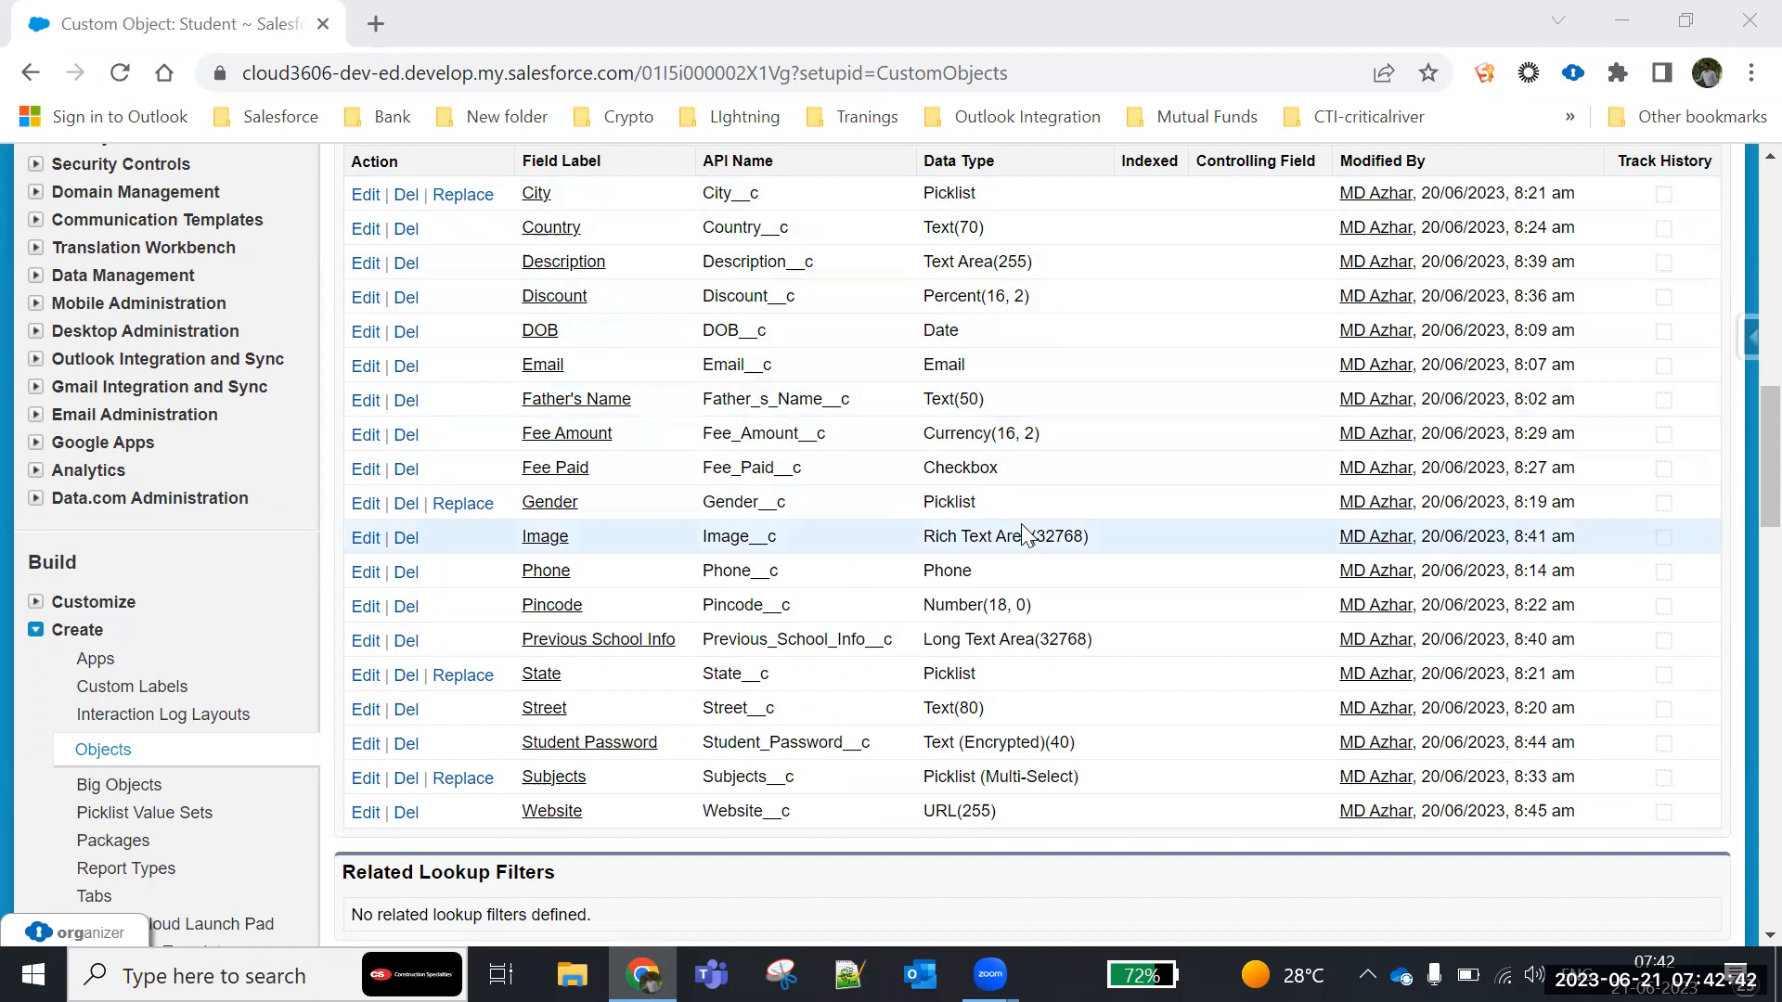
# - Review the data types offered for a new custom field on the Student object, leaving without creating one
pyautogui.scroll(-1, 1024, 536)
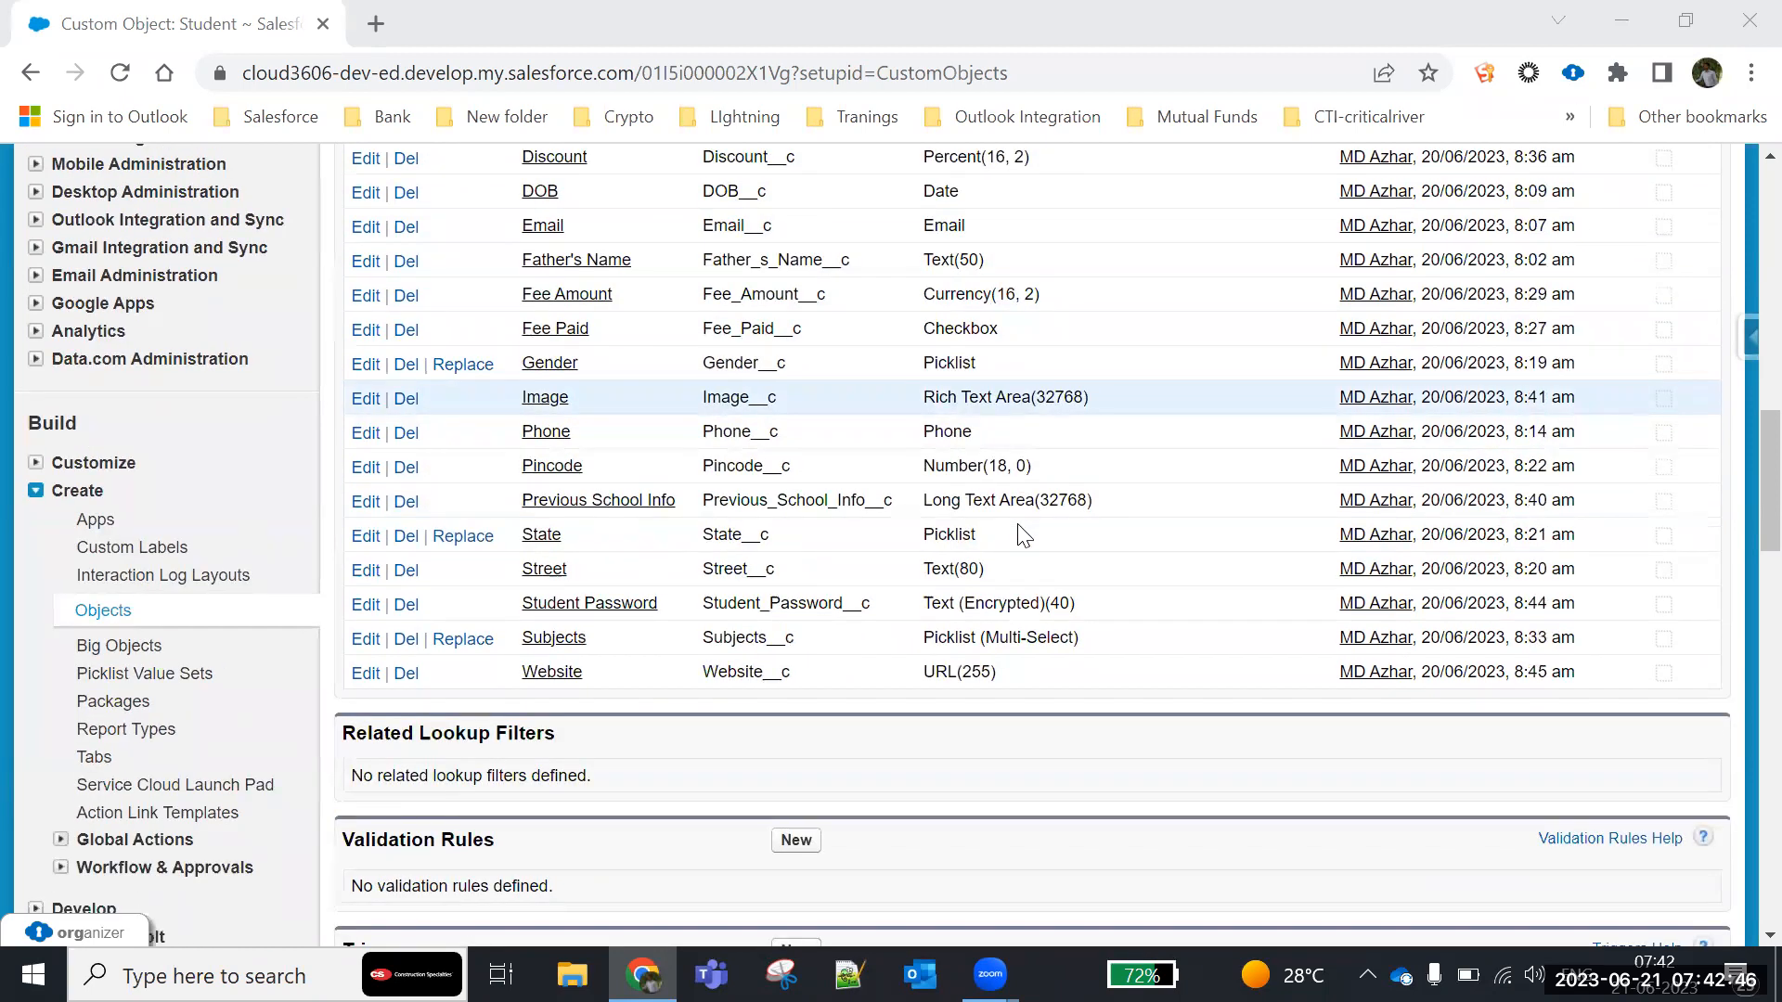
pyautogui.scroll(5, 1014, 529)
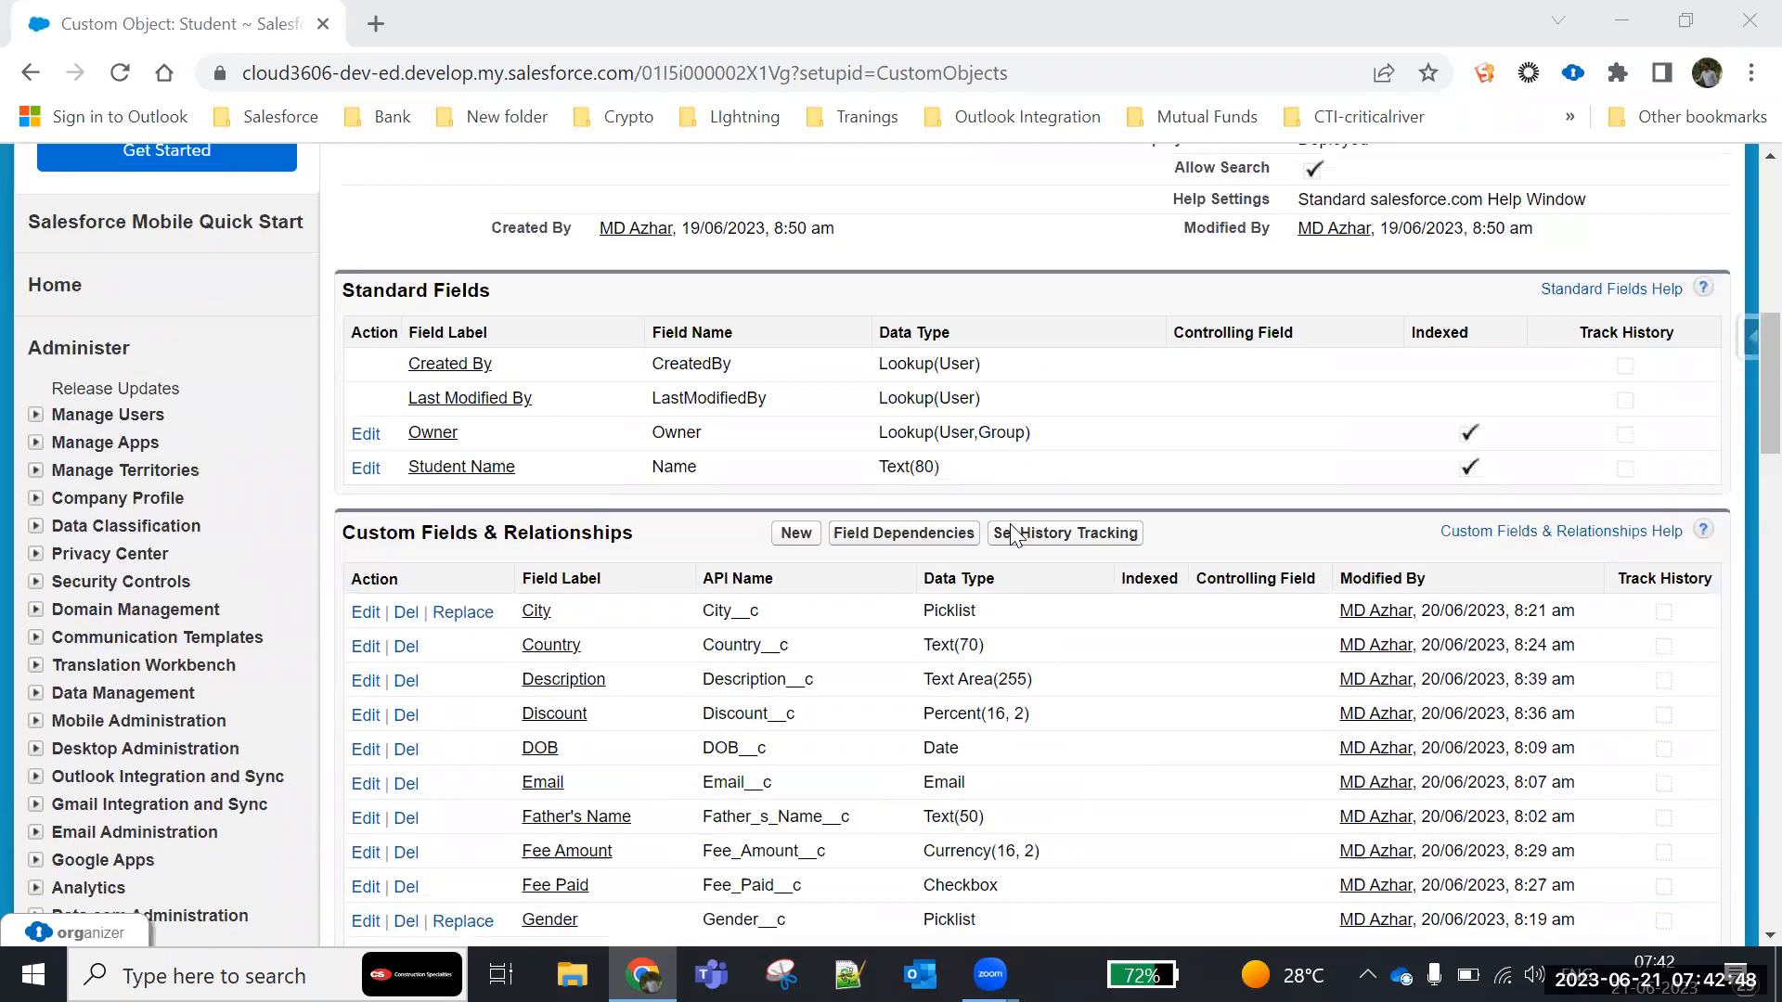
pyautogui.click(791, 533)
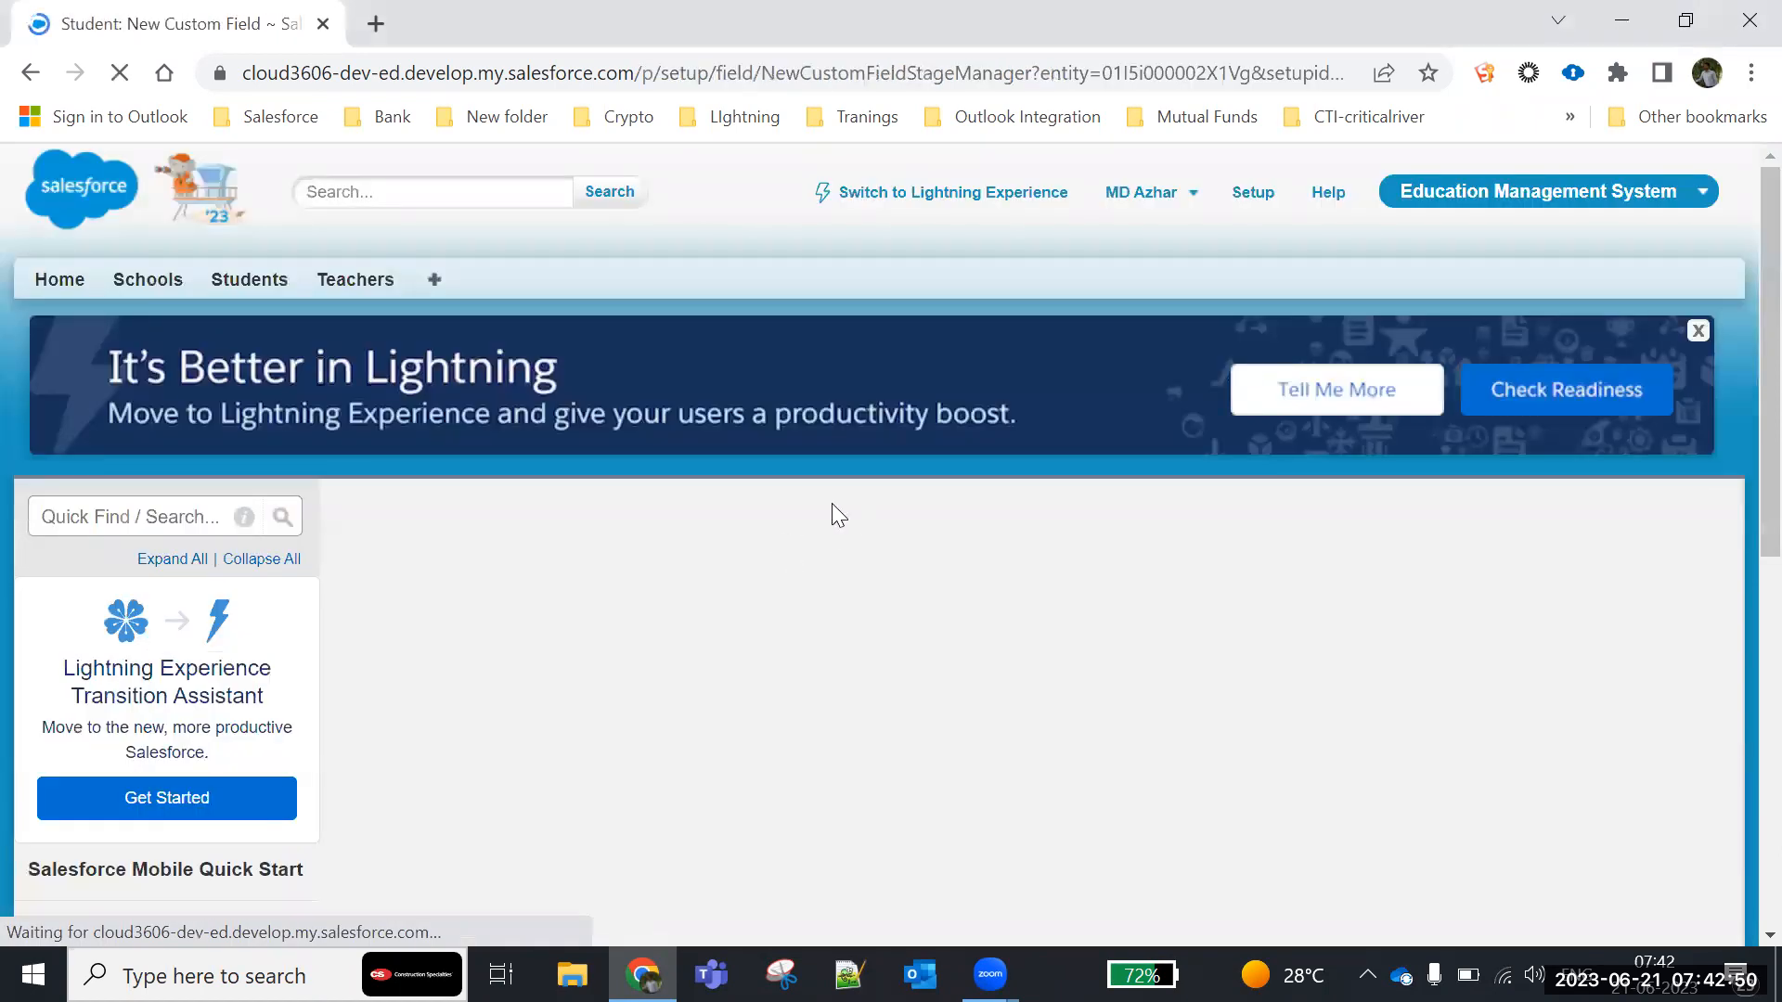
pyautogui.scroll(-7, 650, 525)
pyautogui.scroll(-6, 651, 520)
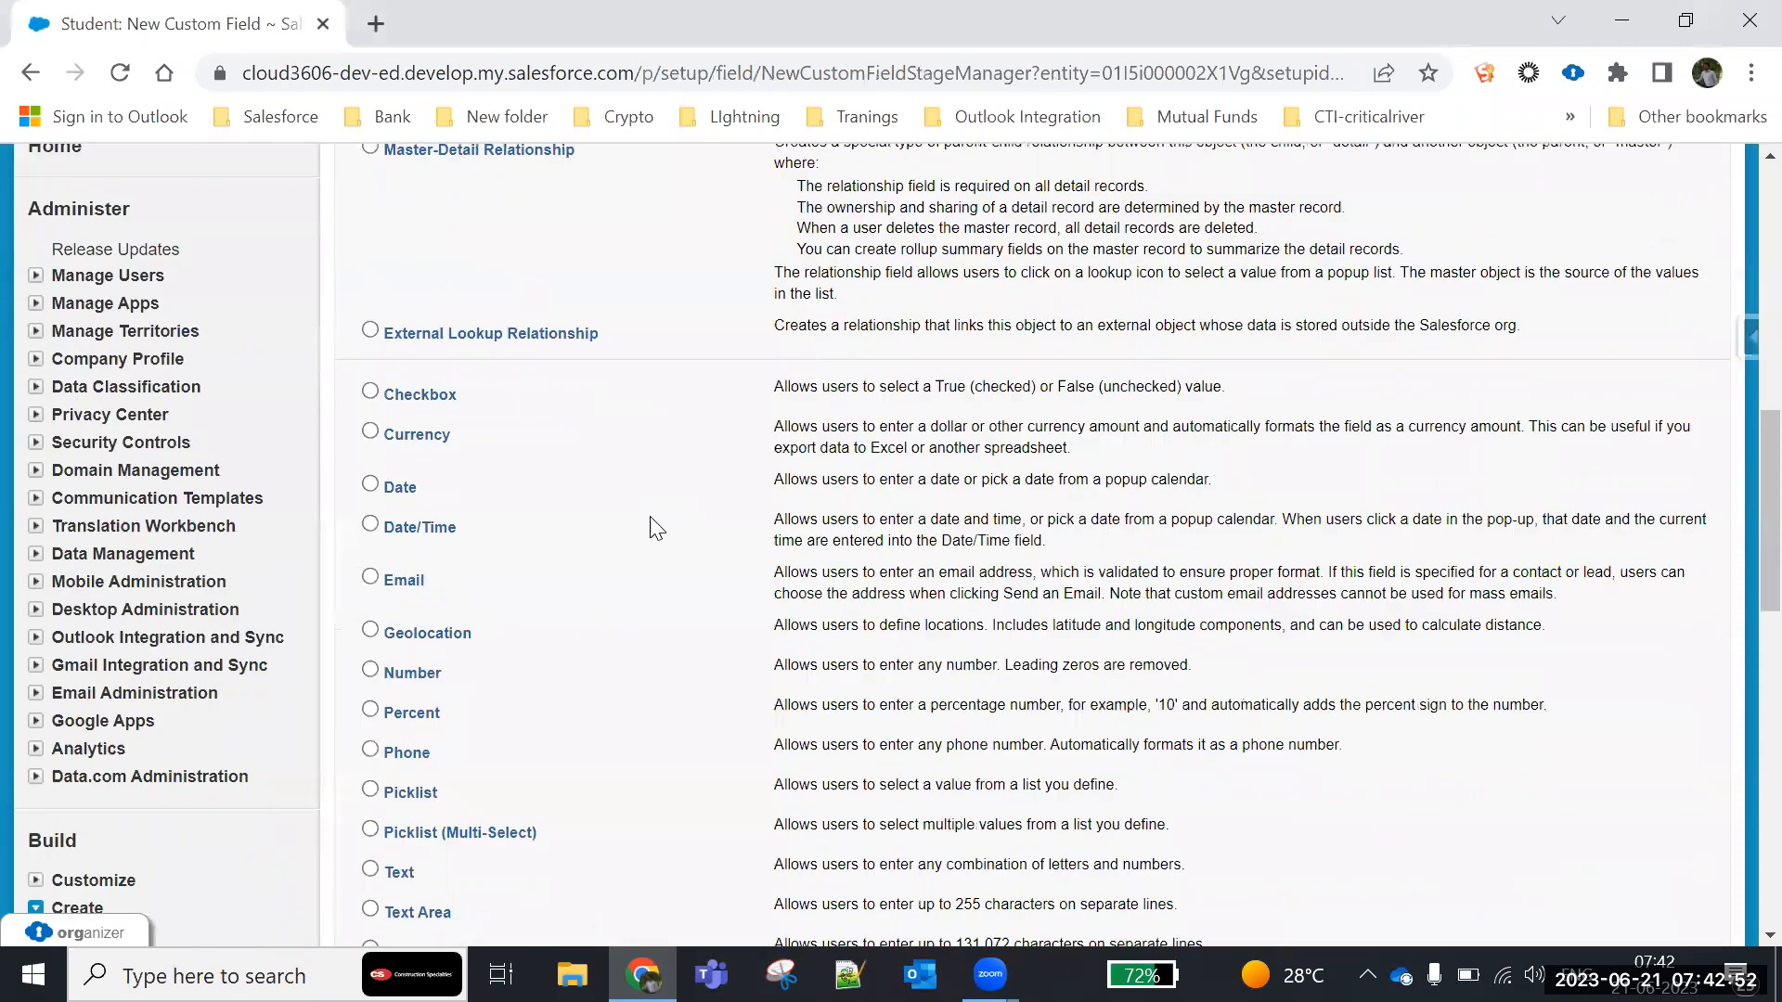
pyautogui.scroll(-3, 649, 527)
pyautogui.scroll(9, 649, 527)
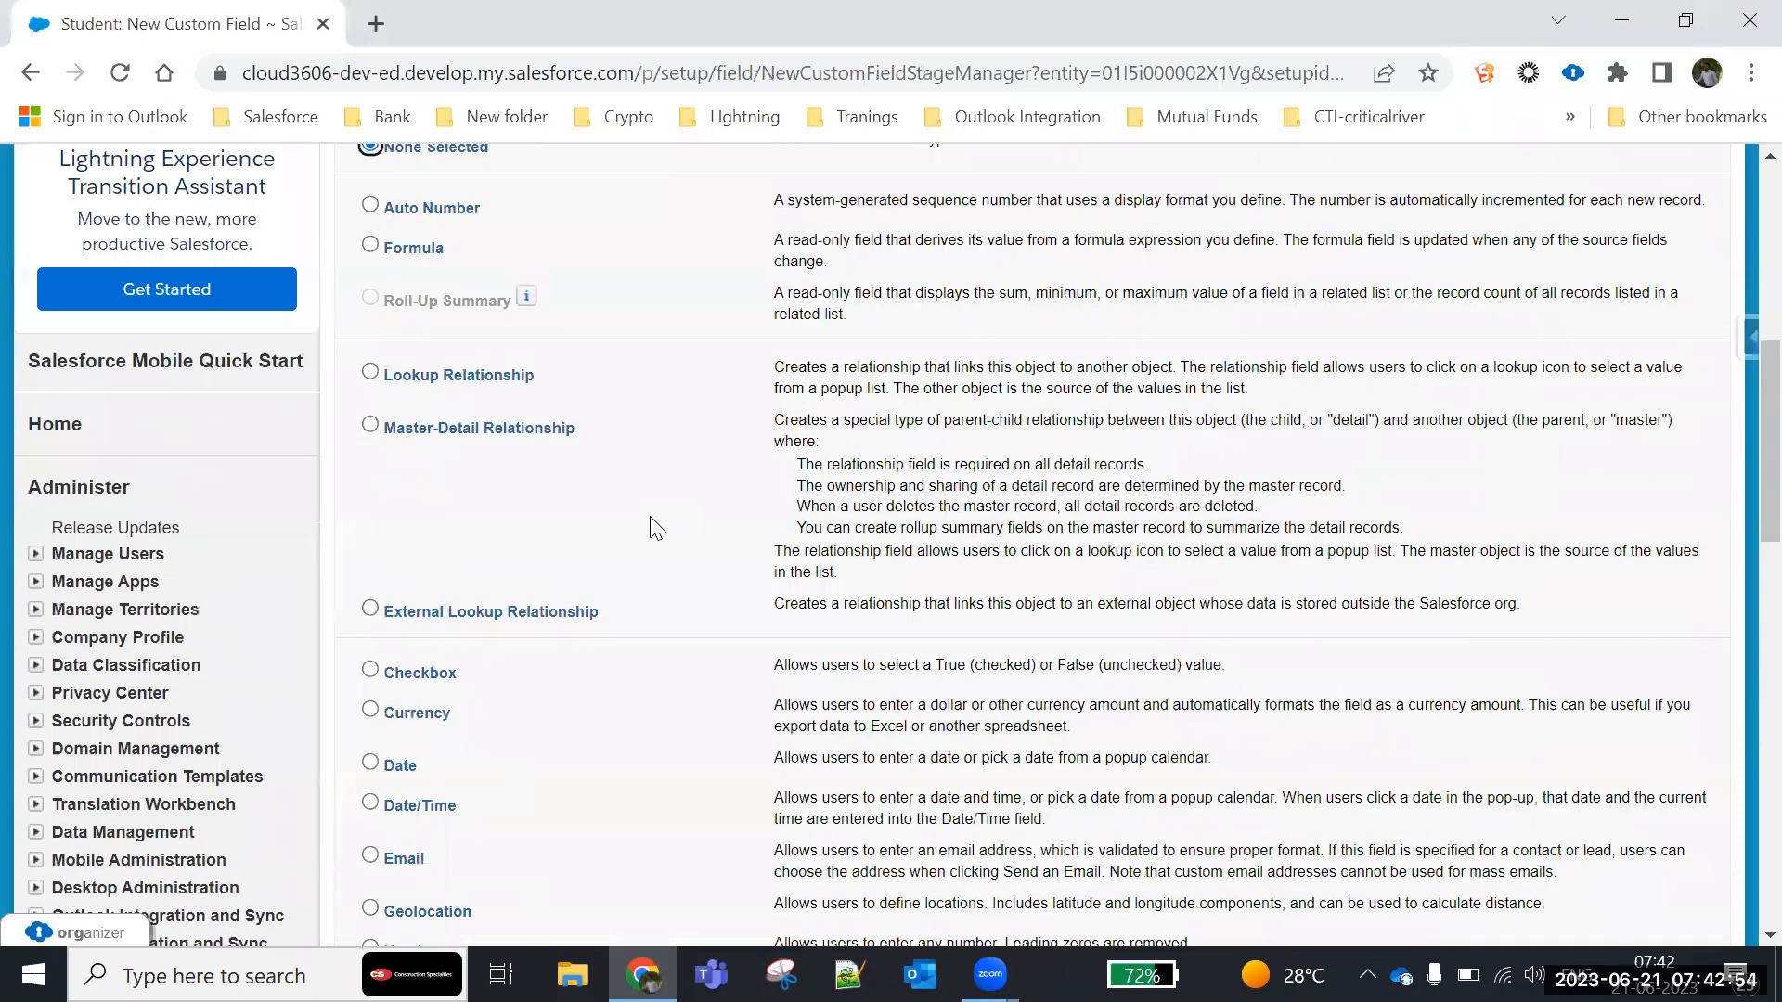
pyautogui.scroll(1, 650, 525)
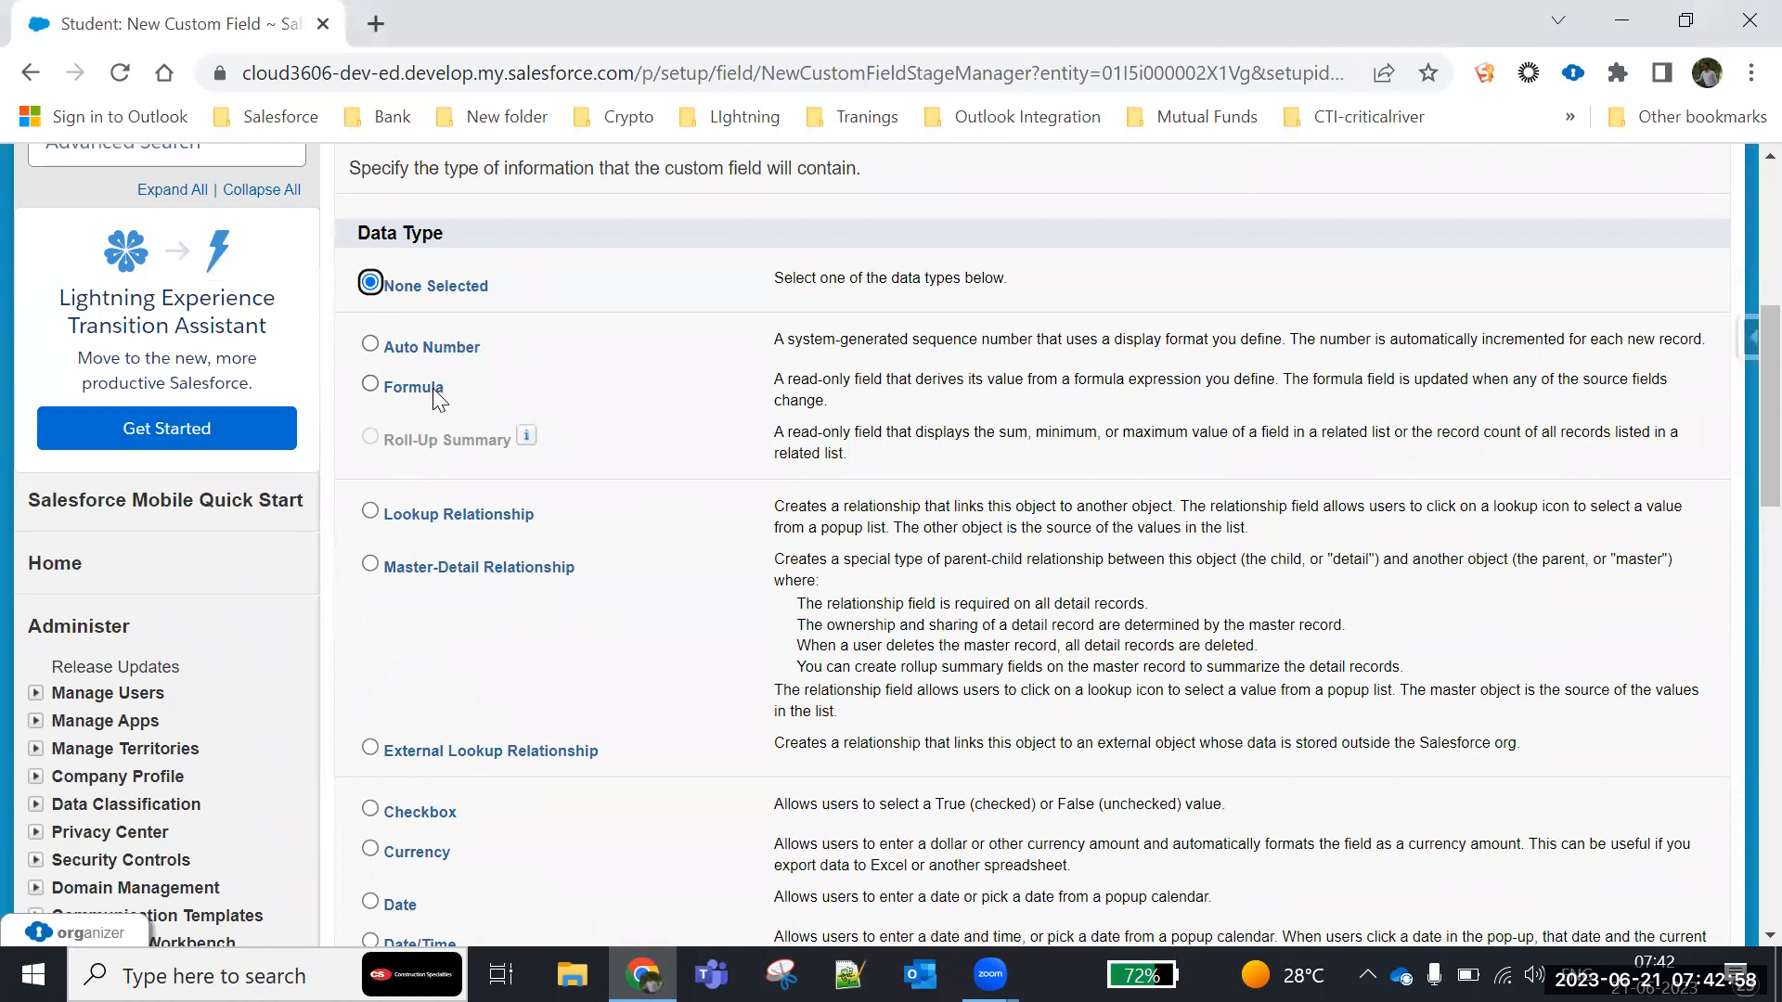
pyautogui.scroll(5, 1587, 420)
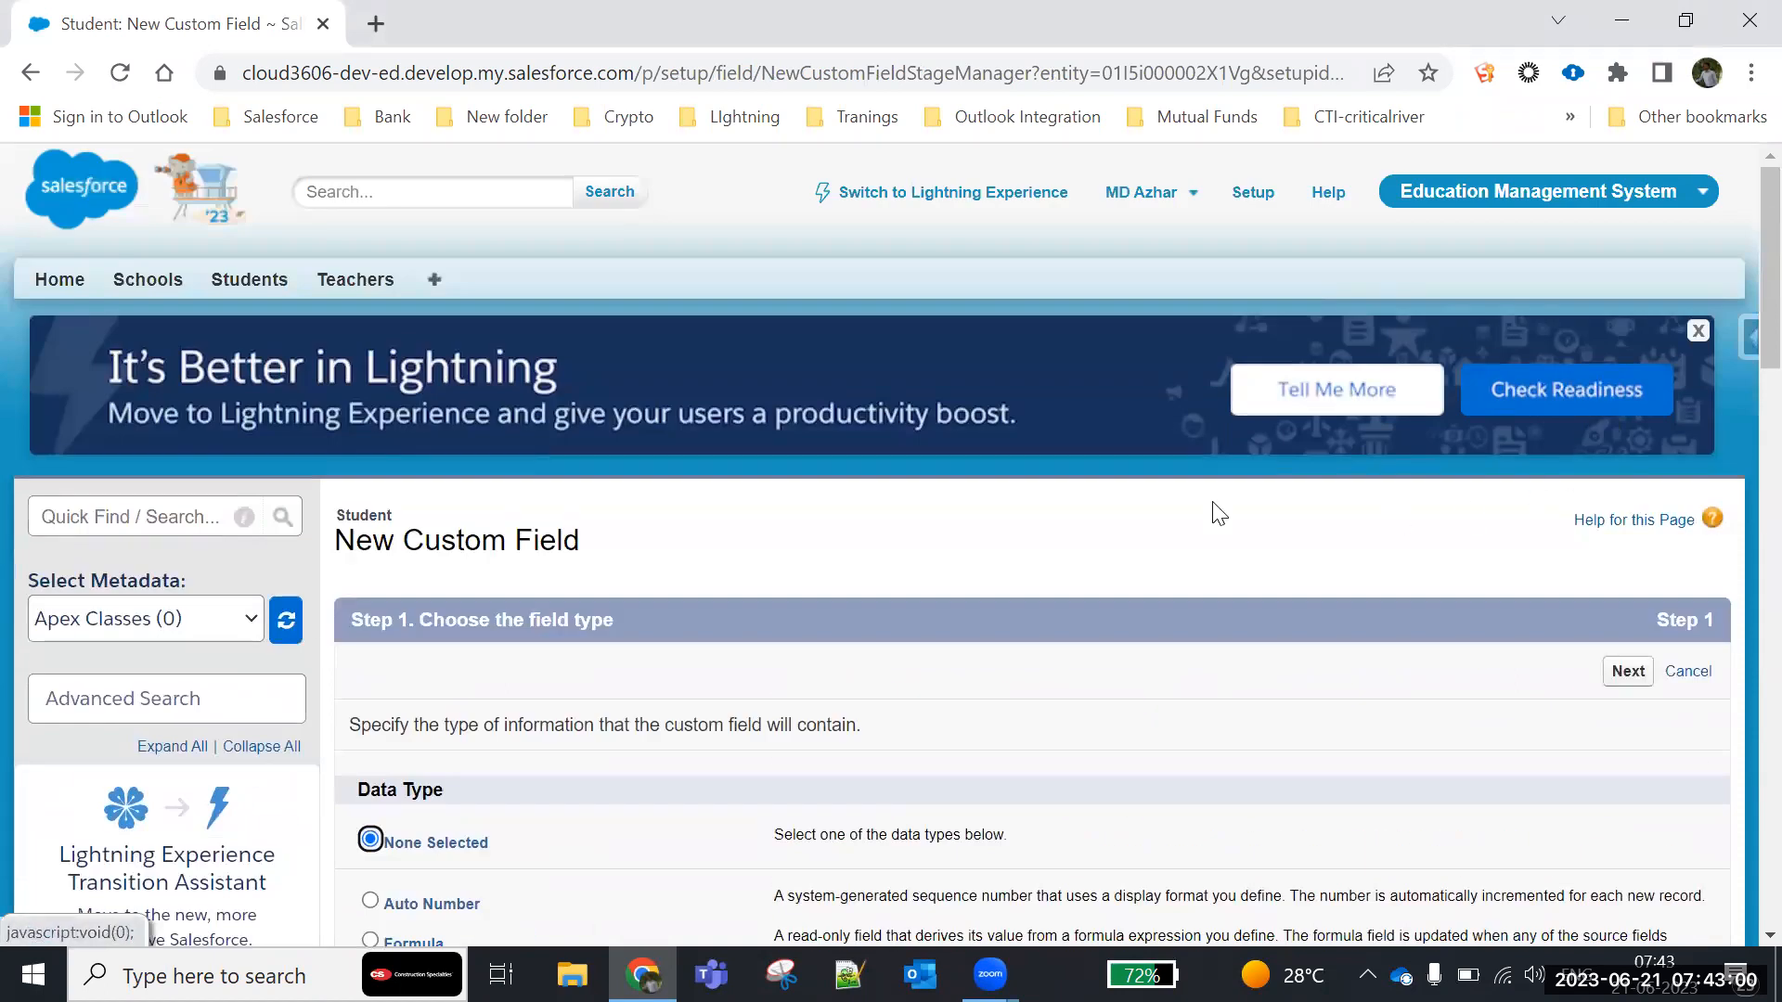
pyautogui.scroll(-1, 1424, 482)
pyautogui.click(1673, 530)
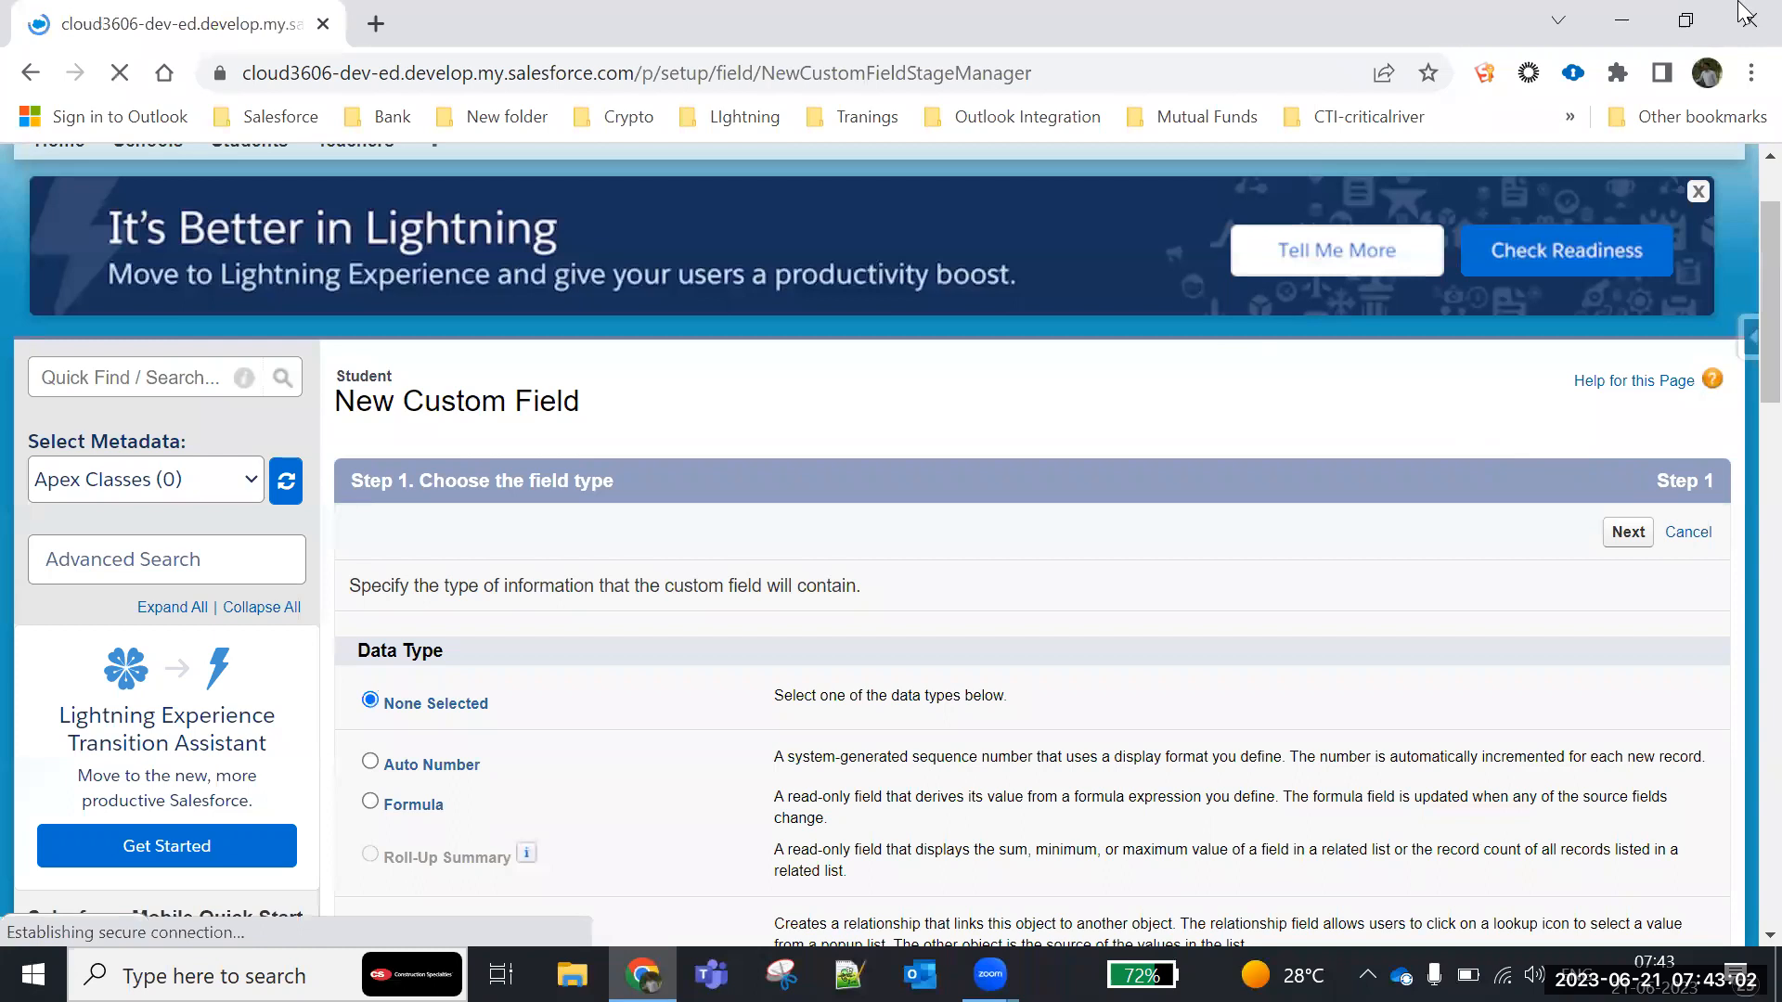
# - Examine the standard fields and the existing custom fields of the Student object
pyautogui.scroll(-10, 701, 521)
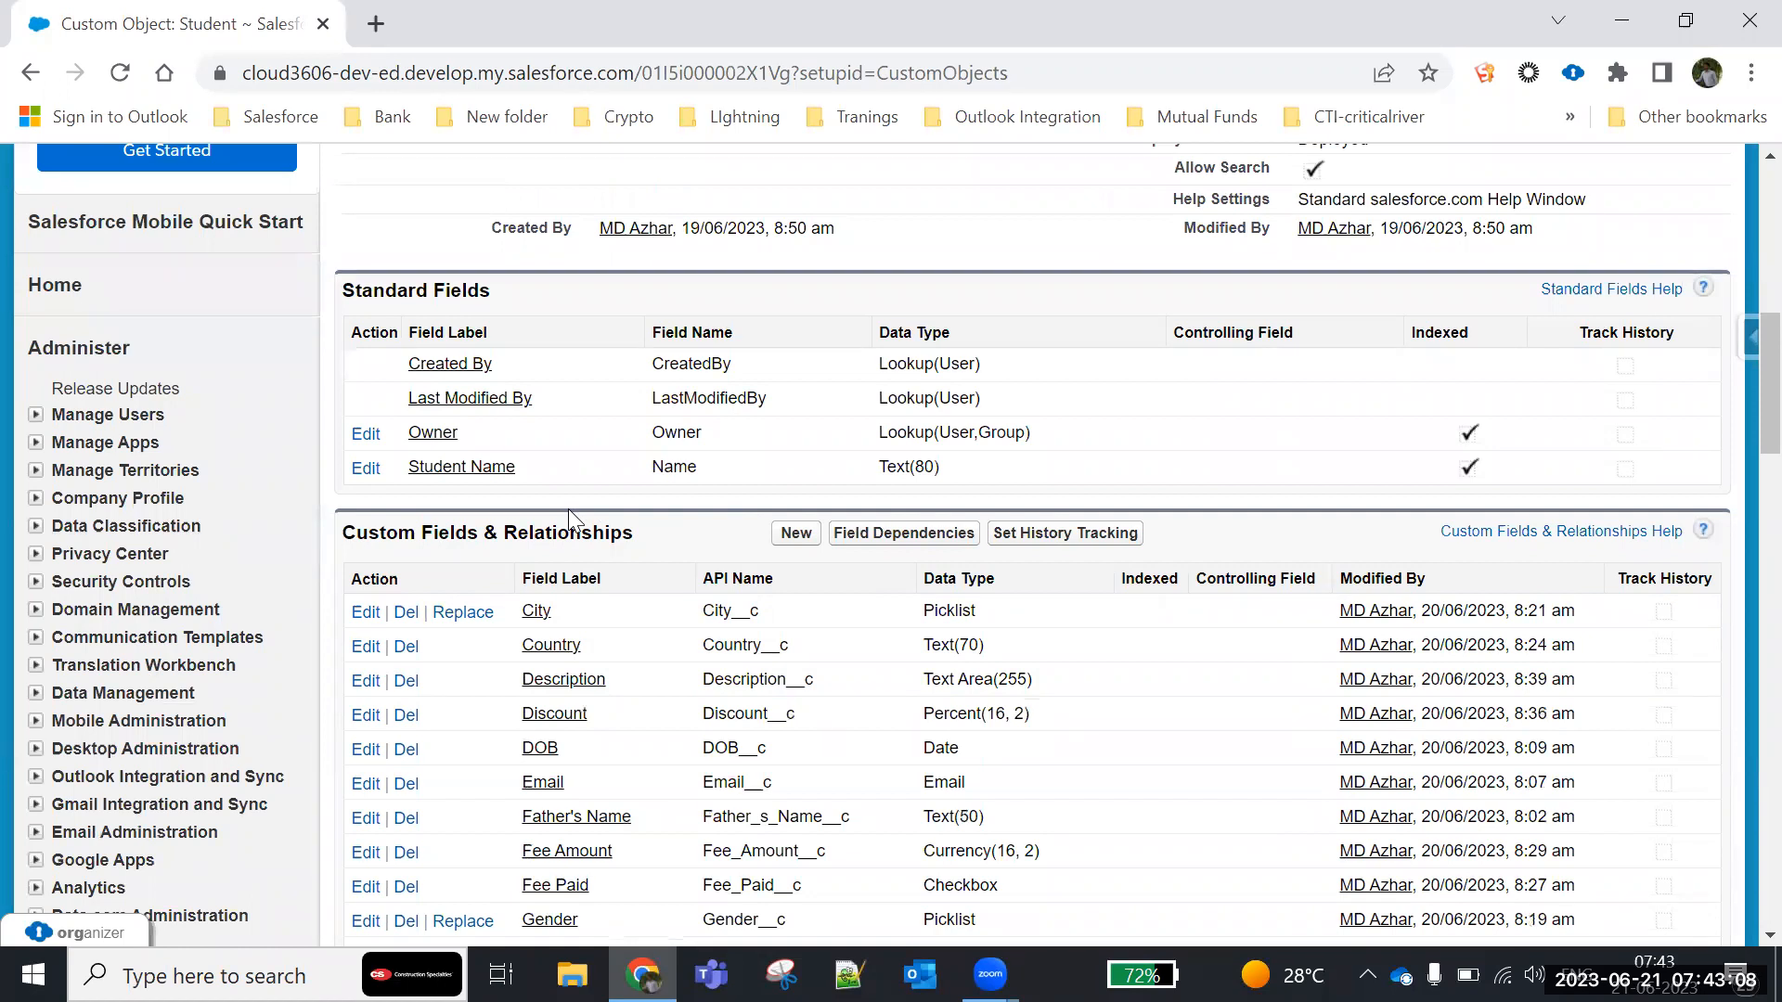
pyautogui.scroll(-4, 569, 515)
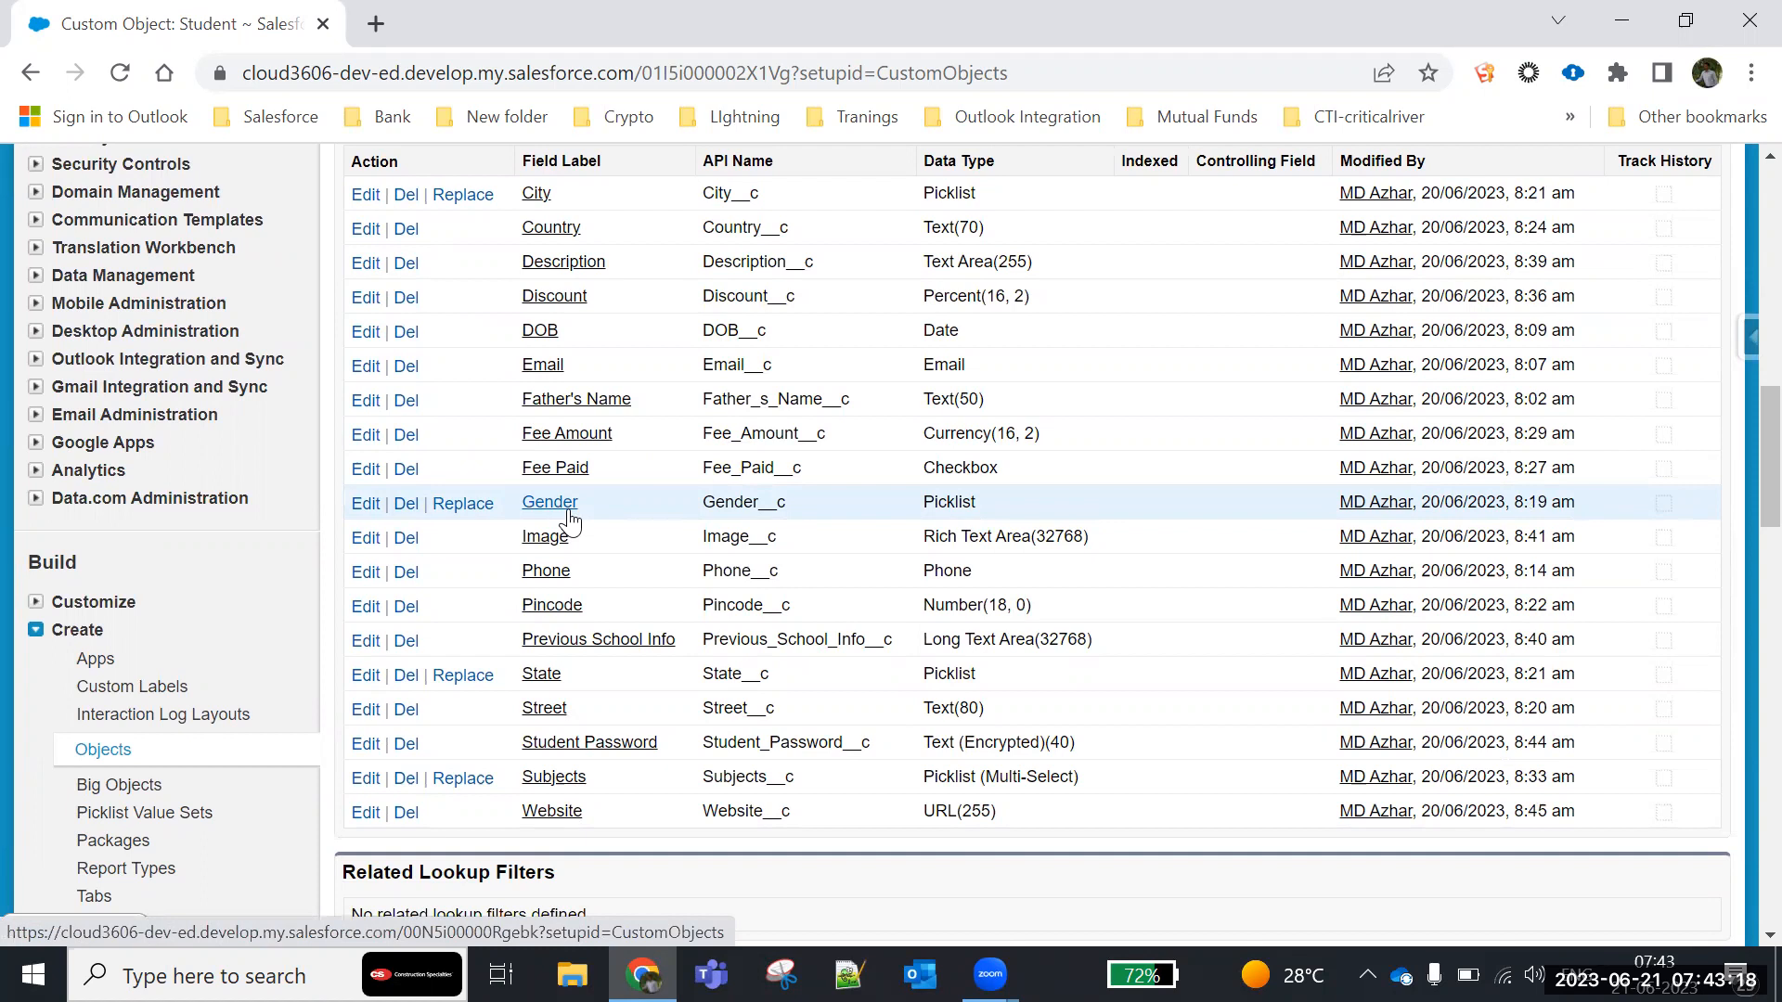
pyautogui.scroll(2, 623, 629)
pyautogui.scroll(-2, 624, 629)
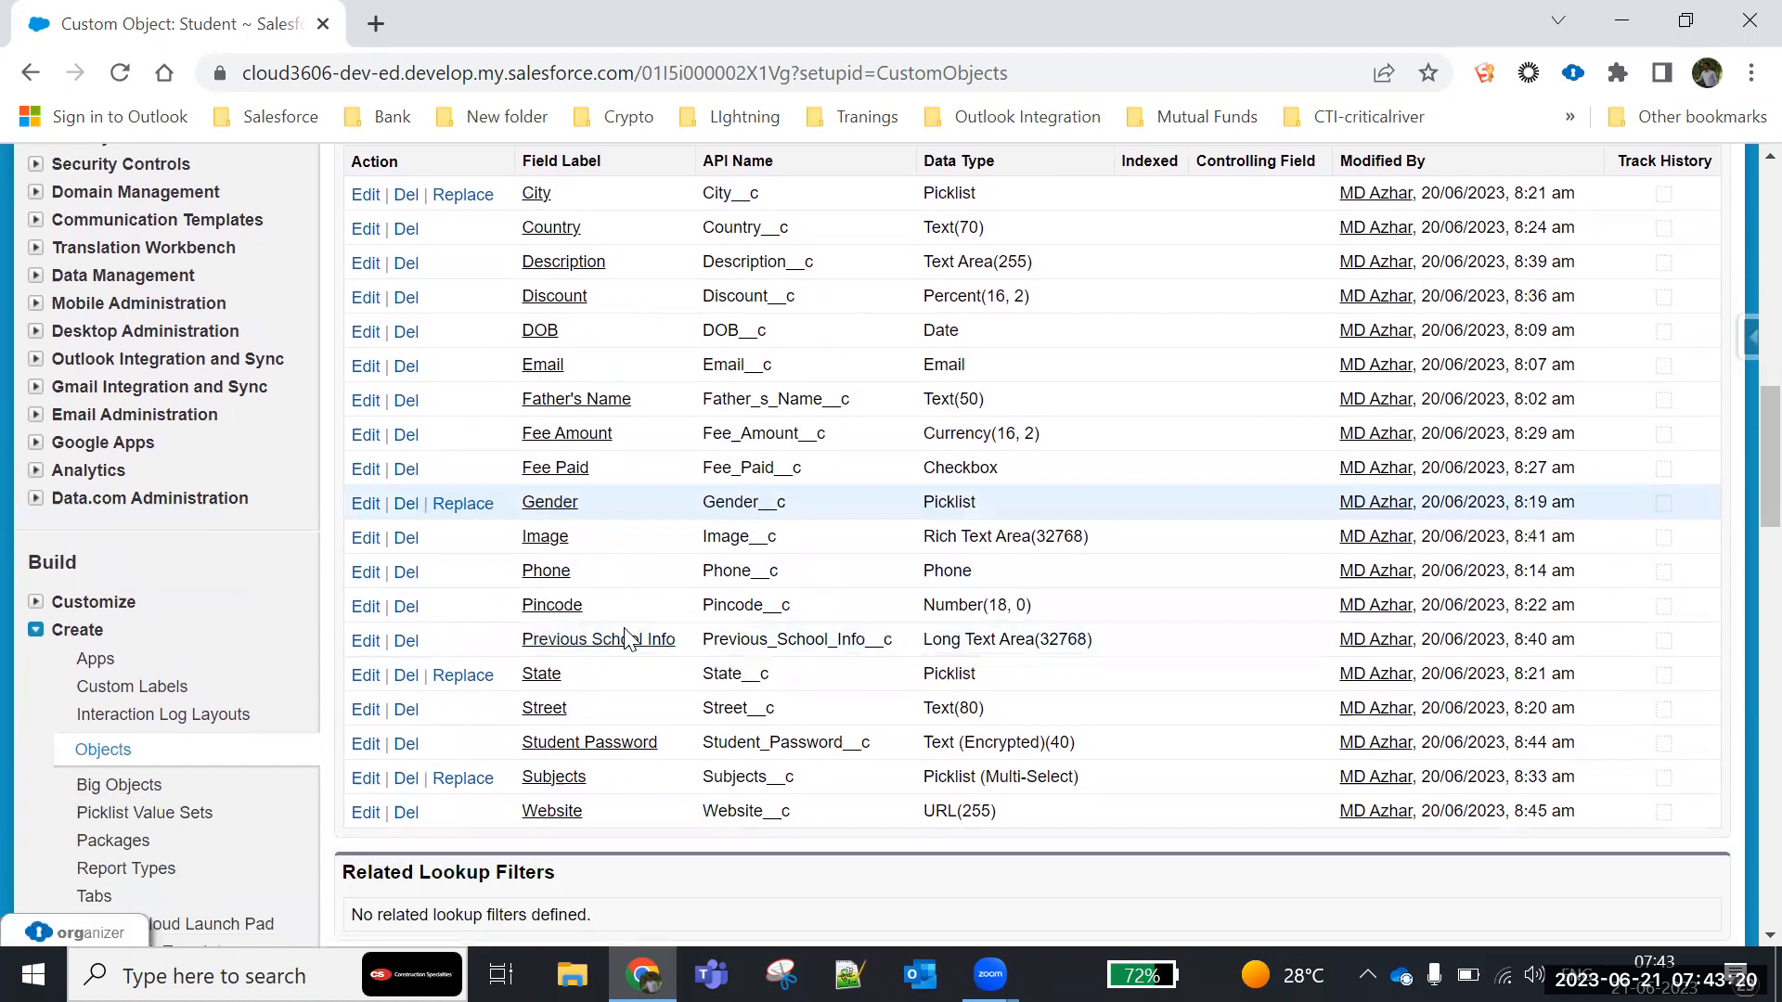
pyautogui.scroll(3, 644, 402)
pyautogui.moveTo(704, 335); pyautogui.dragTo(378, 323)
pyautogui.click(409, 365)
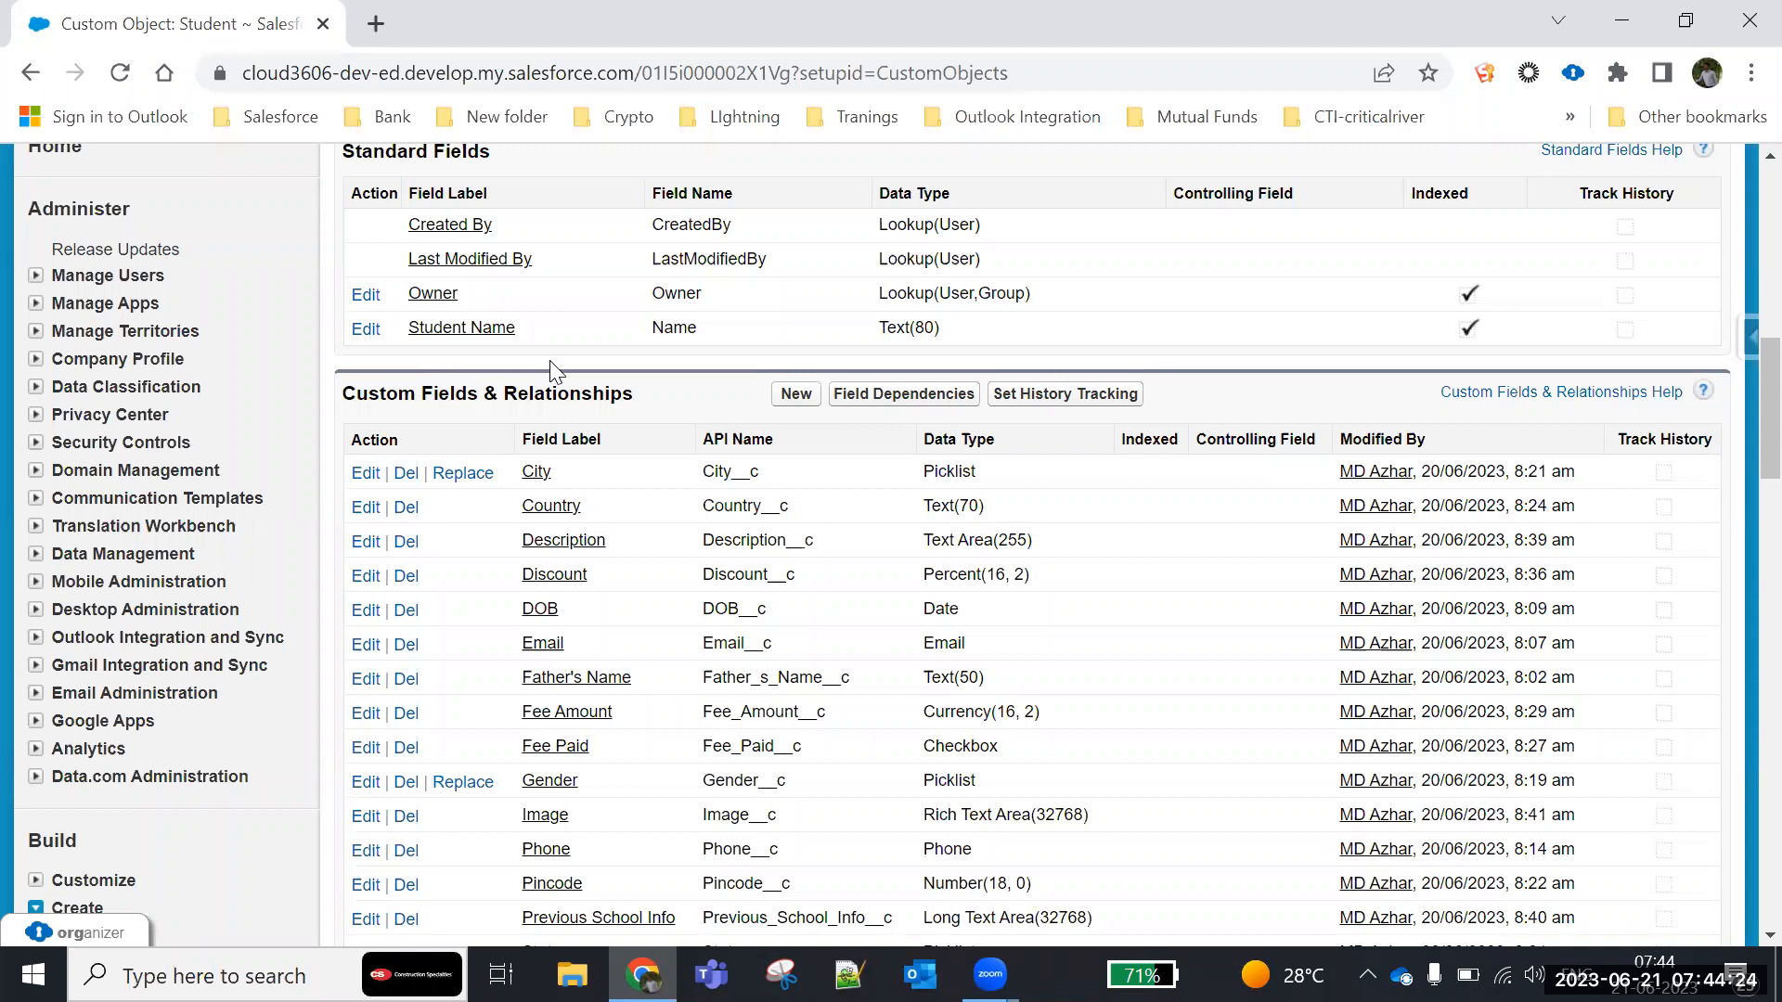
pyautogui.scroll(6, 603, 454)
pyautogui.scroll(-5, 603, 459)
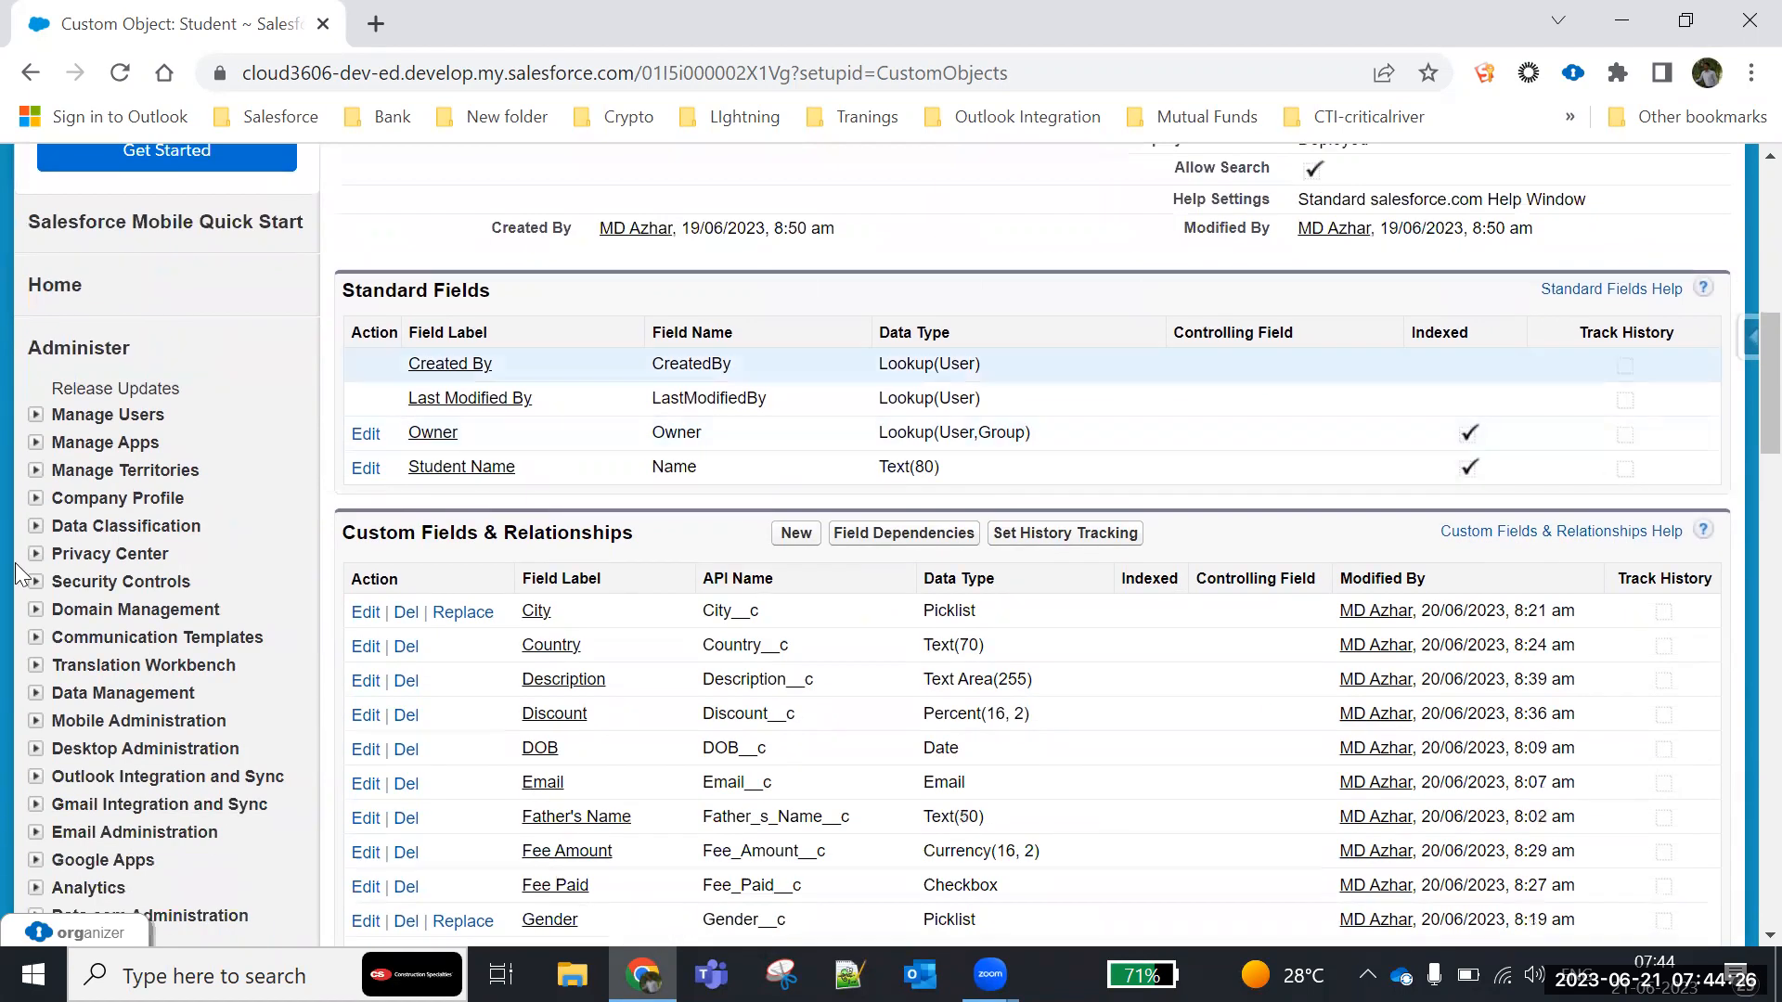
# - Start a new custom field on the Student object with the Auto Number data type and continue to its details
pyautogui.scroll(-1, 778, 612)
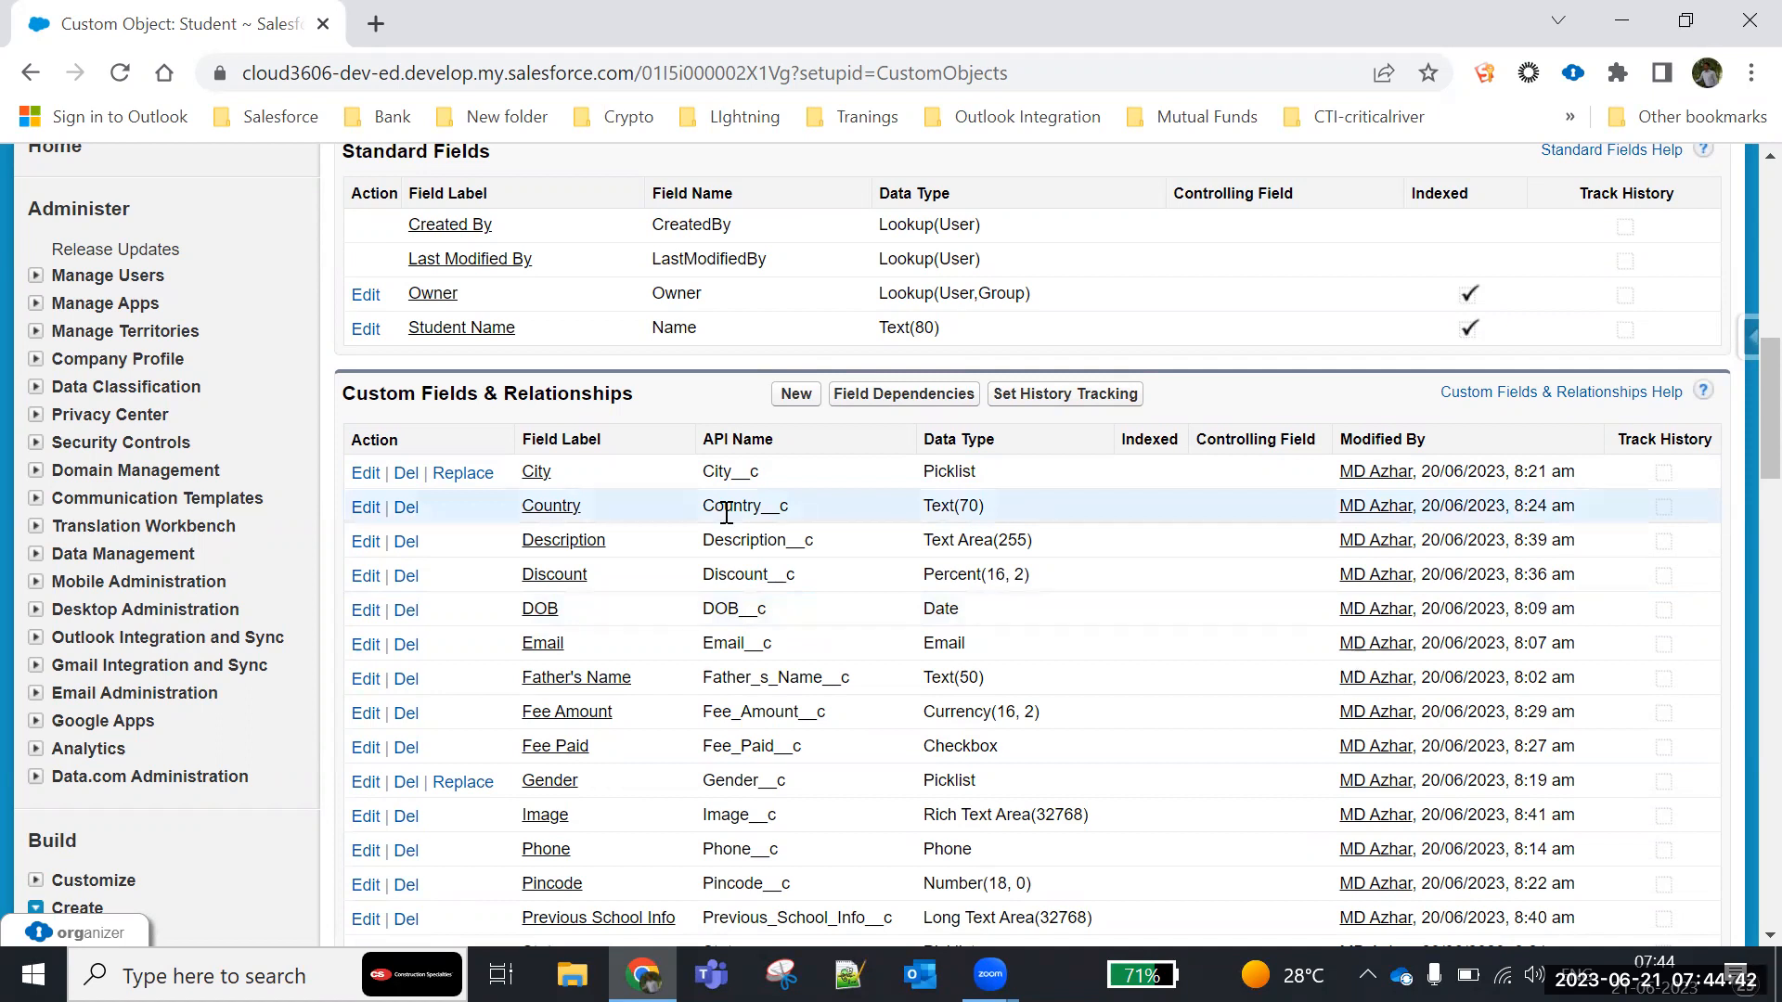
pyautogui.click(795, 395)
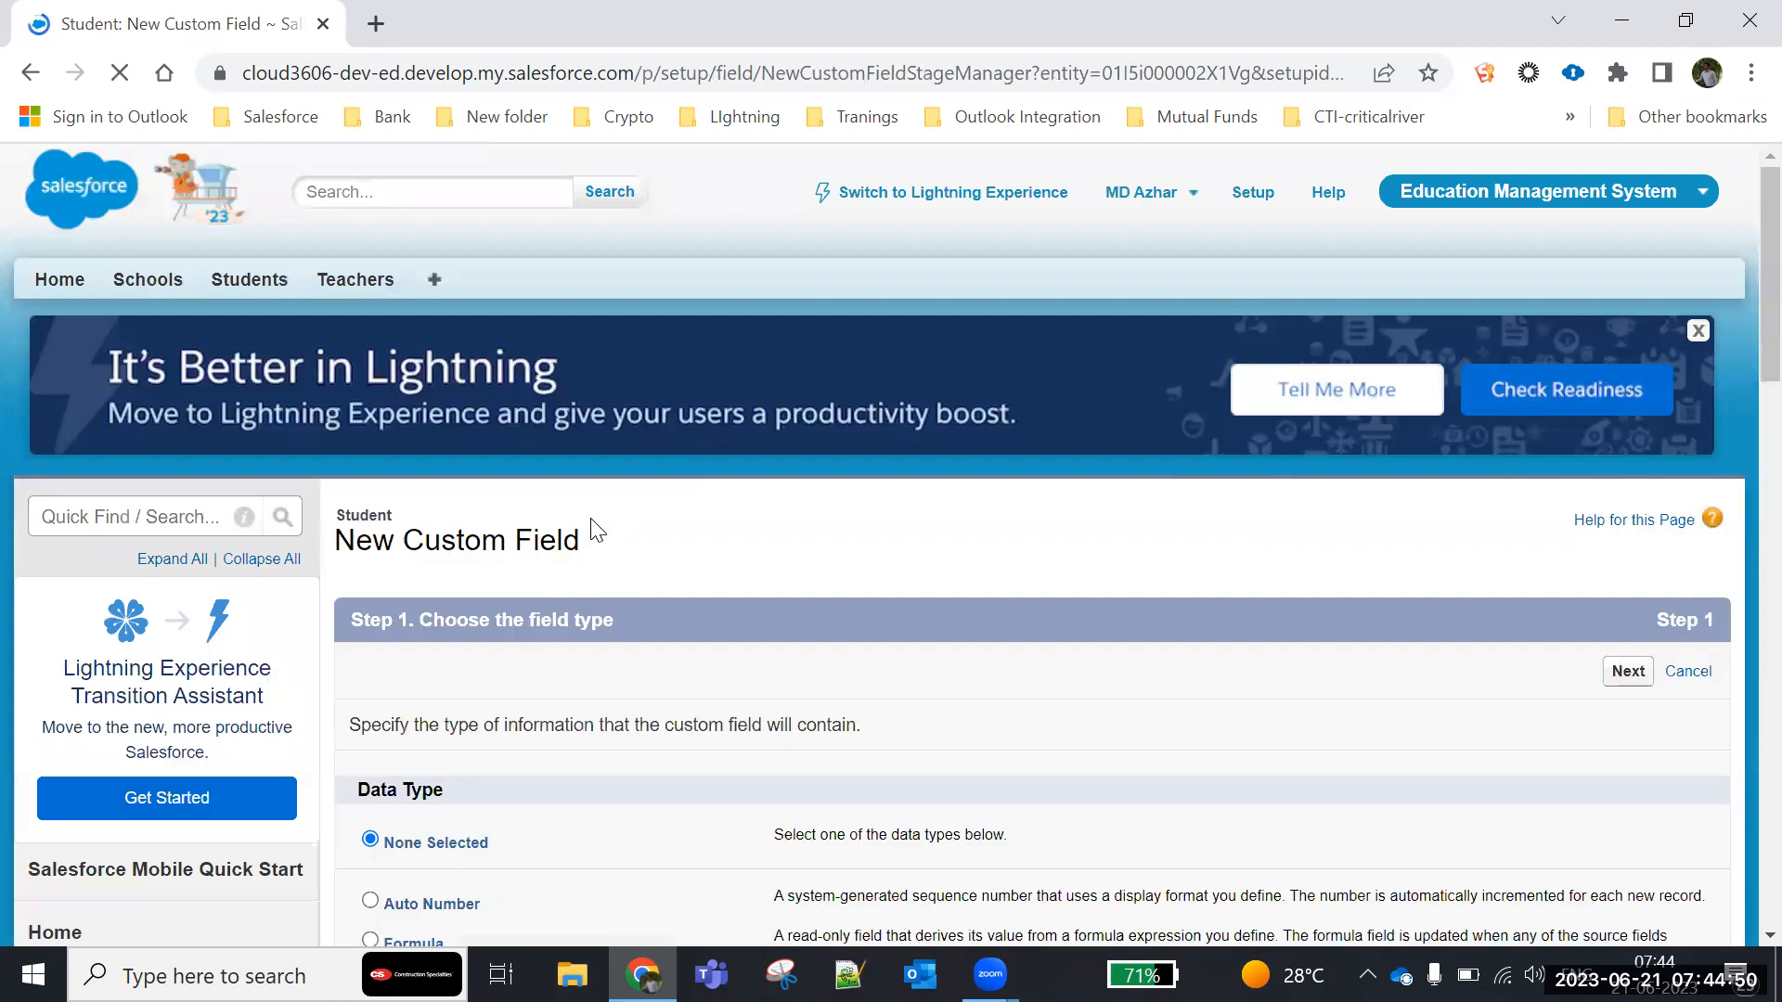
pyautogui.scroll(-1, 420, 534)
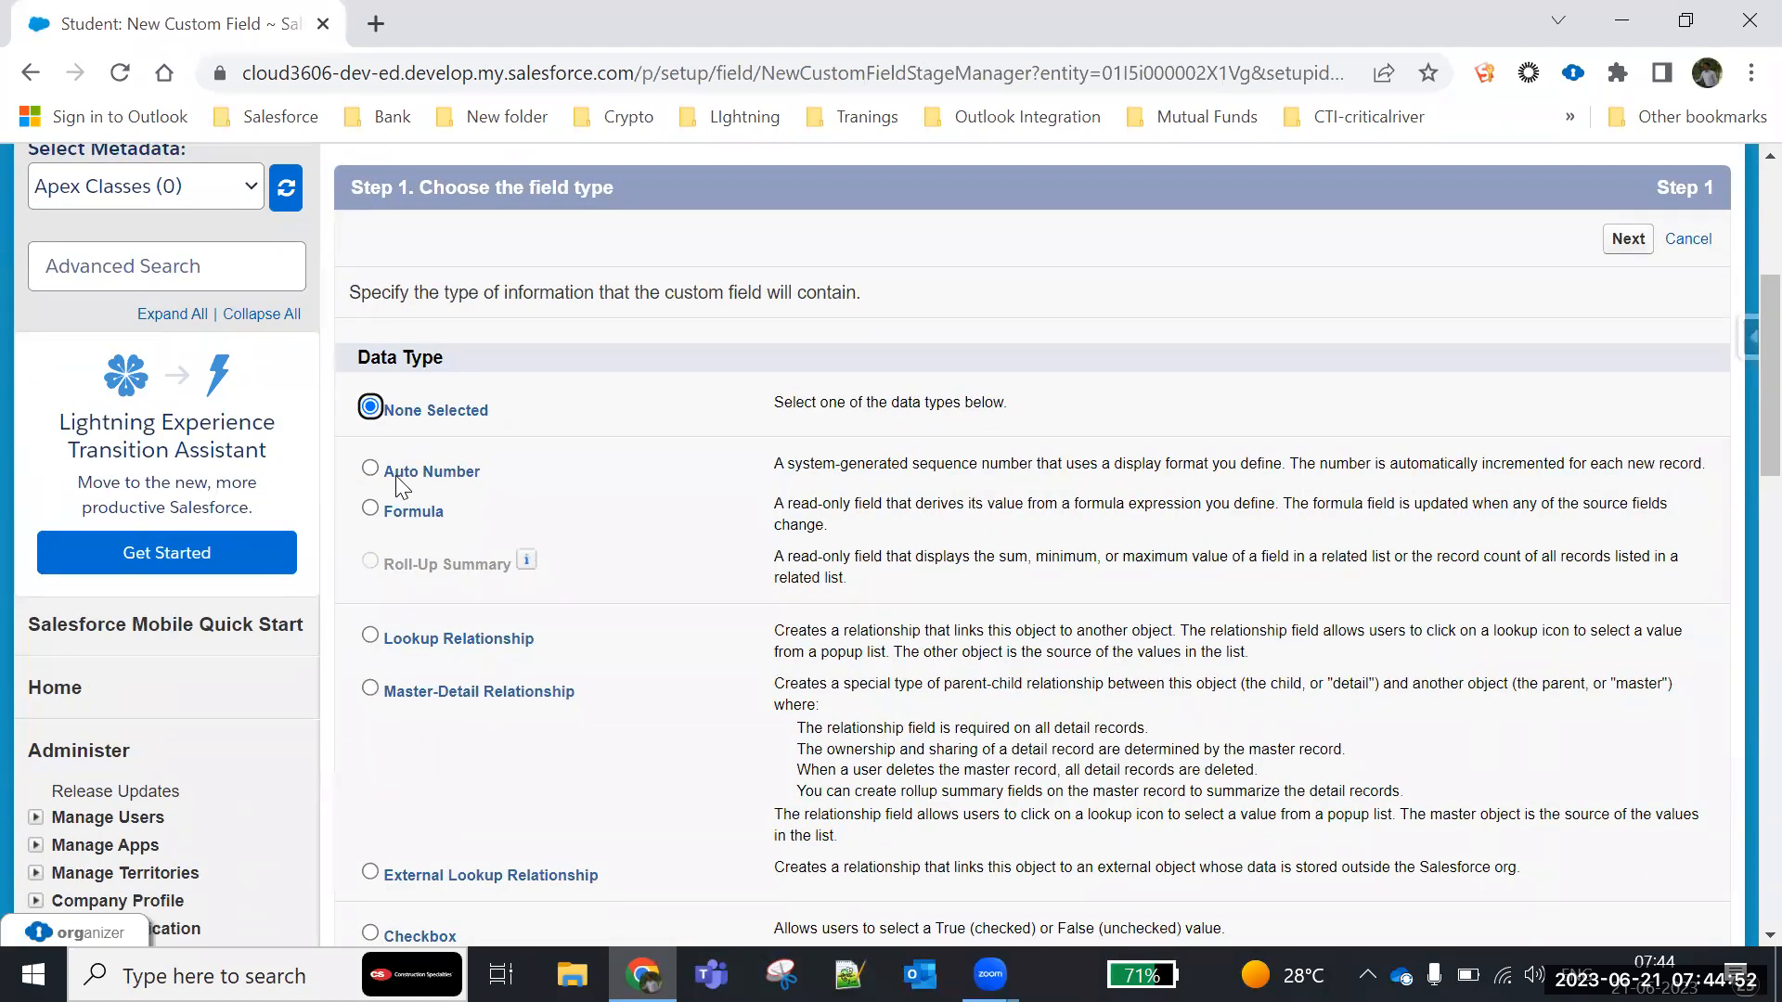
pyautogui.click(370, 468)
pyautogui.moveTo(1707, 467); pyautogui.dragTo(1291, 464)
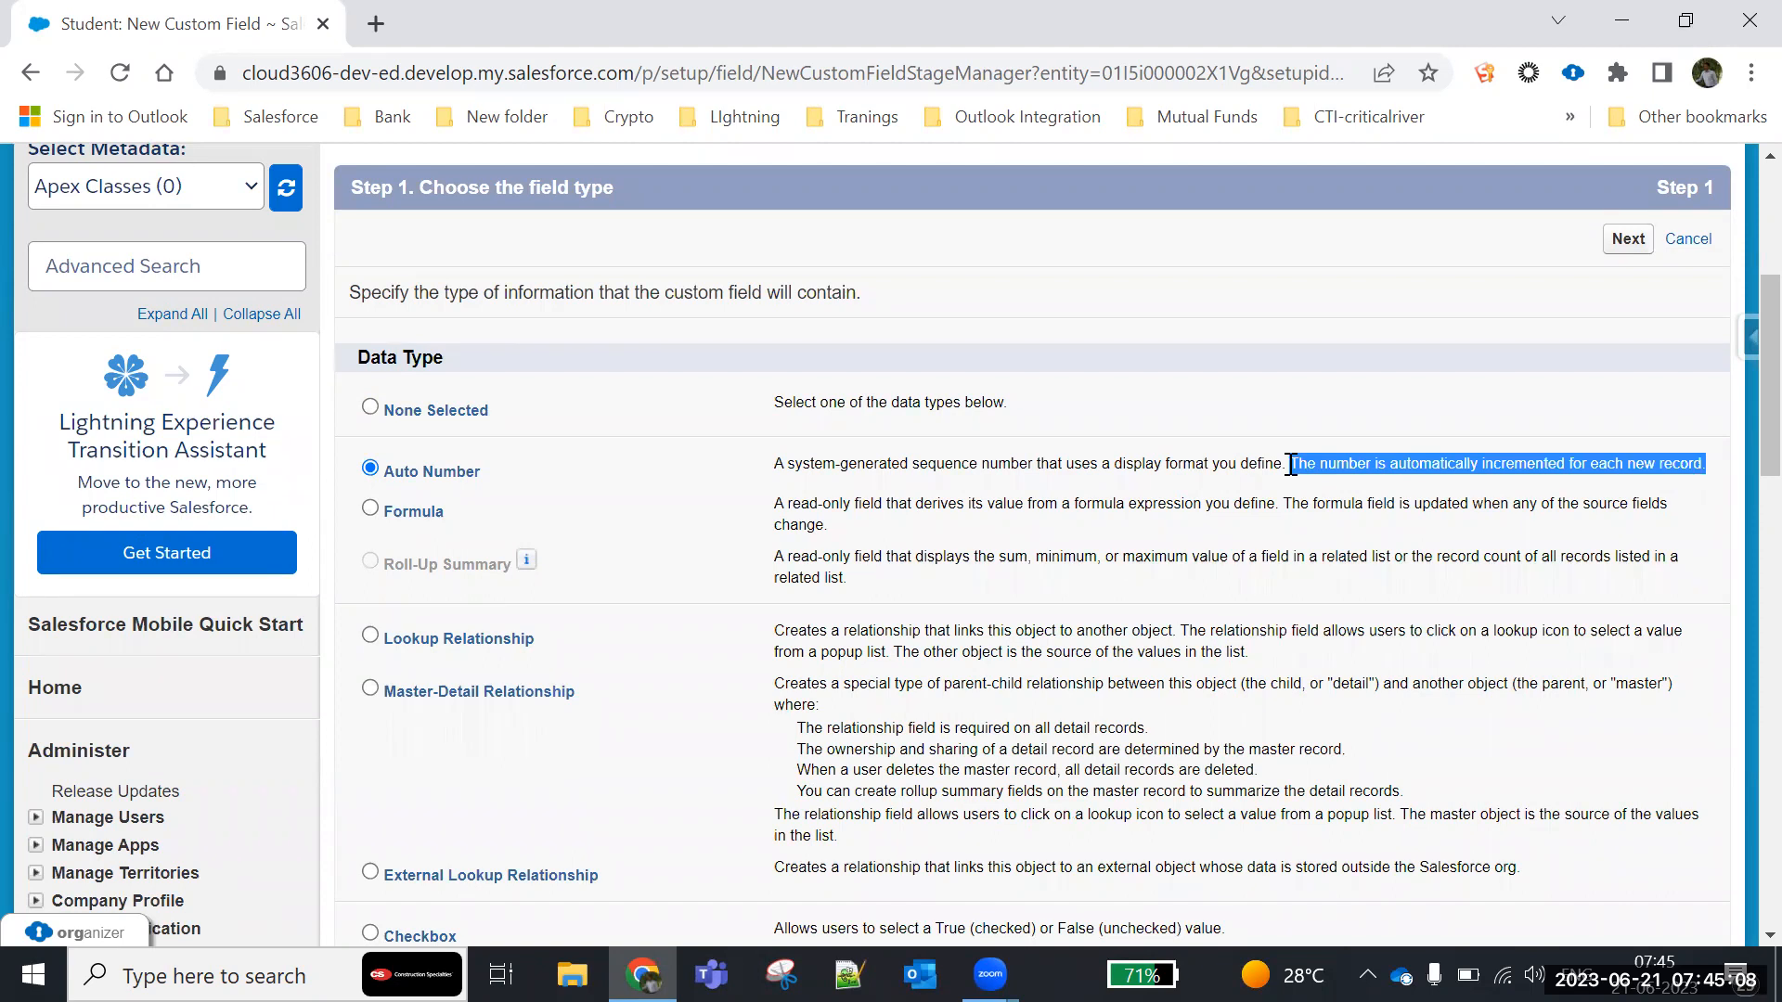
pyautogui.click(1630, 252)
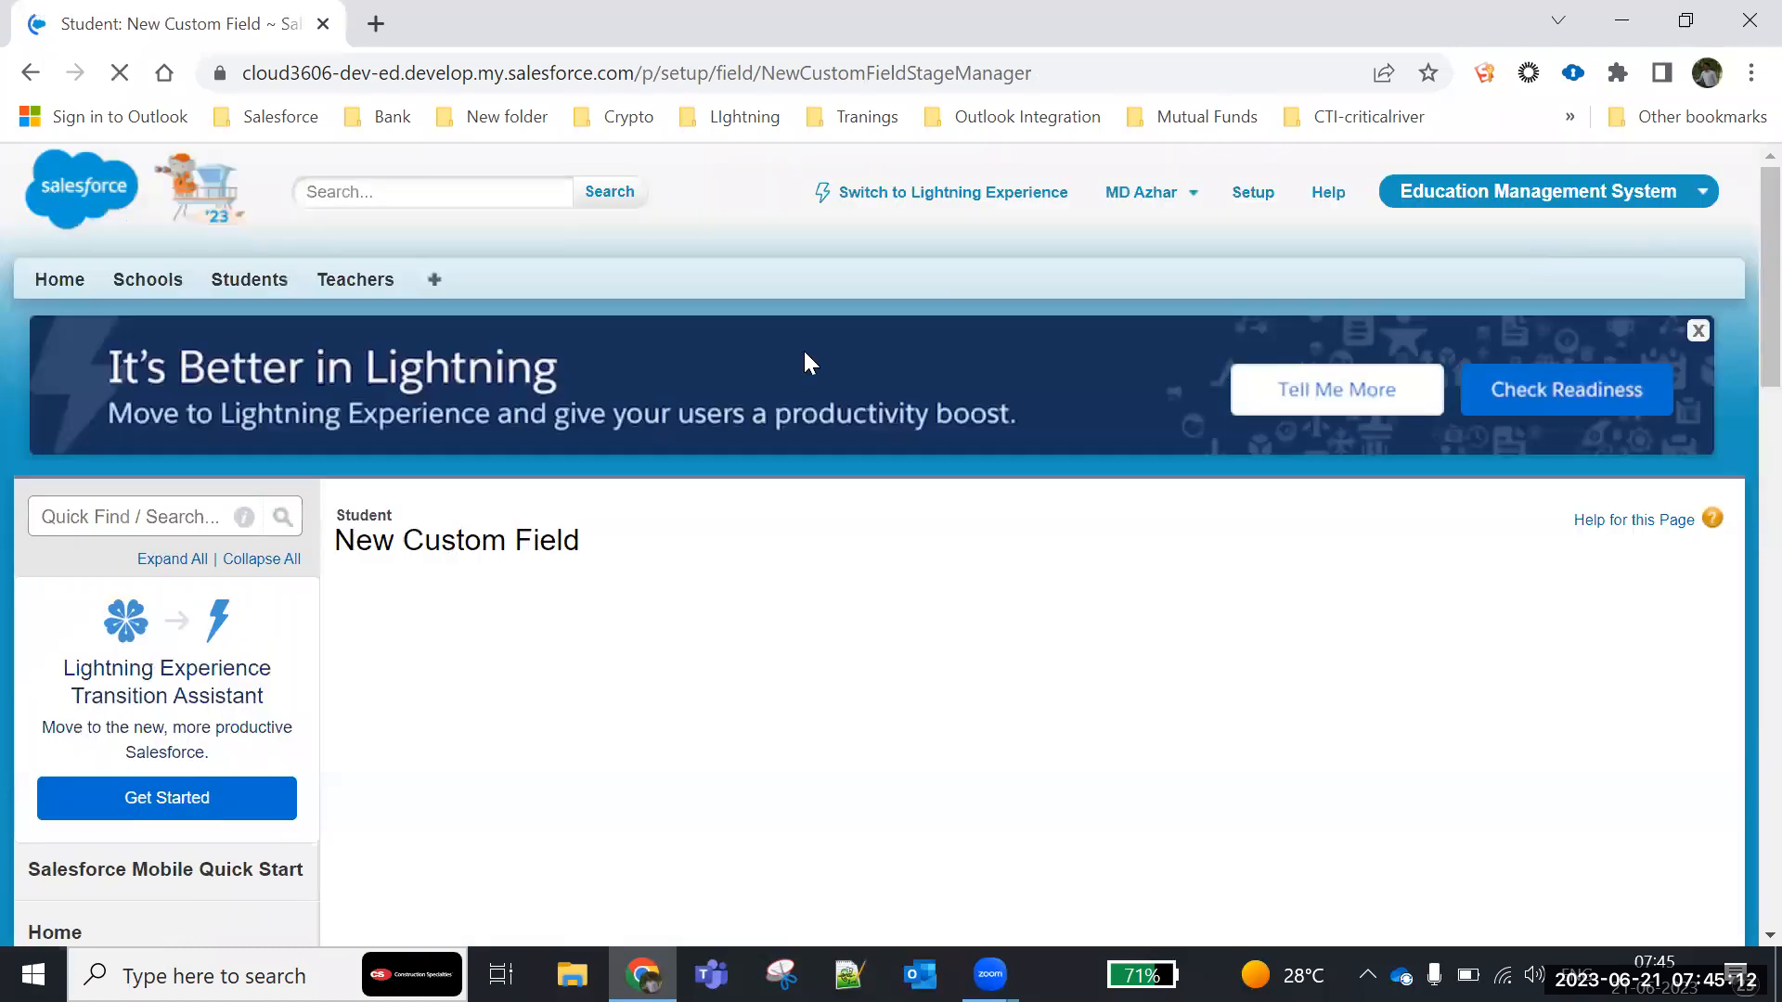
# - Label the new auto number field Student Number
pyautogui.scroll(-5, 696, 556)
pyautogui.click(673, 322)
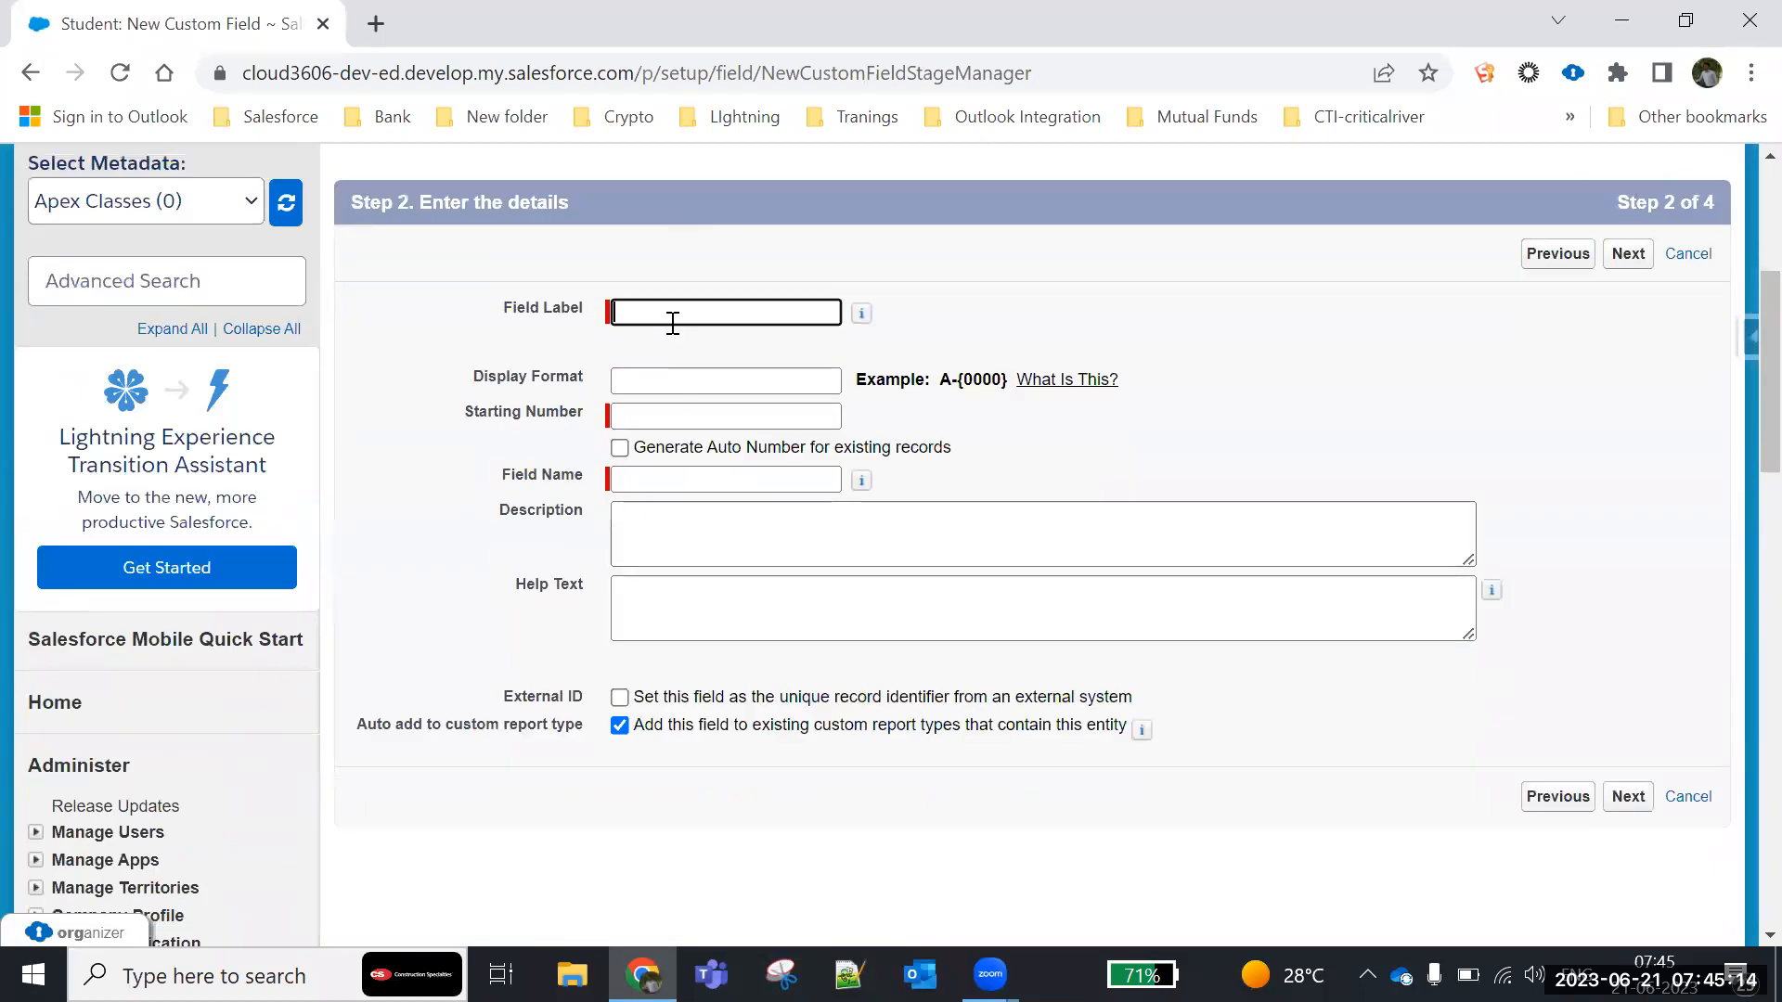
pyautogui.write('Student Number')
# - Enter Student-{0000} as the display format of the Student Number field
pyautogui.click(647, 381)
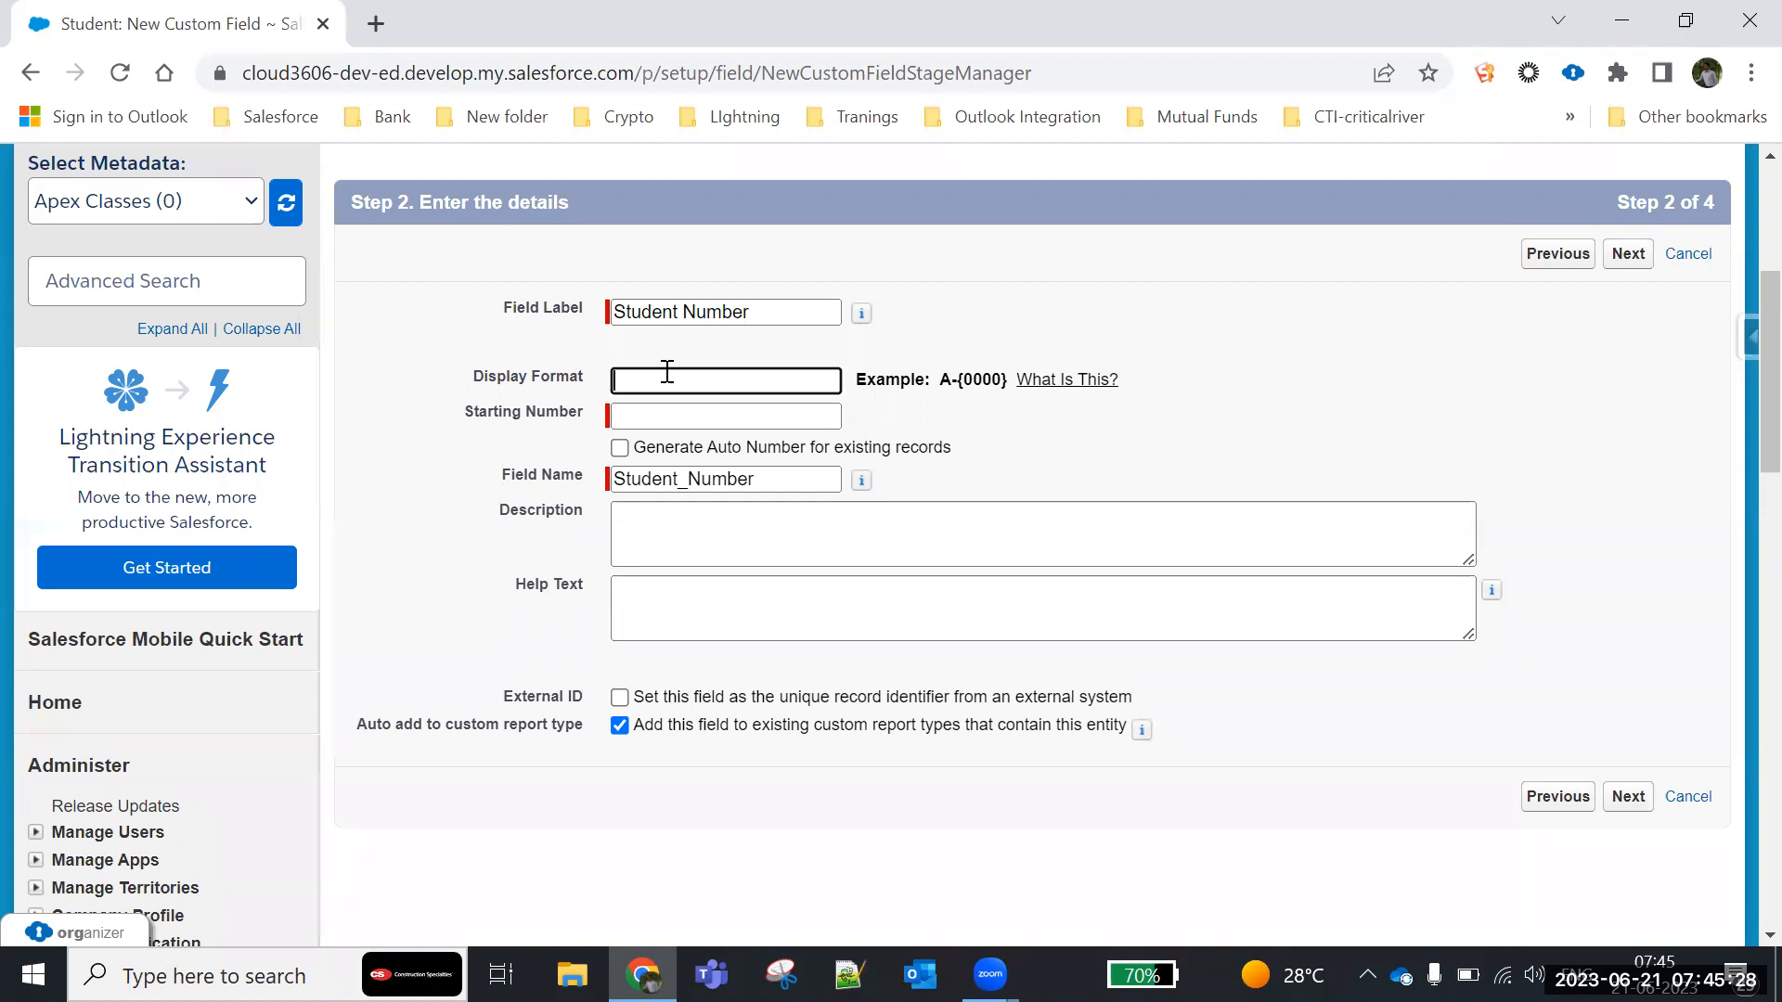
pyautogui.write('Student-{}')
pyautogui.press('Left')
pyautogui.write('0000')
# - Shorten the display format's prefix so that it reads S-{0000}
pyautogui.moveTo(614, 388); pyautogui.dragTo(763, 391)
pyautogui.click(684, 382)
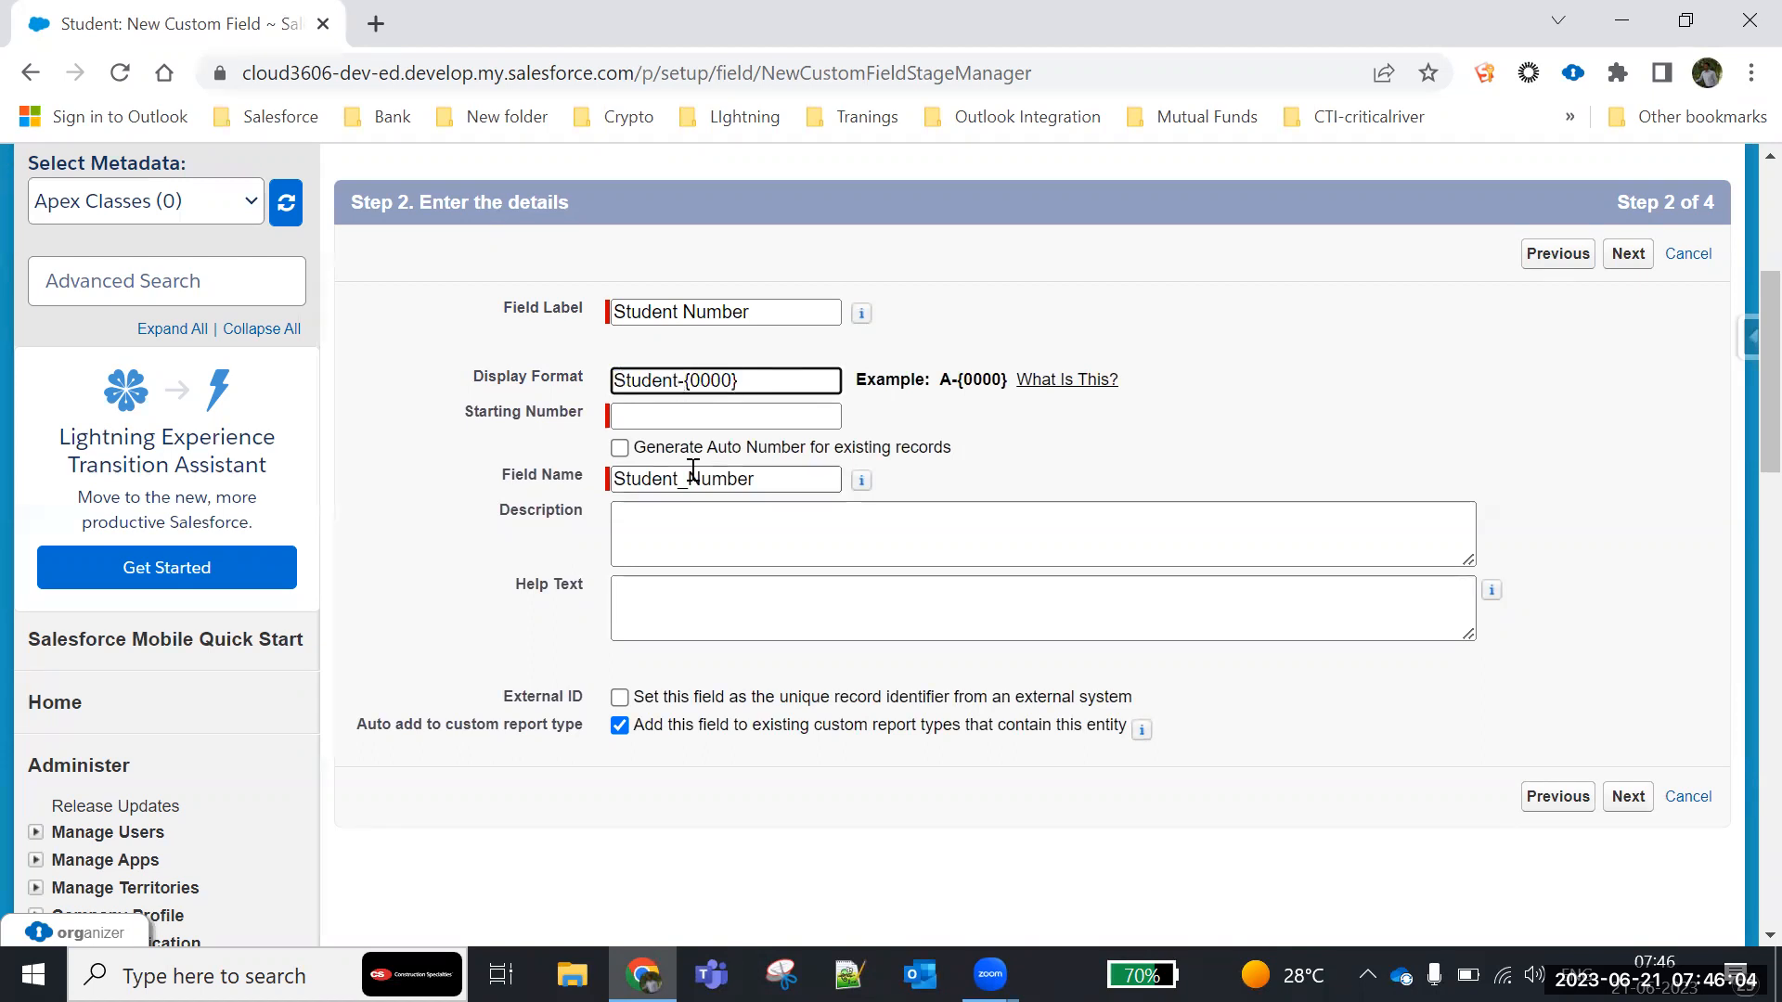
pyautogui.press('BackSpace')
pyautogui.press('BackSpace')
pyautogui.press('BackSpace')
pyautogui.press('BackSpace')
pyautogui.press('BackSpace')
pyautogui.press('BackSpace')
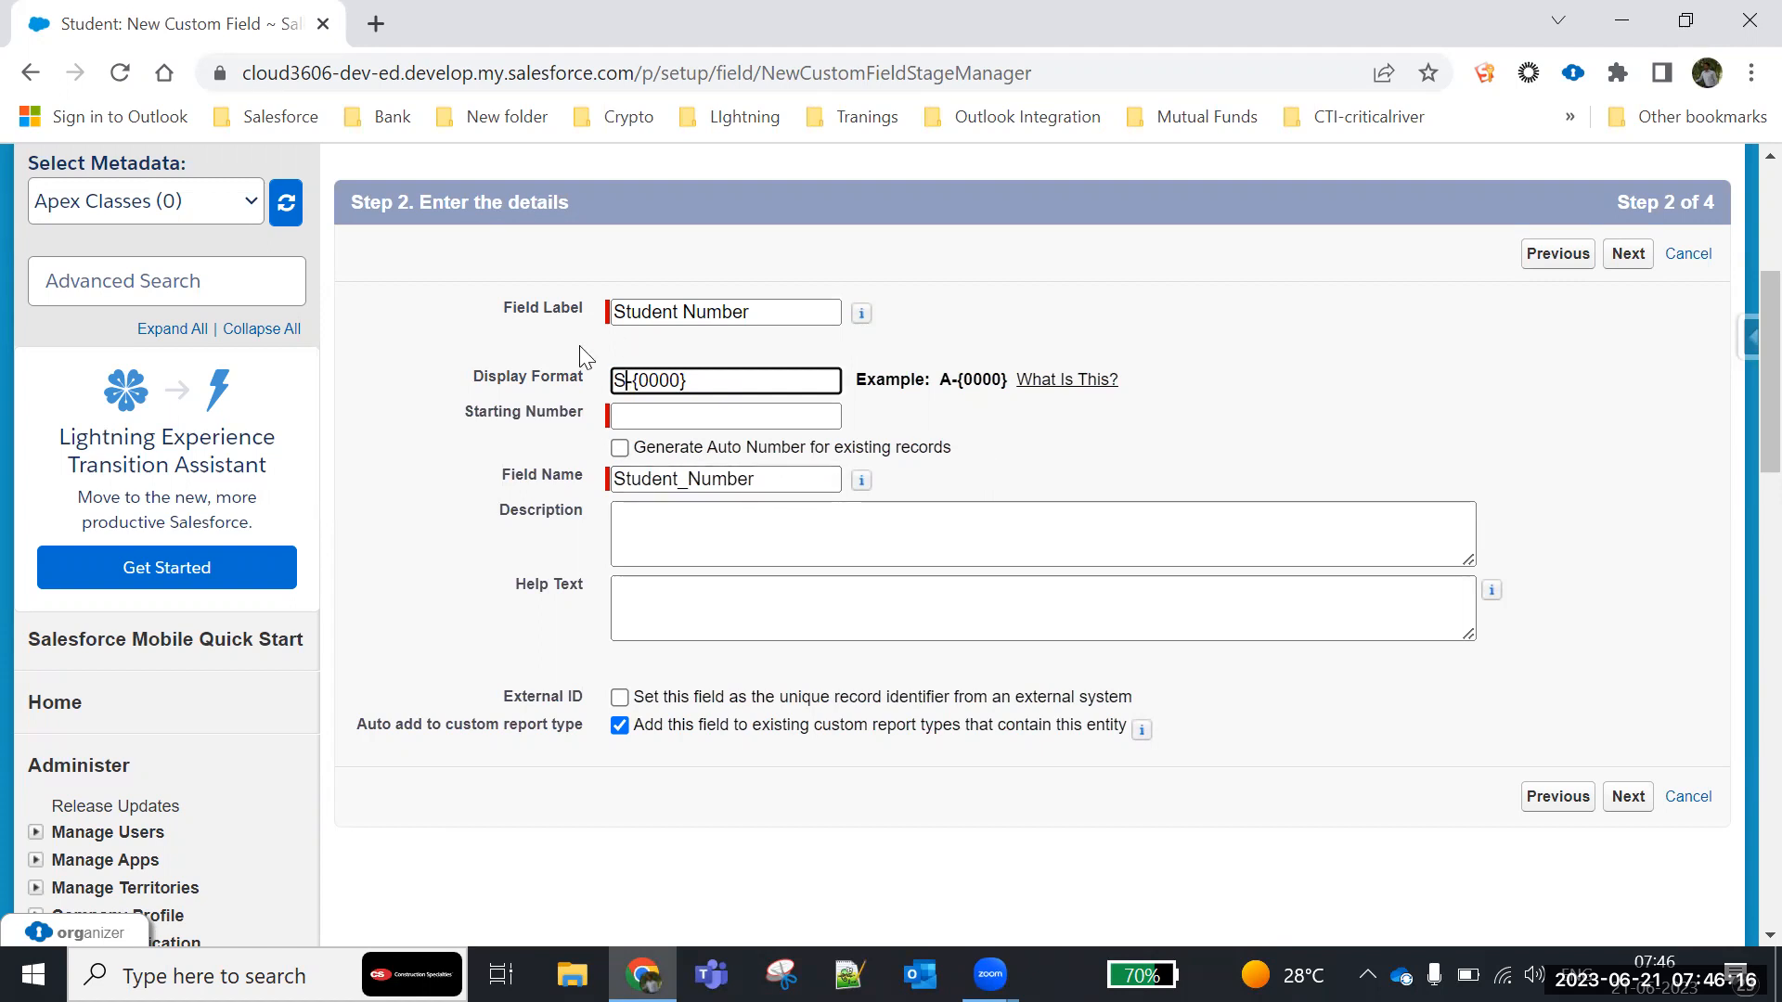
# - Set the starting number of the Student Number field to 1
pyautogui.moveTo(727, 383); pyautogui.dragTo(596, 397)
pyautogui.click(664, 417)
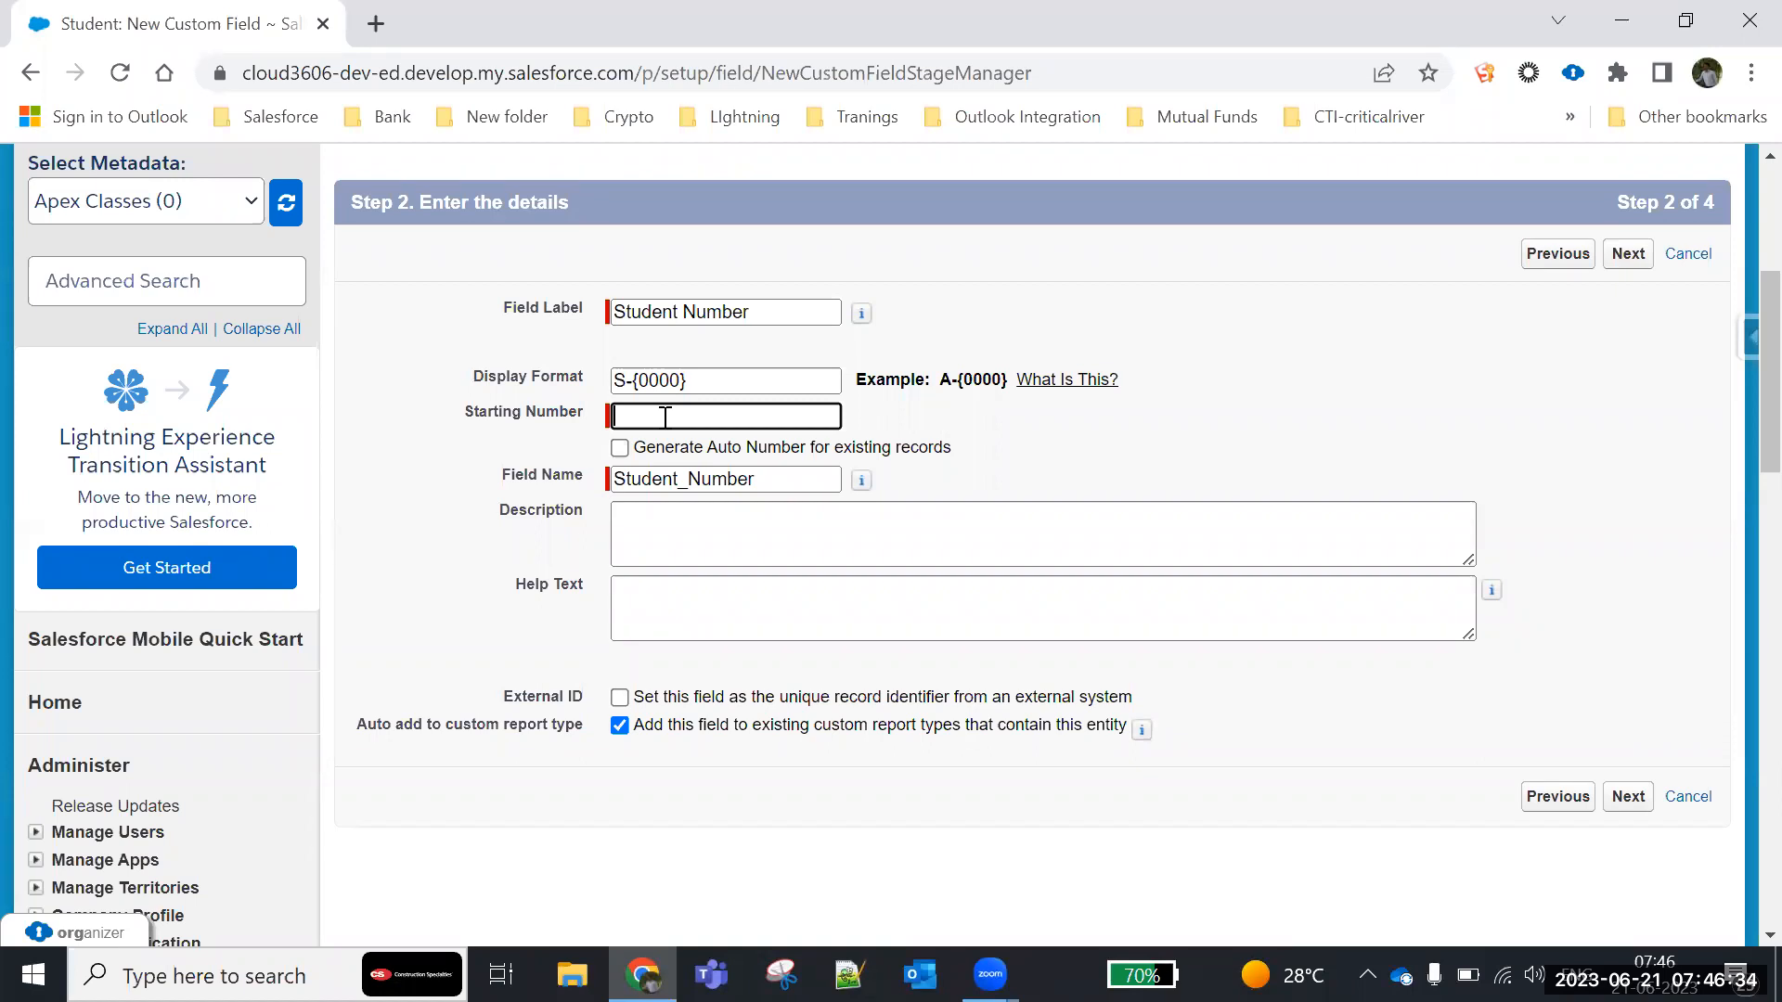
pyautogui.write('1')
# - Try a different number of zeros in the display format, then restore S-{0000}
pyautogui.moveTo(699, 381); pyautogui.dragTo(585, 382)
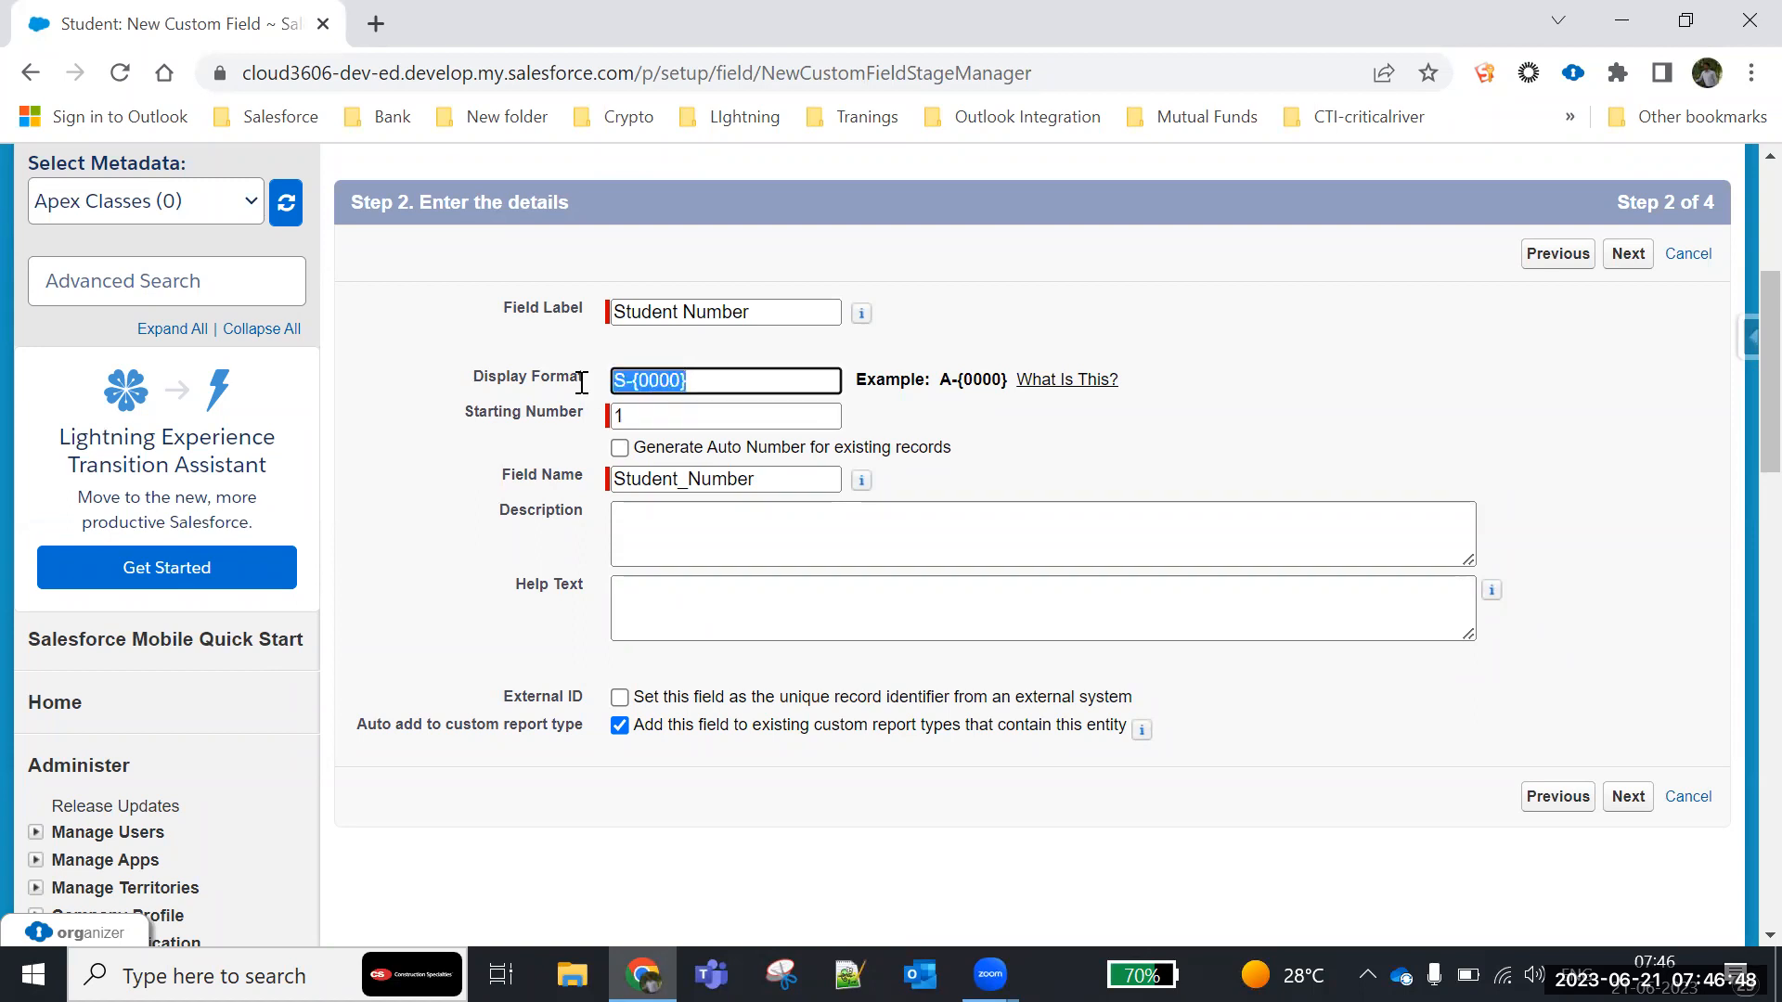
pyautogui.moveTo(1014, 378); pyautogui.dragTo(934, 379)
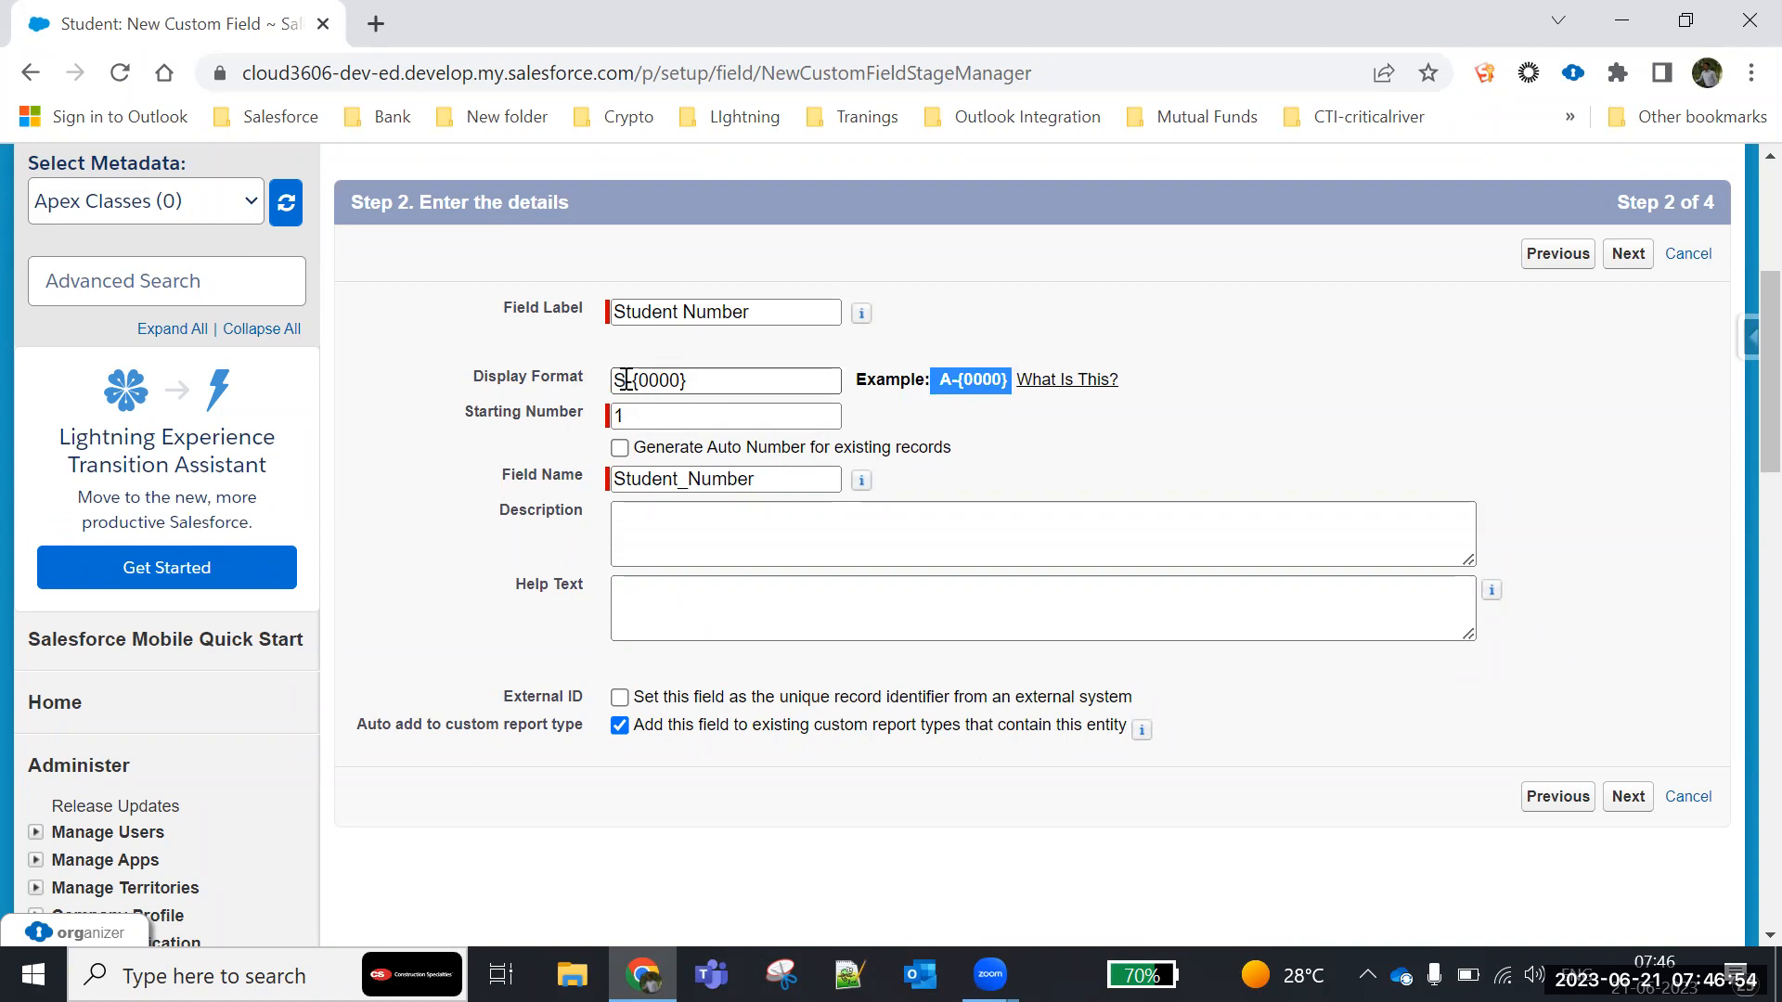
pyautogui.moveTo(626, 388); pyautogui.dragTo(594, 387)
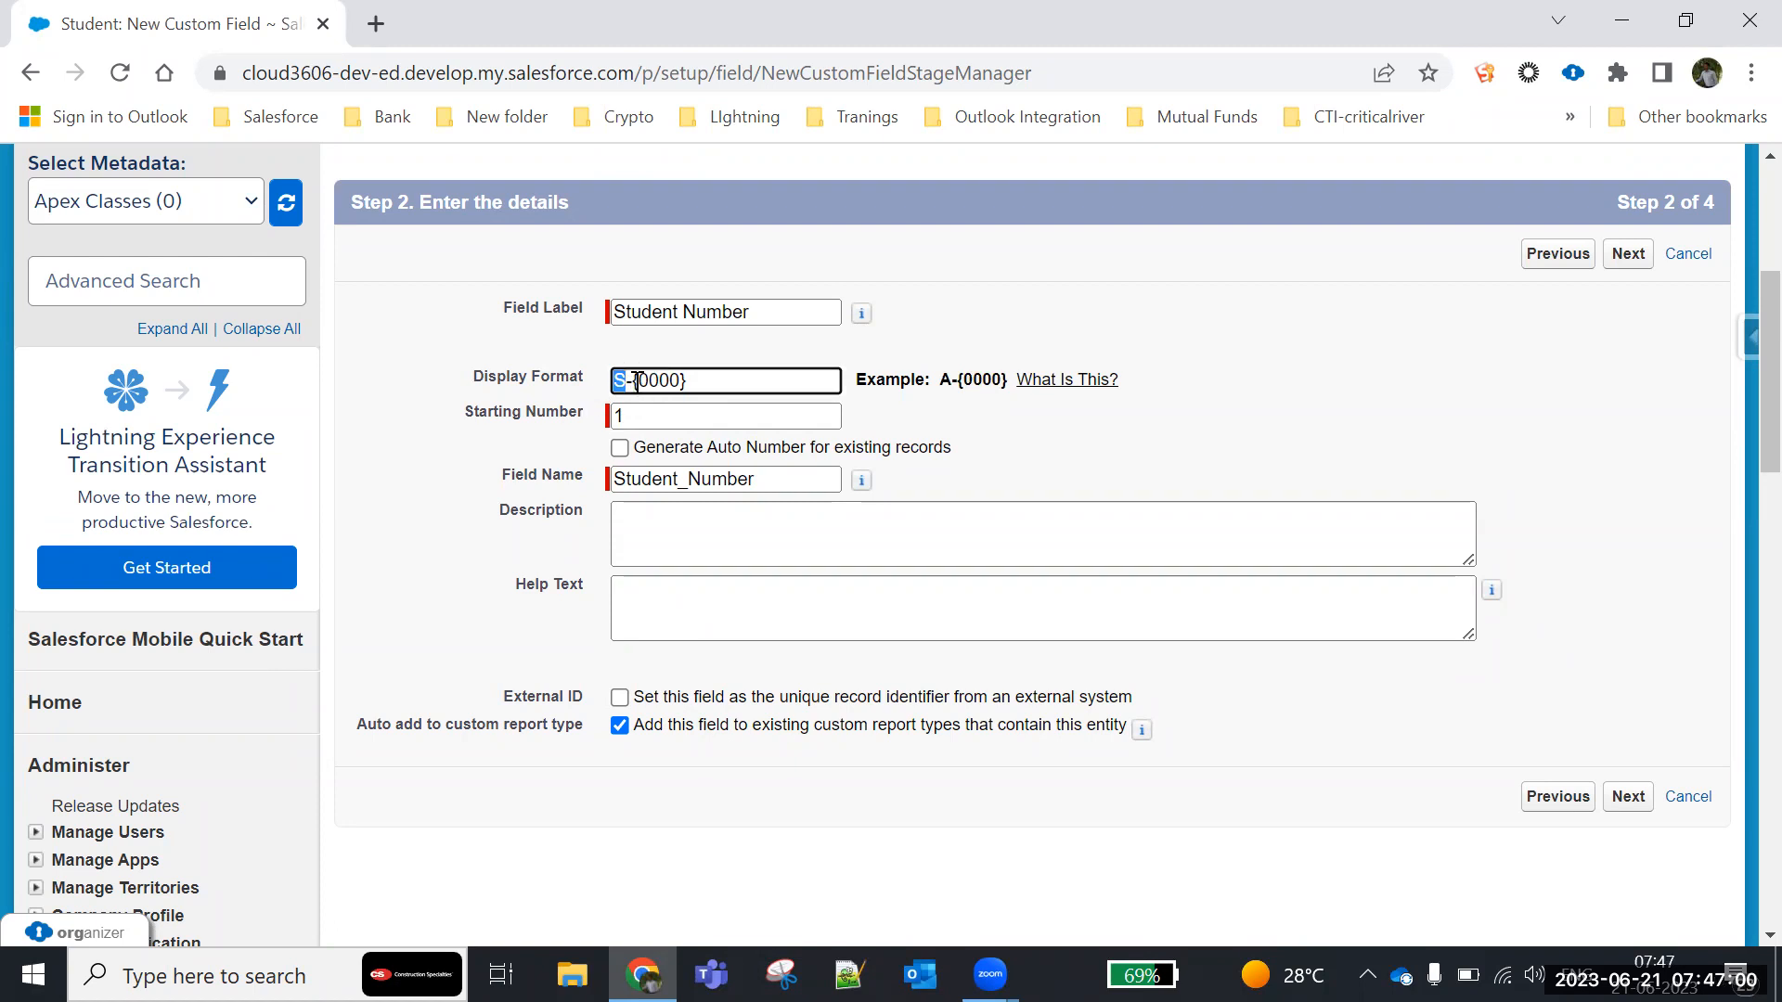
pyautogui.click(704, 381)
pyautogui.press('BackSpace')
pyautogui.write('00')
pyautogui.press('BackSpace')
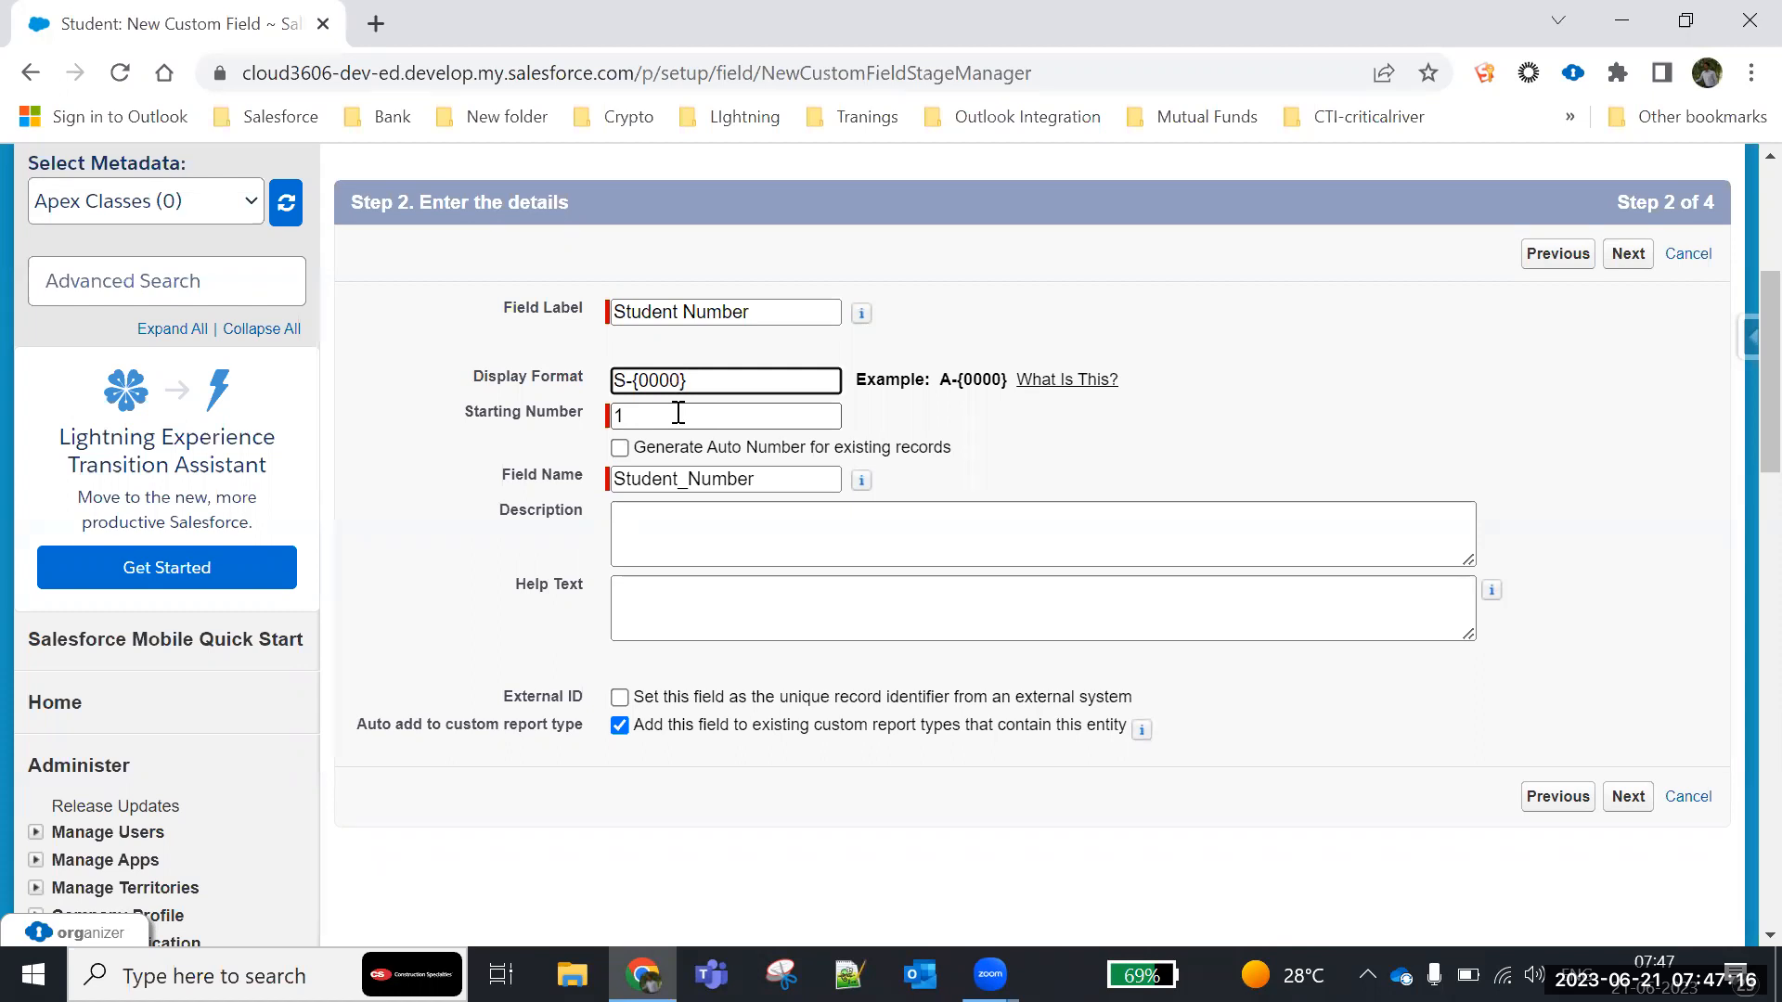
# - Review the display format, starting number and remaining options entered for the Student Number field
pyautogui.click(680, 413)
pyautogui.scroll(-1, 736, 579)
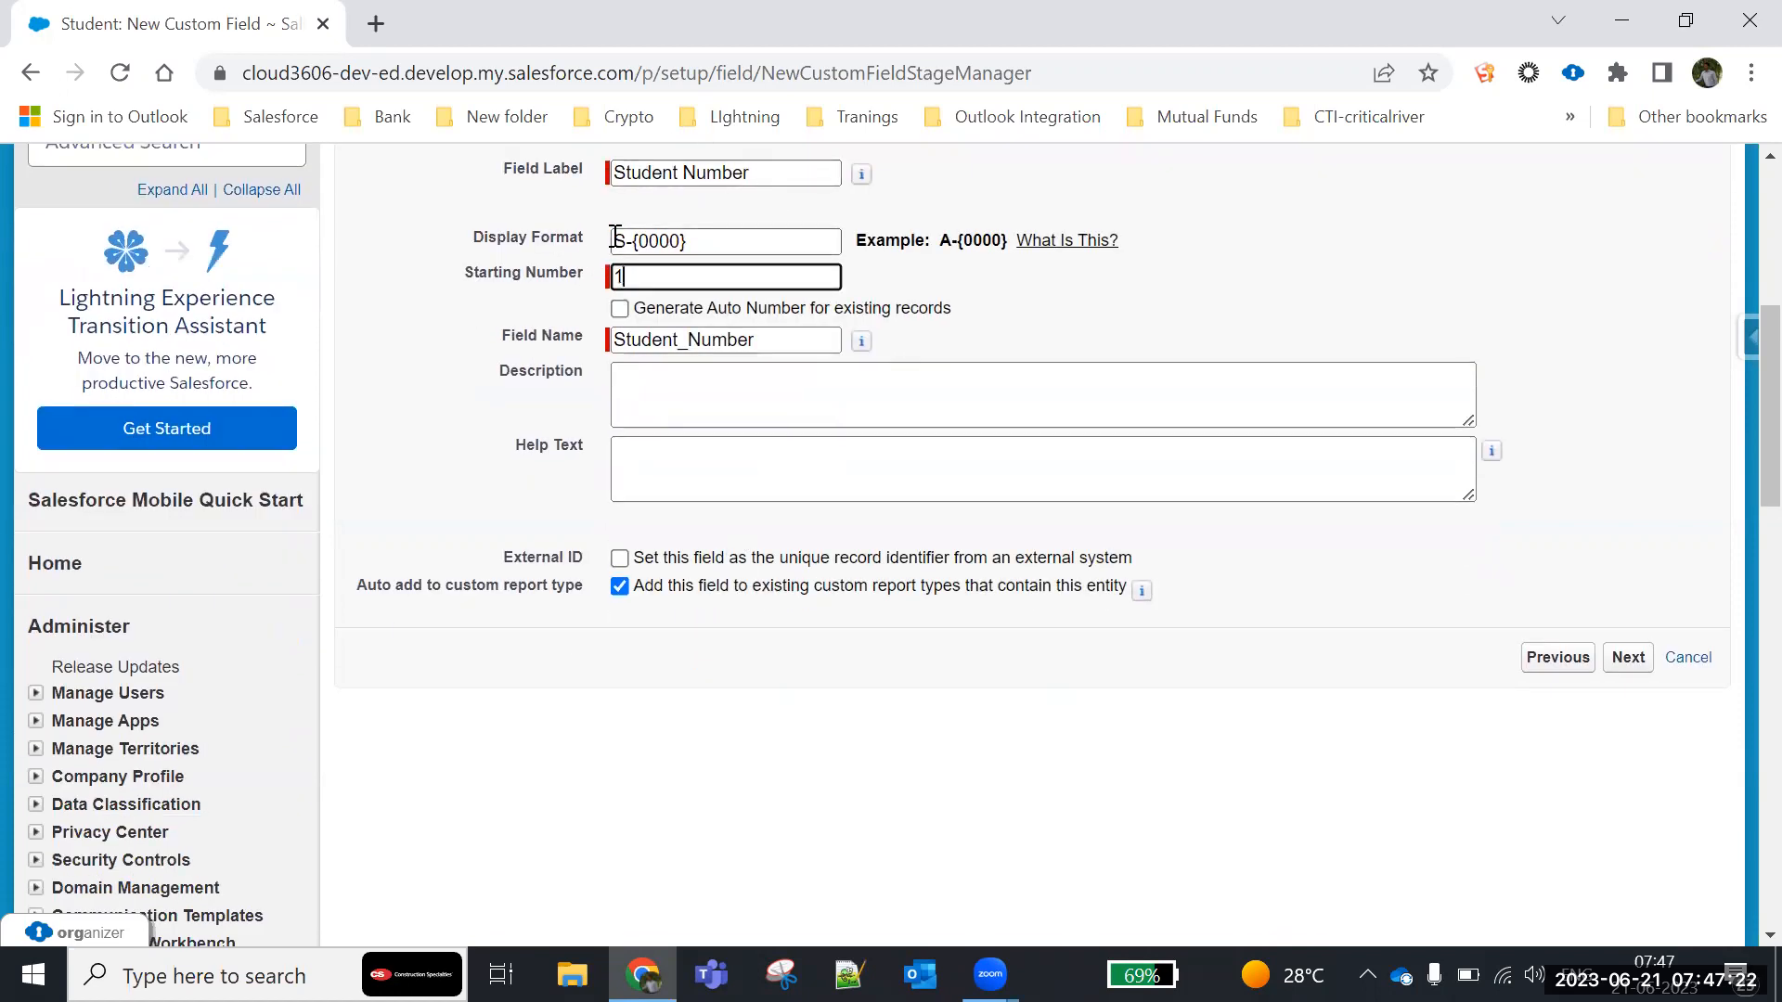
pyautogui.scroll(2, 654, 457)
pyautogui.click(702, 510)
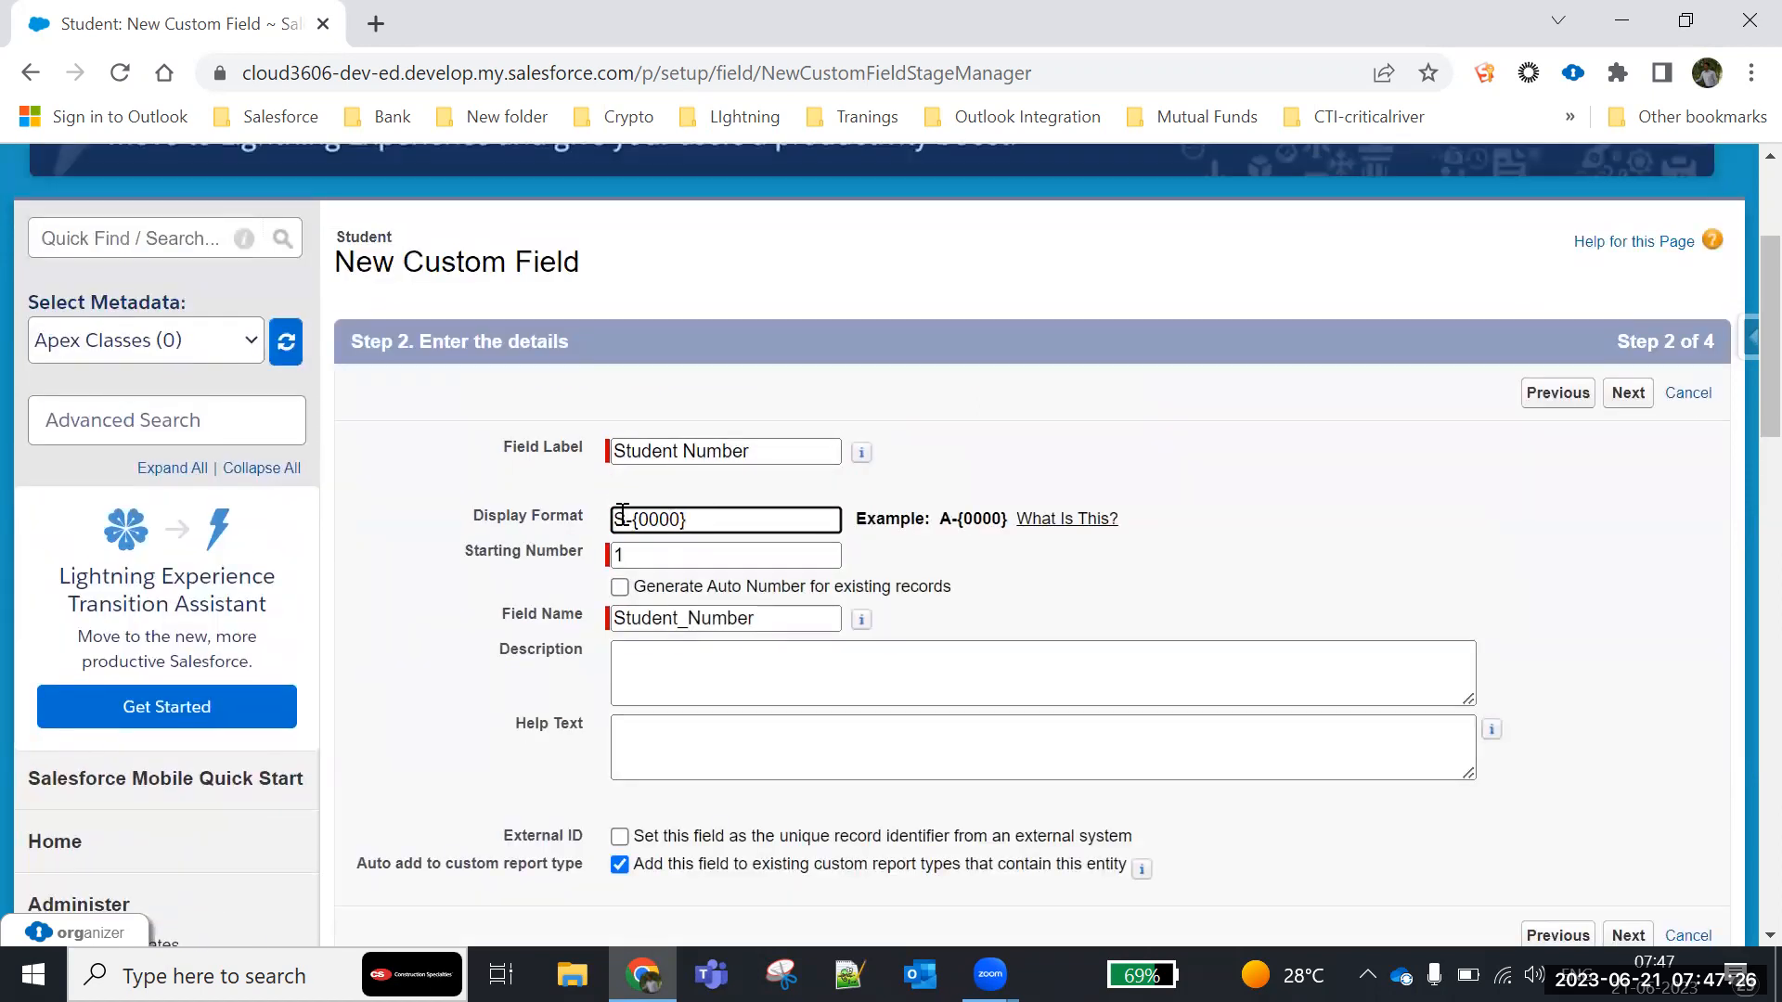
pyautogui.moveTo(614, 519); pyautogui.dragTo(692, 519)
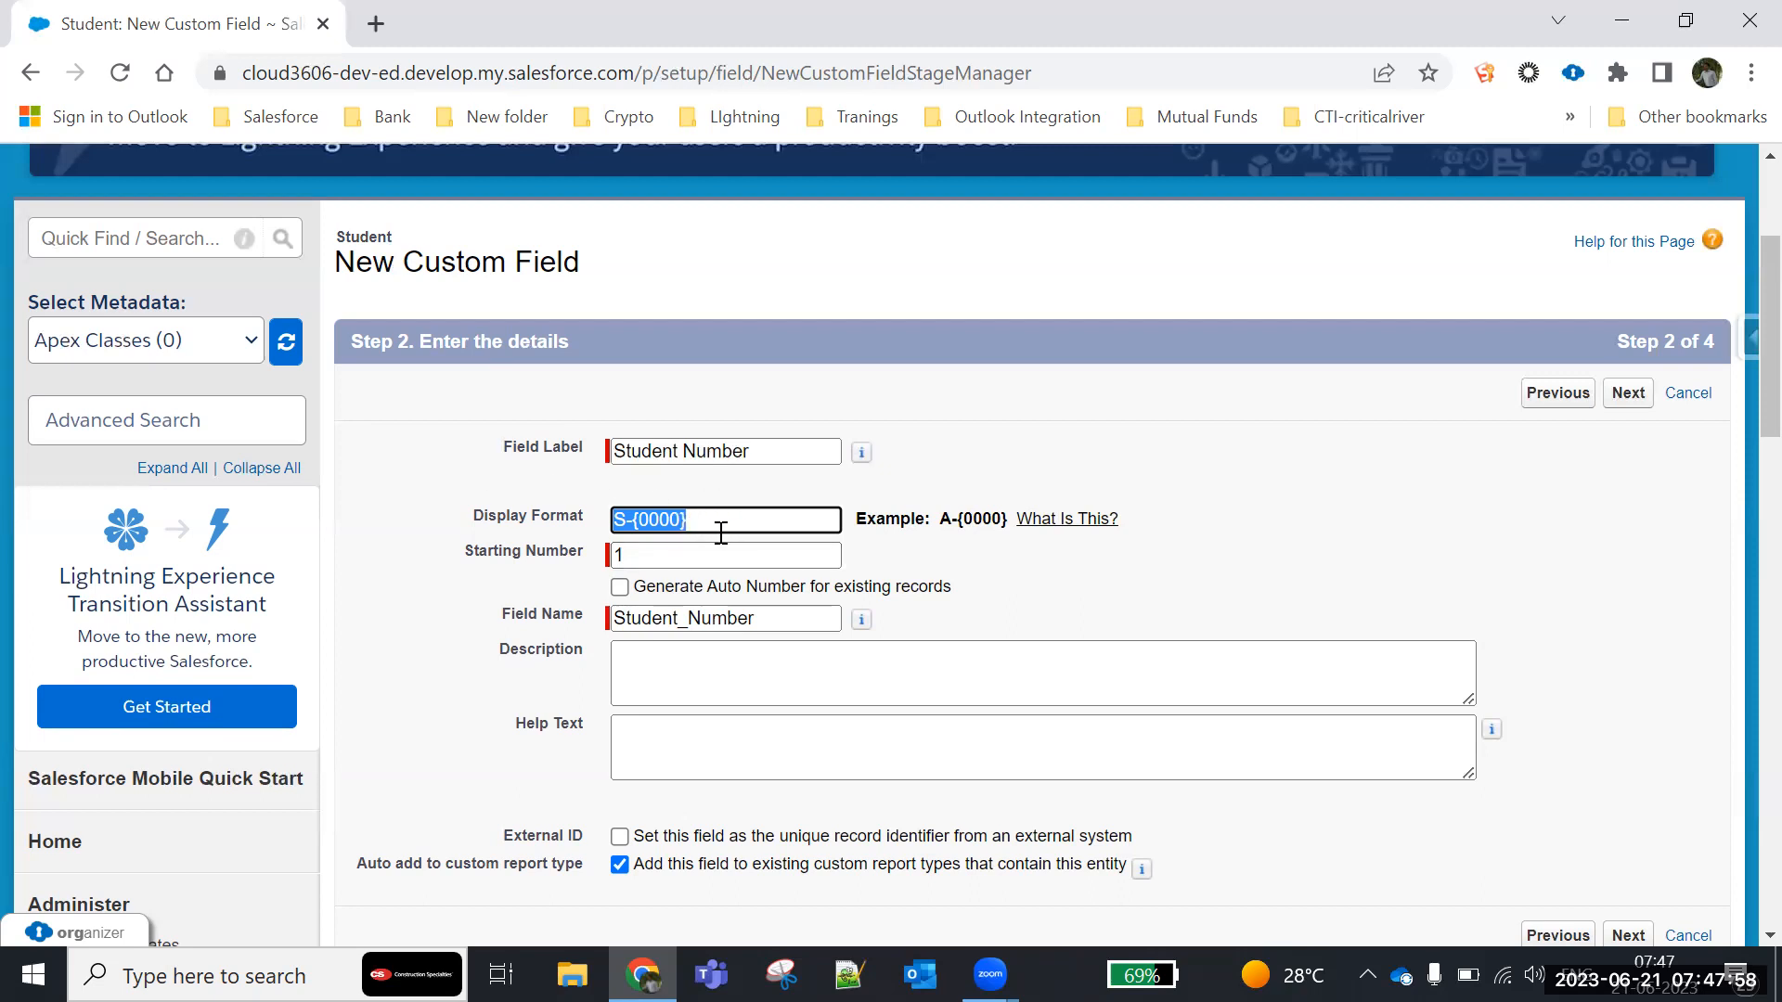
pyautogui.click(682, 521)
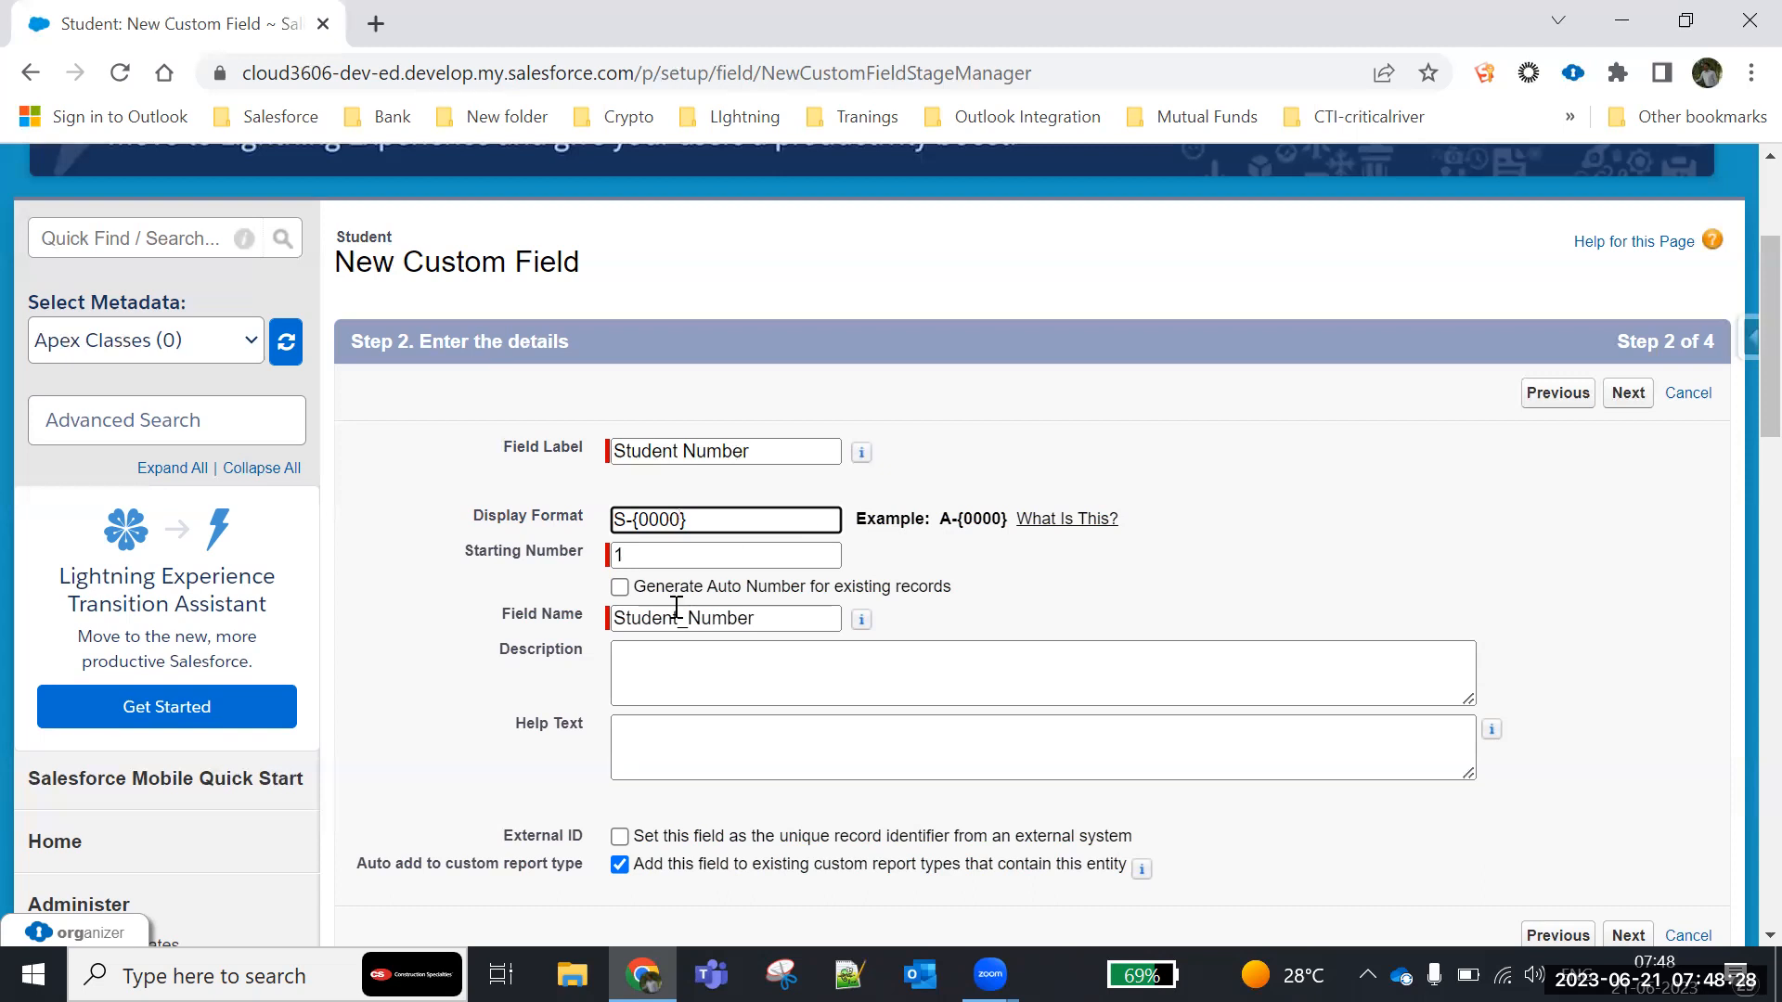
pyautogui.click(730, 555)
pyautogui.click(733, 521)
pyautogui.scroll(-5, 901, 617)
pyautogui.scroll(1, 898, 616)
pyautogui.moveTo(1146, 429); pyautogui.dragTo(507, 419)
pyautogui.click(562, 590)
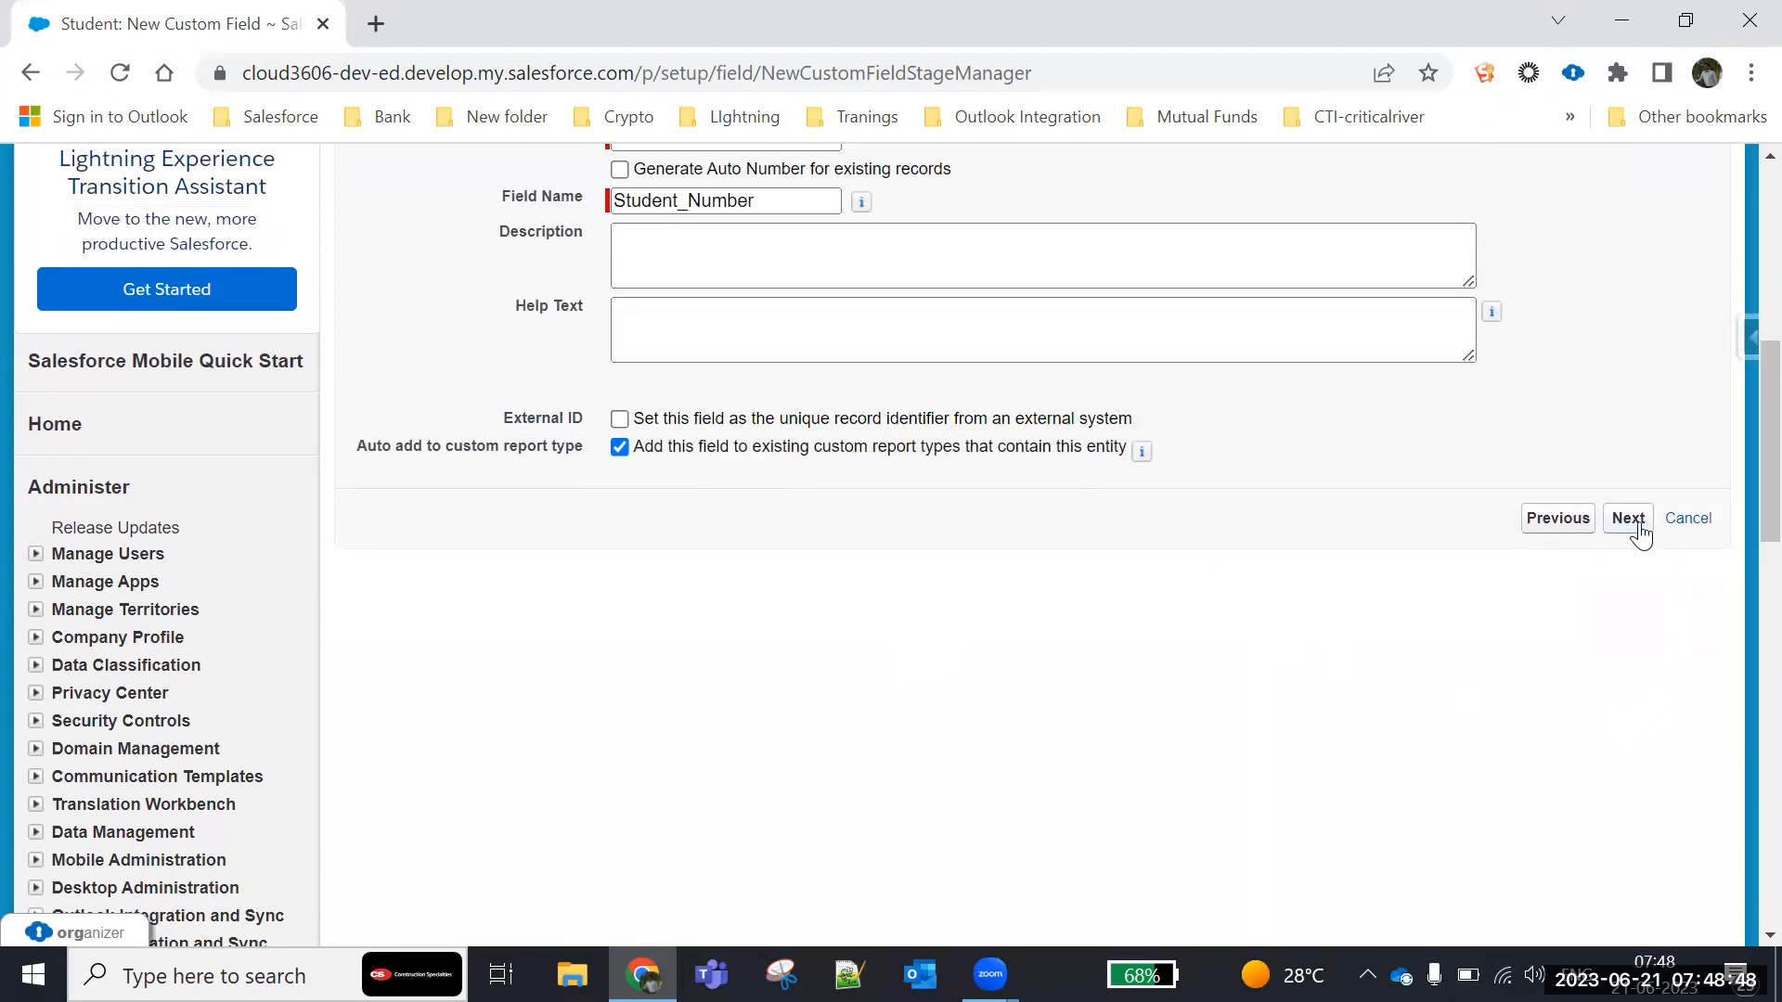
# - Accept the Student Number field's details and continue to its field-level security settings
pyautogui.scroll(2, 1501, 687)
pyautogui.scroll(-1, 1577, 693)
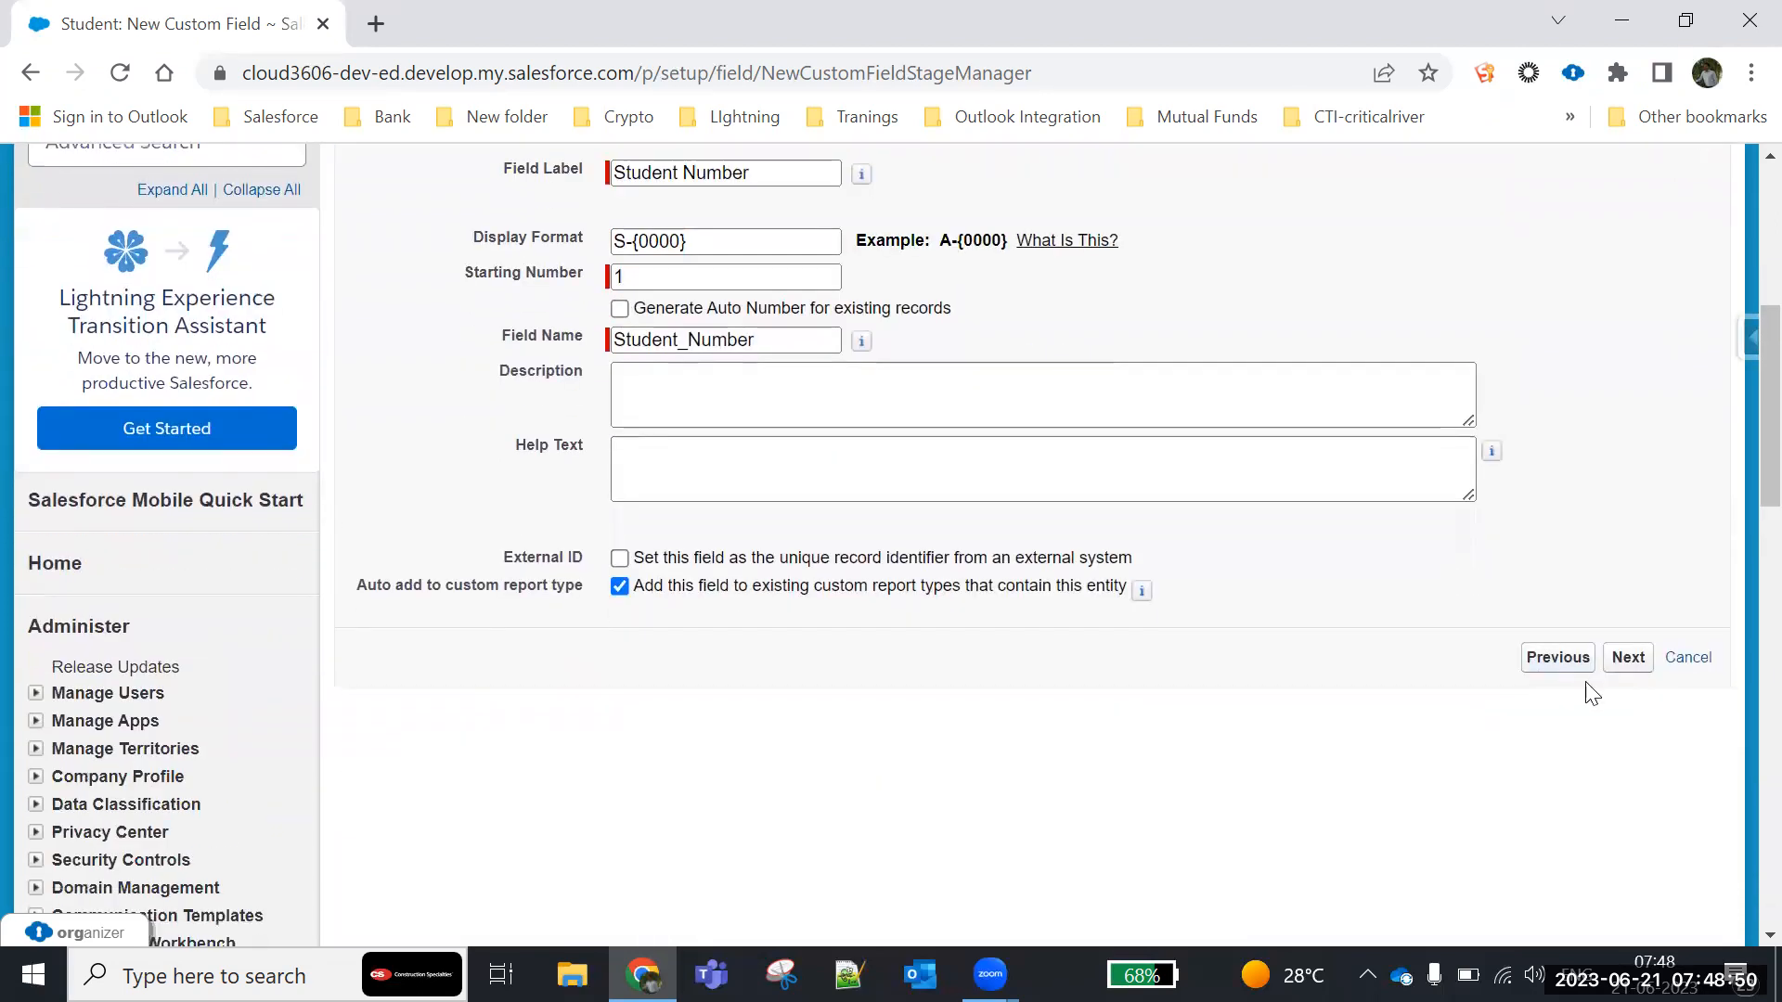
pyautogui.click(1631, 665)
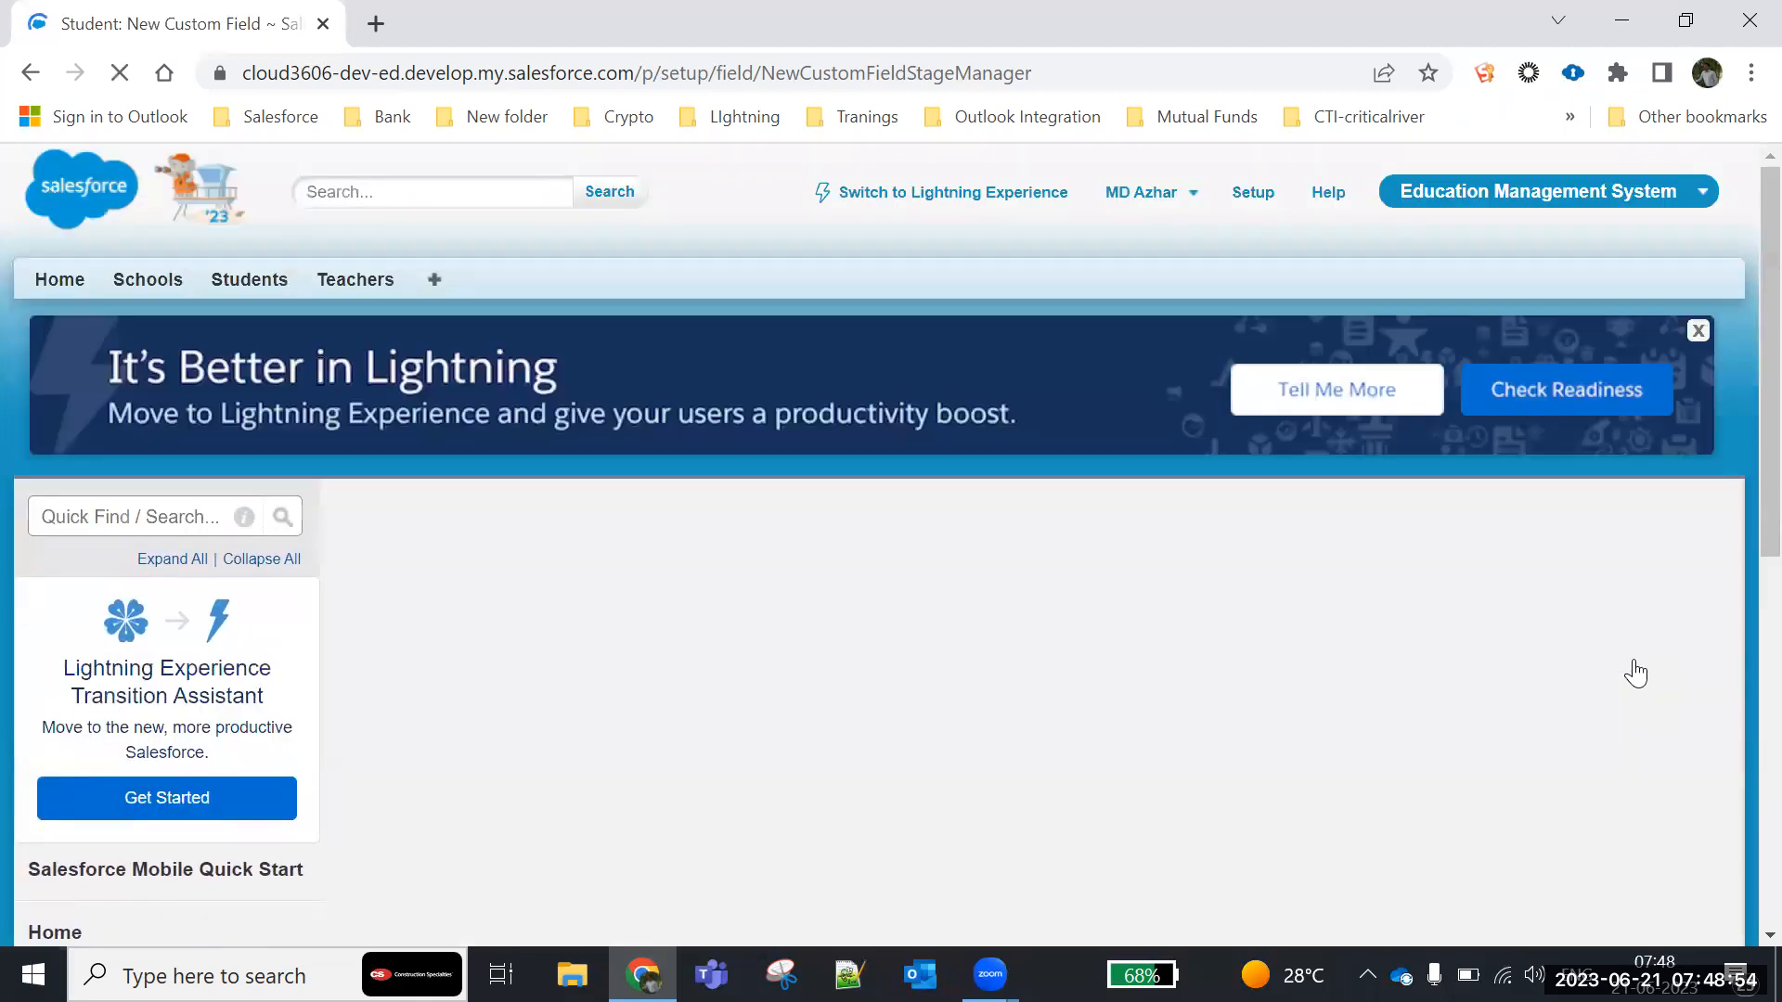
pyautogui.scroll(-4, 731, 603)
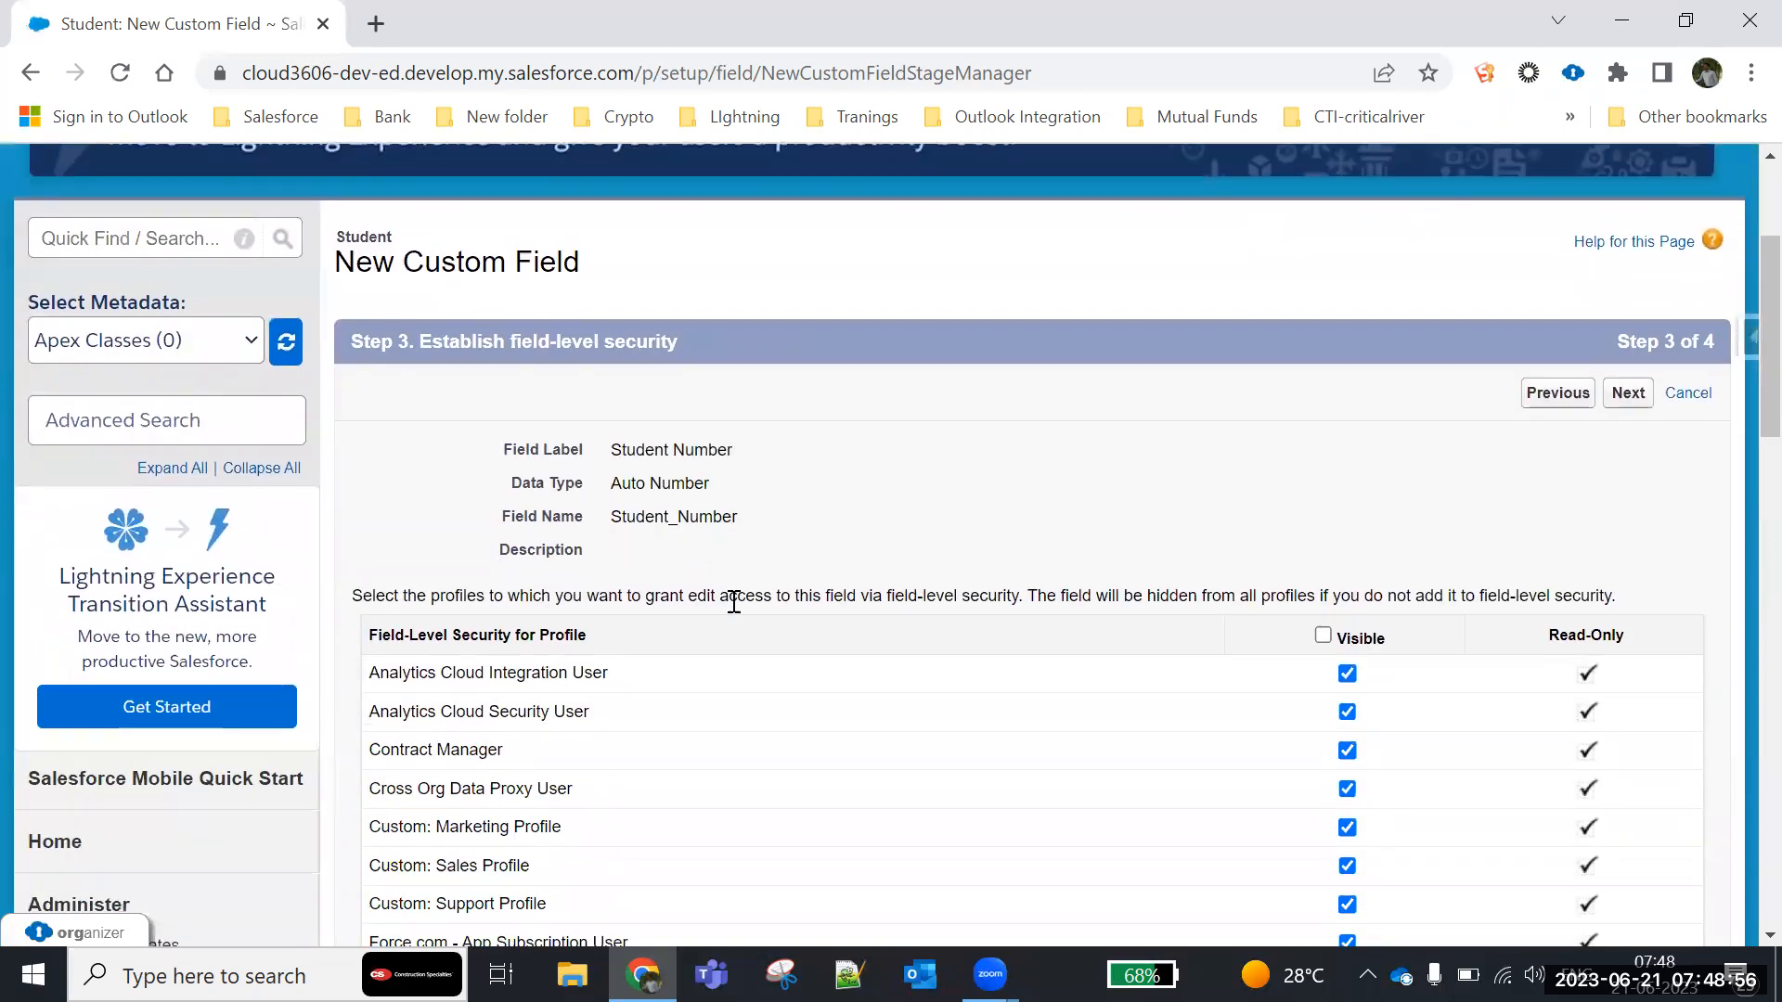
# - Keep the default field-level security and page layout assignments, and save the Student Number field
pyautogui.click(1638, 256)
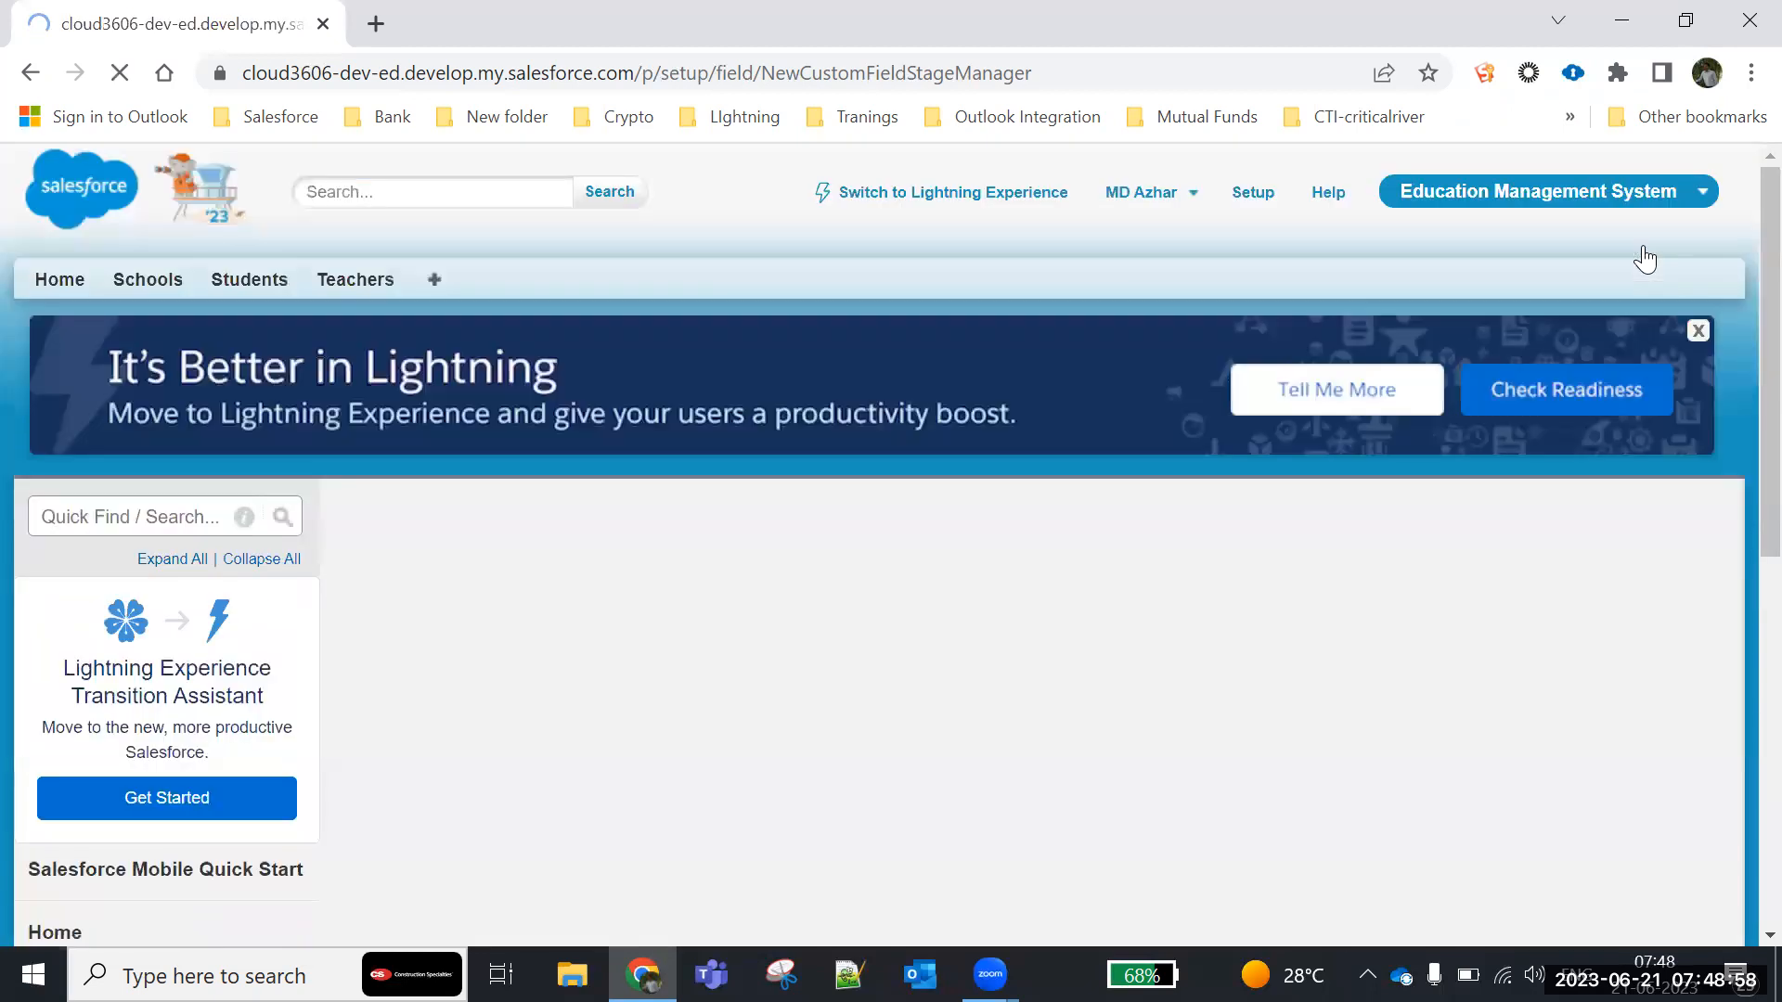
pyautogui.scroll(-3, 1229, 546)
pyautogui.click(1622, 393)
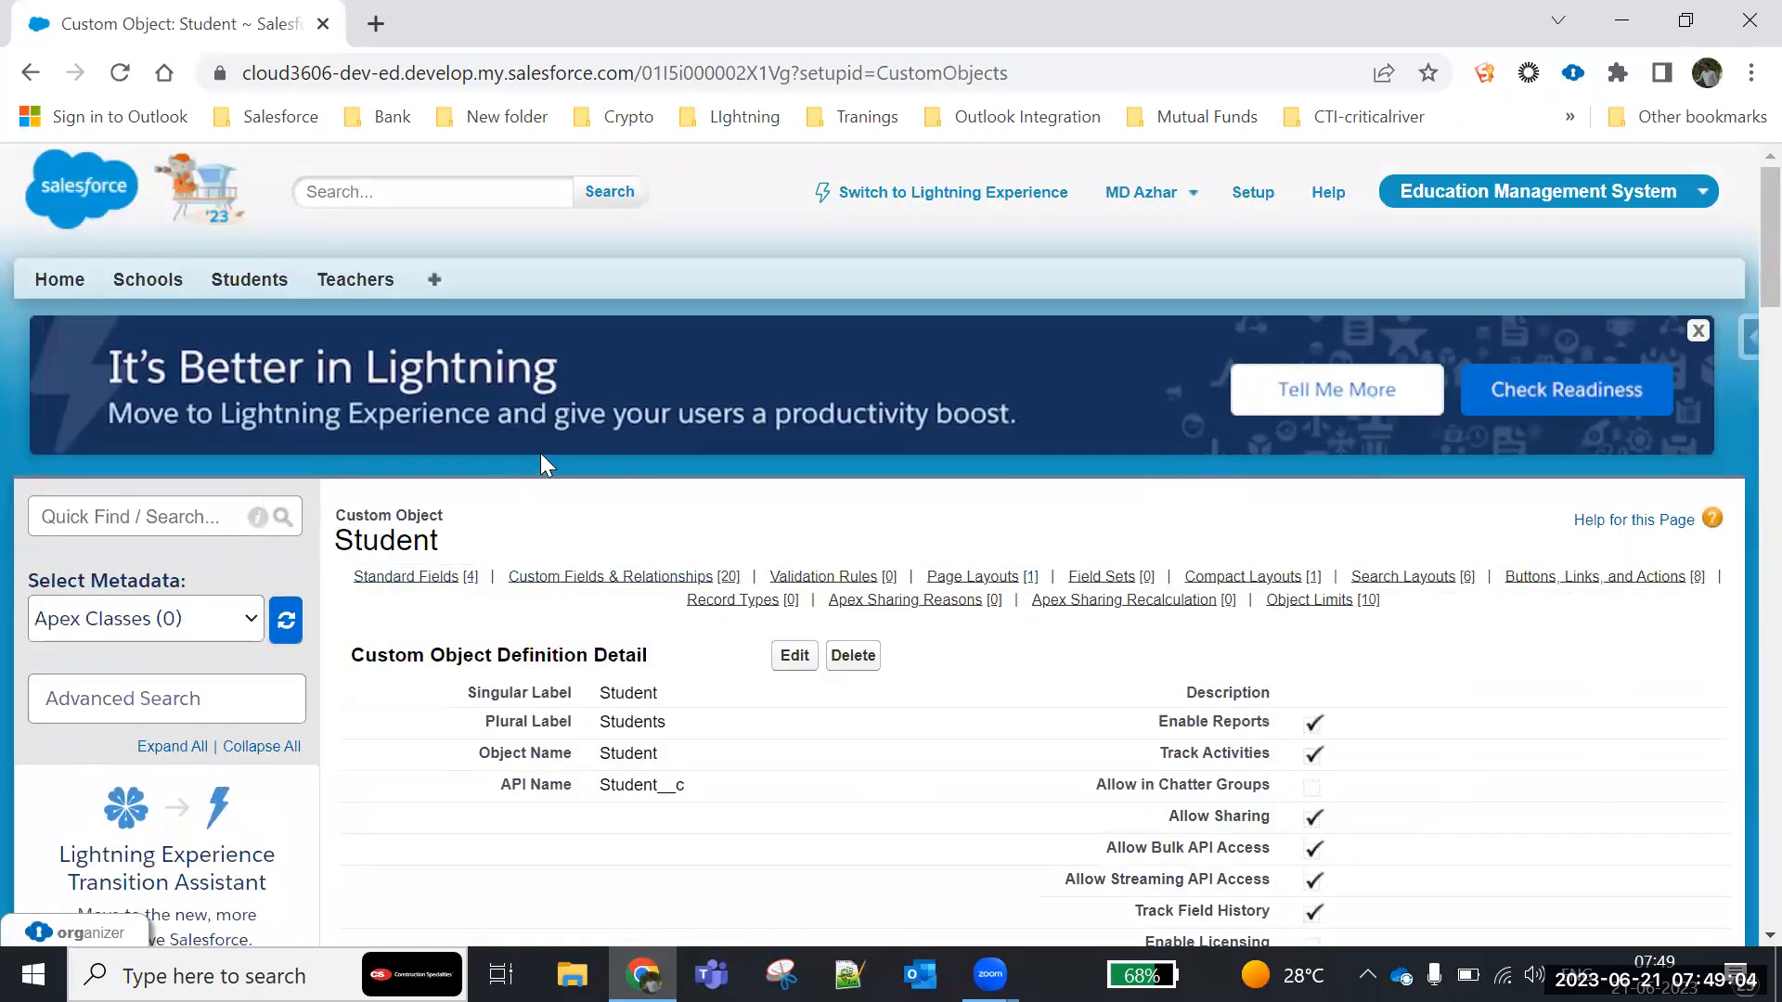
# - Open the Students home page in a new browser tab and switch to it
pyautogui.rightClick(245, 293)
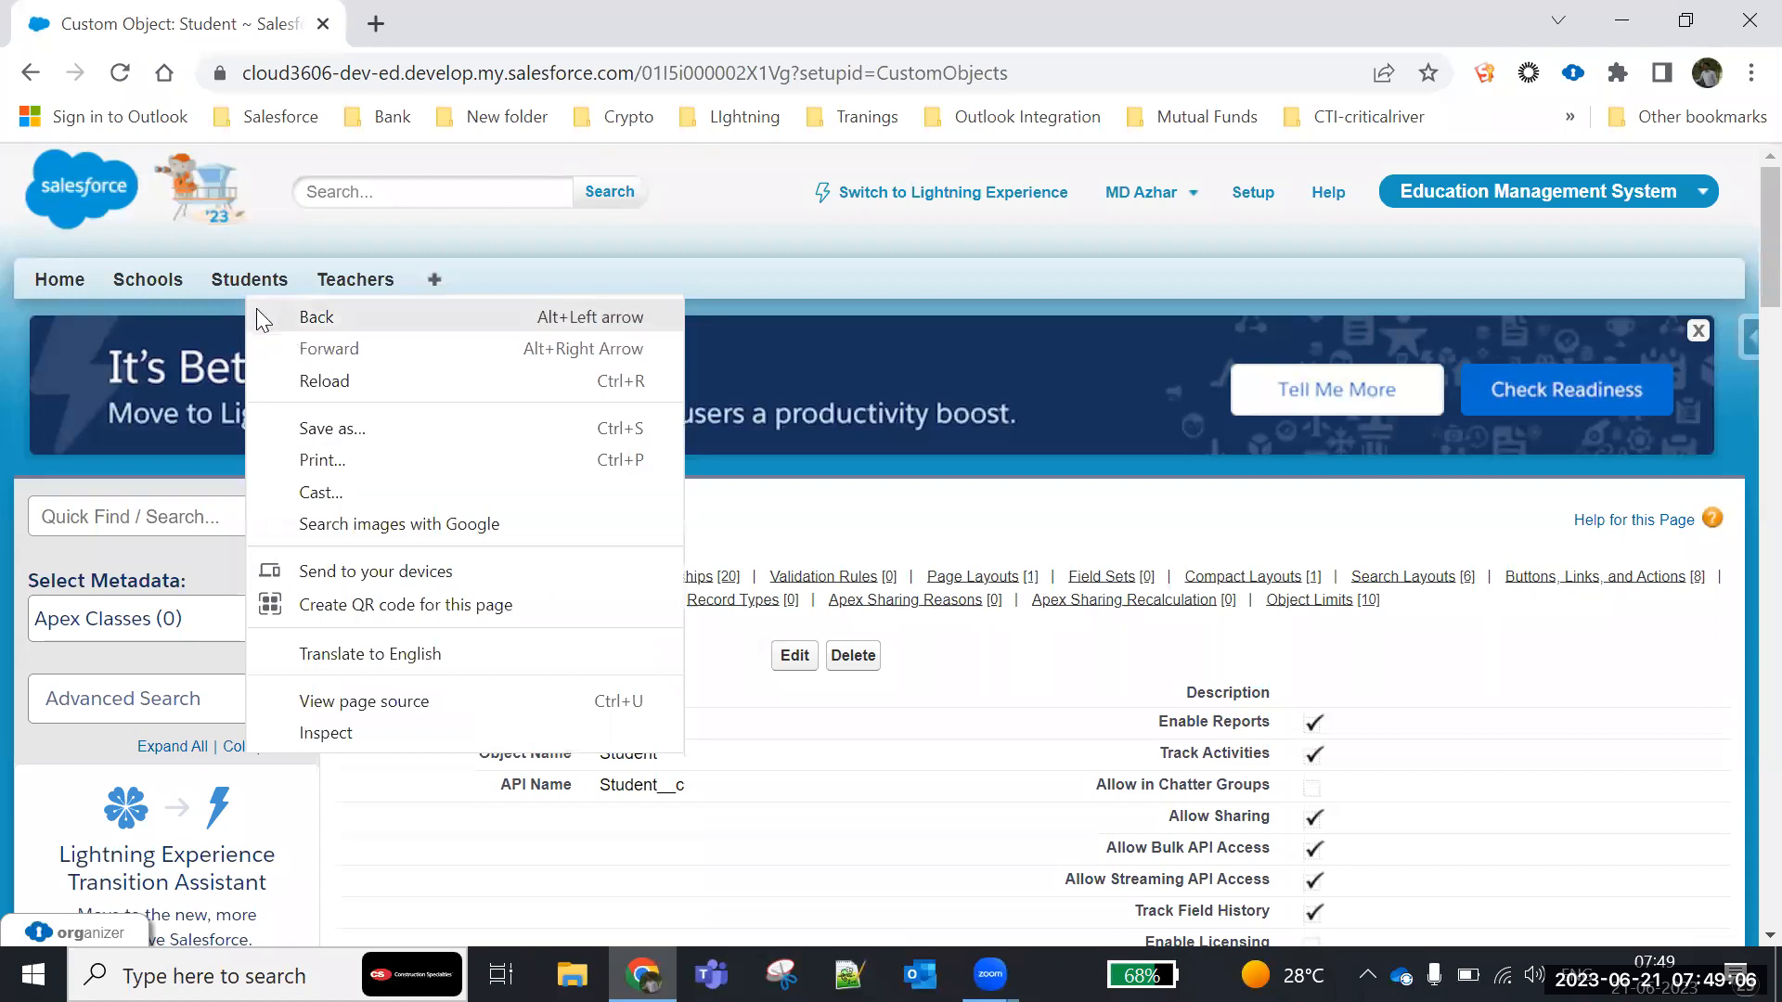
pyautogui.rightClick(247, 283)
pyautogui.click(321, 305)
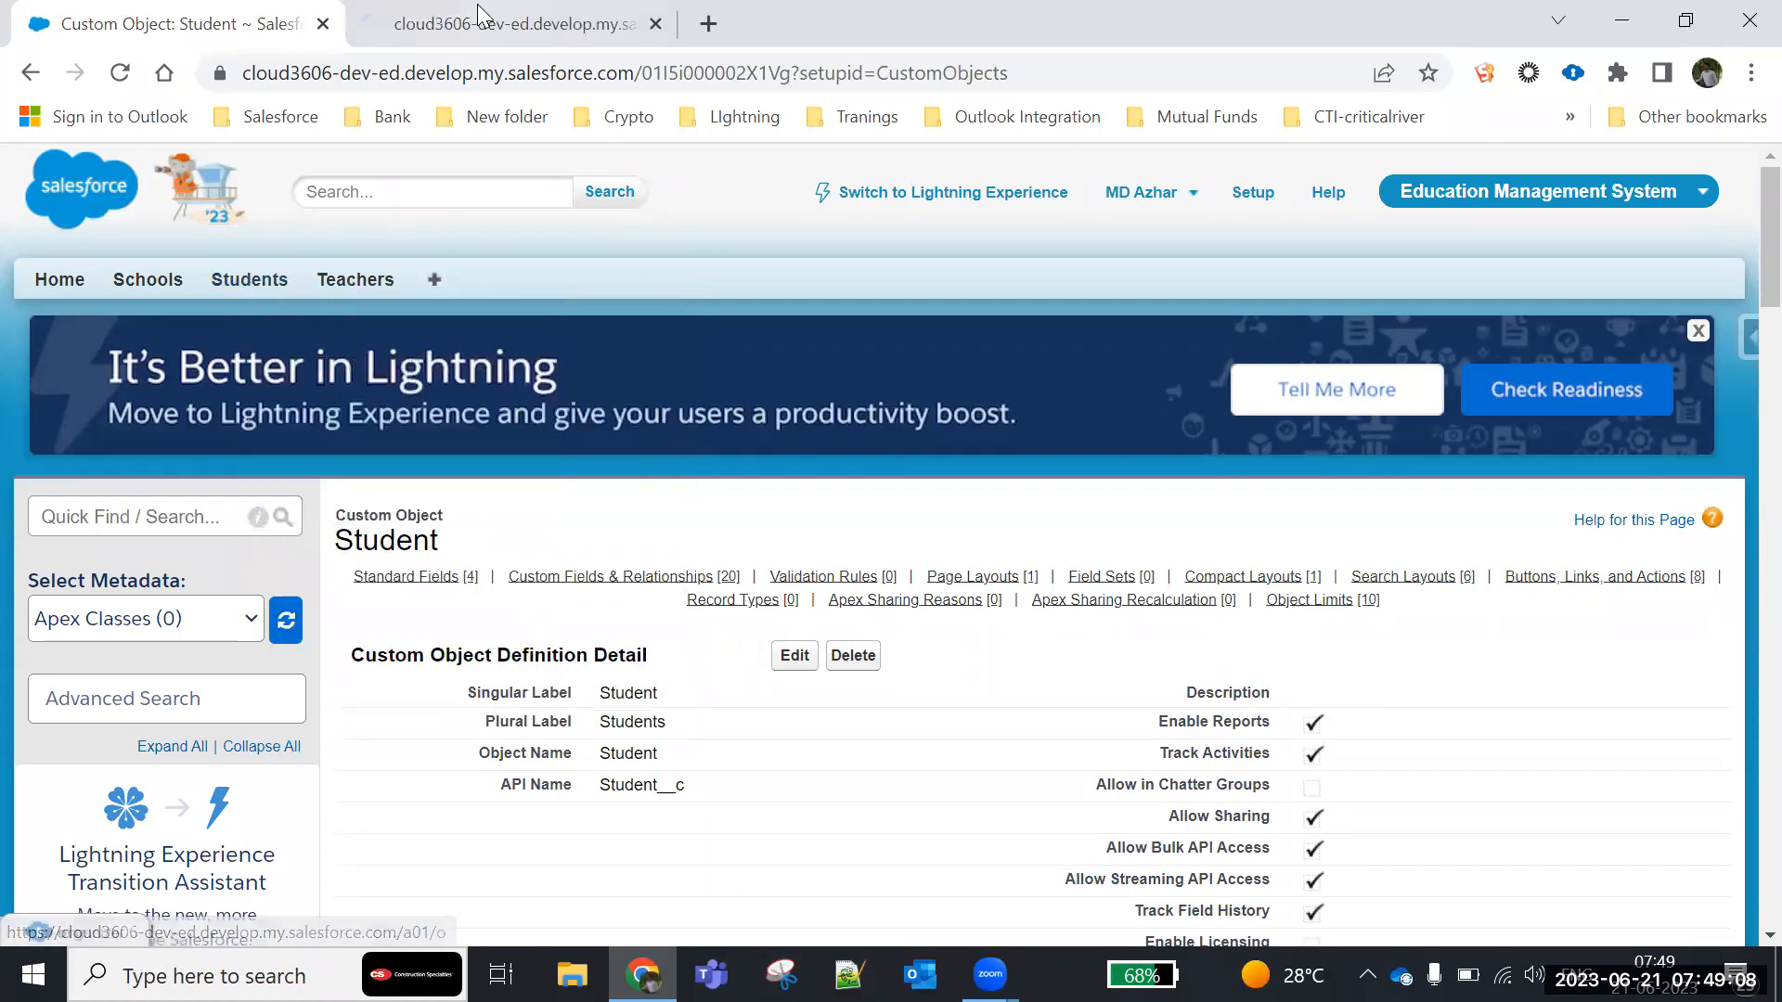
pyautogui.click(512, 23)
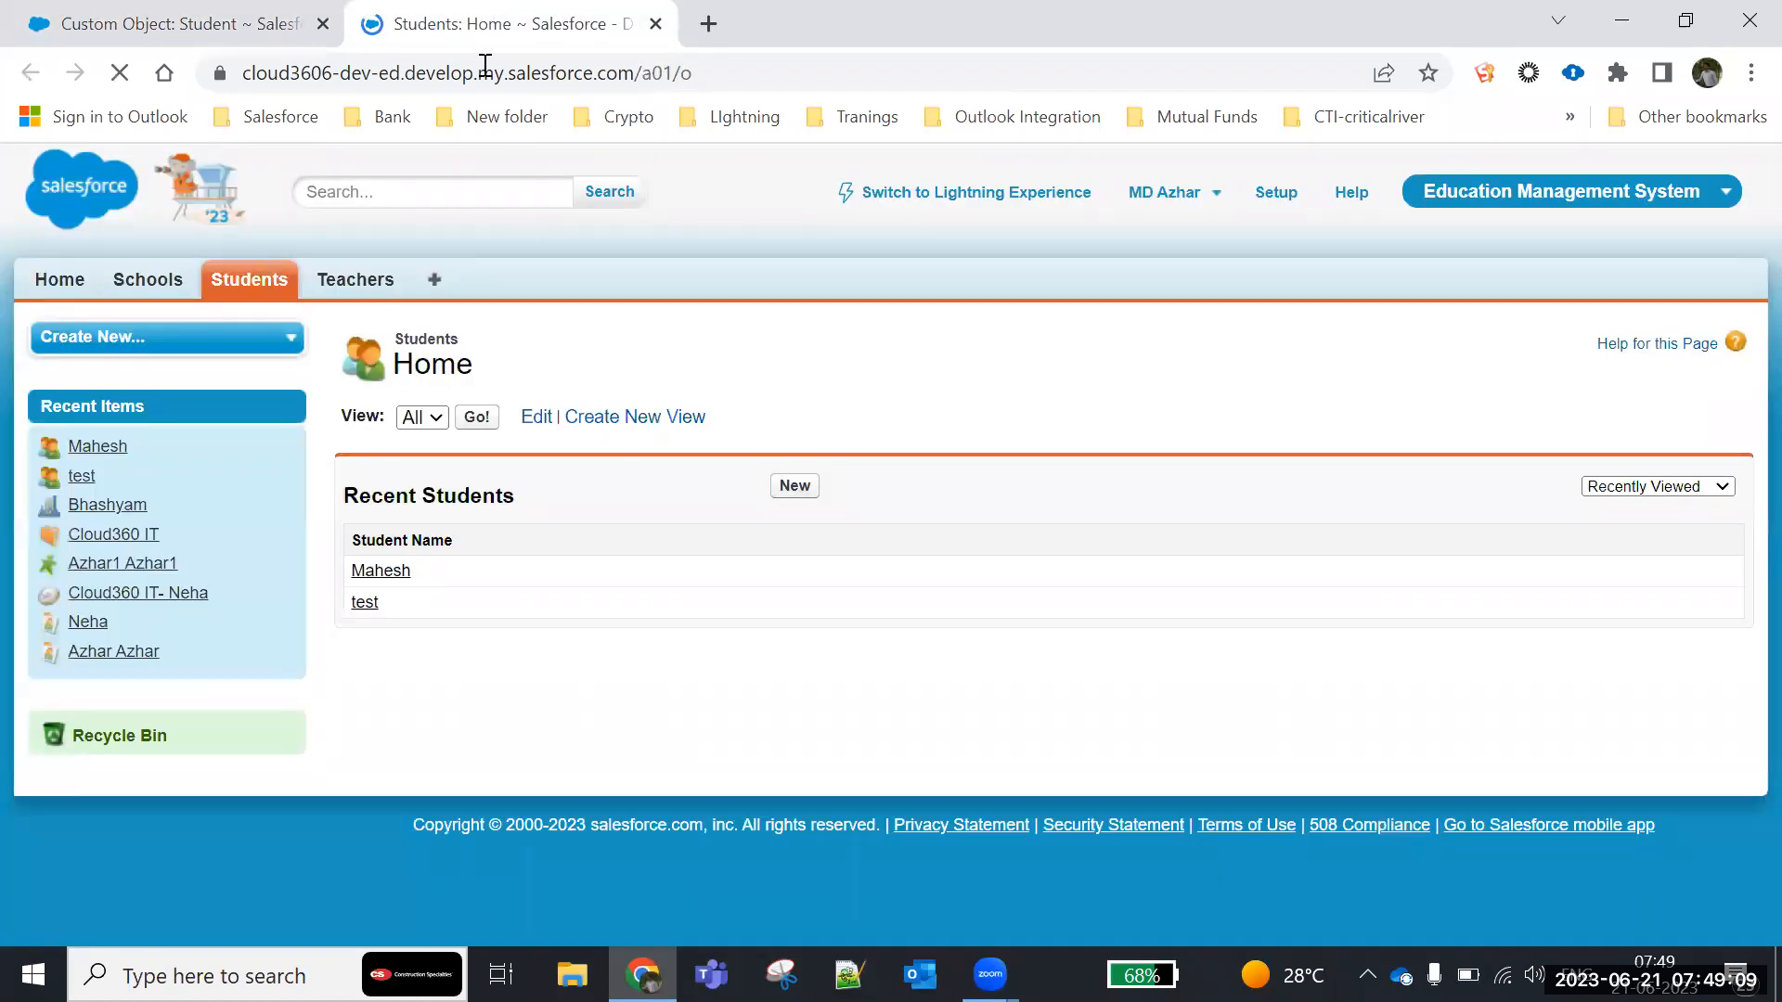
# - Open the first recent student record and check its Student Number field
pyautogui.click(395, 571)
pyautogui.scroll(-2, 399, 582)
pyautogui.scroll(-3, 399, 582)
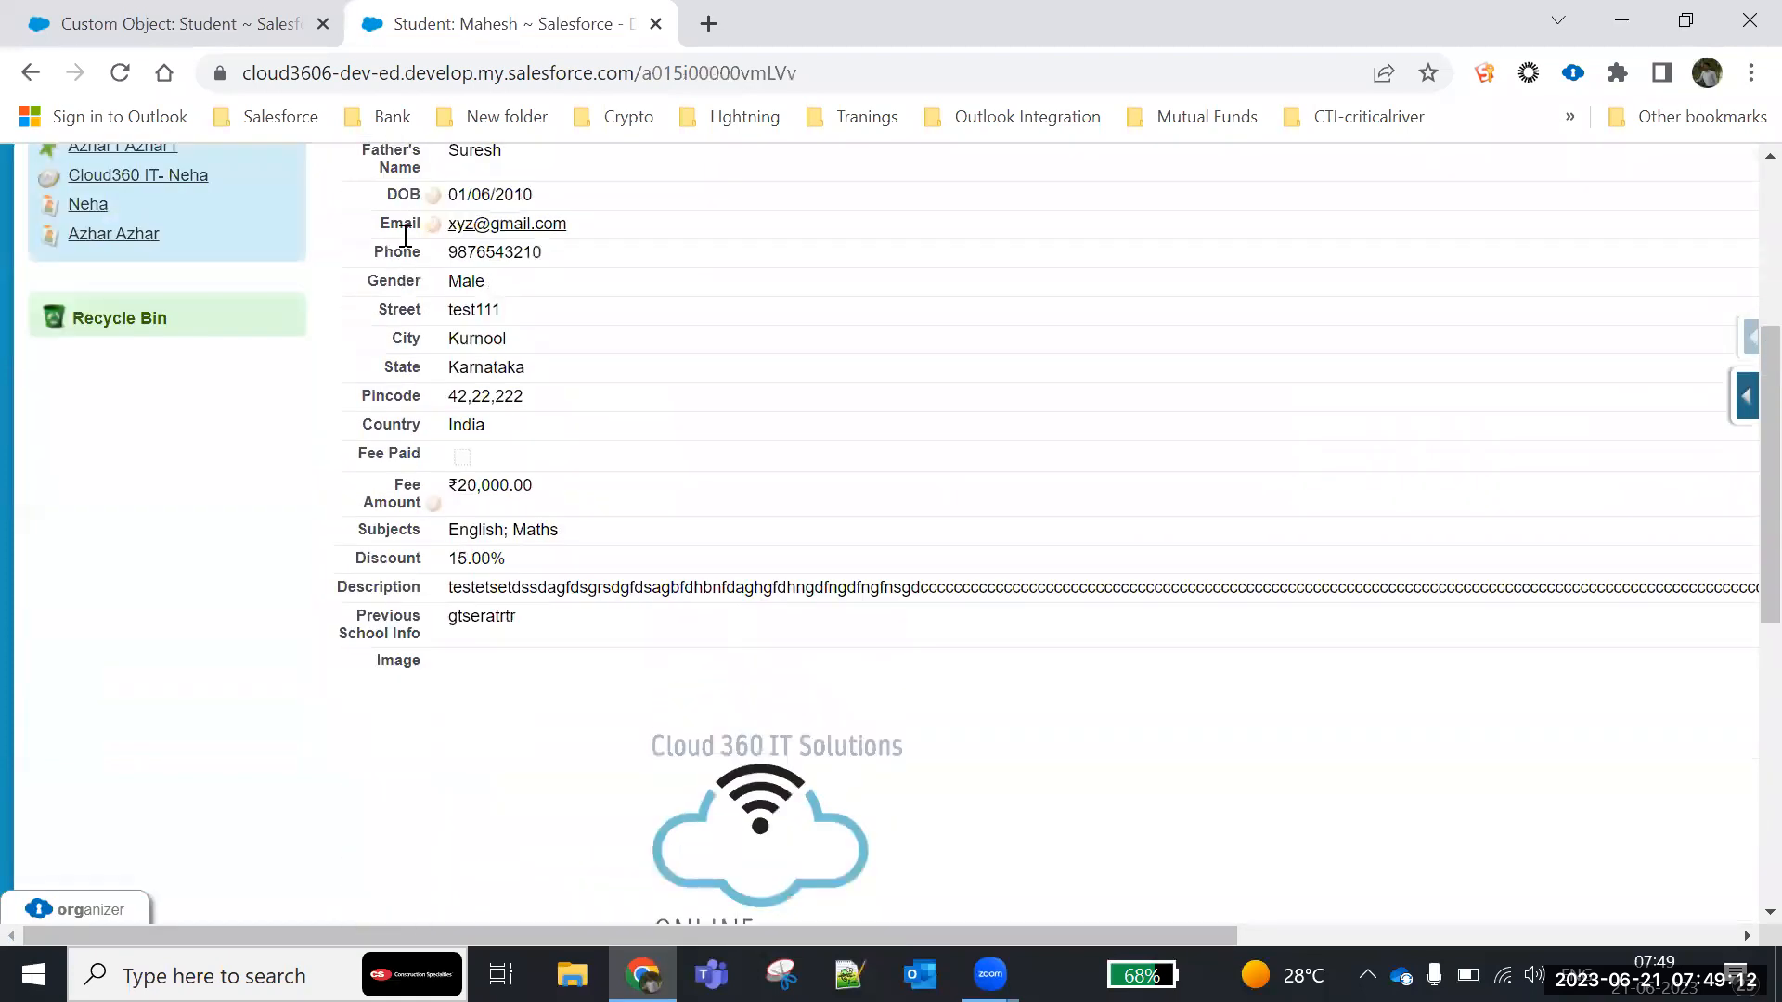
pyautogui.scroll(2, 700, 450)
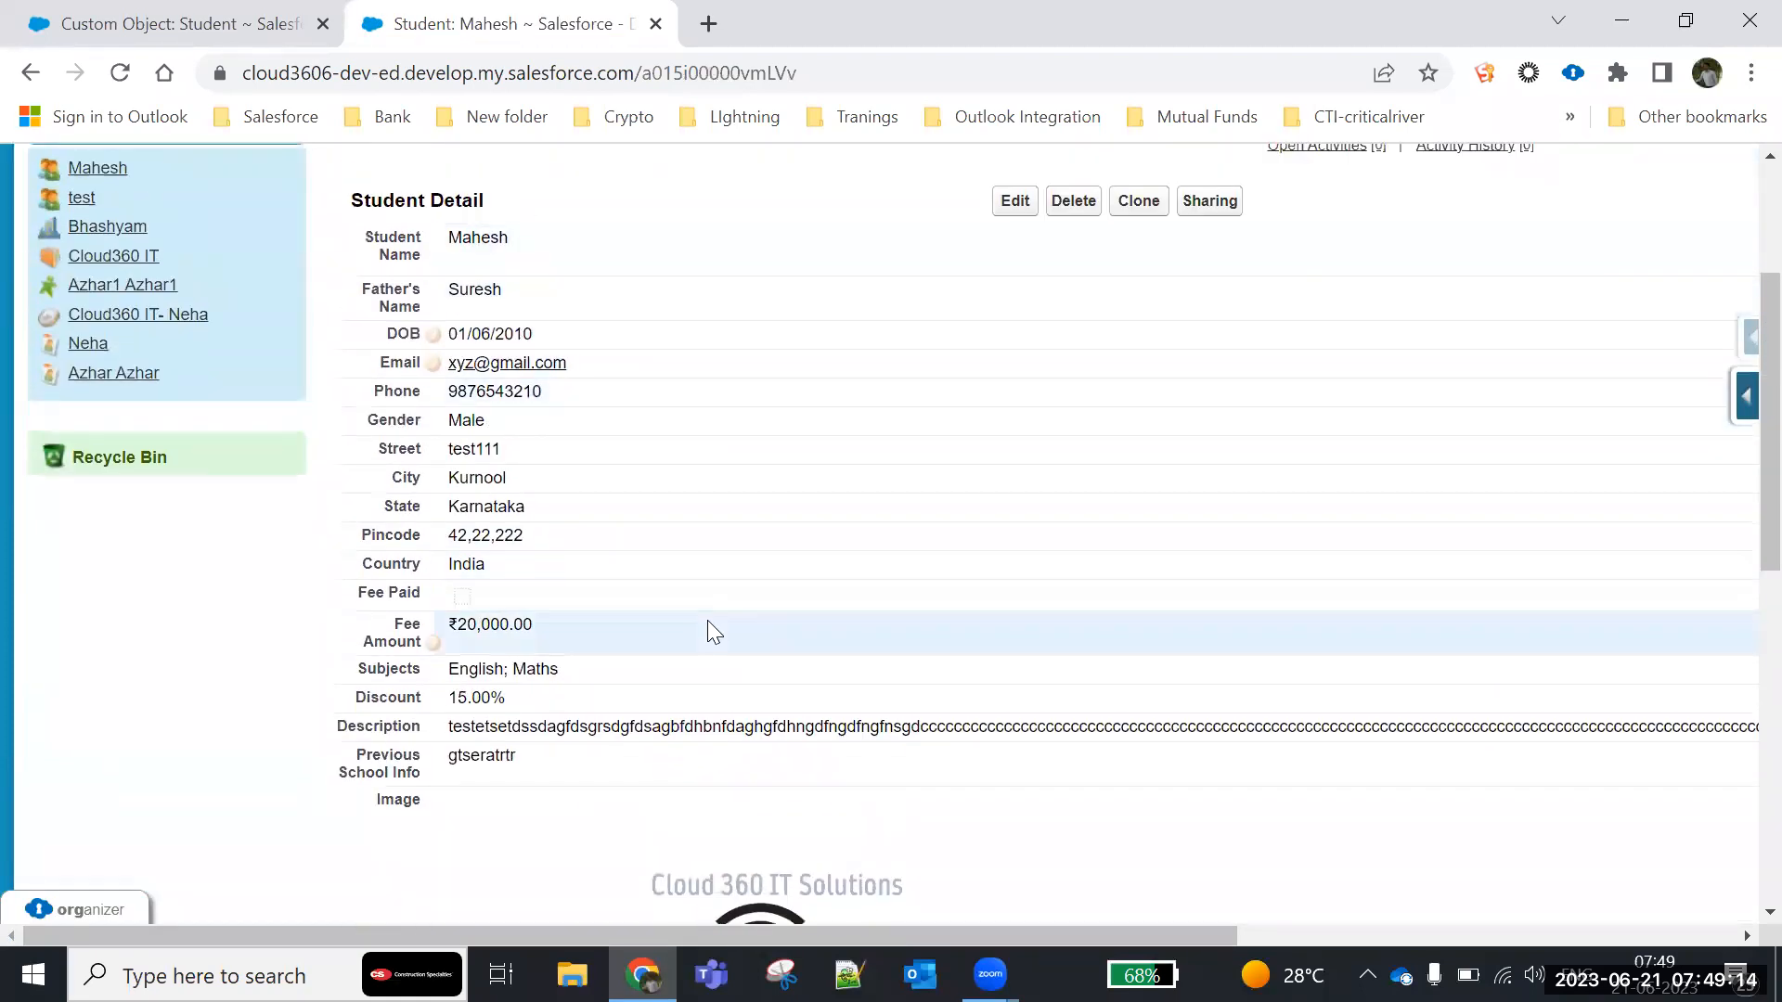
pyautogui.scroll(-8, 707, 620)
pyautogui.scroll(-1, 708, 620)
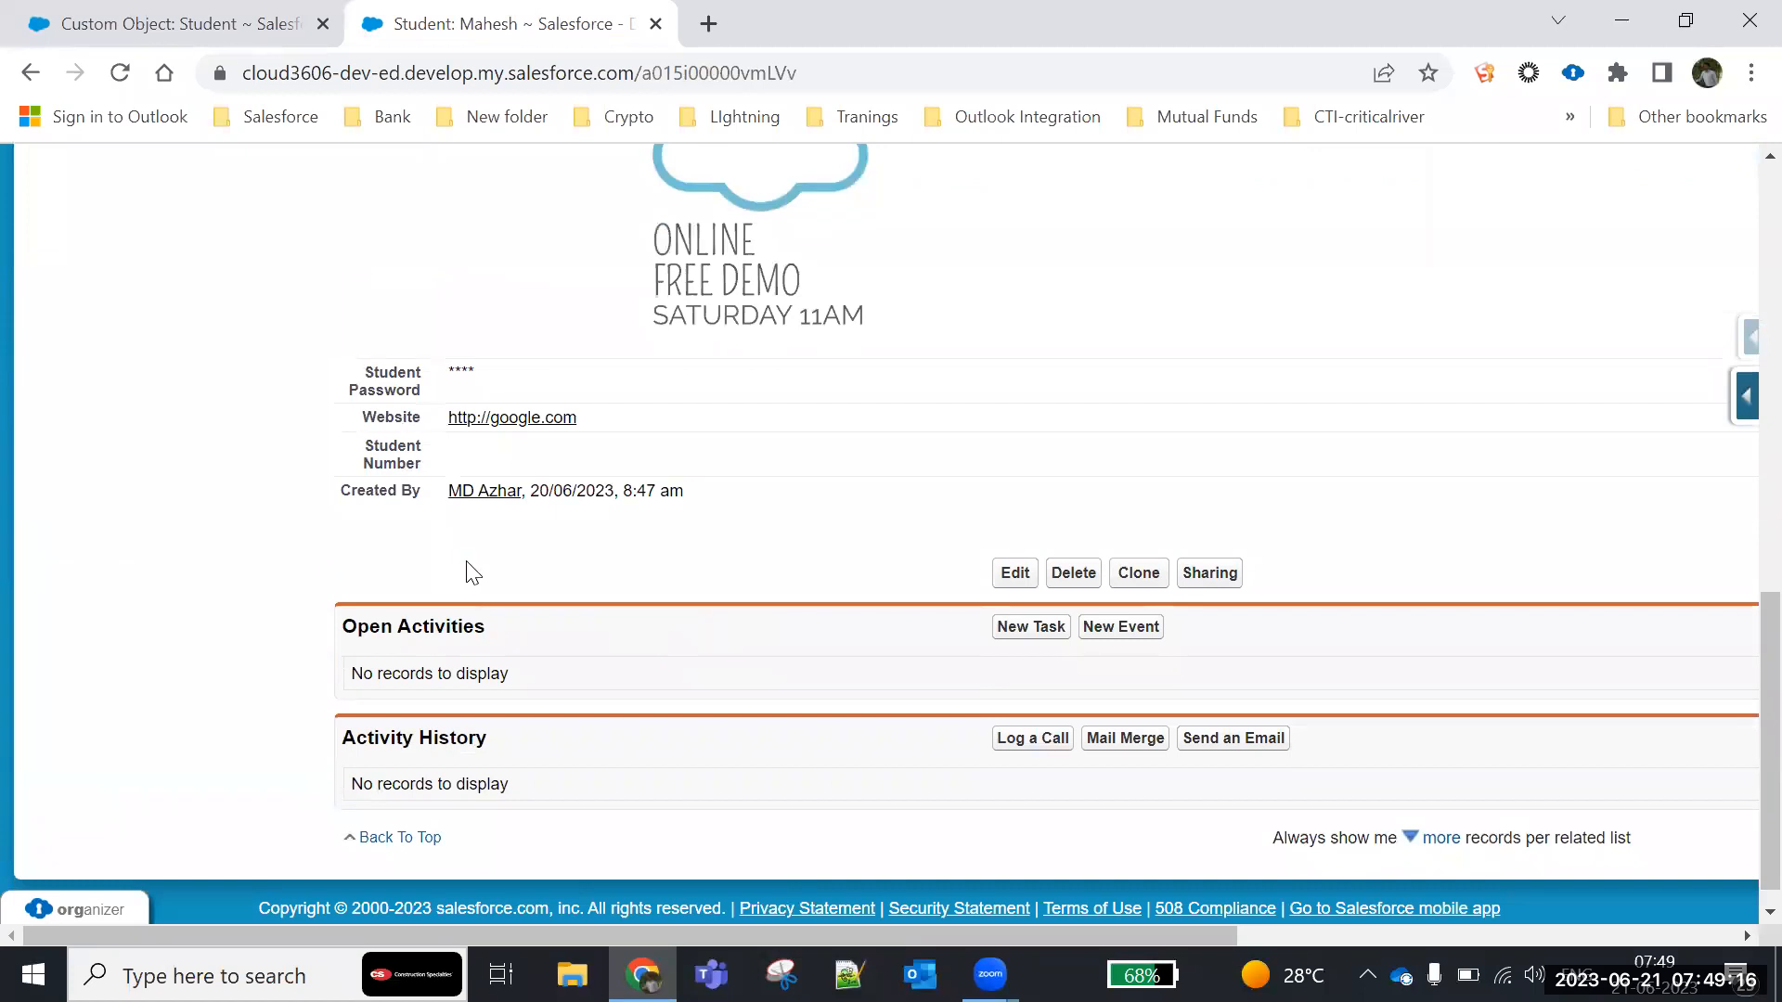
pyautogui.moveTo(363, 442); pyautogui.dragTo(424, 464)
pyautogui.scroll(15, 576, 481)
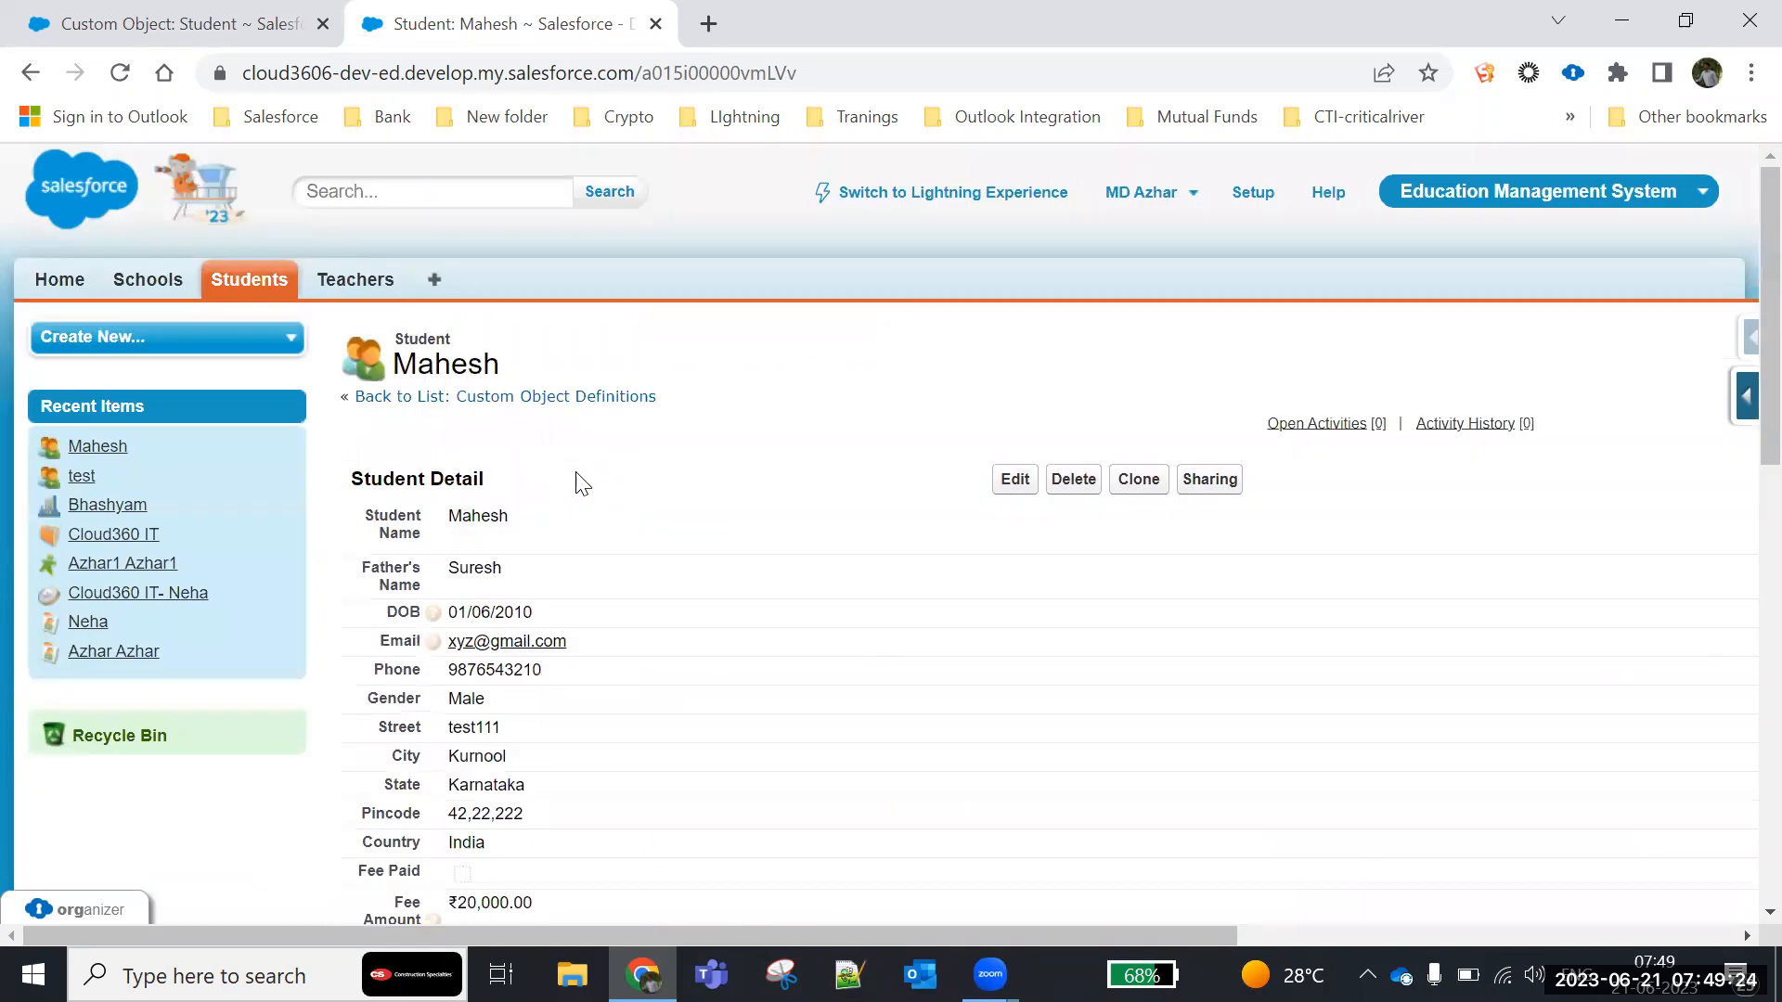
# - Start a new student record and fill in the student's name and father's name
pyautogui.click(249, 280)
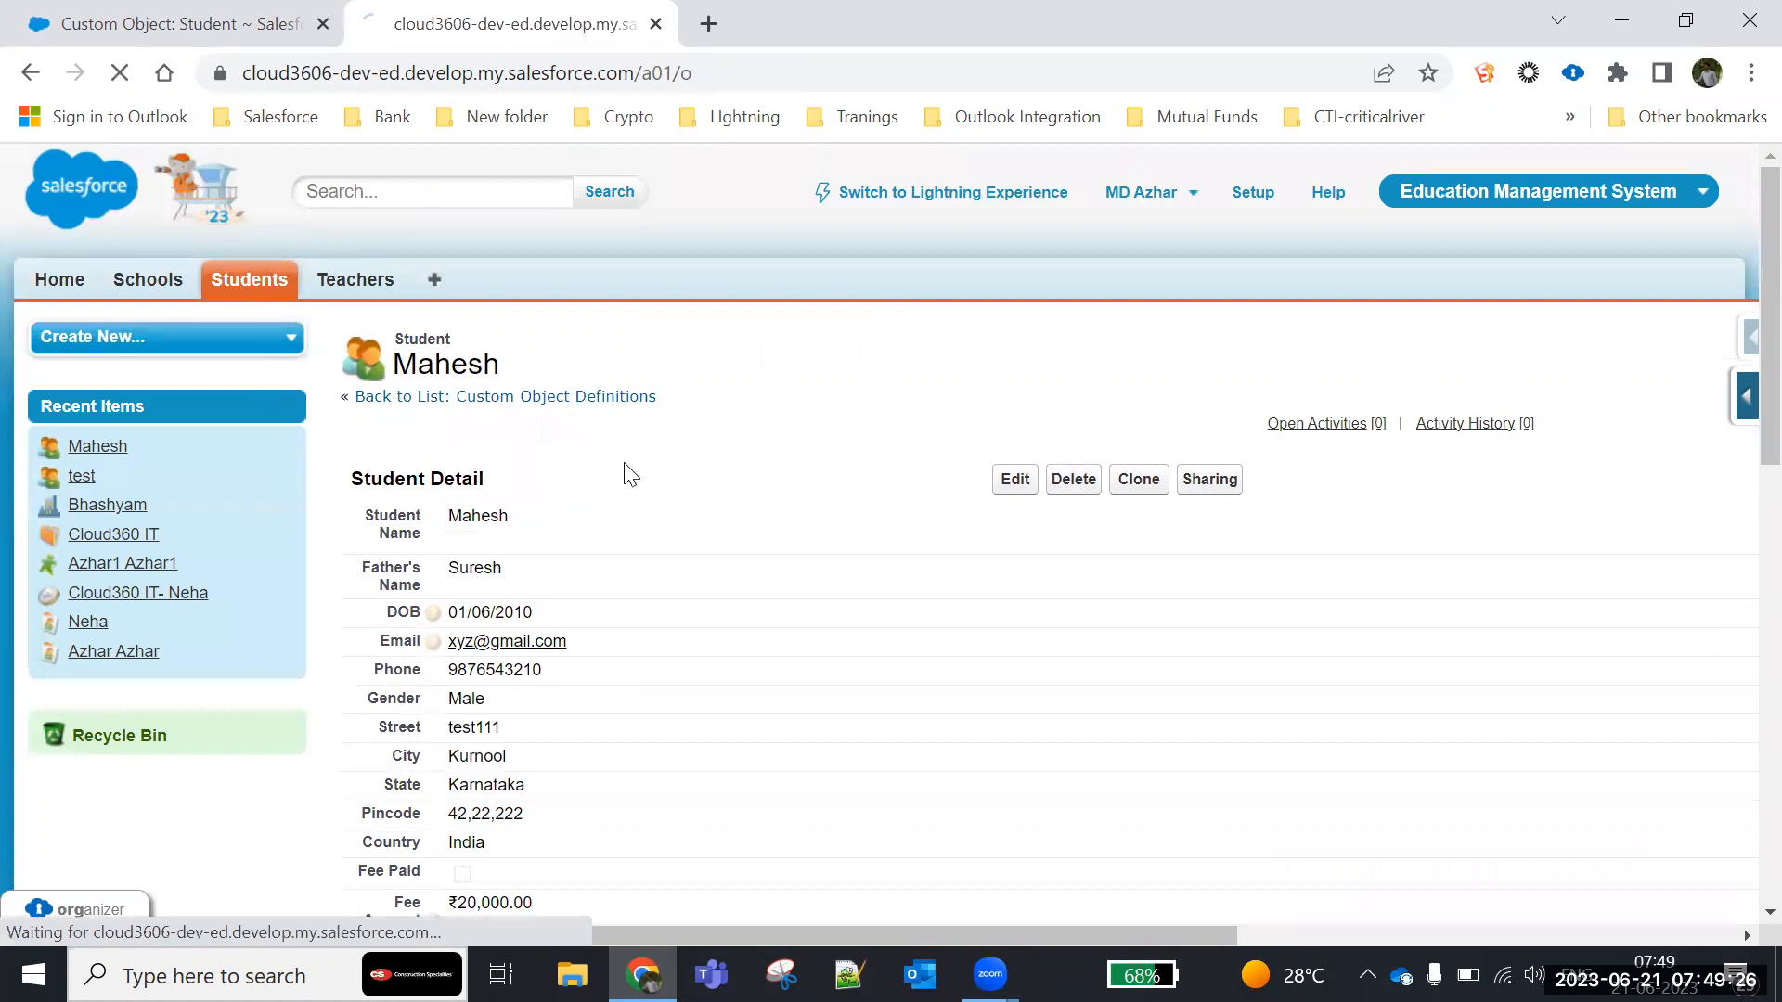
pyautogui.click(801, 492)
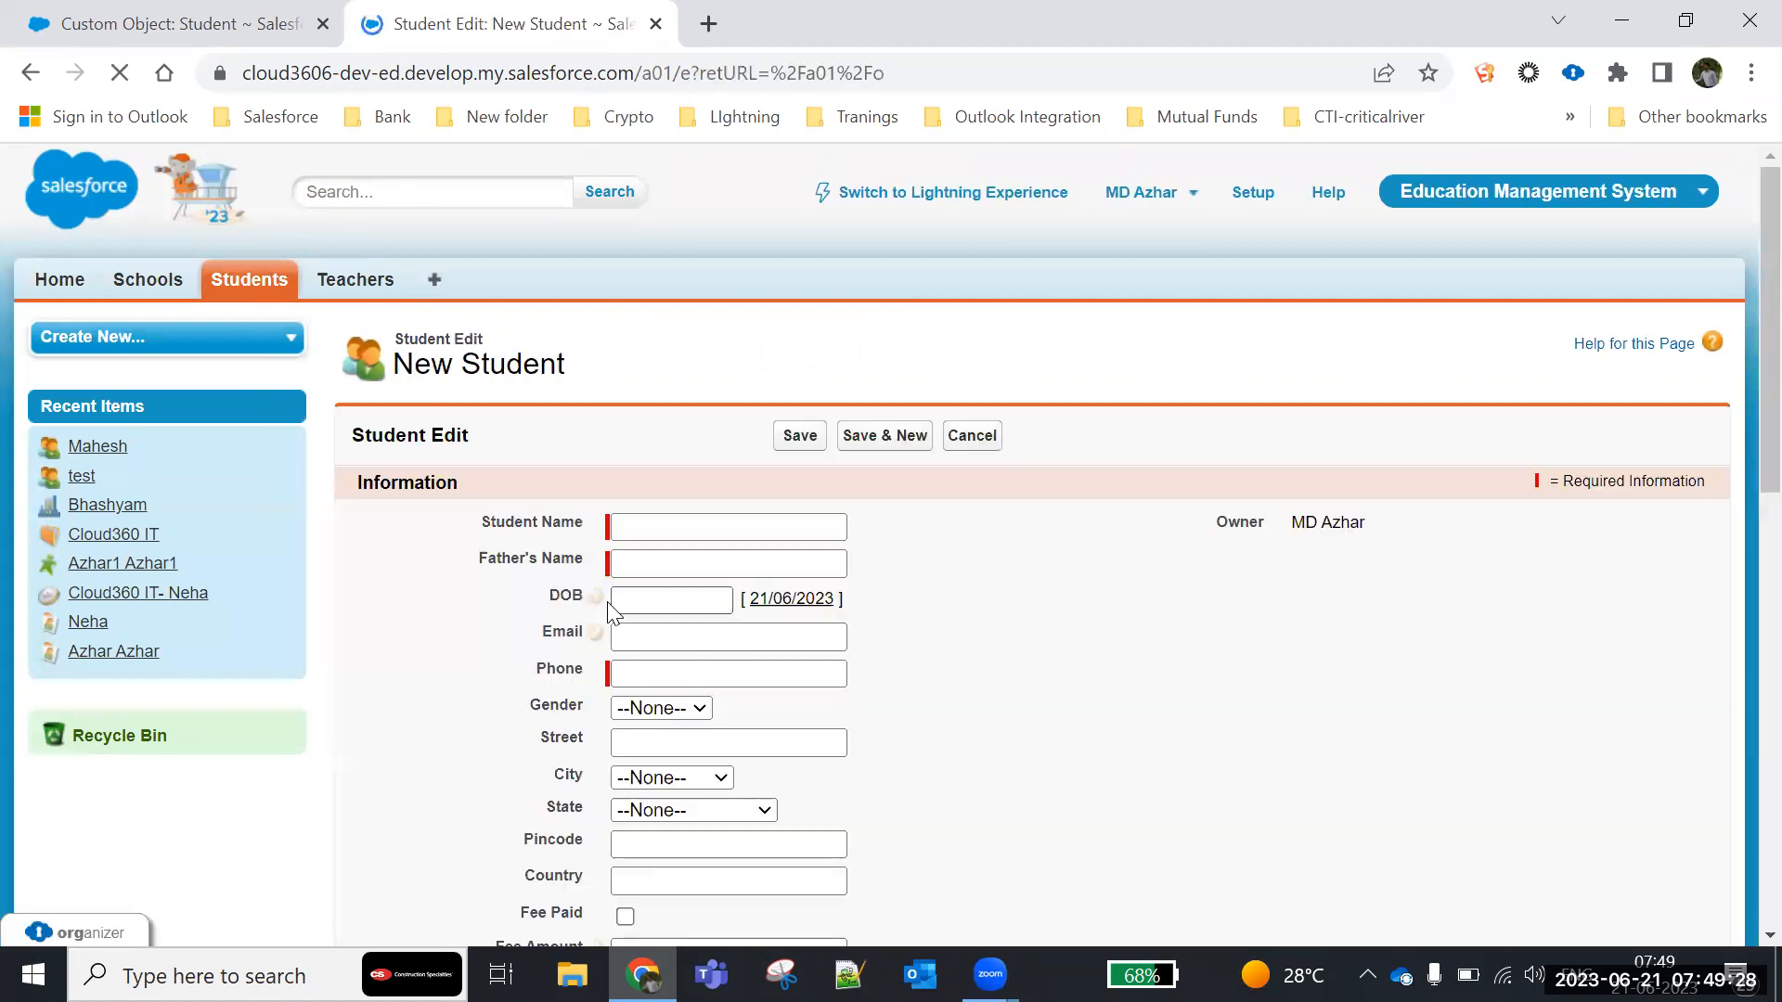
pyautogui.scroll(-3, 652, 394)
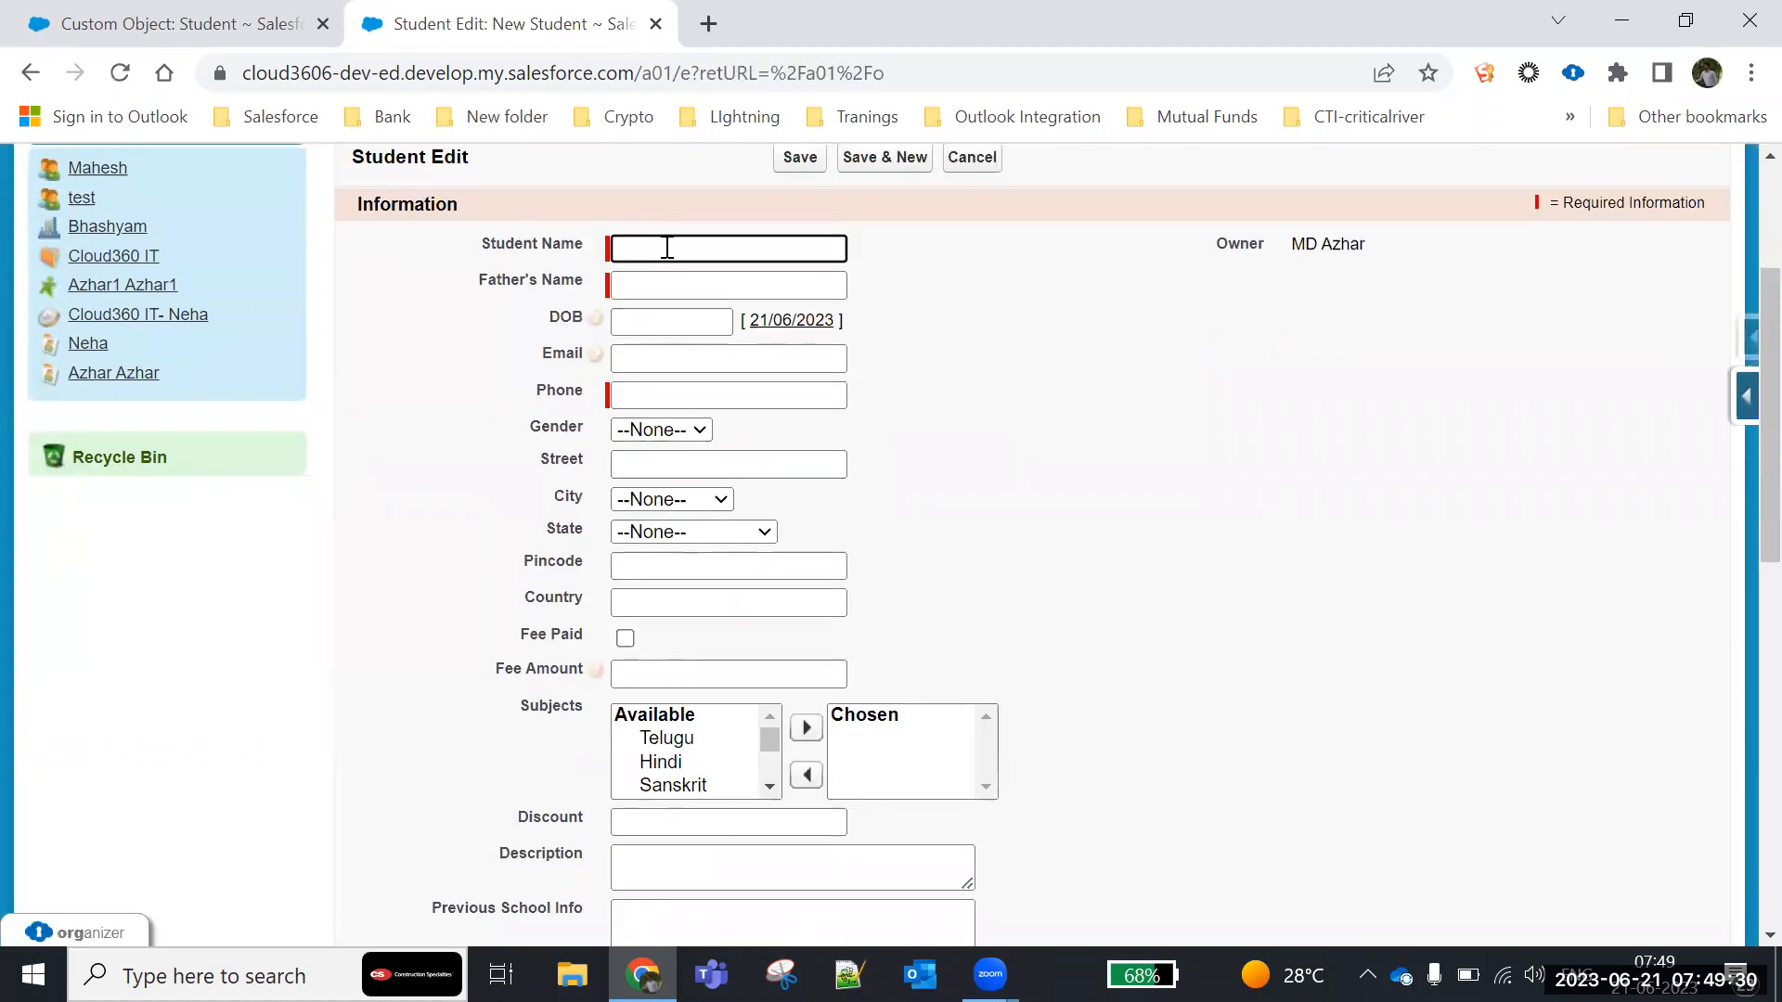
pyautogui.write('Arief')
pyautogui.click(683, 289)
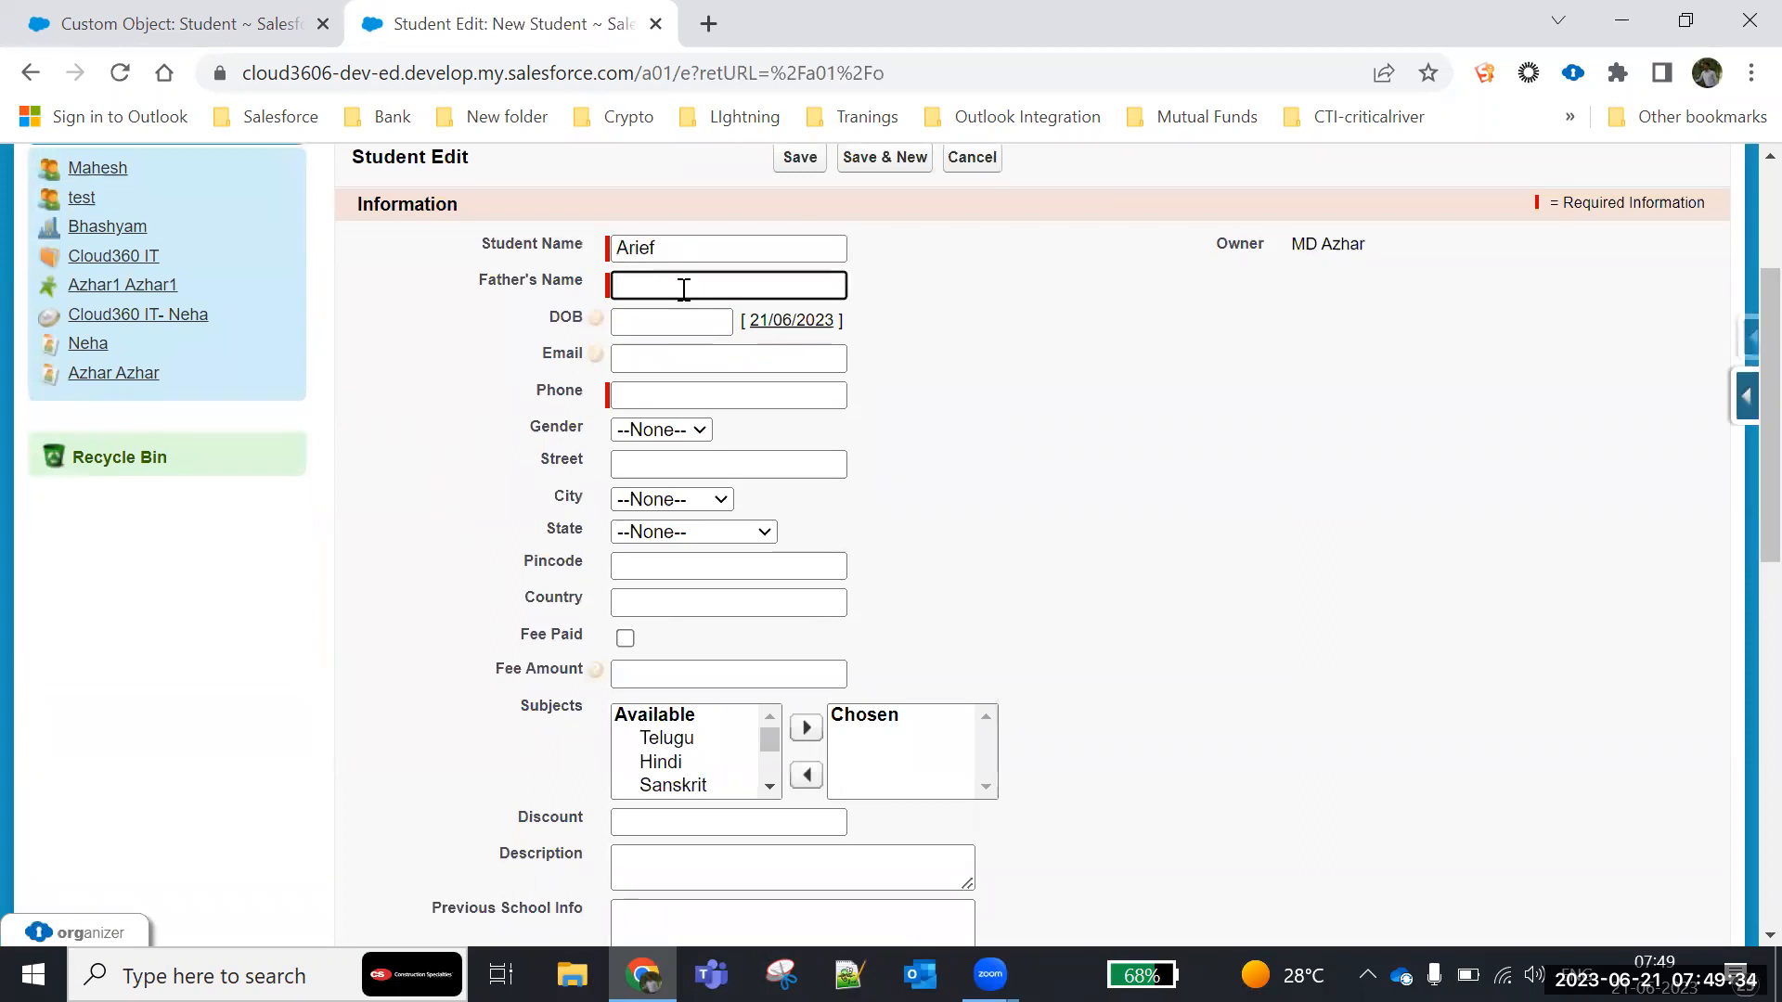
pyautogui.write('xyz')
# - Fill in the new student's date of birth and phone number, and set the gender to Male
pyautogui.click(671, 322)
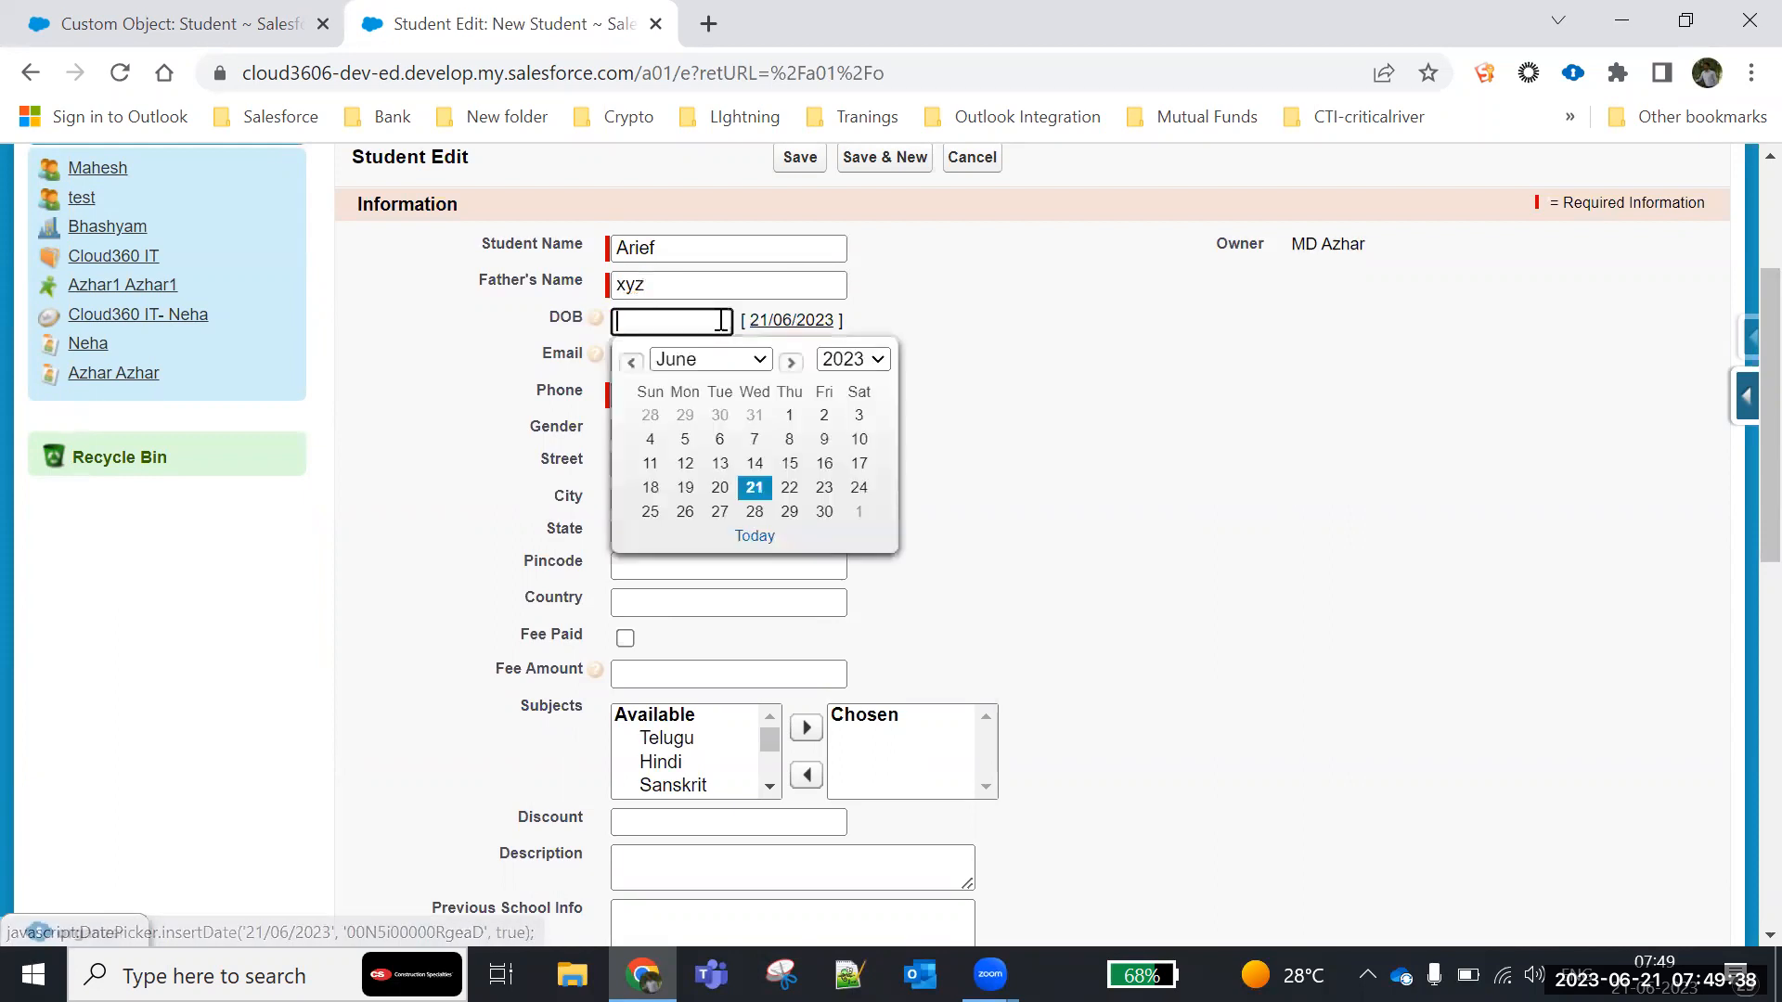
pyautogui.click(767, 440)
pyautogui.click(634, 394)
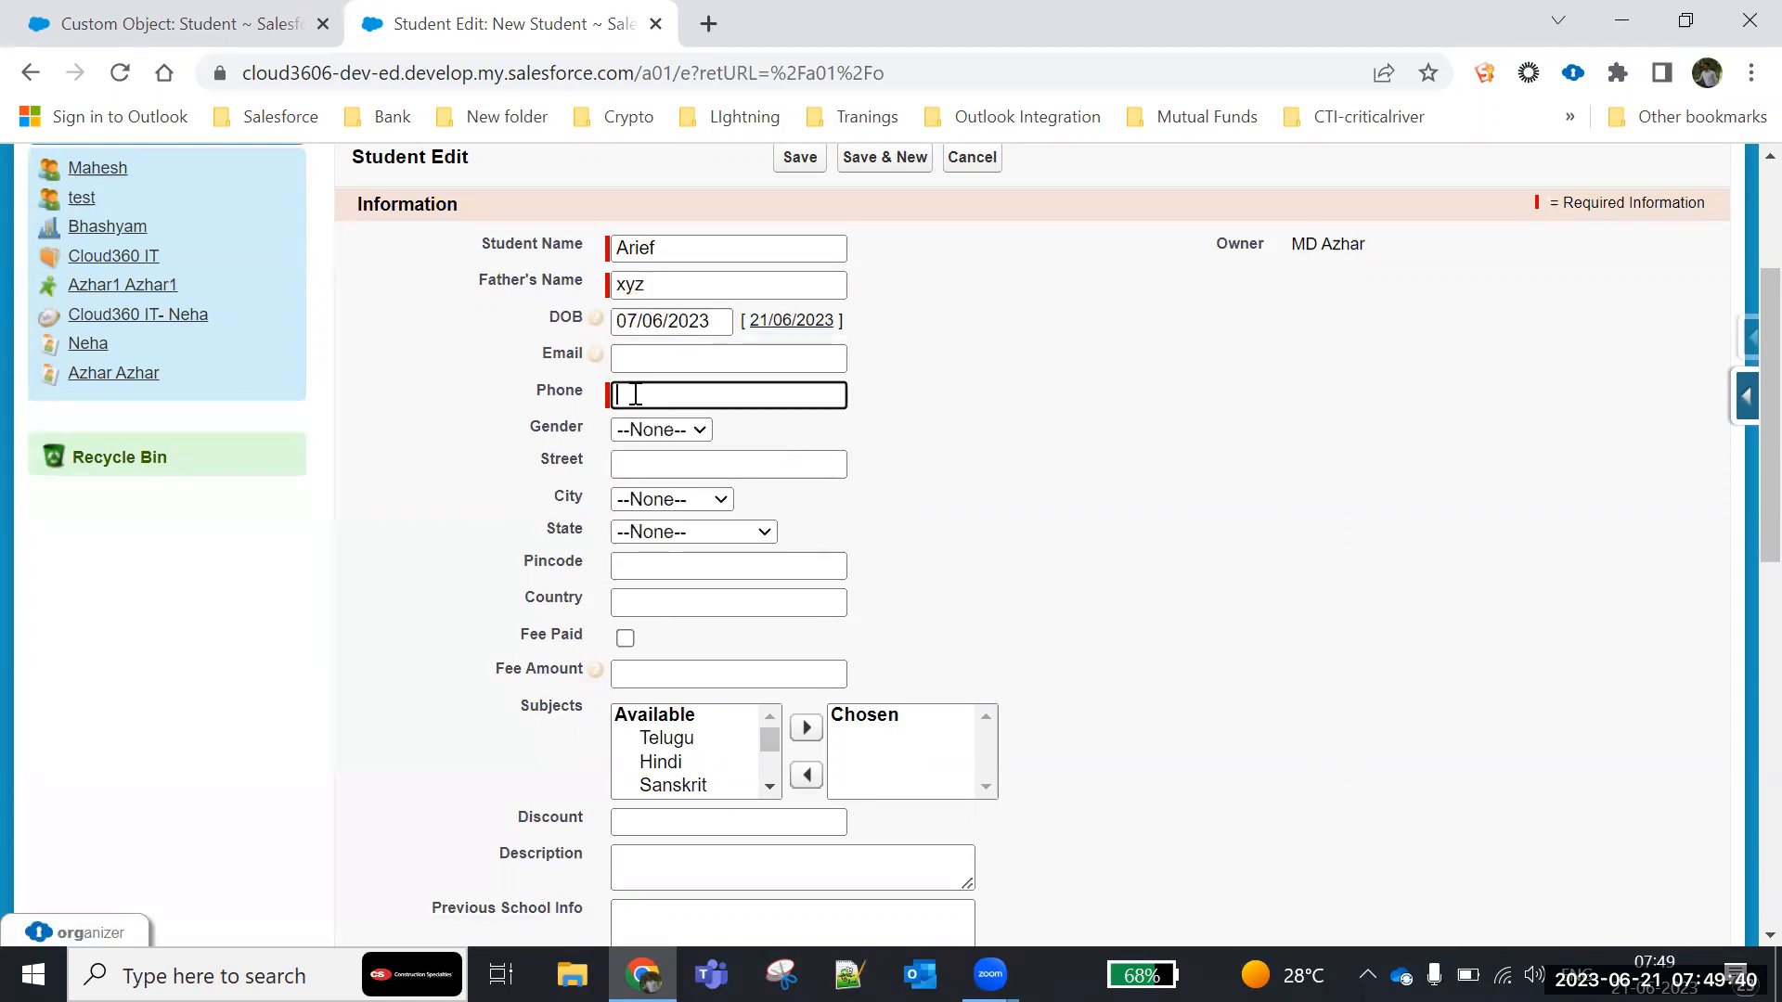
pyautogui.write('986753354')
pyautogui.click(661, 429)
pyautogui.click(650, 476)
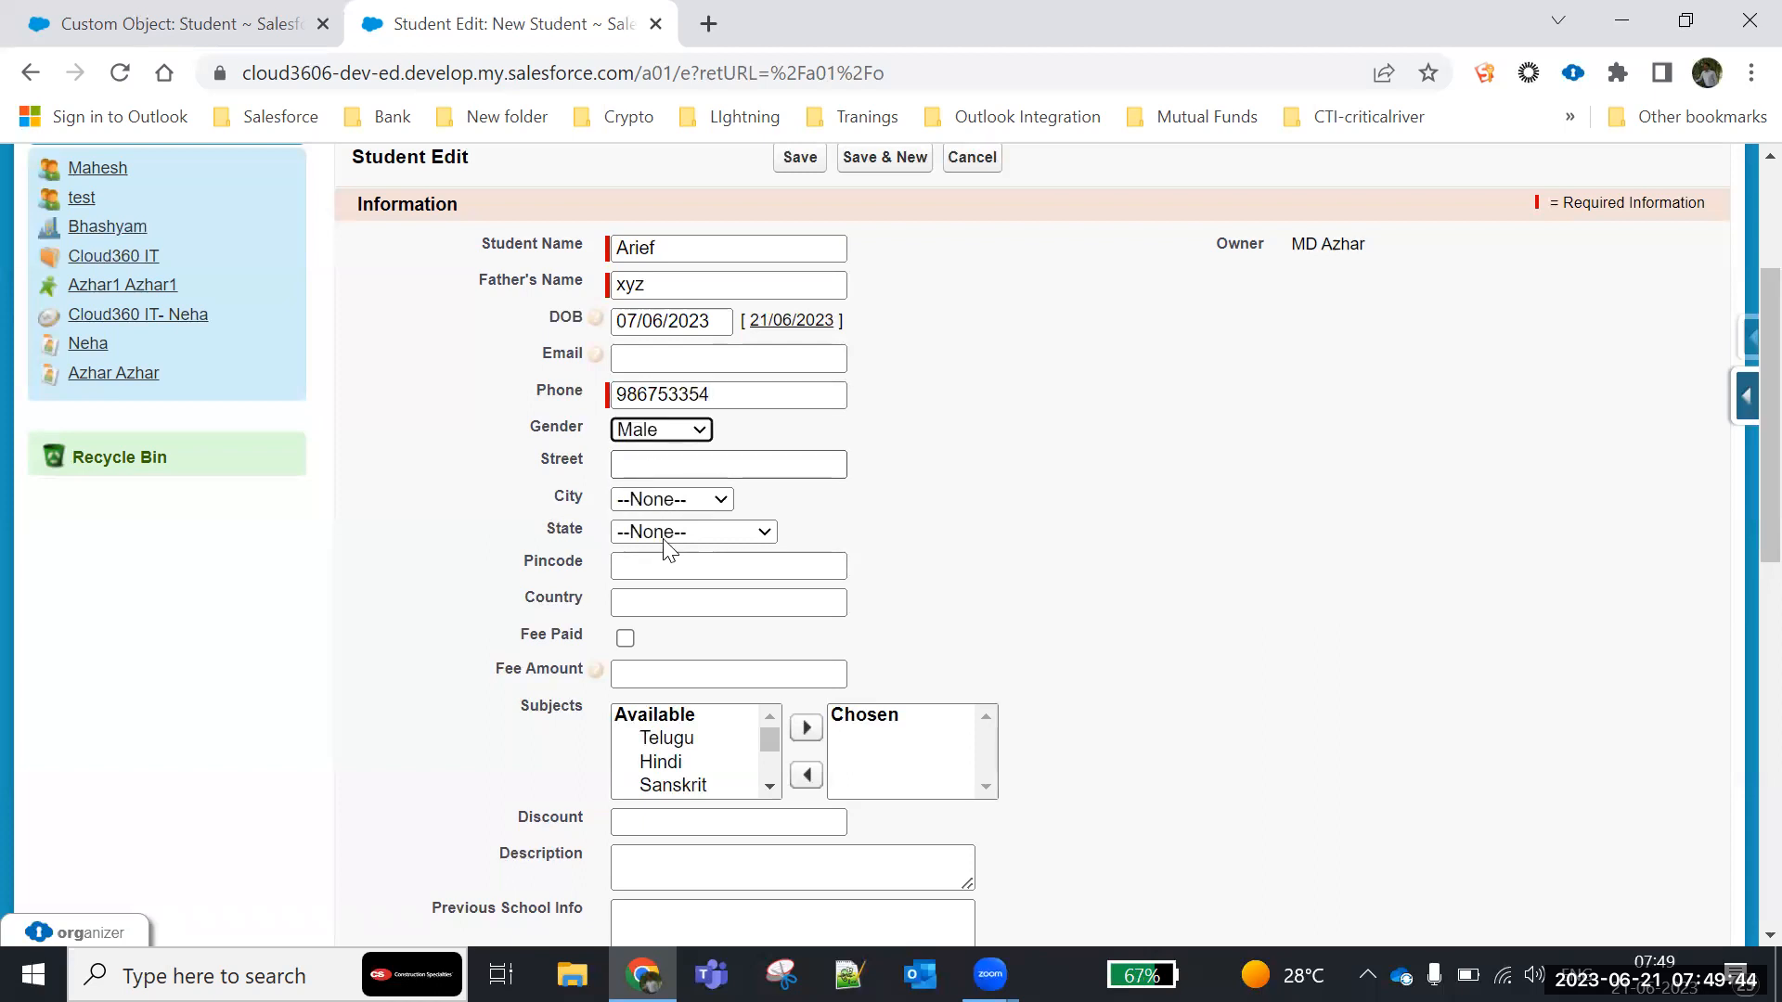
# - Leave the remaining fields blank and save the new student record
pyautogui.scroll(-1, 733, 661)
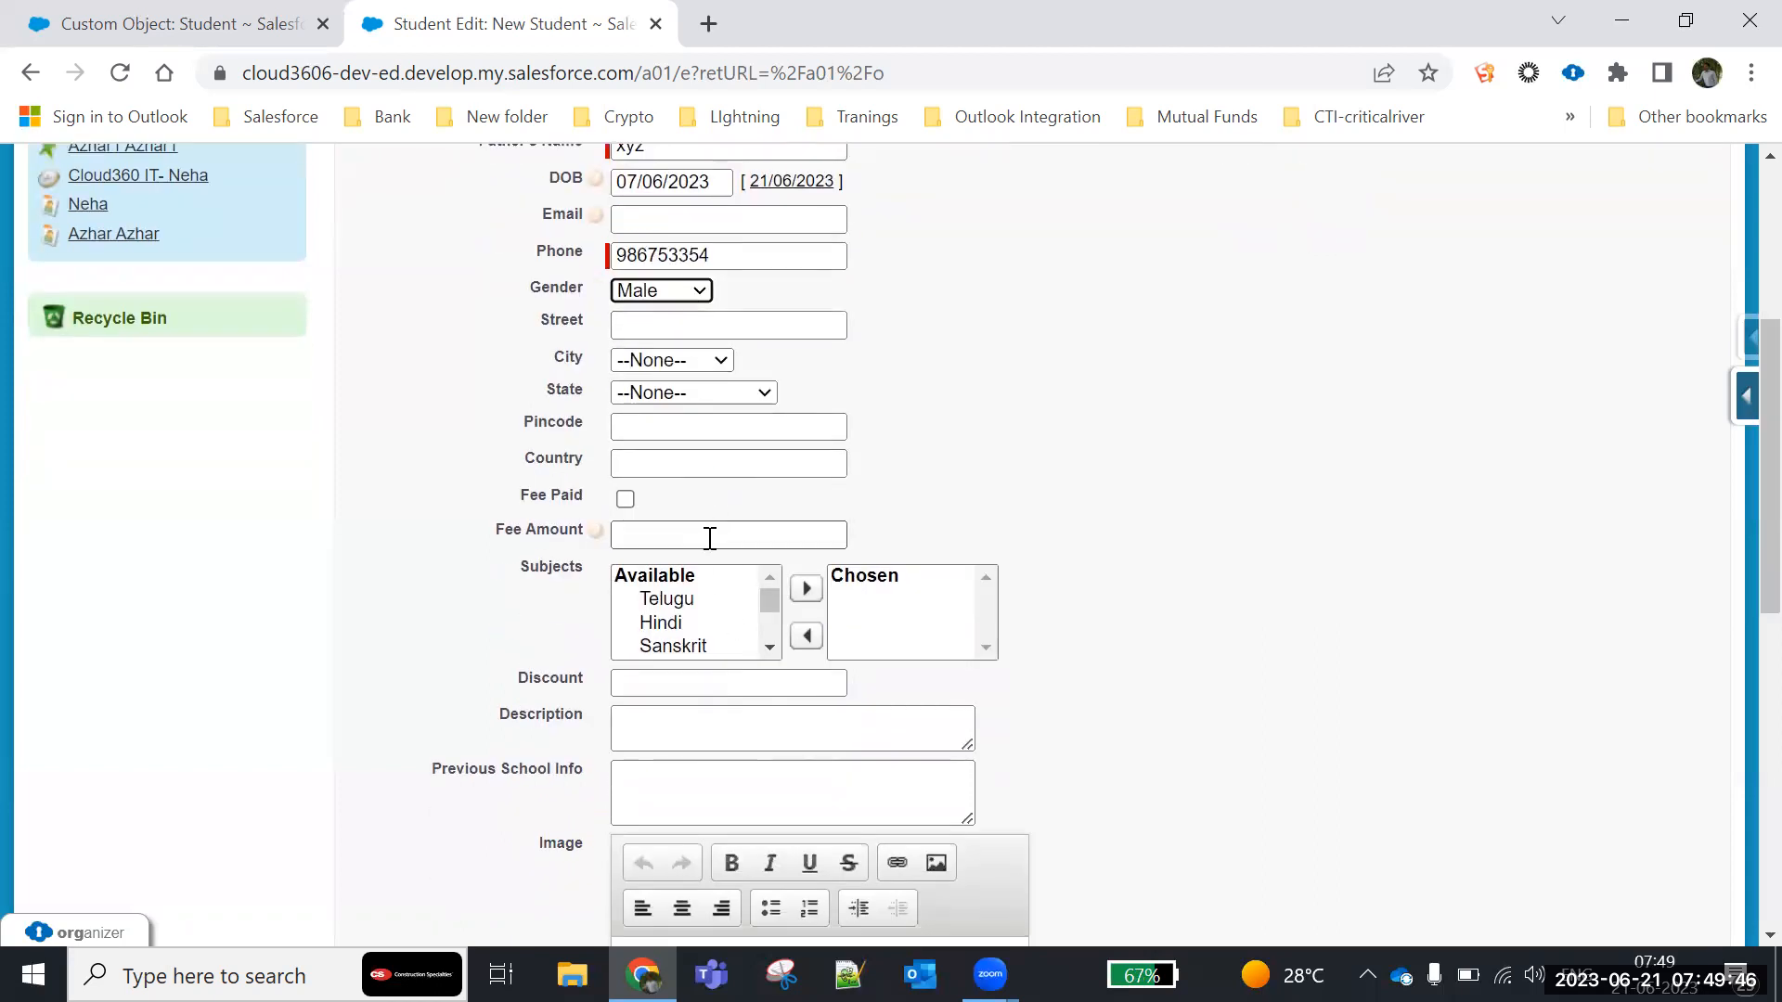
pyautogui.scroll(-2, 705, 591)
pyautogui.scroll(-8, 705, 640)
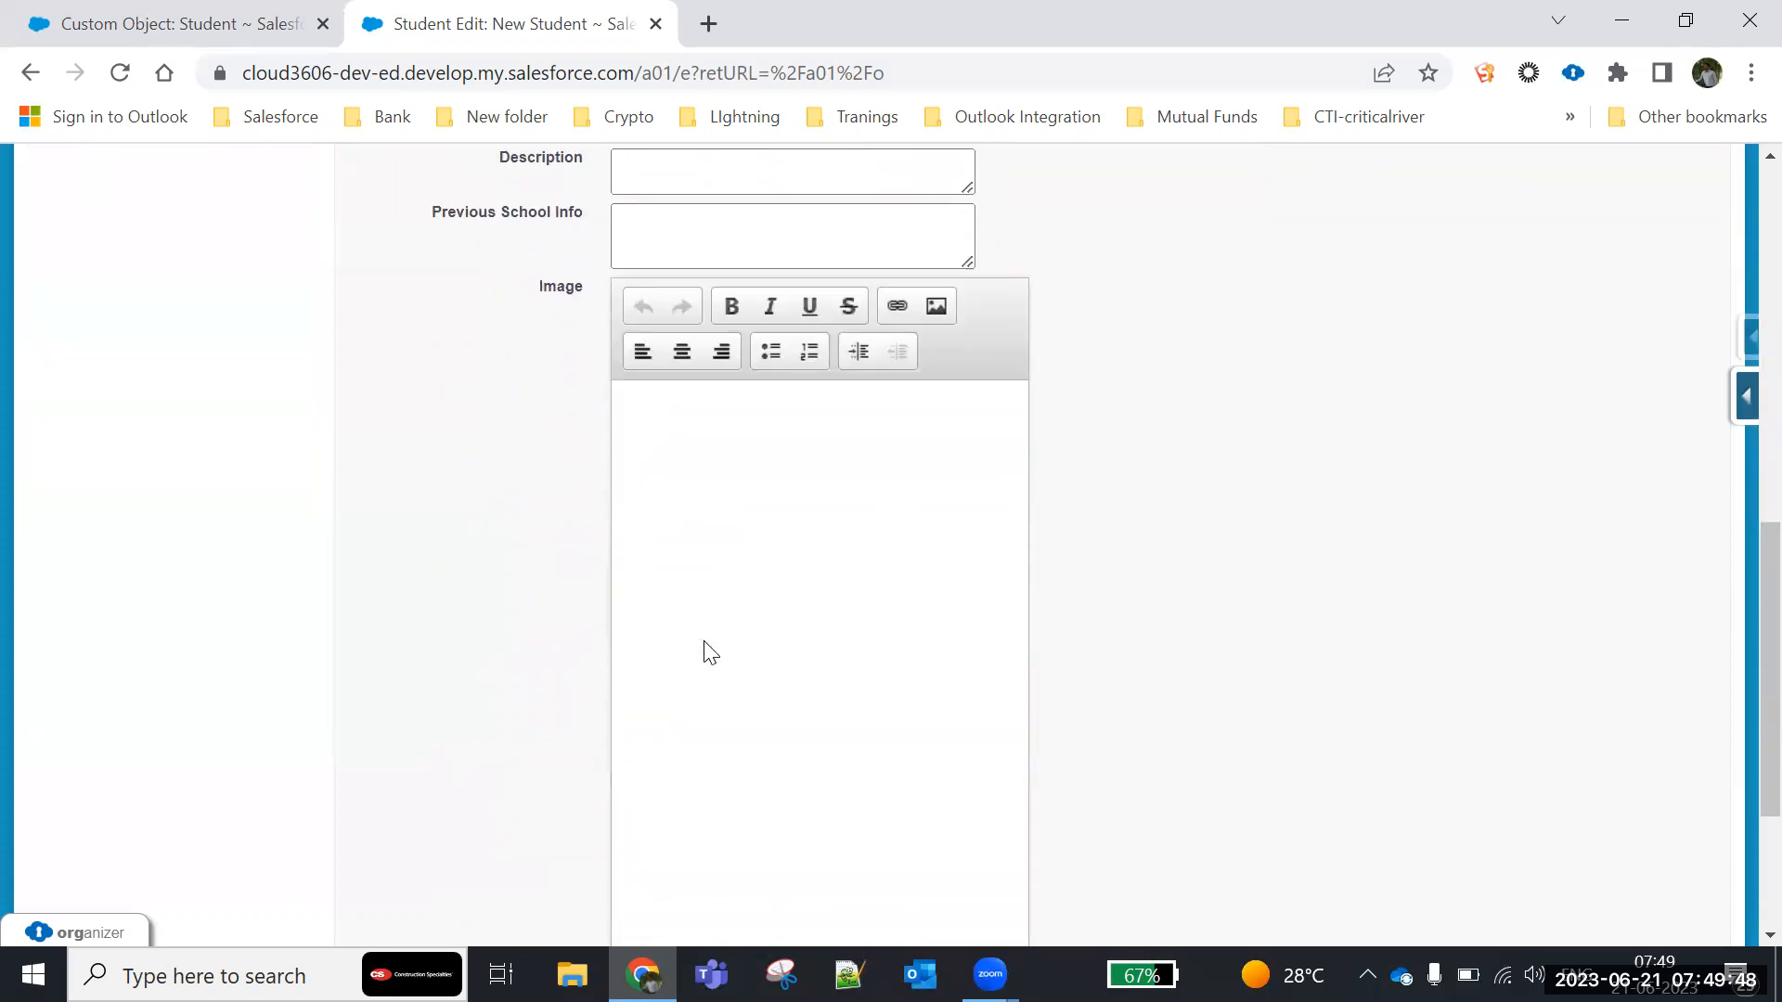
pyautogui.scroll(-2, 705, 642)
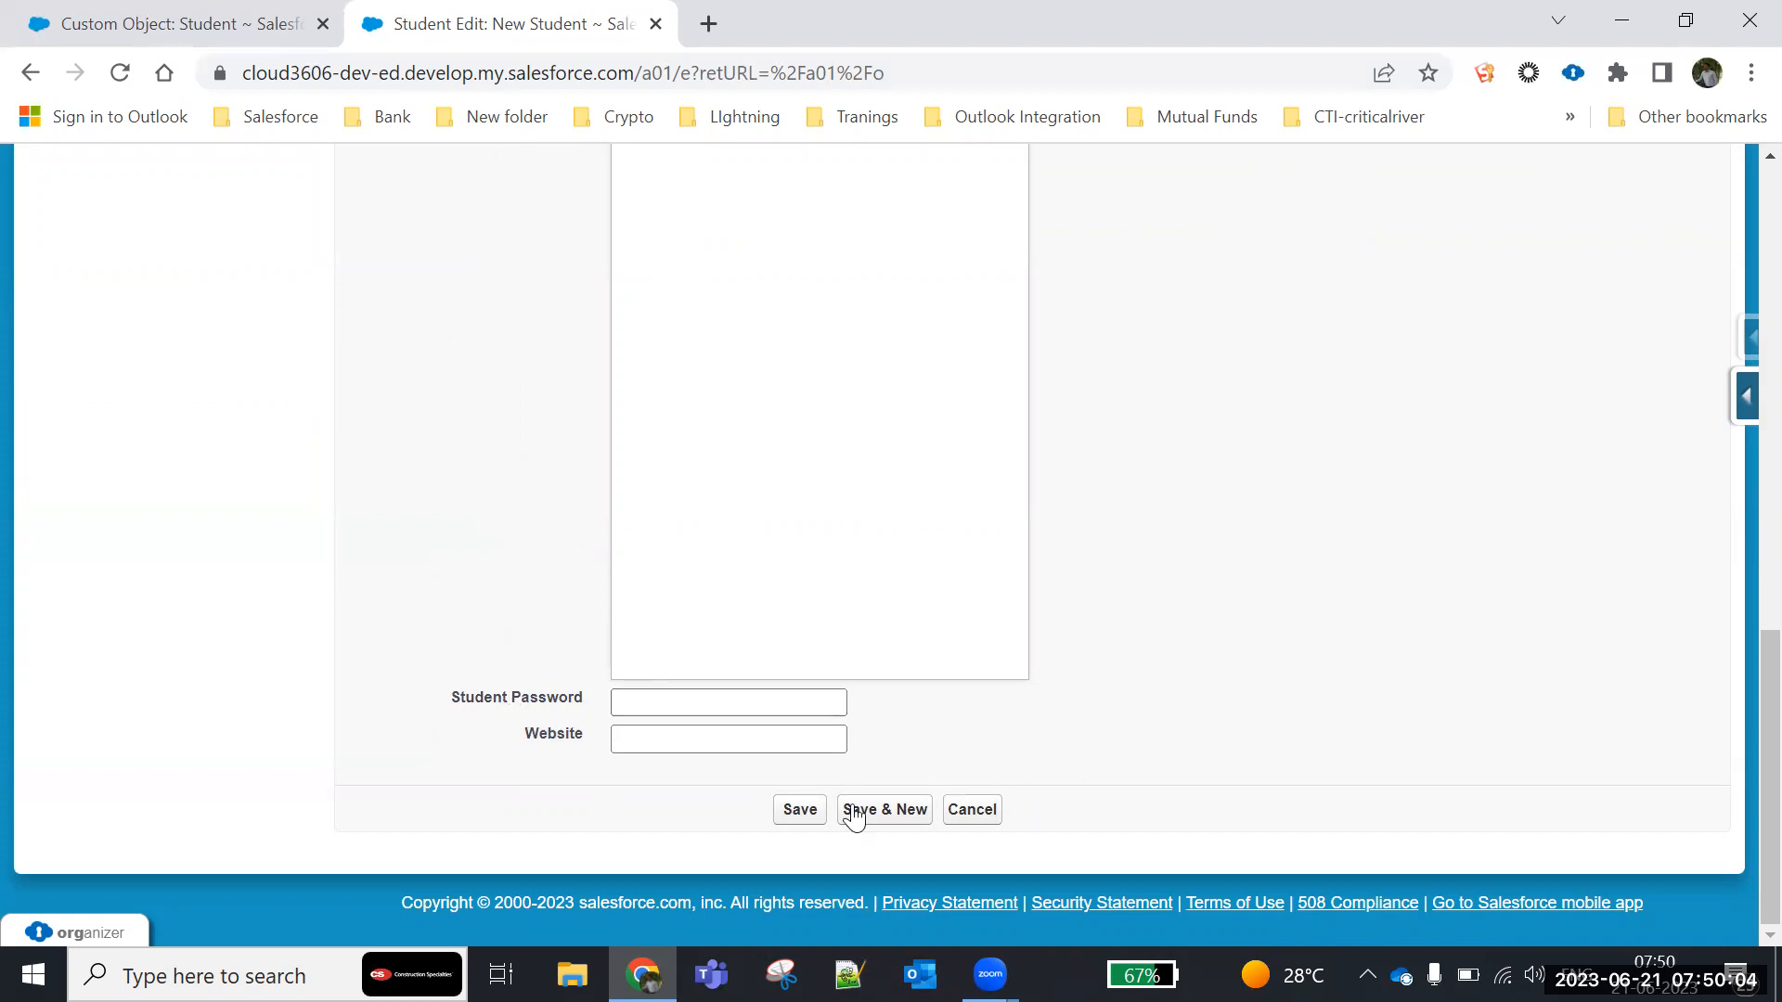
pyautogui.click(797, 811)
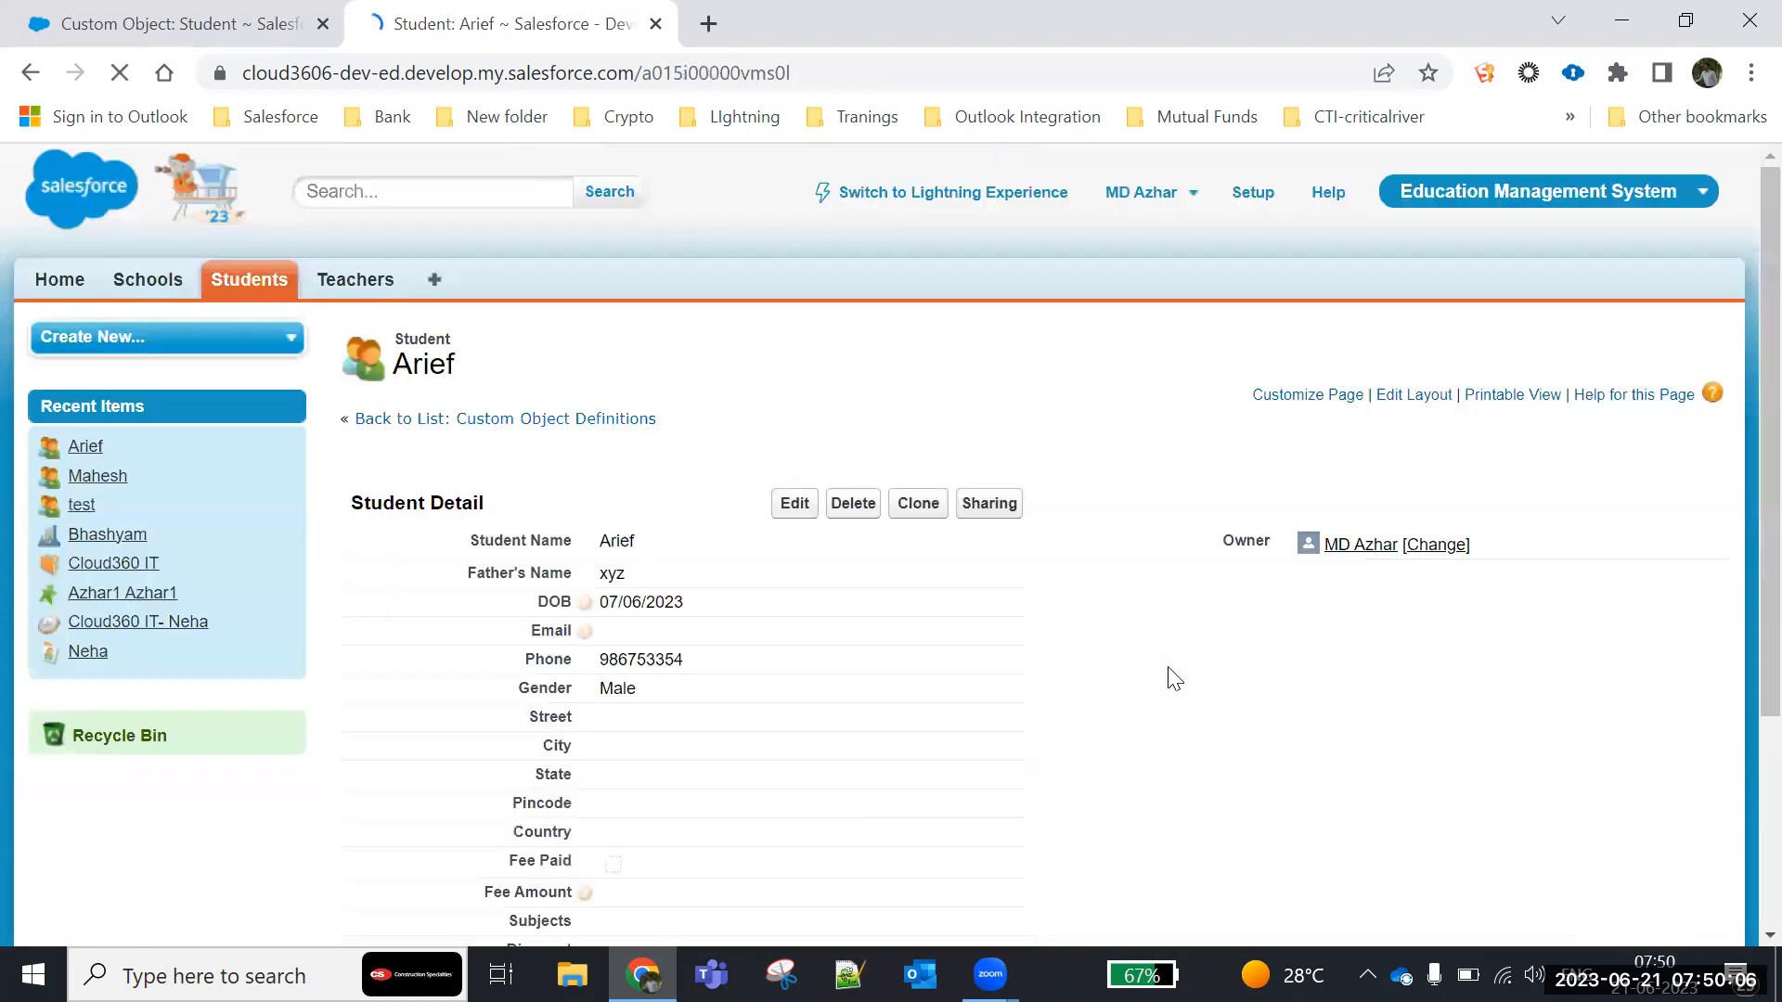
# - Check the Student Number generated on the saved student record
pyautogui.scroll(-6, 1169, 675)
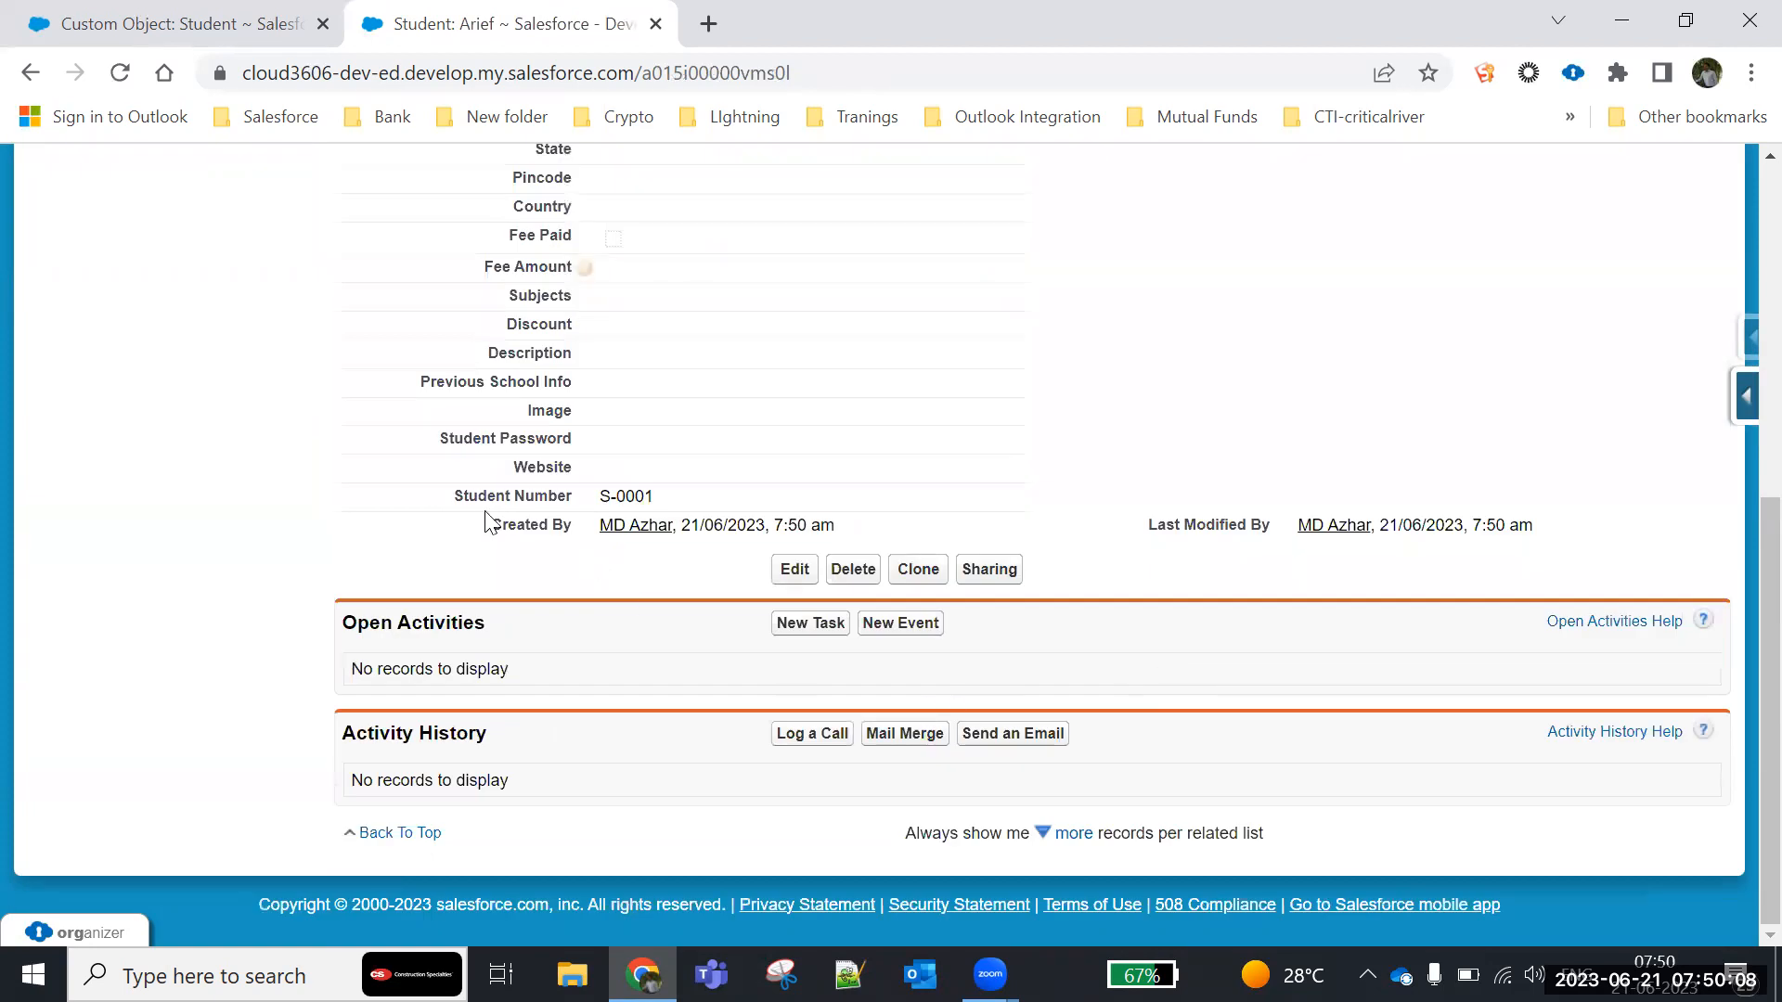
pyautogui.moveTo(452, 509); pyautogui.dragTo(683, 497)
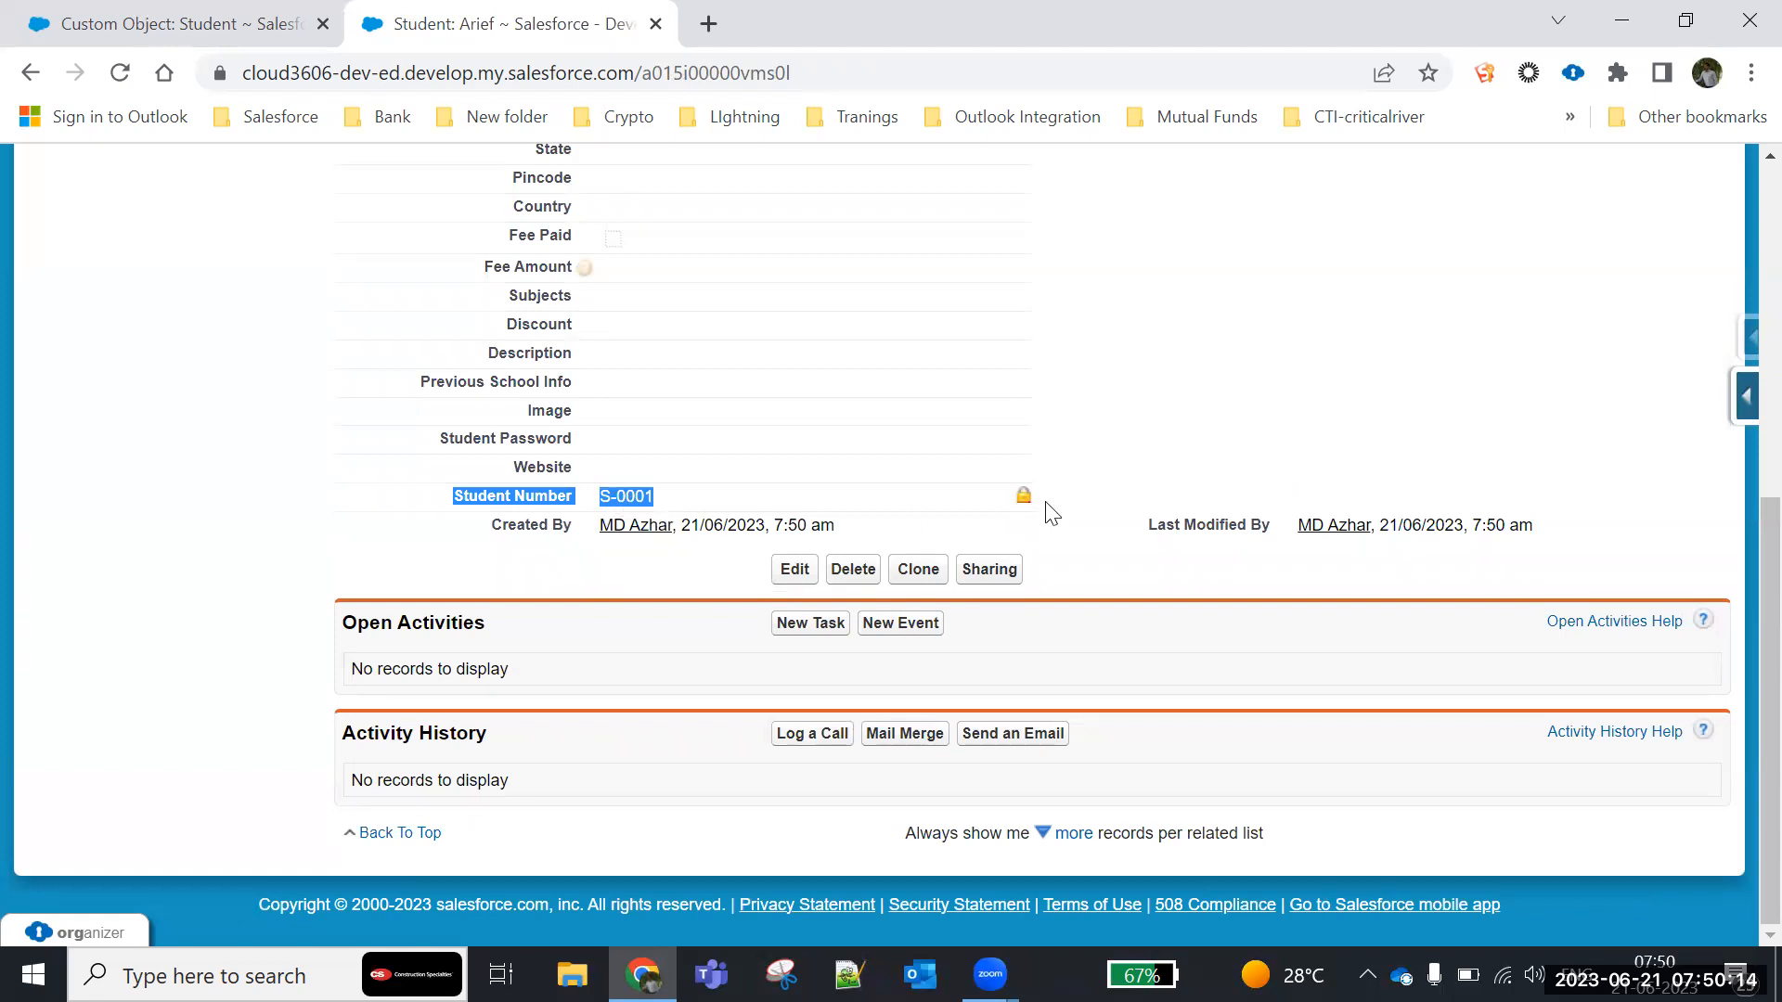
pyautogui.click(1744, 396)
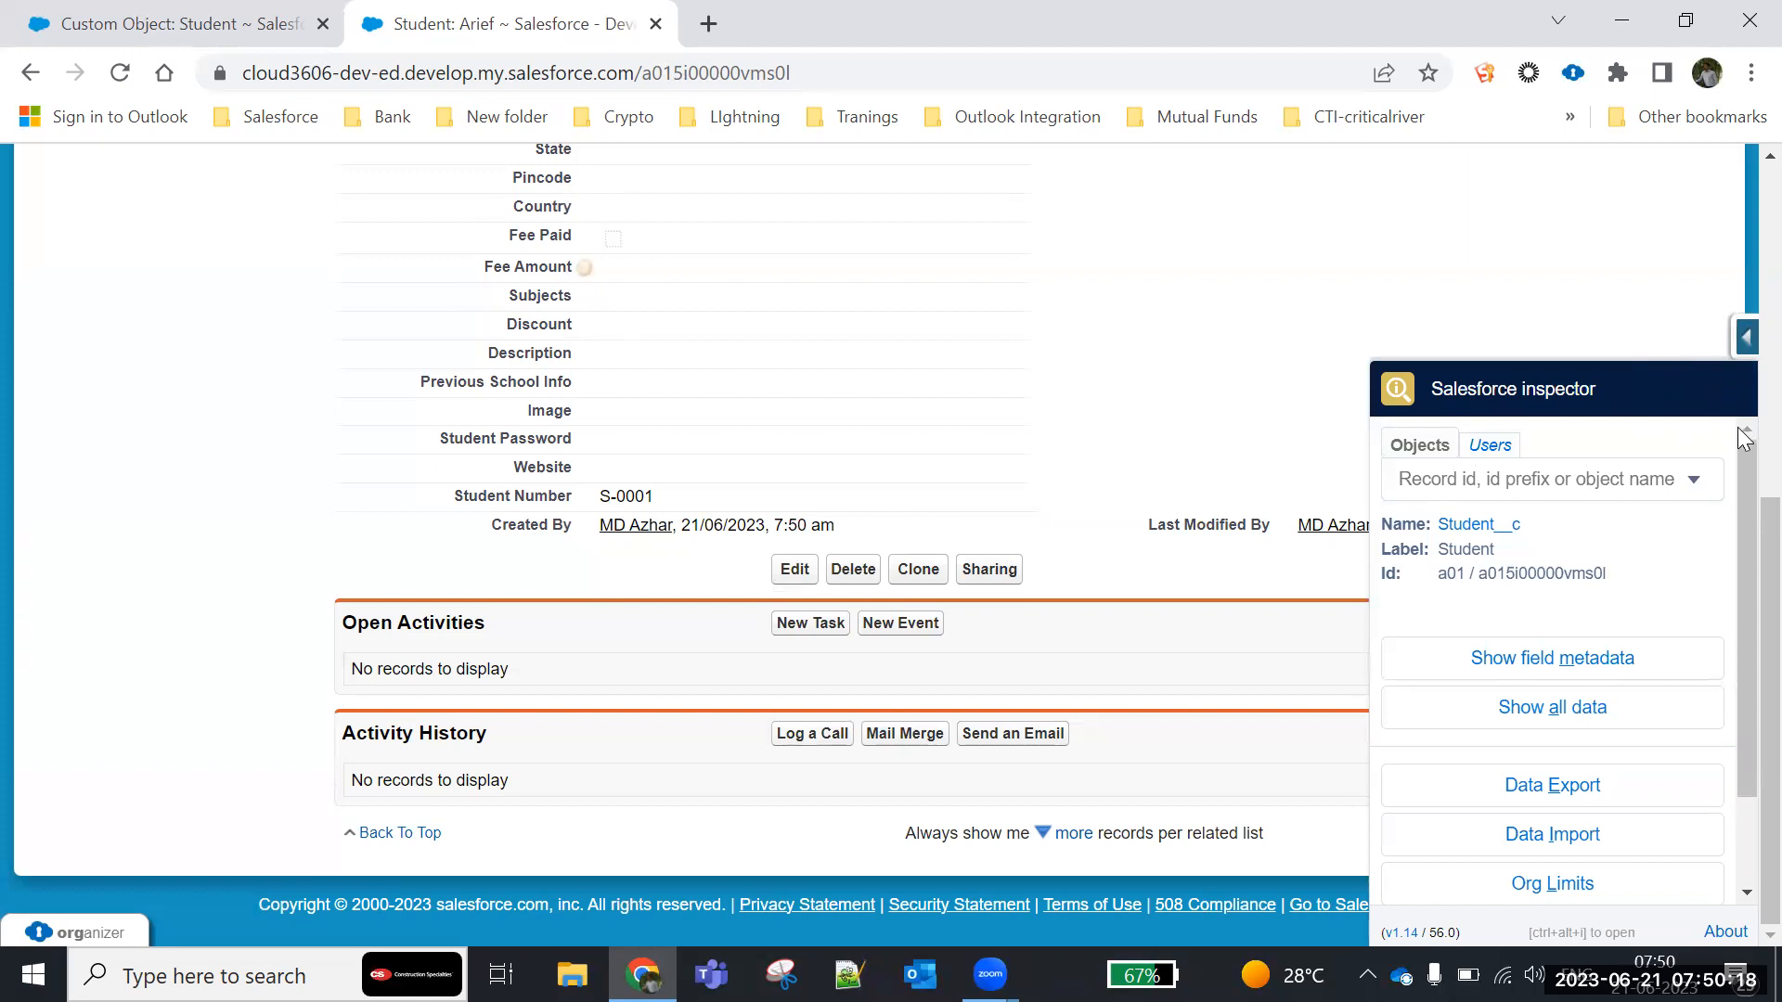
pyautogui.click(1617, 332)
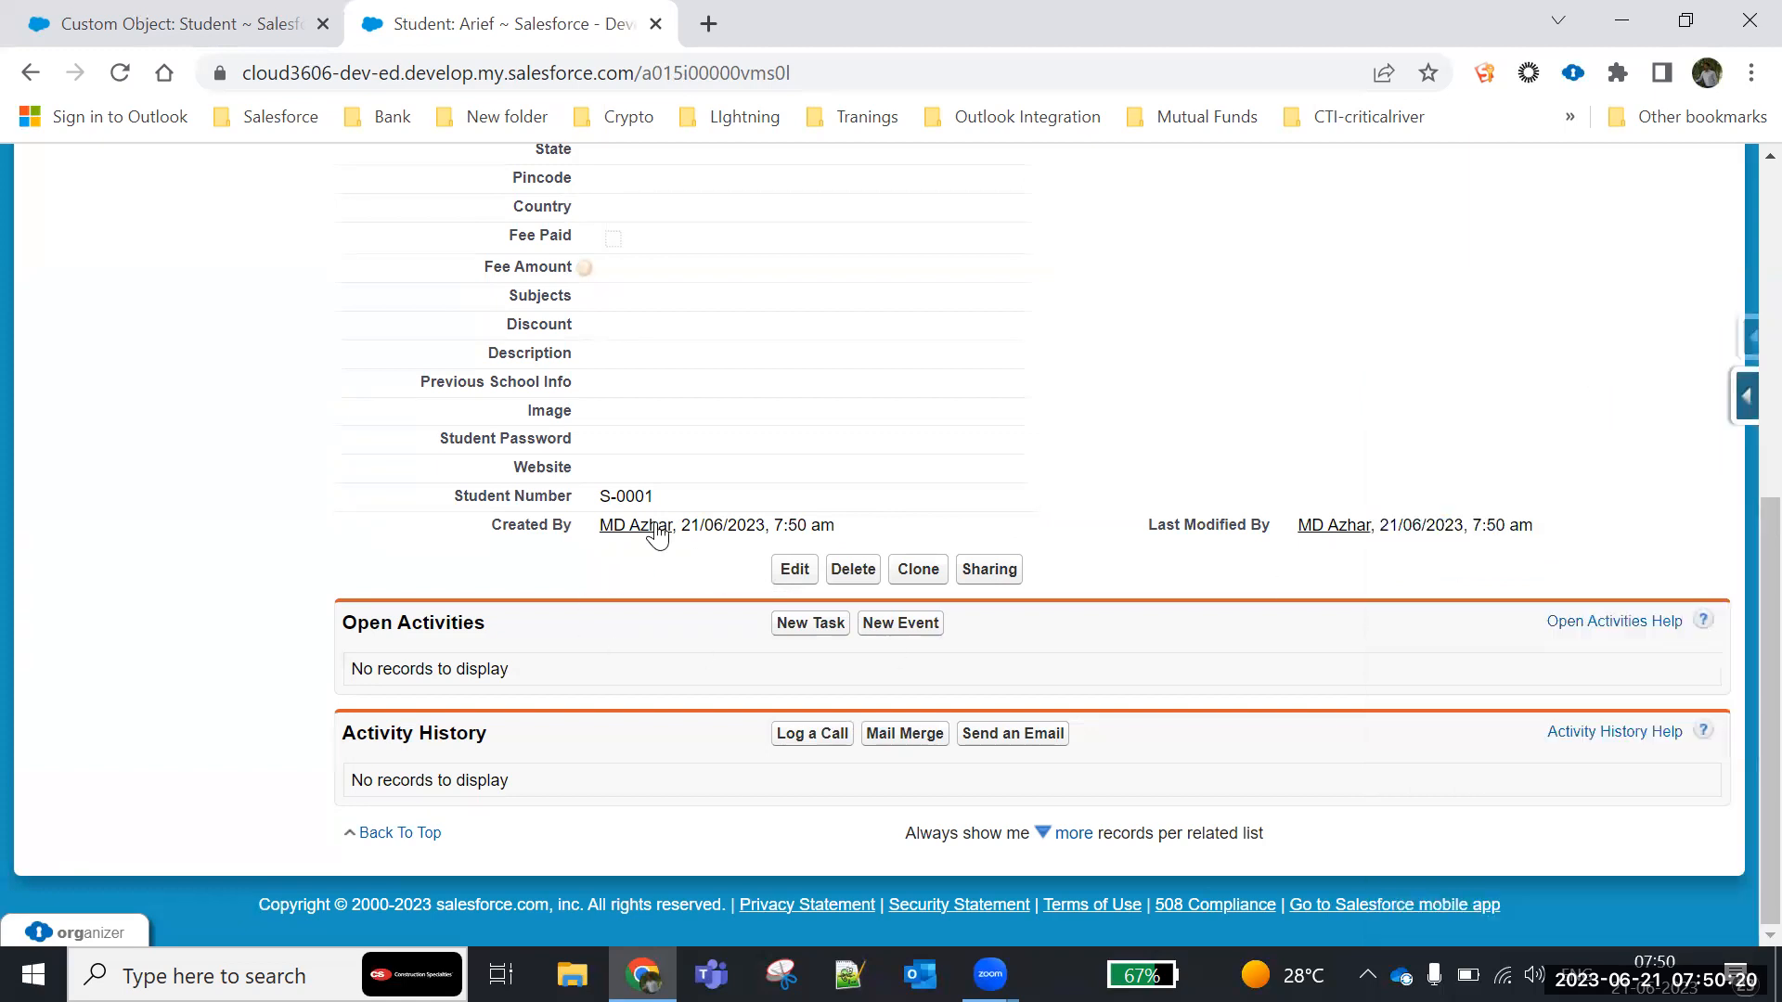
# - Try to edit the Student Number inline on the record's detail page, and cancel the inline edit
pyautogui.doubleClick(605, 498)
pyautogui.moveTo(690, 506); pyautogui.dragTo(955, 505)
pyautogui.doubleClick(1025, 471)
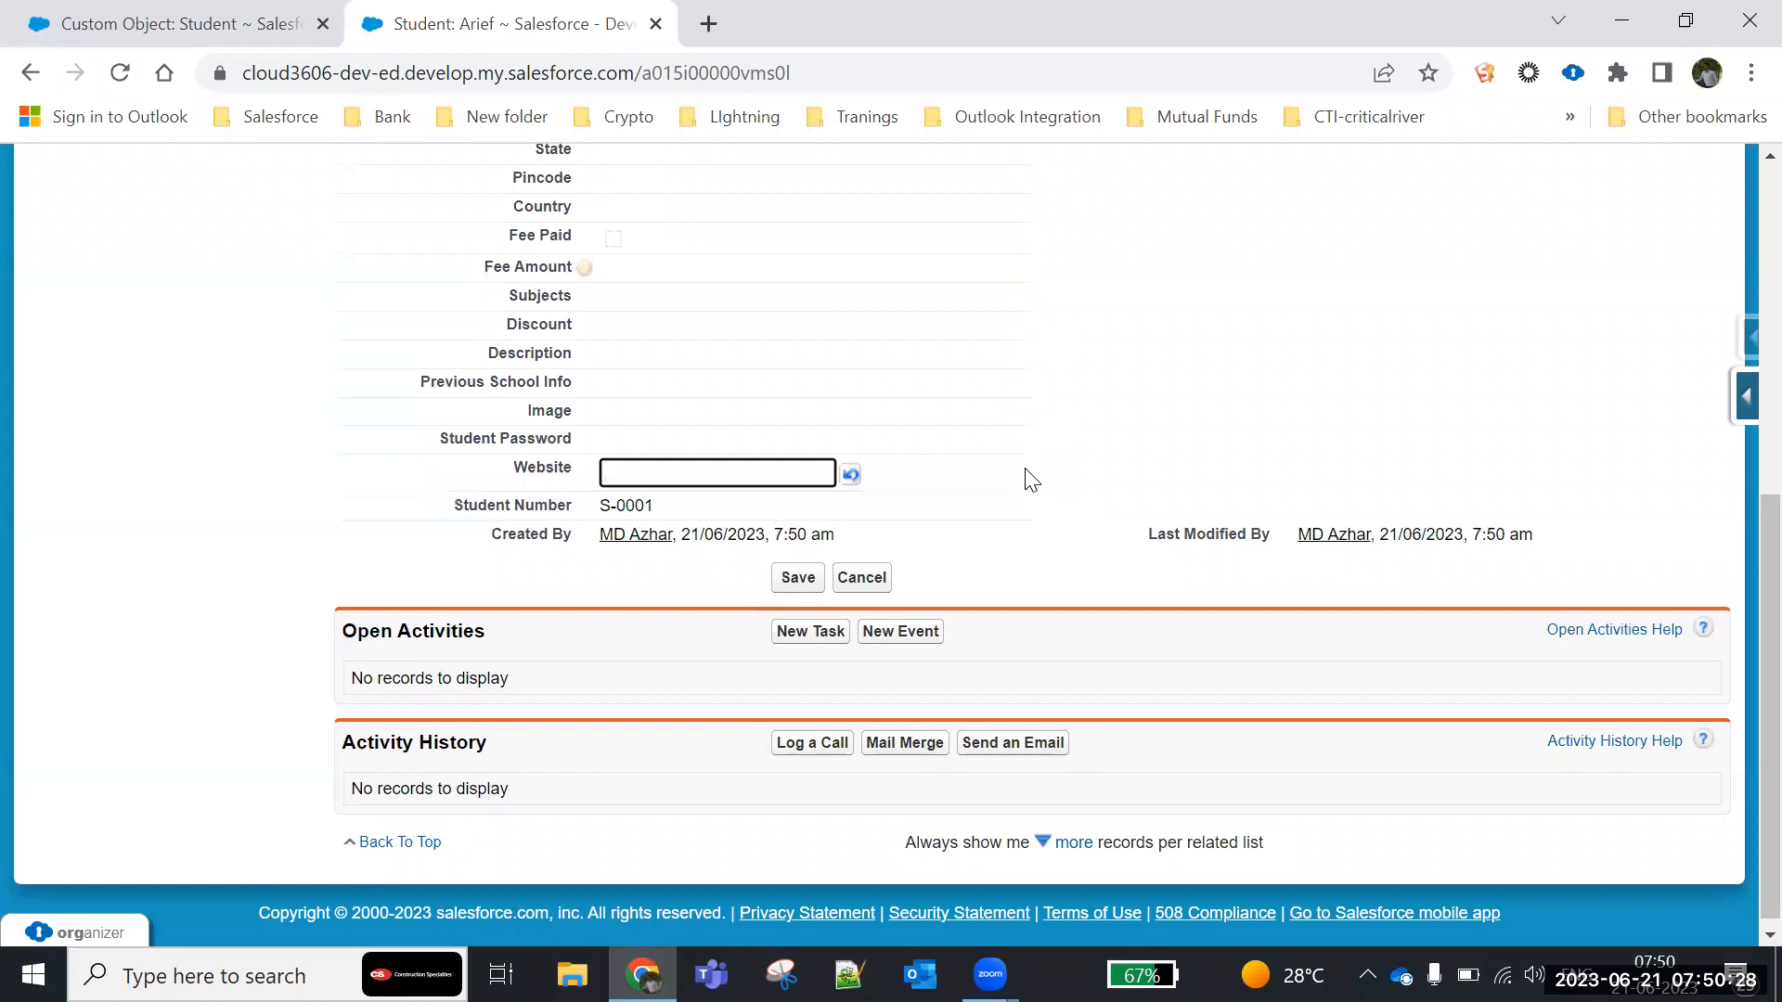
pyautogui.click(1257, 426)
pyautogui.moveTo(599, 496); pyautogui.dragTo(668, 505)
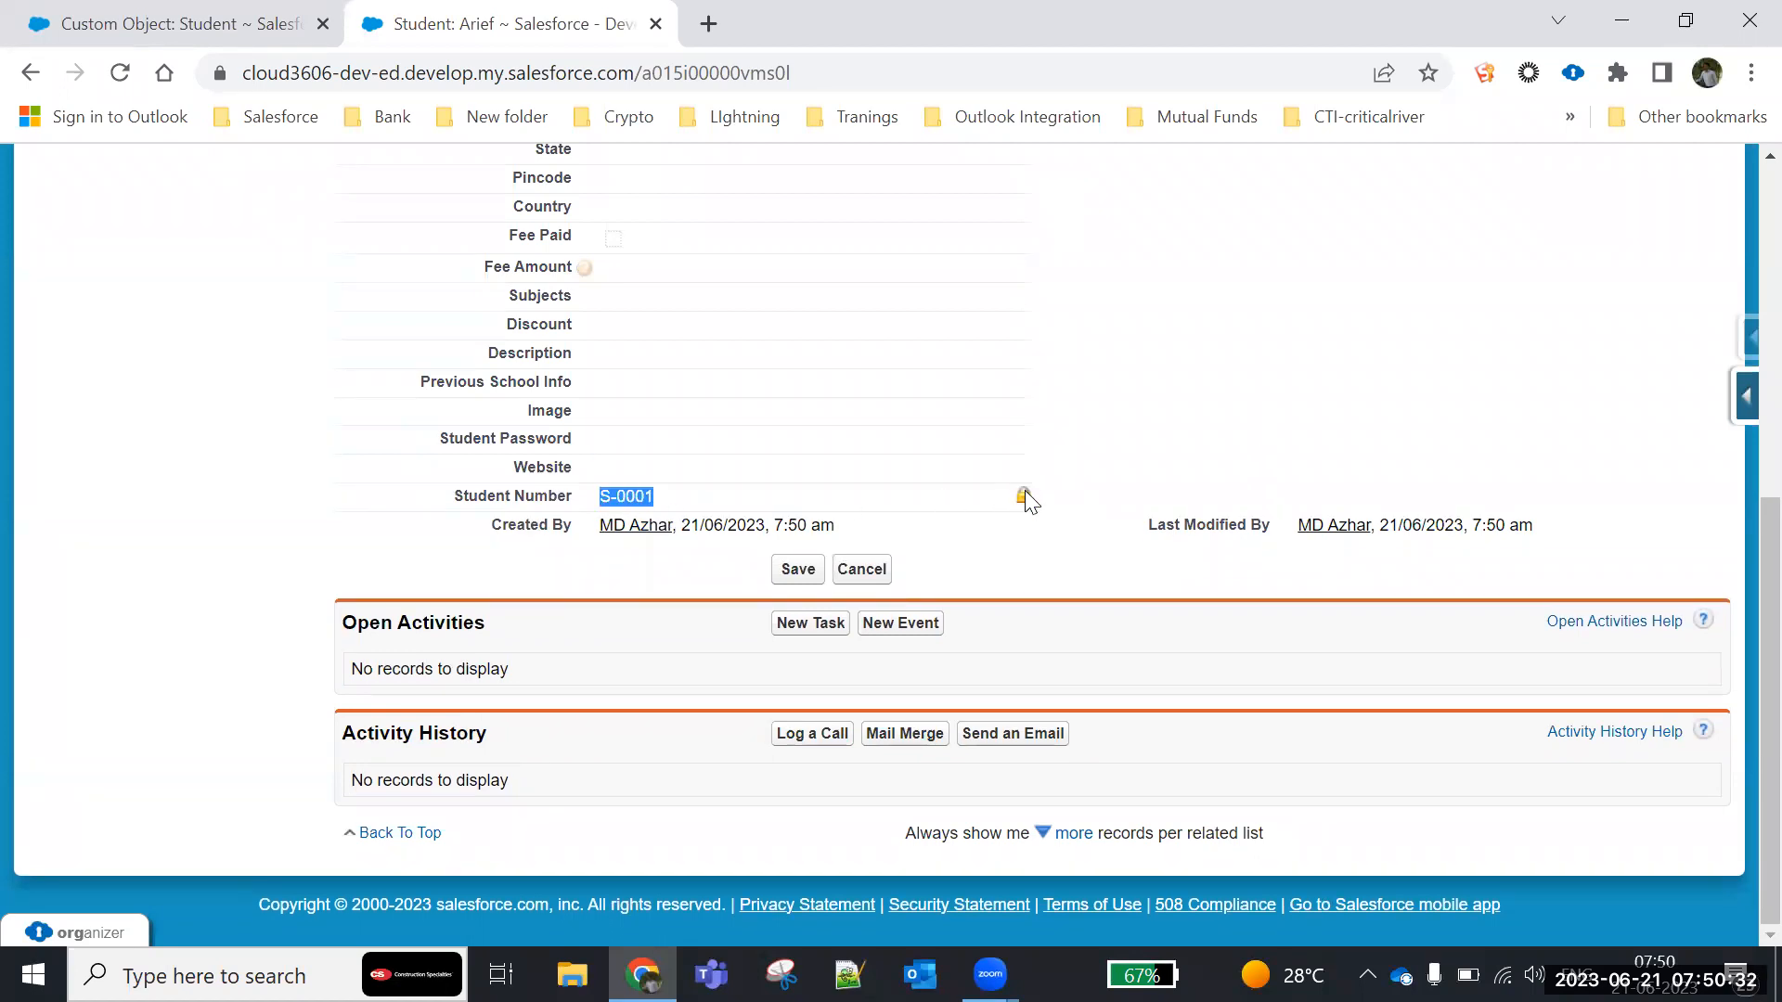
pyautogui.click(858, 583)
# - Open the student record in edit mode, examine whether Student Number is editable, and cancel without saving
pyautogui.click(796, 577)
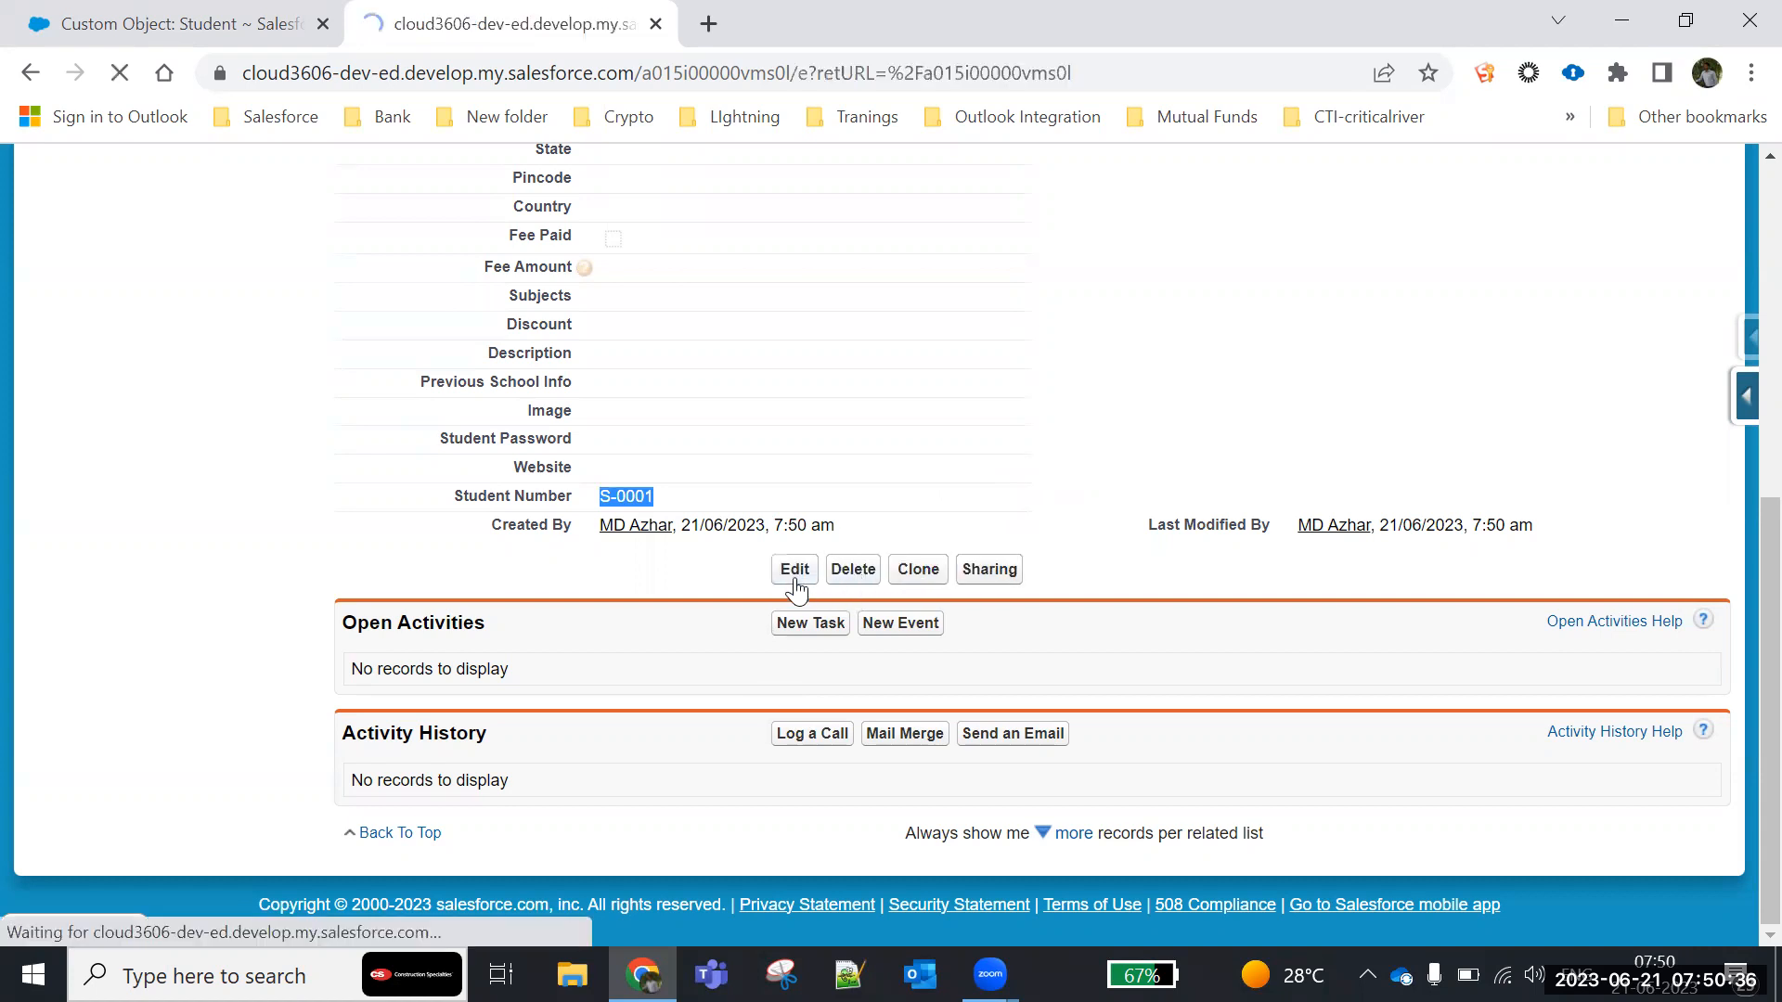
pyautogui.scroll(-15, 694, 624)
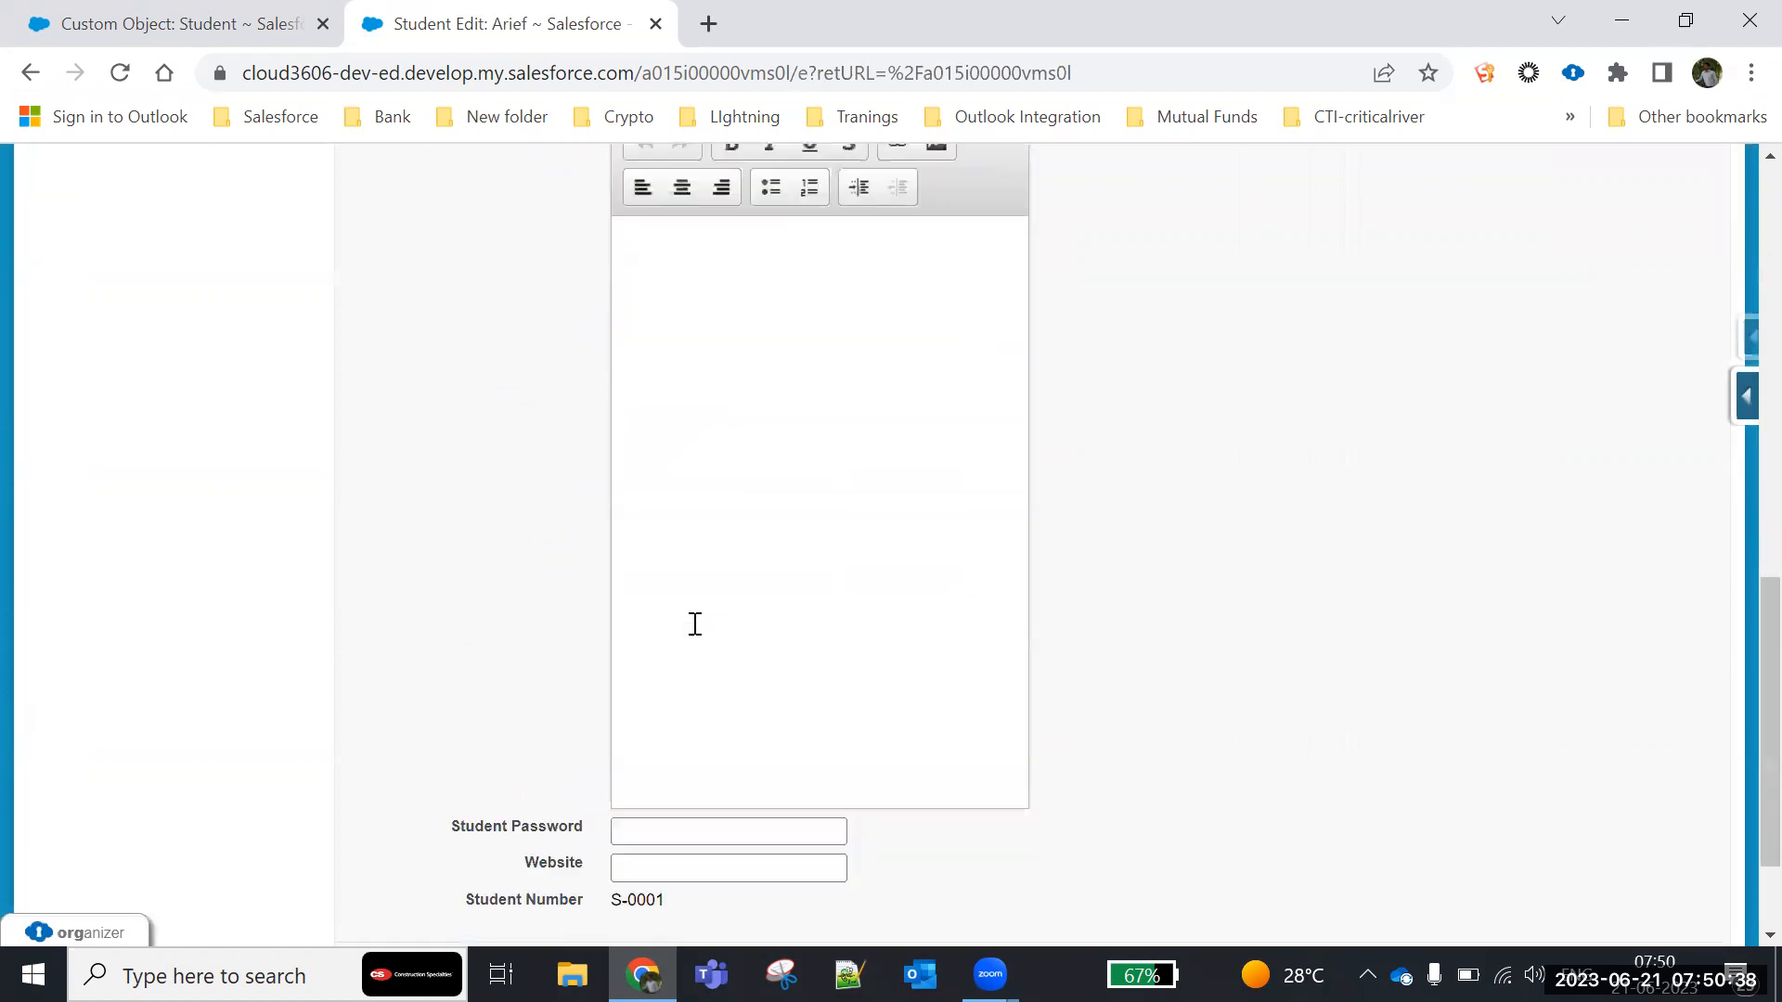
pyautogui.moveTo(455, 747)
pyautogui.mouseDown()
pyautogui.moveTo(732, 743)
pyautogui.moveTo(459, 749)
pyautogui.mouseUp()
pyautogui.doubleClick(736, 755)
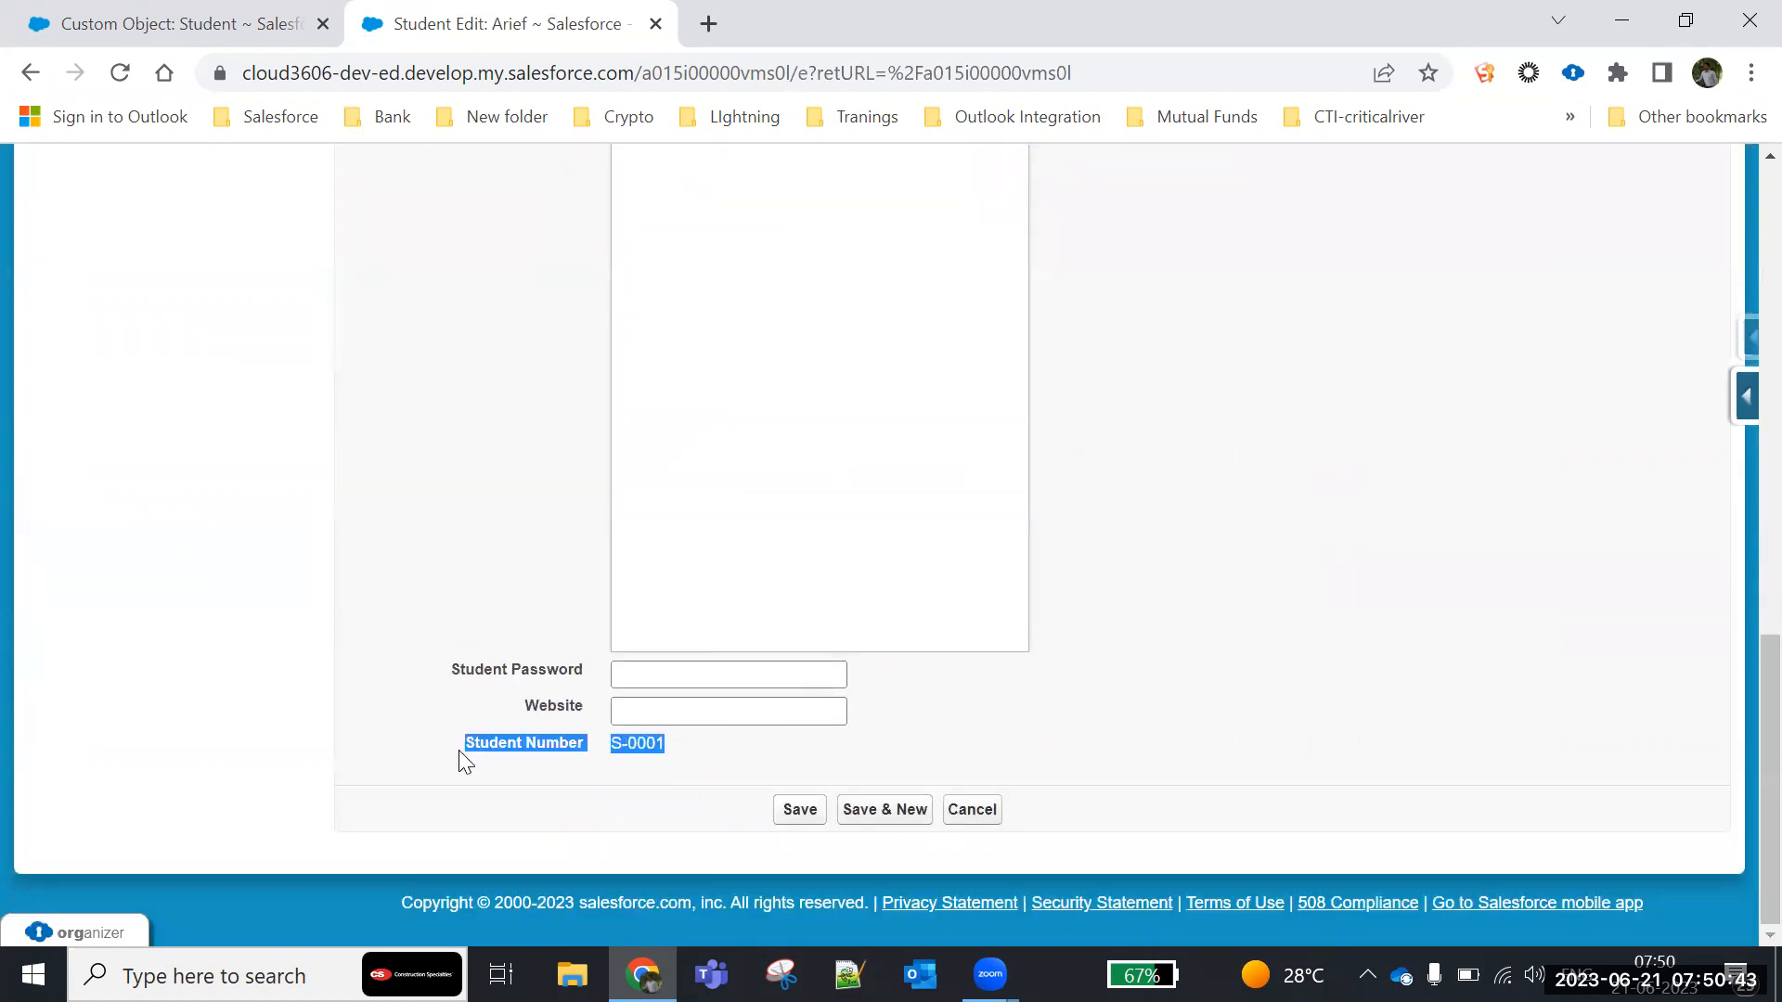
pyautogui.click(695, 748)
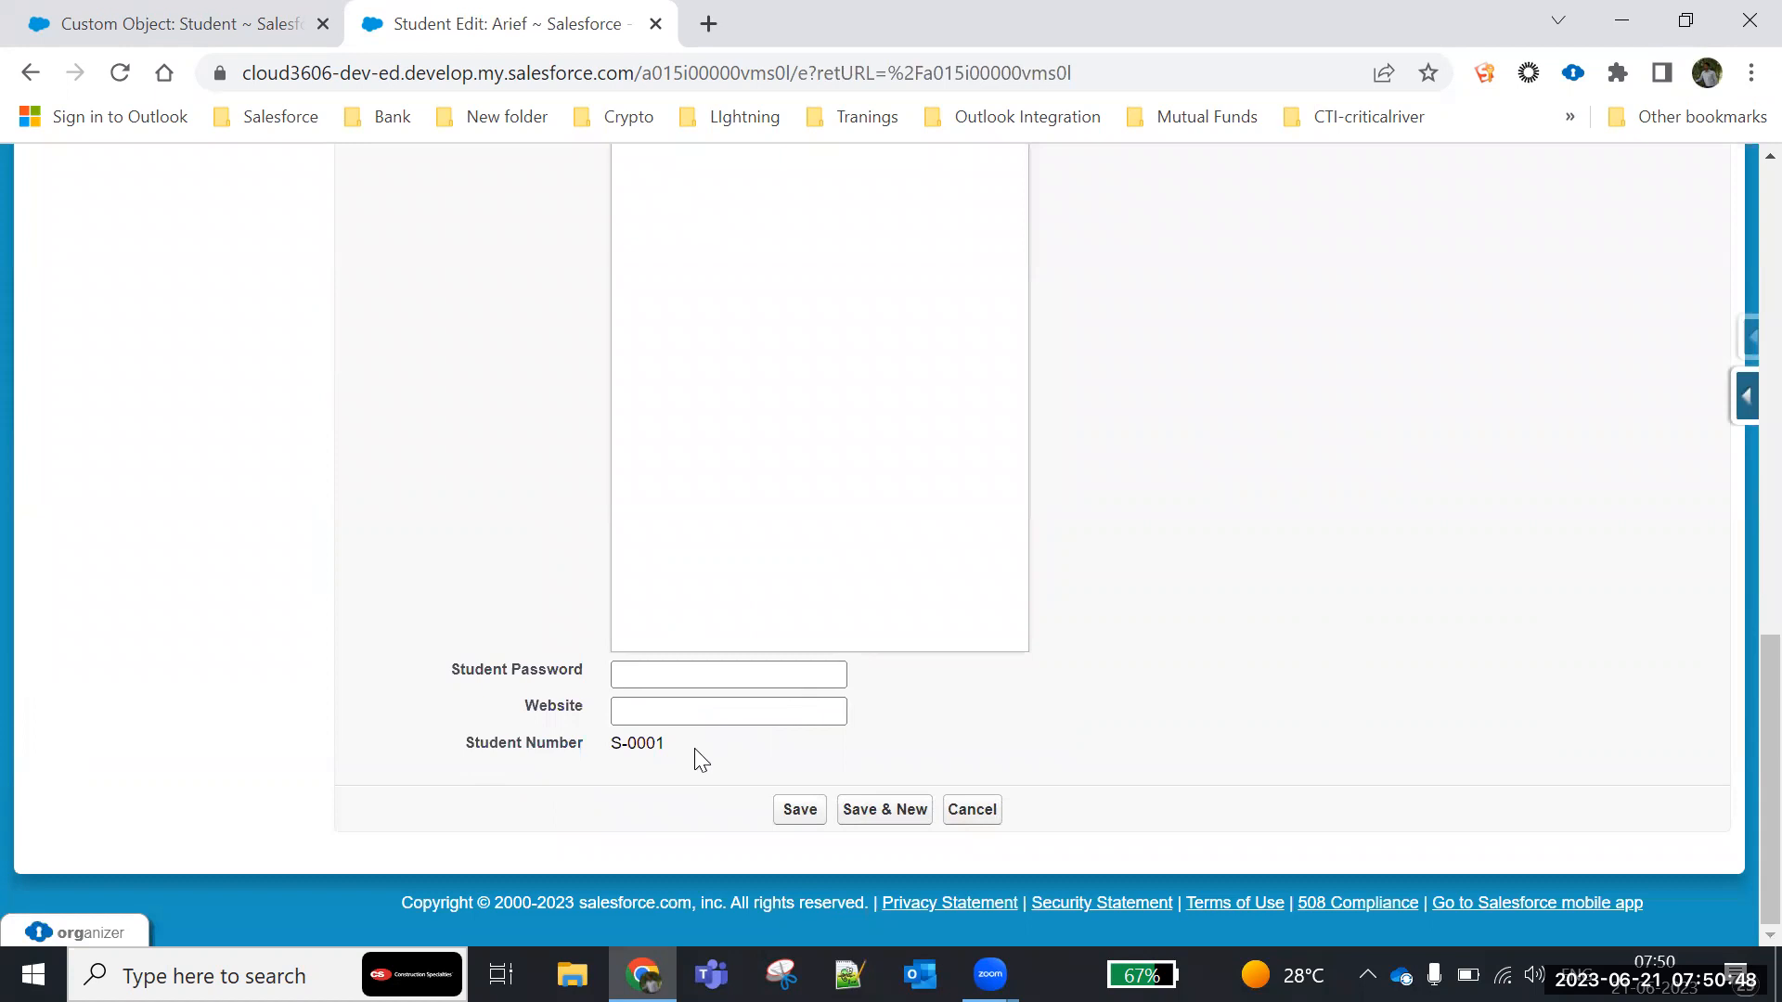
pyautogui.moveTo(461, 751); pyautogui.dragTo(799, 758)
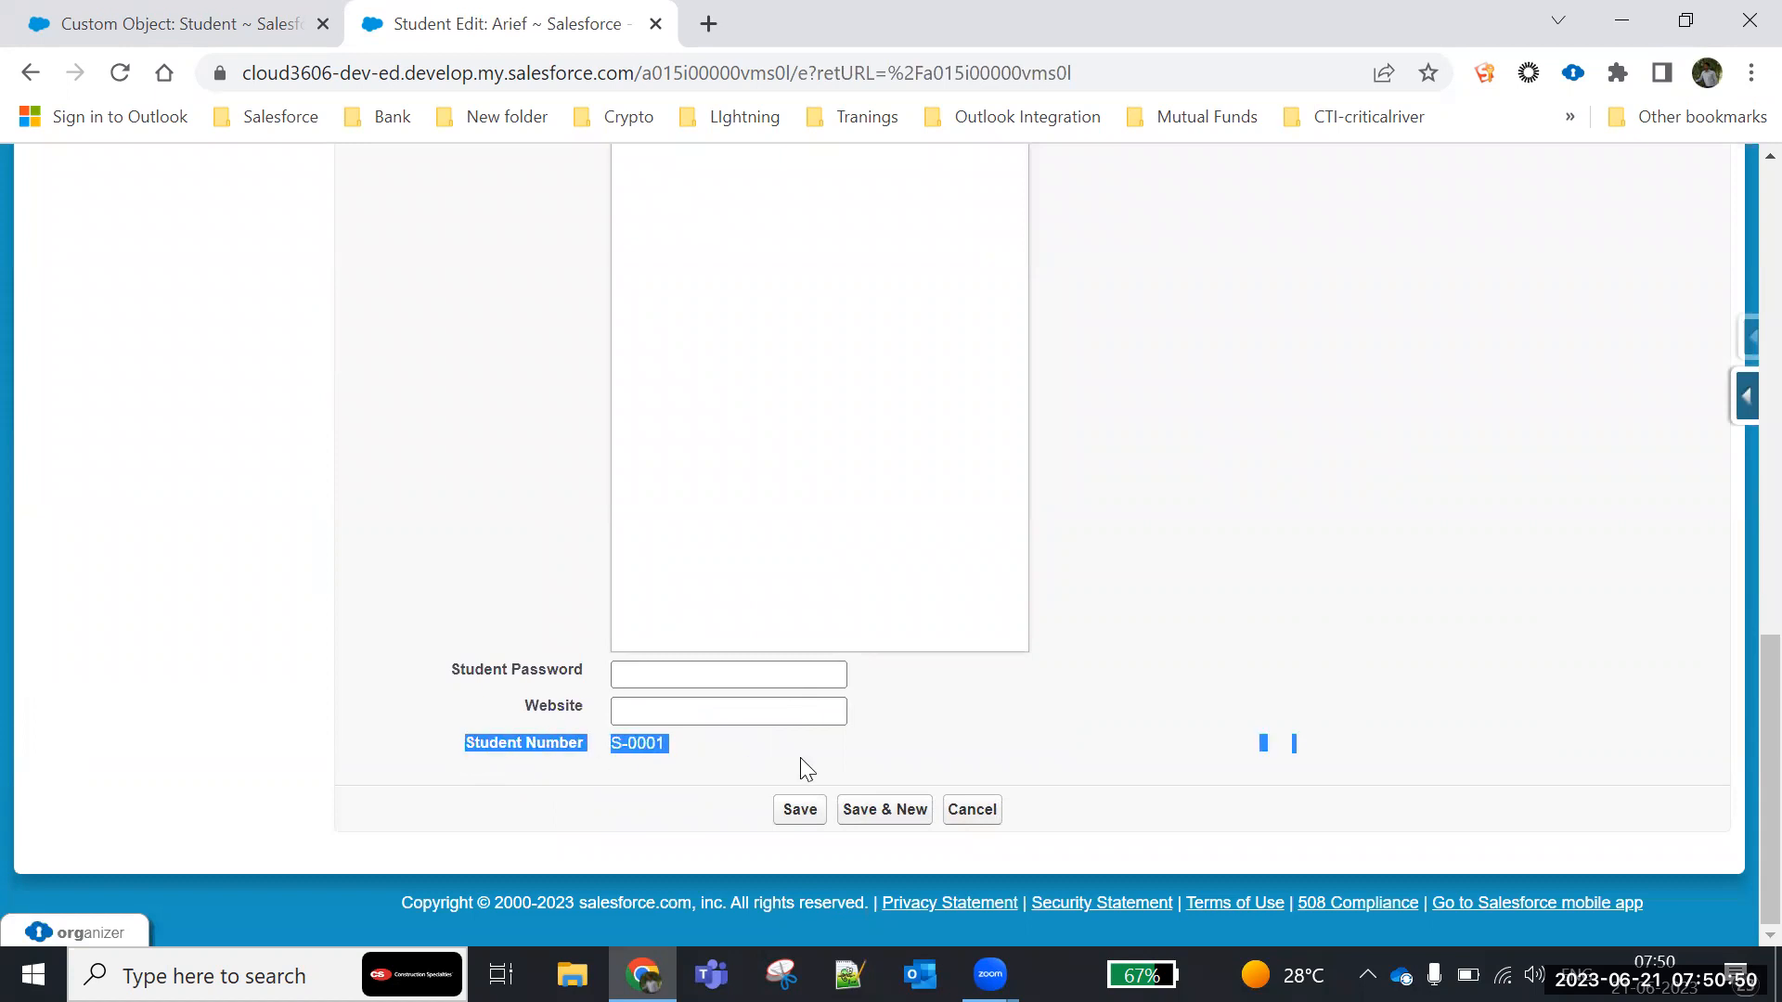
pyautogui.click(757, 733)
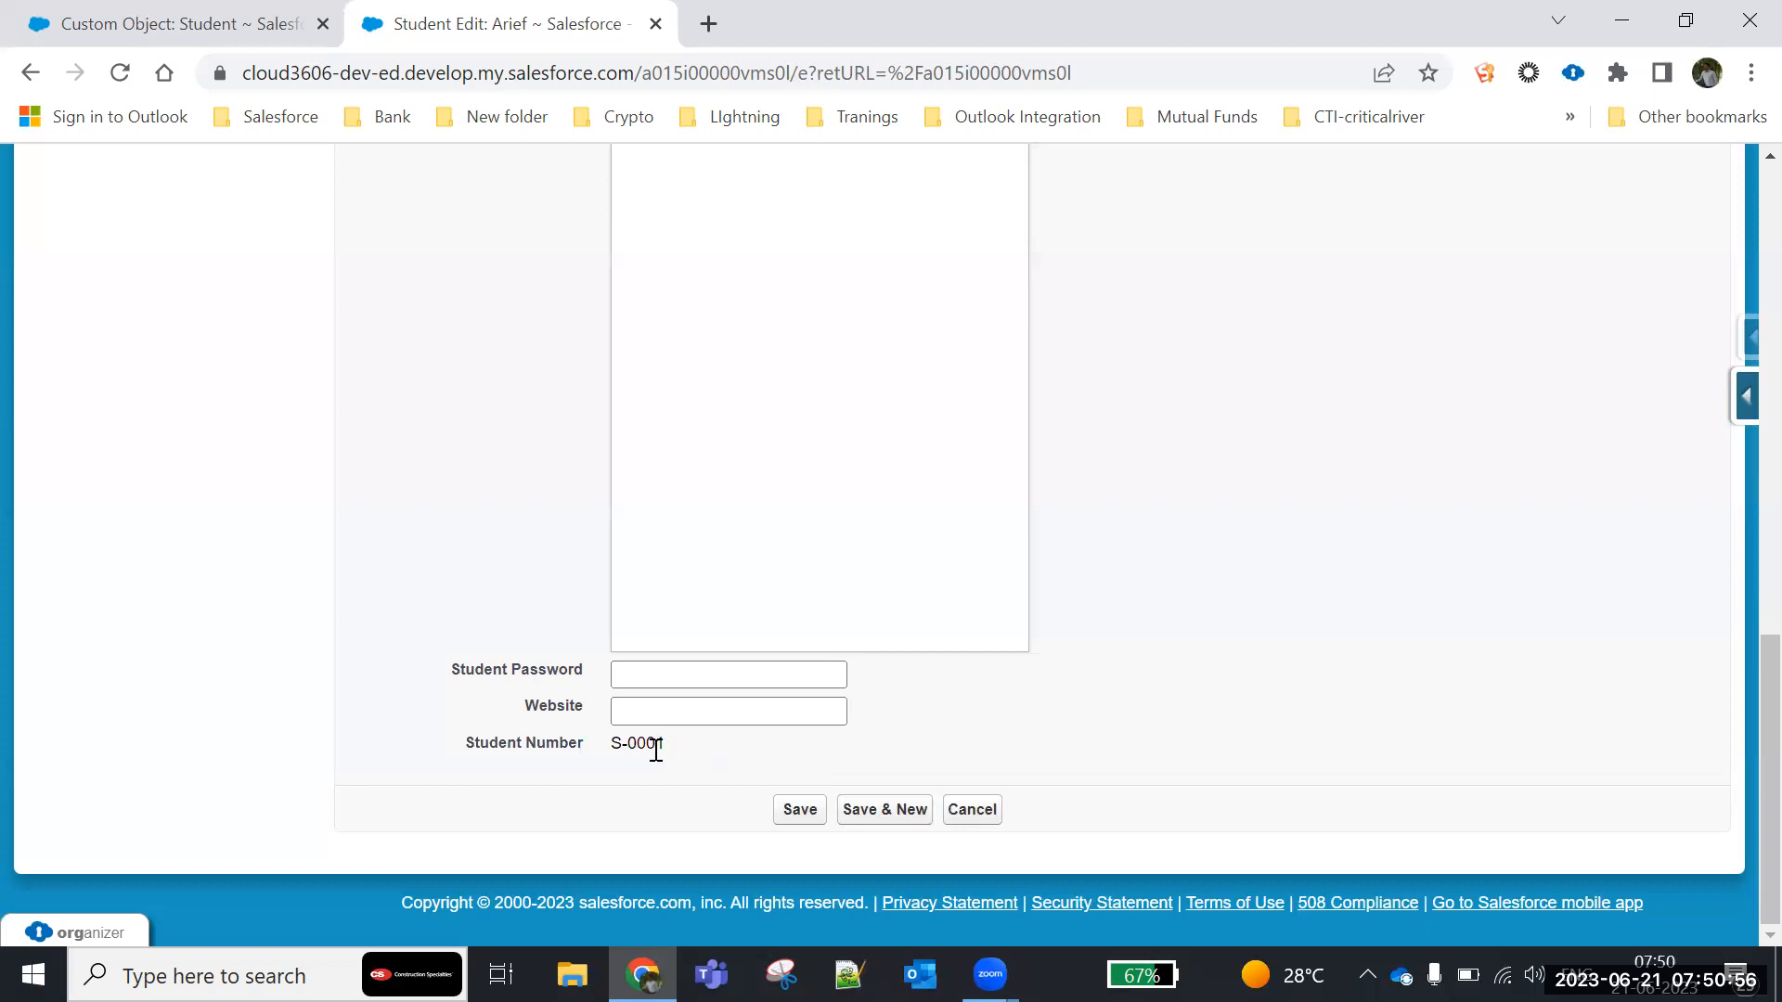
pyautogui.click(652, 711)
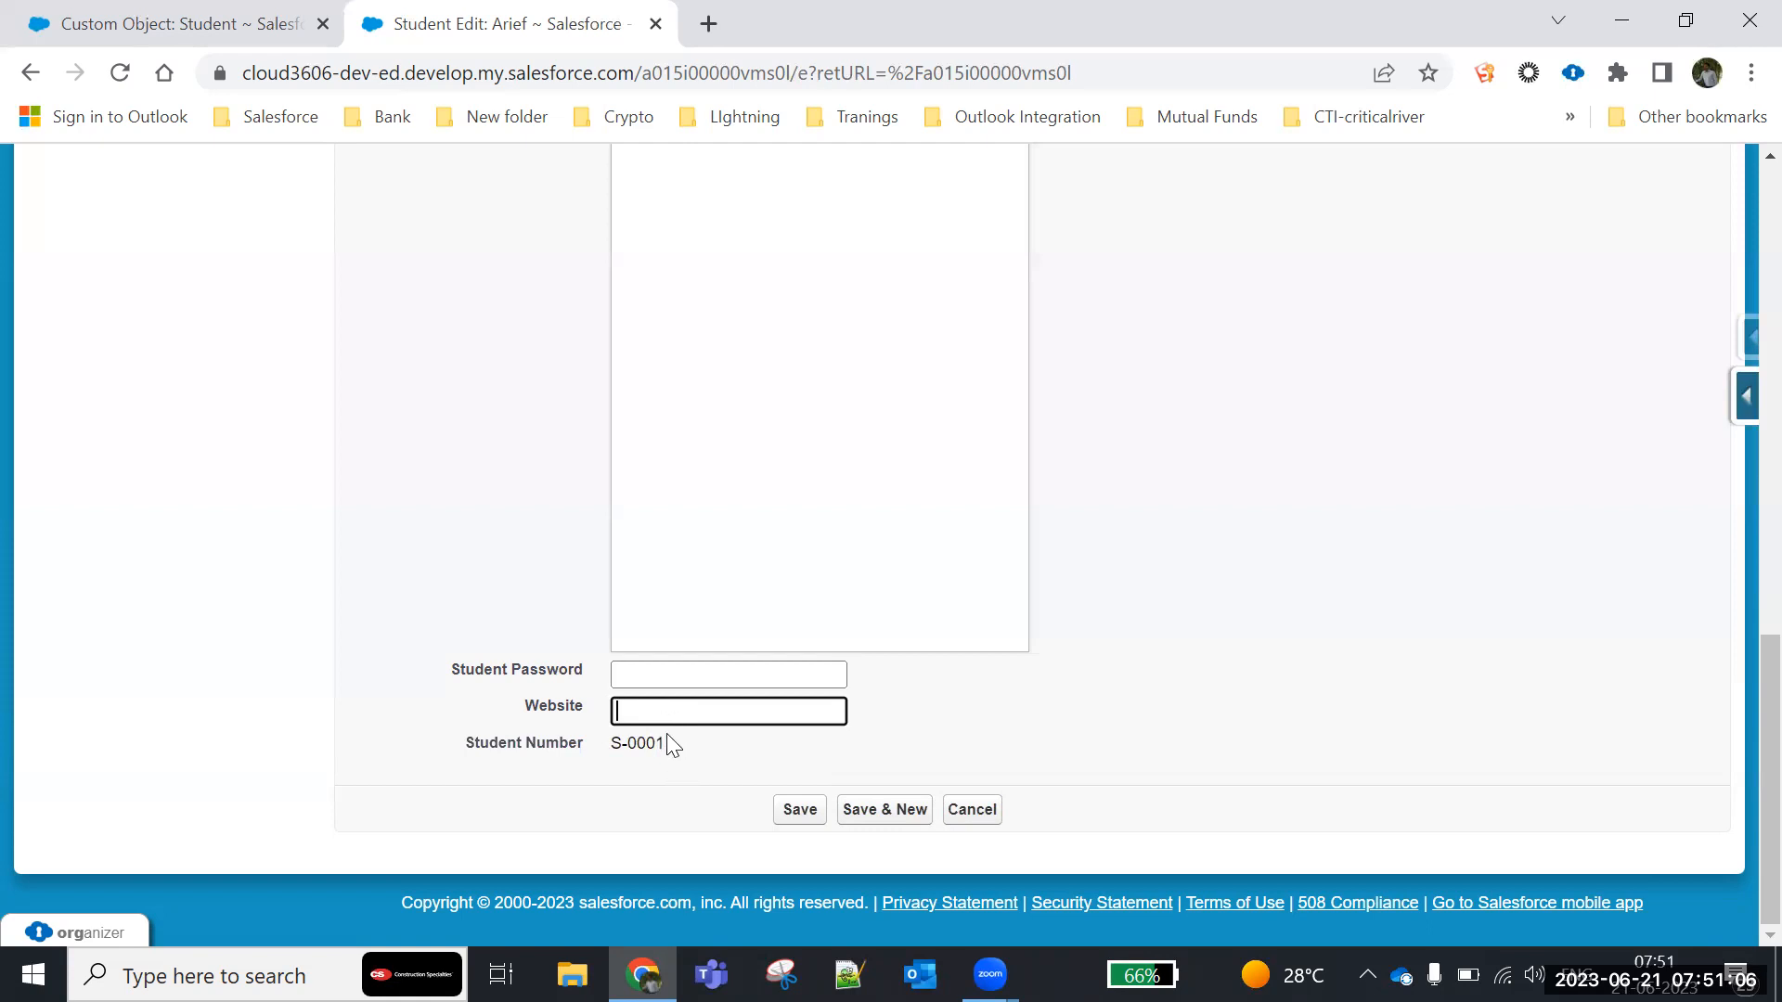
pyautogui.moveTo(670, 742); pyautogui.dragTo(464, 761)
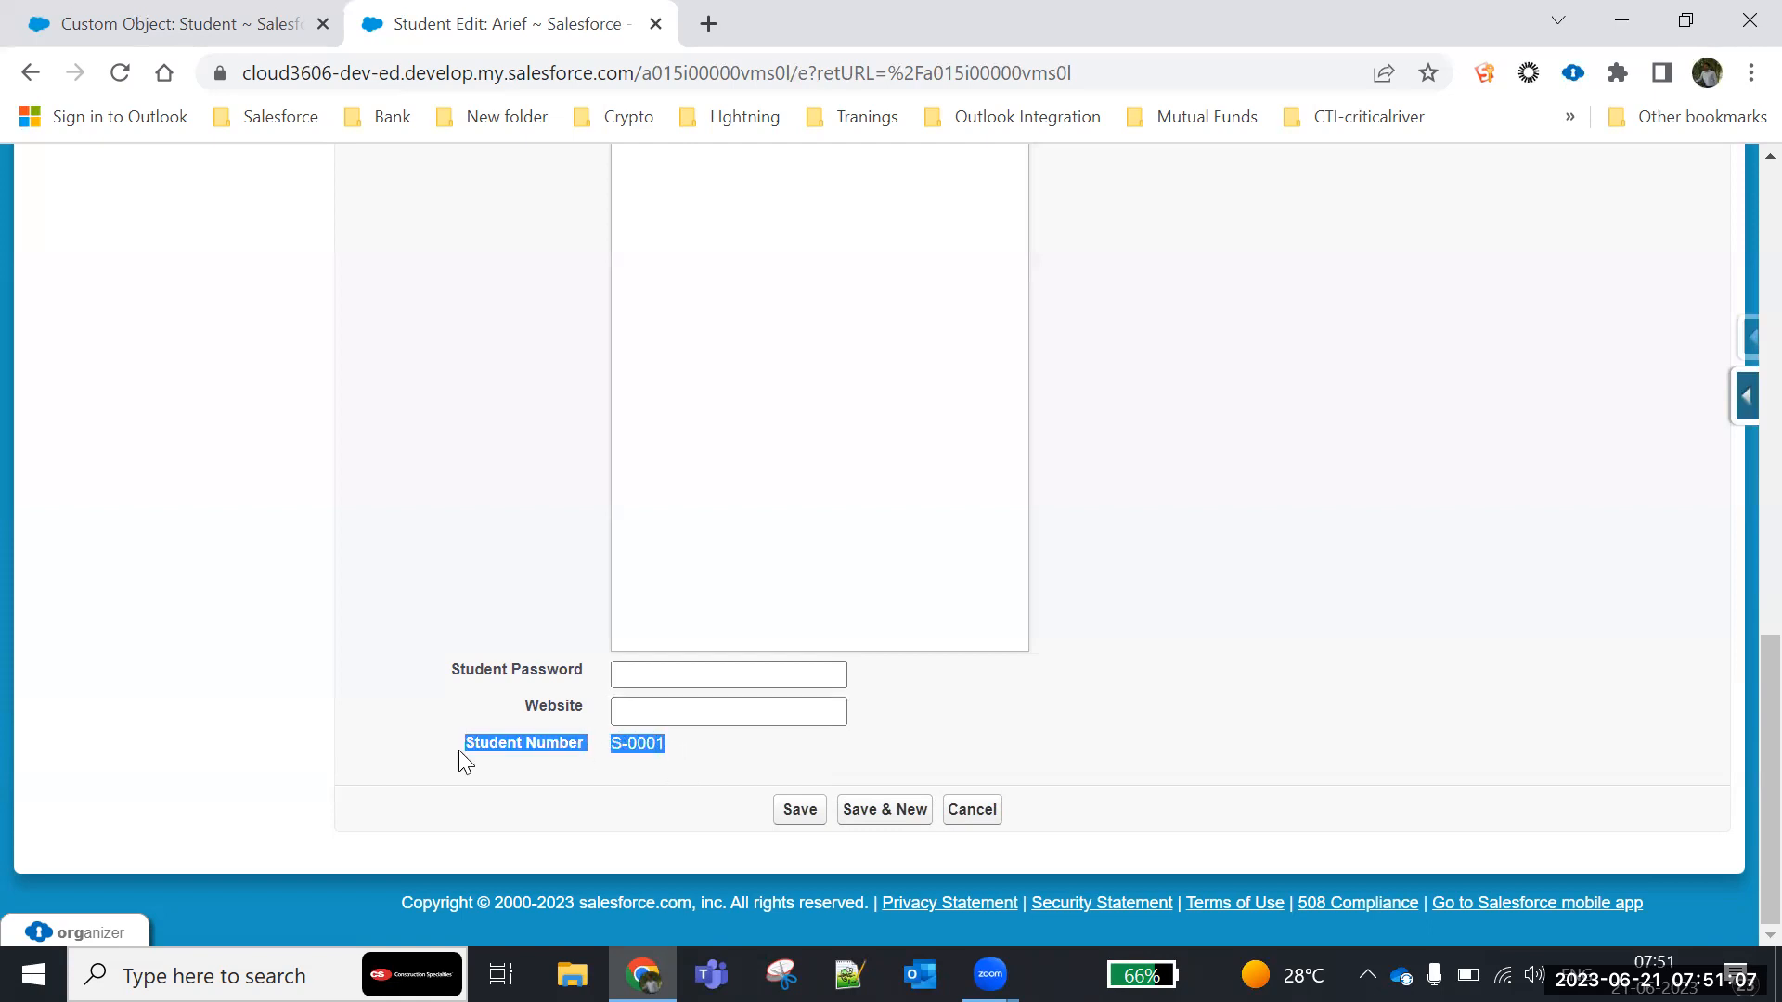
pyautogui.click(976, 811)
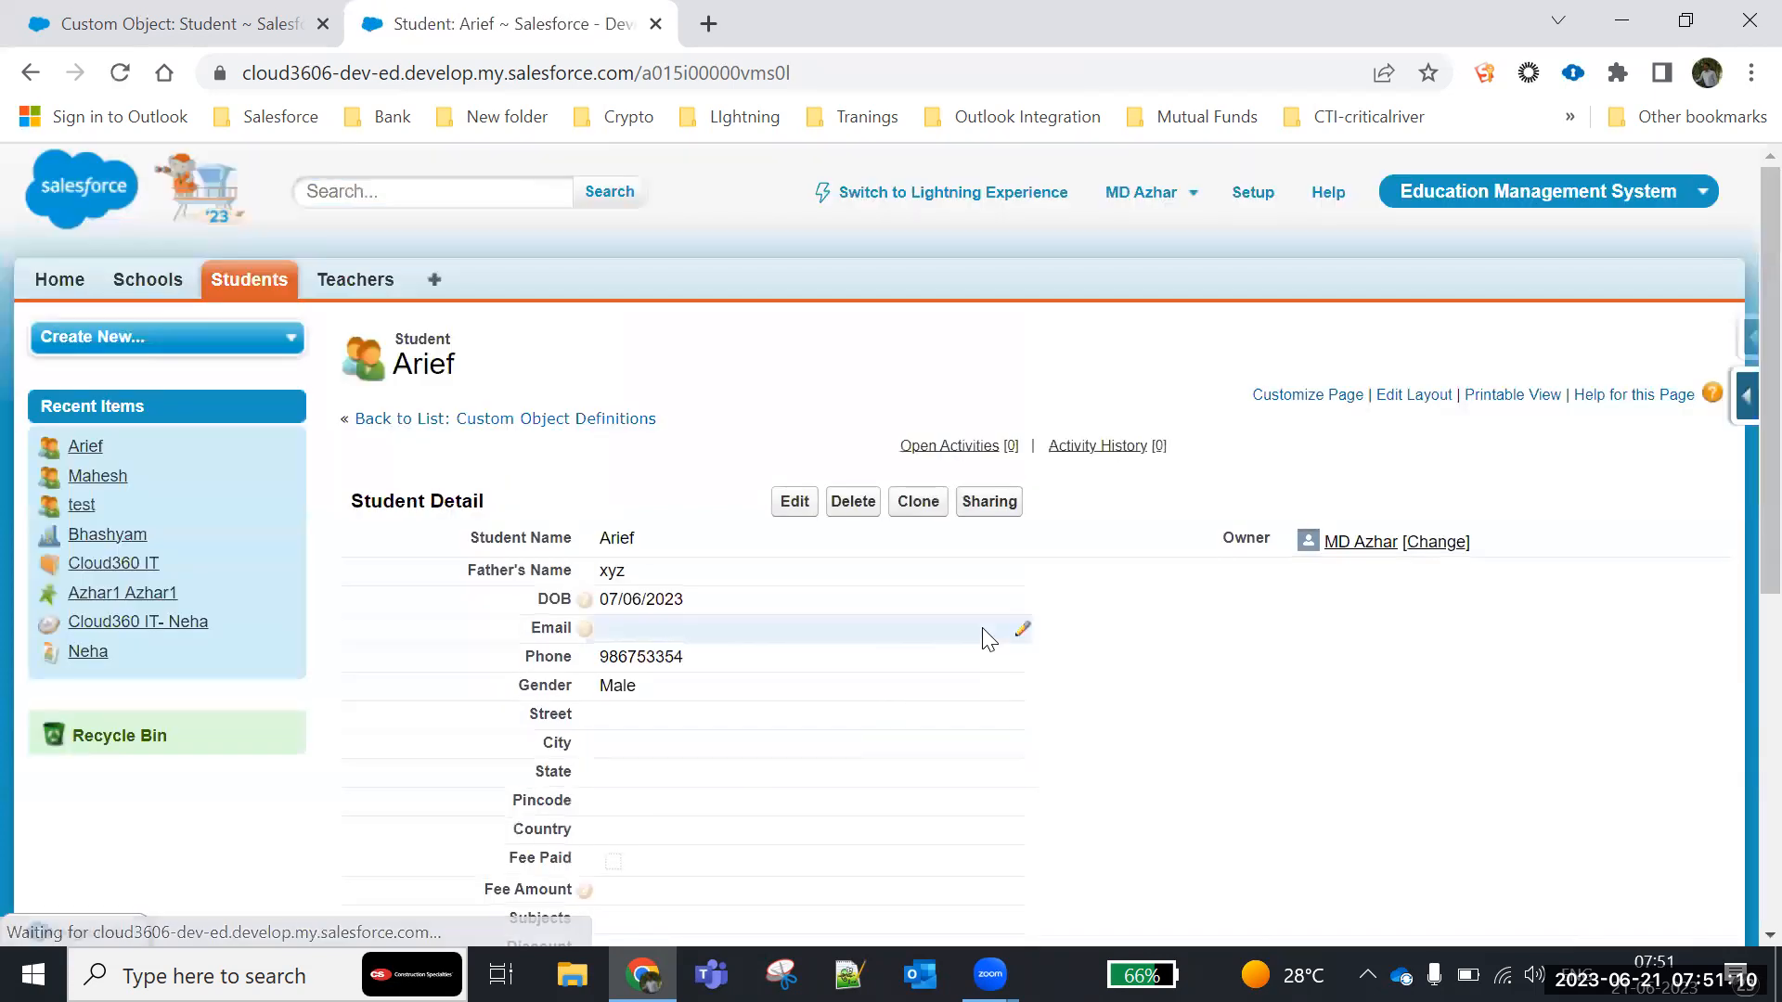
# - Clone the open student record, set the copy's Student Name to xyzzz, and save it
pyautogui.scroll(-5, 987, 637)
pyautogui.scroll(5, 987, 637)
pyautogui.click(921, 505)
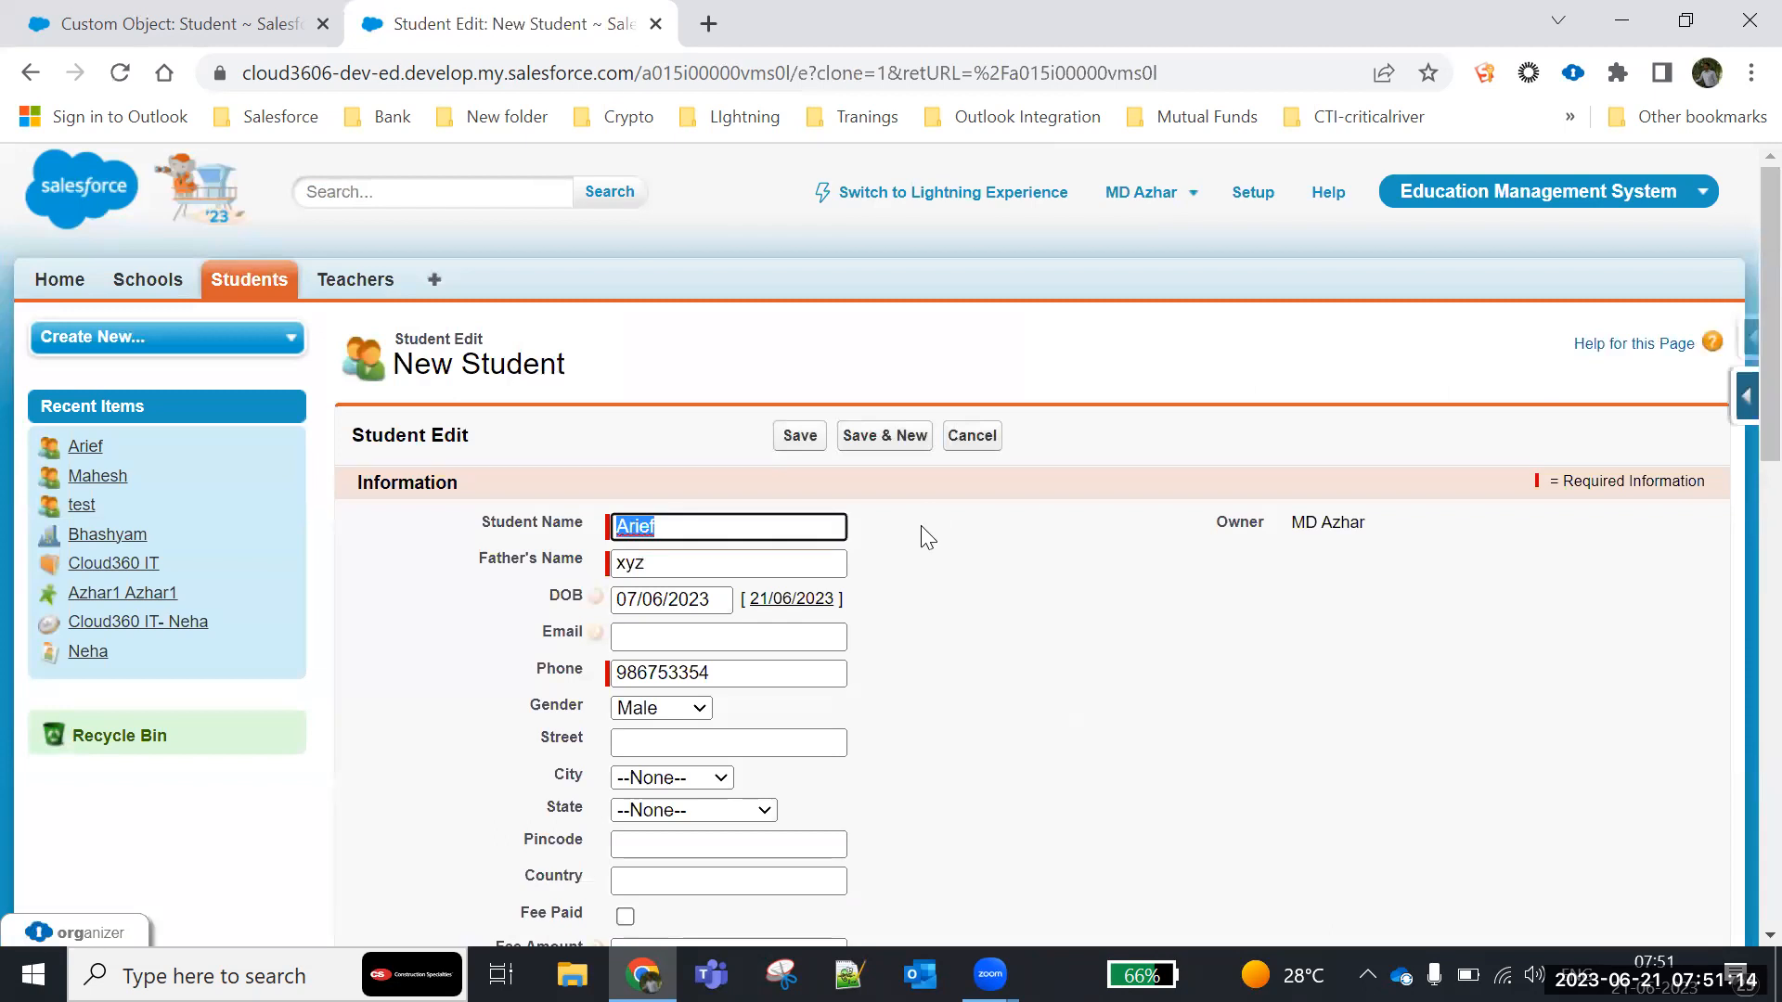
pyautogui.scroll(-10, 742, 698)
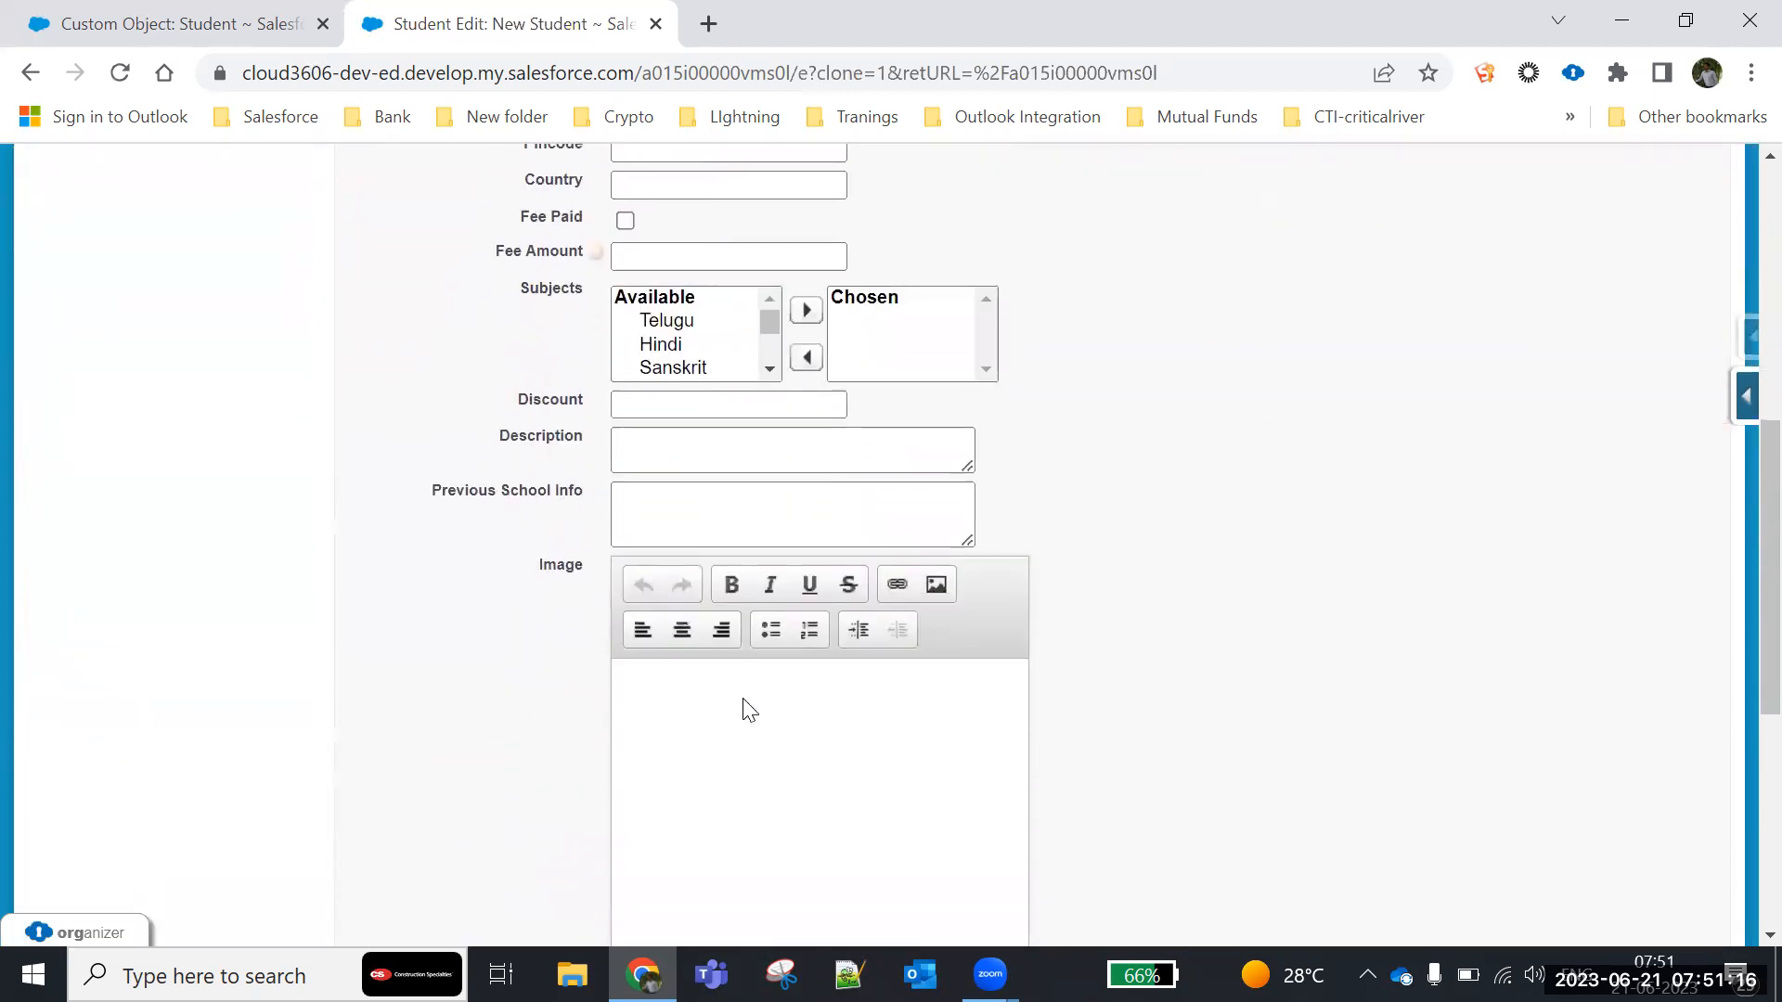
pyautogui.scroll(10, 747, 698)
pyautogui.click(725, 530)
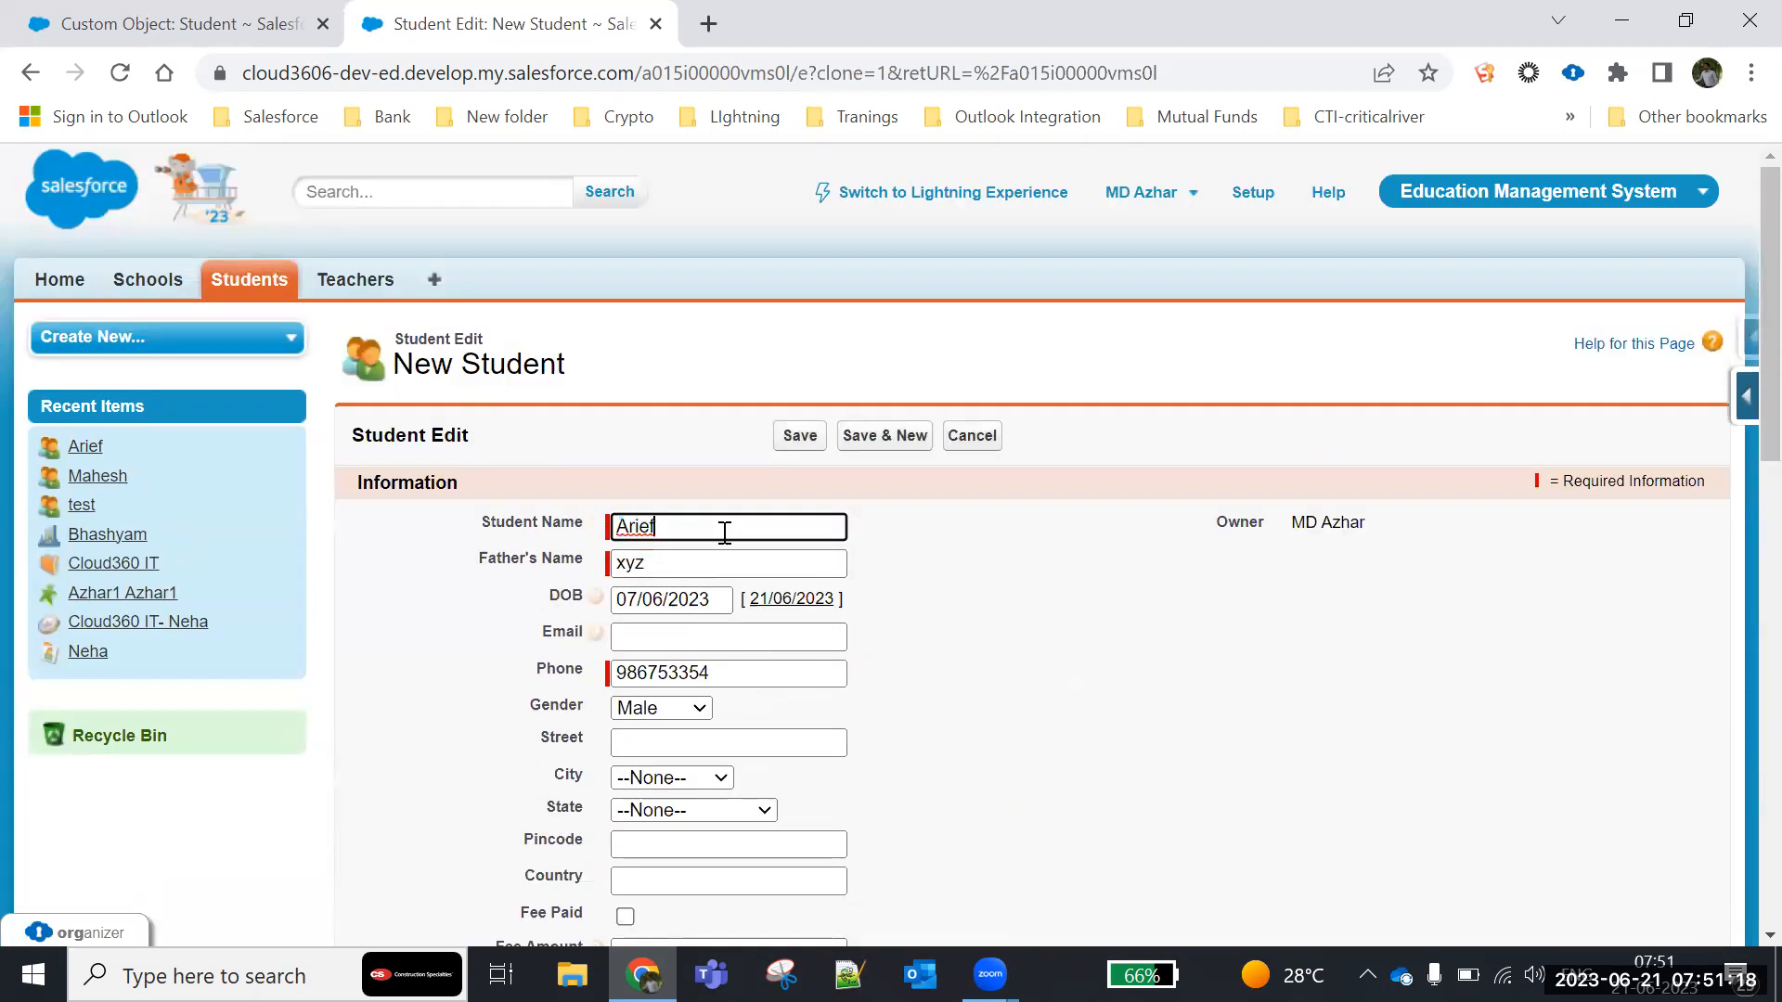
pyautogui.press('BackSpace')
pyautogui.press('BackSpace')
pyautogui.press('BackSpace')
pyautogui.press('BackSpace')
pyautogui.press('BackSpace')
pyautogui.write('xyzzz')
pyautogui.scroll(-10, 769, 624)
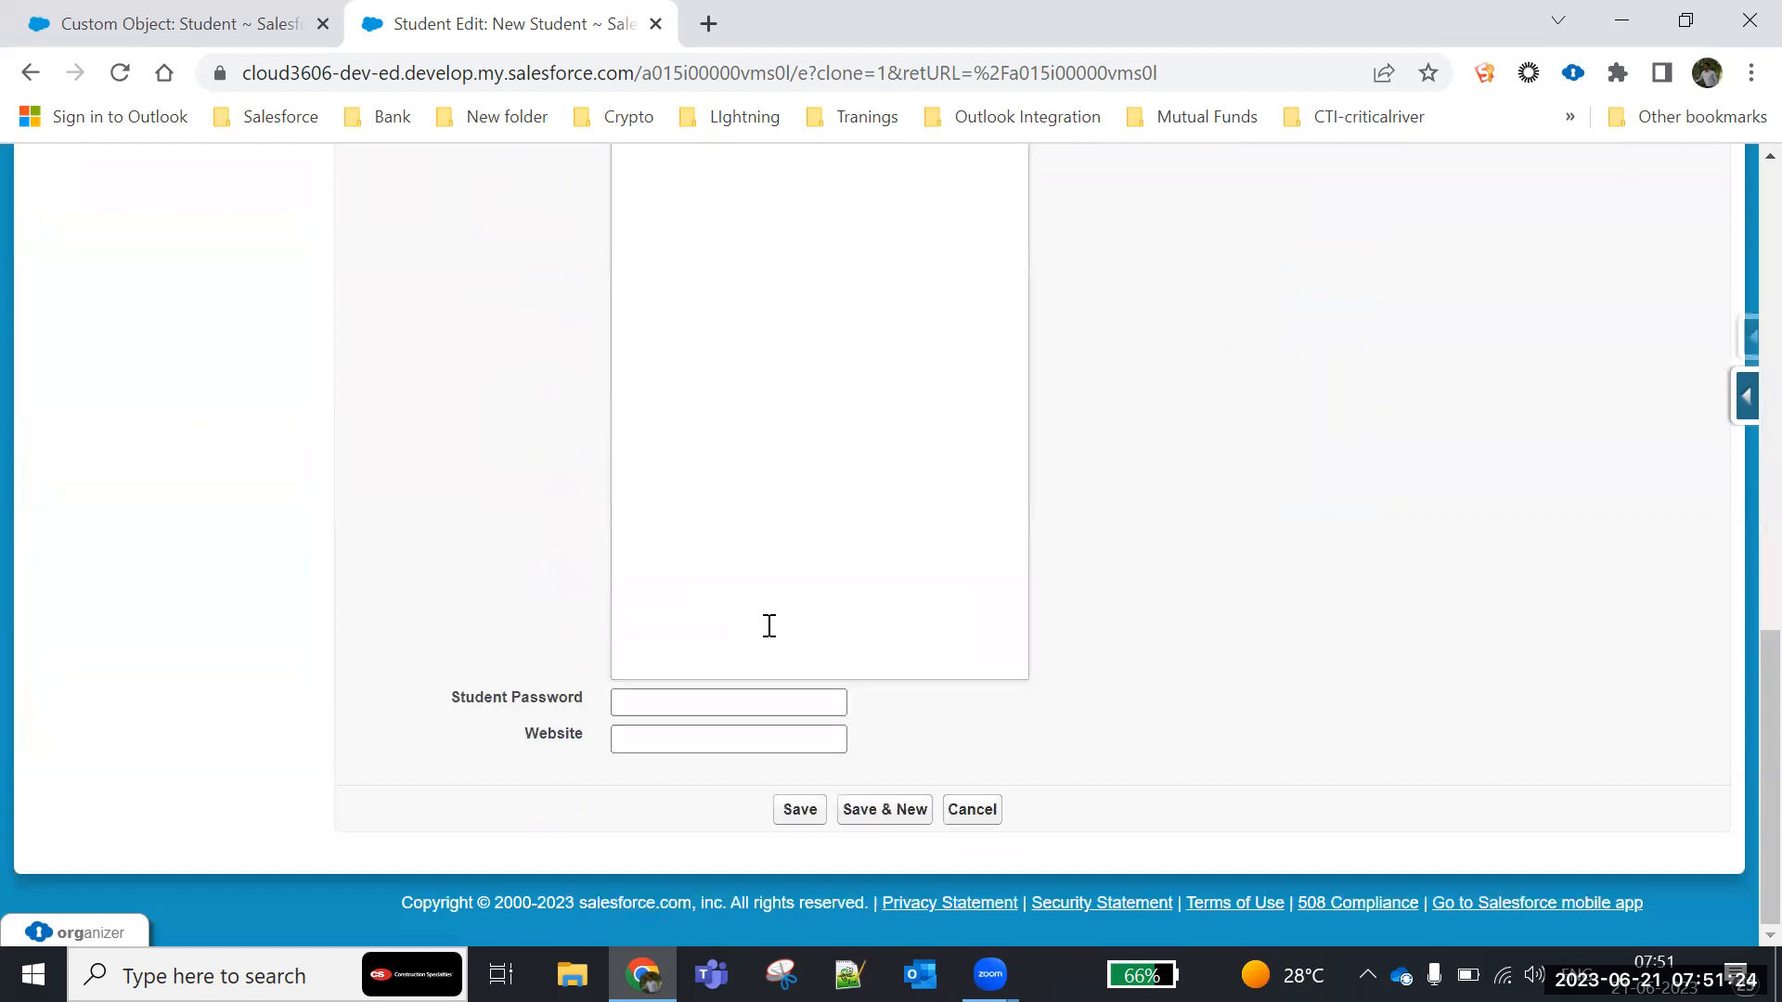
pyautogui.click(794, 816)
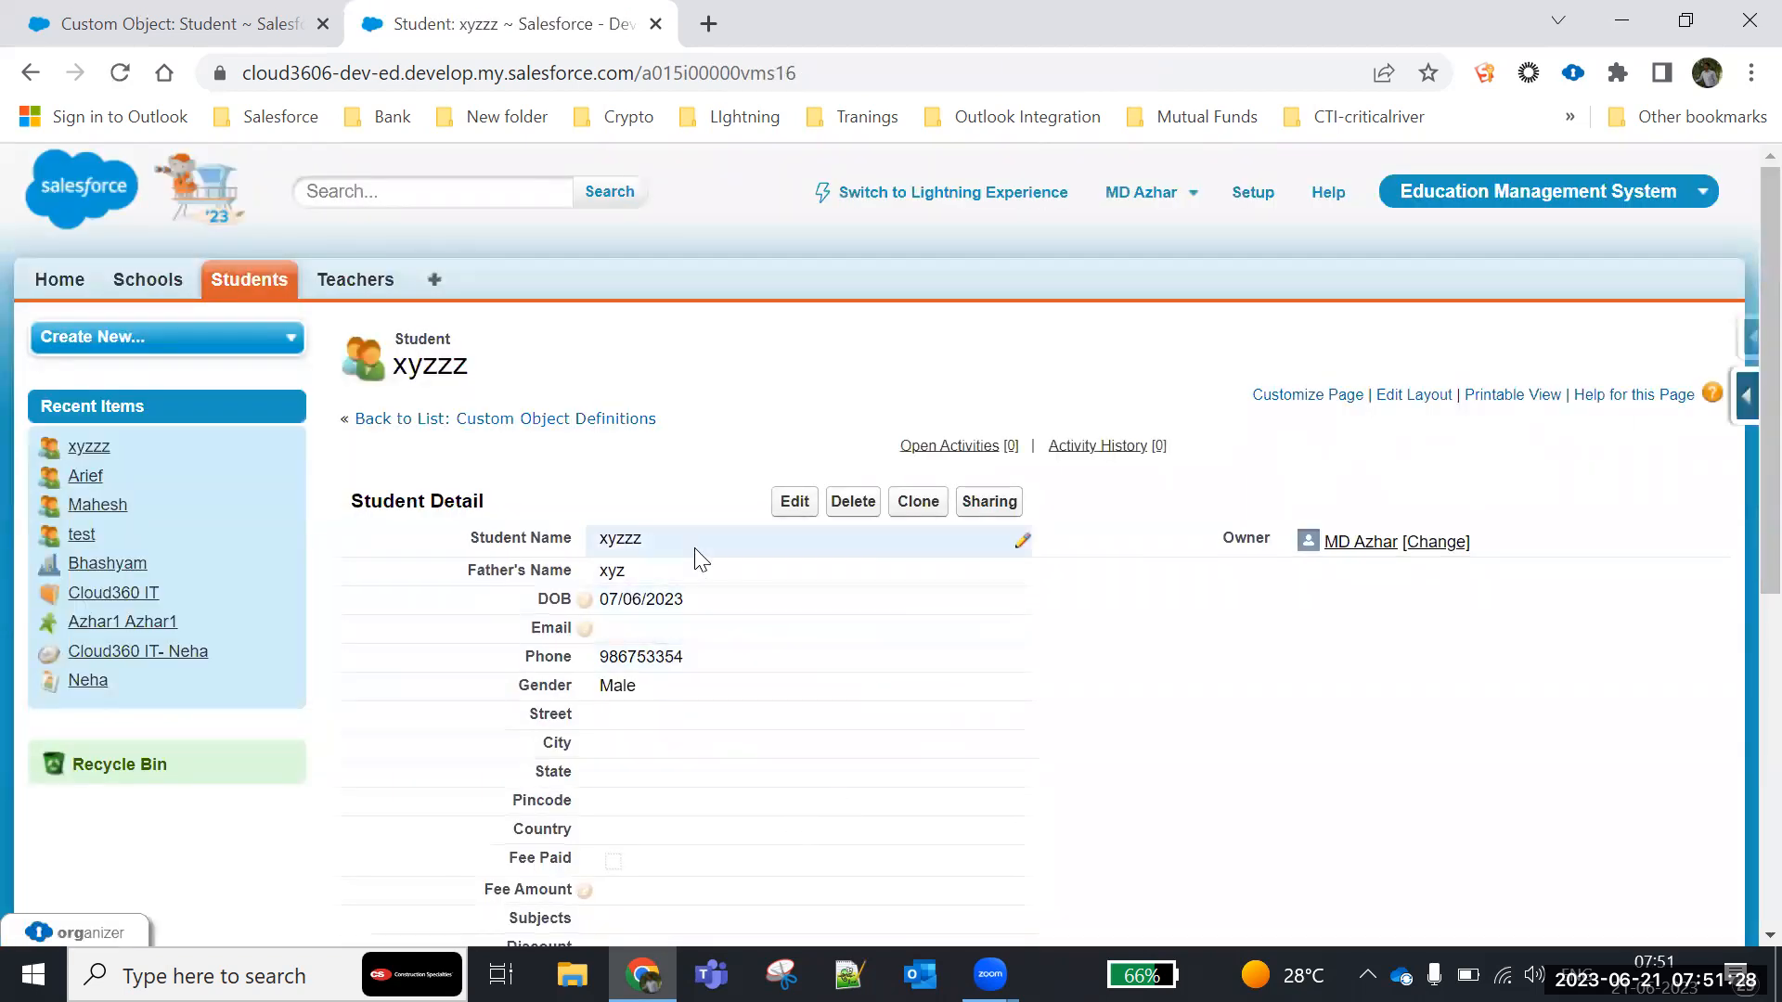
# - Check the Student Number generated on the cloned record xyzzz, and delete that record
pyautogui.scroll(-5, 763, 684)
pyautogui.moveTo(696, 497); pyautogui.dragTo(430, 493)
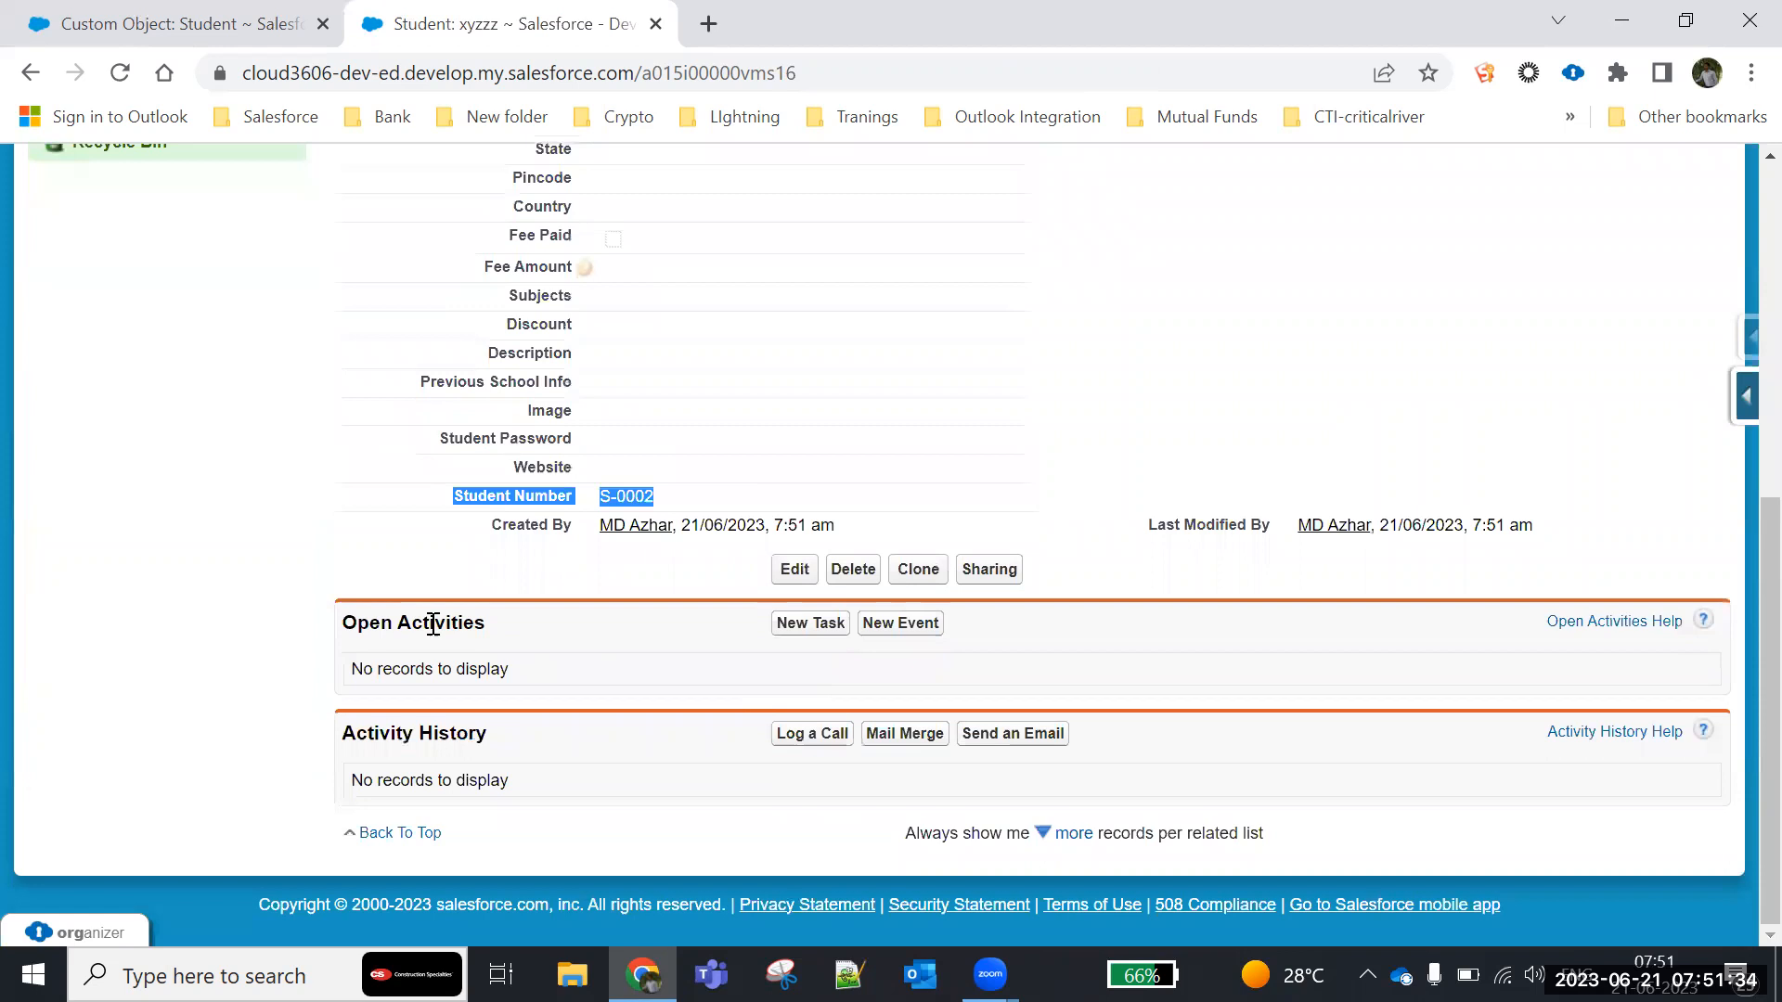
pyautogui.click(464, 580)
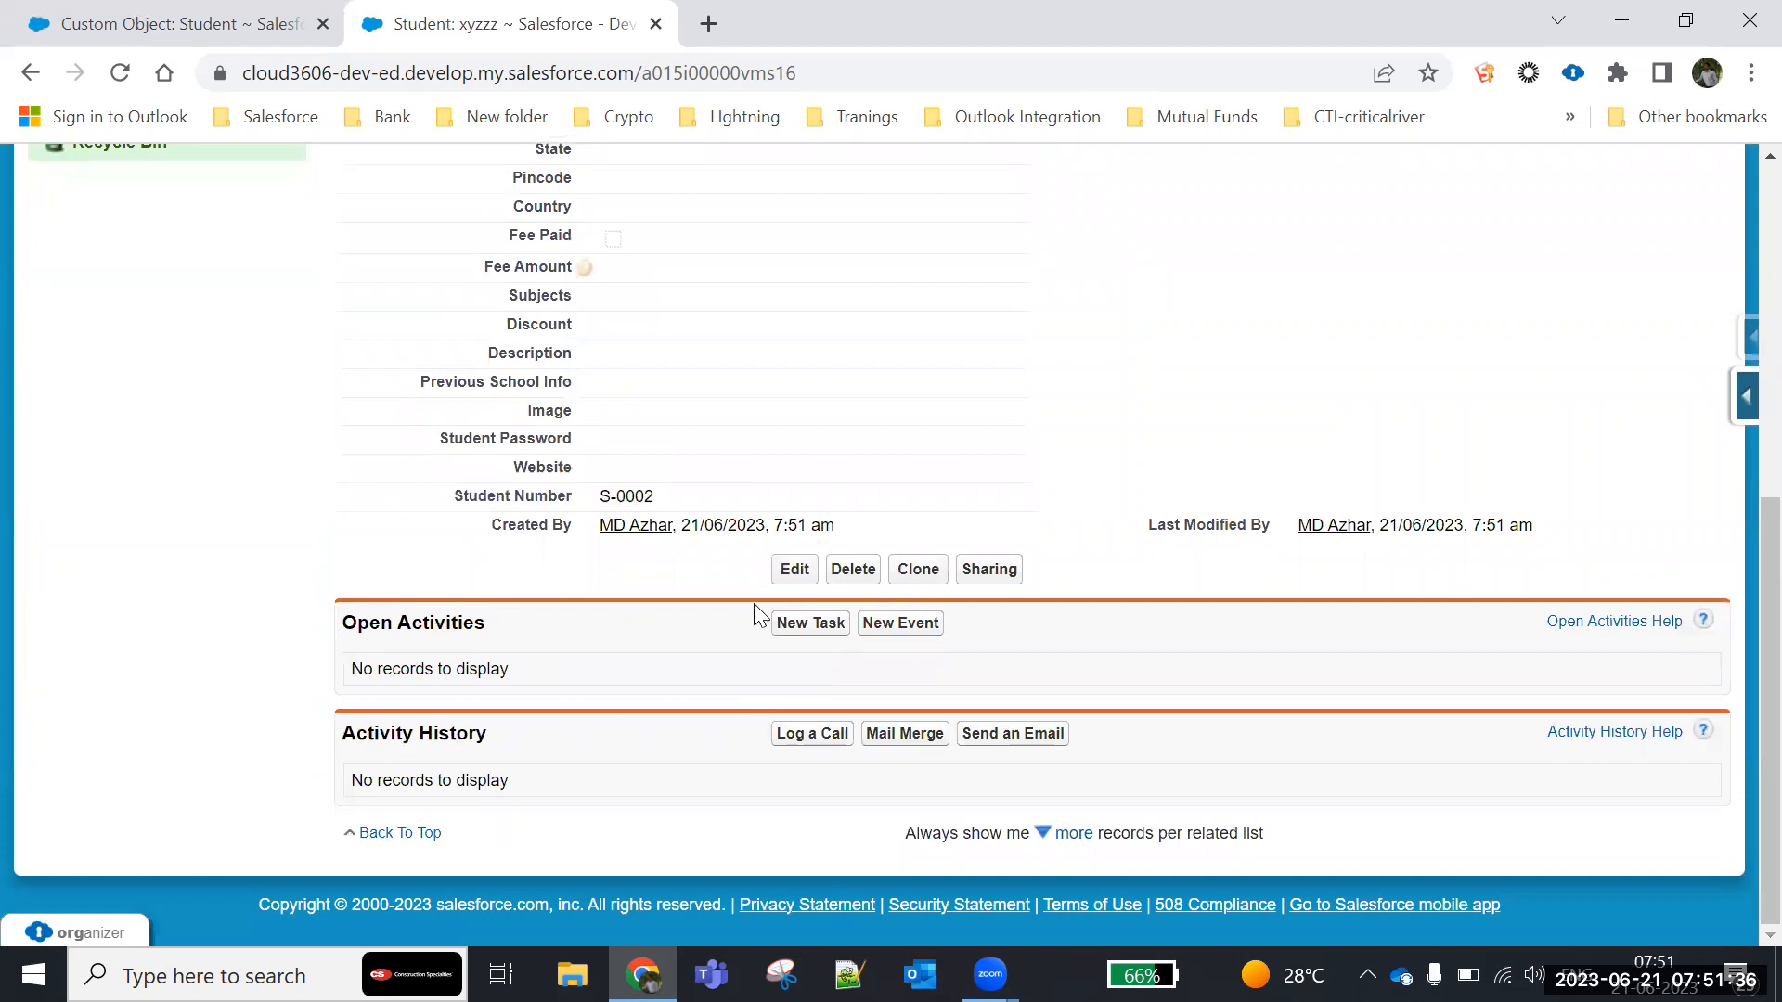
pyautogui.click(854, 569)
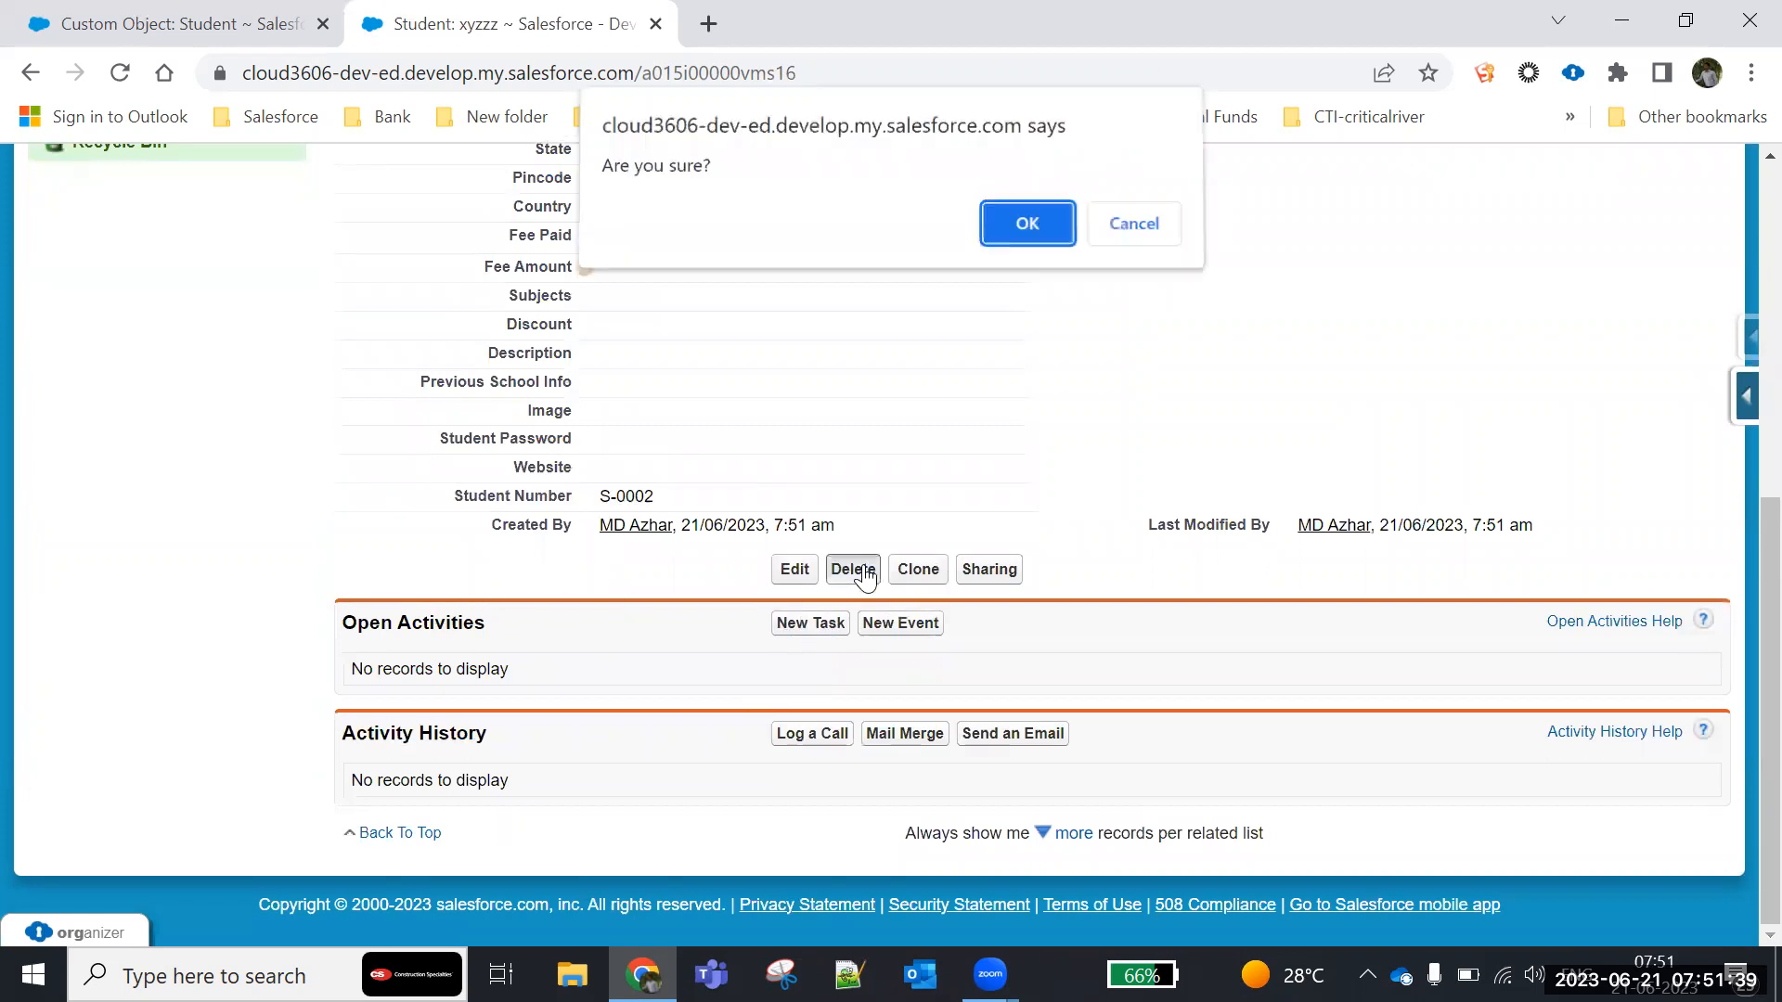
pyautogui.click(1030, 228)
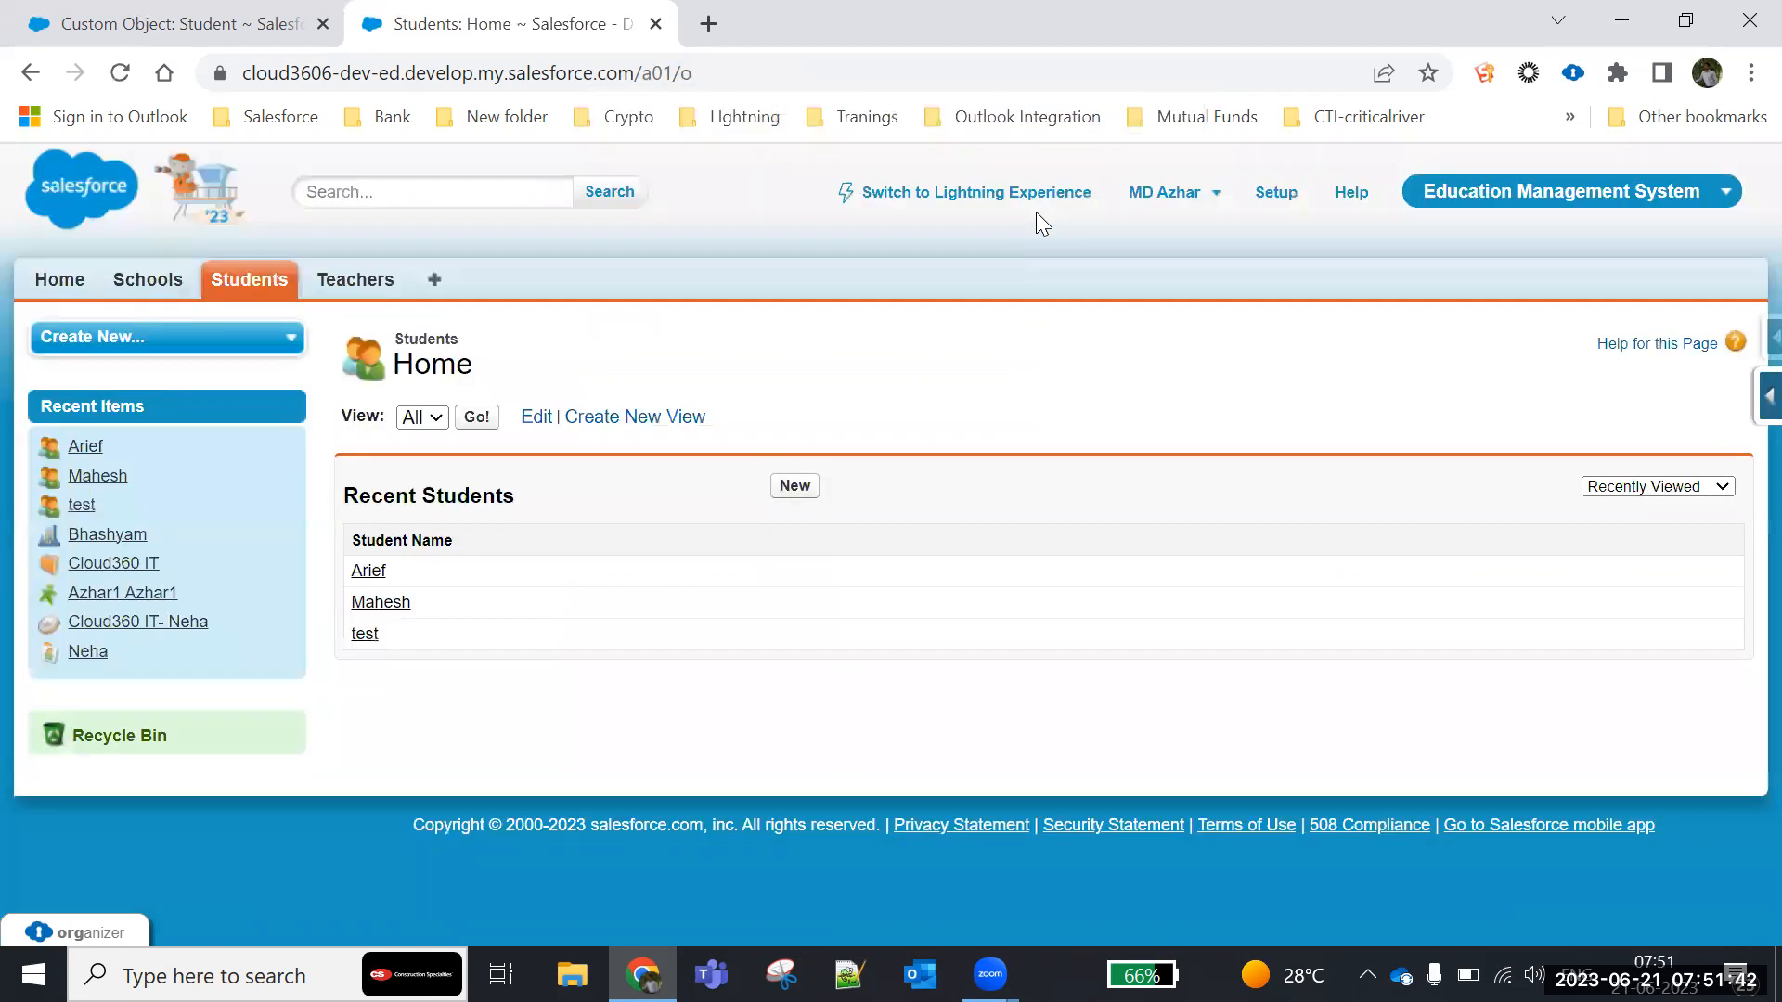
# - Open the first student in the recent students list and look through its record details
pyautogui.click(367, 571)
pyautogui.scroll(-1, 417, 631)
pyautogui.scroll(-5, 469, 668)
pyautogui.scroll(6, 466, 664)
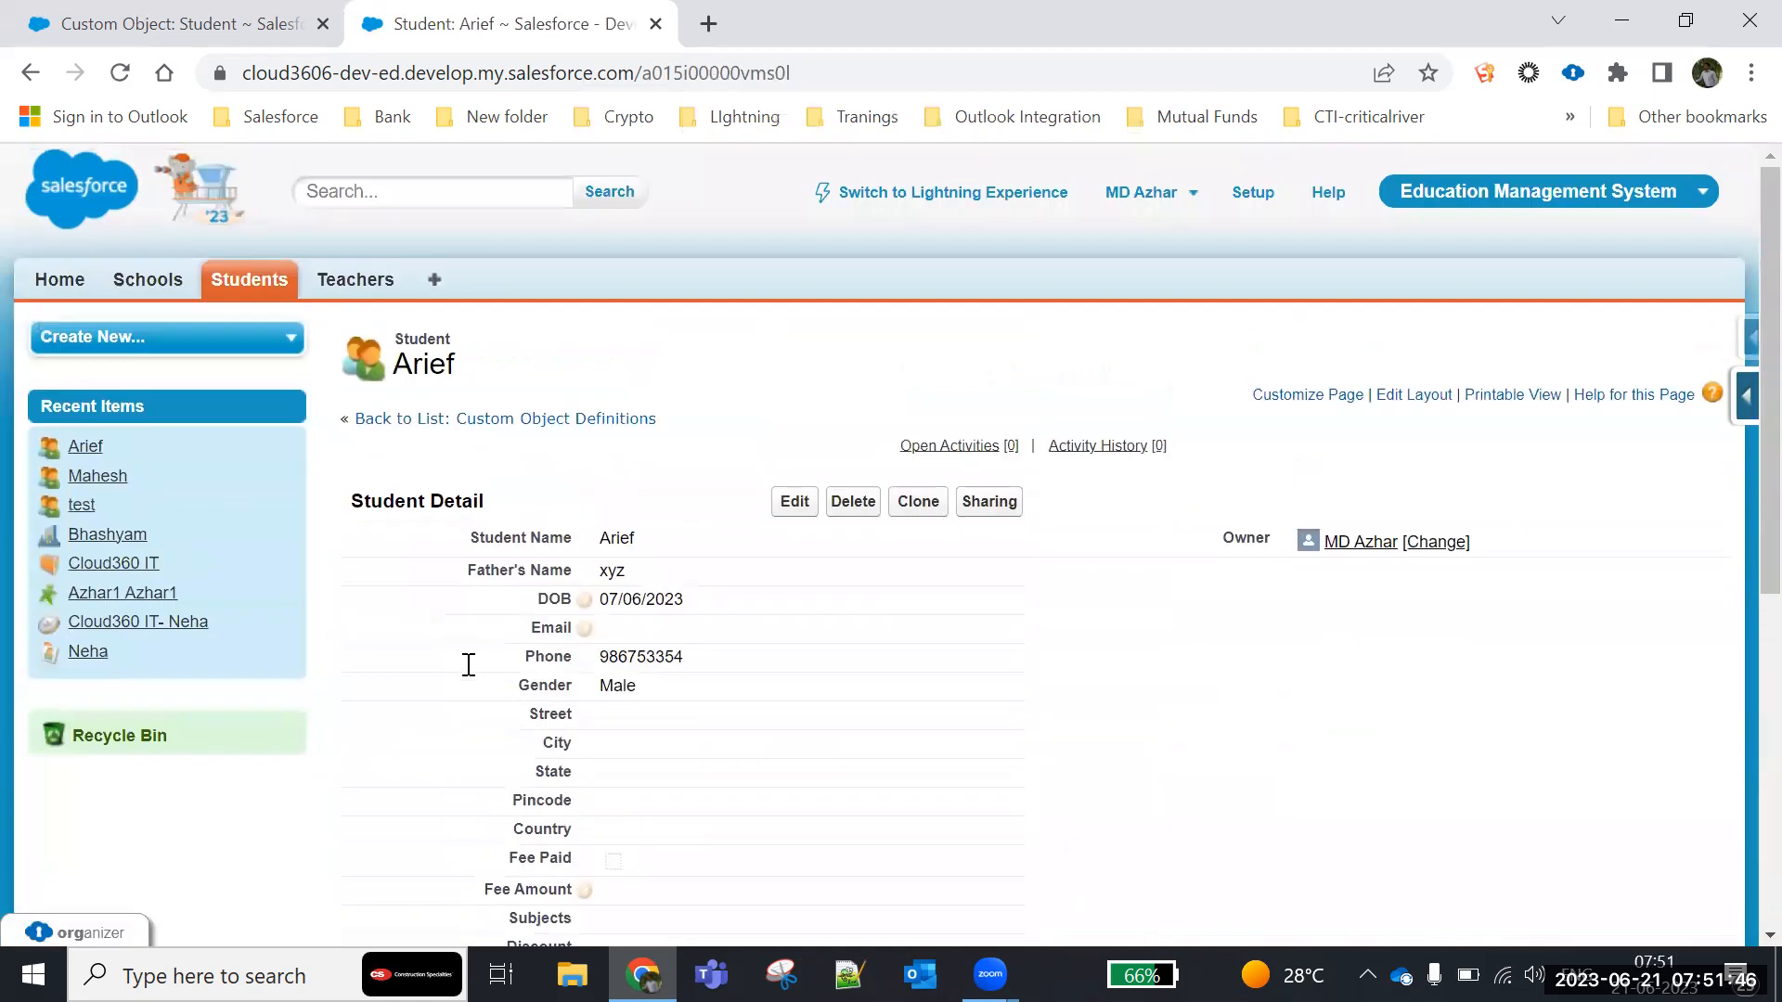
# - Start a new student record with Student Name abc and Father's Name ABC, and fill in the date of birth
pyautogui.click(283, 282)
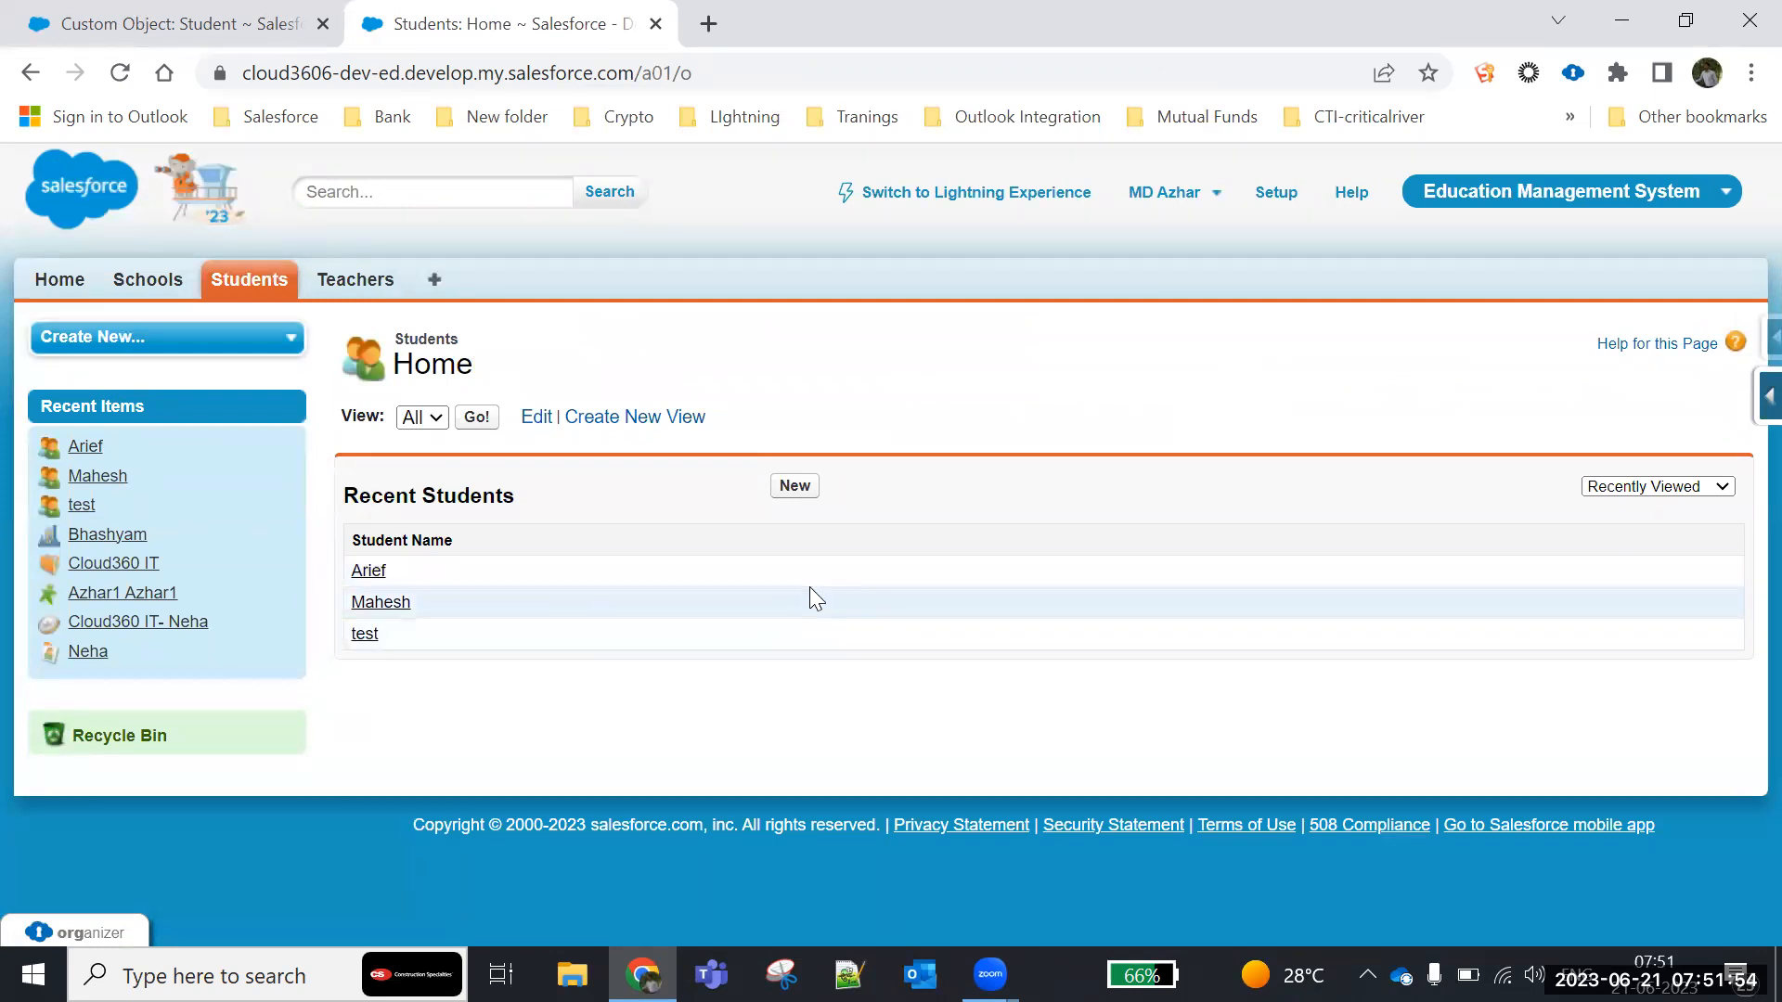
pyautogui.click(794, 497)
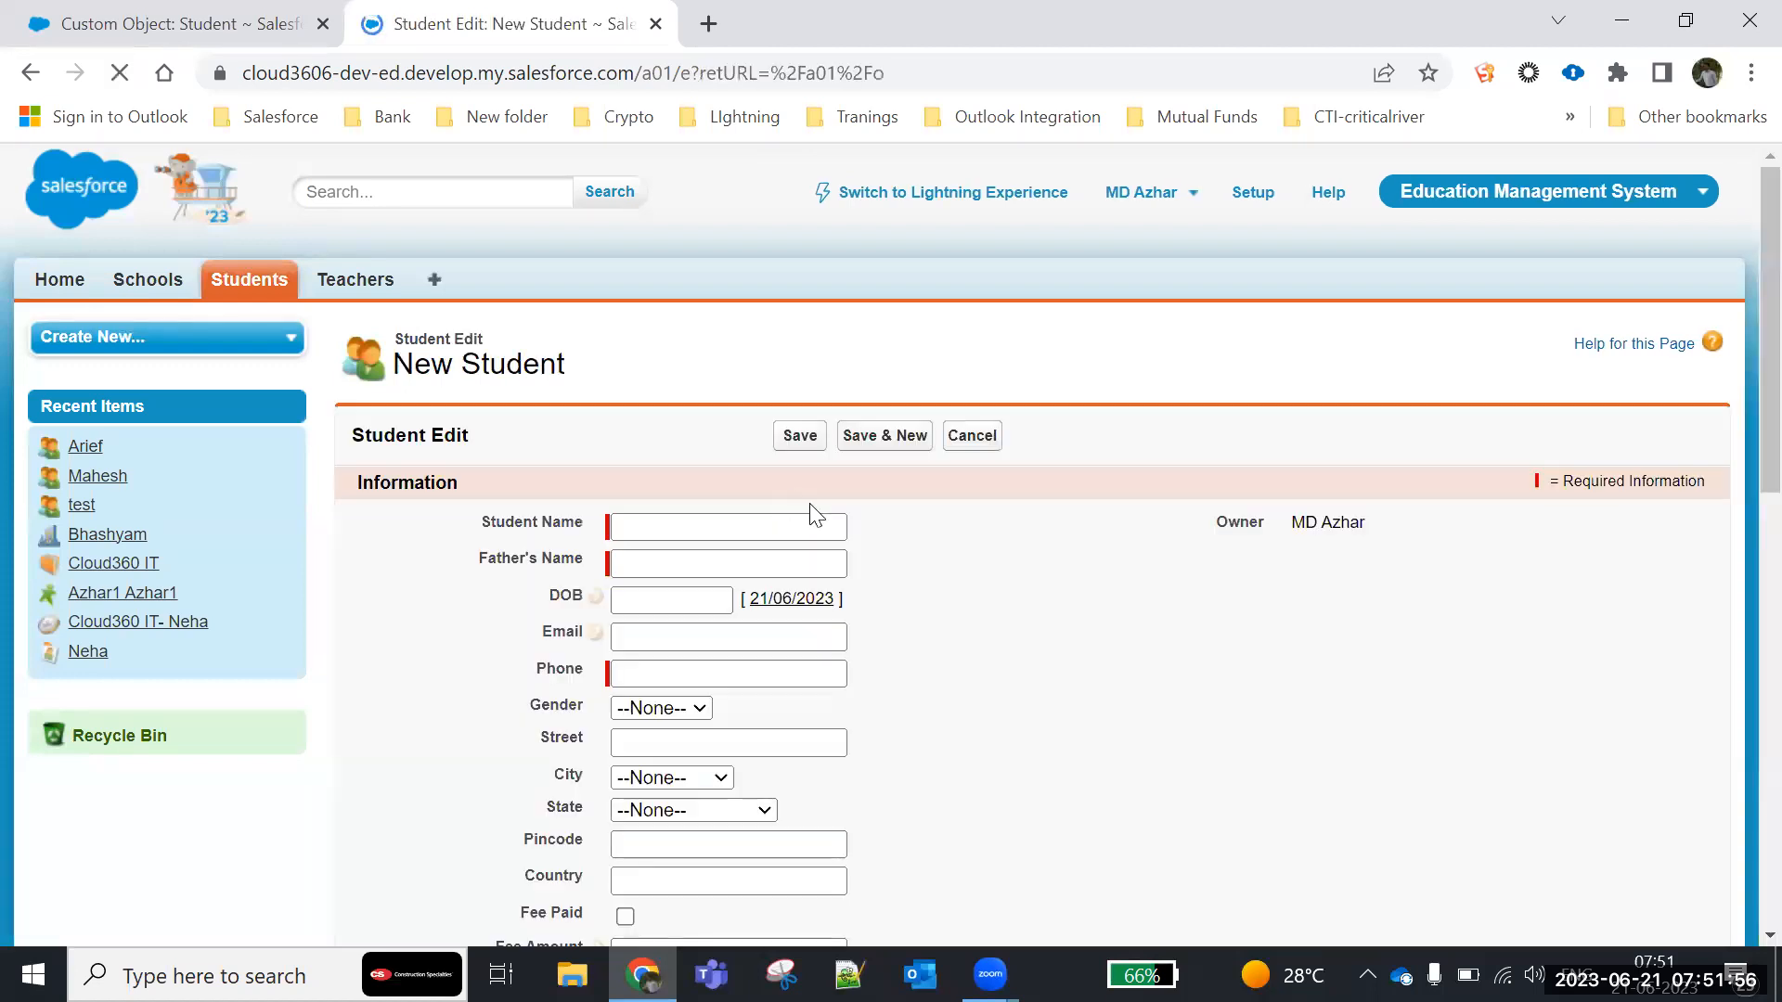
pyautogui.write('abc')
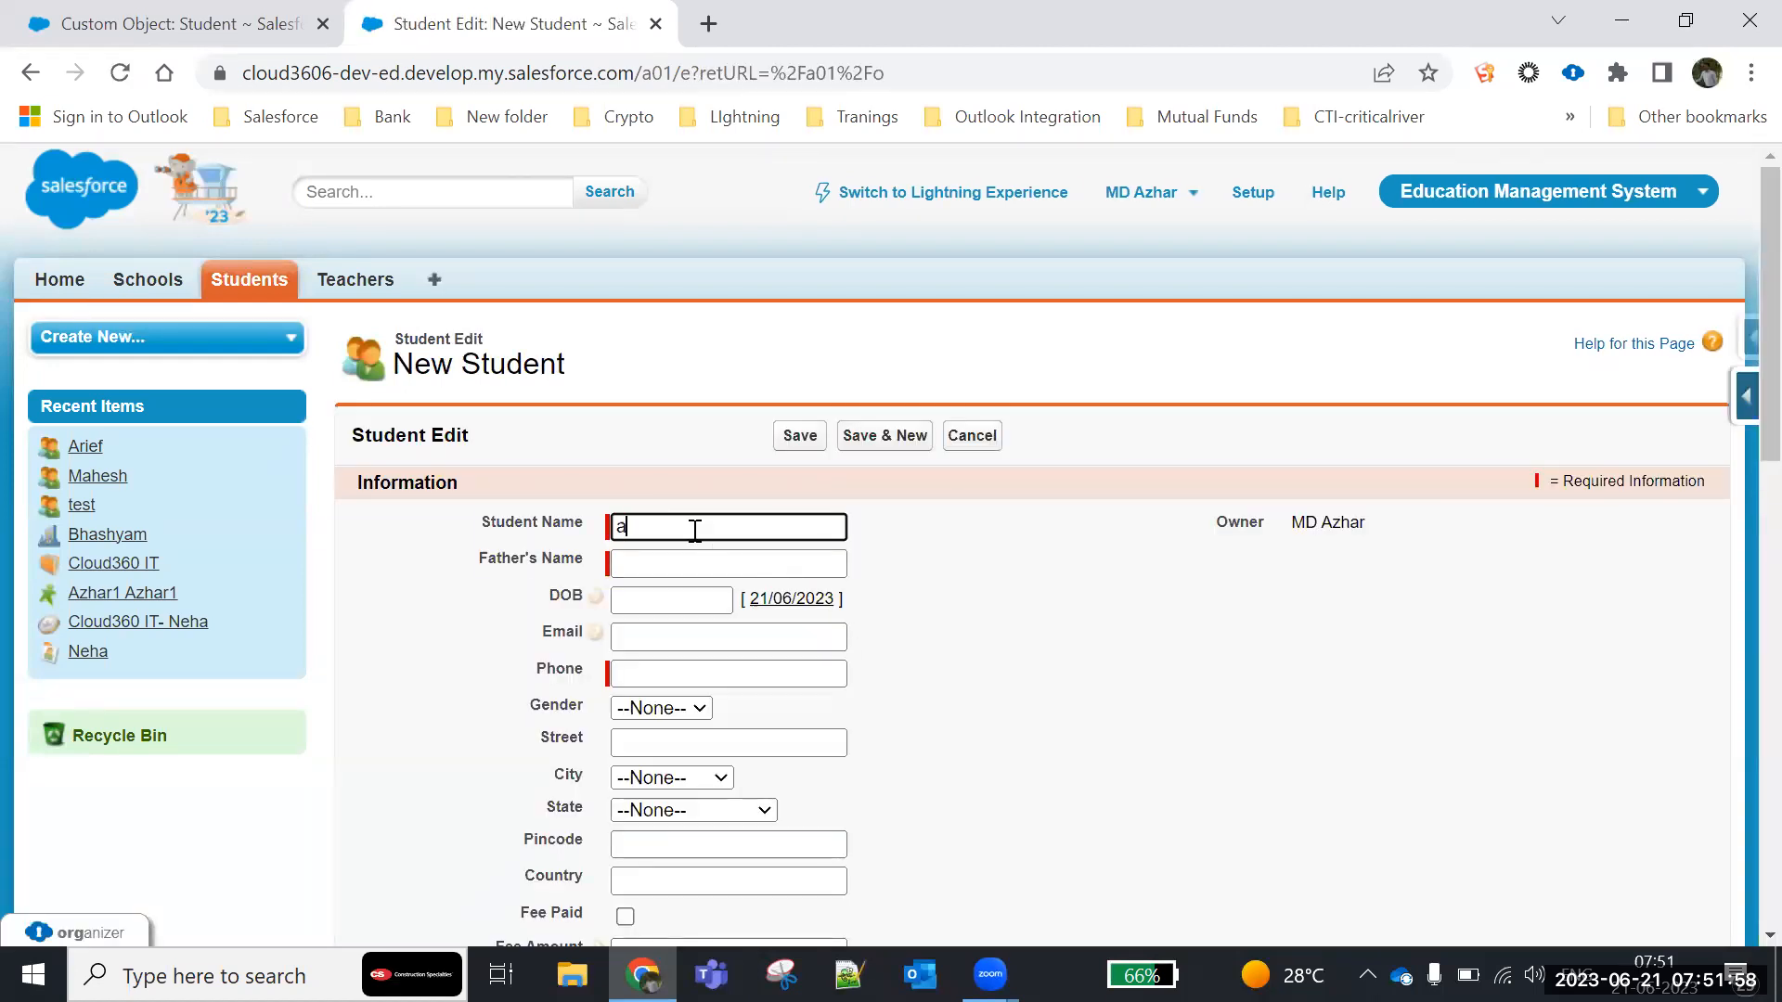
pyautogui.click(656, 568)
pyautogui.write('ABC')
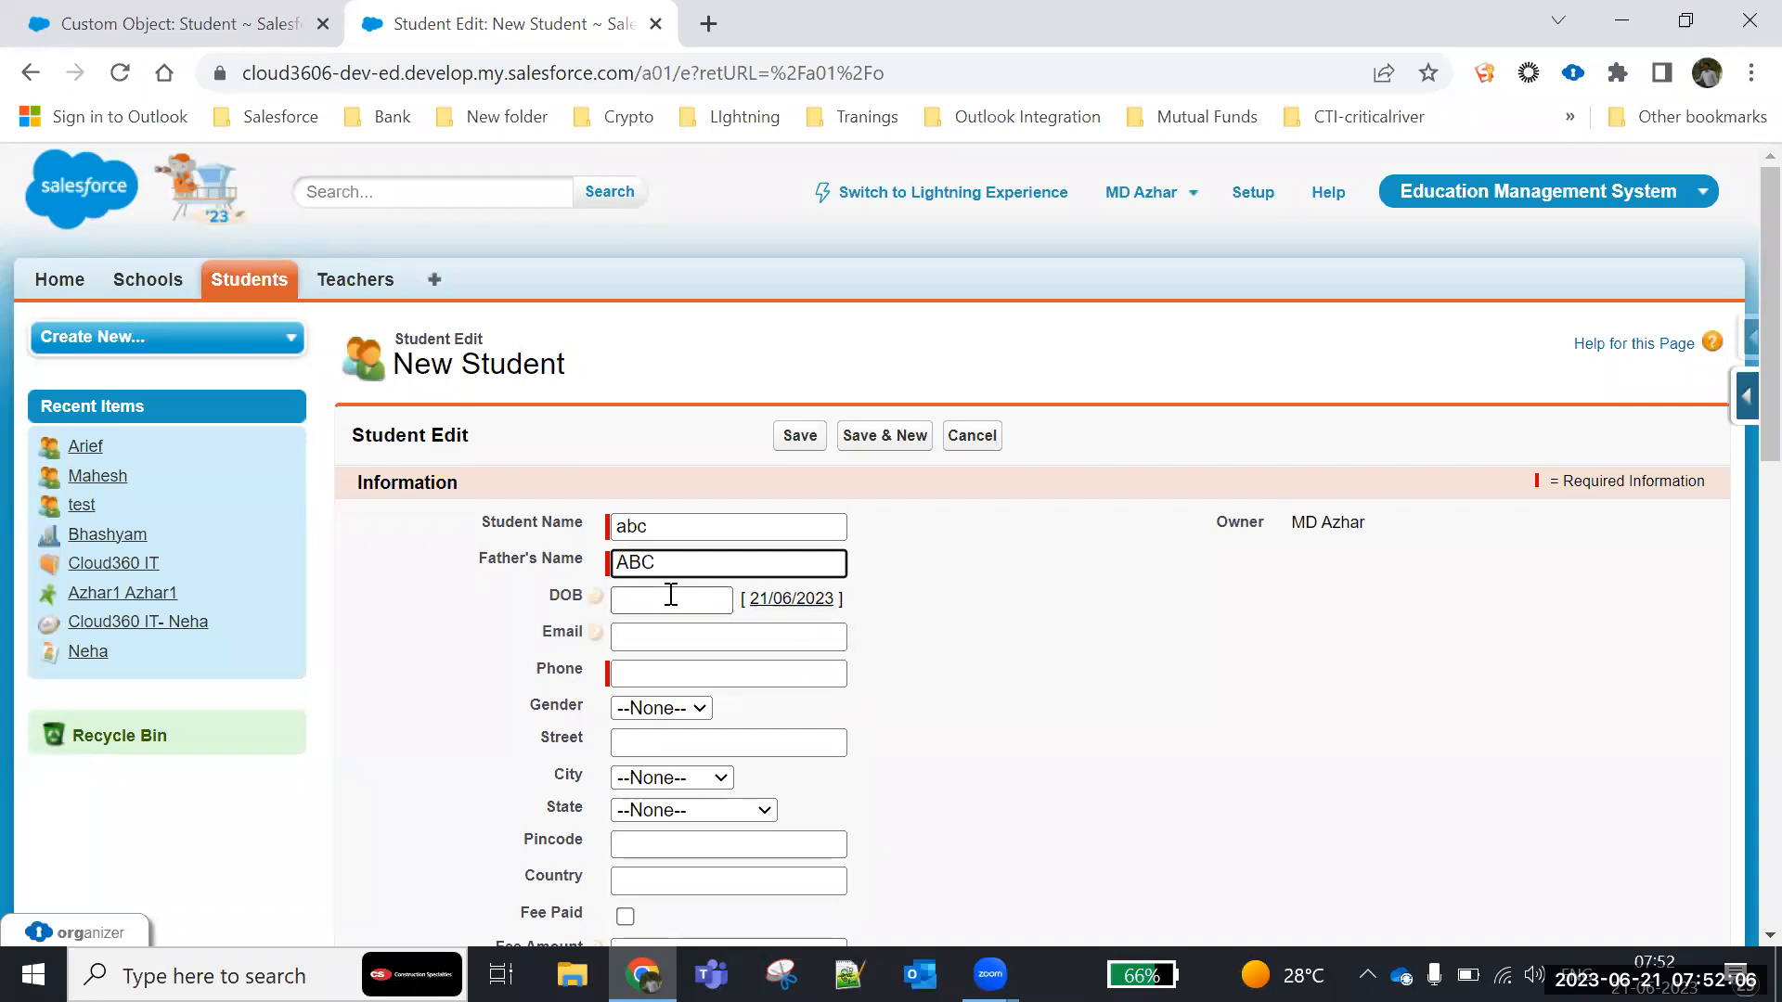
pyautogui.click(670, 597)
pyautogui.click(757, 720)
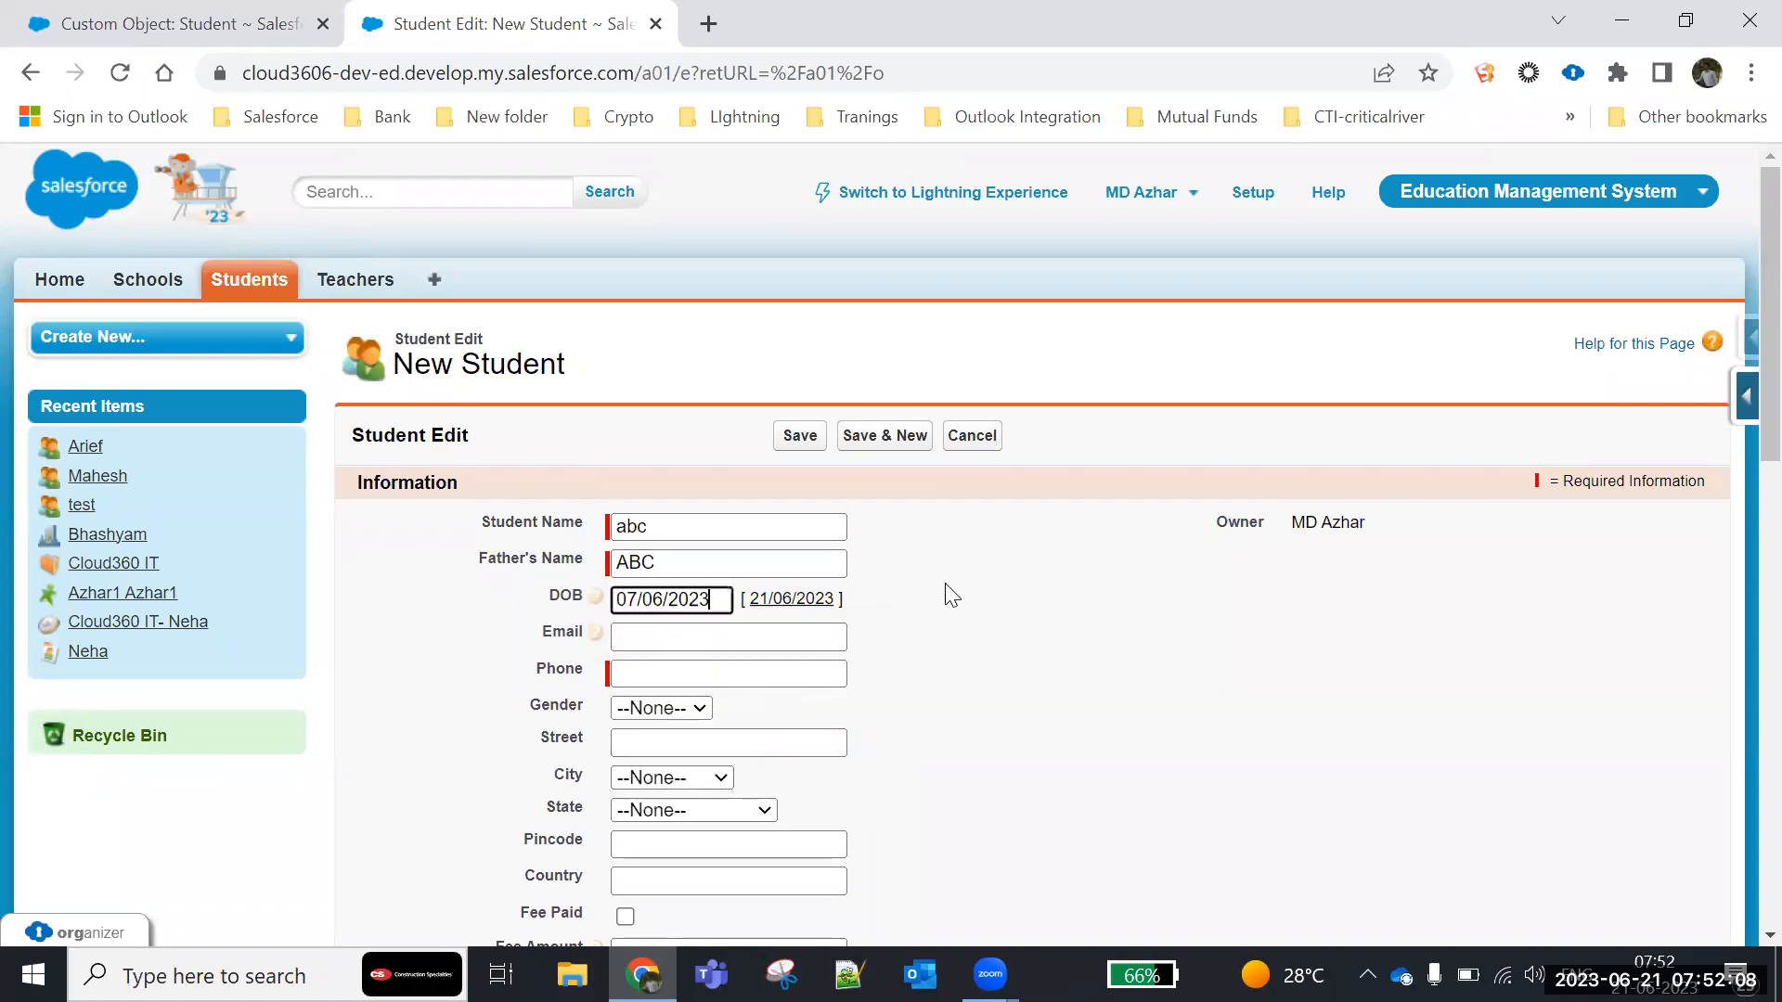
# - Fill in the student's phone number and set Gender to Male
pyautogui.scroll(-3, 951, 594)
pyautogui.click(688, 401)
pyautogui.write('876544321')
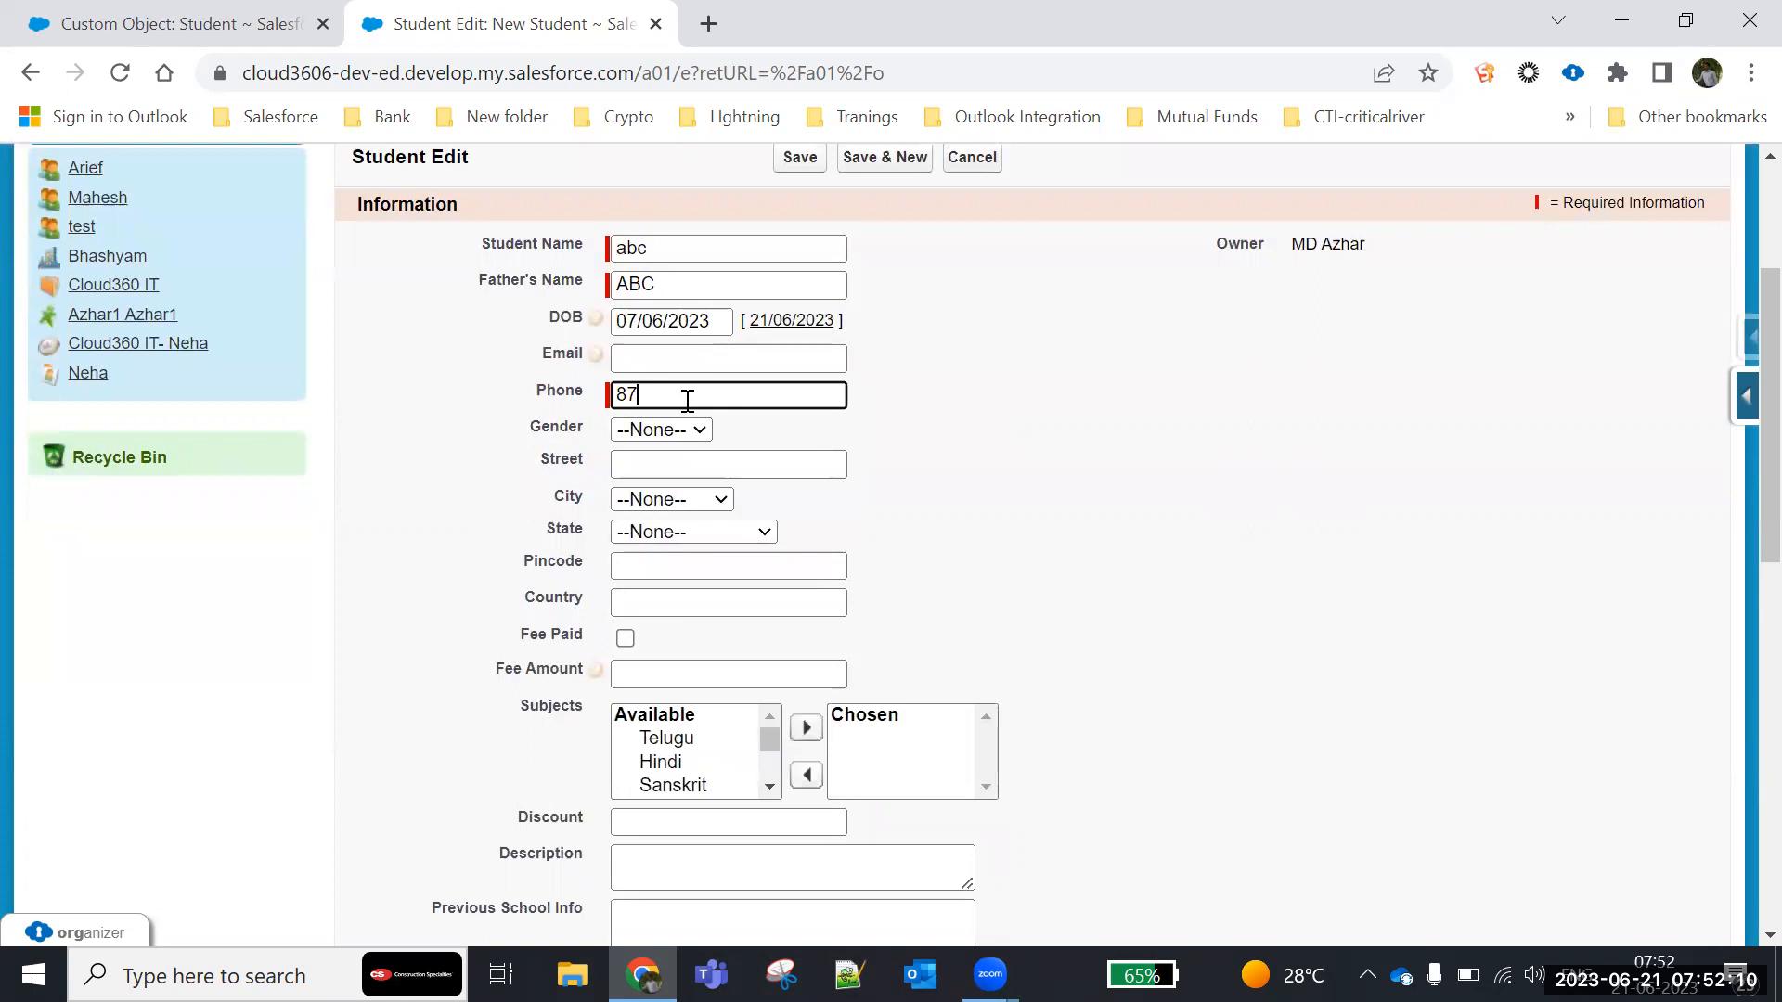
pyautogui.click(683, 434)
pyautogui.click(665, 477)
# - Save the student record abc with the remaining fields left blank
pyautogui.scroll(-3, 914, 575)
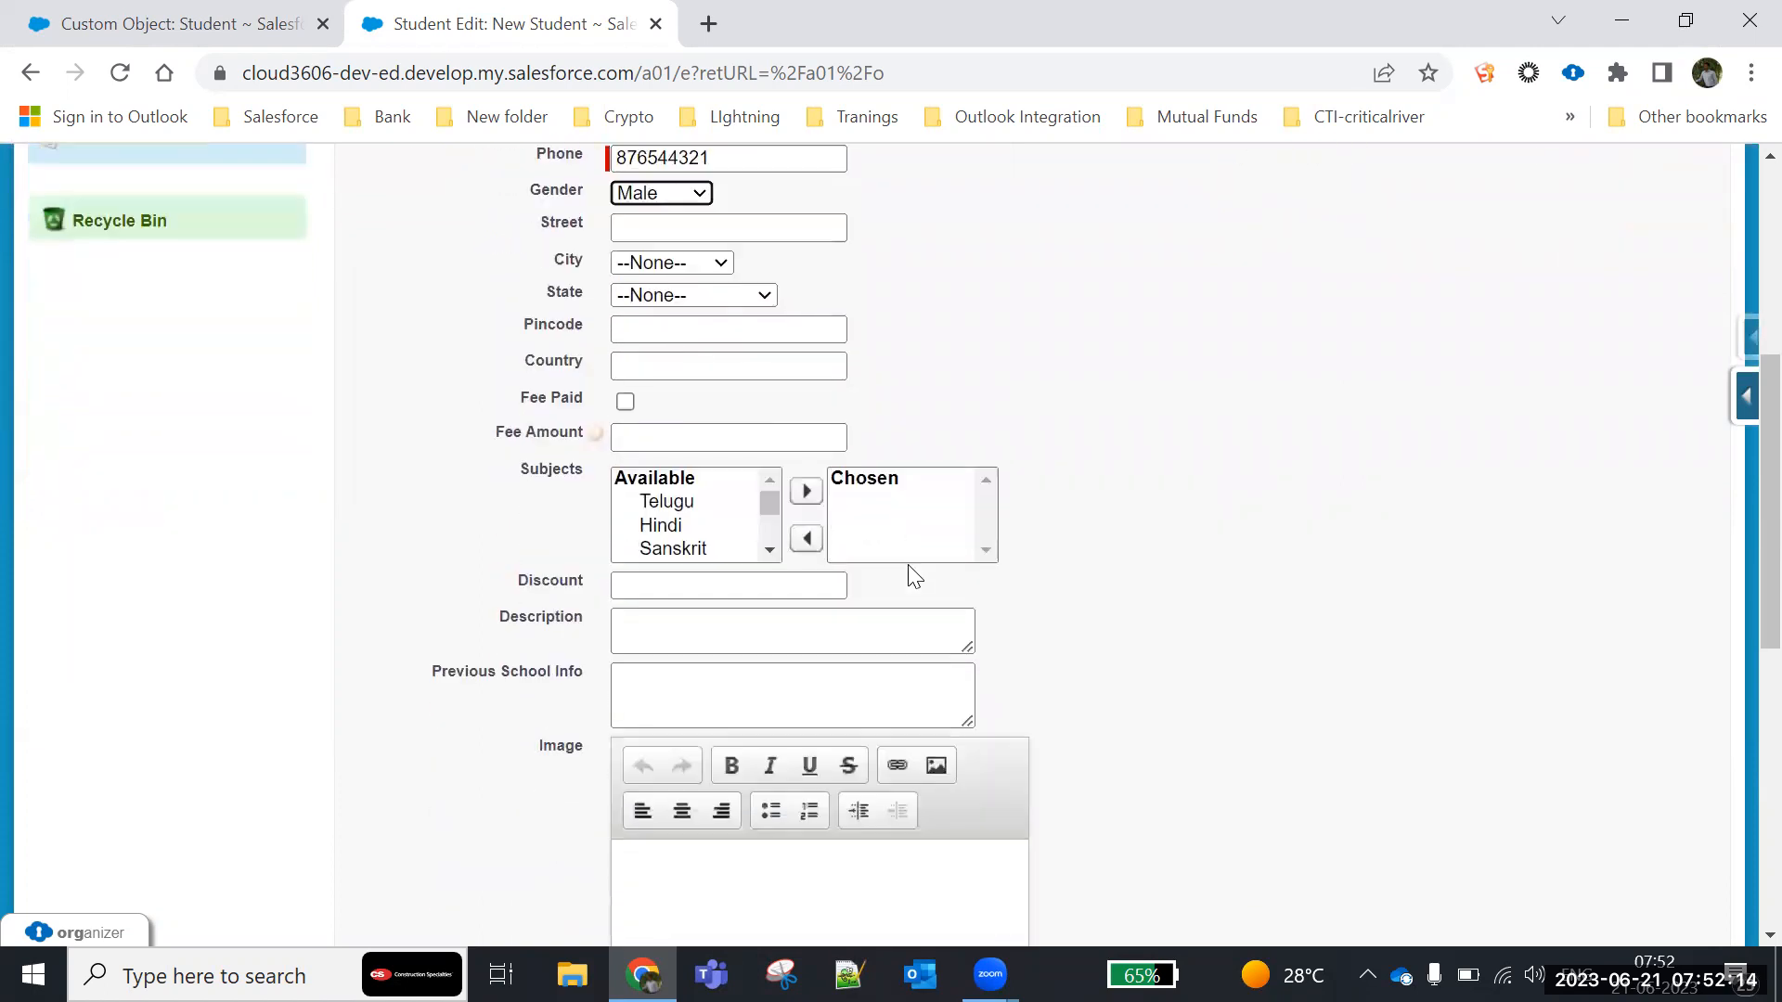
pyautogui.scroll(-8, 914, 575)
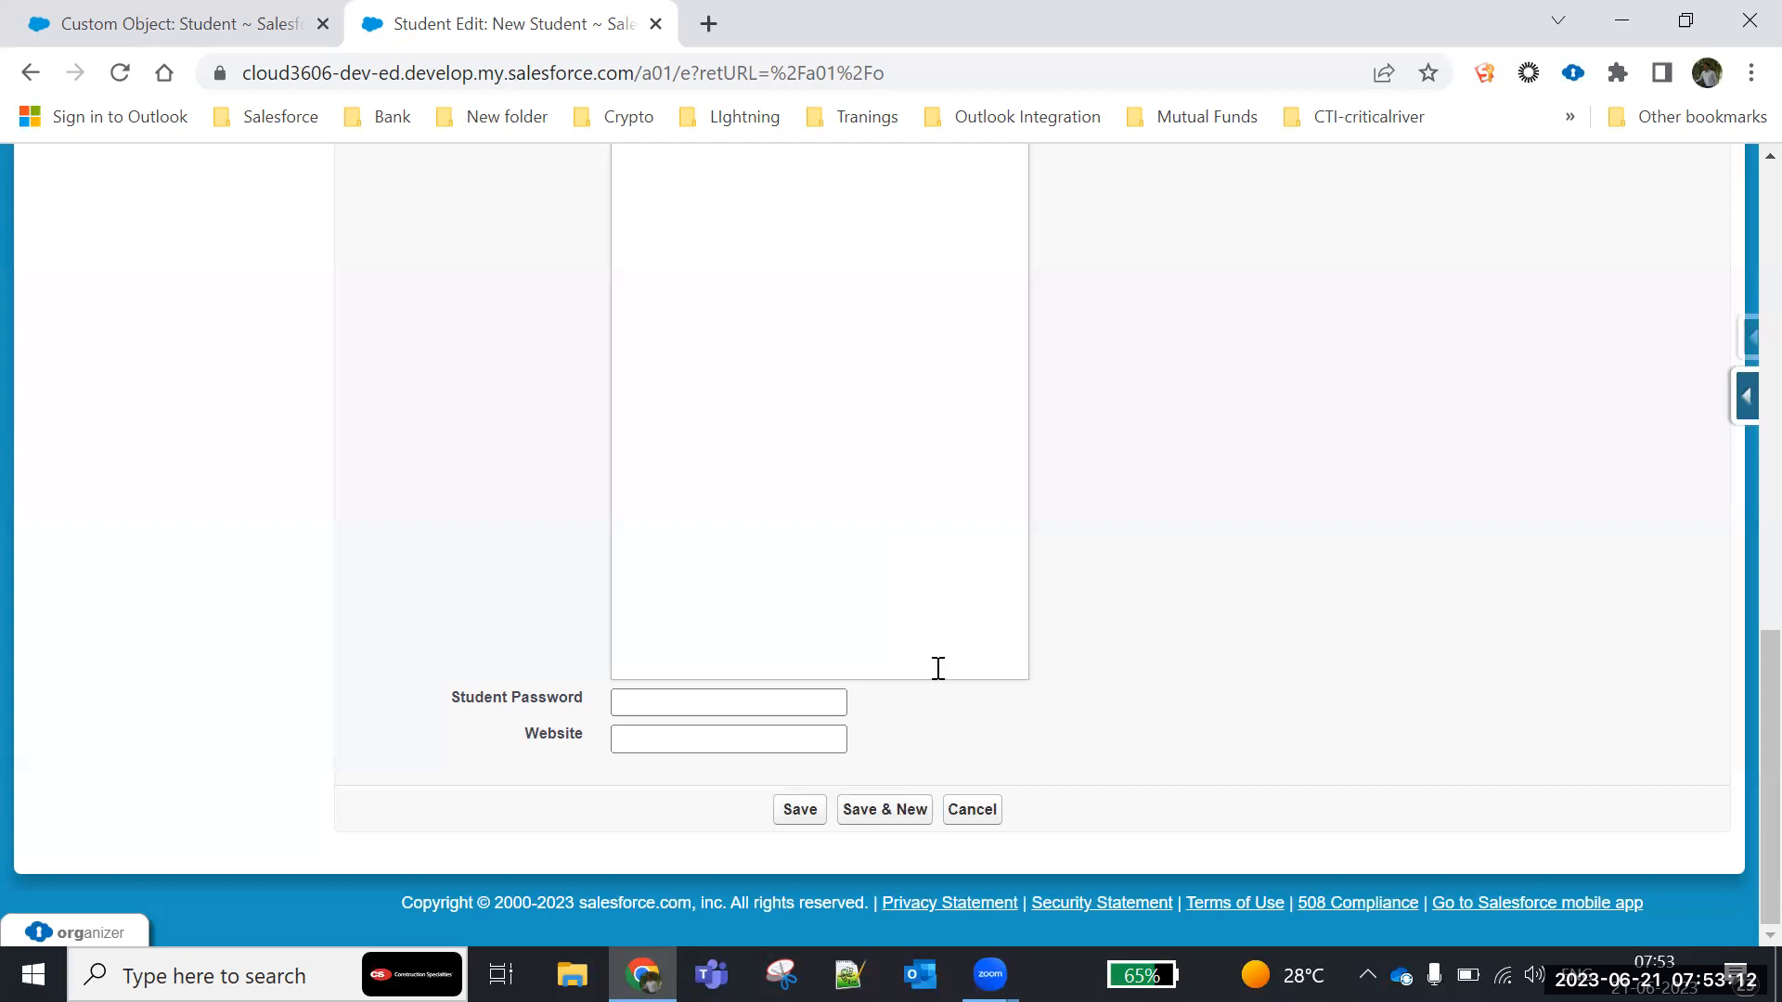
pyautogui.scroll(9, 696, 541)
pyautogui.scroll(-10, 696, 541)
pyautogui.click(791, 809)
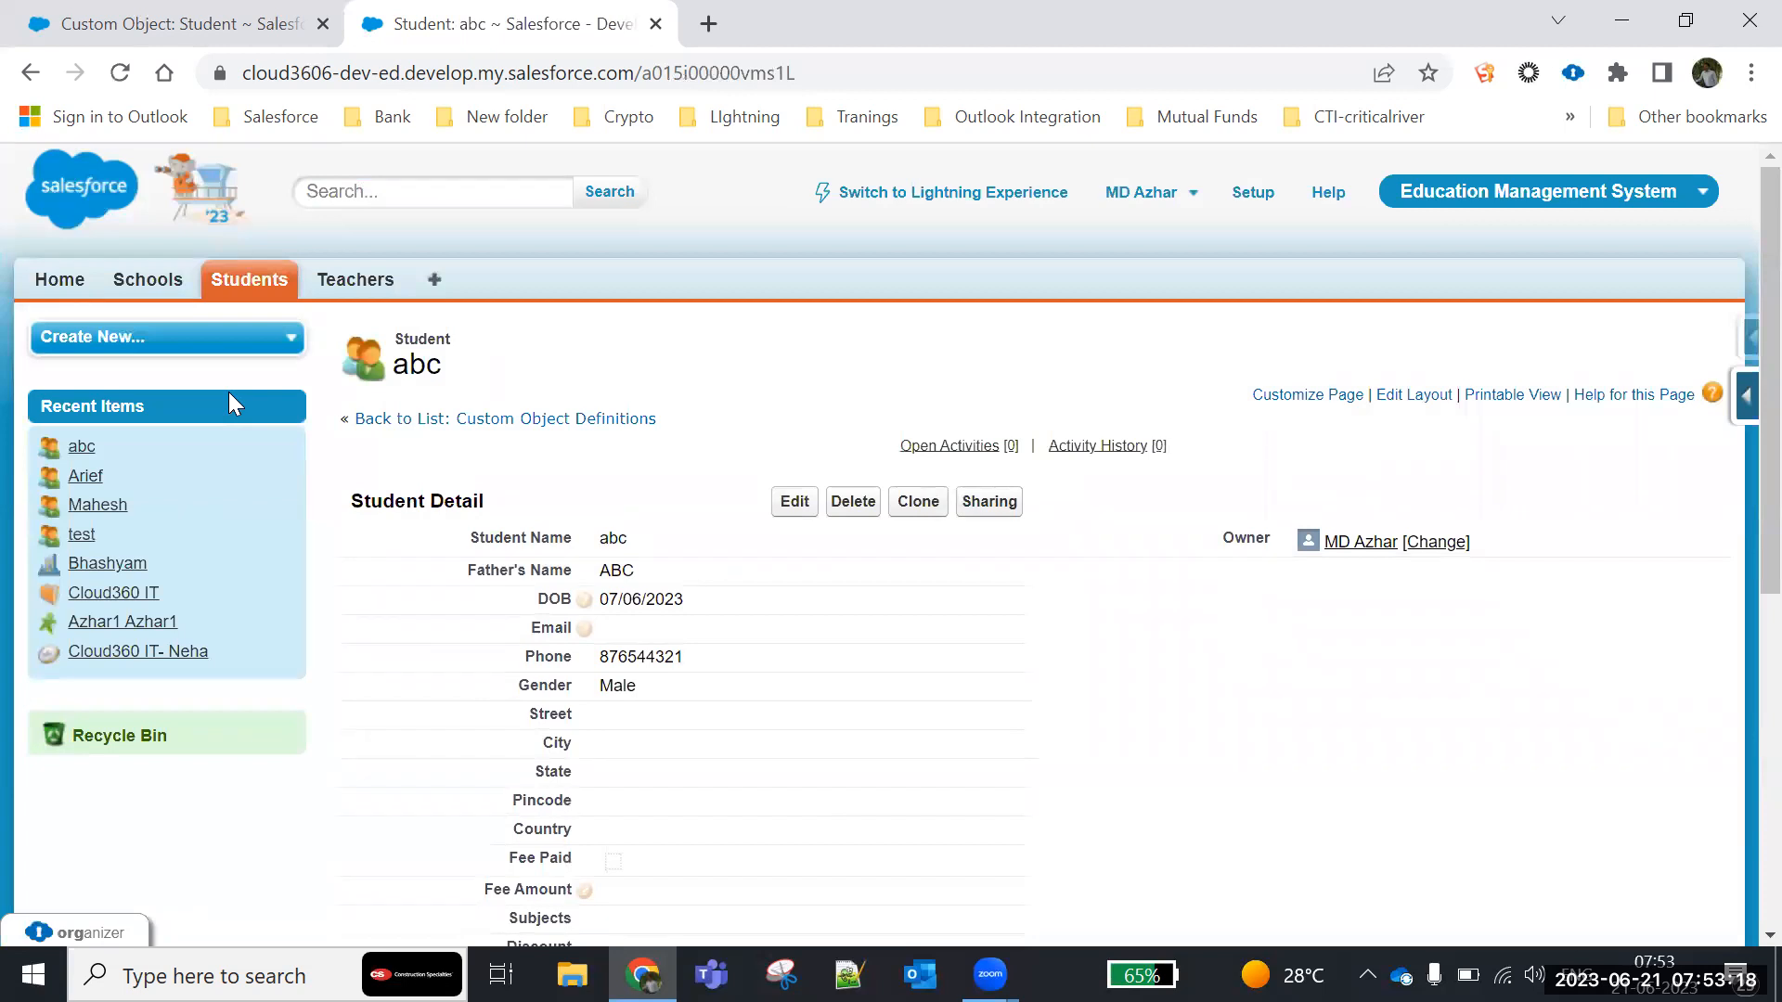
# - Examine the Student Number generated on the saved record abc, along with the record's other details
pyautogui.scroll(-6, 350, 485)
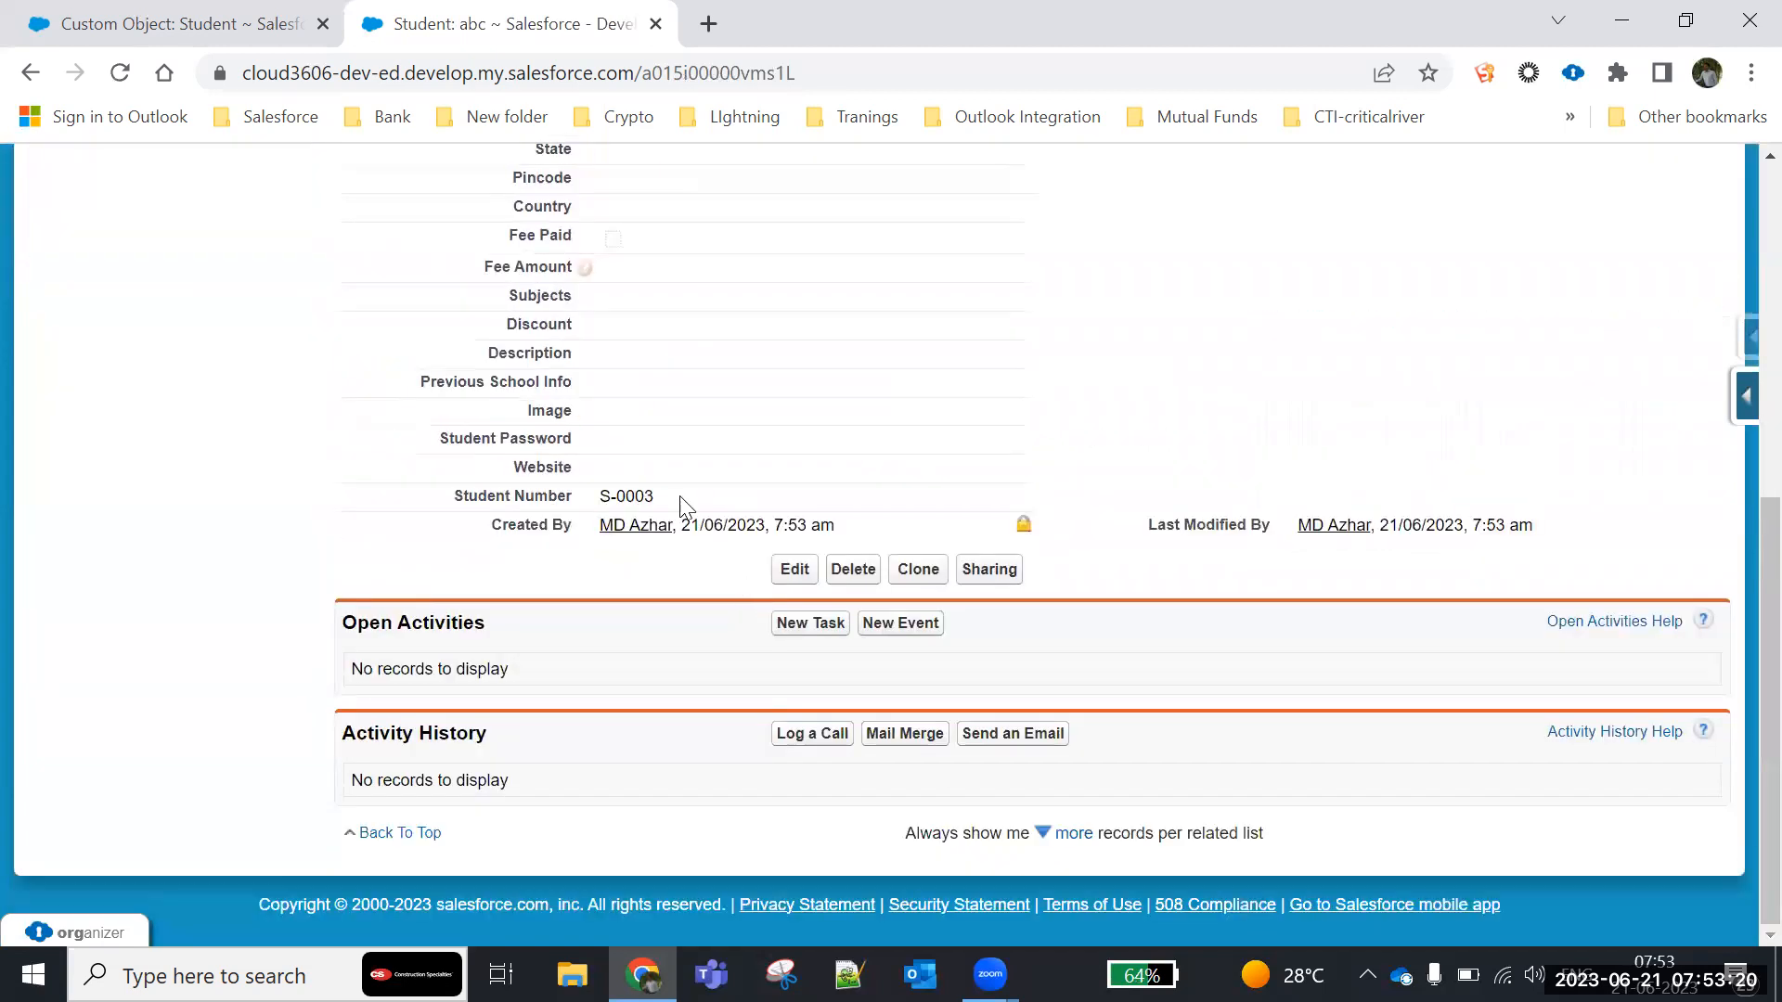
pyautogui.moveTo(676, 505); pyautogui.dragTo(405, 516)
pyautogui.click(370, 521)
pyautogui.moveTo(454, 494); pyautogui.dragTo(800, 501)
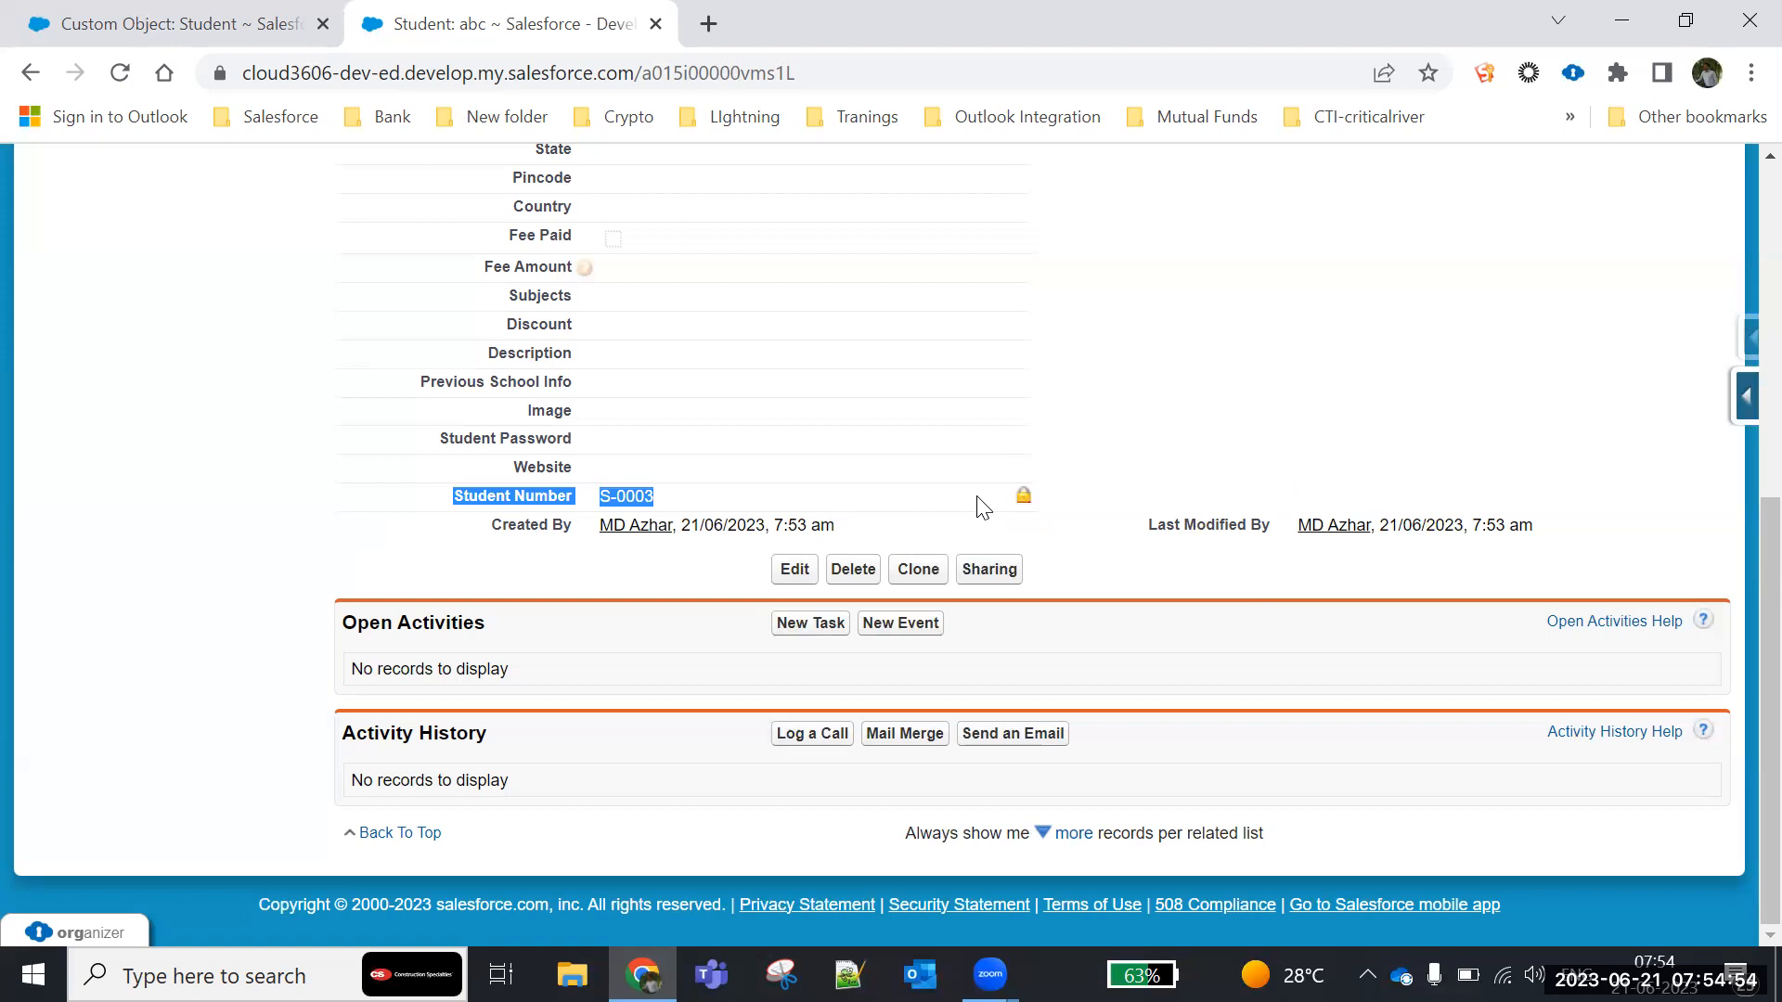
pyautogui.scroll(7, 983, 508)
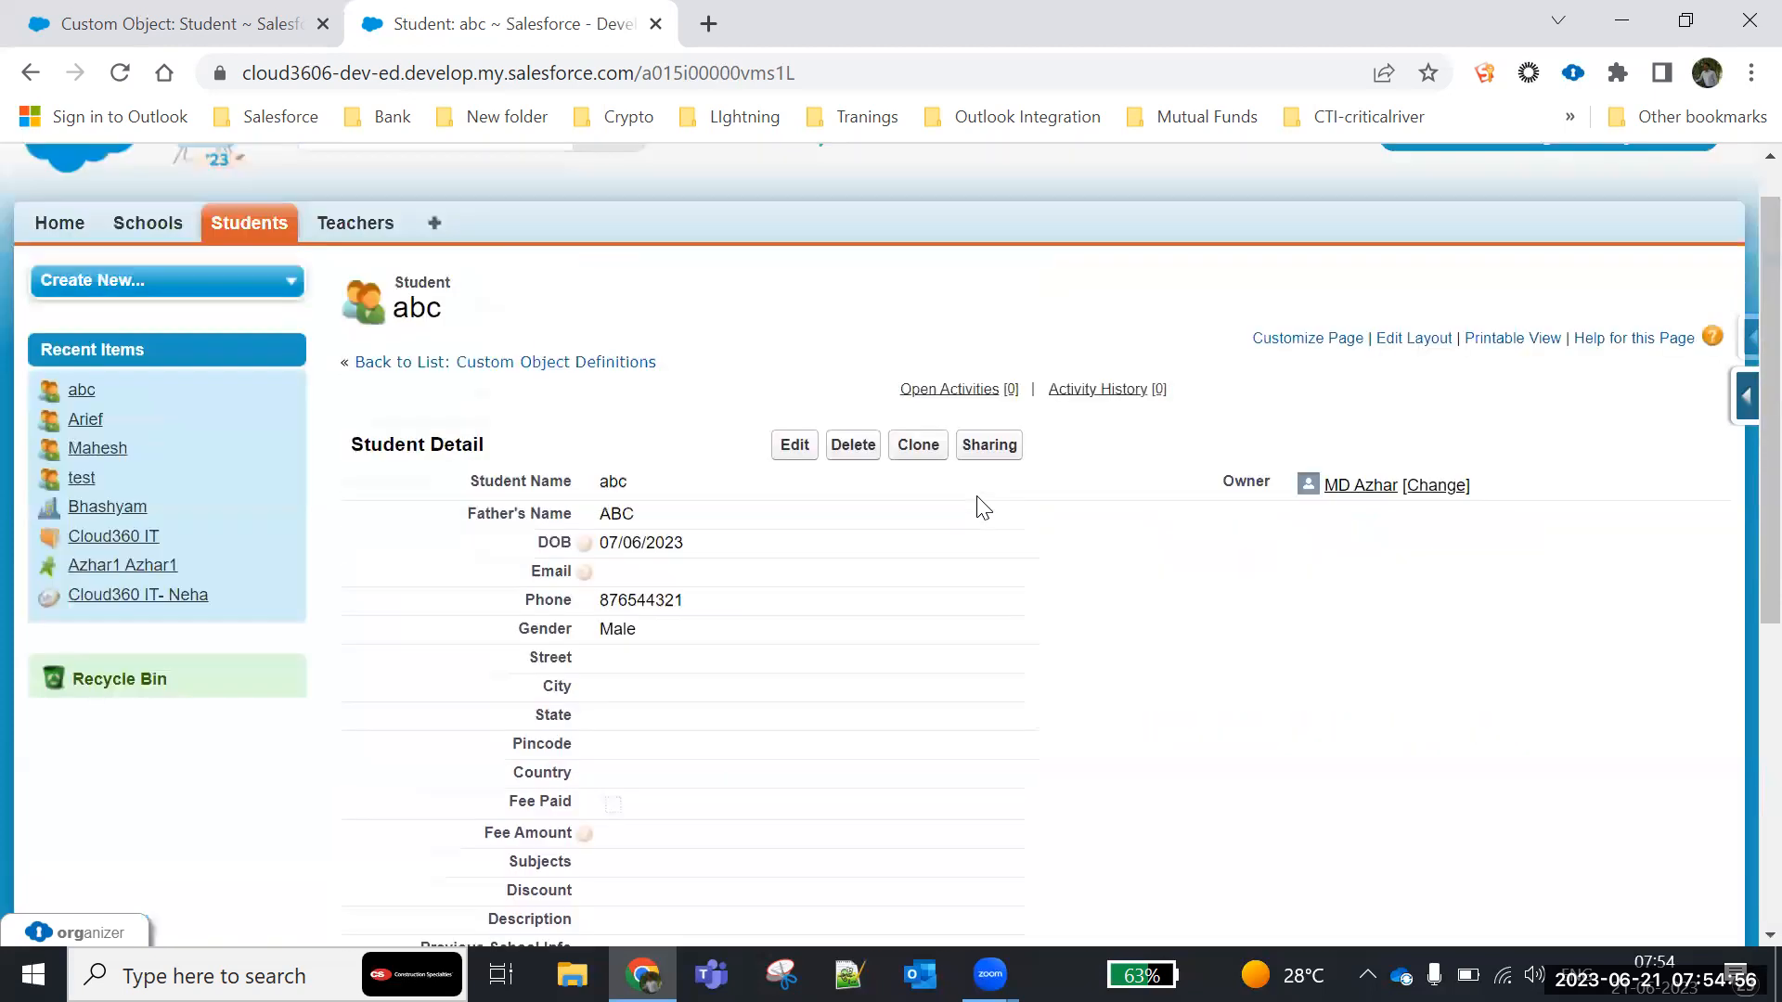
pyautogui.scroll(-3, 984, 509)
pyautogui.scroll(-3, 970, 536)
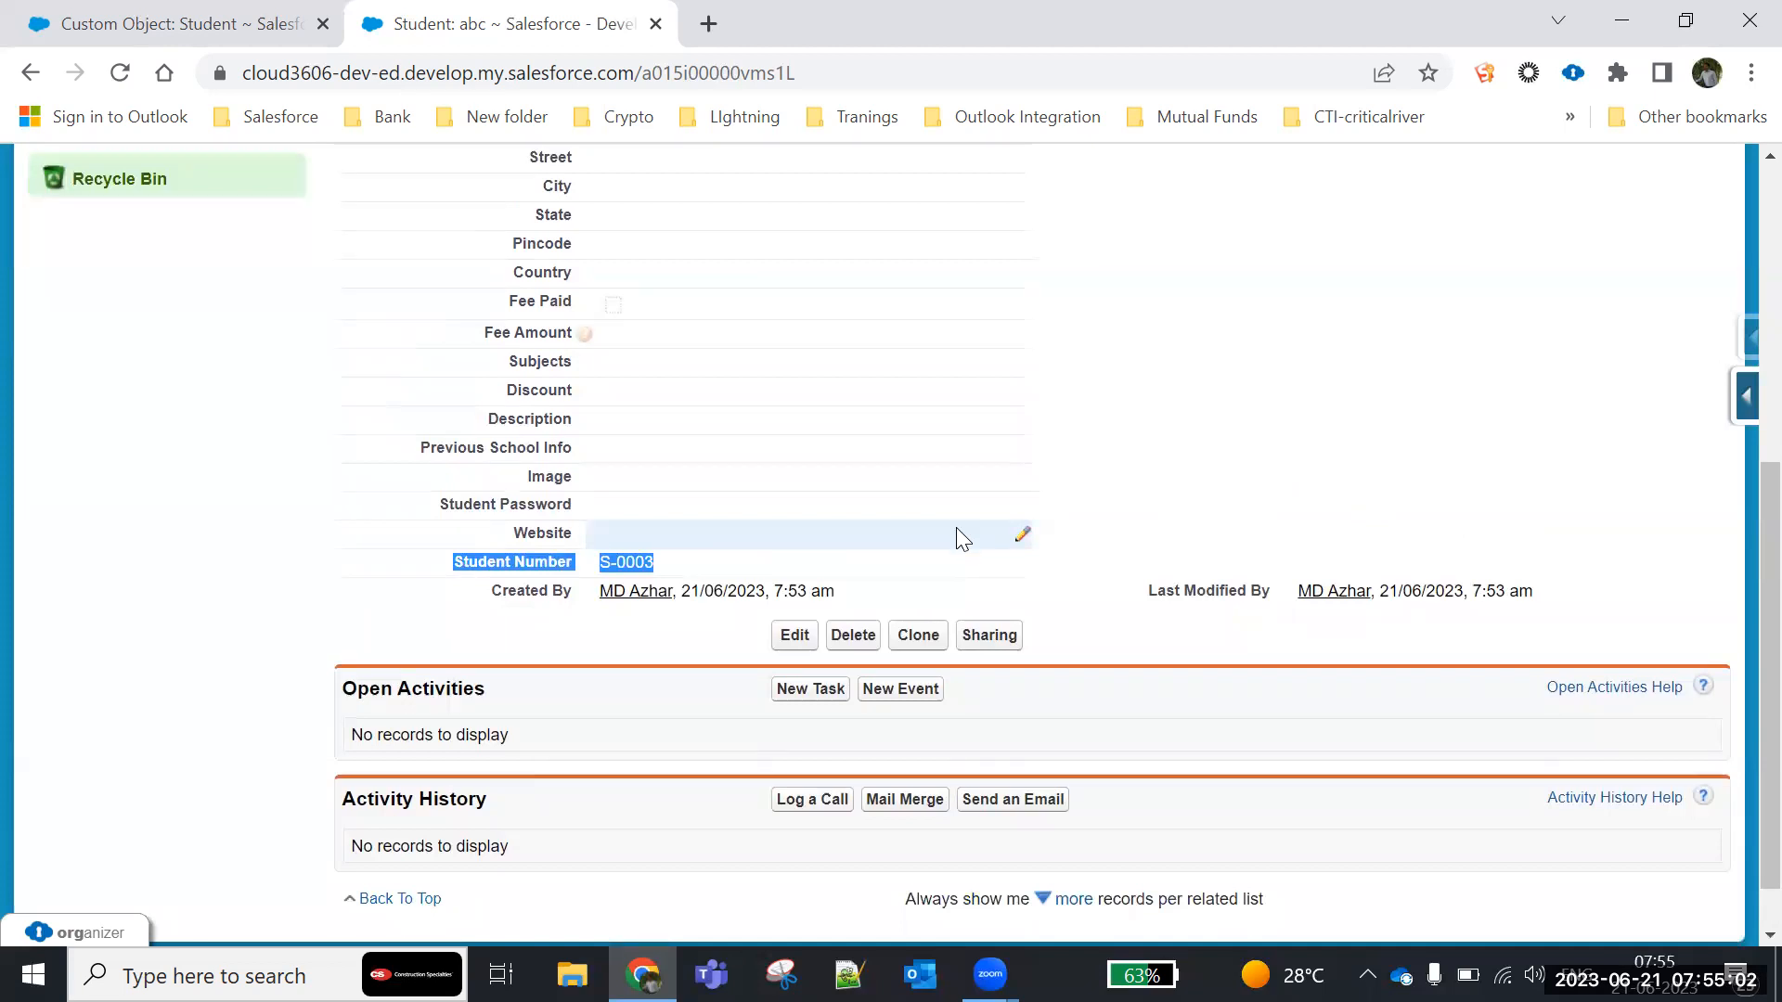
pyautogui.scroll(2, 377, 375)
pyautogui.scroll(3, 384, 382)
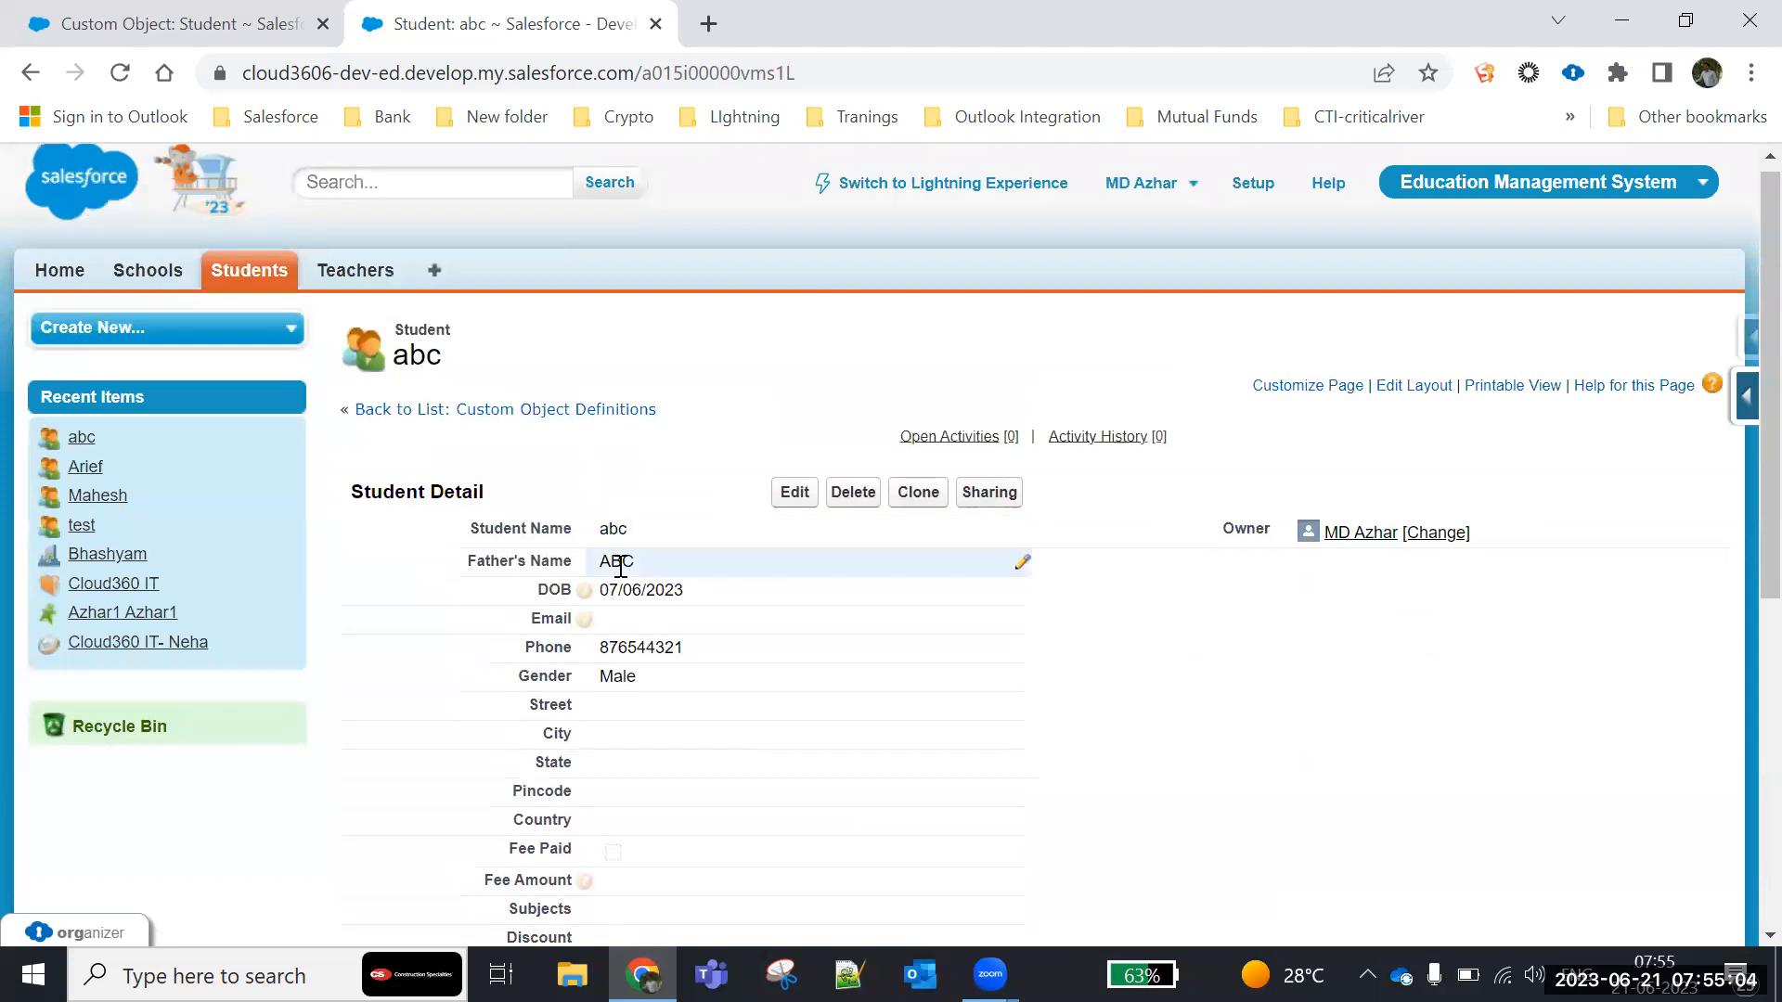
pyautogui.scroll(-6, 617, 569)
pyautogui.moveTo(603, 491); pyautogui.dragTo(667, 496)
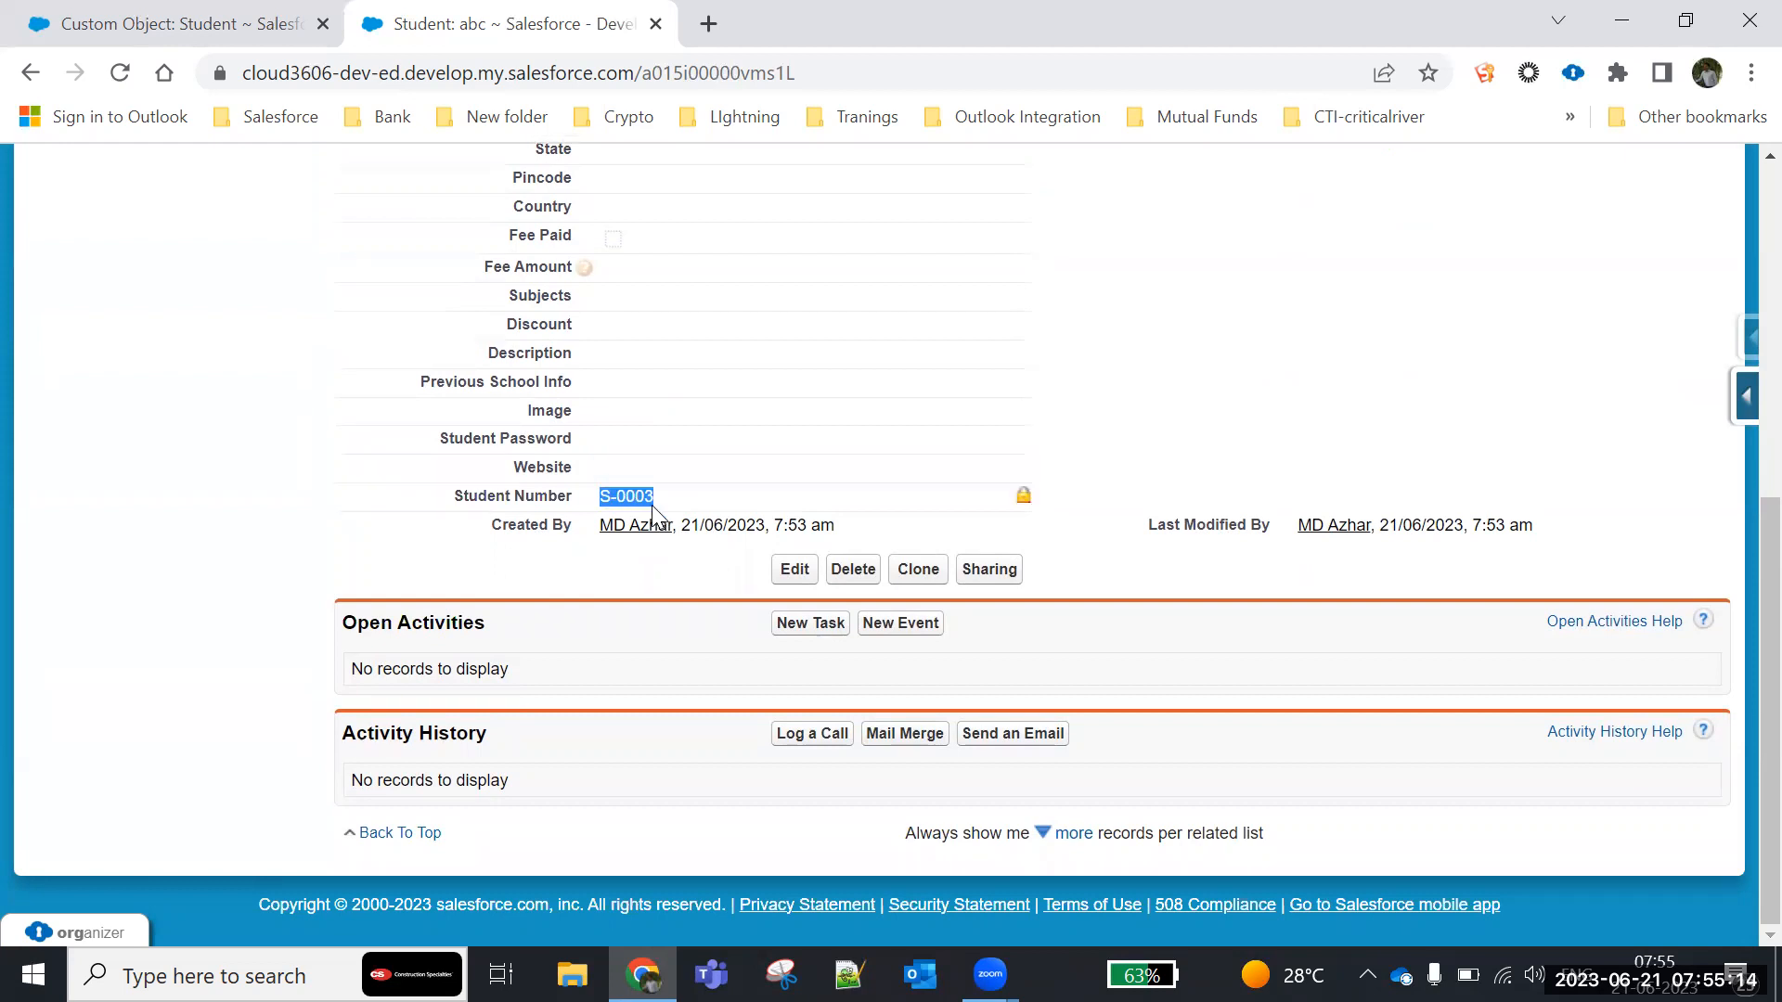
# - Open the Student Number field definition on the Student custom object and examine its auto-number Display Format
pyautogui.click(206, 24)
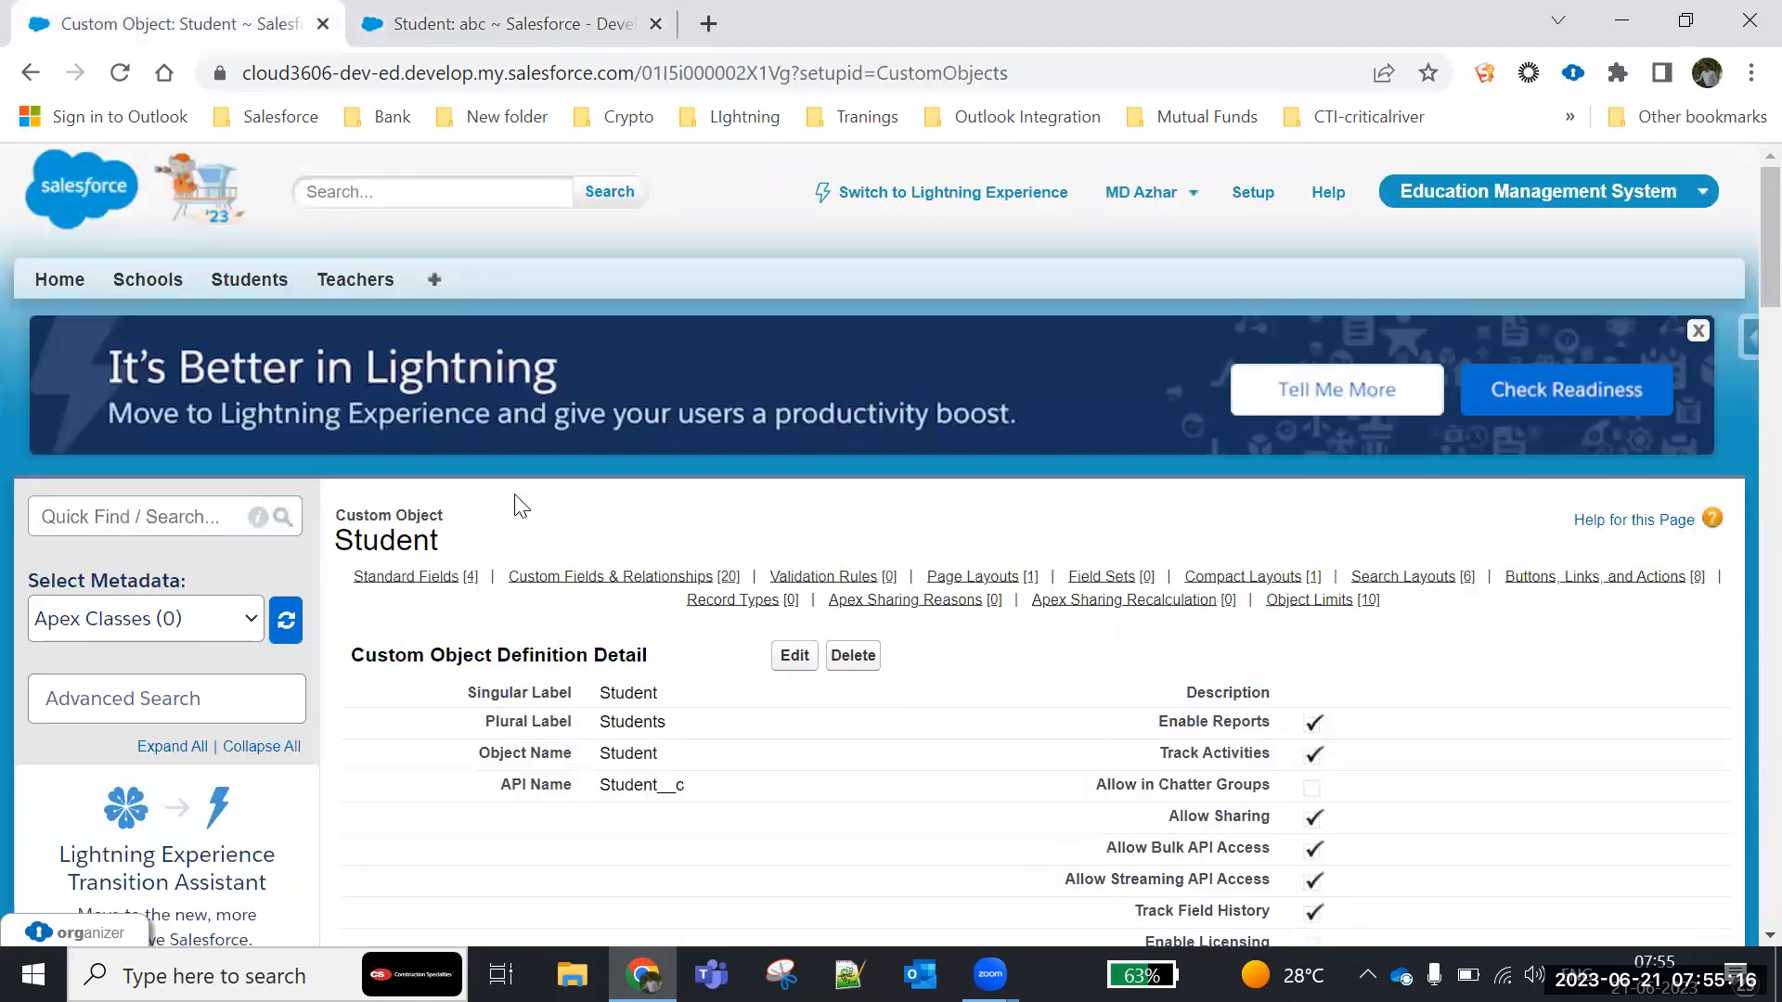
pyautogui.scroll(-15, 519, 503)
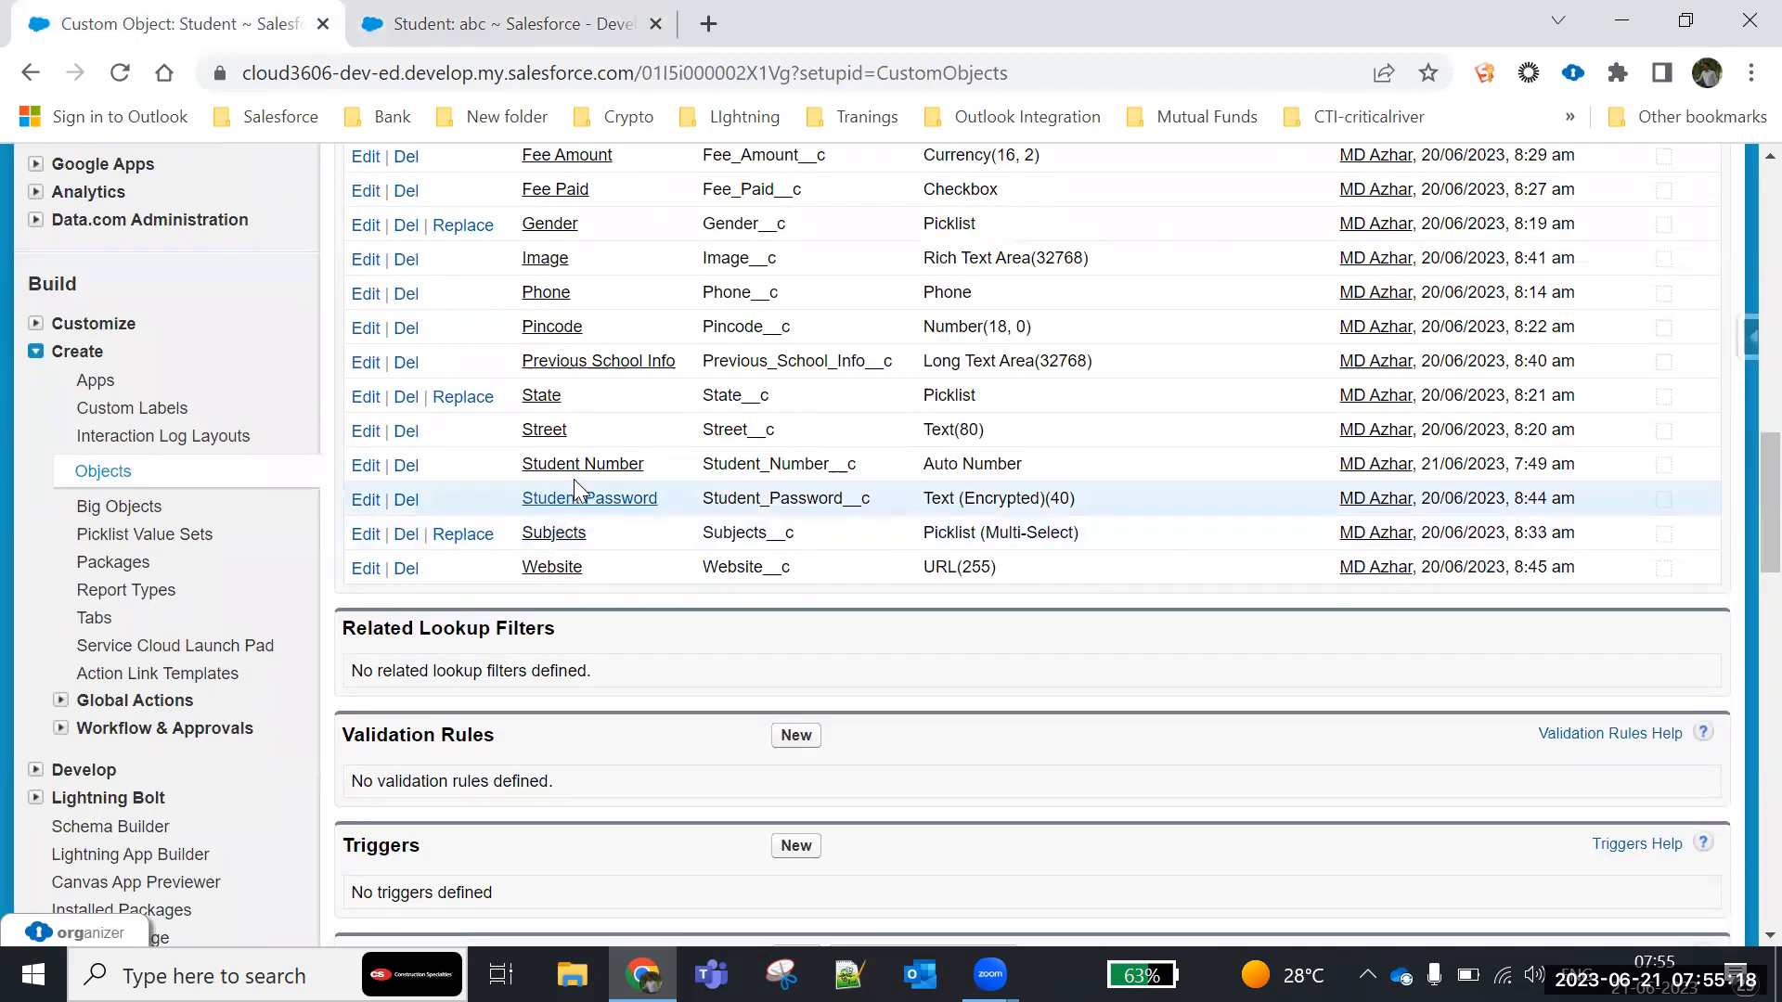
pyautogui.click(575, 466)
pyautogui.scroll(-8, 625, 521)
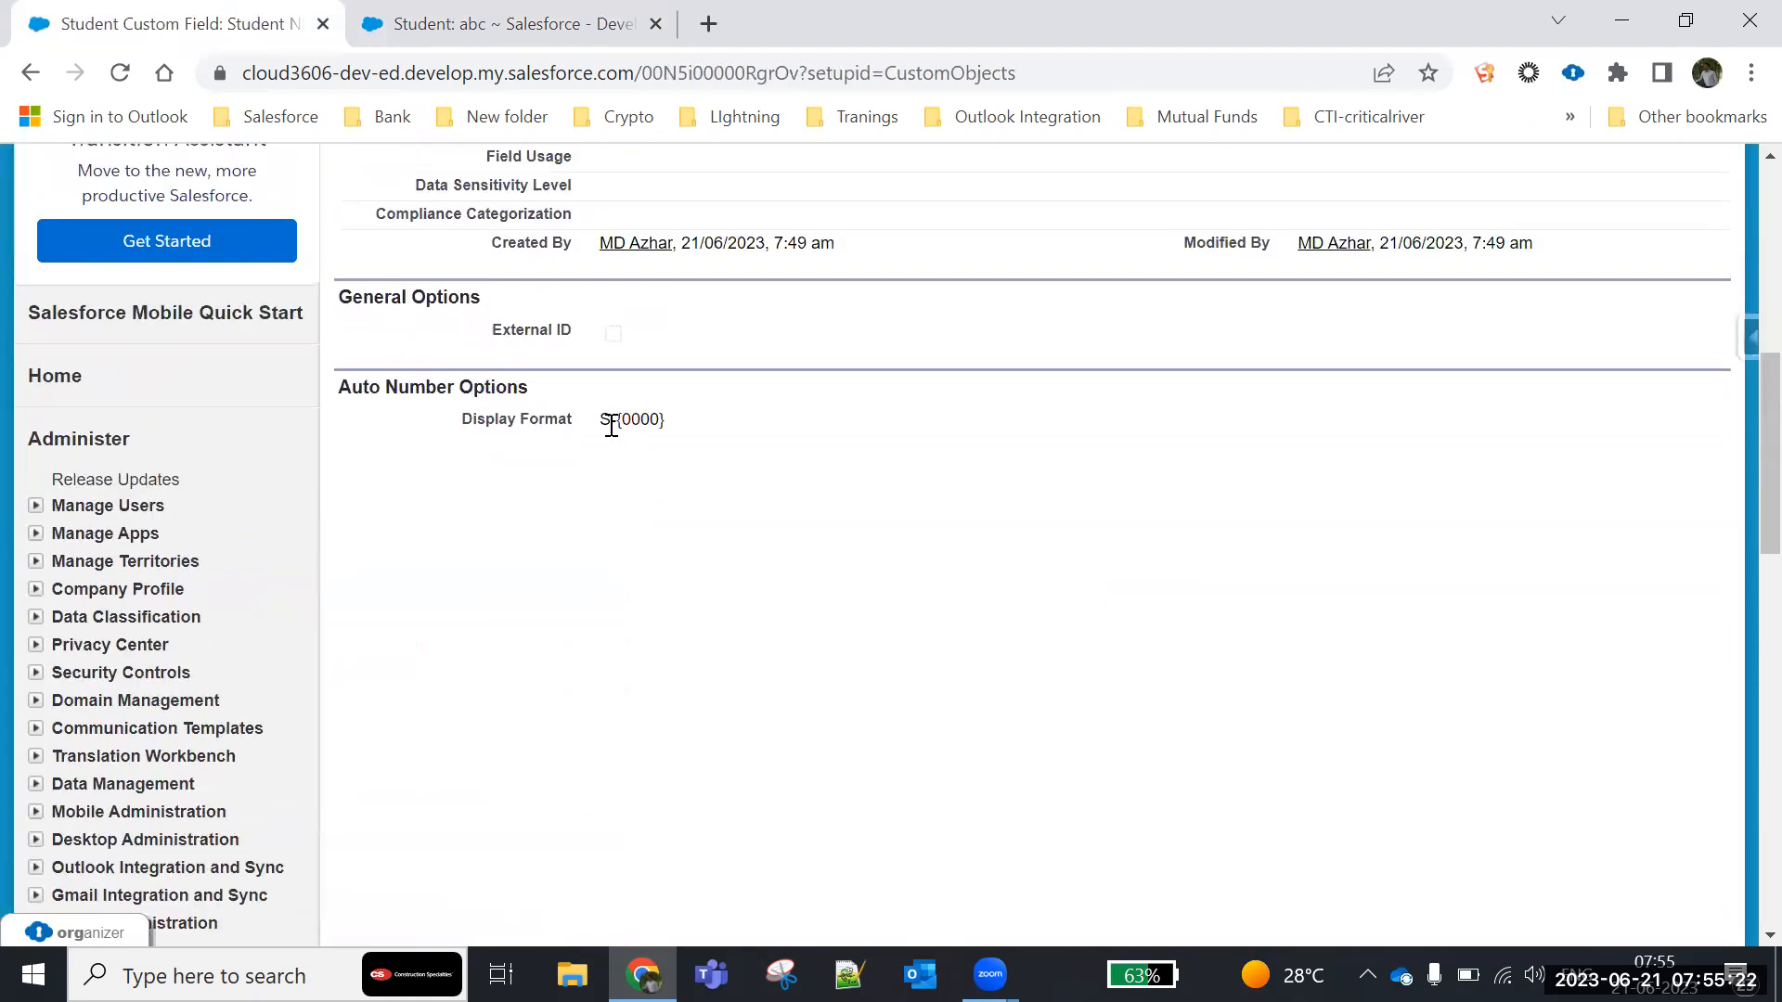
pyautogui.moveTo(605, 418); pyautogui.dragTo(598, 425)
pyautogui.moveTo(700, 434); pyautogui.dragTo(589, 422)
# - Compare the Student Number on record abc with the {0000} part of the field's Display Format
pyautogui.click(553, 18)
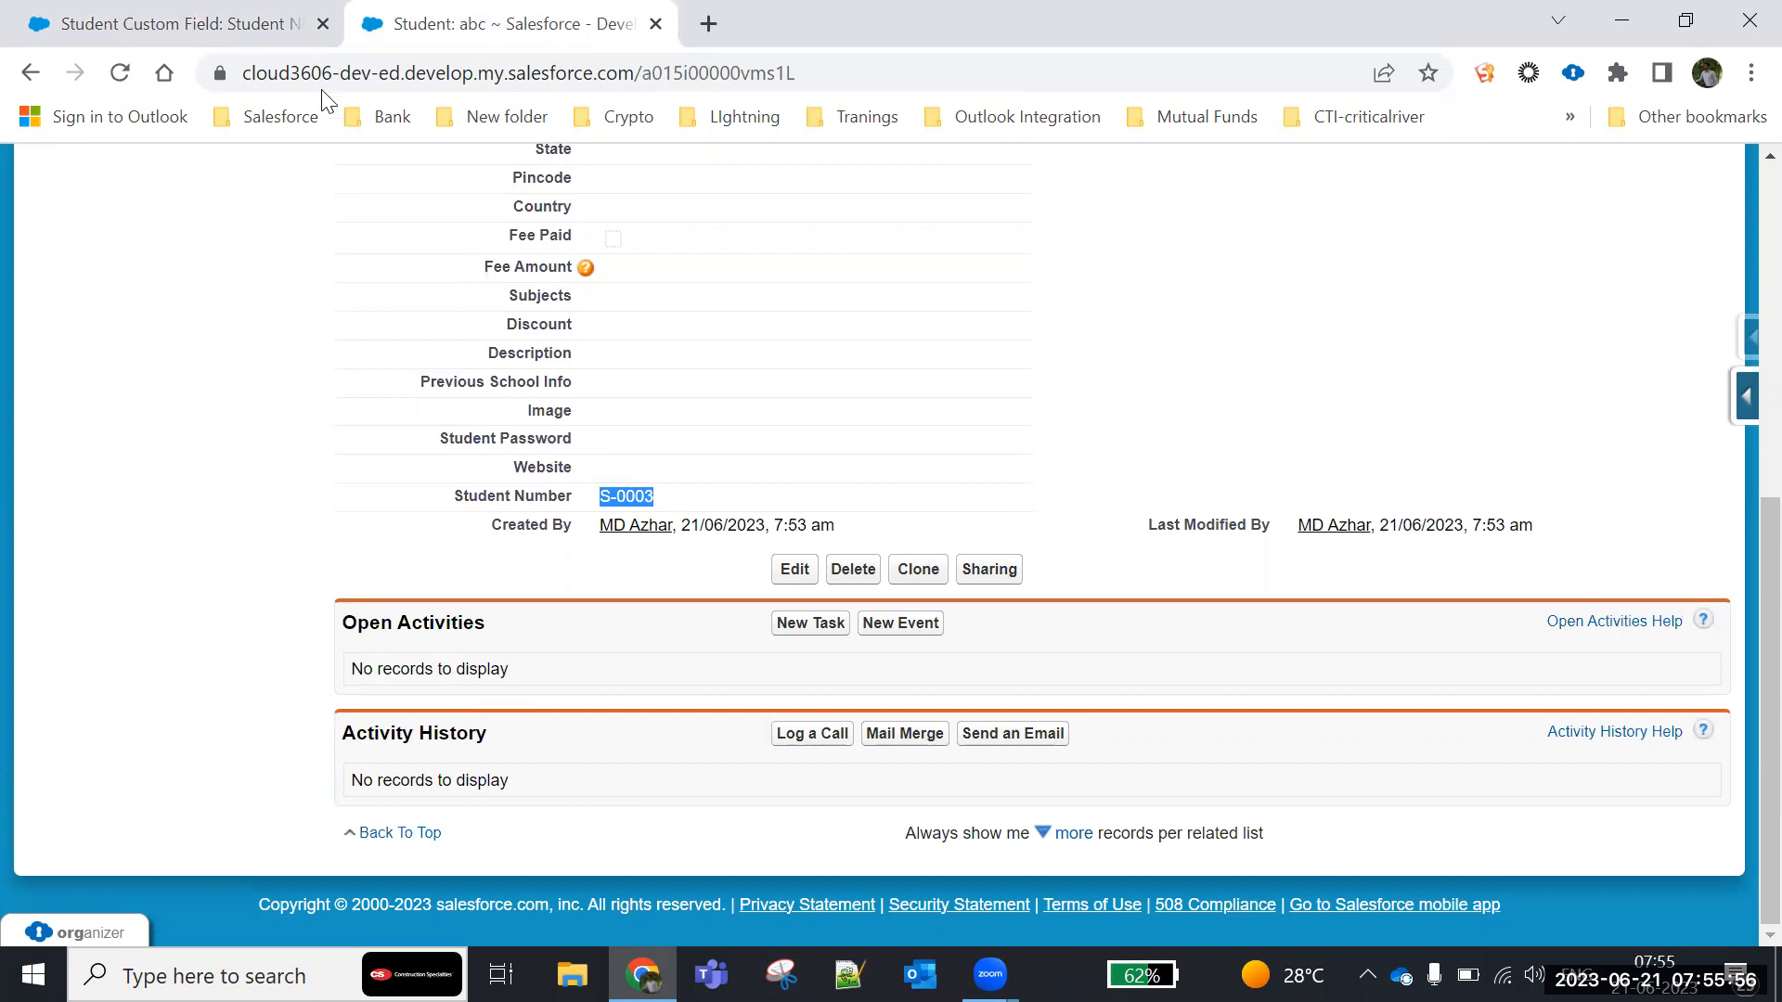
pyautogui.click(191, 33)
pyautogui.click(599, 493)
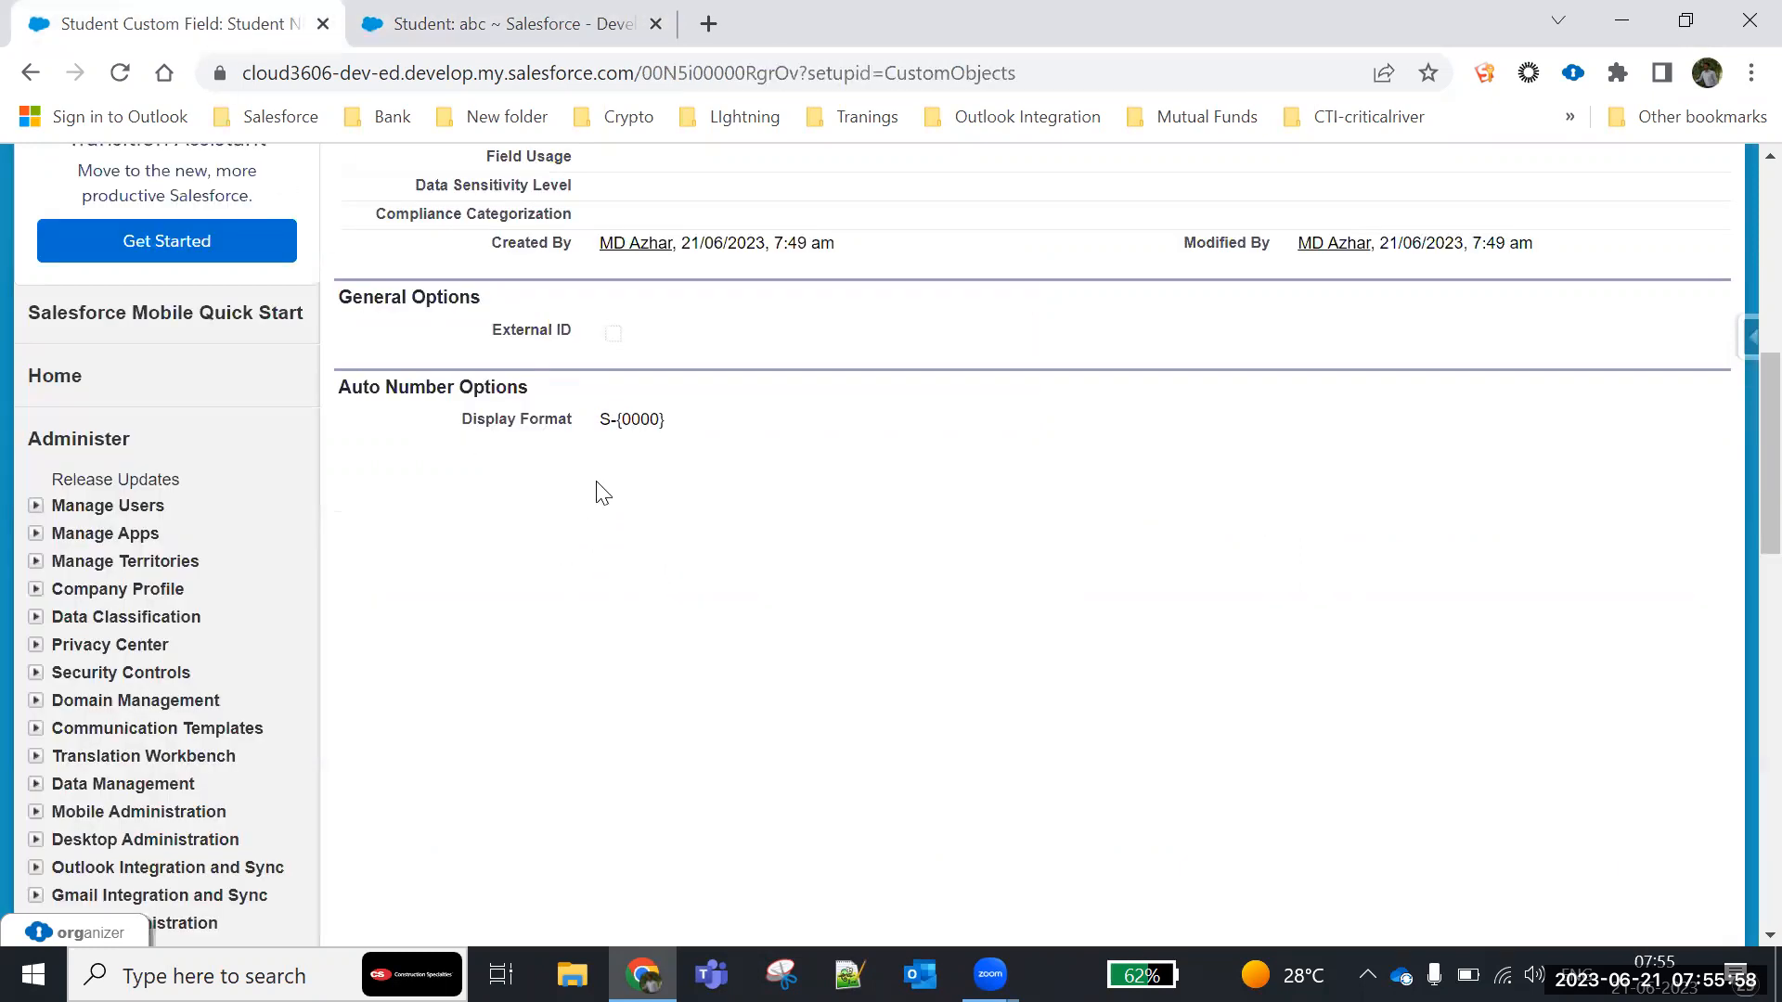
pyautogui.moveTo(624, 422); pyautogui.dragTo(664, 421)
pyautogui.click(627, 423)
pyautogui.moveTo(626, 423); pyautogui.dragTo(670, 425)
pyautogui.scroll(5, 691, 557)
pyautogui.scroll(-10, 622, 575)
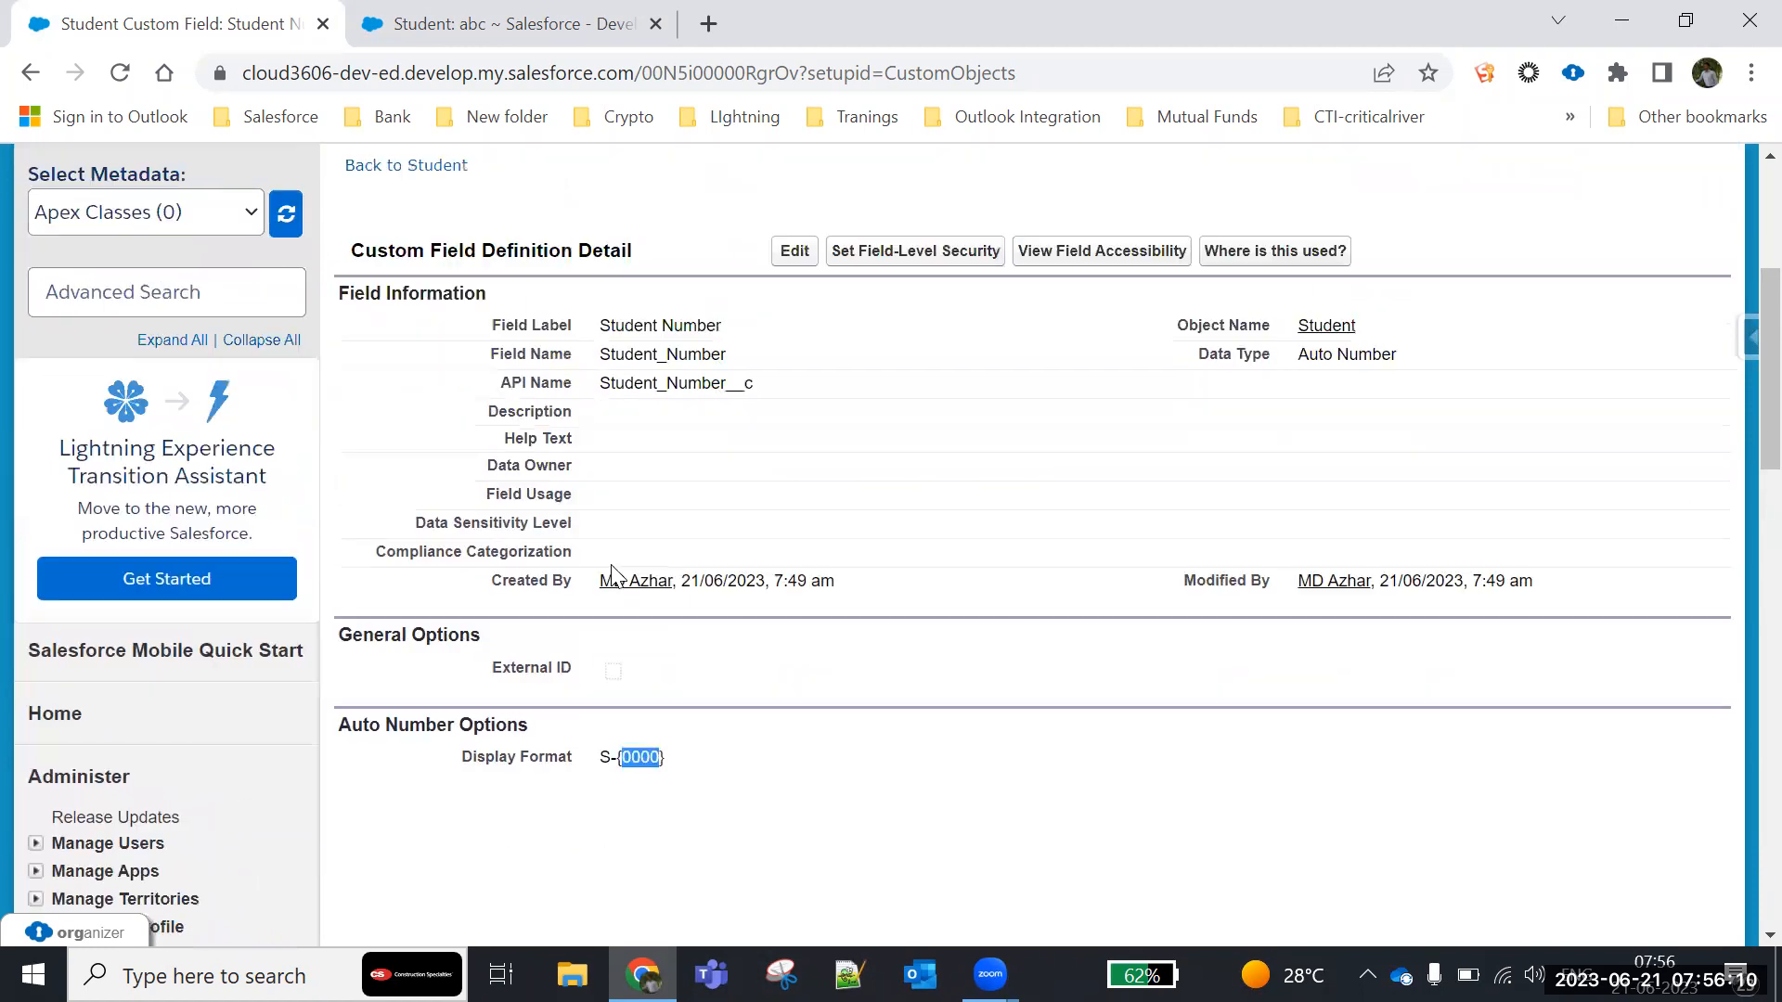
# - Start a new Auto Number custom field on the Student custom object and proceed to its details
pyautogui.click(121, 568)
pyautogui.scroll(-3, 616, 731)
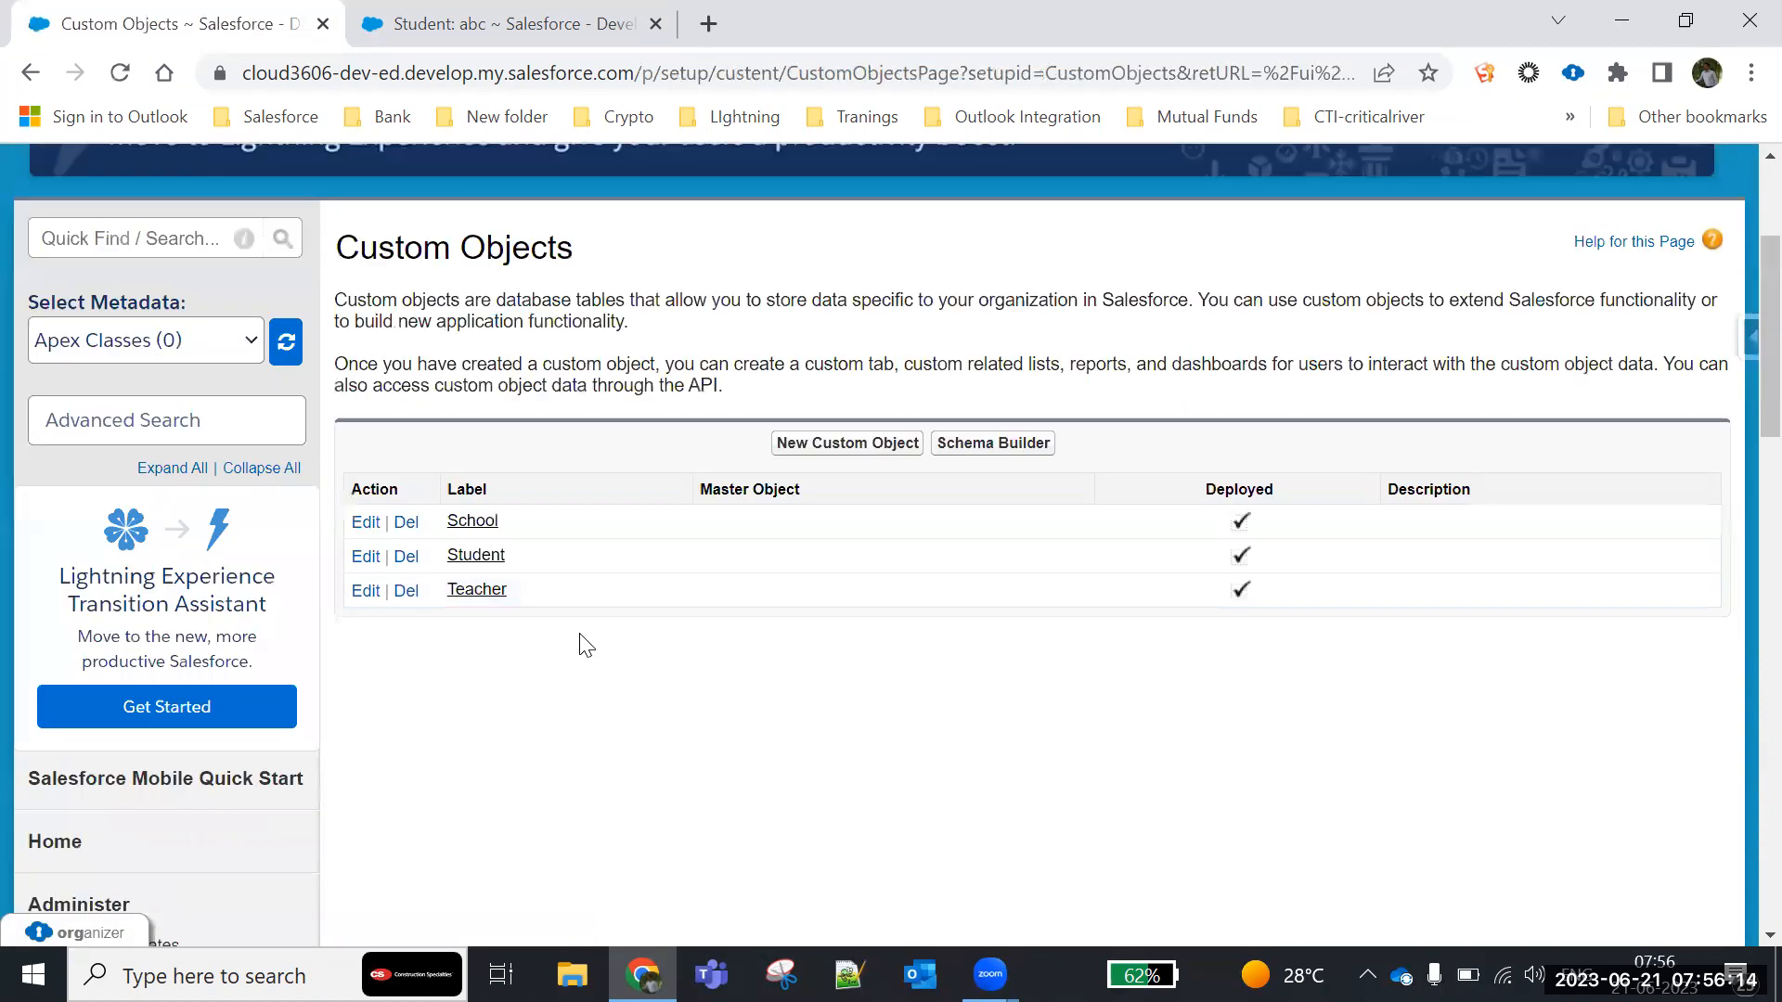
pyautogui.click(474, 557)
pyautogui.scroll(-10, 529, 728)
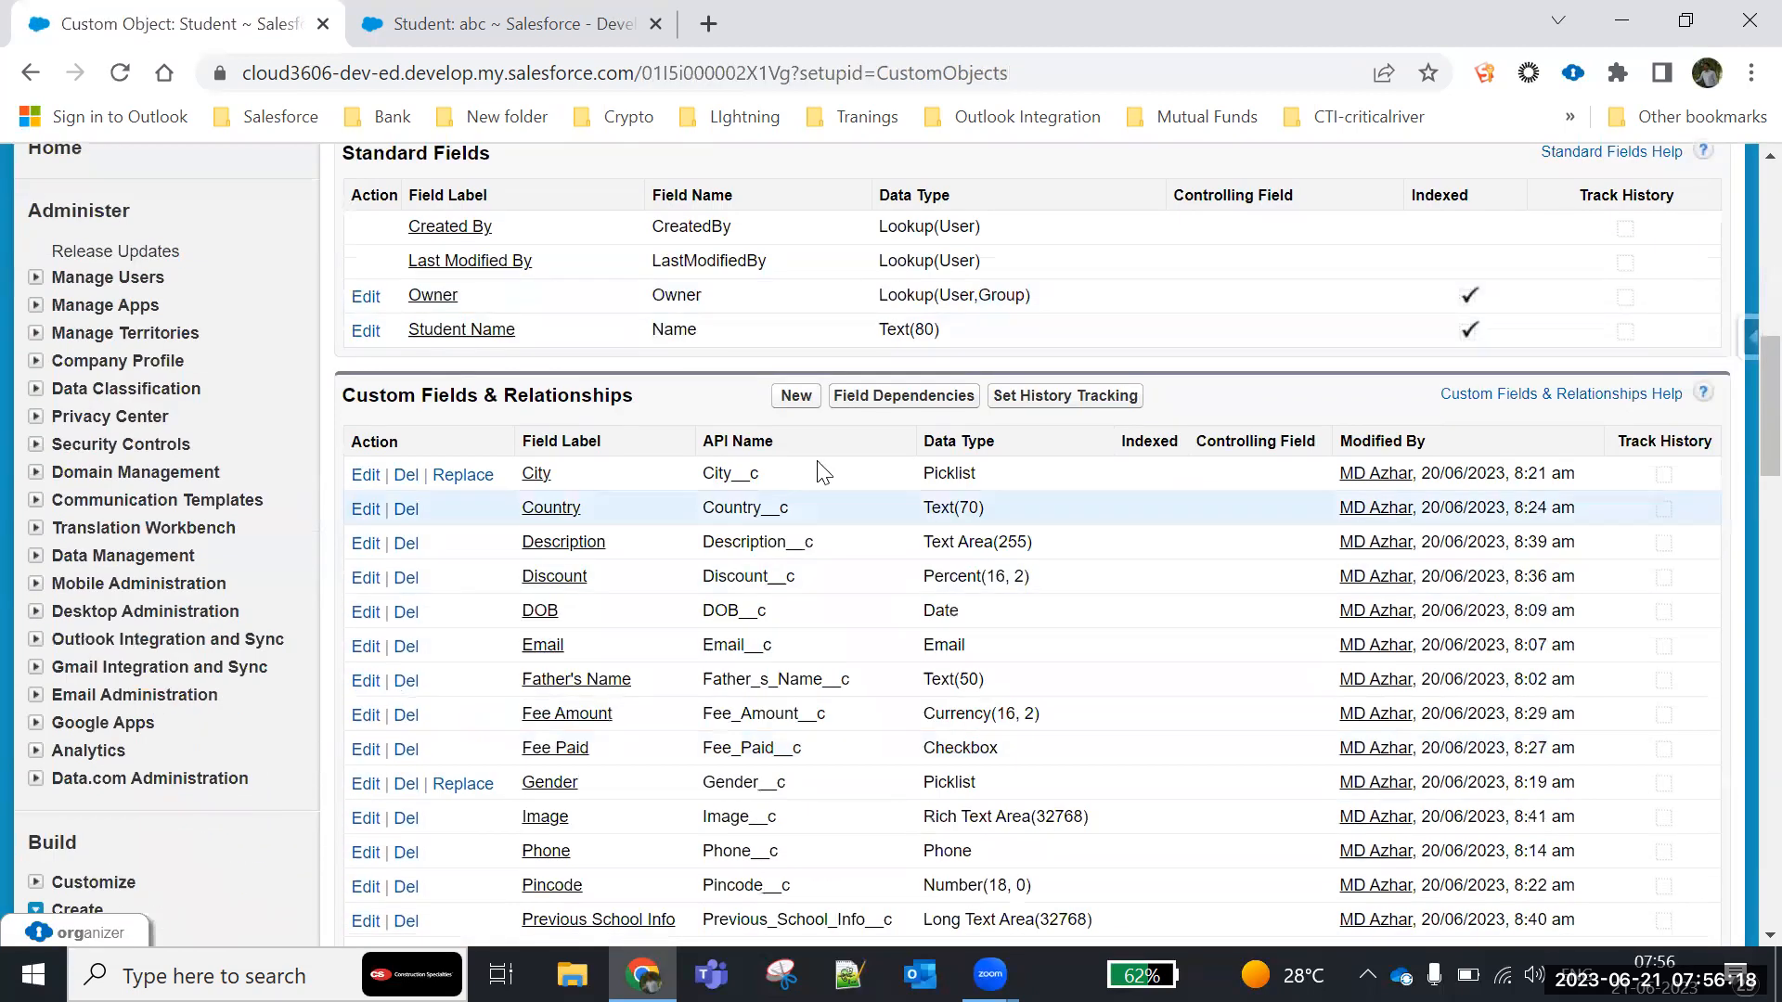
pyautogui.click(796, 395)
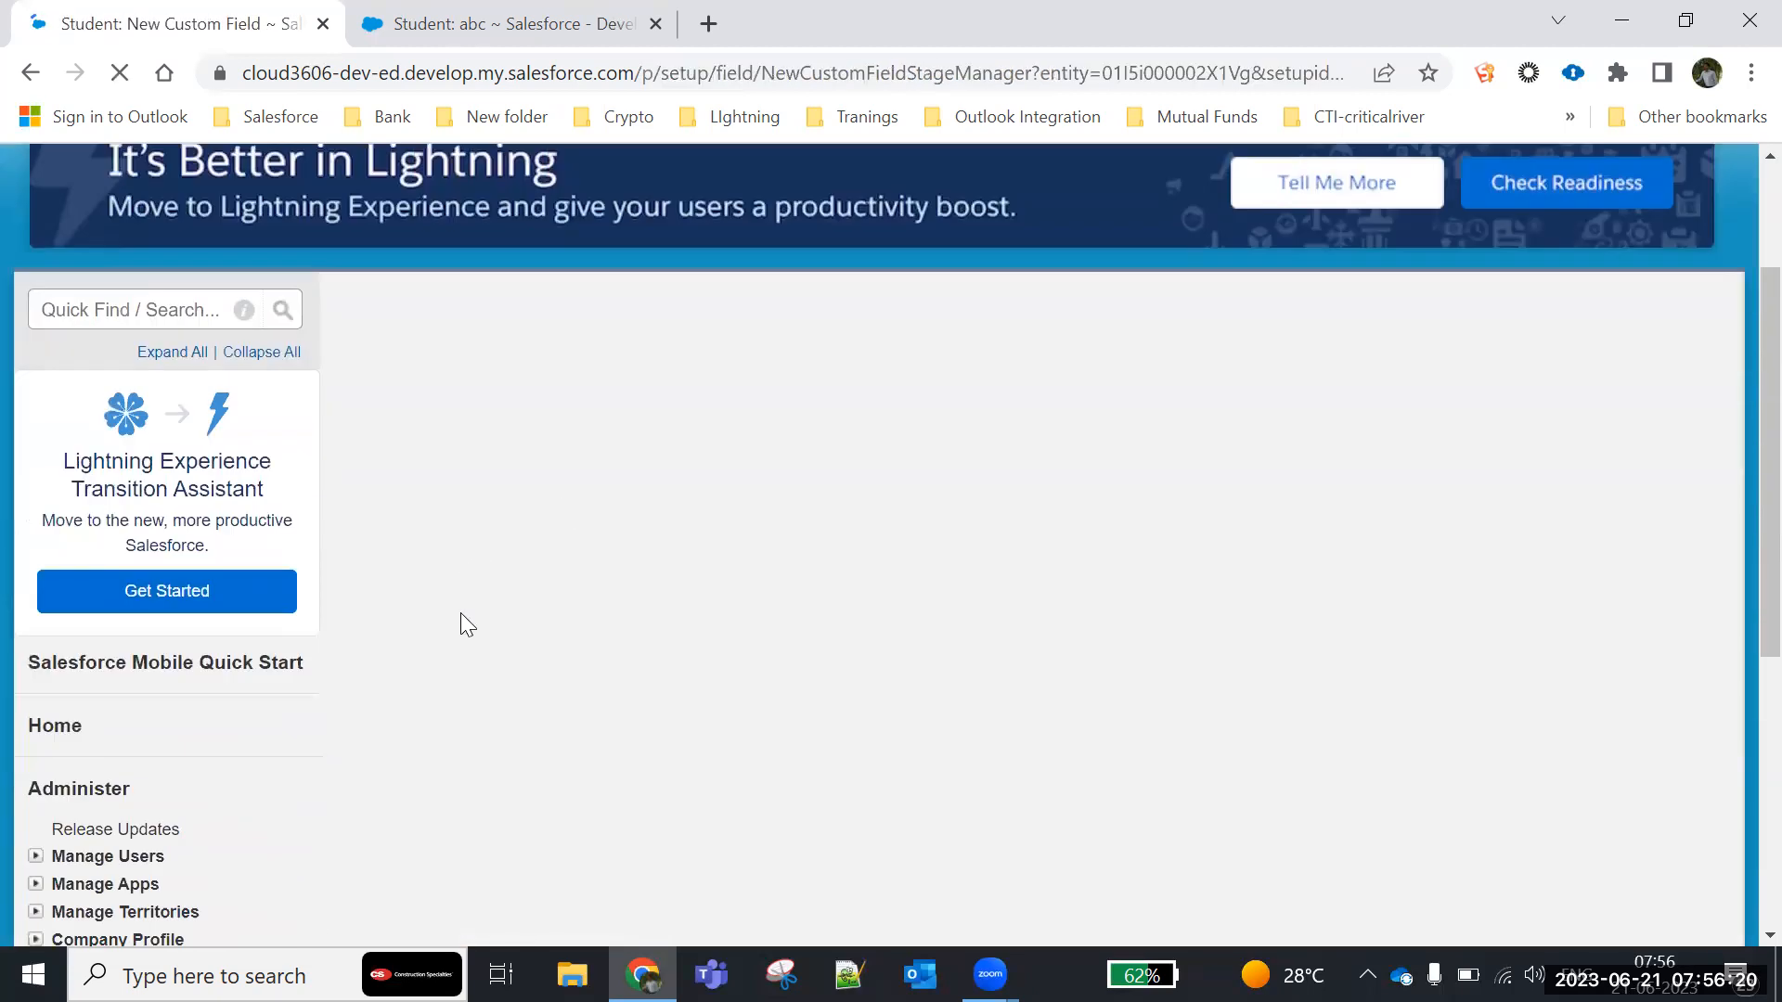
pyautogui.scroll(-2, 371, 362)
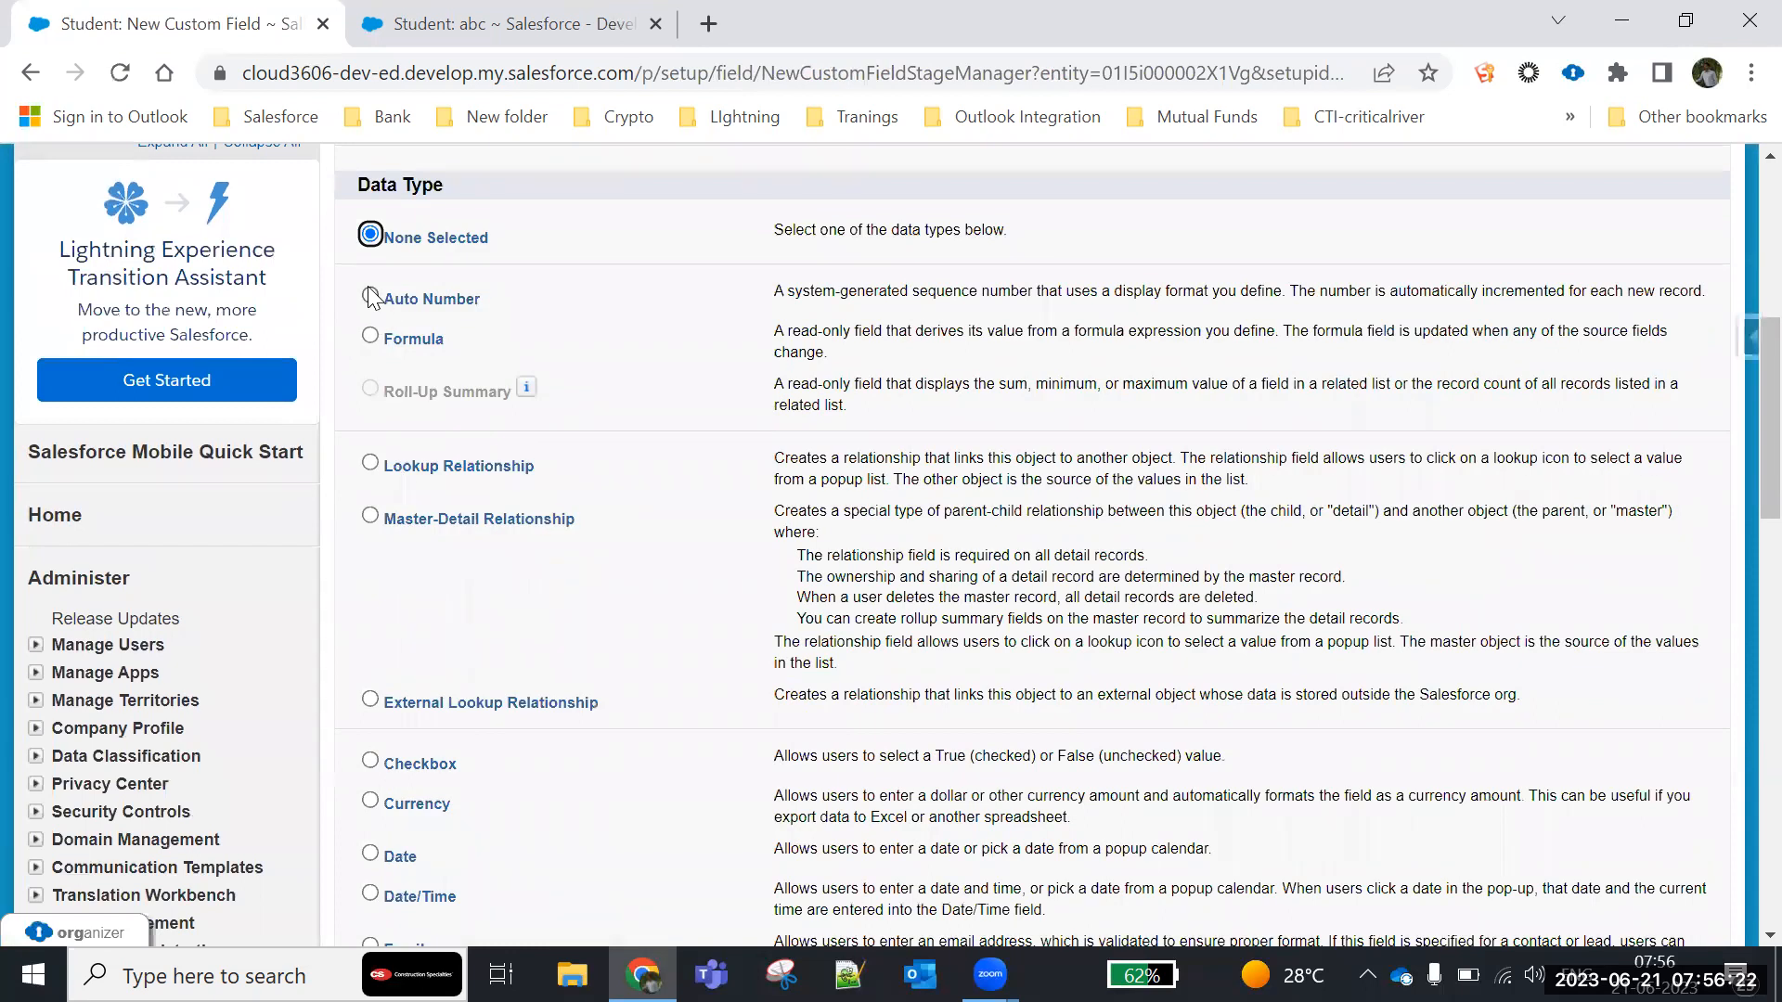
pyautogui.click(370, 297)
pyautogui.scroll(-10, 1350, 538)
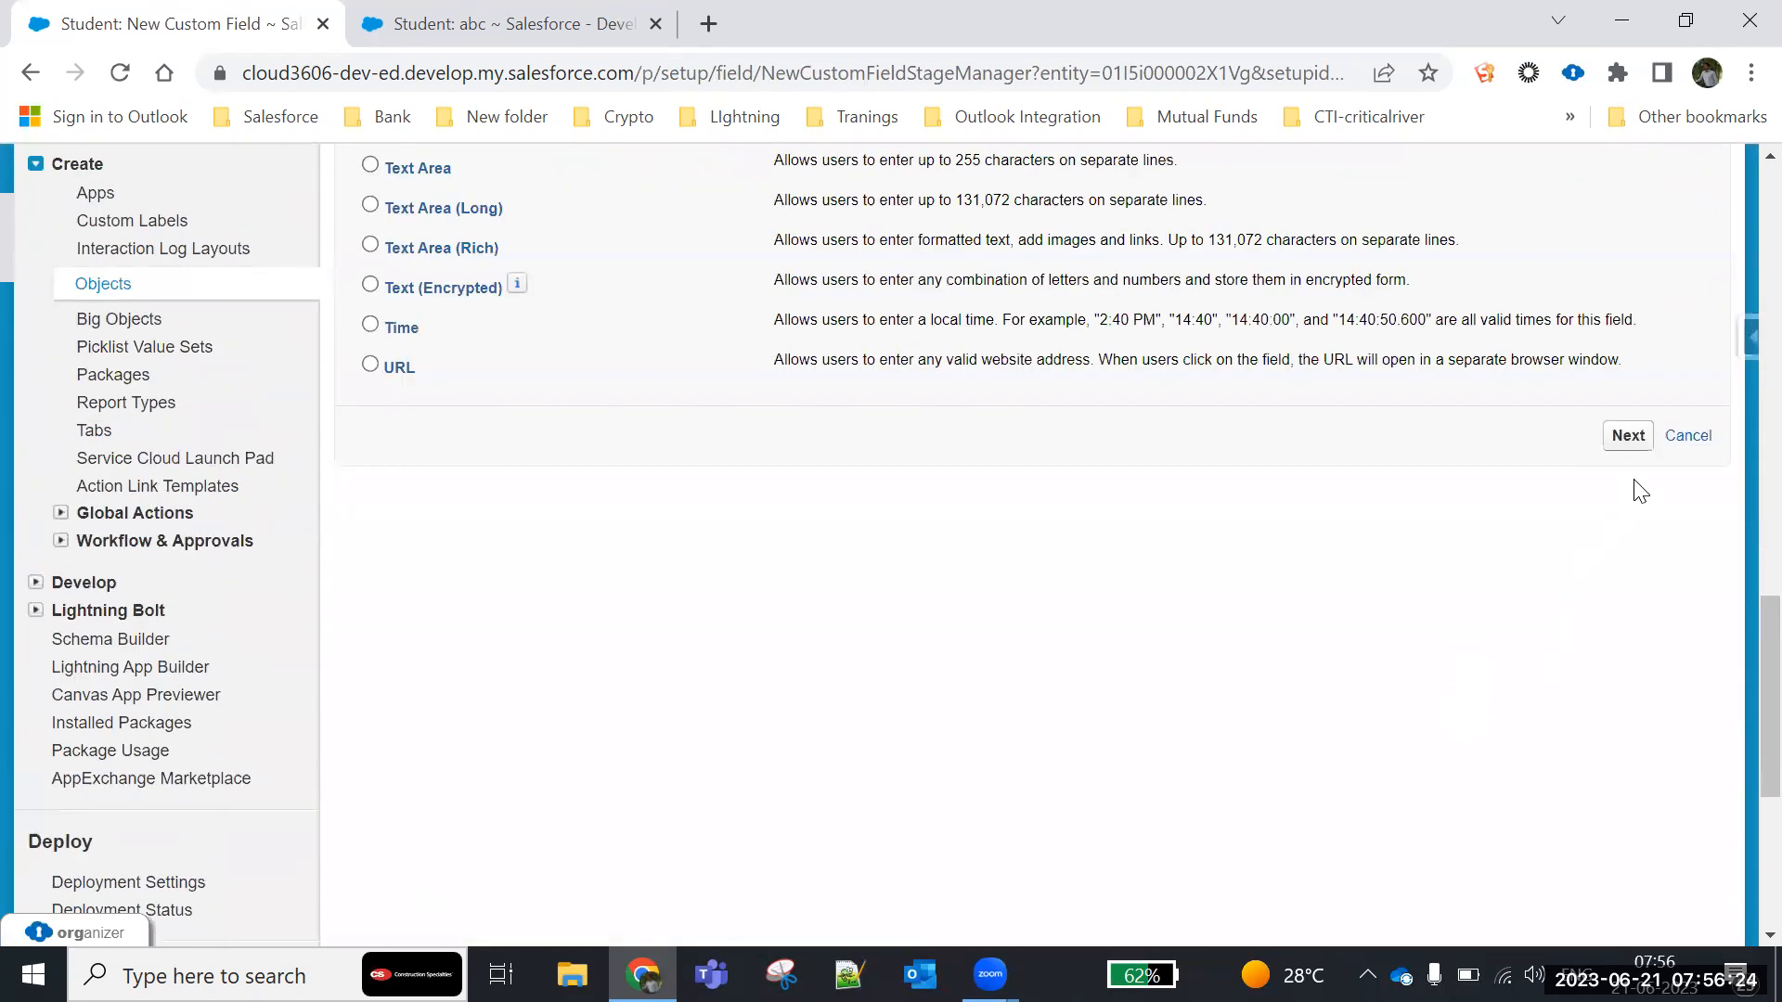
pyautogui.click(1627, 435)
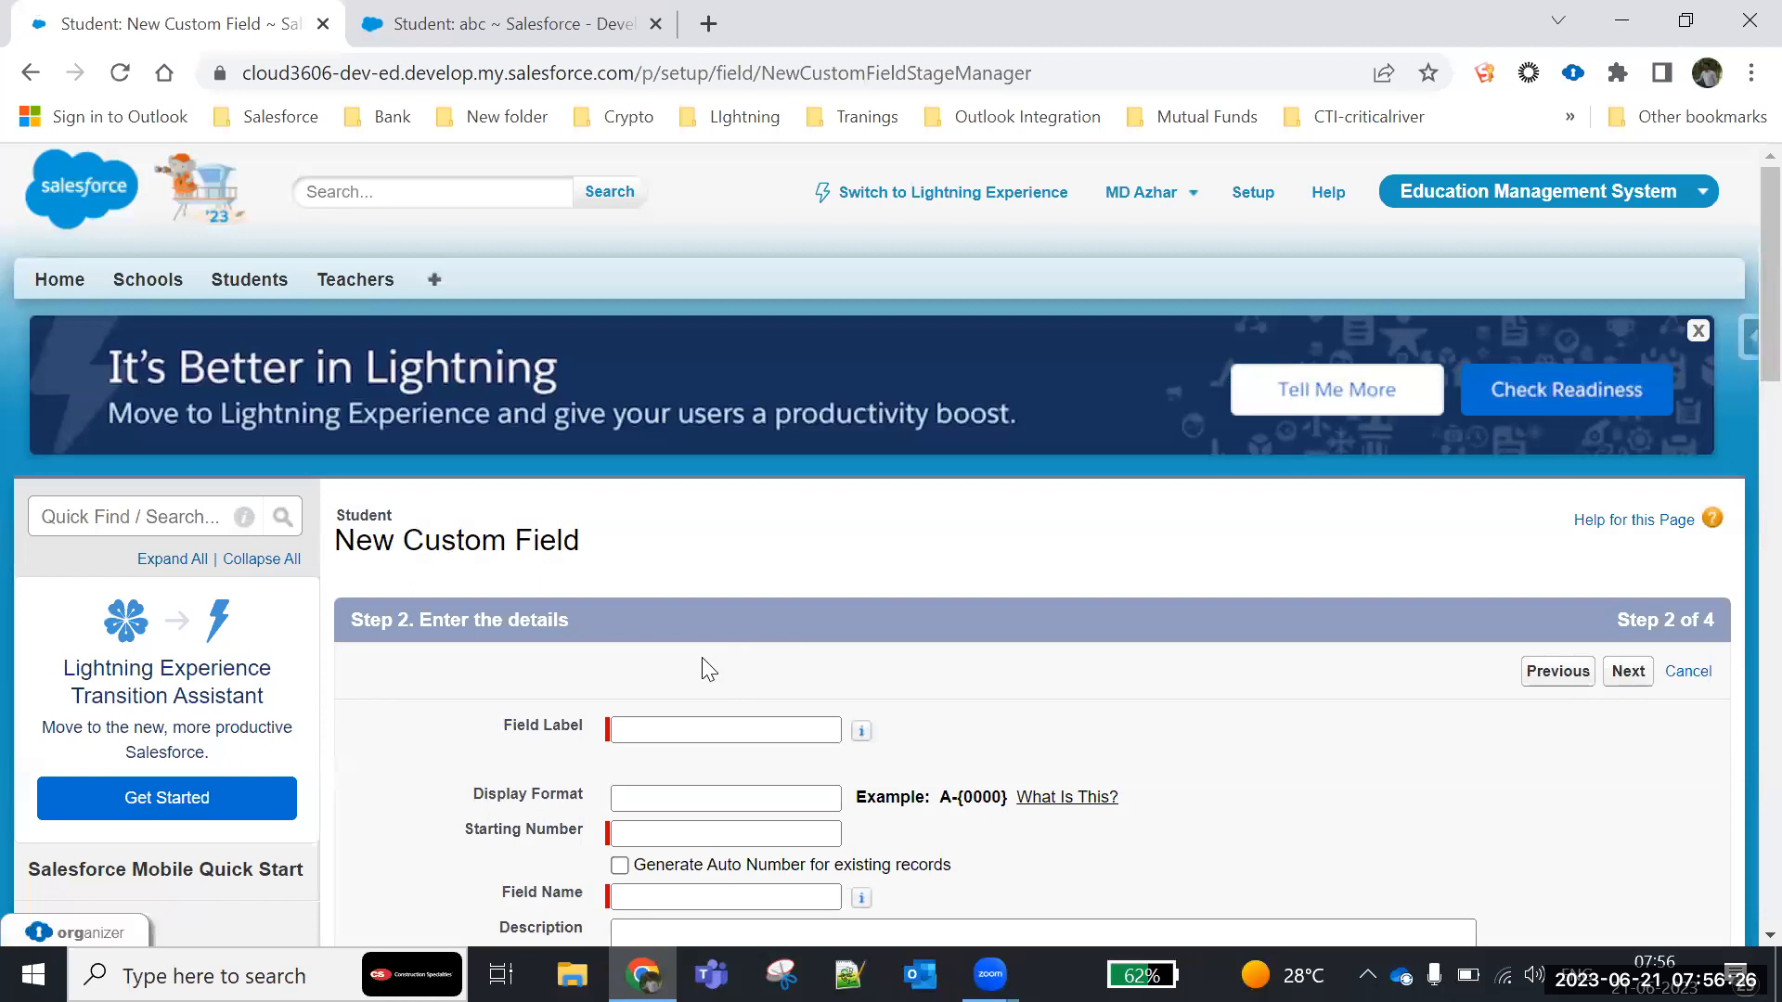
pyautogui.scroll(-4, 703, 661)
pyautogui.click(653, 380)
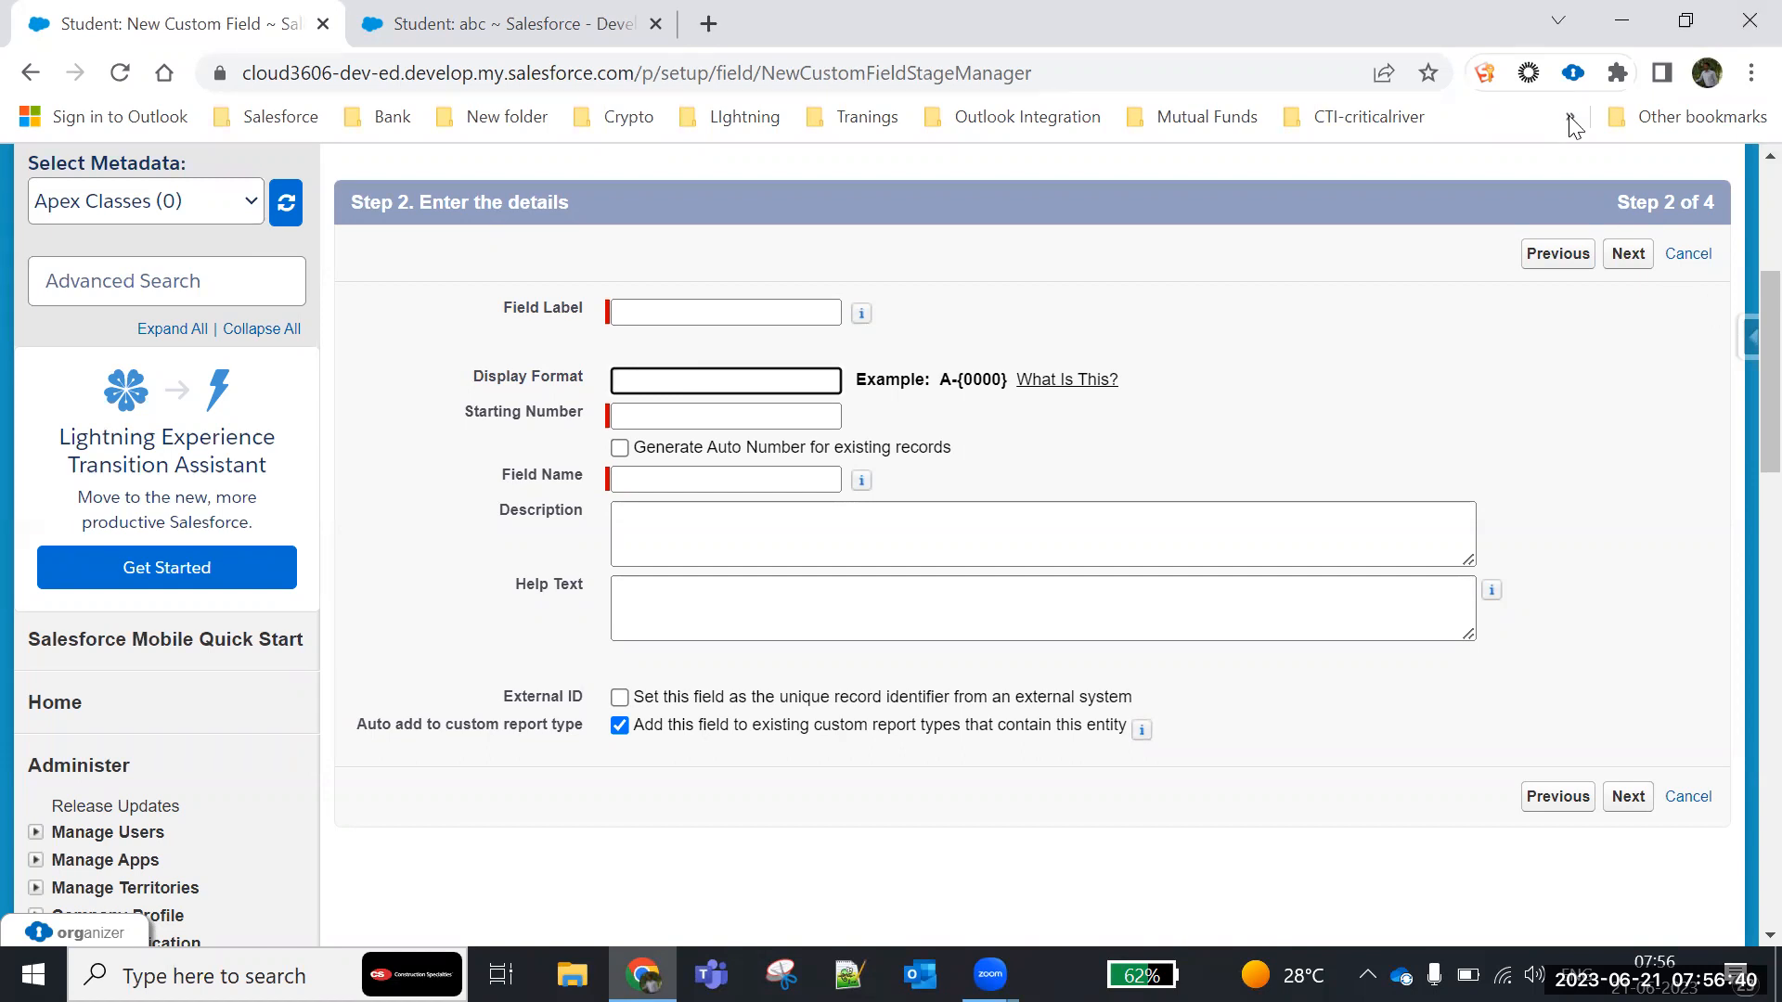
pyautogui.click(641, 364)
pyautogui.click(642, 382)
pyautogui.write('A-1')
pyautogui.press('BackSpace')
pyautogui.press('BackSpace')
pyautogui.press('BackSpace')
pyautogui.click(637, 423)
pyautogui.write('a-1')
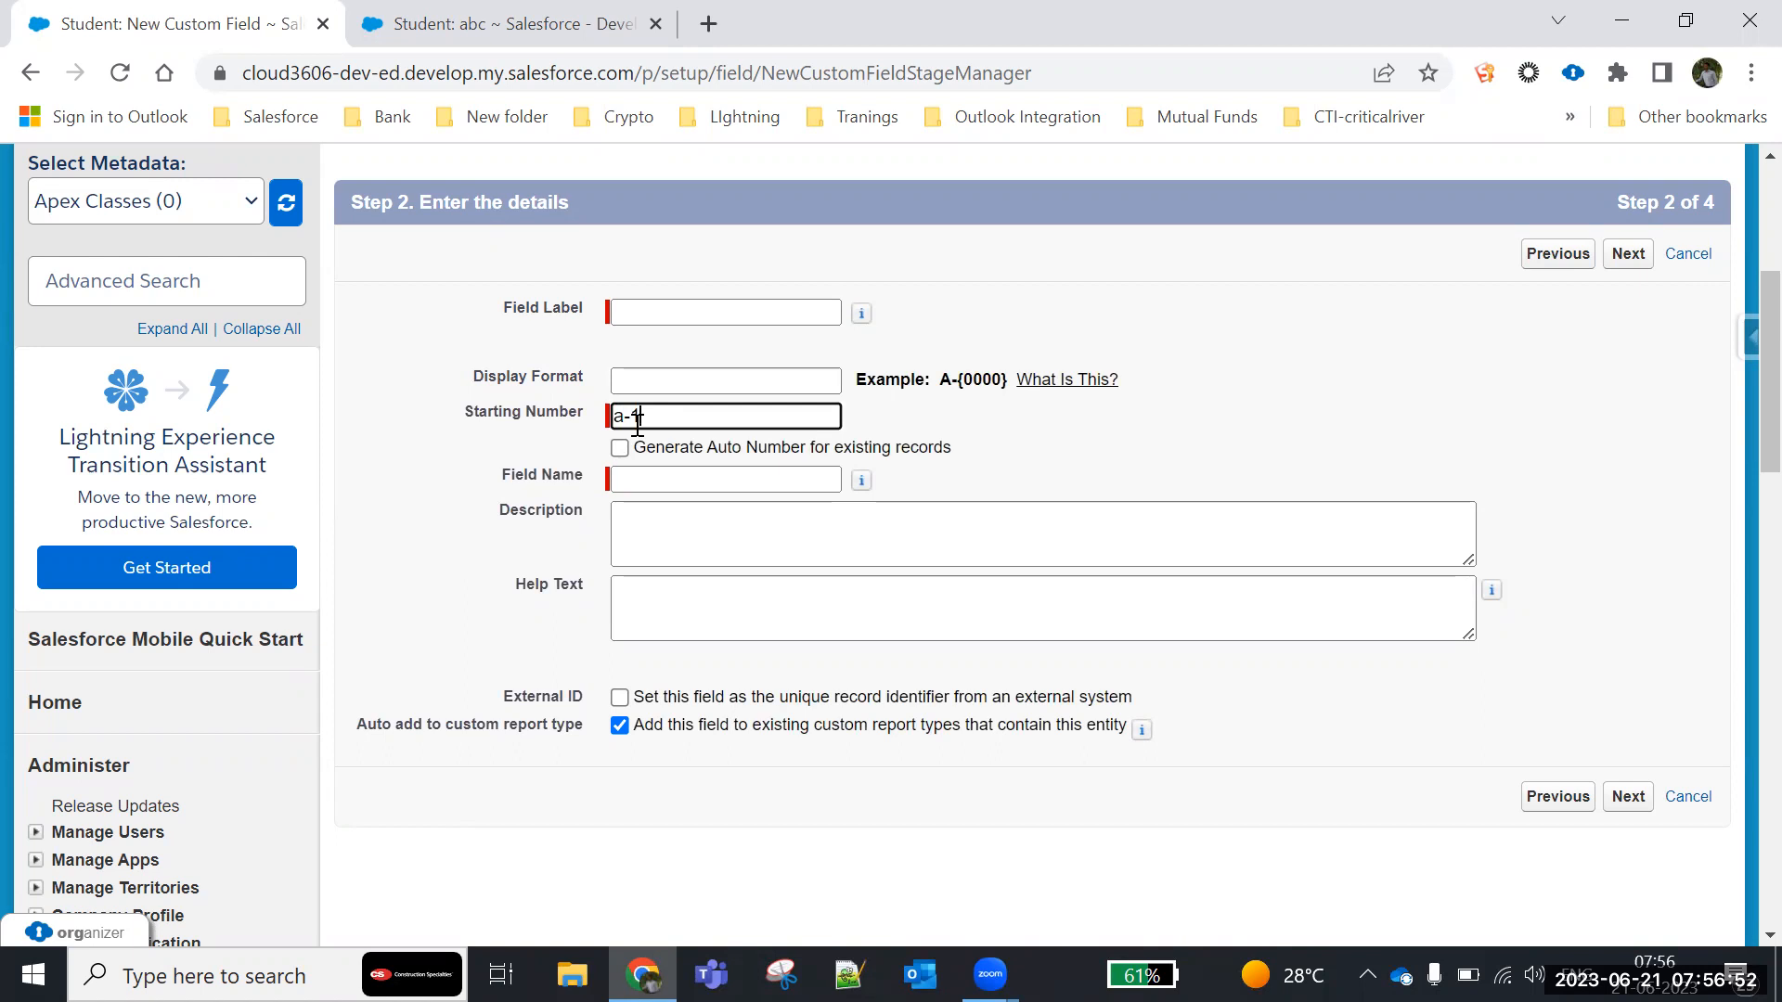
pyautogui.press('BackSpace')
pyautogui.press('BackSpace')
pyautogui.write('000')
pyautogui.press('BackSpace')
pyautogui.press('BackSpace')
pyautogui.press('BackSpace')
pyautogui.press('BackSpace')
# - Set the new Auto Number field's Display Format to A-{000000}
pyautogui.click(636, 388)
pyautogui.write('A-')
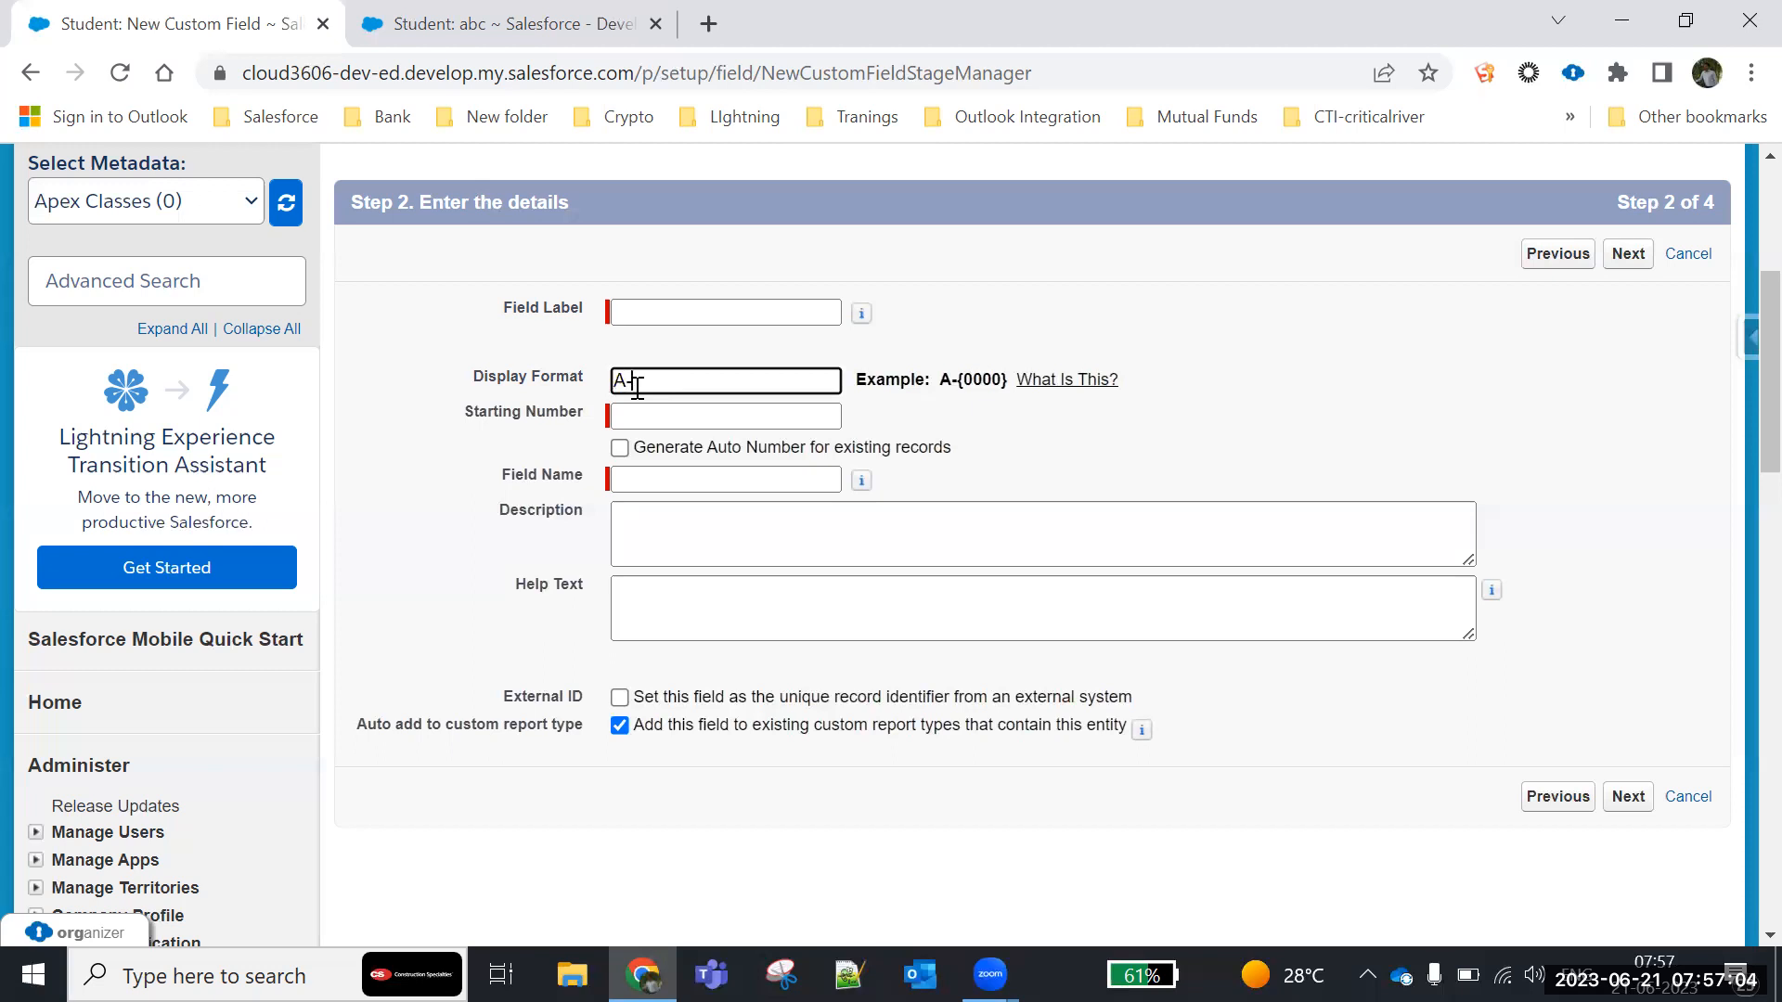
pyautogui.write('{000000')
pyautogui.moveTo(613, 383); pyautogui.dragTo(783, 383)
# - Try 100 as the Starting Number, clear it and cancel creating the new custom field
pyautogui.click(665, 418)
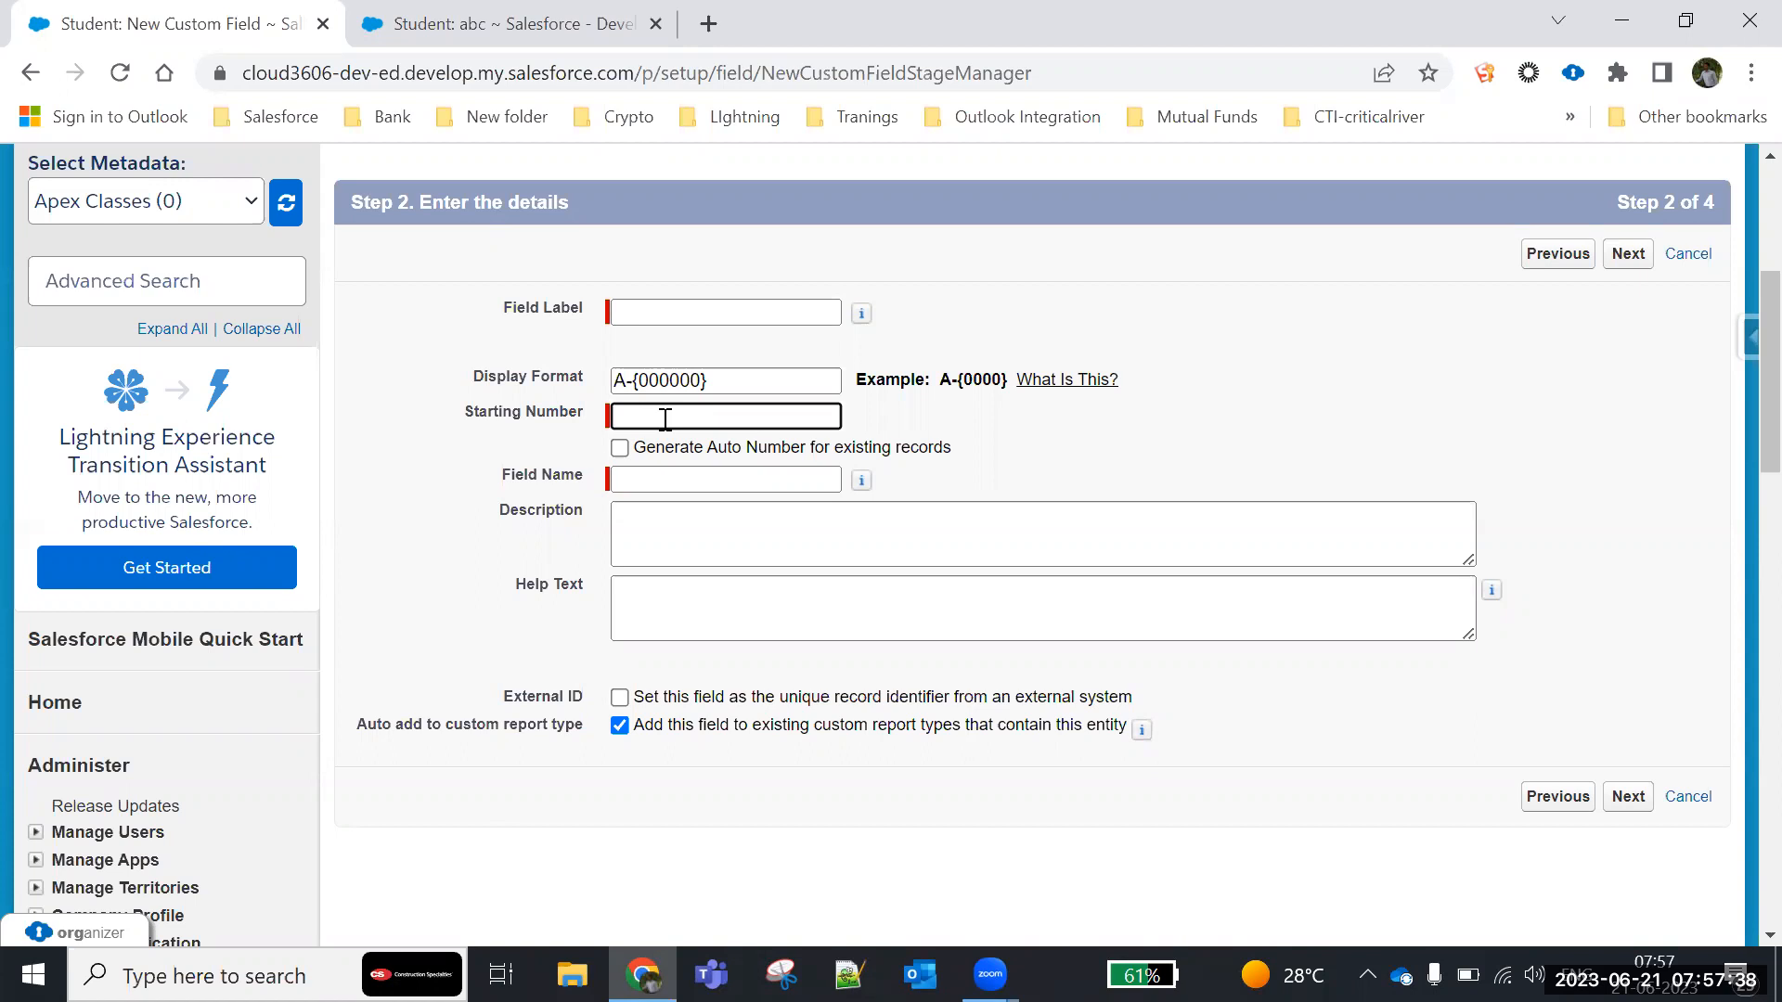
pyautogui.write('100')
pyautogui.press('BackSpace')
pyautogui.press('BackSpace')
pyautogui.press('BackSpace')
pyautogui.press('BackSpace')
pyautogui.scroll(-2, 990, 607)
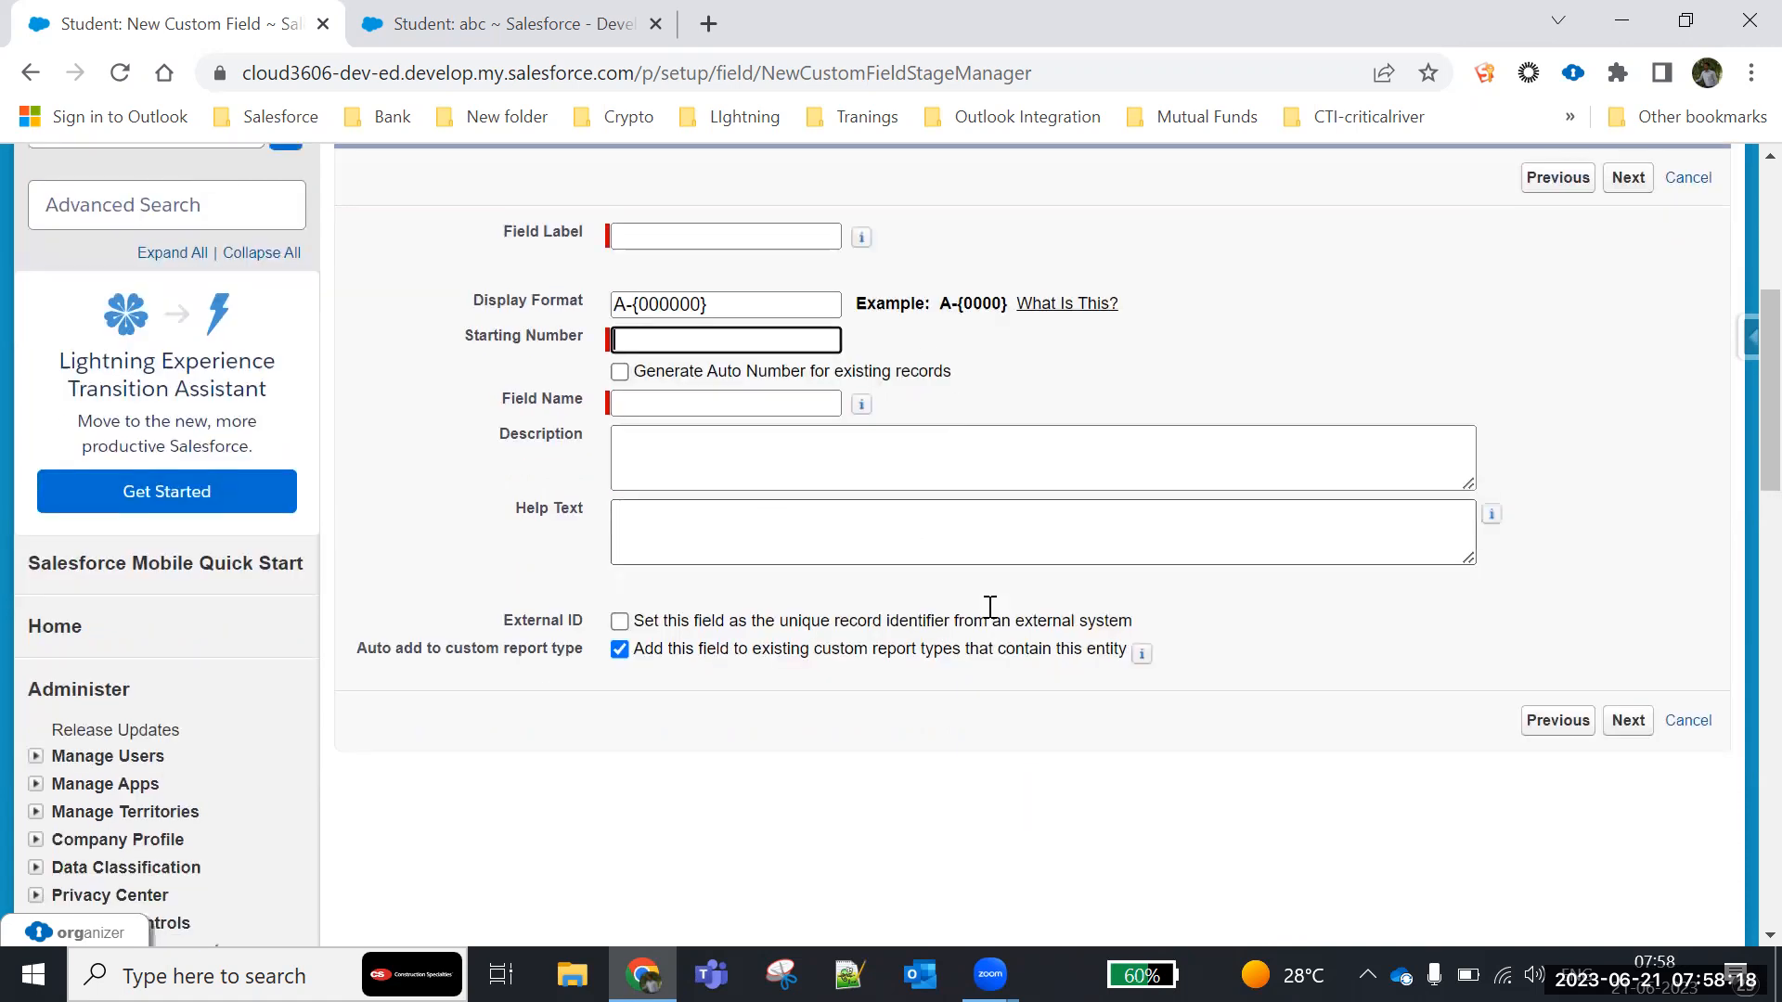
pyautogui.scroll(-1, 989, 607)
pyautogui.click(1689, 656)
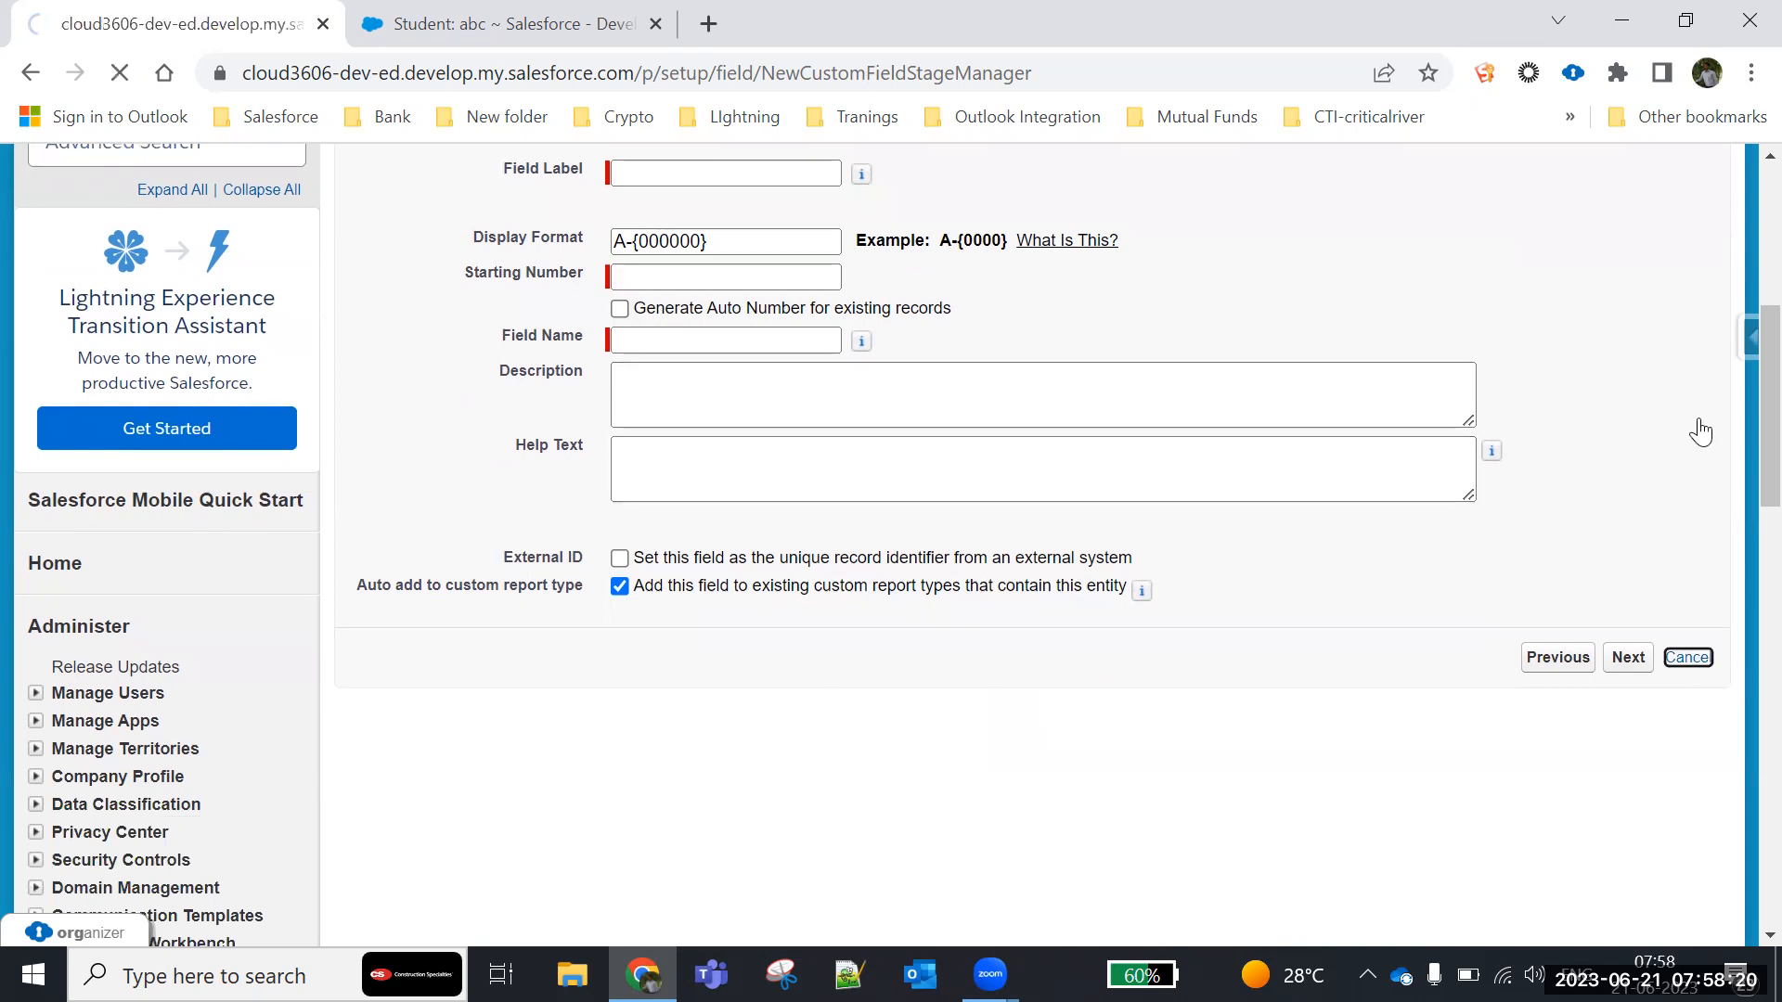
# - Open the Custom Objects setup page in the browser tab showing student abc and start a new custom object
pyautogui.moveTo(517, 594)
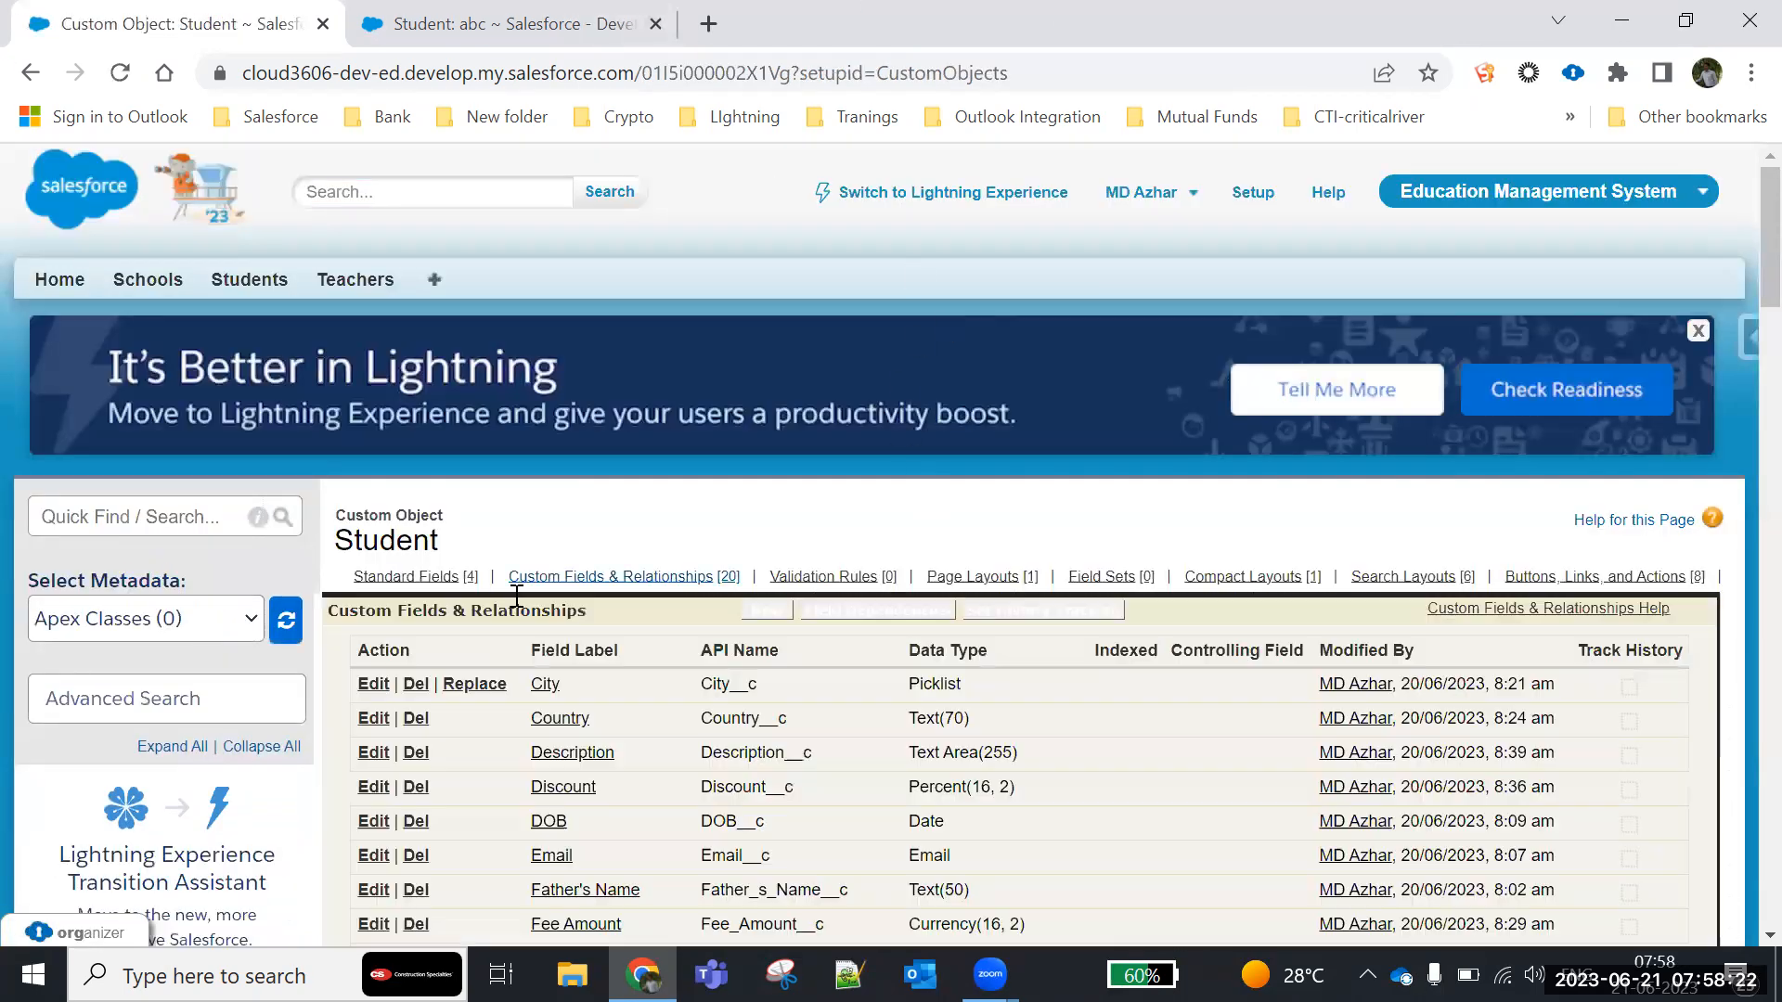
pyautogui.scroll(-5, 517, 596)
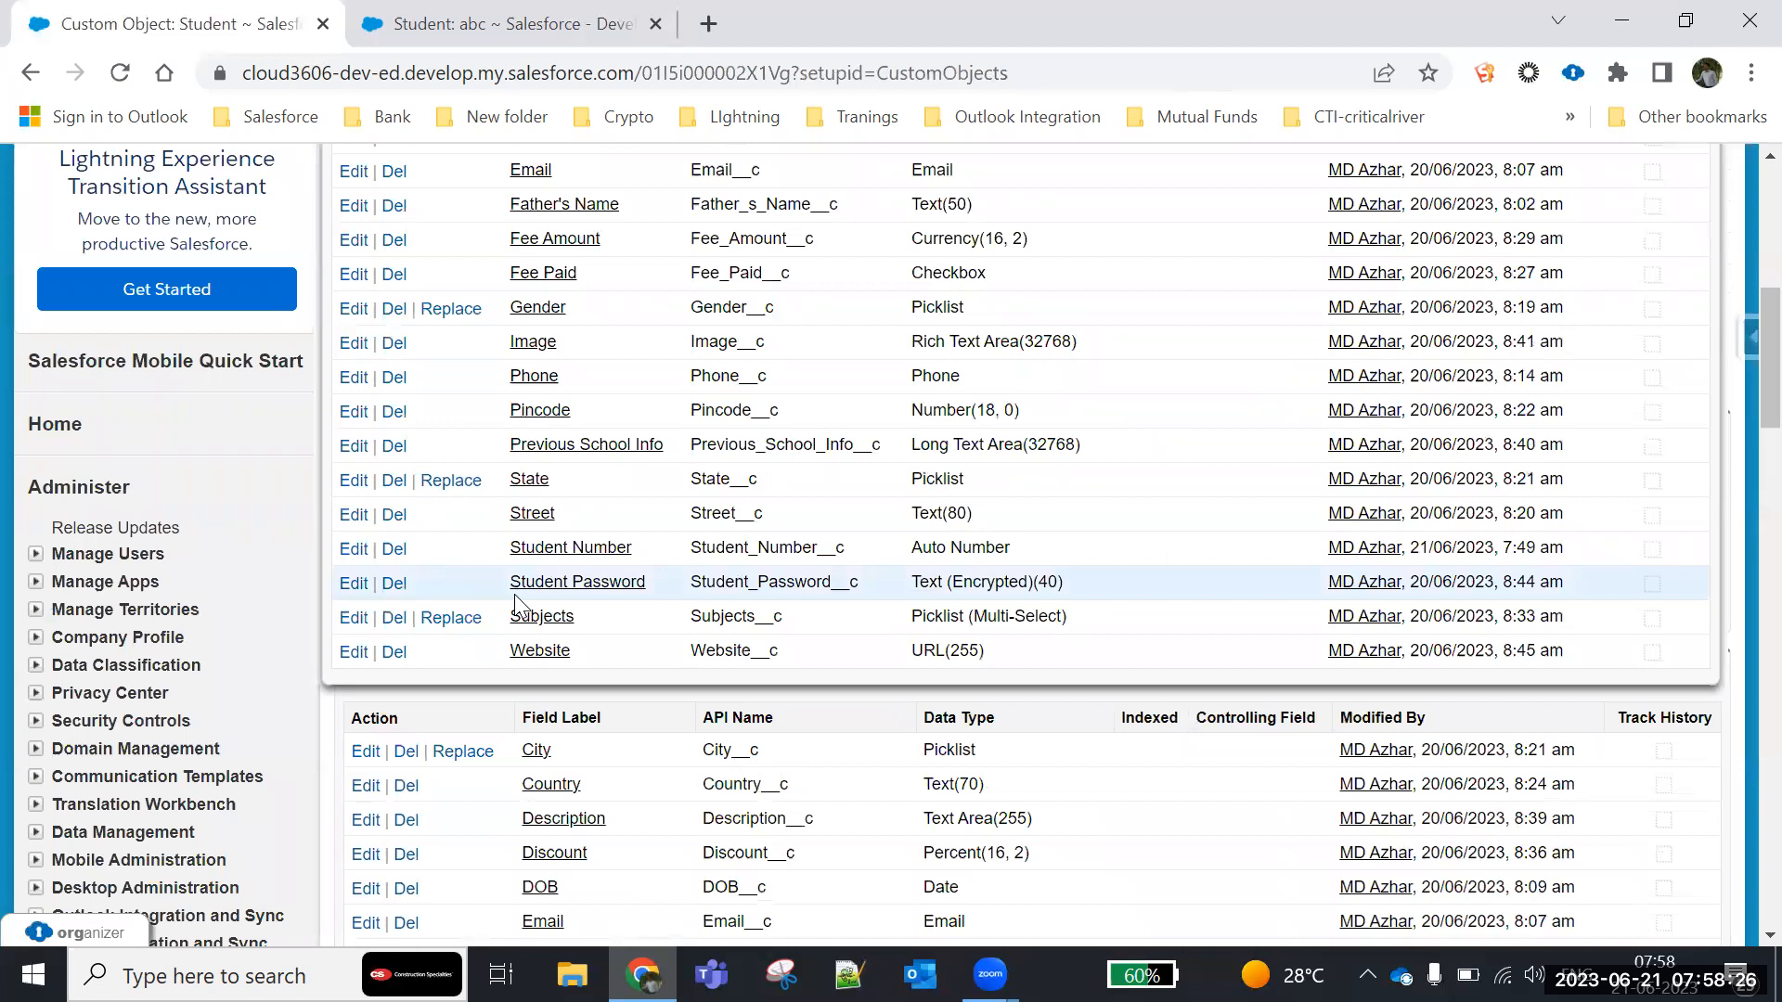
pyautogui.scroll(5, 641, 522)
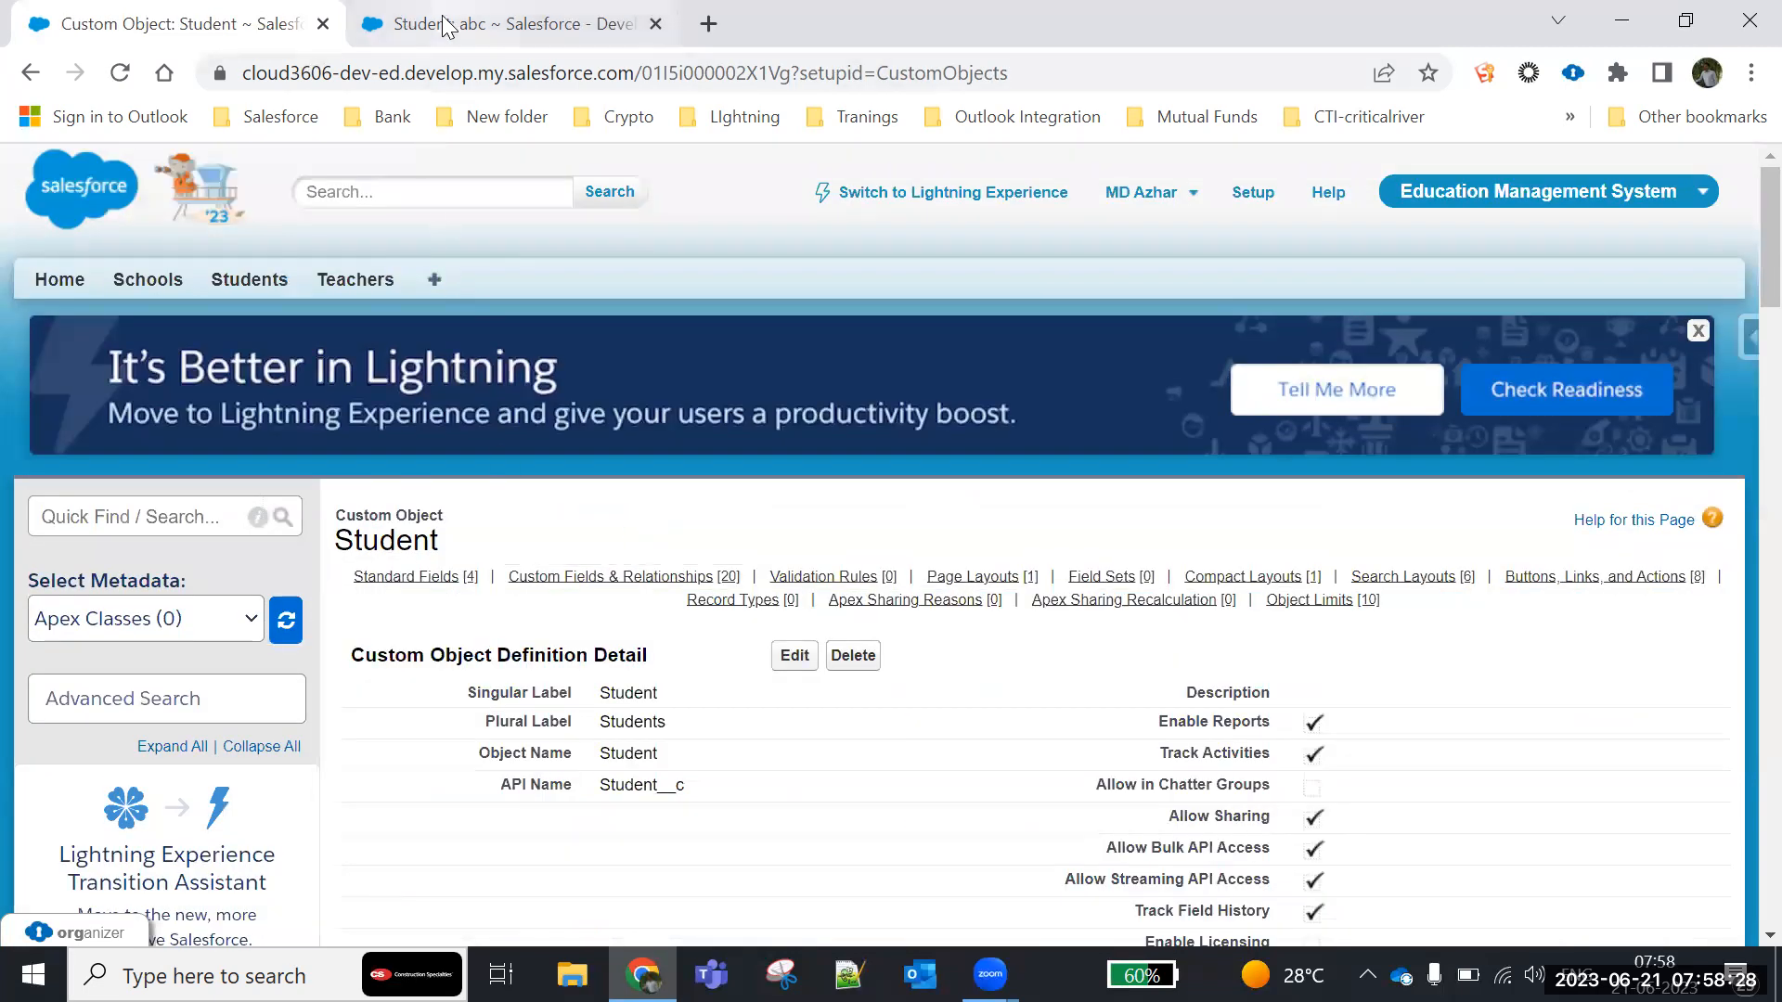
pyautogui.click(444, 26)
pyautogui.scroll(8, 427, 362)
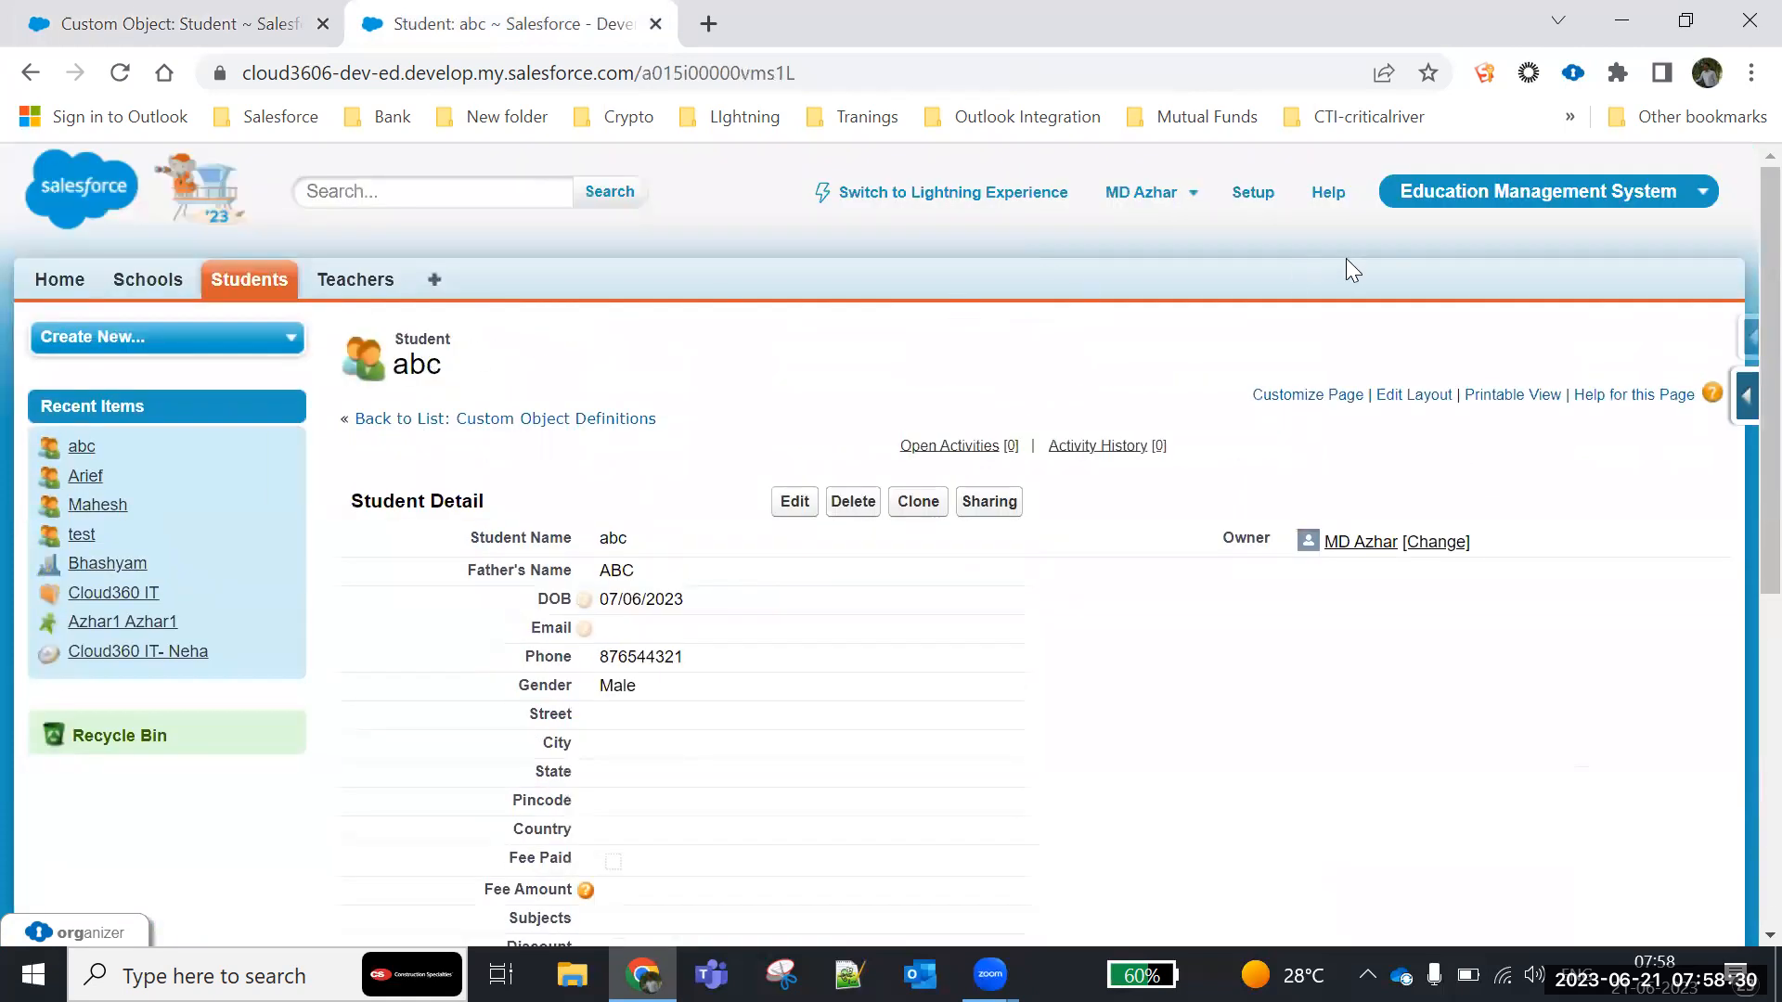
pyautogui.click(1254, 195)
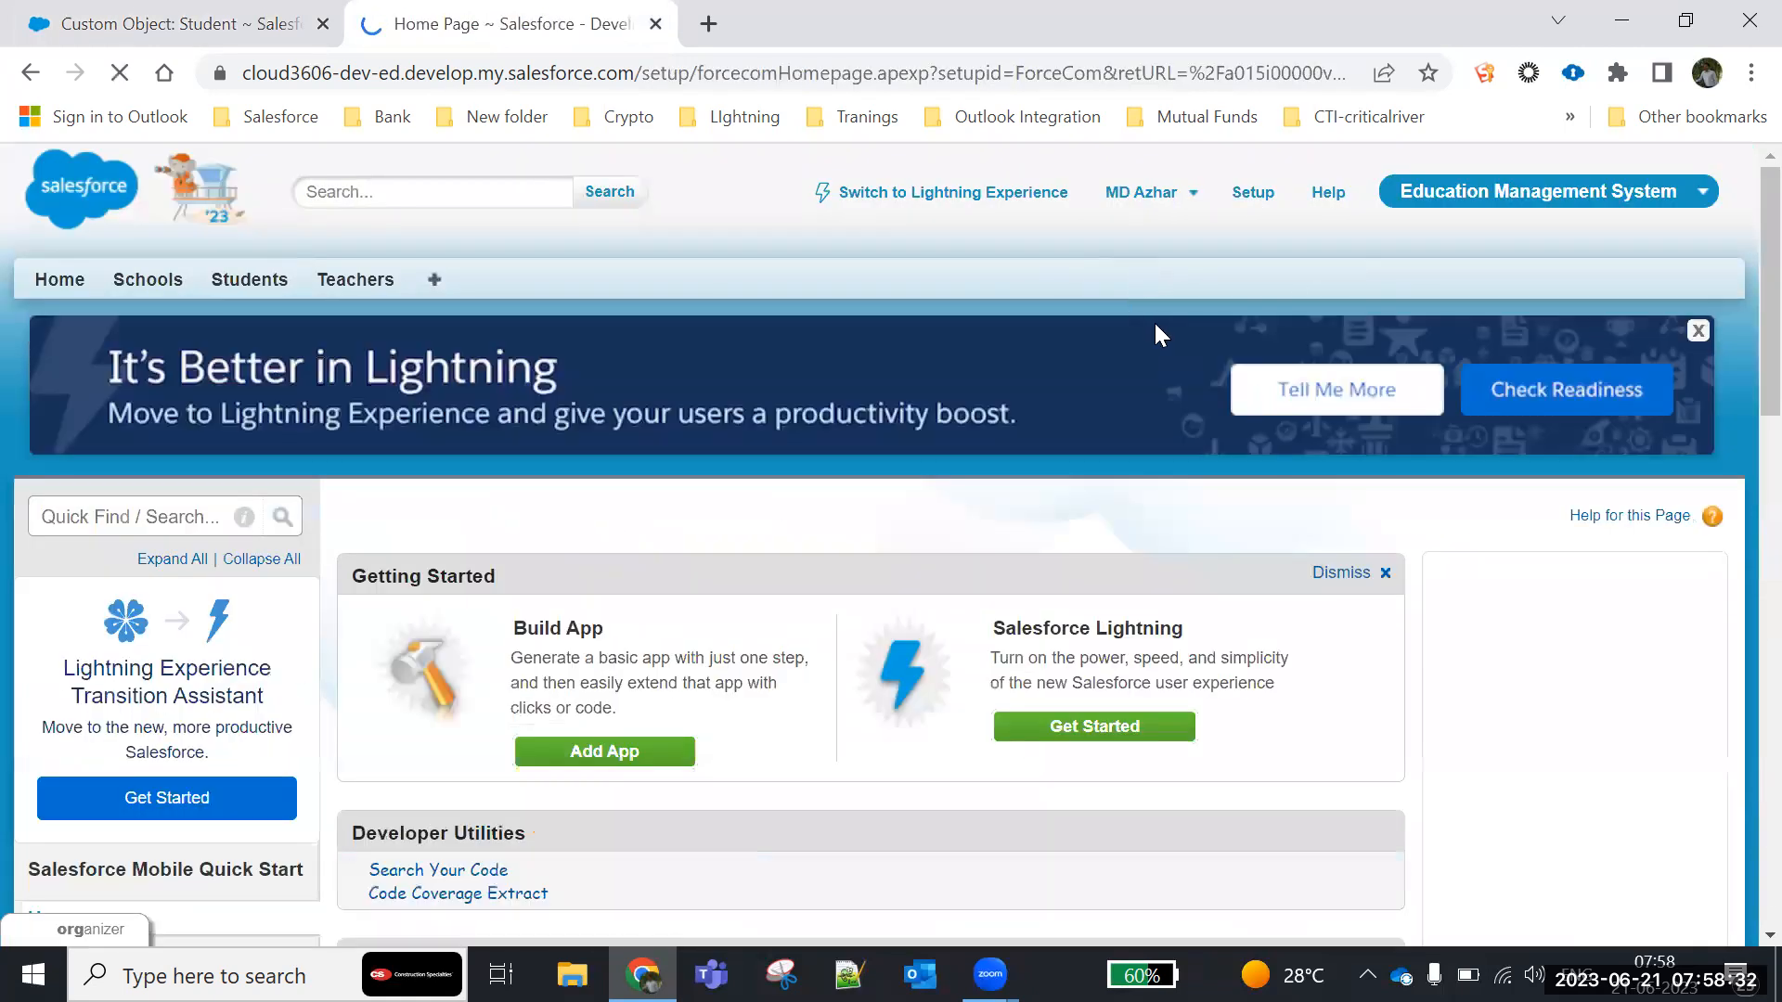
pyautogui.scroll(-13, 47, 595)
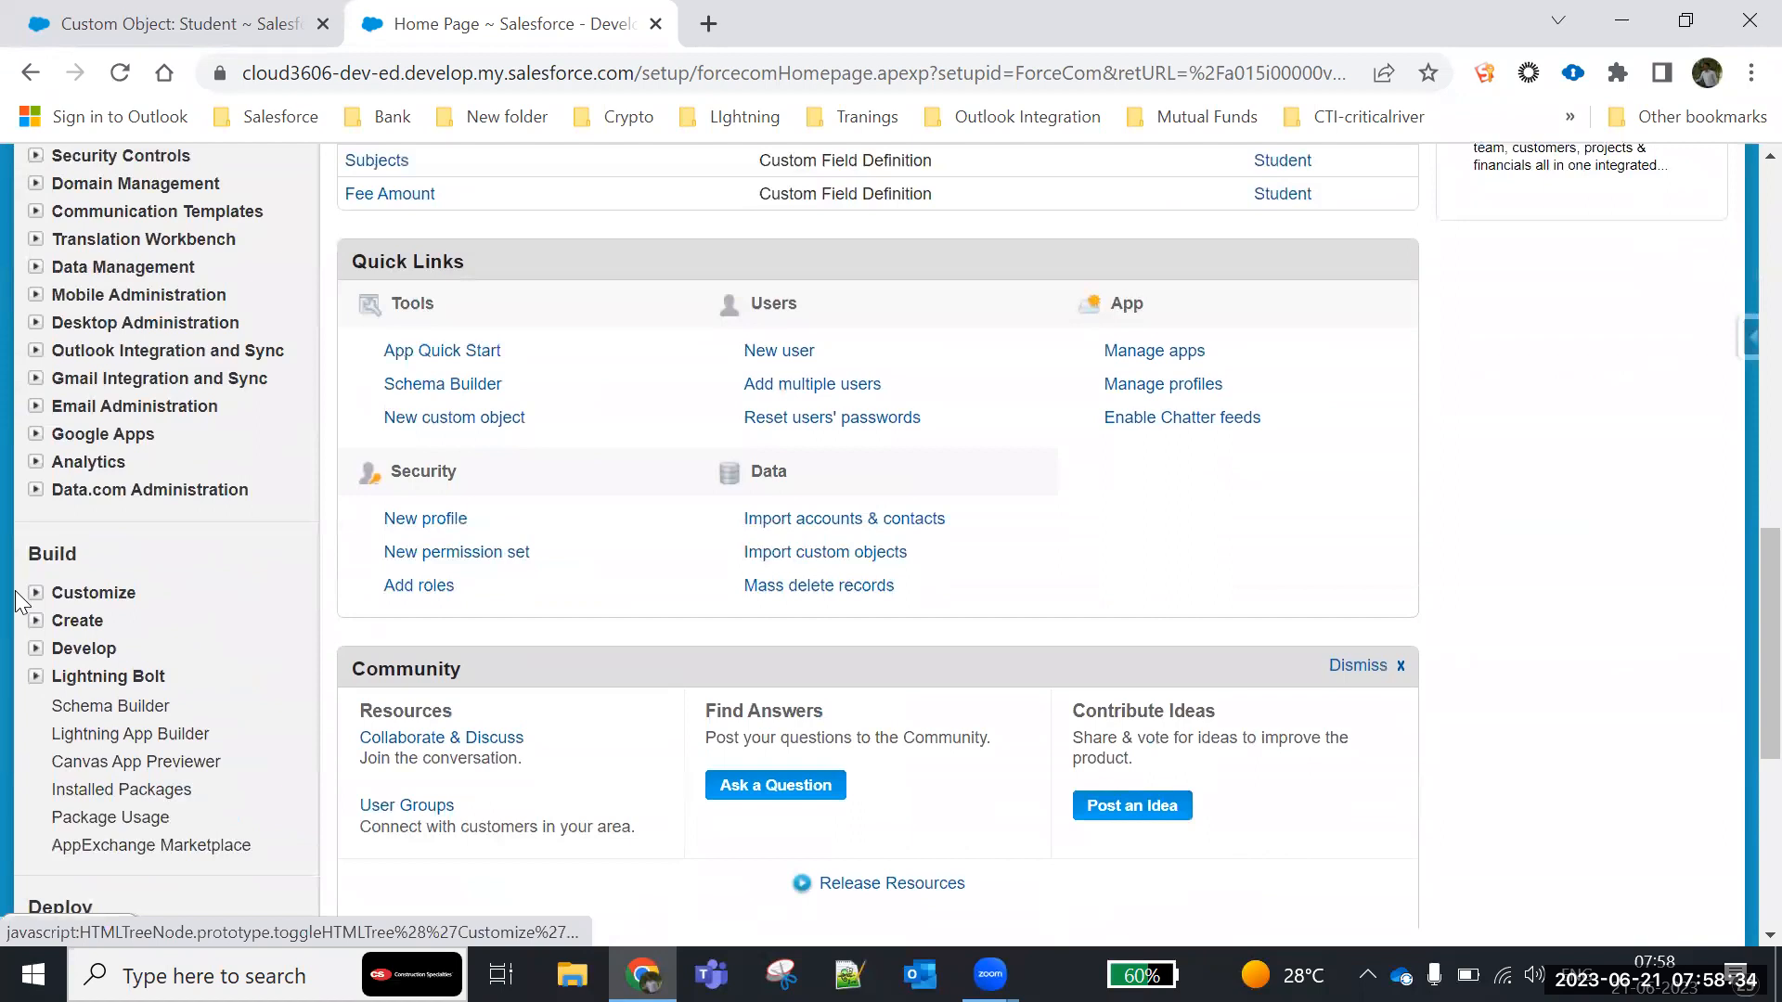
pyautogui.click(35, 620)
pyautogui.click(99, 741)
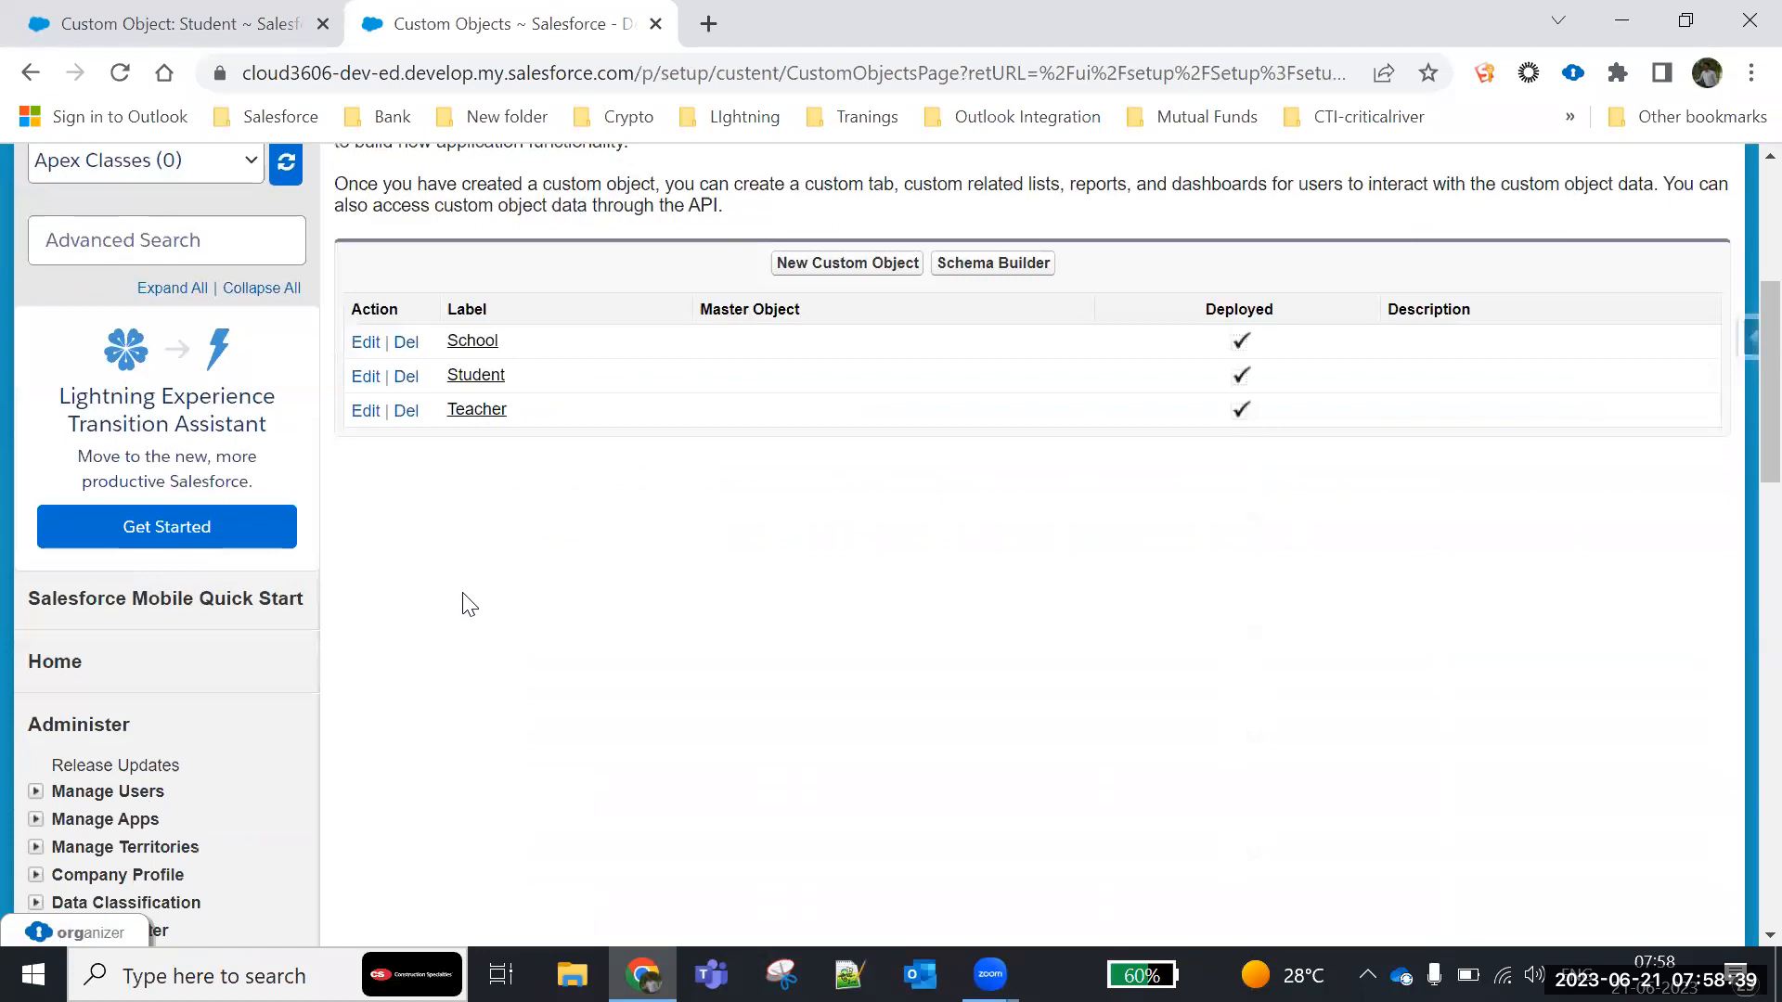
pyautogui.scroll(-5, 465, 604)
pyautogui.scroll(3, 771, 421)
pyautogui.click(828, 444)
# - Label the new custom object Admission with the plural label Admissions
pyautogui.scroll(-4, 649, 538)
pyautogui.click(661, 363)
pyautogui.write('Admission')
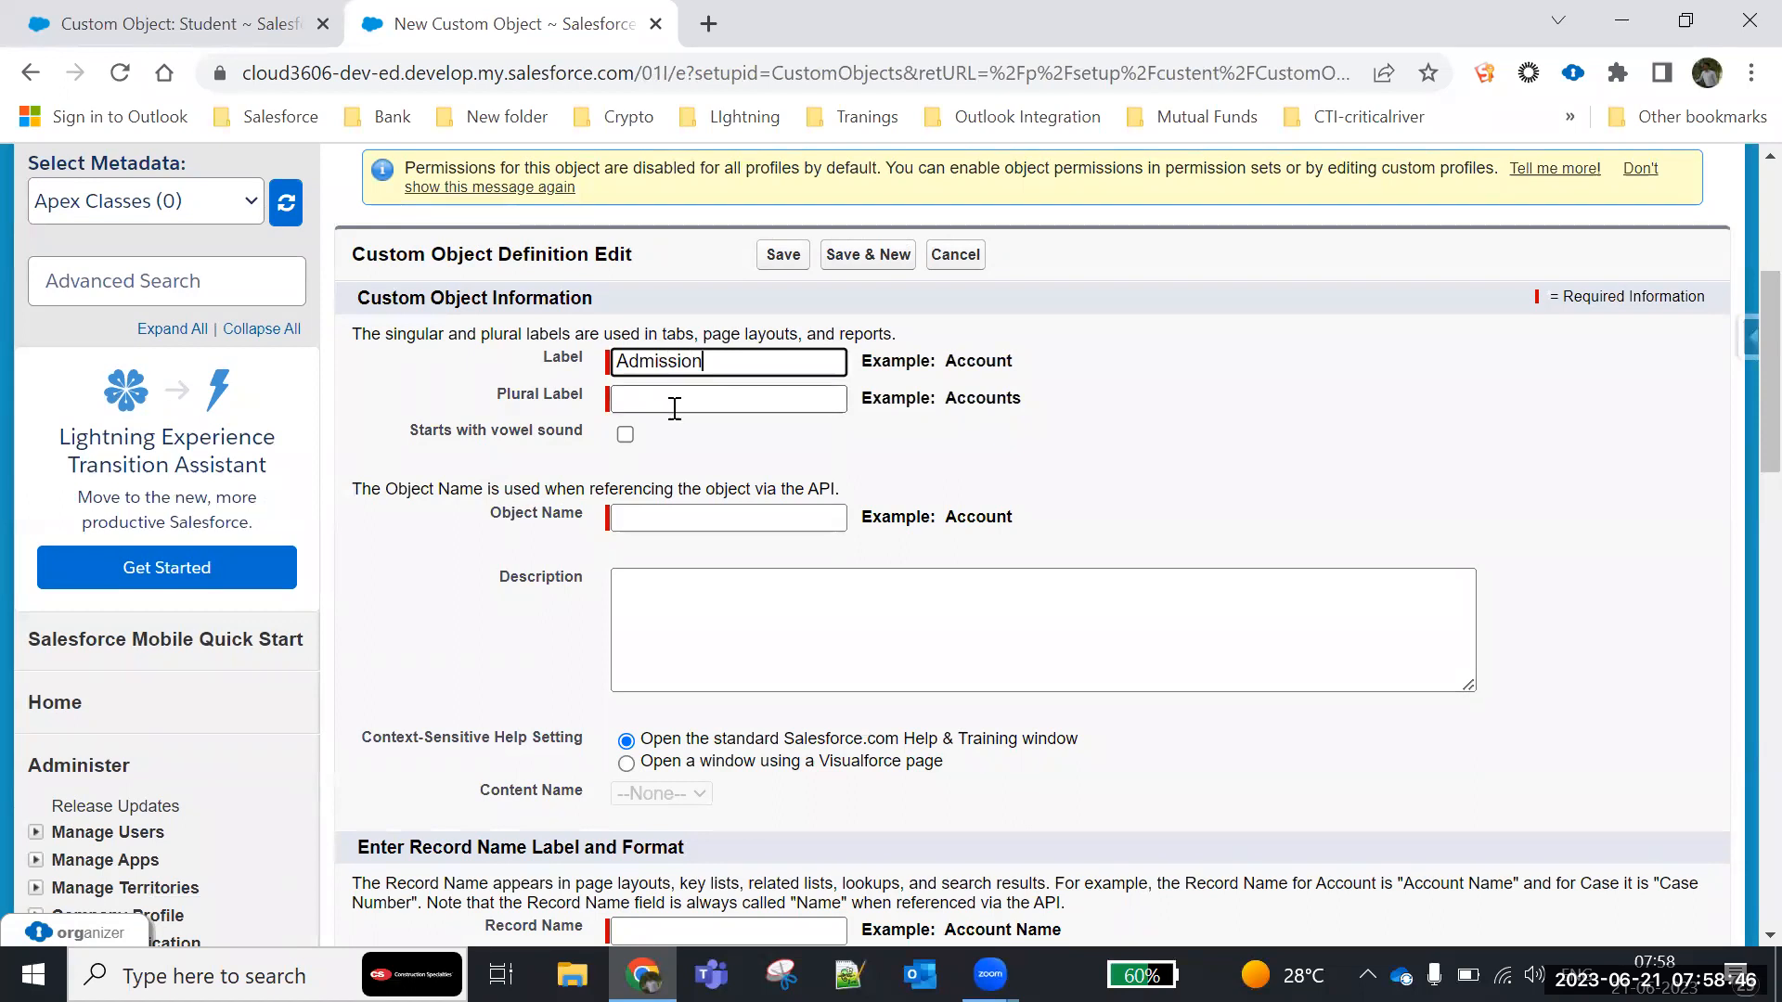
pyautogui.moveTo(706, 364); pyautogui.dragTo(436, 379)
pyautogui.hotkey('ctrl', 'c')
pyautogui.click(641, 408)
pyautogui.hotkey('ctrl', 'v')
pyautogui.write('s')
# - Name the object's record name field Admission Number and set its data type to Auto Number
pyautogui.scroll(-5, 994, 459)
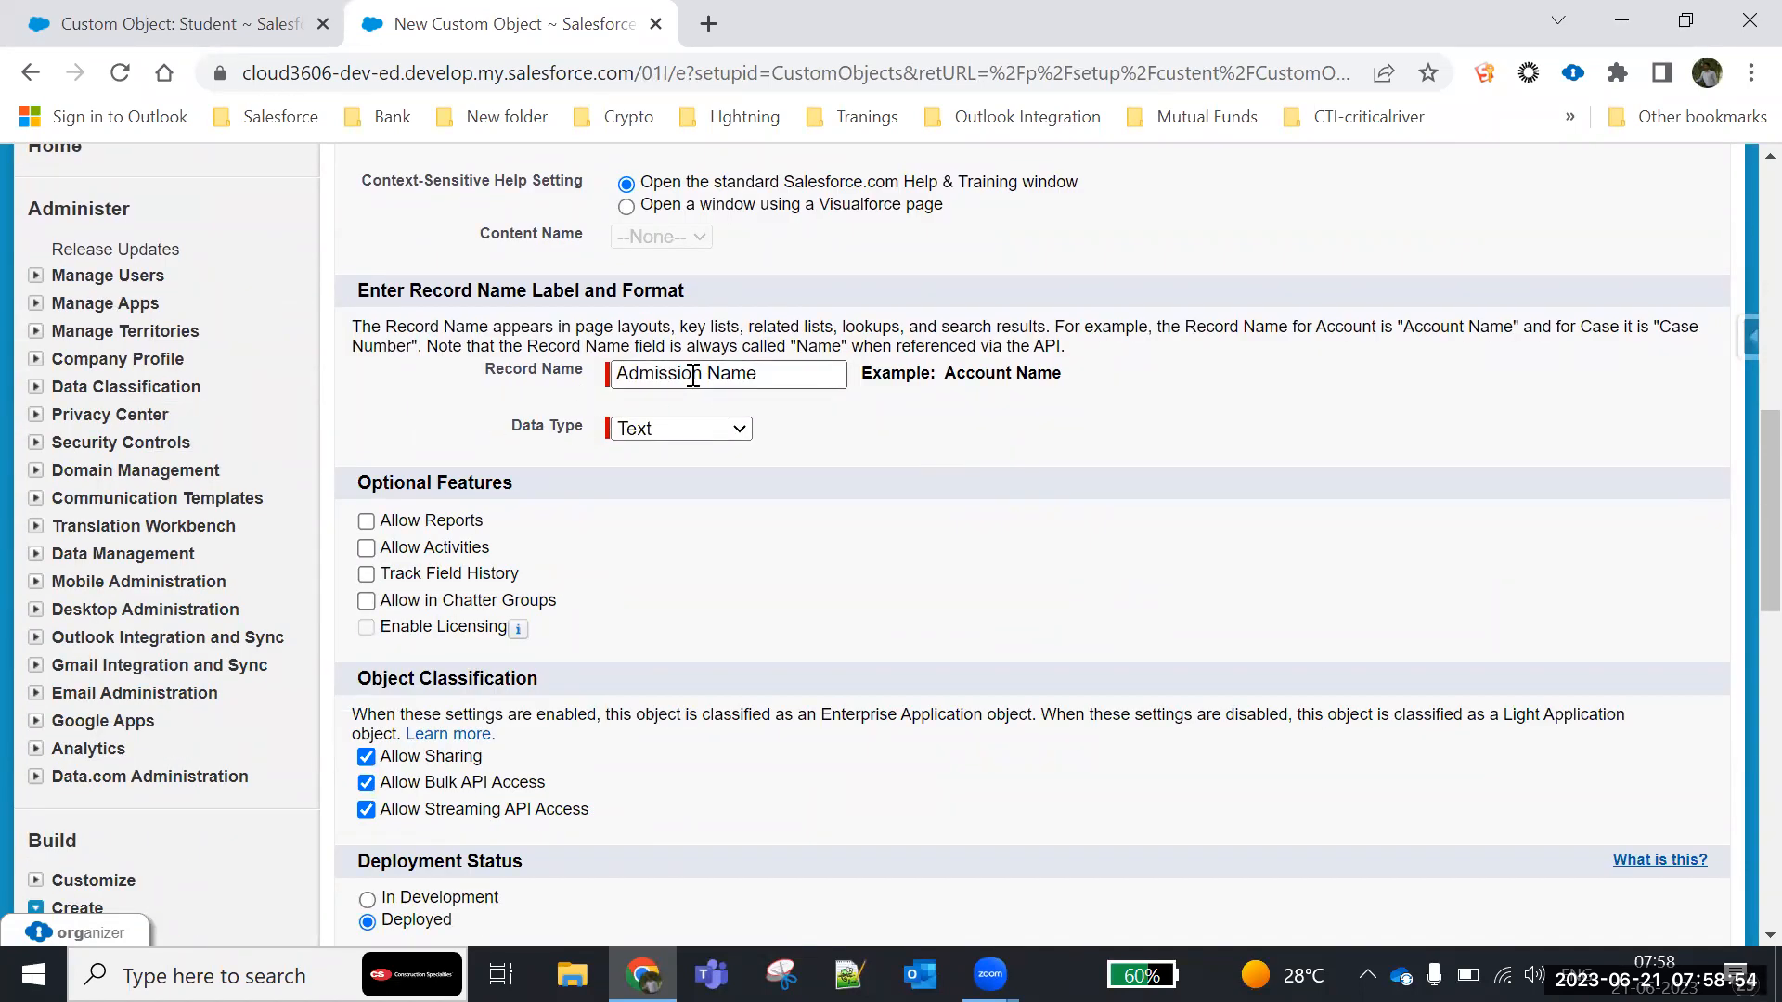
pyautogui.click(775, 369)
pyautogui.press('BackSpace')
pyautogui.press('BackSpace')
pyautogui.press('BackSpace')
pyautogui.press('BackSpace')
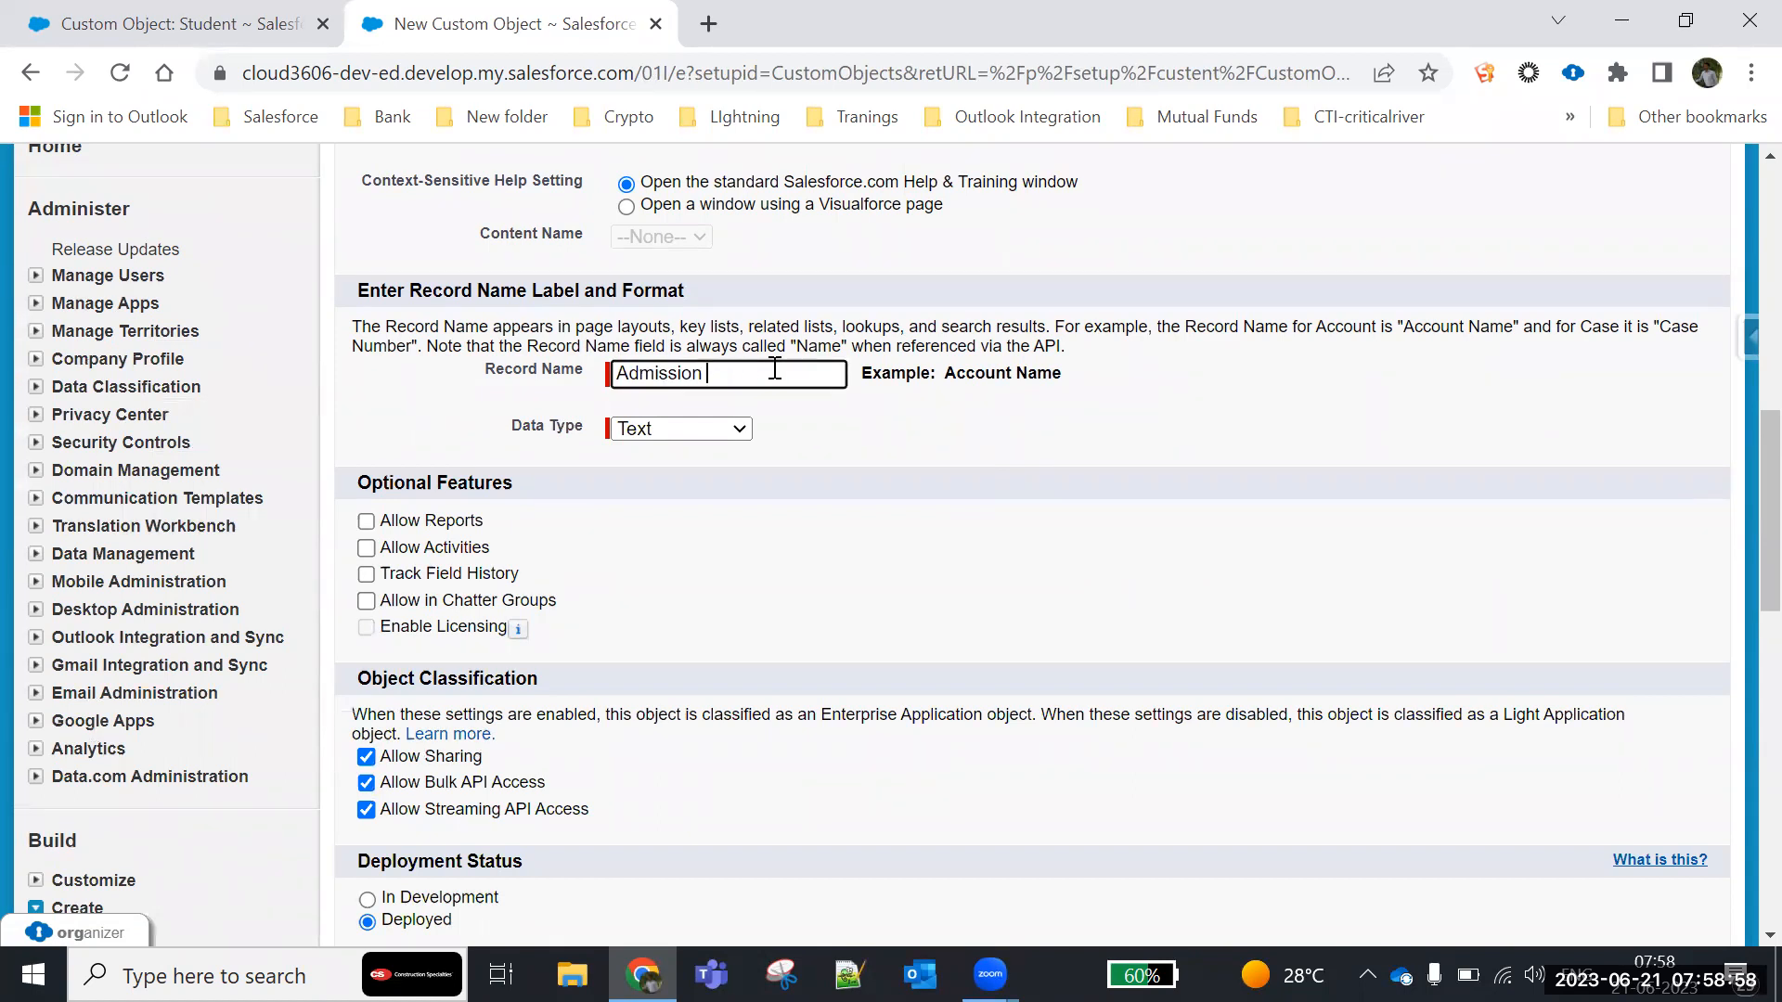
pyautogui.write('Number')
pyautogui.click(704, 436)
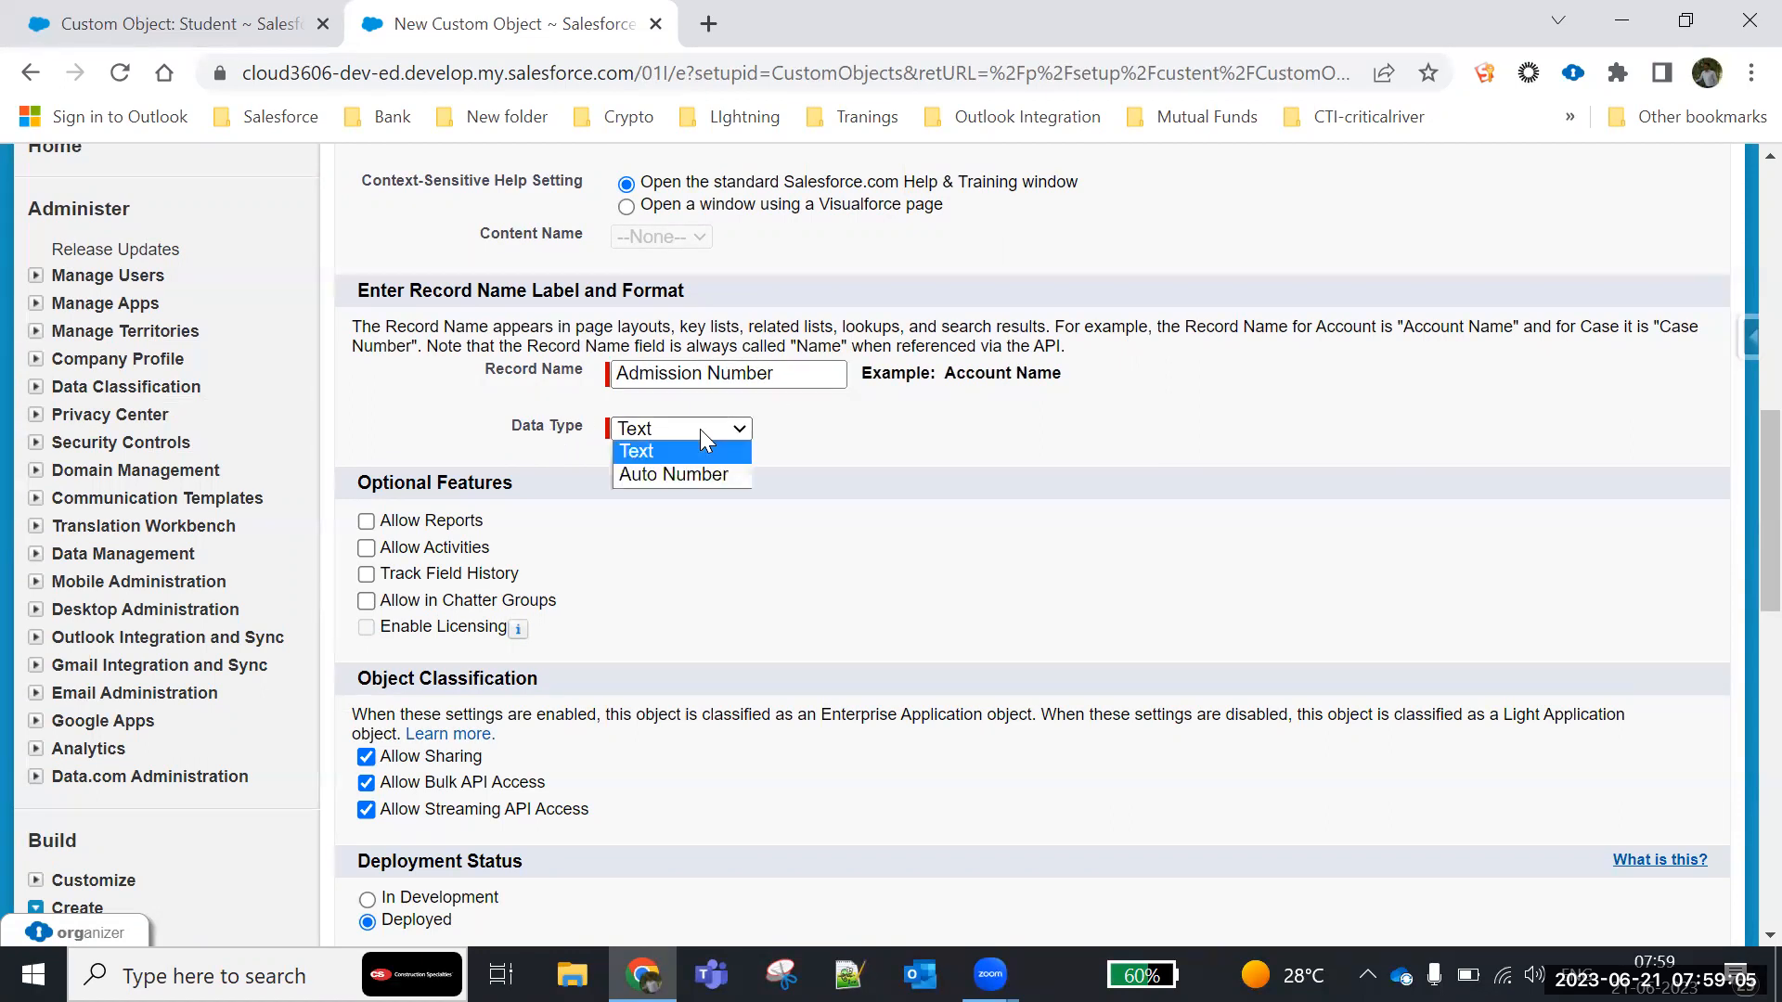
pyautogui.click(662, 475)
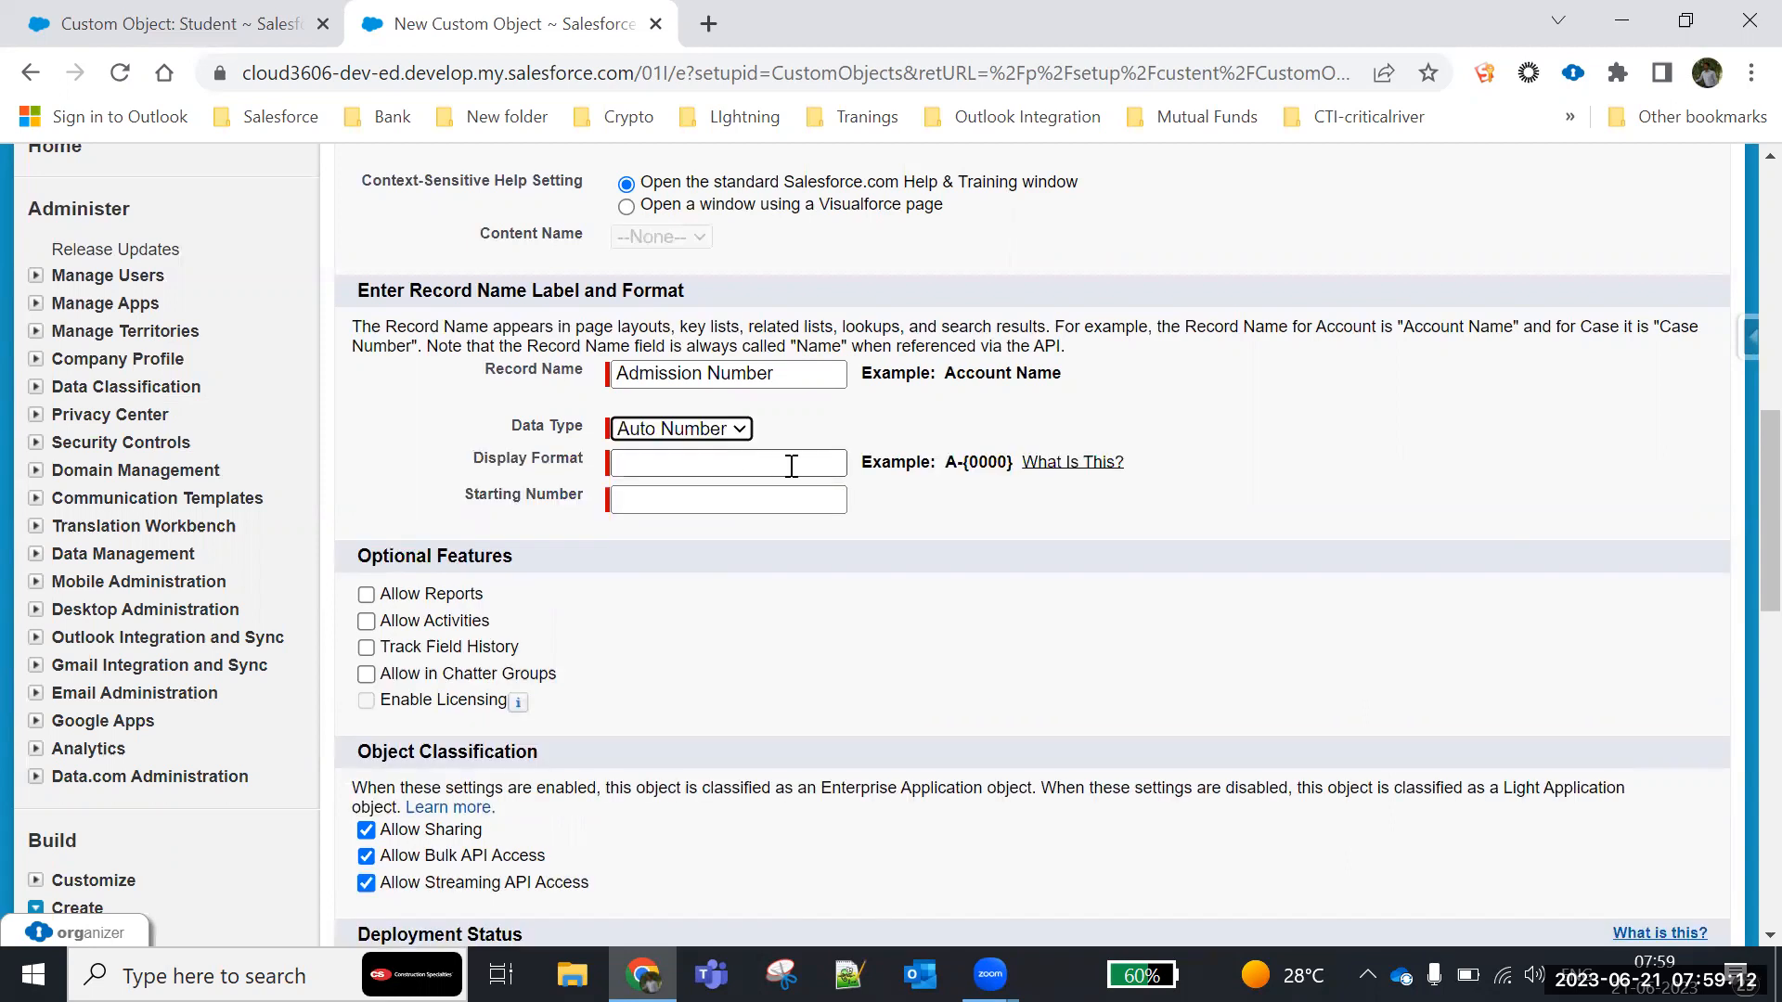
# - Set the Admission Number's Display Format to Adm-{000000} and its Starting Number to 100
pyautogui.click(673, 460)
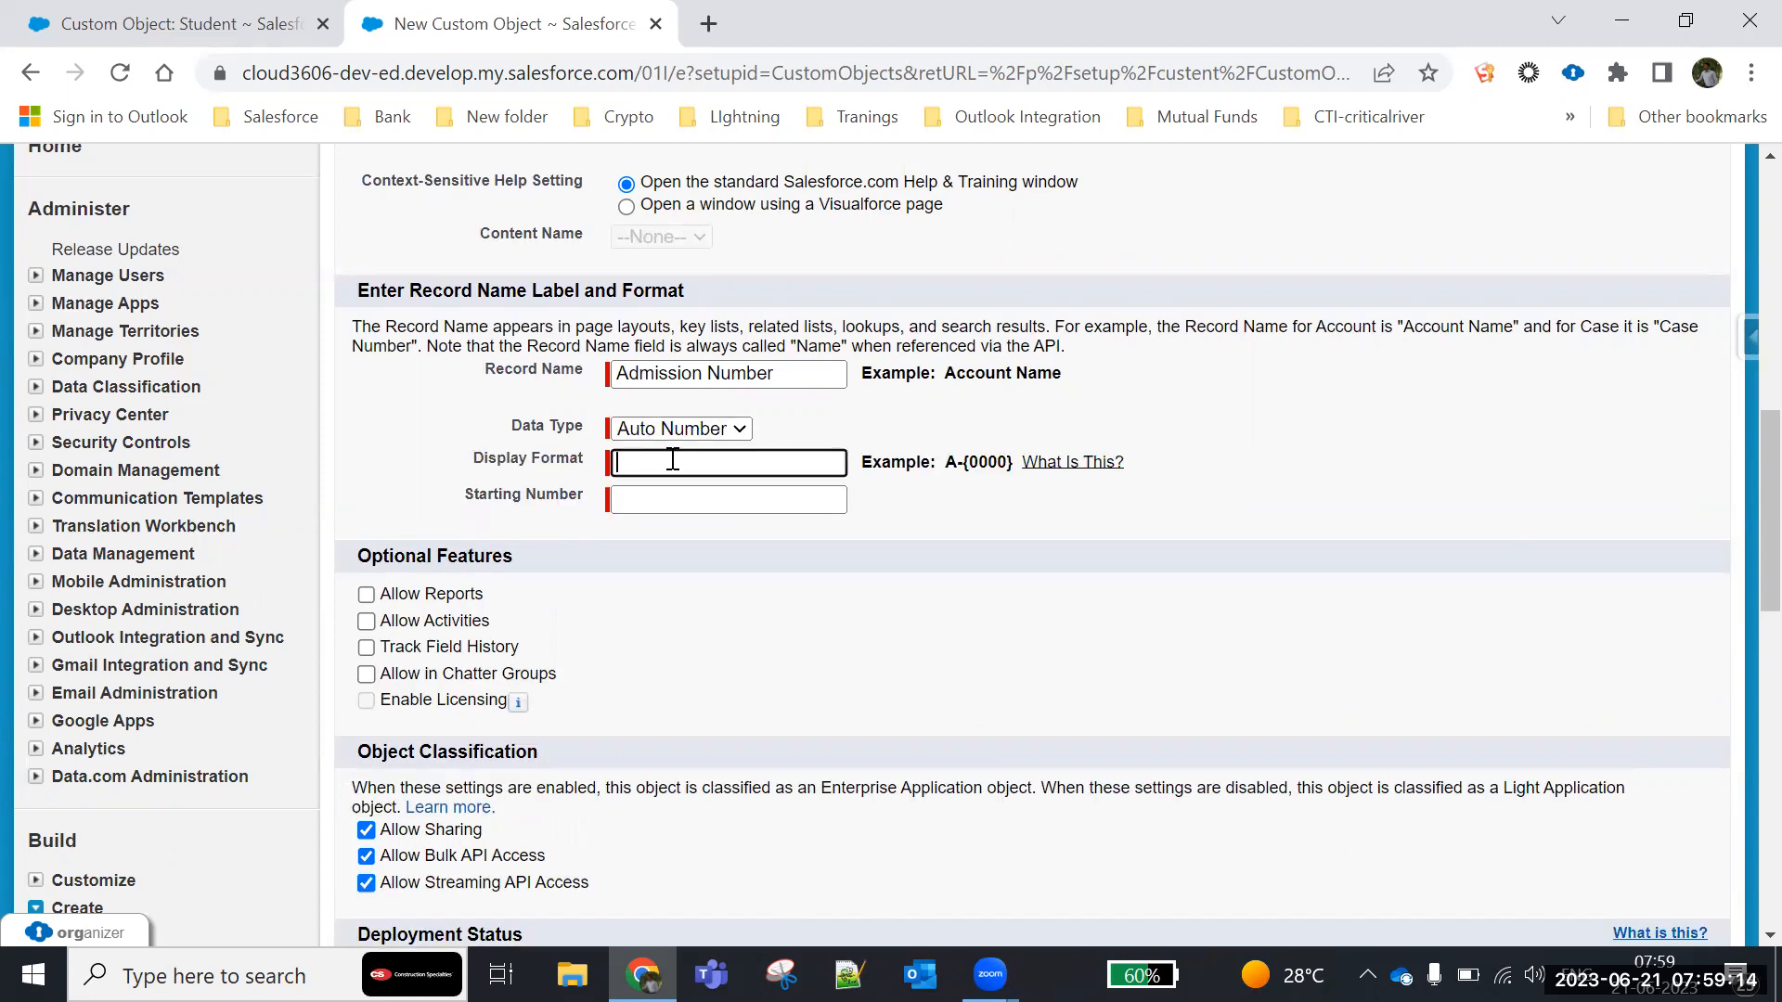
pyautogui.write('Adm-{0')
pyautogui.write('00000')
pyautogui.click(729, 498)
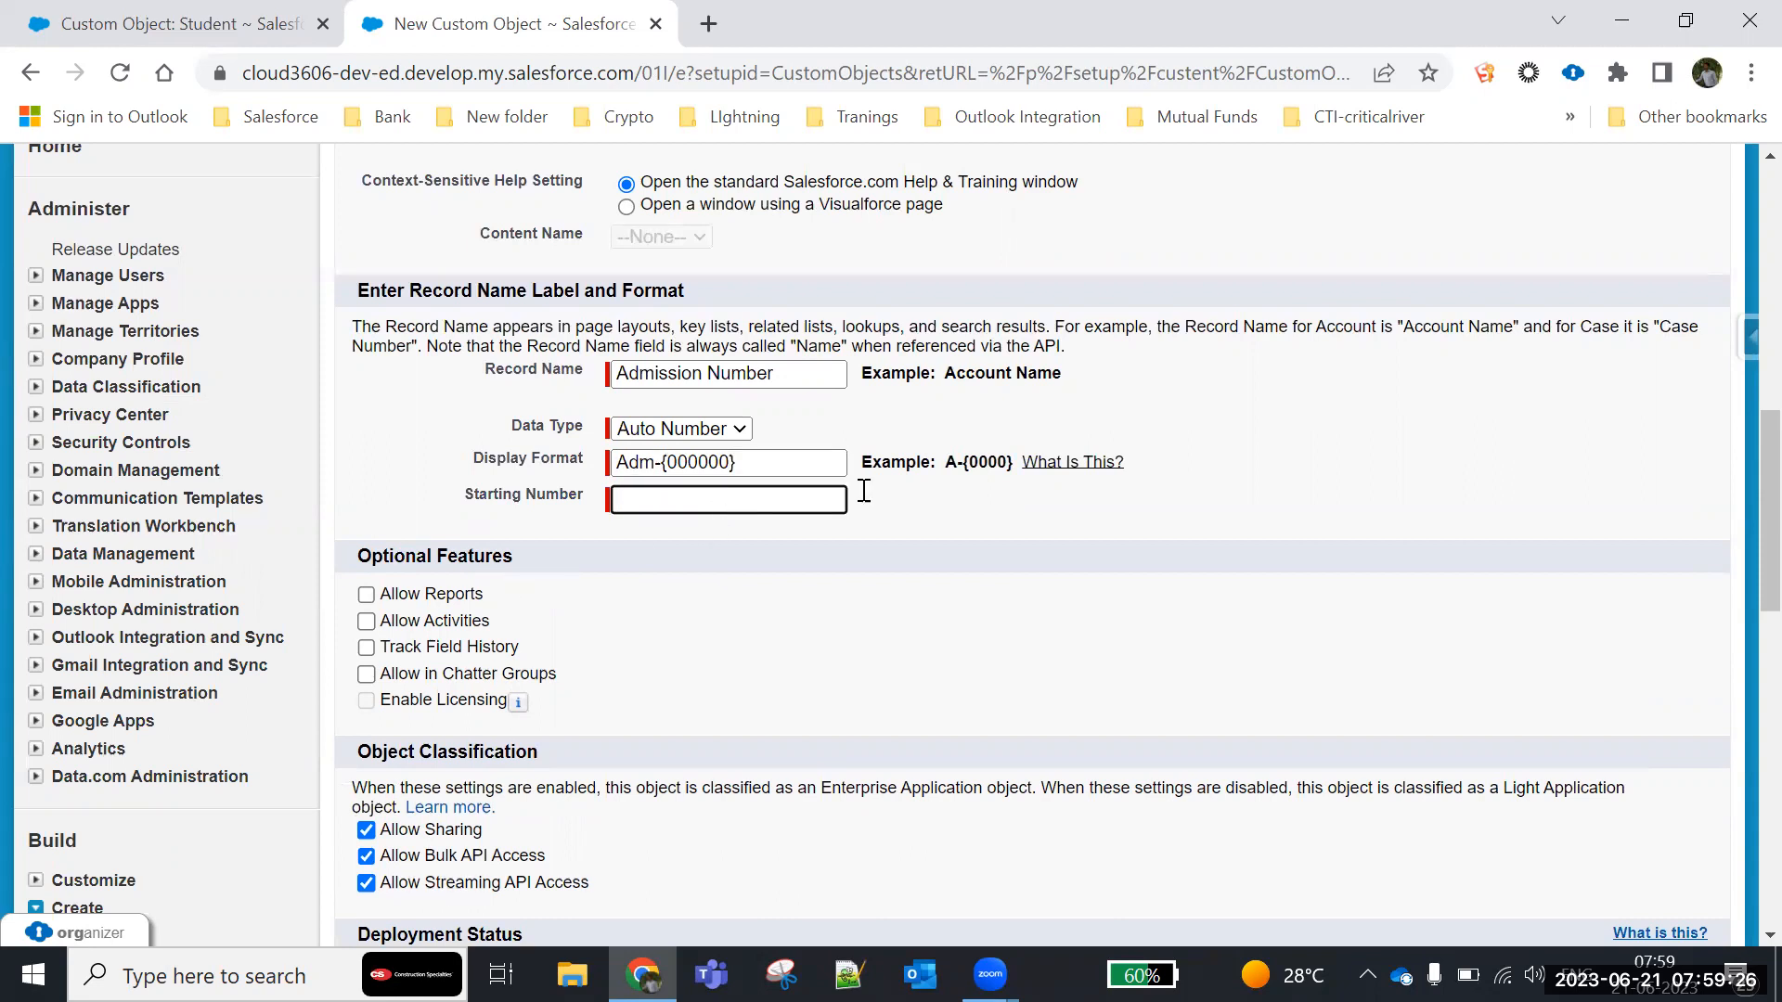
pyautogui.write('100')
pyautogui.write('0')
pyautogui.click(796, 548)
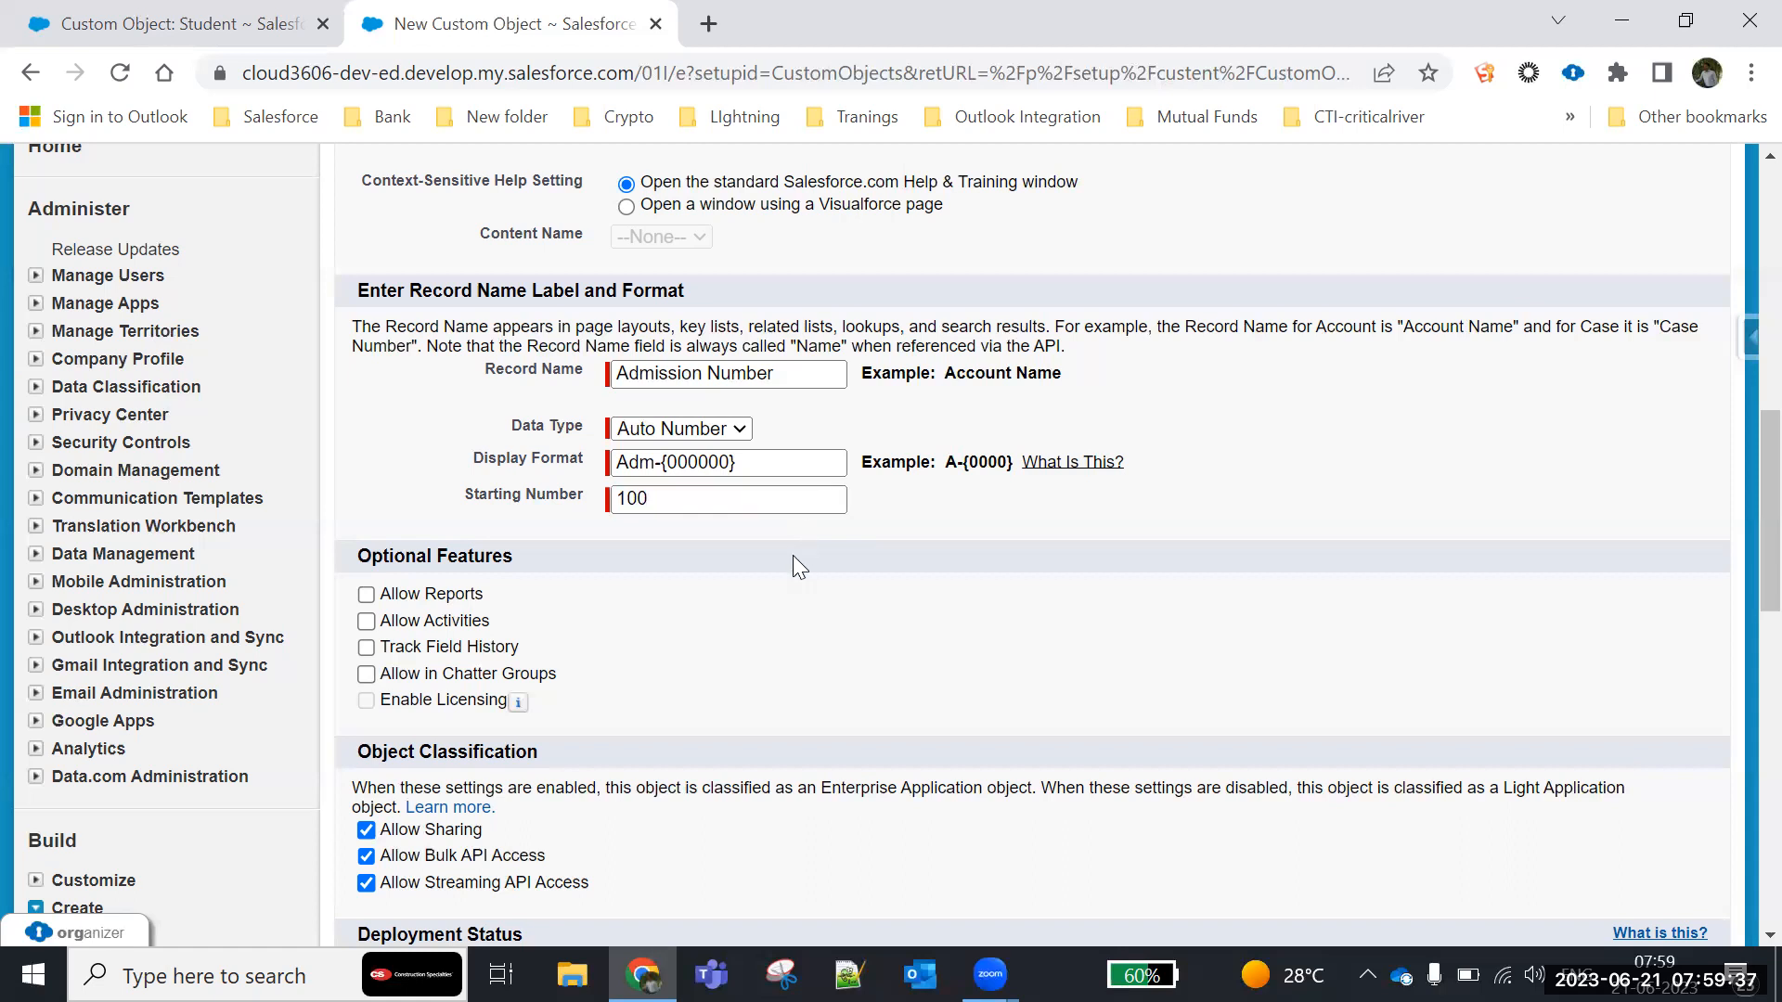
# - Enable reports, activities, search, the Notes and Attachments related list, and launching the New Custom Tab Wizard for the Admission object
pyautogui.click(366, 595)
pyautogui.click(366, 621)
pyautogui.scroll(-9, 650, 613)
pyautogui.scroll(3, 656, 624)
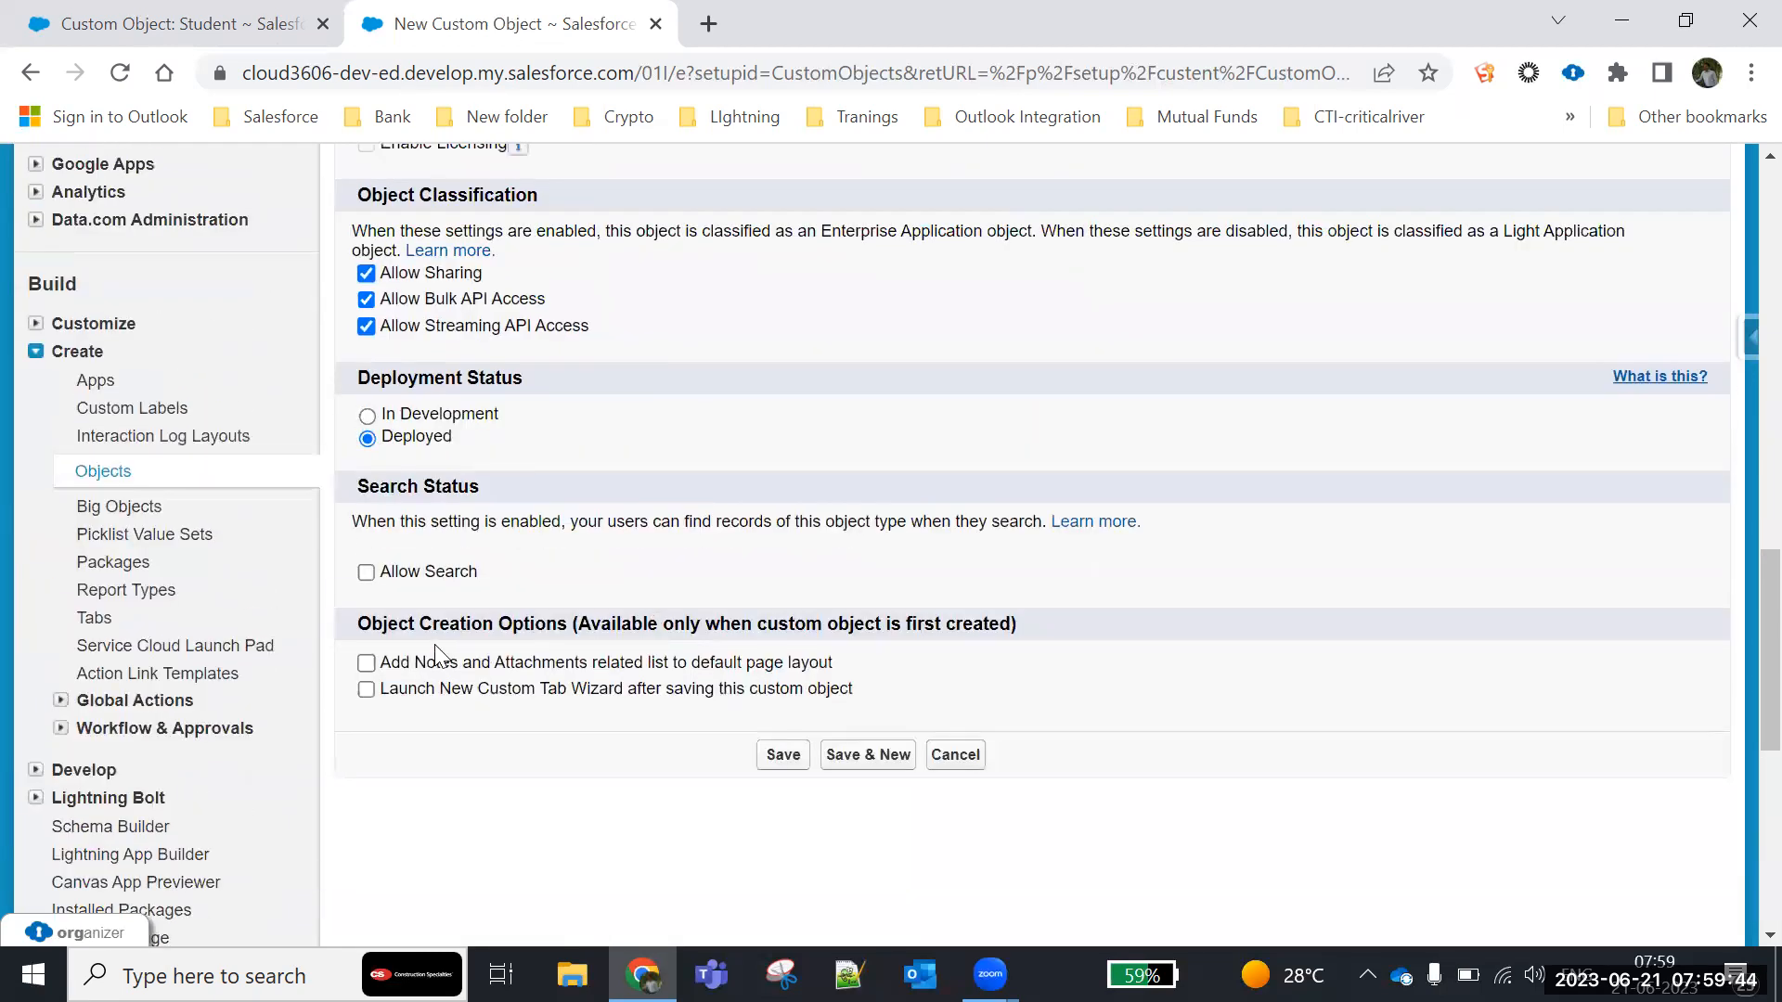
pyautogui.click(368, 573)
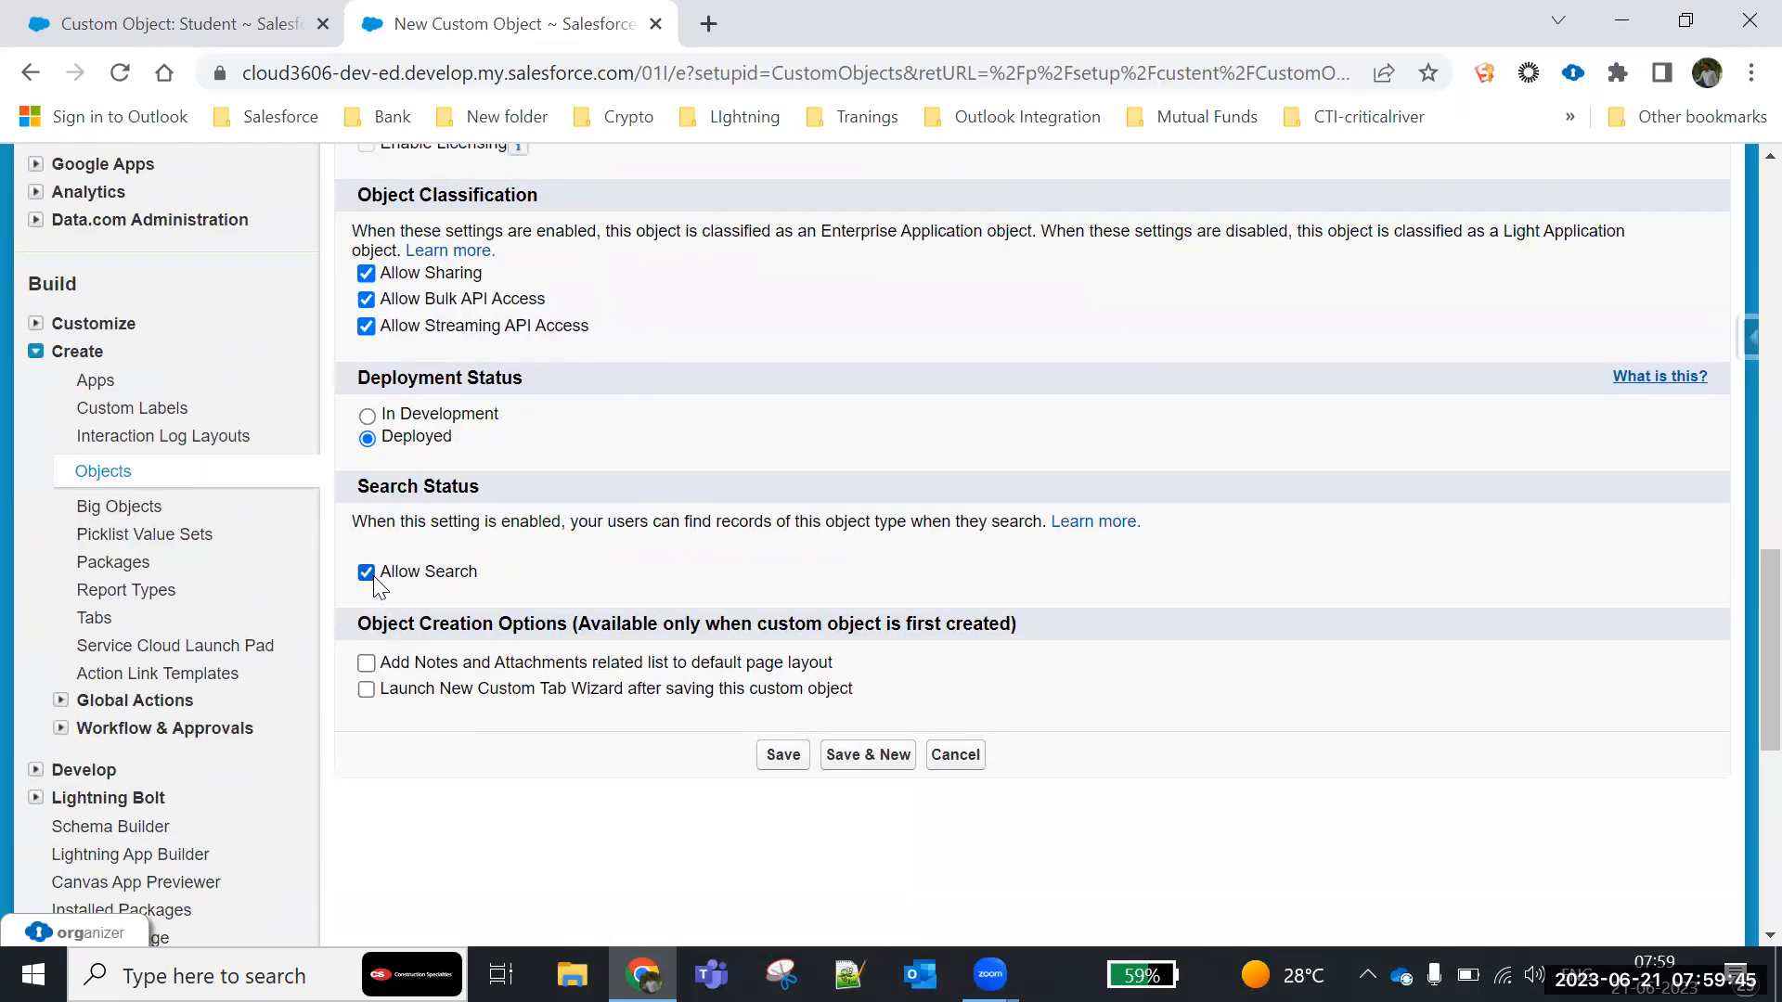
pyautogui.click(366, 689)
# - Review student record abc's details and its activity related lists, and return to the Admission object definition
pyautogui.click(265, 17)
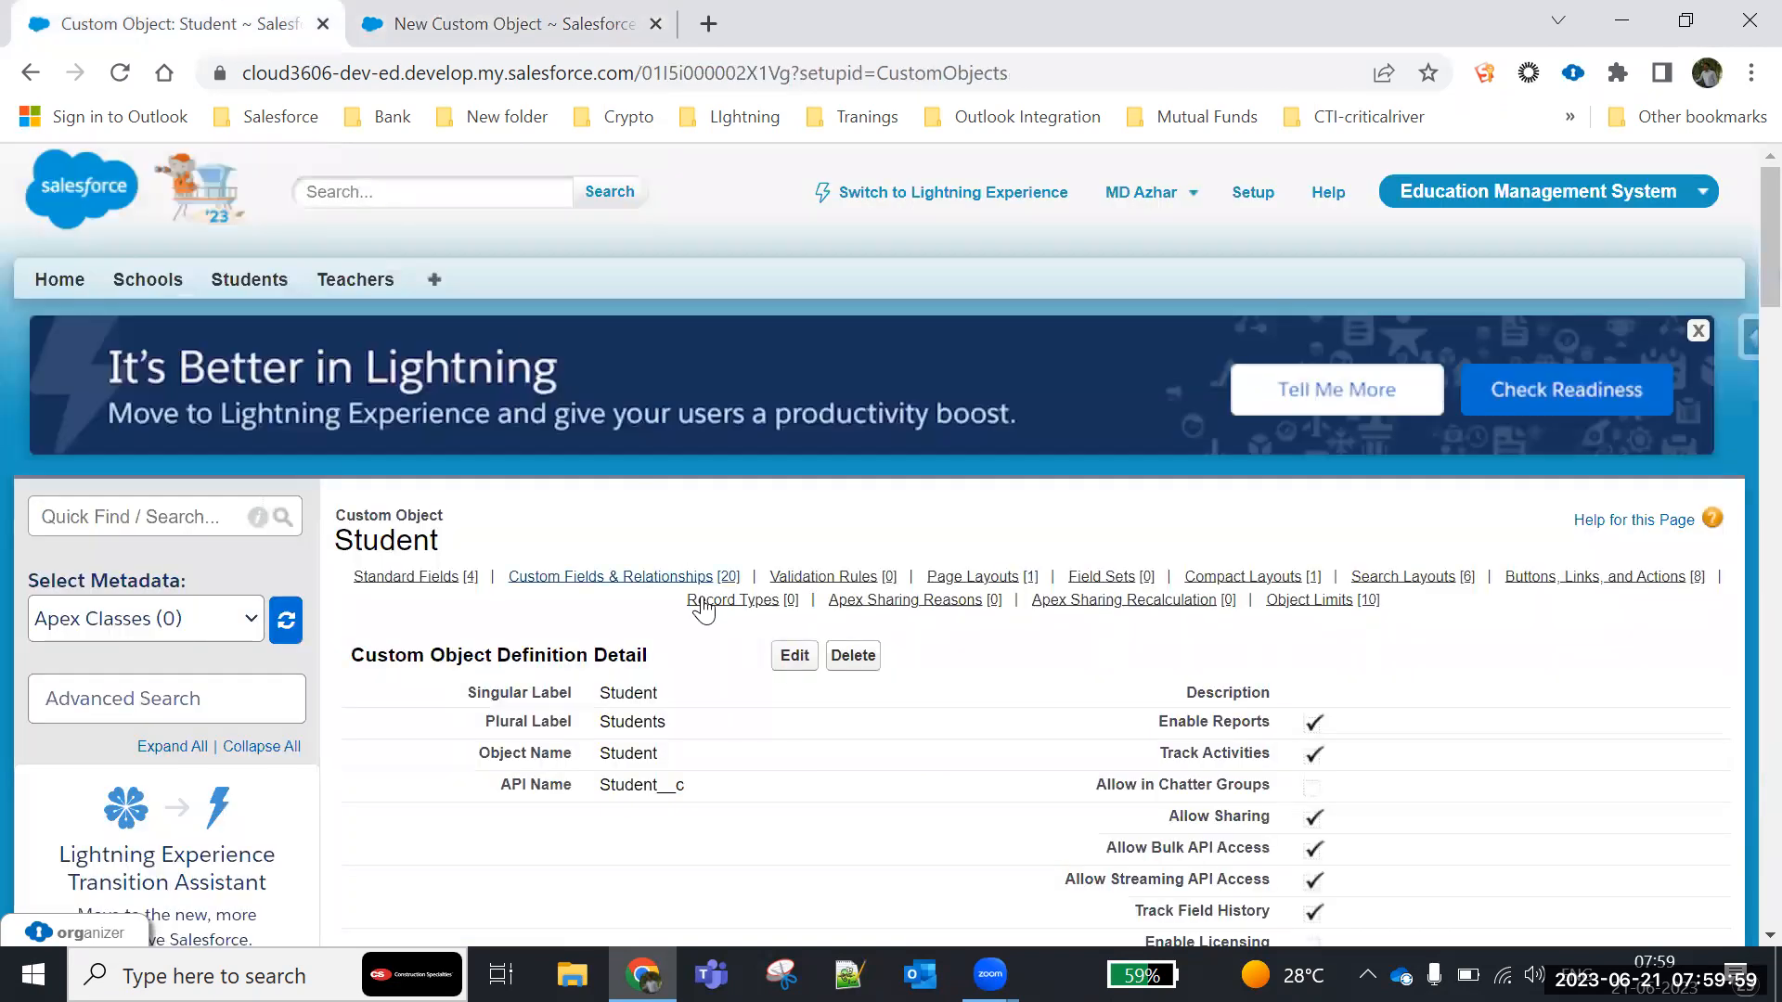
pyautogui.click(250, 280)
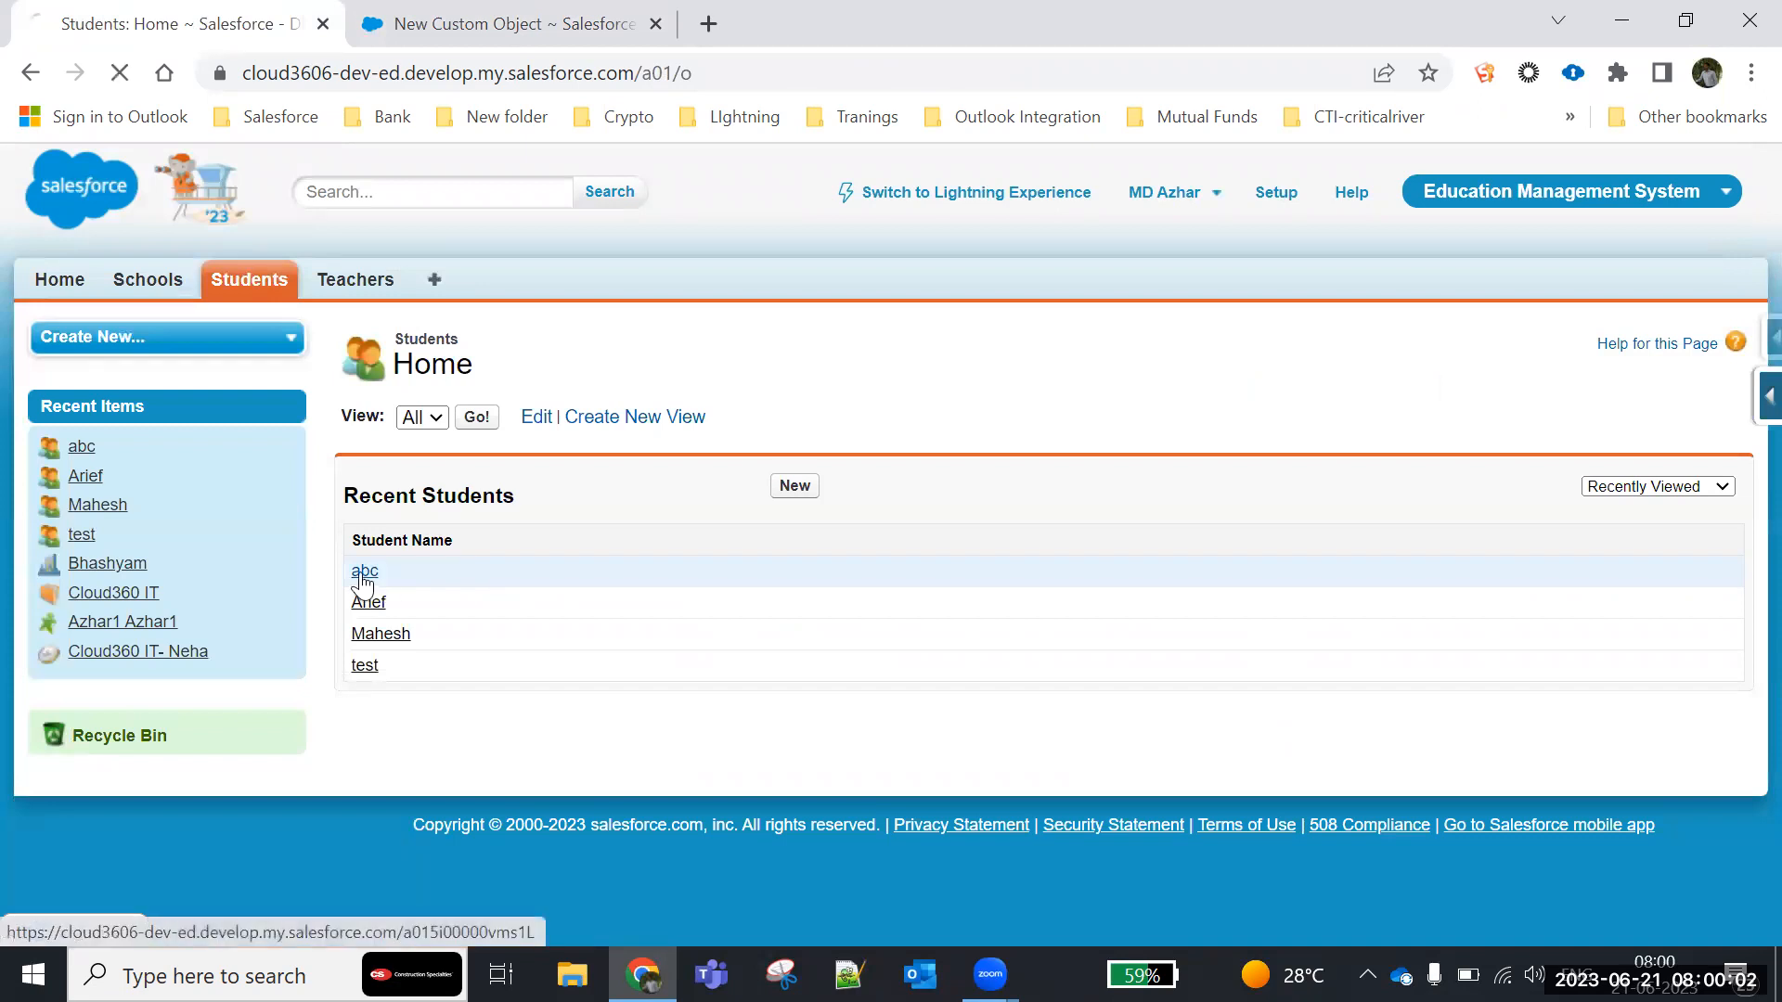
pyautogui.click(363, 571)
pyautogui.scroll(-5, 358, 589)
pyautogui.scroll(3, 358, 588)
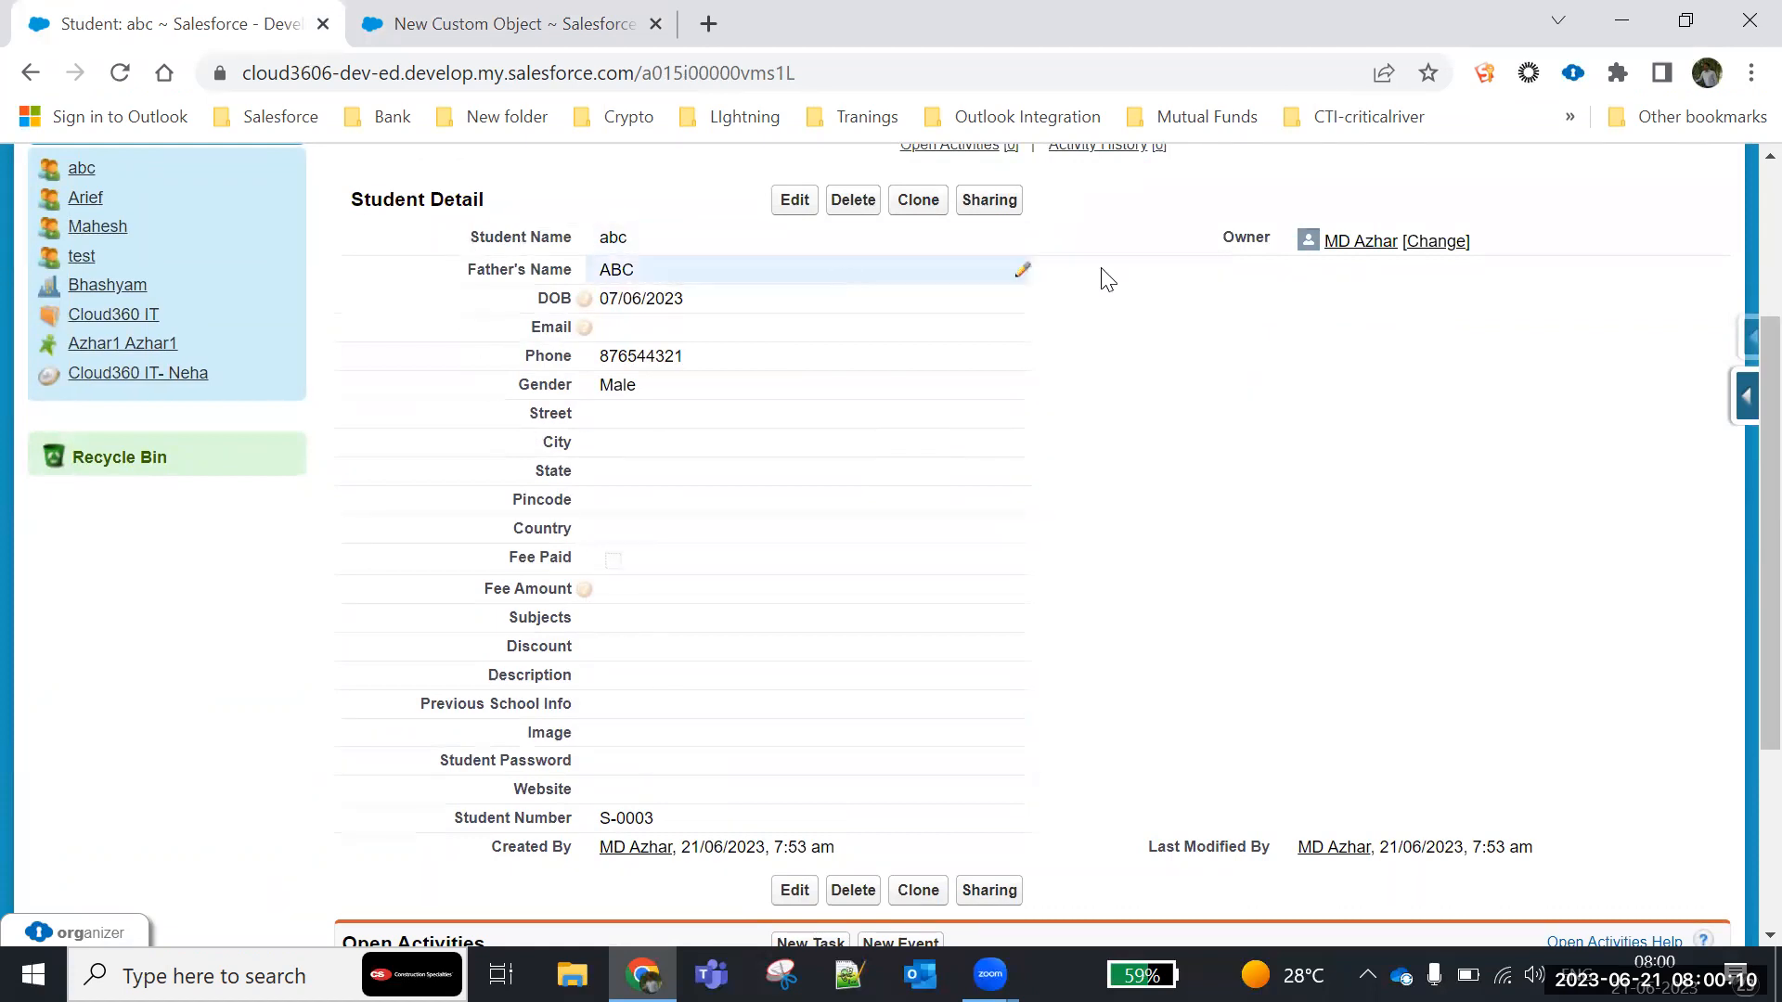
pyautogui.scroll(-1, 724, 496)
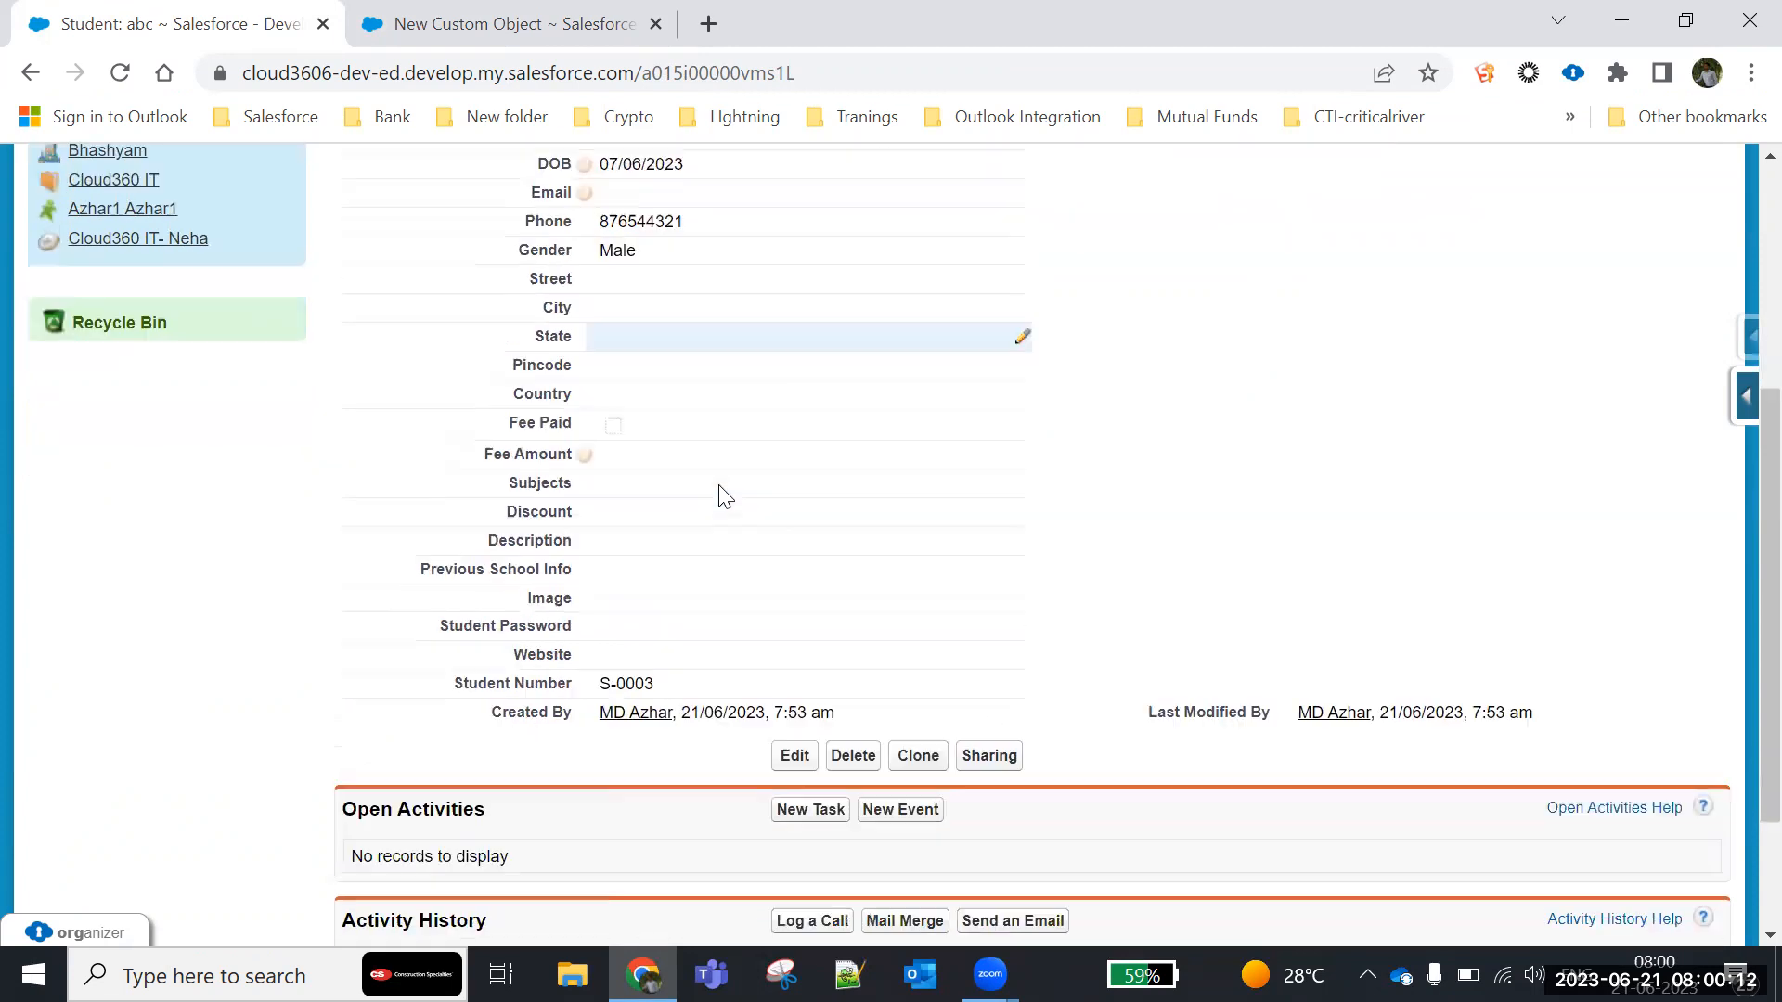
pyautogui.scroll(-2, 724, 496)
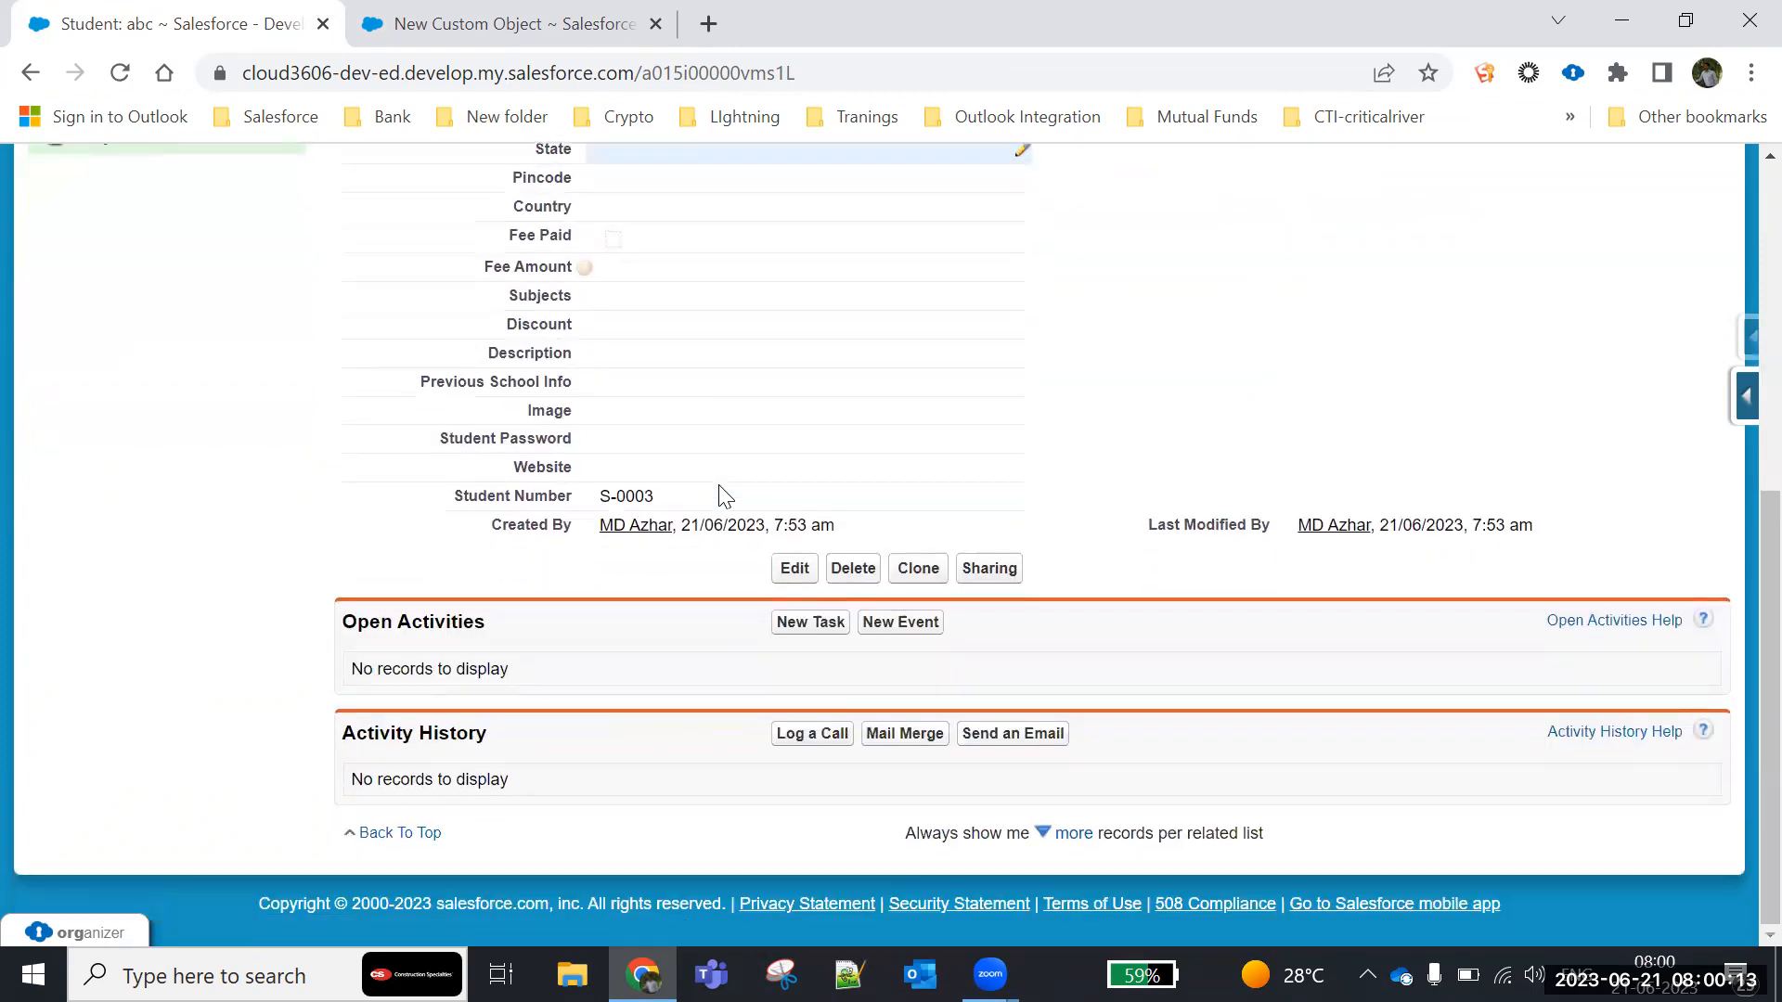
pyautogui.tripleClick(531, 529)
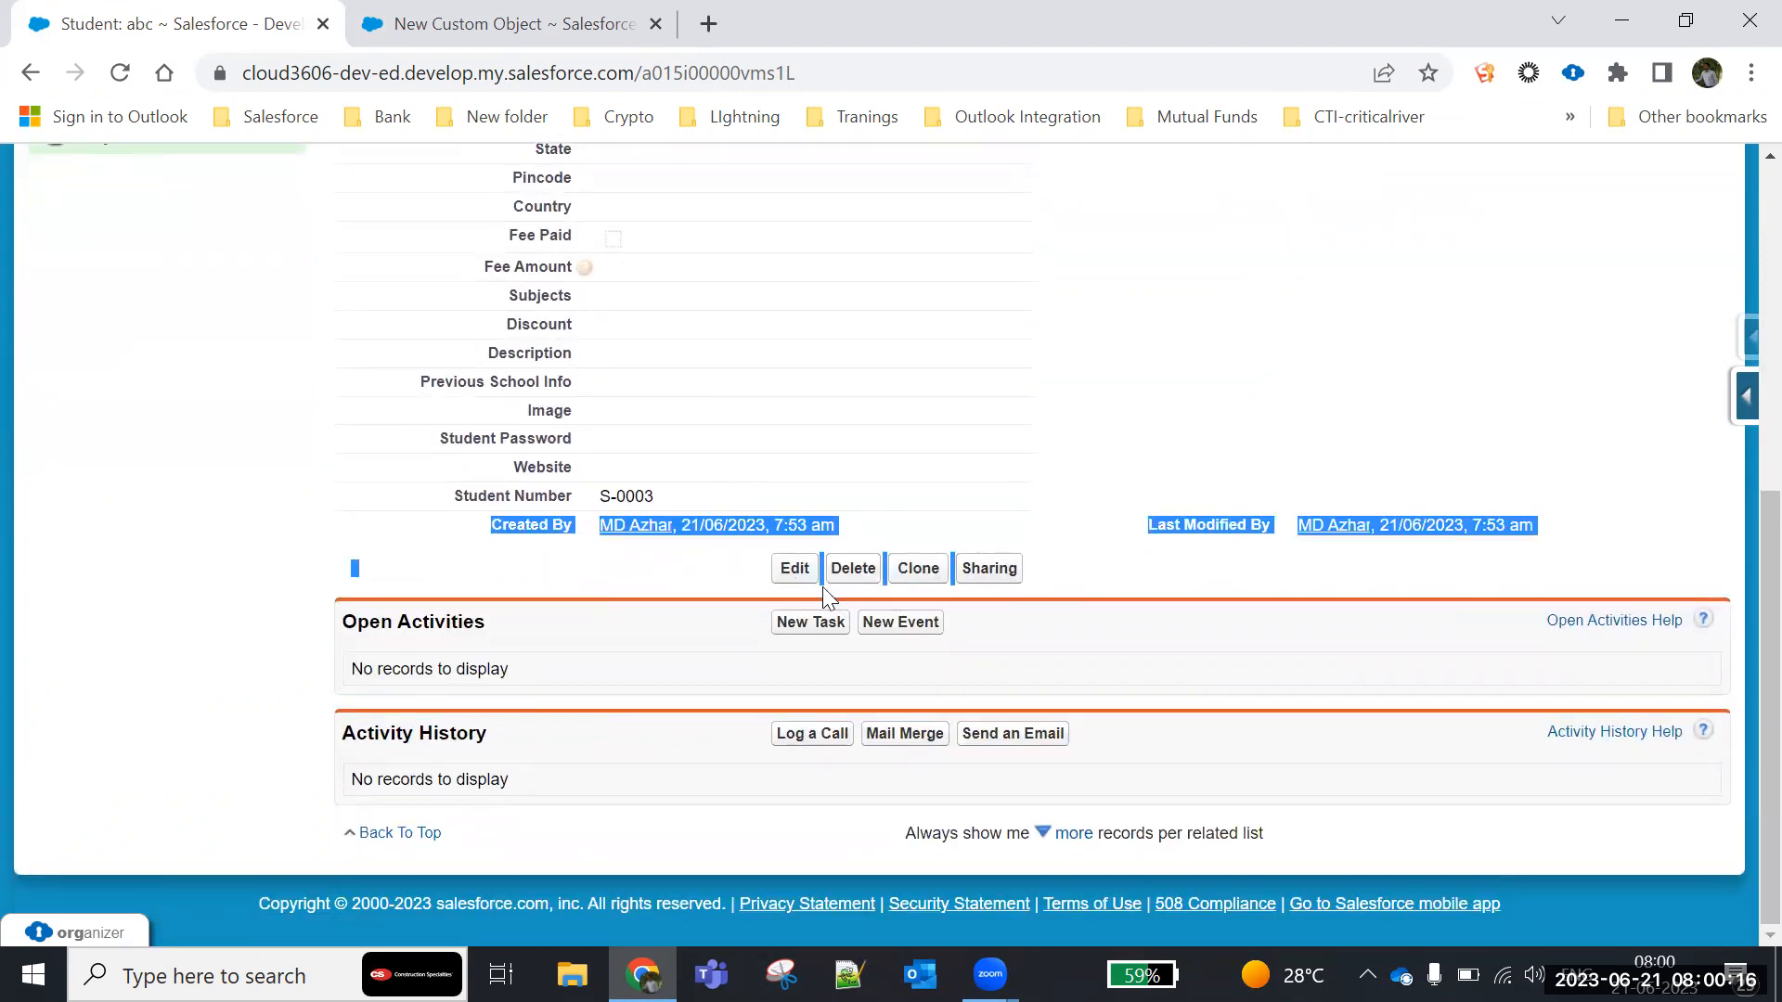
pyautogui.click(515, 632)
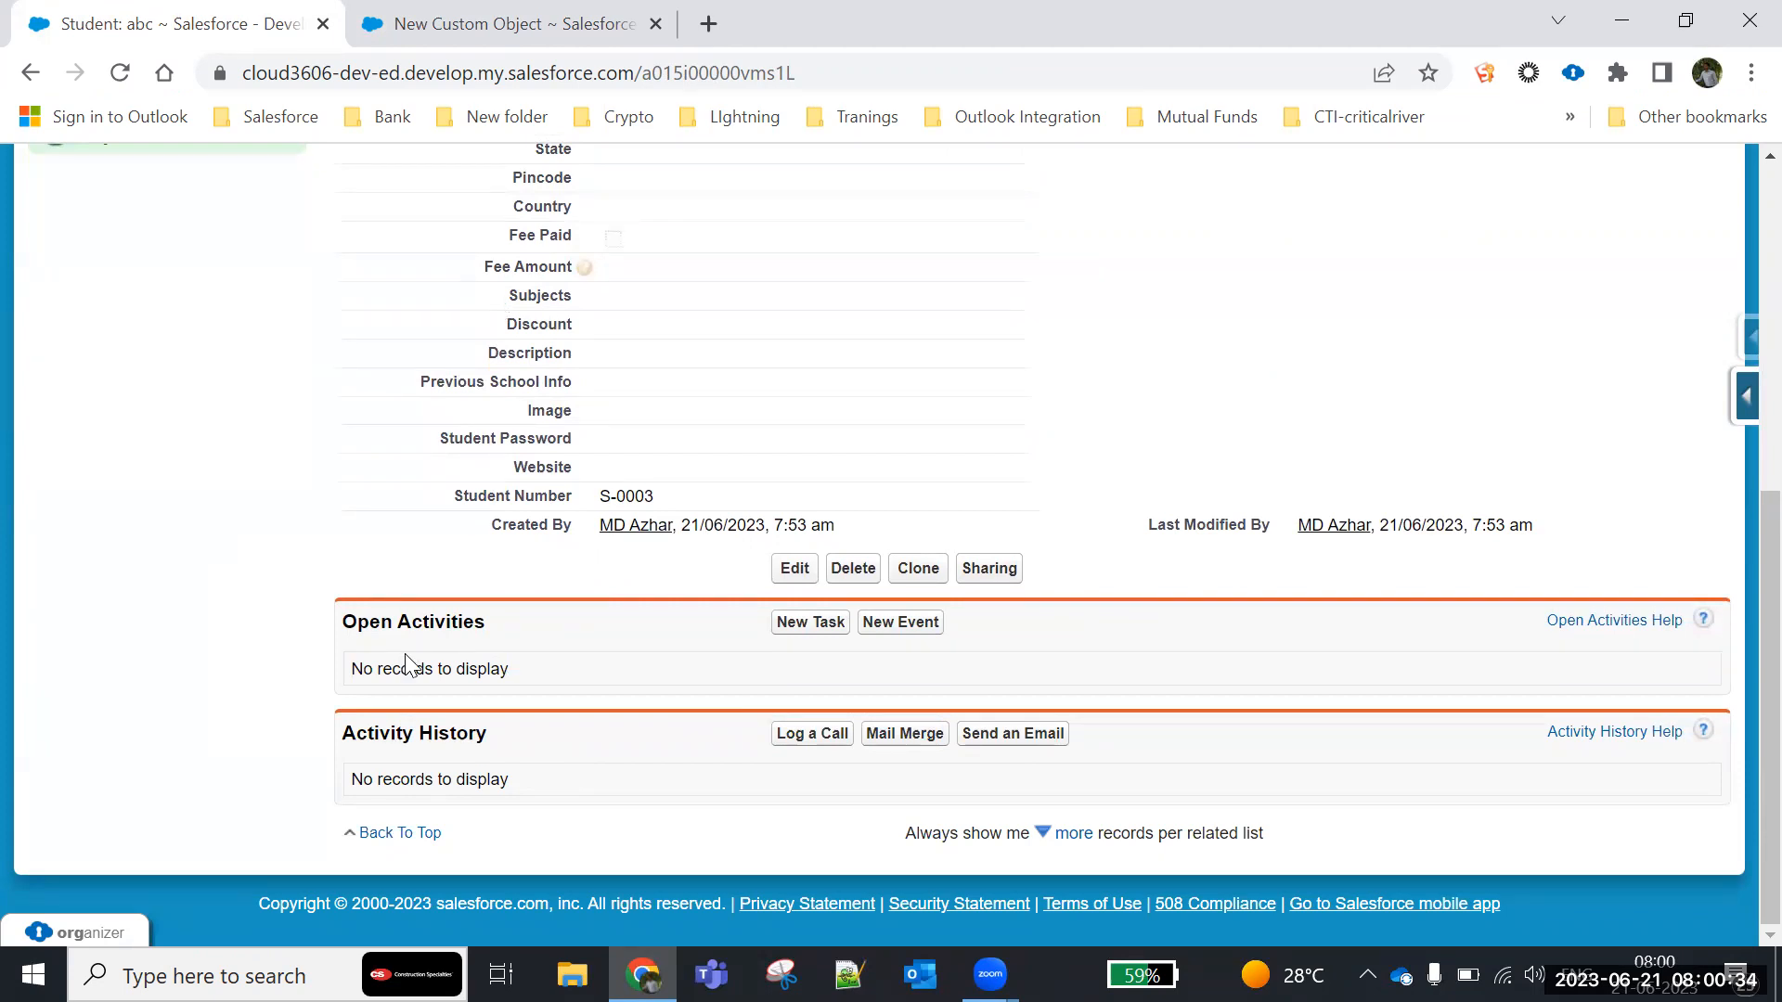
pyautogui.click(498, 15)
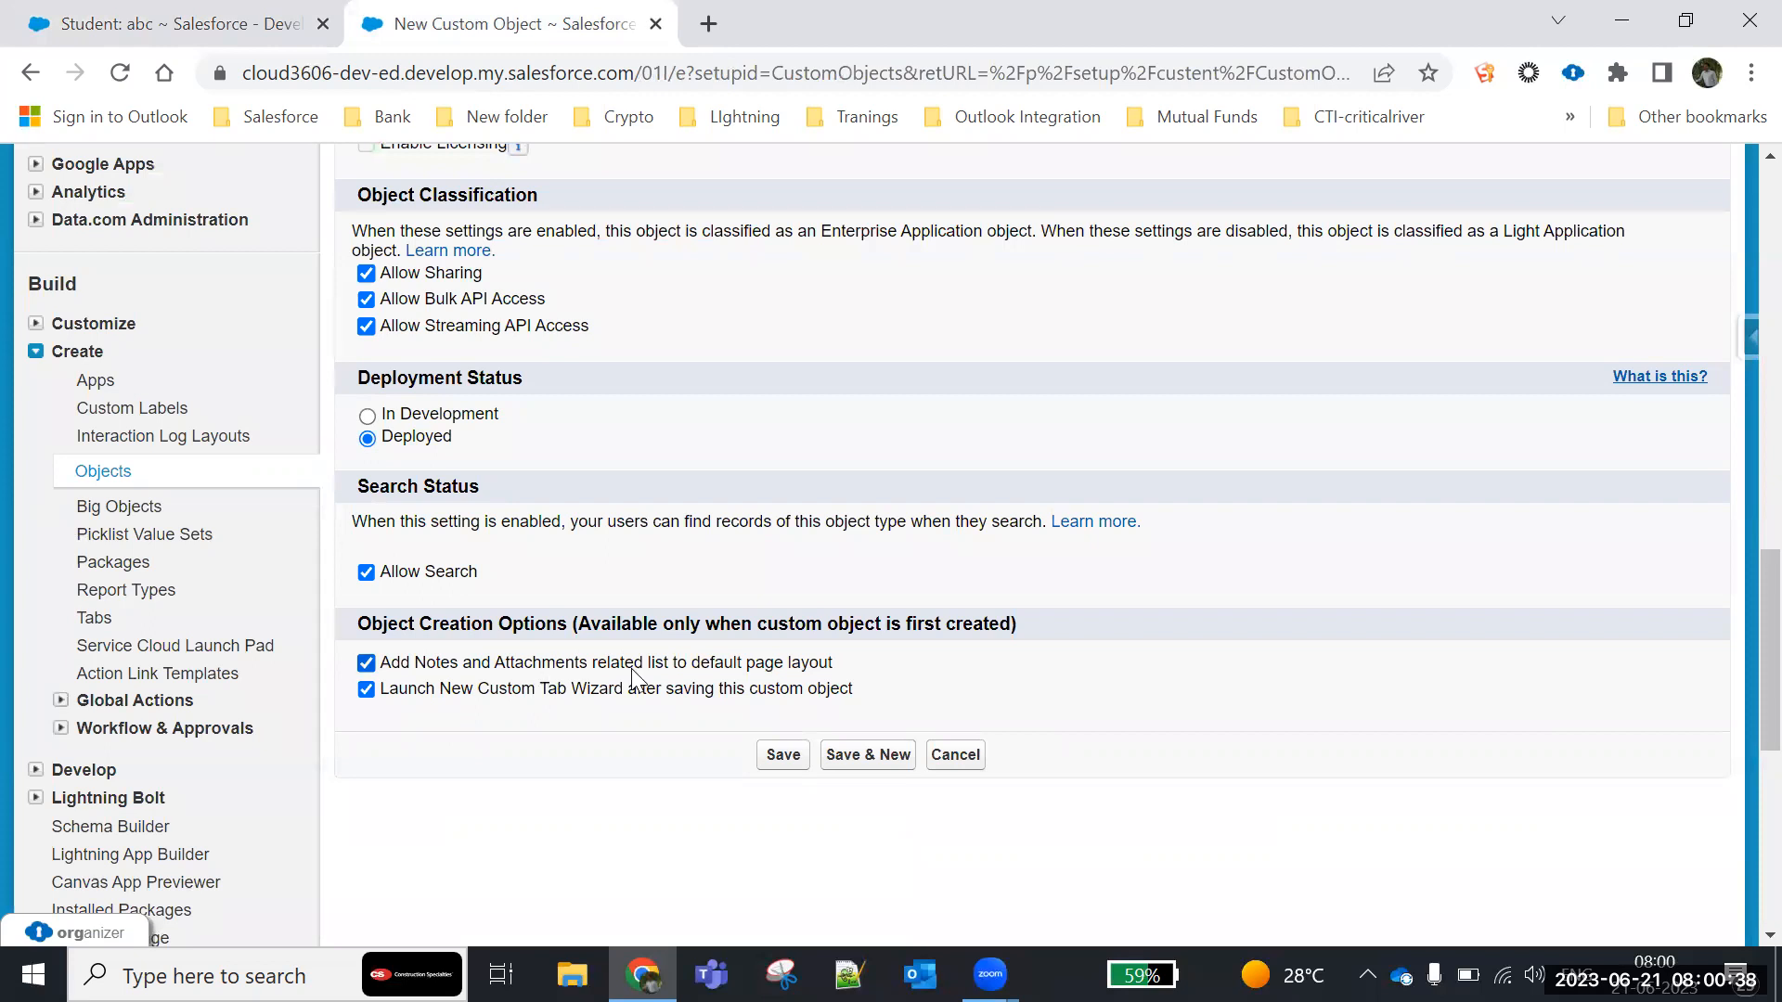
# - Check student record abc's activity related lists, then save the Admission custom object
pyautogui.click(267, 13)
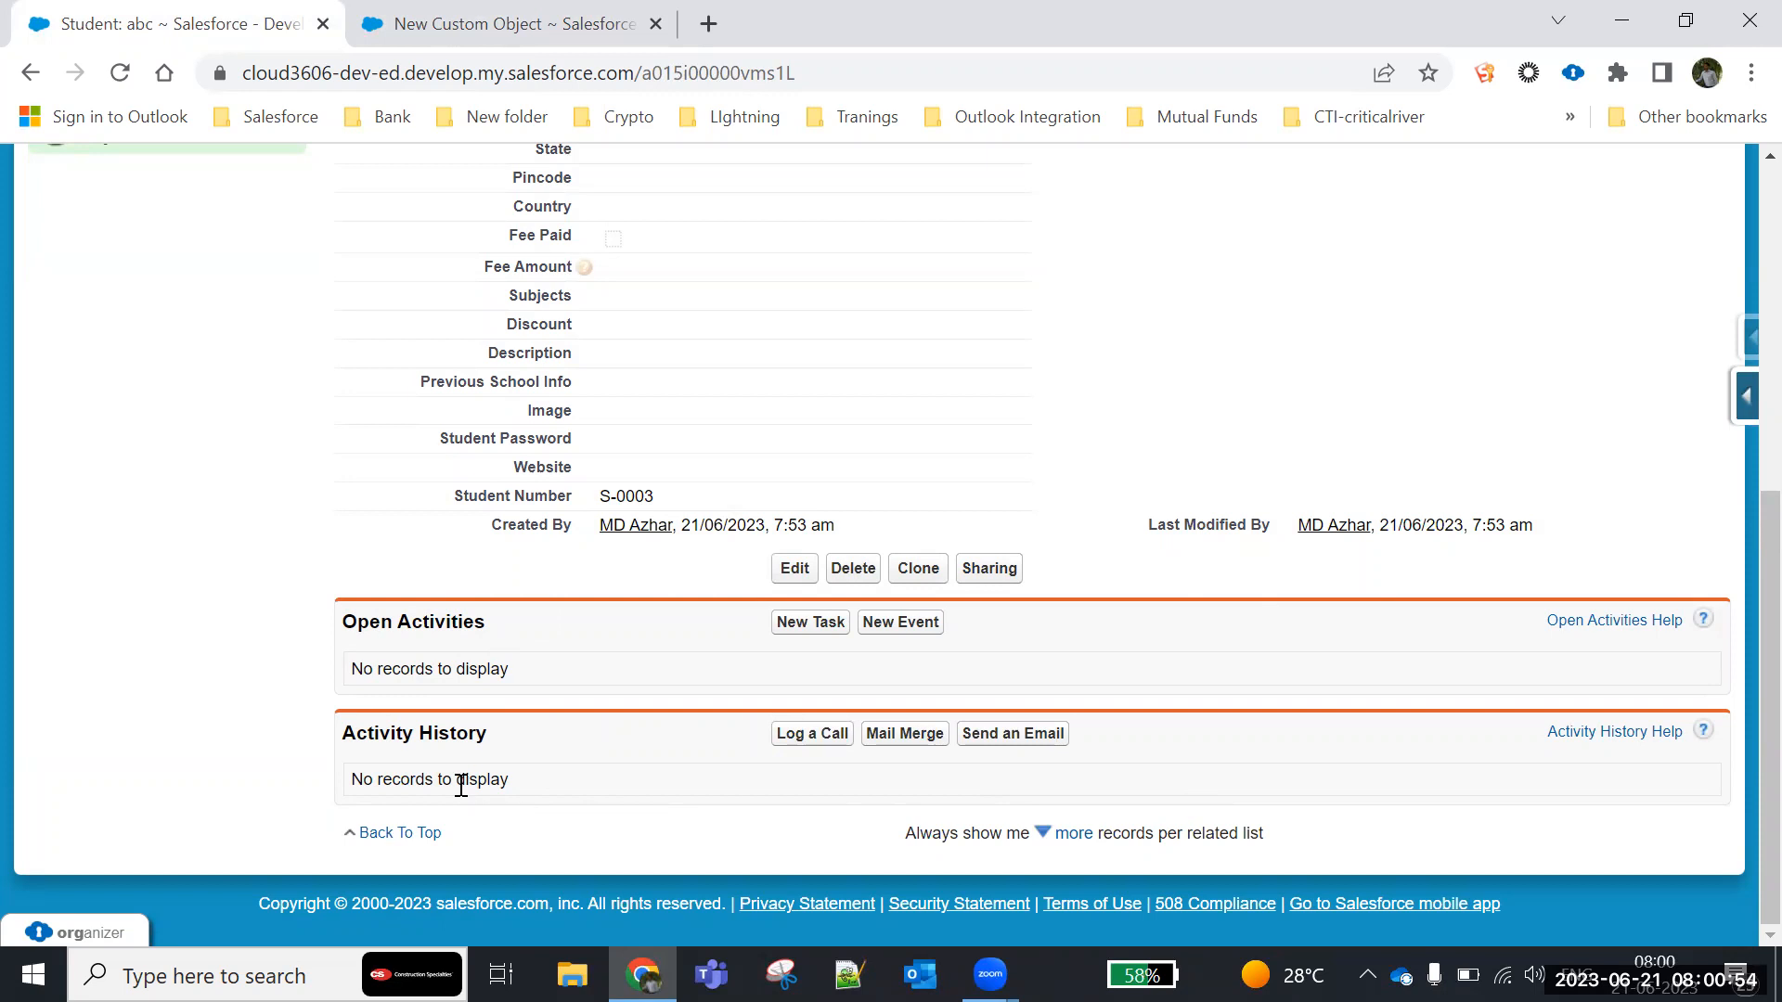
pyautogui.click(515, 23)
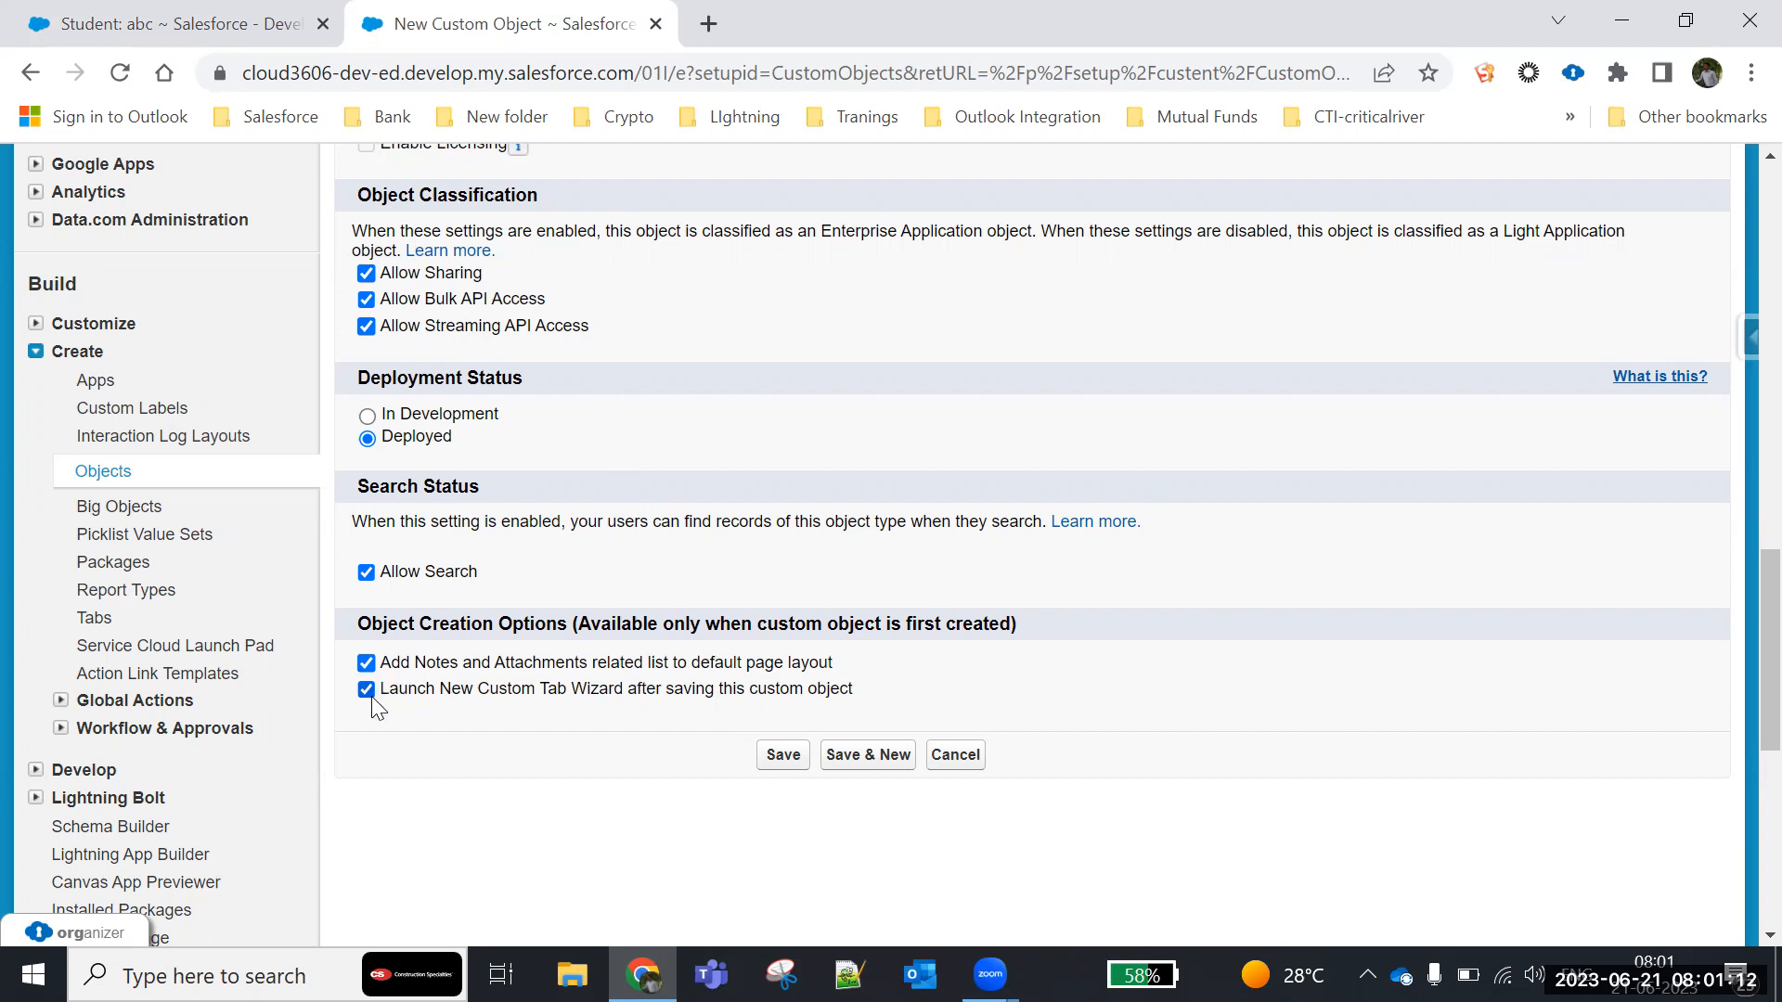
pyautogui.click(780, 761)
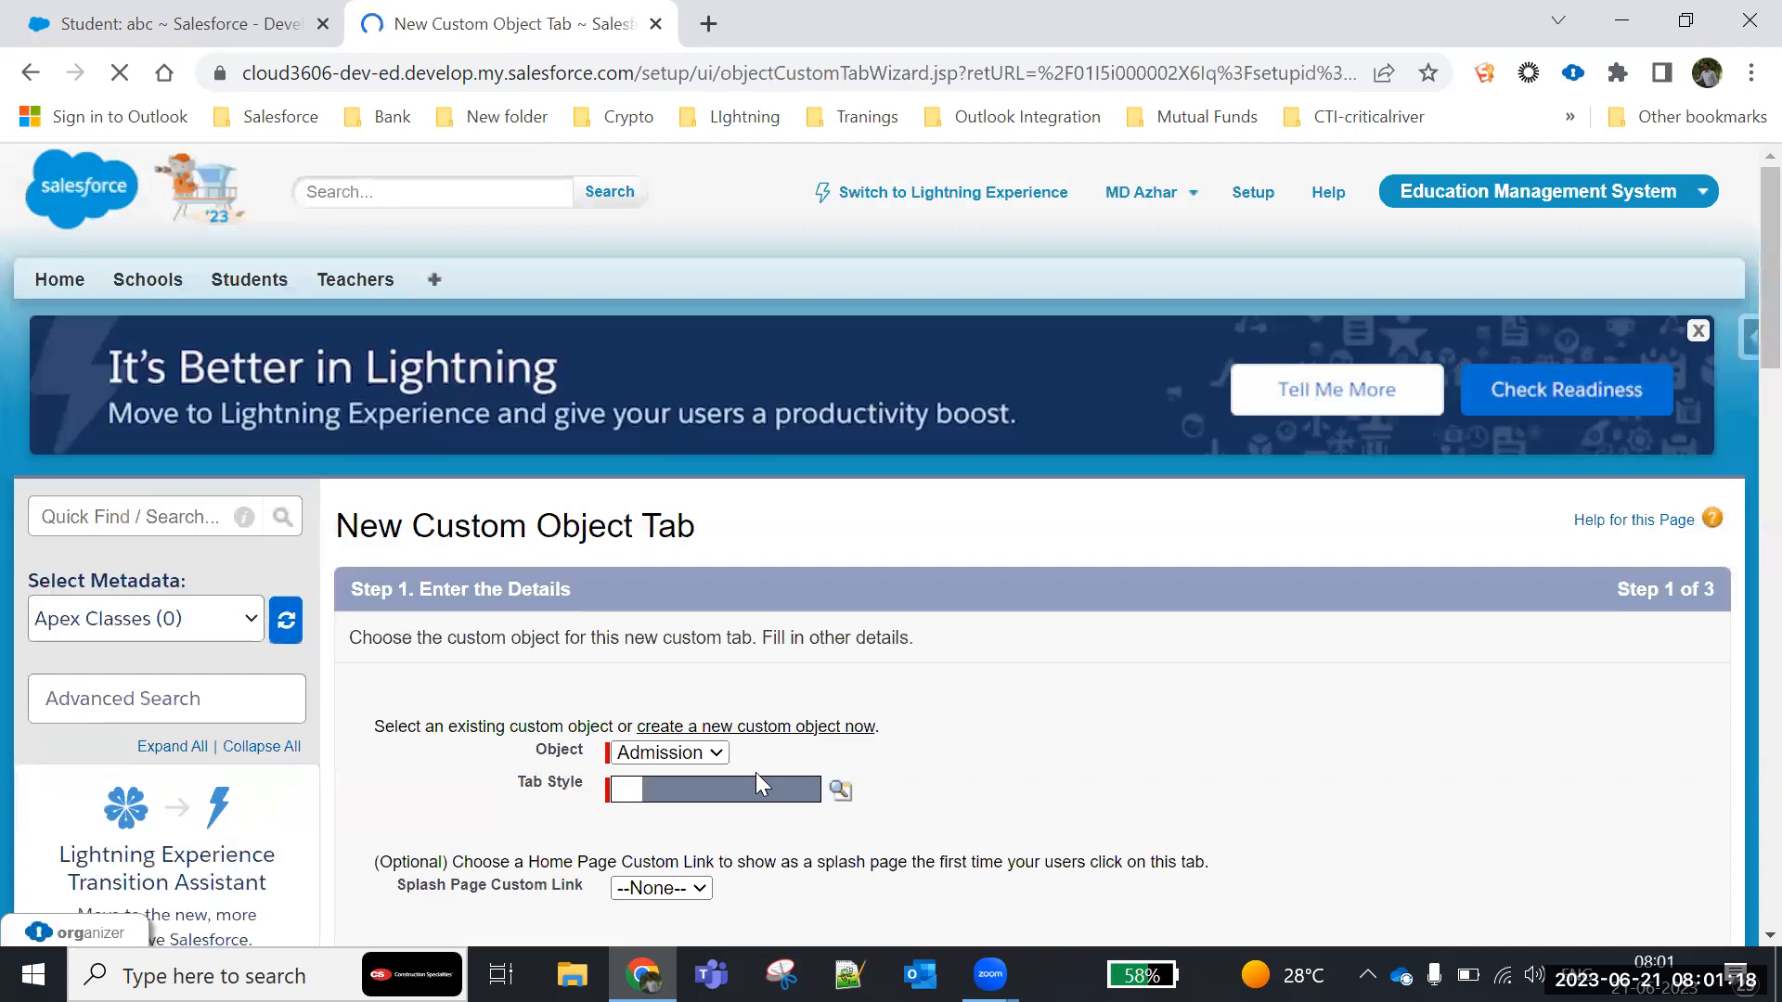
# - Choose the Diamond tab style for the Admission object's custom tab and continue to the profile settings
pyautogui.scroll(-3, 800, 766)
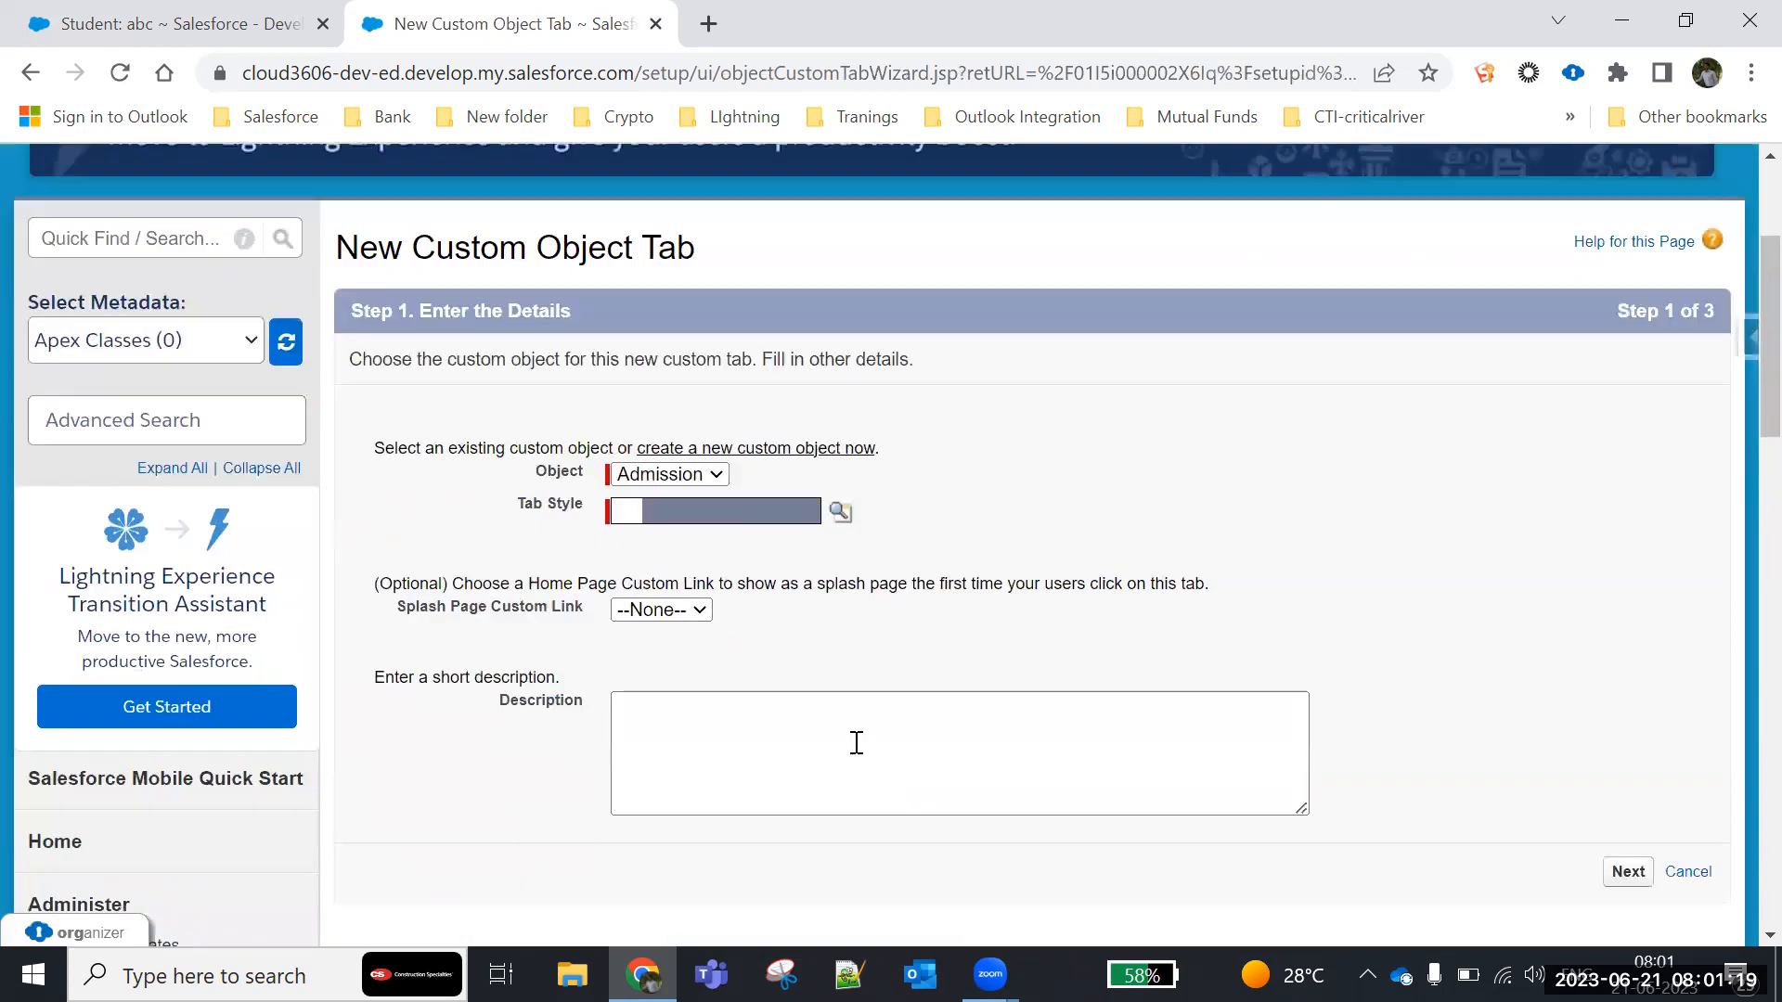
pyautogui.click(841, 512)
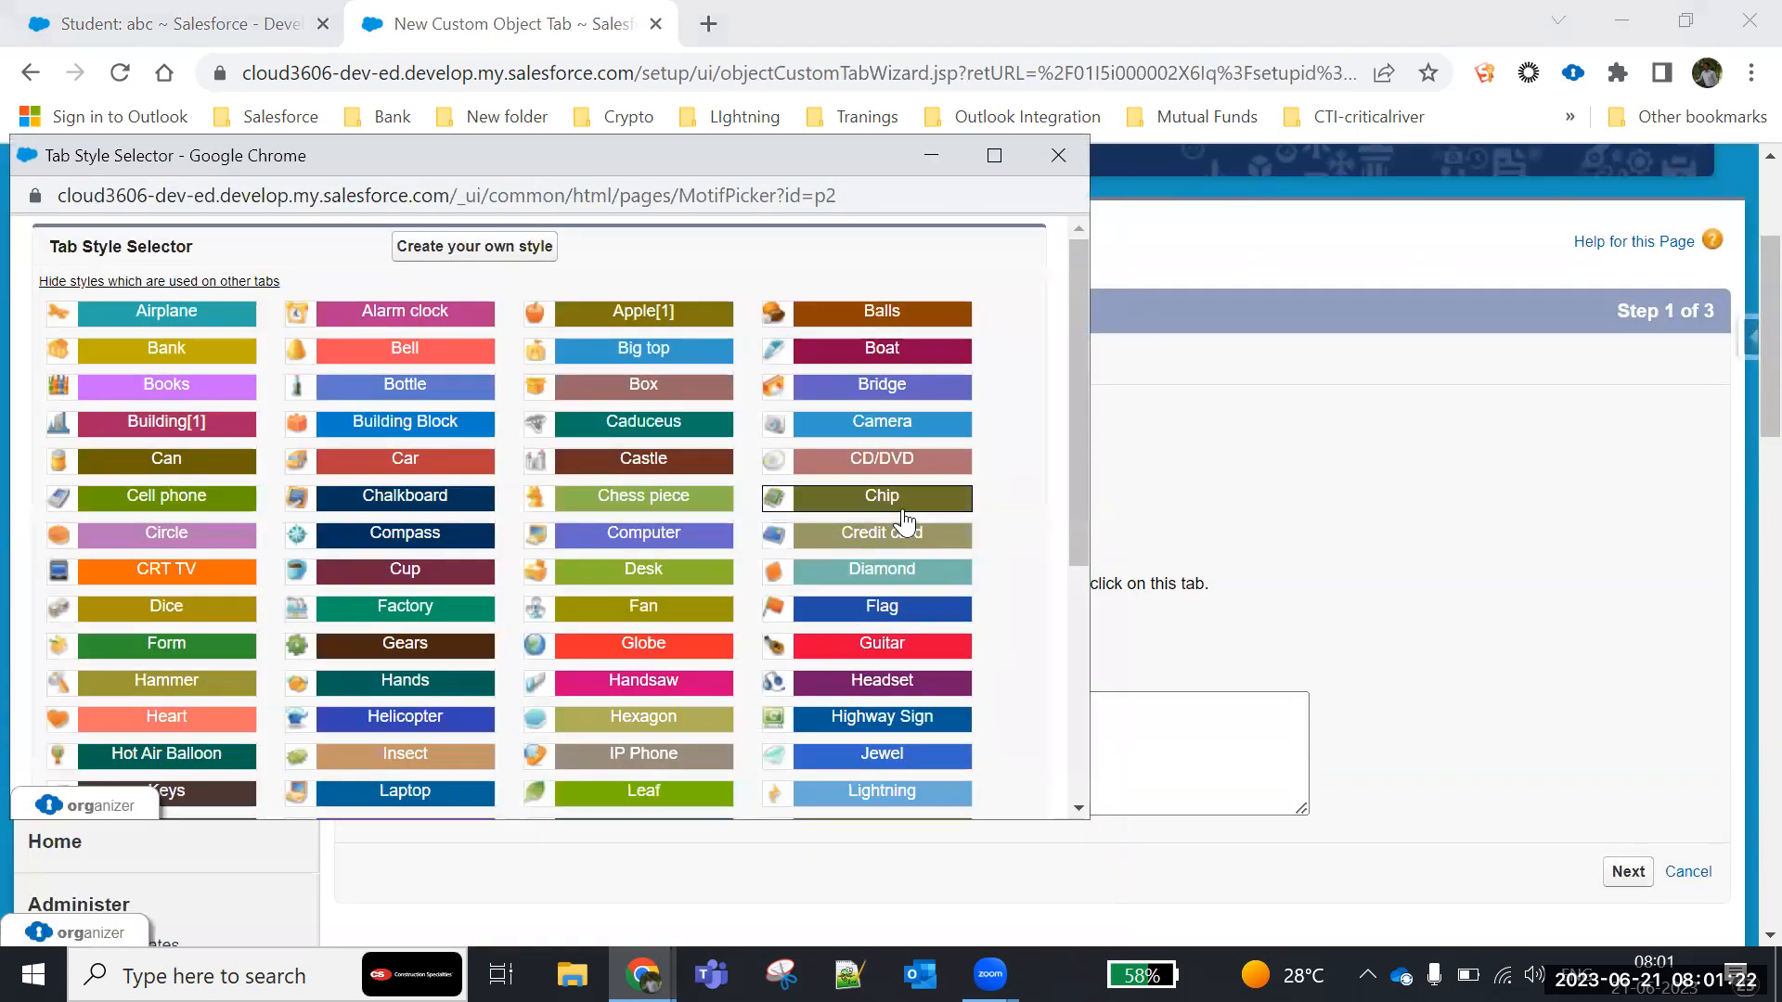
pyautogui.click(885, 569)
pyautogui.scroll(-5, 1153, 588)
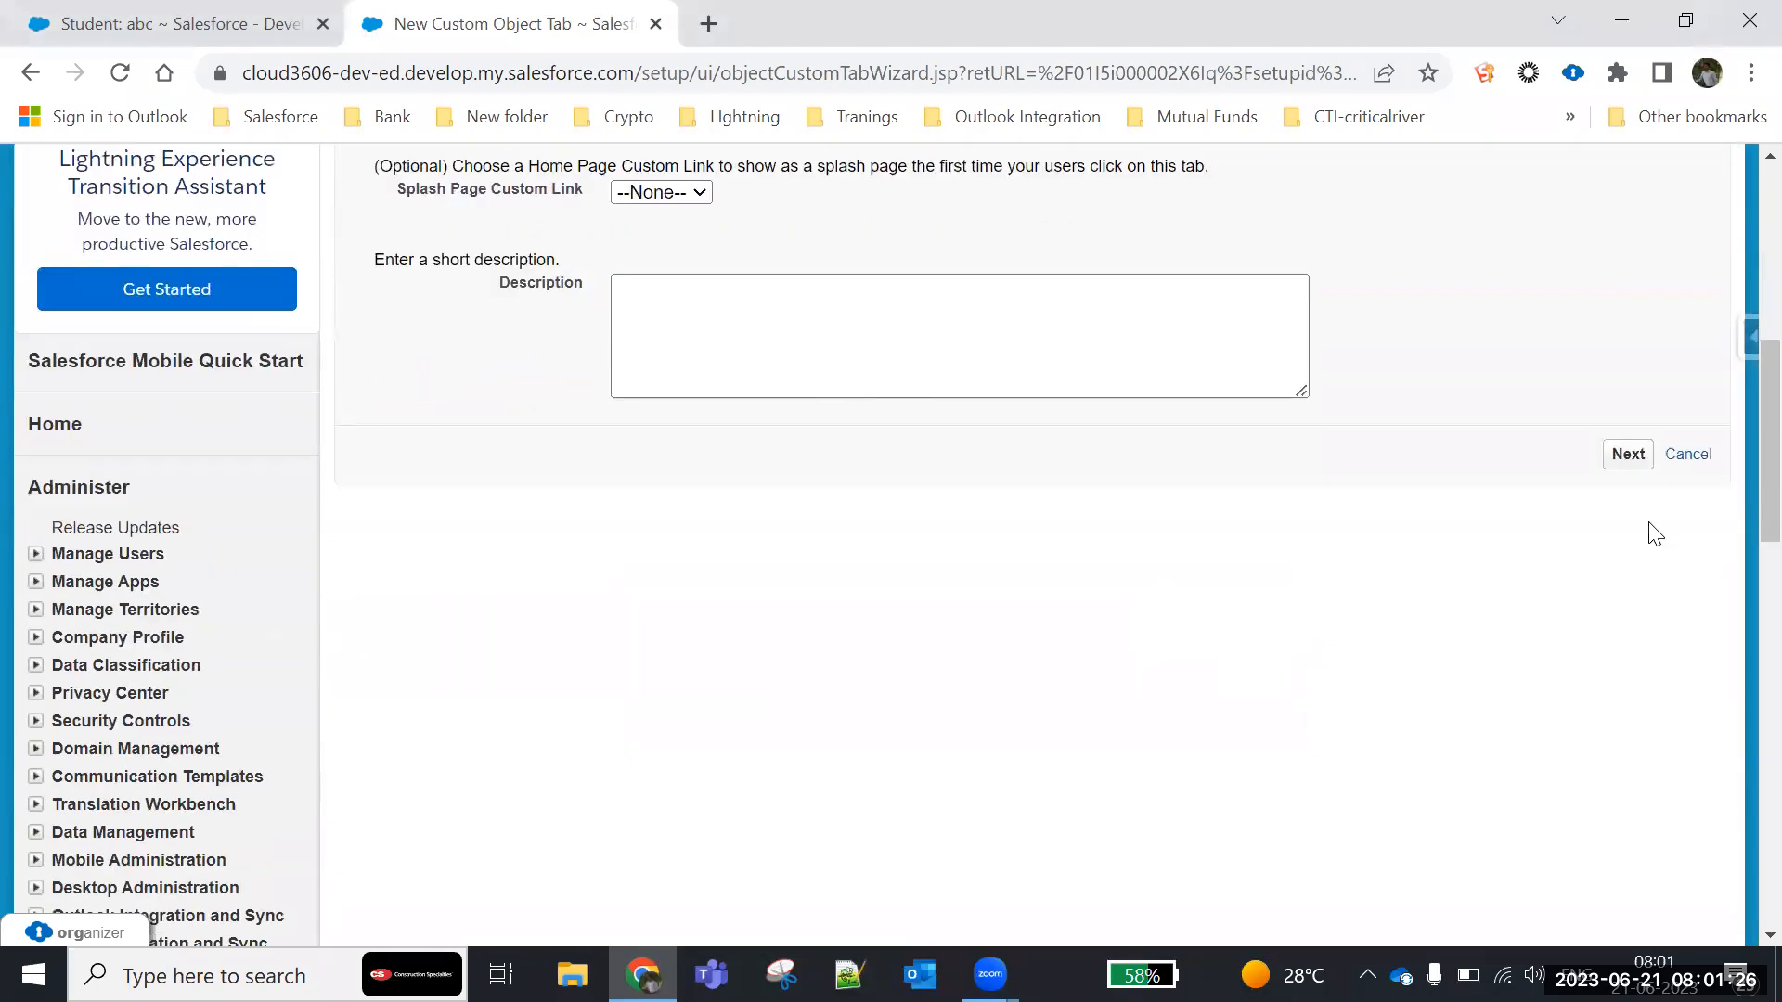
pyautogui.click(1629, 457)
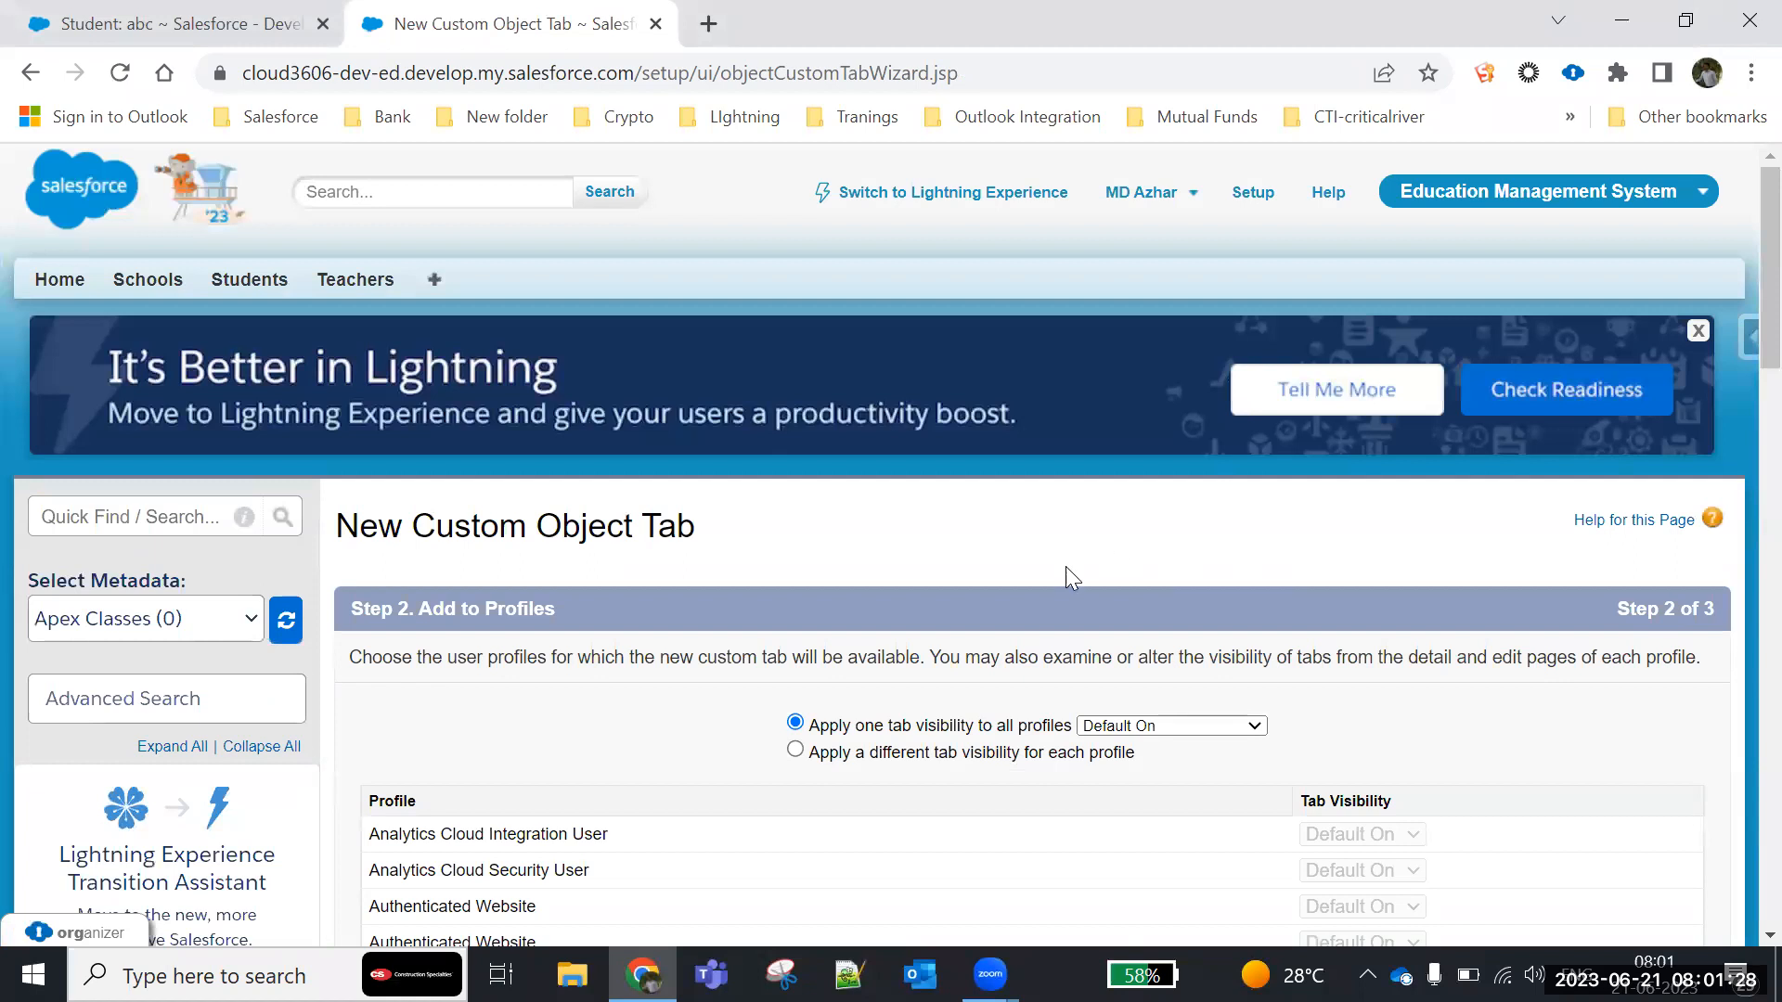
# - Keep the Admission tab's visibility at Default On for all profiles and continue to the custom app selection
pyautogui.scroll(-4, 1020, 585)
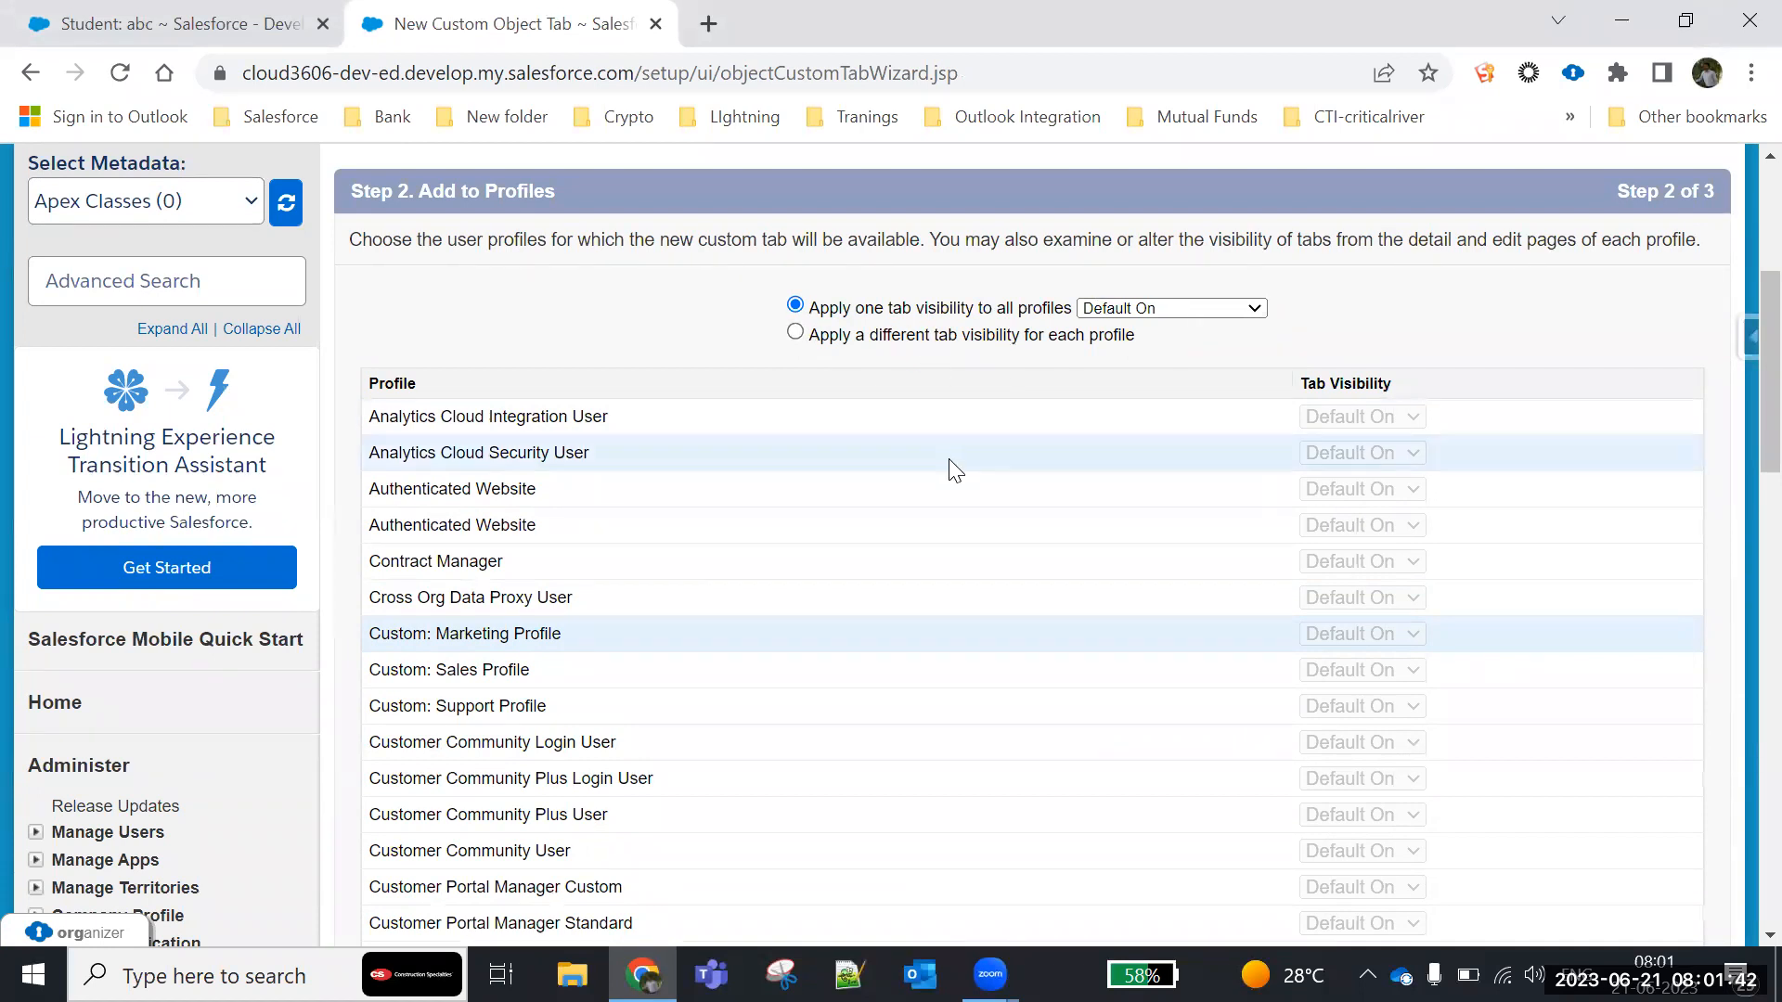
pyautogui.scroll(-10, 948, 458)
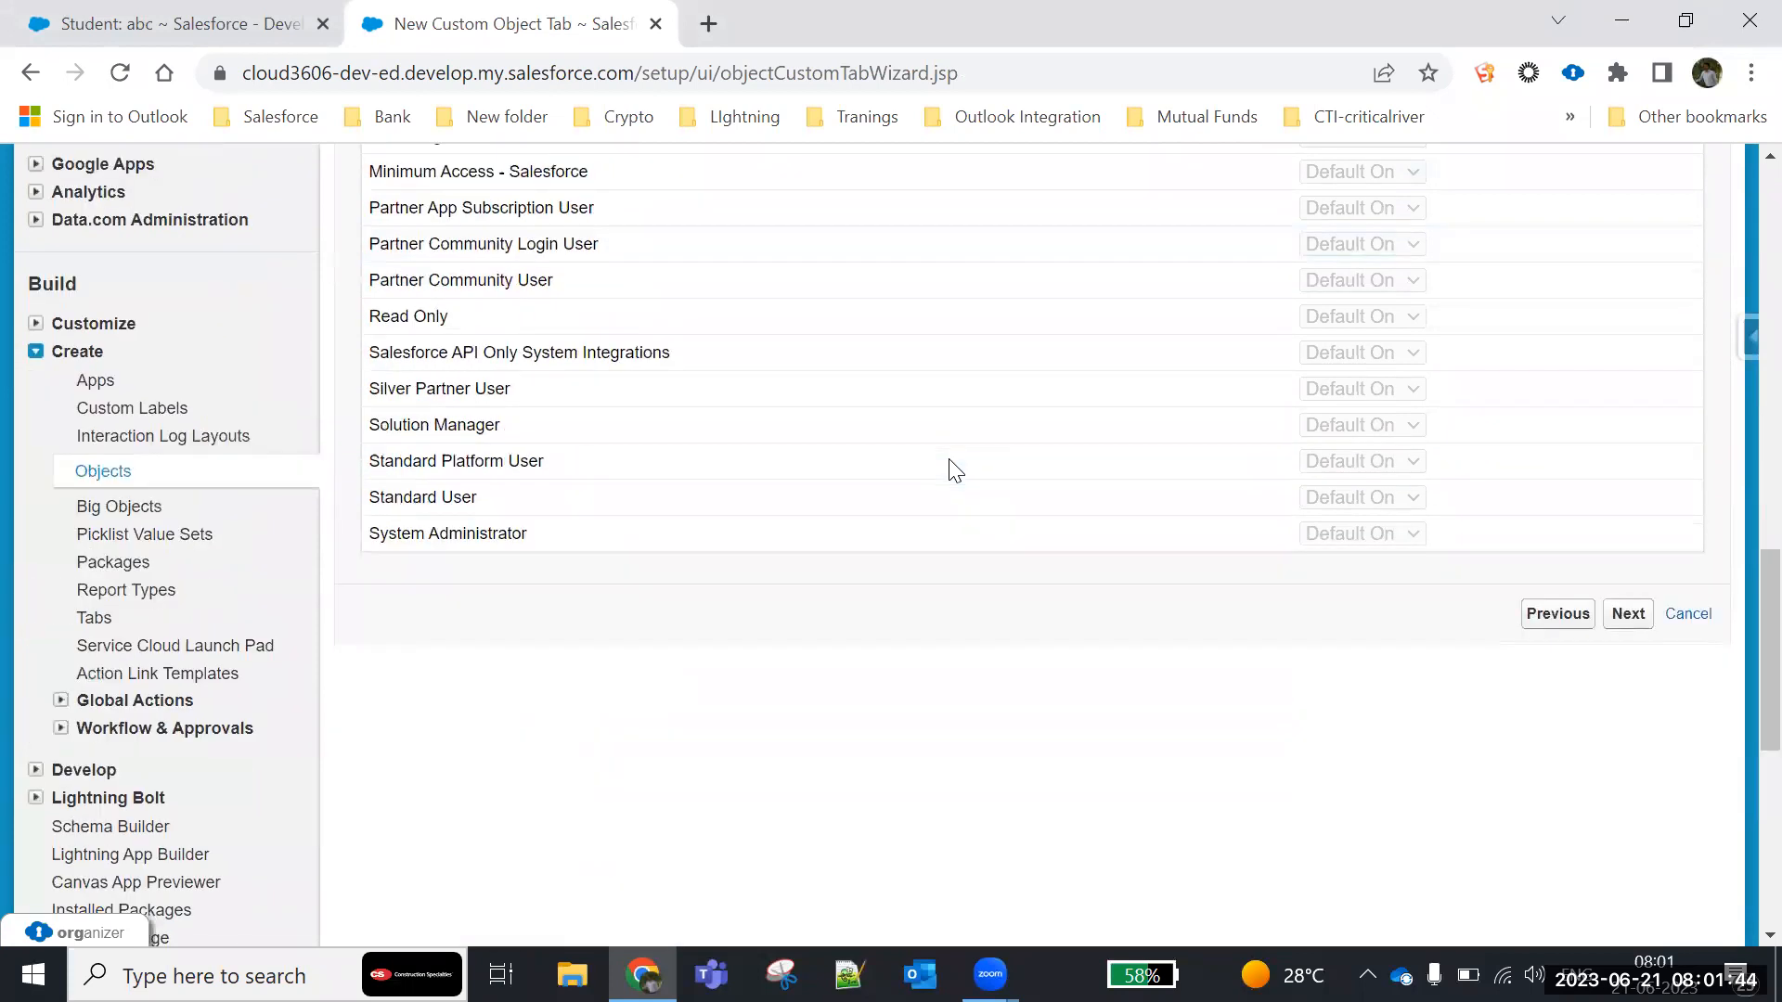
pyautogui.click(1628, 614)
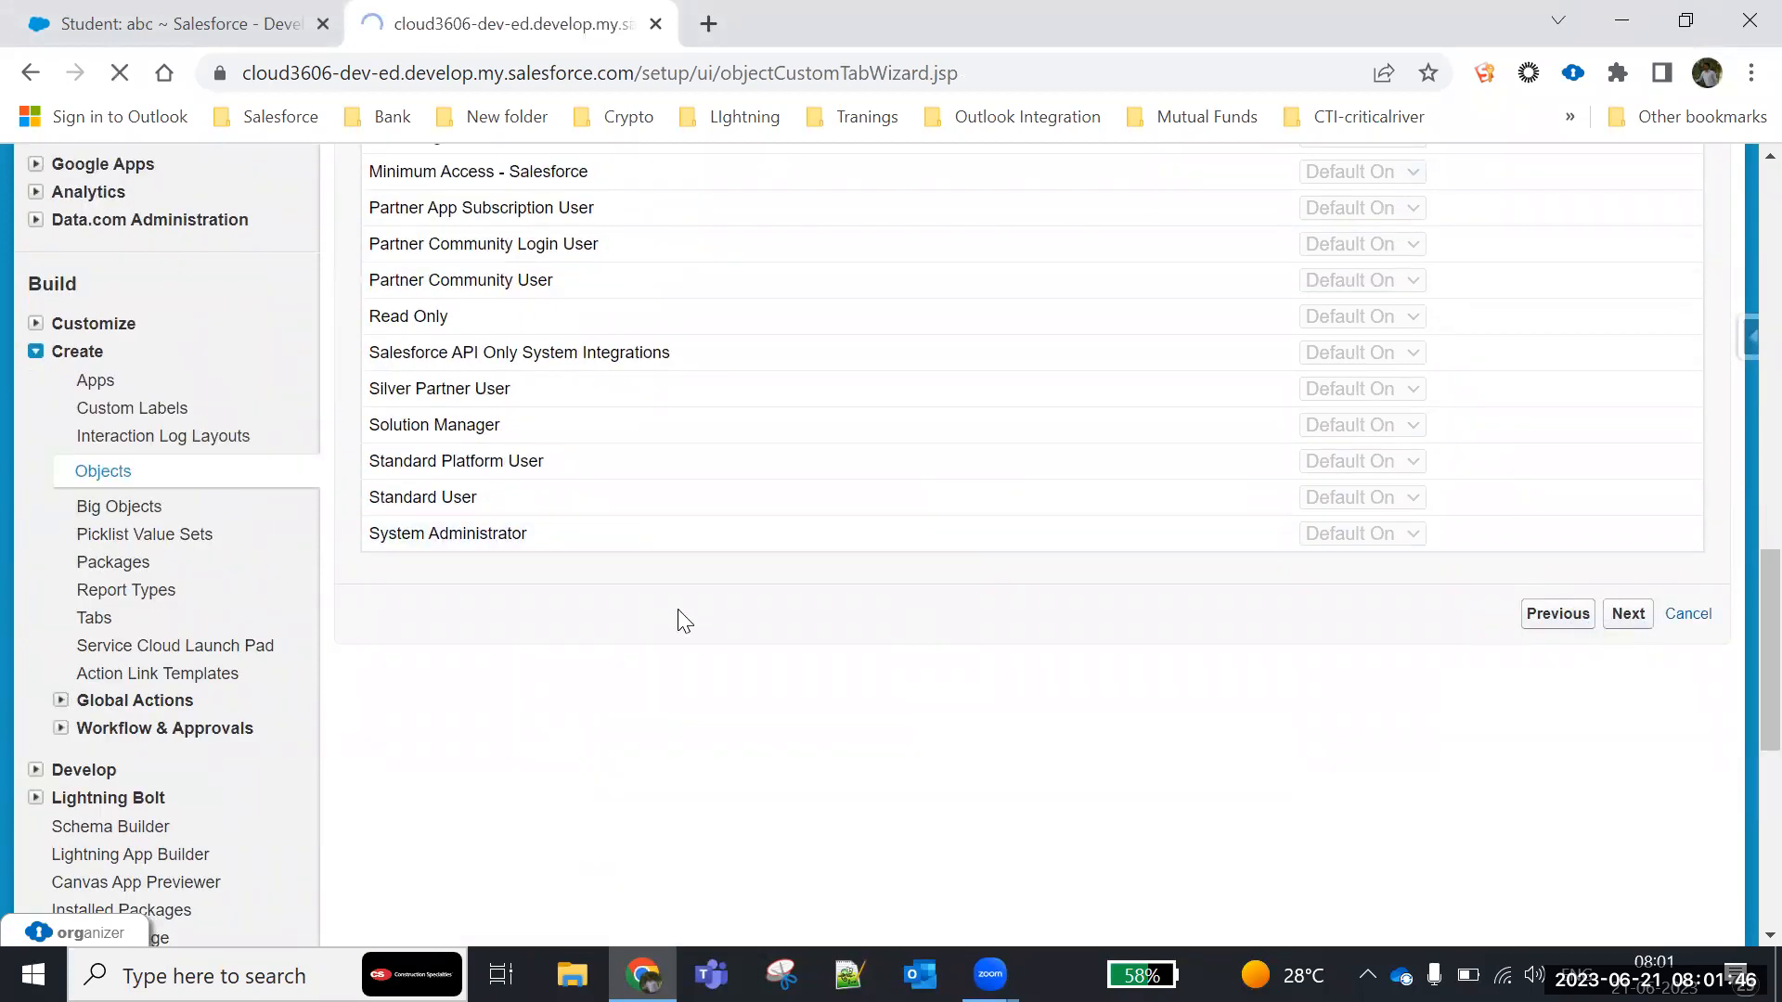
# - Exclude the Admission tab from all custom apps except Education Management System and save the tab
pyautogui.scroll(-4, 687, 608)
pyautogui.scroll(4, 700, 604)
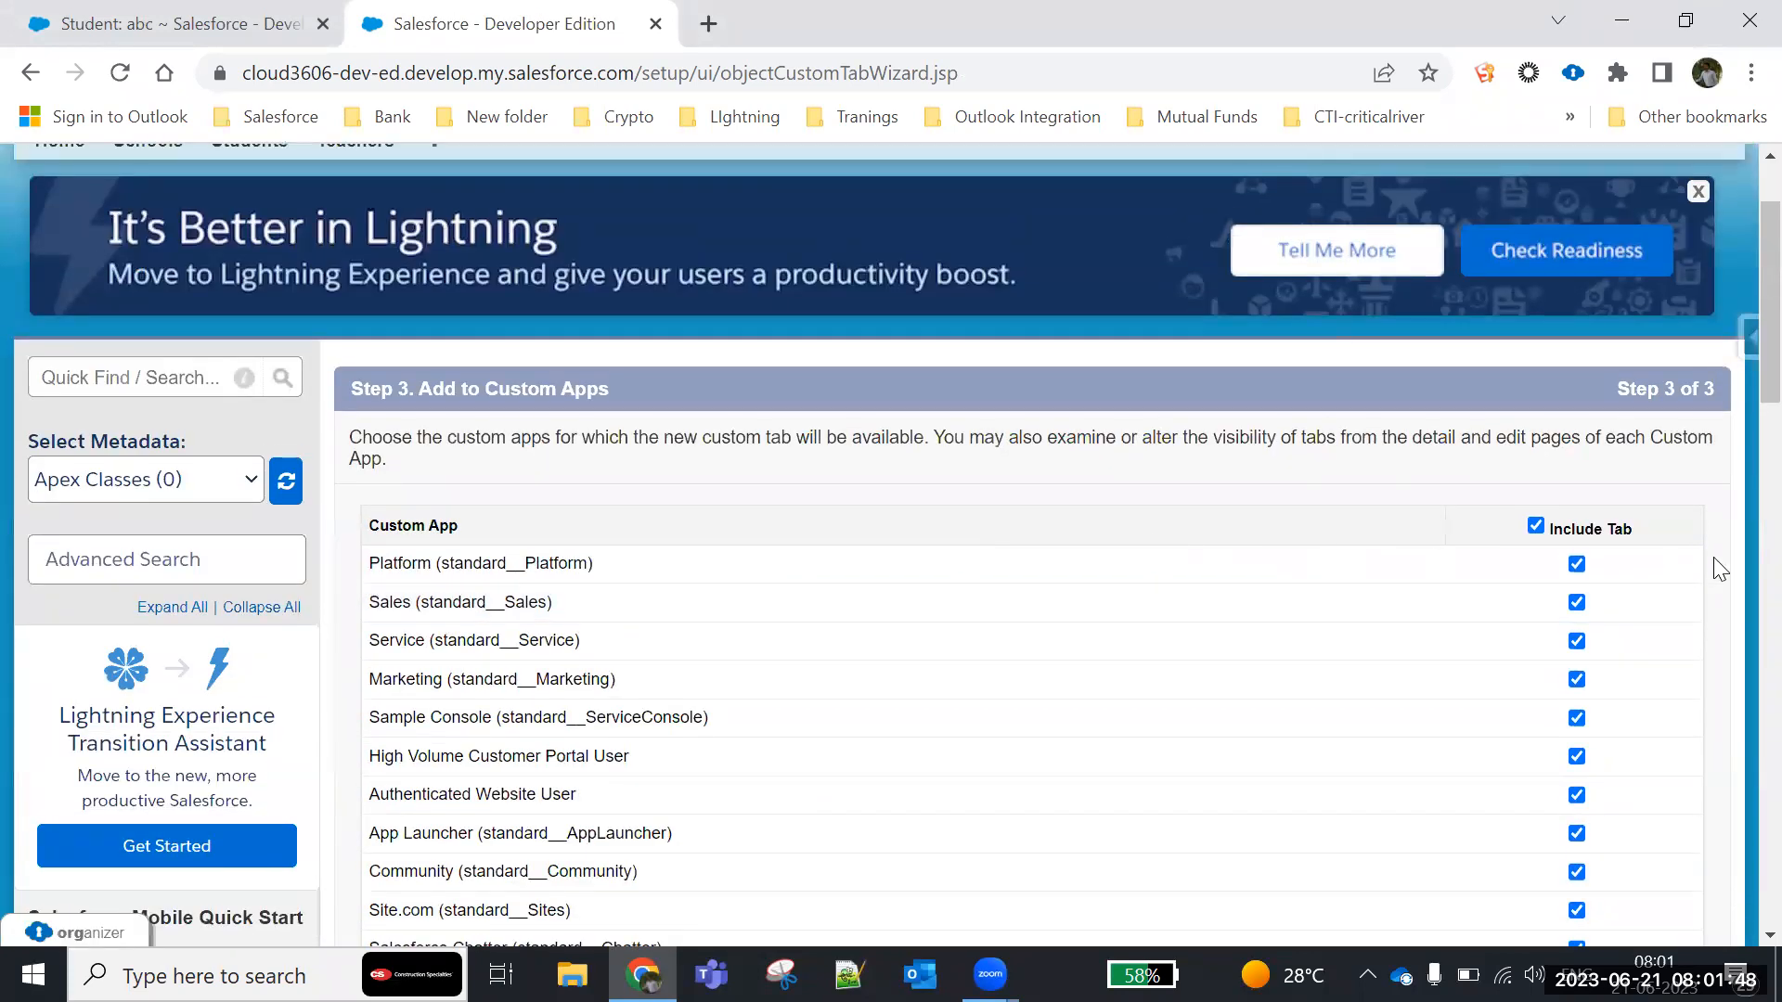
pyautogui.click(1536, 526)
pyautogui.scroll(-8, 1439, 576)
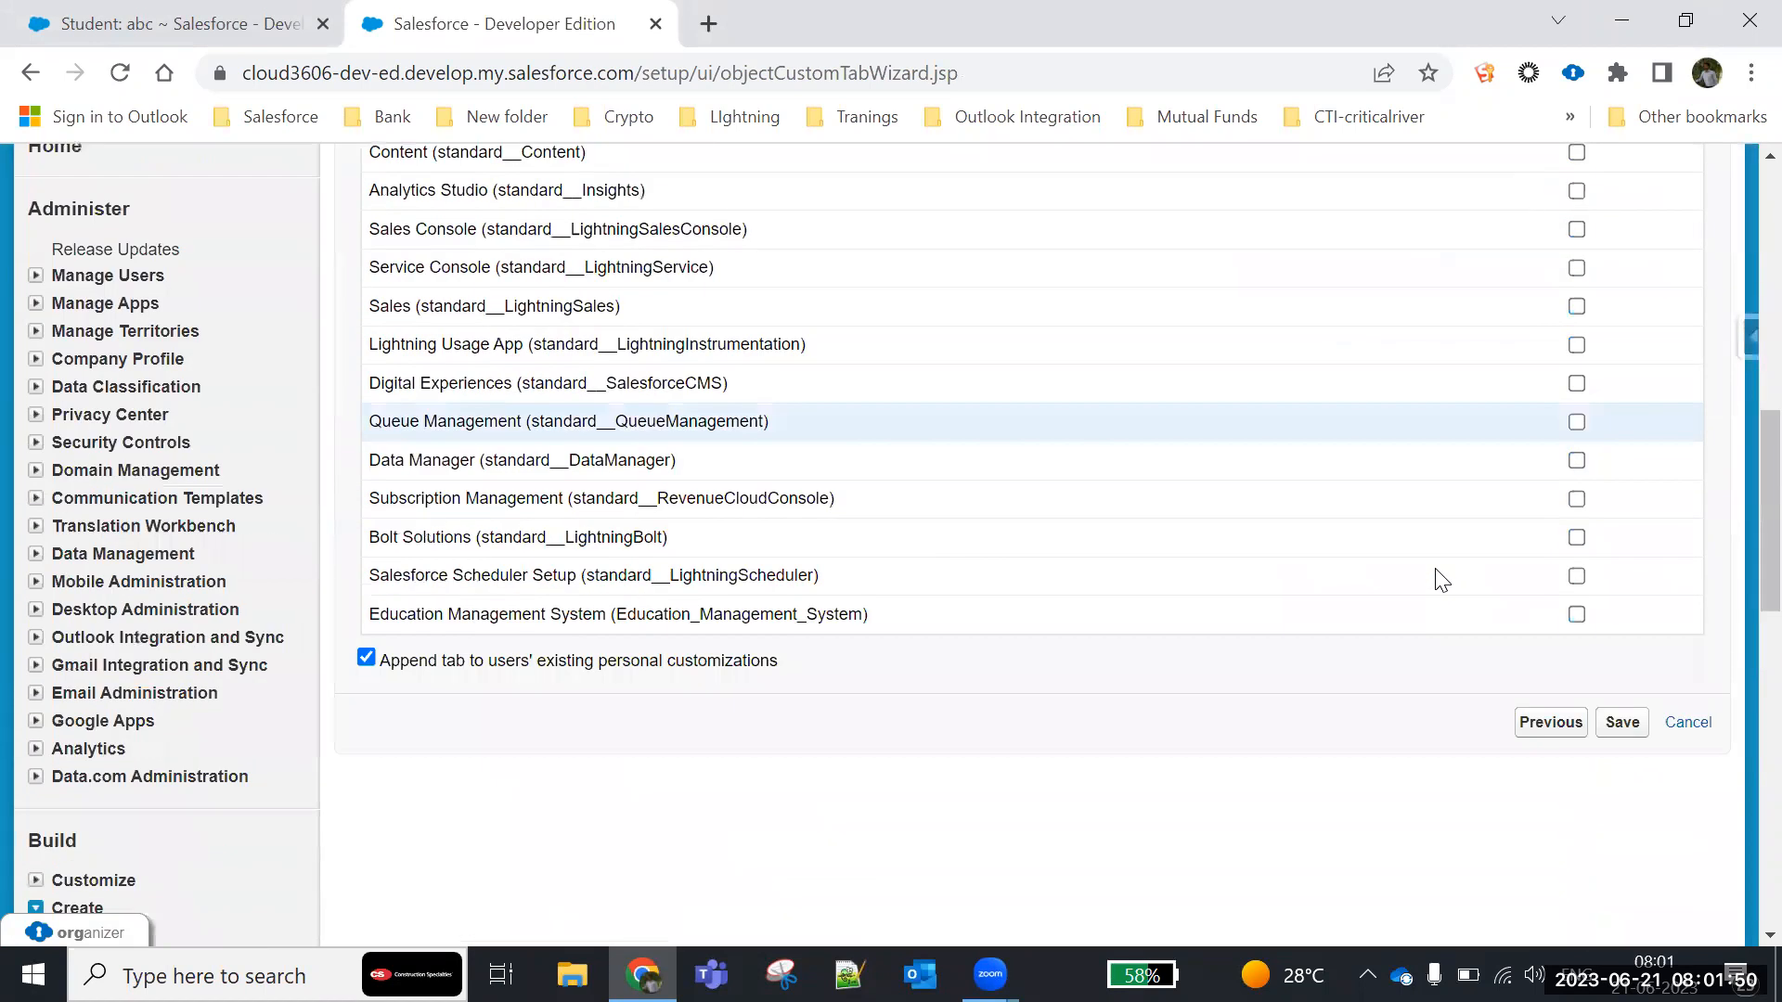
pyautogui.click(1575, 614)
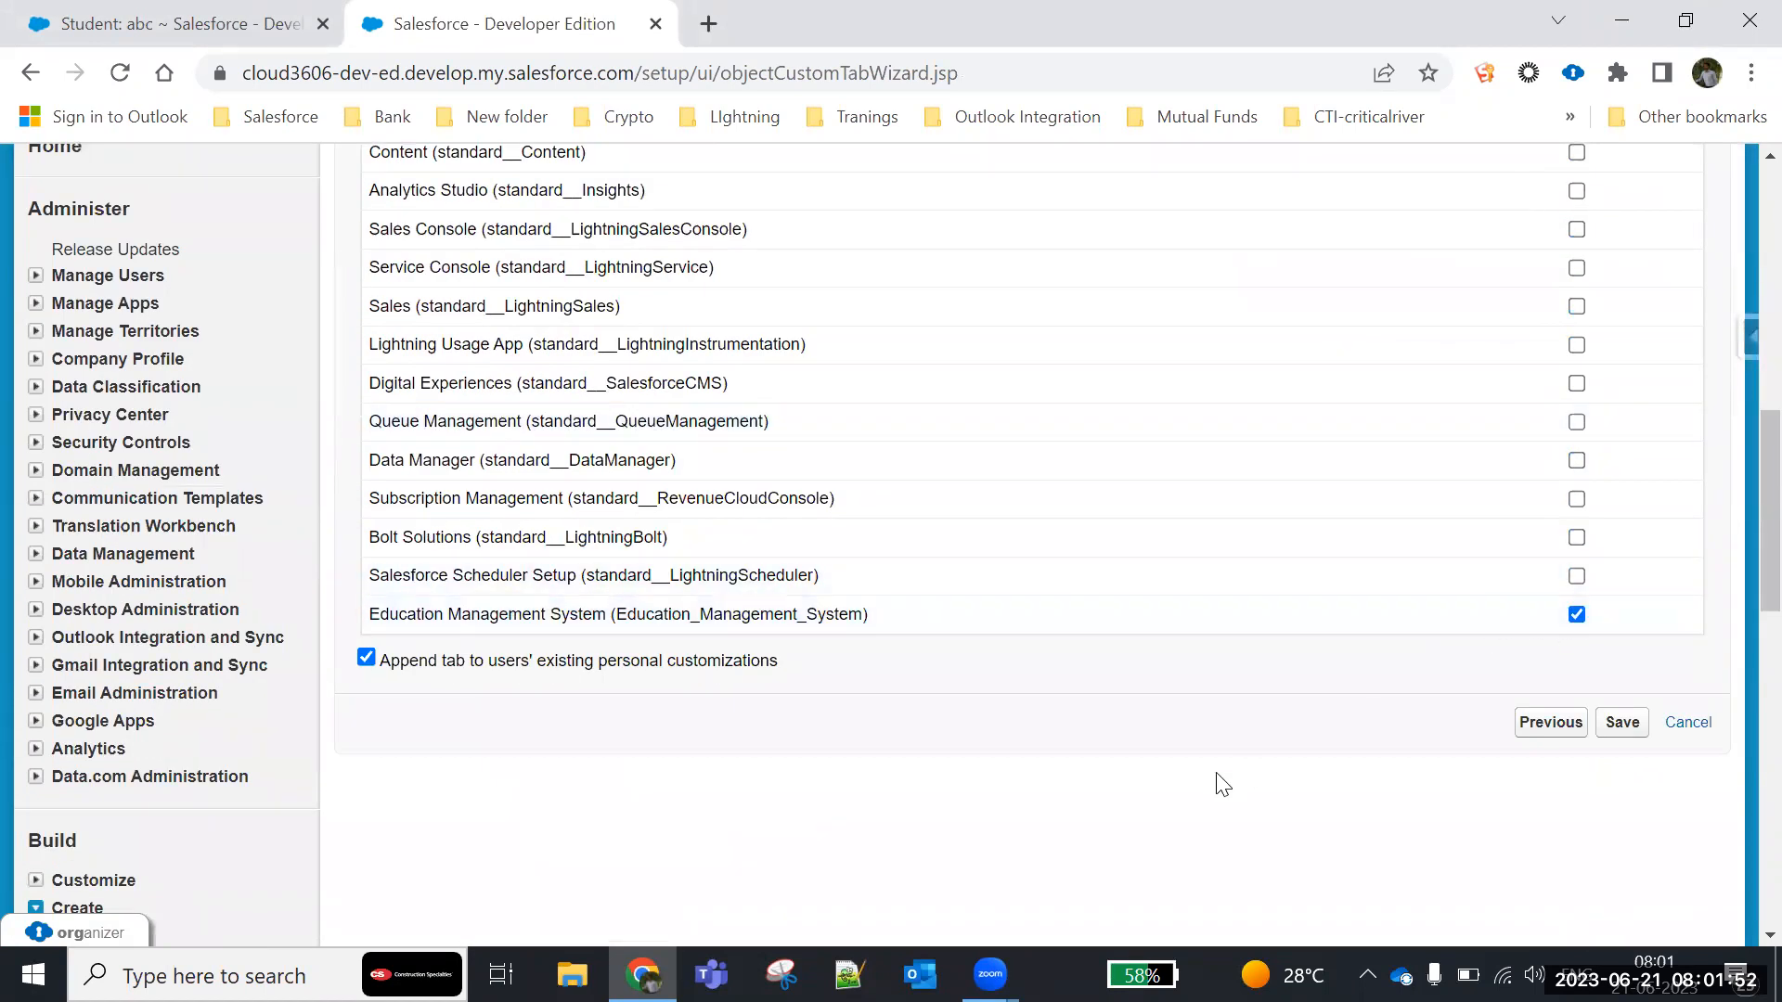
pyautogui.click(1635, 724)
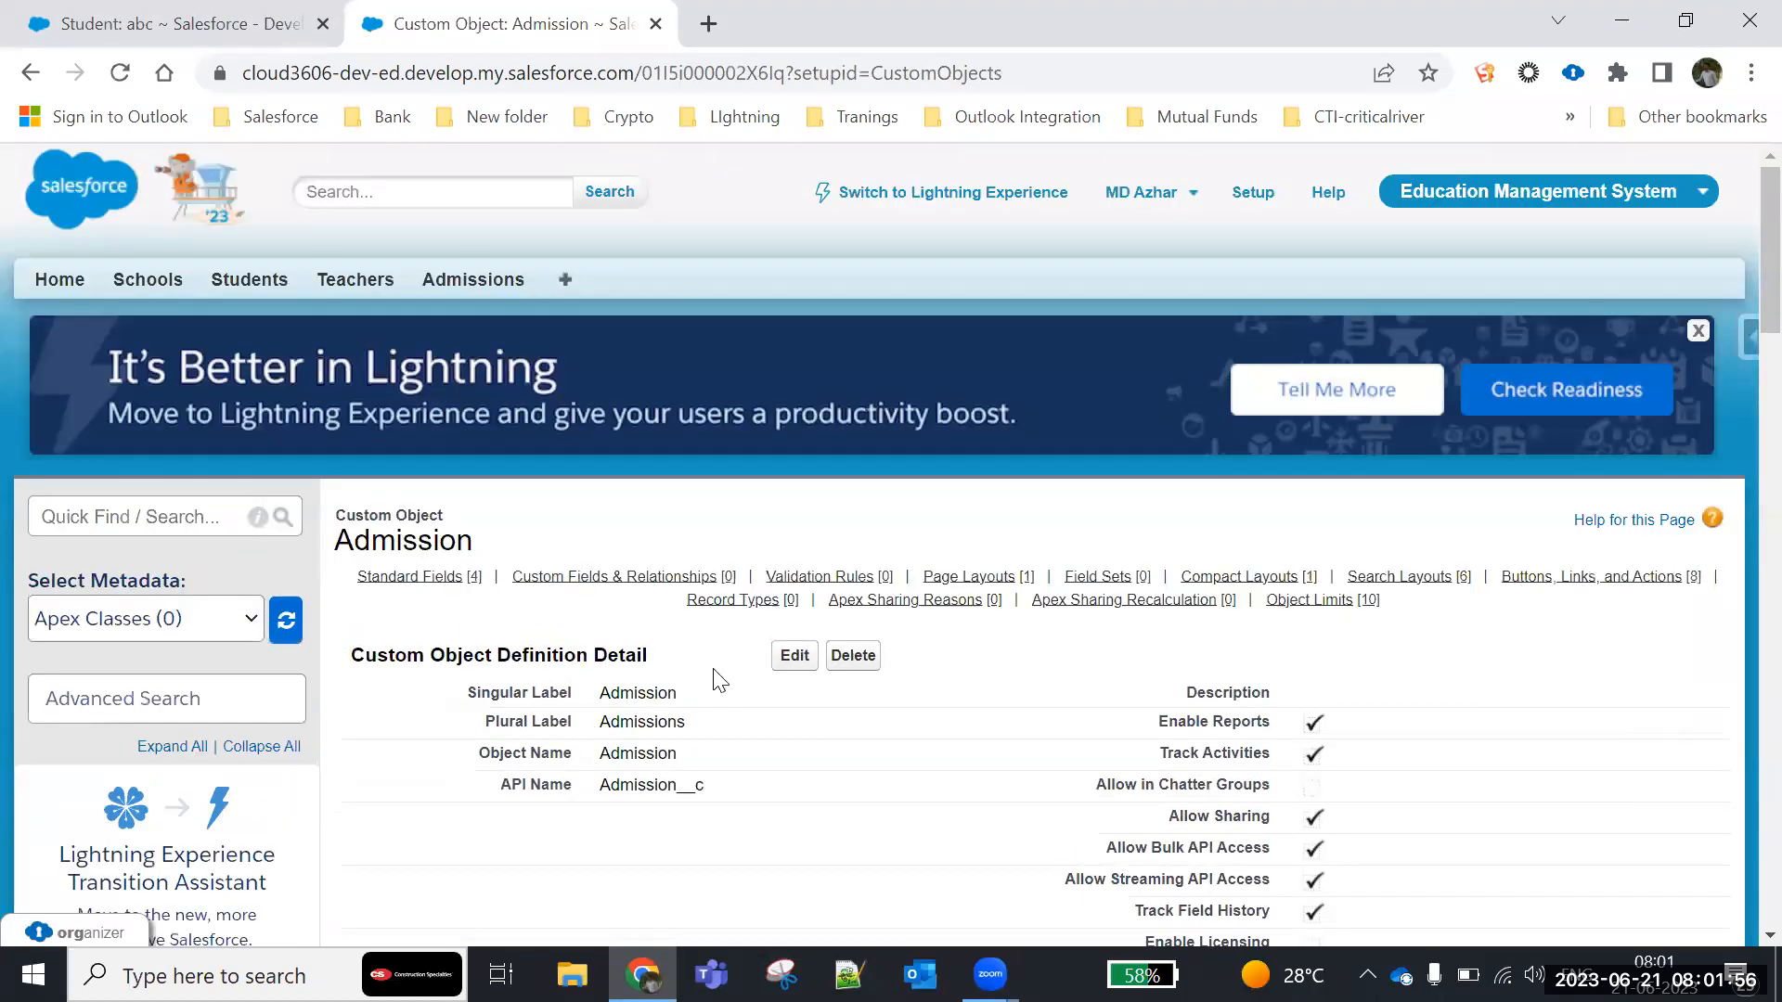
# - Review the Admission Number standard field and its data type in the Admission object definition
pyautogui.scroll(-4, 753, 475)
pyautogui.moveTo(713, 388); pyautogui.dragTo(390, 376)
pyautogui.scroll(-4, 616, 488)
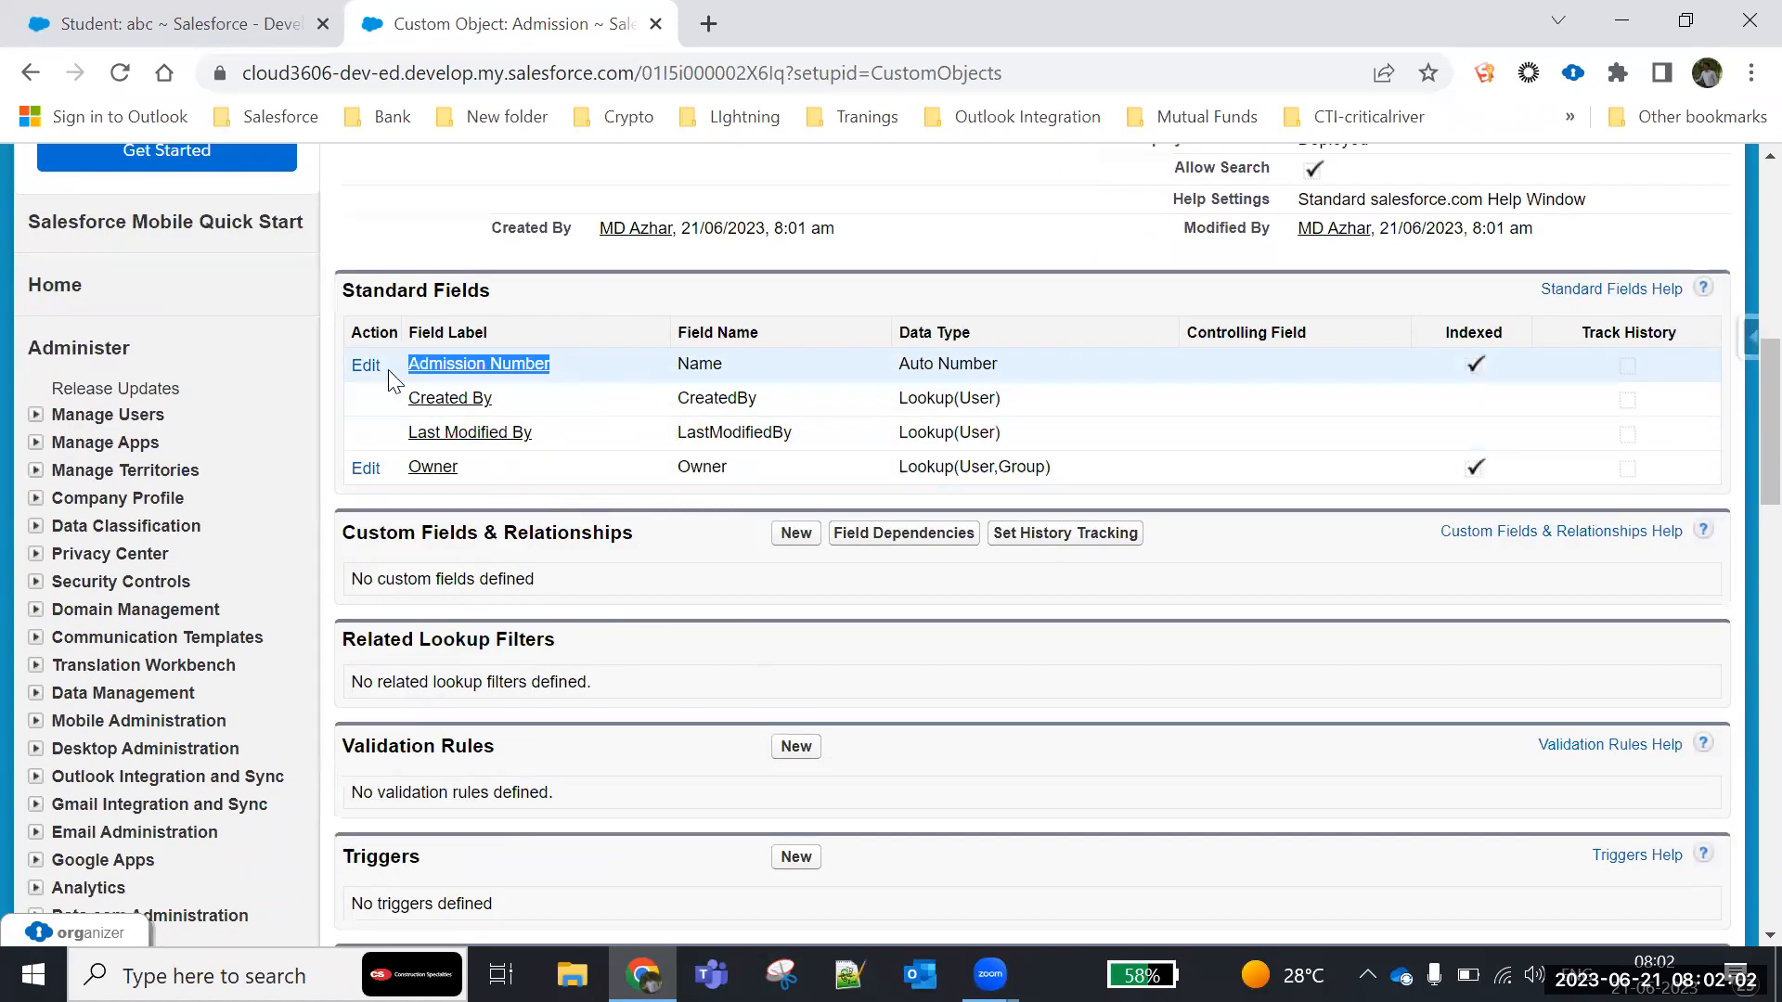
pyautogui.moveTo(1010, 373); pyautogui.dragTo(906, 363)
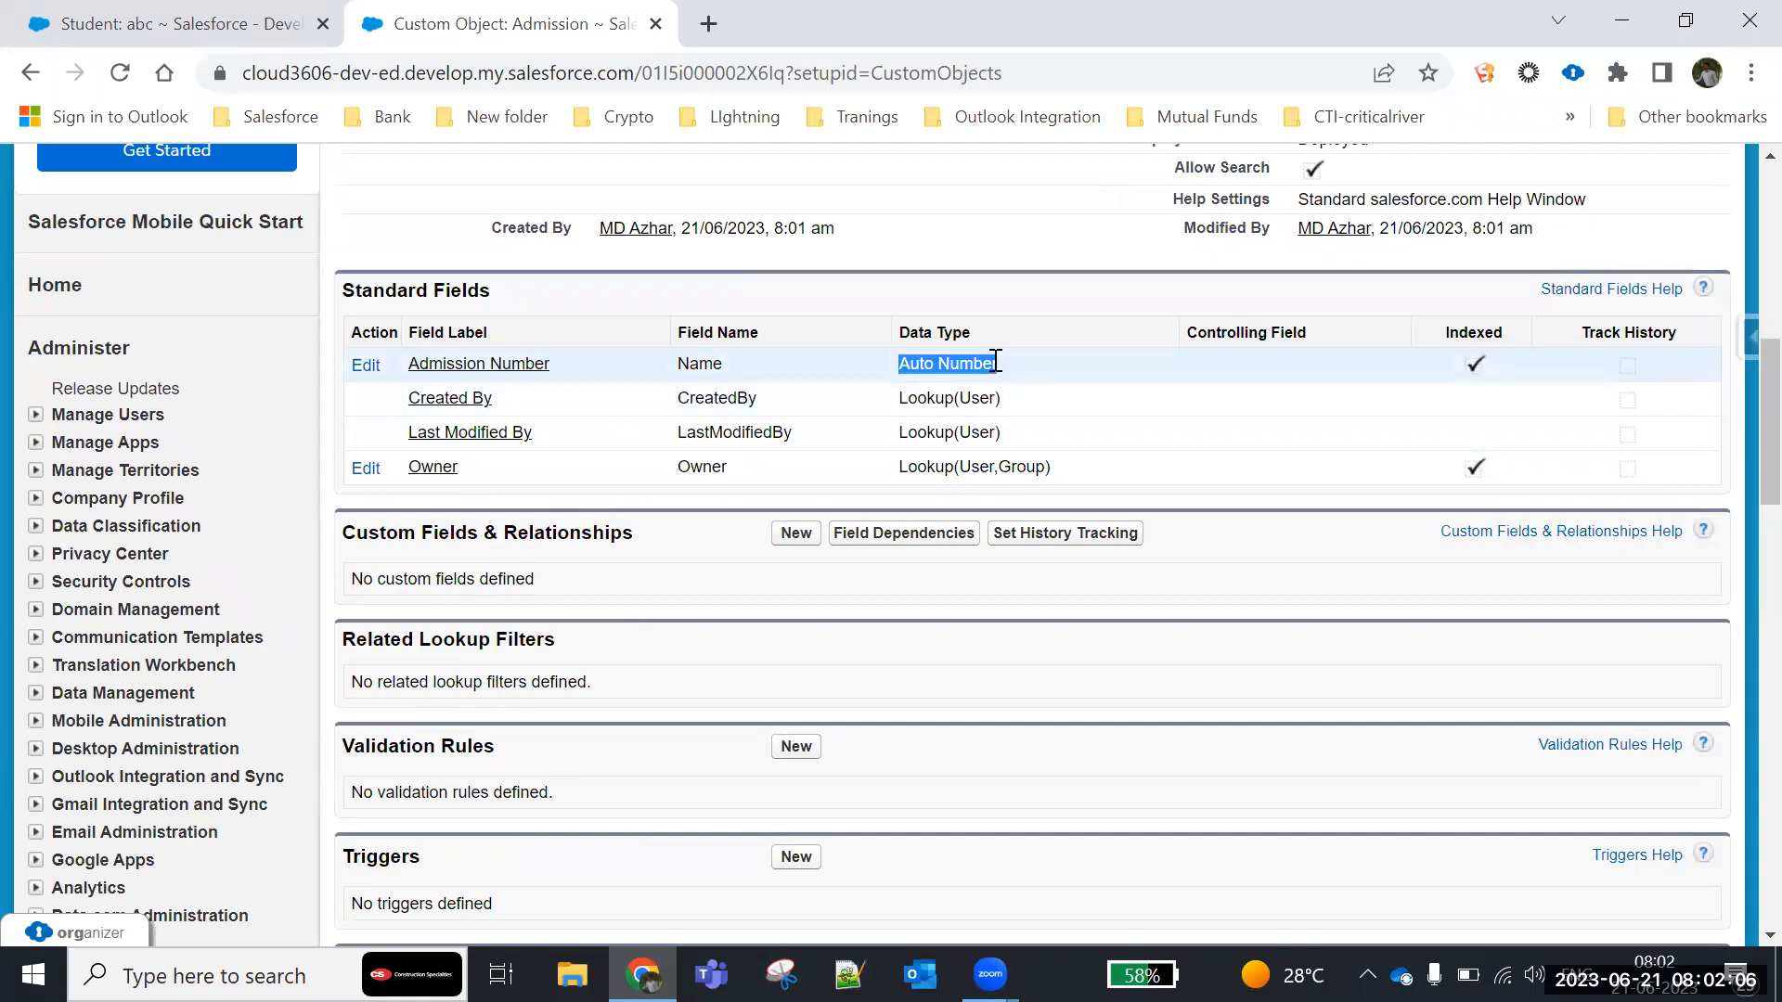
# - Start a new custom field on the Admission object with the Text data type
pyautogui.scroll(-2, 696, 548)
pyautogui.click(792, 393)
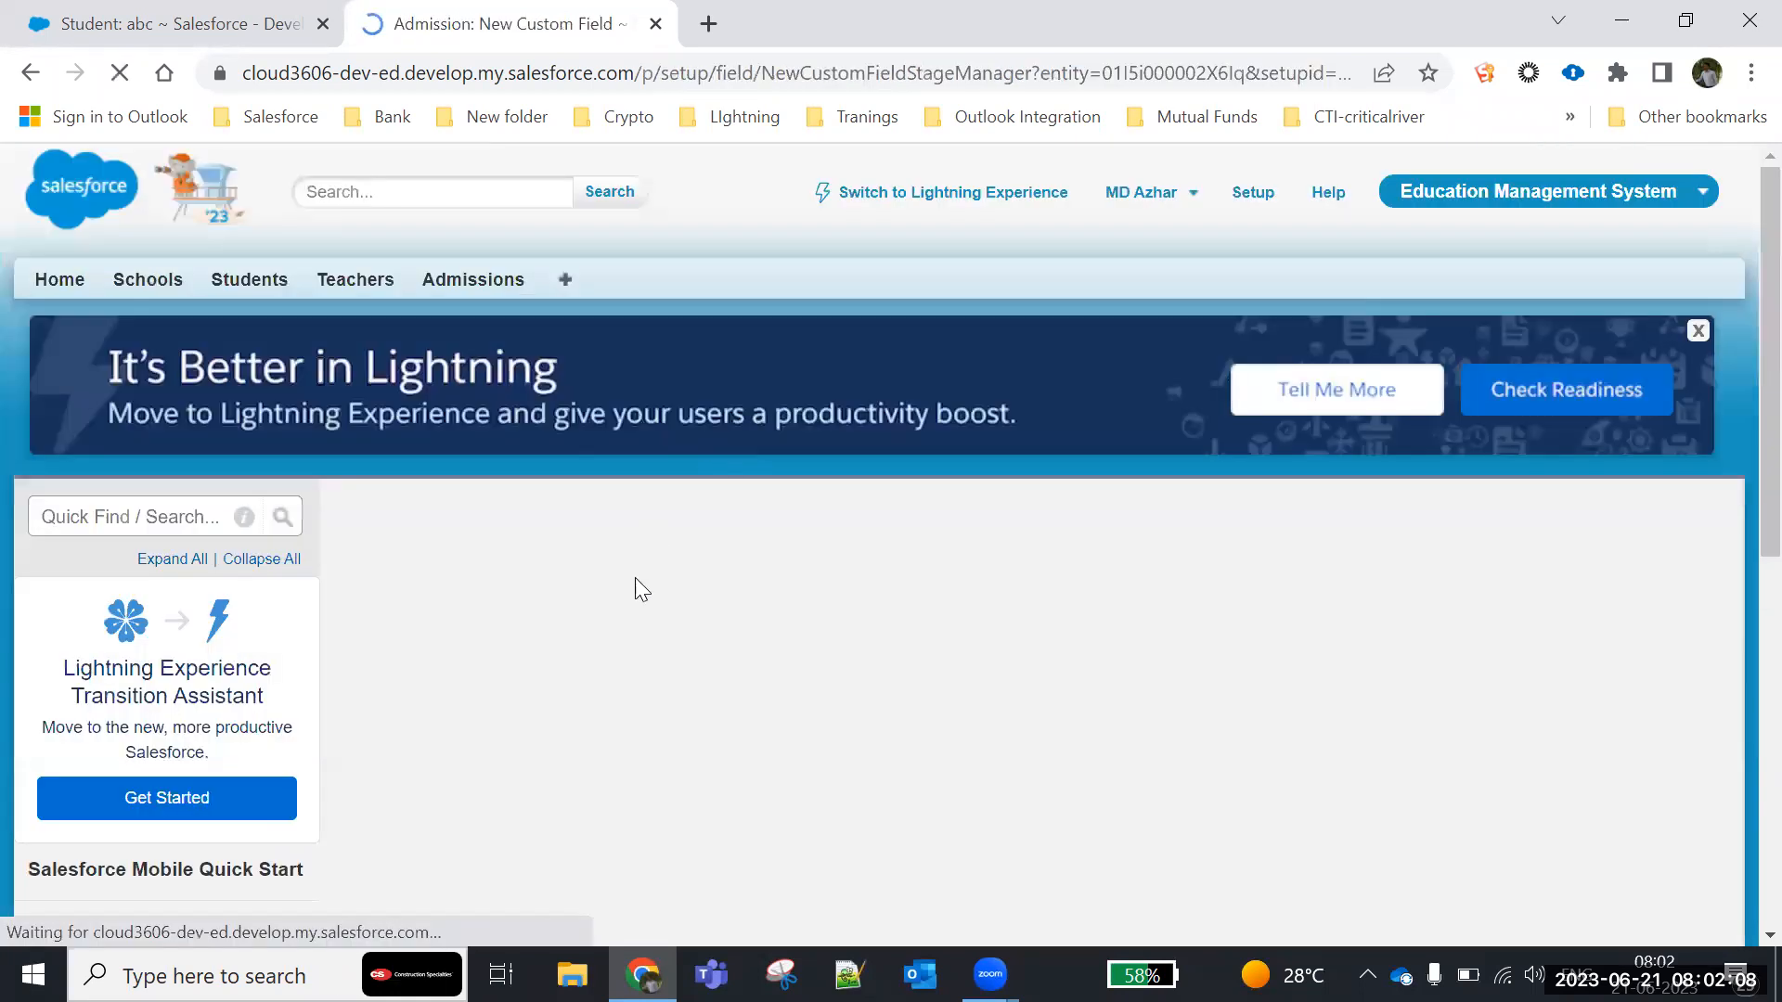
pyautogui.scroll(-8, 635, 588)
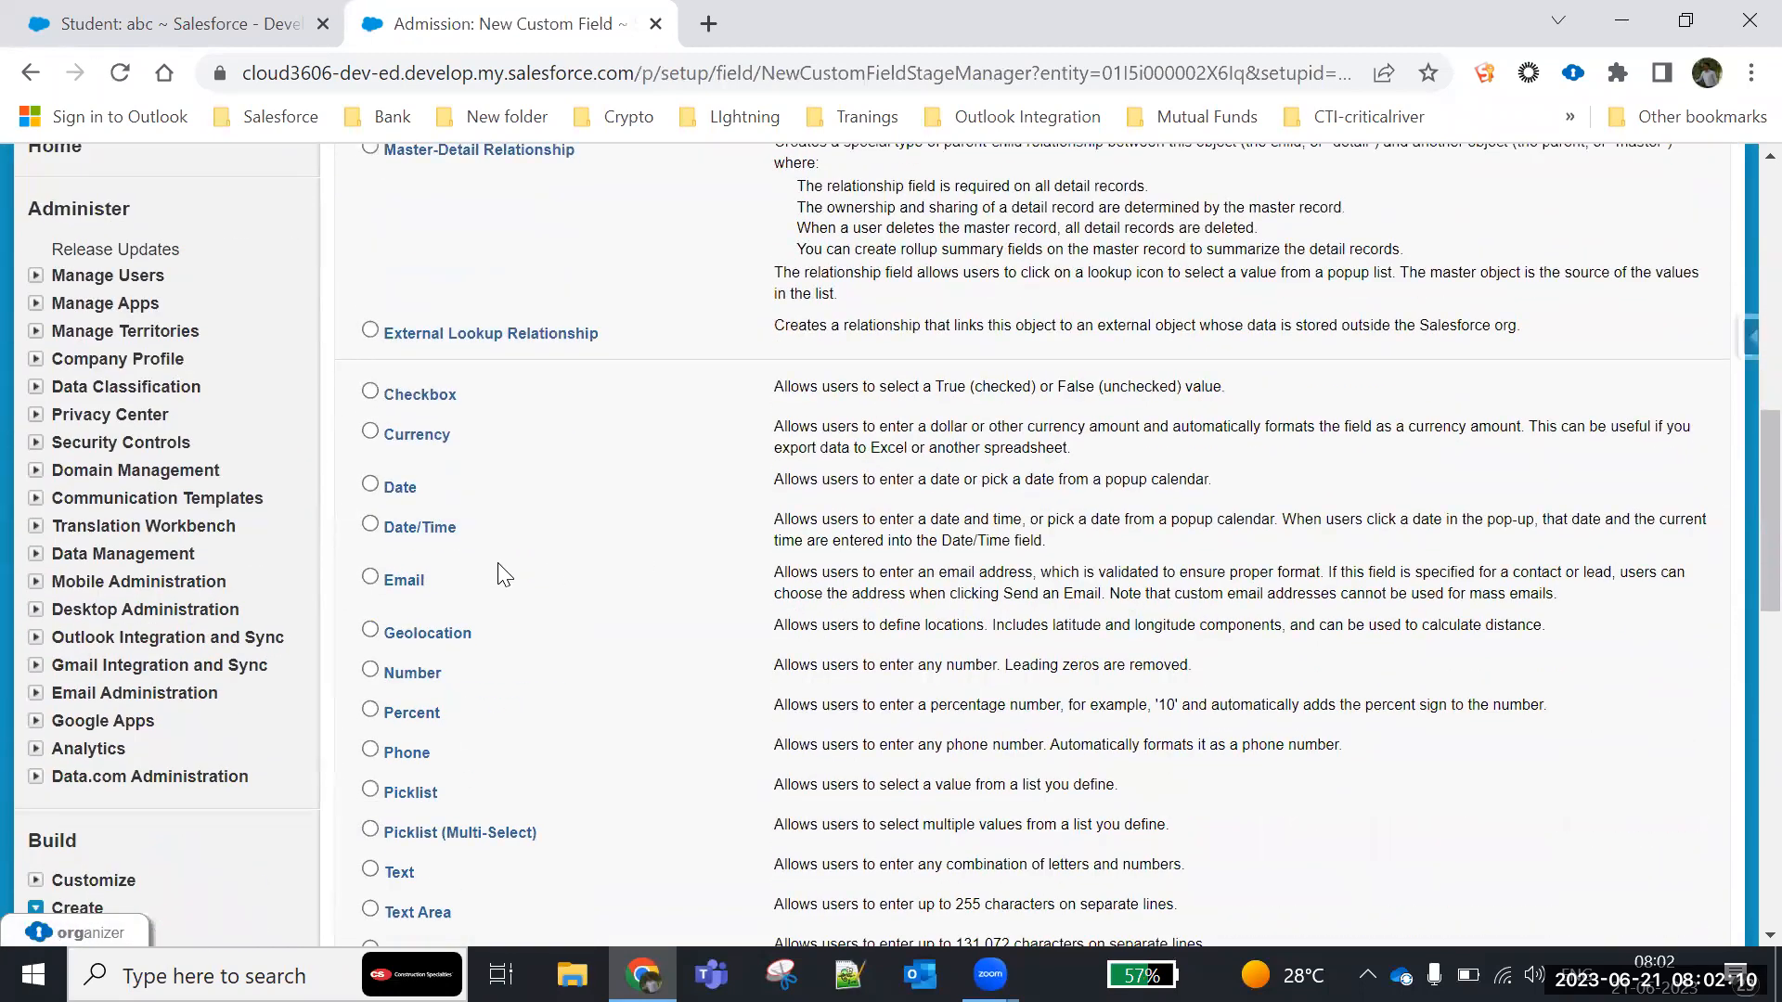
pyautogui.scroll(-2, 504, 576)
pyautogui.scroll(-3, 504, 576)
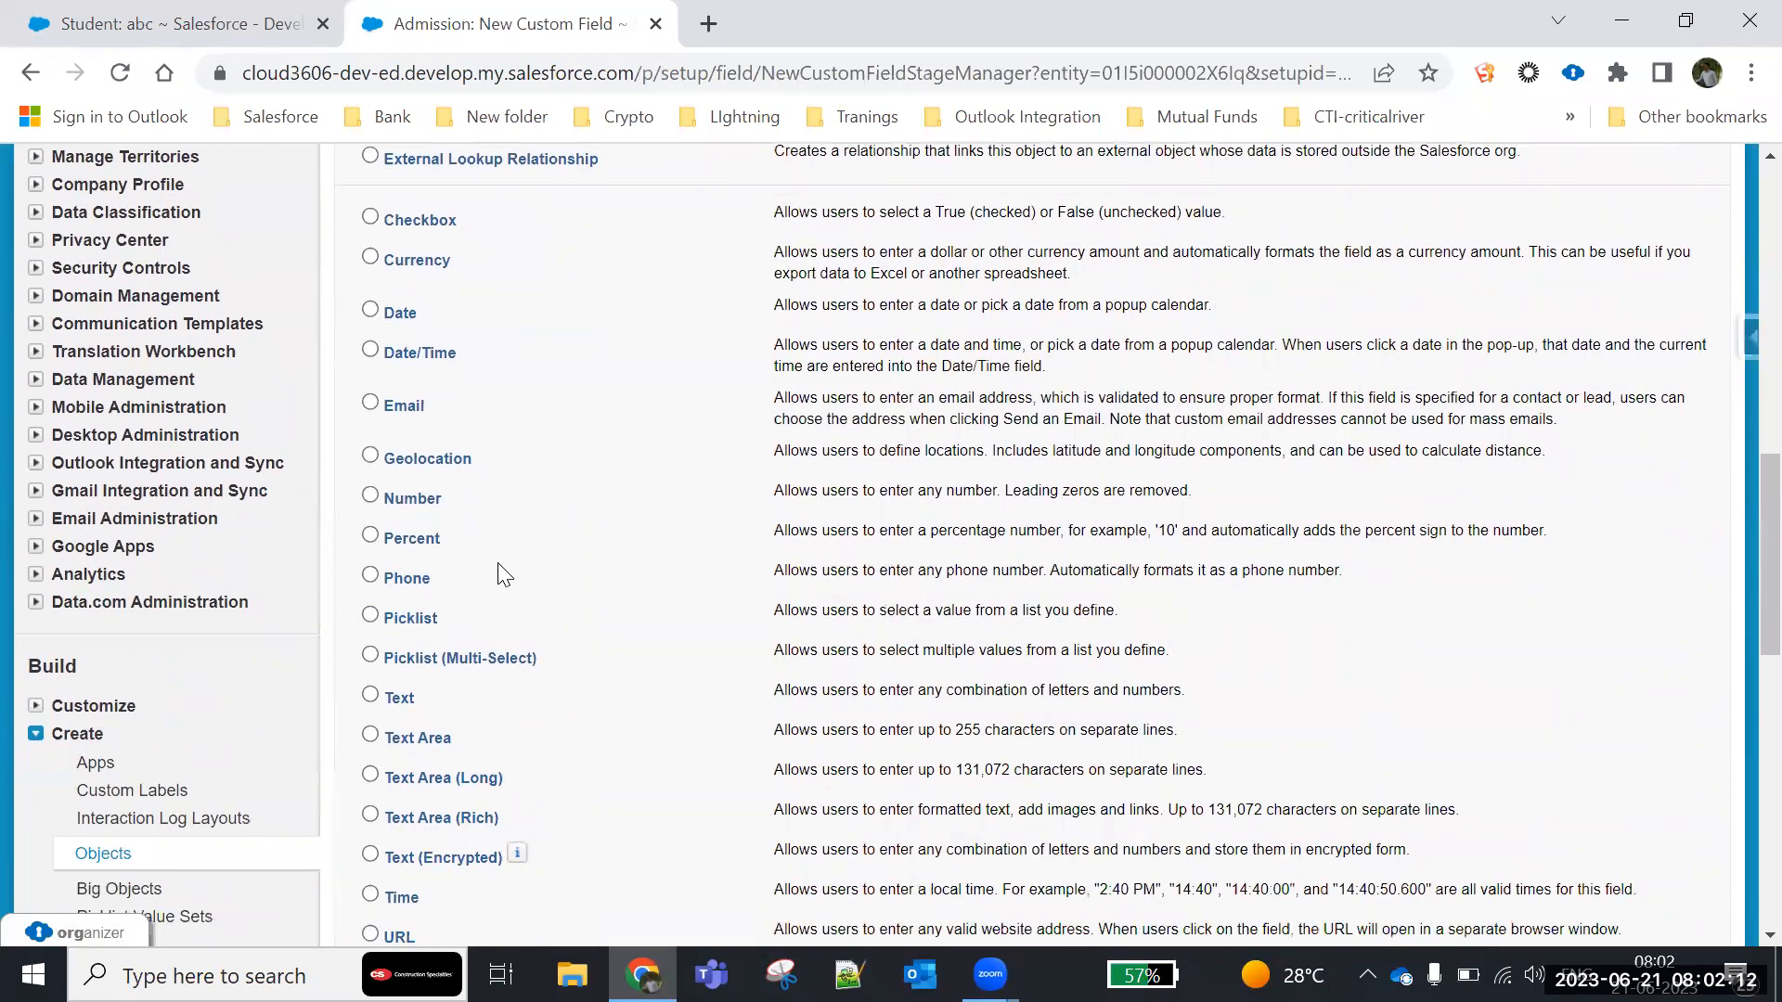
pyautogui.click(371, 455)
pyautogui.click(1627, 762)
# - Label the text field Student Name, set its length to 60, and make it required
pyautogui.scroll(-4, 622, 557)
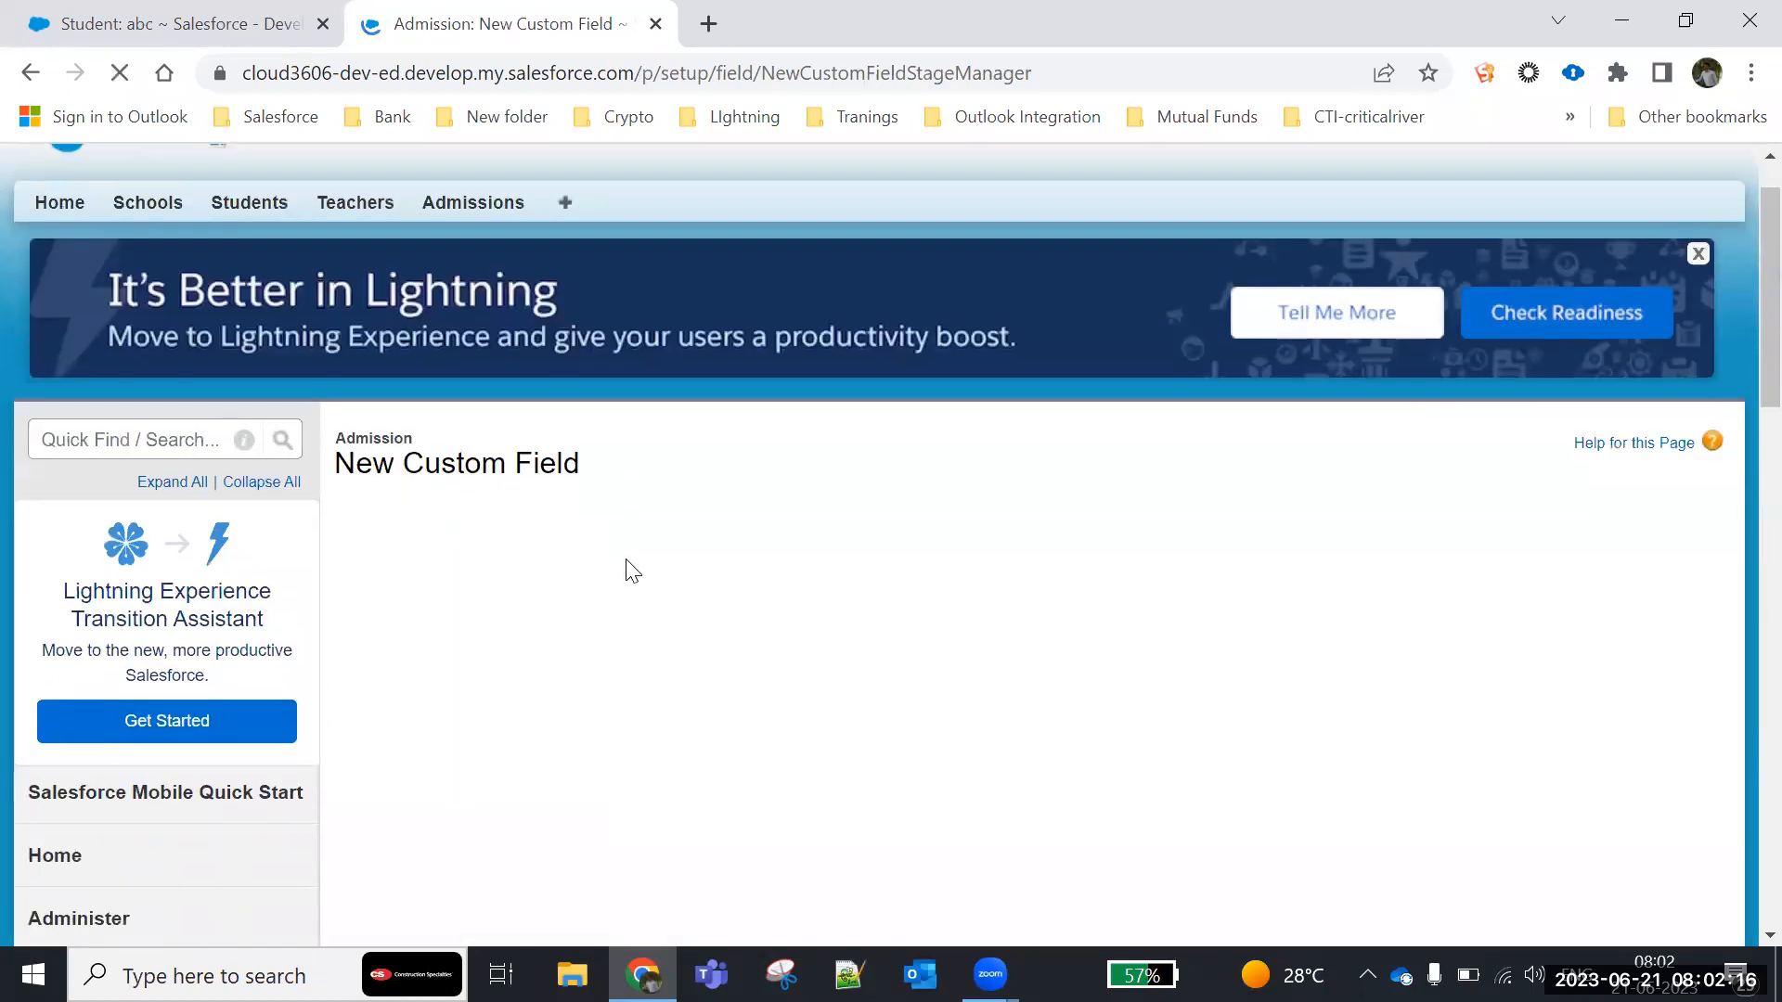
pyautogui.scroll(2, 638, 395)
pyautogui.click(640, 391)
pyautogui.write('Student NAme')
pyautogui.press('BackSpace')
pyautogui.write('am')
pyautogui.click(640, 494)
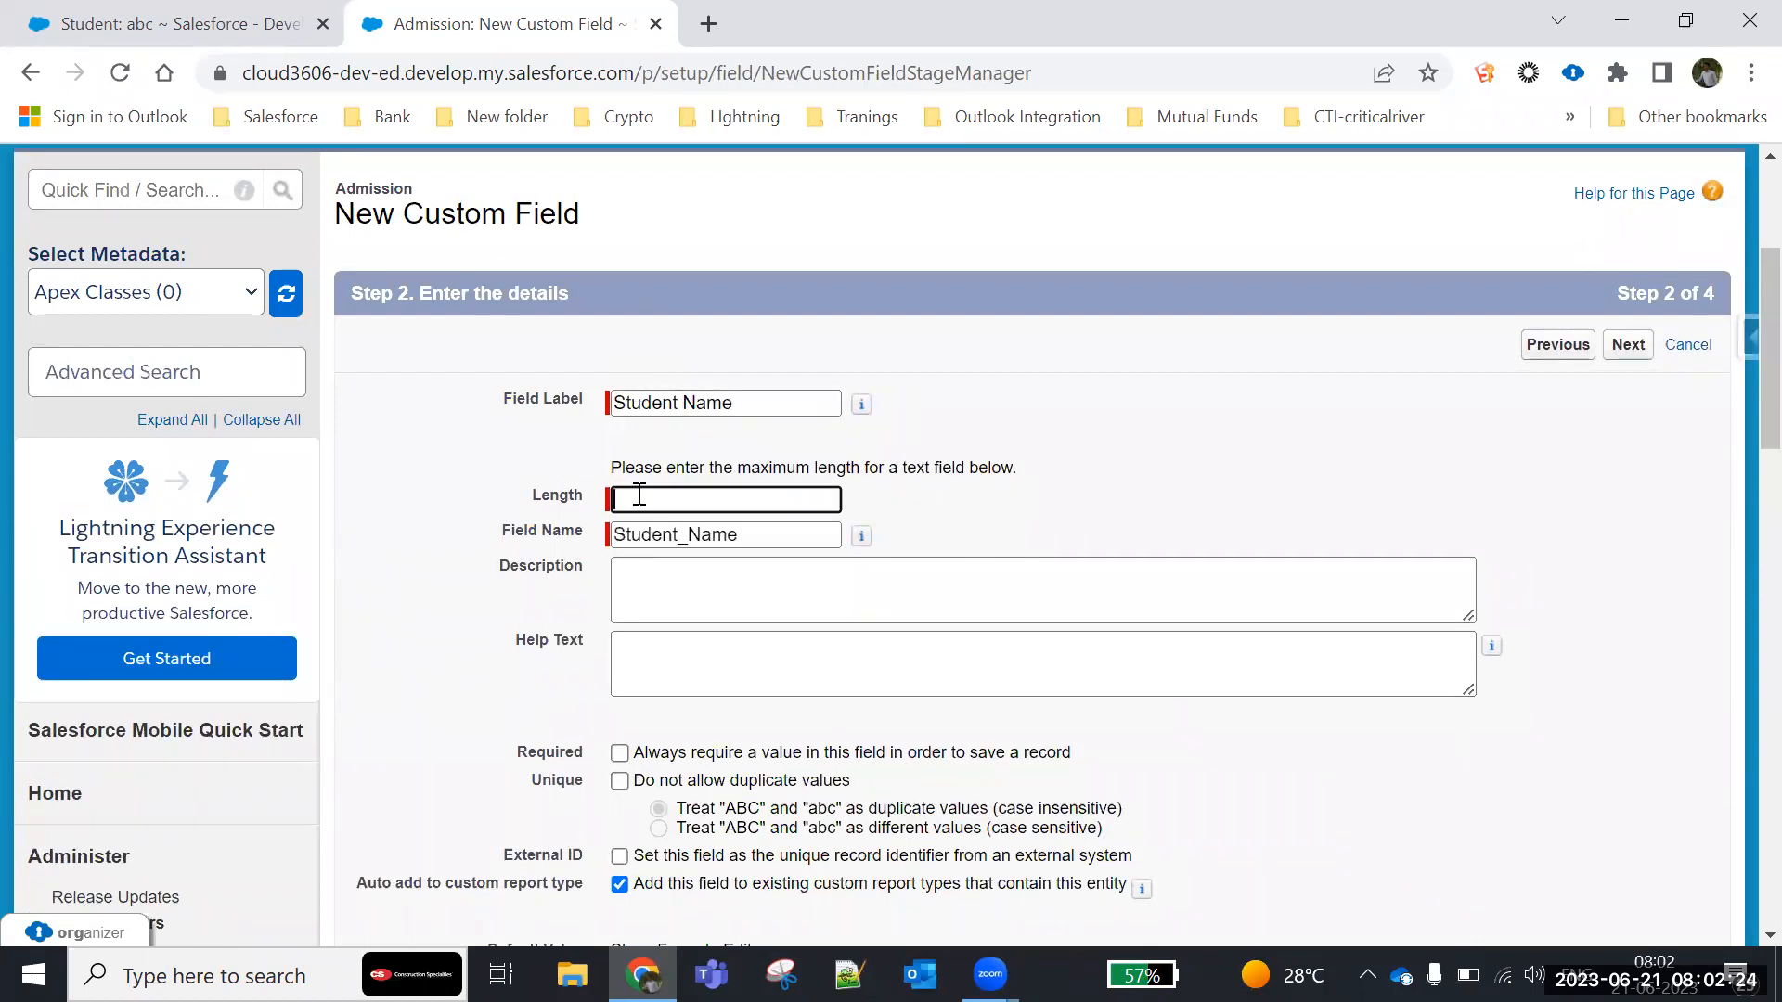
pyautogui.write('60')
pyautogui.click(1197, 438)
pyautogui.click(620, 754)
# - Accept the default field-level security and Admission Layout for Student Name, and save it to begin another field
pyautogui.click(1628, 346)
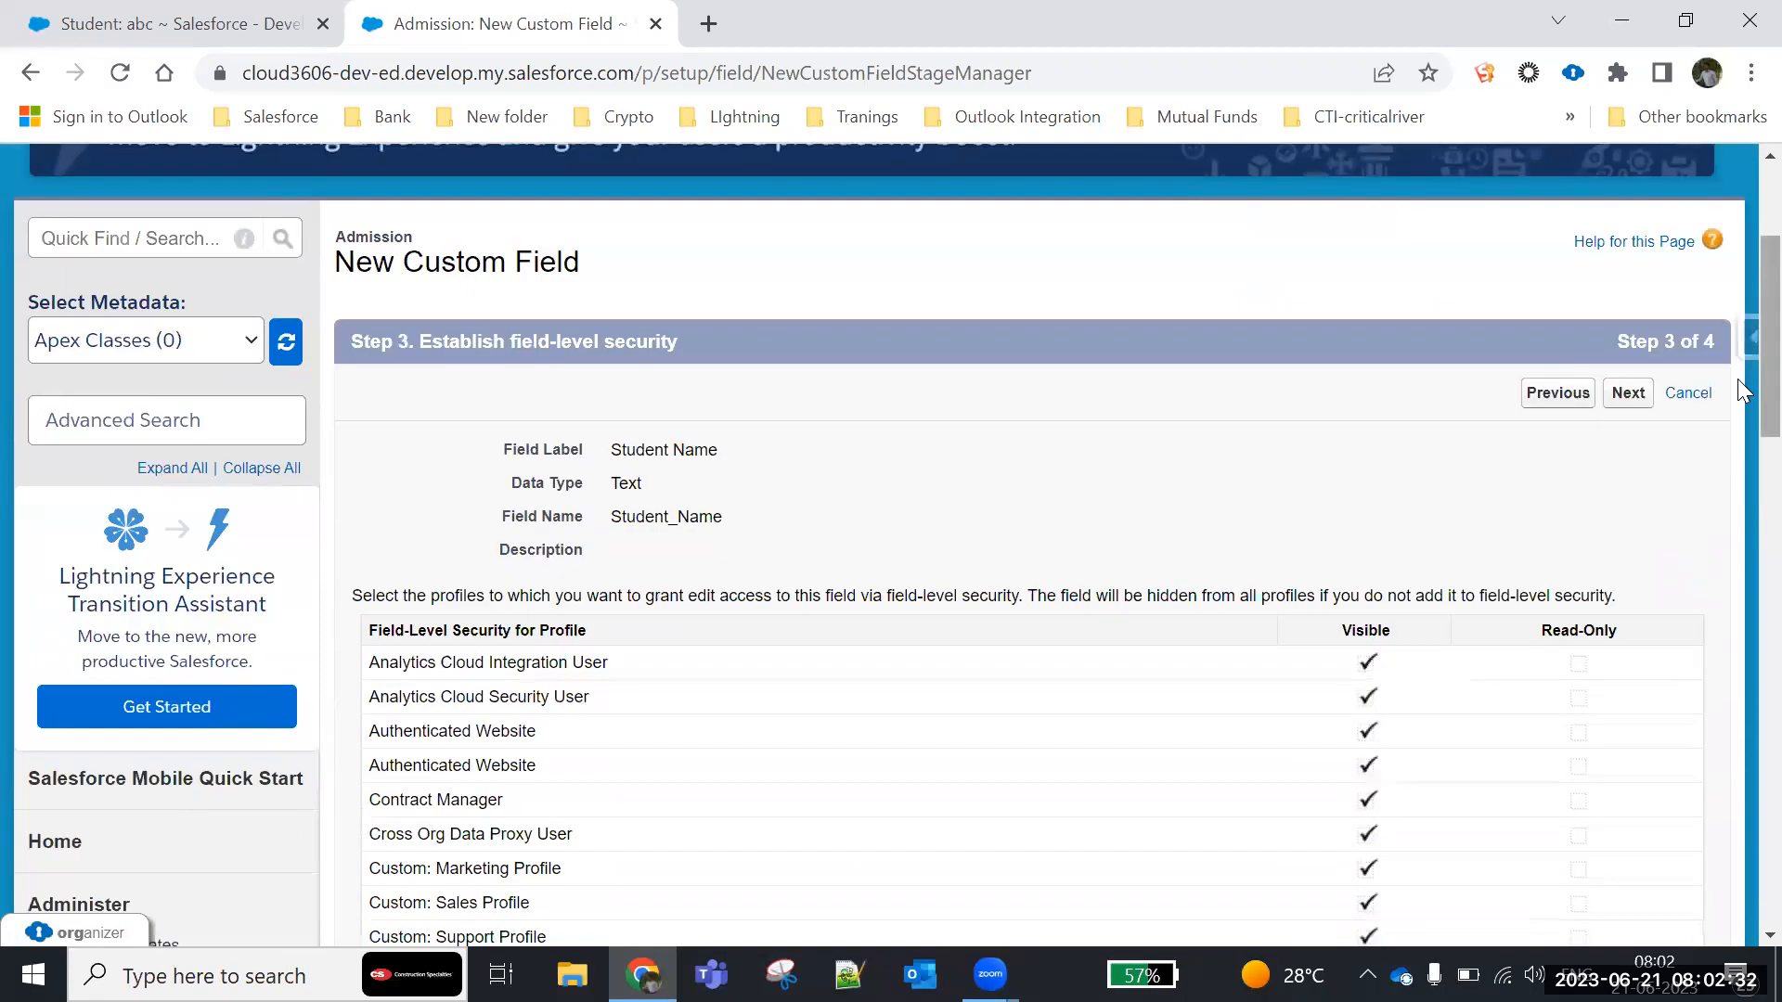
pyautogui.click(1635, 397)
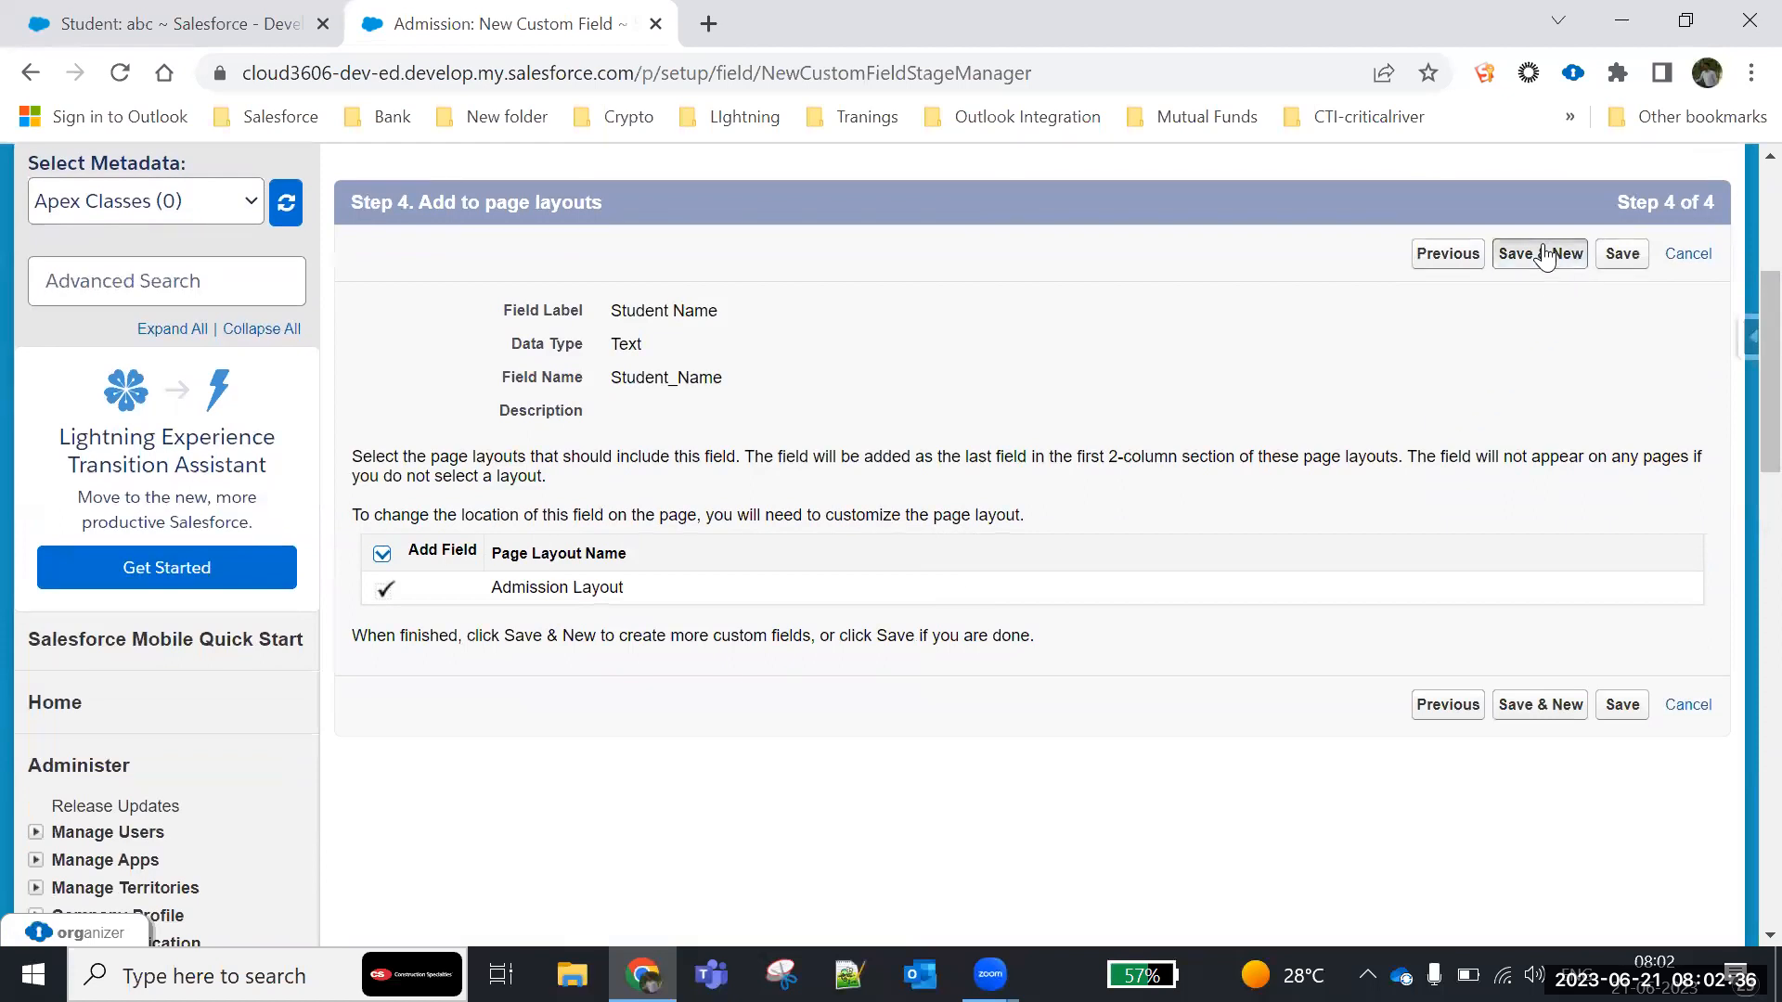
pyautogui.click(1543, 256)
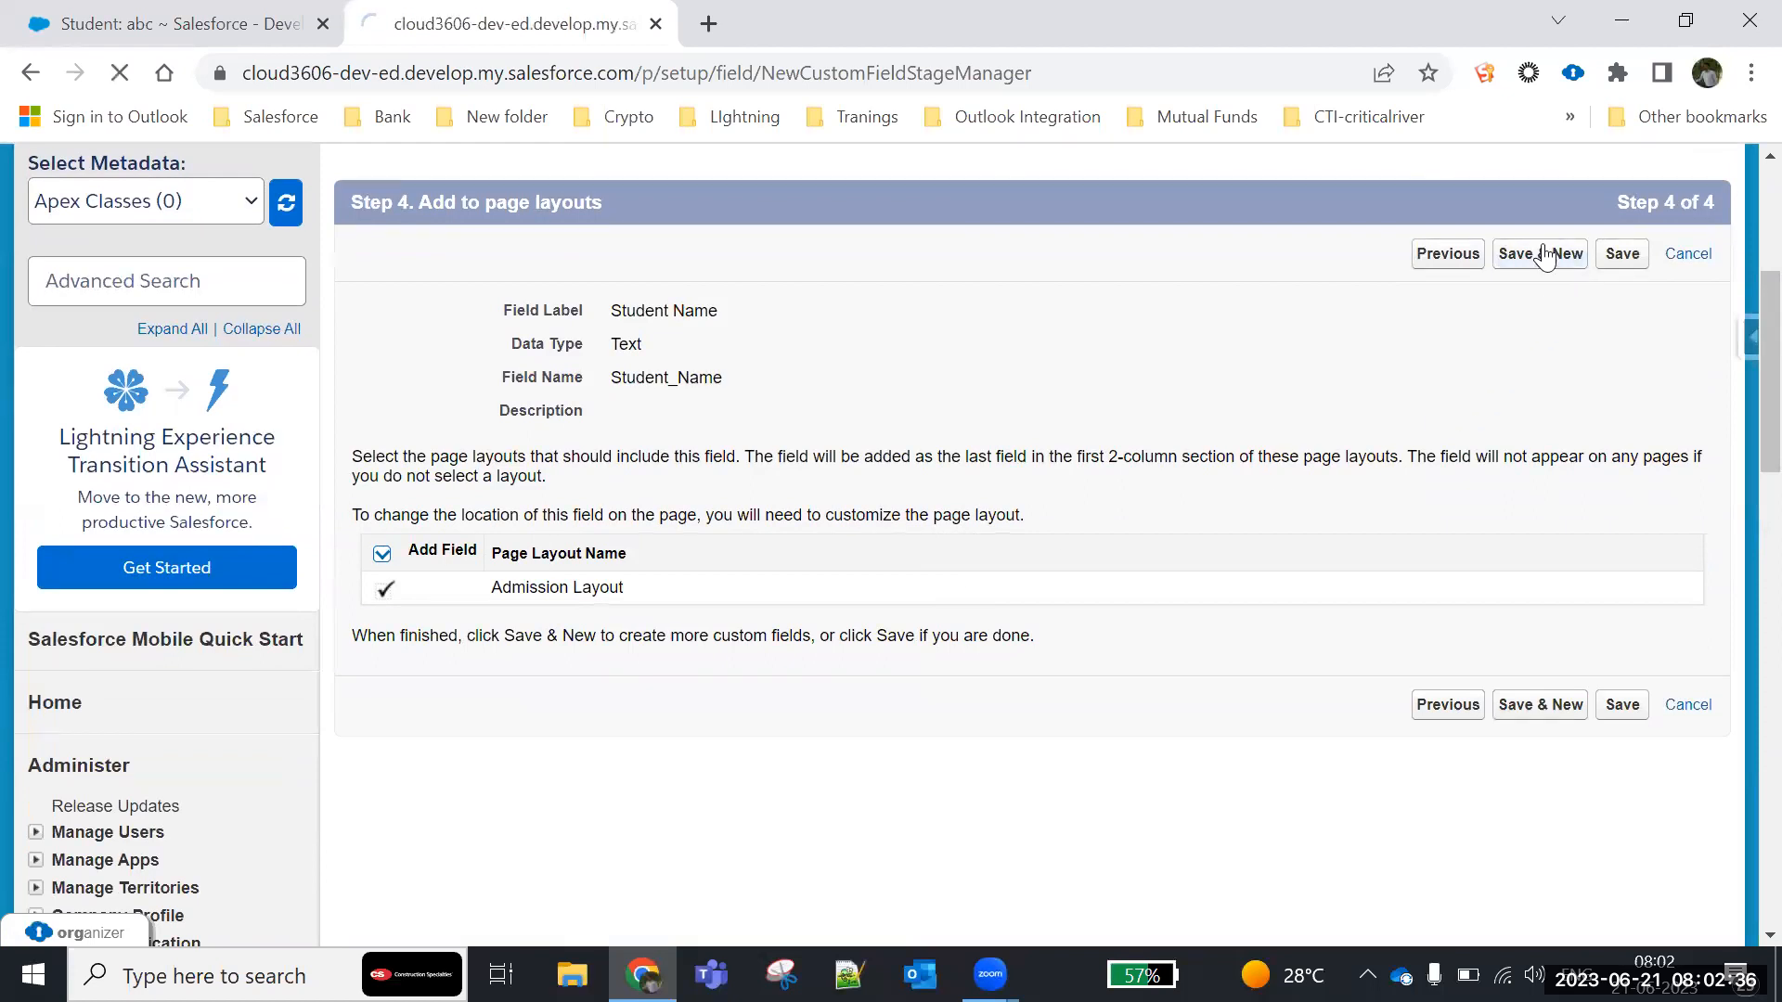
# - Choose Text as the data type for the second Admission custom field
pyautogui.scroll(-6, 430, 657)
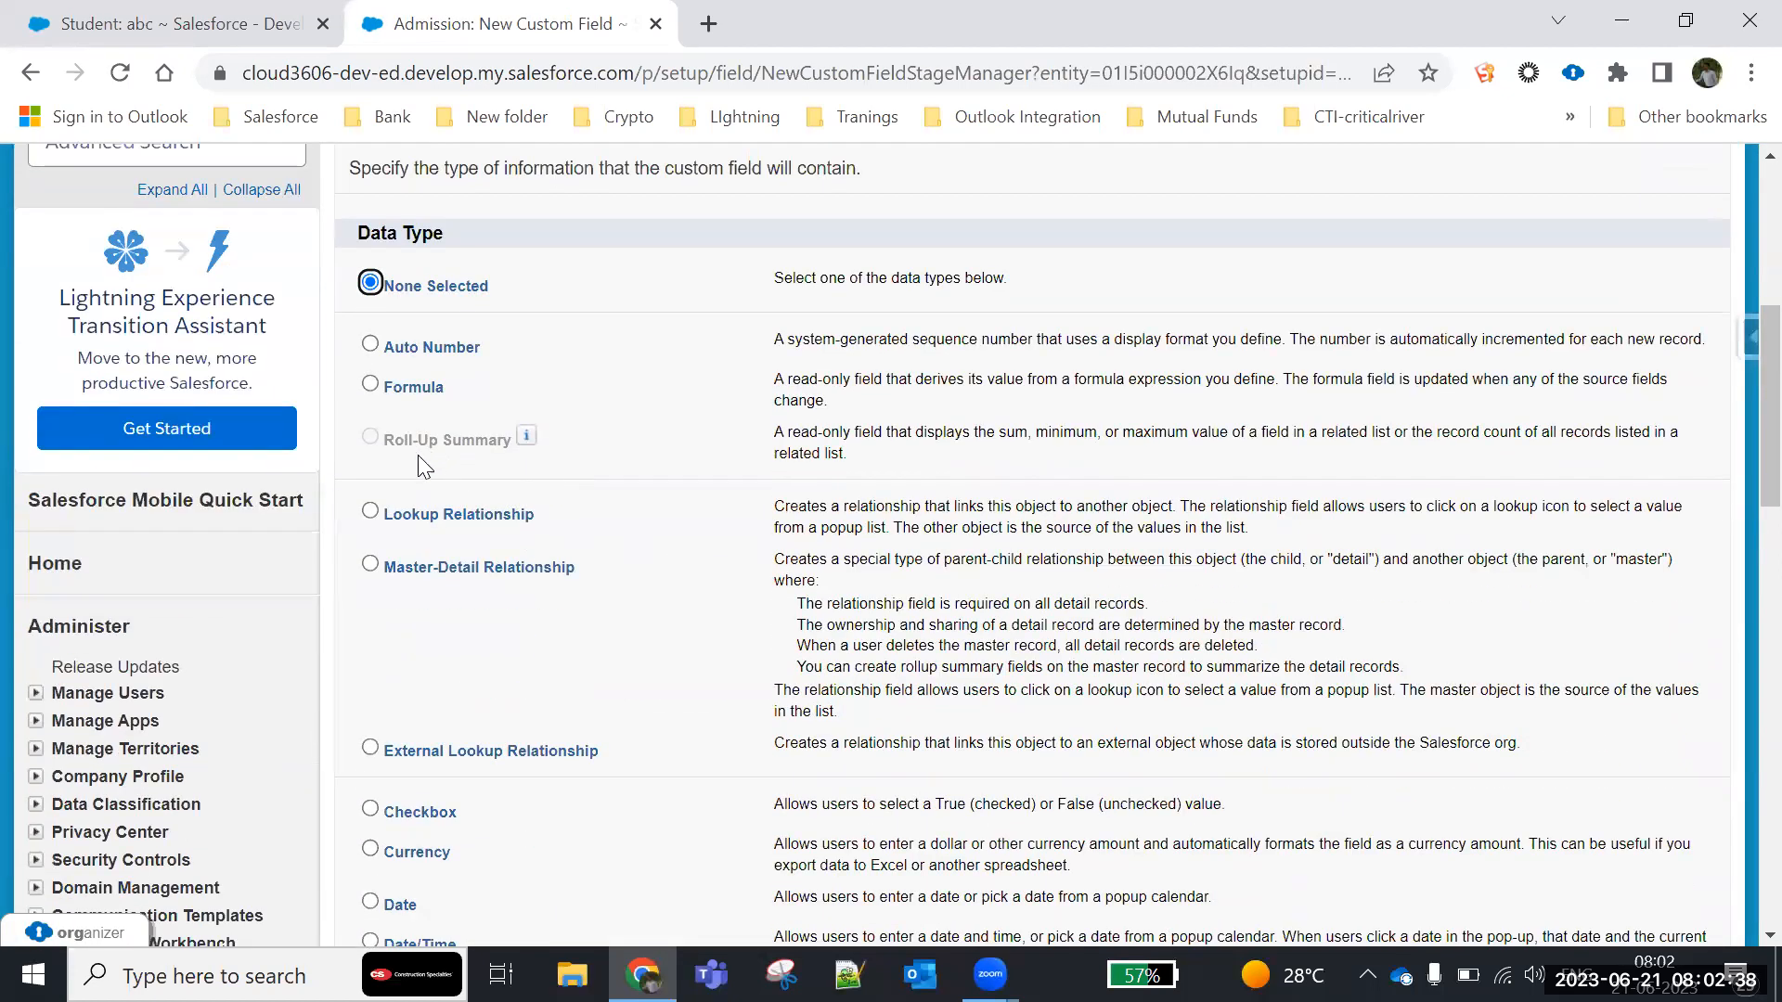
pyautogui.click(370, 732)
pyautogui.scroll(-5, 1635, 756)
pyautogui.click(1629, 623)
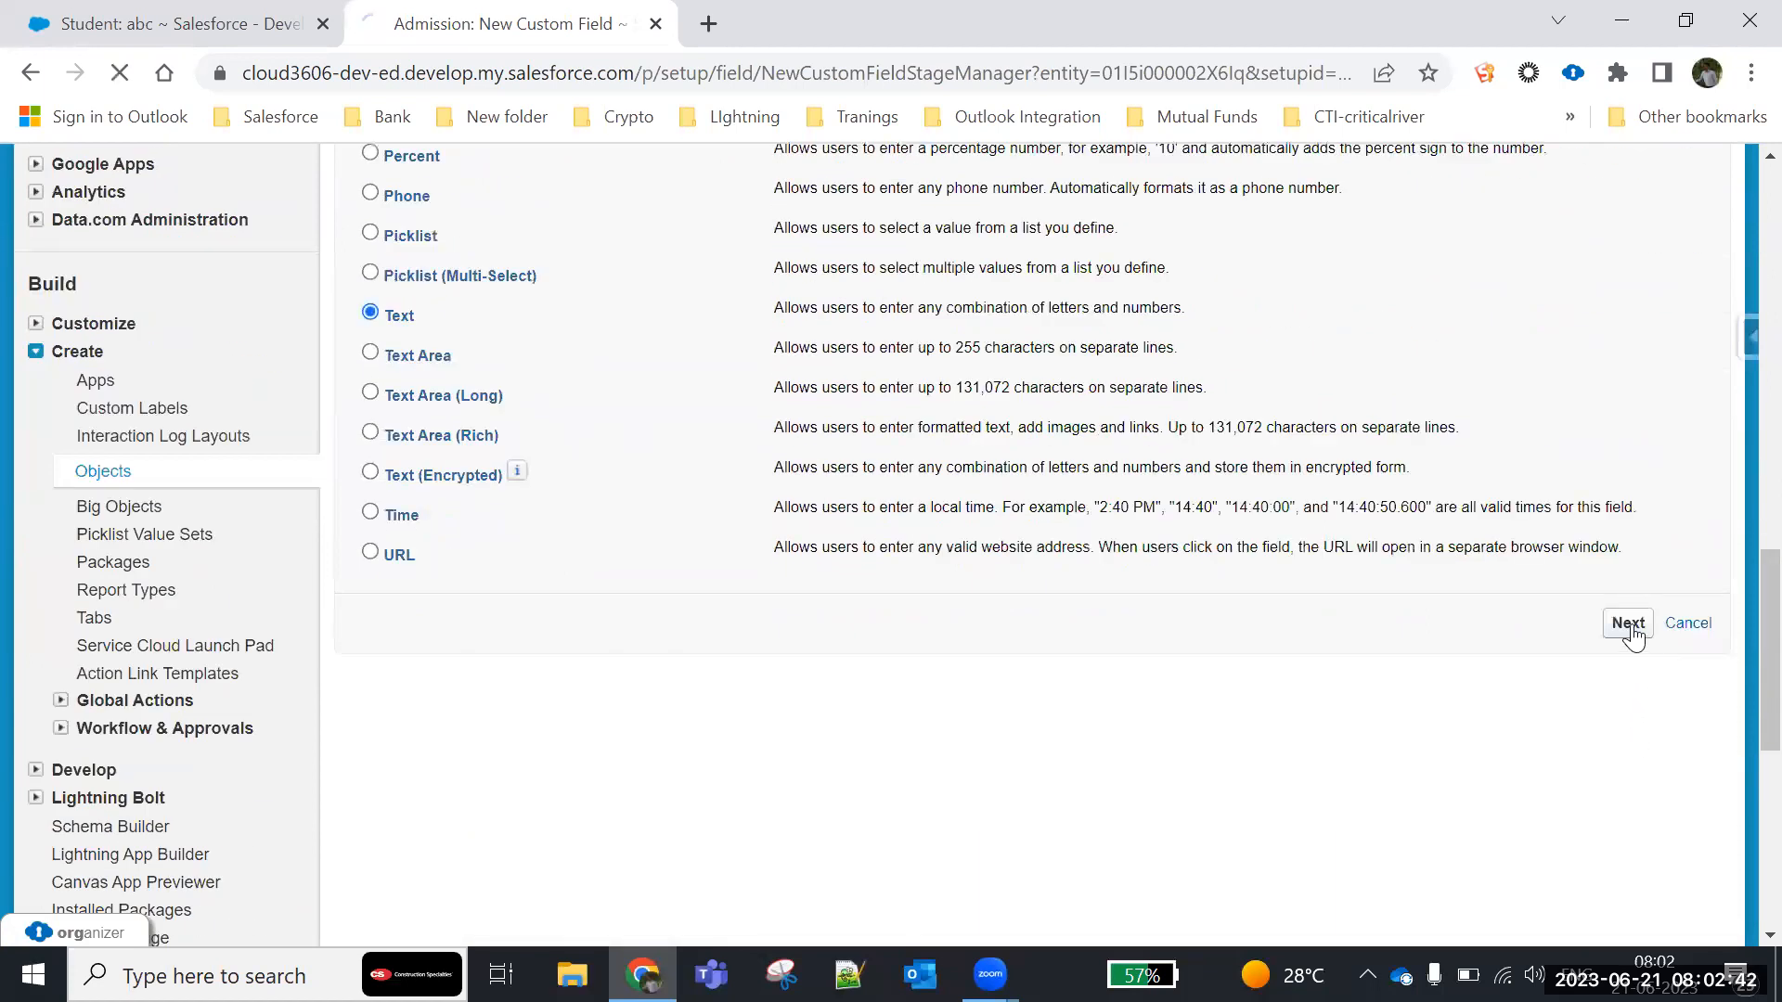
# - Label the text field S/O, set its length to 60, and make it required
pyautogui.write('F')
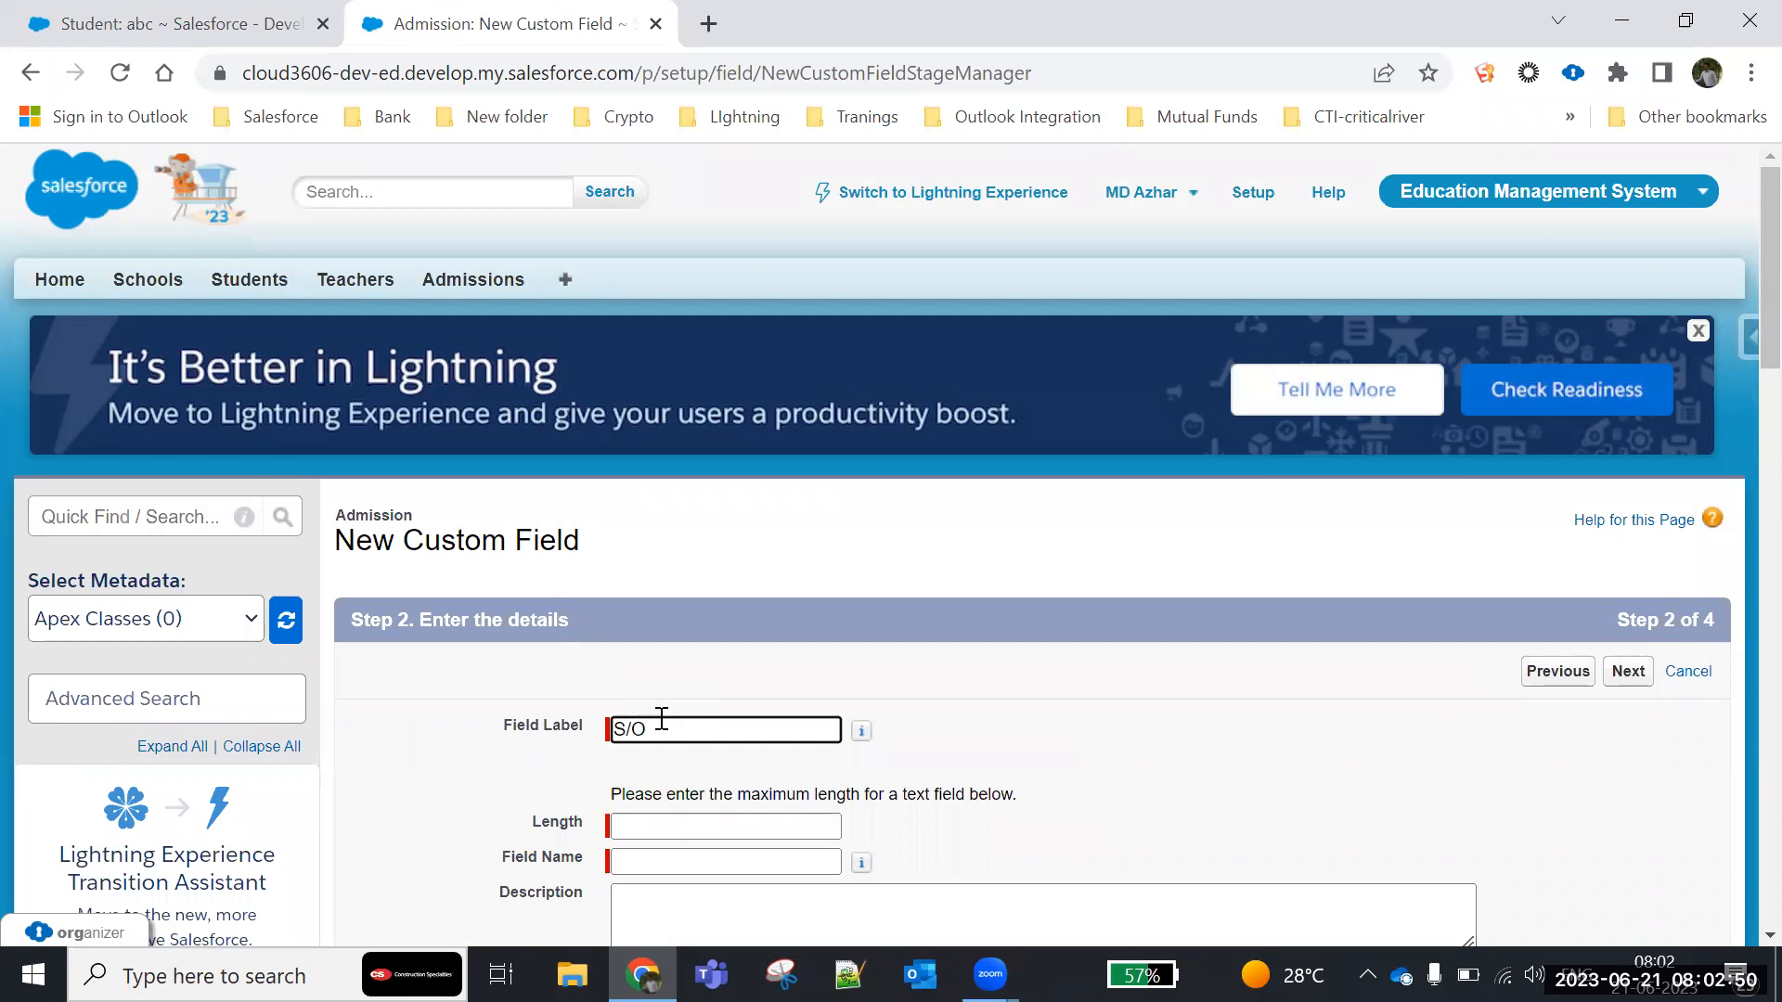
pyautogui.click(1158, 664)
pyautogui.scroll(-3, 938, 628)
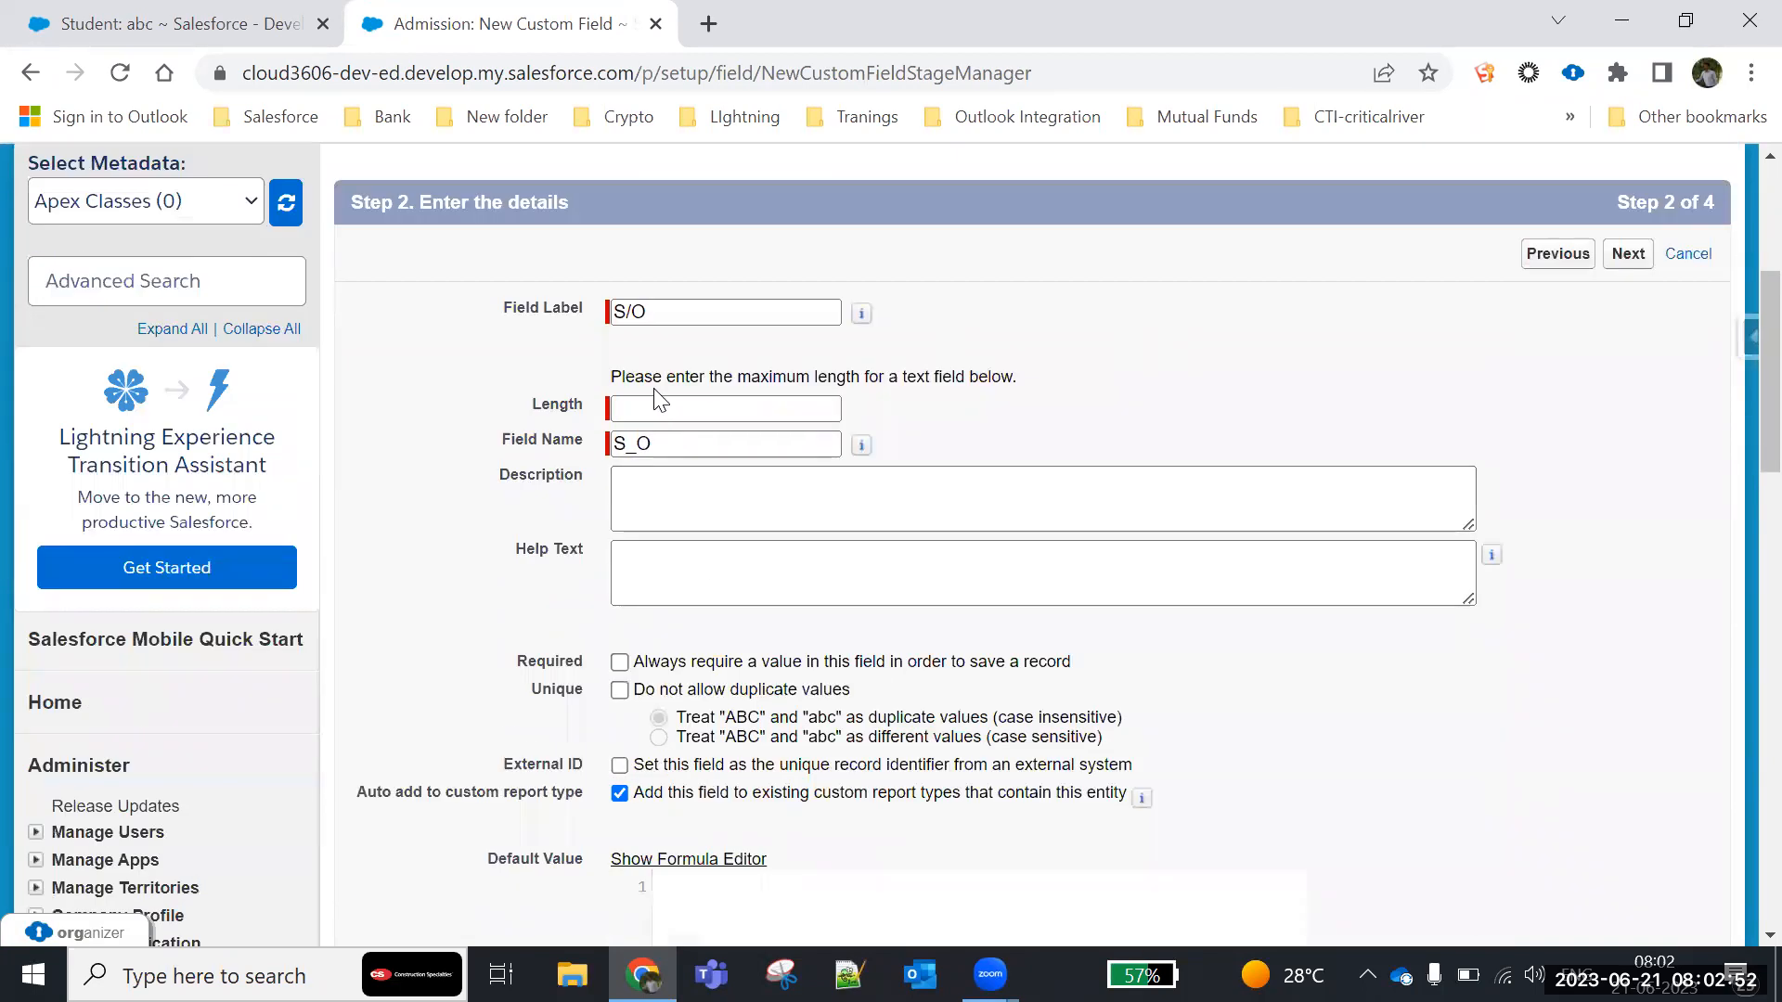
pyautogui.click(662, 408)
pyautogui.write('60')
pyautogui.click(1188, 414)
pyautogui.click(619, 663)
# - Keep the default field-level security and page layout for the S/O field, and save it to begin another field
pyautogui.click(1629, 253)
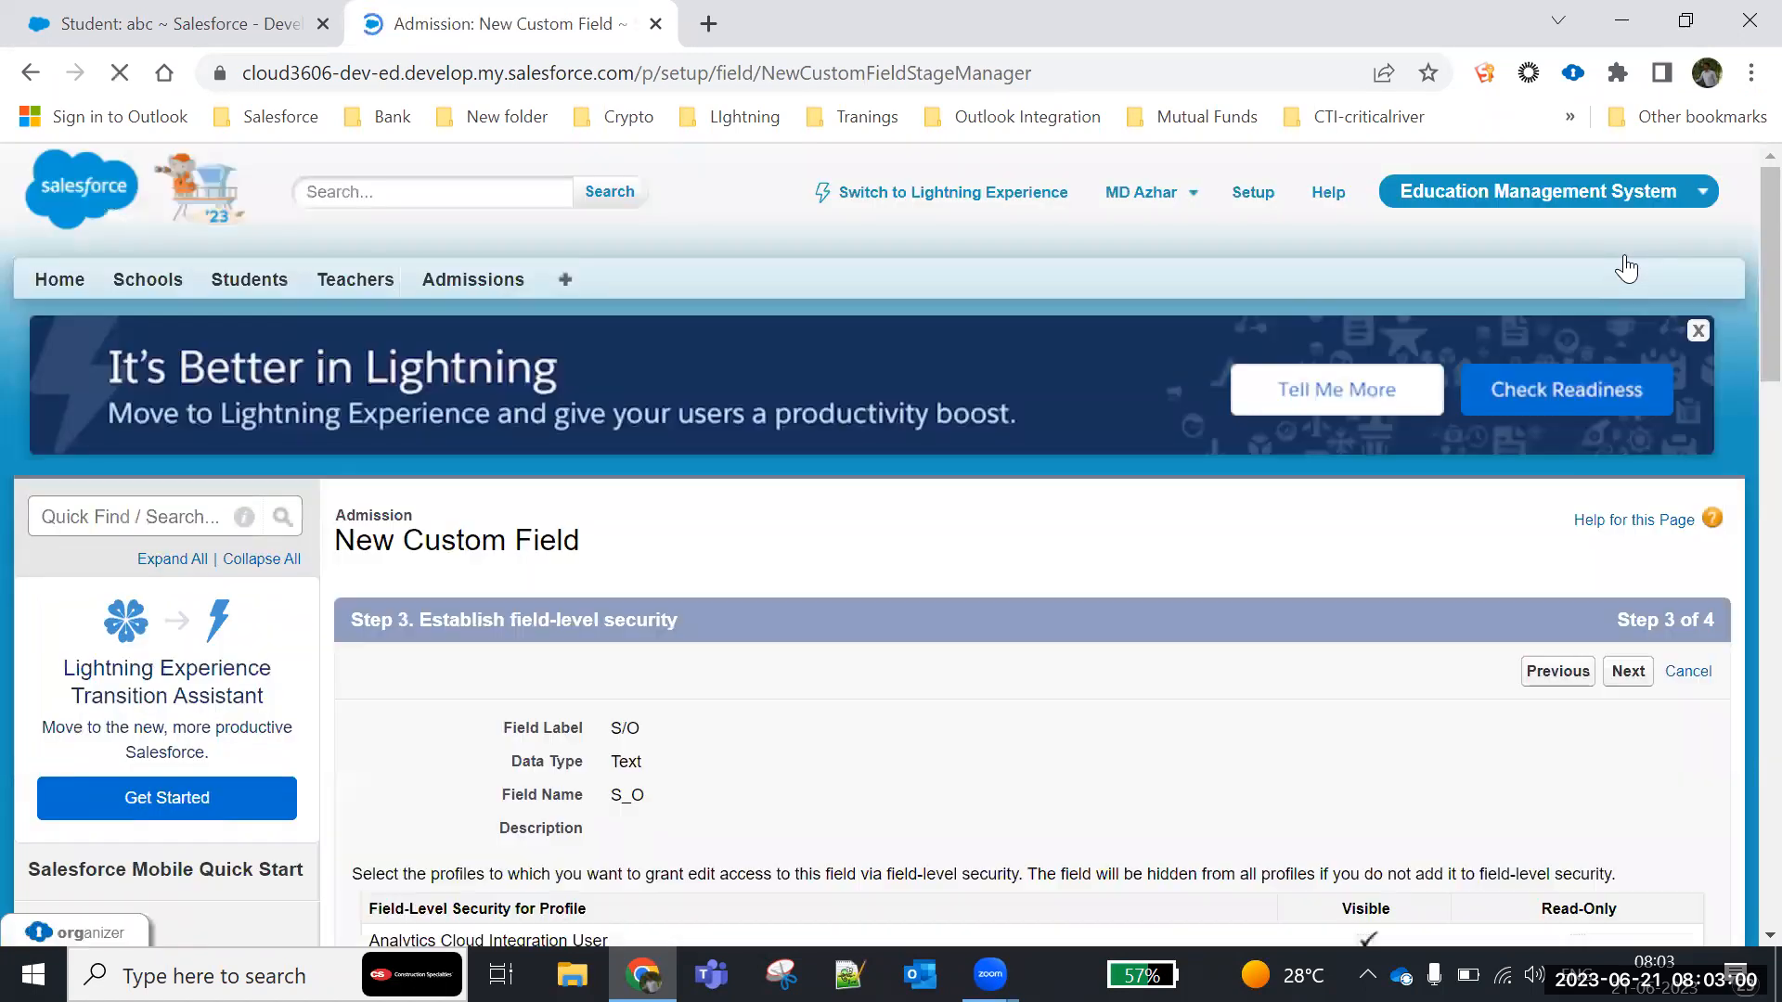
pyautogui.scroll(-5, 1323, 686)
pyautogui.scroll(2, 1463, 589)
pyautogui.click(1628, 396)
pyautogui.click(1537, 668)
# - Choose Date as the data type for the third Admission custom field
pyautogui.scroll(-2, 584, 697)
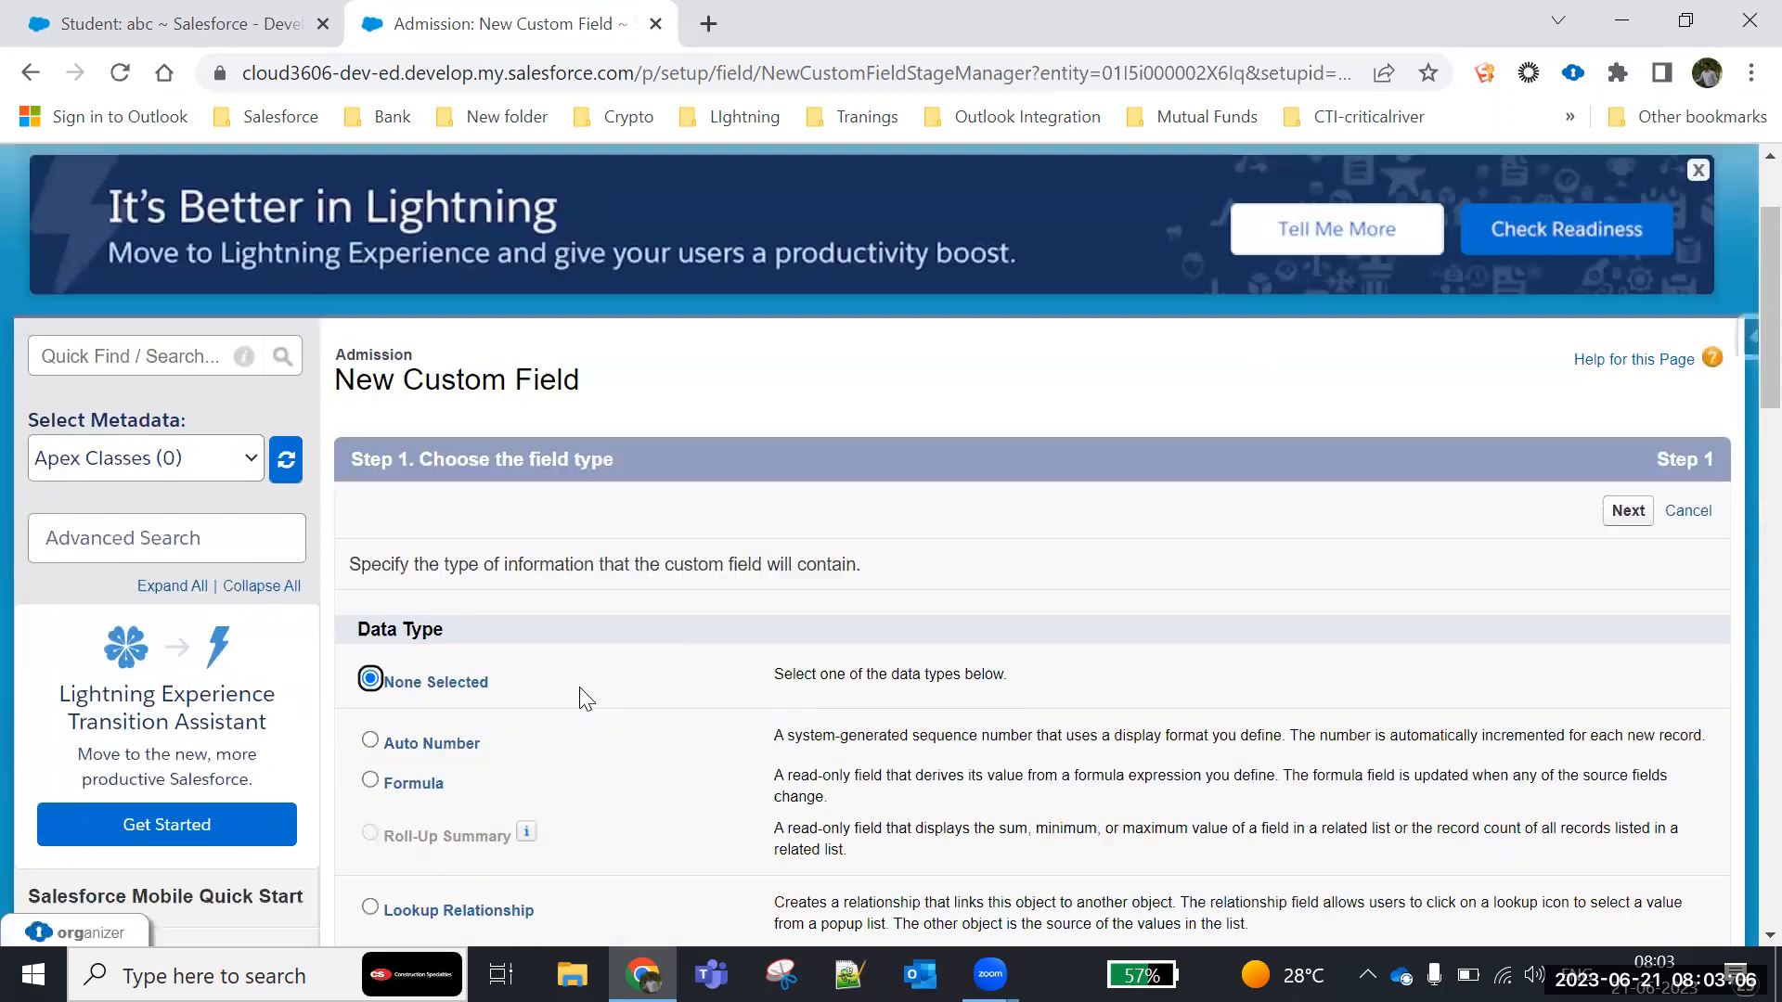
pyautogui.scroll(-8, 584, 698)
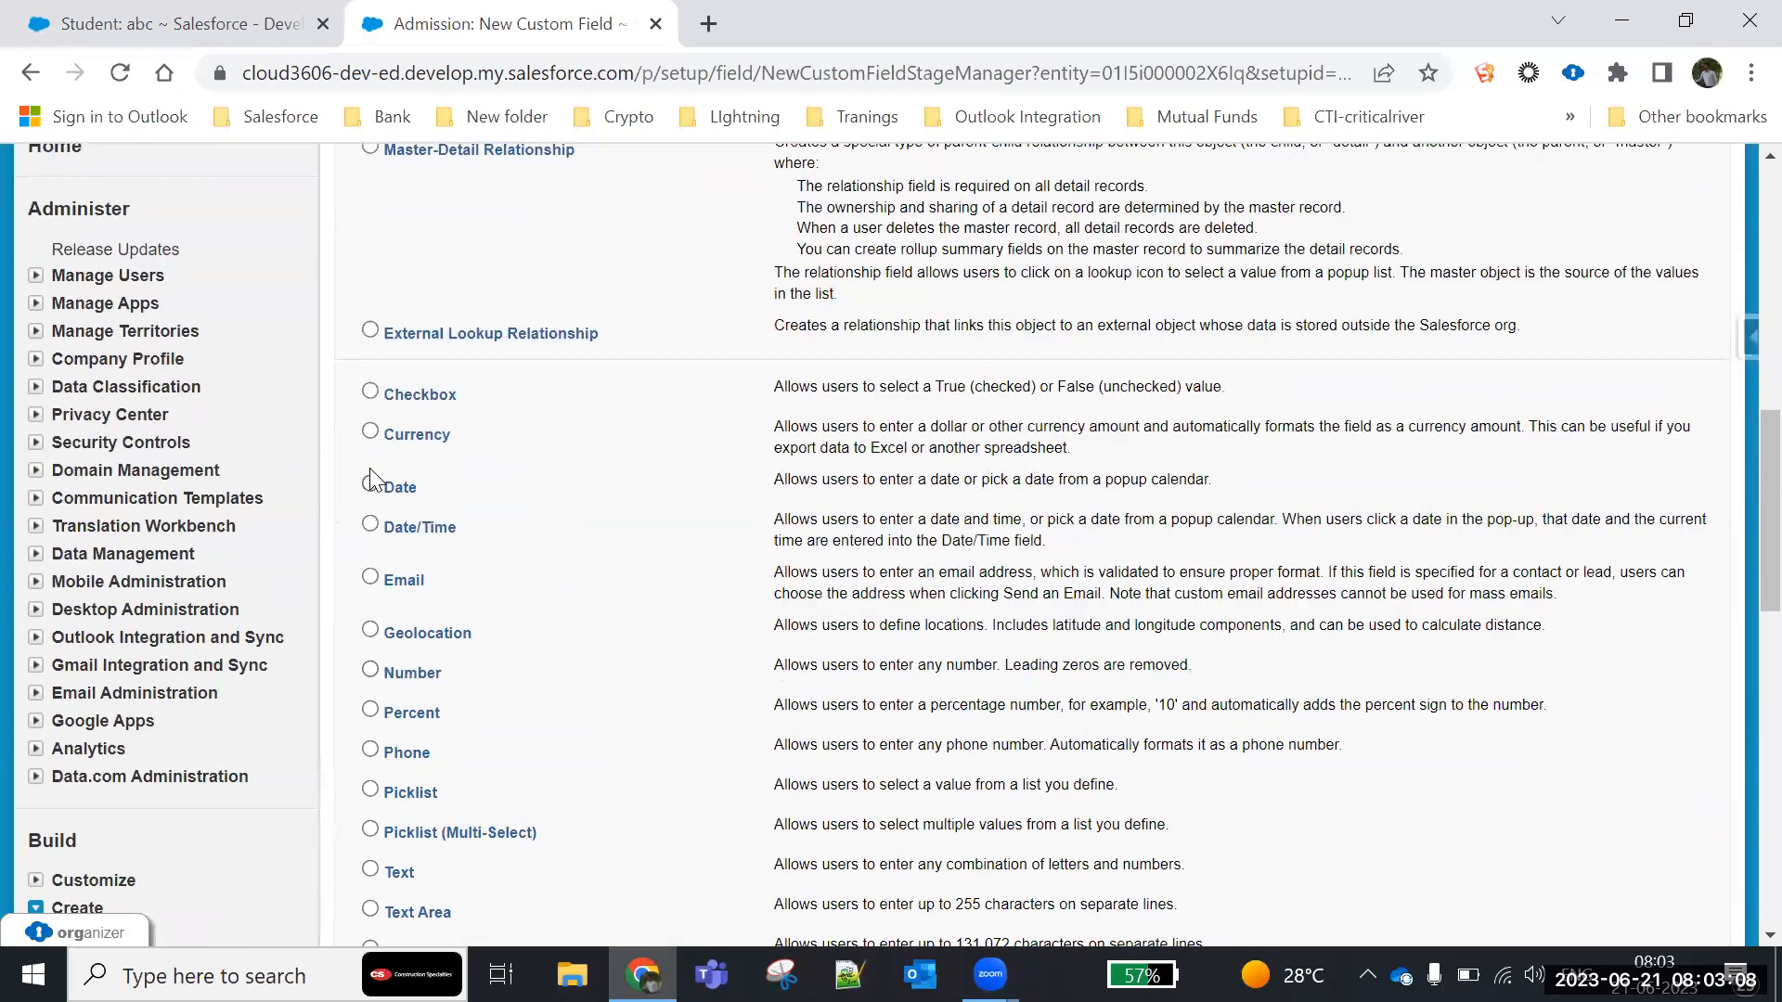
pyautogui.click(372, 482)
pyautogui.scroll(-4, 1583, 665)
pyautogui.click(1626, 762)
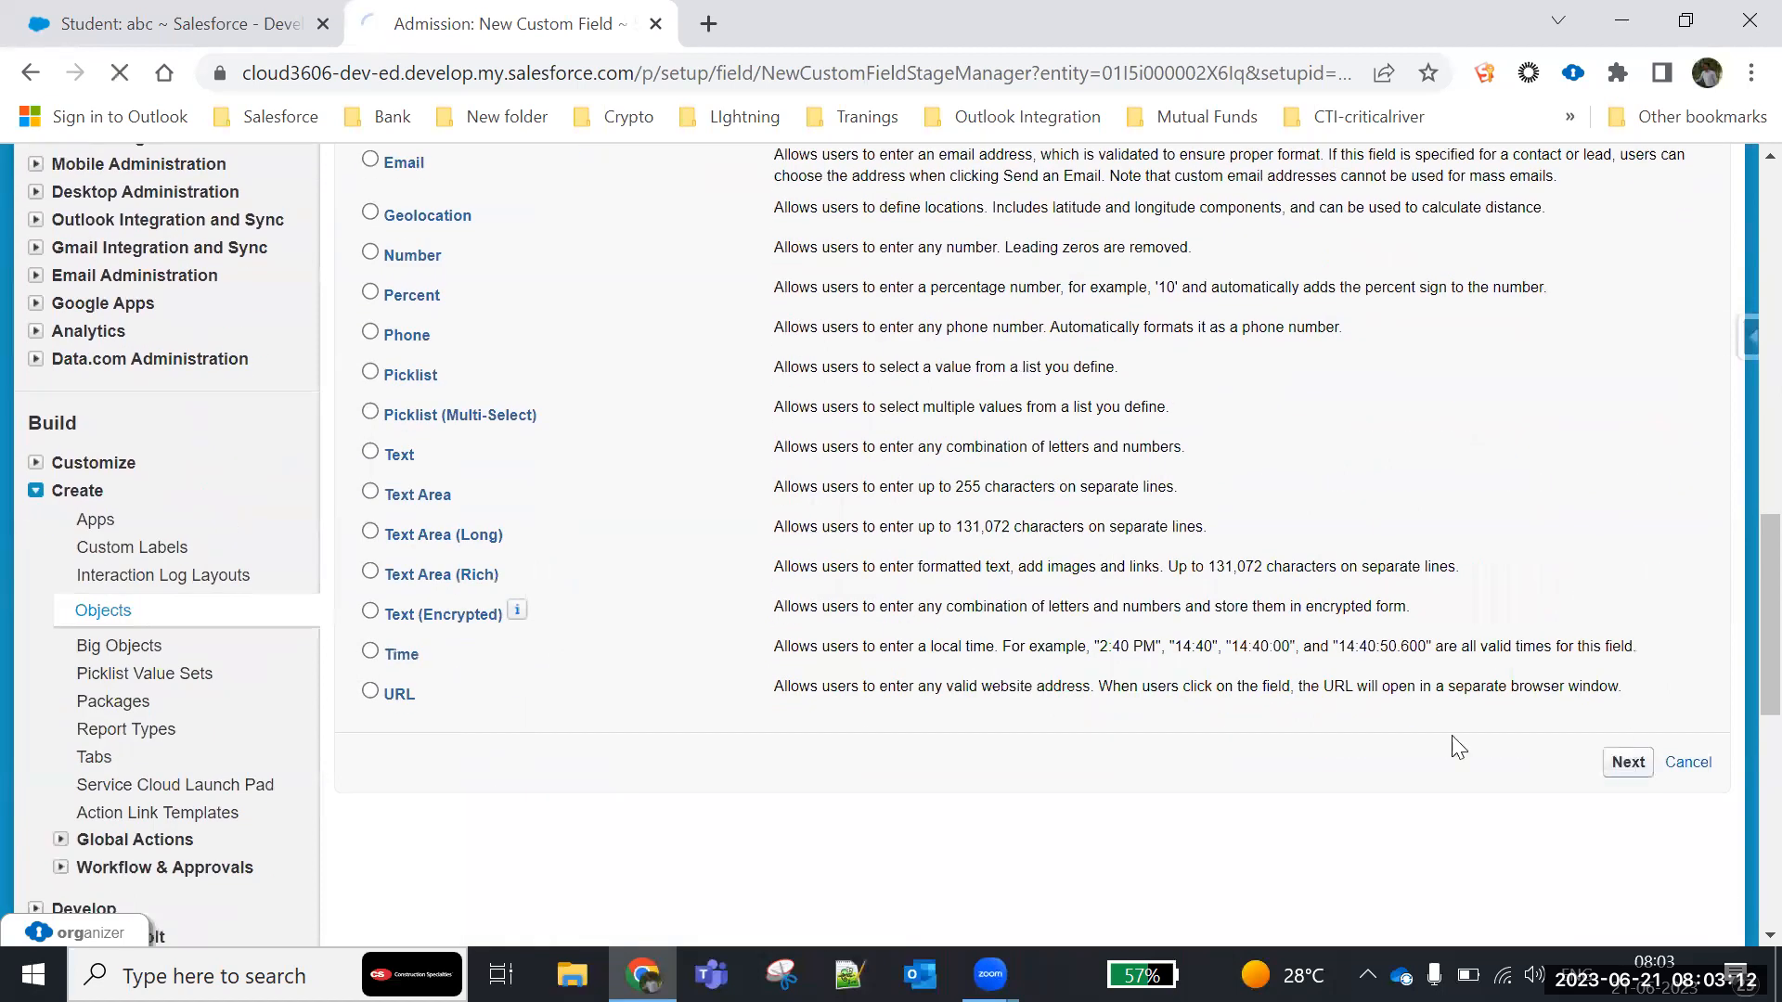
# - Label the date field DOB with the field name DOB and make it required
pyautogui.scroll(-3, 789, 608)
pyautogui.click(713, 462)
pyautogui.write('DOLB')
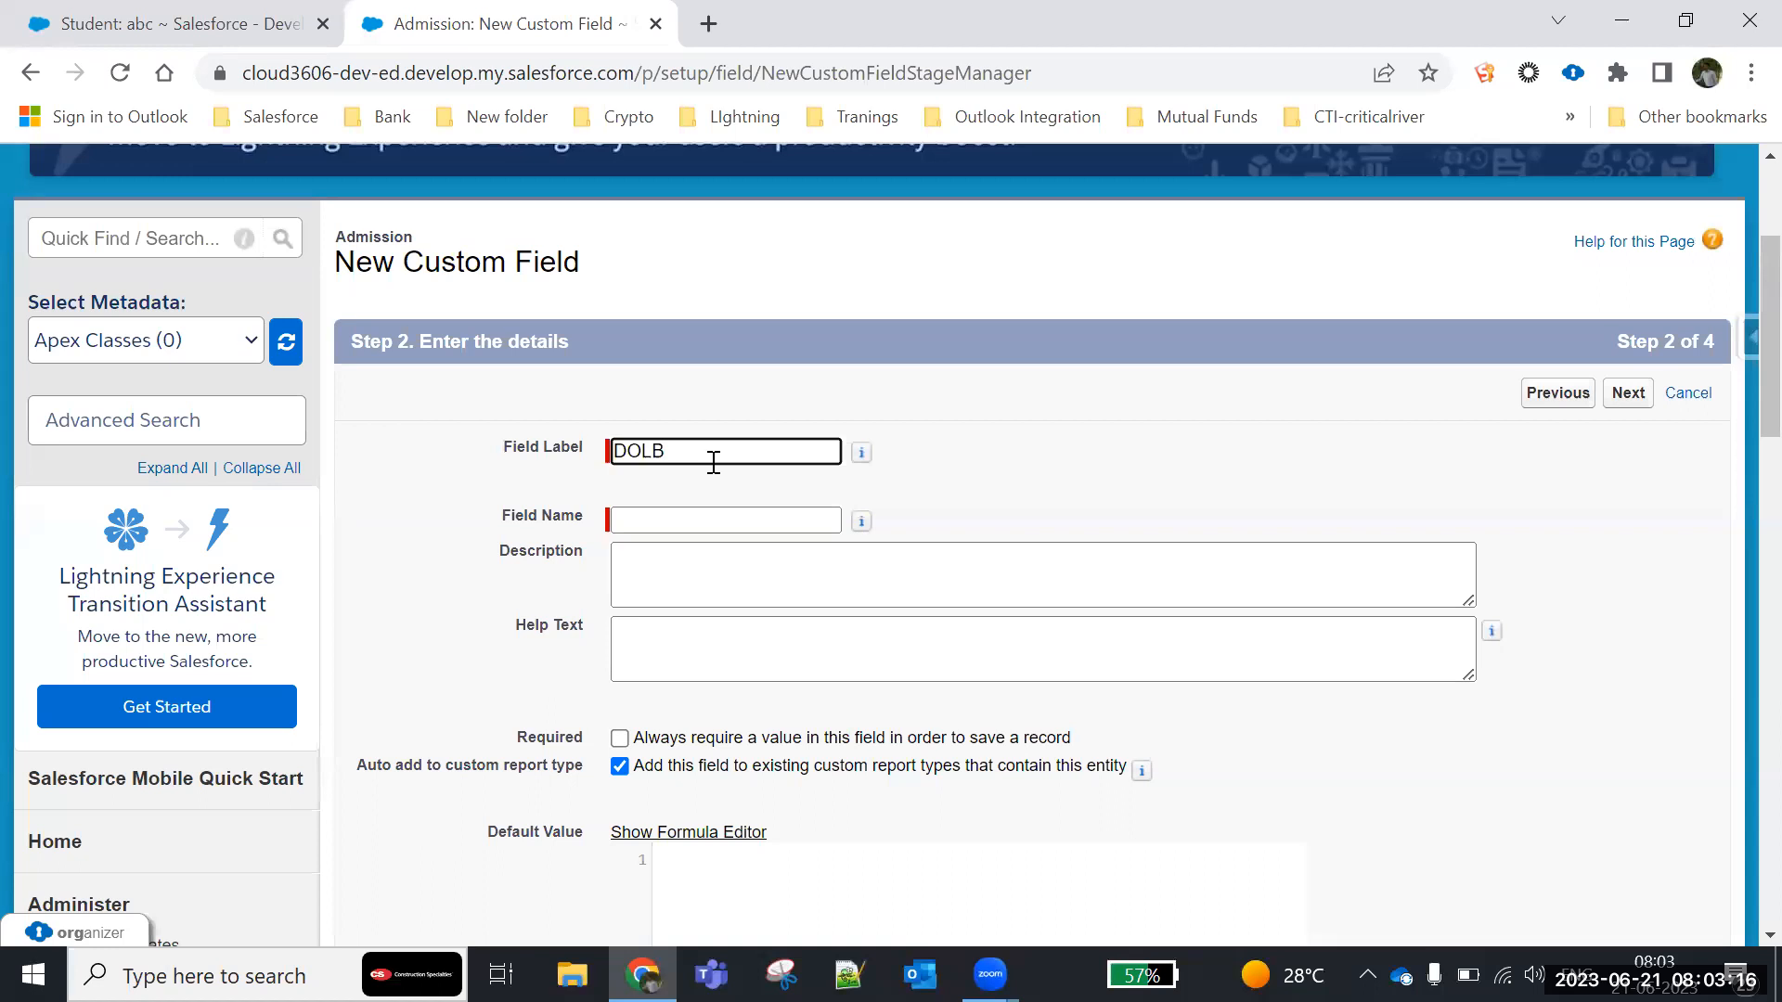
pyautogui.click(777, 516)
pyautogui.click(1142, 470)
pyautogui.click(619, 738)
# - Keep the default field-level security and page layout for the DOB field, and save it to begin another field
pyautogui.click(1640, 396)
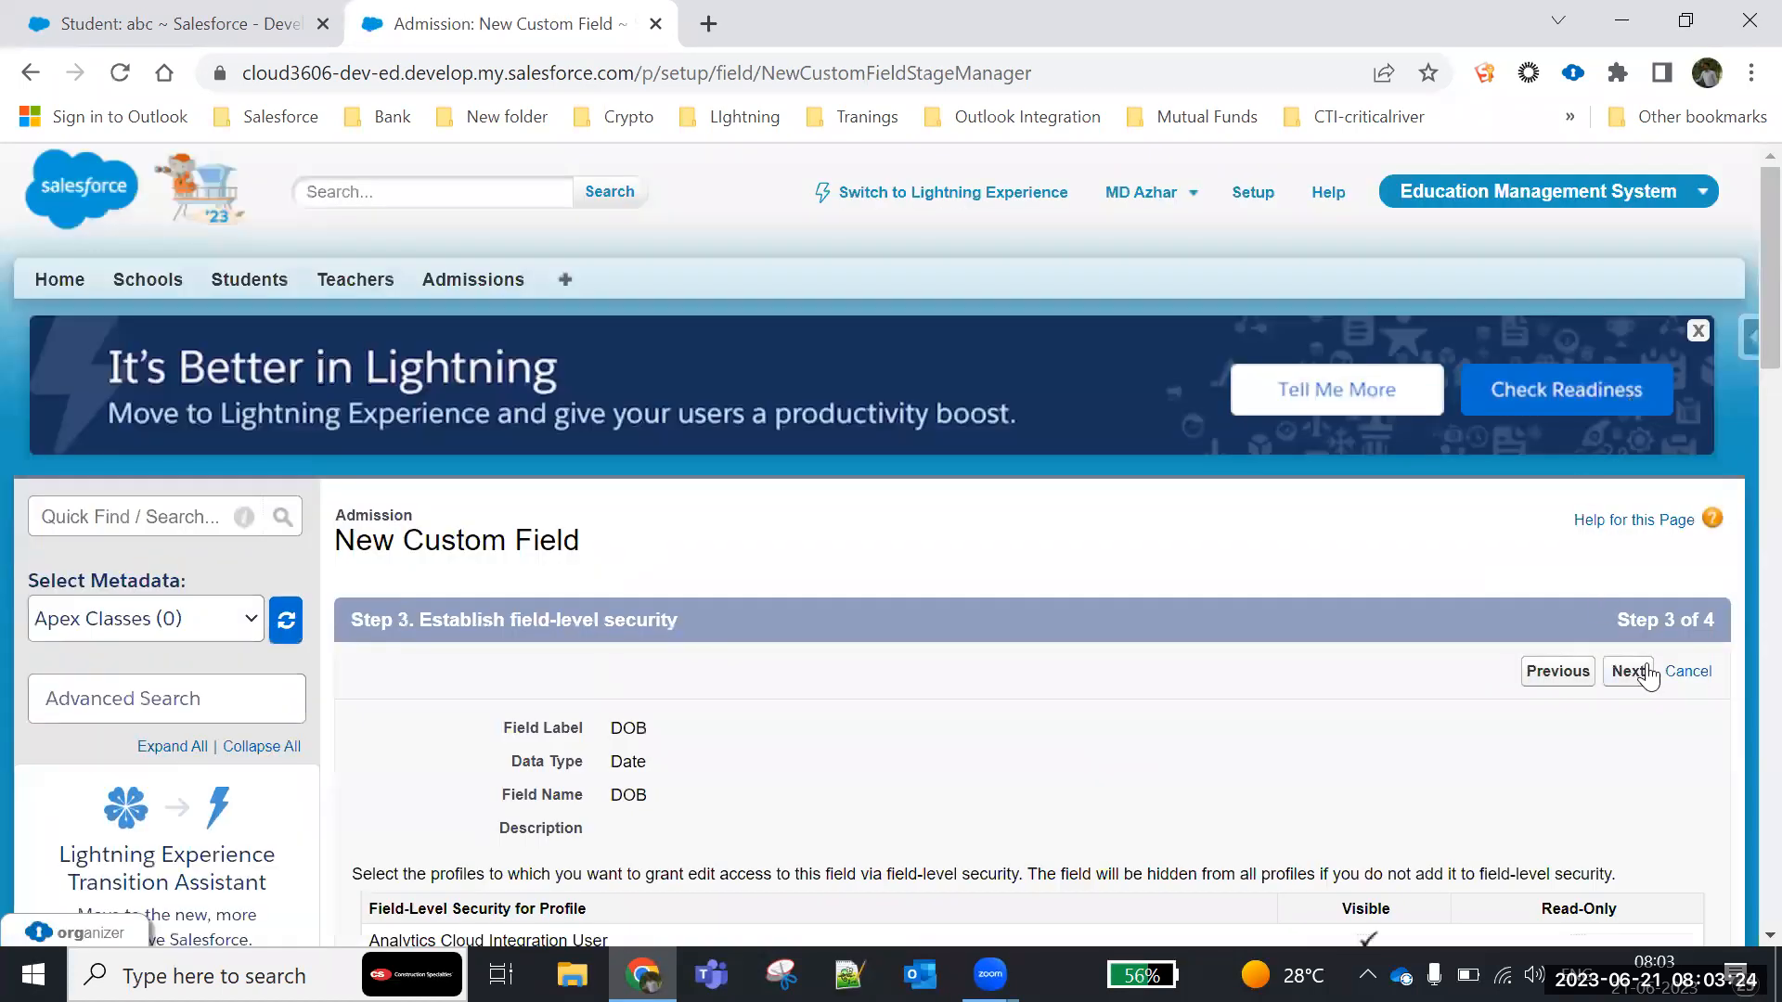
pyautogui.click(1644, 672)
pyautogui.click(1551, 675)
pyautogui.scroll(-5, 609, 570)
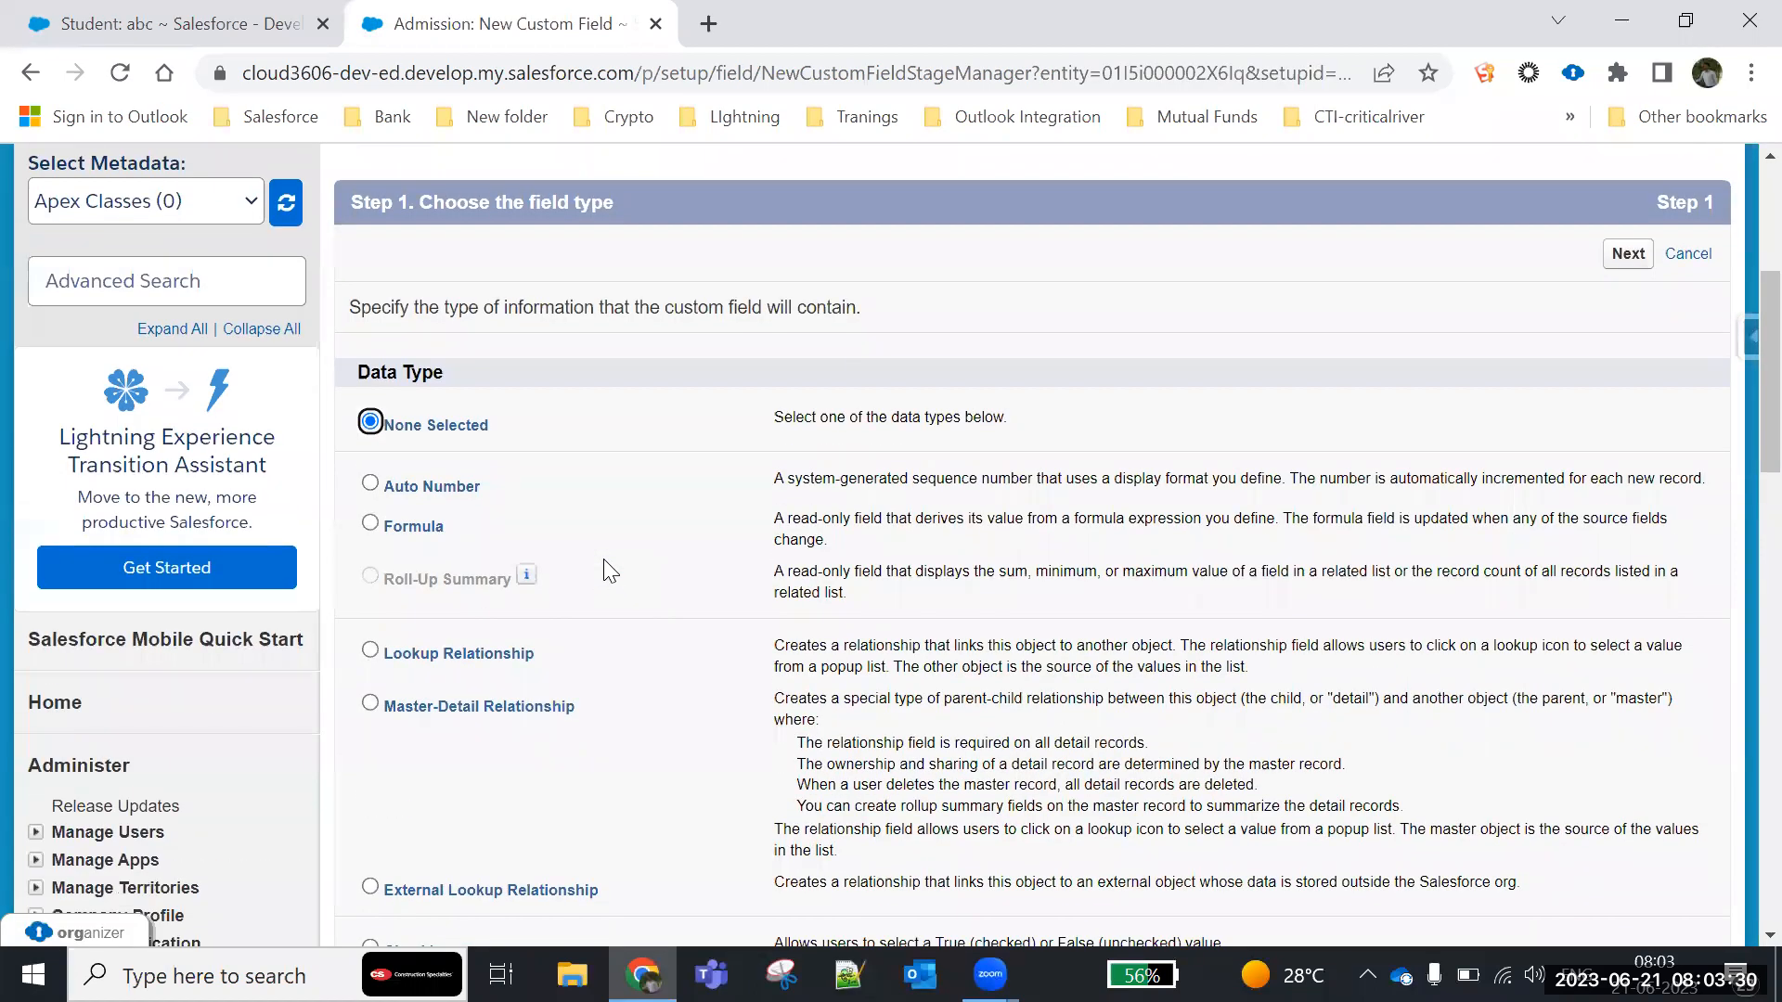
# - Choose Currency as the data type for the fourth Admission custom field and continue to its details
pyautogui.scroll(-6, 603, 568)
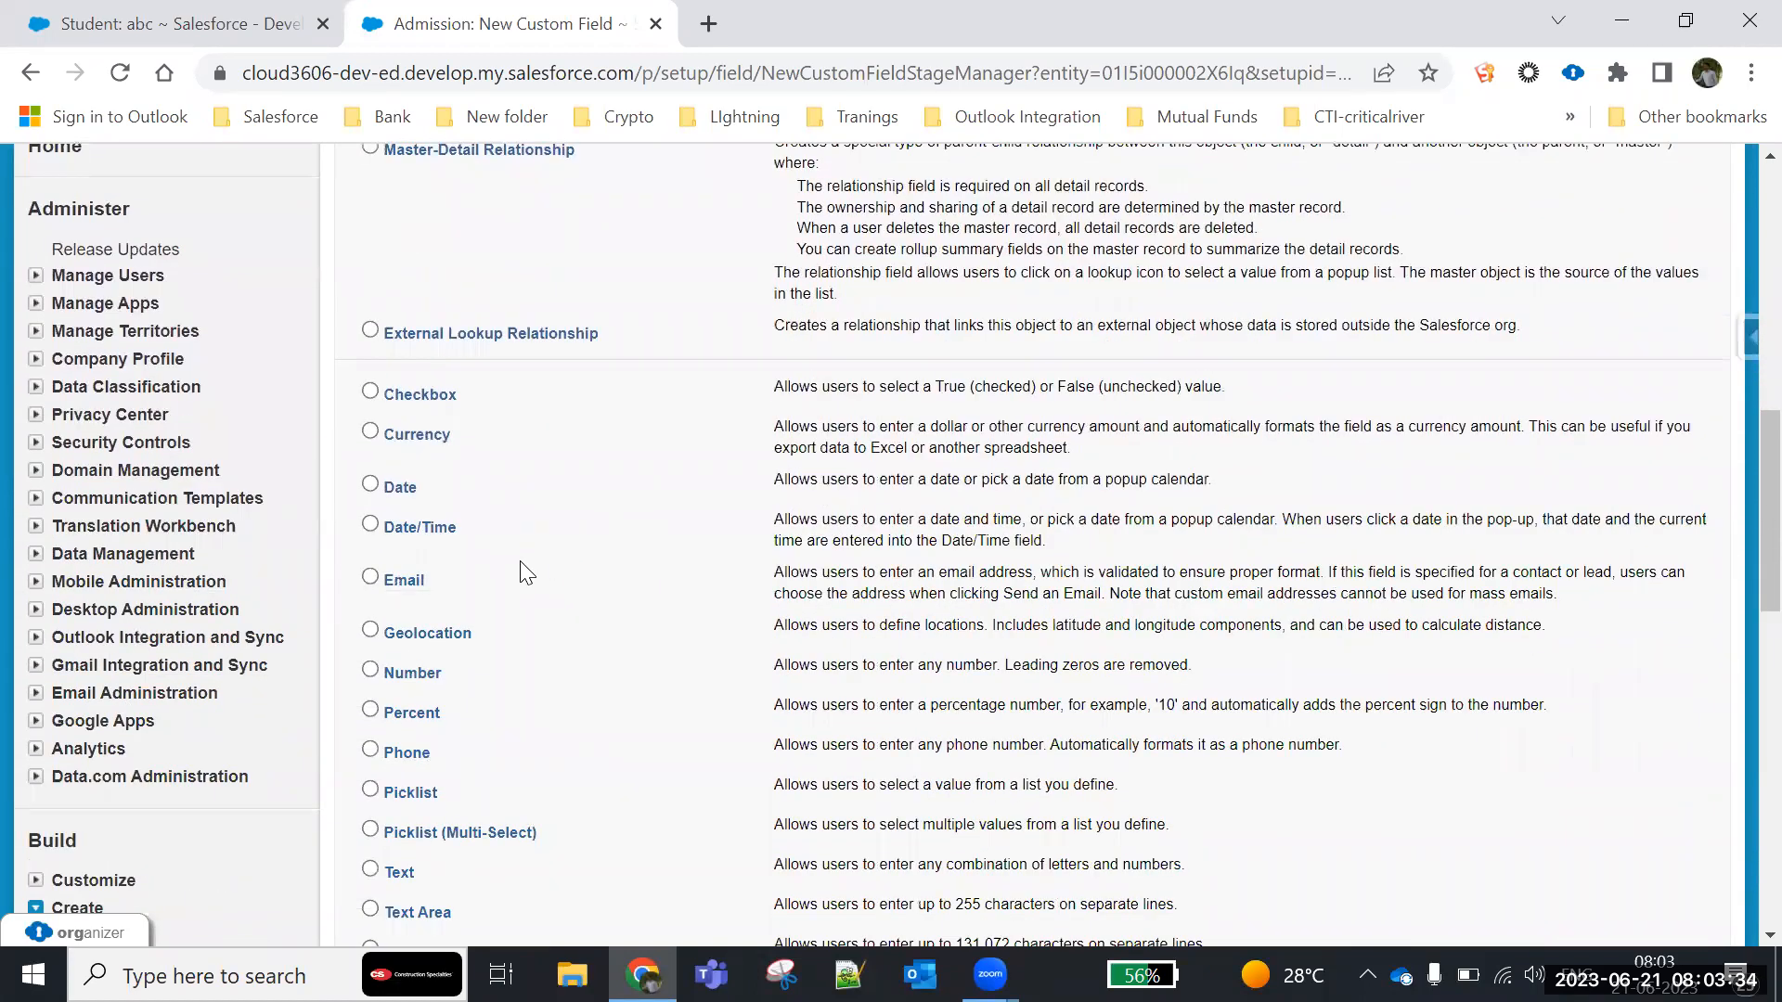
pyautogui.scroll(-5, 526, 573)
pyautogui.scroll(2, 368, 340)
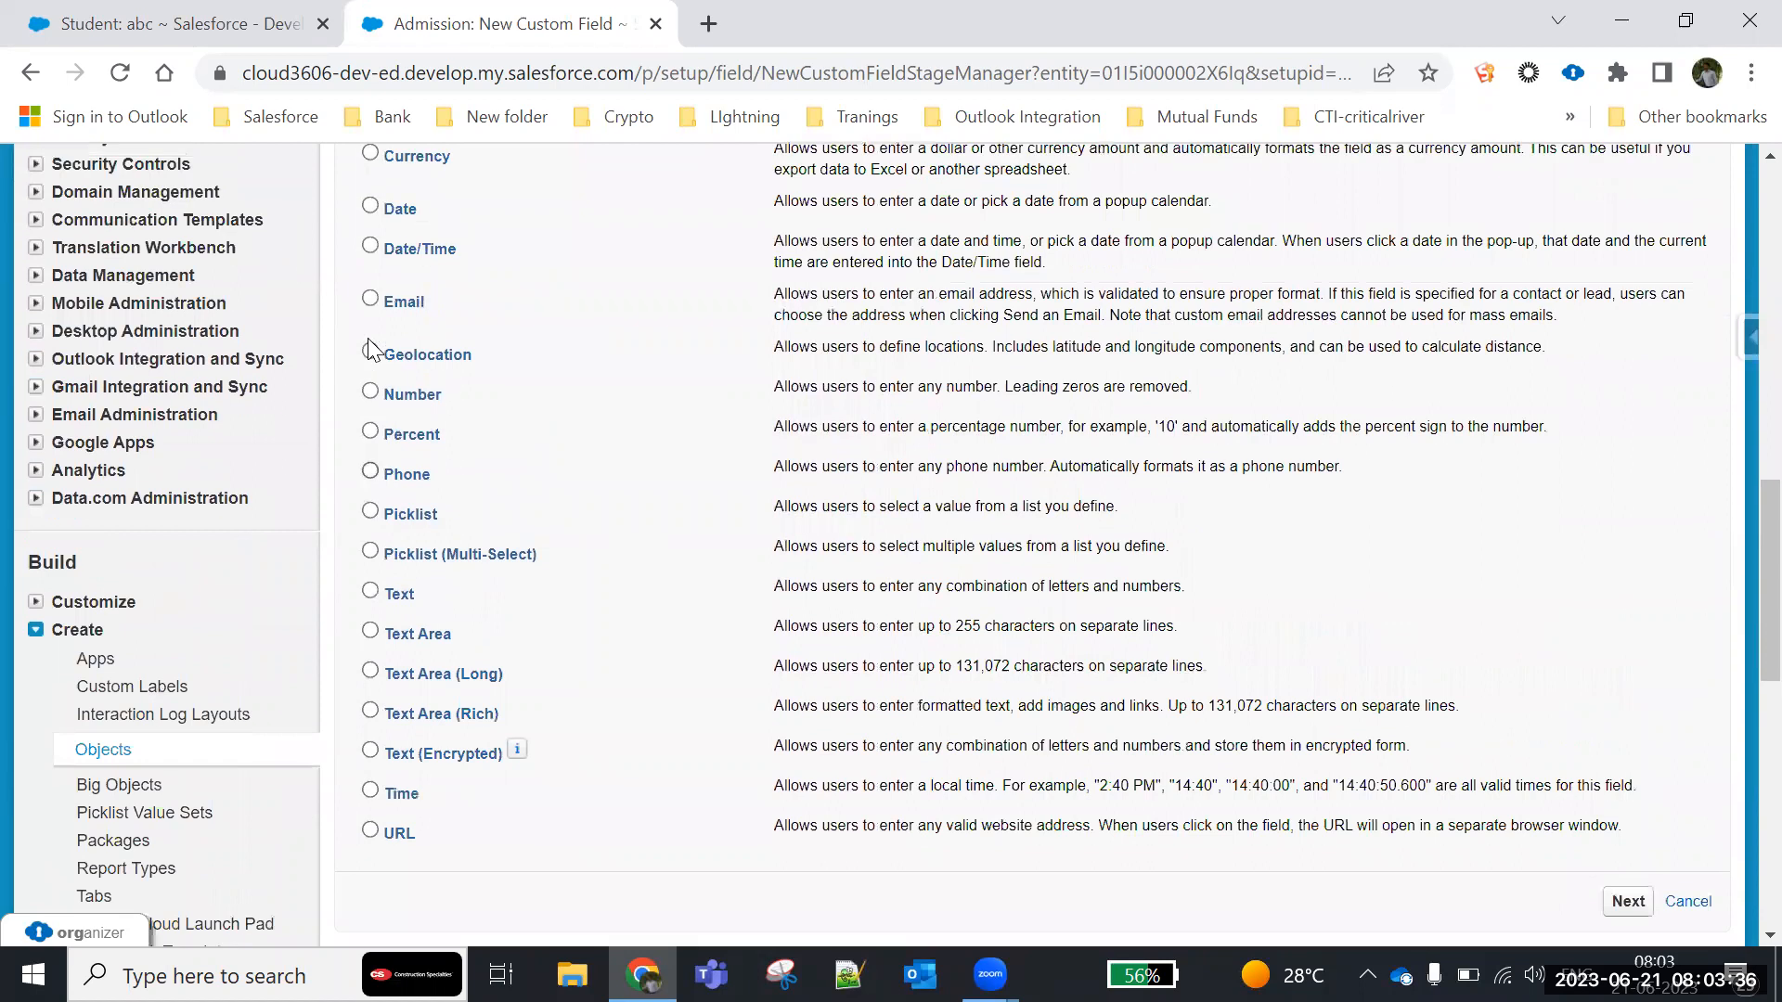
pyautogui.scroll(3, 397, 475)
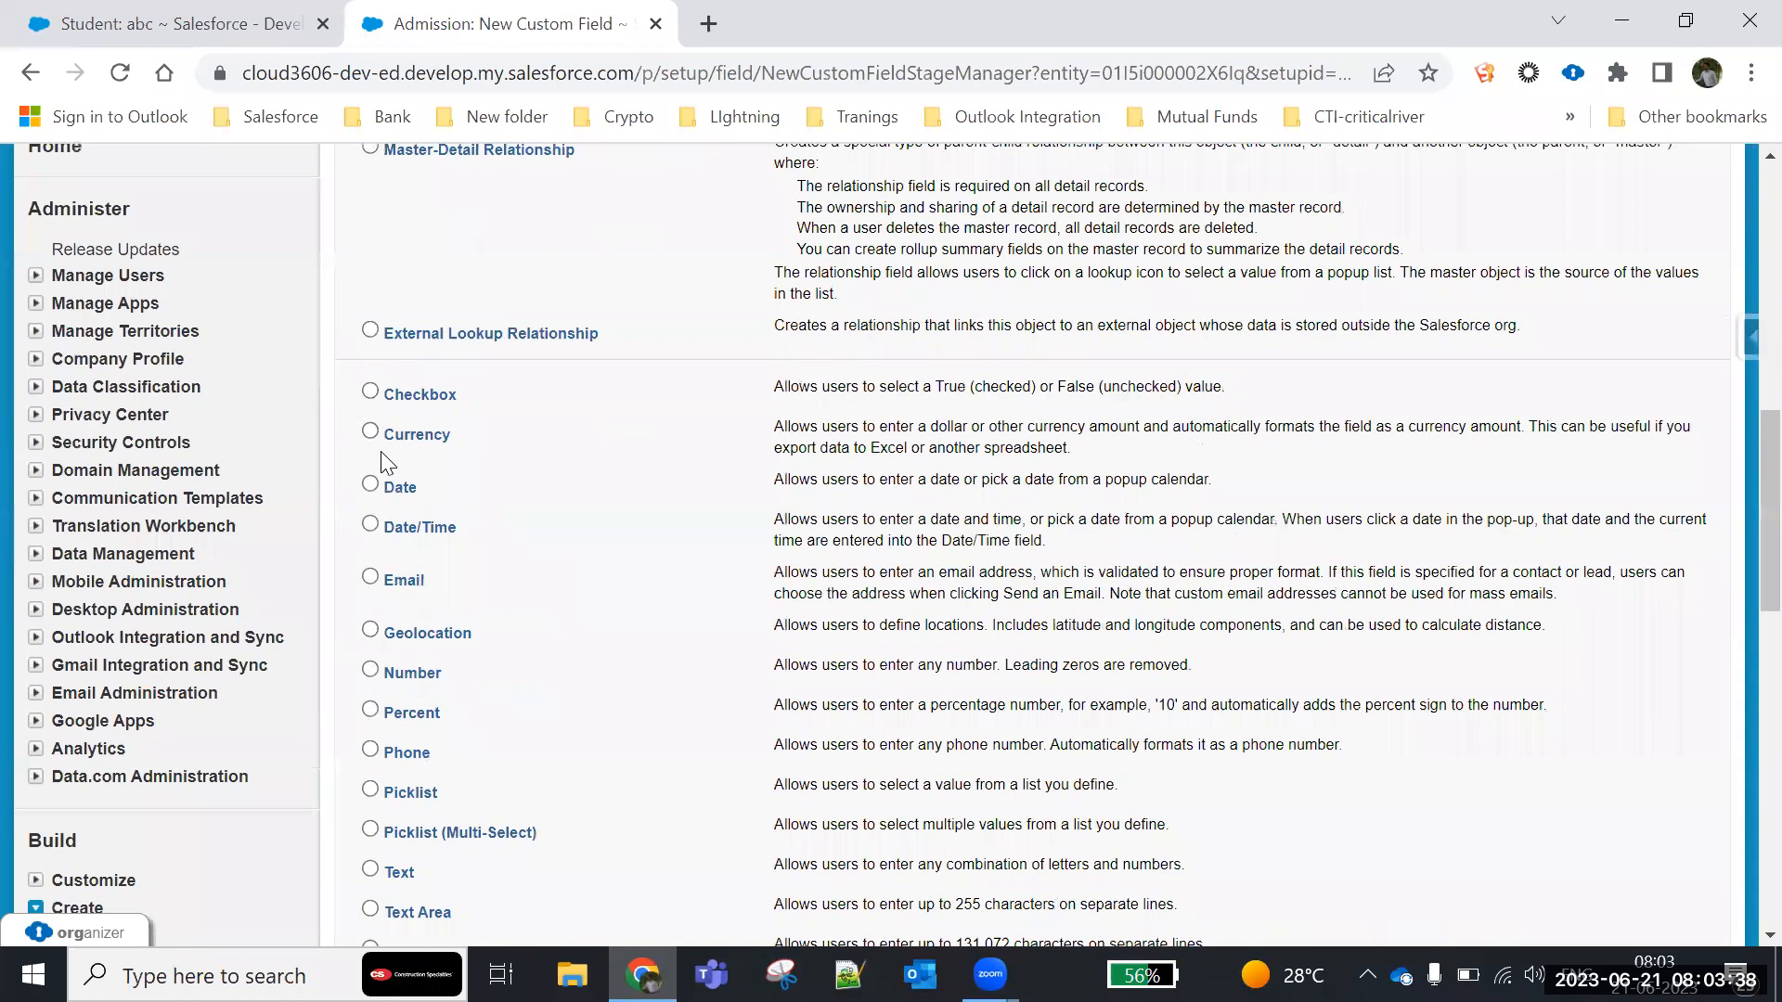
pyautogui.scroll(-5, 1523, 588)
pyautogui.click(1626, 762)
# - Label the currency field Admission Fee with the field name Admission_Fee, length 16 and 2 decimal places
pyautogui.click(642, 592)
pyautogui.write('Admission Fee')
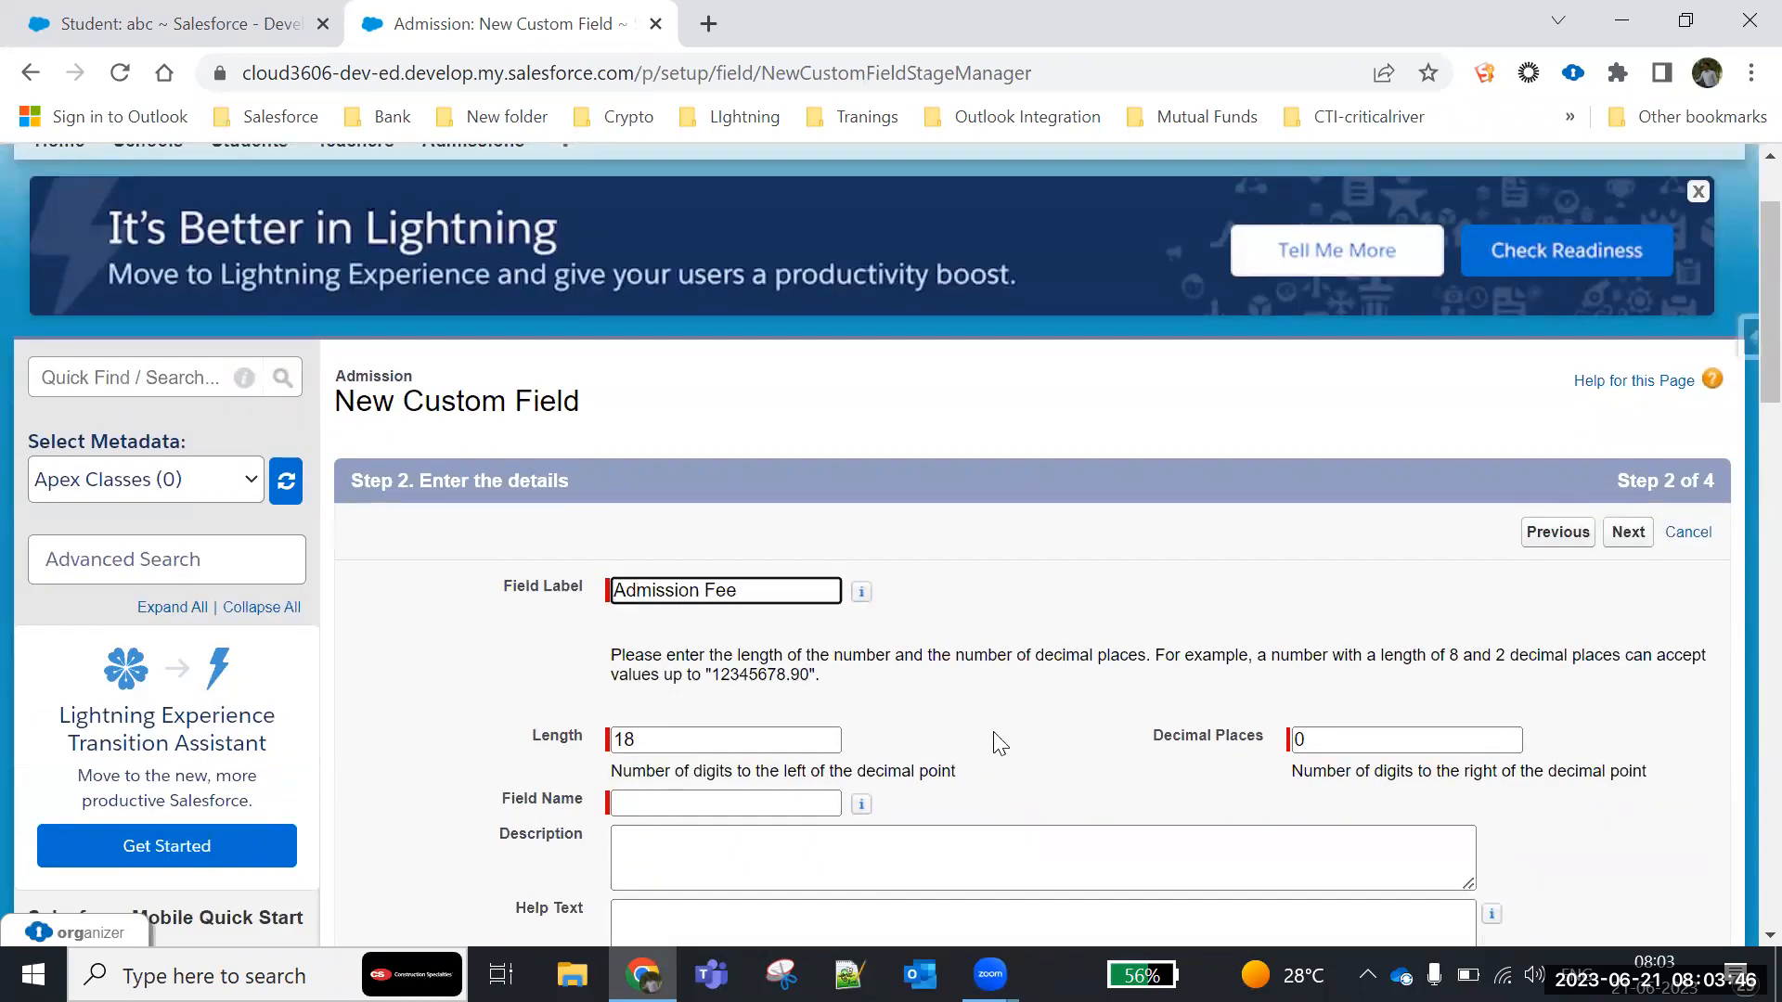
pyautogui.click(1030, 742)
pyautogui.click(1298, 740)
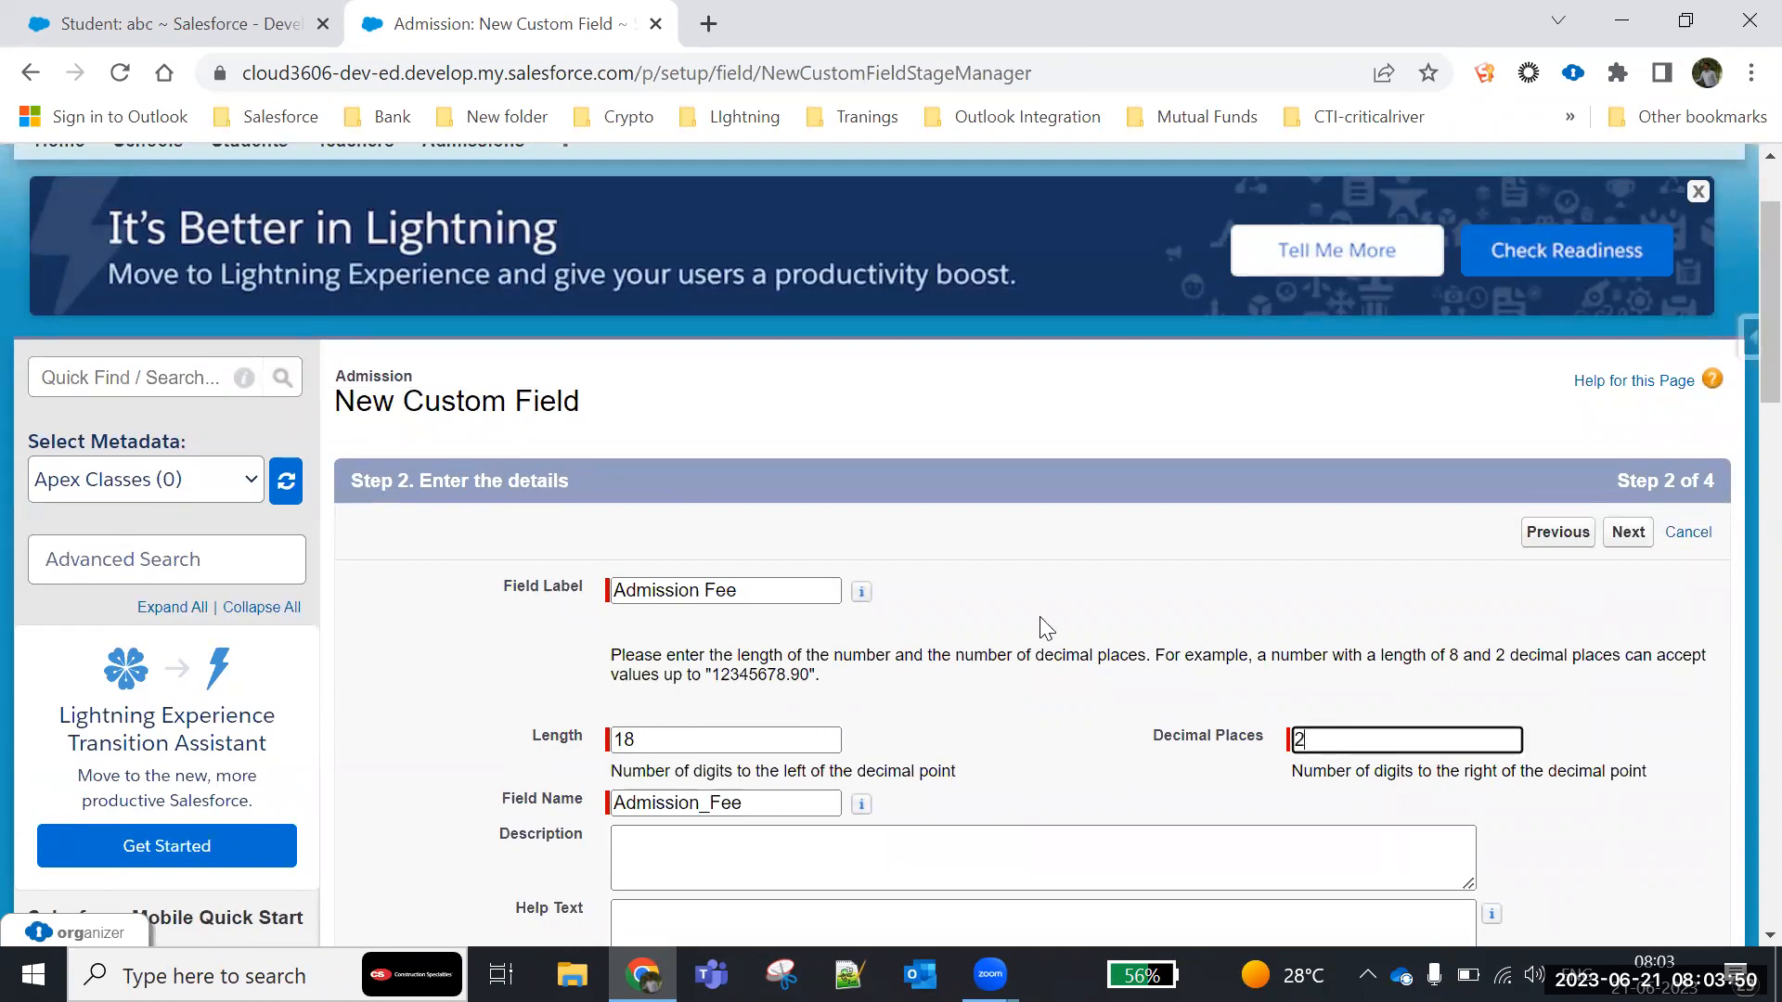
pyautogui.scroll(-3, 1043, 625)
pyautogui.click(745, 465)
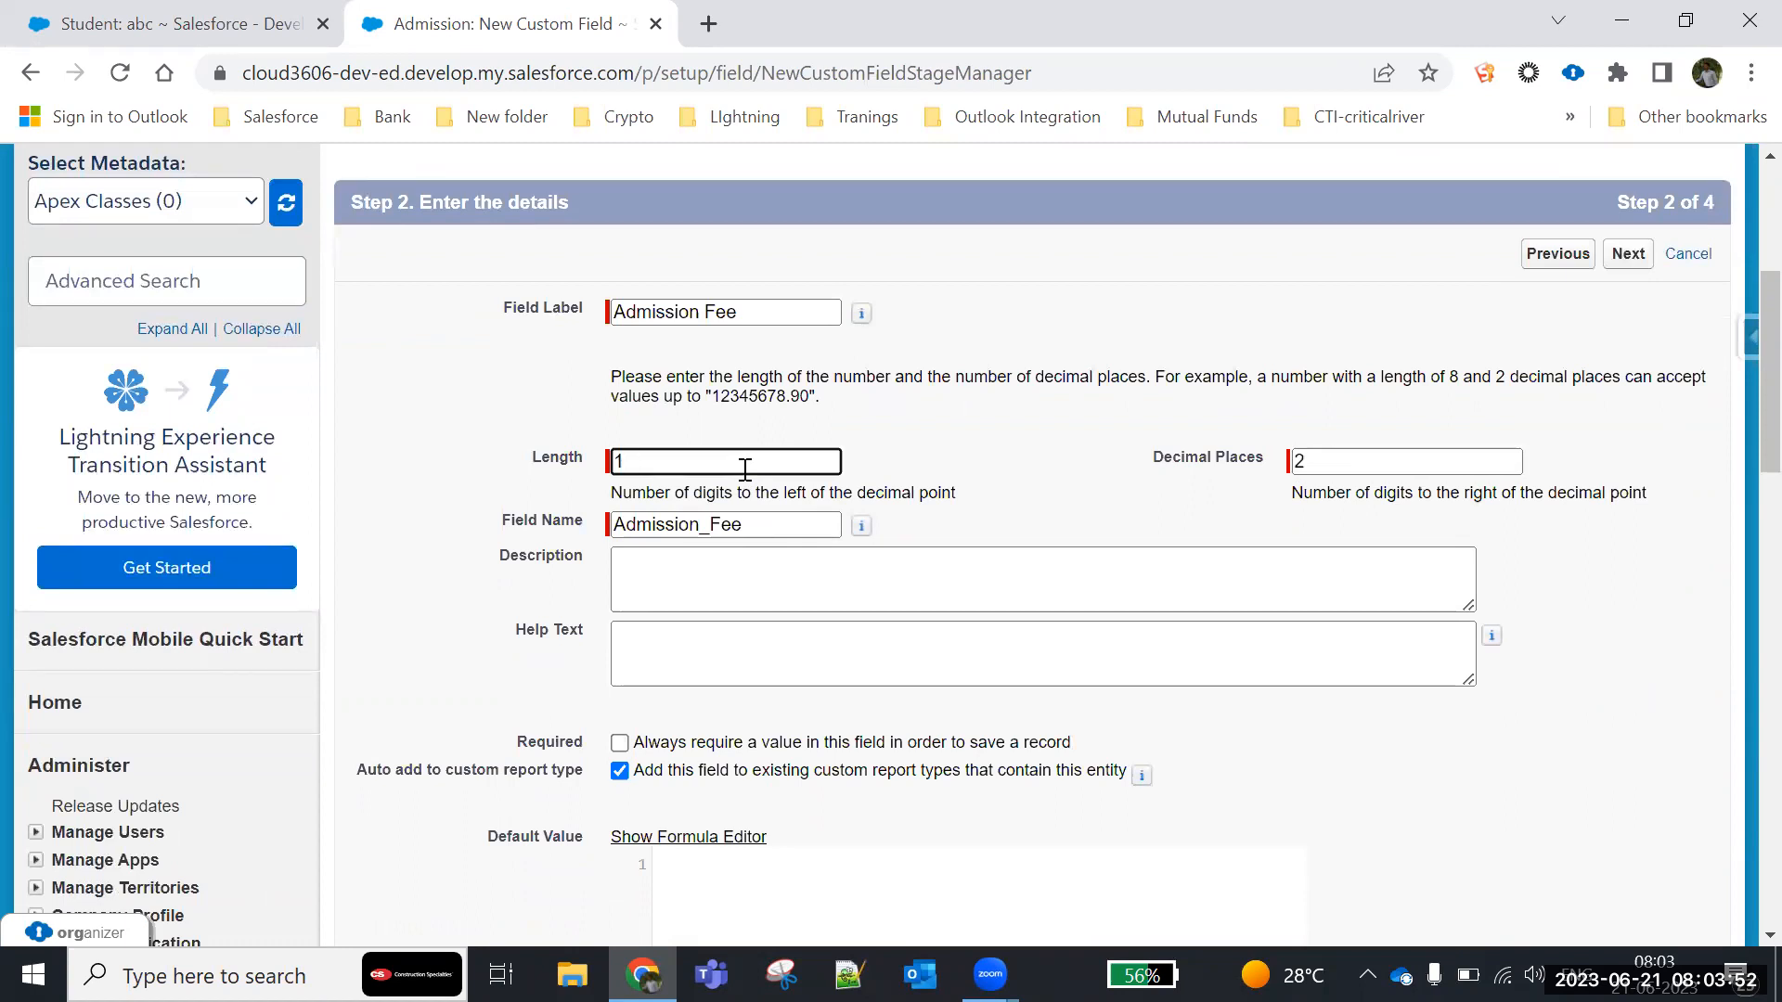
pyautogui.click(1052, 484)
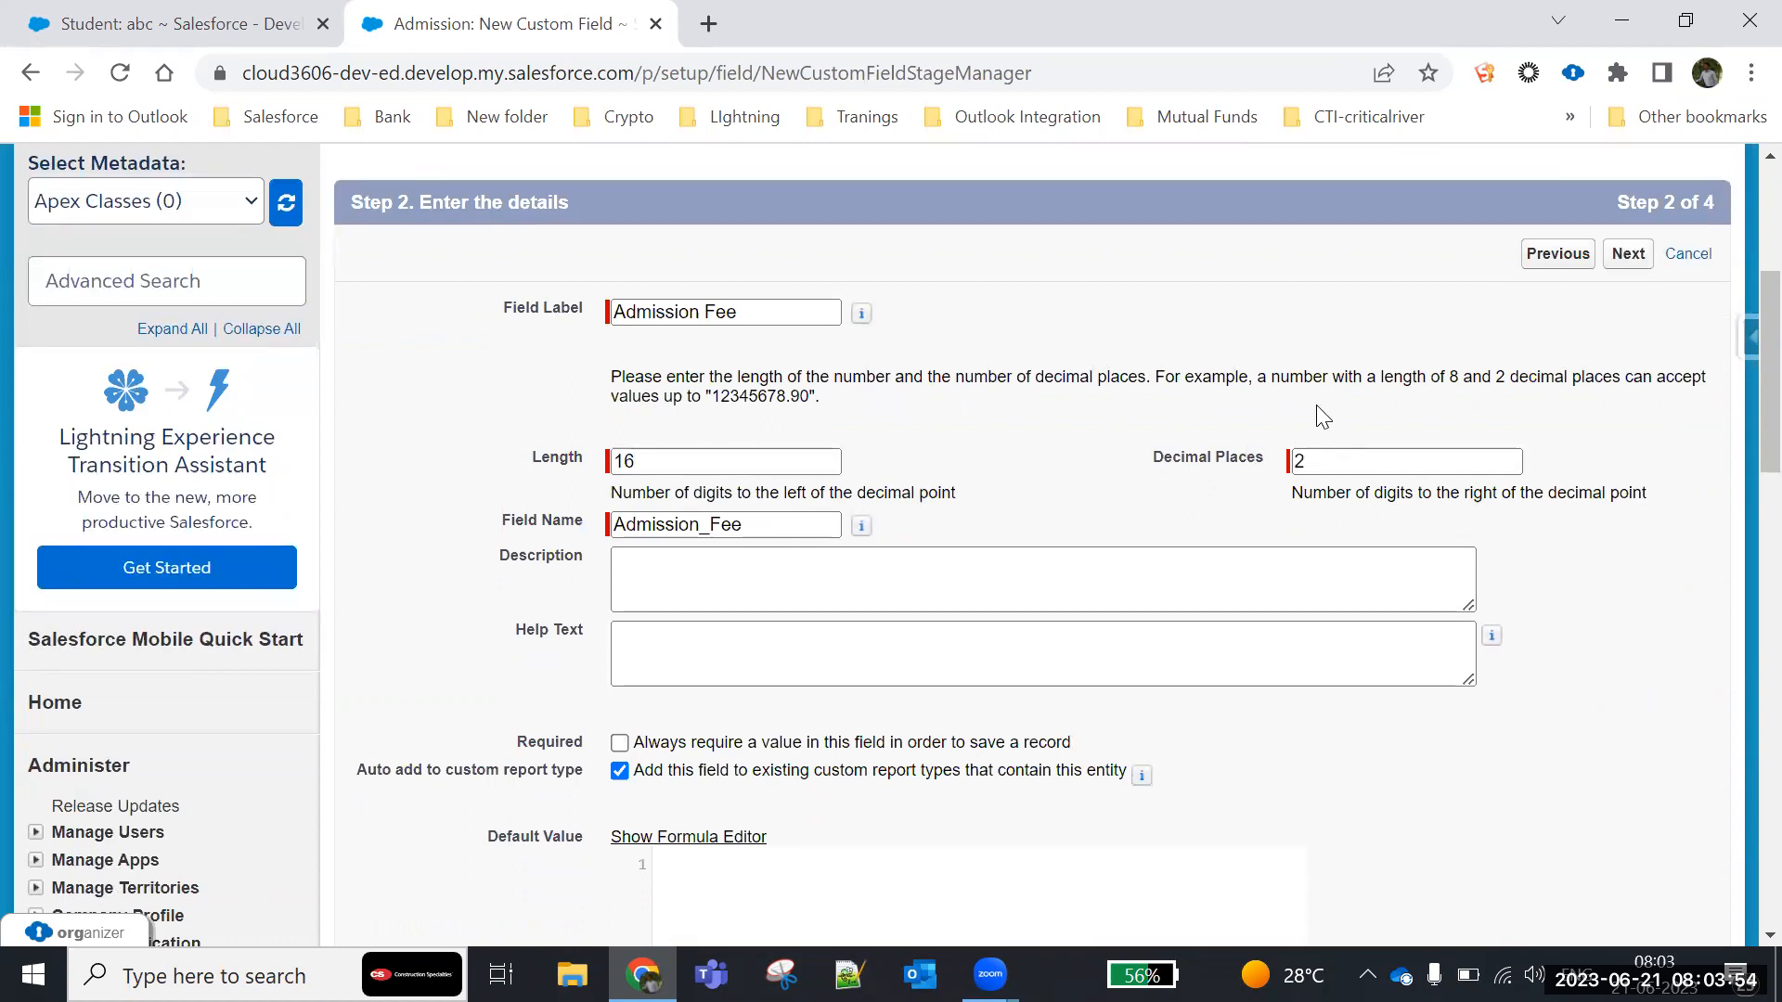
pyautogui.click(1620, 258)
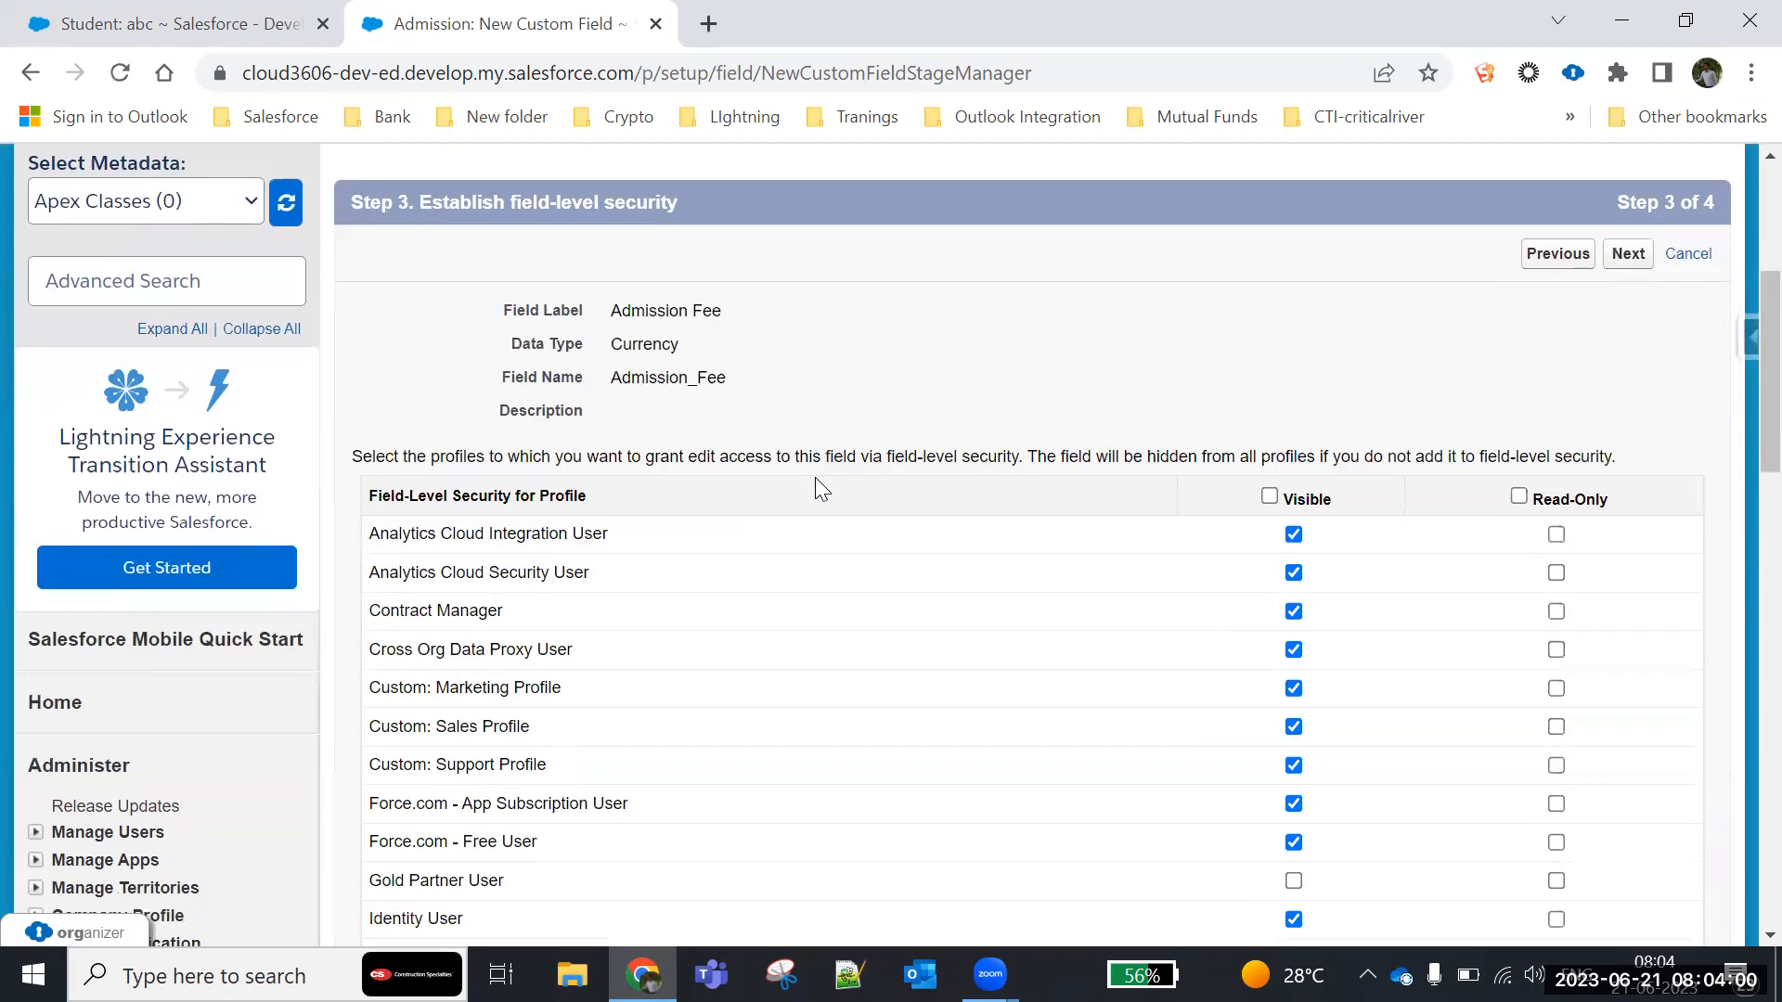
# - Keep the default field-level security and page layout for the Admission Fee field, and save it to begin another field
pyautogui.click(1628, 256)
pyautogui.scroll(-1, 1639, 631)
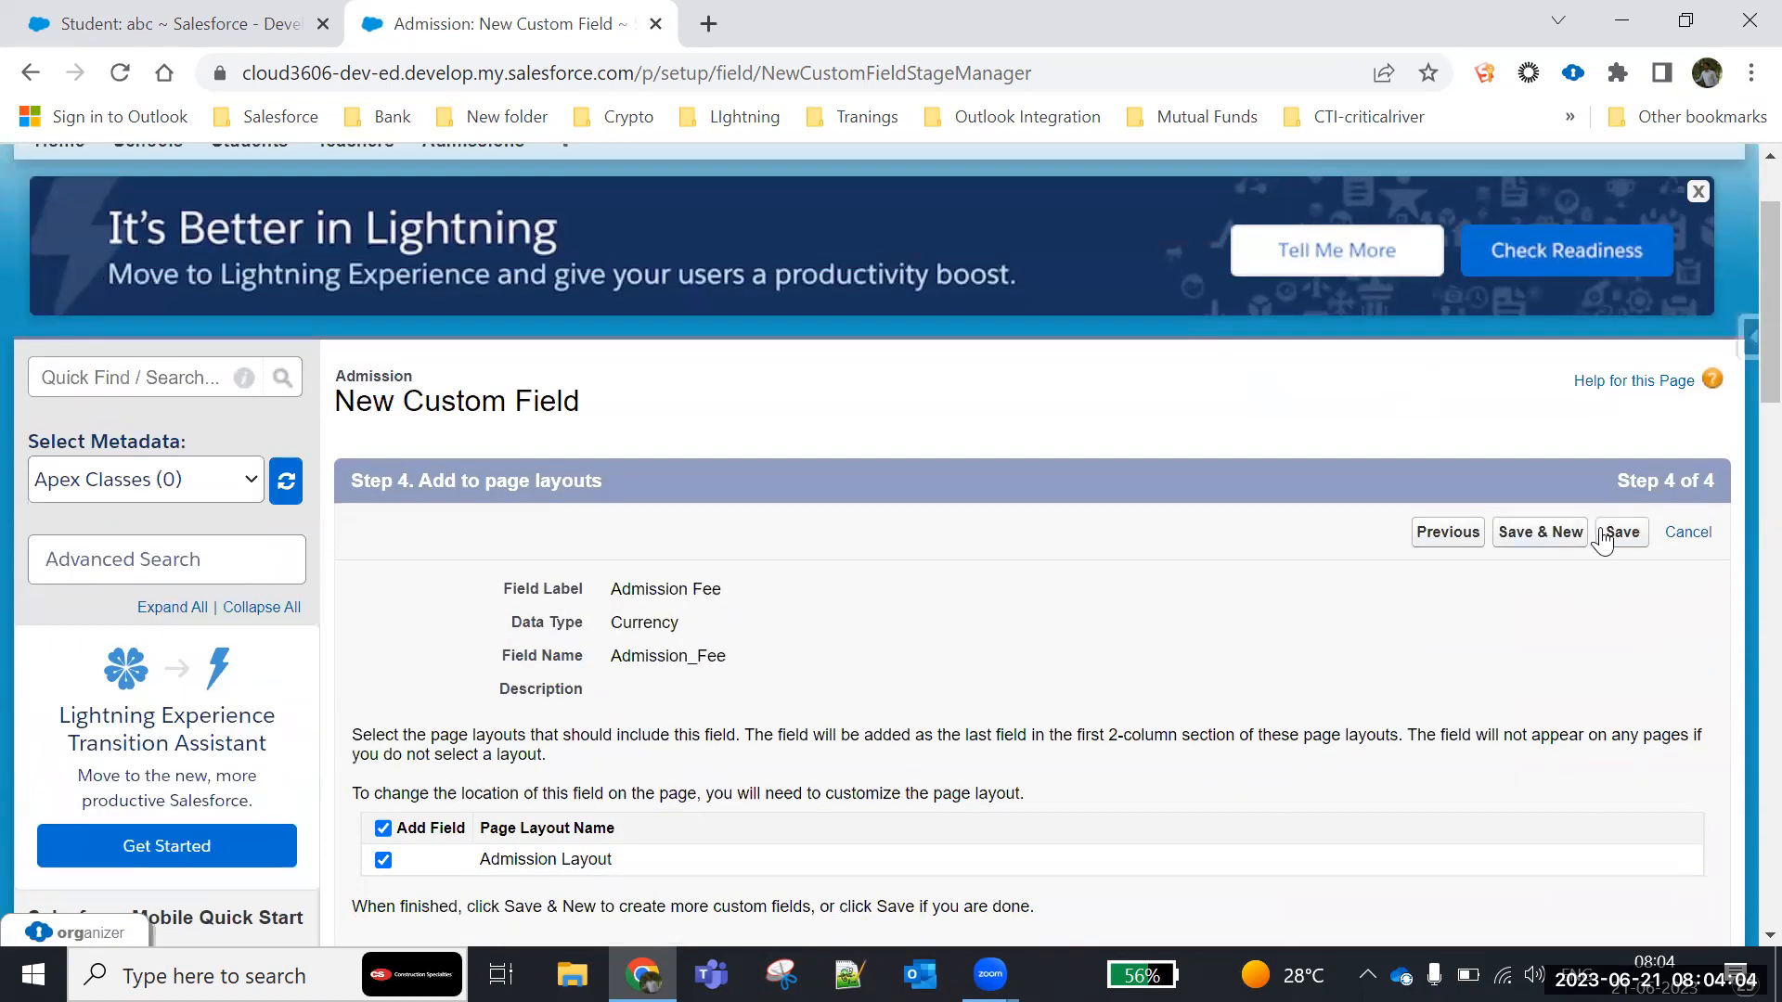
pyautogui.click(1531, 532)
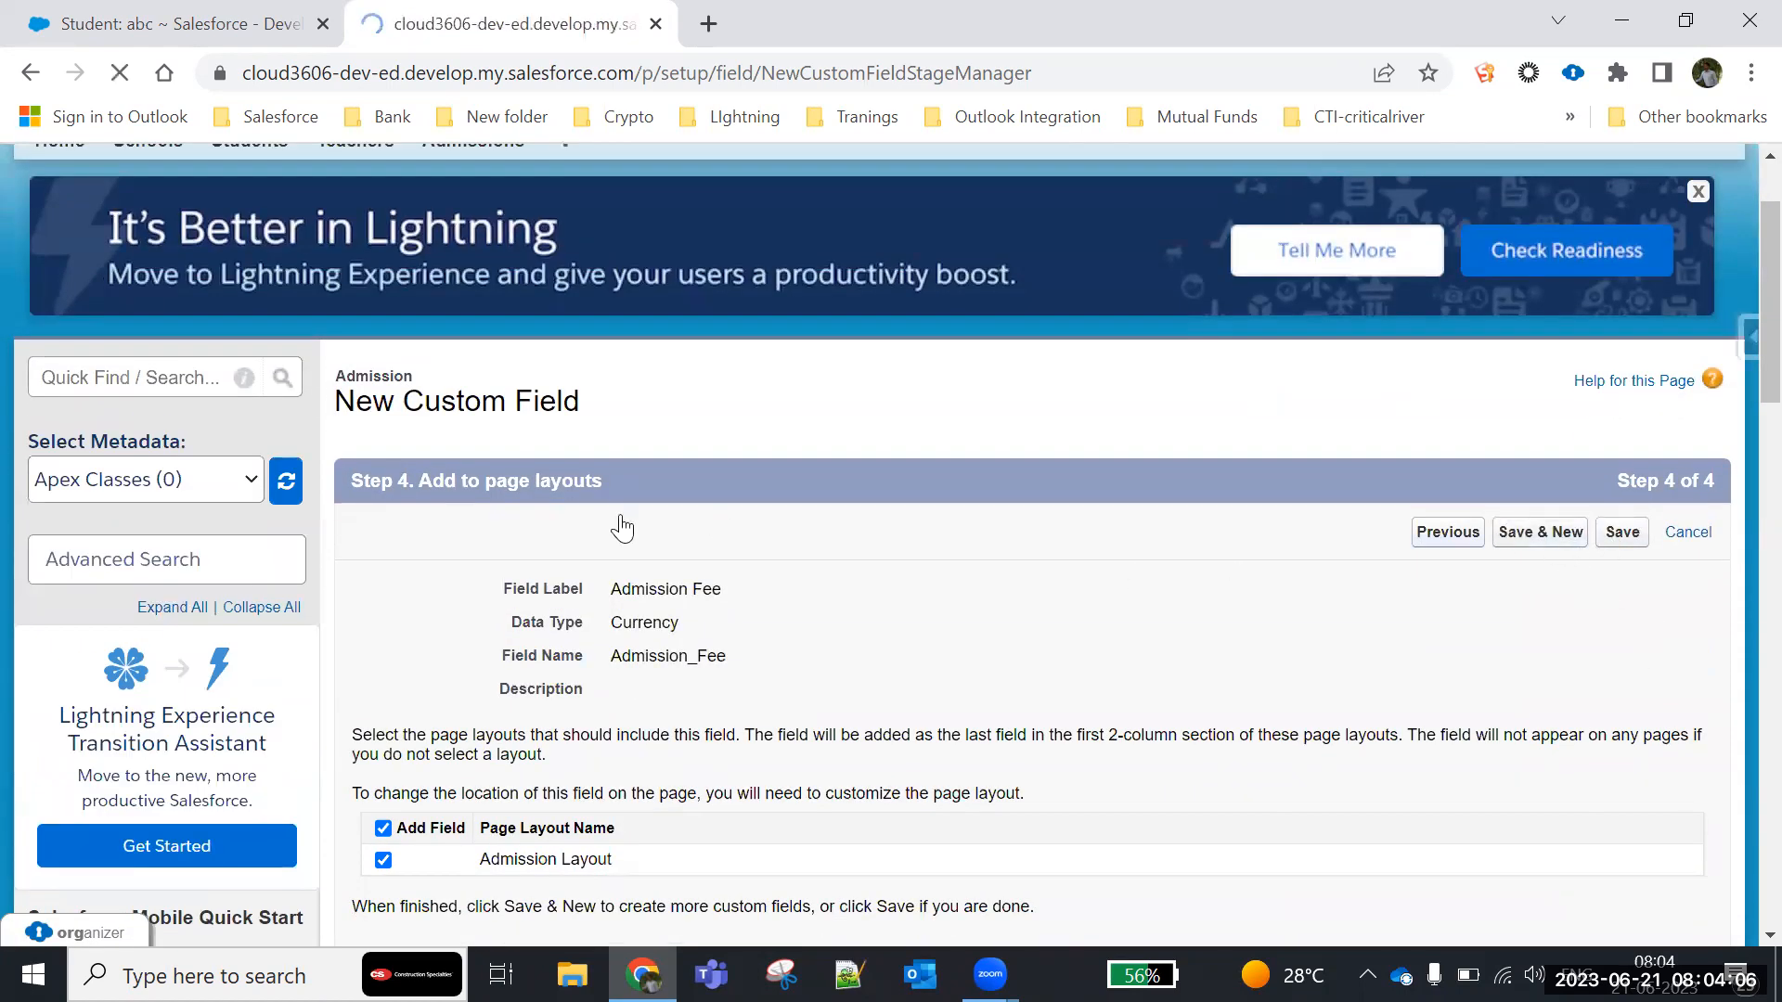
# - Choose Currency as the data type for the fifth Admission custom field and continue to its details
pyautogui.scroll(-5, 617, 537)
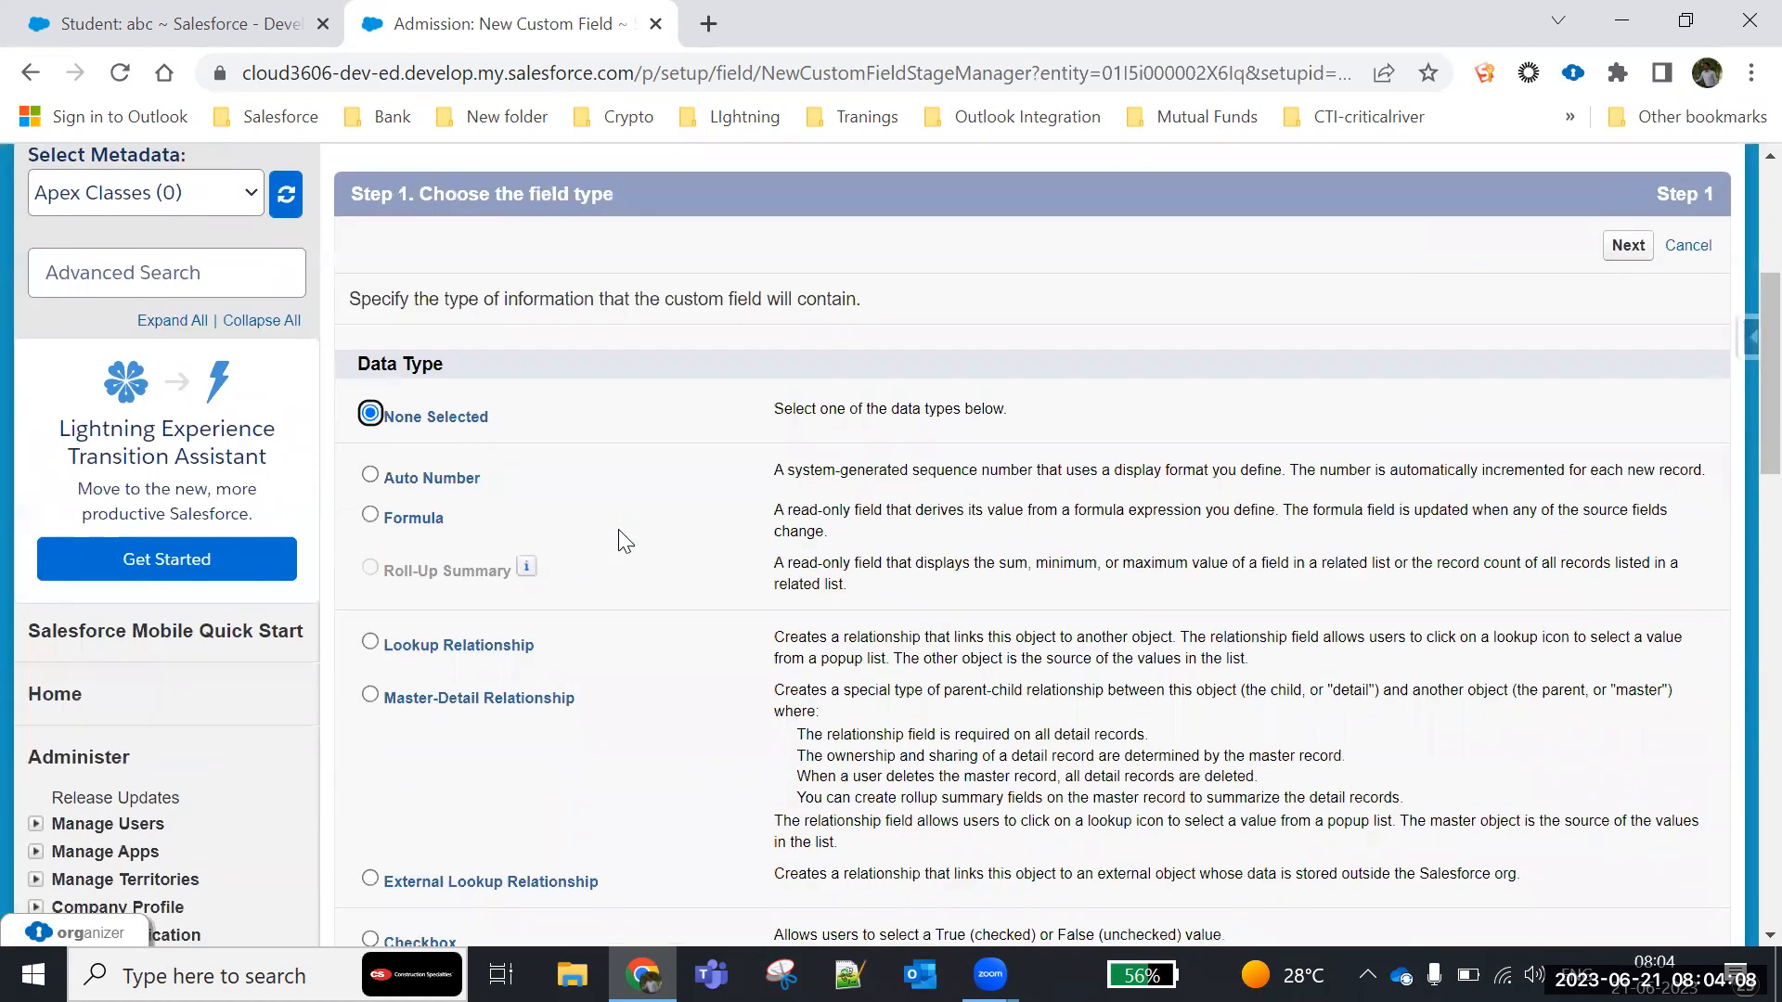
pyautogui.scroll(-4, 371, 620)
pyautogui.click(373, 571)
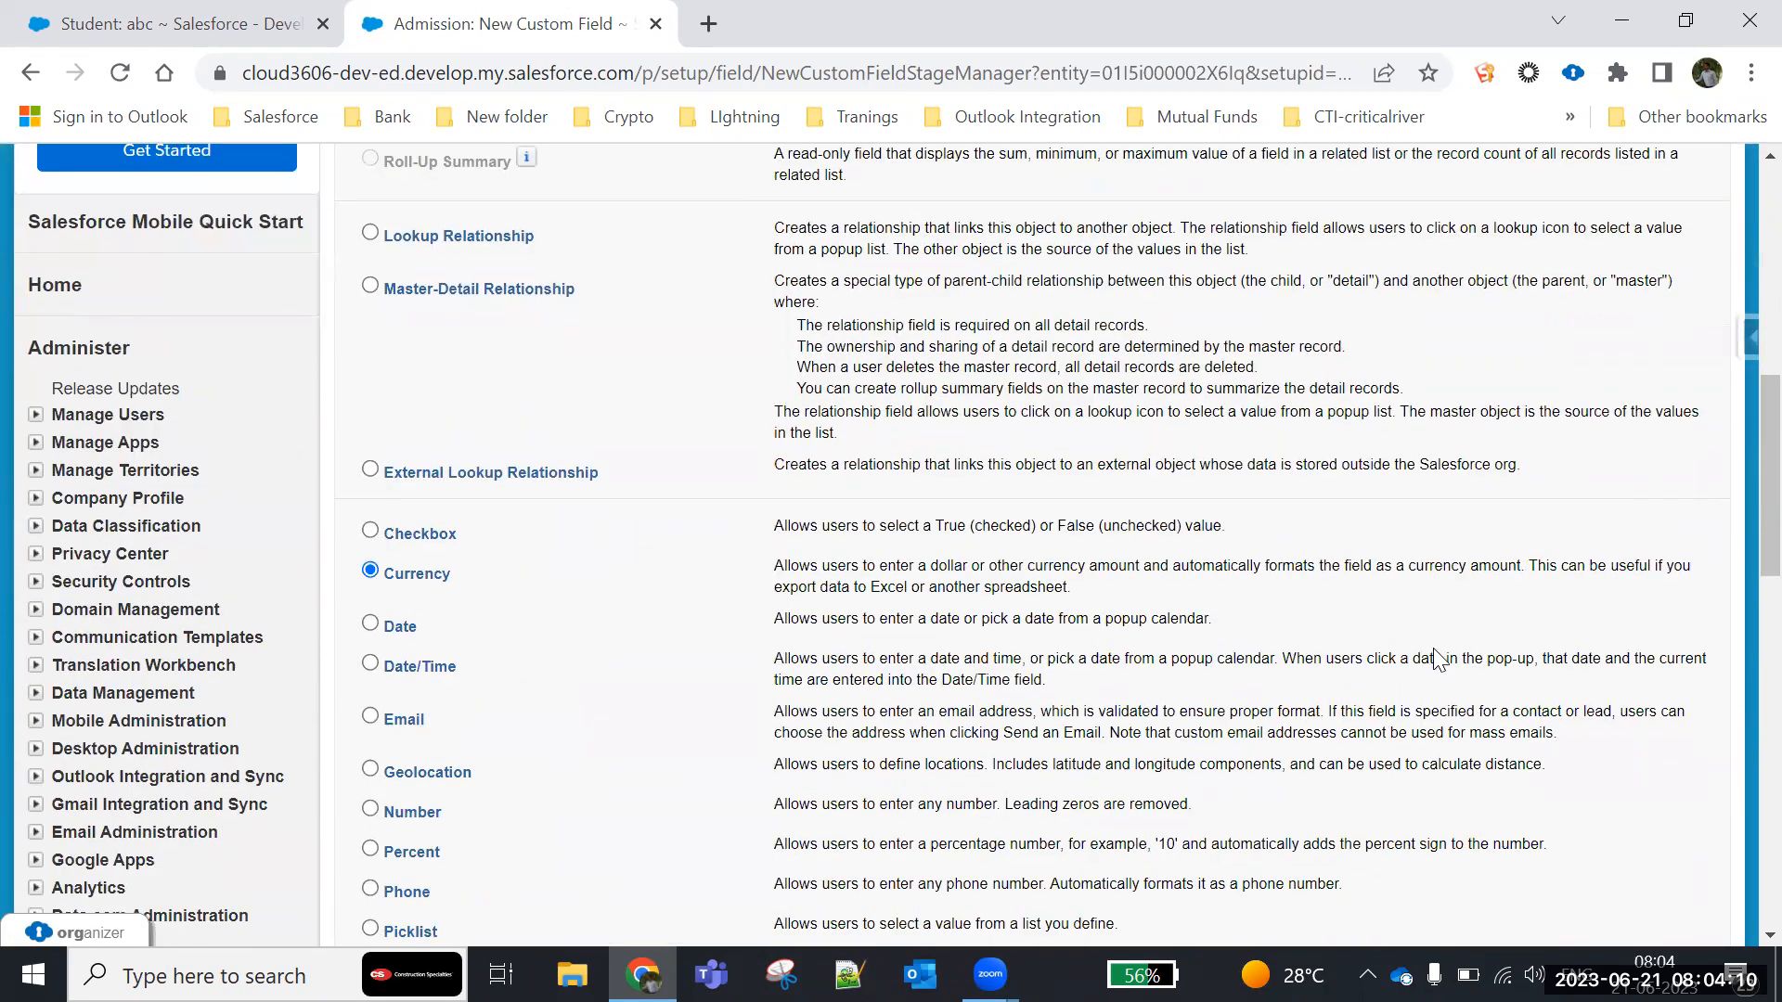
pyautogui.scroll(-7, 1440, 660)
pyautogui.click(1626, 623)
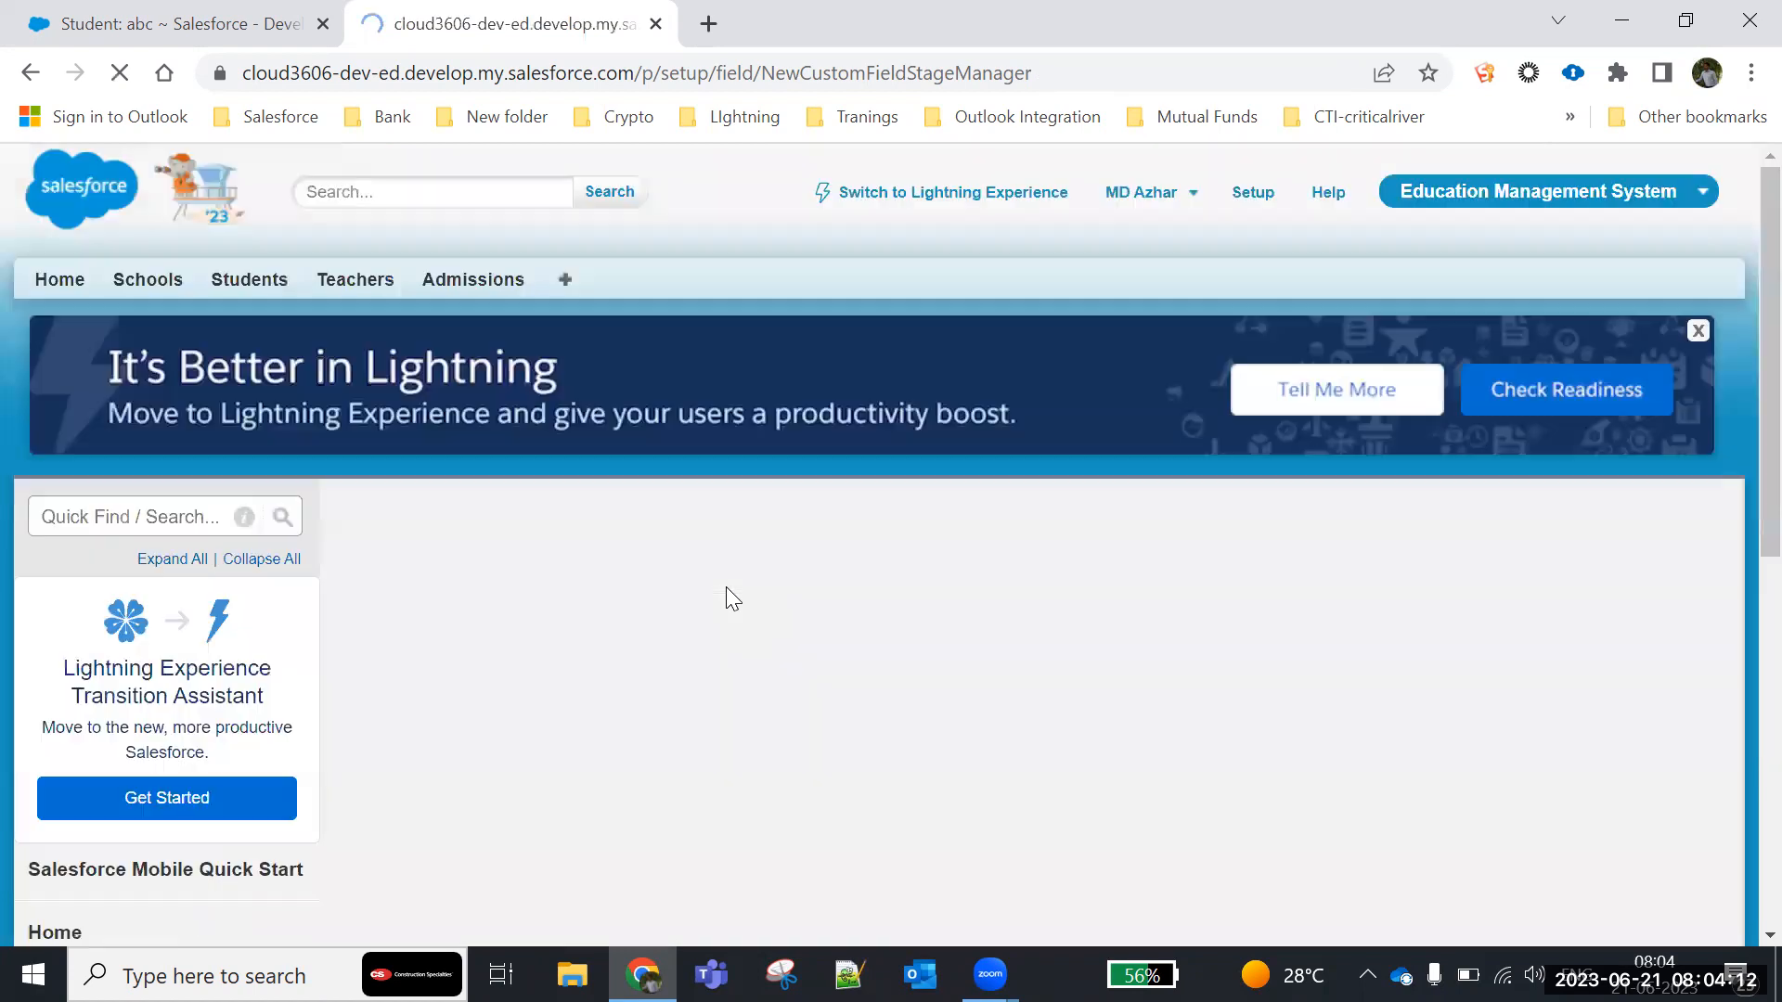
# - Label the currency field Amount with the field name Amount, length 16 and 2 decimal places
pyautogui.scroll(-4, 731, 404)
pyautogui.click(723, 318)
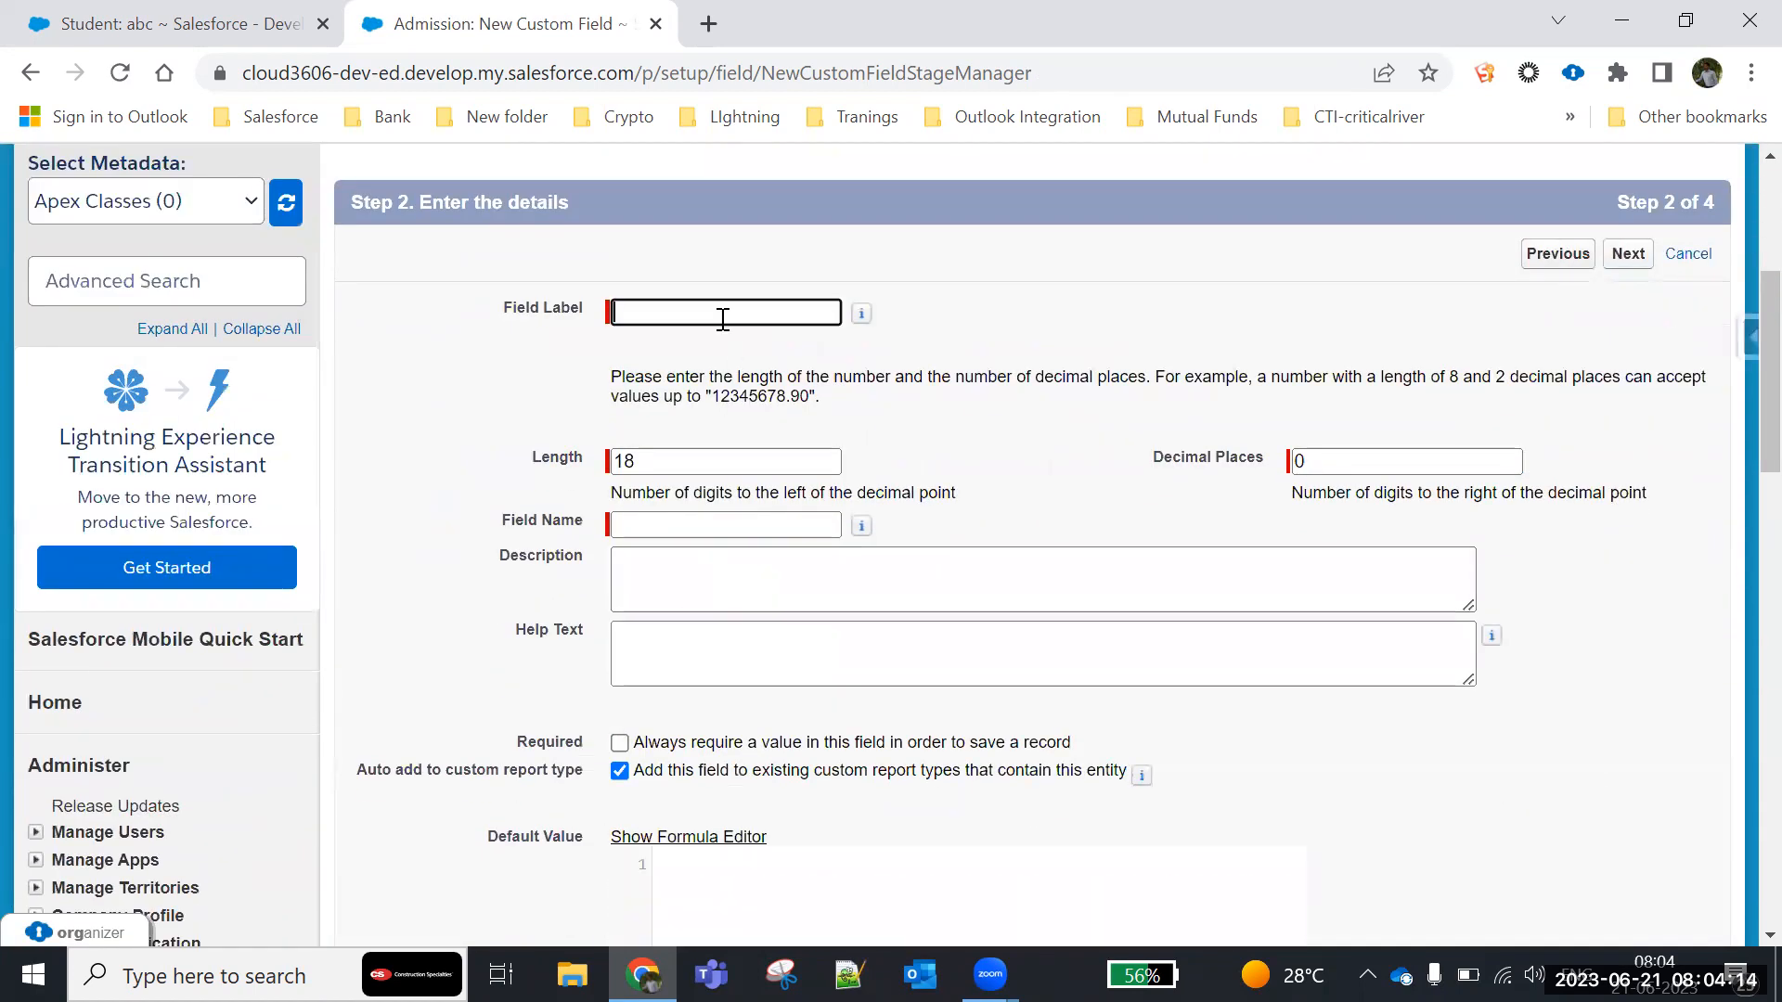
pyautogui.write('Amount')
pyautogui.click(652, 451)
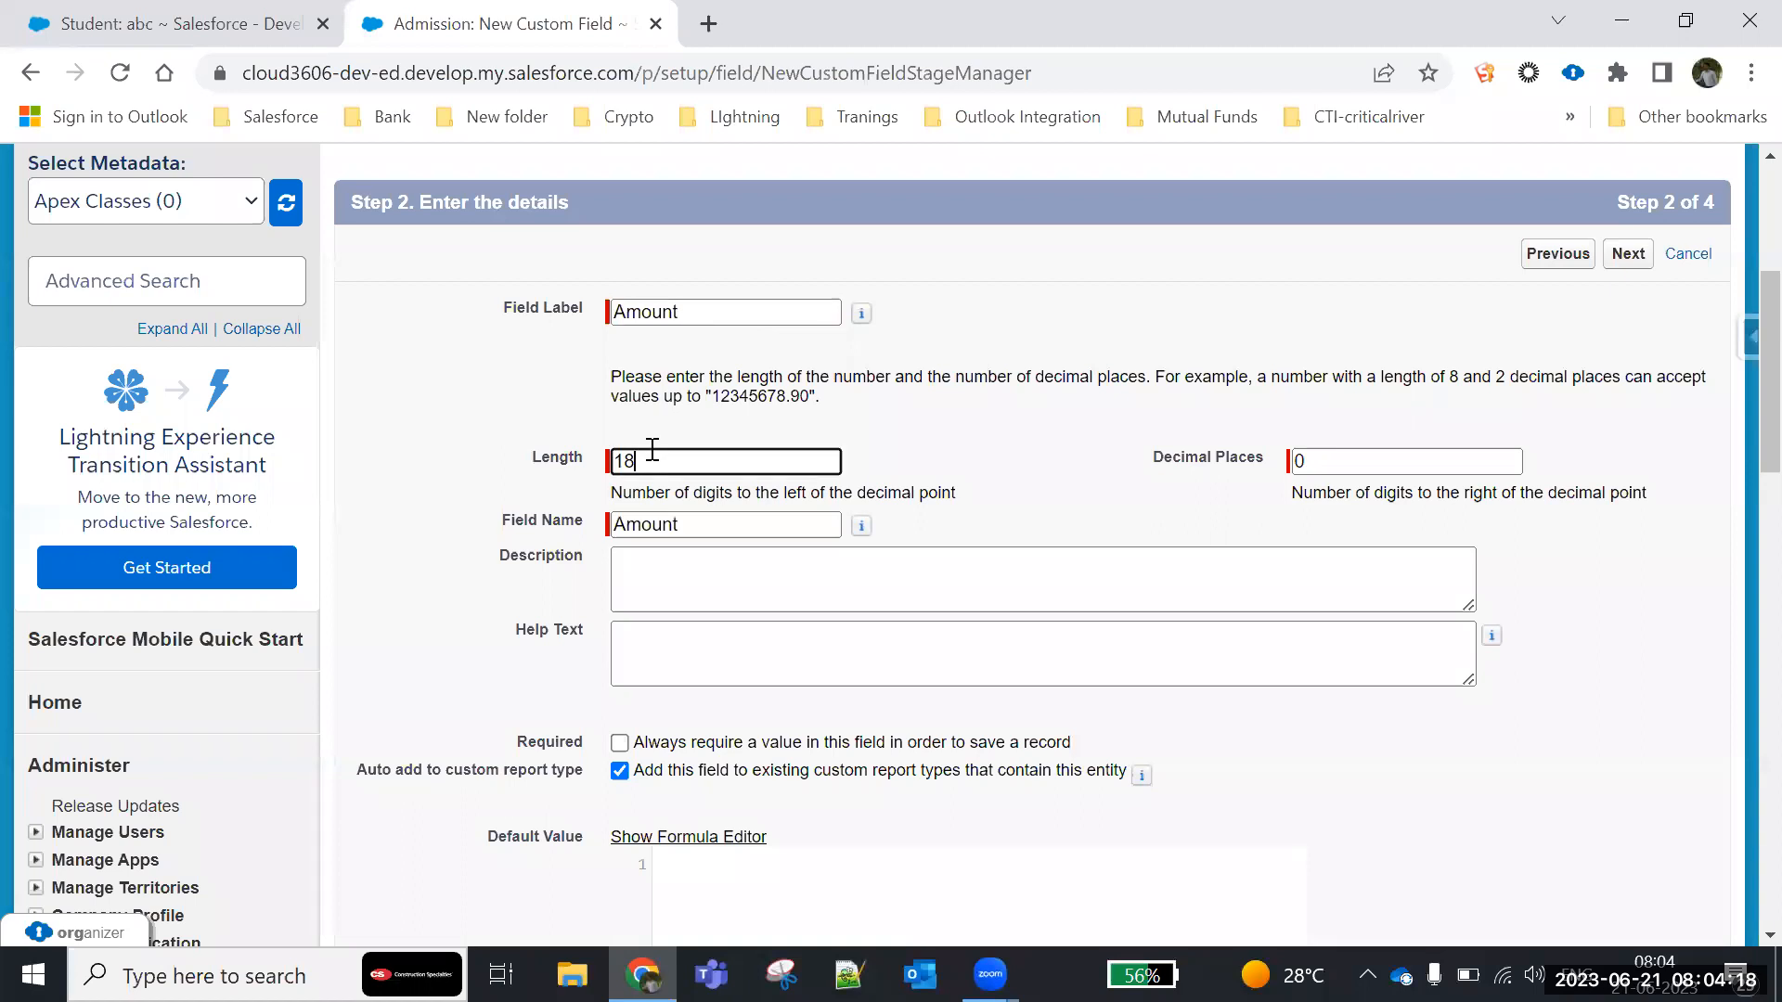
pyautogui.write('6')
pyautogui.click(1383, 467)
pyautogui.write('2')
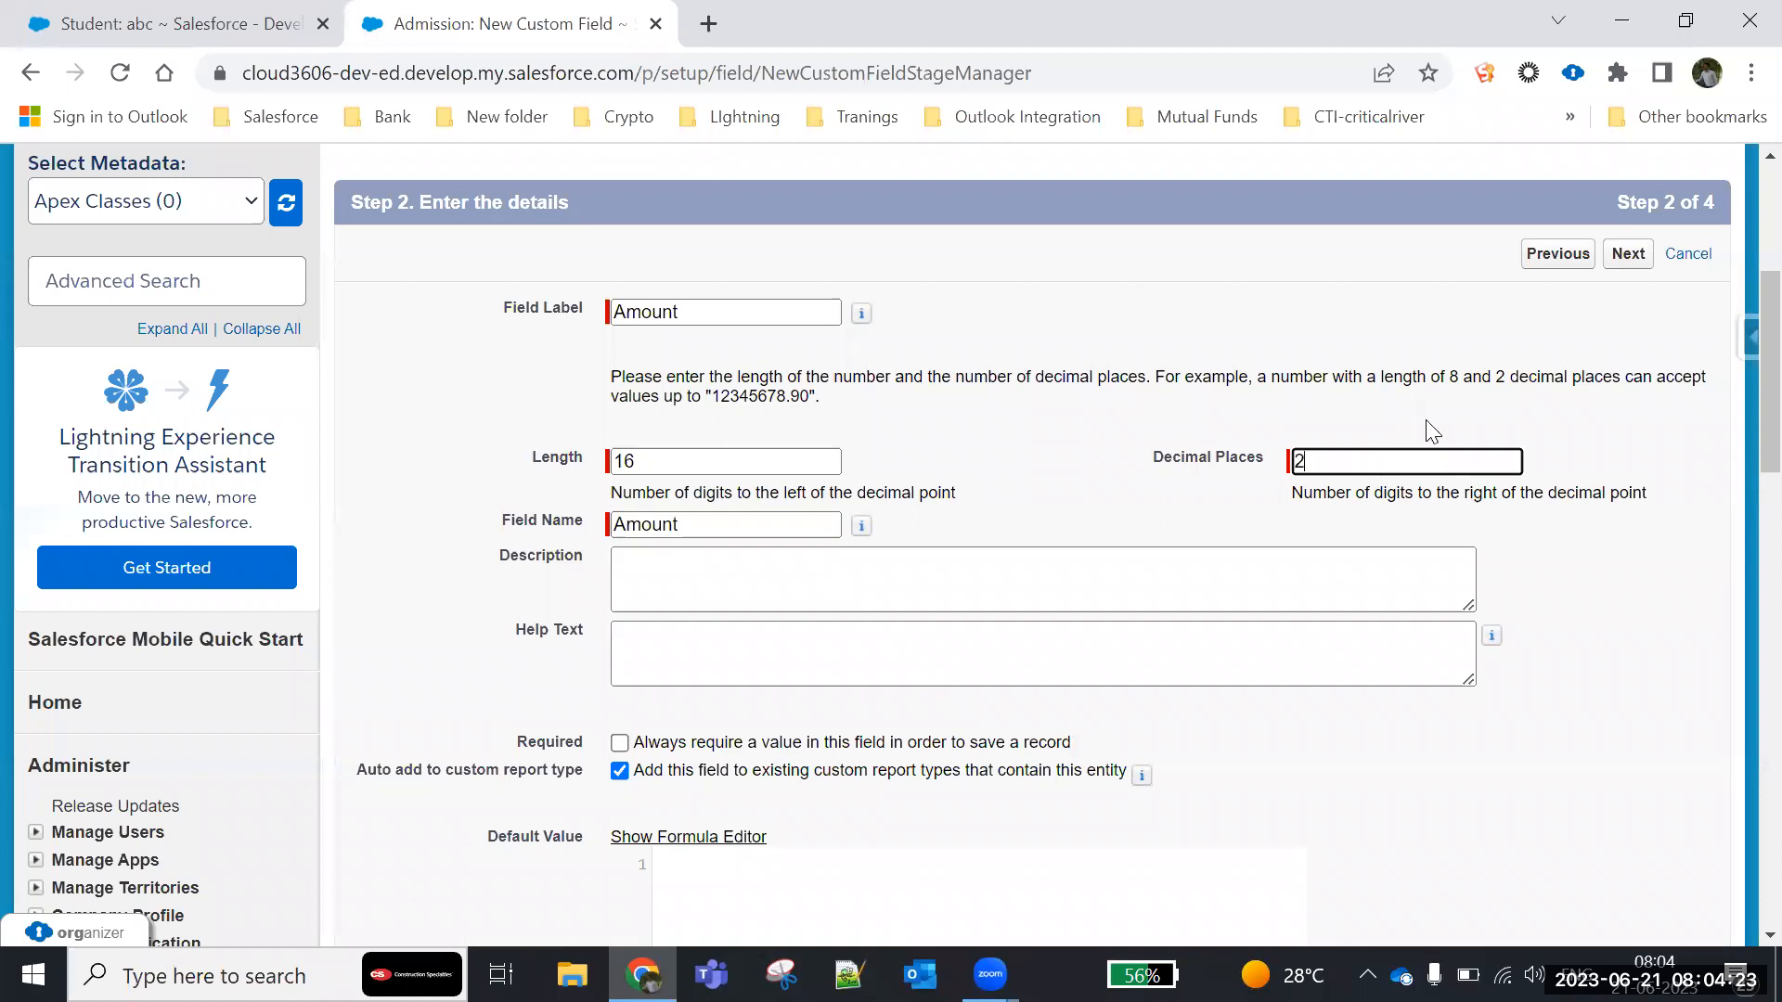
pyautogui.click(1626, 256)
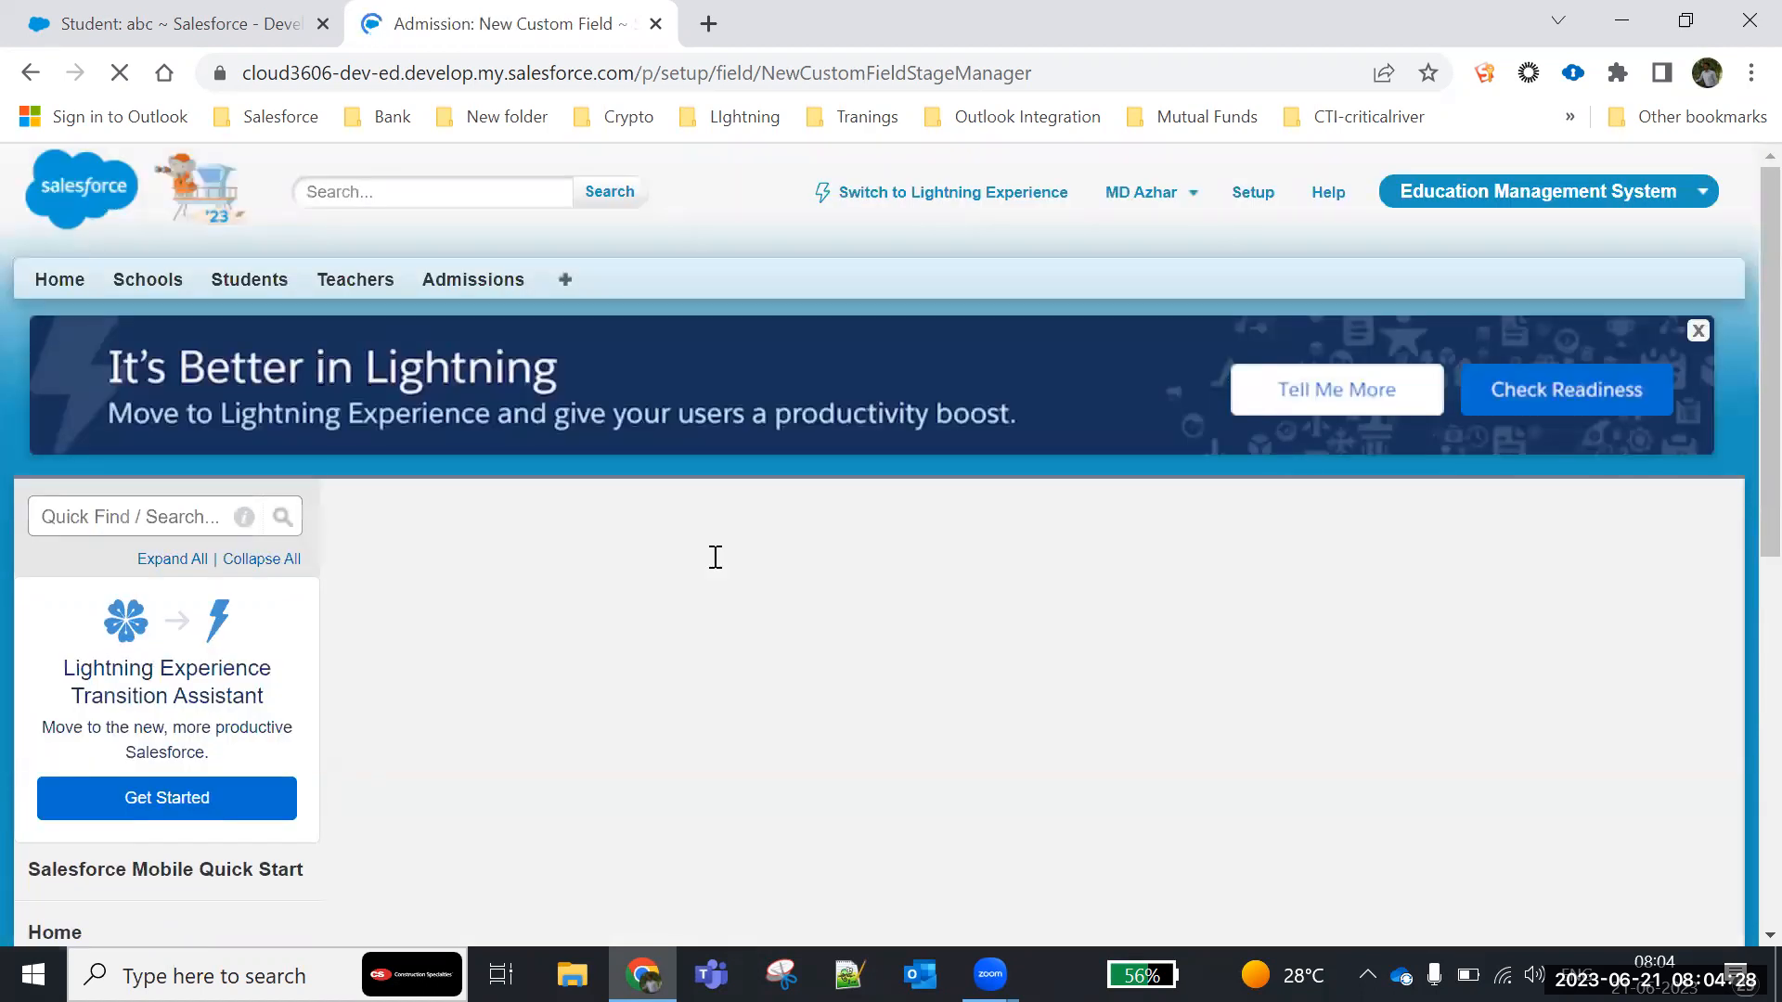
# - Keep the default field-level security and page layout for the Amount field, and save it to finish adding fields
pyautogui.scroll(-1, 1526, 619)
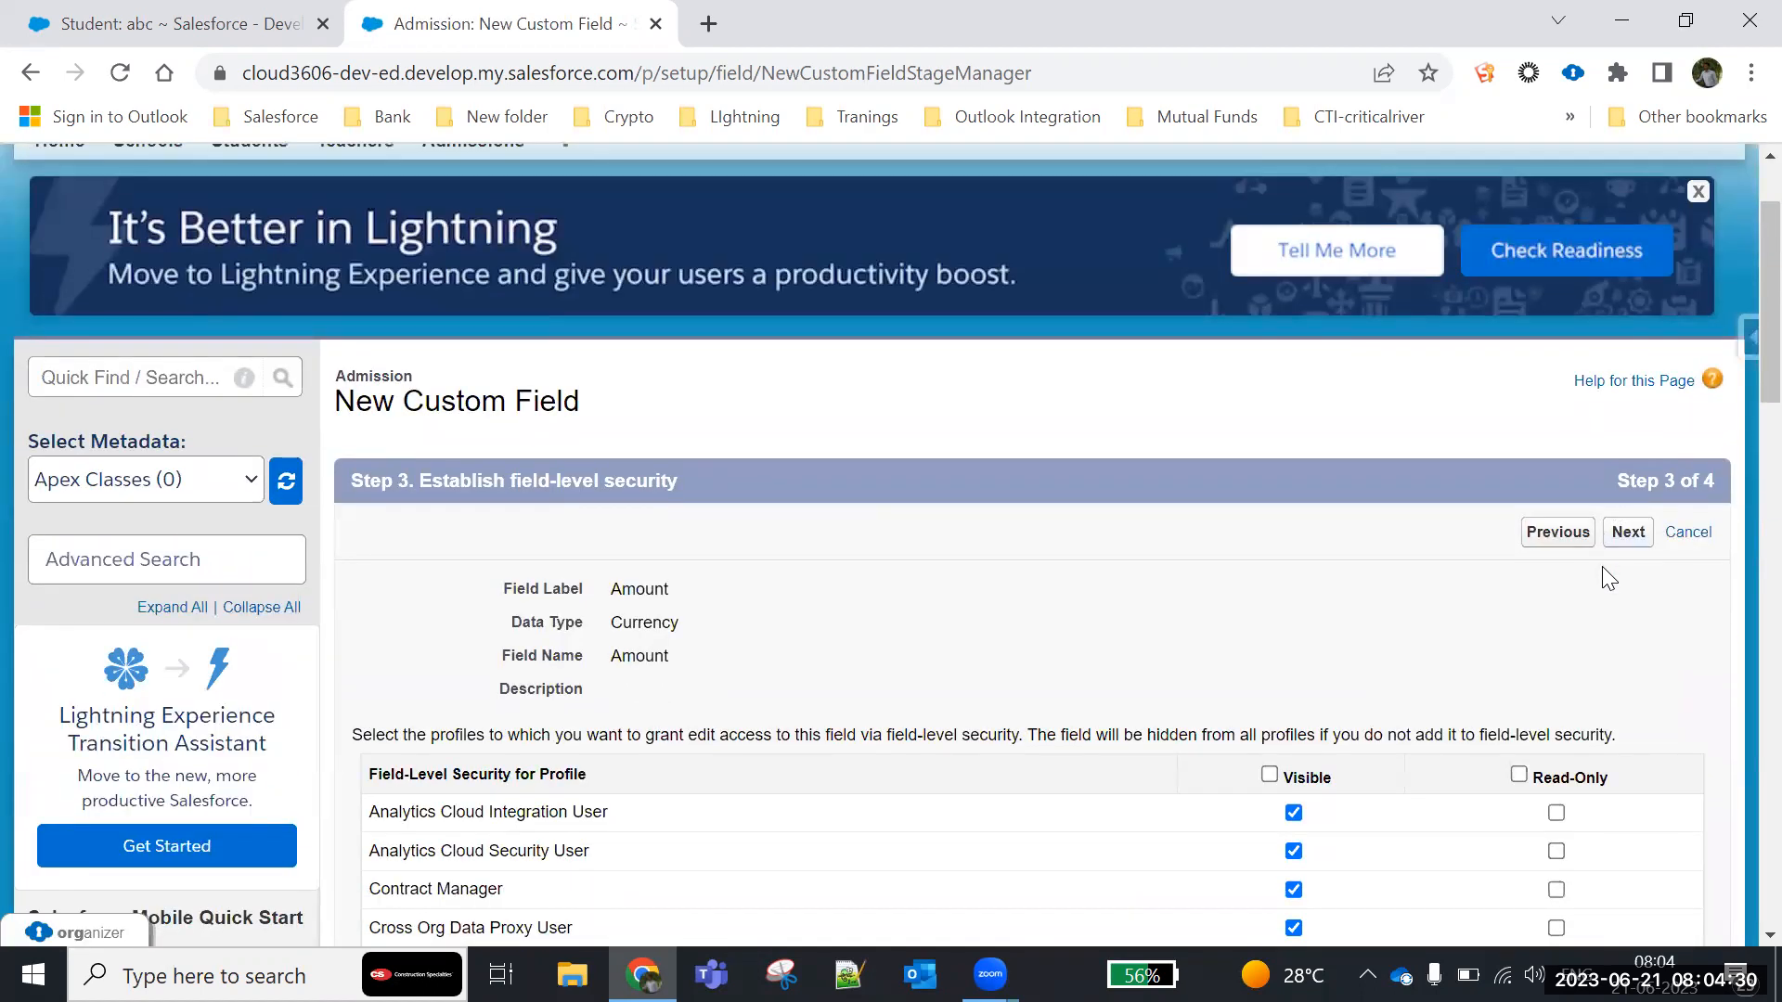
pyautogui.click(1626, 534)
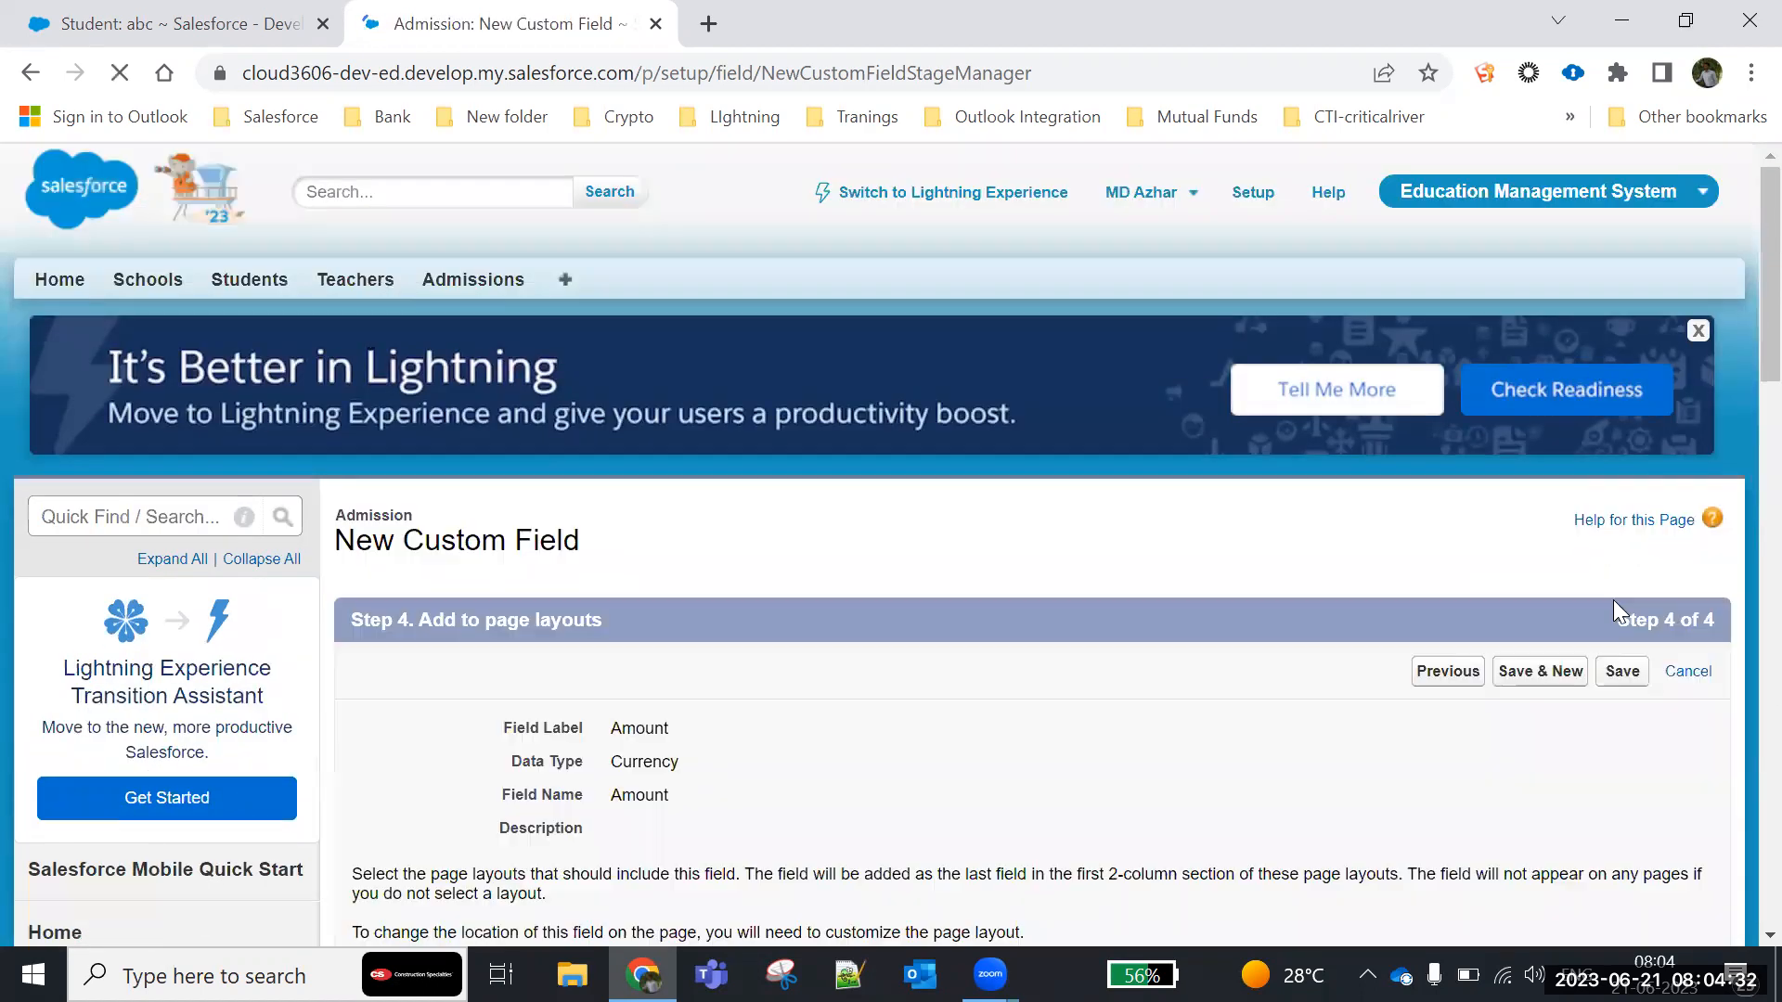
pyautogui.click(1622, 671)
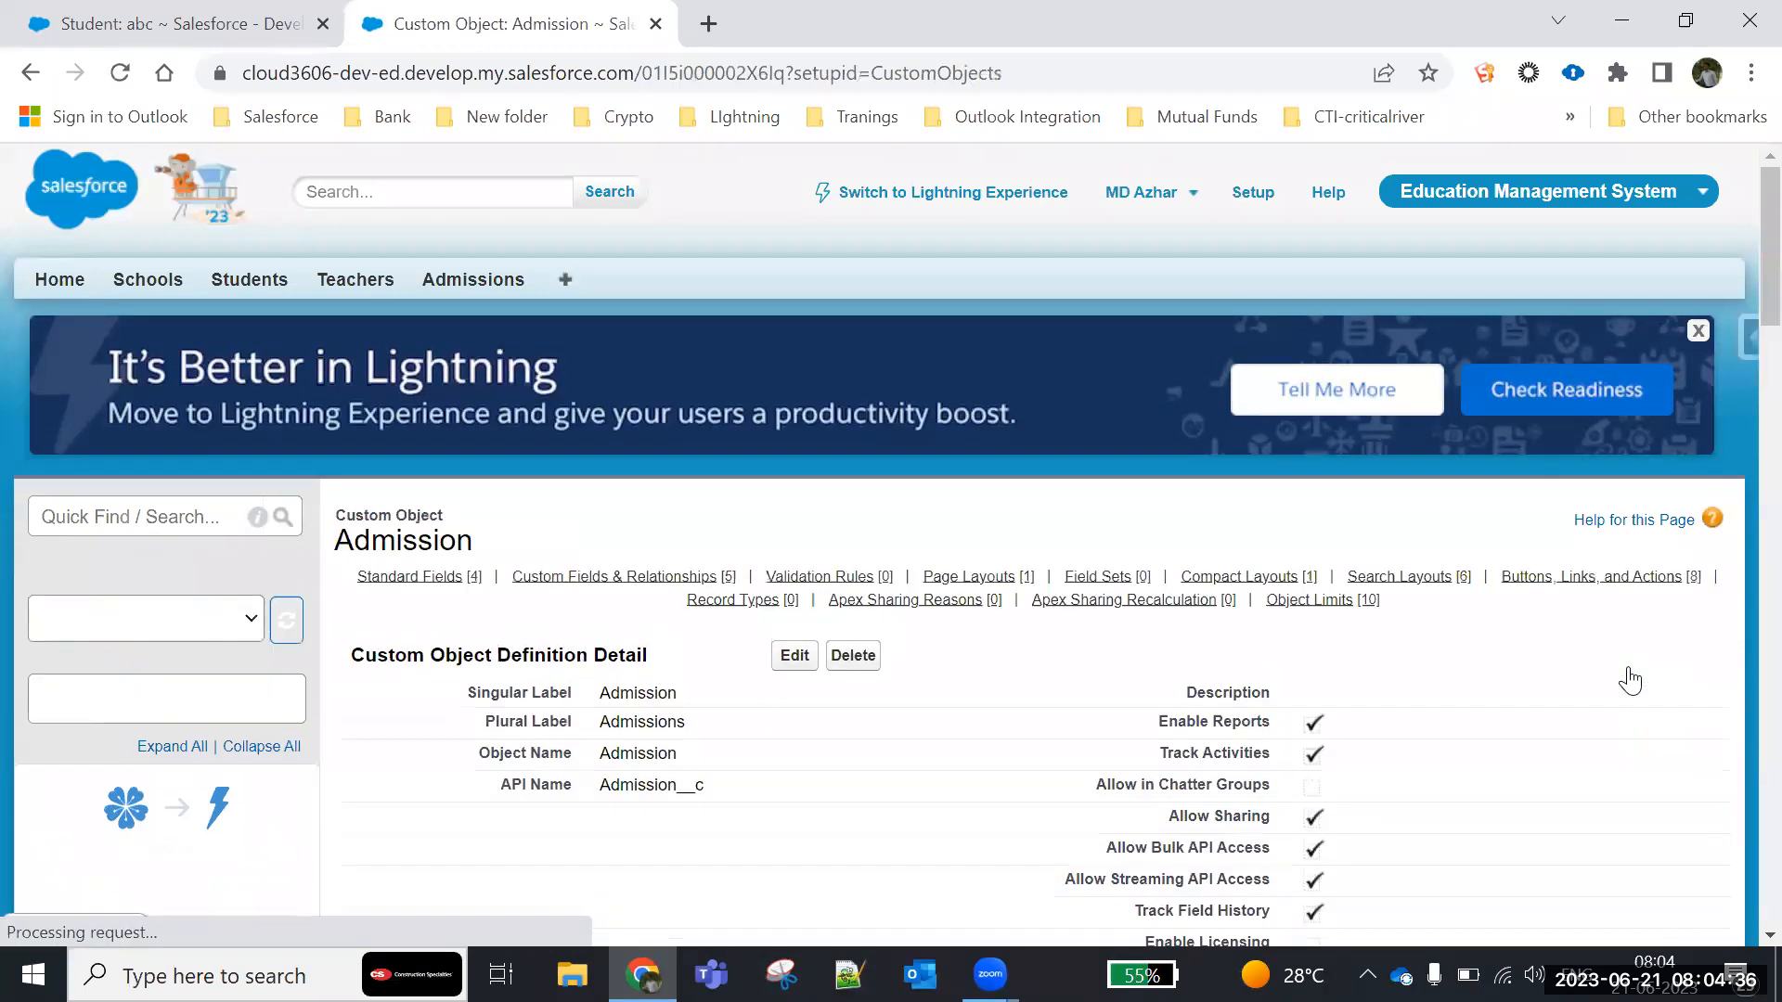
# - Start a new Admission record and enter the student's name and the S/O name
pyautogui.scroll(-12, 1006, 628)
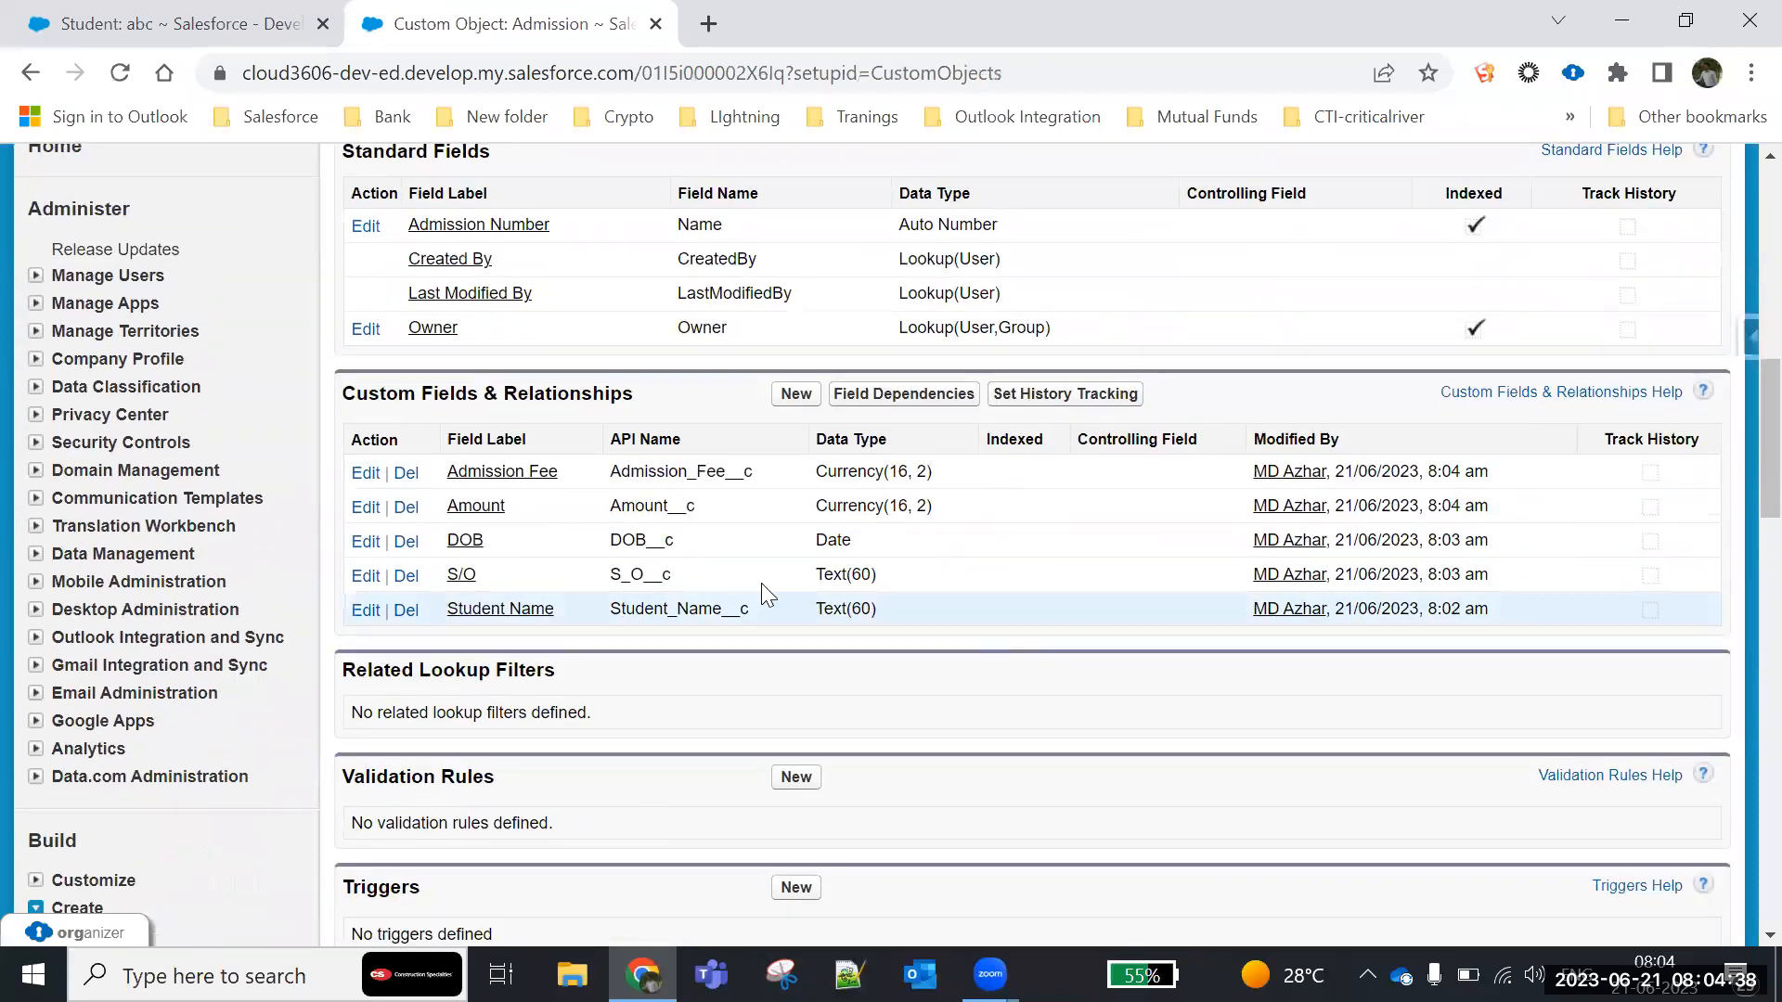
pyautogui.scroll(12, 585, 477)
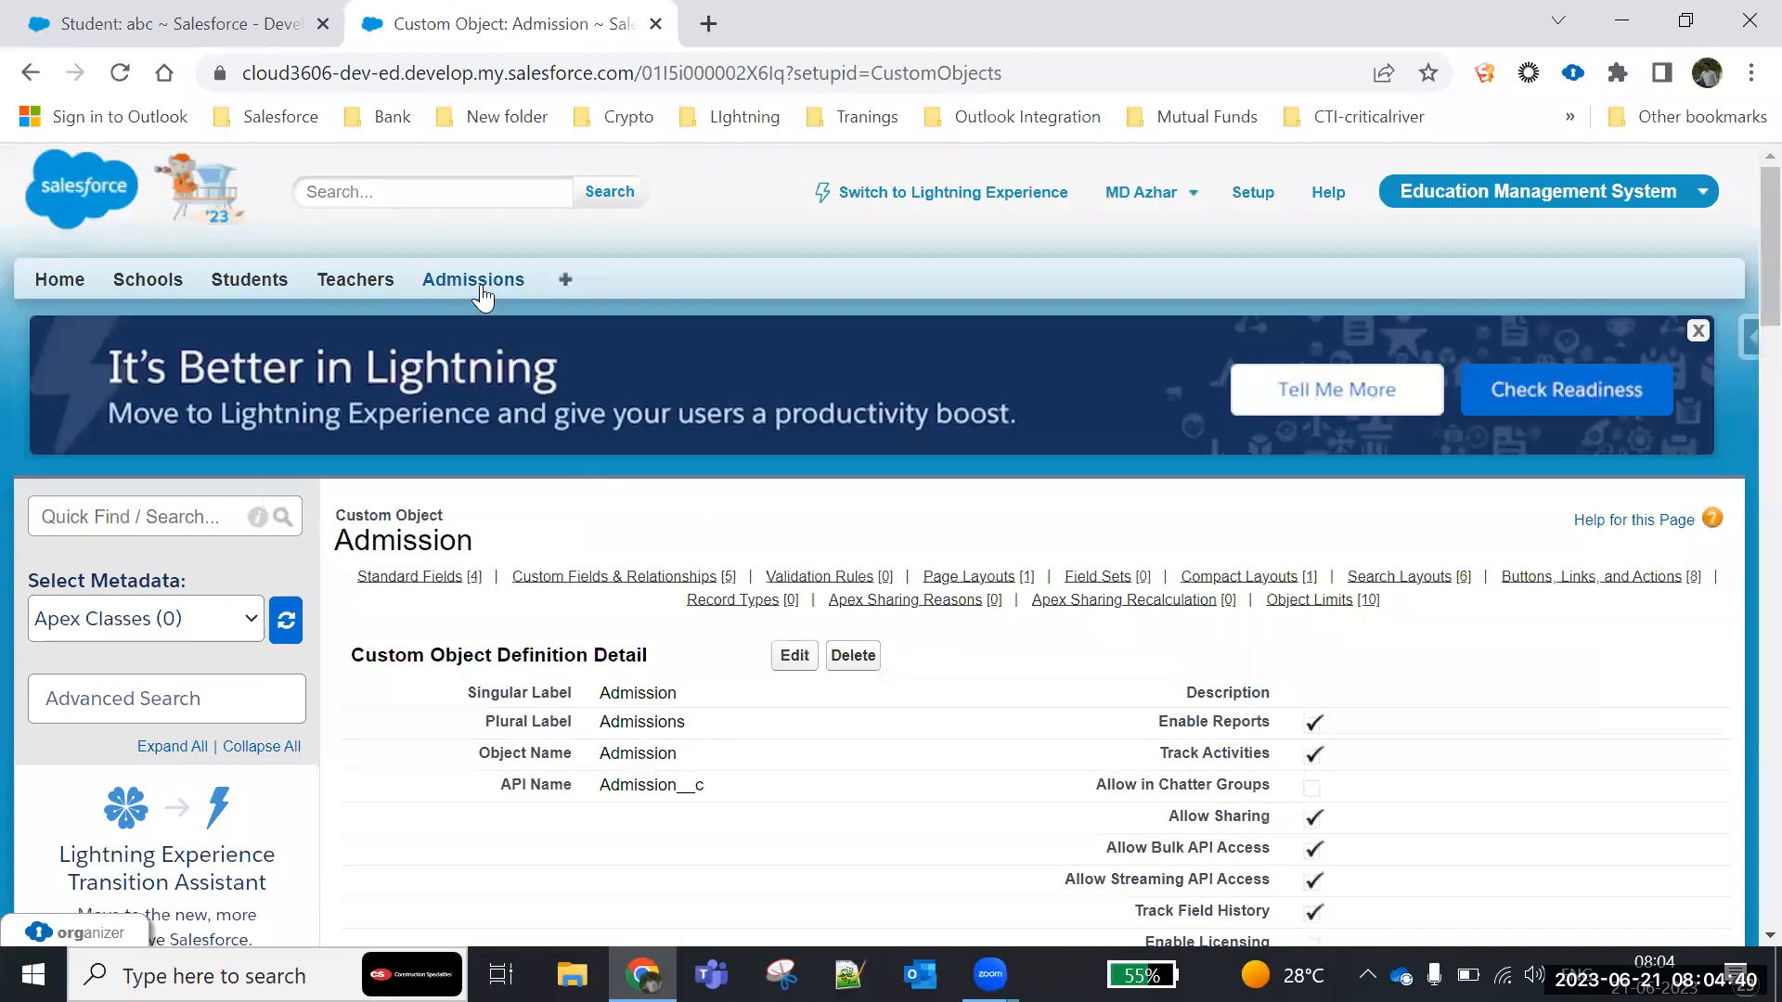
pyautogui.click(478, 282)
pyautogui.click(796, 484)
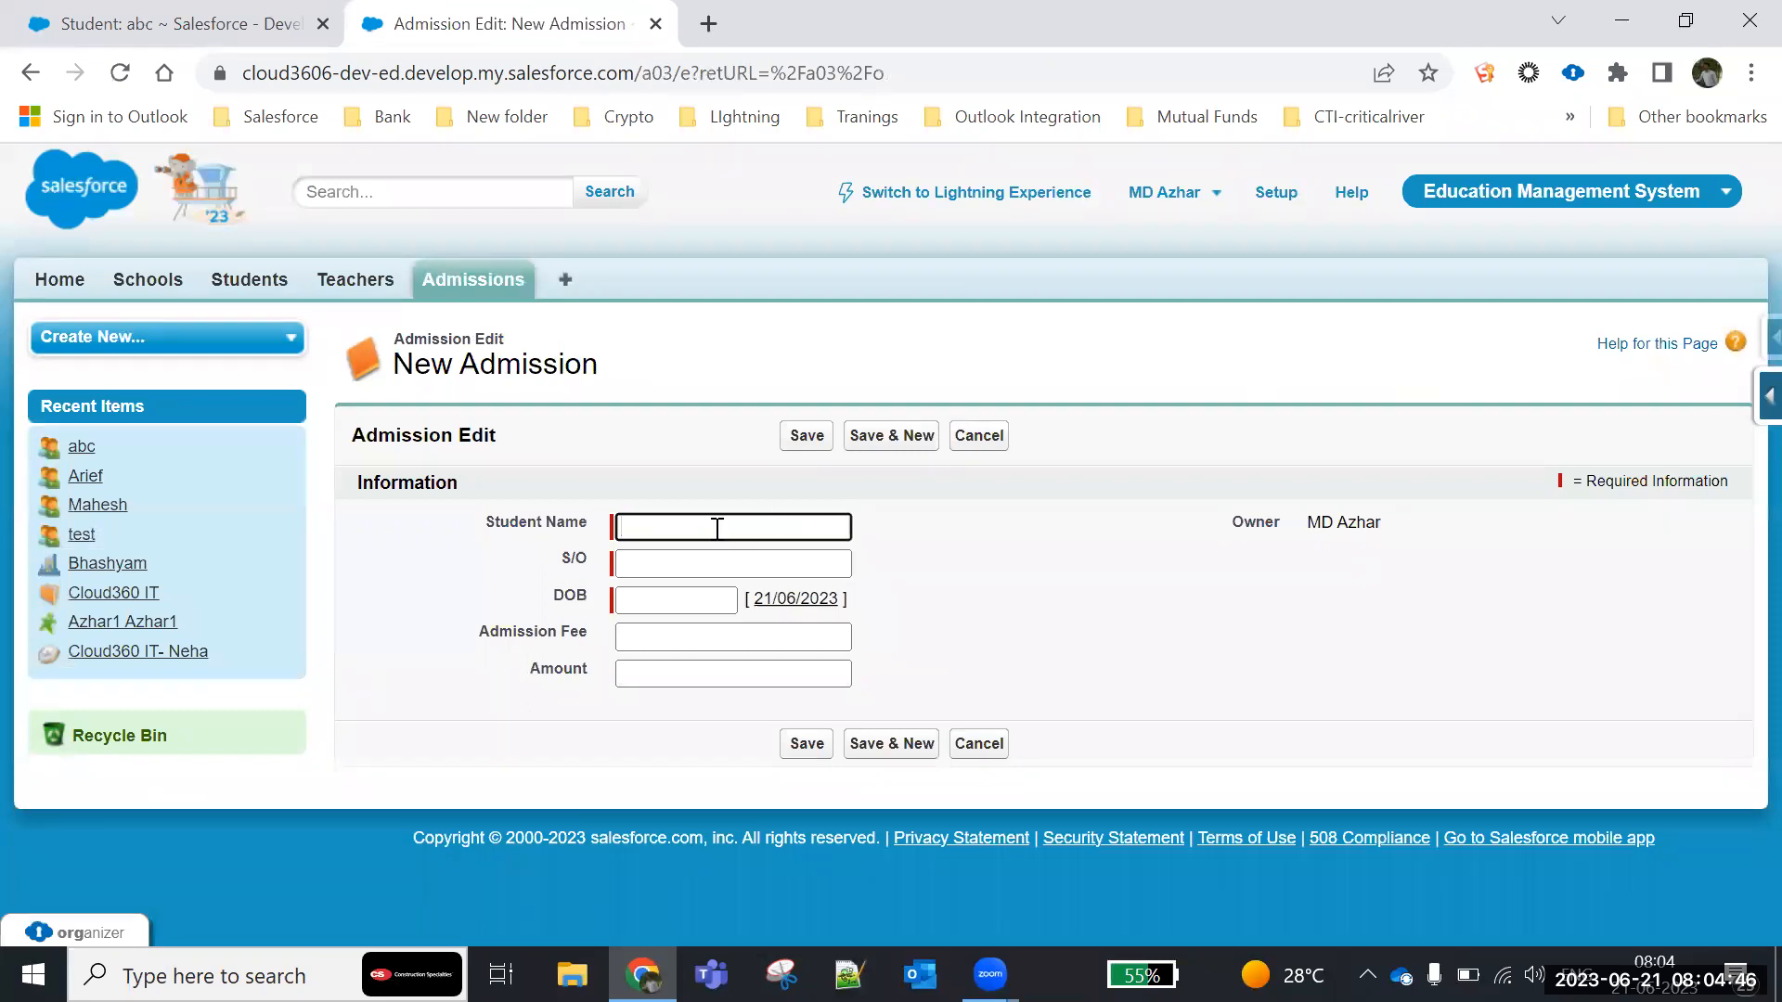
pyautogui.write('Rehan')
pyautogui.click(704, 563)
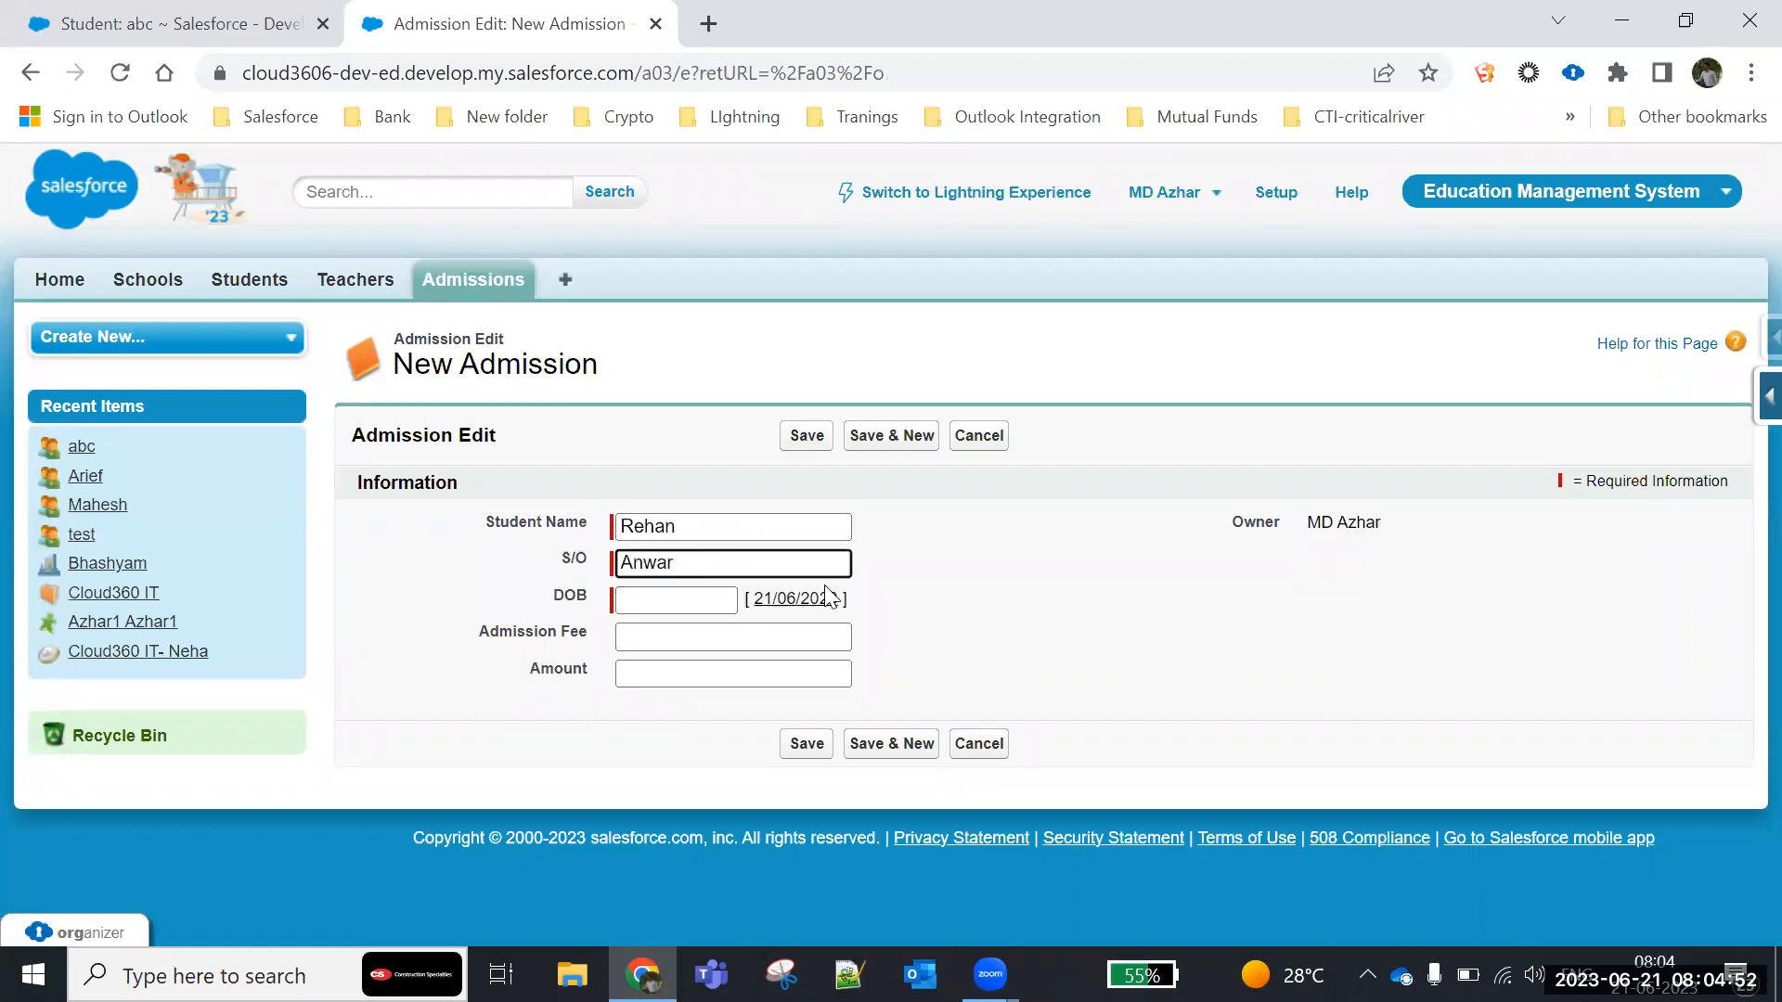
# - Enter the student's date of birth and an admission fee of 500 in the new Admission record
pyautogui.click(657, 600)
pyautogui.click(759, 766)
pyautogui.click(650, 644)
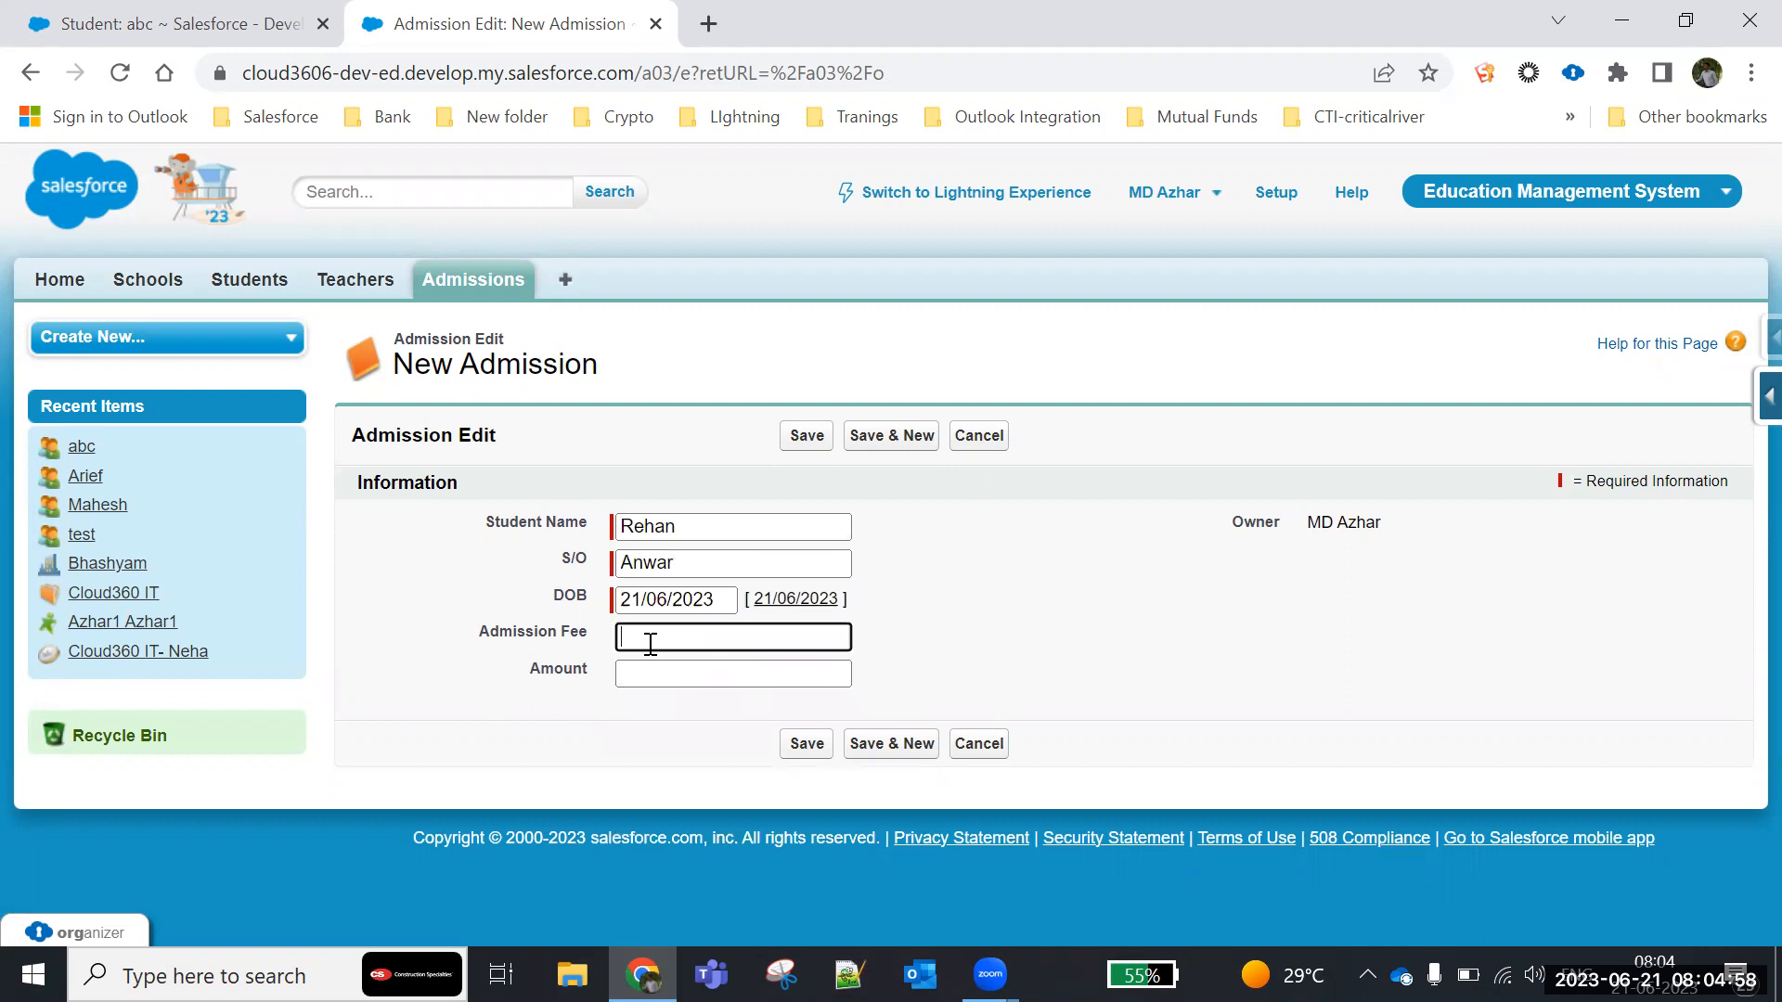
pyautogui.write('500')
pyautogui.click(724, 602)
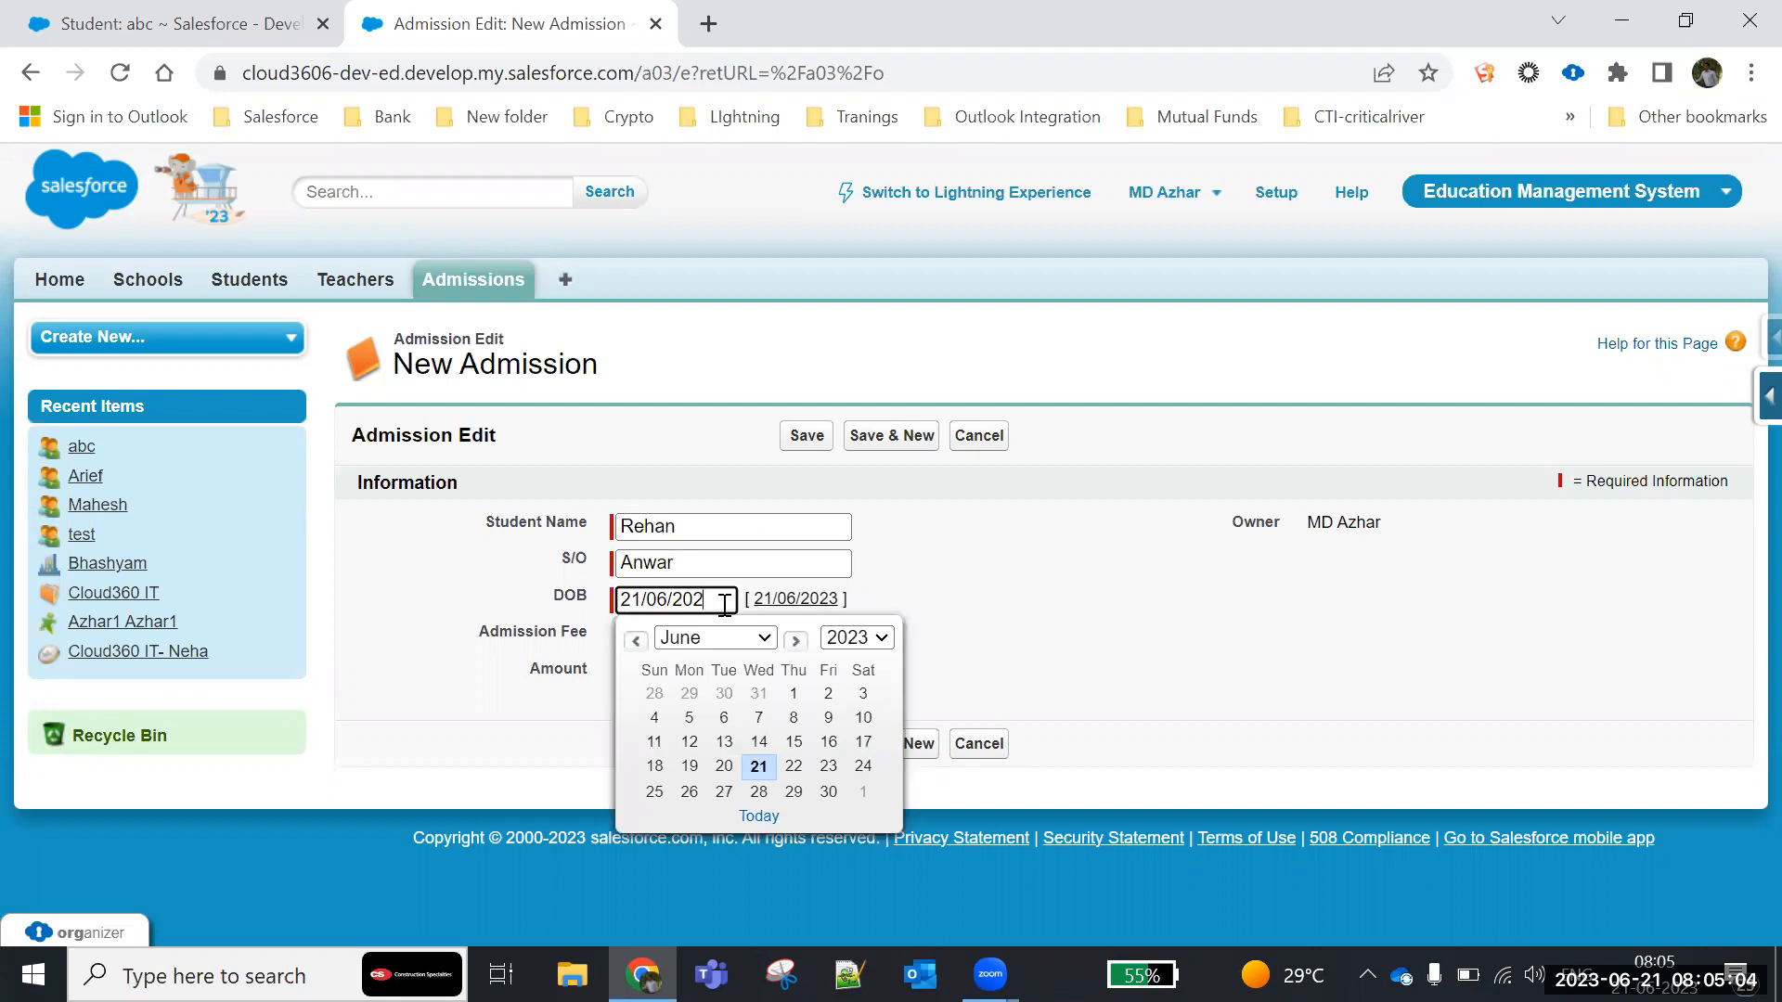
pyautogui.press('BackSpace')
pyautogui.click(993, 550)
# - Set the amount to 50000 and save the Admission record
pyautogui.click(678, 661)
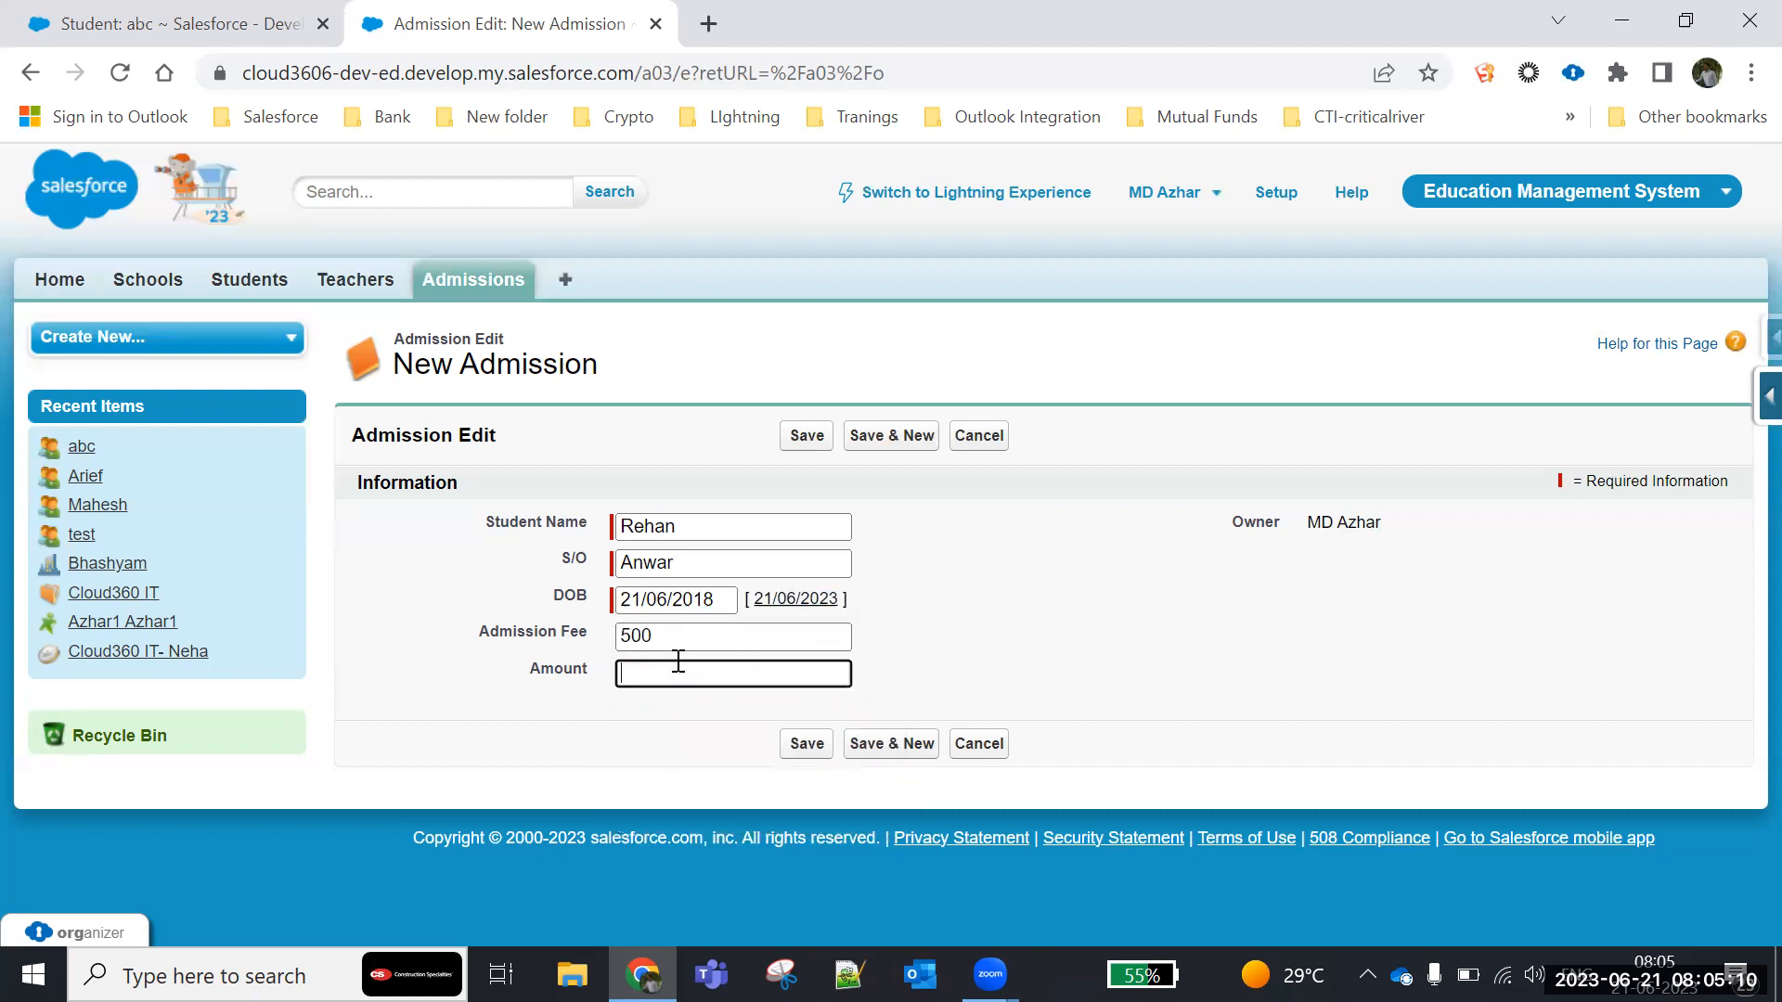
pyautogui.write('50000')
pyautogui.click(799, 437)
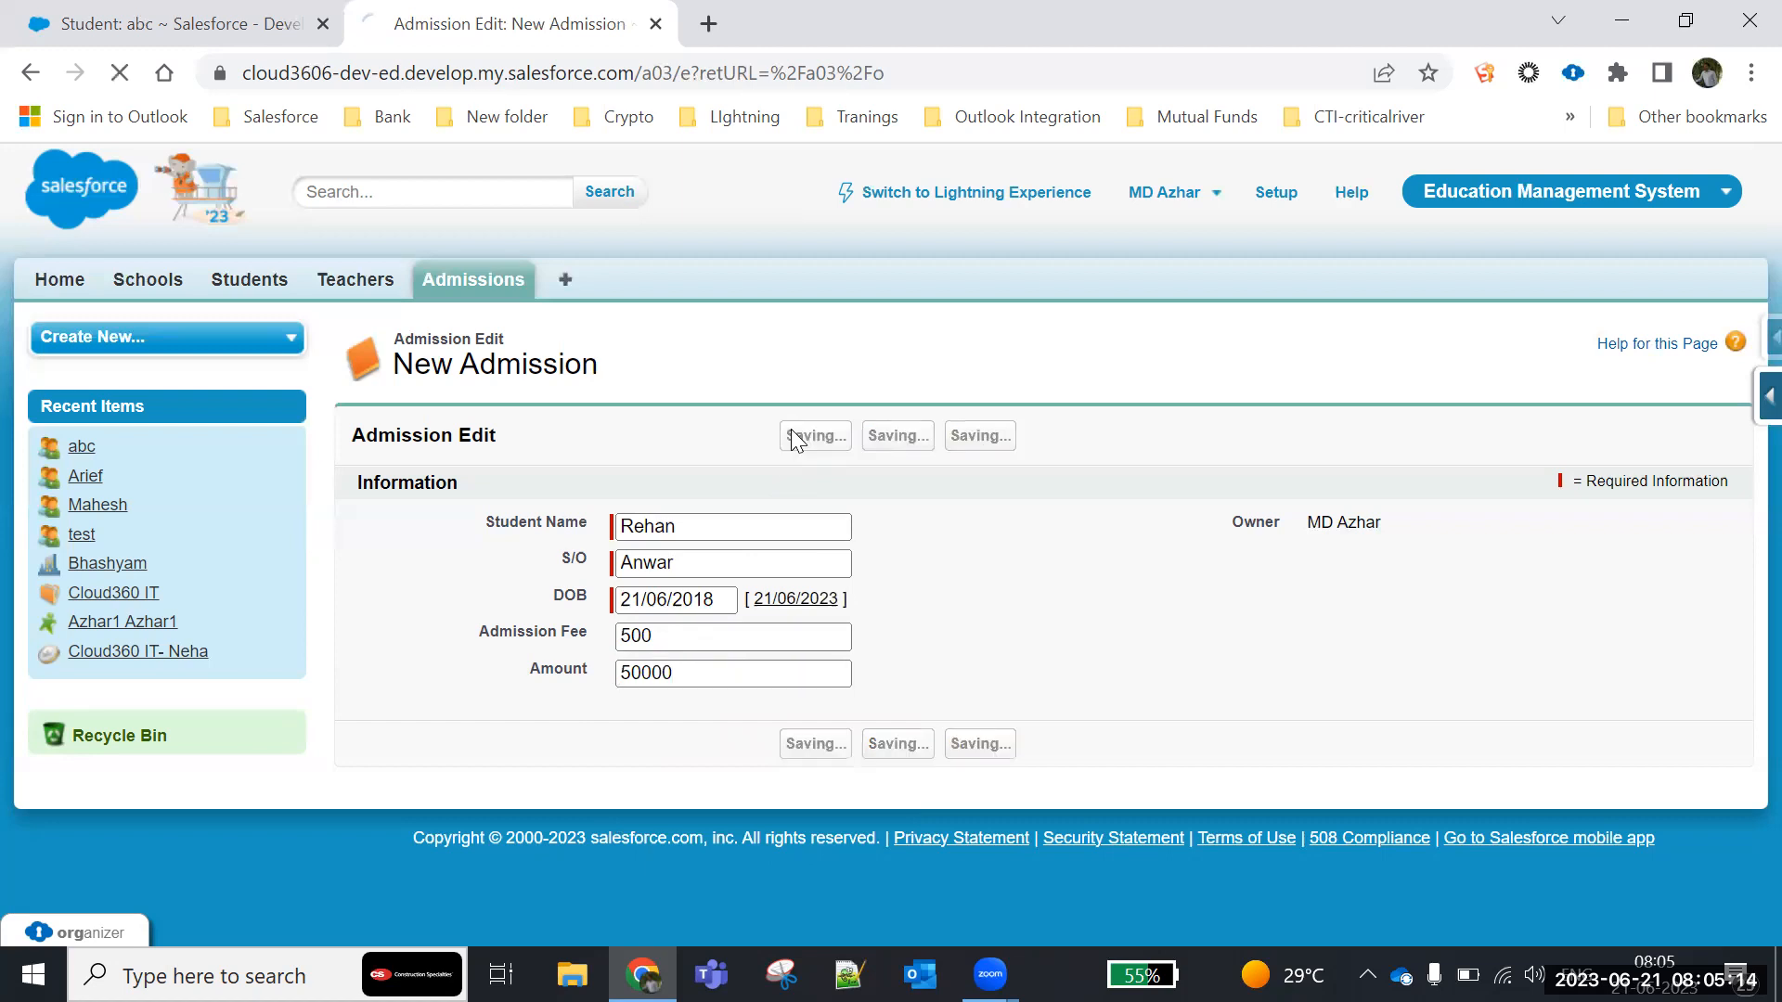
# - Examine the automatically generated Admission Number on the saved Admission record, including its prefix and digit format
pyautogui.moveTo(728, 549); pyautogui.dragTo(432, 541)
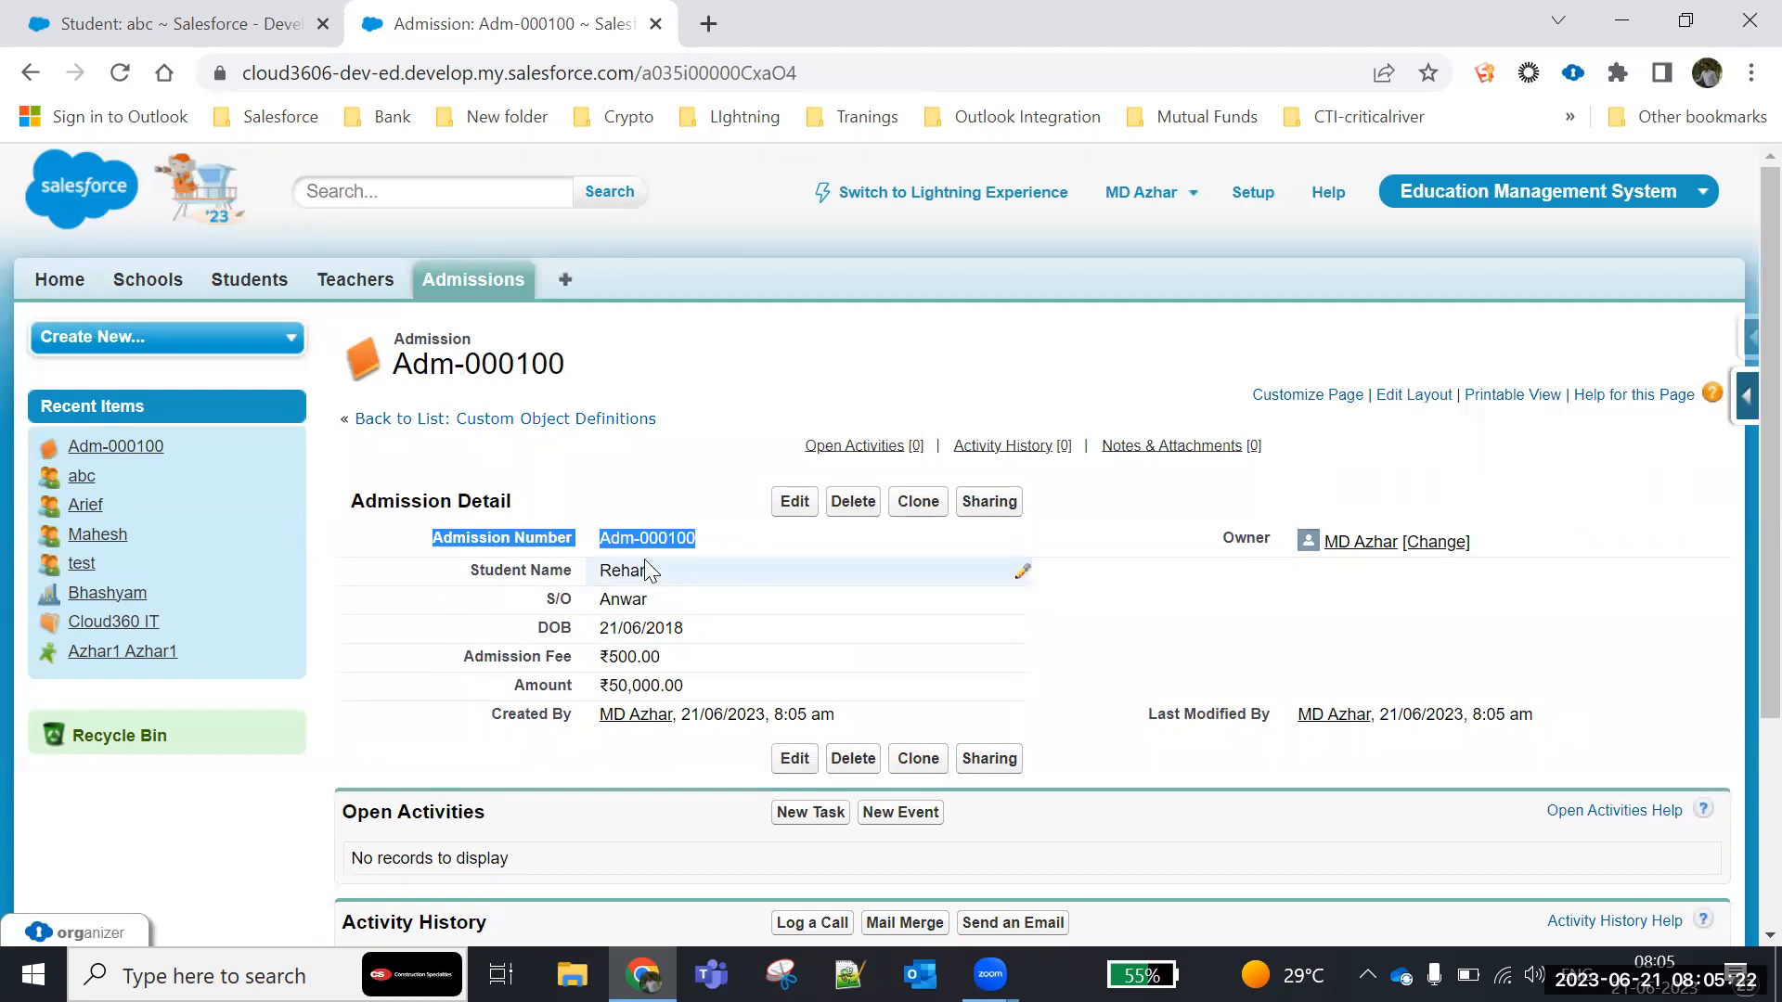
pyautogui.click(723, 442)
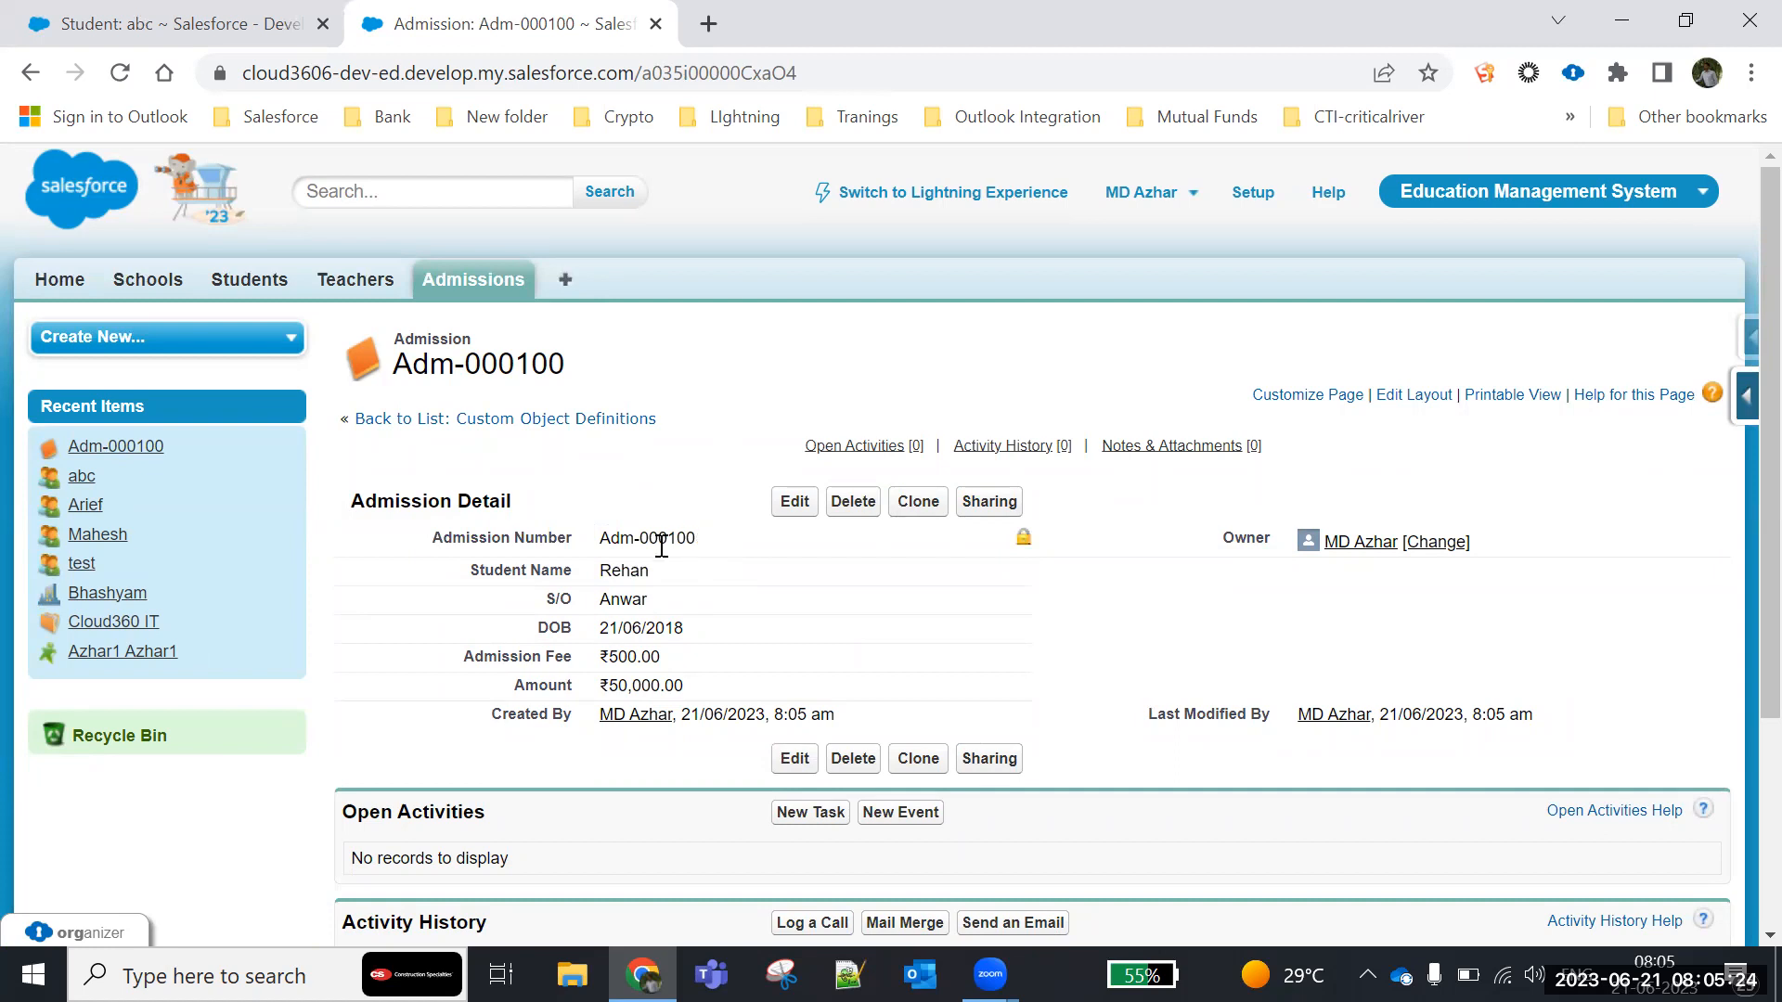
pyautogui.moveTo(669, 539); pyautogui.dragTo(806, 552)
pyautogui.click(684, 436)
pyautogui.moveTo(638, 536); pyautogui.dragTo(726, 543)
pyautogui.click(708, 414)
pyautogui.moveTo(639, 538); pyautogui.dragTo(721, 548)
pyautogui.click(645, 536)
pyautogui.moveTo(643, 540); pyautogui.dragTo(705, 549)
pyautogui.click(800, 384)
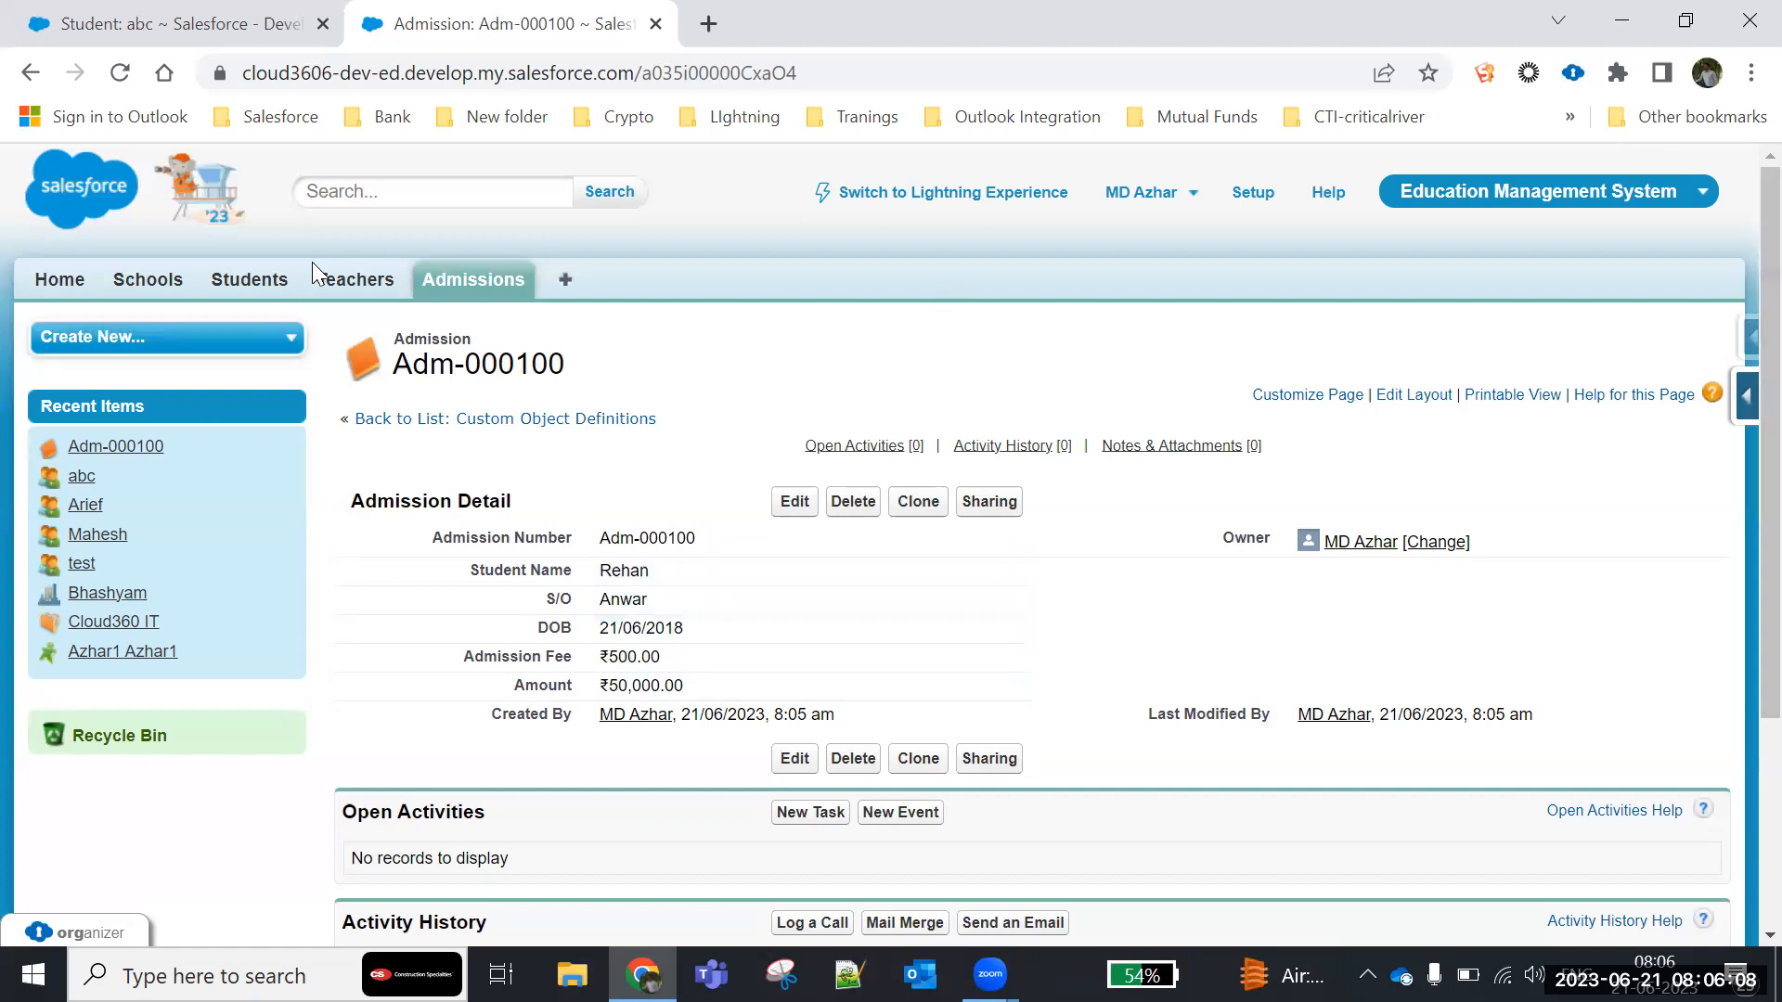
# - Open a new Student record form and inspect its City and State picklist fields
pyautogui.click(246, 281)
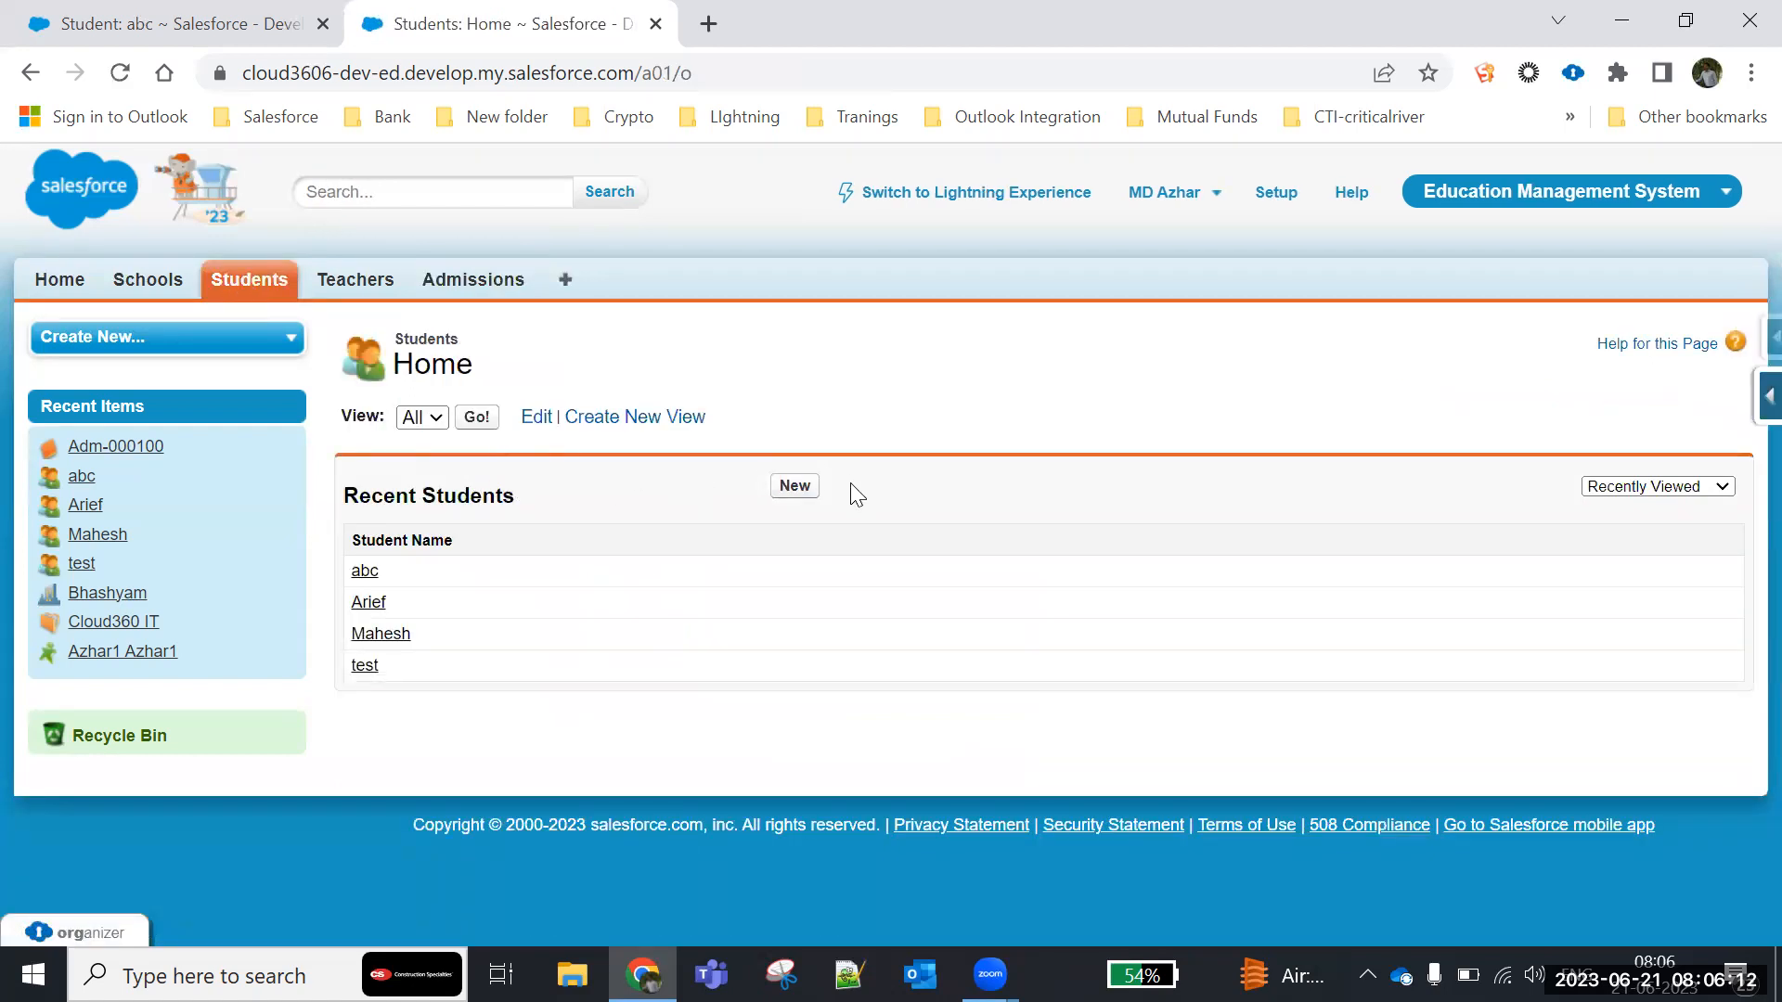
pyautogui.click(791, 487)
pyautogui.scroll(-5, 784, 515)
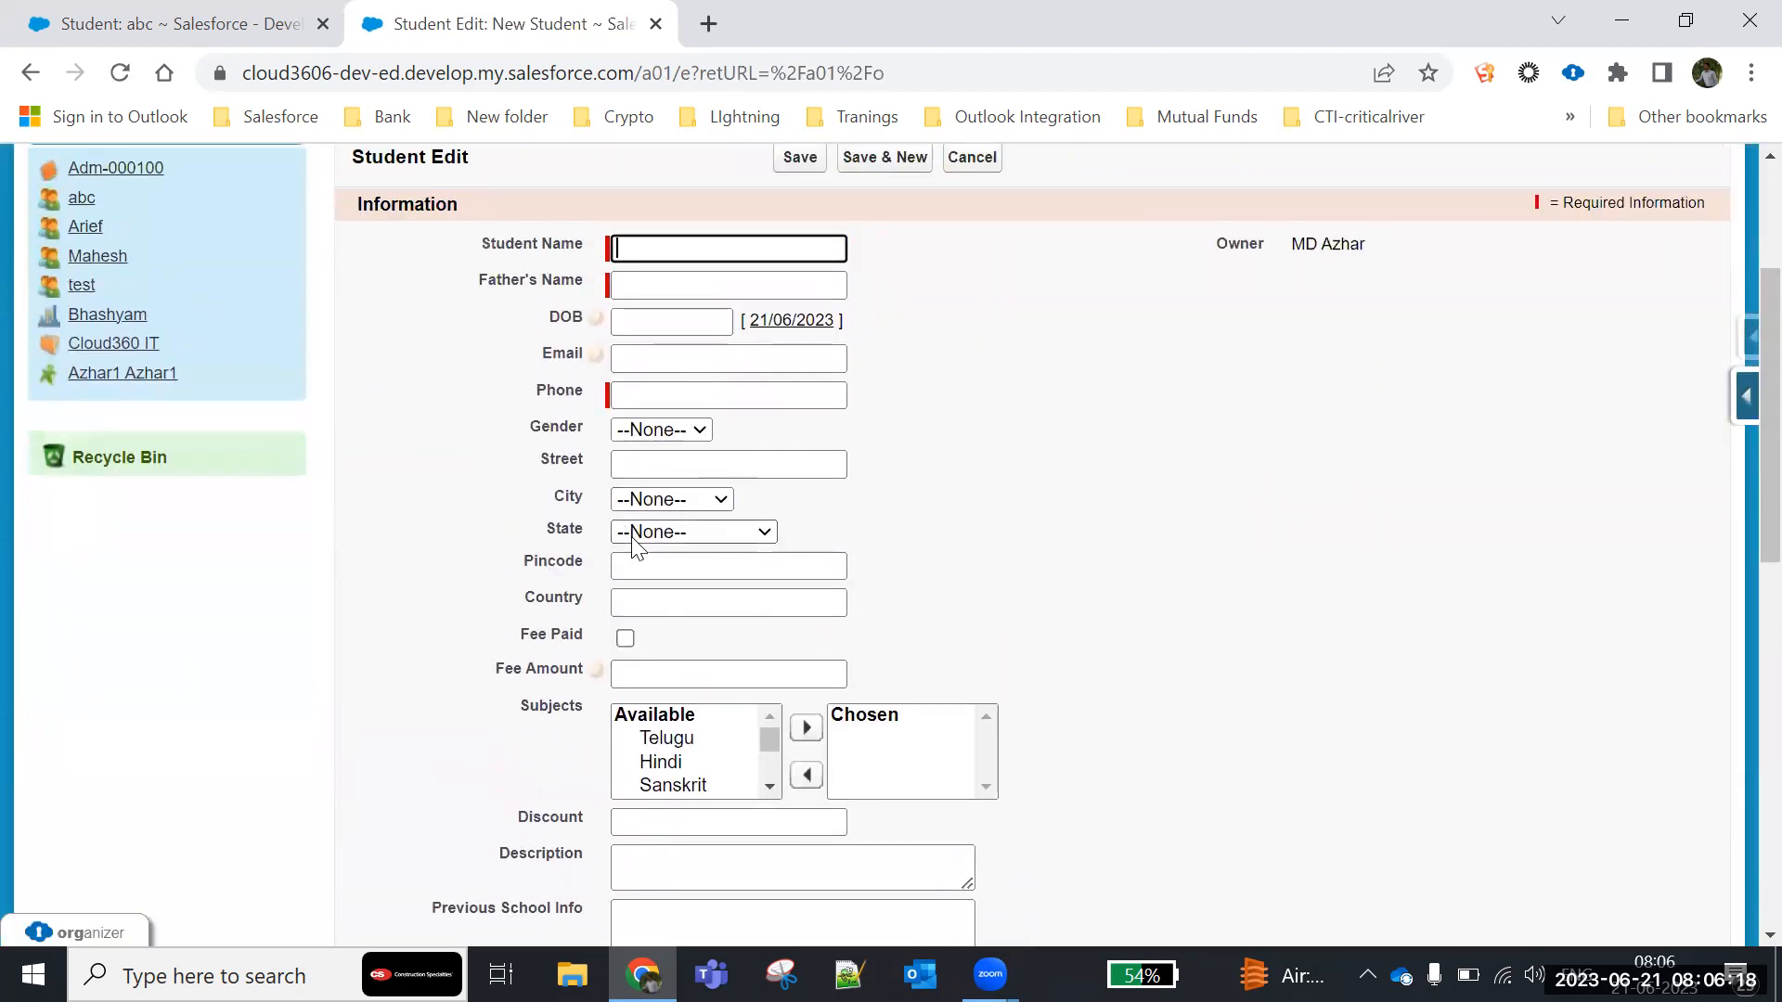
pyautogui.click(622, 534)
pyautogui.click(640, 554)
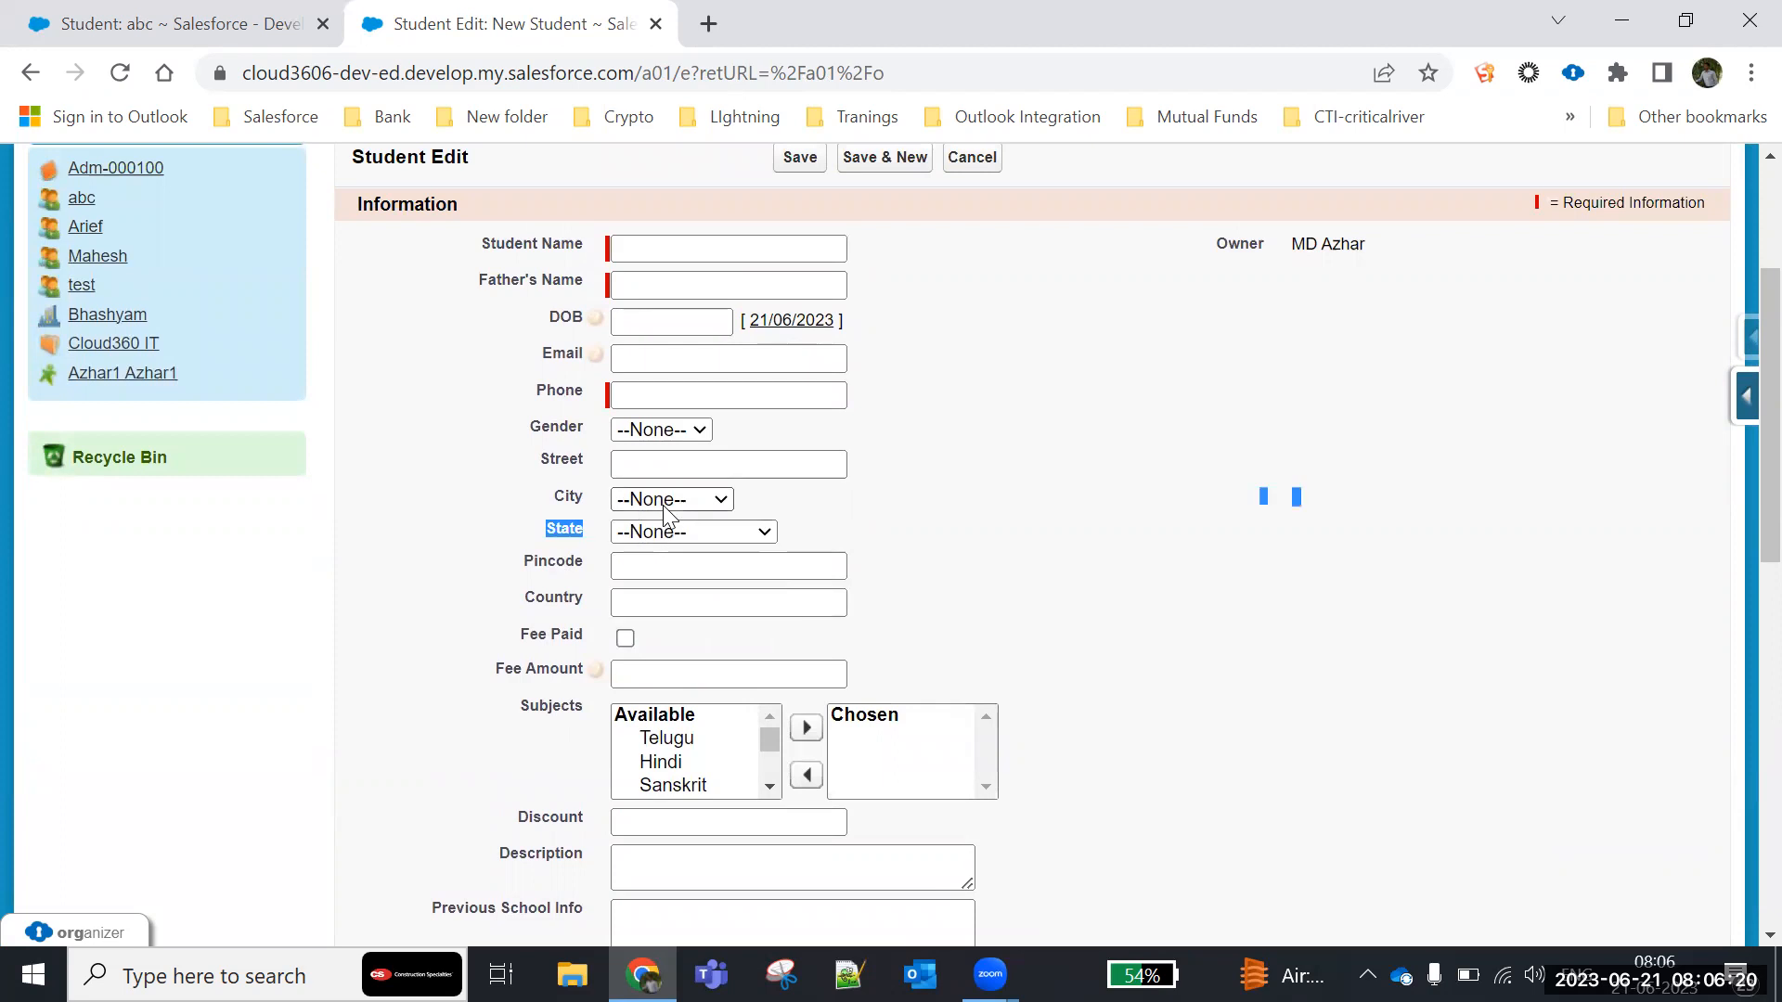
pyautogui.click(665, 503)
pyautogui.click(948, 503)
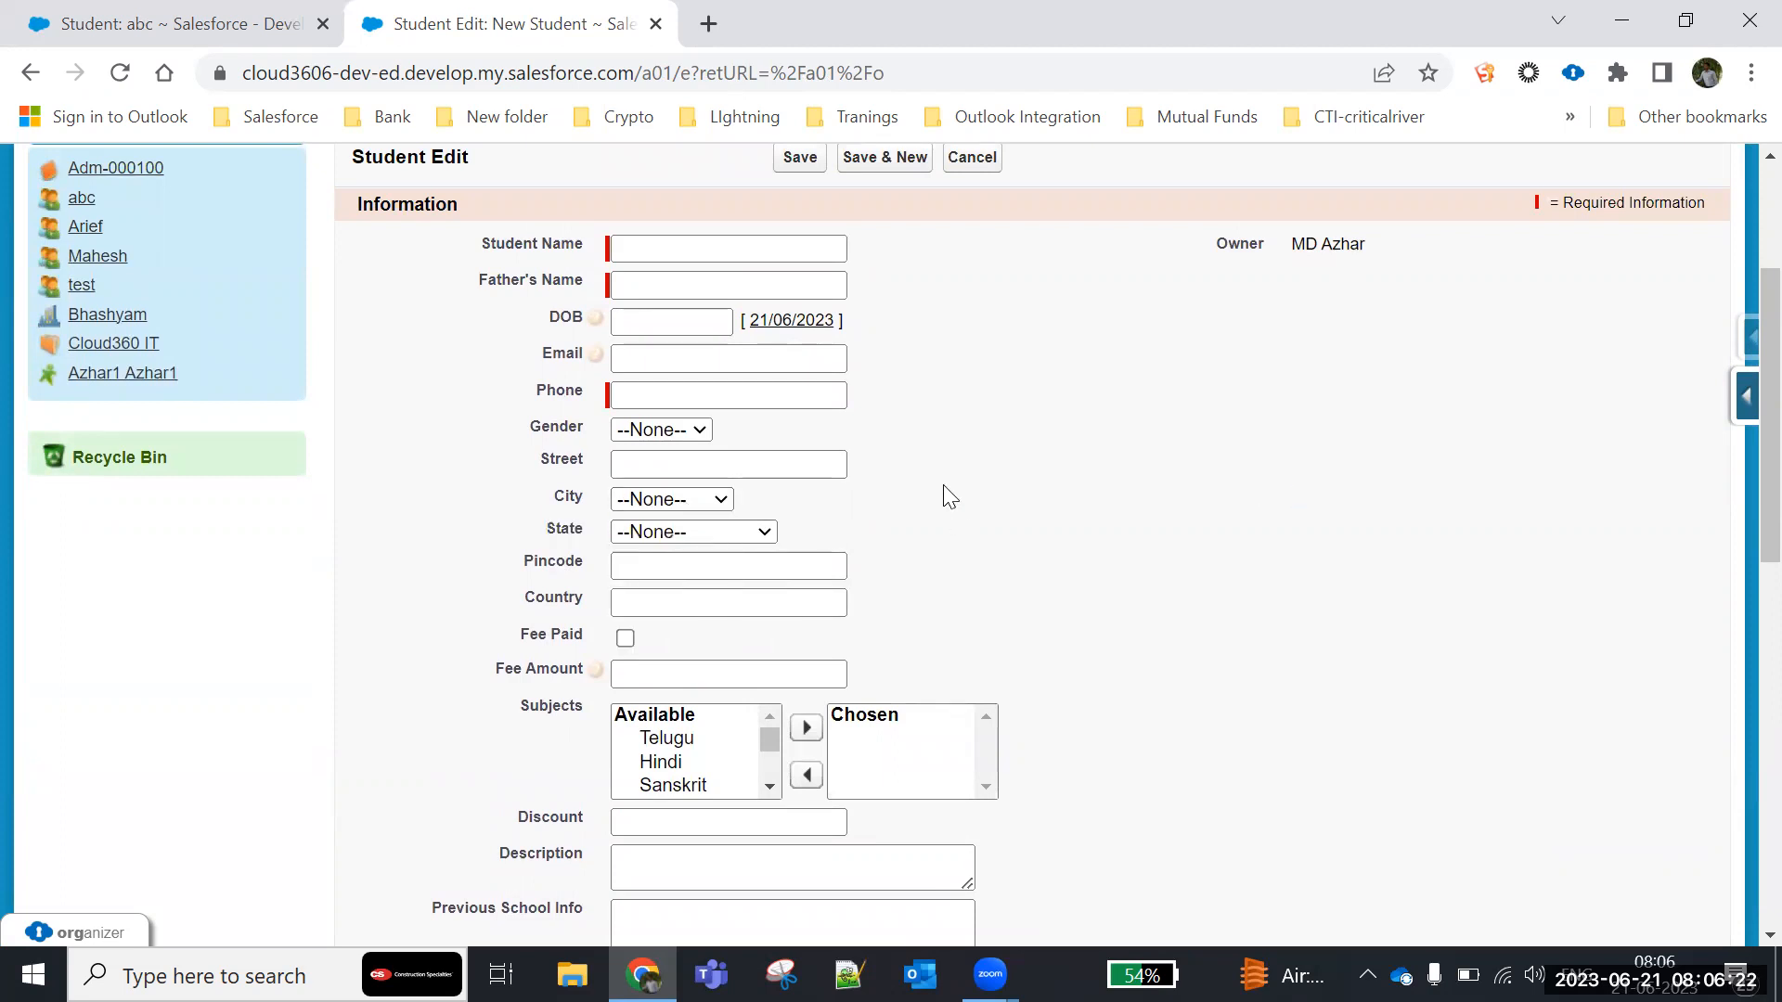
# - Set the new student's State to Andhra Pradesh and inspect the City options offered for it
pyautogui.click(687, 533)
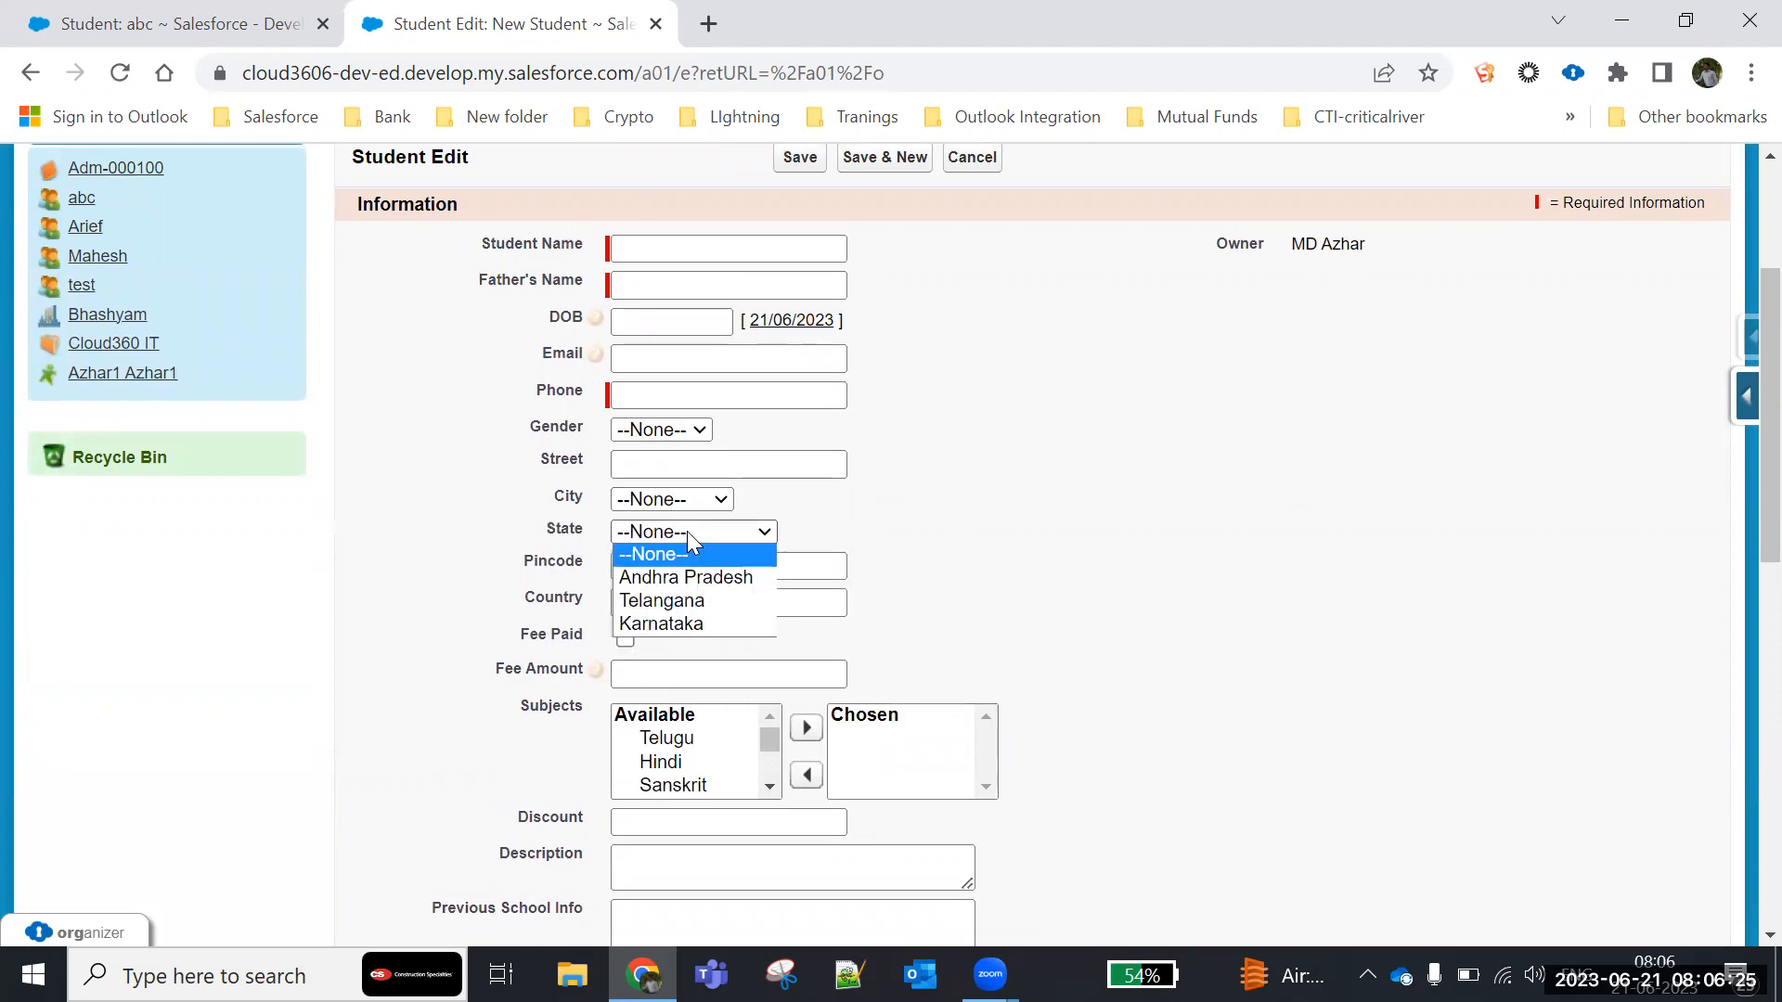
pyautogui.click(714, 577)
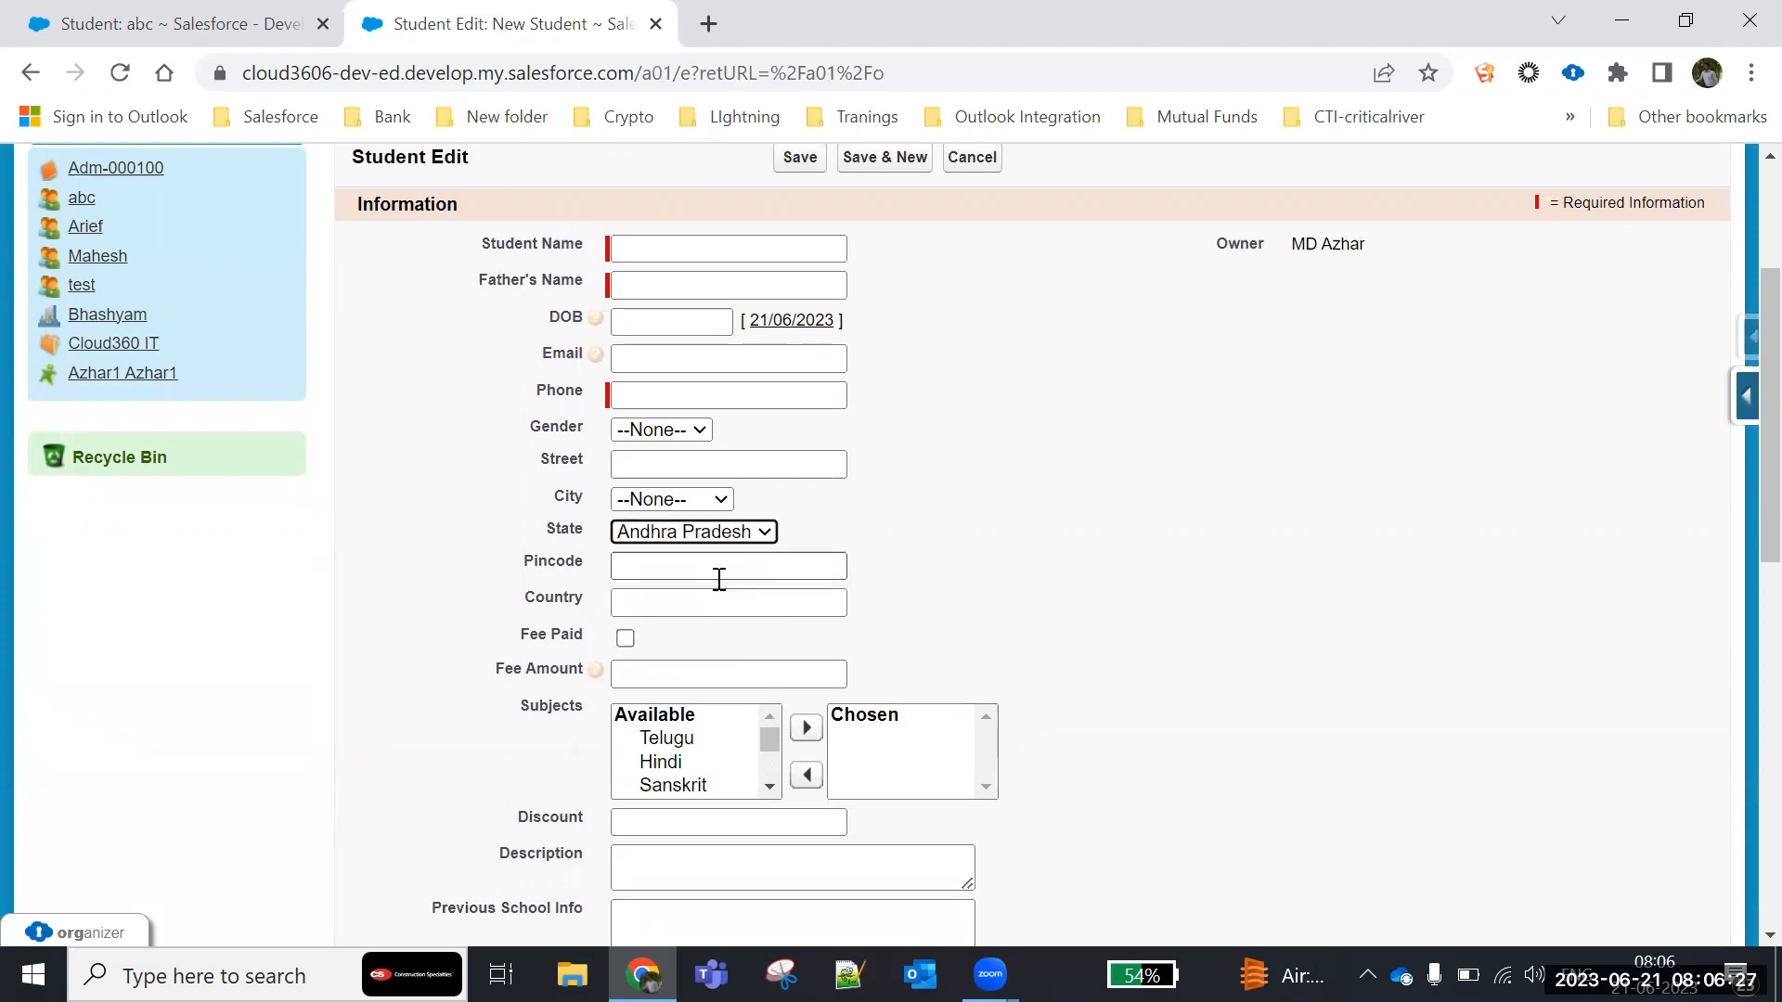
pyautogui.click(694, 500)
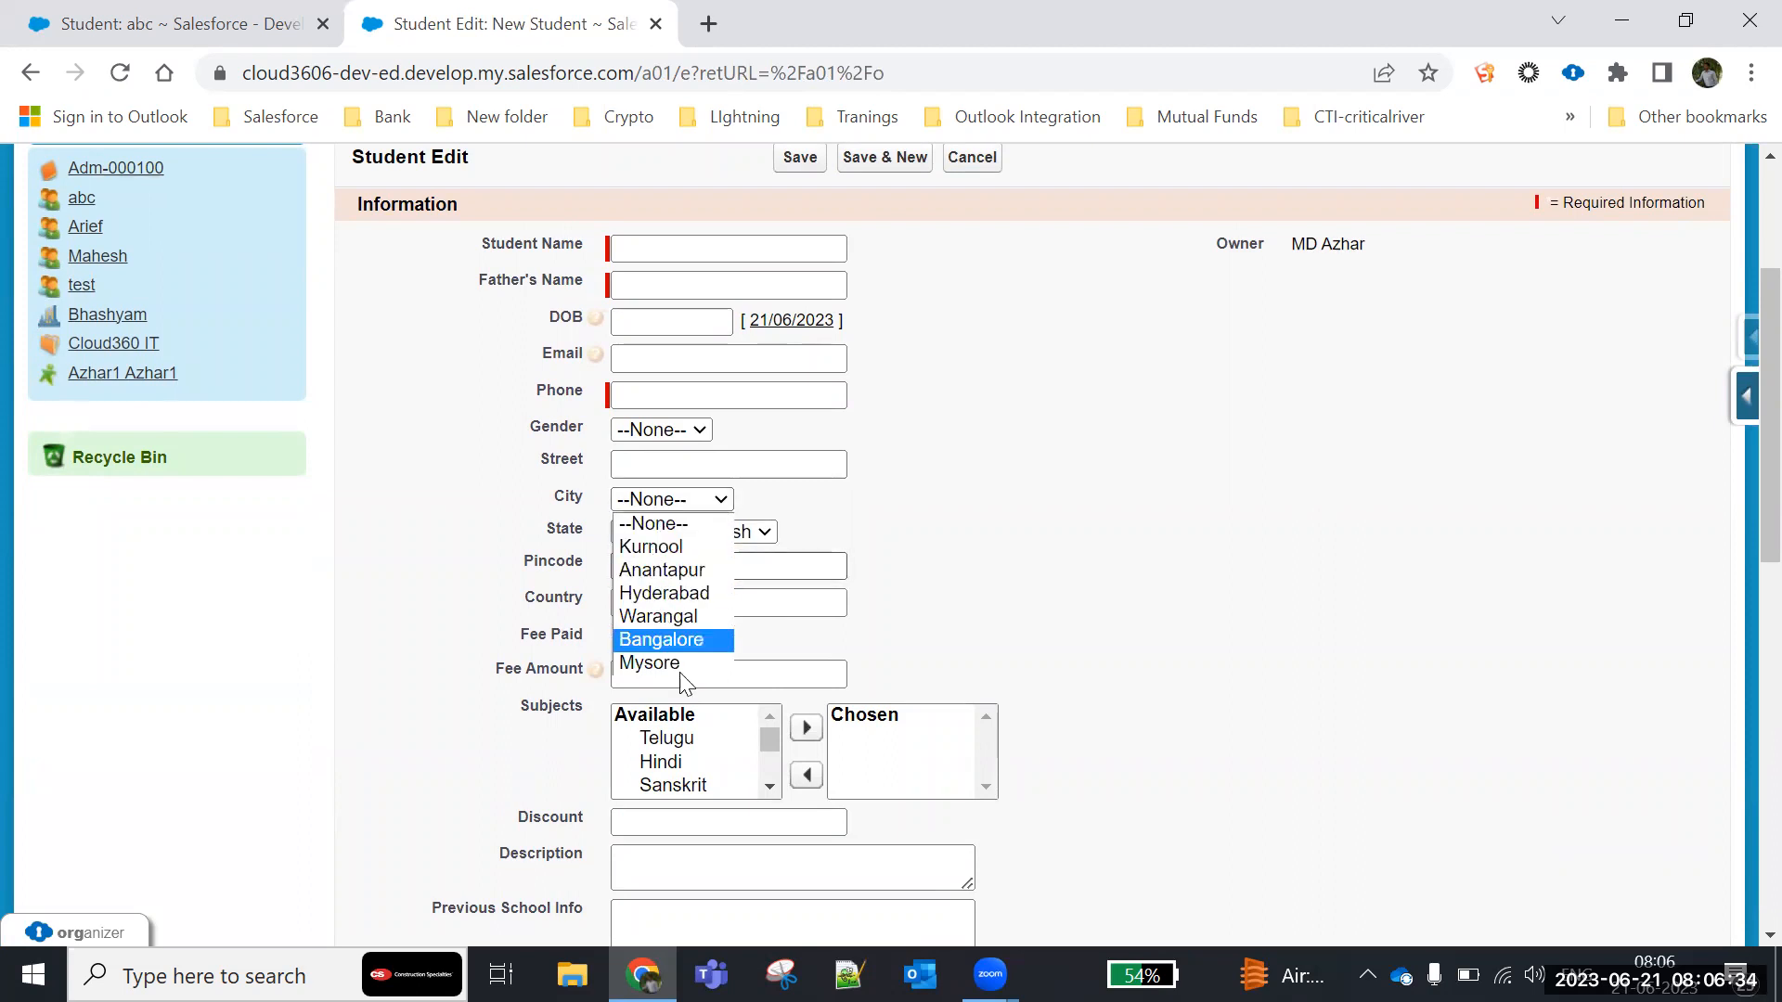
pyautogui.click(965, 550)
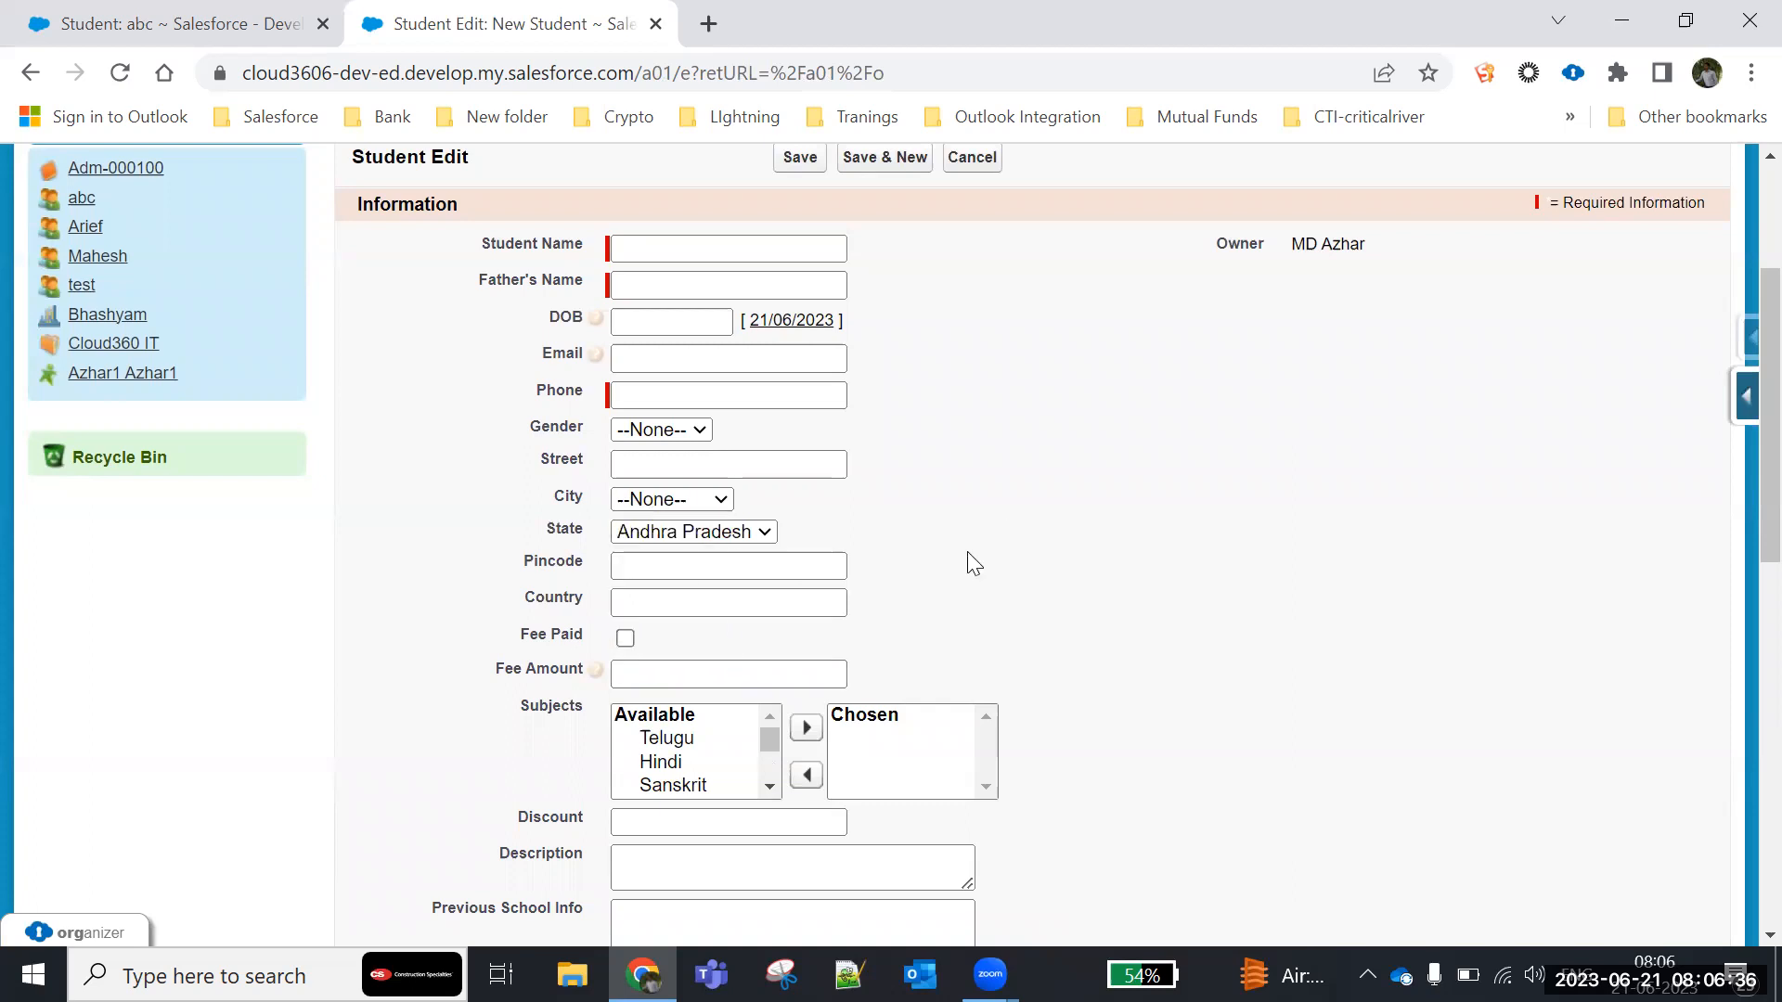
# - Change the new student's State to Telangana and check which cities the City picklist offers
pyautogui.click(656, 536)
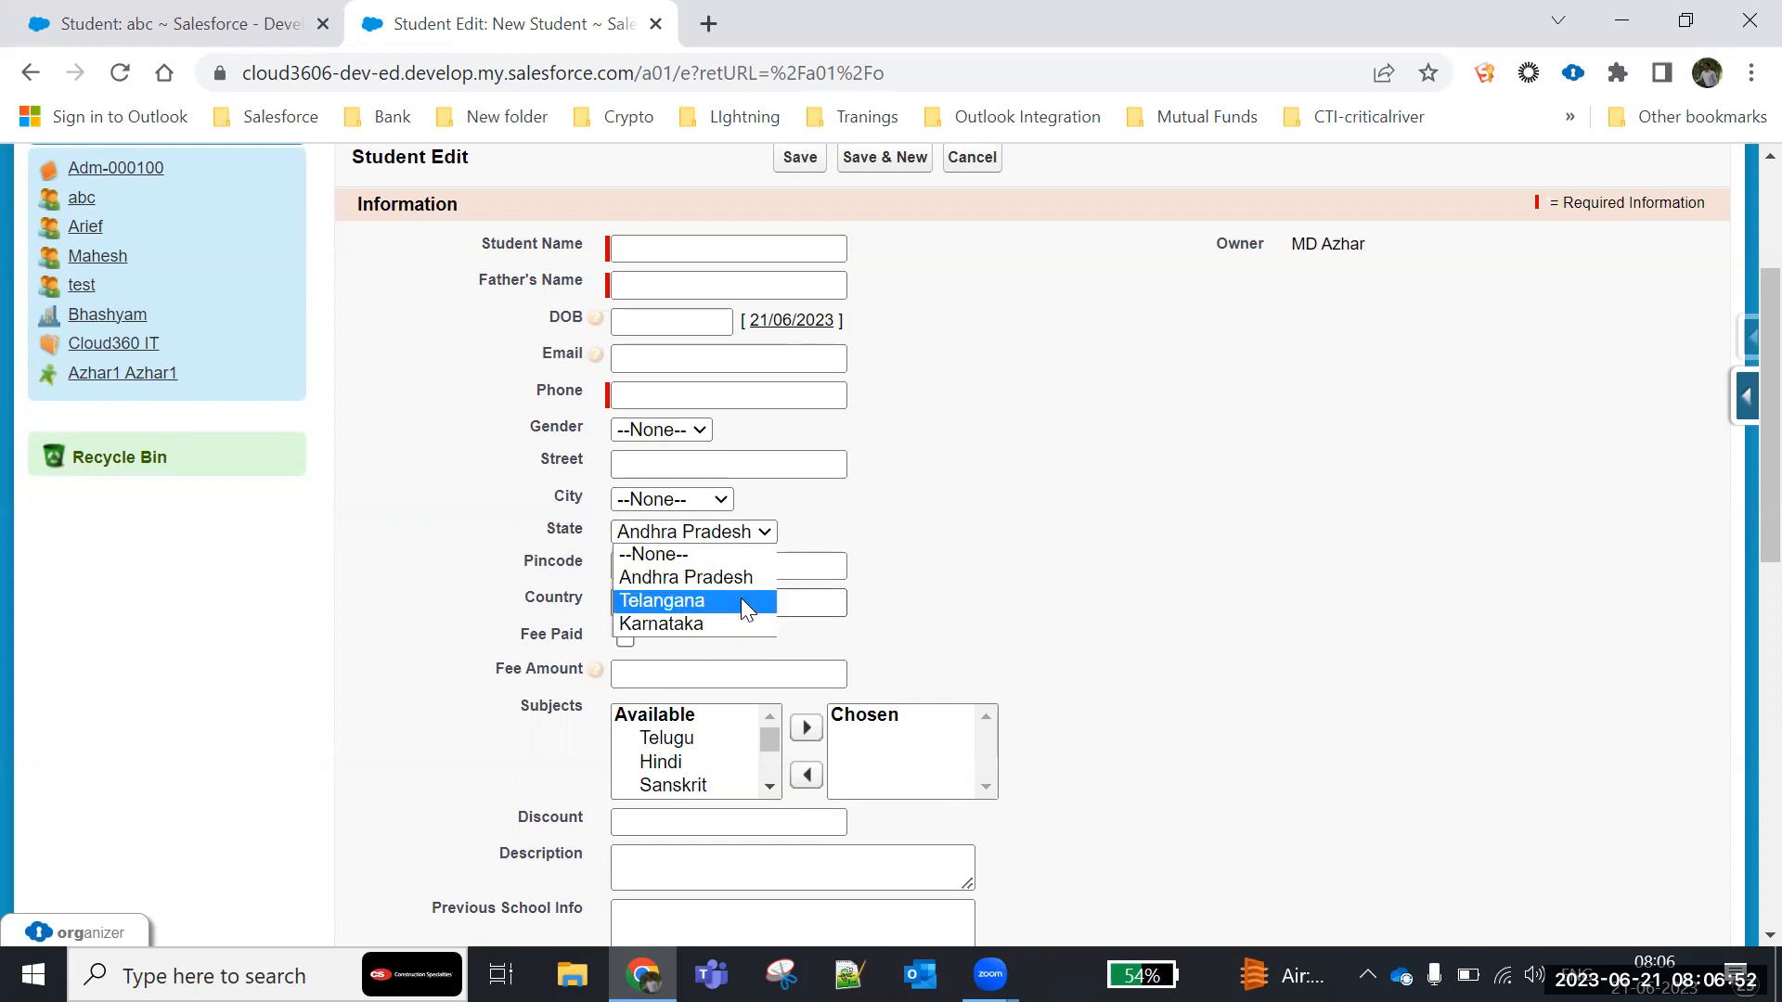
pyautogui.click(676, 600)
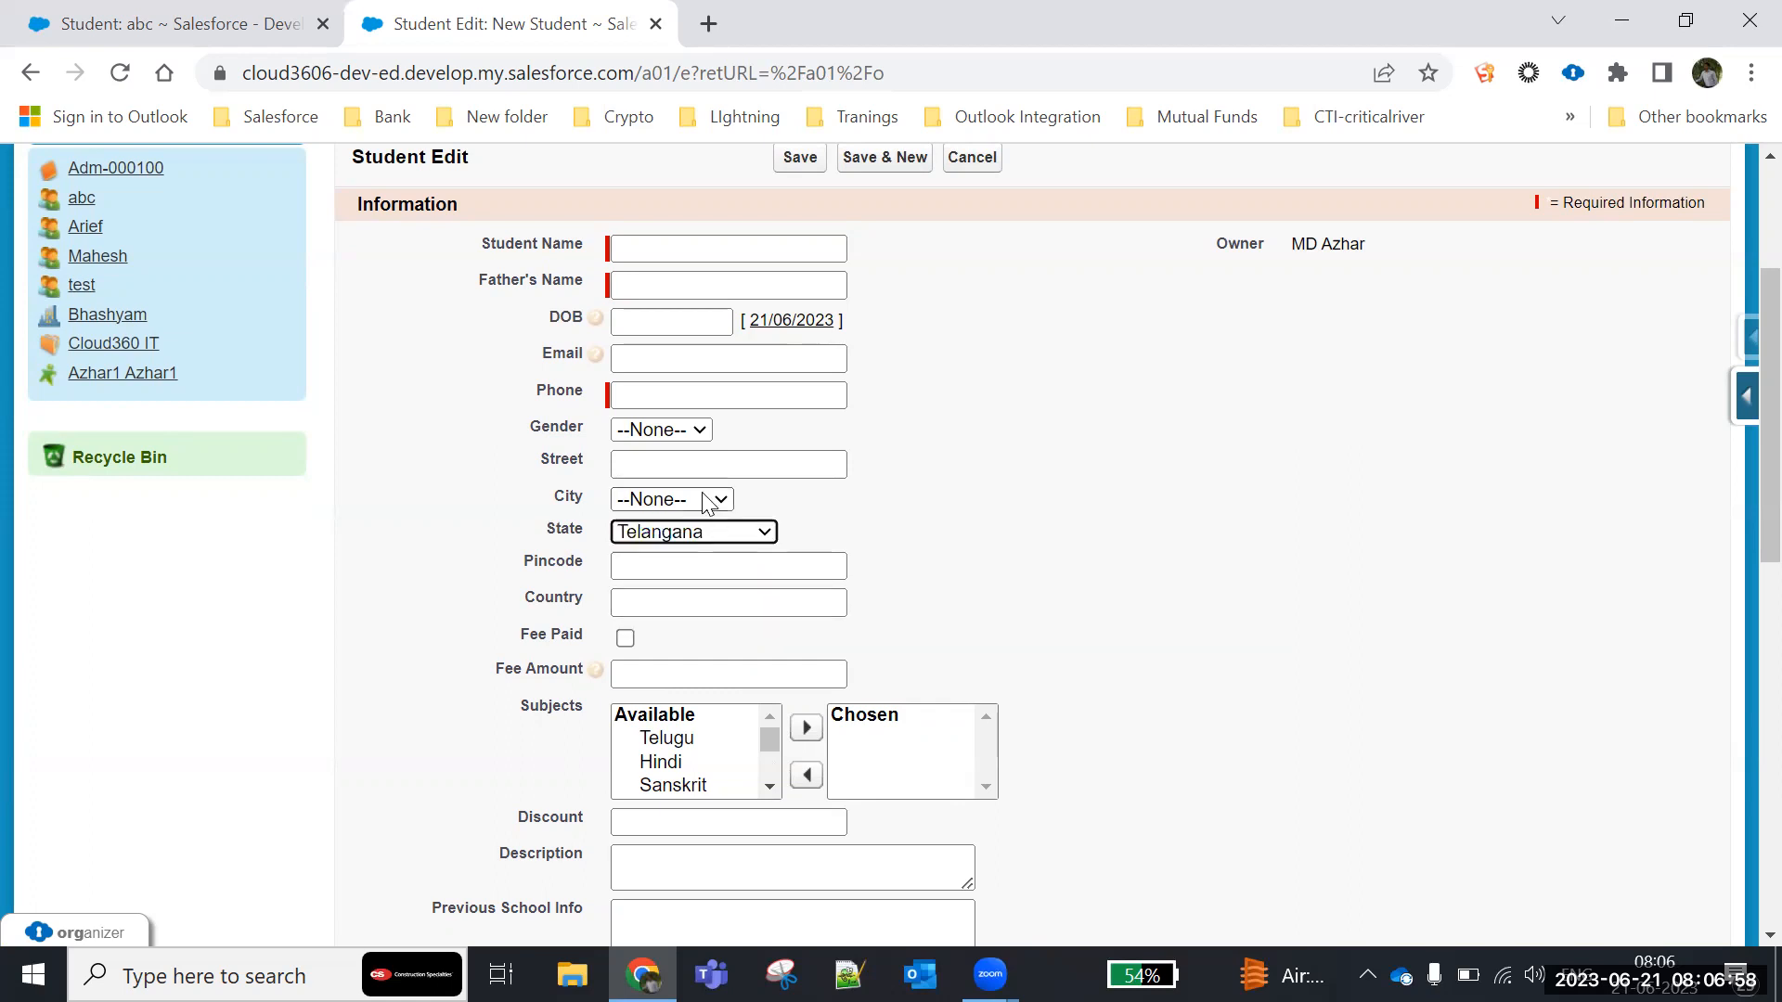
pyautogui.click(660, 499)
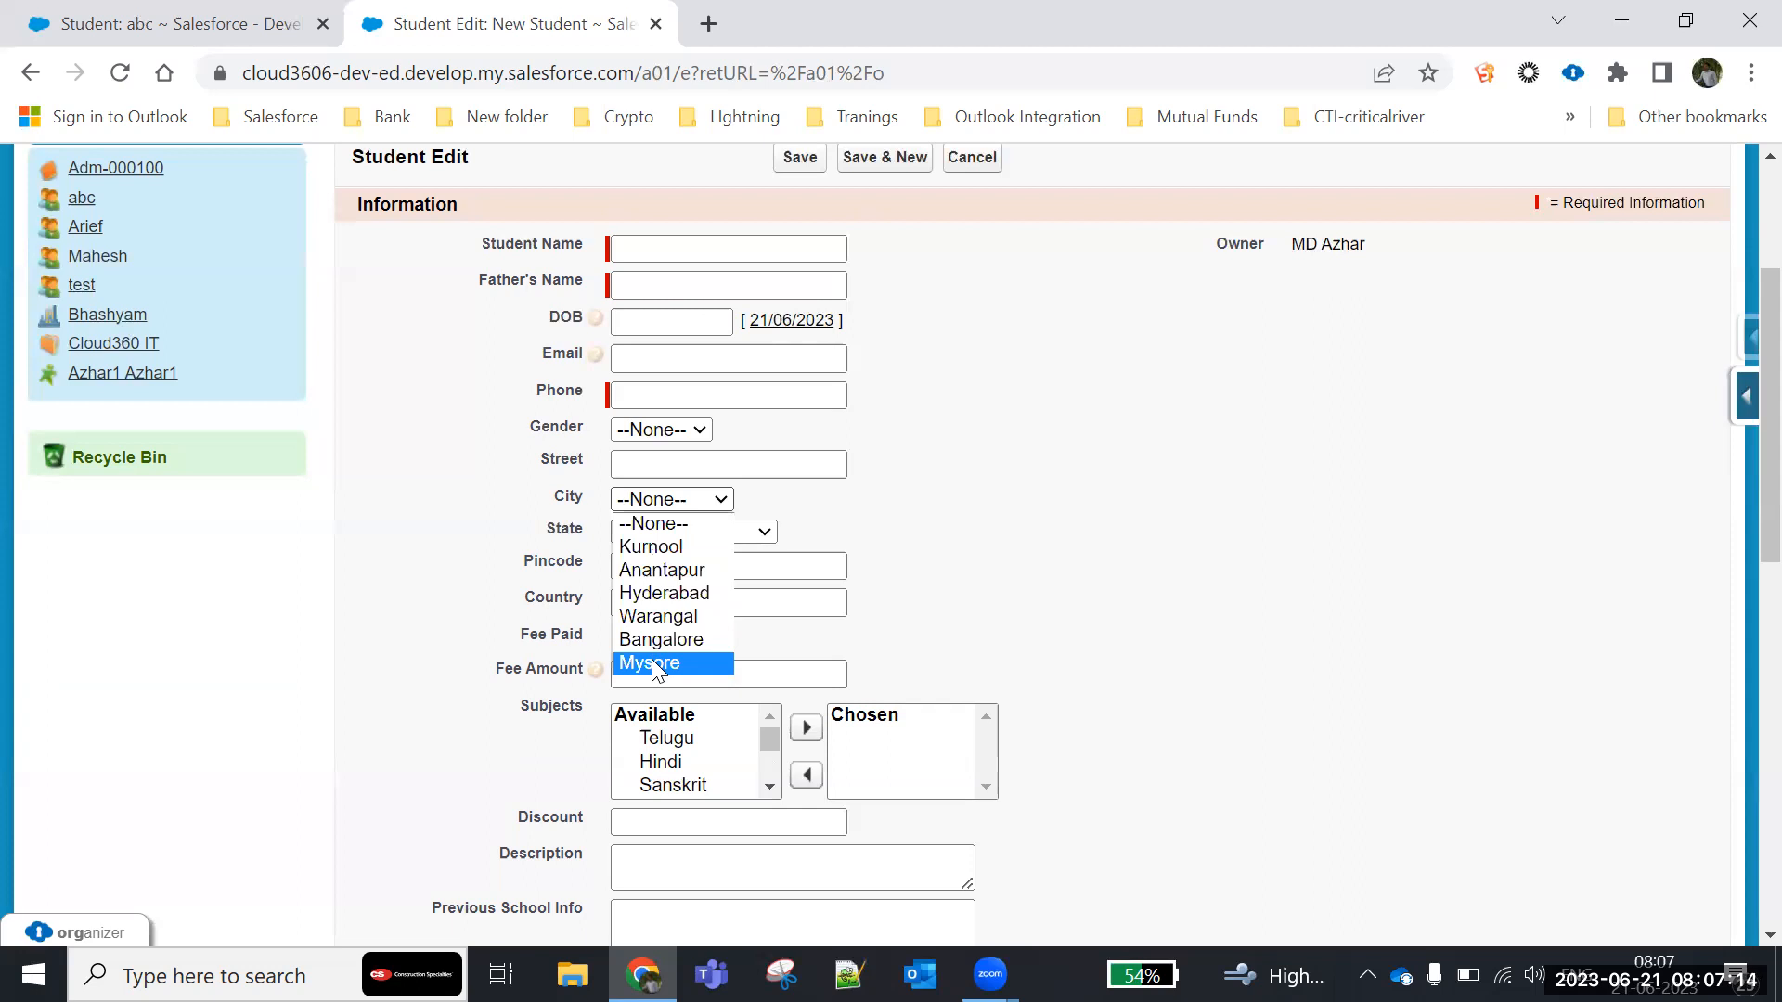
pyautogui.click(995, 637)
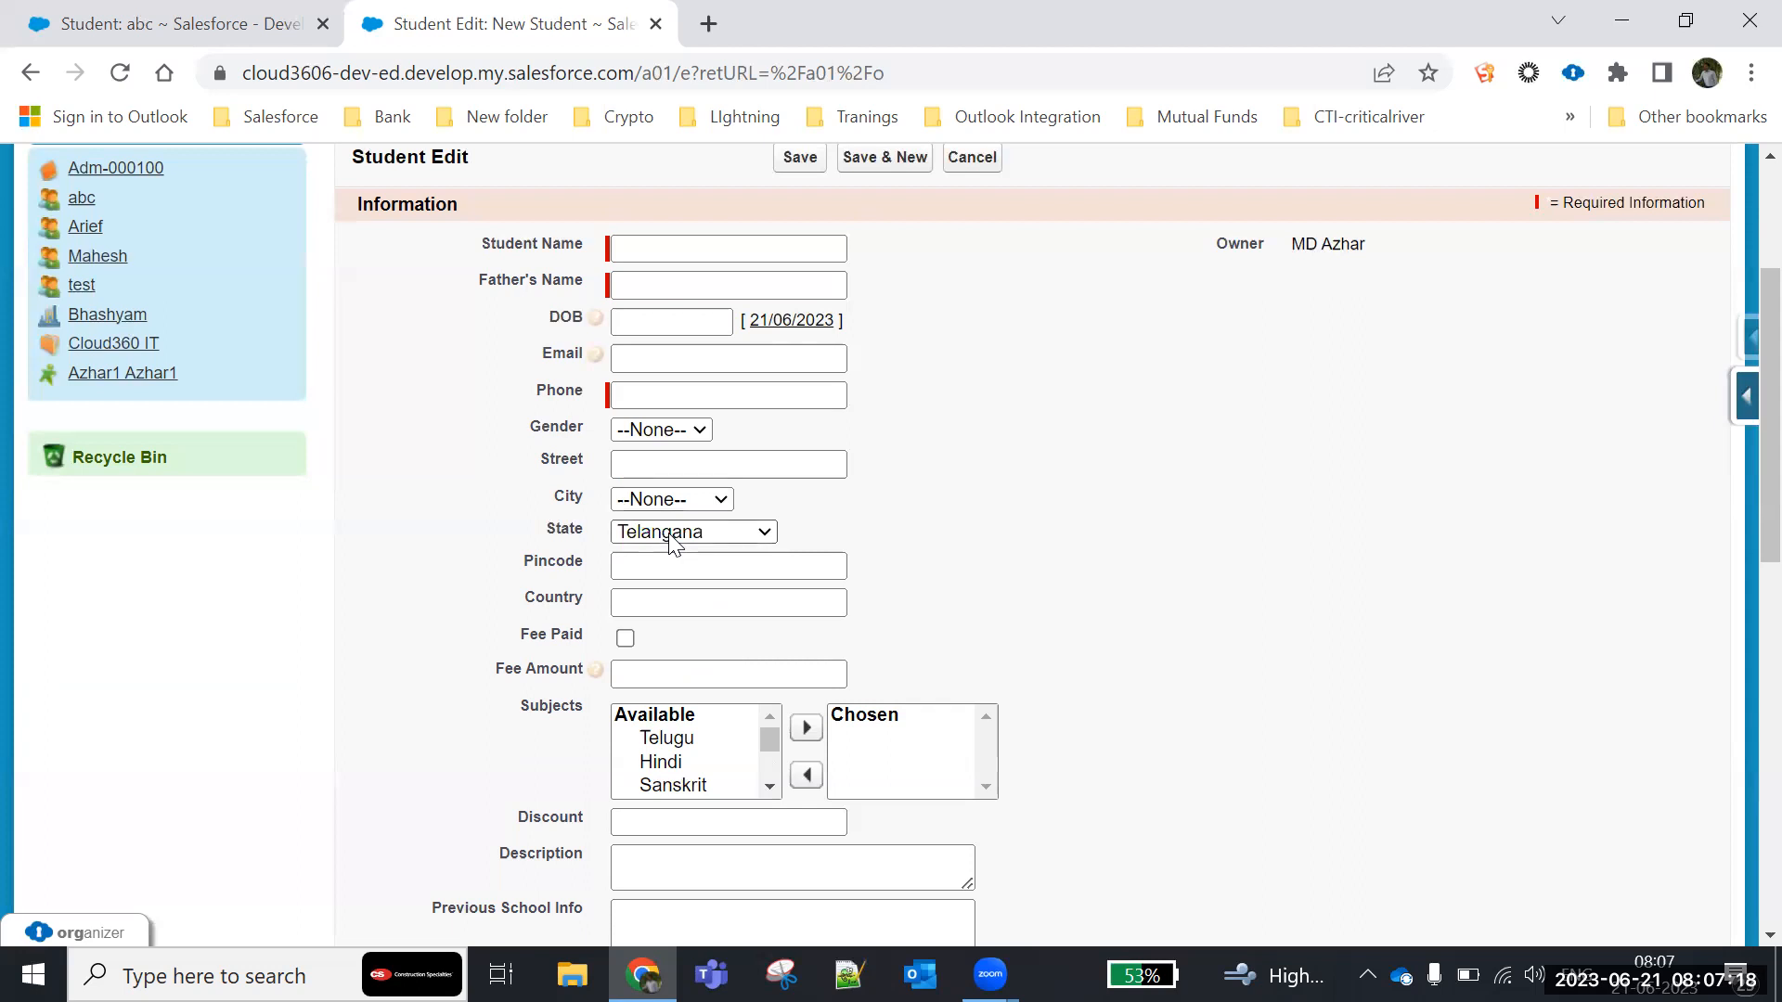
pyautogui.click(682, 498)
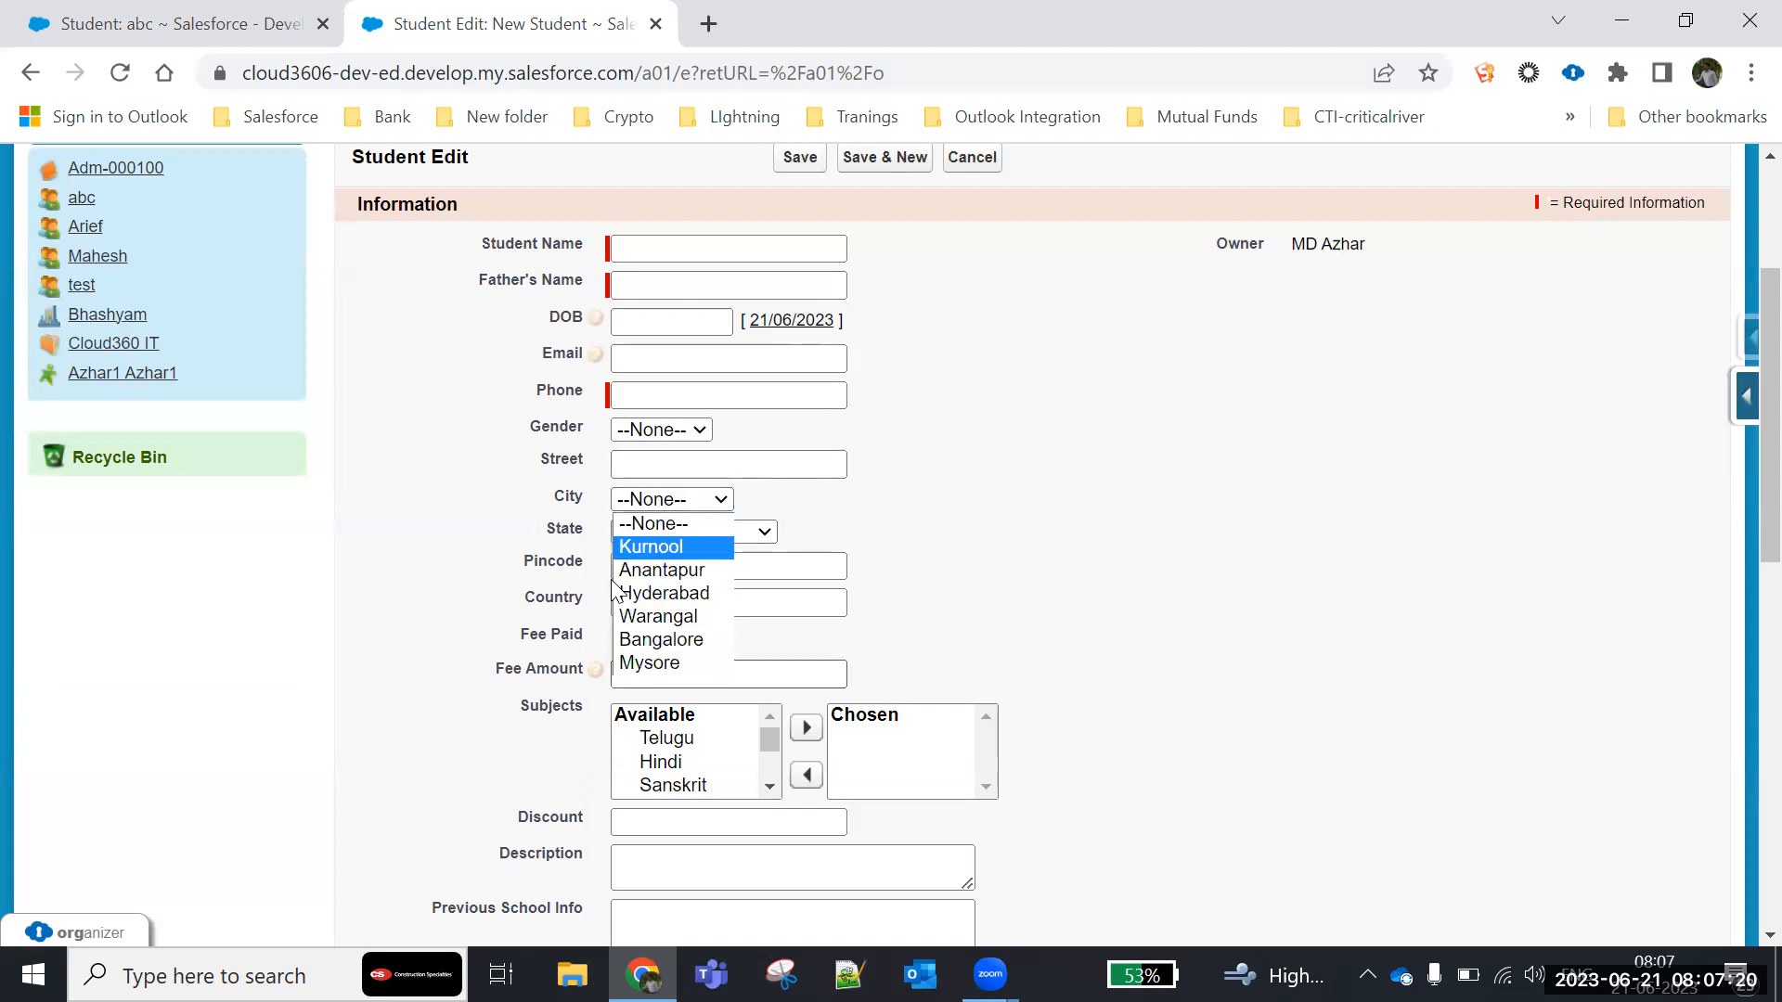
pyautogui.click(1160, 440)
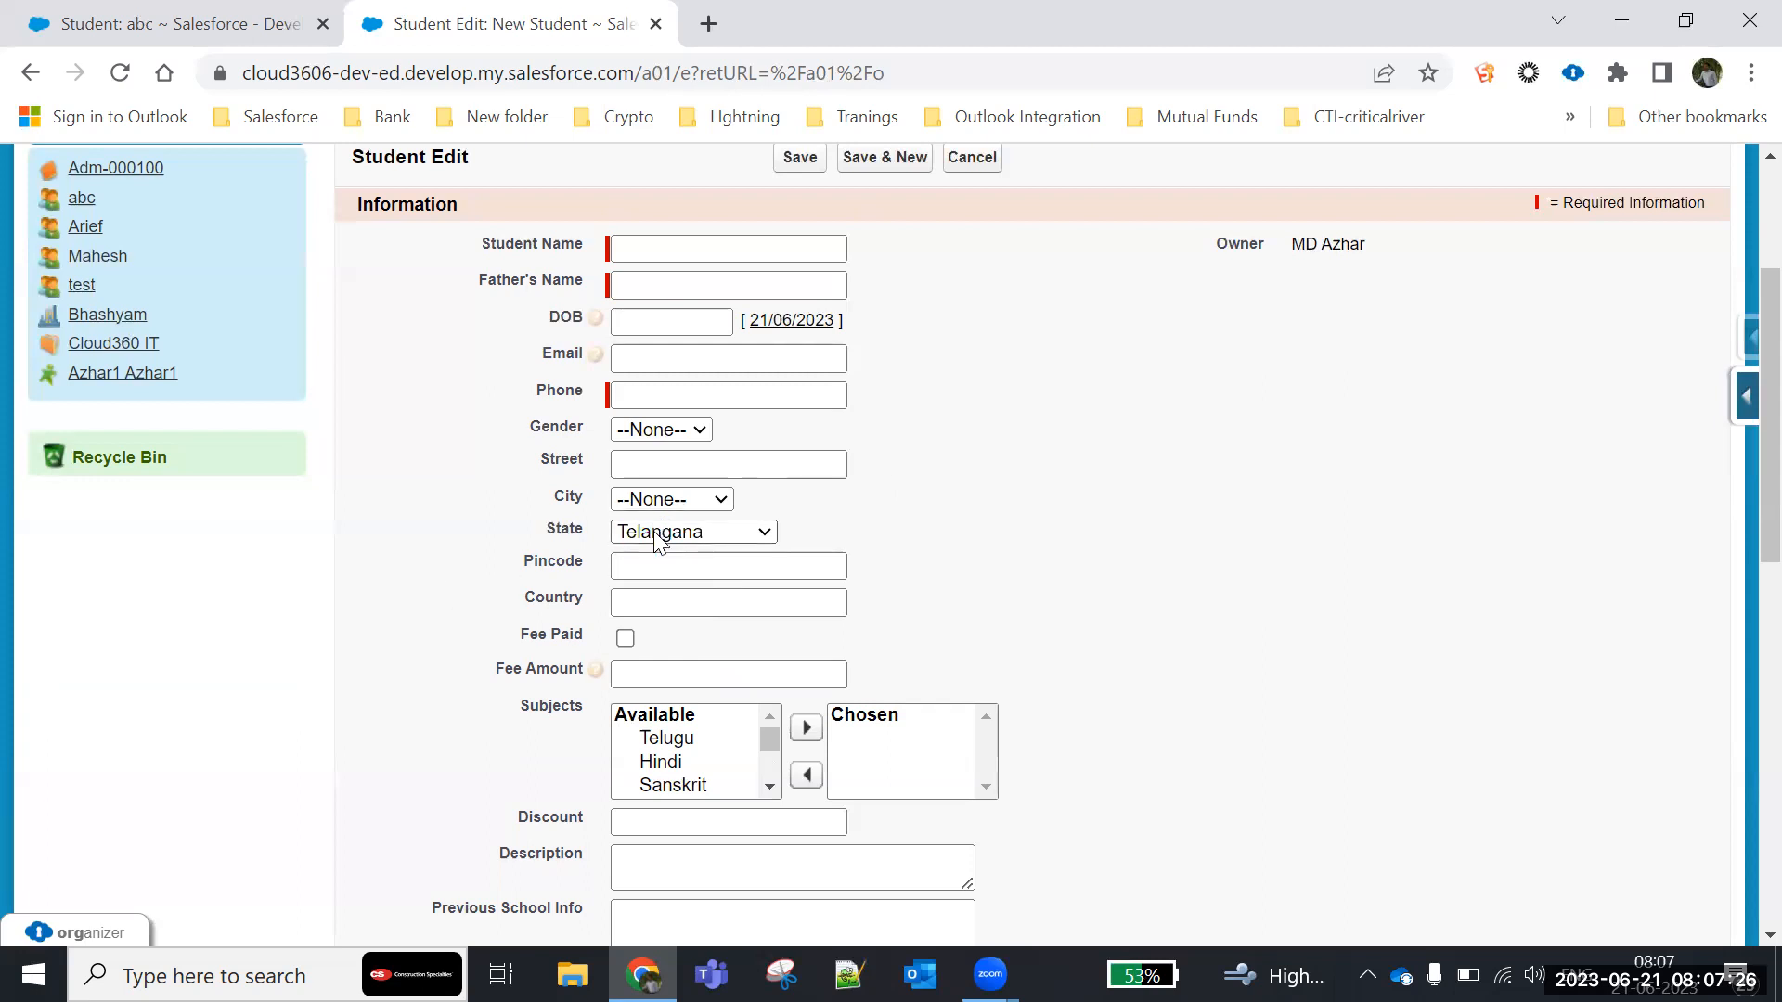
# - Highlight the City and State fields, reselect Telangana as the State, and review the City options again
pyautogui.moveTo(555, 484); pyautogui.dragTo(810, 543)
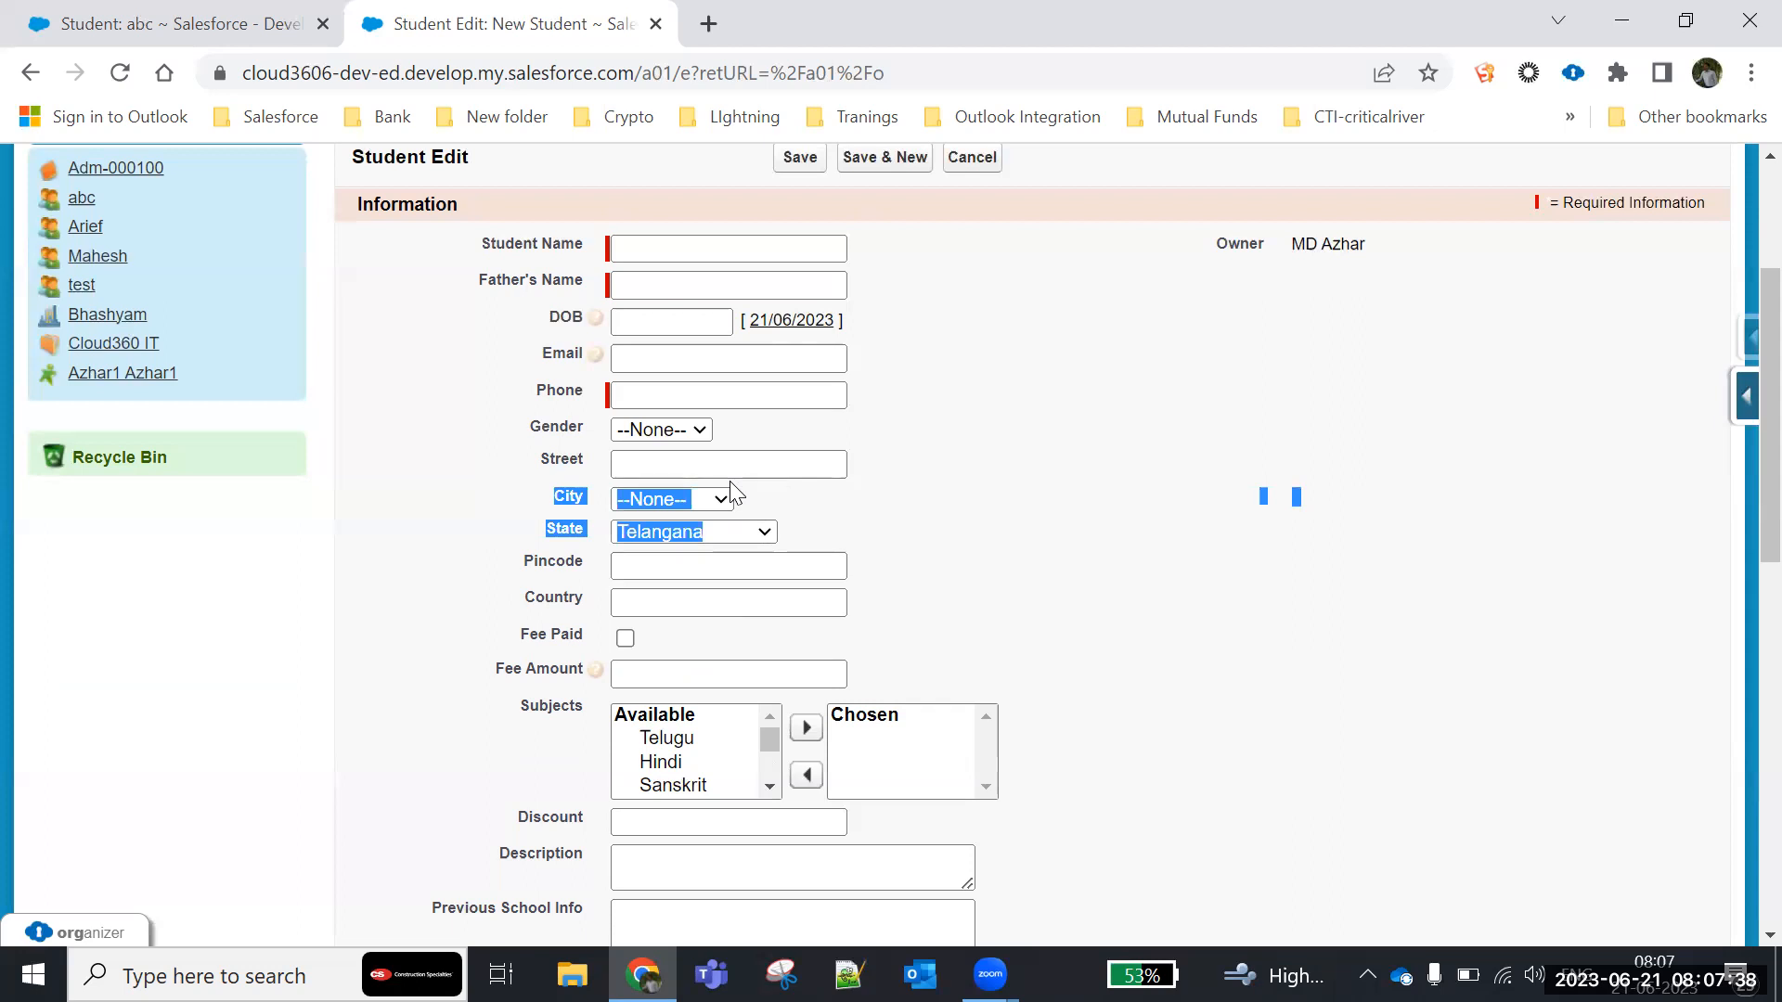
pyautogui.click(872, 501)
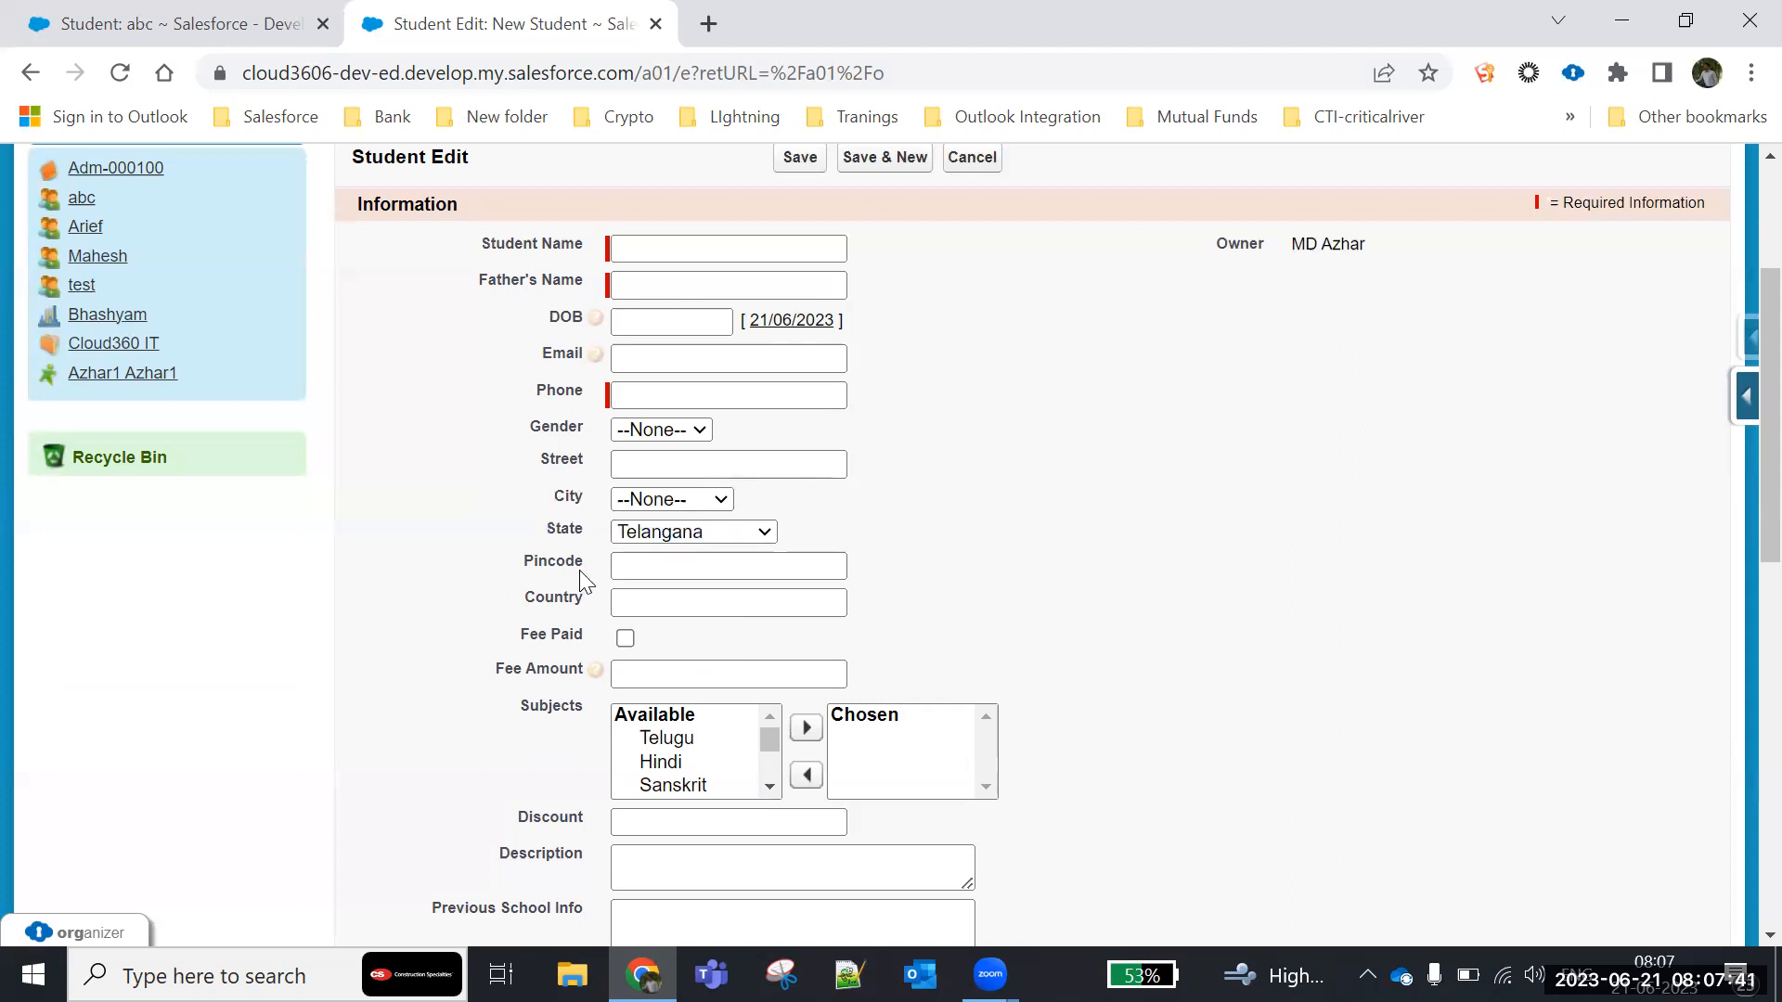
pyautogui.click(644, 535)
pyautogui.click(661, 601)
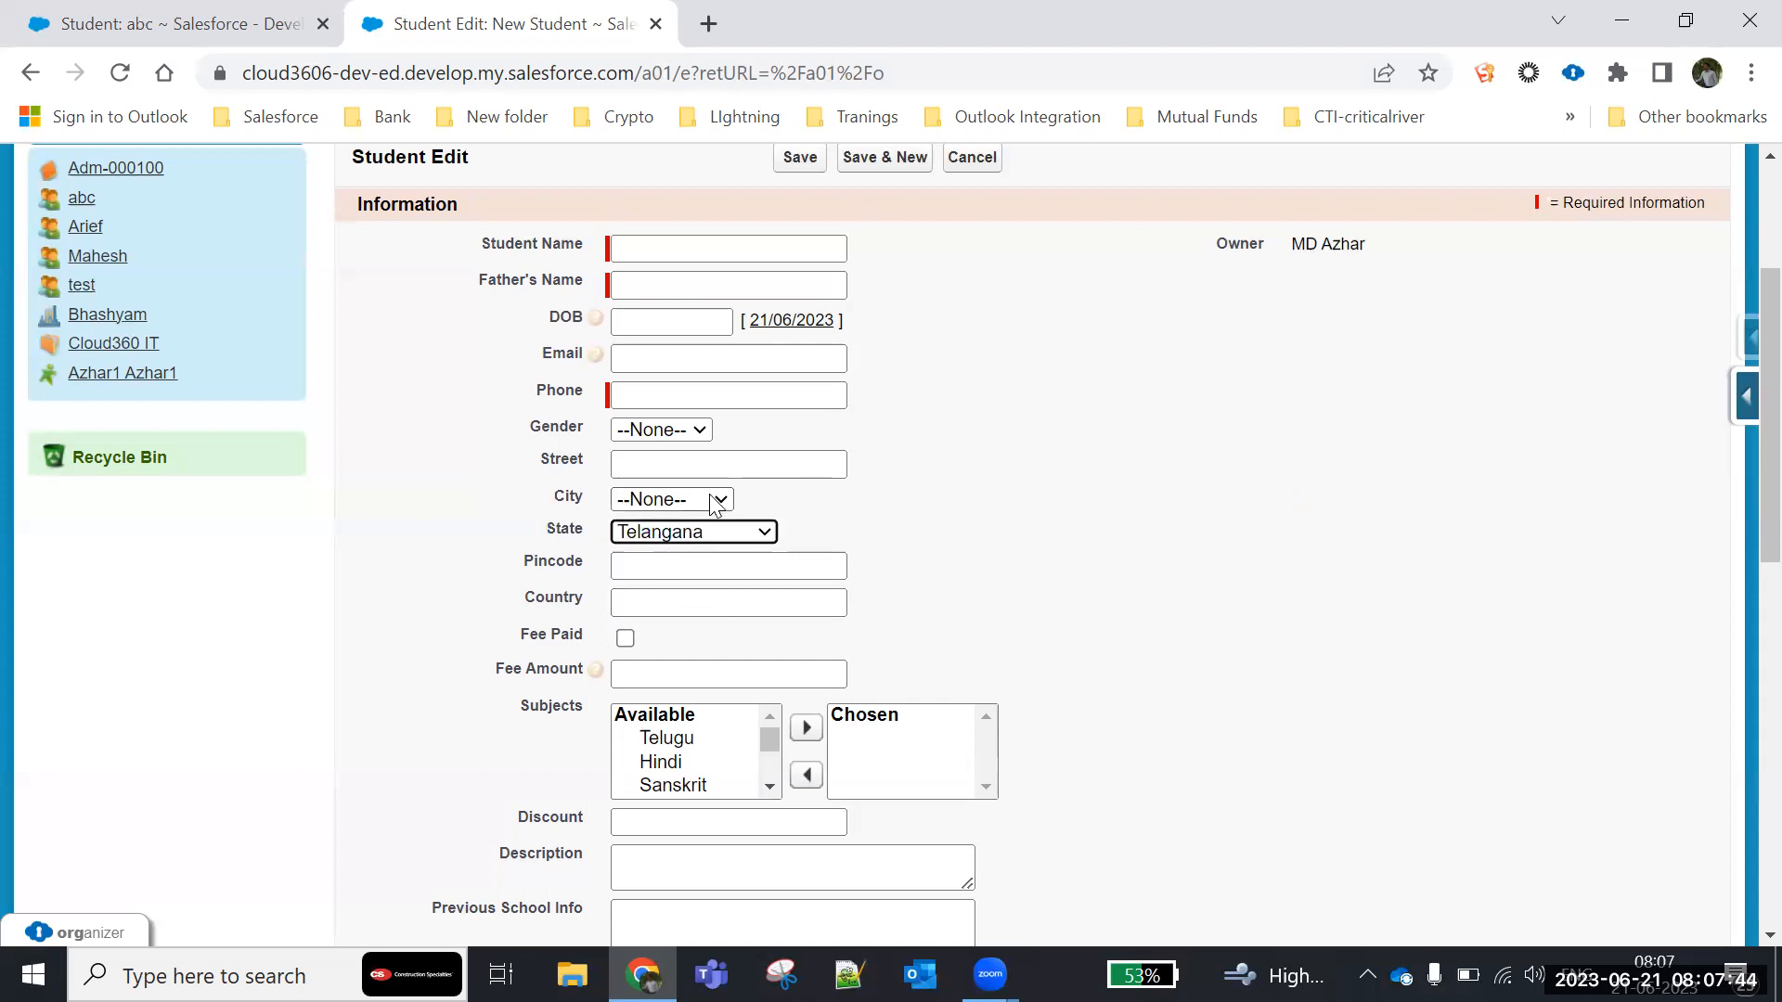
pyautogui.click(715, 501)
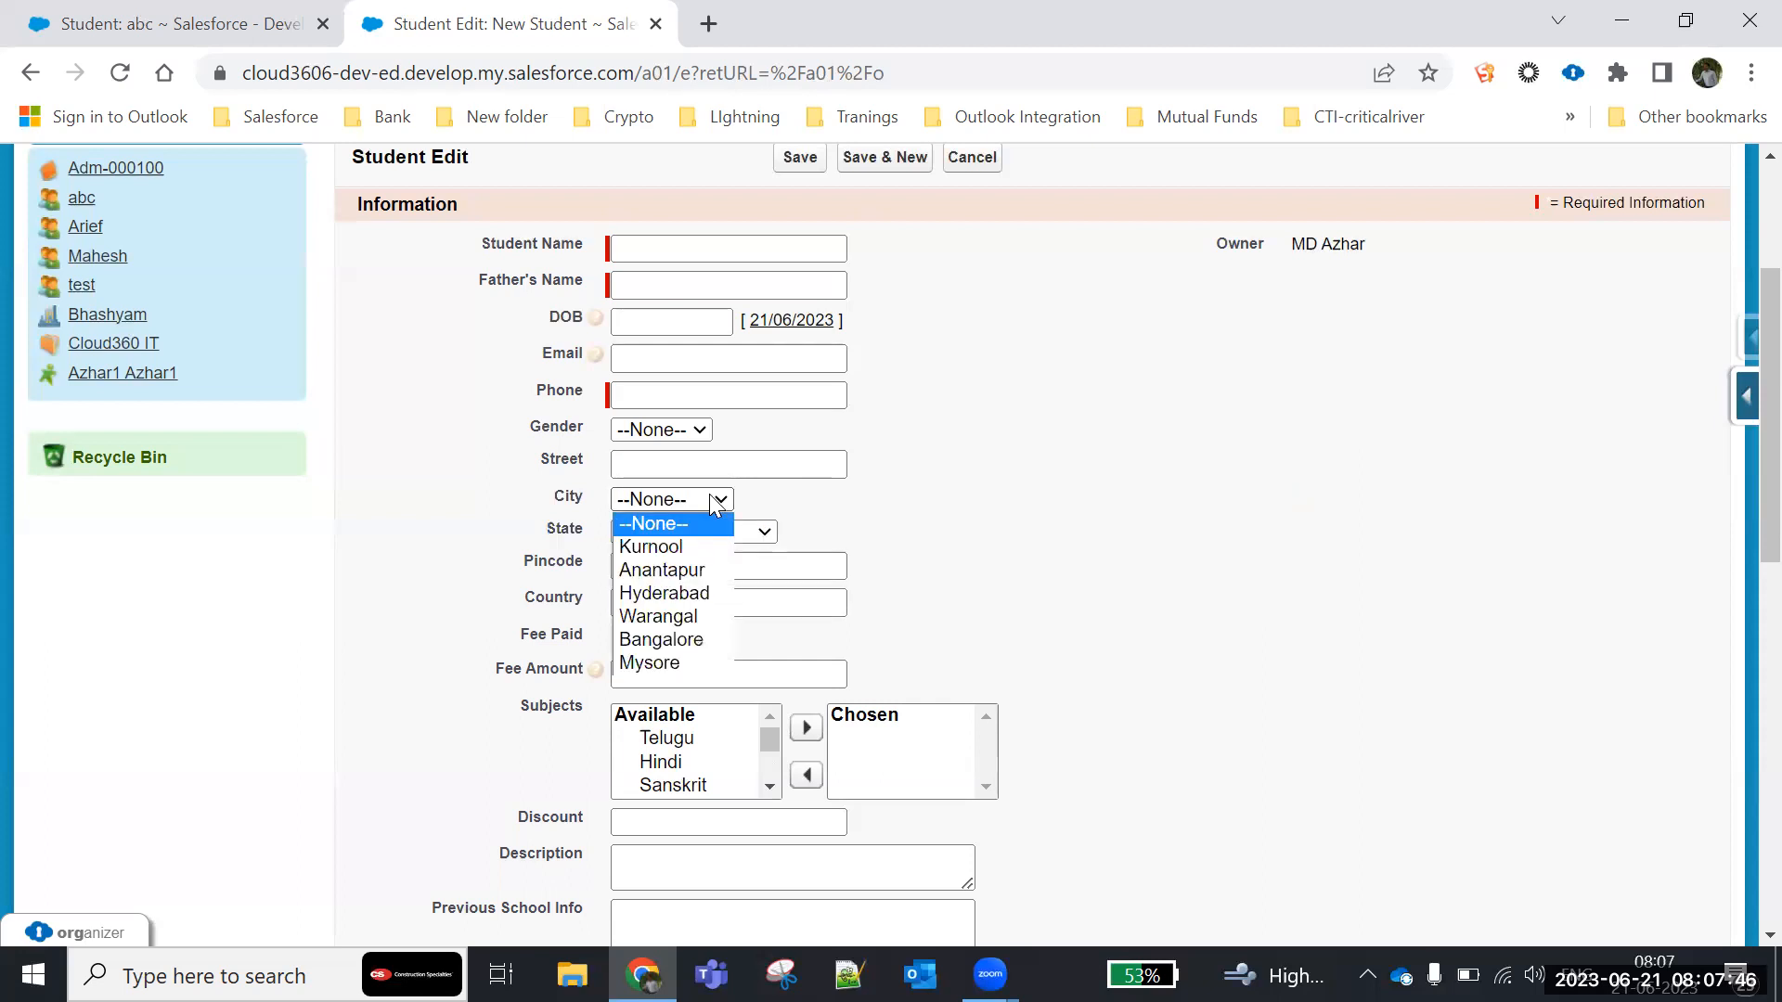
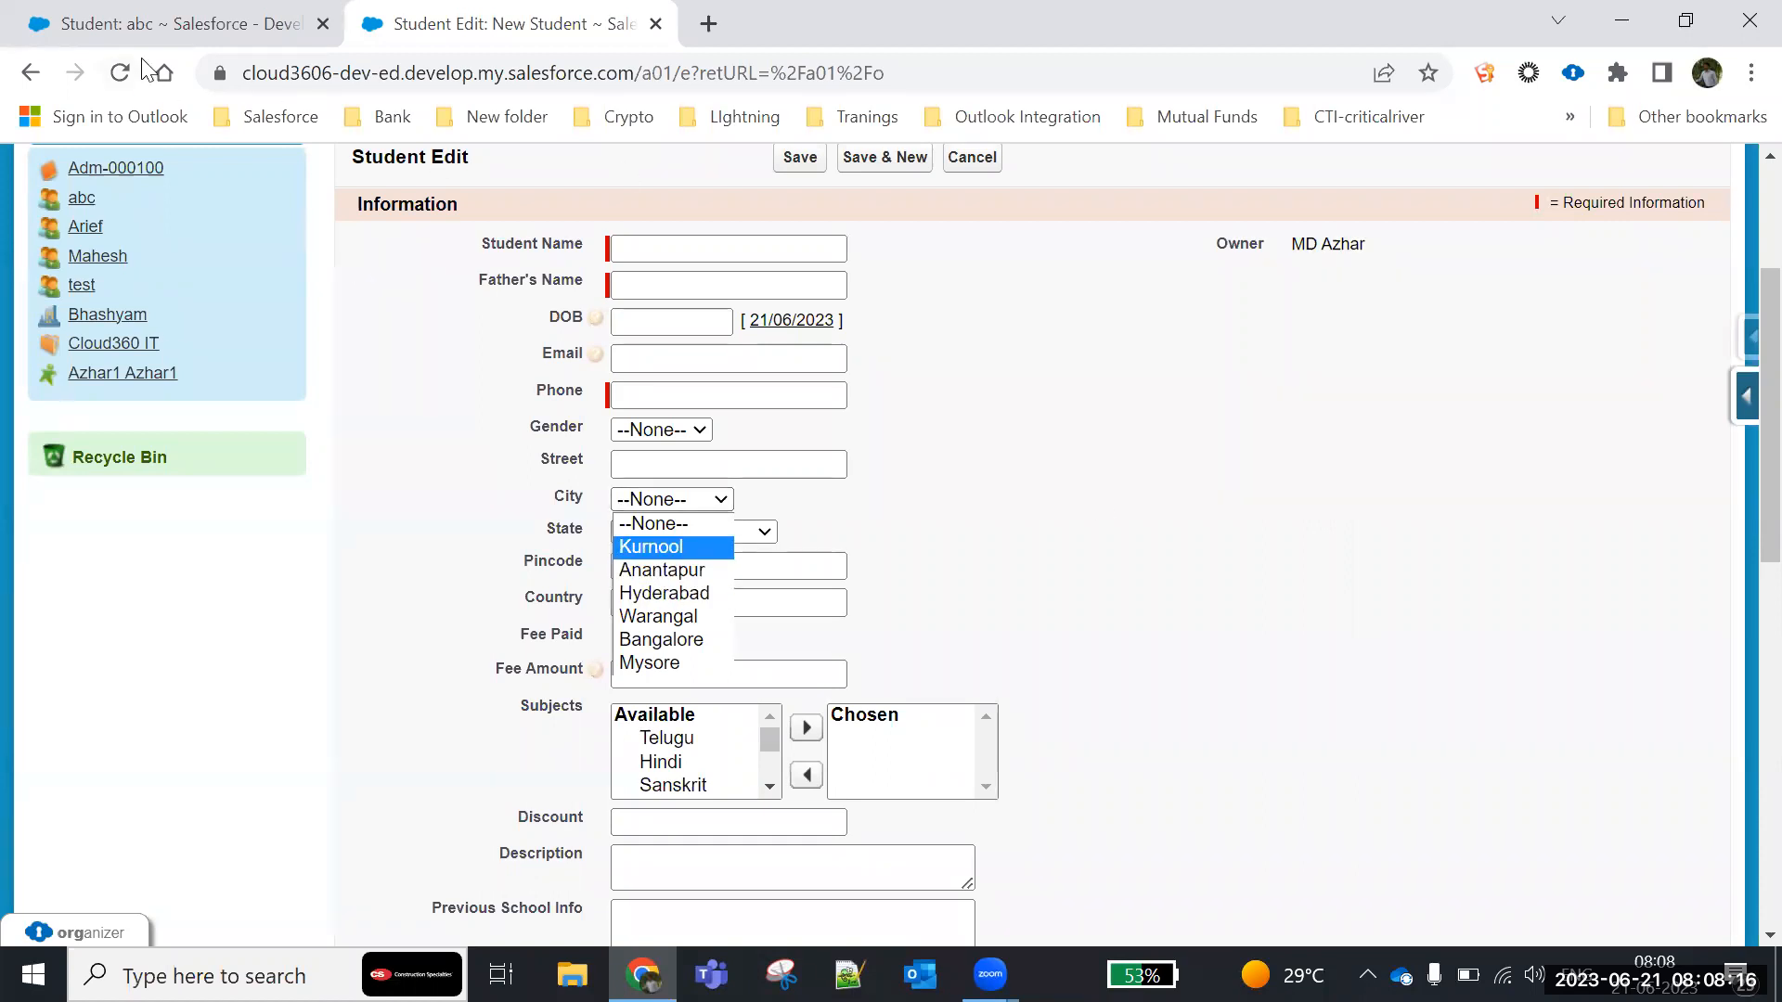
# - Return to the existing student record's browser tab and open the Student custom object's definition from Setup
pyautogui.click(176, 23)
pyautogui.scroll(6, 676, 279)
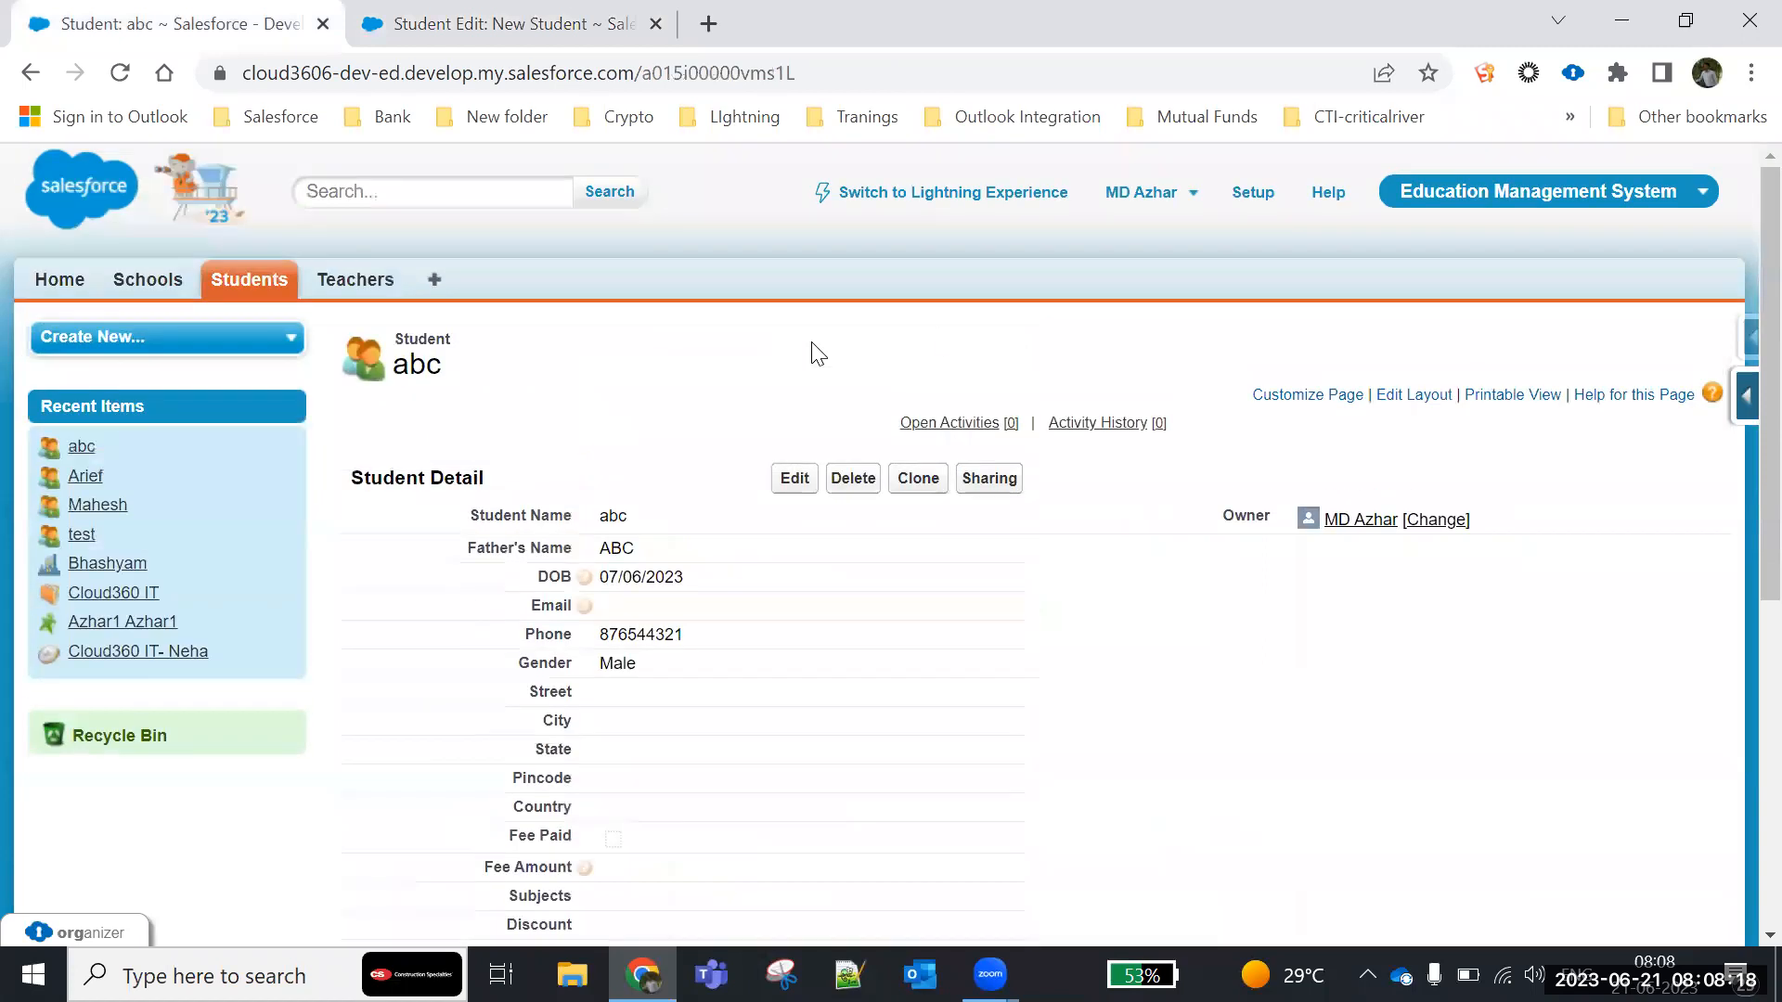
pyautogui.click(1254, 200)
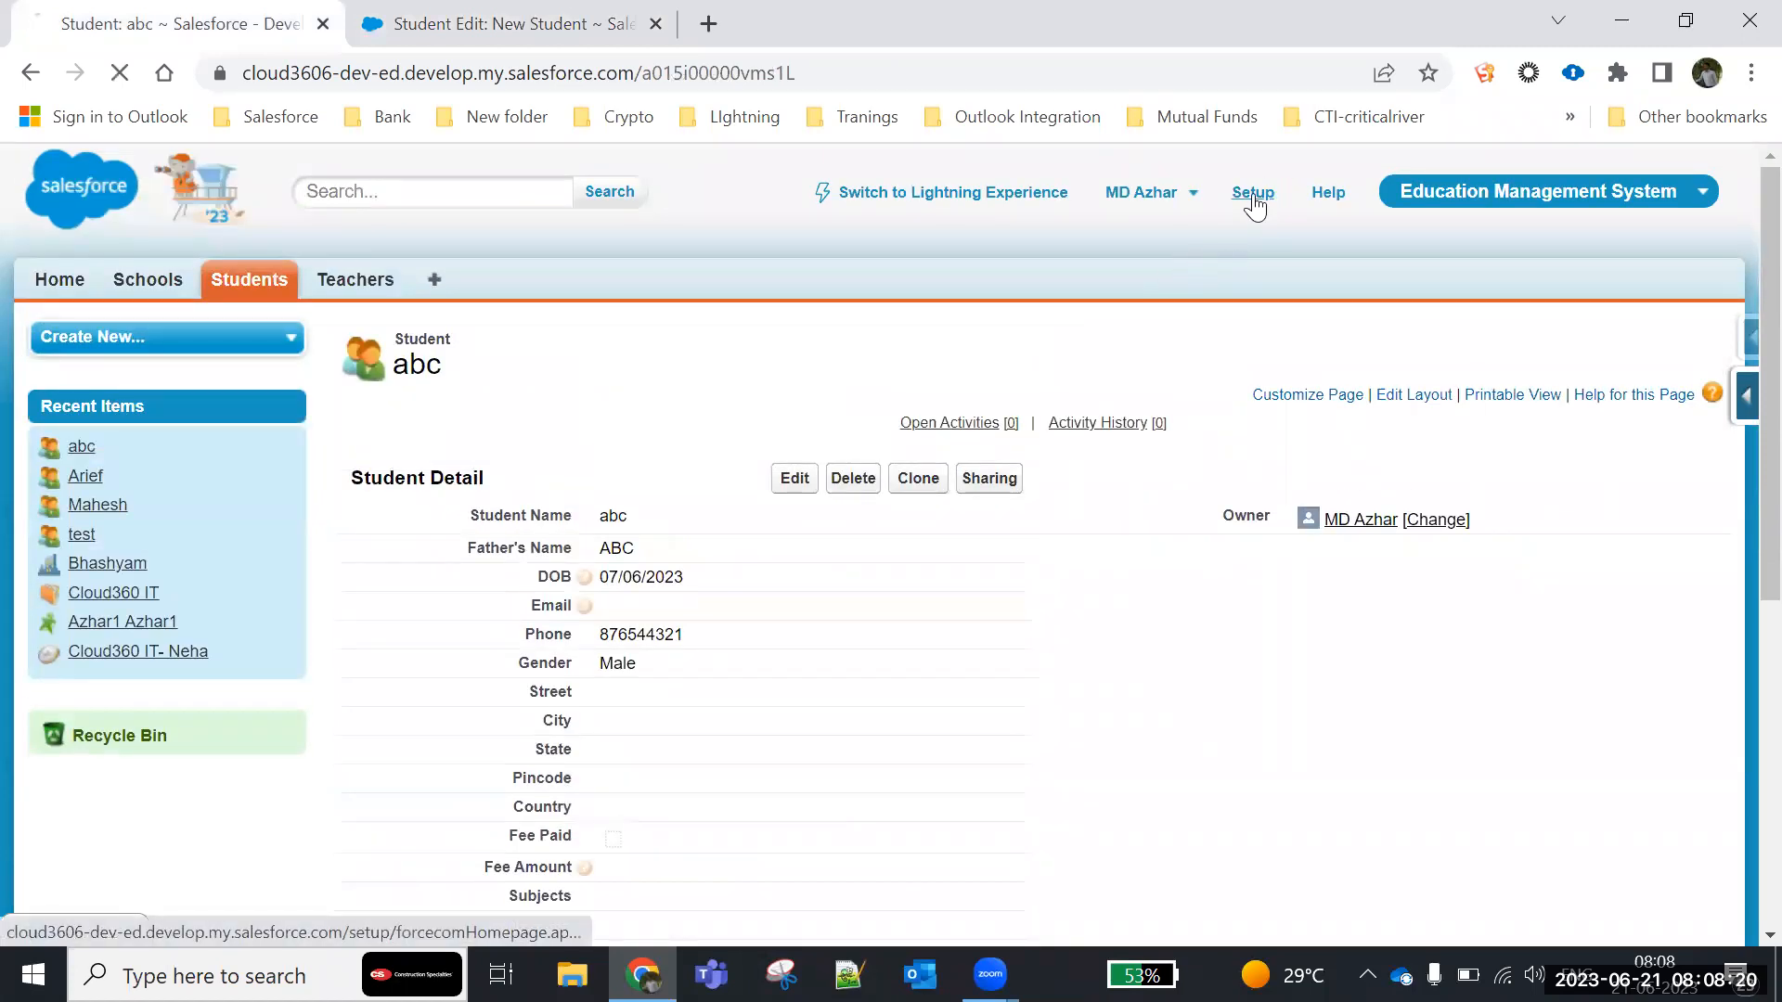
pyautogui.scroll(-12, 115, 610)
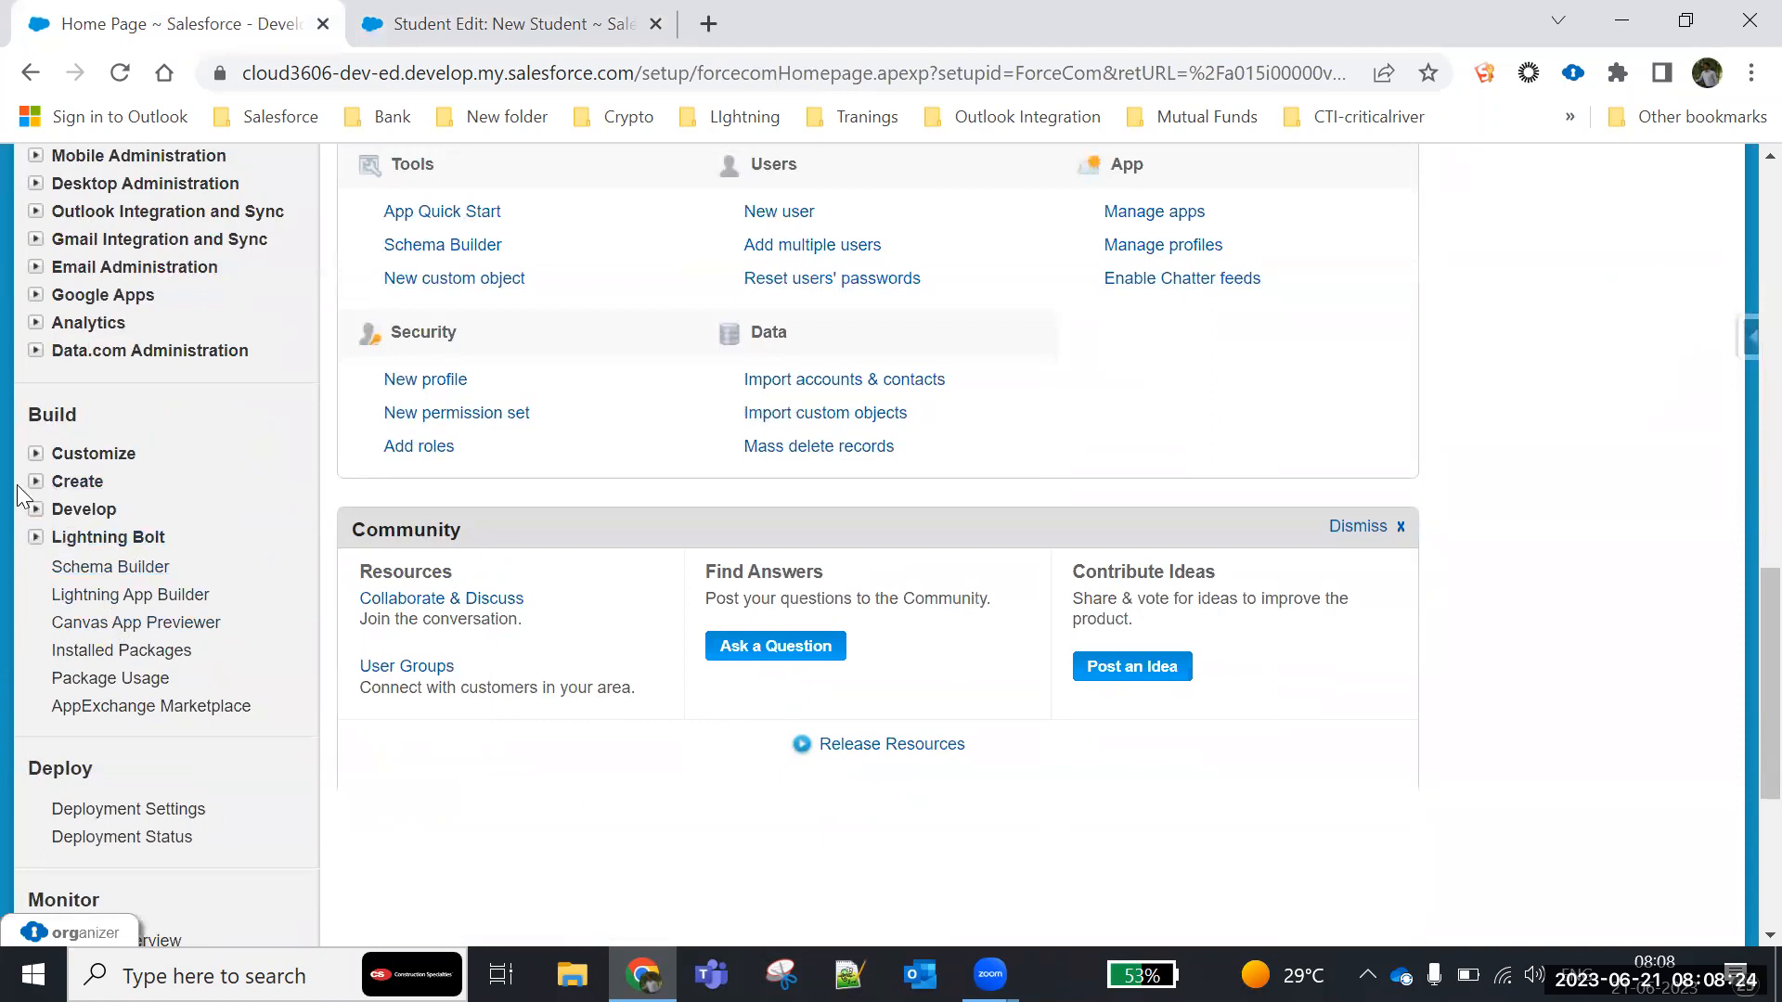
pyautogui.click(35, 482)
pyautogui.click(105, 594)
pyautogui.scroll(-4, 477, 677)
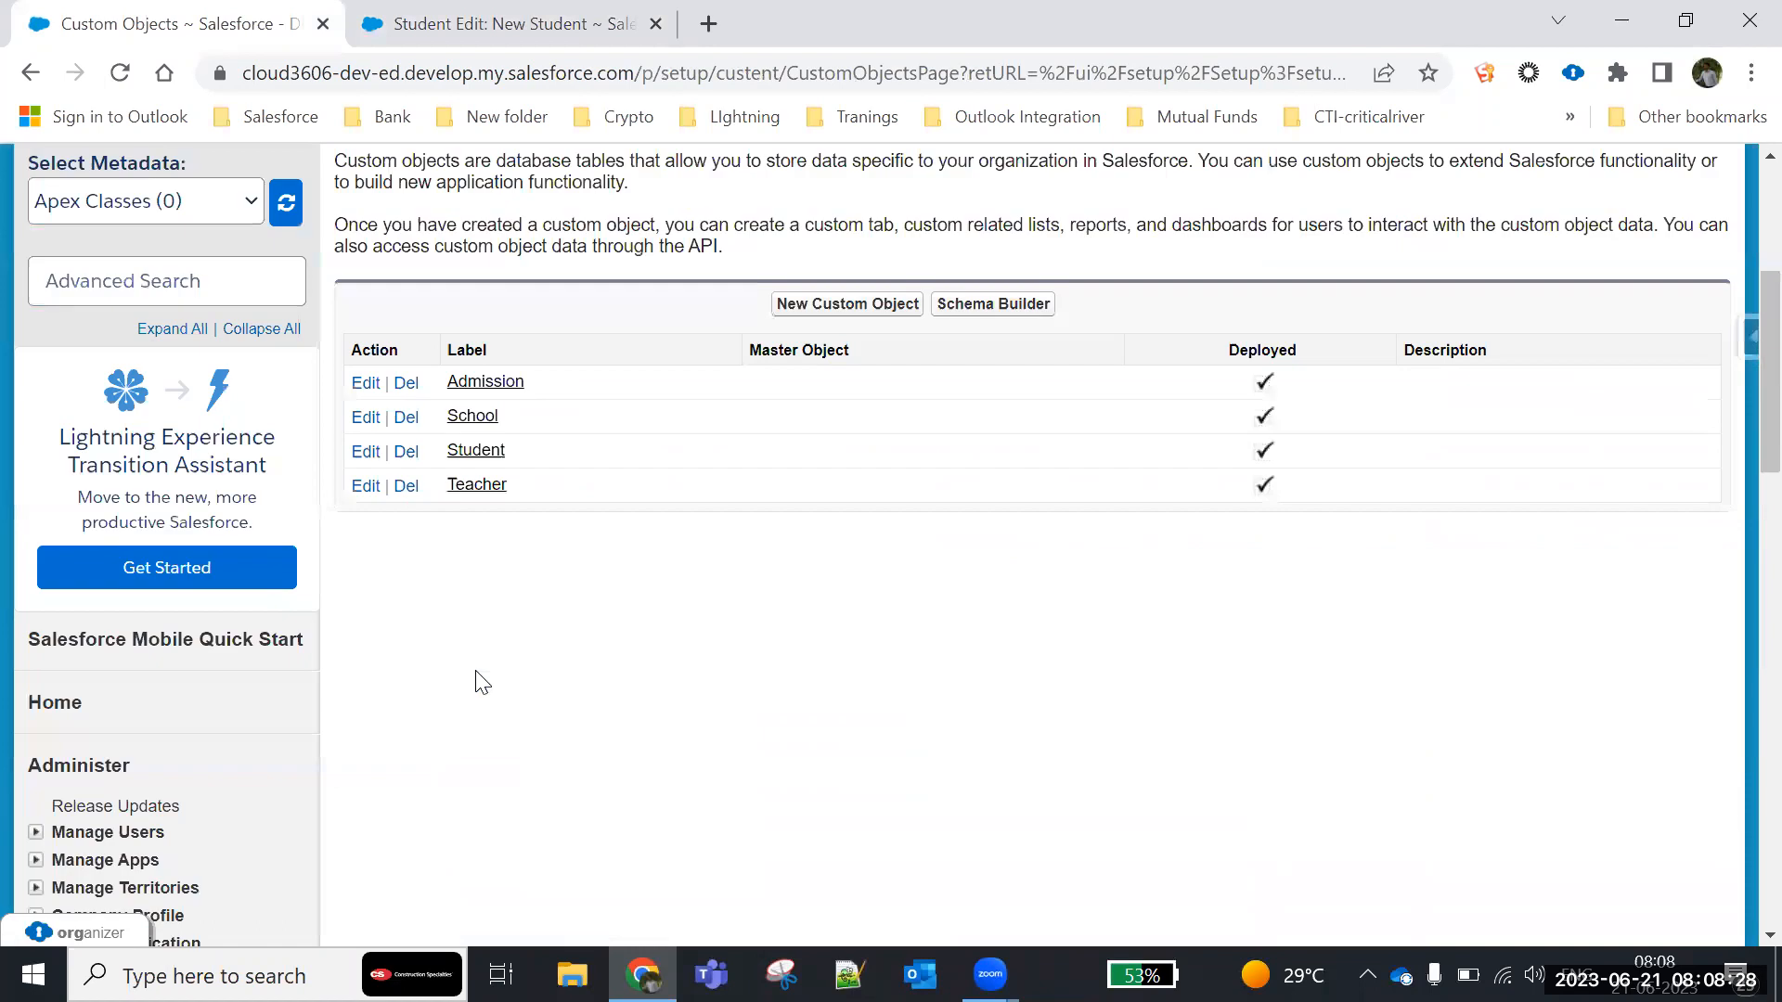
pyautogui.click(477, 449)
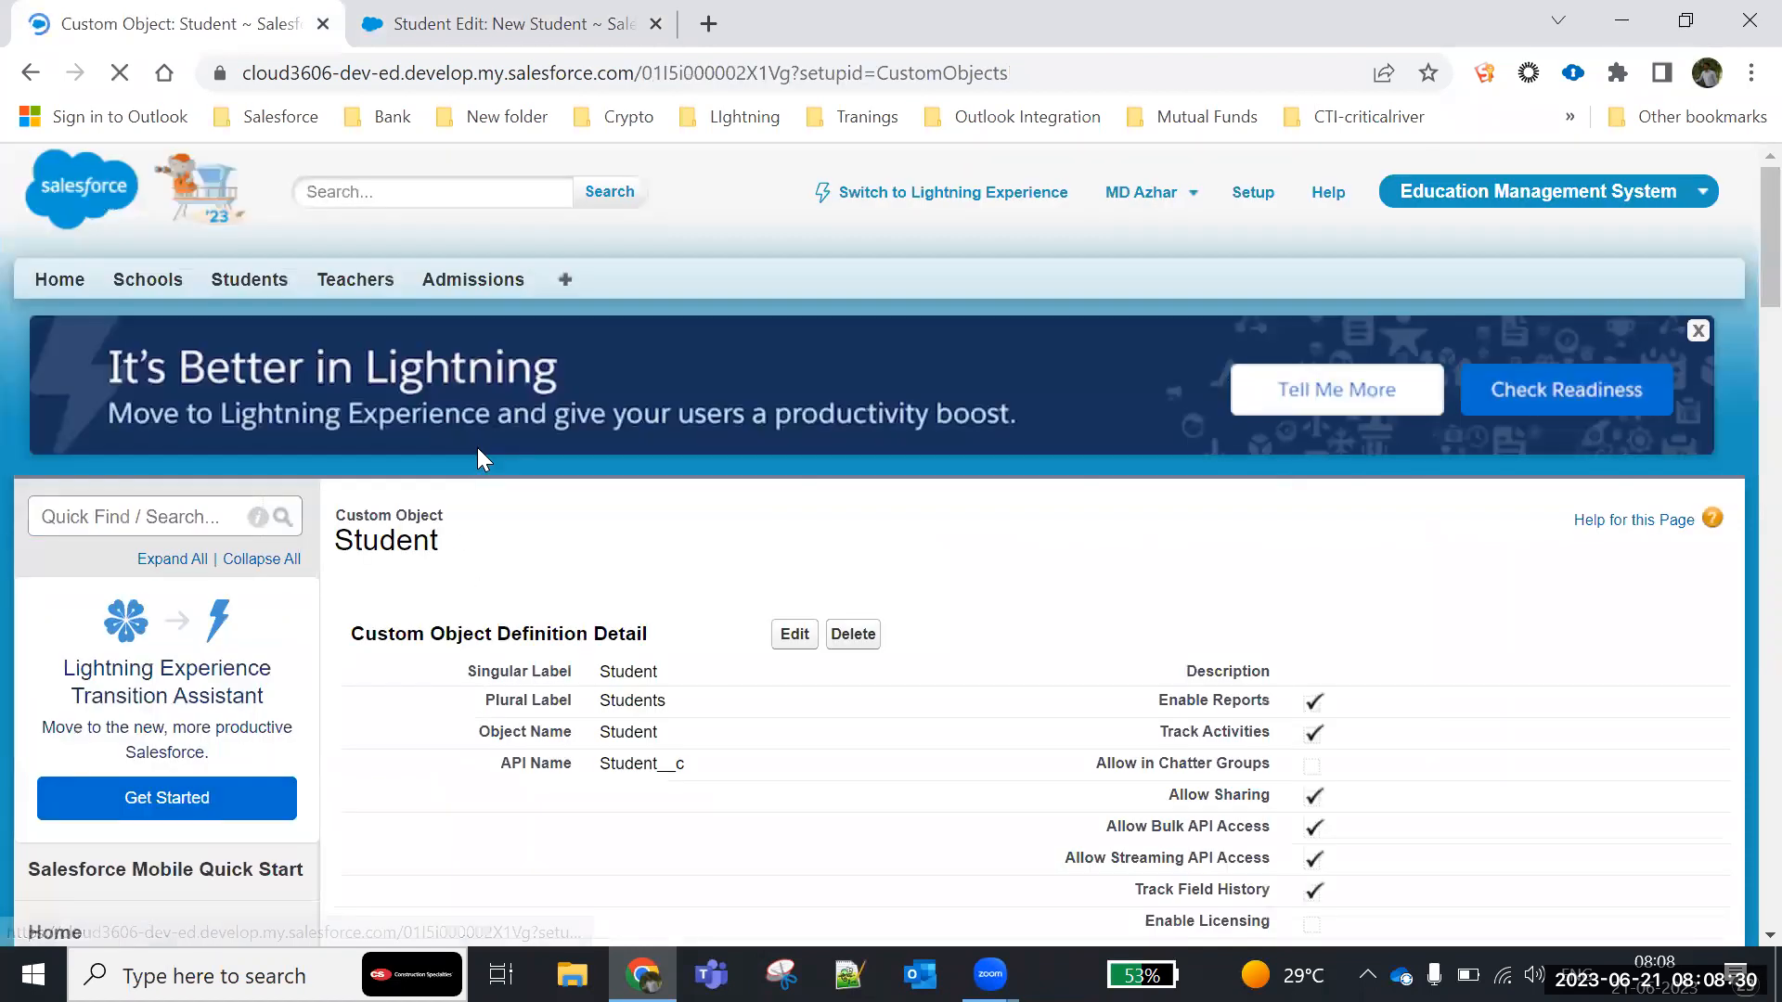
# - Review the Student object's custom fields and highlight the City and State picklist entries
pyautogui.scroll(-4, 570, 742)
pyautogui.scroll(-9, 570, 734)
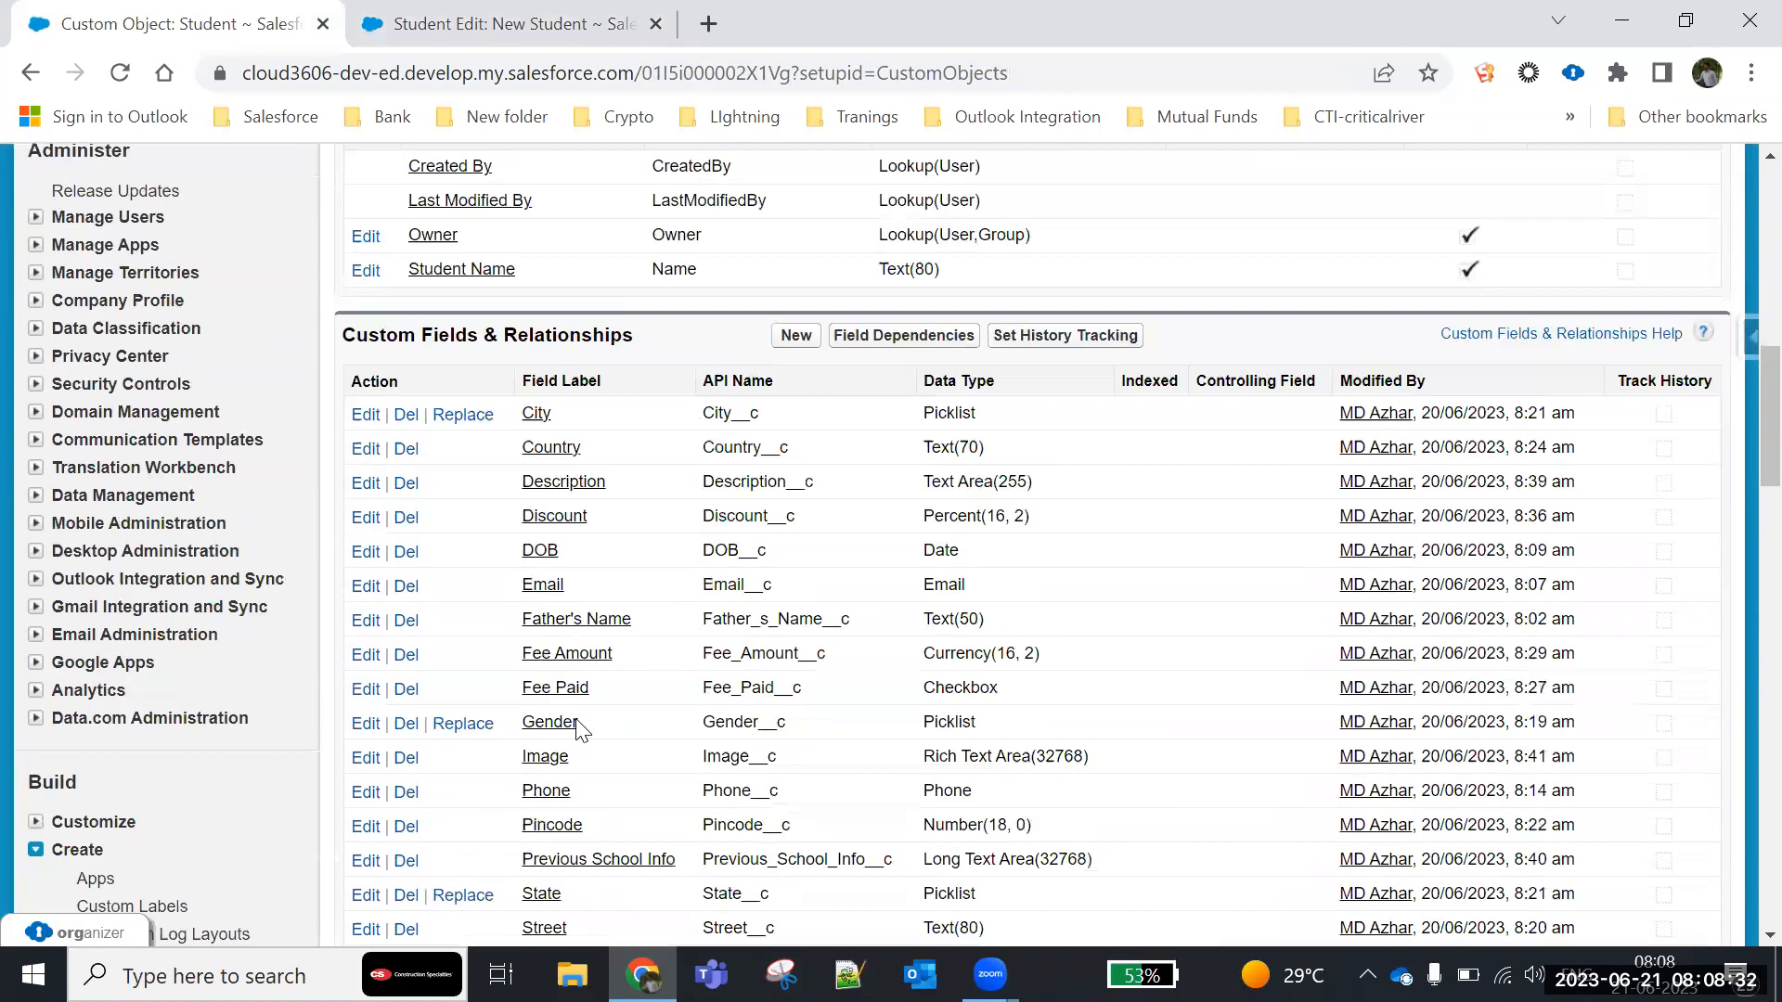
pyautogui.scroll(-1, 575, 724)
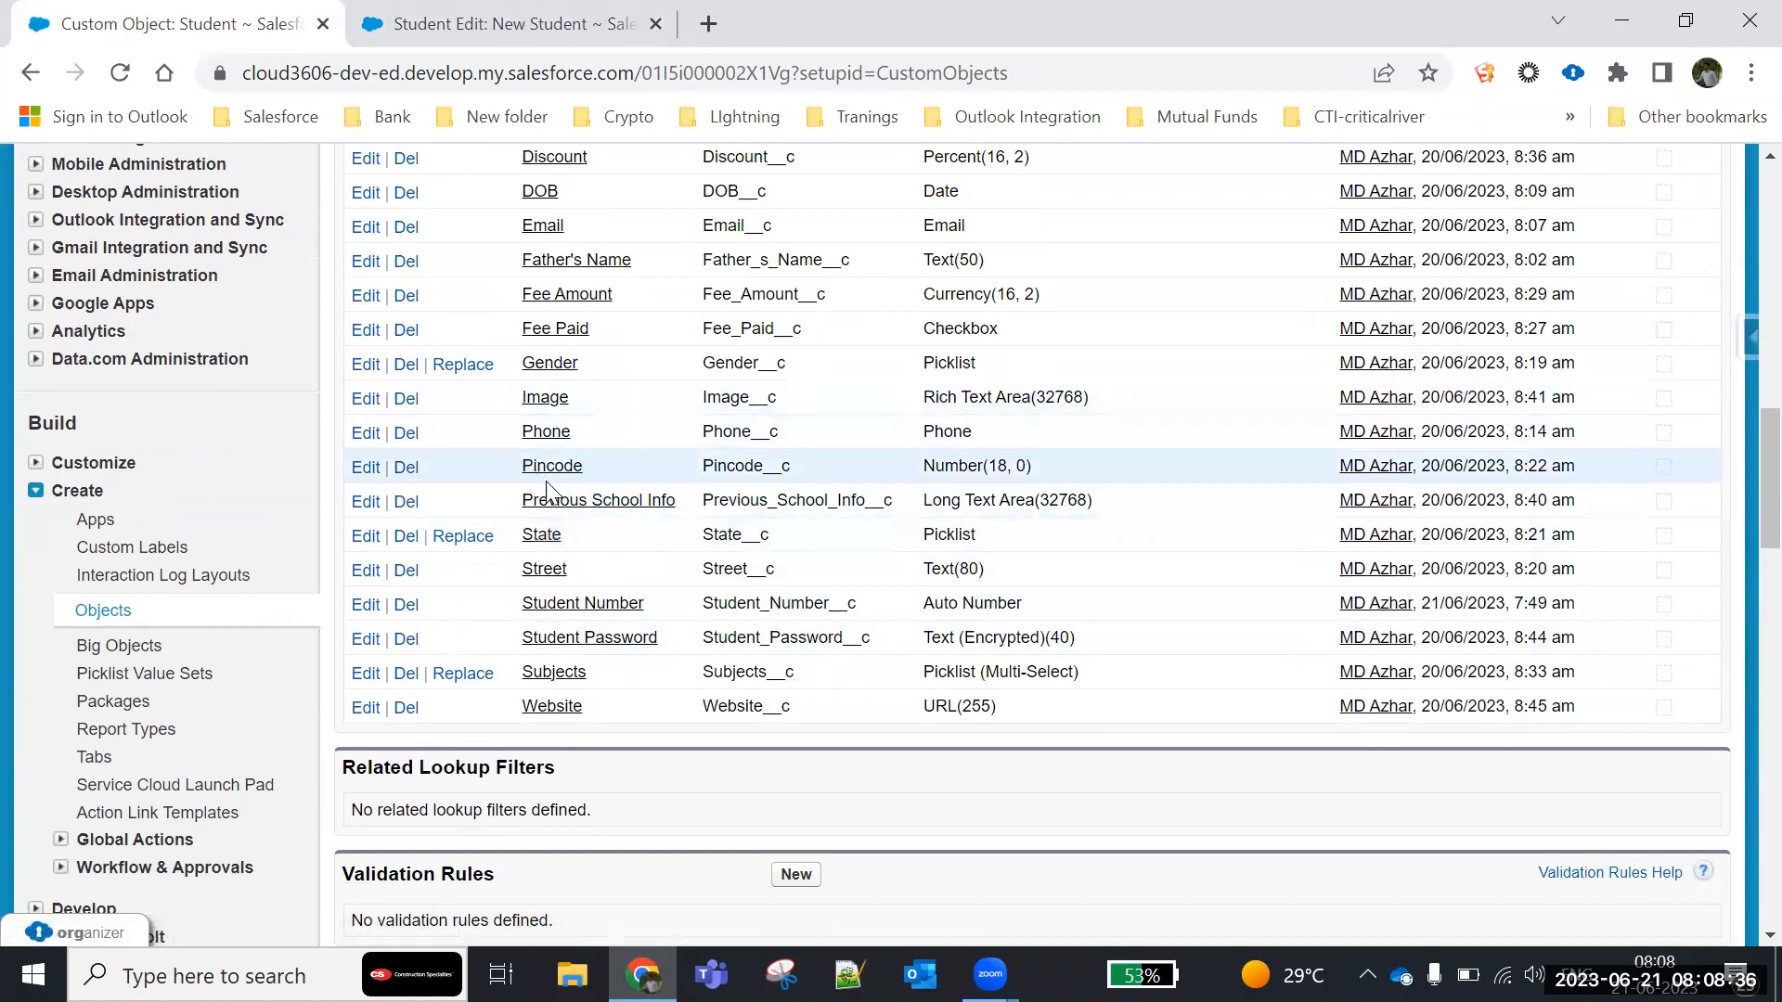
pyautogui.scroll(1, 588, 414)
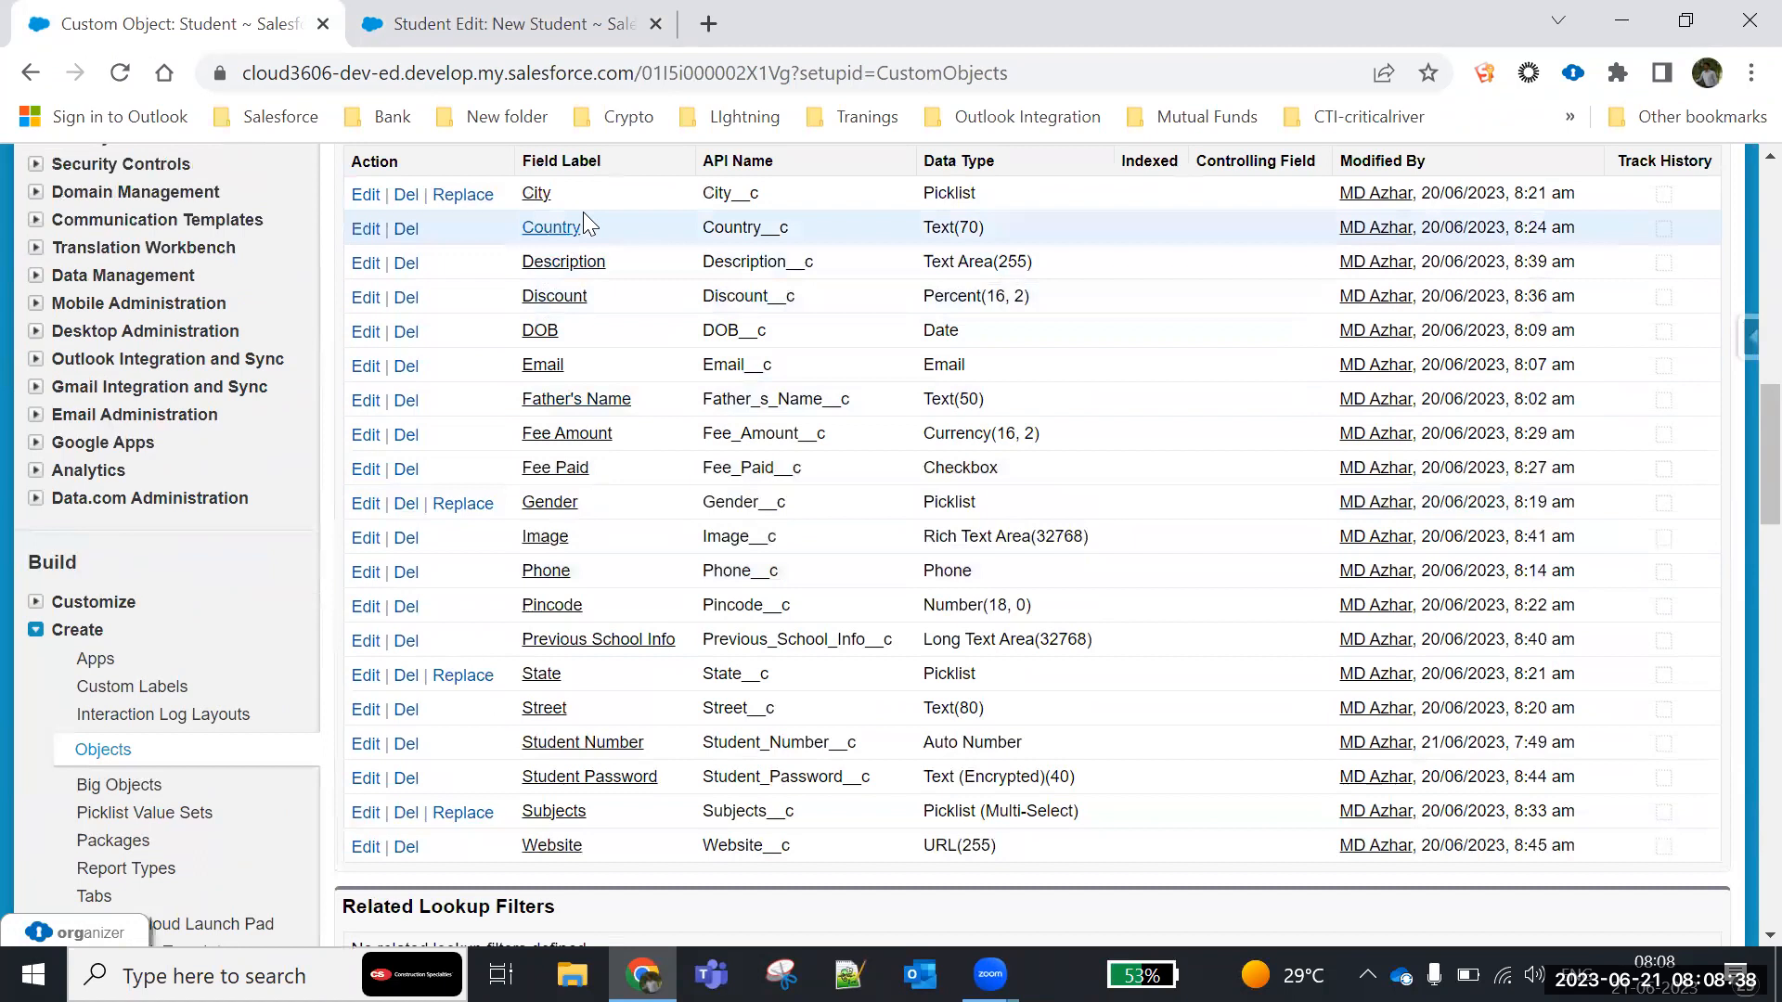
pyautogui.moveTo(577, 192); pyautogui.dragTo(478, 214)
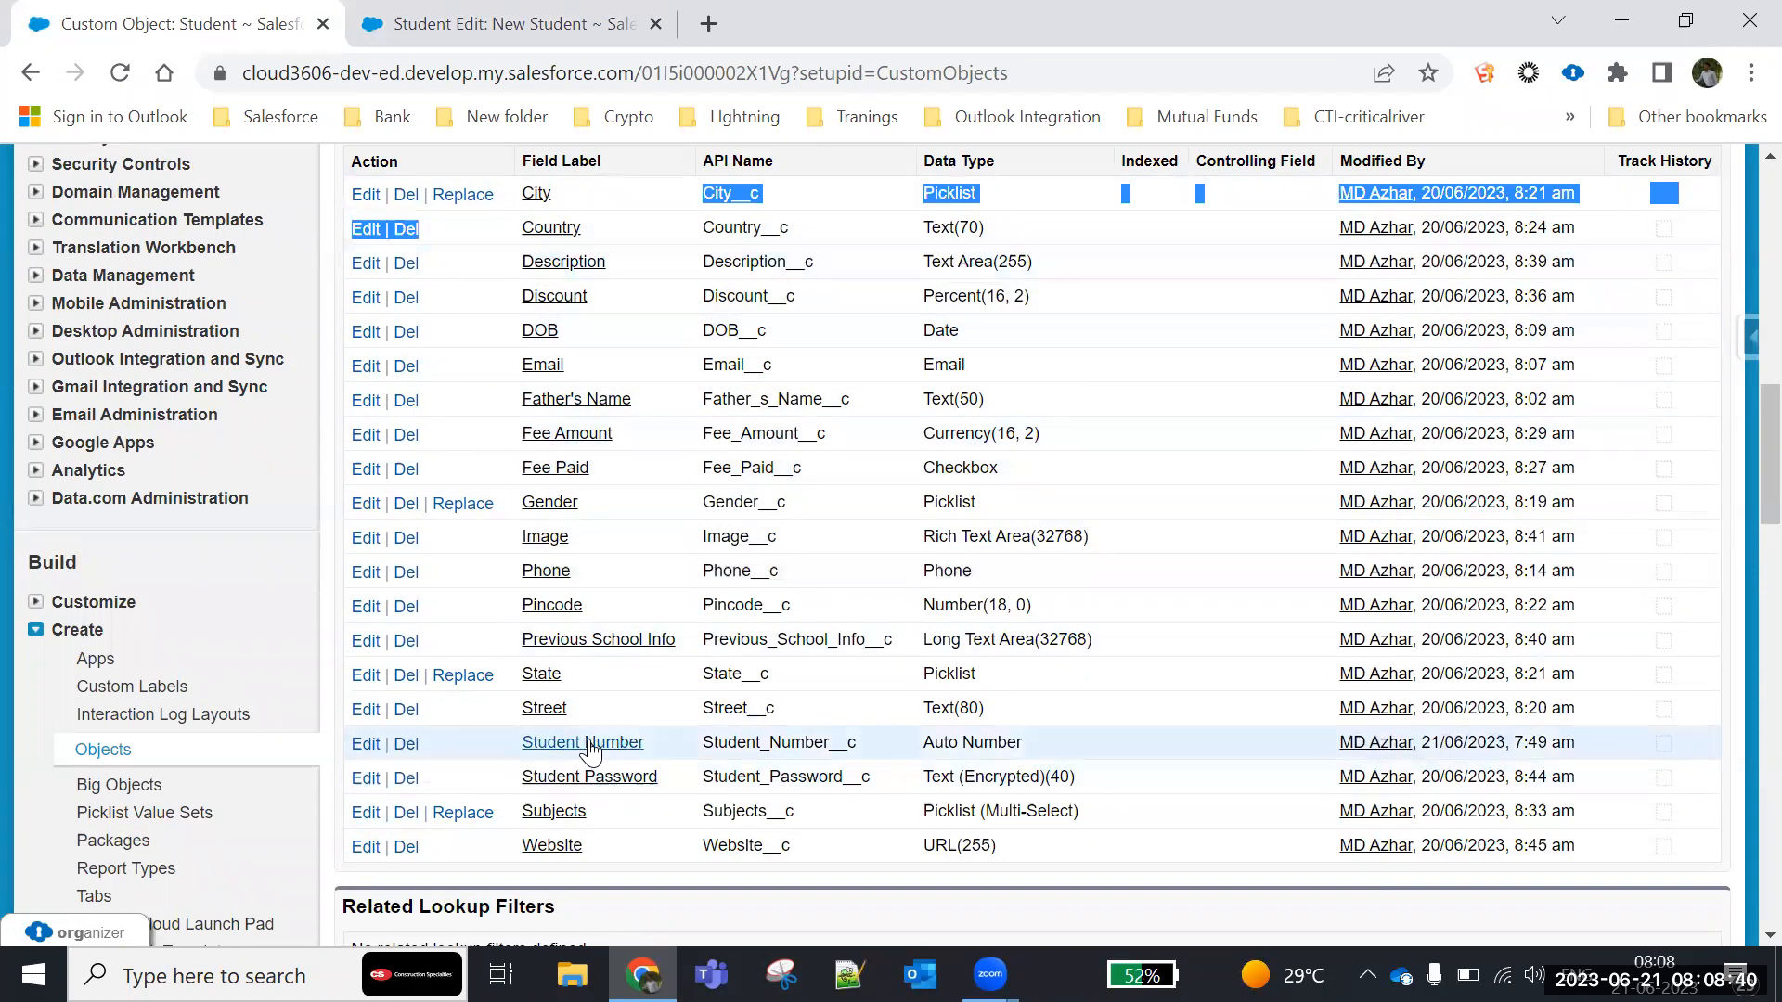
pyautogui.moveTo(574, 674); pyautogui.dragTo(514, 672)
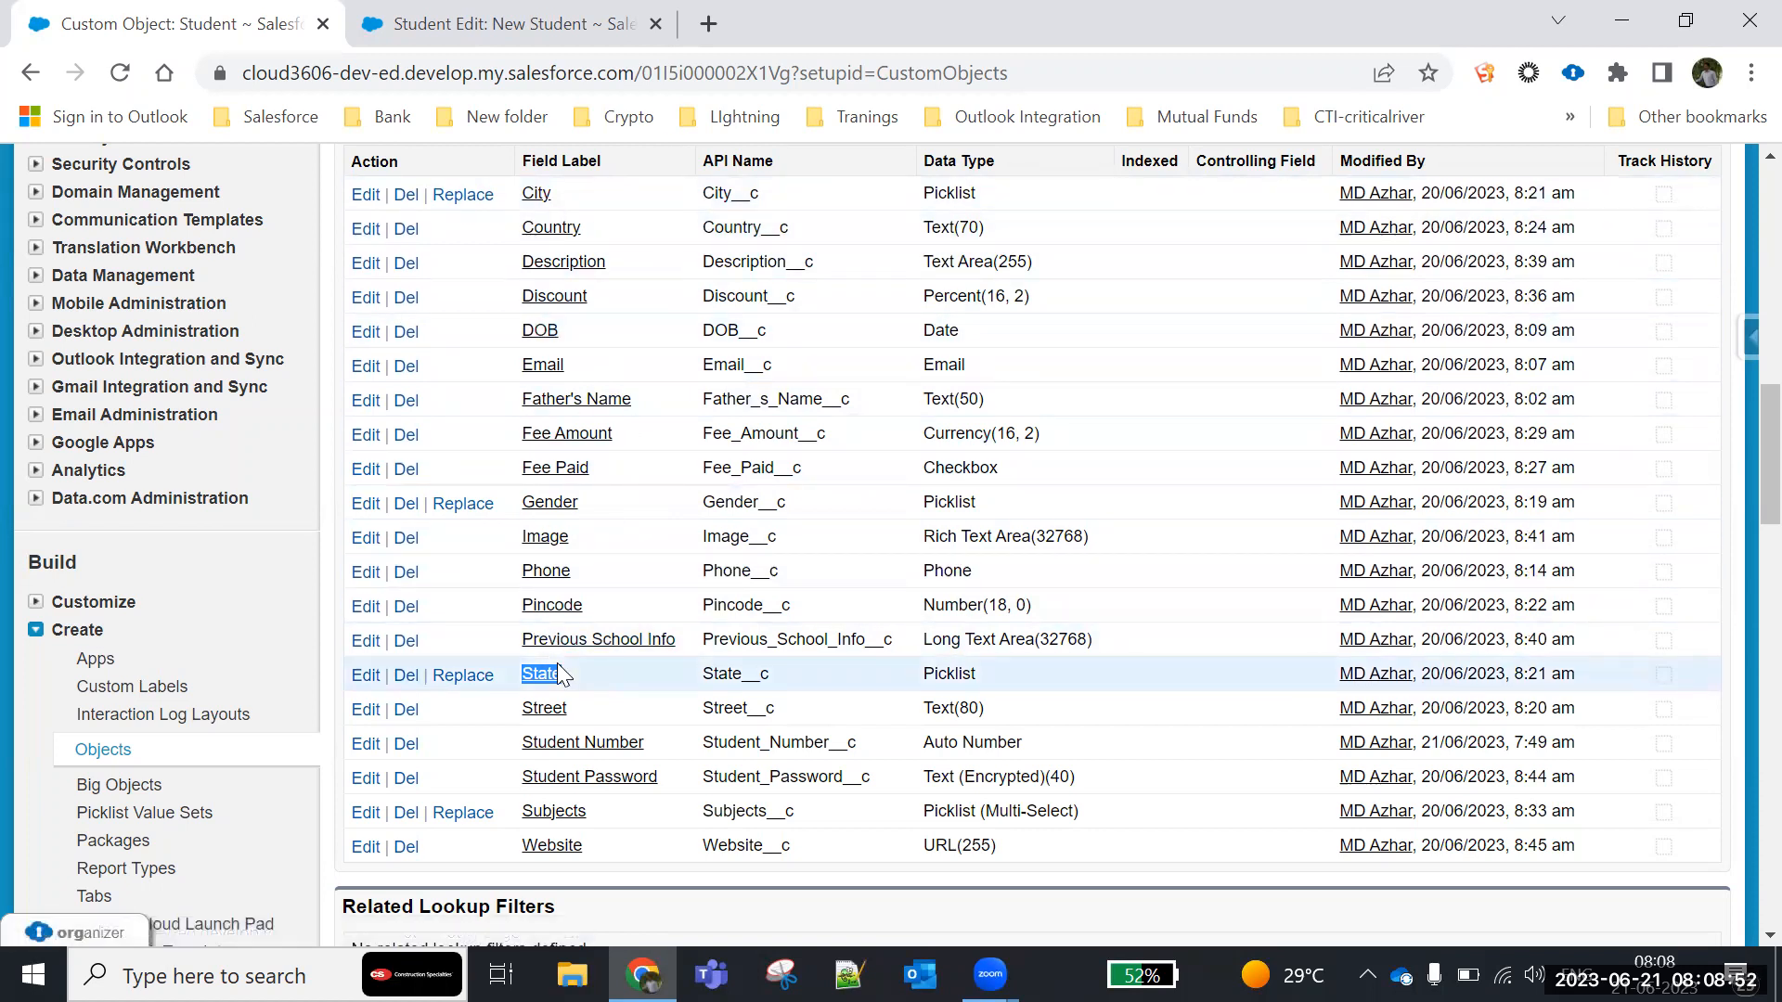
# - Open the Batch1 Word document from the Cloud360 folder
pyautogui.press('super+d')
pyautogui.doubleClick(675, 51)
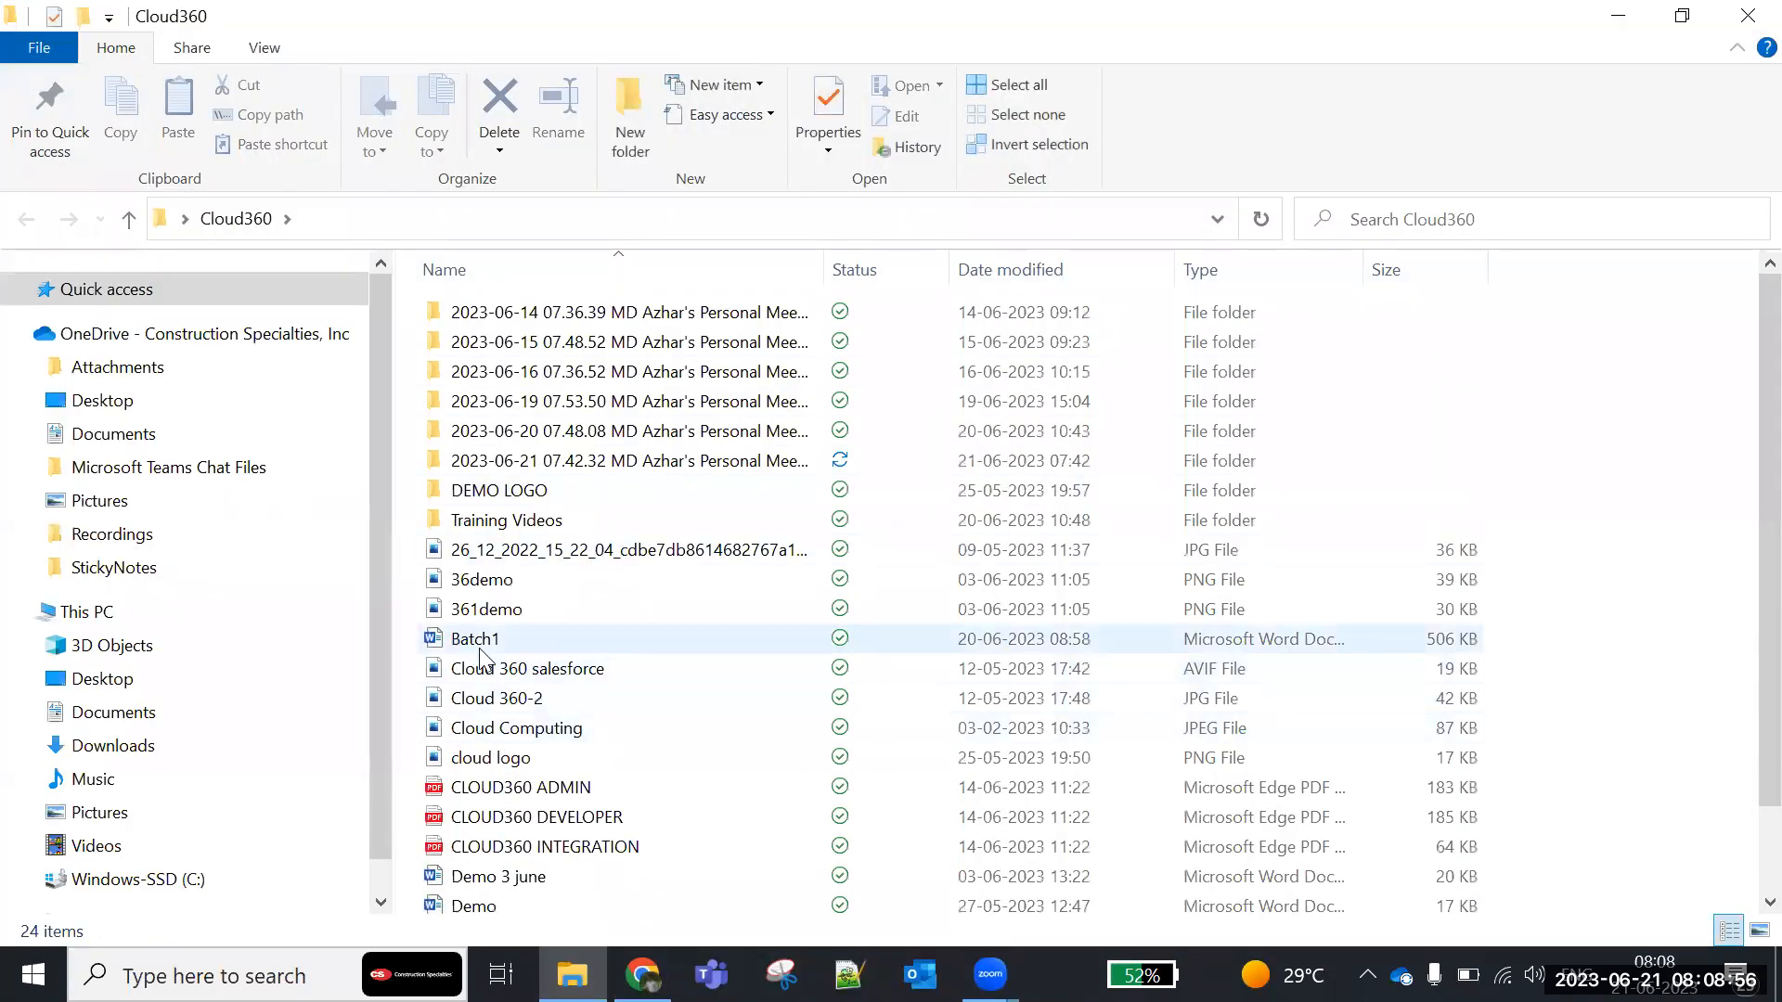
pyautogui.click(479, 640)
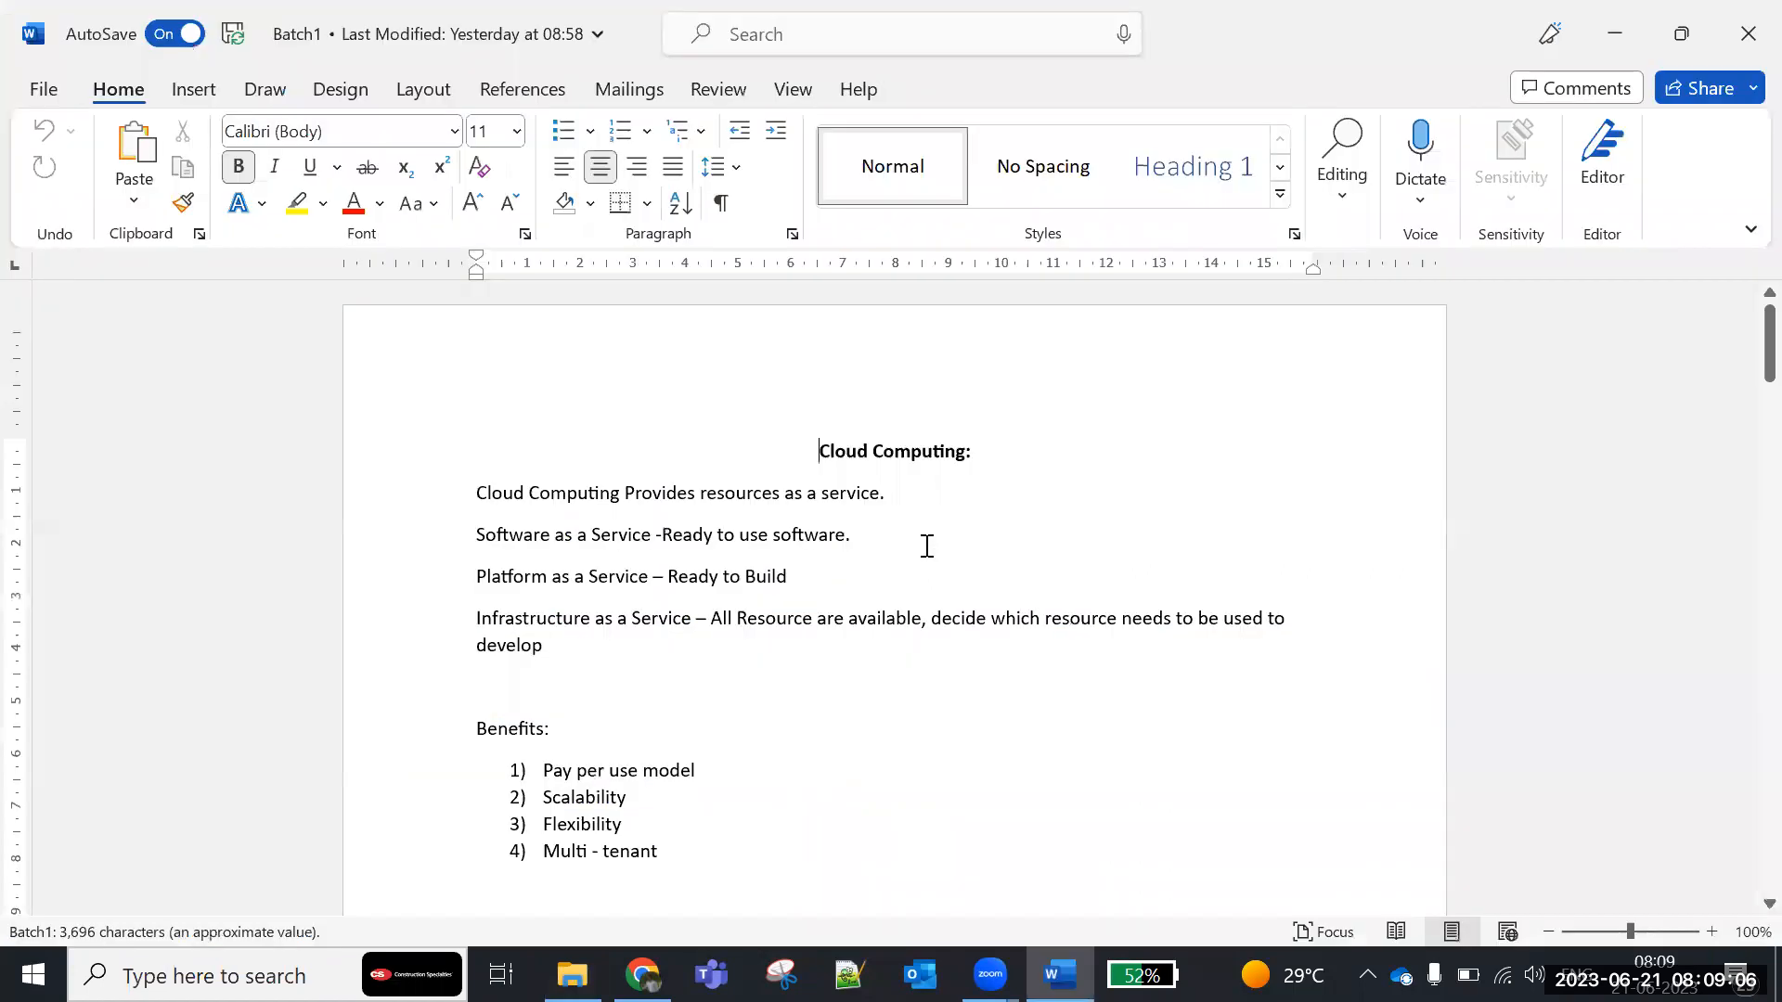
# - Add the heading "Field Dependency:" below the Tab definition at the end of the Batch1 notes
pyautogui.scroll(-20, 962, 596)
pyautogui.scroll(-20, 985, 609)
pyautogui.scroll(-20, 990, 626)
pyautogui.scroll(-20, 1002, 624)
pyautogui.click(561, 408)
pyautogui.write('Field Dependency:')
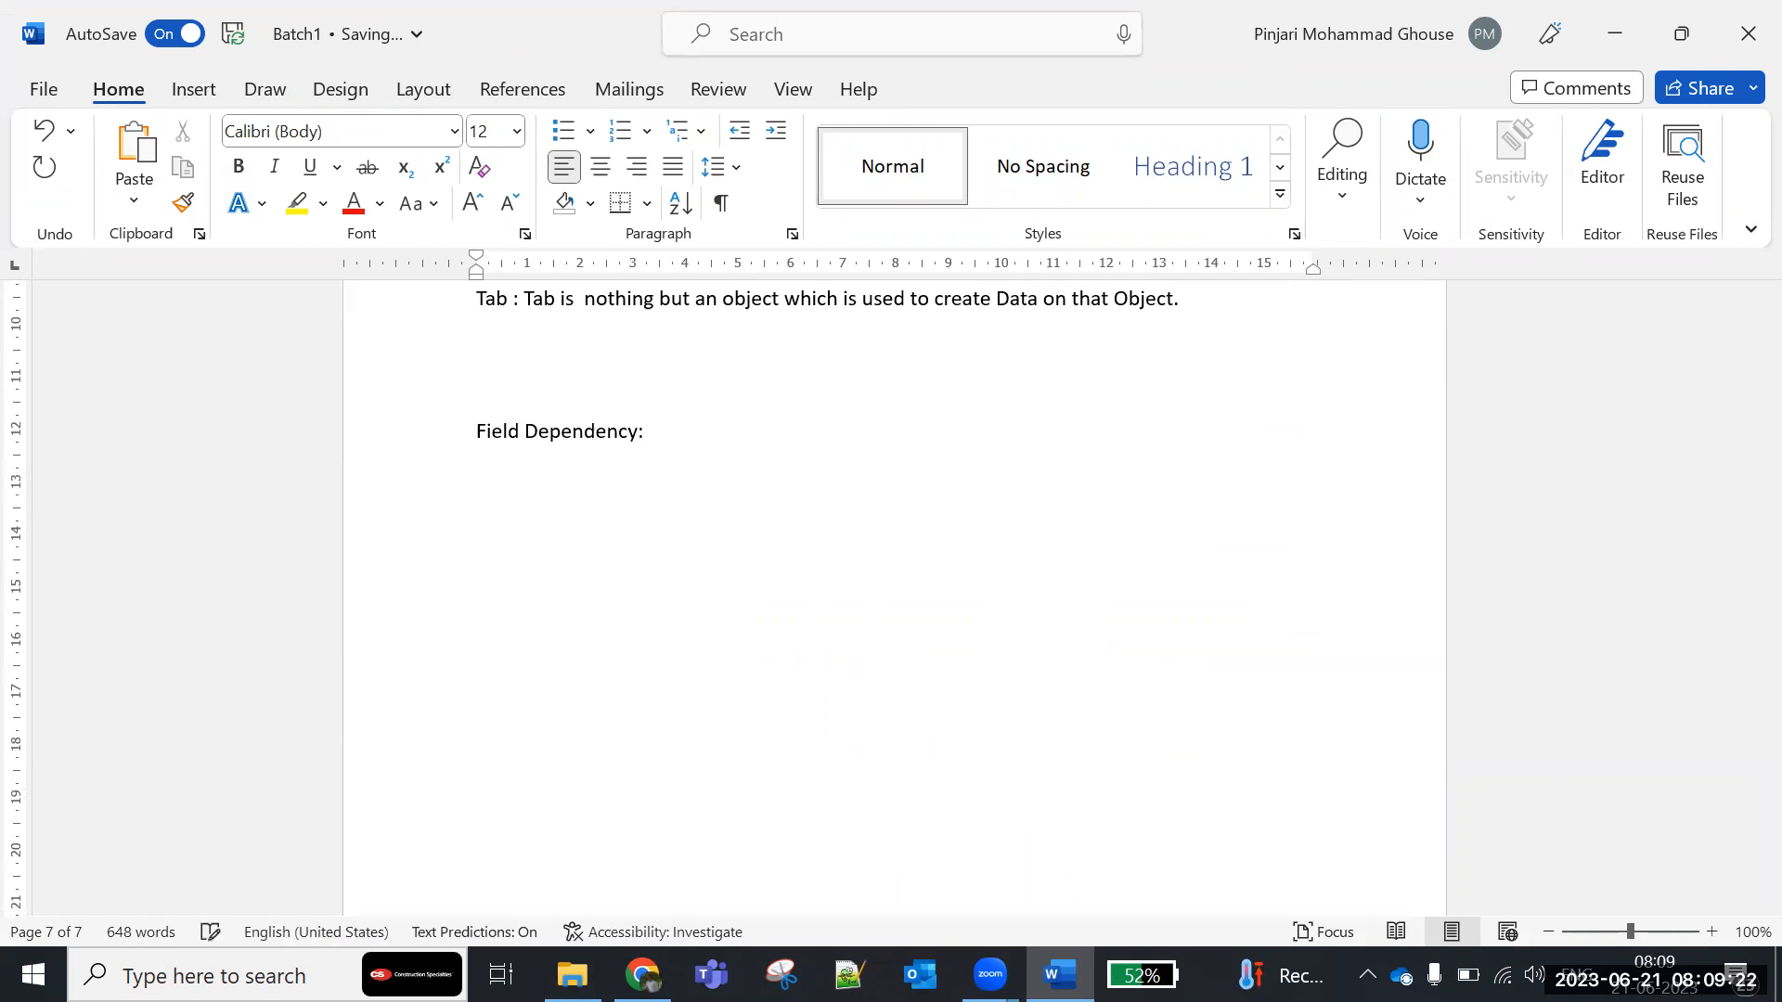
# - Add the line "One field can be controlled by another field." under the Field Dependency heading
pyautogui.press('Return')
pyautogui.write('One field can be c')
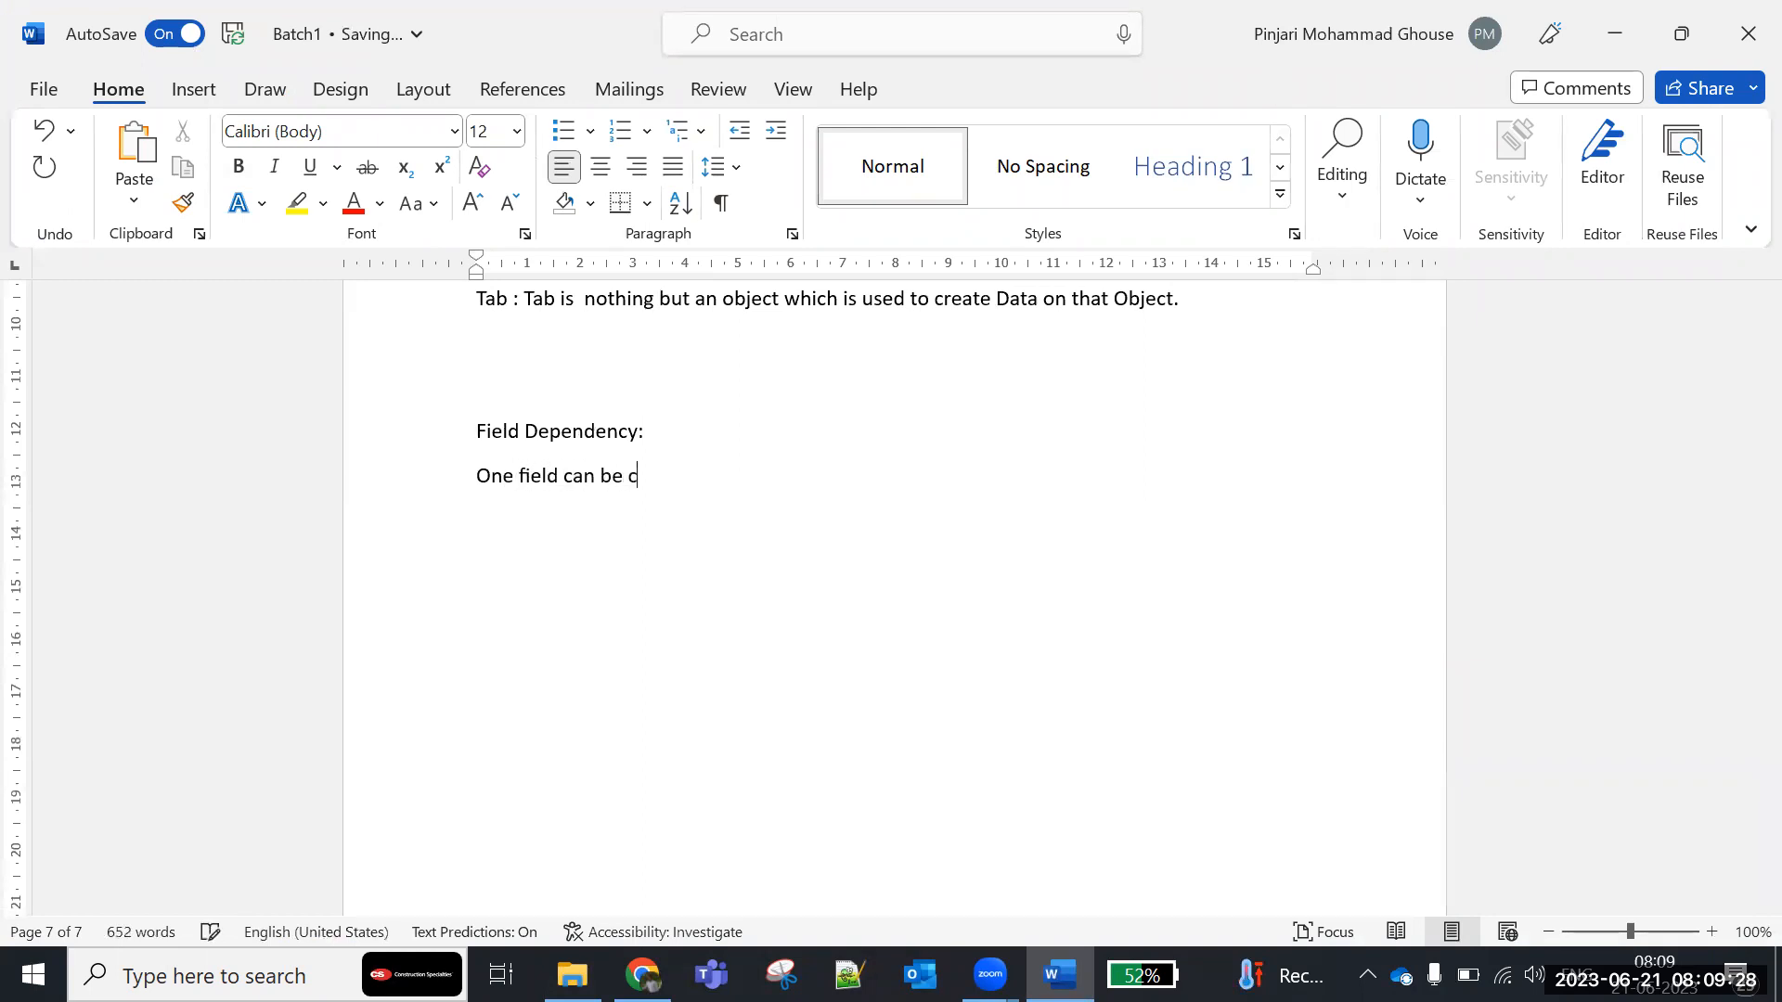
pyautogui.write('ontrolled')
pyautogui.press('BackSpace')
pyautogui.press('BackSpace')
pyautogui.press('BackSpace')
pyautogui.write('ed by another field.')
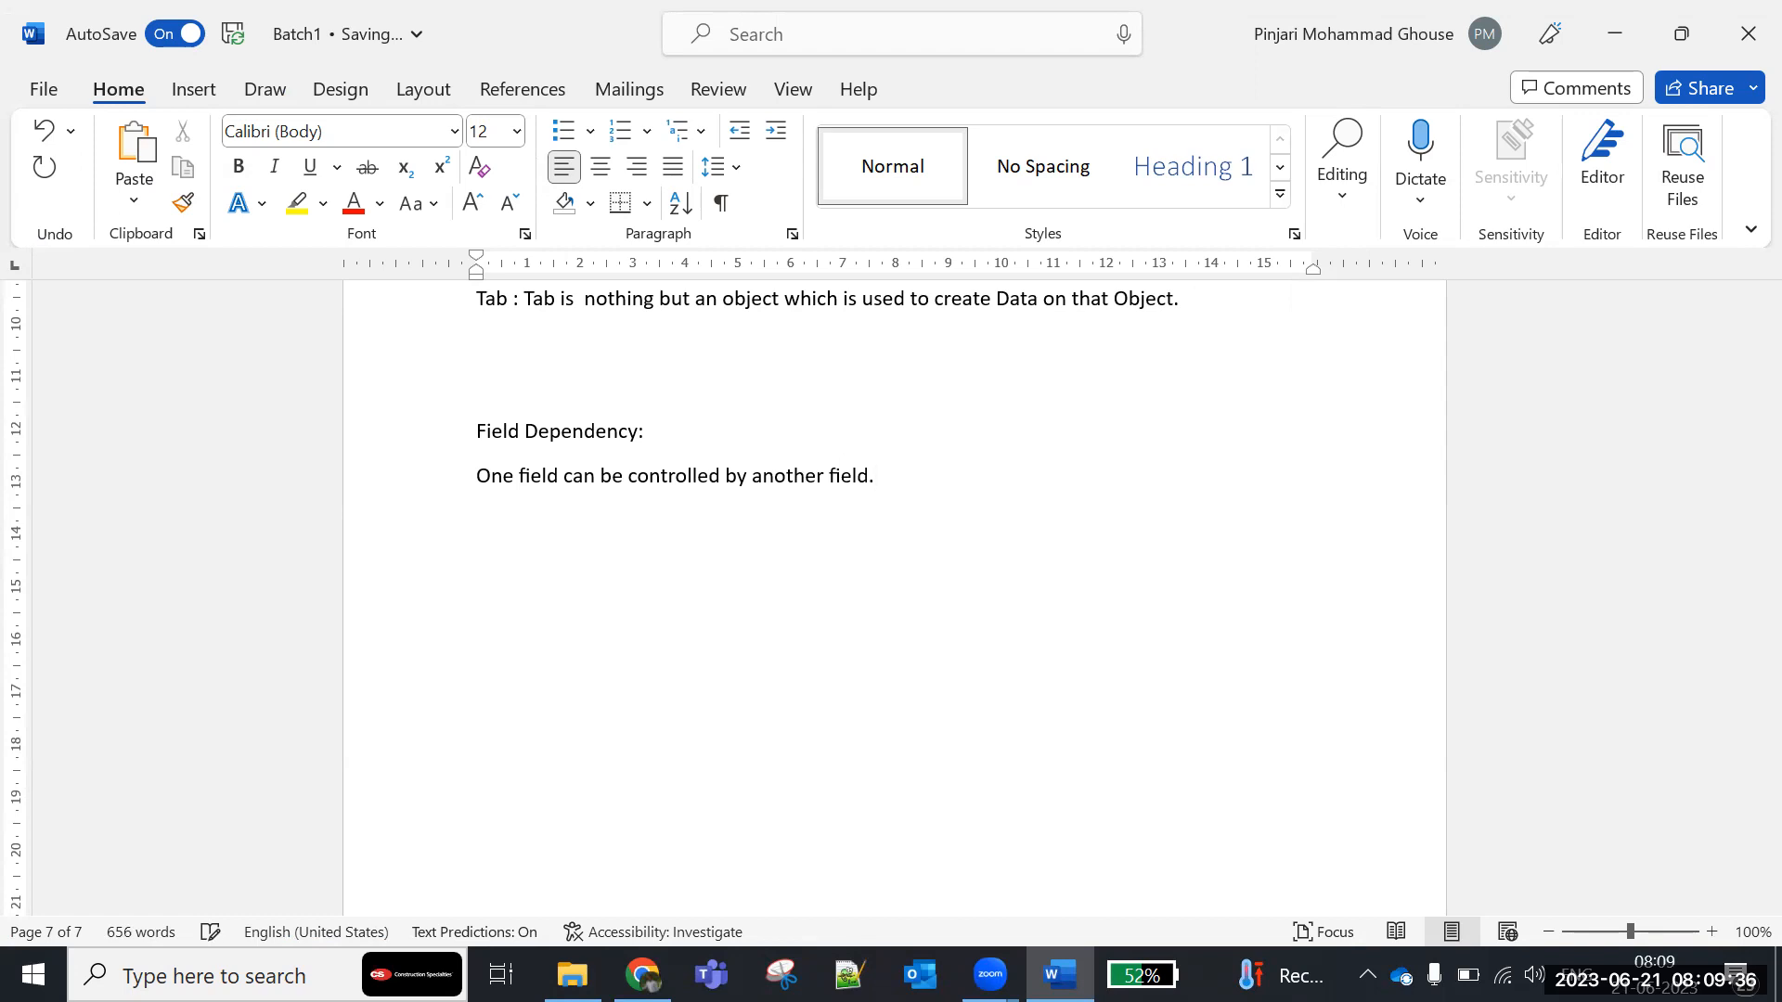
pyautogui.press('Return')
# - Switch back to Salesforce in Chrome and open the Student object's field dependencies page
pyautogui.hotkey('alt', 'Tab')
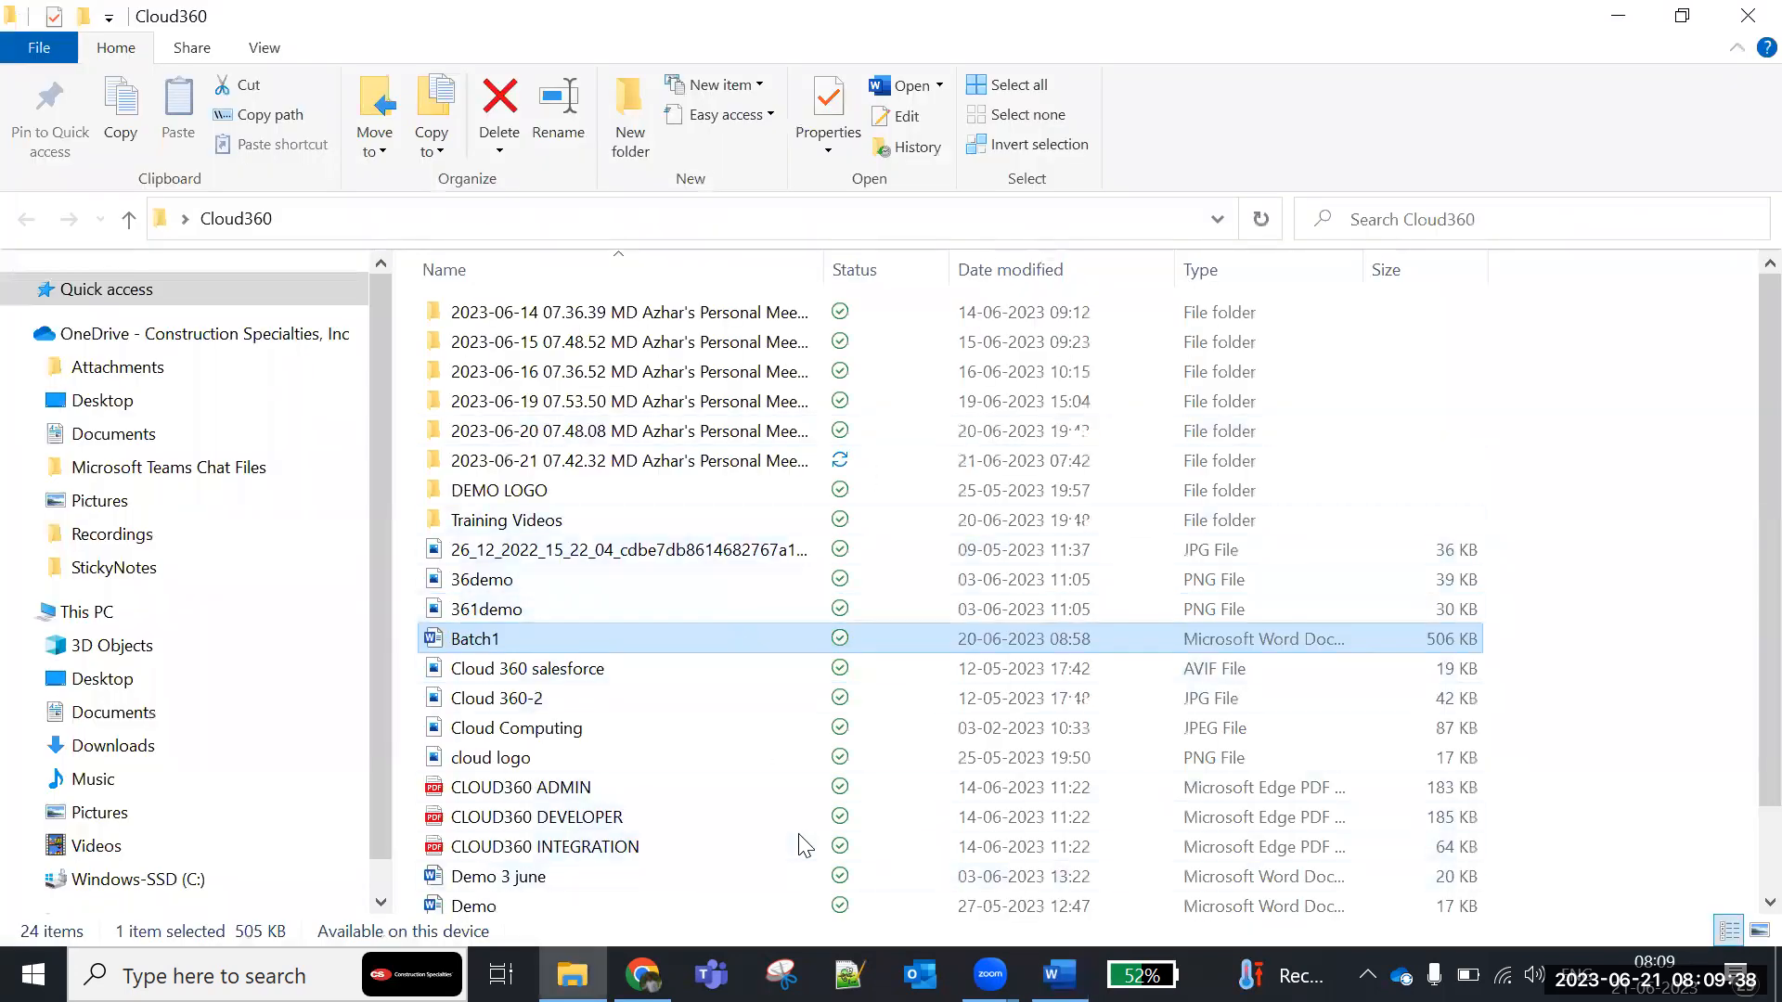
pyautogui.click(642, 974)
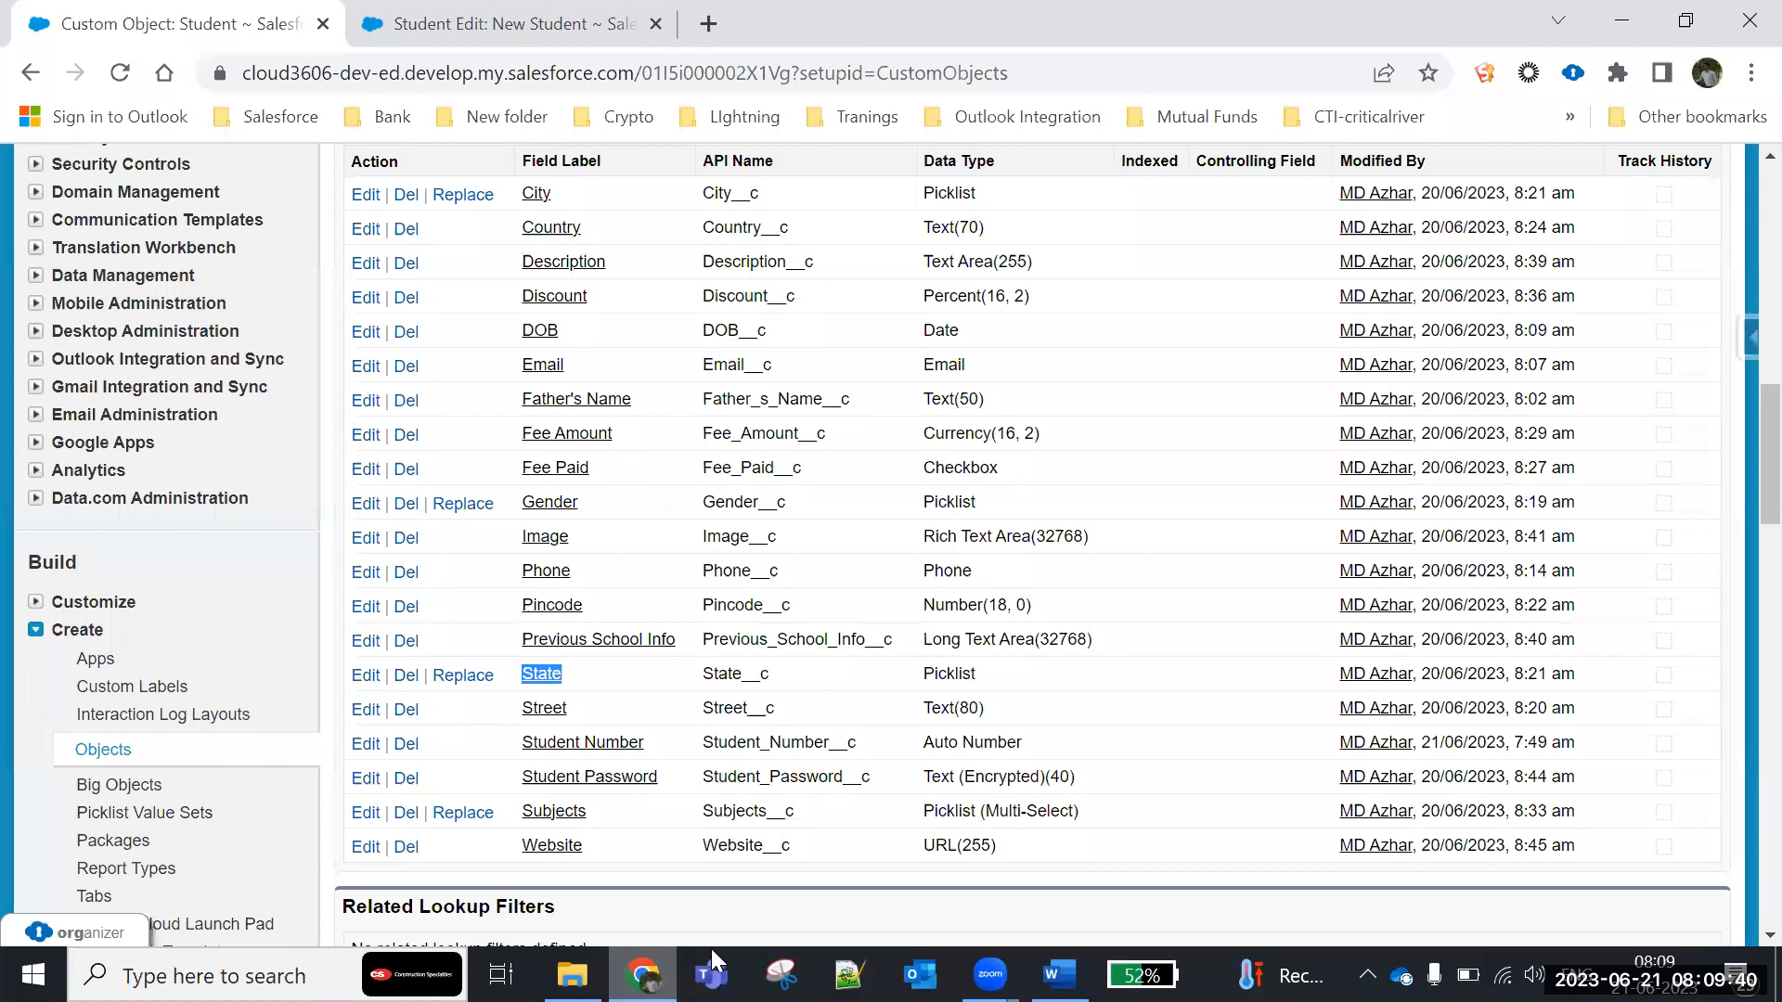
pyautogui.click(557, 682)
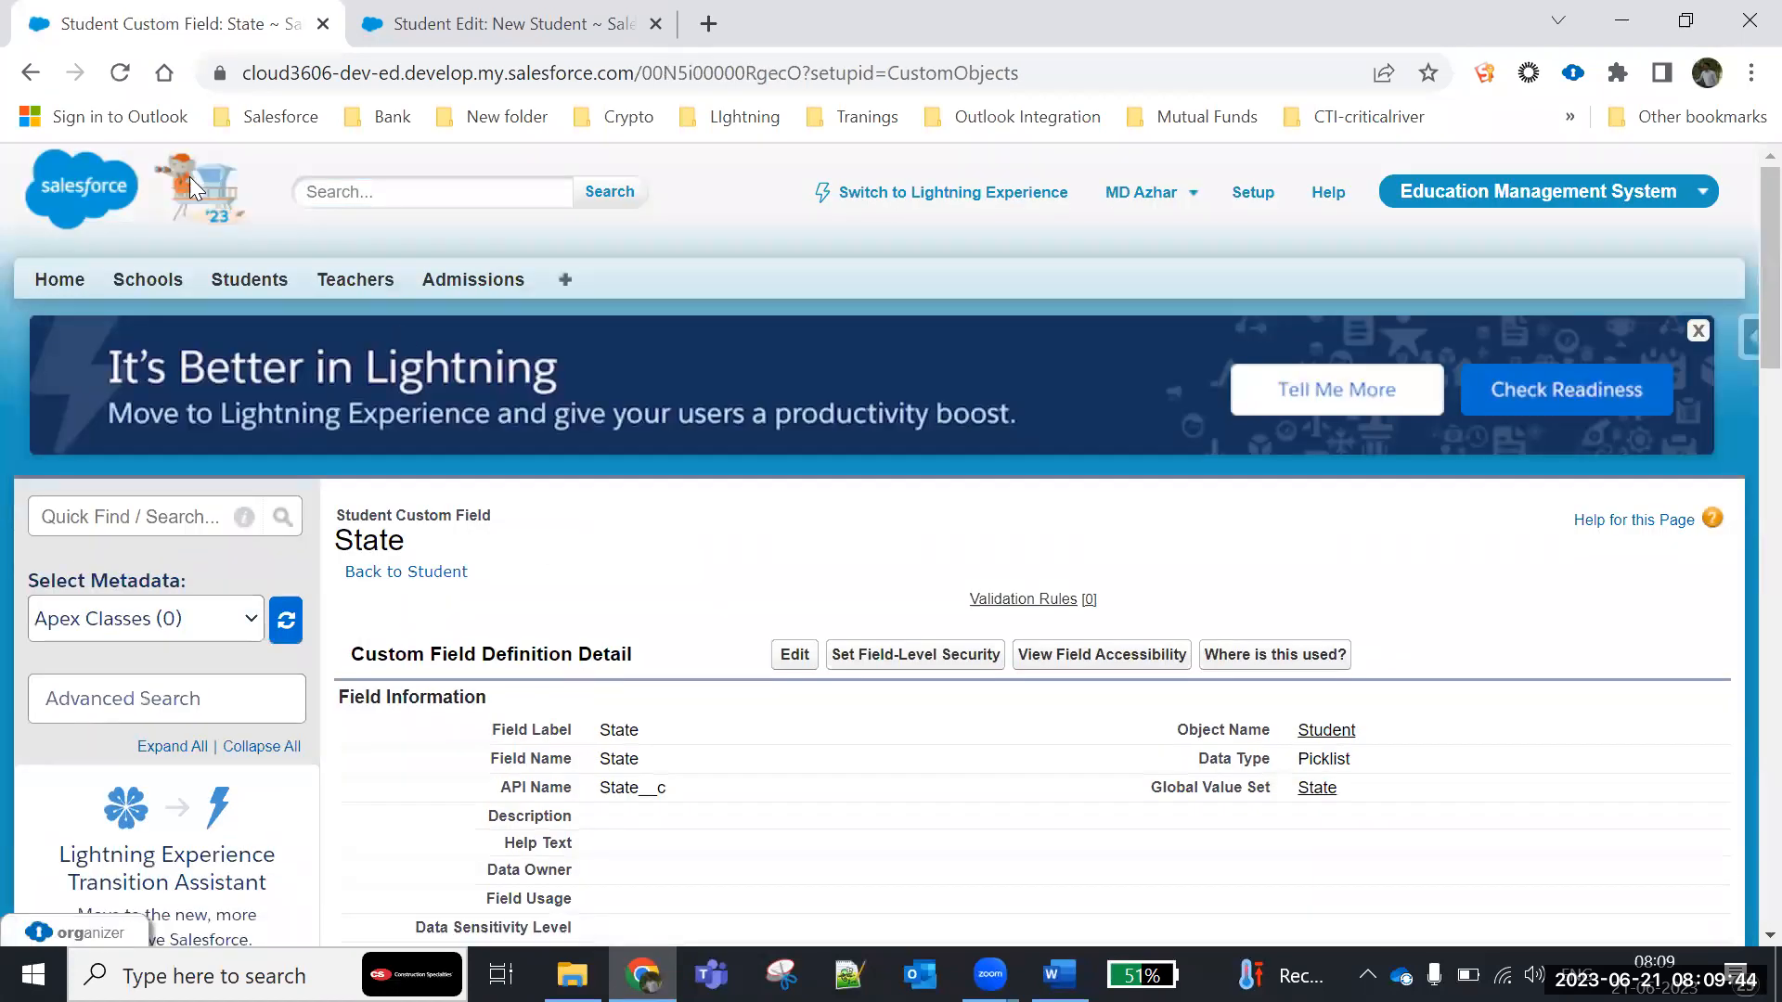
pyautogui.click(31, 73)
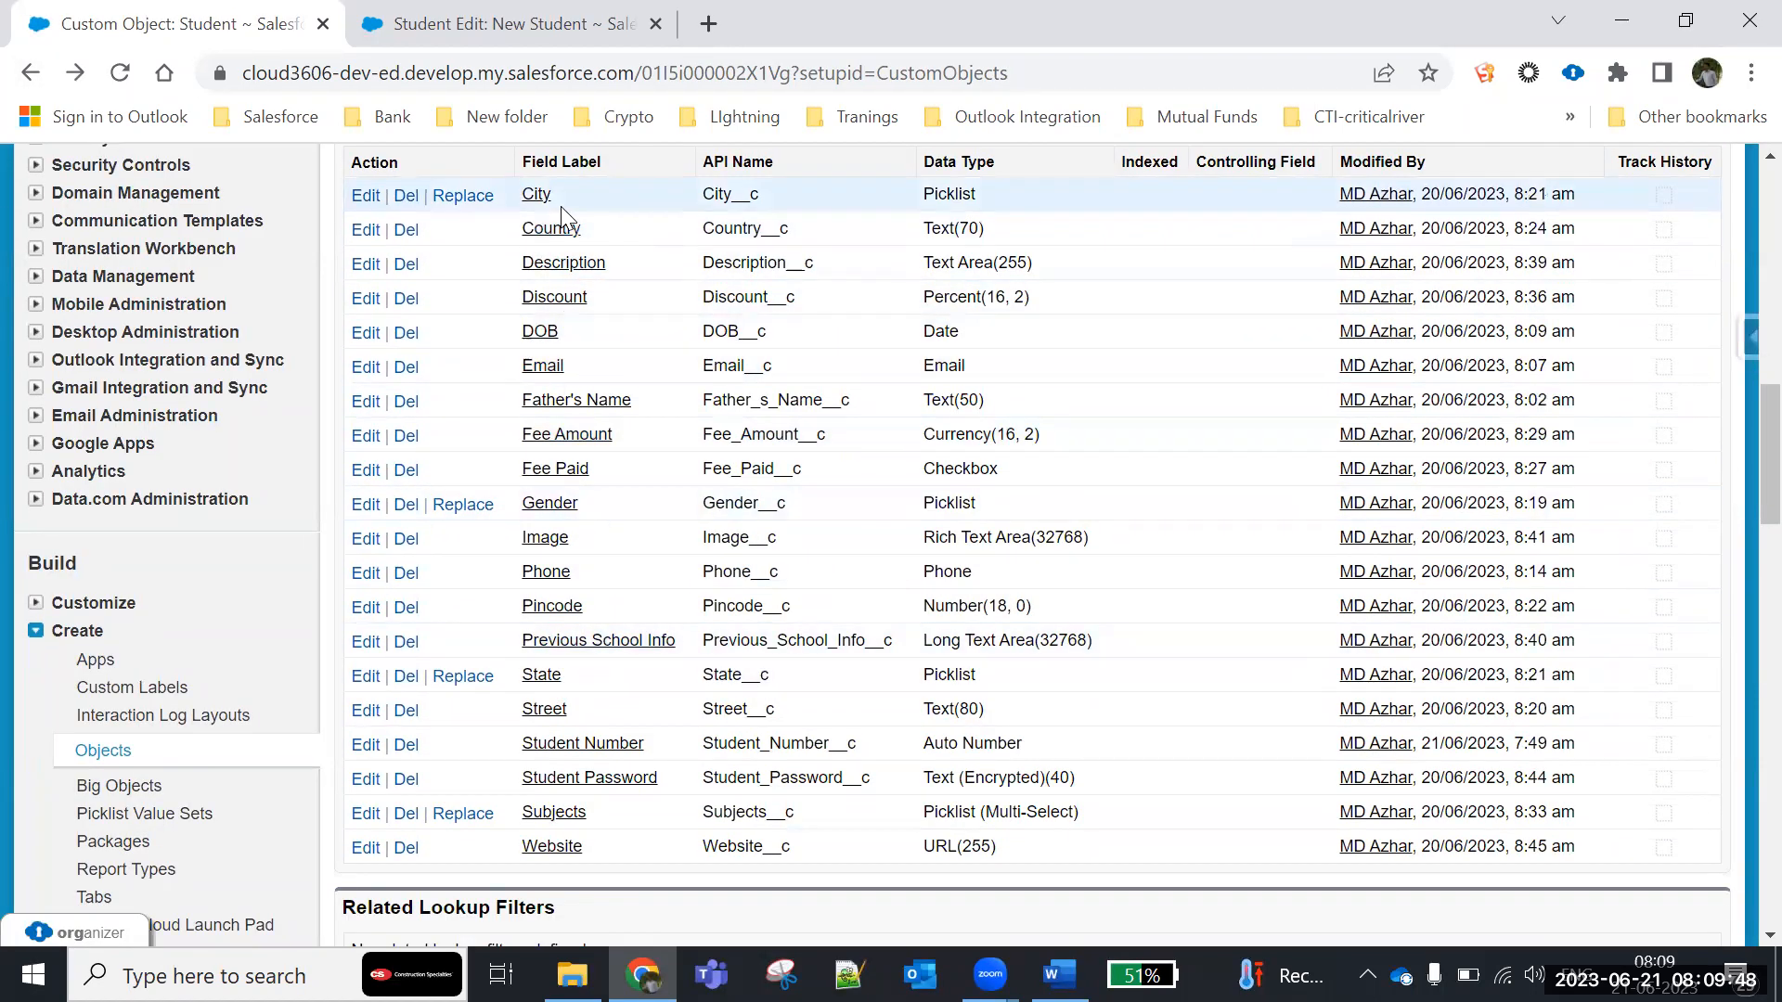
pyautogui.scroll(1, 561, 218)
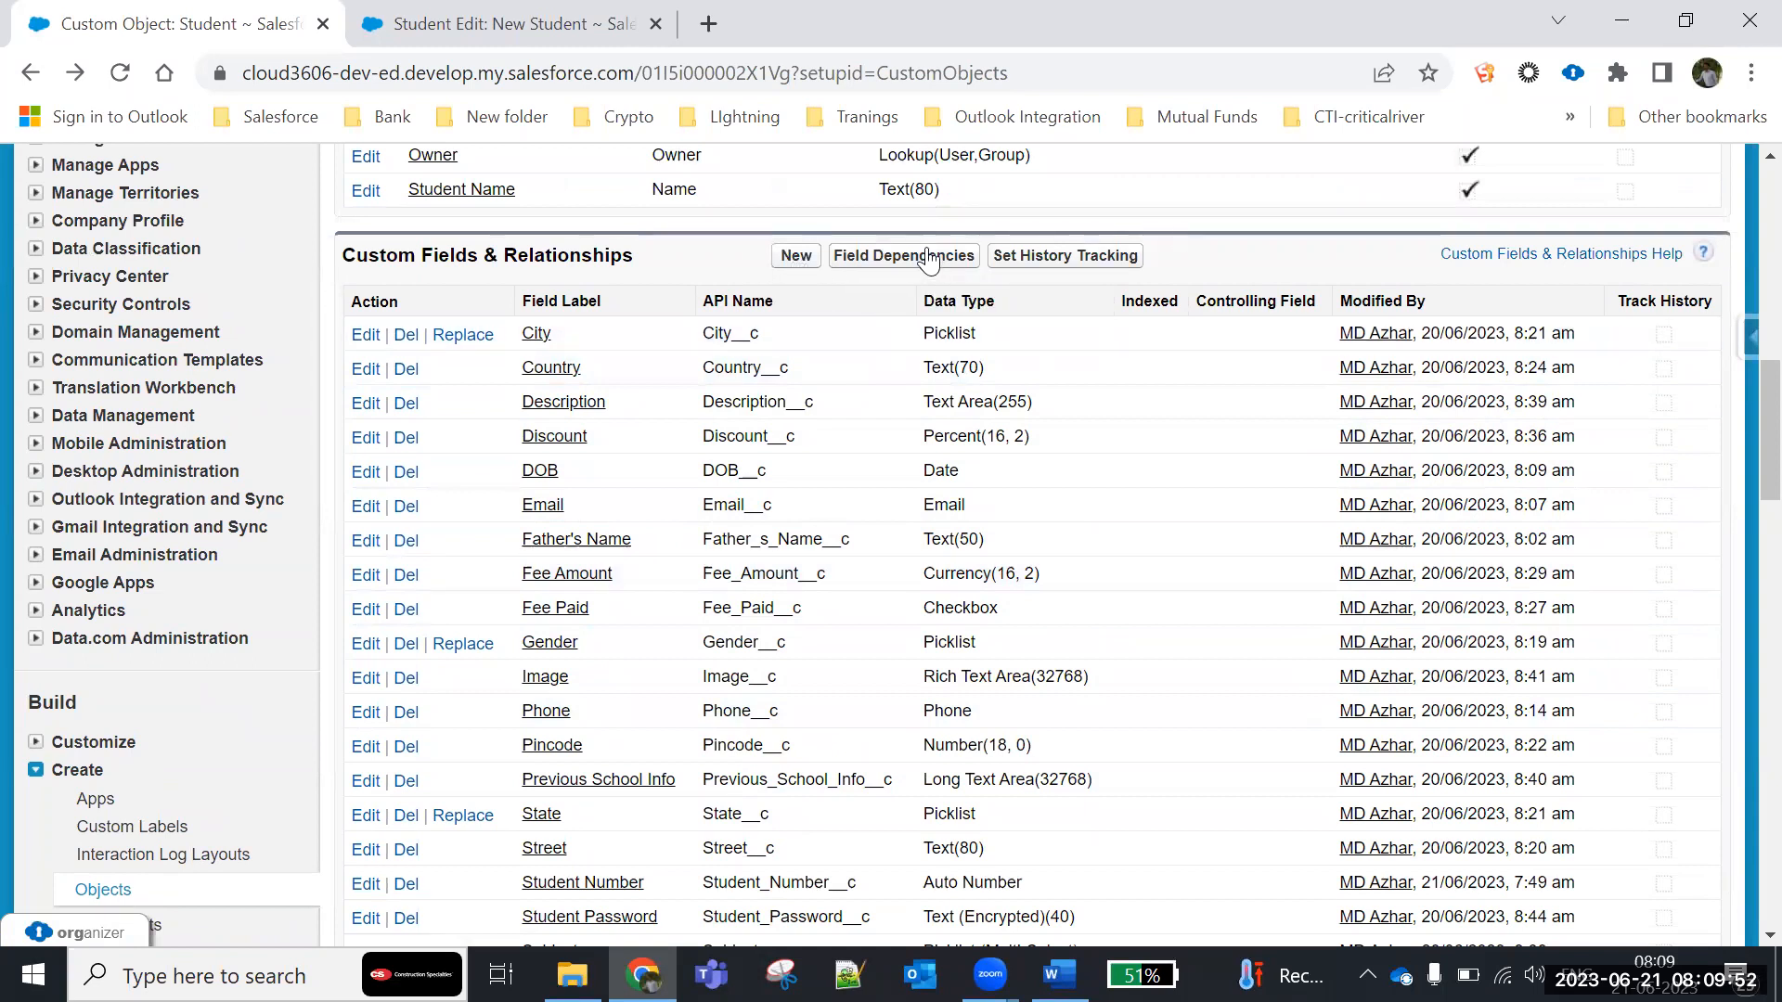
pyautogui.click(874, 262)
pyautogui.click(884, 264)
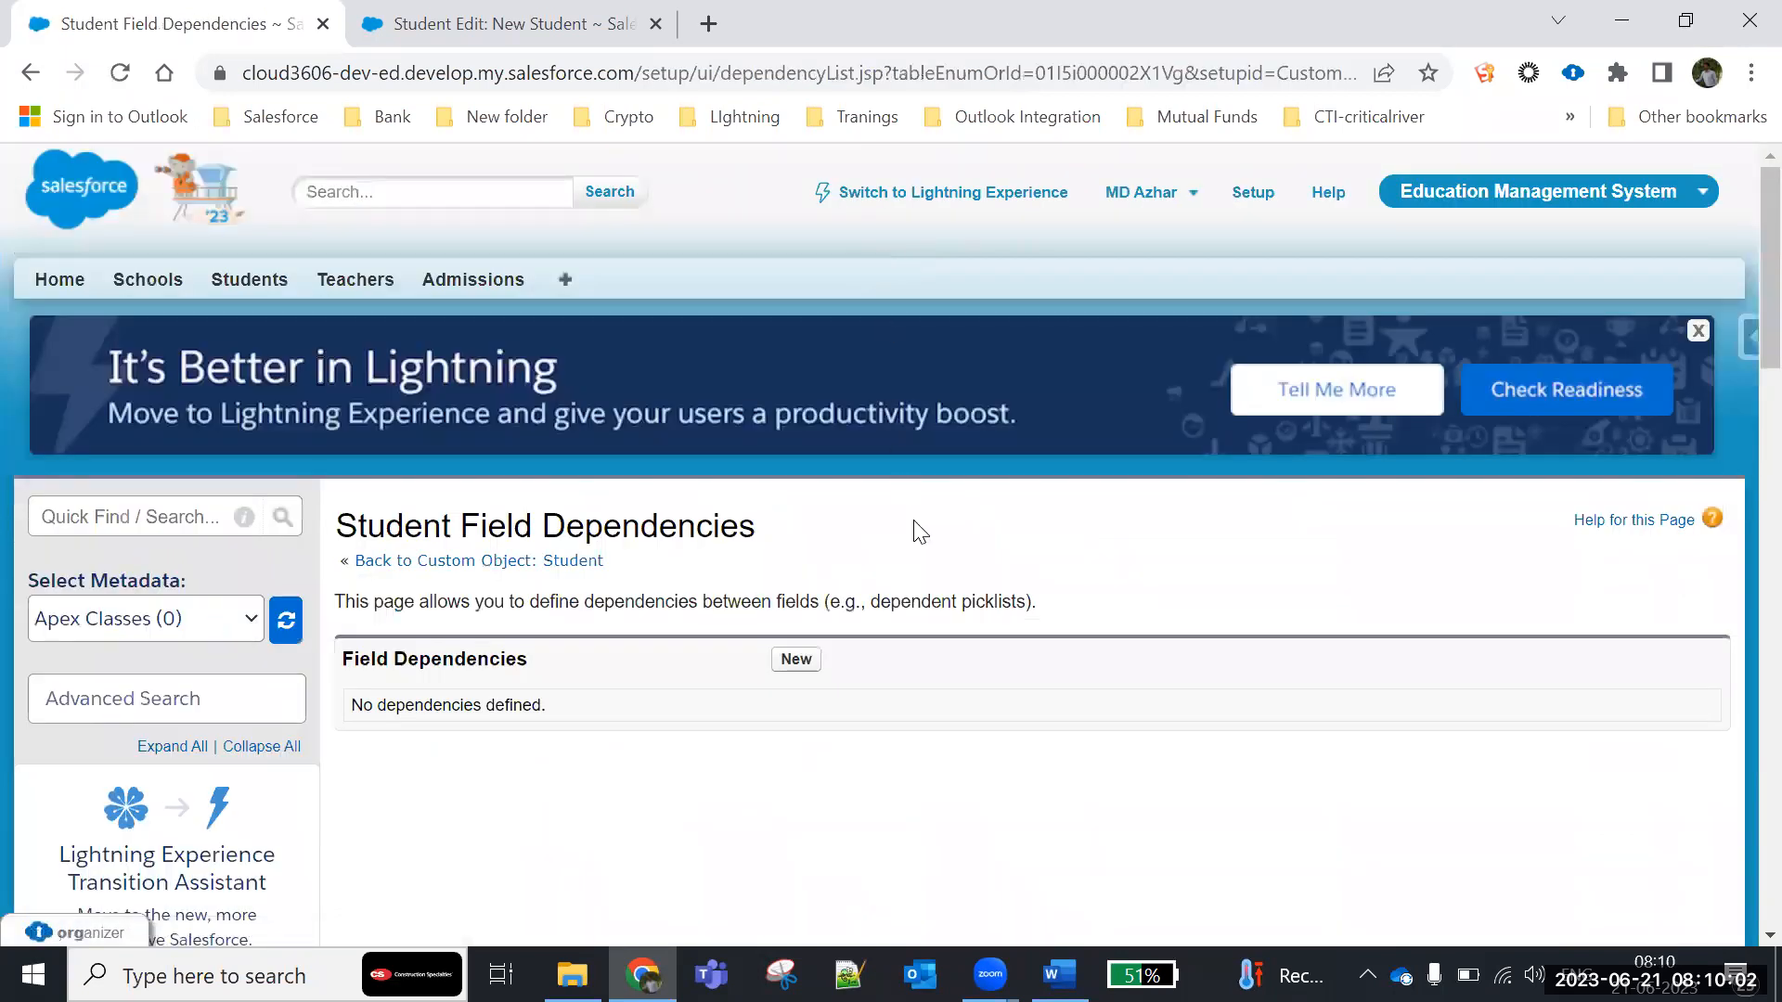
# - Start a new field dependency for Student and inspect the fields offered as the Controlling Field
pyautogui.scroll(-1, 882, 527)
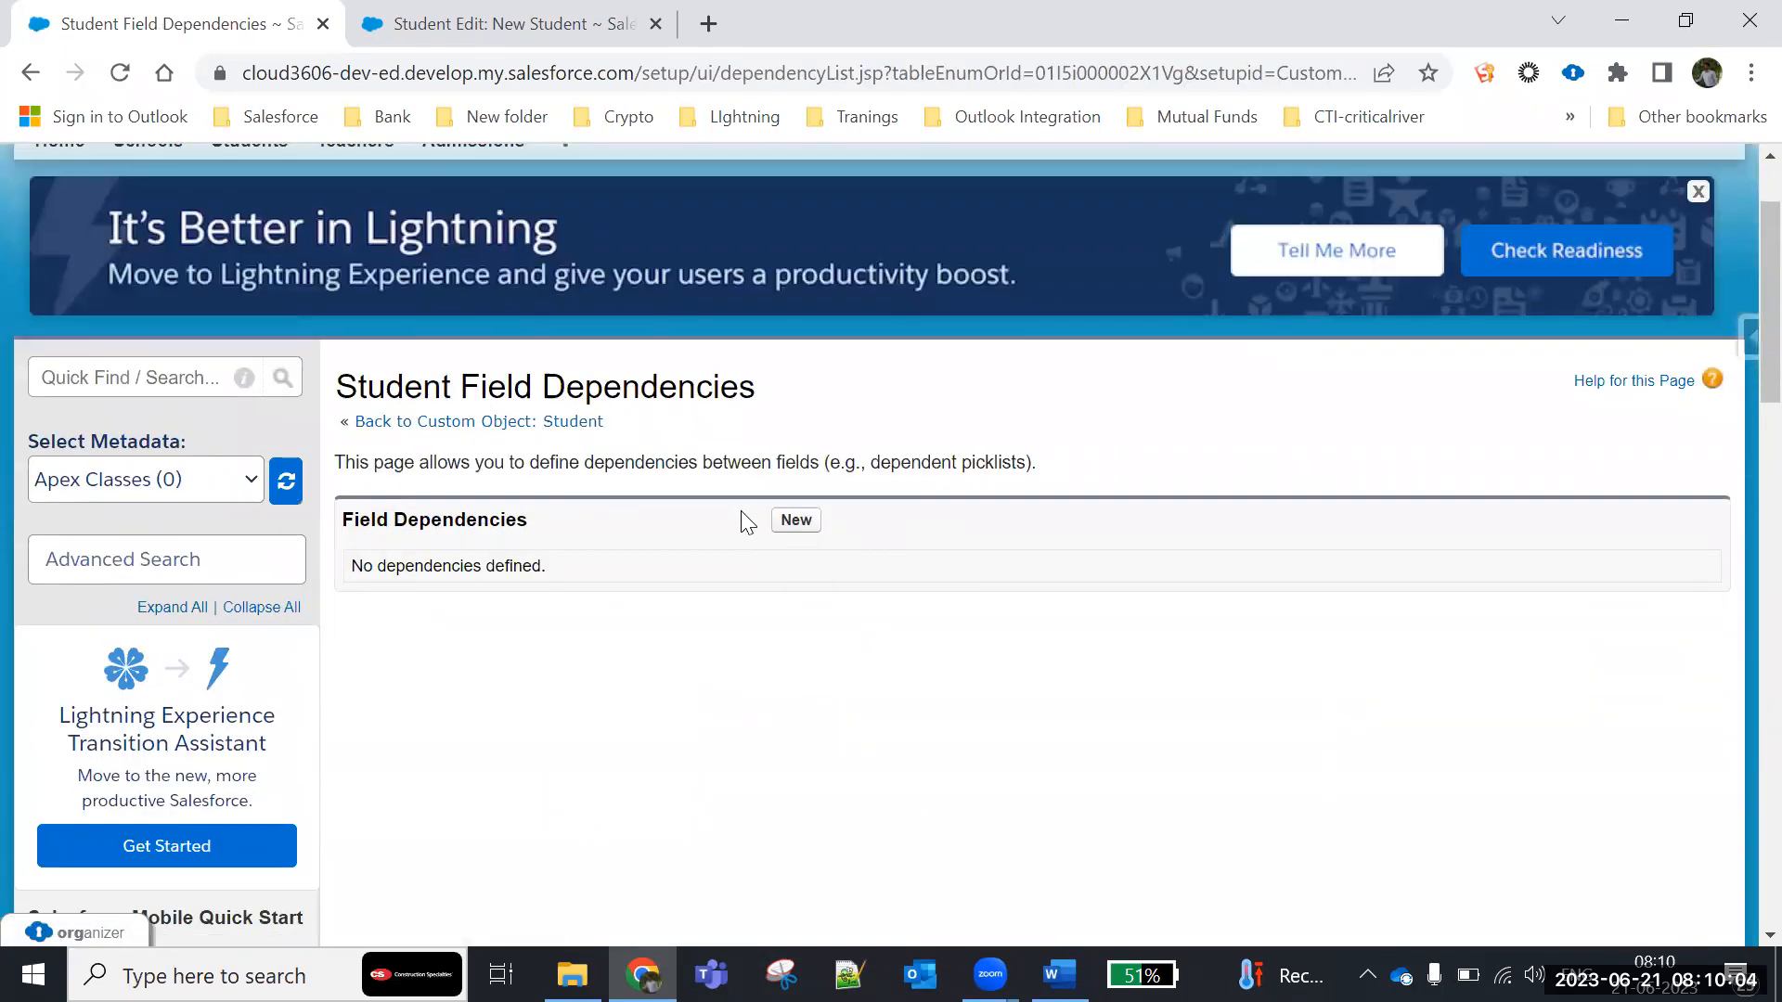
pyautogui.click(800, 525)
pyautogui.scroll(-3, 835, 538)
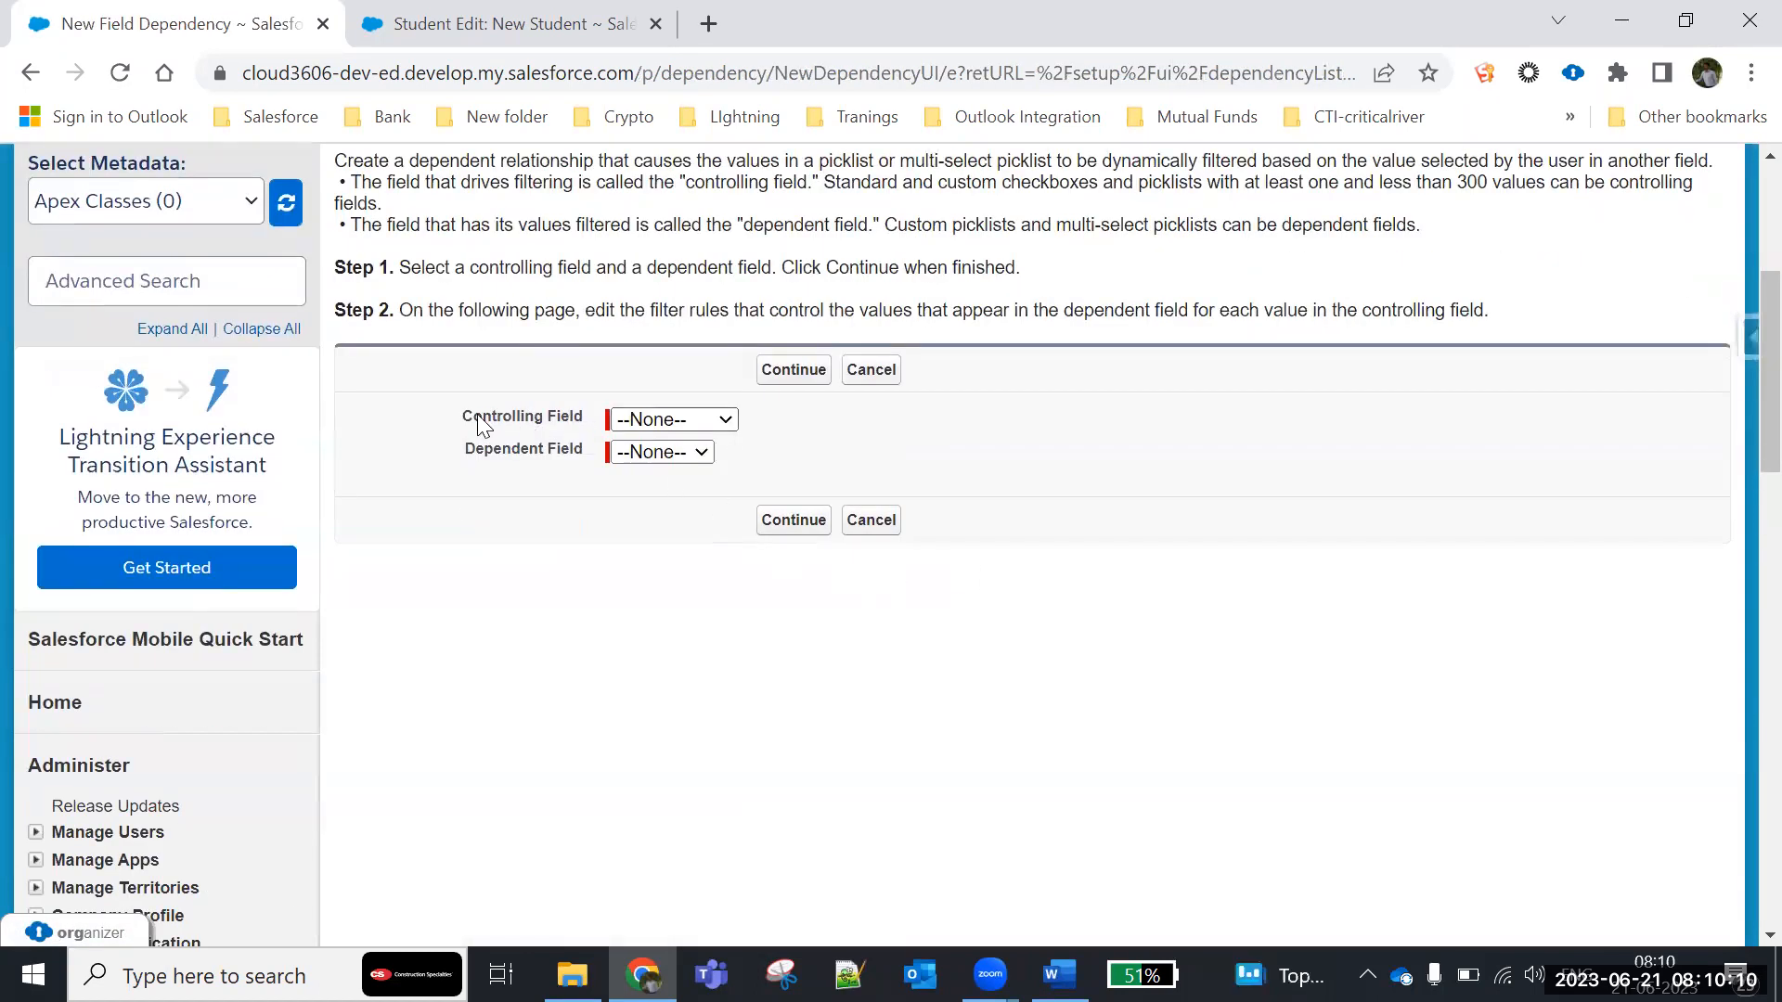
pyautogui.moveTo(466, 414); pyautogui.dragTo(554, 418)
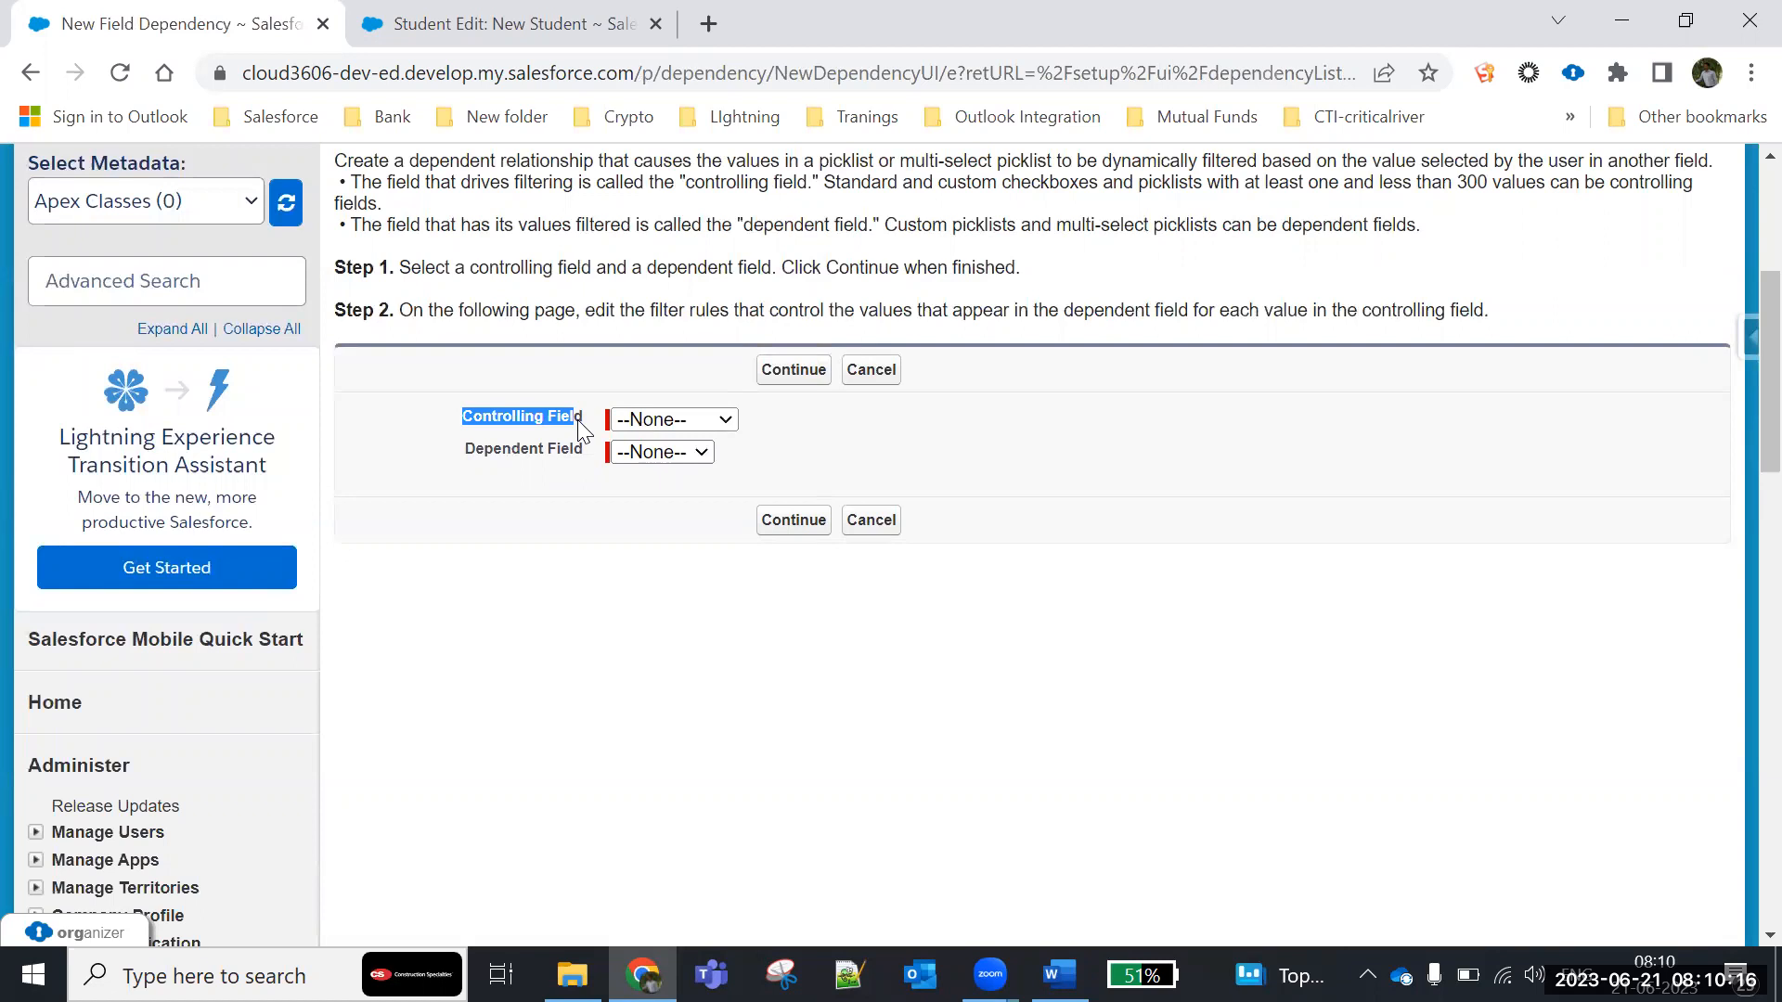
pyautogui.click(729, 425)
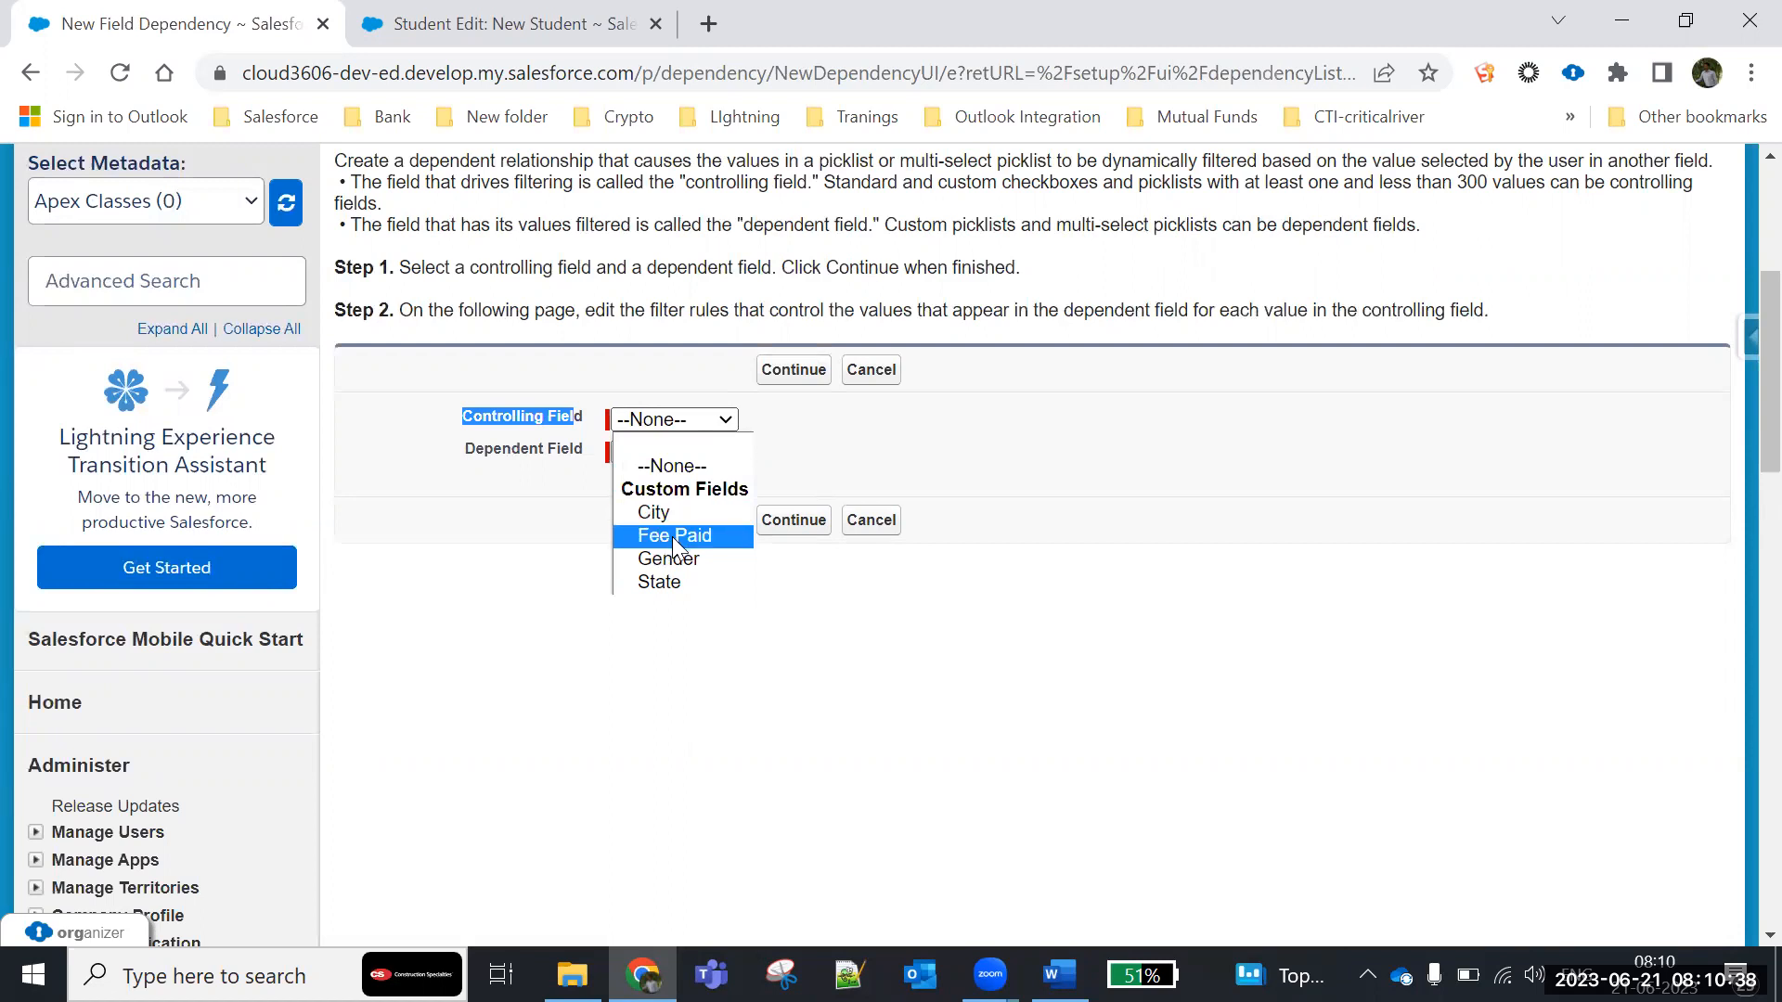
# - Tick Fee Paid on the new Student form and examine its City, State, Gender and Subjects fields, returning to the dependency setup
pyautogui.hotkey('ctrl', 'Tab')
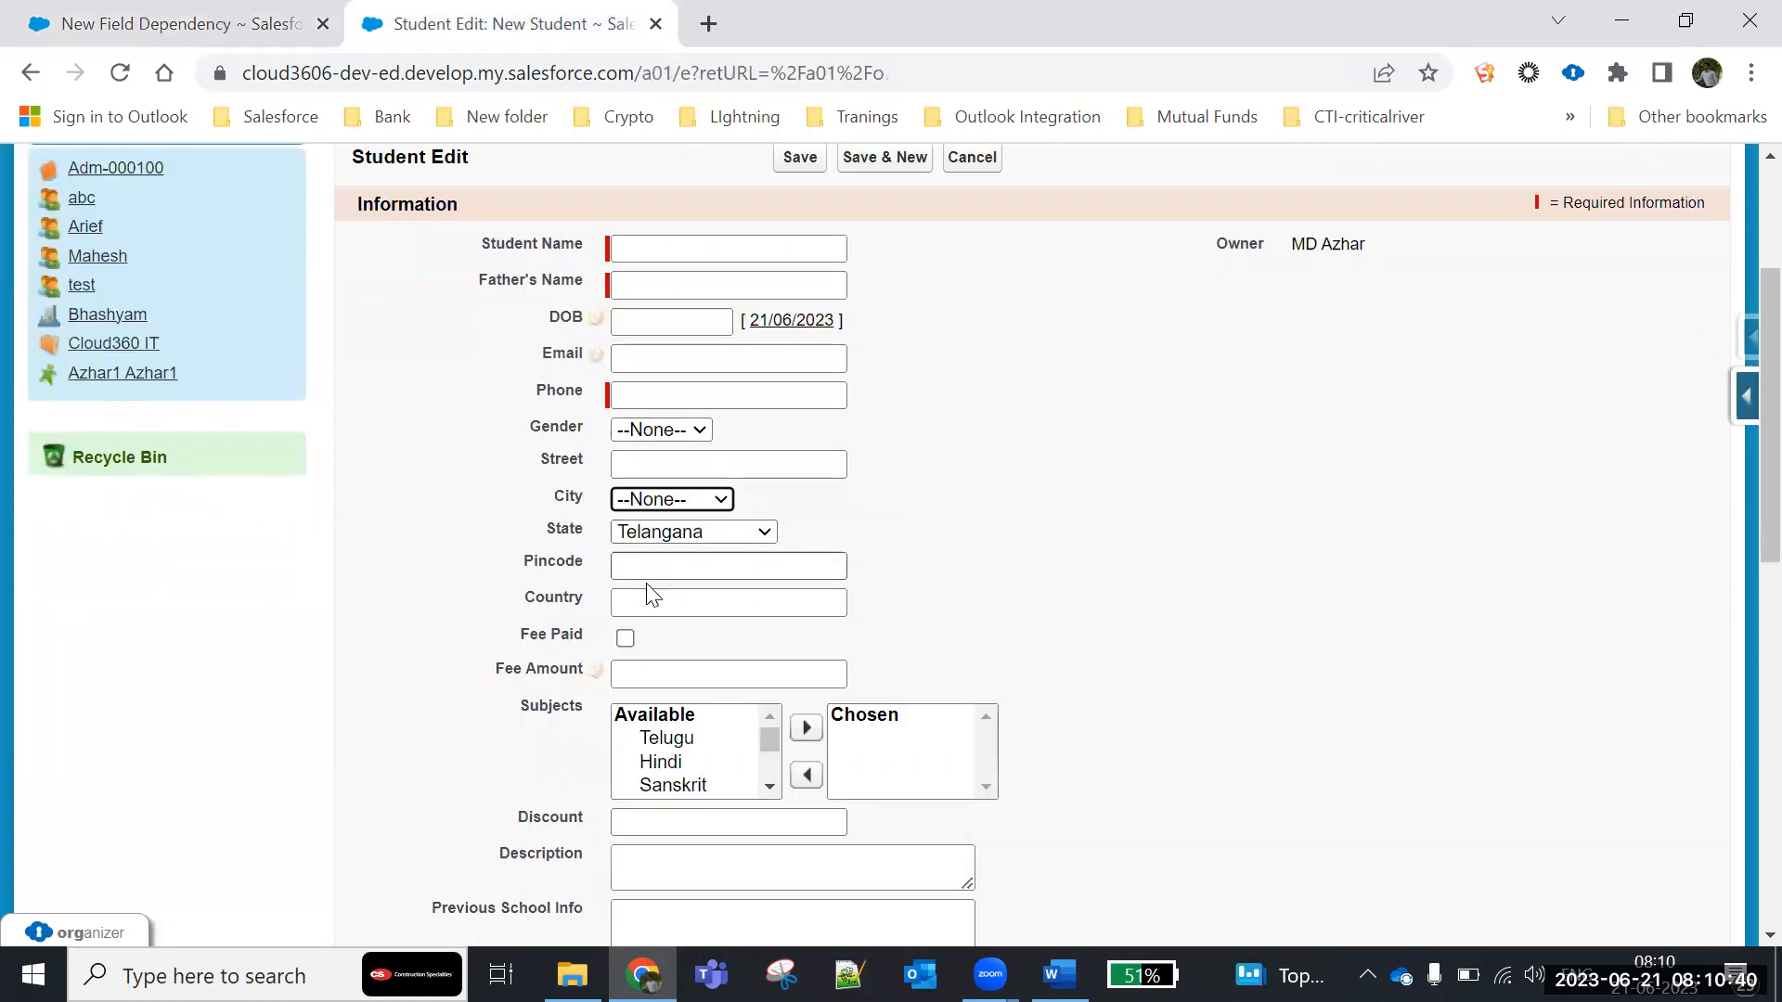
pyautogui.click(625, 638)
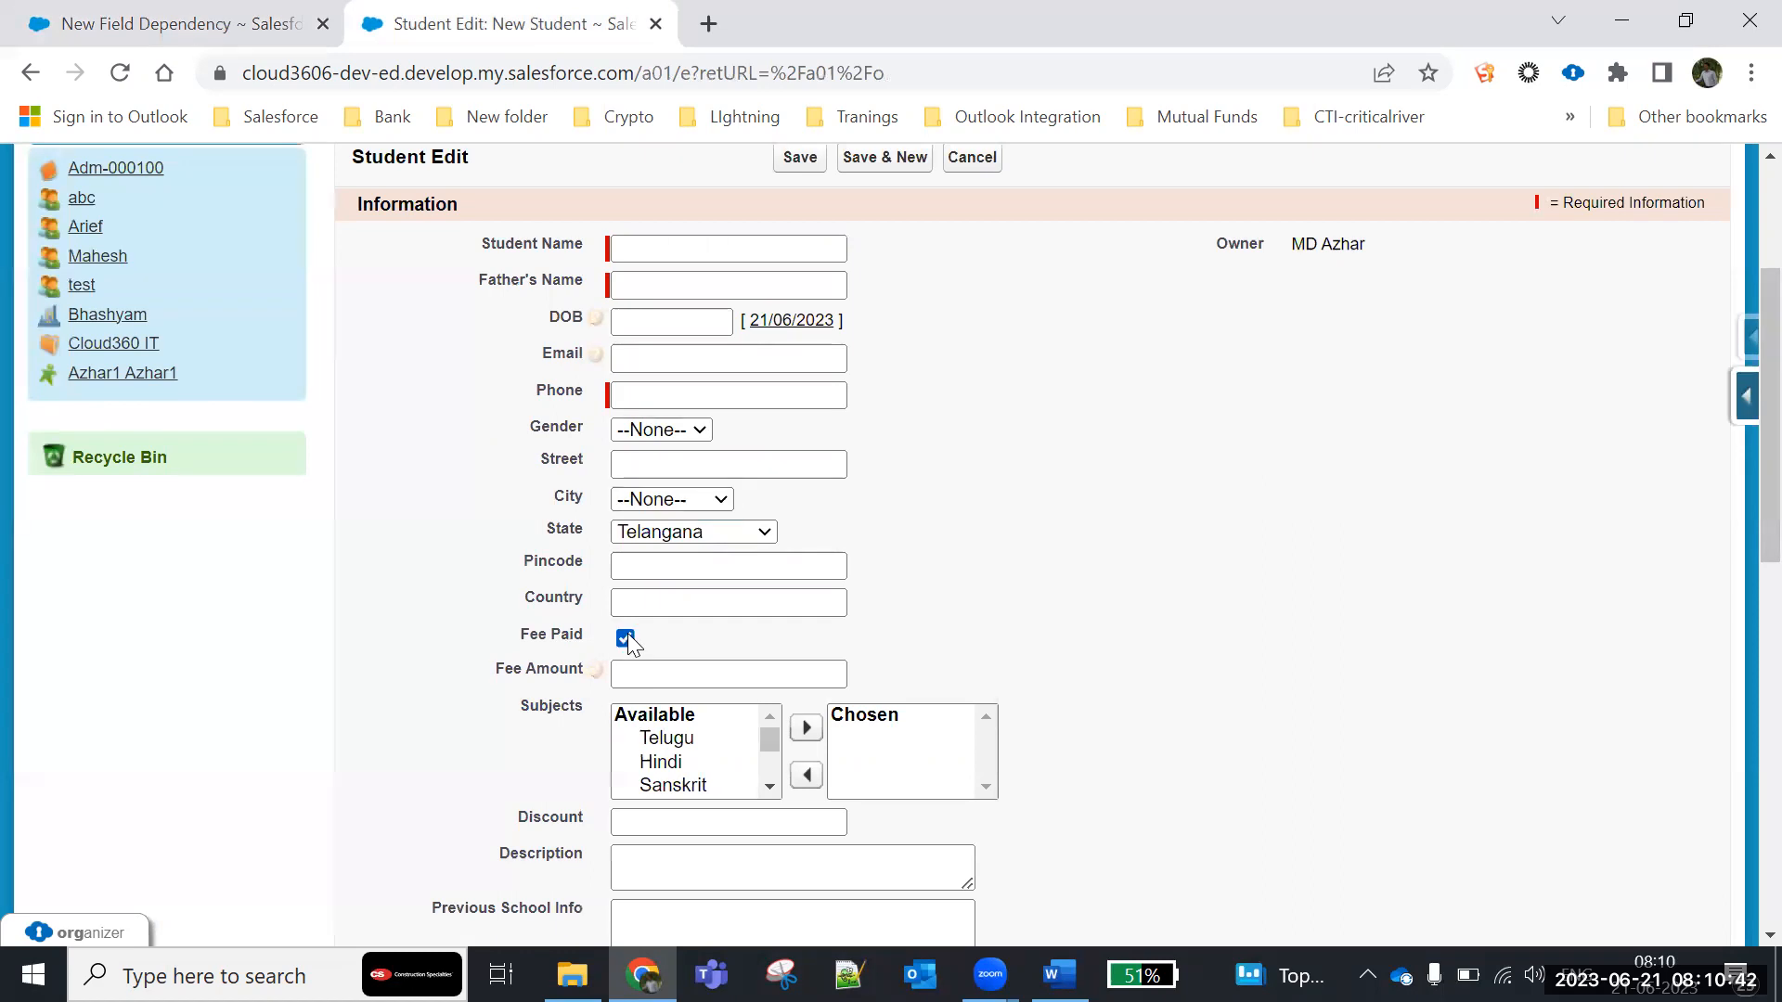
pyautogui.click(640, 500)
pyautogui.click(749, 533)
pyautogui.click(753, 533)
pyautogui.click(650, 430)
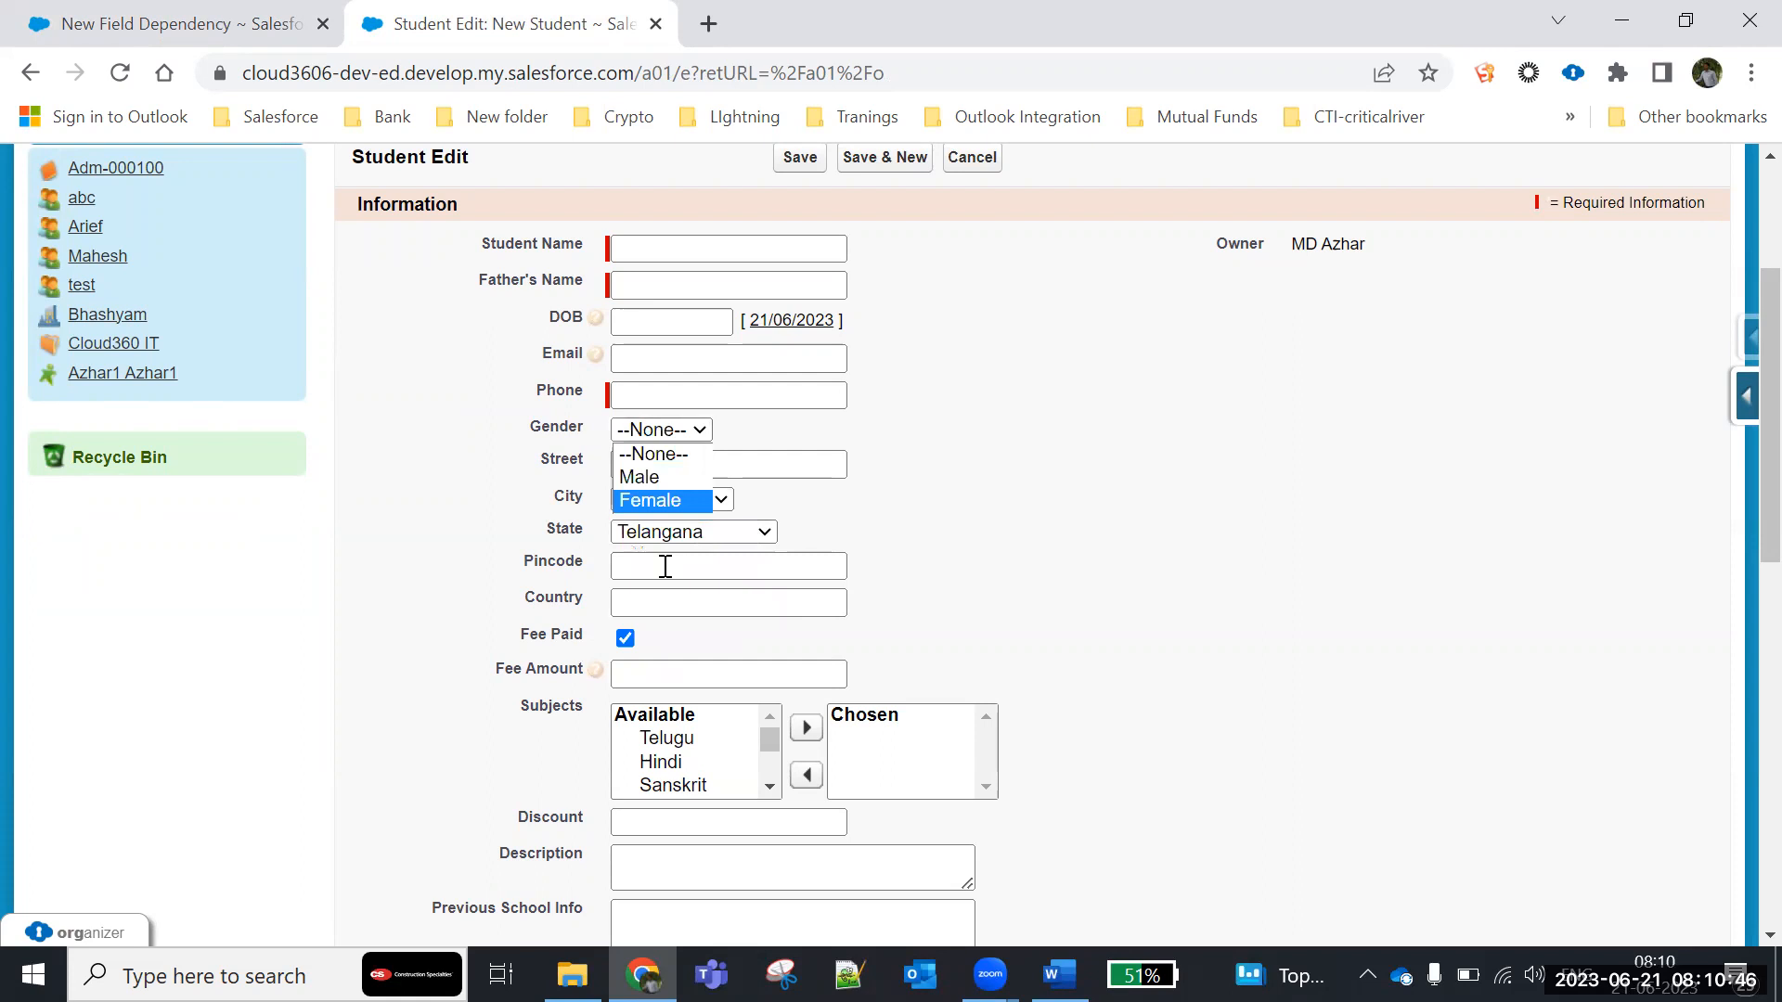
pyautogui.scroll(-3, 665, 566)
pyautogui.click(517, 433)
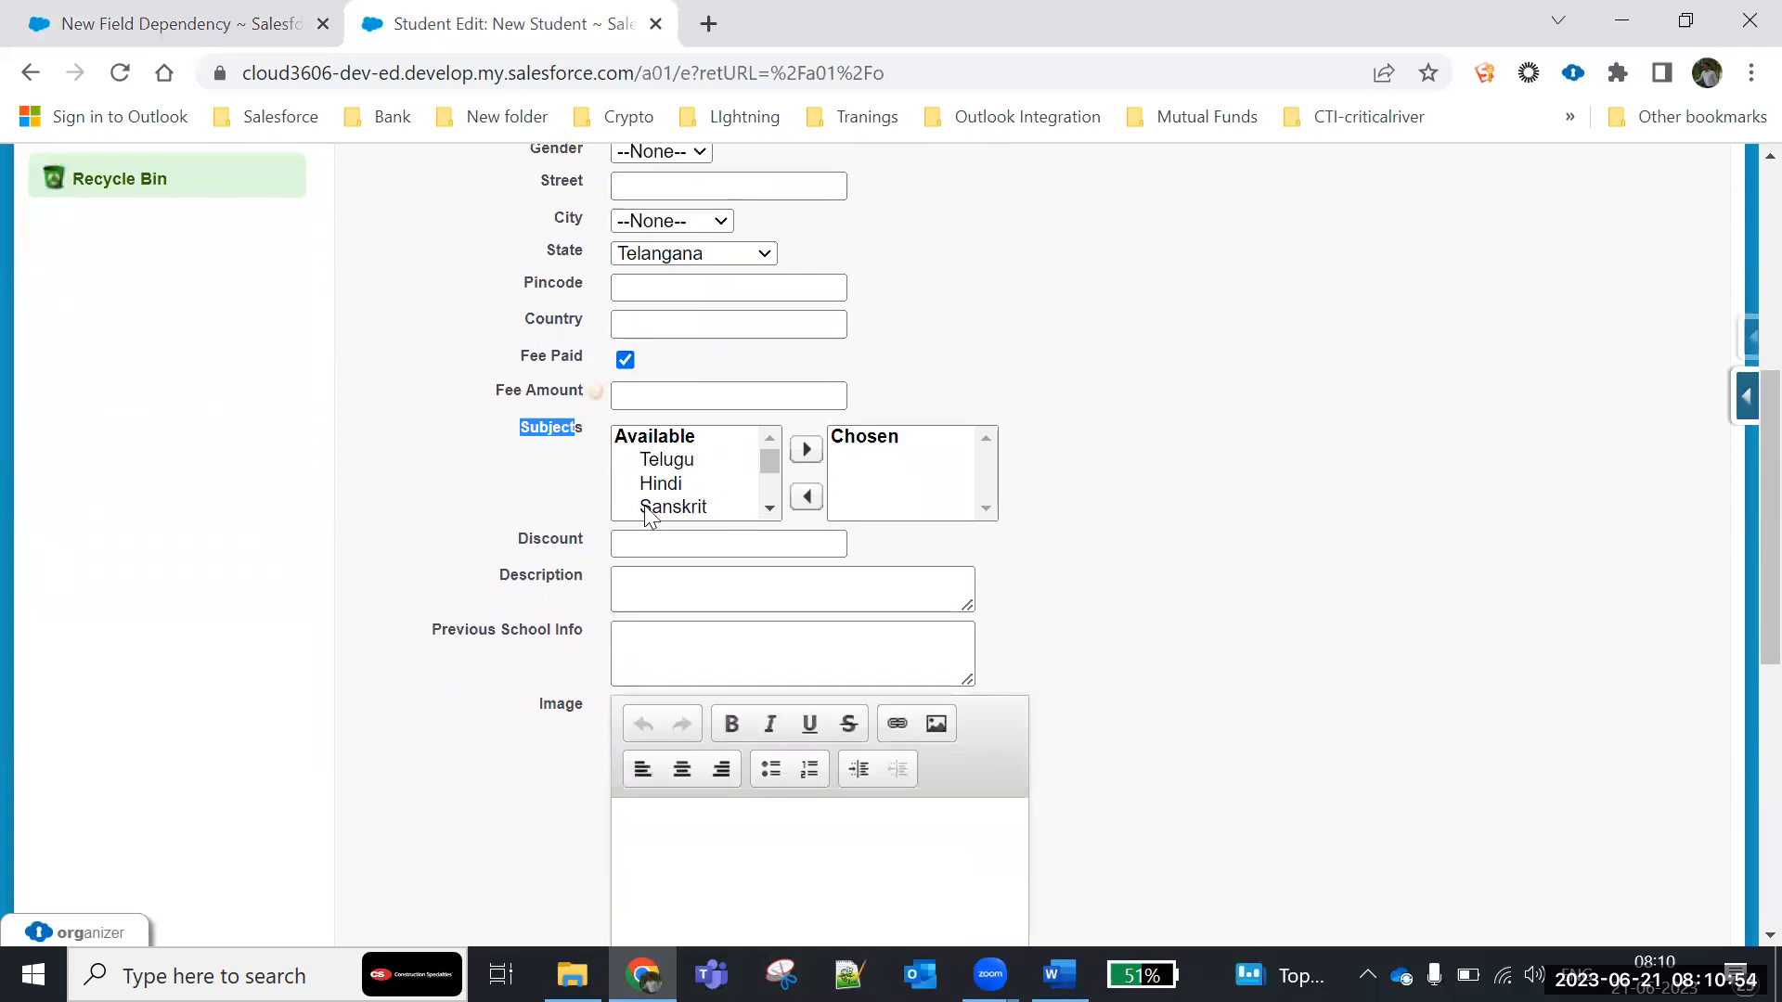
pyautogui.hotkey('ctrl', 'shift', 'Tab')
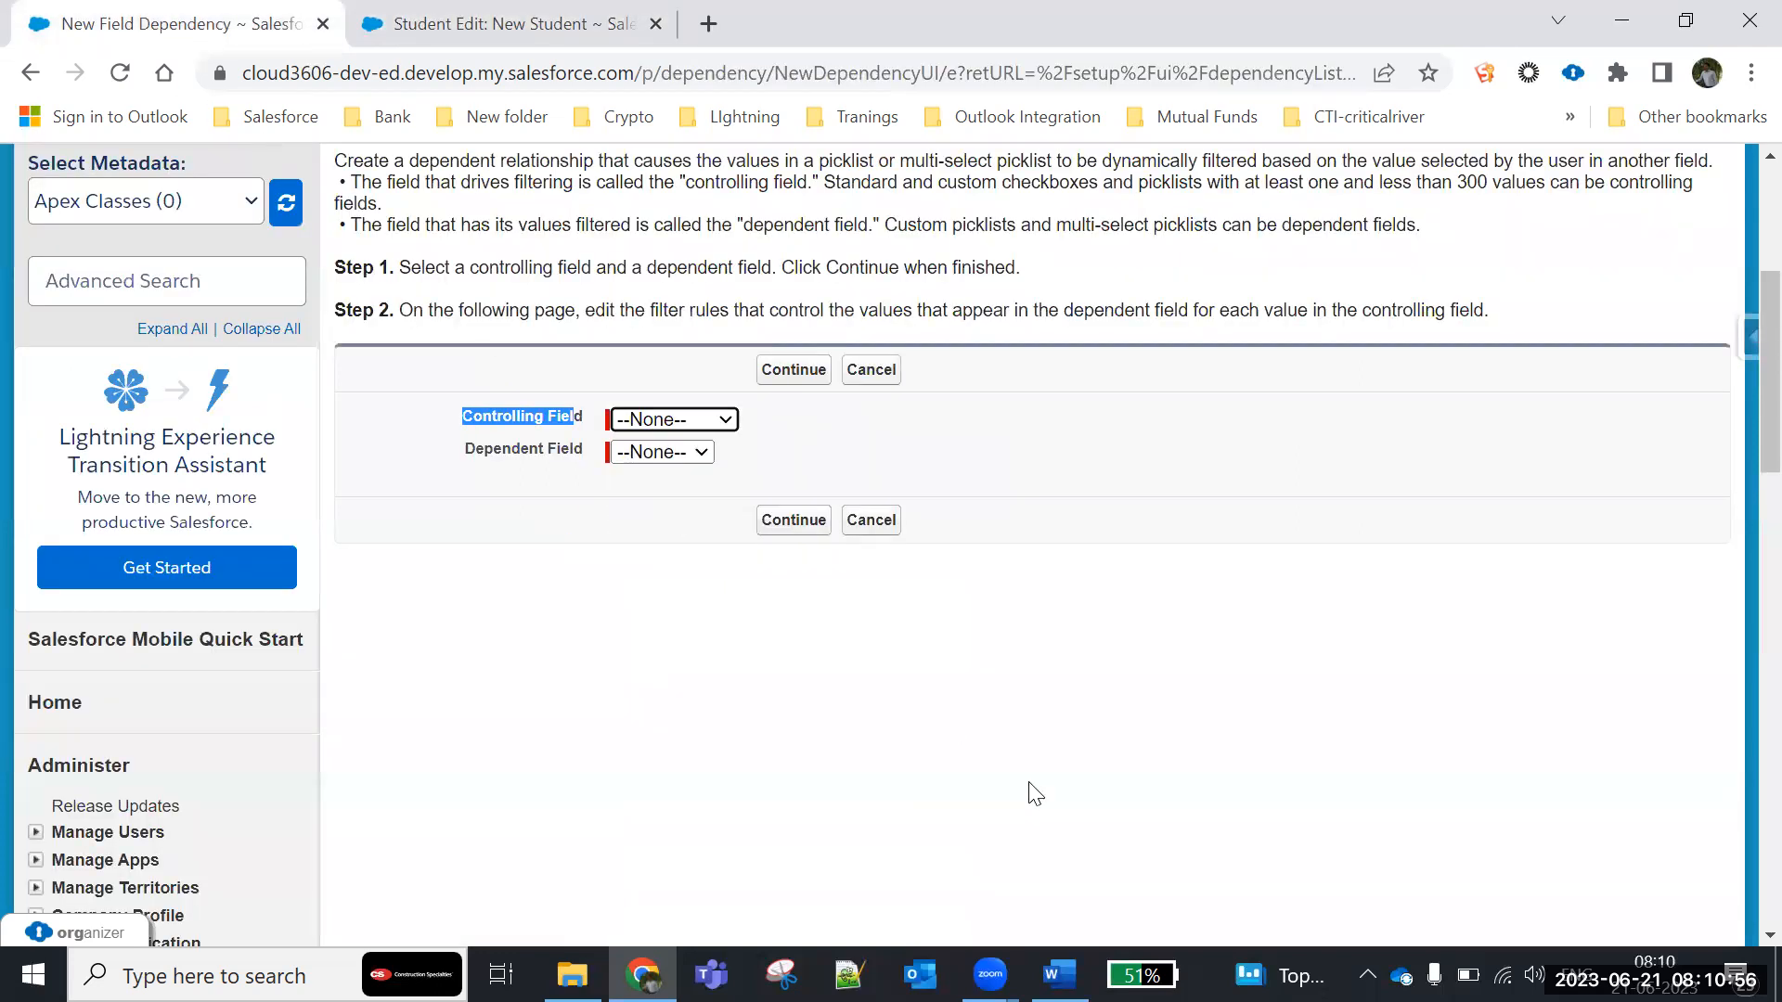
# - Switch to the Batch1 document in Word and add "Controlling field can be a Picklist or Checkbox." below the field dependency definition
pyautogui.click(1059, 975)
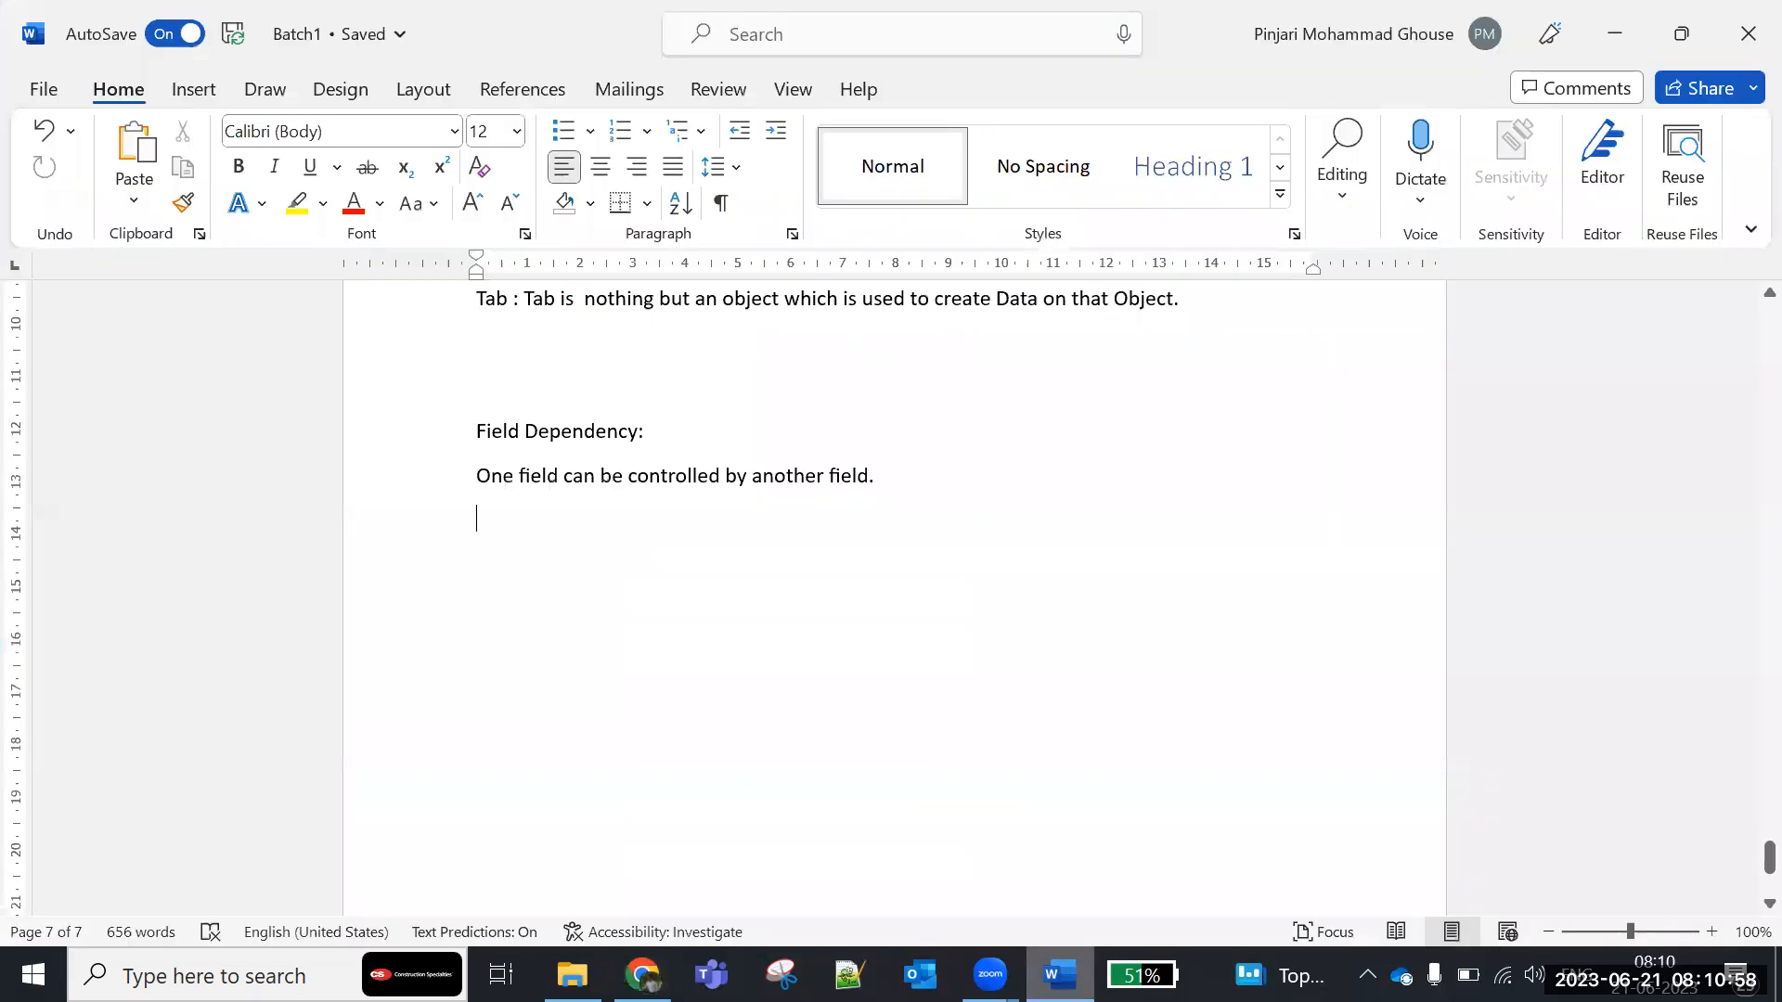
pyautogui.write('Contro')
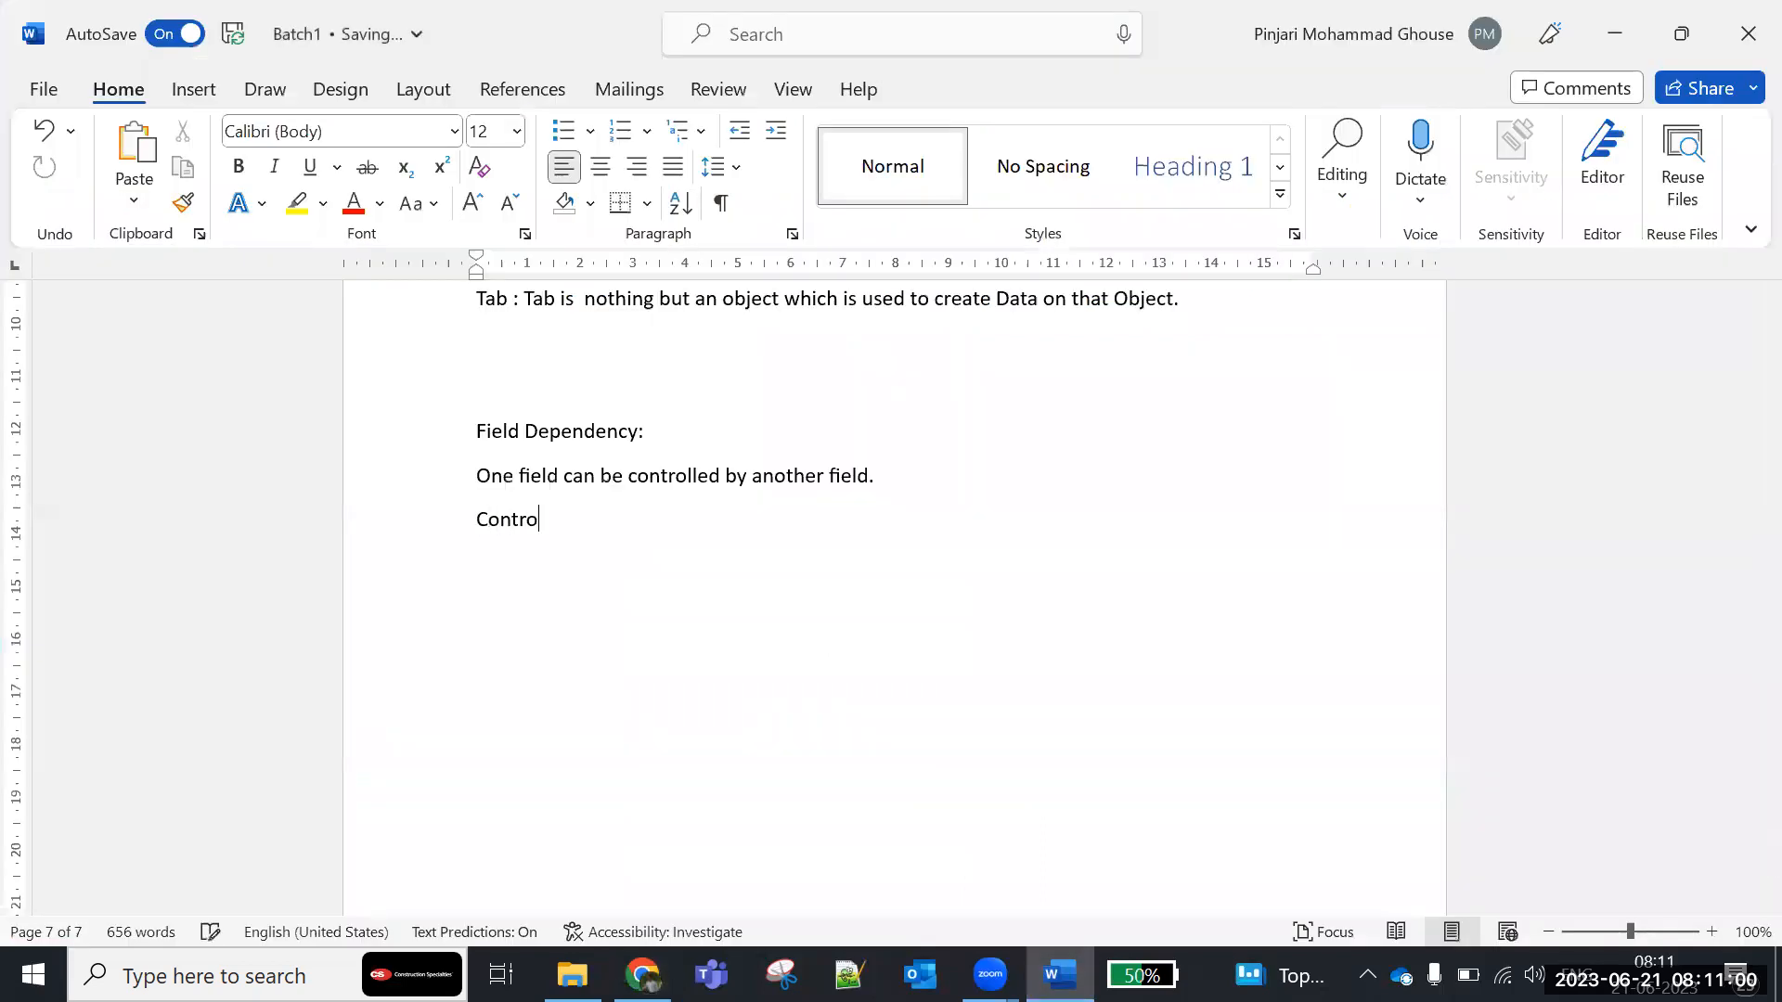
pyautogui.write('lling field can be a Picklist')
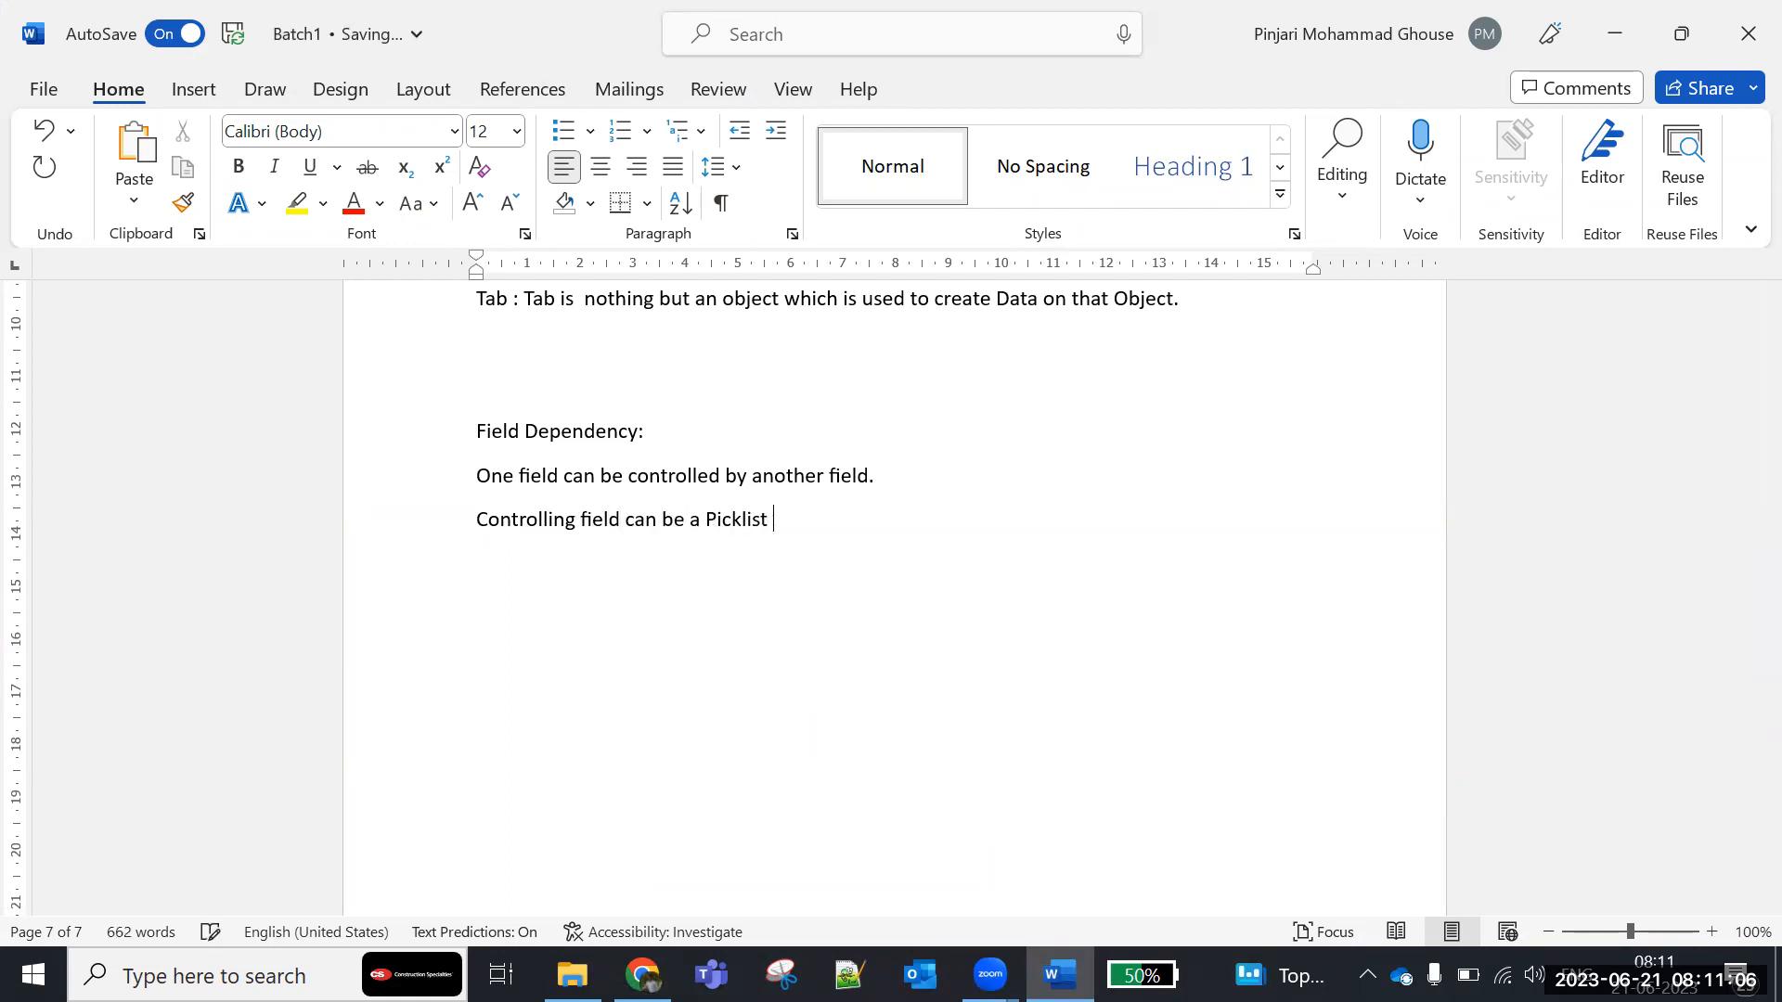
pyautogui.write(' or Checkbox. Multi select')
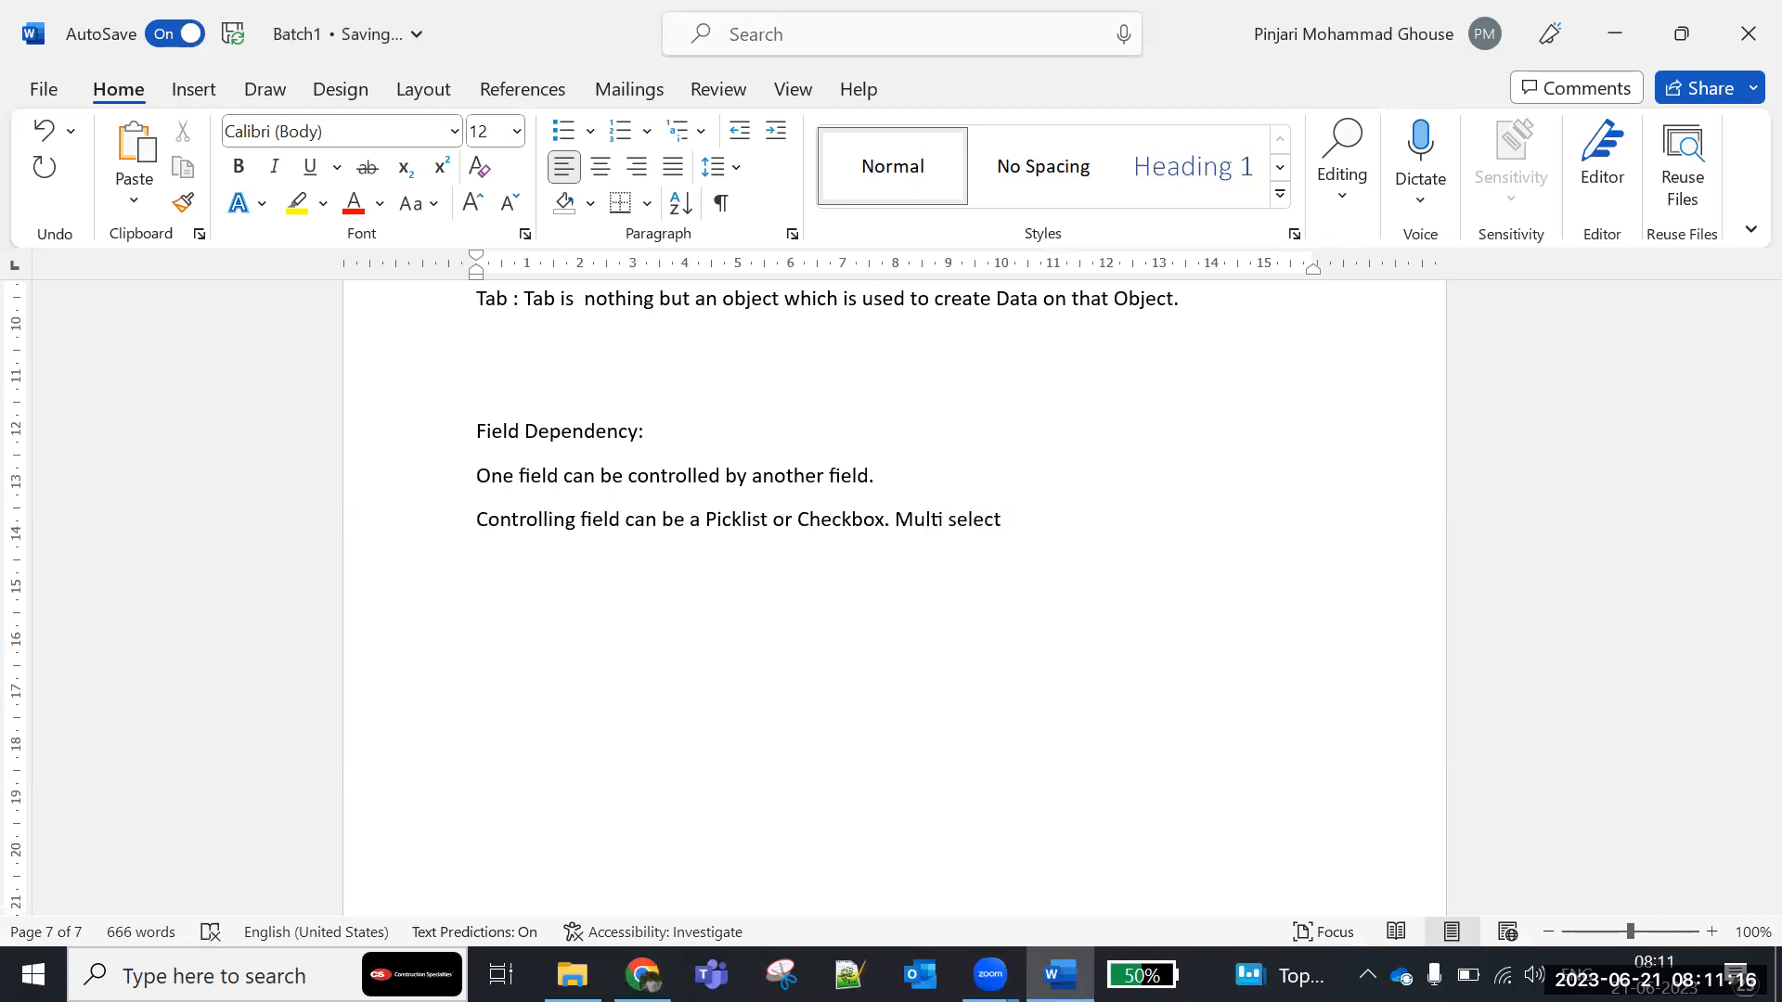
# - Continue the line with "Multi picklist field cannot be a controlling field." and make its opening words "Controlling field" bold
pyautogui.press('BackSpace')
pyautogui.press('BackSpace')
pyautogui.press('BackSpace')
pyautogui.press('BackSpace')
pyautogui.press('BackSpace')
pyautogui.press('BackSpace')
pyautogui.write('picklist field ')
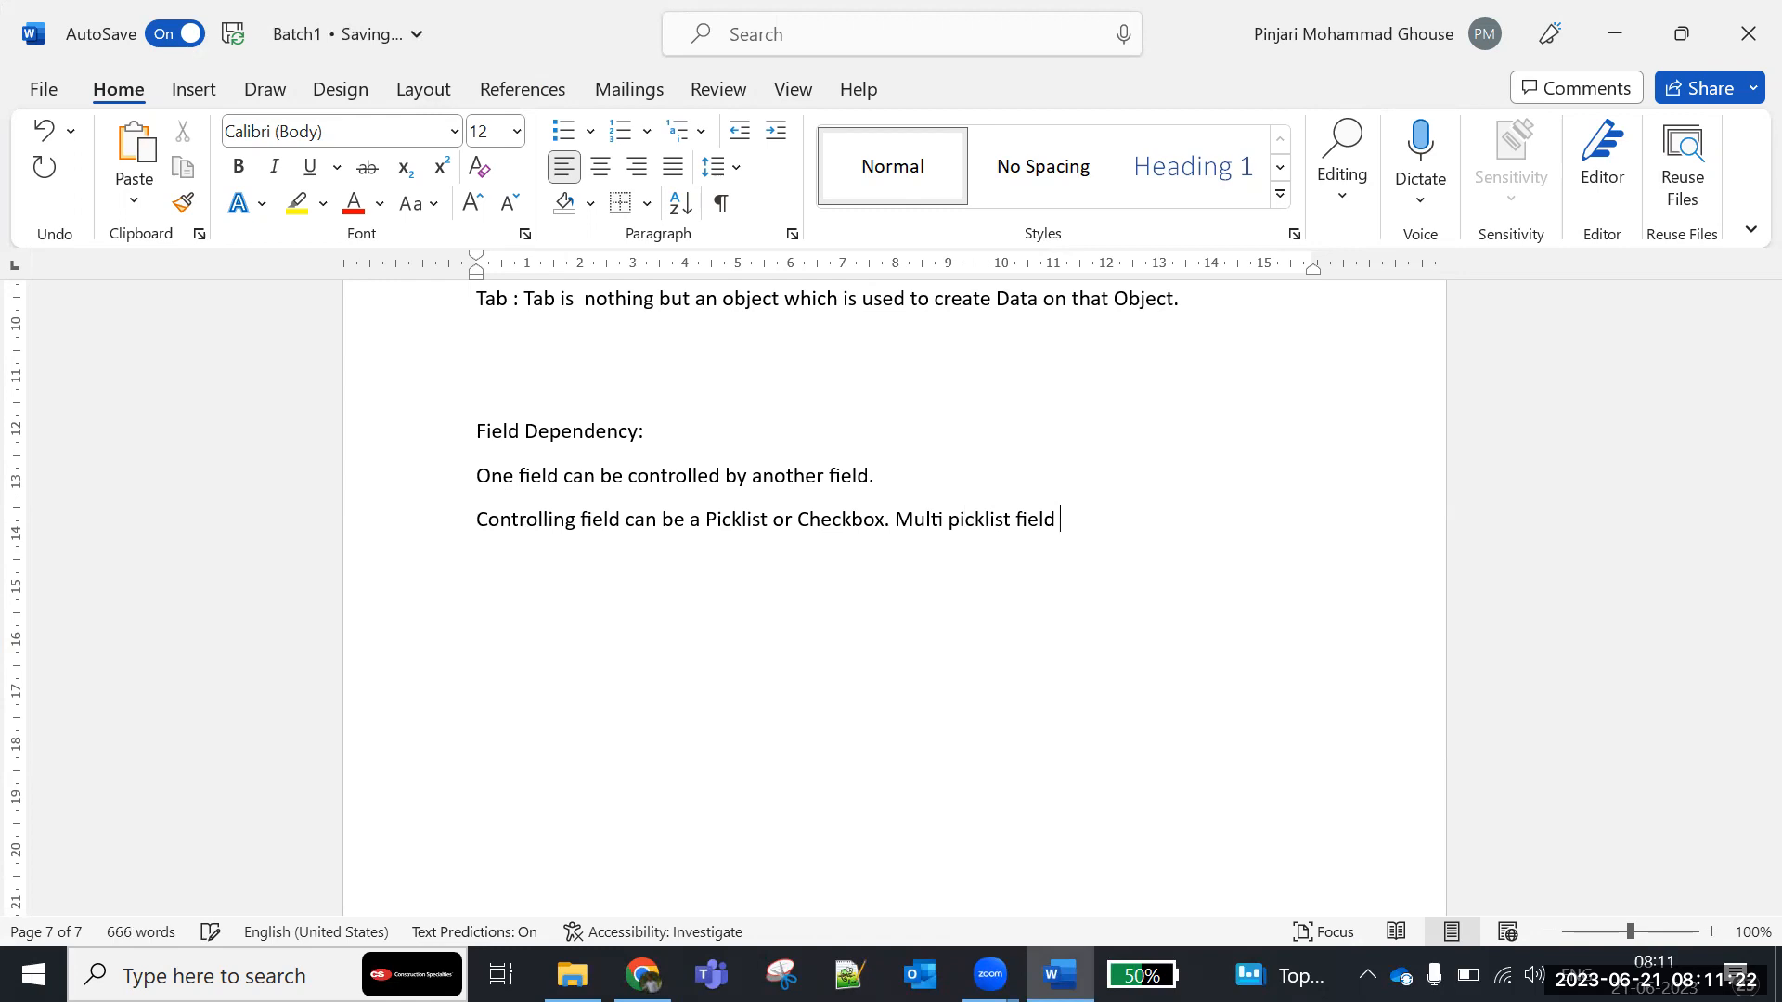
pyautogui.write('cannot be a contro')
pyautogui.write('lling field')
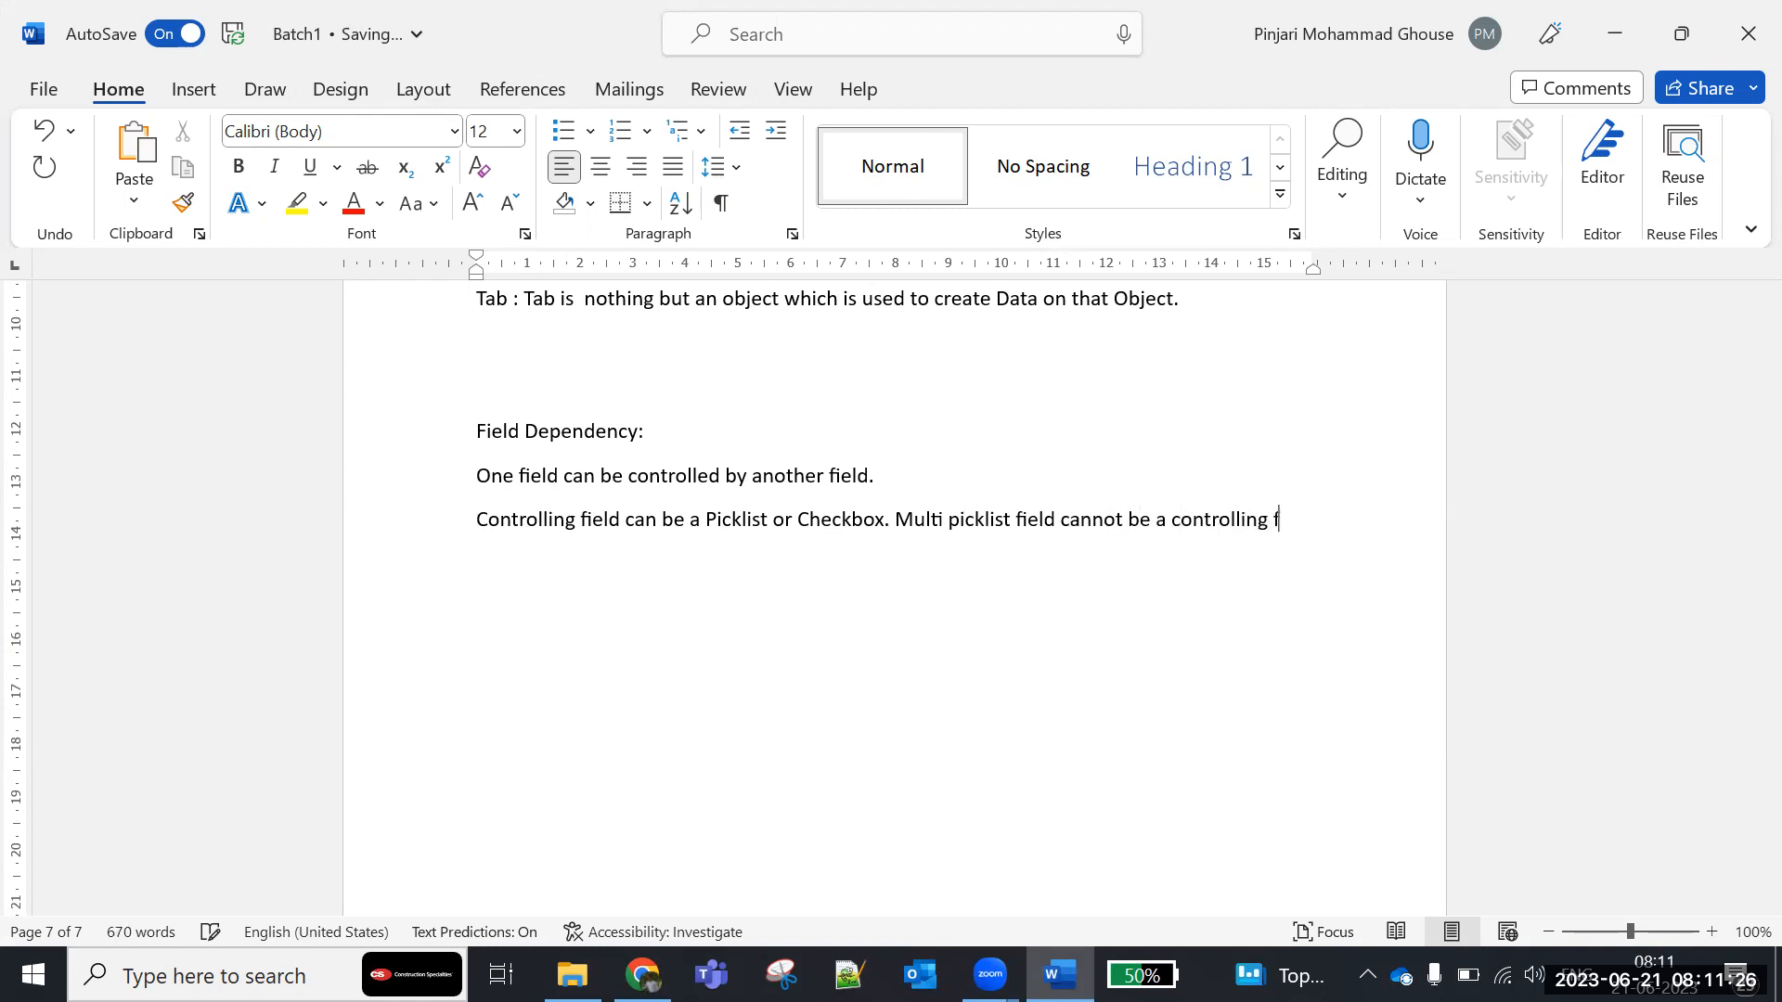
pyautogui.write('.')
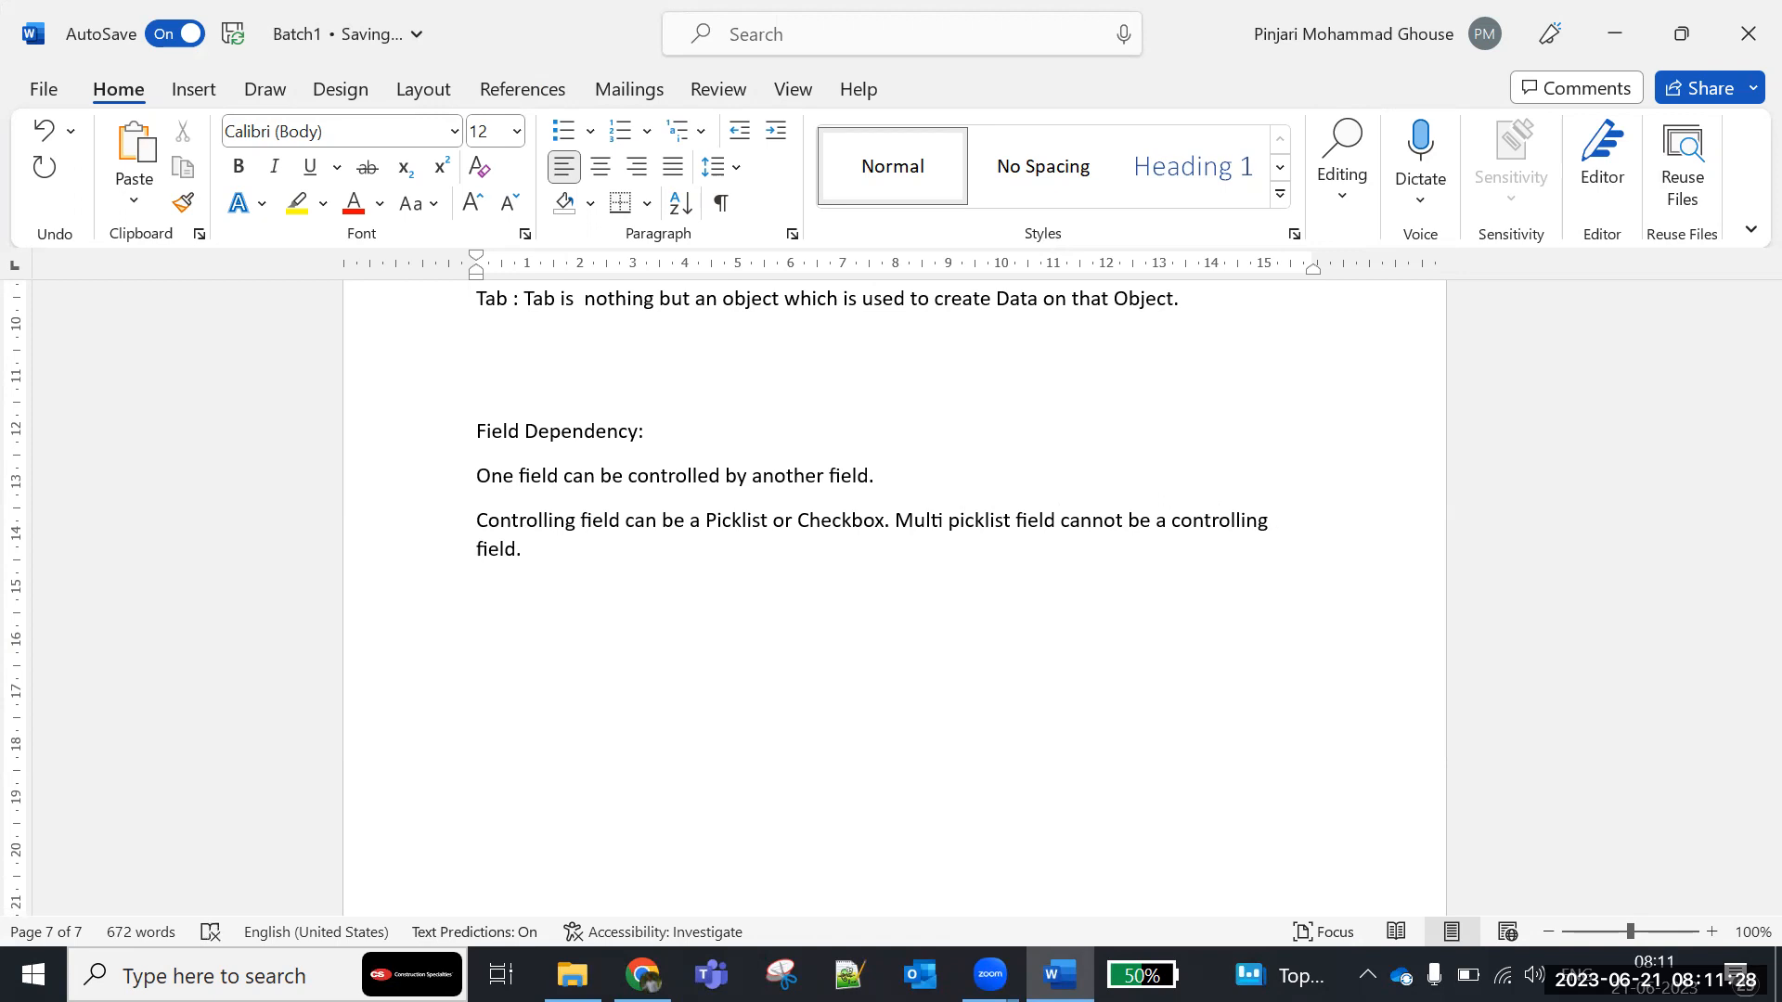
pyautogui.moveTo(477, 521); pyautogui.dragTo(609, 531)
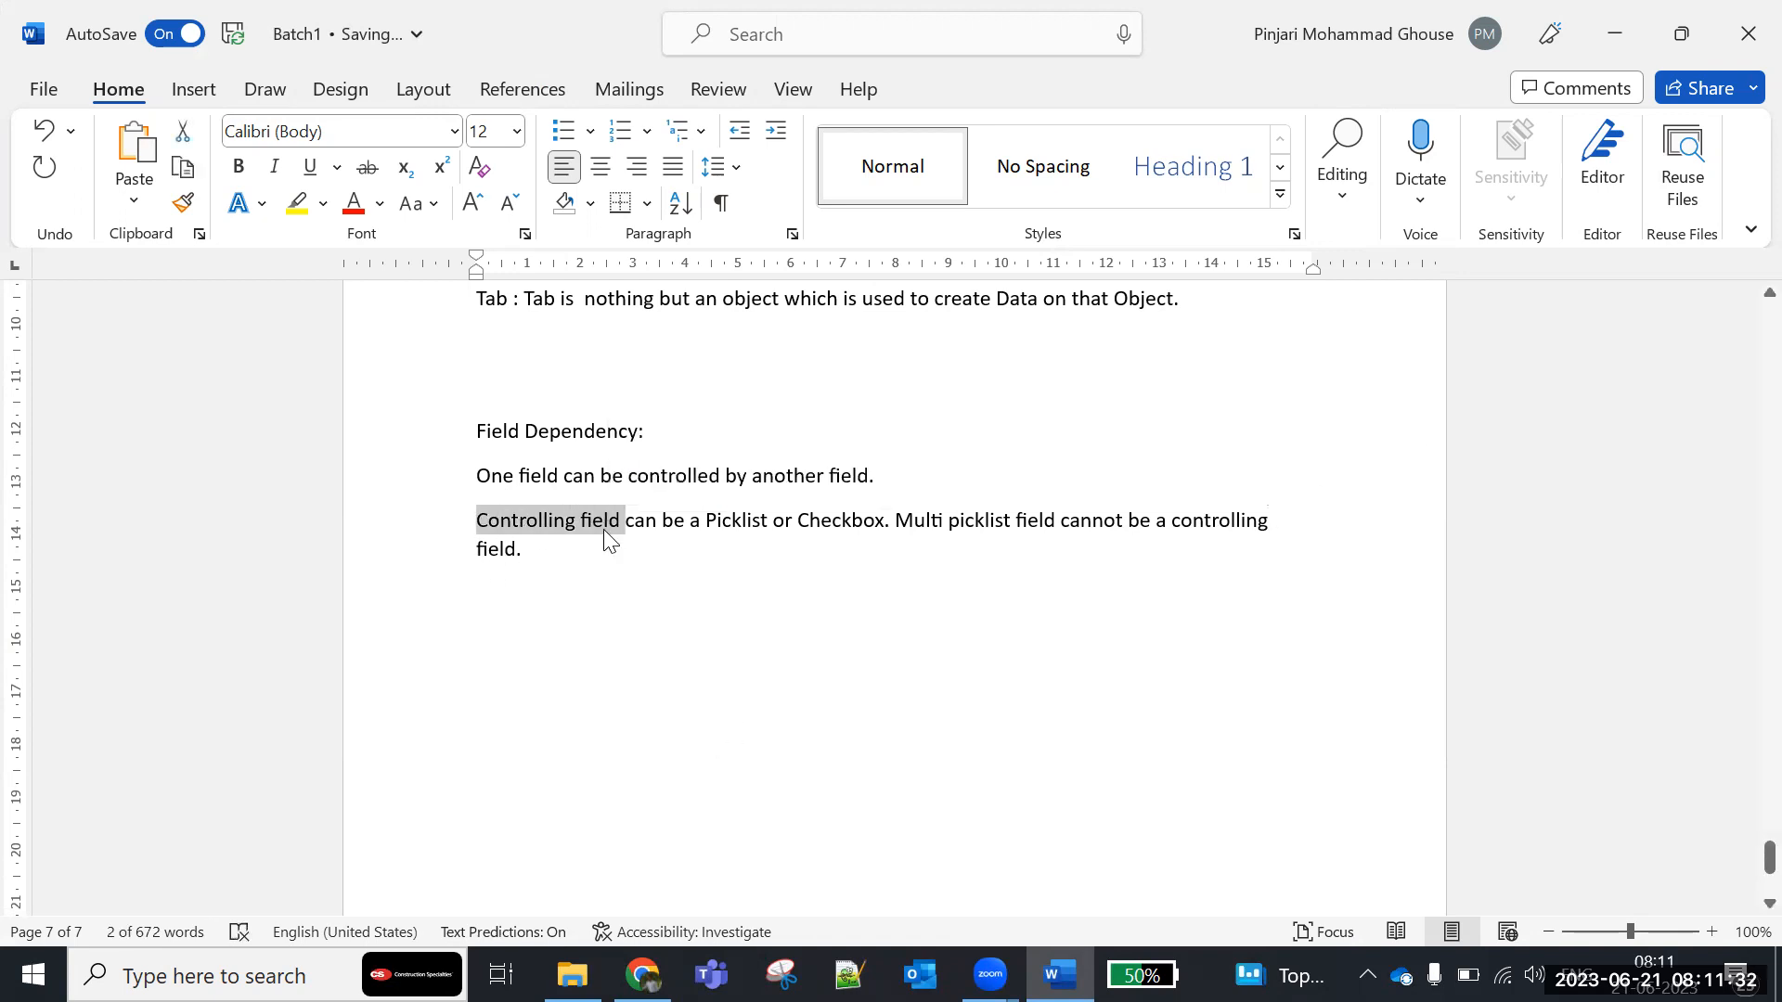
pyautogui.hotkey('ctrl', 'b')
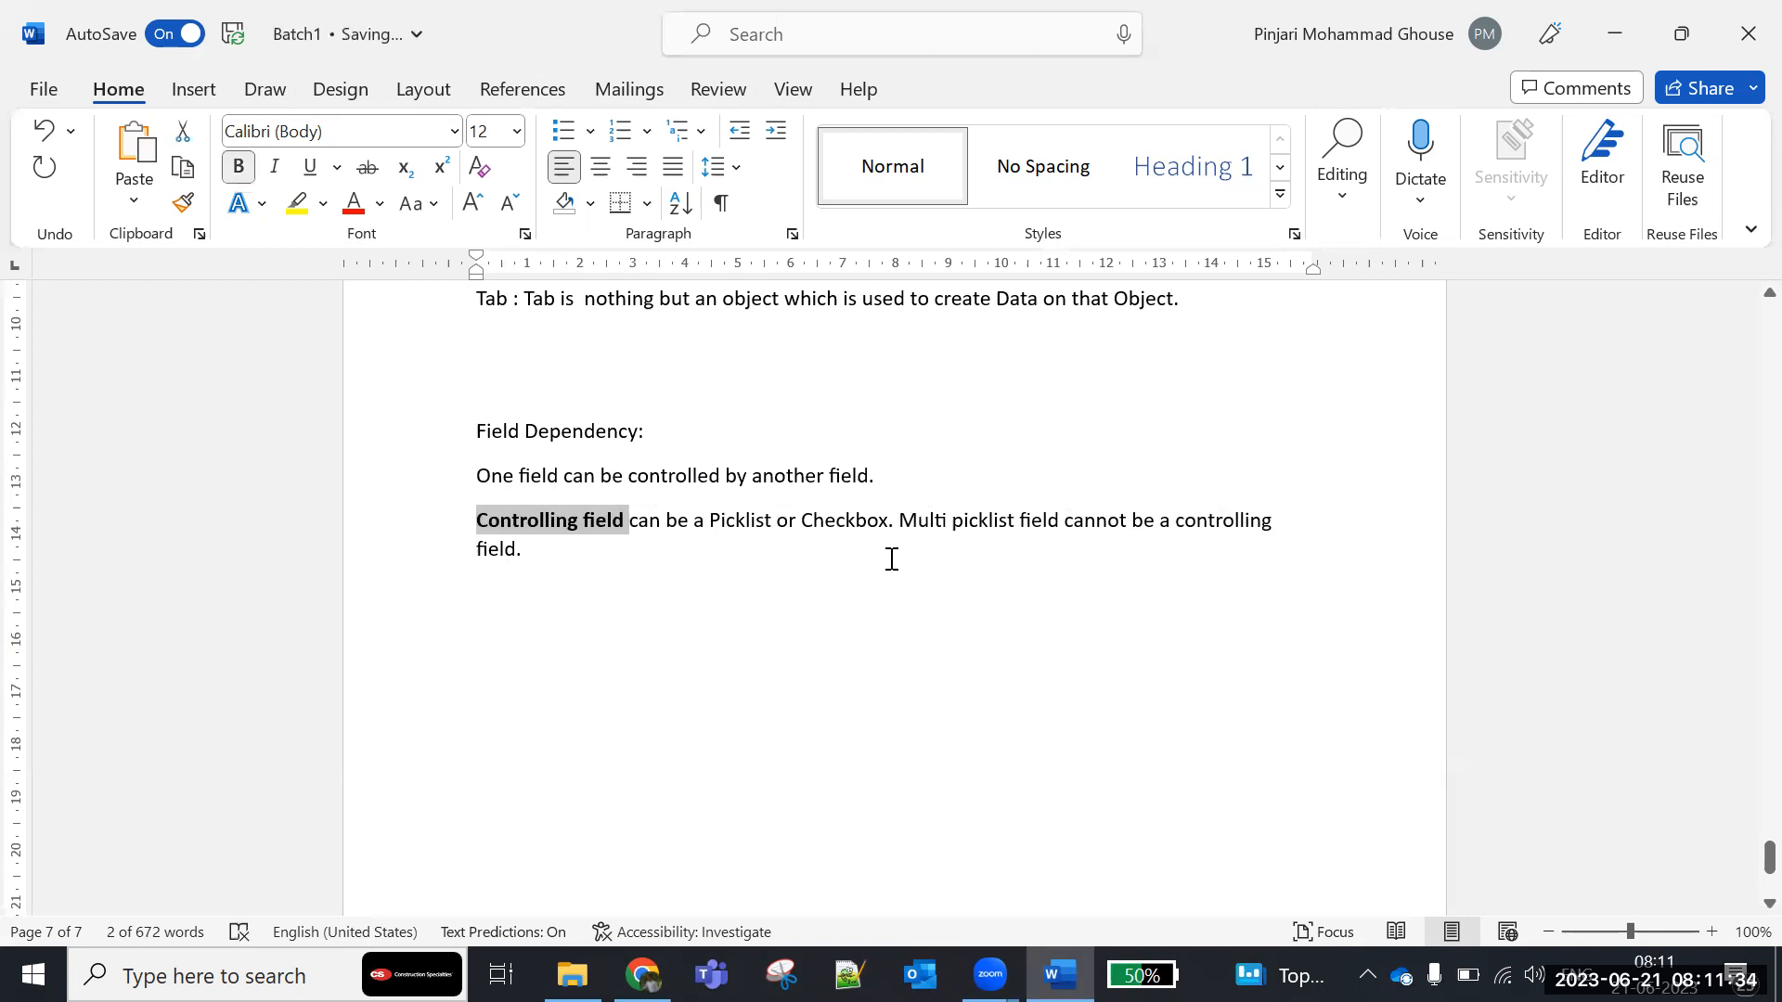
# - Switch back to Salesforce in Chrome, set the Controlling Field to State and show the choices for the Dependent Field
pyautogui.click(642, 974)
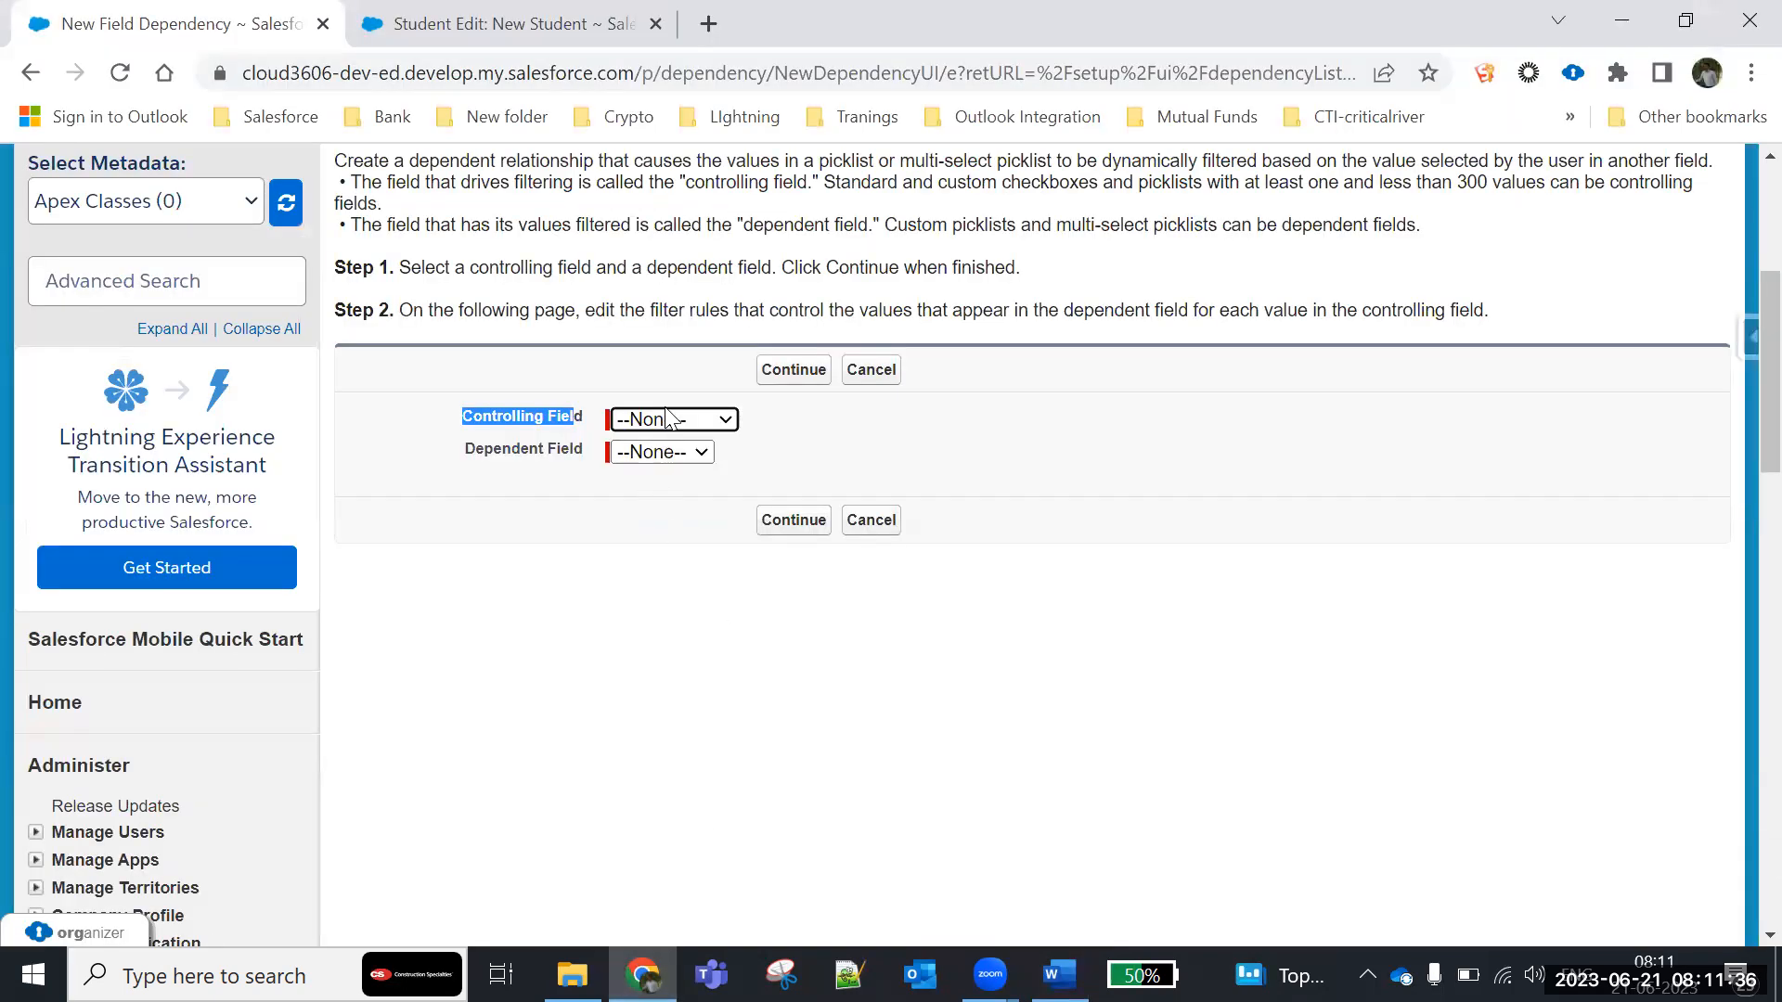
pyautogui.click(668, 418)
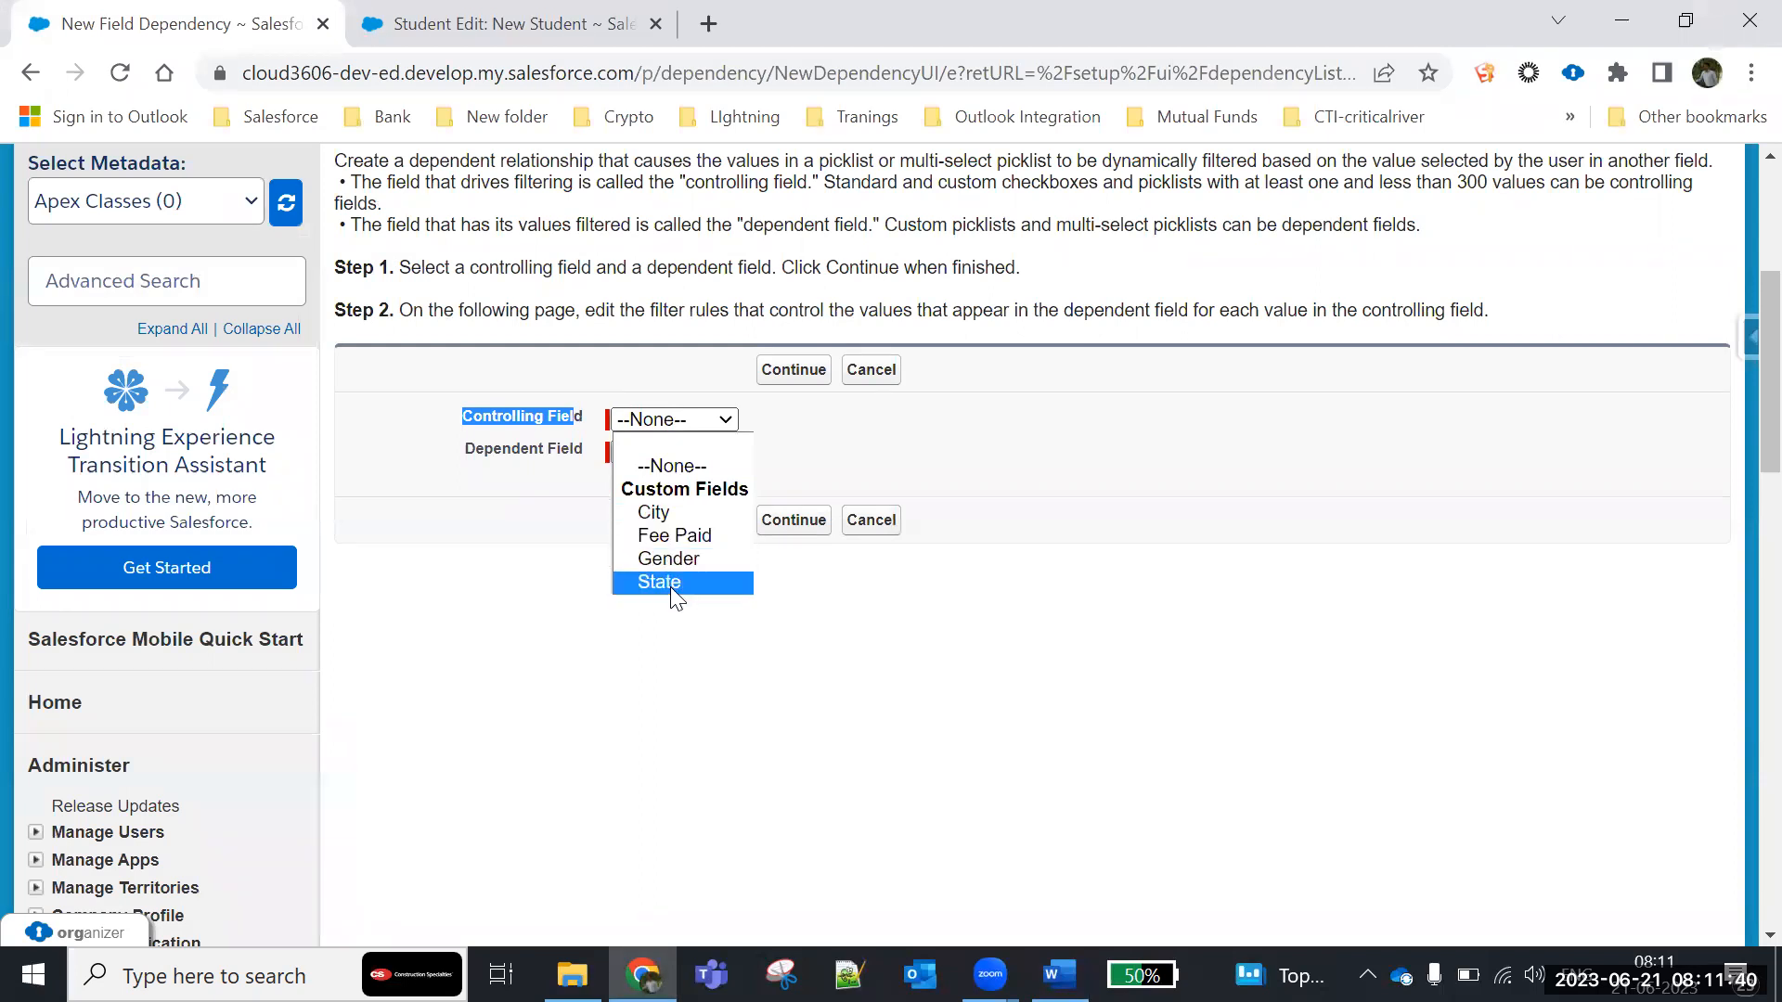
pyautogui.click(553, 417)
pyautogui.moveTo(462, 417); pyautogui.dragTo(548, 426)
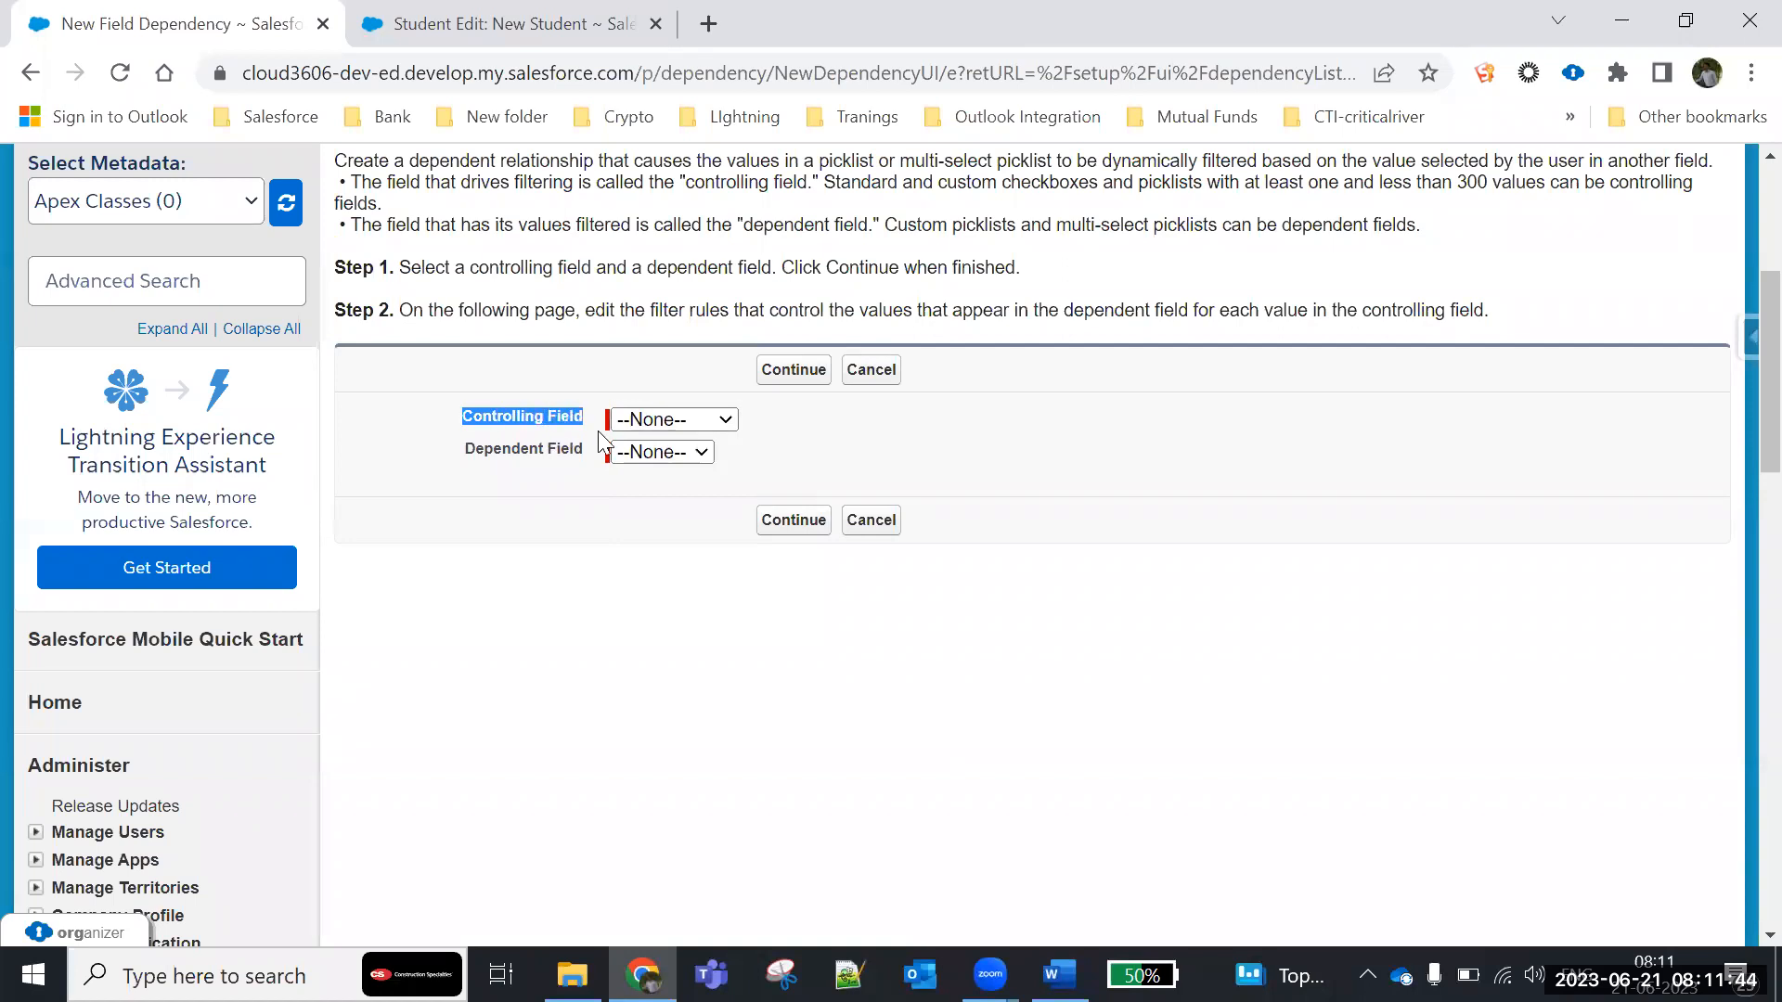
pyautogui.click(675, 419)
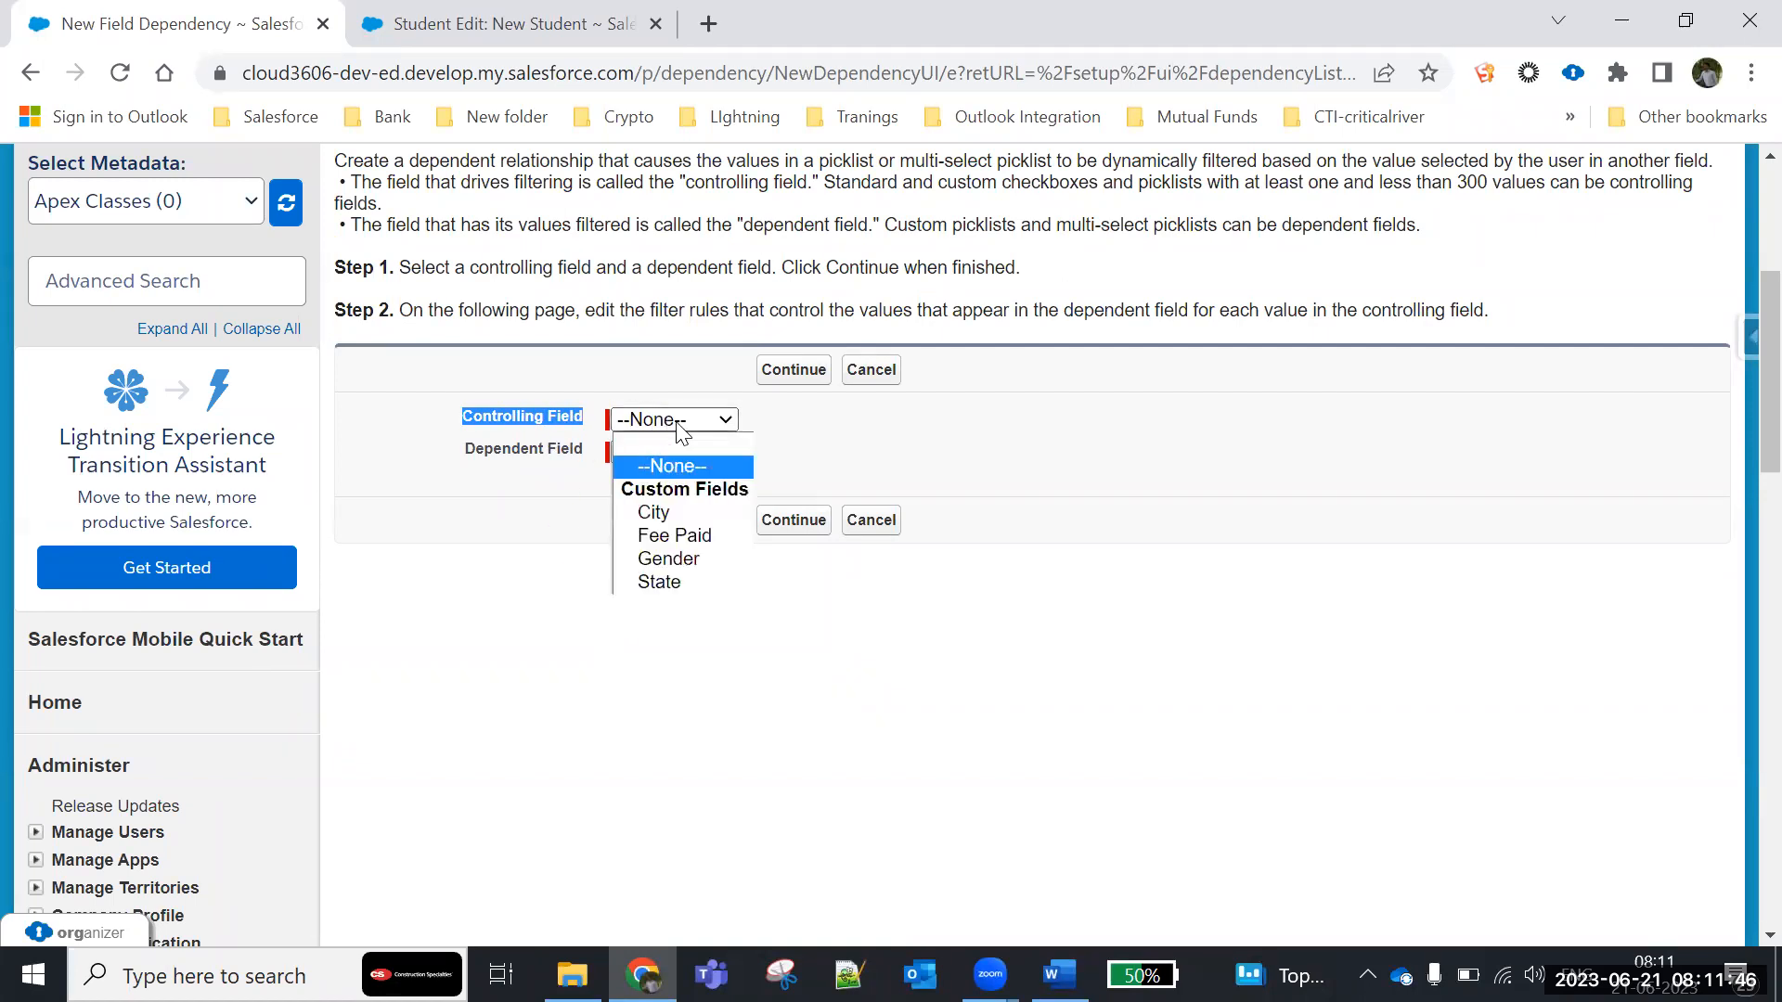
pyautogui.click(658, 584)
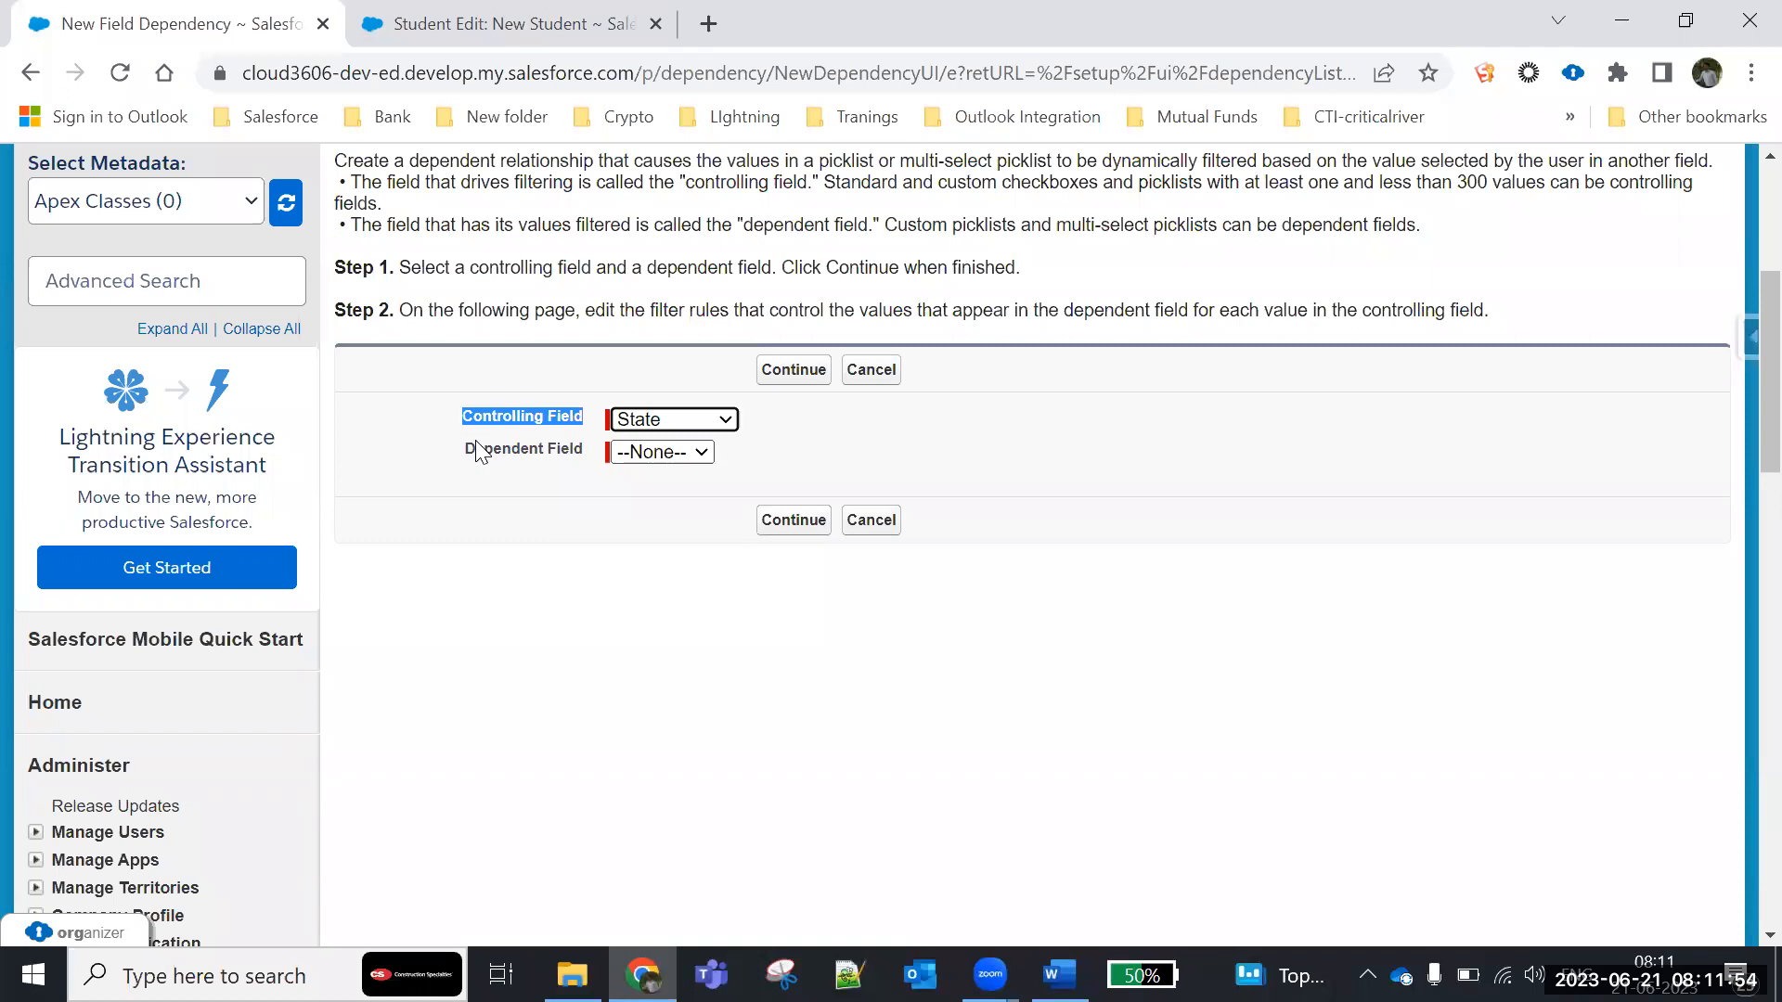
pyautogui.click(668, 454)
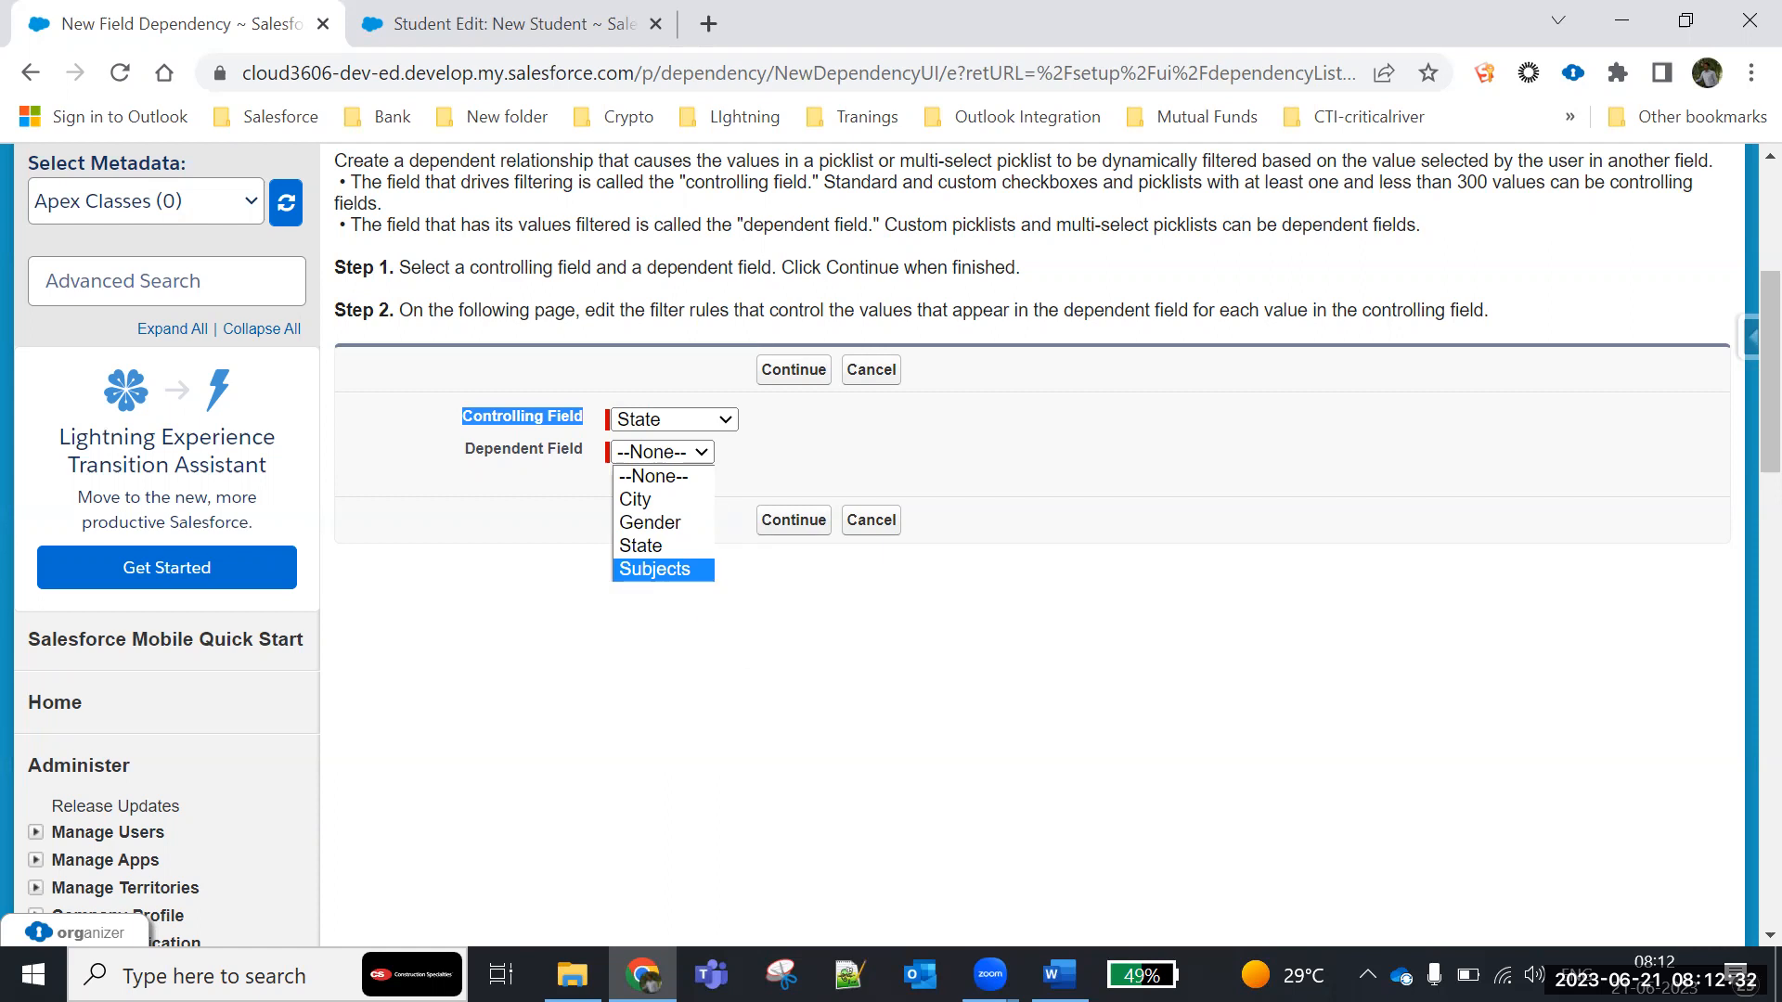
# - Return to the Word notes and add a new paragraph "Dependent Field : Picklist and Multi Picklist can be Dependent fields." below the controlling field paragraph
pyautogui.hotkey('alt', 'Tab')
pyautogui.click(1290, 524)
pyautogui.press('Return')
pyautogui.press('Return')
pyautogui.press('BackSpace')
pyautogui.press('BackSpace')
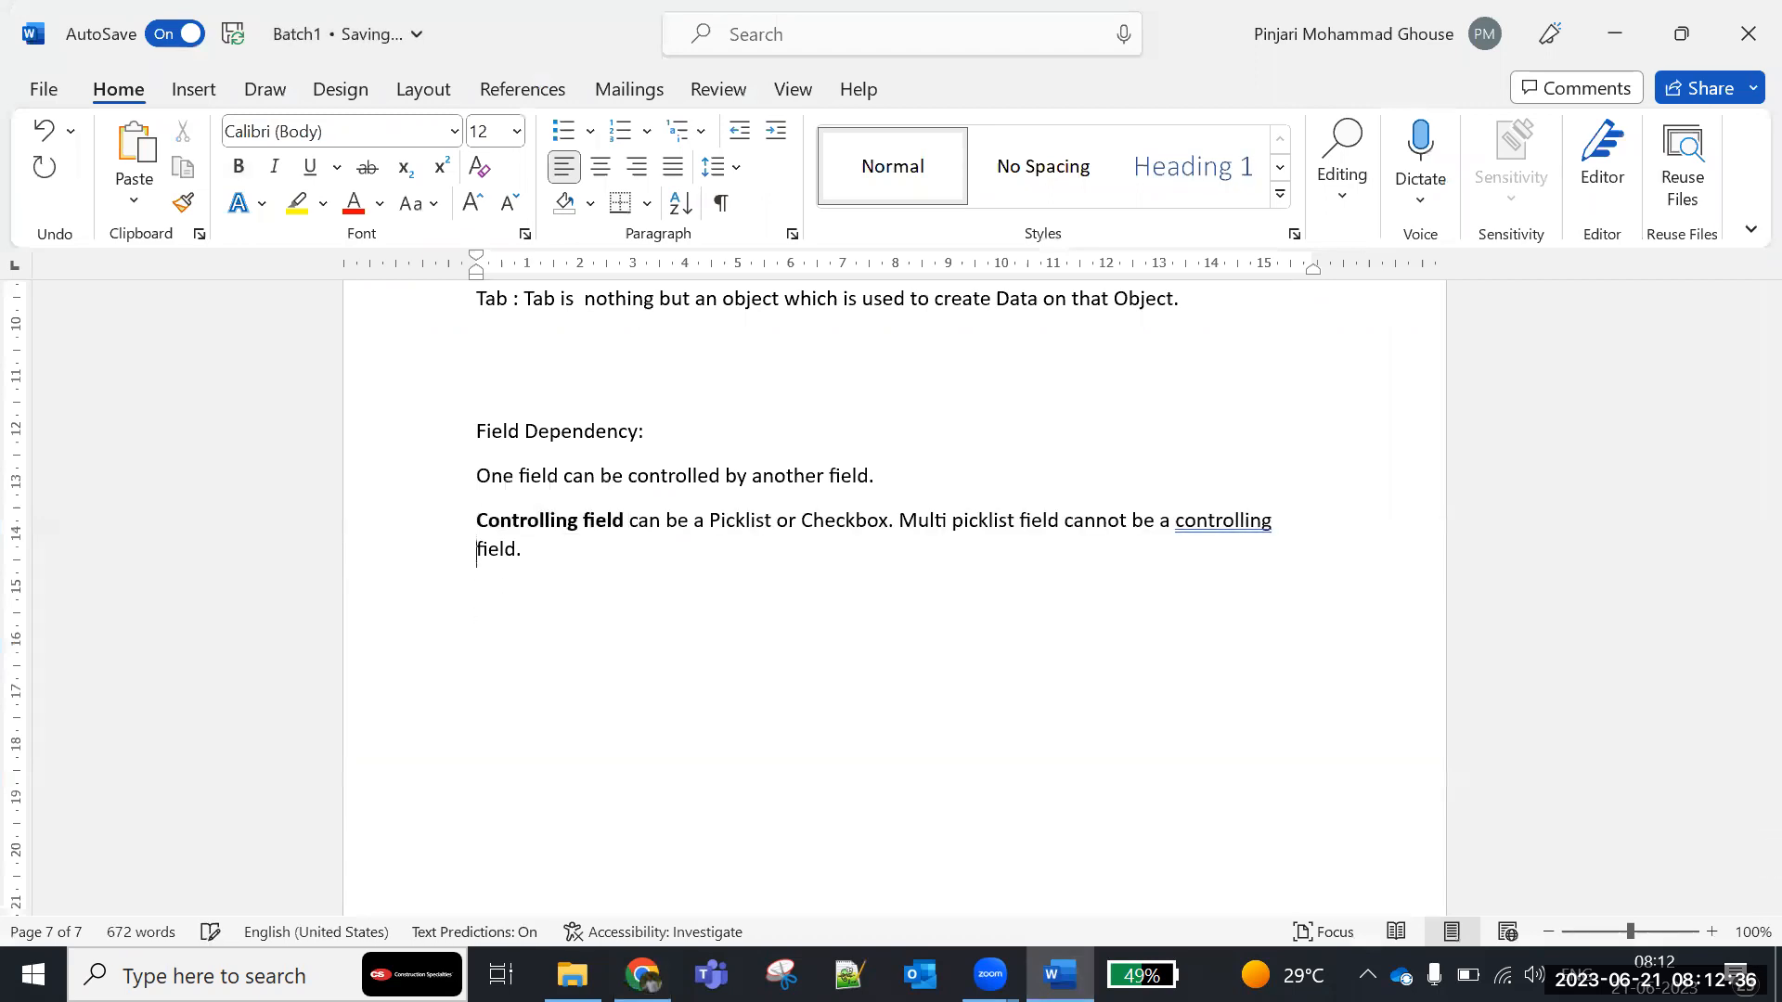
pyautogui.press('Return')
pyautogui.press('Return')
pyautogui.write('De')
pyautogui.press('BackSpace')
pyautogui.press('BackSpace')
pyautogui.press('BackSpace')
pyautogui.write('Dependen')
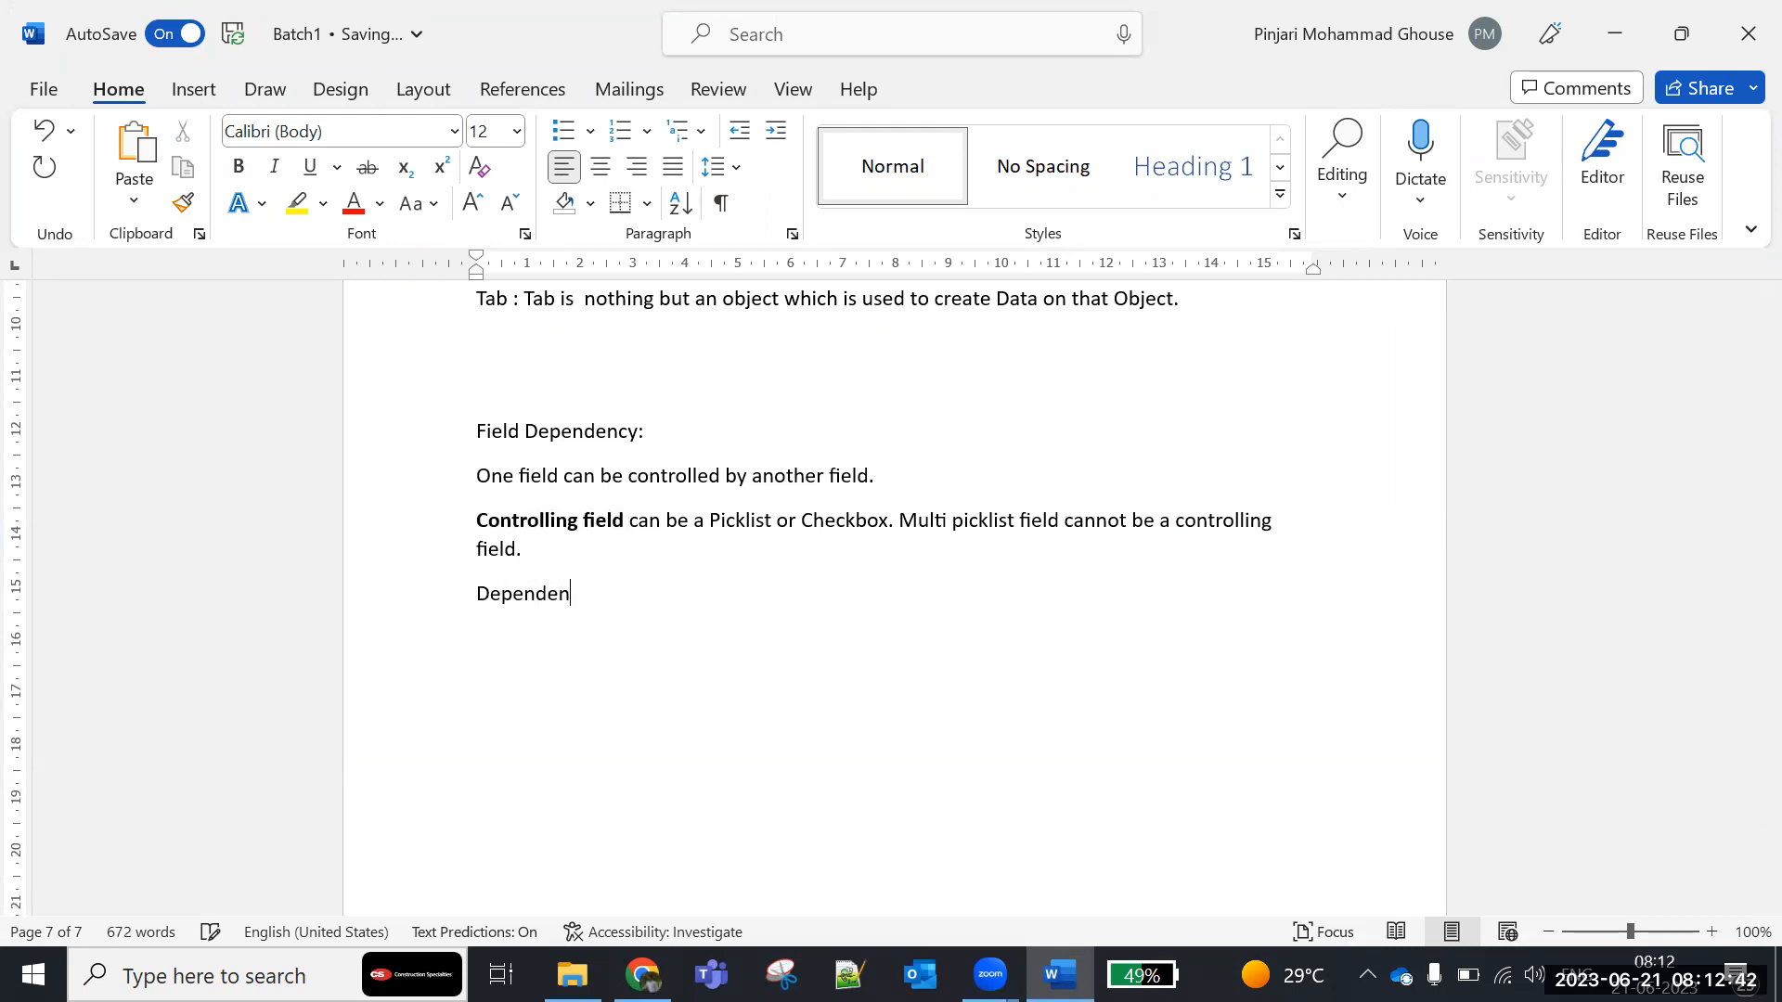
pyautogui.write('t Field : Picklist a')
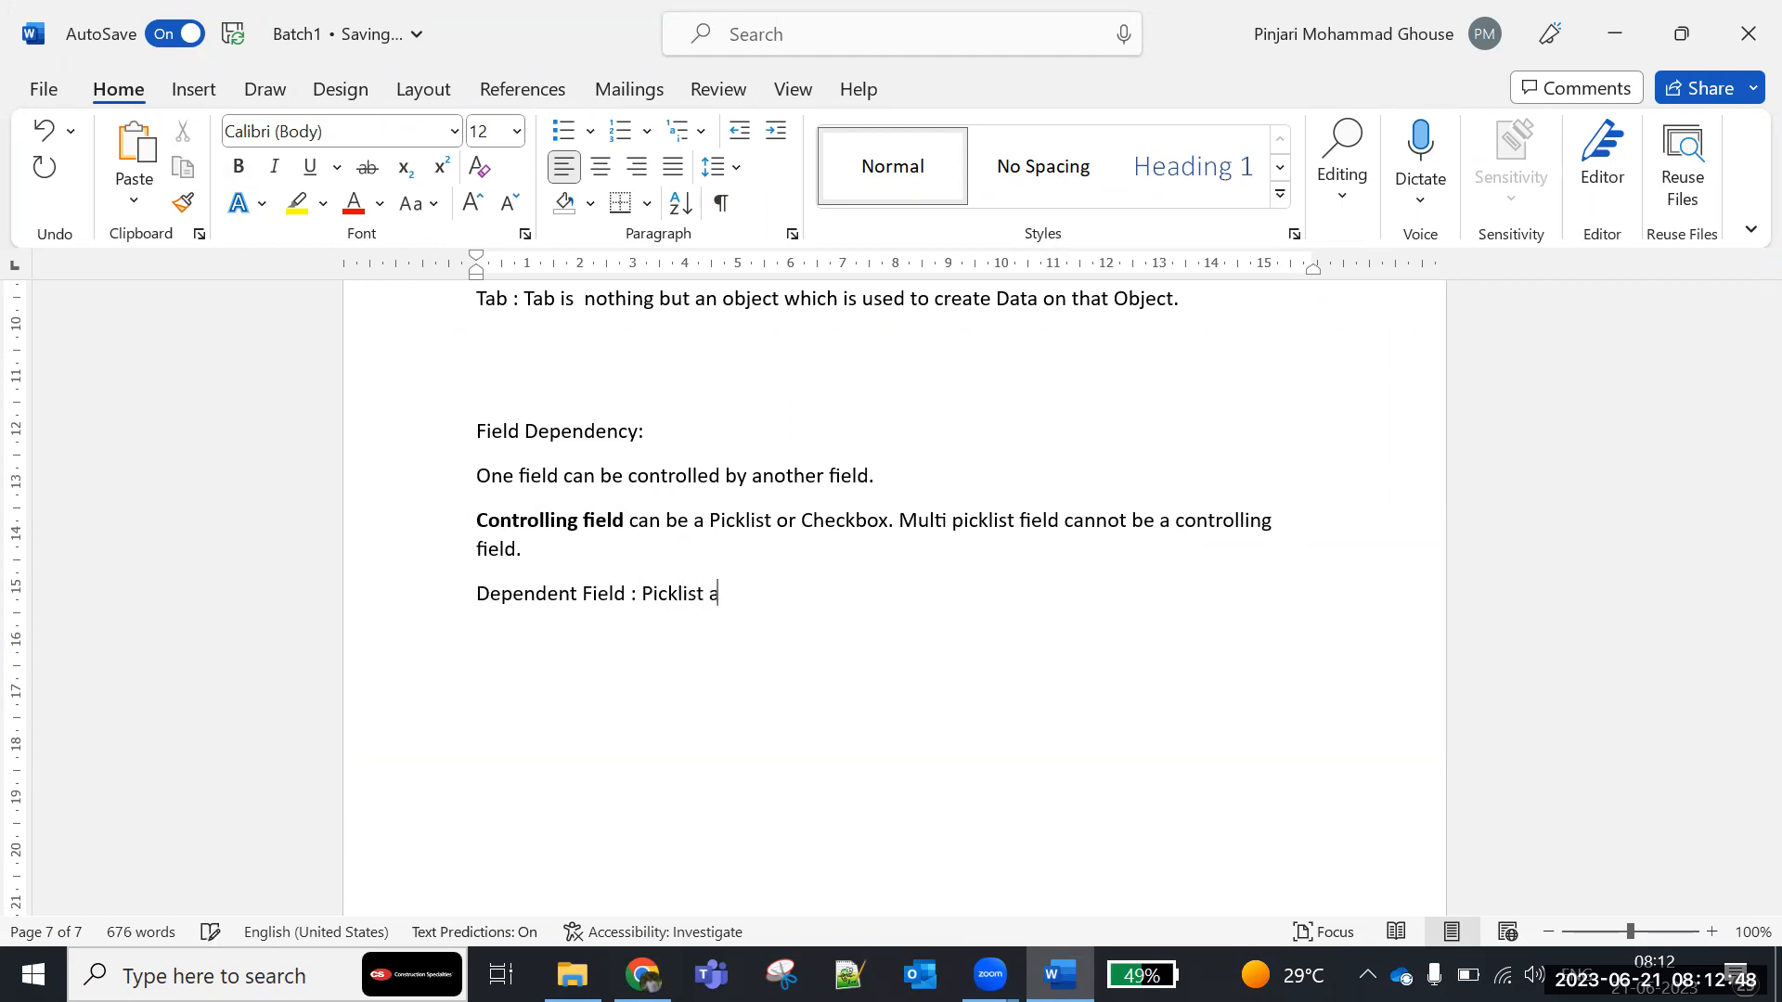
pyautogui.write('nd Multi Picklist ca')
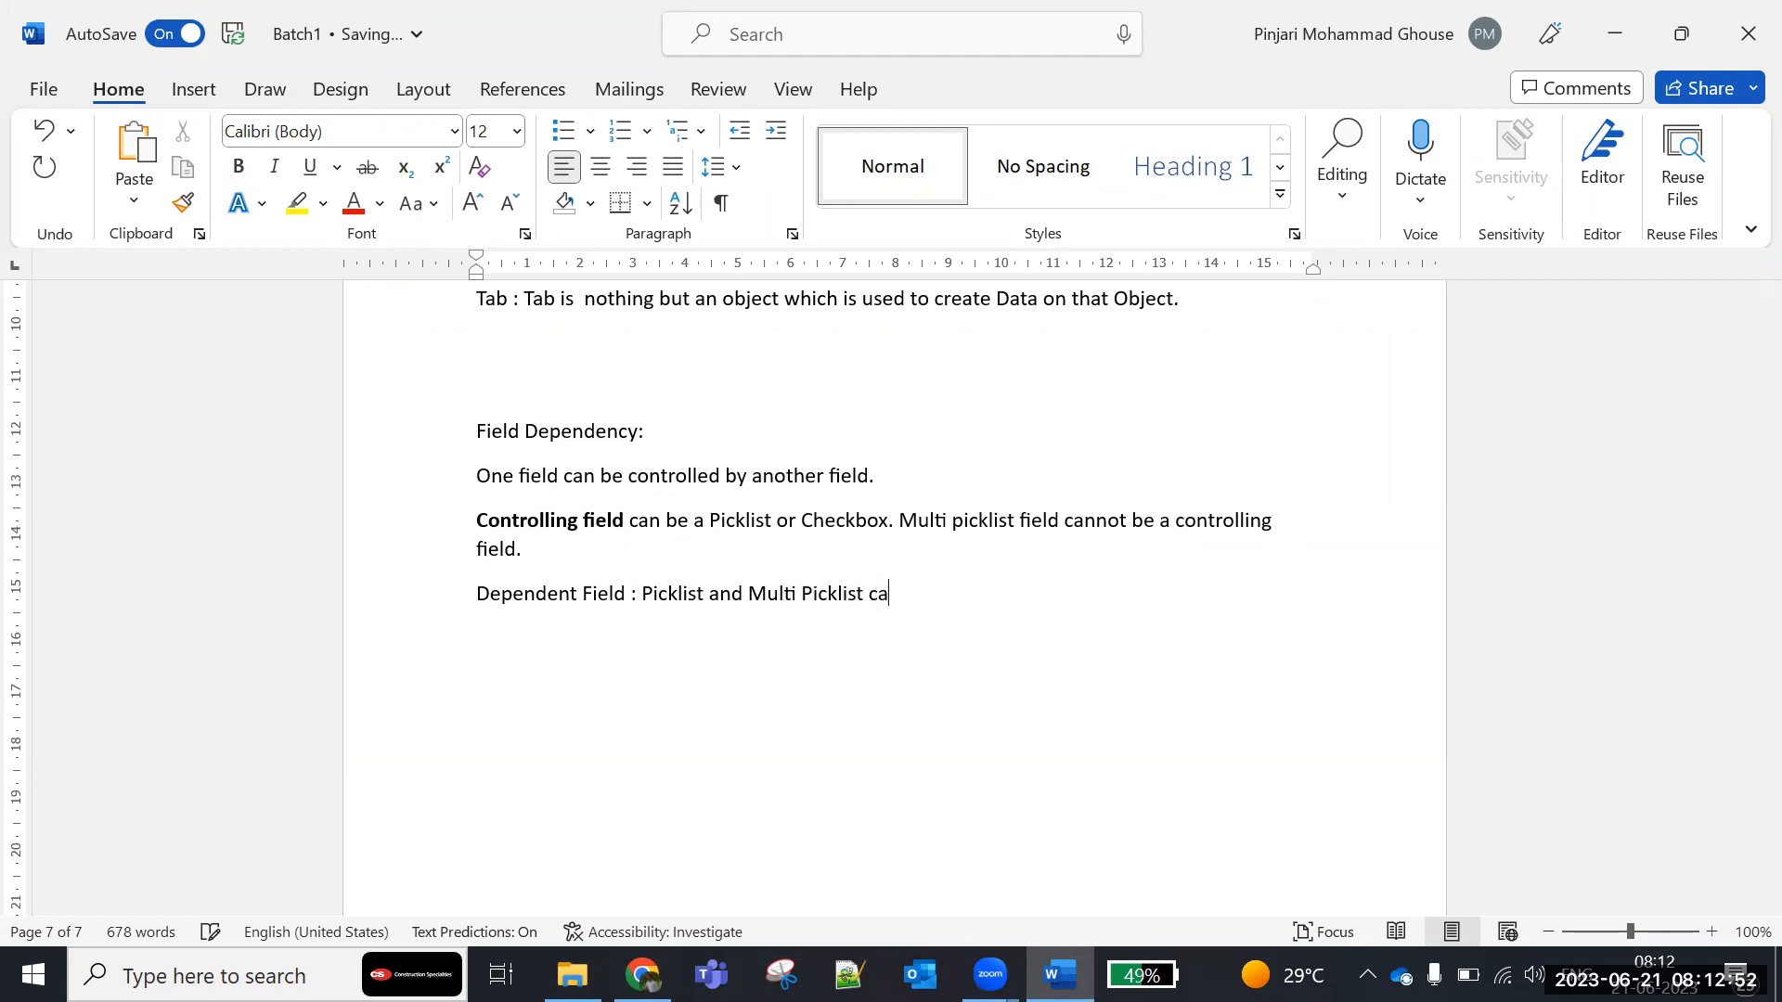
pyautogui.write('n be Dependent field')
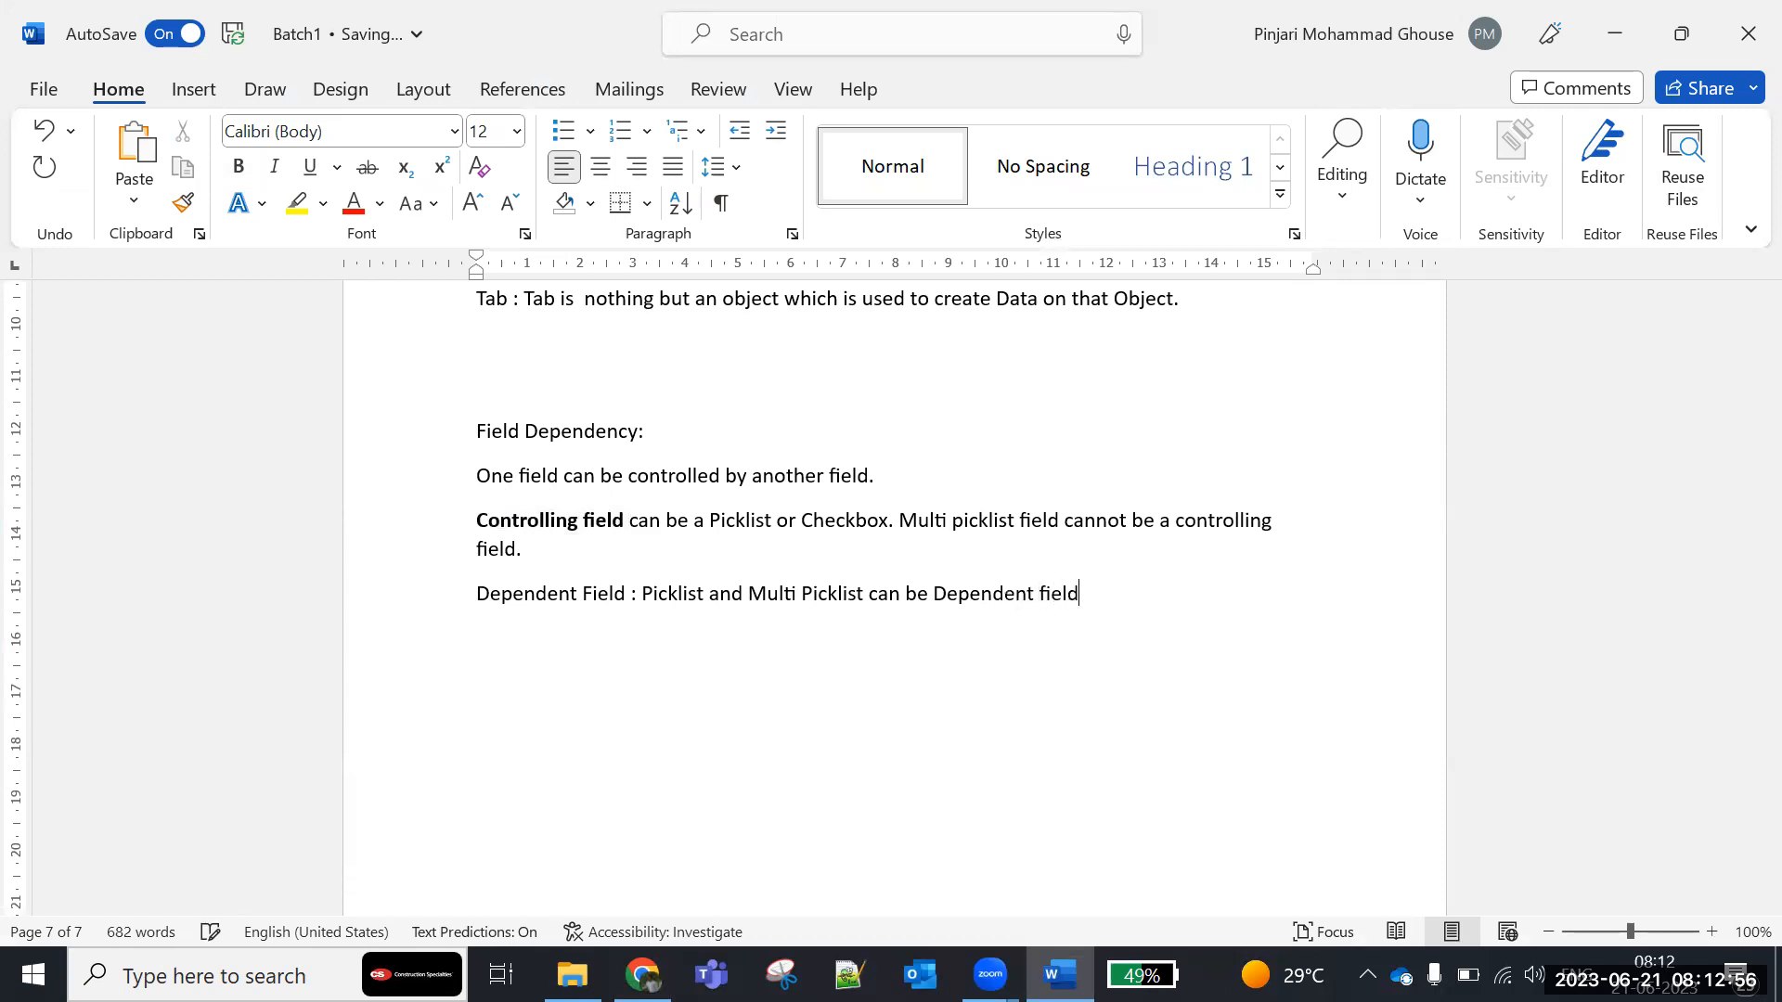
pyautogui.write('s. Checkbox cannot be')
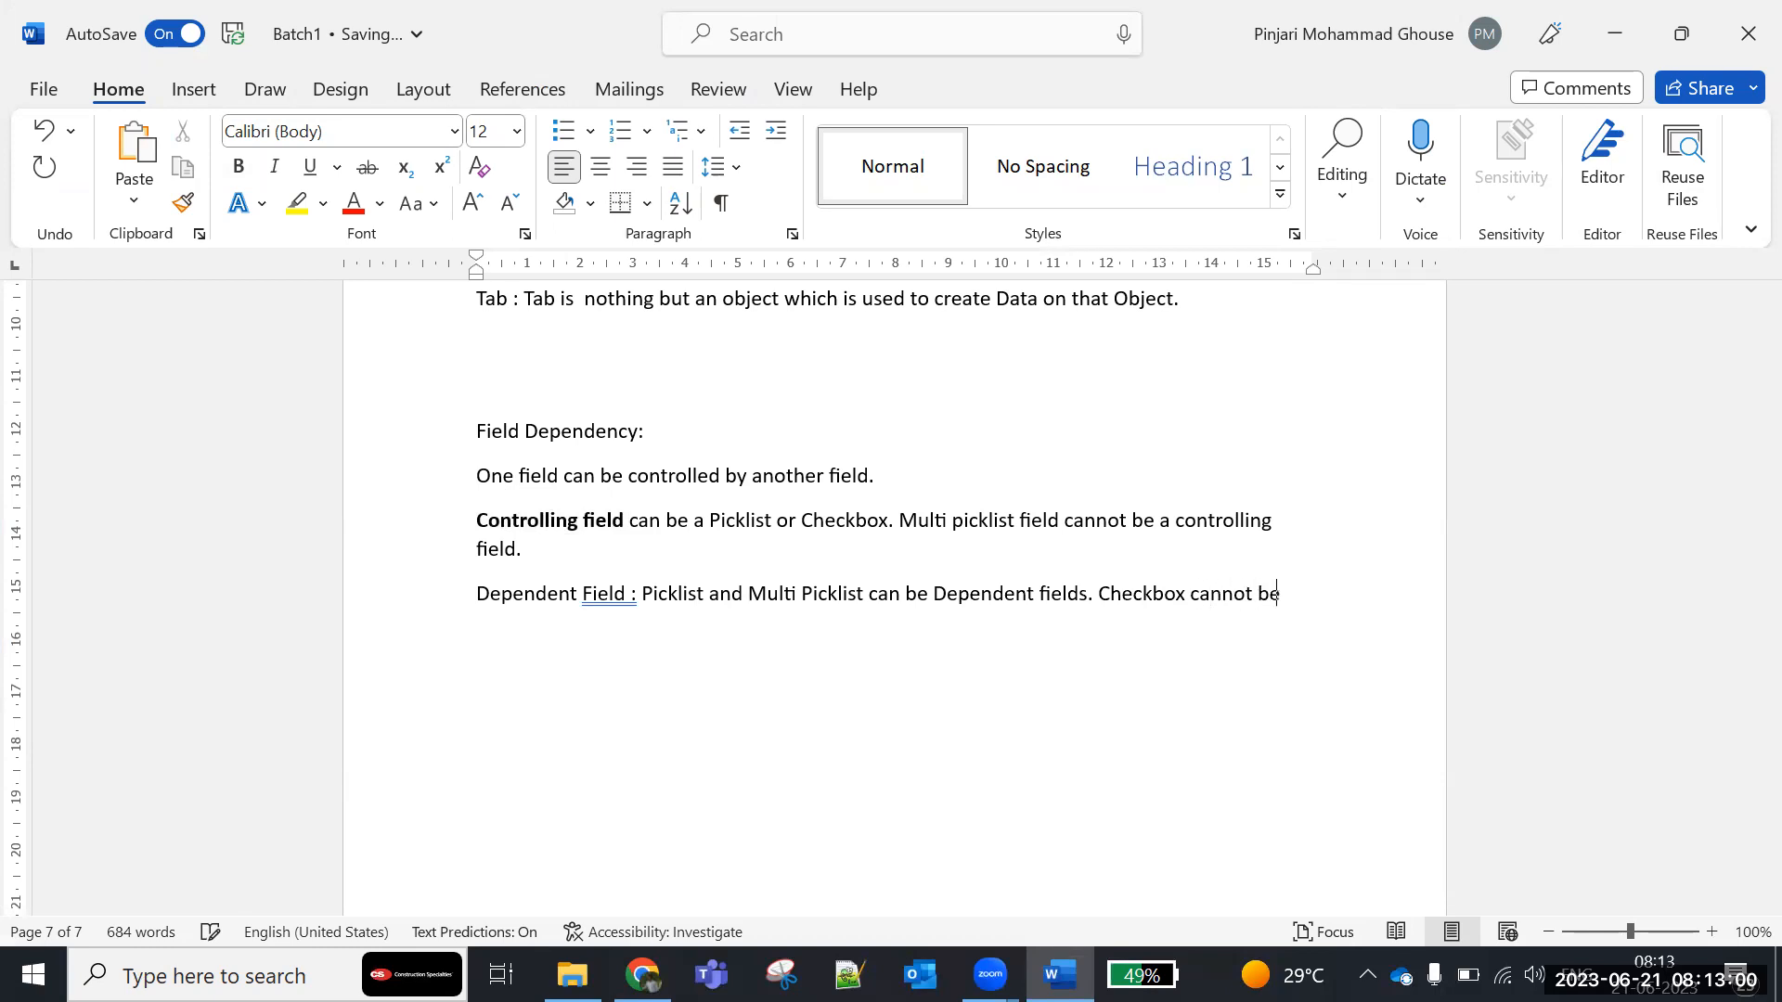
pyautogui.write(' a dependent fild')
# - Complete the Dependent Field paragraph with the sentence "Checkbox cannot be a dependent field."
pyautogui.press('BackSpace')
pyautogui.press('BackSpace')
pyautogui.write('eld.')
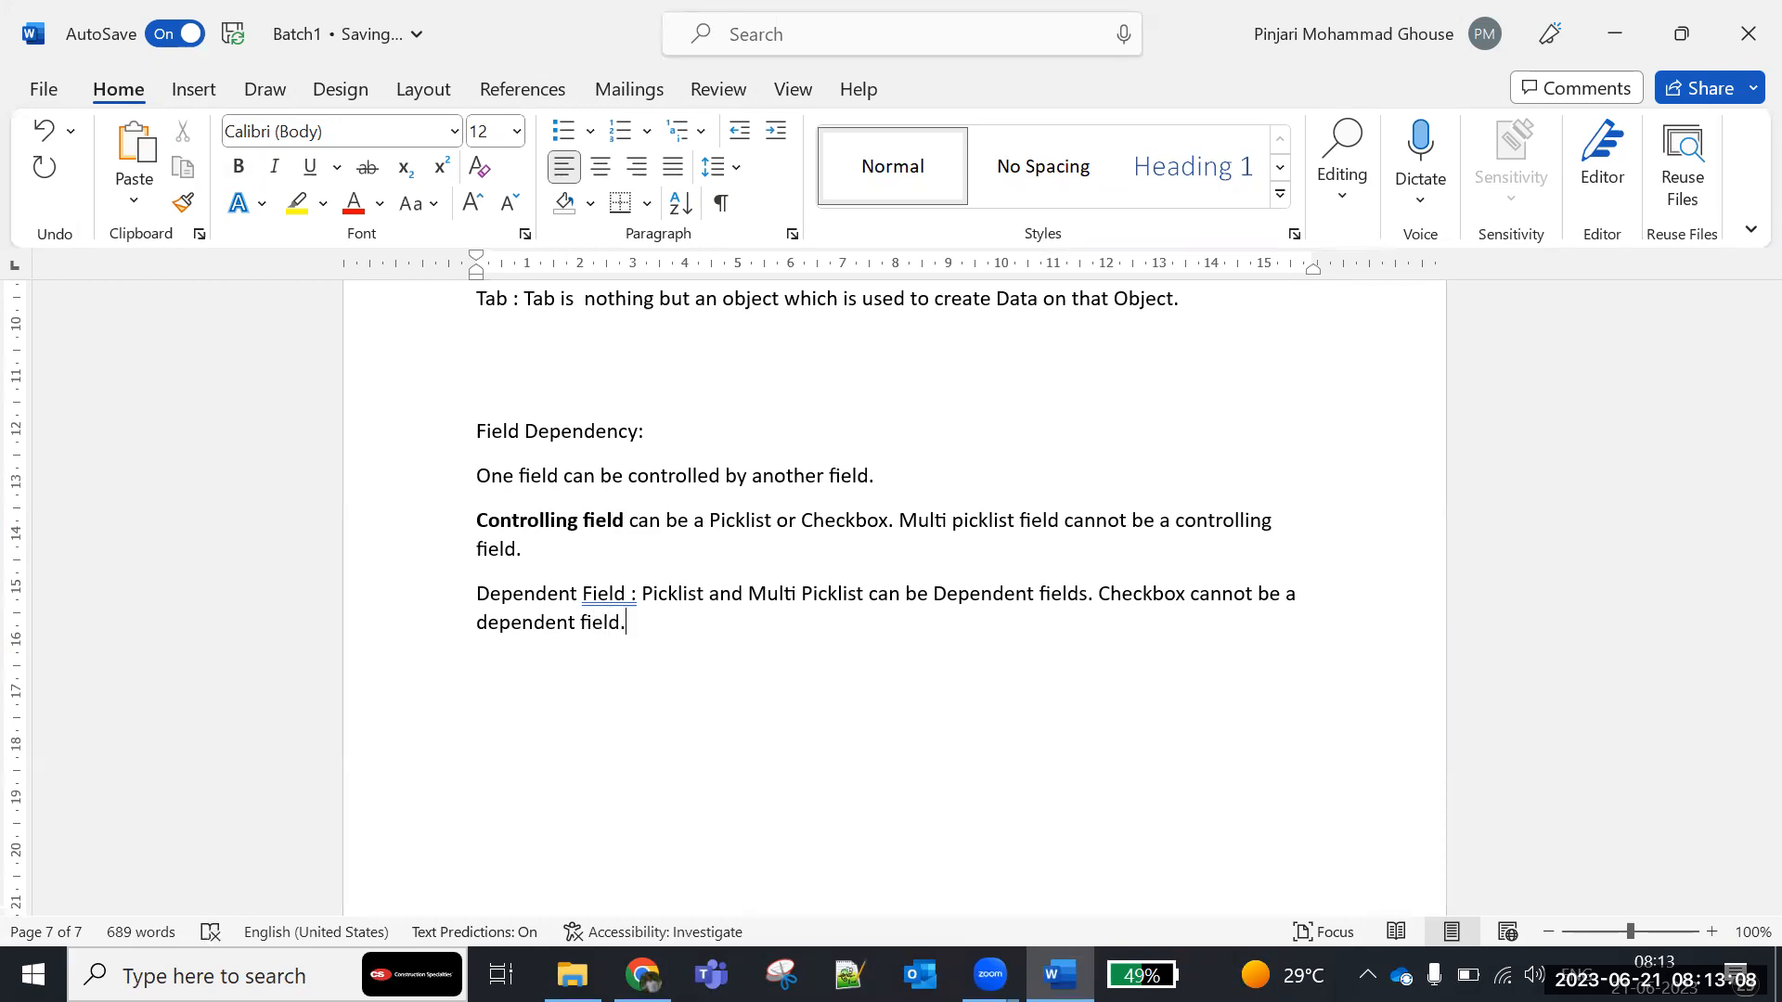
# - Accept the grammar suggestion removing the space before the colon after "Dependent Field", and make those two words bold
pyautogui.click(636, 594)
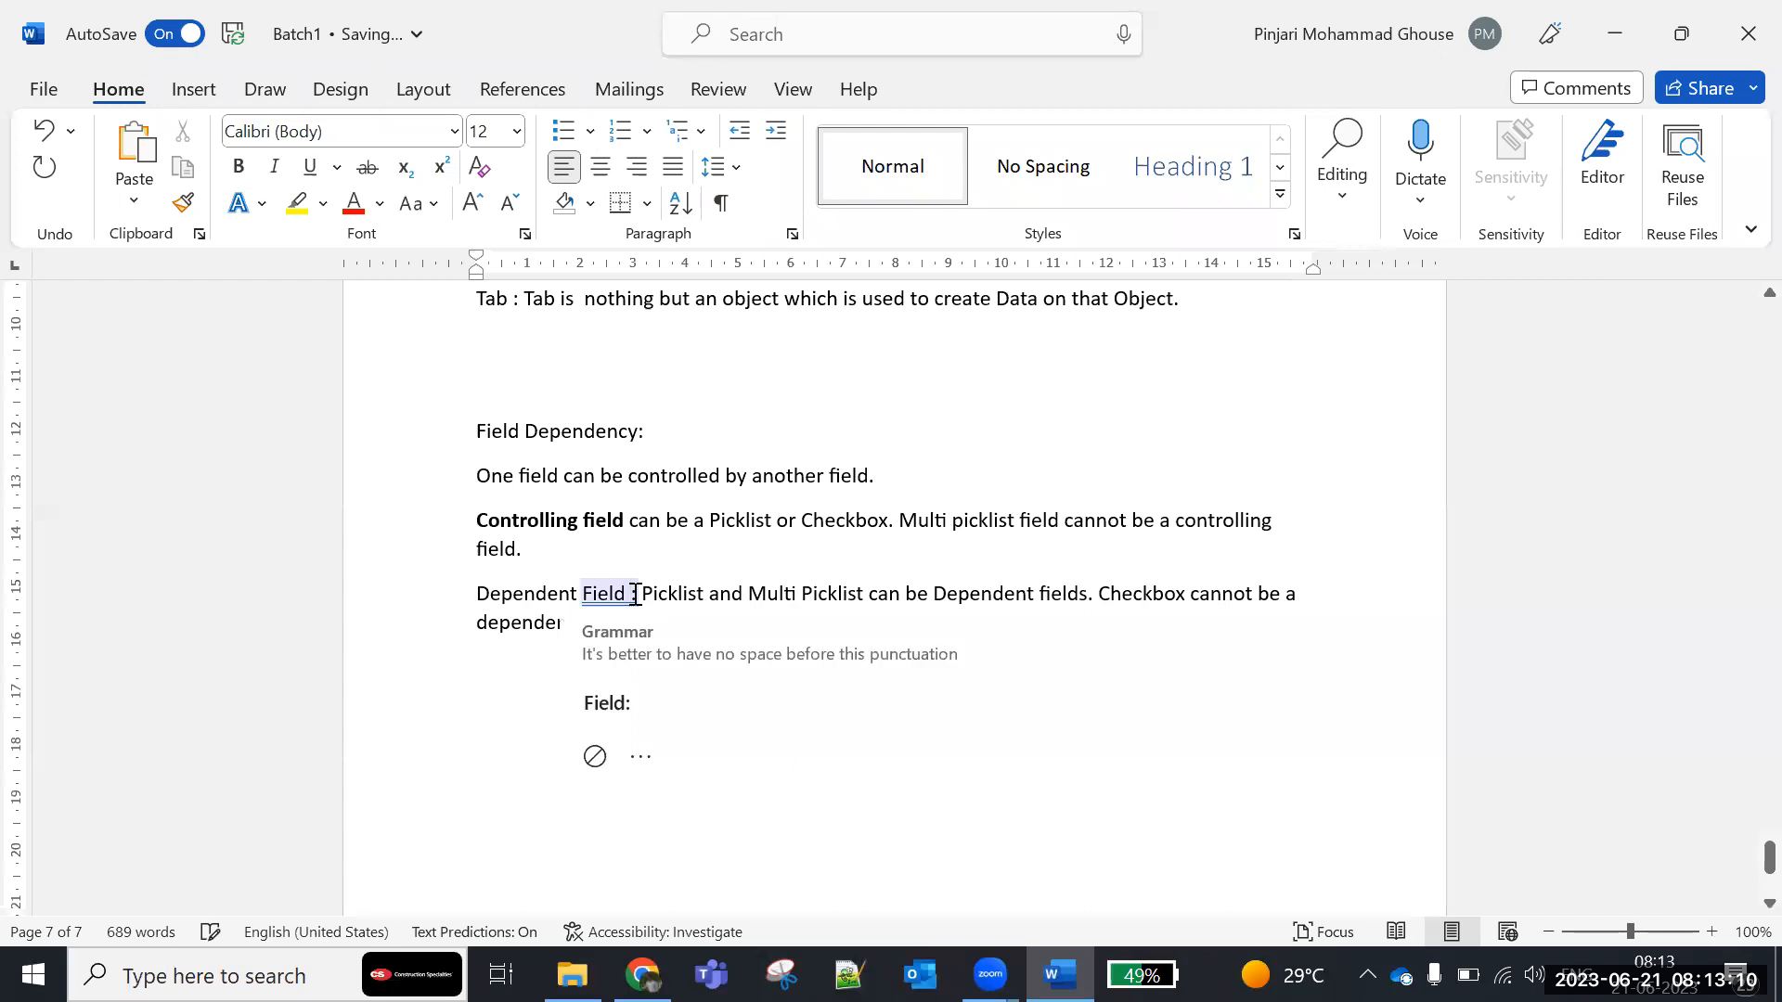
pyautogui.click(607, 703)
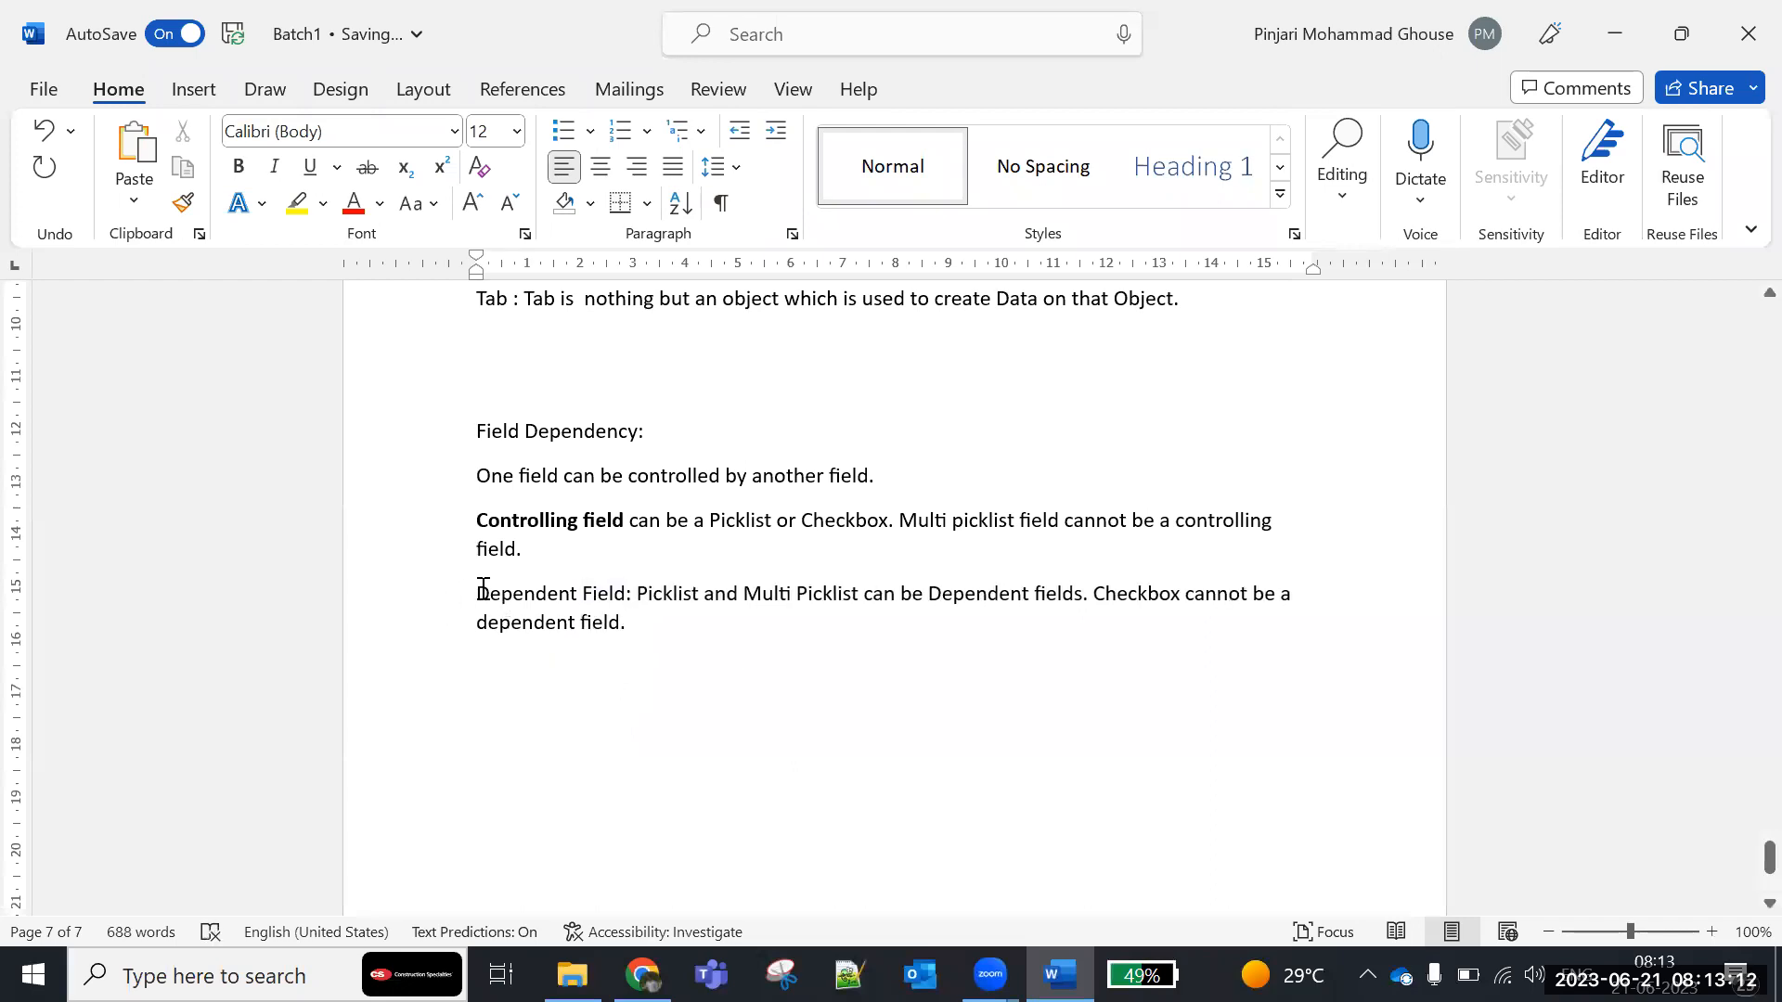
pyautogui.moveTo(577, 610); pyautogui.dragTo(628, 594)
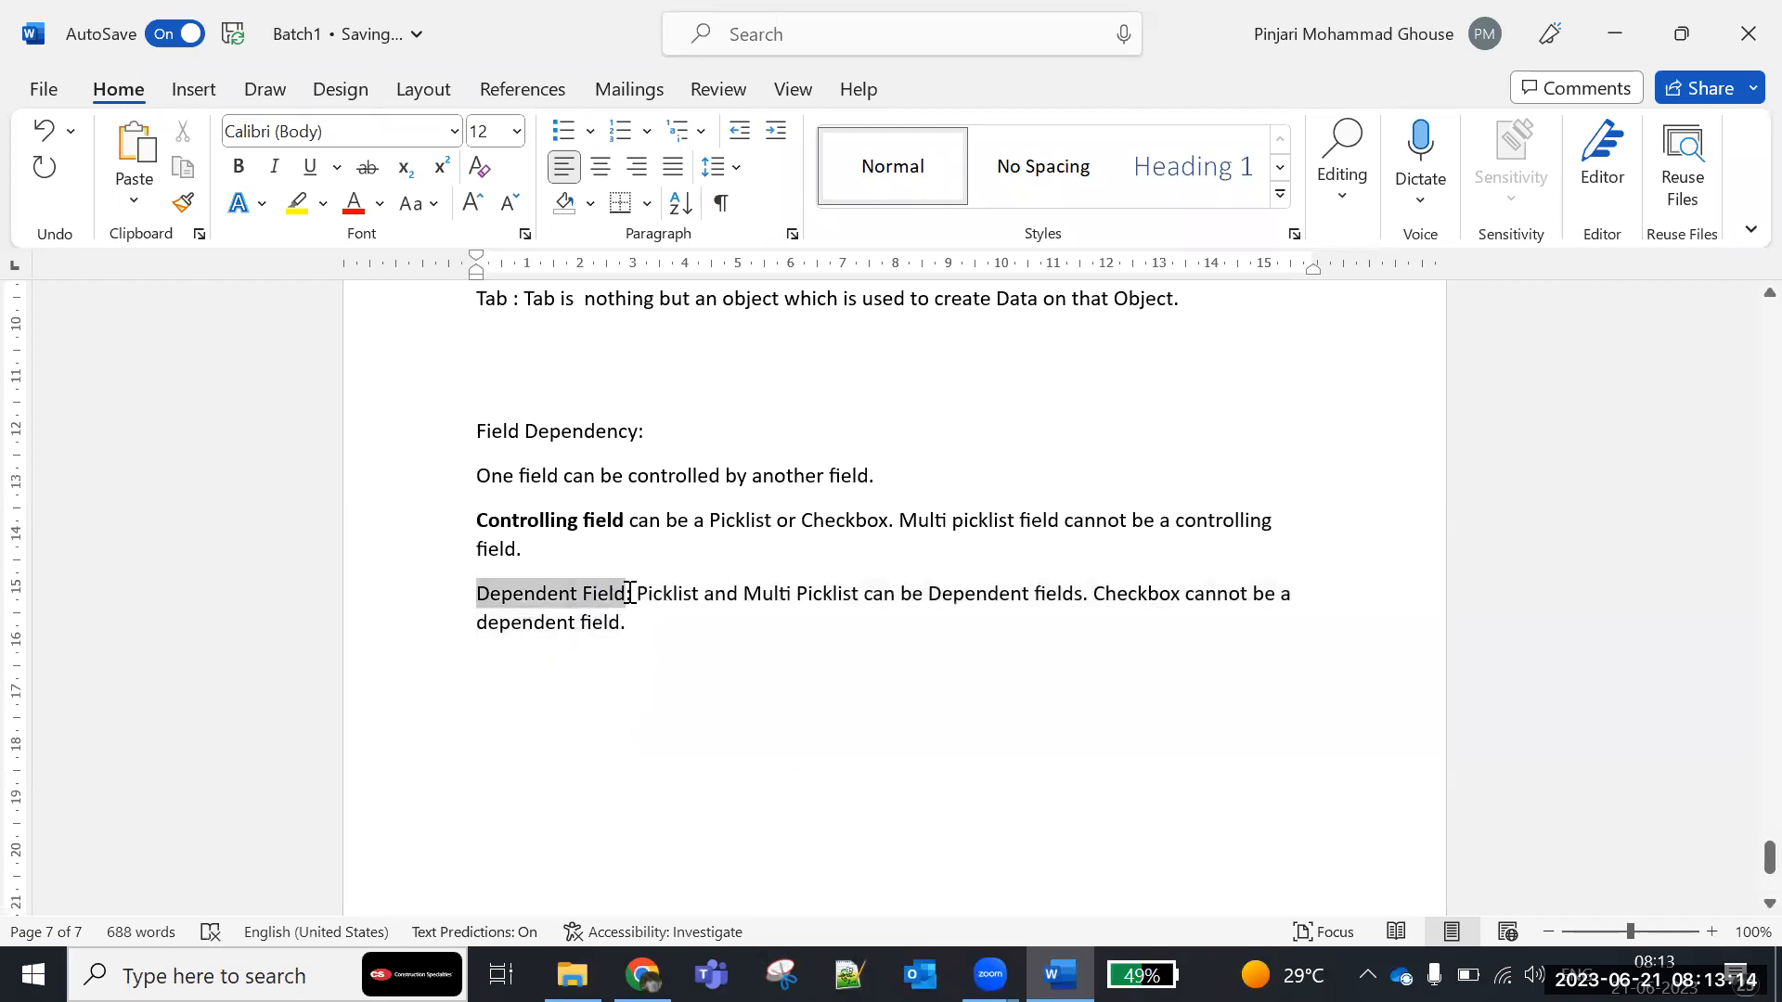
pyautogui.hotkey('ctrl', 'b')
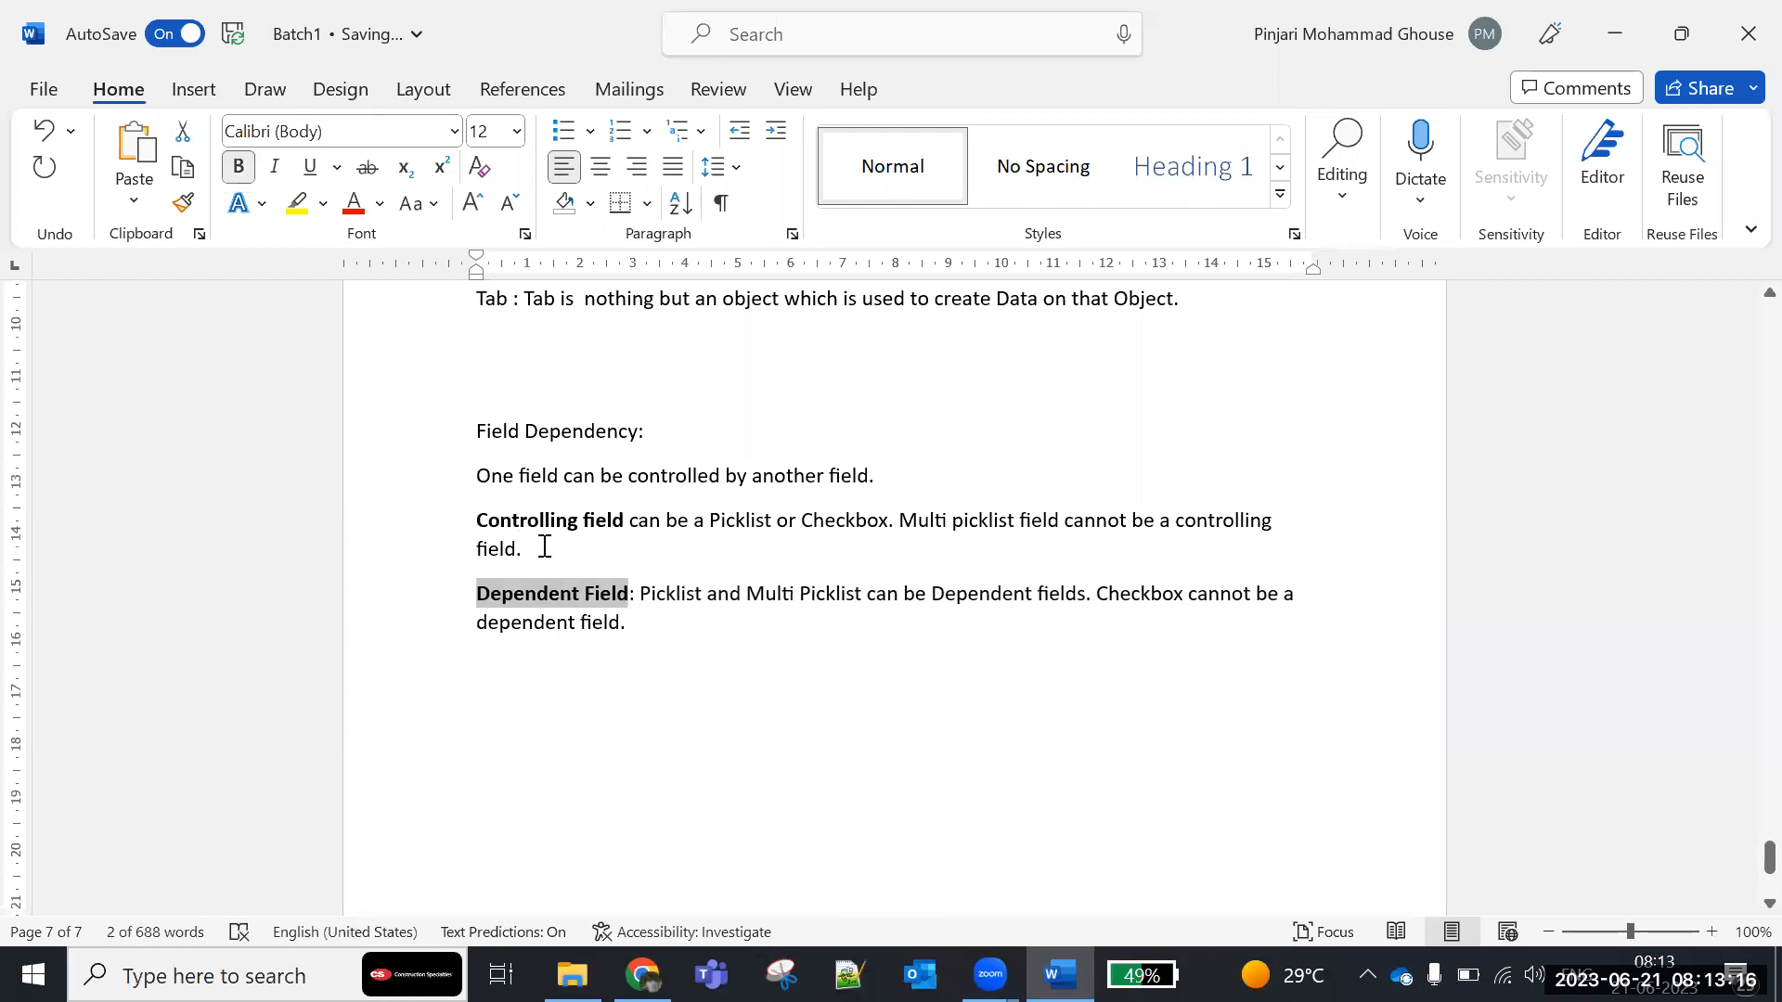
# - Switch to Salesforce in Chrome, set the Dependent Field to City and continue to the filter rules
pyautogui.hotkey('alt', 'Tab')
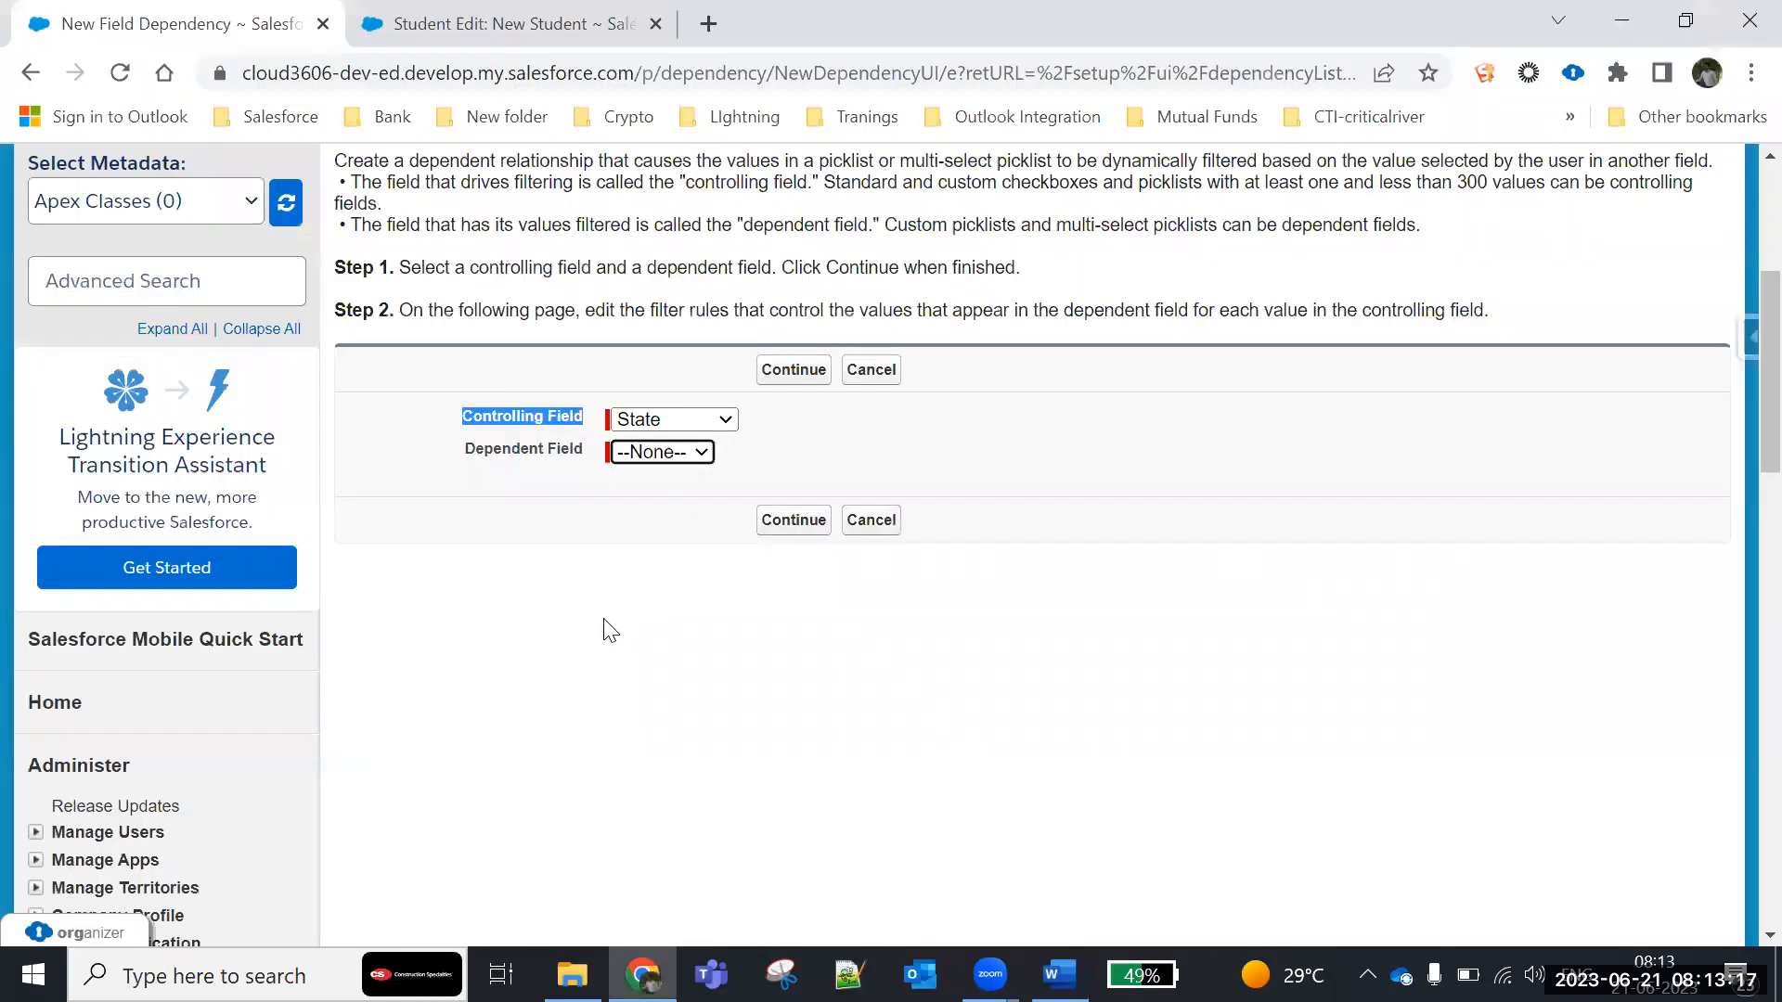
pyautogui.click(667, 452)
pyautogui.click(659, 501)
pyautogui.click(794, 367)
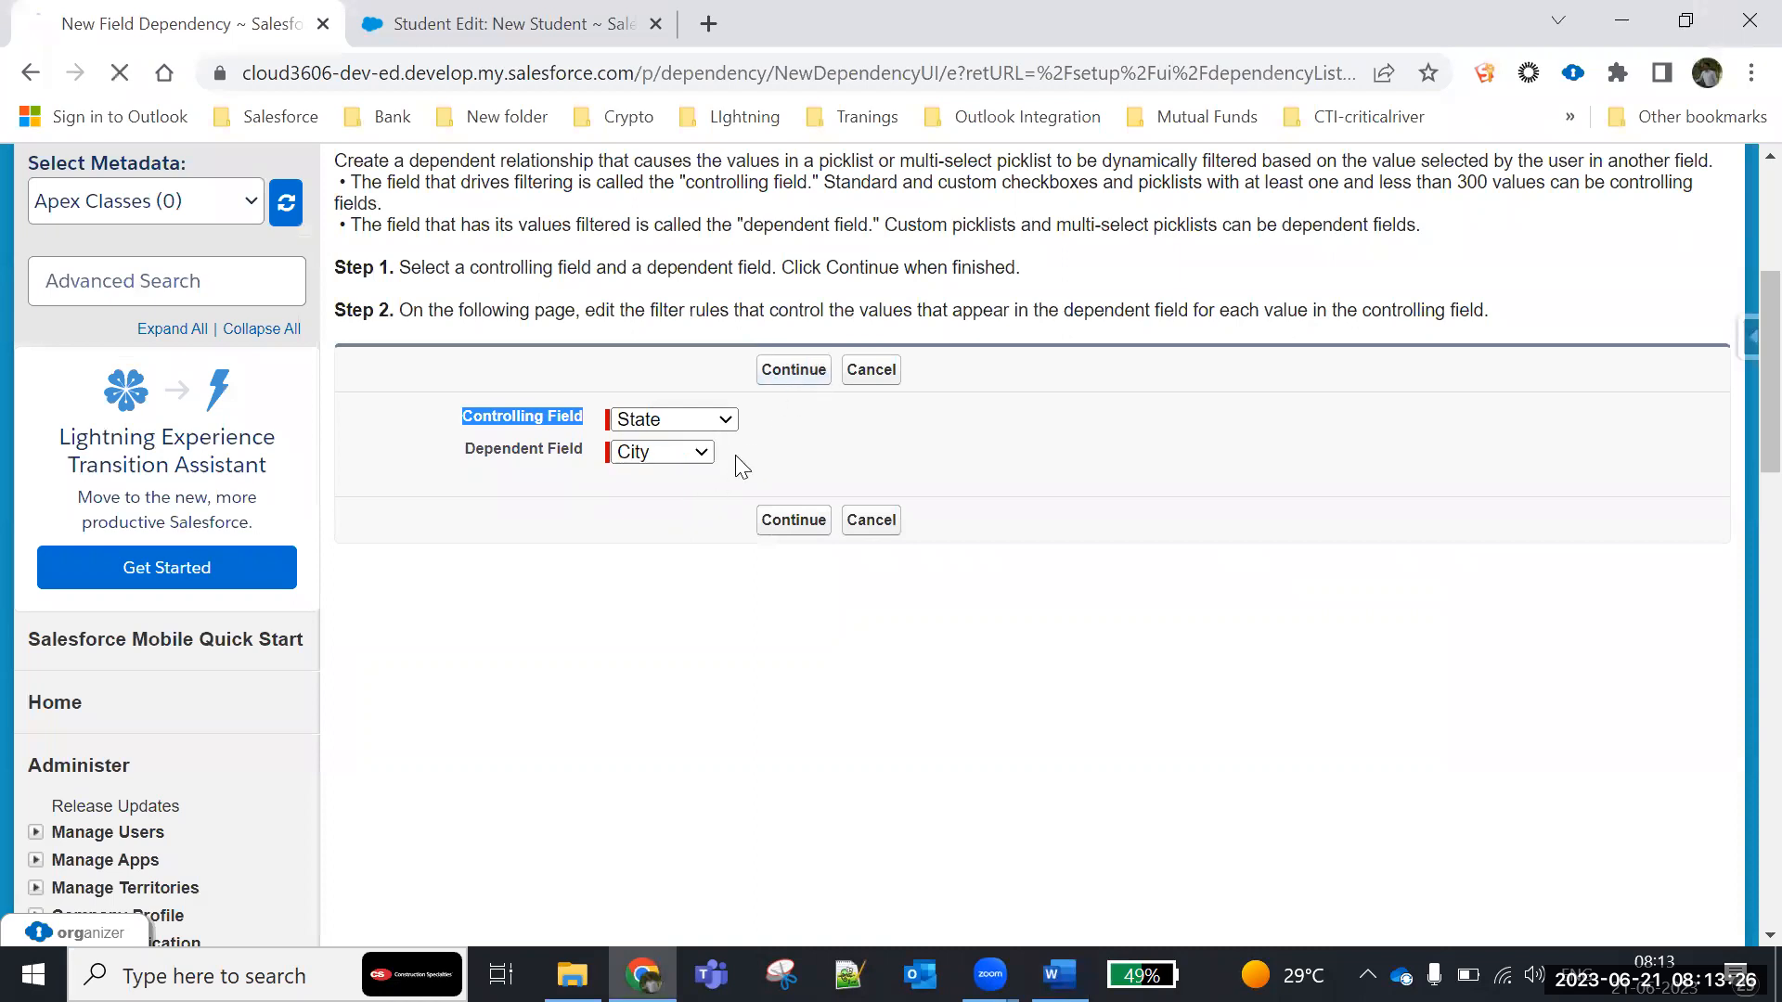
# - Examine the dependency grid's State column headings and the City values listed beneath each state
pyautogui.scroll(-6, 654, 712)
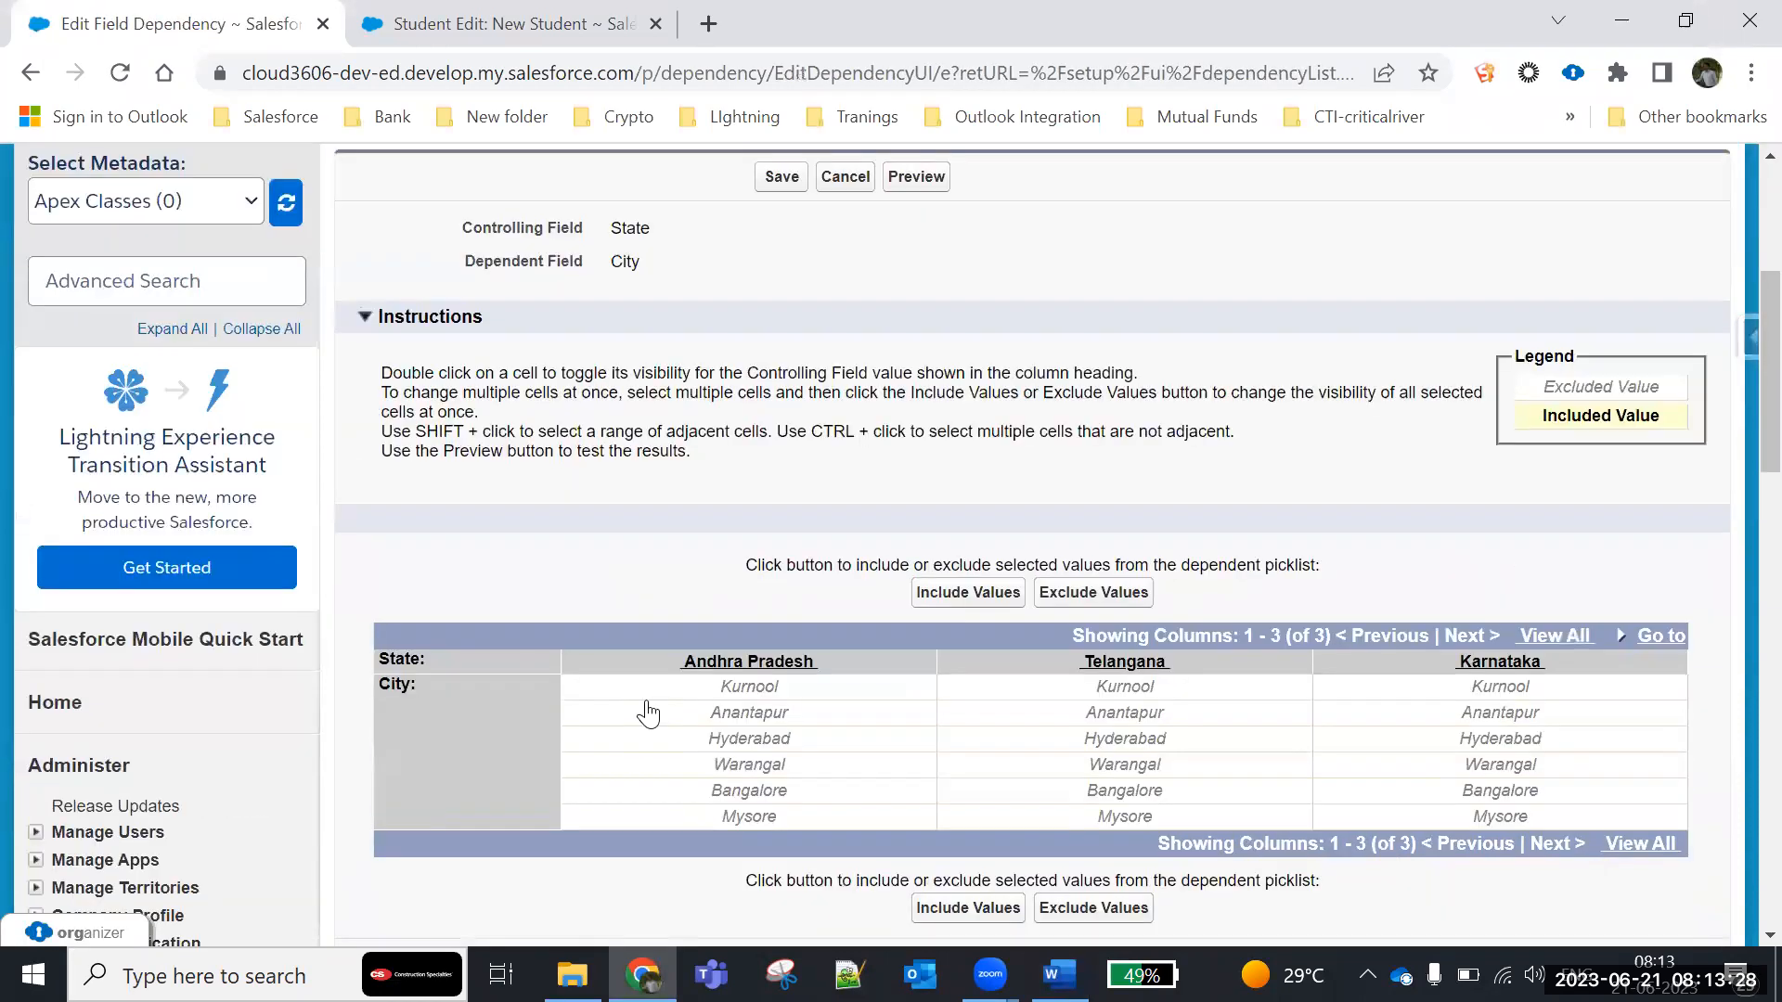
pyautogui.scroll(1, 653, 712)
pyautogui.scroll(2, 650, 711)
pyautogui.scroll(-3, 649, 711)
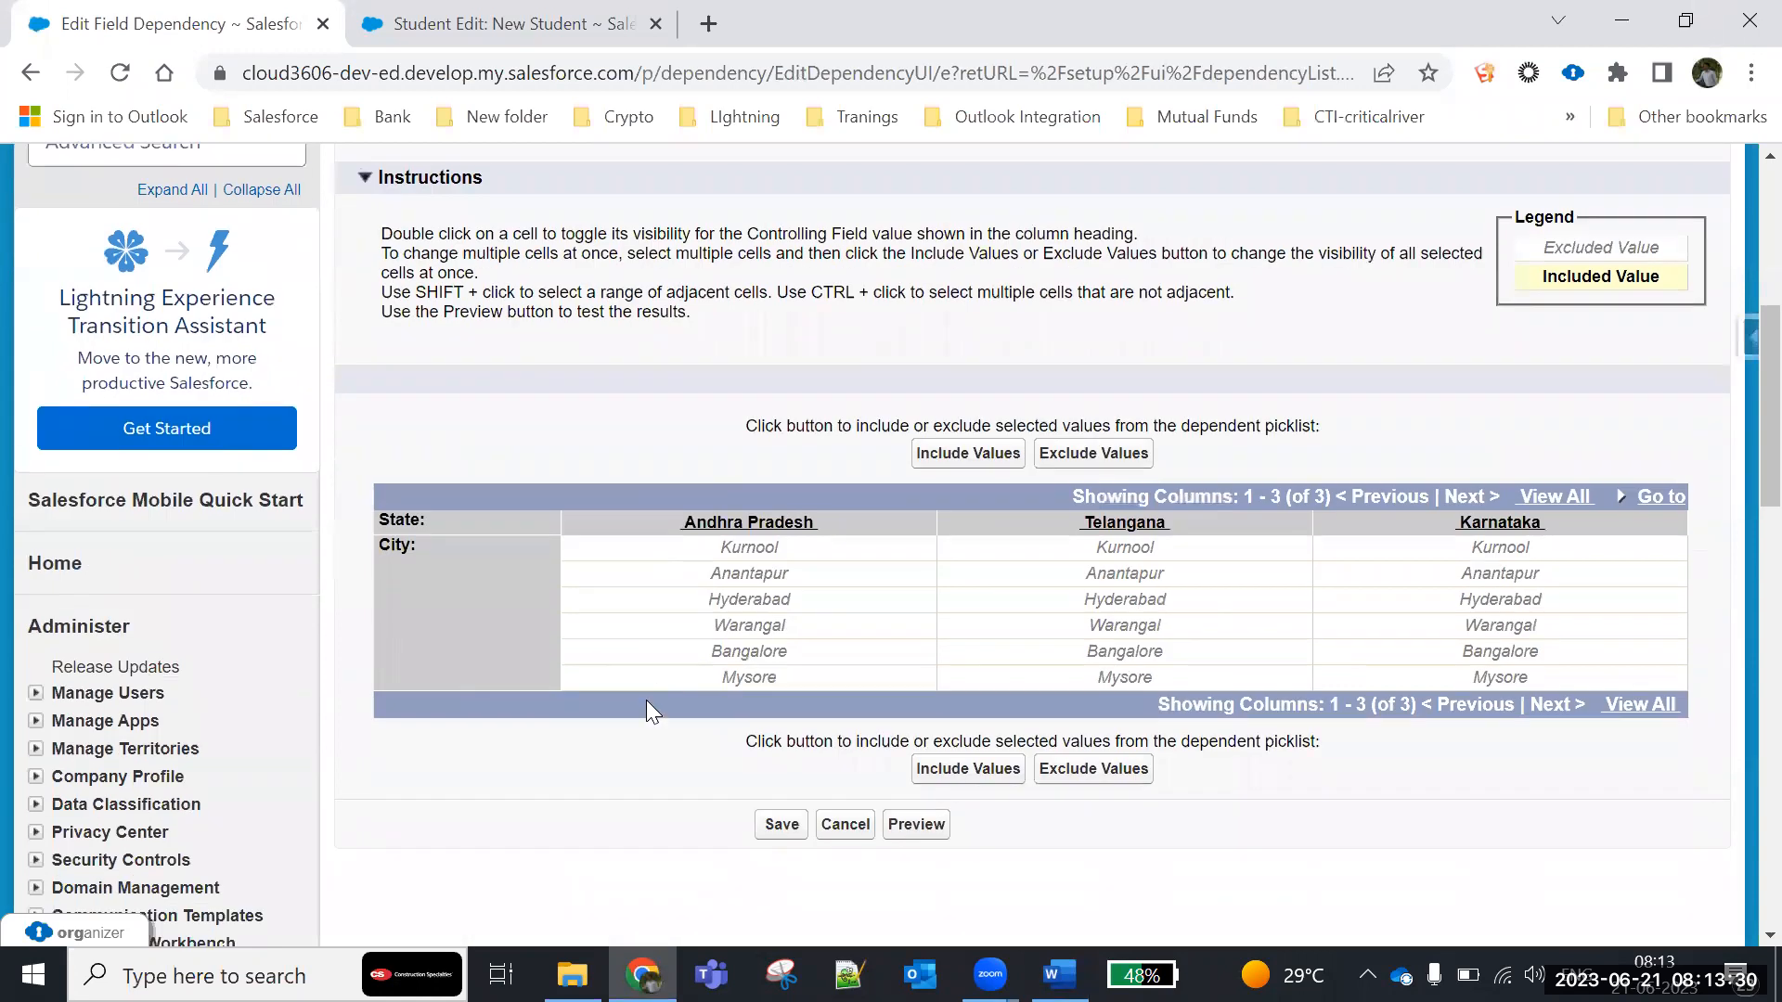
pyautogui.moveTo(381, 517); pyautogui.dragTo(1547, 538)
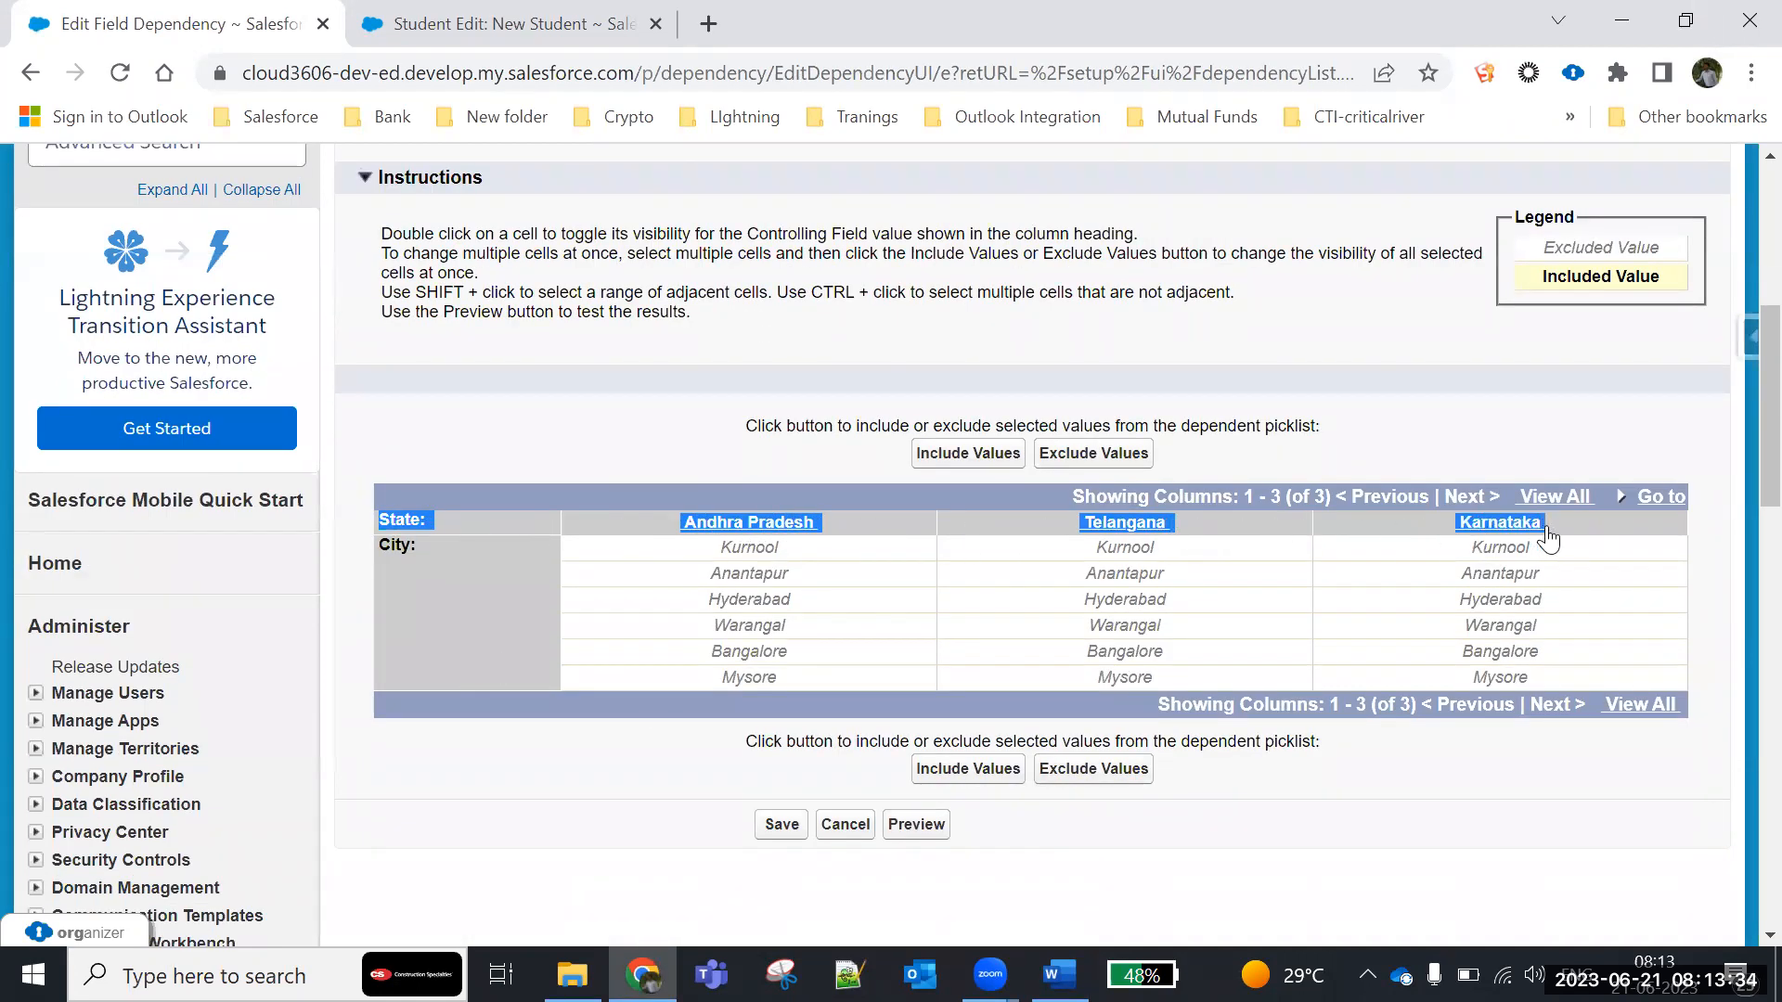
pyautogui.click(1548, 538)
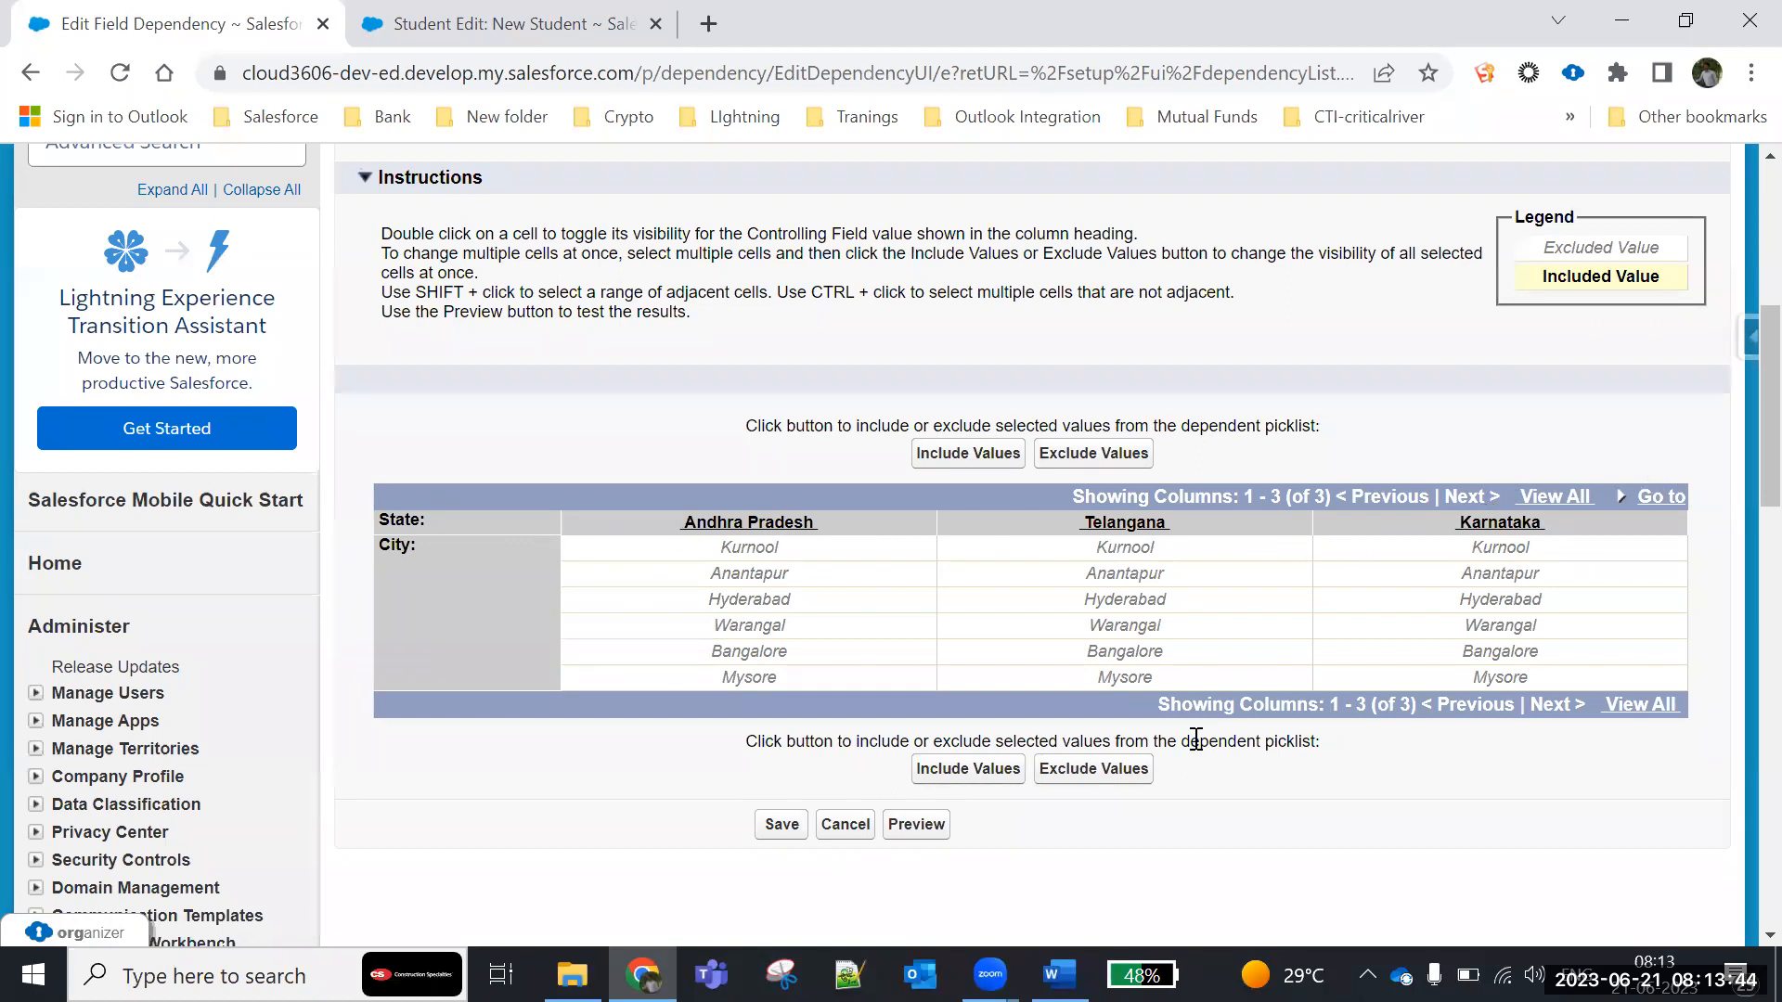
pyautogui.moveTo(381, 546); pyautogui.dragTo(420, 547)
pyautogui.click(422, 549)
# - Include Kurnool and Anantapur as City values for Andhra Pradesh in the dependency grid
pyautogui.click(759, 555)
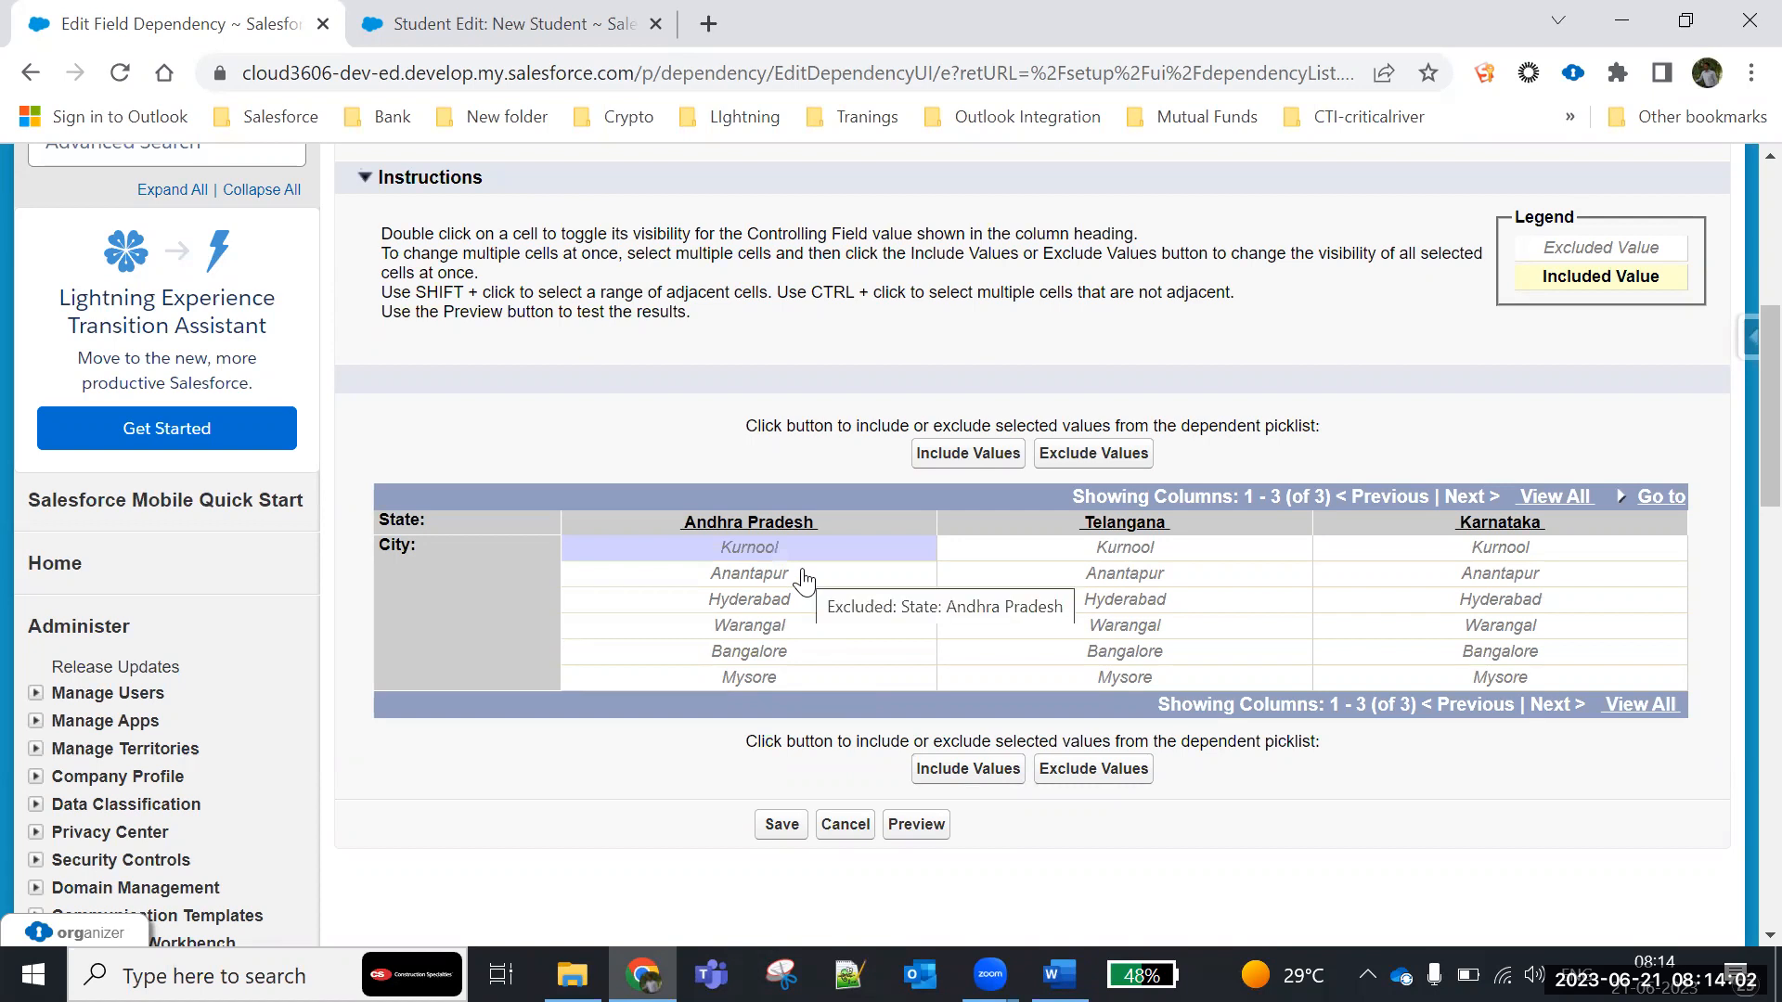
pyautogui.click(804, 577)
pyautogui.click(801, 555)
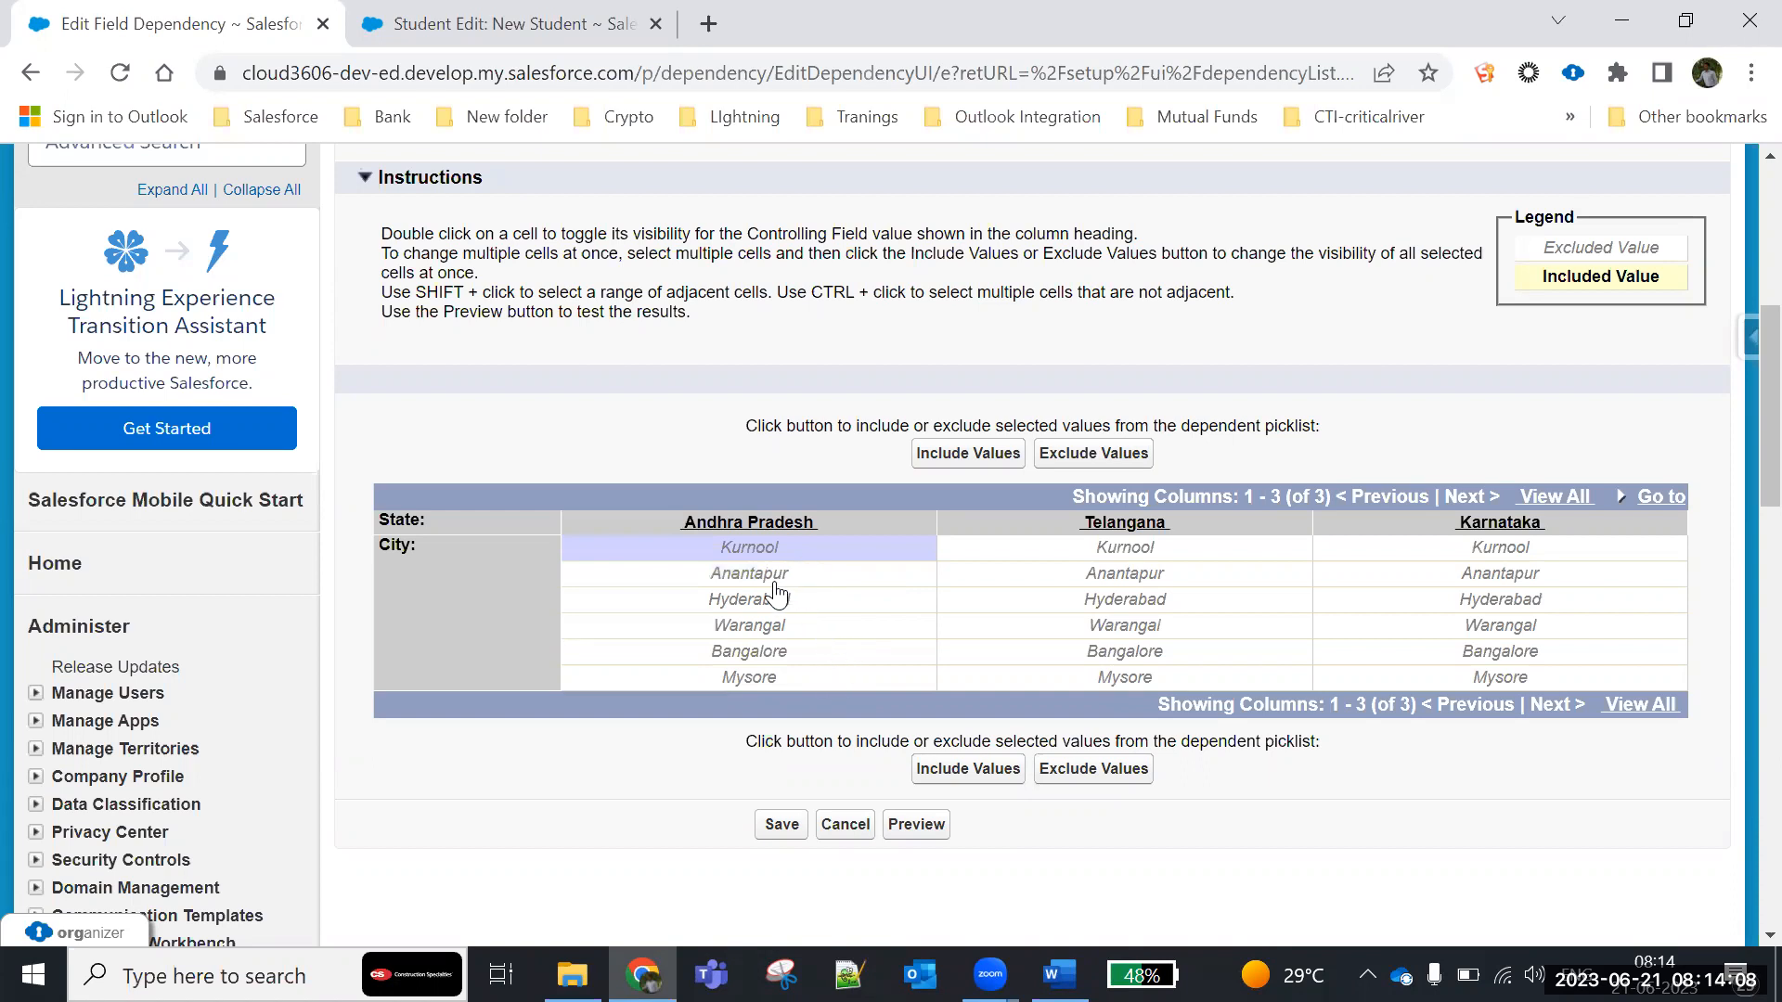
pyautogui.keyDown('shift'); pyautogui.click(774, 580); pyautogui.keyUp('shift')
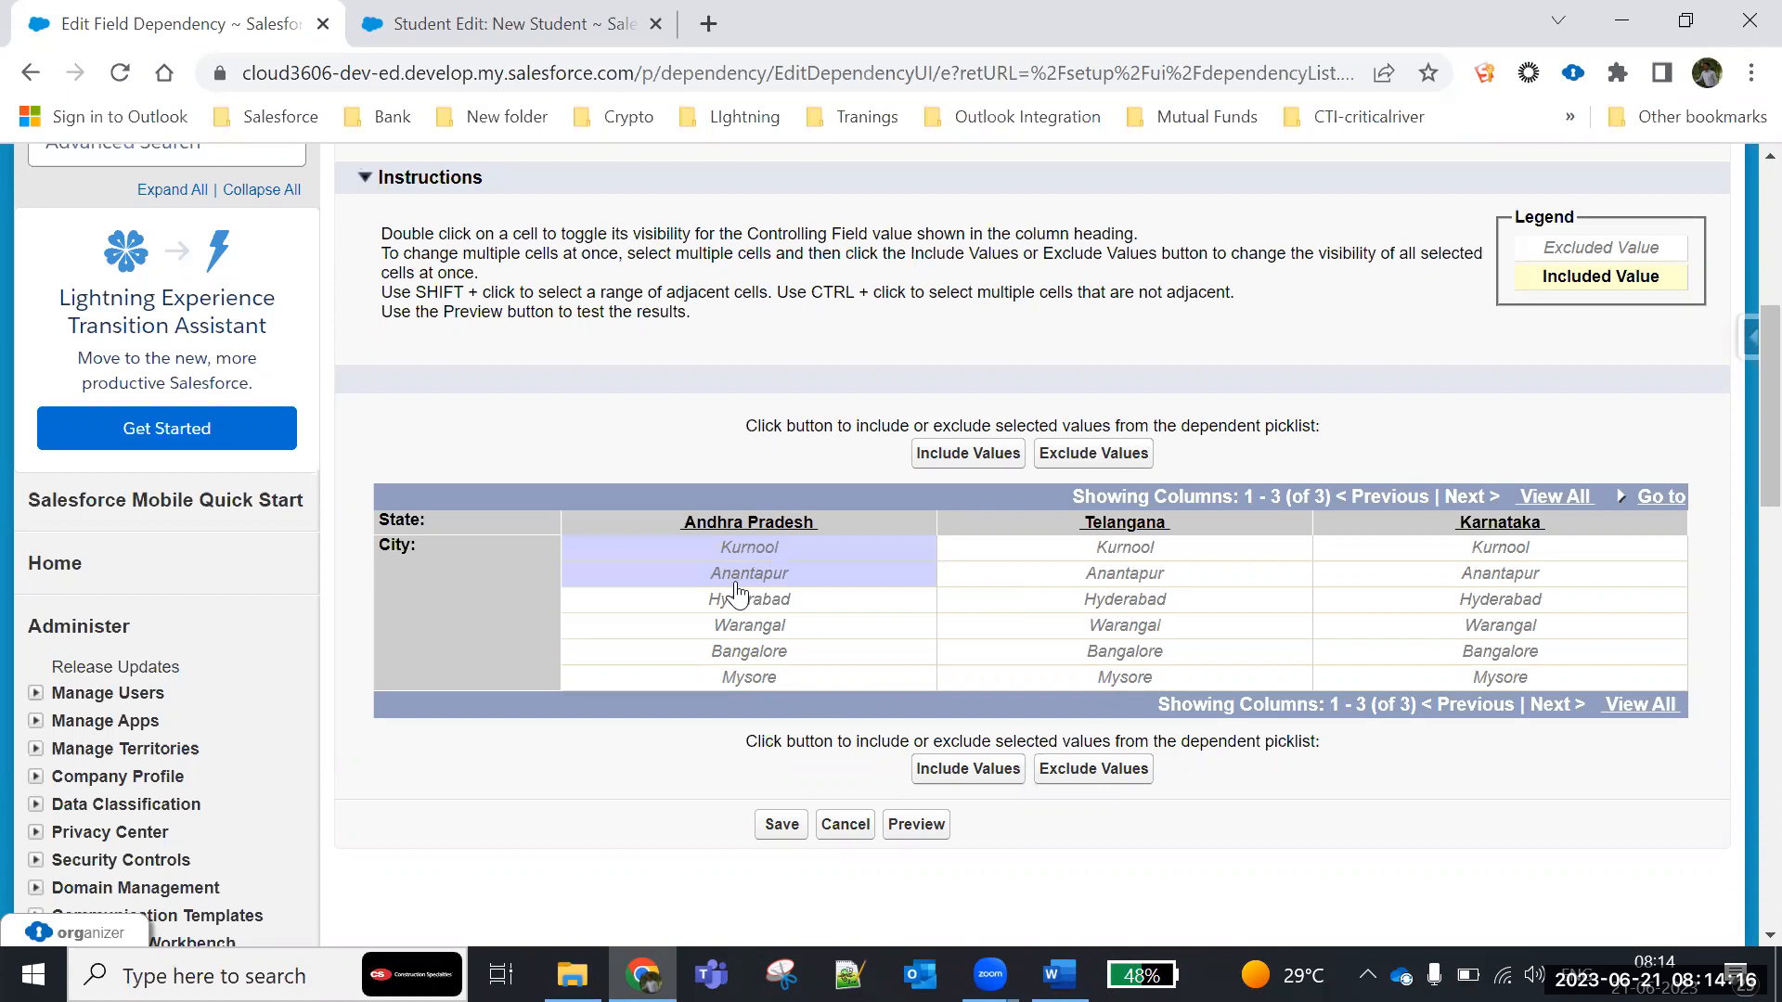
pyautogui.click(960, 780)
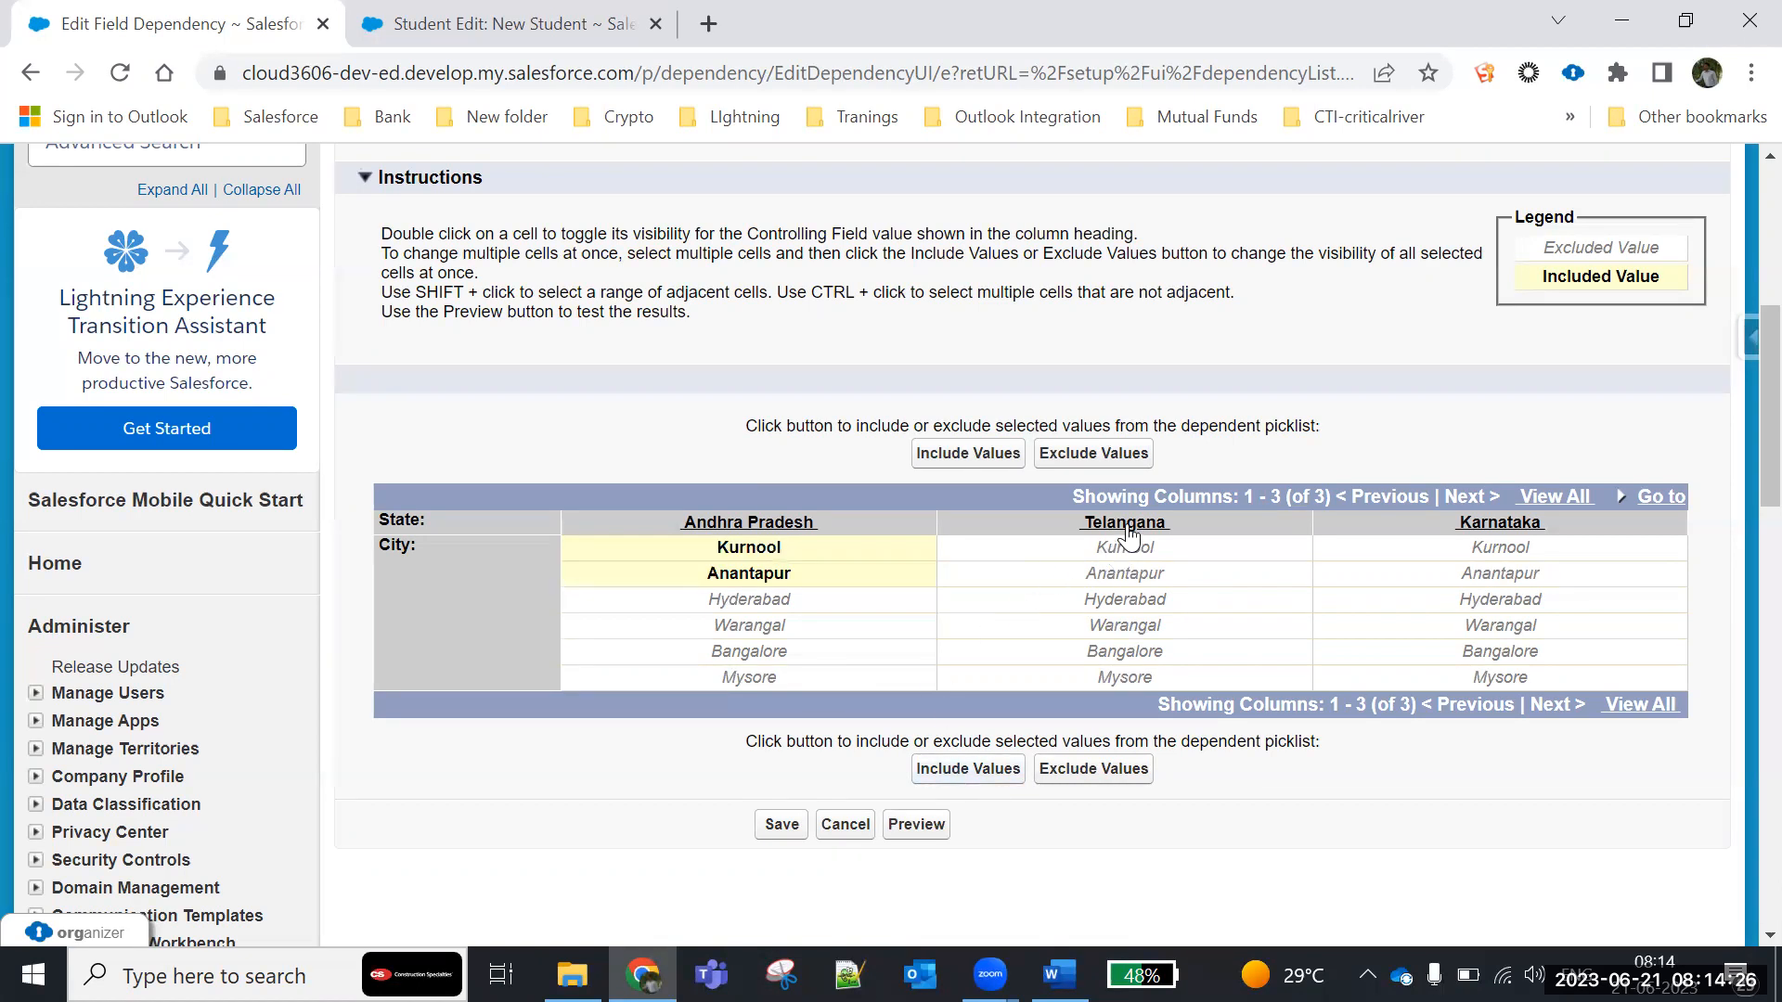
# - Include Hyderabad and Warangal as City values for Telangana
pyautogui.click(1134, 605)
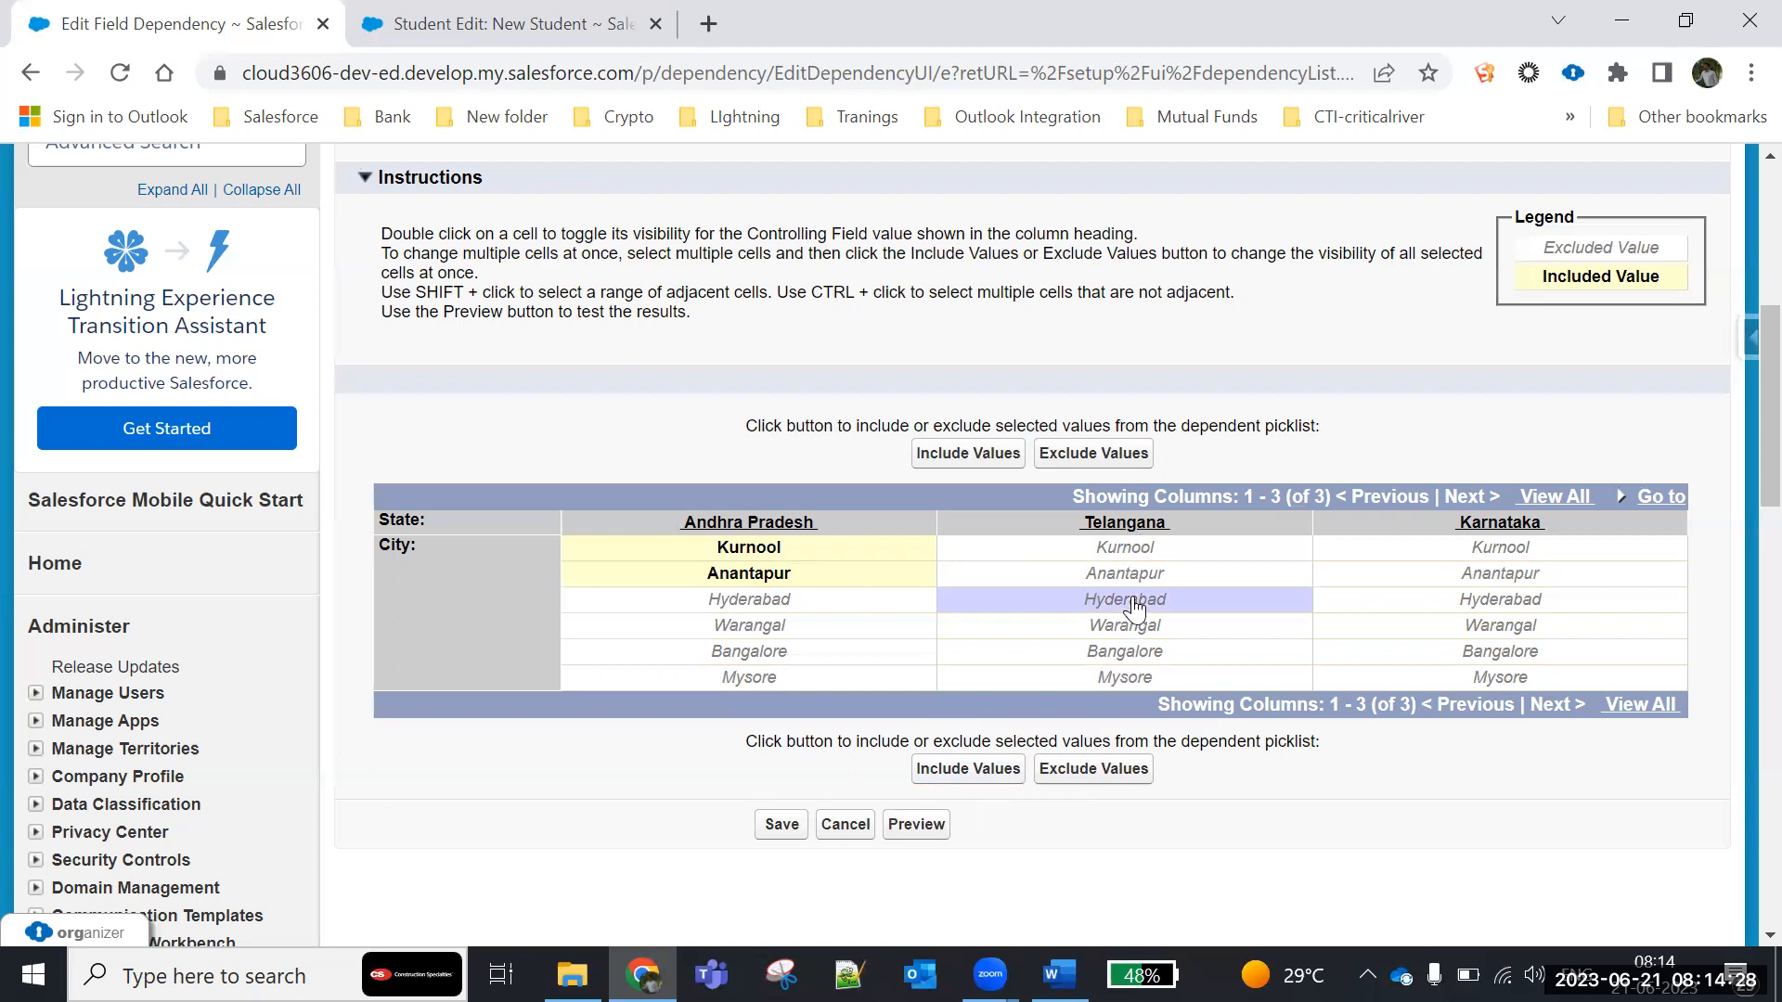
pyautogui.keyDown('shift'); pyautogui.click(1128, 635); pyautogui.keyUp('shift')
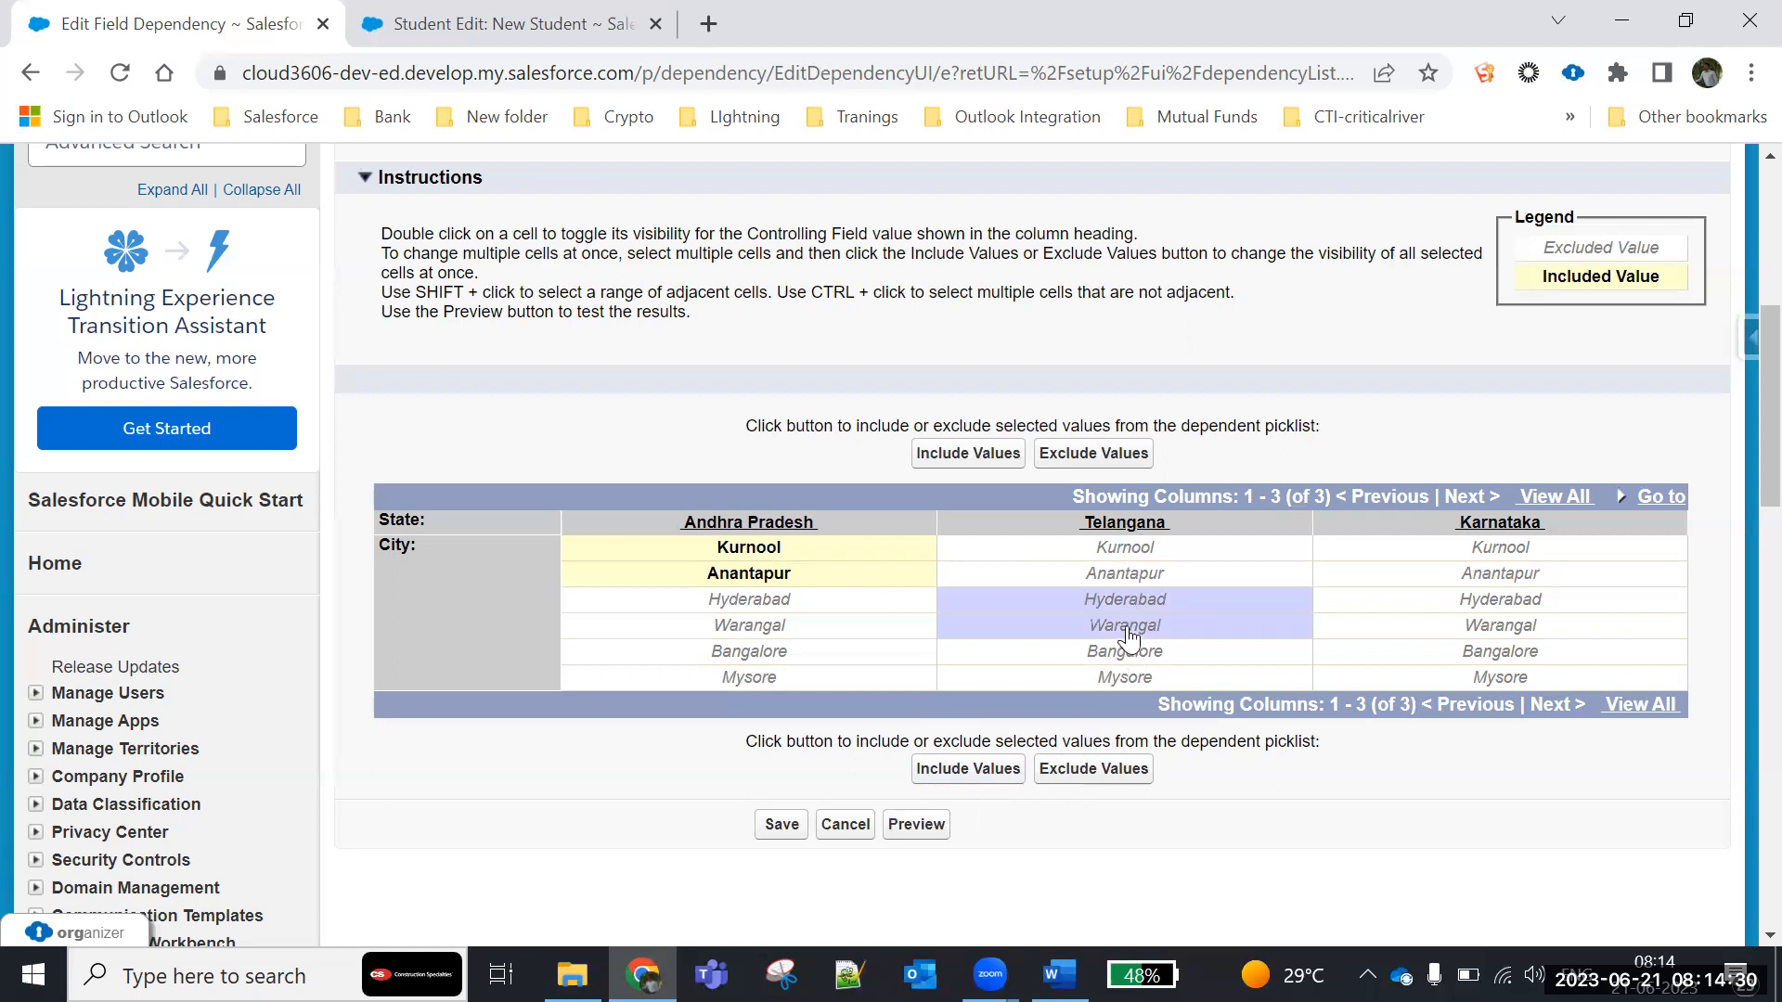
pyautogui.click(968, 770)
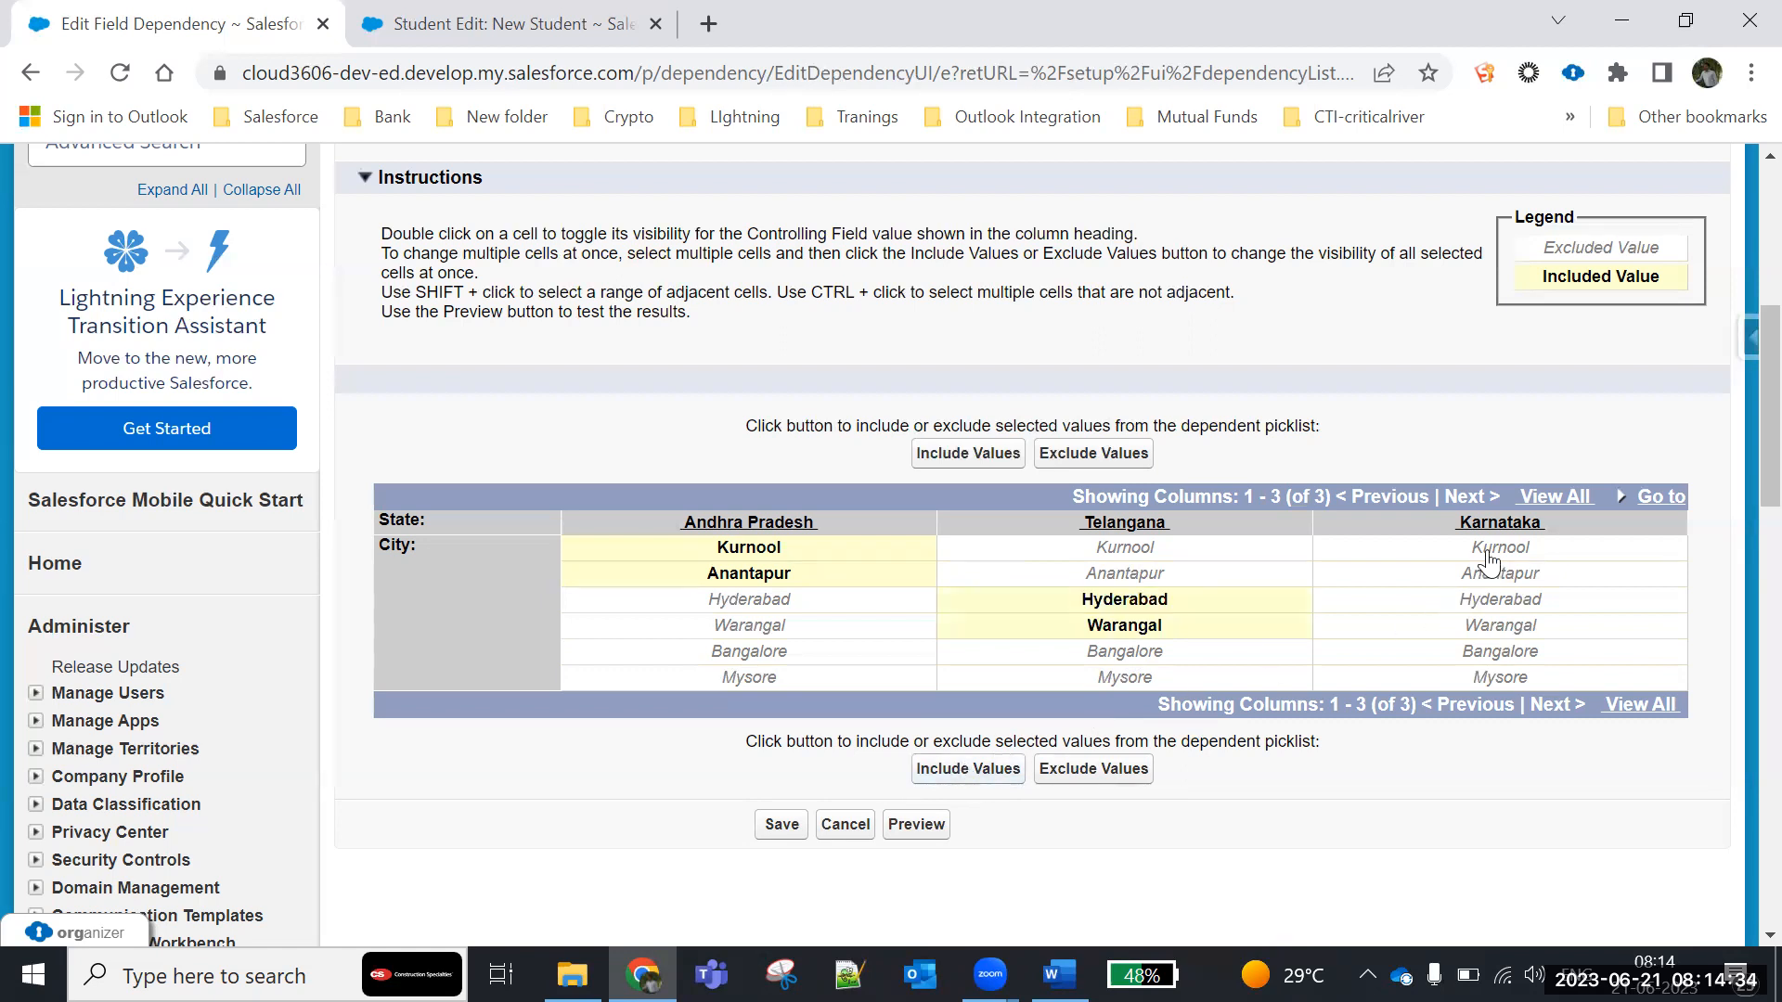
# - Include Bangalore and Mysore as City values for Karnataka, and apply Exclude Values to Warangal in that column
pyautogui.click(1531, 653)
pyautogui.keyDown('shift'); pyautogui.click(1516, 680); pyautogui.keyUp('shift')
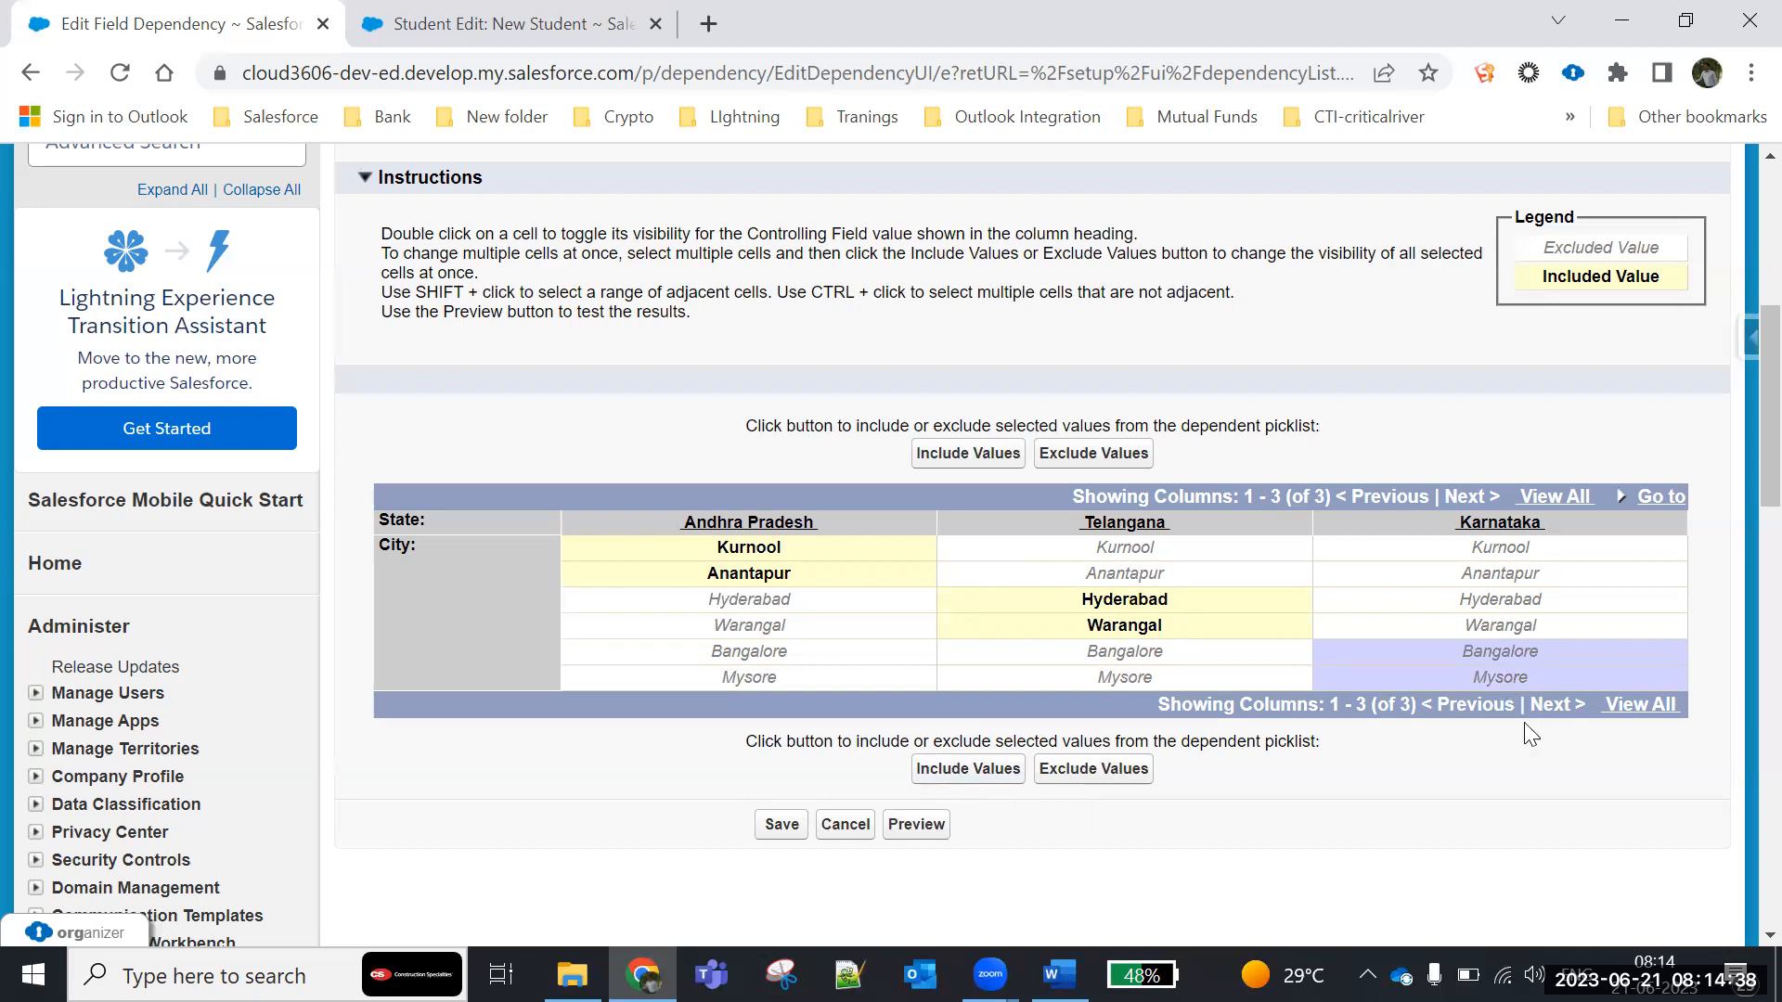
pyautogui.click(988, 786)
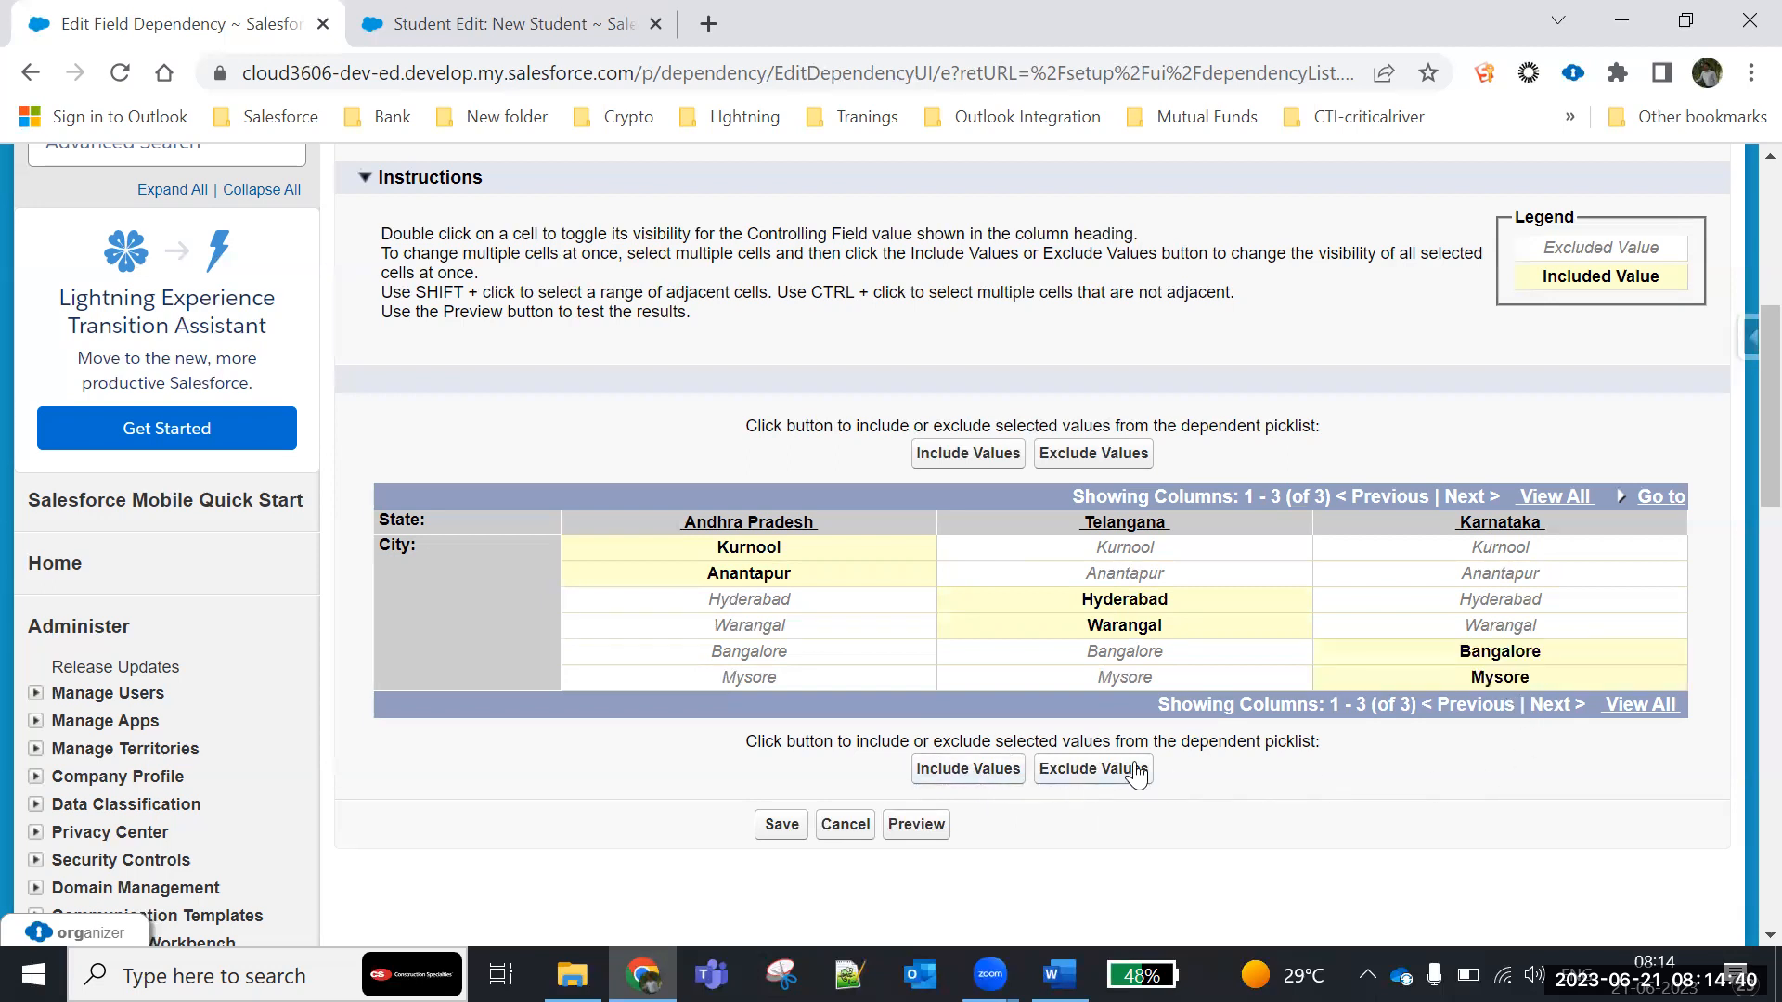
pyautogui.click(1545, 629)
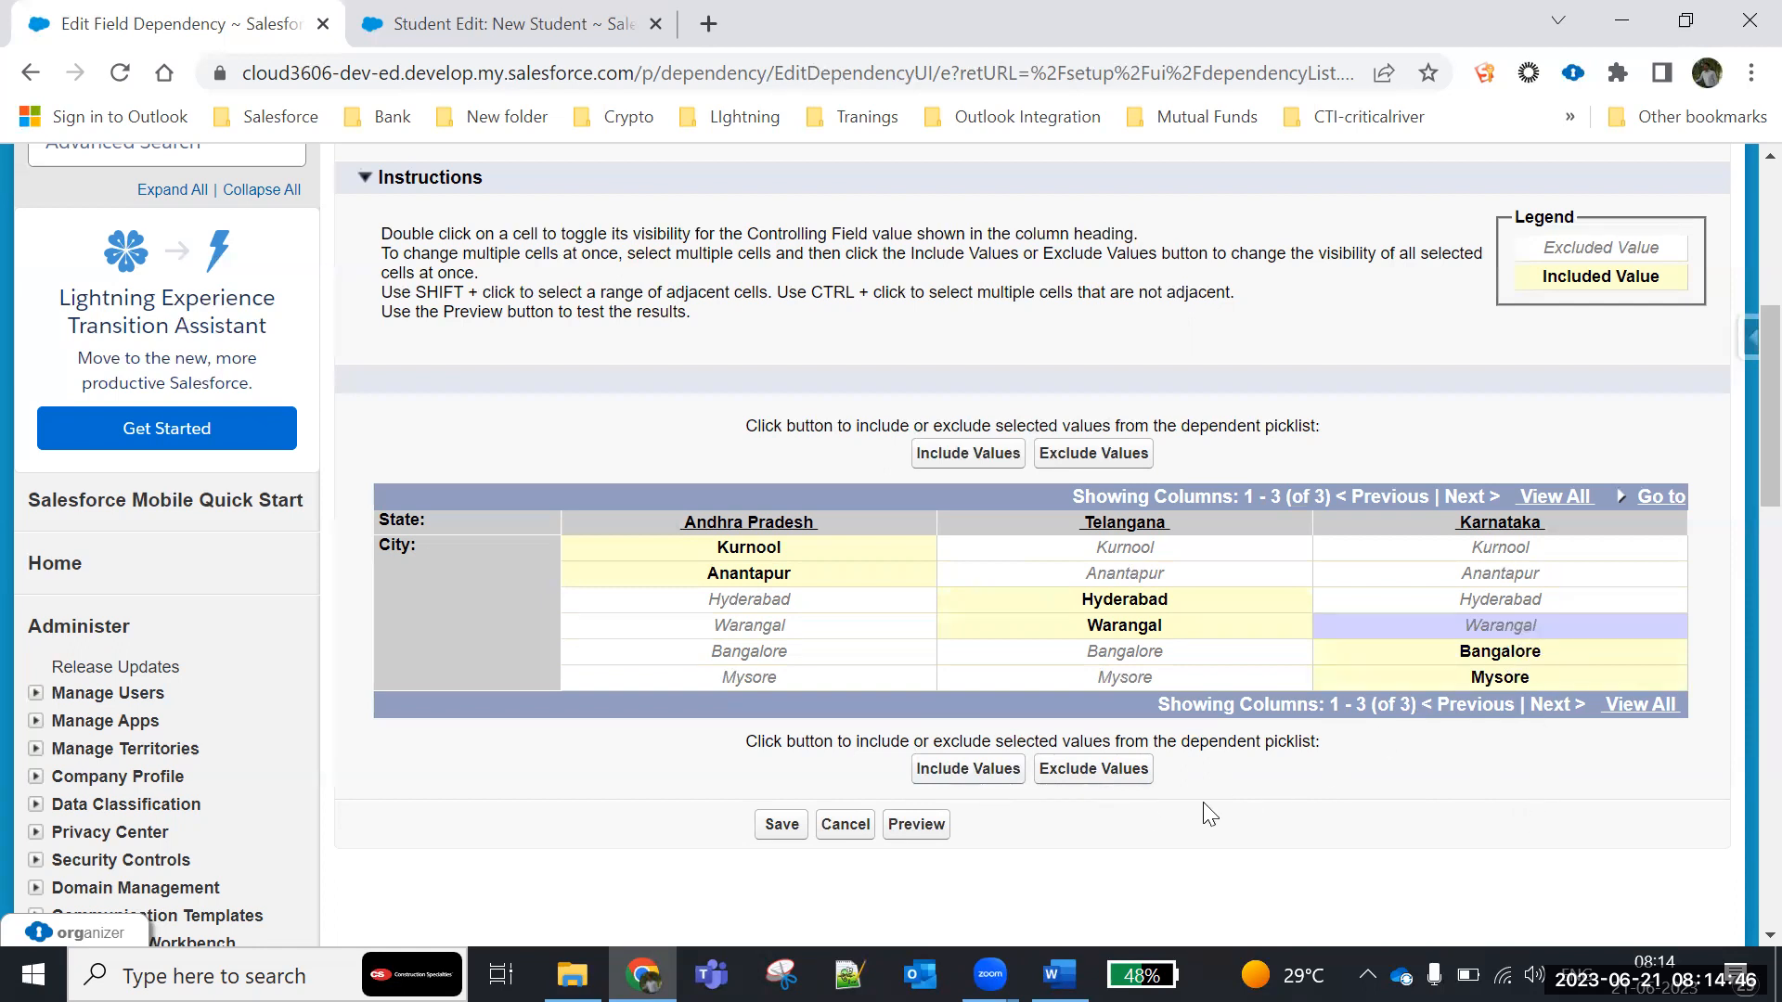
pyautogui.click(1099, 774)
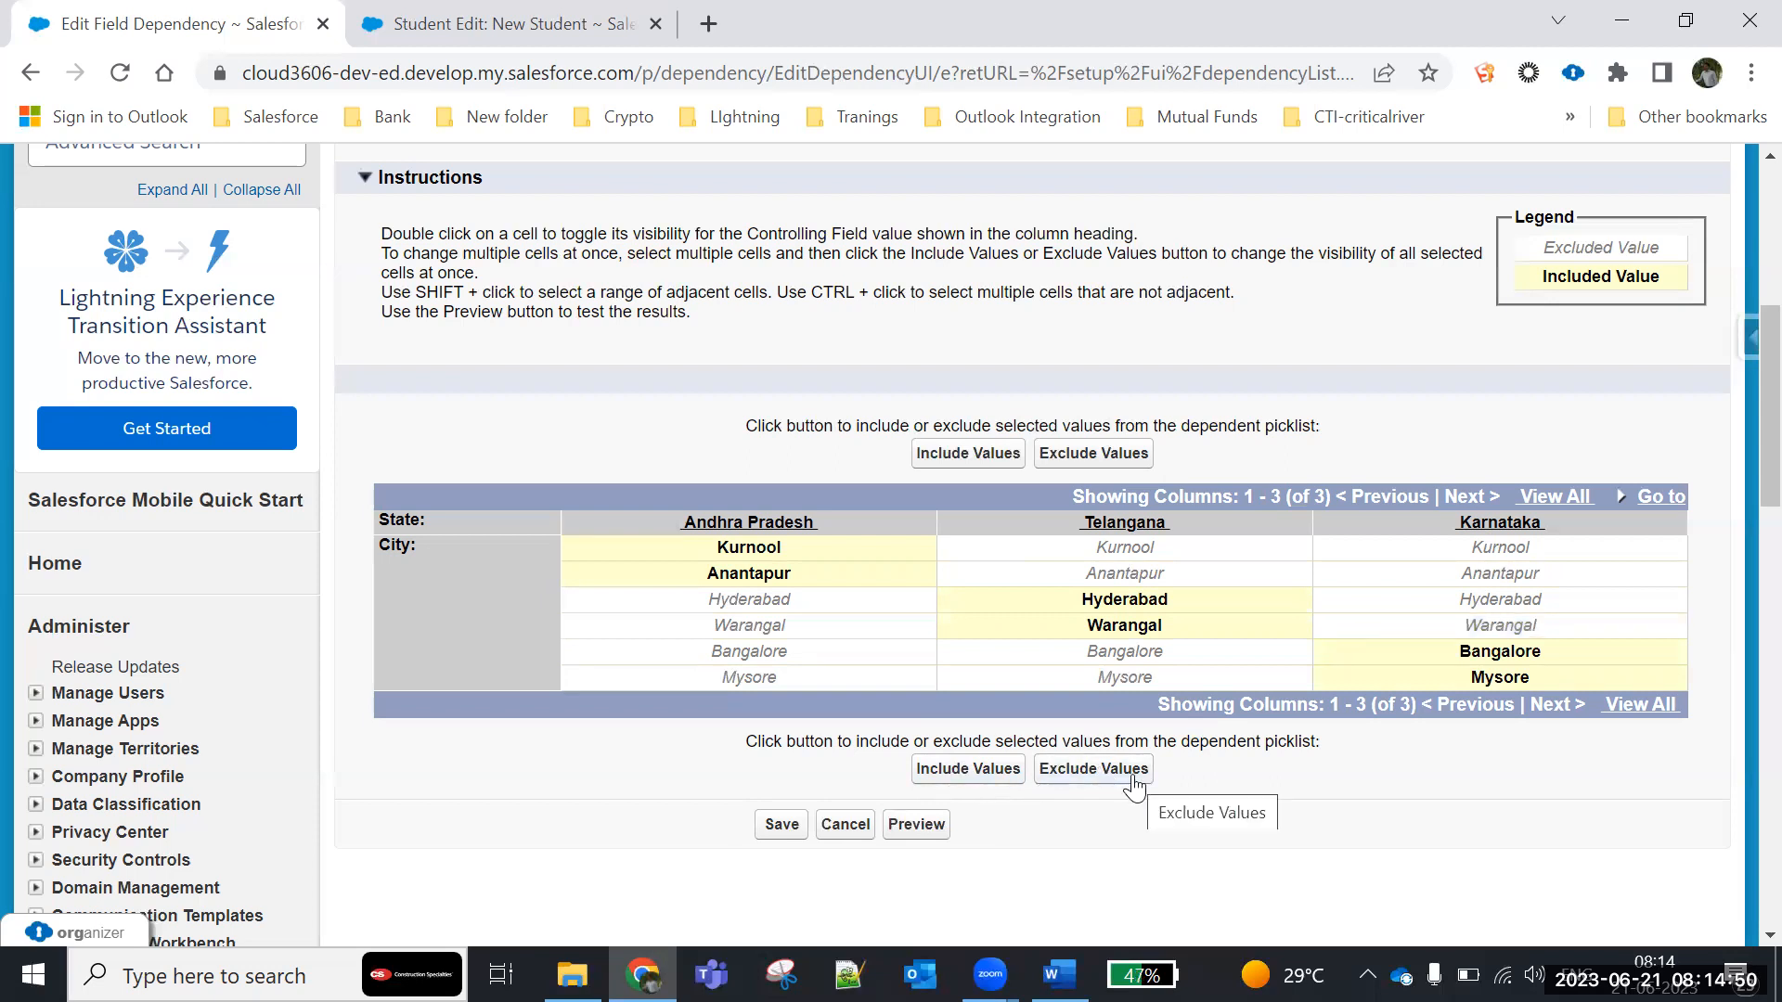
# - Capture the State and City dependency grid as a rectangular snip with Snipping Tool
pyautogui.scroll(-1, 1533, 774)
pyautogui.click(782, 975)
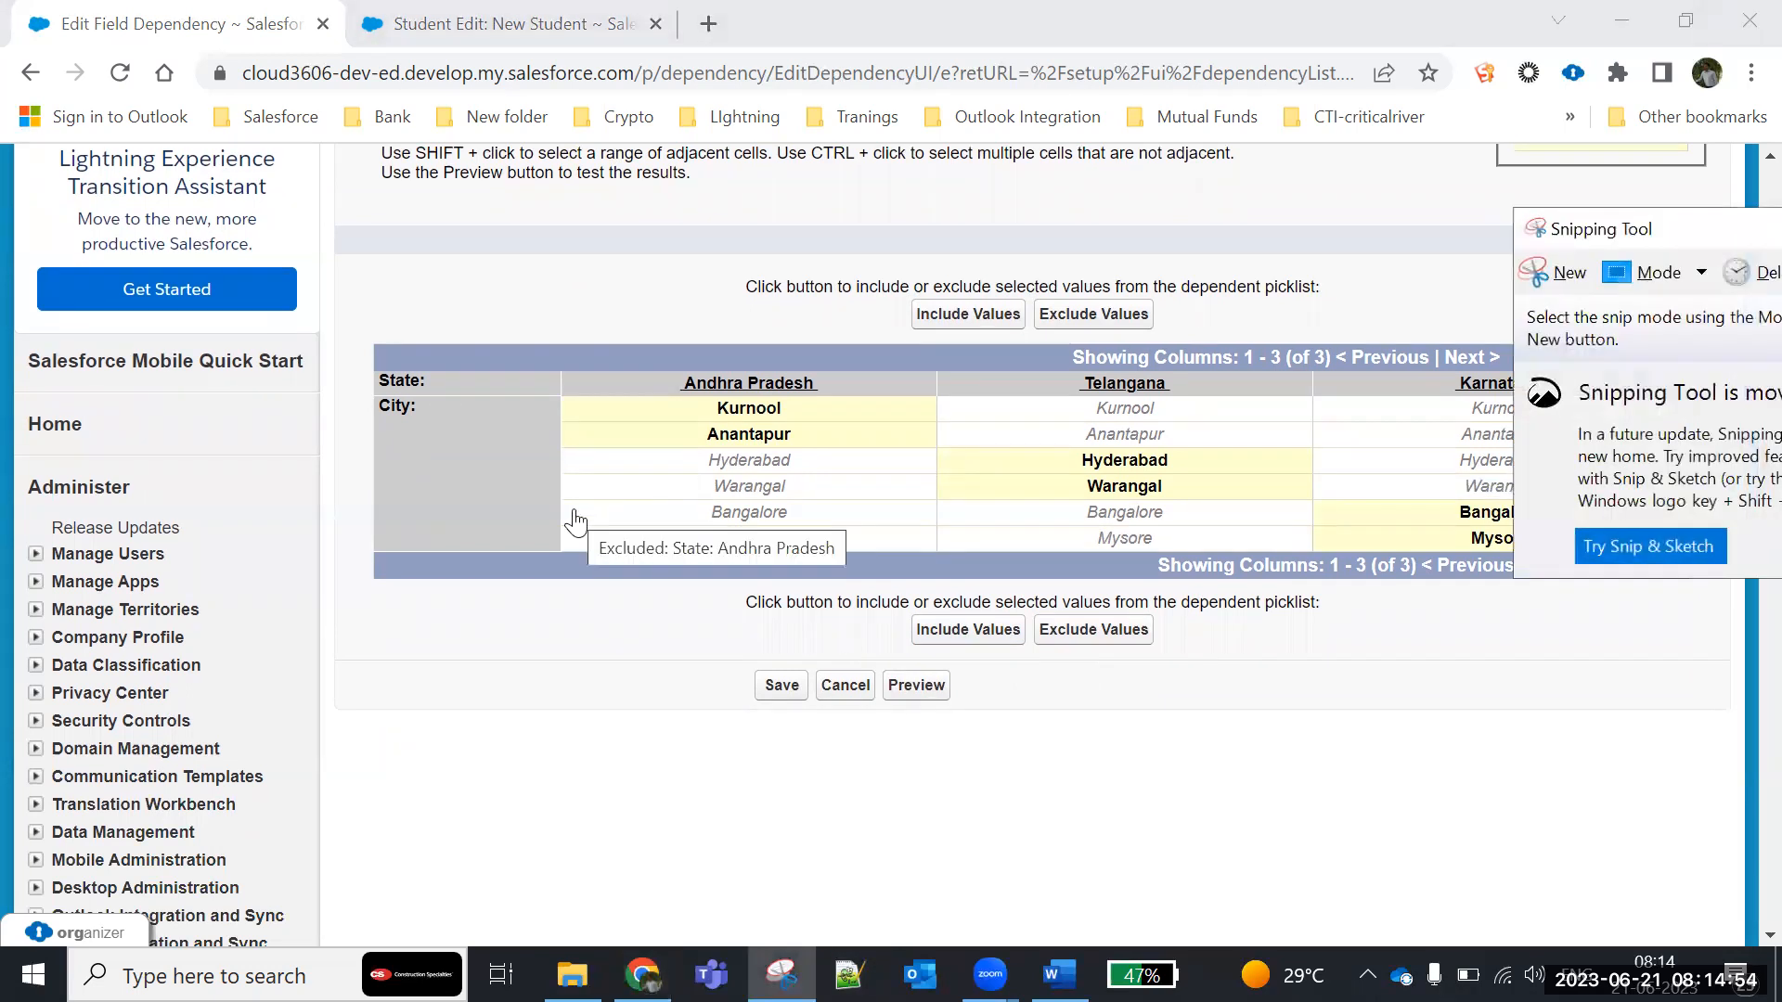
pyautogui.click(1420, 318)
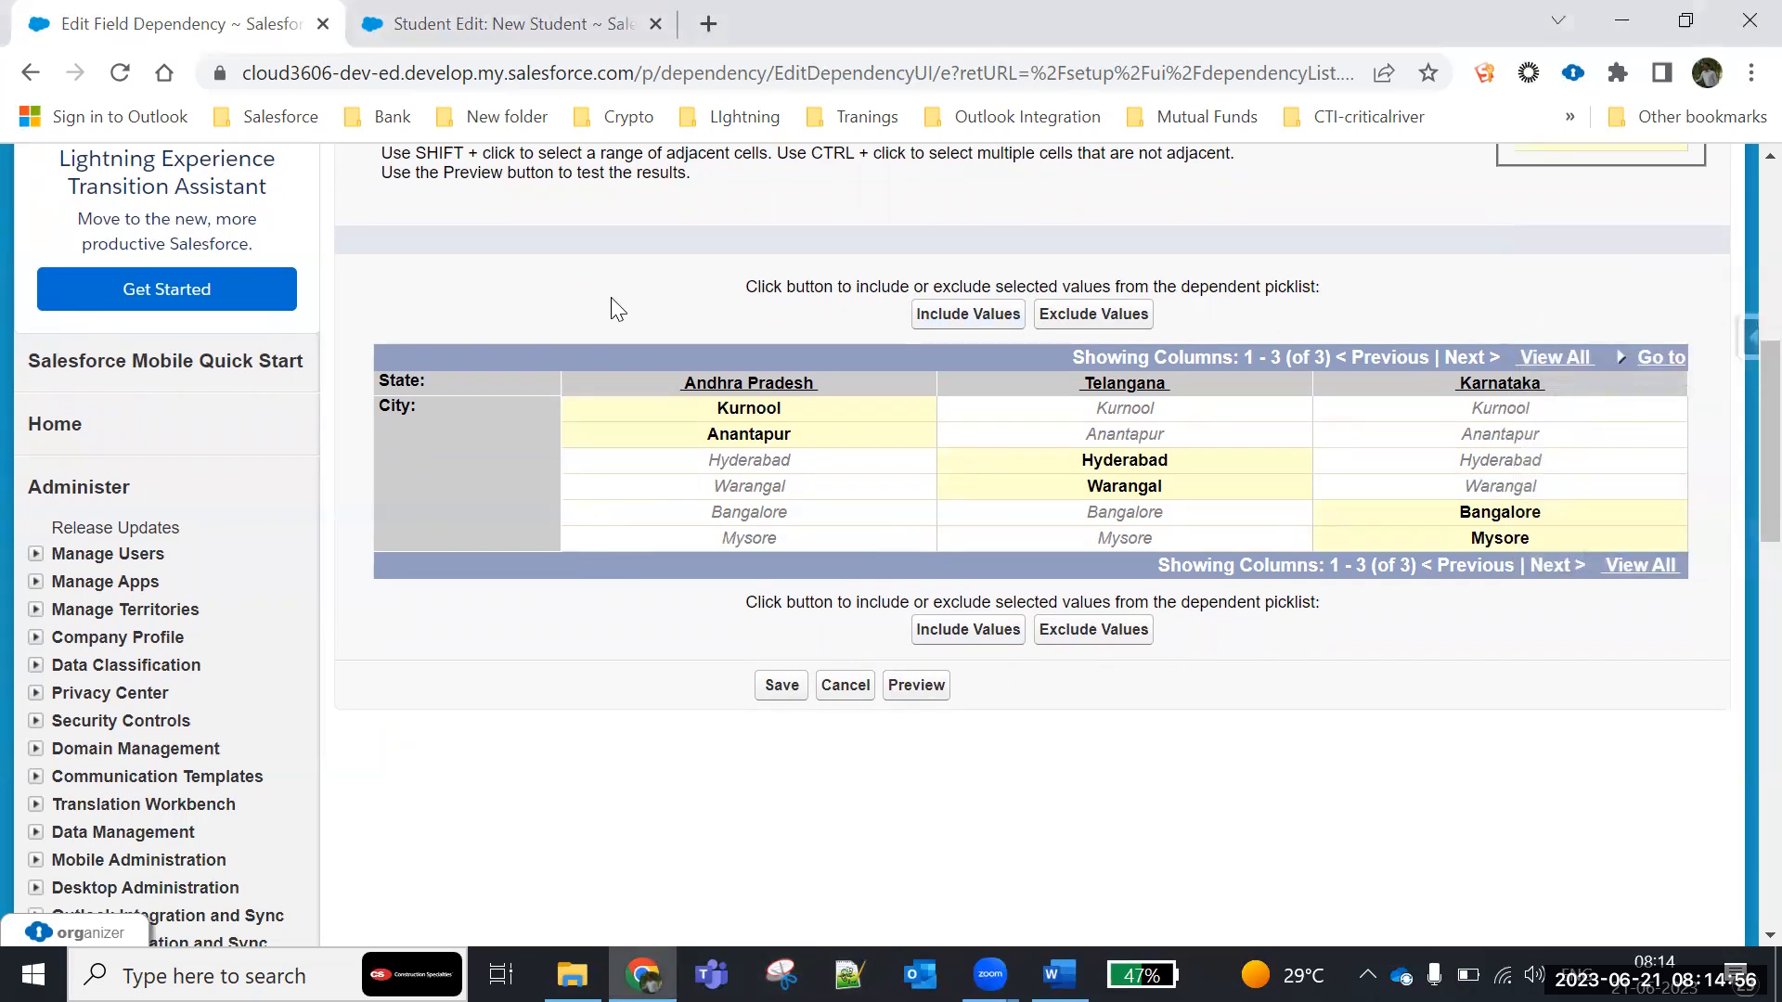
pyautogui.moveTo(332, 273); pyautogui.dragTo(1697, 590)
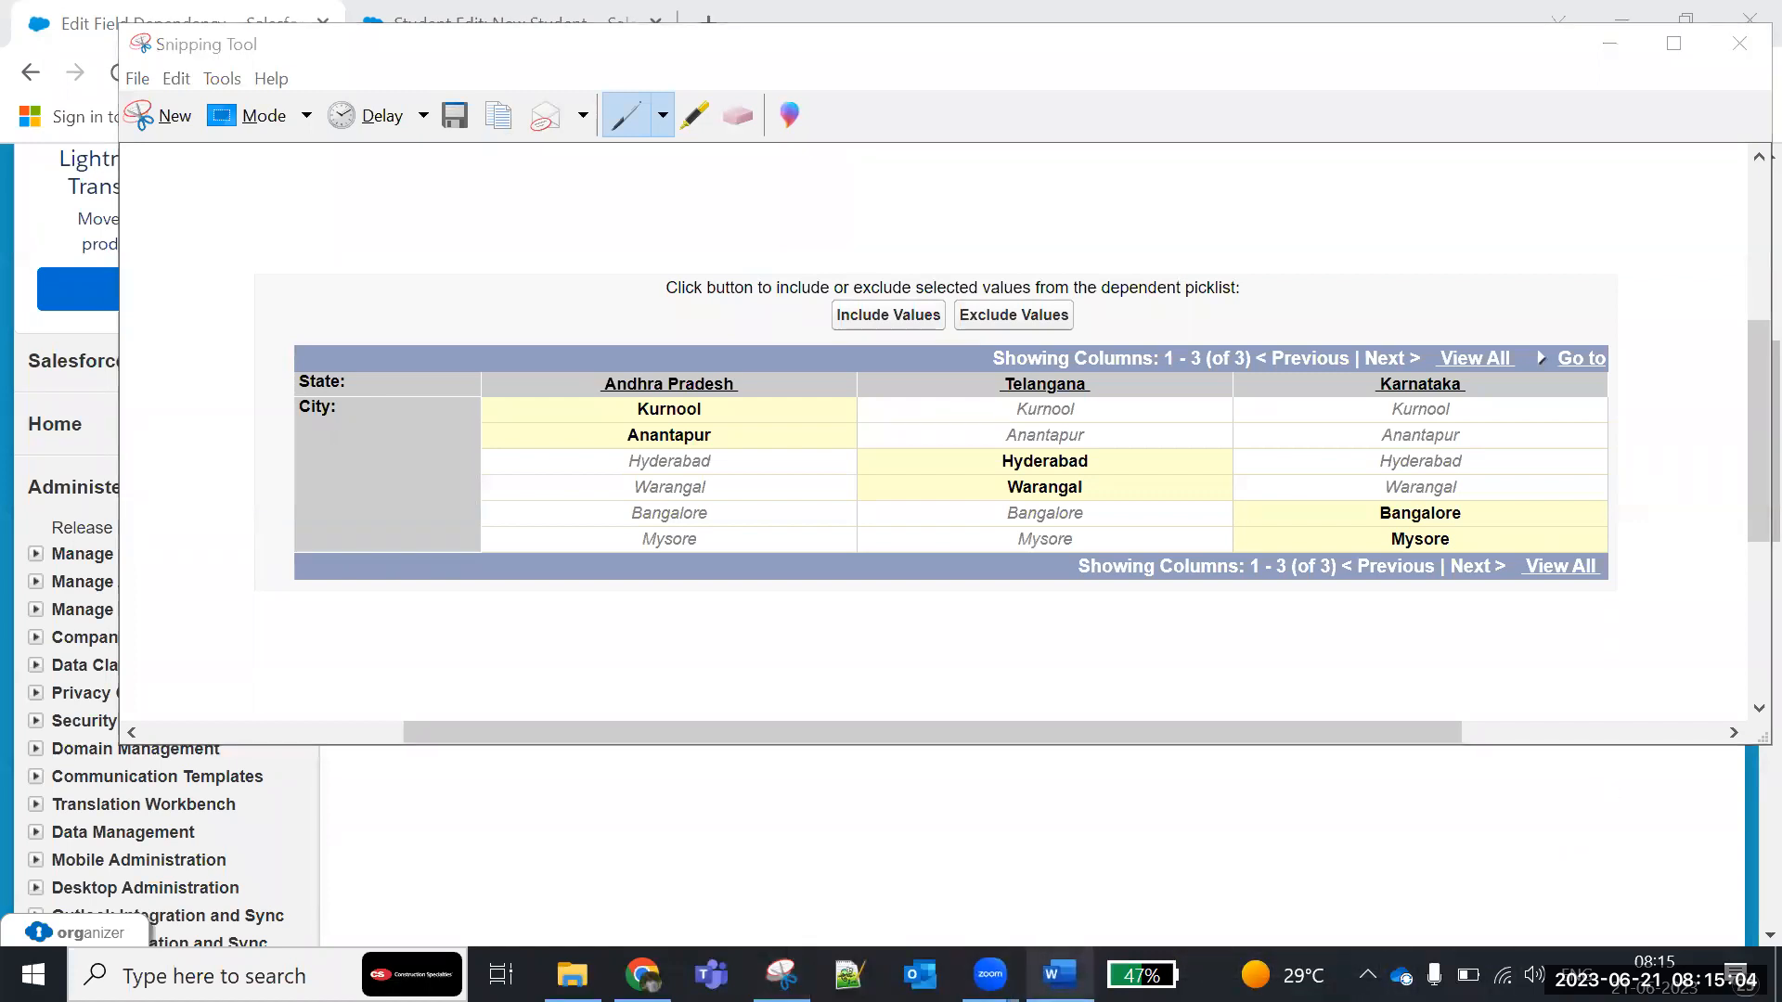
# - Switch to the Batch1 document in Word and paste the captured grid on a new line below the Dependent Field paragraph
pyautogui.click(1058, 974)
pyautogui.click(702, 652)
pyautogui.press('Return')
pyautogui.press('Return')
pyautogui.hotkey('ctrl', 'v')
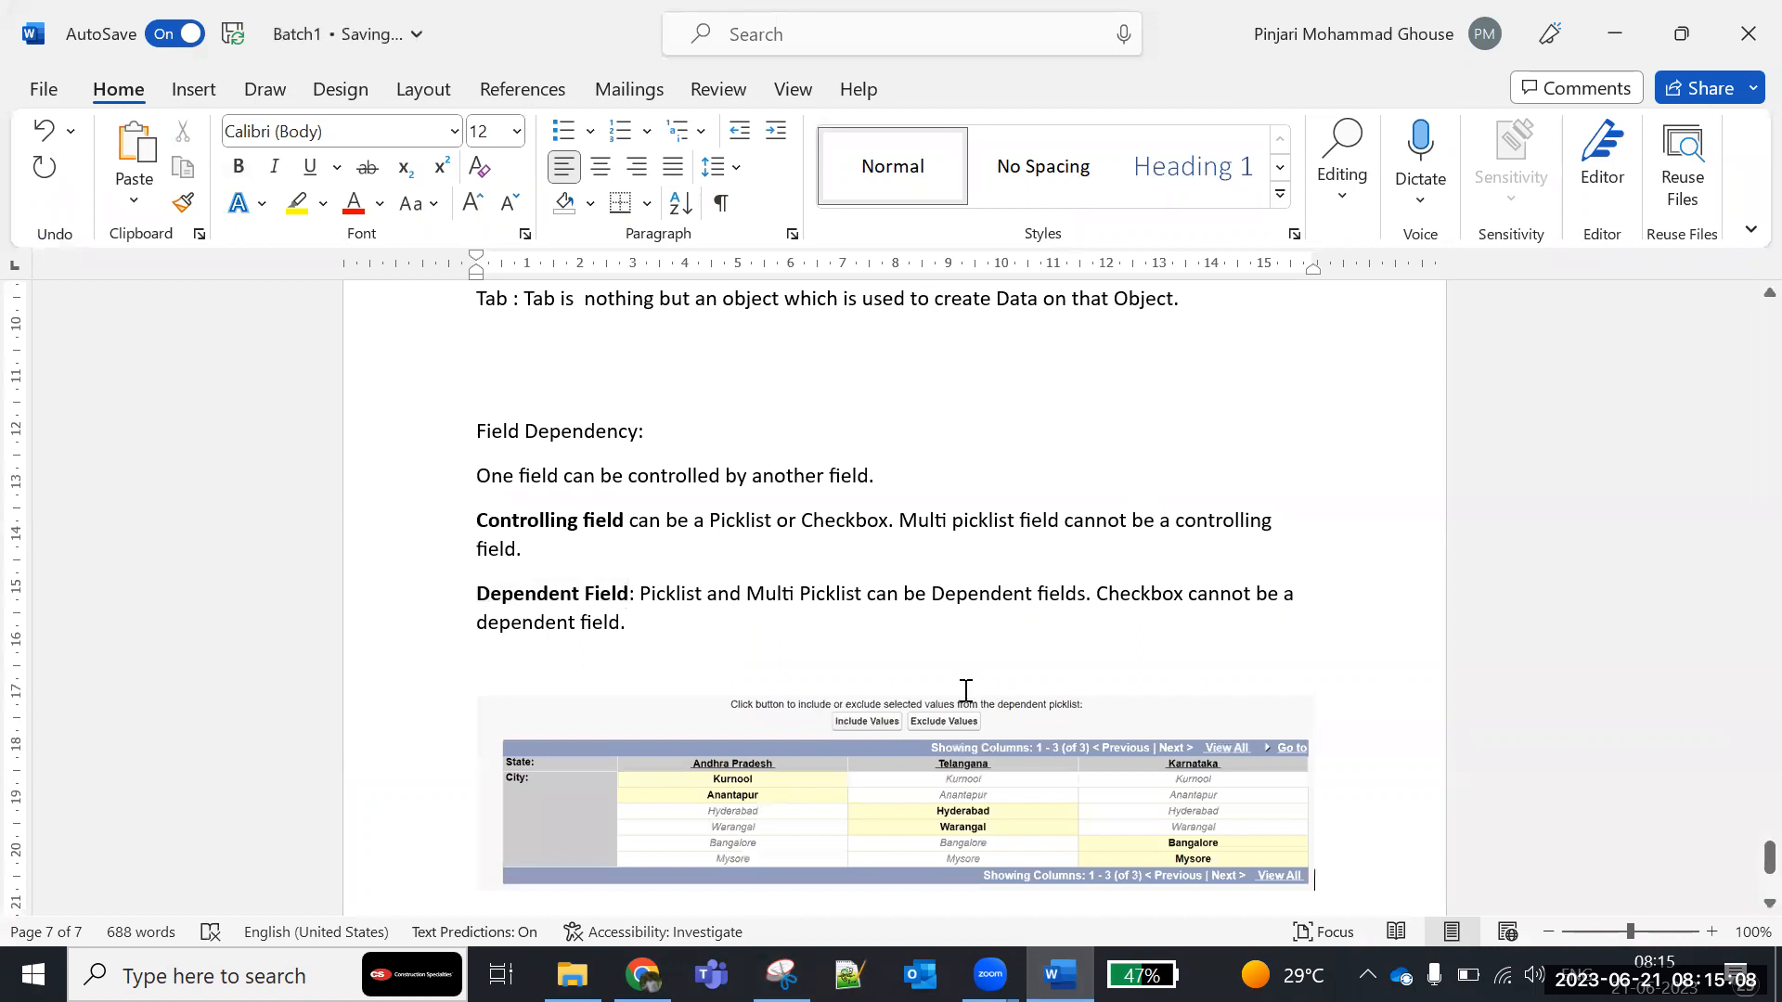
# - Minimize Snipping Tool, return to Salesforce in Chrome and save the State–City field dependency
pyautogui.hotkey('alt', 'Tab')
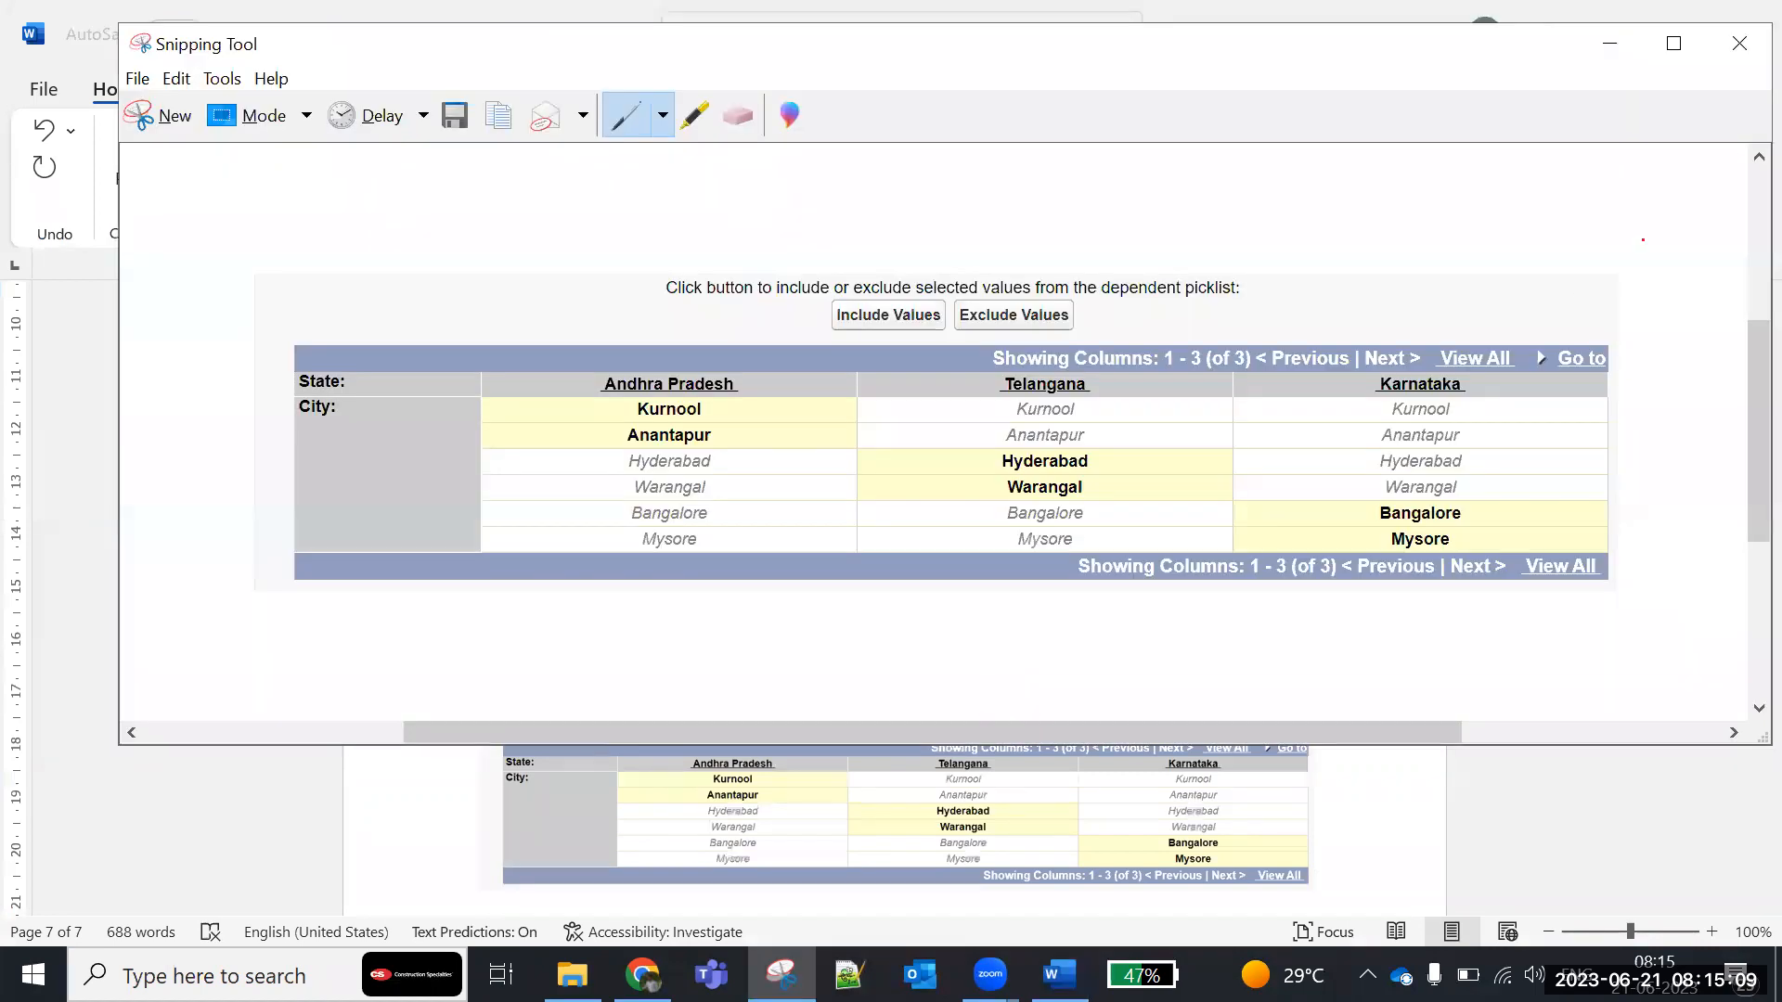
pyautogui.click(1610, 44)
pyautogui.hotkey('alt', 'Tab')
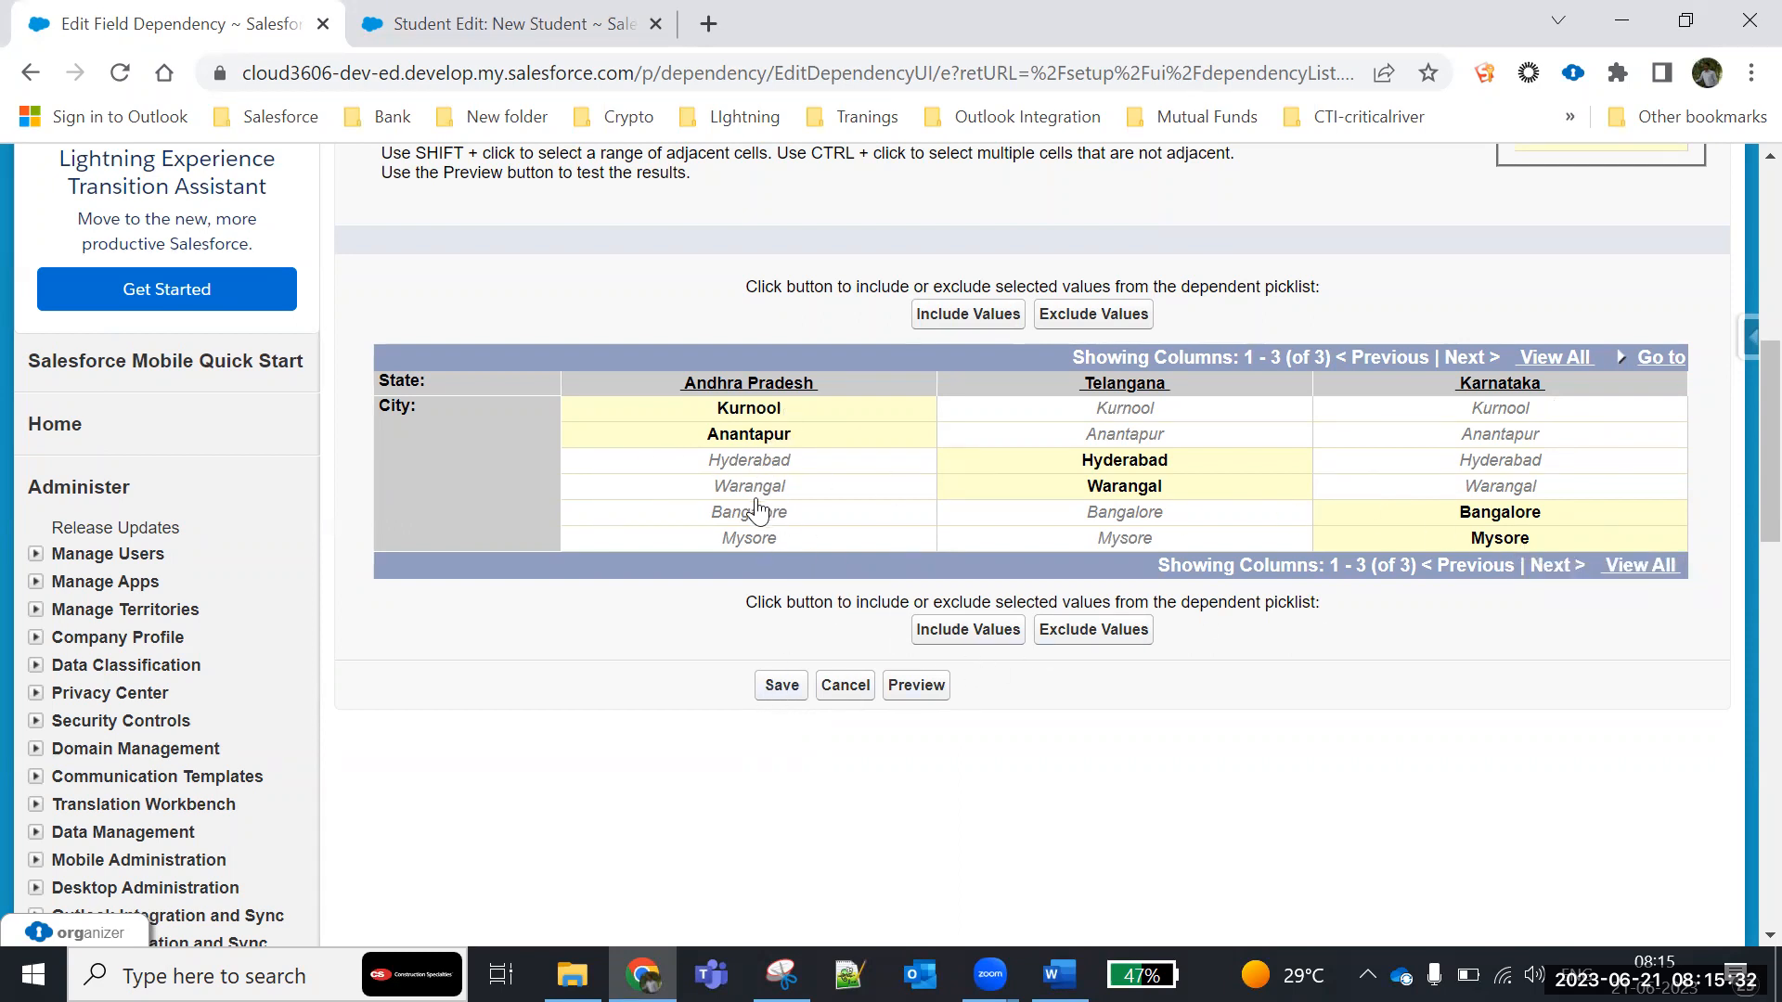
pyautogui.click(781, 687)
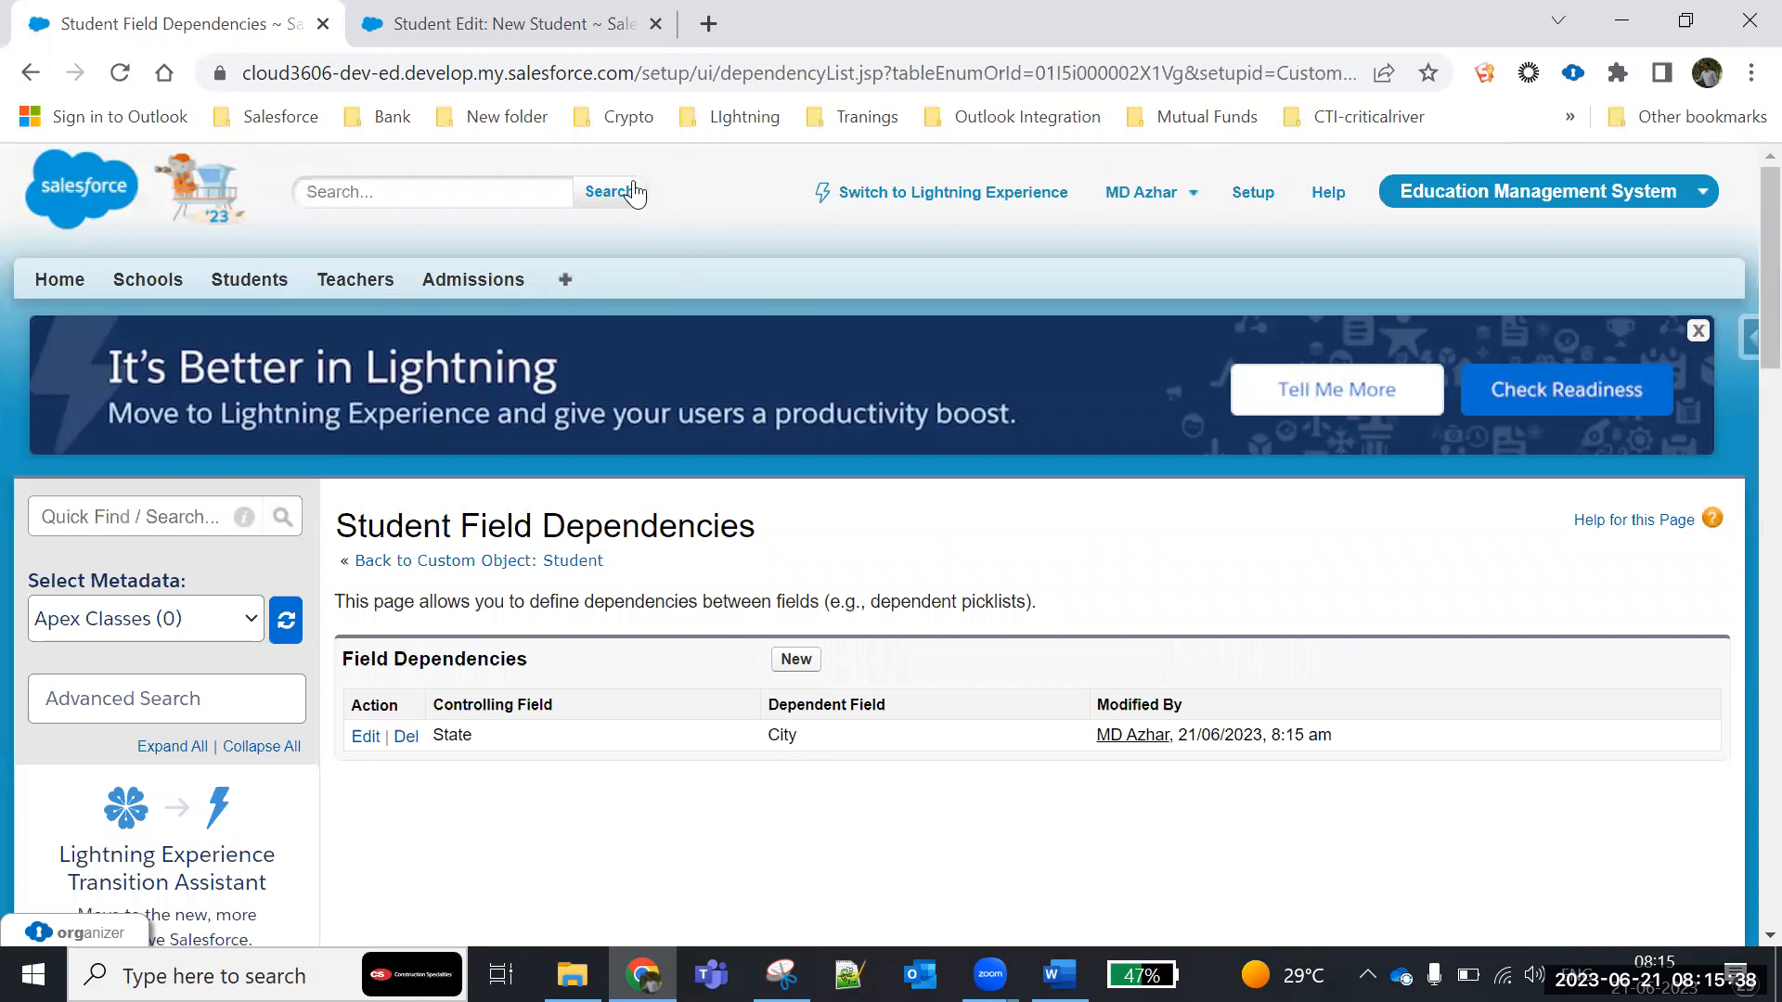
# - Cancel the unsaved New Student form and open the page layout editor from the abc student record
pyautogui.click(492, 29)
pyautogui.scroll(1, 538, 399)
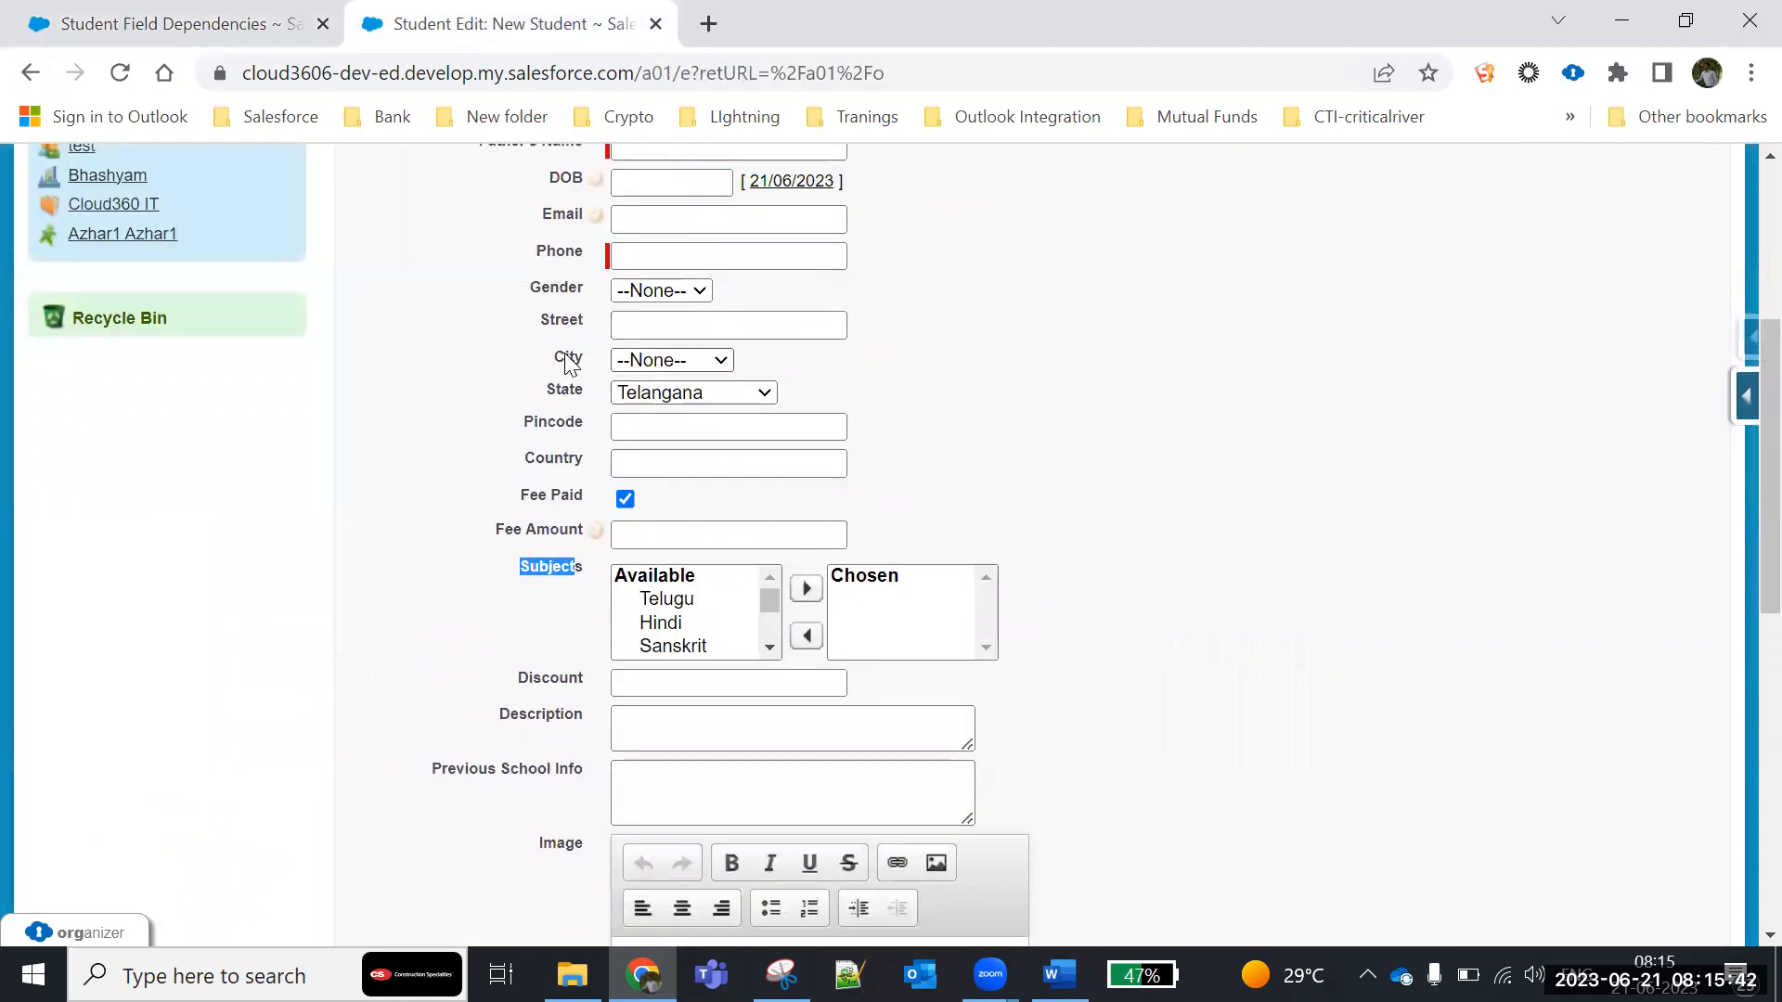
pyautogui.scroll(3, 1021, 464)
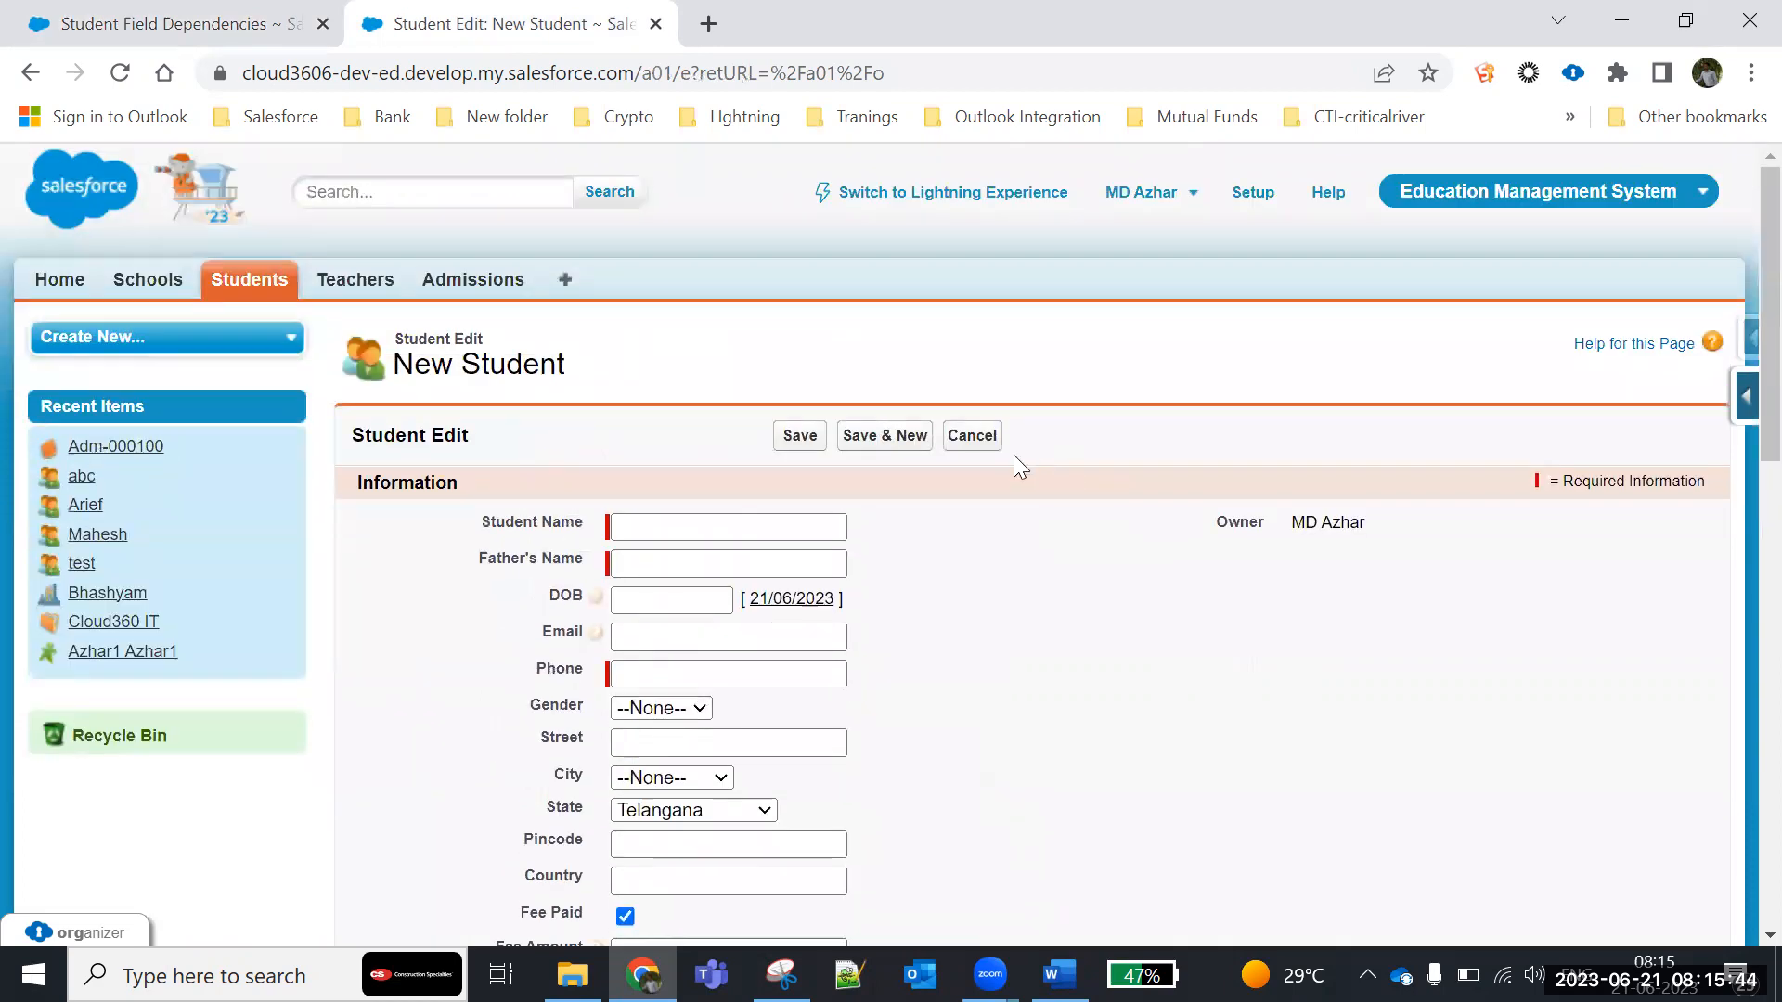
pyautogui.click(987, 438)
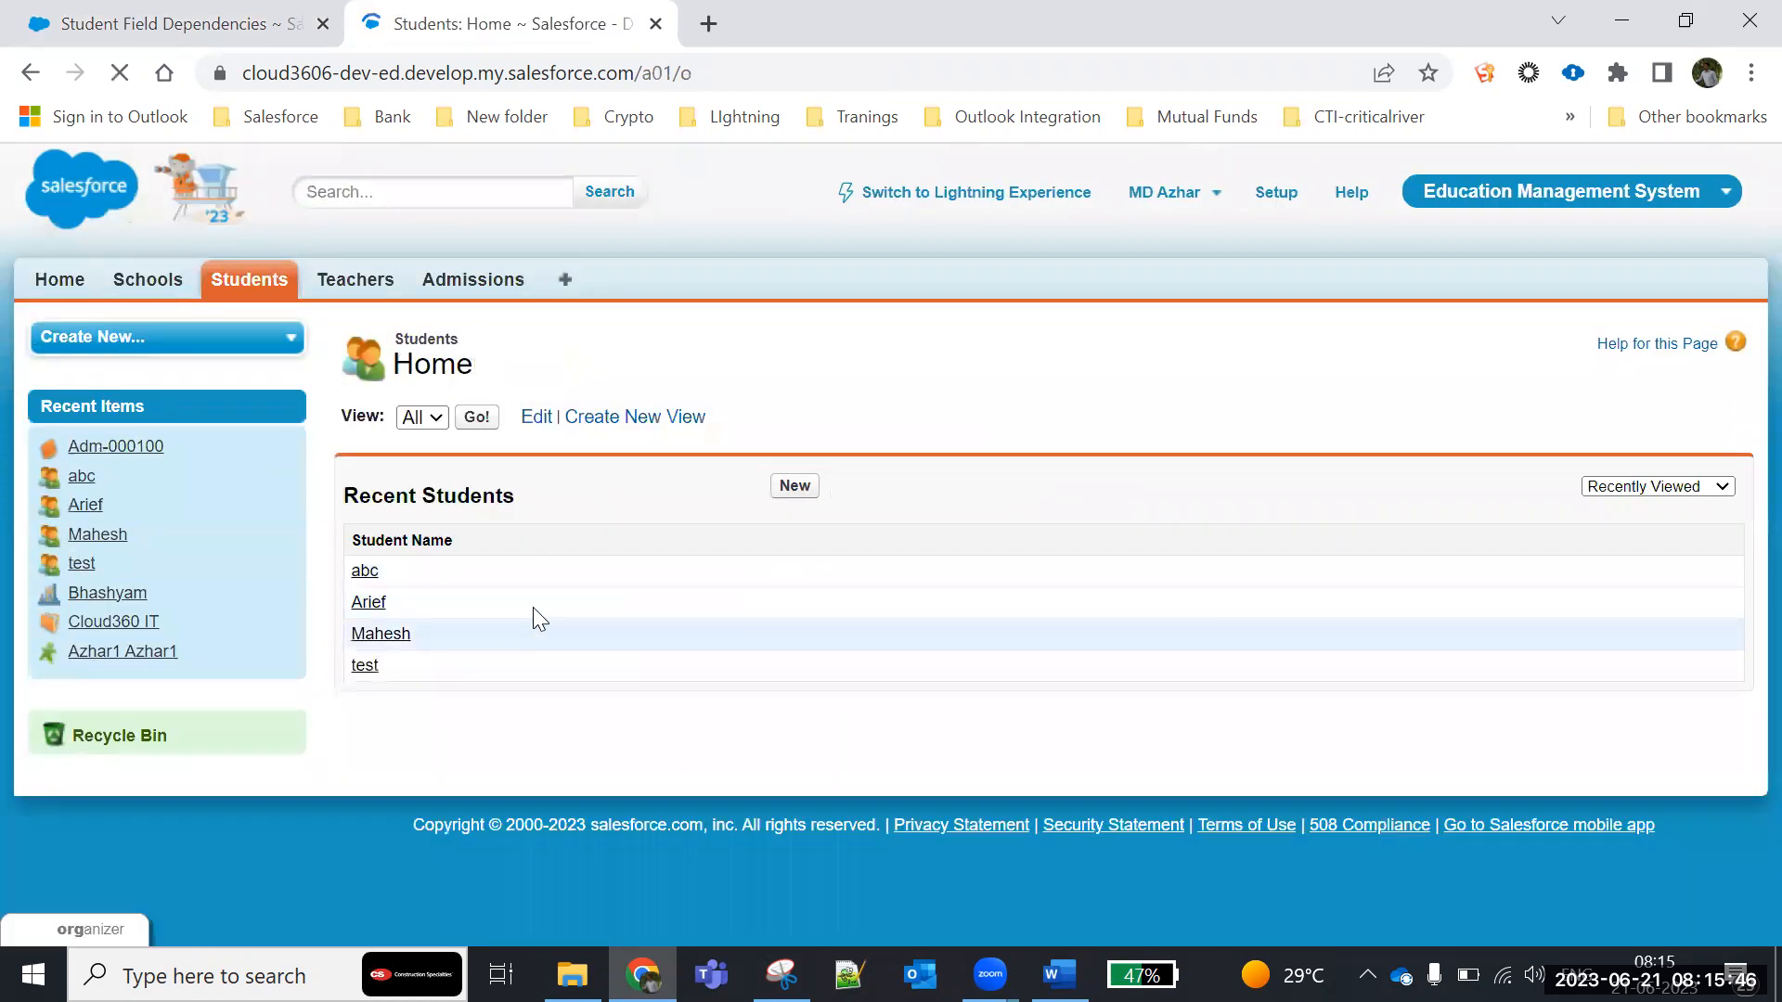
pyautogui.click(360, 583)
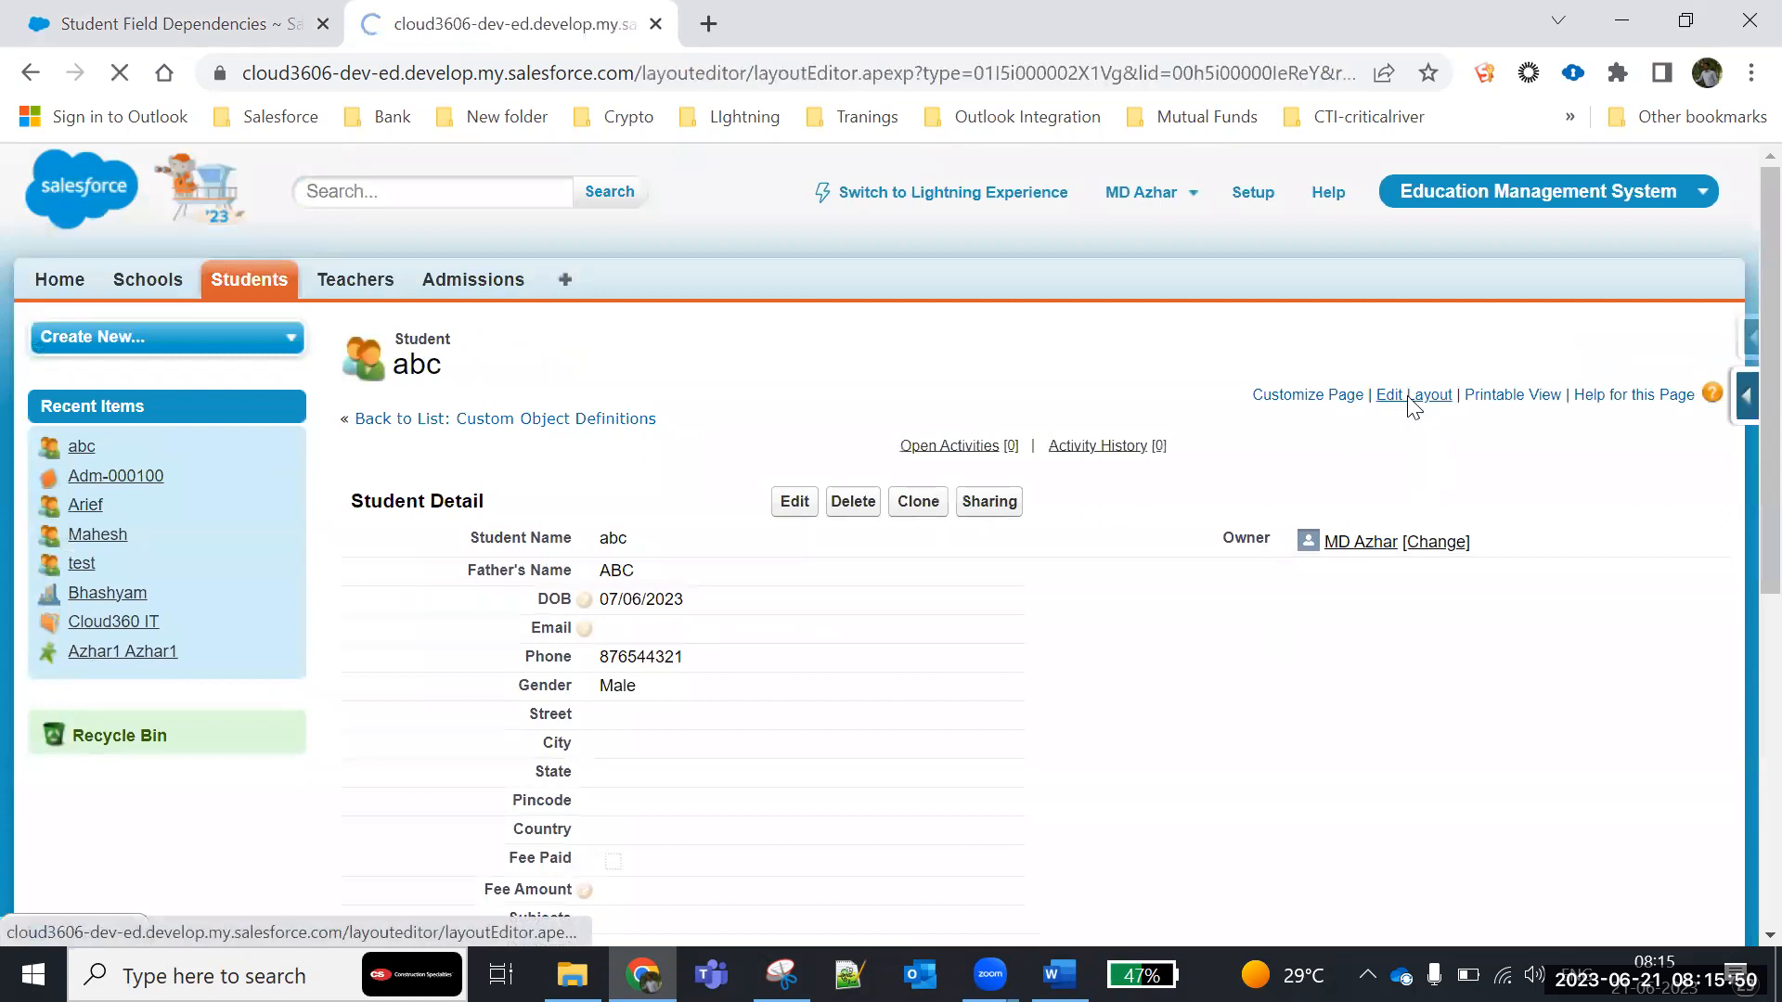
# - Move the State field above City in the Student page layout and save the layout
pyautogui.scroll(-10, 871, 562)
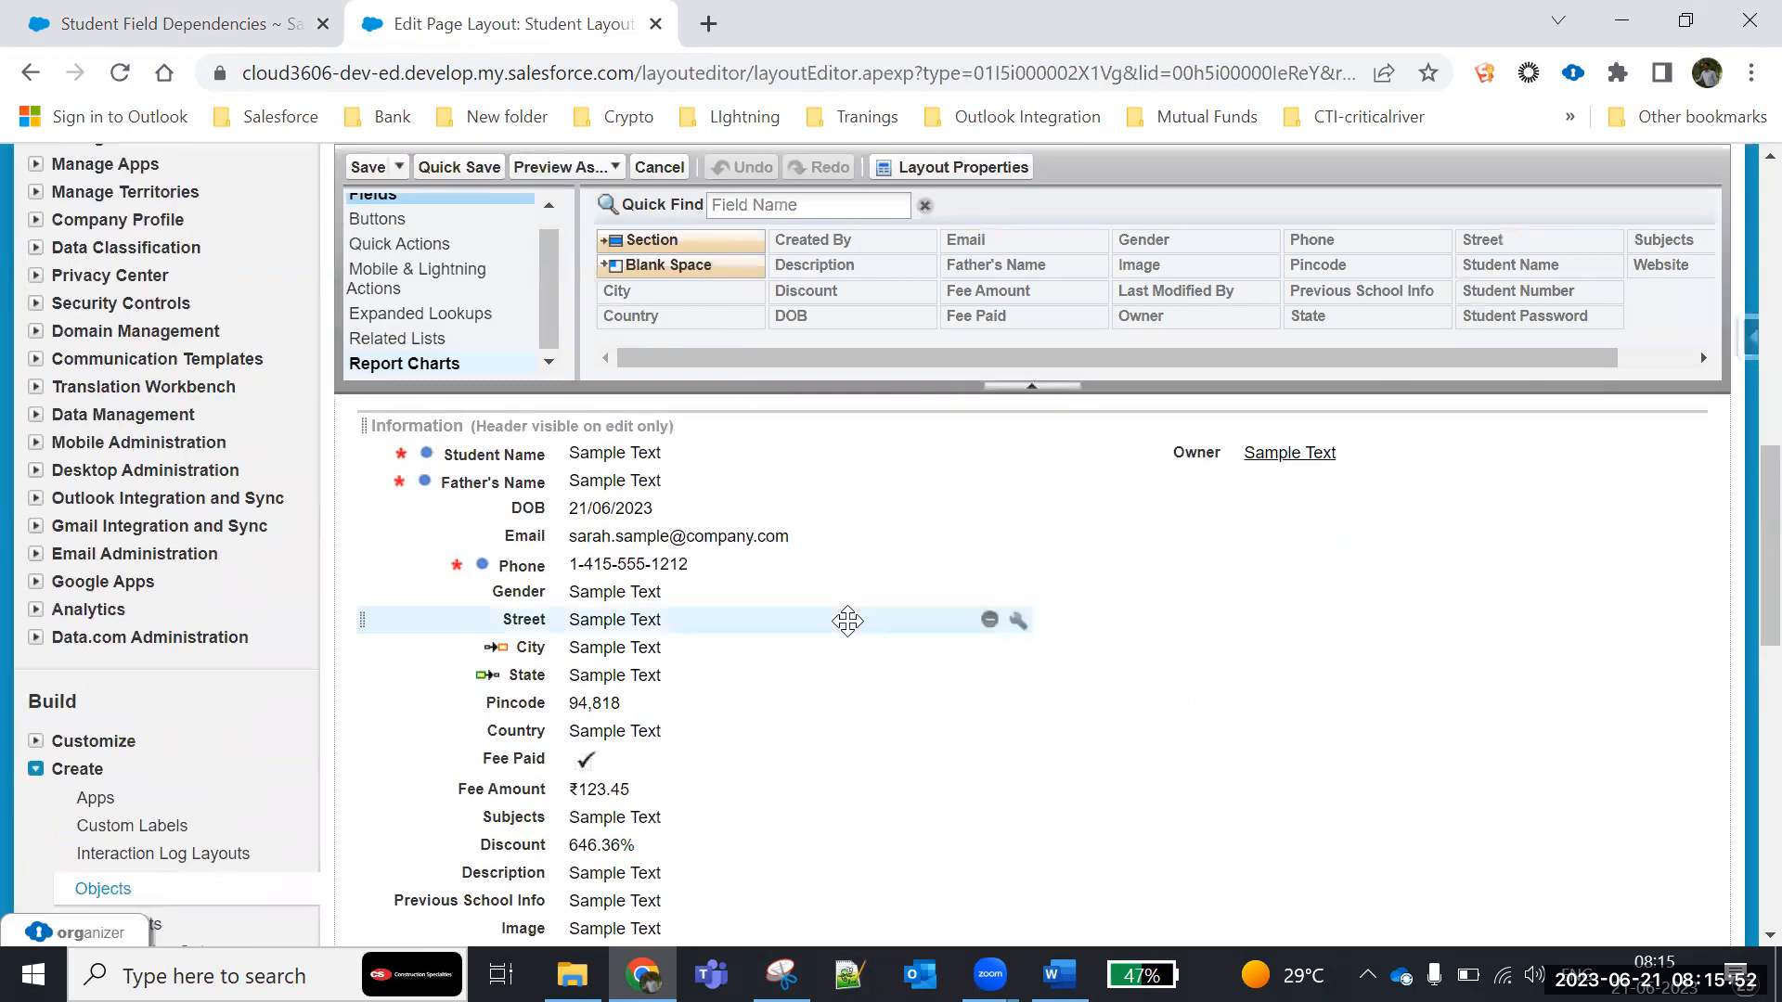
pyautogui.moveTo(527, 678); pyautogui.dragTo(537, 651)
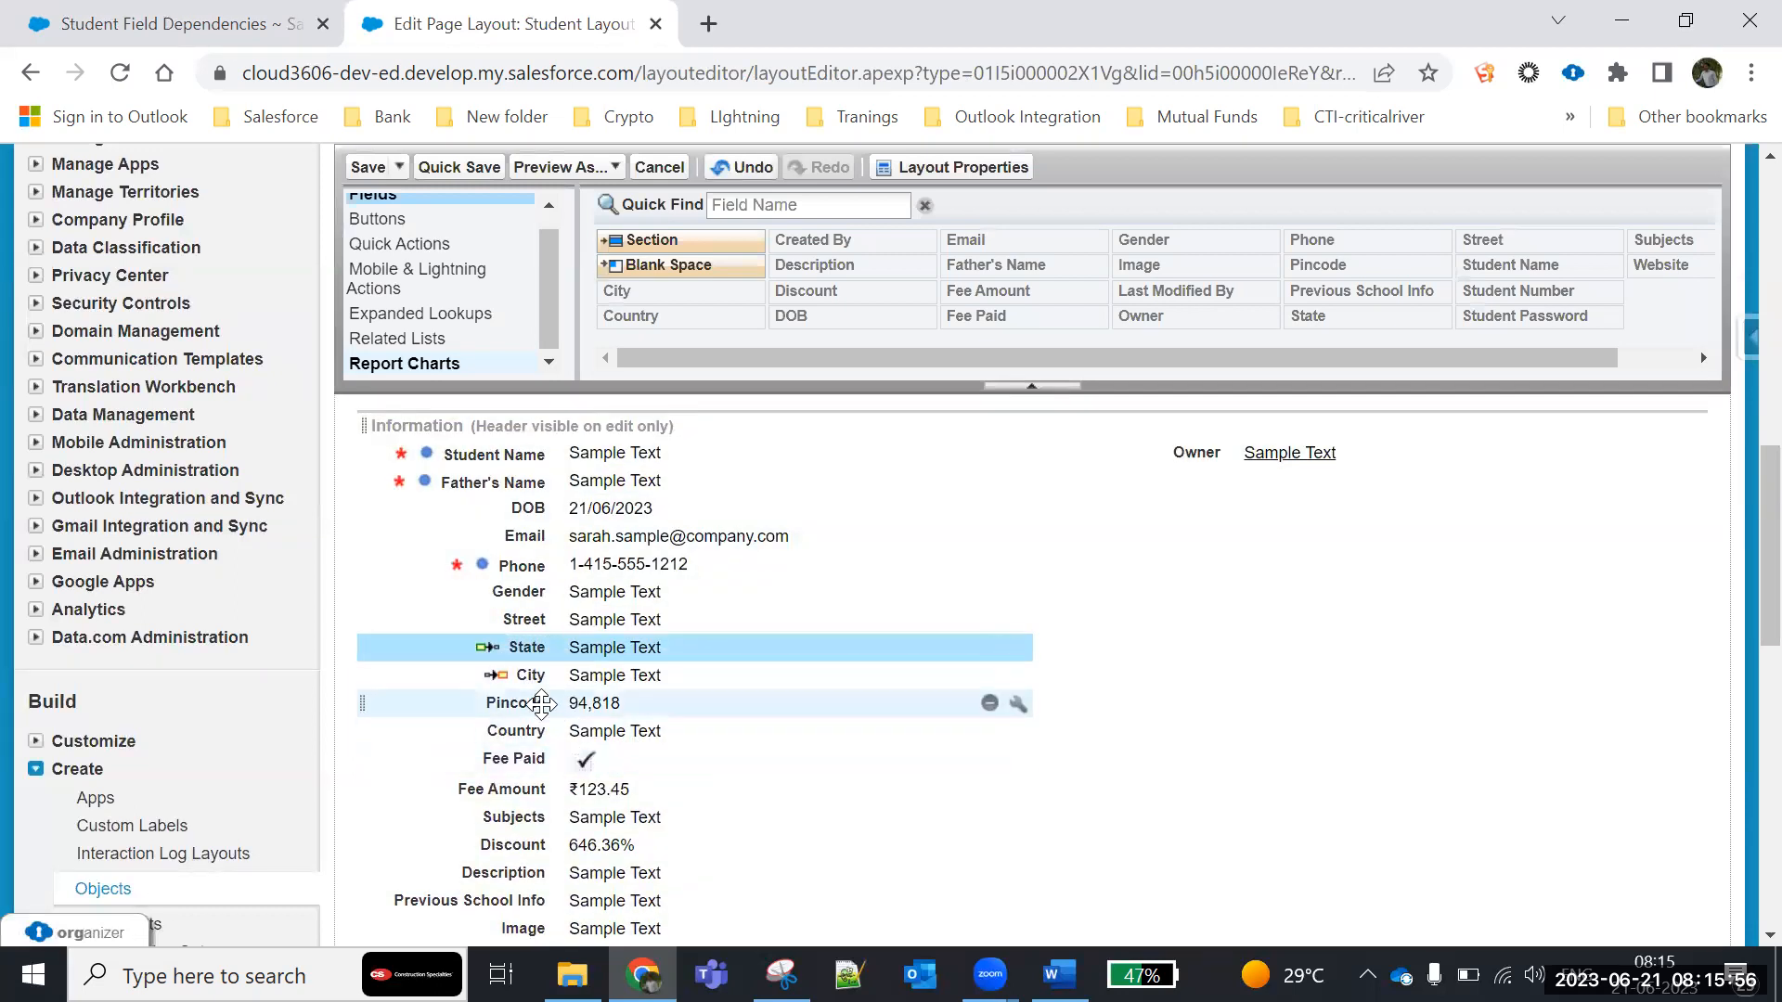
pyautogui.click(367, 167)
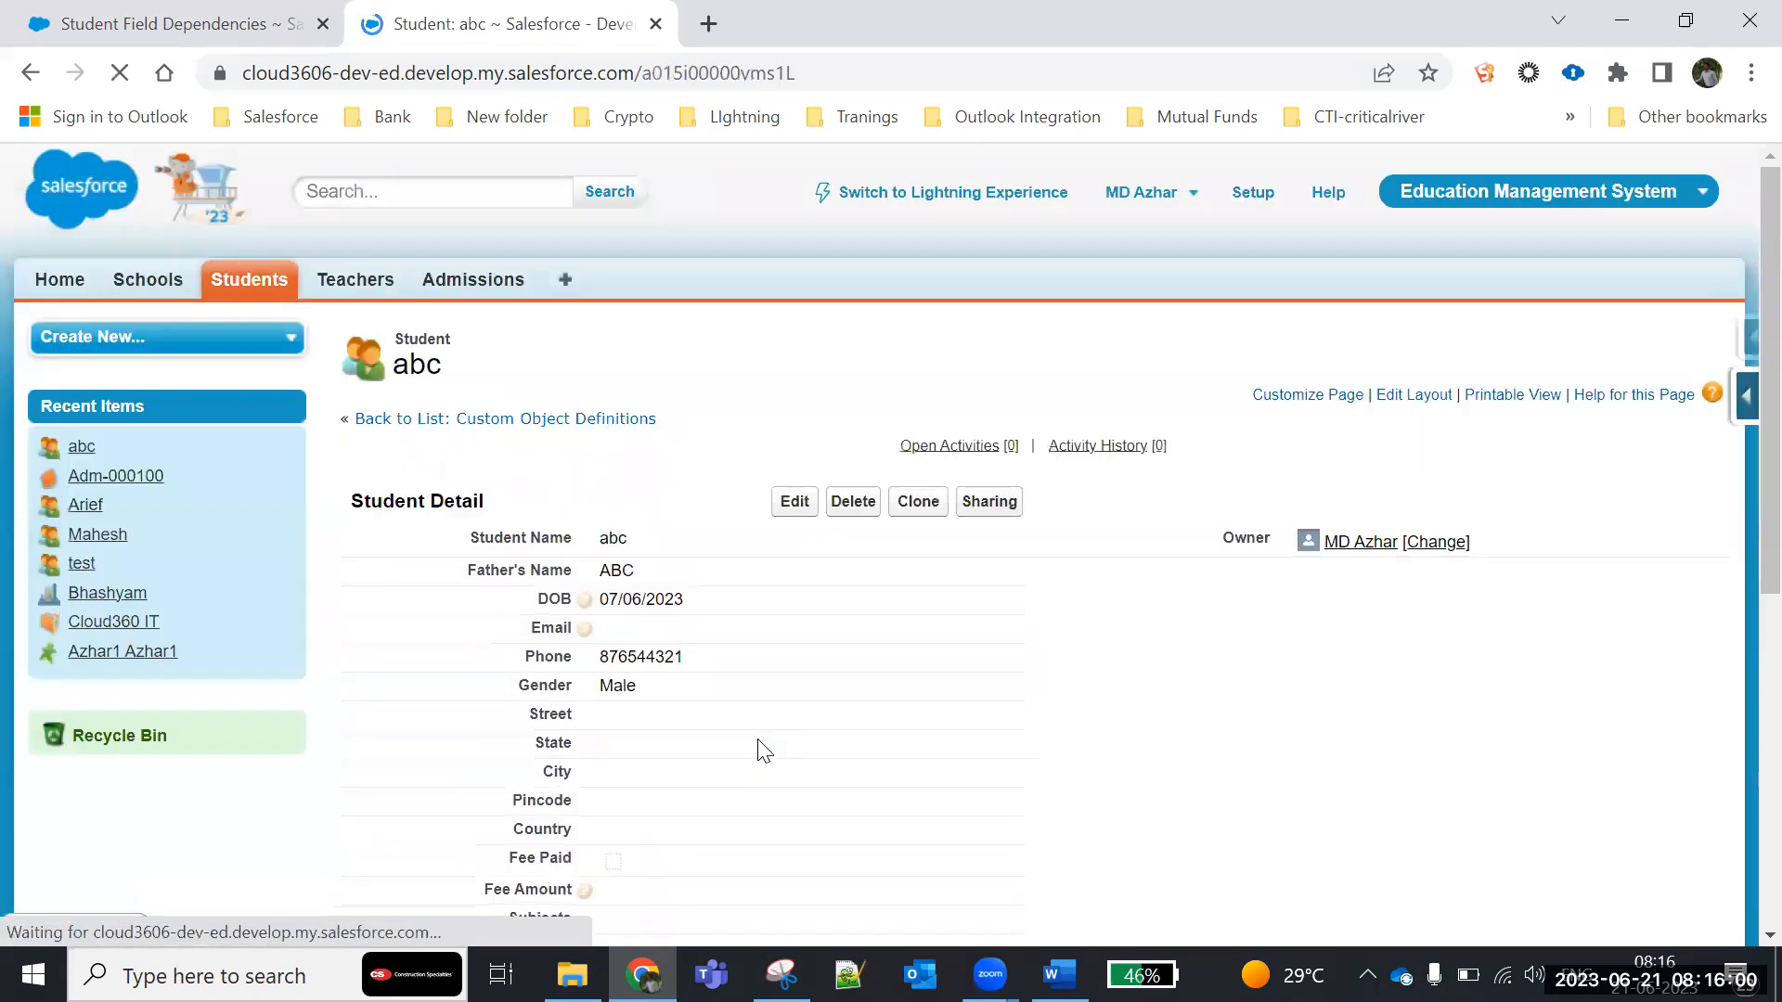
# - Start a new student record and view the options in its State picklist
pyautogui.click(275, 286)
pyautogui.click(803, 487)
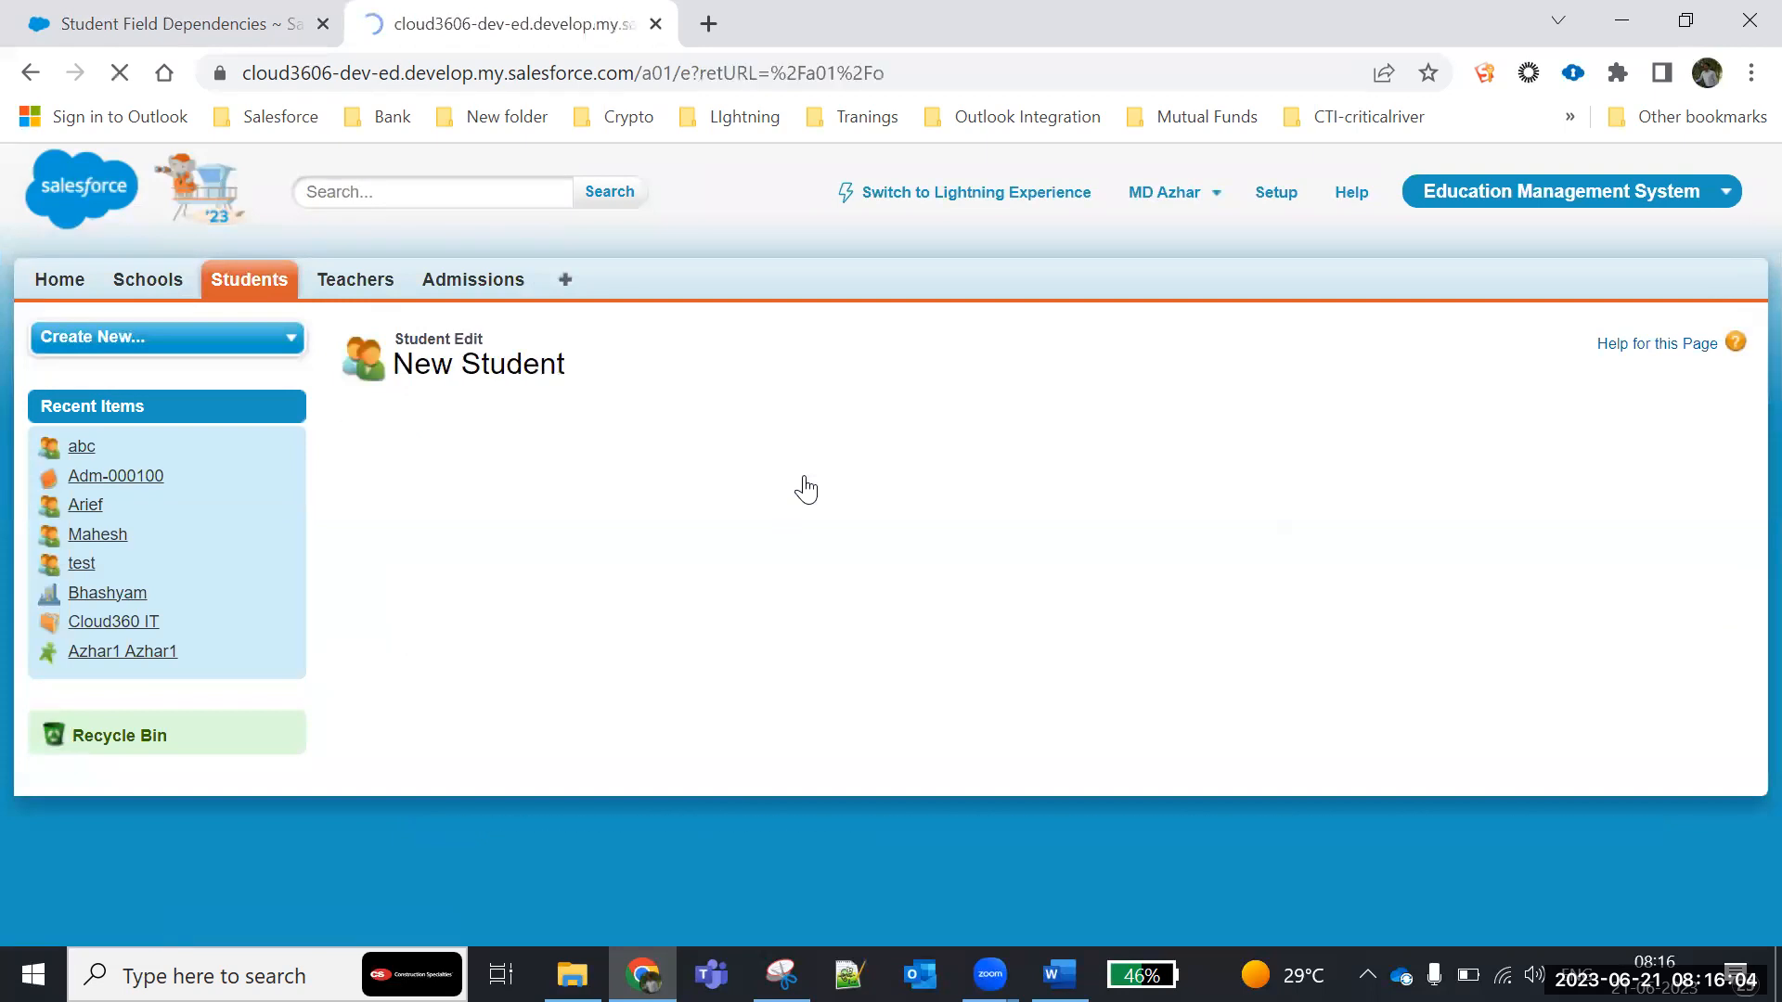
pyautogui.scroll(-3, 1043, 575)
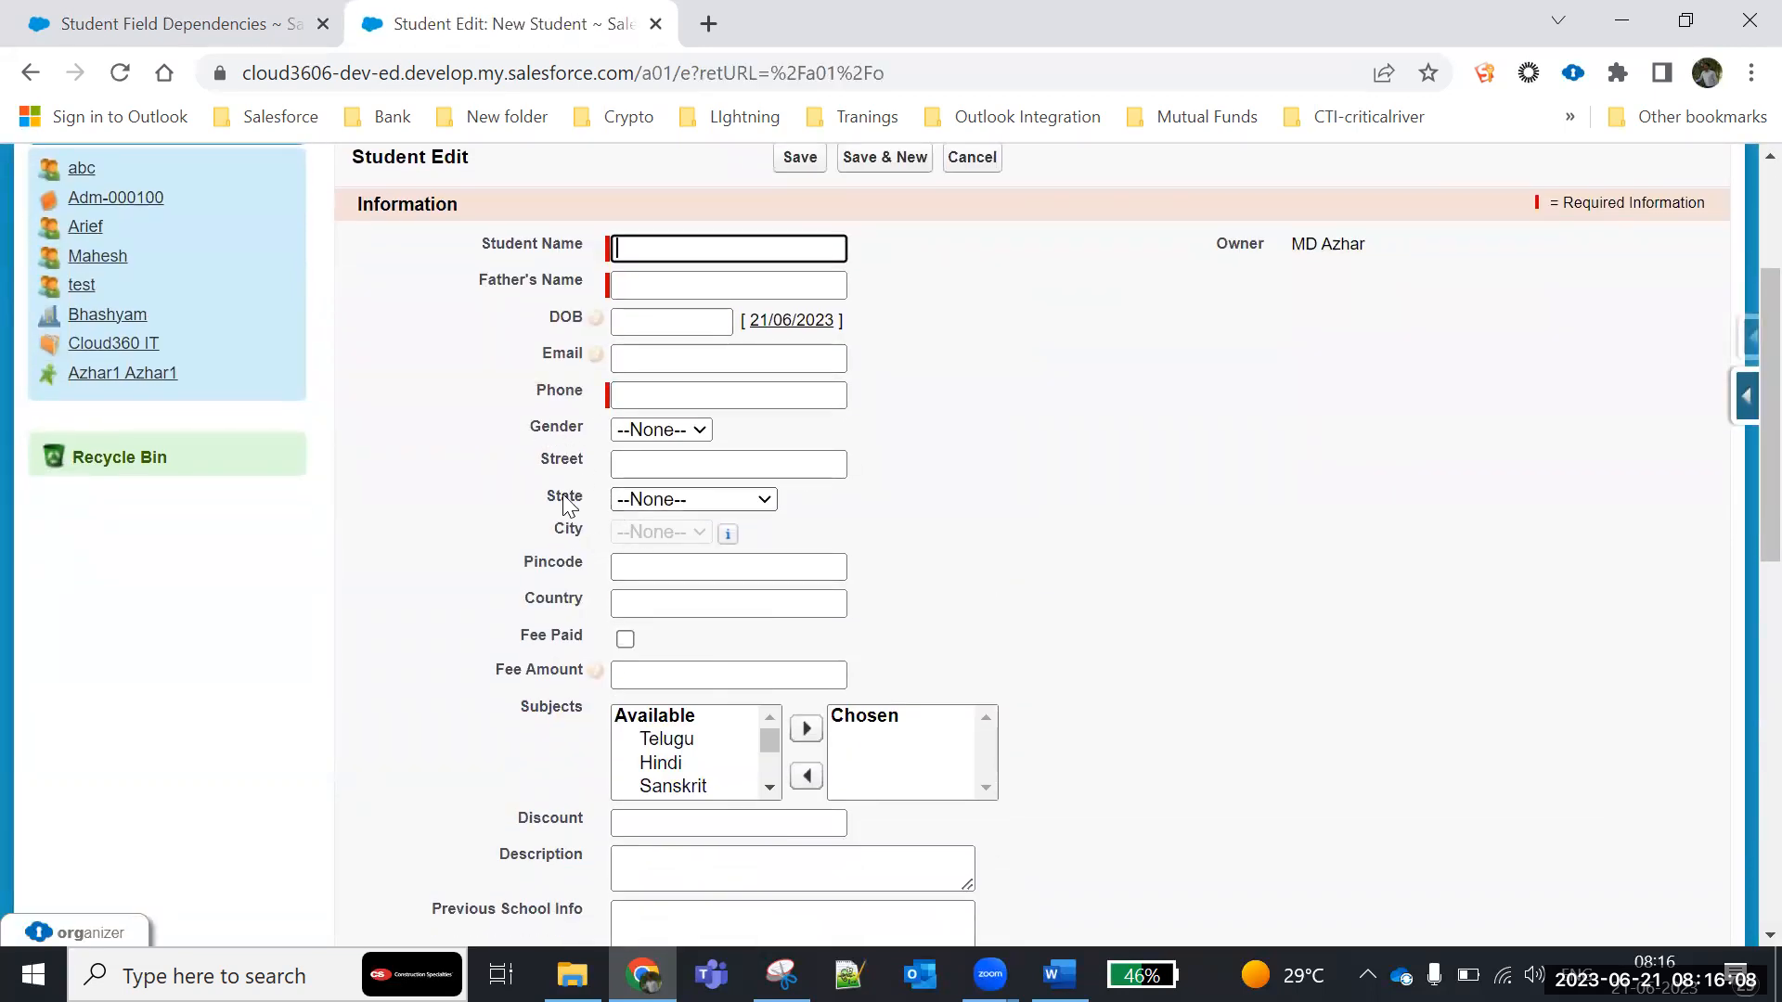
pyautogui.click(720, 502)
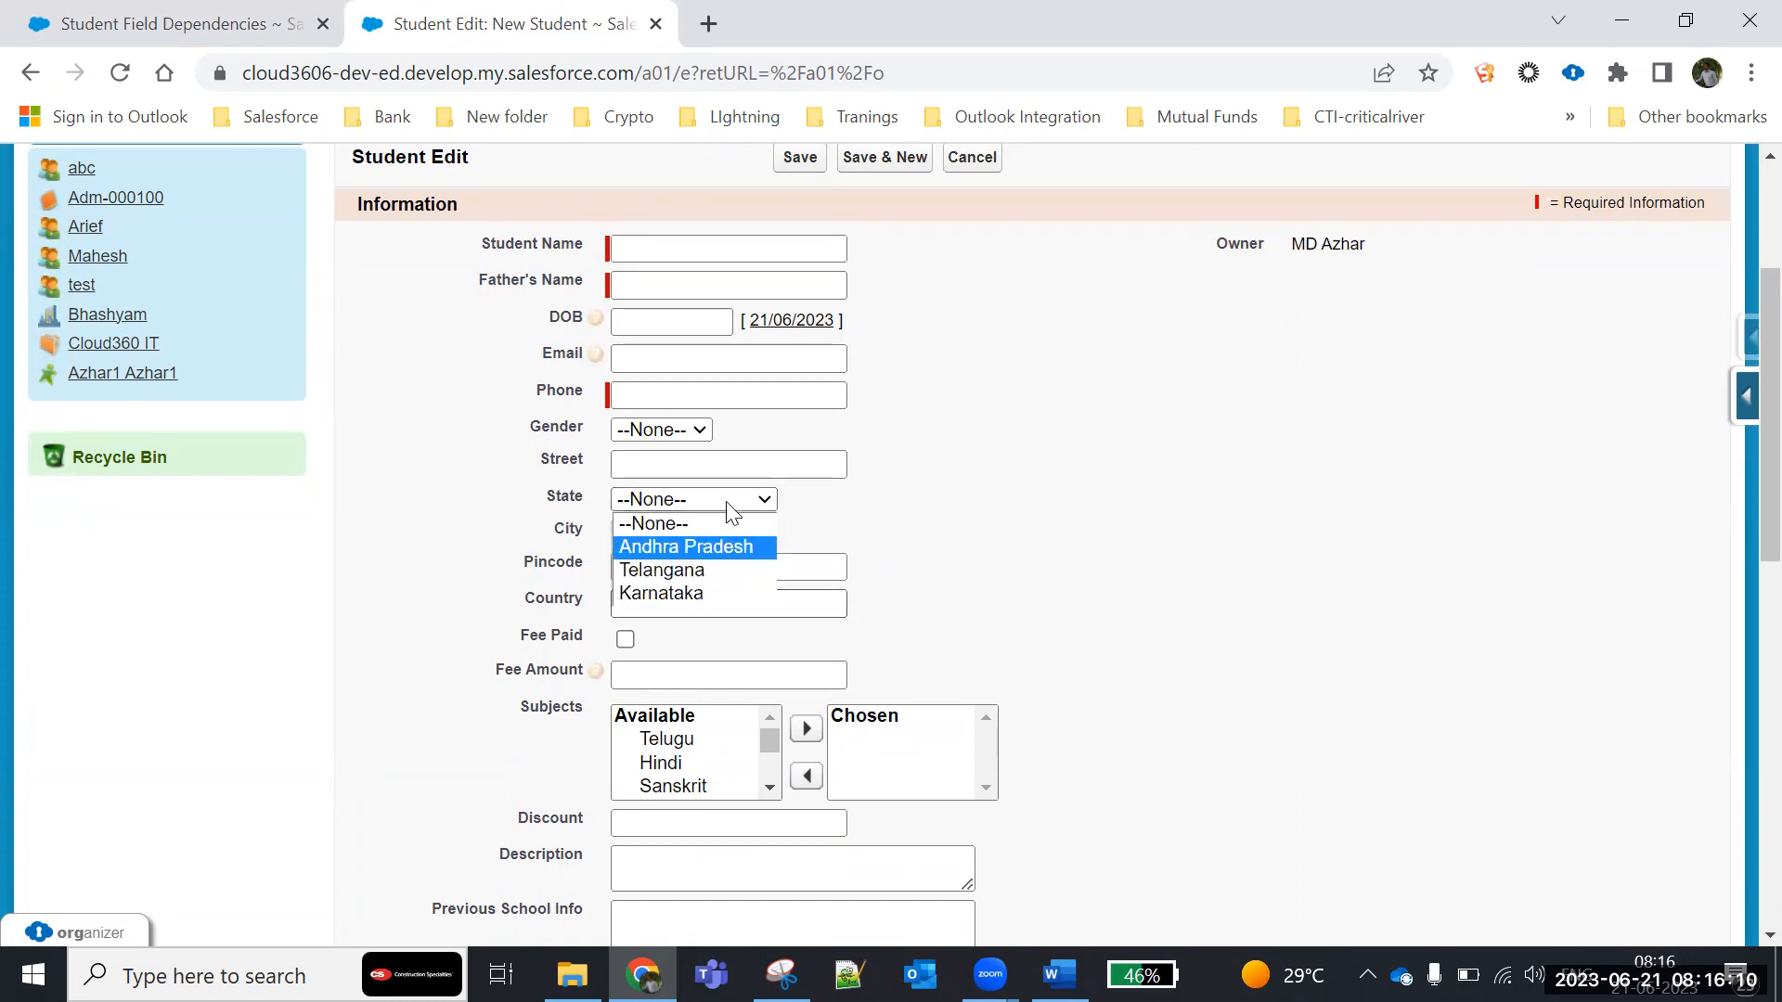
pyautogui.click(914, 521)
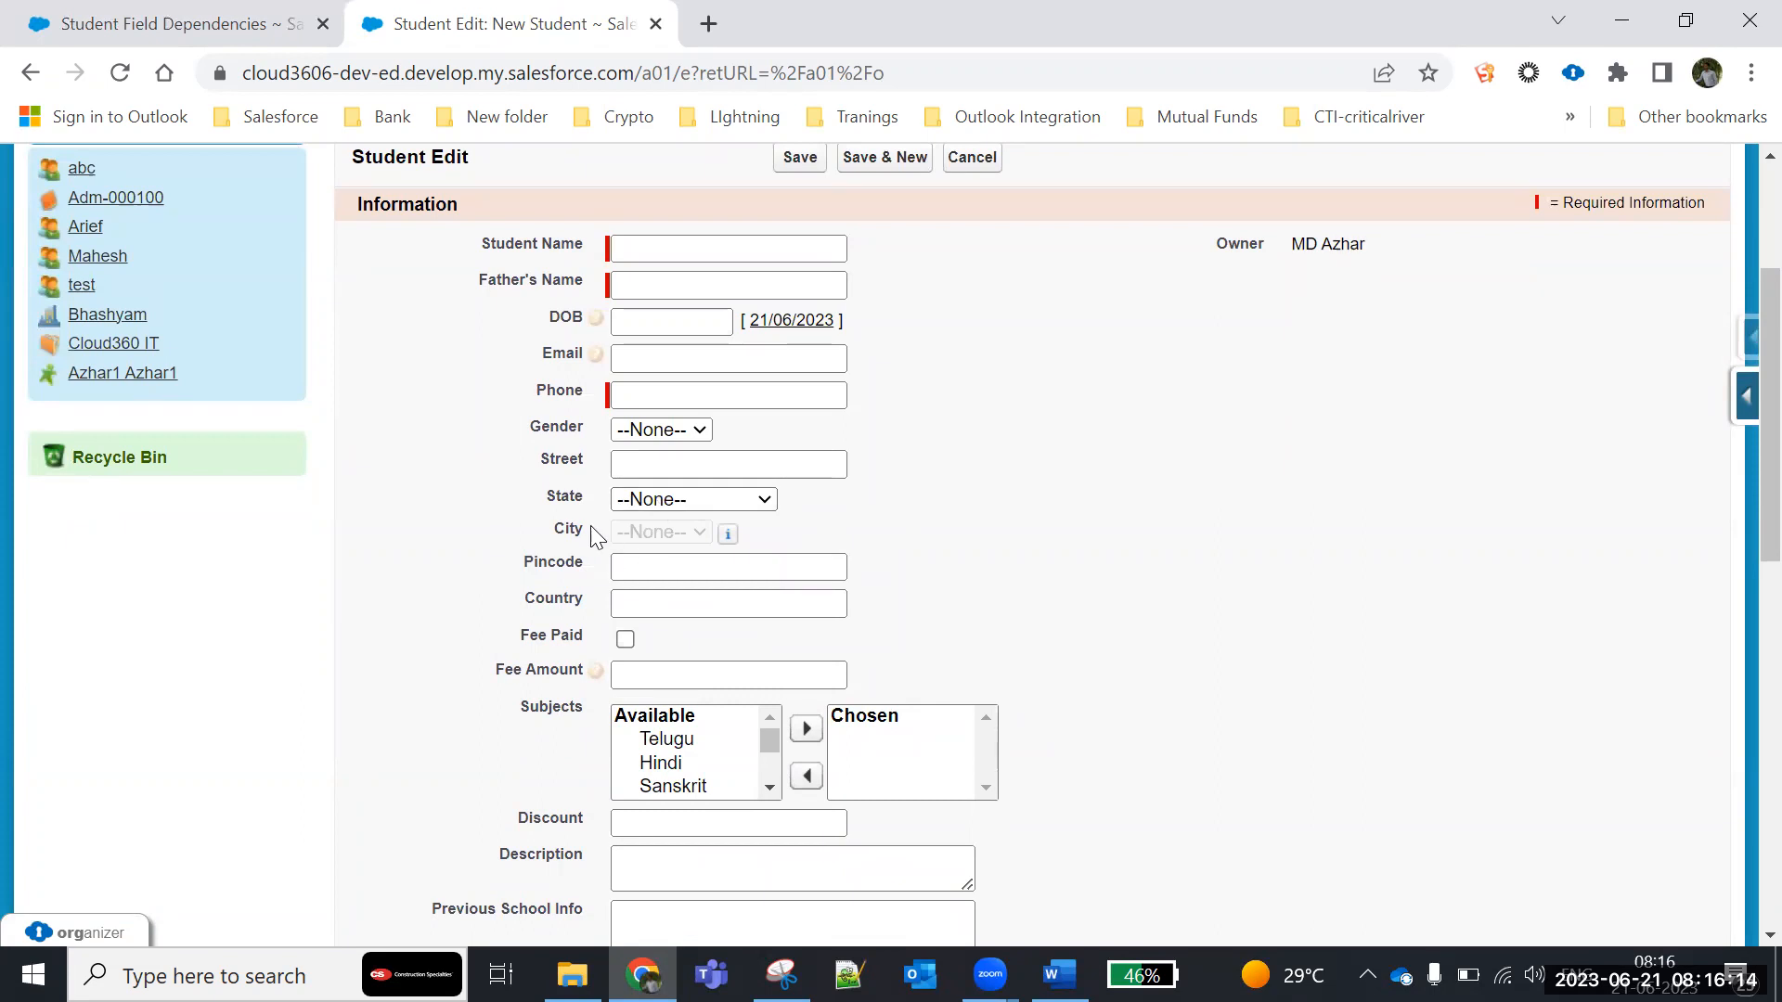
# - Highlight the City label and view the information note beside its picklist
pyautogui.moveTo(565, 529); pyautogui.dragTo(663, 527)
pyautogui.moveTo(722, 539)
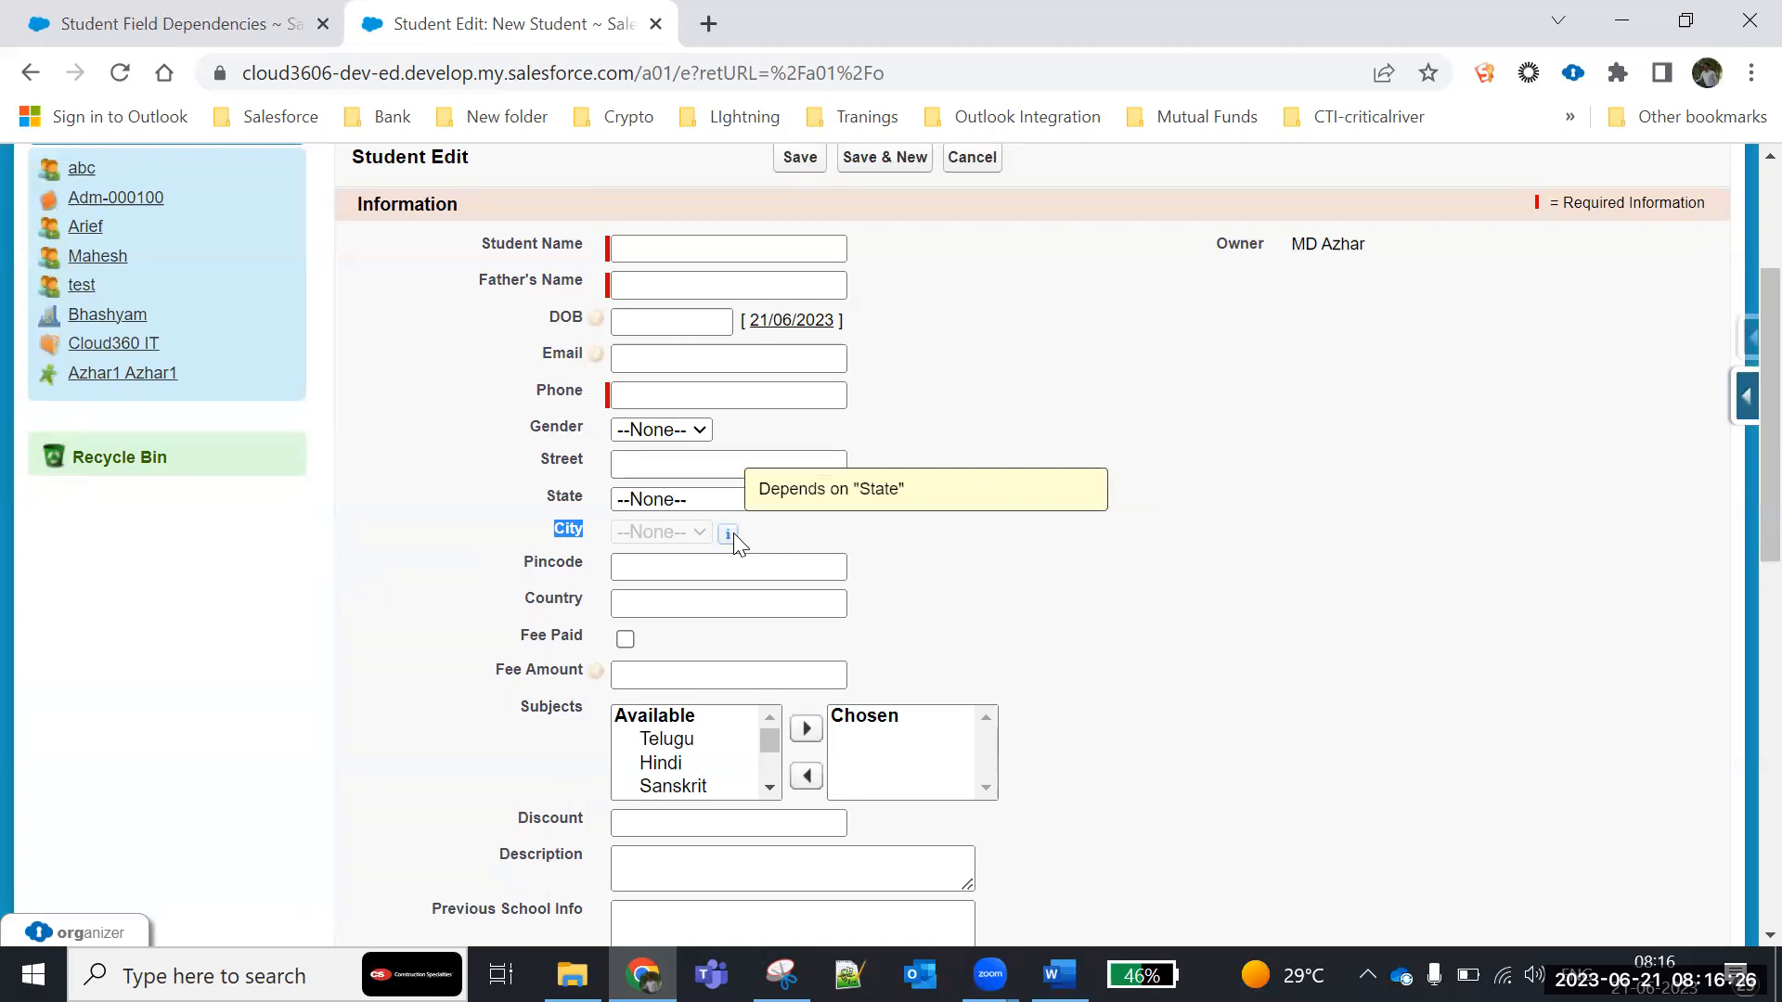
pyautogui.click(1261, 545)
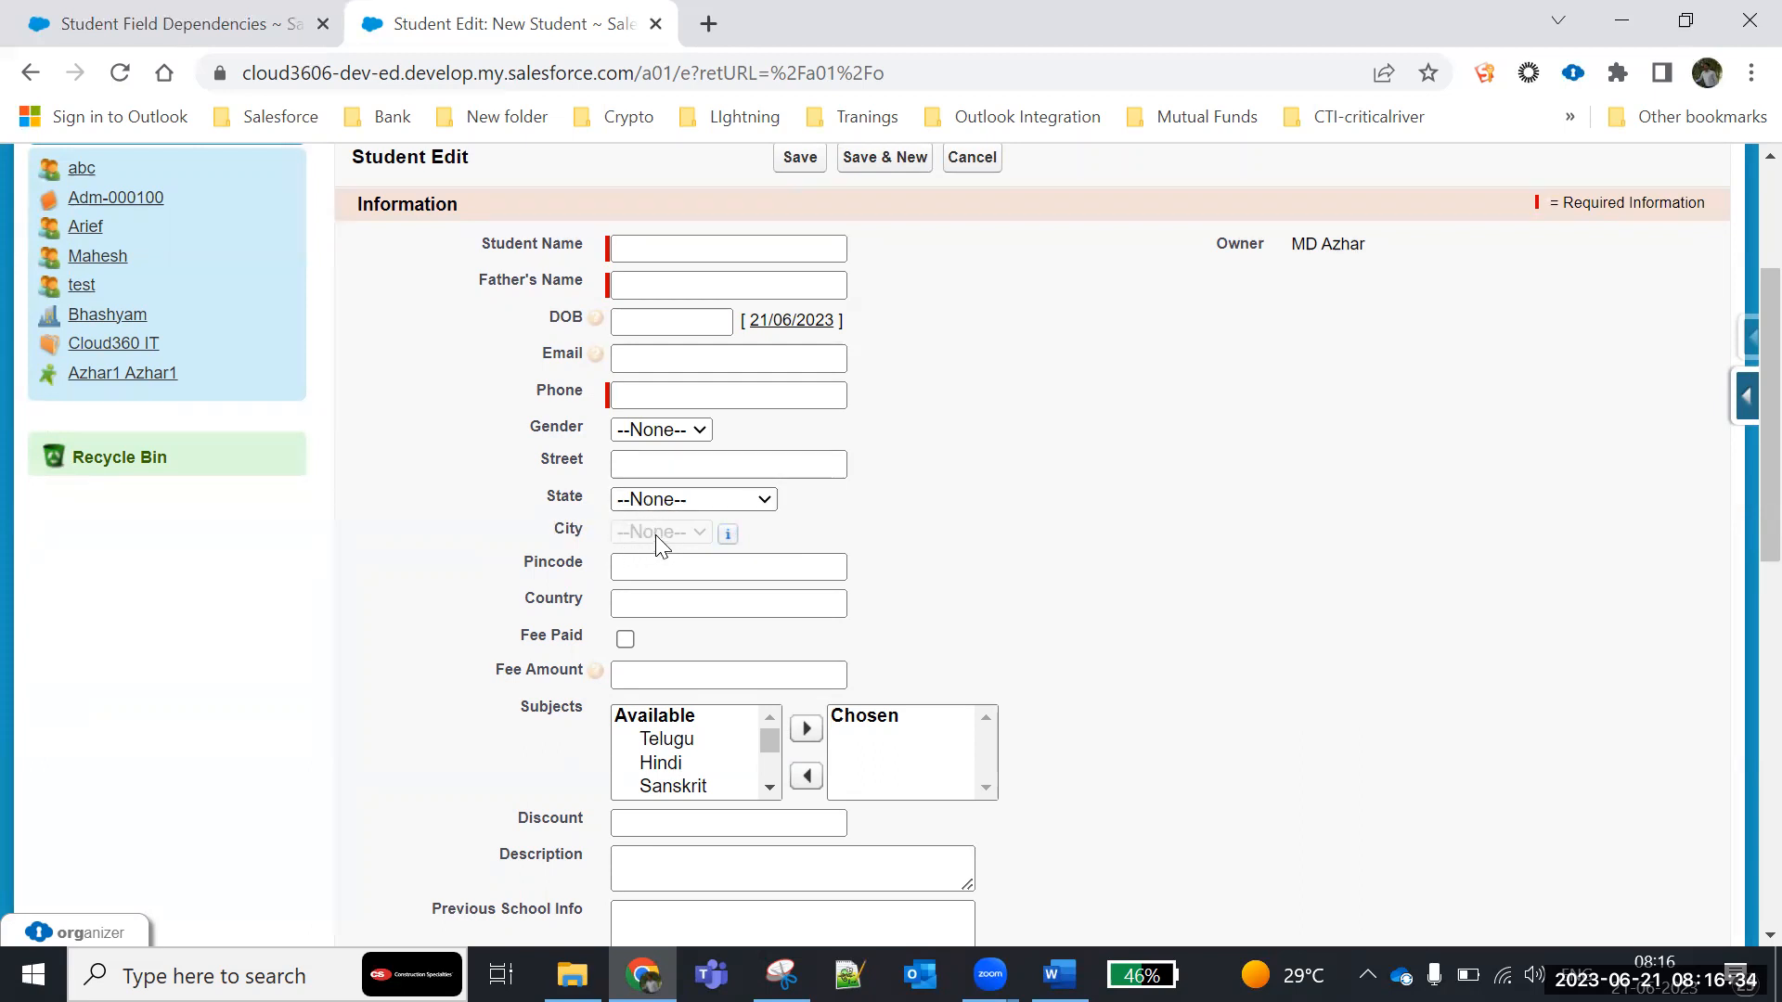
# - Set State to Karnataka and check the available City options against the dependency grid captured in Snipping Tool
pyautogui.click(767, 502)
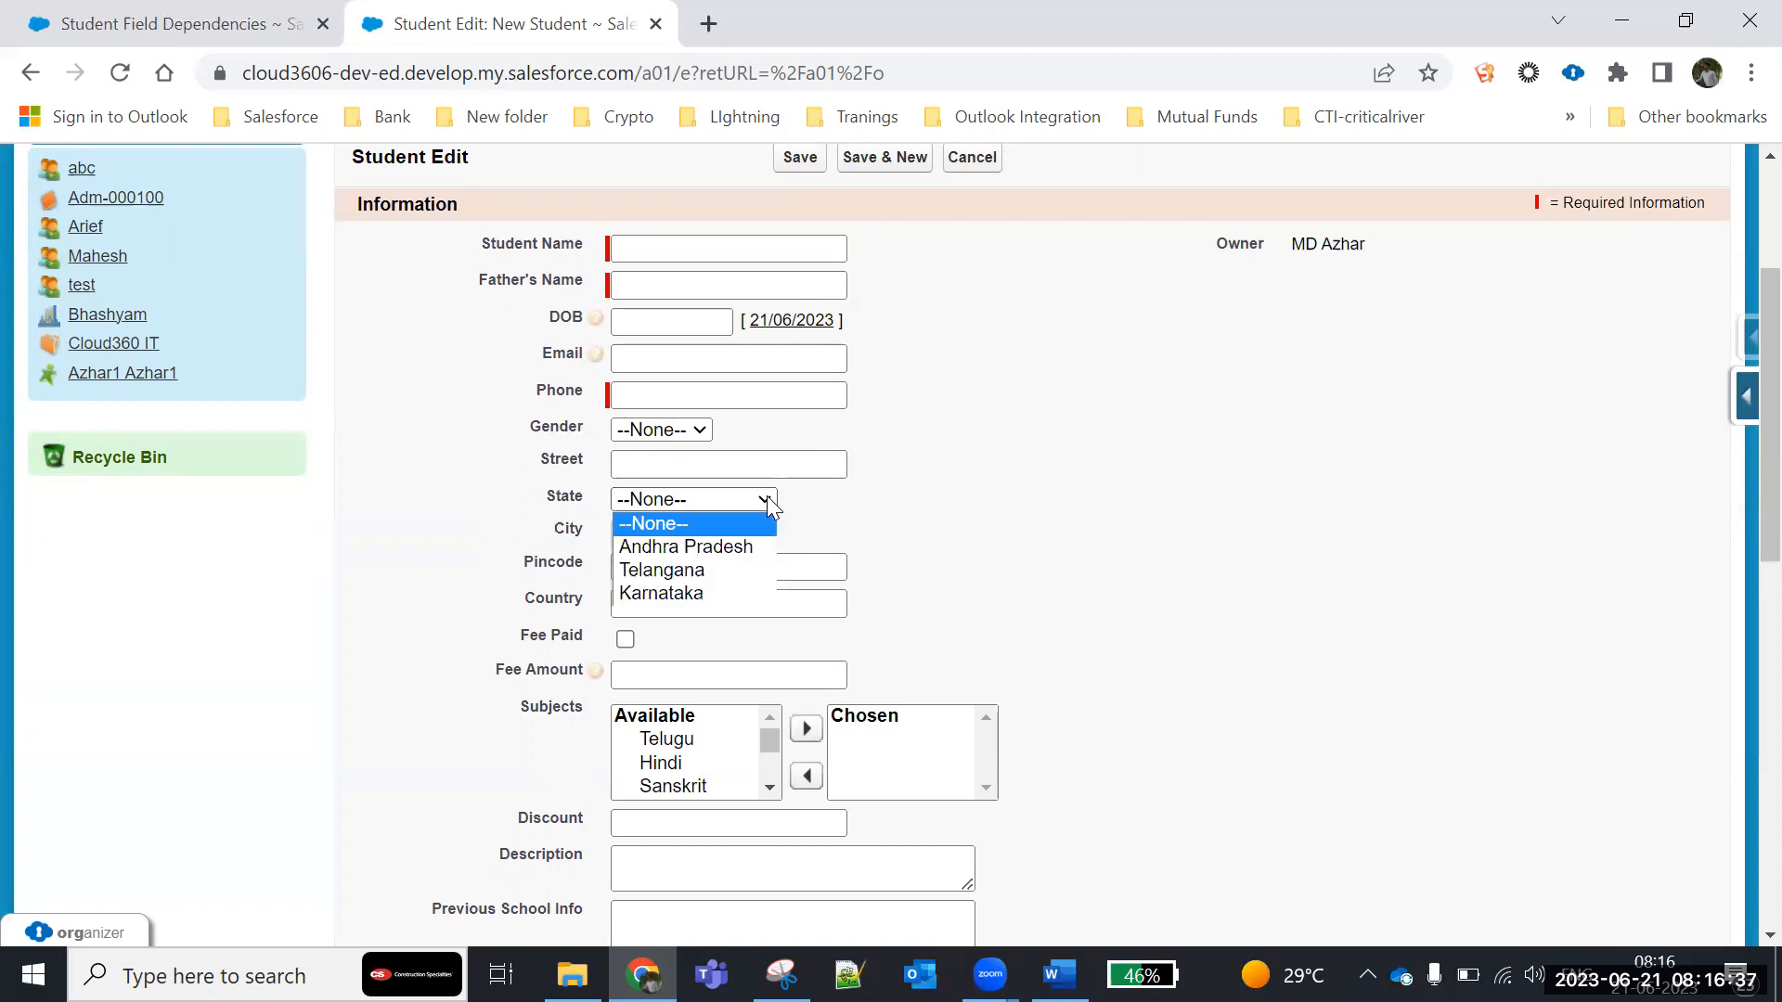
pyautogui.click(711, 592)
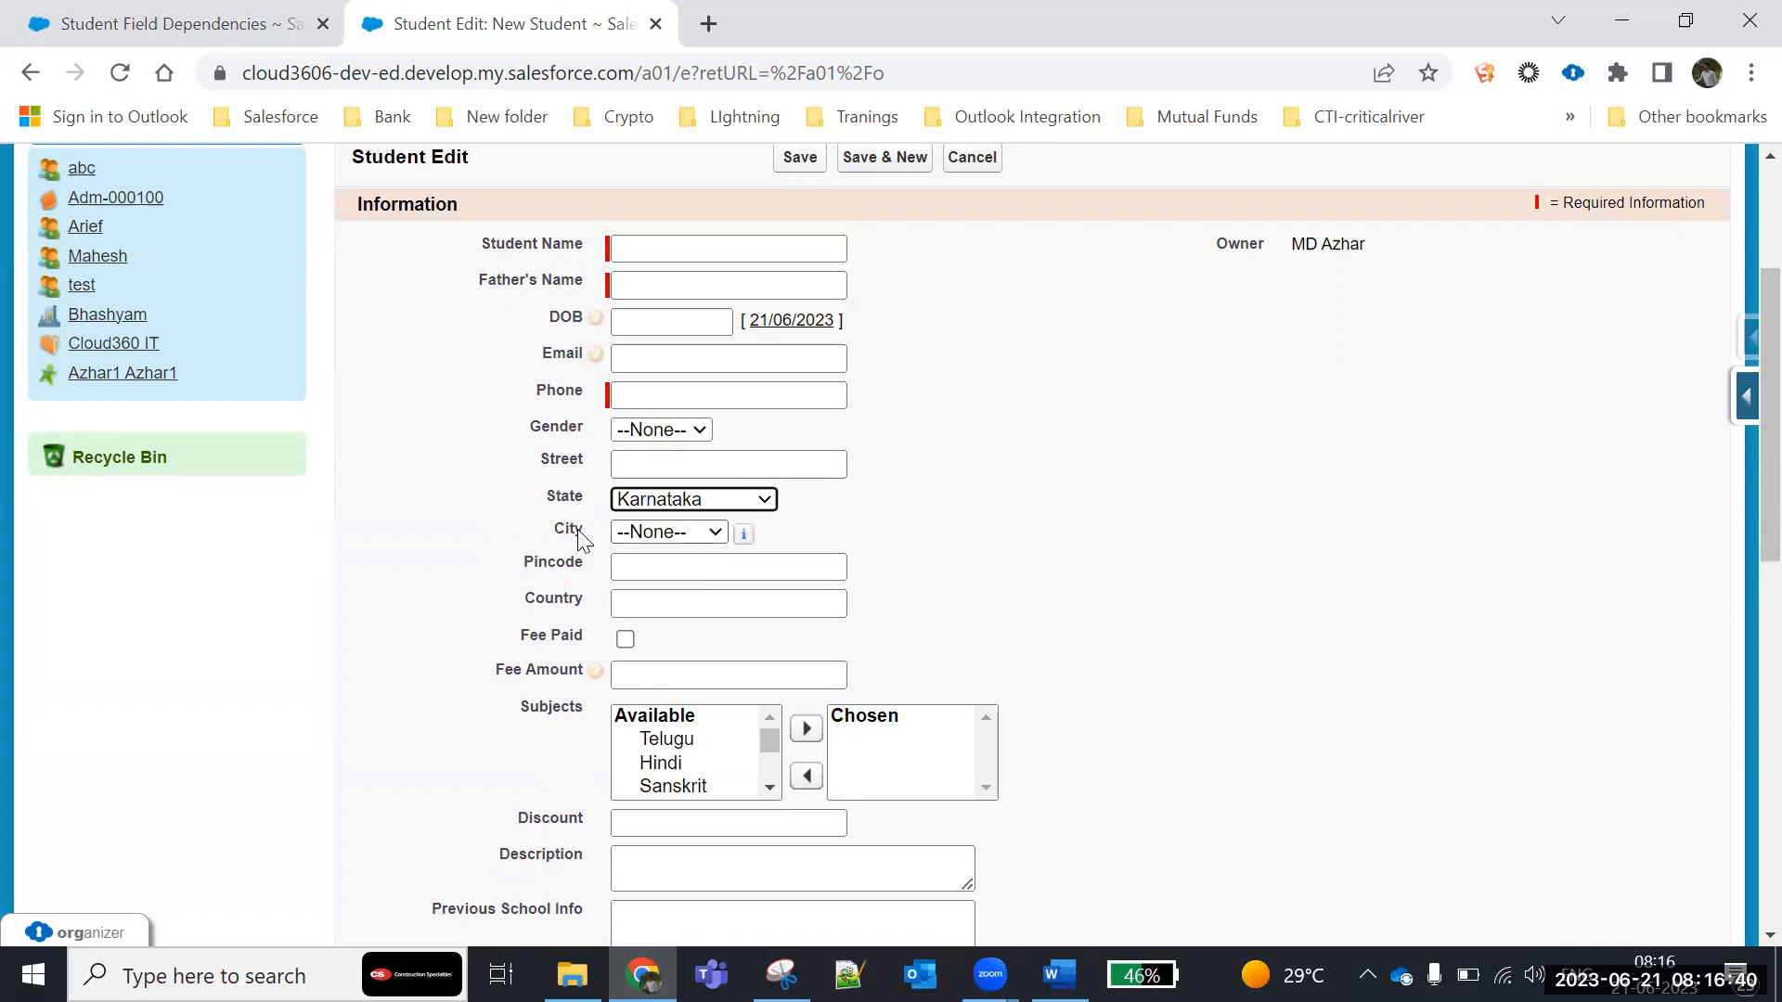
pyautogui.click(709, 533)
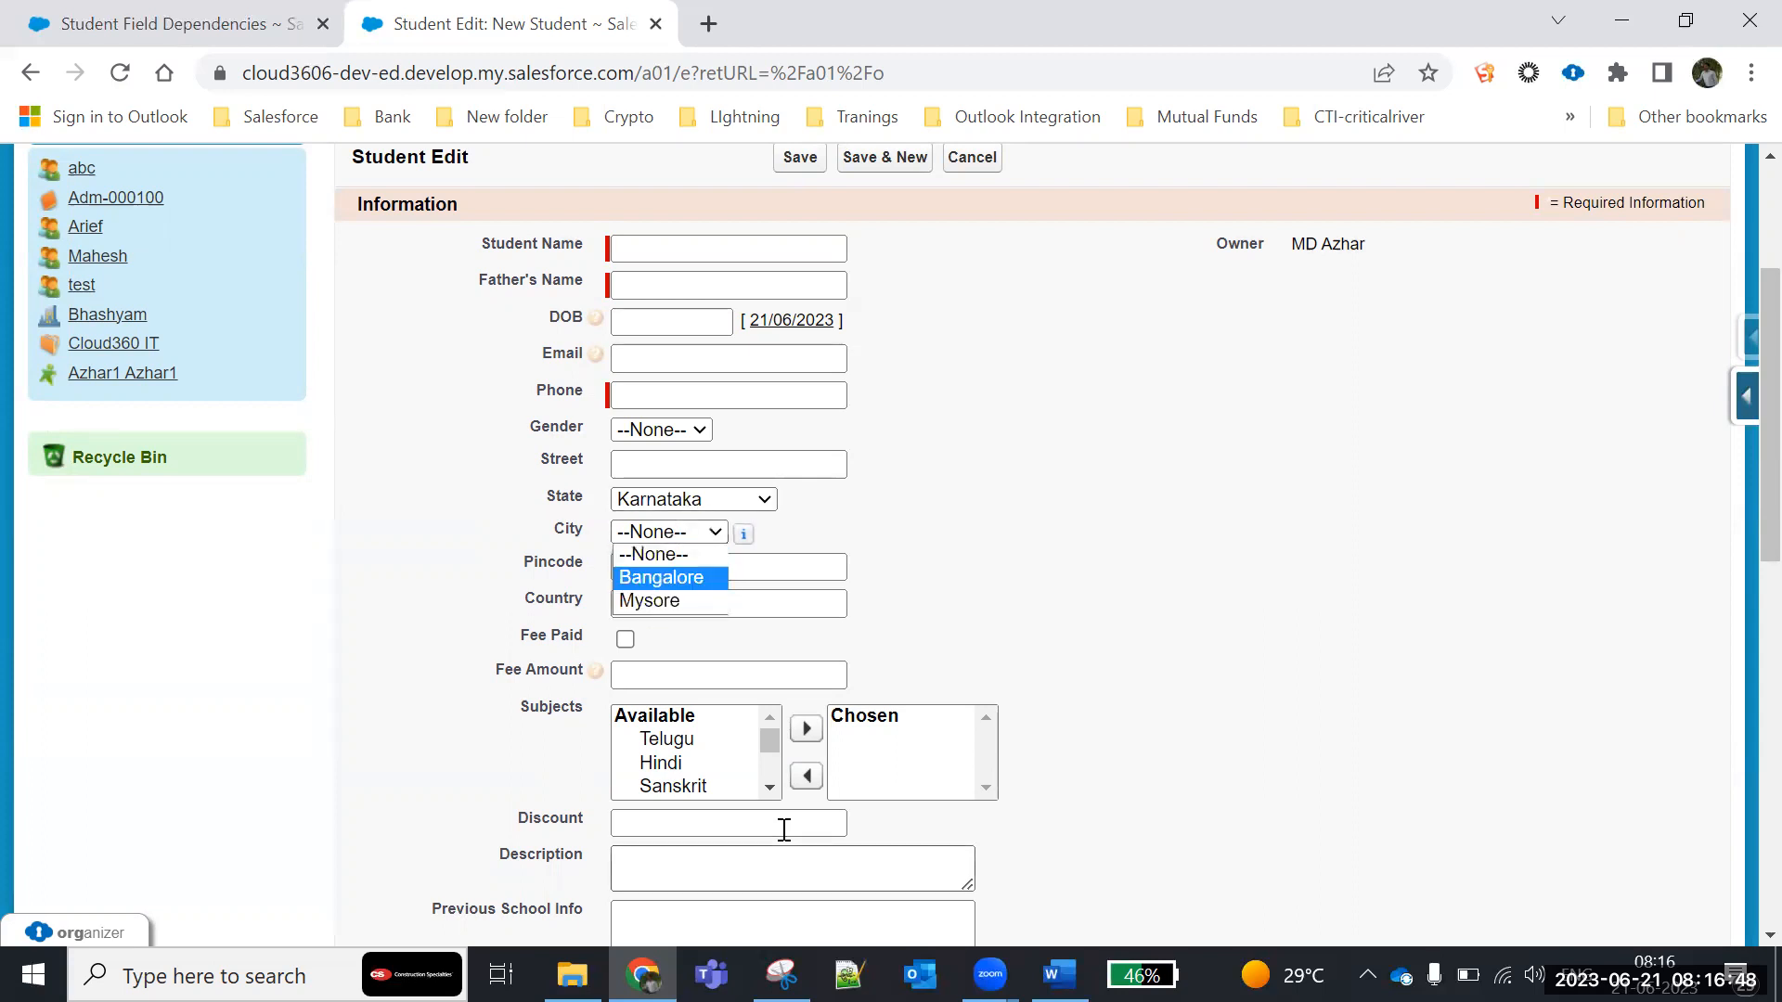
pyautogui.click(781, 974)
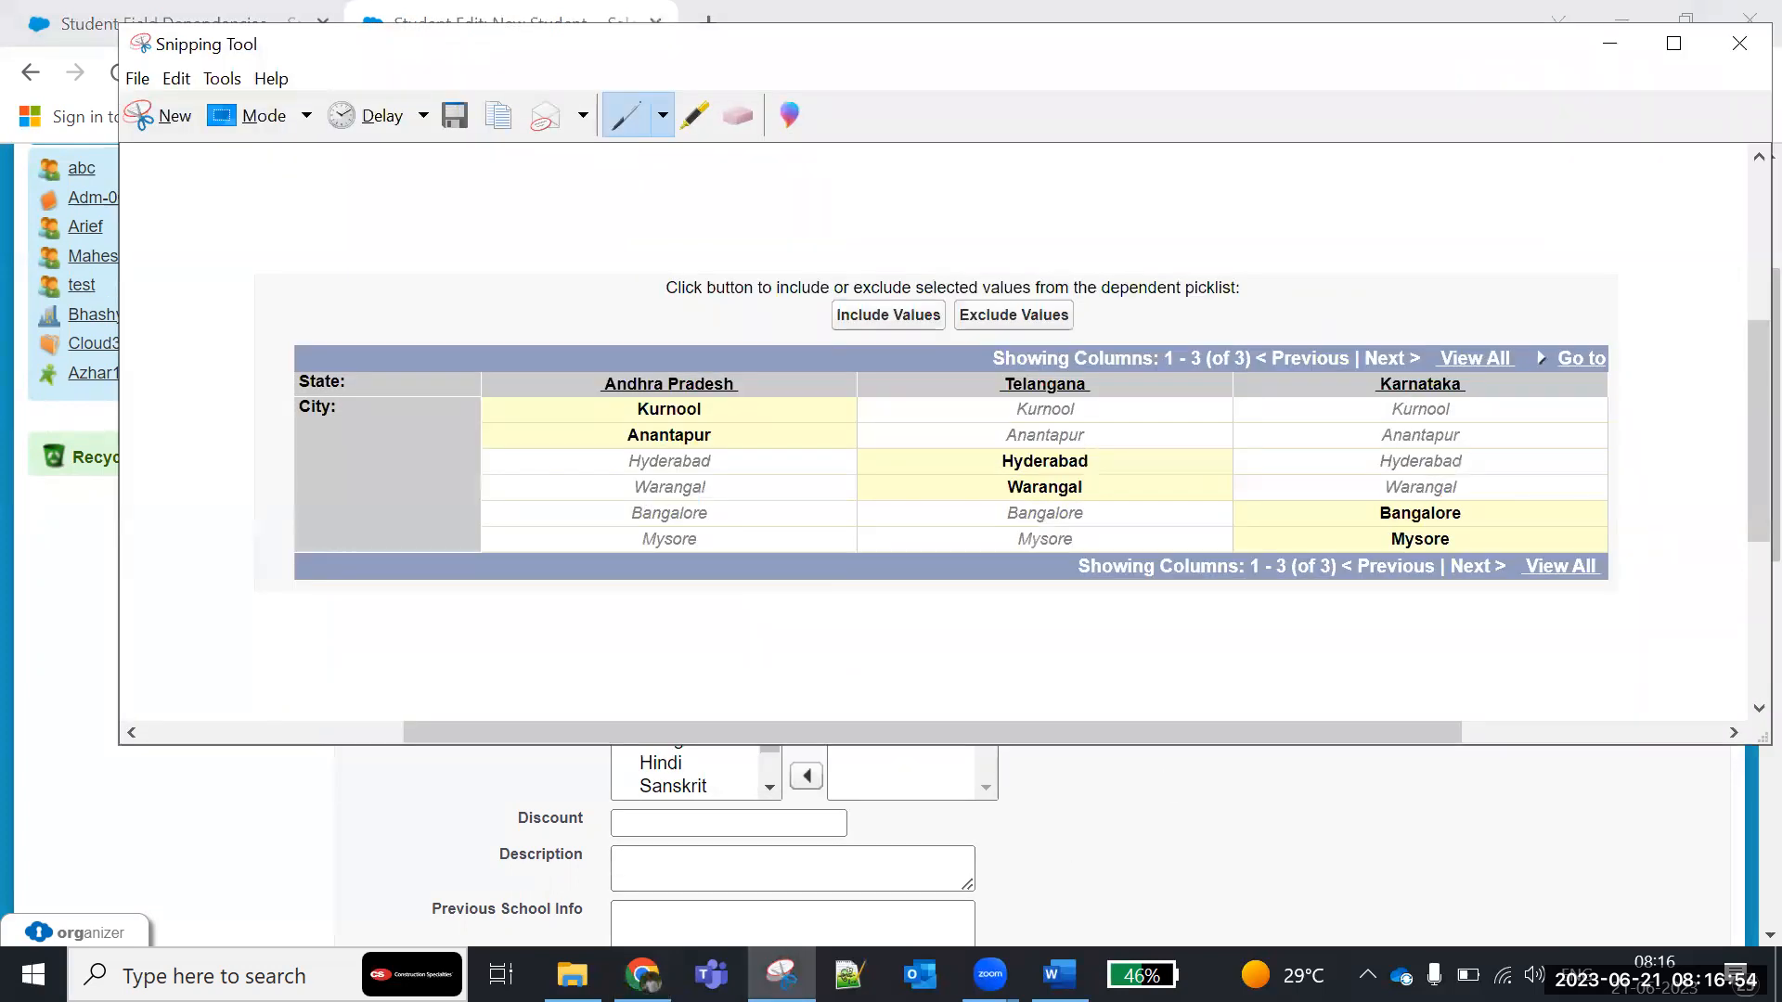
# - Return to the new student form in Chrome and check the City options for Karnataka, followed by those for Andhra Pradesh
pyautogui.click(642, 974)
pyautogui.click(667, 532)
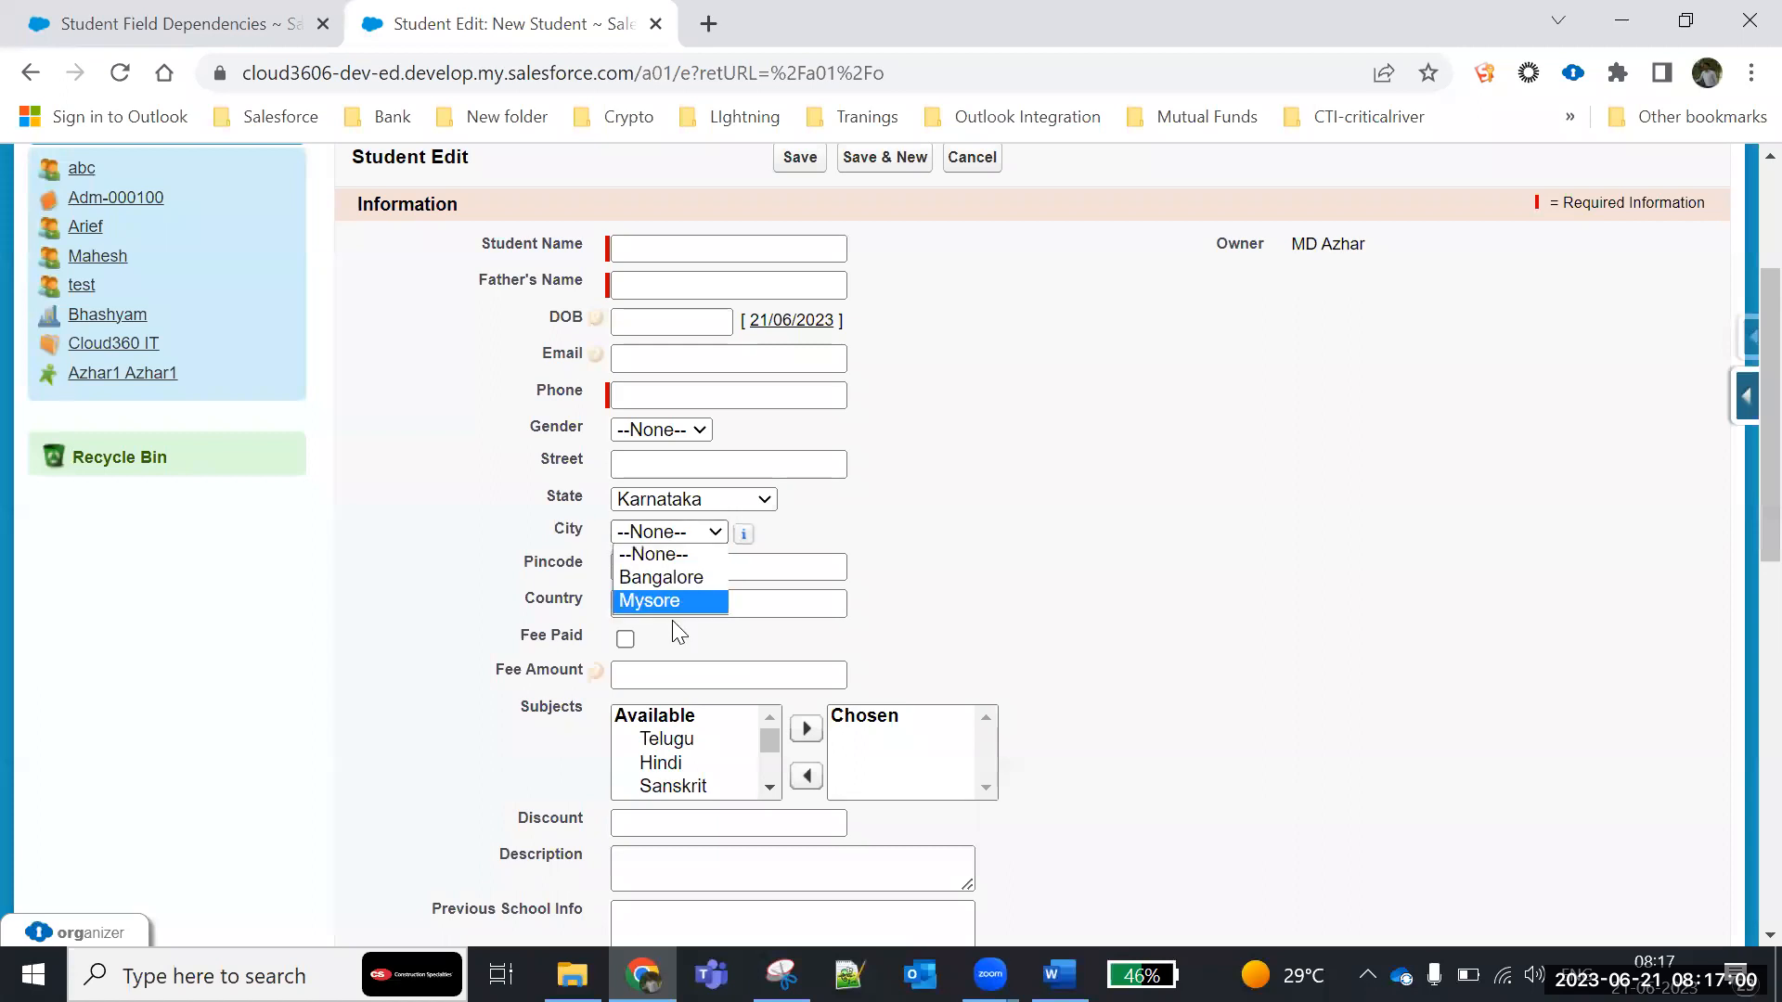
pyautogui.click(654, 501)
pyautogui.click(655, 543)
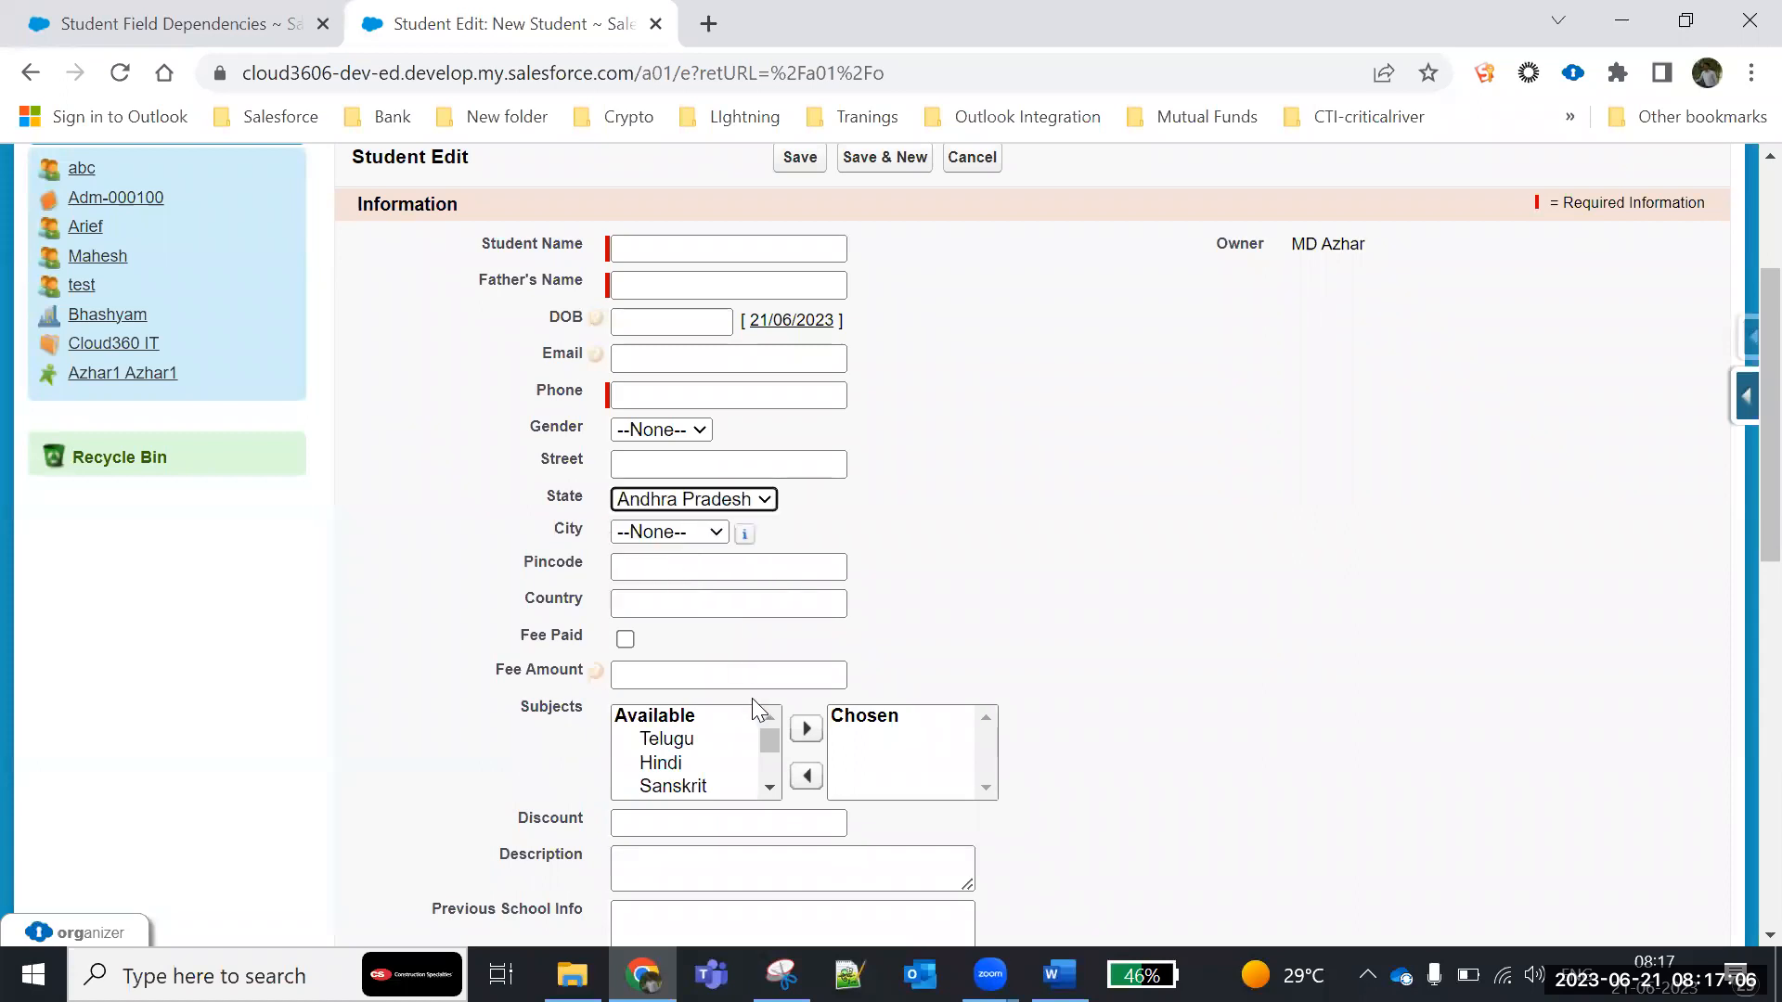
pyautogui.click(702, 536)
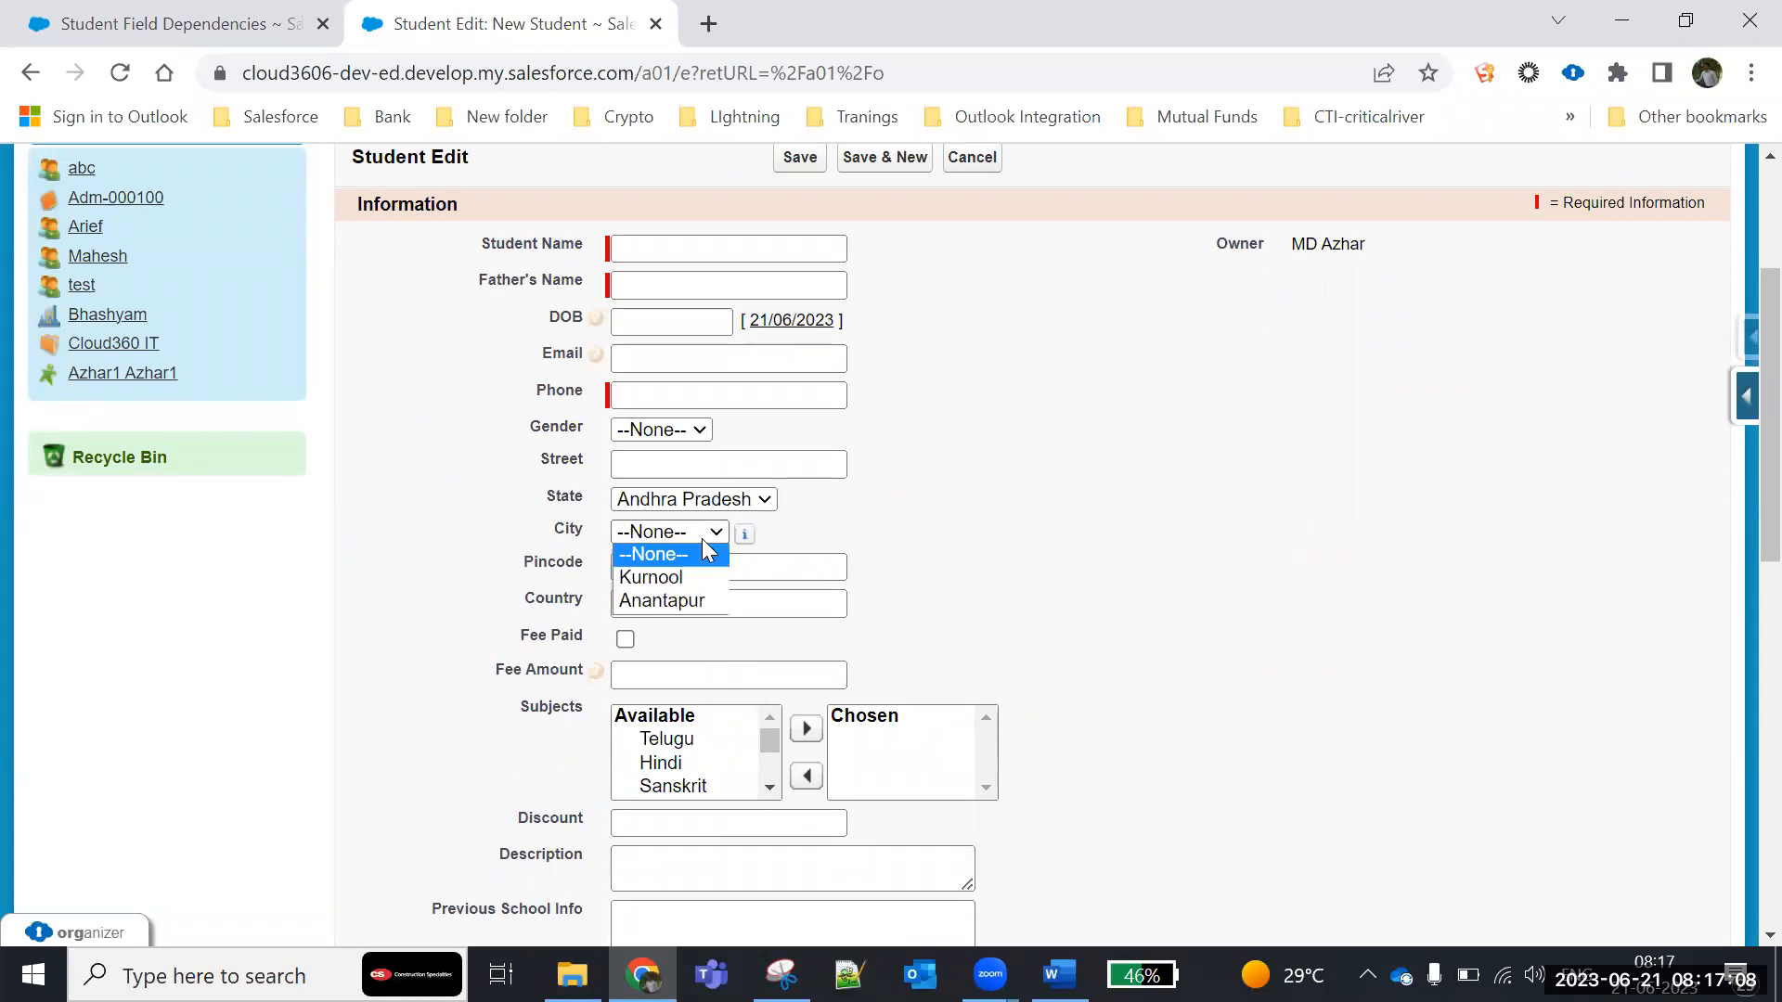
# - Set State to Telangana and check the available City options
pyautogui.click(712, 507)
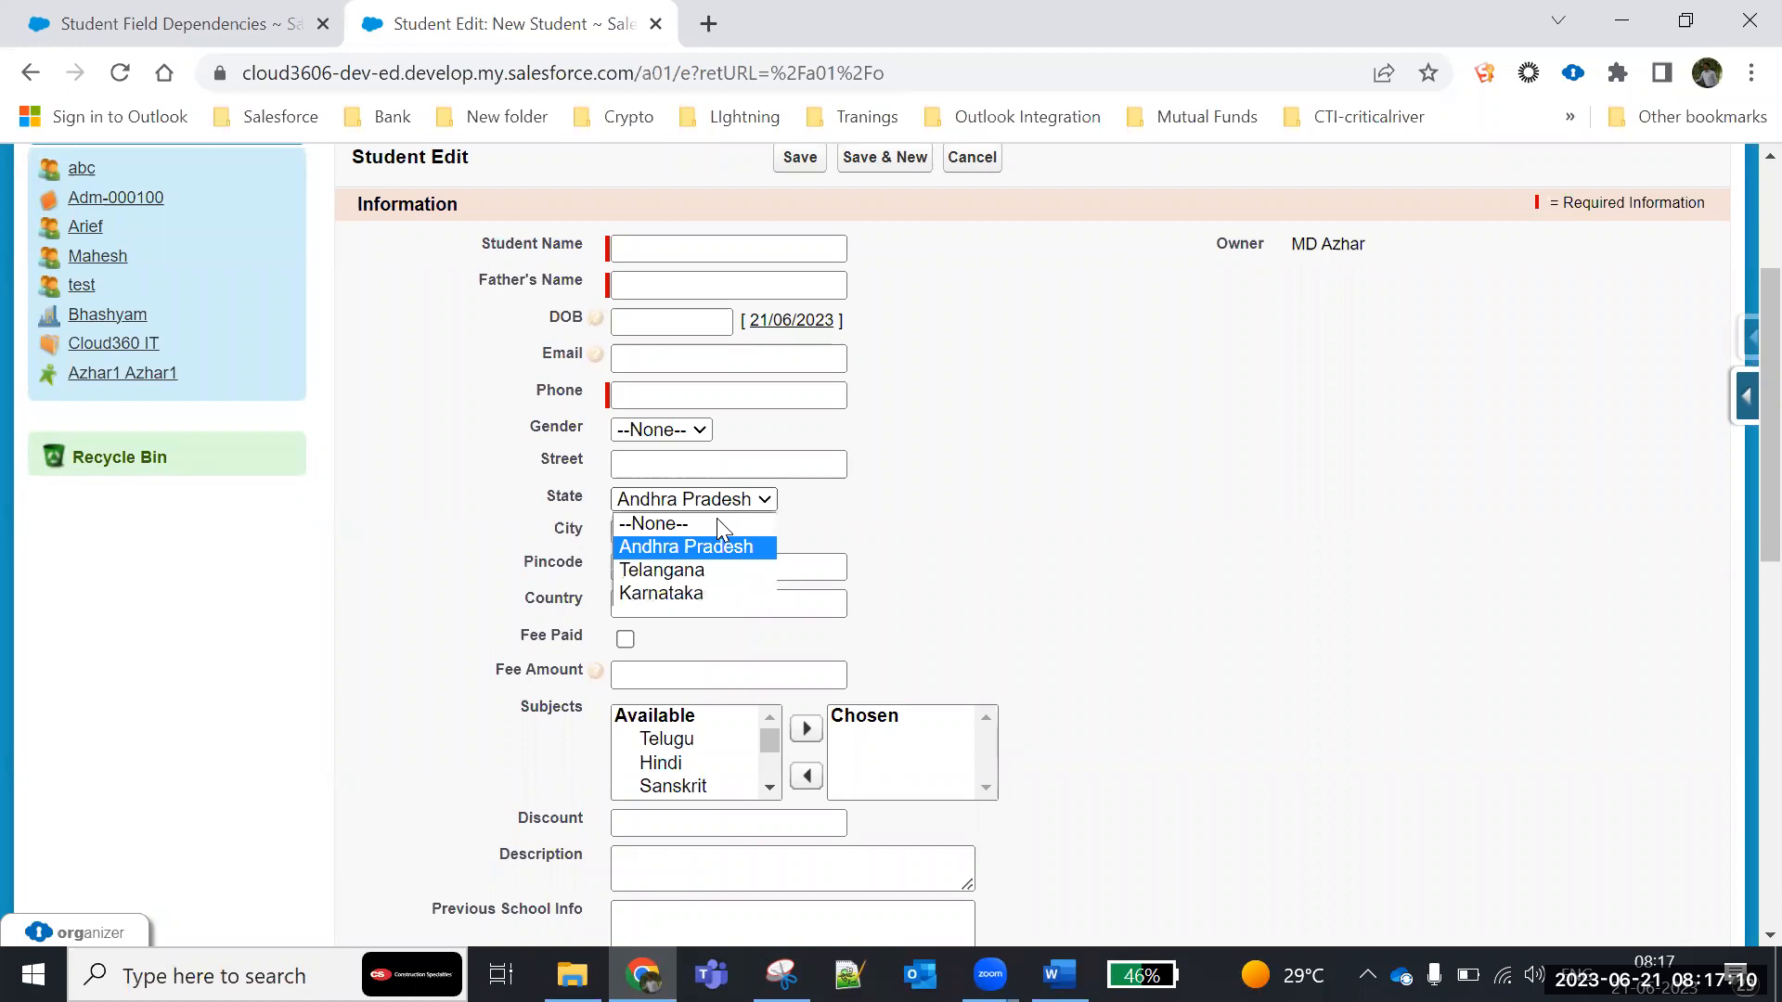
pyautogui.click(698, 568)
pyautogui.click(687, 532)
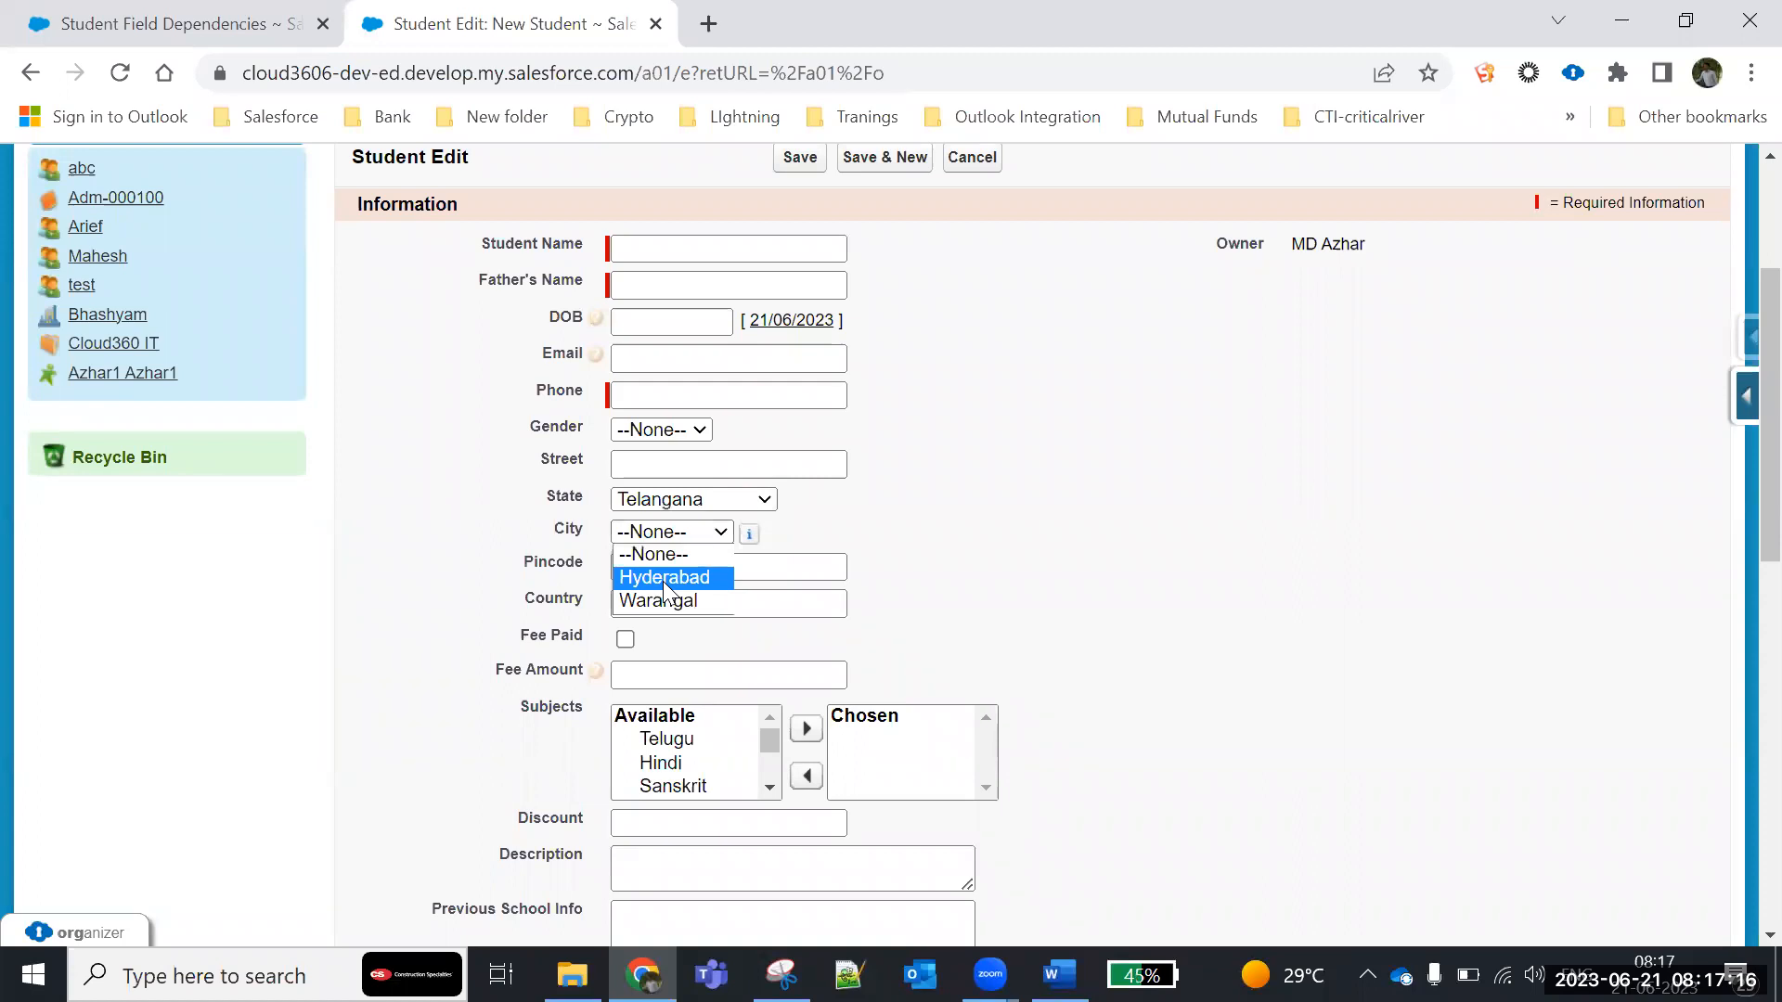
# - Set State to Karnataka, view its City options again, and cancel the new student record
pyautogui.click(668, 502)
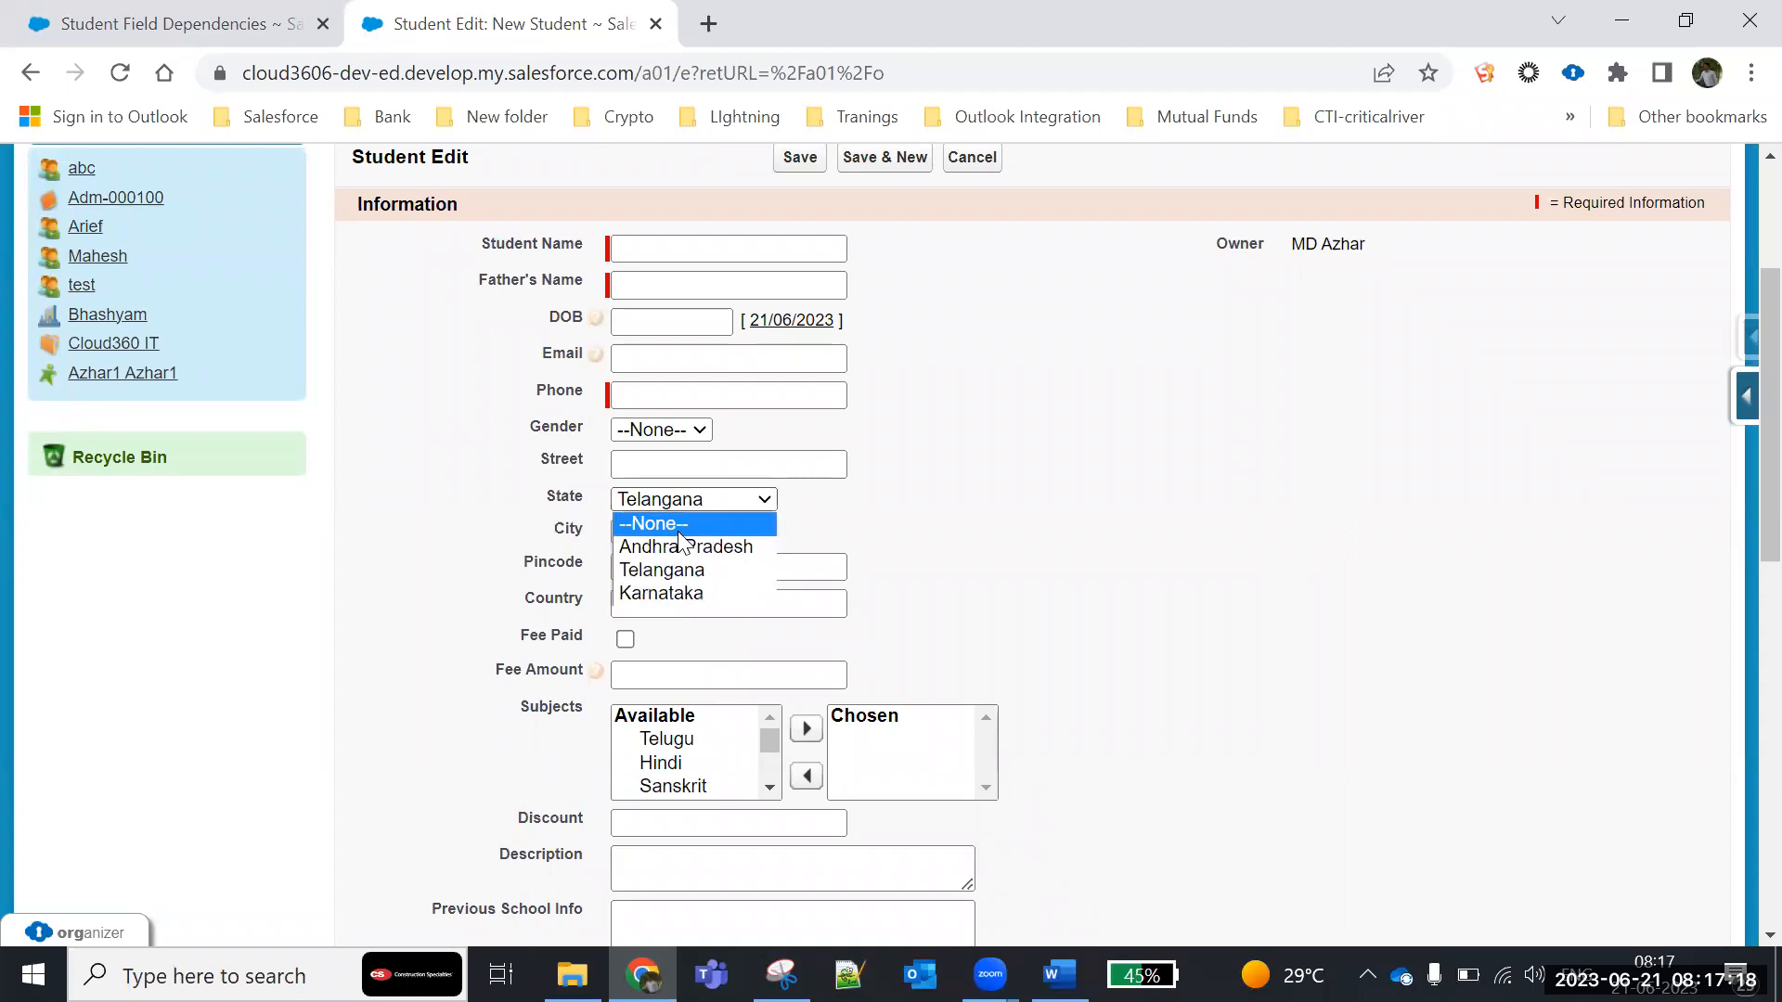
pyautogui.click(652, 587)
pyautogui.click(651, 531)
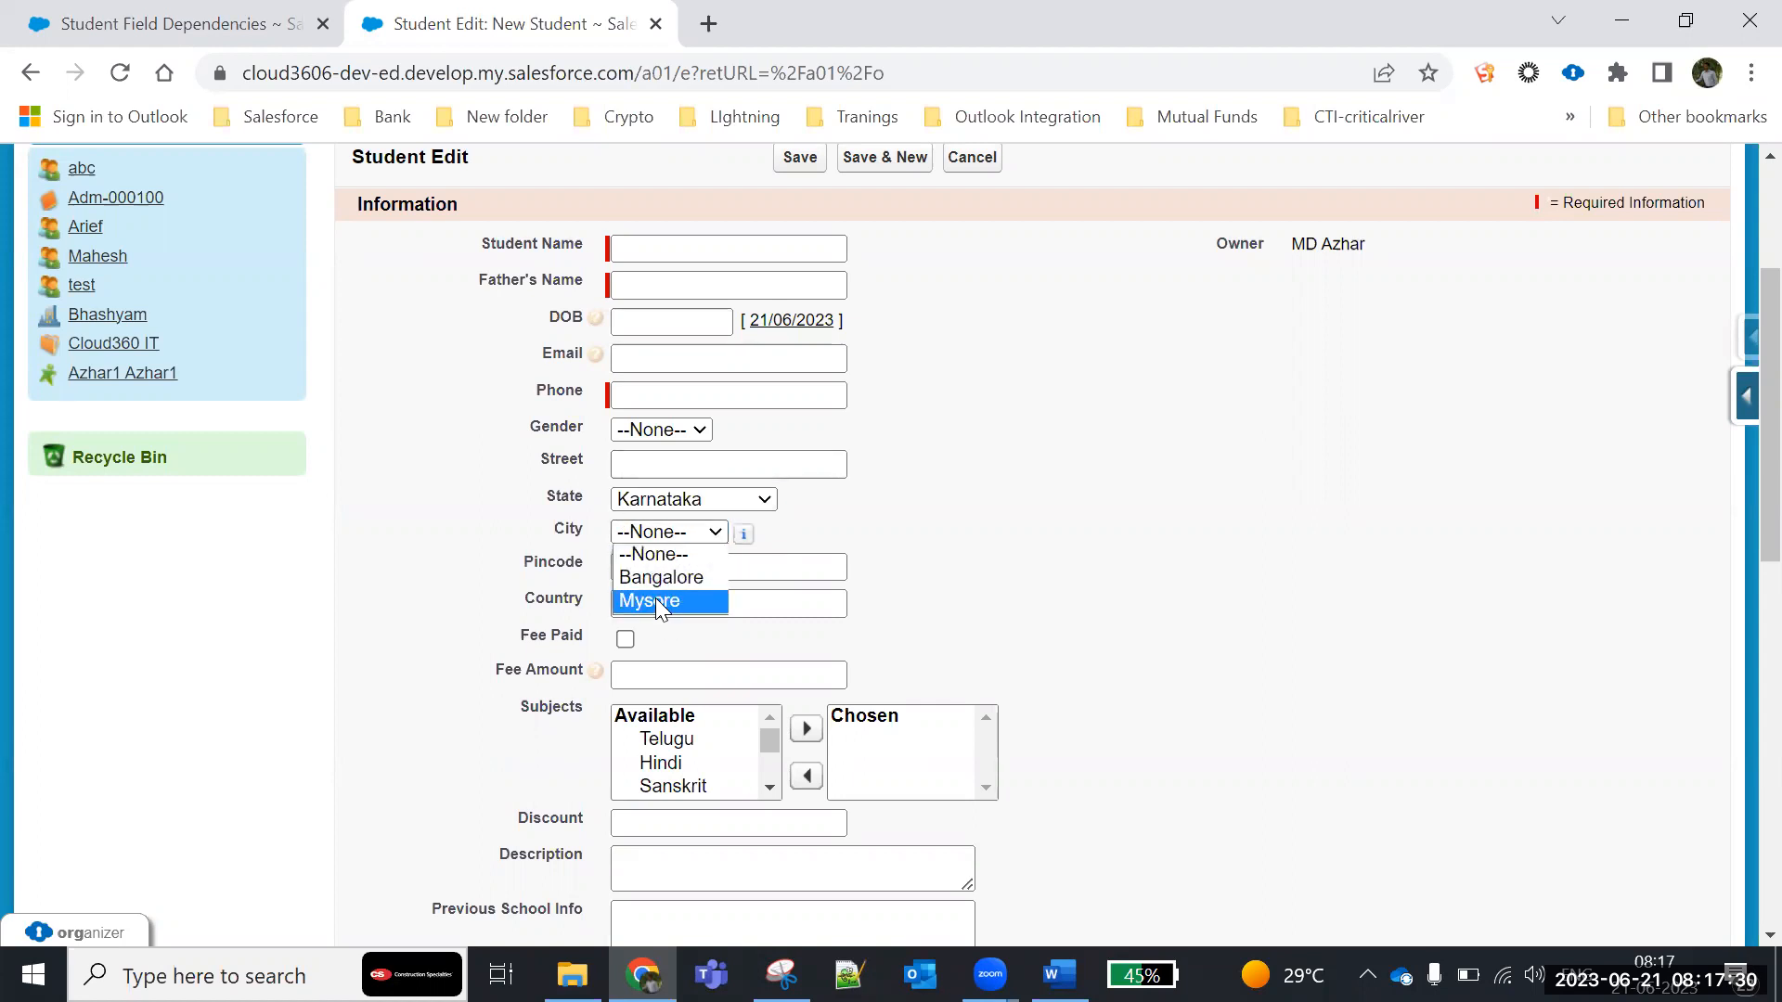
pyautogui.click(1098, 503)
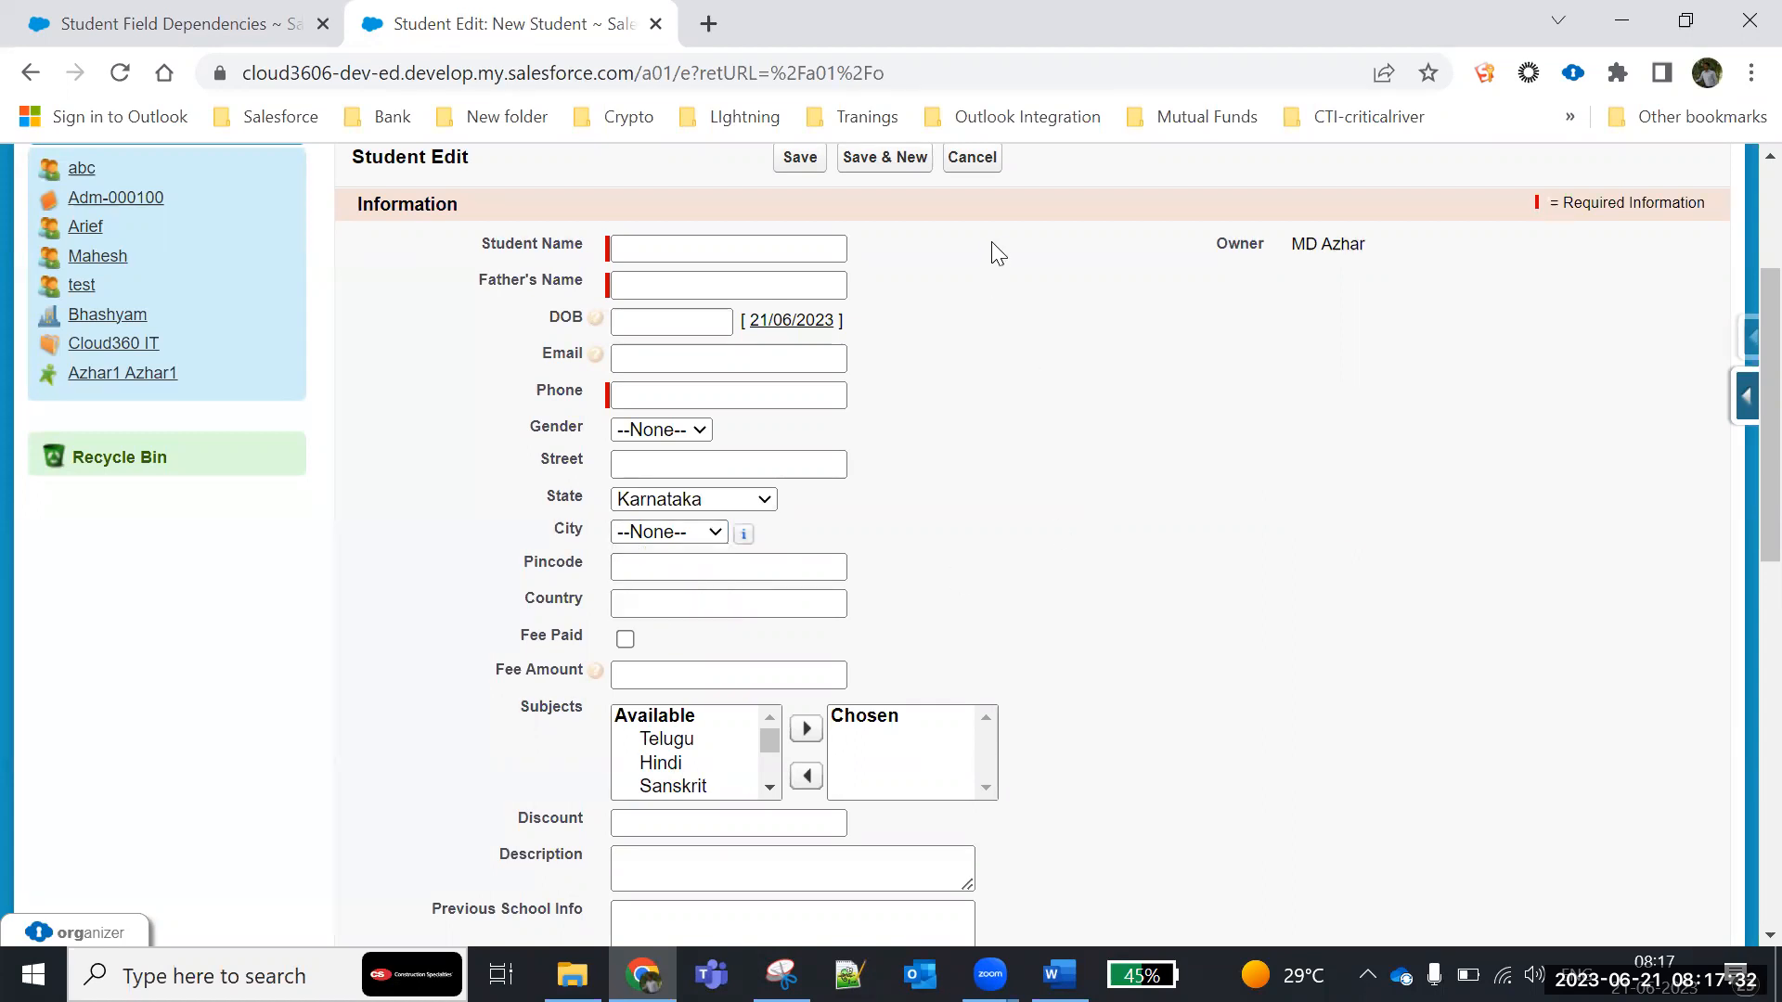
pyautogui.click(988, 158)
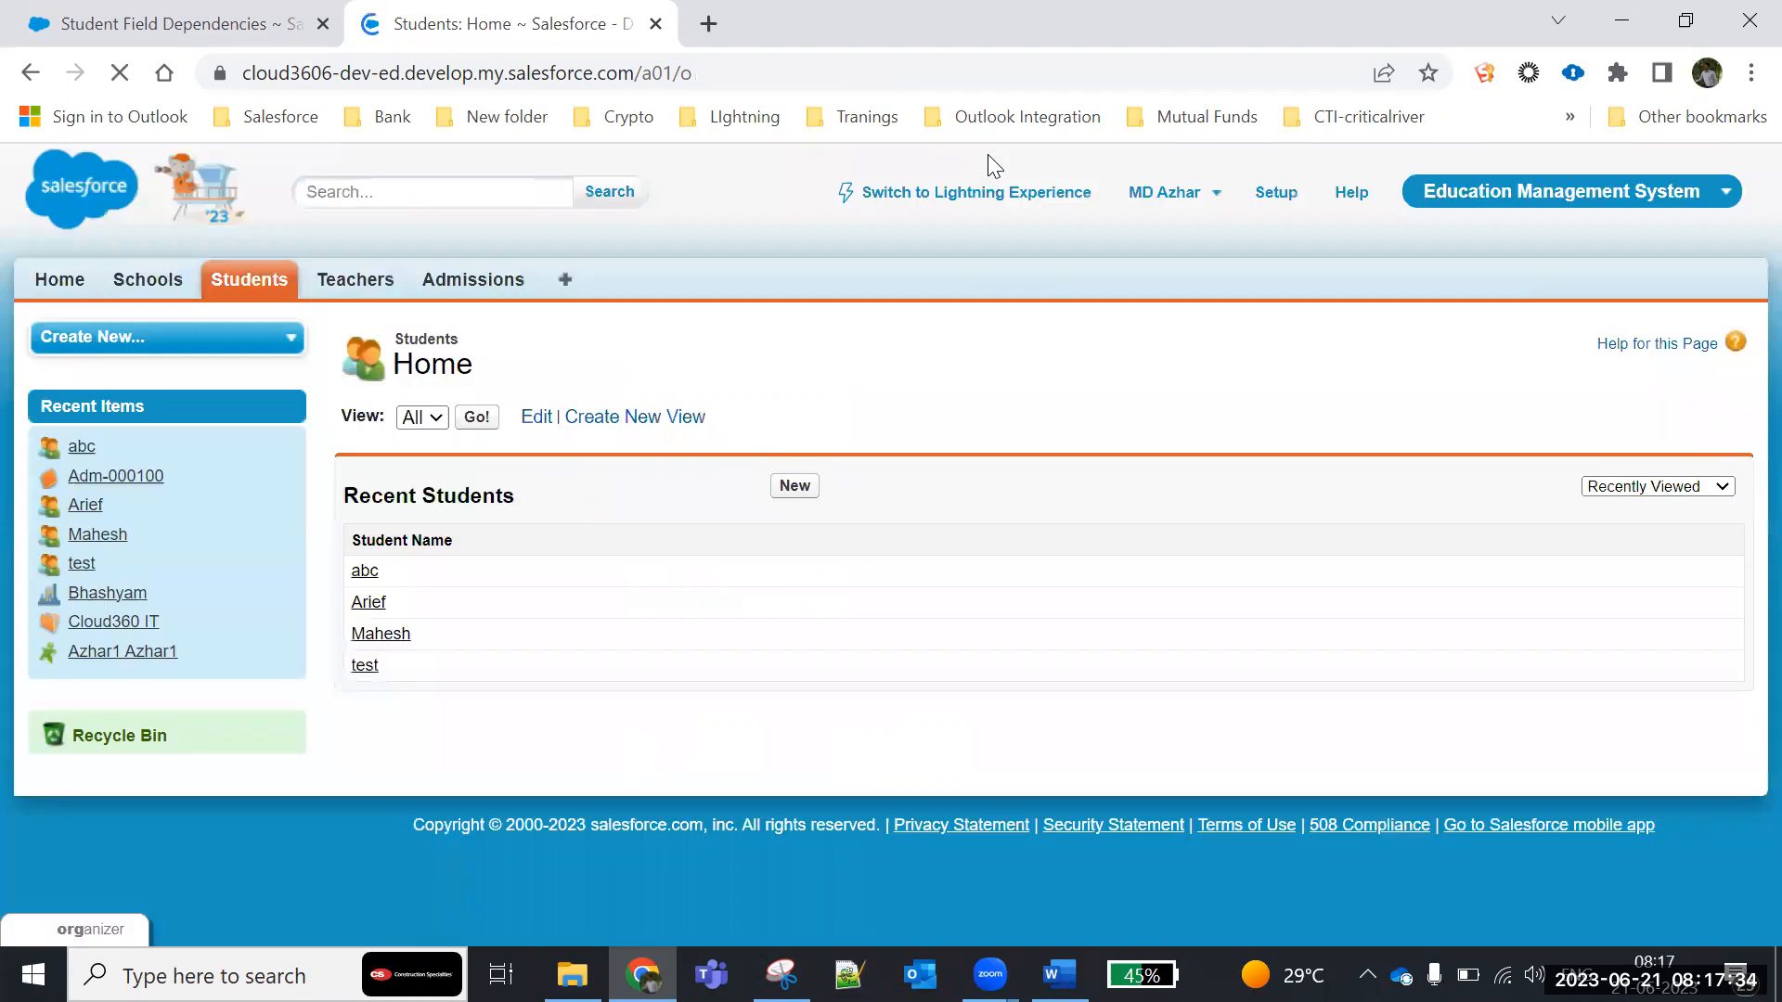
# - Open the Student custom object in Setup and bring its Custom Fields & Relationships section into view
pyautogui.click(187, 37)
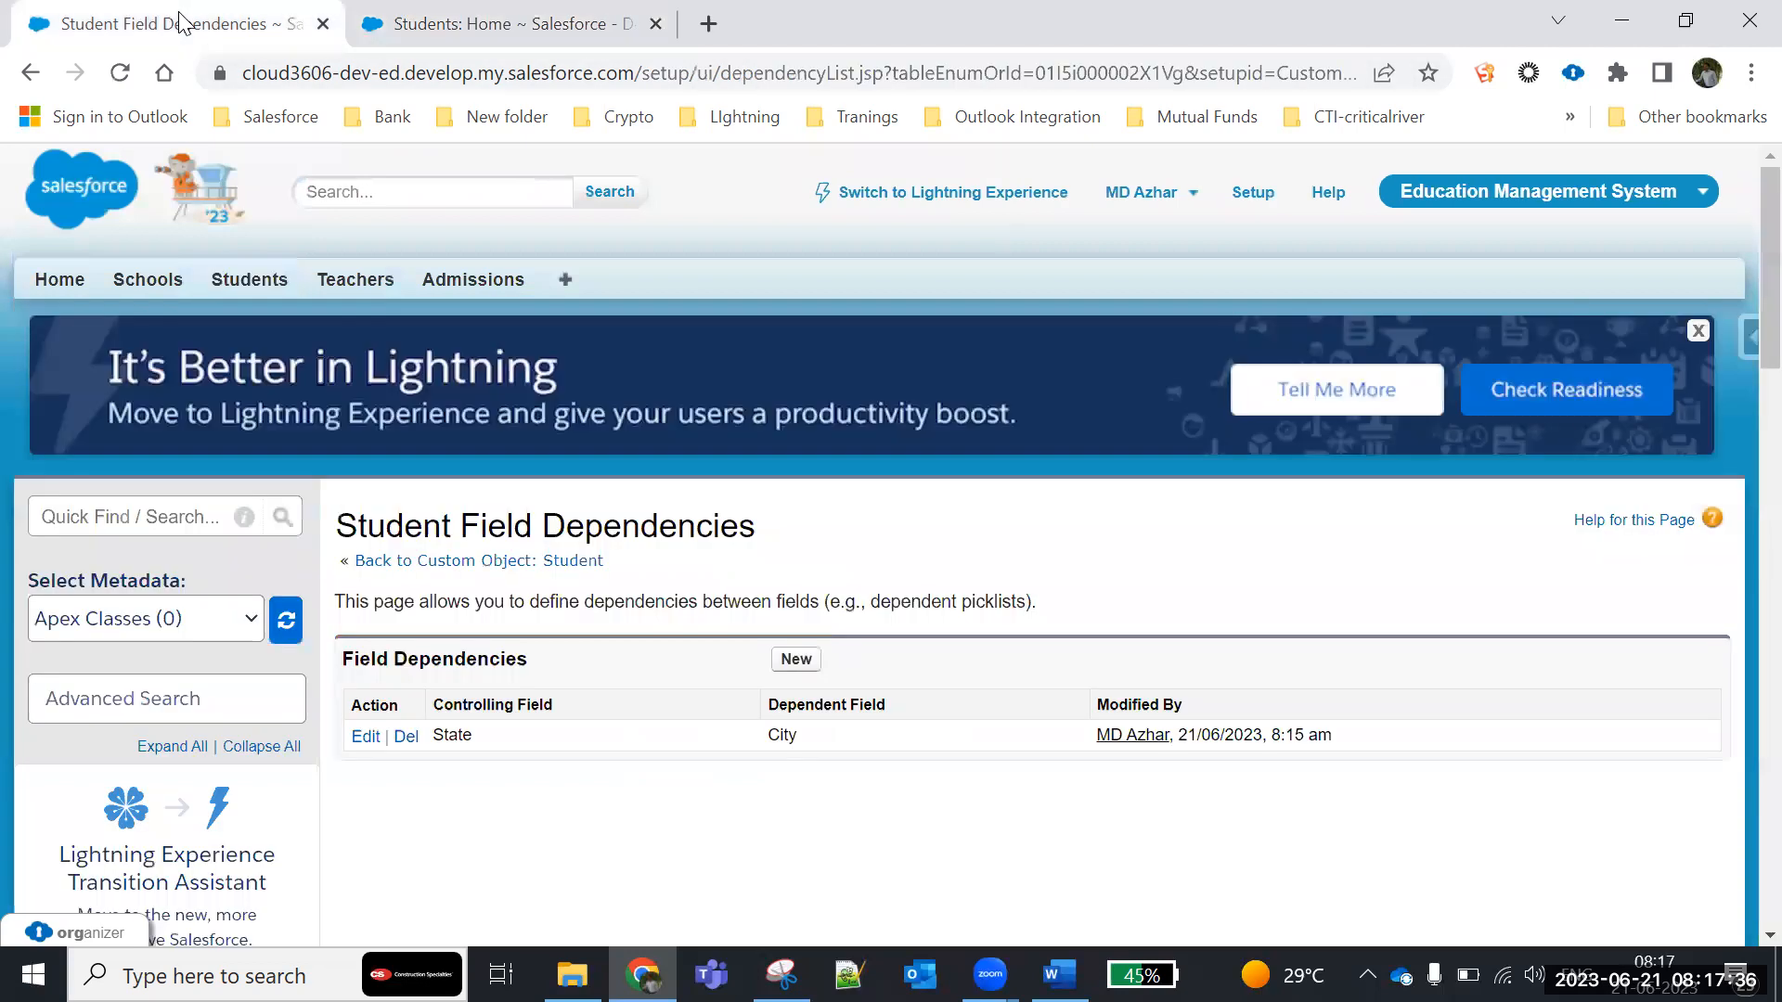
pyautogui.scroll(-13, 385, 489)
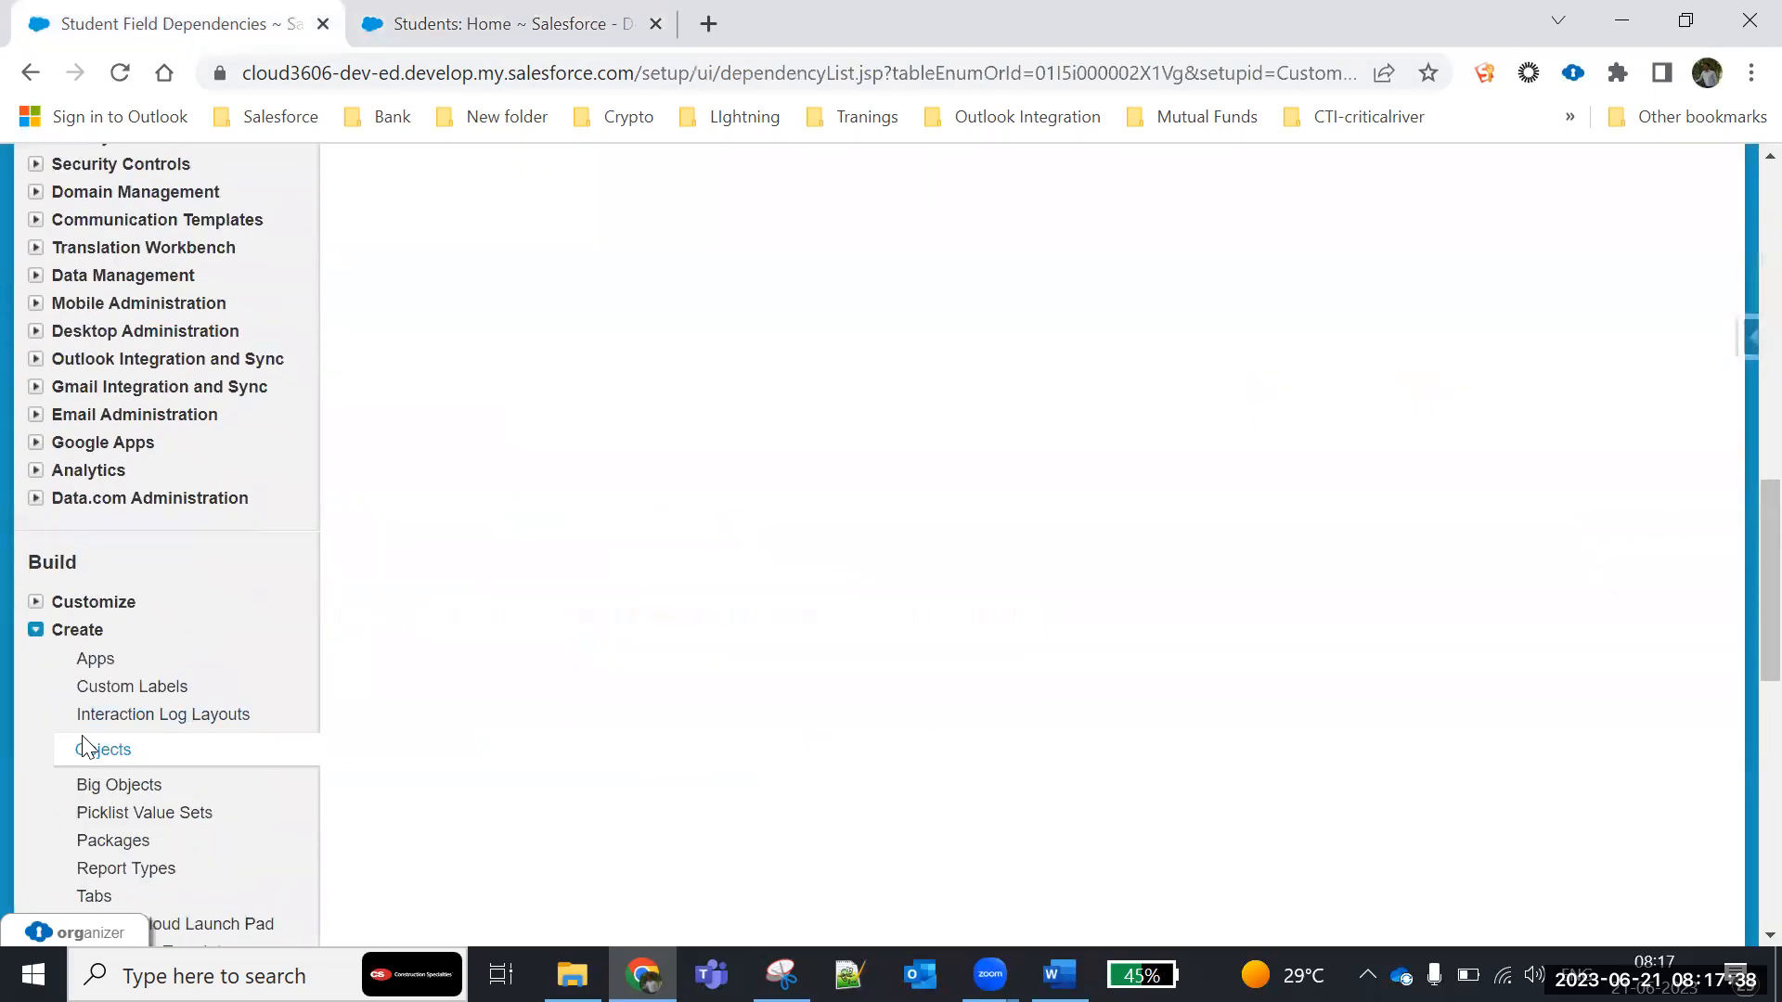
pyautogui.click(99, 751)
pyautogui.scroll(-5, 474, 461)
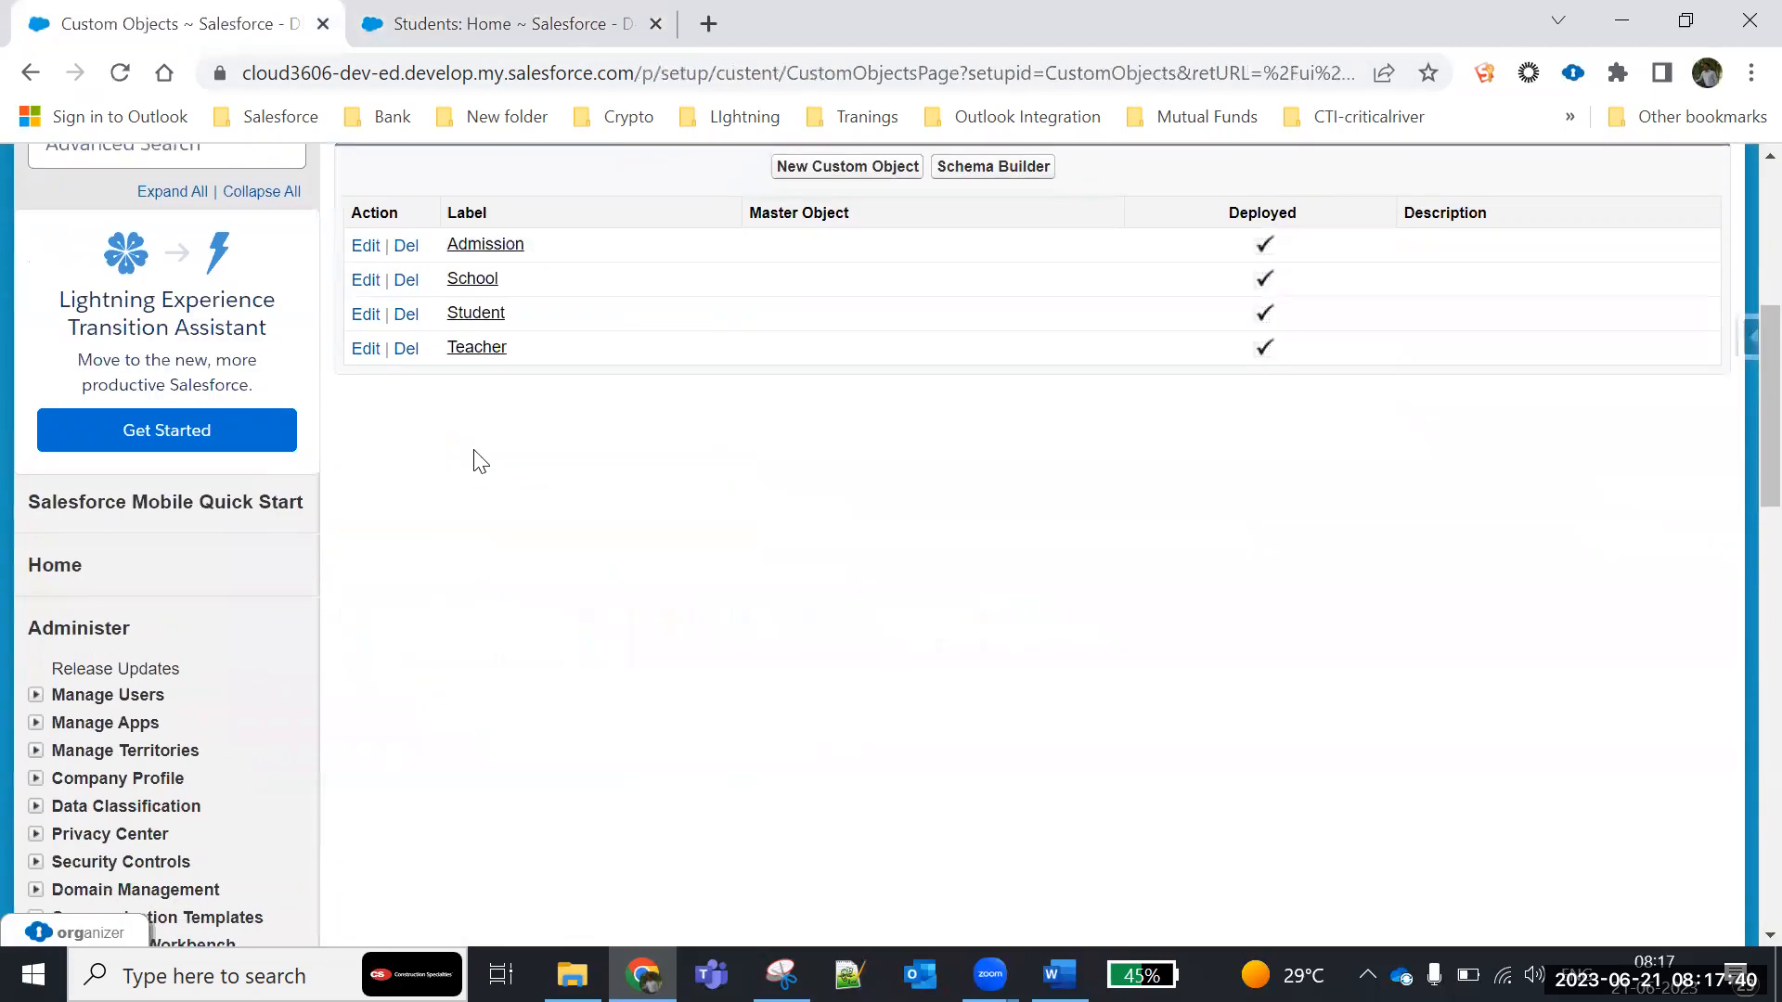
pyautogui.click(483, 316)
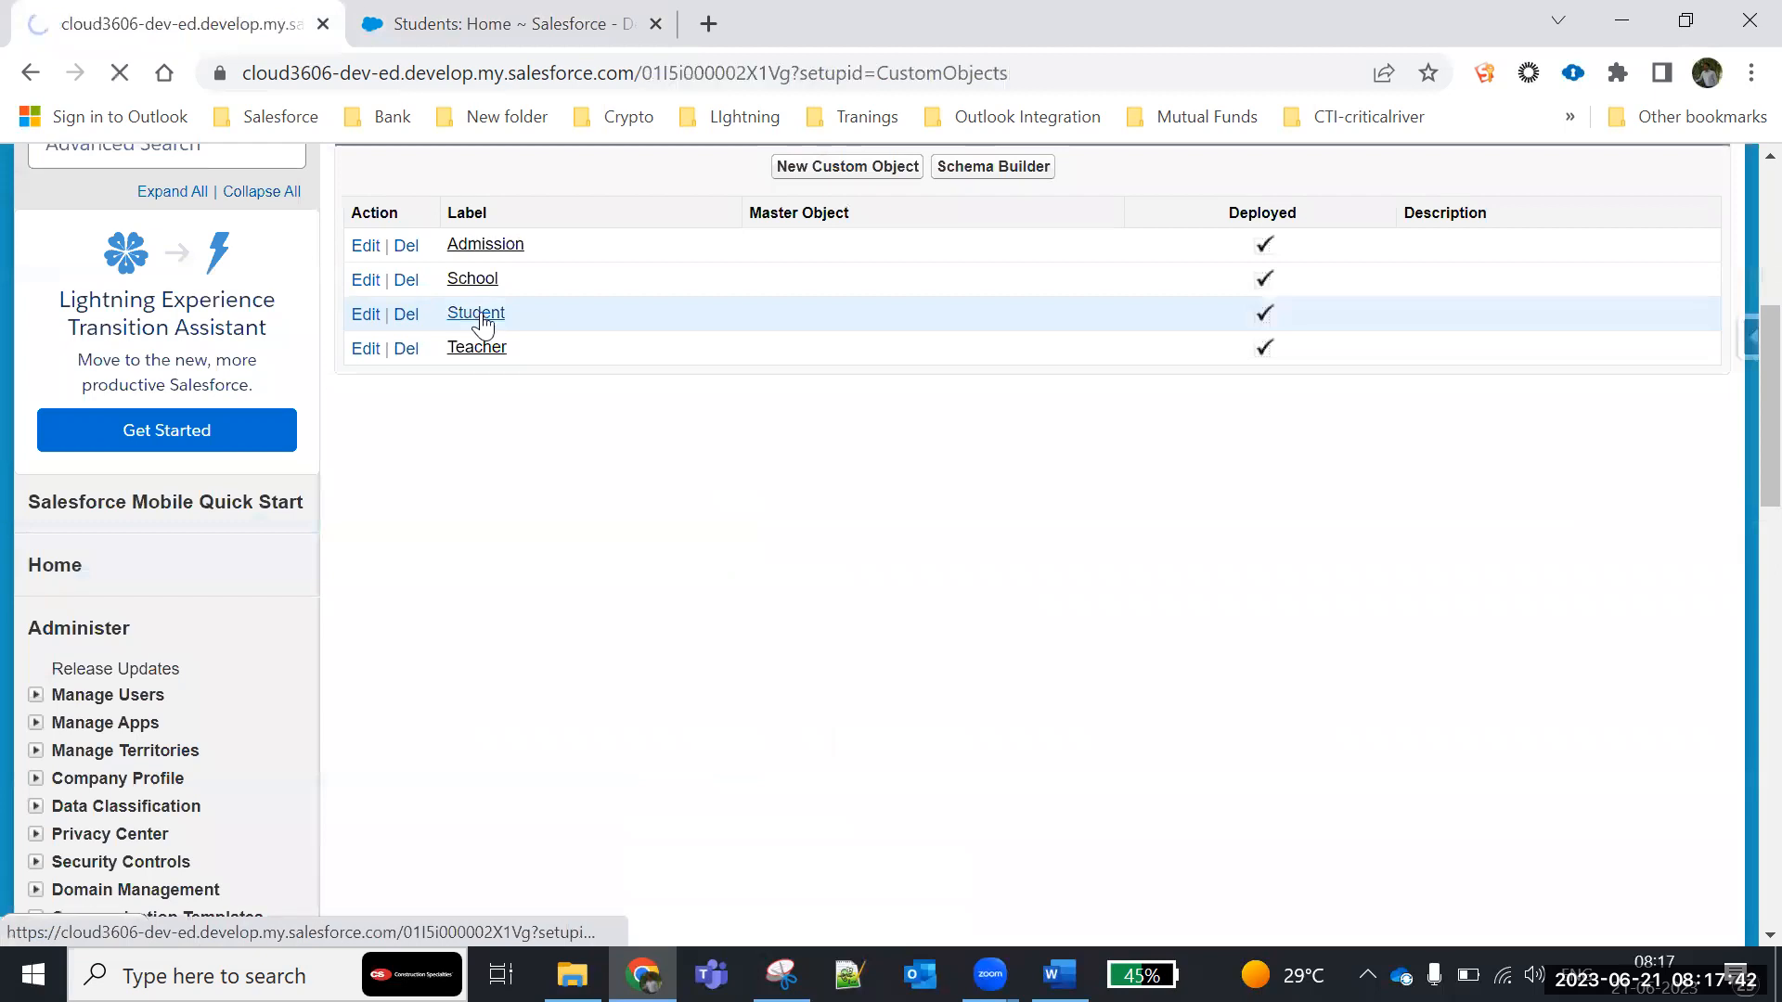
pyautogui.scroll(-8, 548, 573)
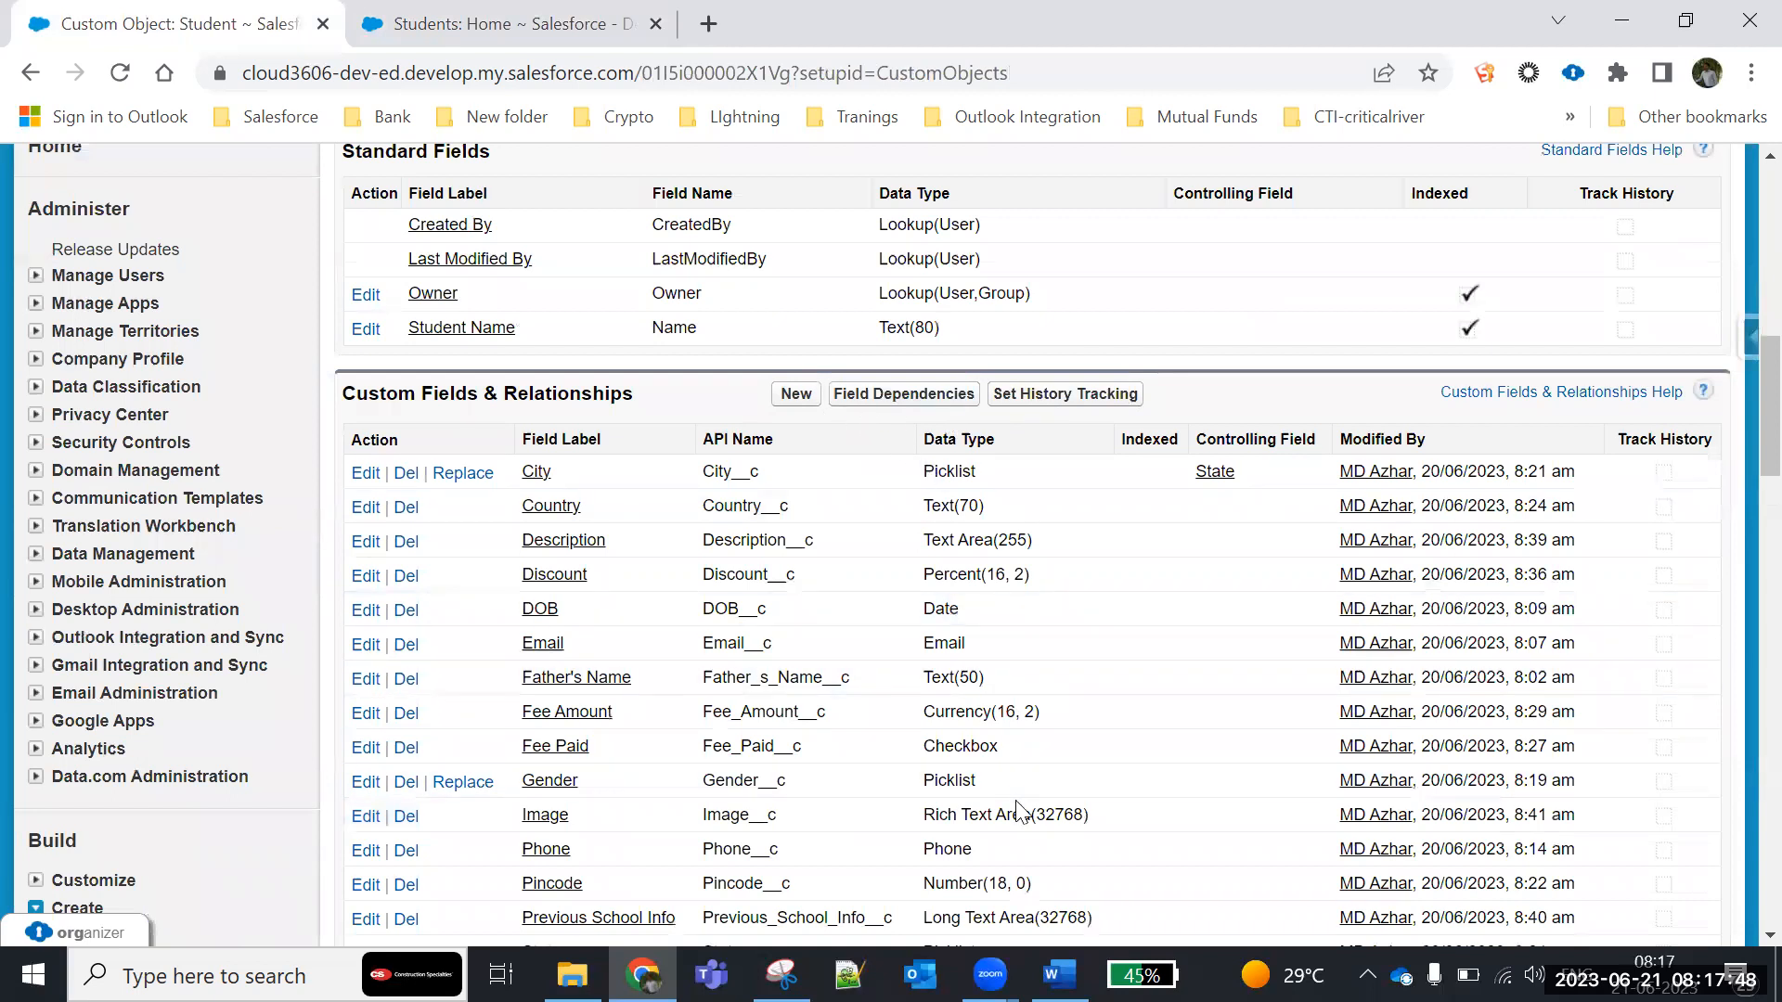
# - Capture the Custom Fields & Relationships header with its Field Dependencies button in Snipping Tool and paste it above the grid in the Batch1 Word notes
pyautogui.click(782, 975)
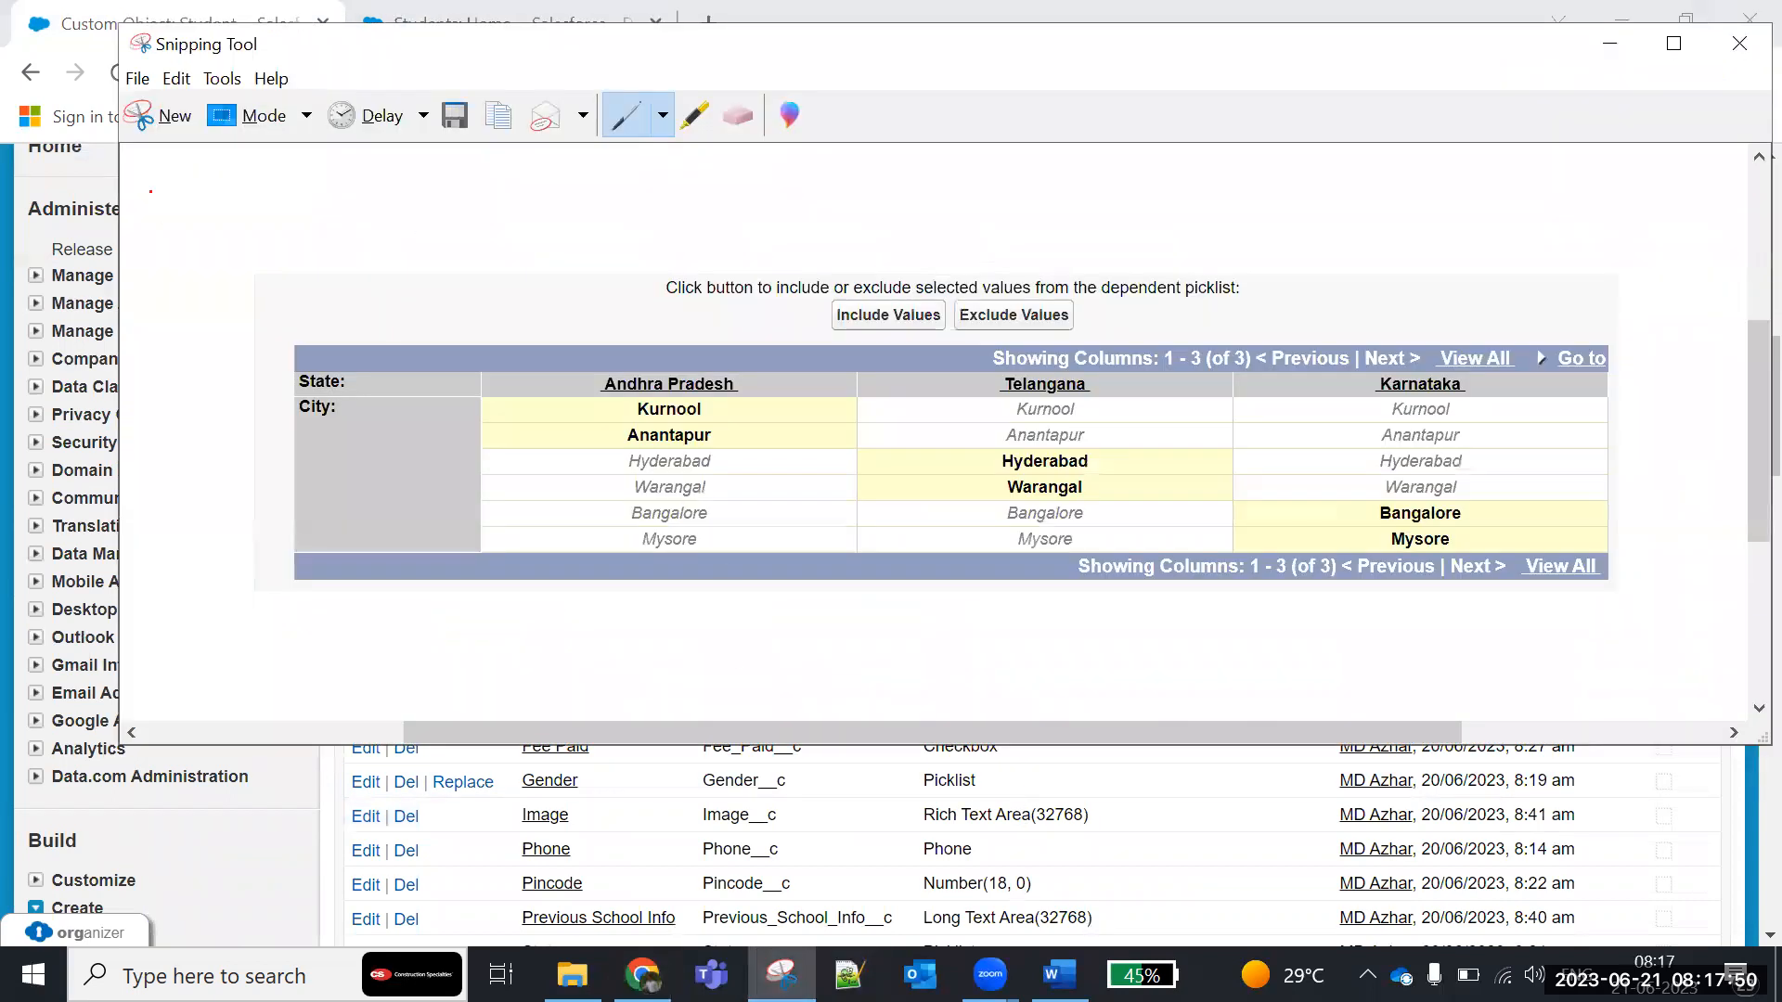
pyautogui.click(167, 101)
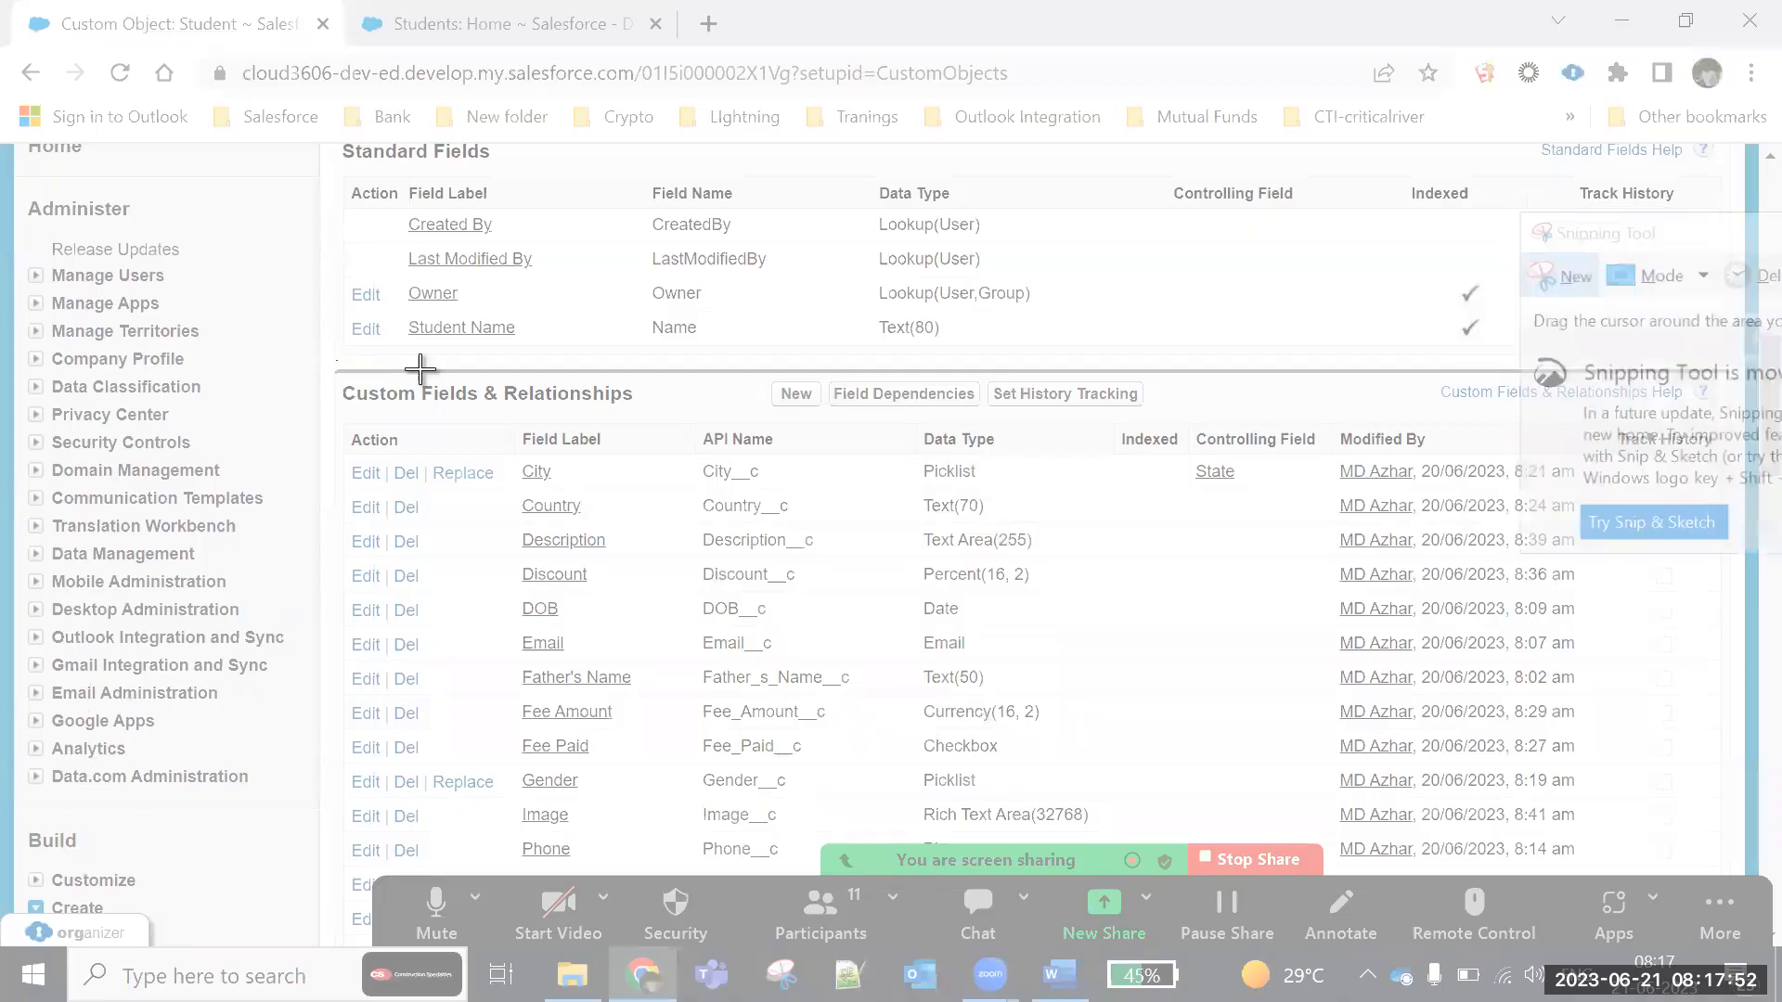
pyautogui.moveTo(420, 369); pyautogui.dragTo(1340, 423)
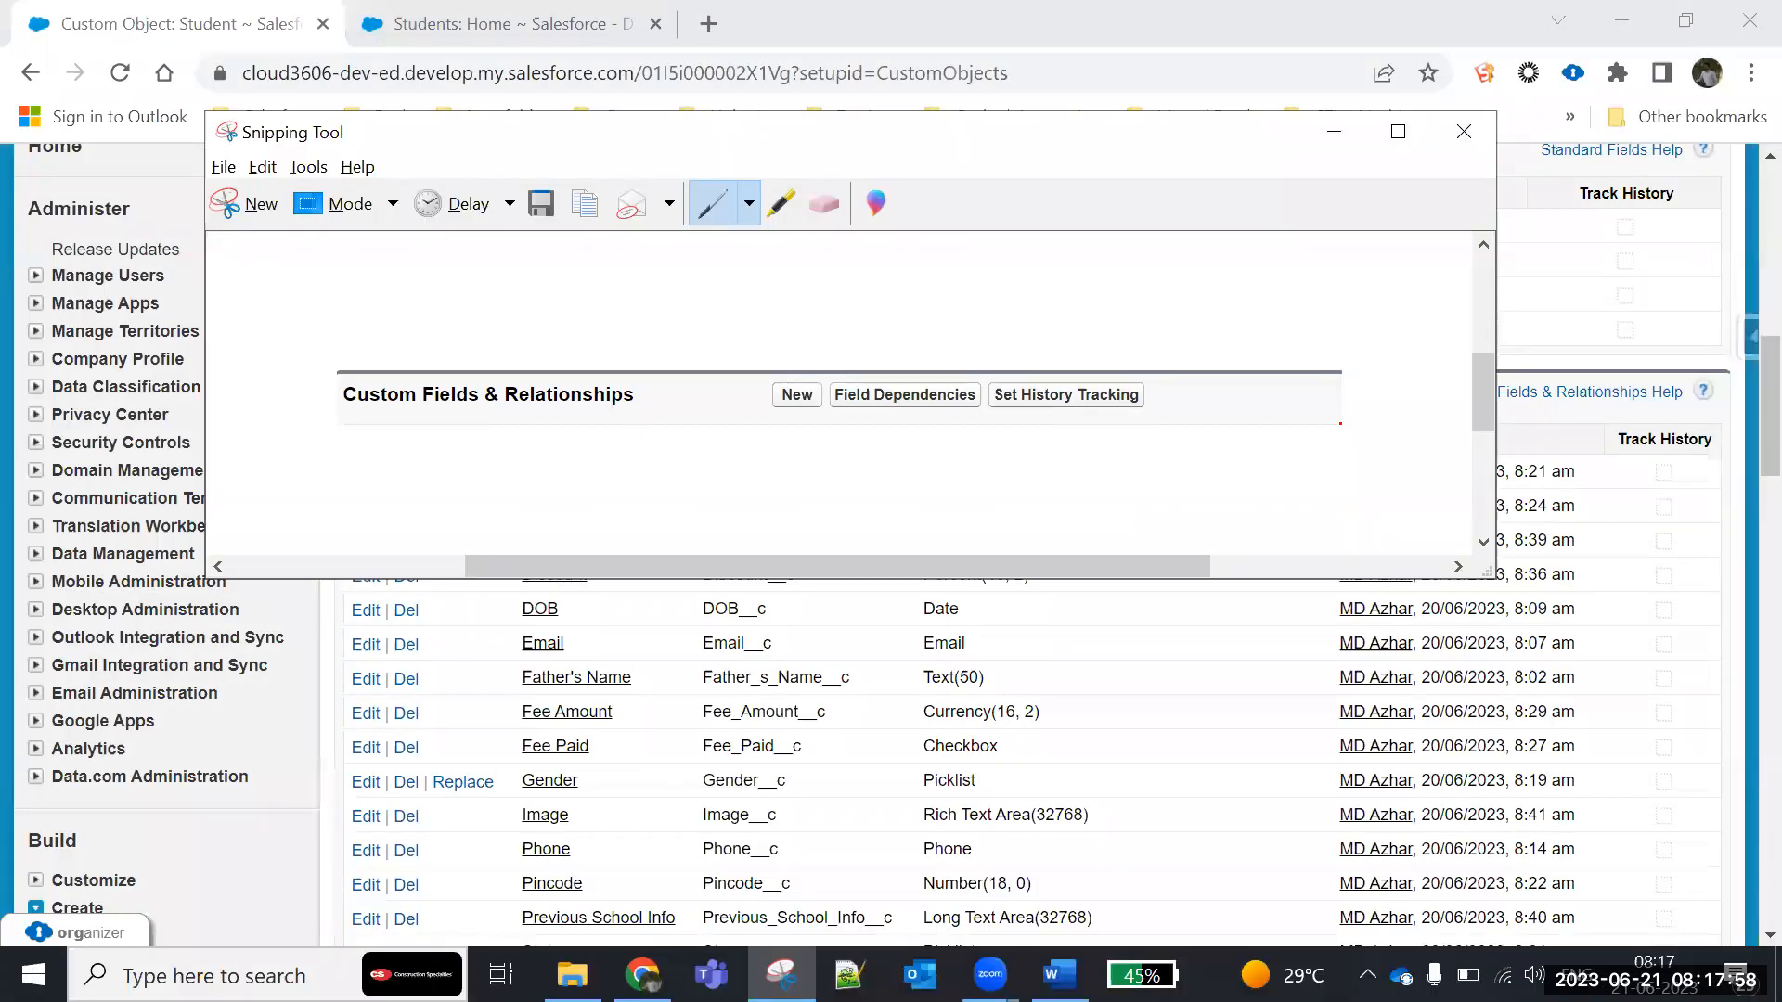
pyautogui.click(1237, 617)
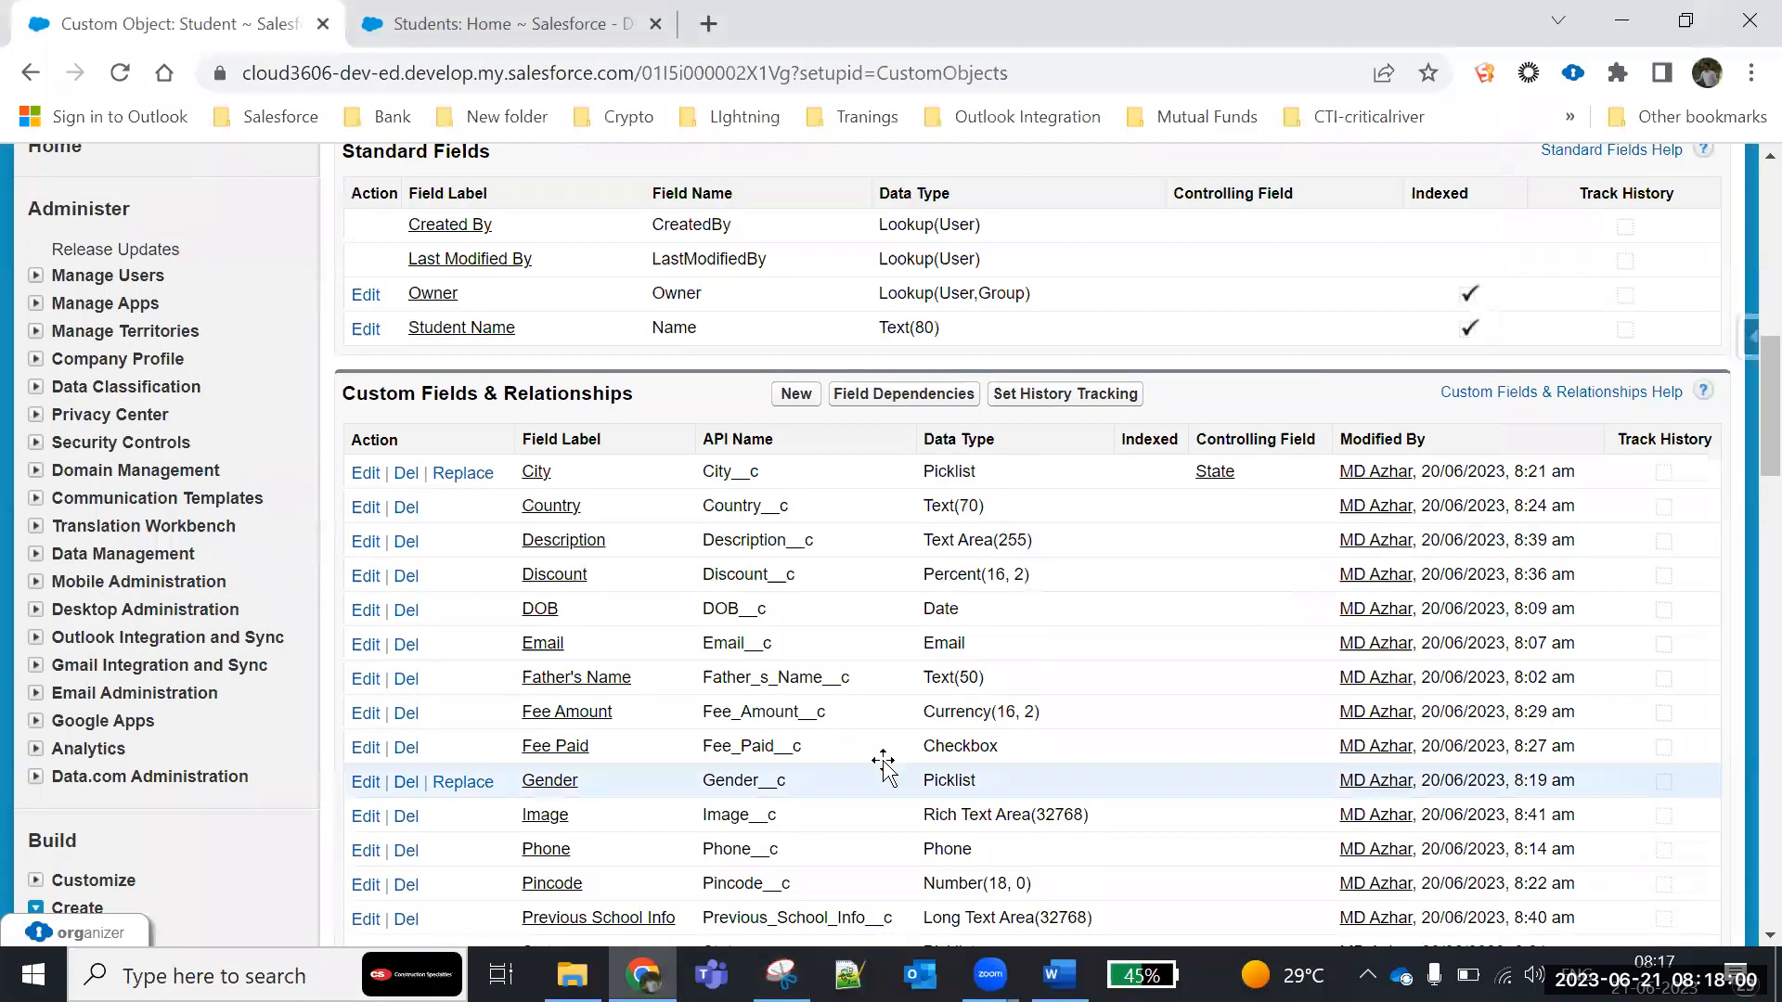
pyautogui.hotkey('alt', 'Tab')
pyautogui.hotkey('ctrl', 'v')
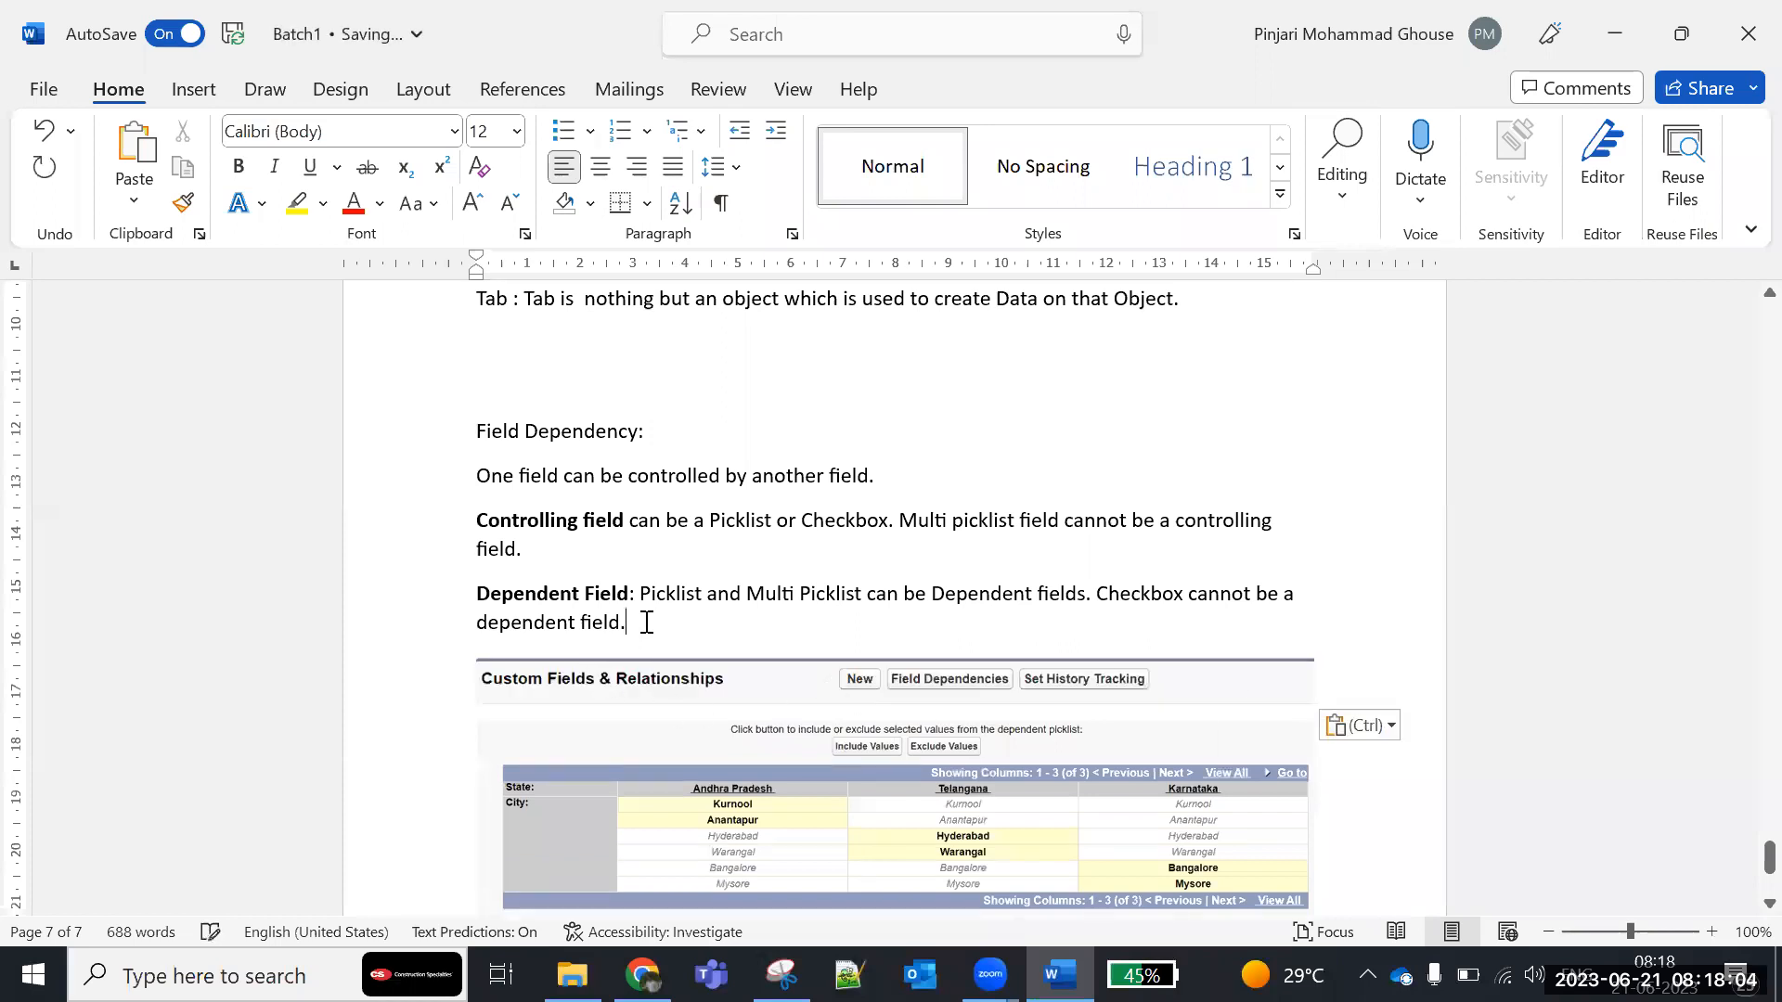
# - Add the heading "State and City Field Dependency" above the pasted screenshots, leaving a blank line after the Dependent Field paragraph
pyautogui.press('Return')
pyautogui.press('Return')
pyautogui.write('Sta')
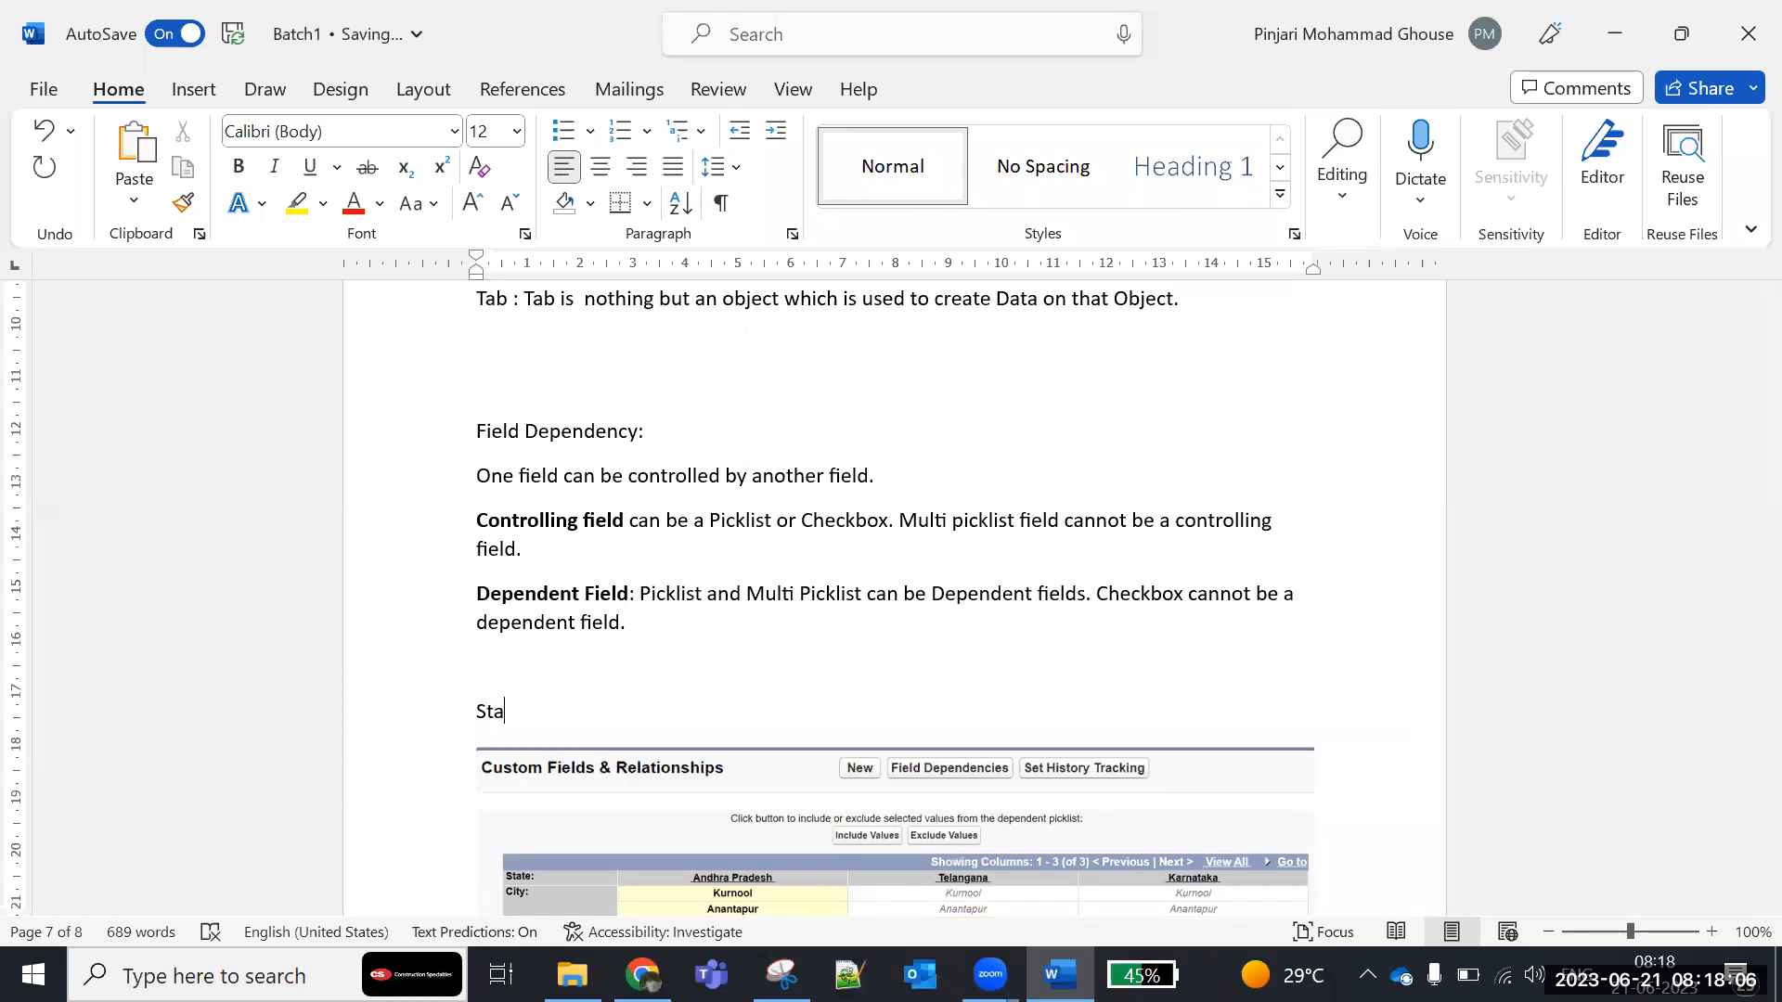
pyautogui.write('te and City Field Depe')
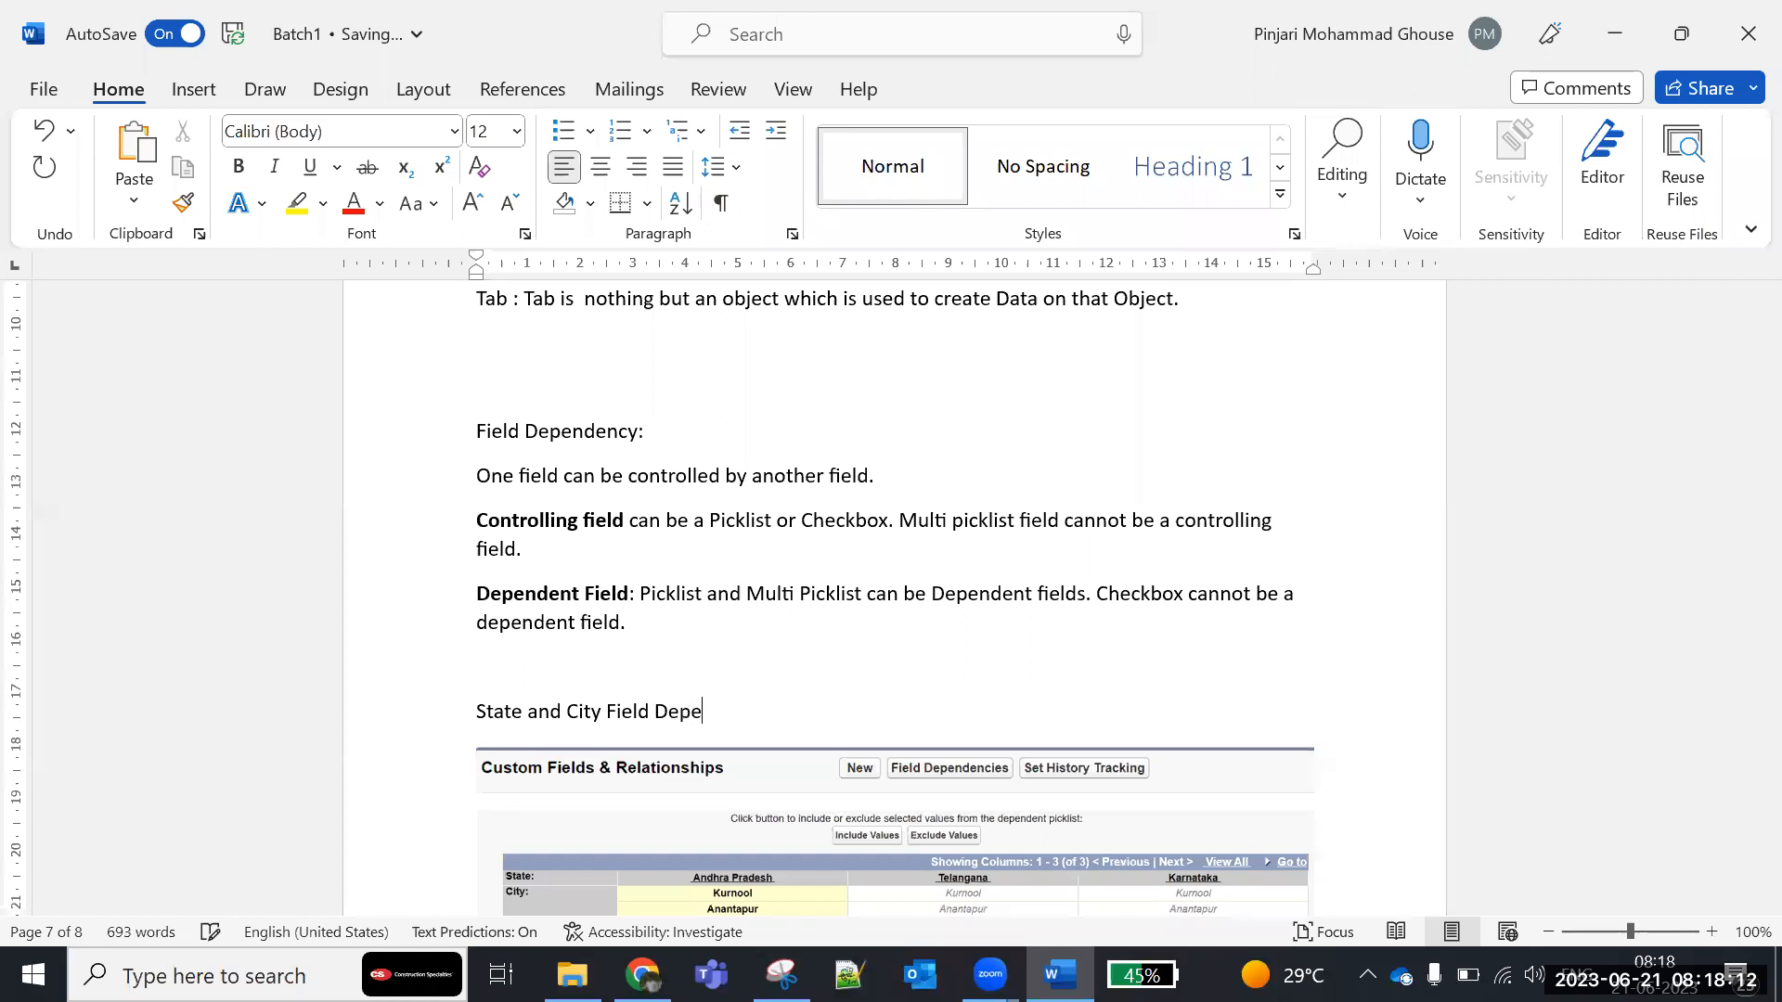
pyautogui.write('ndency')
pyautogui.press('Return')
# - Write the path "Setup | Create | Object | Select Object | click on Field Dependency button." below the State and City heading
pyautogui.write('S')
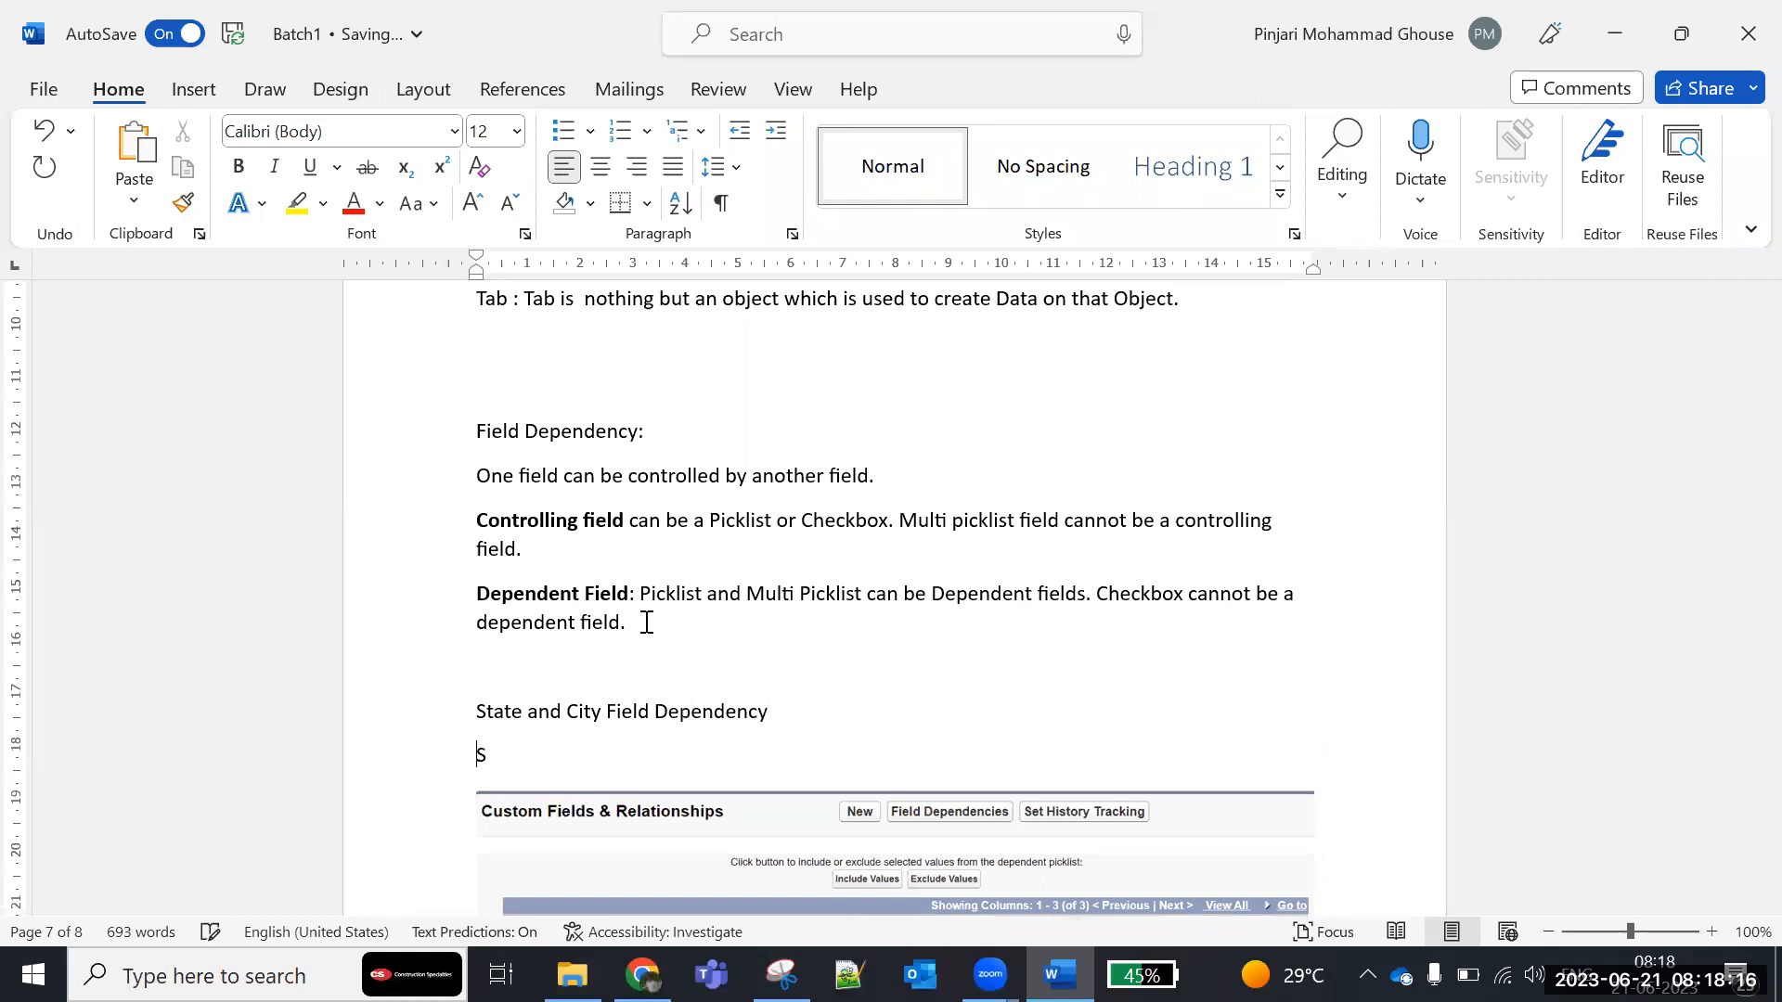
pyautogui.write('etup | Create | Obje')
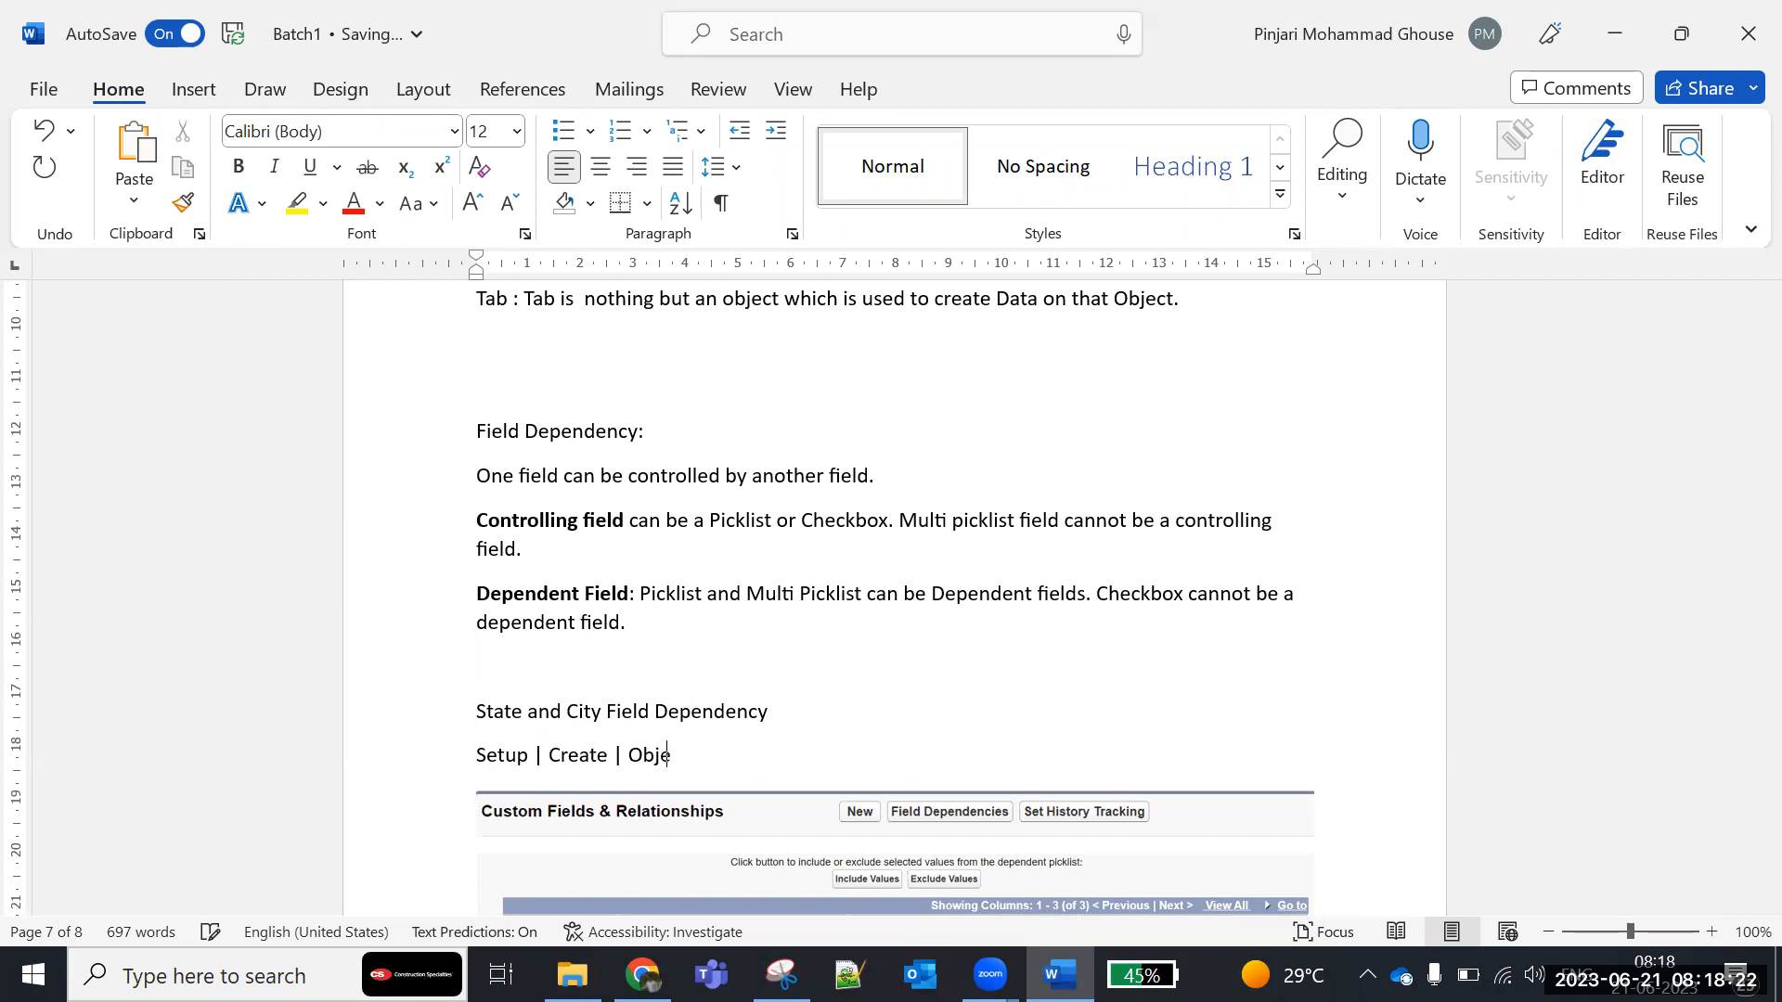
pyautogui.write('ct  | Select Object | click on Field Depend')
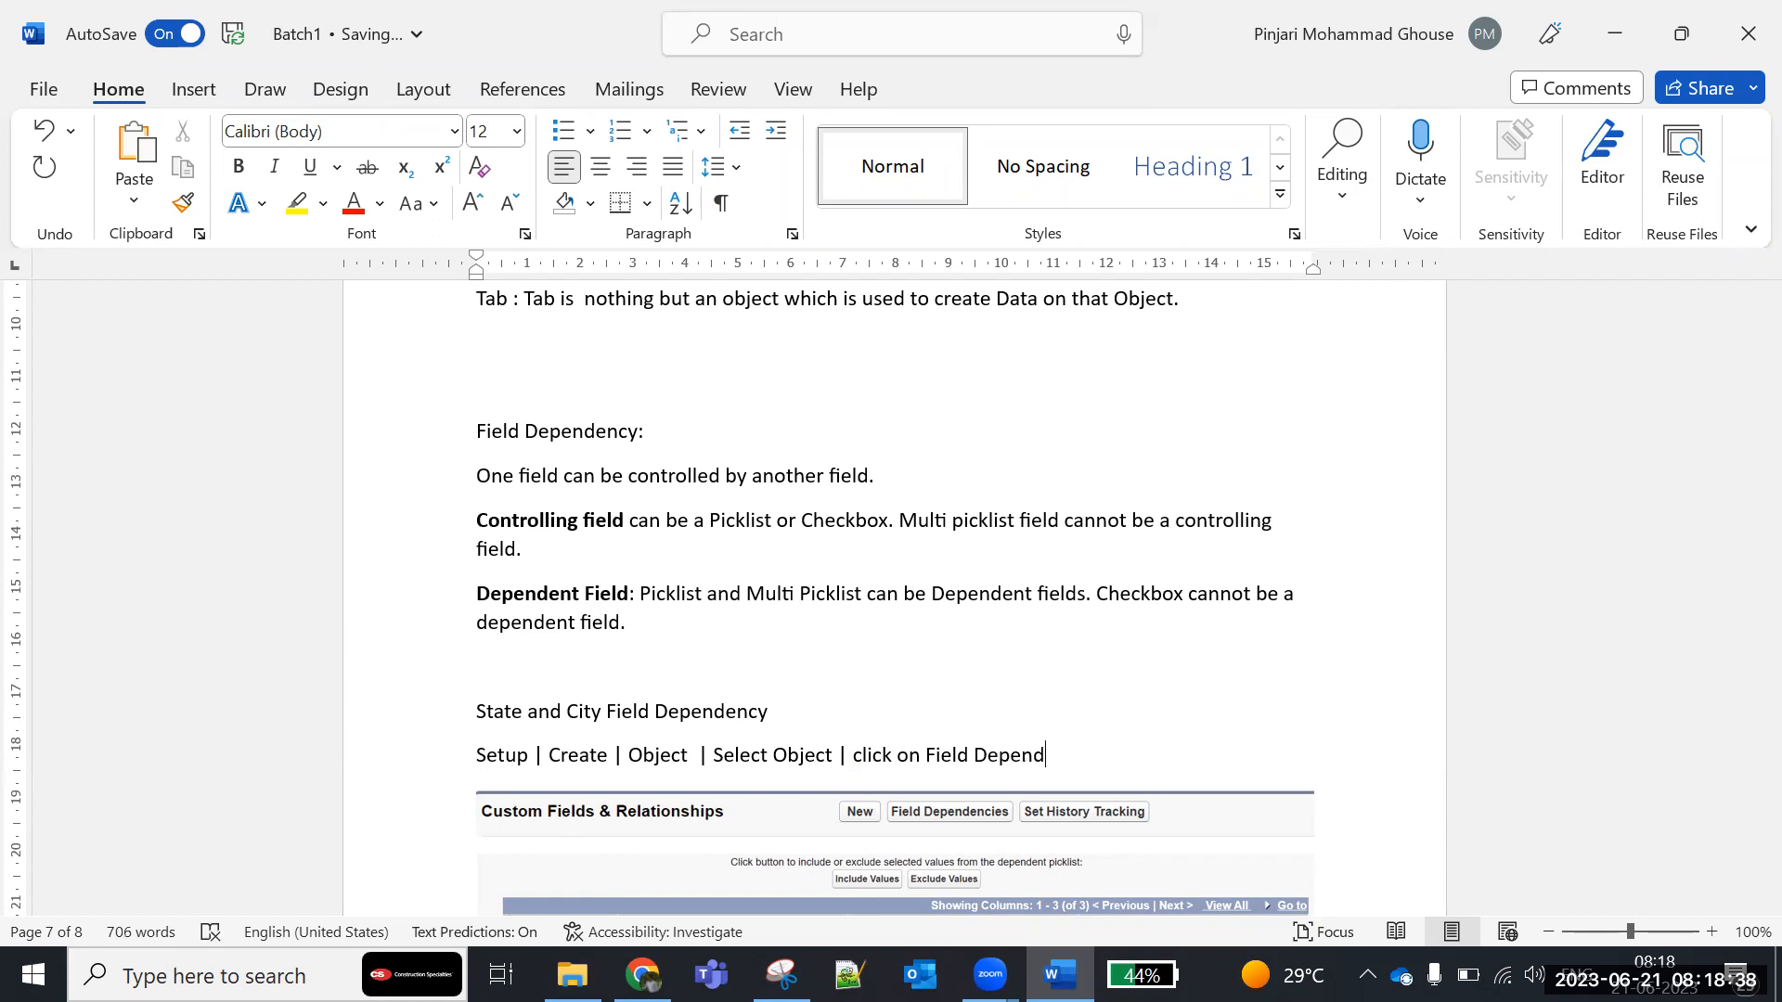
pyautogui.write('ency button.')
pyautogui.scroll(-3, 649, 628)
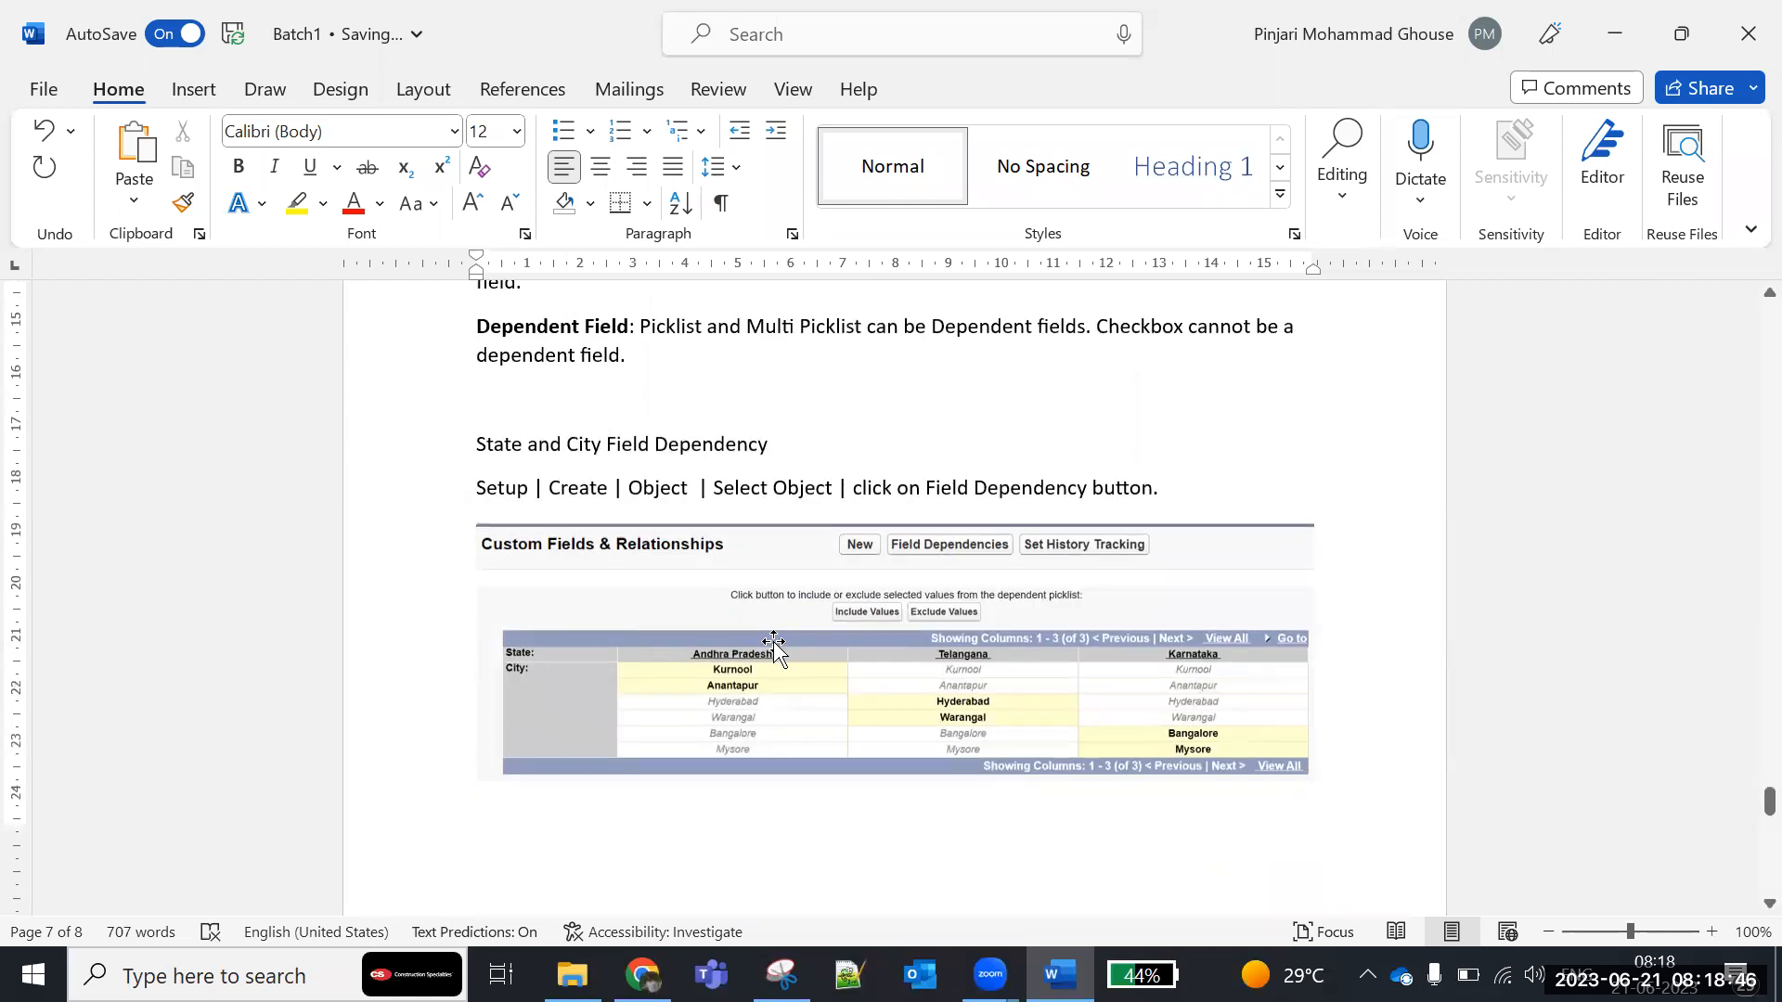
# - Switch to Chrome, open the School custom object, and review its custom fields and their data types
pyautogui.click(642, 974)
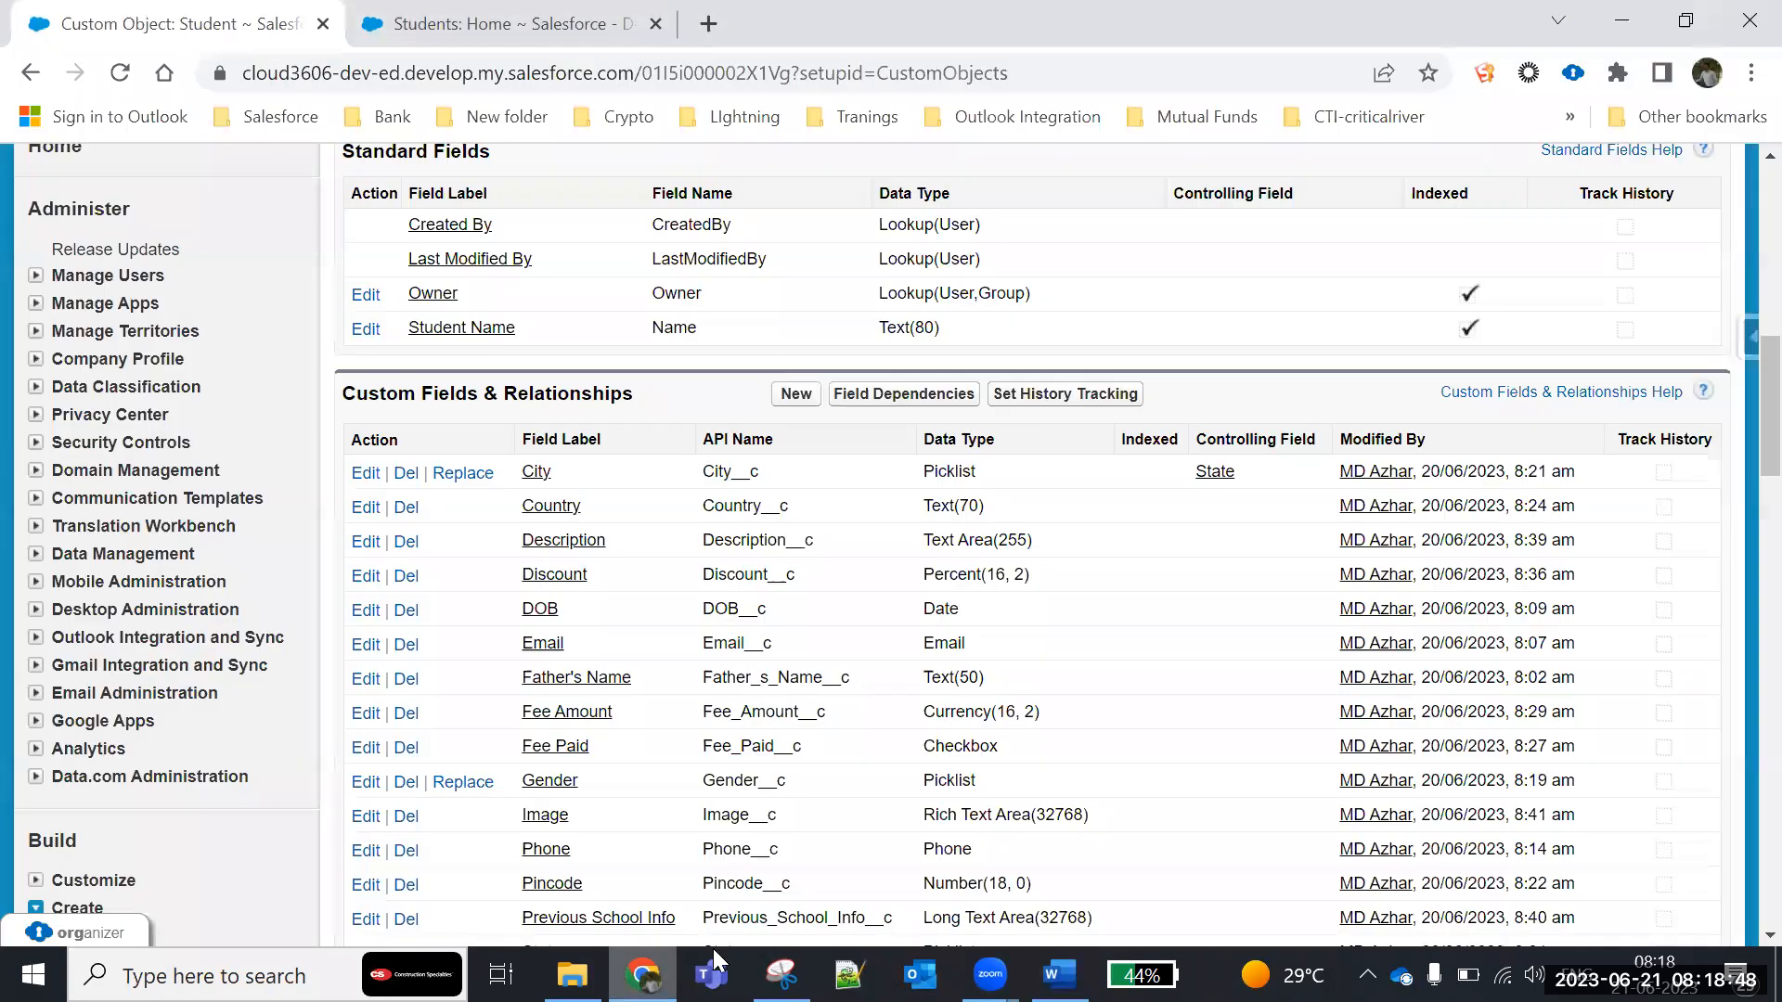
pyautogui.scroll(-5, 93, 738)
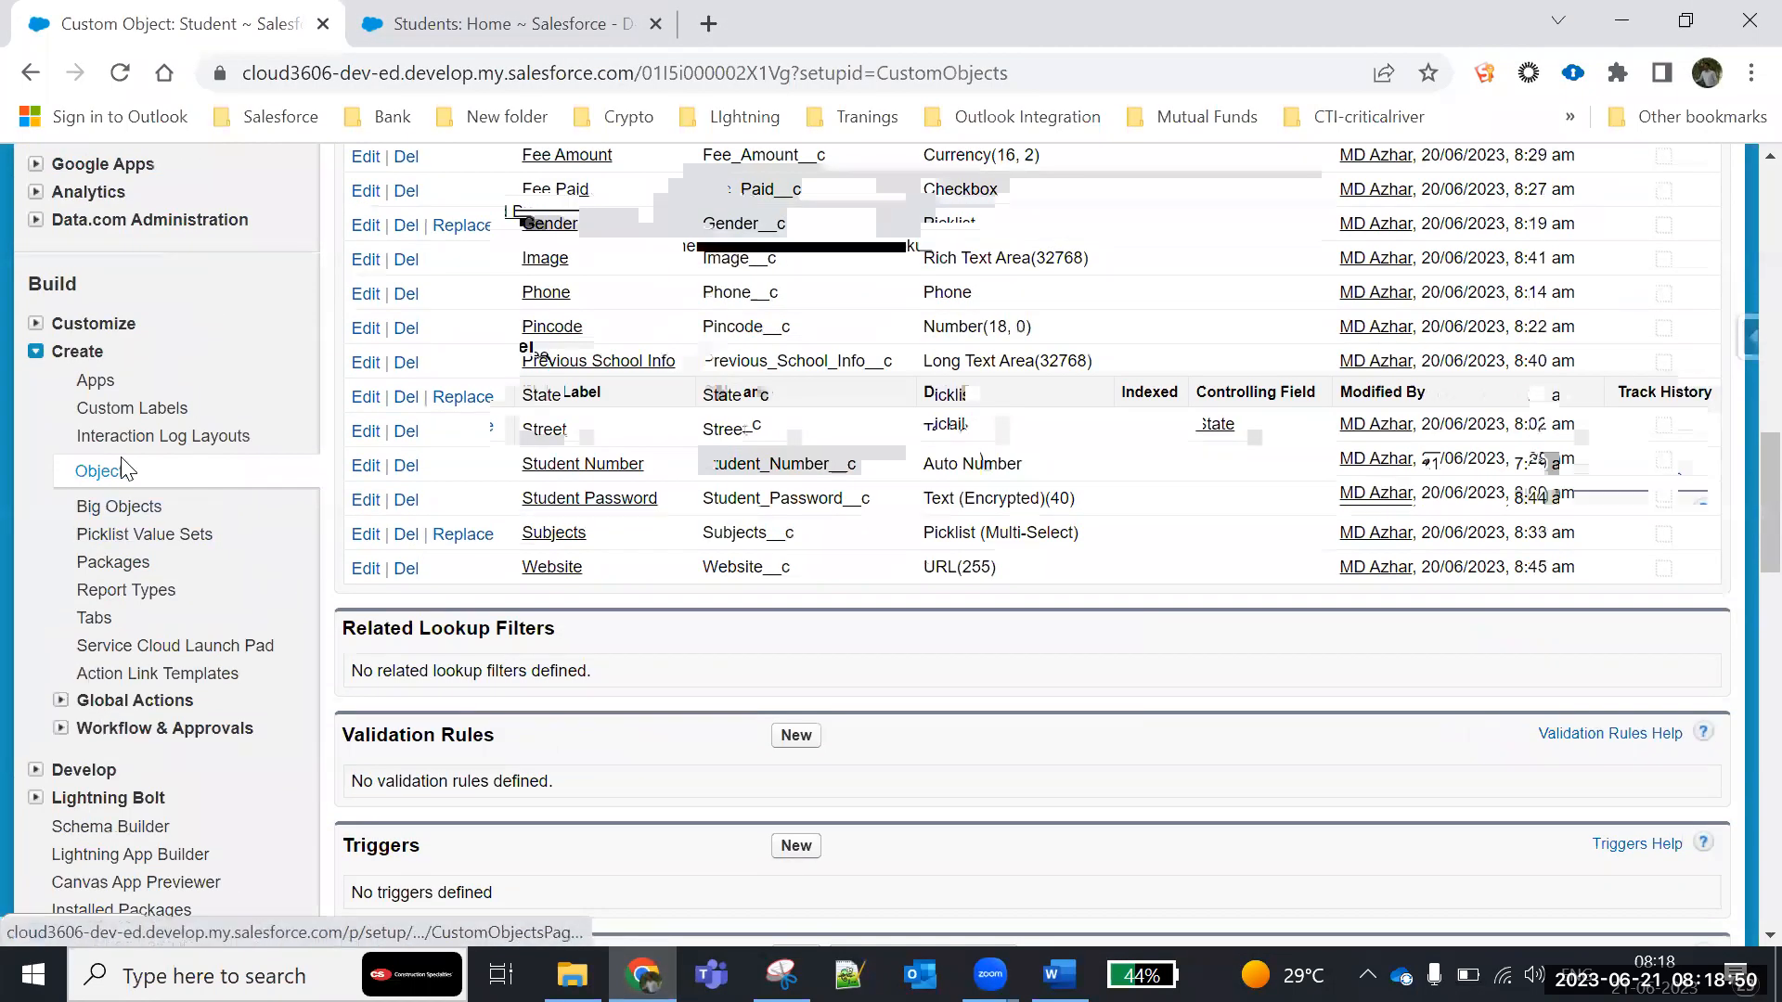
pyautogui.click(122, 471)
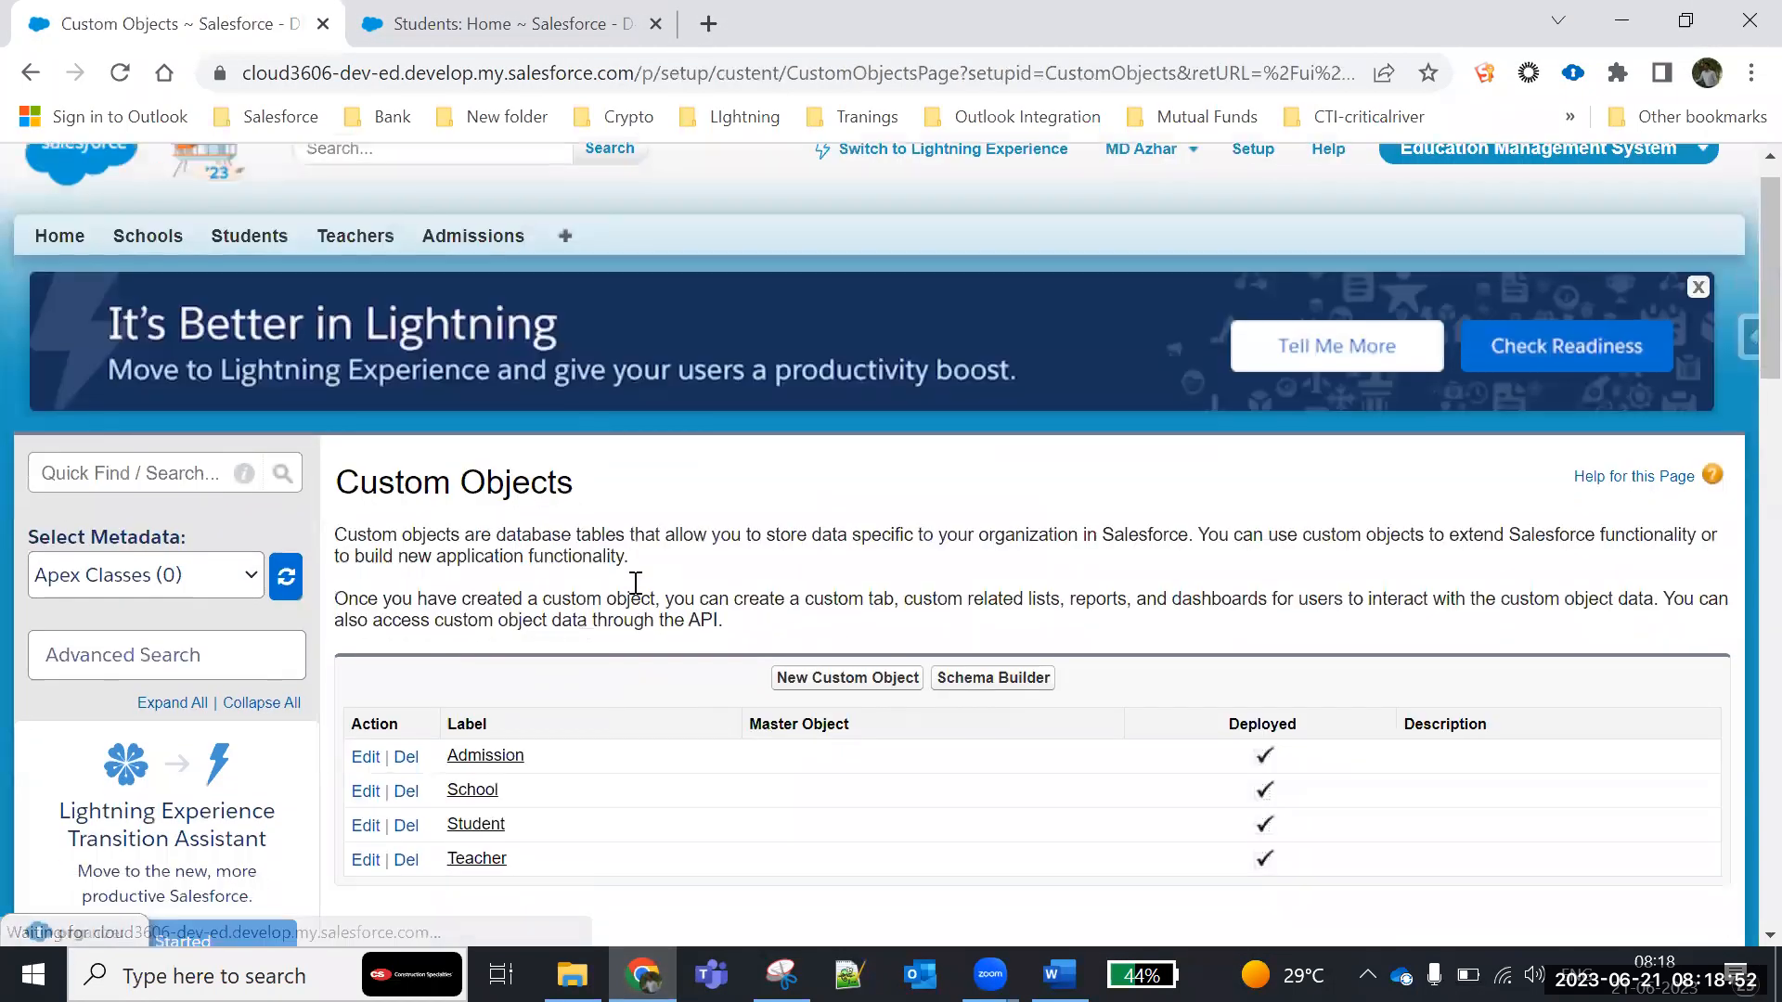
pyautogui.scroll(-5, 636, 583)
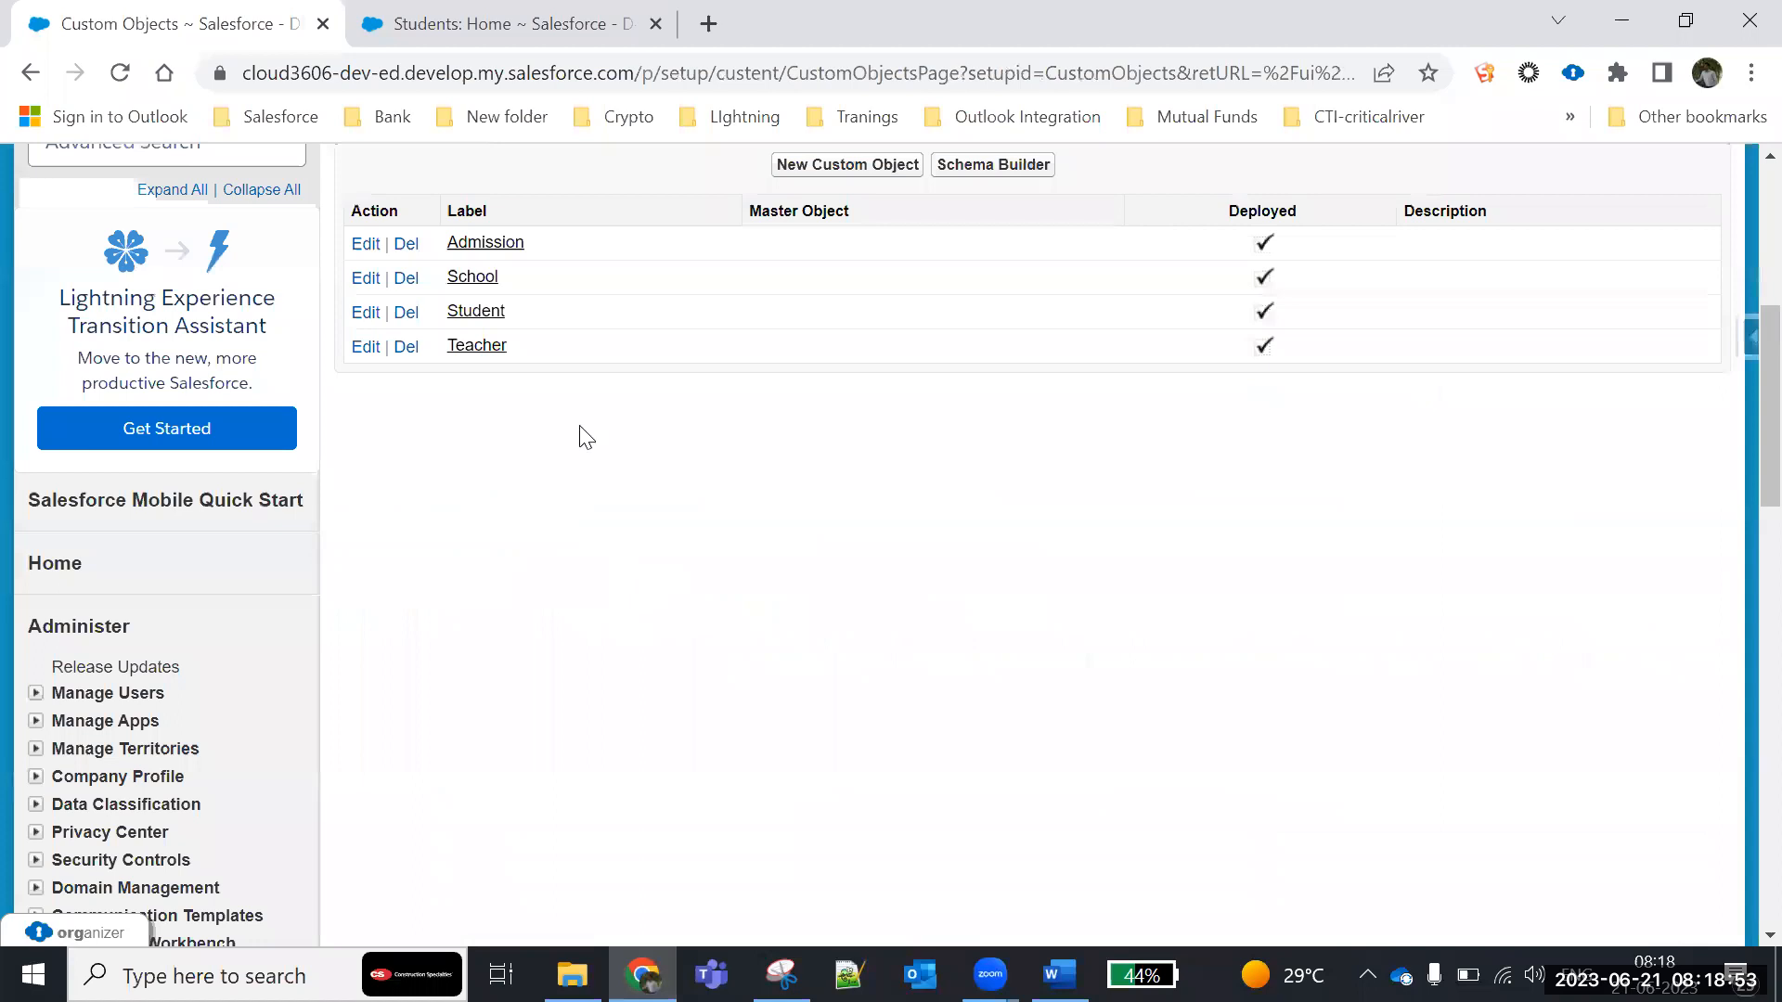
pyautogui.click(478, 278)
pyautogui.scroll(-10, 620, 663)
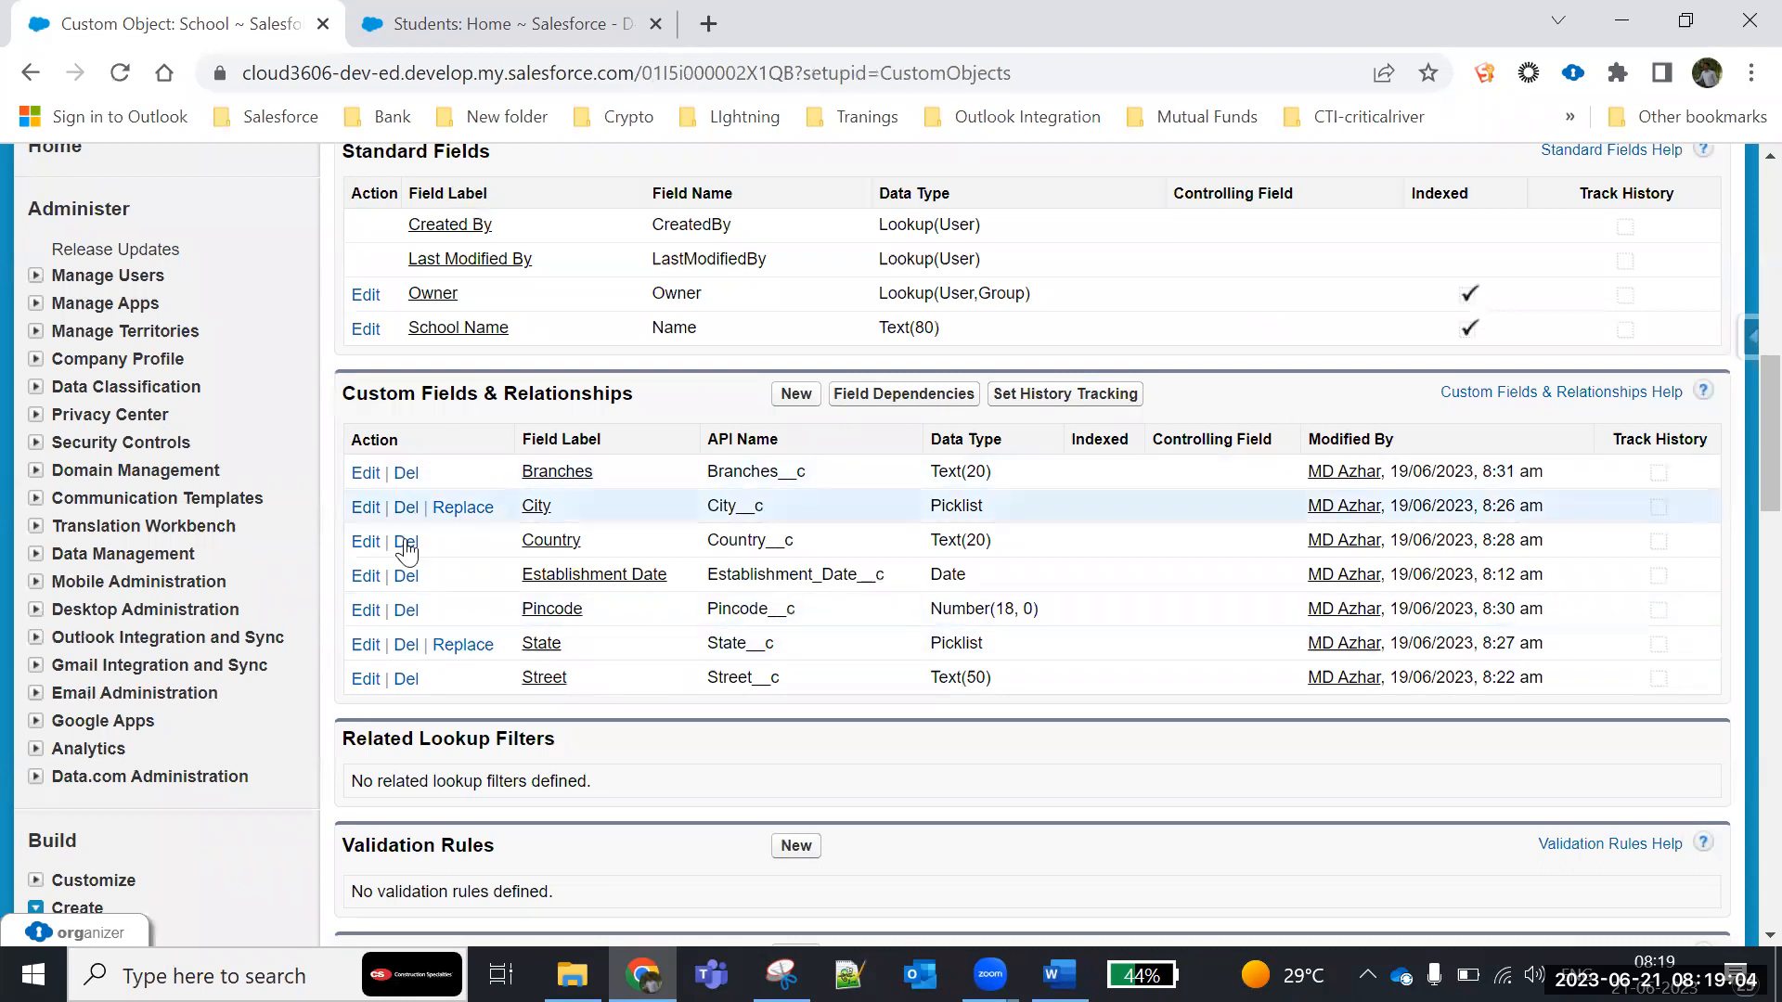
# - Open the Student custom object and highlight the Fee Paid and Subjects labels in its custom fields list
pyautogui.scroll(-5, 279, 592)
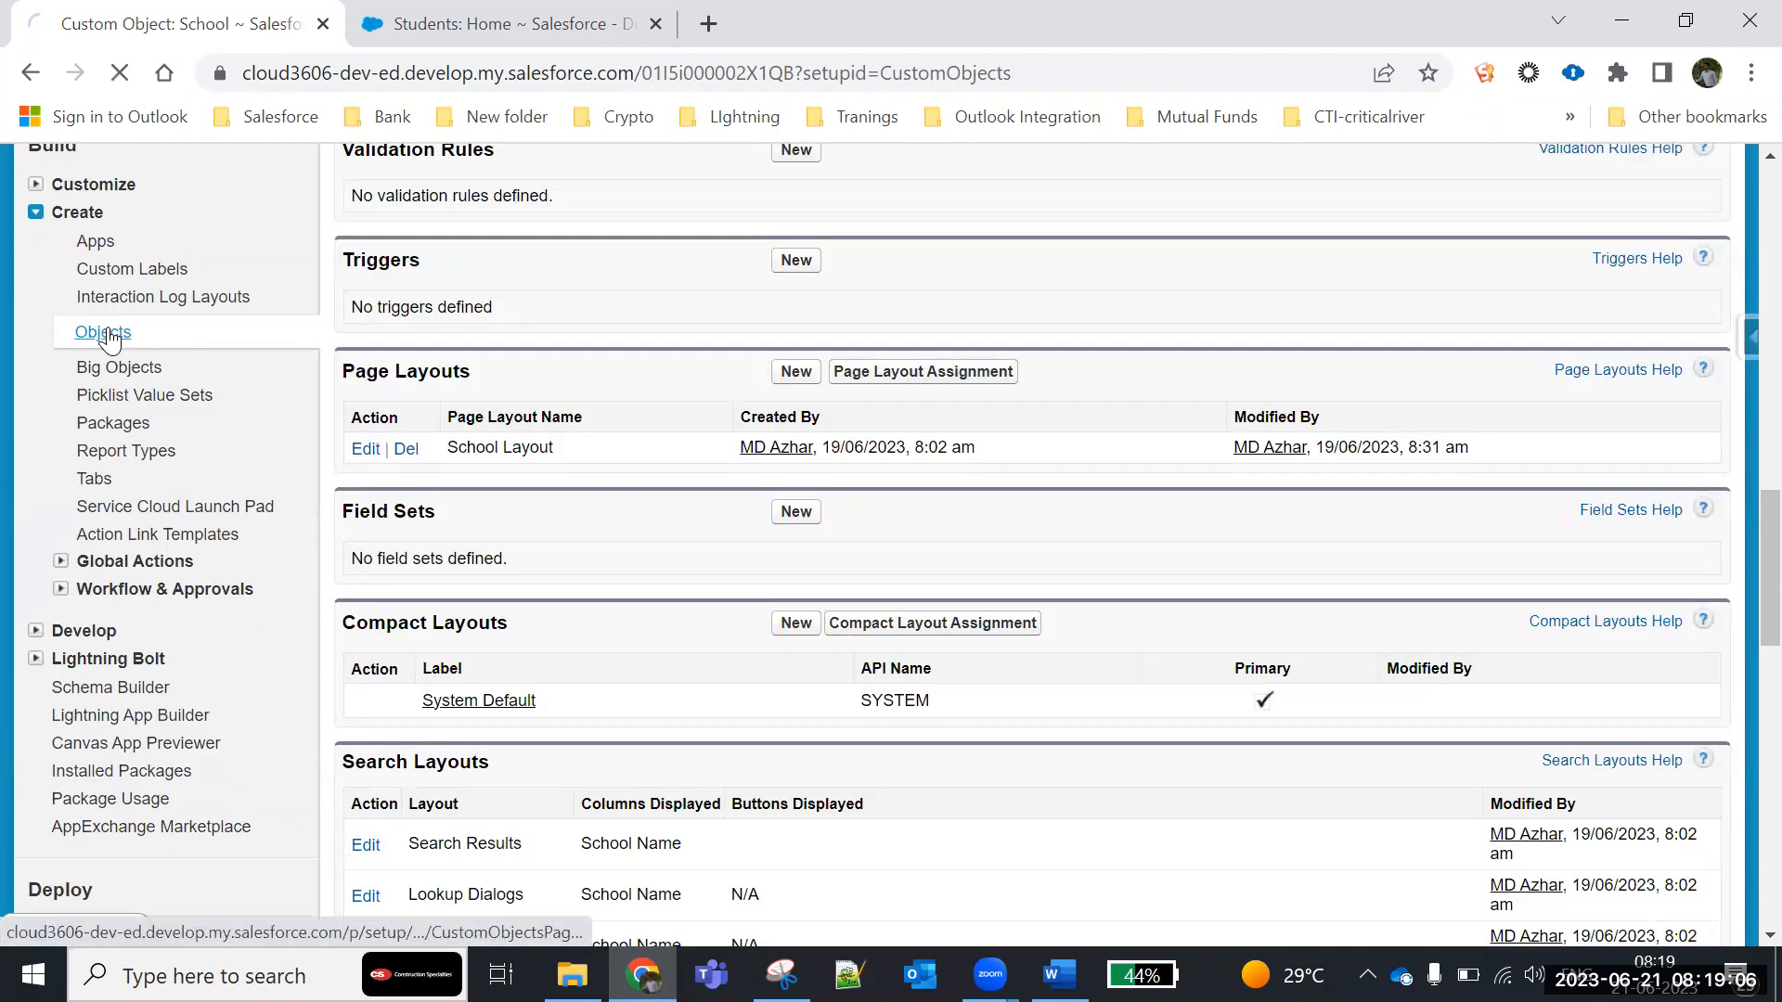
pyautogui.click(103, 332)
pyautogui.scroll(-6, 489, 629)
pyautogui.scroll(3, 529, 649)
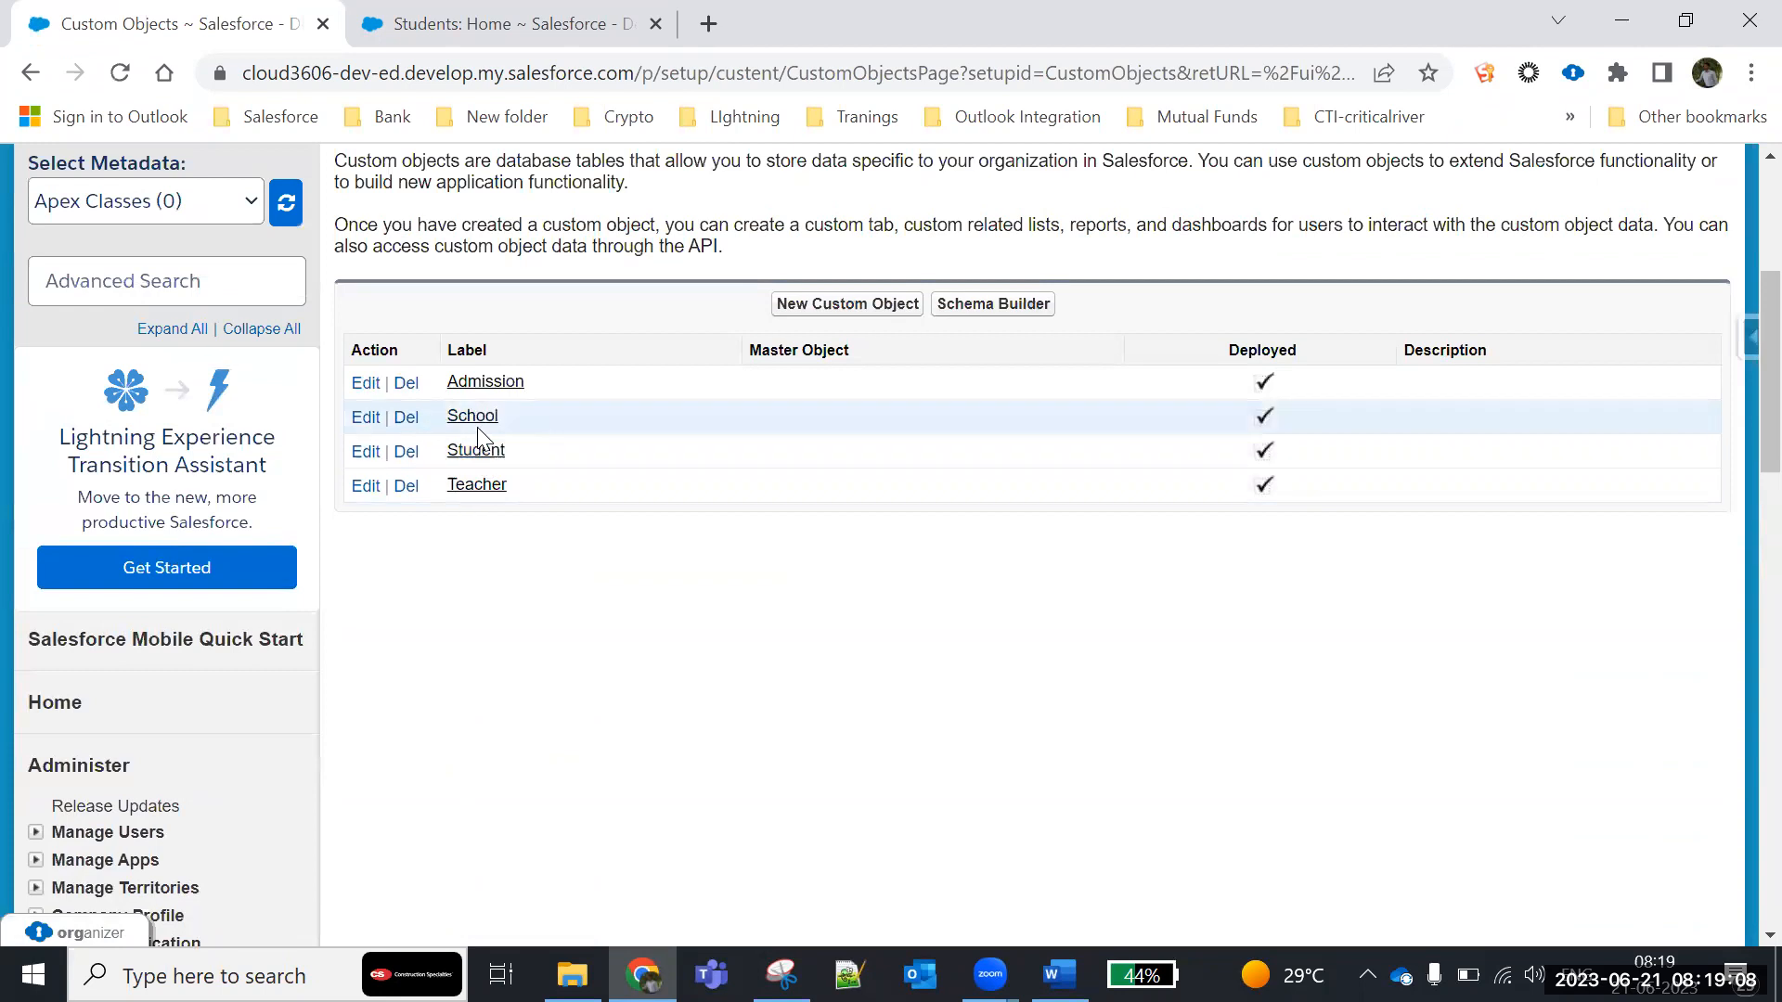
pyautogui.click(469, 451)
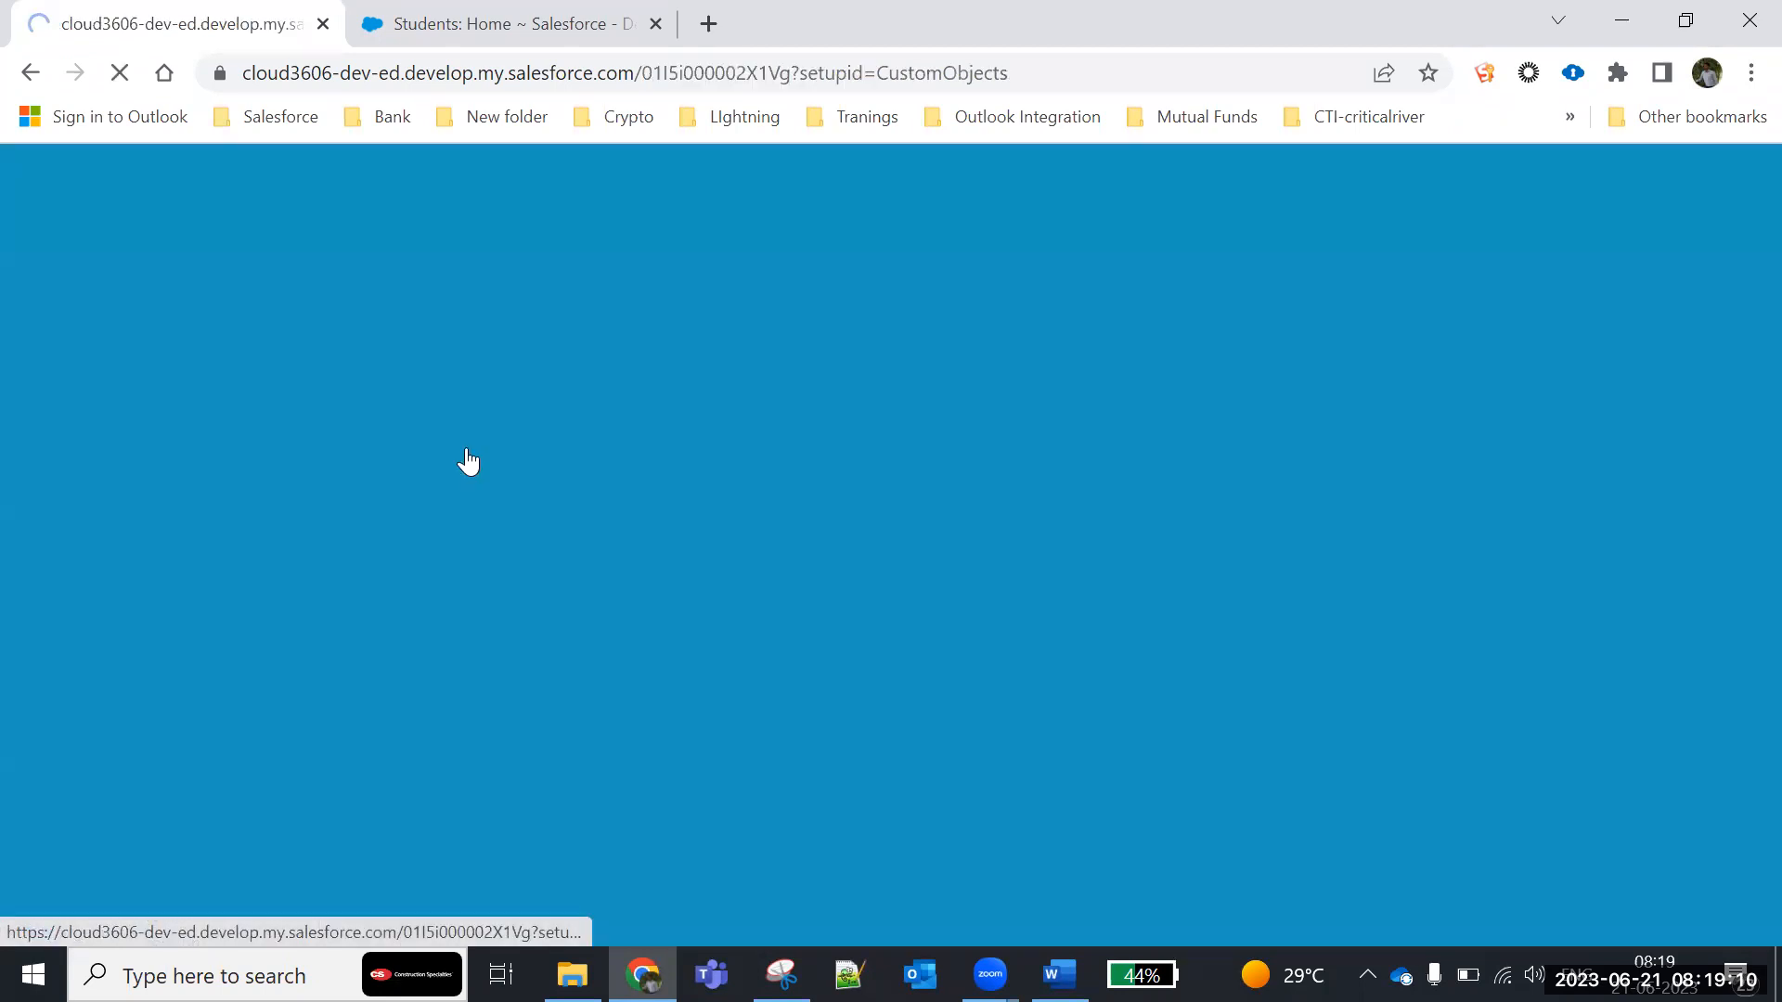
pyautogui.scroll(-8, 770, 682)
pyautogui.scroll(-5, 770, 681)
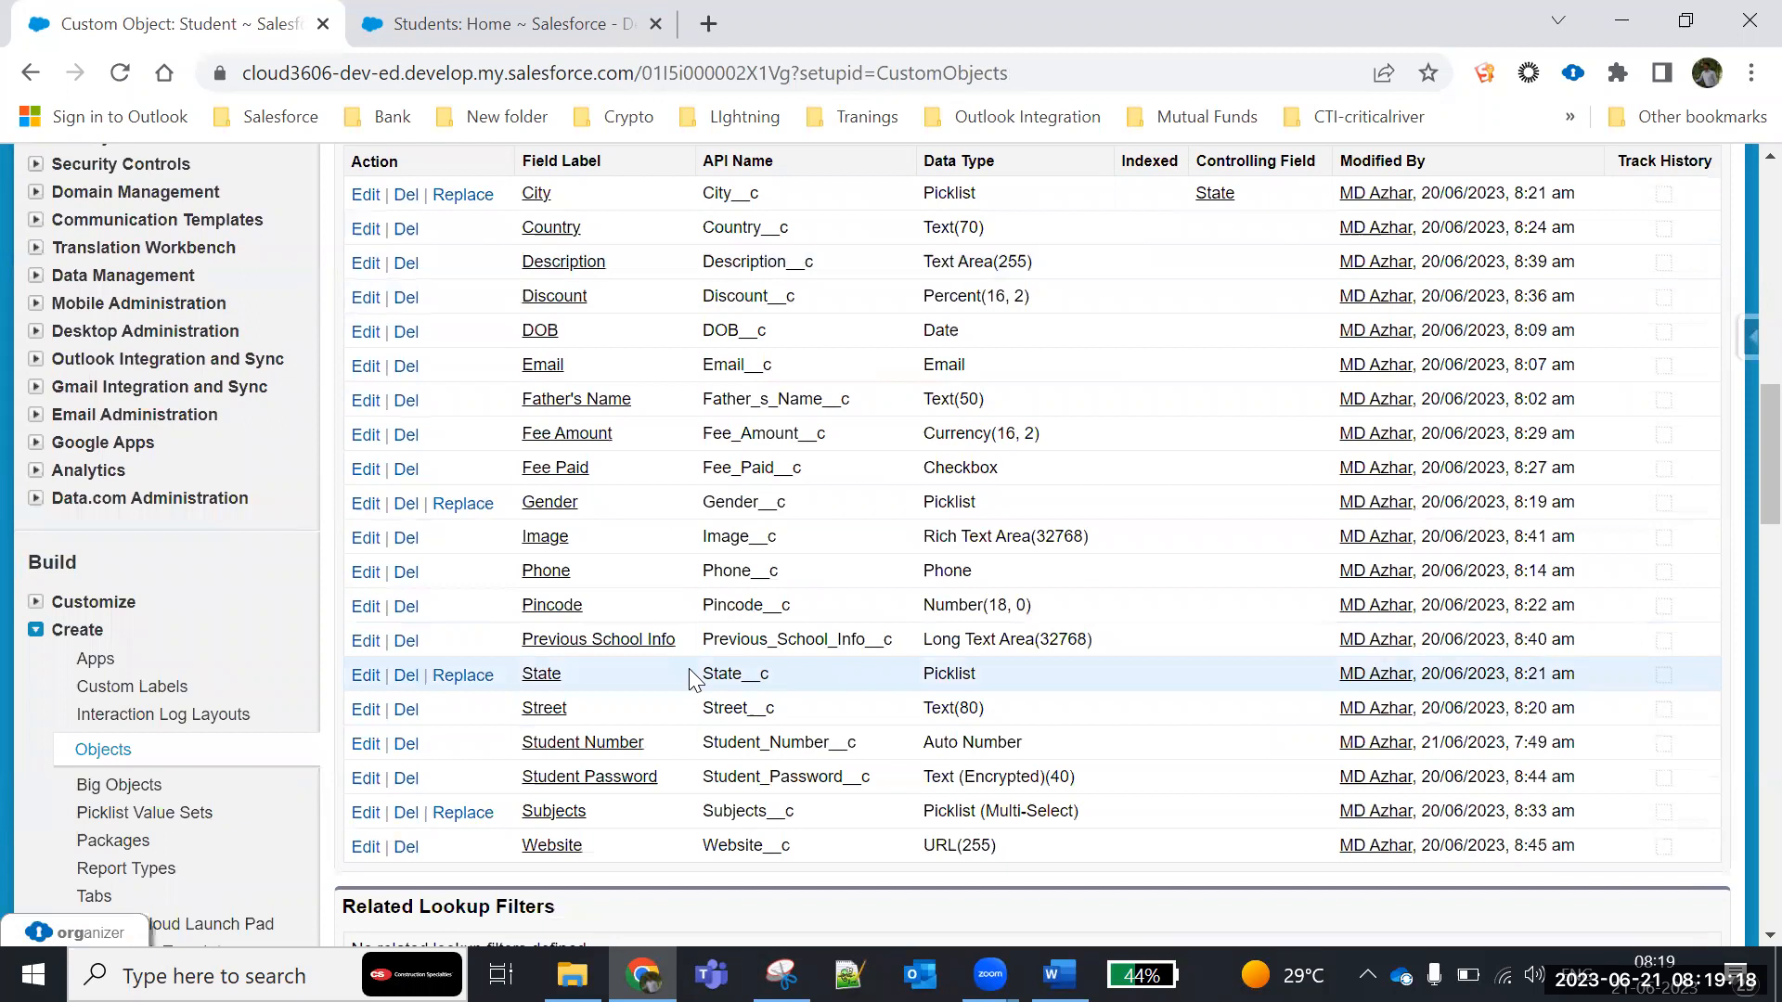
pyautogui.scroll(-2, 688, 668)
pyautogui.moveTo(614, 338); pyautogui.dragTo(508, 331)
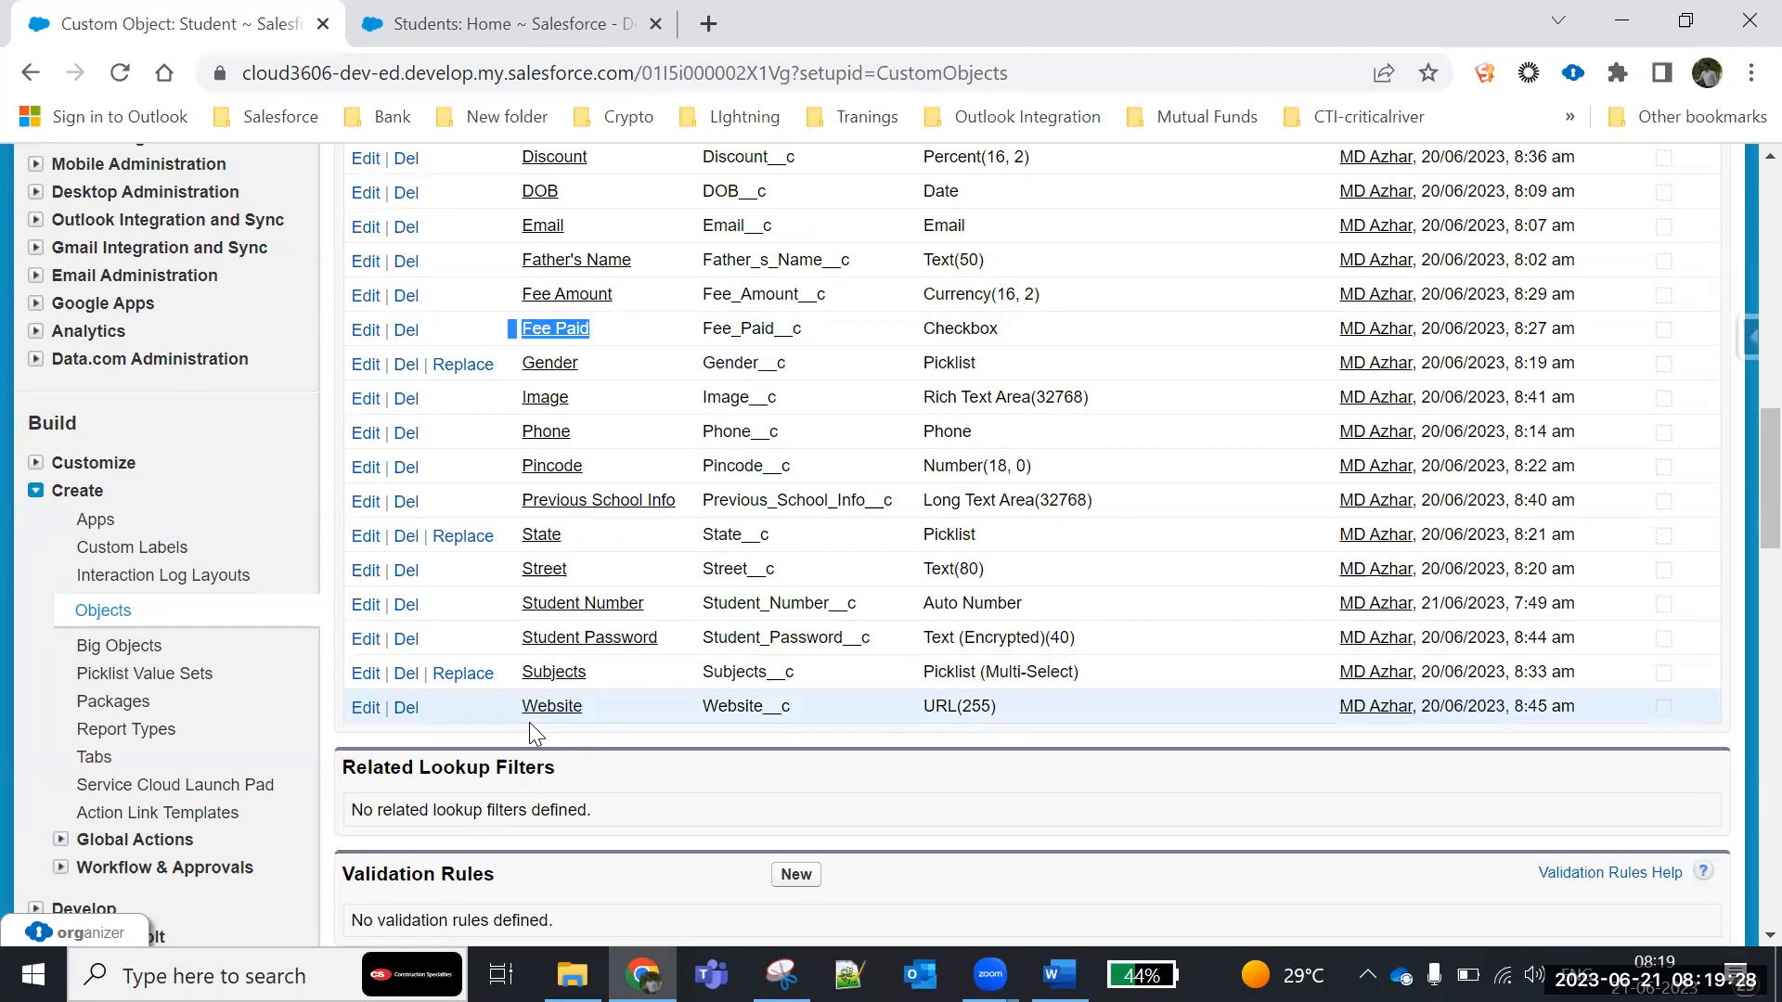
pyautogui.moveTo(586, 670); pyautogui.dragTo(501, 671)
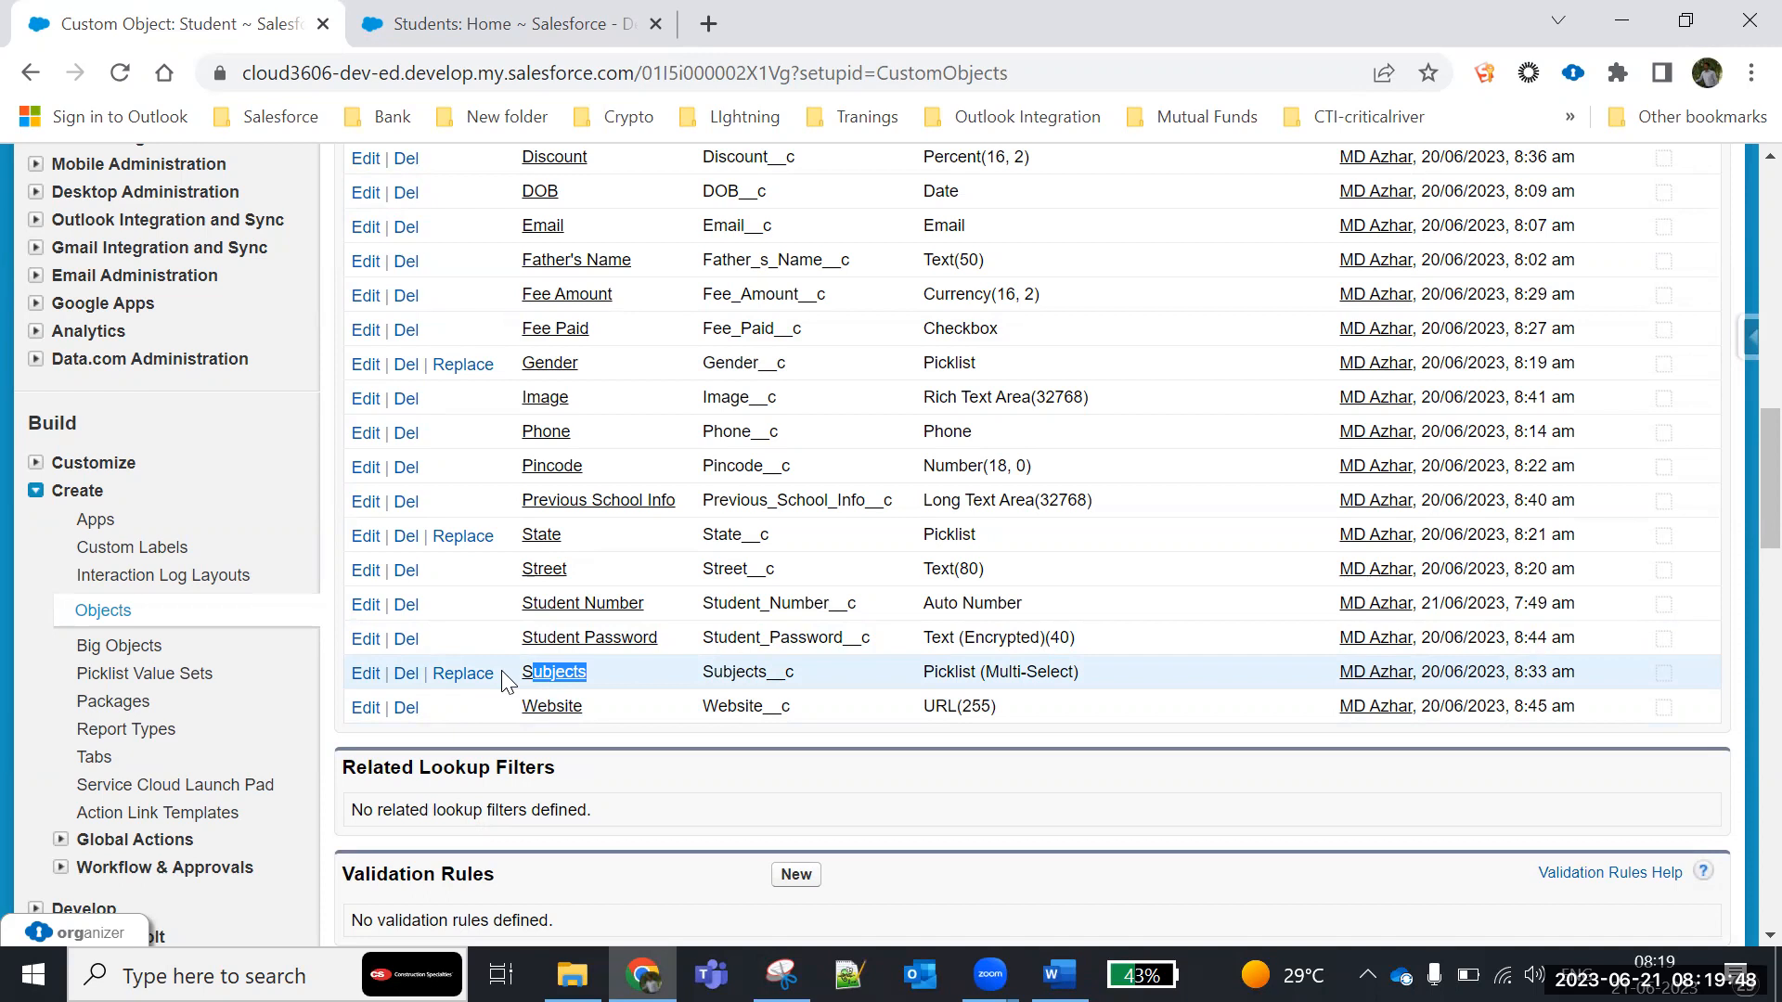
# - Start a new Student record and add Telugu and Hindi to the chosen Subjects
pyautogui.click(469, 21)
pyautogui.click(794, 486)
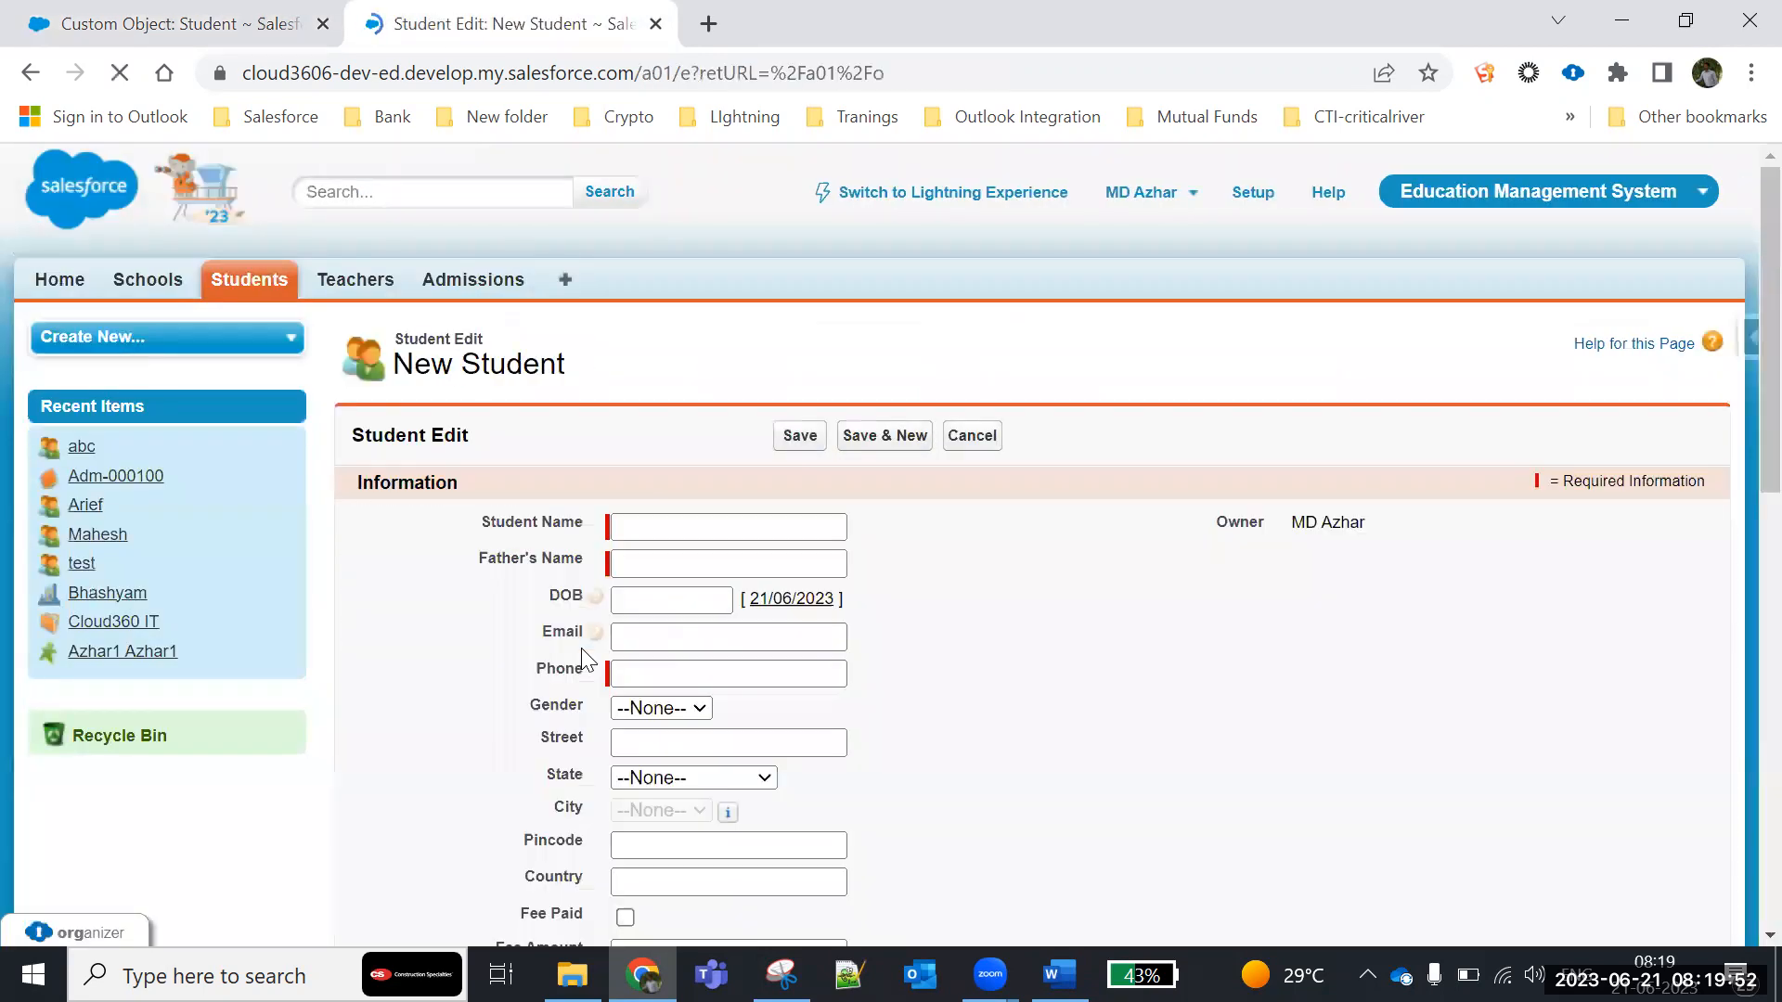
pyautogui.scroll(-5, 581, 647)
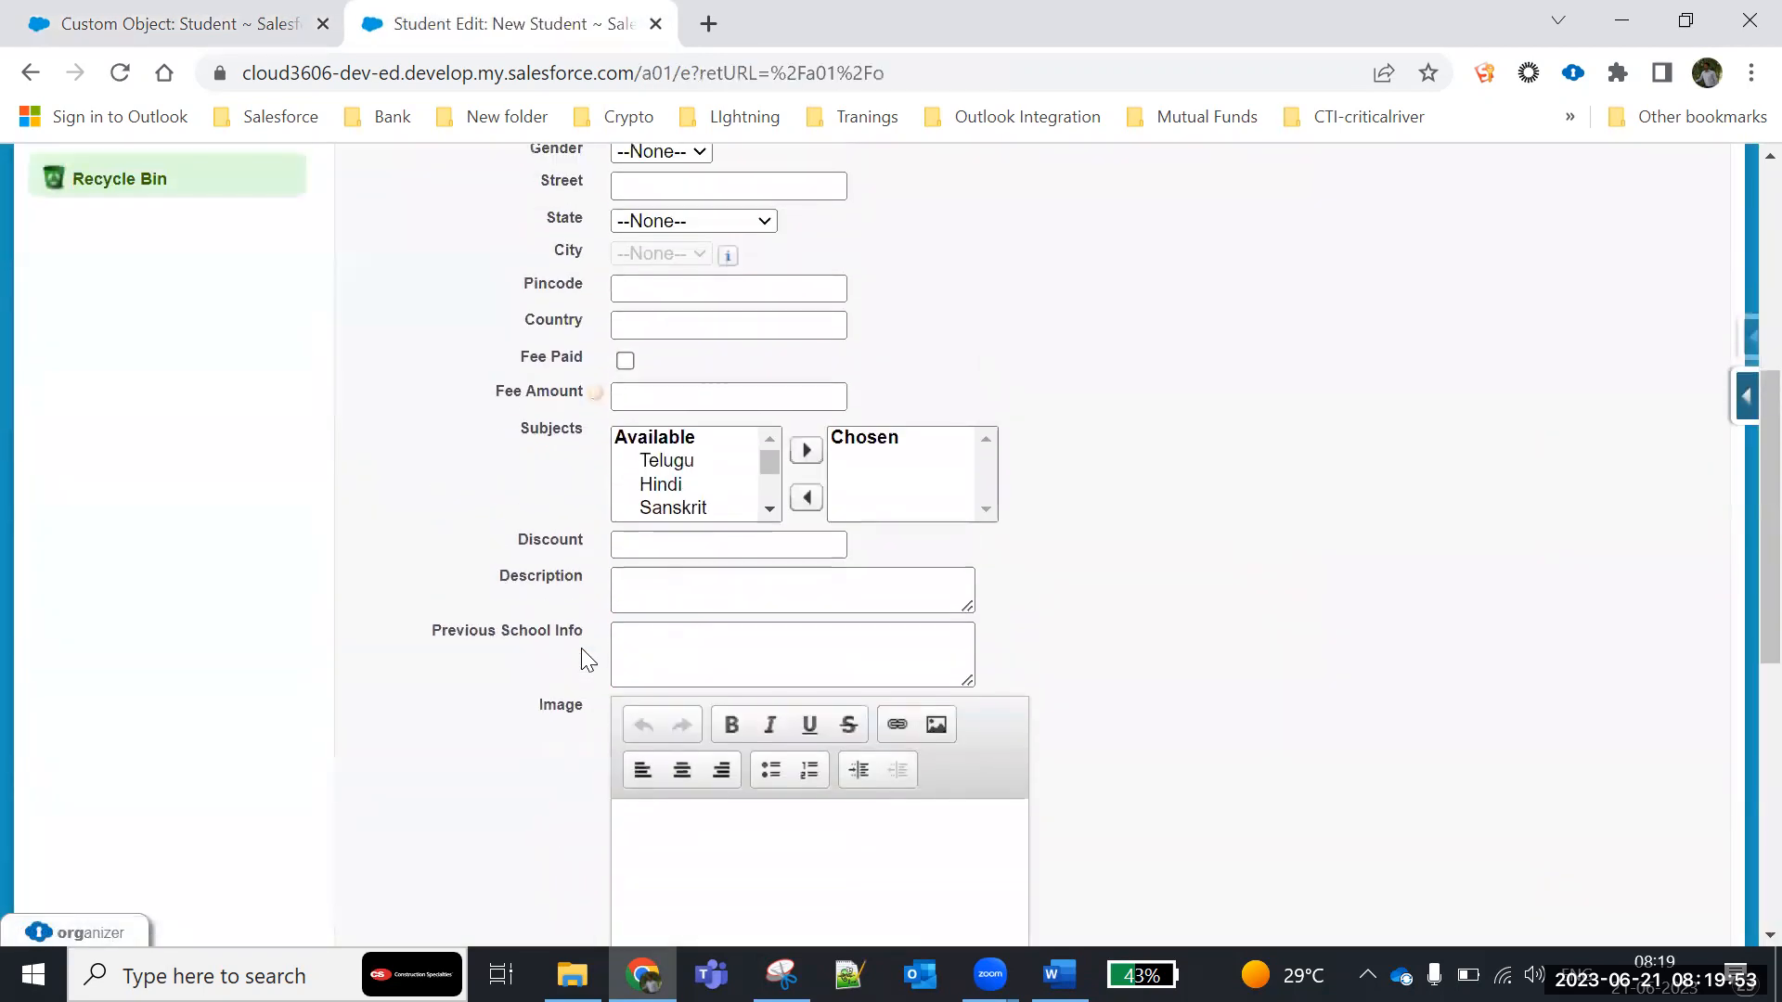
pyautogui.click(669, 467)
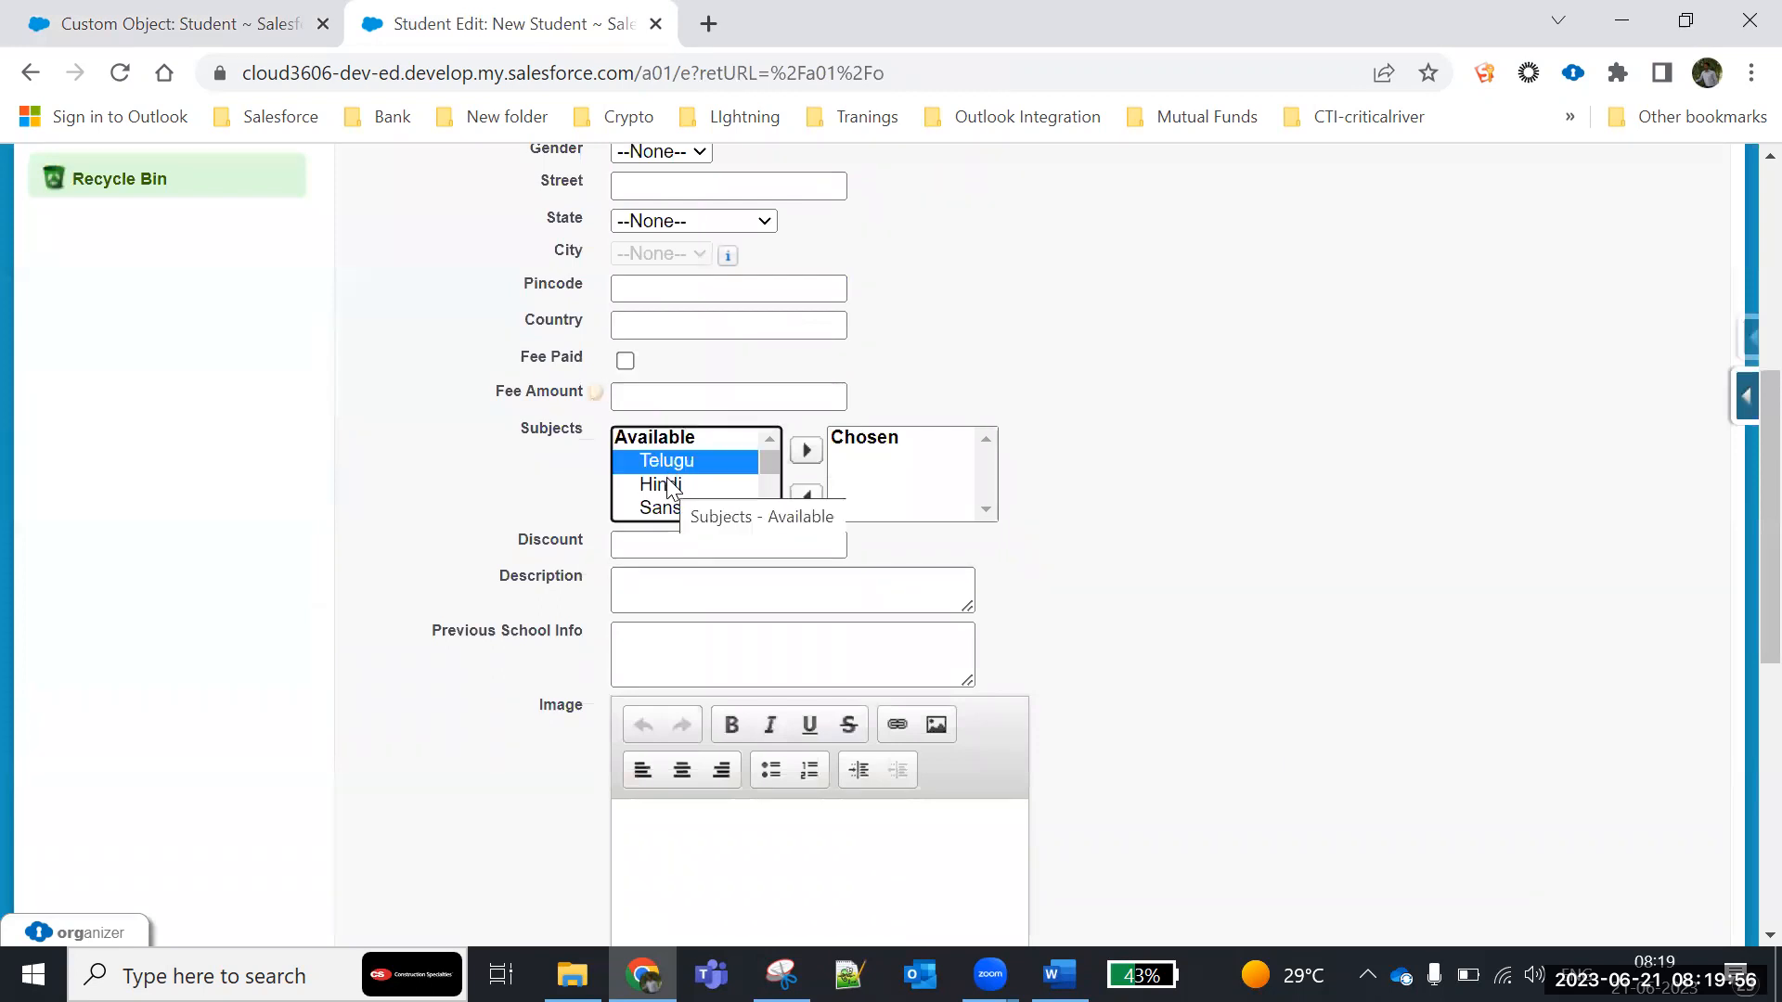
pyautogui.keyDown('ctrl'); pyautogui.click(669, 481); pyautogui.keyUp('ctrl')
pyautogui.click(805, 452)
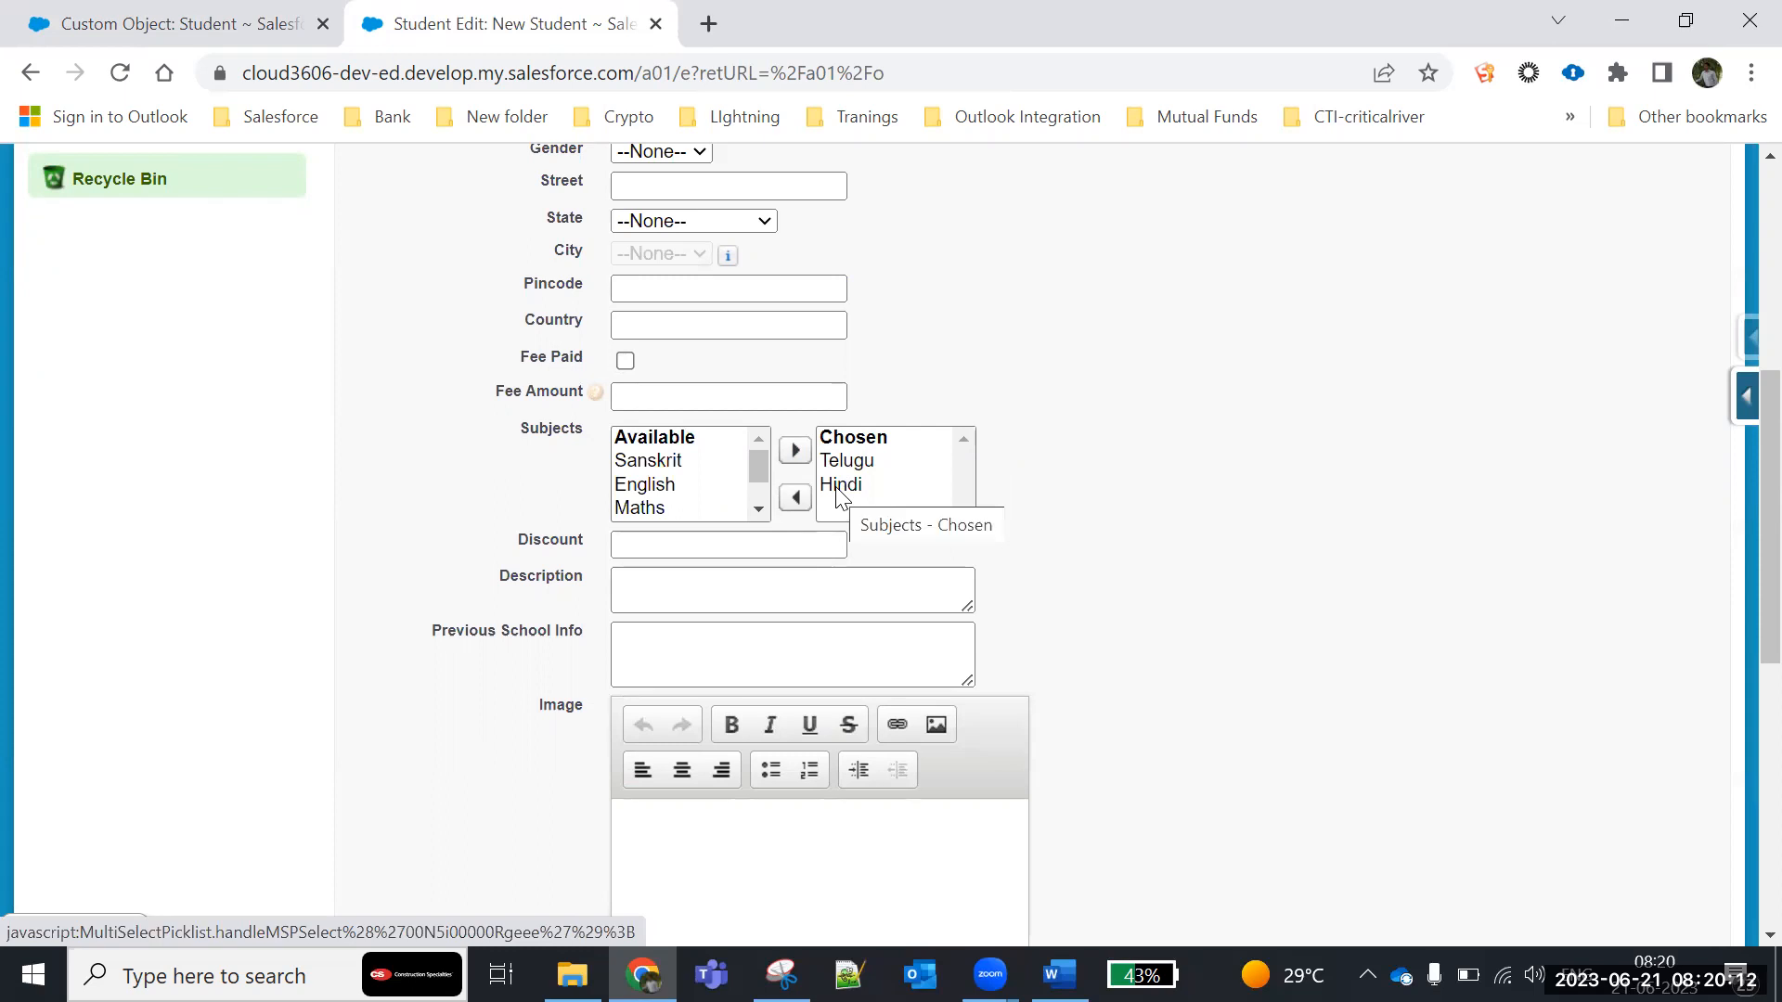
# - Add all the remaining available subjects to the Subjects field's chosen list
pyautogui.click(674, 506)
pyautogui.hotkey('ctrl', 'a')
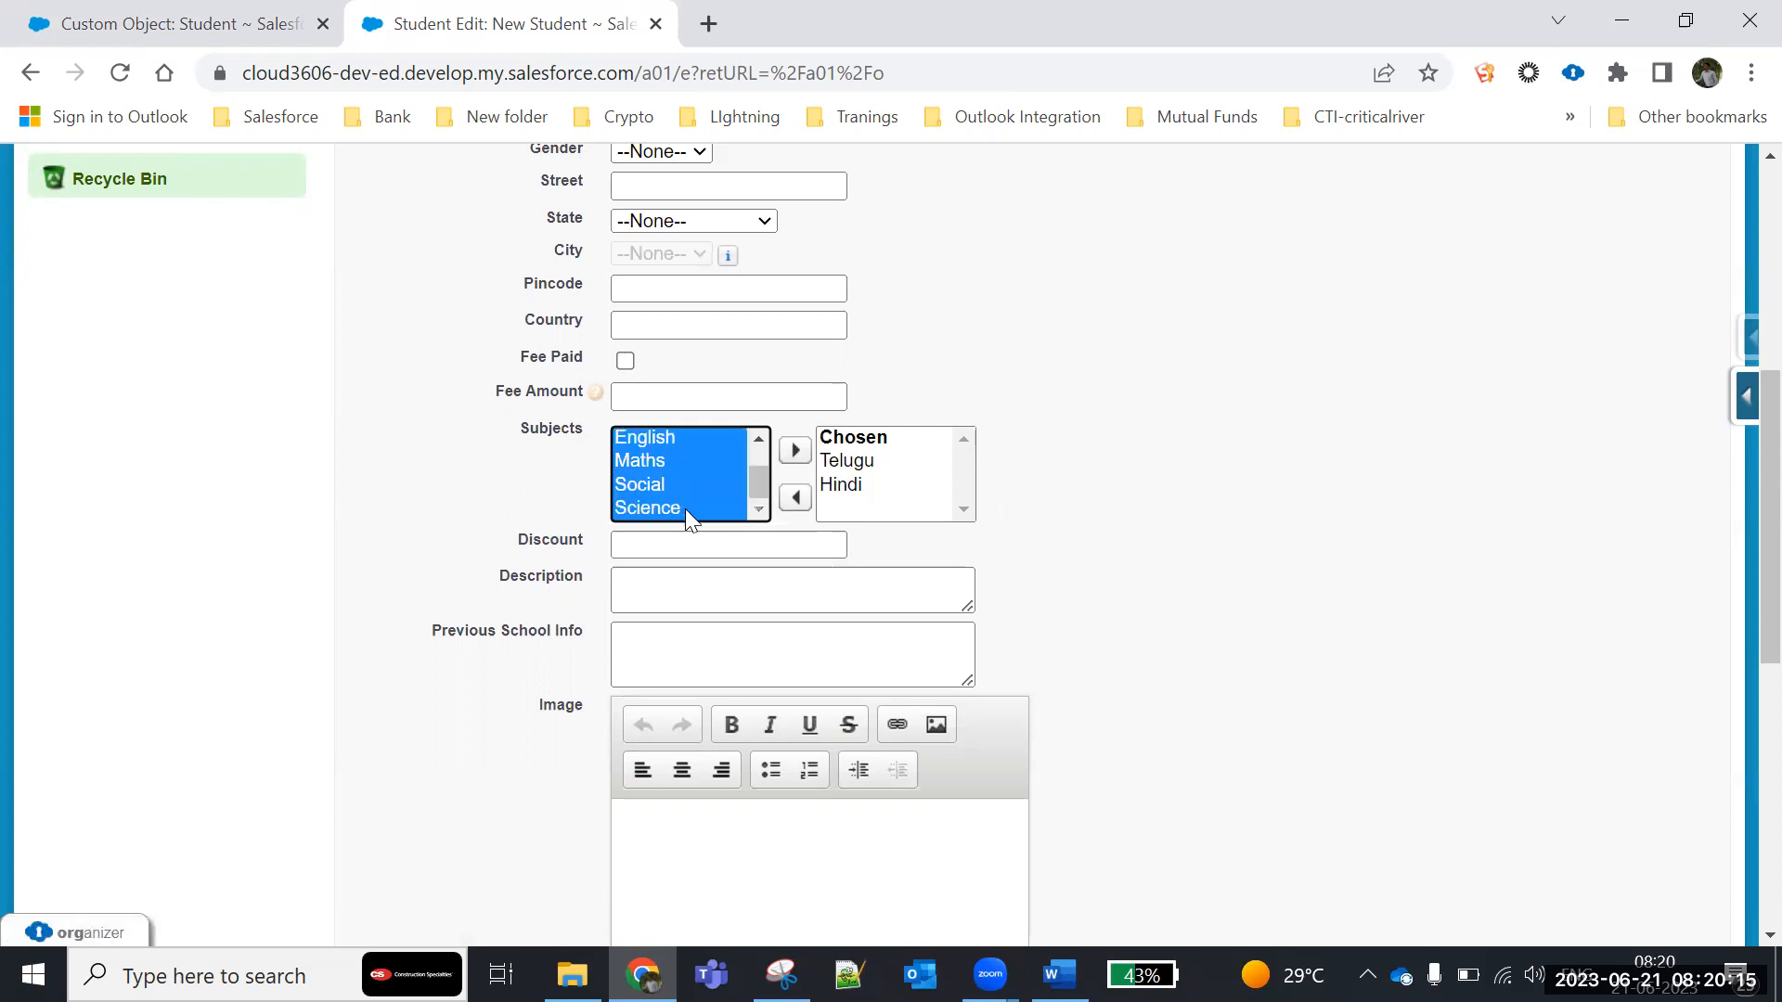
pyautogui.click(795, 457)
pyautogui.click(804, 454)
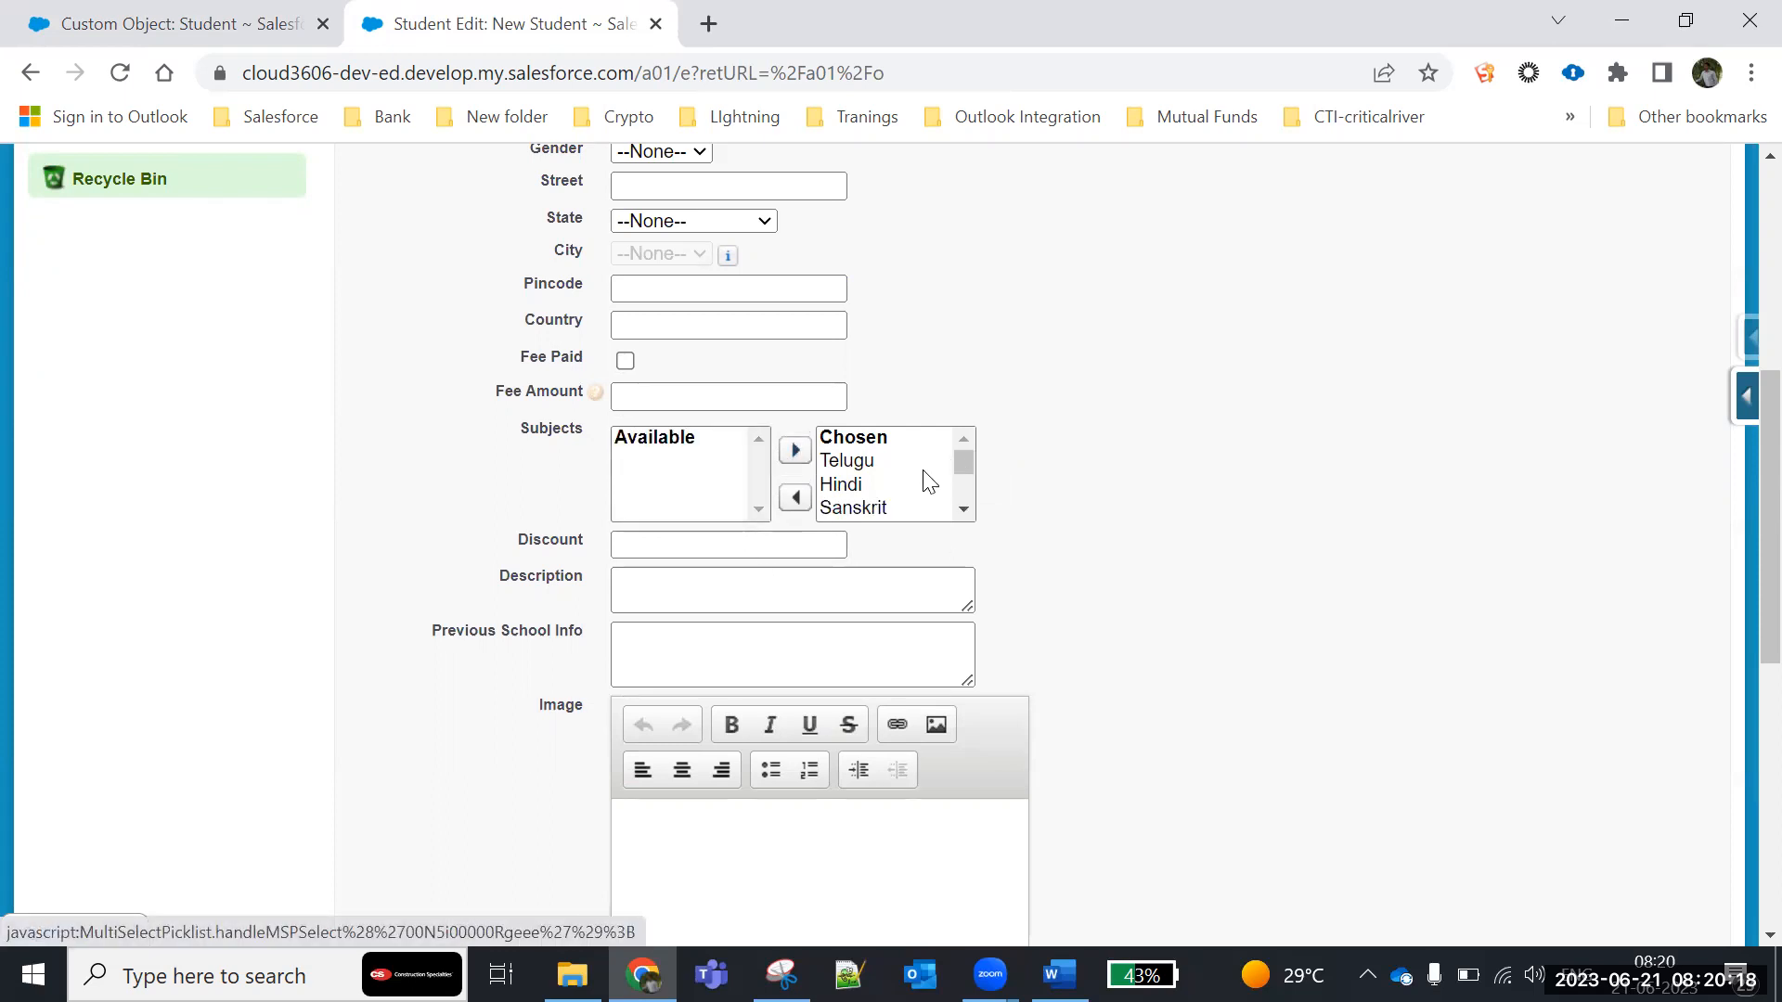
# - Return every chosen subject to the available list and look through the Subjects options on the new Student form
pyautogui.scroll(-2, 924, 483)
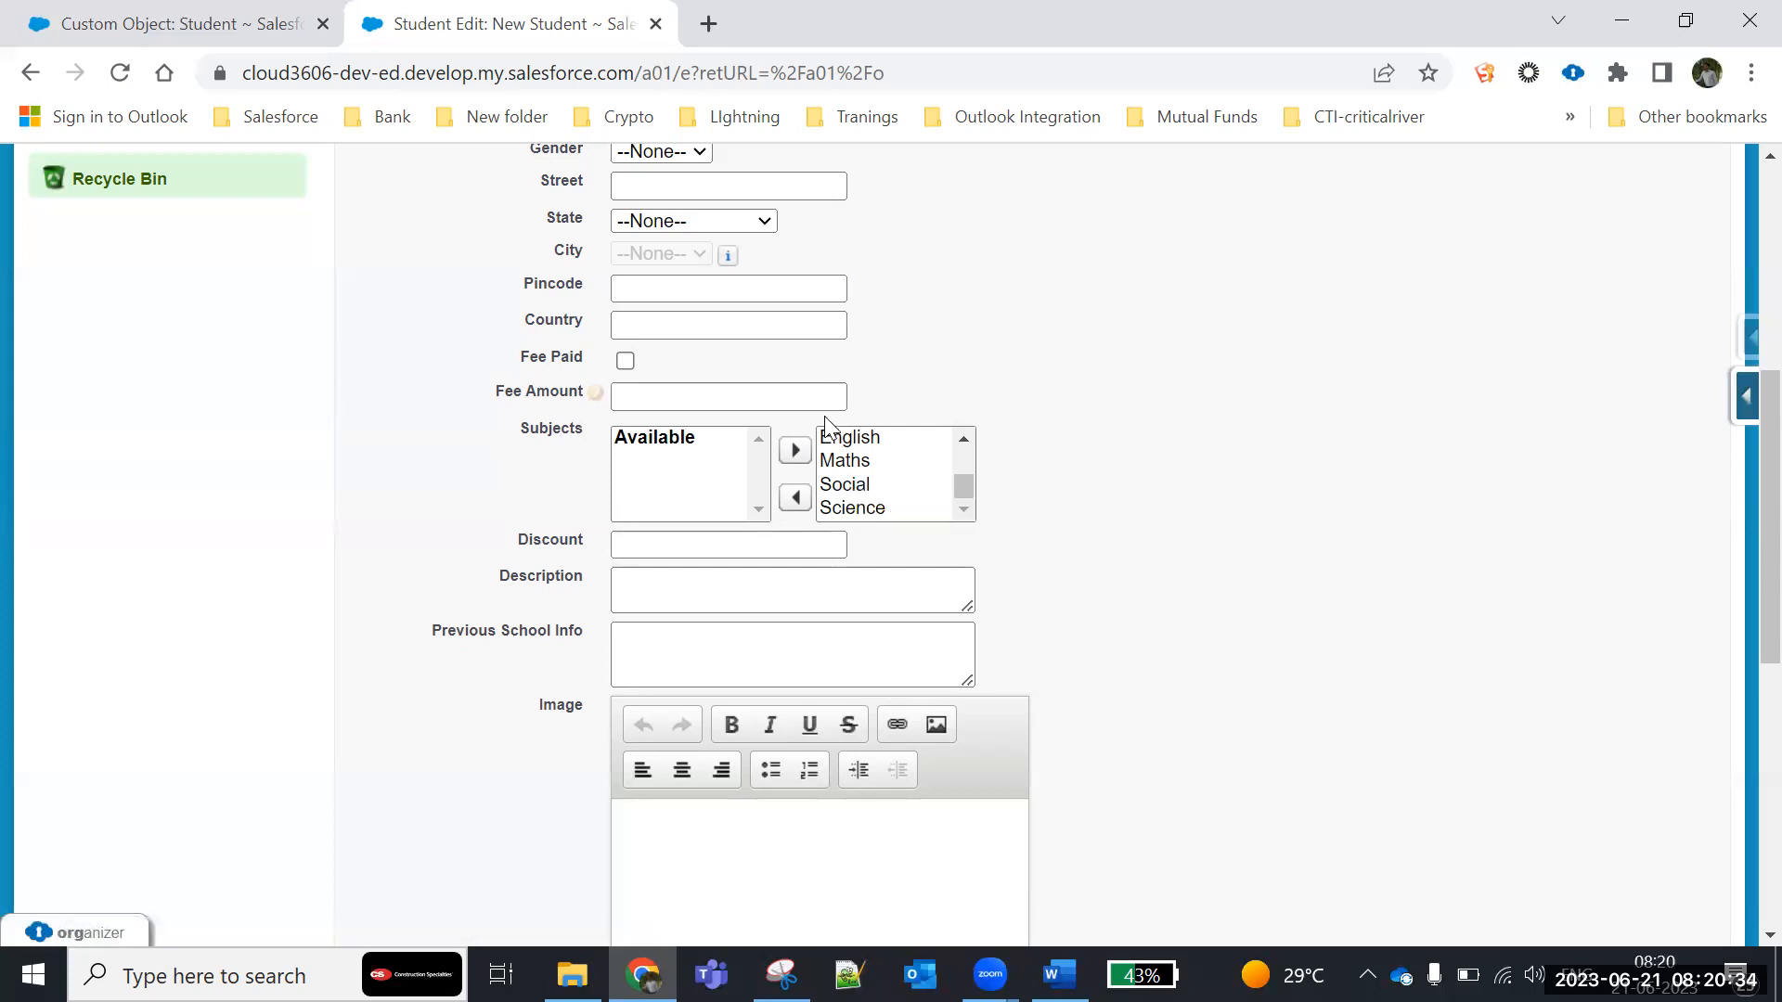
pyautogui.click(843, 482)
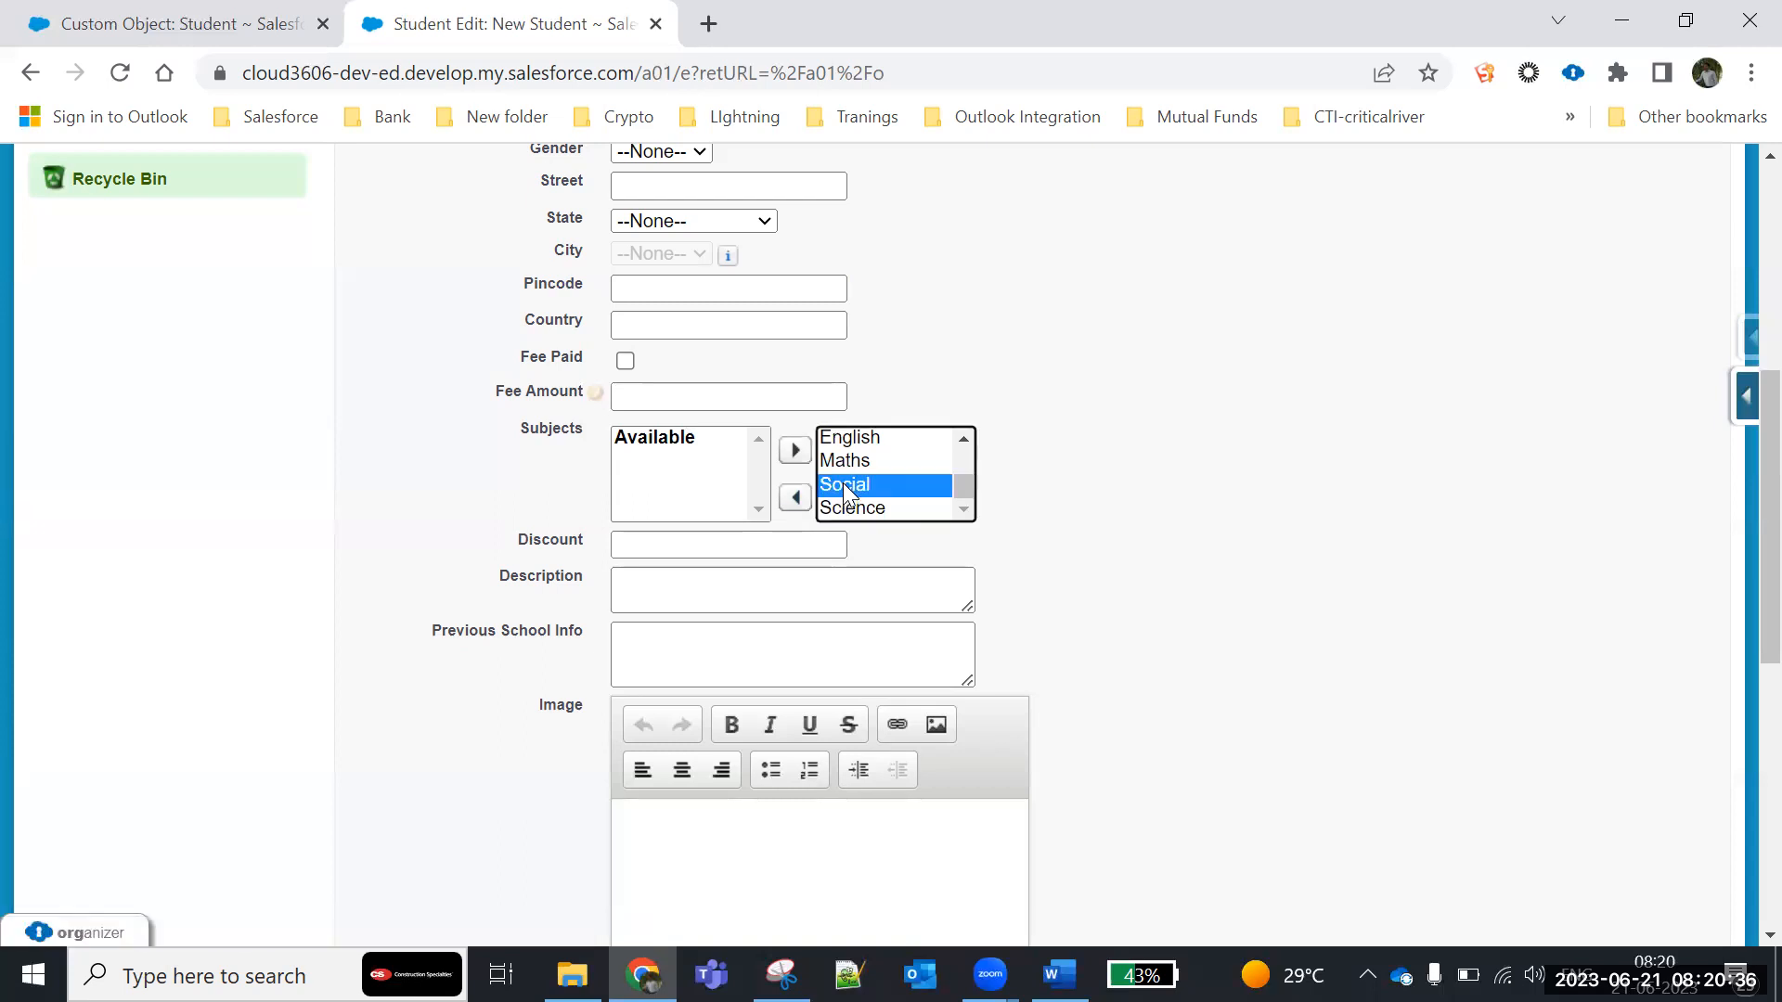
pyautogui.hotkey('ctrl', 'a')
pyautogui.click(795, 497)
pyautogui.scroll(2, 956, 473)
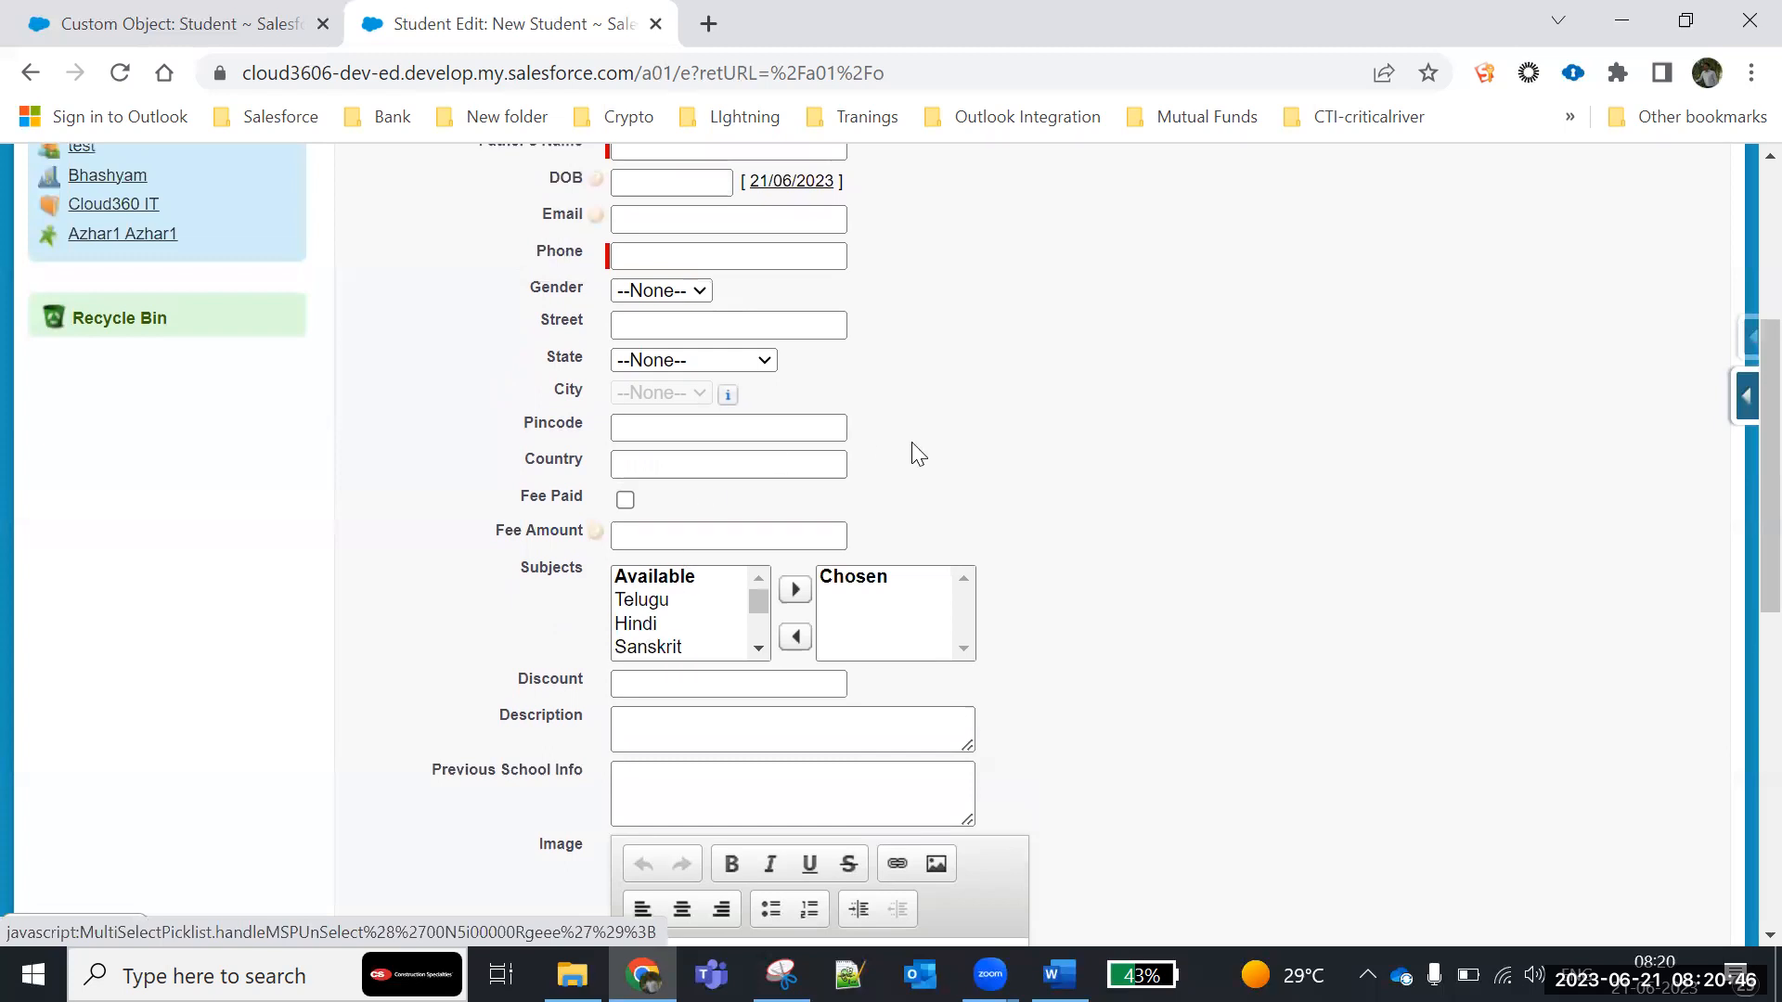
pyautogui.scroll(-2, 654, 608)
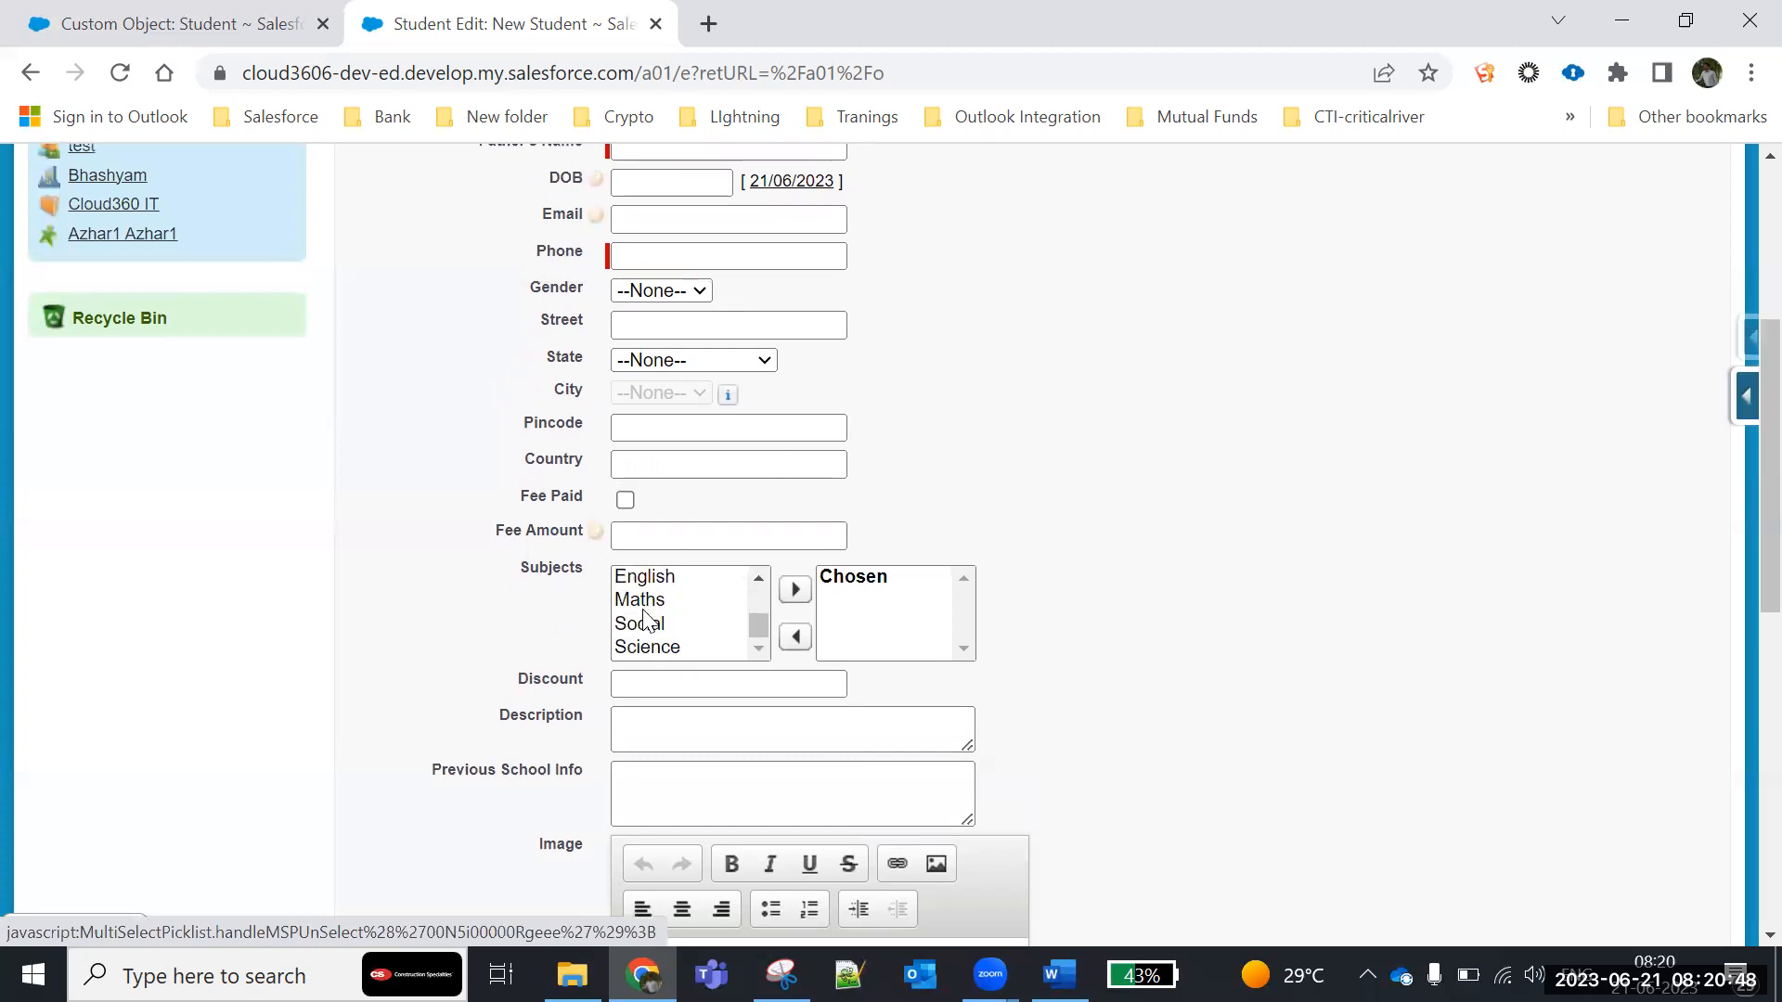
pyautogui.scroll(2, 638, 649)
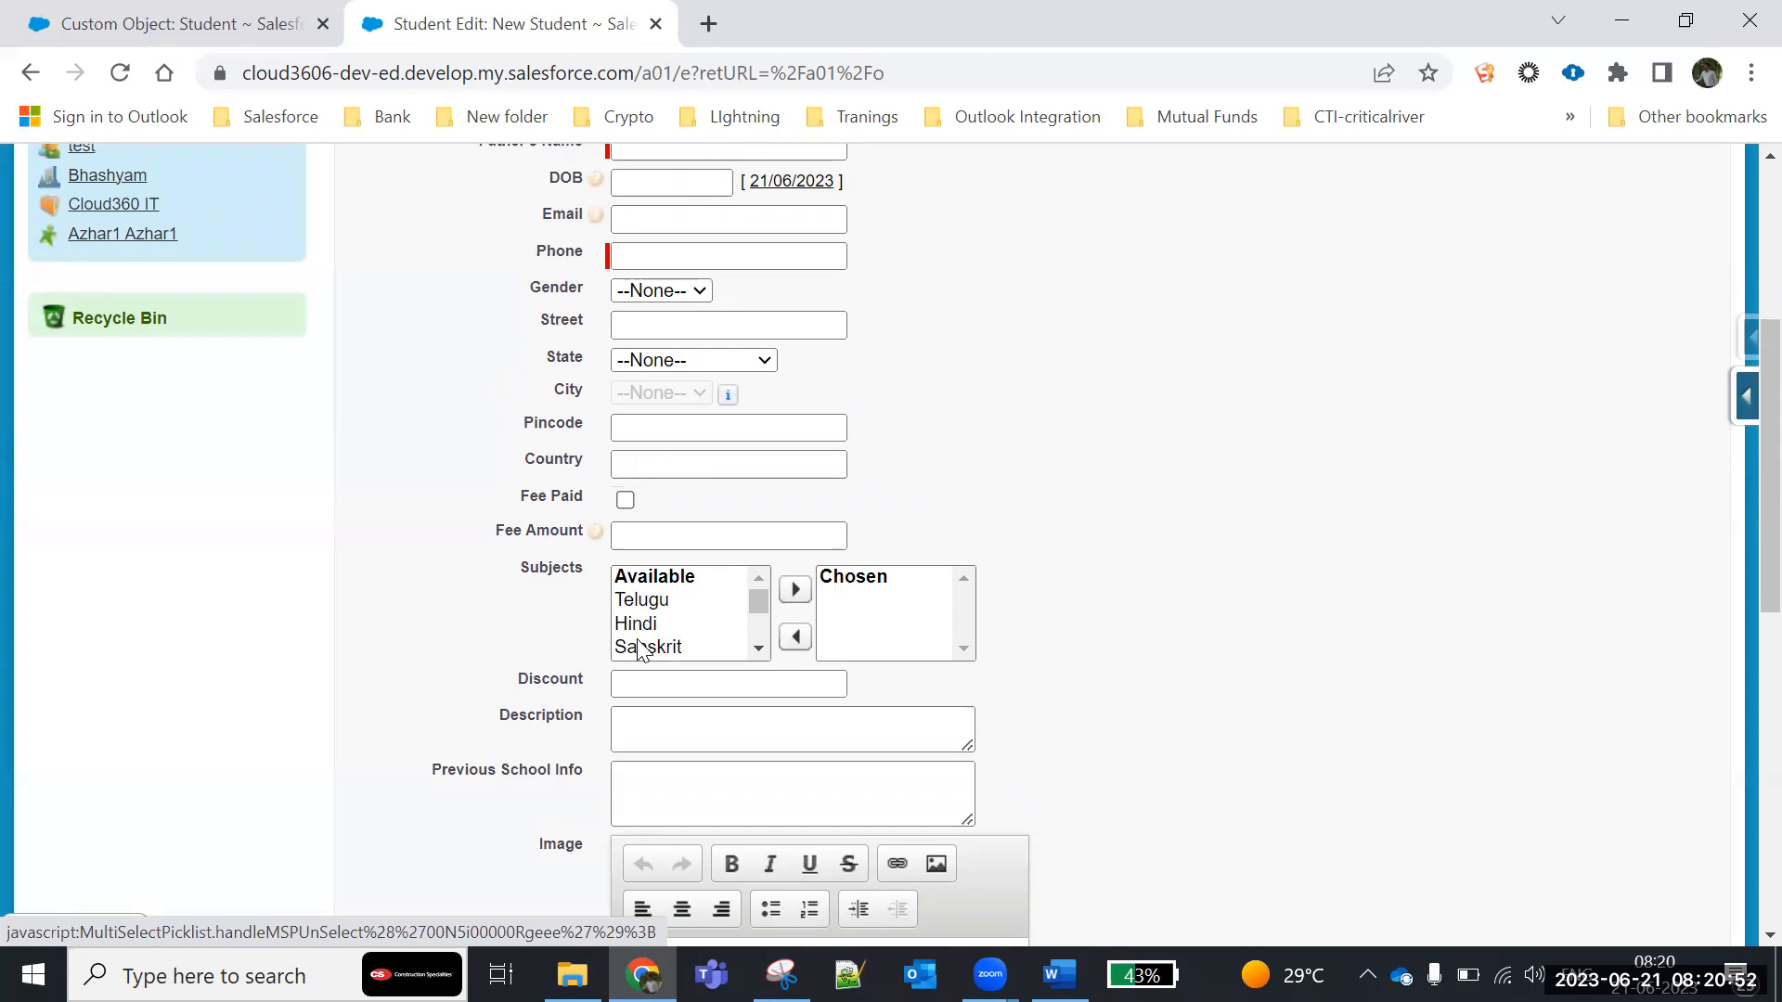
pyautogui.scroll(-4, 639, 649)
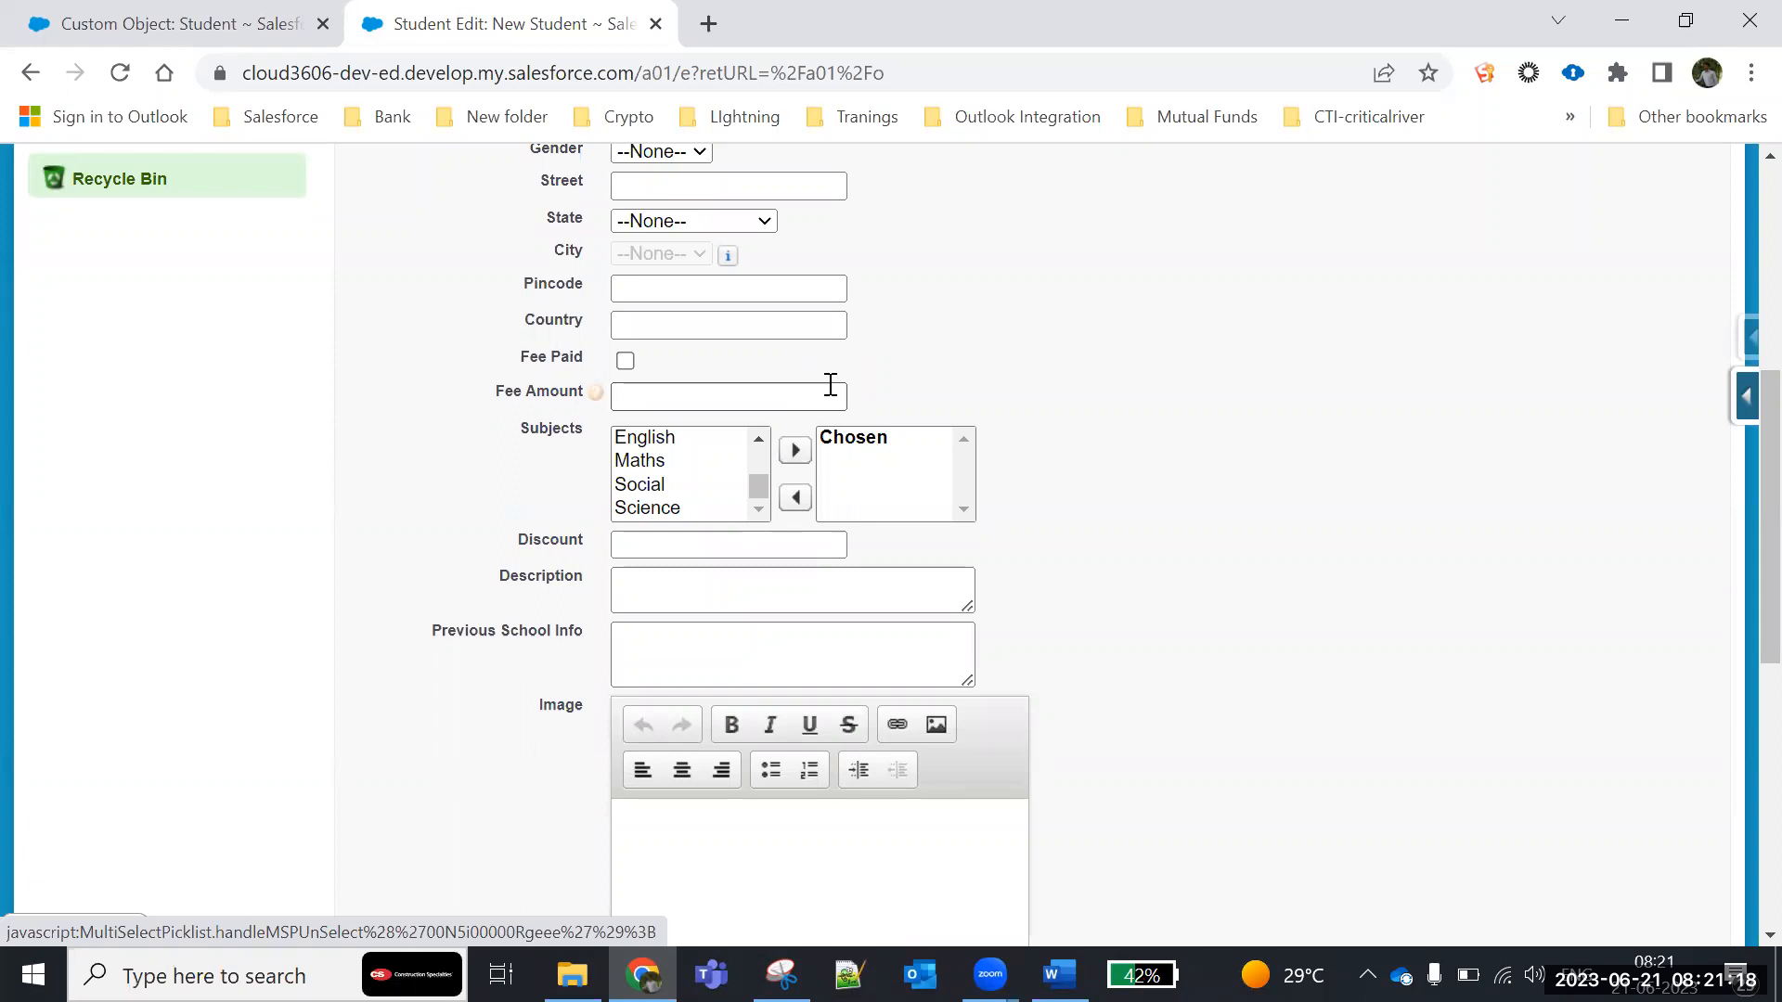
pyautogui.scroll(-4, 1310, 547)
pyautogui.scroll(4, 1310, 547)
# - Open the Student object's field dependencies, view the new dependency form with its controlling and dependent field choices, and cancel it
pyautogui.click(130, 21)
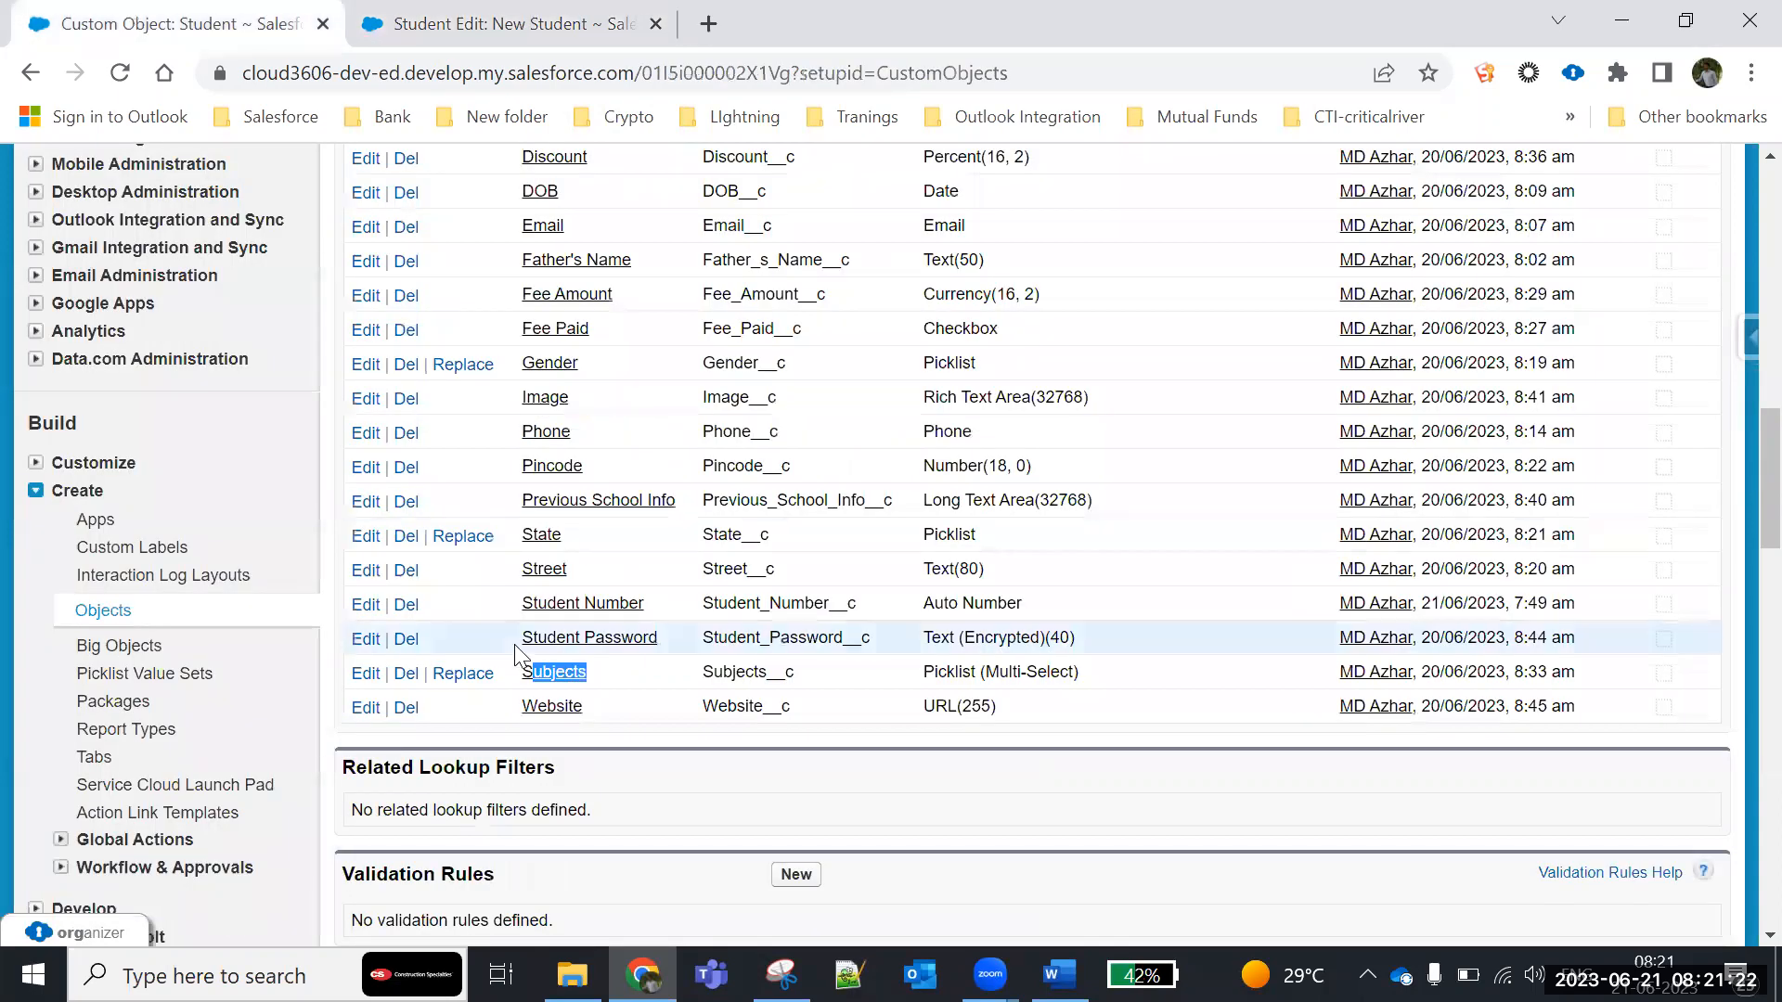
pyautogui.scroll(5, 454, 653)
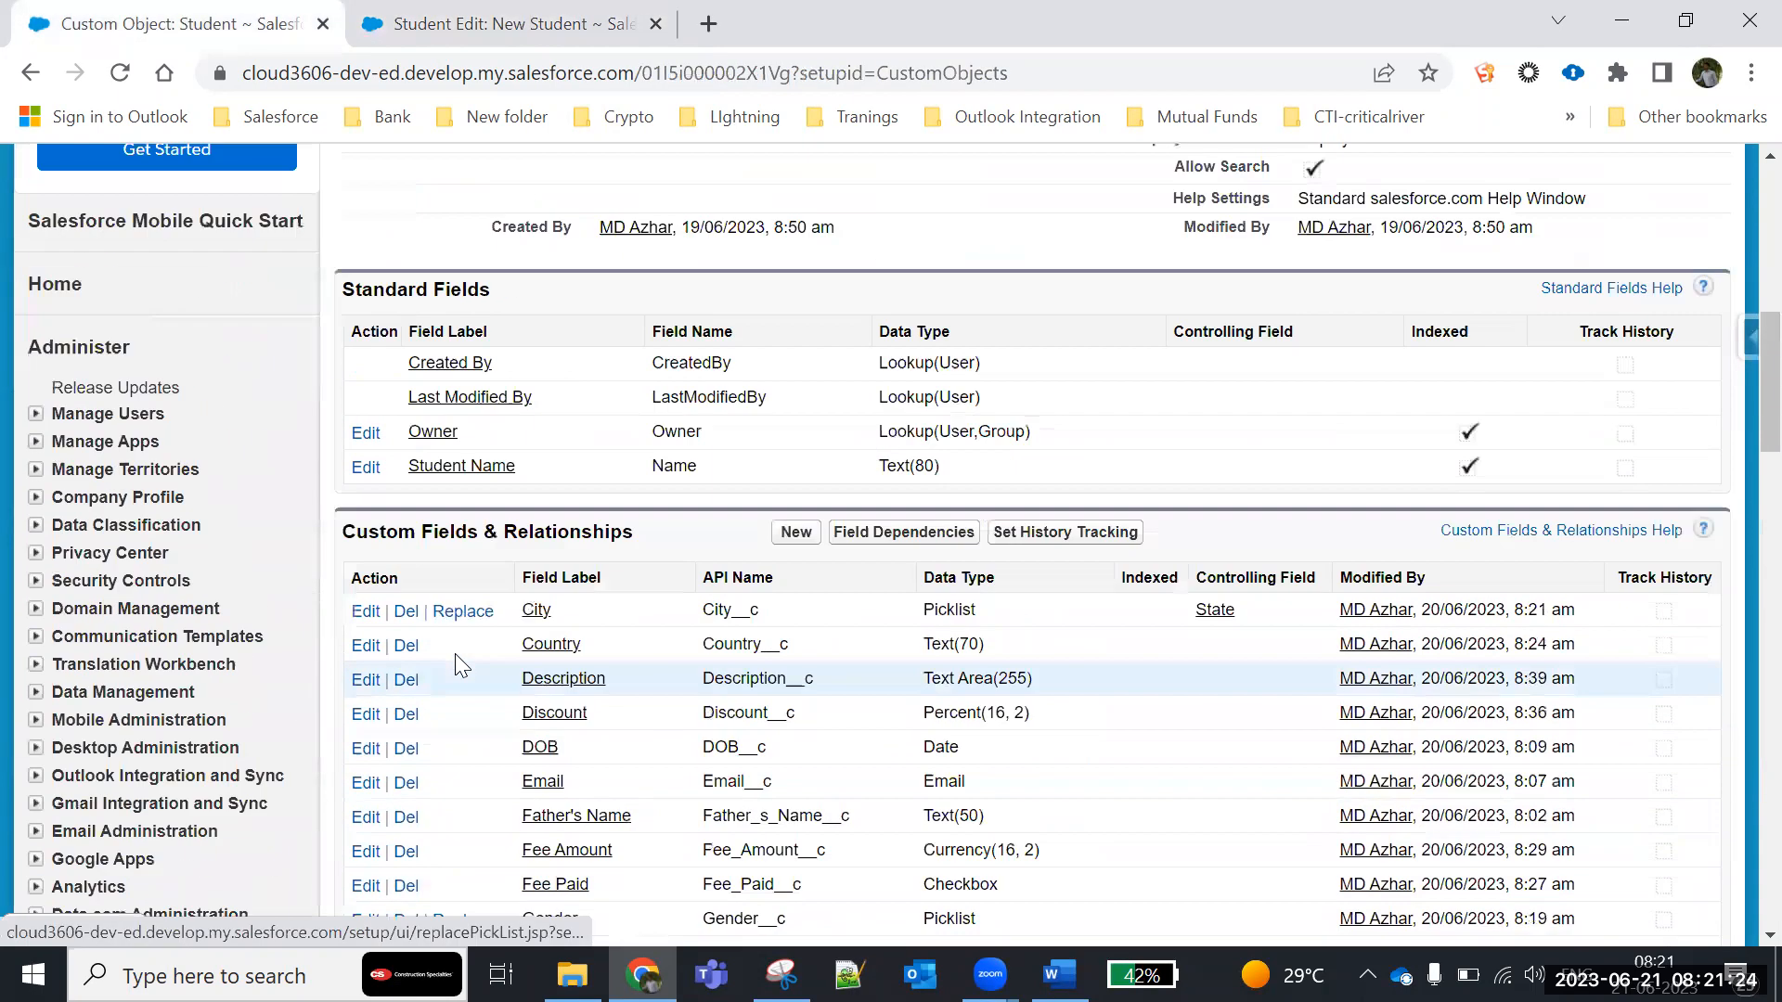
pyautogui.click(906, 534)
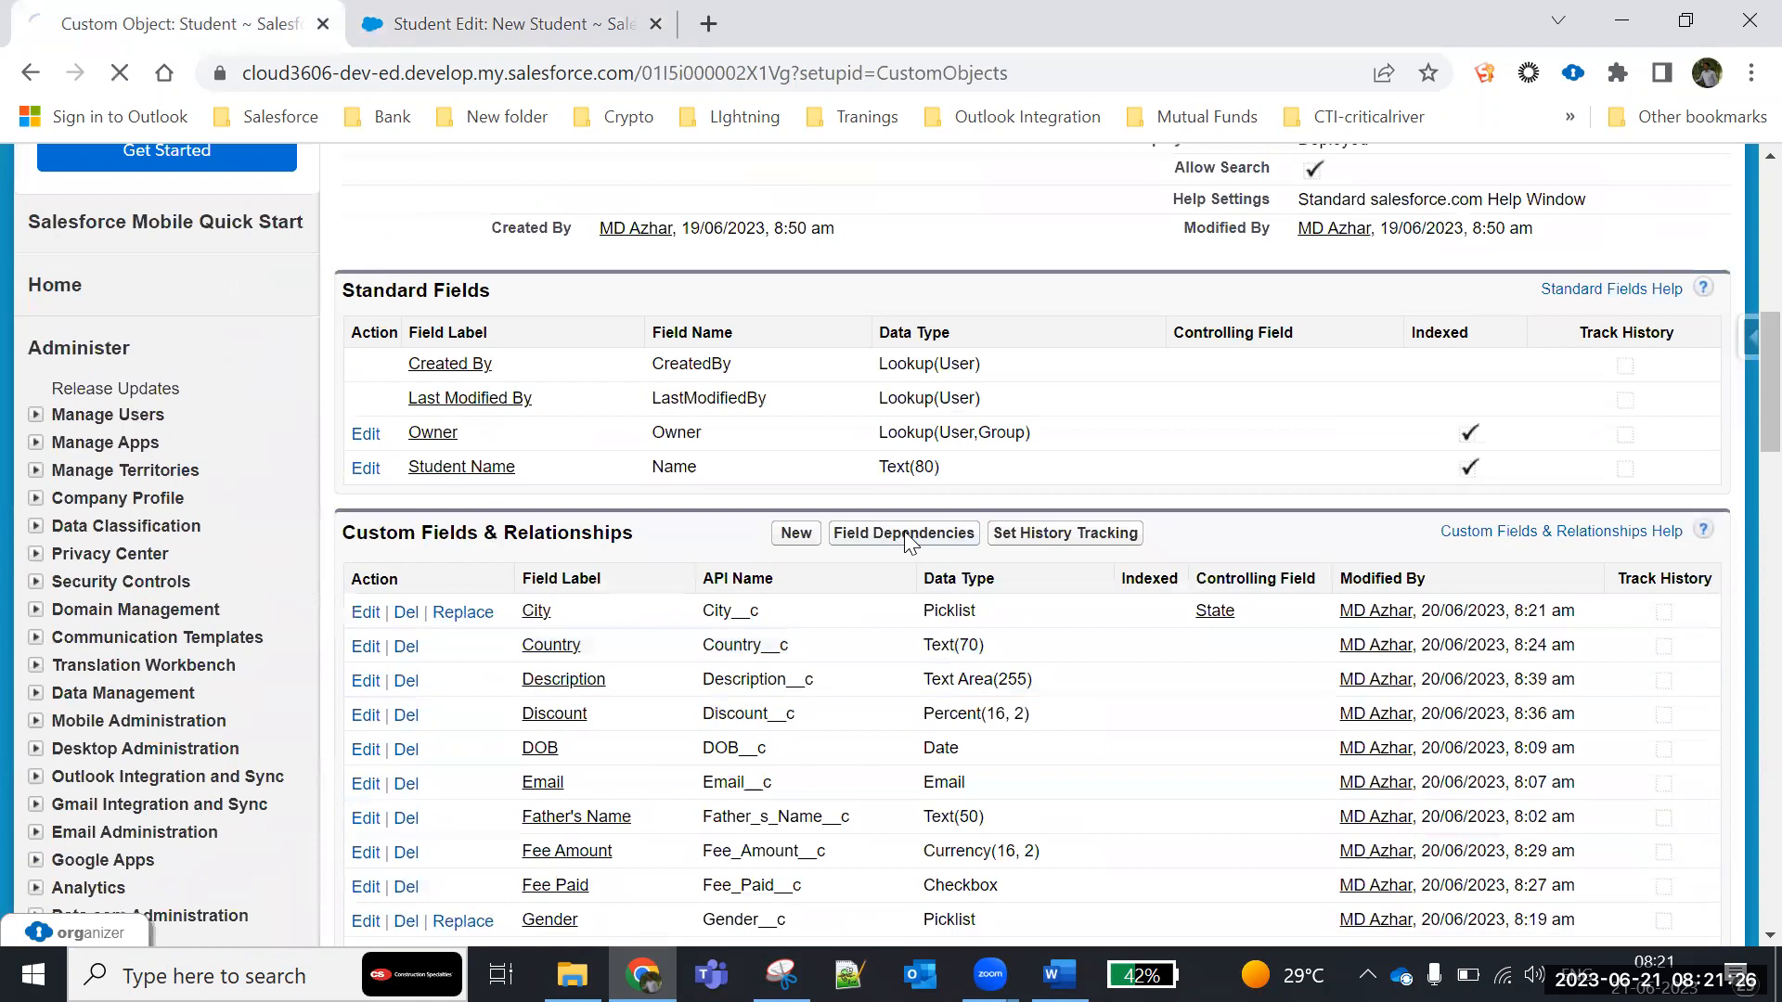
pyautogui.click(795, 659)
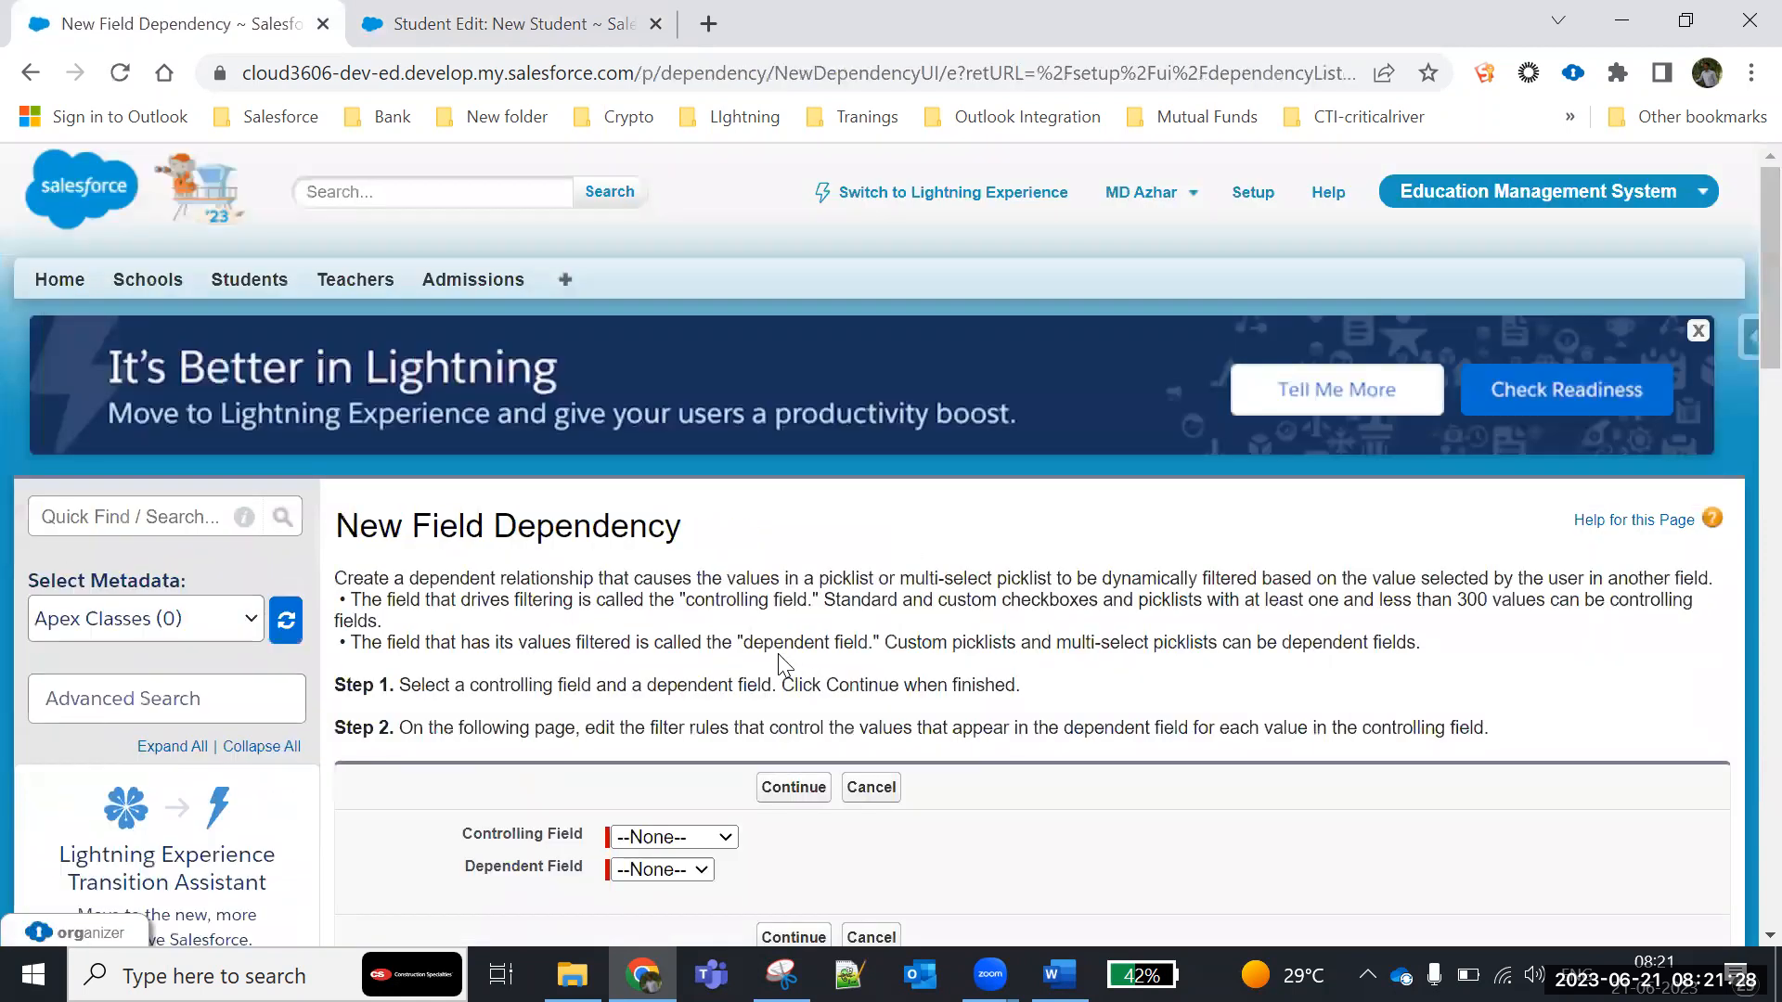
pyautogui.scroll(-4, 676, 489)
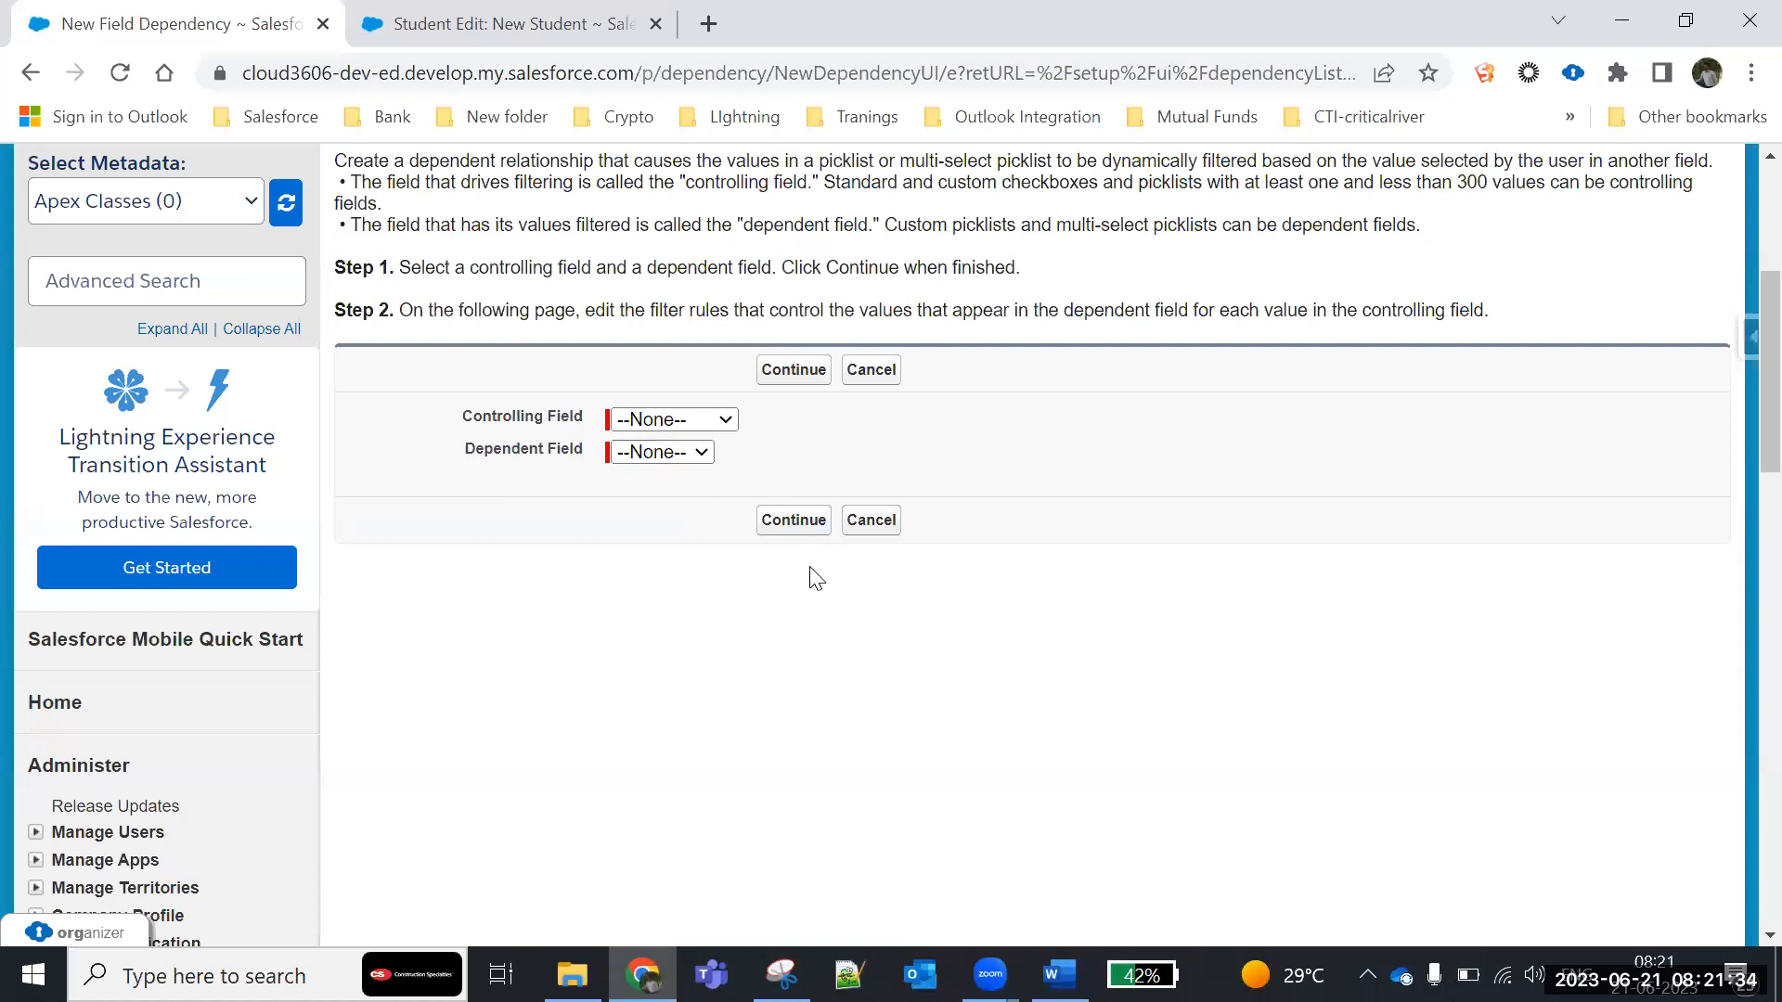
pyautogui.click(864, 382)
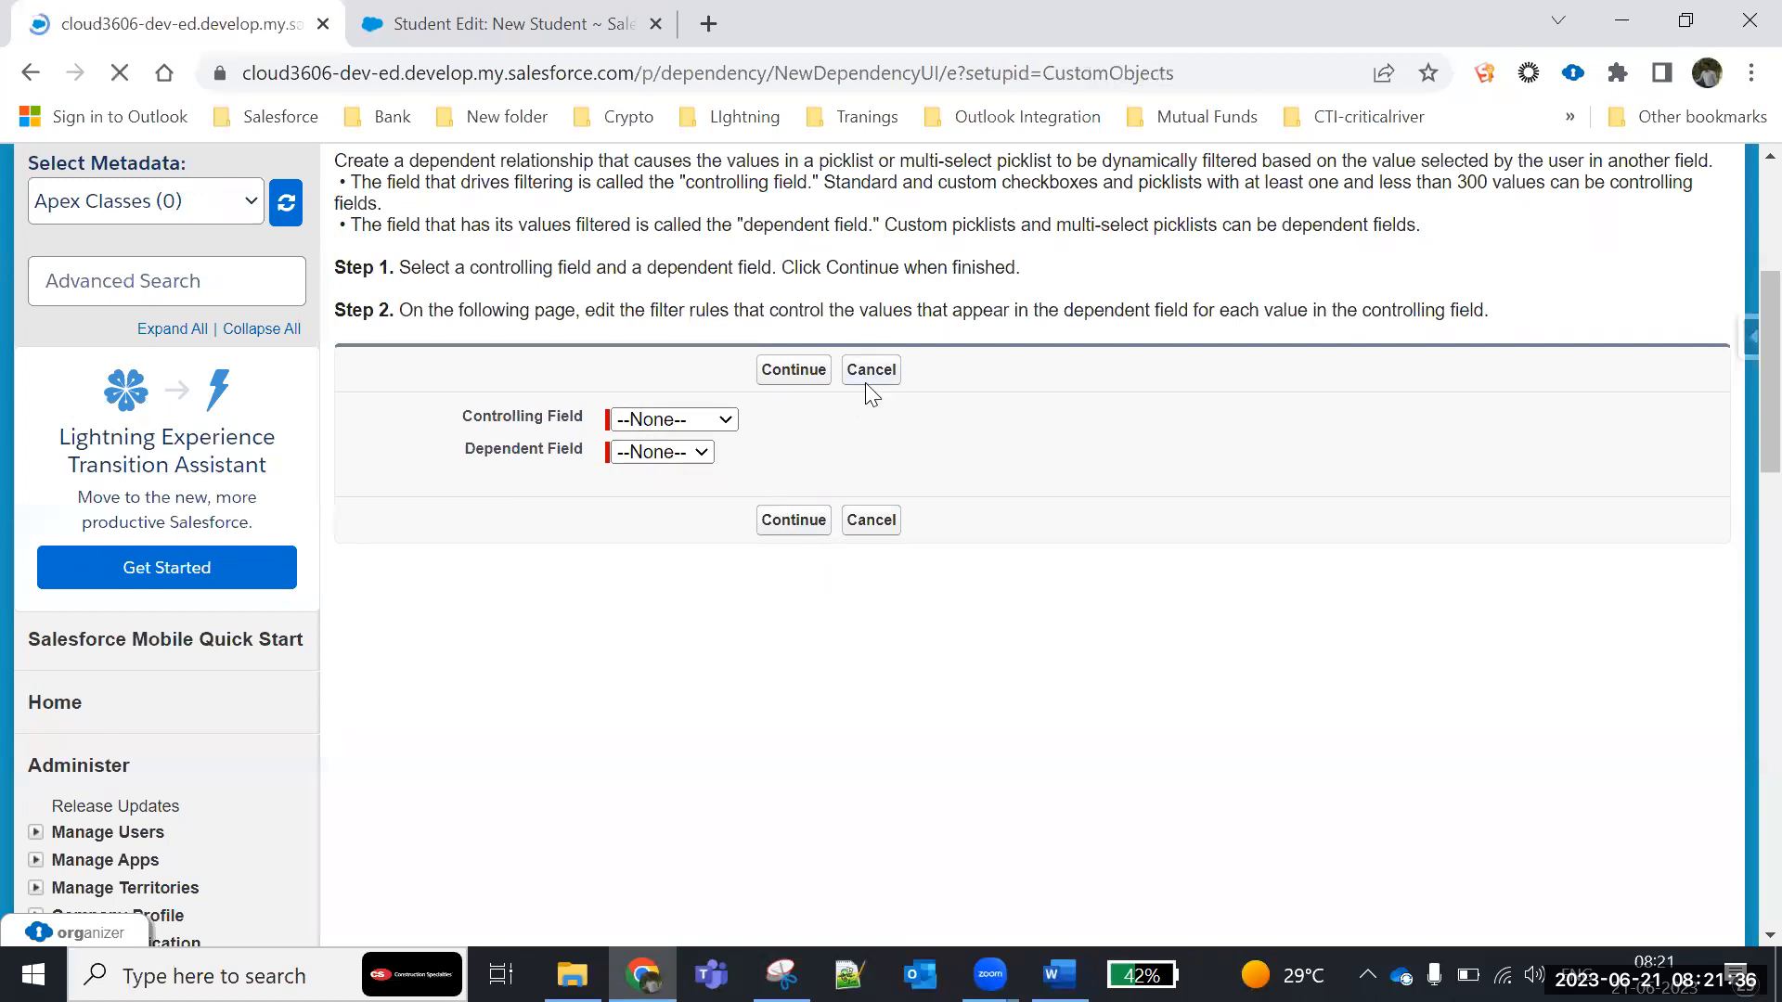
# - Open the existing State and City dependency, review which cities are included for each state, and cancel without saving
pyautogui.scroll(-3, 753, 776)
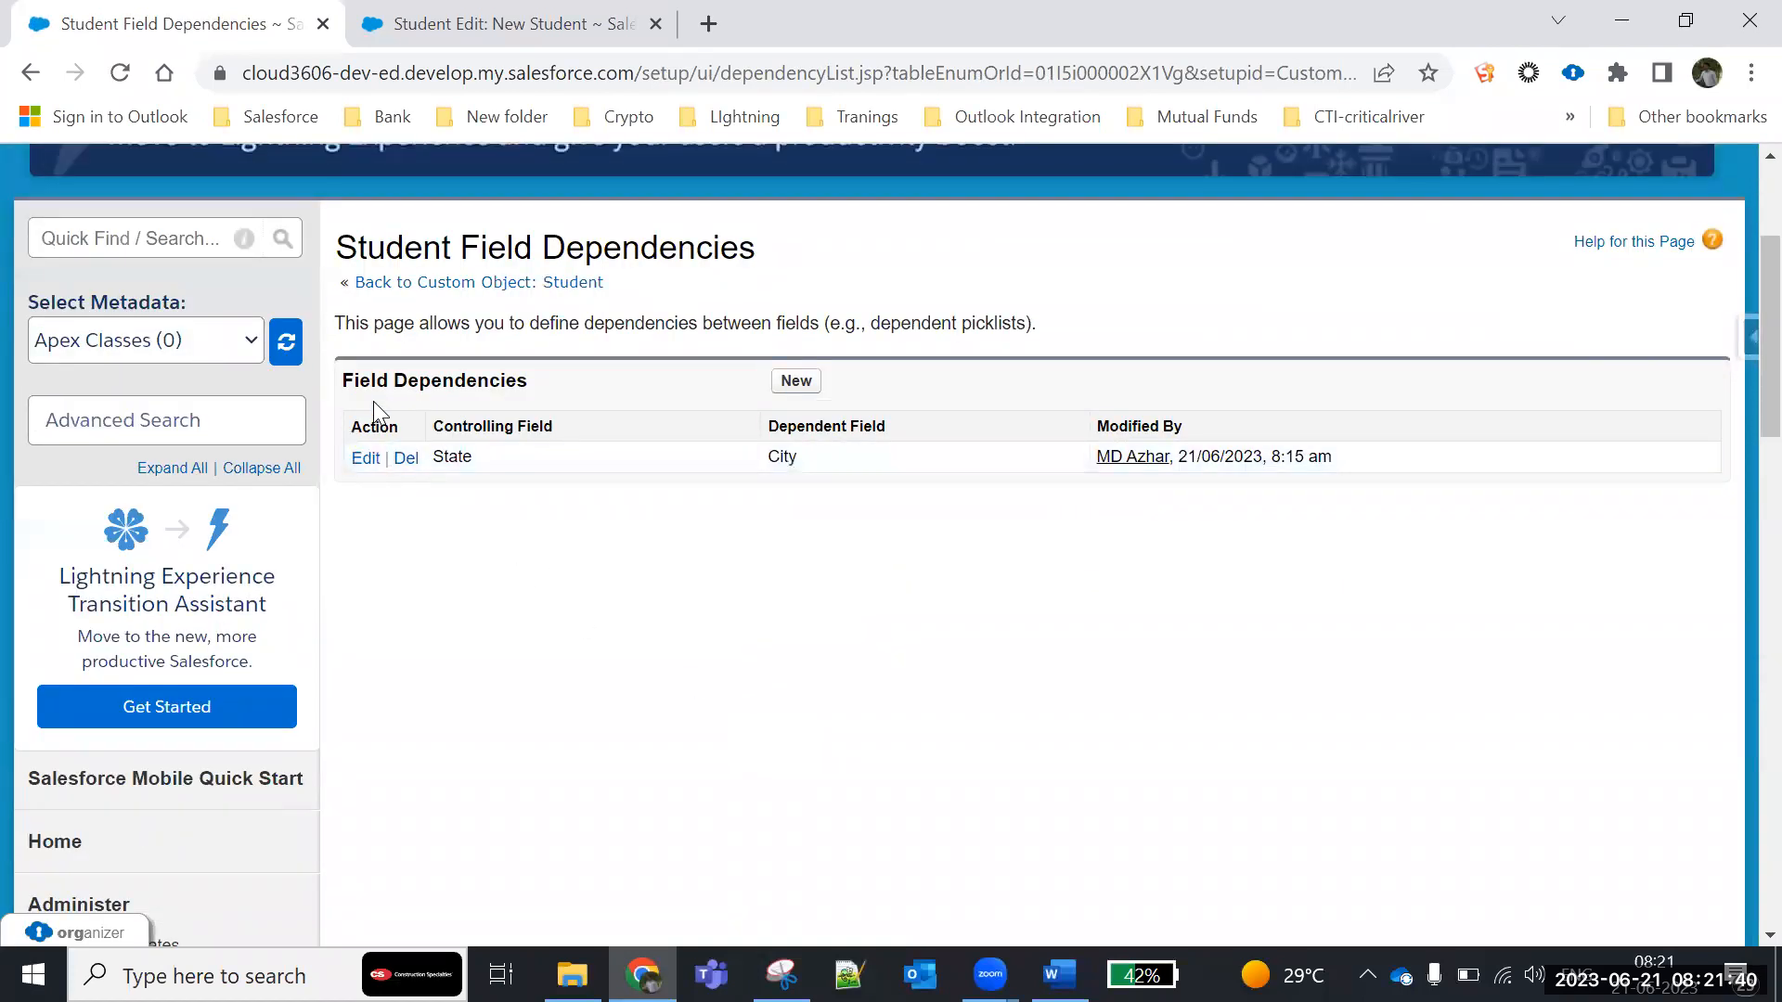
pyautogui.tripleClick(517, 386)
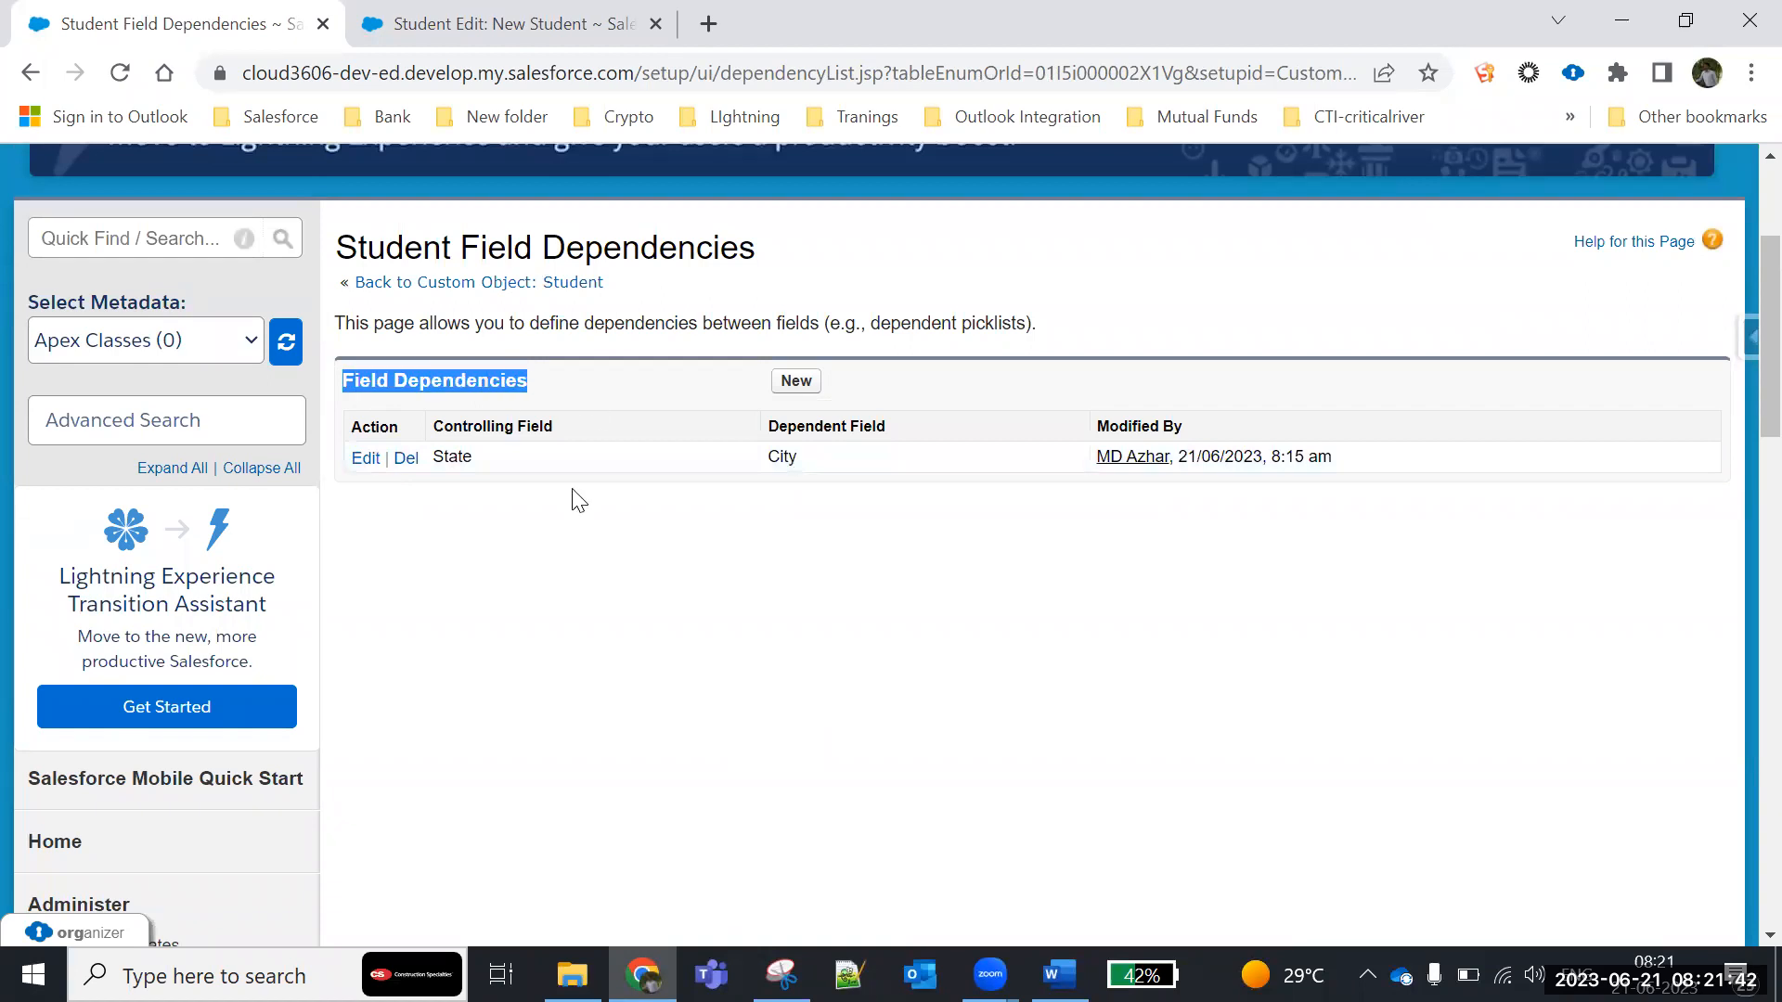
pyautogui.click(367, 460)
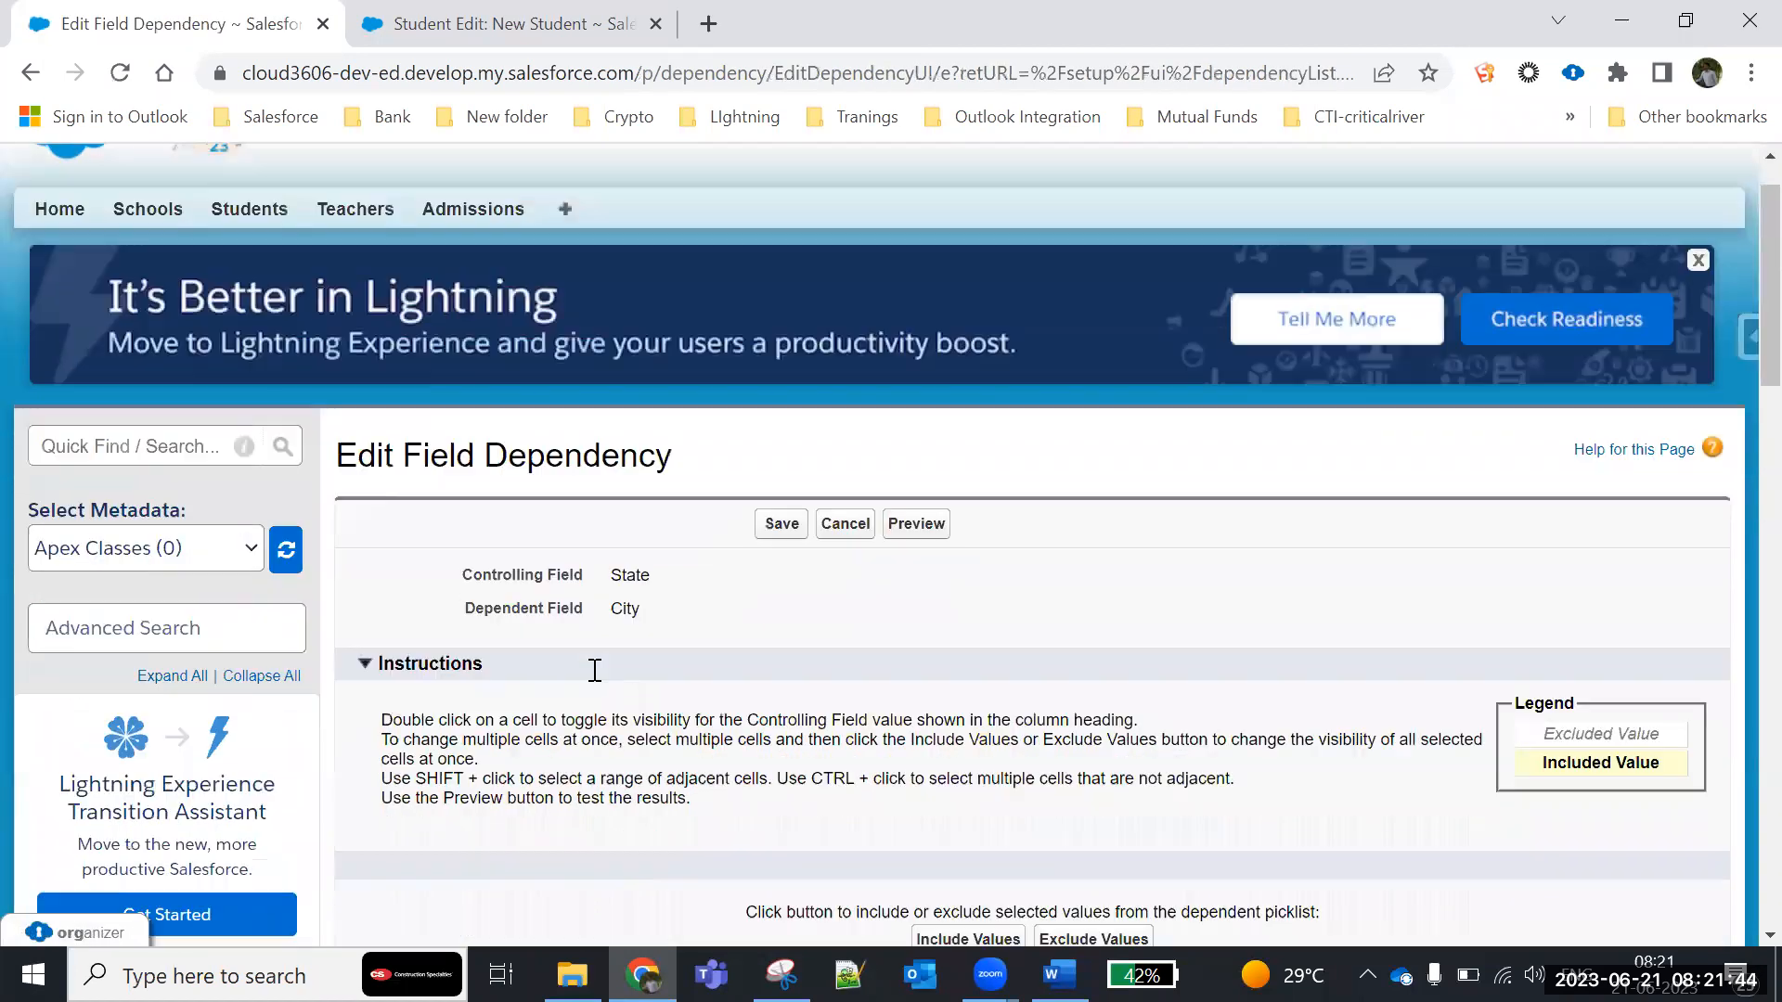
pyautogui.scroll(-5, 640, 593)
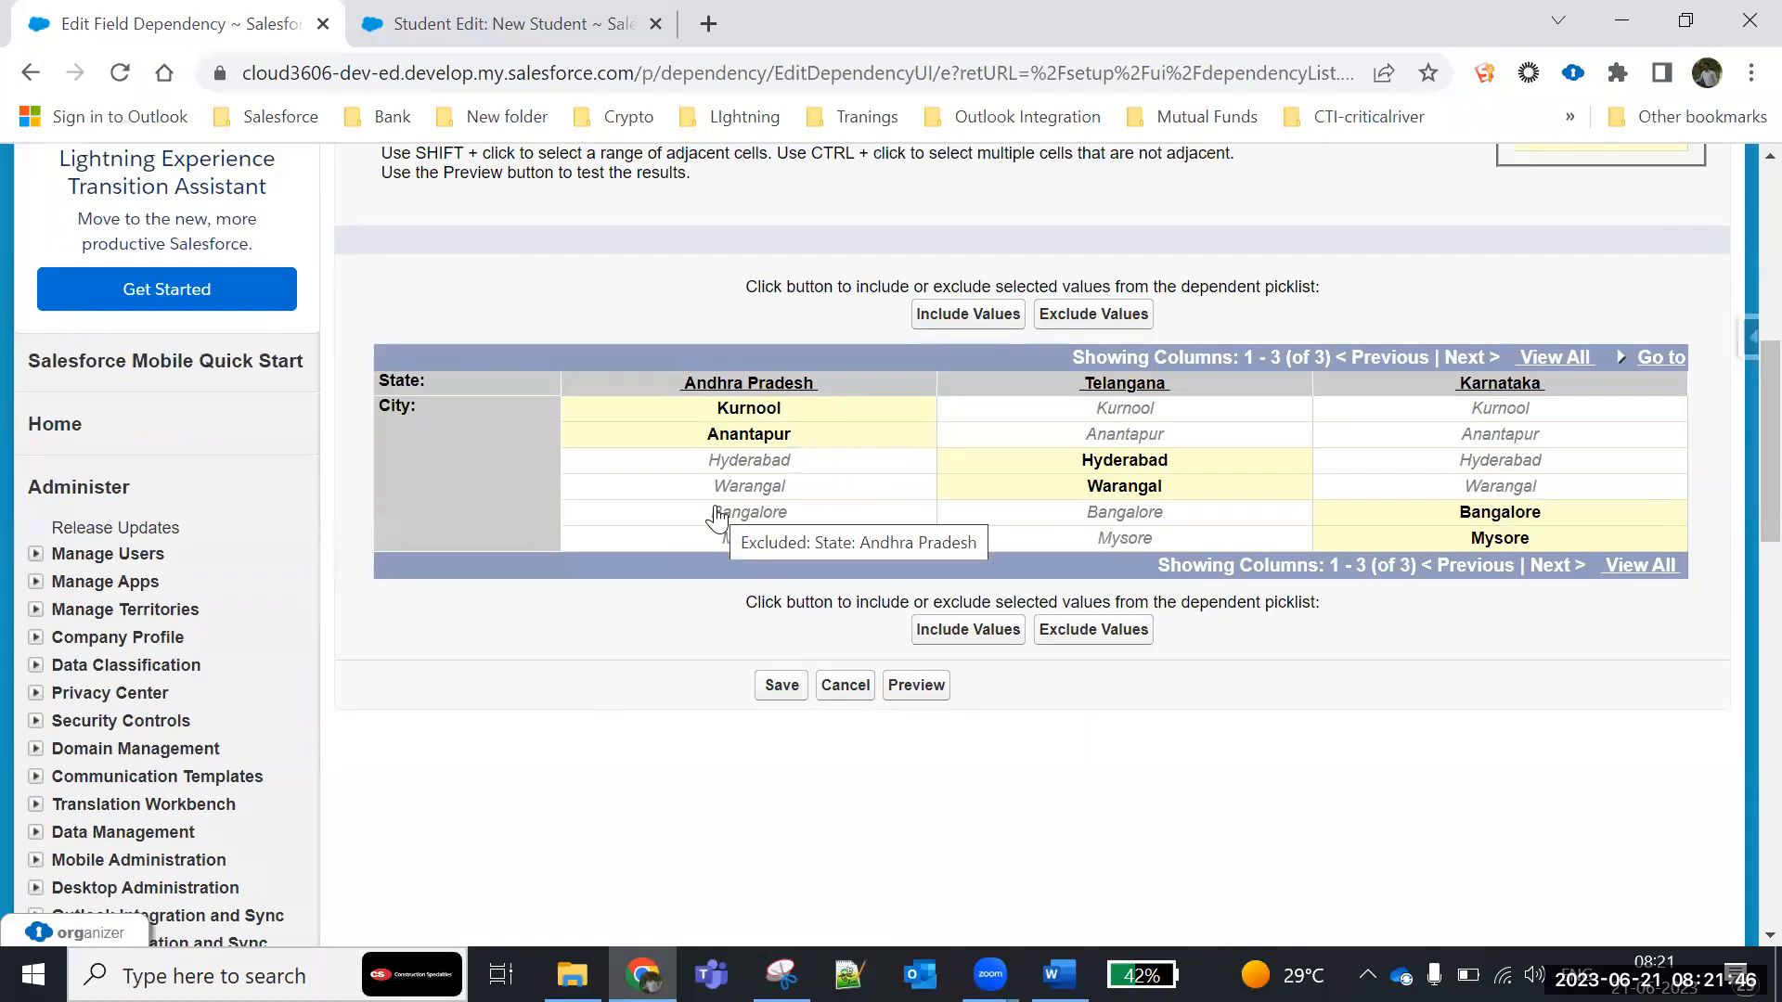
pyautogui.click(852, 692)
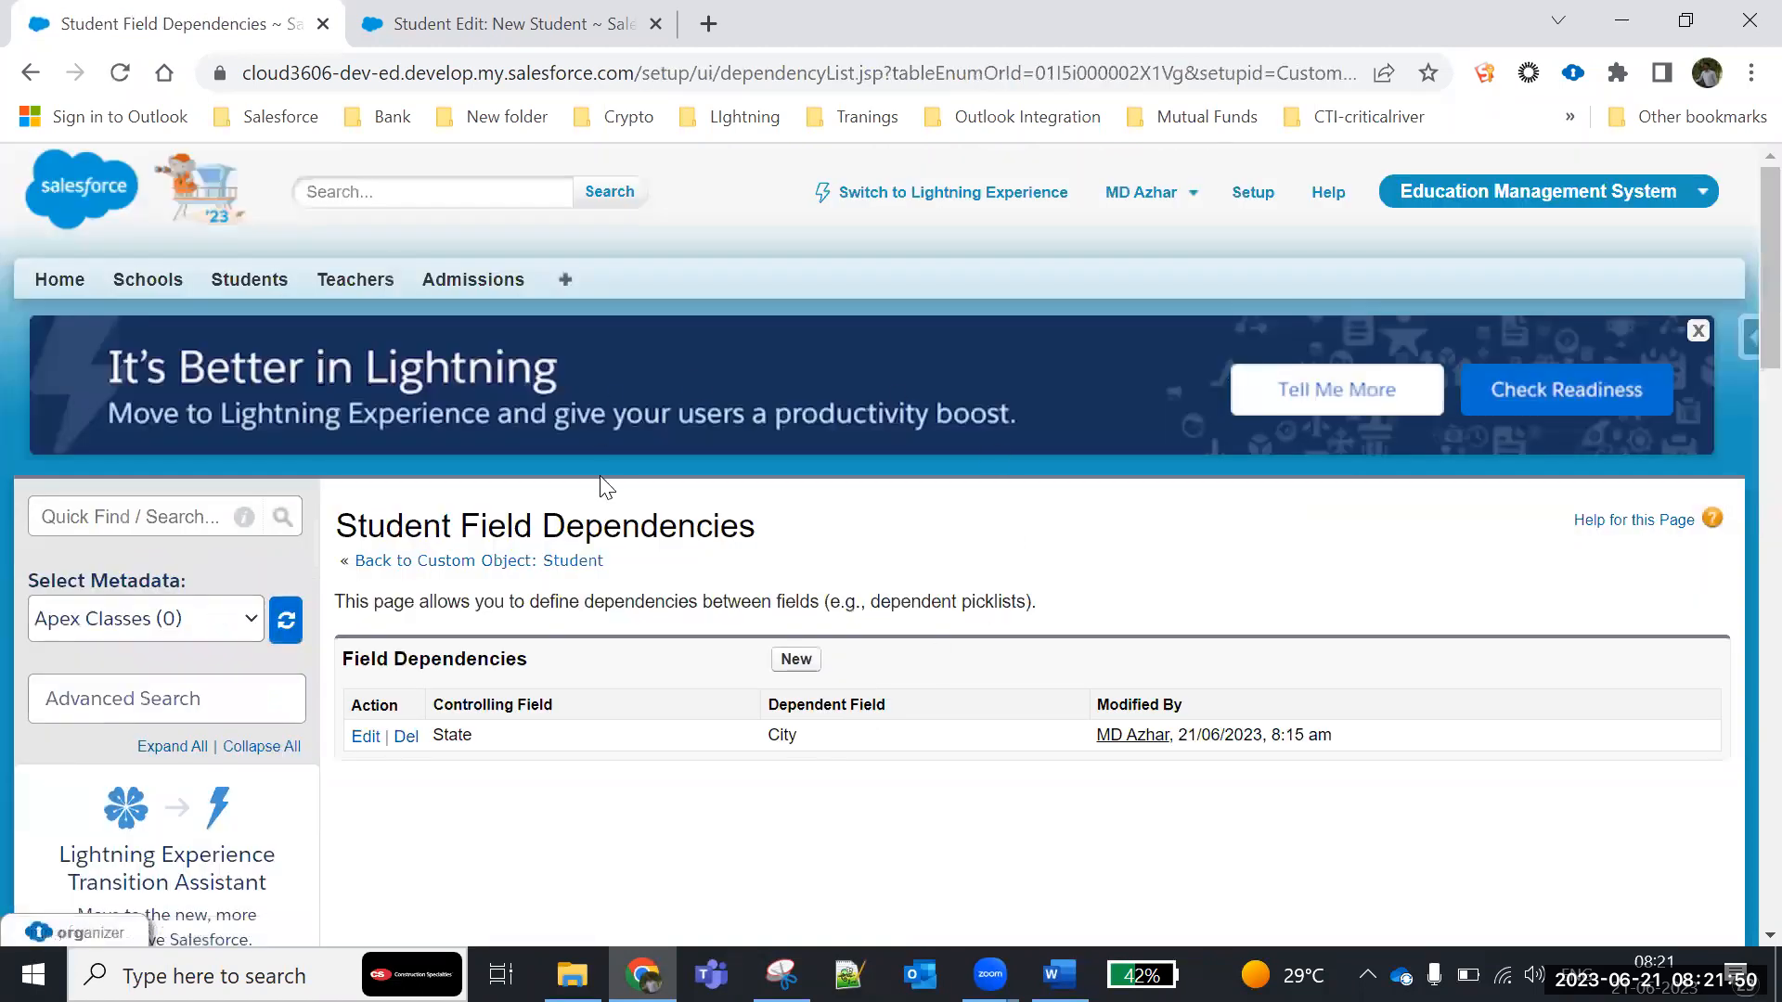
# - Return to the custom objects list, open the Student object, and review its custom fields and relationships
pyautogui.scroll(-8, 604, 487)
pyautogui.scroll(-3, 599, 487)
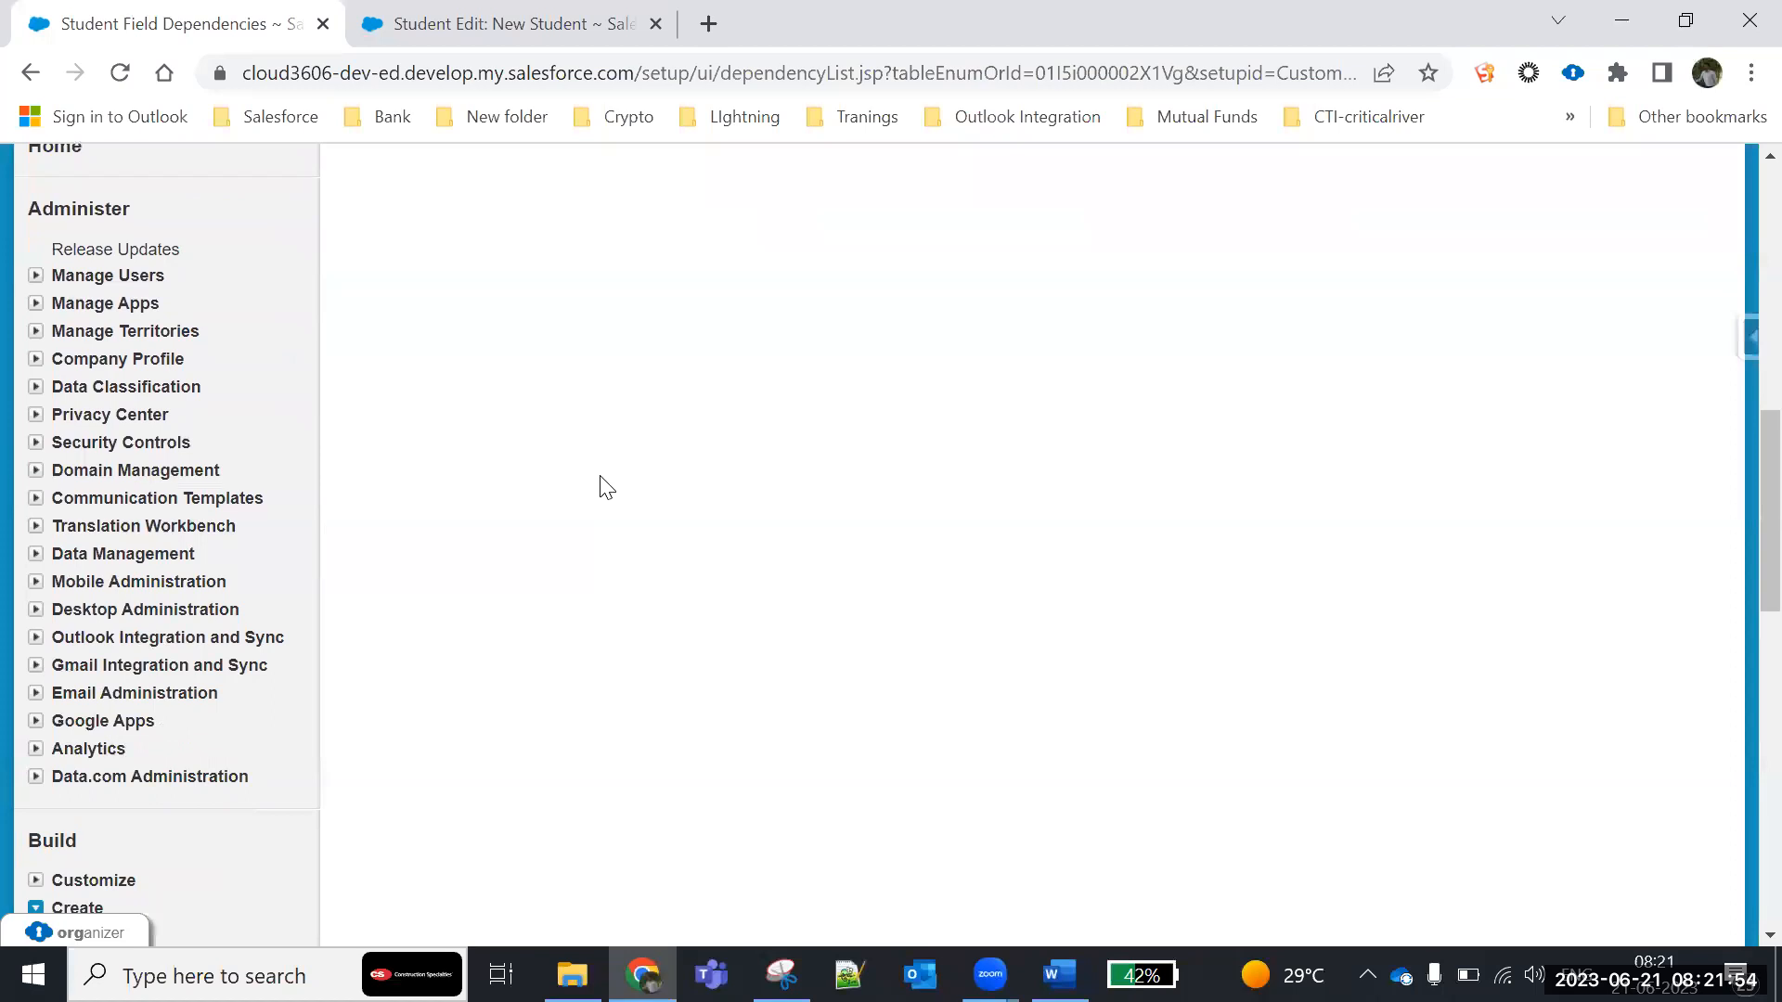
pyautogui.scroll(-7, 606, 487)
pyautogui.scroll(2, 445, 480)
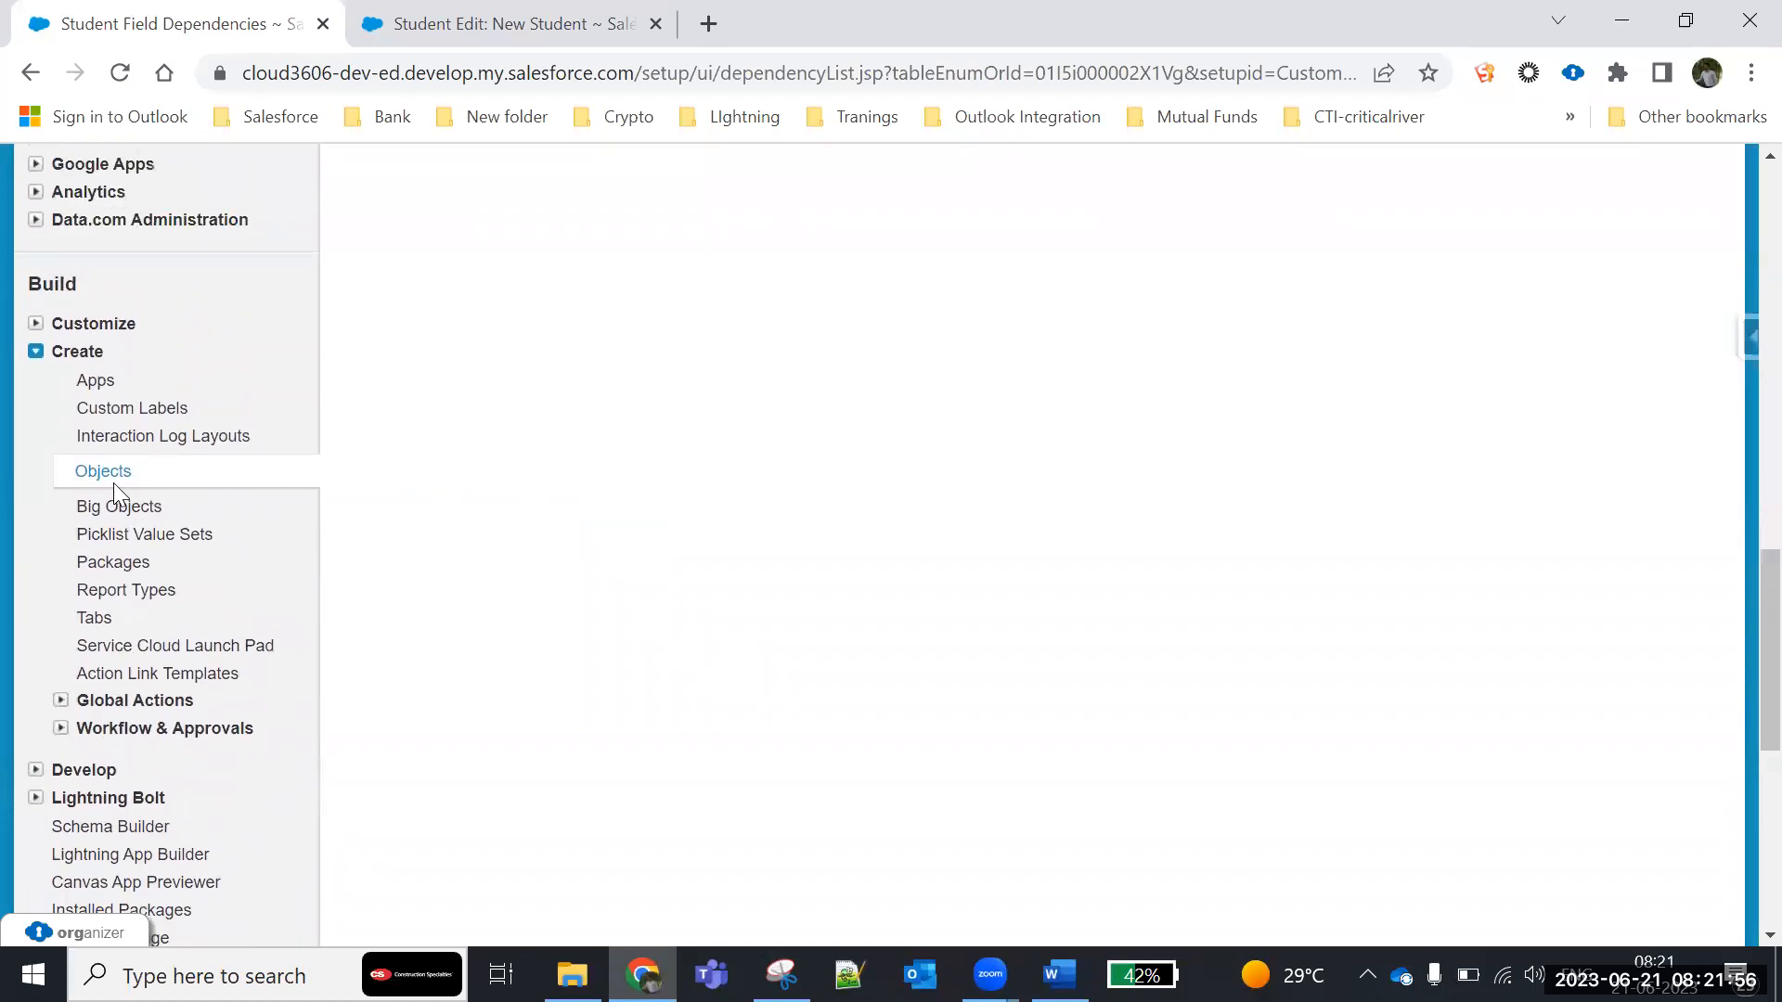
pyautogui.click(97, 473)
pyautogui.scroll(-6, 491, 334)
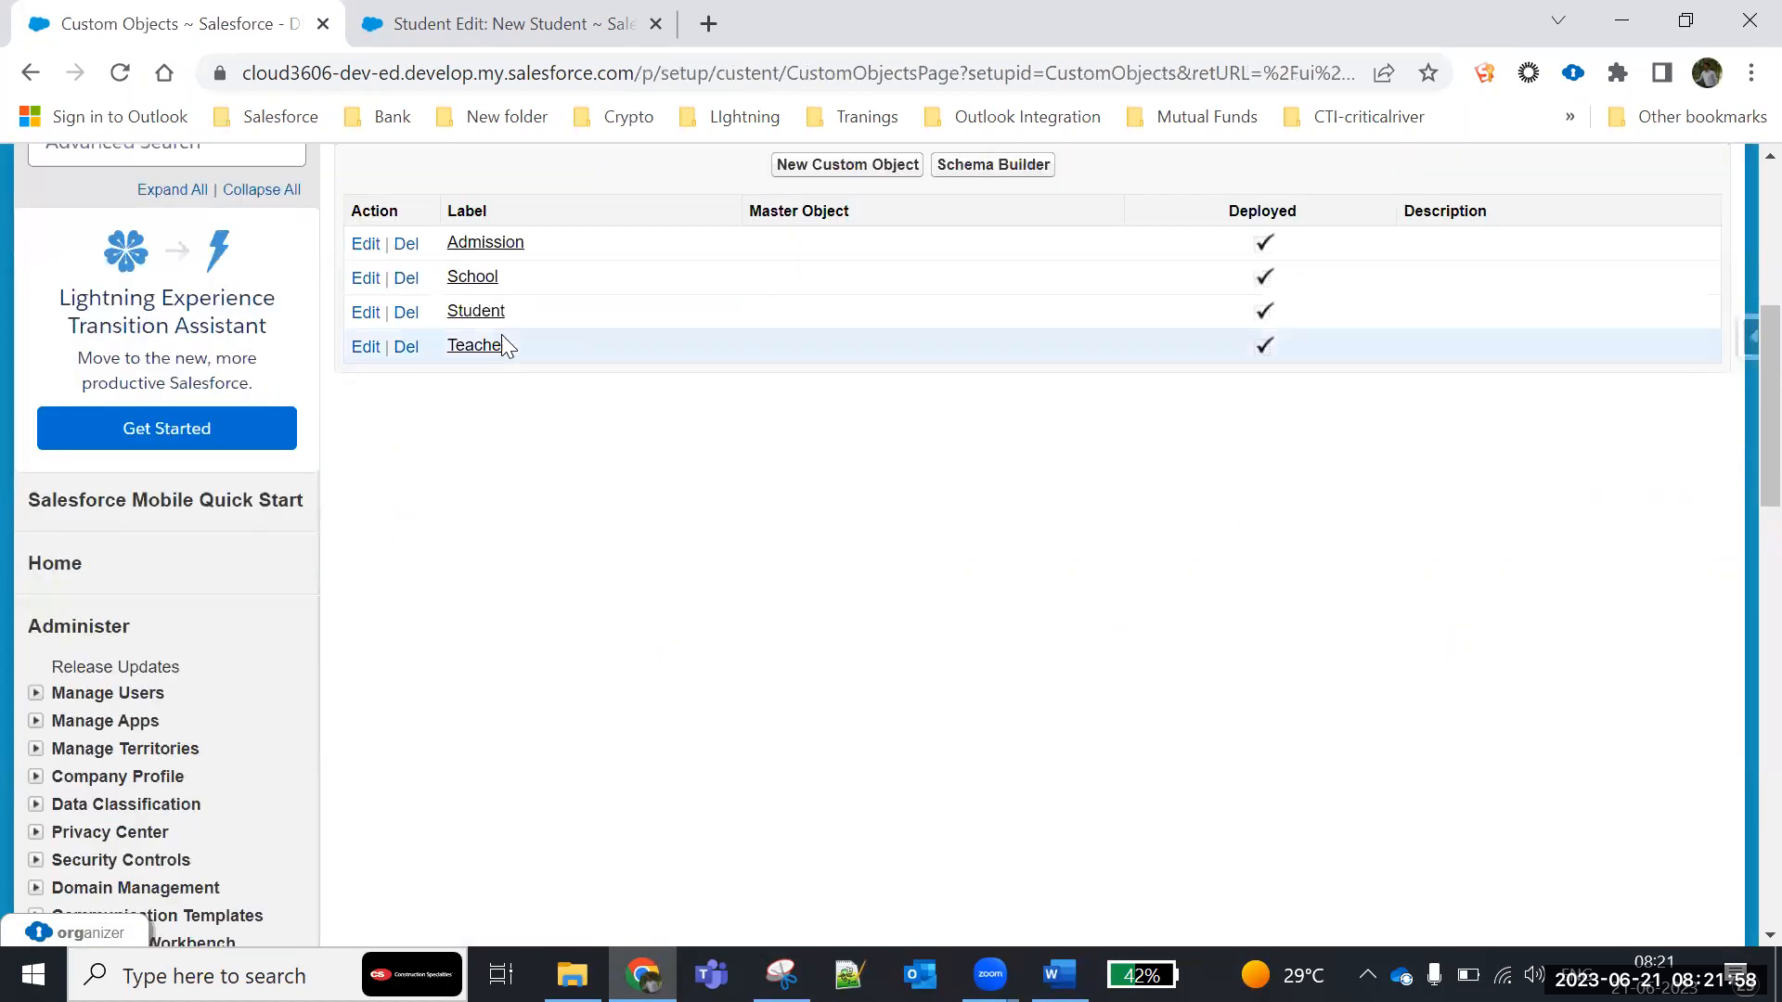
pyautogui.scroll(-13, 585, 644)
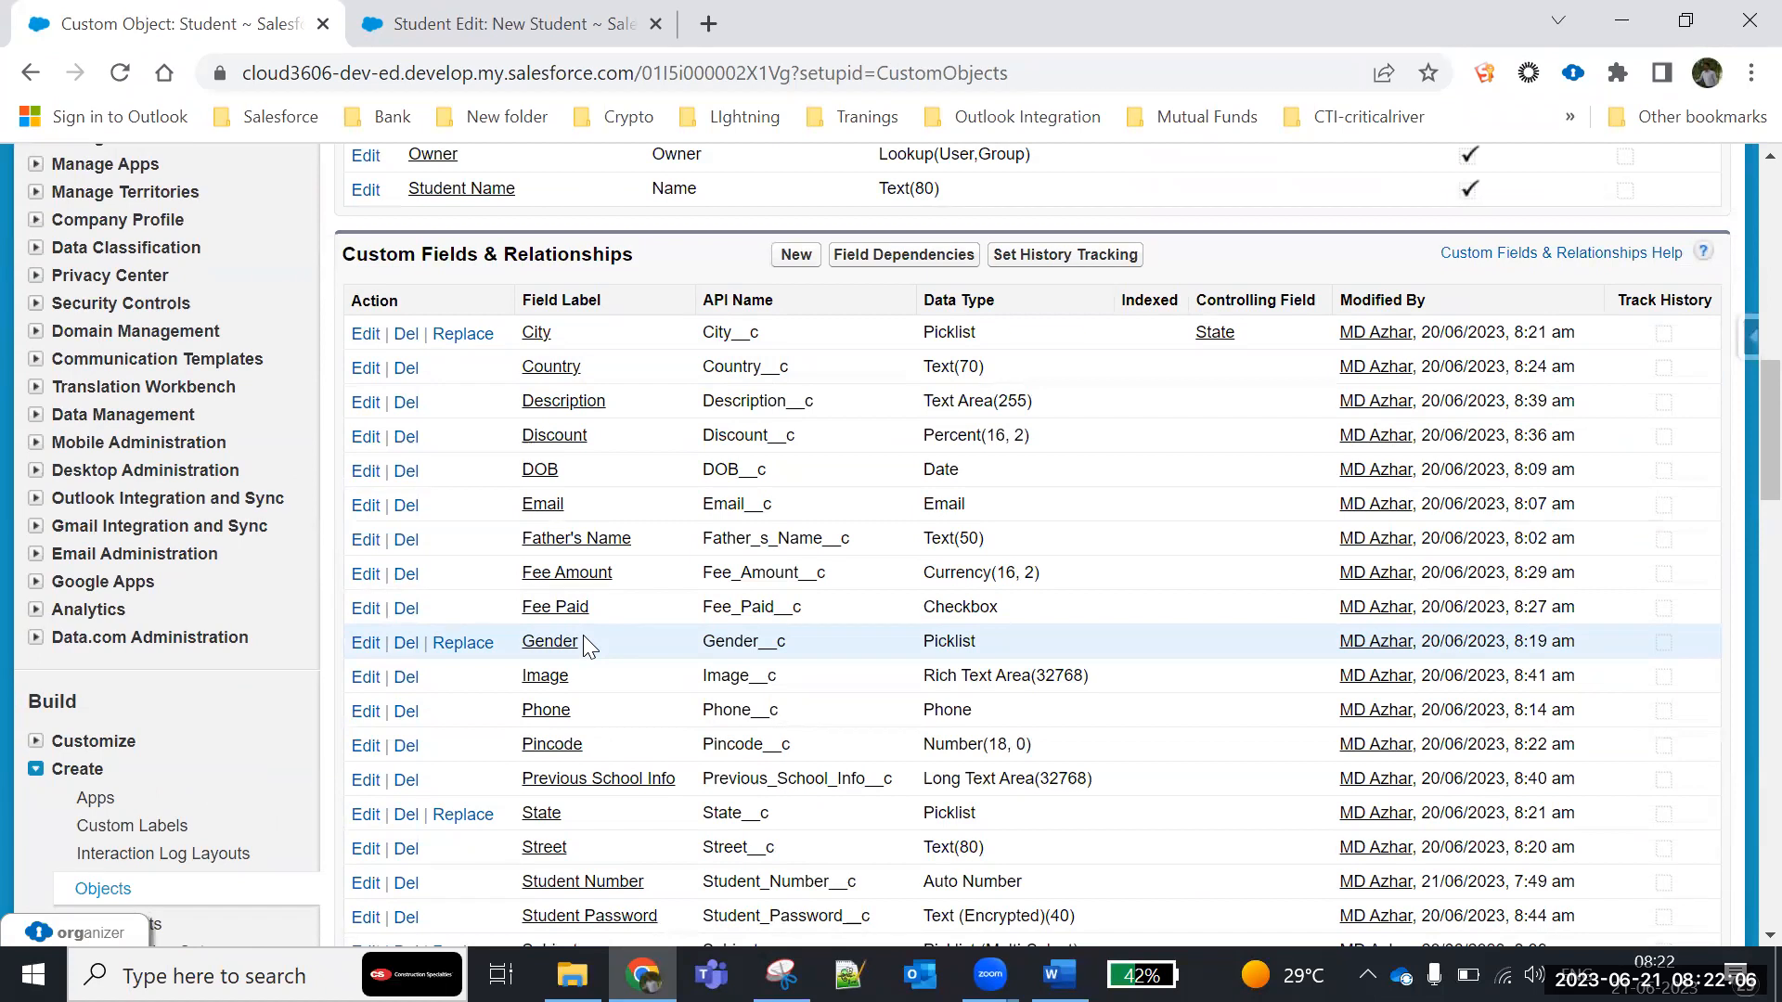
pyautogui.scroll(-3, 648, 670)
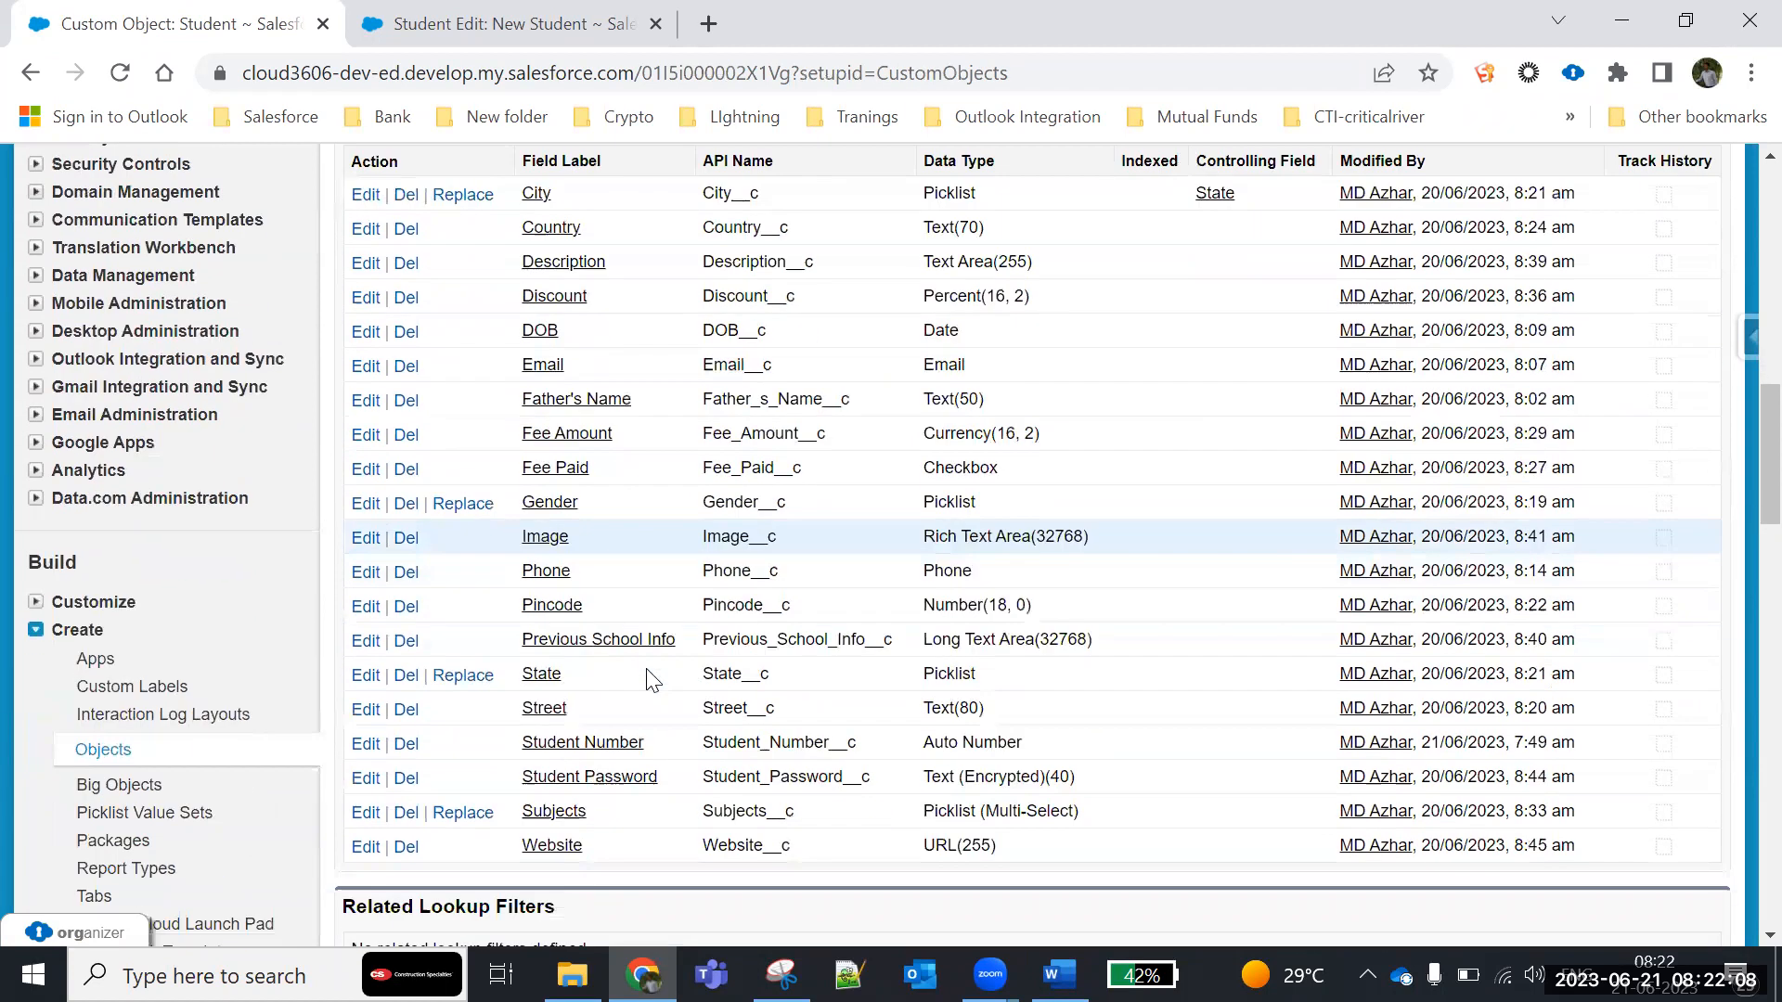
# - Open the State field's definition, examine its field dependencies and picklist values, and highlight the Global Value Set label
pyautogui.click(546, 535)
pyautogui.scroll(-4, 576, 437)
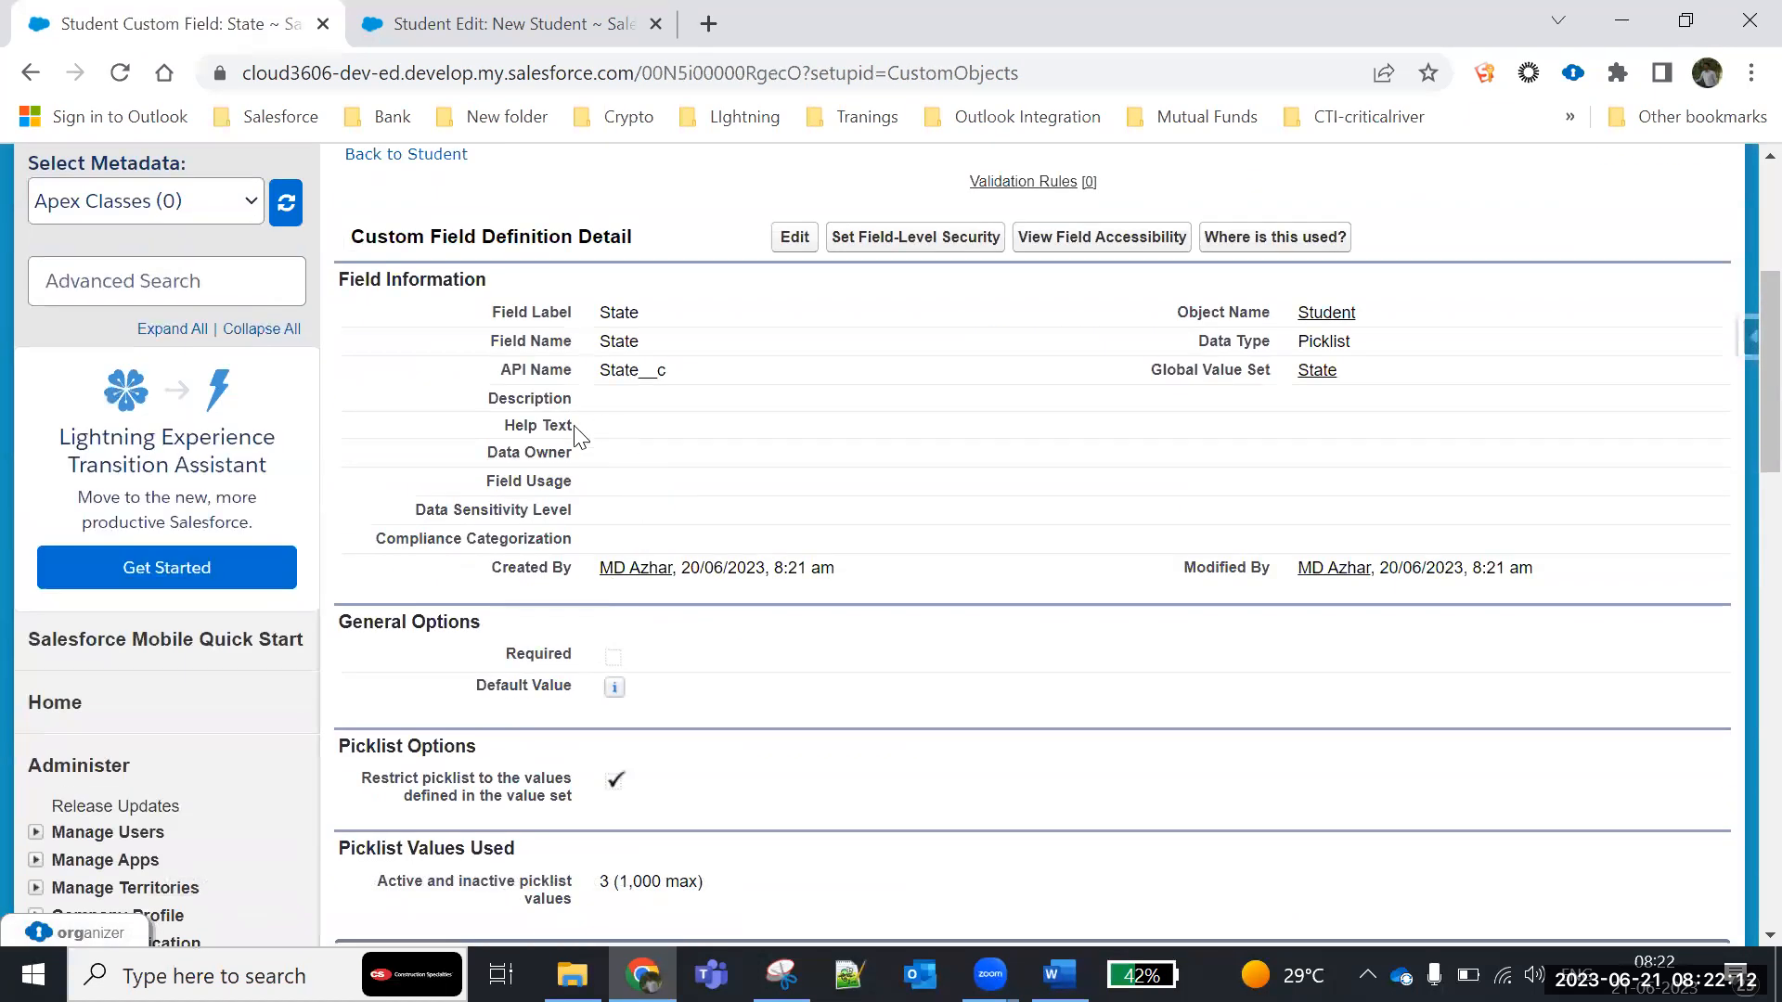
pyautogui.scroll(-4, 577, 470)
pyautogui.scroll(-5, 566, 698)
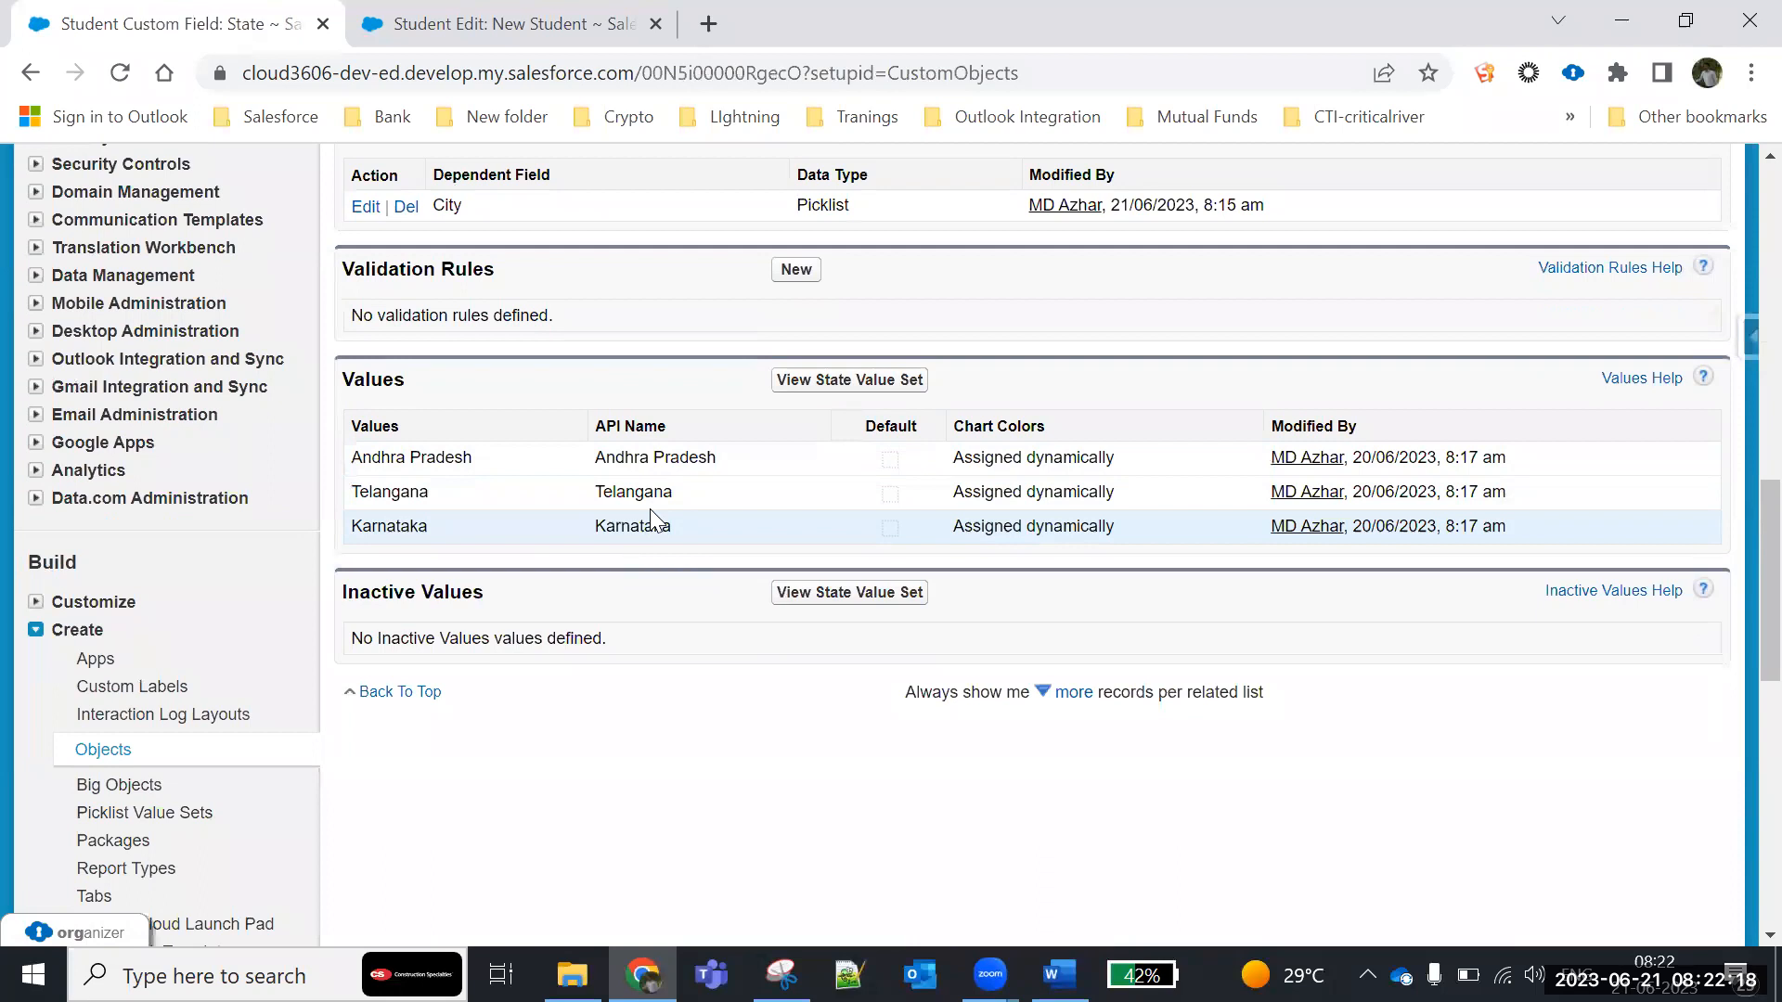
pyautogui.scroll(8, 618, 585)
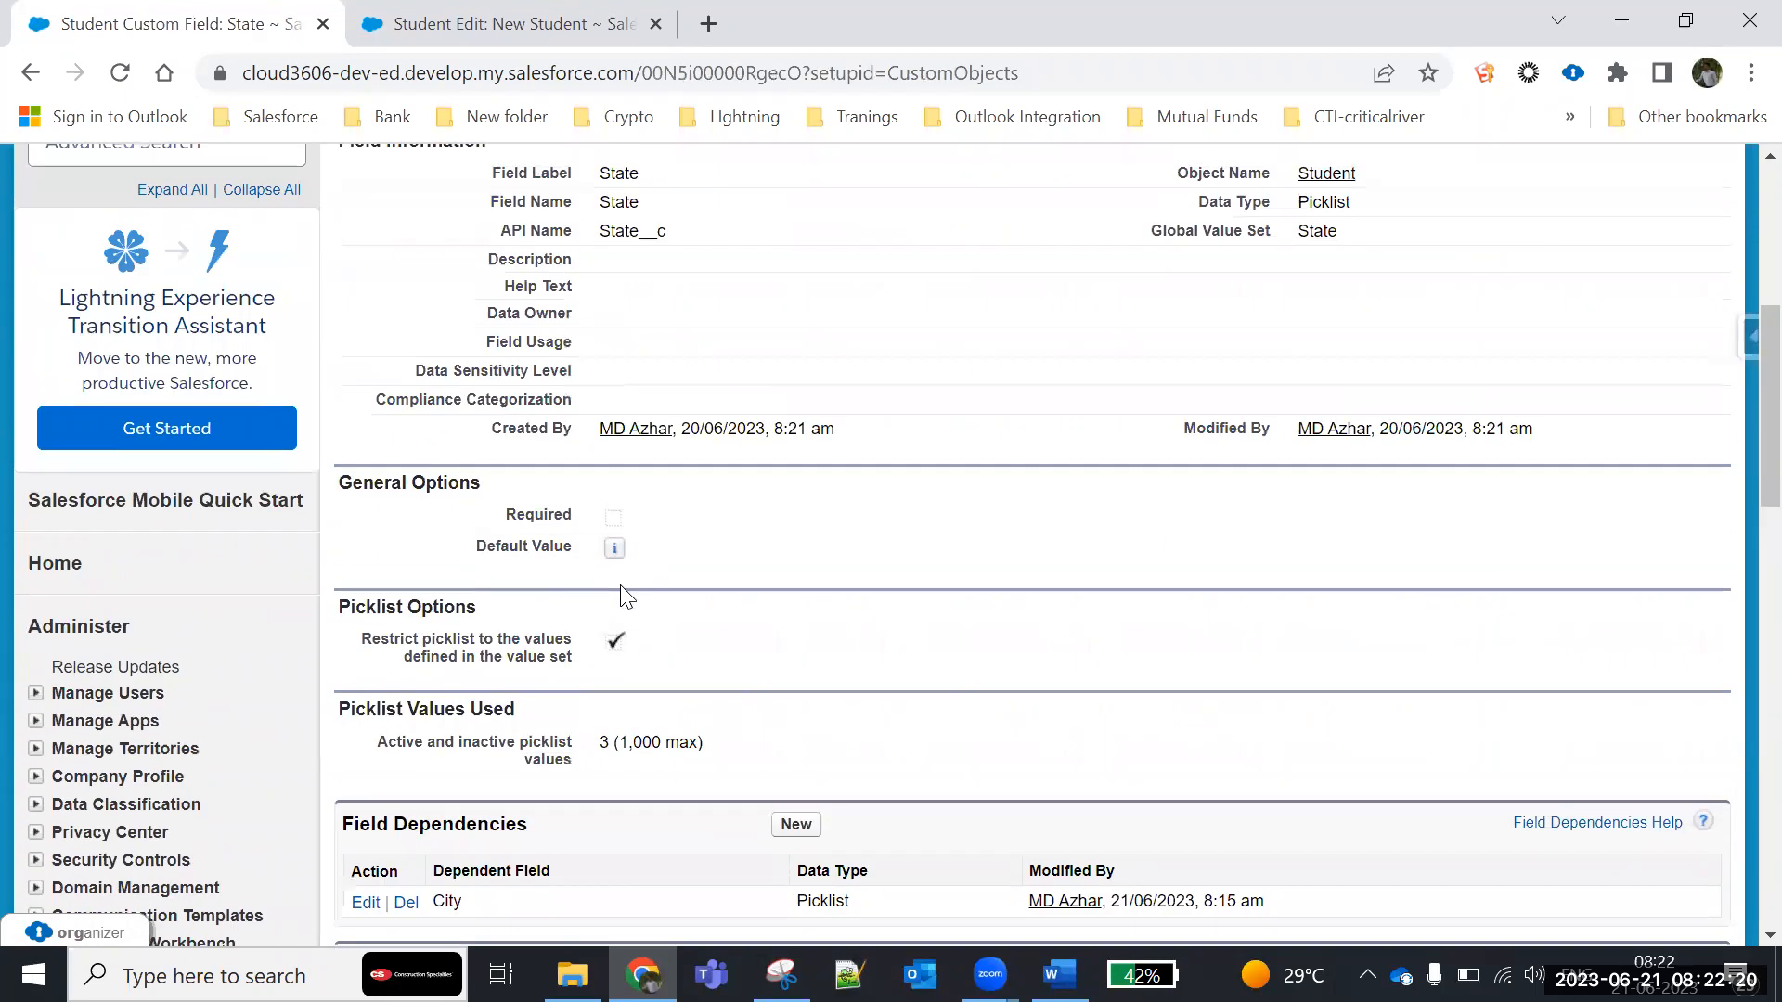
pyautogui.scroll(-5, 620, 594)
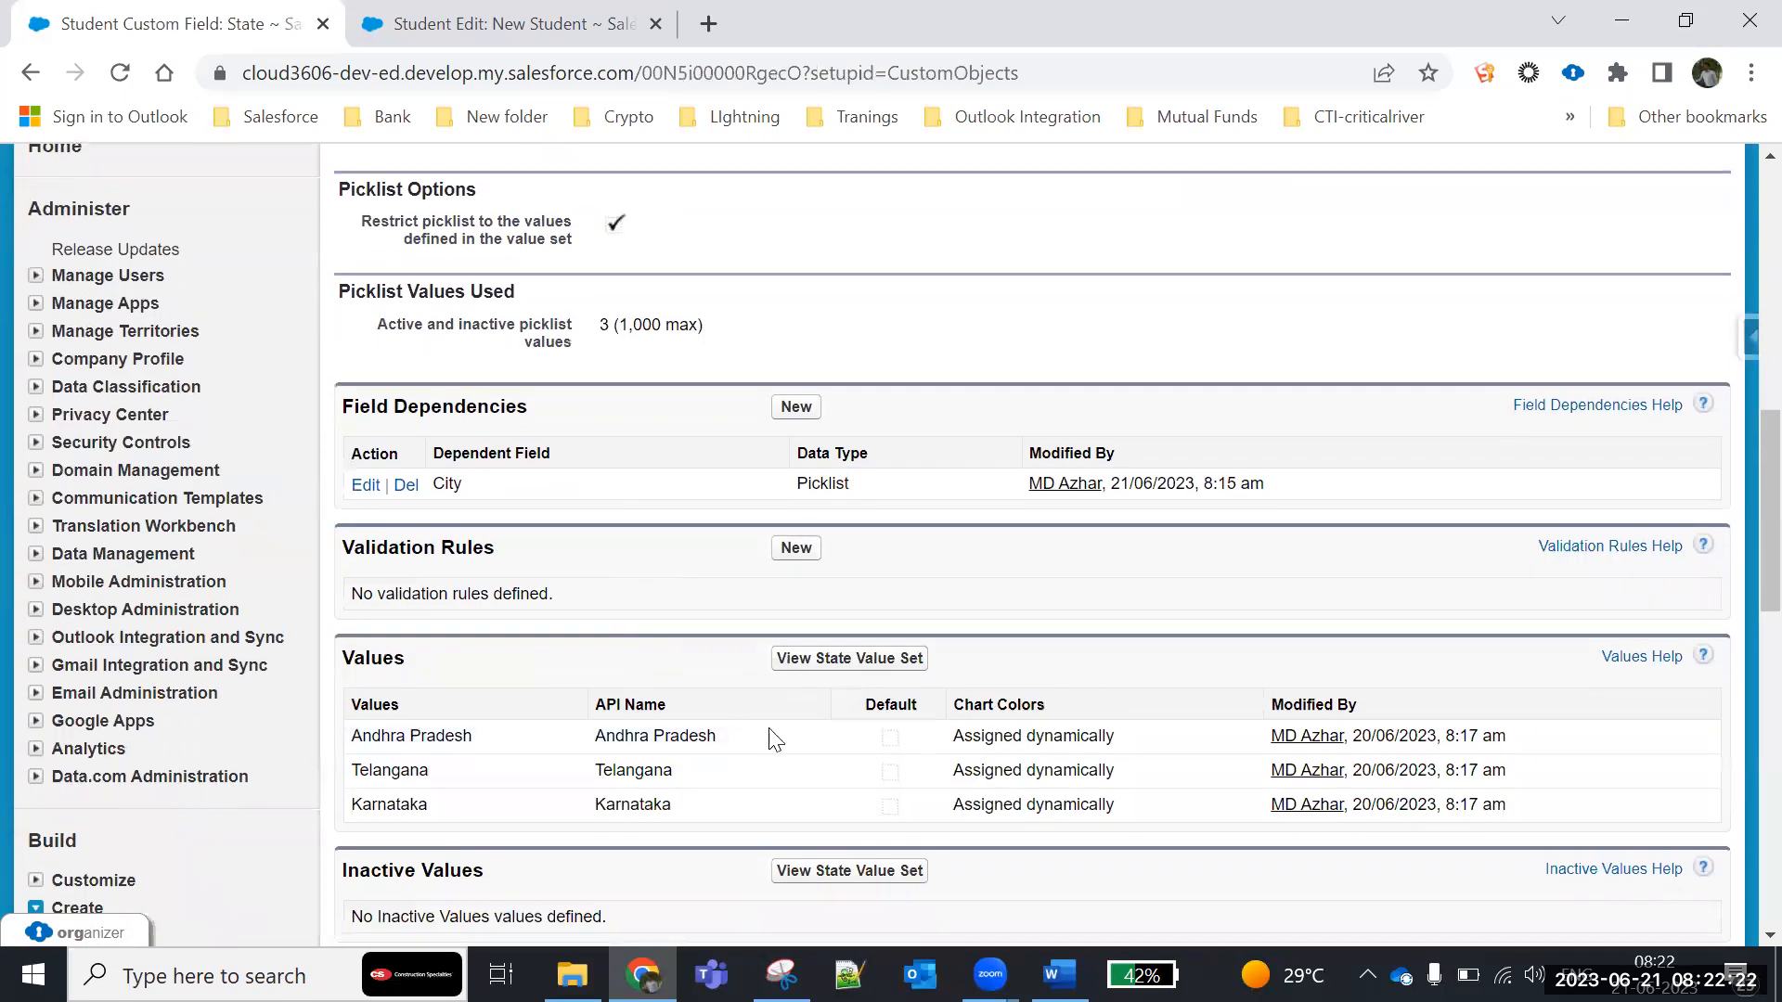
pyautogui.scroll(-2, 467, 583)
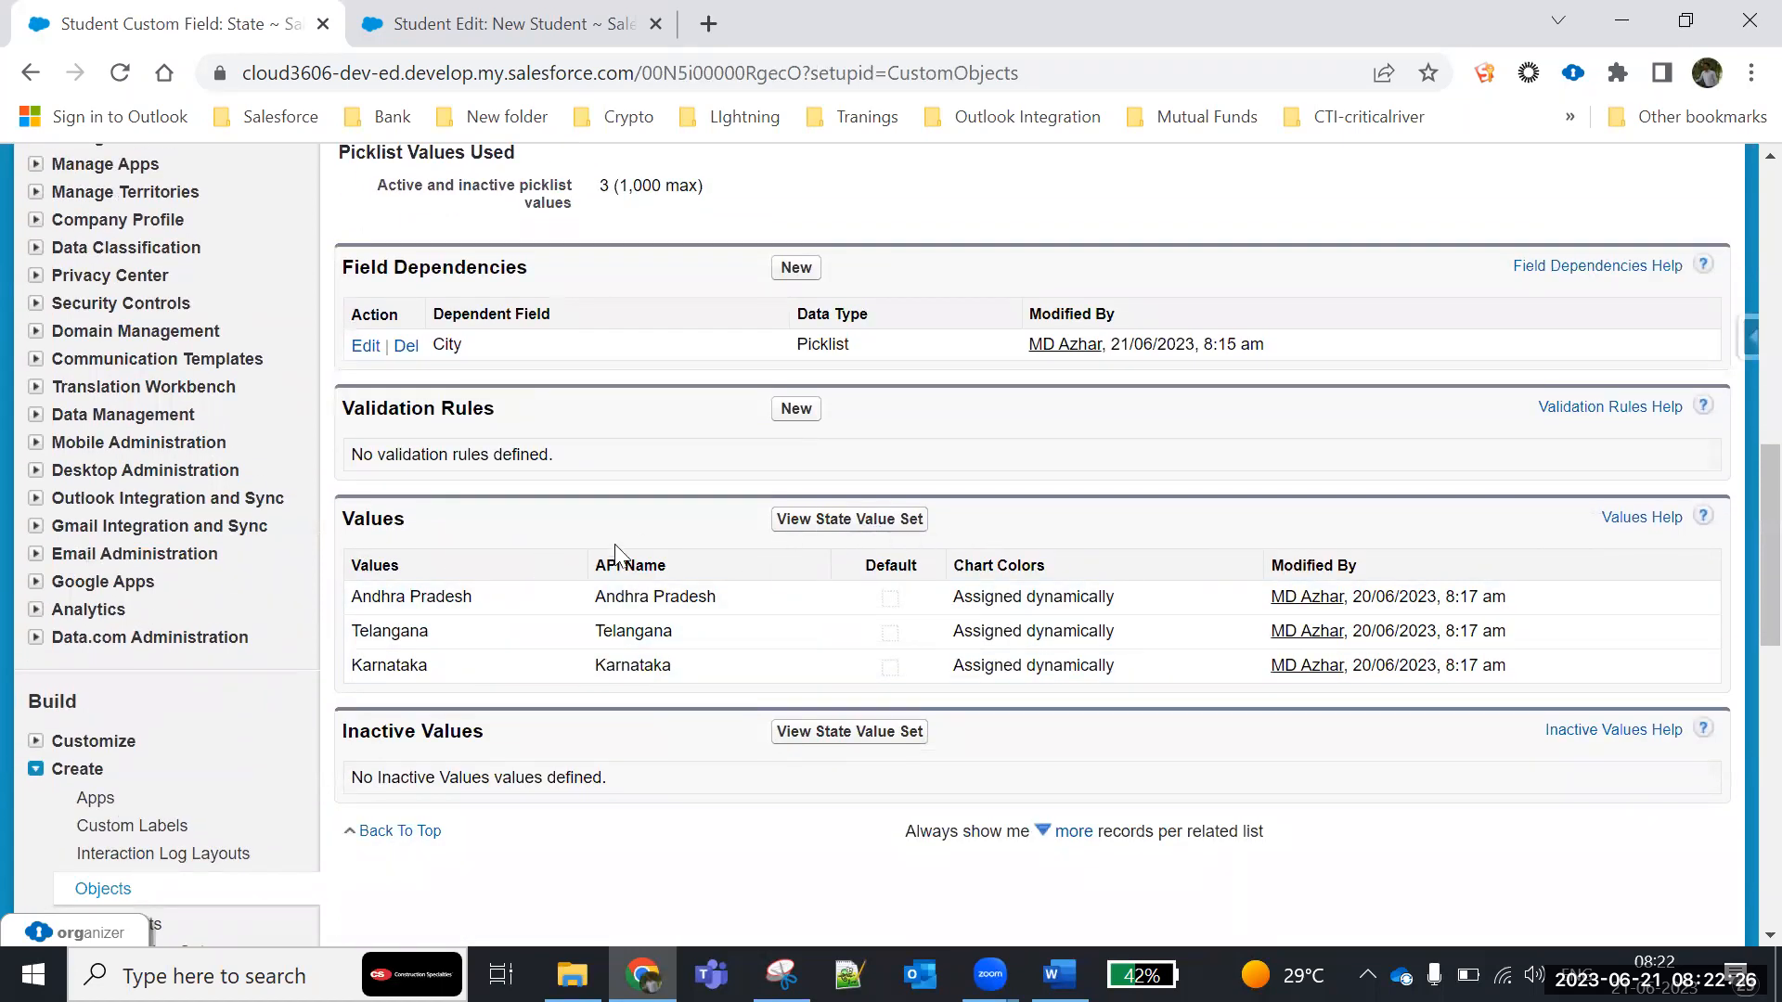
pyautogui.scroll(10, 554, 654)
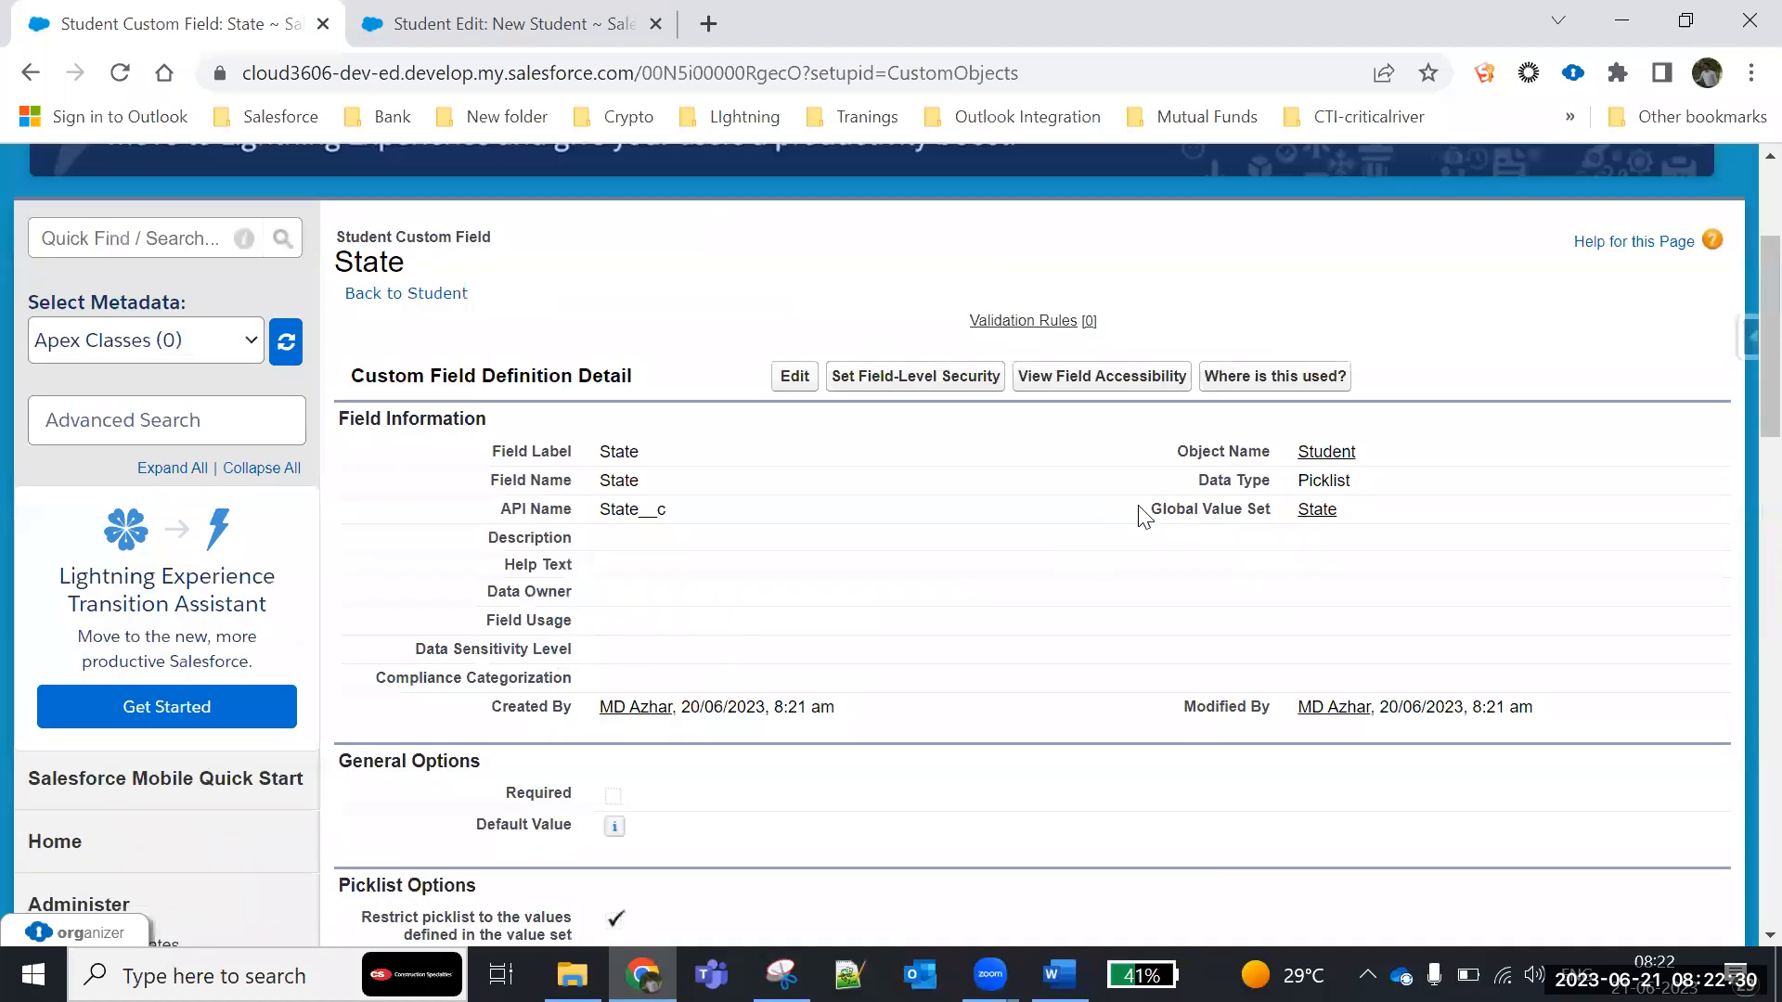
pyautogui.moveTo(1151, 508); pyautogui.dragTo(1274, 520)
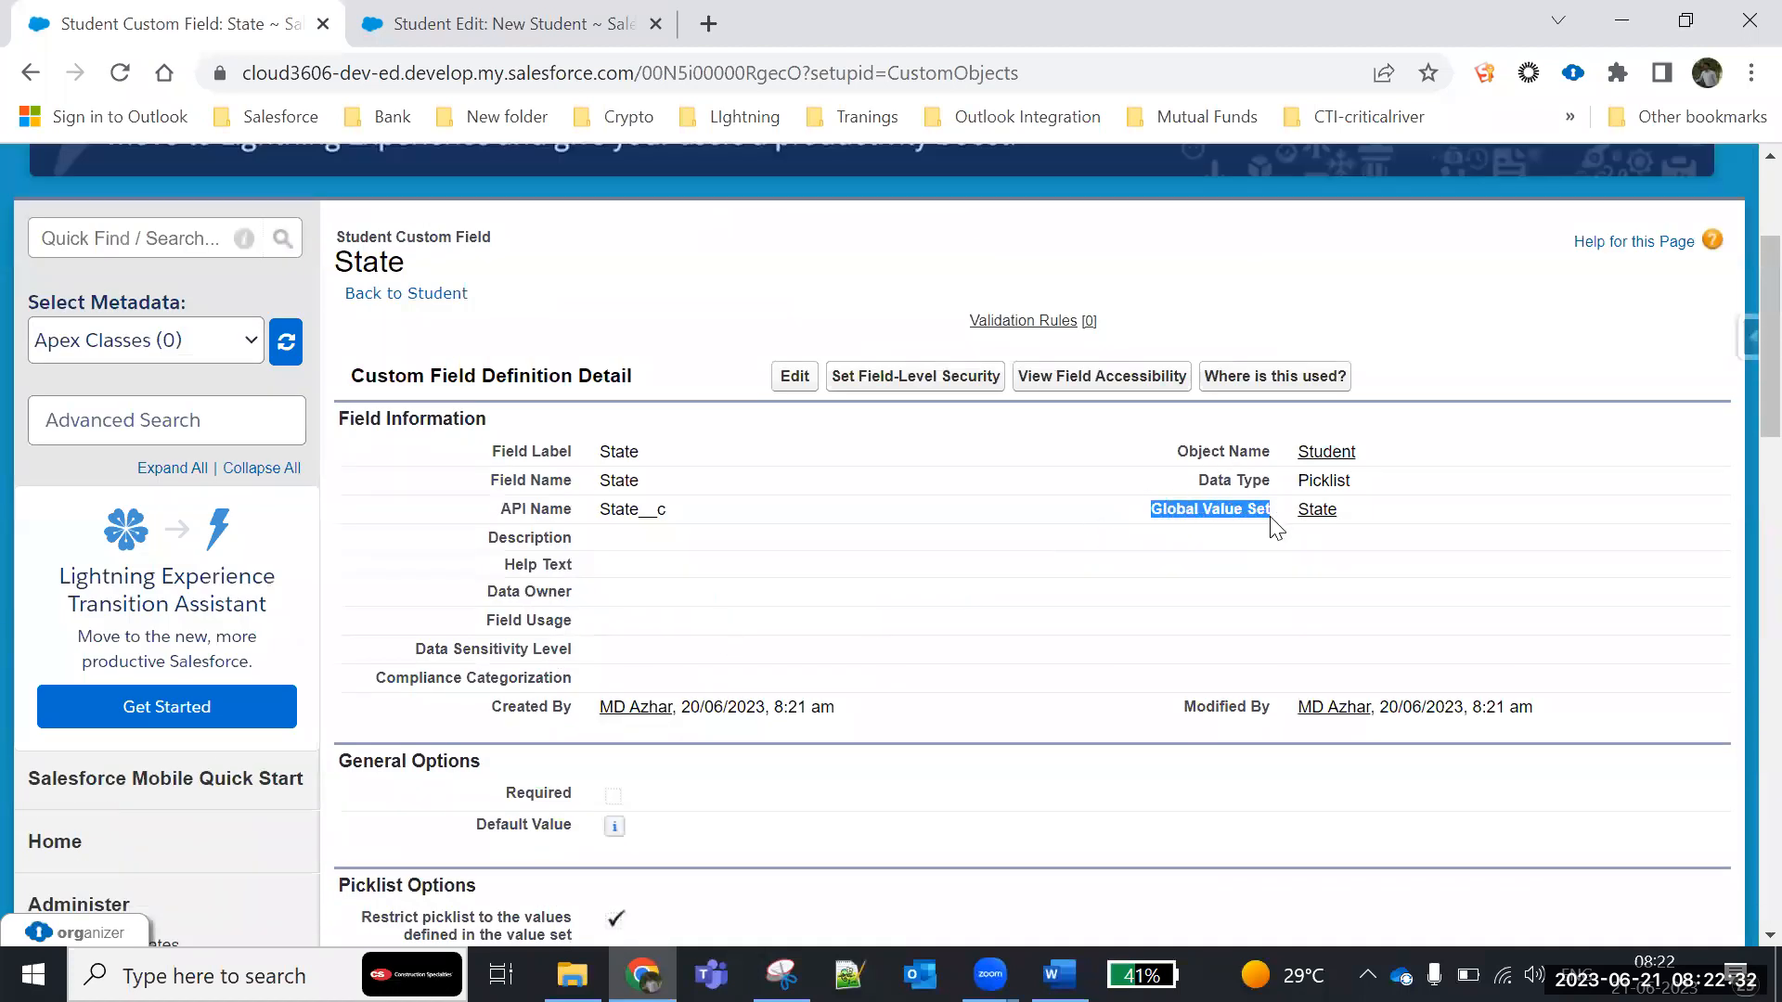
# - Open the State global value set in a separate browser tab and highlight the Global Value Set label on the State field's page
pyautogui.rightClick(1316, 511)
pyautogui.click(1365, 529)
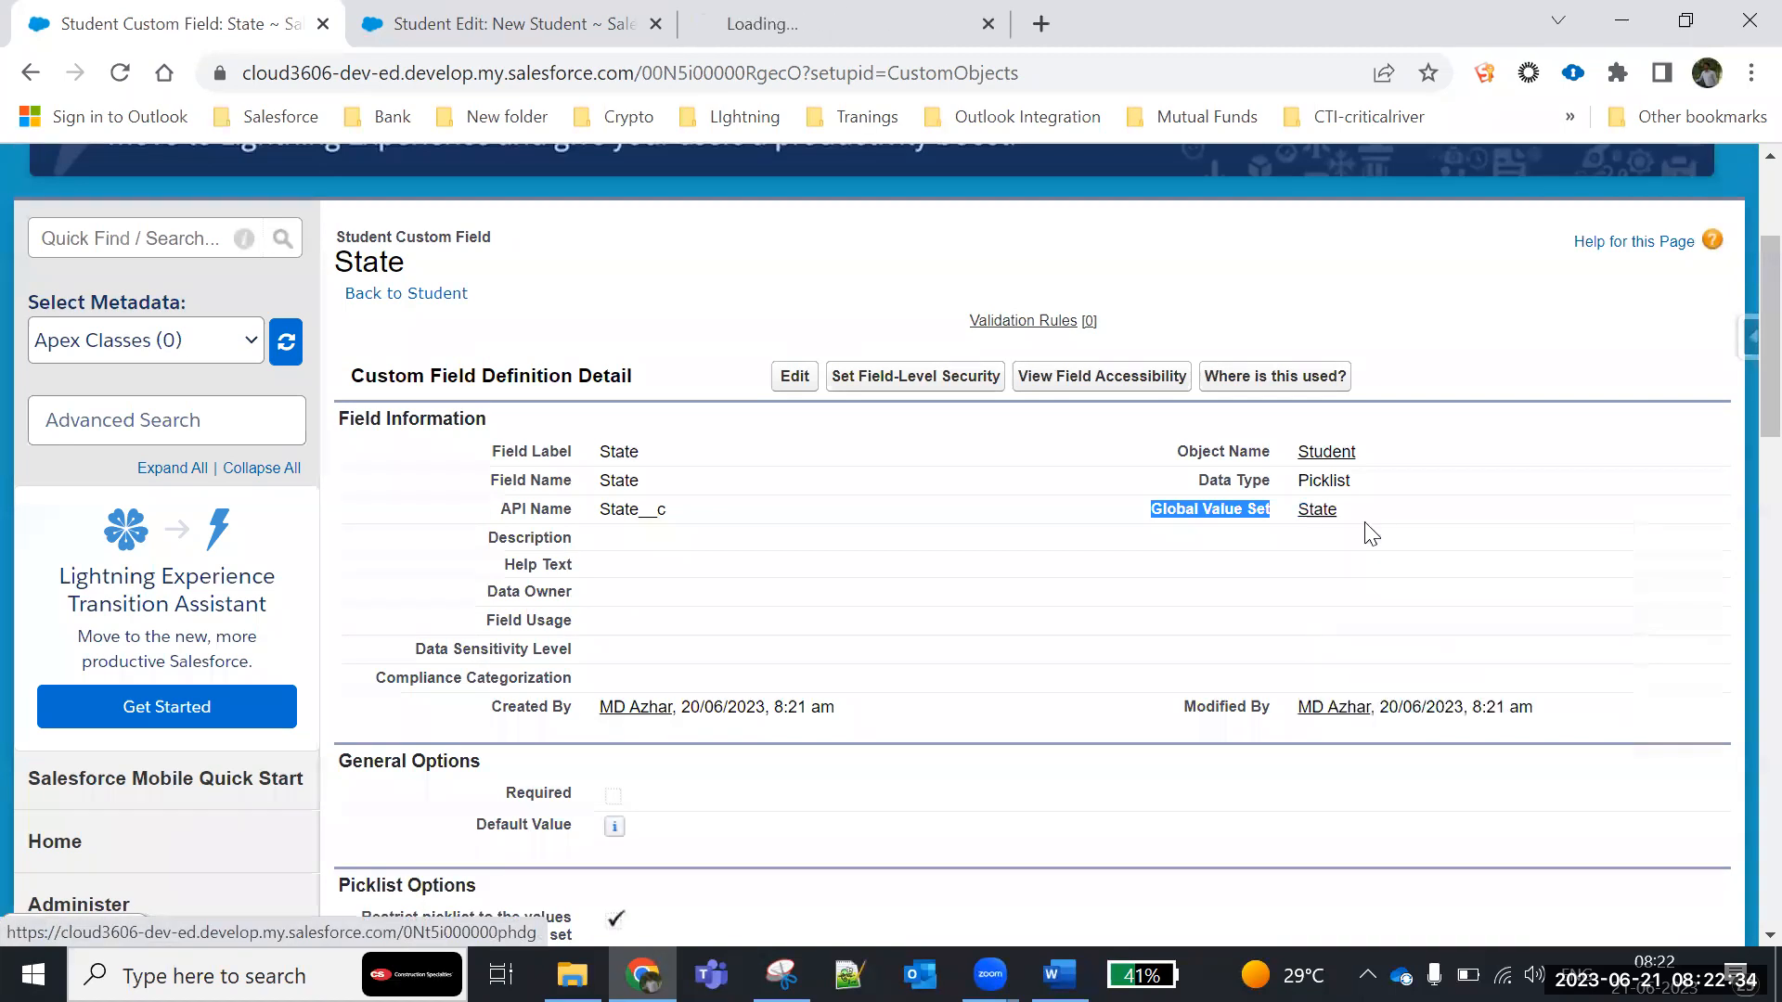
pyautogui.click(779, 23)
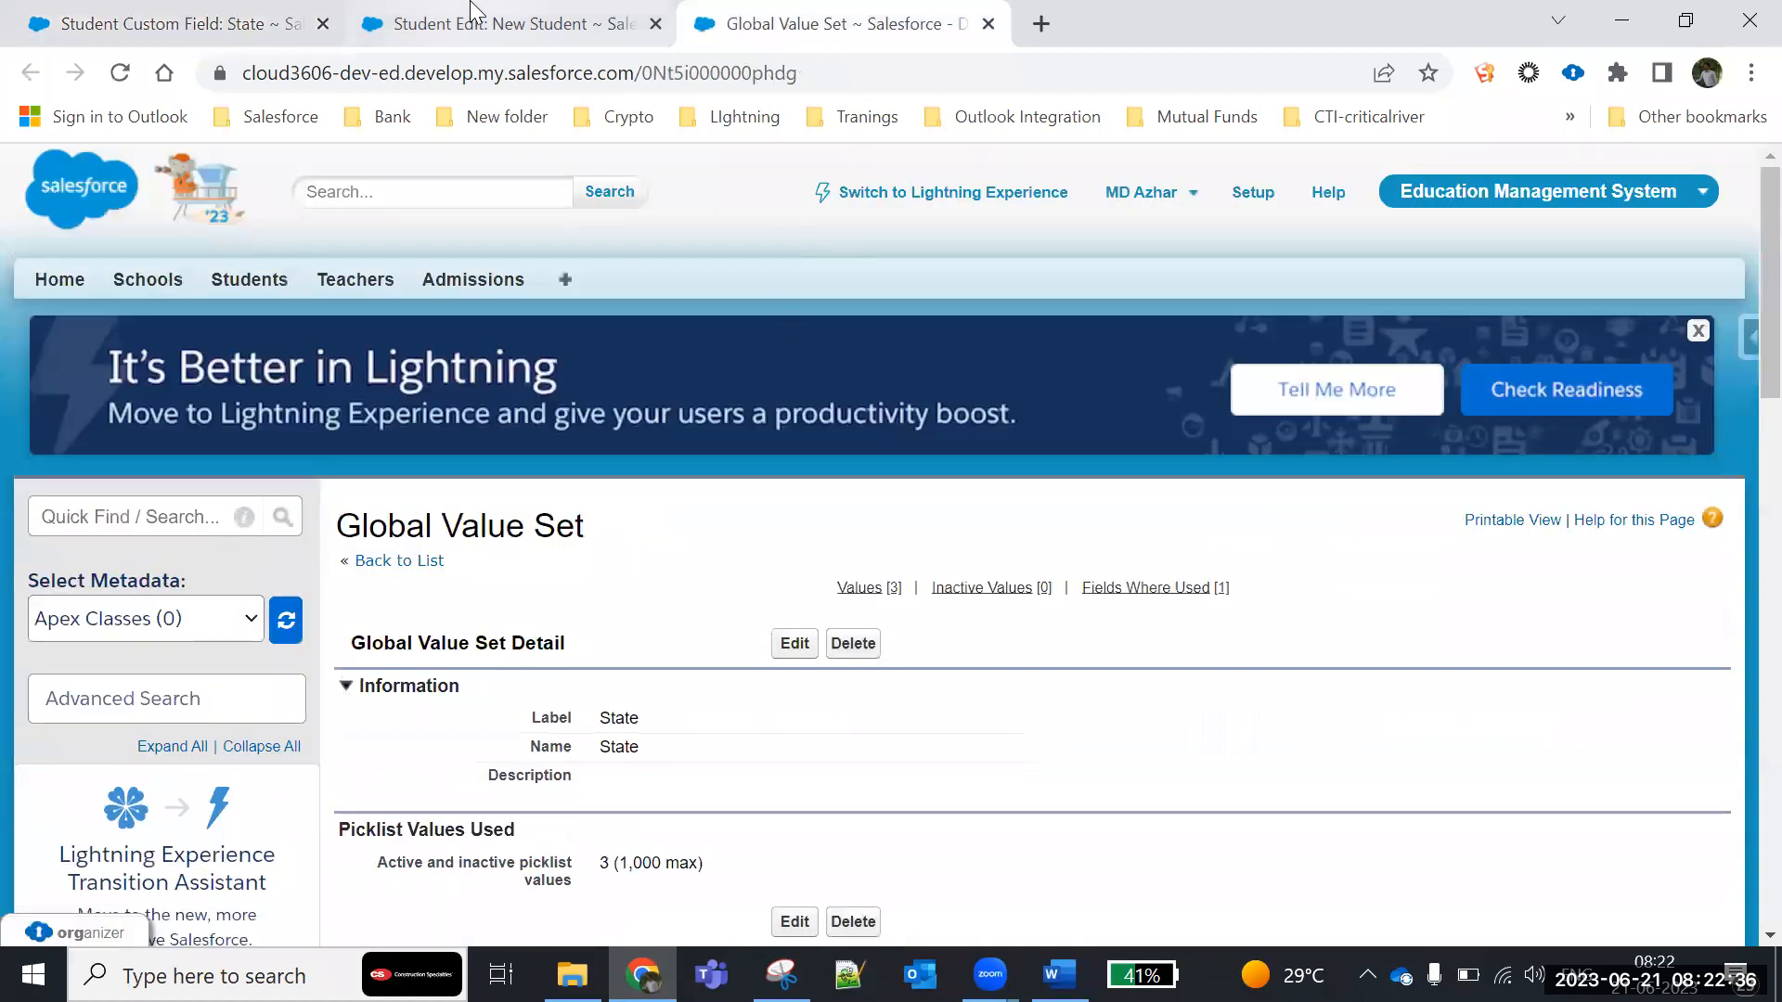
pyautogui.click(275, 22)
pyautogui.click(1162, 506)
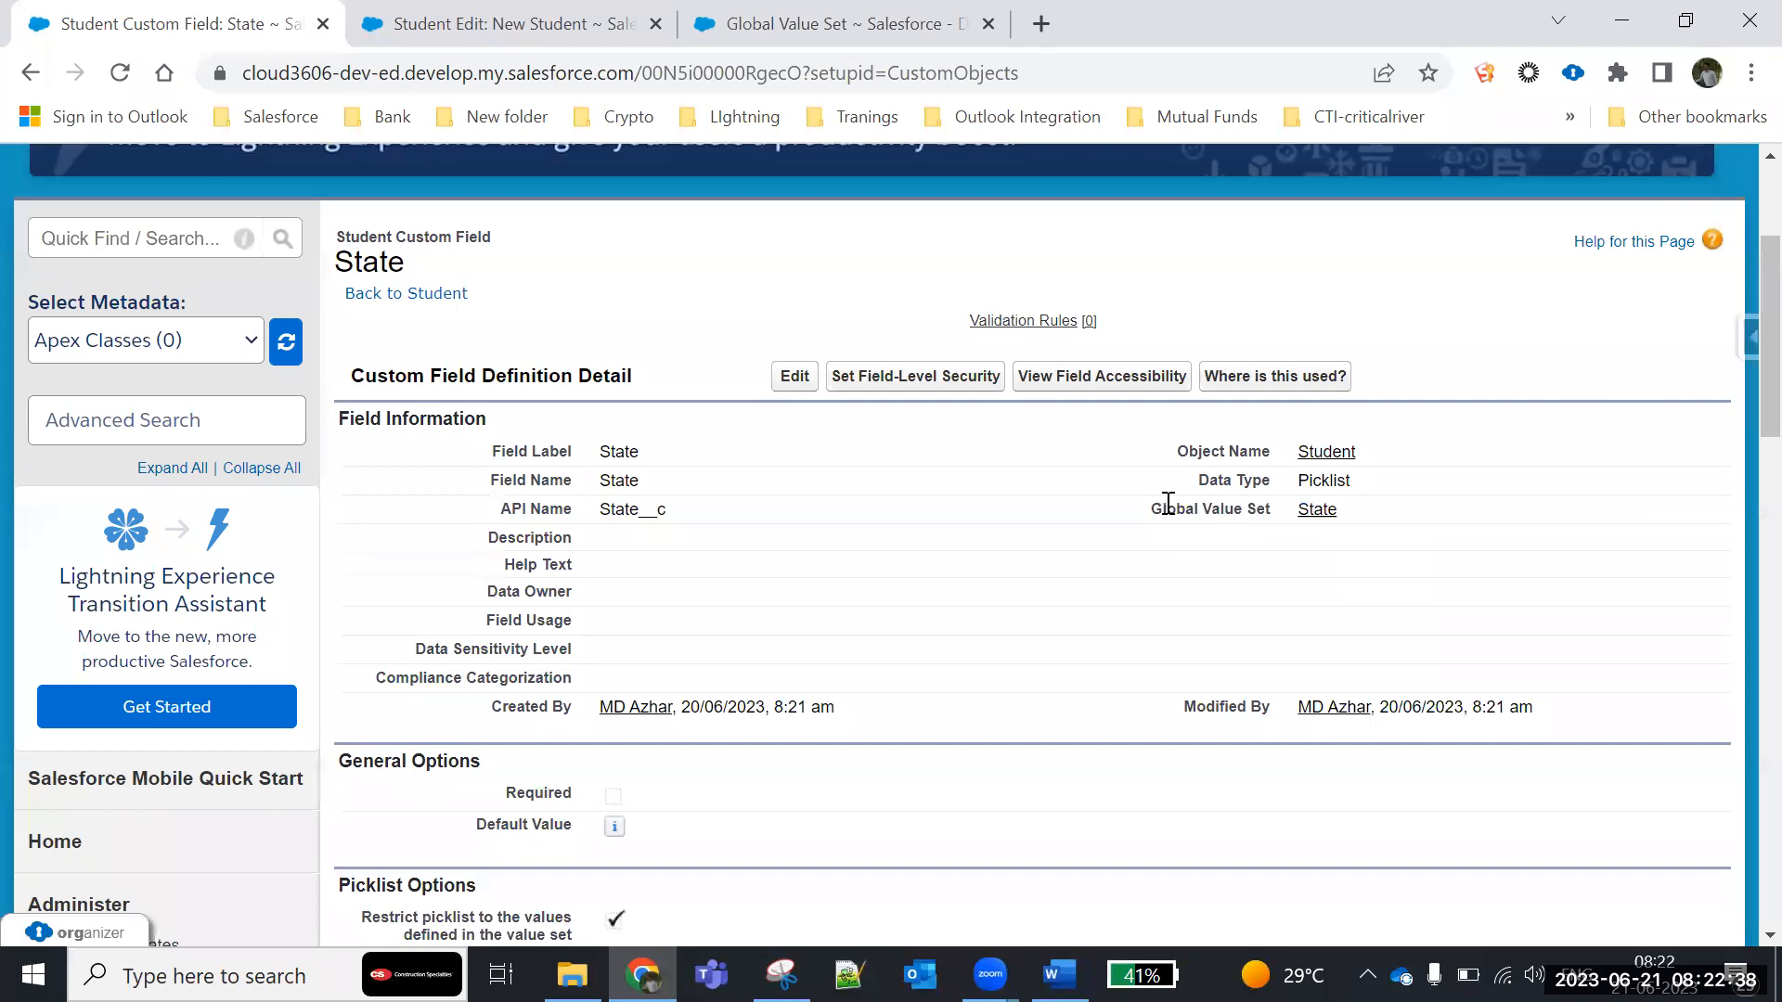
pyautogui.moveTo(1151, 509); pyautogui.dragTo(1264, 508)
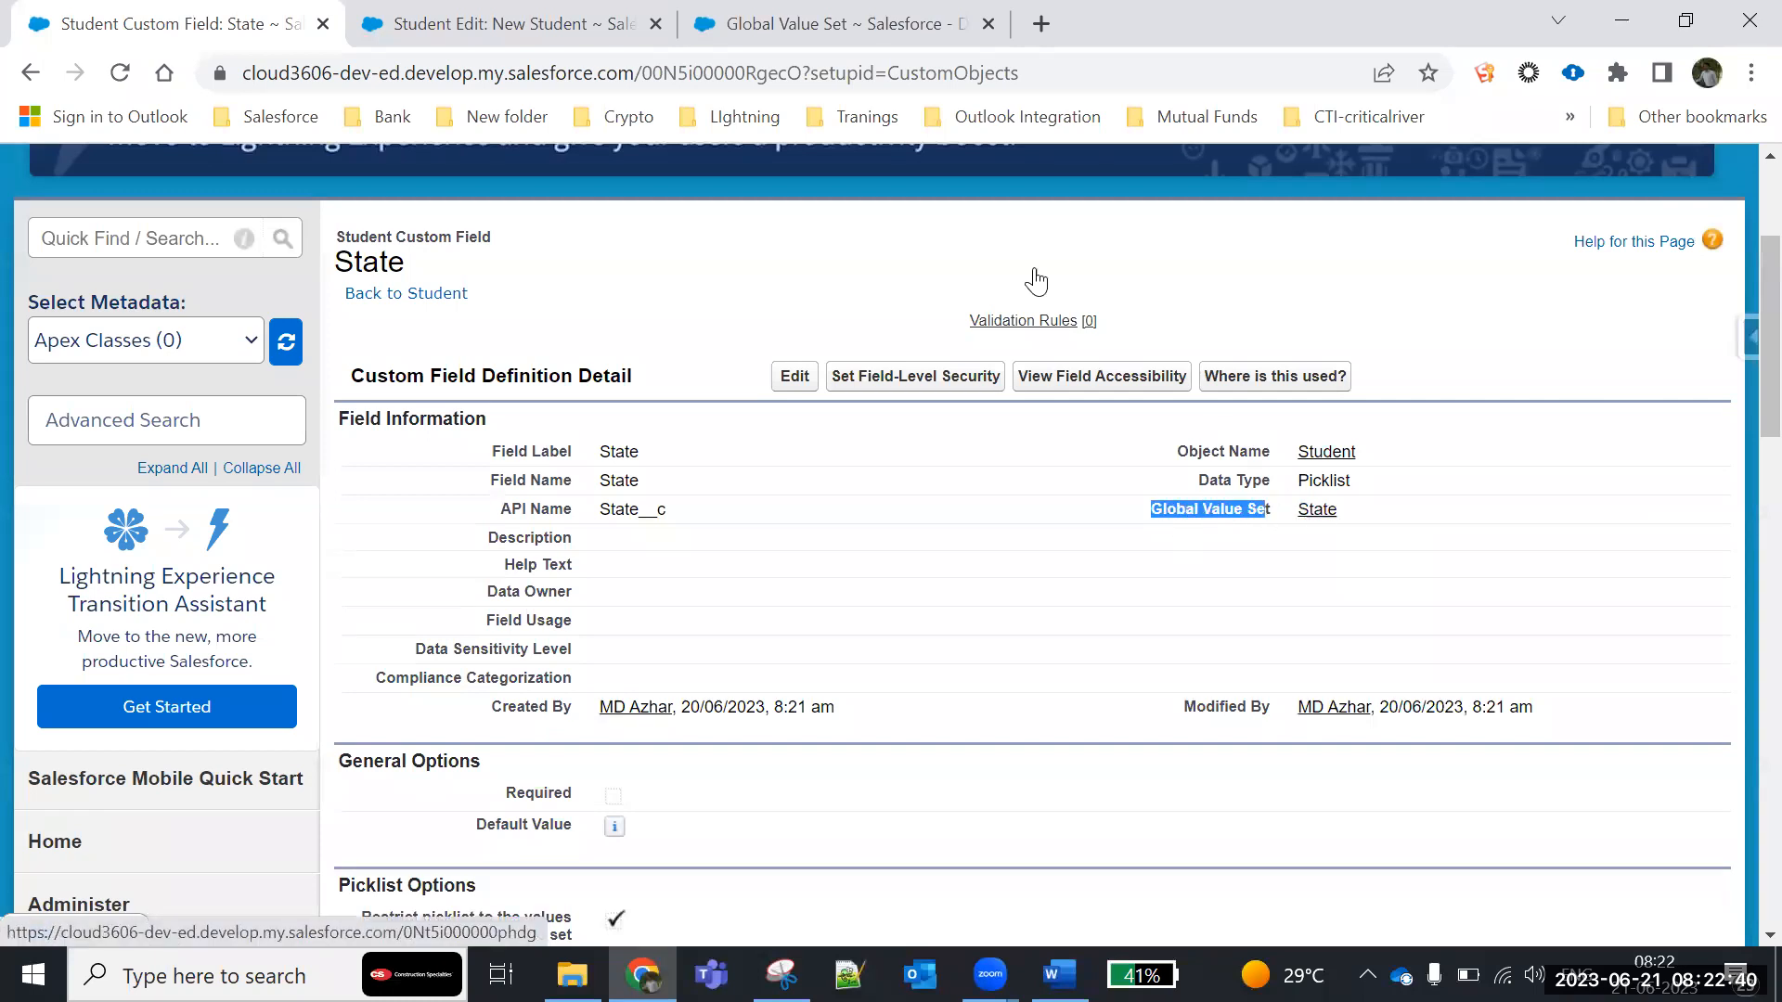
pyautogui.click(828, 37)
# - Start adding new values to the State global value set and enter Tamilnadu and Maharashtra on separate lines
pyautogui.scroll(-2, 537, 643)
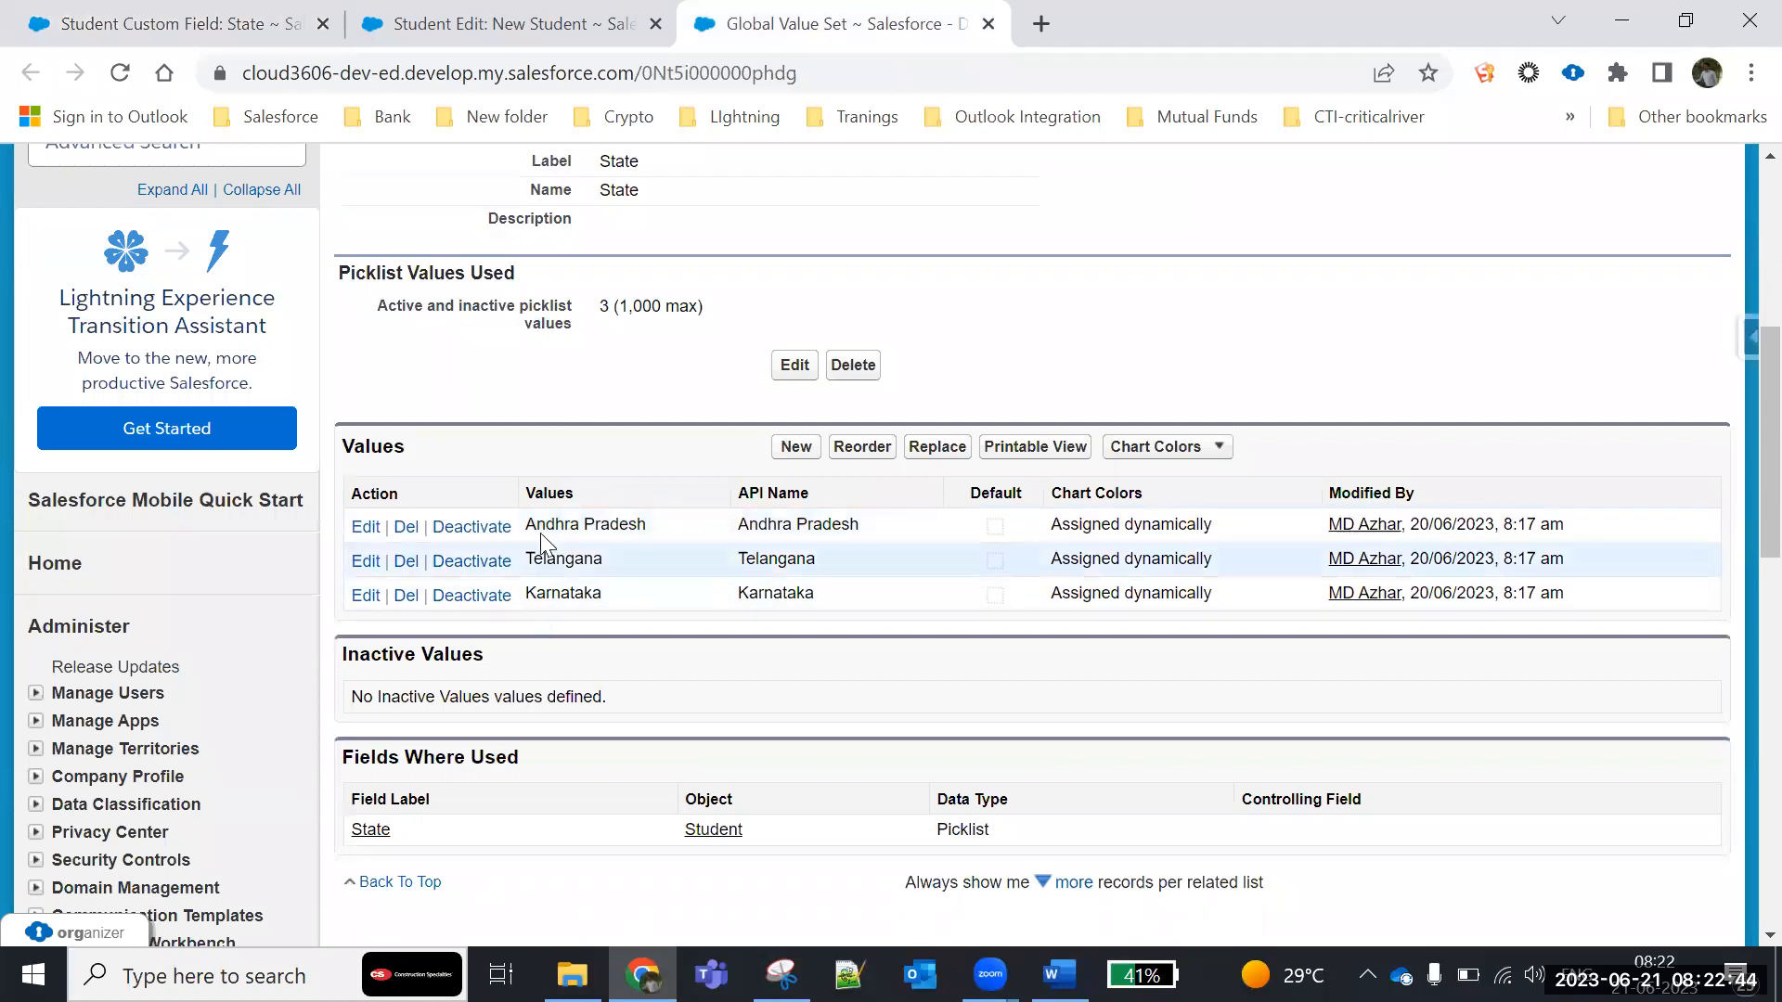
pyautogui.click(796, 446)
pyautogui.scroll(-1, 617, 661)
pyautogui.click(517, 556)
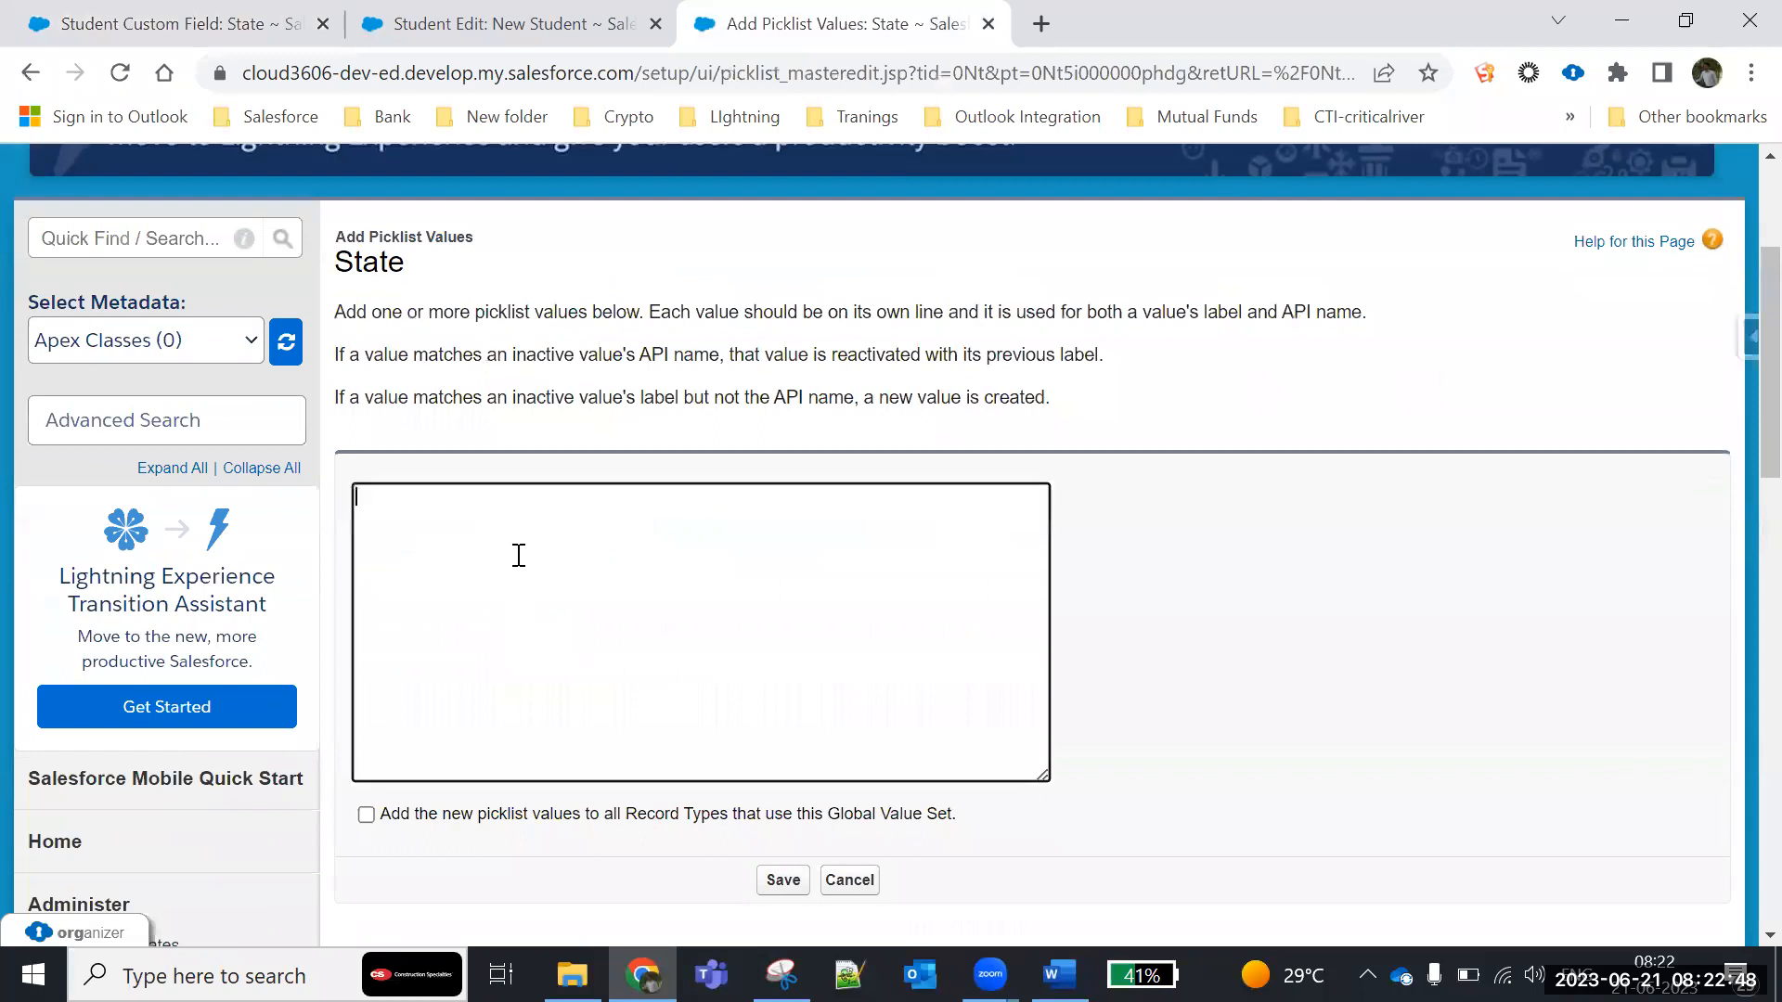
pyautogui.write('Tamio')
pyautogui.press('Return')
pyautogui.write('Mabharashtra')
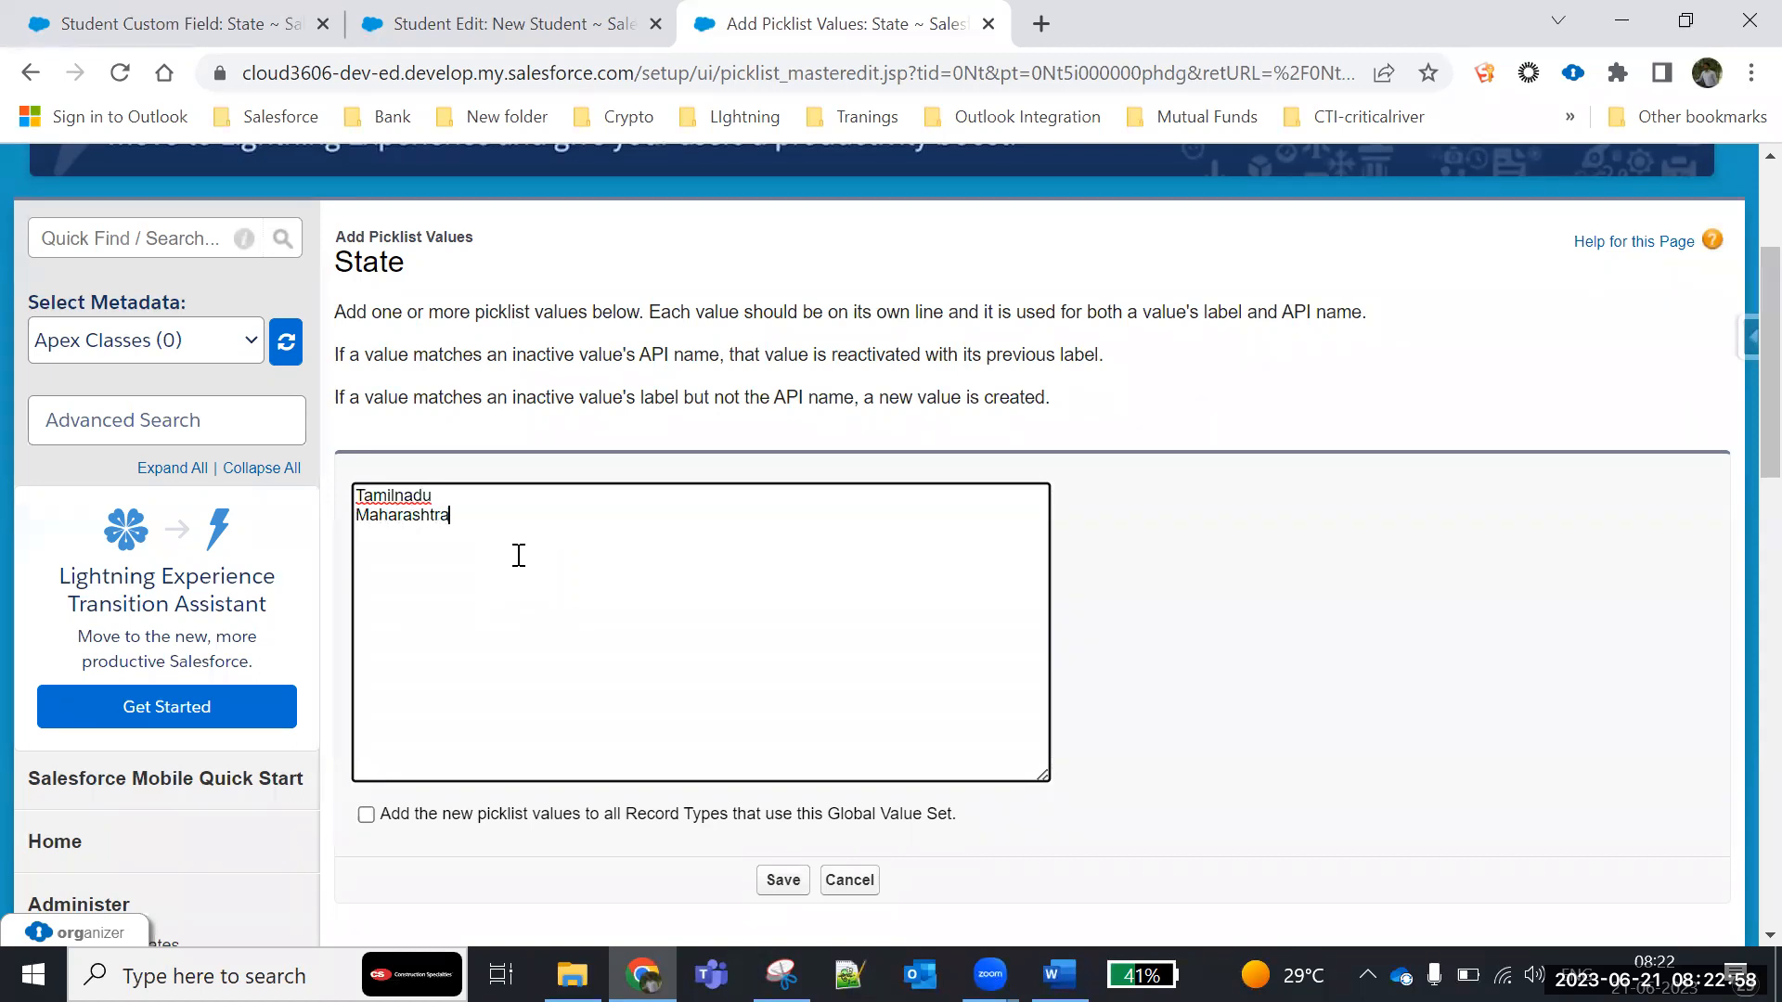
# - Enable adding the new picklist values to all record types using this global value set, save, and review the values list
pyautogui.scroll(-3, 518, 554)
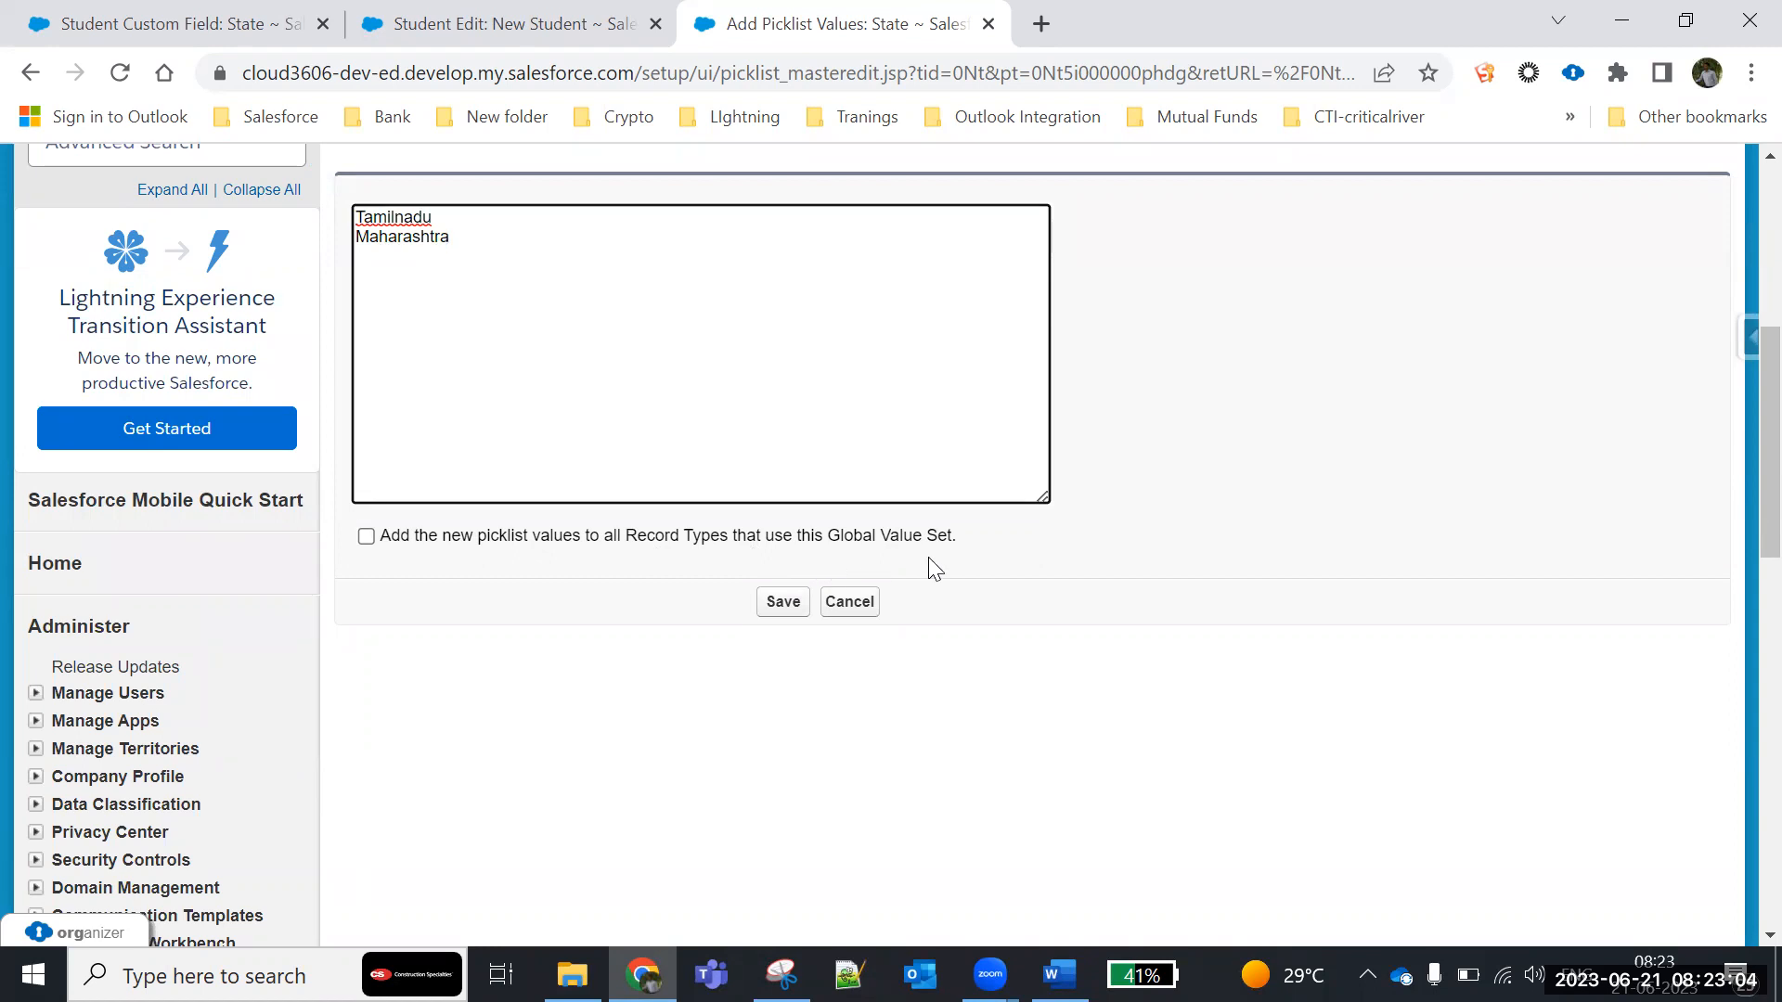
pyautogui.moveTo(986, 548); pyautogui.dragTo(538, 516)
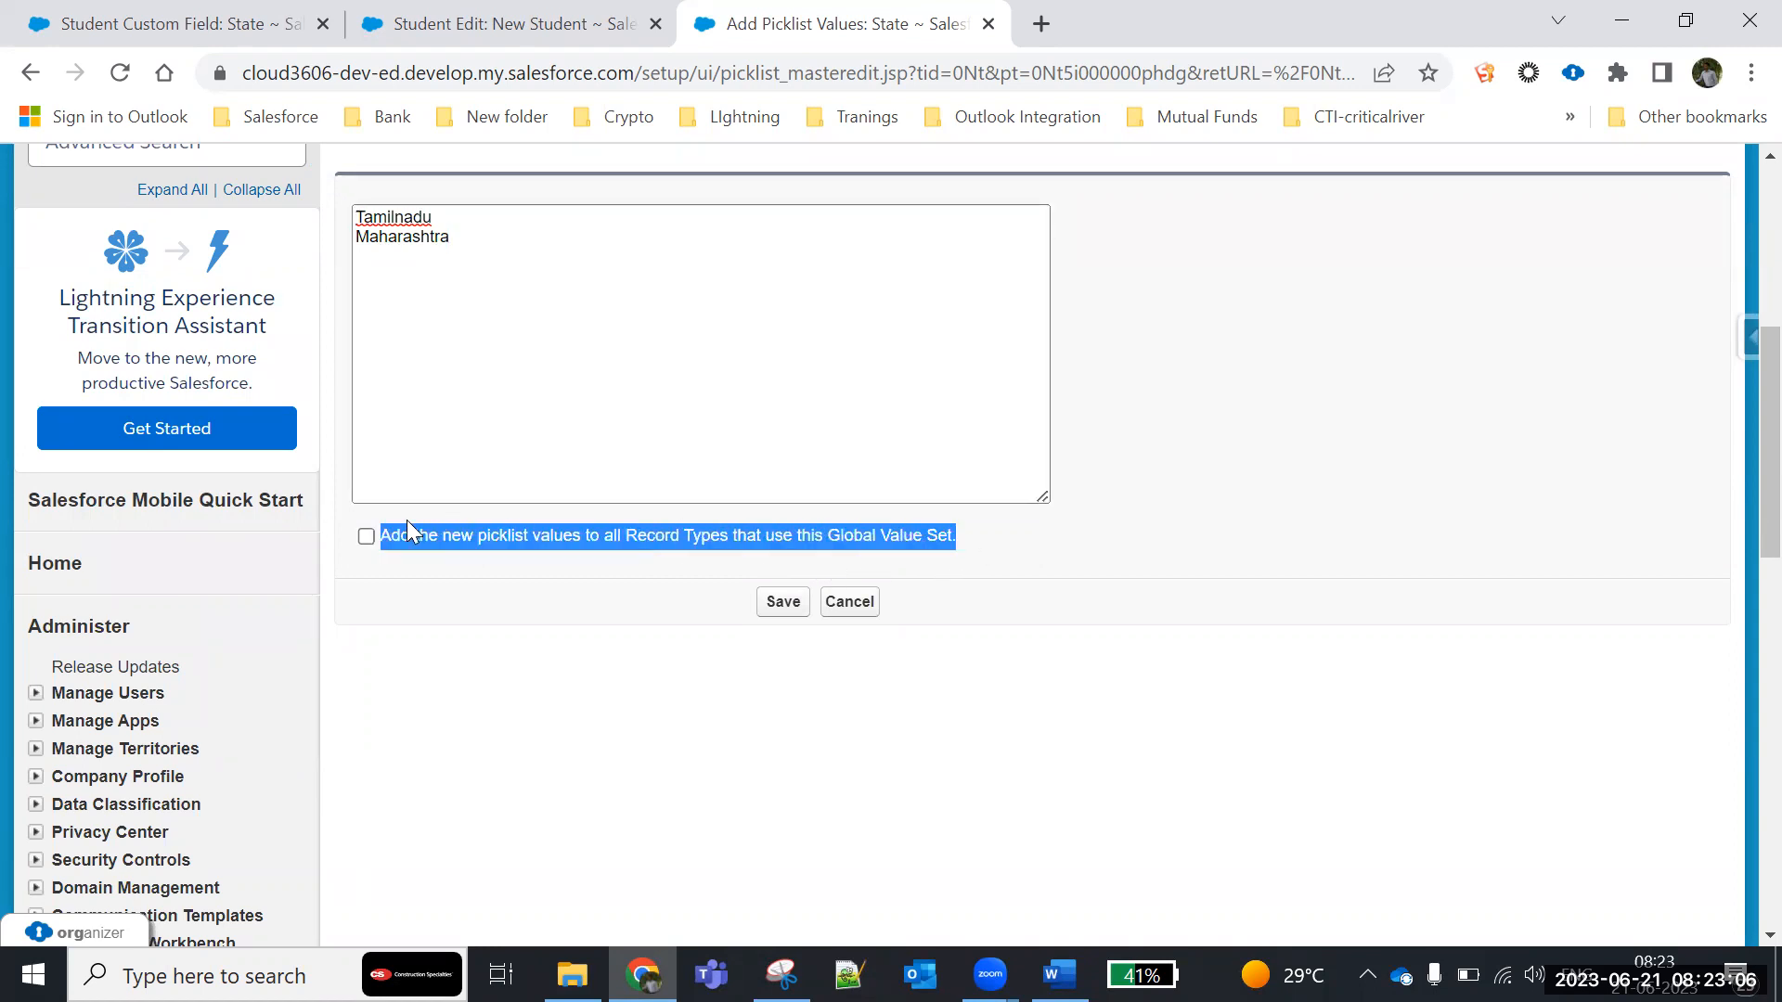
pyautogui.click(365, 536)
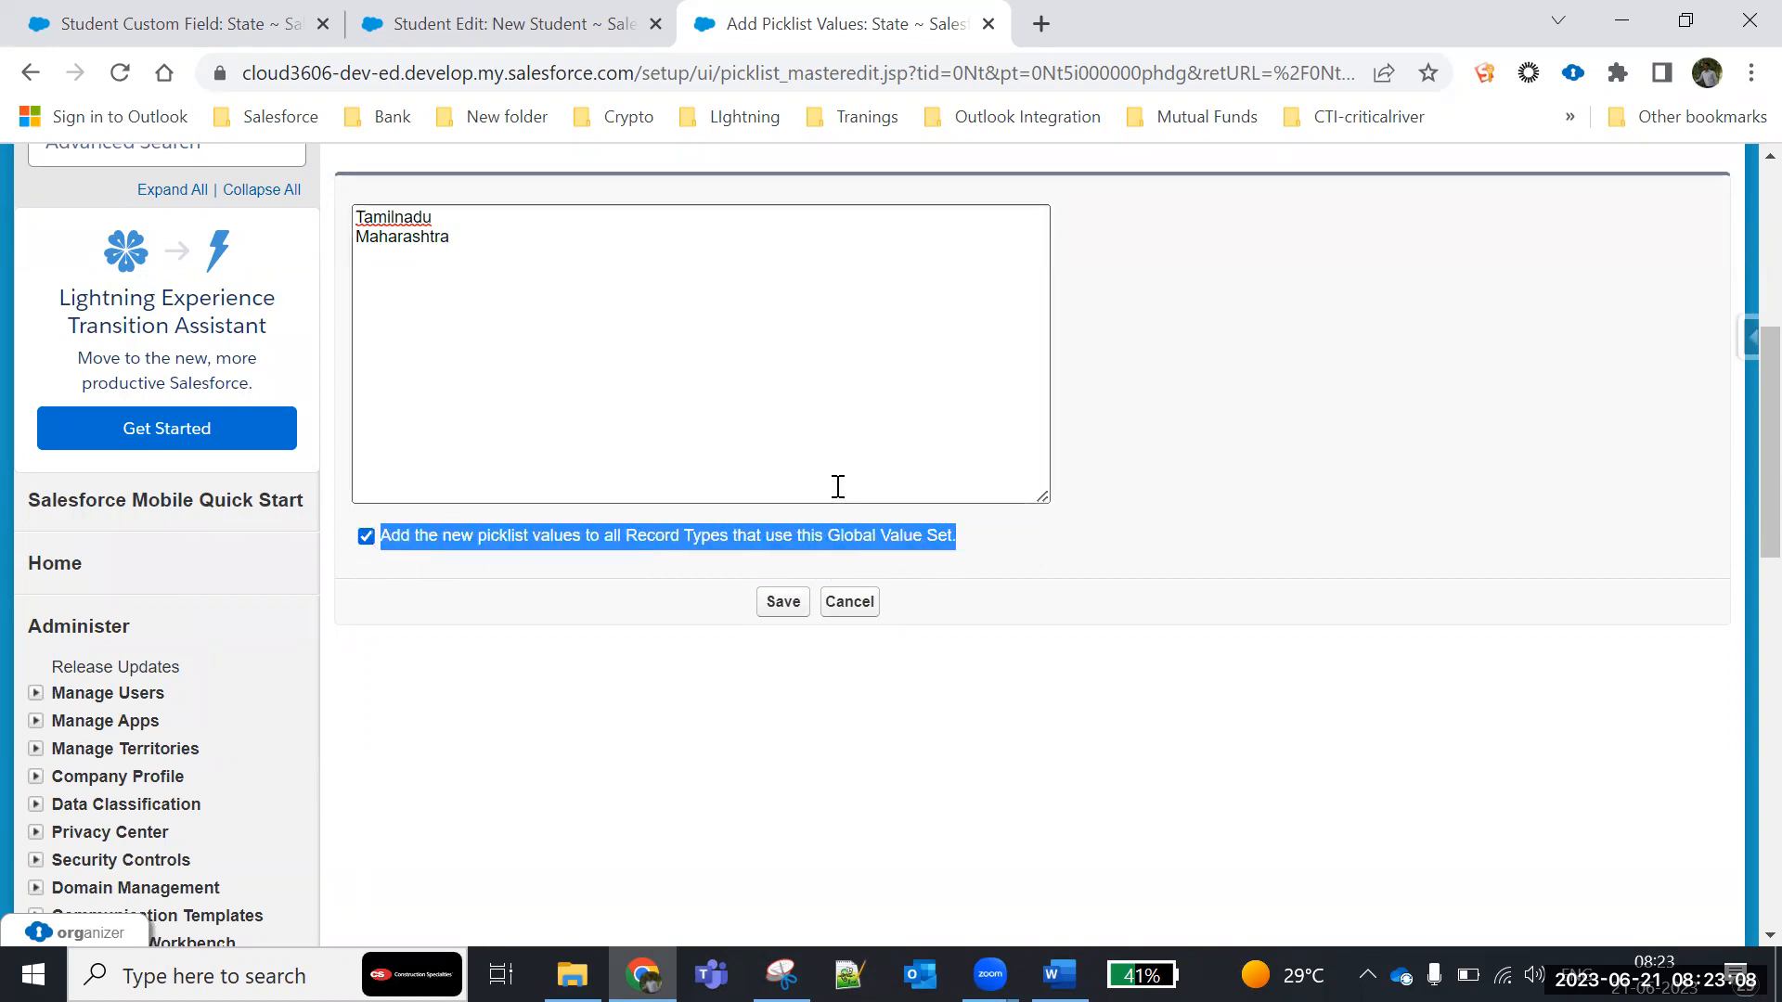
pyautogui.click(564, 595)
pyautogui.moveTo(626, 537); pyautogui.dragTo(805, 555)
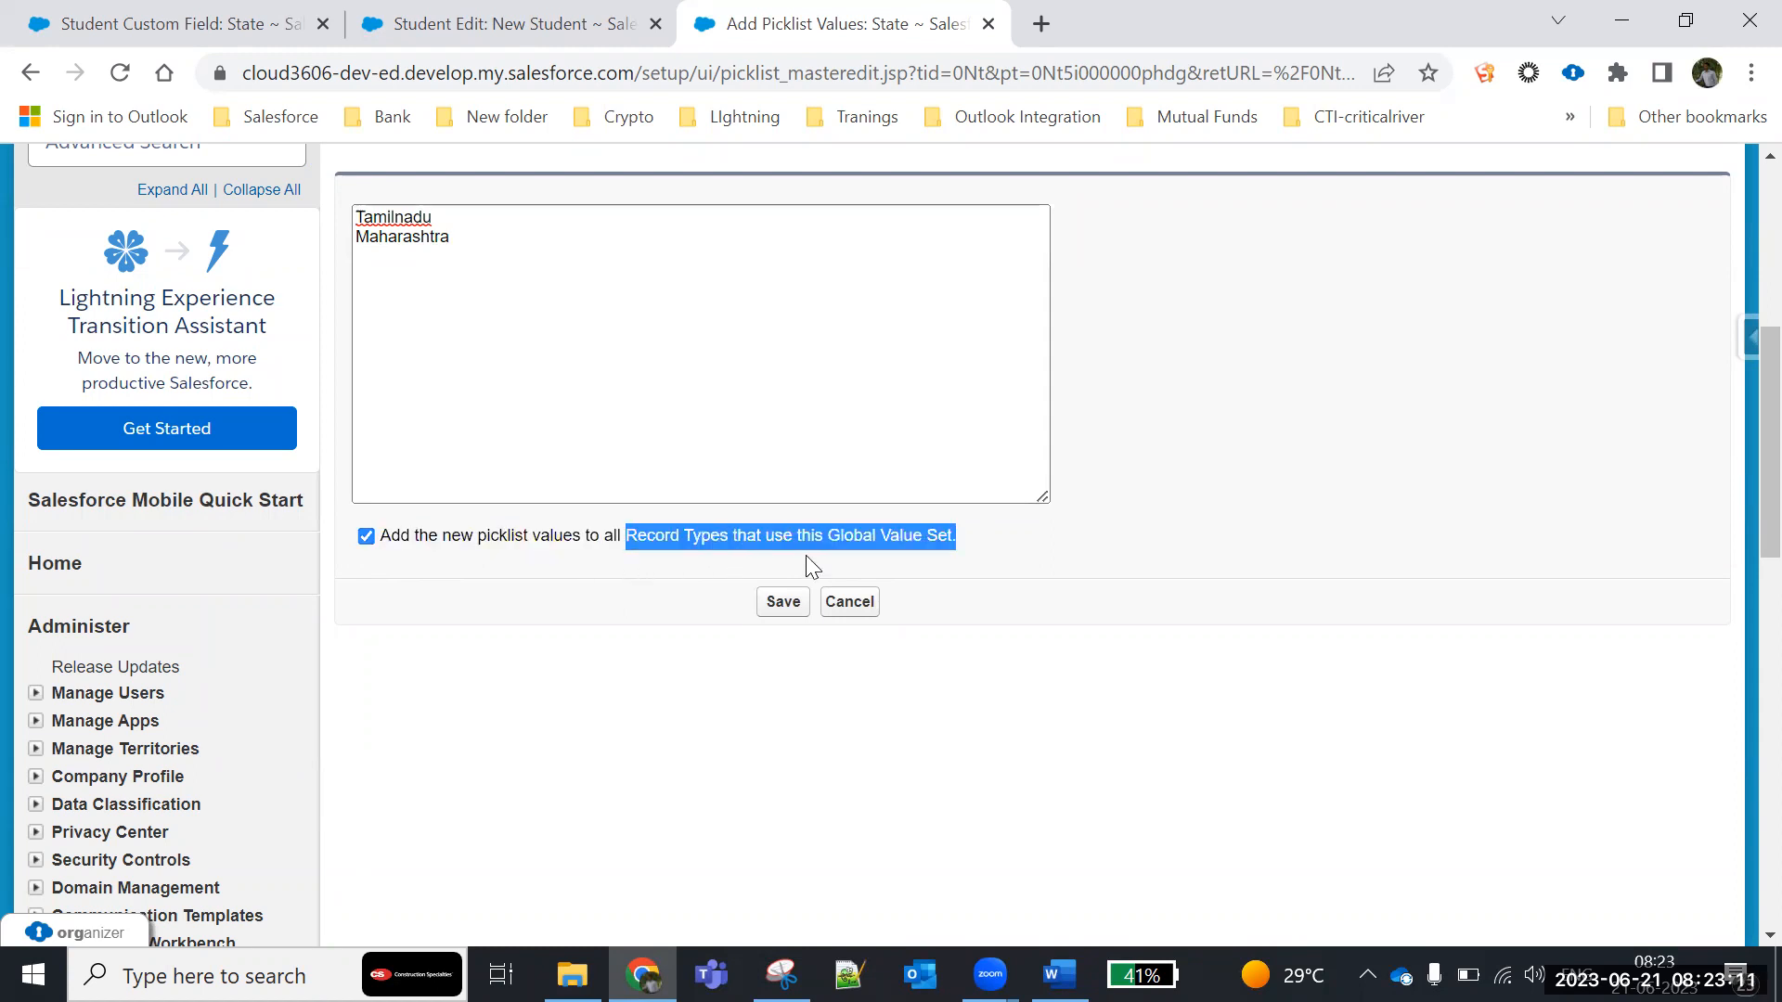
pyautogui.click(795, 611)
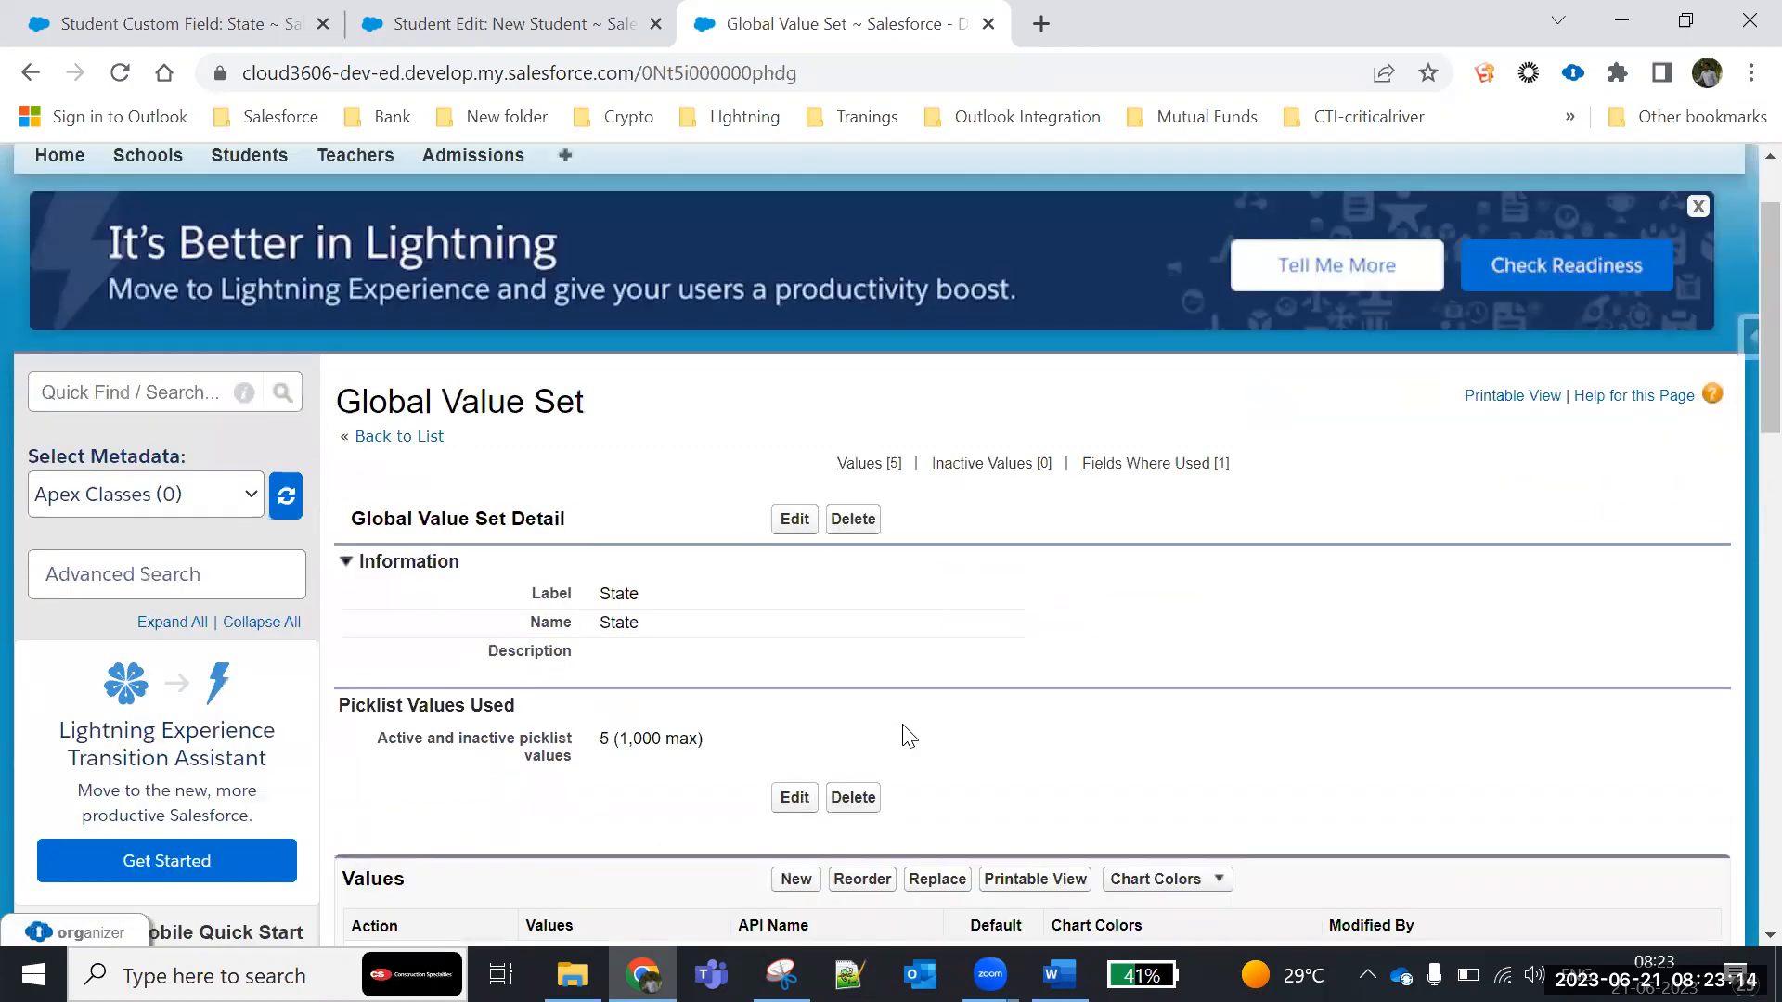
pyautogui.scroll(-5, 908, 736)
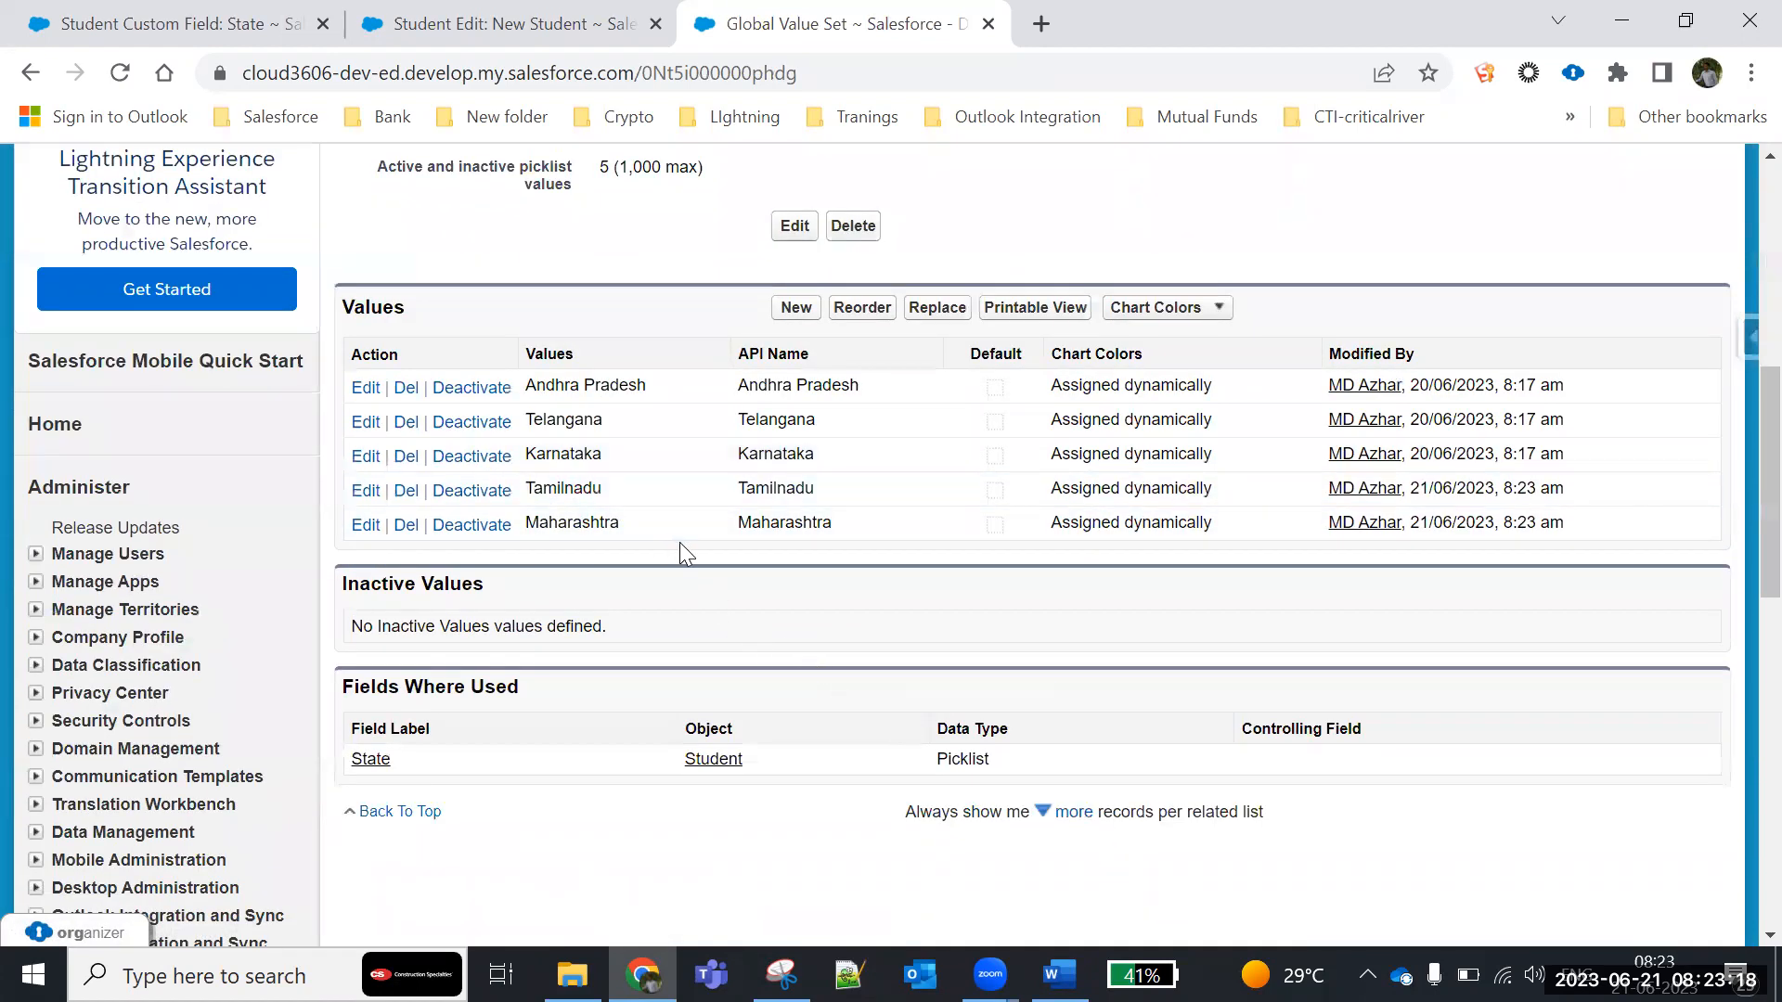
# - Cancel the already open new student form and start a fresh student record
pyautogui.click(497, 23)
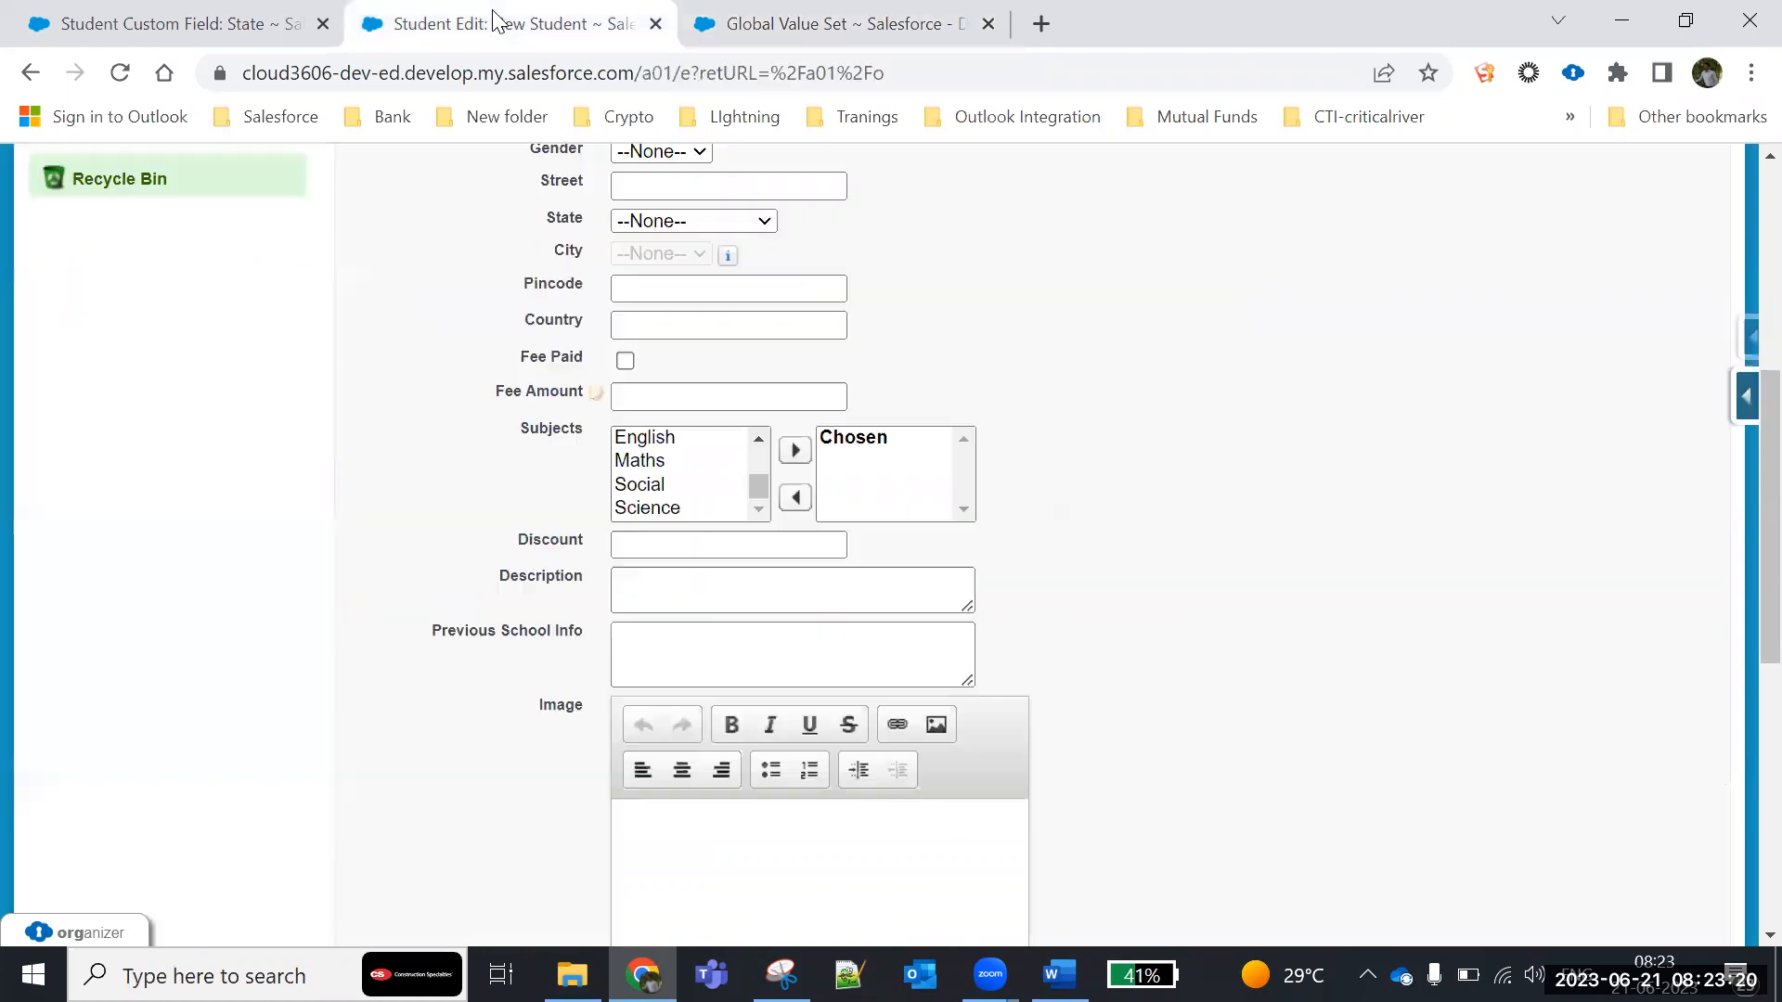
pyautogui.scroll(2, 703, 464)
pyautogui.scroll(6, 1129, 379)
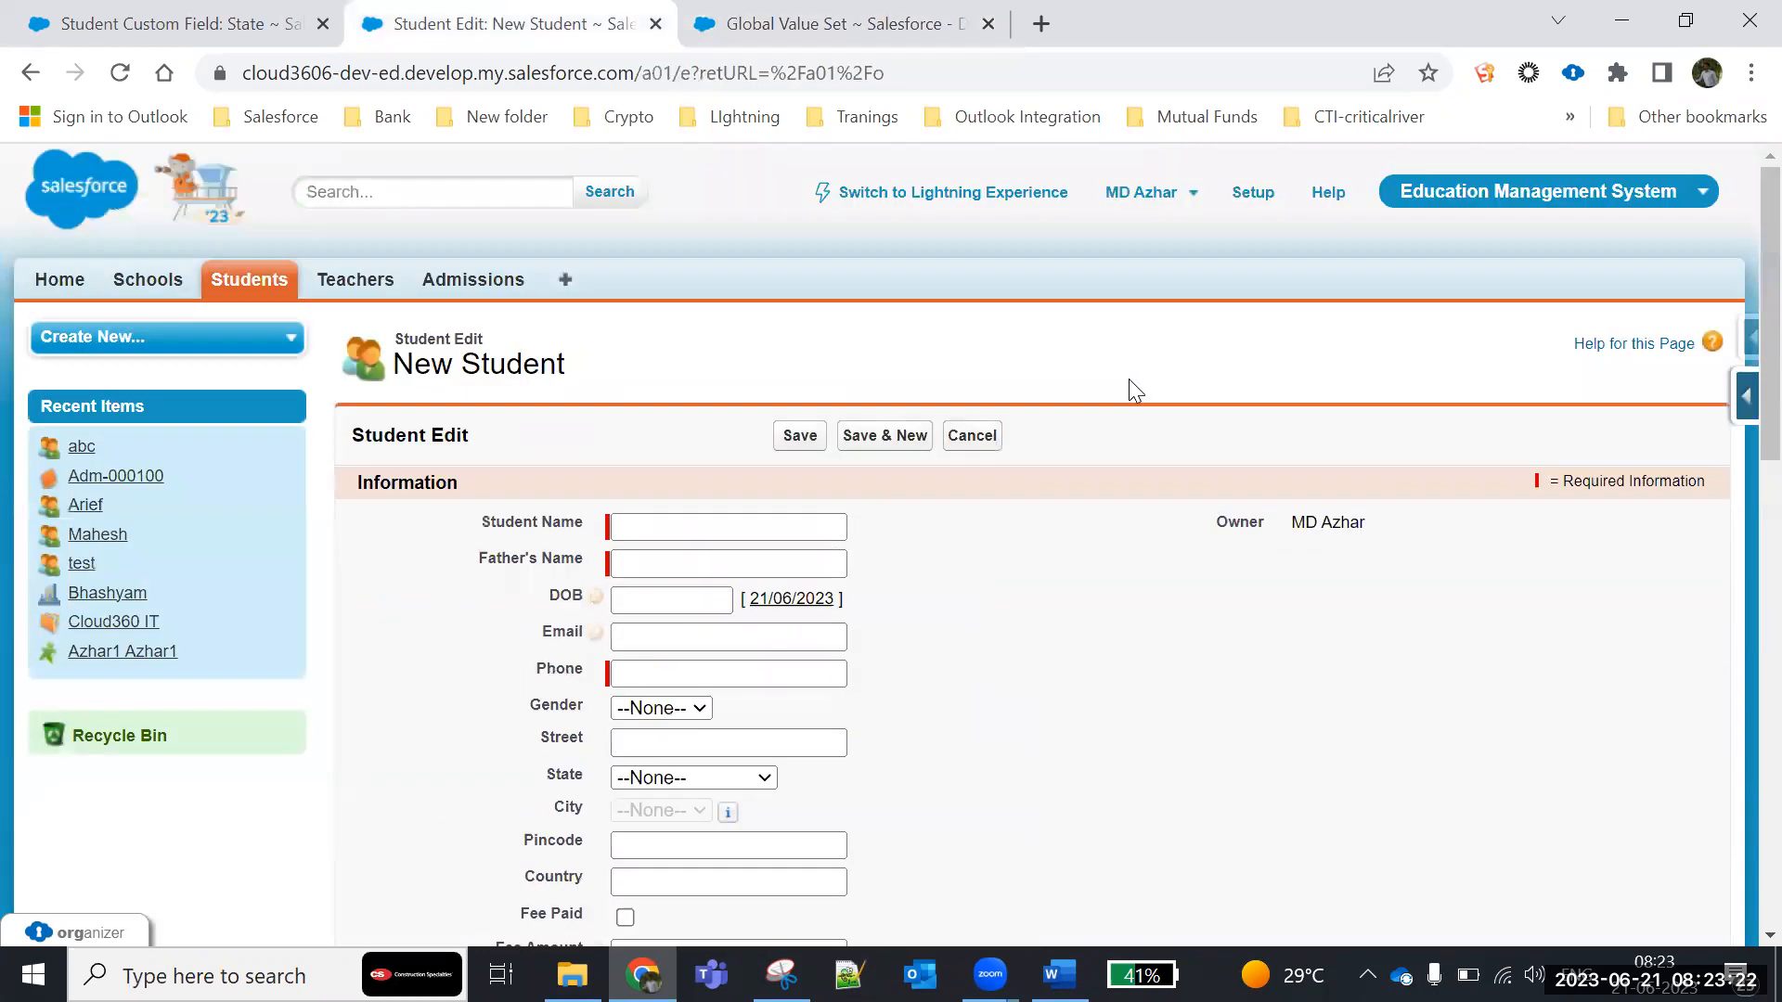
pyautogui.click(972, 435)
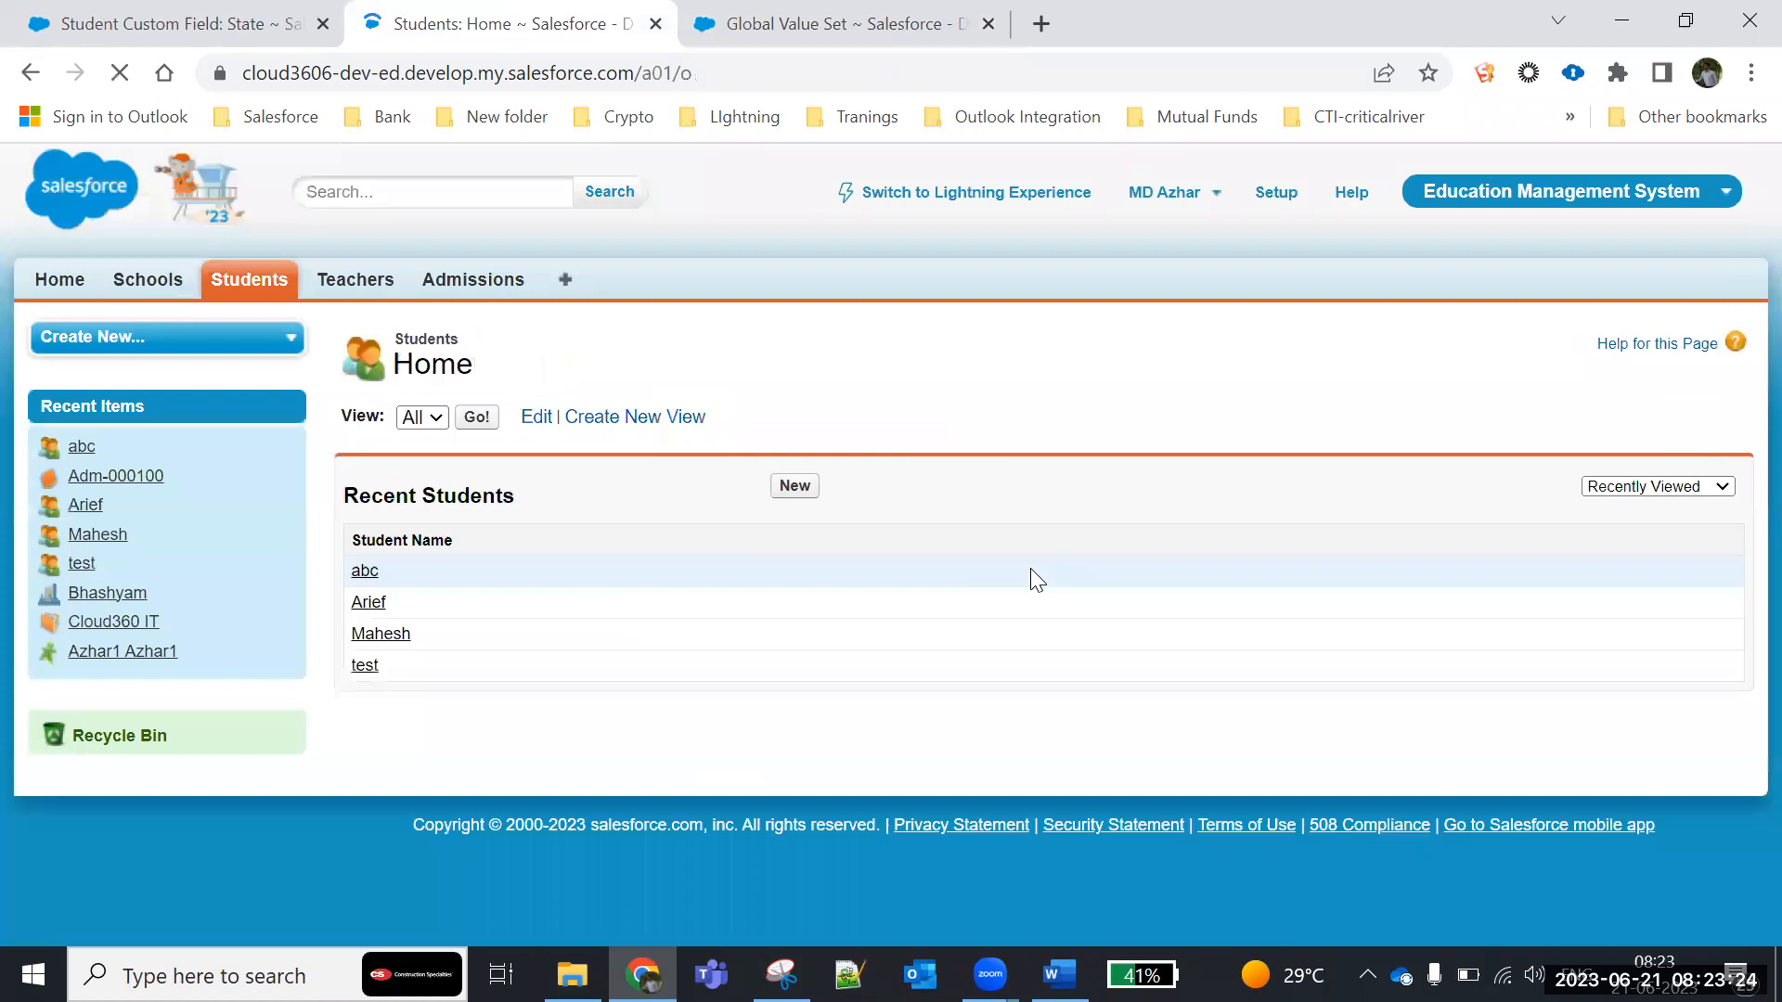
pyautogui.click(794, 492)
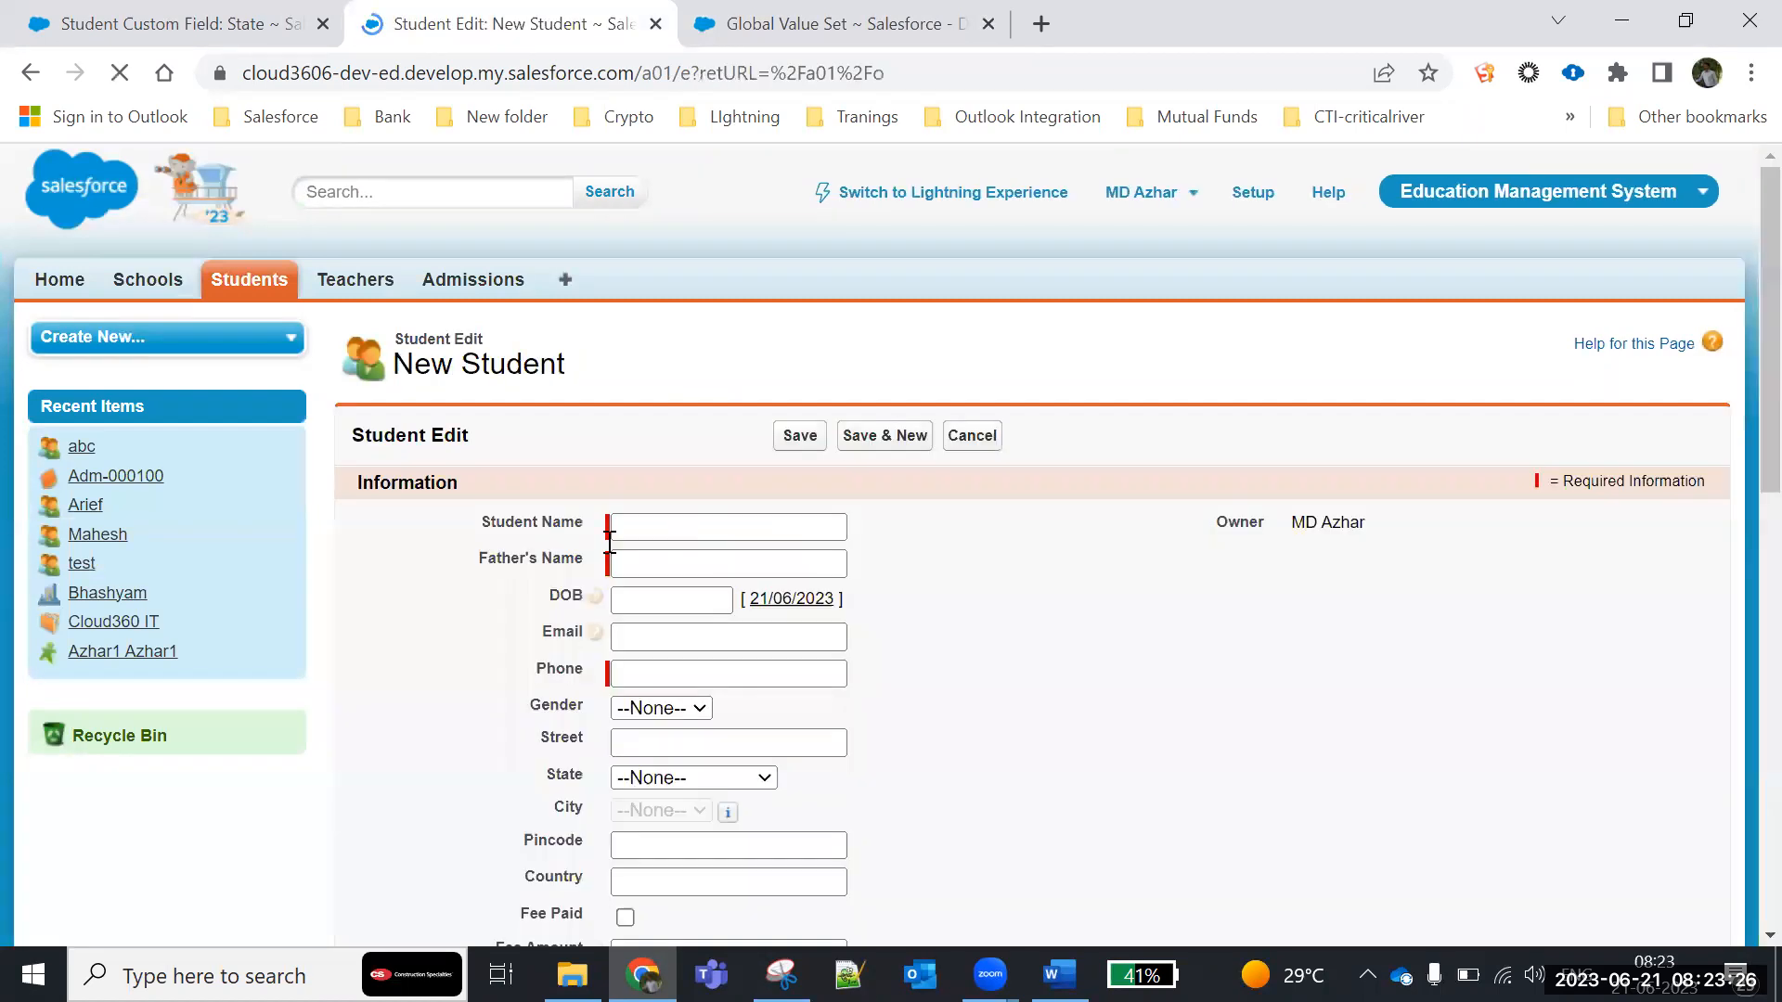
# - Check the City picklist on the new student form with State set to Tamilnadu and to Maharashtra
pyautogui.scroll(-5, 684, 586)
pyautogui.click(670, 361)
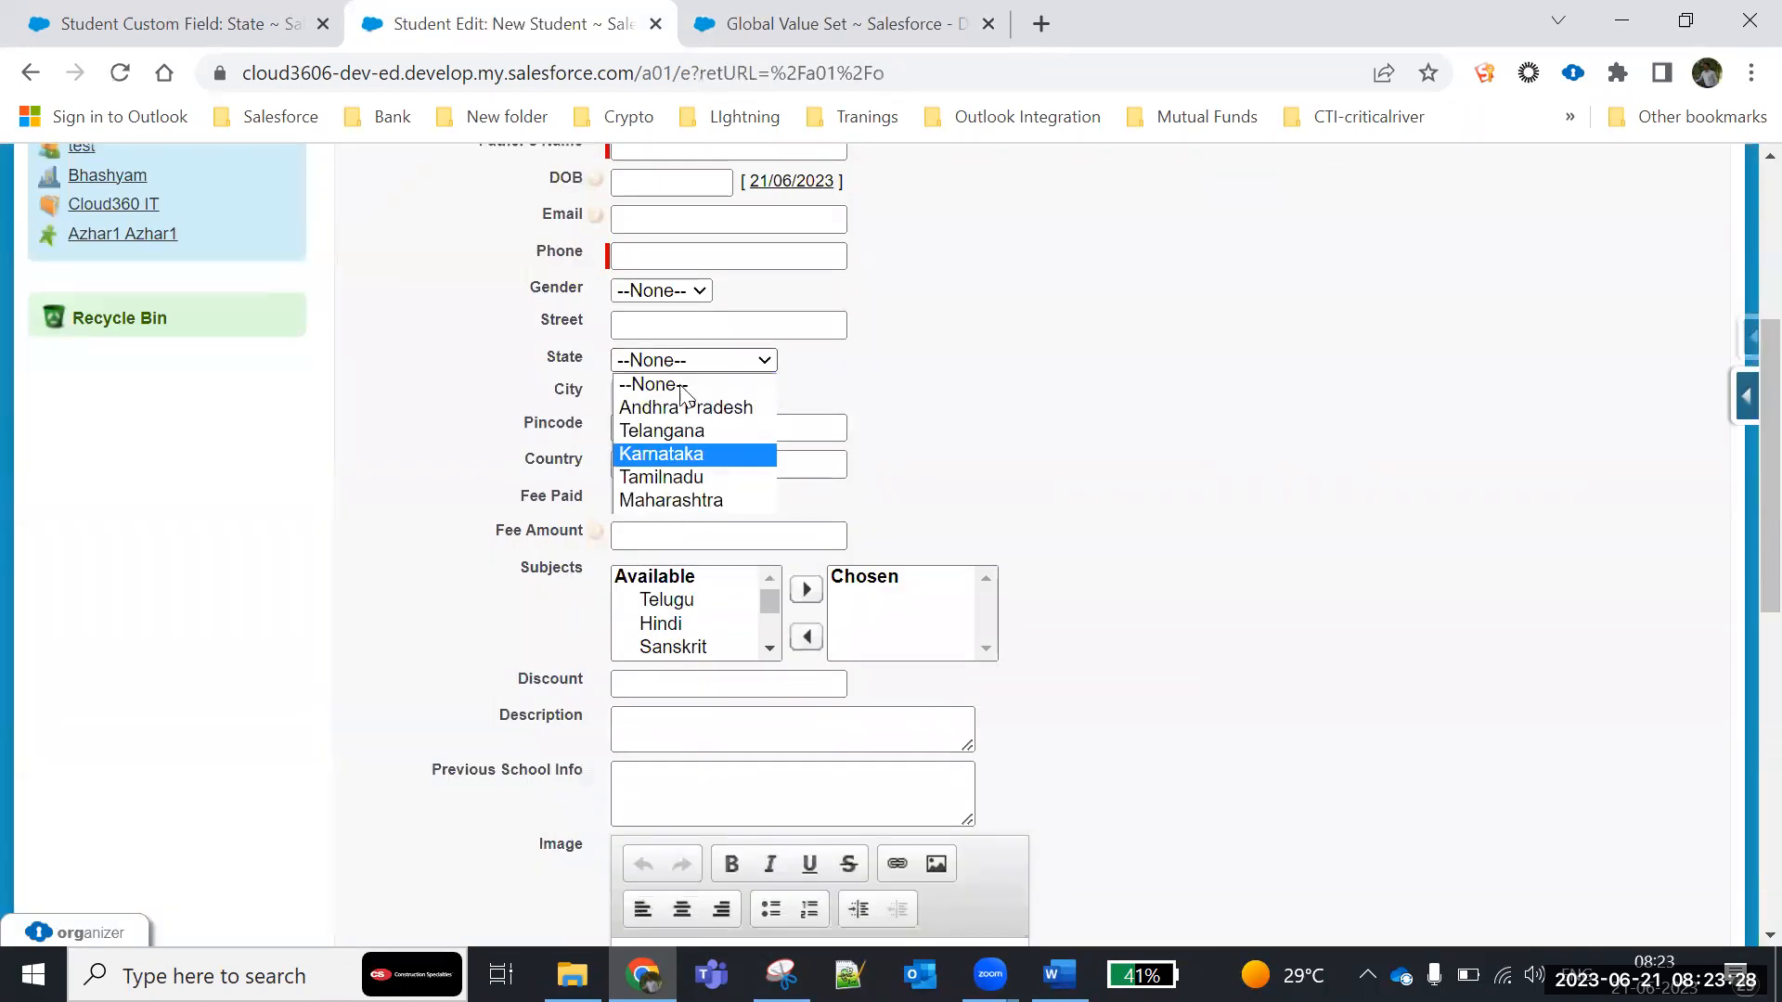
pyautogui.click(666, 476)
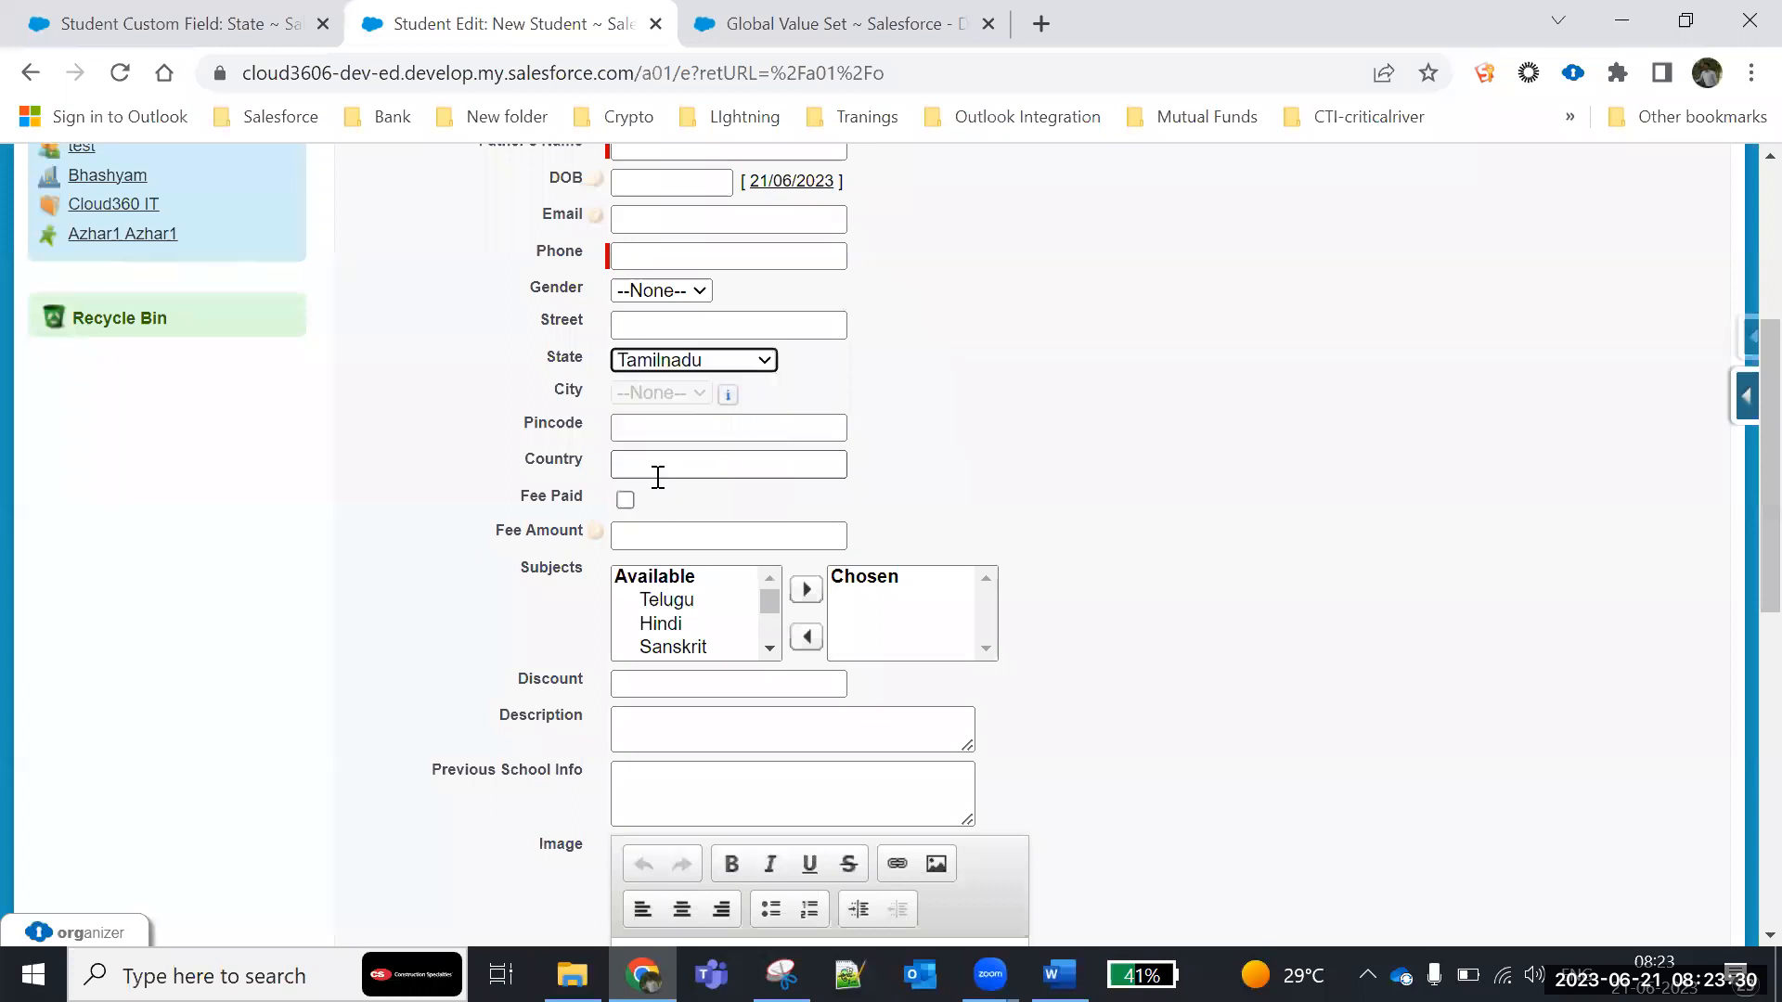
pyautogui.moveTo(556, 397); pyautogui.dragTo(778, 417)
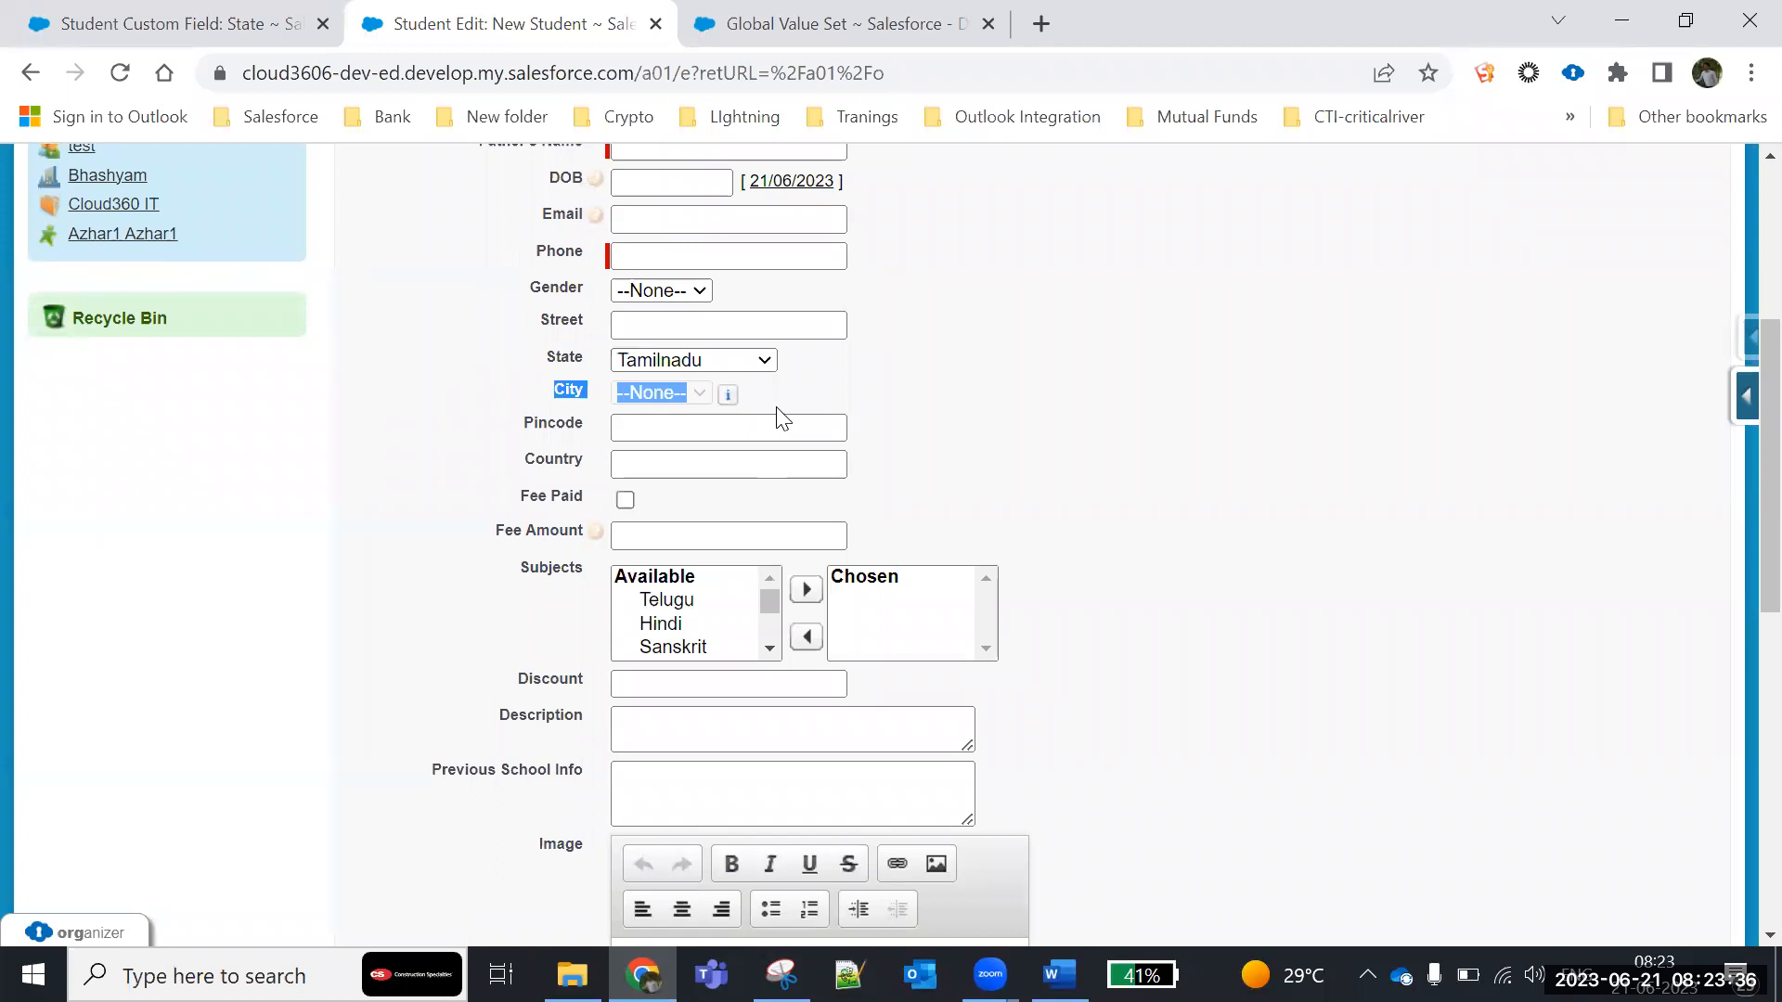
pyautogui.click(743, 361)
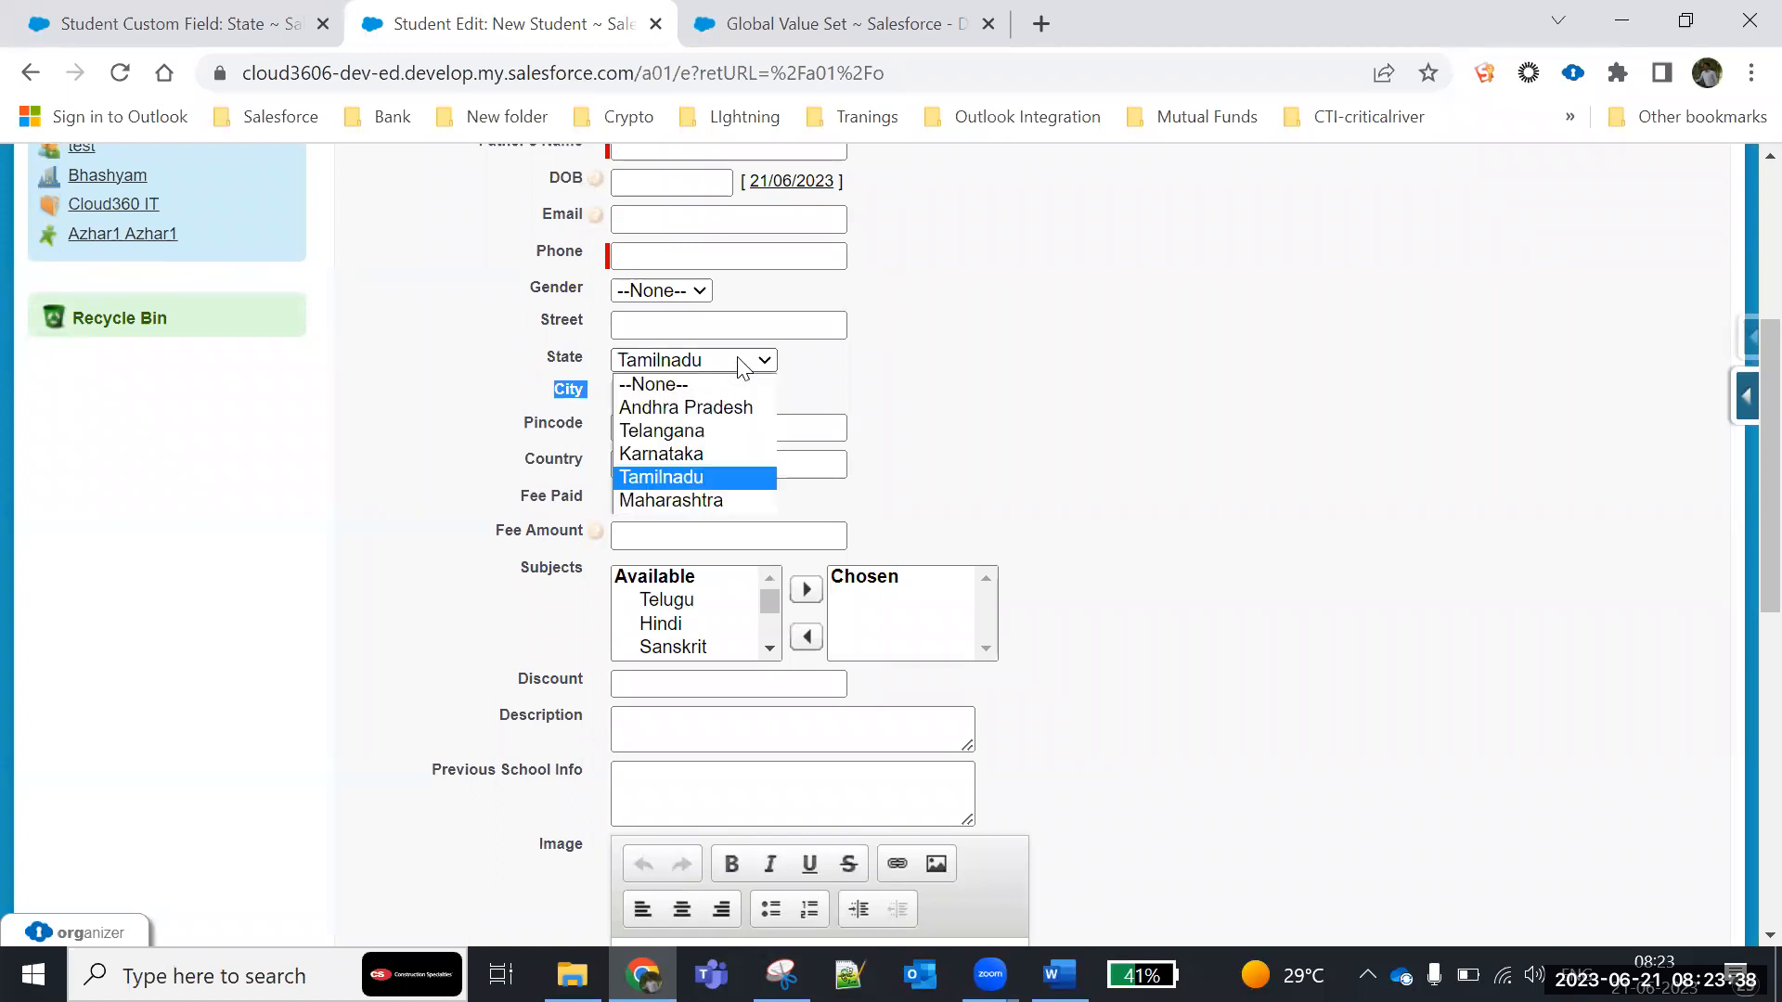
pyautogui.click(714, 499)
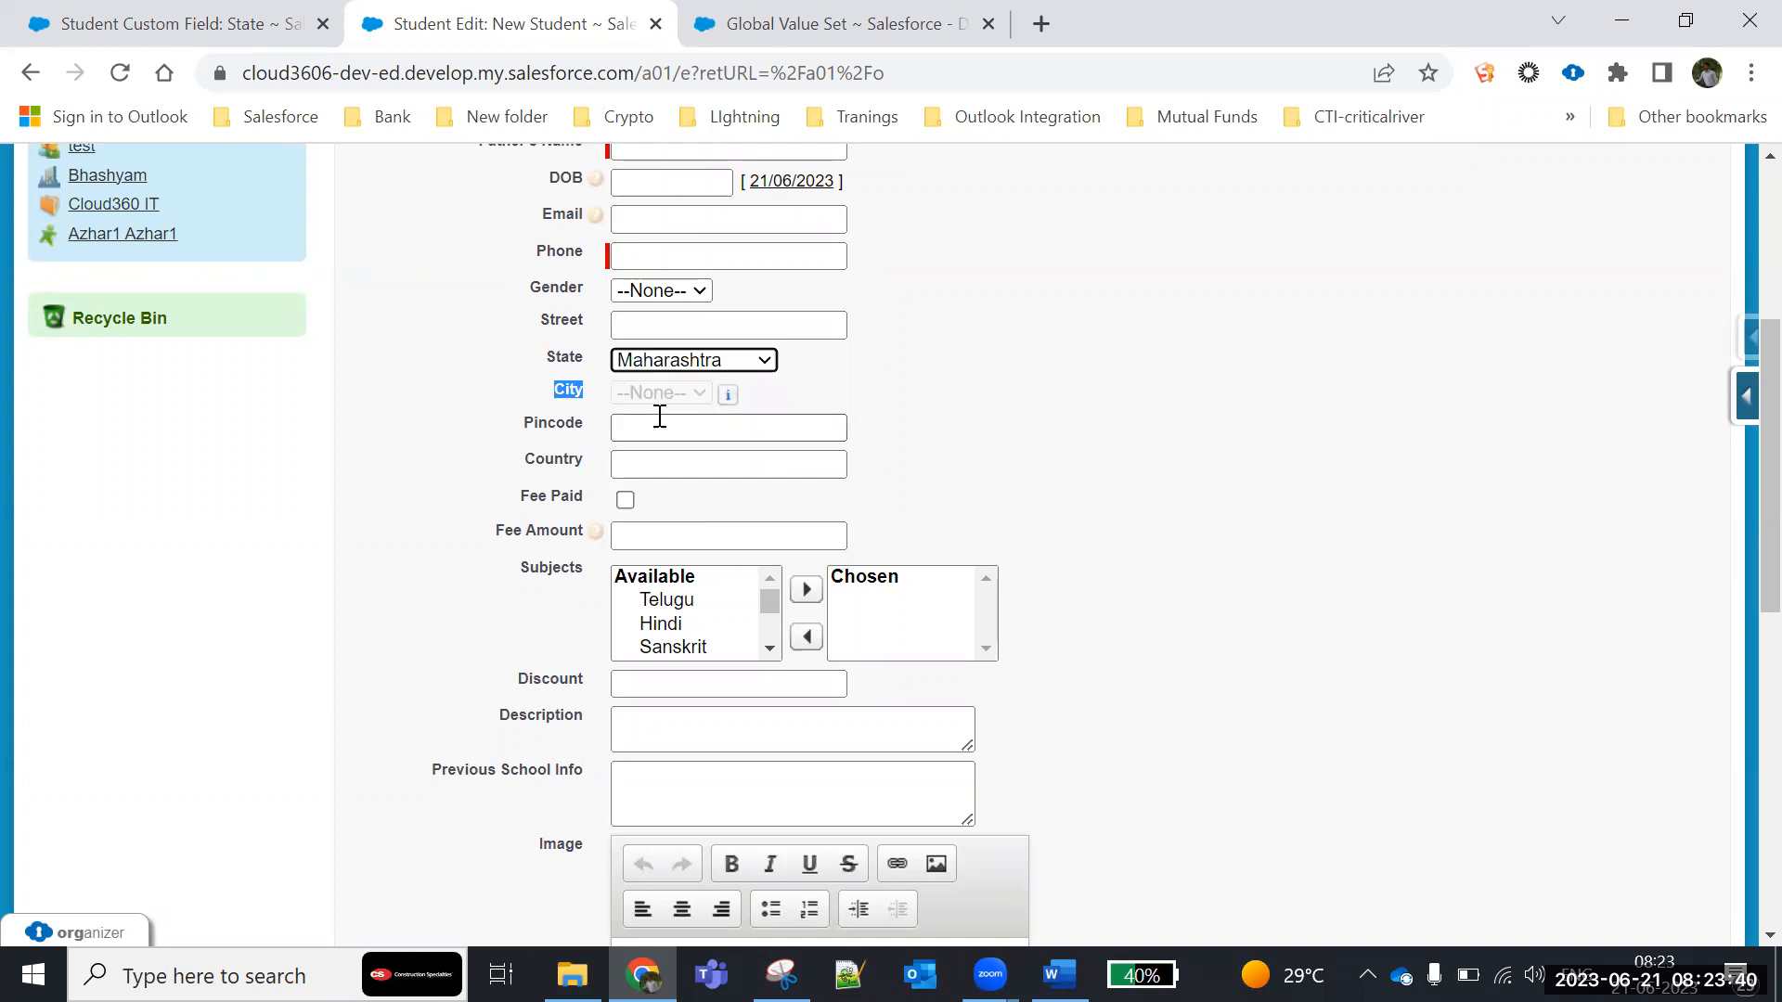
pyautogui.click(640, 386)
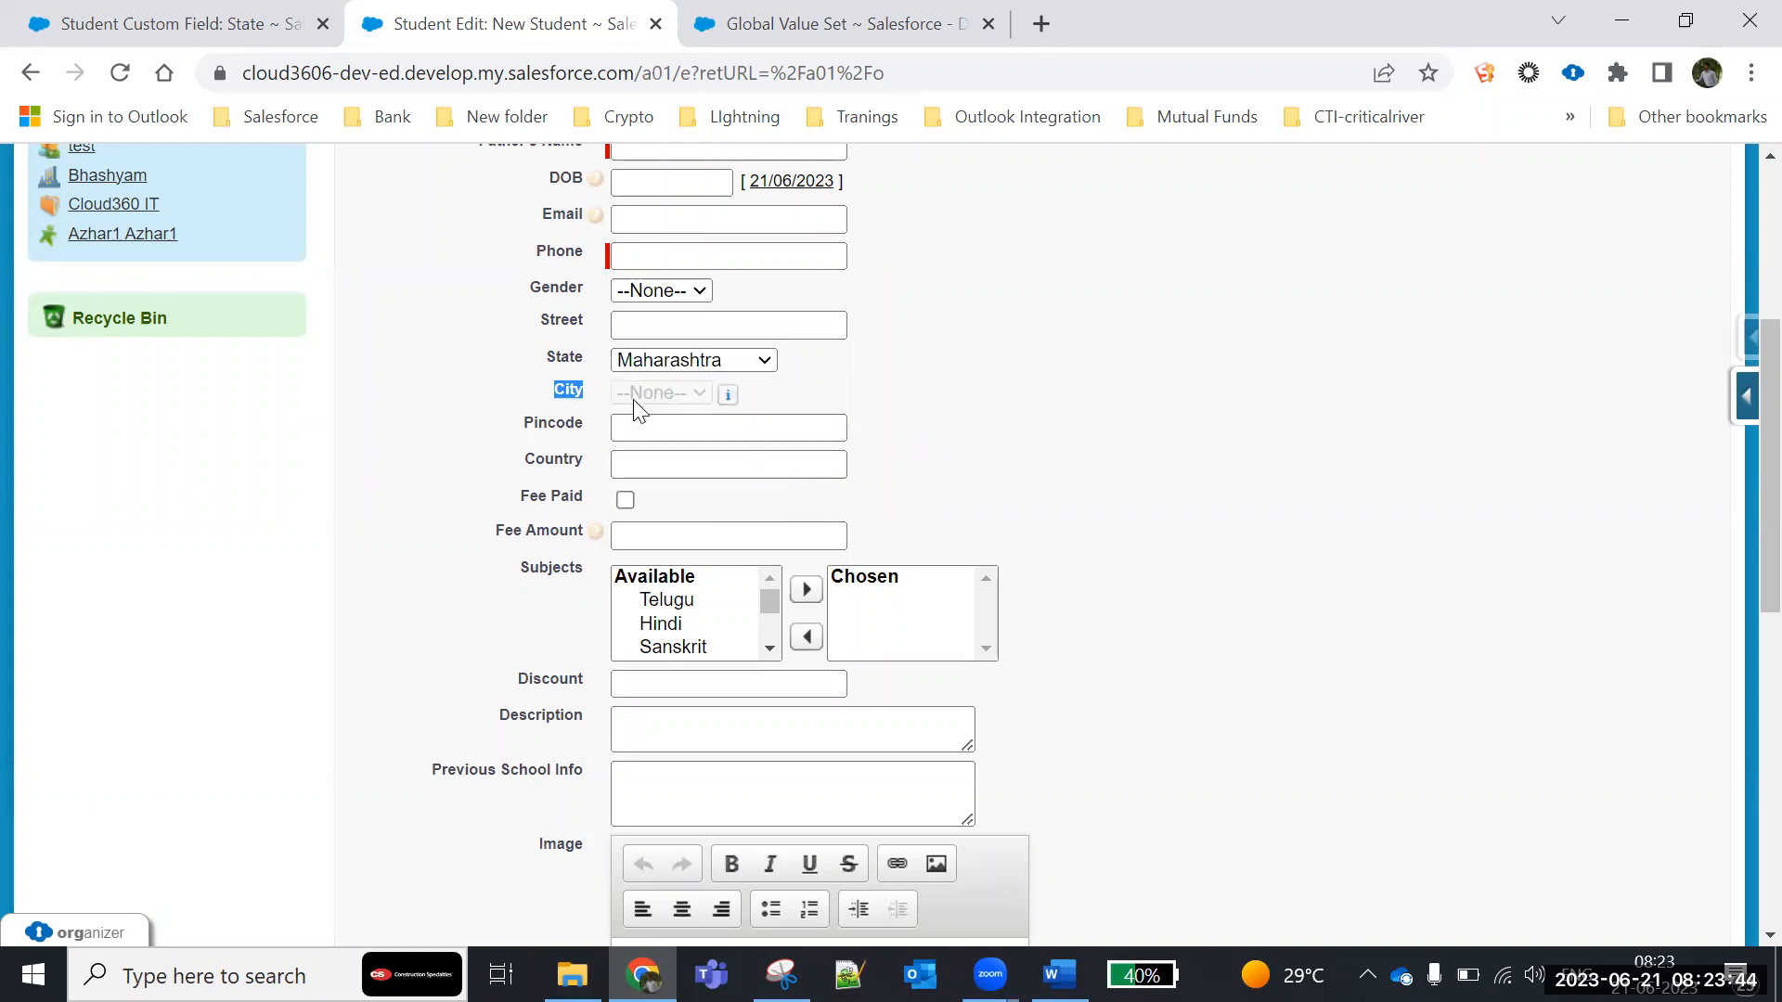
# - Set State to Tamilnadu again and compare the City picklist with State set to Karnataka
pyautogui.click(688, 361)
pyautogui.click(661, 475)
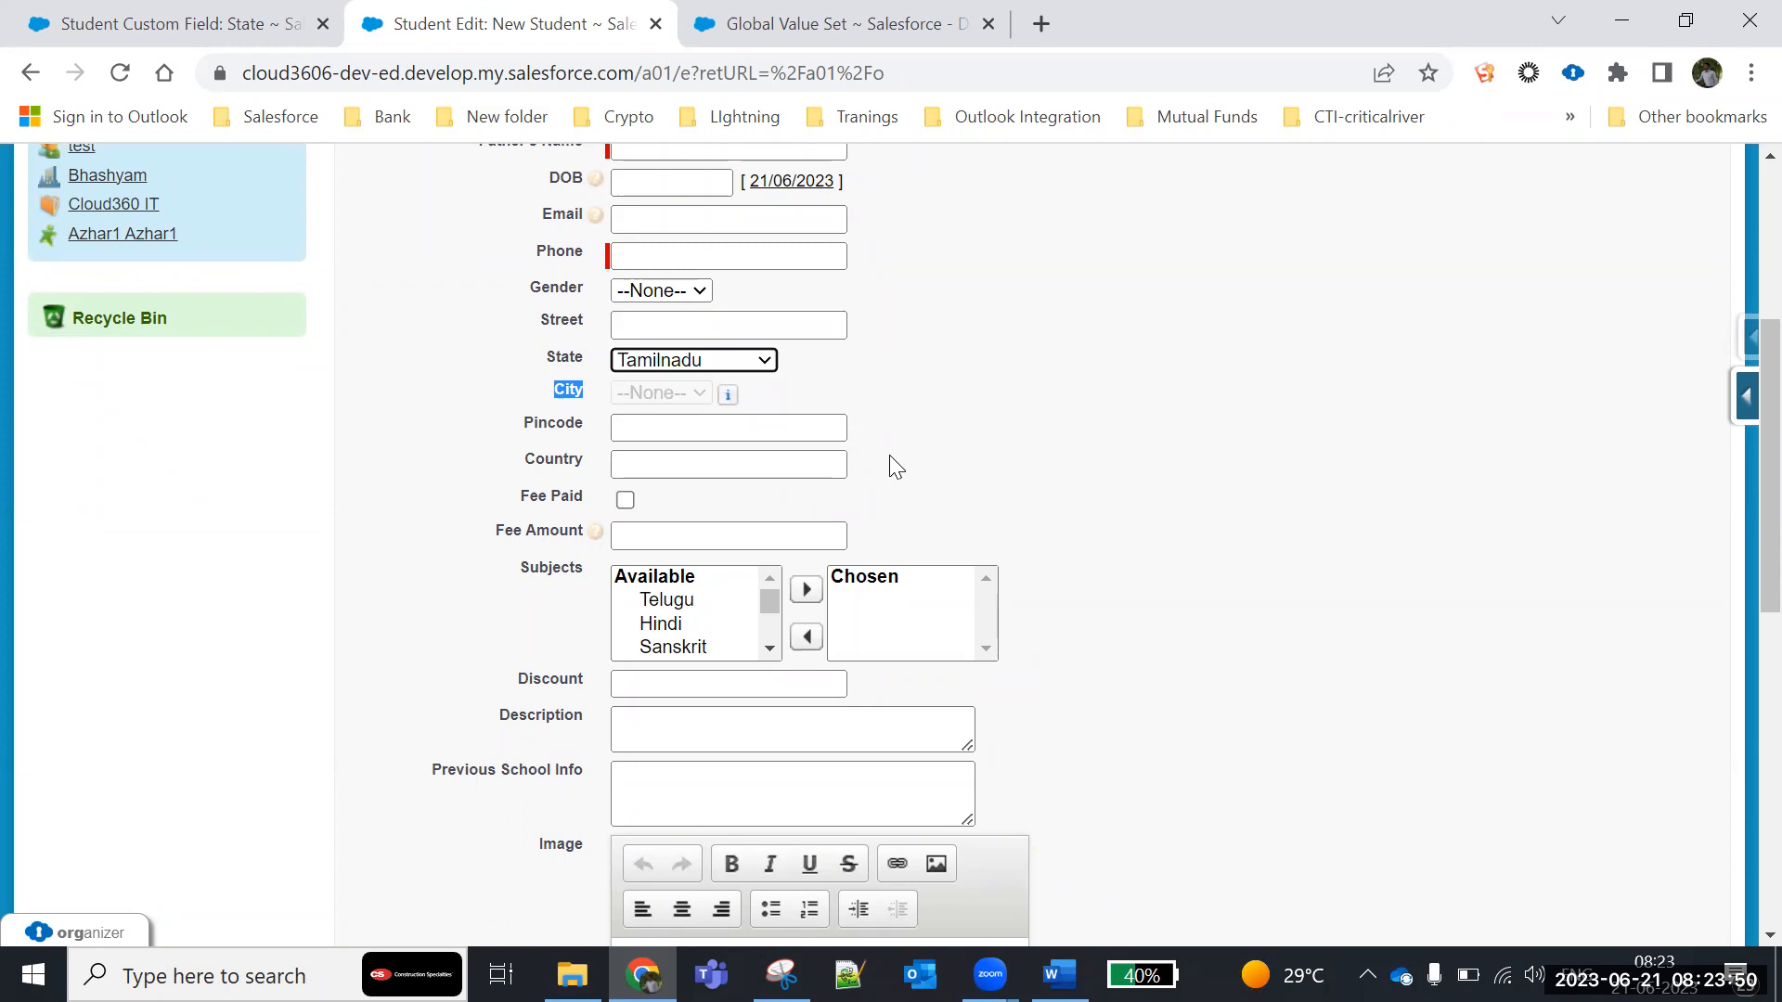
pyautogui.click(696, 361)
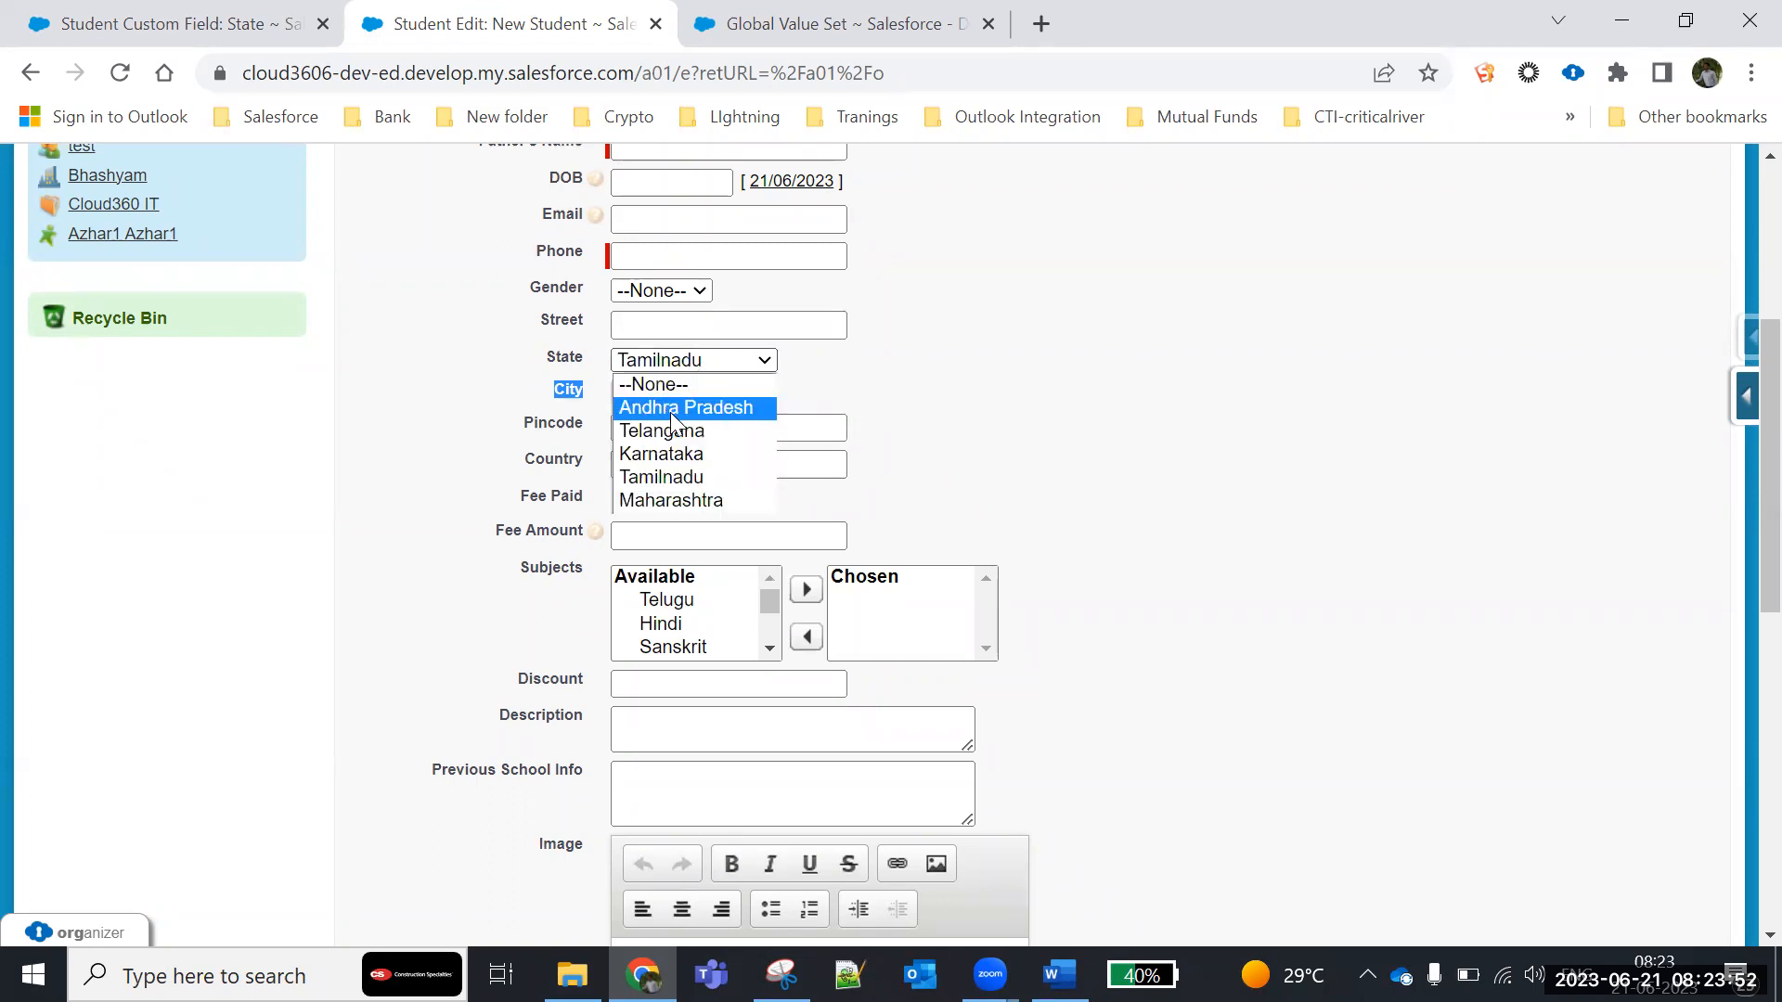
pyautogui.click(661, 453)
pyautogui.click(646, 401)
pyautogui.click(646, 400)
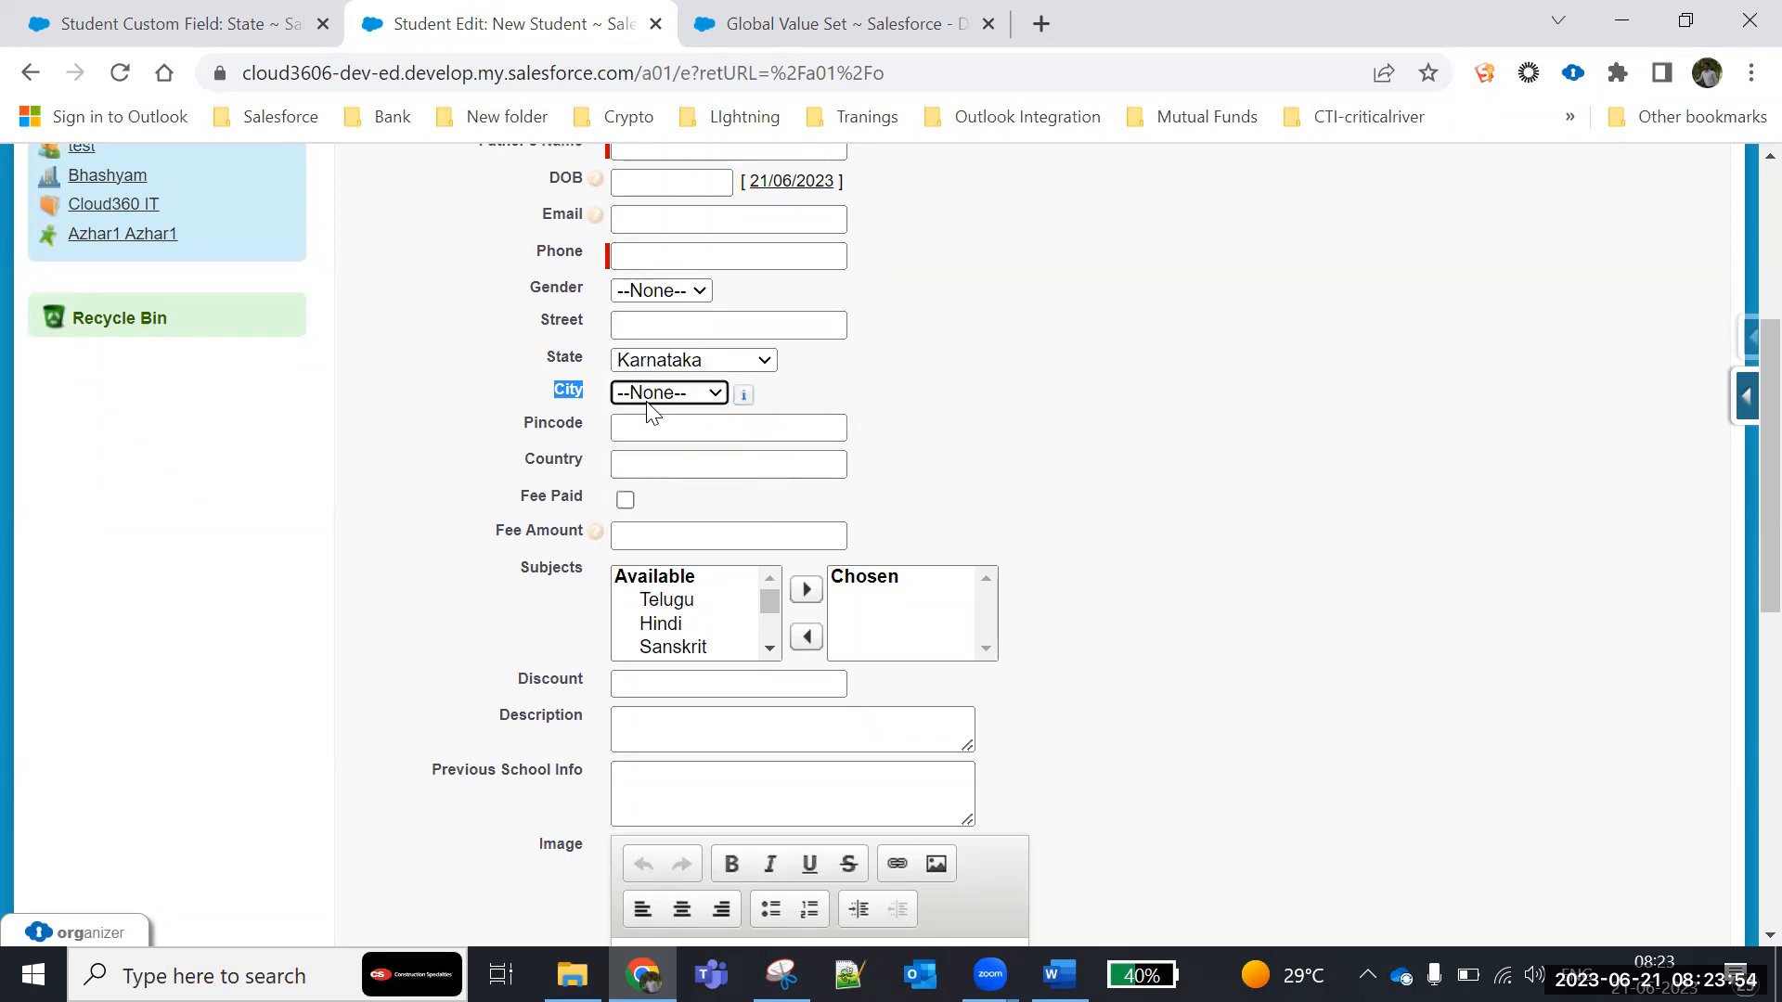
# - Return to the State field's definition, review its values, and go back to the Student object's custom fields list
pyautogui.click(206, 21)
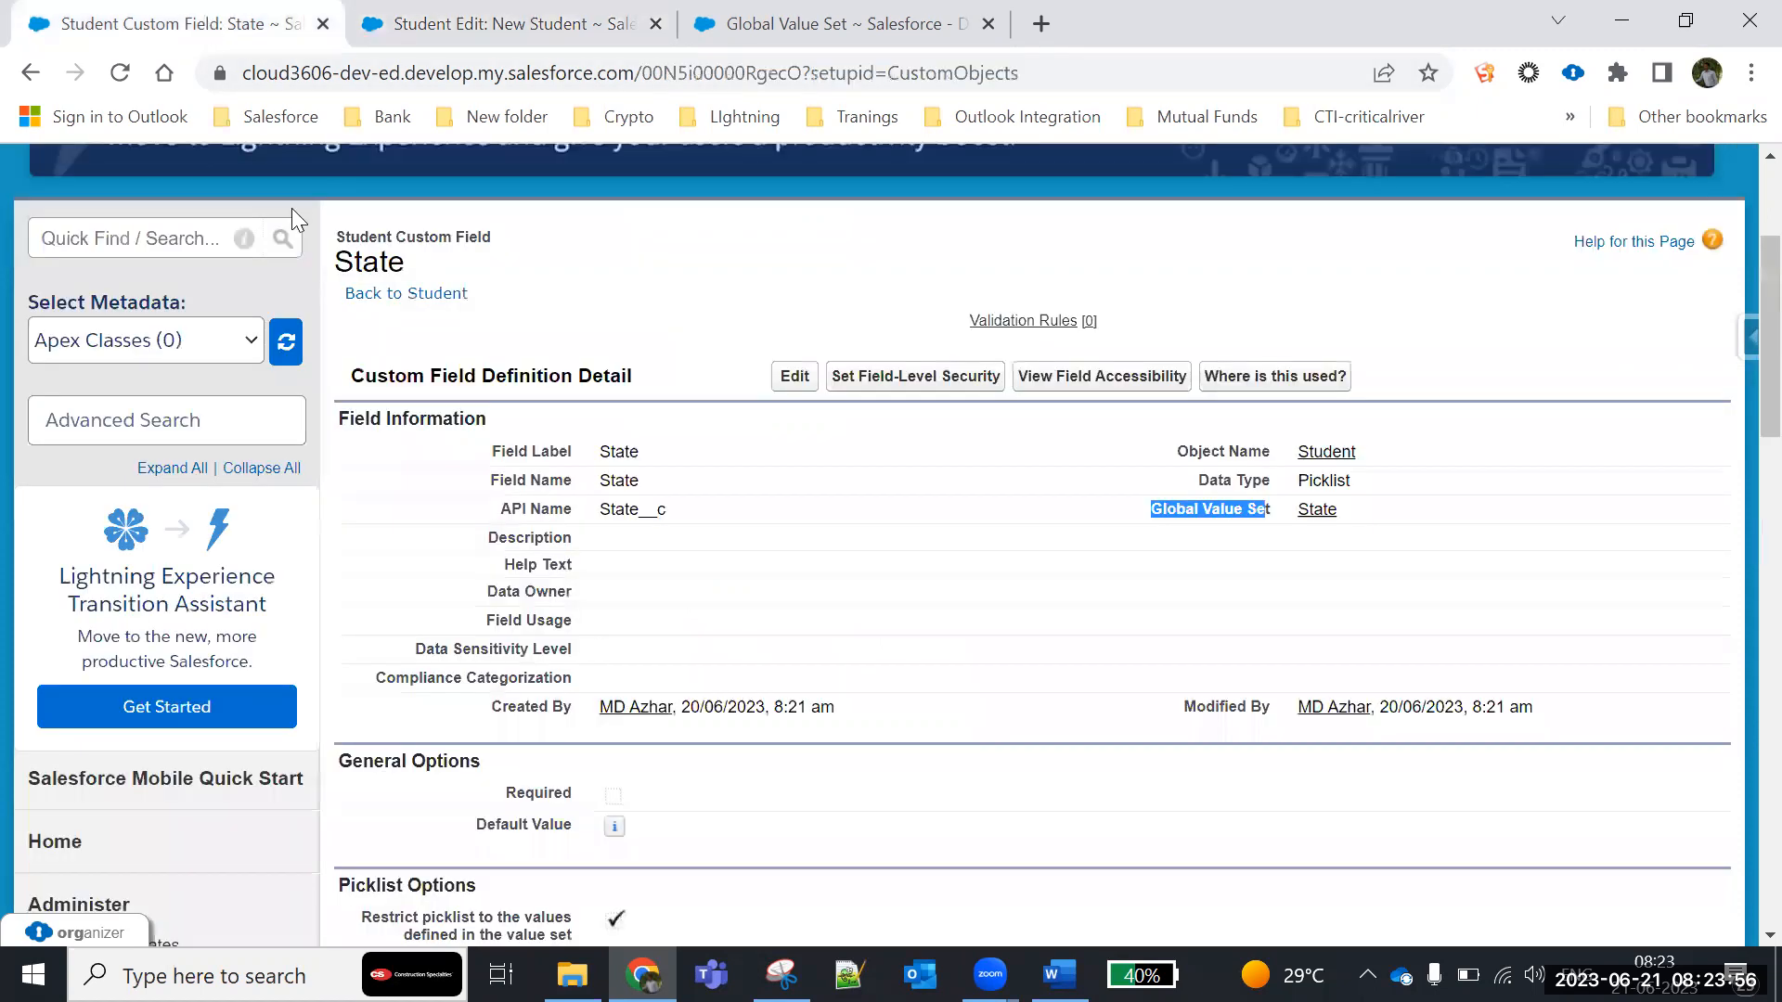
pyautogui.scroll(-10, 471, 607)
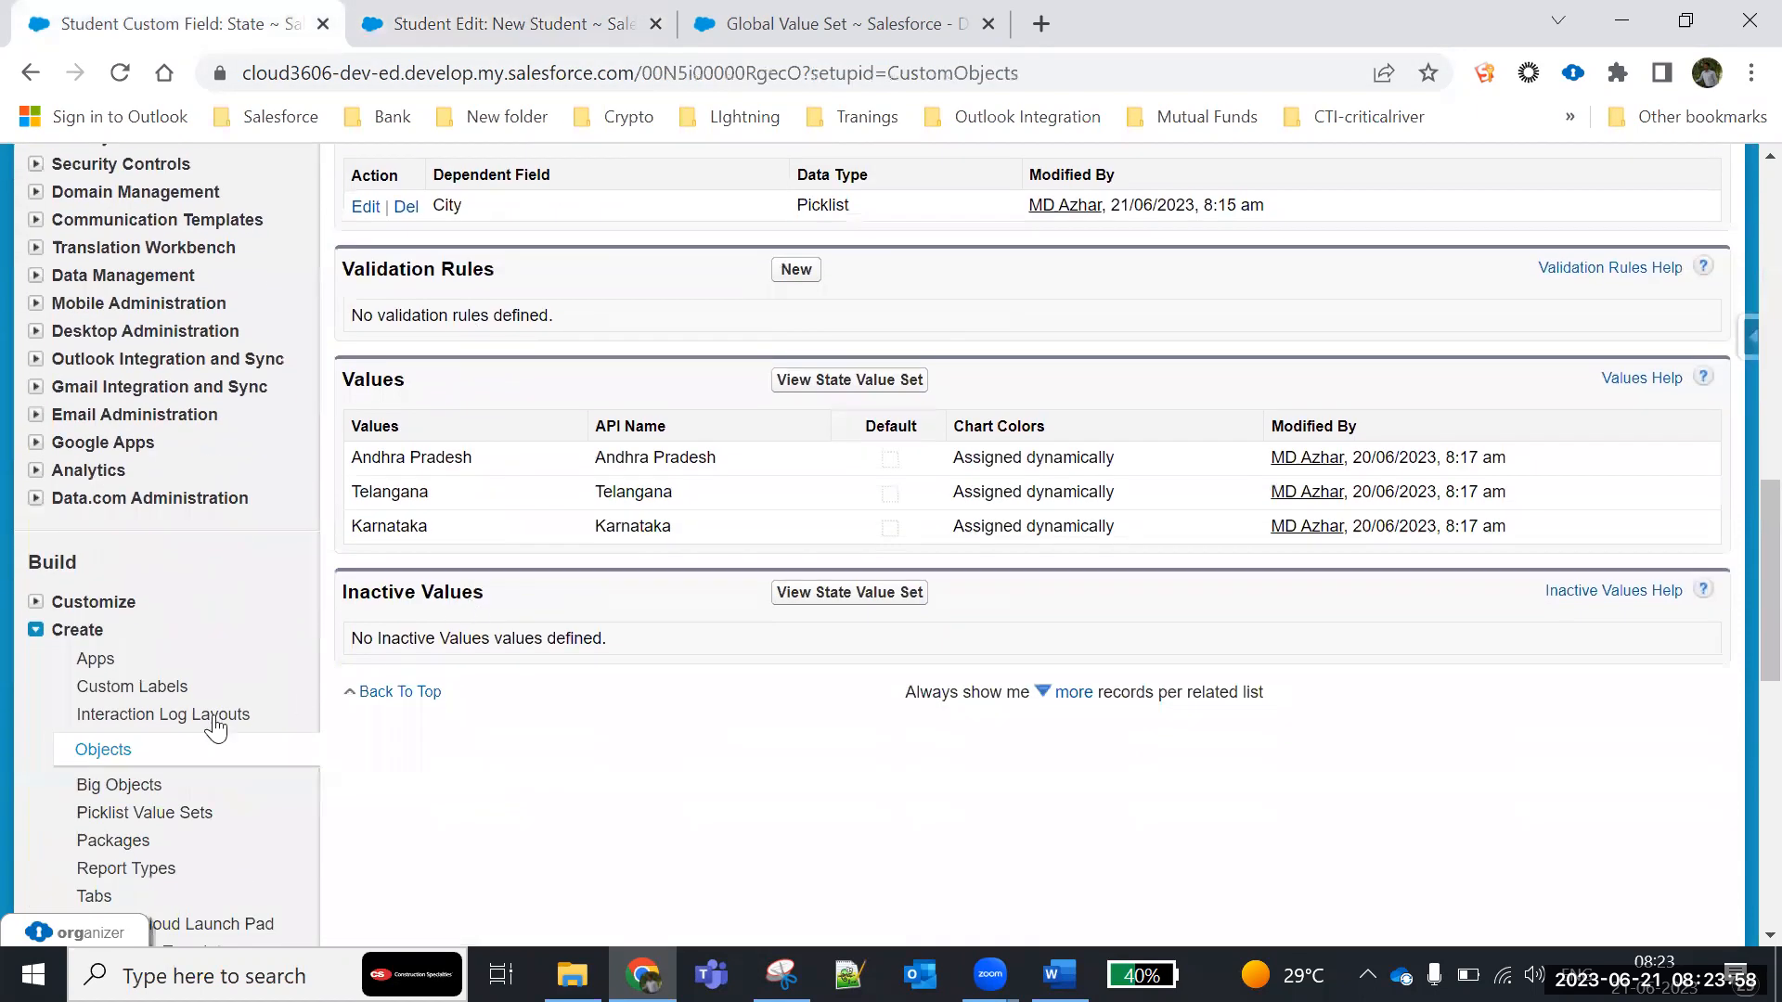
pyautogui.scroll(10, 521, 563)
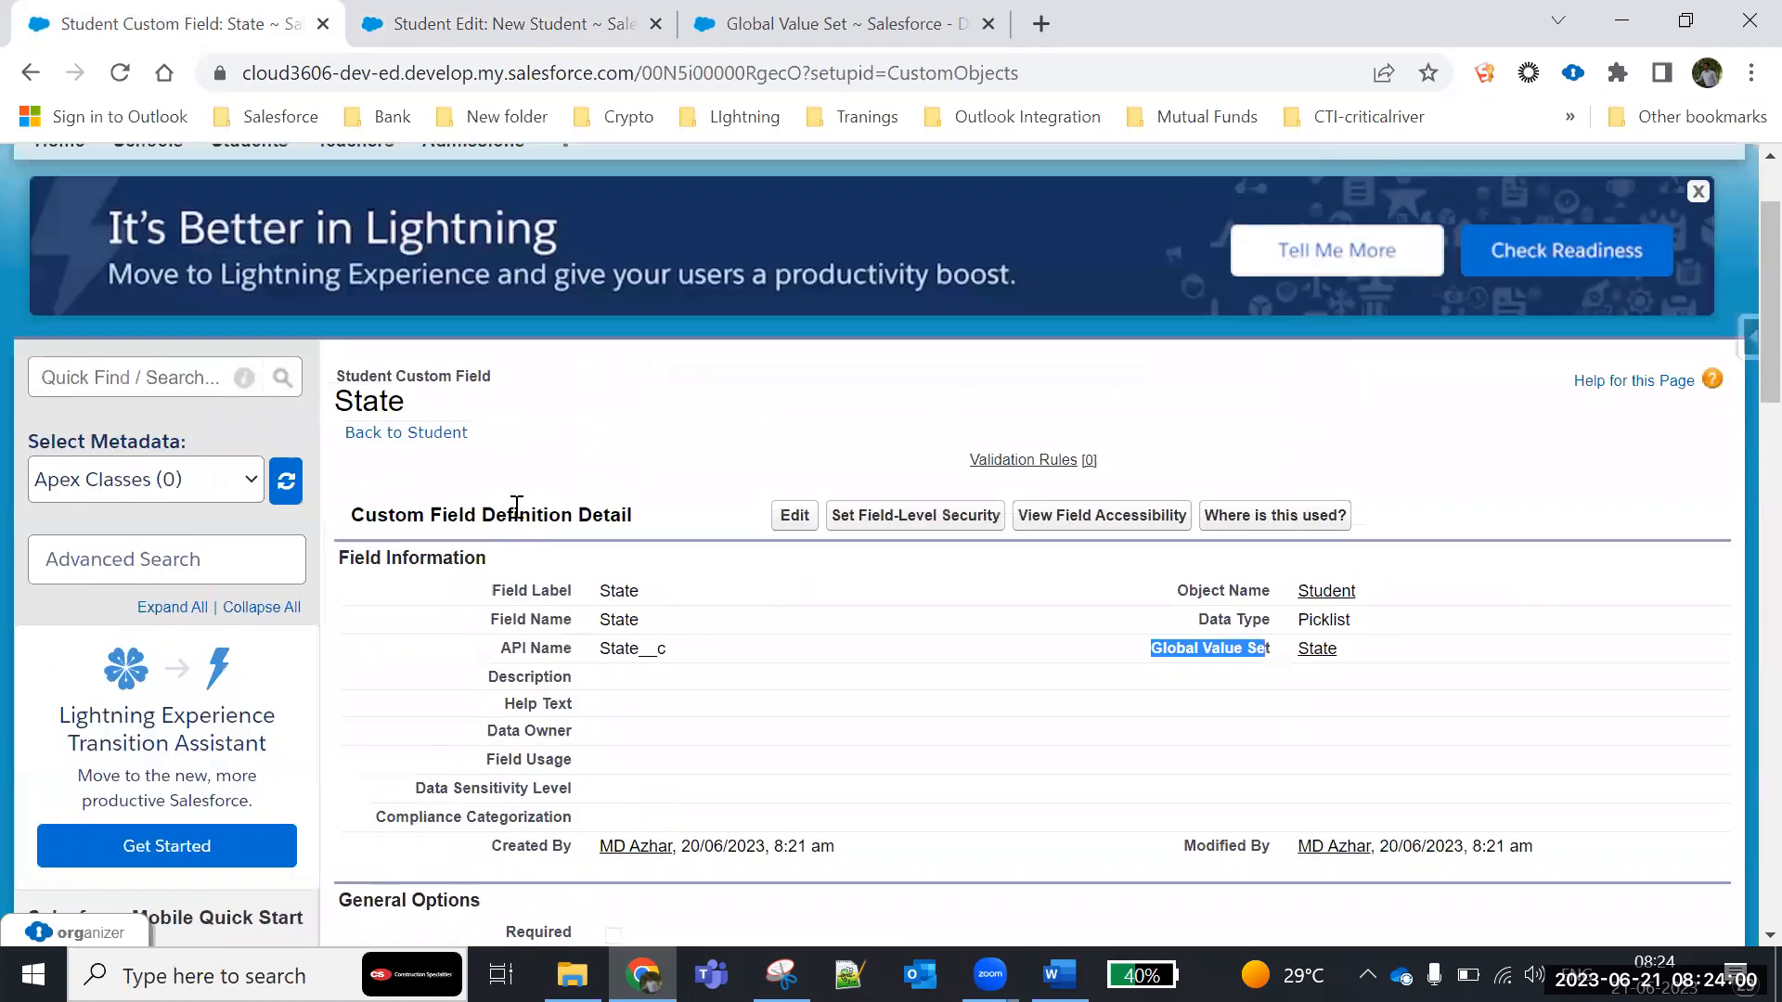
pyautogui.click(420, 434)
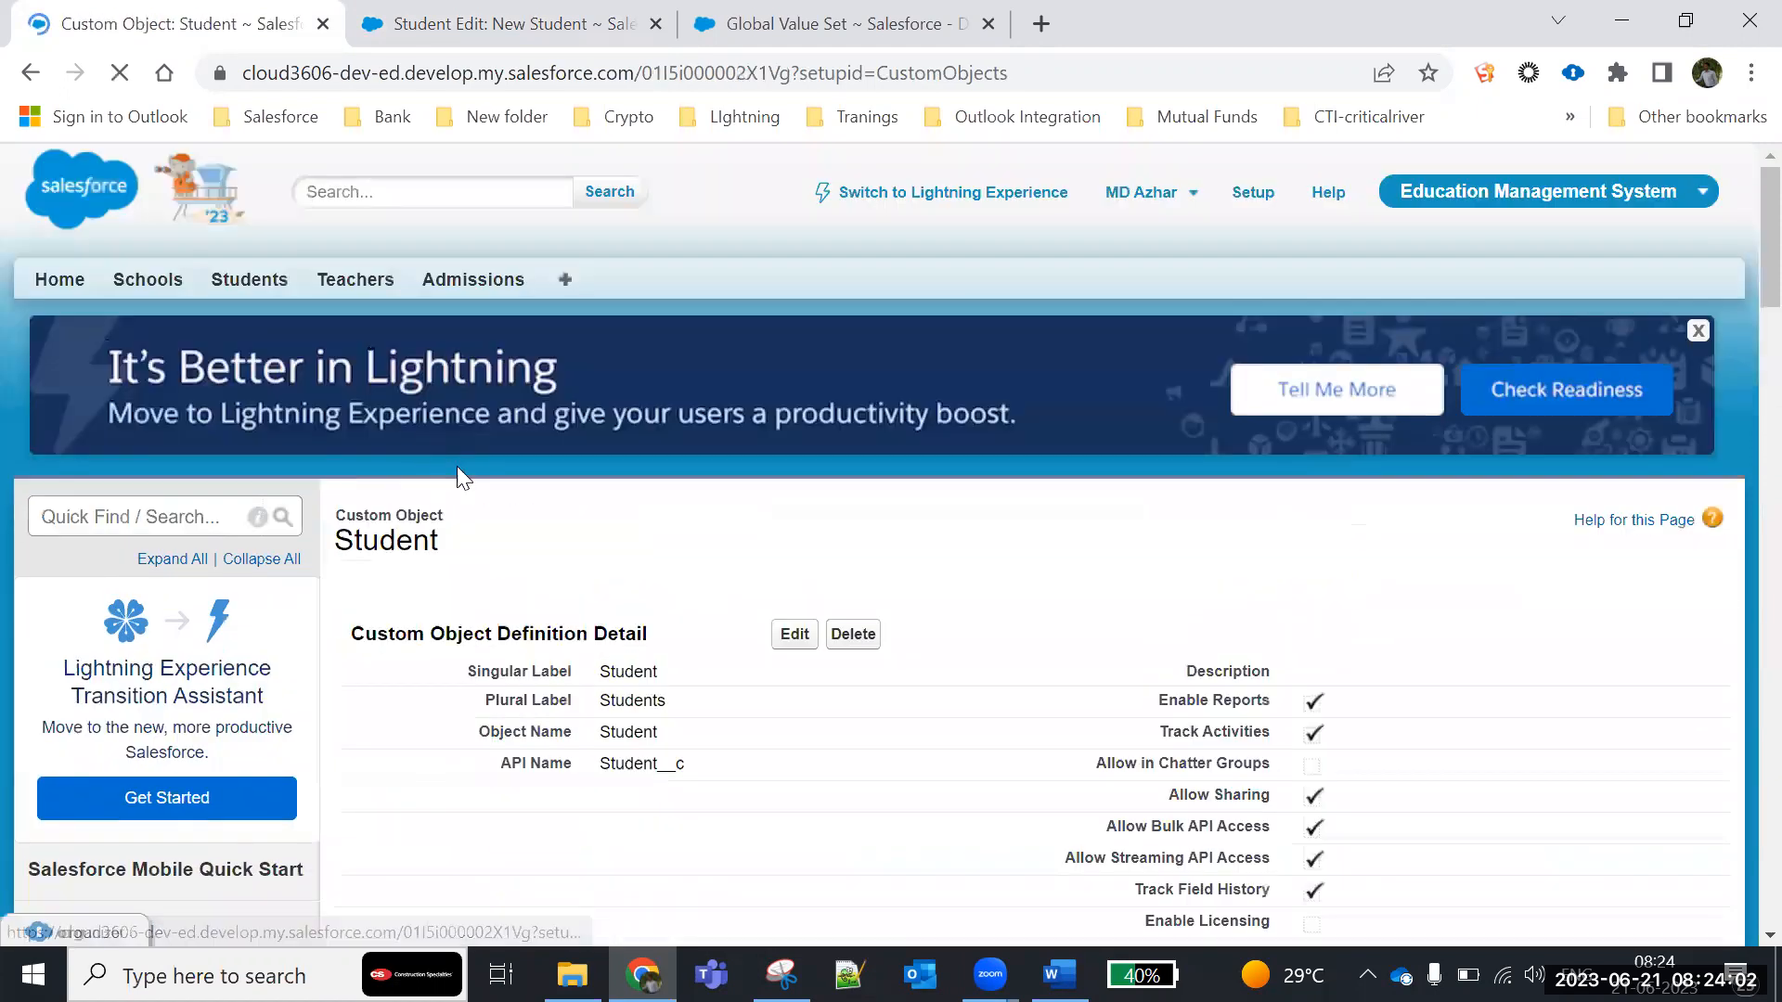
pyautogui.scroll(-10, 557, 554)
pyautogui.scroll(-3, 555, 547)
pyautogui.scroll(2, 557, 556)
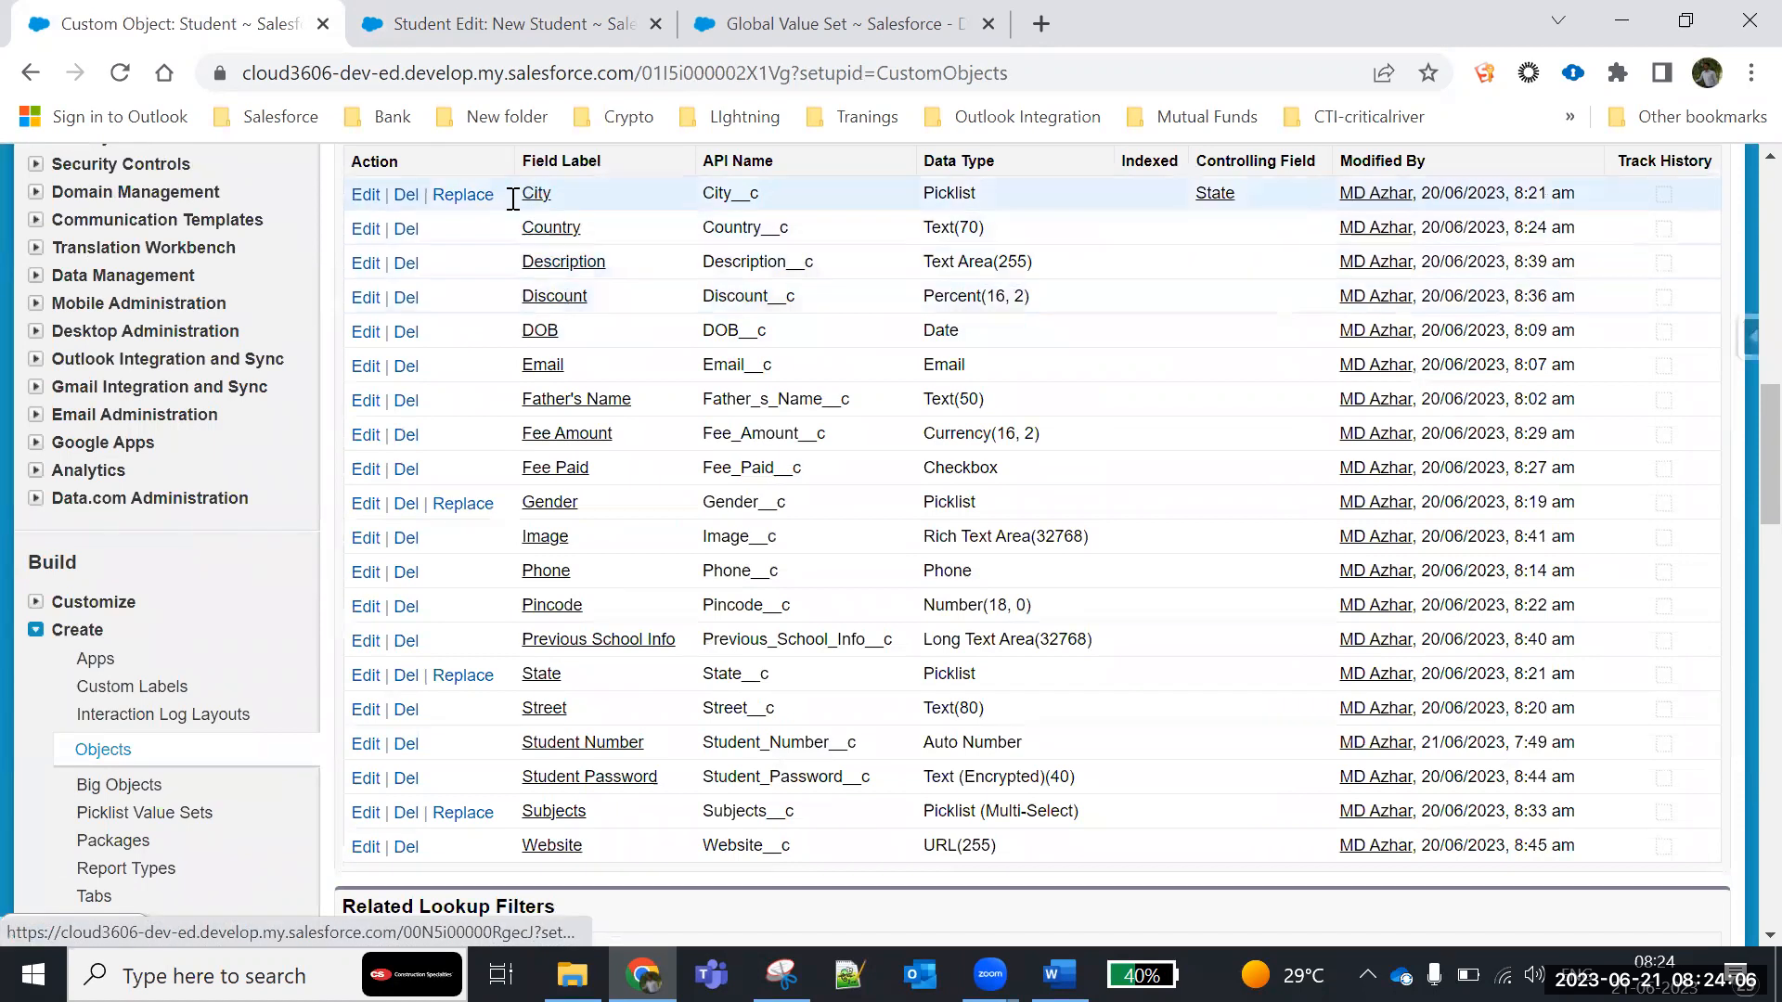
# - Open the Student object's City field definition and review its controlling field, field information and picklist values
pyautogui.scroll(1, 653, 422)
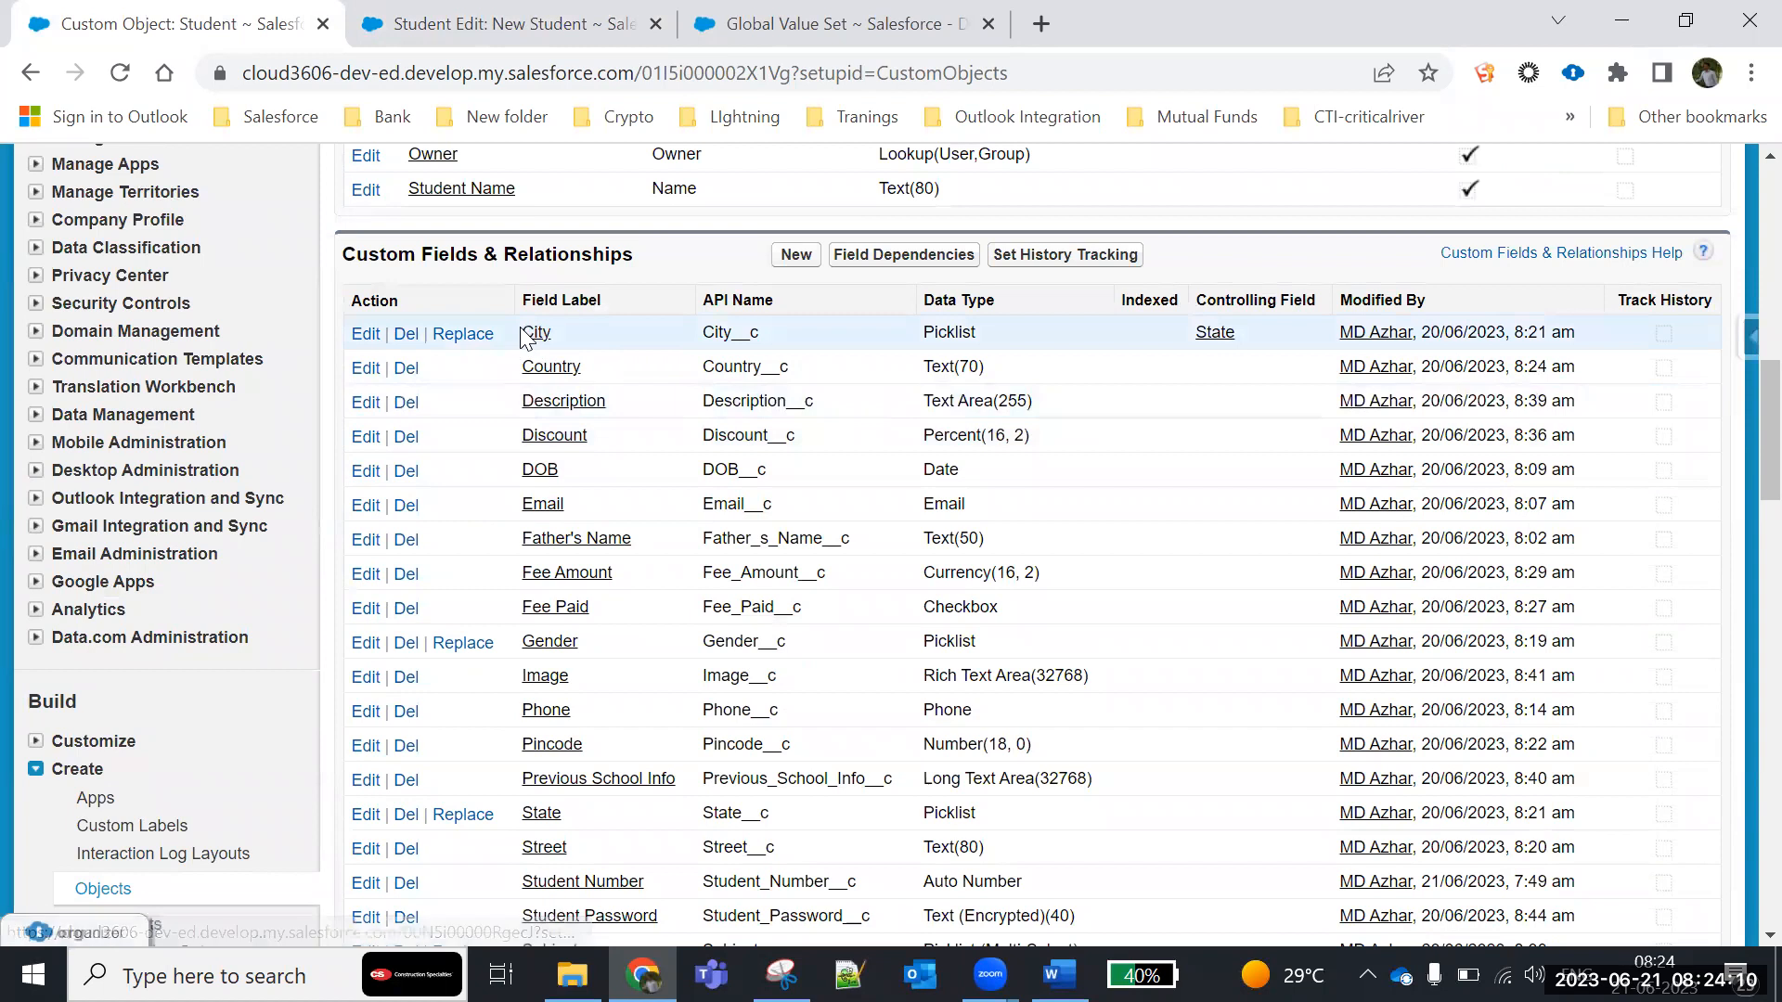
pyautogui.moveTo(519, 332); pyautogui.dragTo(896, 338)
pyautogui.doubleClick(1240, 332)
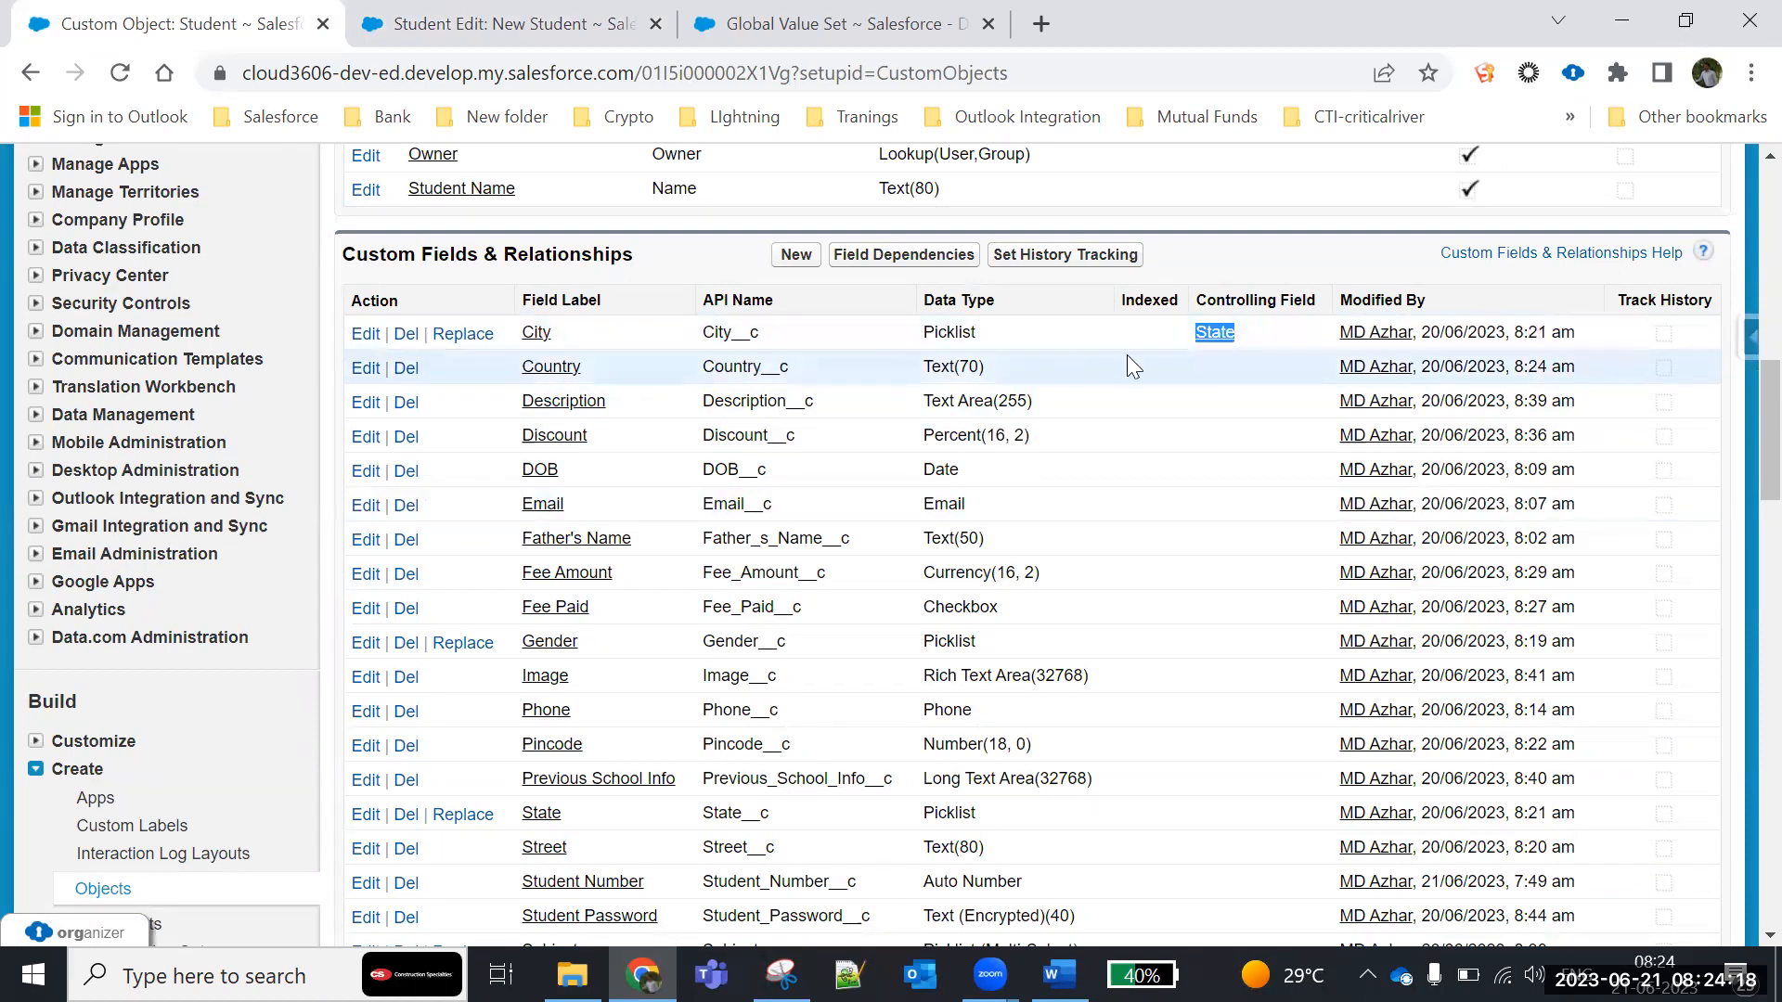
pyautogui.click(540, 336)
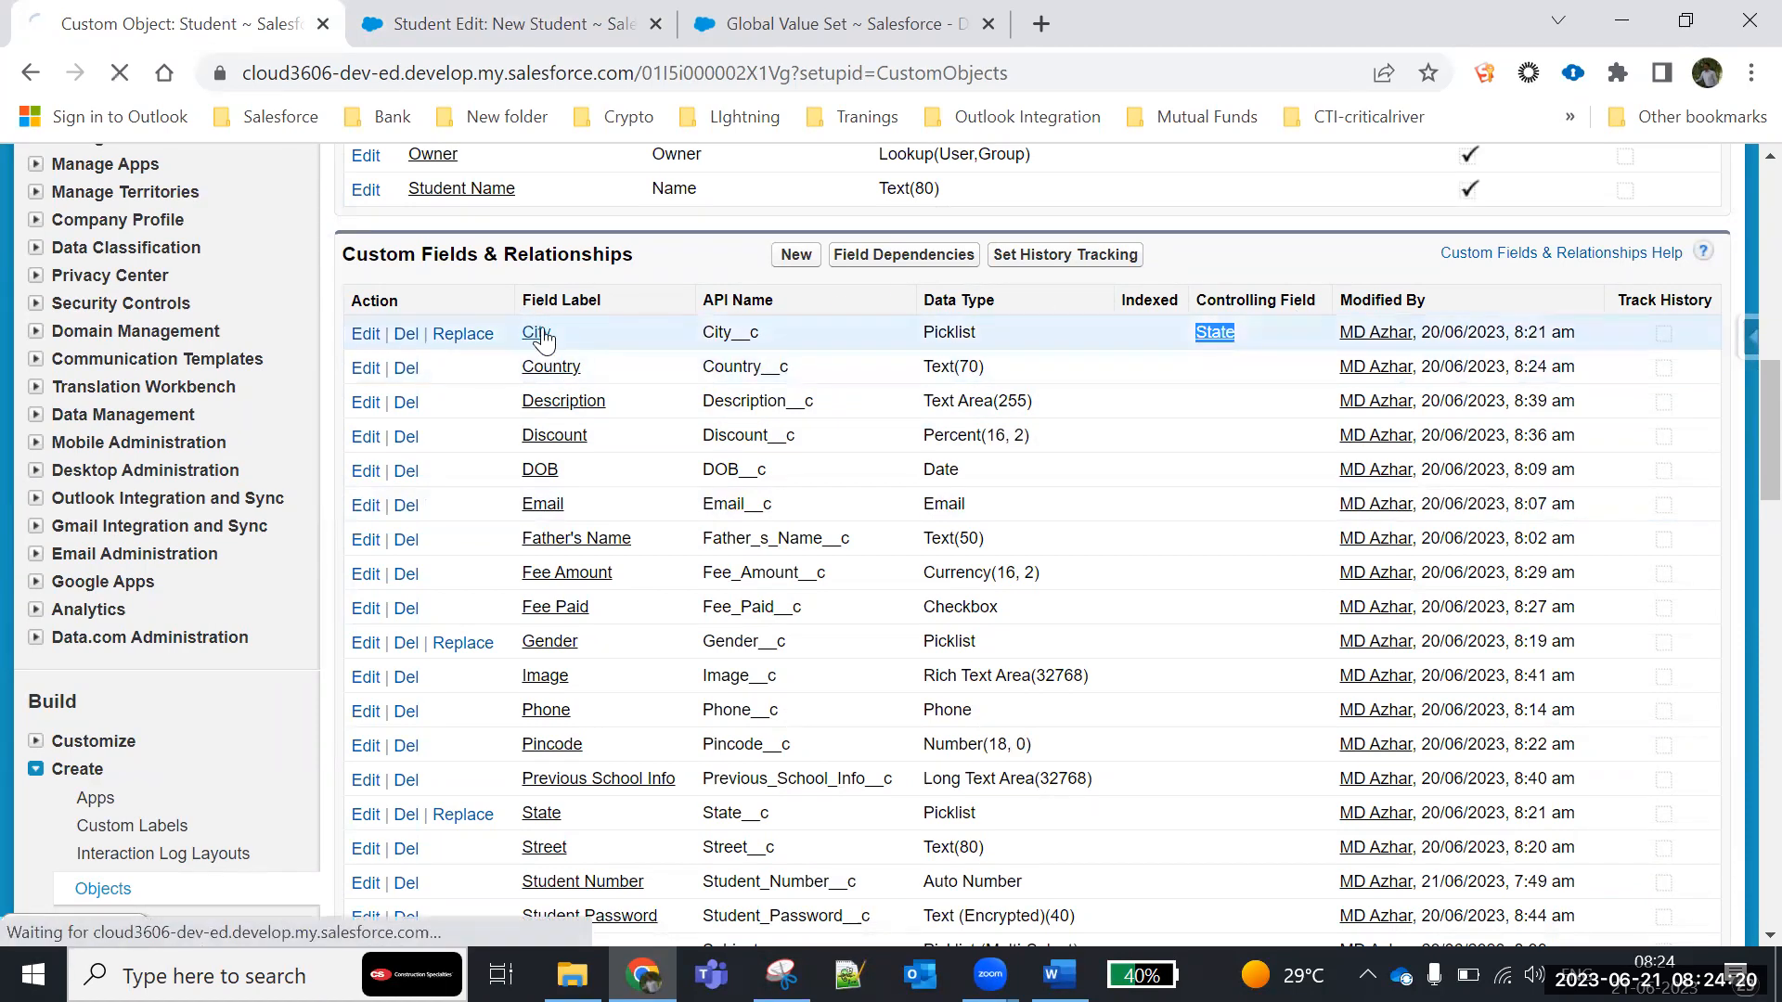
pyautogui.scroll(-10, 605, 505)
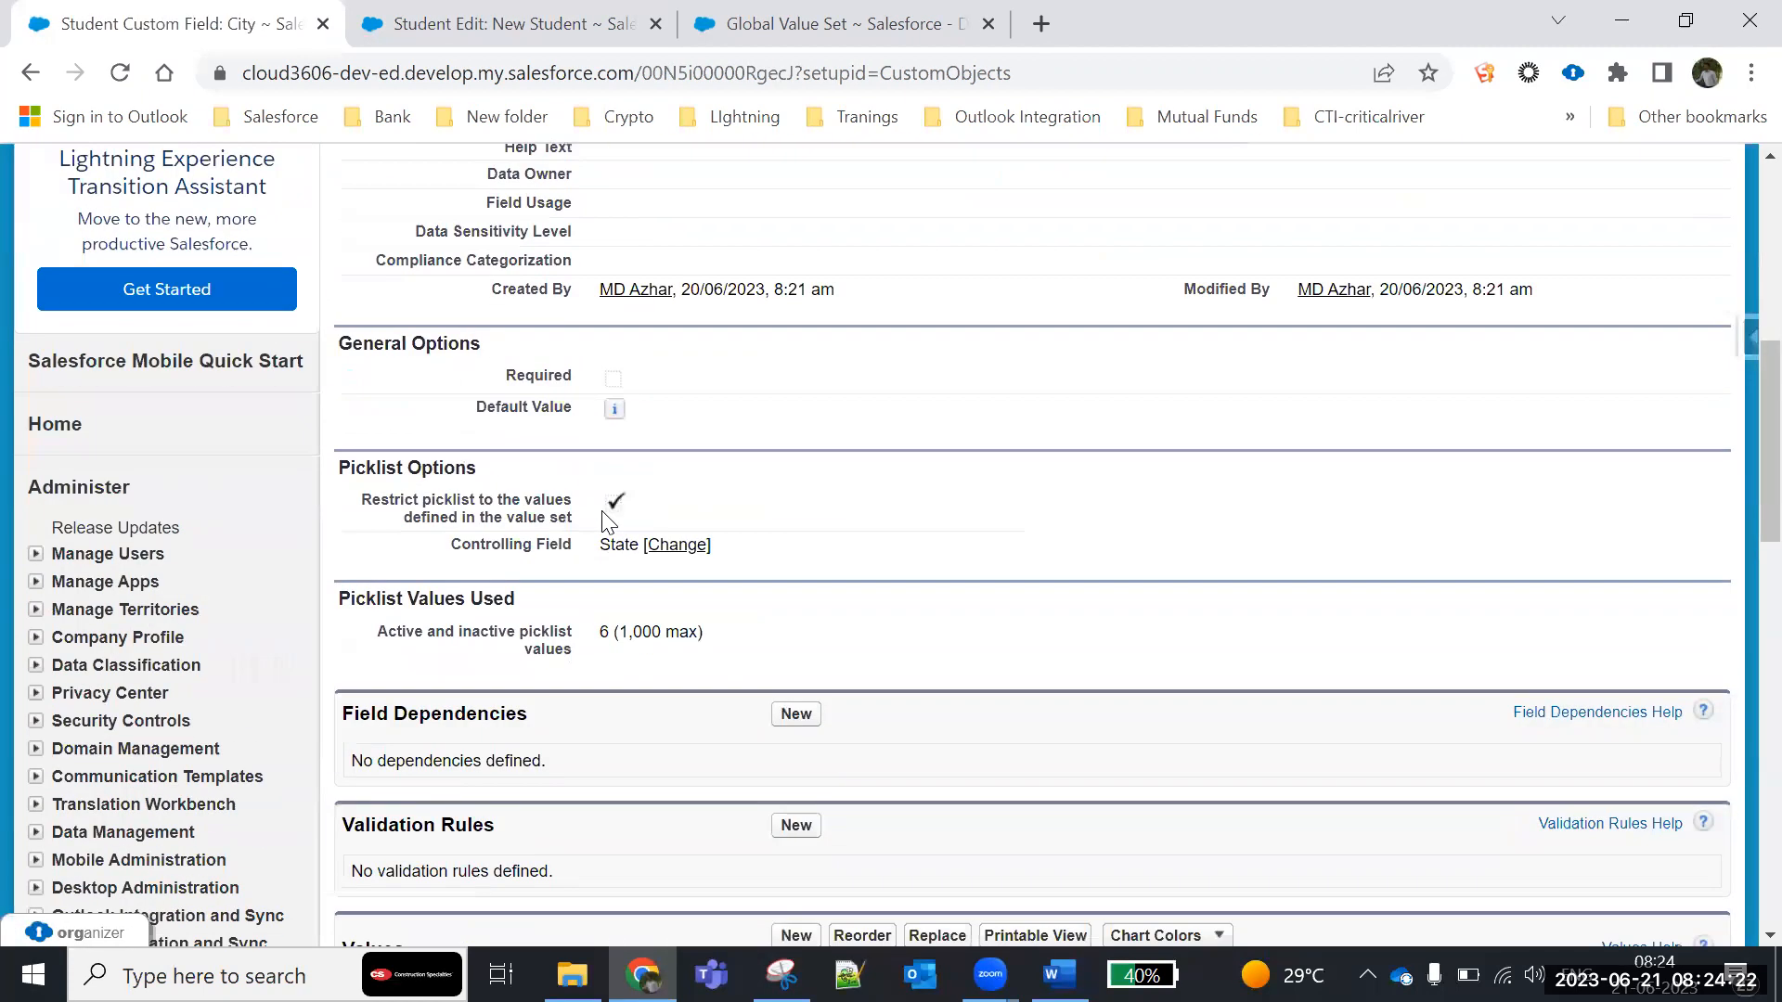
pyautogui.scroll(-1, 605, 521)
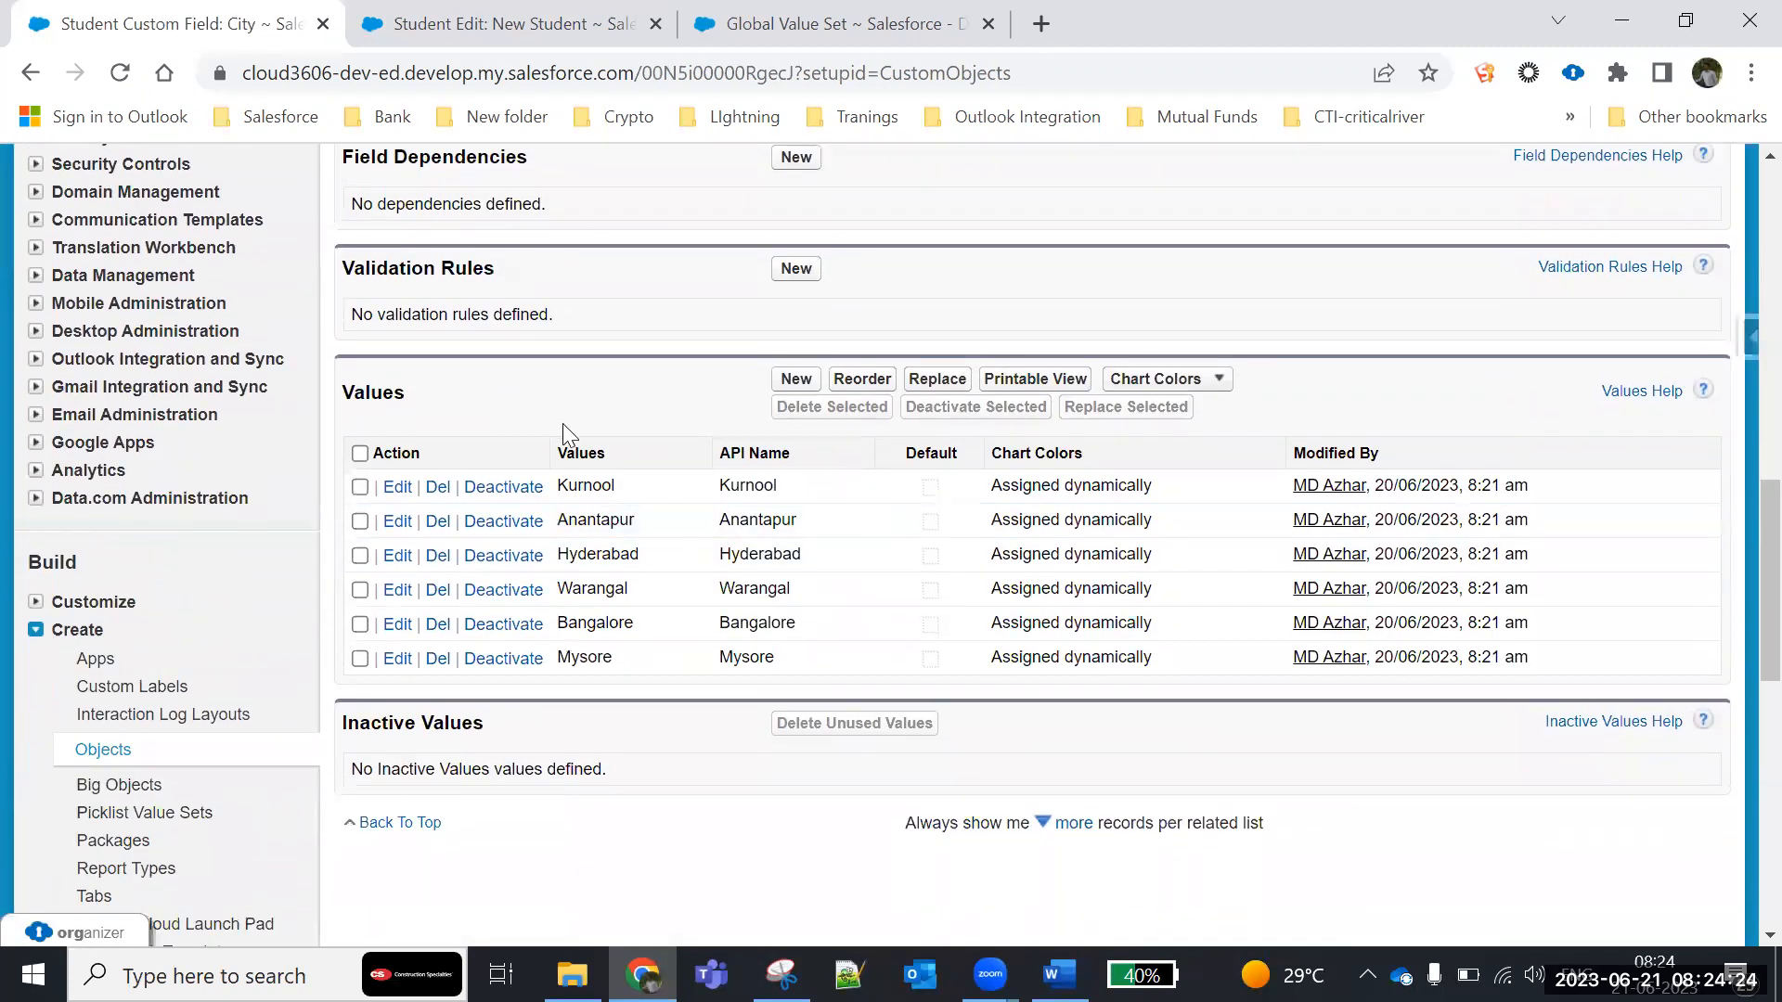
pyautogui.scroll(8, 562, 424)
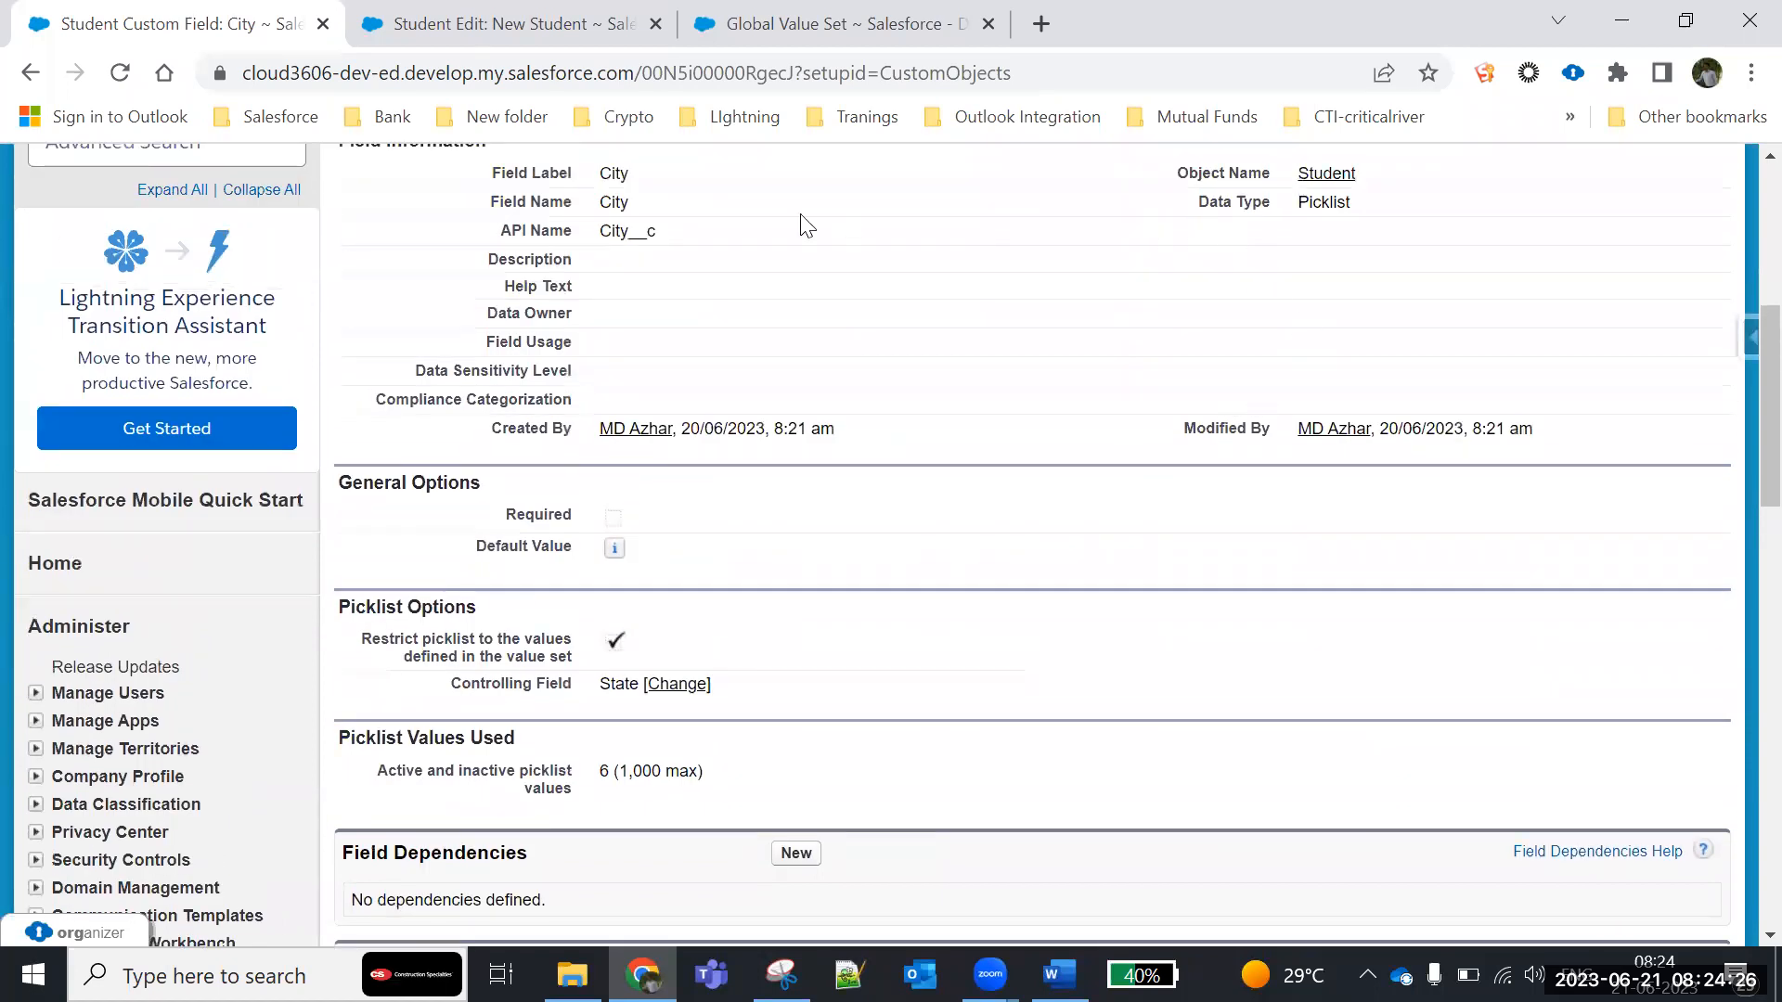
pyautogui.scroll(-3, 735, 562)
pyautogui.scroll(-3, 731, 559)
pyautogui.scroll(10, 729, 555)
pyautogui.moveTo(661, 370); pyautogui.dragTo(469, 296)
pyautogui.scroll(-10, 600, 670)
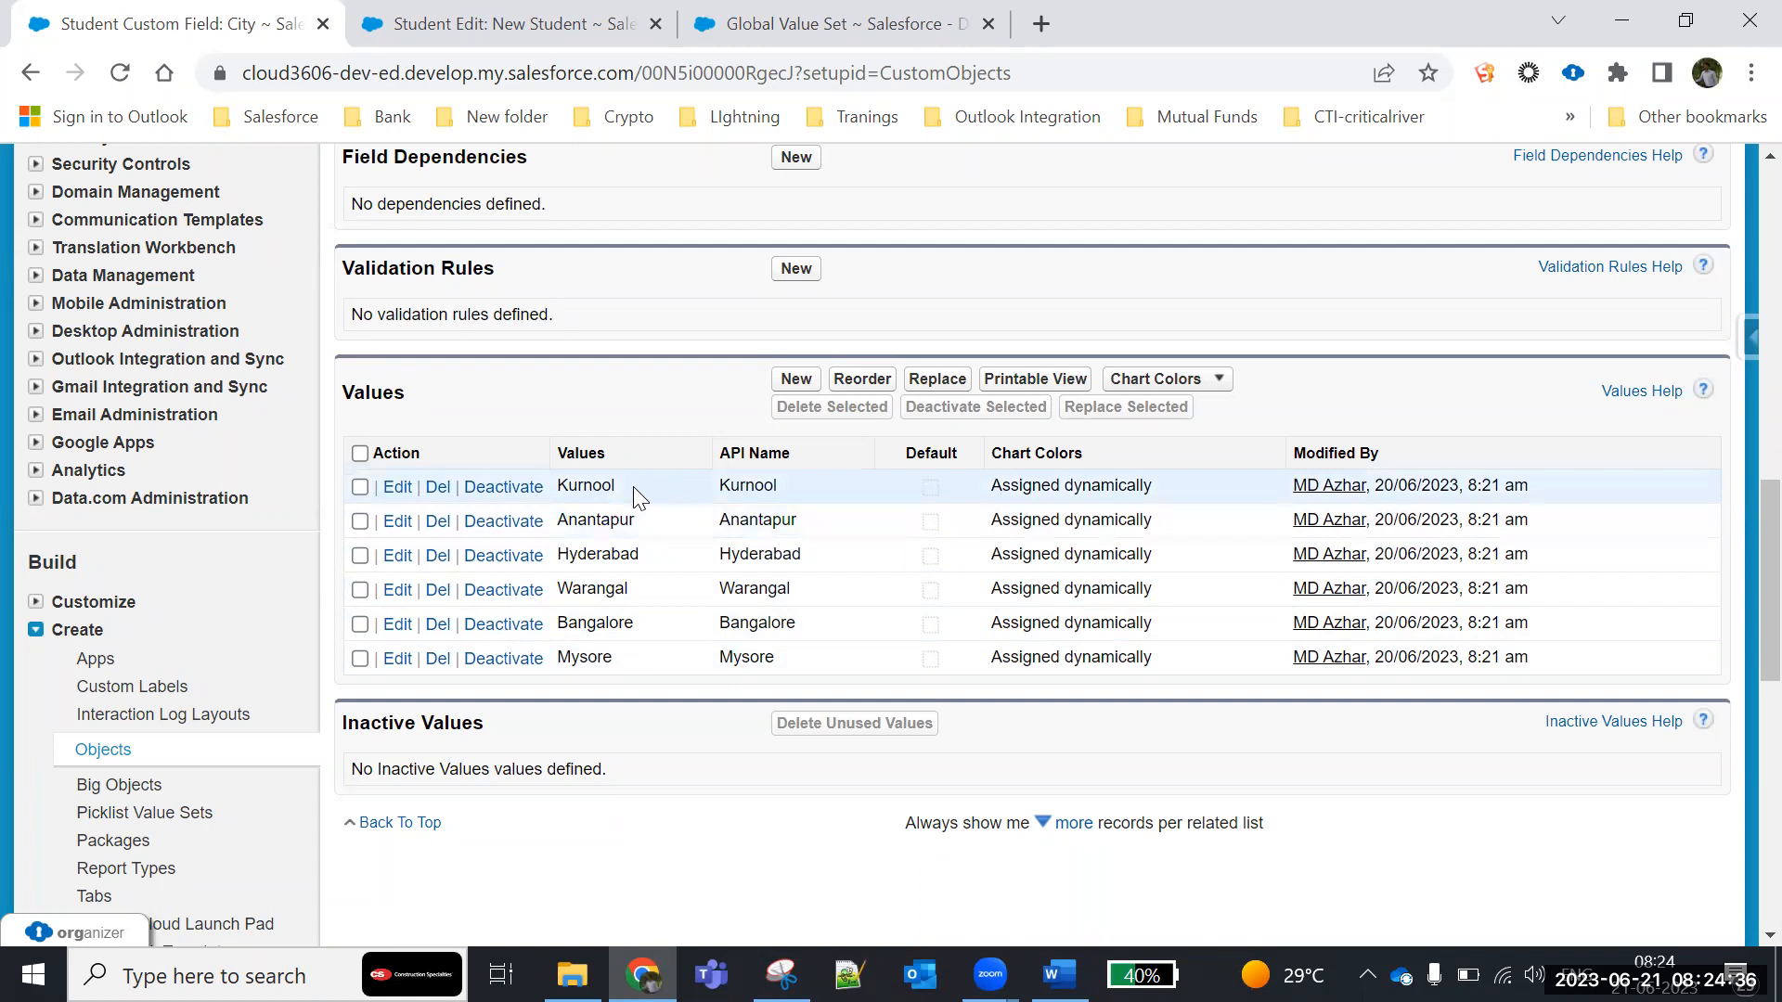
# - Search the setup for "pick" and view the list of global picklist value sets
pyautogui.click(816, 23)
pyautogui.scroll(6, 1406, 601)
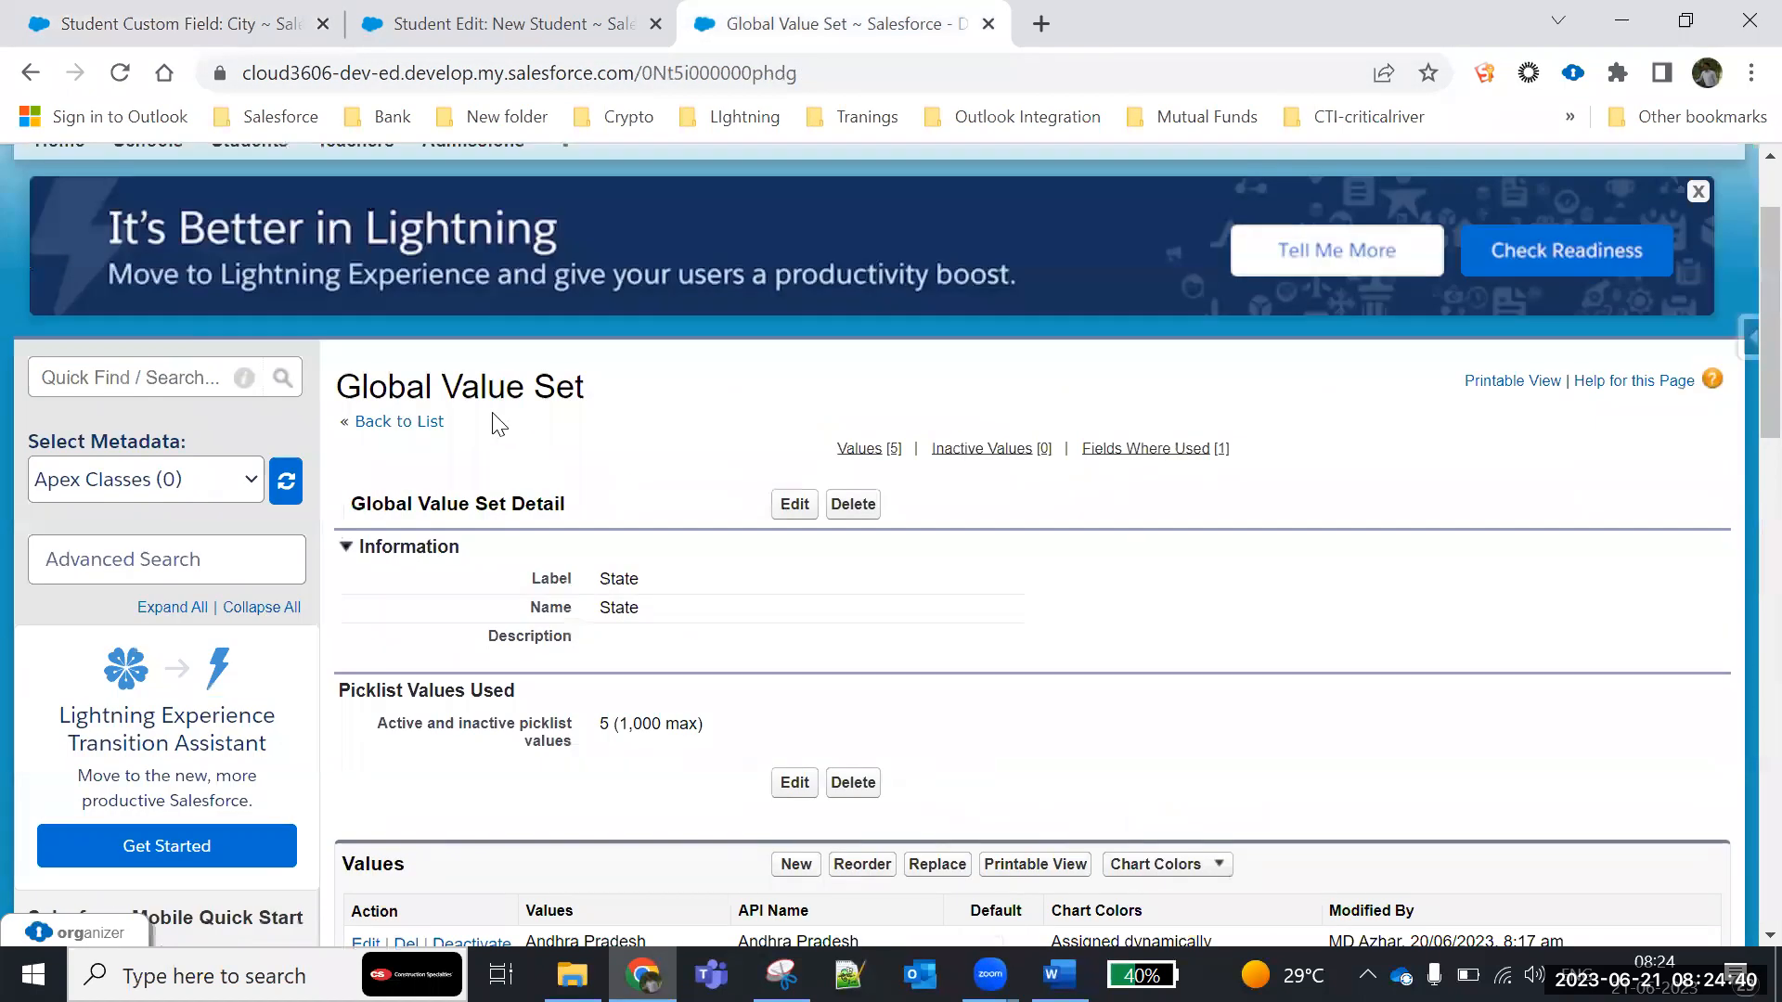
pyautogui.click(97, 380)
pyautogui.write('picklist')
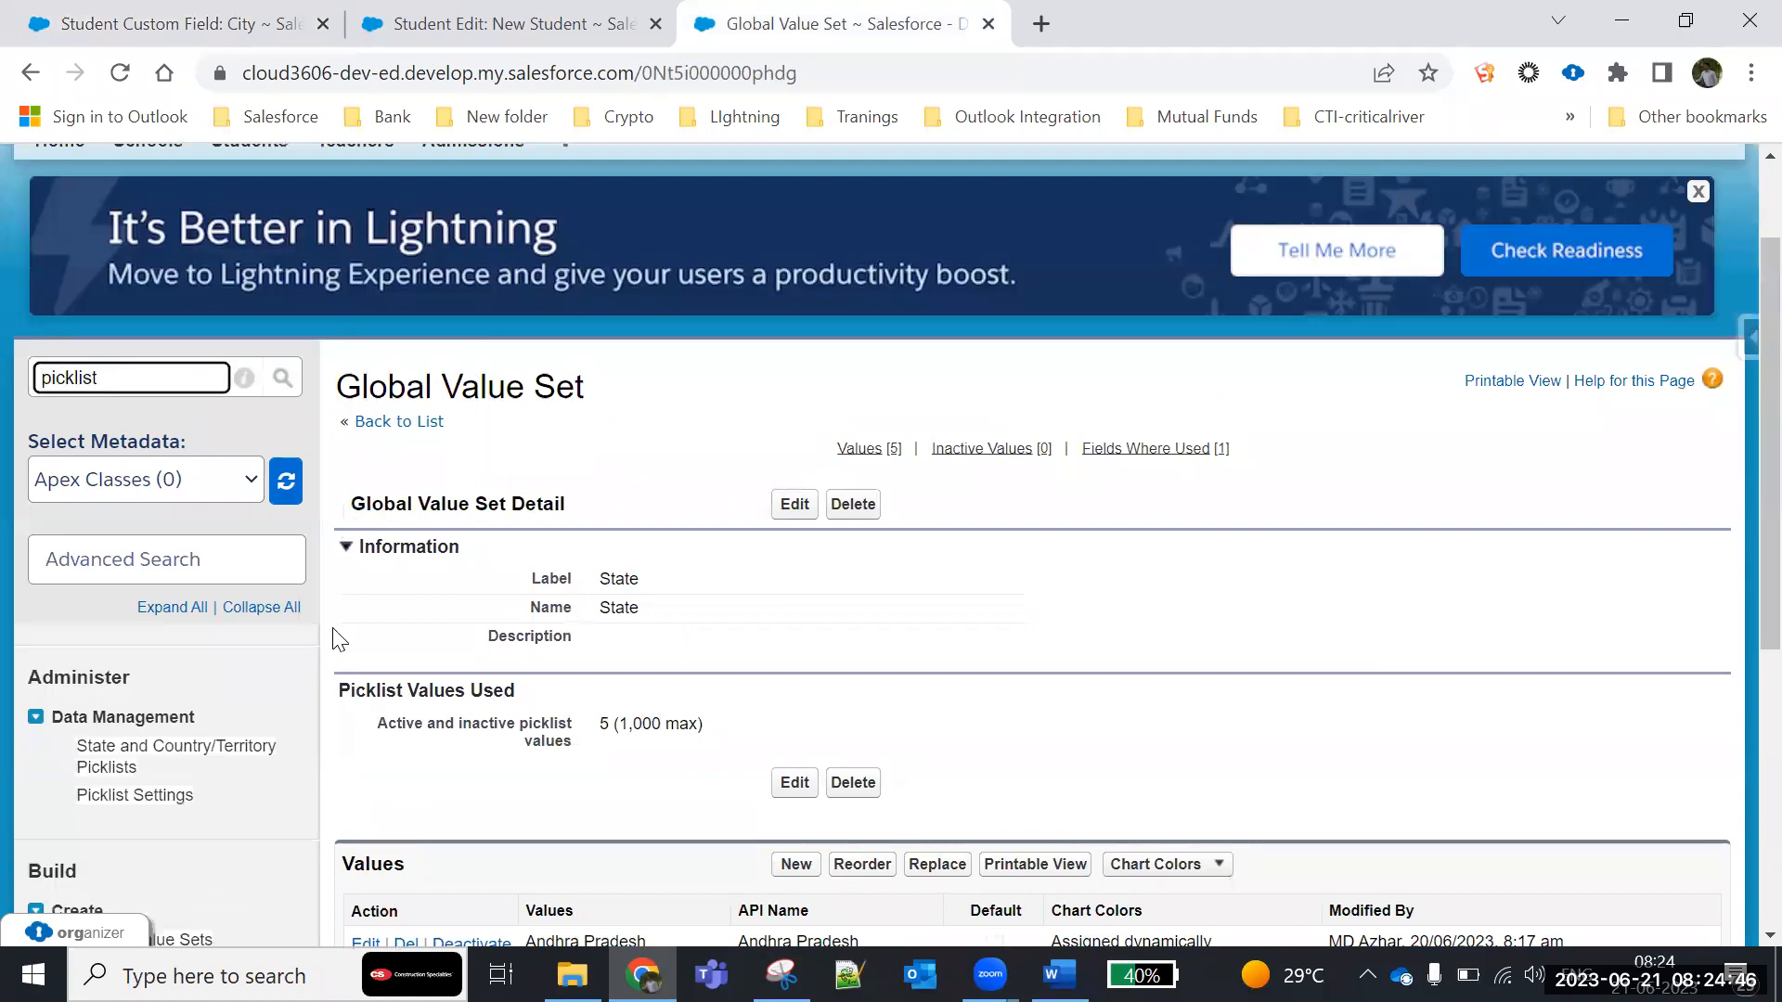
pyautogui.scroll(-5, 269, 778)
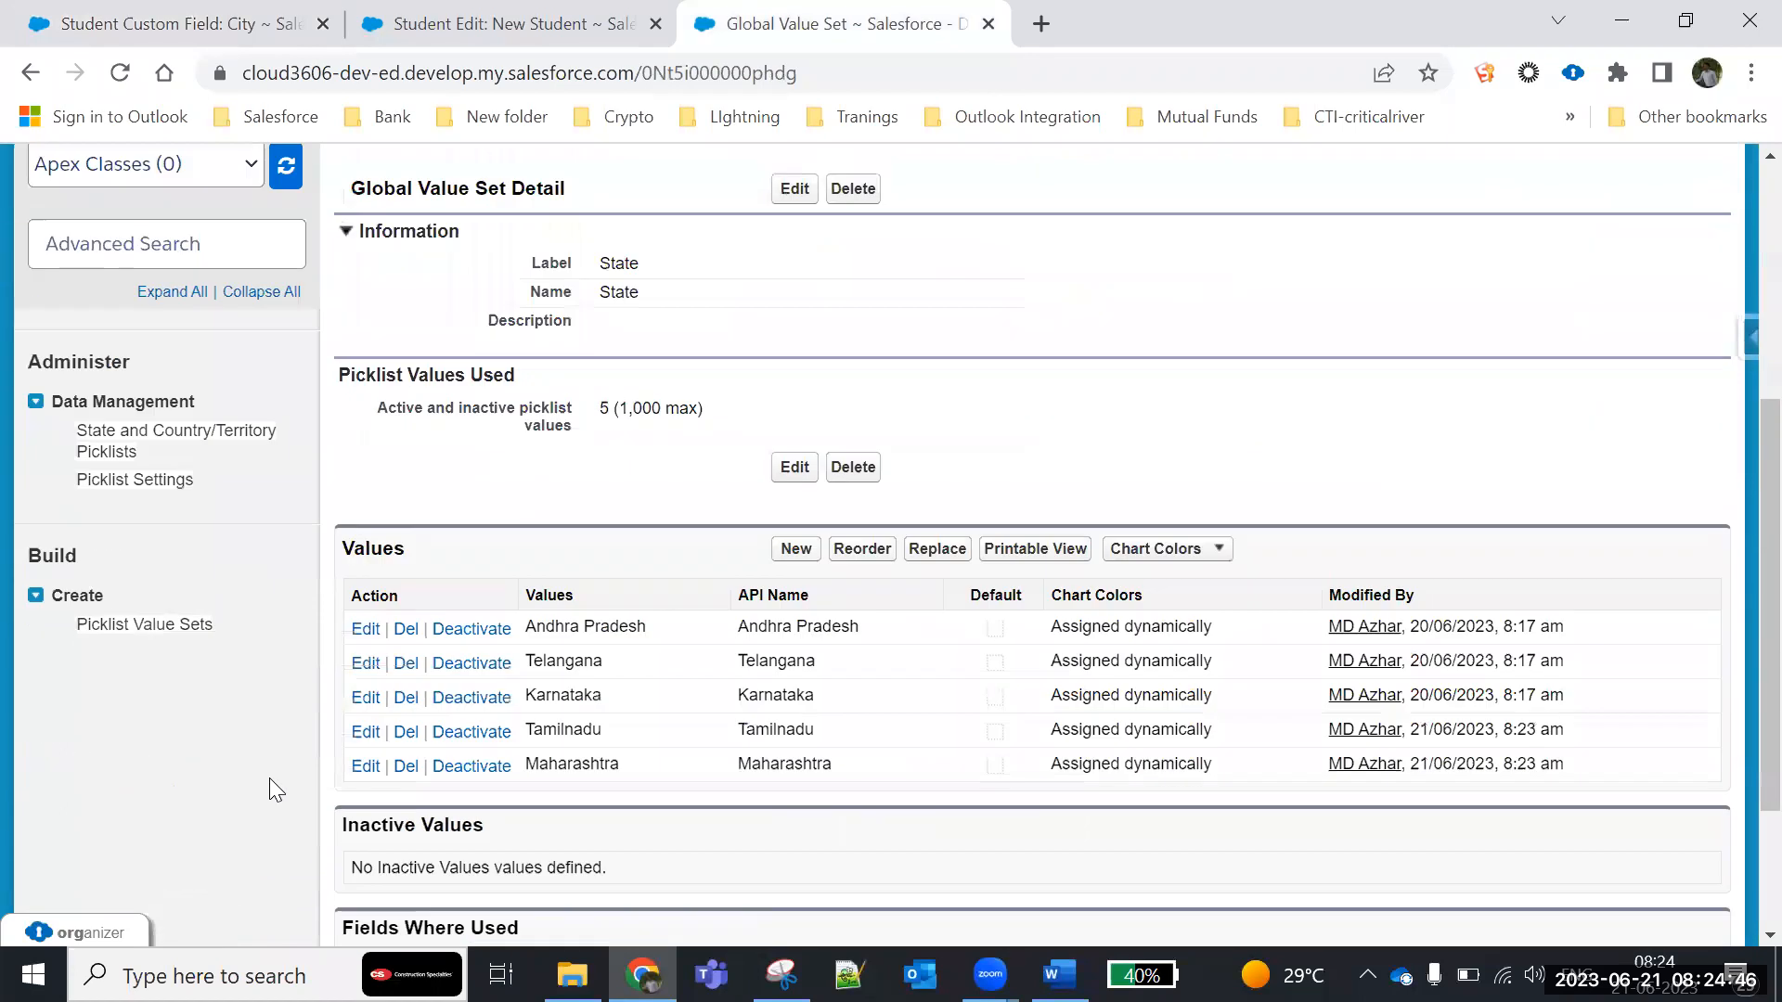
pyautogui.click(119, 524)
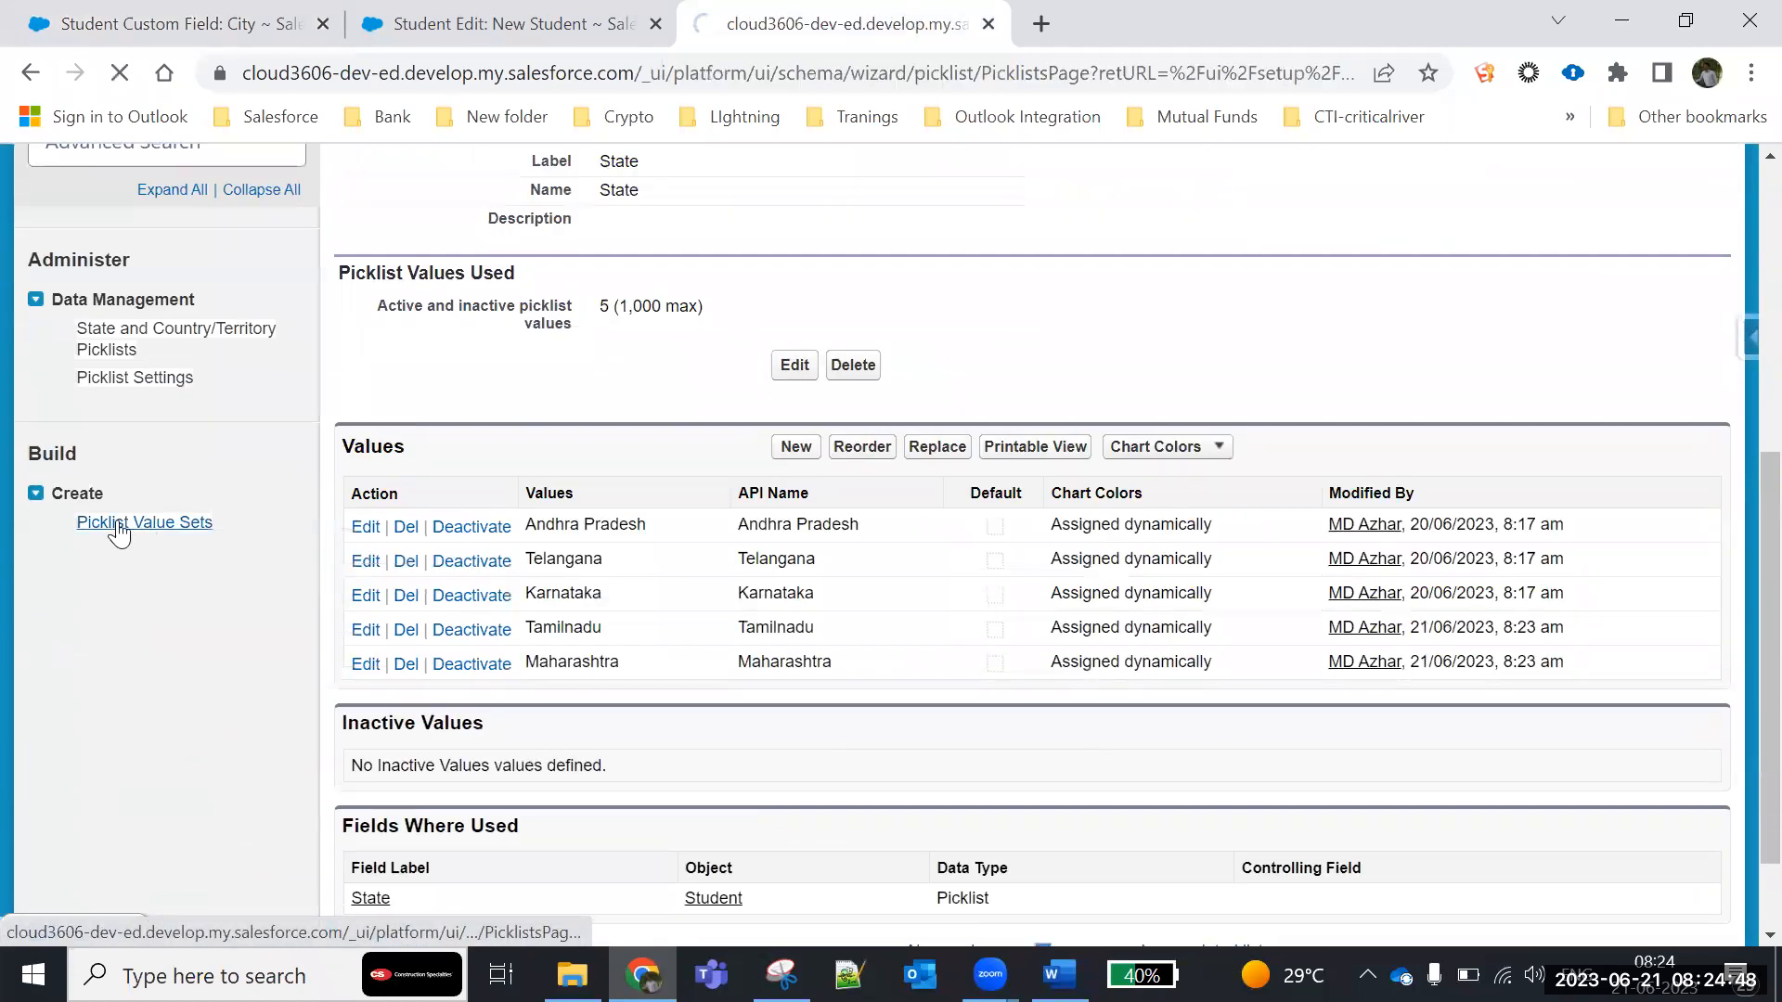
pyautogui.scroll(-2, 588, 561)
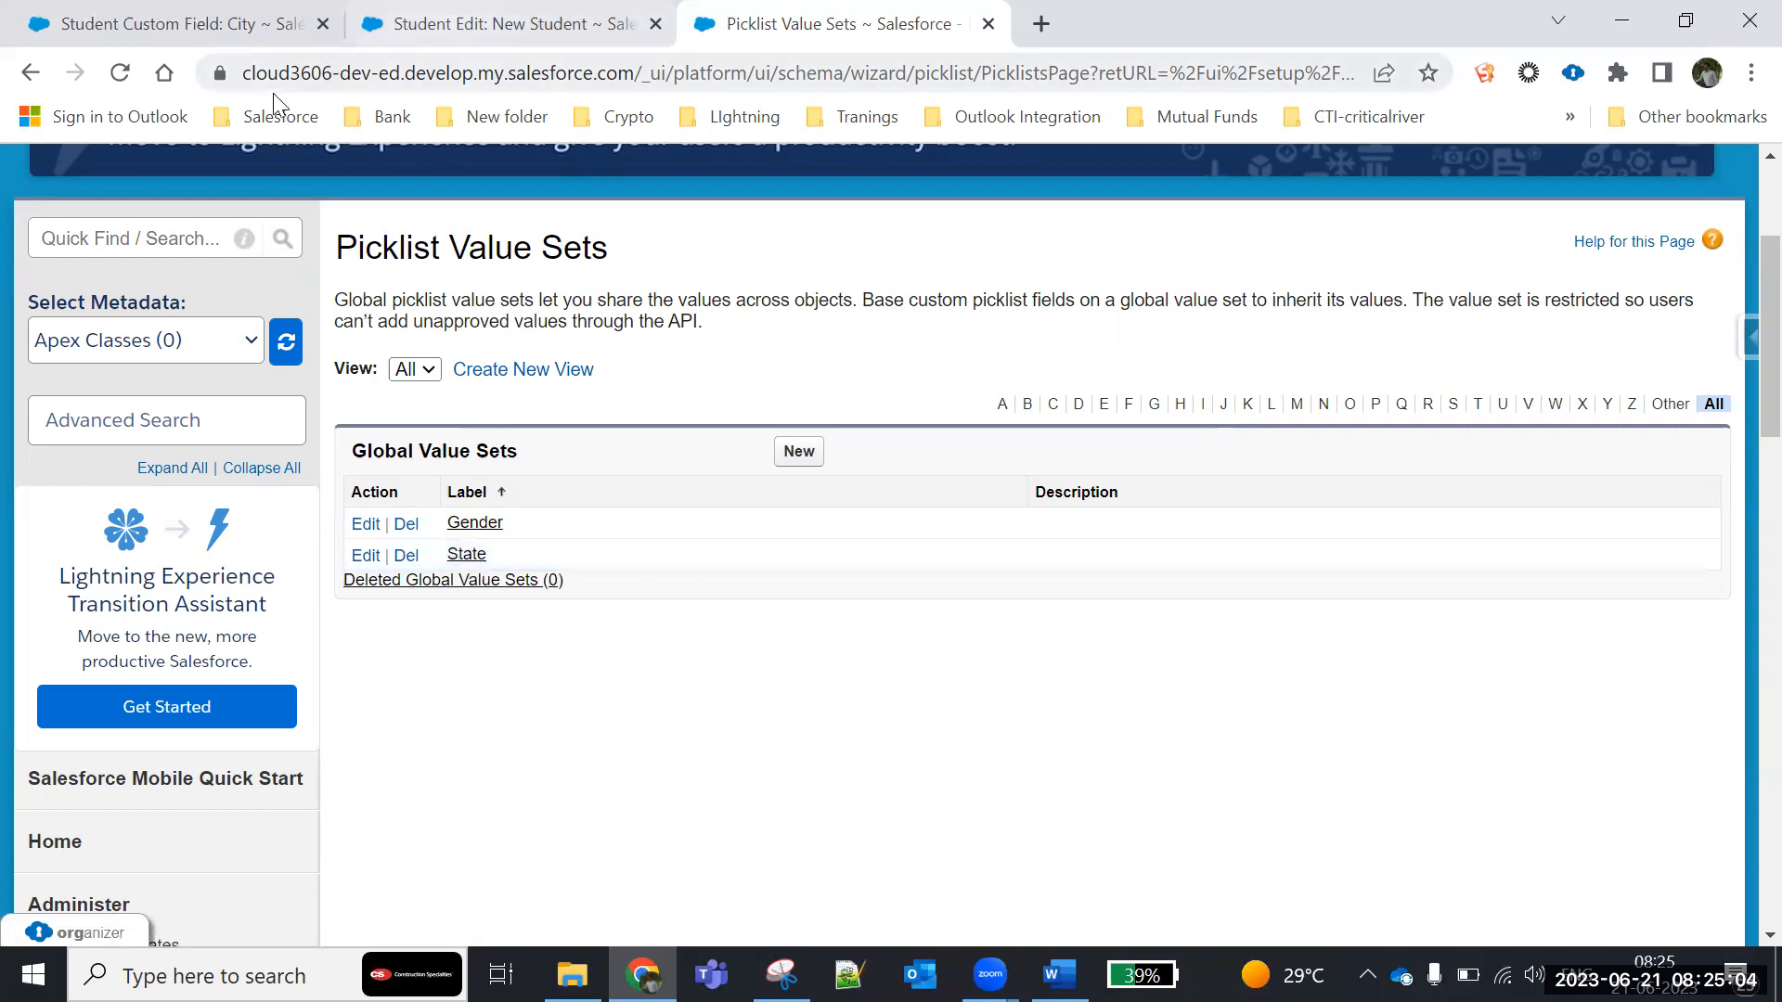
# - Return to the City field's definition and review its API name, values and inactive values
pyautogui.click(167, 28)
pyautogui.scroll(10, 438, 464)
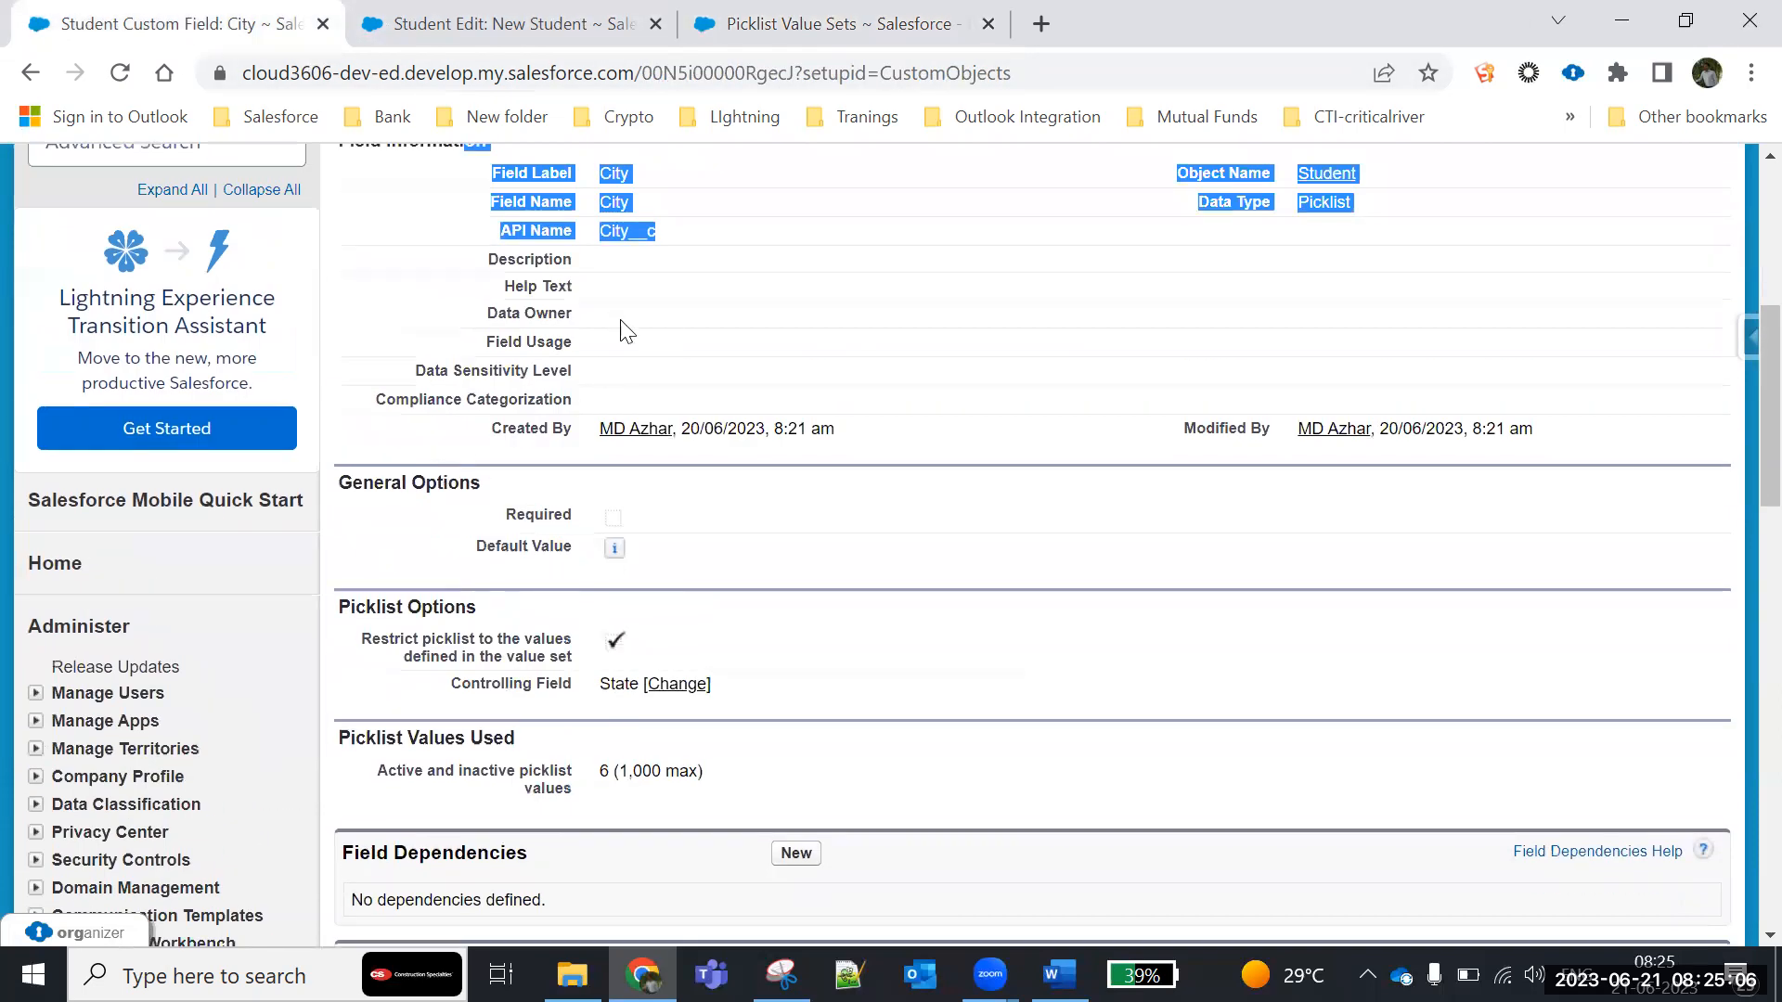
pyautogui.click(664, 401)
pyautogui.moveTo(664, 654); pyautogui.dragTo(476, 655)
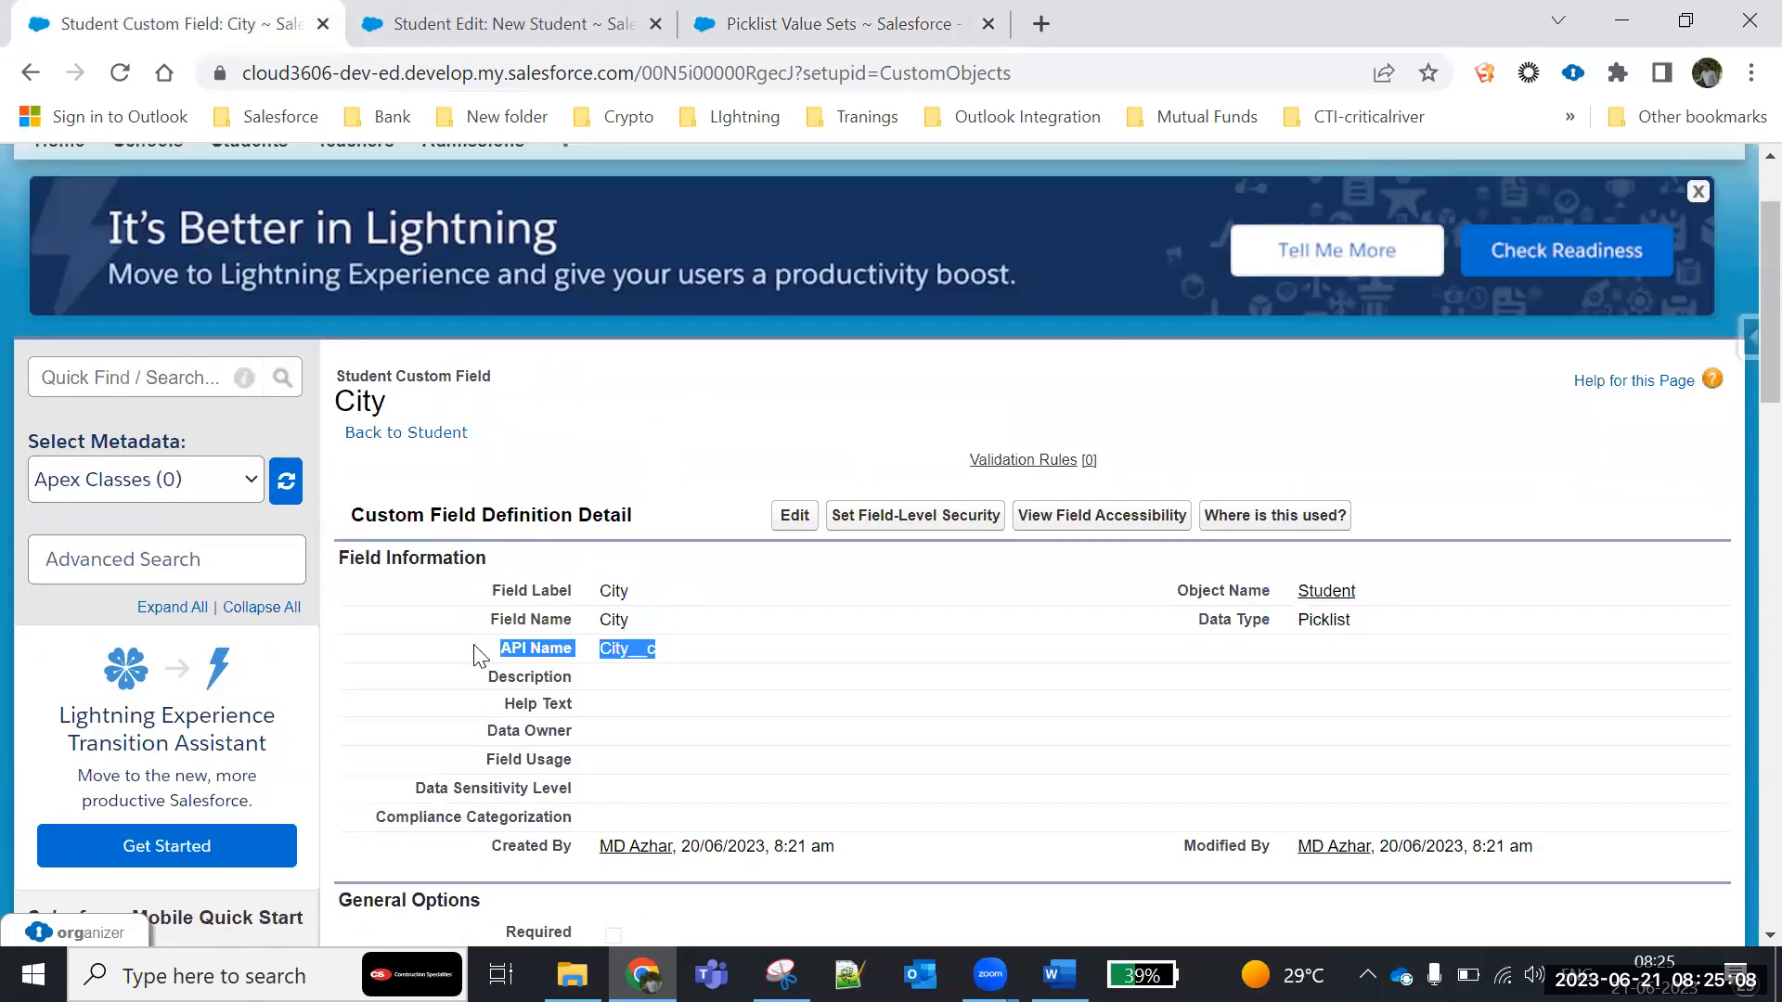
pyautogui.scroll(-10, 685, 675)
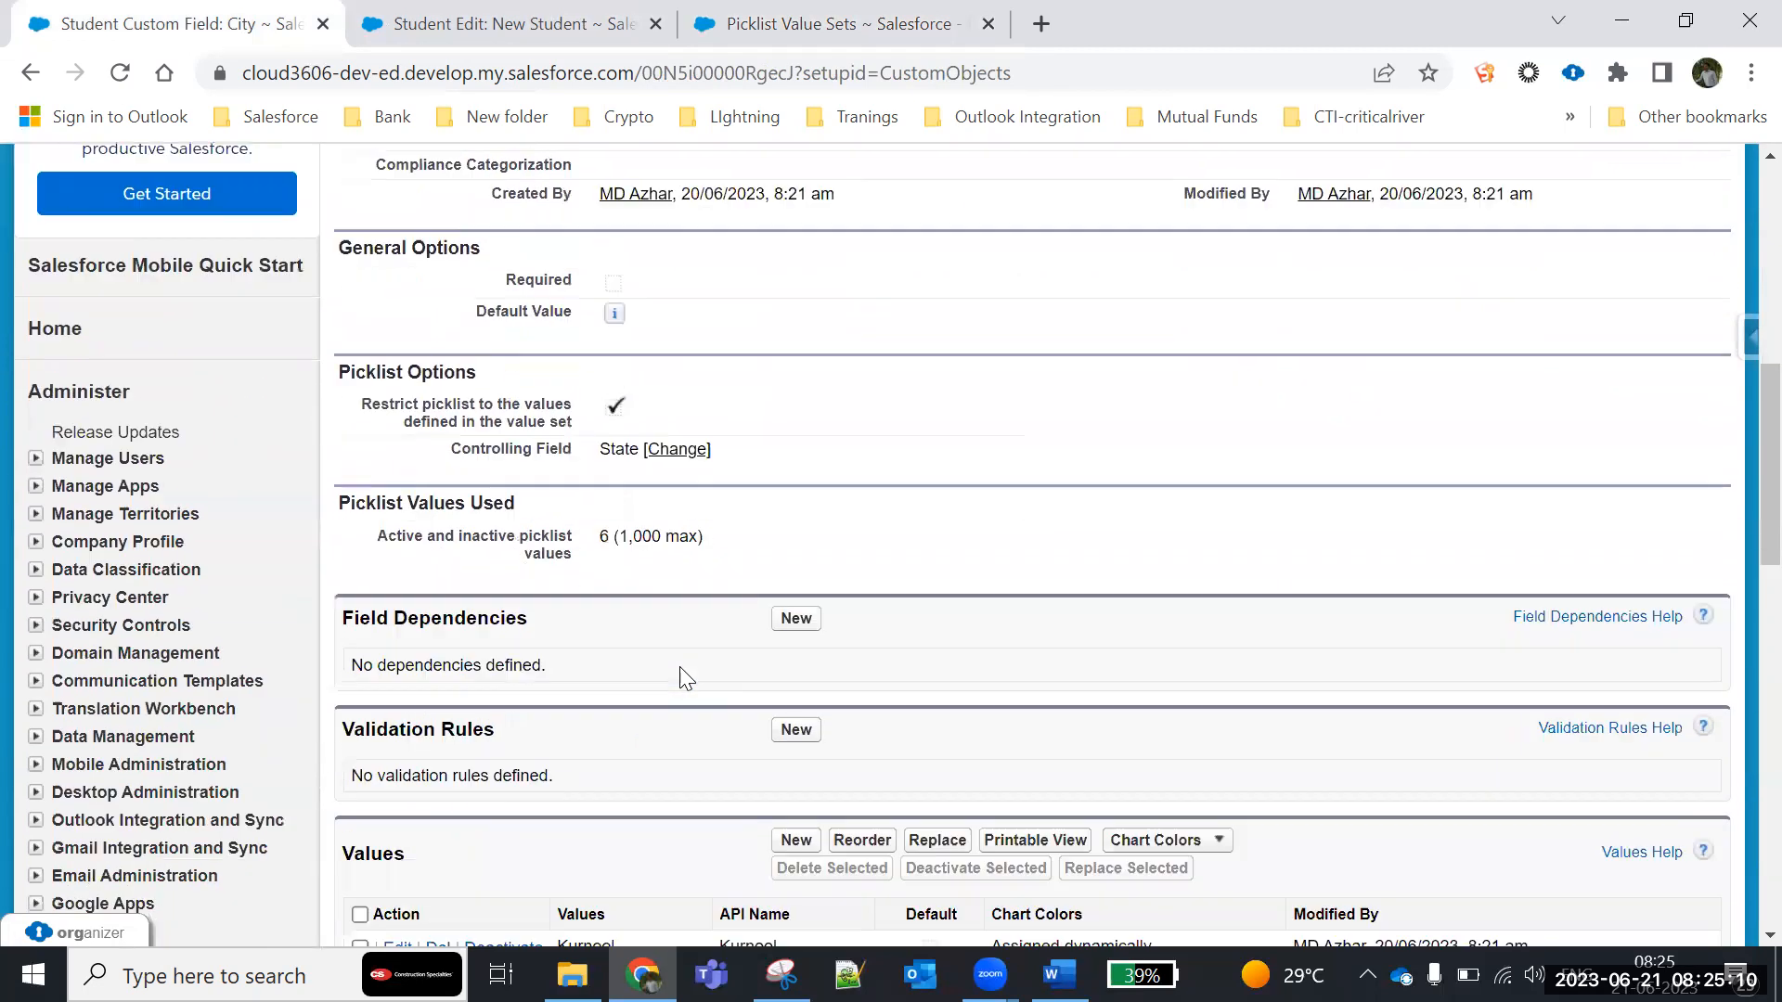
pyautogui.moveTo(343, 534); pyautogui.dragTo(449, 552)
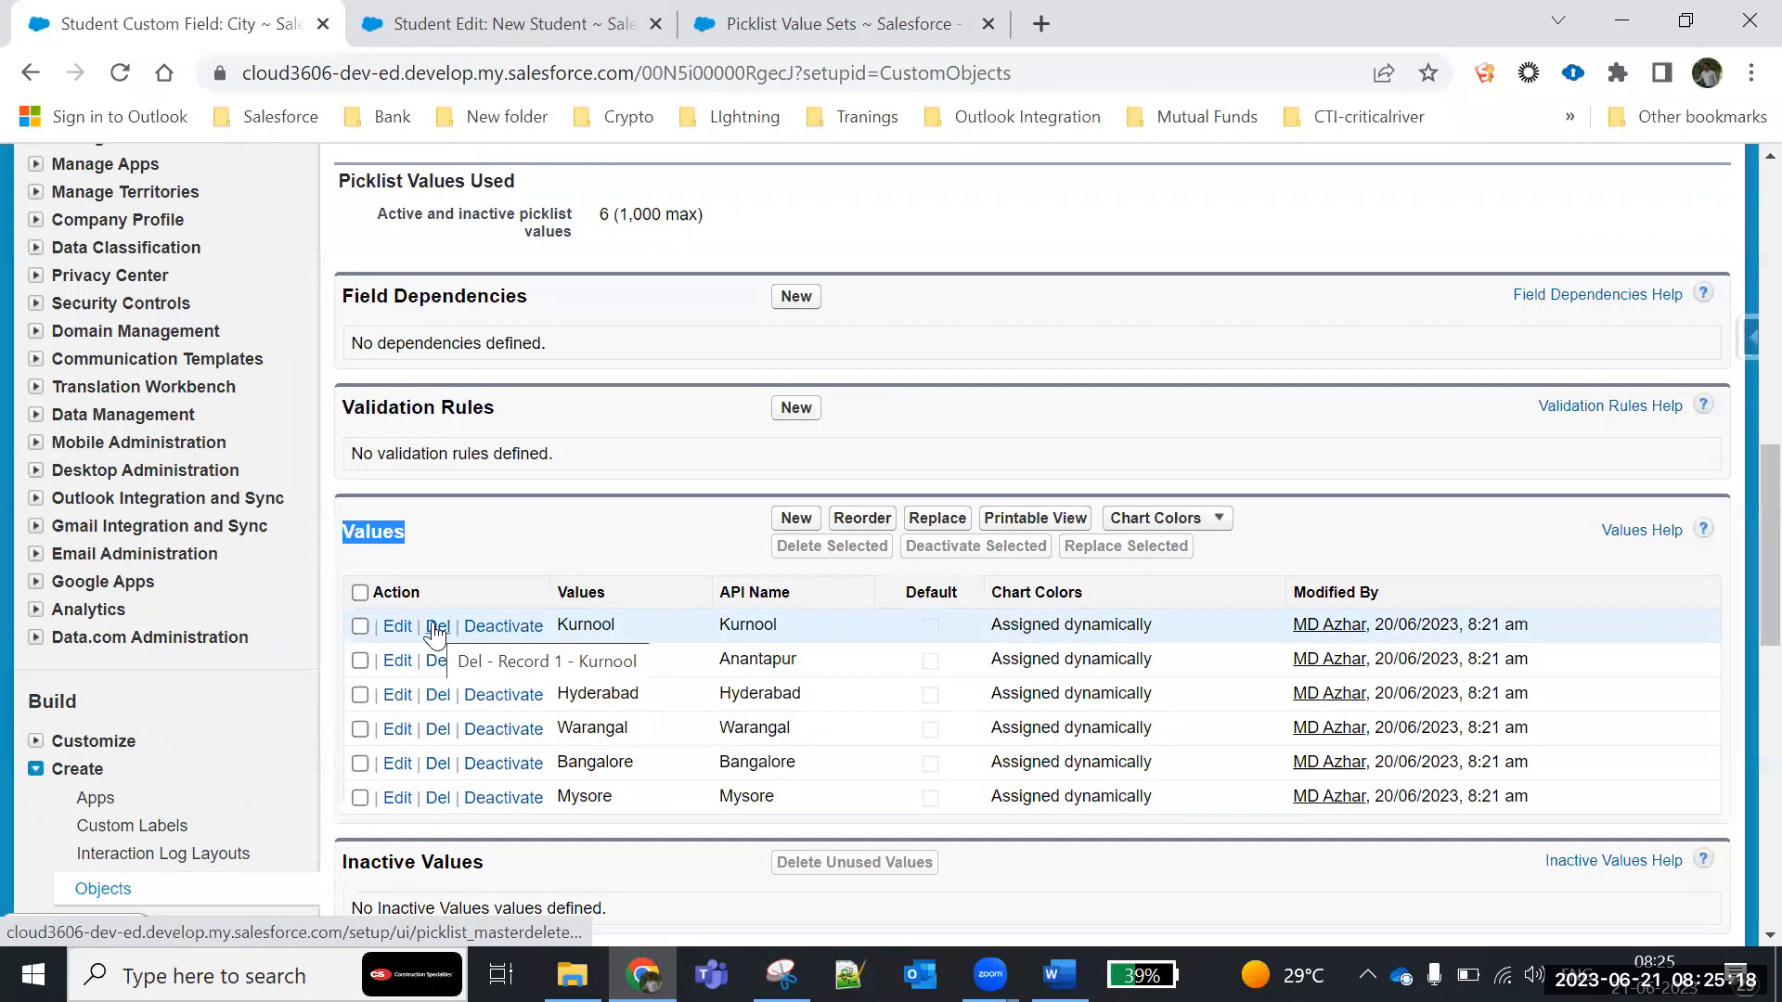
pyautogui.scroll(-1, 499, 634)
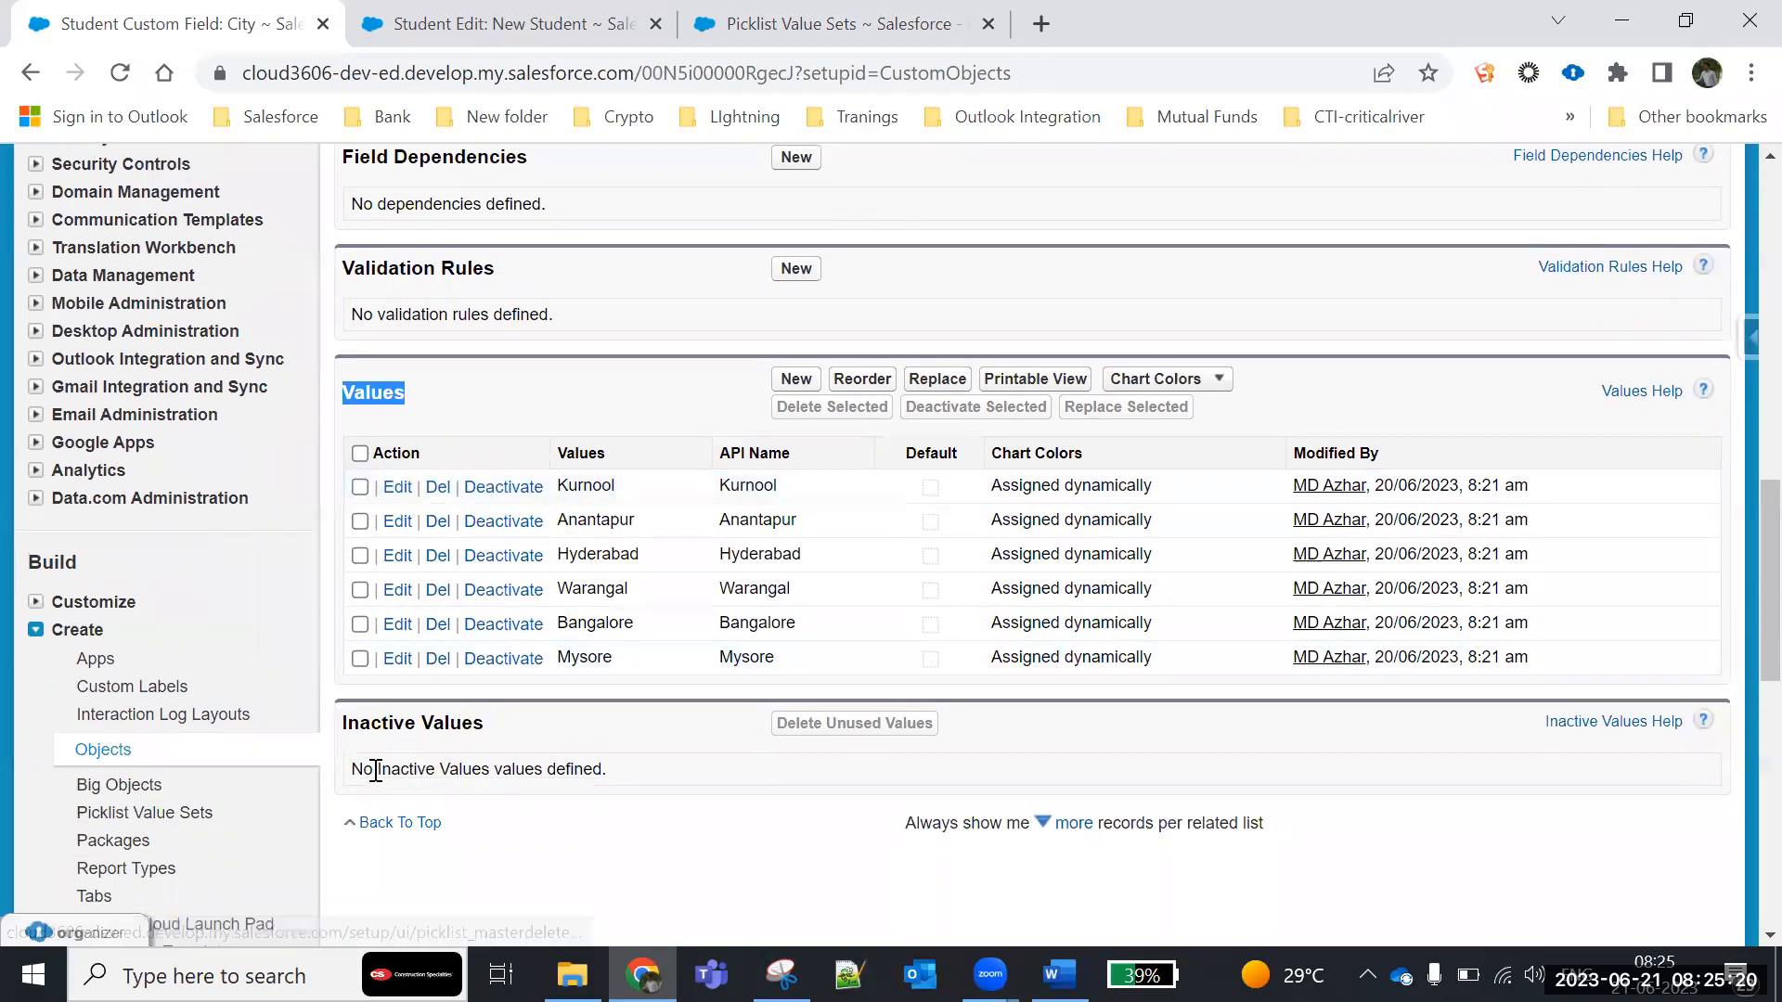
pyautogui.moveTo(354, 769); pyautogui.dragTo(674, 787)
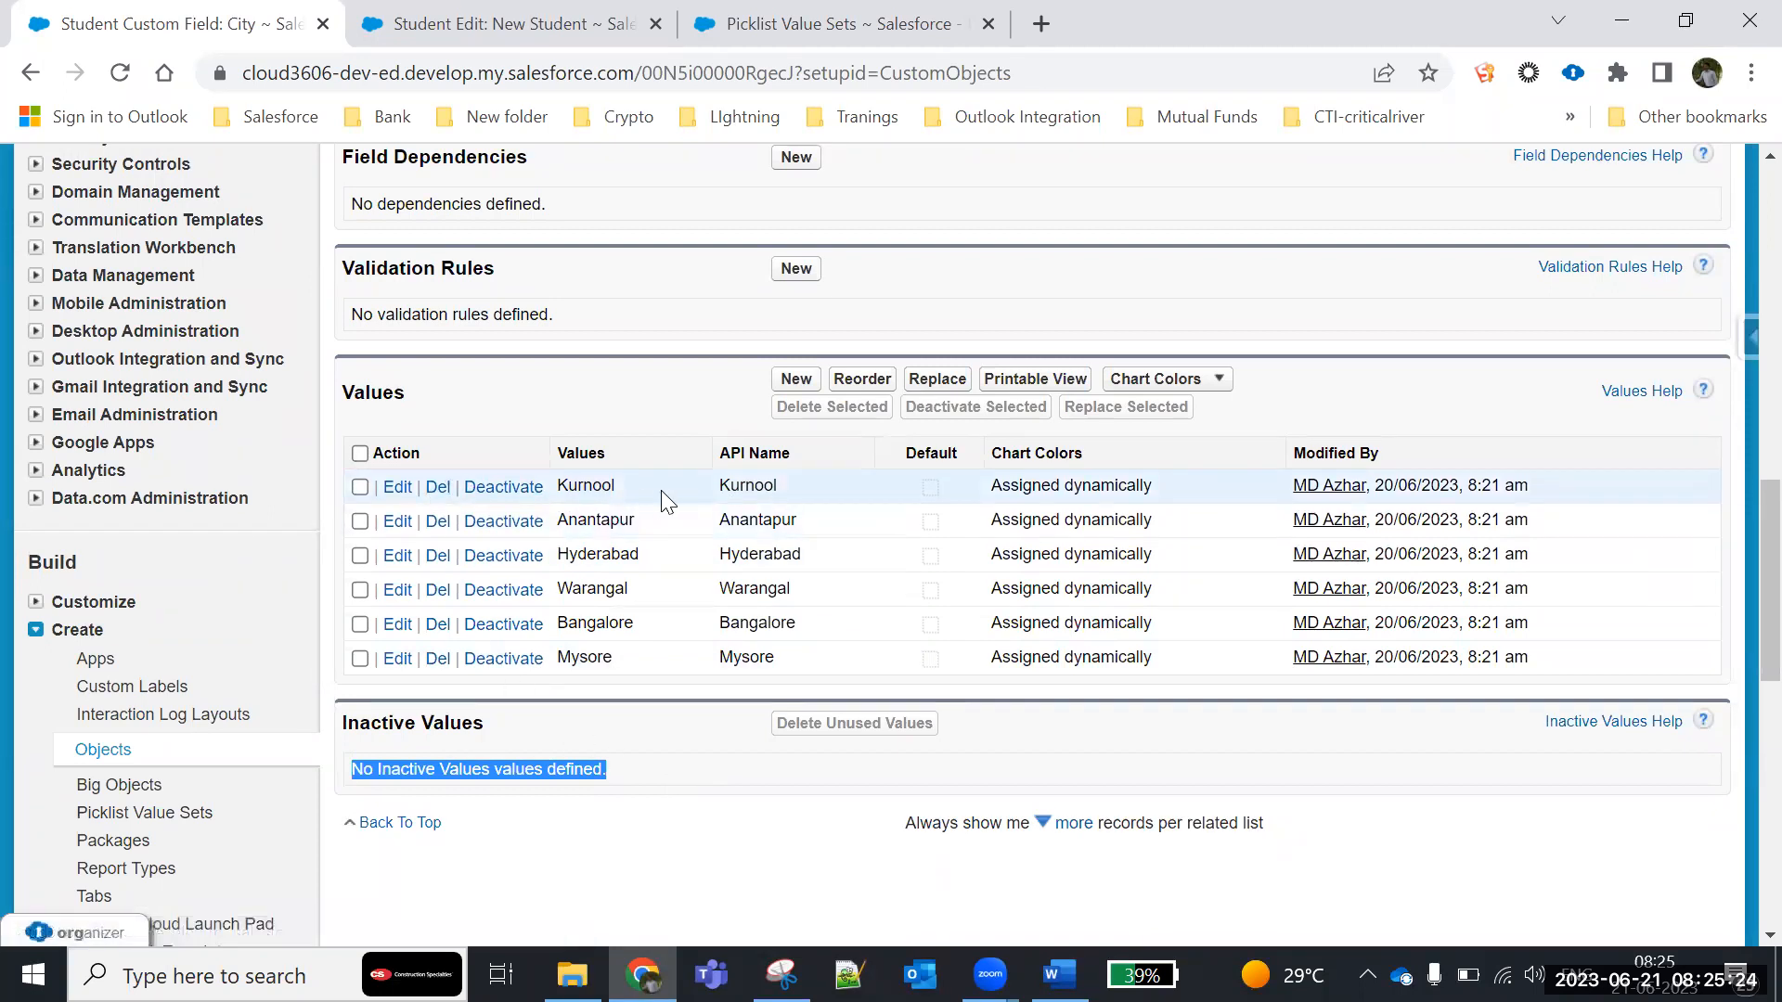
# - Start adding new City picklist values, entering Chennai, Madurai, Coimbator, Mumbai, Pune, Vizag and Mangalore on separate lines
pyautogui.doubleClick(346, 398)
pyautogui.click(794, 376)
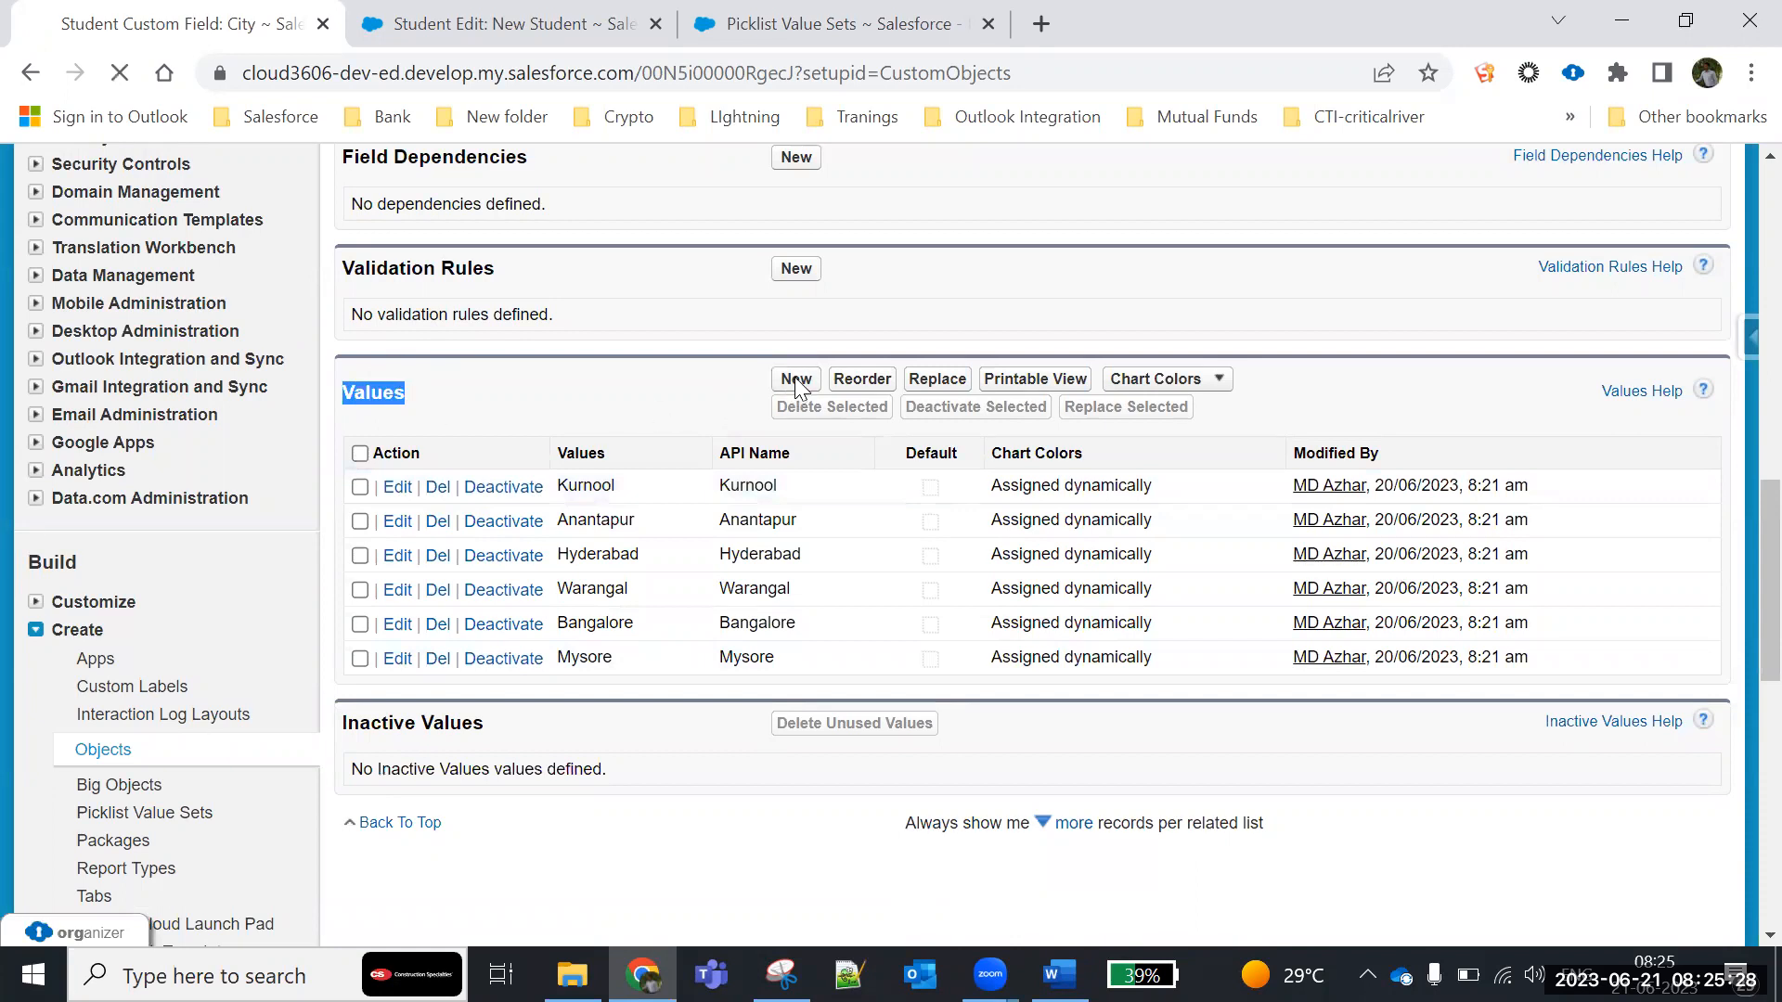
pyautogui.scroll(-4, 729, 720)
pyautogui.click(520, 412)
pyautogui.write('Chennai')
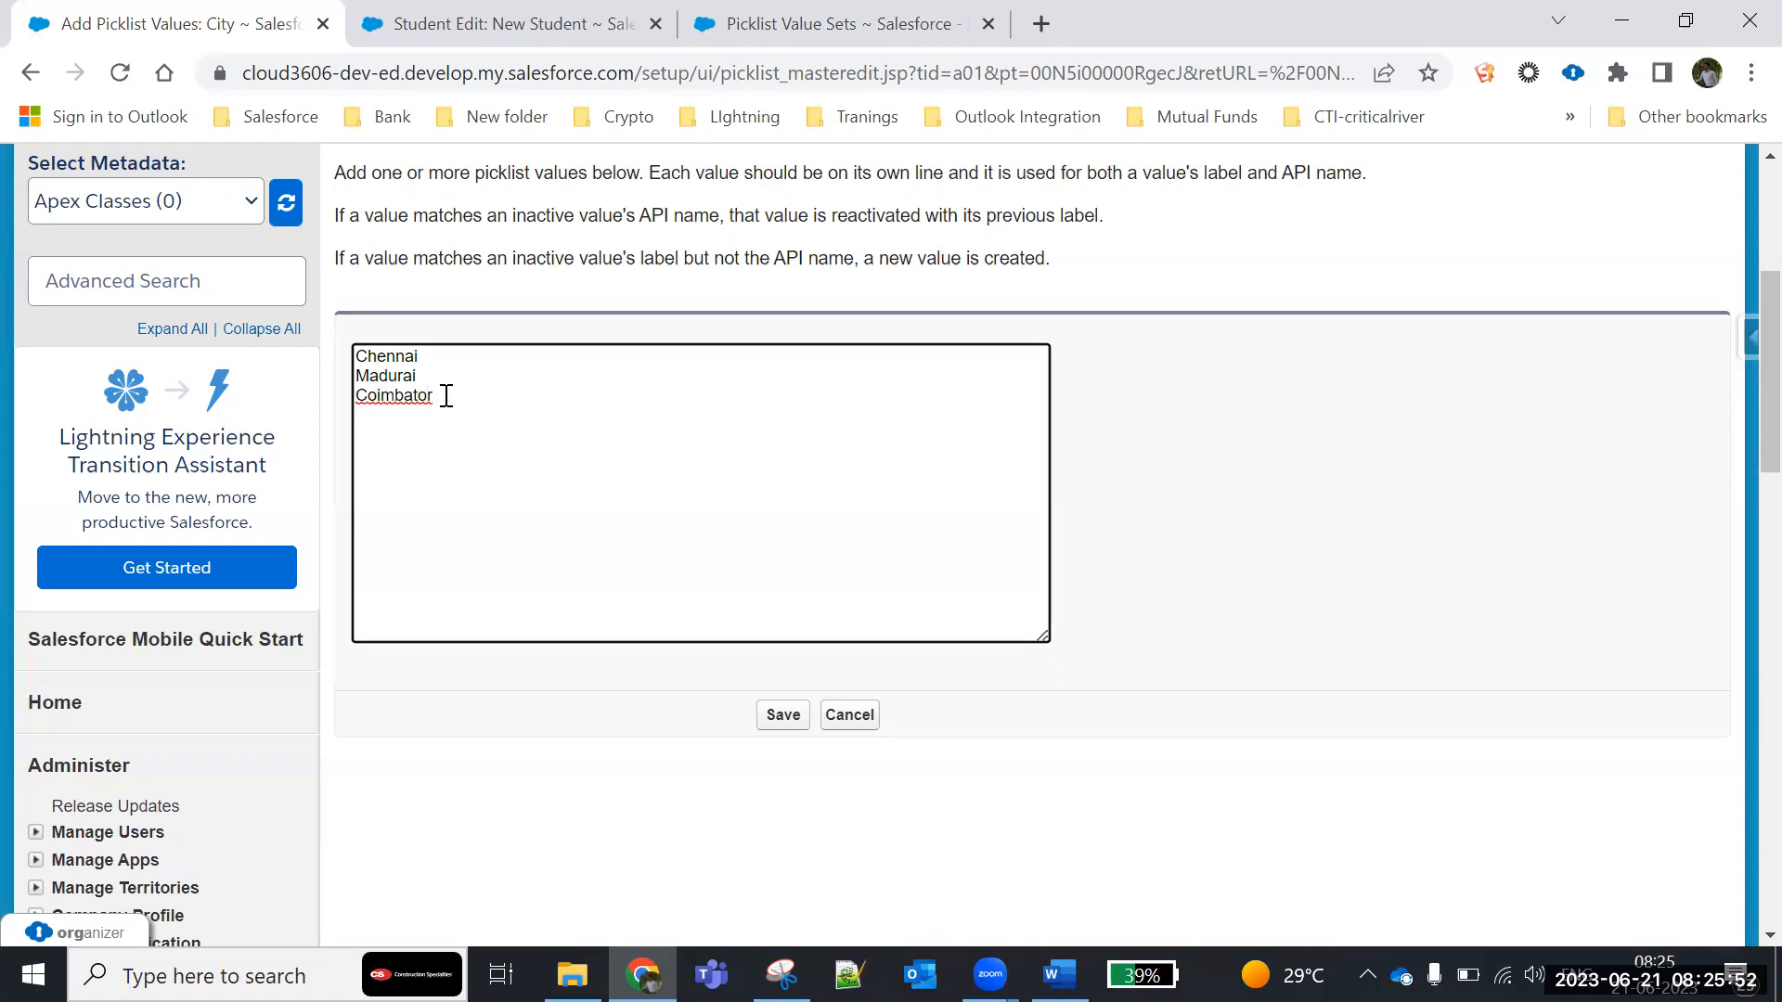
pyautogui.write('mbai')
pyautogui.click(421, 431)
pyautogui.write('za')
pyautogui.write('g')
pyautogui.write('Ma')
pyautogui.write('ngalore')
pyautogui.press('Return')
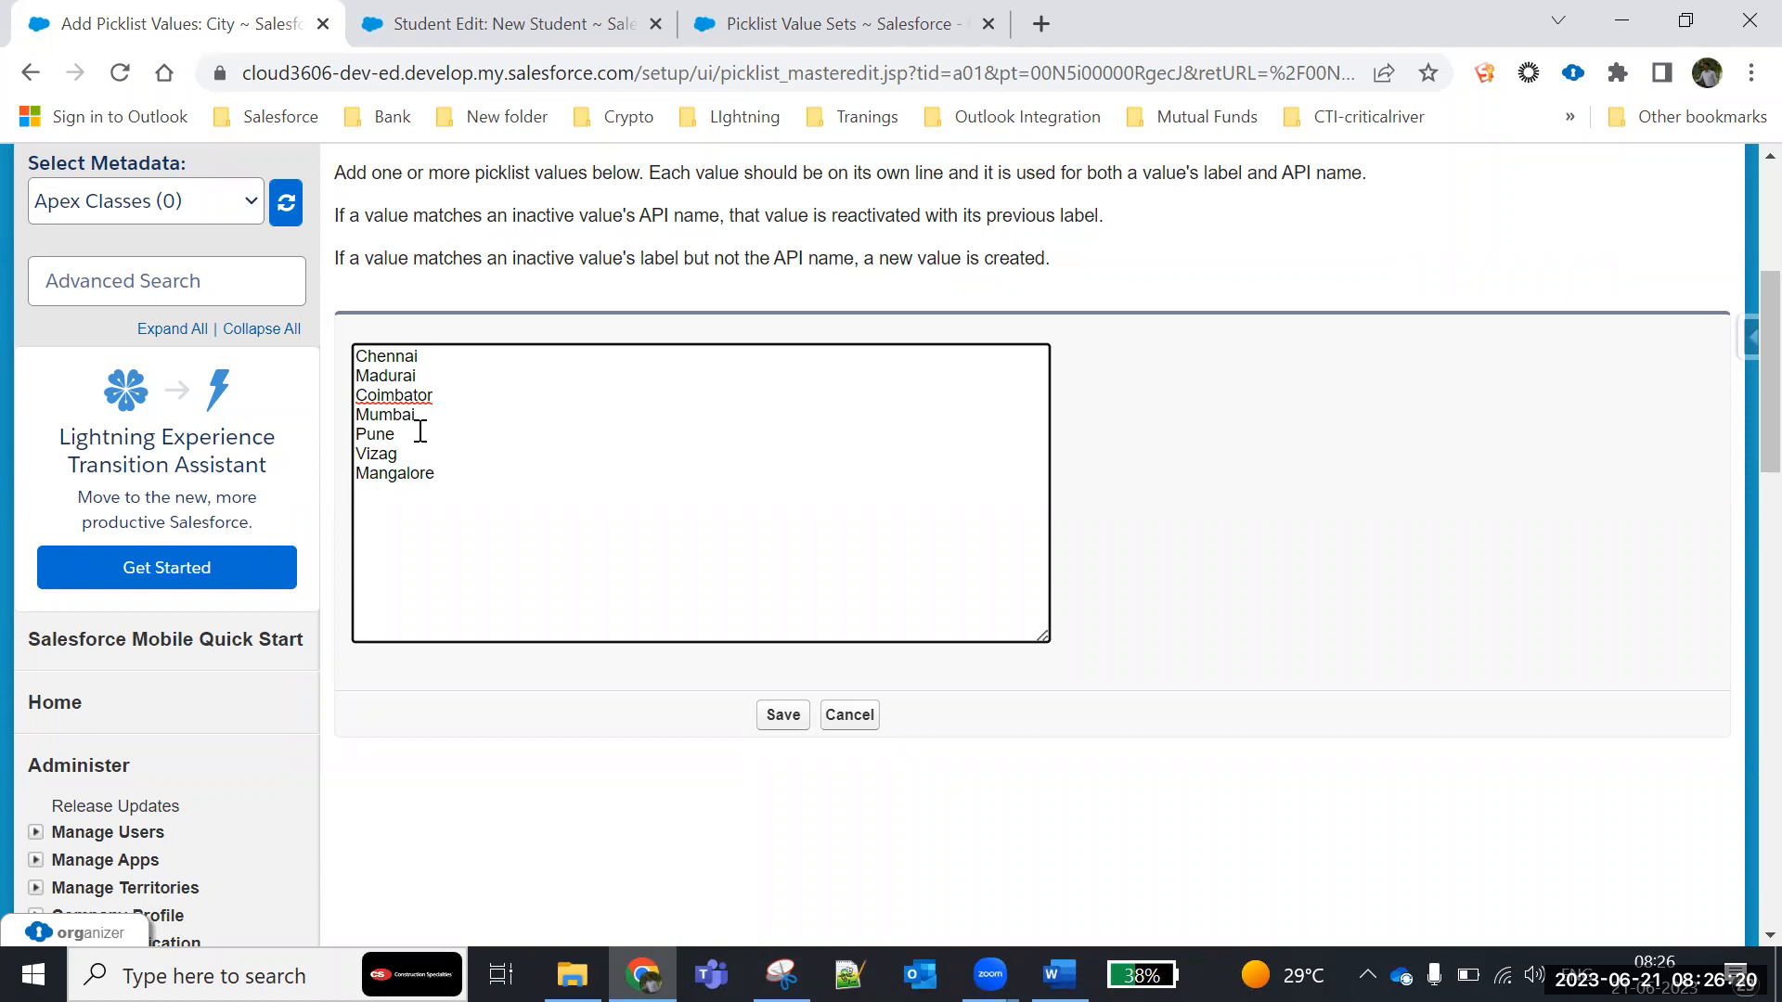
# - Append Nizamabad and Karimnagar to the list of new City values
pyautogui.write('Z')
pyautogui.write('N')
pyautogui.press('BackSpace')
pyautogui.write('Ni')
pyautogui.write('zamabad ')
pyautogui.write('Kaimnagar')
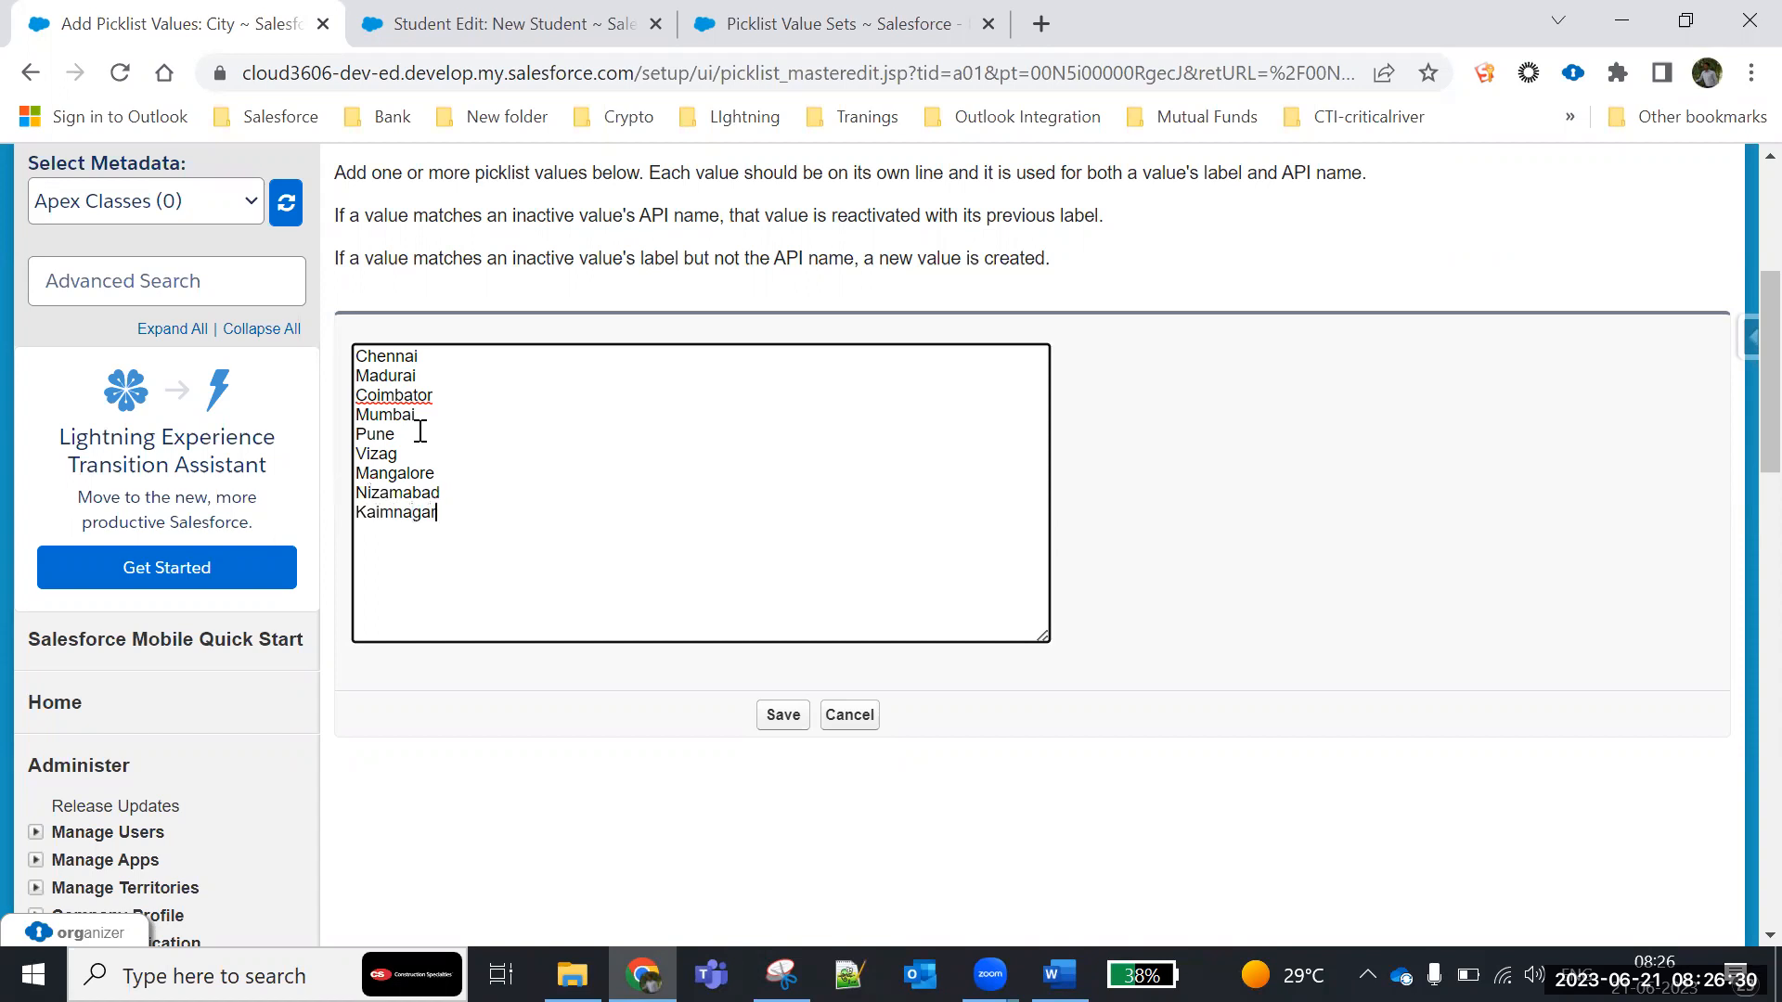
pyautogui.click(377, 516)
pyautogui.write('ri')
# - Insert Vijayawada below Vizag, save the new City values, and review the updated value list
pyautogui.click(432, 452)
pyautogui.press('Return')
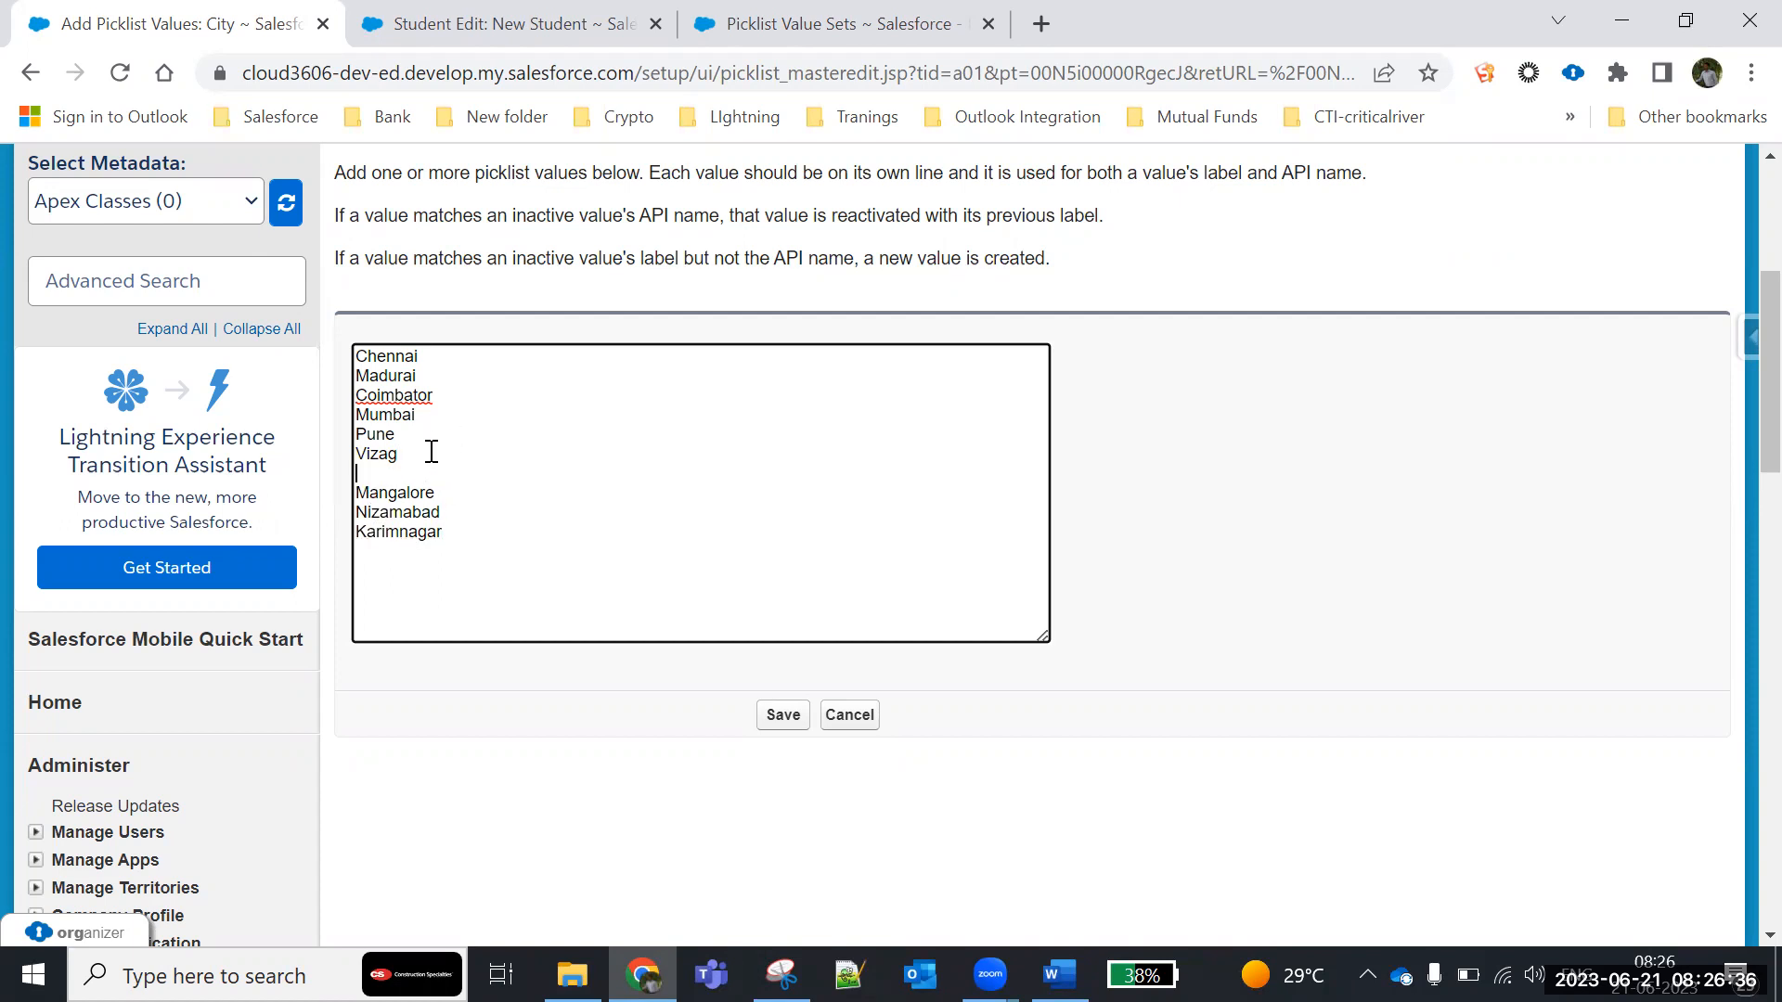
pyautogui.write('Vijayawada')
pyautogui.click(775, 720)
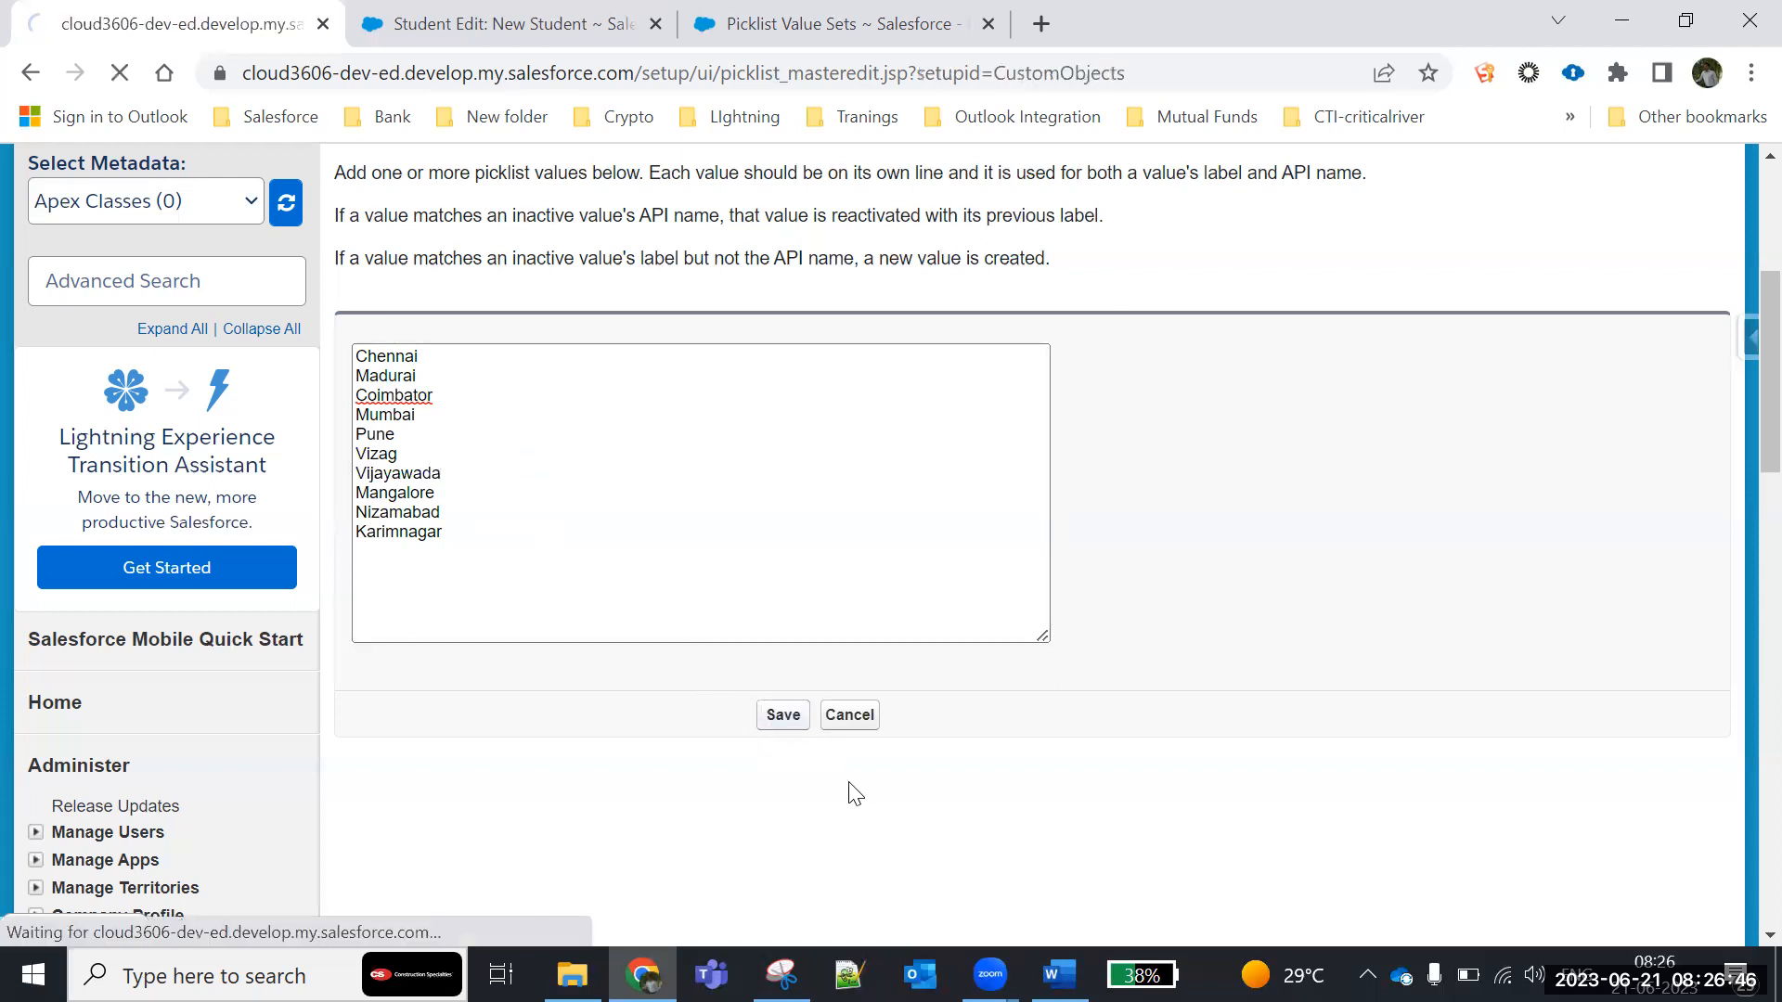
pyautogui.scroll(-10, 855, 794)
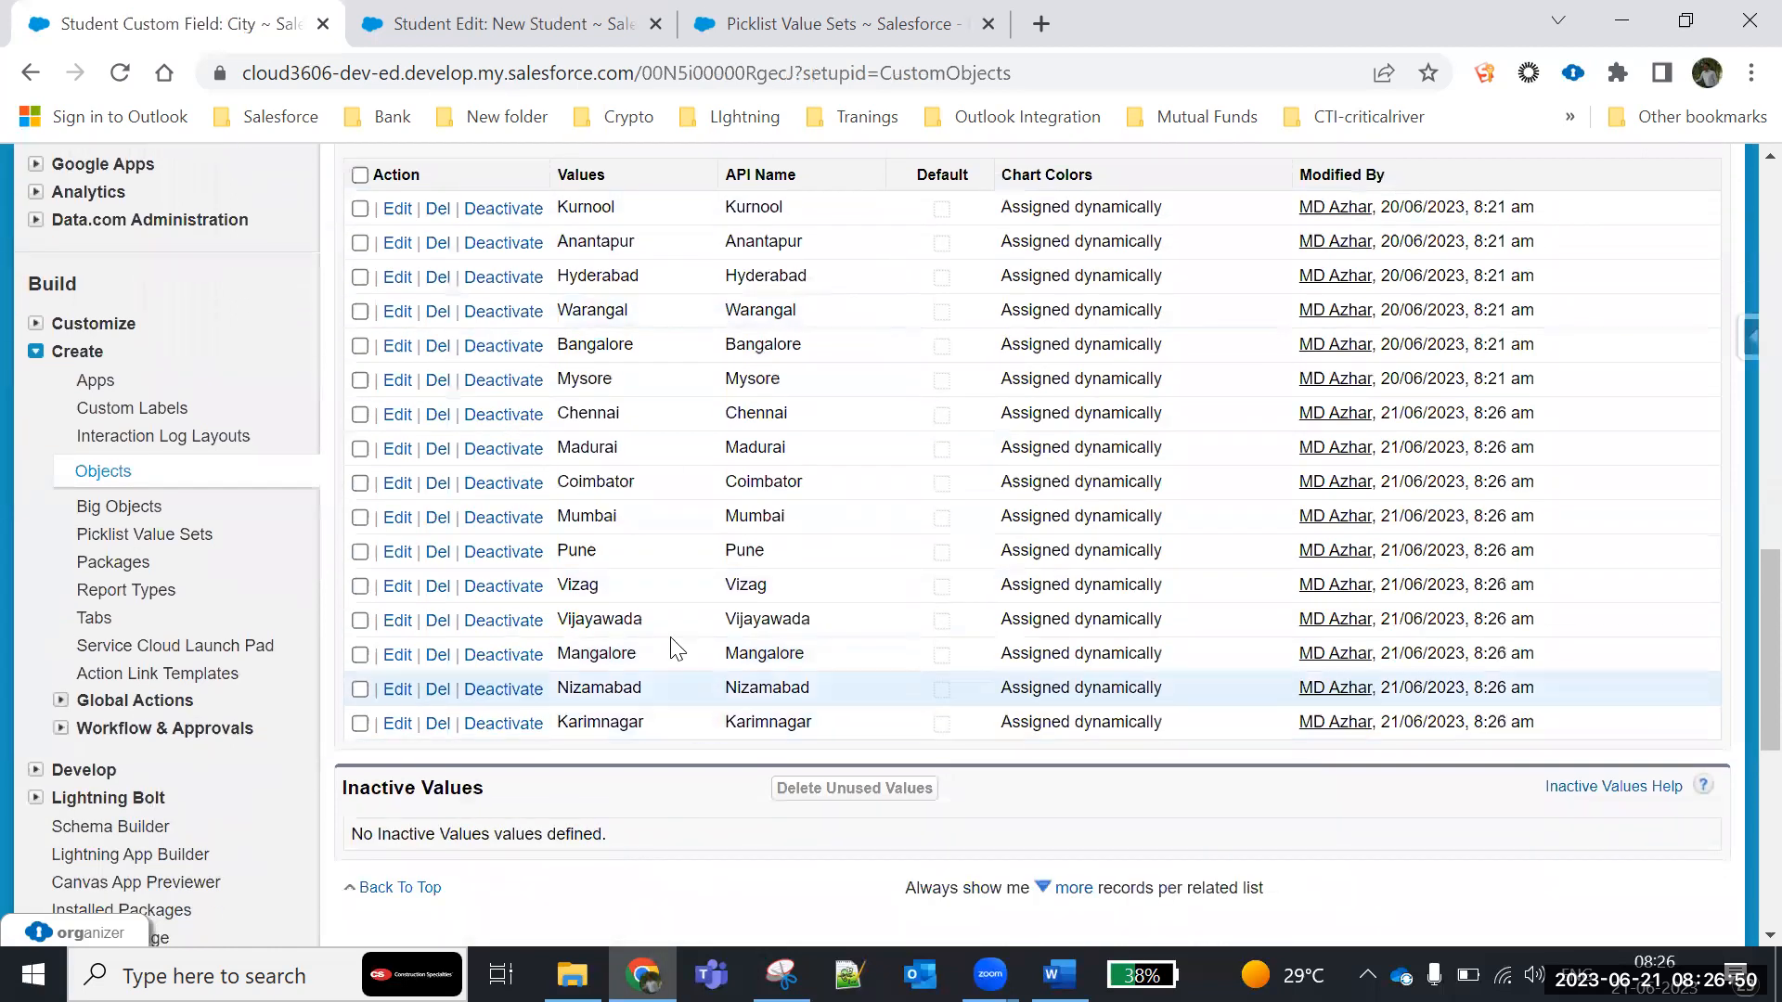
pyautogui.scroll(4, 677, 674)
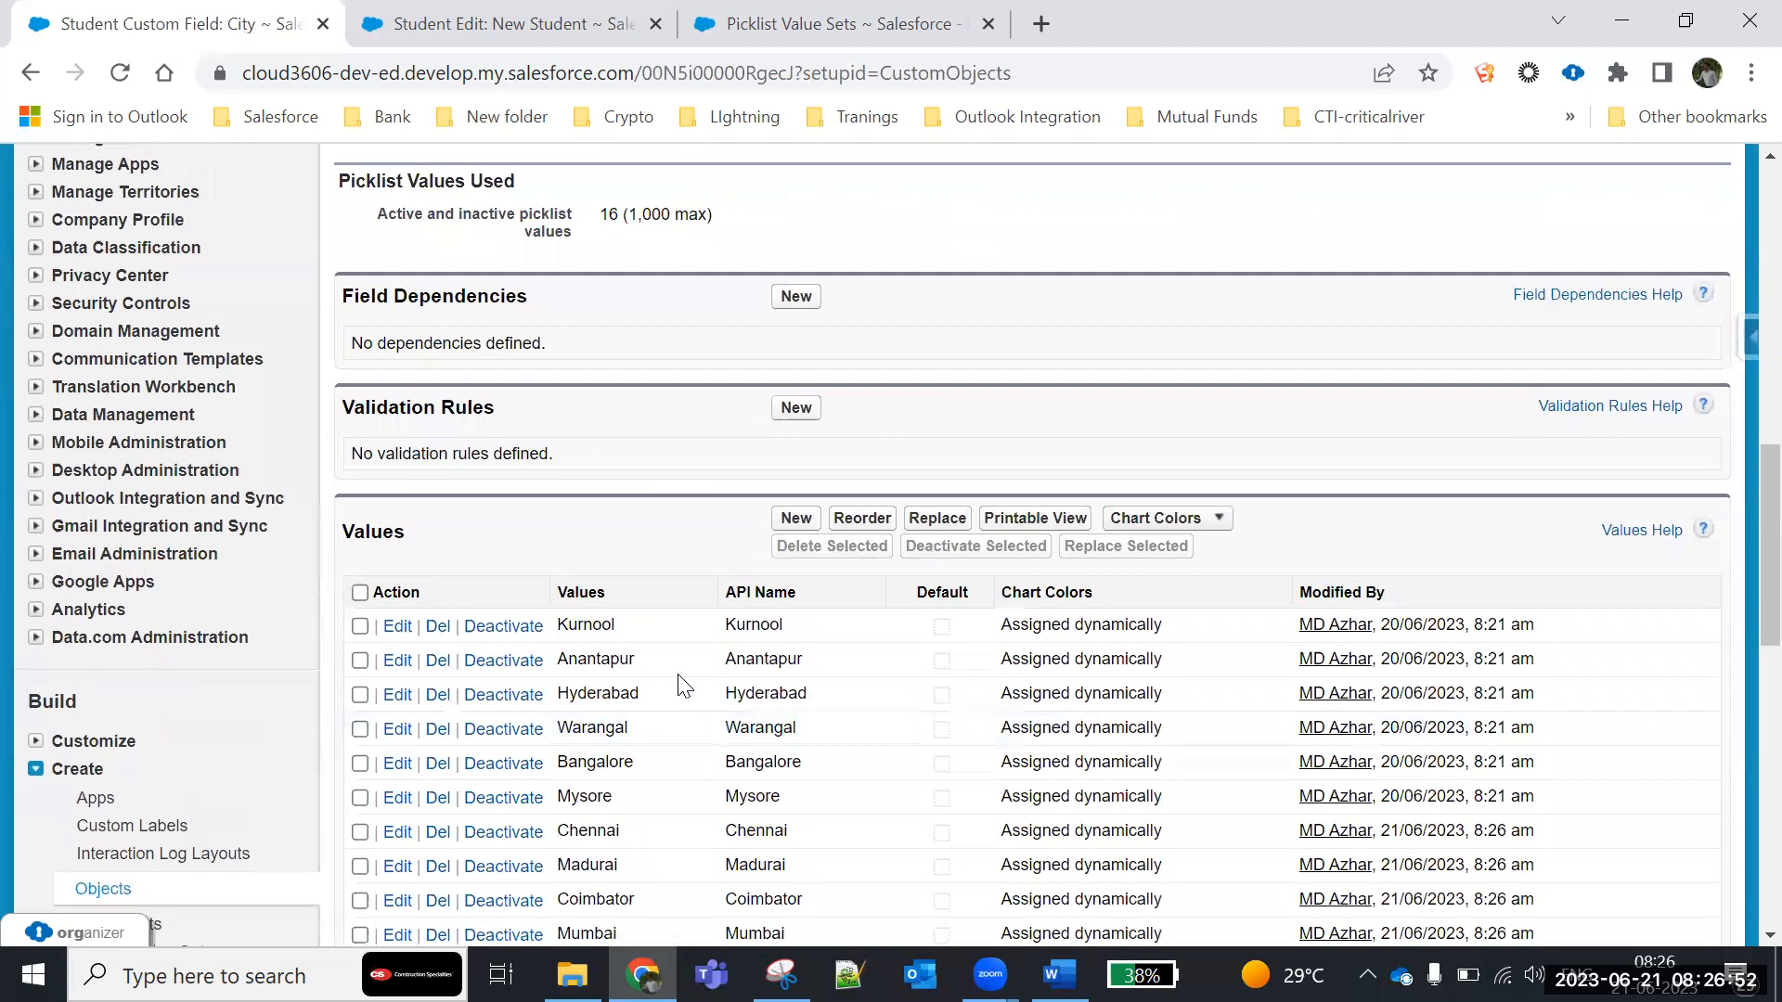
# - Reload the new student form and check the City picklist with State set to Maharashtra and to Andhra Pradesh
pyautogui.click(514, 29)
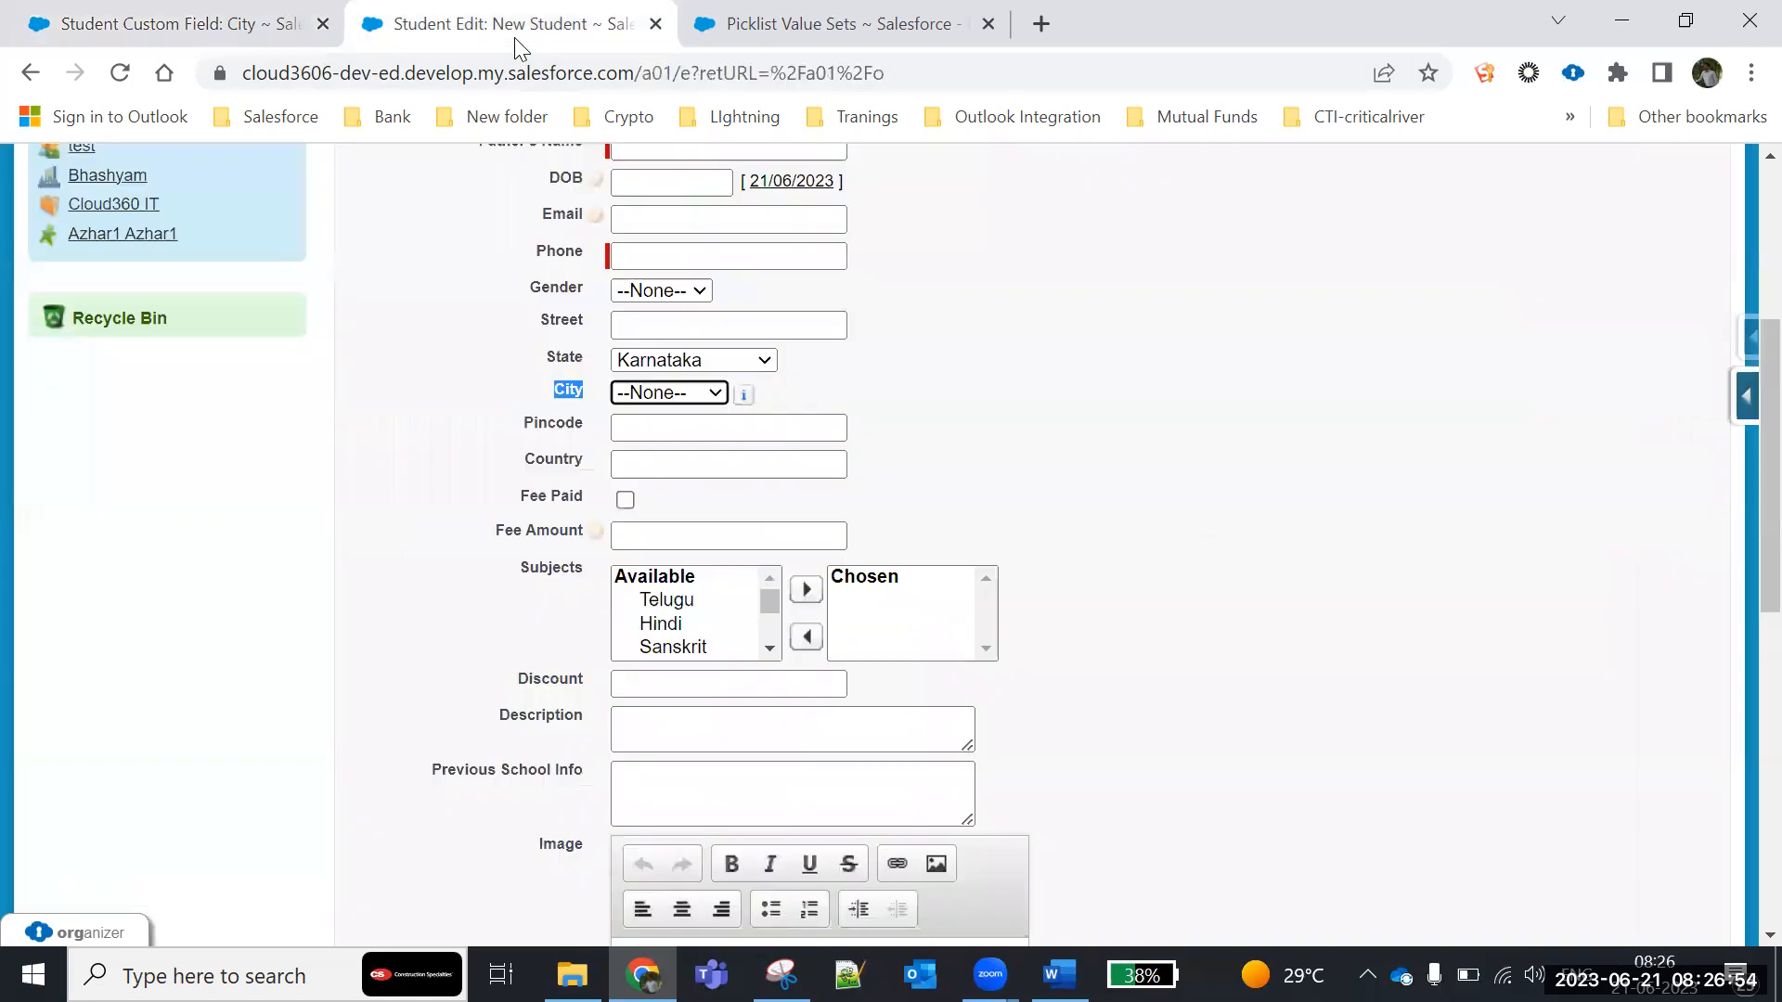
pyautogui.click(121, 73)
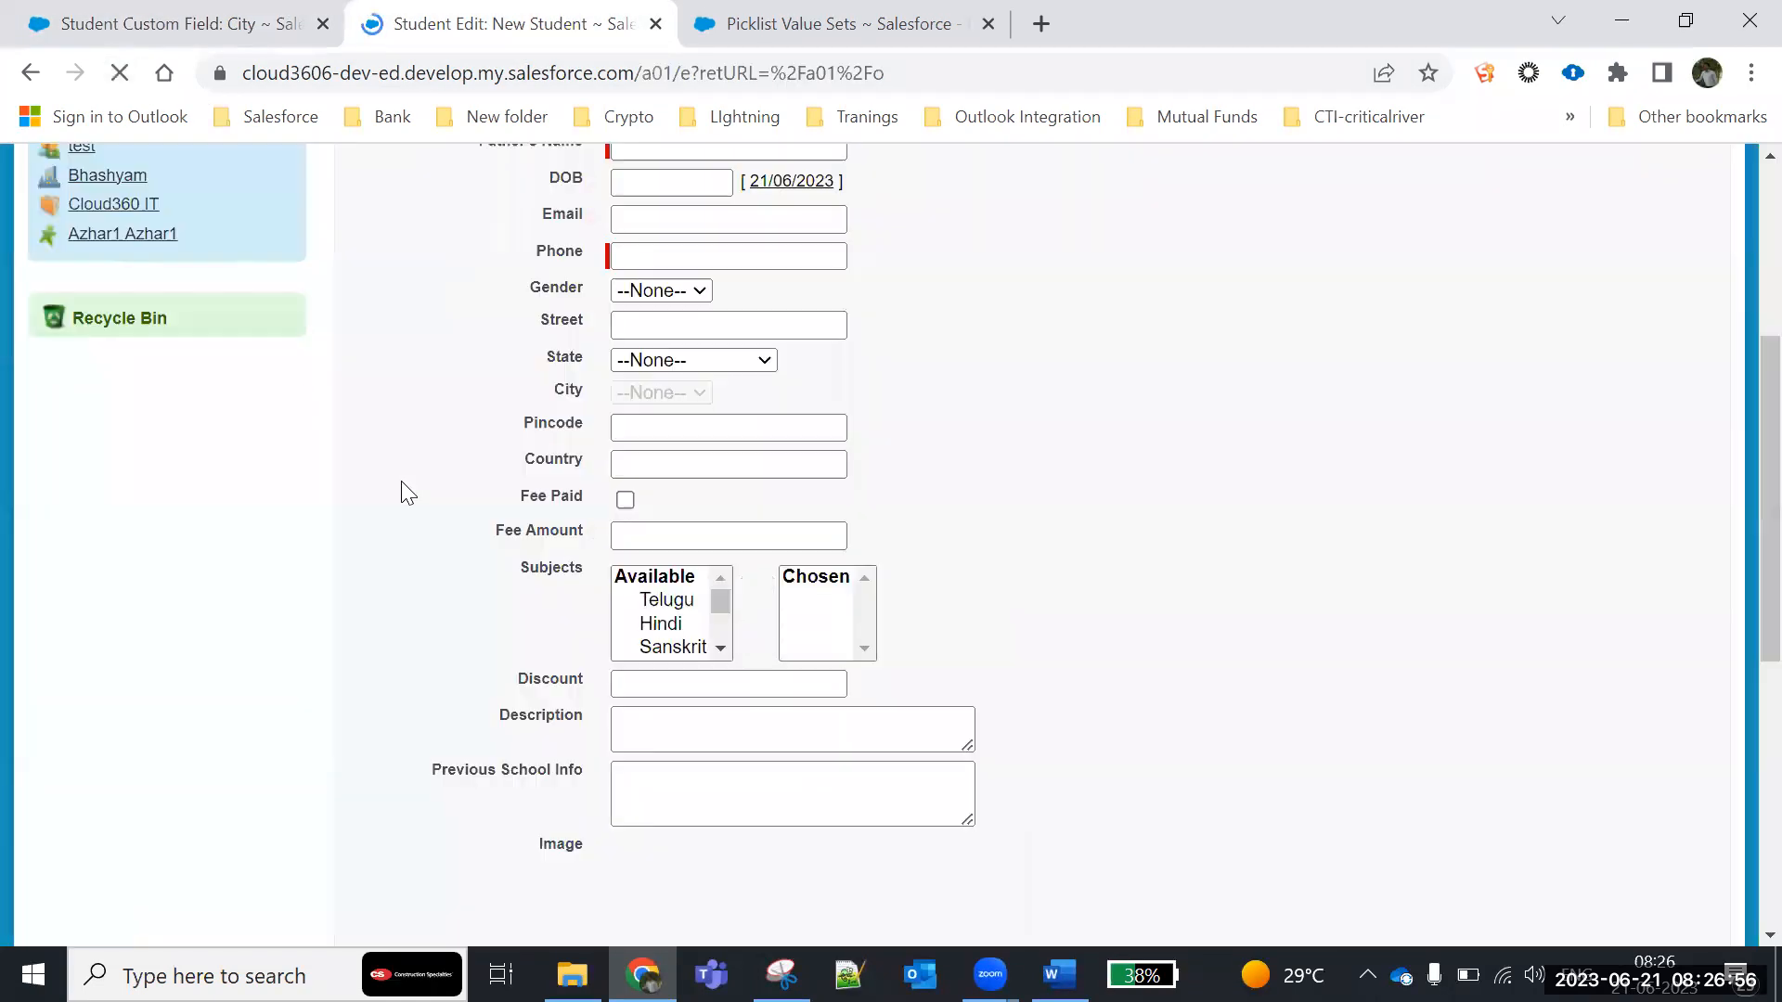
pyautogui.scroll(-3, 858, 681)
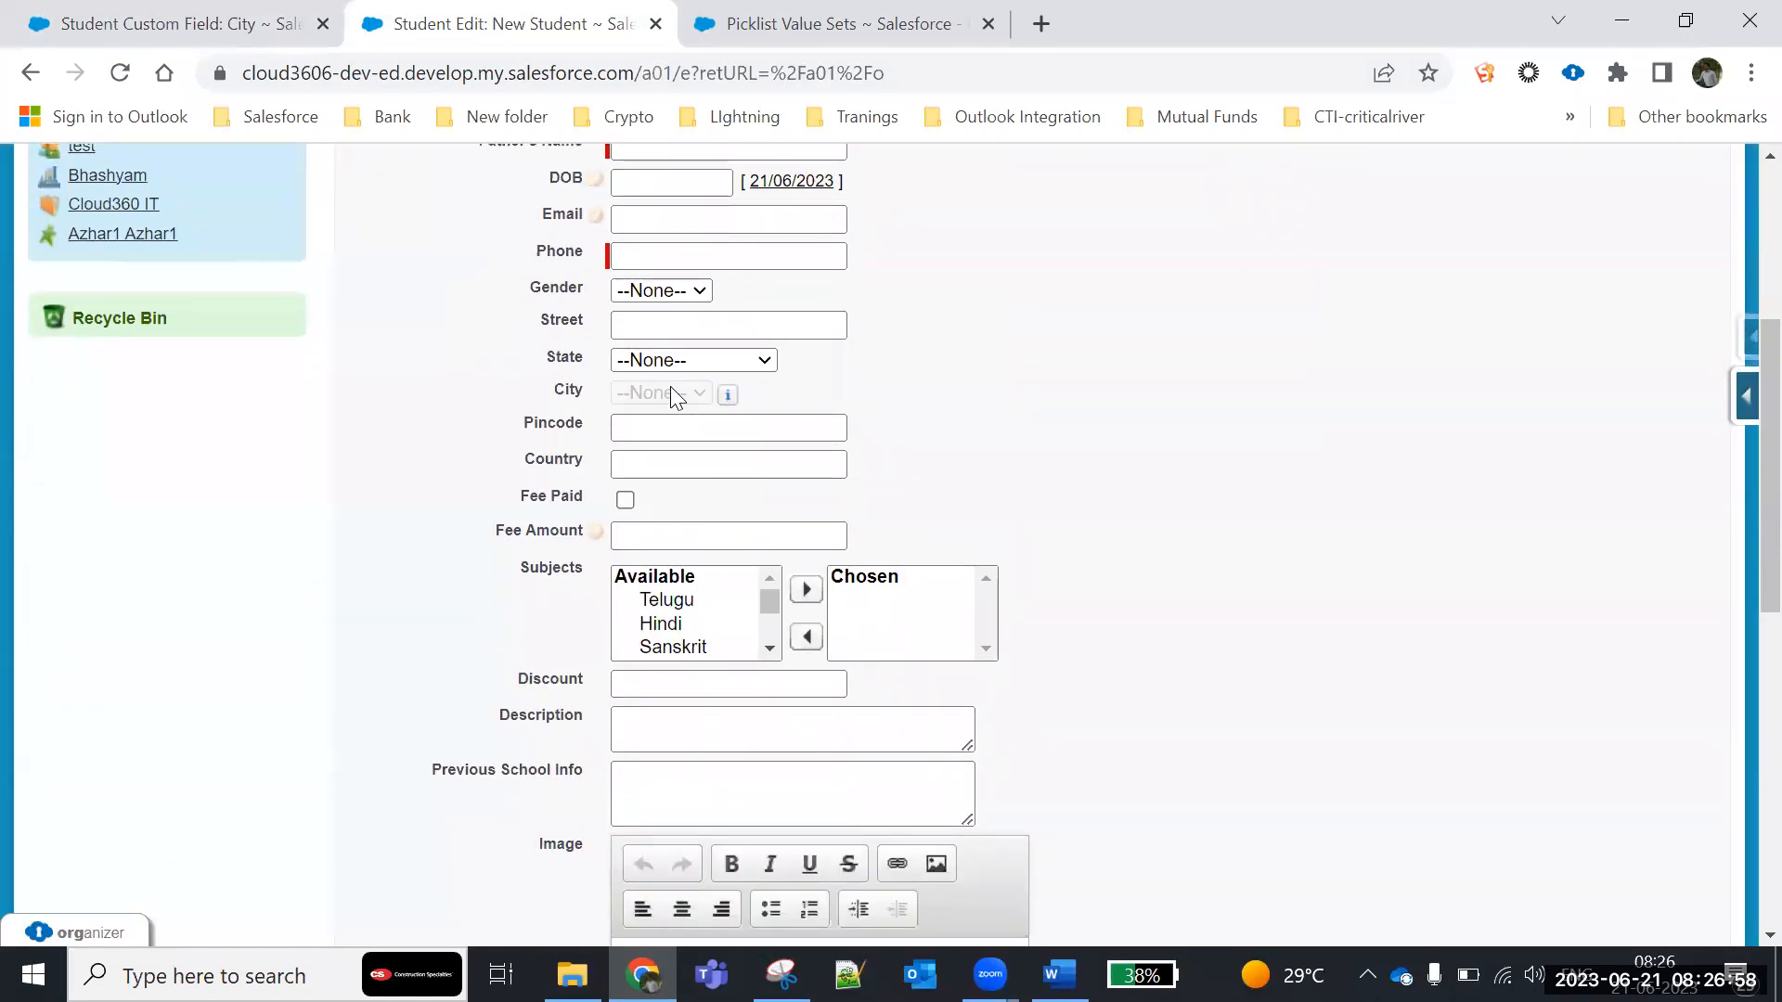
pyautogui.click(680, 362)
pyautogui.click(698, 500)
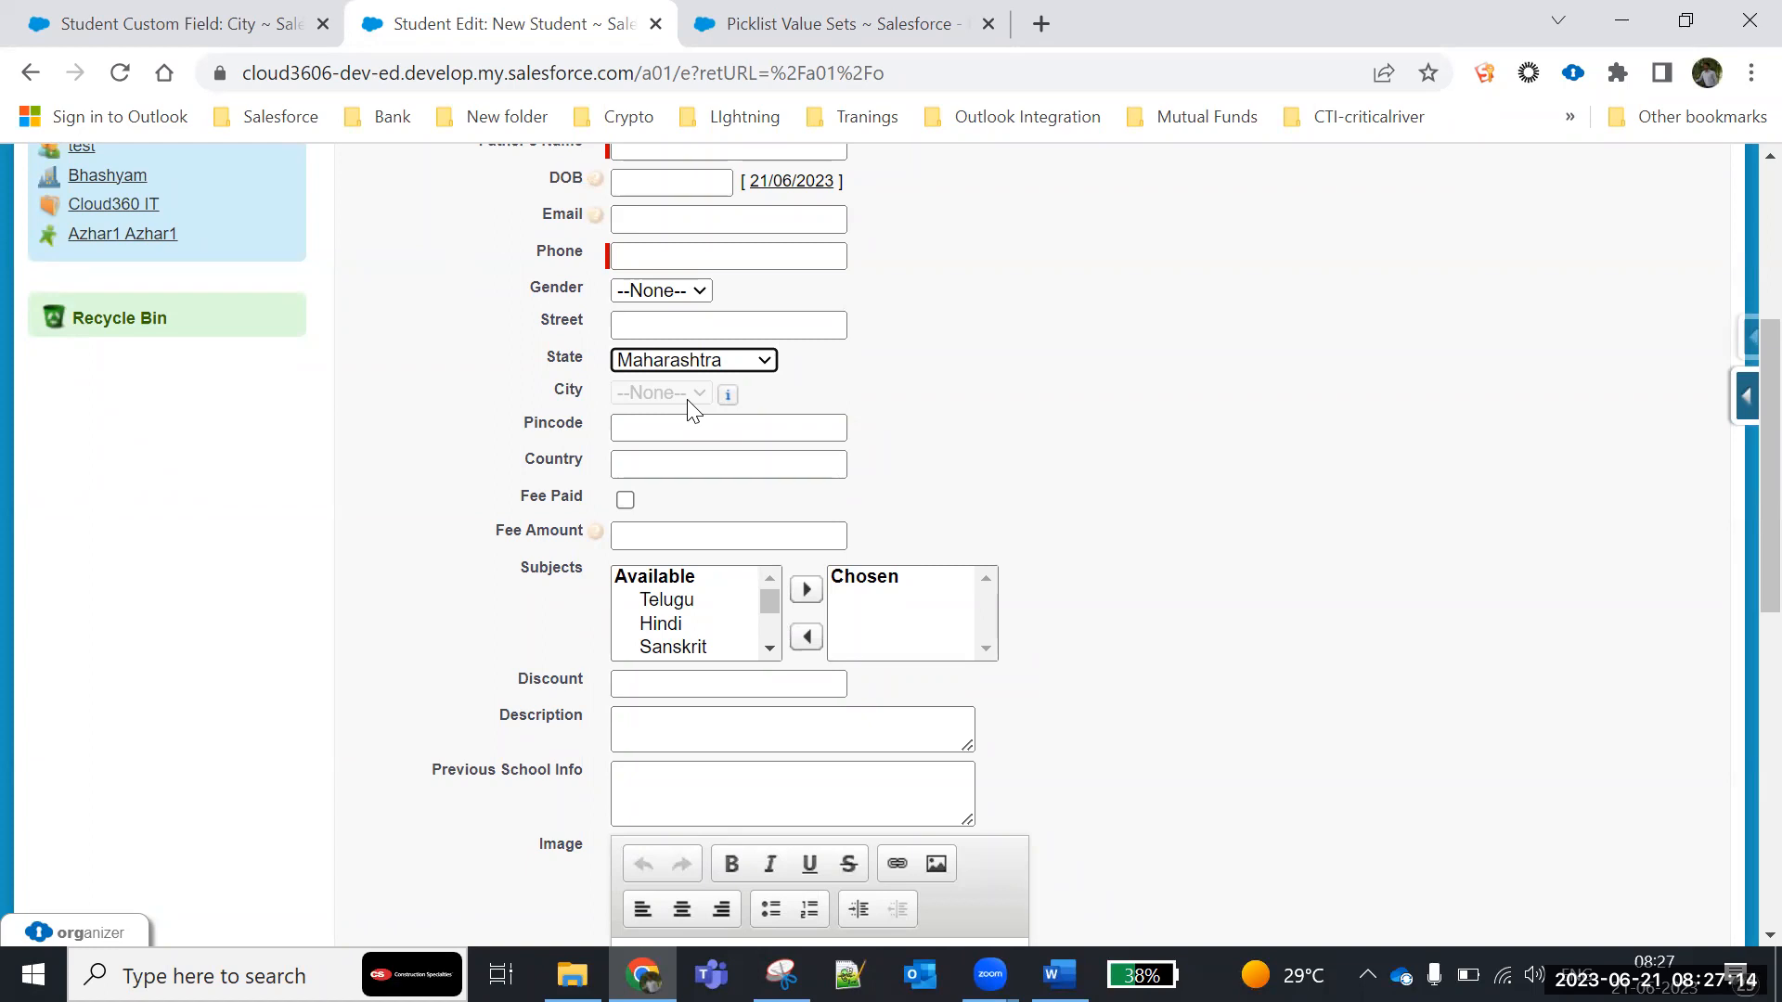
pyautogui.click(671, 361)
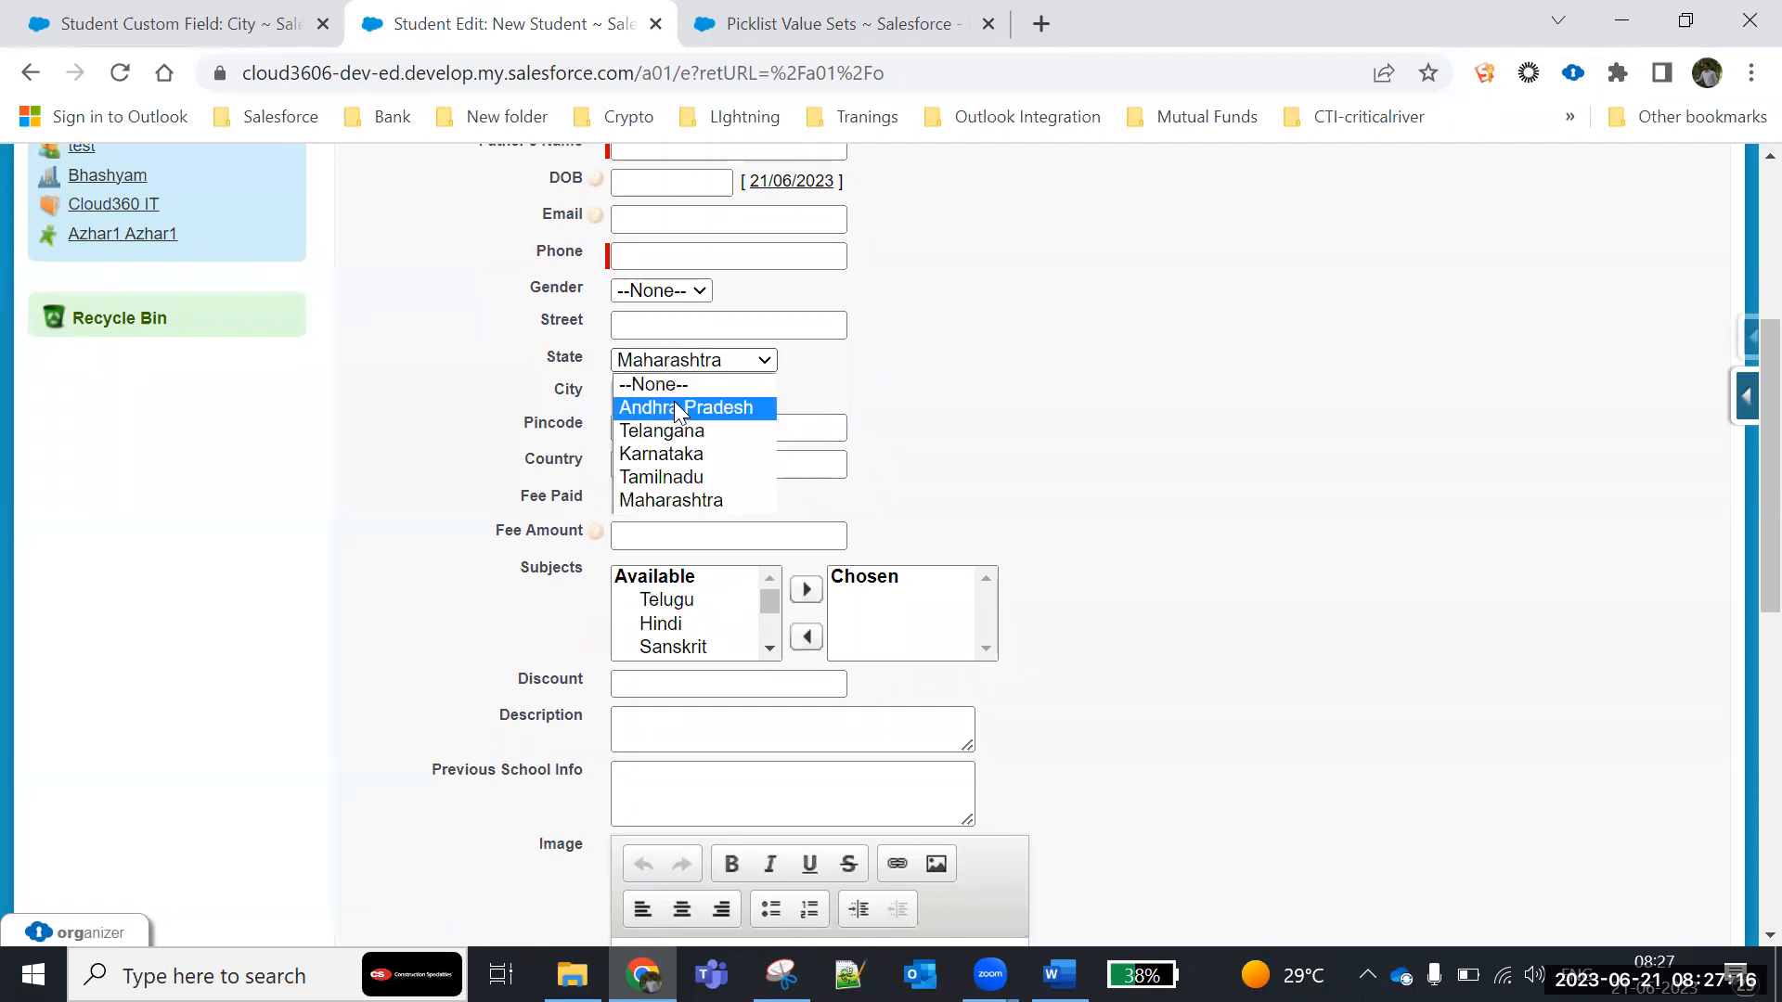
pyautogui.click(674, 408)
pyautogui.click(677, 393)
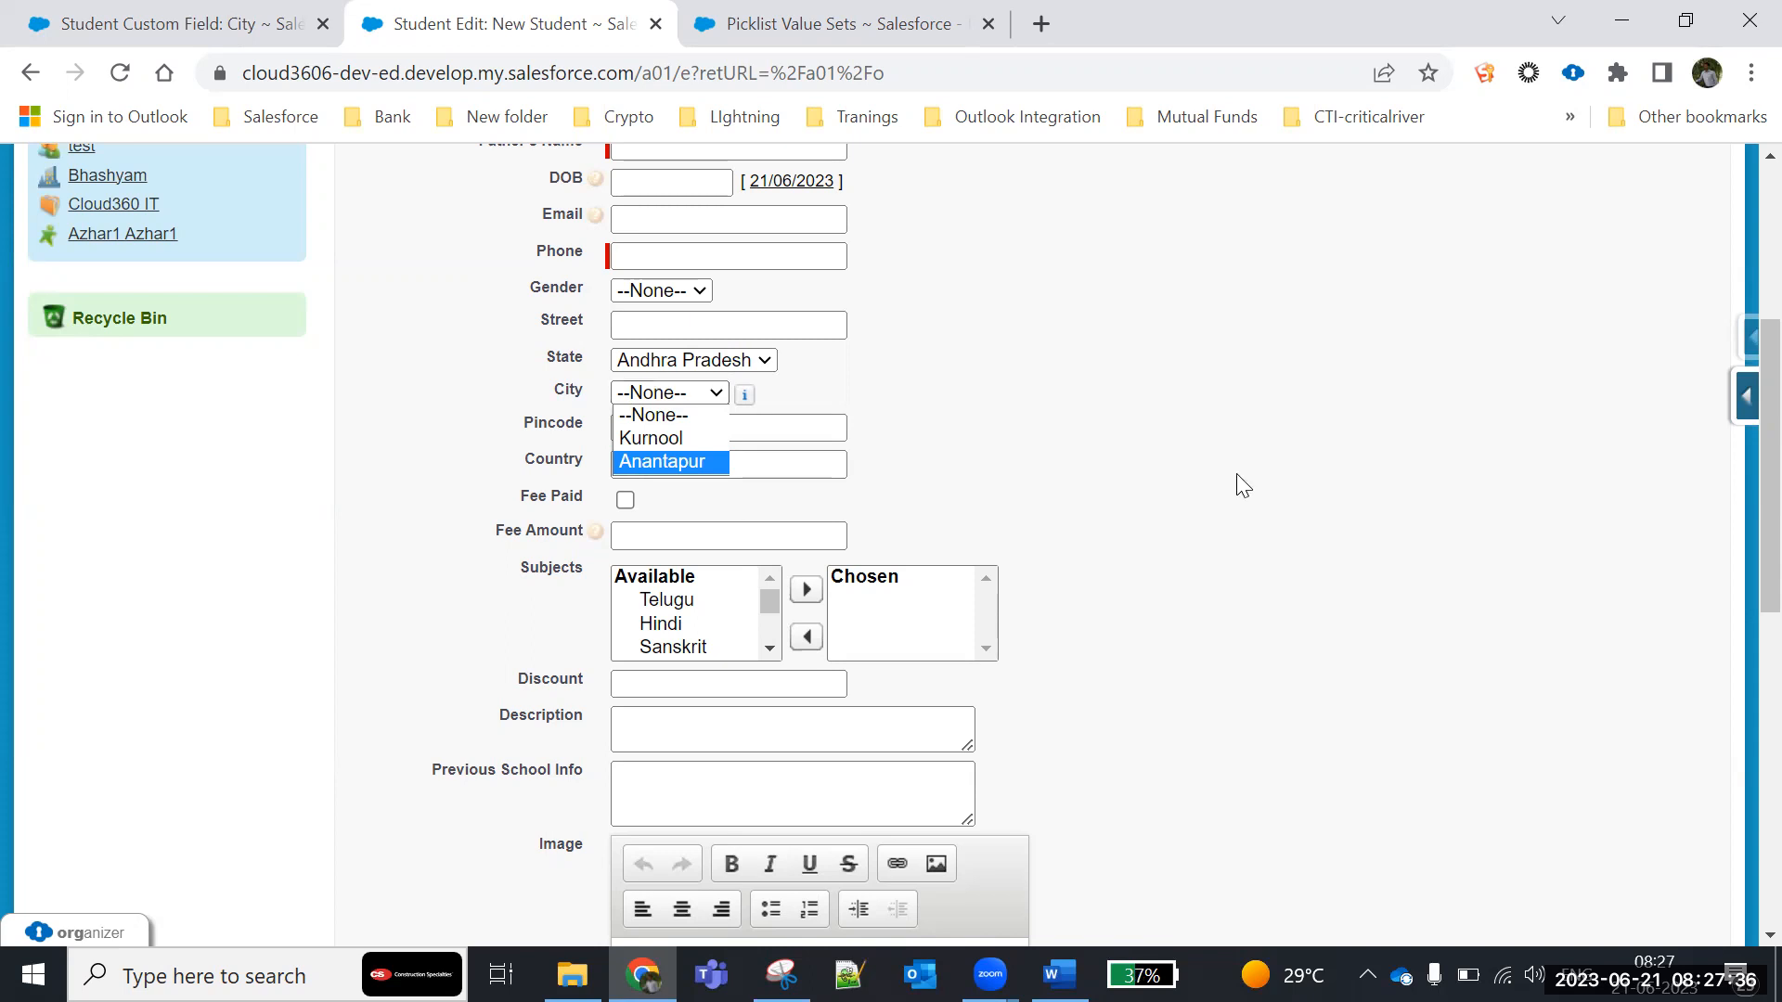
# - Return to the City field's definition and go back to the Student object
pyautogui.click(236, 20)
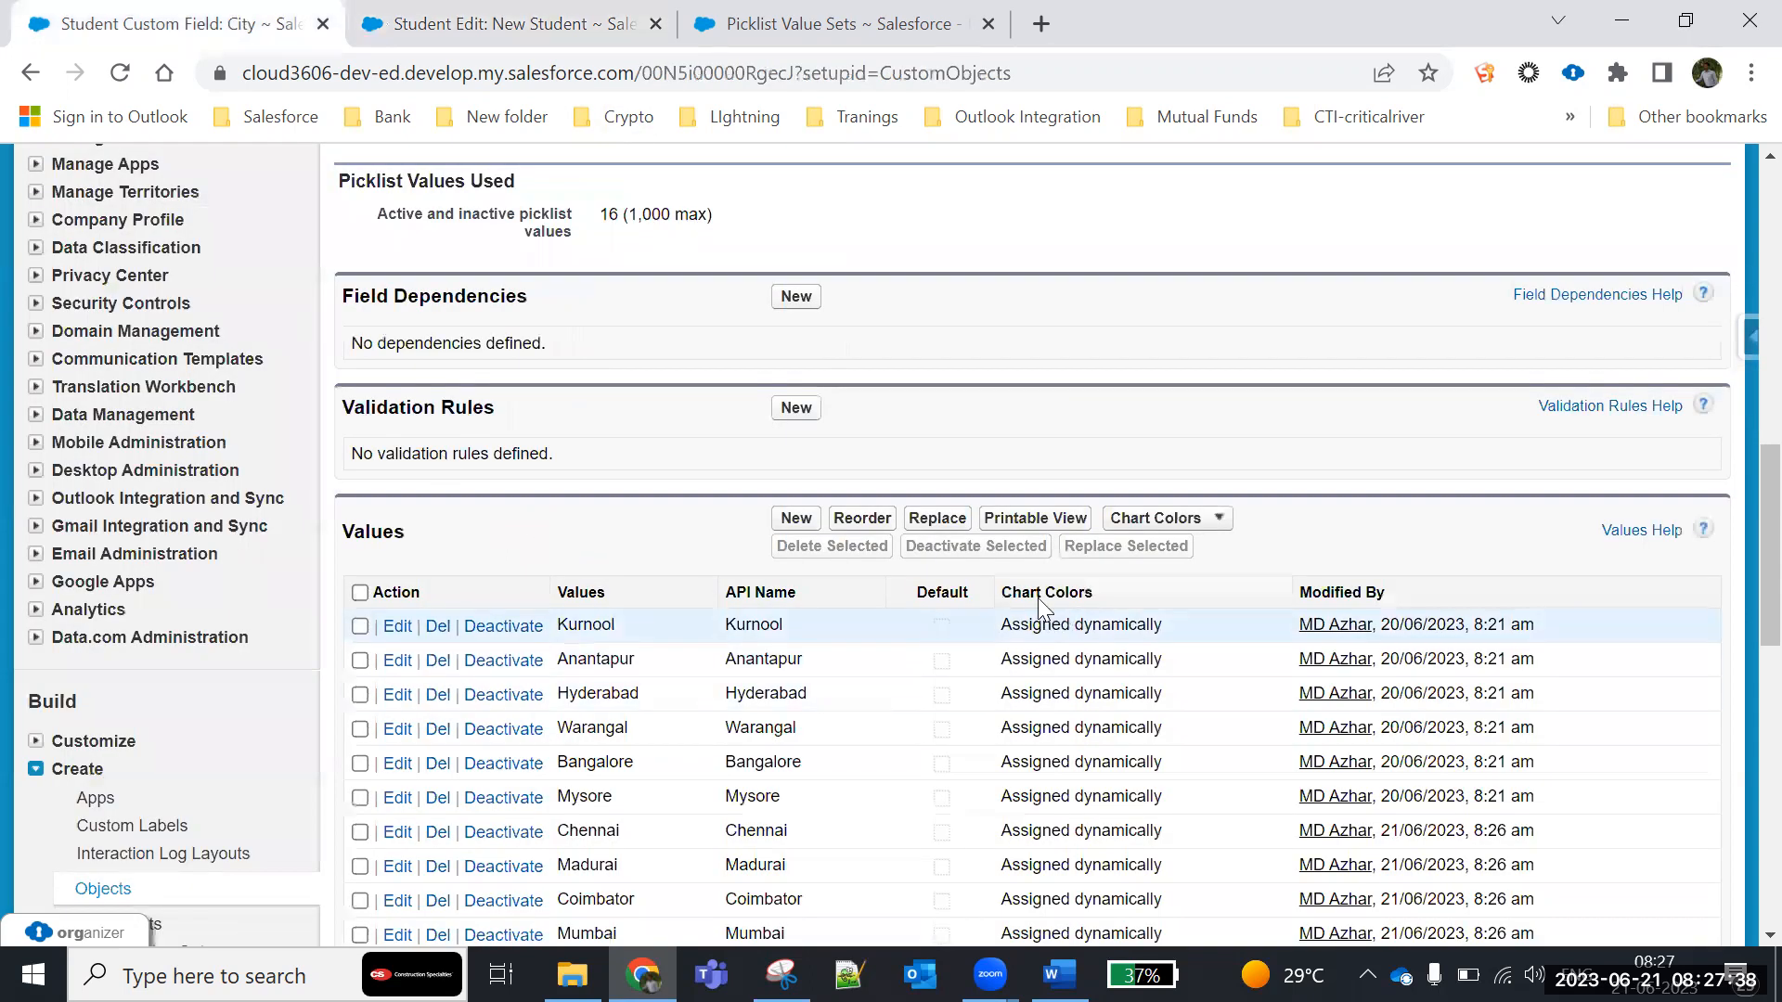
pyautogui.scroll(-4, 95, 640)
pyautogui.scroll(3, 521, 608)
pyautogui.scroll(10, 521, 608)
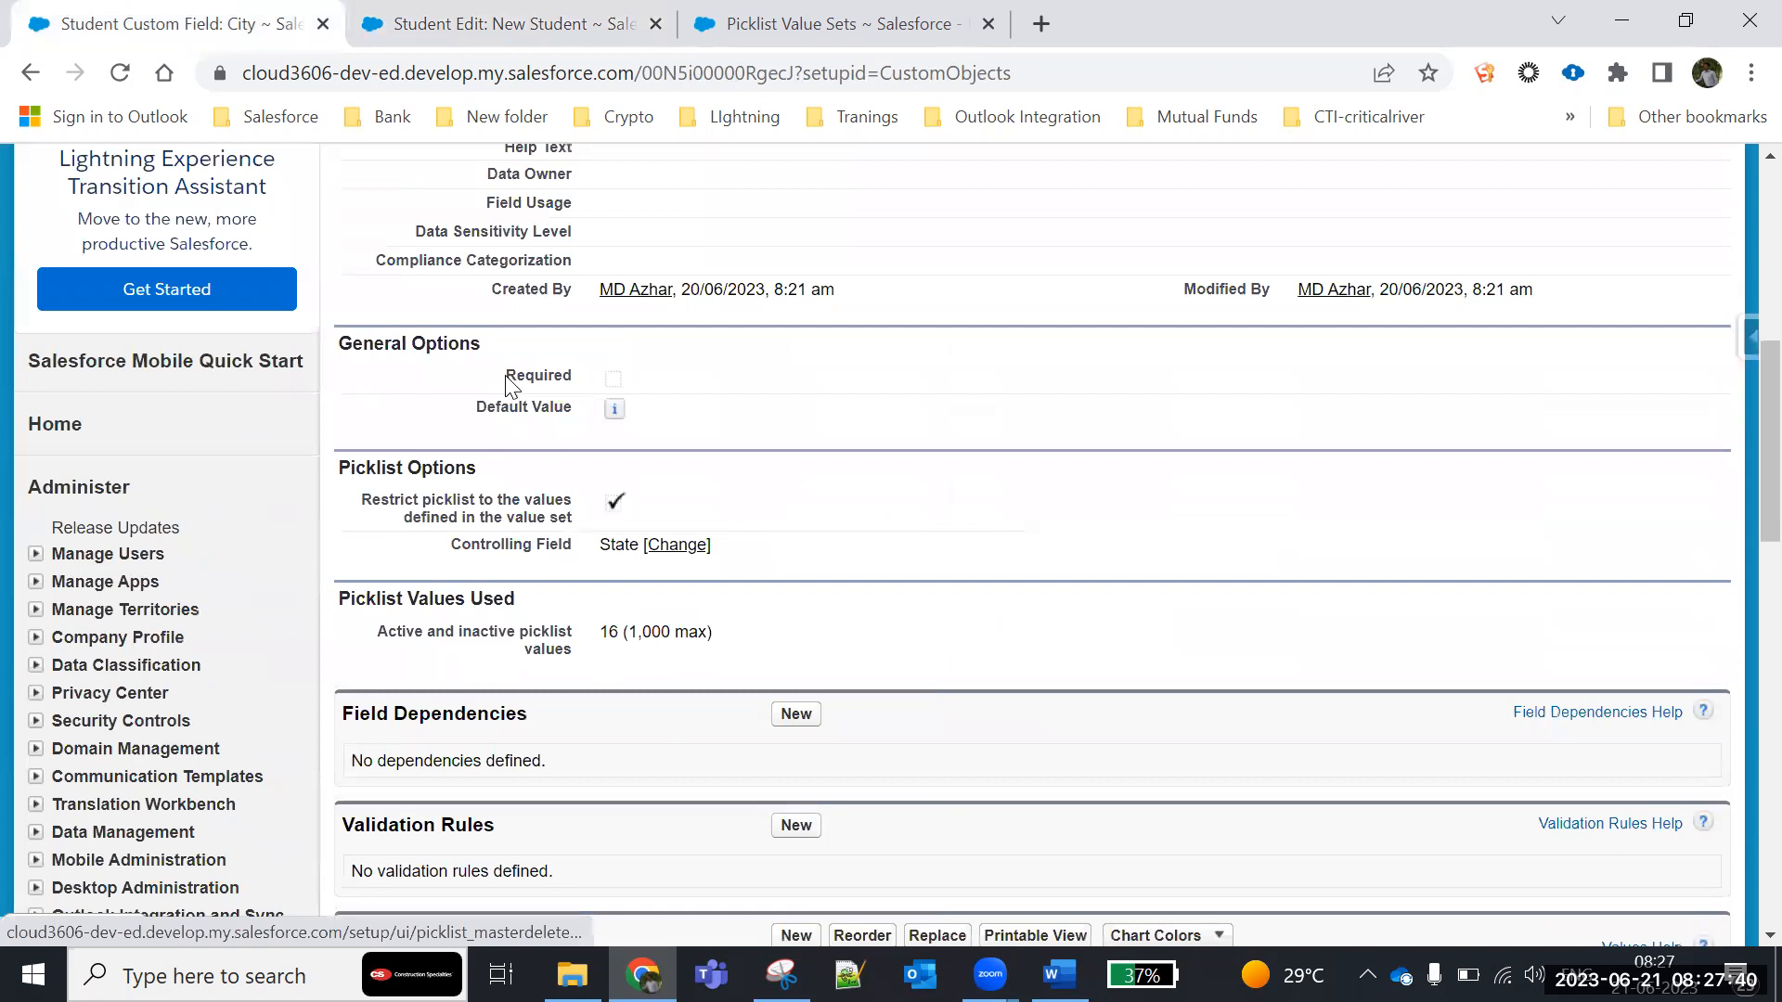
pyautogui.click(442, 572)
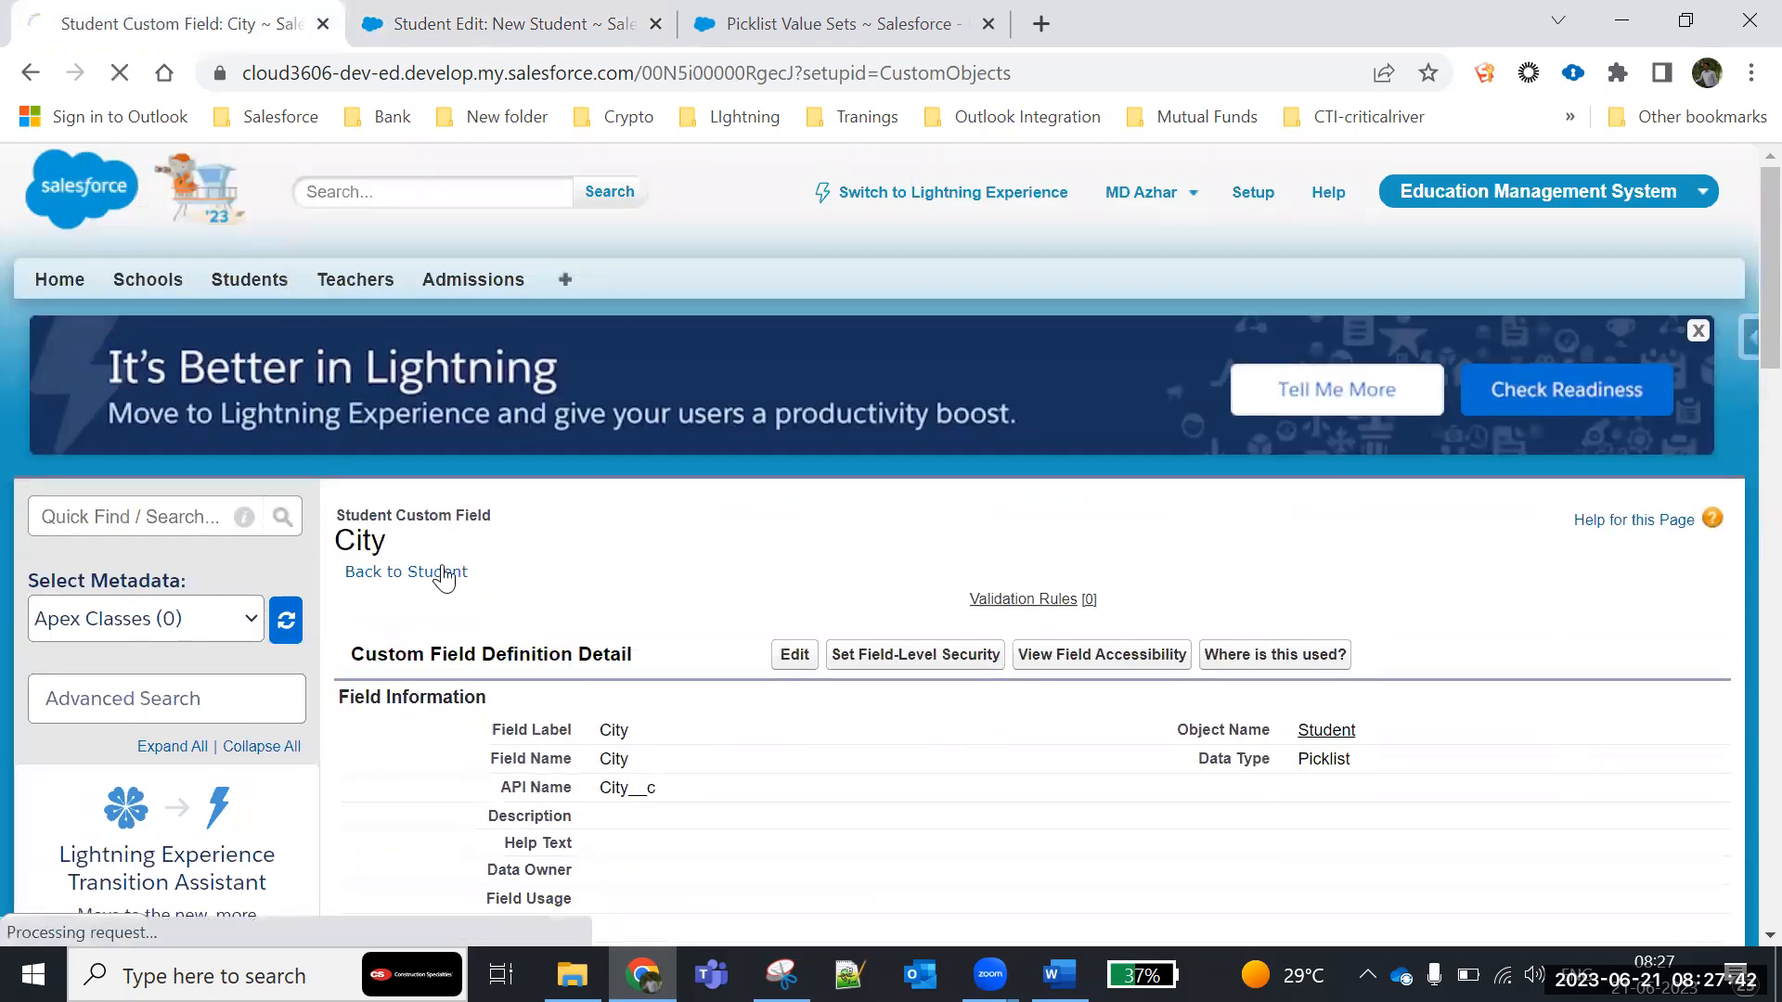
# - Open the Student object's State-to-City field dependency for editing and bring up its value matrix
pyautogui.scroll(-8, 464, 575)
pyautogui.scroll(-2, 466, 575)
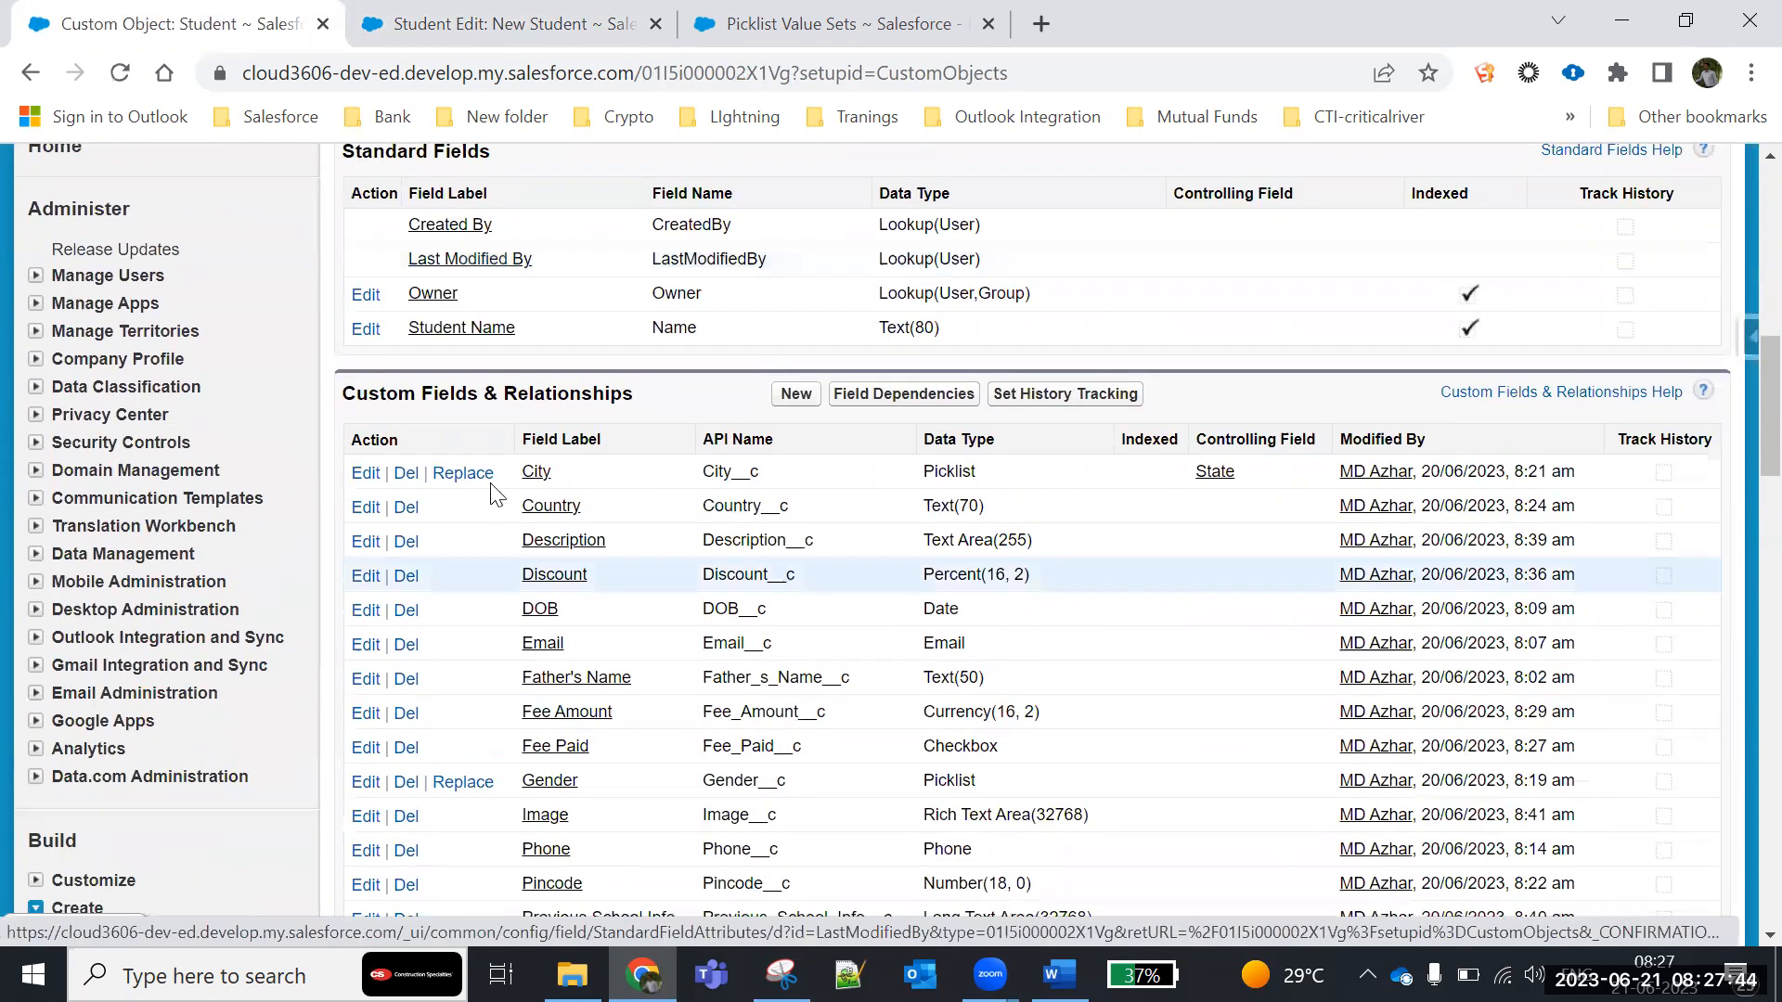
pyautogui.click(893, 395)
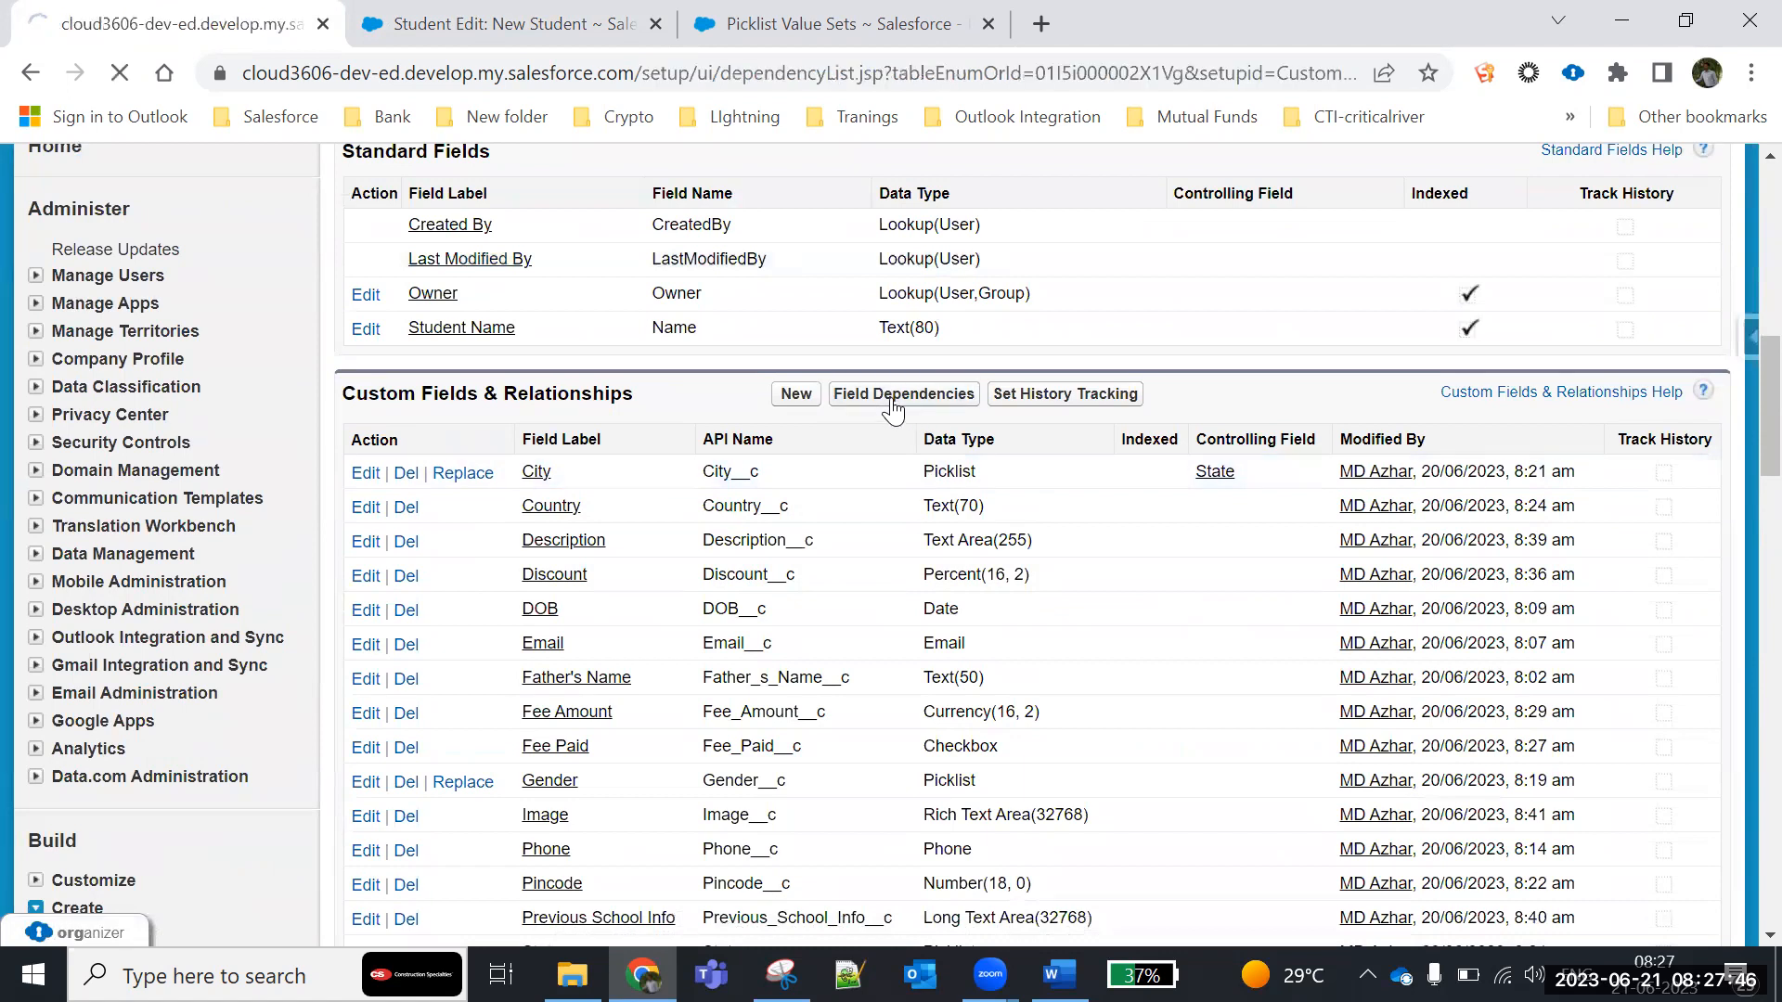
pyautogui.scroll(-3, 640, 649)
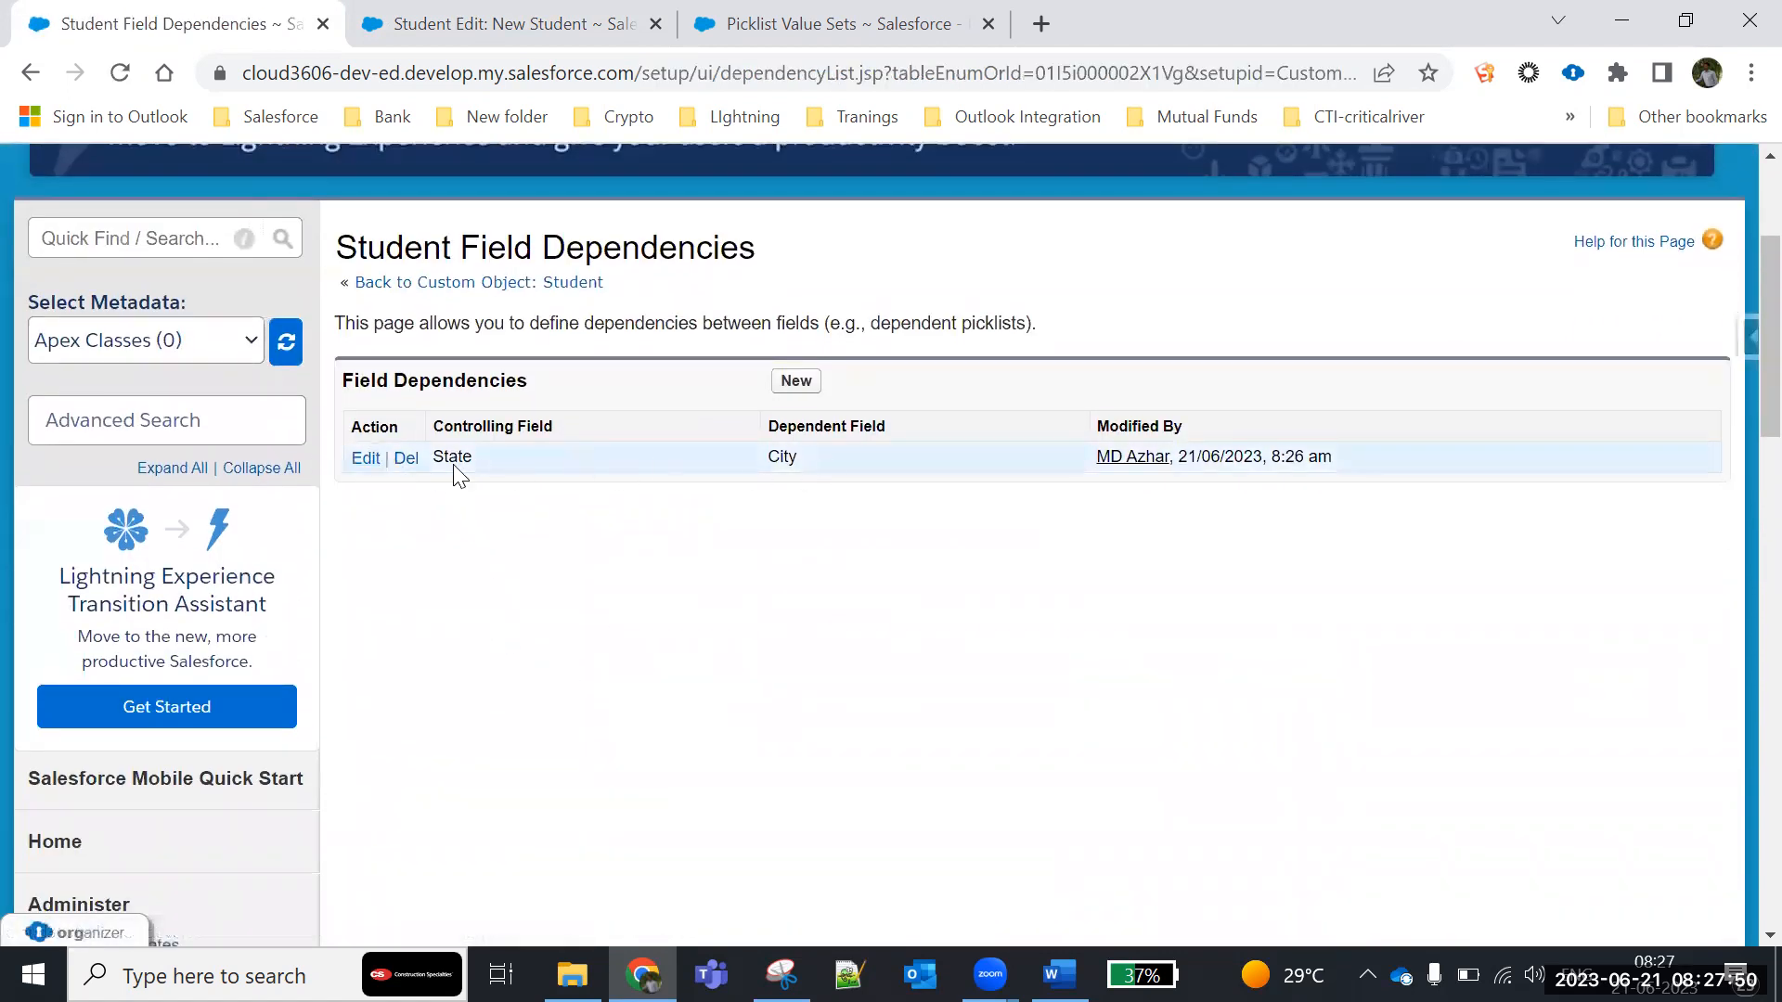
pyautogui.click(368, 460)
pyautogui.scroll(-10, 778, 629)
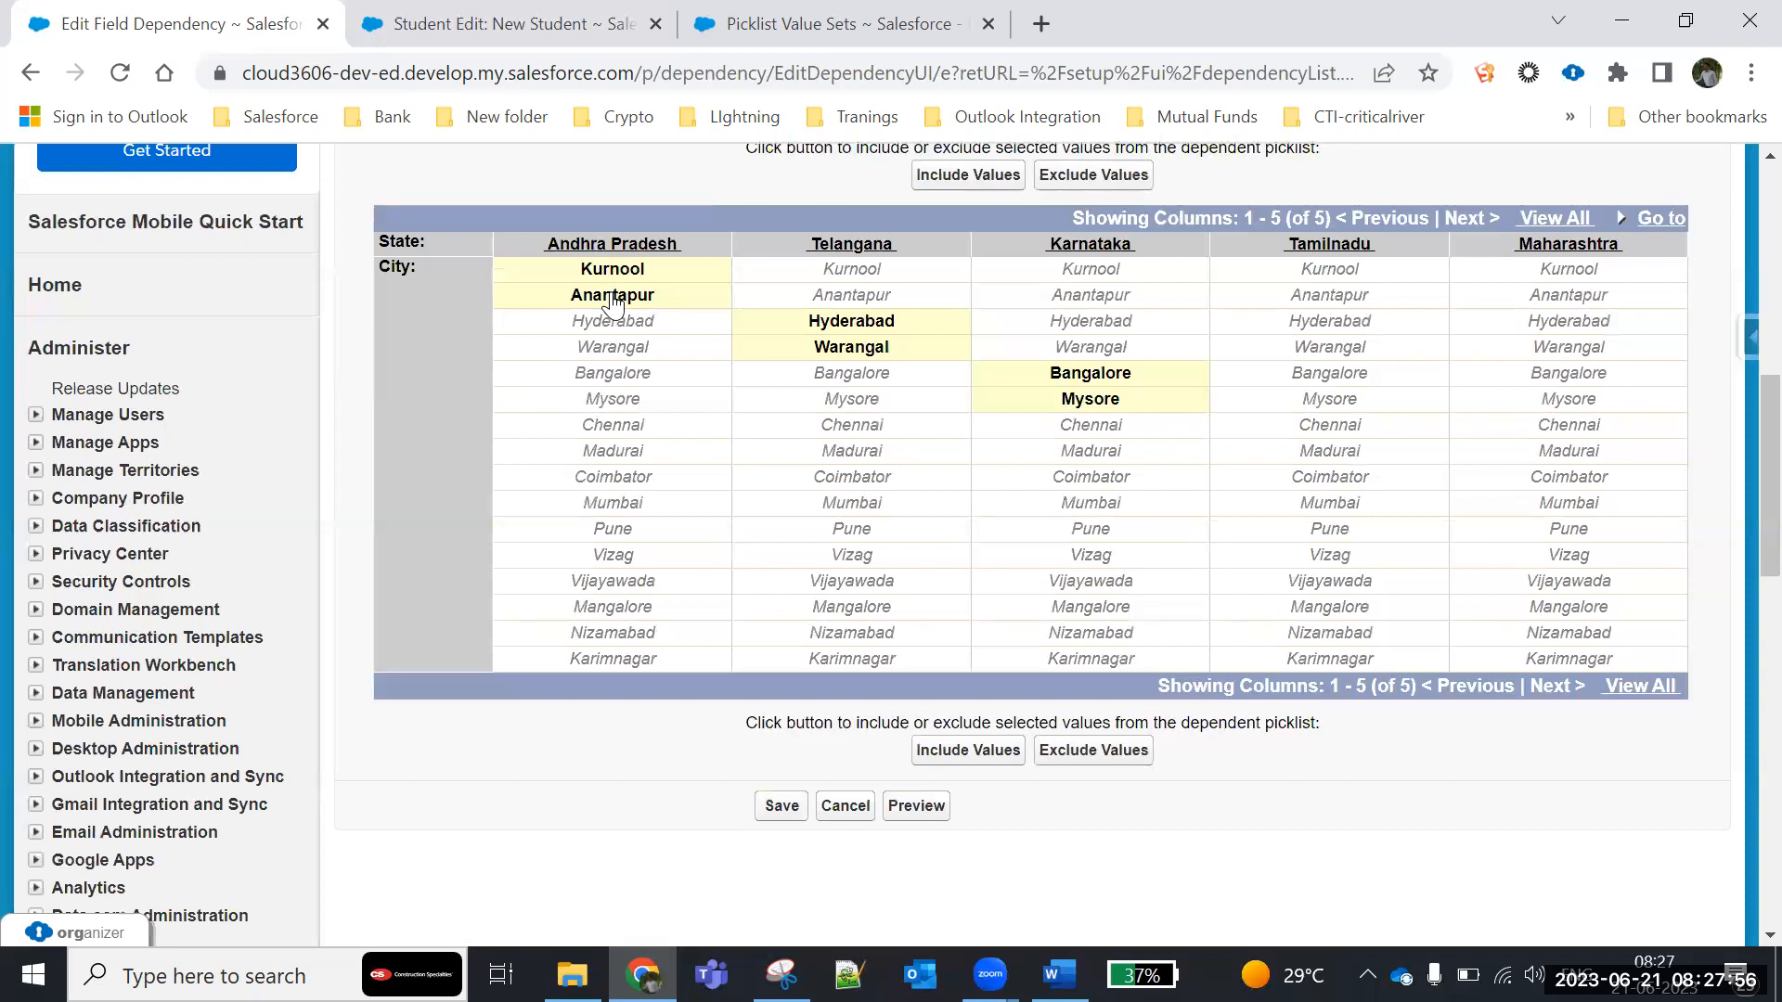
pyautogui.click(615, 555)
pyautogui.keyDown('shift'); pyautogui.click(612, 584); pyautogui.keyUp('shift')
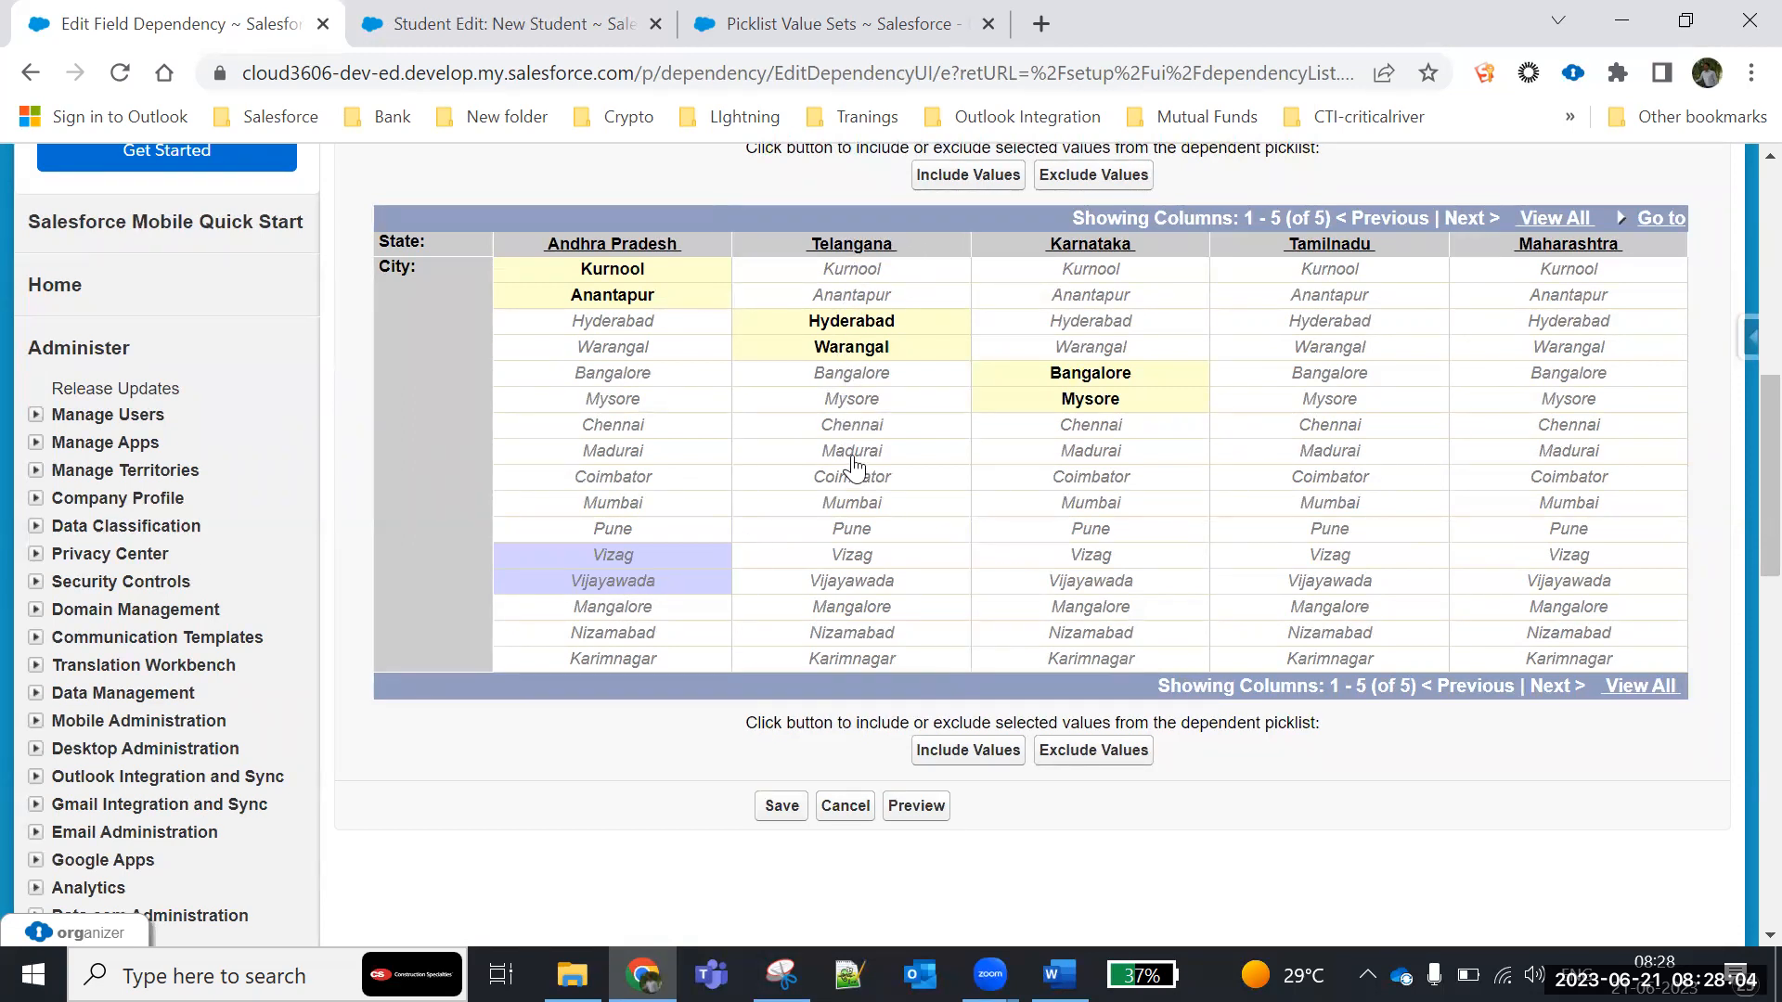
pyautogui.click(850, 635)
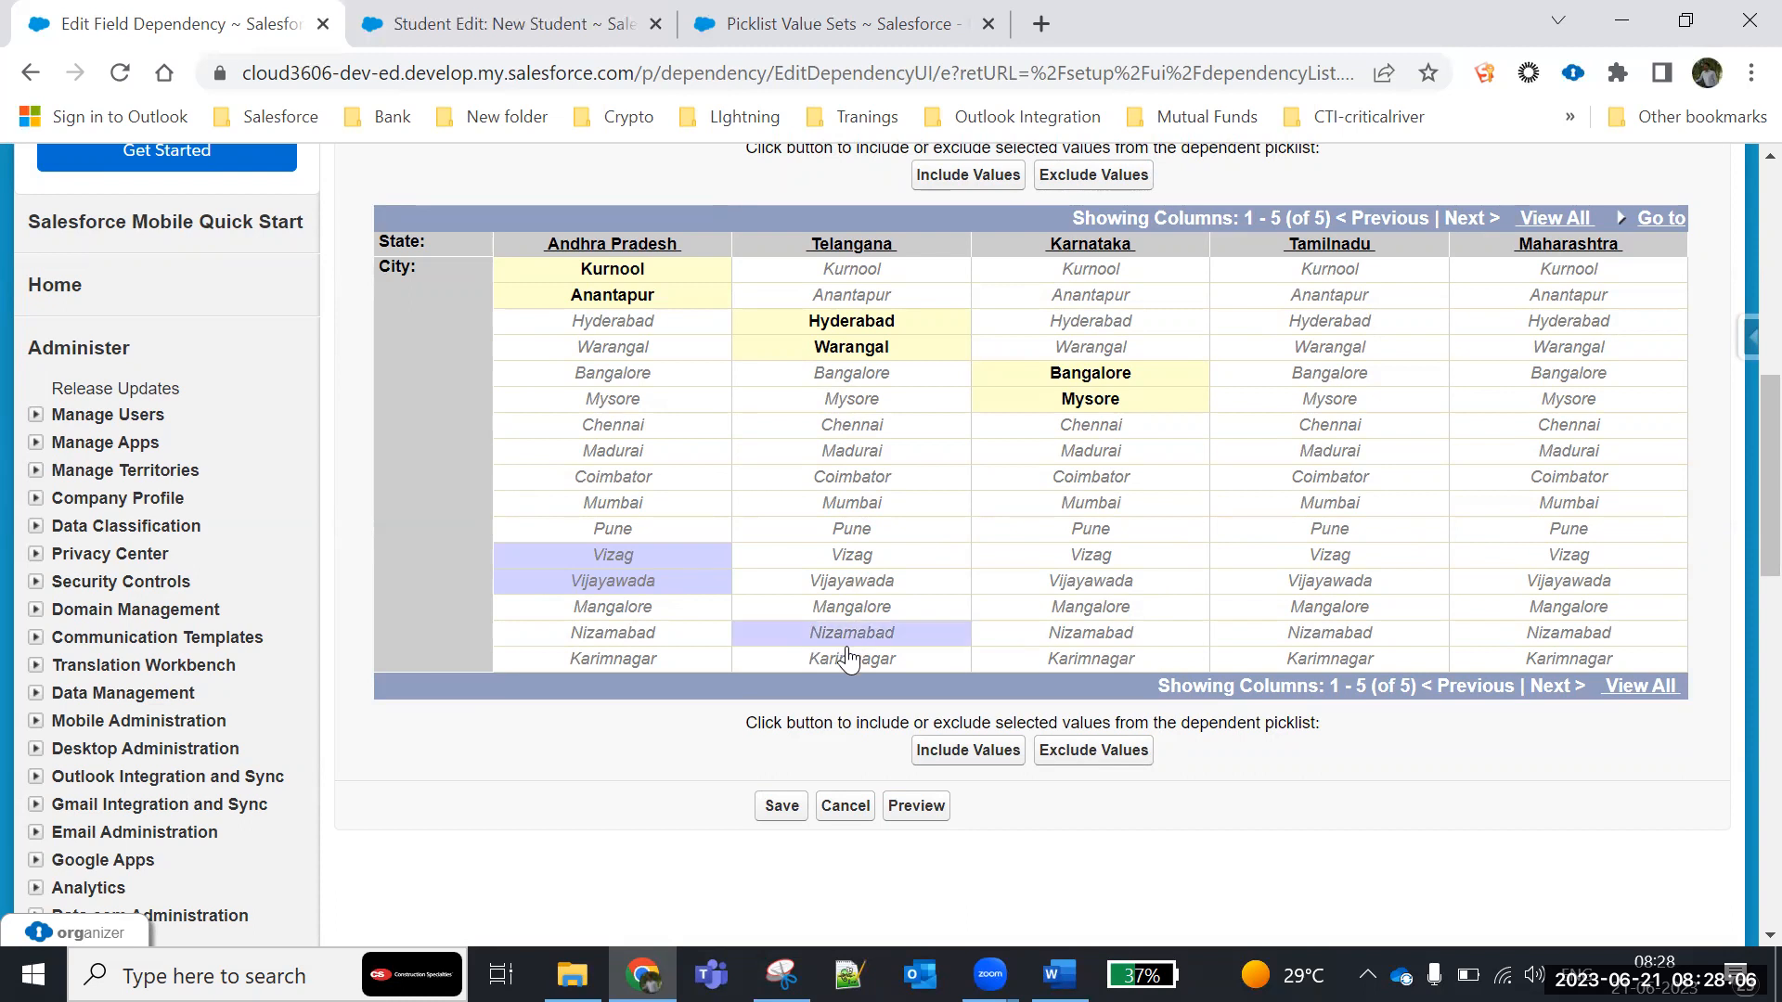
pyautogui.keyDown('shift'); pyautogui.click(847, 660); pyautogui.keyUp('shift')
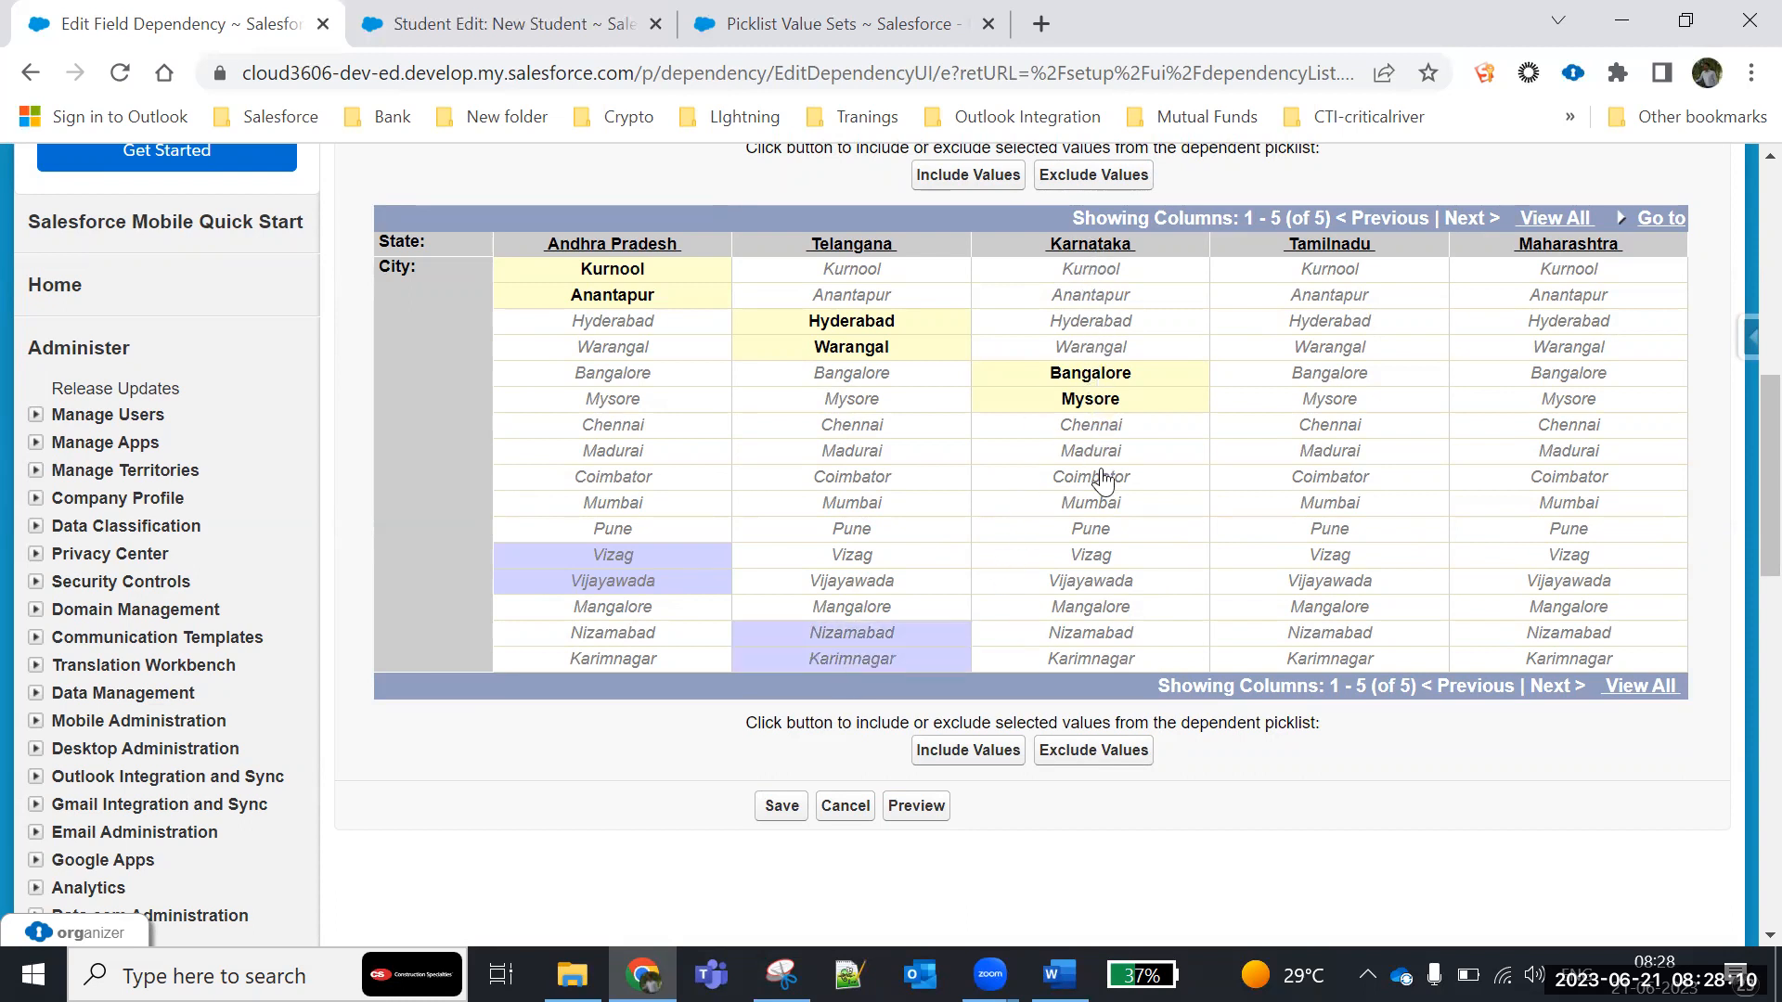
pyautogui.click(1095, 611)
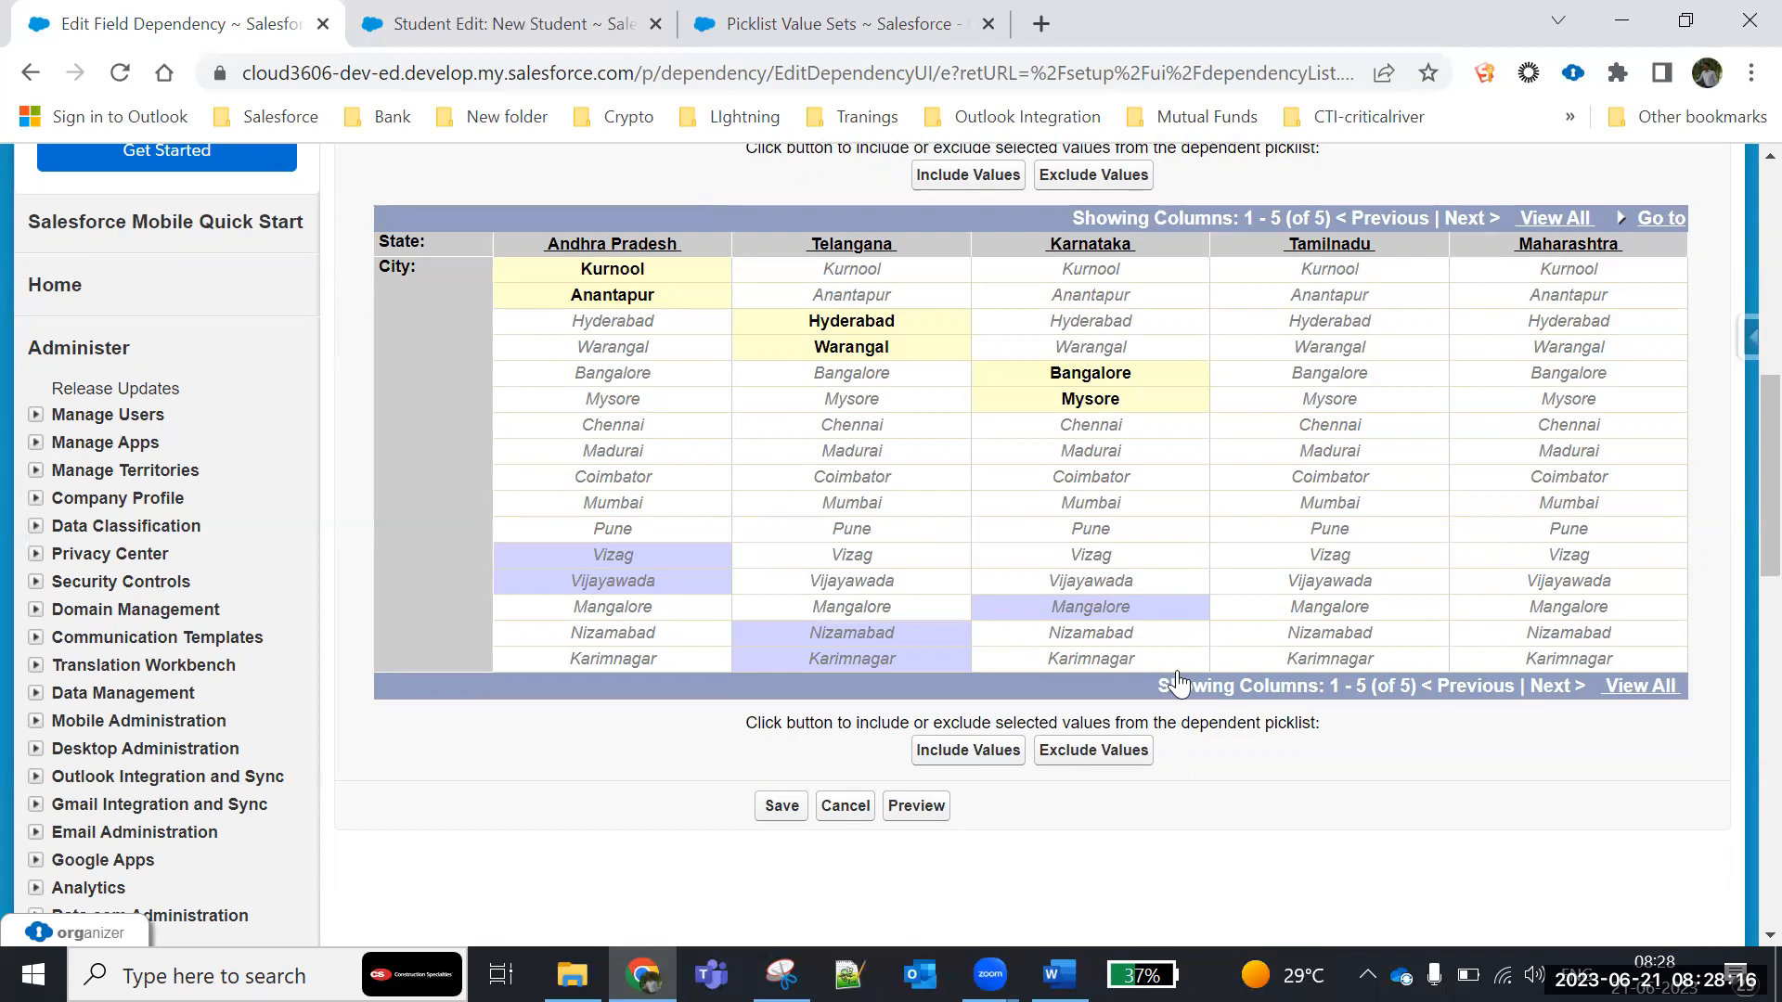
pyautogui.click(1350, 481)
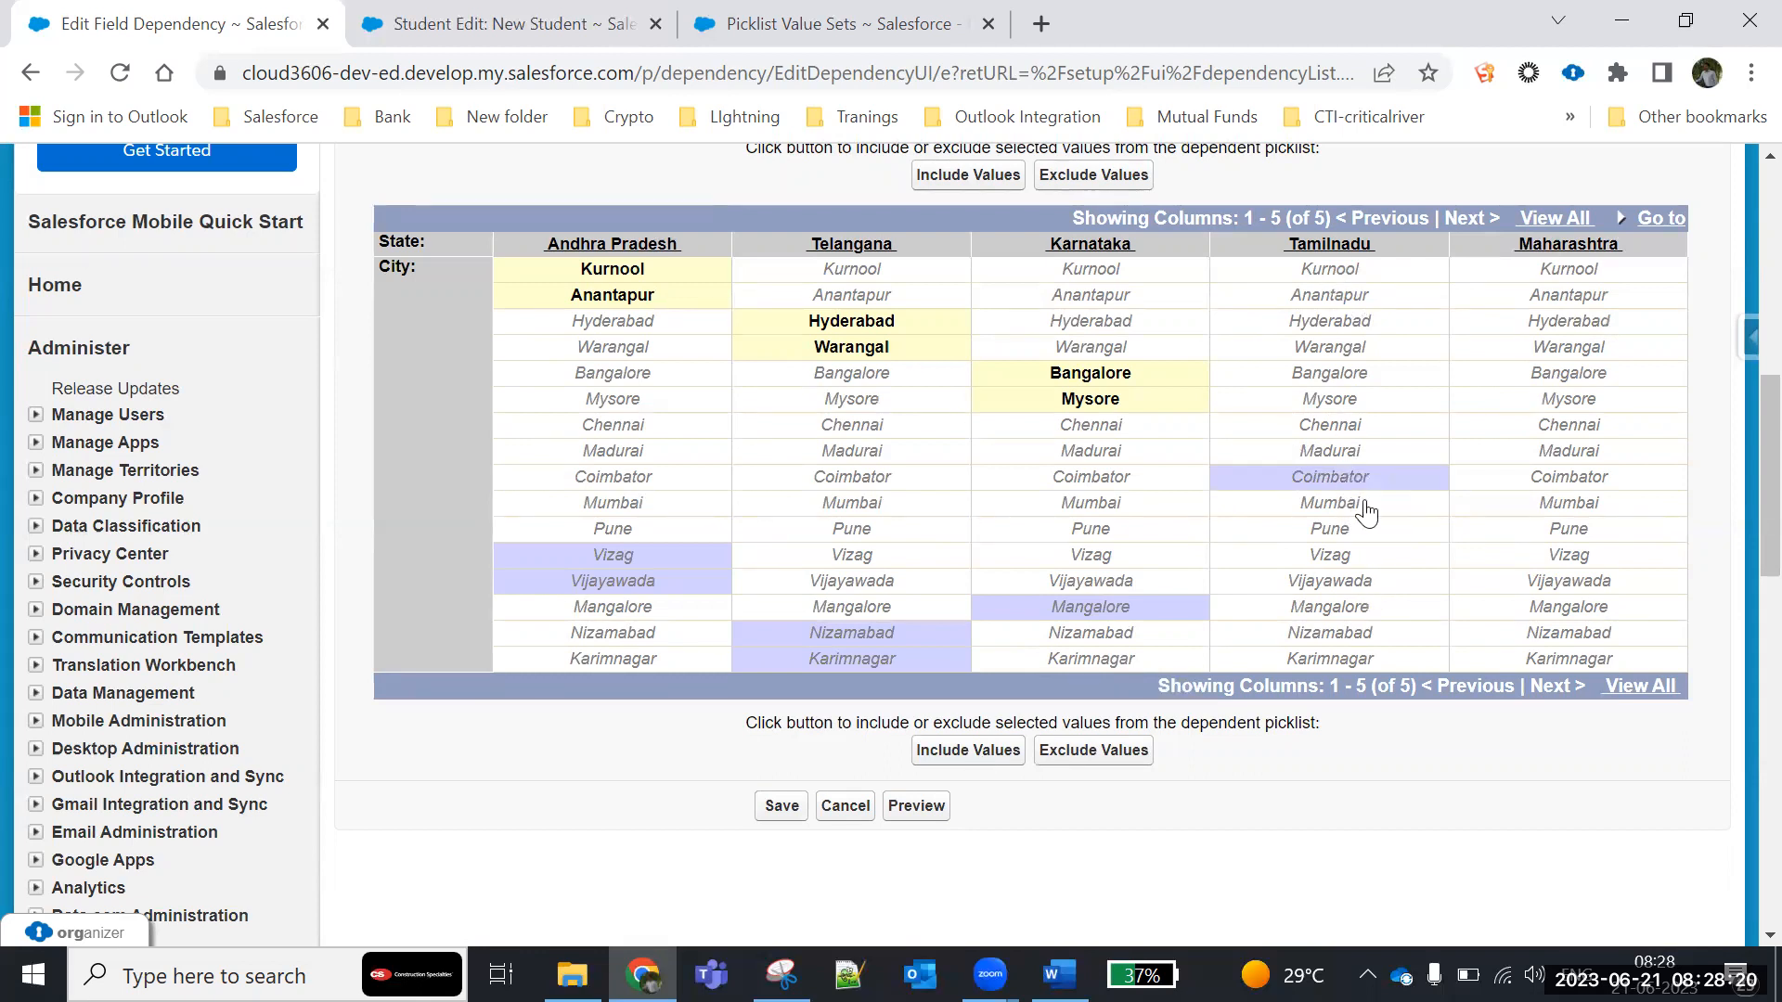
pyautogui.keyDown('shift'); pyautogui.click(1345, 452); pyautogui.keyUp('shift')
pyautogui.keyDown('shift'); pyautogui.click(1343, 431); pyautogui.keyUp('shift')
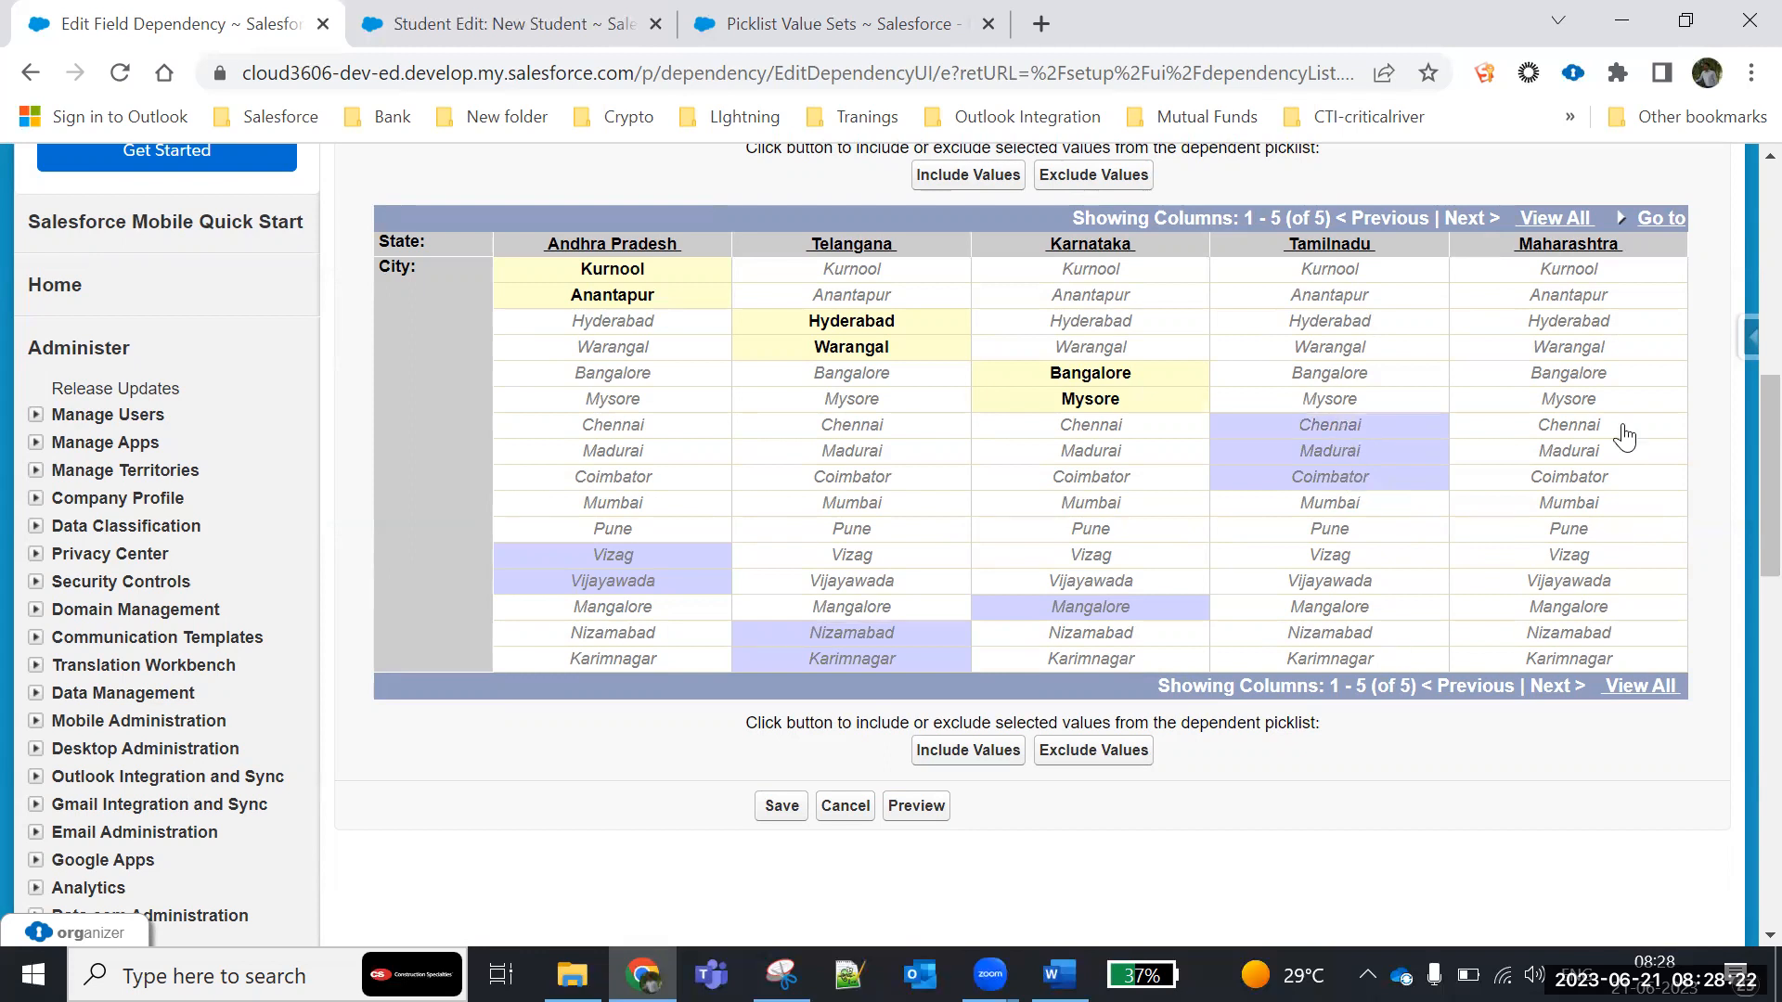
# - Select Mumbai and Pune for Maharashtra, and Madurai, Coimbator and Mumbai for Tamilnadu in the dependency matrix
pyautogui.click(1613, 509)
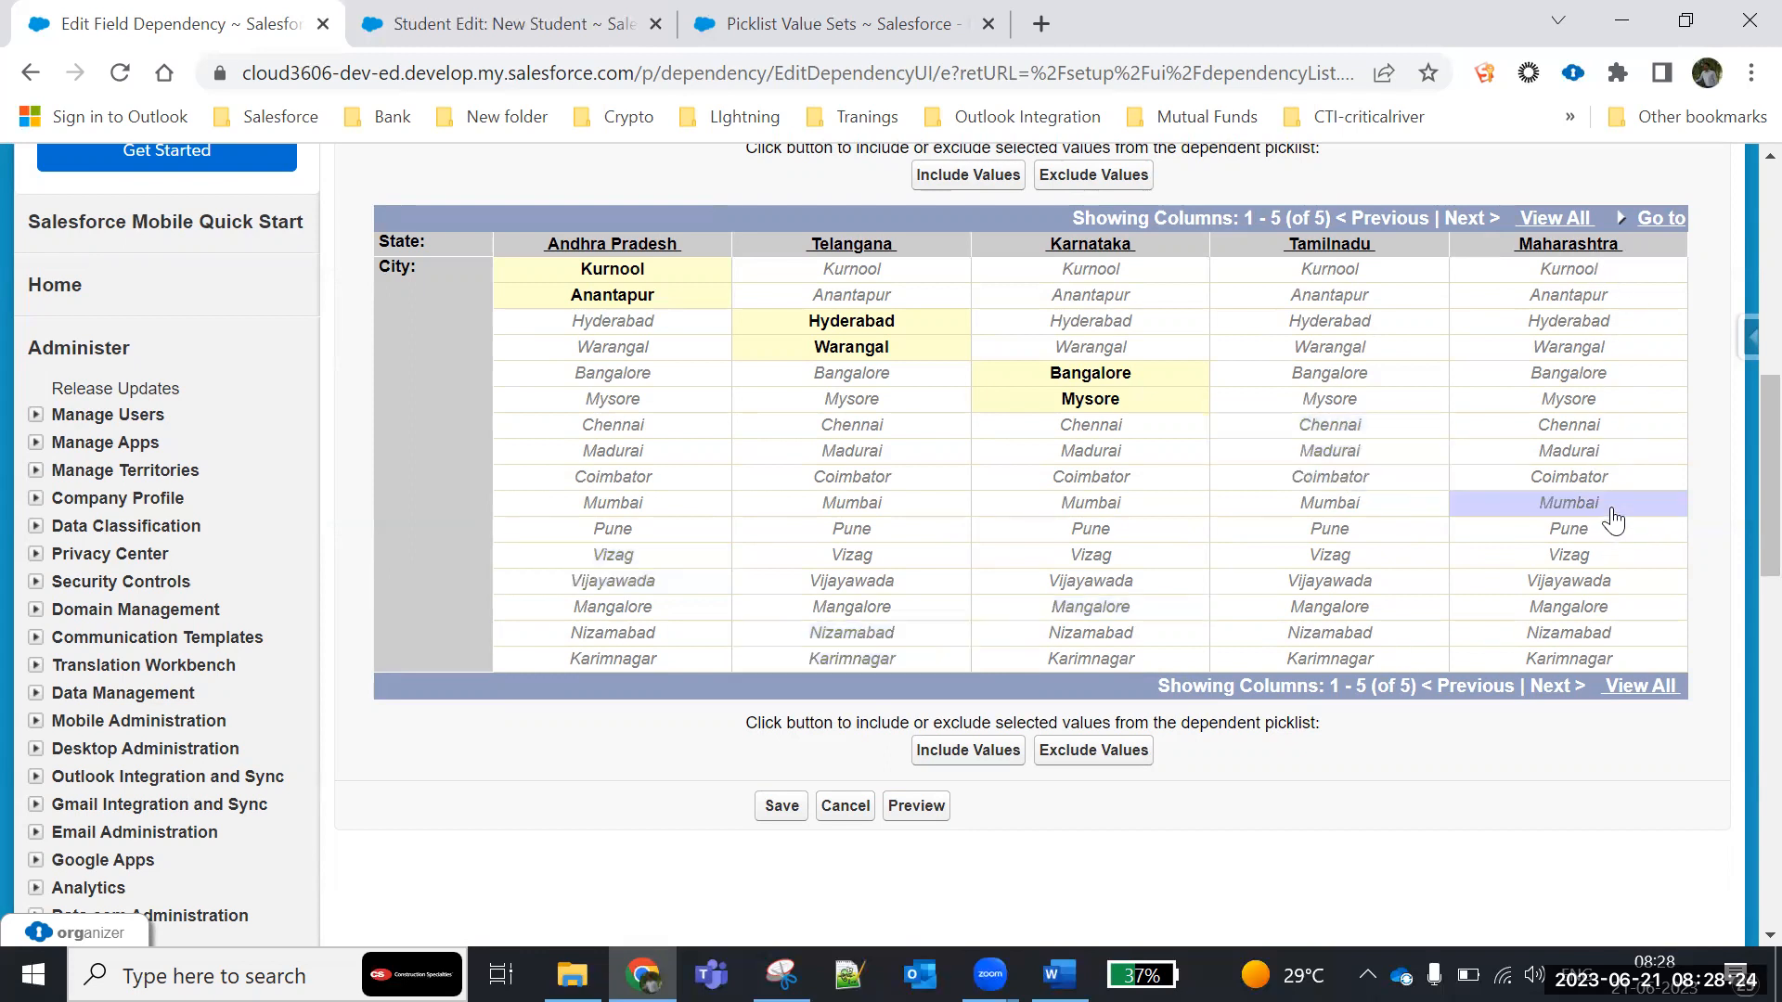
pyautogui.keyDown('shift'); pyautogui.click(1613, 535); pyautogui.keyUp('shift')
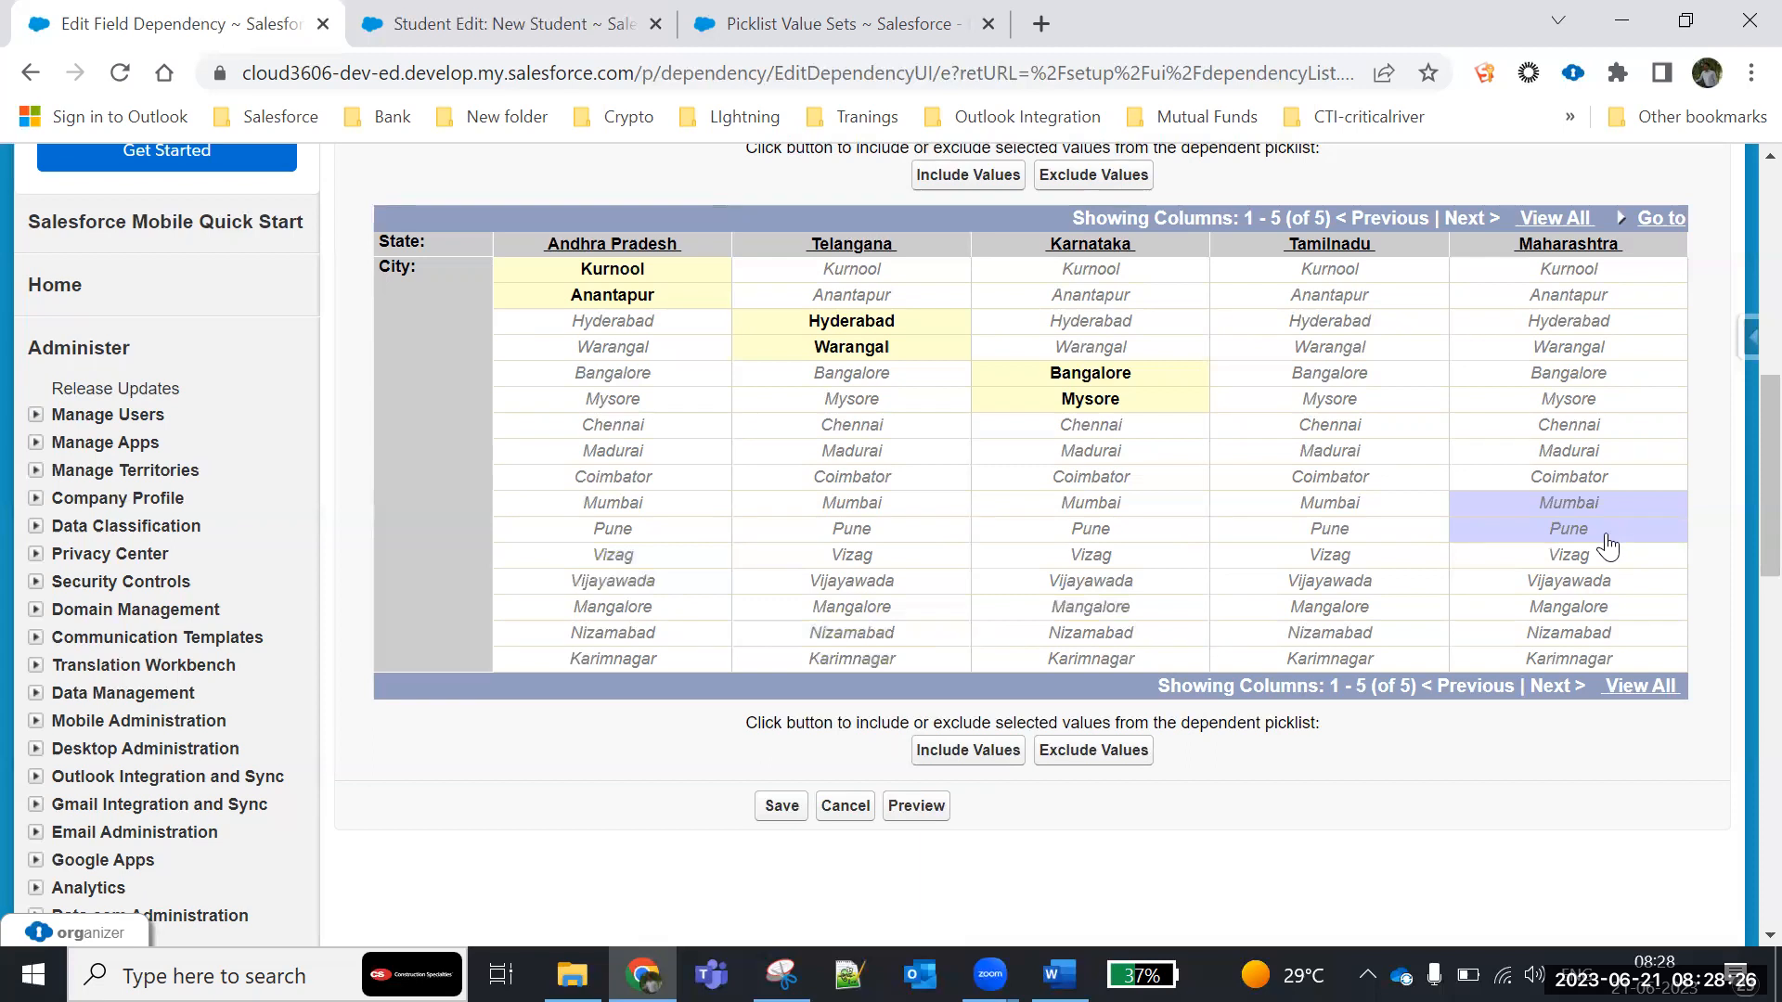
pyautogui.keyDown('shift'); pyautogui.click(1328, 455); pyautogui.keyUp('shift')
pyautogui.keyDown('shift'); pyautogui.click(1330, 478); pyautogui.keyUp('shift')
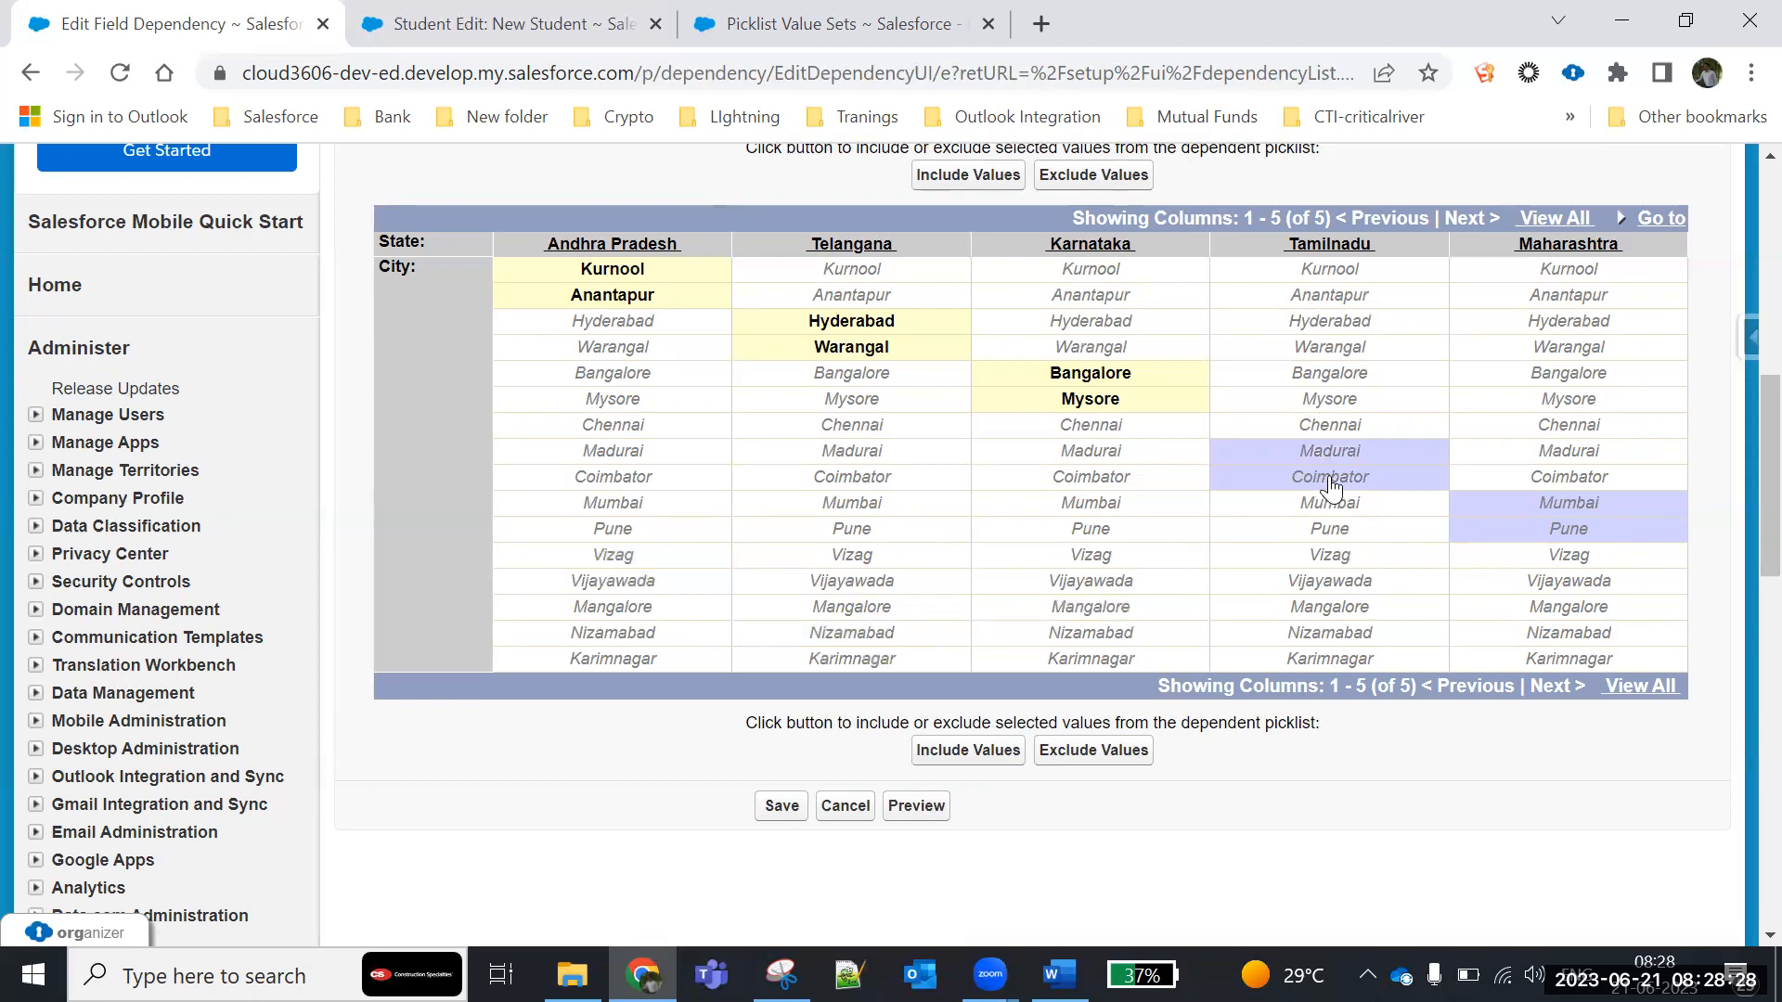
pyautogui.keyDown('shift'); pyautogui.click(1341, 507); pyautogui.keyUp('shift')
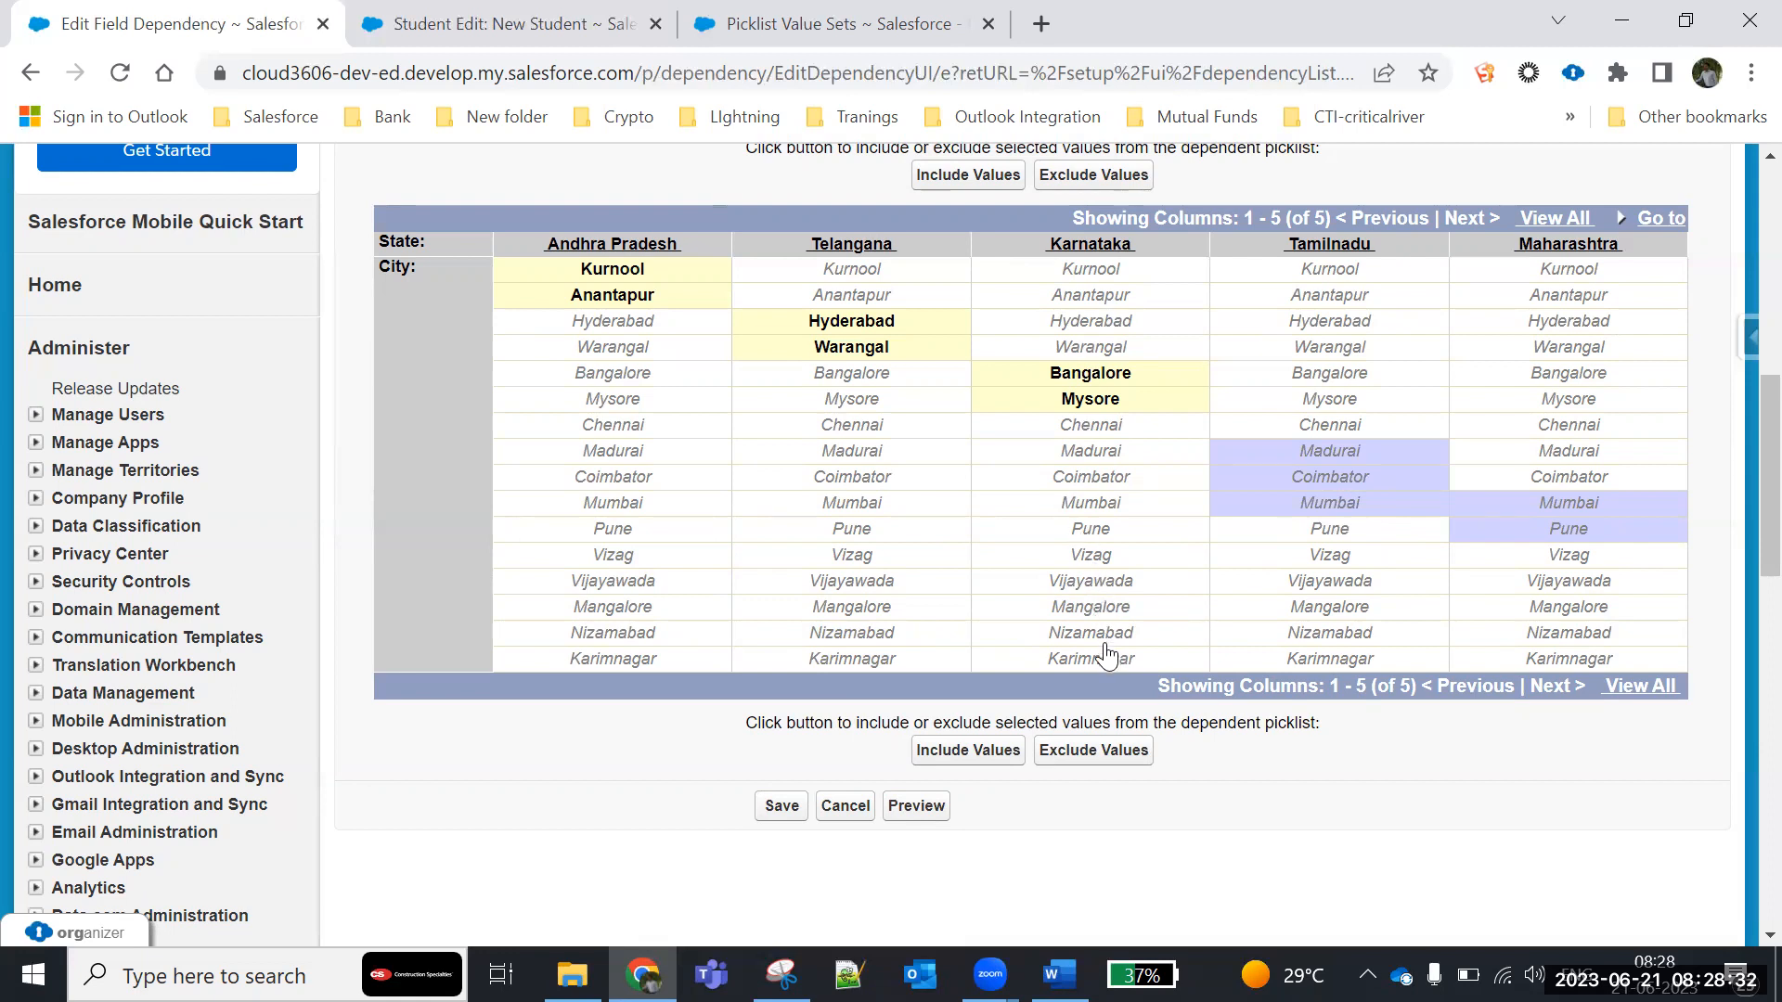
# - Add Mangalore for Karnataka, Nizamabad and Karimnagar for Telangana, and Vizag and Vijayawada for Andhra Pradesh to the selection
pyautogui.keyDown('shift'); pyautogui.click(1095, 607); pyautogui.keyUp('shift')
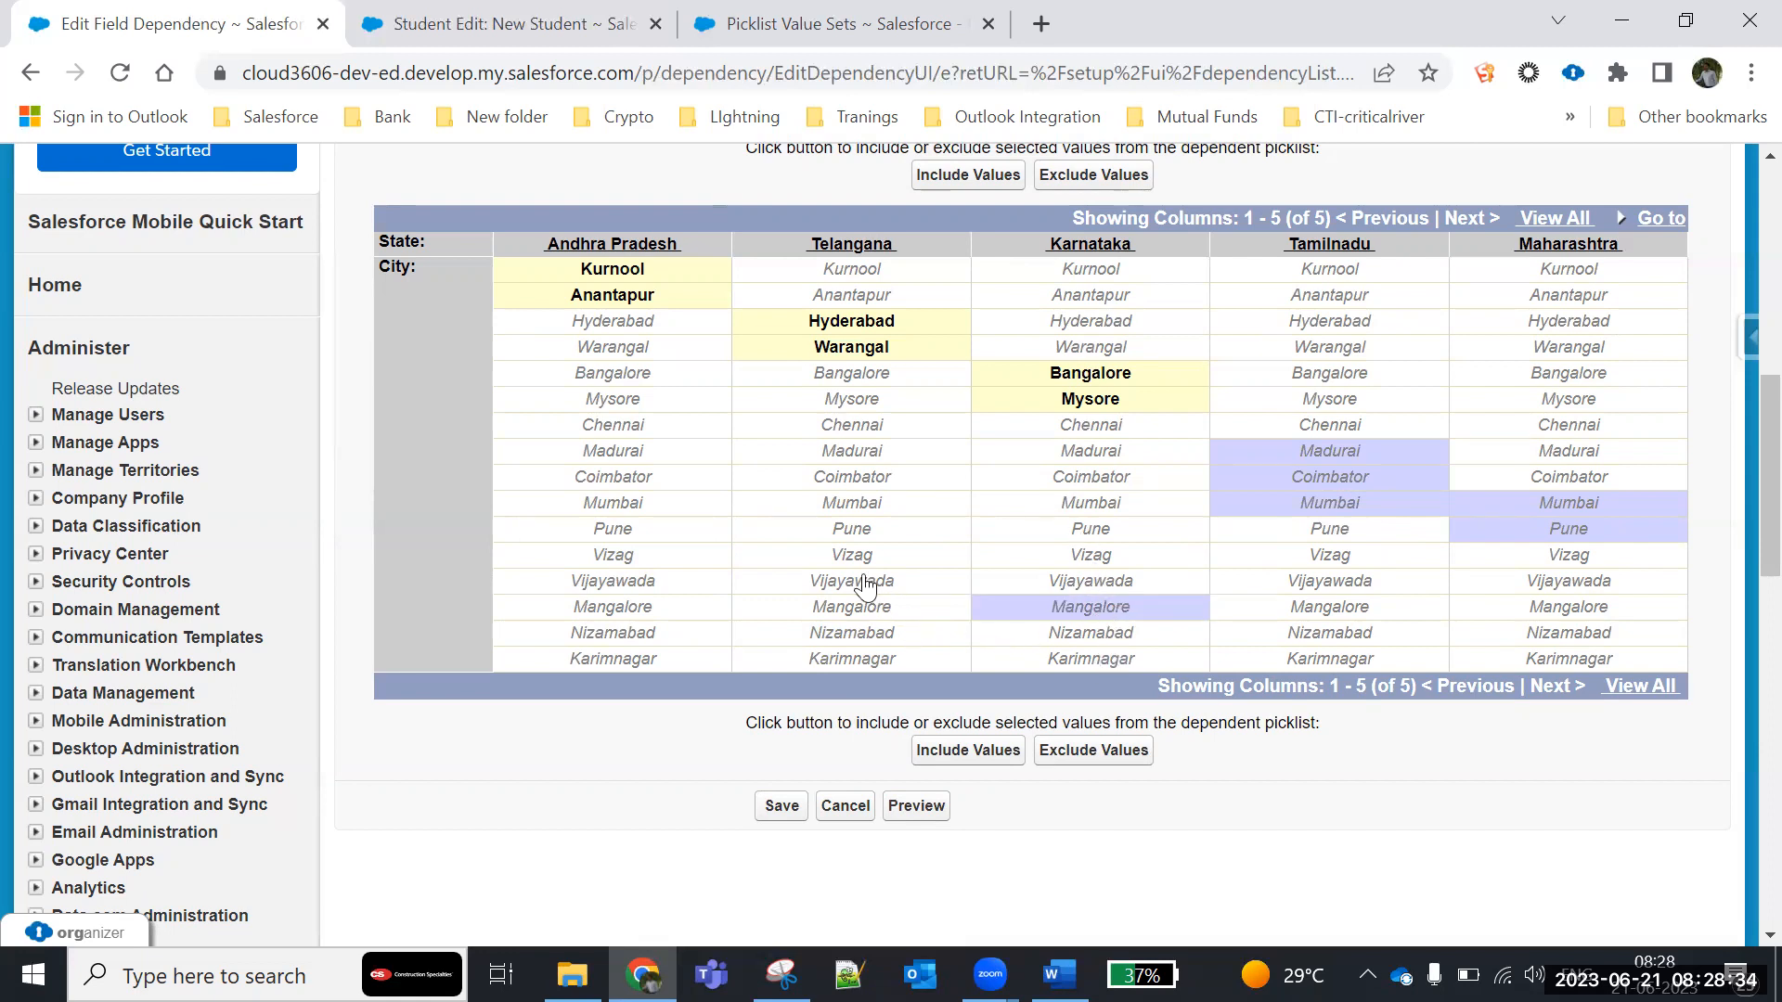
pyautogui.keyDown('shift'); pyautogui.click(851, 633); pyautogui.keyUp('shift')
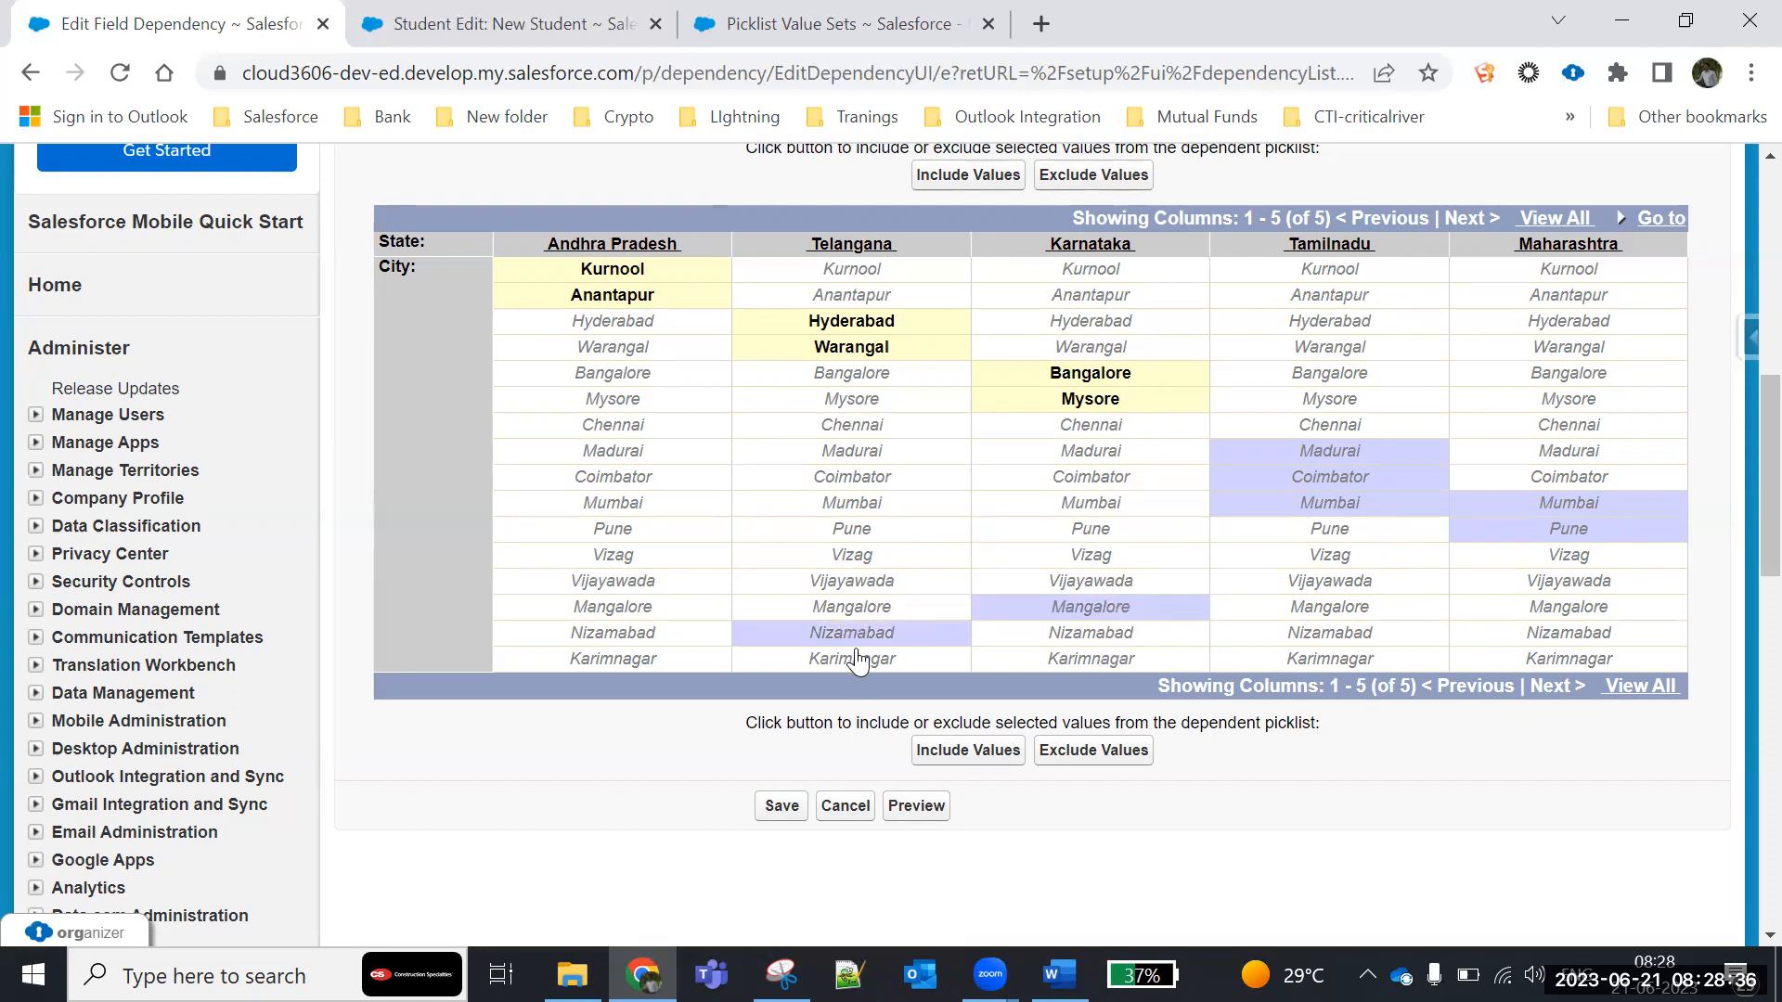
pyautogui.keyDown('shift'); pyautogui.click(851, 659); pyautogui.keyUp('shift')
pyautogui.keyDown('shift'); pyautogui.click(612, 557); pyautogui.keyUp('shift')
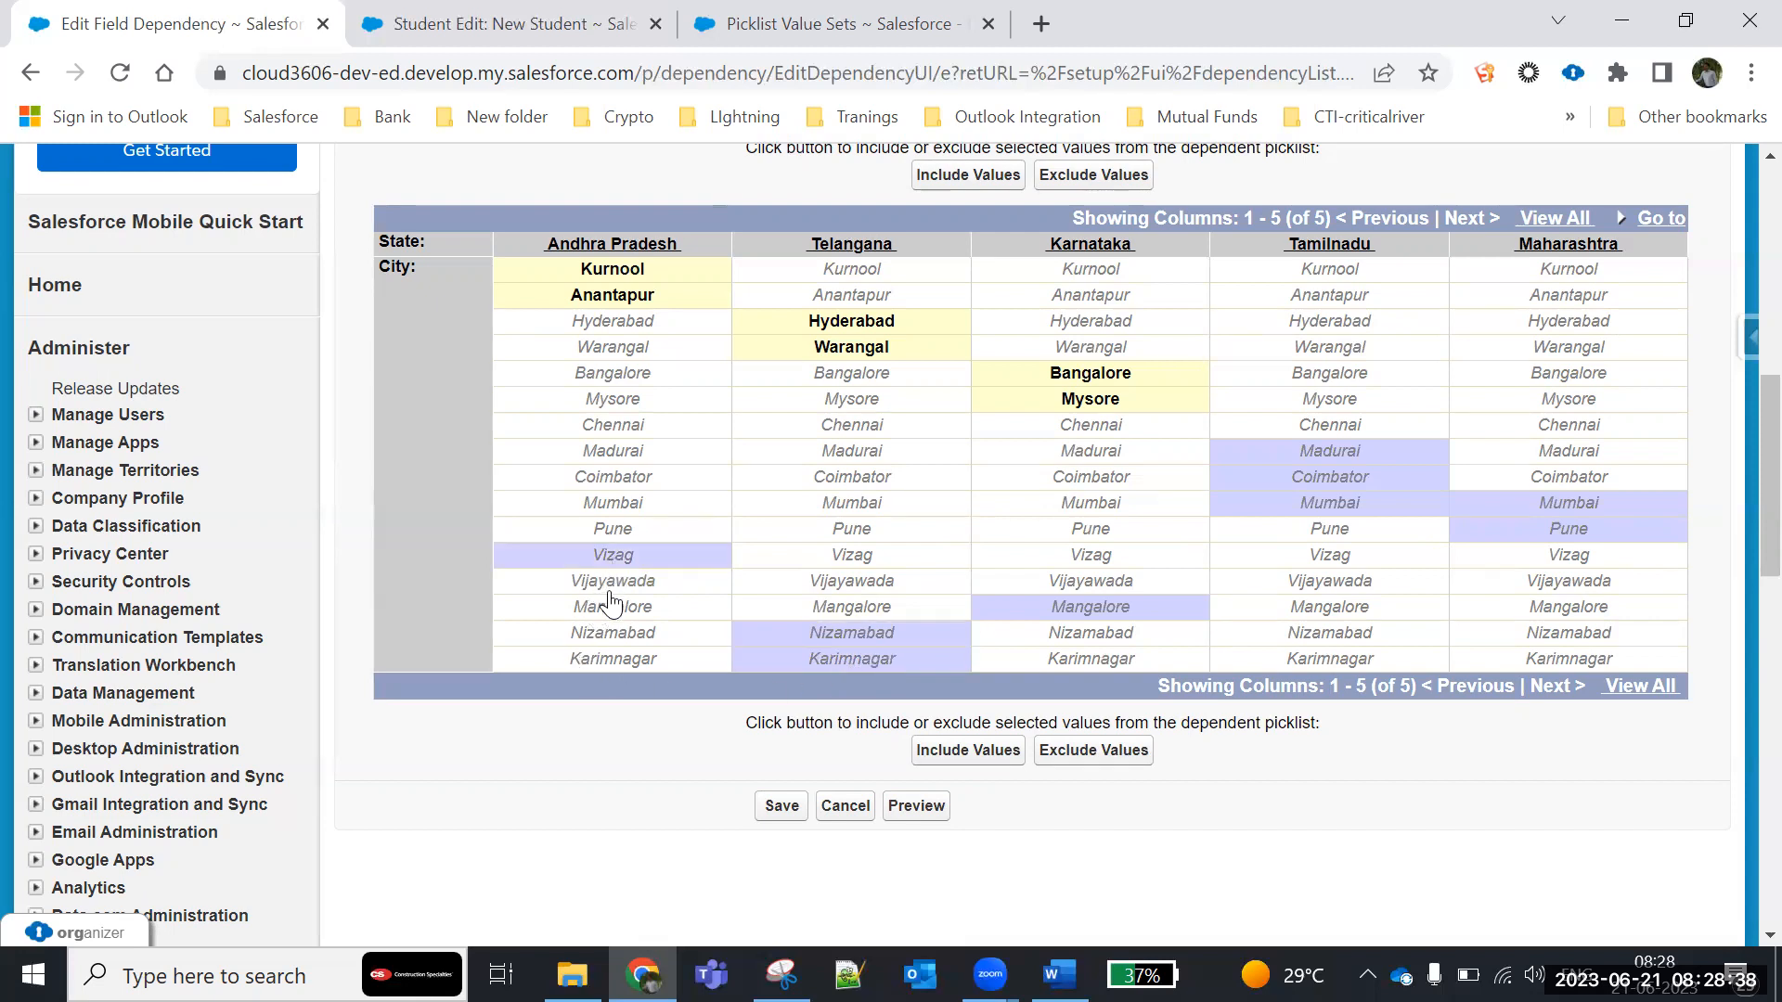
pyautogui.keyDown('shift'); pyautogui.click(609, 584); pyautogui.keyUp('shift')
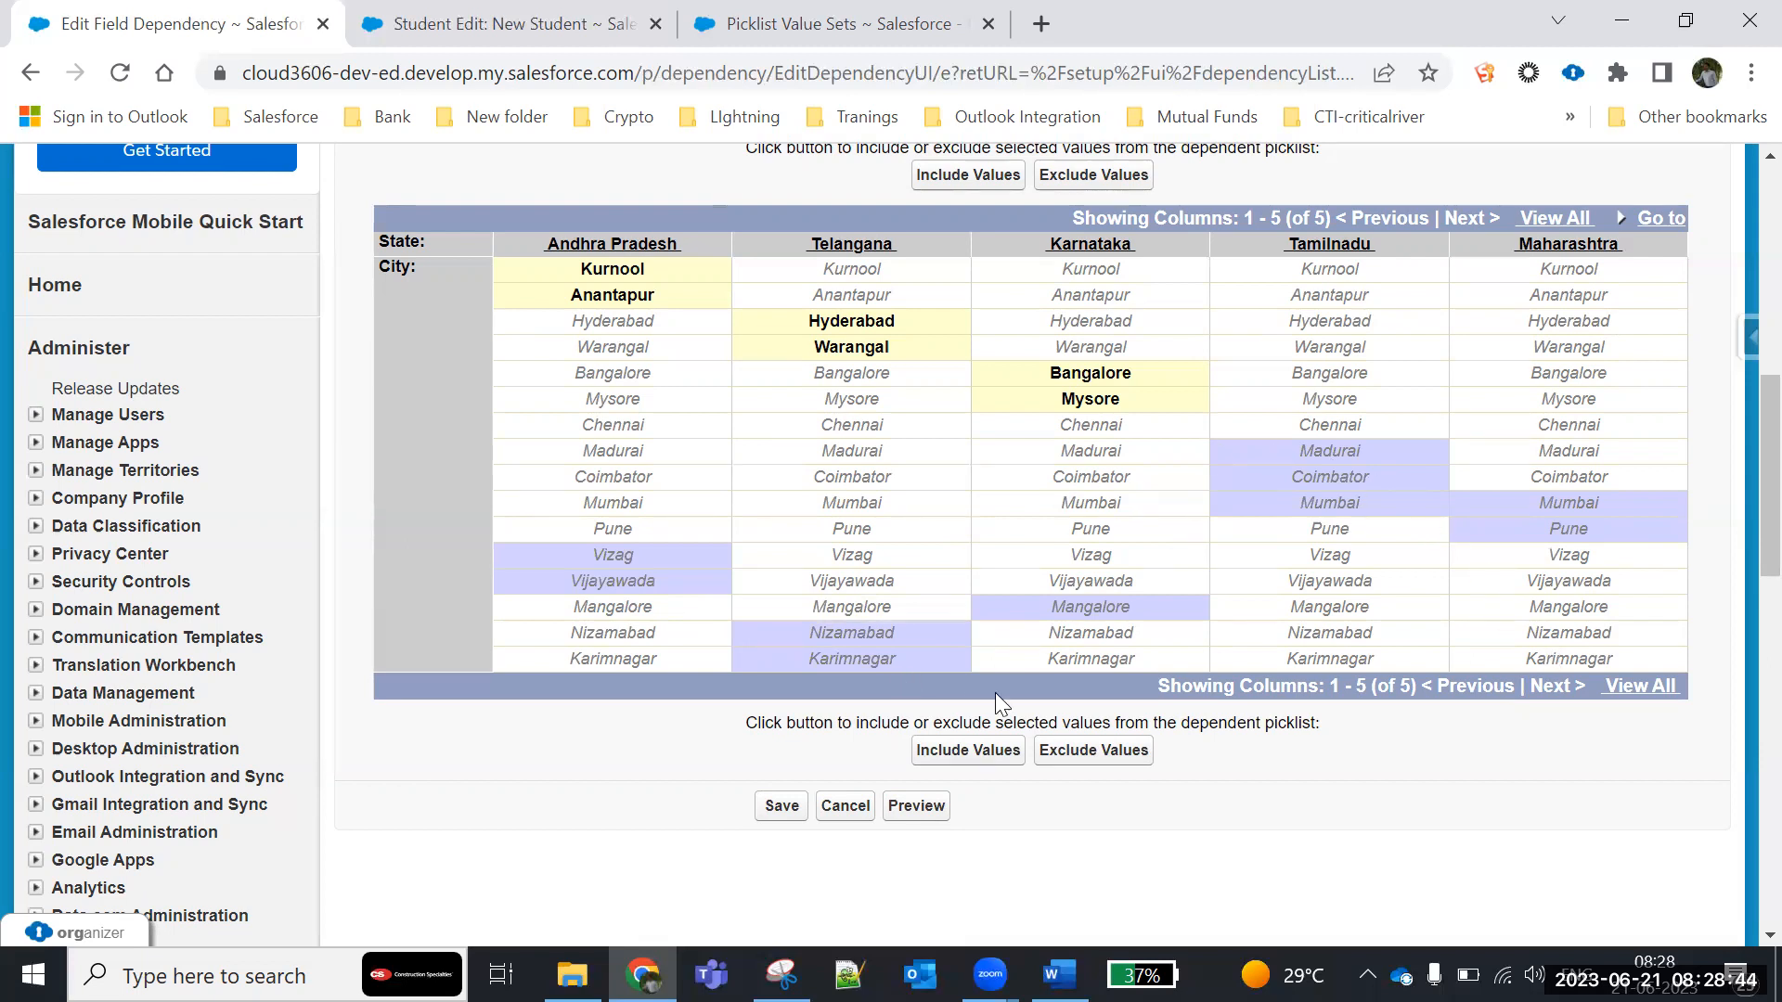
# - Correct the Tamilnadu selection by deselecting Mumbai and adding Chennai
pyautogui.click(1323, 506)
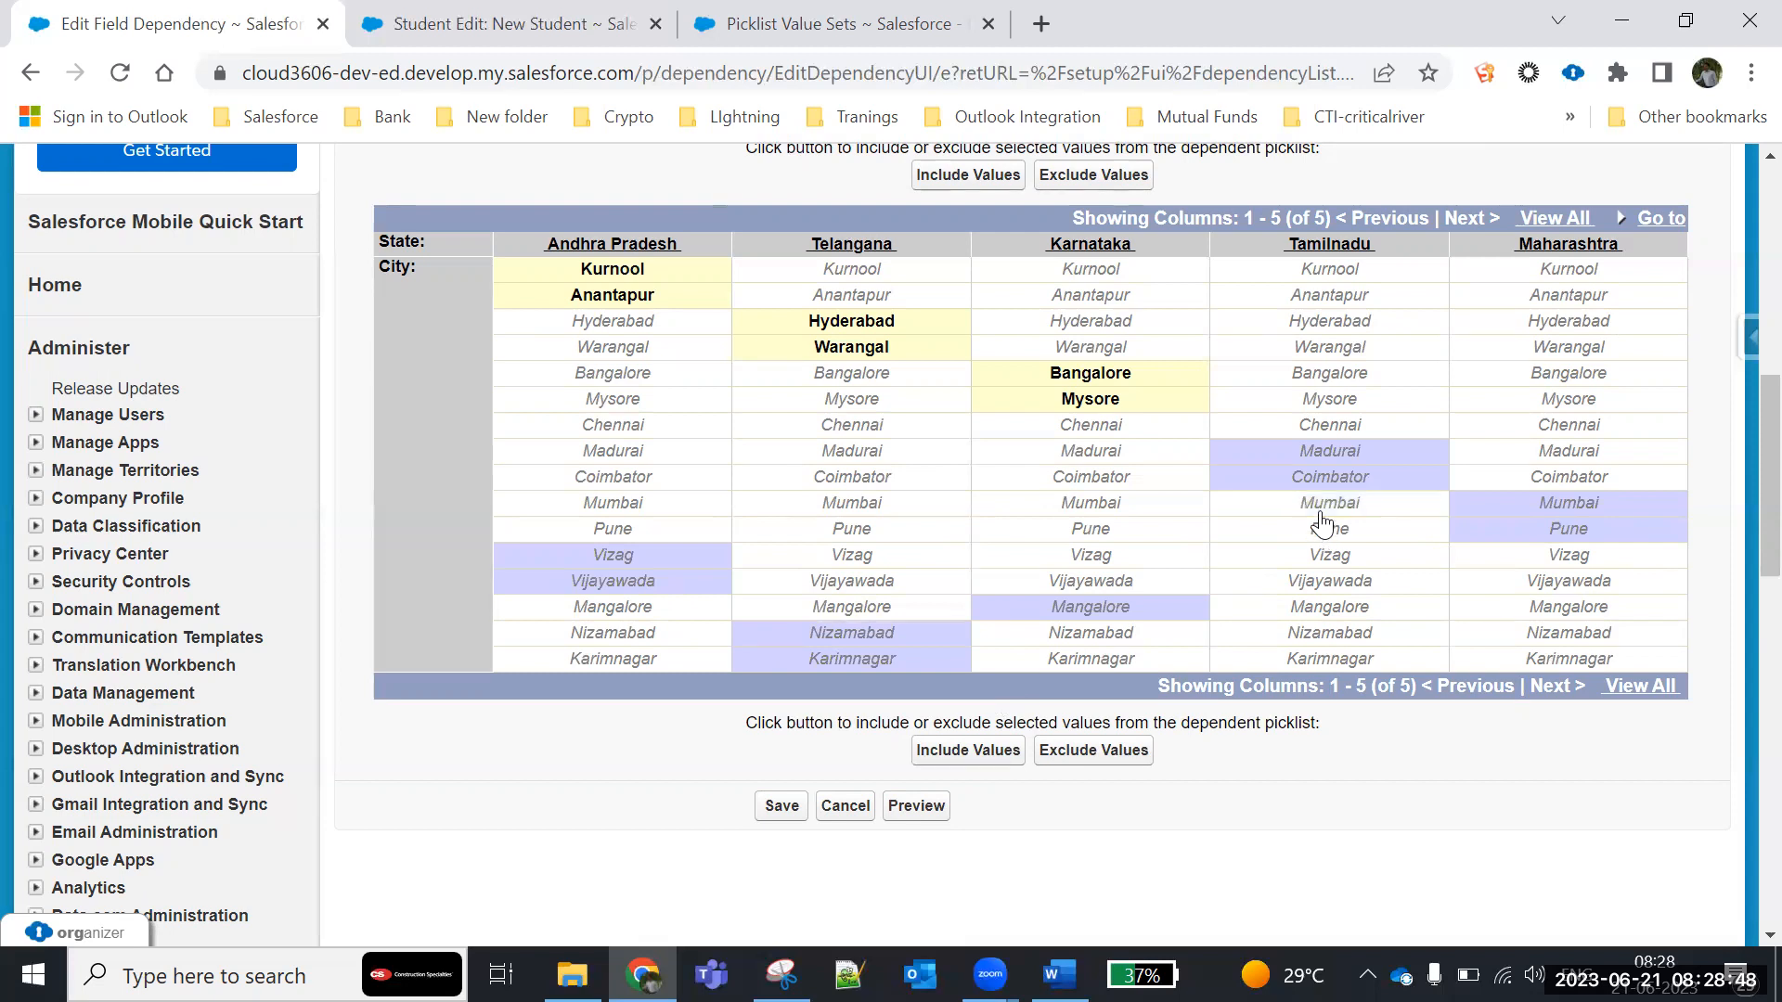
pyautogui.click(1325, 428)
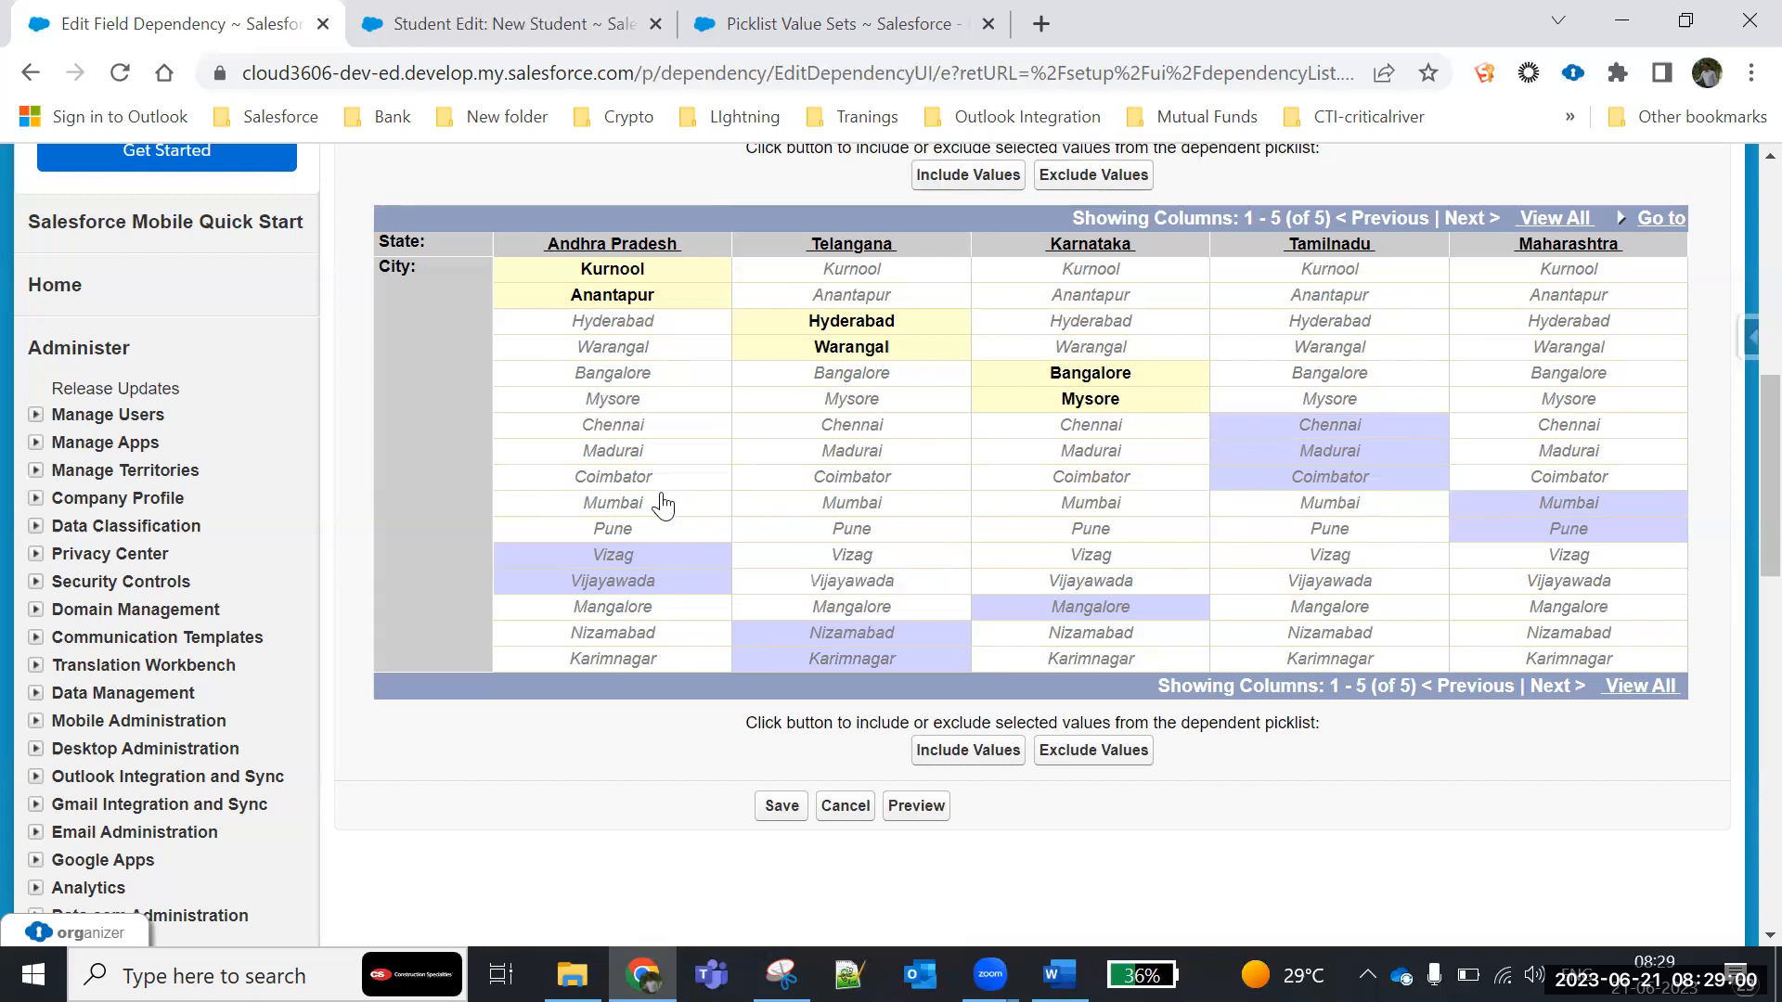
# - Try adding Mumbai to the selection for Tamilnadu, Karnataka, Telangana and Andhra Pradesh, and deselect it again for each of these states
pyautogui.click(1396, 506)
pyautogui.click(1127, 506)
pyautogui.click(826, 506)
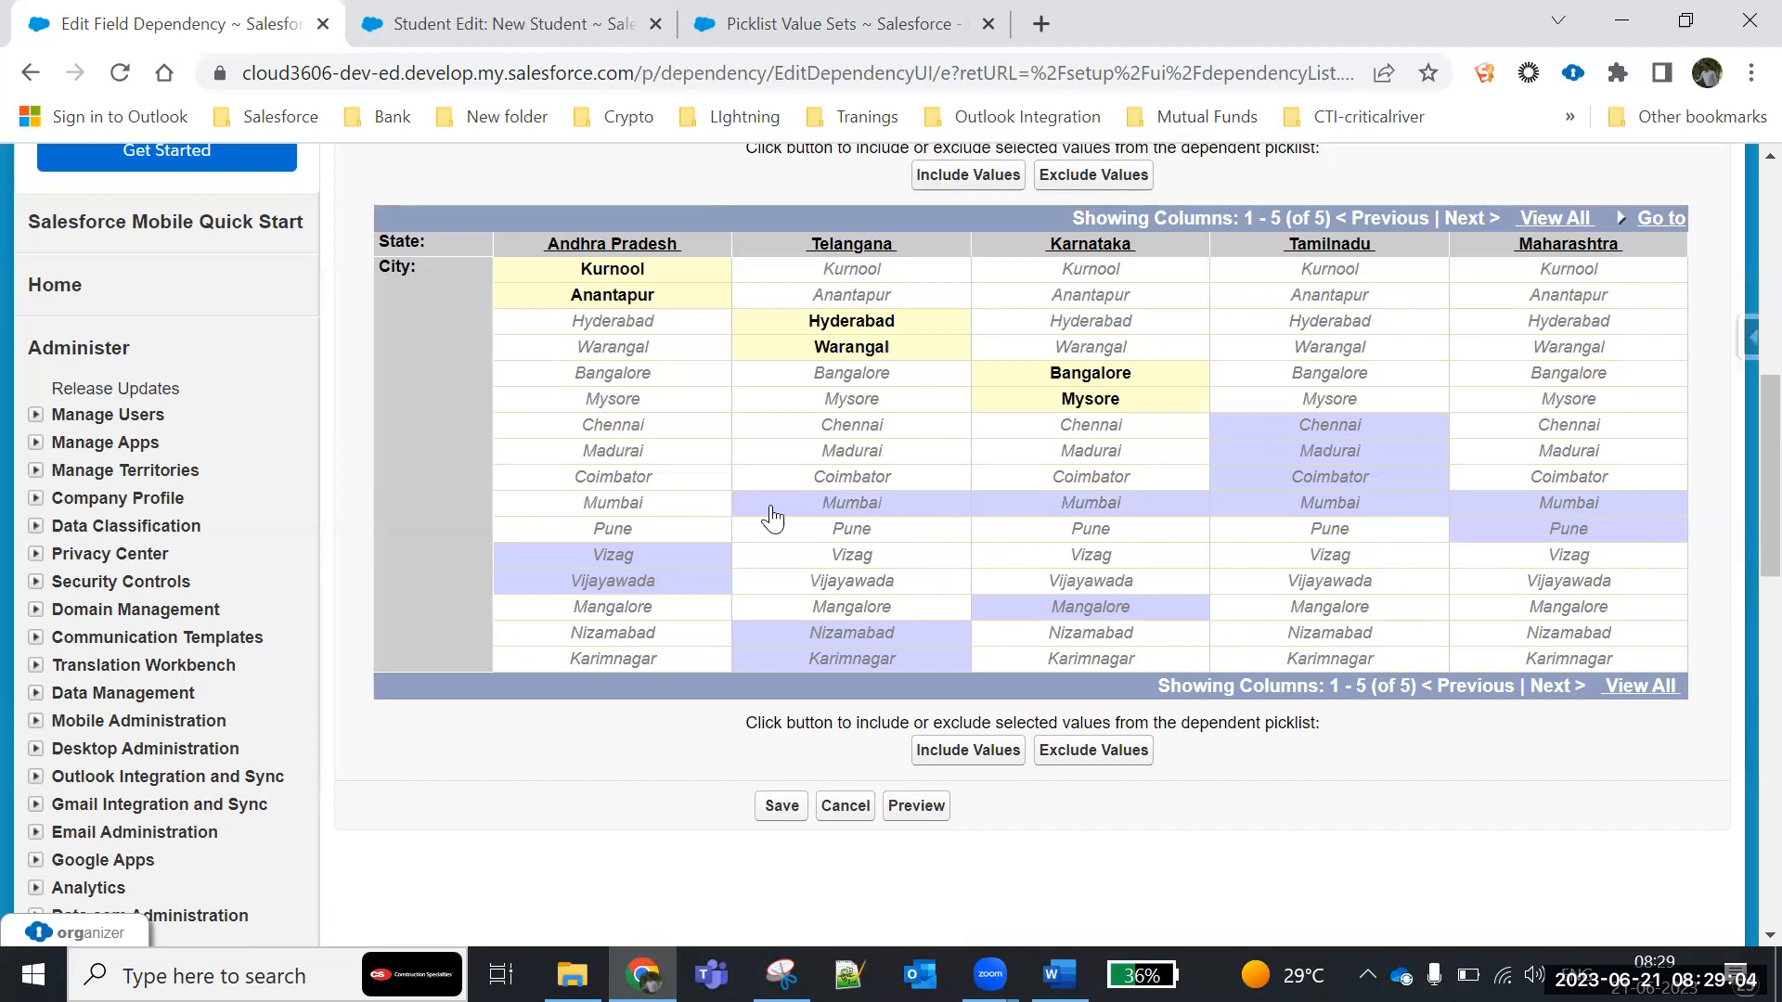
pyautogui.click(631, 505)
pyautogui.click(636, 506)
pyautogui.click(814, 509)
pyautogui.click(1050, 509)
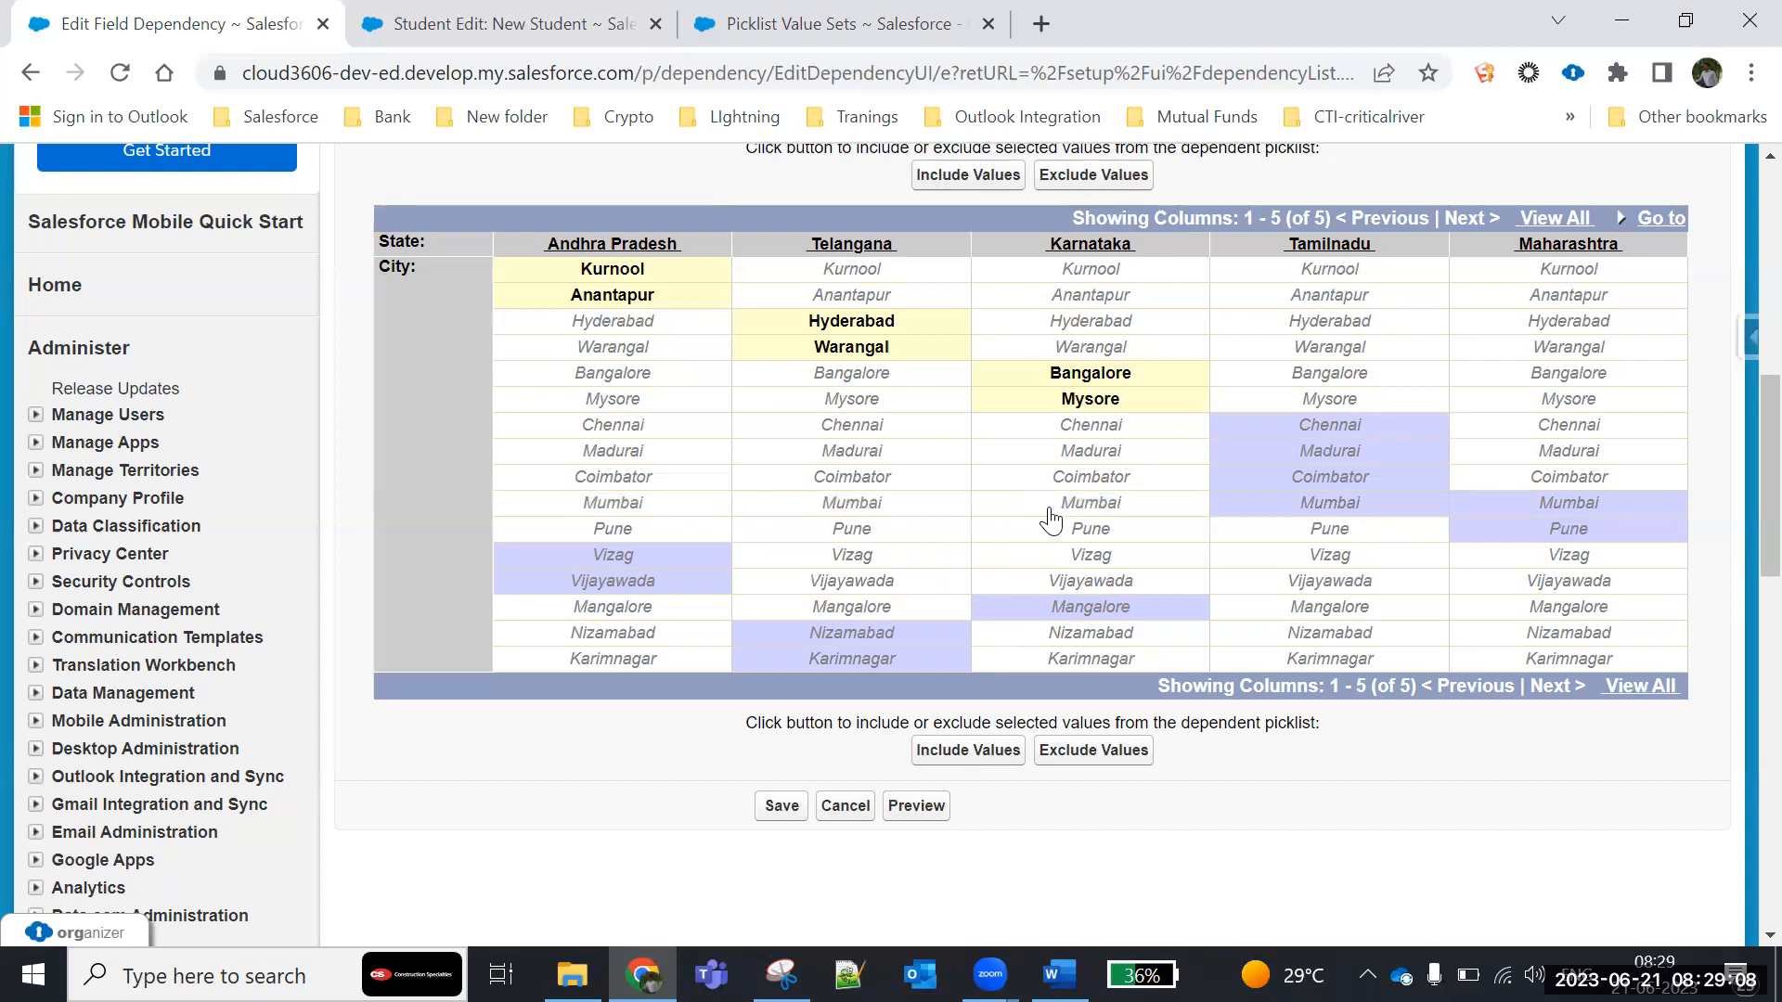
pyautogui.click(1221, 508)
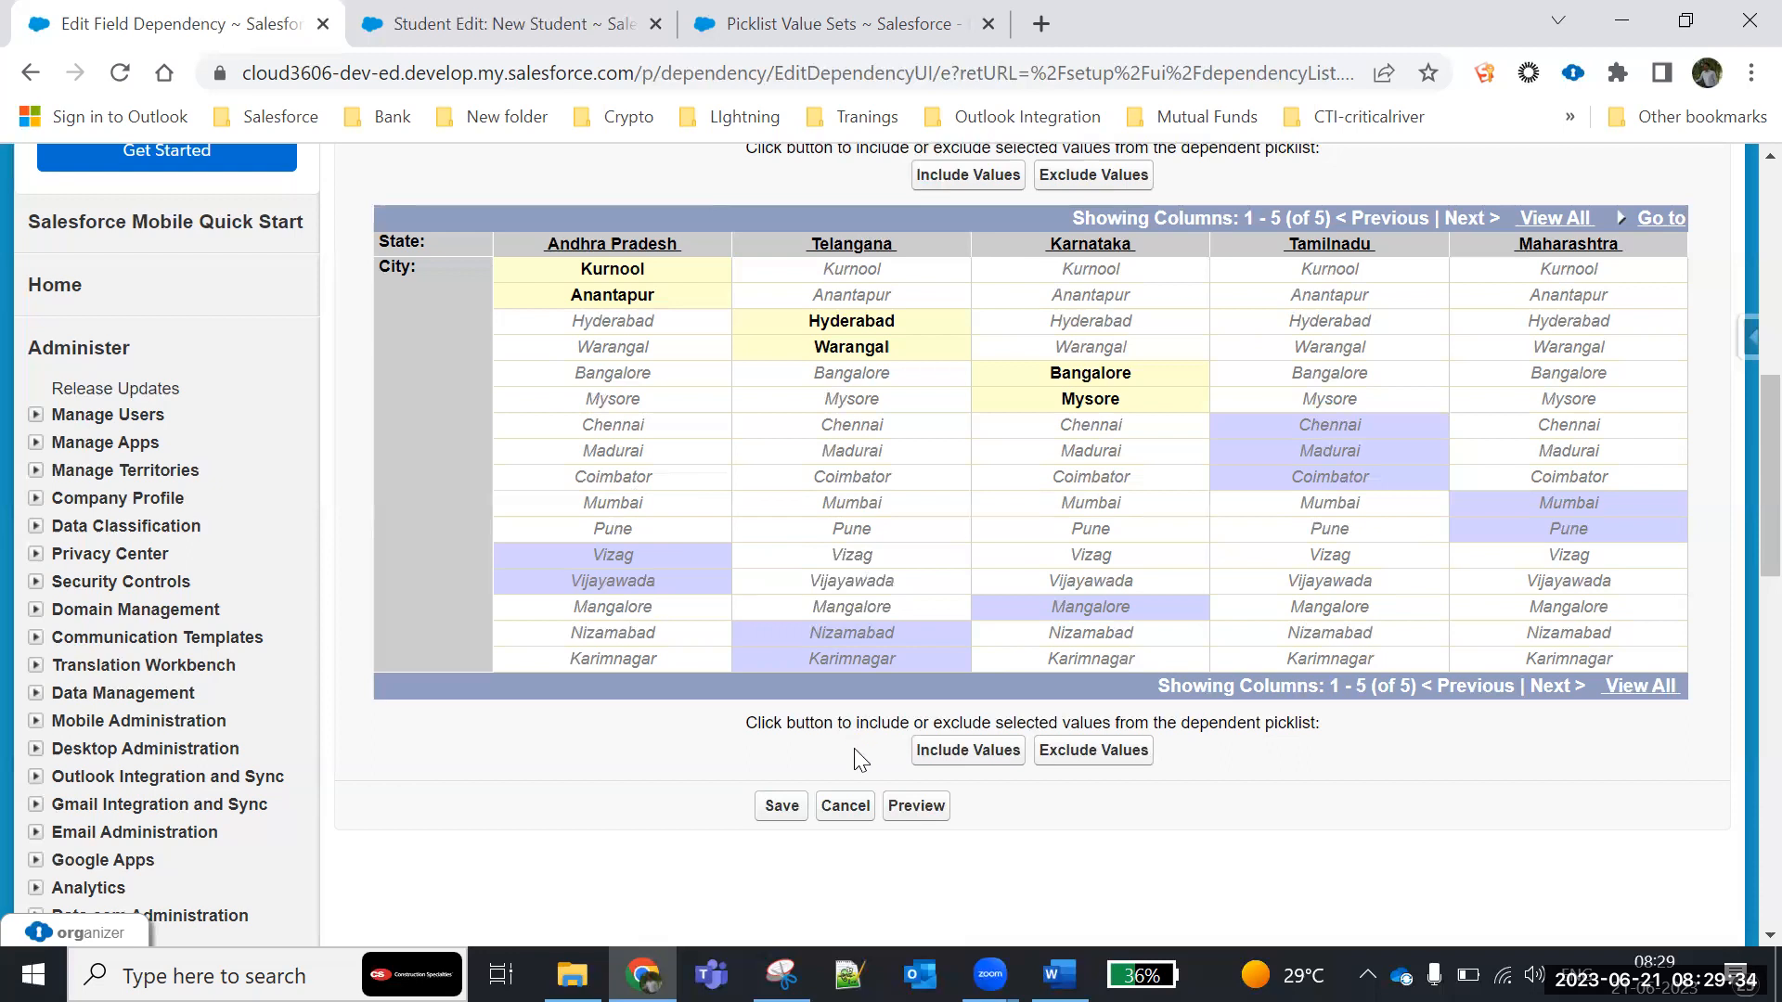
# - Include the selected cities for their states in the dependency matrix and save the field dependency
pyautogui.click(959, 759)
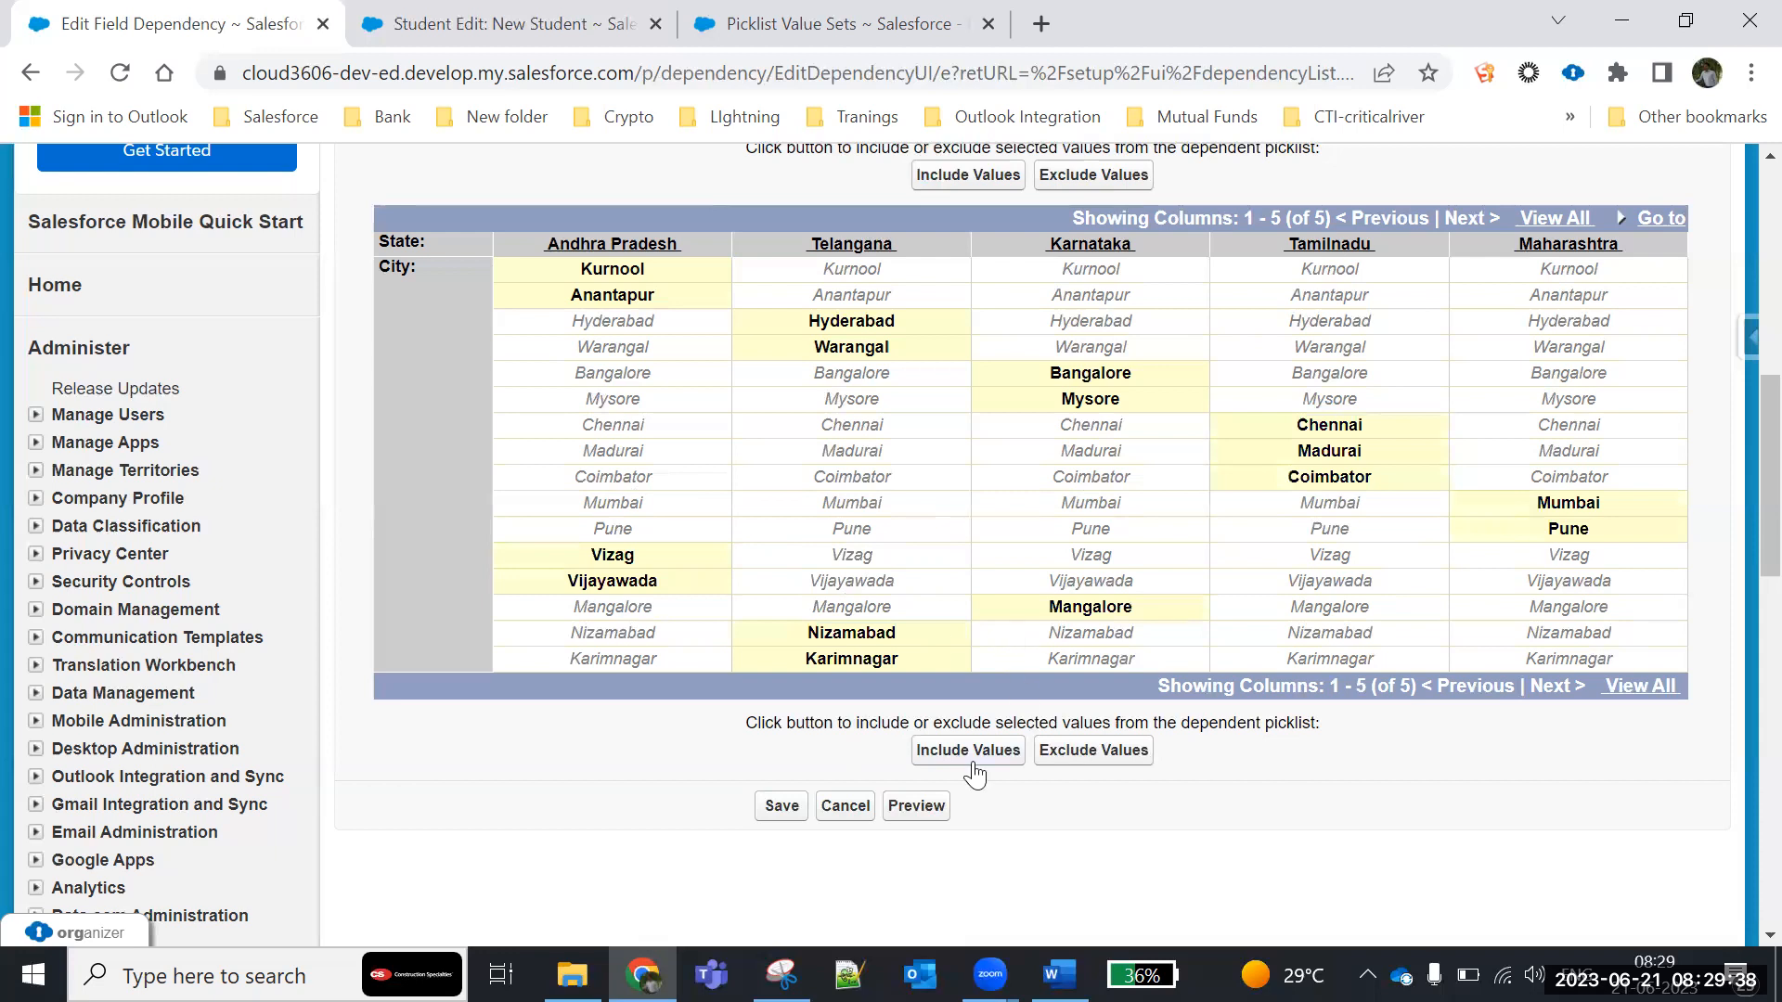
pyautogui.click(782, 817)
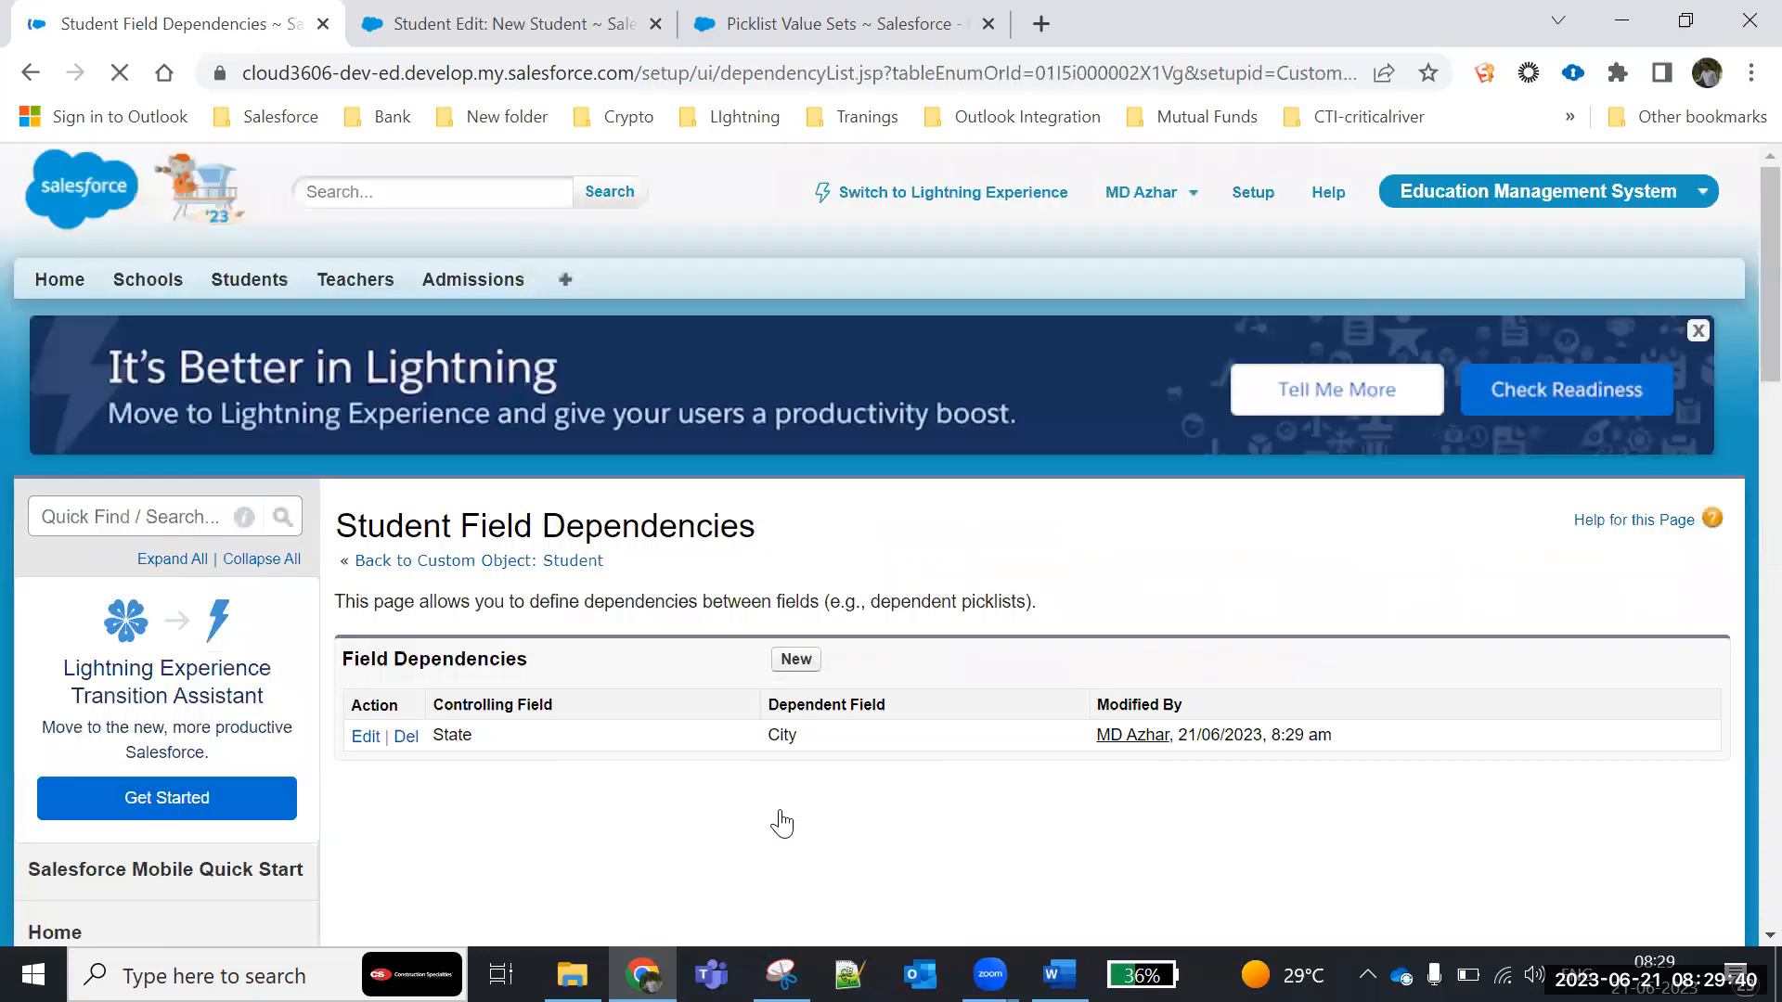
# - Check the City options offered for Andhra Pradesh on the already open New Student form
pyautogui.click(513, 25)
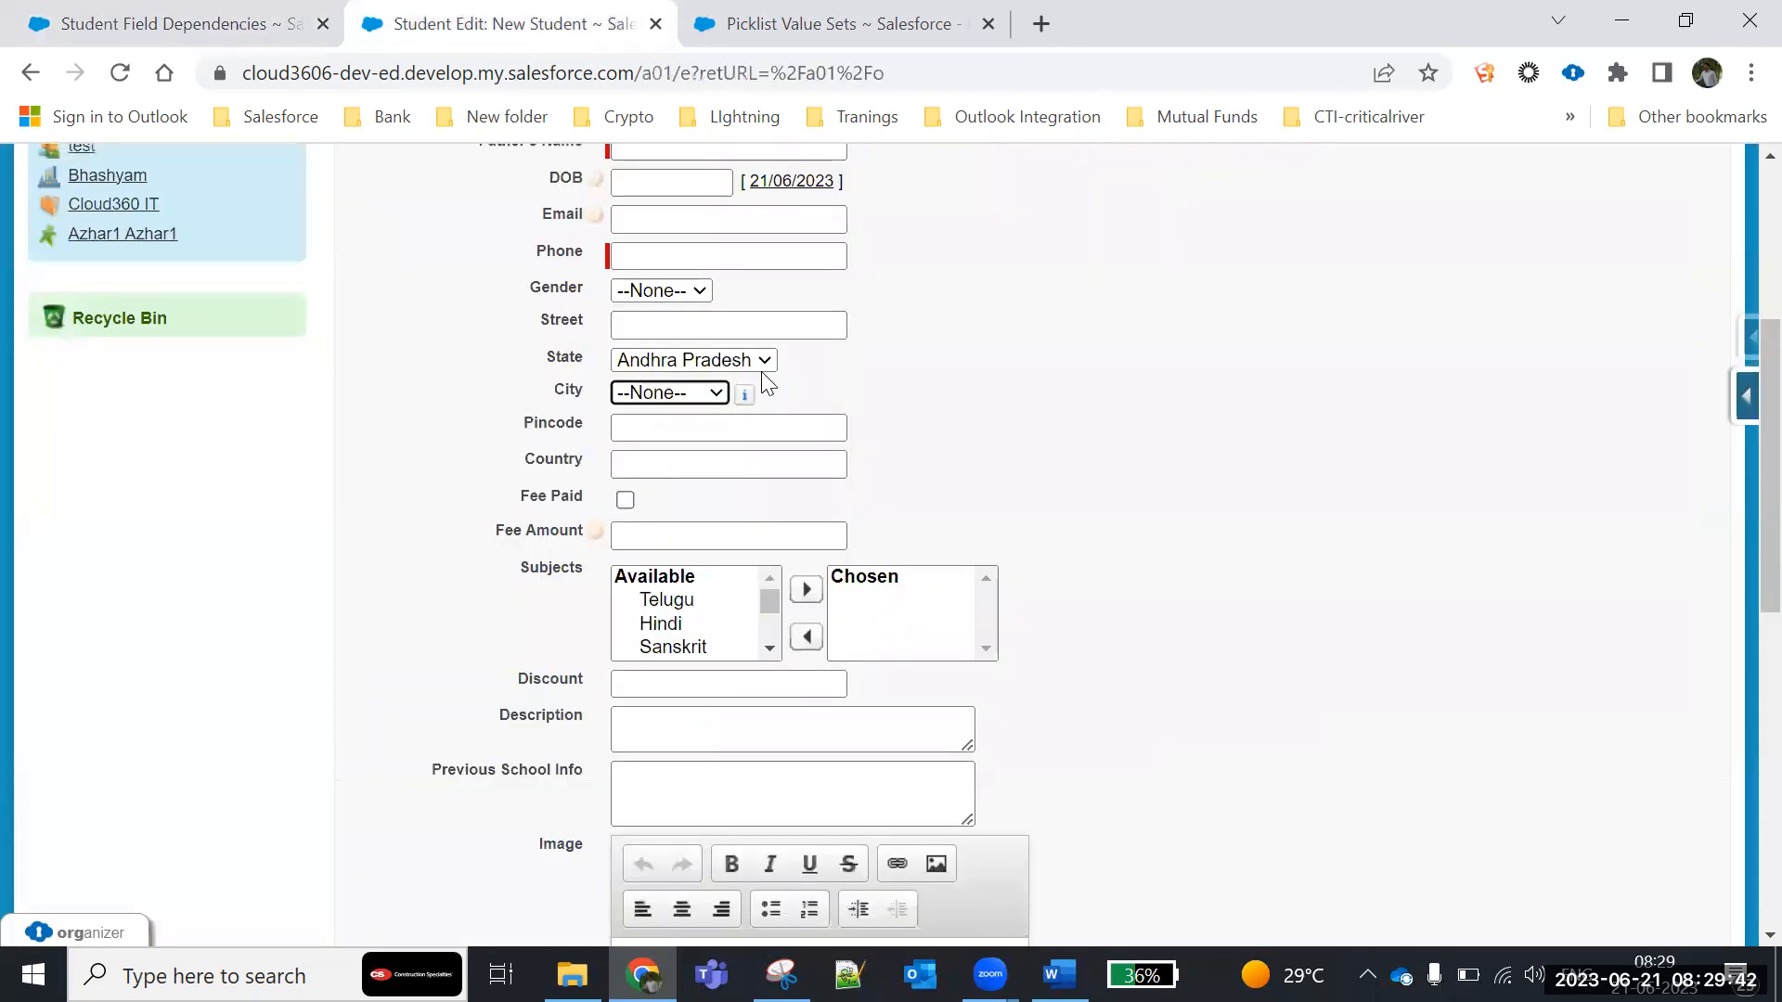
pyautogui.click(738, 358)
pyautogui.click(689, 412)
pyautogui.click(636, 394)
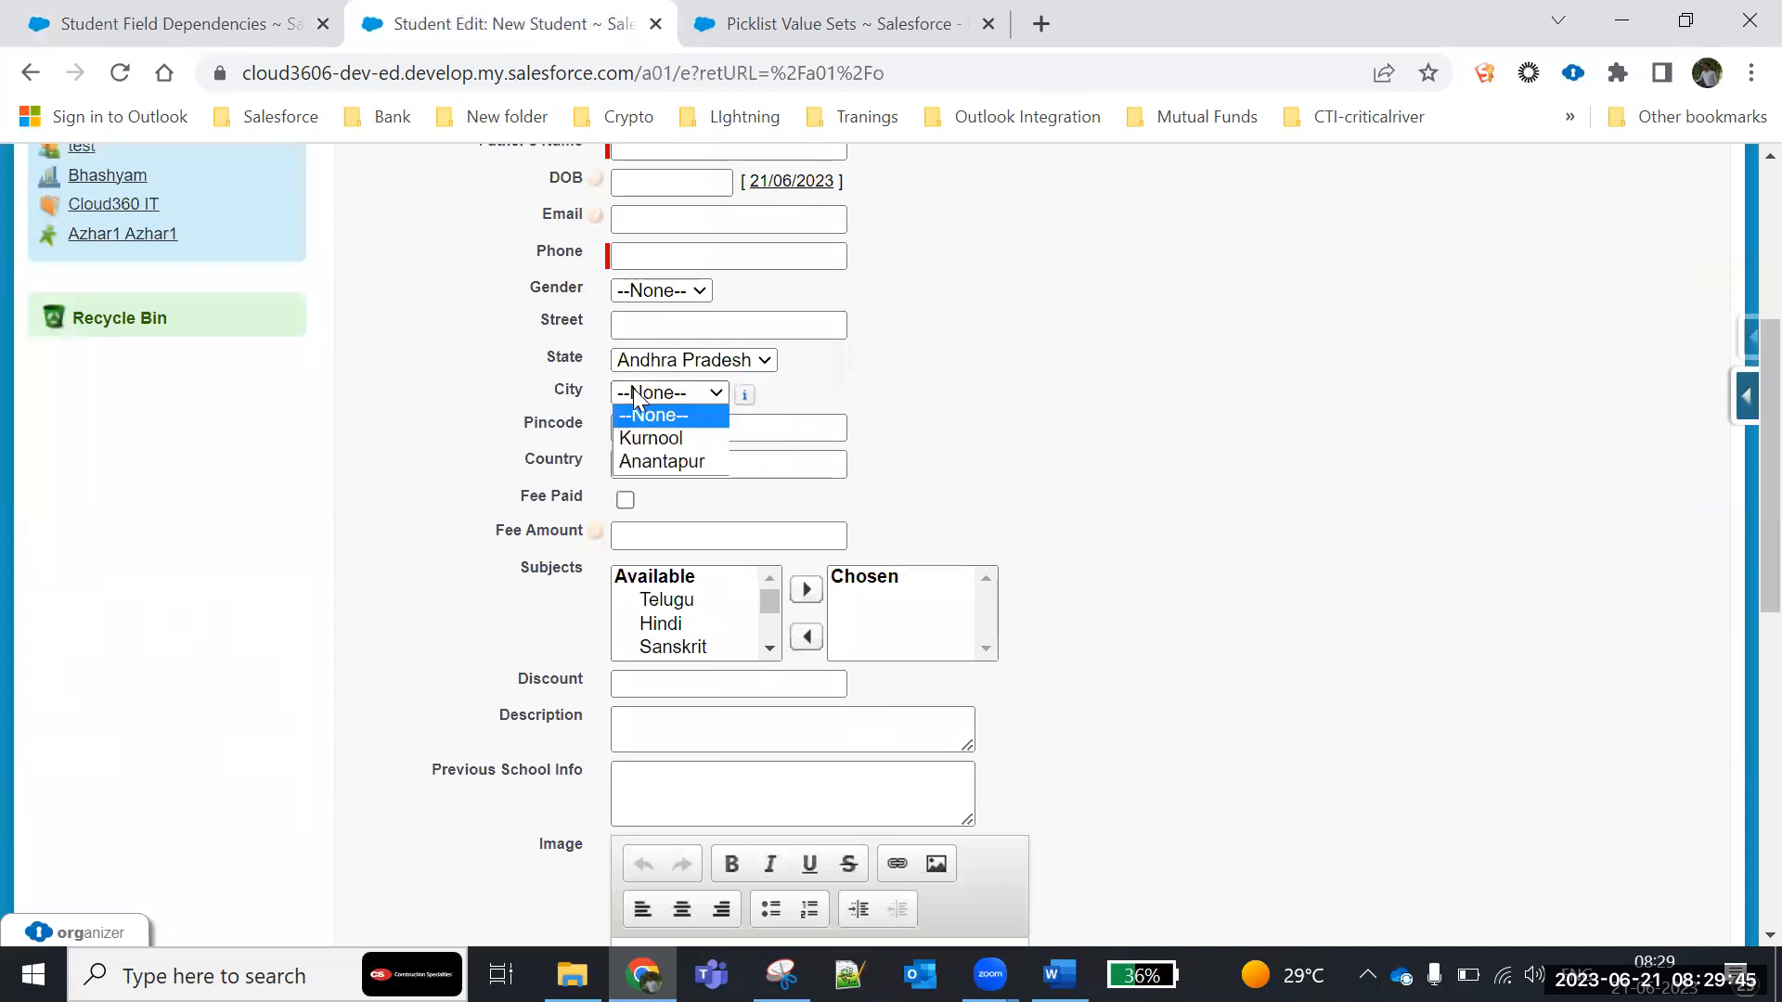
# - Reload the New Student form and check the City options offered for Andhra Pradesh and for Maharashtra
pyautogui.click(119, 72)
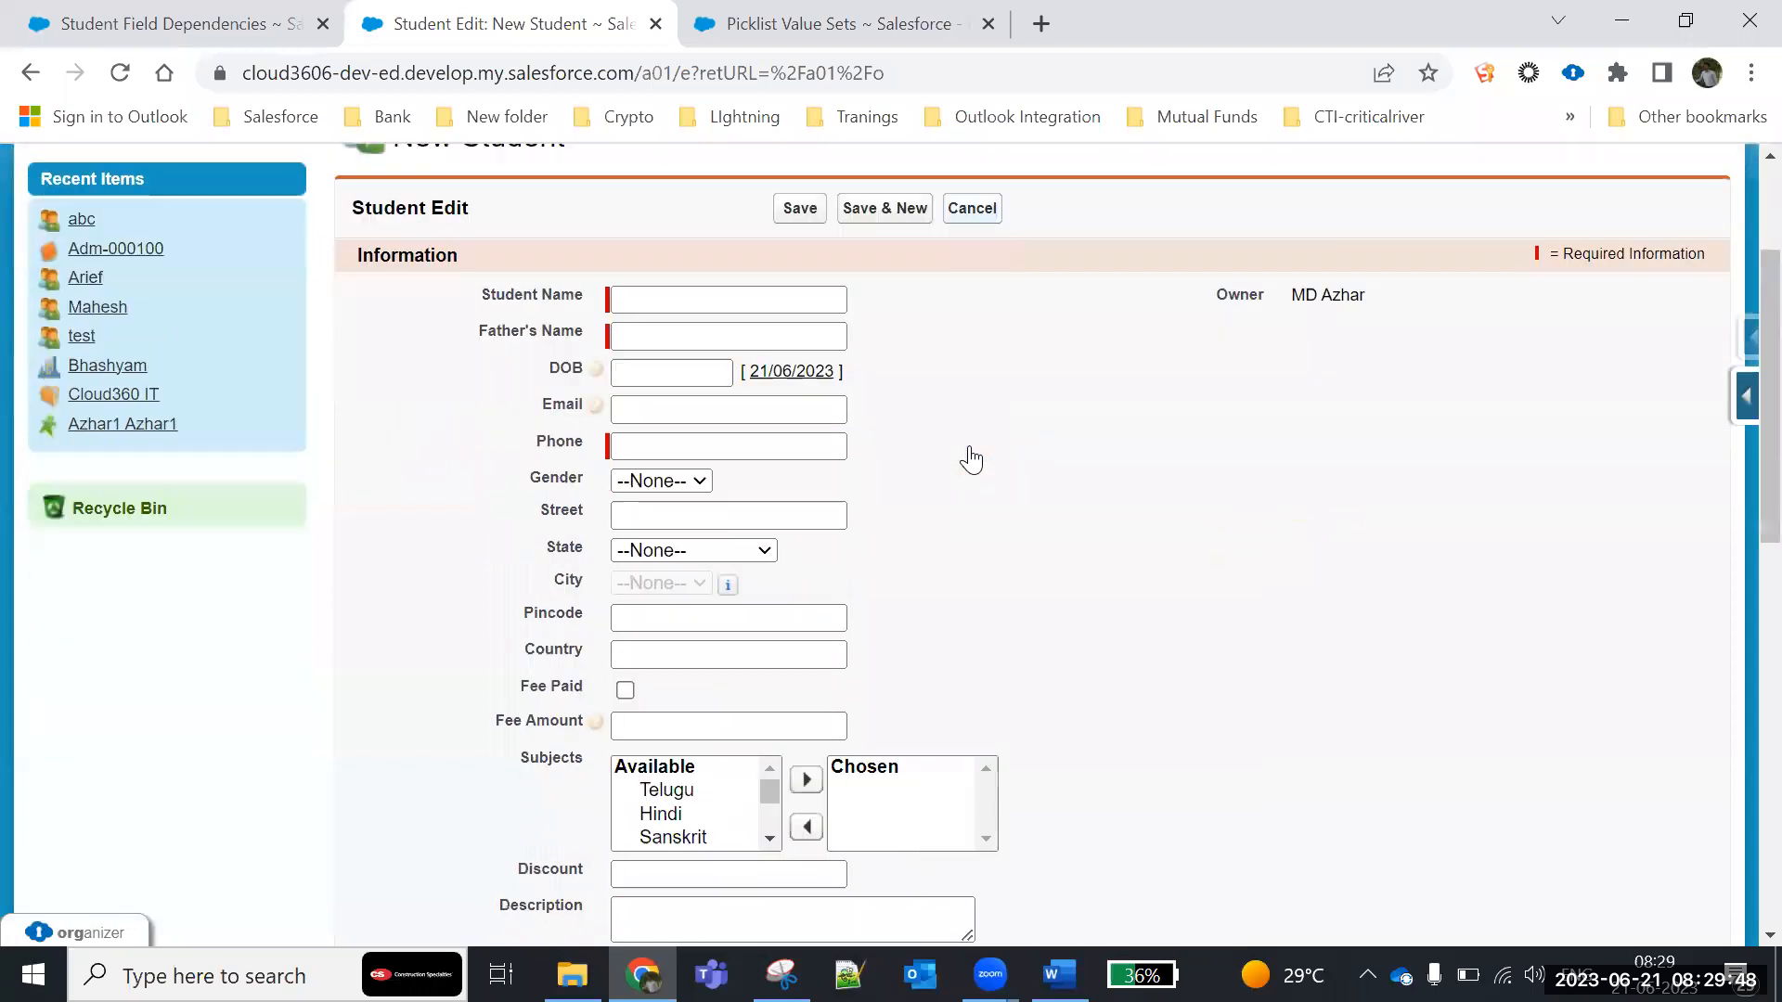
pyautogui.click(665, 369)
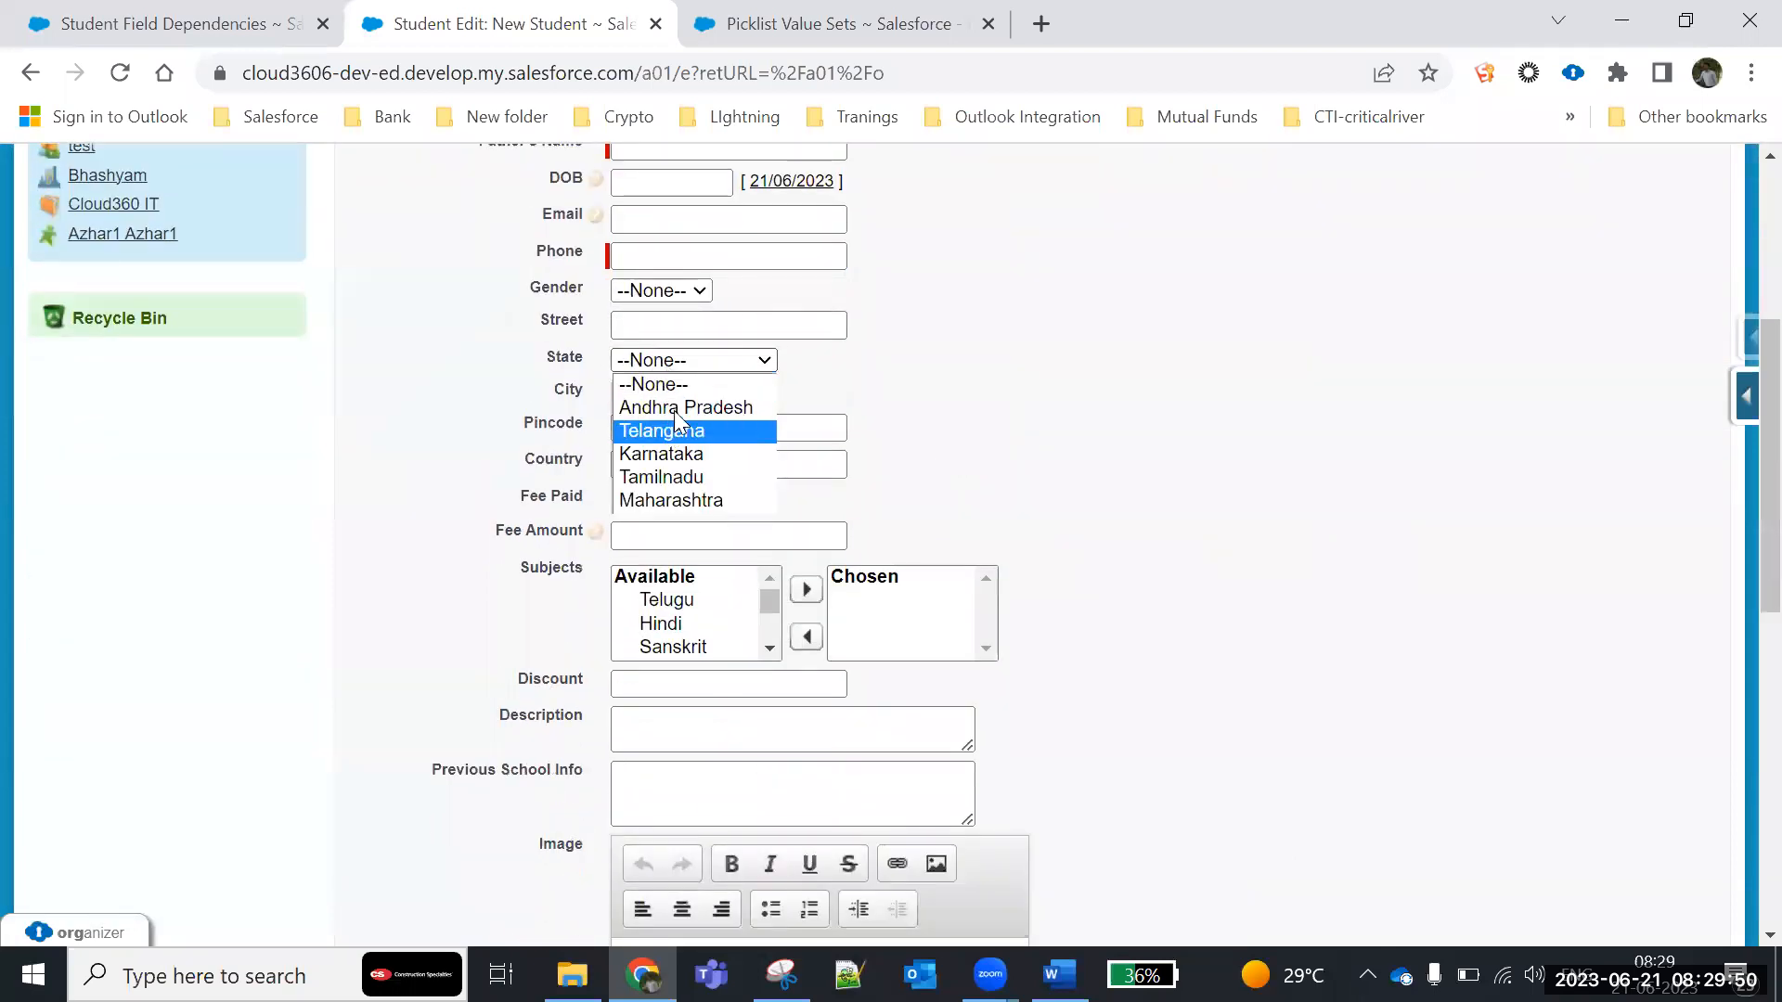
pyautogui.click(674, 408)
pyautogui.click(719, 394)
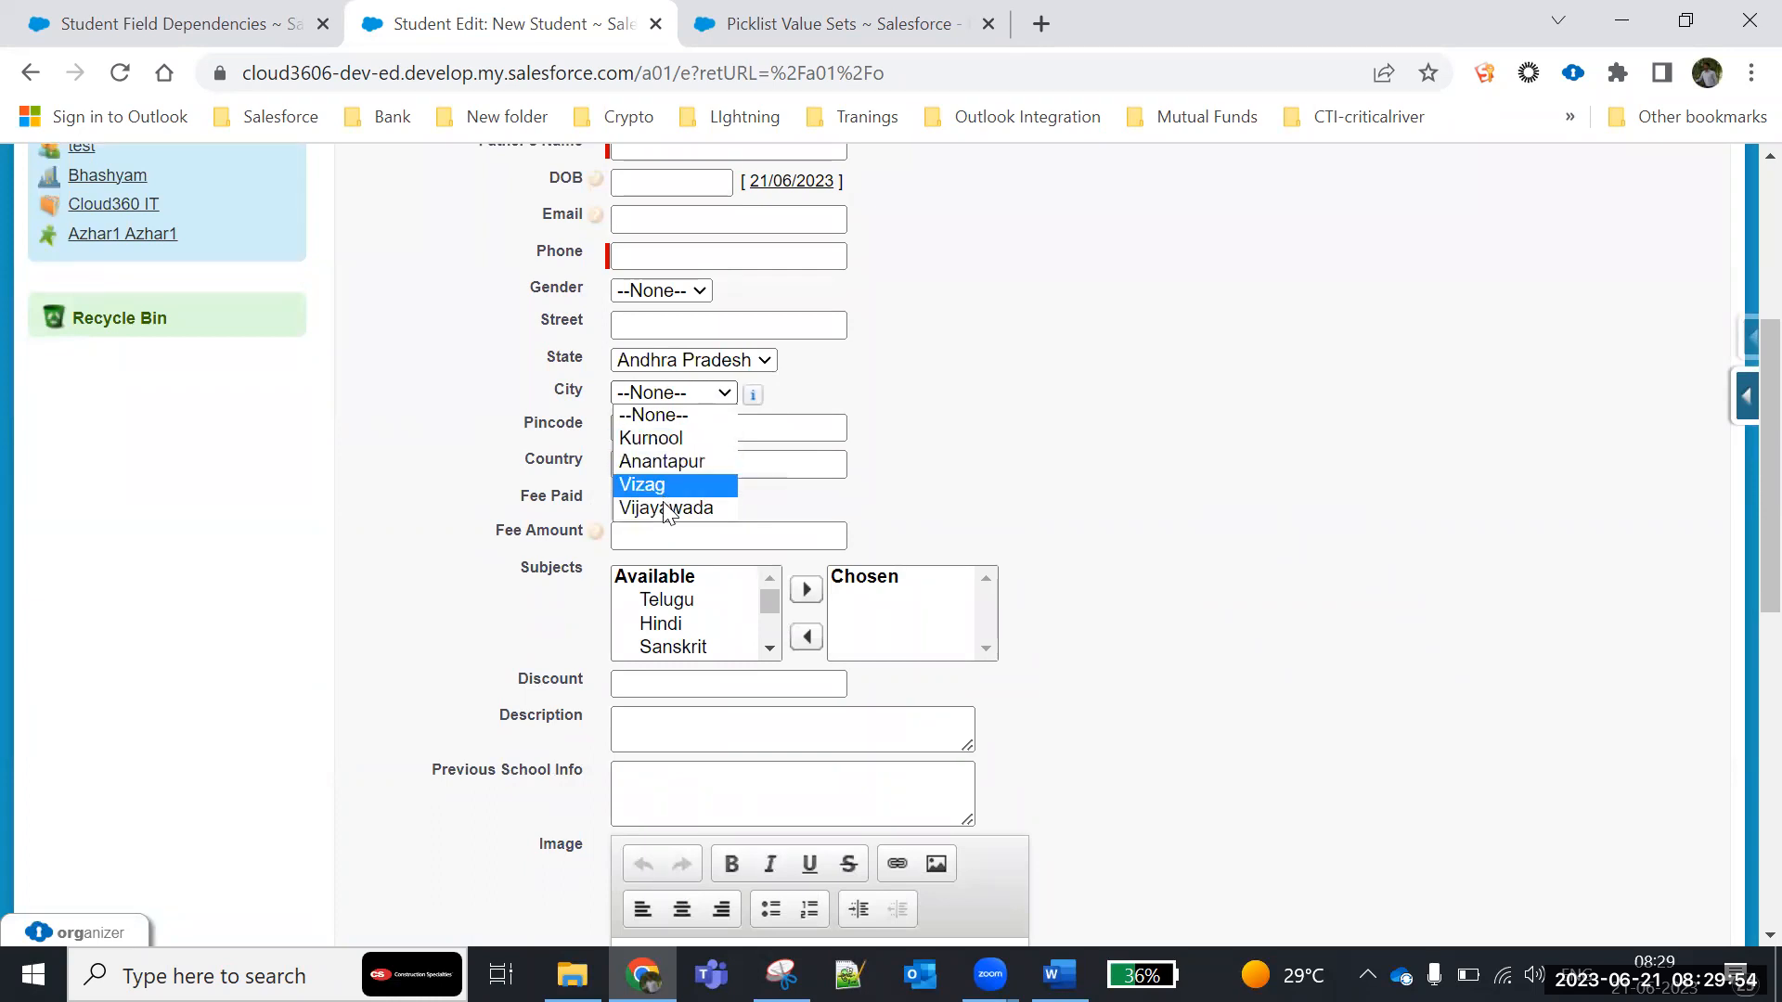
pyautogui.click(698, 365)
pyautogui.click(672, 502)
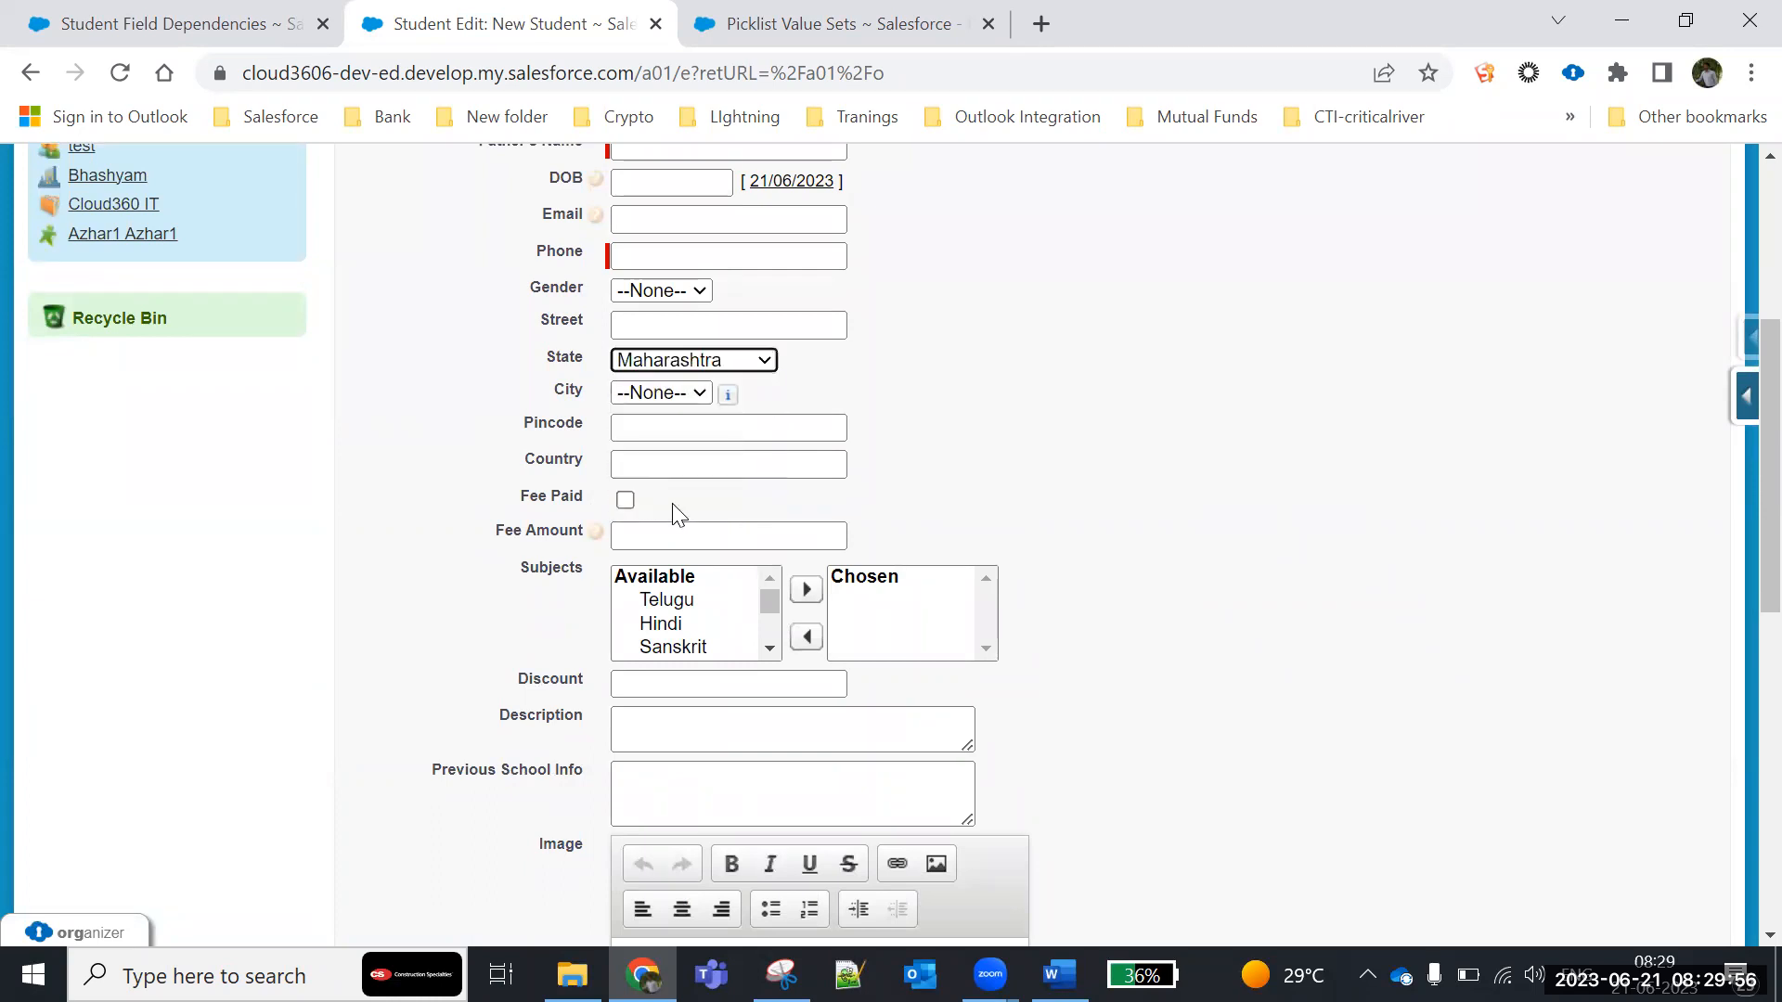
pyautogui.click(652, 397)
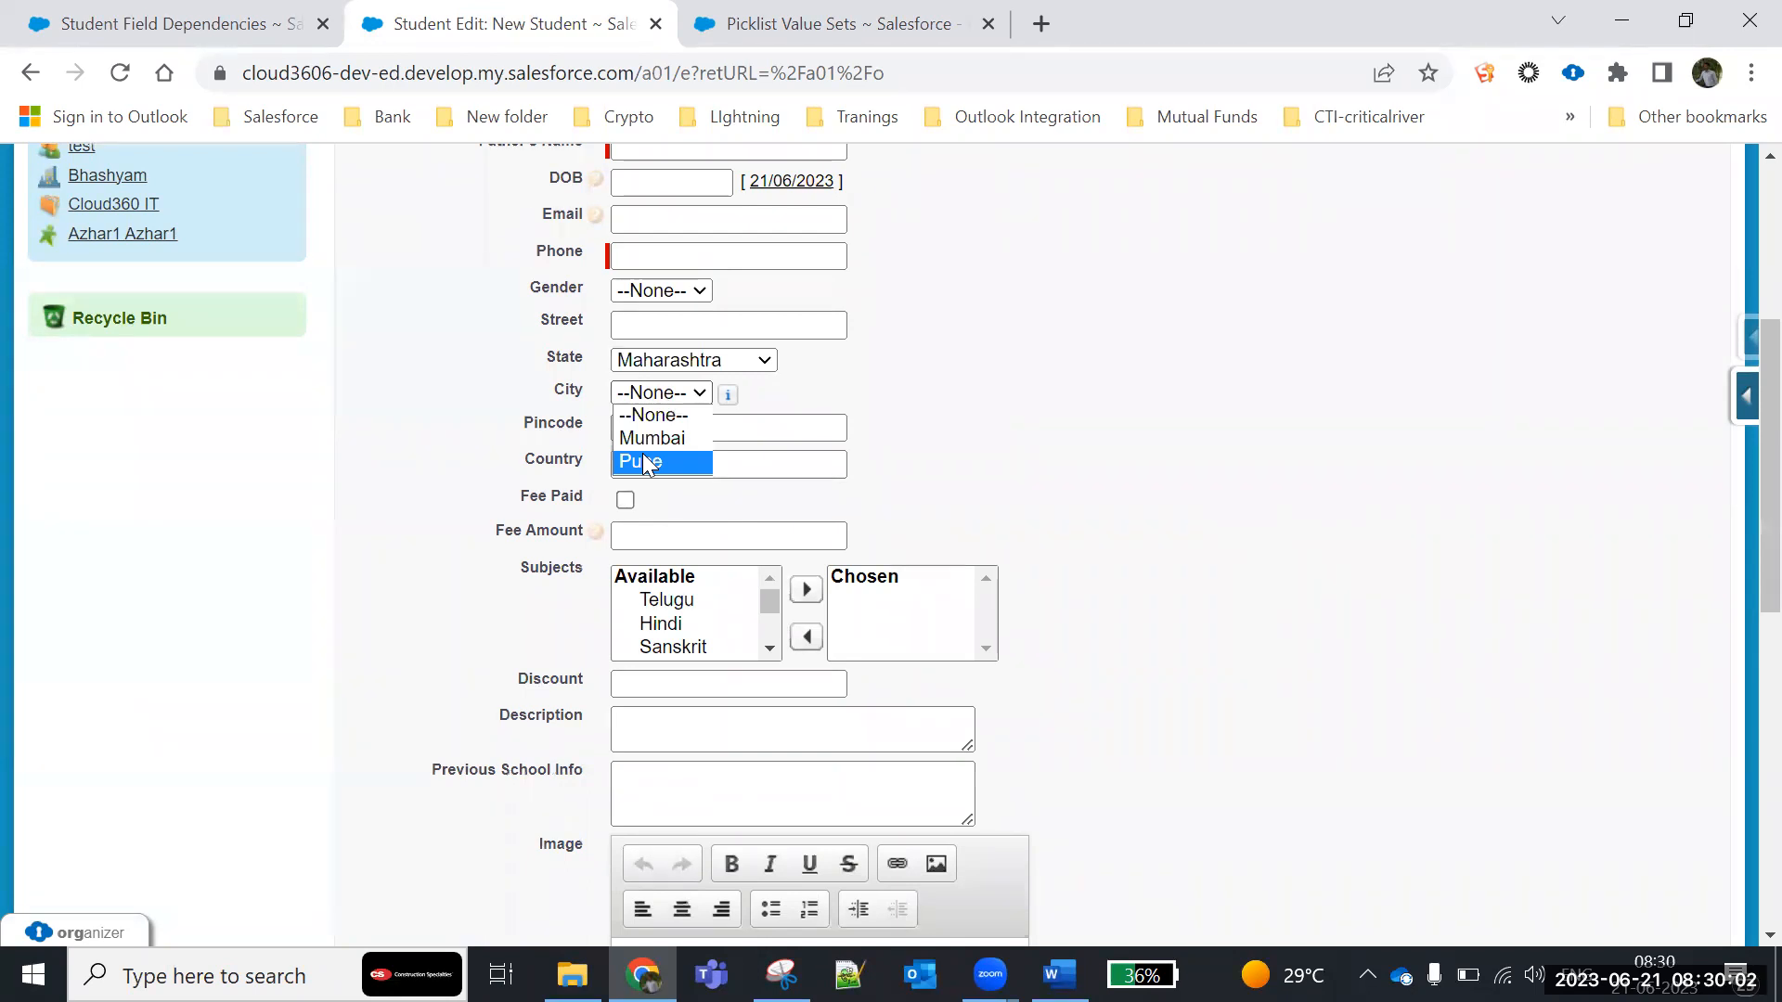
# - Open the City field from the Student object's custom fields and start reordering its picklist values
pyautogui.click(185, 24)
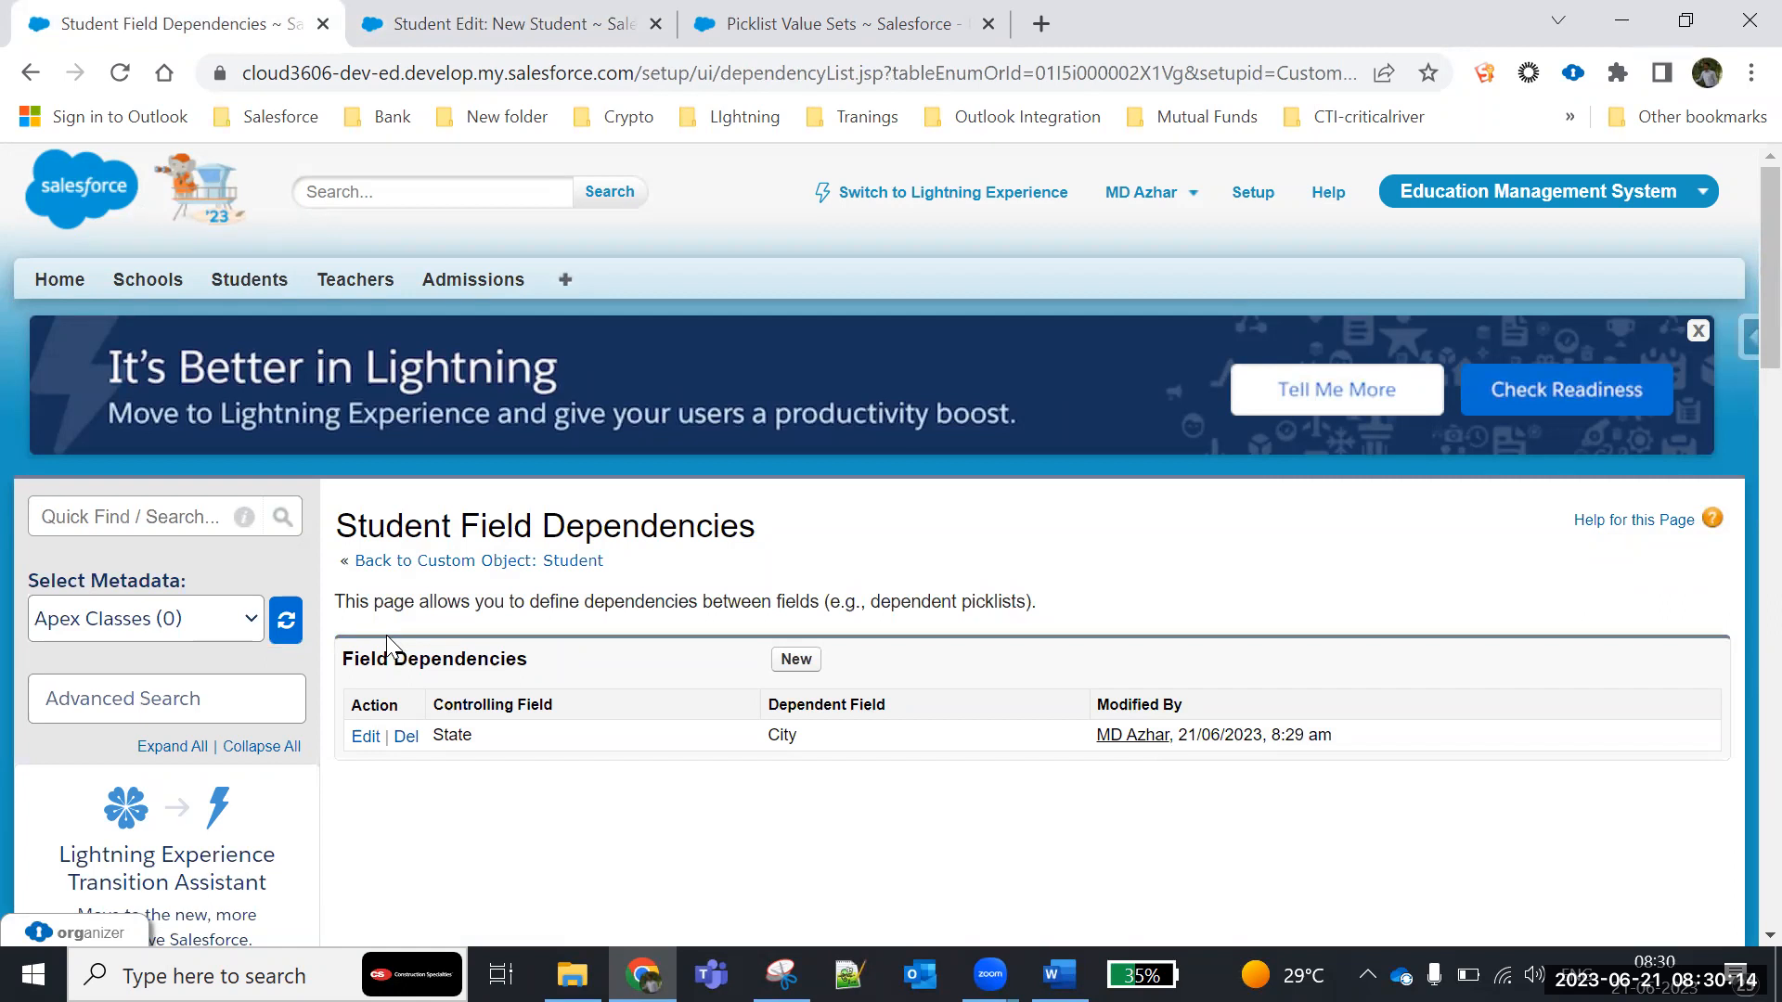
pyautogui.click(572, 560)
pyautogui.scroll(-8, 570, 594)
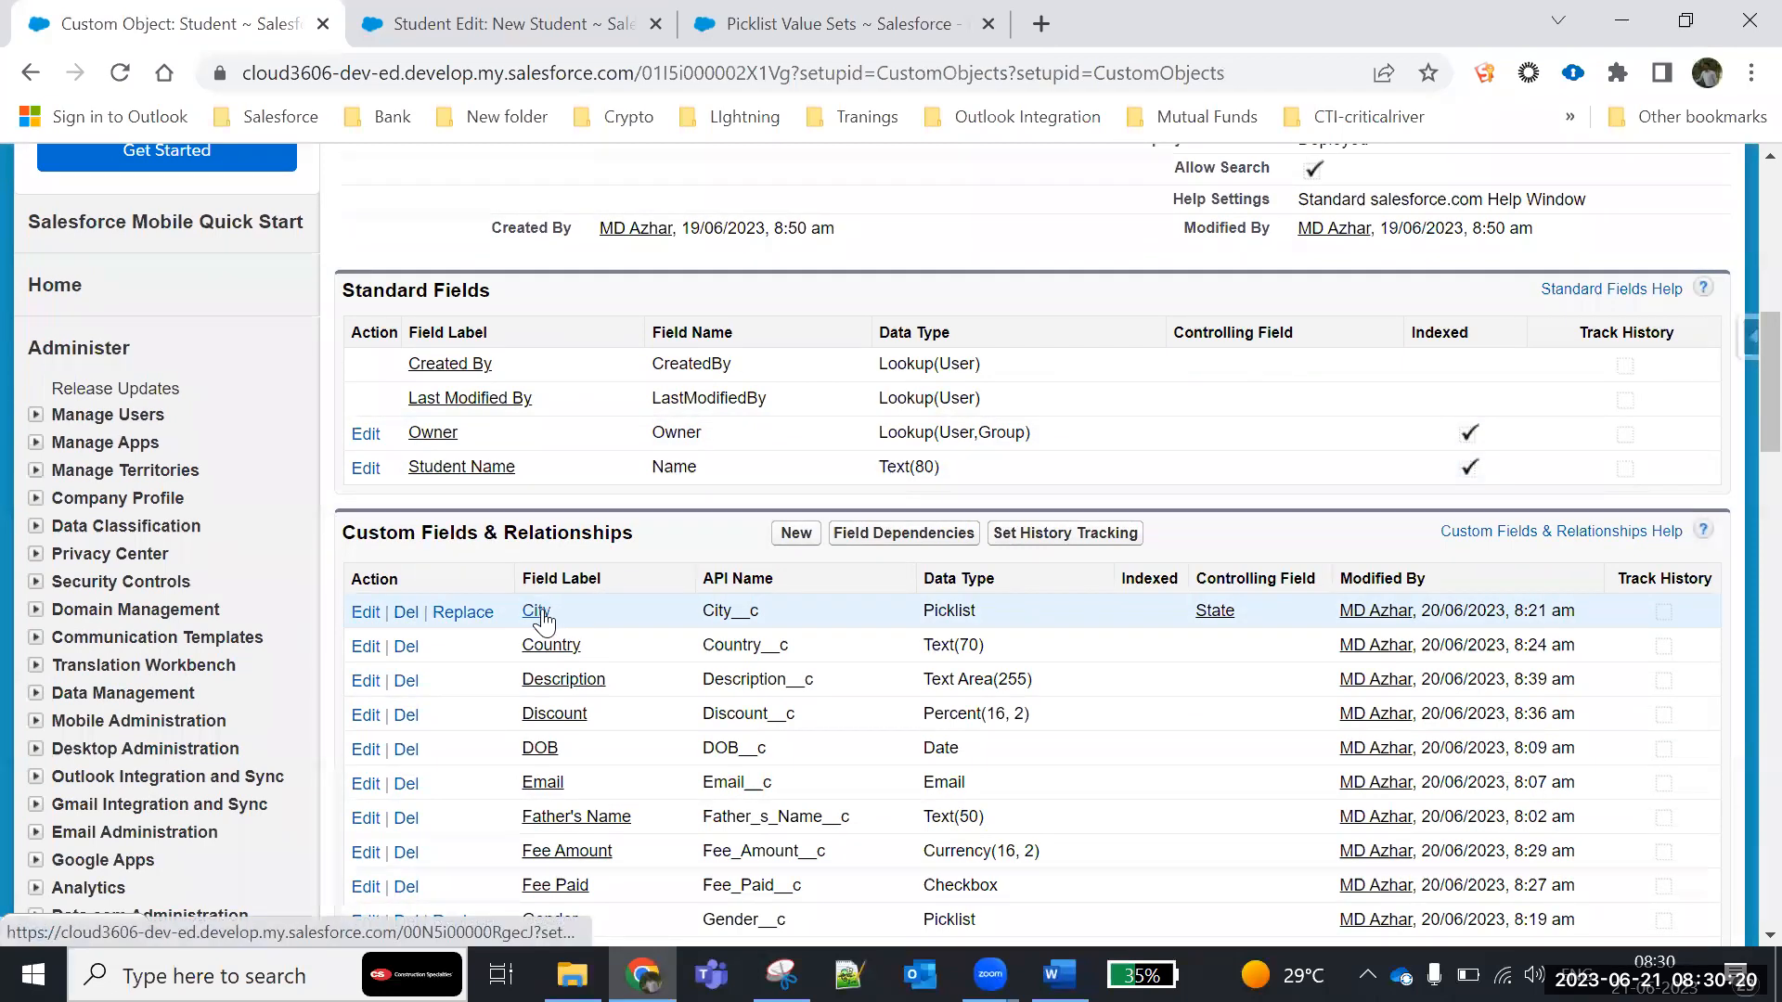
pyautogui.click(538, 622)
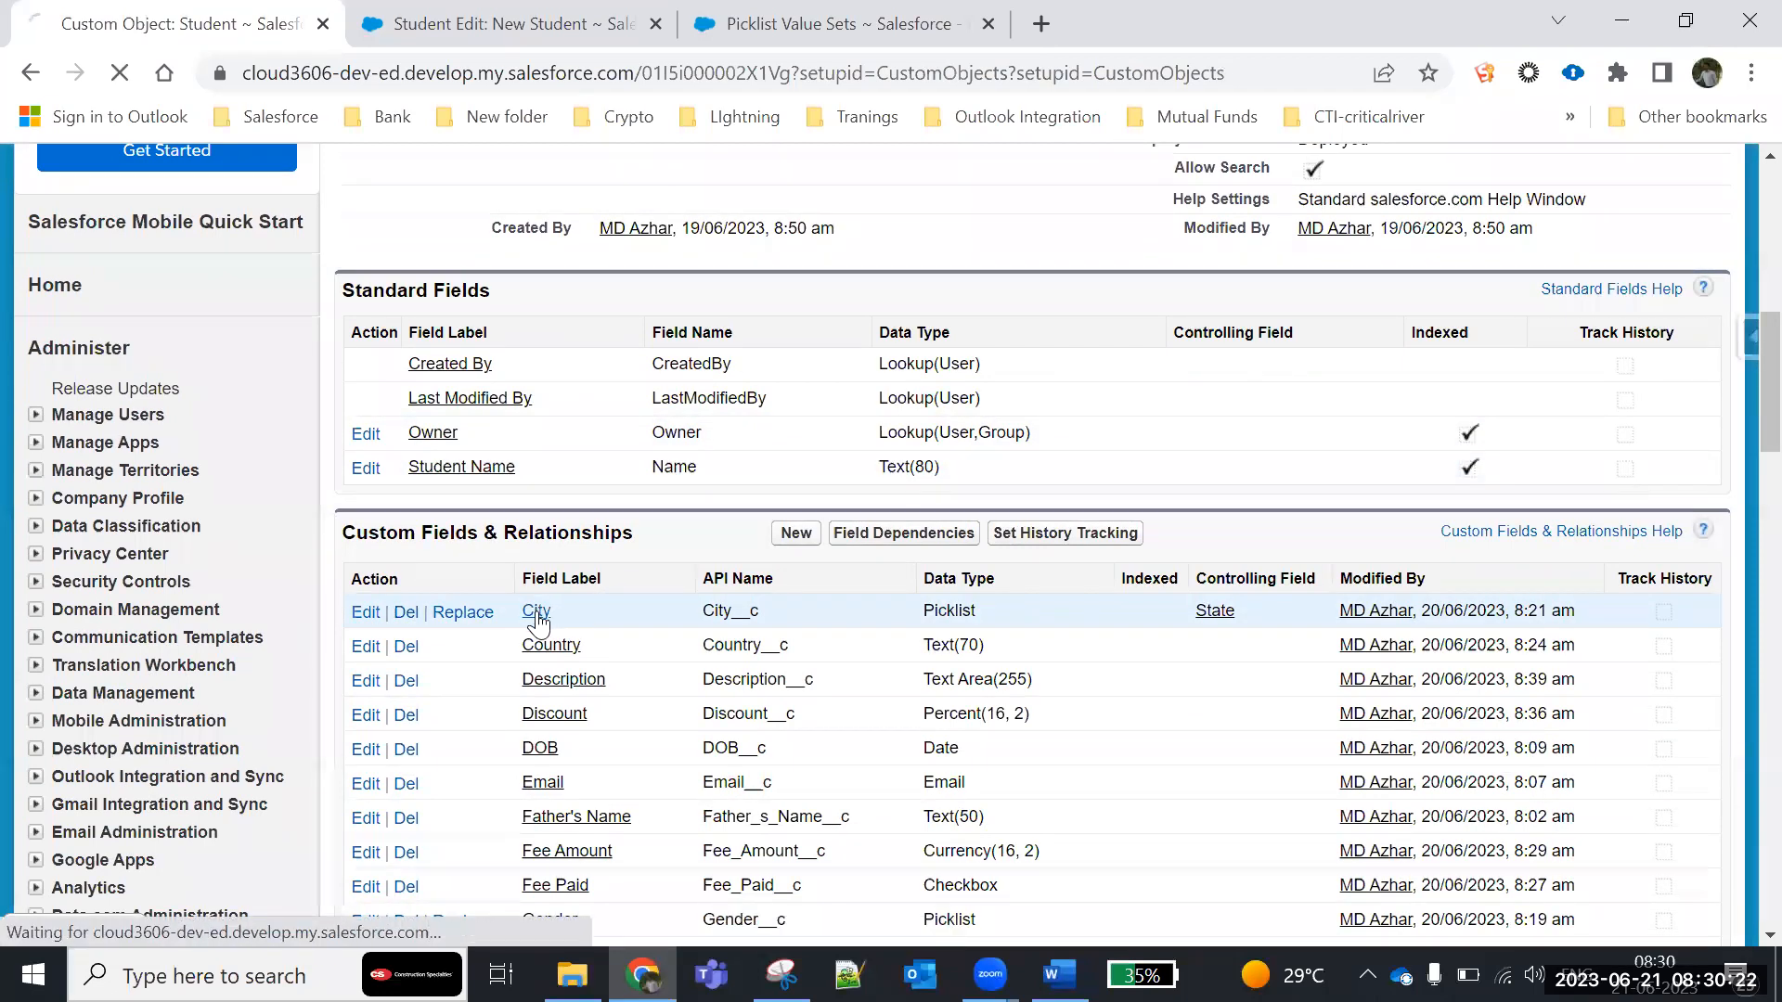
pyautogui.scroll(-15, 538, 631)
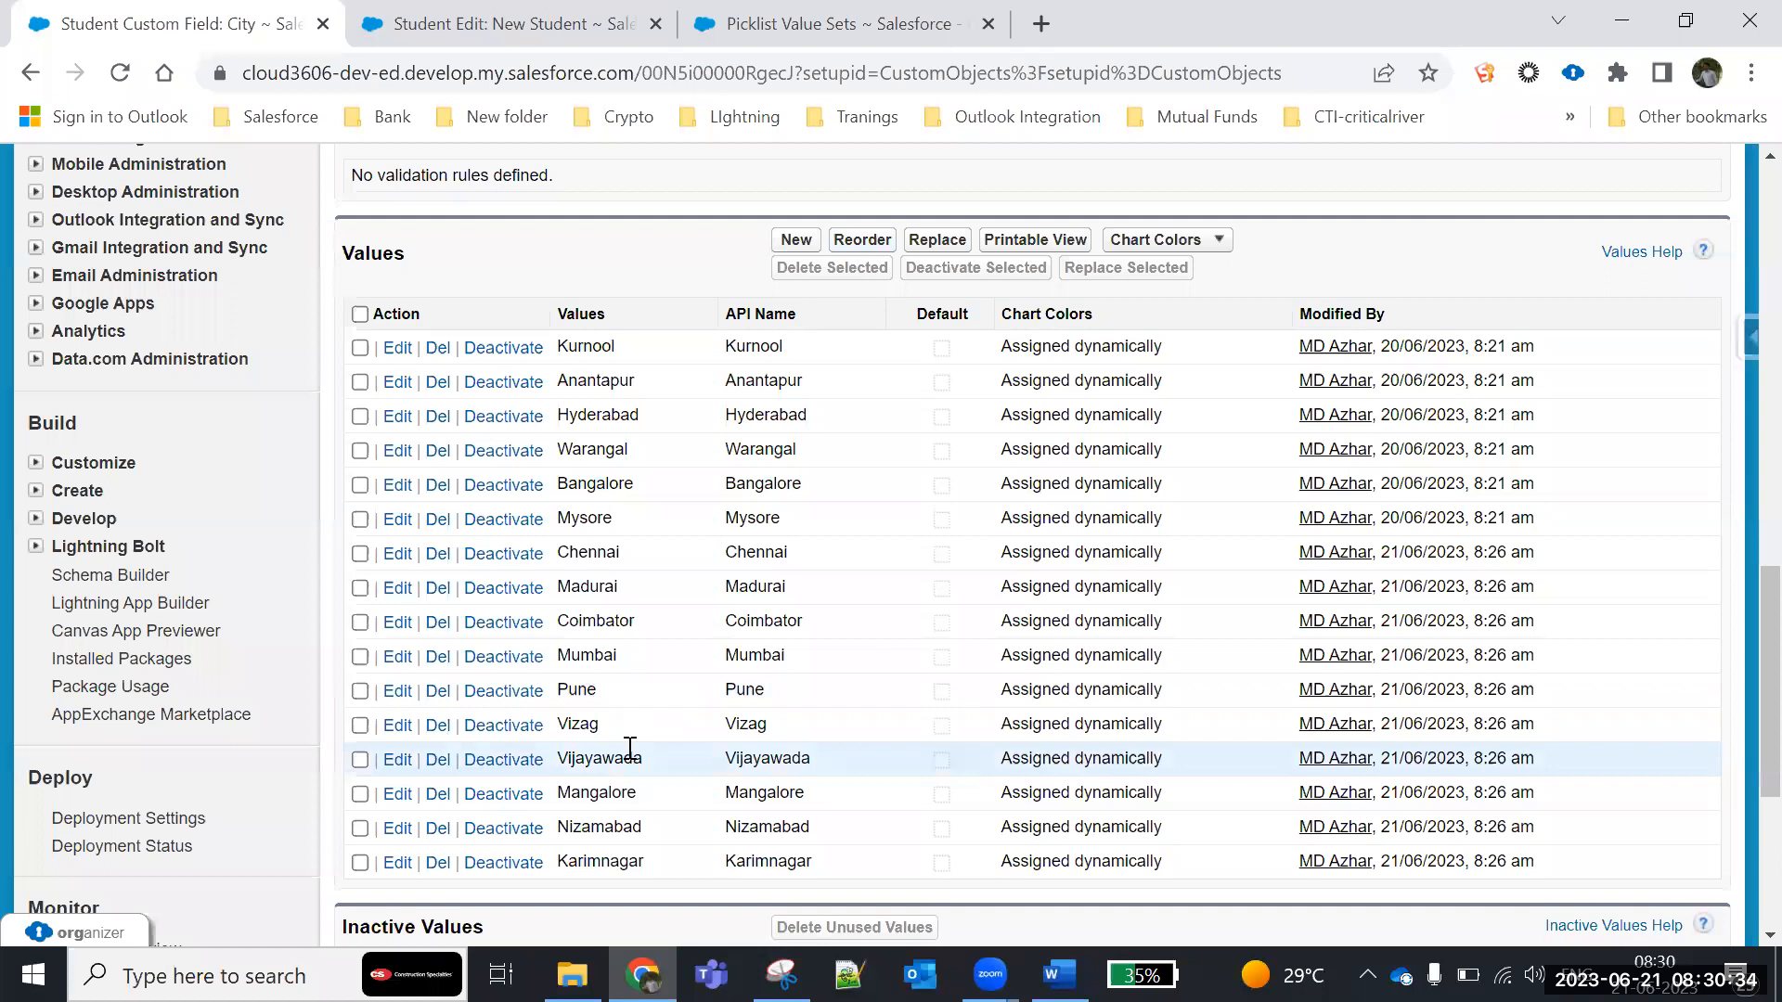
pyautogui.click(862, 241)
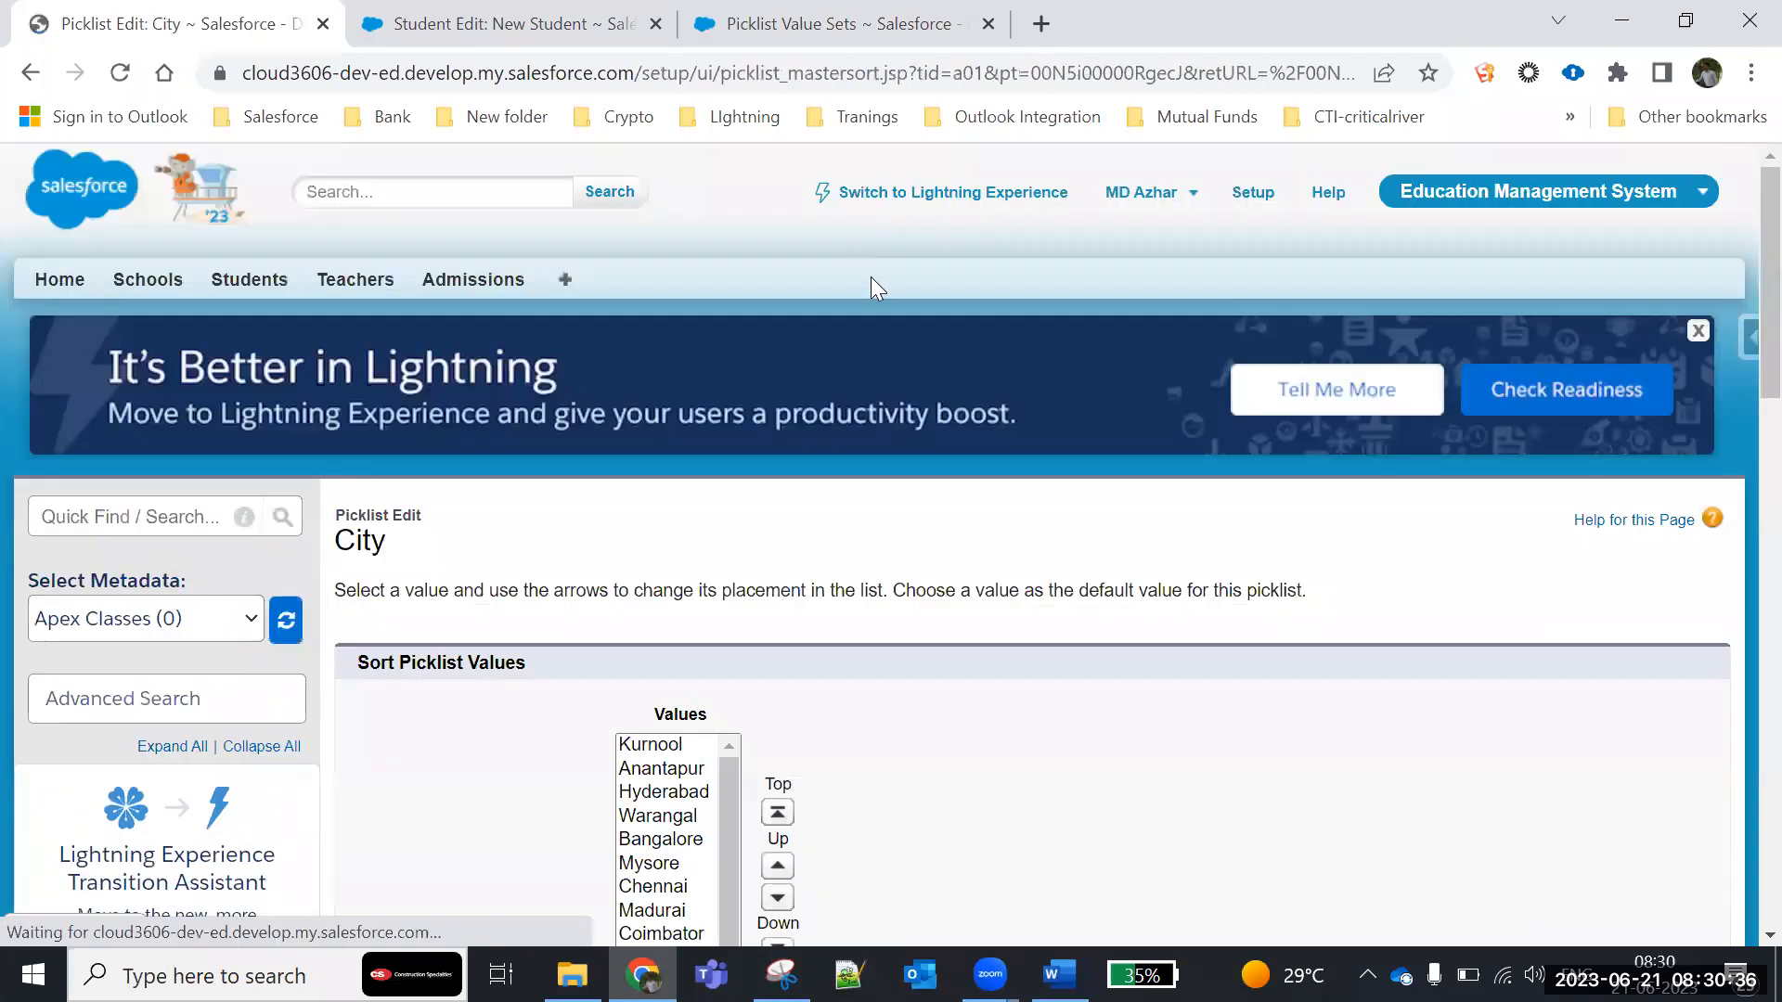
pyautogui.scroll(-6, 892, 555)
# - Move Vizag up in the City value order to directly below Anantapur
pyautogui.click(661, 215)
pyautogui.click(661, 236)
pyautogui.click(668, 213)
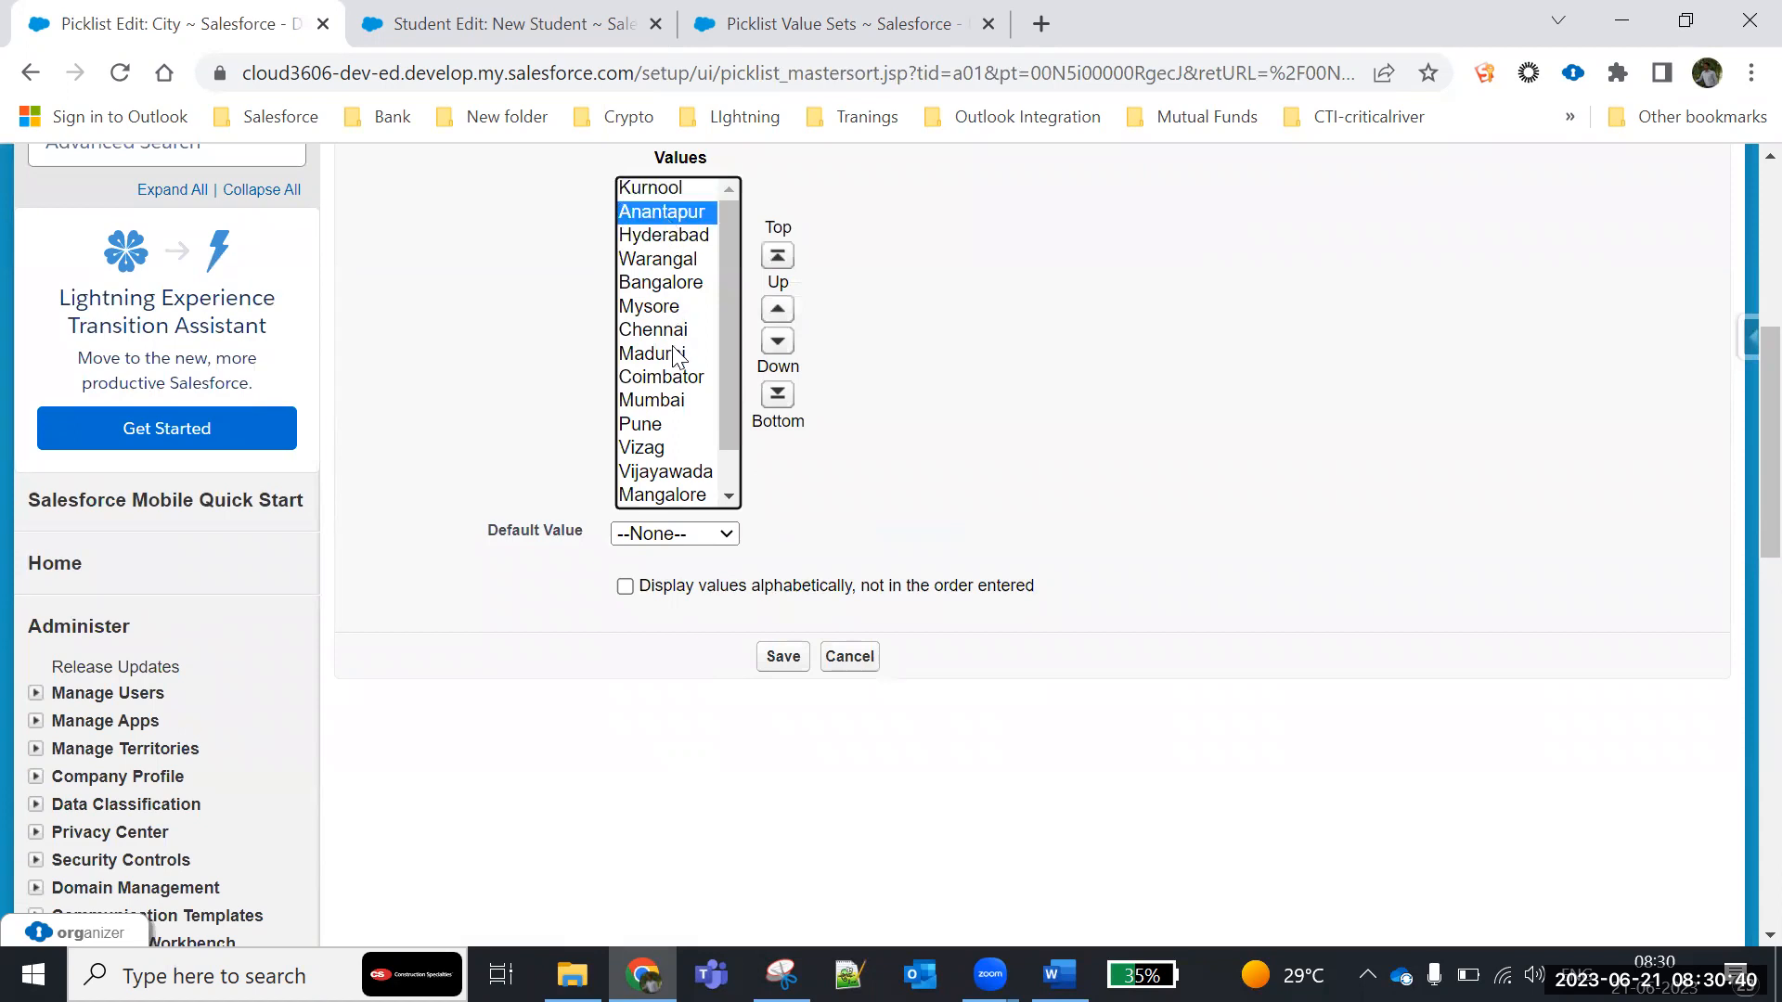
pyautogui.click(650, 449)
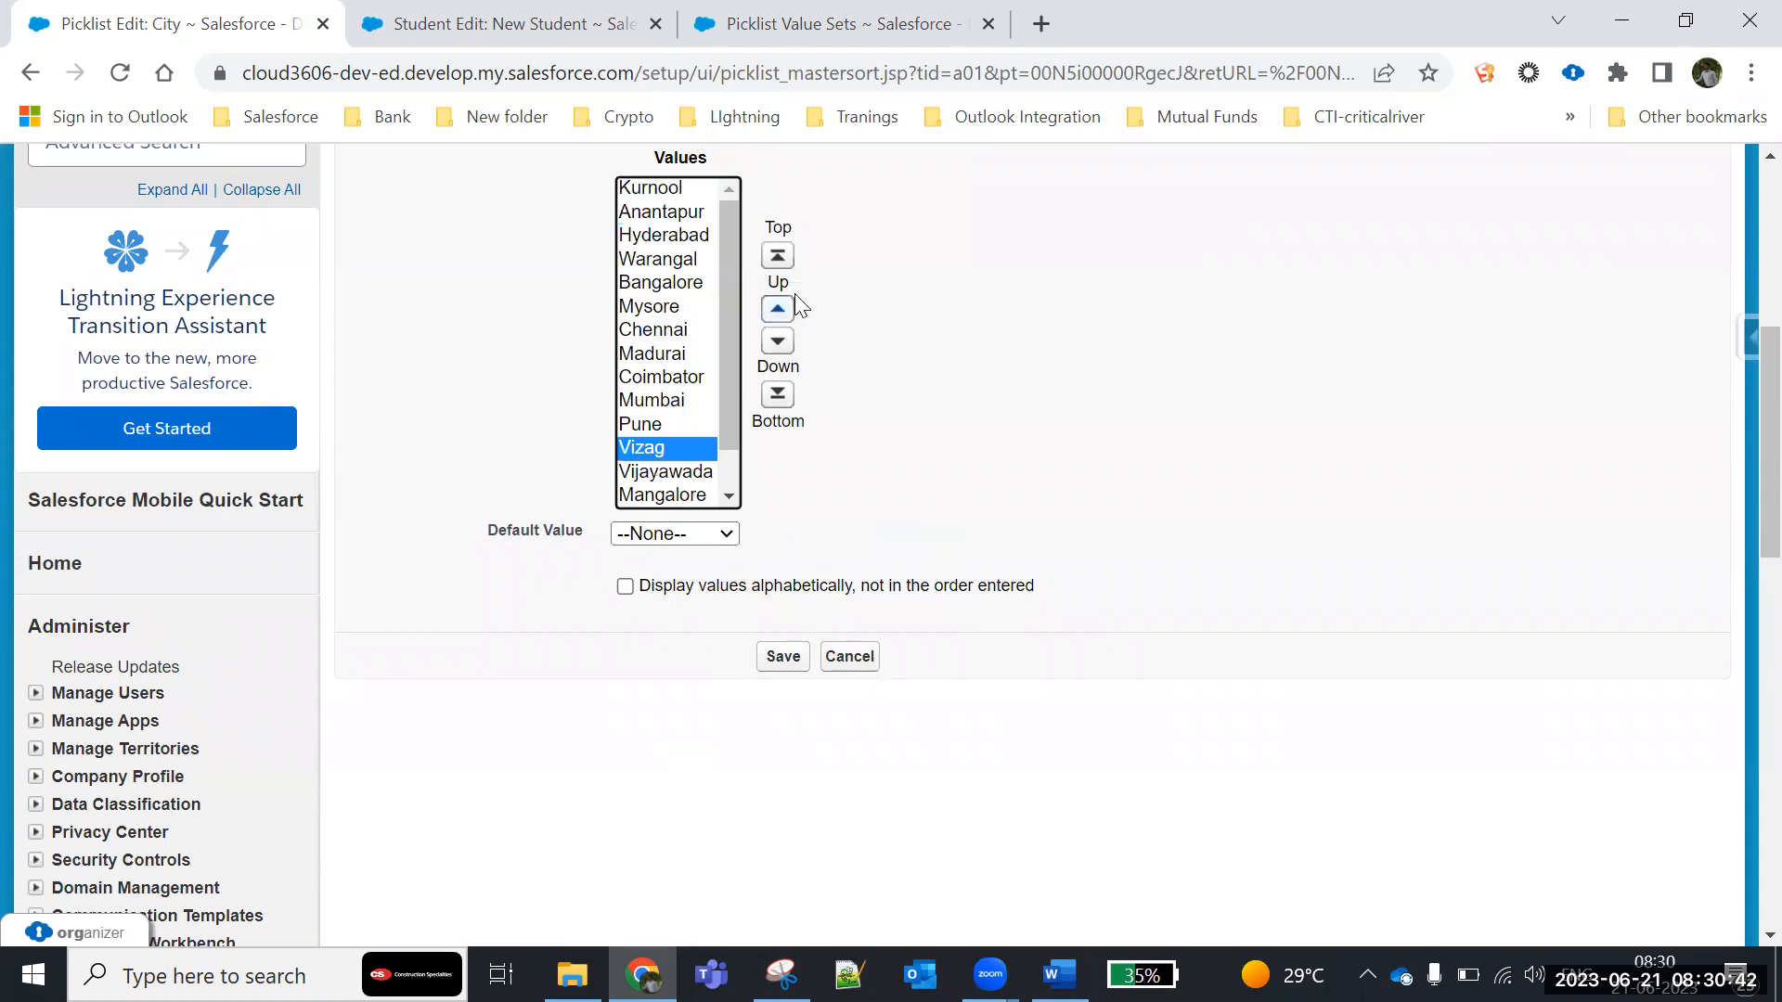
pyautogui.click(776, 310)
pyautogui.click(776, 310)
pyautogui.click(776, 310)
pyautogui.click(776, 310)
pyautogui.click(776, 310)
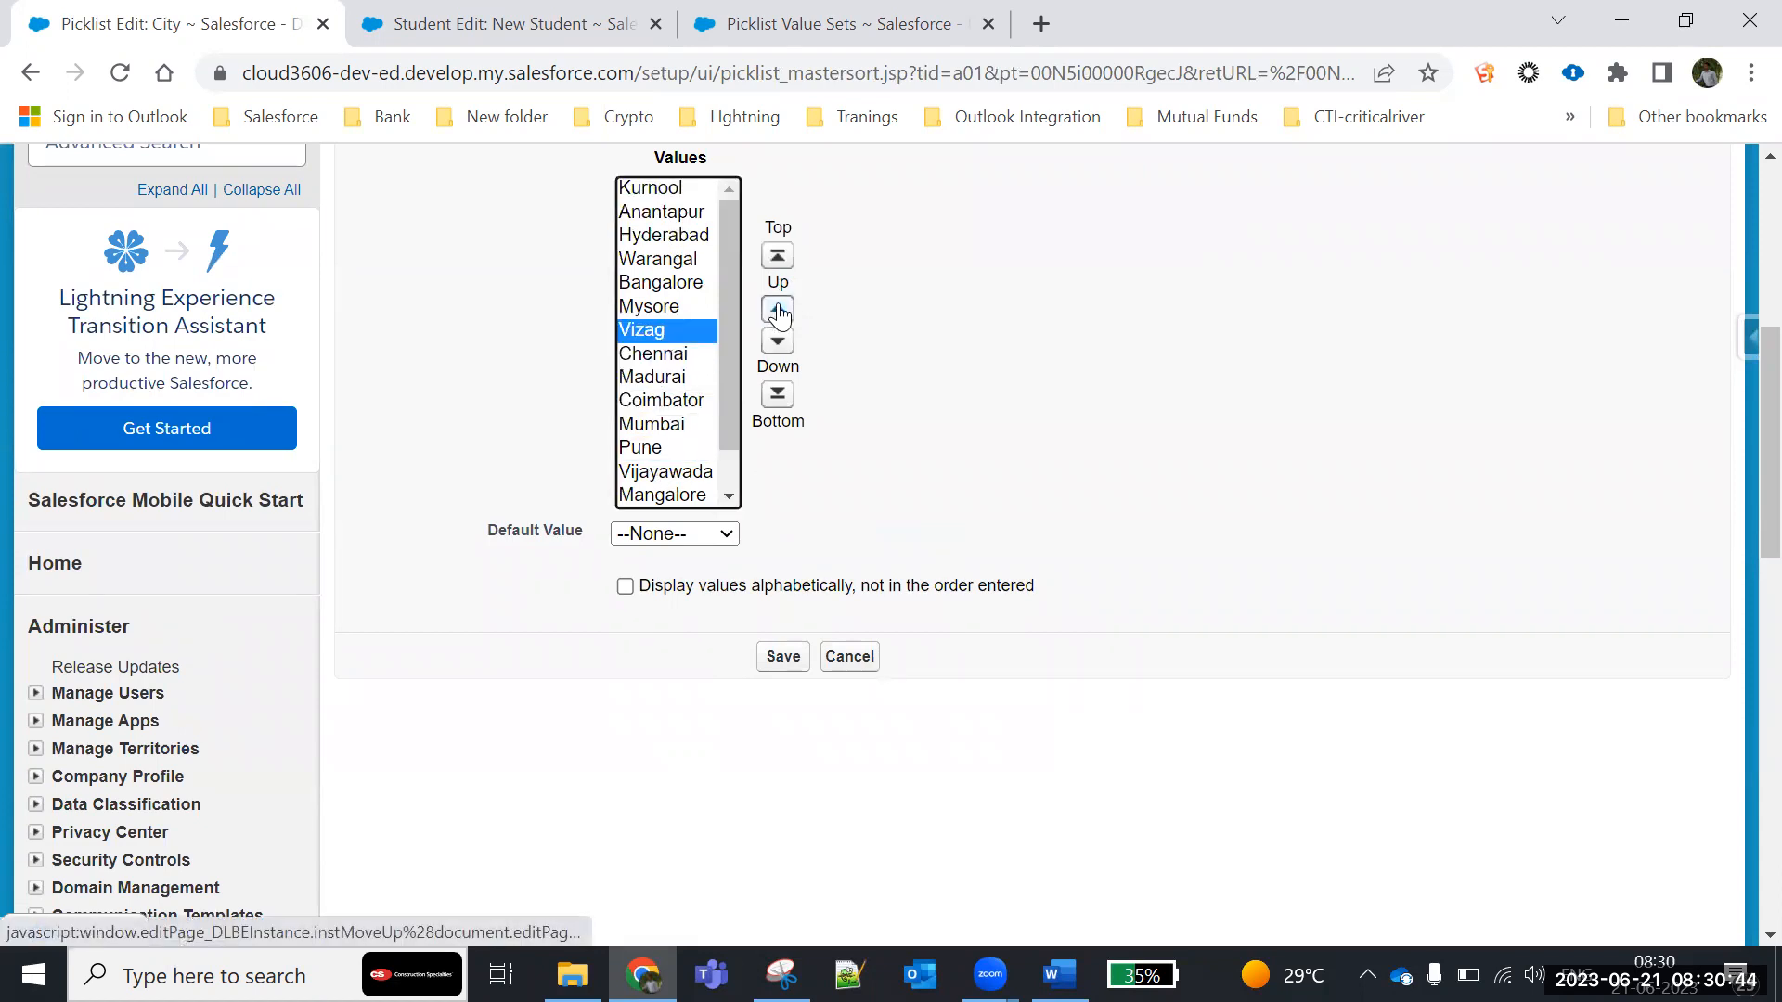
pyautogui.click(778, 312)
pyautogui.click(778, 311)
pyautogui.click(778, 312)
pyautogui.click(778, 312)
# - Move Vijayawada up in the City value order to directly below Vizag
pyautogui.click(663, 471)
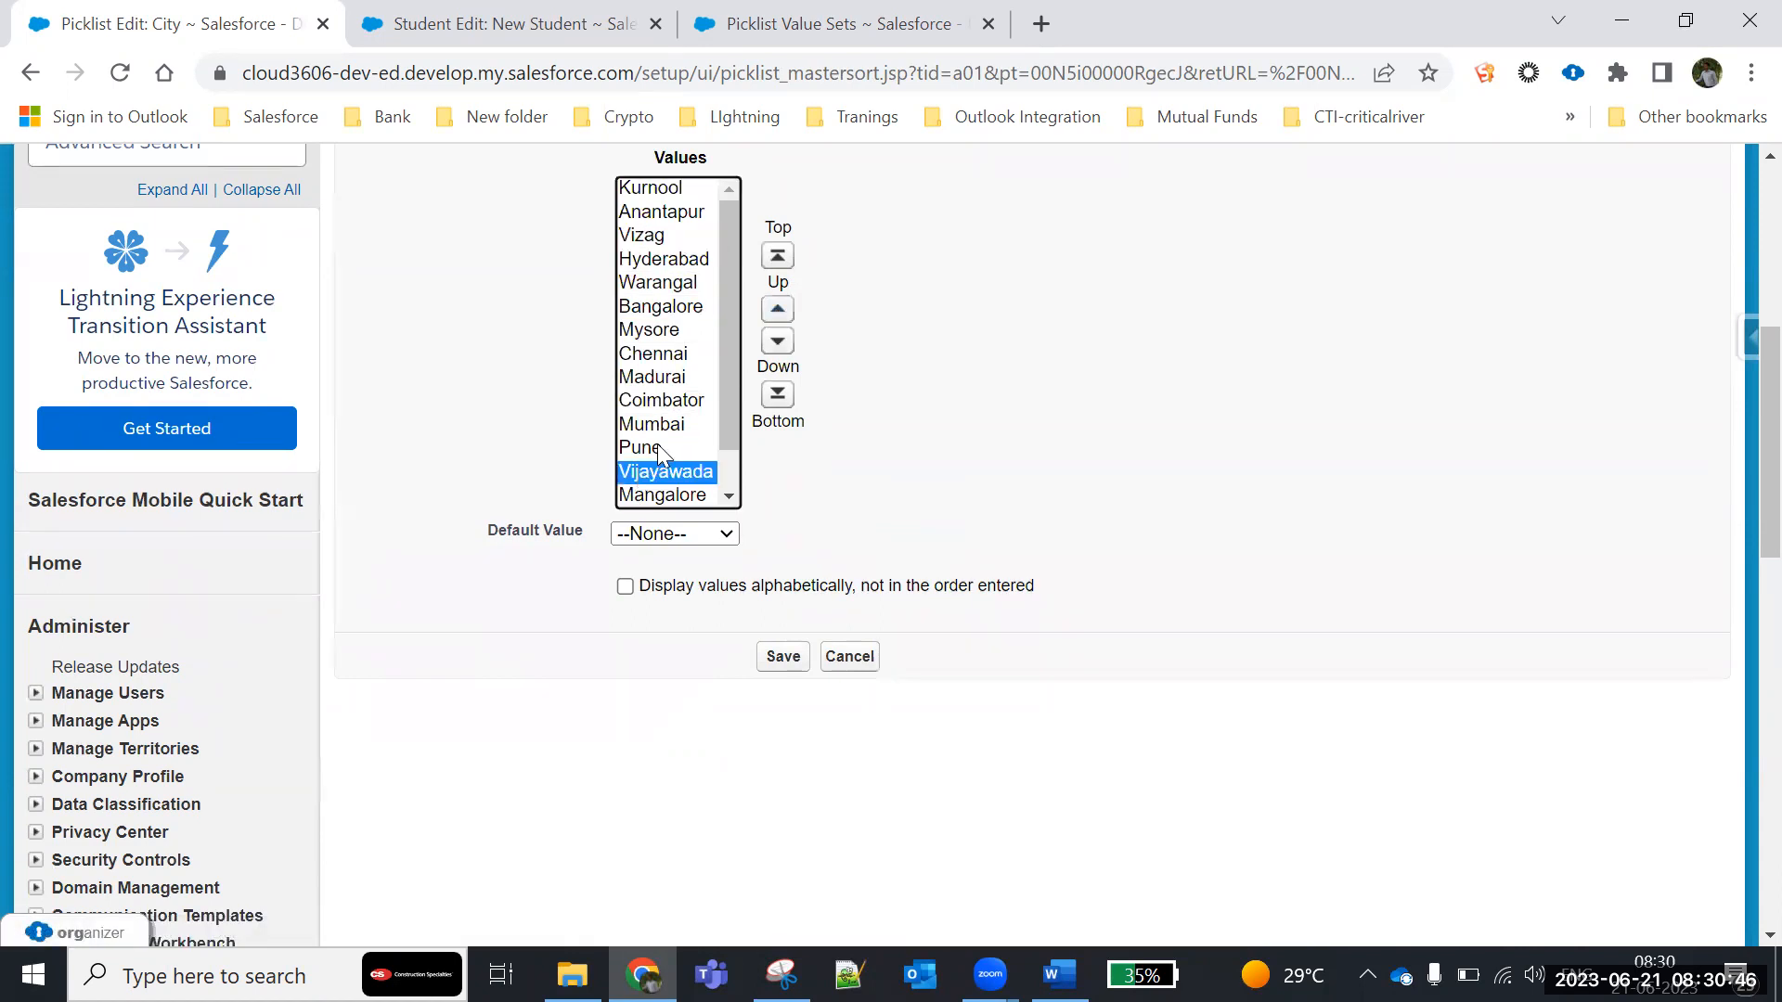
pyautogui.click(776, 310)
pyautogui.click(775, 310)
pyautogui.click(776, 310)
pyautogui.click(776, 310)
pyautogui.click(775, 310)
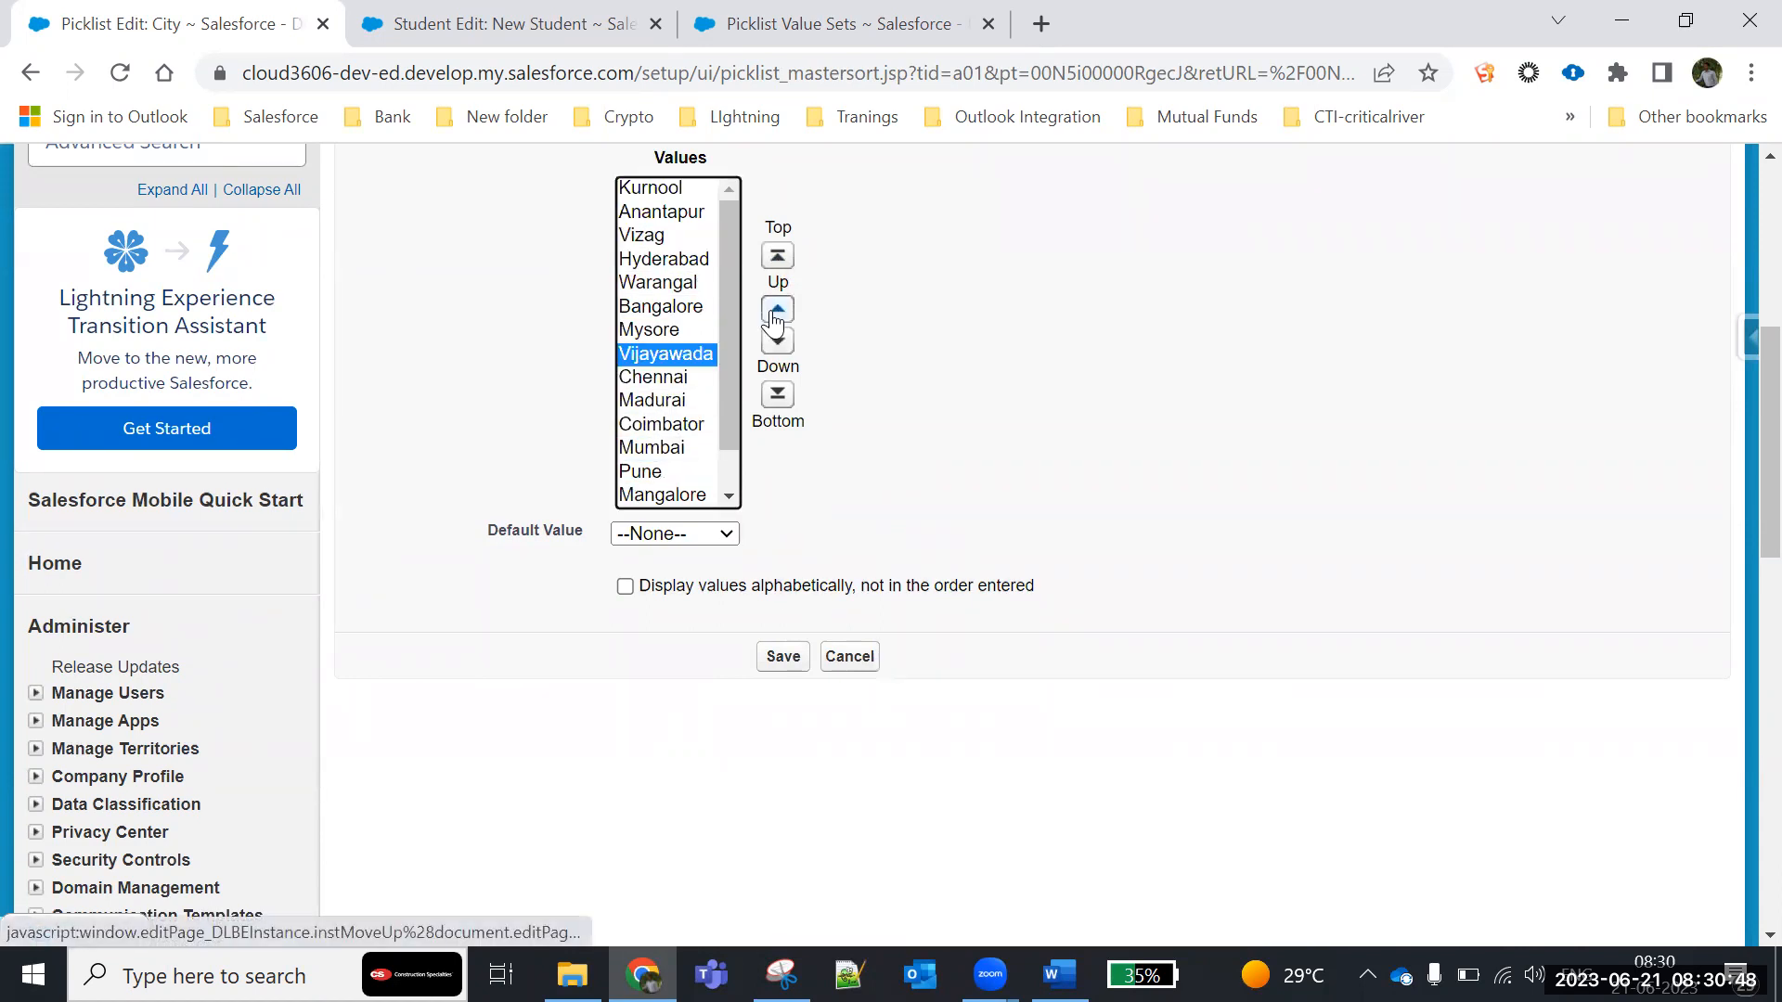
pyautogui.click(776, 310)
pyautogui.click(776, 310)
pyautogui.click(776, 310)
pyautogui.click(776, 310)
pyautogui.click(776, 310)
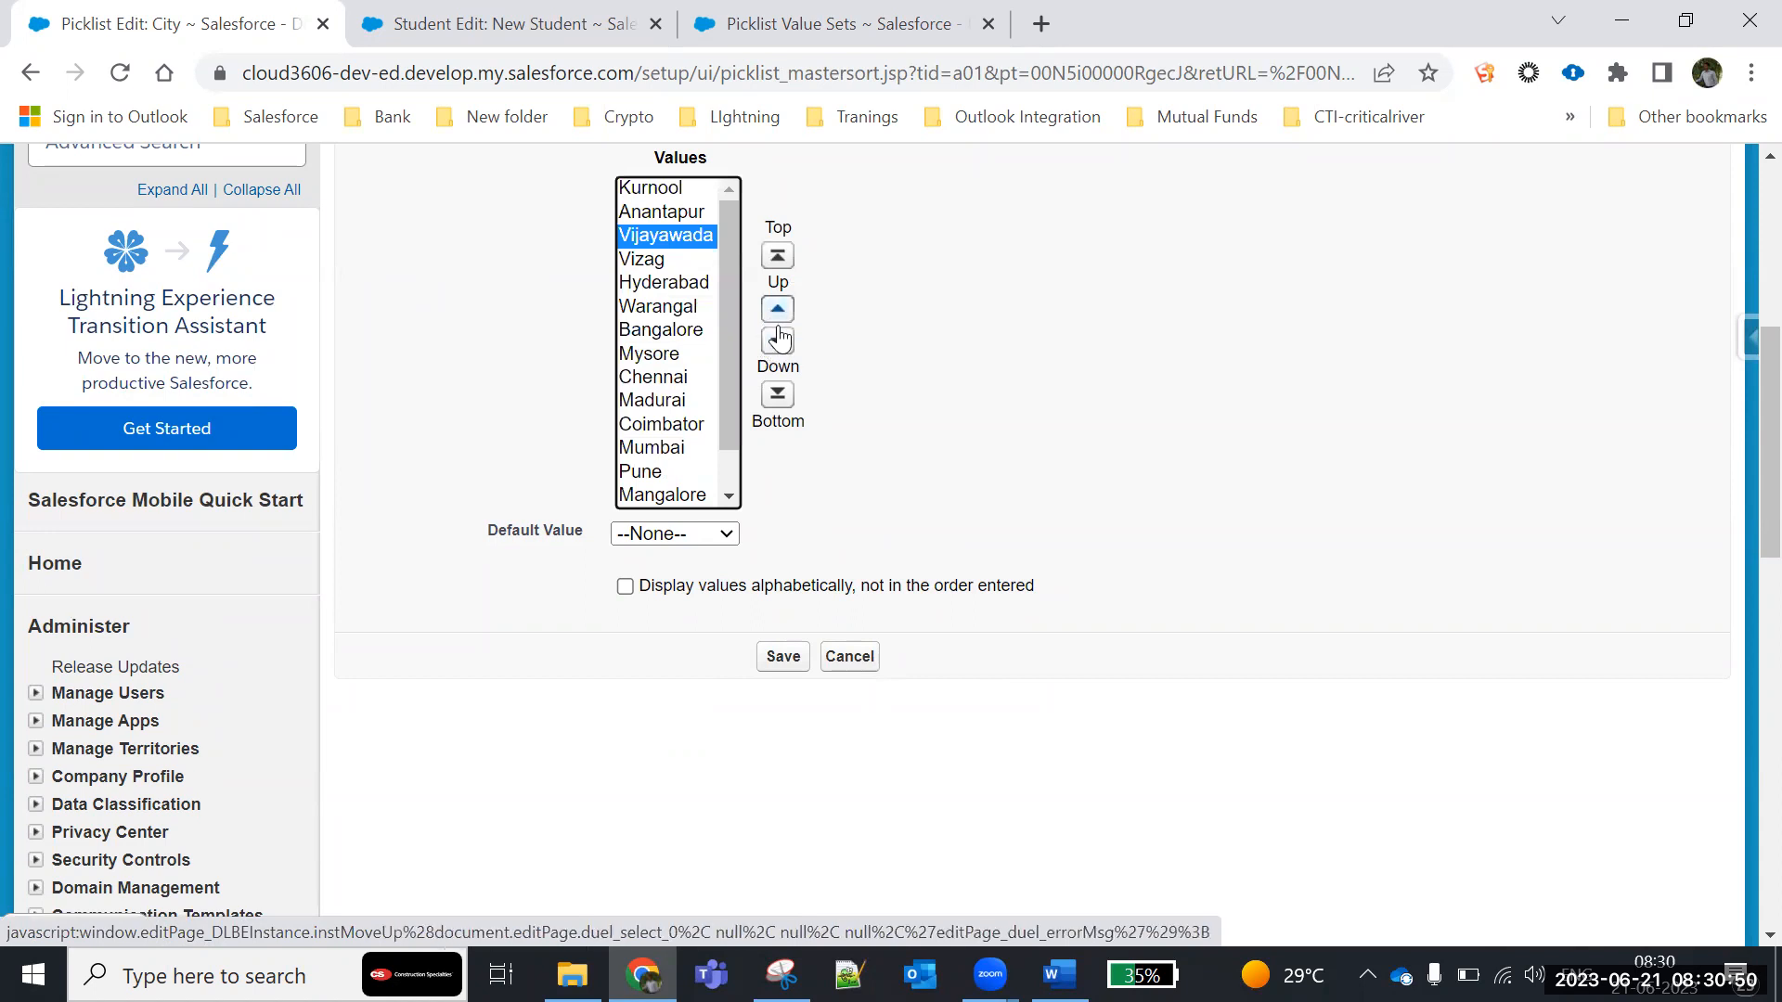
pyautogui.click(775, 341)
# - Set the City values to display alphabetically instead of in the order entered, save, and review the sorted list
pyautogui.click(675, 540)
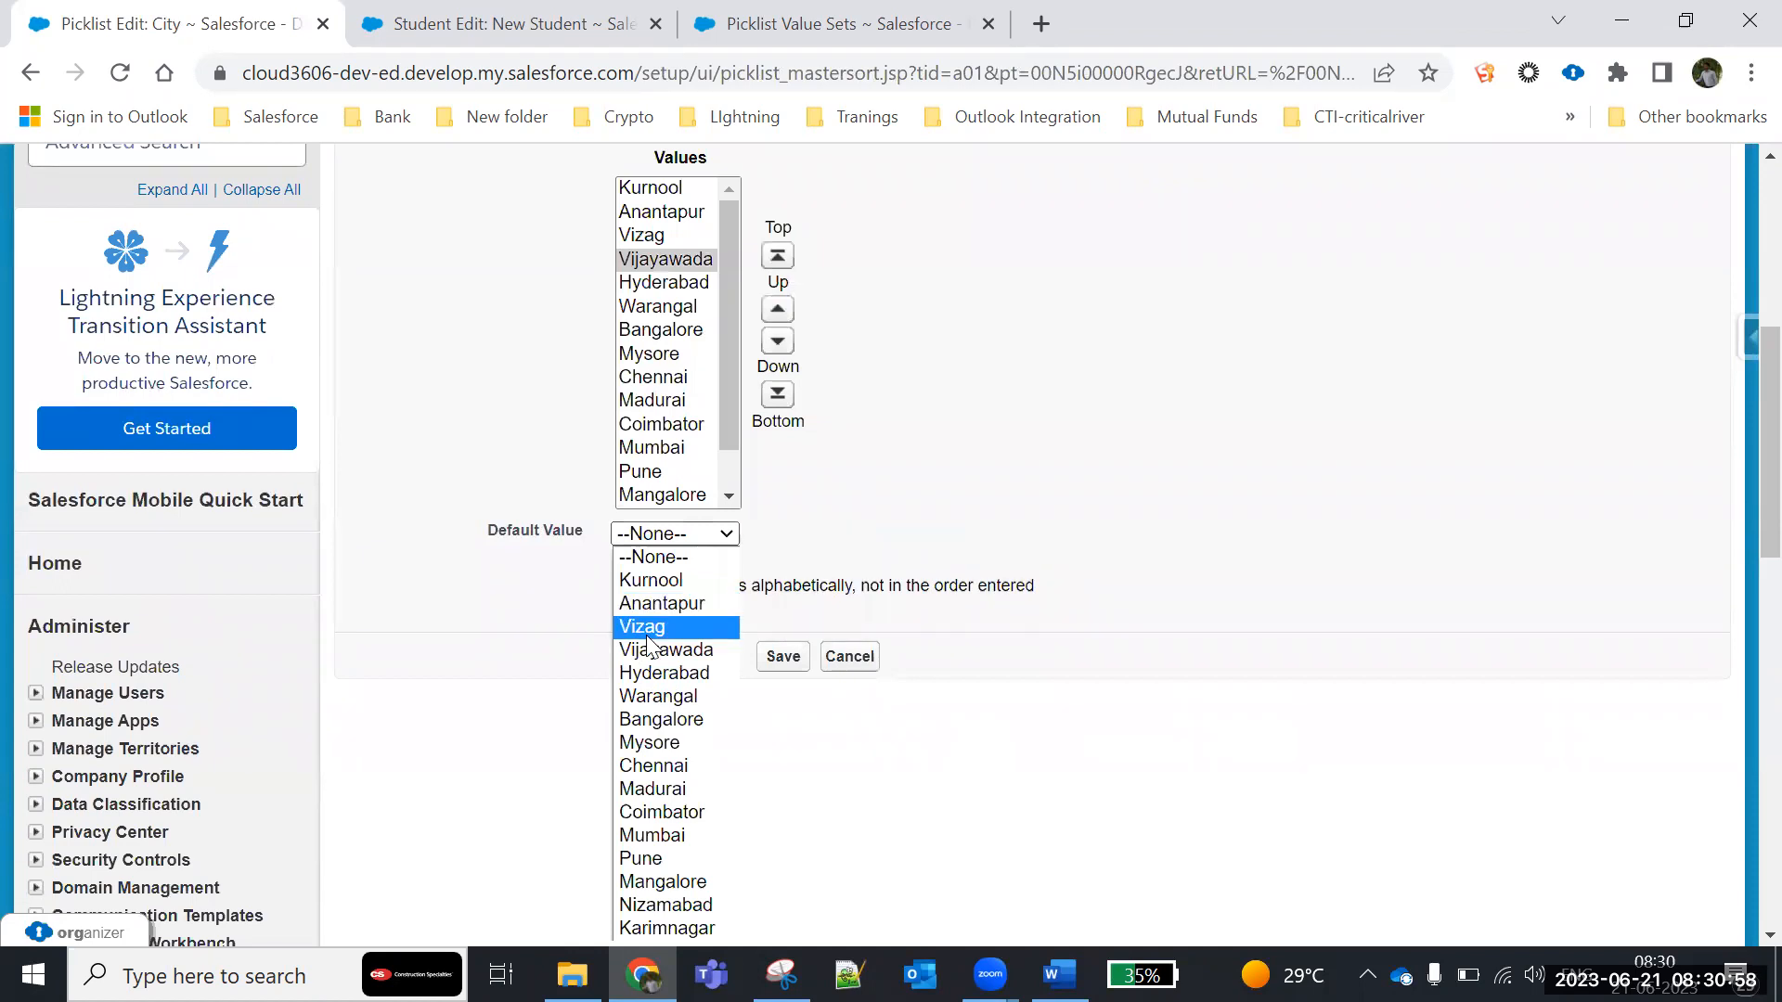
pyautogui.click(543, 620)
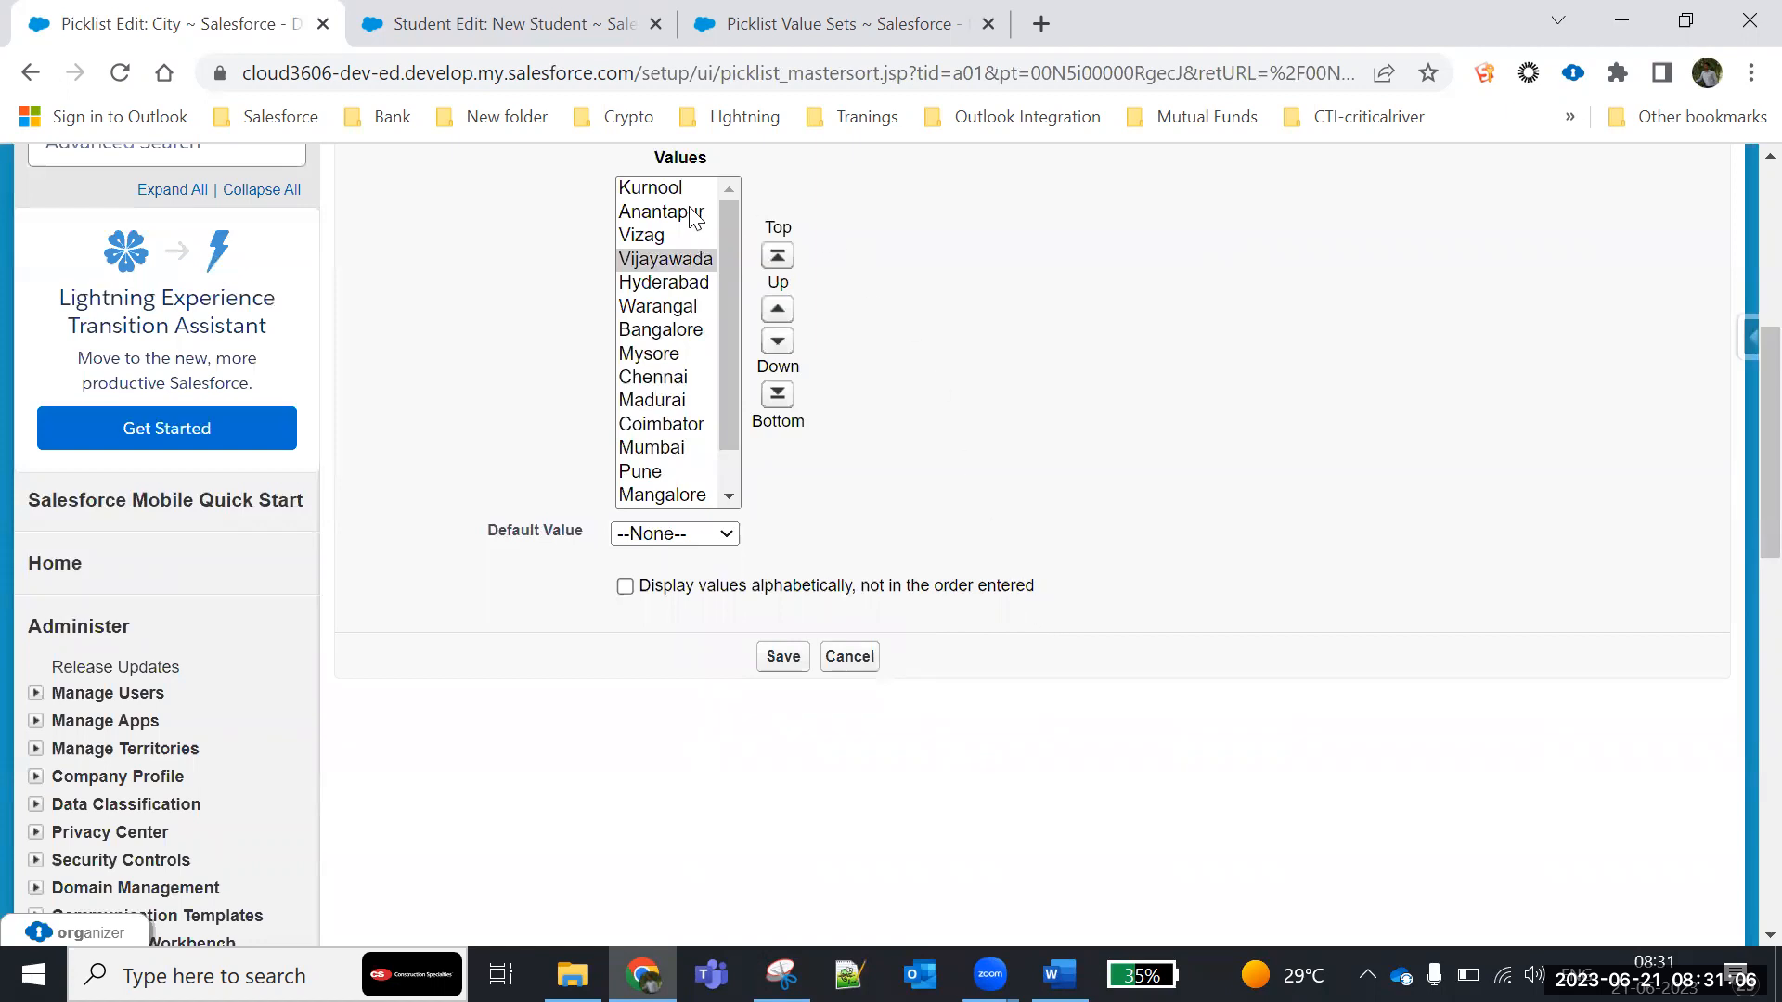
pyautogui.click(627, 589)
pyautogui.click(784, 664)
pyautogui.scroll(-10, 779, 632)
pyautogui.scroll(-2, 787, 642)
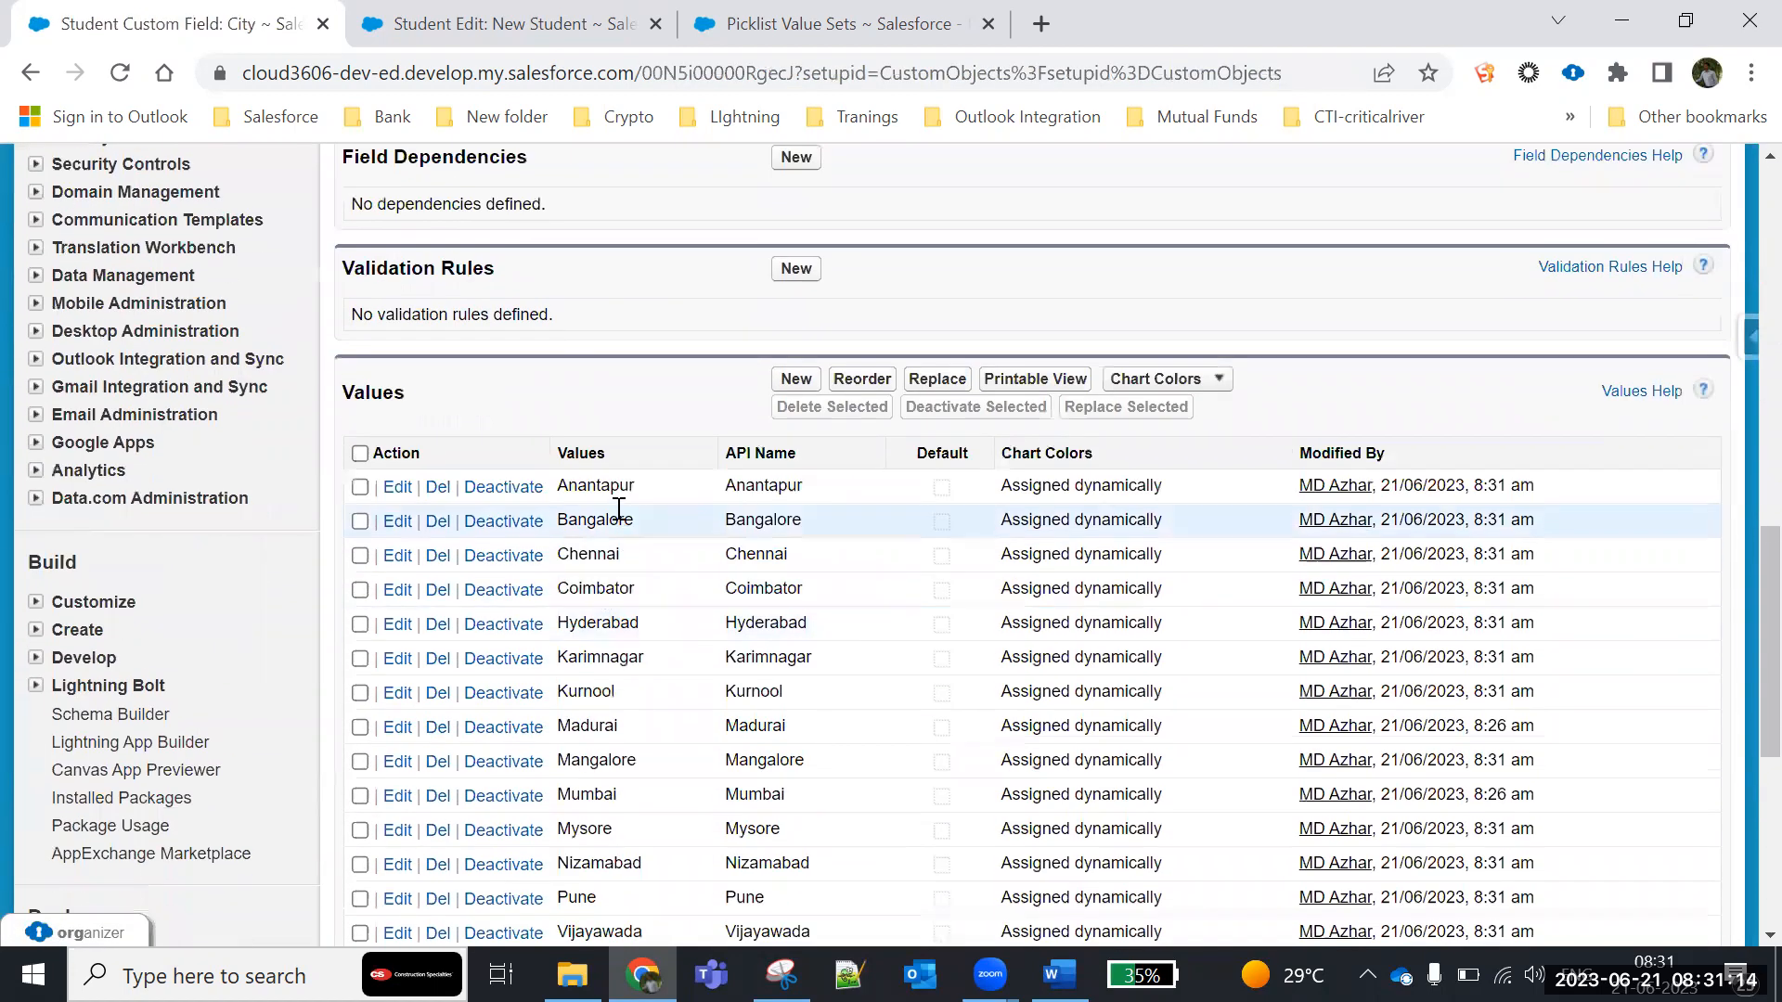
pyautogui.scroll(-2, 580, 649)
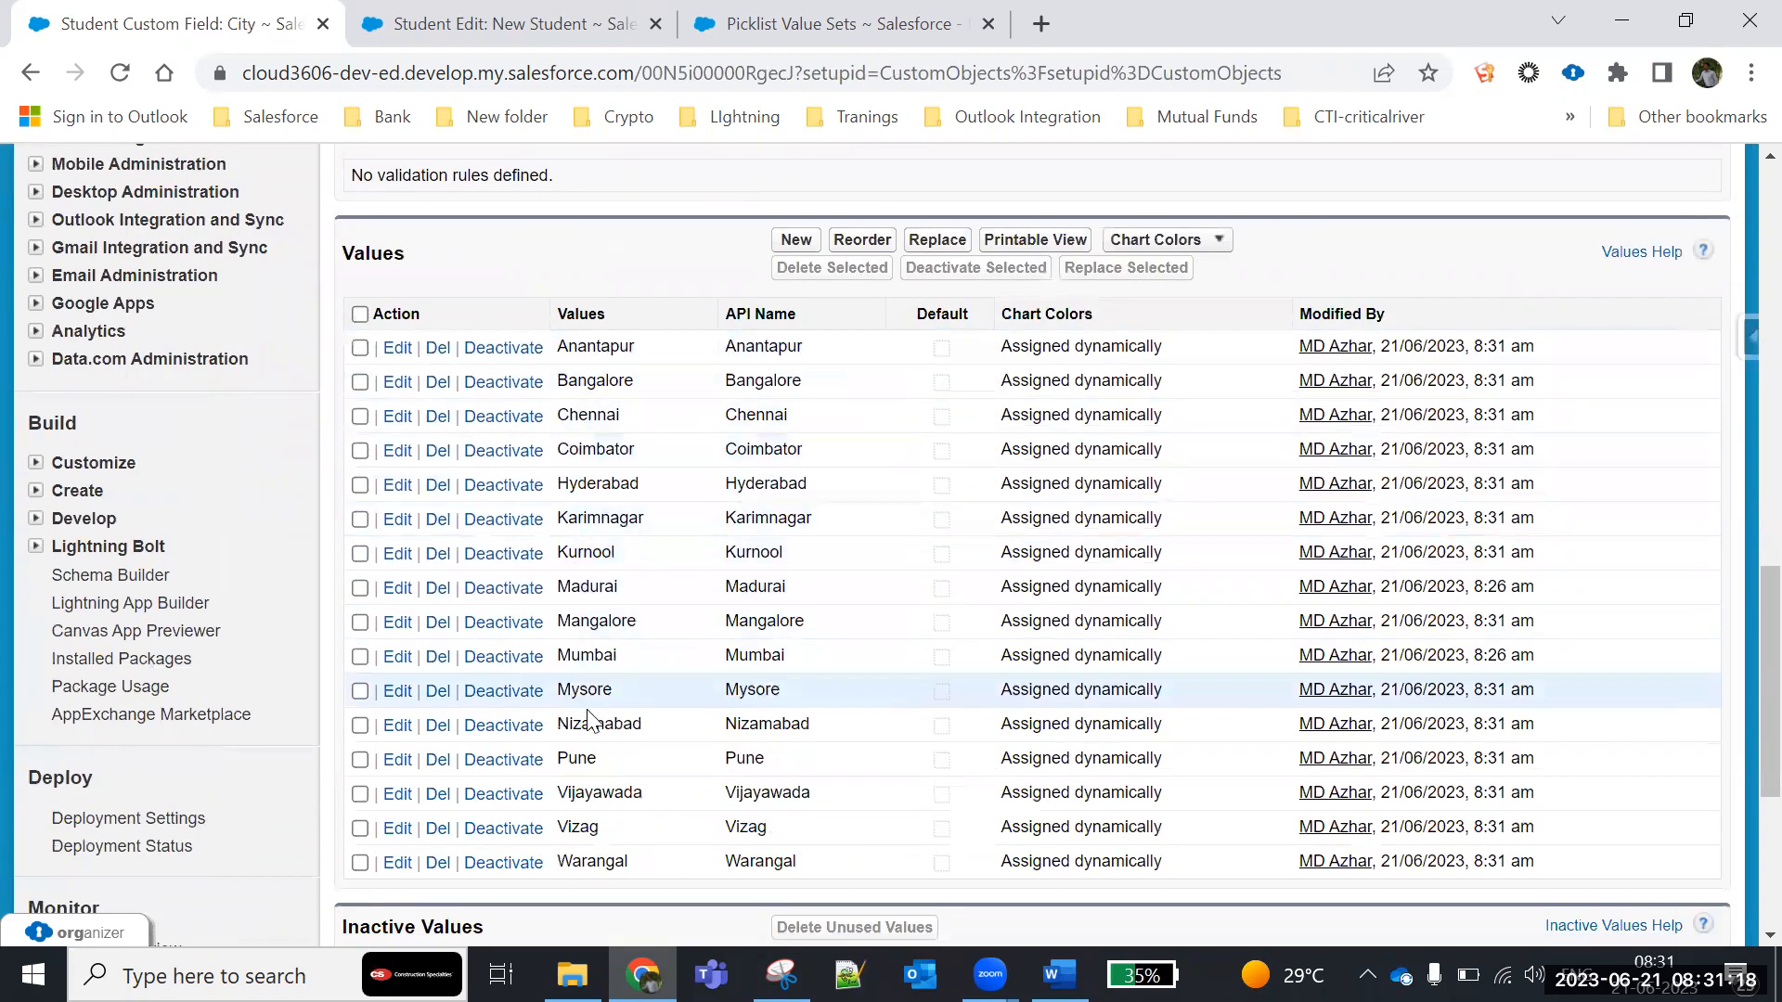
pyautogui.scroll(3, 699, 607)
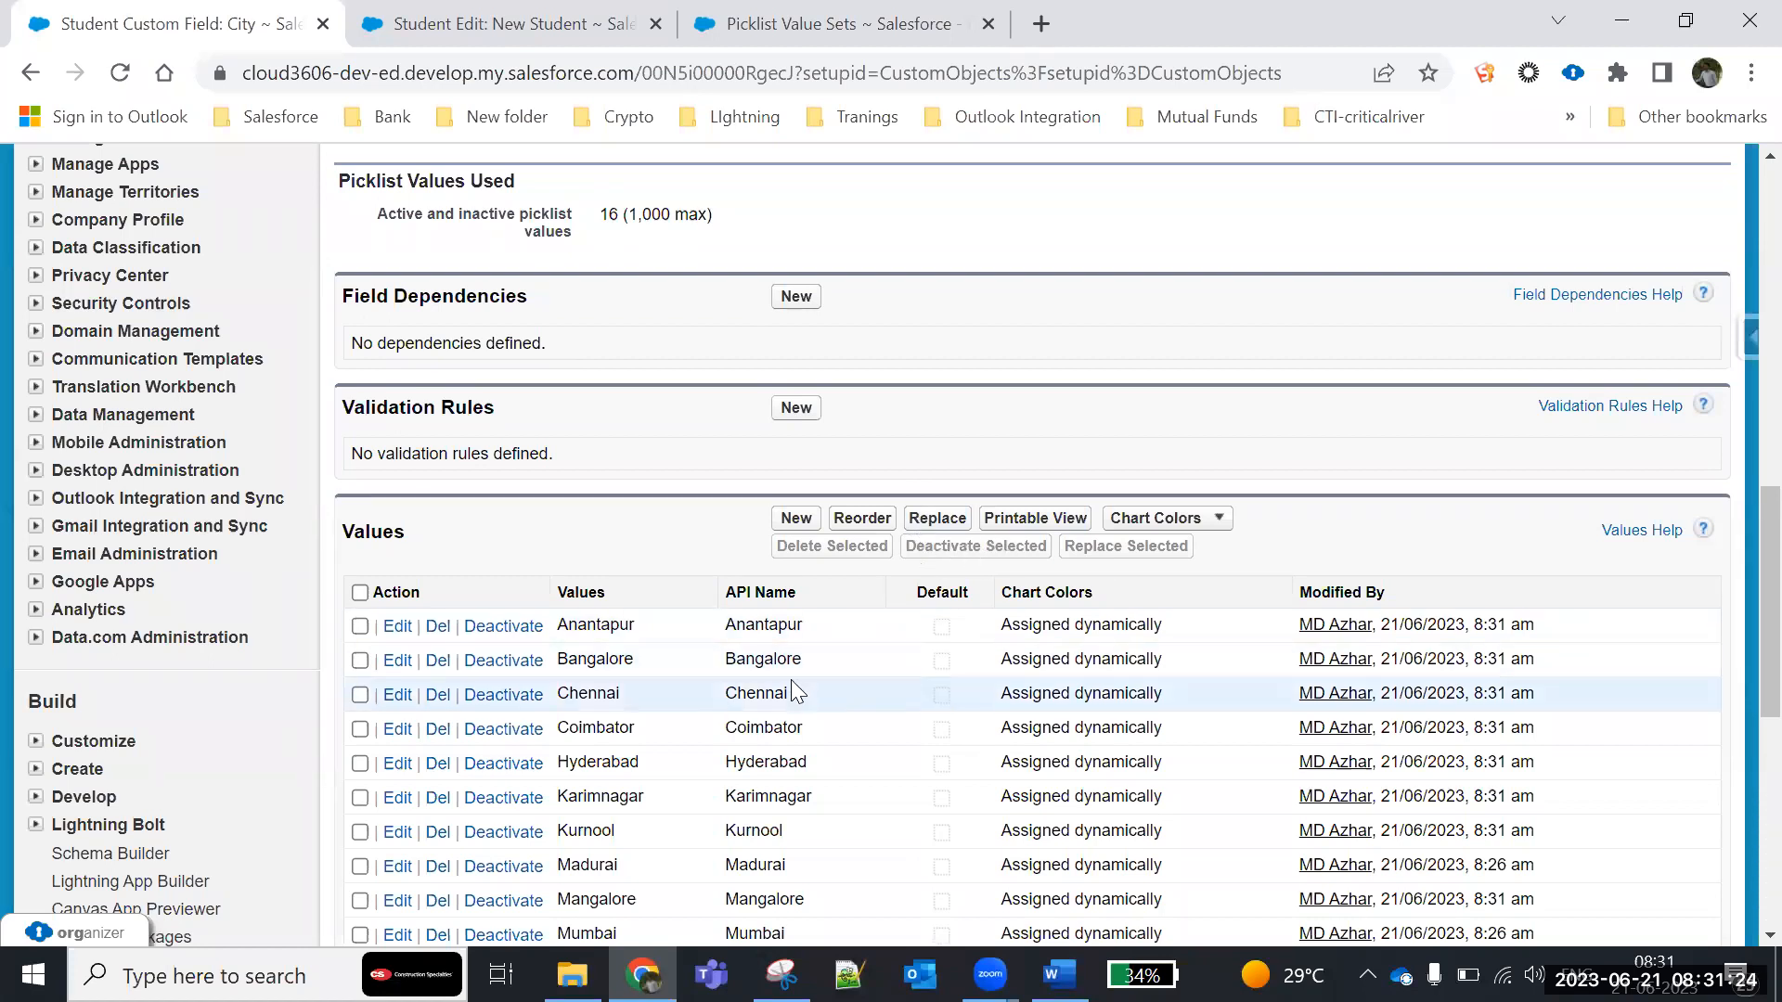
# - Try a replacement of a City picklist value with Anantapur as the new value, and cancel it
pyautogui.moveTo(615, 832); pyautogui.dragTo(569, 828)
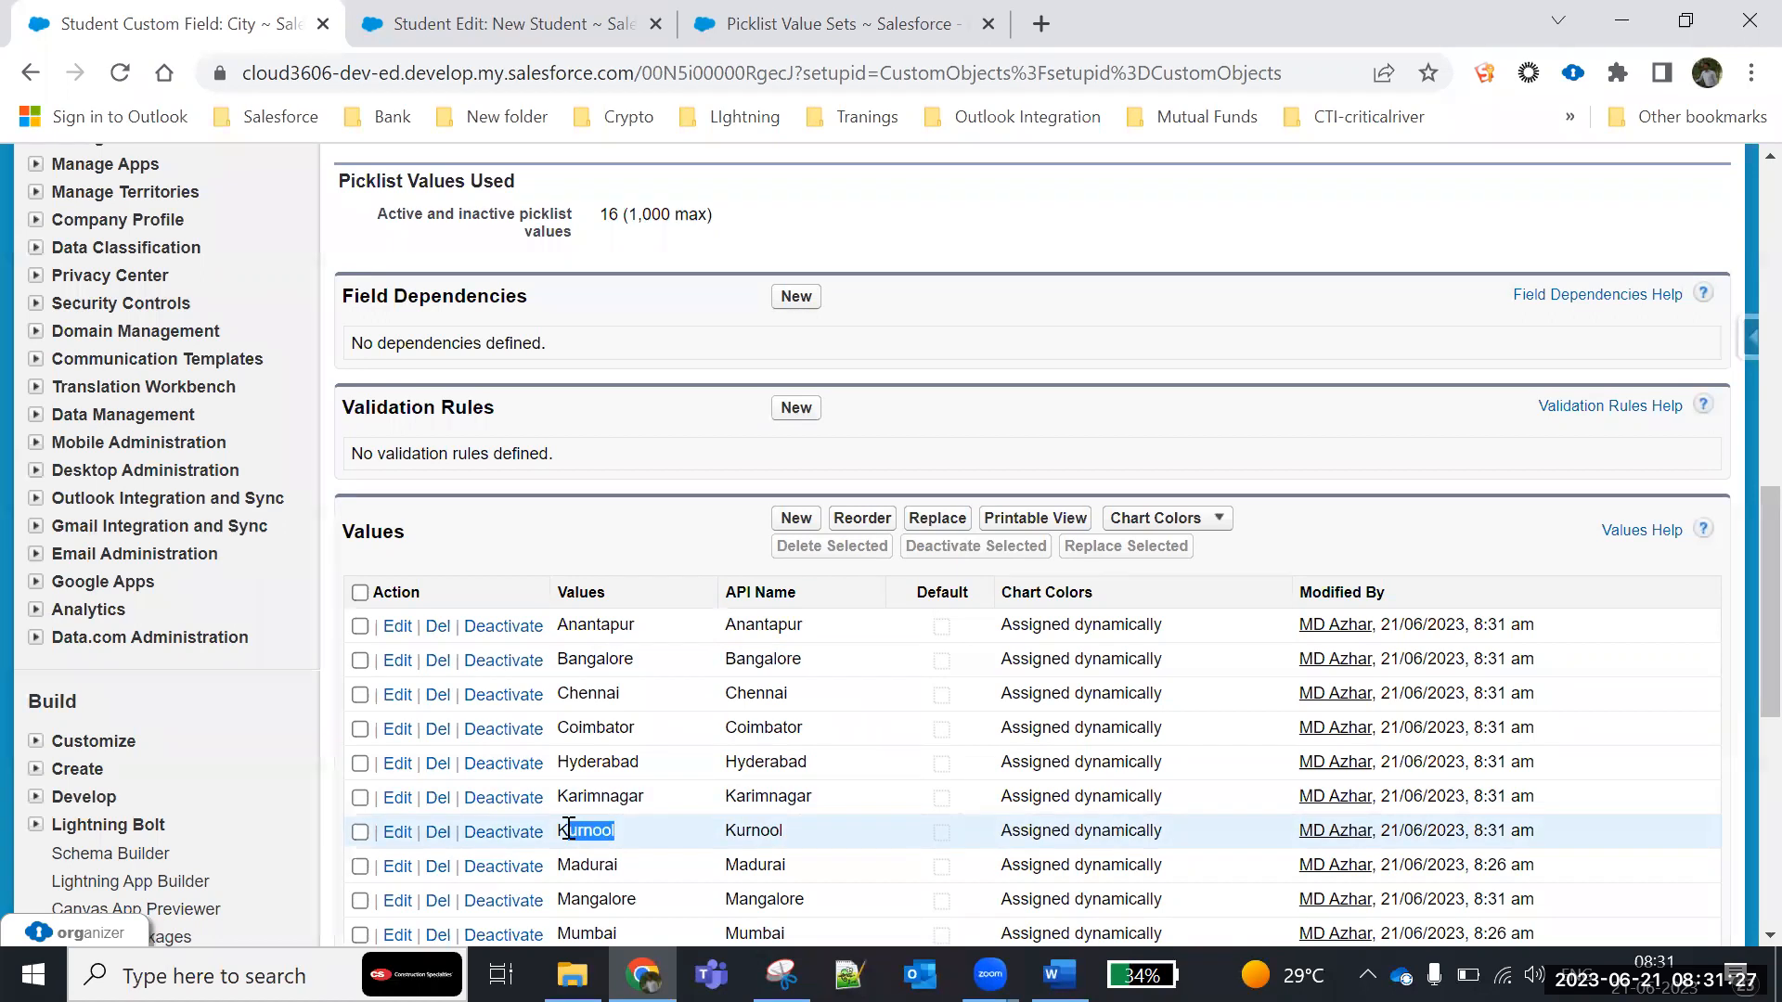
pyautogui.click(938, 527)
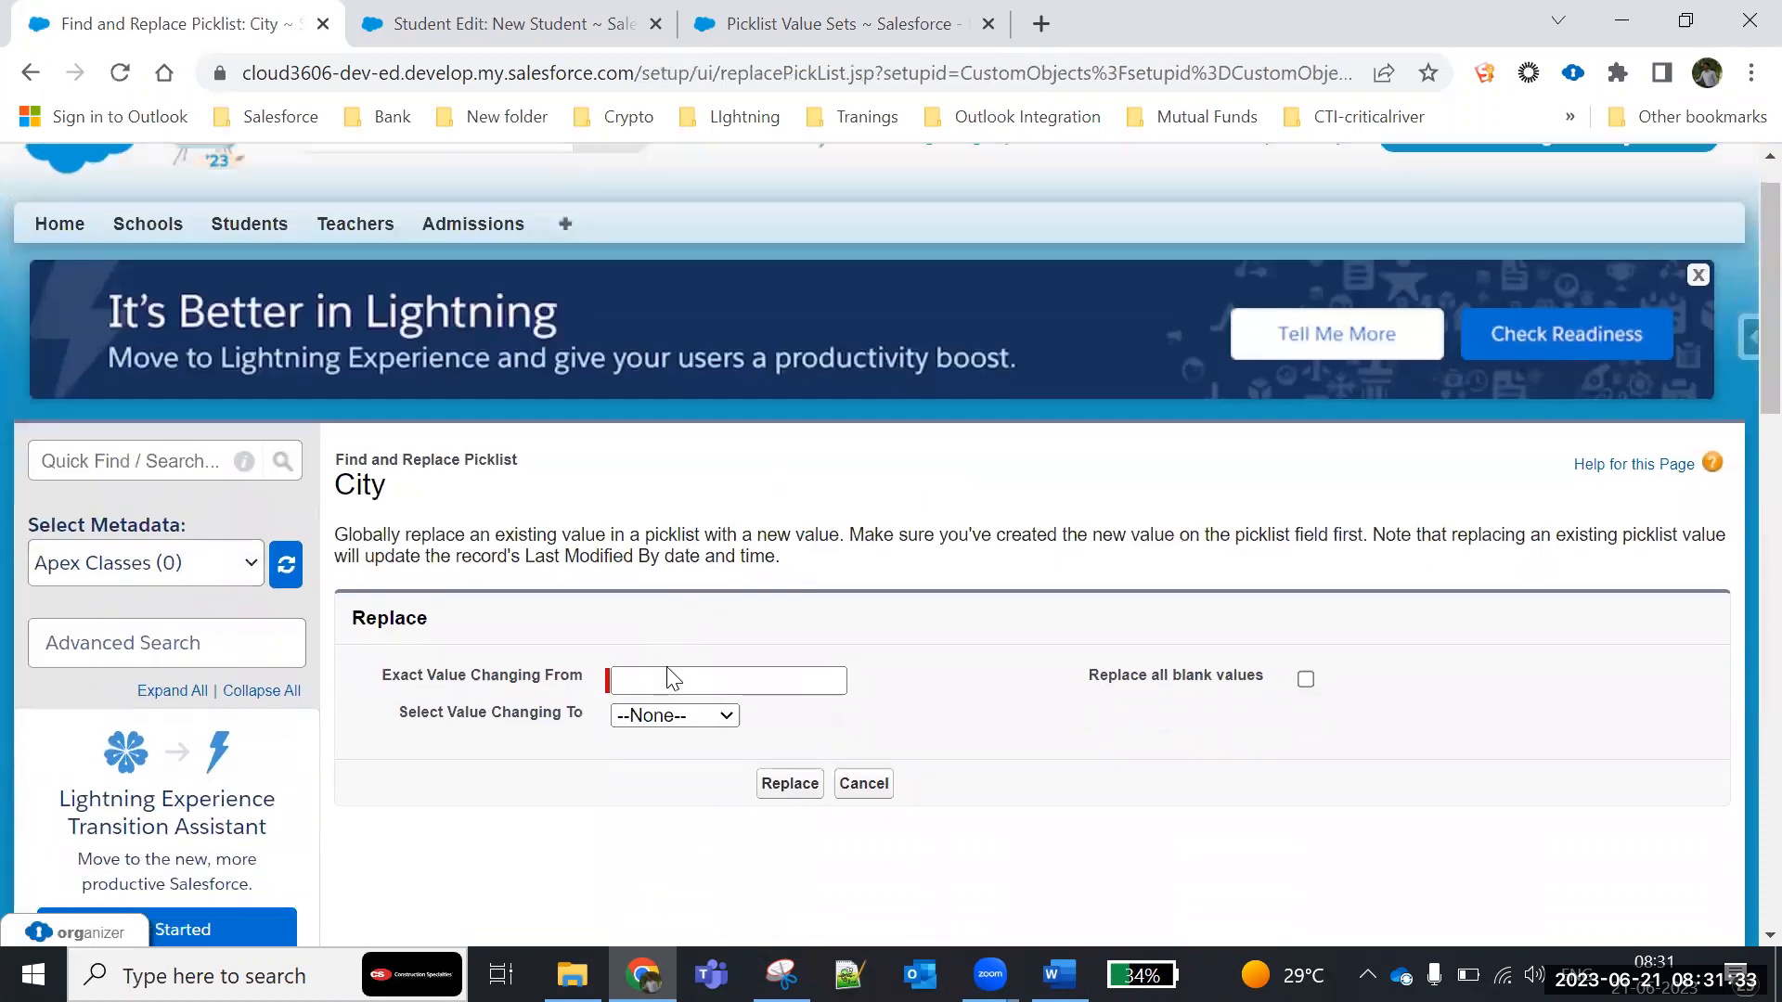
pyautogui.scroll(-2, 668, 681)
pyautogui.click(675, 492)
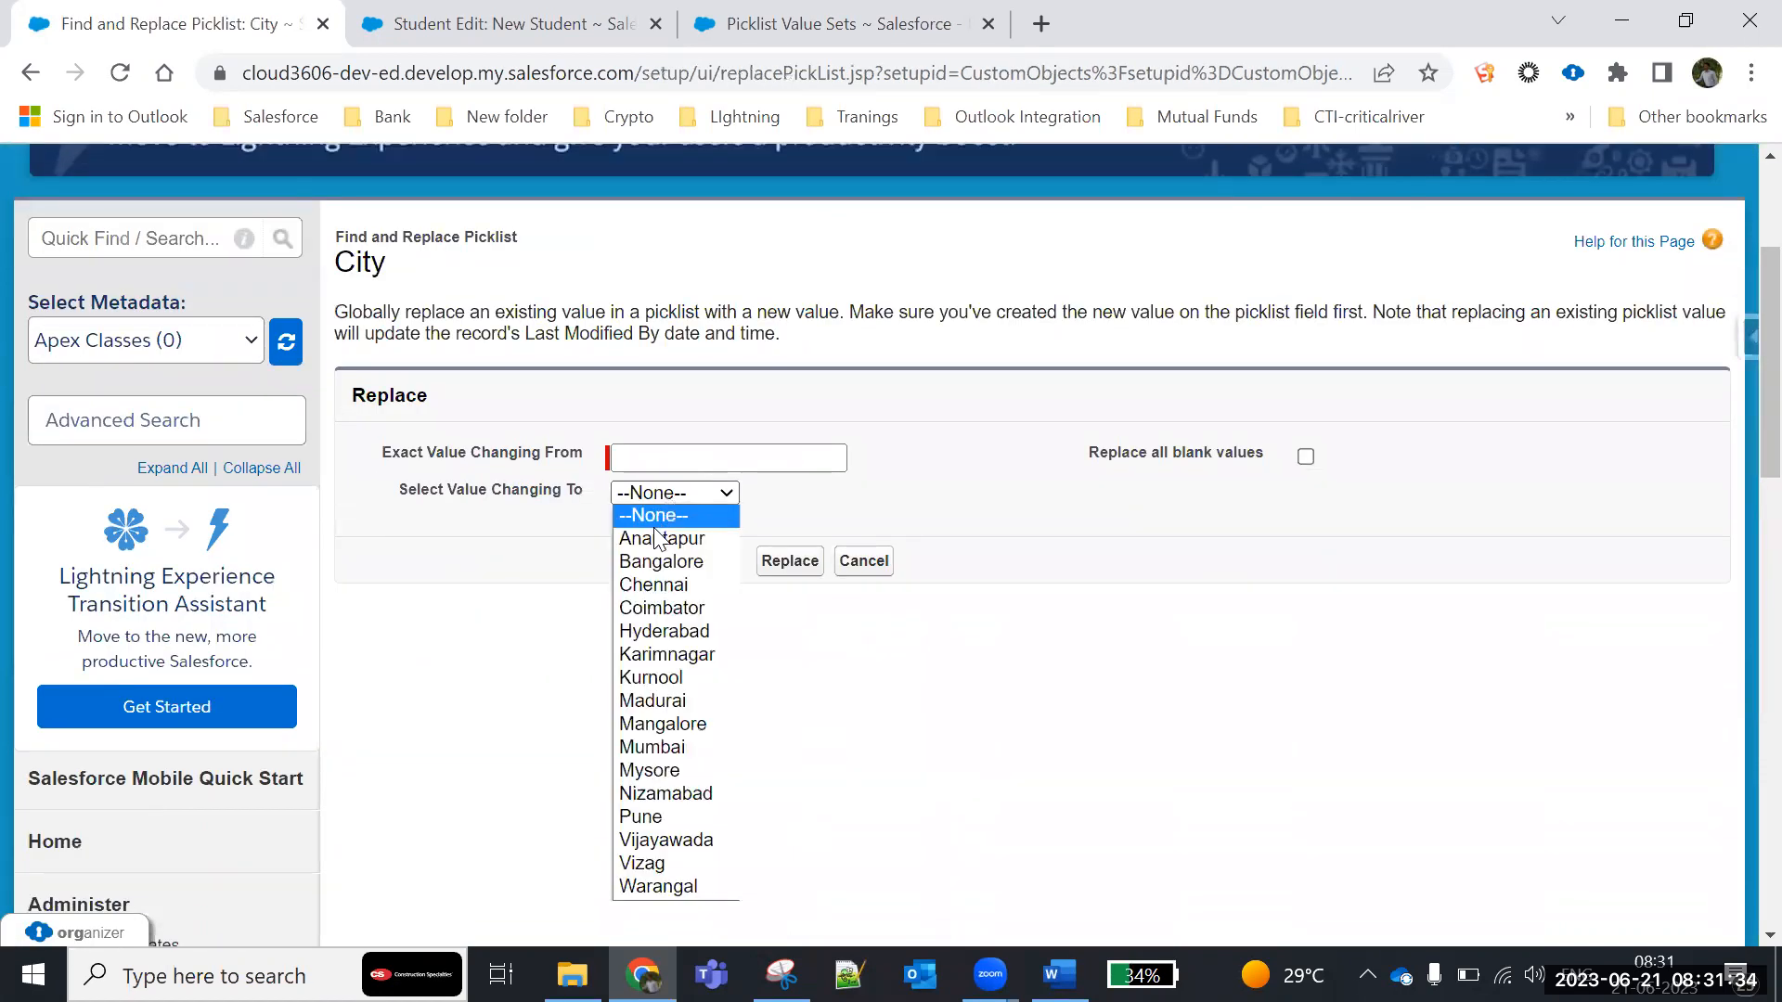
pyautogui.click(654, 536)
pyautogui.click(634, 454)
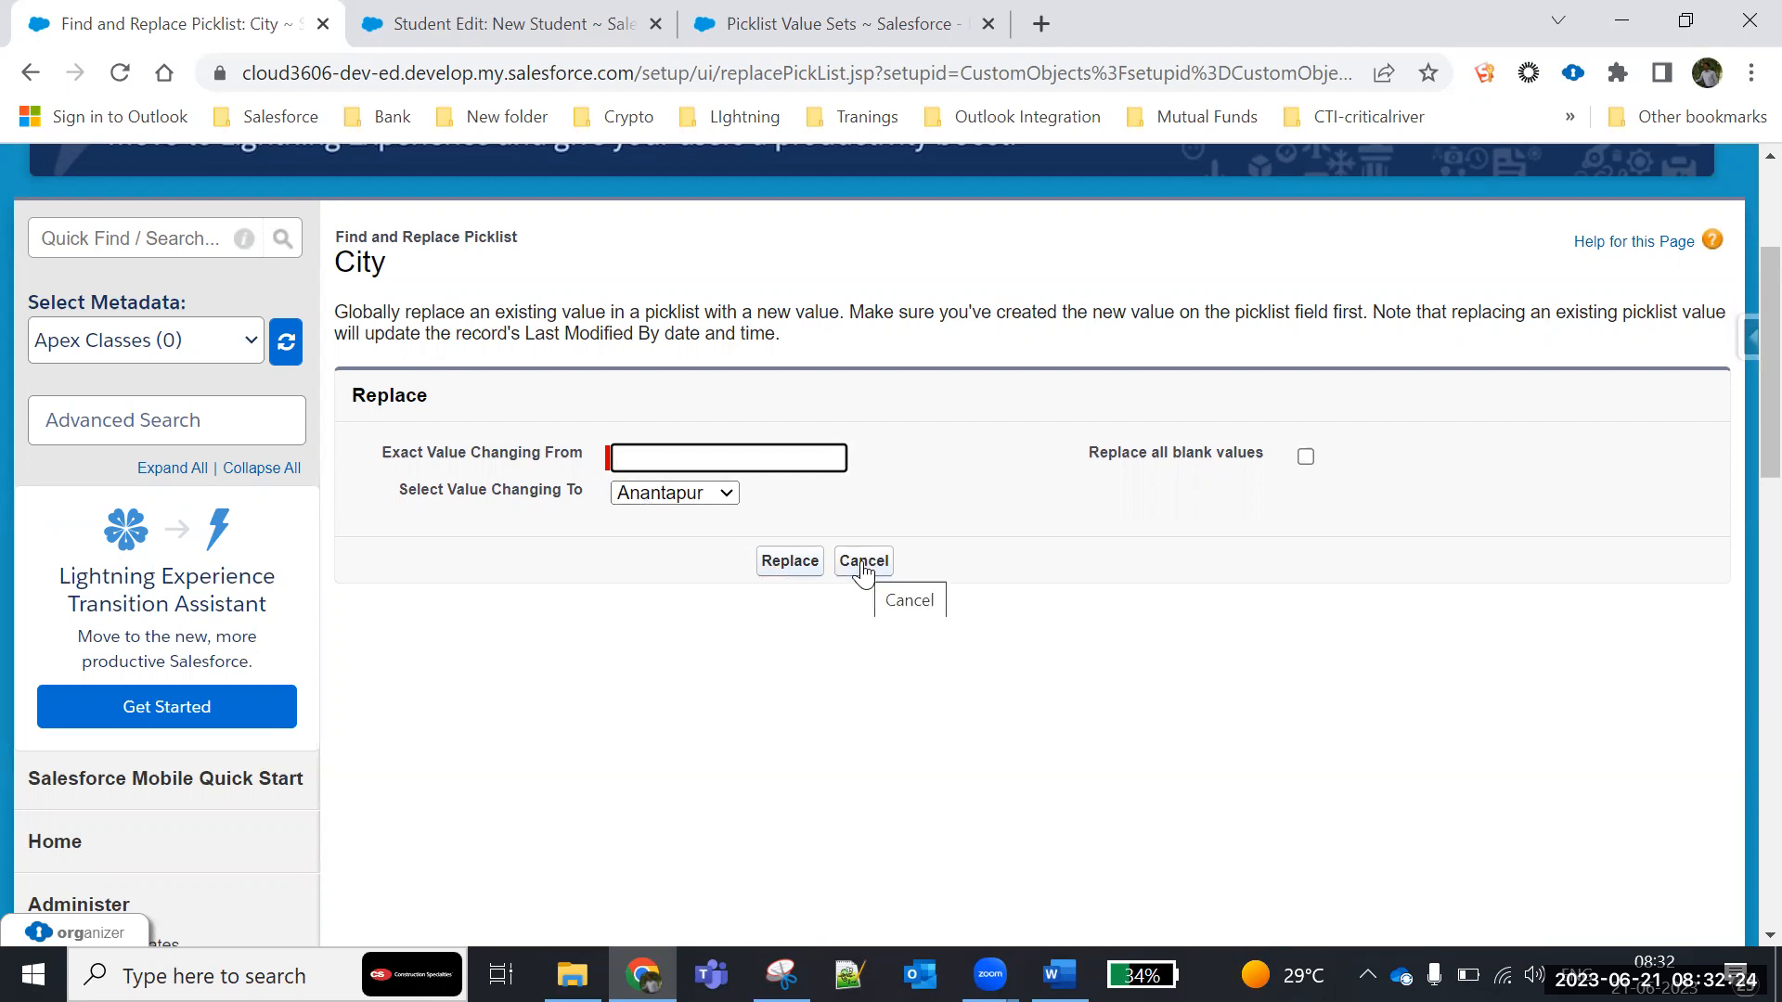
pyautogui.click(864, 562)
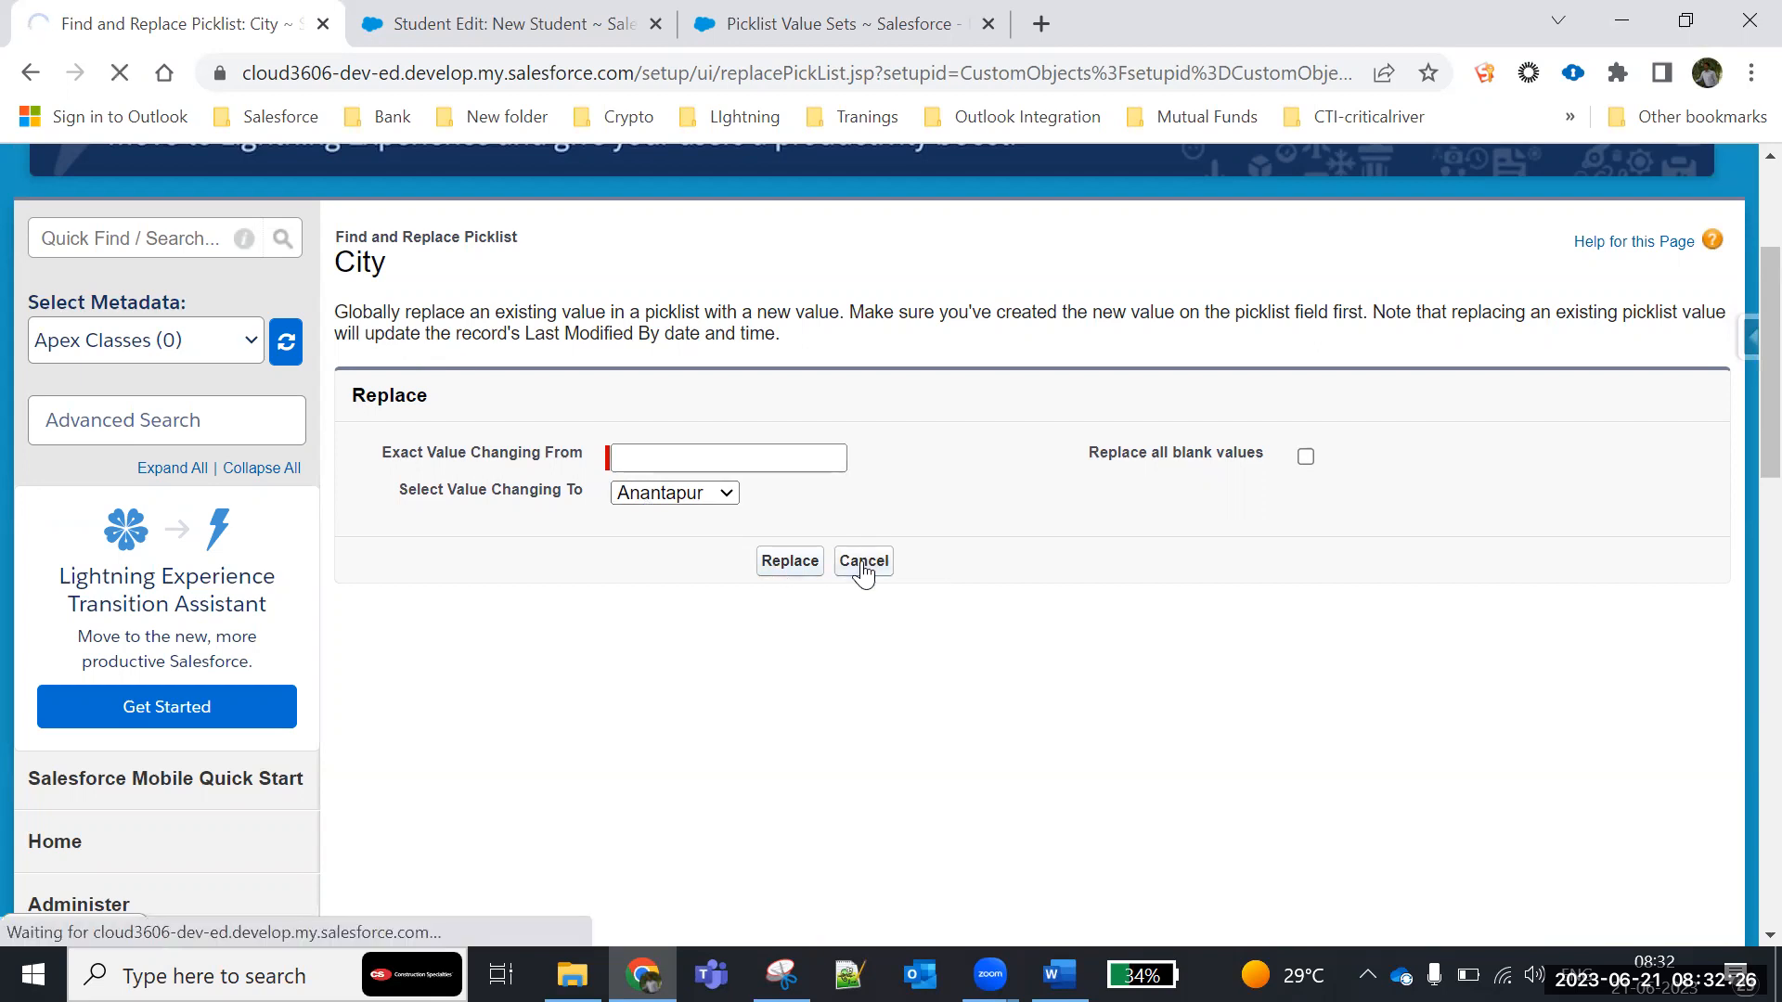
# - Review the City field's full list of picklist values and their API names, from Anantapur to Warangal
pyautogui.scroll(-9, 858, 640)
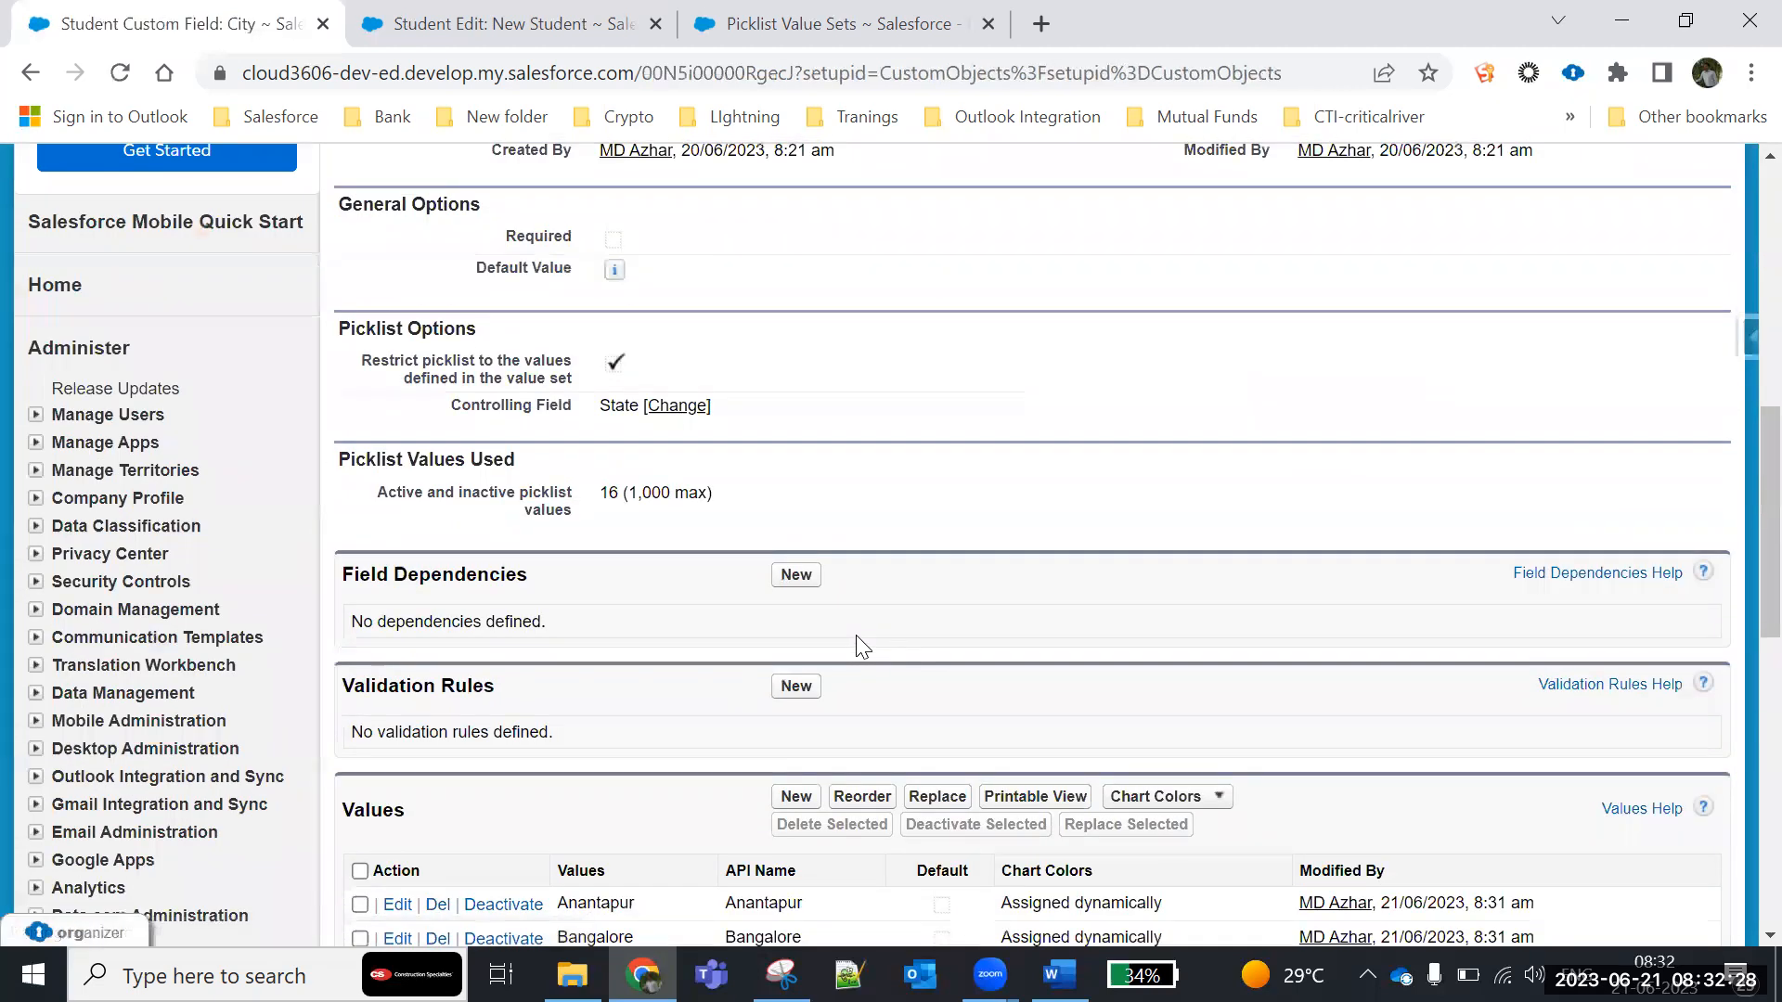
pyautogui.scroll(-5, 856, 642)
pyautogui.scroll(1, 862, 623)
pyautogui.scroll(-1, 775, 554)
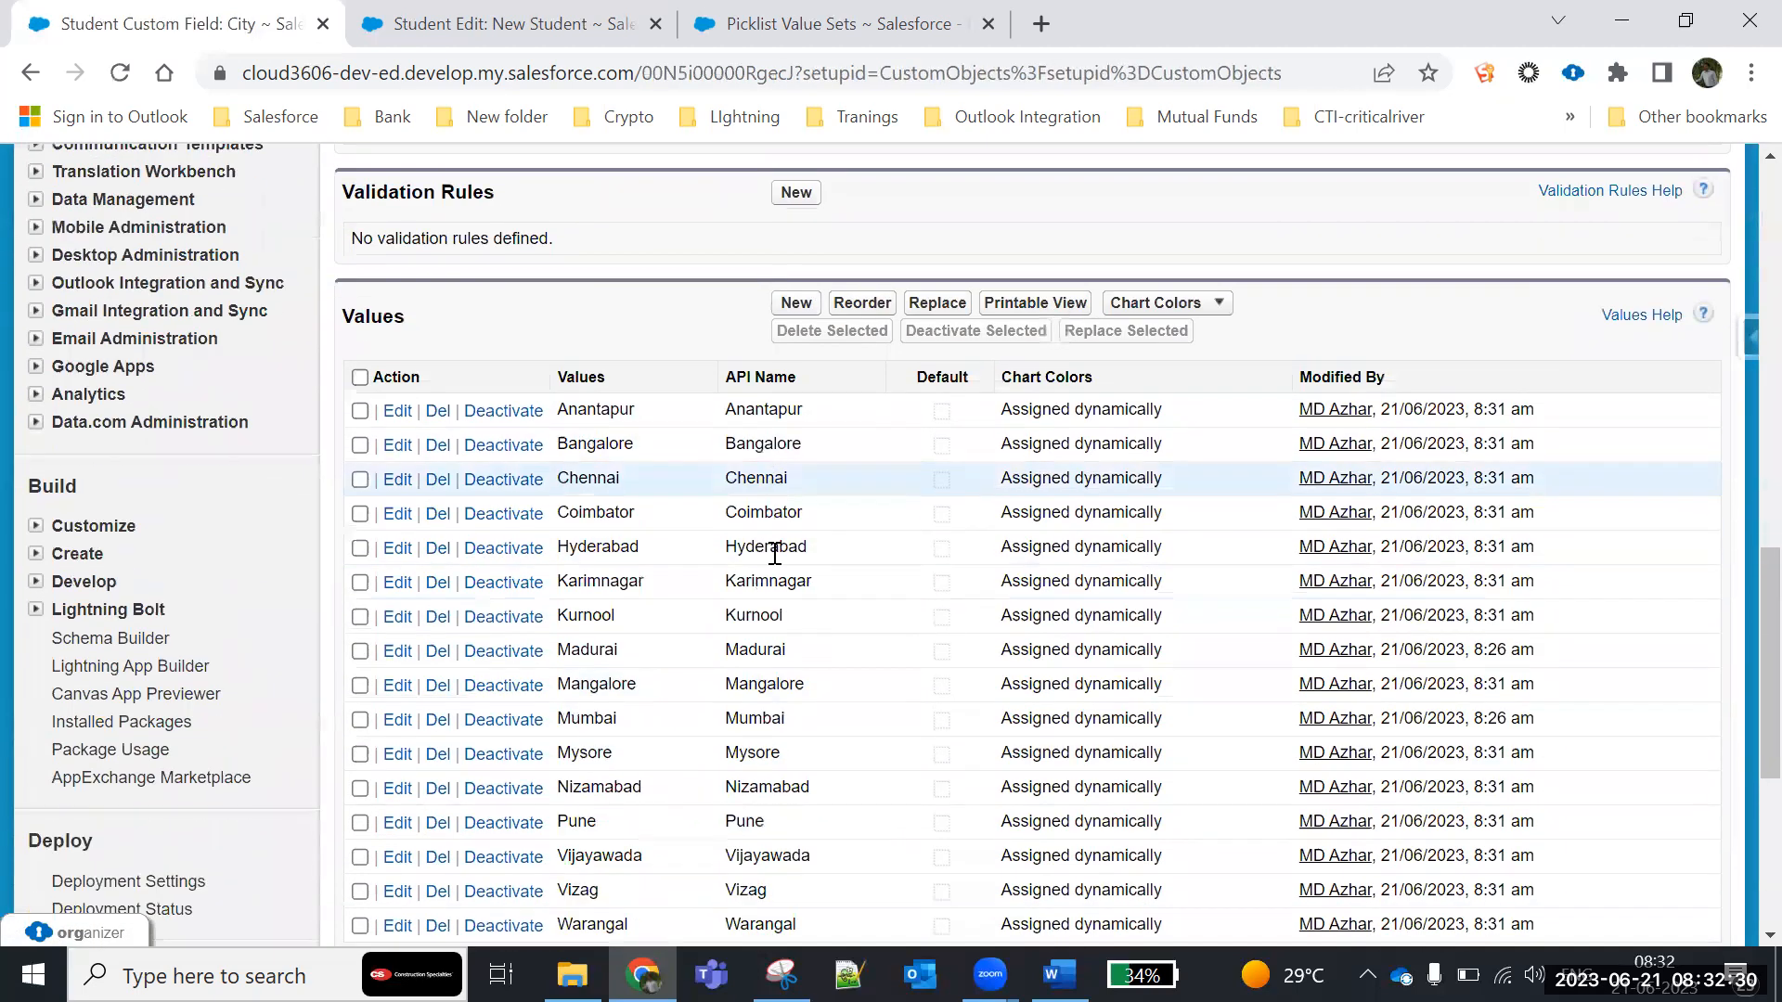
pyautogui.scroll(-2, 775, 554)
pyautogui.moveTo(567, 207); pyautogui.dragTo(878, 715)
pyautogui.click(821, 745)
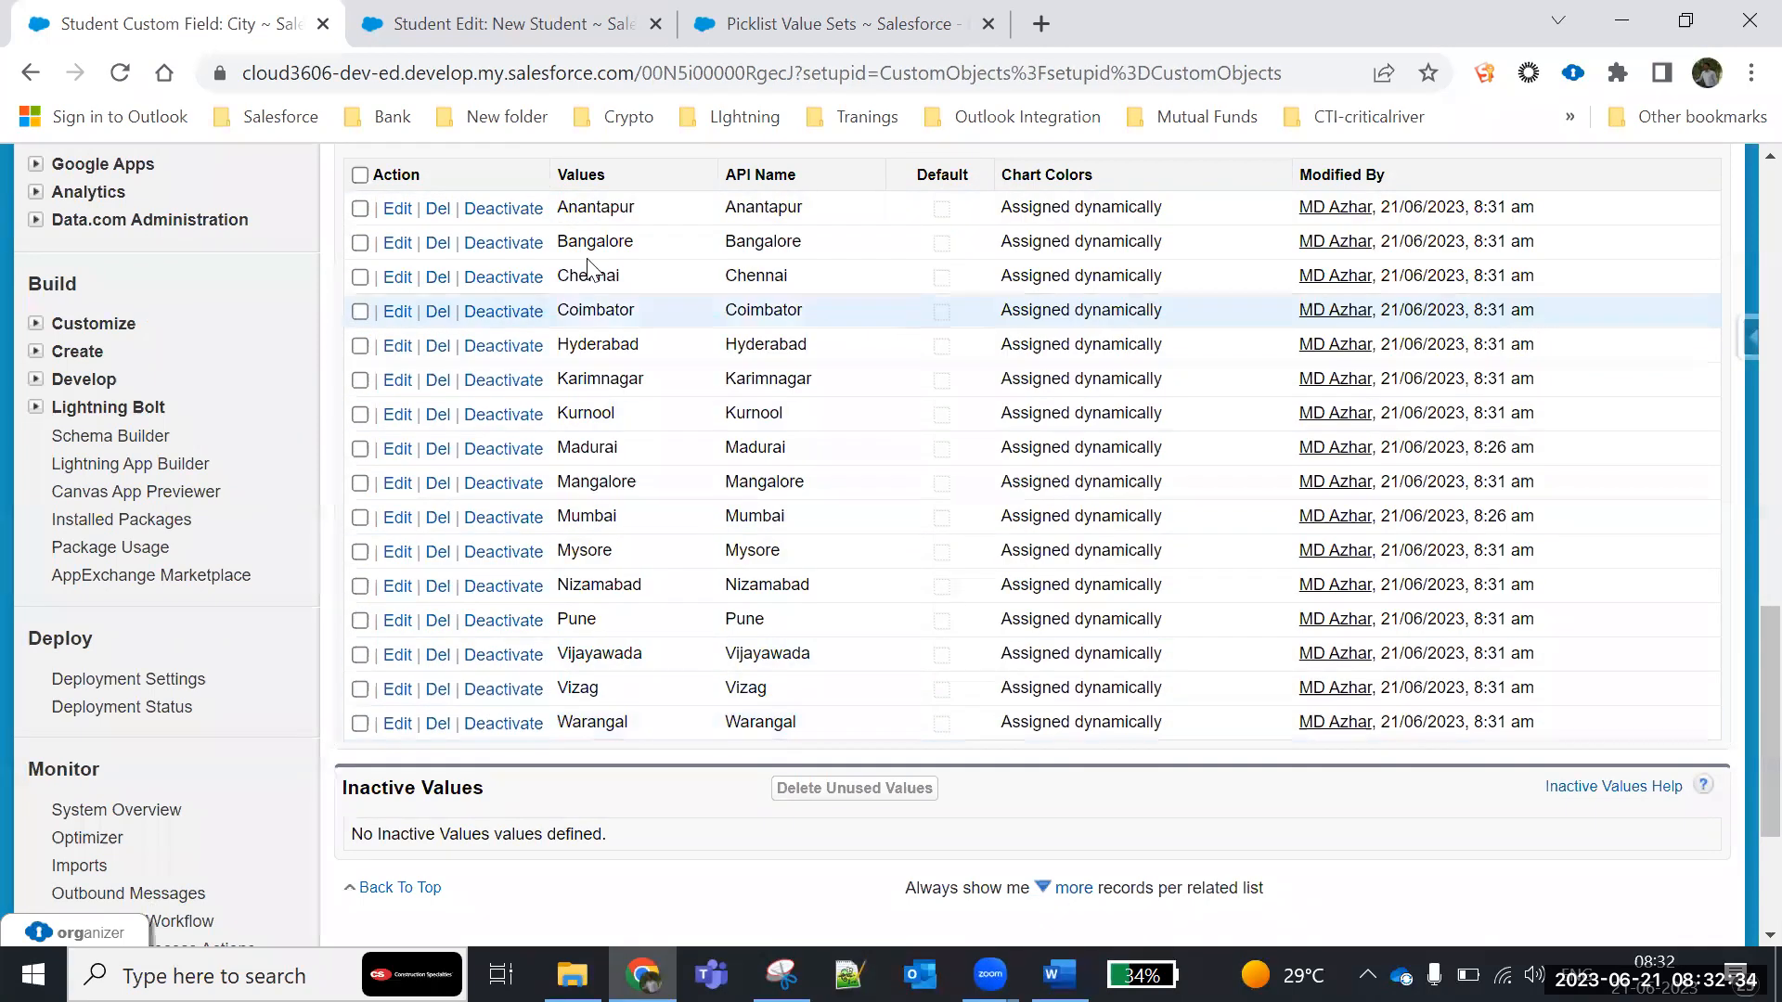
# - Open the printable view of the City picklist values and select all the listed city names
pyautogui.scroll(5, 746, 572)
pyautogui.scroll(-1, 1011, 529)
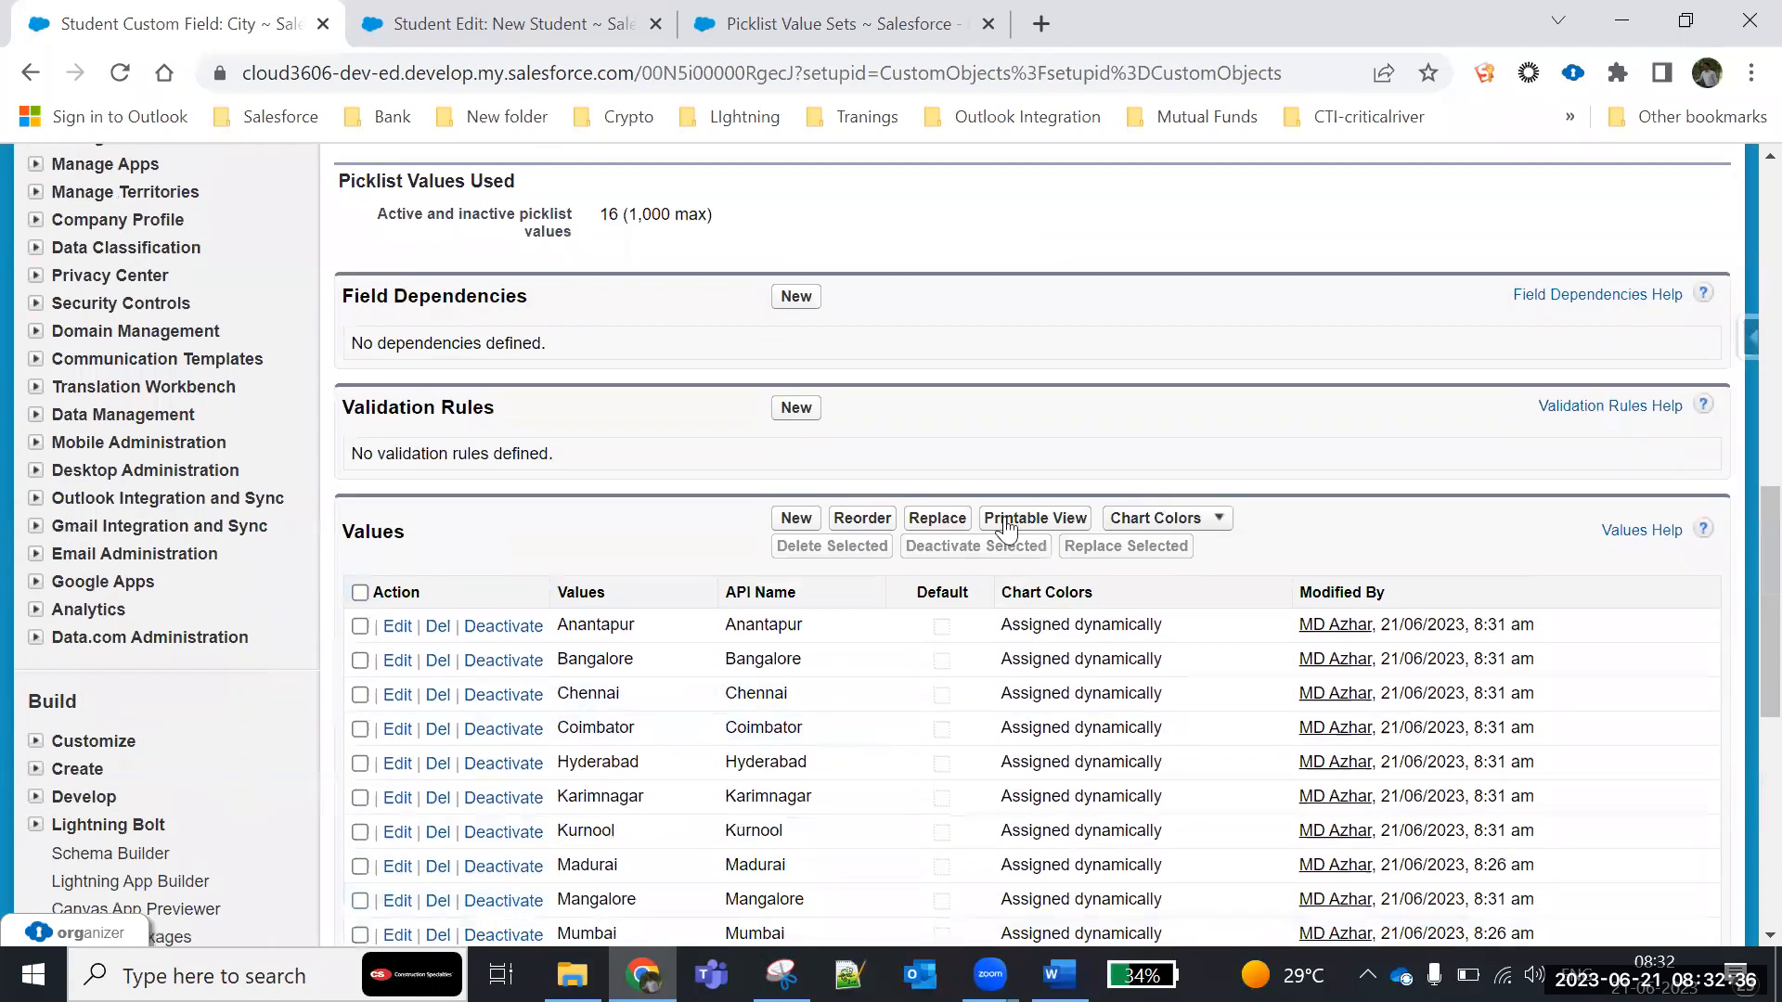
pyautogui.click(1010, 520)
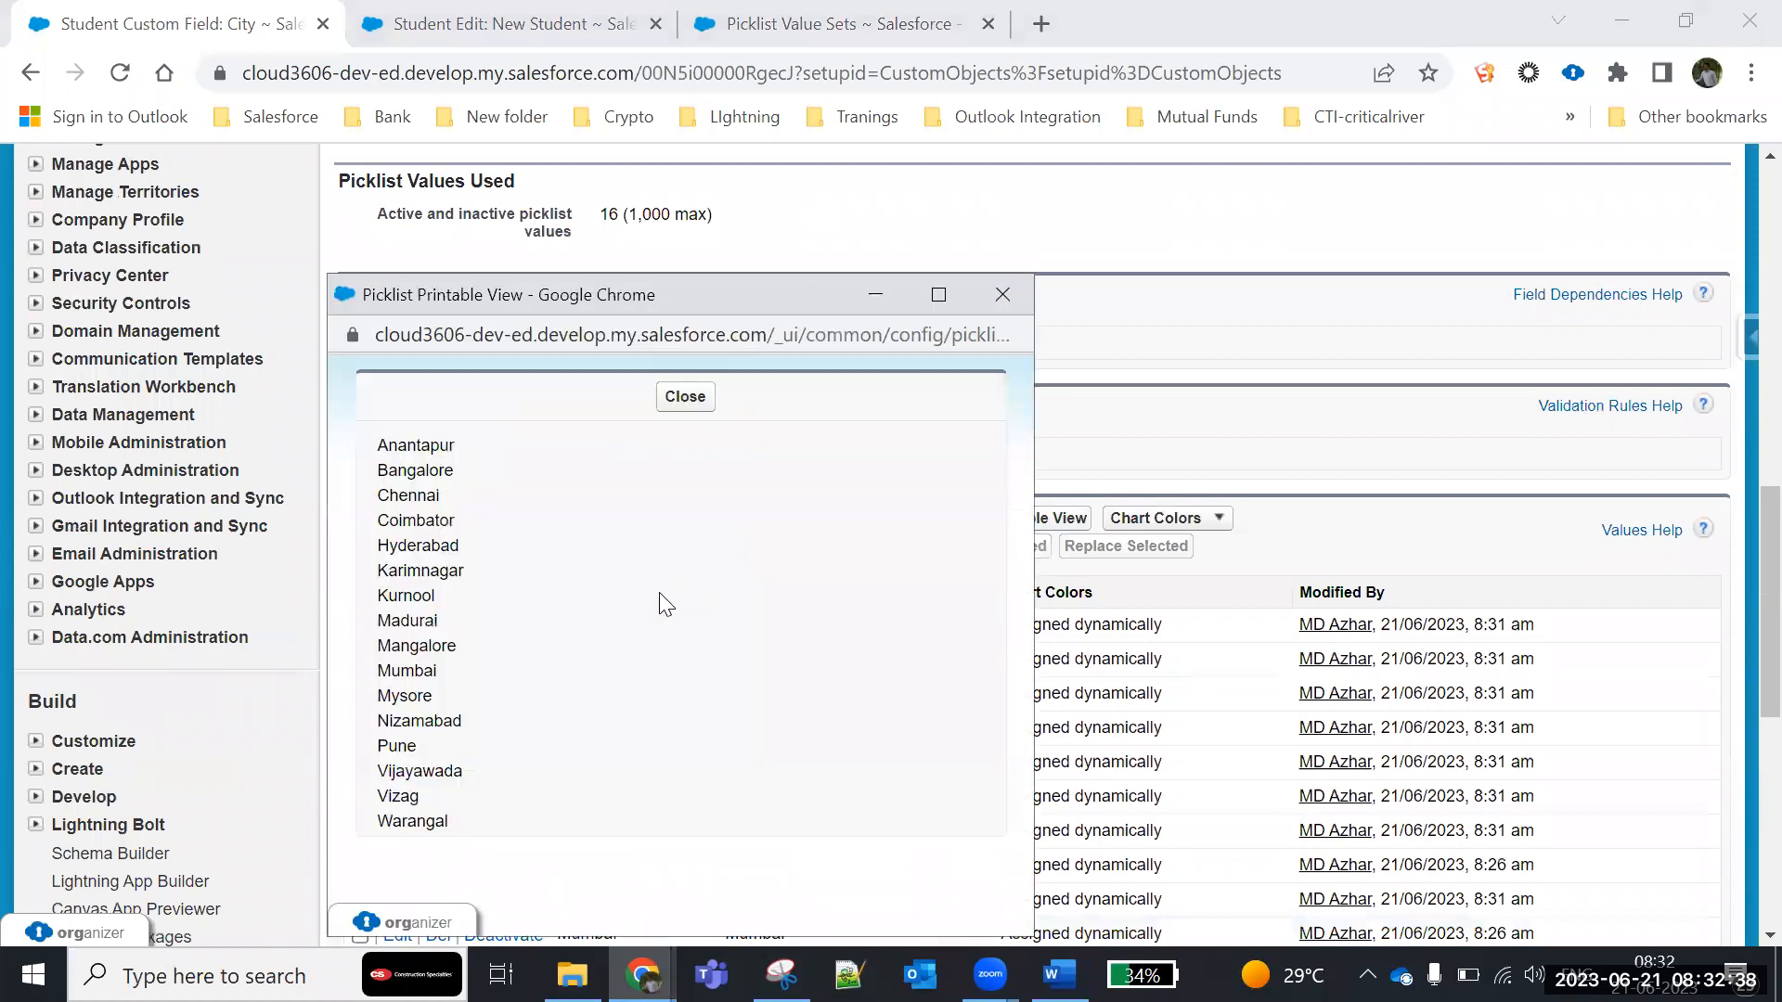
pyautogui.moveTo(377, 443); pyautogui.dragTo(434, 835)
pyautogui.click(434, 835)
pyautogui.moveTo(450, 836); pyautogui.dragTo(1343, 418)
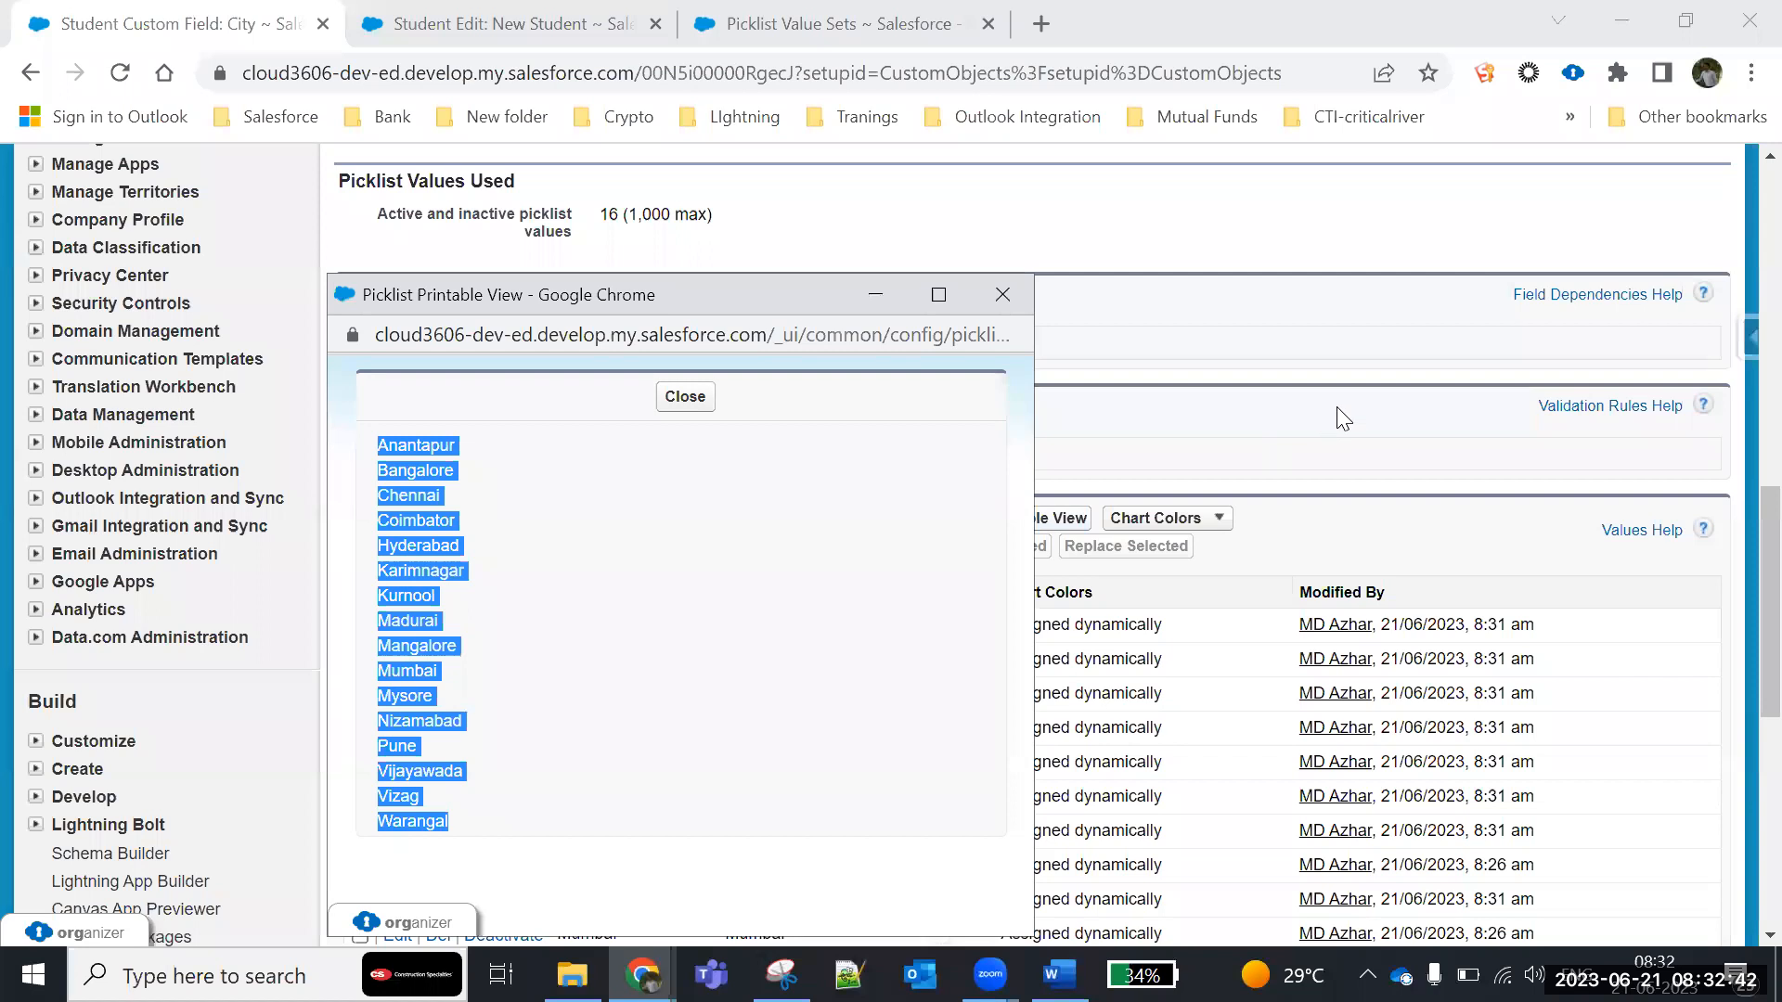
# - Reopen the printable view of the City values, select all the city names, close it, and show the chart color options
pyautogui.click(1344, 418)
pyautogui.moveTo(558, 620); pyautogui.dragTo(731, 728)
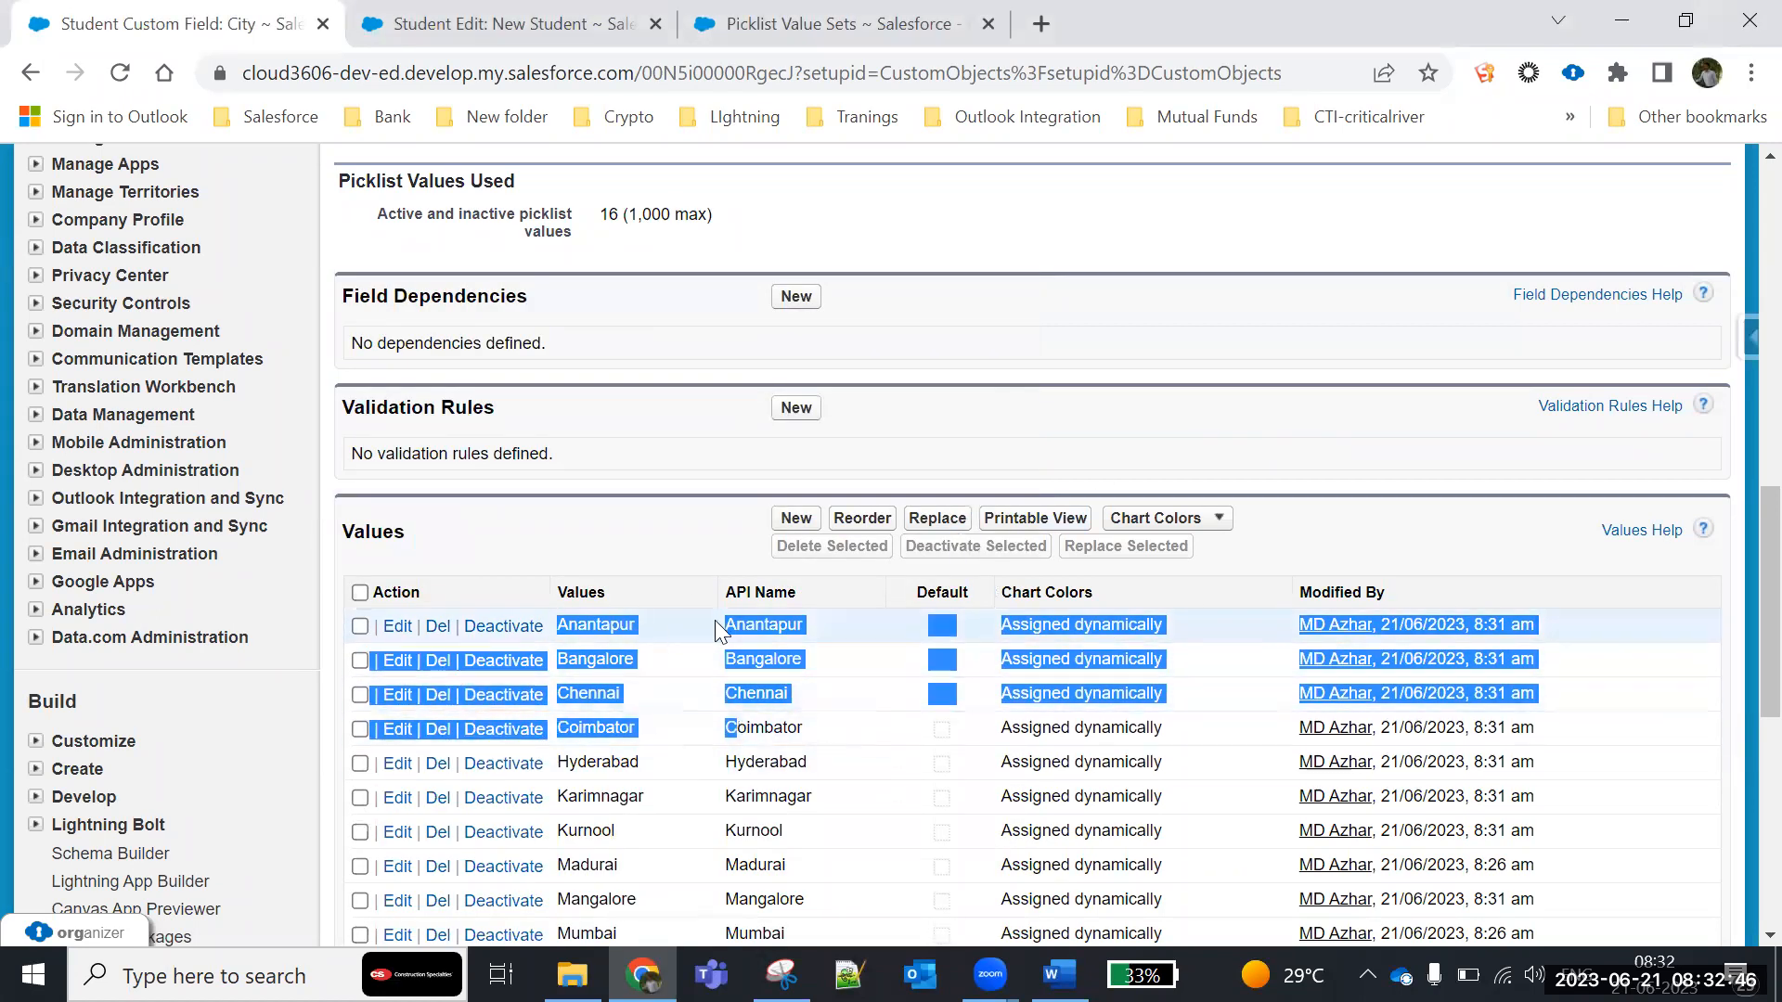
pyautogui.click(1039, 503)
pyautogui.click(1032, 519)
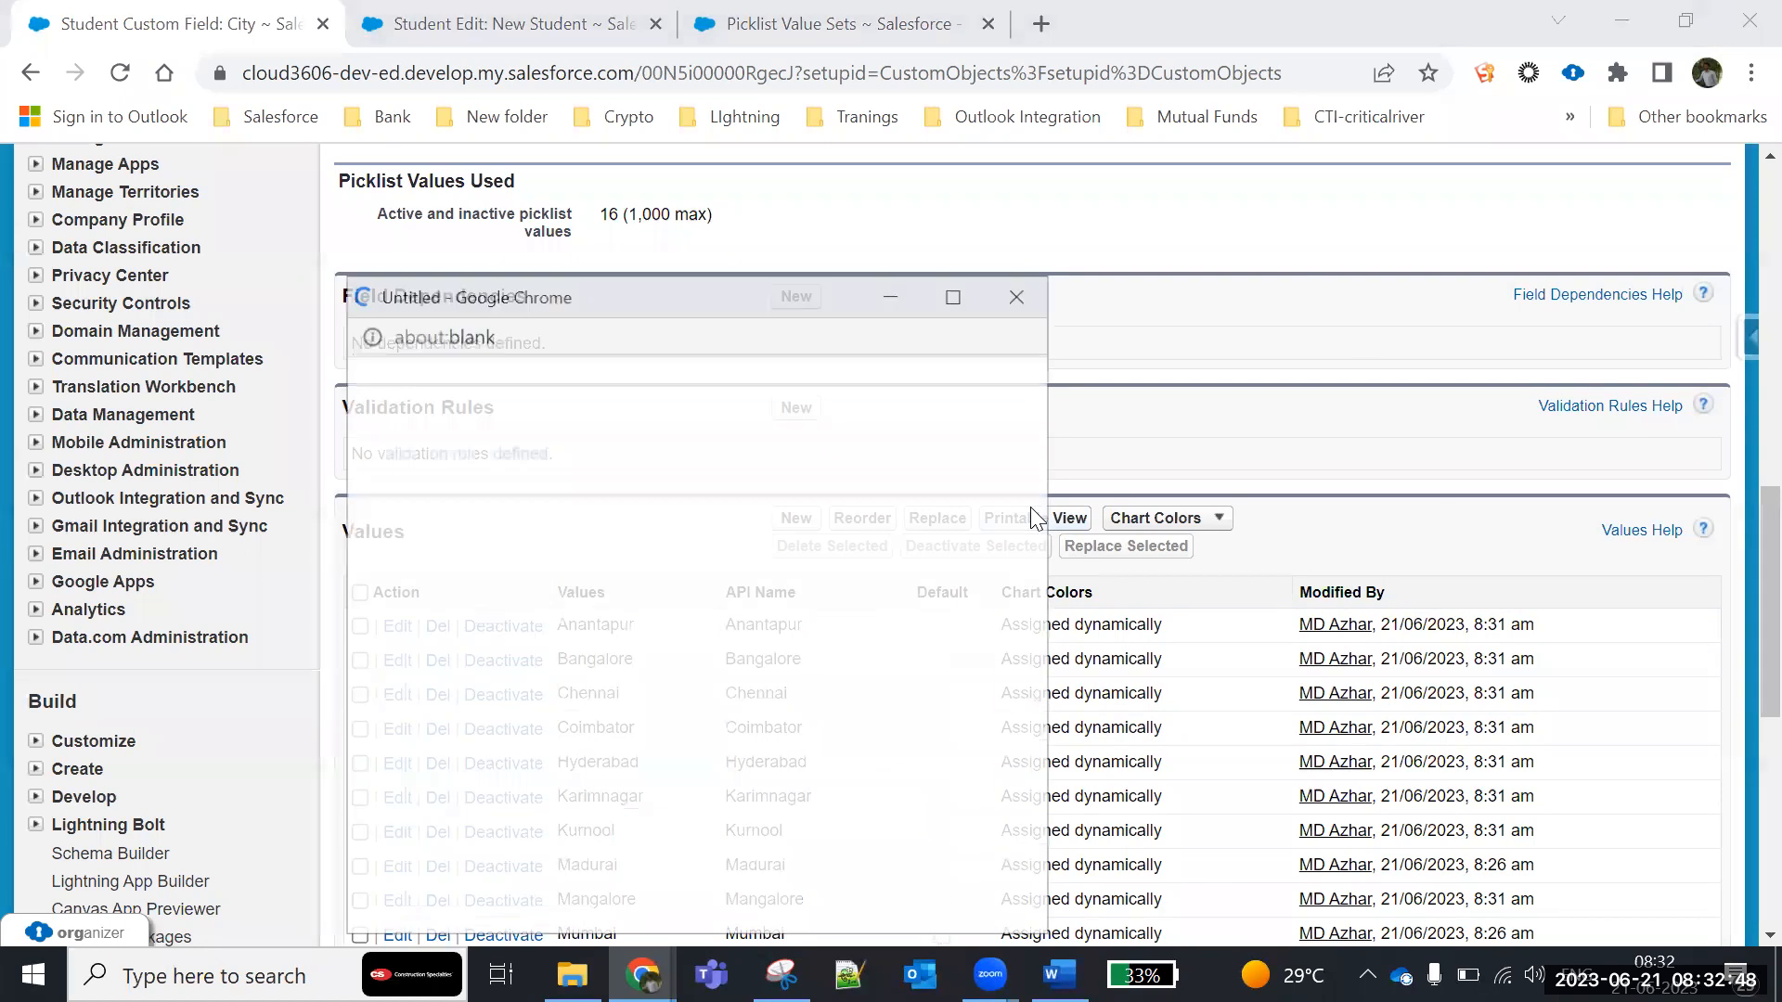
pyautogui.moveTo(393, 445); pyautogui.dragTo(479, 812)
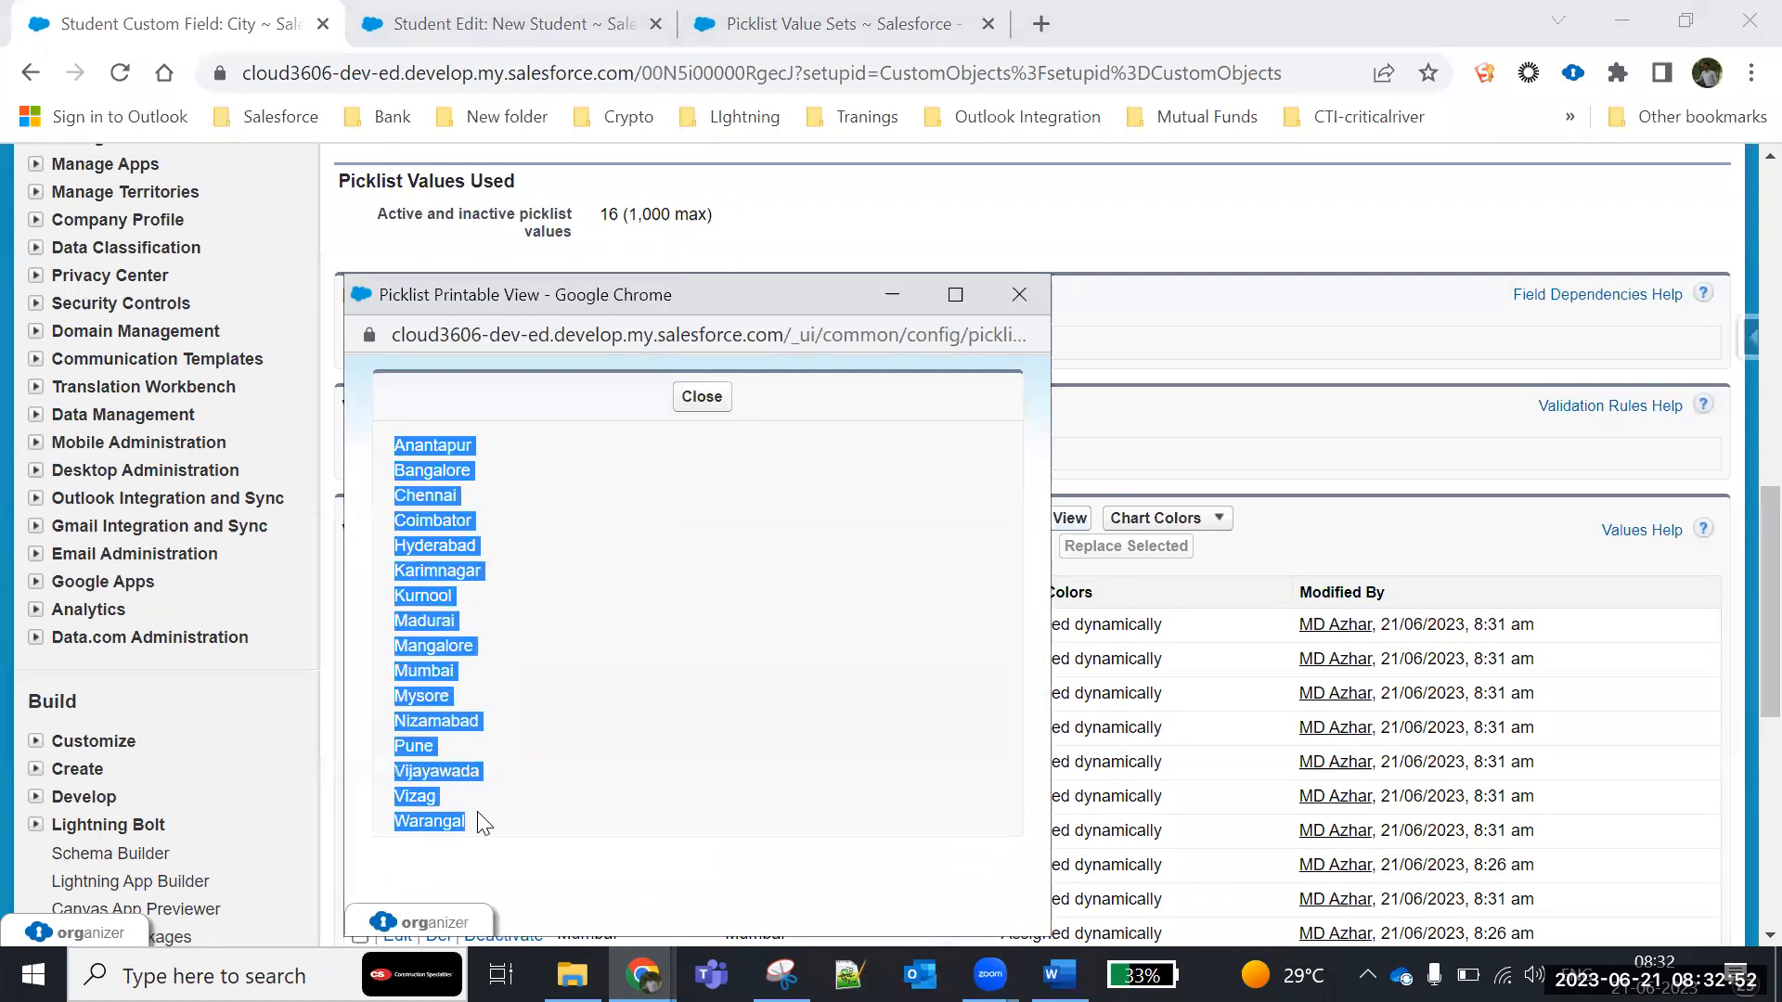
pyautogui.click(1021, 295)
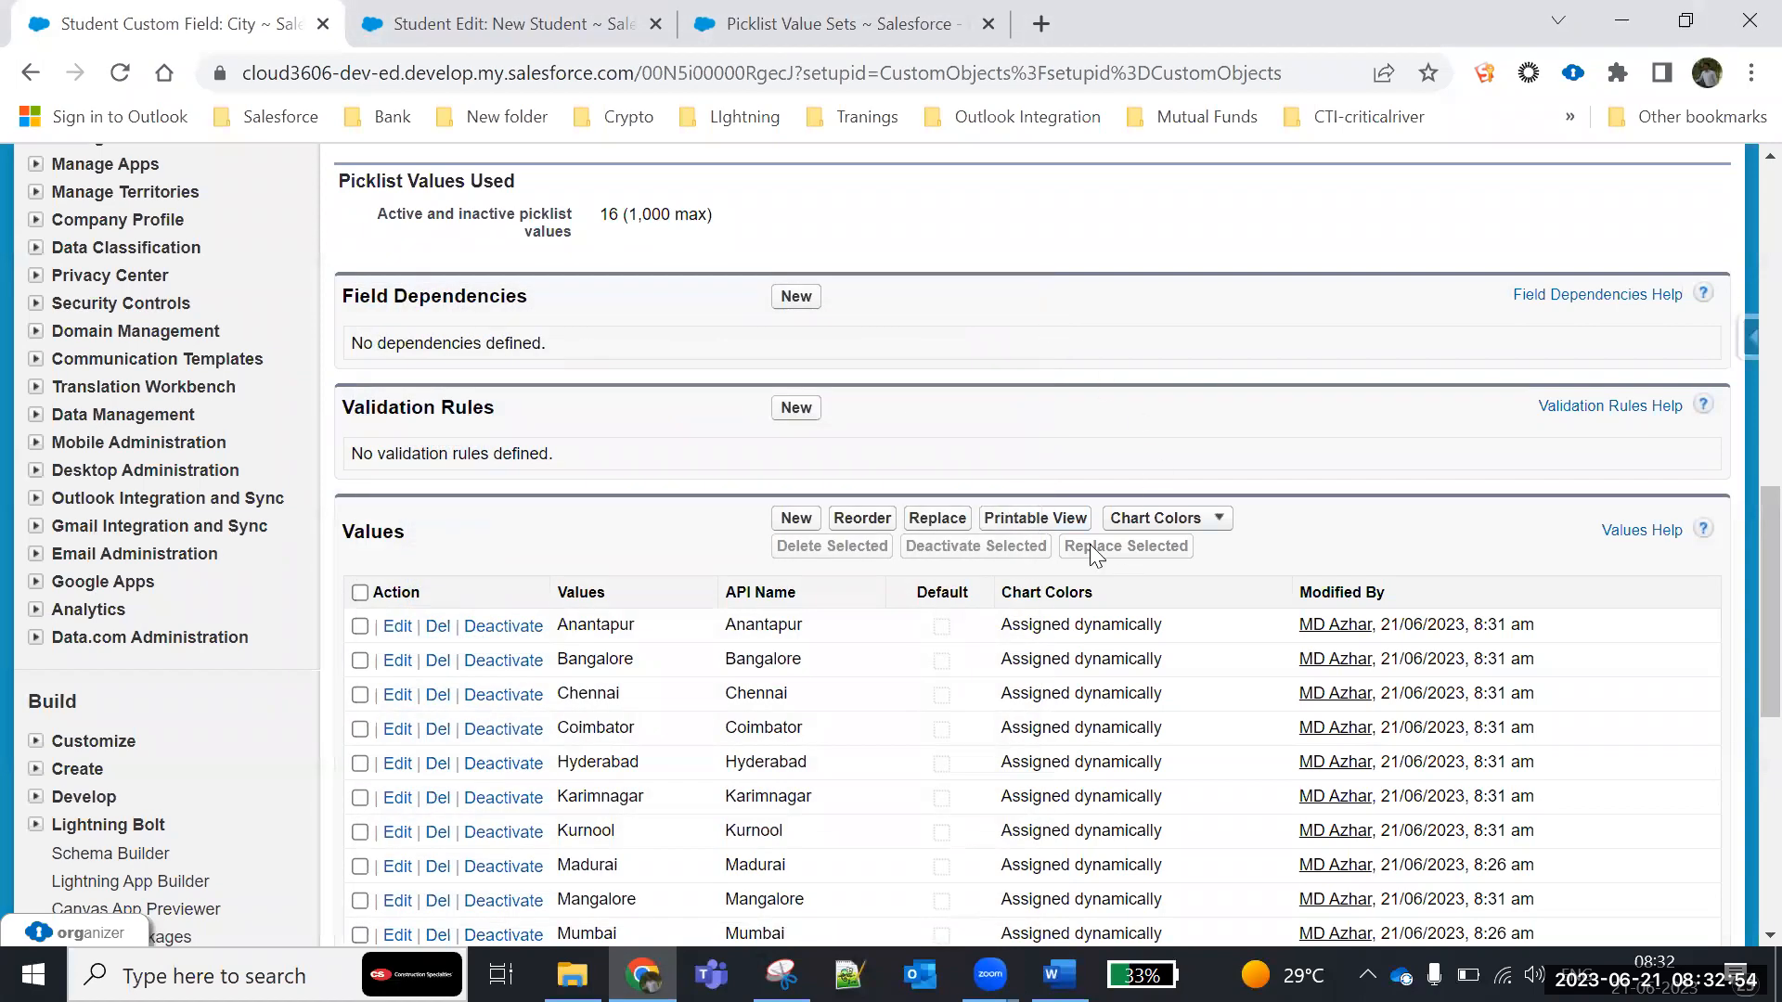
pyautogui.click(1226, 524)
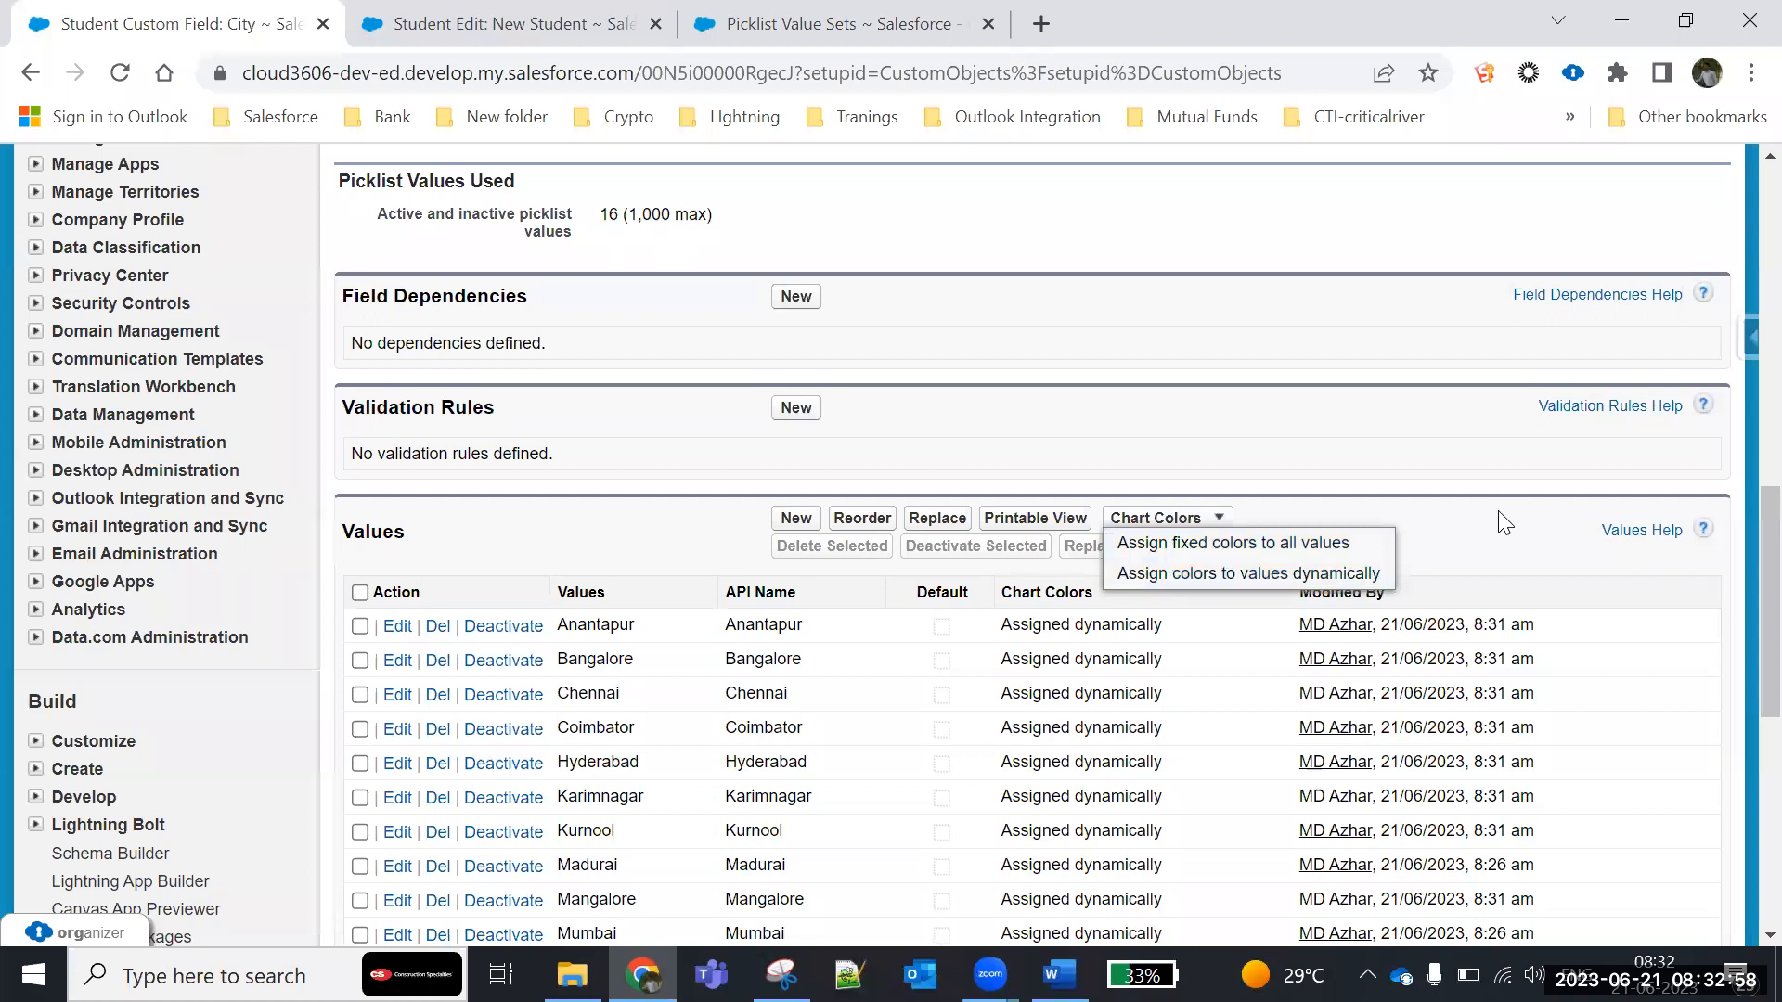
# - Deactivate the Anantapur value of the City picklist and check the field's inactive values
pyautogui.scroll(-8, 85, 753)
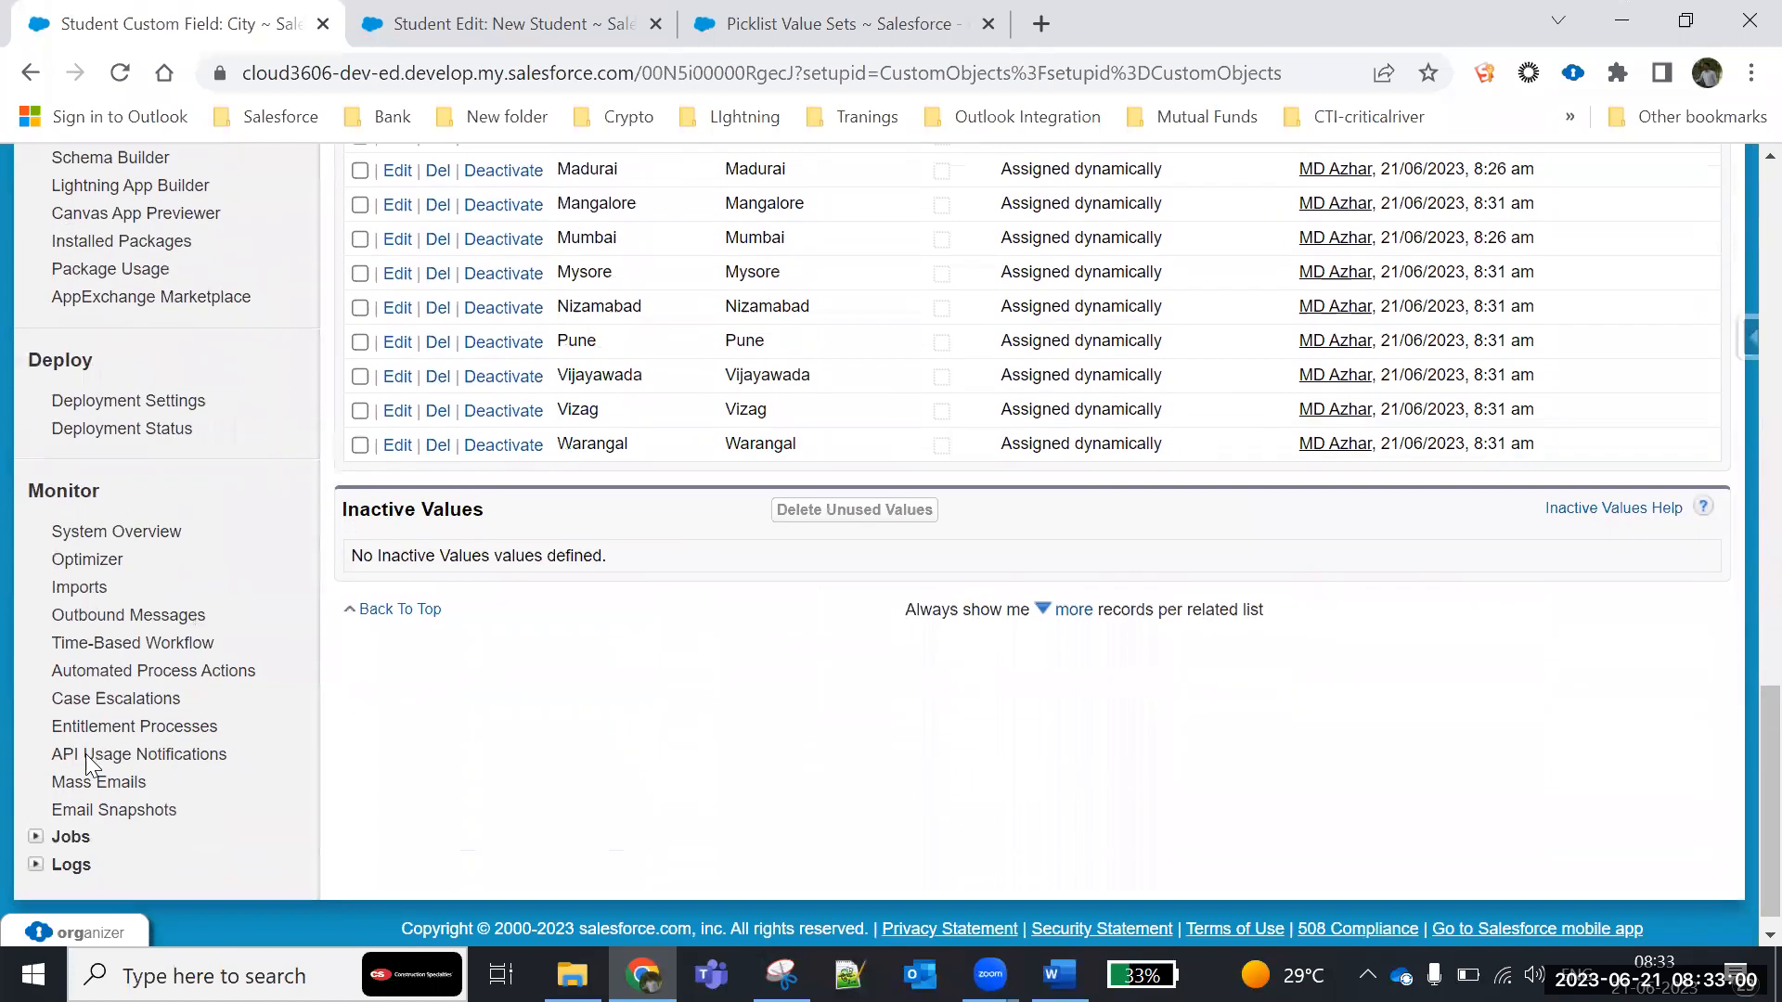
pyautogui.scroll(3, 85, 756)
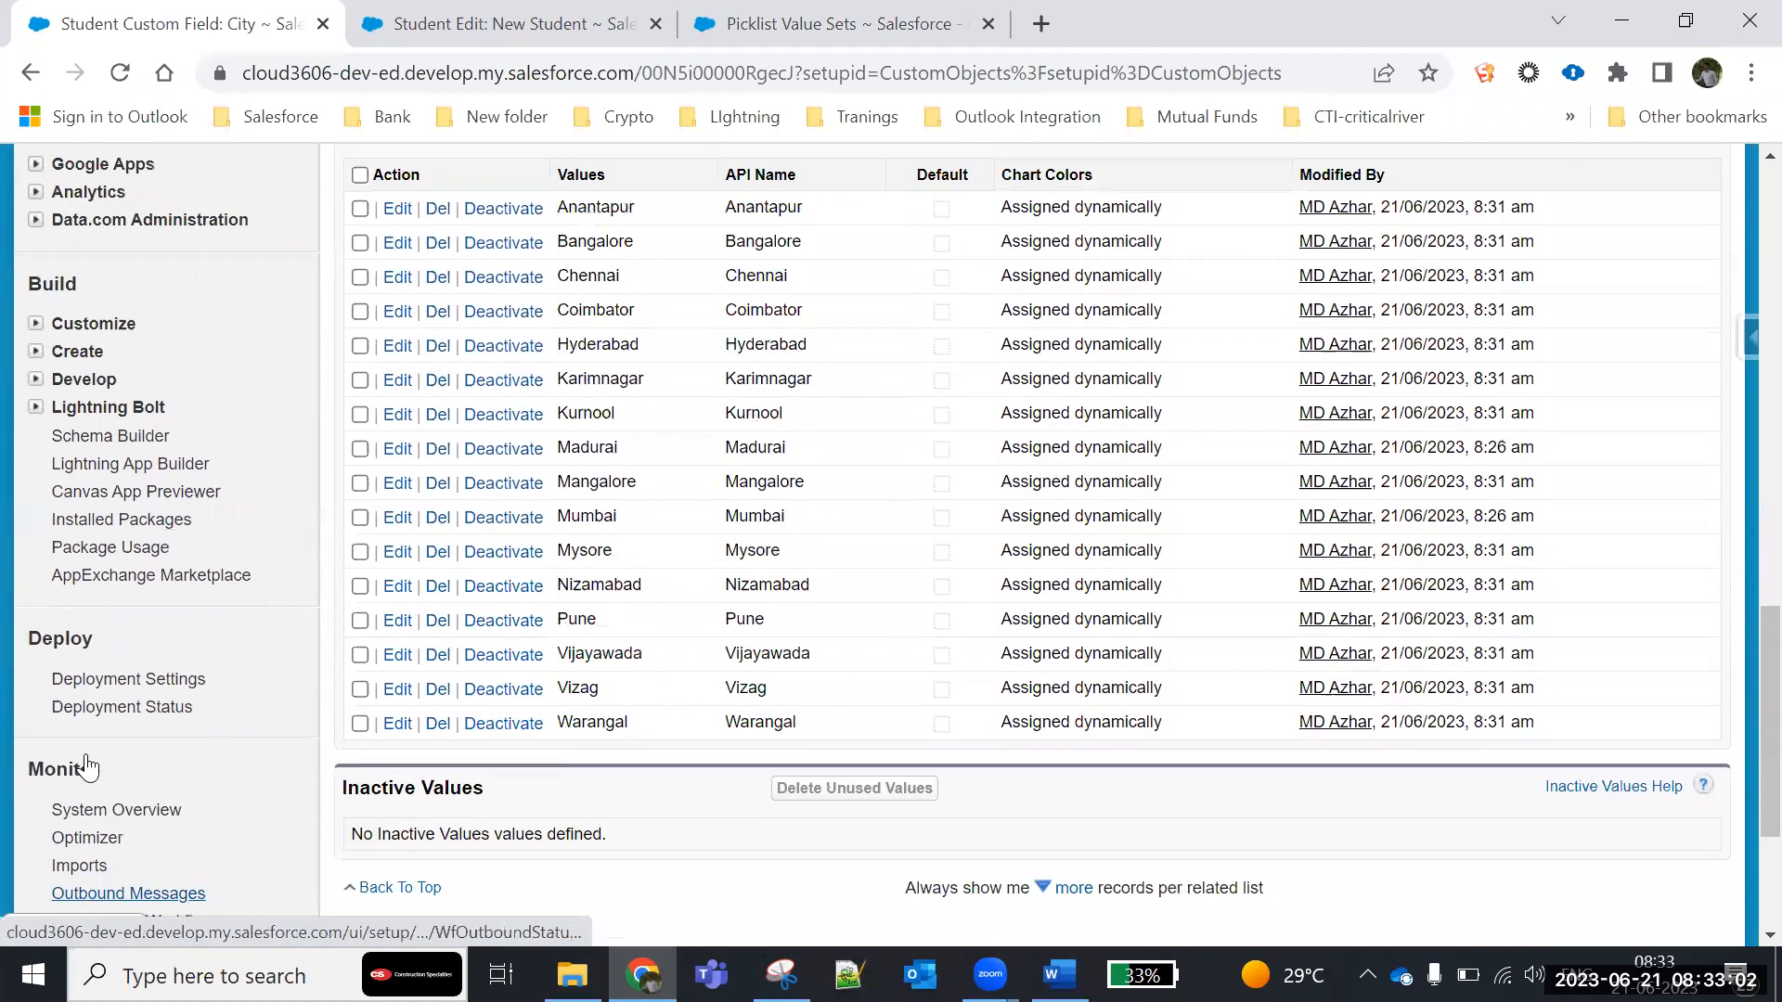
pyautogui.click(501, 210)
pyautogui.click(1027, 221)
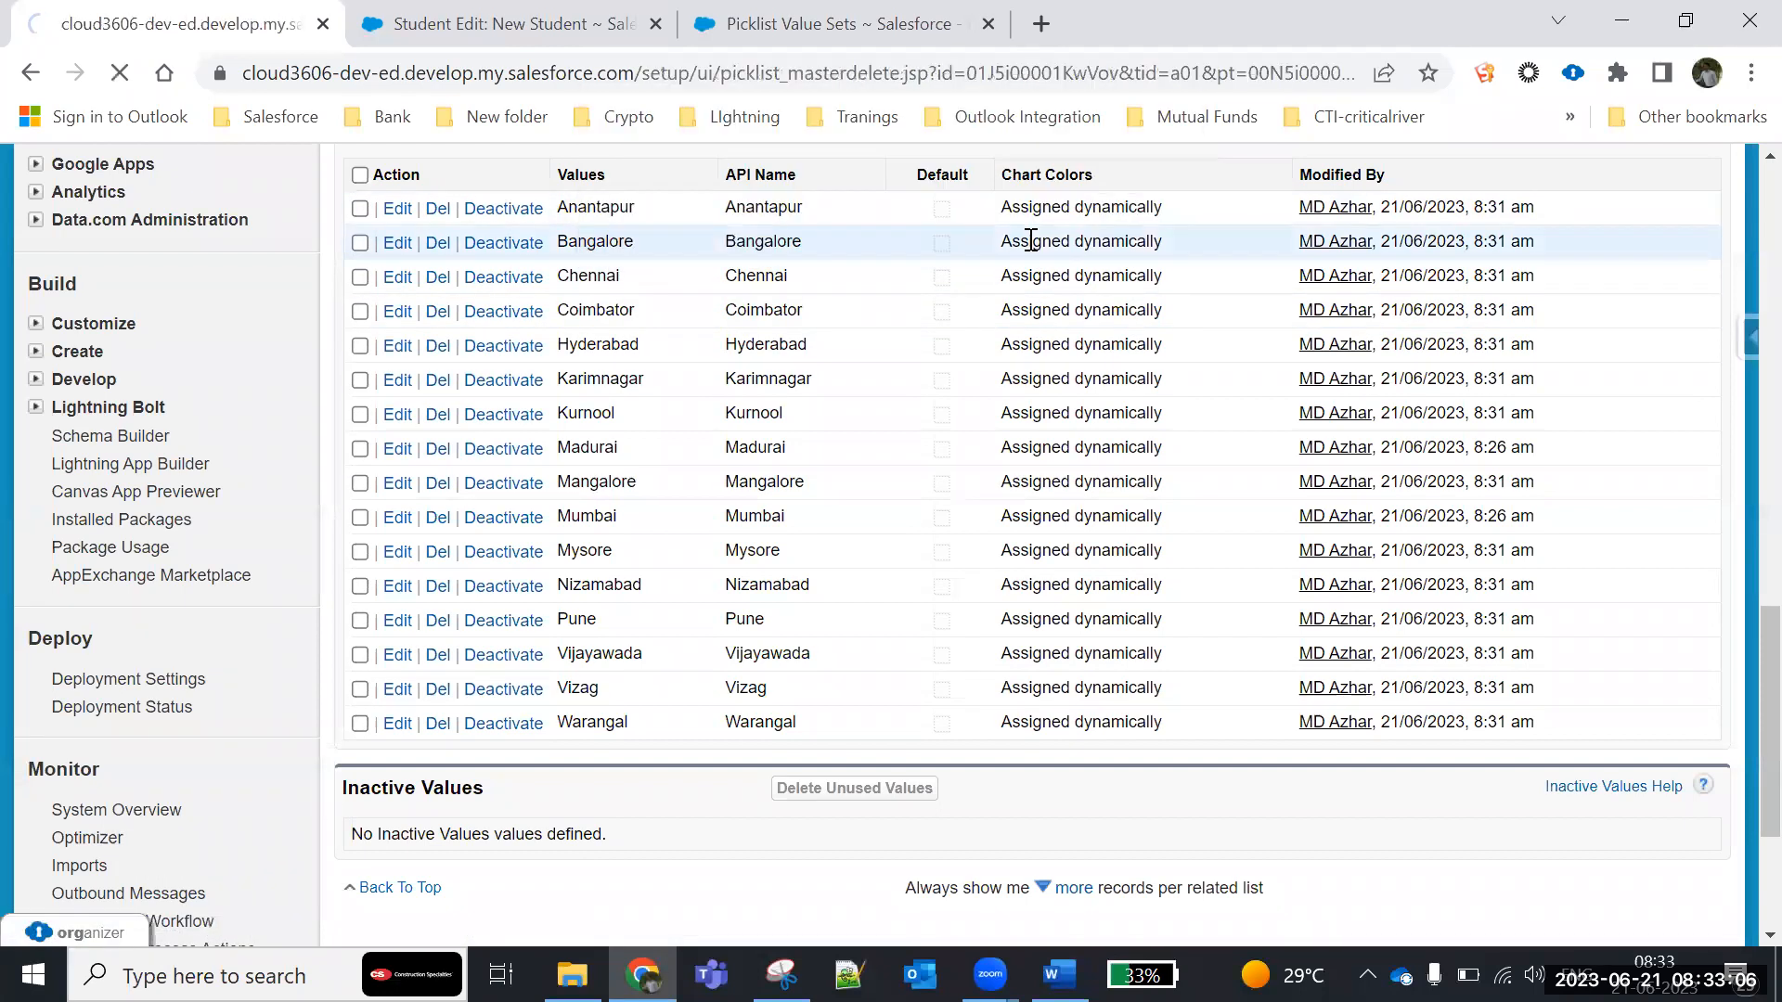
pyautogui.scroll(-10, 556, 538)
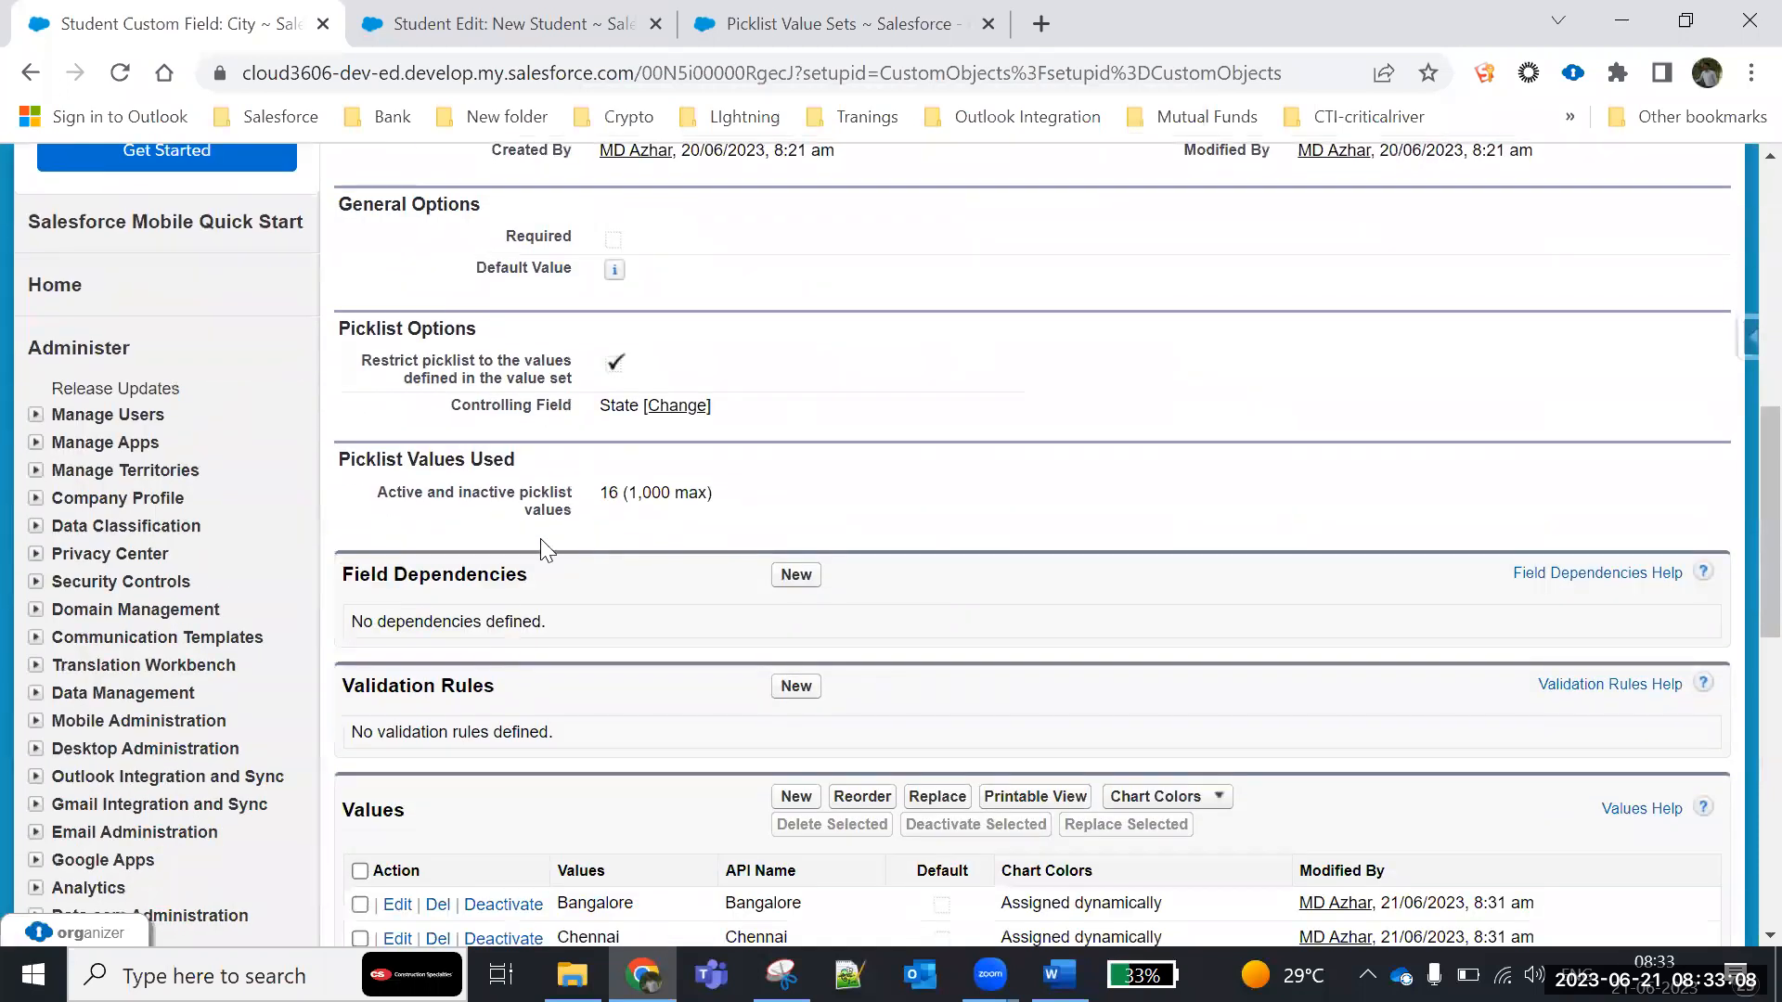
pyautogui.scroll(-5, 538, 561)
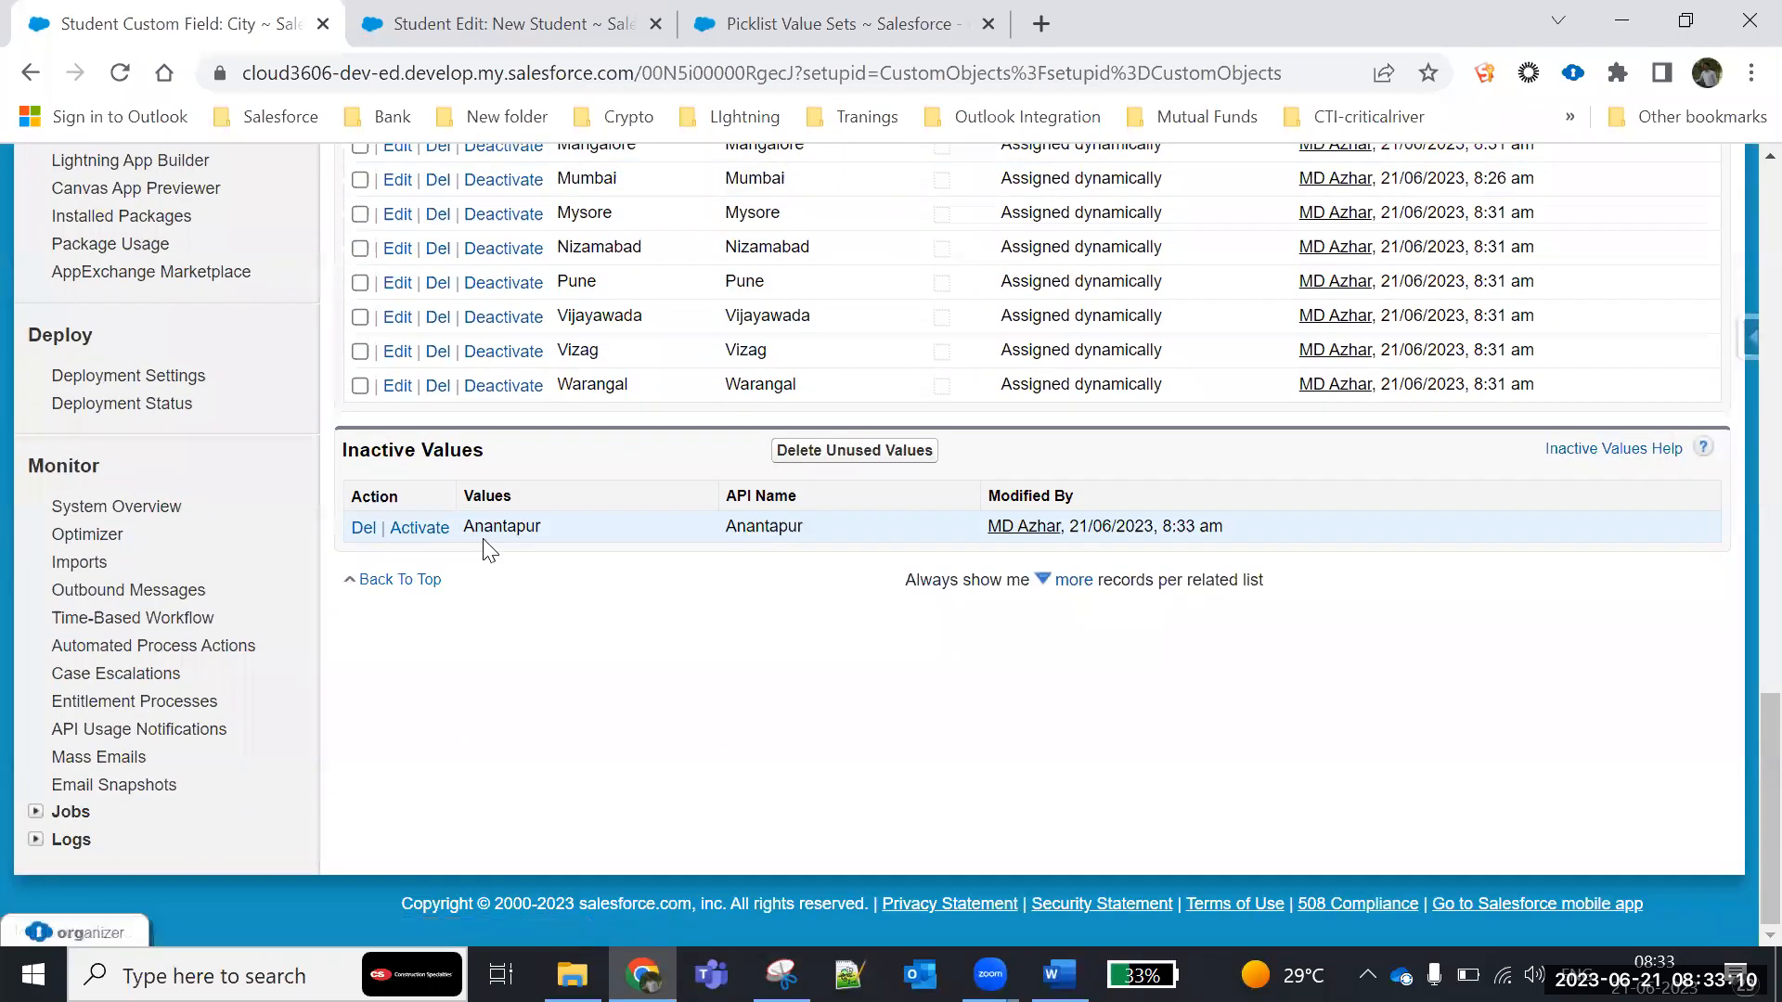
# - Activate the inactive Anantapur value again and review the City field's list of values
pyautogui.click(420, 530)
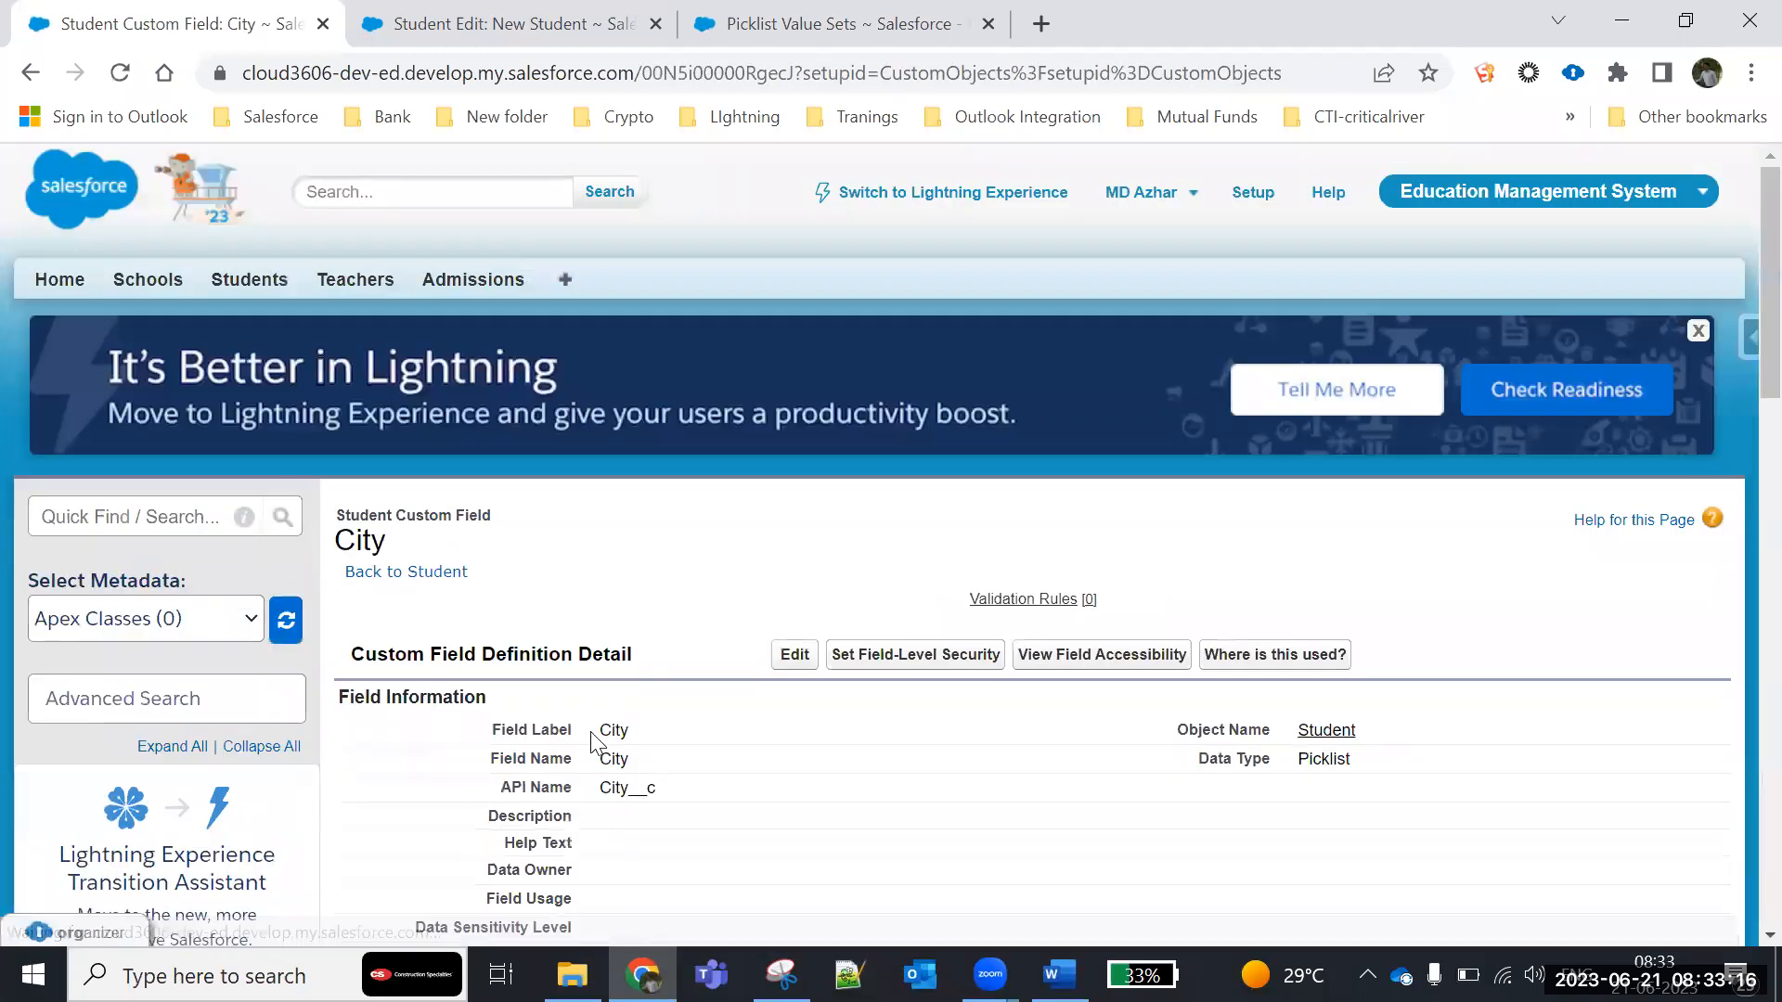
pyautogui.scroll(-6, 599, 743)
pyautogui.scroll(-7, 351, 698)
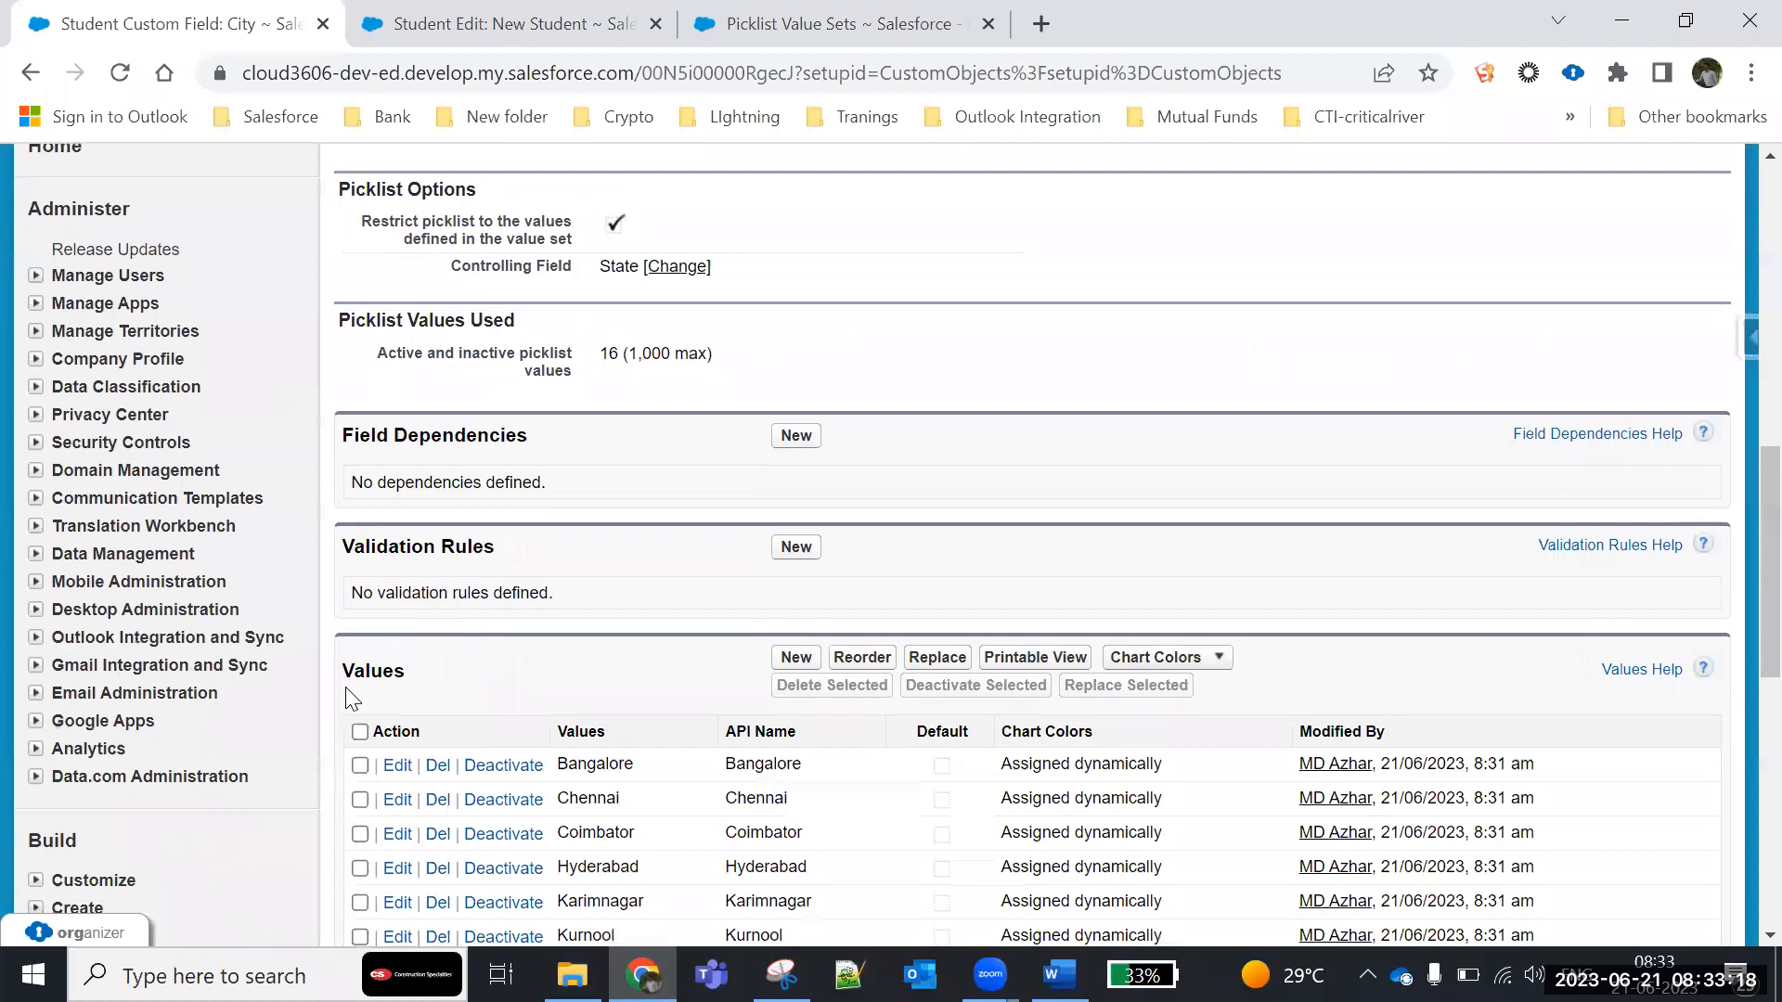
# - Reload the New Student form, choose Andhra Pradesh as the State, and check the City options offered
pyautogui.click(425, 24)
pyautogui.click(119, 74)
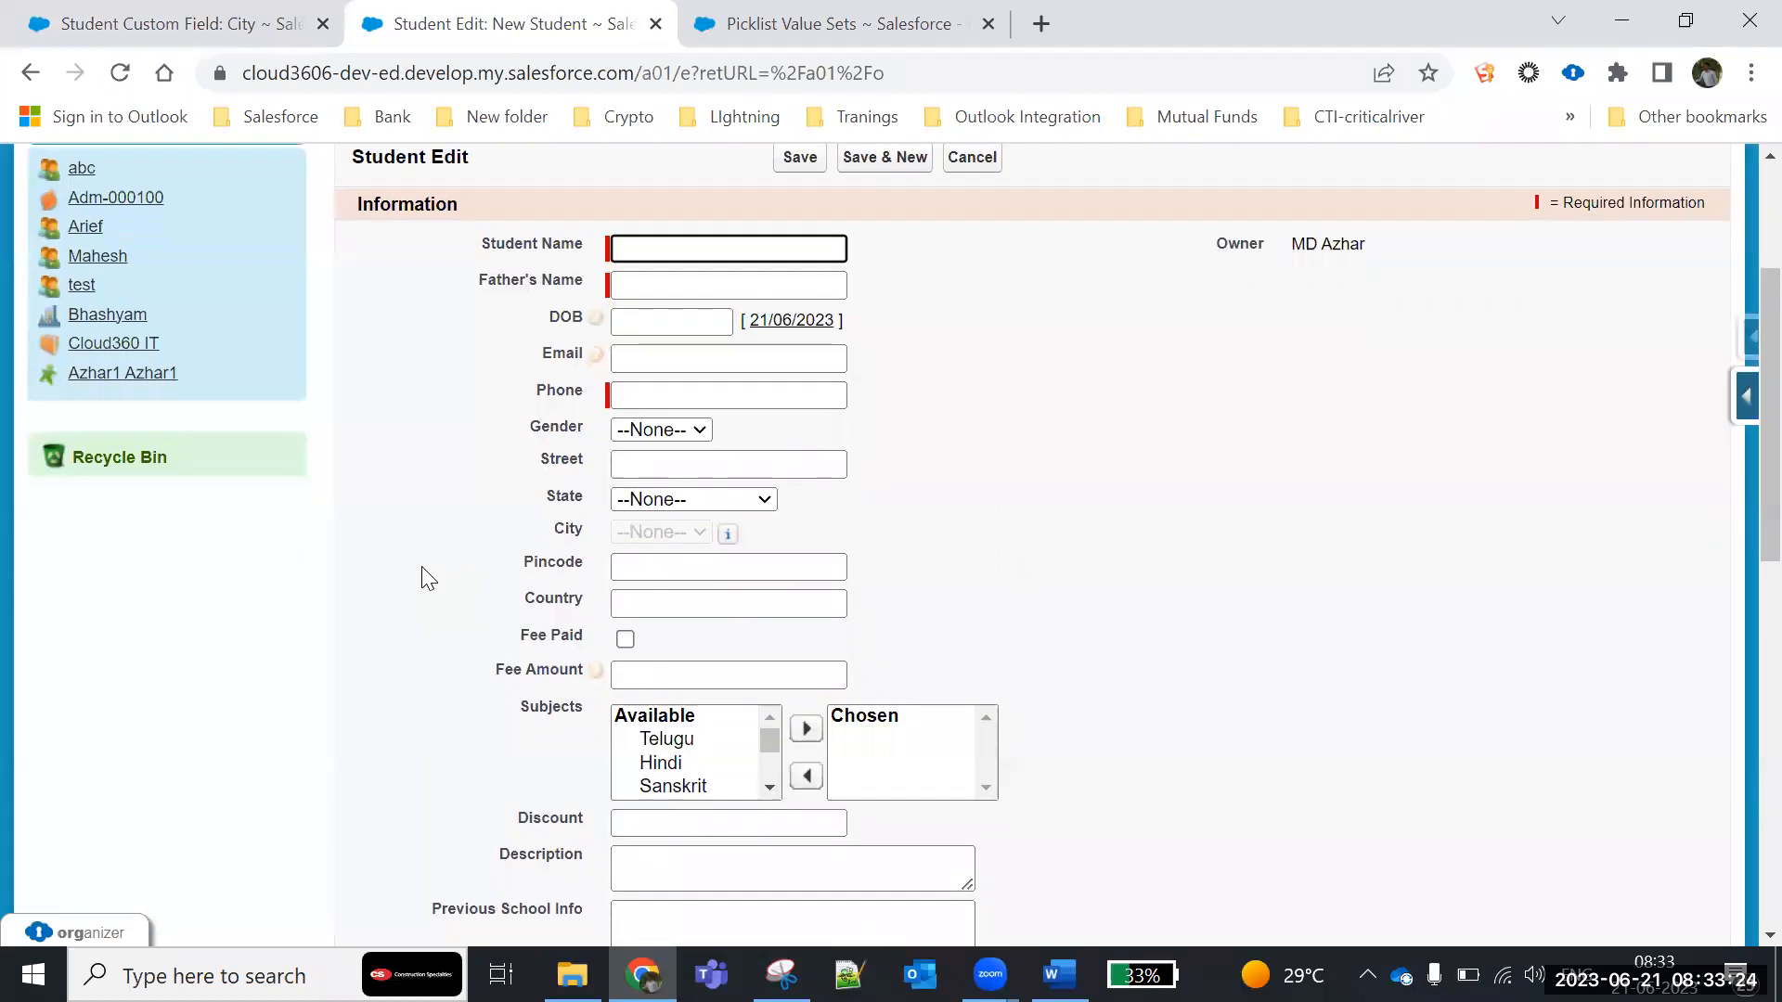
pyautogui.click(721, 499)
pyautogui.click(699, 544)
pyautogui.click(698, 534)
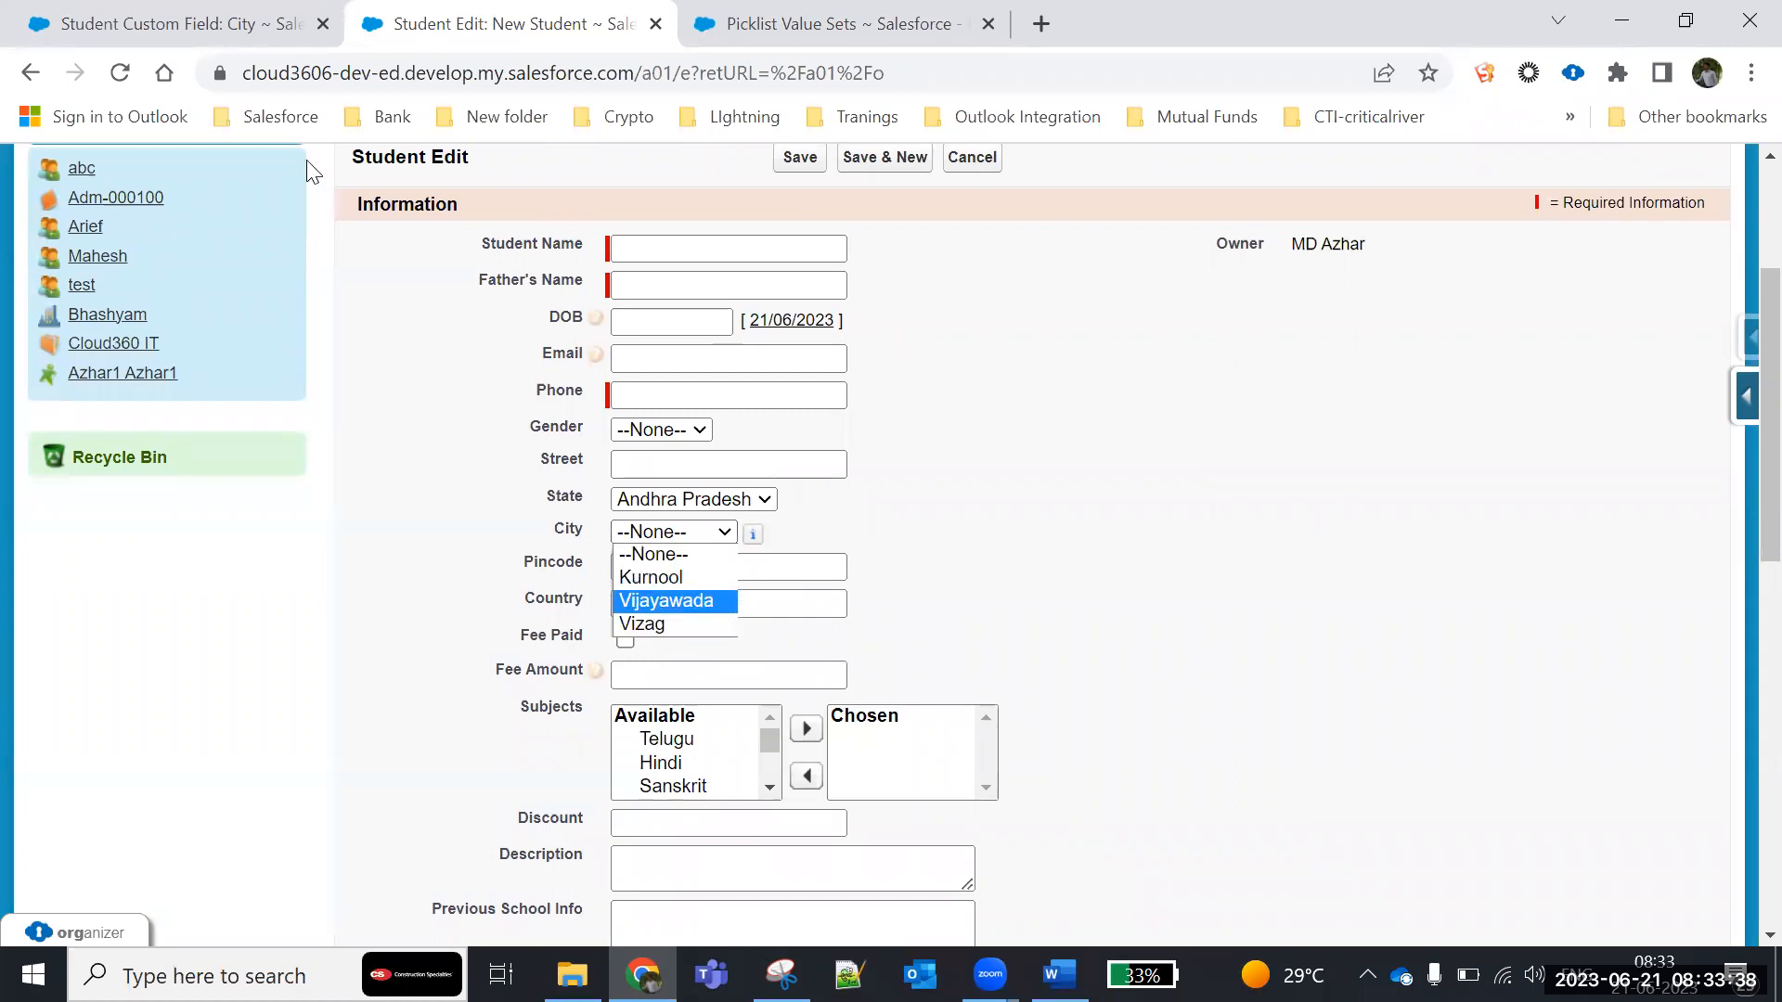
# - Edit the City field's dependency on State, try to include Anantapur under Andhra Pradesh, and save the dependency
pyautogui.click(232, 33)
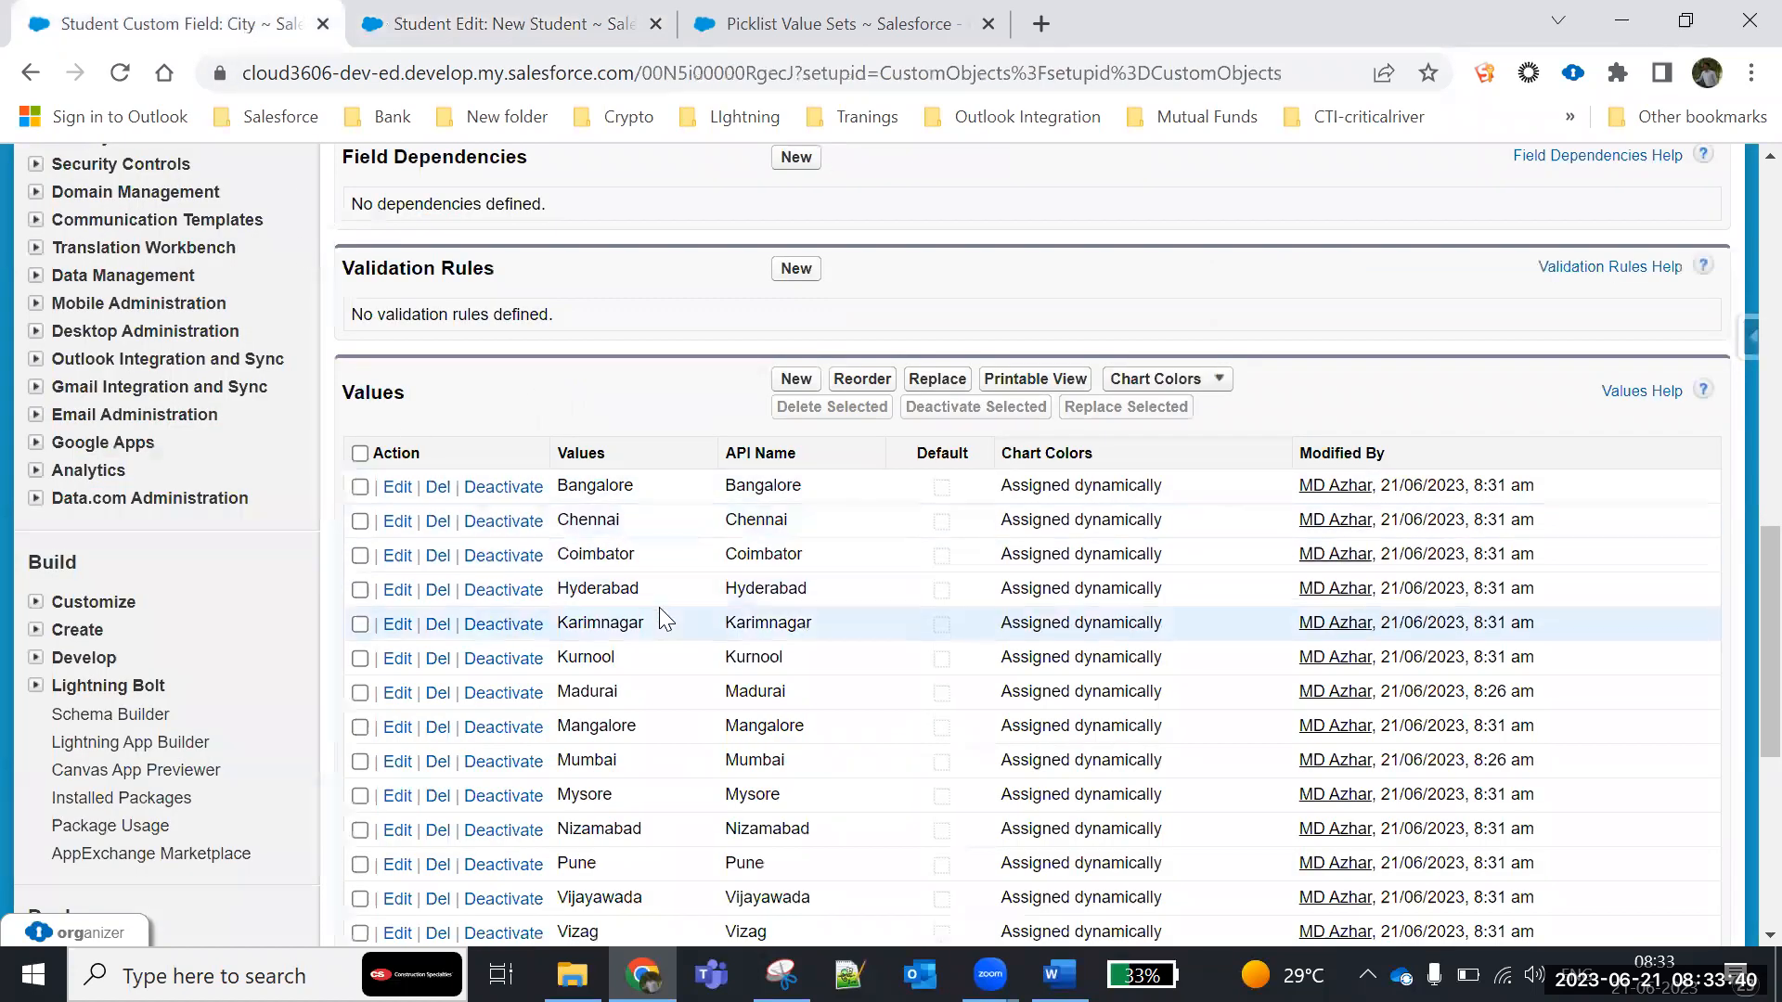
pyautogui.scroll(3, 659, 606)
pyautogui.click(677, 267)
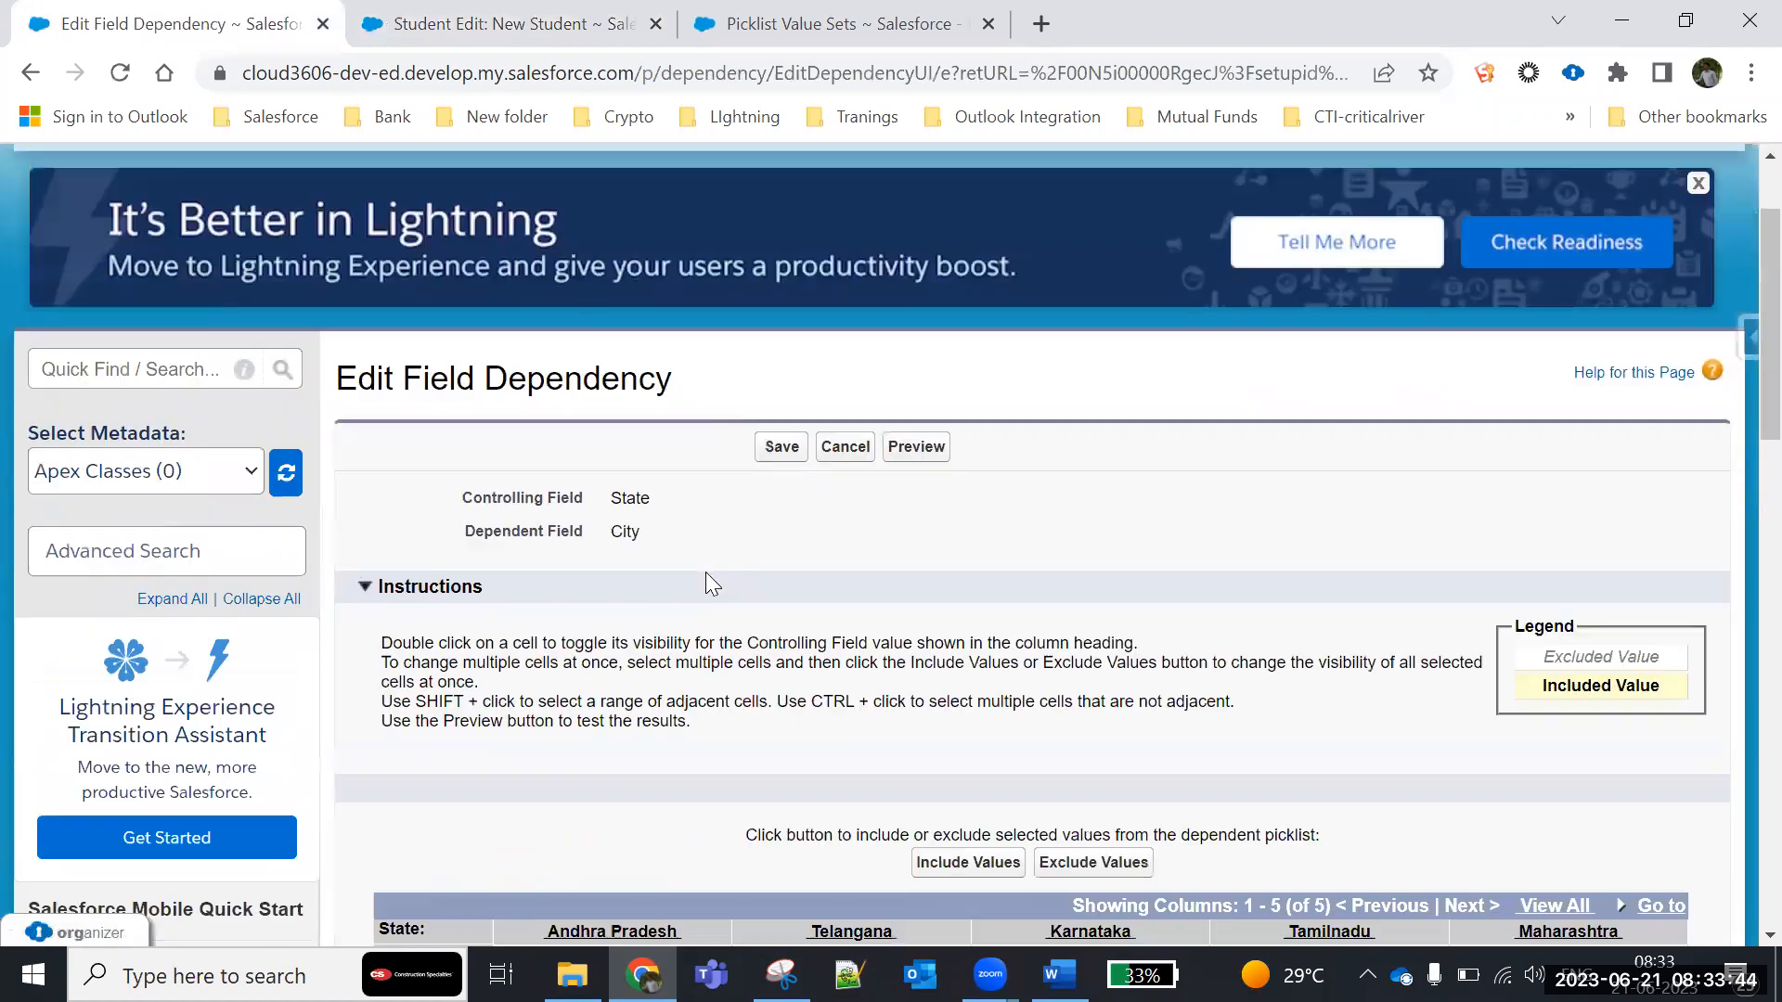
pyautogui.scroll(-5, 705, 584)
pyautogui.click(582, 412)
pyautogui.scroll(-4, 620, 599)
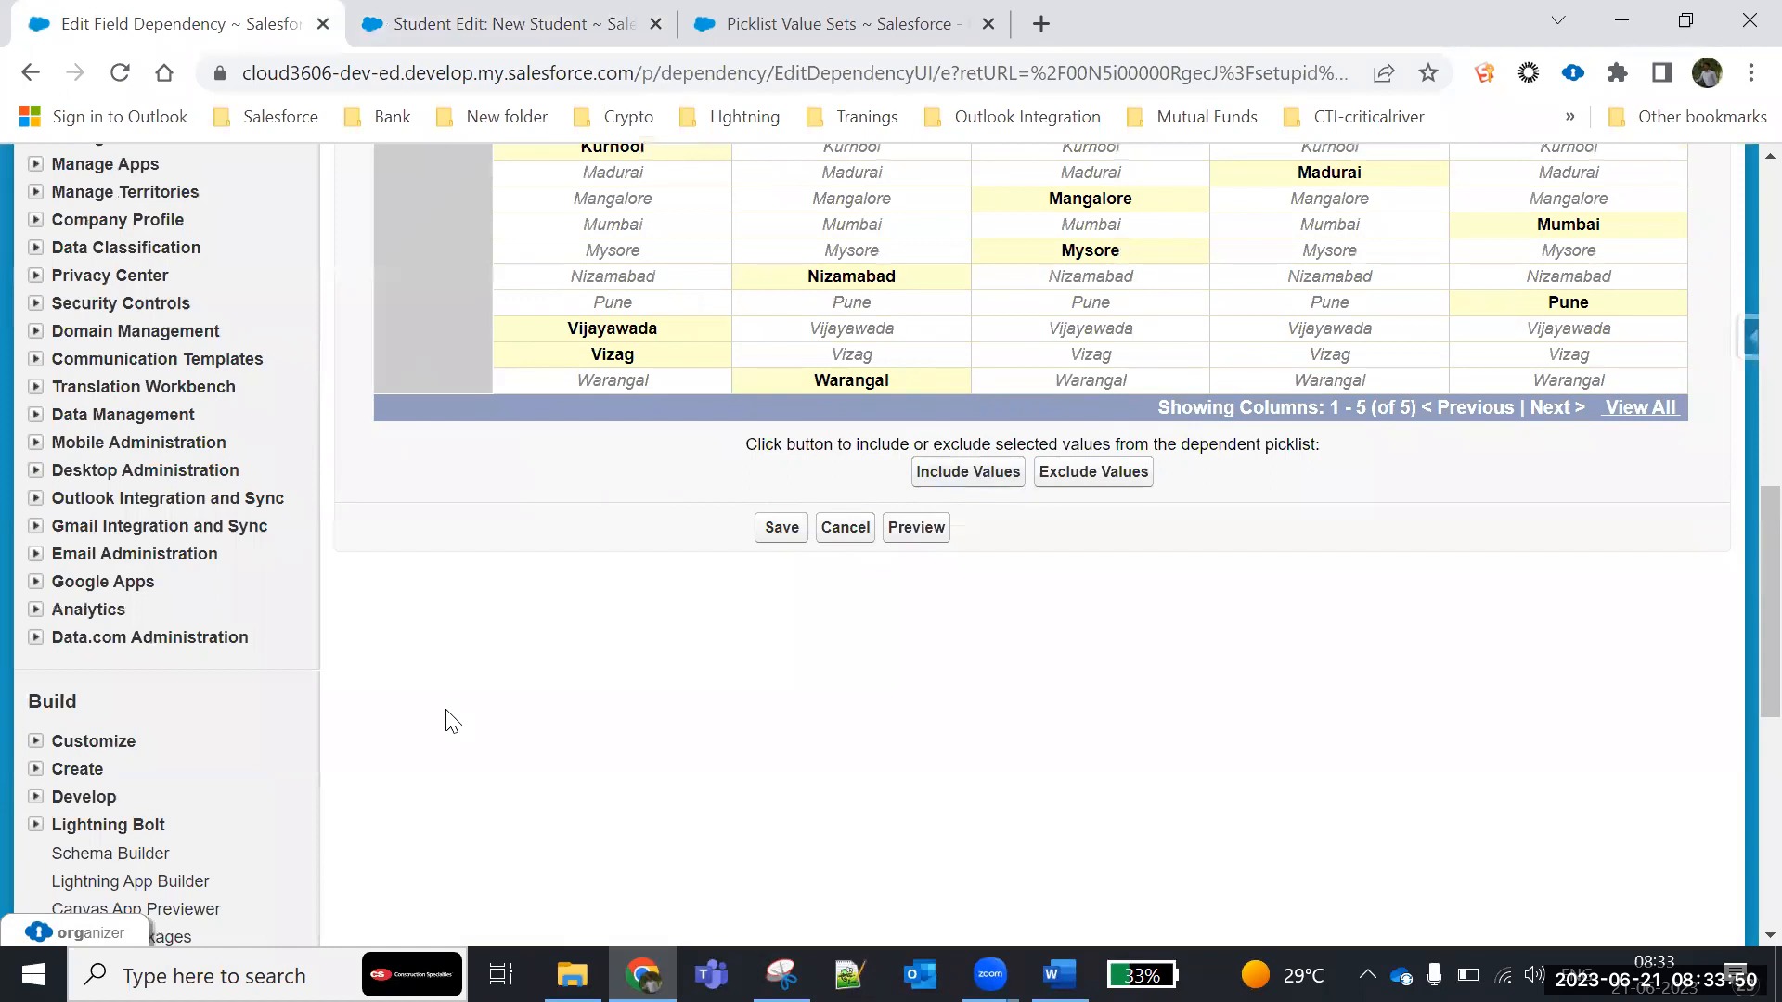
pyautogui.click(947, 477)
pyautogui.click(1135, 230)
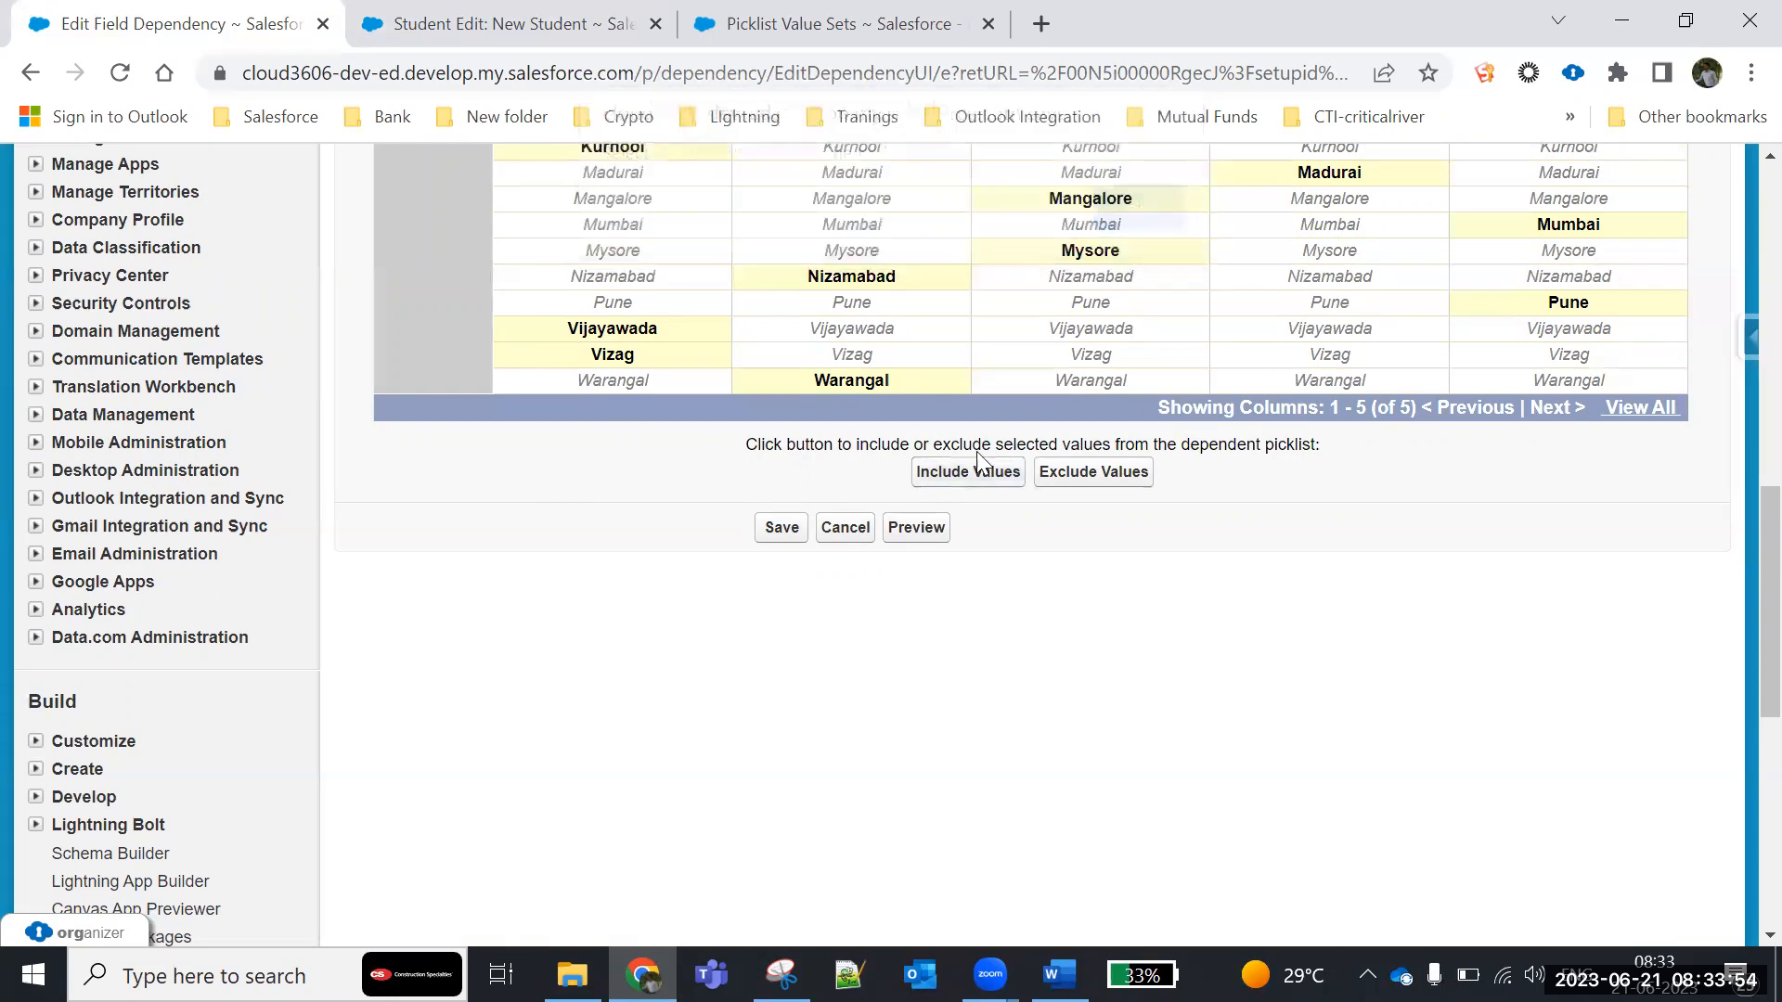
pyautogui.click(782, 529)
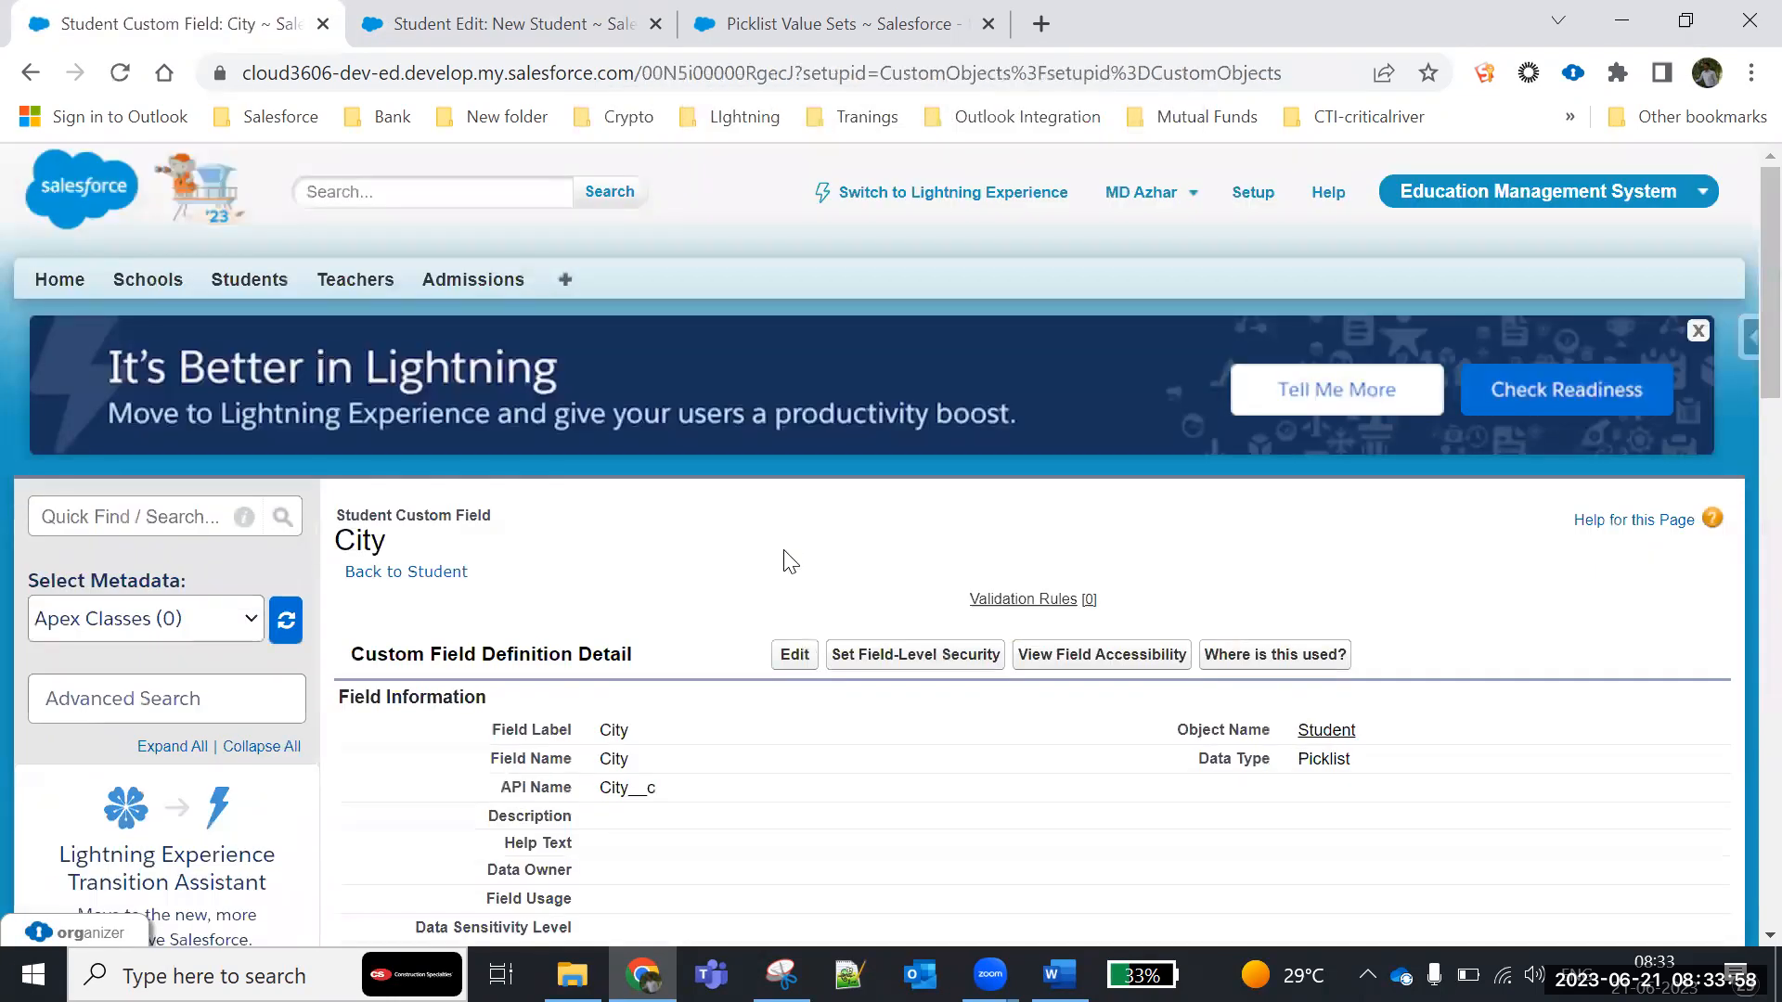
# - Return to the New Student form and cancel the unsaved entry
pyautogui.scroll(-10, 766, 619)
pyautogui.scroll(10, 767, 619)
pyautogui.click(515, 25)
pyautogui.click(971, 158)
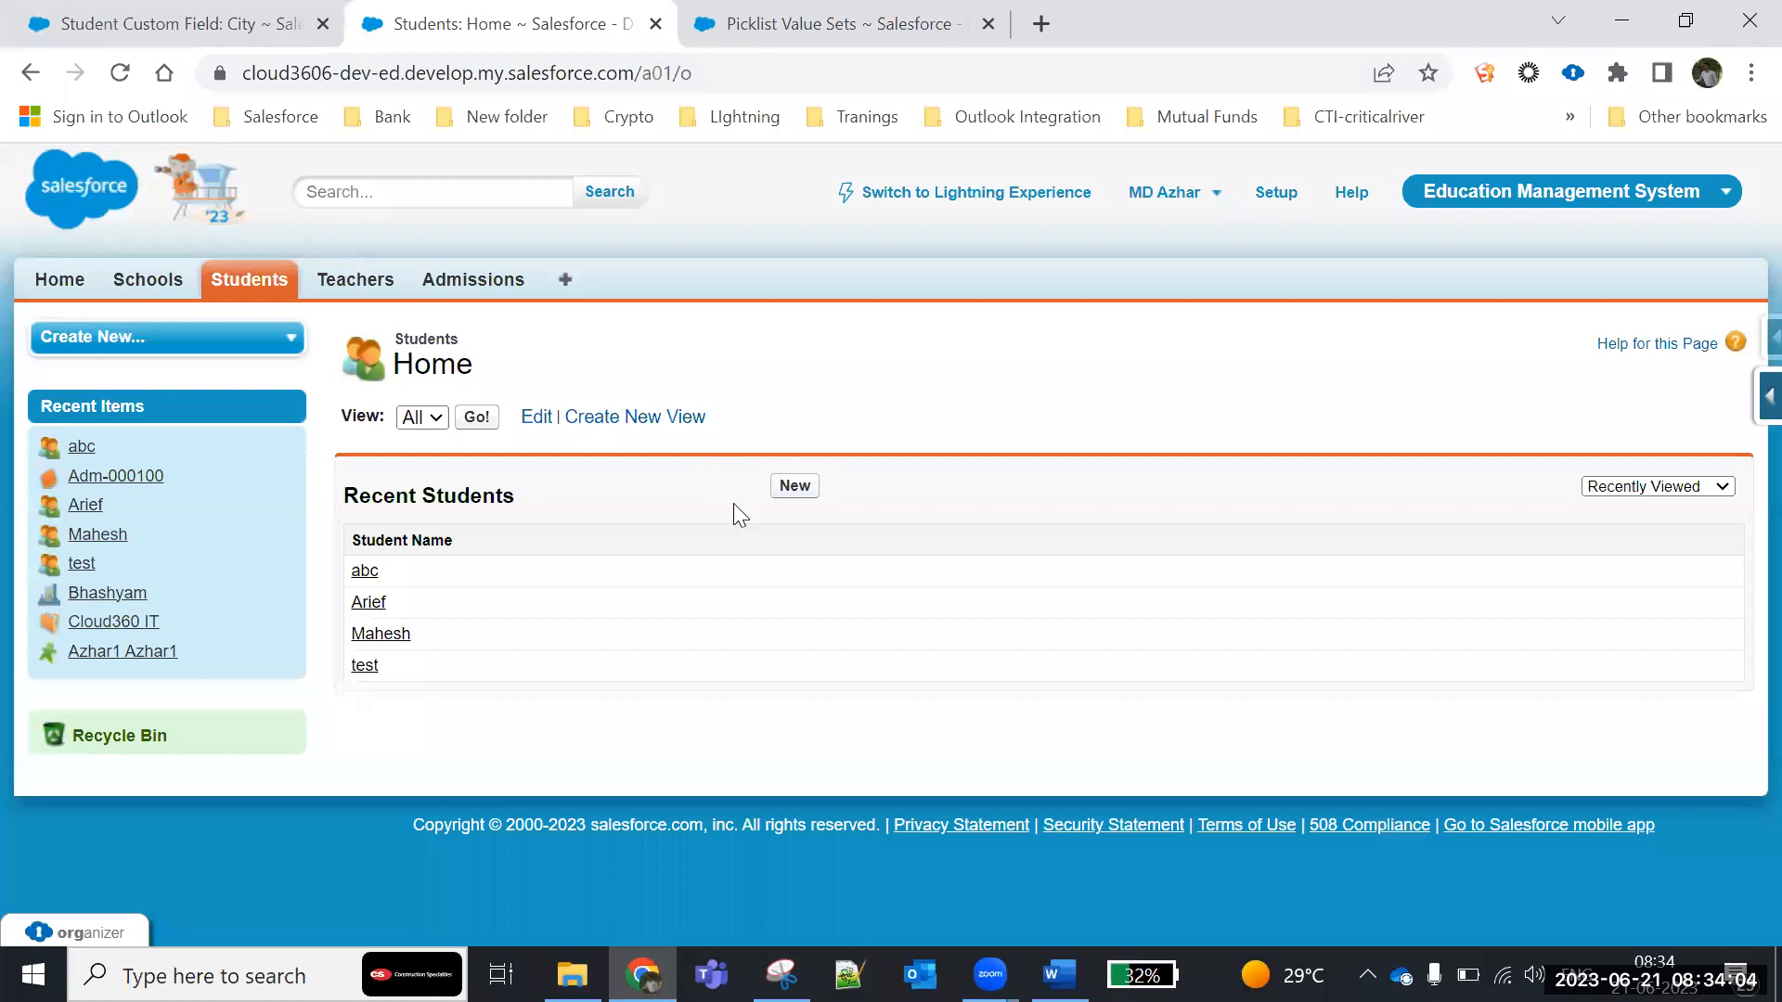
# - Open the School custom object from the setup's custom object list and review its custom fields and relationships
pyautogui.click(1276, 194)
pyautogui.scroll(-7, 457, 638)
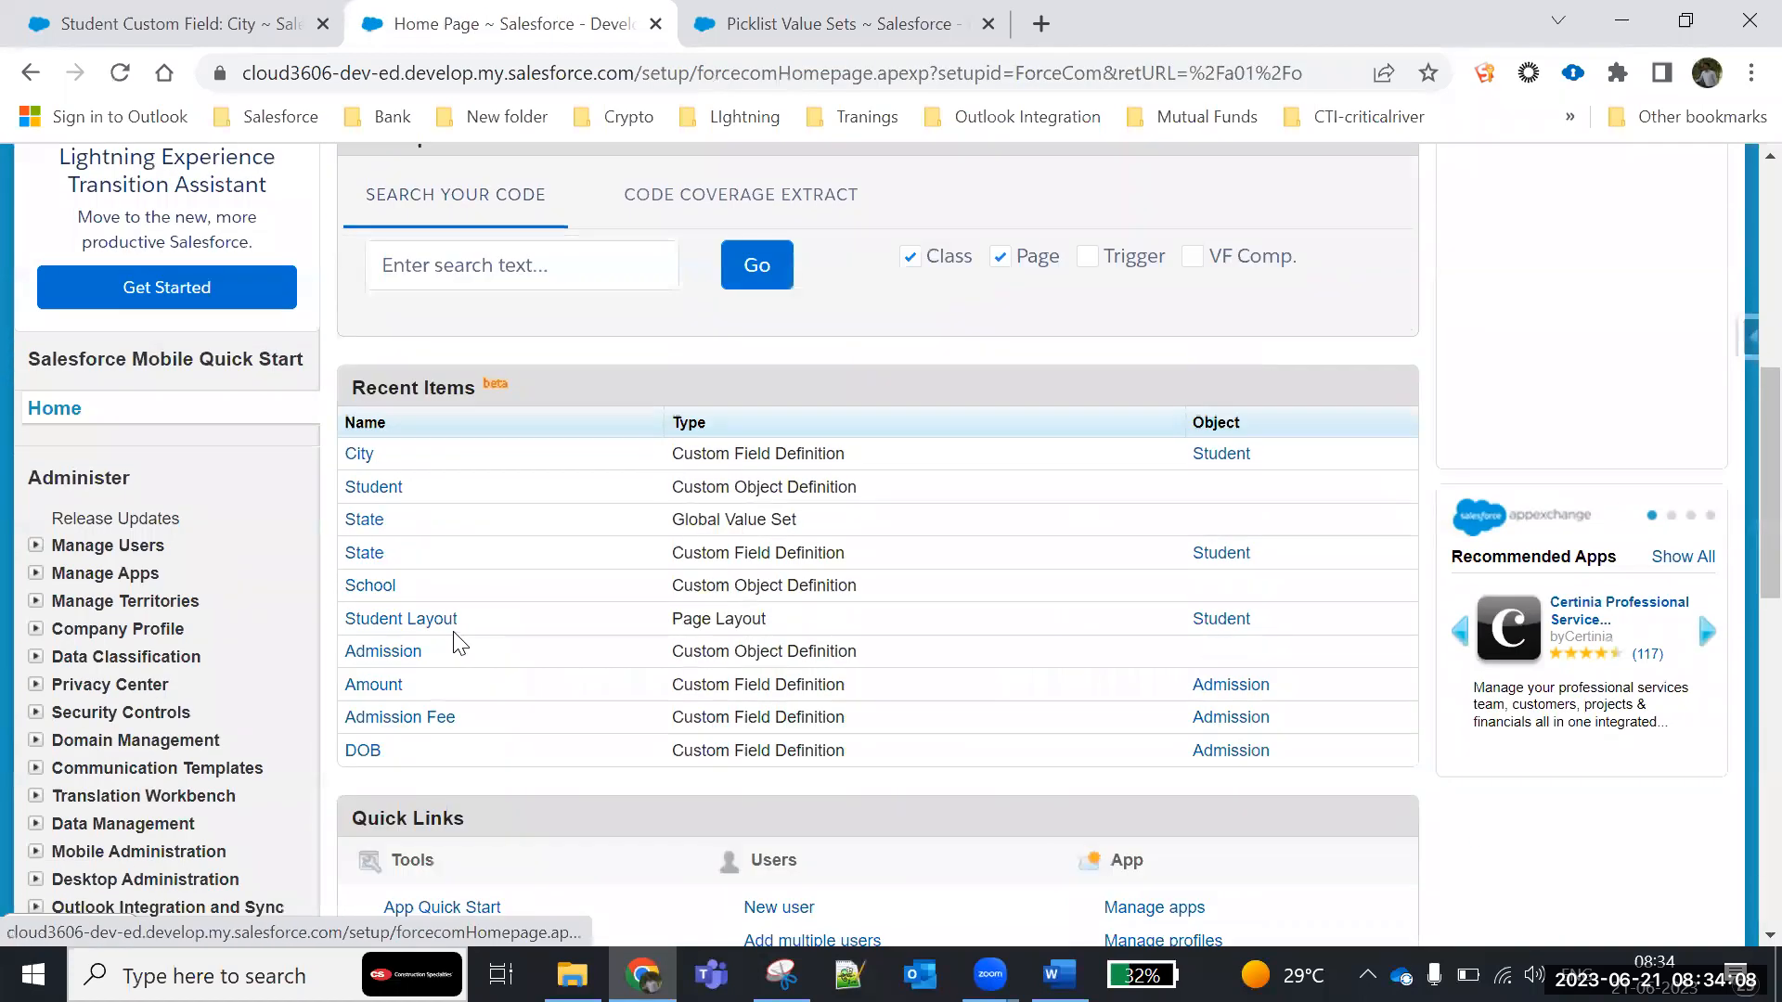
pyautogui.scroll(-4, 457, 638)
pyautogui.scroll(-4, 278, 464)
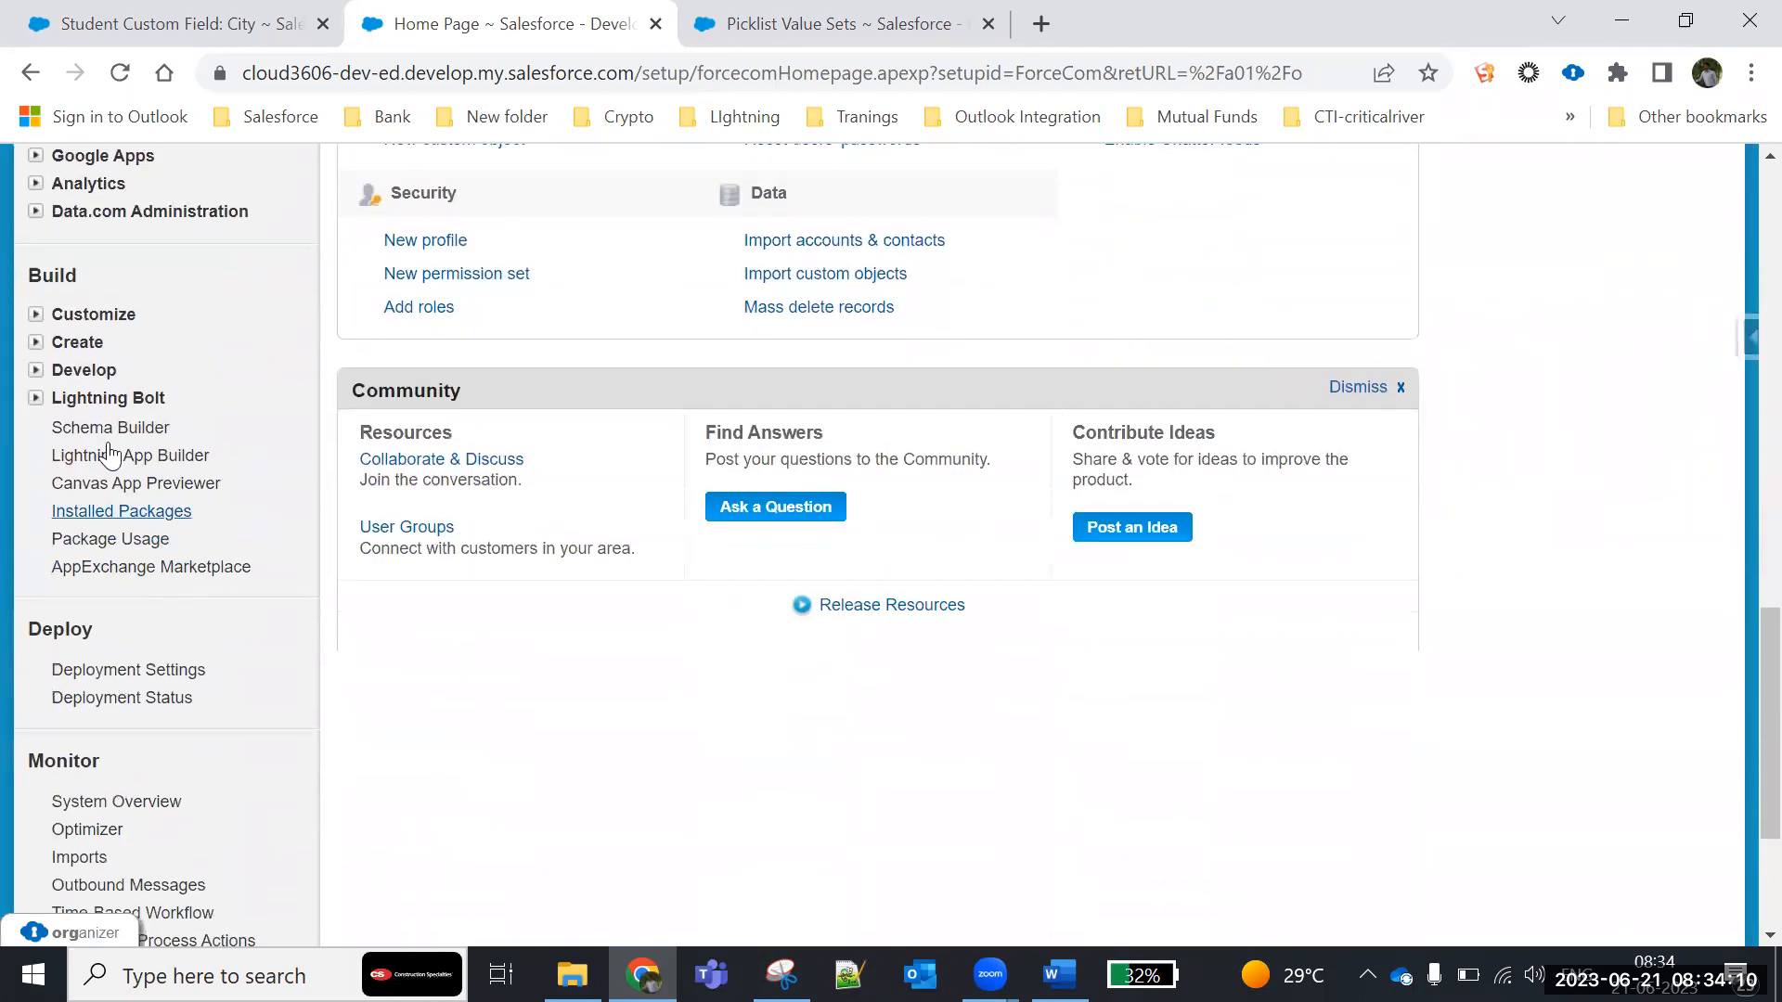
pyautogui.click(35, 343)
pyautogui.click(91, 459)
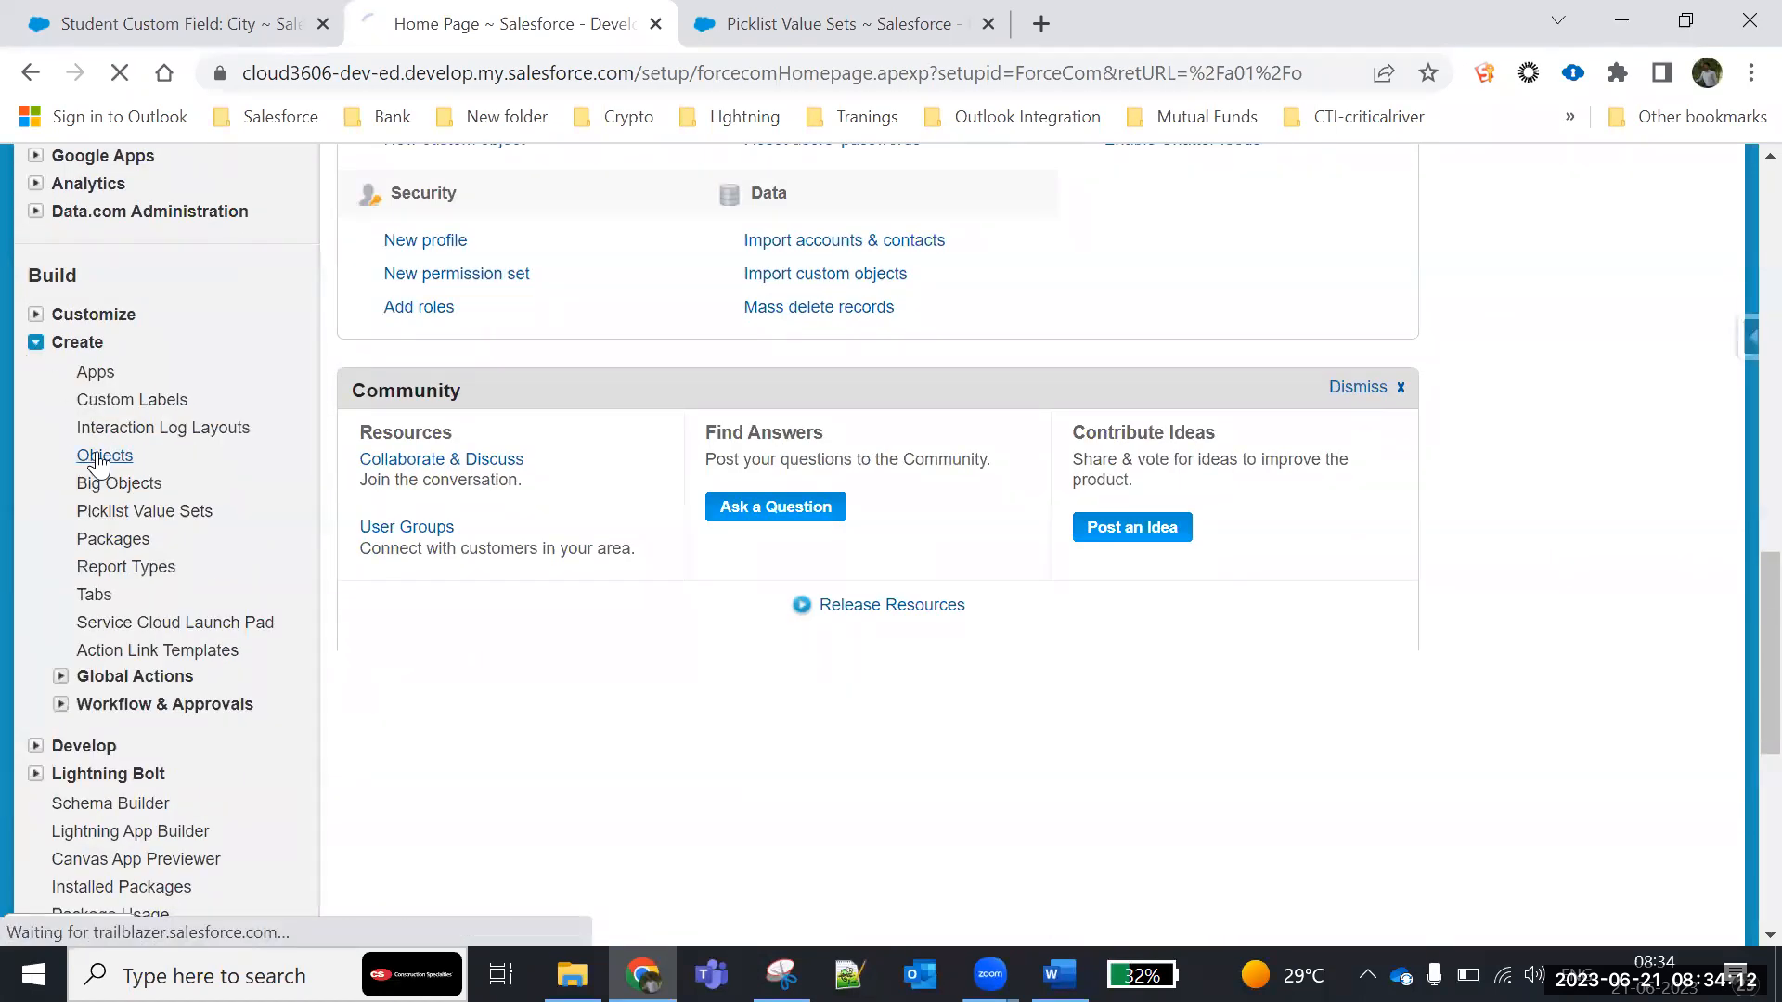
pyautogui.scroll(-5, 418, 678)
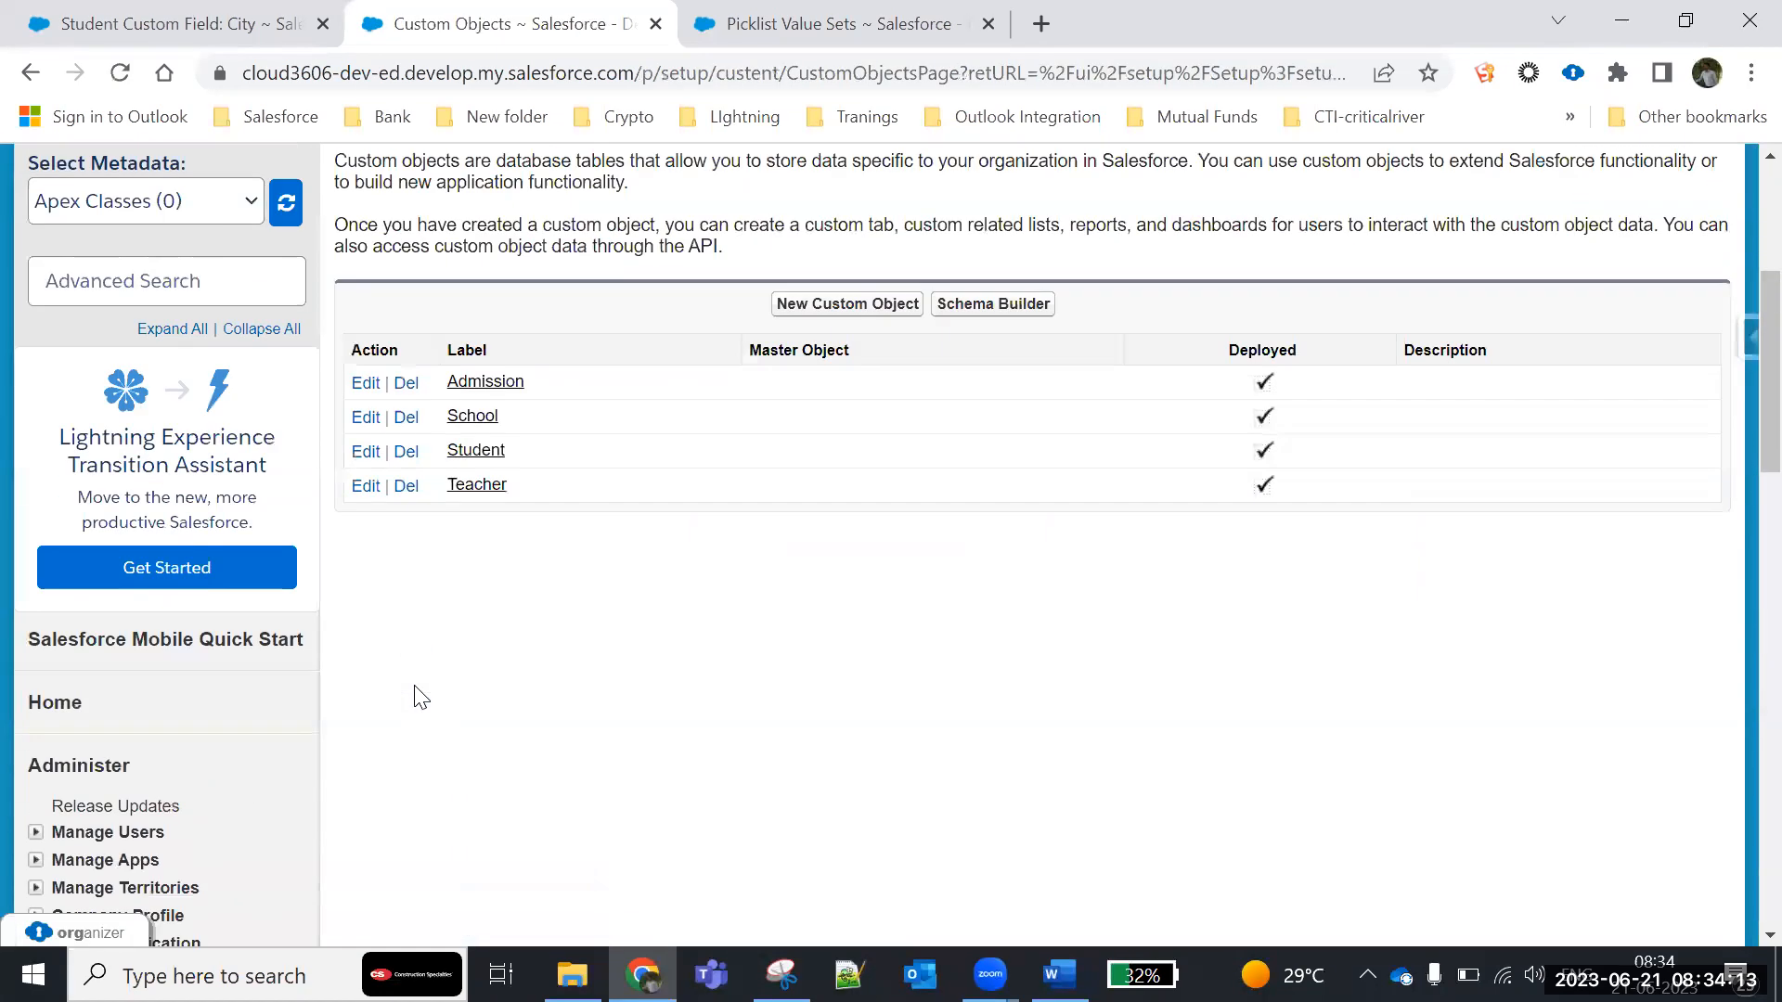
pyautogui.click(480, 417)
pyautogui.scroll(-10, 520, 589)
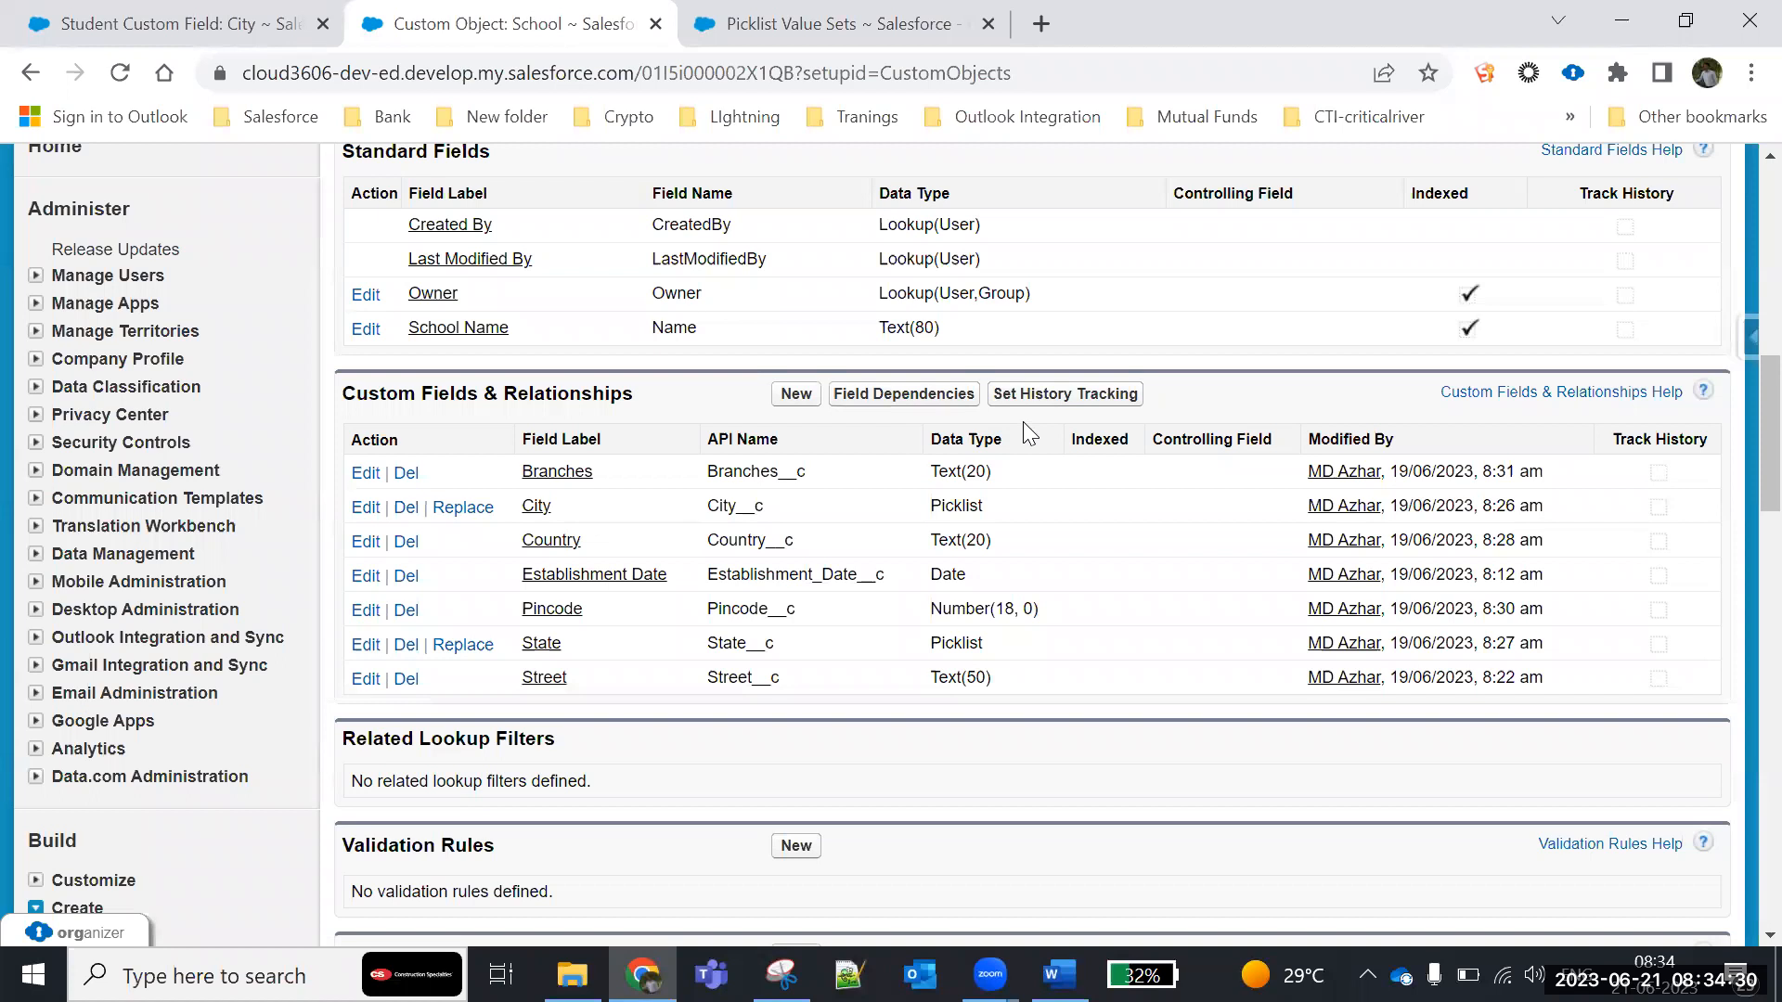
# - Open the Bhashyam school record from the list of all schools and review its details
pyautogui.click(186, 28)
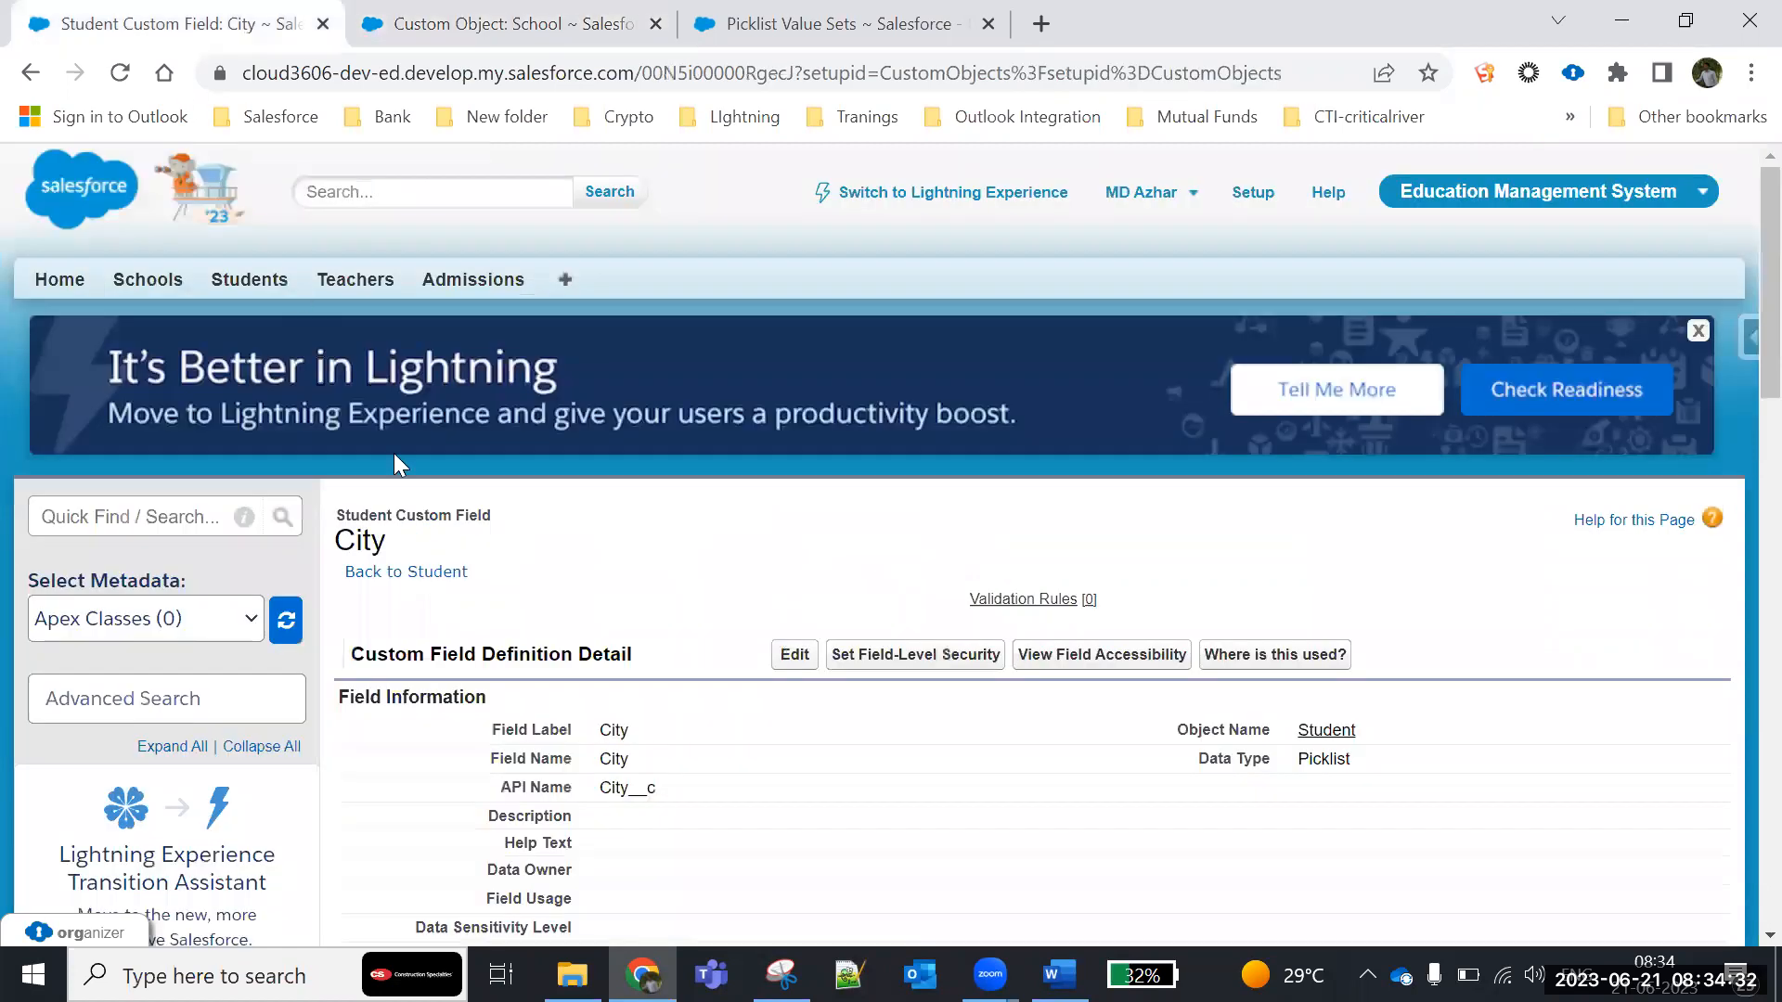
pyautogui.click(132, 288)
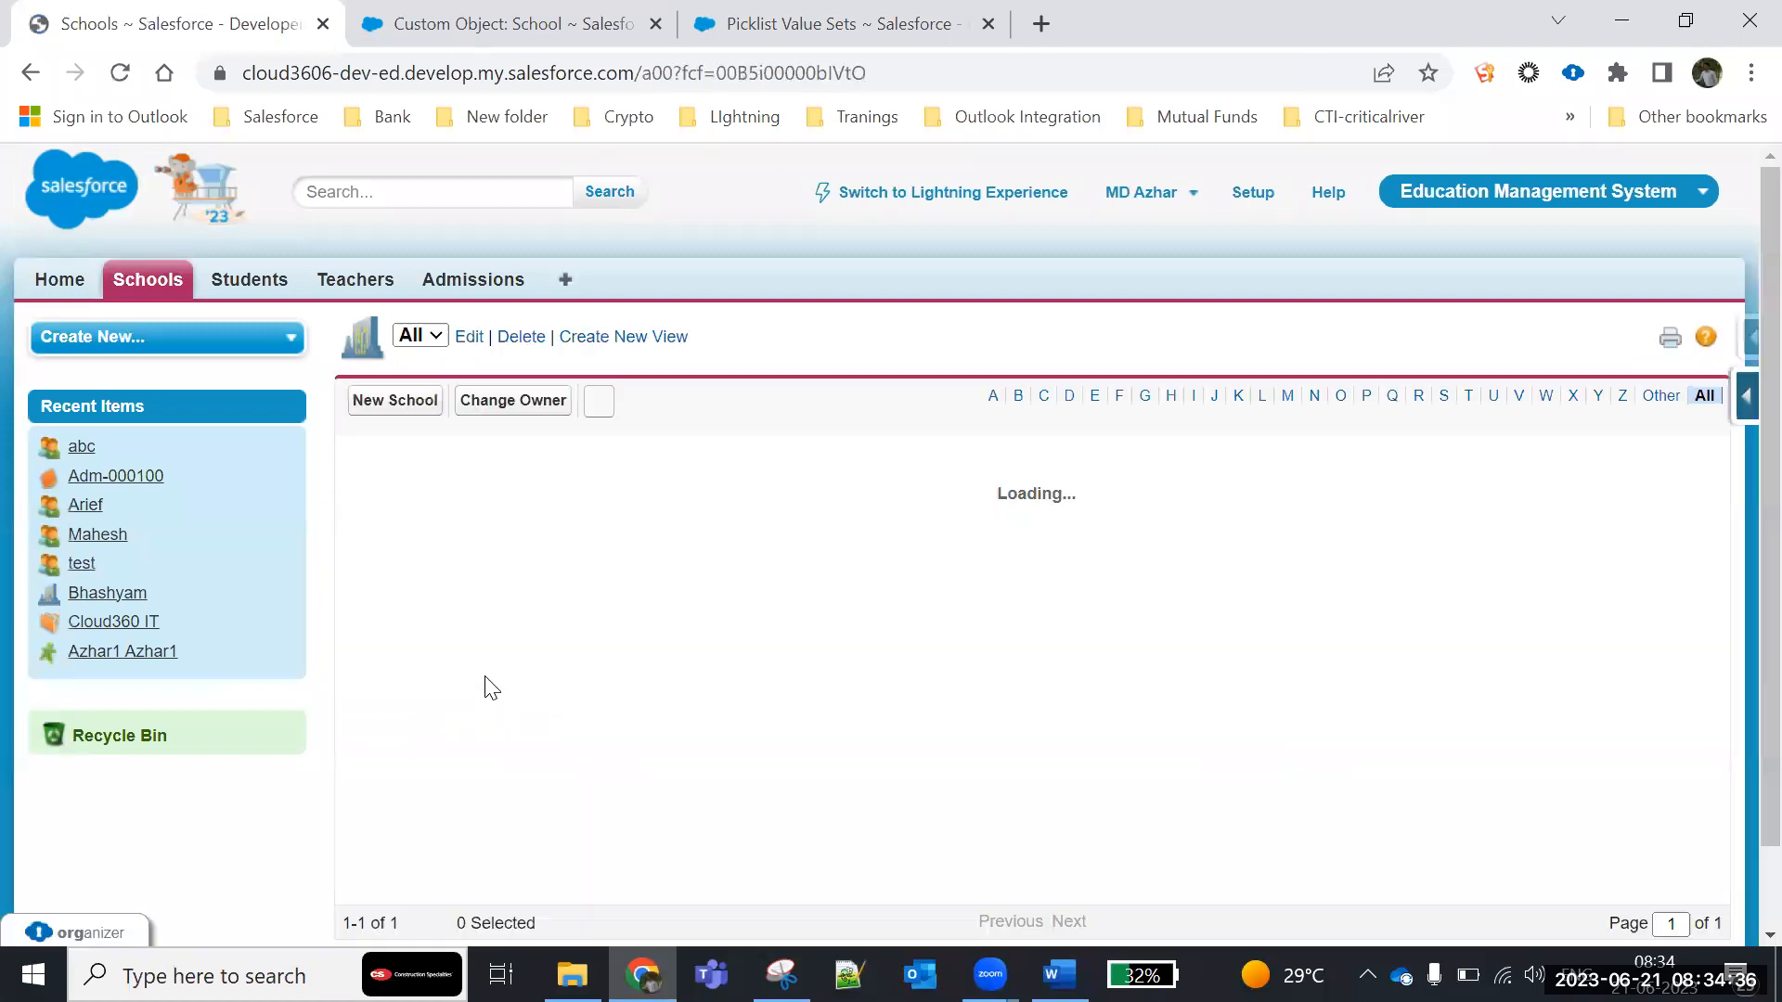
pyautogui.click(487, 479)
pyautogui.scroll(-3, 489, 661)
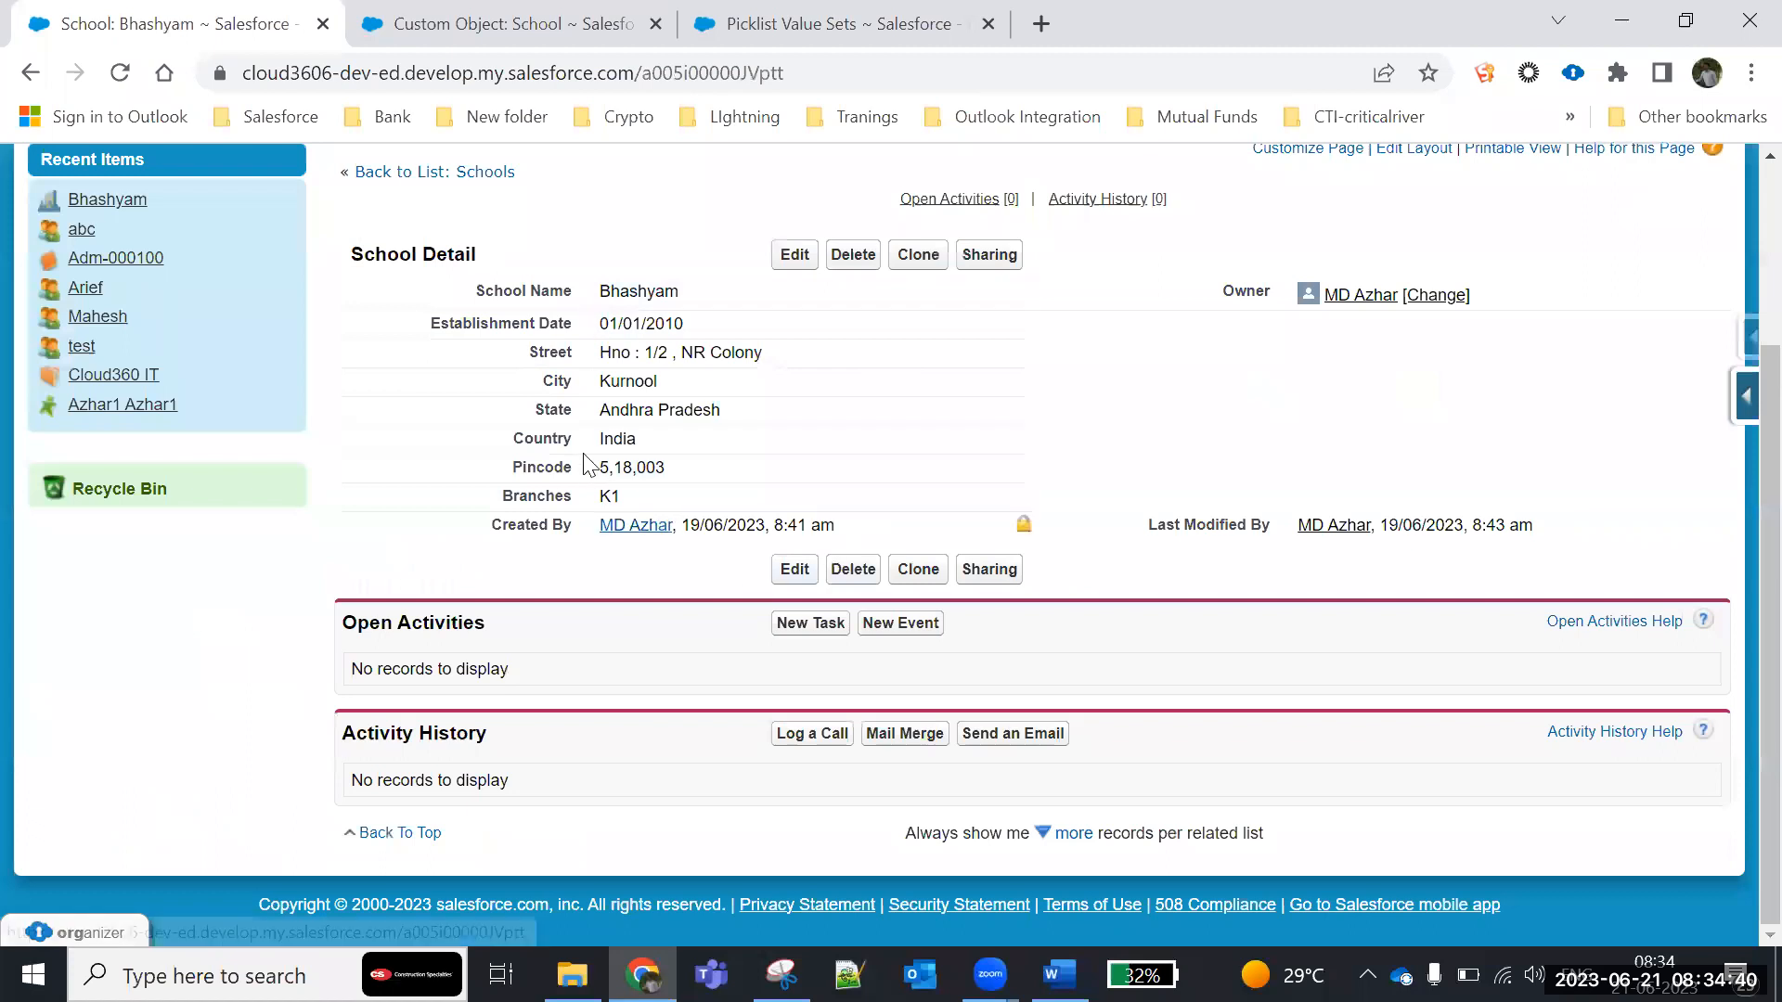
pyautogui.scroll(3, 681, 300)
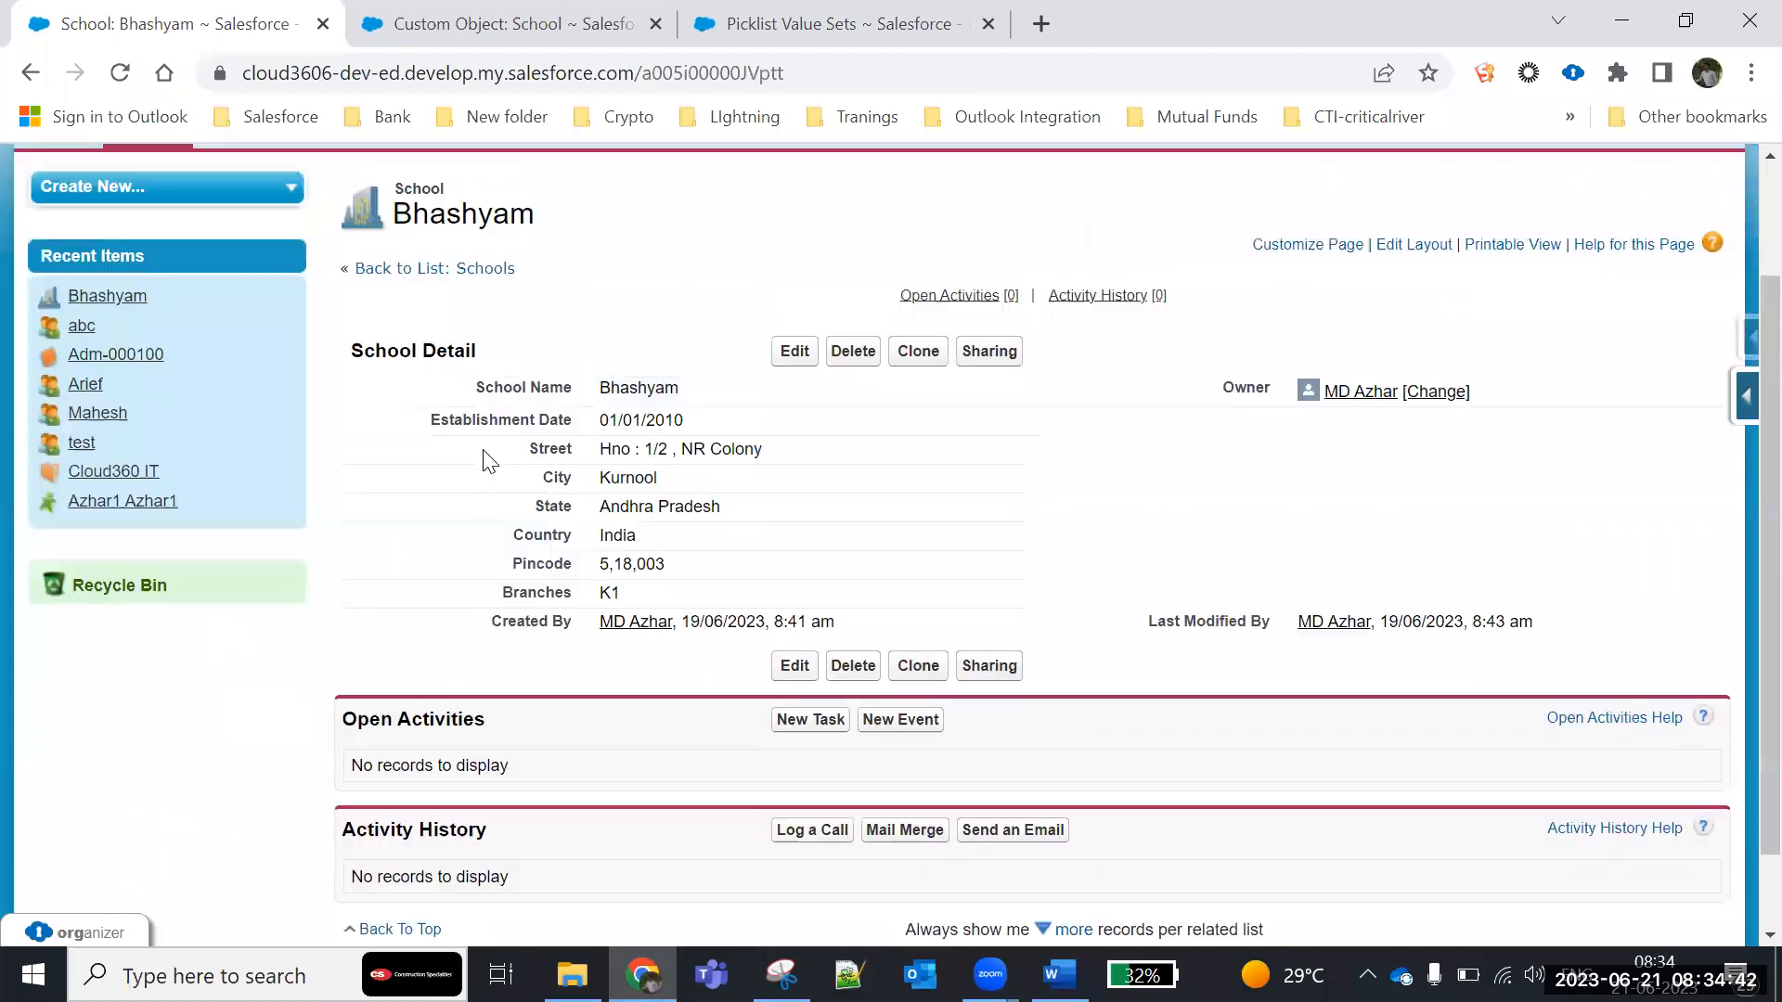
# - Open the admission record from the list of all admissions and examine its detail fields
pyautogui.click(470, 280)
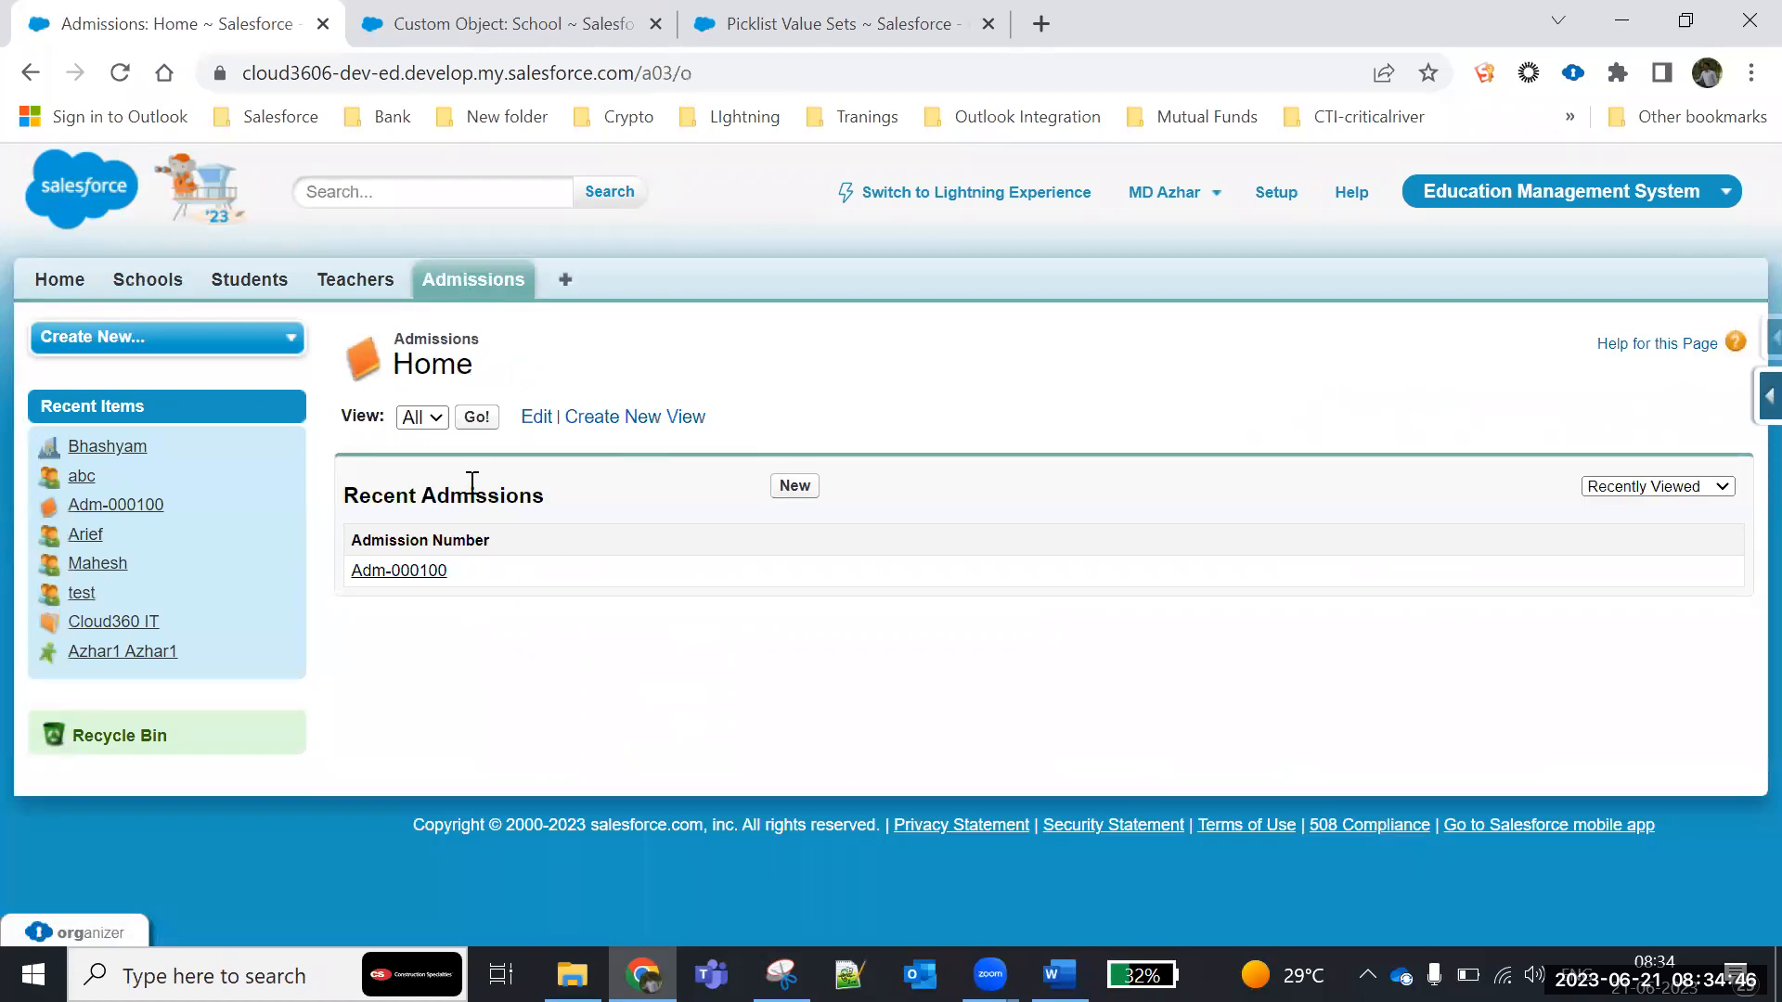
pyautogui.click(476, 418)
pyautogui.click(527, 478)
pyautogui.scroll(-1, 529, 710)
pyautogui.moveTo(432, 397); pyautogui.dragTo(793, 572)
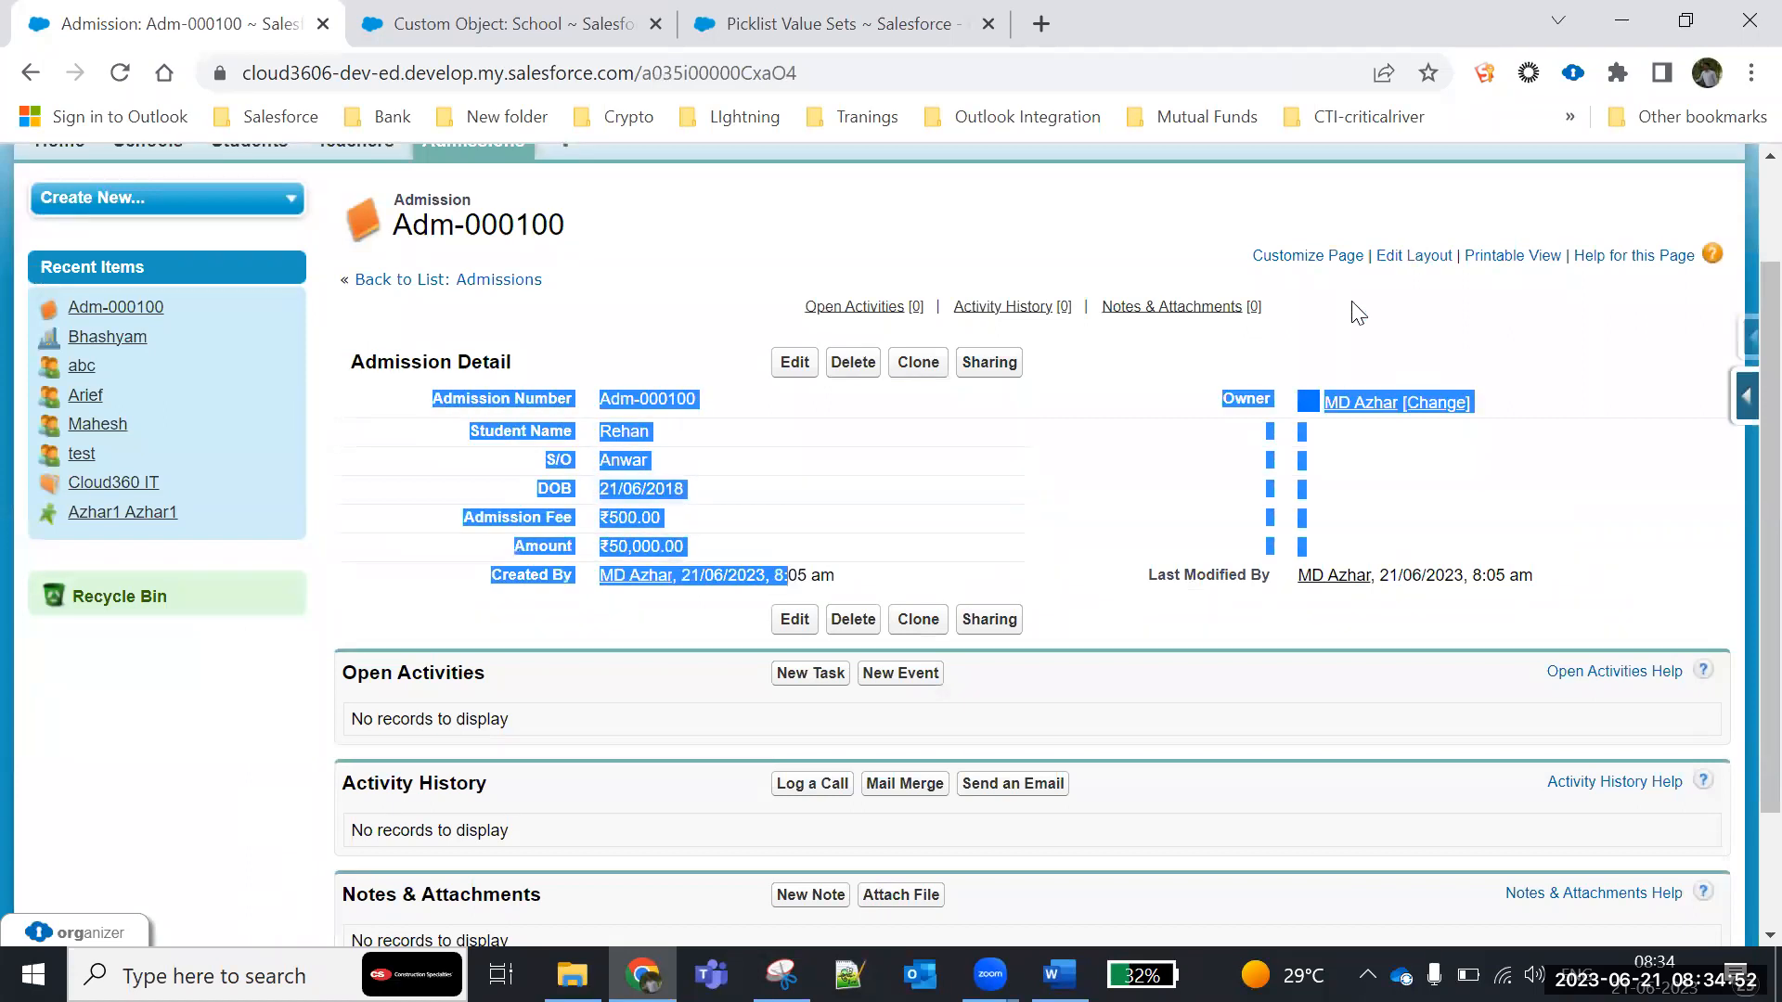
pyautogui.click(1244, 397)
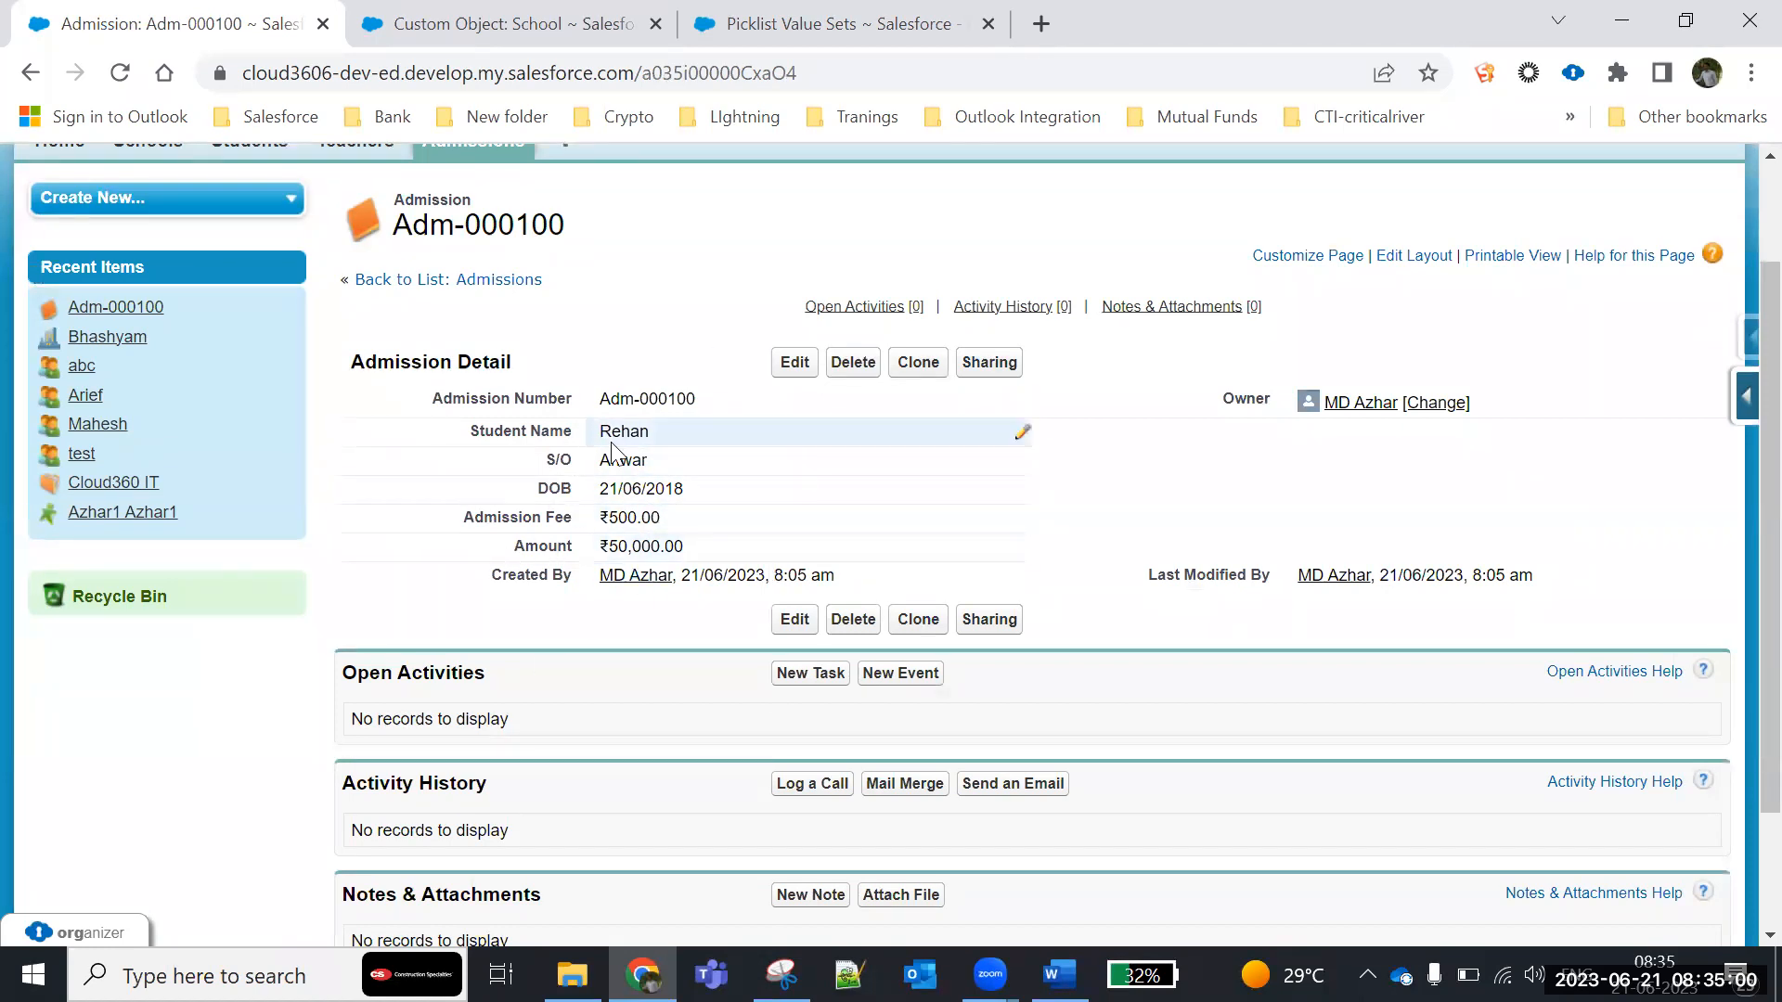
# - Set the admission record's Amount to 1,00,000.00 and save the record
pyautogui.click(789, 368)
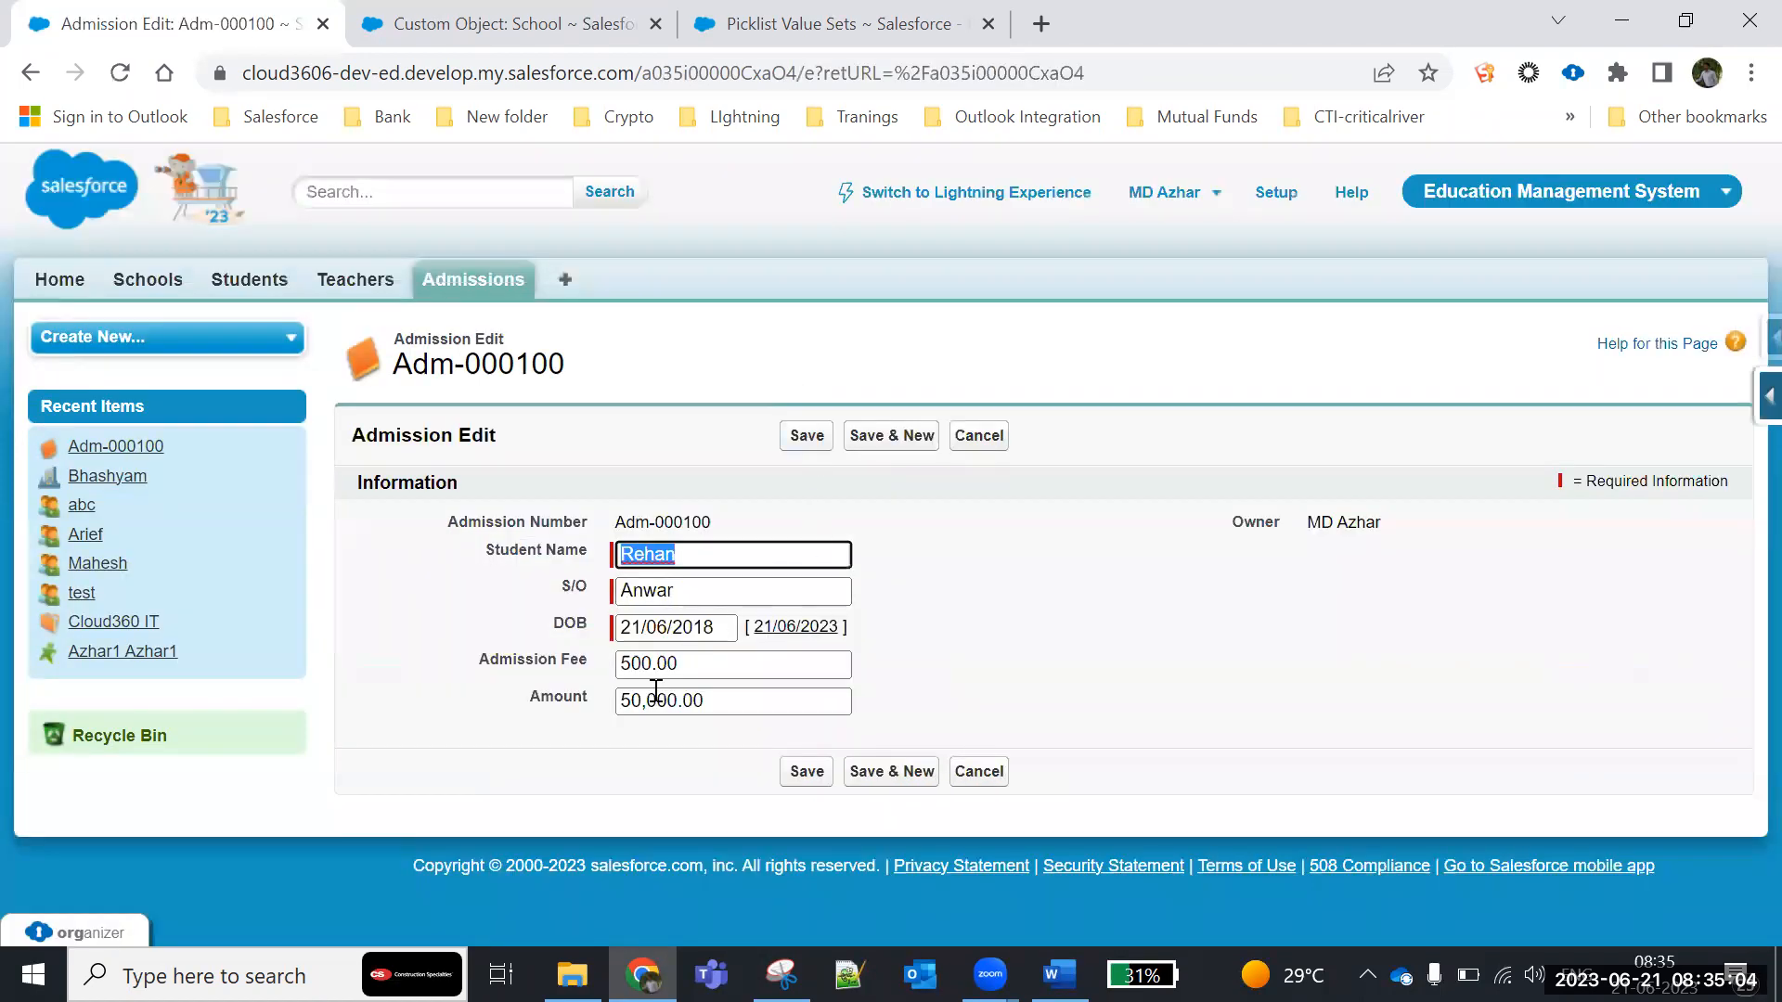
pyautogui.click(634, 703)
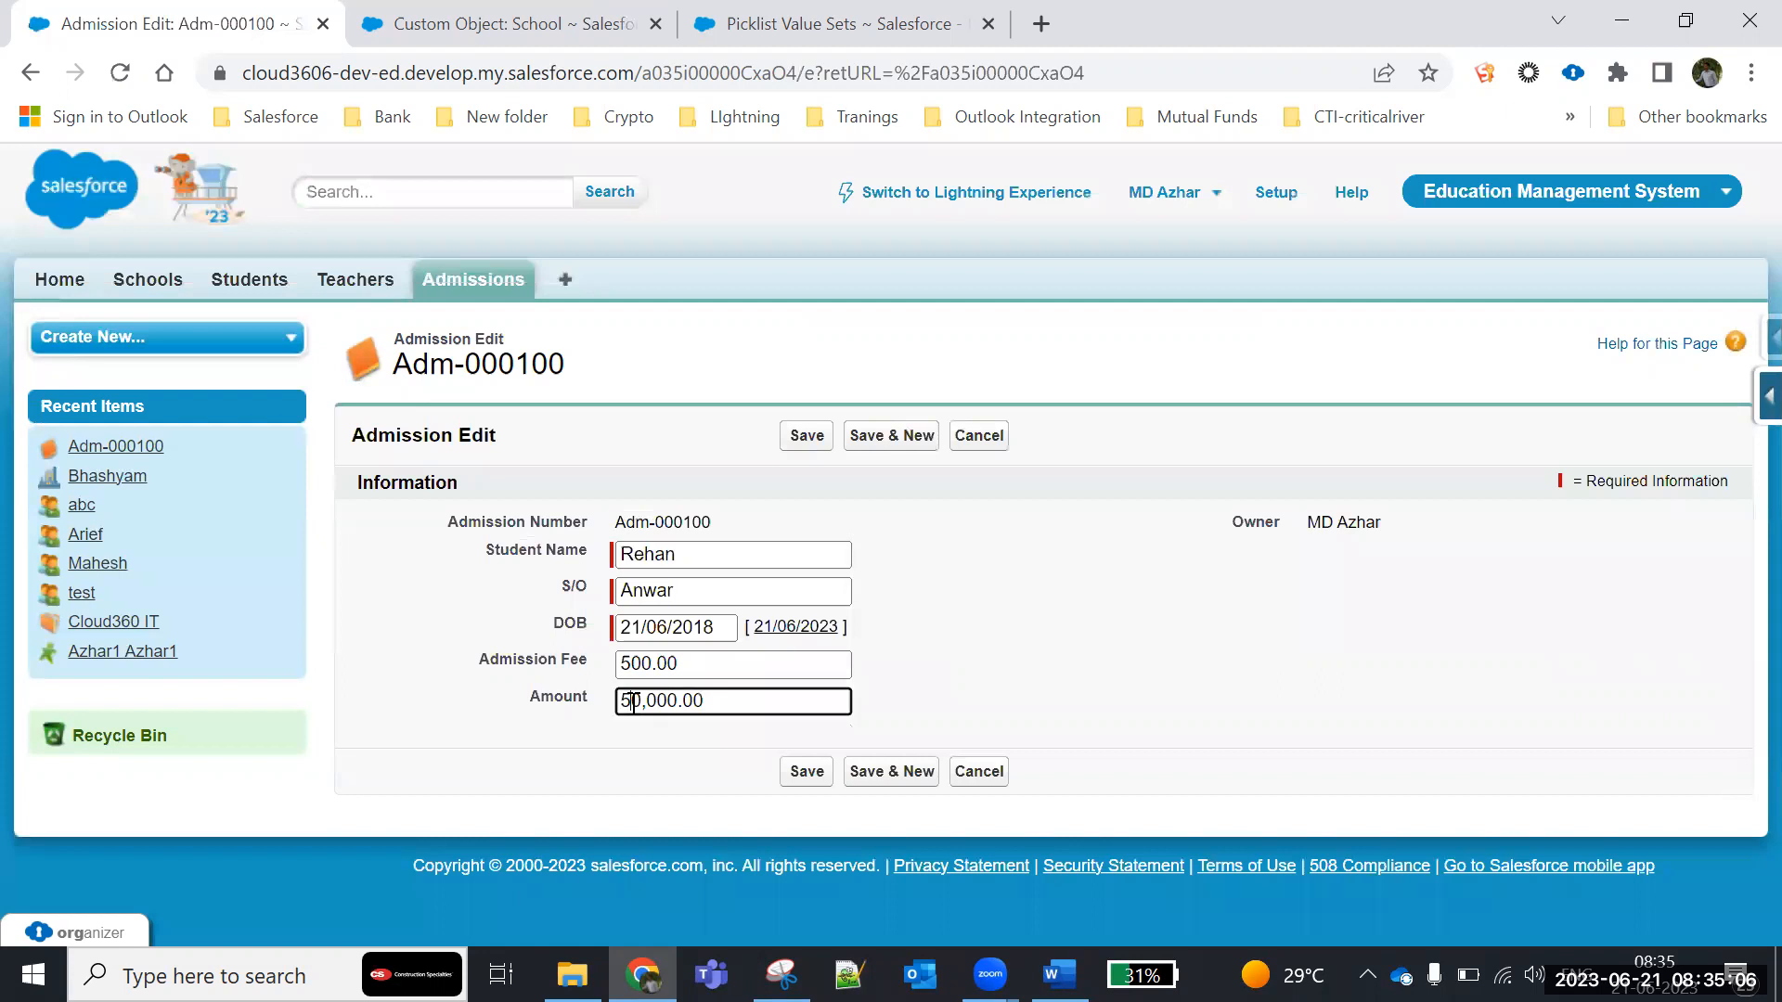
pyautogui.write('00')
pyautogui.press('BackSpace')
pyautogui.click(805, 431)
pyautogui.scroll(-3, 939, 570)
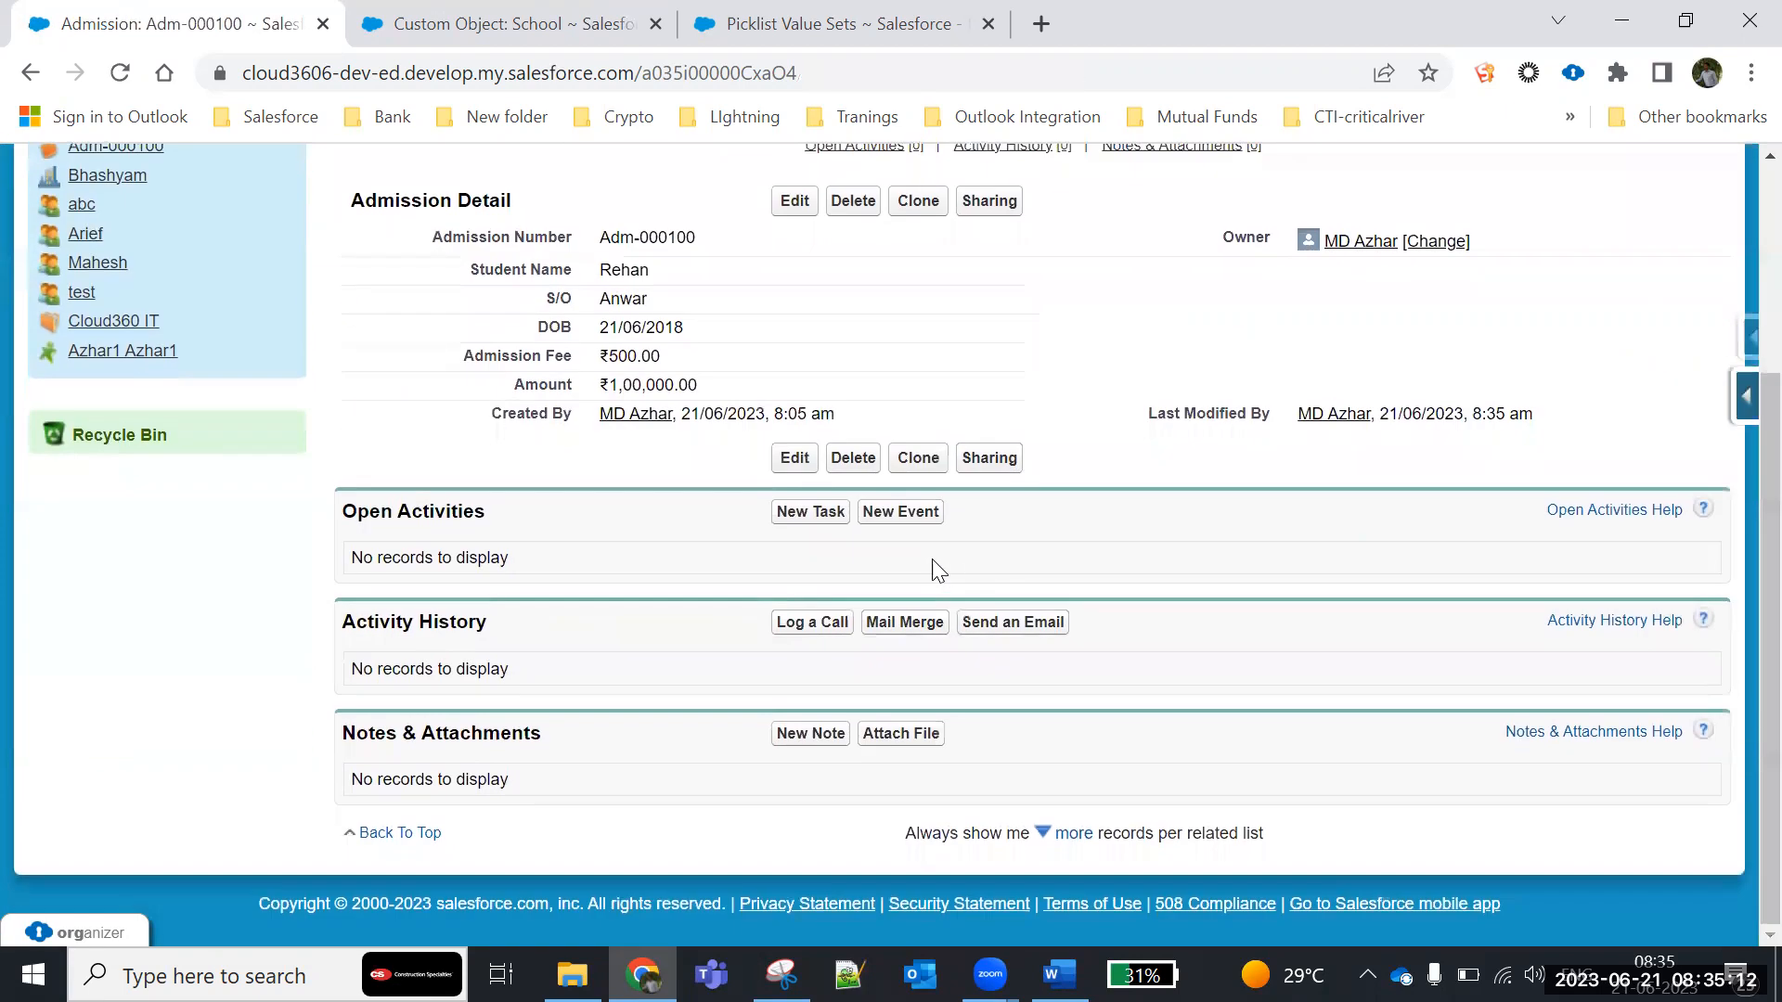
# - Examine the Last Modified By and Amount fields in the admission record's details
pyautogui.moveTo(1539, 415); pyautogui.dragTo(1140, 419)
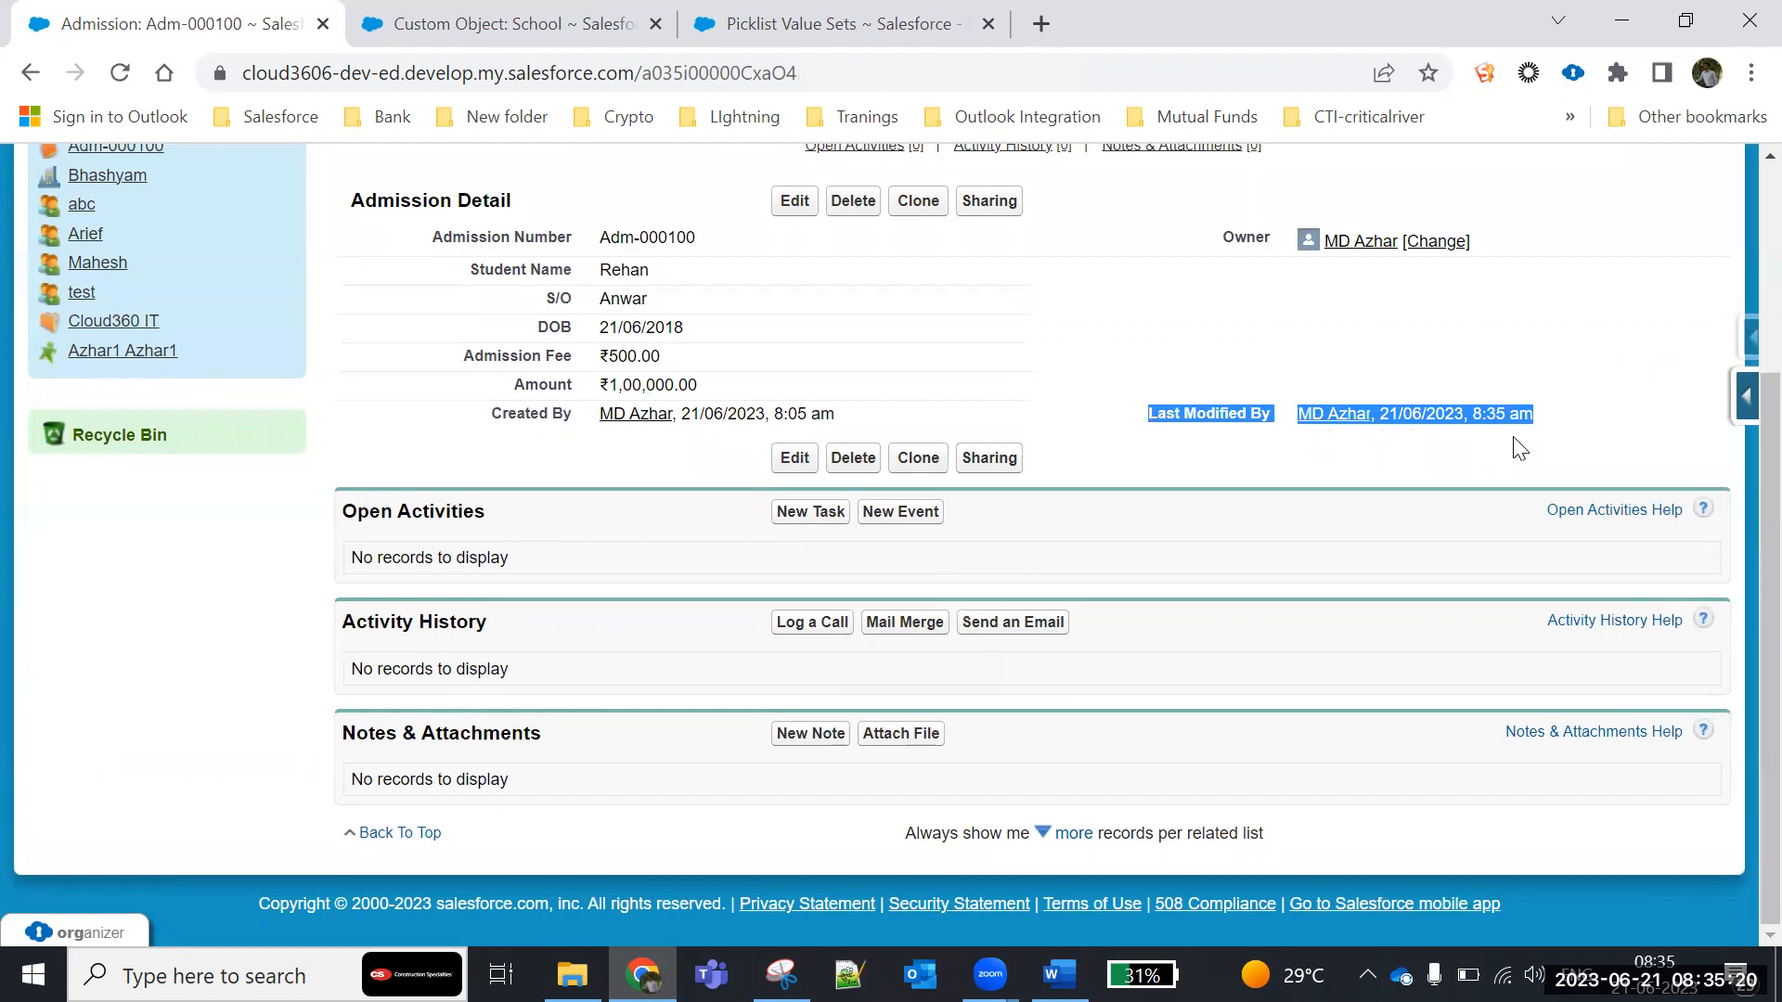
pyautogui.moveTo(1540, 442); pyautogui.dragTo(1147, 414)
pyautogui.moveTo(508, 385); pyautogui.dragTo(696, 386)
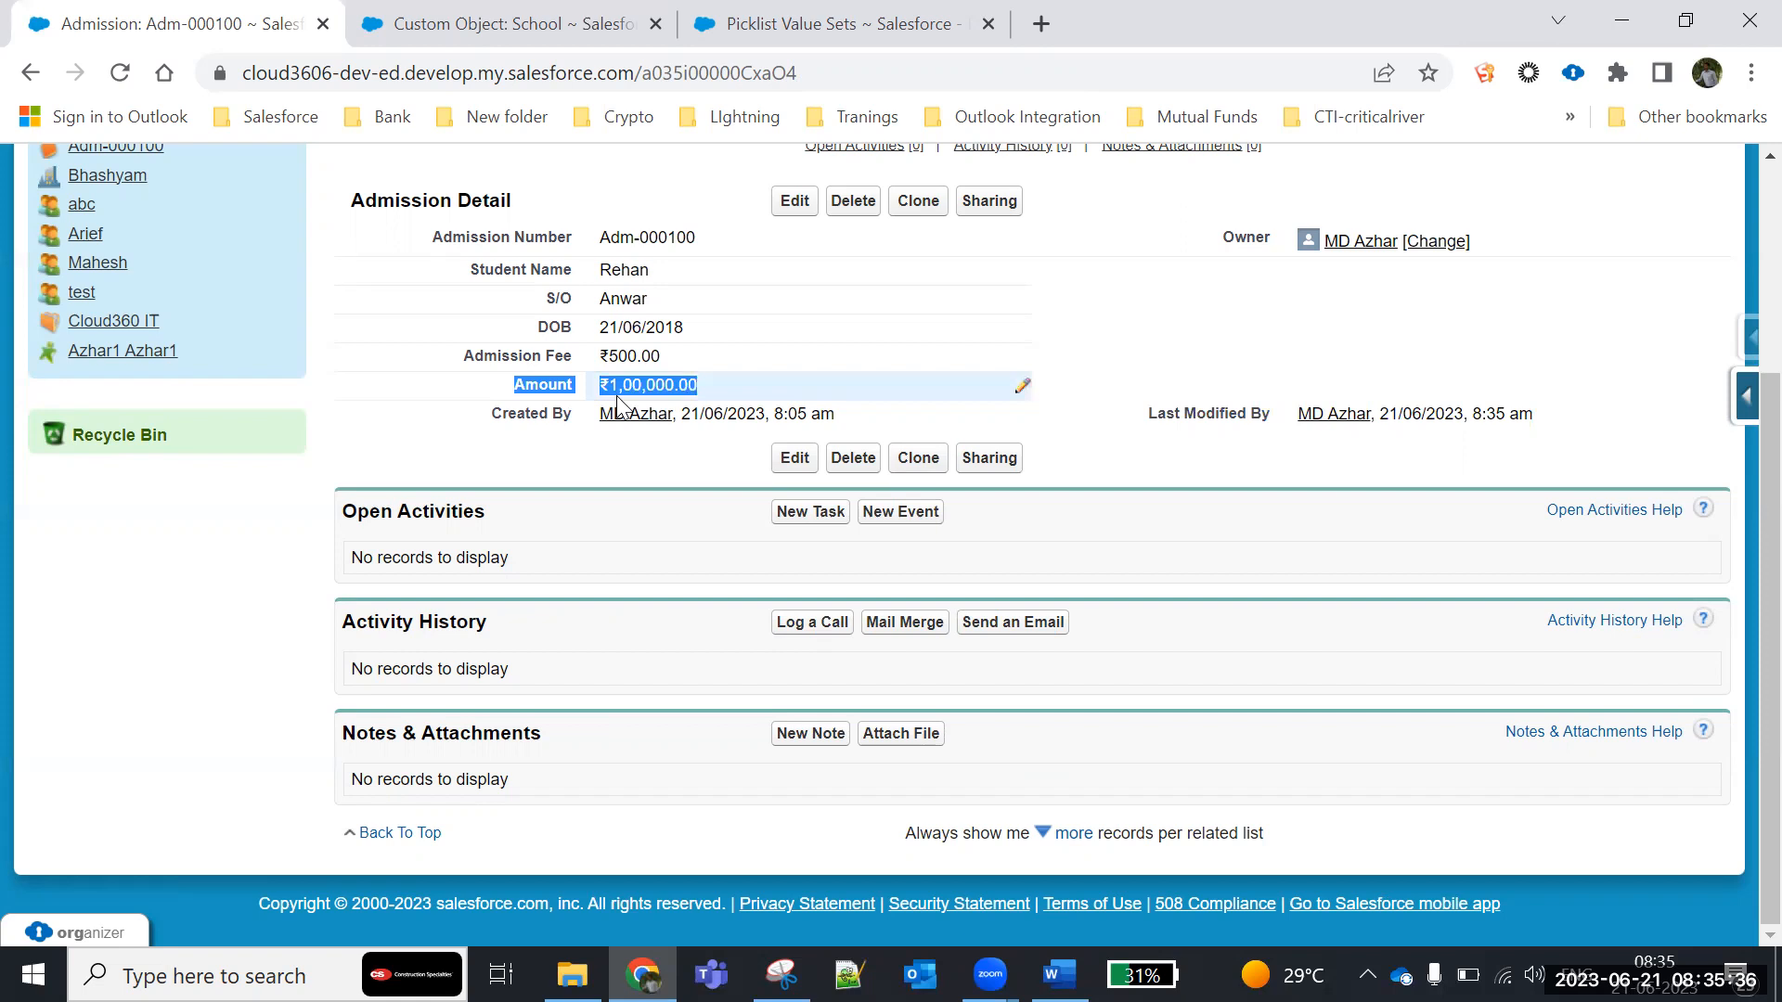
pyautogui.click(646, 468)
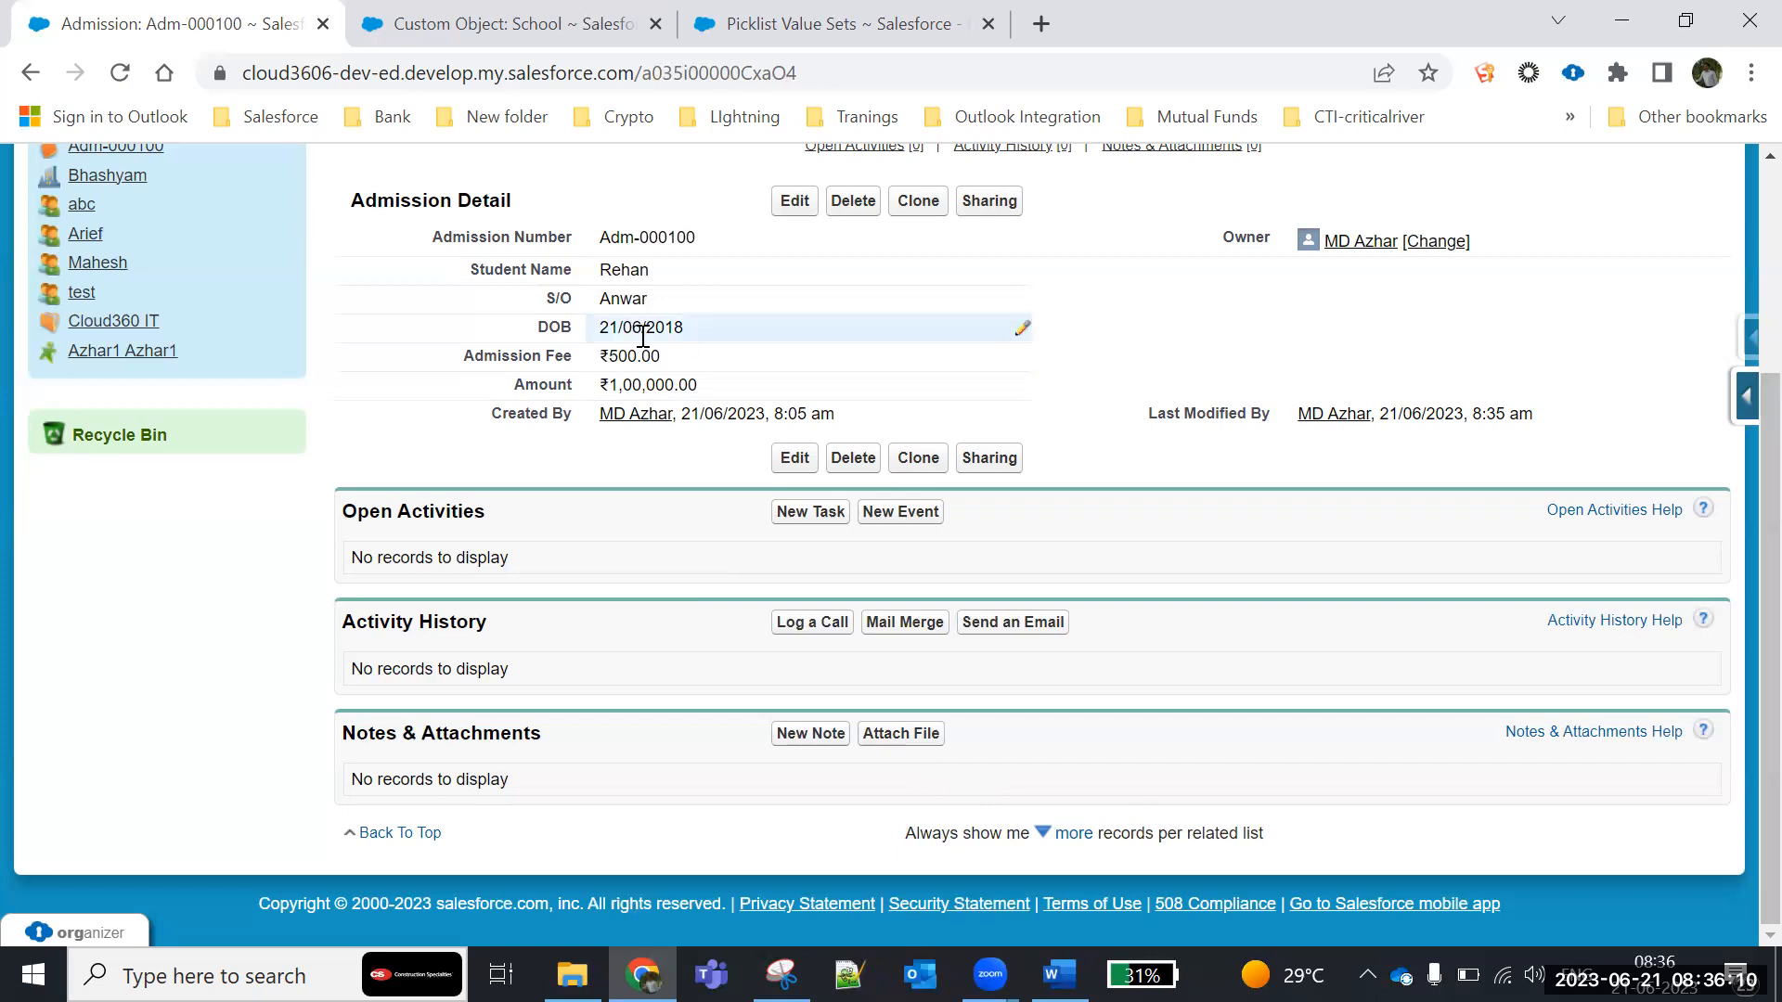
# - Open the Admission custom object from the setup's custom object list and review its standard and custom fields
pyautogui.click(475, 31)
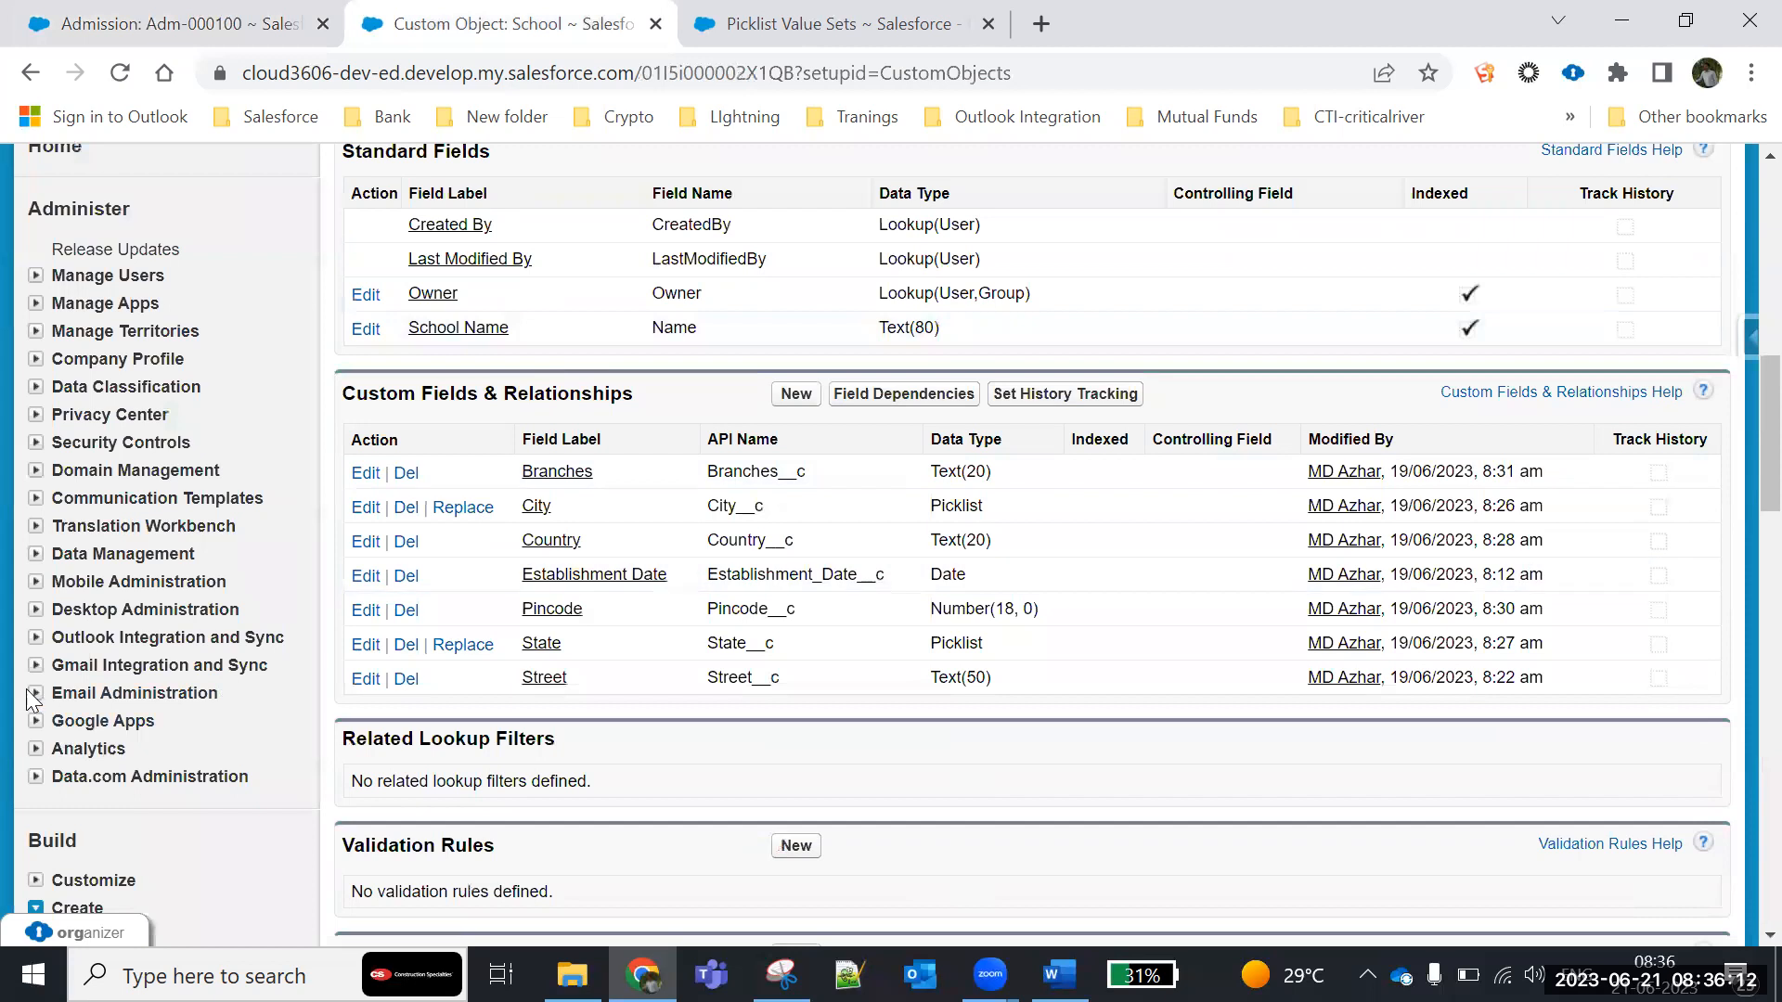
pyautogui.scroll(-7, 26, 688)
pyautogui.click(100, 327)
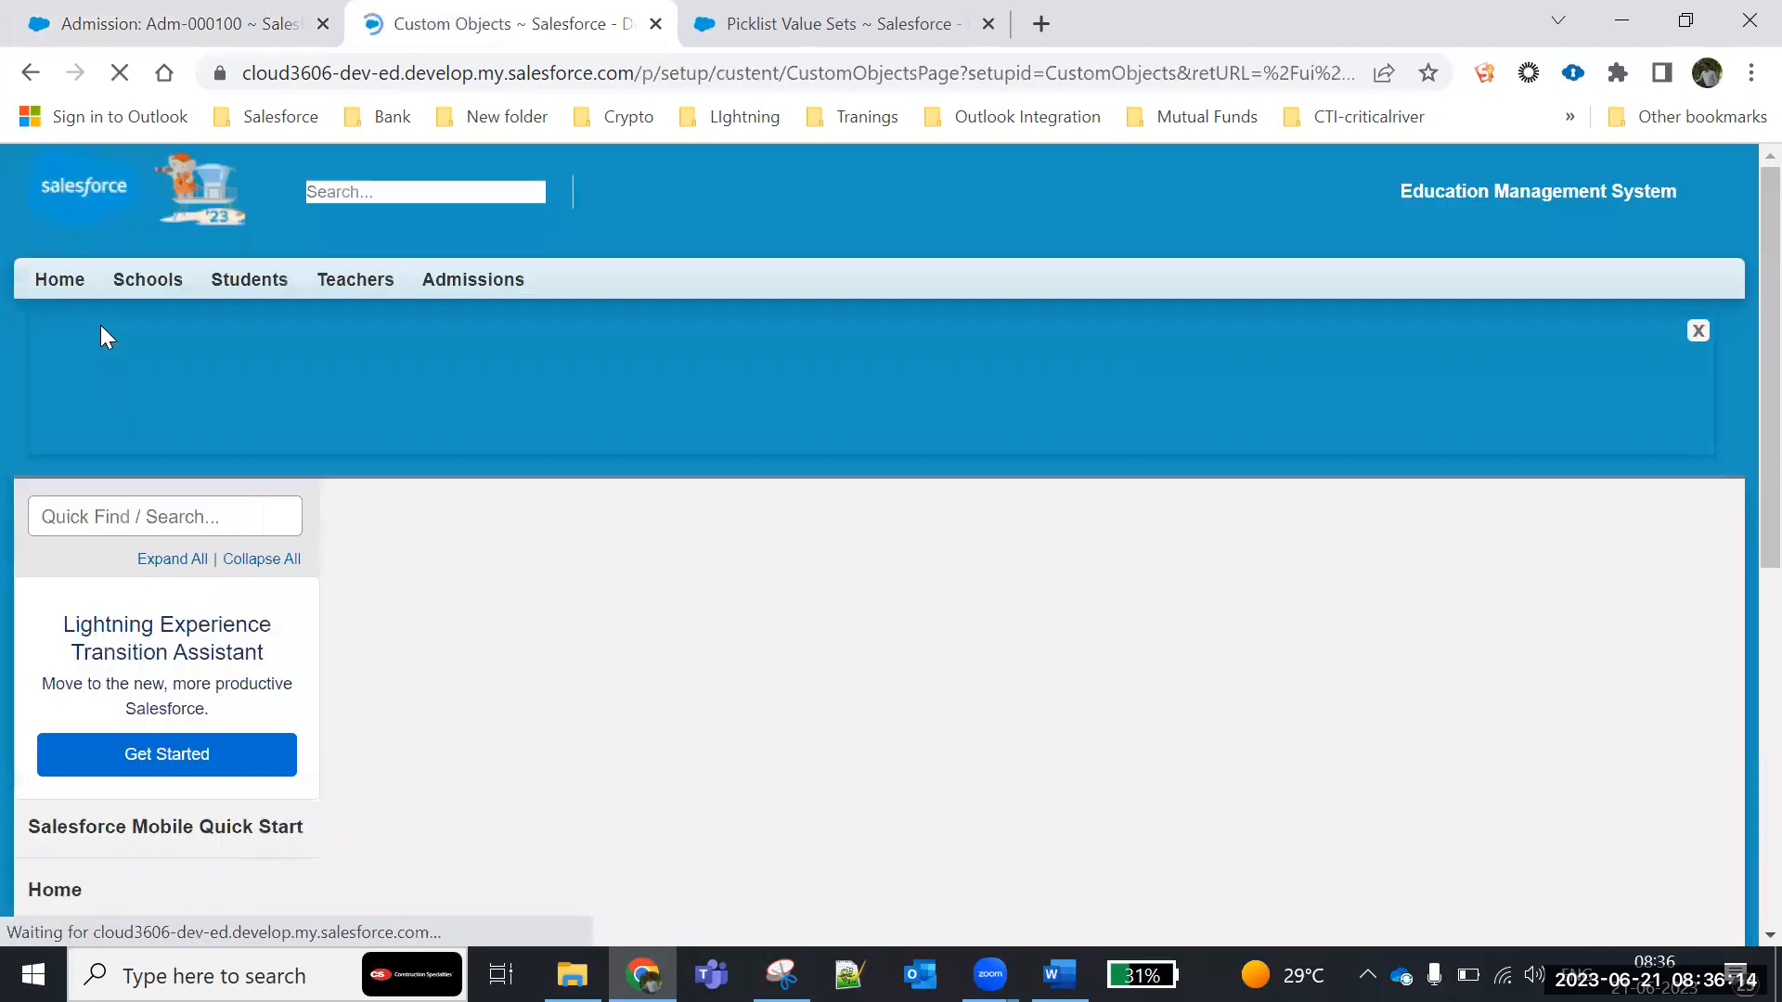
pyautogui.scroll(-5, 498, 267)
pyautogui.click(486, 245)
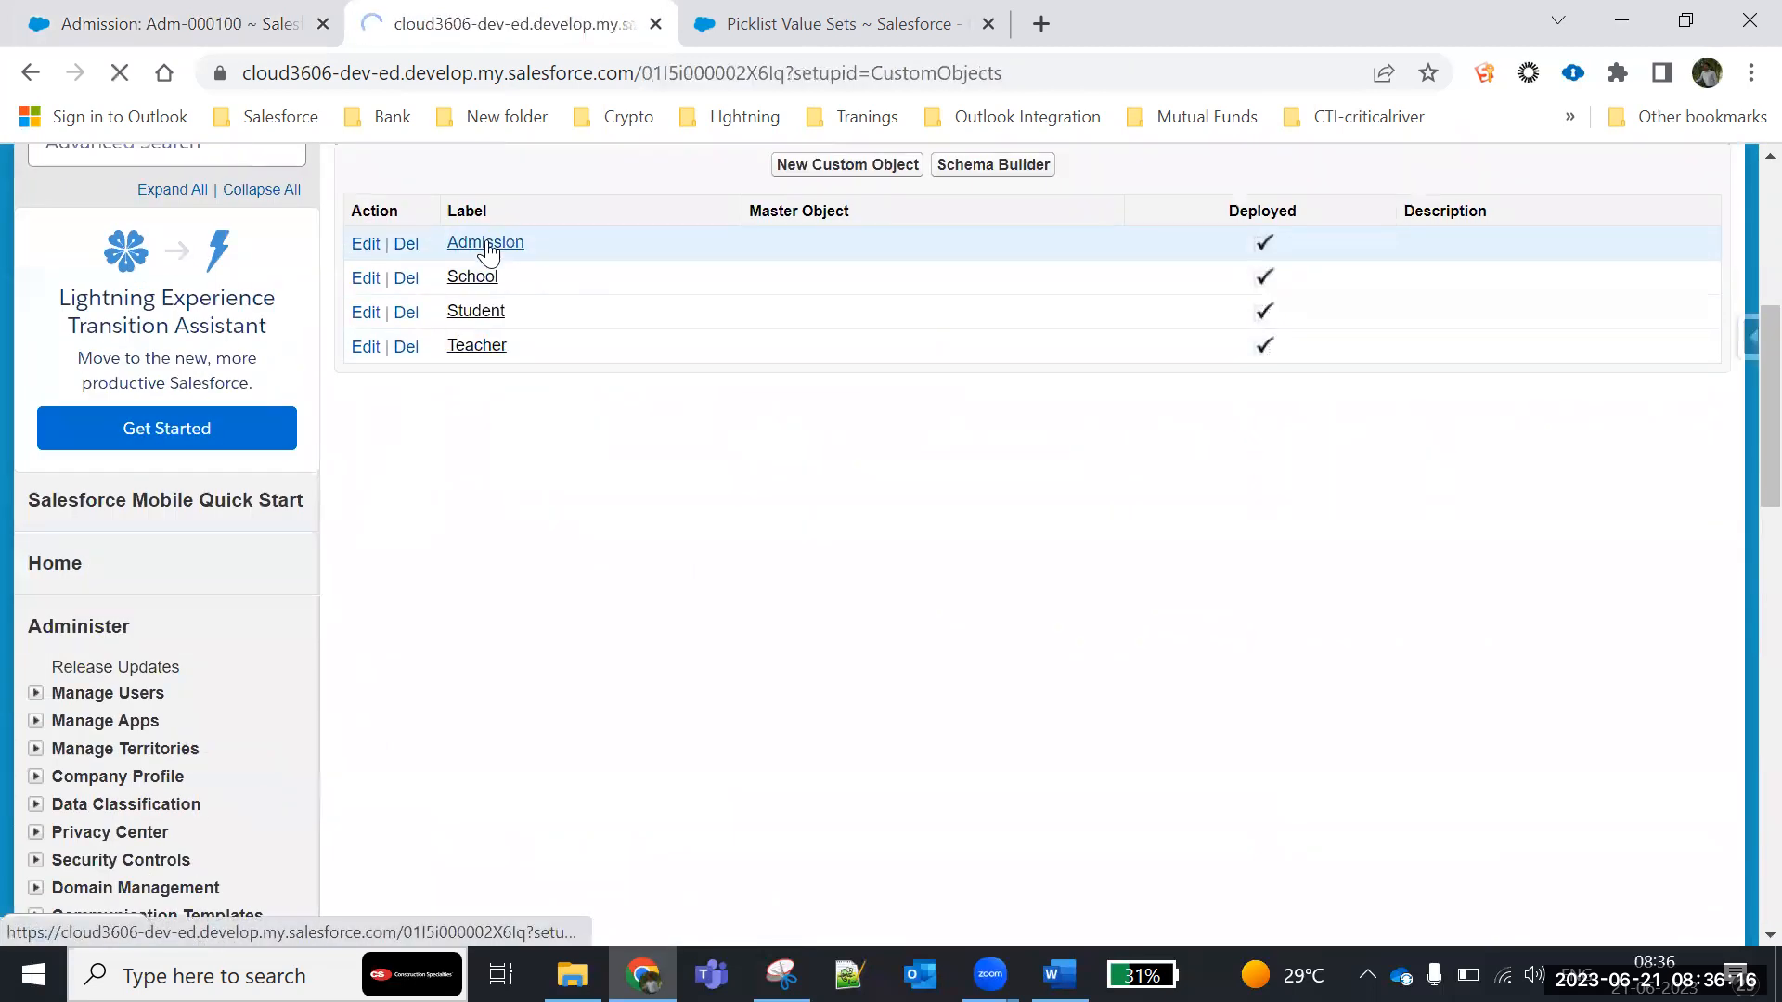
pyautogui.scroll(-4, 750, 455)
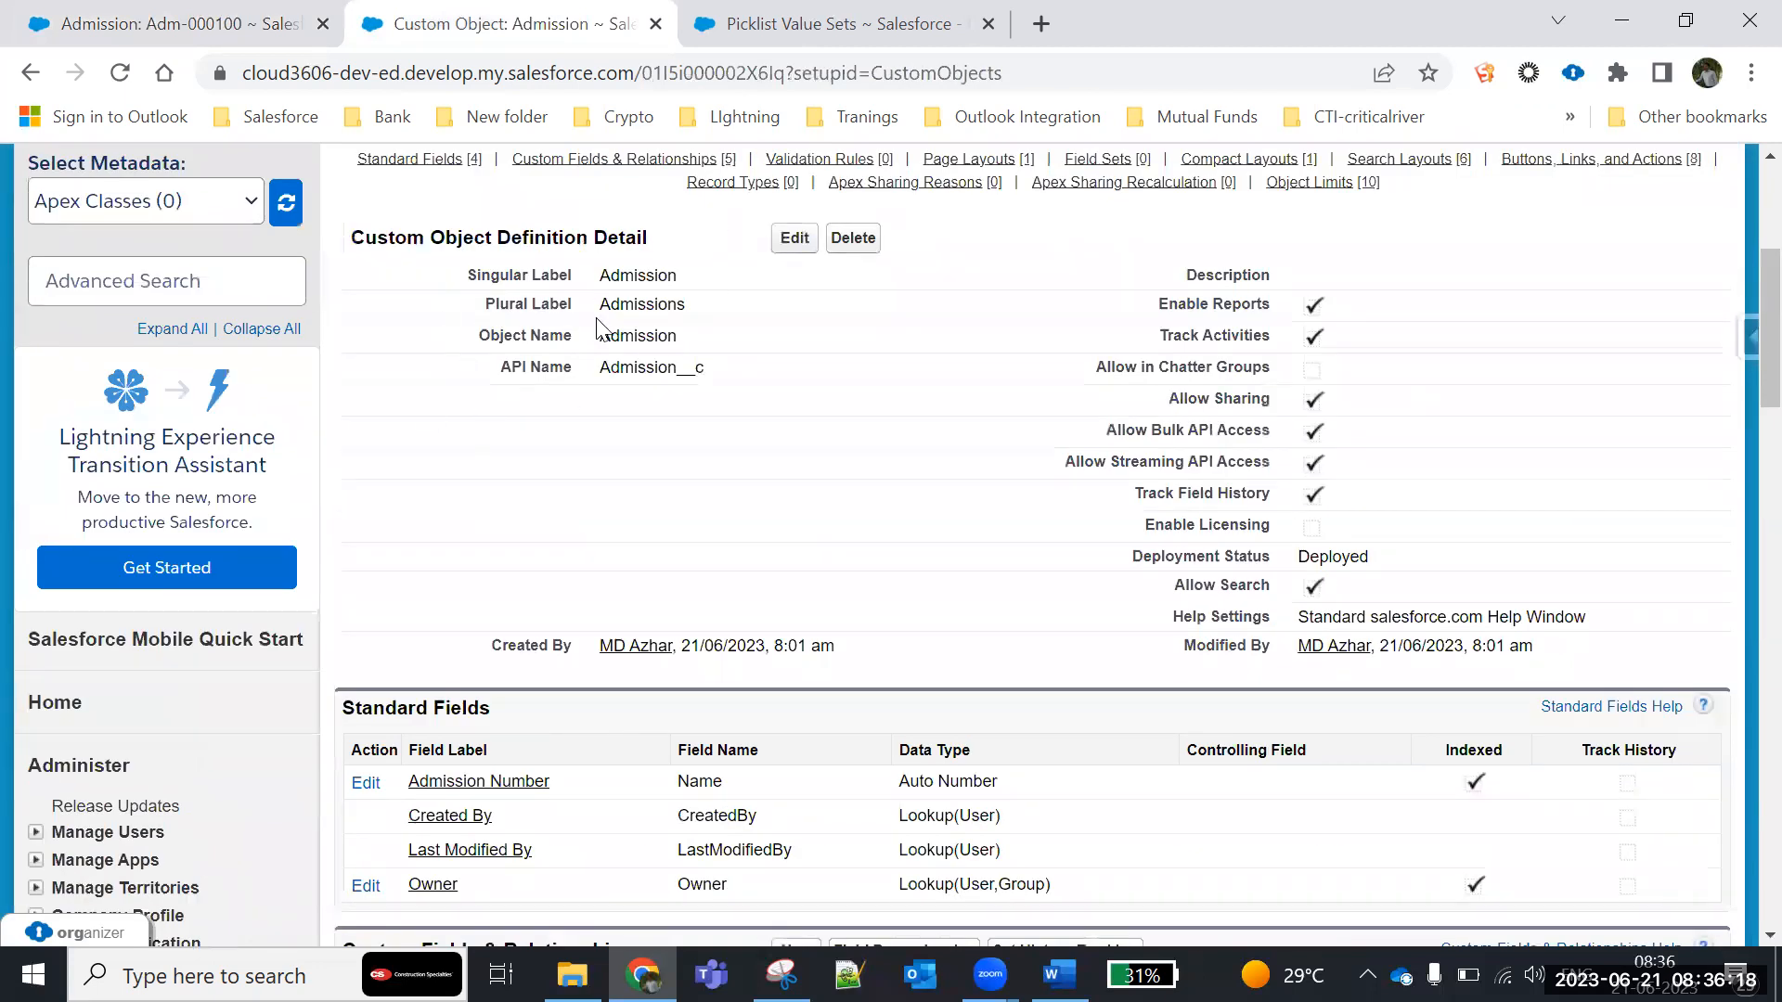
pyautogui.scroll(-5, 604, 335)
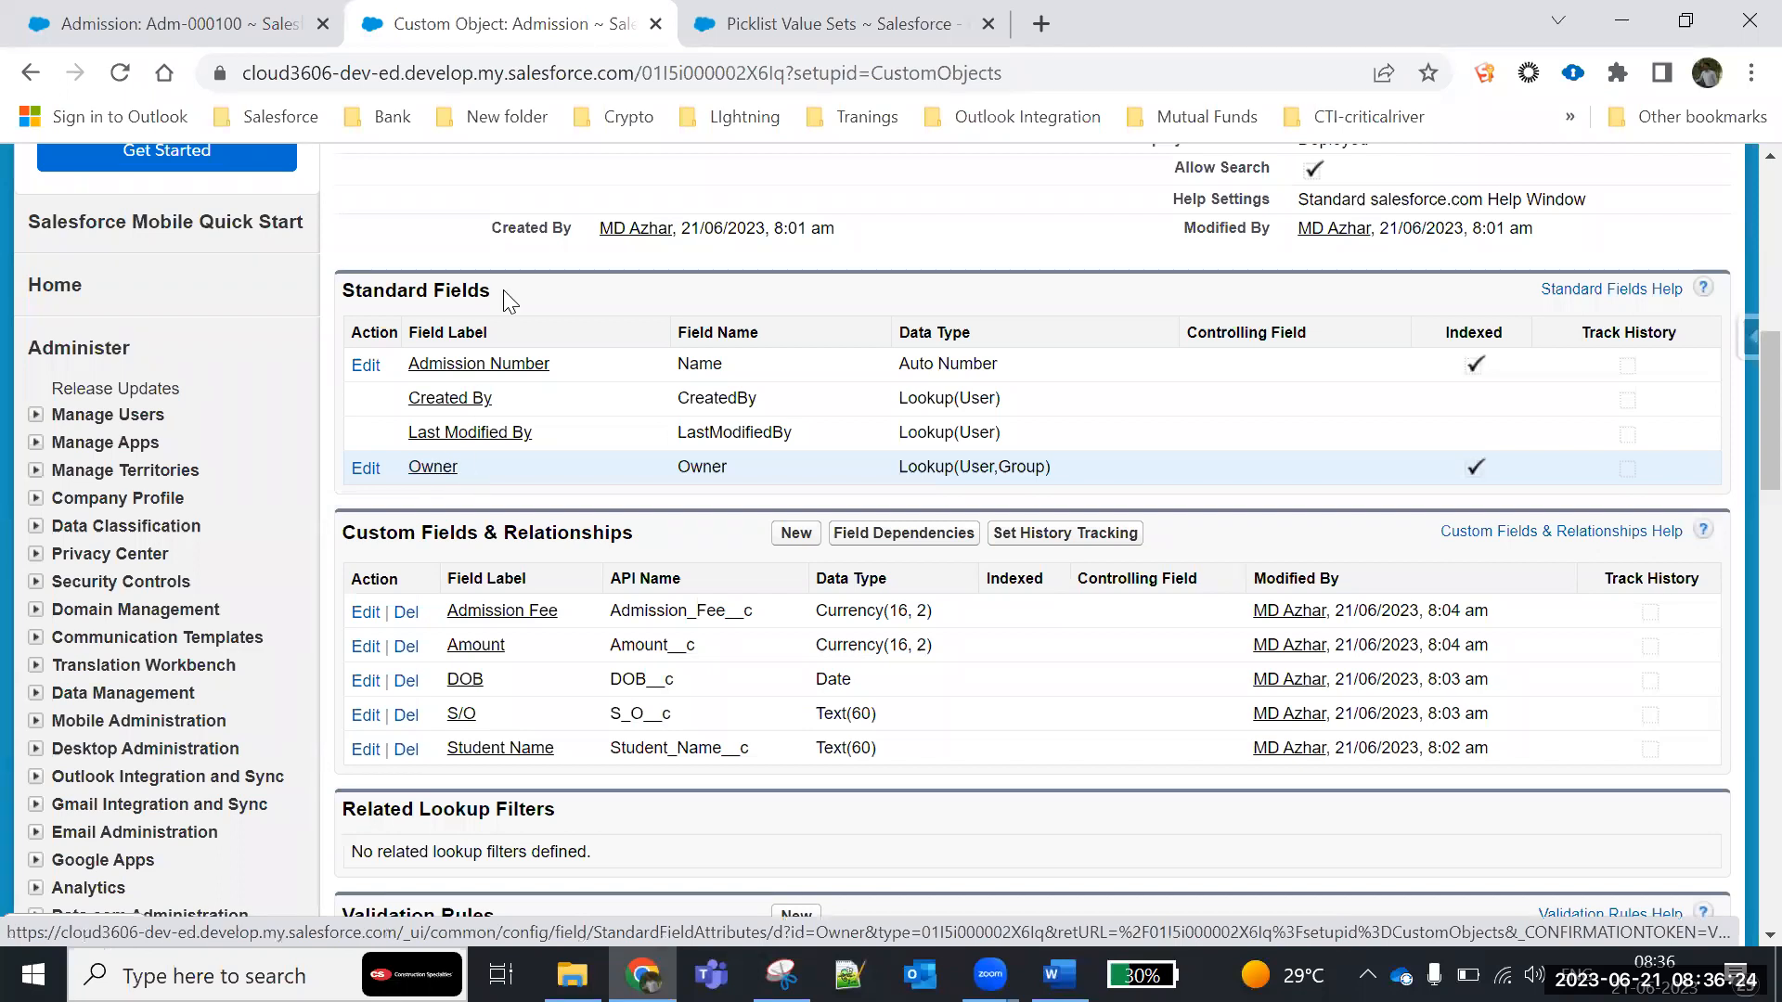
pyautogui.scroll(3, 503, 290)
pyautogui.scroll(-5, 619, 489)
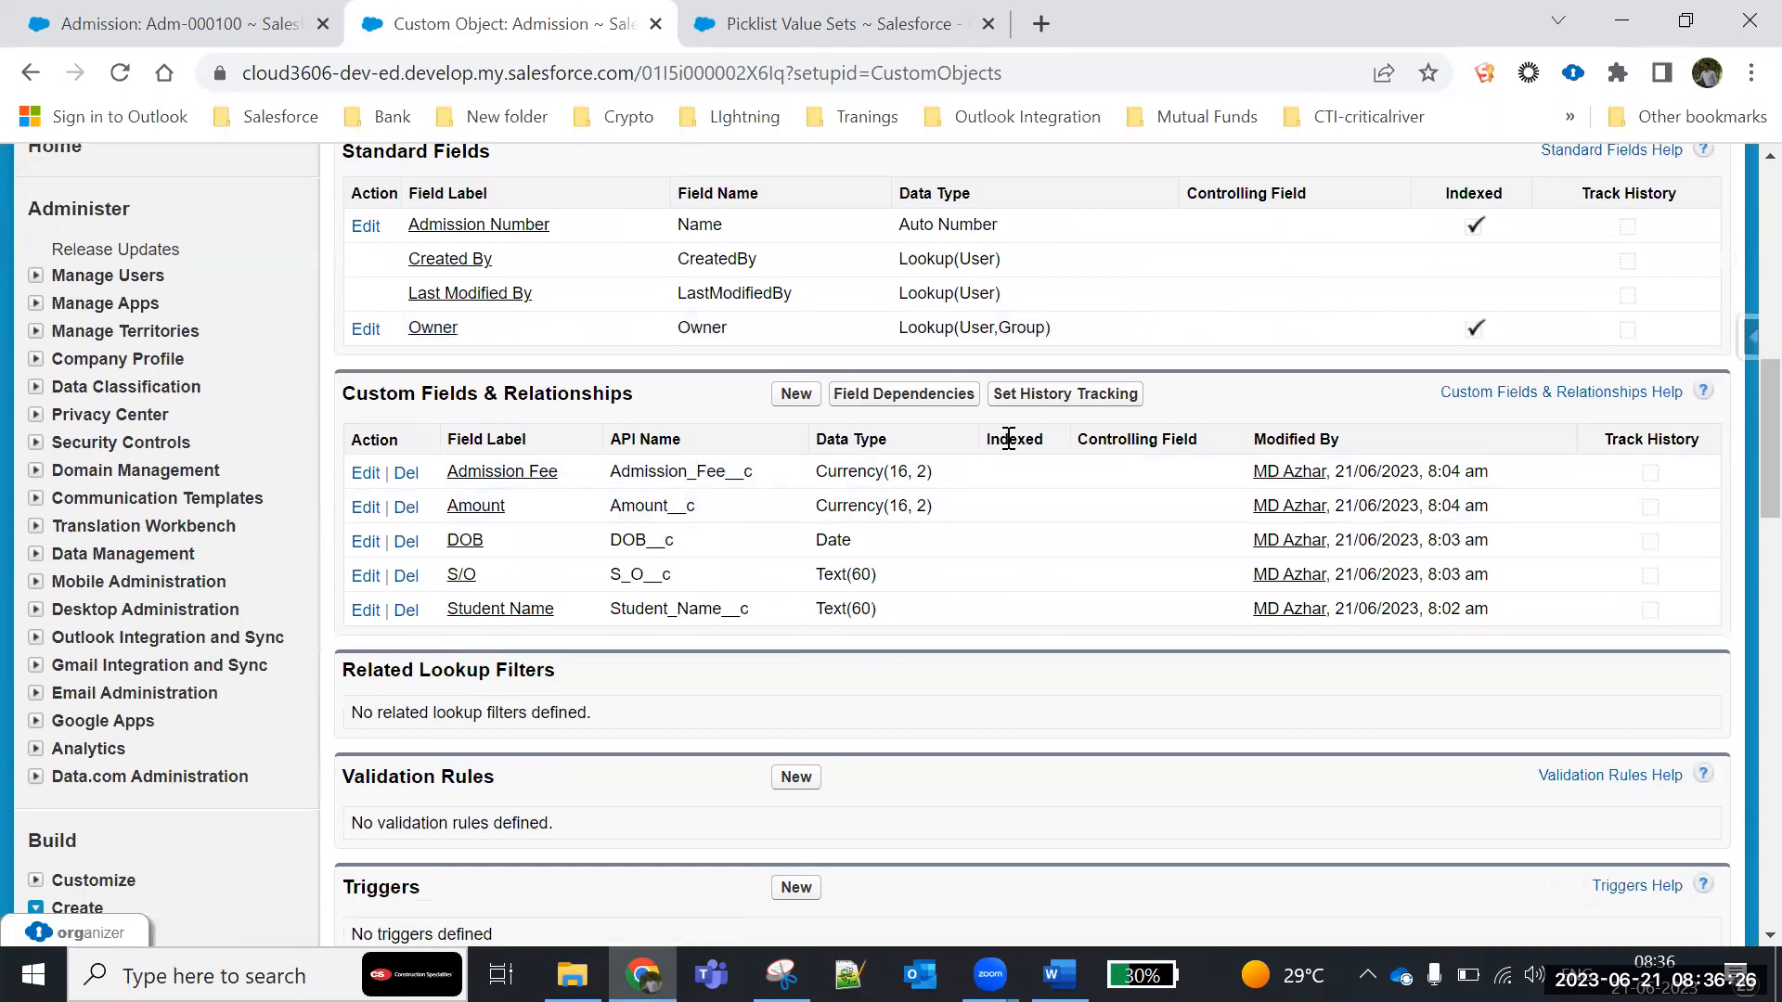
# - Enable field history tracking for Amount and Admission Fee on the Admission object and save the selection
pyautogui.click(1064, 397)
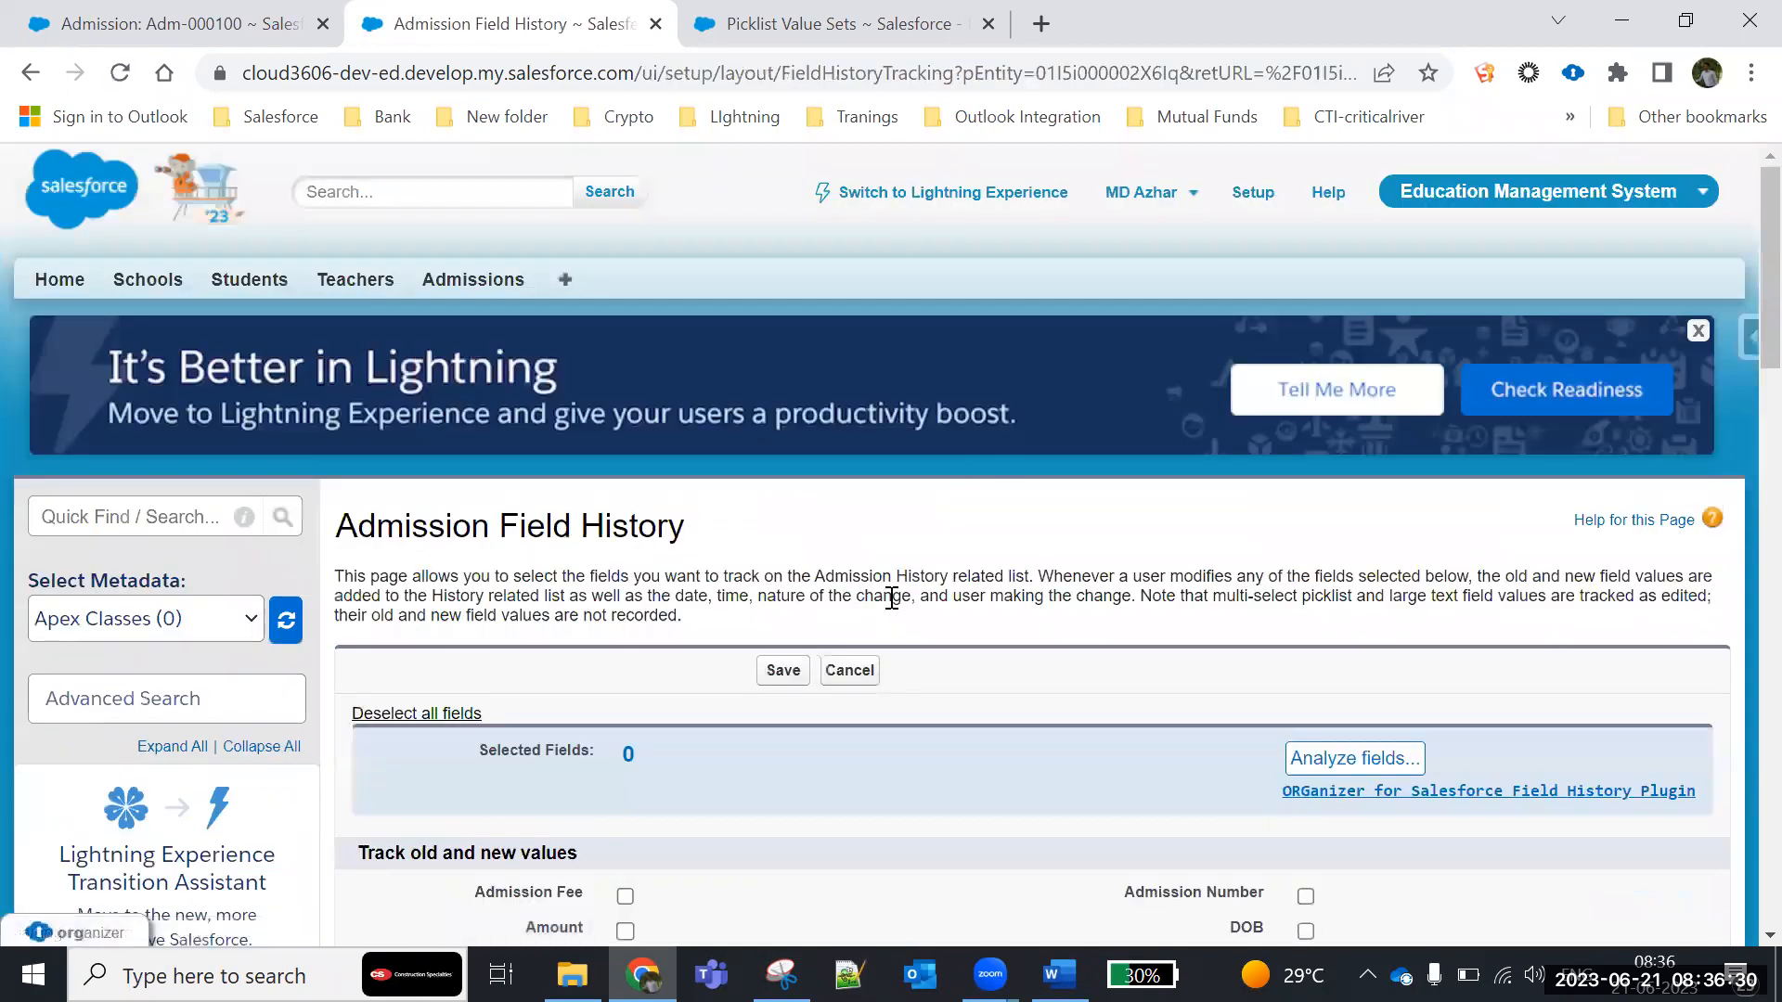
pyautogui.scroll(-5, 891, 597)
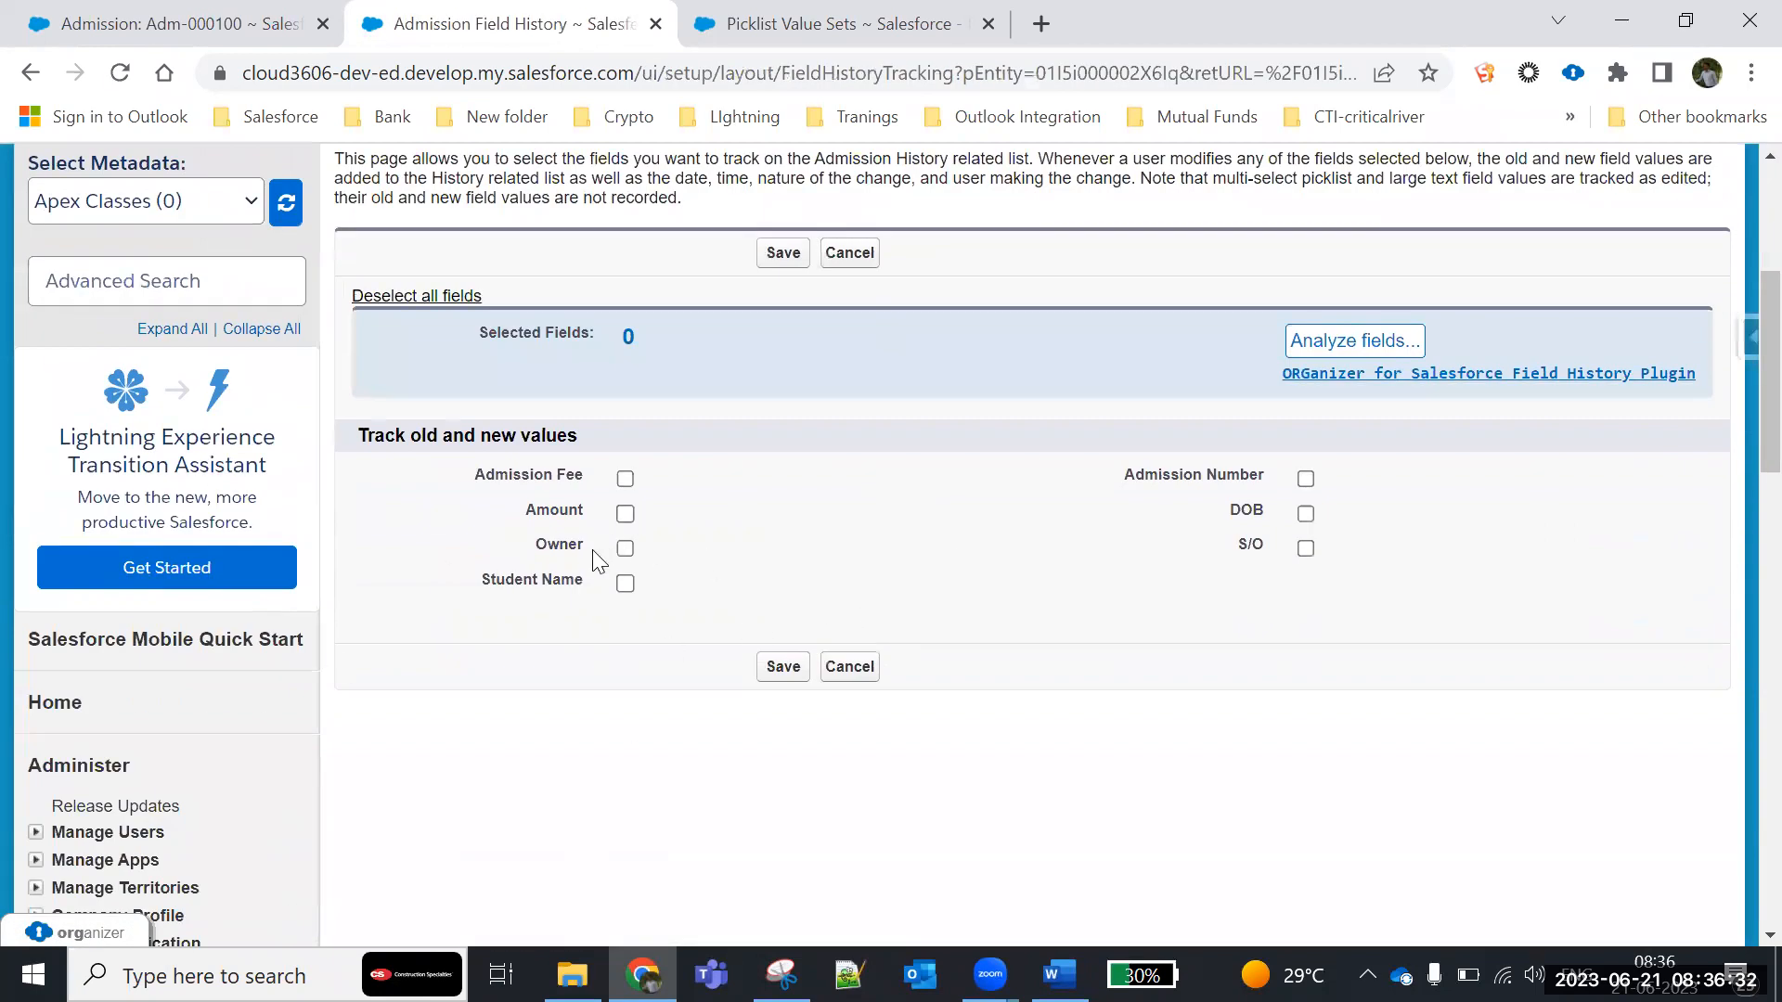
pyautogui.click(624, 515)
pyautogui.click(625, 479)
pyautogui.moveTo(655, 343); pyautogui.dragTo(364, 348)
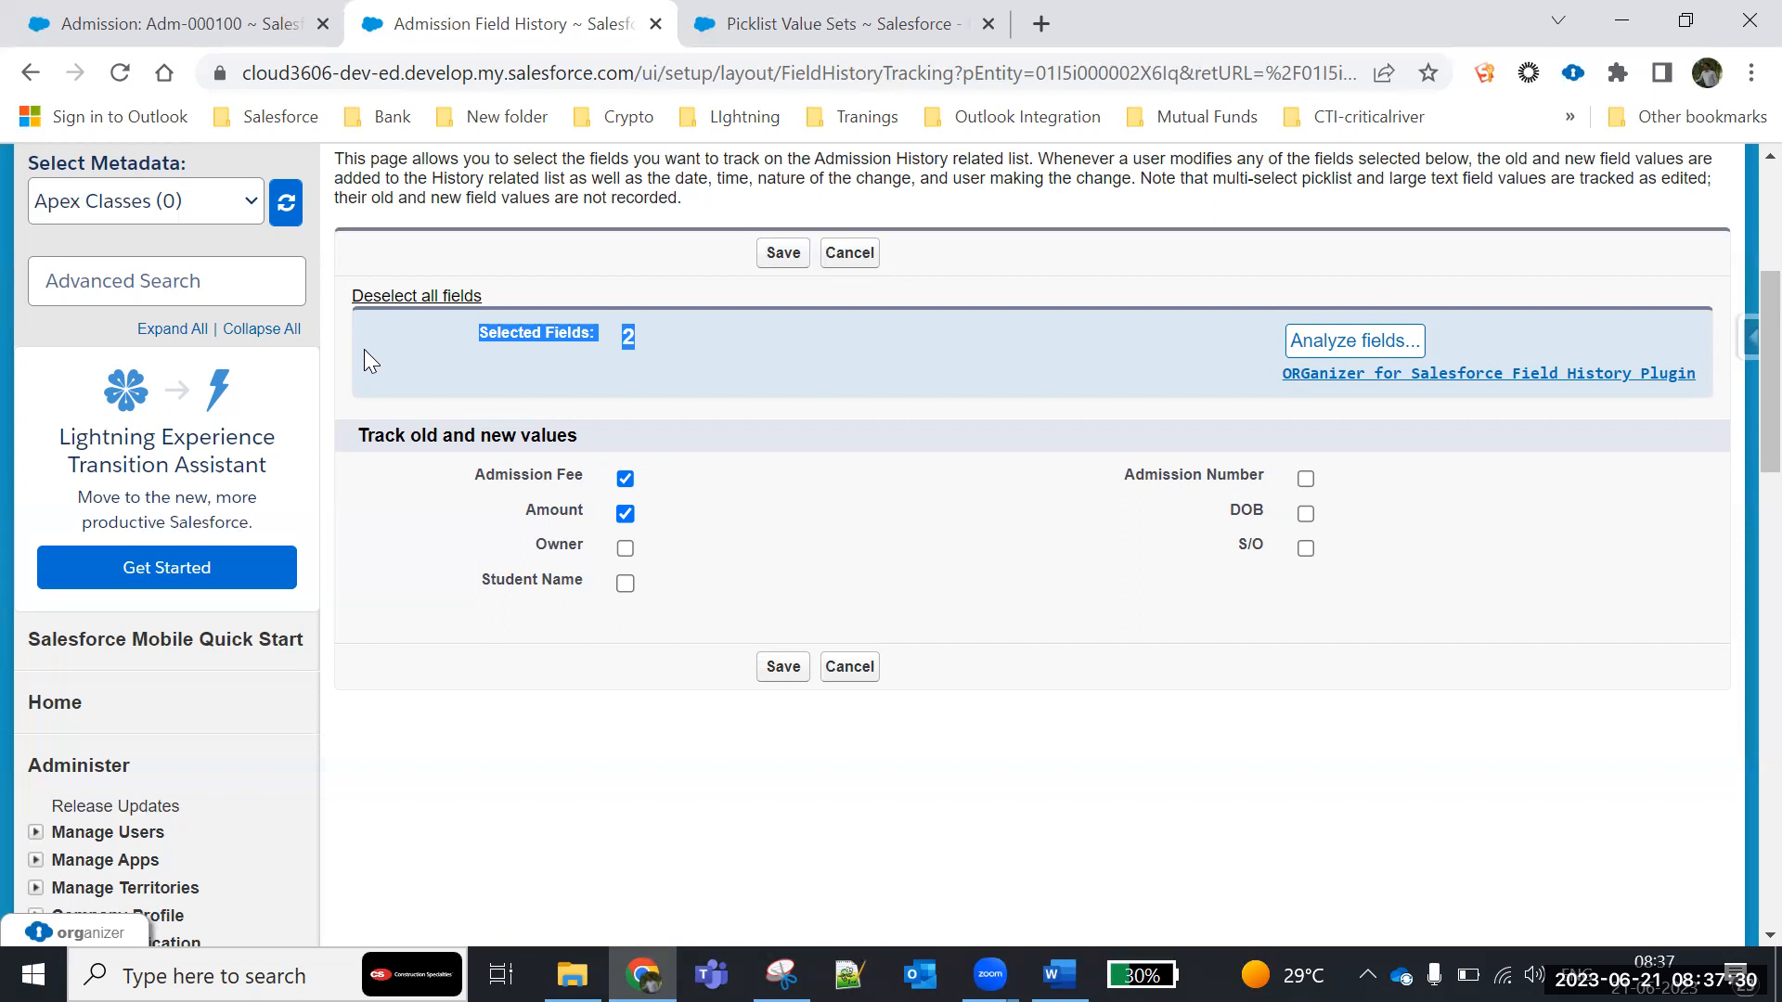
pyautogui.moveTo(728, 552); pyautogui.dragTo(646, 516)
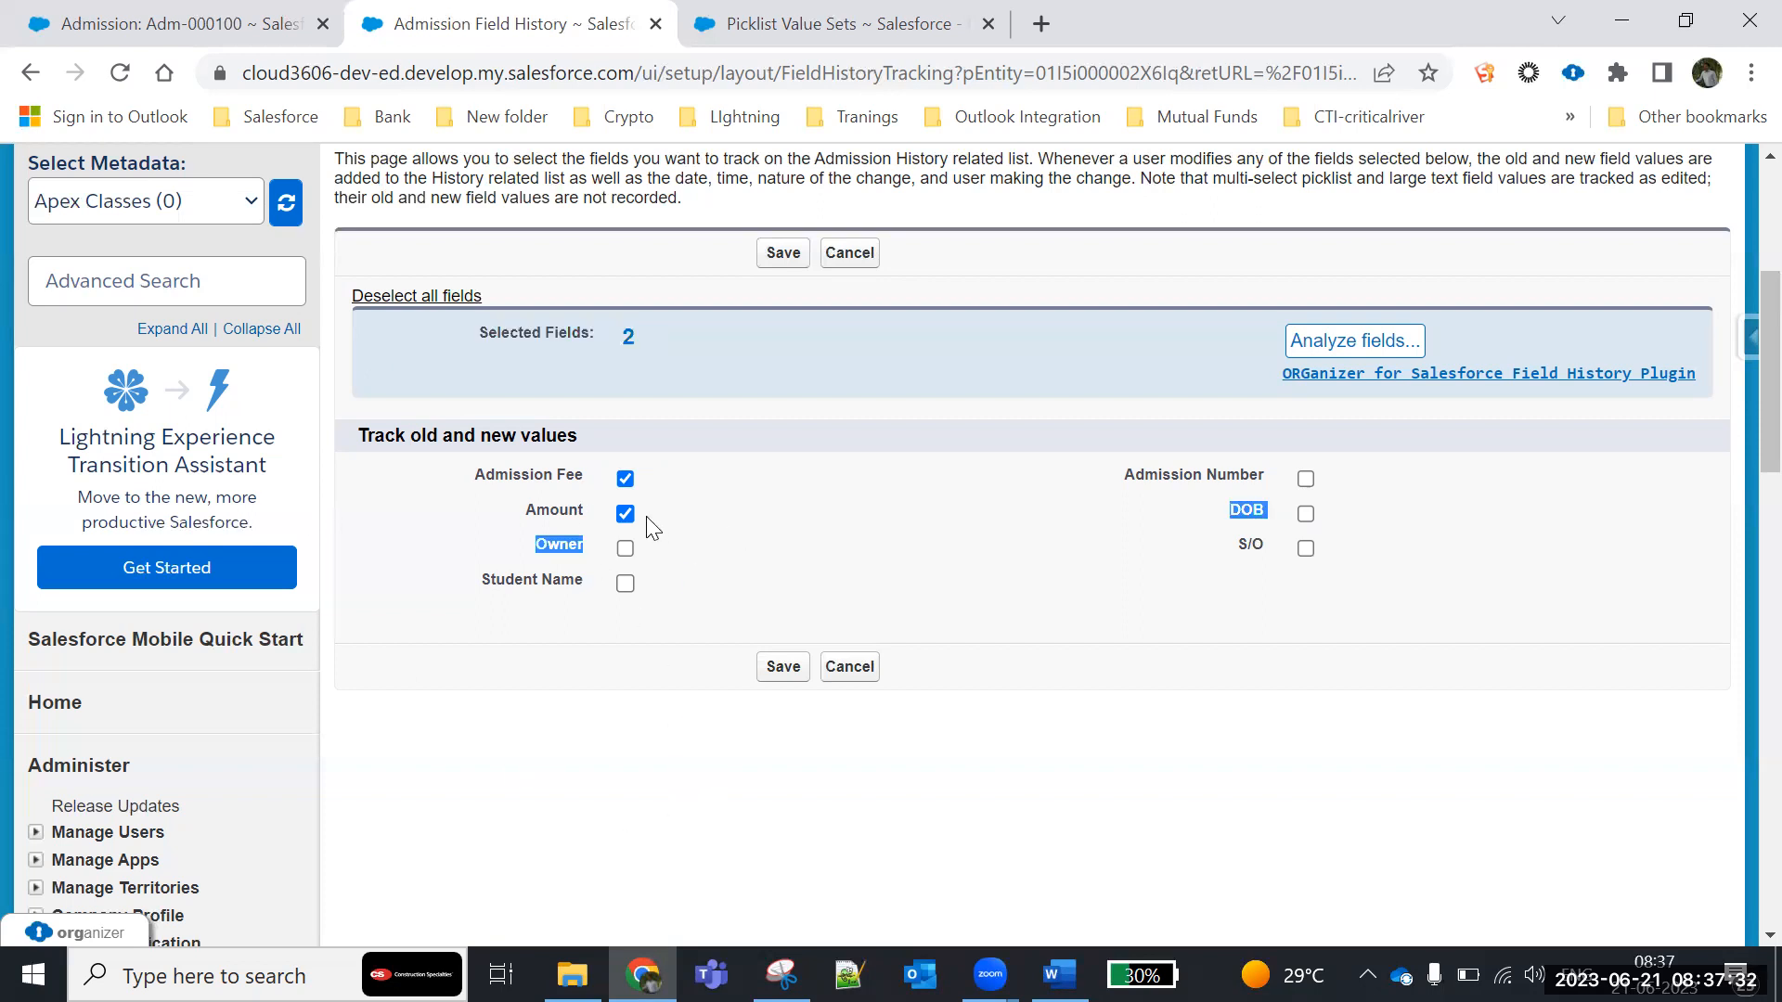
pyautogui.click(781, 254)
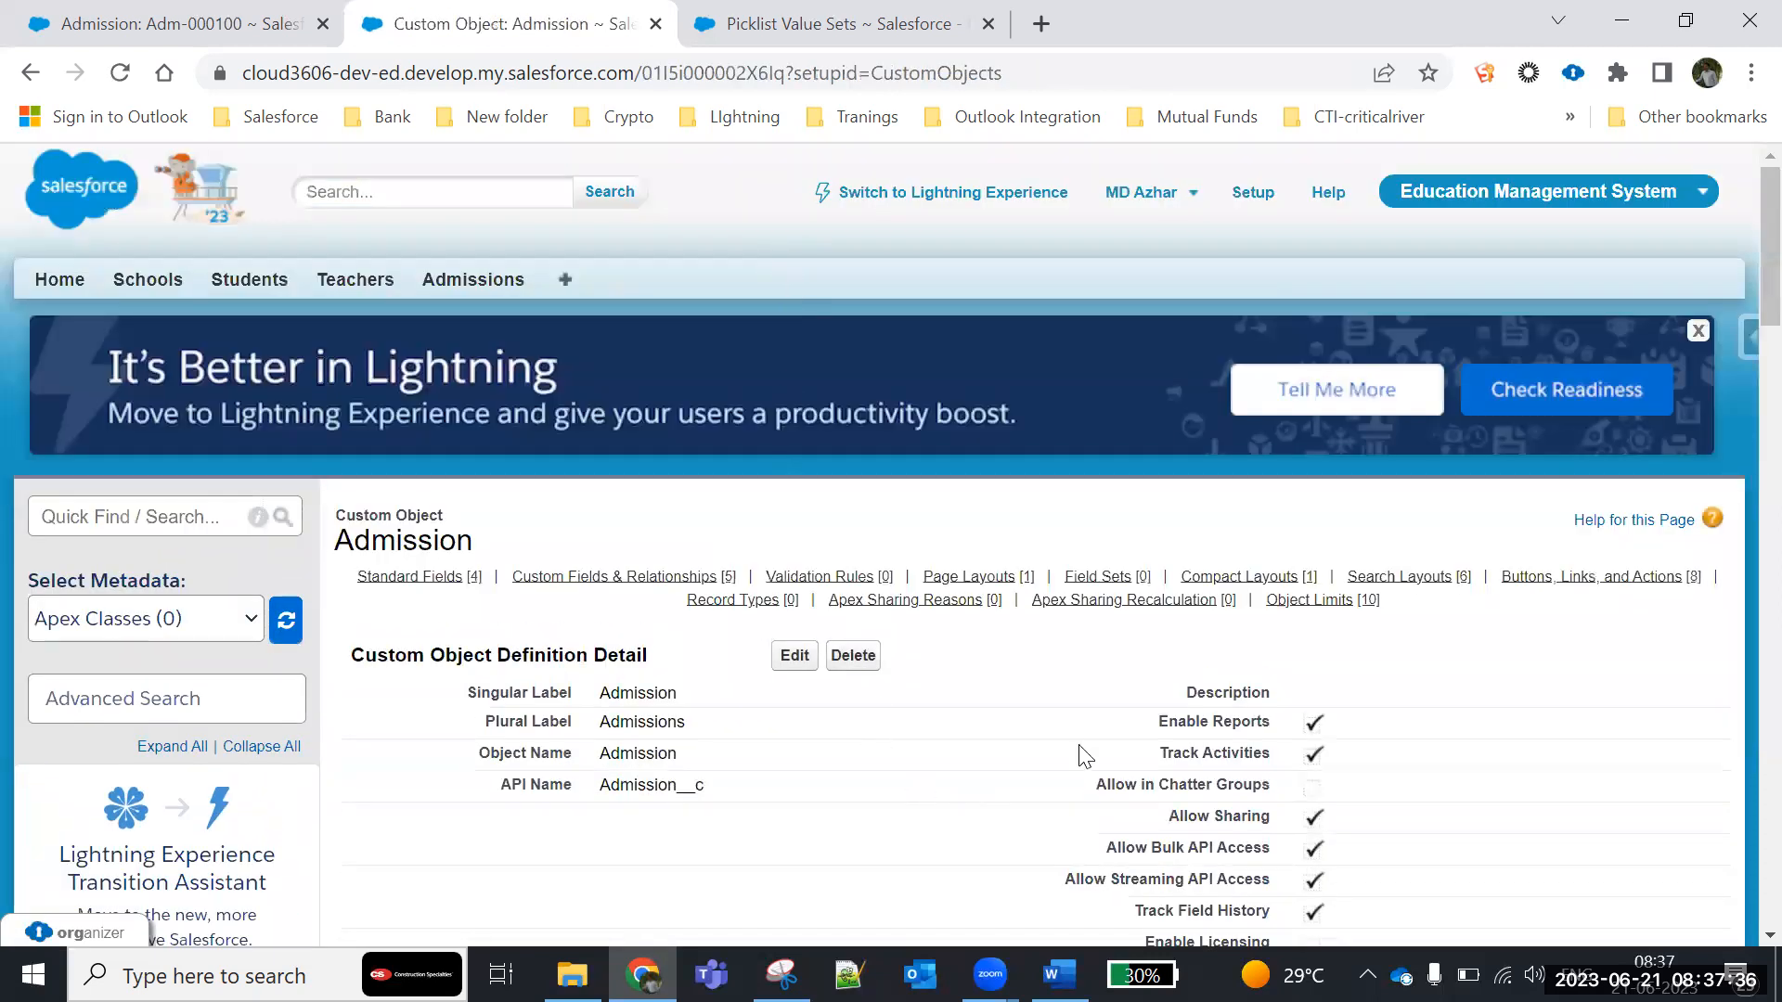
# - Return to the admission record, reload it and check its related lists for a history section
pyautogui.click(215, 28)
pyautogui.click(120, 73)
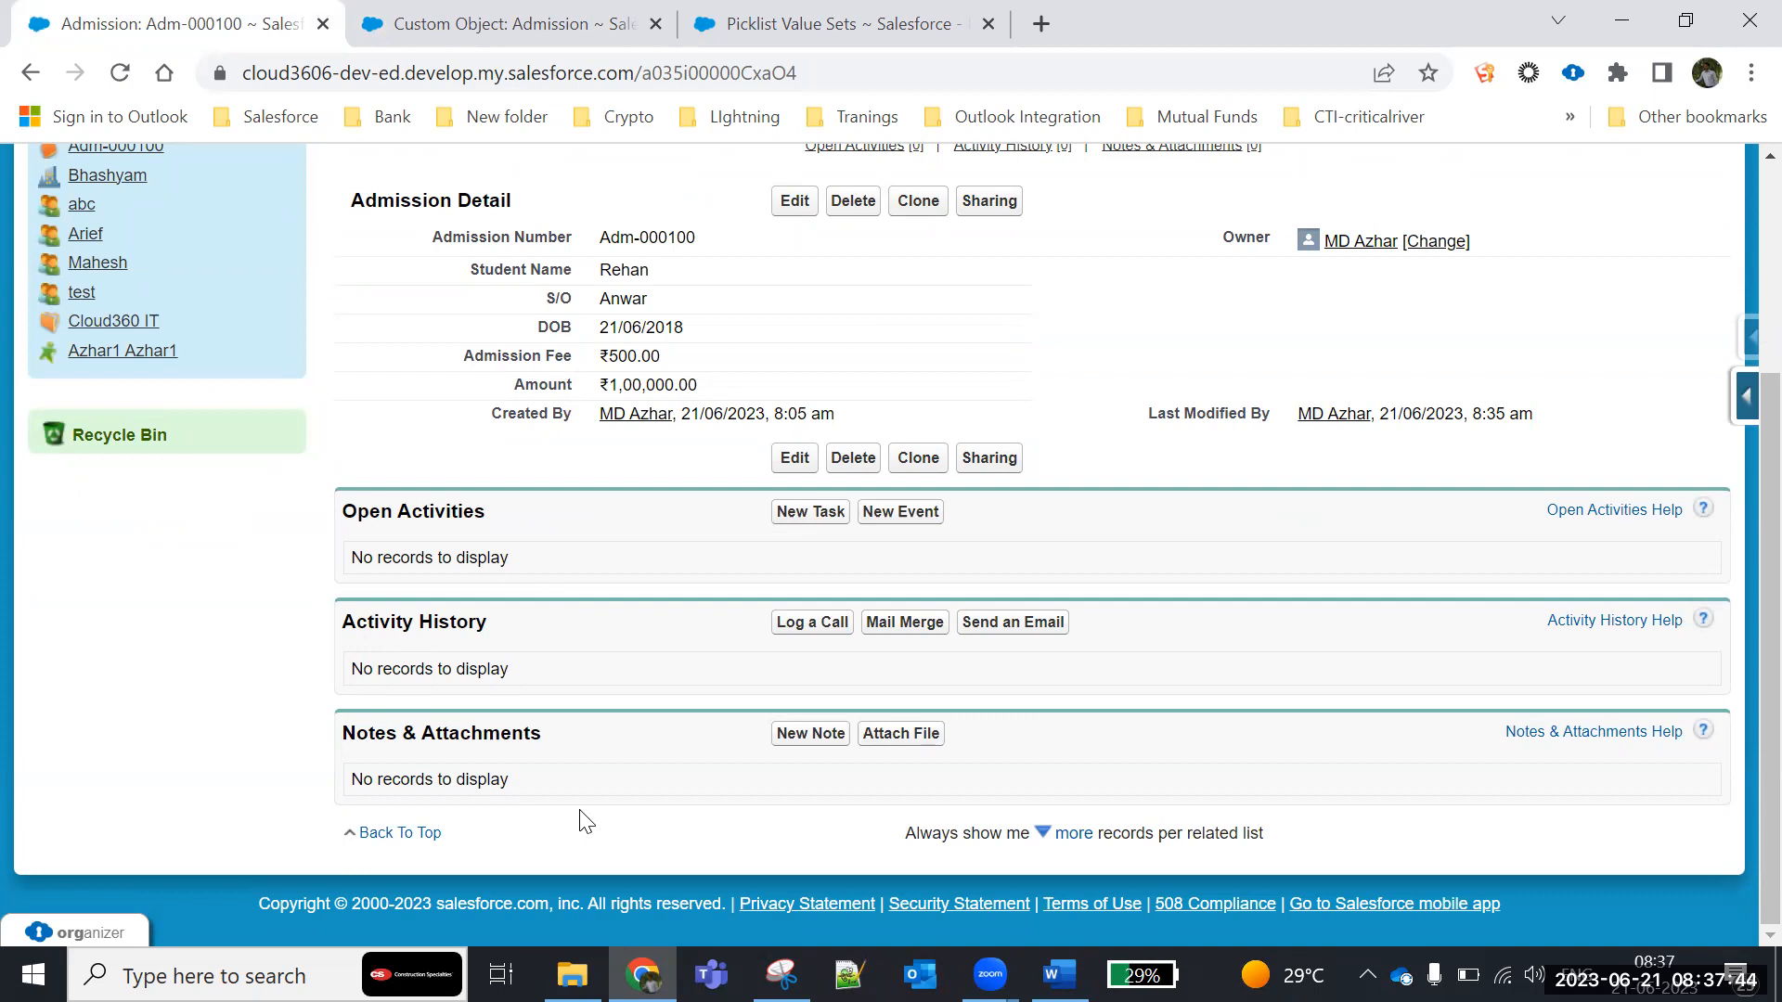
pyautogui.scroll(3, 1376, 489)
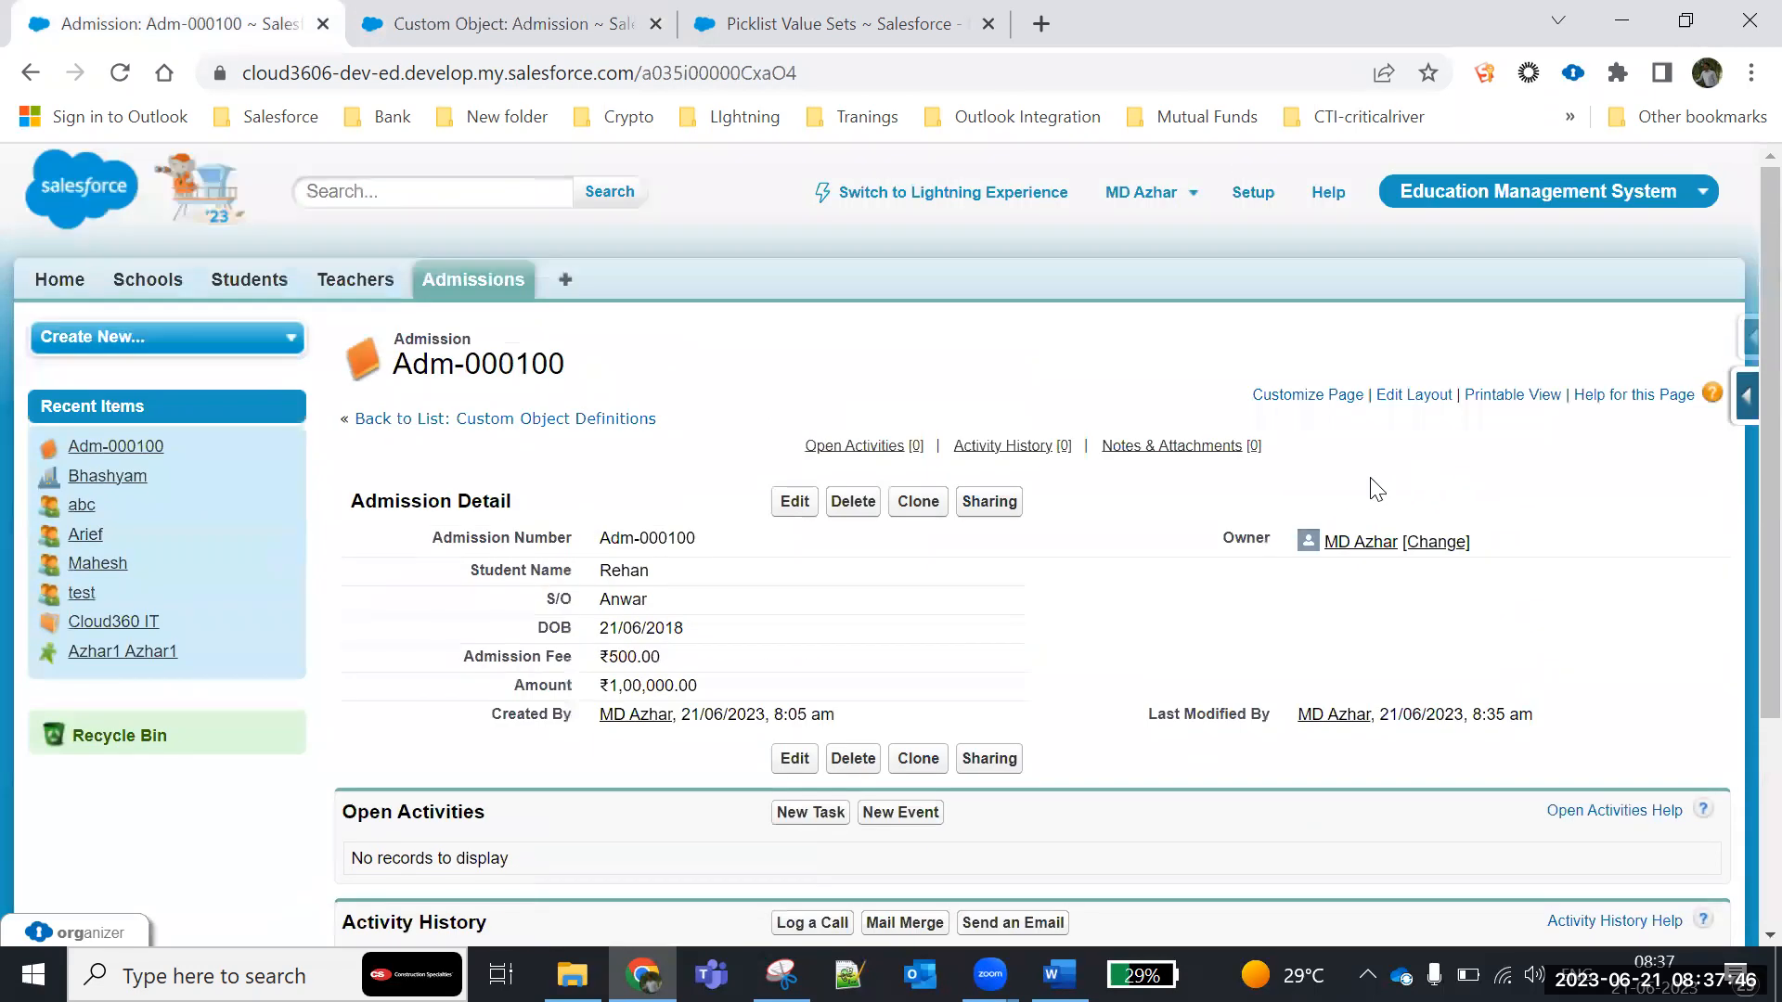
pyautogui.click(1405, 397)
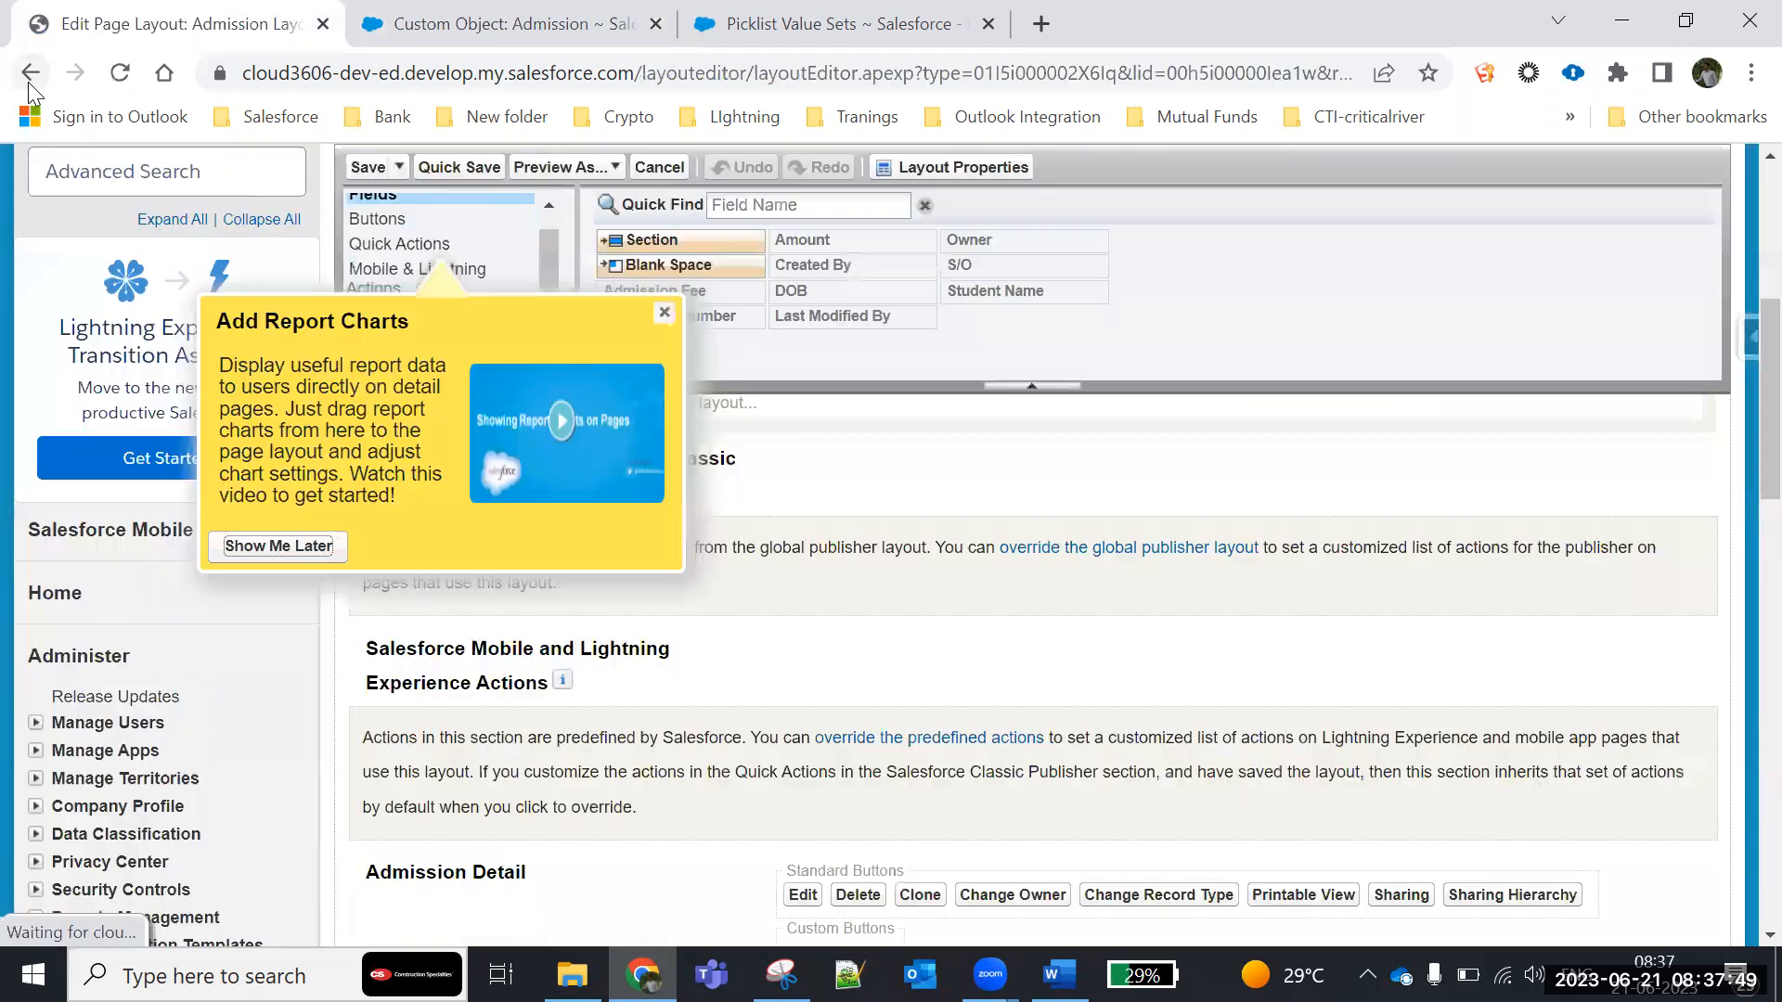
pyautogui.click(30, 74)
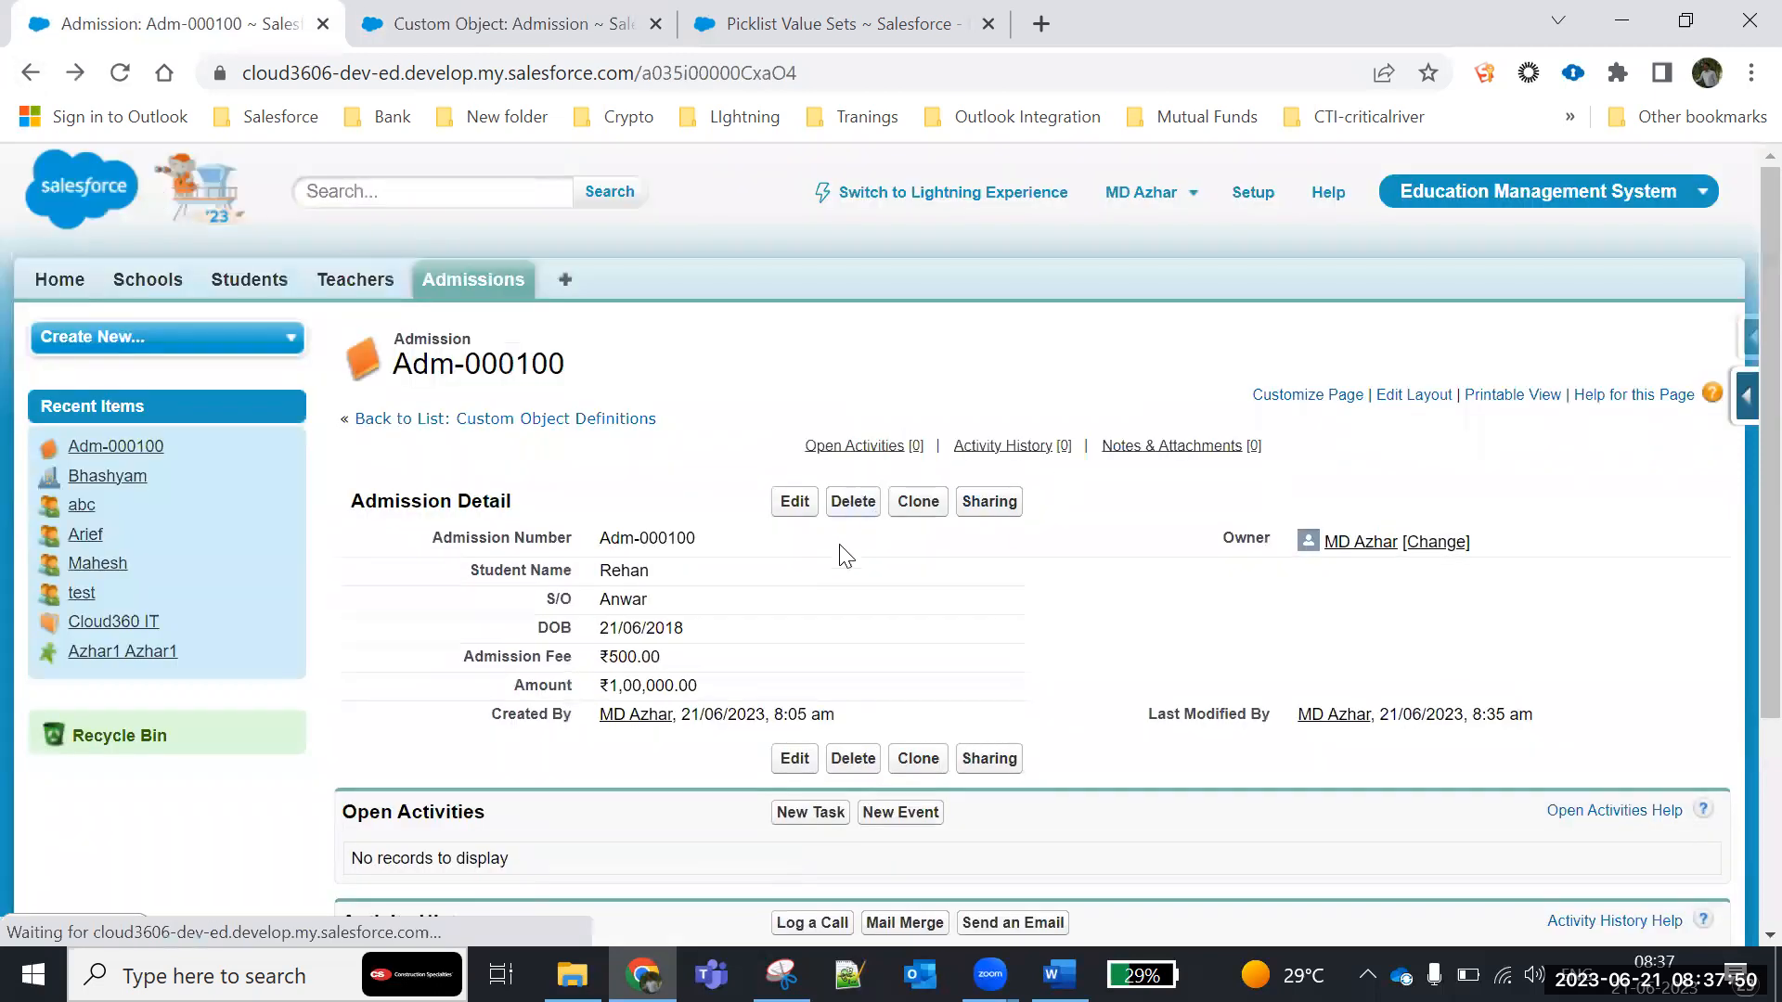
pyautogui.scroll(-3, 576, 676)
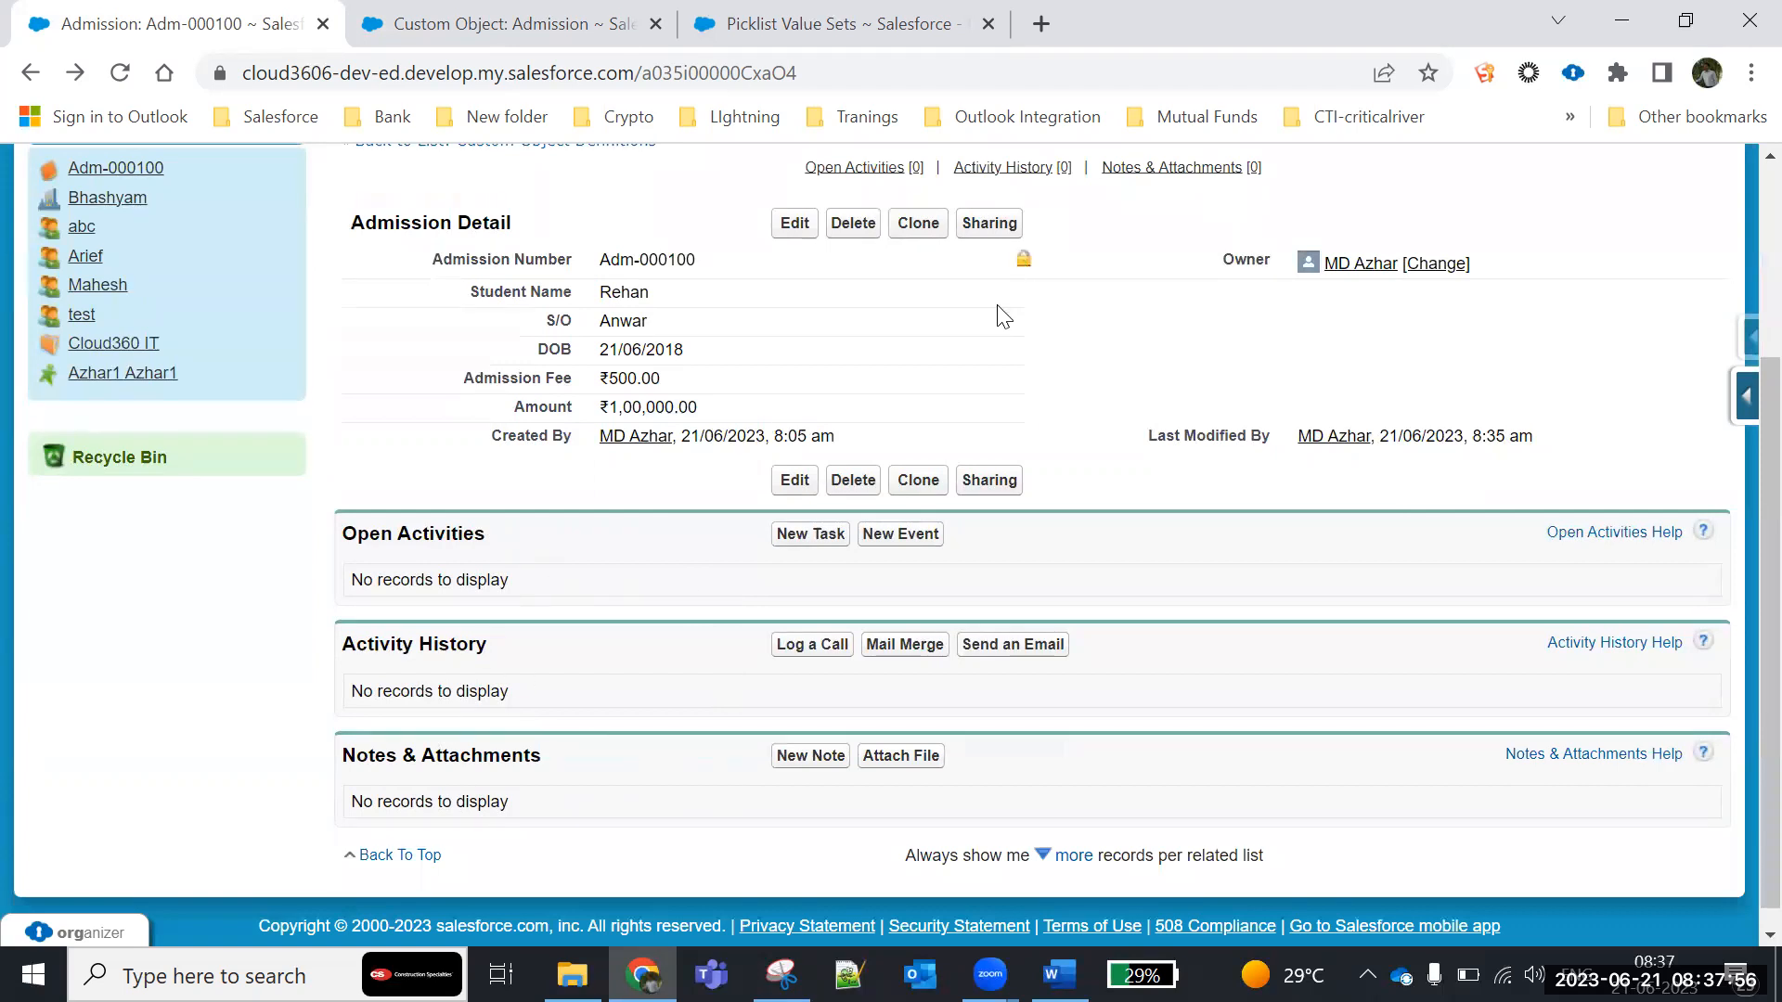
pyautogui.scroll(3, 624, 449)
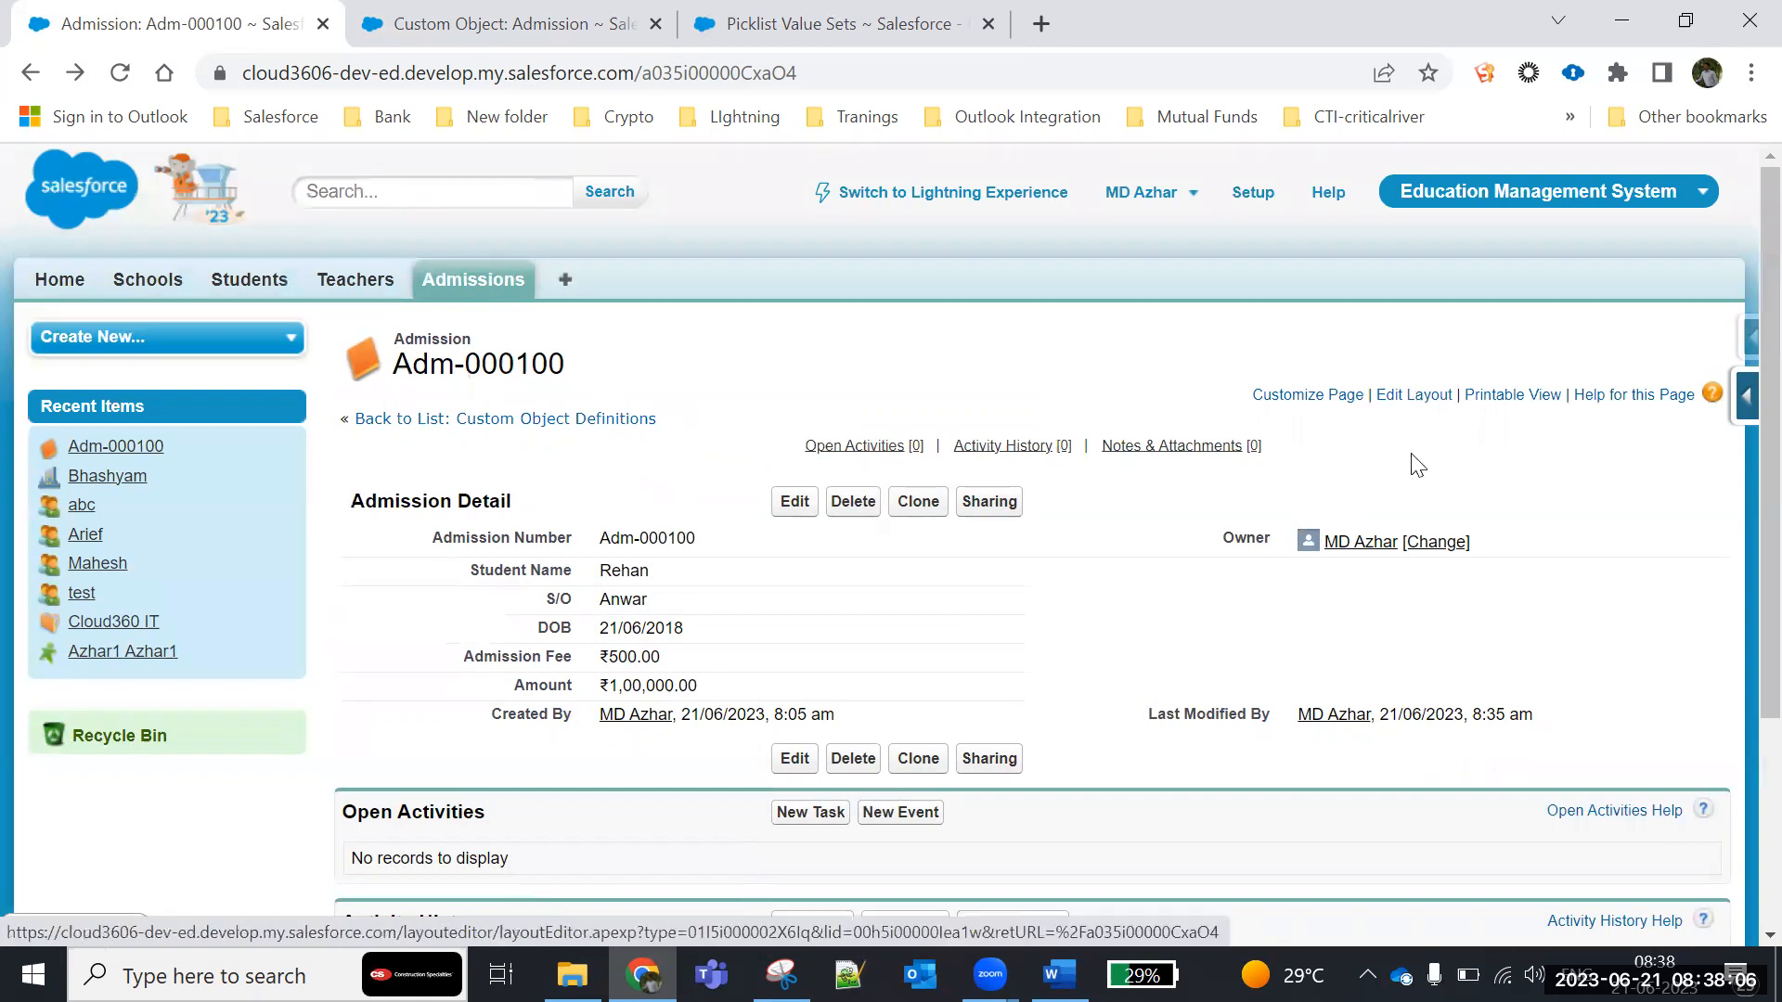
# - Add the Admission History related list above Open Activities in the Admission page layout
pyautogui.click(1412, 395)
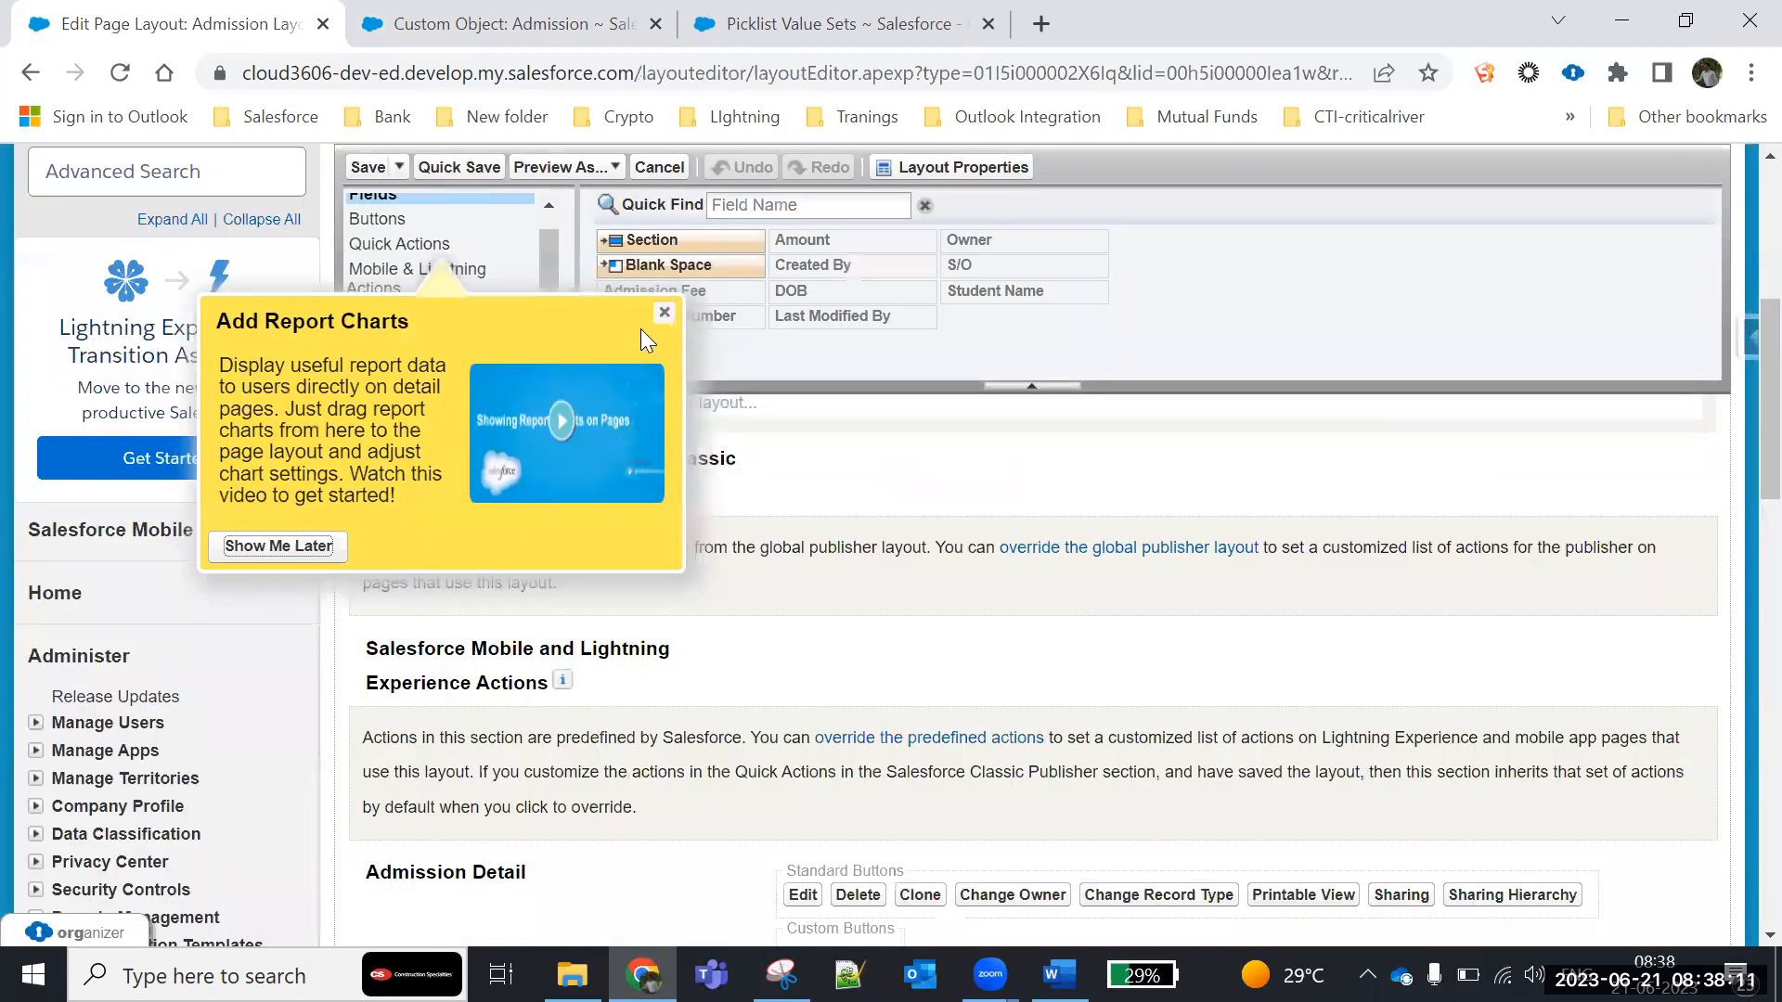
pyautogui.click(664, 313)
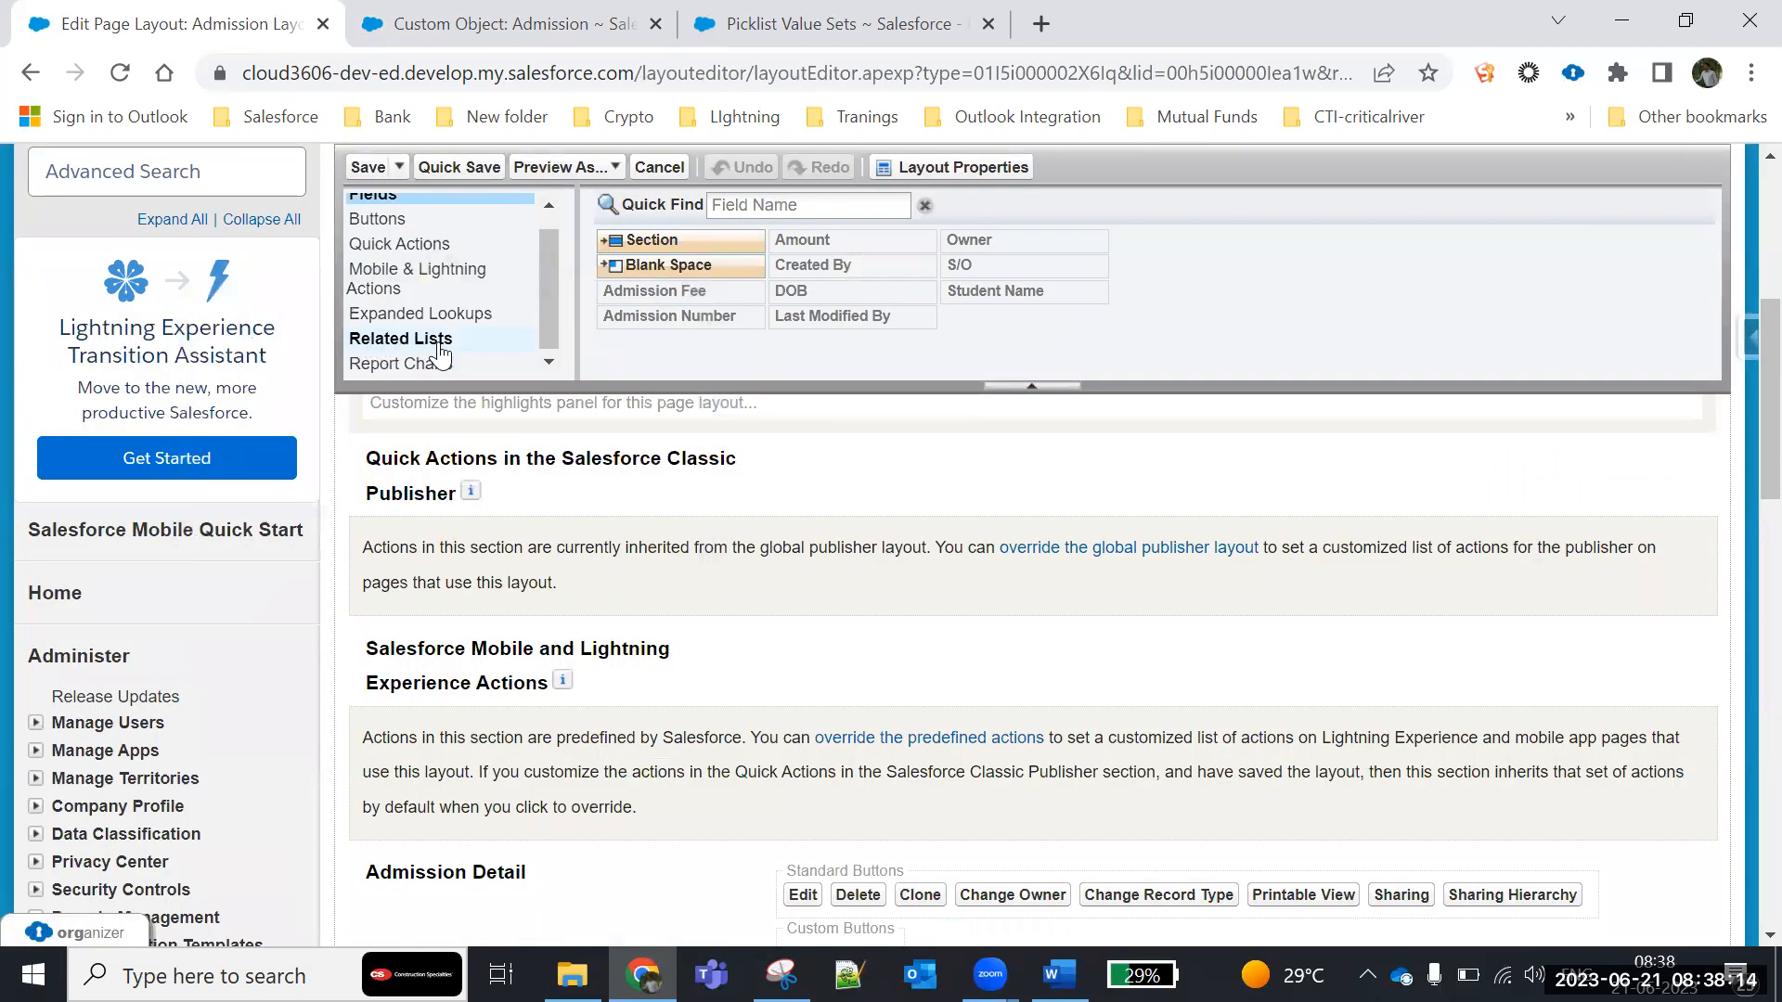
pyautogui.click(383, 345)
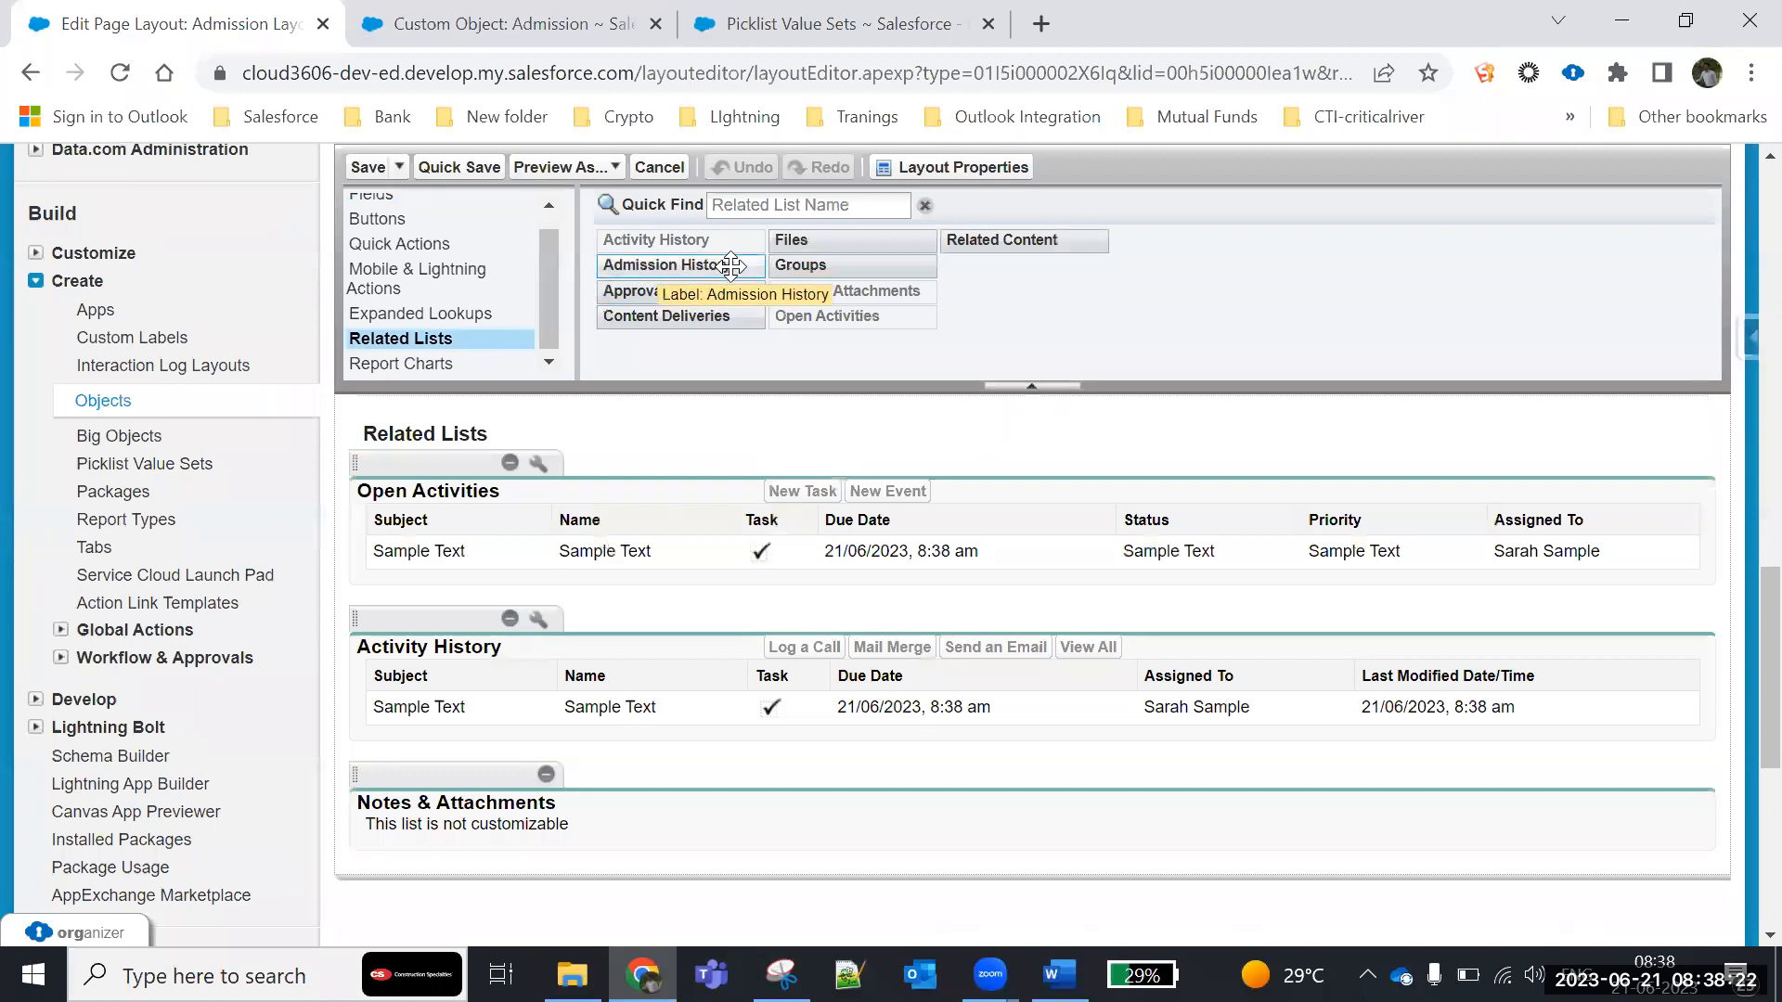
pyautogui.moveTo(719, 265); pyautogui.dragTo(582, 533)
pyautogui.moveTo(662, 270); pyautogui.dragTo(384, 560)
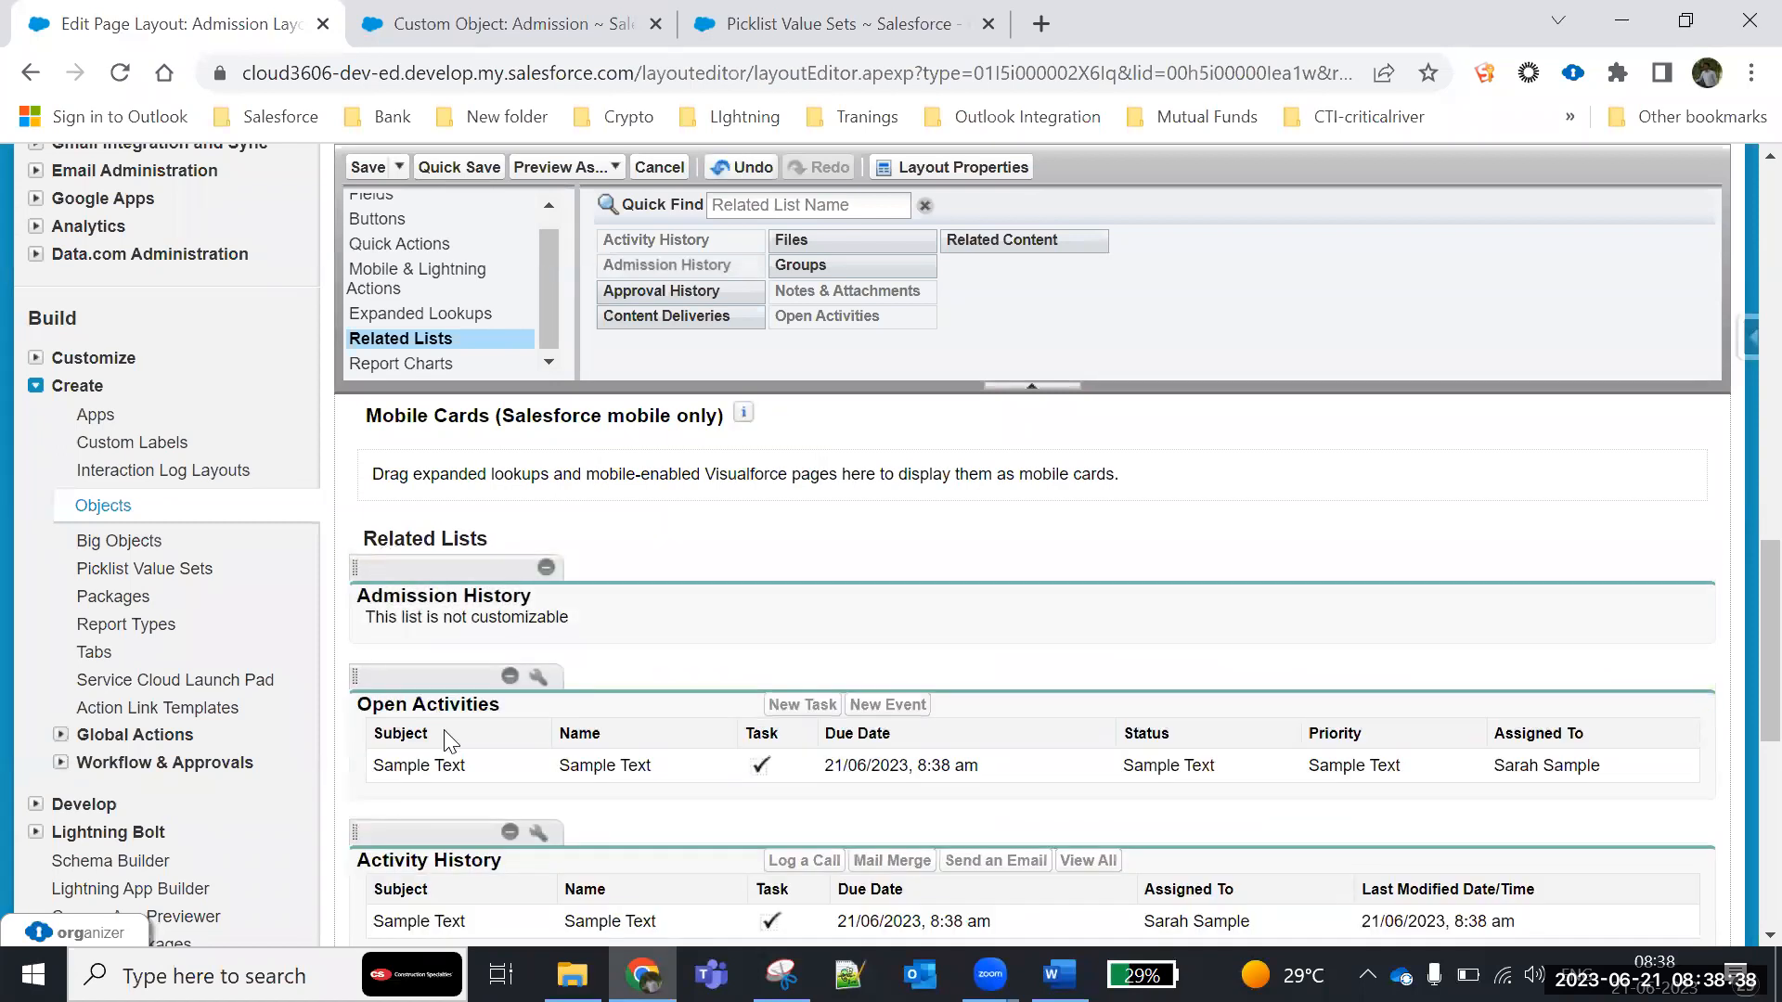
# - Save the Admission page layout and let it overwrite users' personal related list customizations
pyautogui.scroll(-3, 450, 740)
pyautogui.scroll(3, 496, 612)
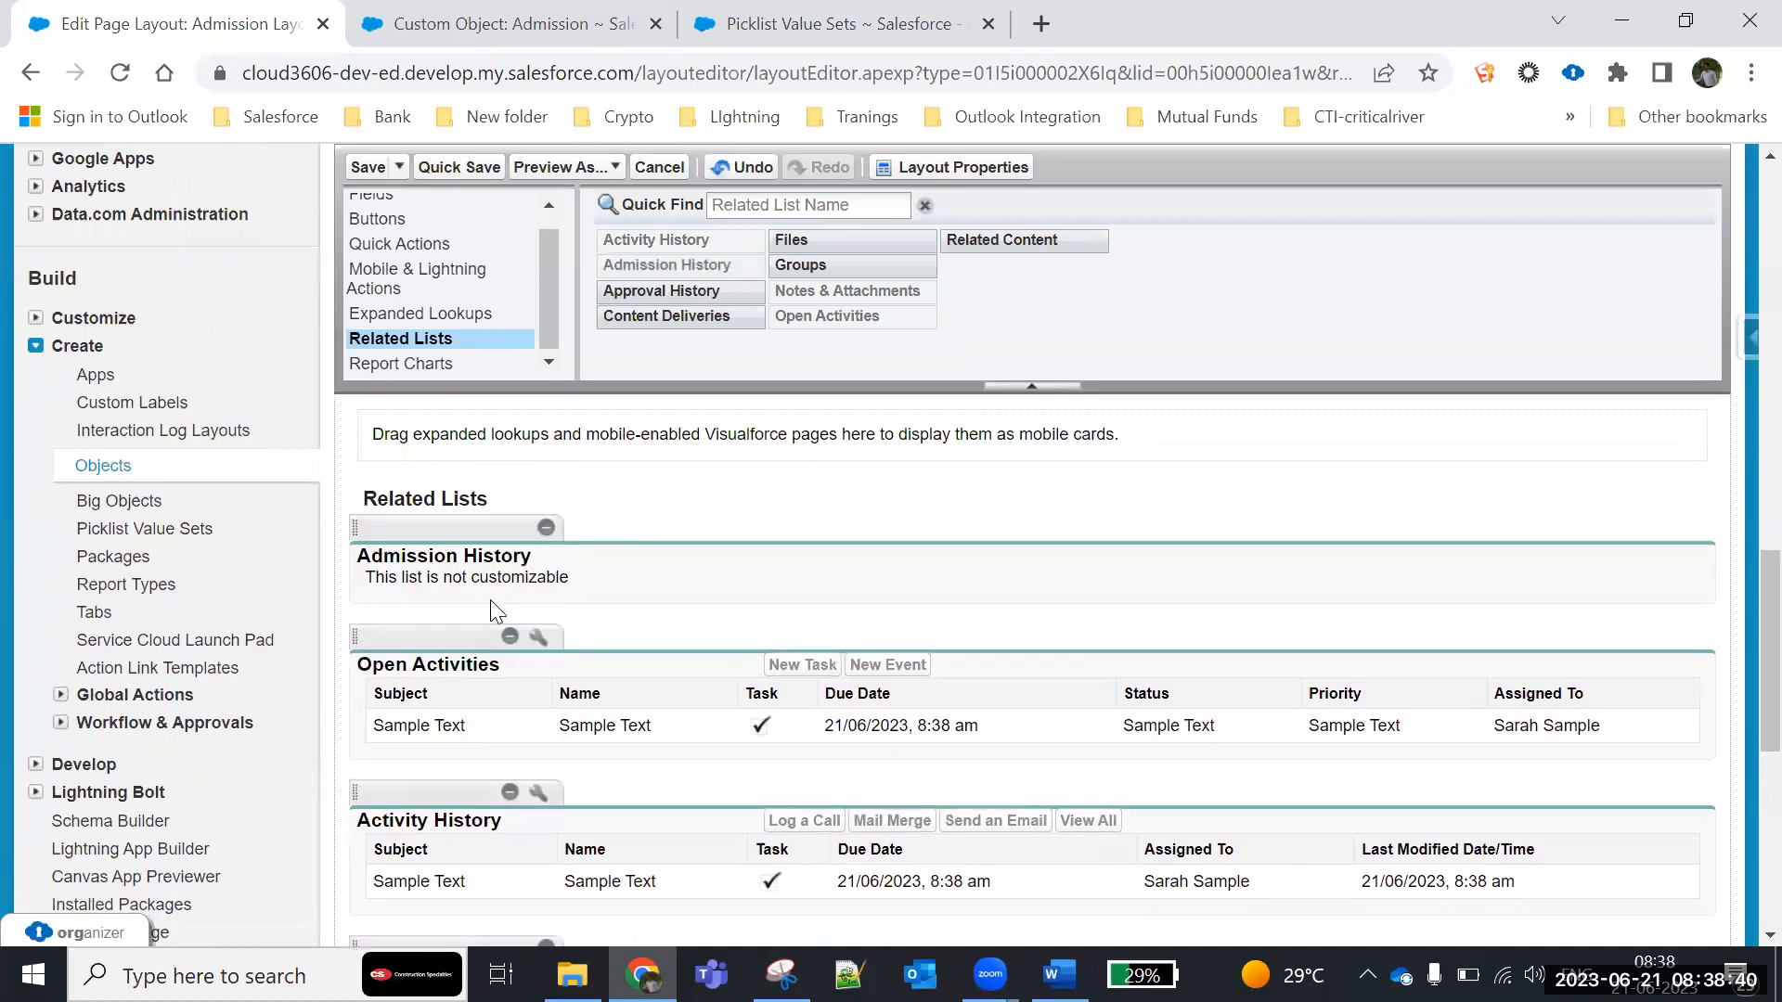
pyautogui.scroll(1, 492, 611)
pyautogui.click(358, 171)
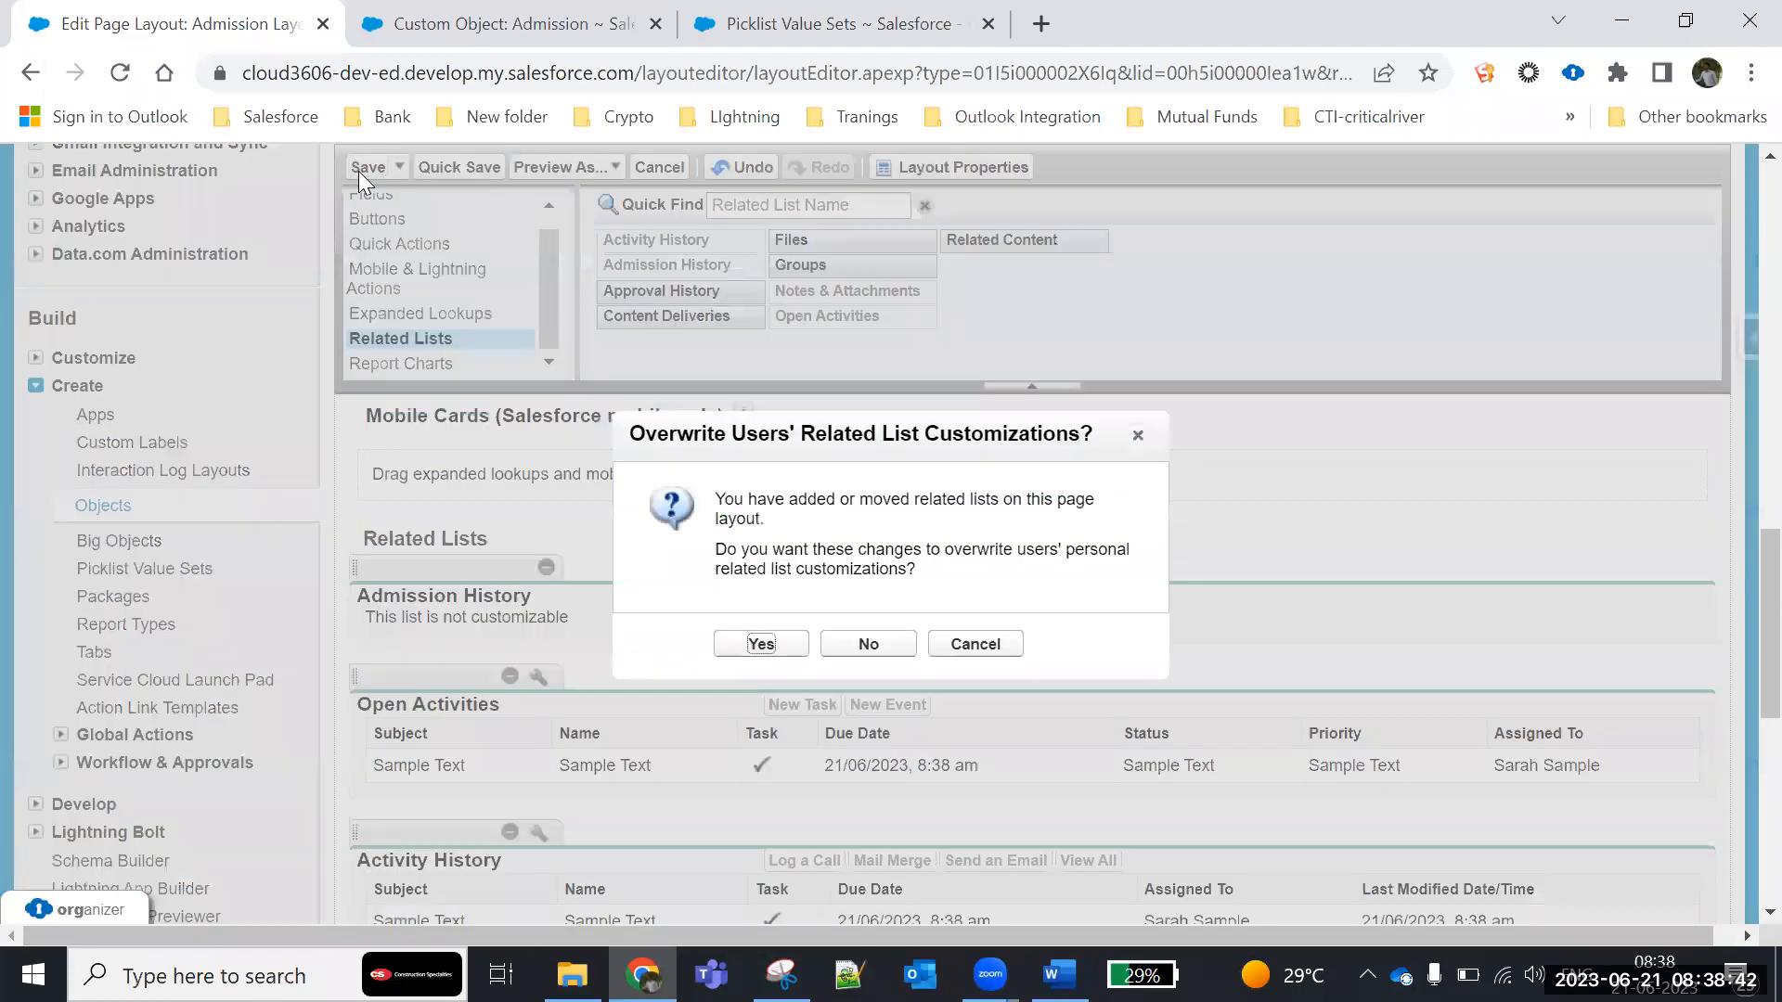
pyautogui.click(766, 643)
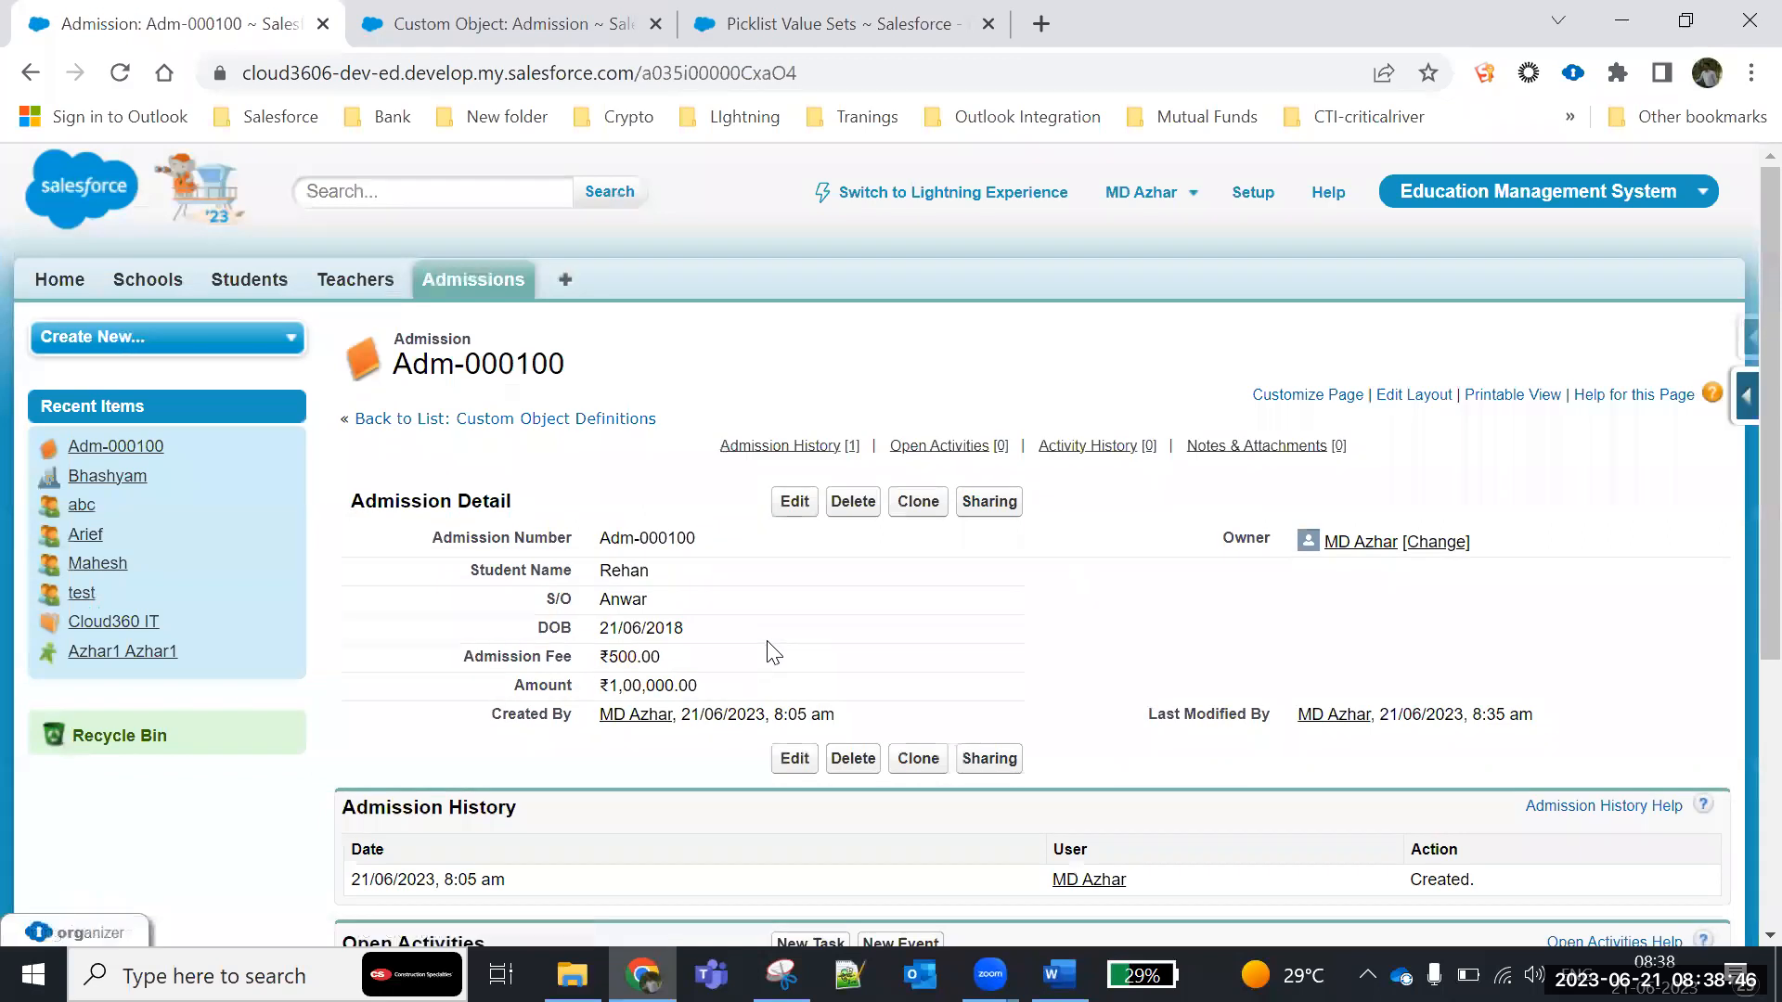
# - Review the Admission History list on the admission record and compare its entry date with the Created By time
pyautogui.scroll(-3, 736, 650)
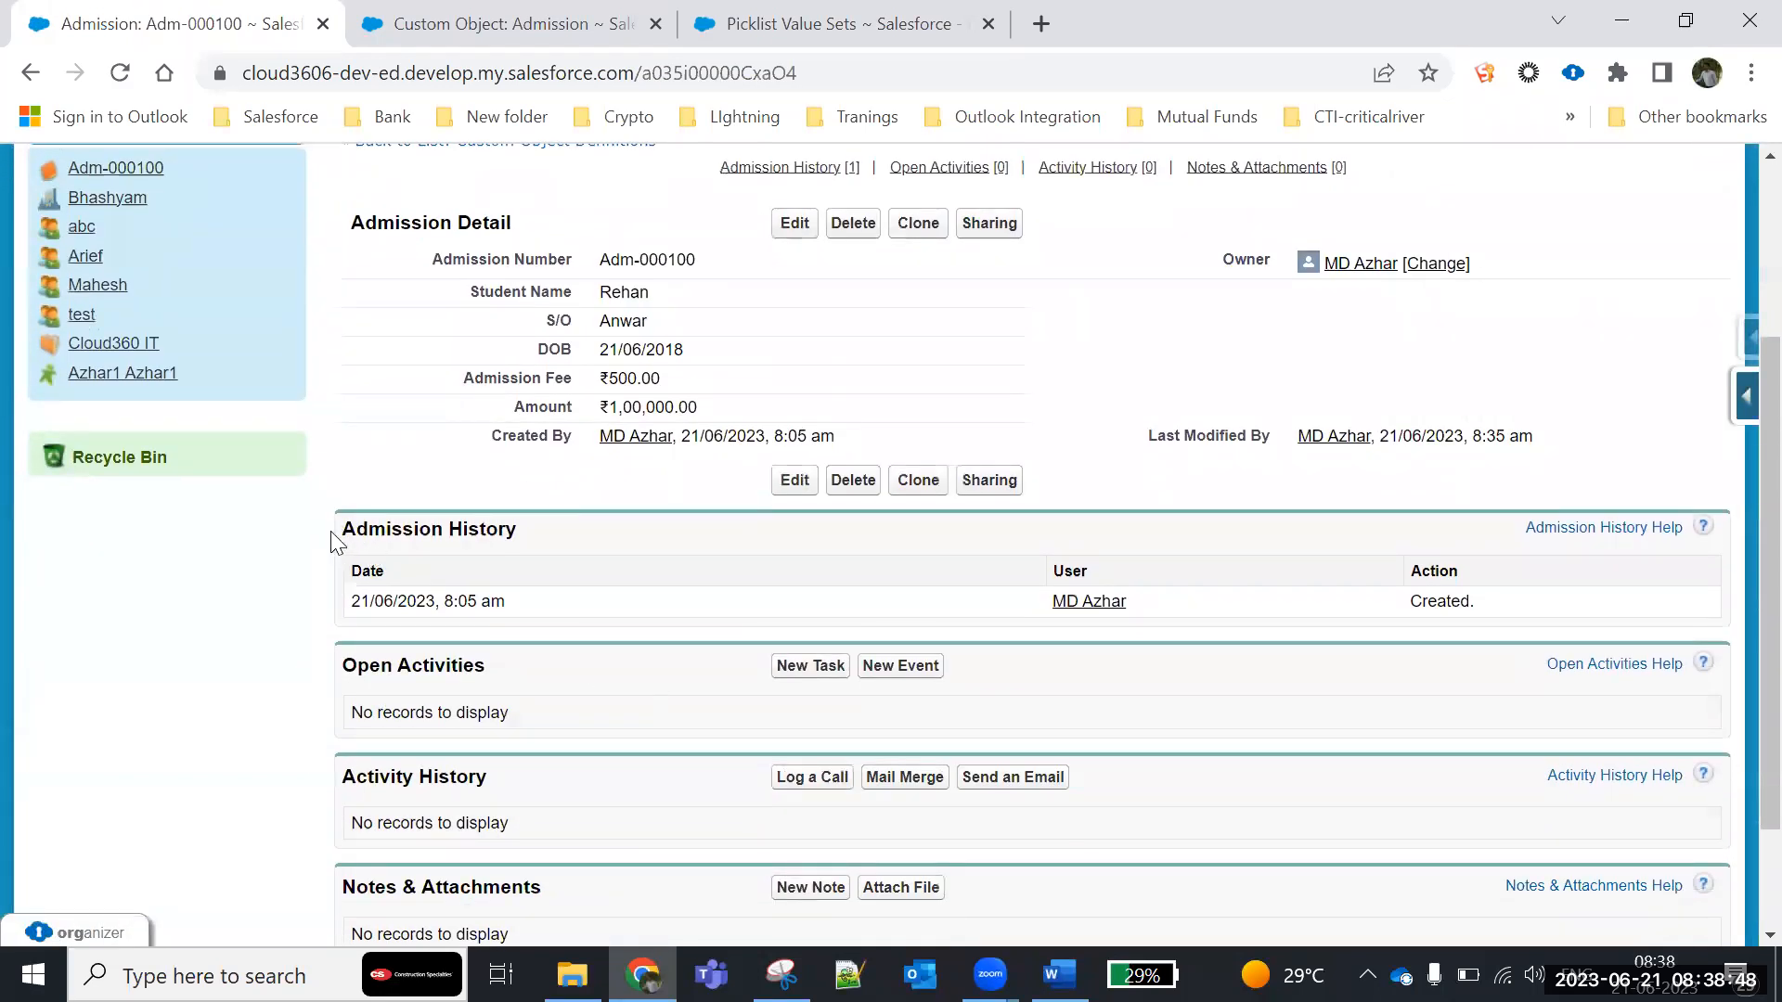
pyautogui.moveTo(342, 529); pyautogui.dragTo(568, 537)
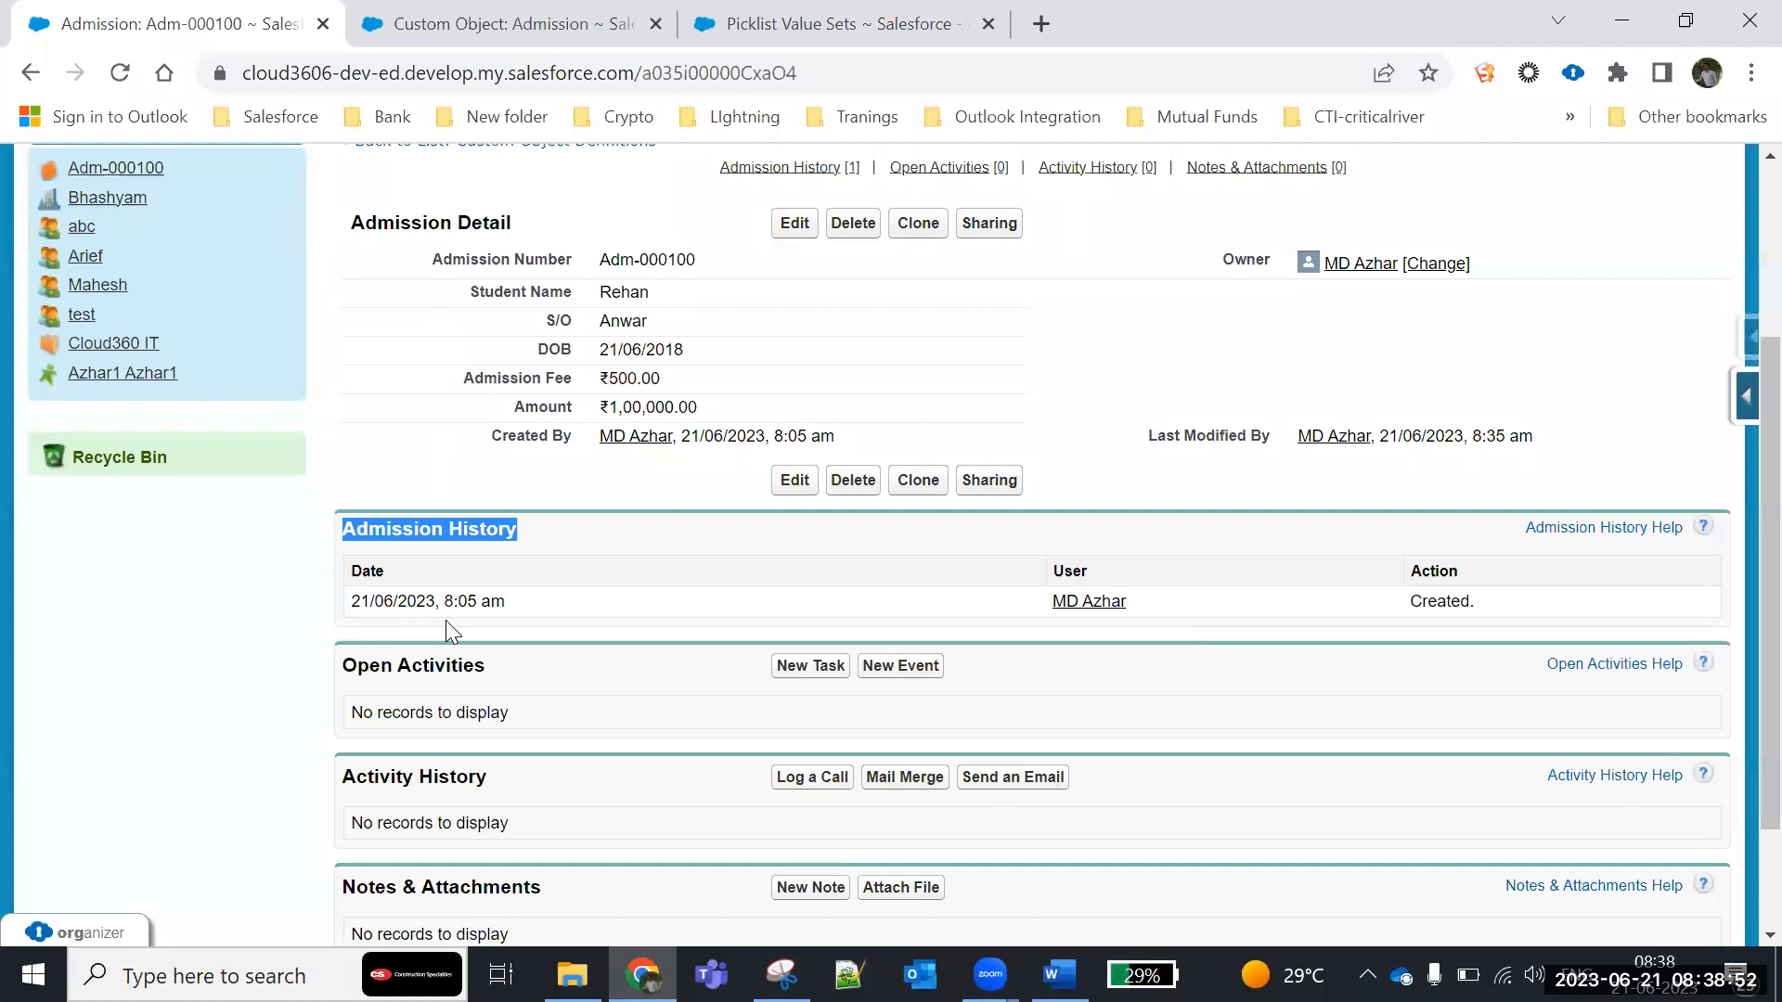
pyautogui.moveTo(515, 614); pyautogui.dragTo(353, 601)
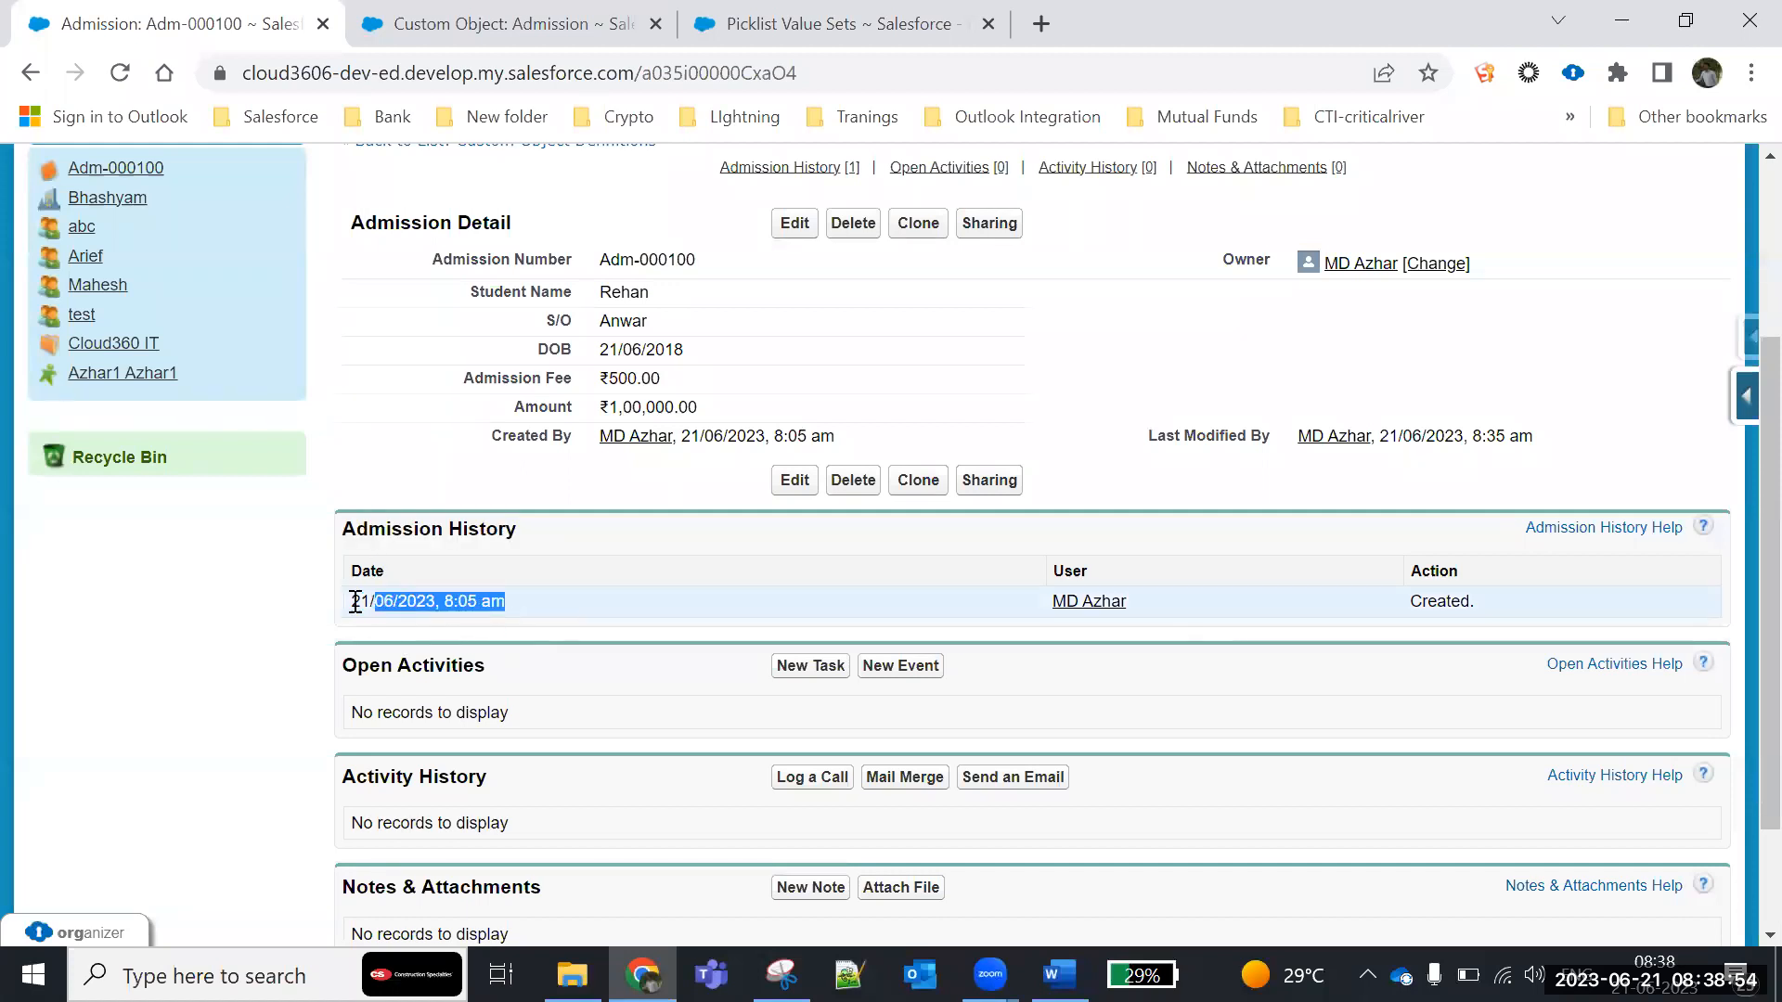
pyautogui.moveTo(775, 436); pyautogui.dragTo(835, 436)
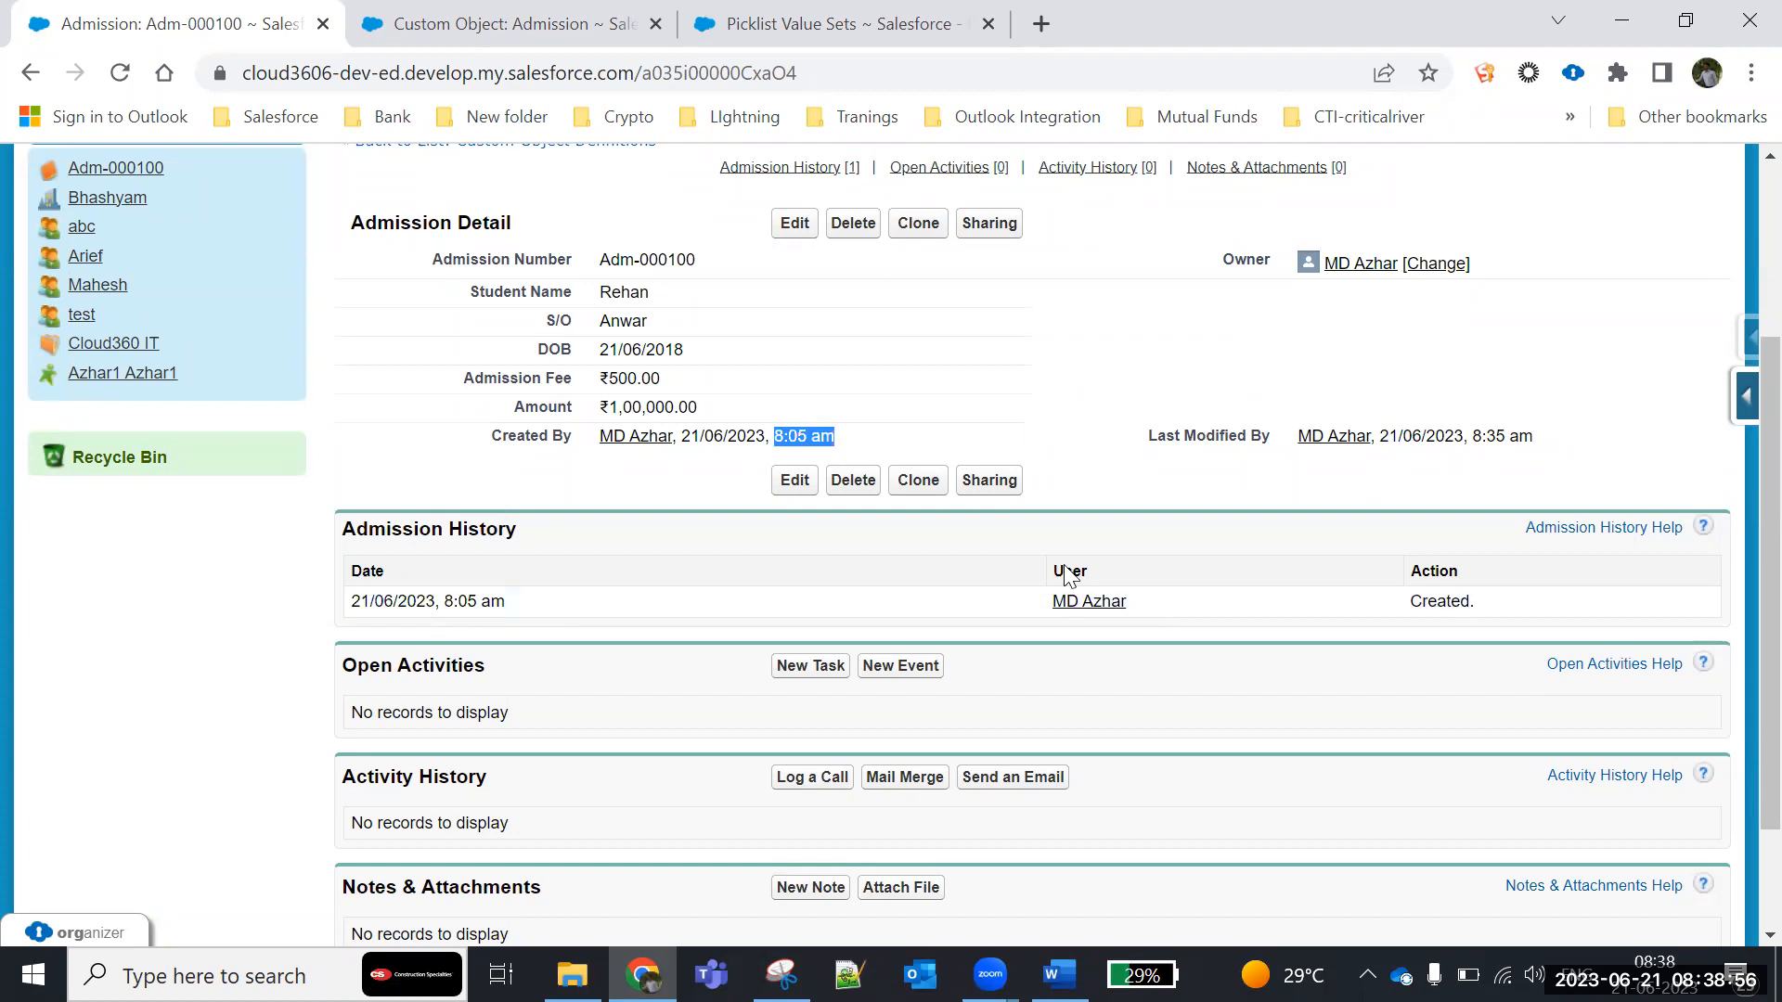
pyautogui.click(604, 545)
# - Set the admission record's Amount to 2,00,000.00, save the record and check its Admission History list
pyautogui.click(794, 223)
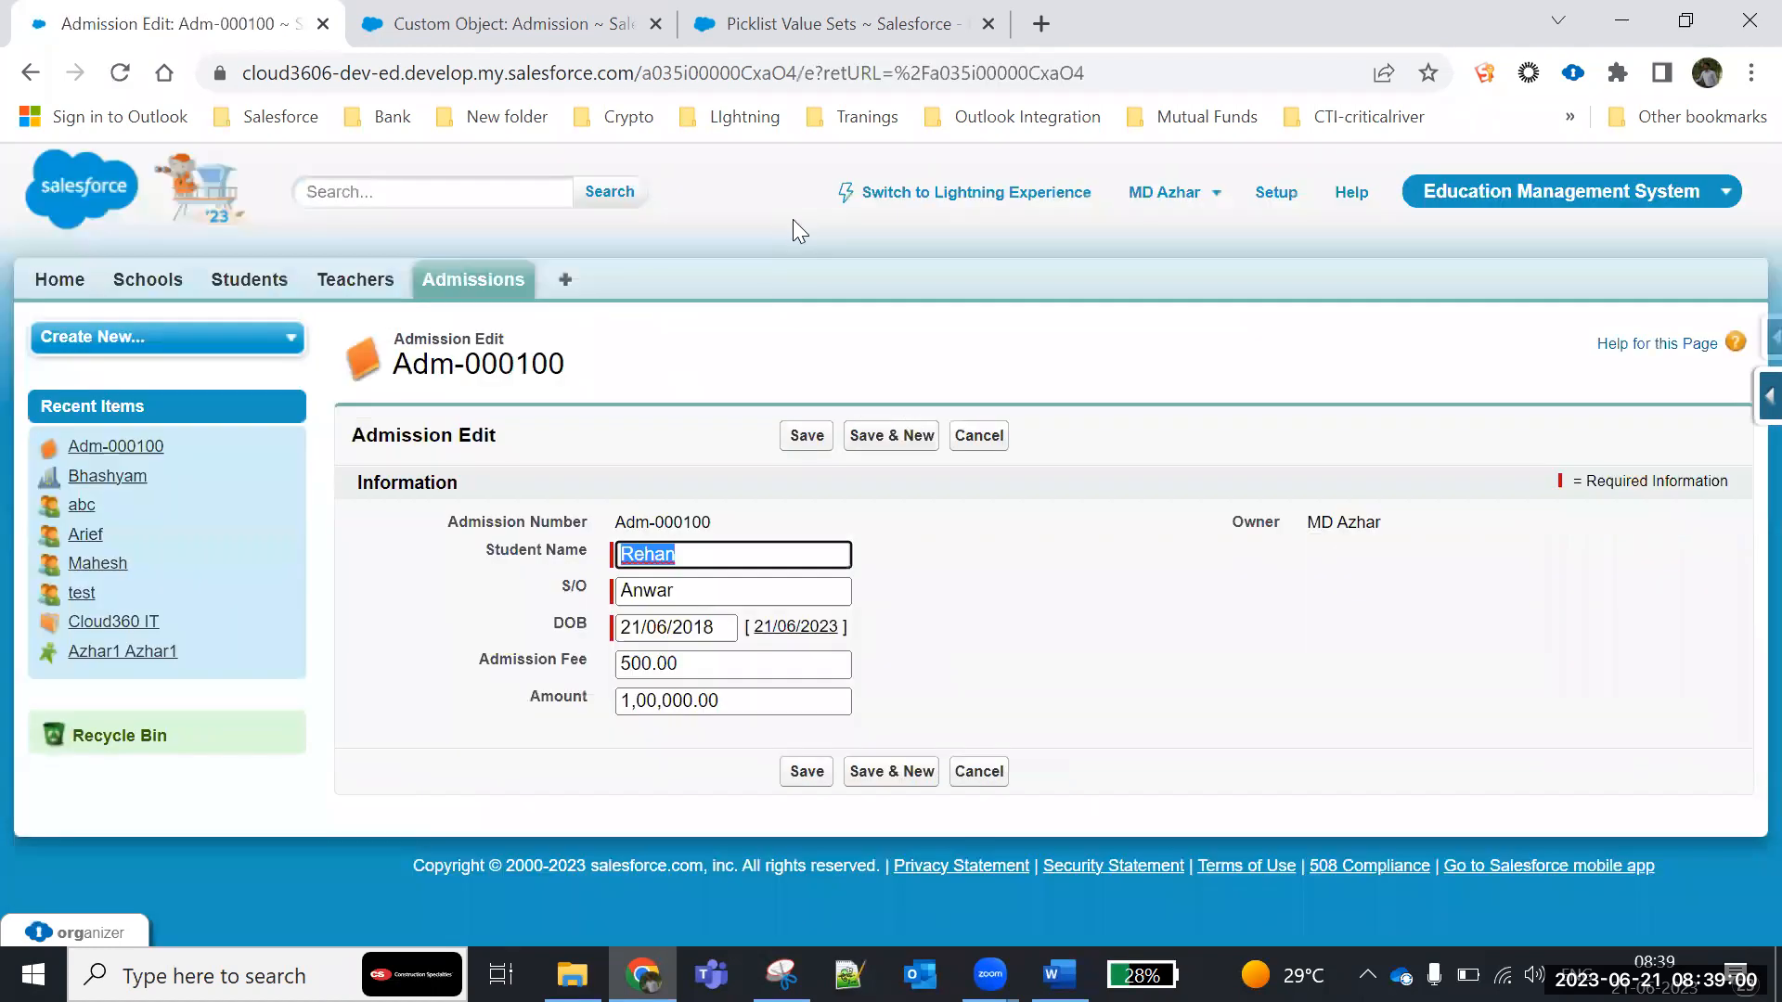
pyautogui.click(631, 702)
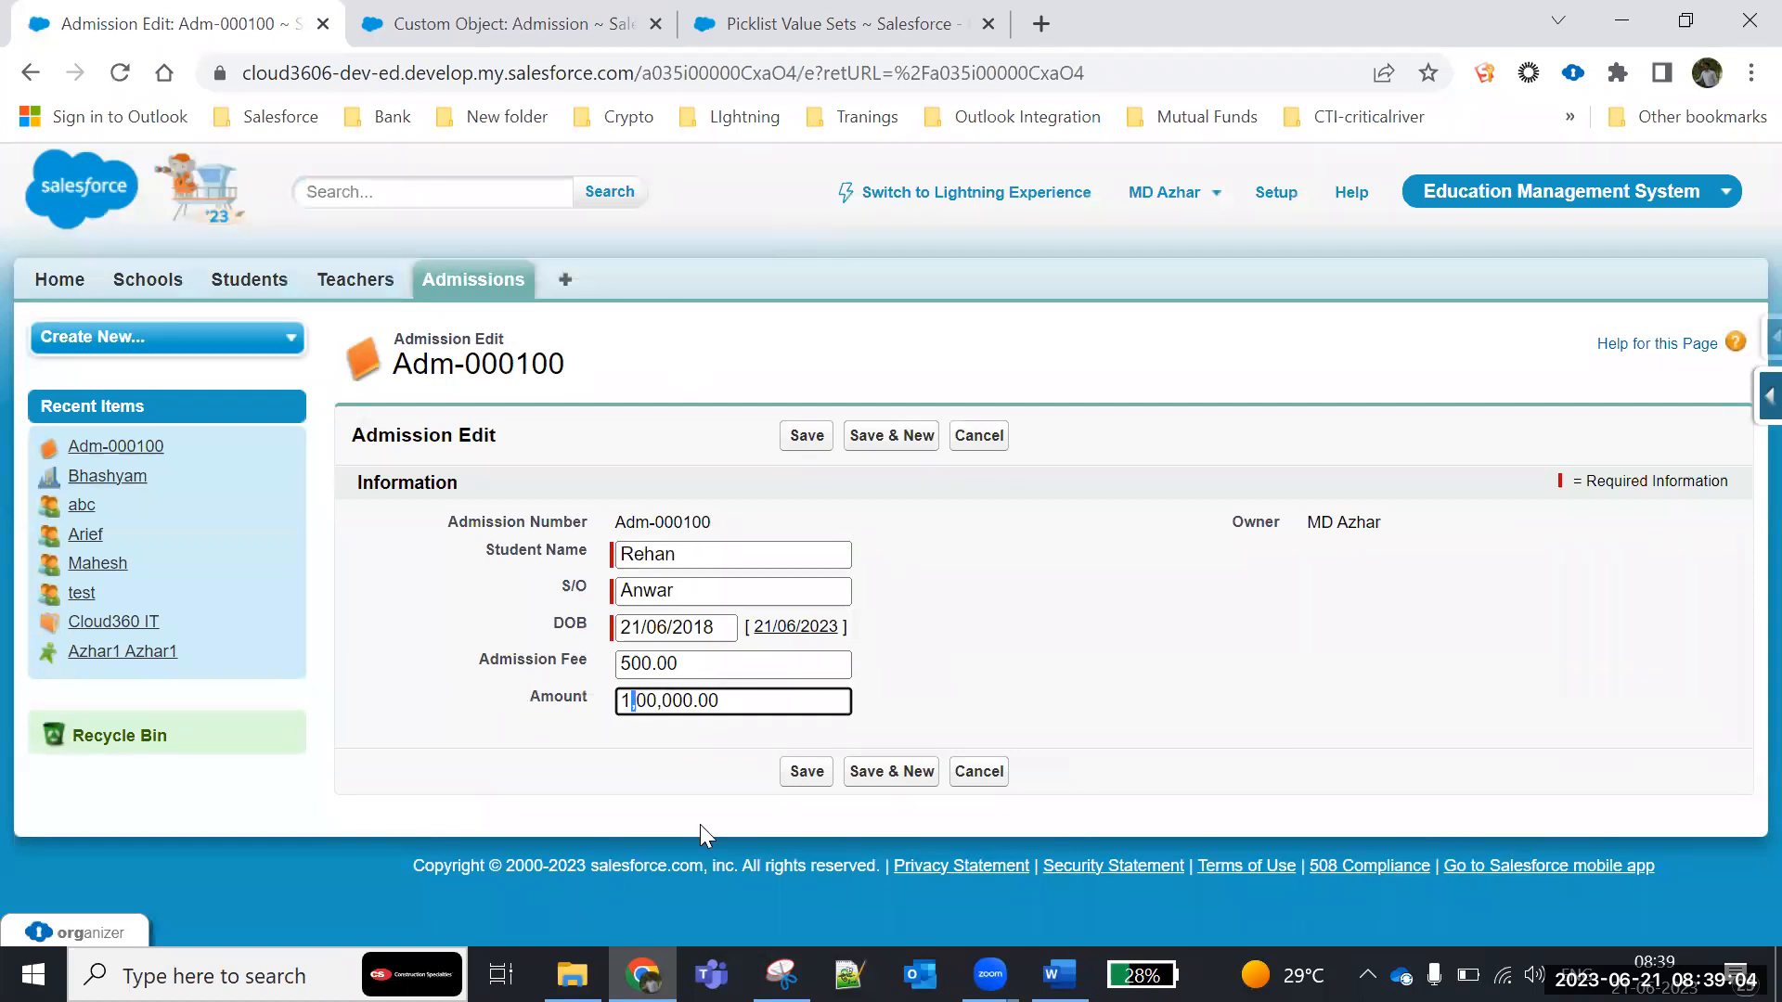
pyautogui.press('BackSpace')
pyautogui.write('2')
pyautogui.click(805, 440)
pyautogui.scroll(-5, 581, 579)
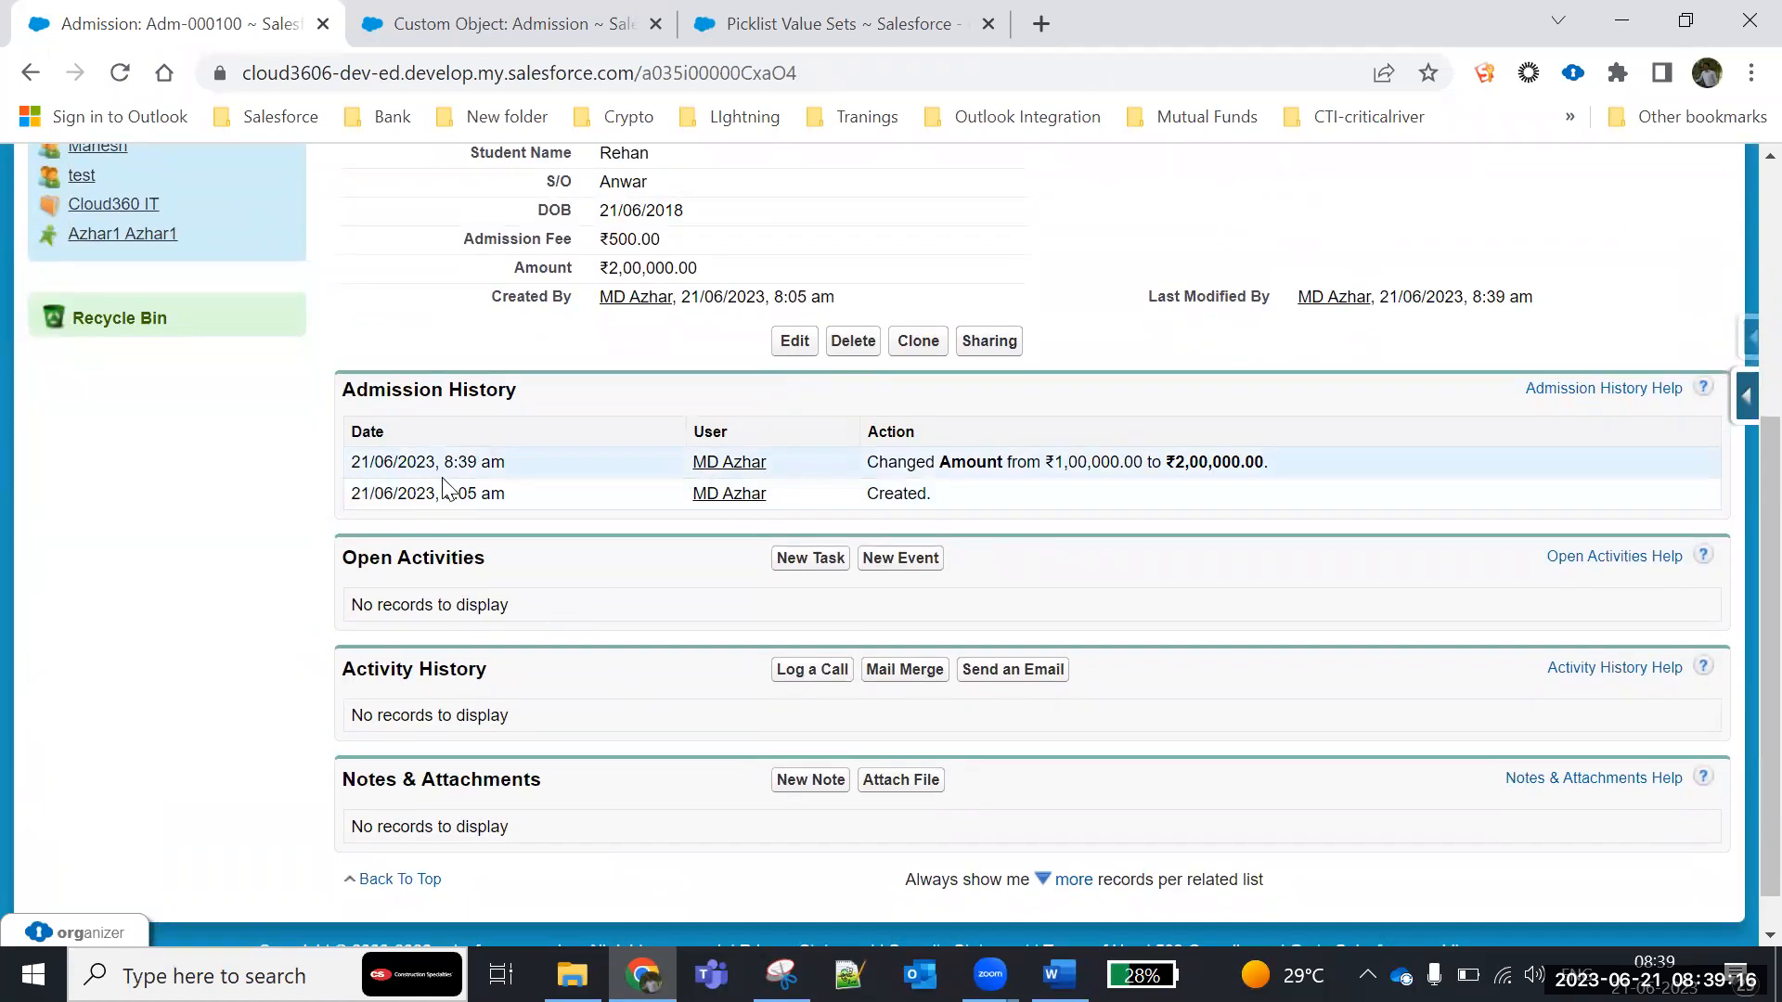
# - Set the admission record's Amount to 1000, save it and check the new entry in its Admission History list
pyautogui.moveTo(444, 461); pyautogui.dragTo(507, 460)
pyautogui.moveTo(1285, 477); pyautogui.dragTo(672, 360)
pyautogui.click(717, 318)
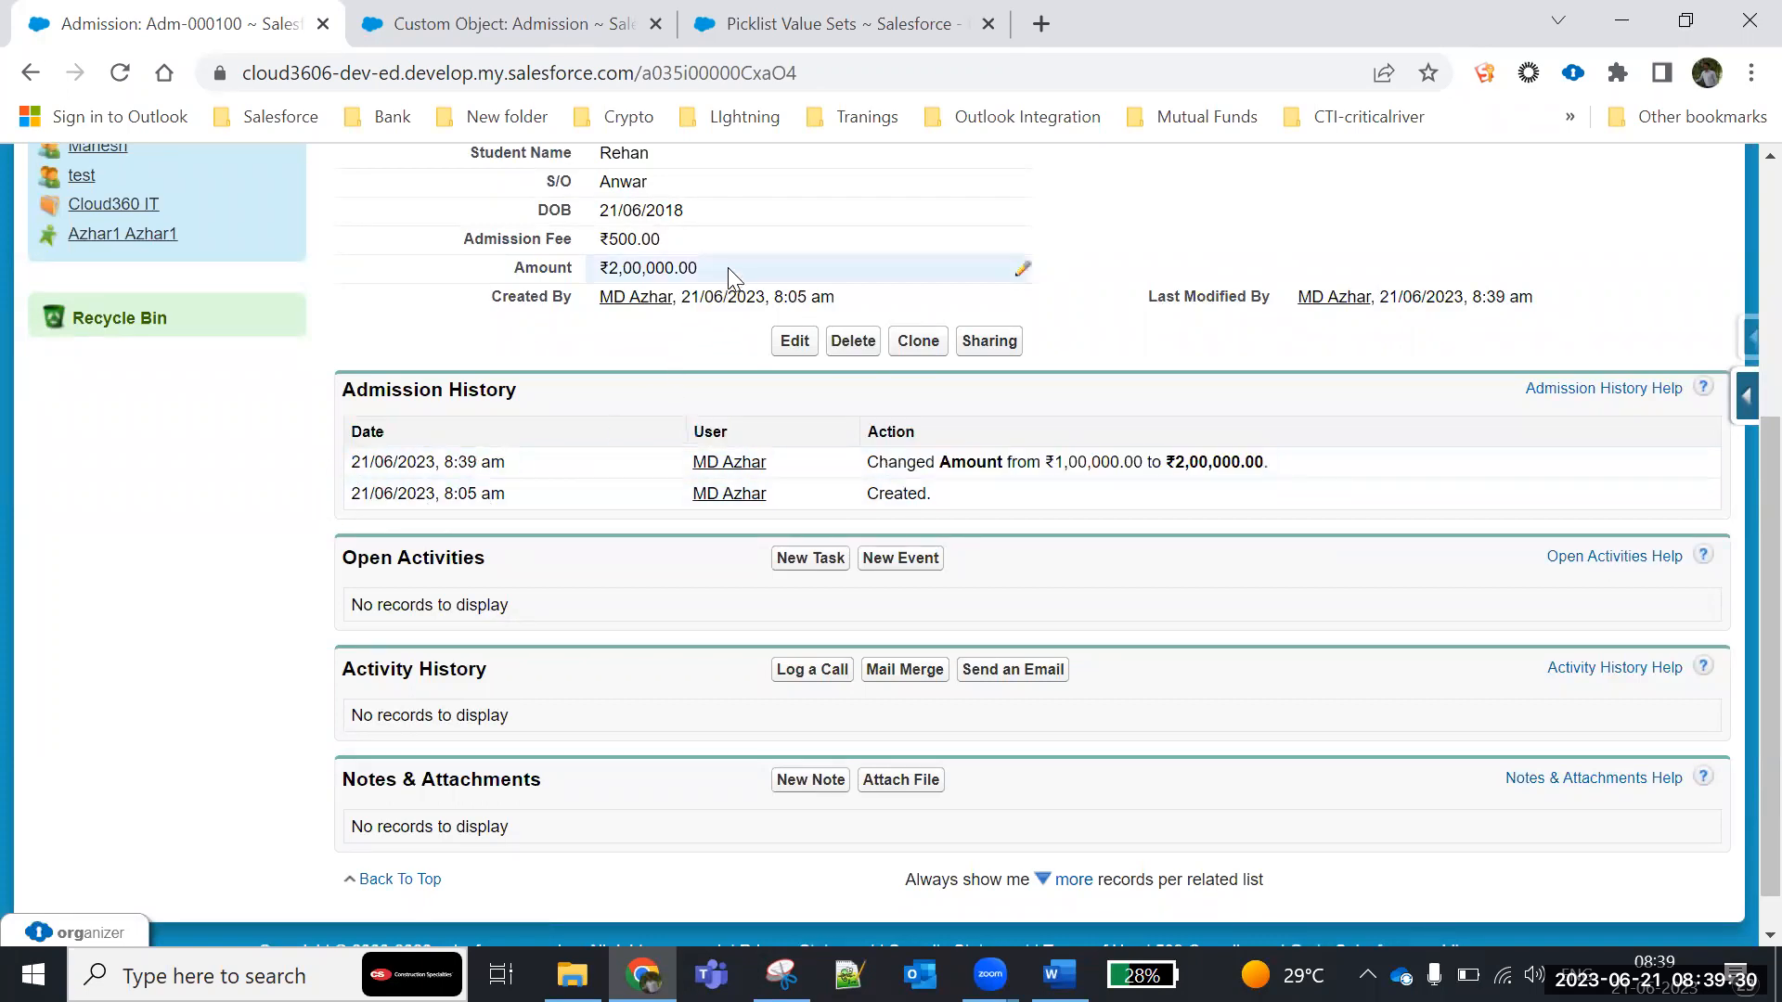
pyautogui.doubleClick(727, 267)
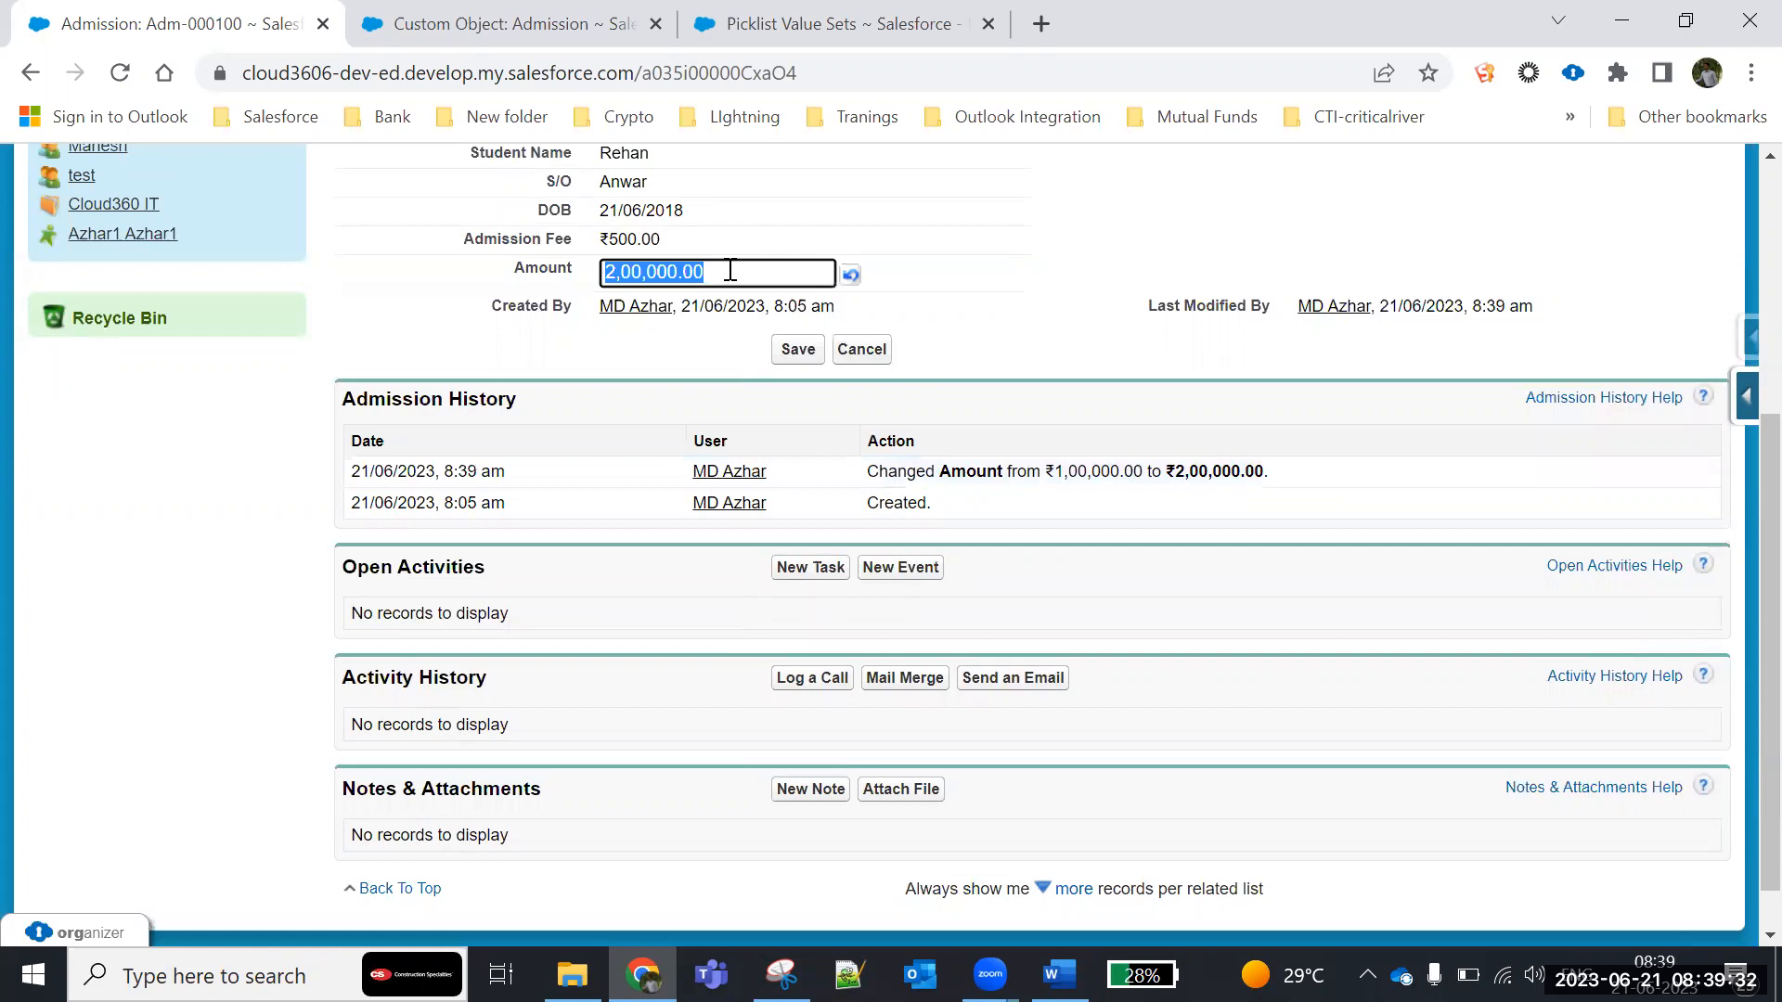
pyautogui.write('1000')
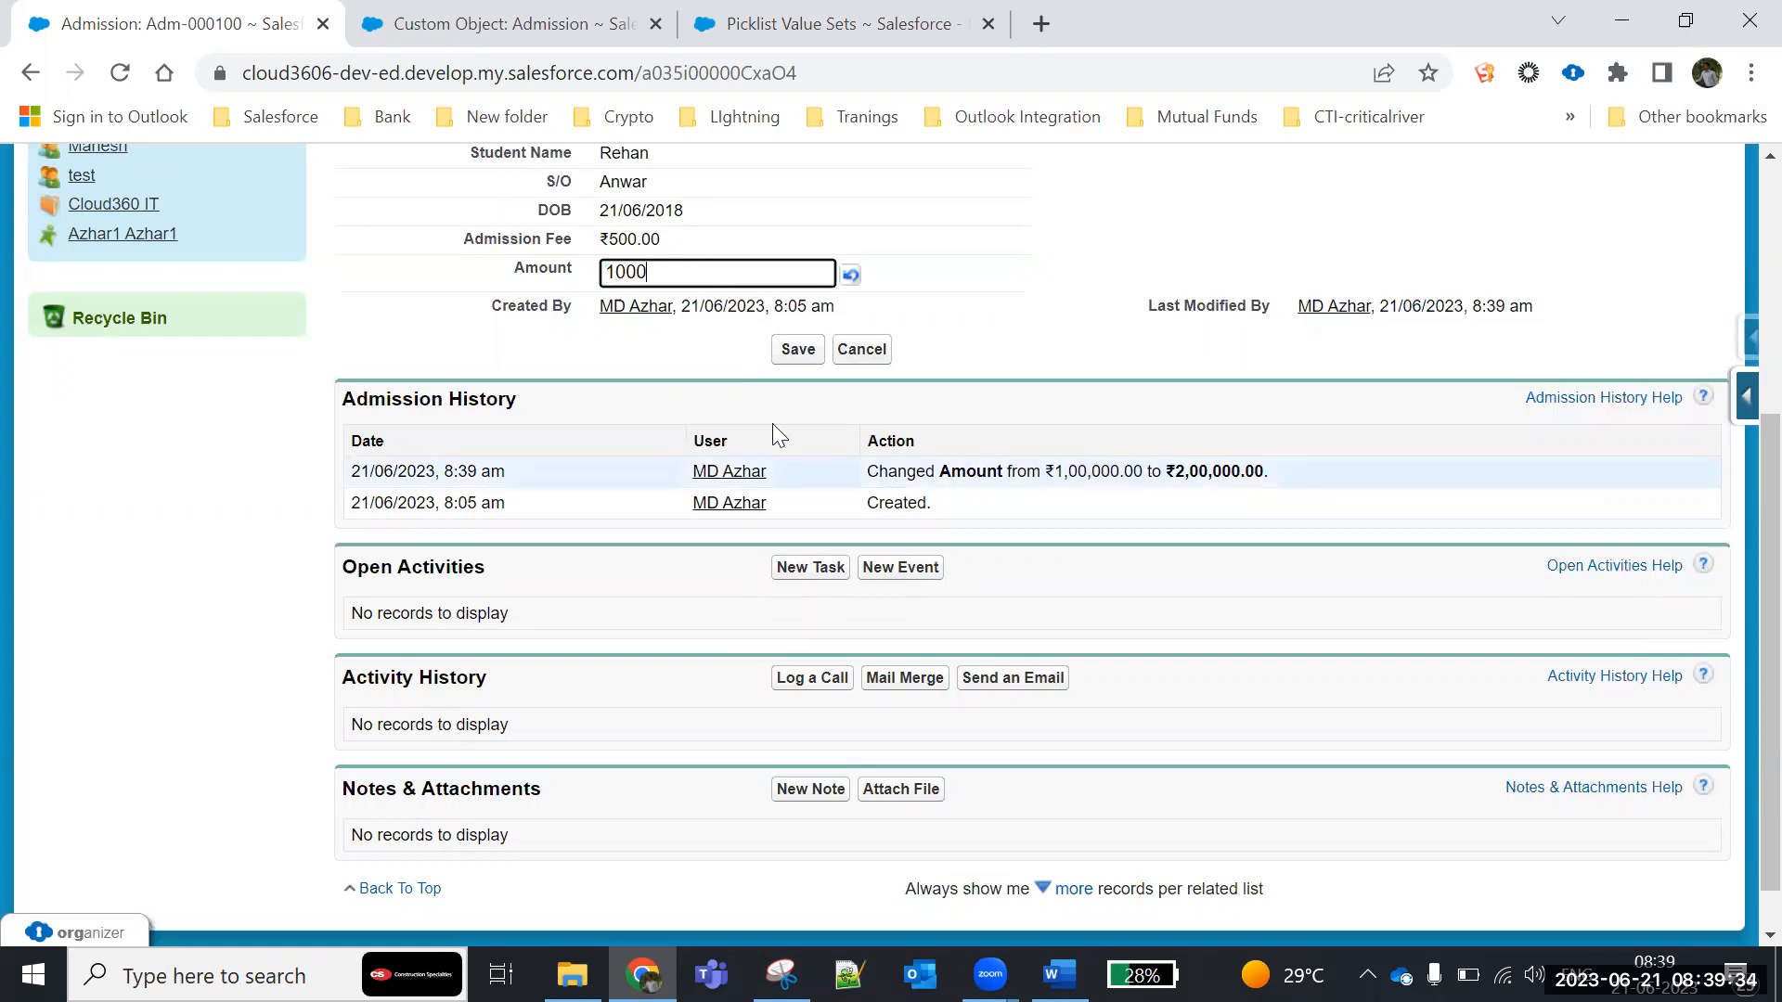
pyautogui.click(796, 349)
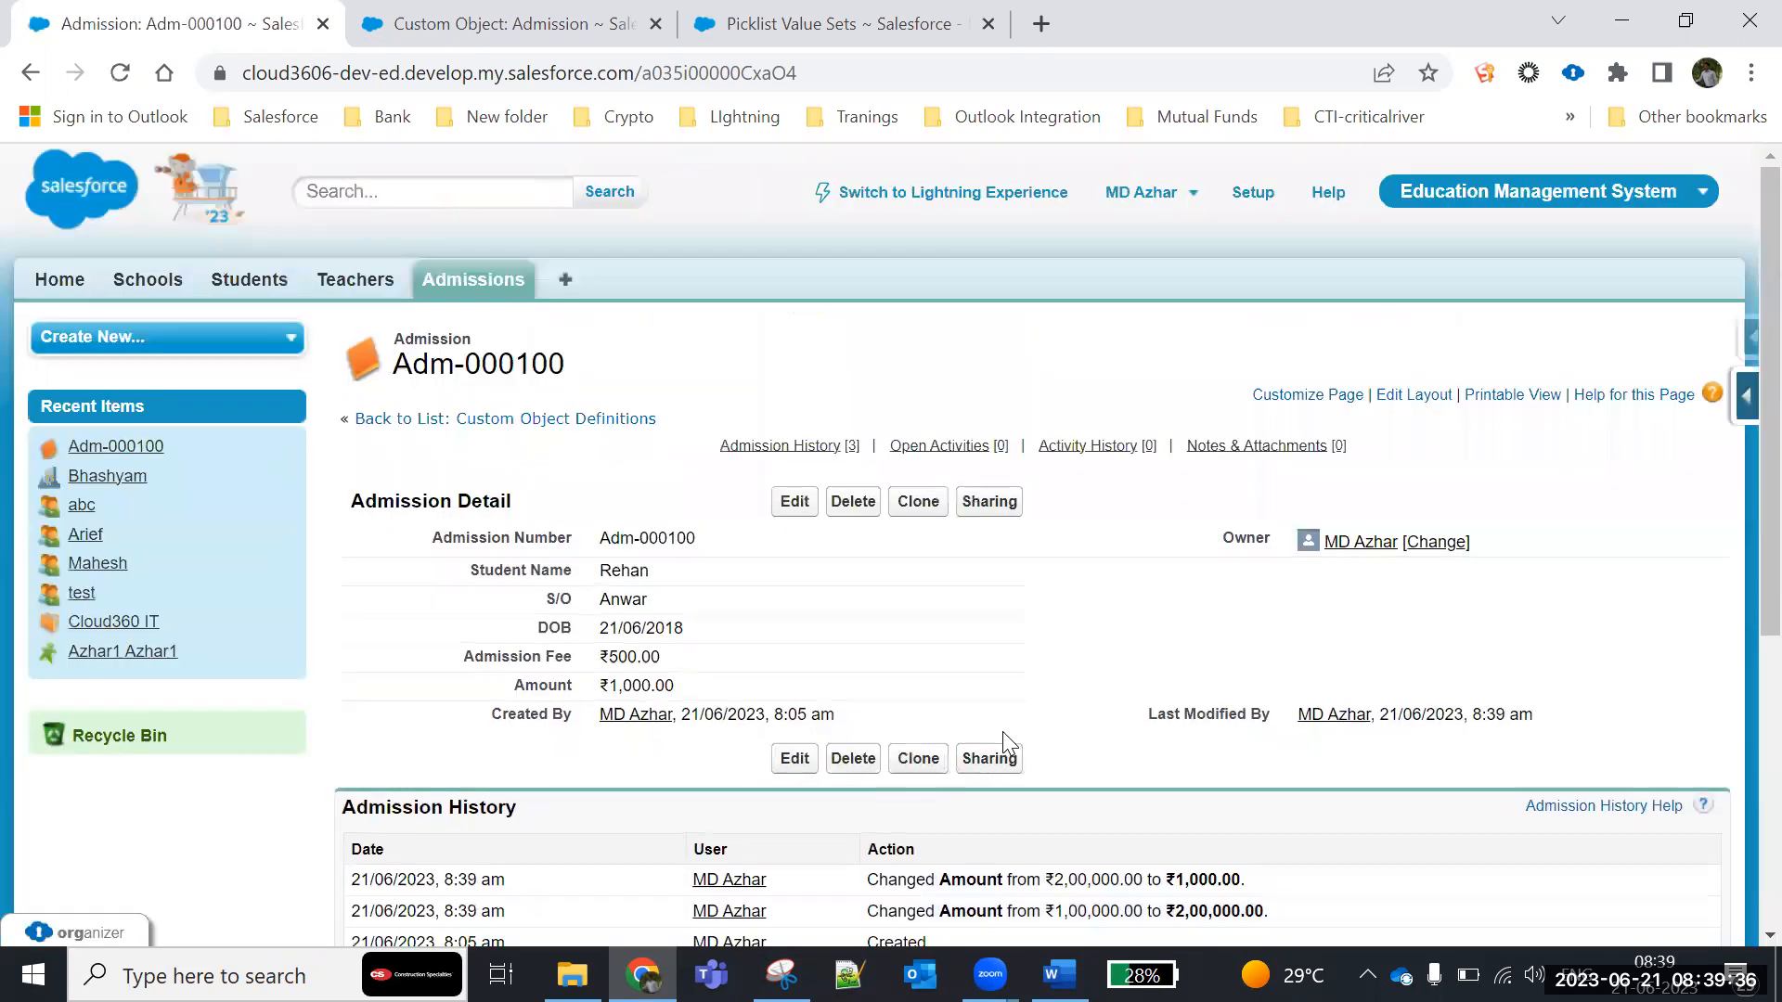
pyautogui.scroll(-3, 1002, 731)
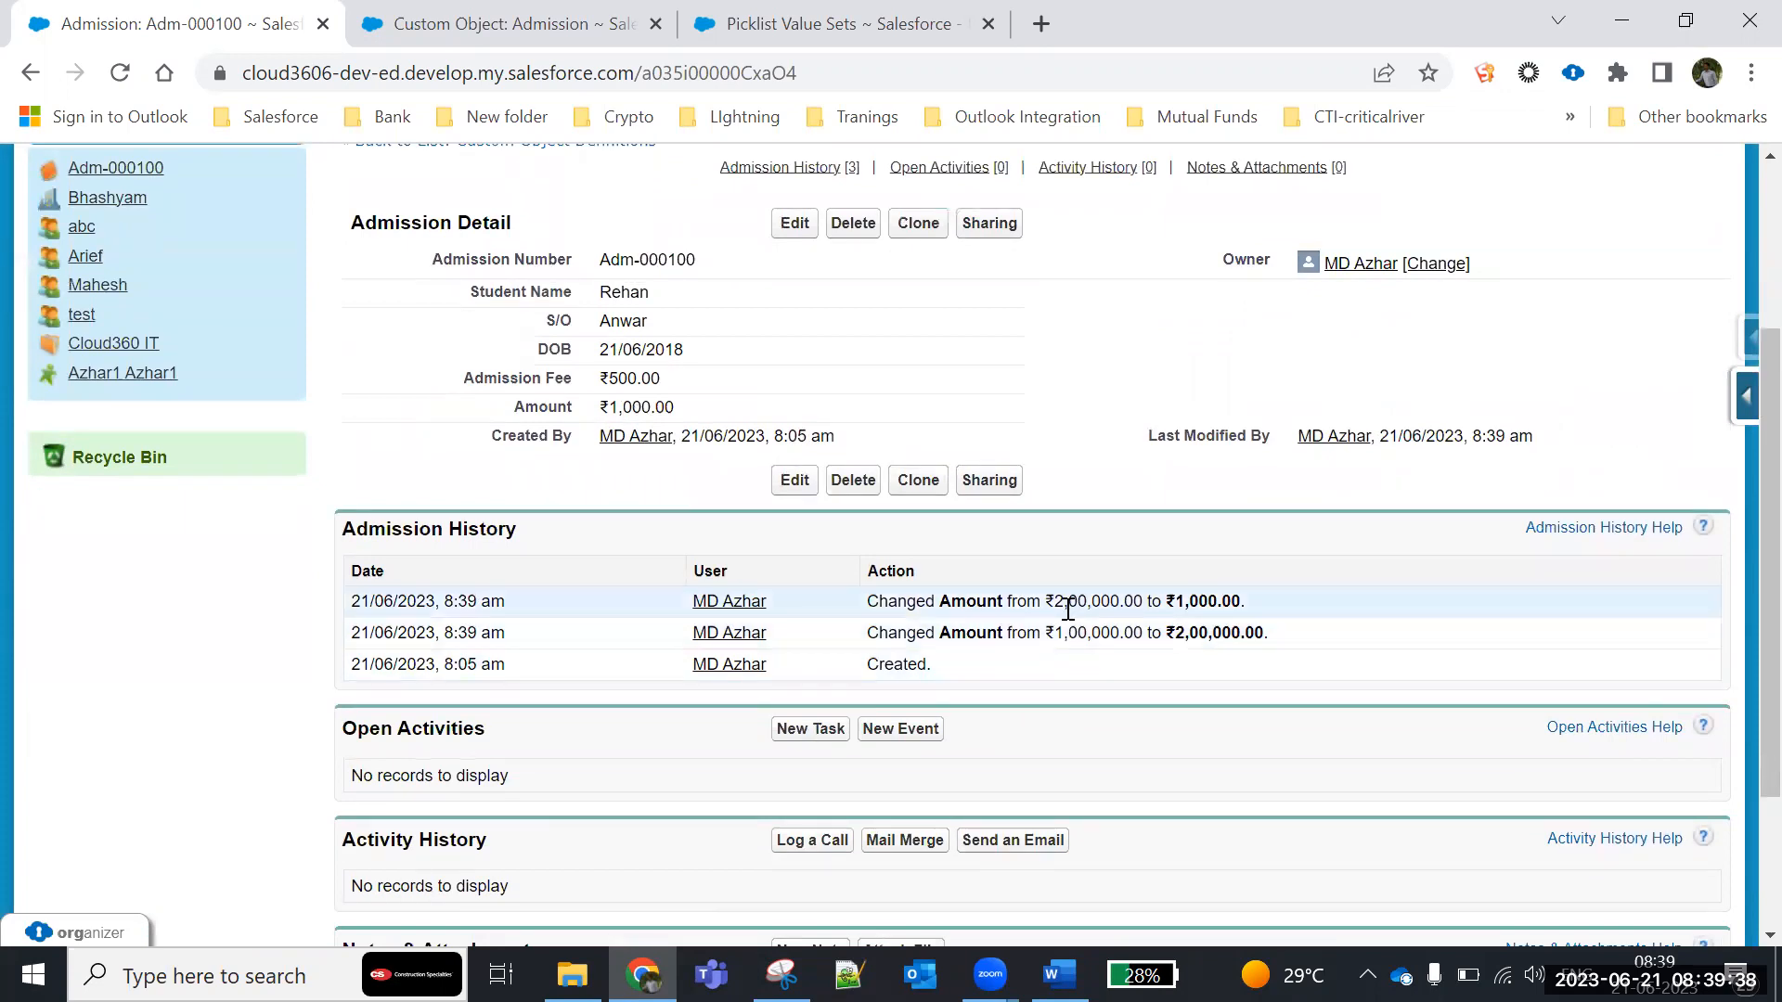
pyautogui.moveTo(1054, 601); pyautogui.dragTo(1324, 610)
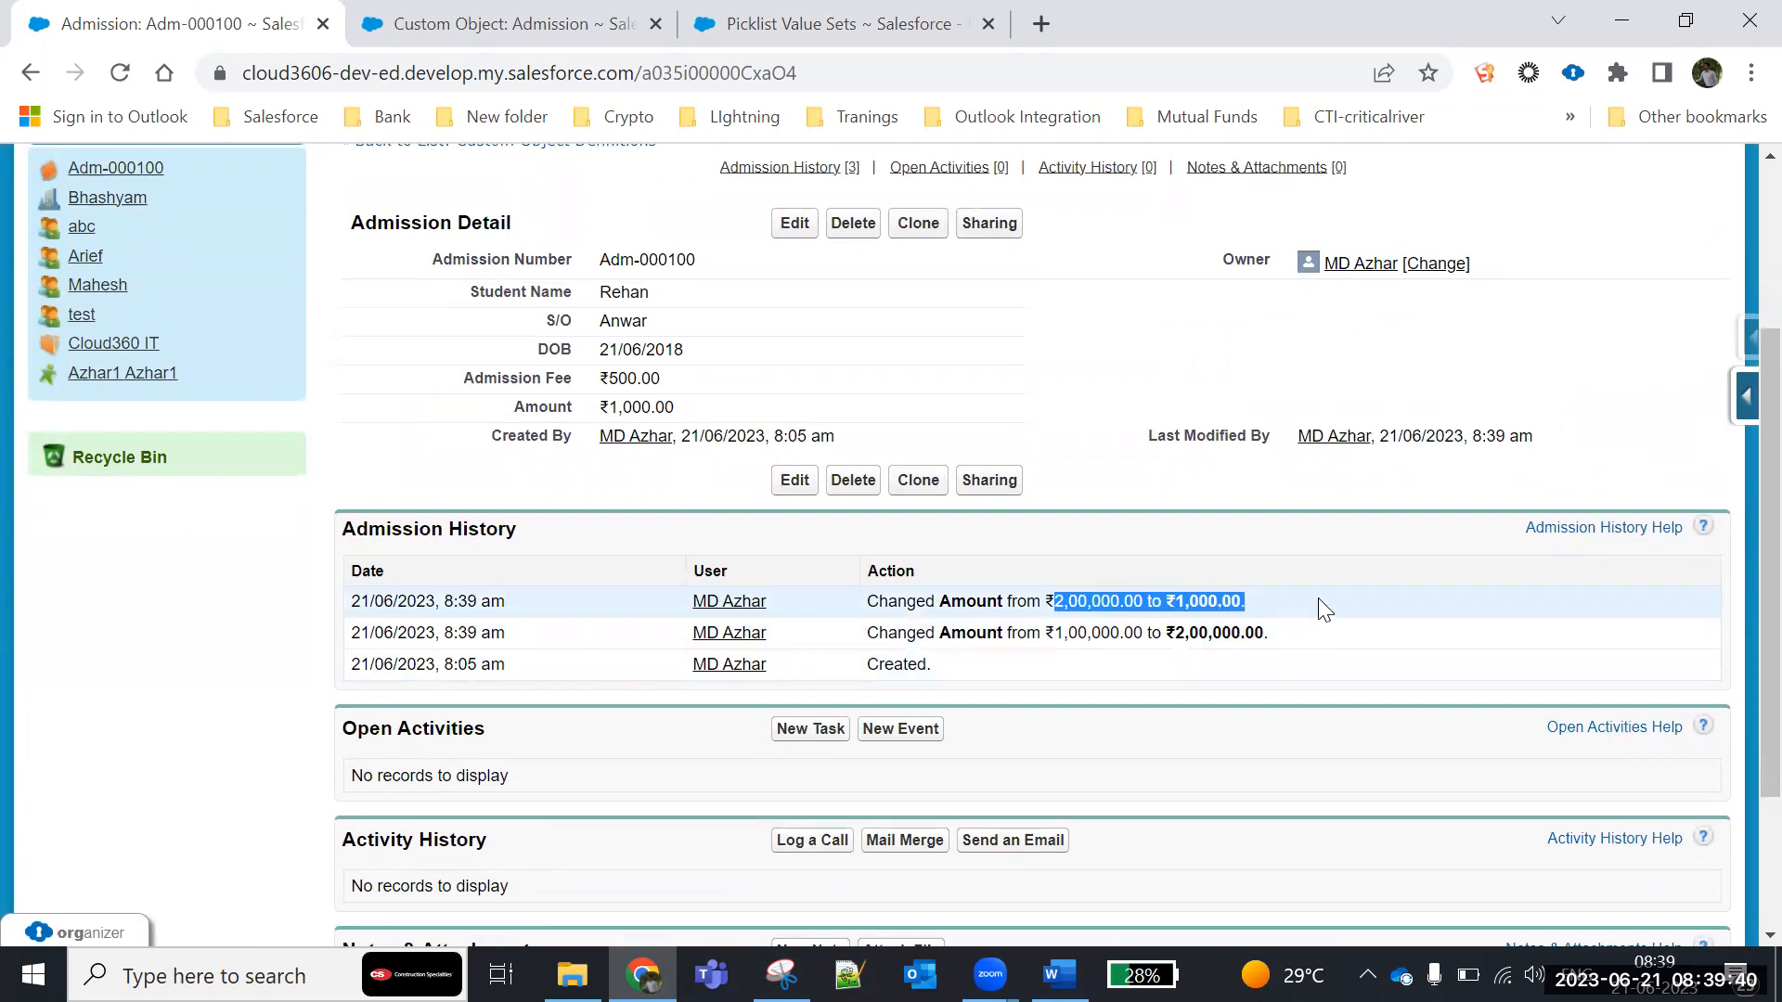
# - Set the admission record's Admission Fee to 1000, save it and check the corresponding Admission History entry
pyautogui.doubleClick(687, 380)
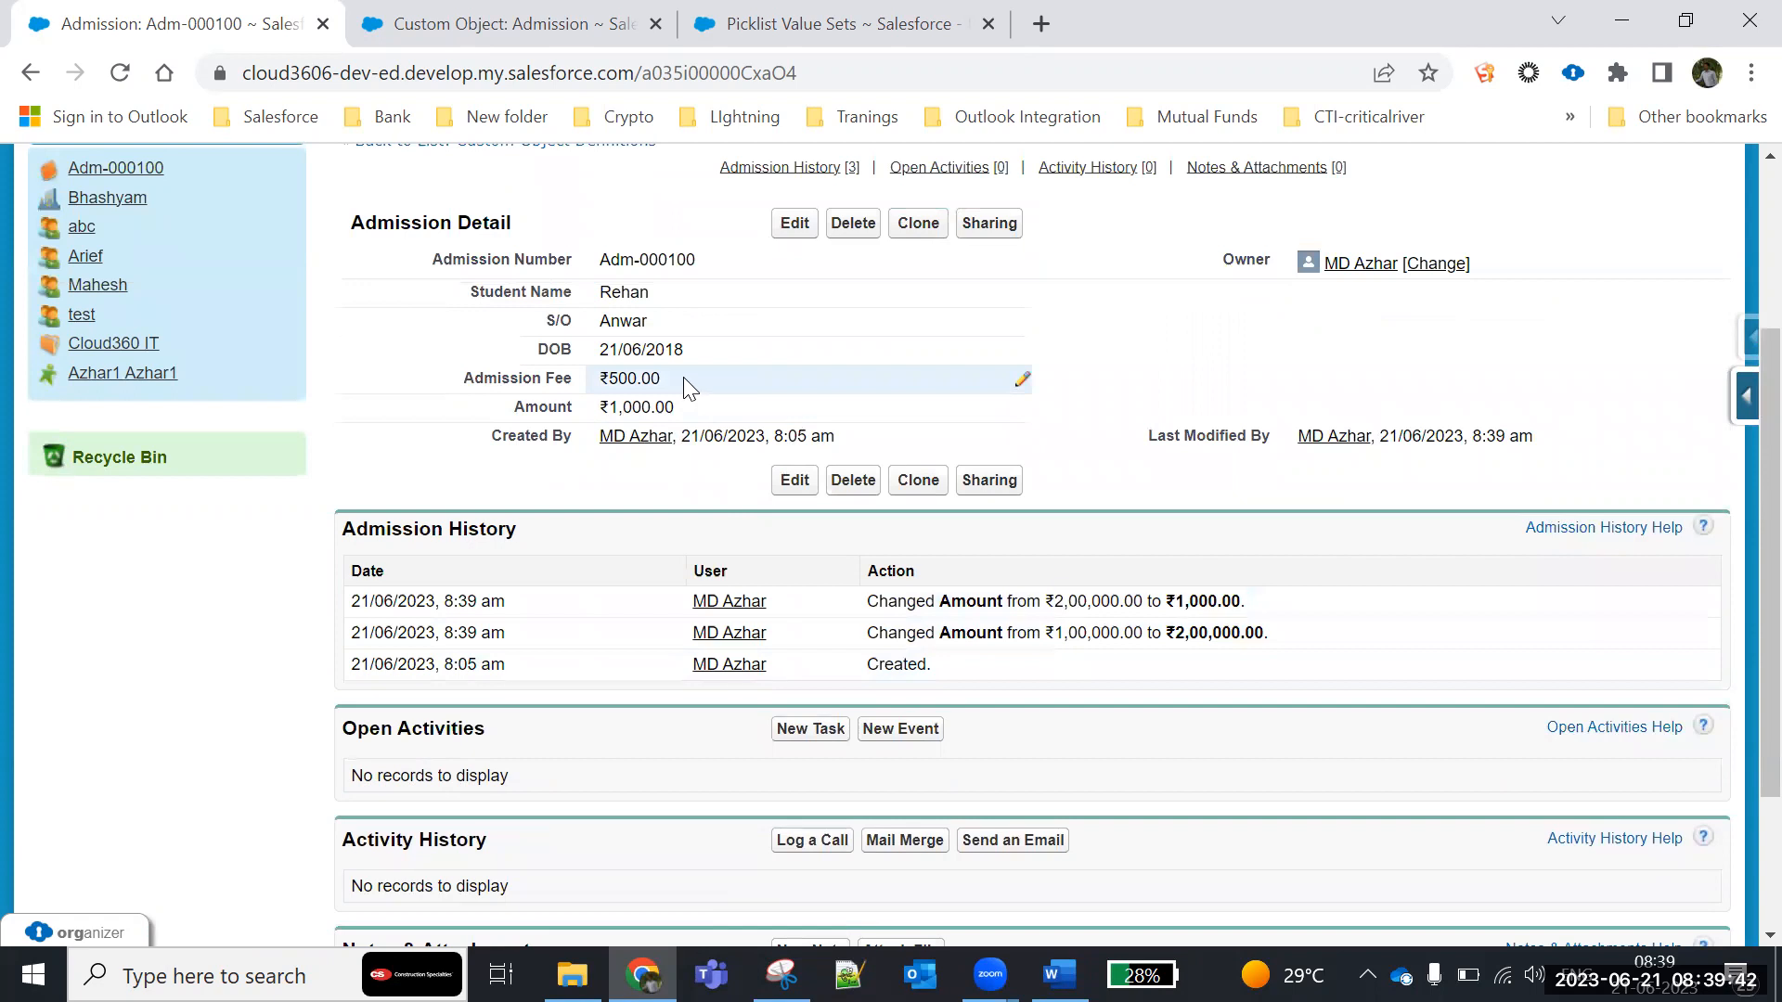
pyautogui.write('1000')
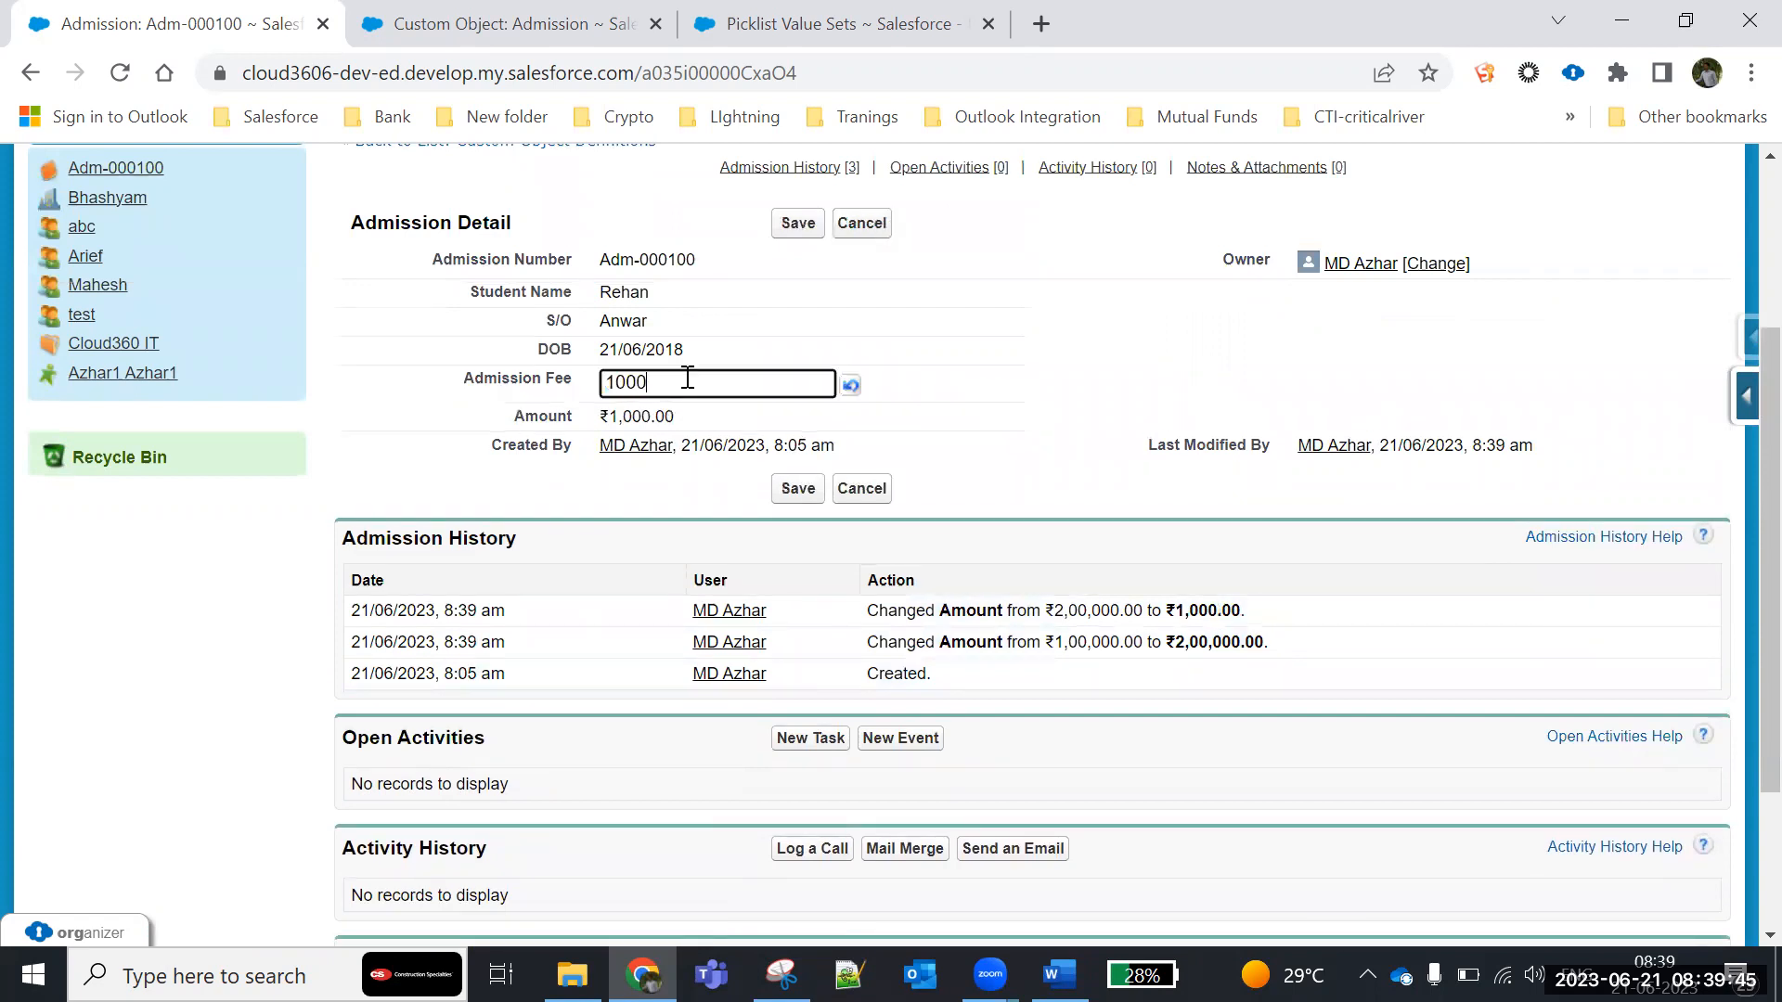
pyautogui.click(797, 222)
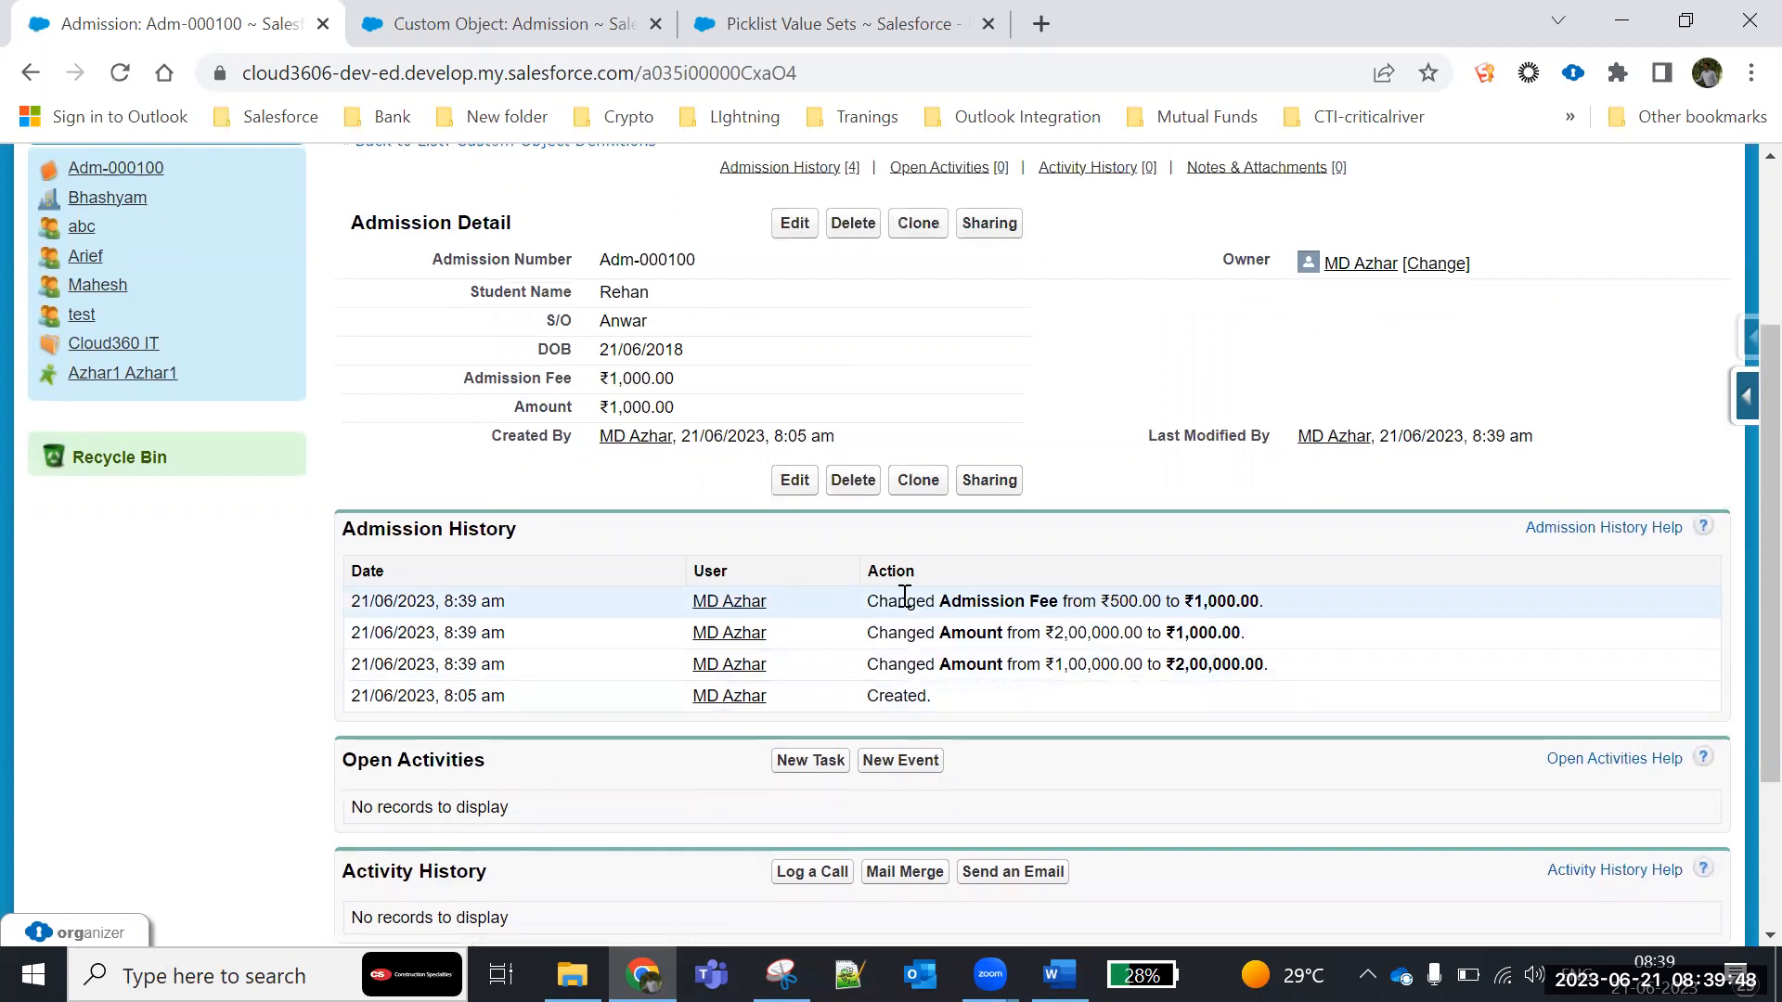
pyautogui.moveTo(871, 608); pyautogui.dragTo(1304, 612)
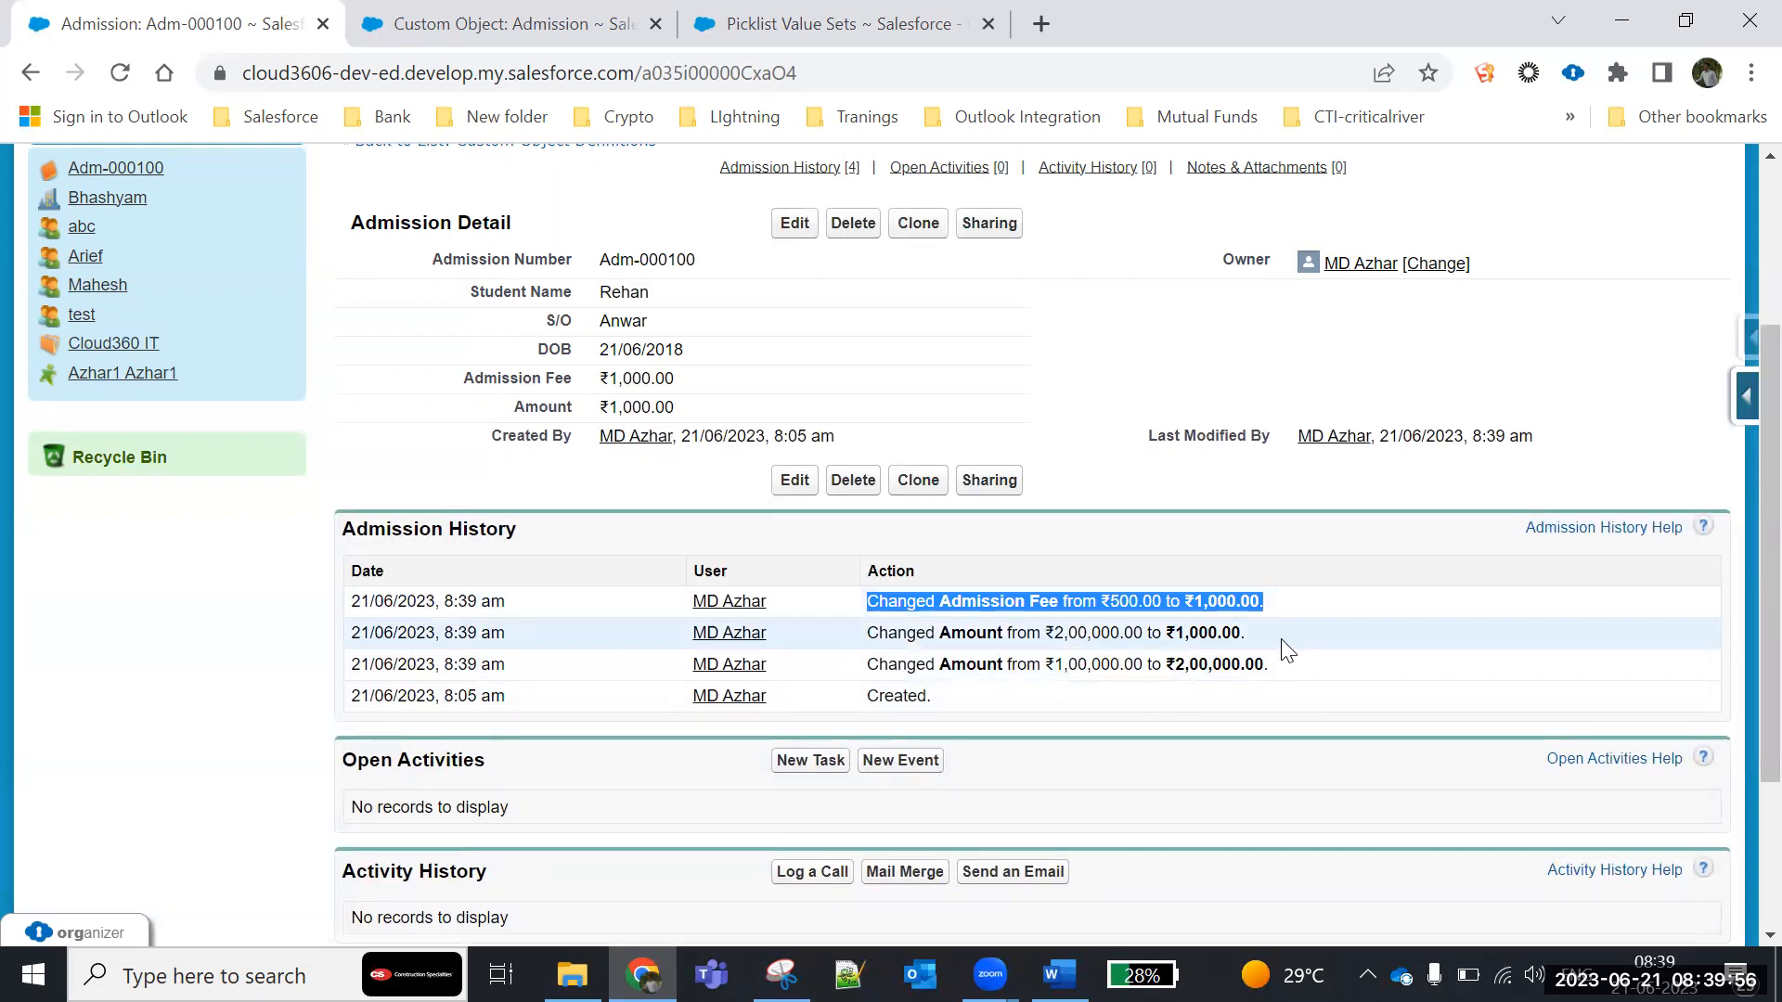
# - Edit the admission record to change the year of the DOB, set Admission Fee to 5000 and Amount to 150000, and save
pyautogui.click(794, 224)
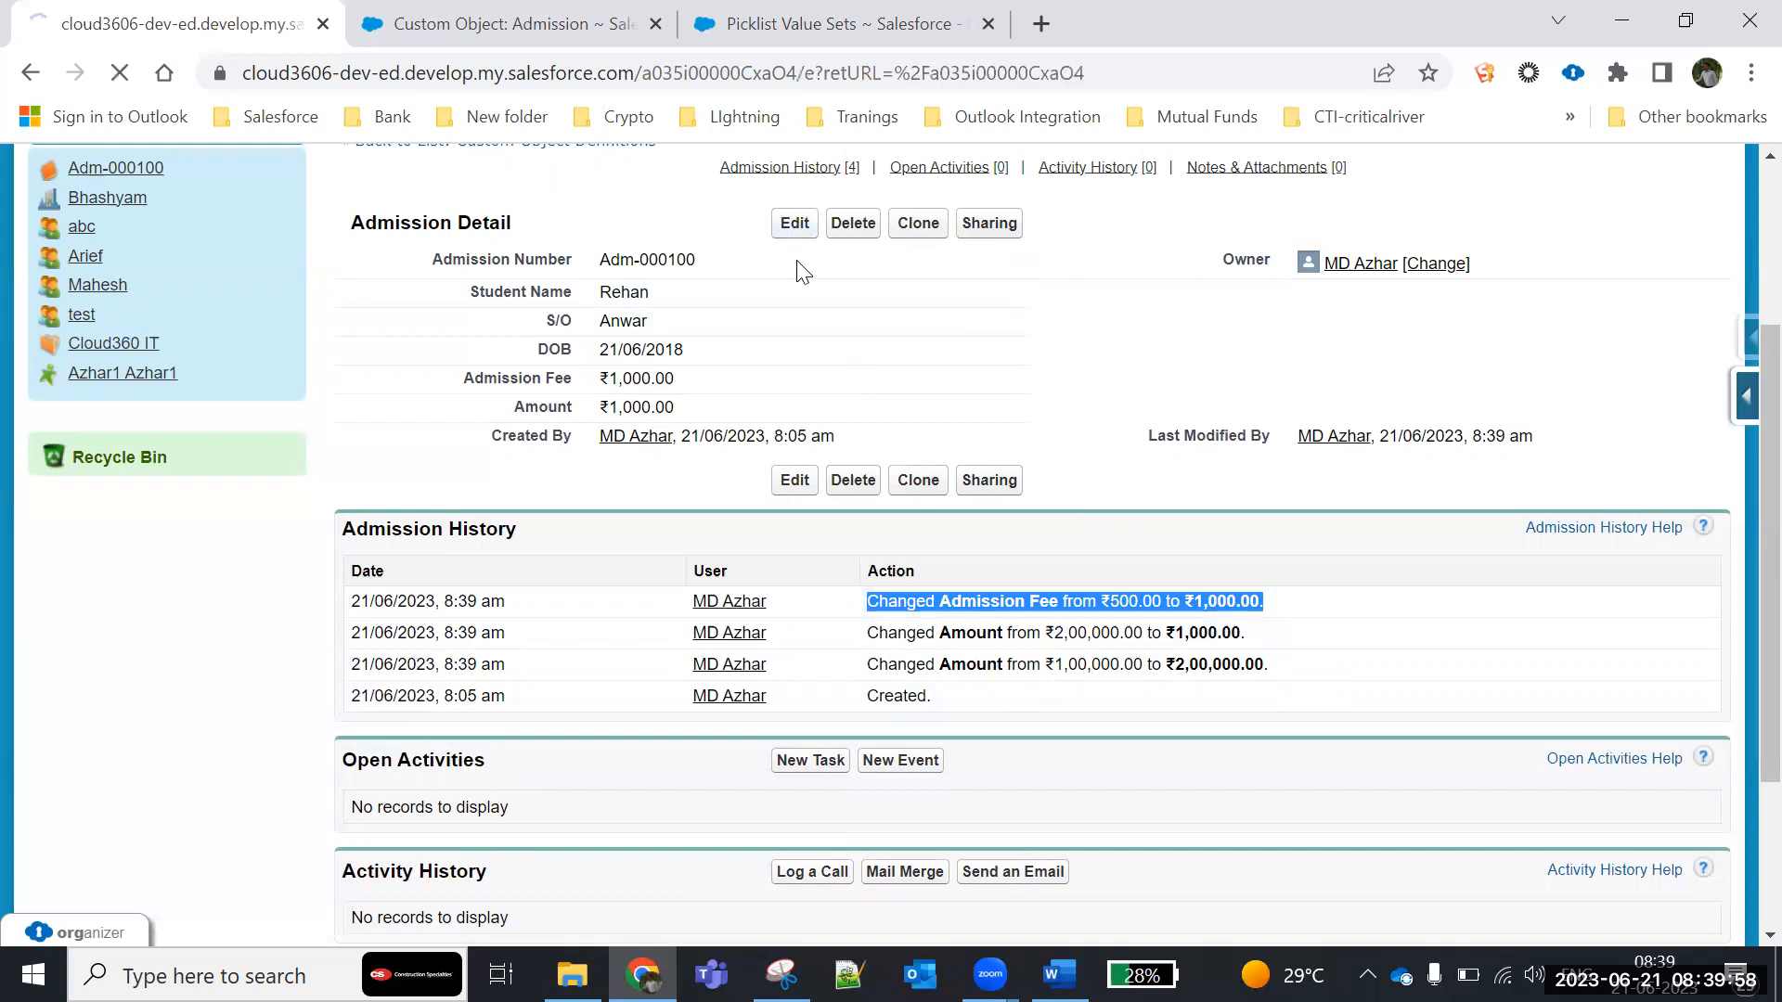
pyautogui.click(733, 628)
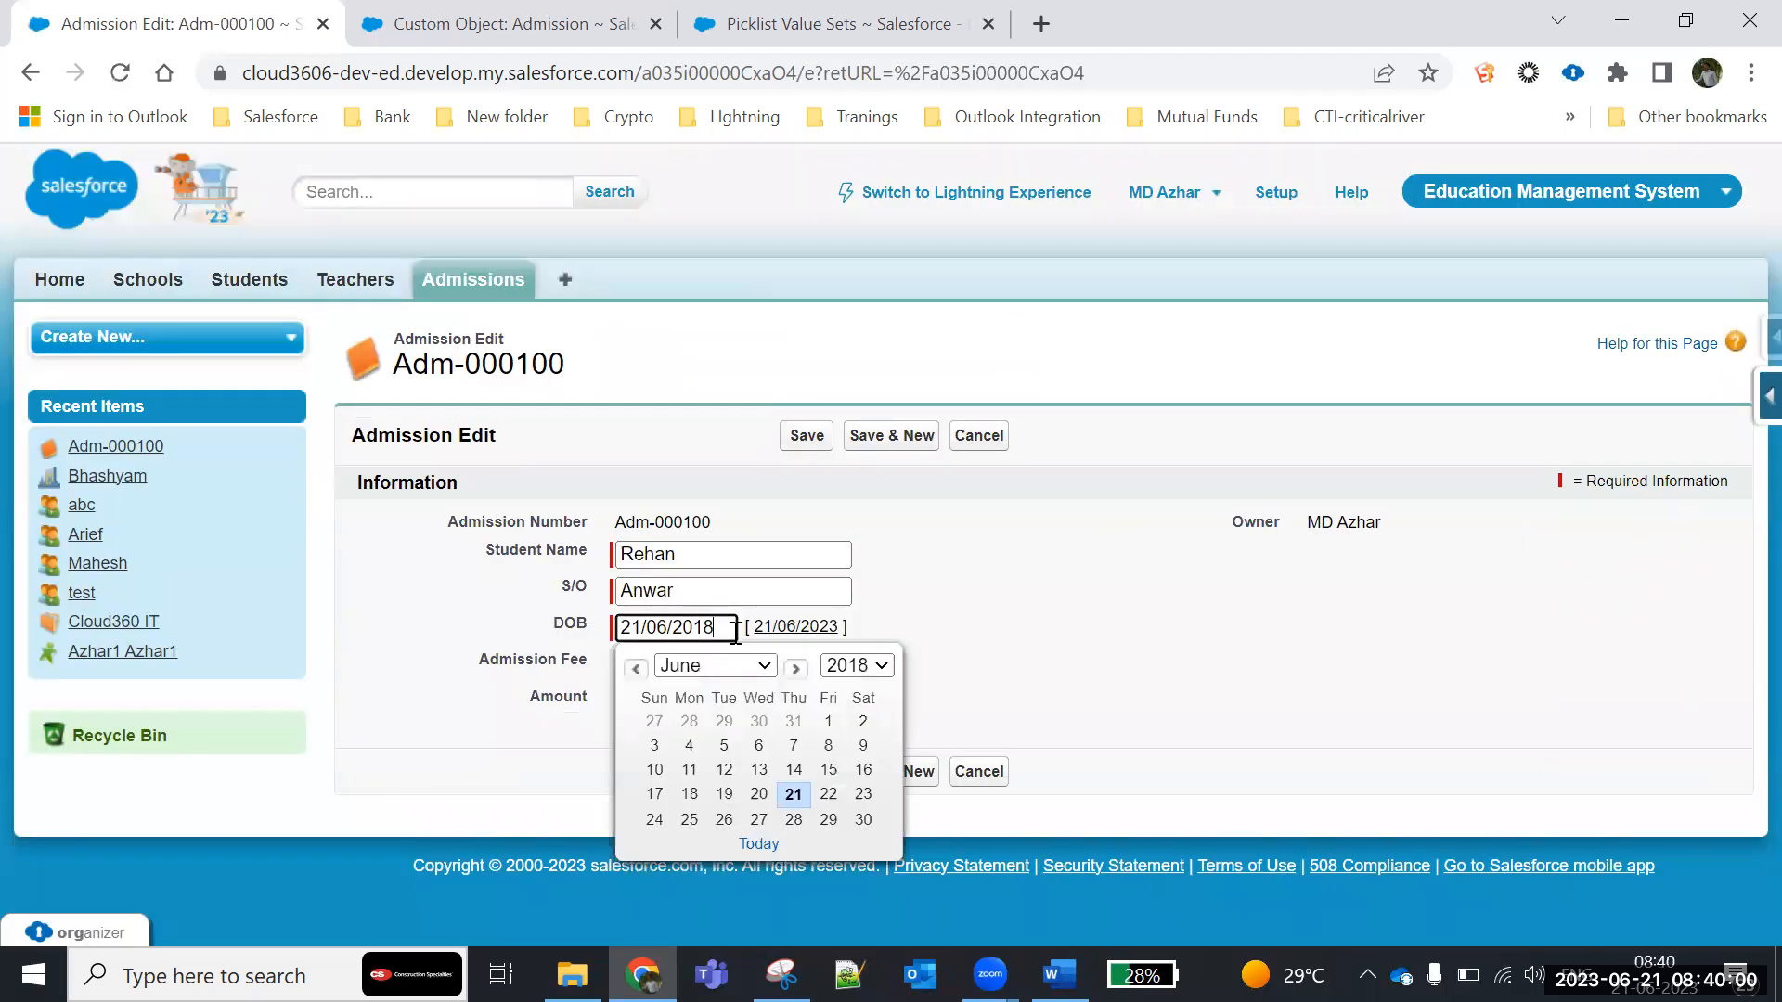
pyautogui.write('9')
pyautogui.click(1016, 631)
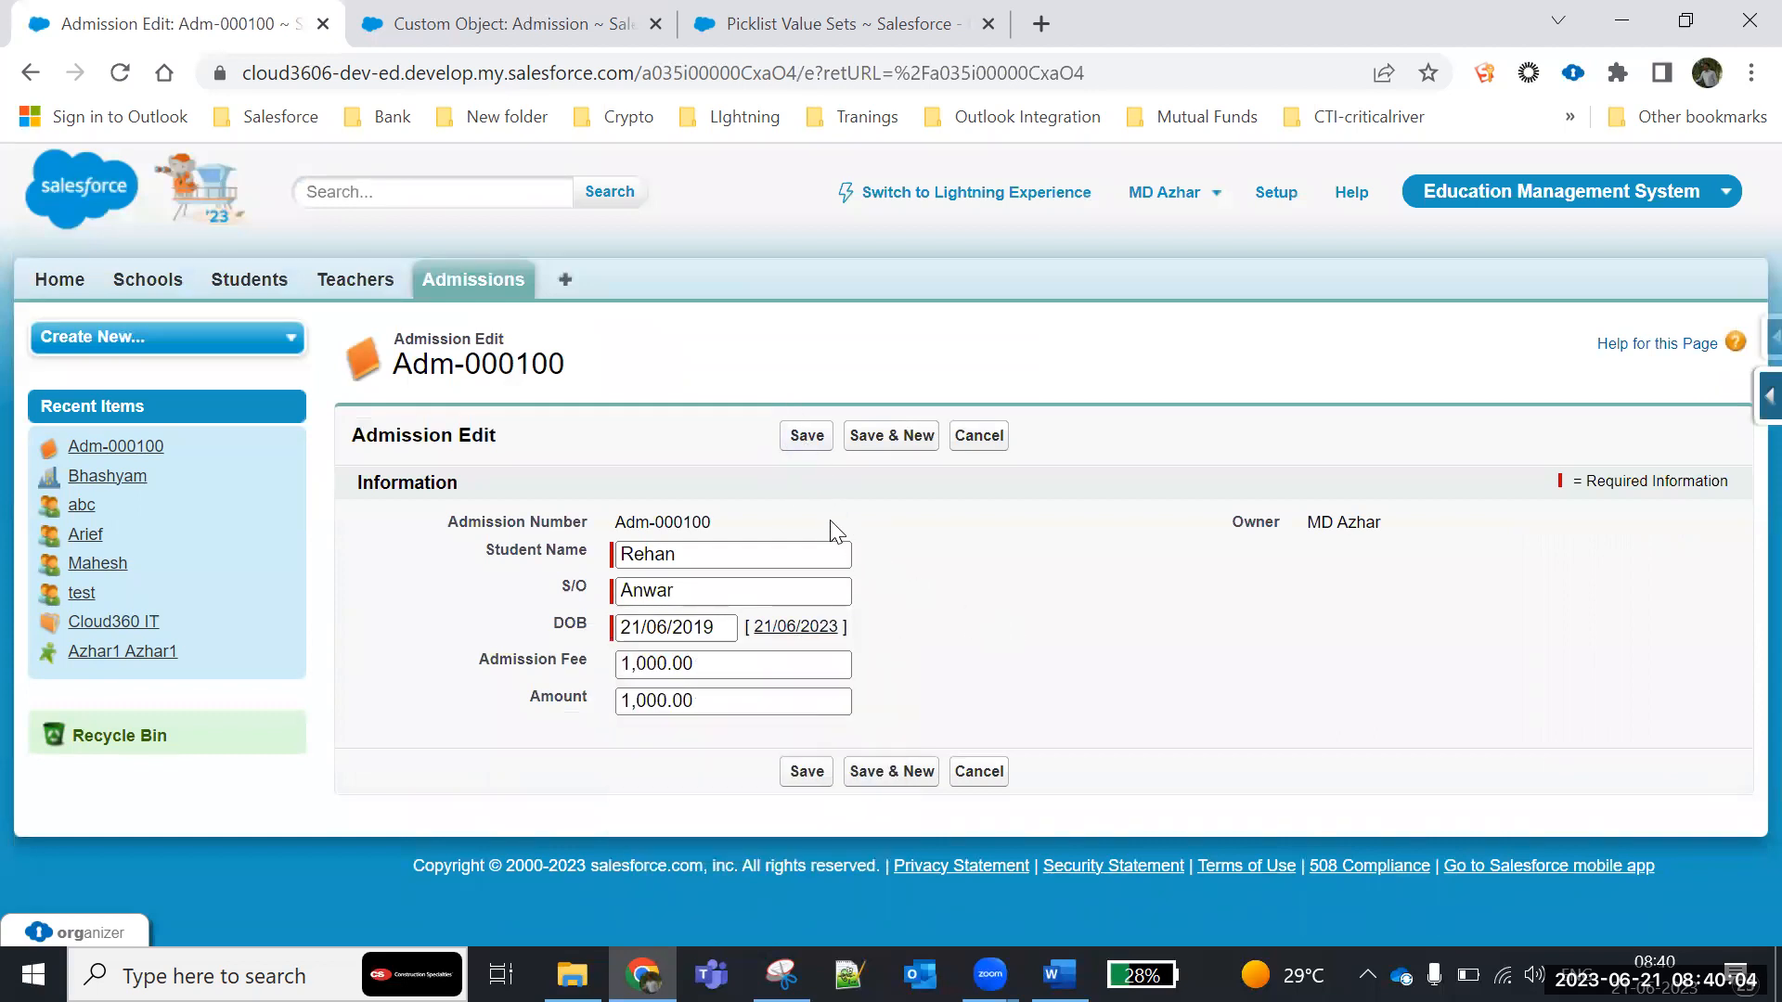
pyautogui.moveTo(667, 663); pyautogui.dragTo(563, 668)
pyautogui.write('5000')
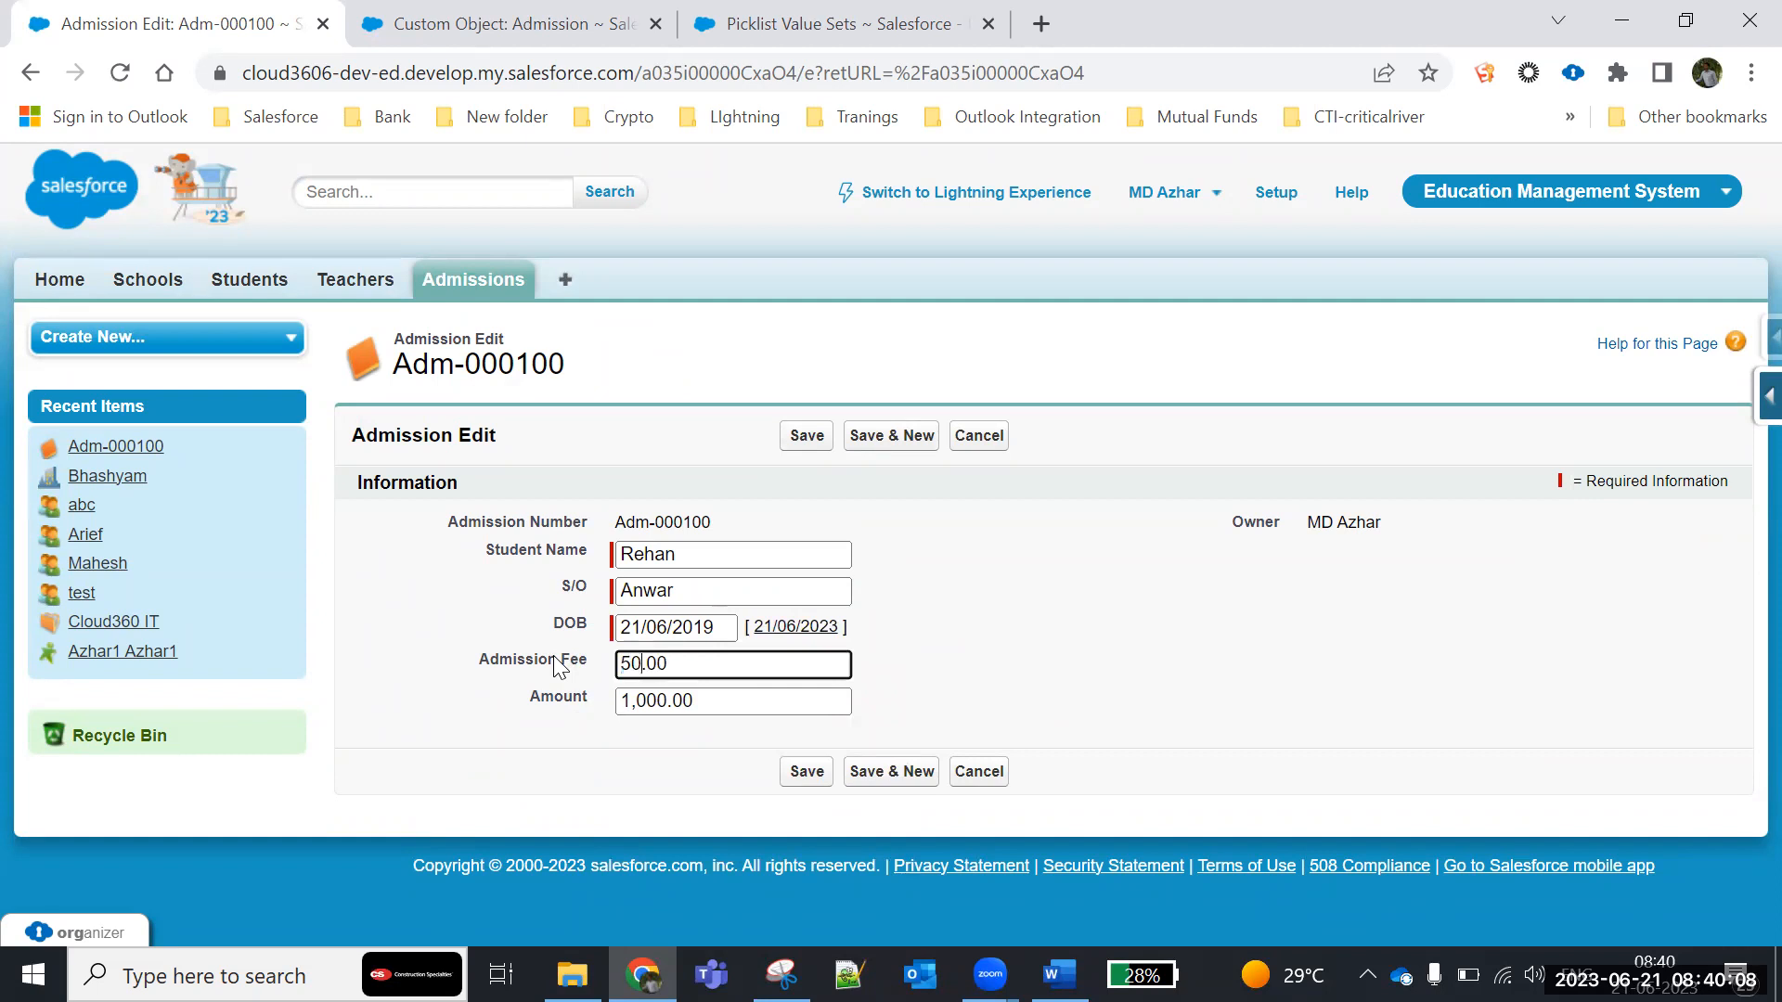
pyautogui.click(697, 701)
pyautogui.moveTo(697, 701); pyautogui.dragTo(326, 712)
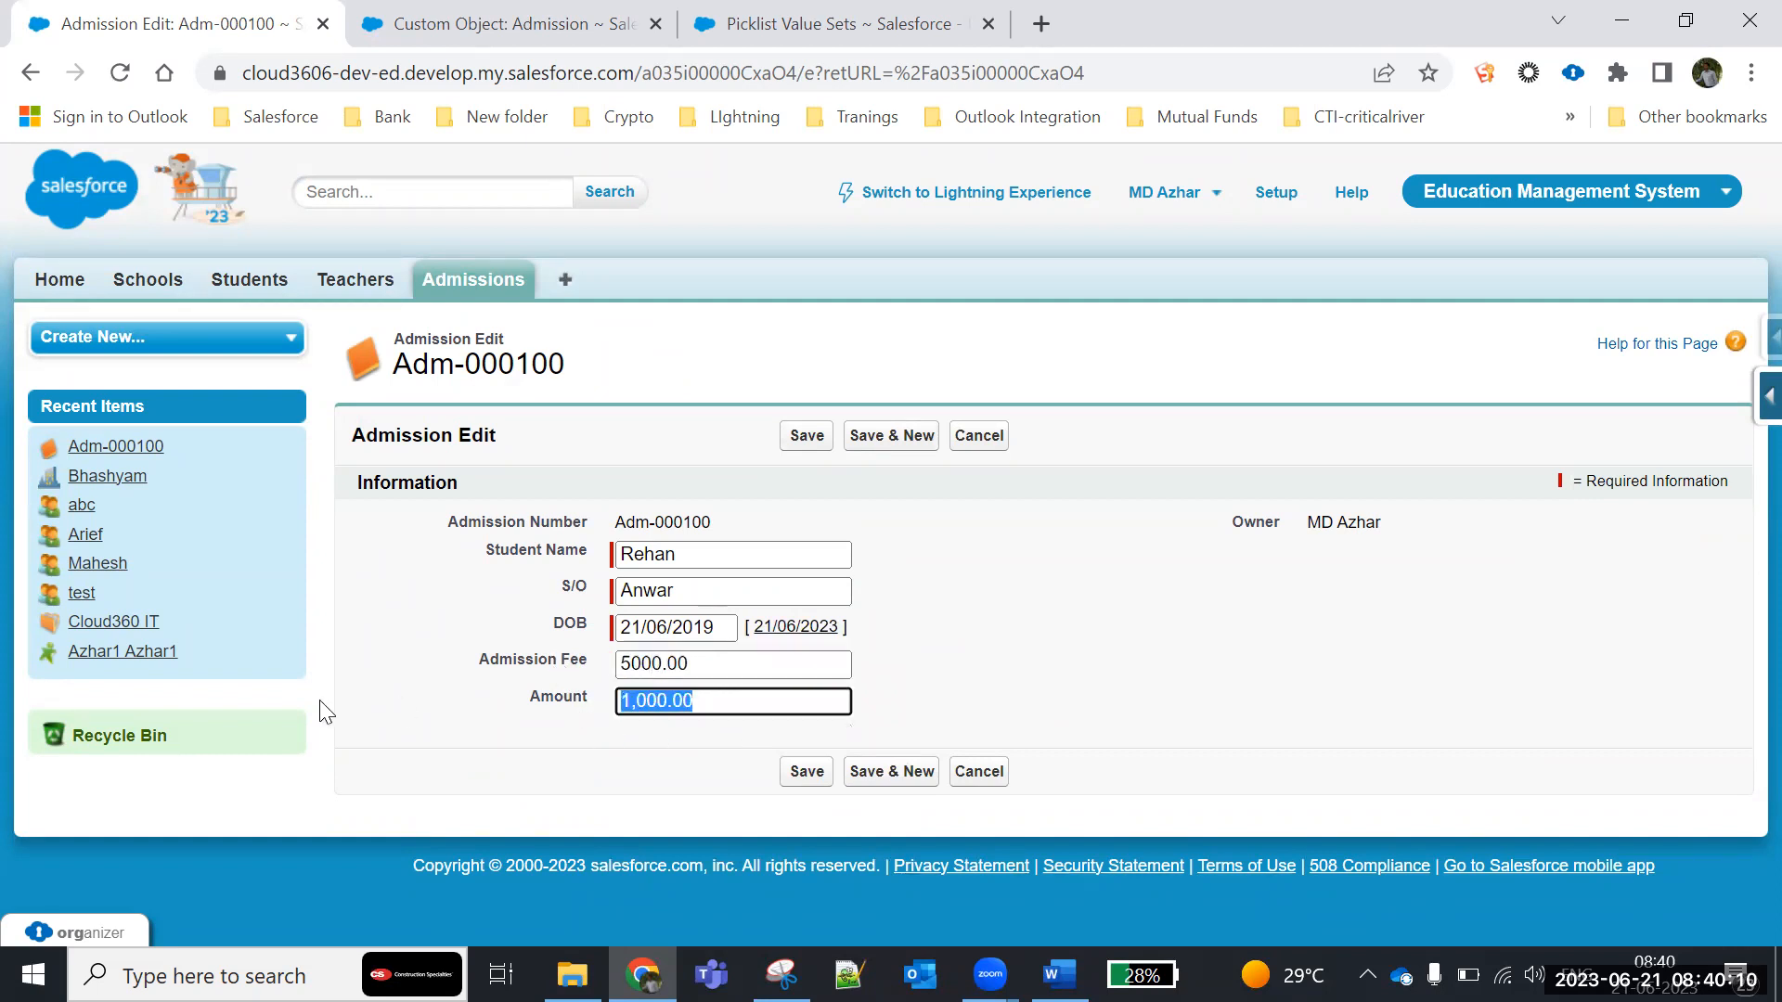
pyautogui.write('1')
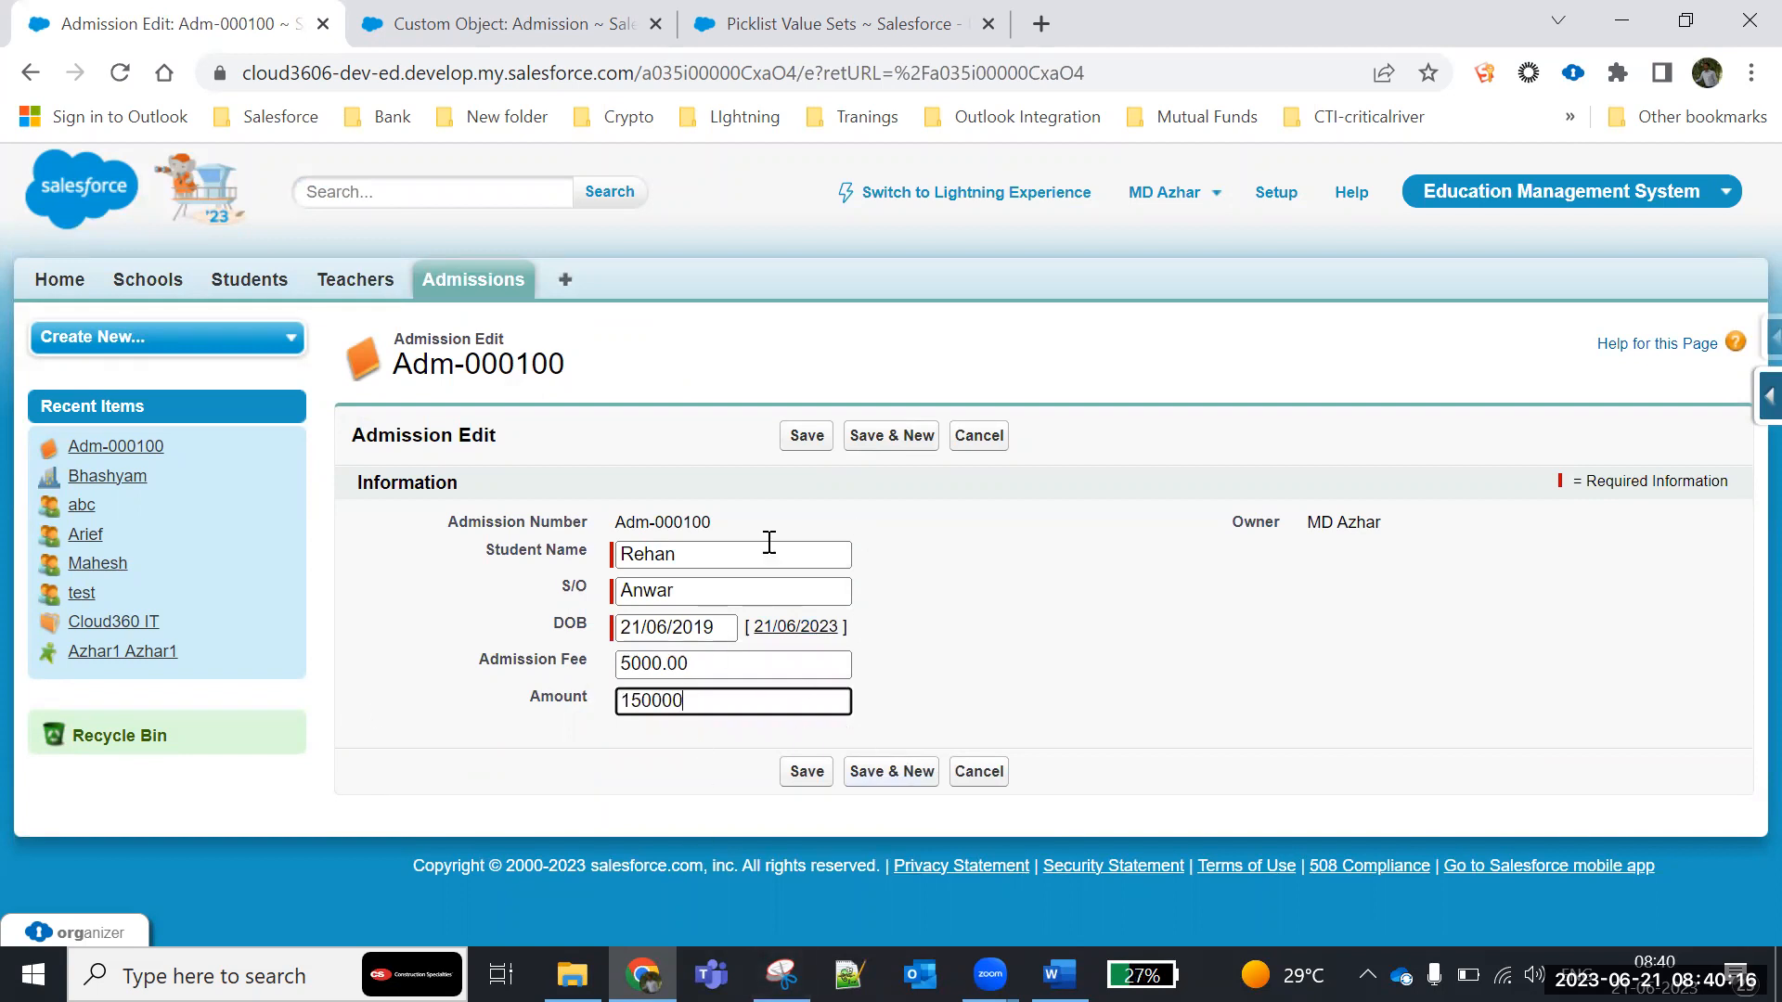
pyautogui.click(818, 436)
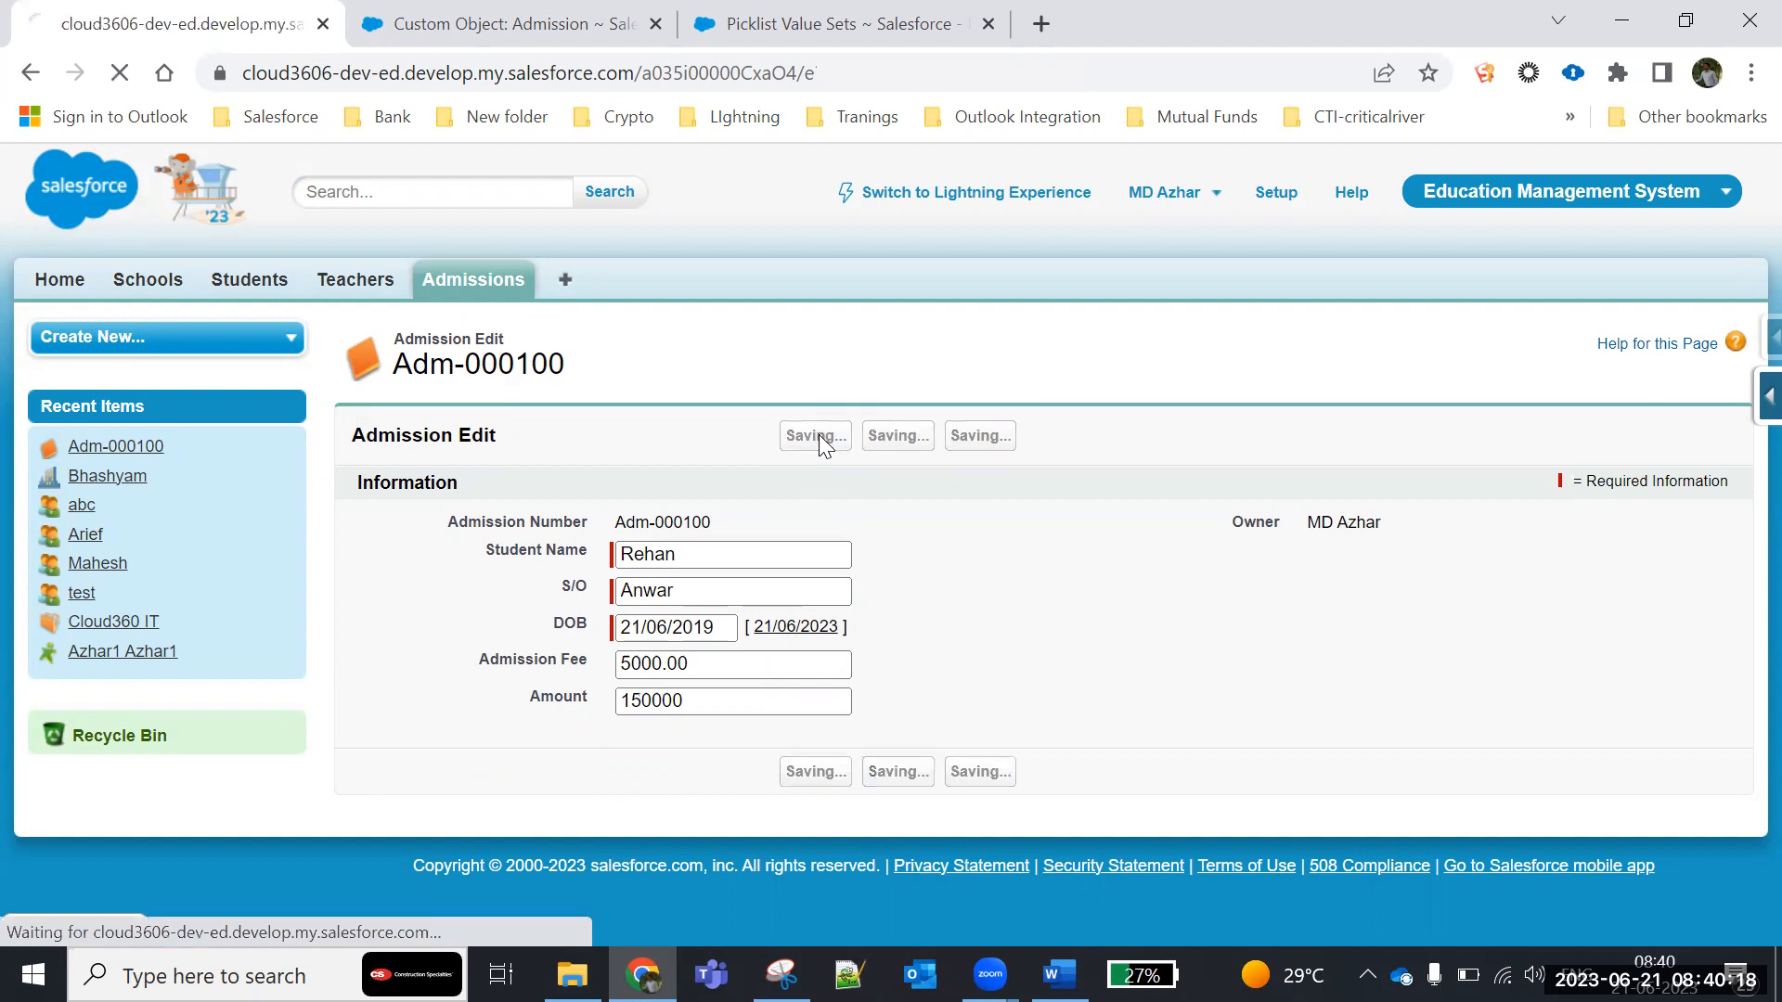
# - Review the latest Admission History entries and compare them with the record's edited DOB field
pyautogui.scroll(-6, 788, 545)
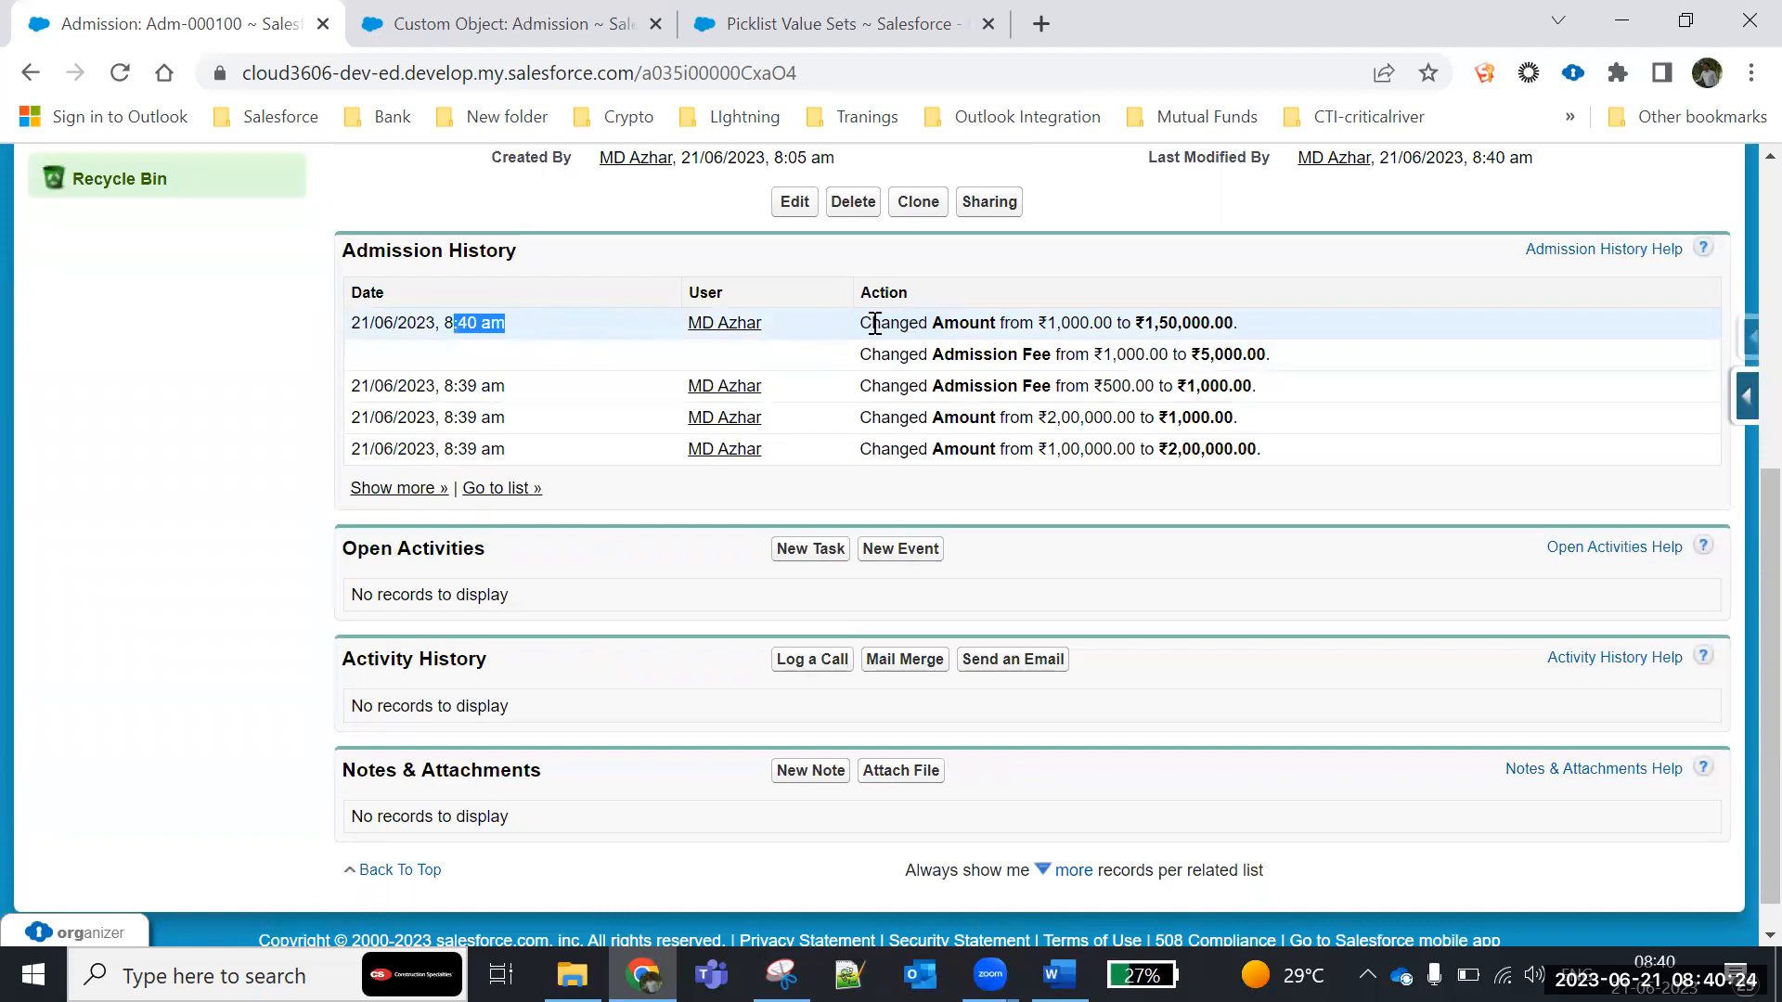
pyautogui.moveTo(859, 331); pyautogui.dragTo(1295, 343)
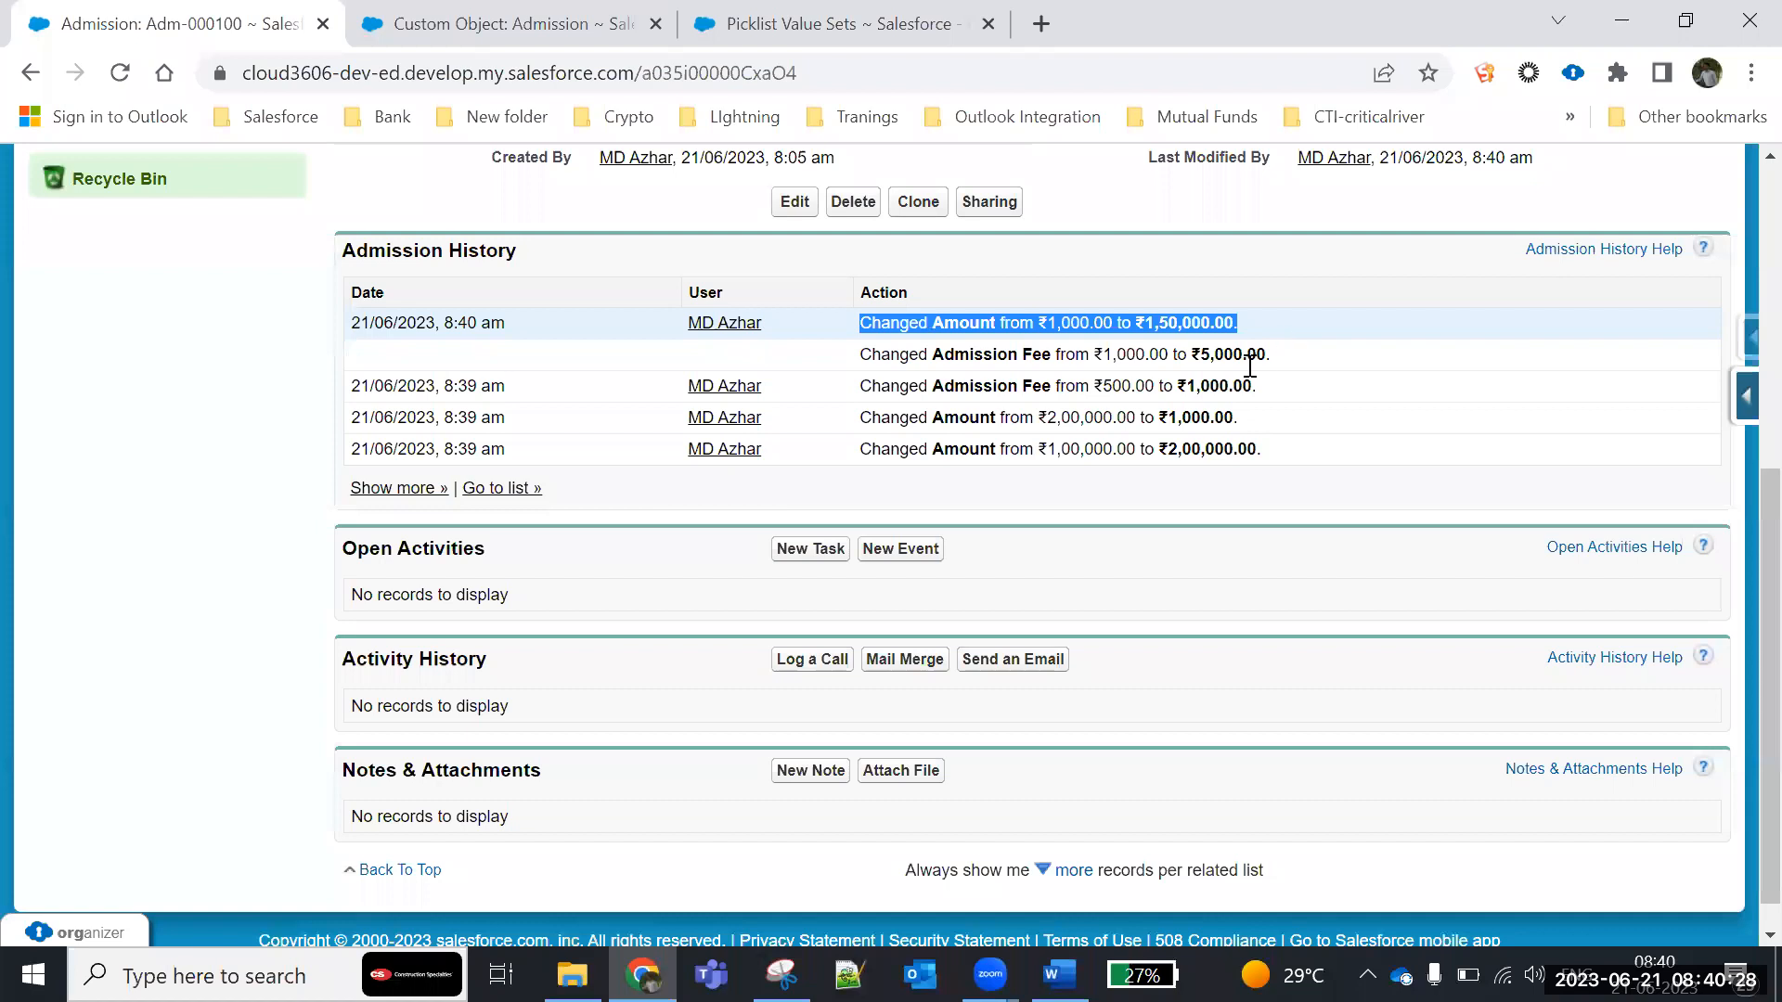
pyautogui.moveTo(870, 356); pyautogui.dragTo(836, 336)
pyautogui.scroll(3, 519, 427)
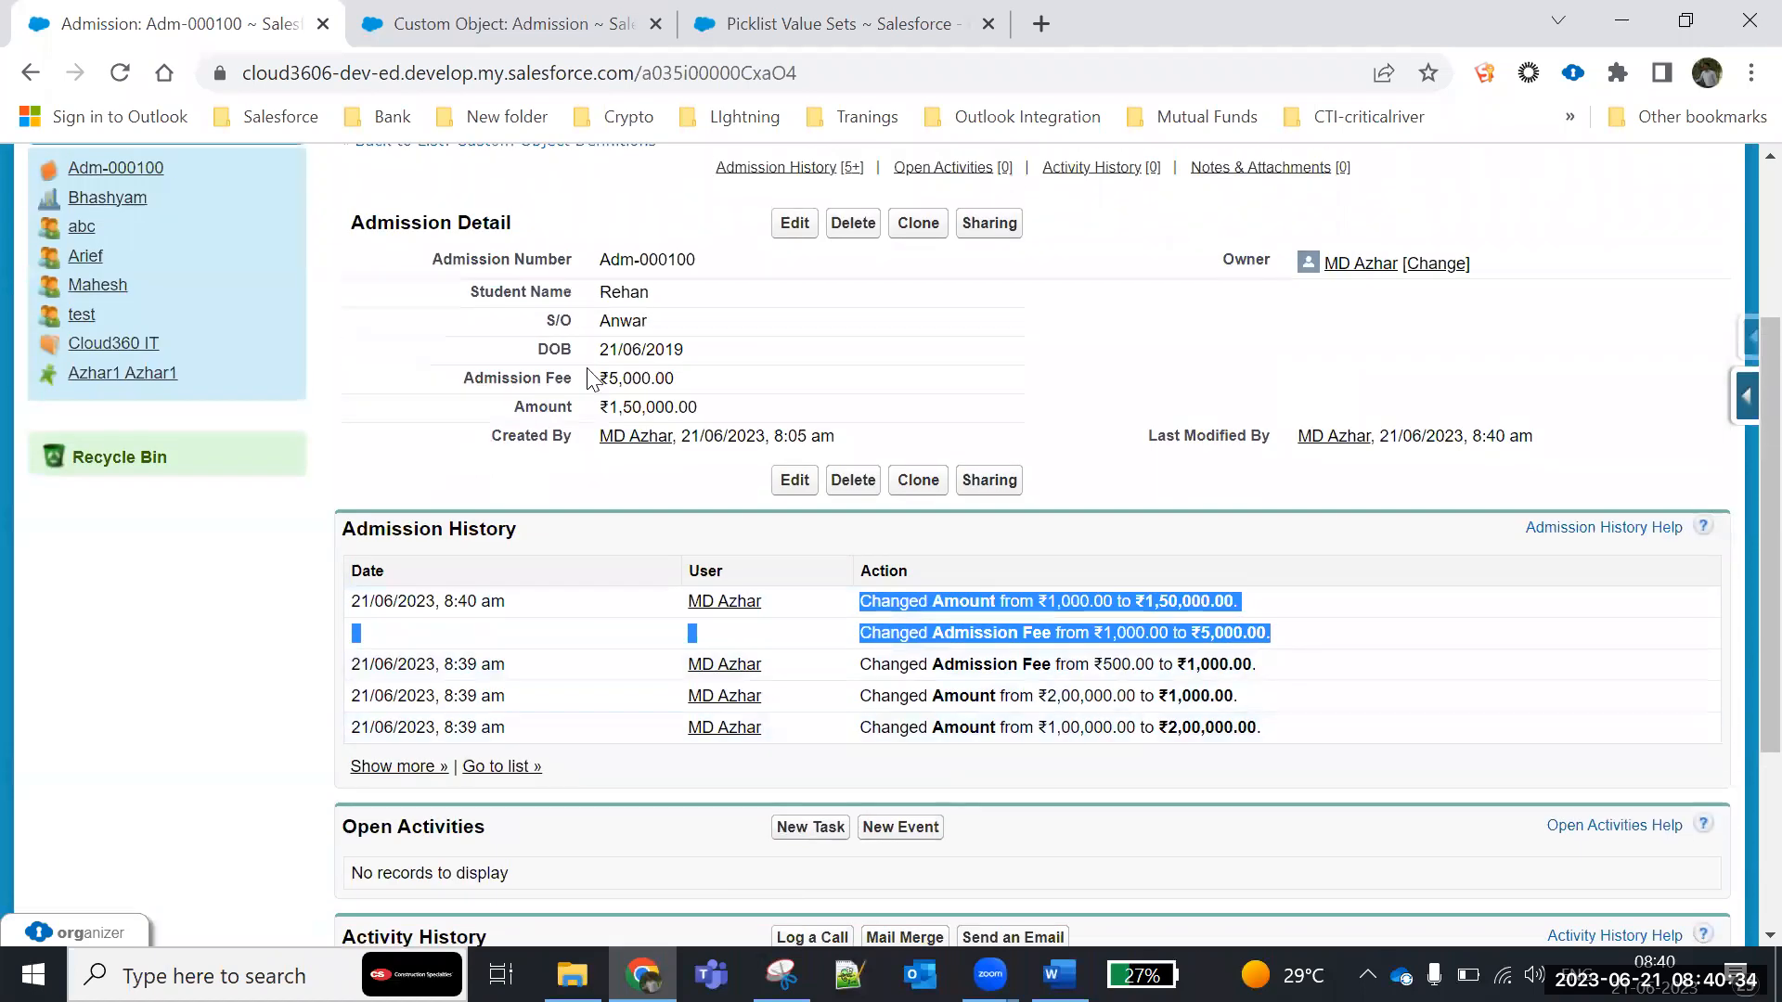
pyautogui.moveTo(538, 350); pyautogui.dragTo(749, 348)
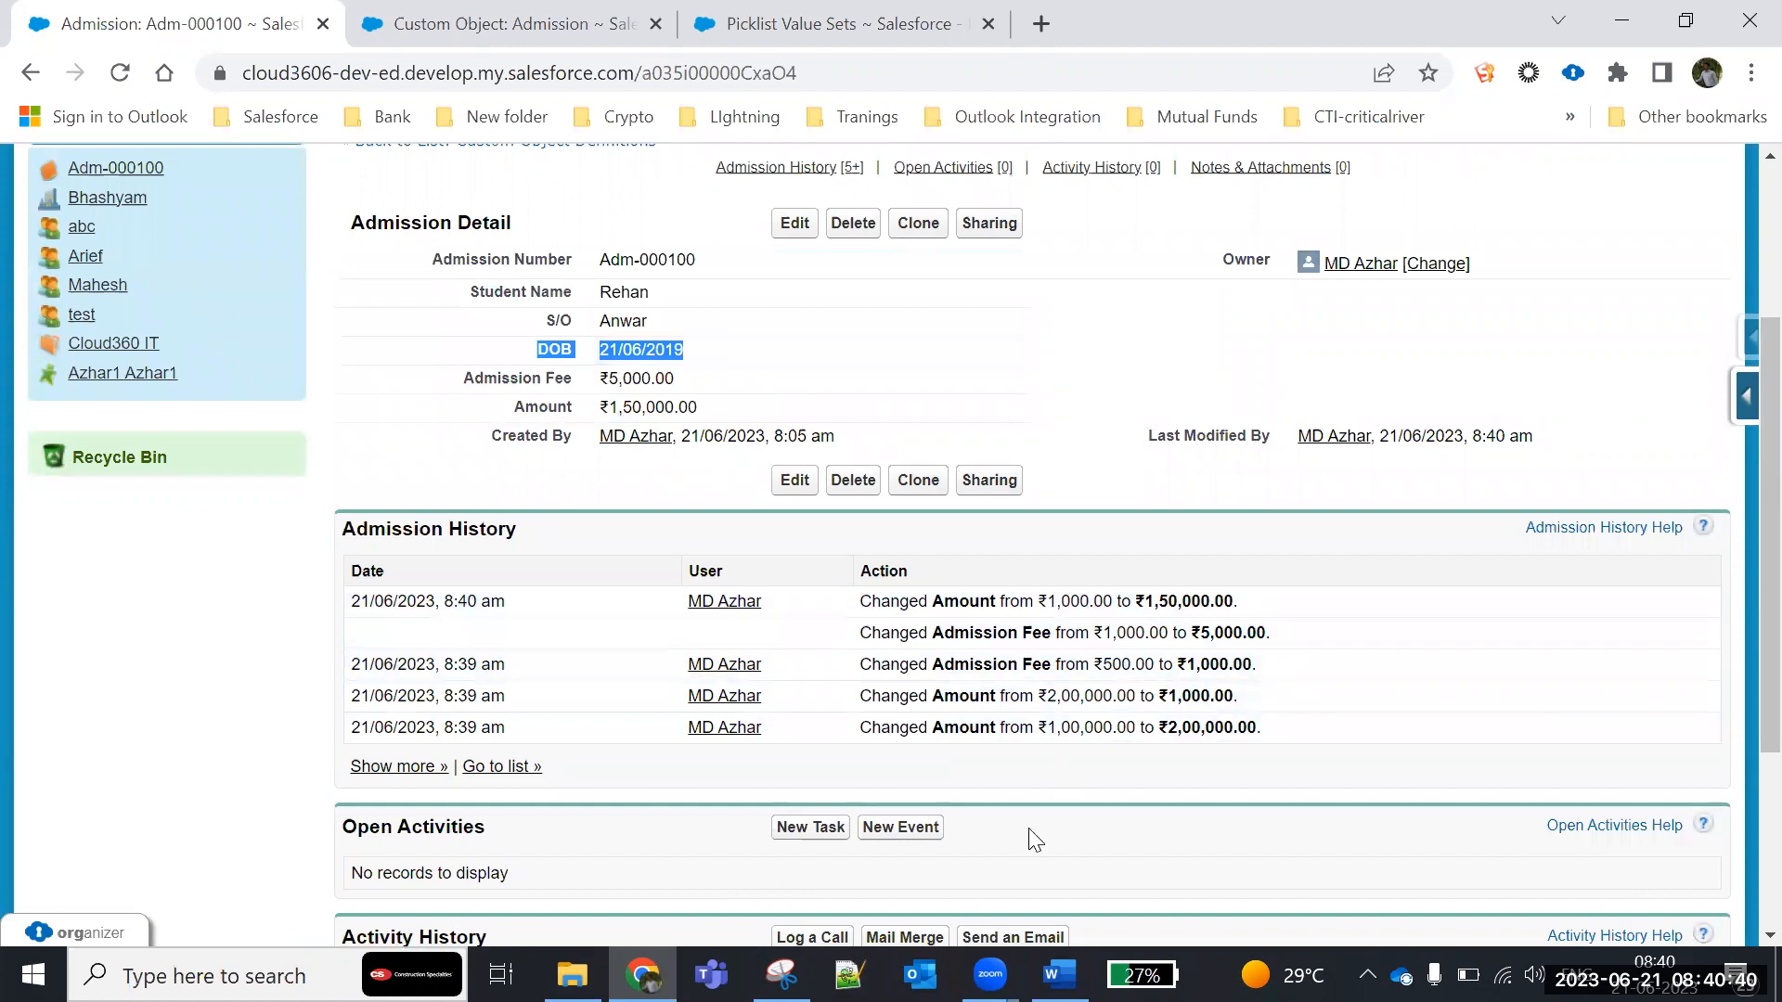
# - Check which Admission fields are selected for history tracking, cancel the settings and return to the record's Admission History list
pyautogui.click(460, 20)
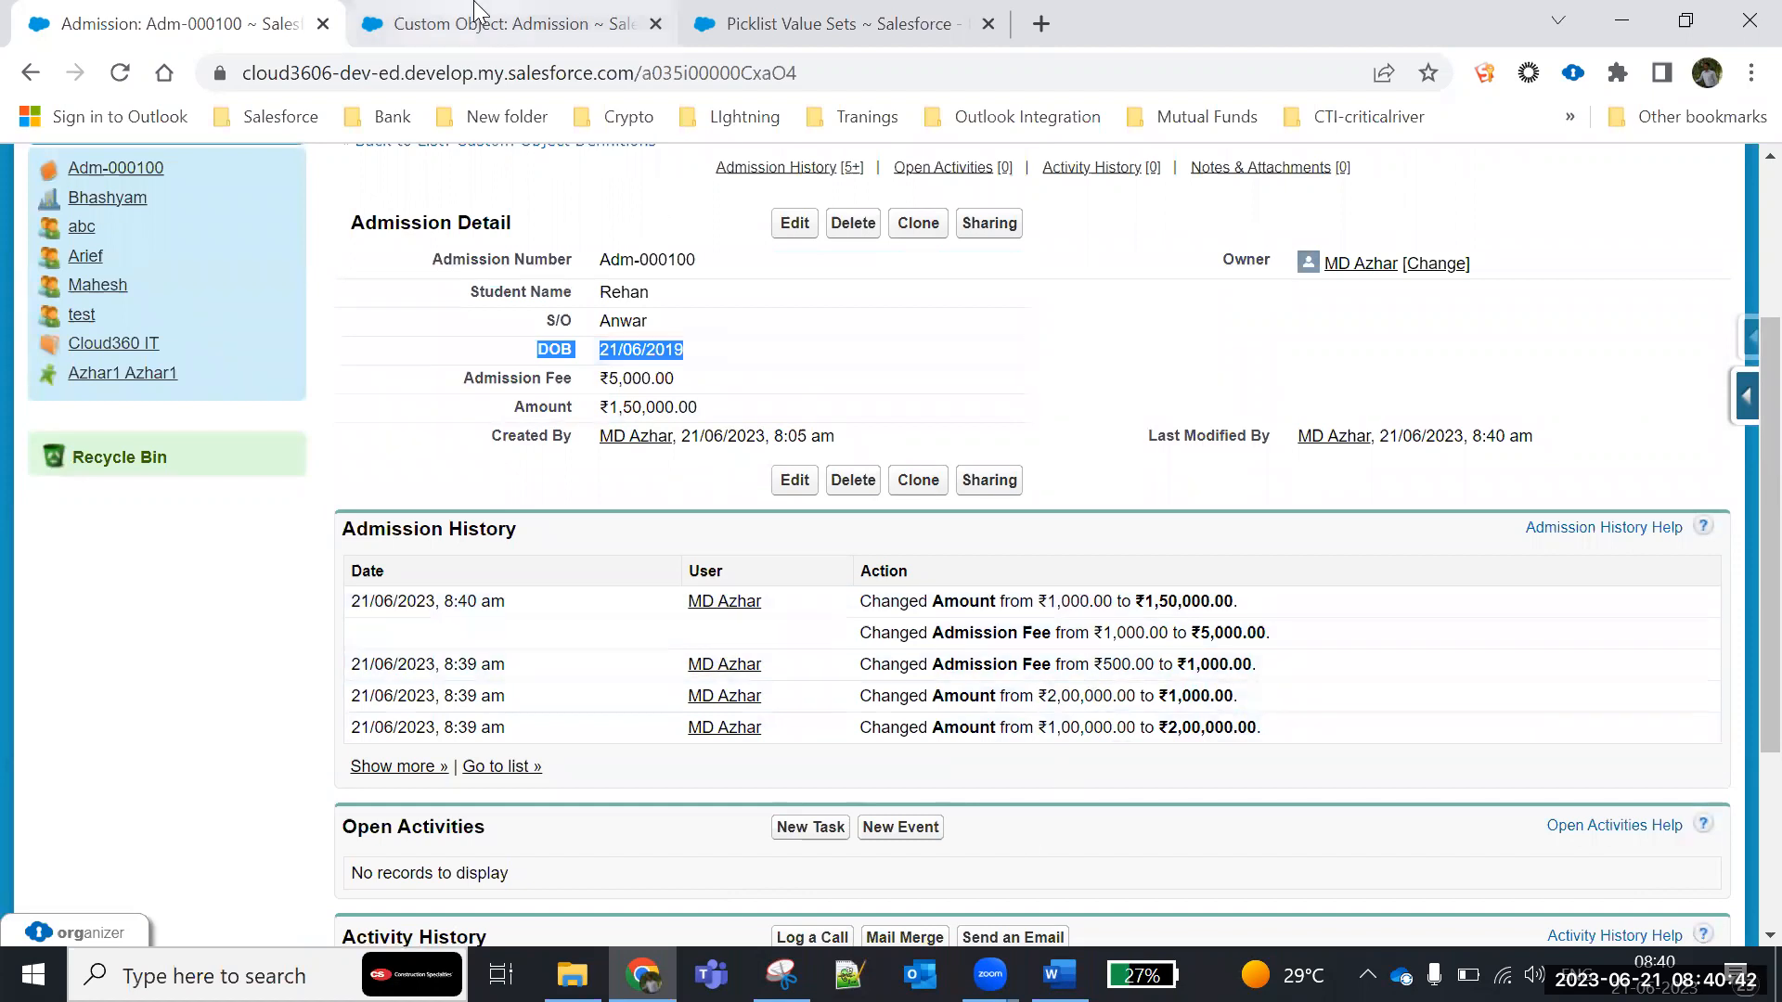
pyautogui.scroll(-10, 1194, 688)
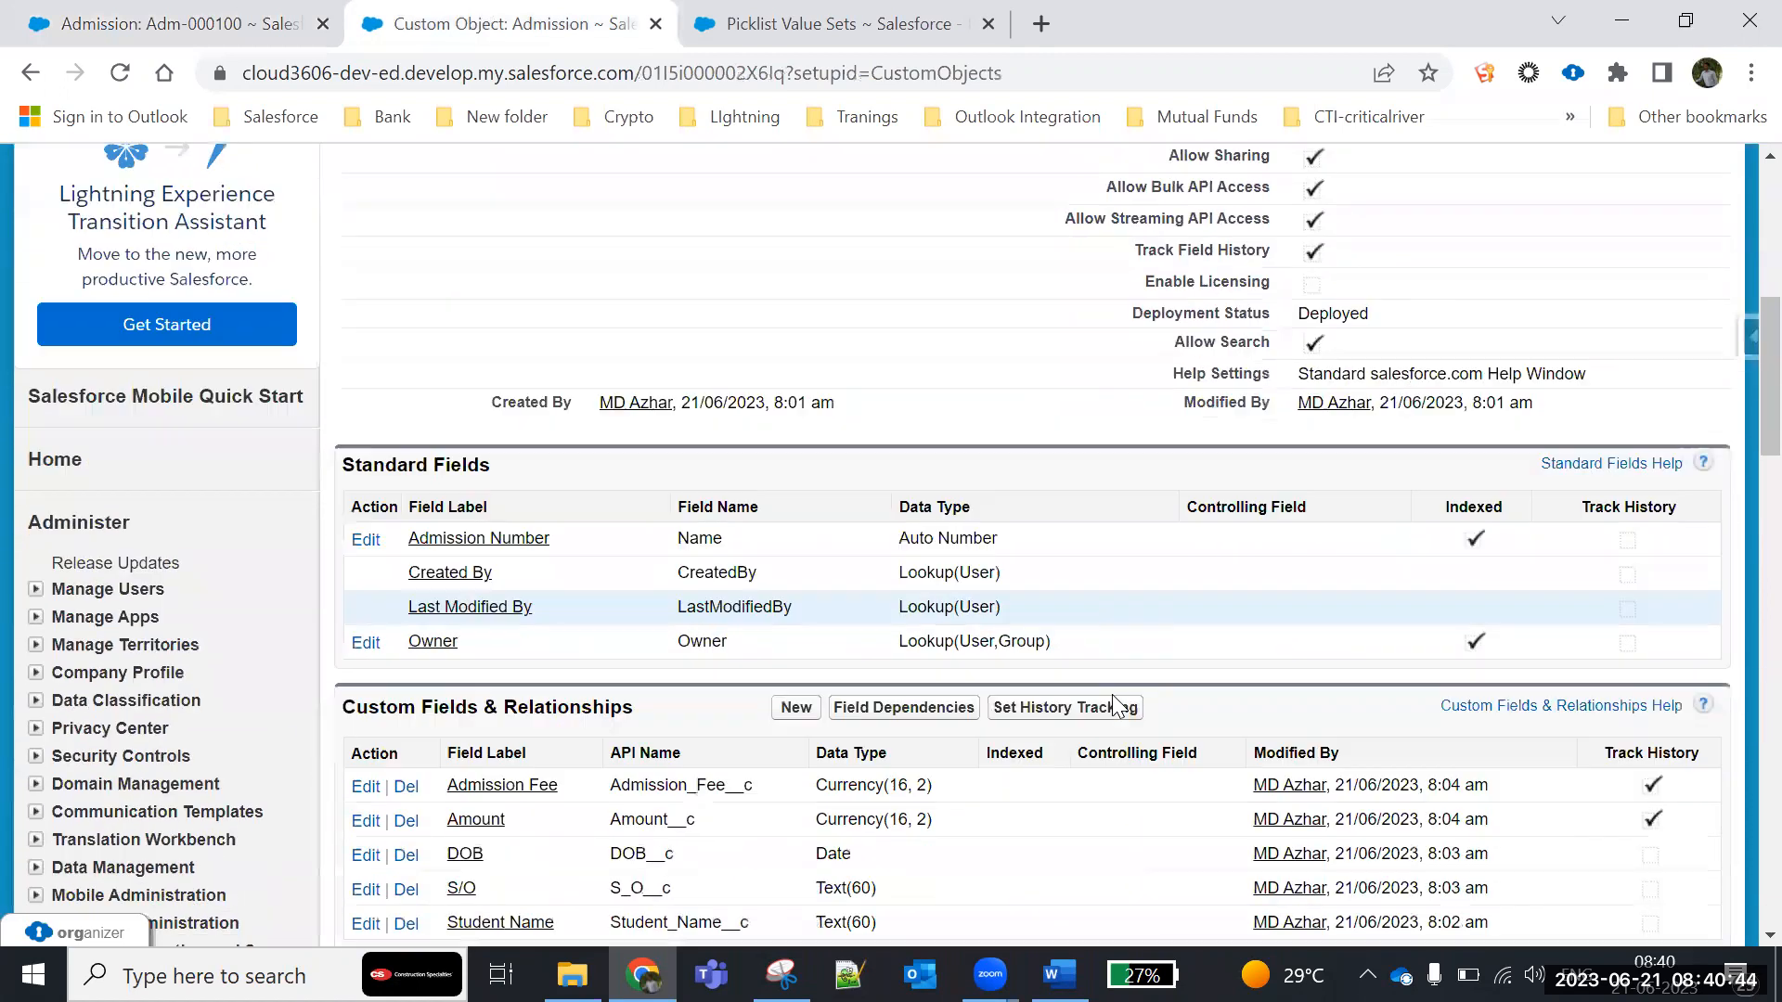
pyautogui.click(1036, 537)
pyautogui.scroll(-3, 761, 642)
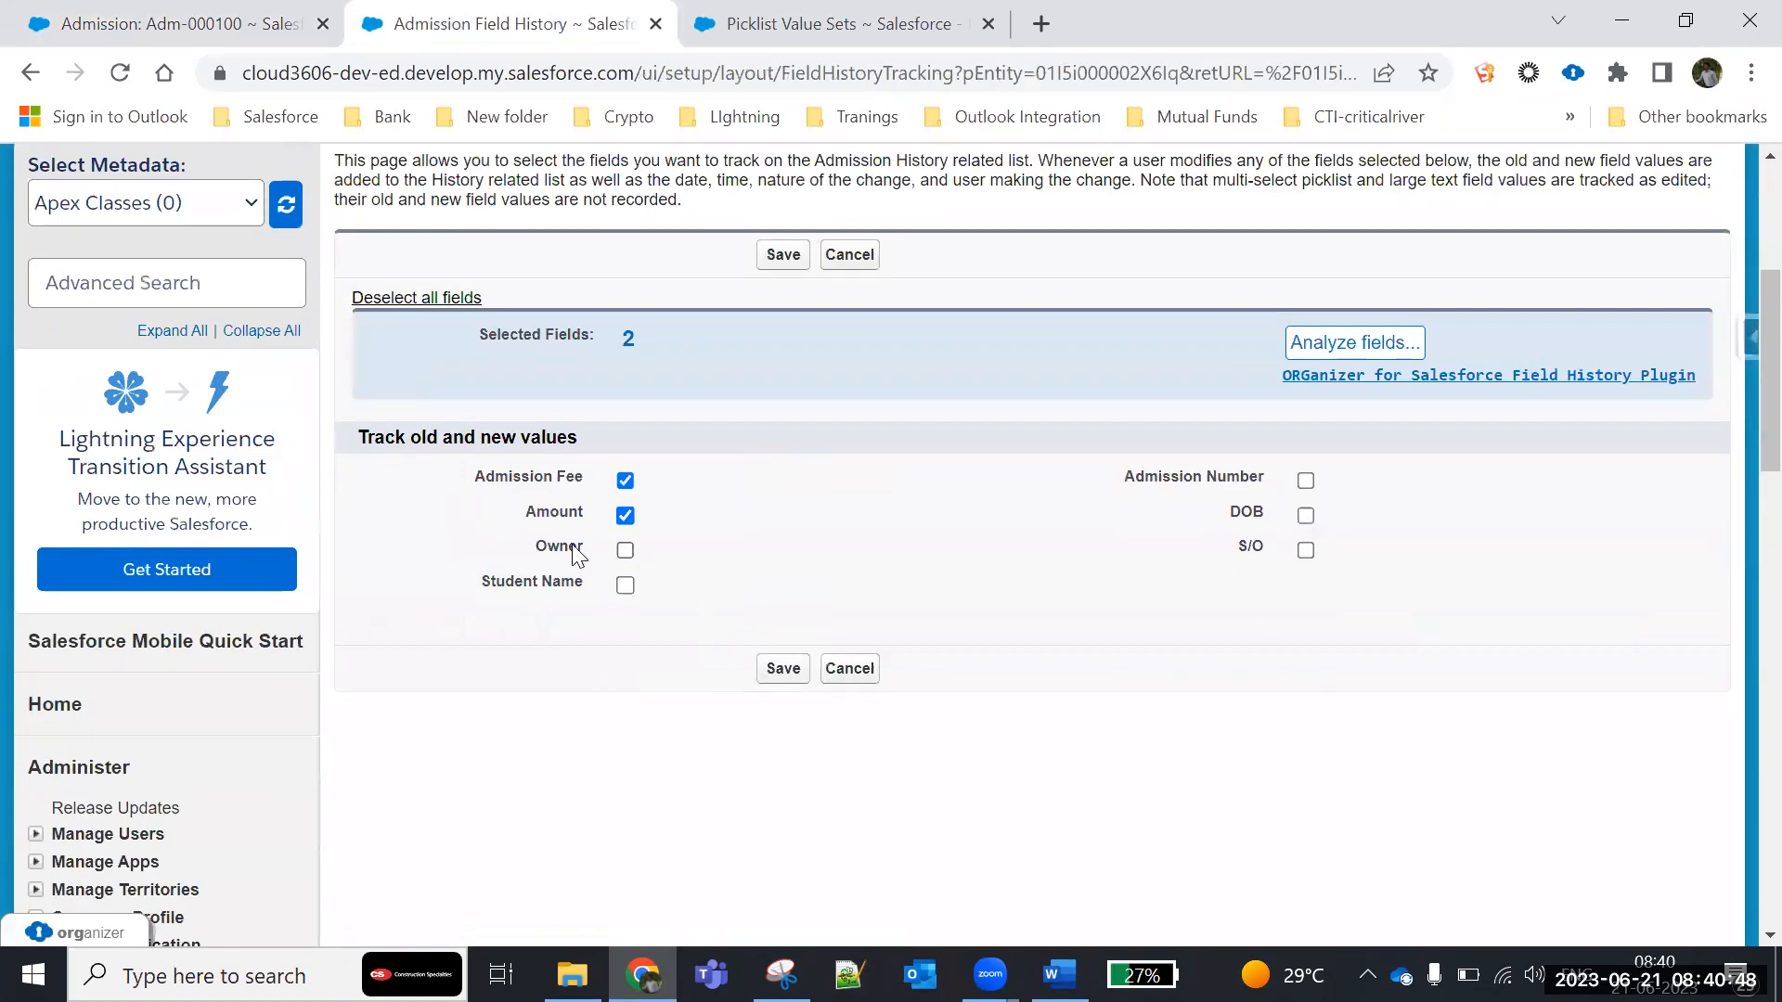
pyautogui.click(1304, 516)
pyautogui.click(850, 256)
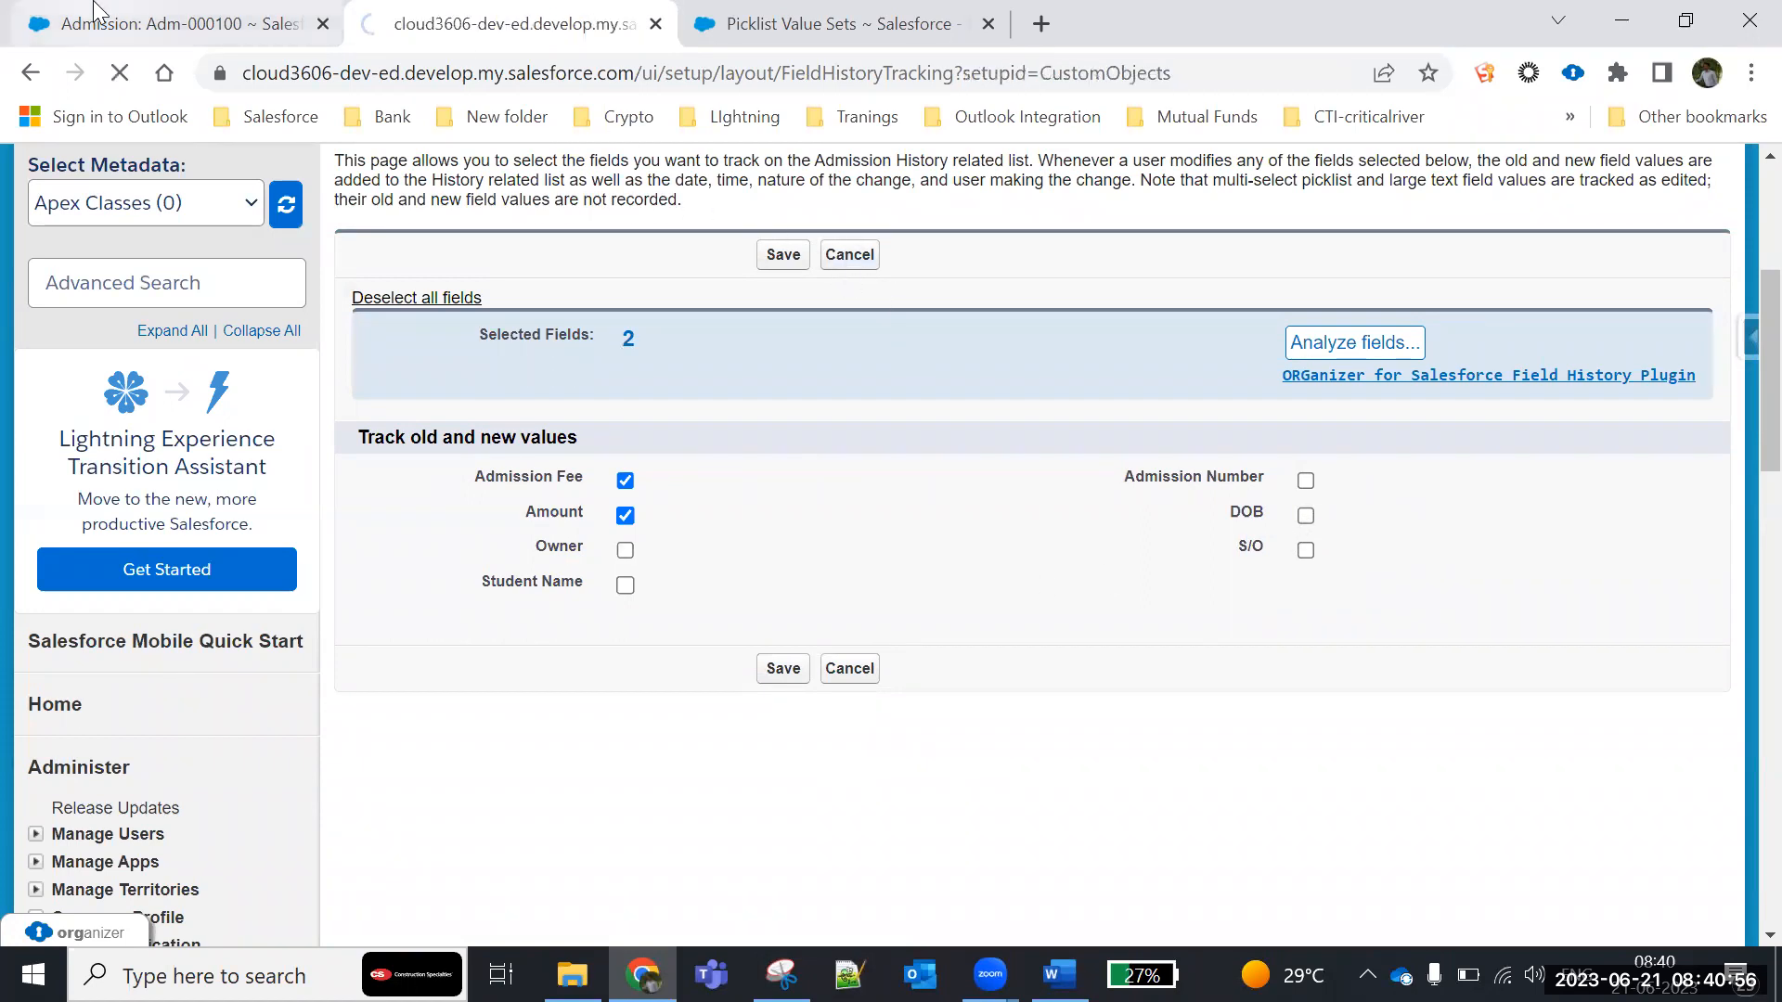
pyautogui.click(176, 24)
pyautogui.scroll(-3, 1247, 744)
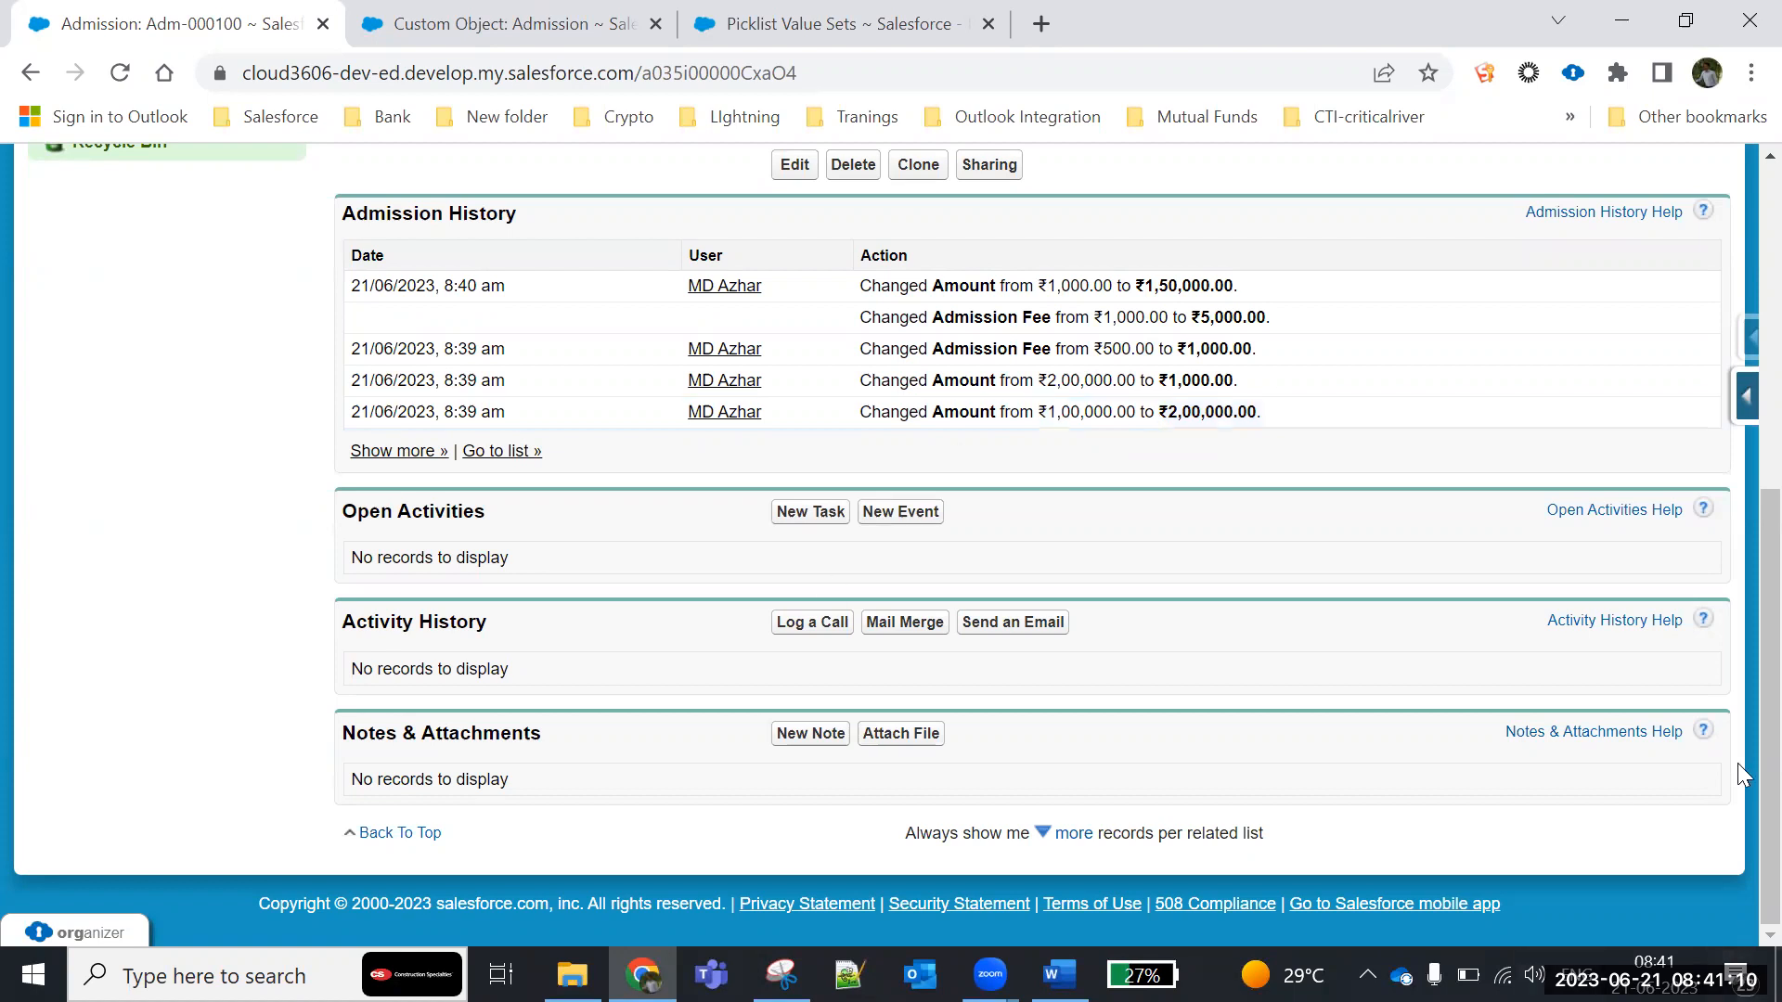
# - Open the history tracking settings of the Student custom object from the custom objects list in Setup
pyautogui.click(427, 11)
pyautogui.scroll(-15, 36, 758)
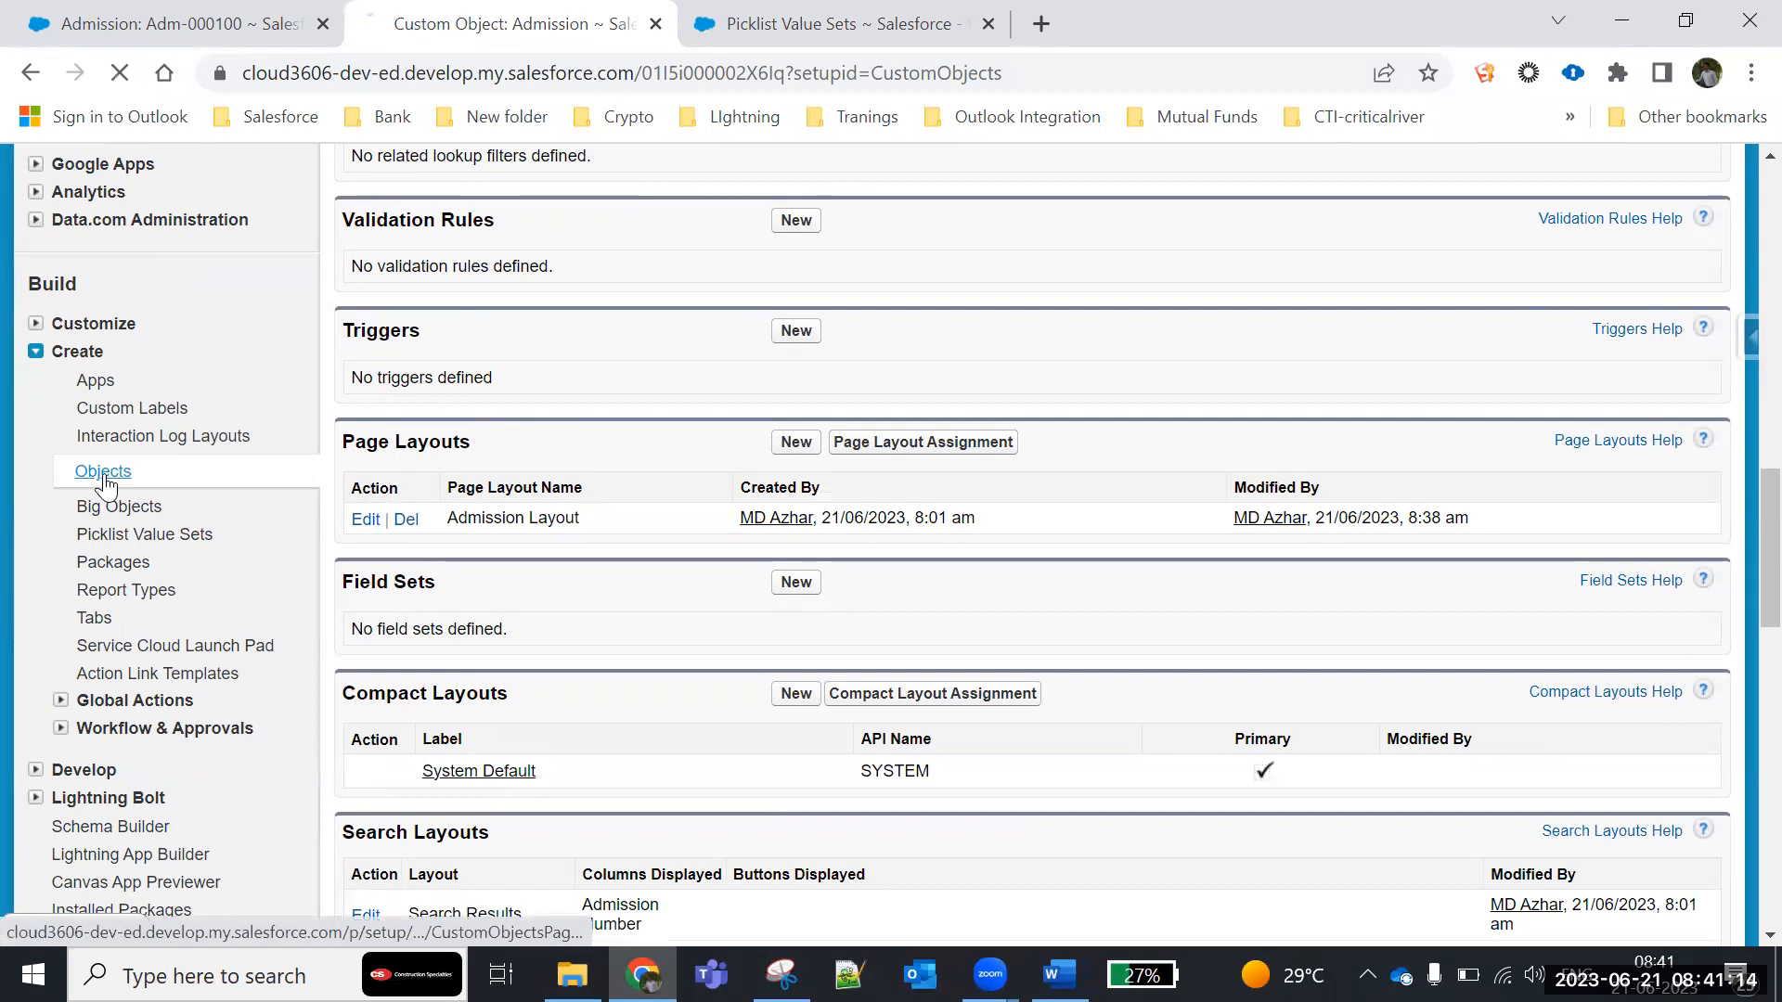
pyautogui.click(100, 472)
pyautogui.scroll(-1, 457, 770)
pyautogui.scroll(-4, 457, 770)
pyautogui.click(480, 454)
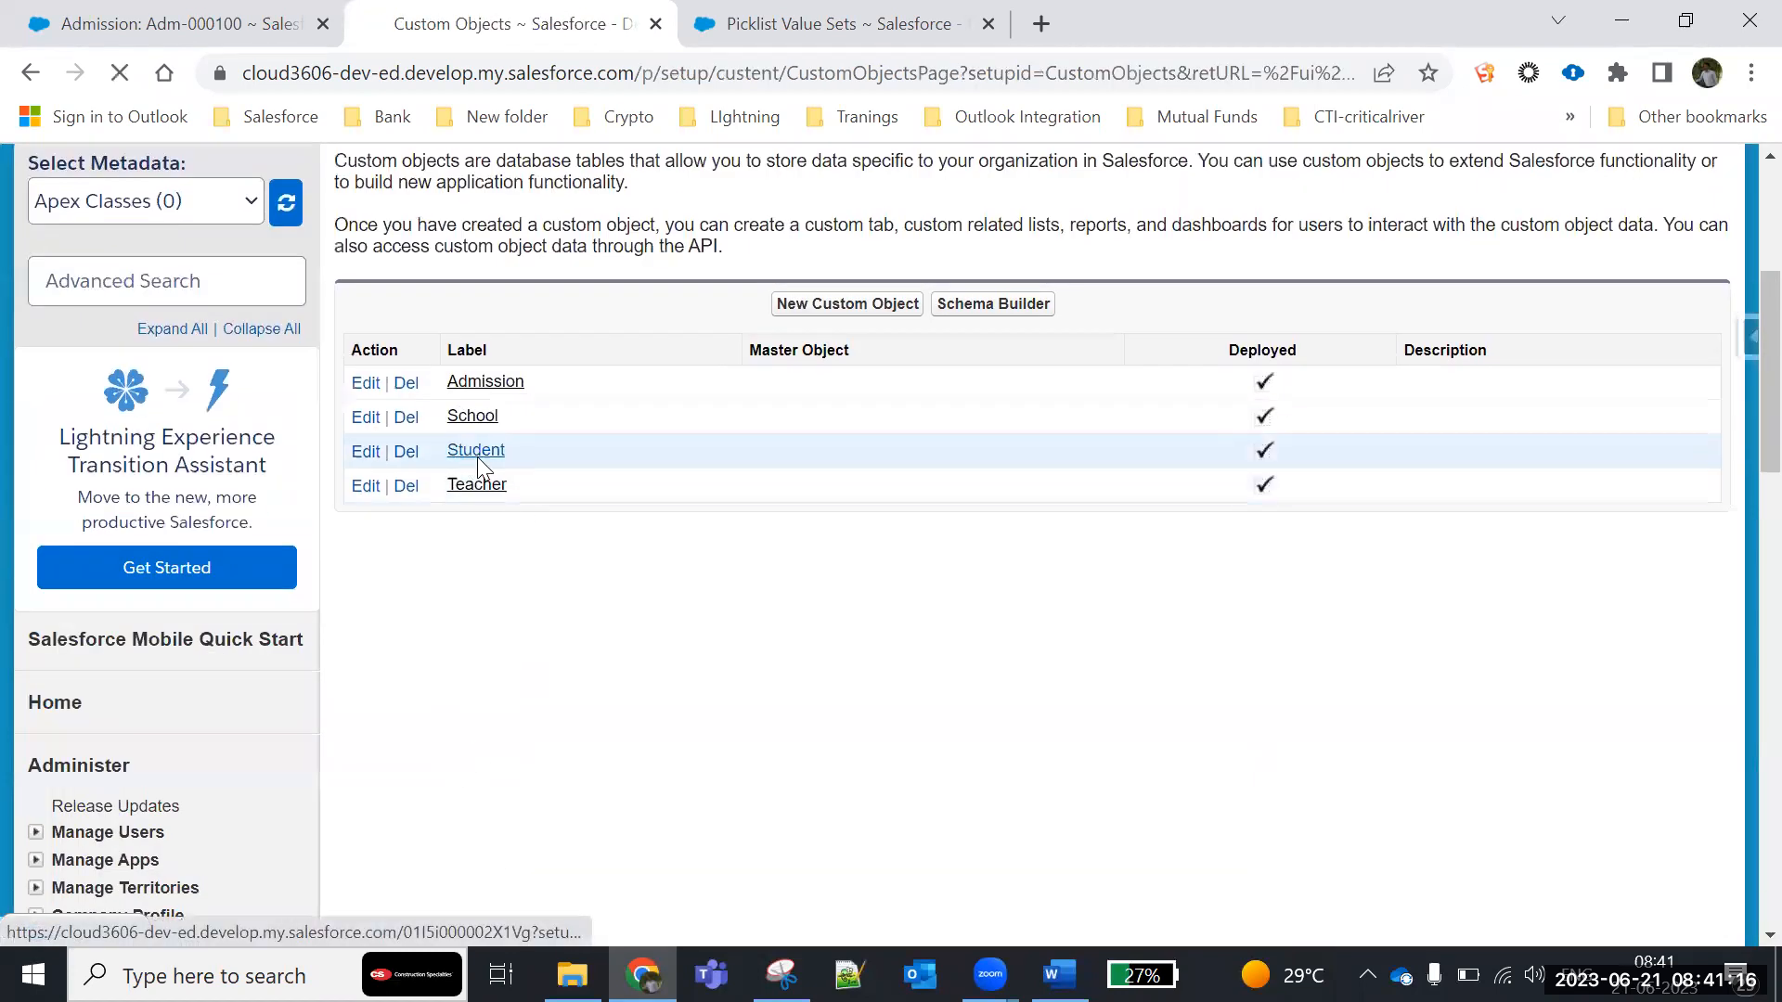
pyautogui.scroll(-8, 449, 712)
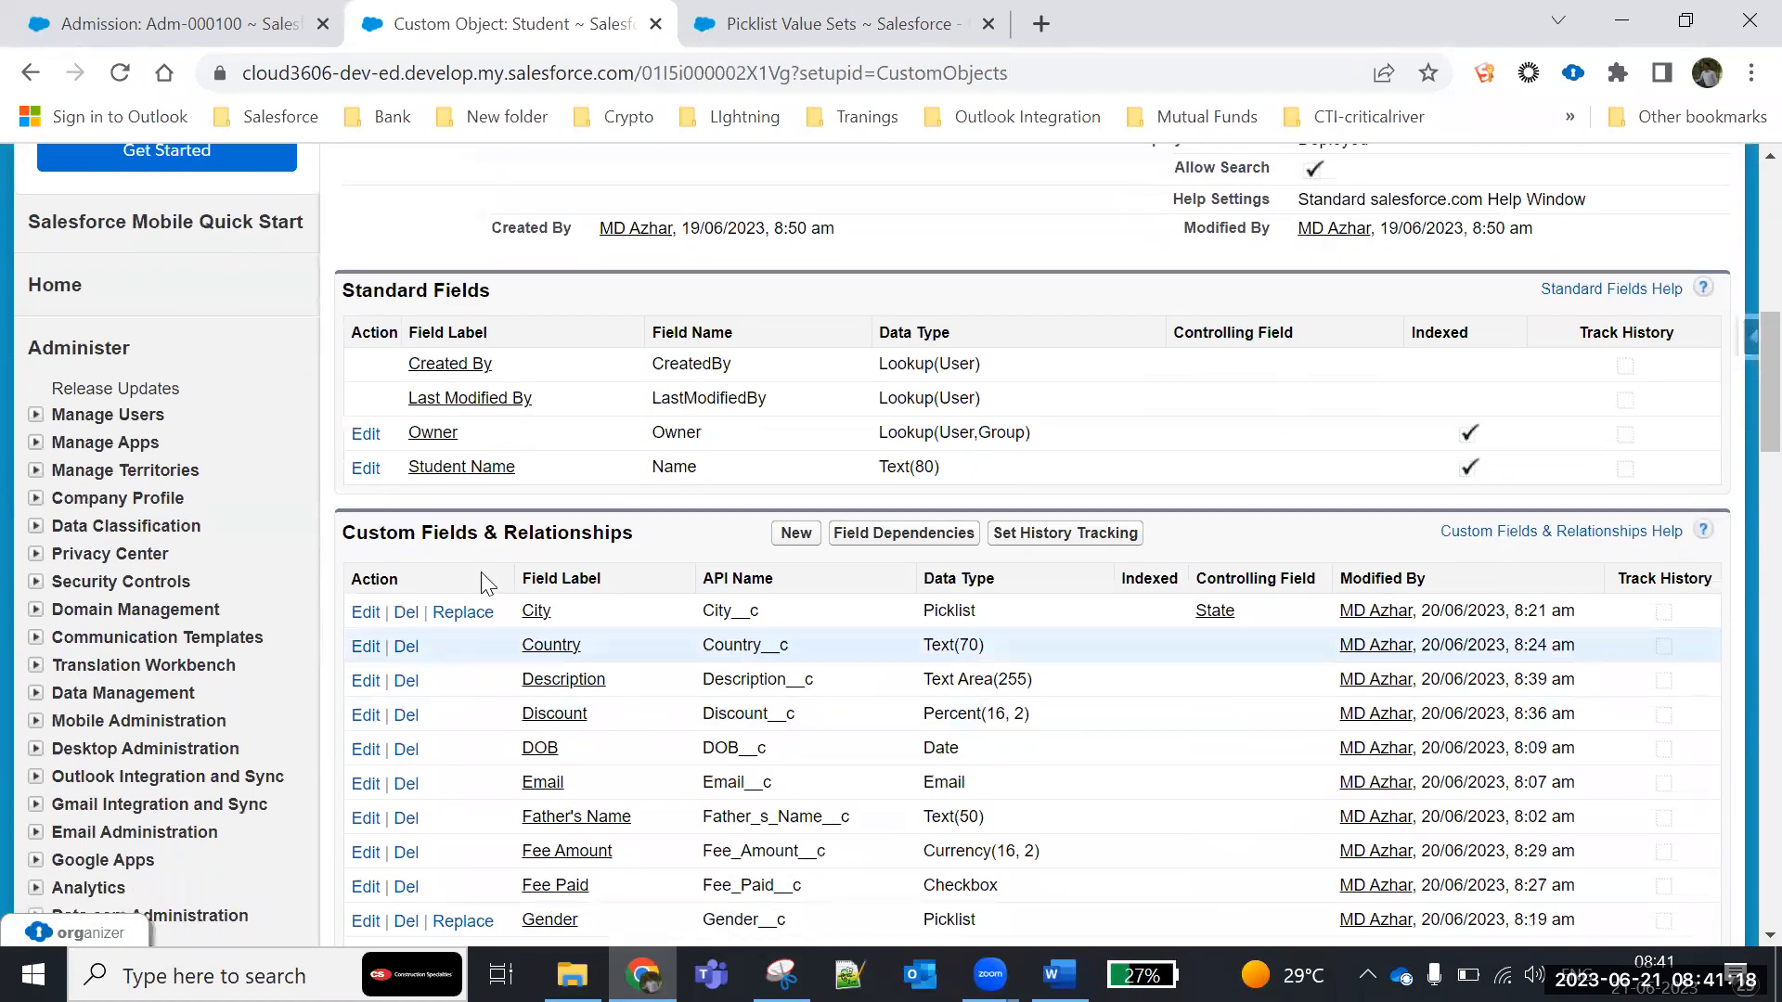
pyautogui.click(1076, 546)
pyautogui.scroll(-6, 1021, 576)
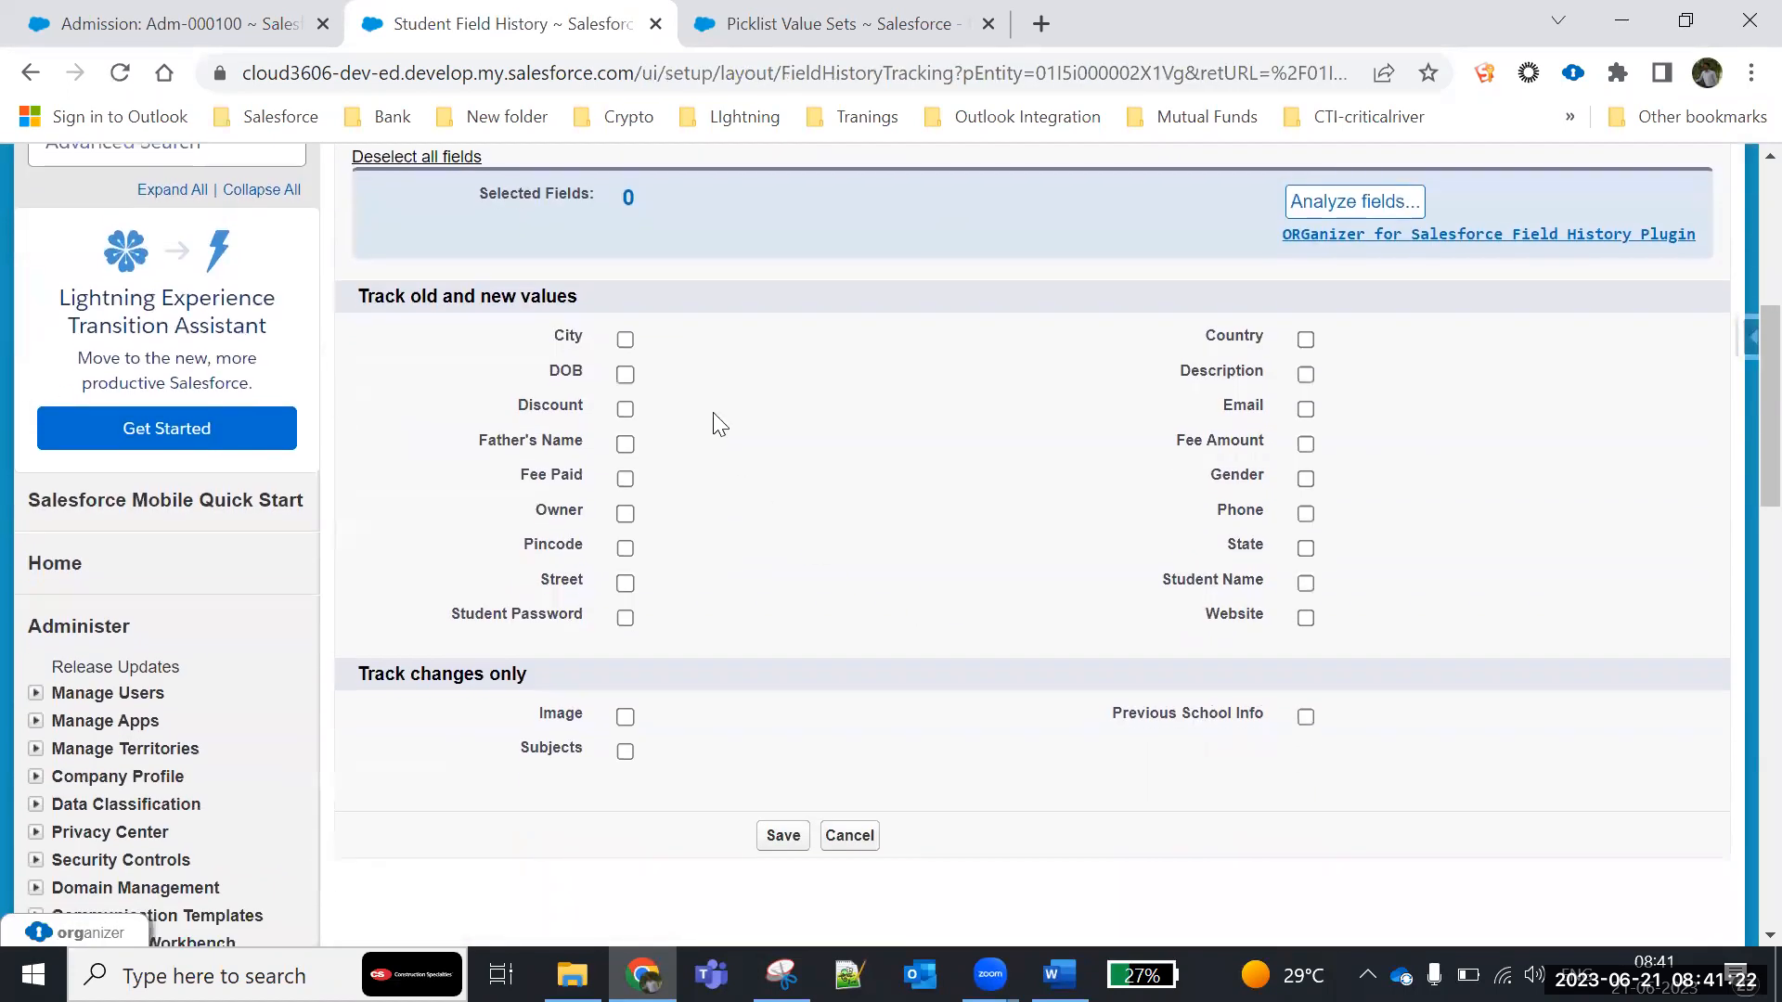
# - Enable history tracking for the Student fields DOB, Discount, Fee Paid, Fee Amount and Phone, and save the settings
pyautogui.click(624, 375)
pyautogui.click(625, 409)
pyautogui.click(624, 479)
pyautogui.click(1305, 444)
pyautogui.click(1304, 515)
pyautogui.scroll(-2, 1020, 649)
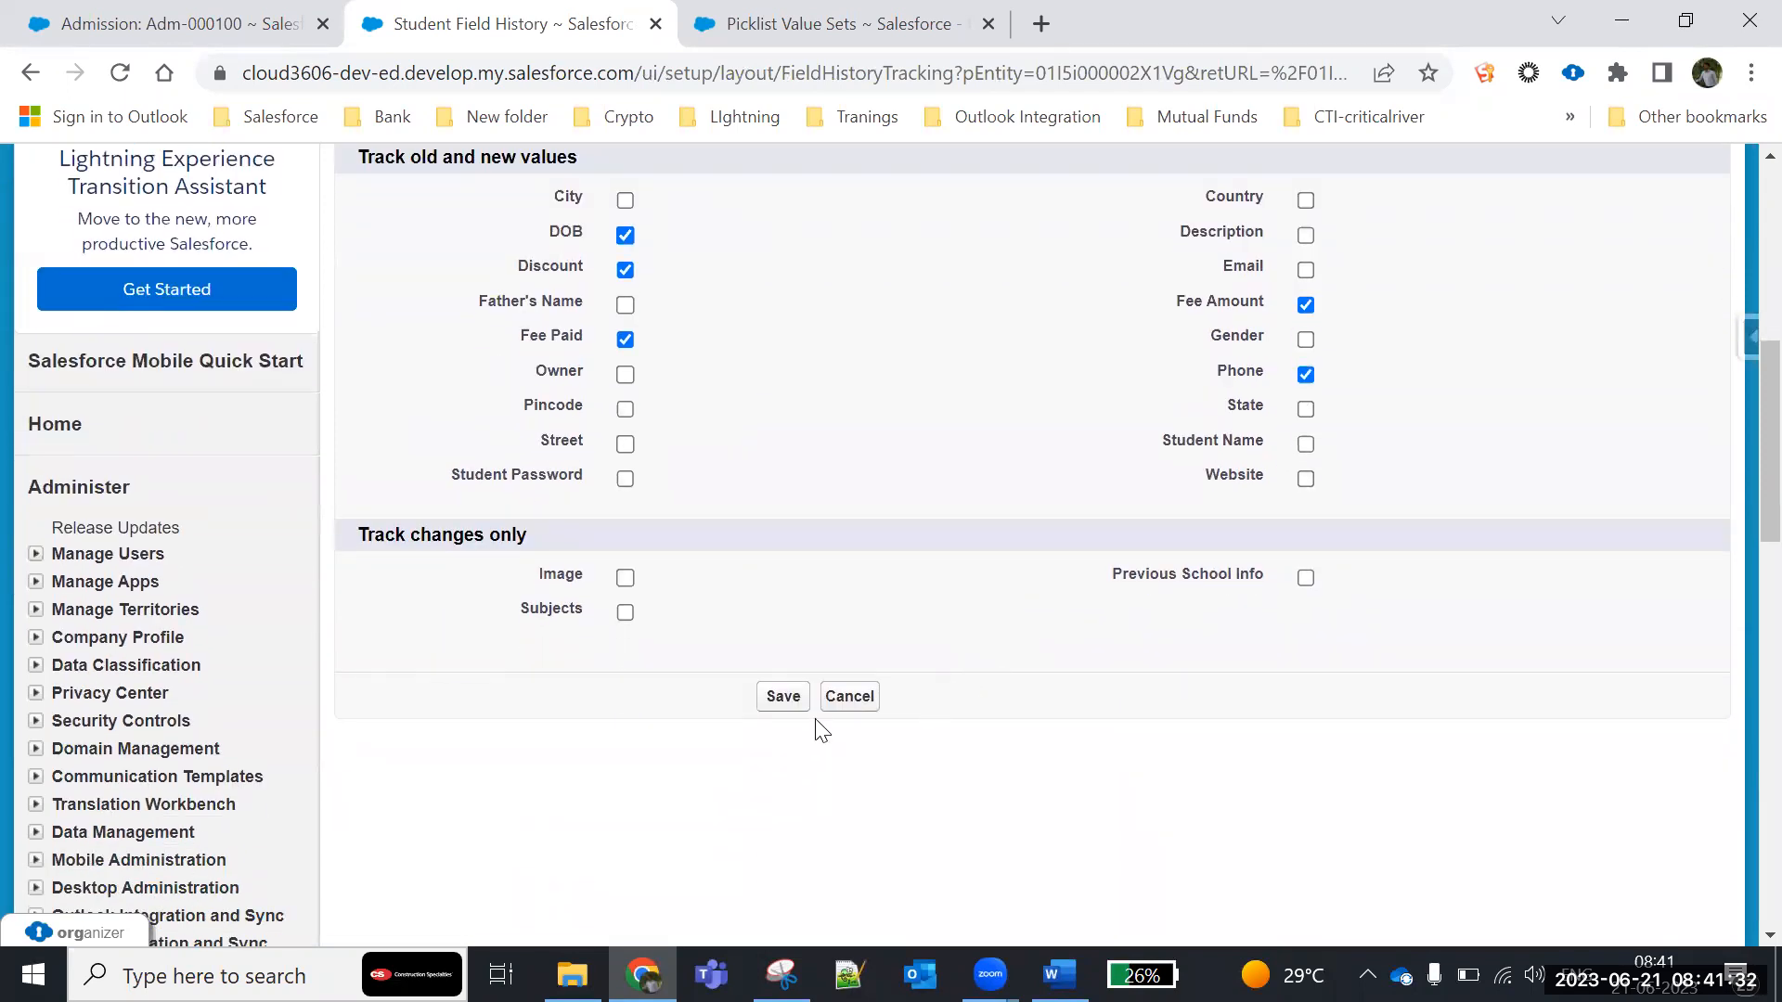
pyautogui.click(778, 703)
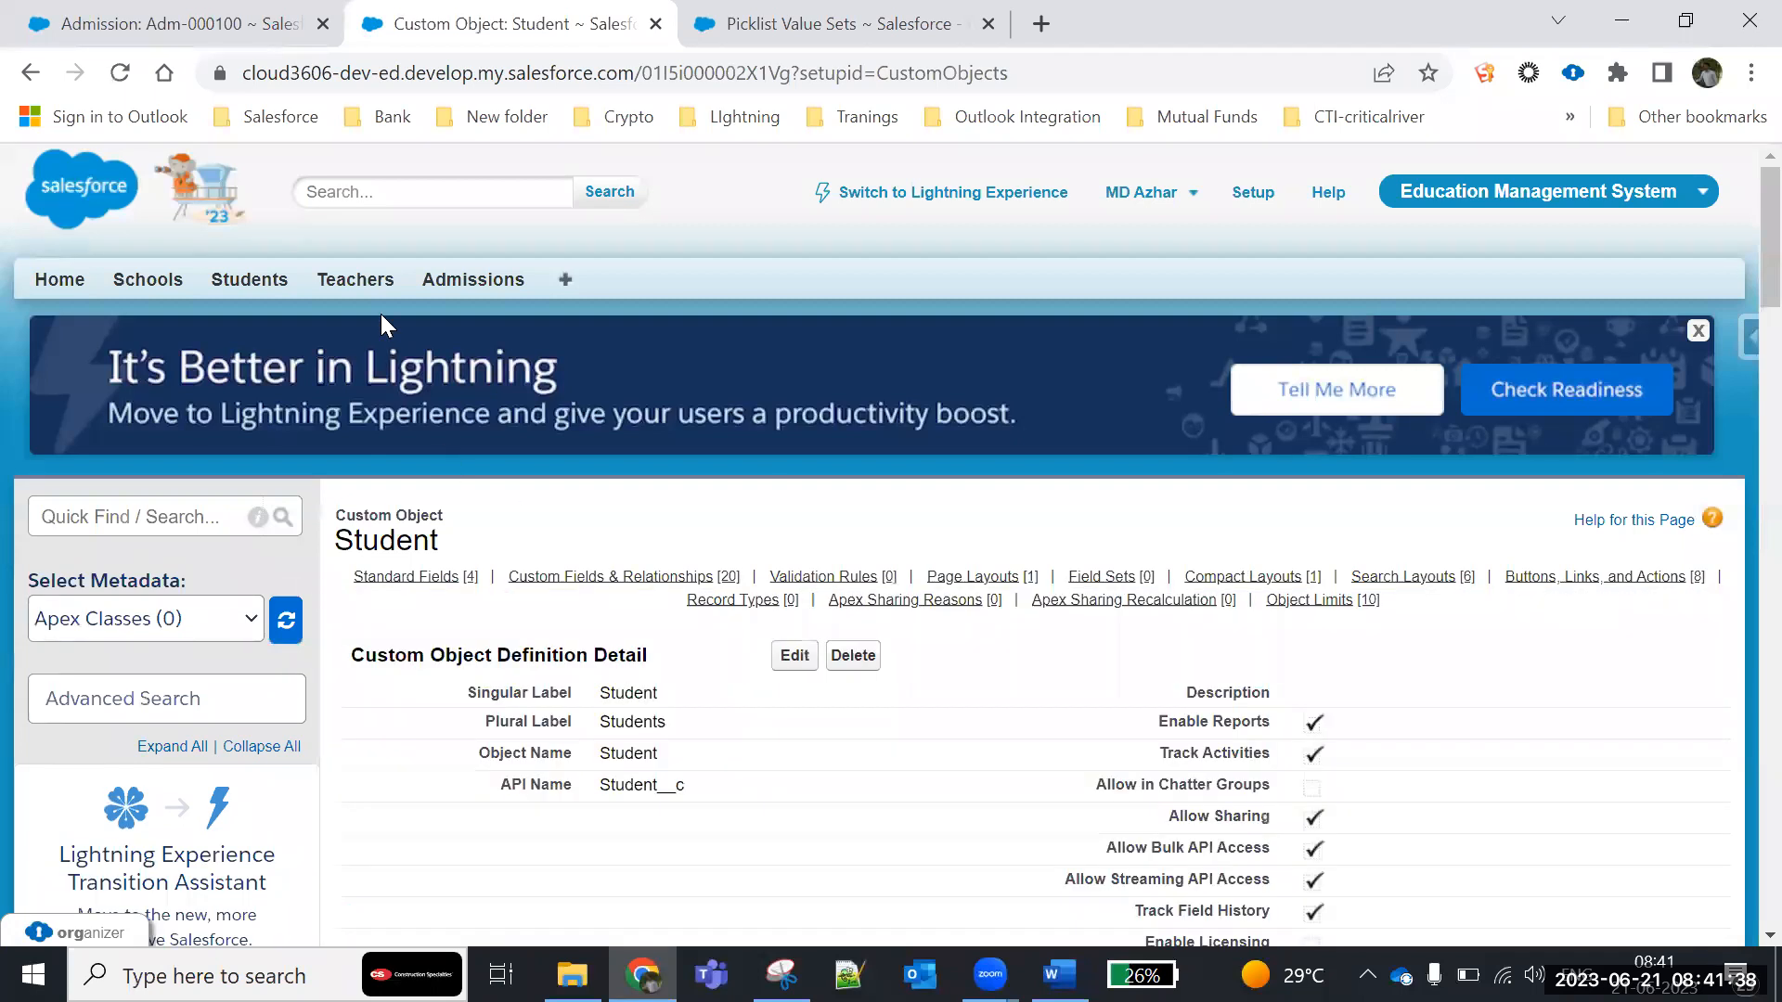
# - Open the first recently viewed student record for editing and change the student's DOB and phone number
pyautogui.click(244, 281)
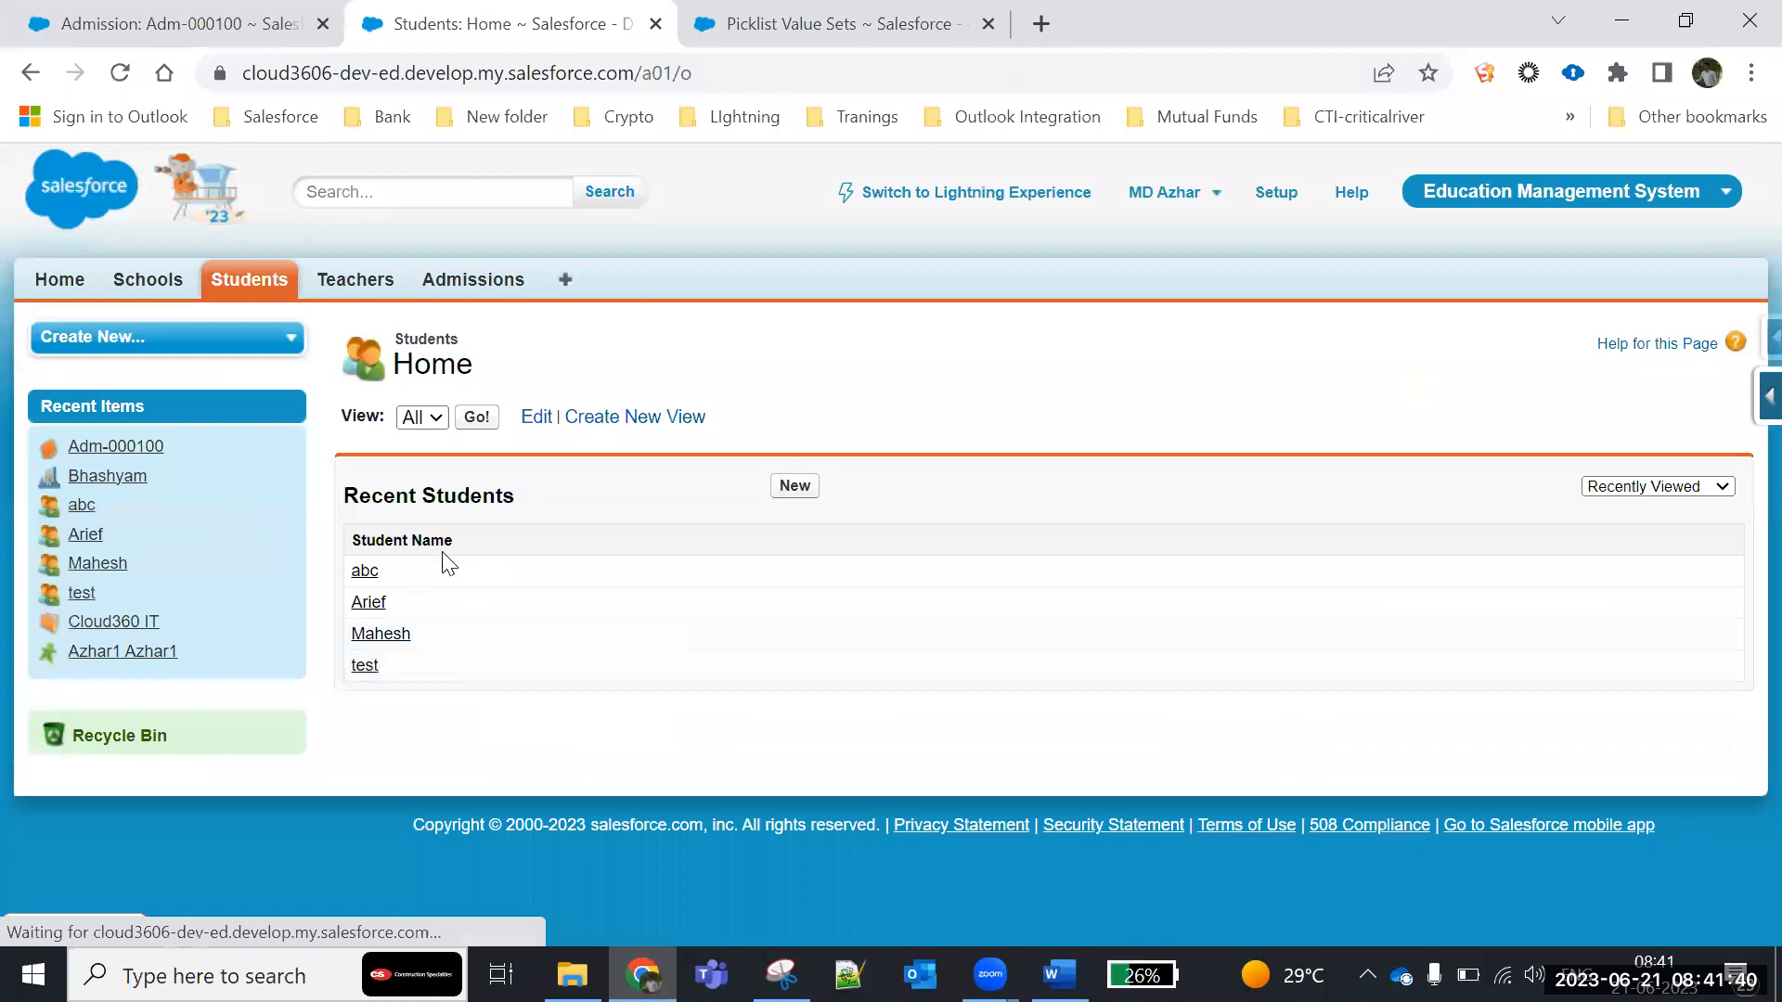
pyautogui.click(365, 571)
pyautogui.click(793, 502)
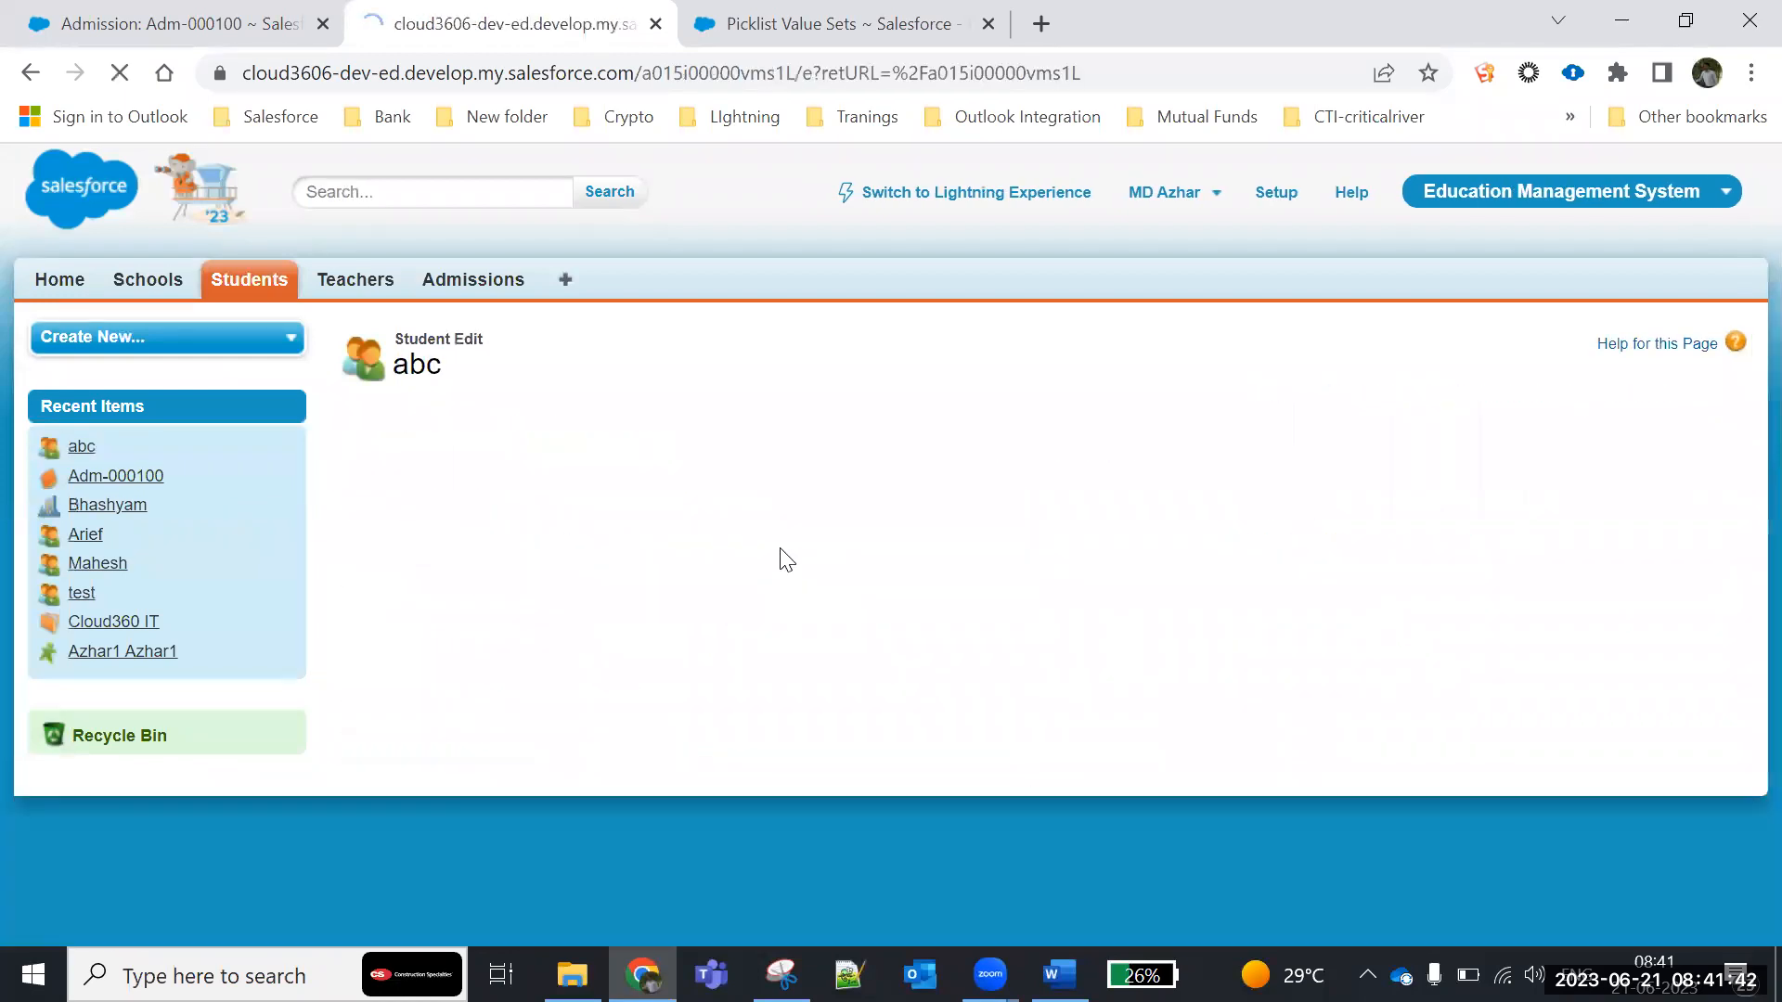
pyautogui.click(717, 601)
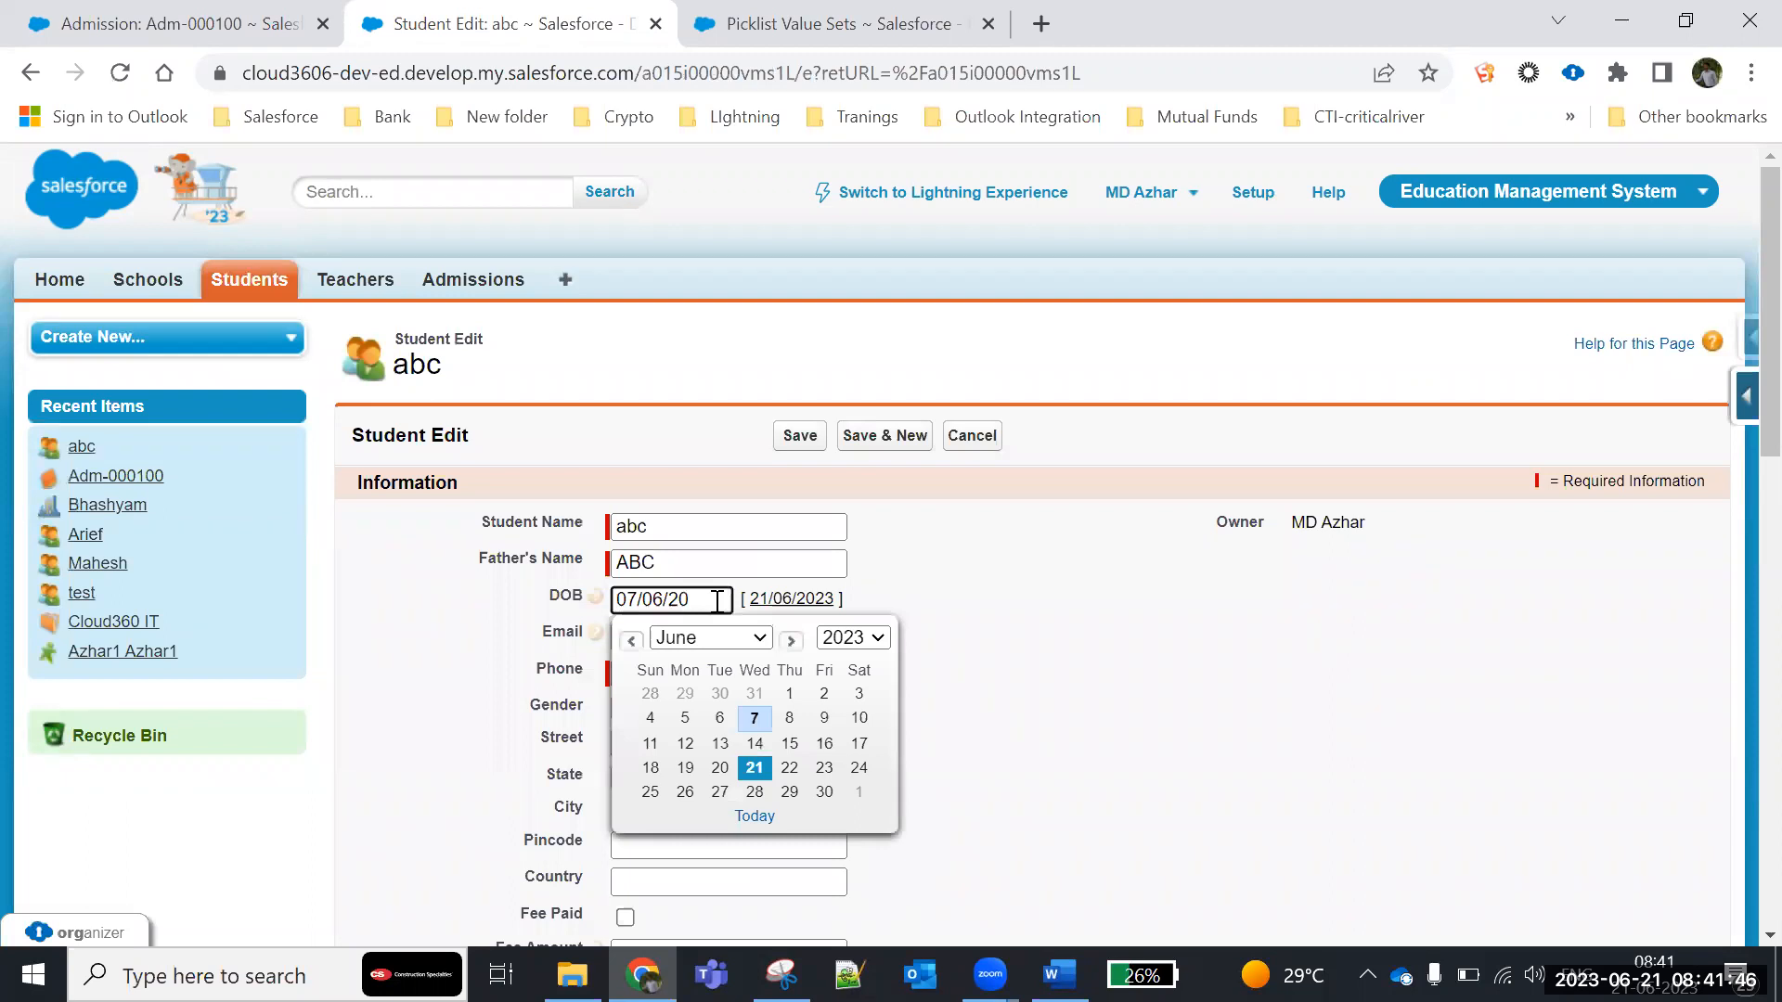
pyautogui.write('0')
pyautogui.click(1205, 702)
pyautogui.scroll(-3, 1046, 708)
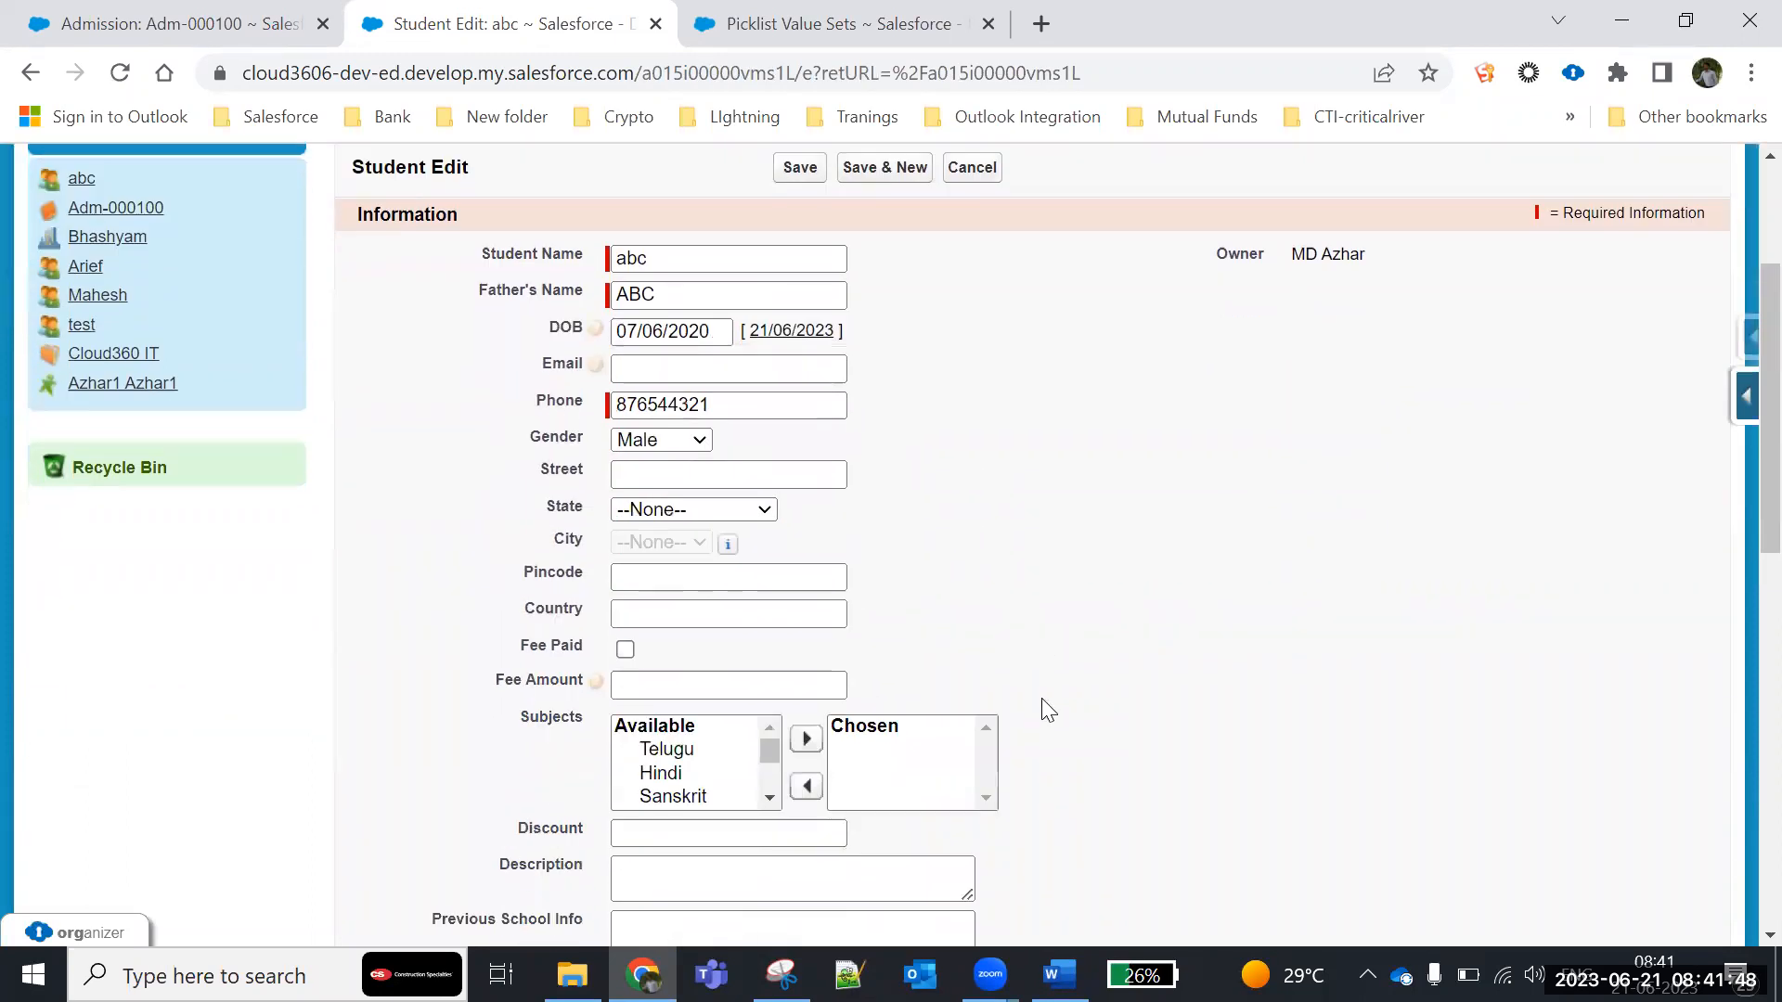
pyautogui.click(784, 401)
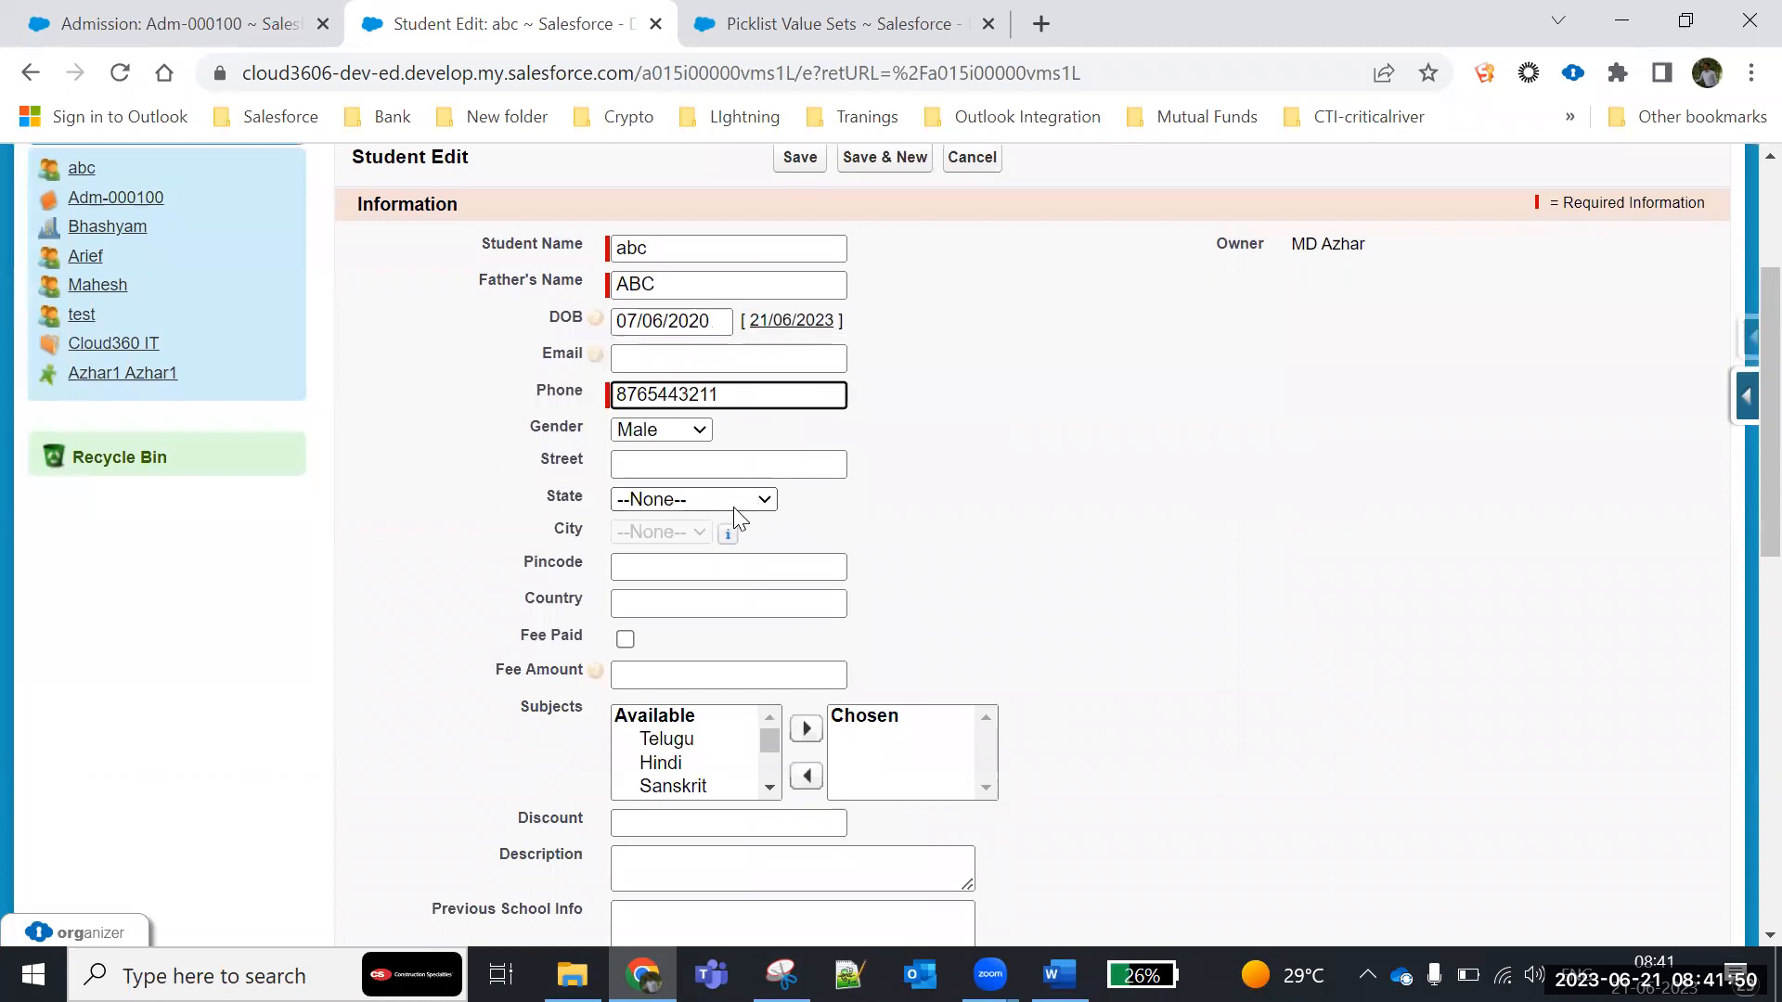
# - Mark Fee Paid, set Fee Amount to 10000 and Discount to 10, and save the student record
pyautogui.scroll(-1, 657, 655)
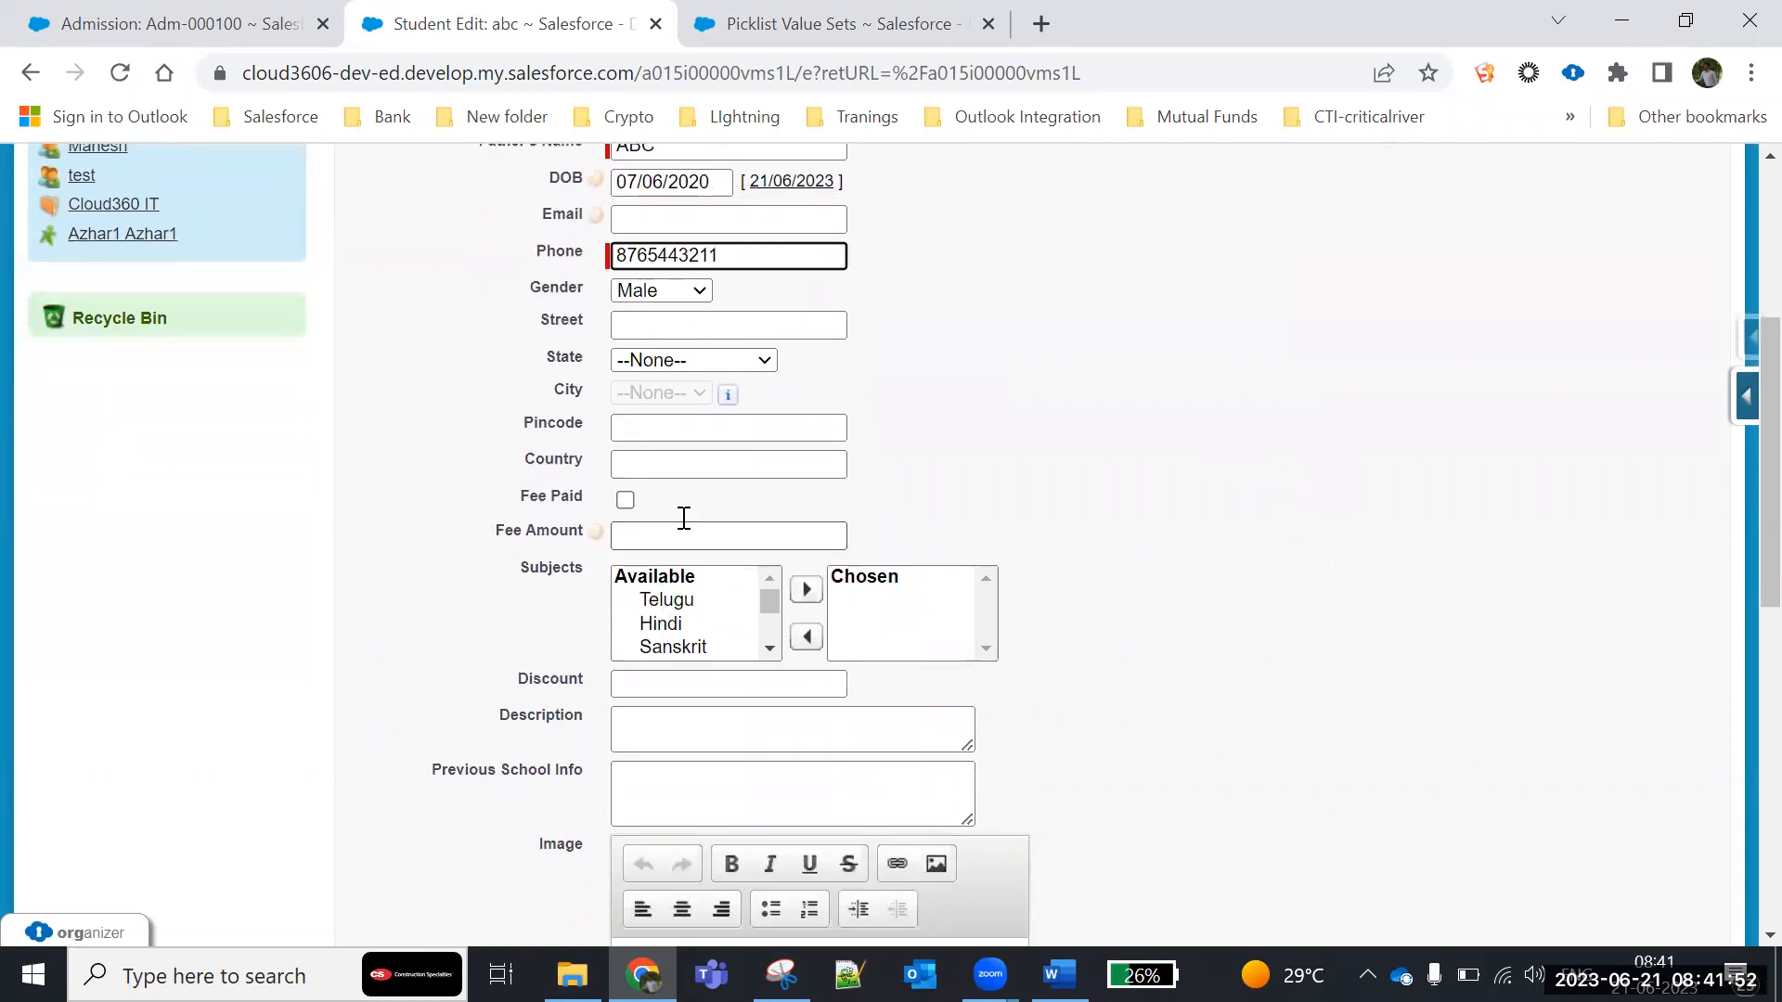
pyautogui.click(624, 499)
pyautogui.click(631, 542)
pyautogui.write('10000')
pyautogui.click(1271, 545)
pyautogui.scroll(-3, 1271, 546)
pyautogui.click(693, 399)
pyautogui.write('10')
pyautogui.click(1383, 464)
pyautogui.scroll(-5, 1299, 594)
pyautogui.scroll(-1, 788, 802)
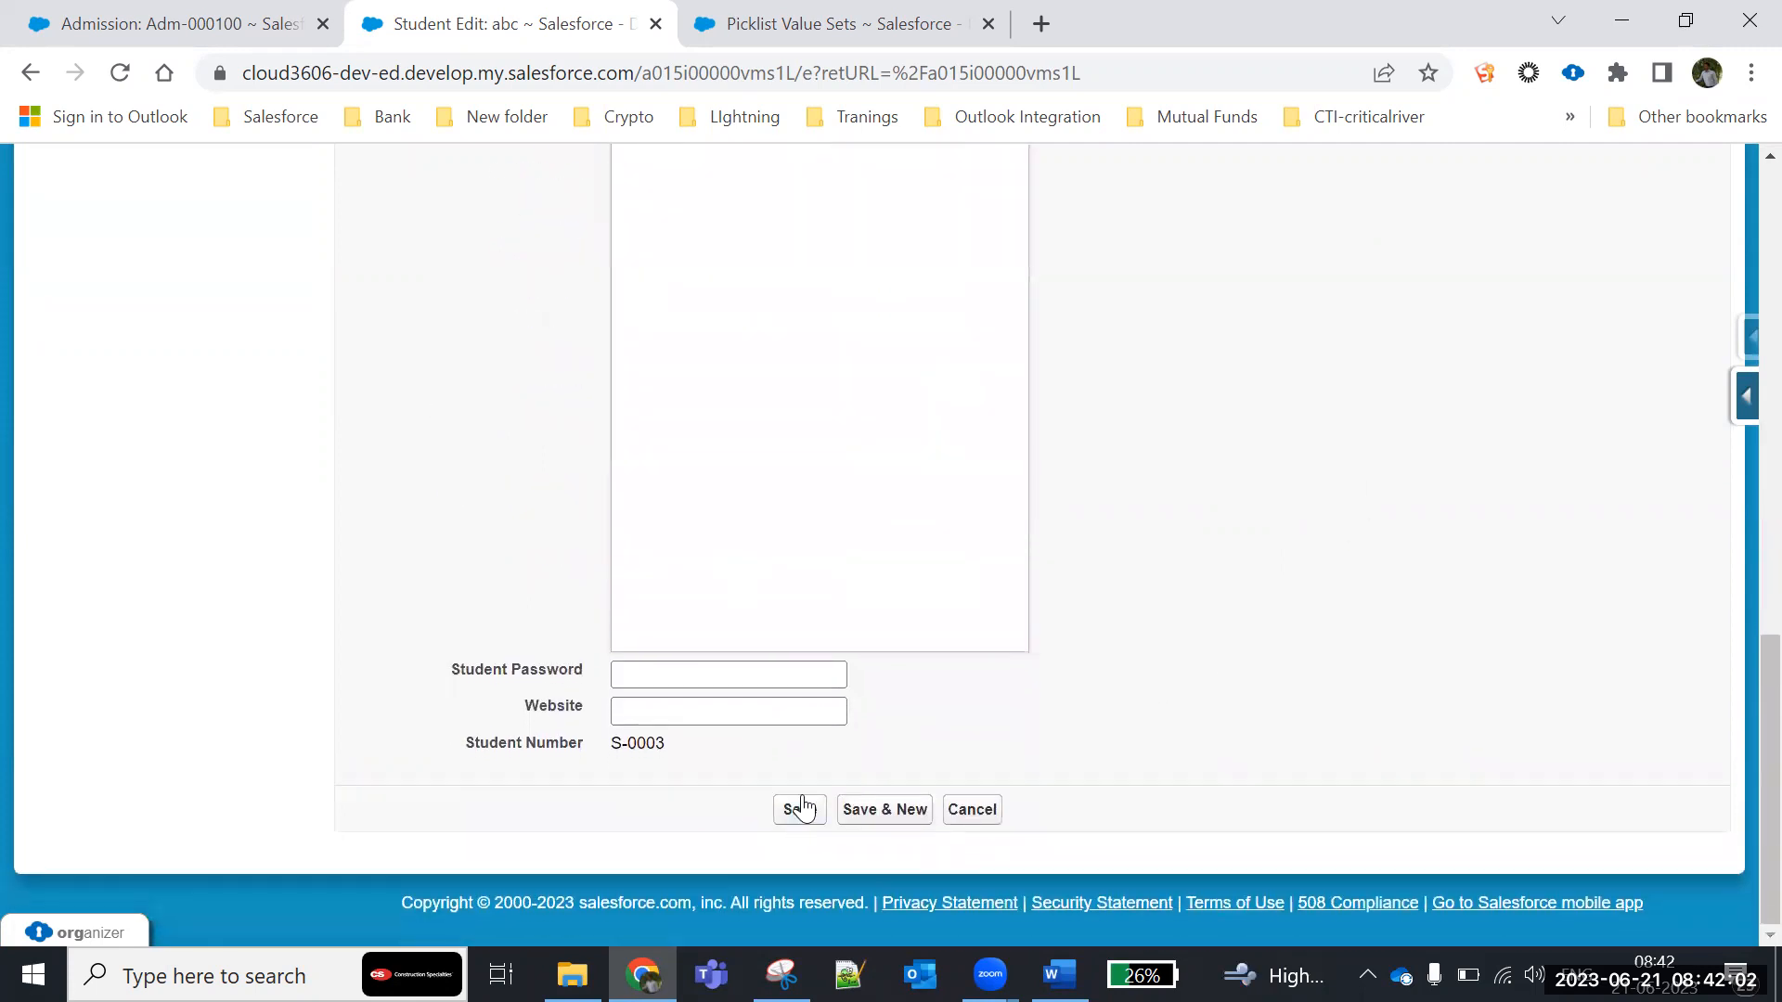
pyautogui.click(796, 808)
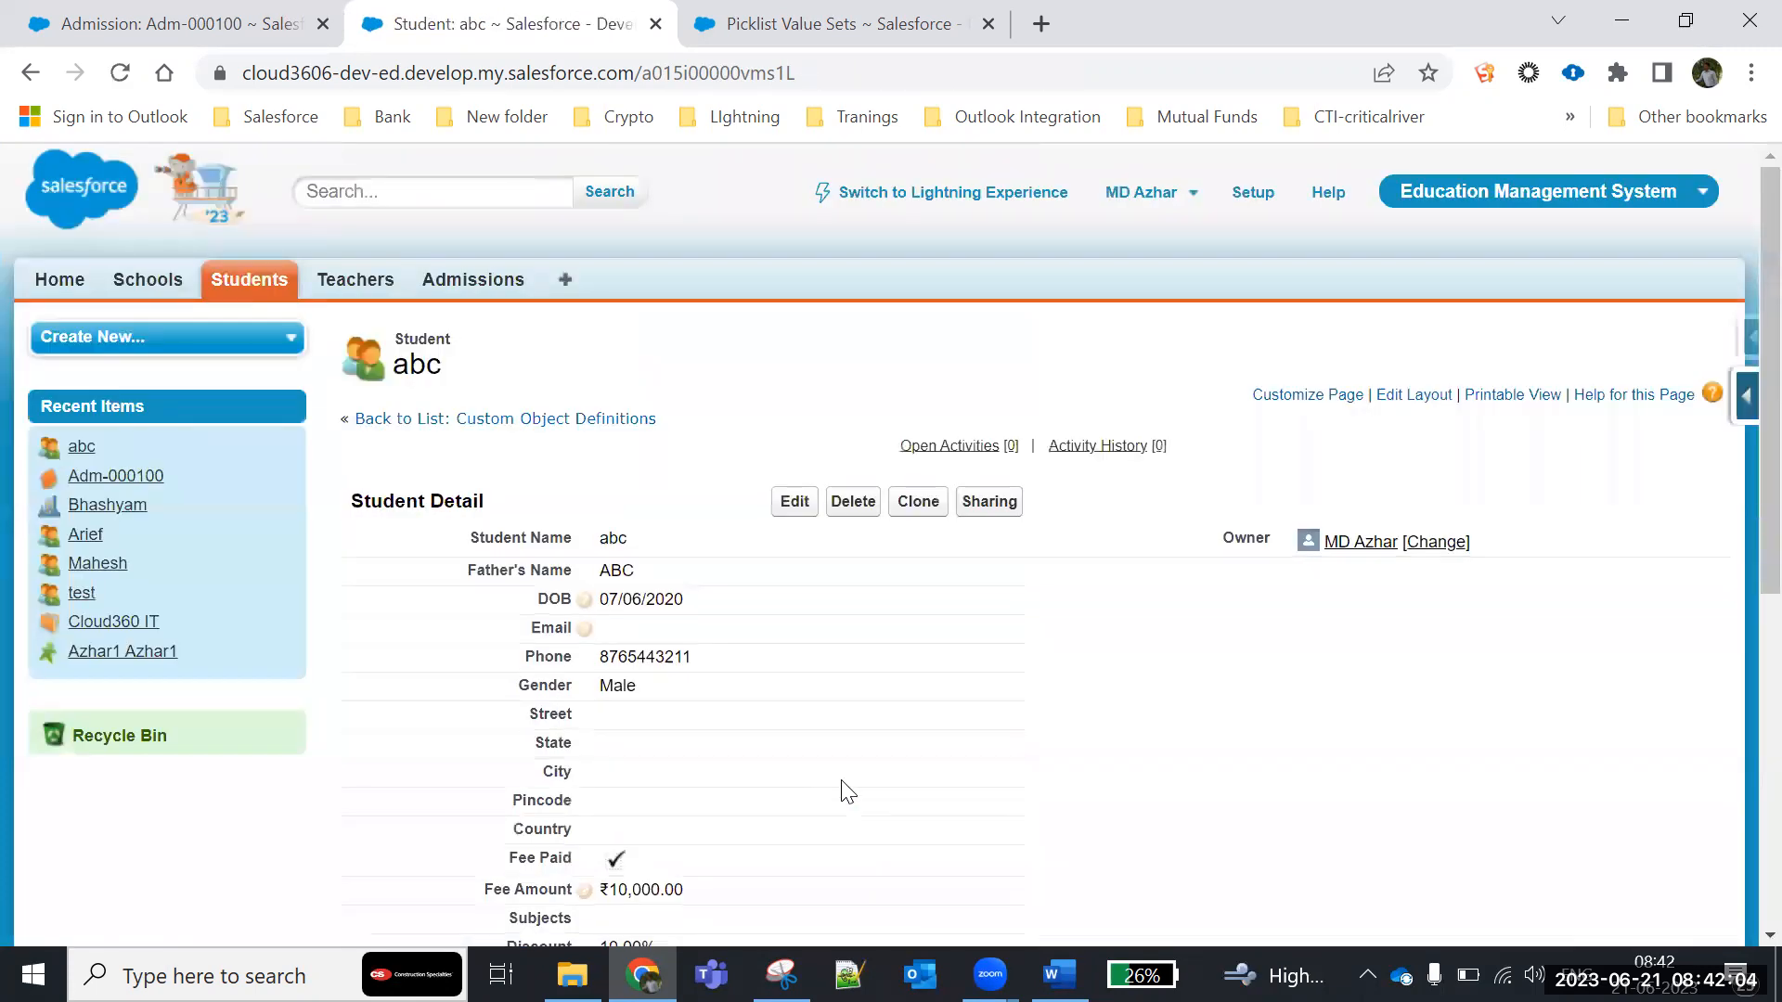
# - Open the student record's page layout for editing and add the Student History related list
pyautogui.scroll(-7, 684, 657)
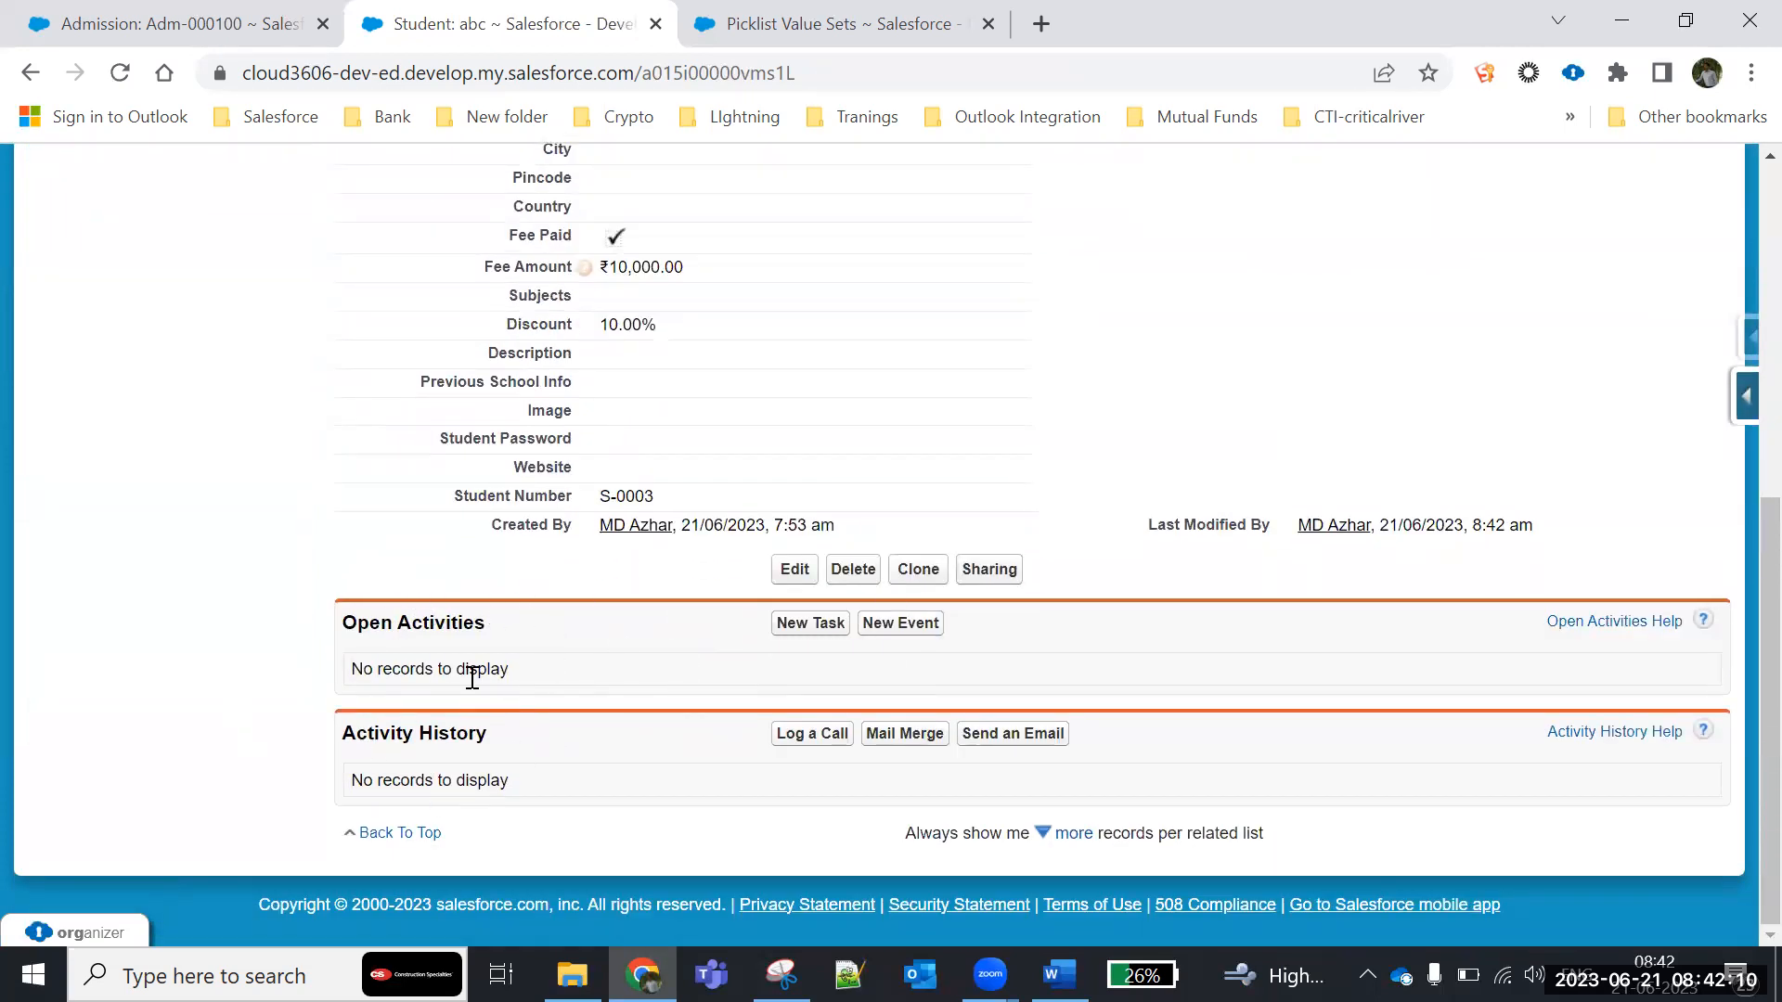
pyautogui.scroll(6, 650, 757)
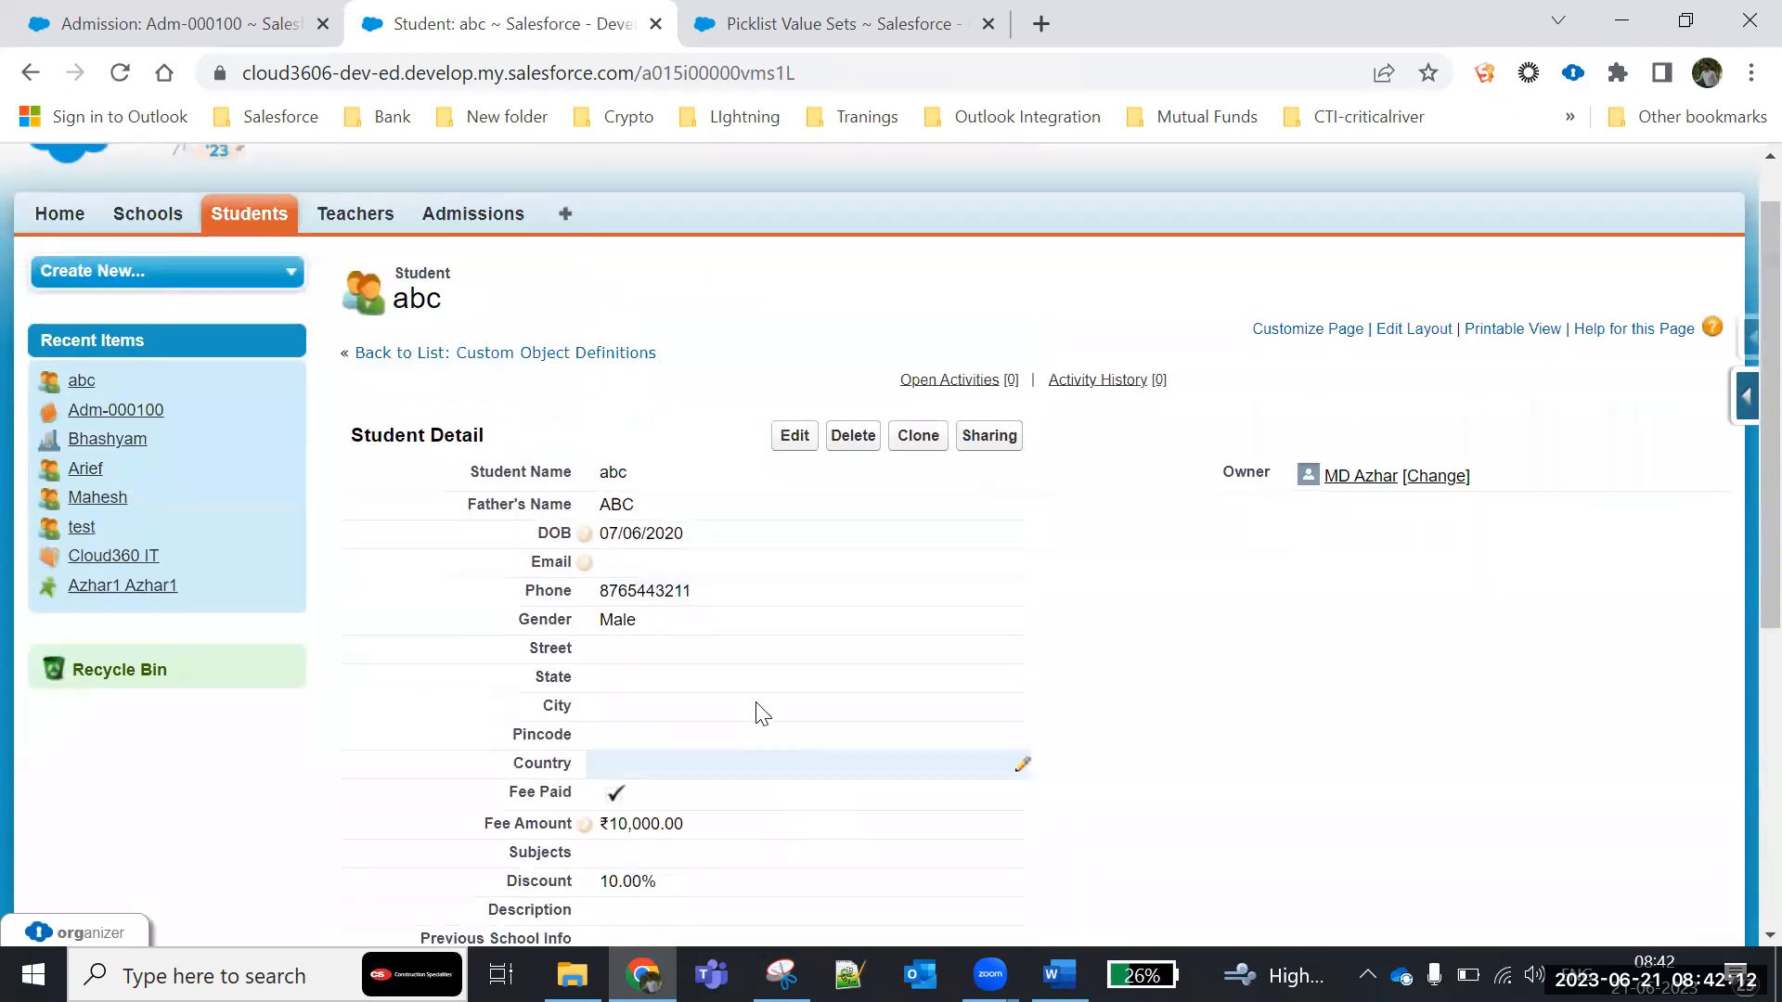
pyautogui.click(1408, 330)
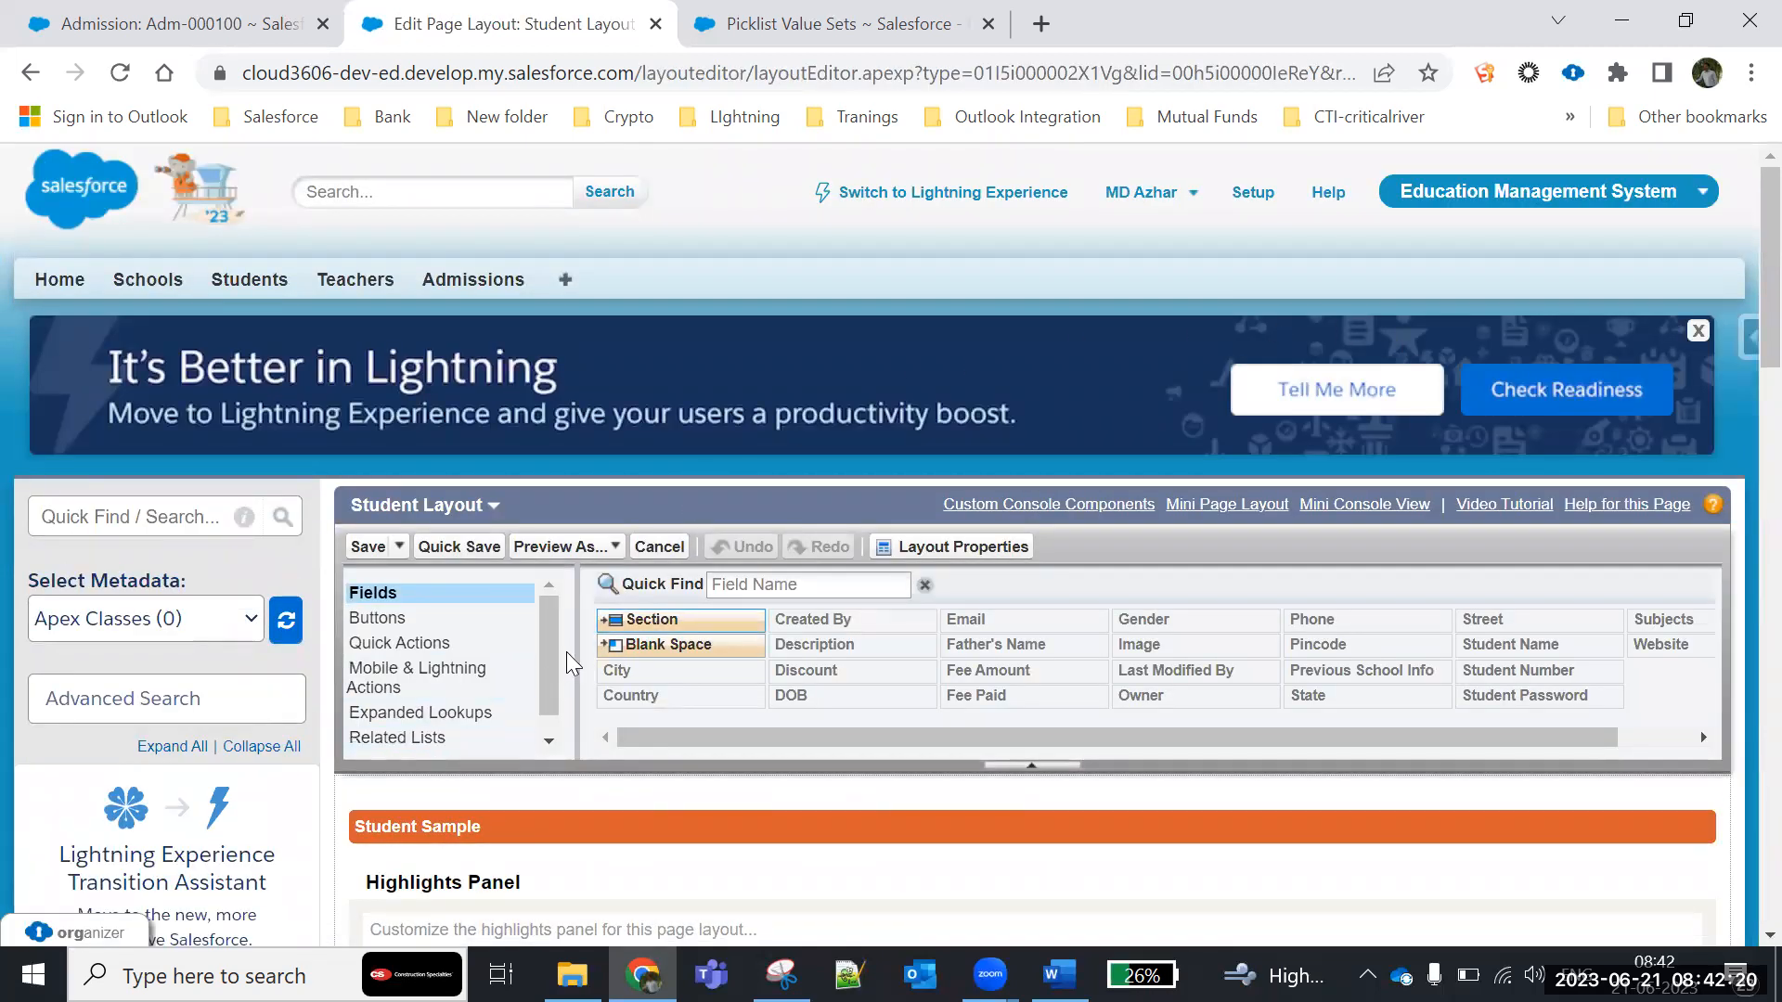
pyautogui.moveTo(543, 650); pyautogui.dragTo(555, 761)
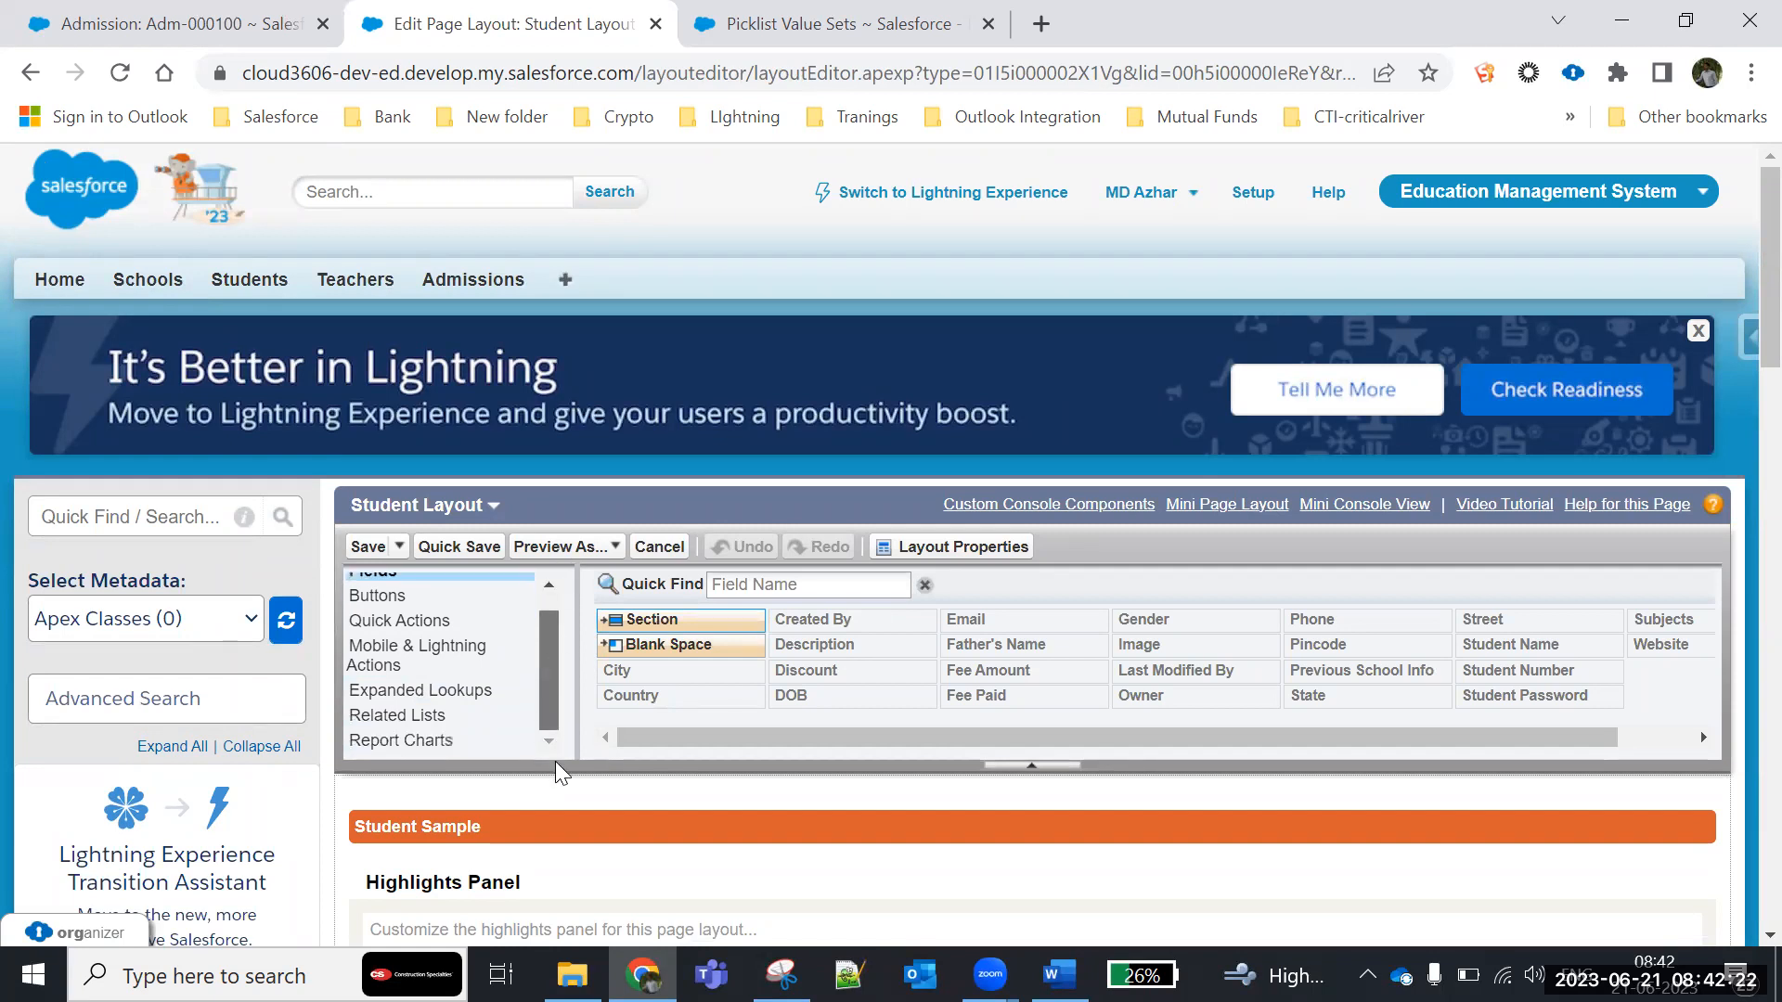
pyautogui.click(397, 716)
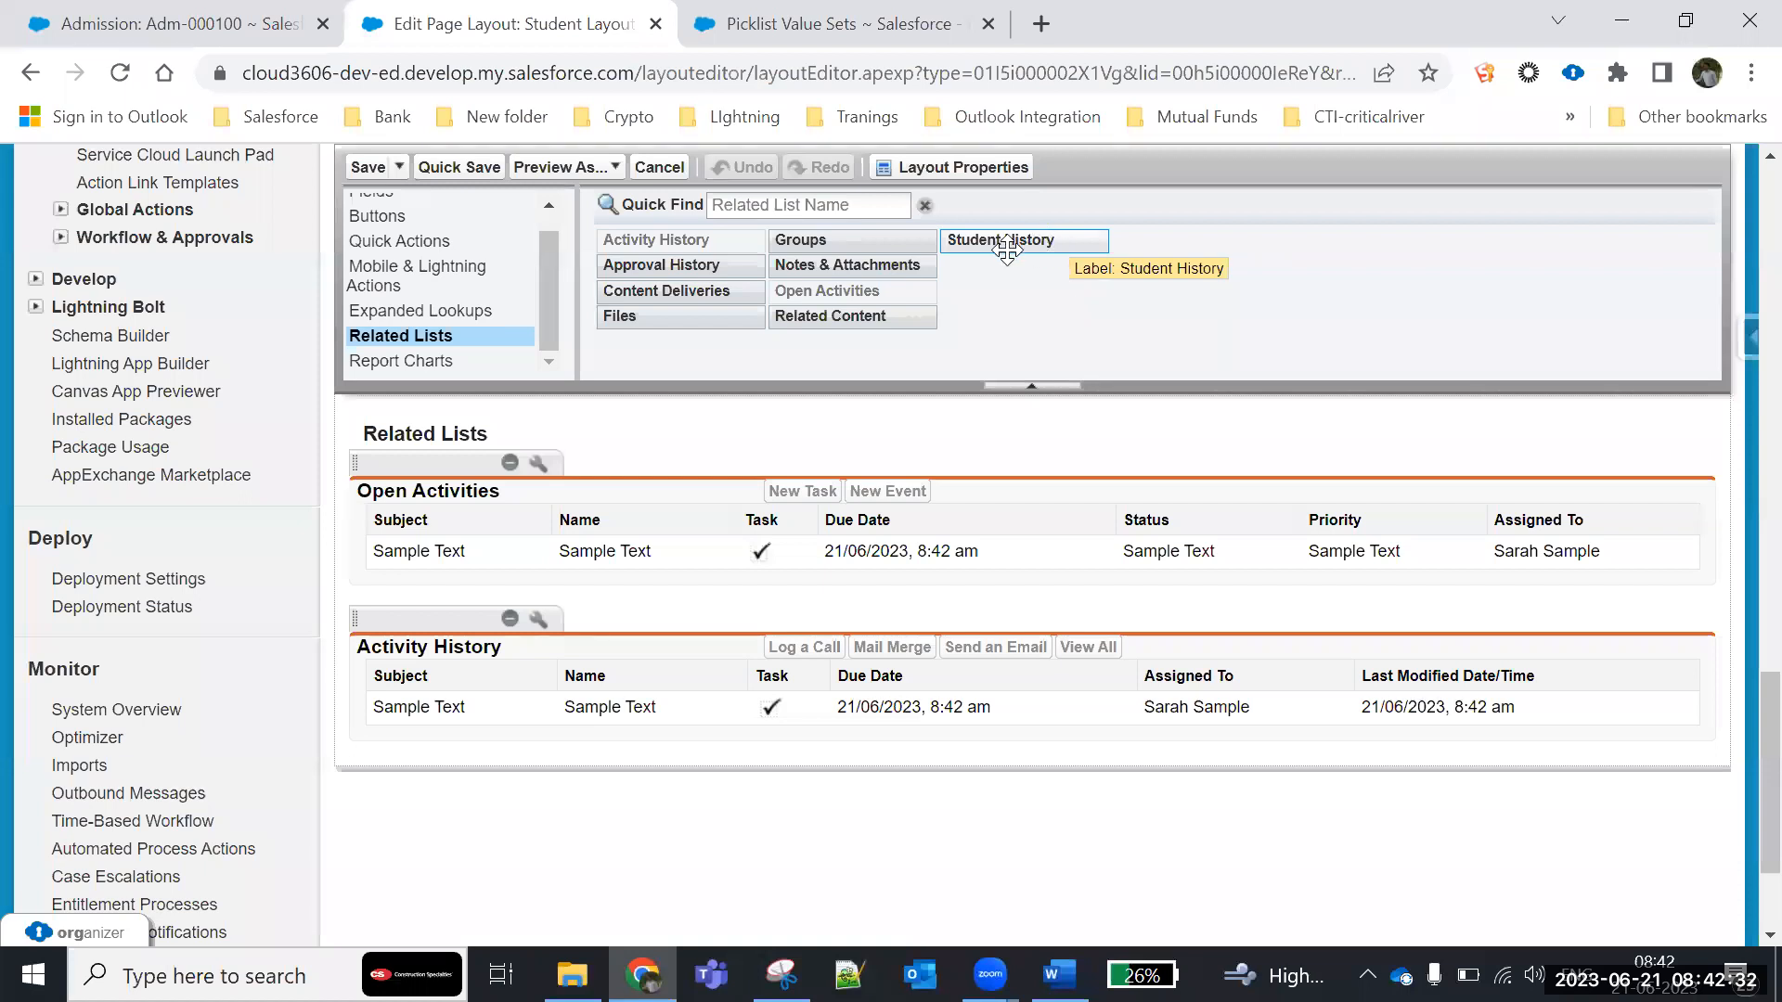
pyautogui.moveTo(992, 235); pyautogui.dragTo(371, 593)
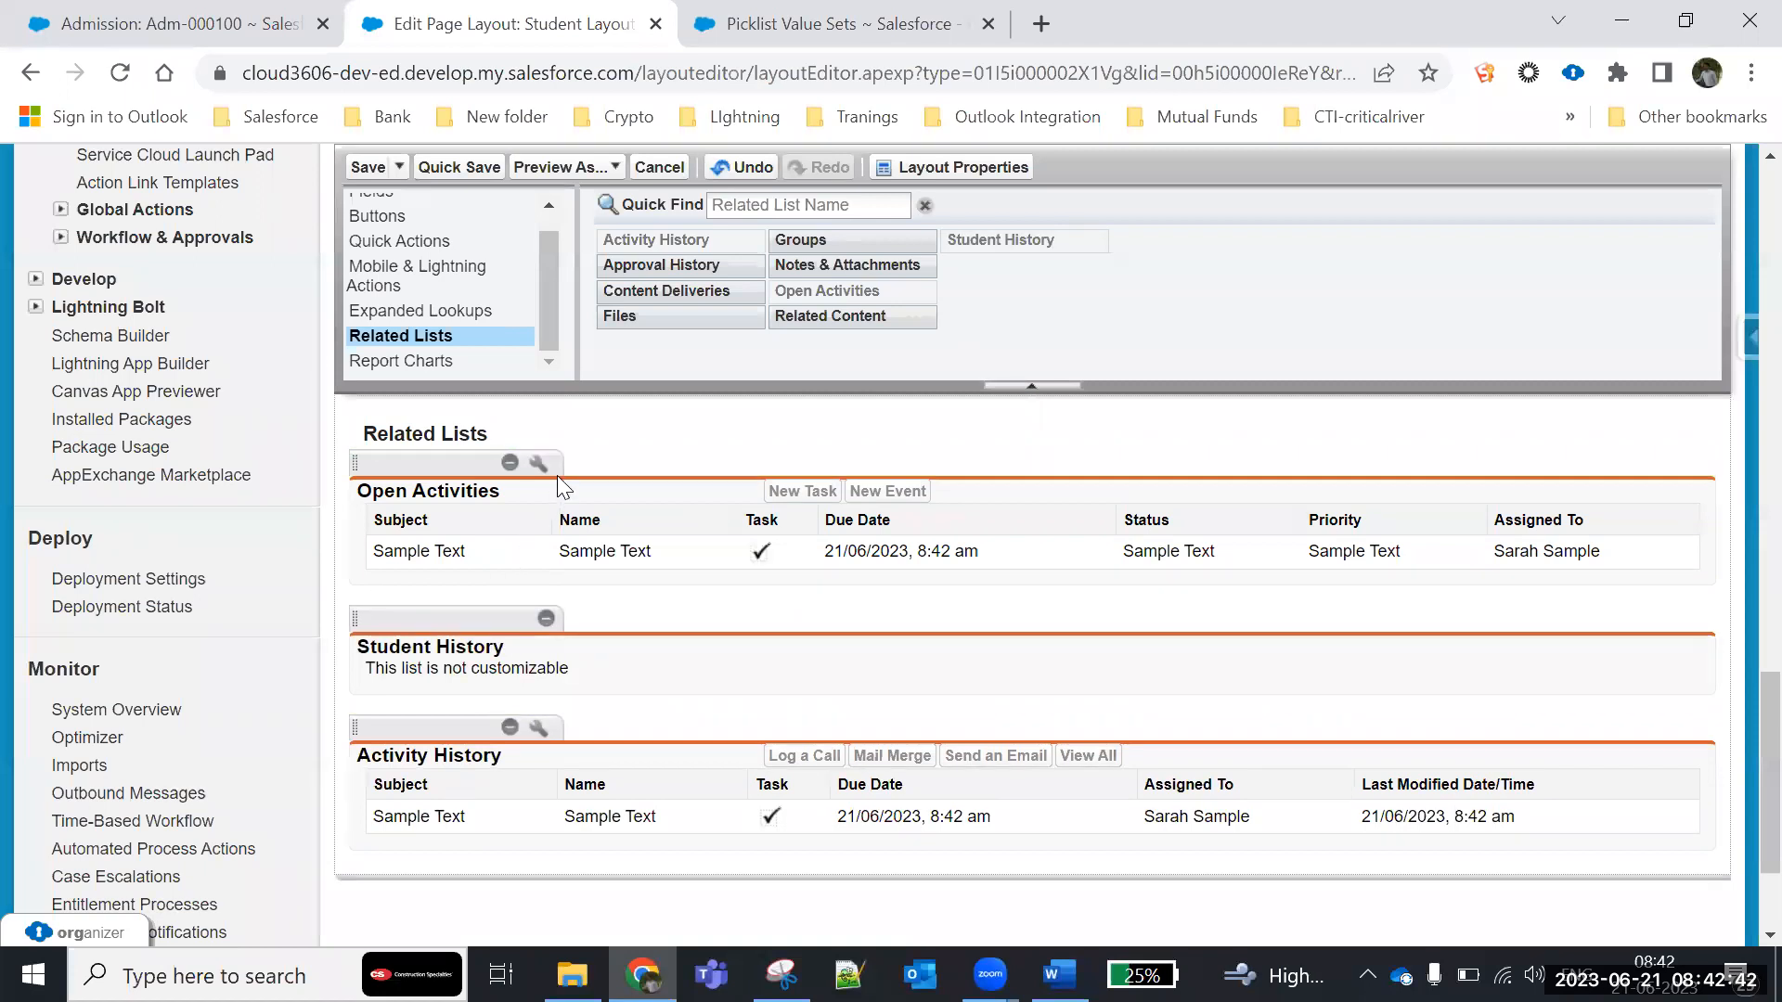
# - Remove the Open Activities and Activity History related lists and save the layout, overwriting users' related list customizations
pyautogui.click(511, 464)
pyautogui.click(510, 572)
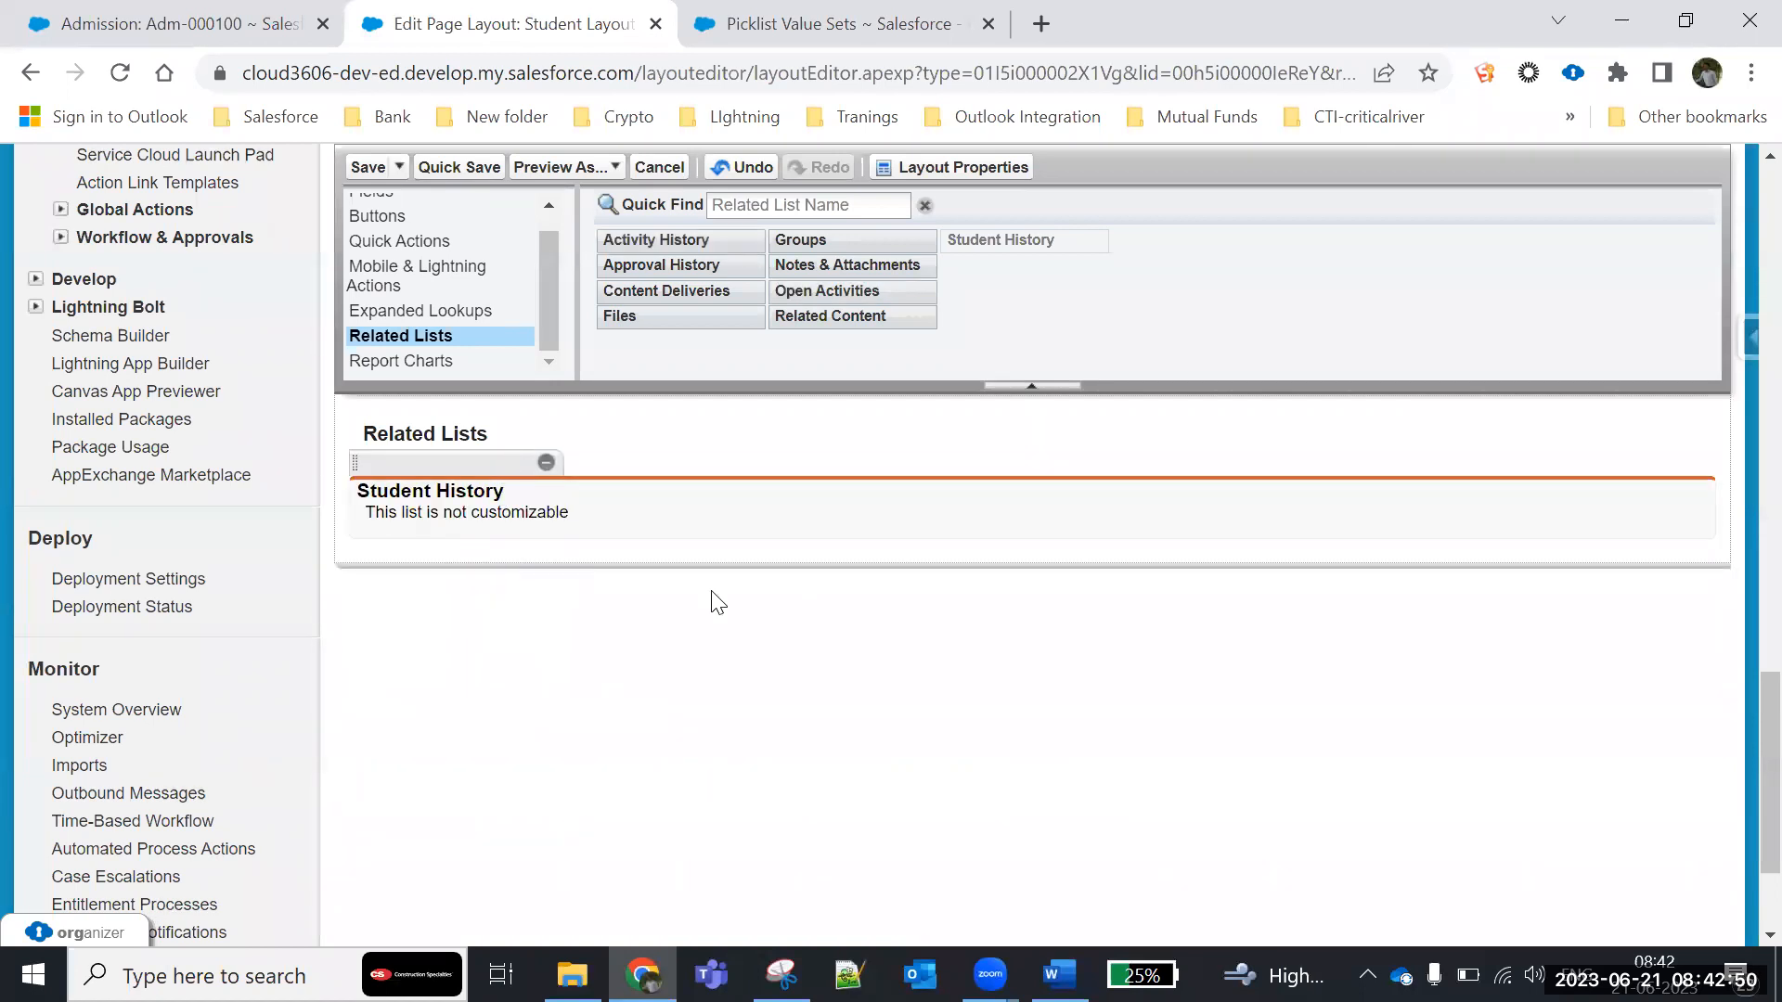
pyautogui.click(369, 168)
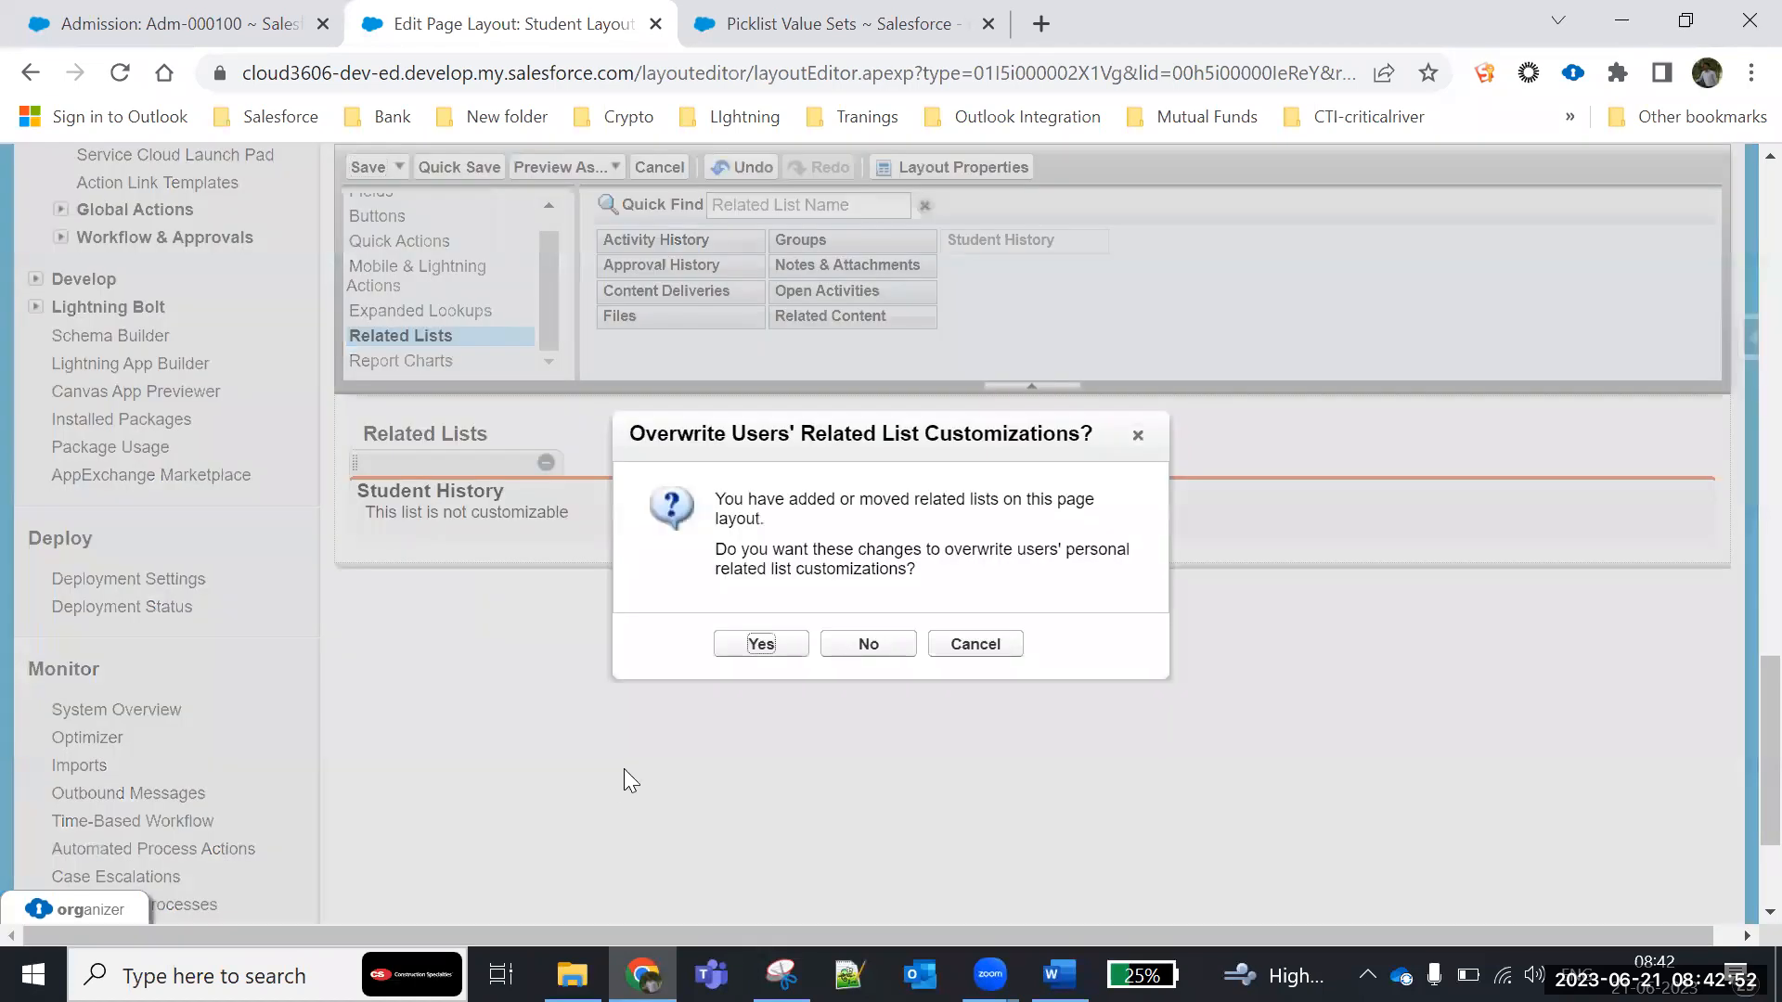
pyautogui.click(760, 645)
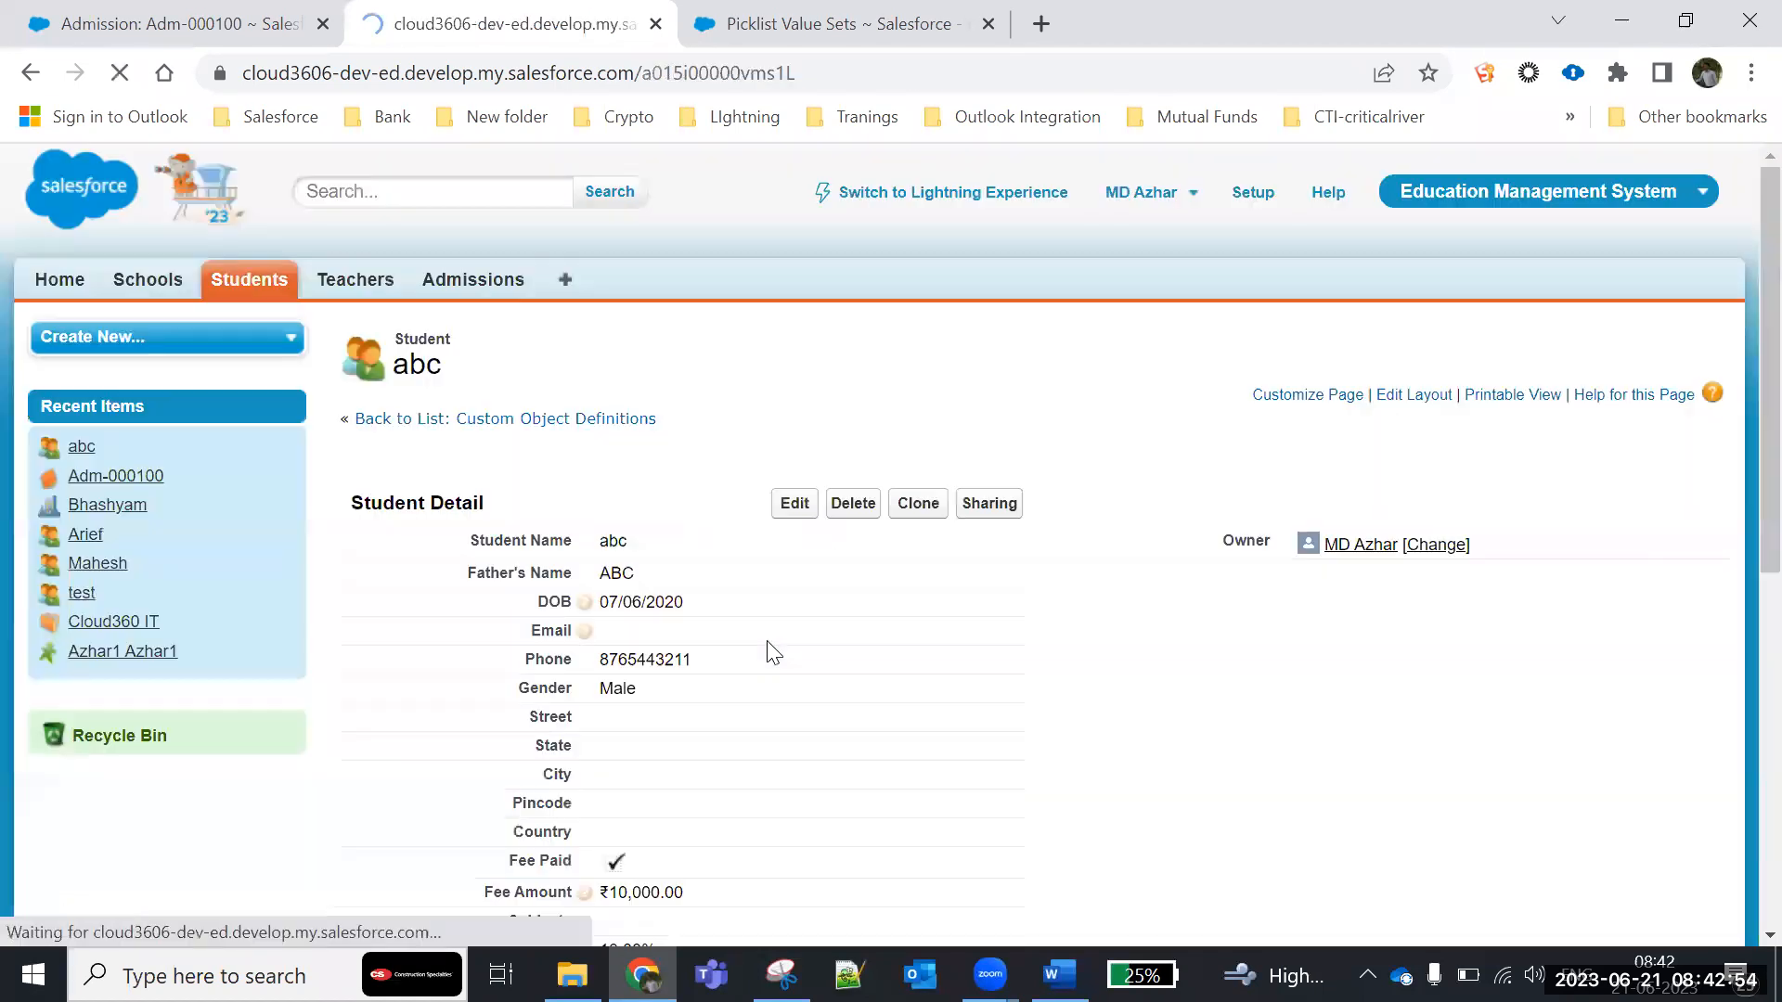
# - Examine the Student History entries for the Discount, Fee Amount, Fee Paid, Phone and DOB changes
pyautogui.scroll(-5, 823, 687)
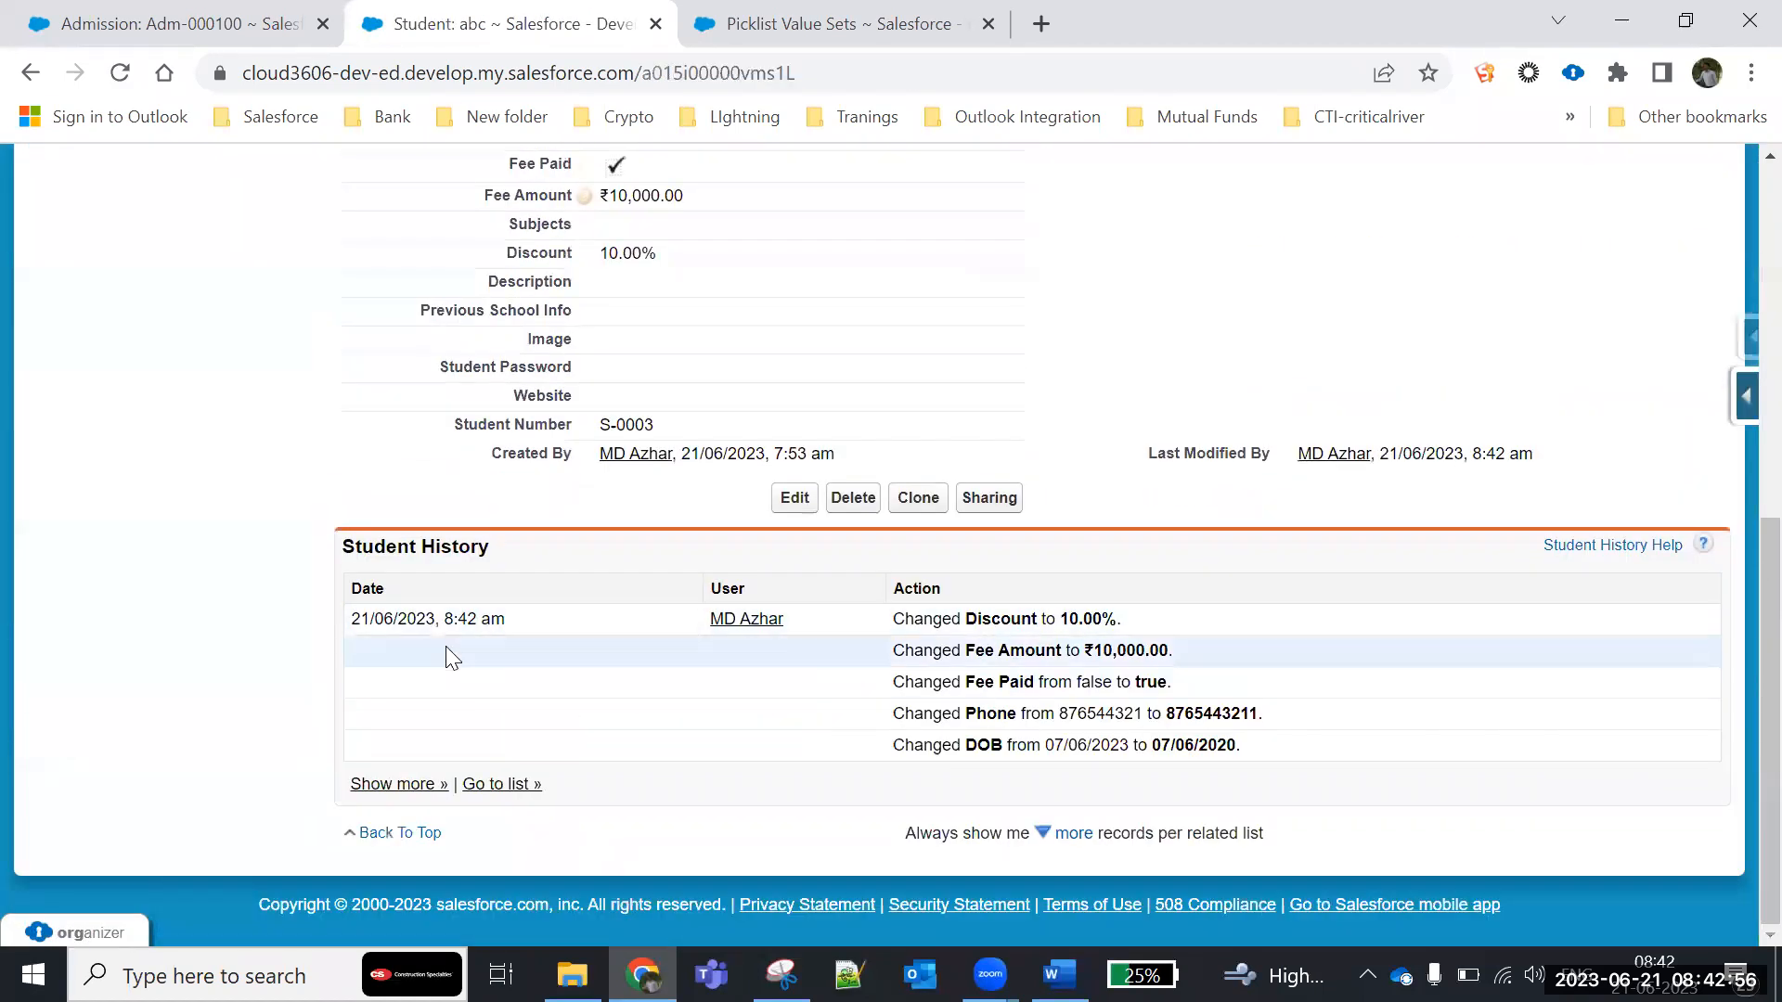
pyautogui.moveTo(1241, 745); pyautogui.dragTo(916, 615)
pyautogui.click(1014, 649)
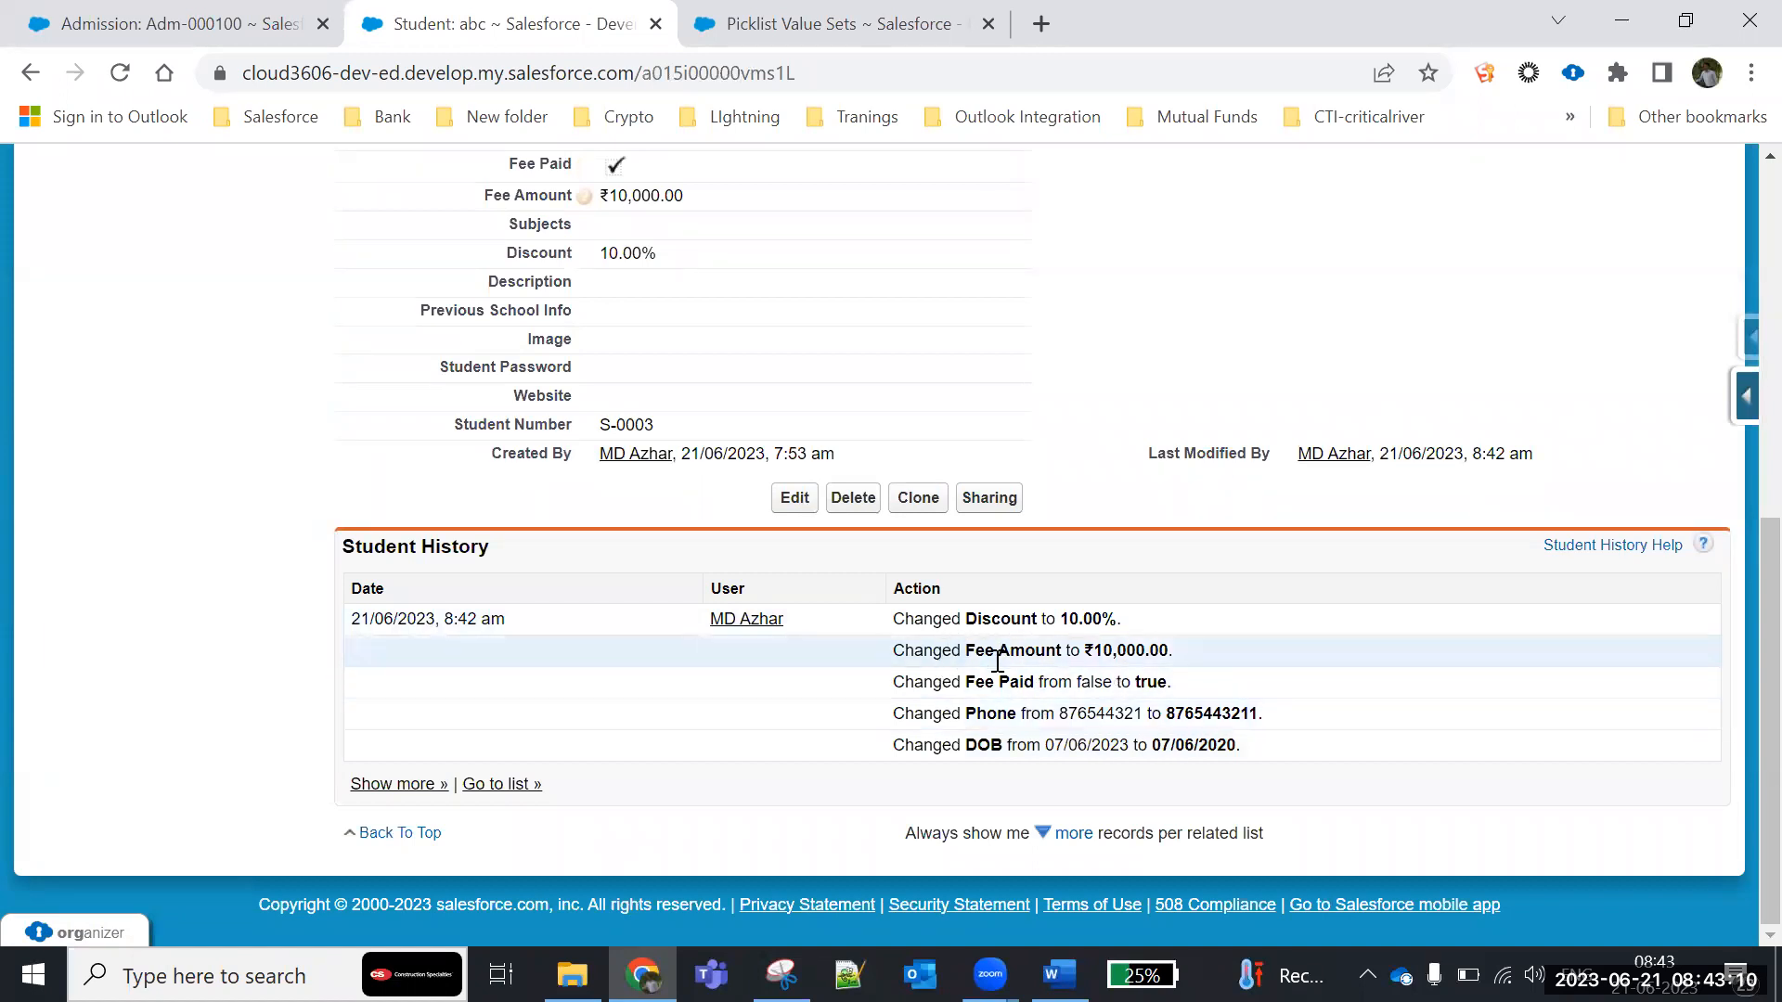
pyautogui.moveTo(1197, 659); pyautogui.dragTo(863, 675)
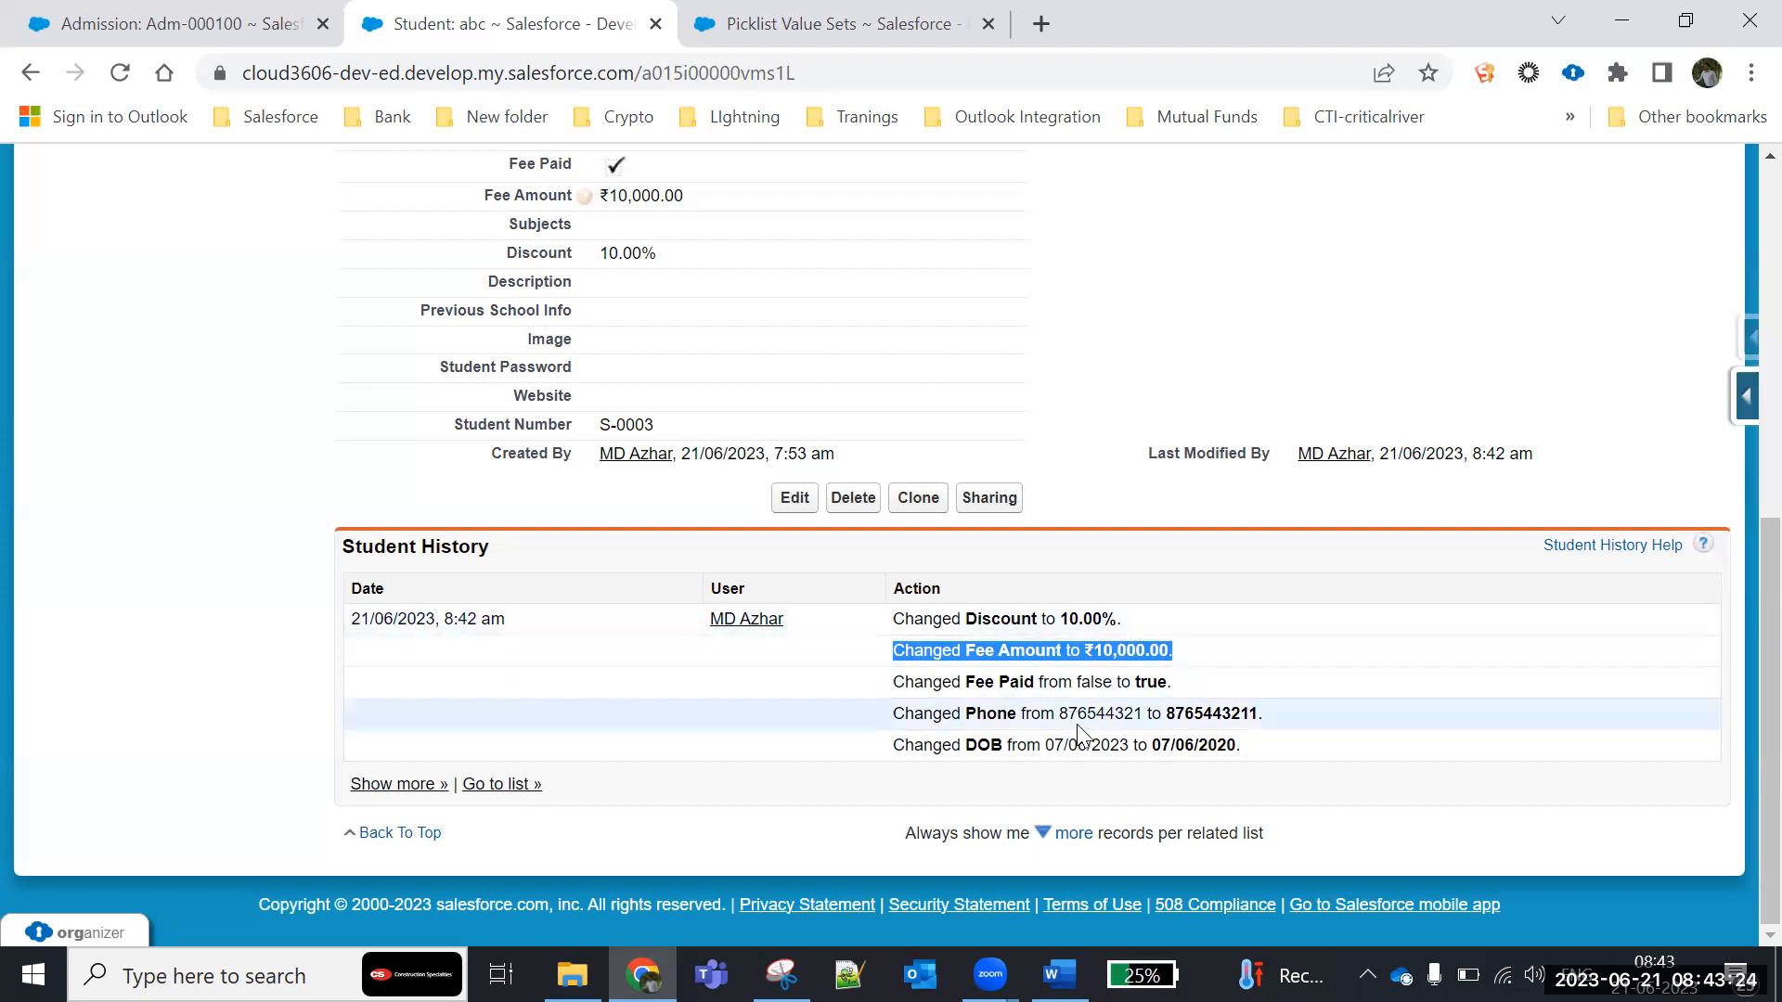
pyautogui.moveTo(1060, 717); pyautogui.dragTo(1137, 712)
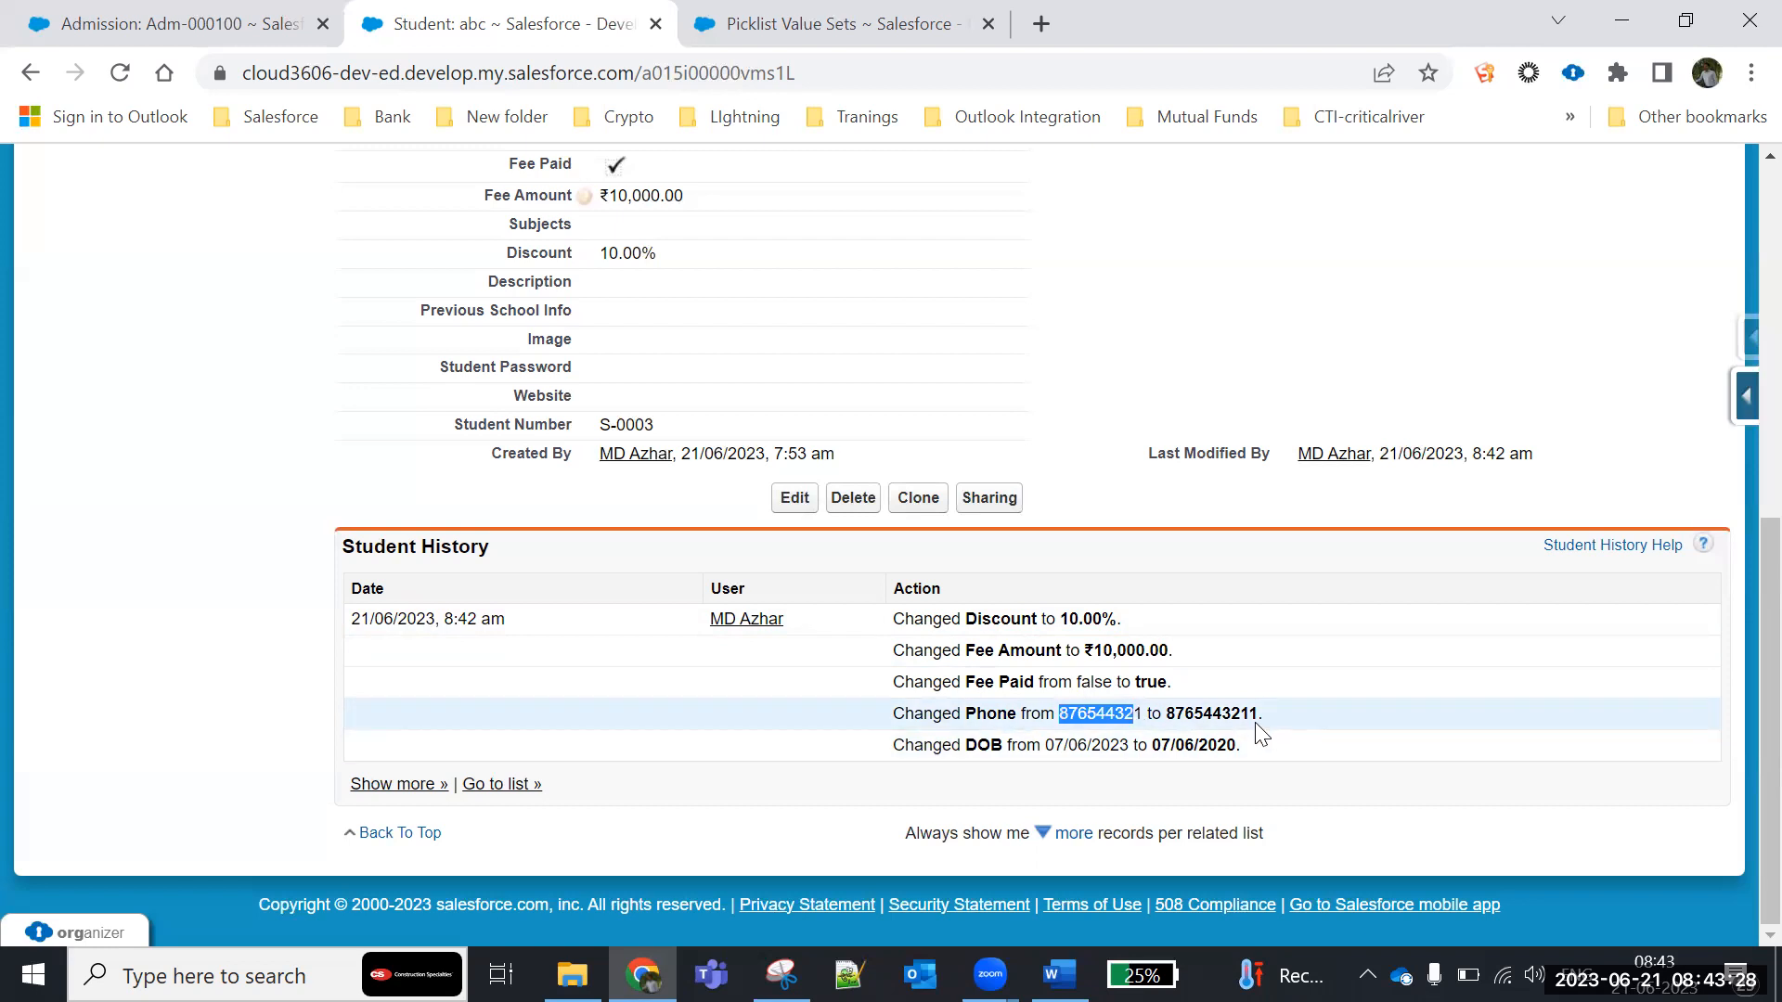
pyautogui.moveTo(1245, 753); pyautogui.dragTo(802, 743)
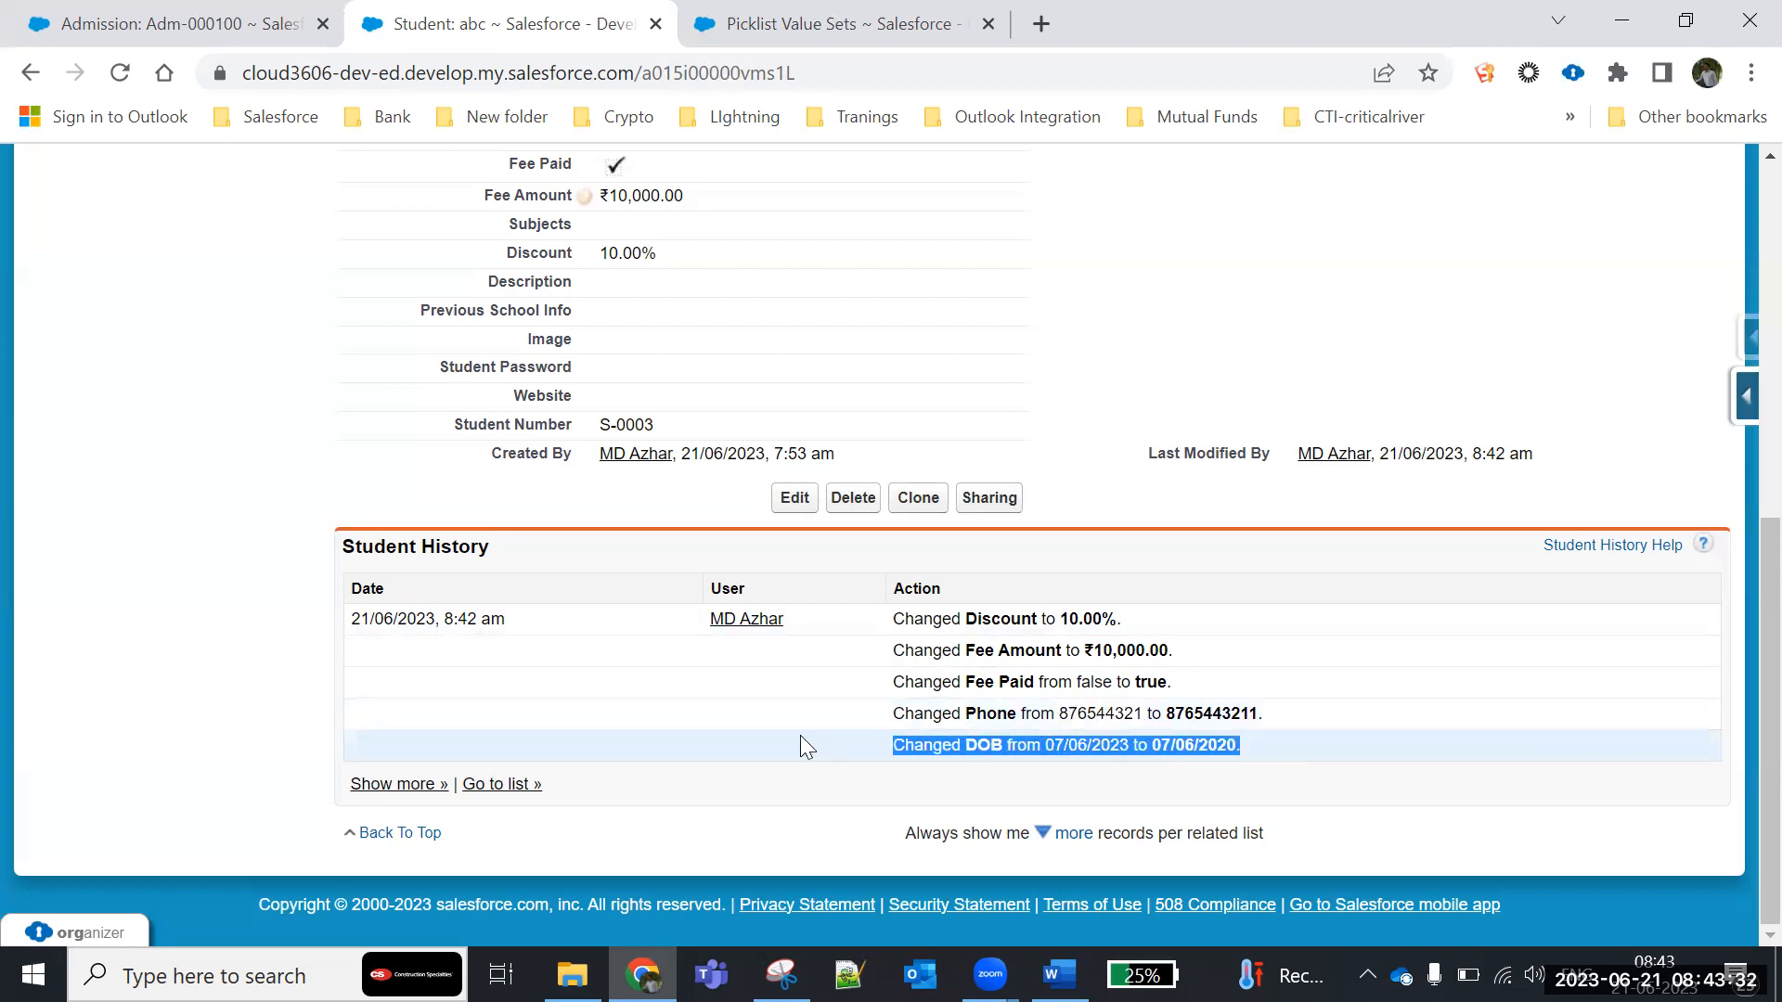
pyautogui.click(1212, 748)
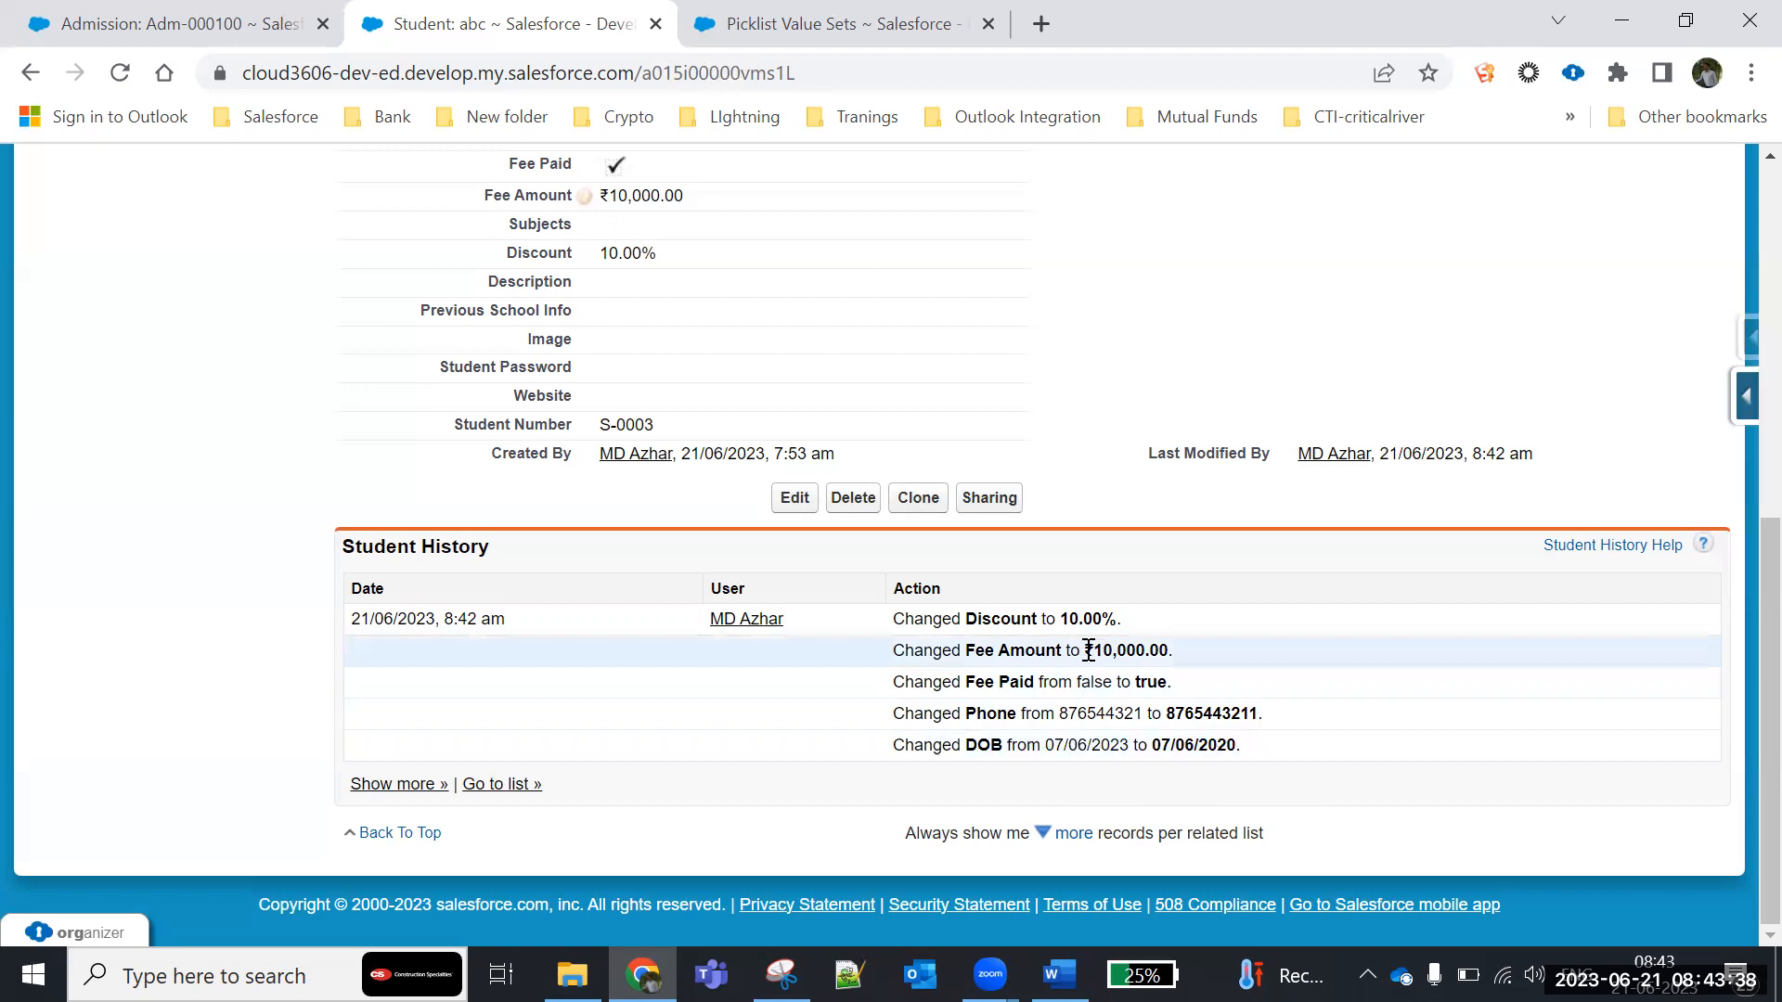
pyautogui.moveTo(1101, 652); pyautogui.dragTo(1228, 643)
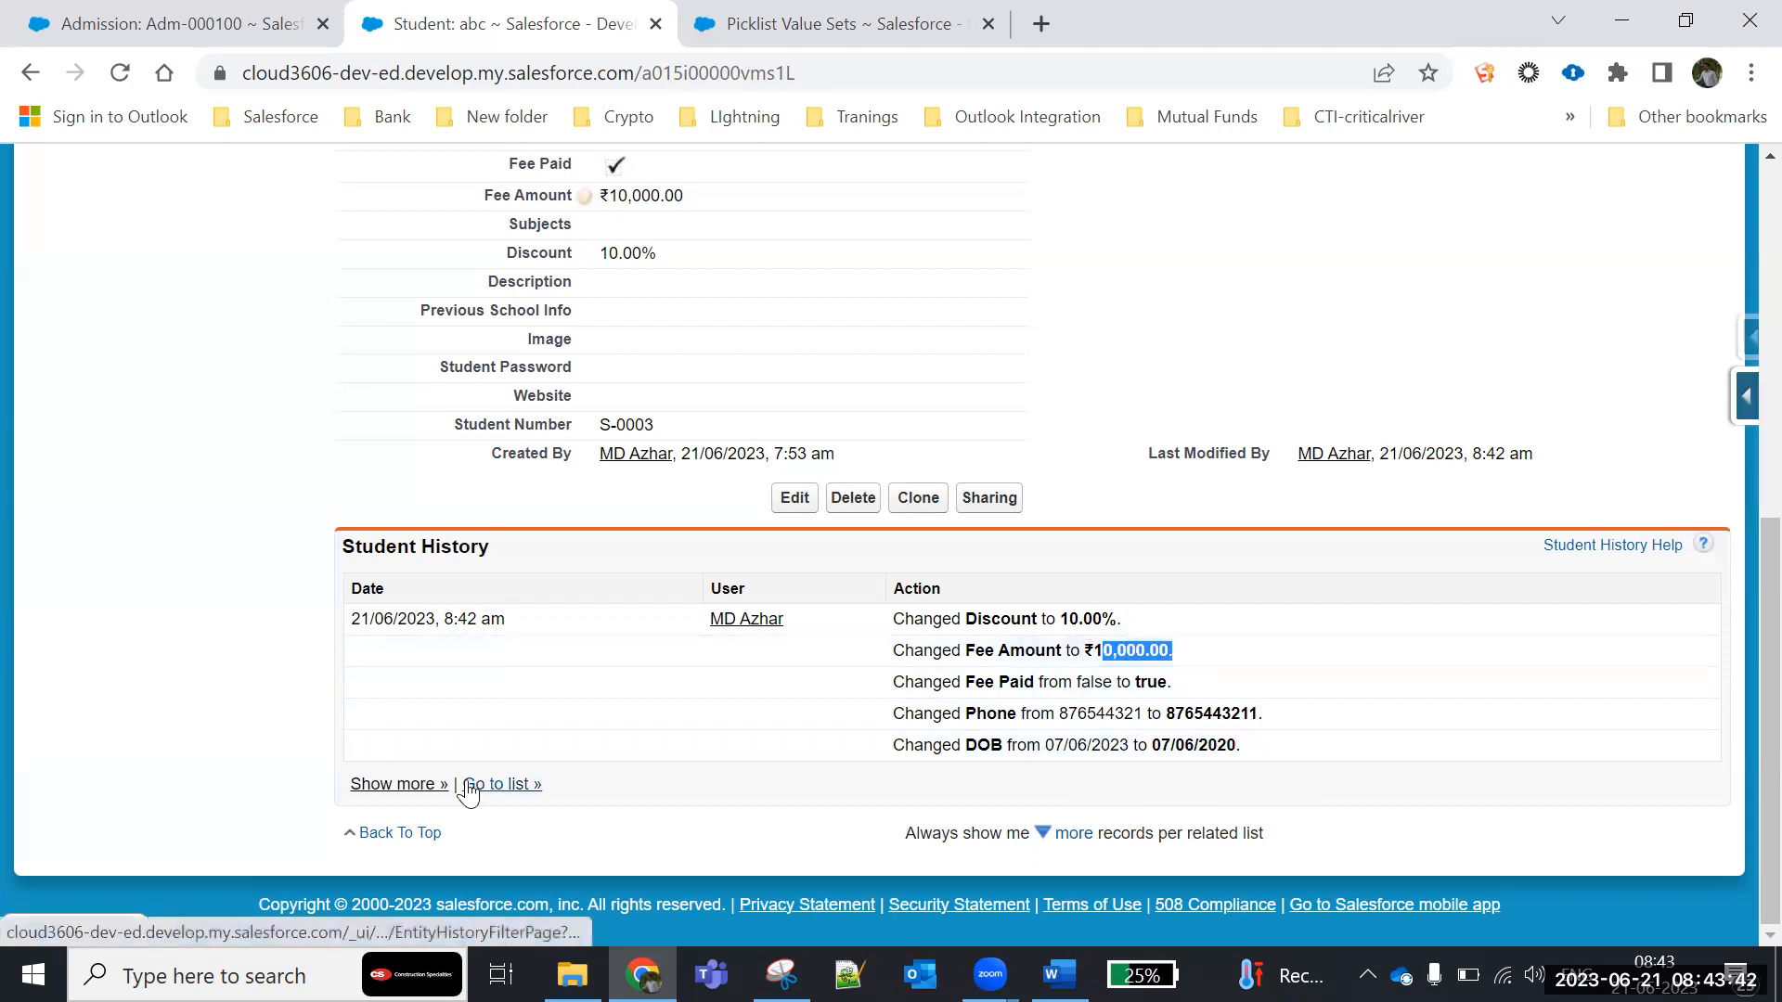
# - Set the student's Discount to 20 directly on the record's detail page and save it
pyautogui.scroll(1, 472, 784)
pyautogui.click(702, 374)
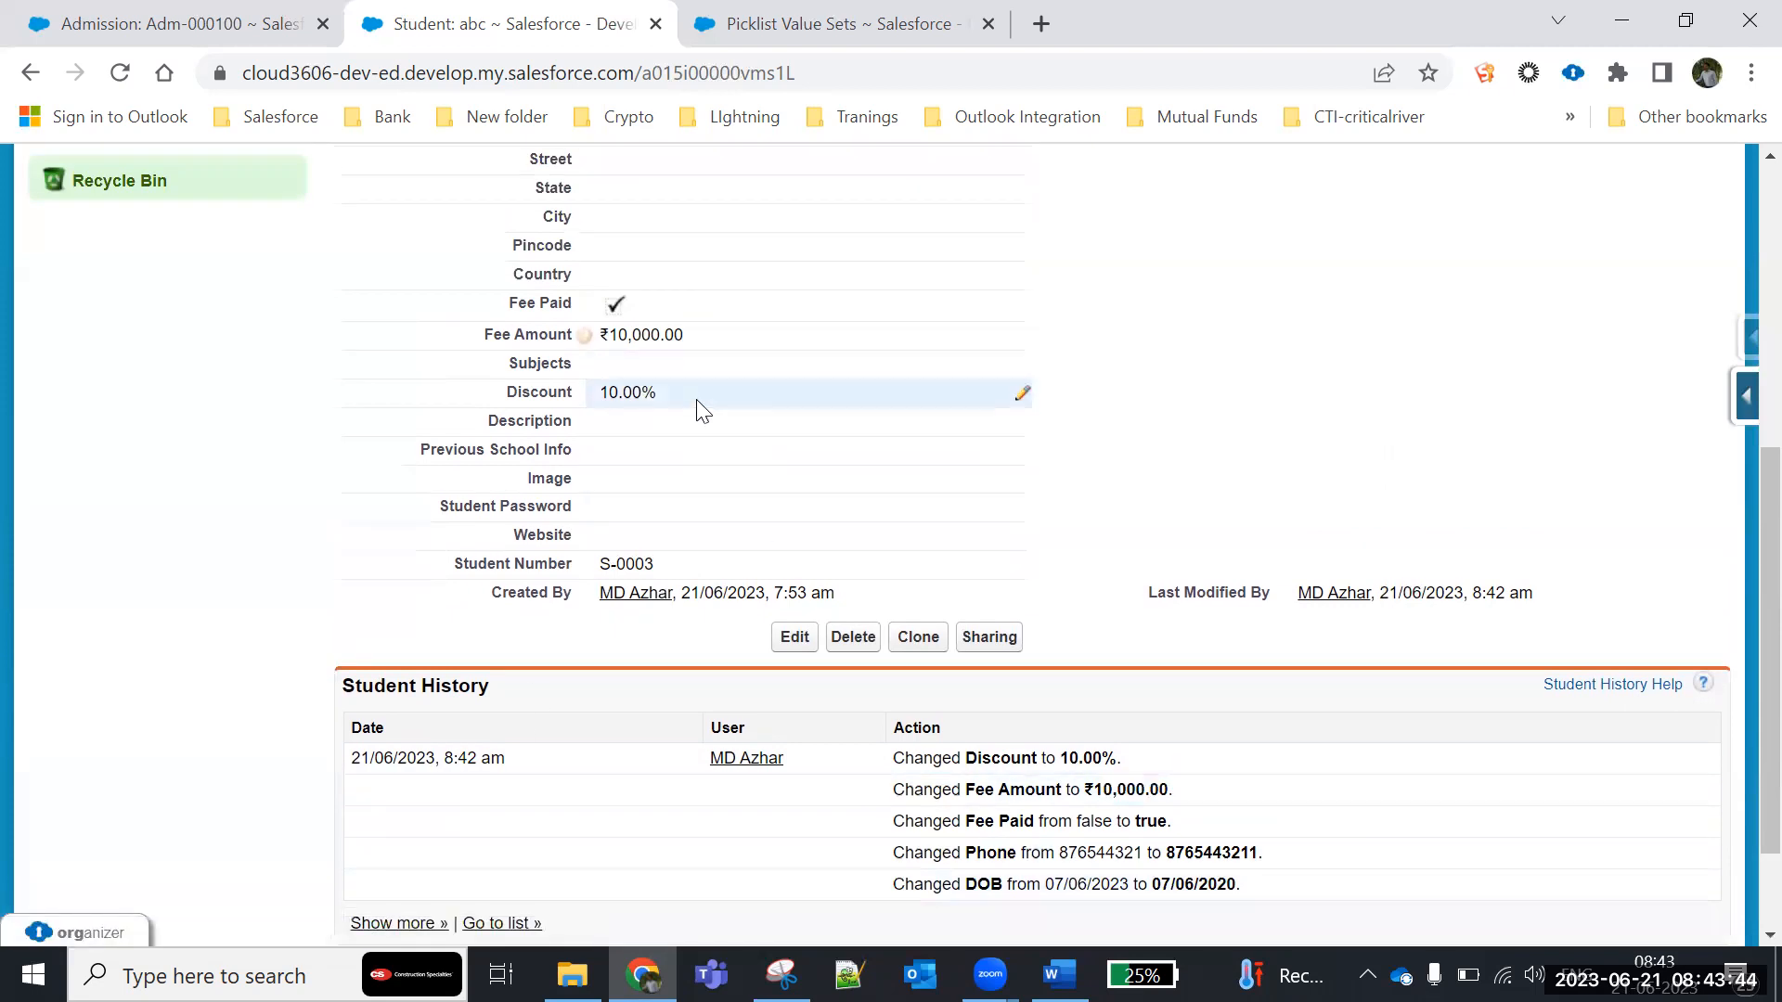
pyautogui.doubleClick(698, 401)
pyautogui.write('2')
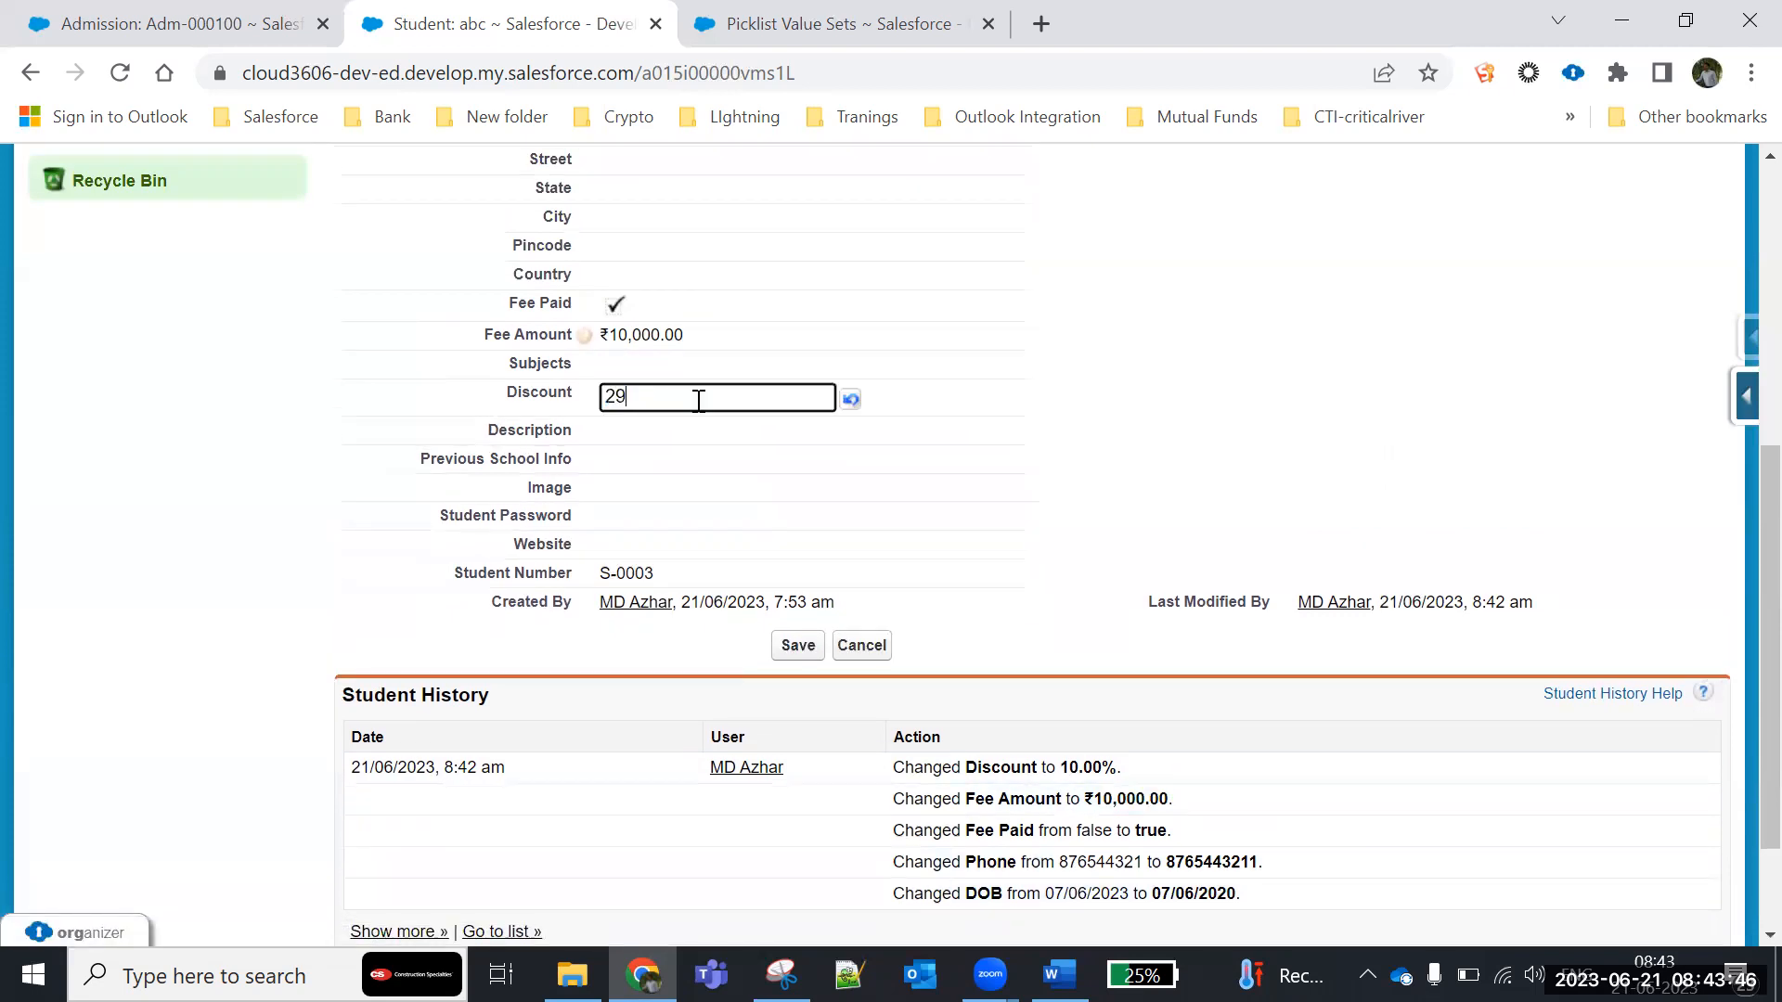
pyautogui.write('0')
pyautogui.click(789, 644)
# - Compare the Discount entries in Student History and review the Fee Amount and Discount fields in the student's details
pyautogui.scroll(-8, 751, 784)
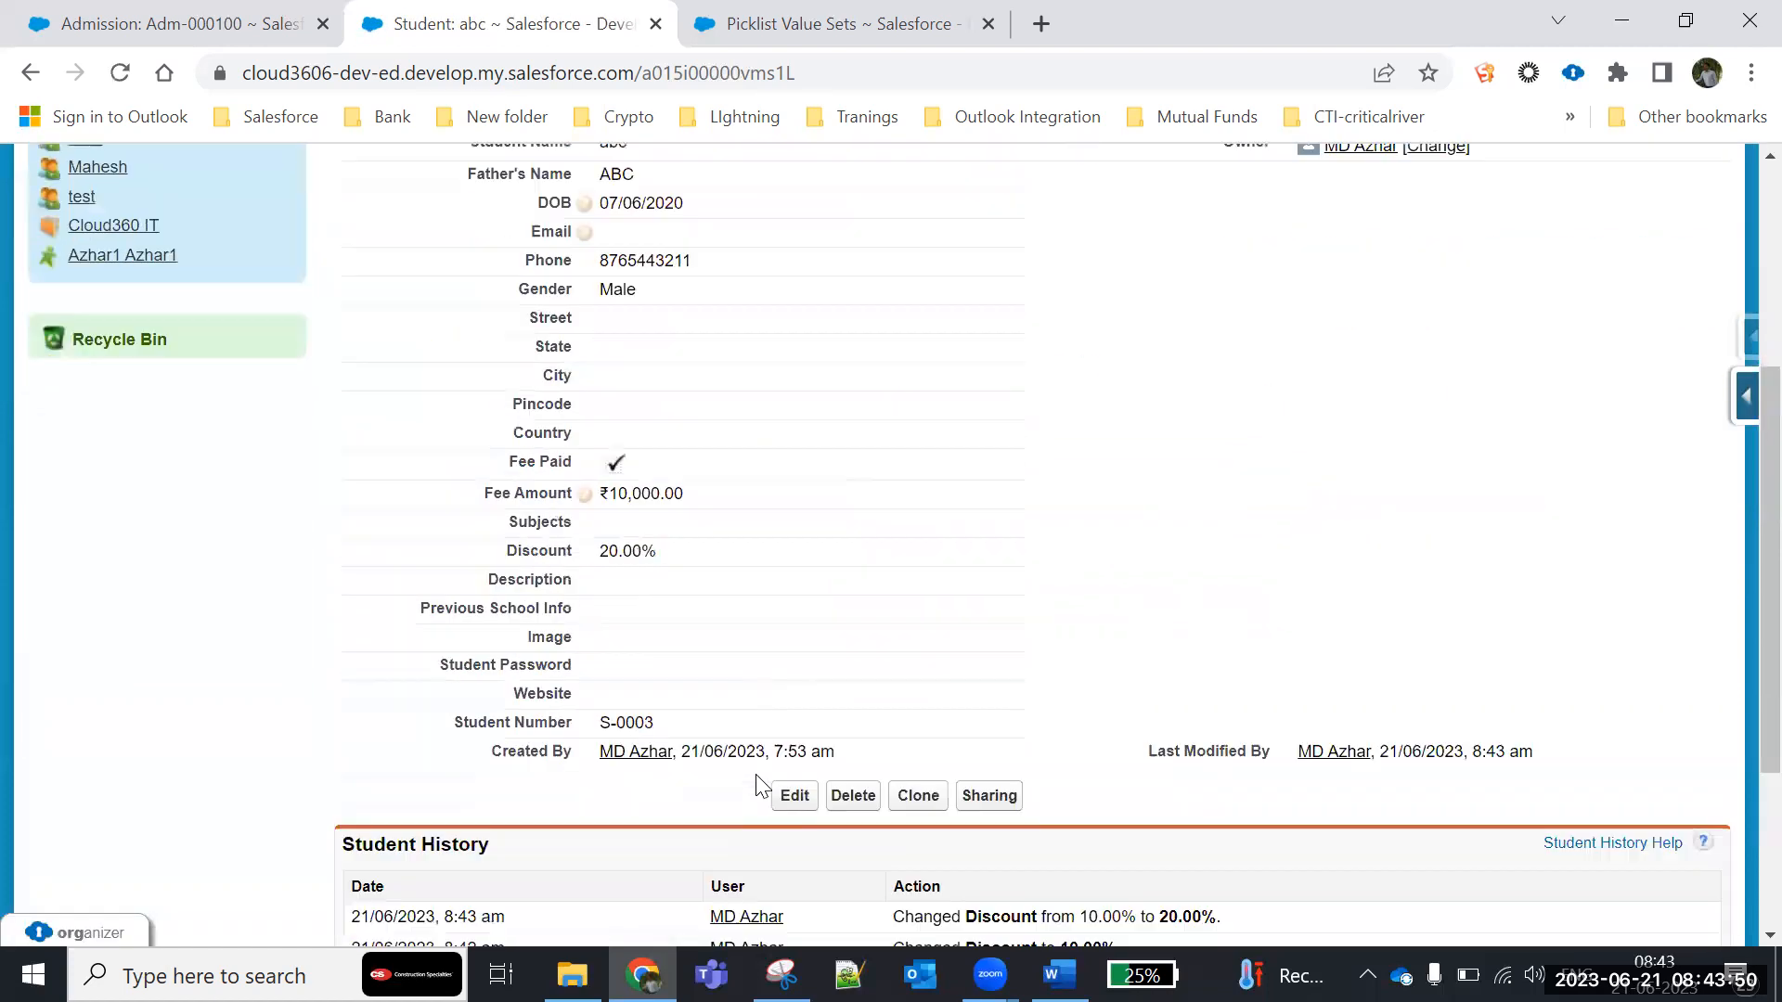
pyautogui.moveTo(1086, 618); pyautogui.dragTo(1138, 619)
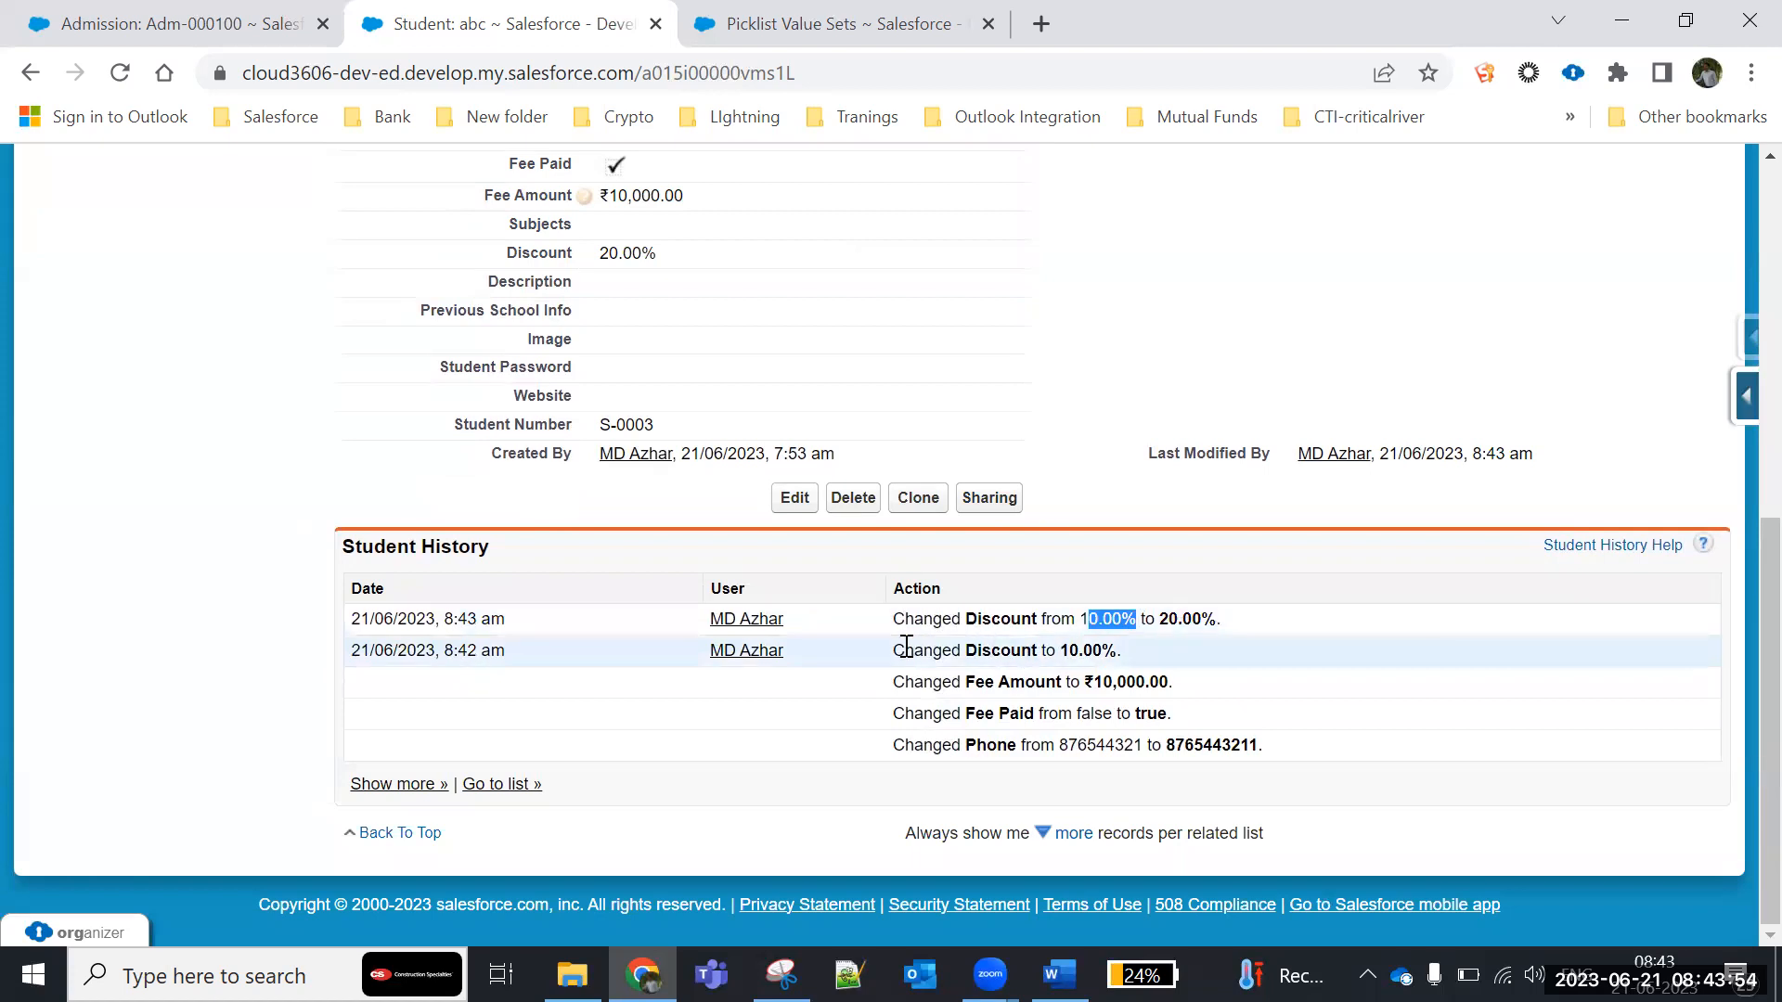
pyautogui.moveTo(898, 650); pyautogui.dragTo(1127, 670)
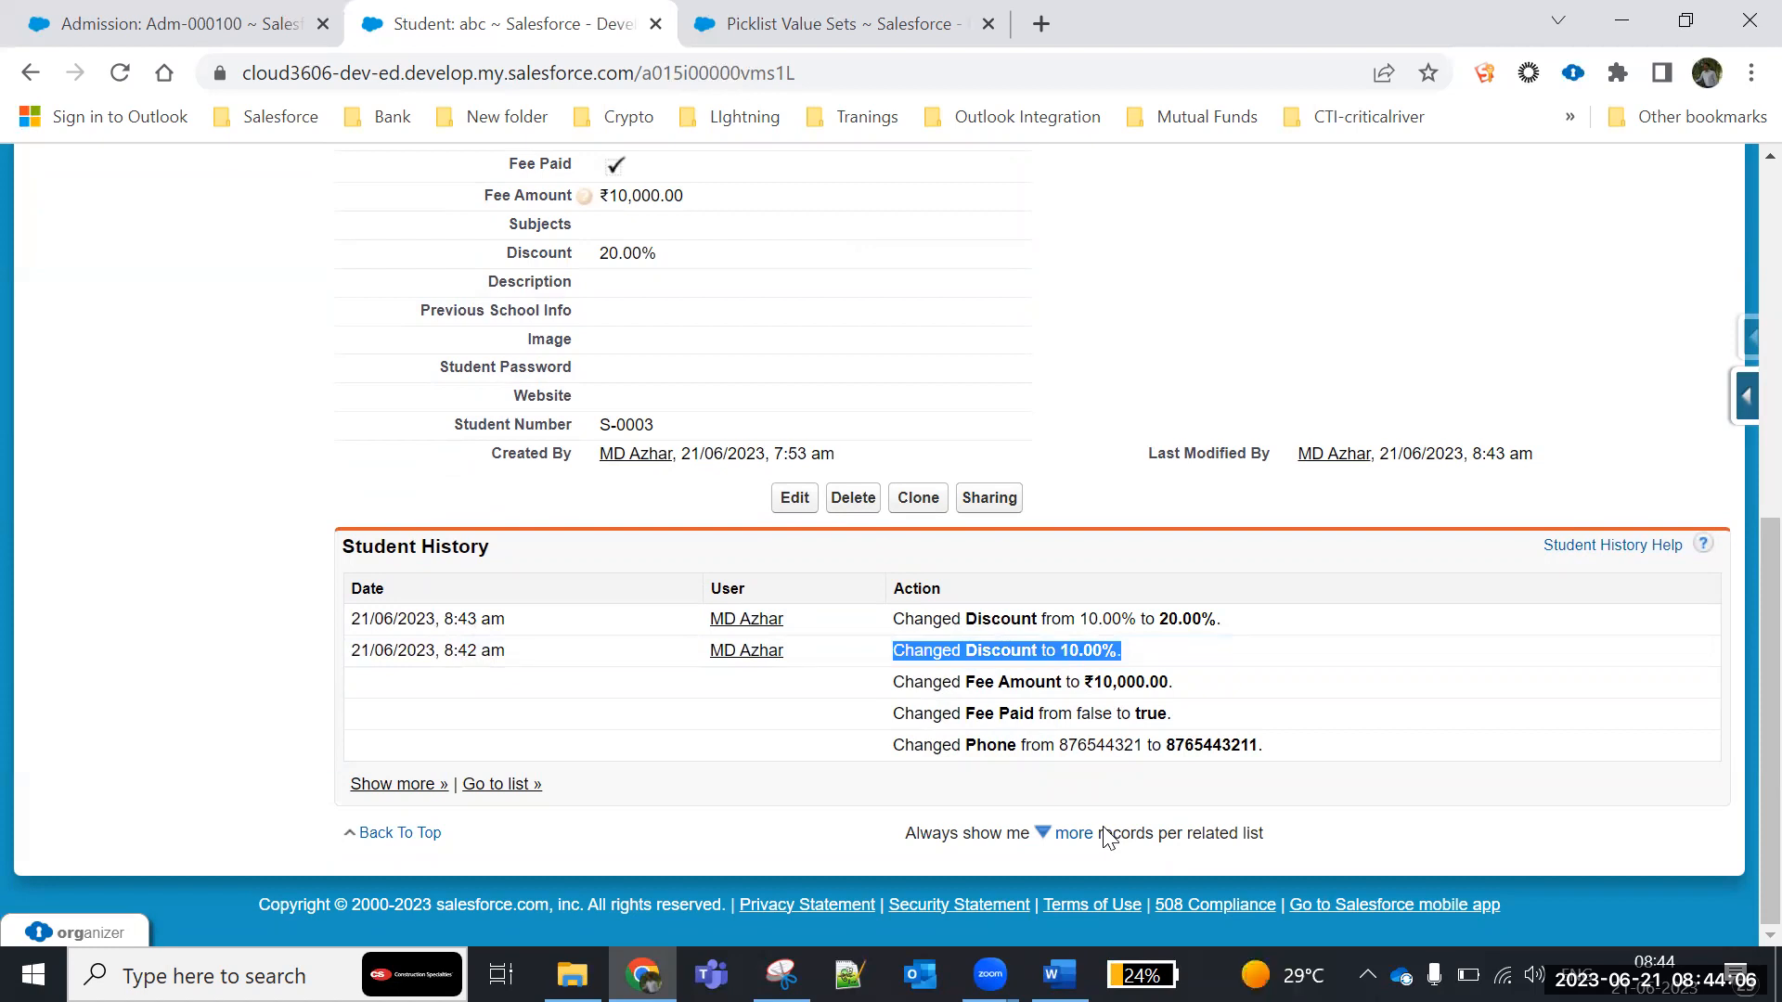
pyautogui.scroll(8, 190, 399)
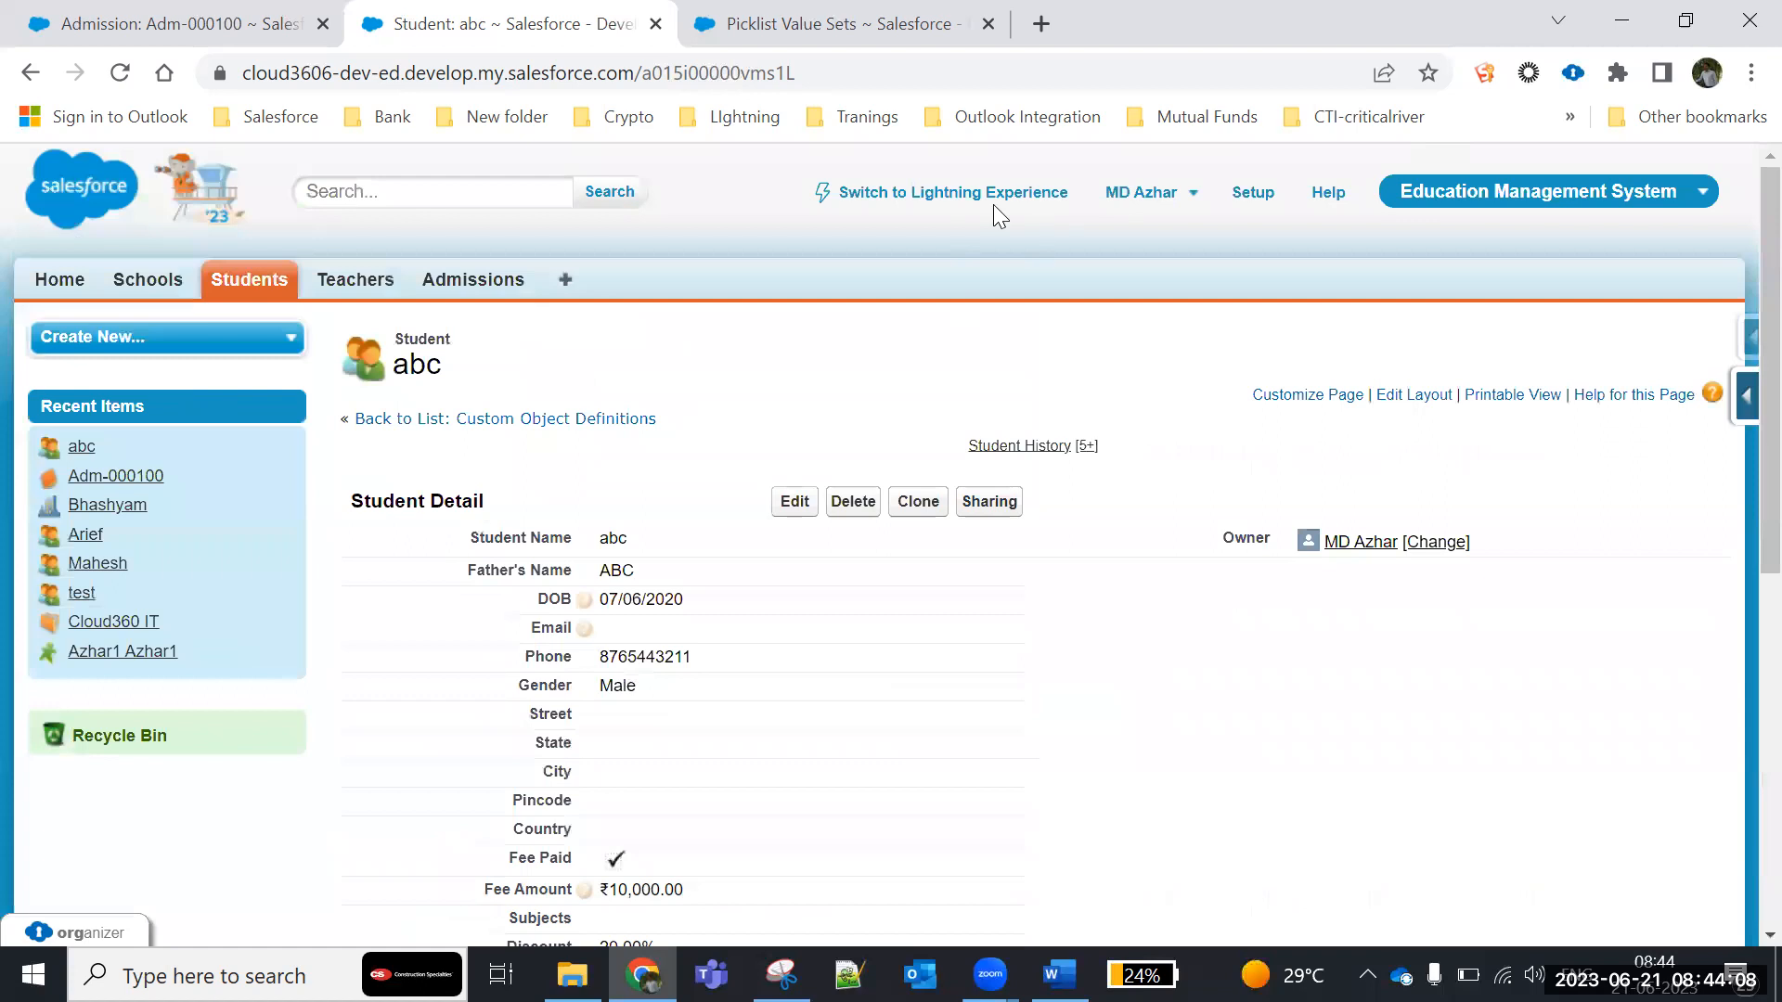
pyautogui.scroll(-6, 775, 604)
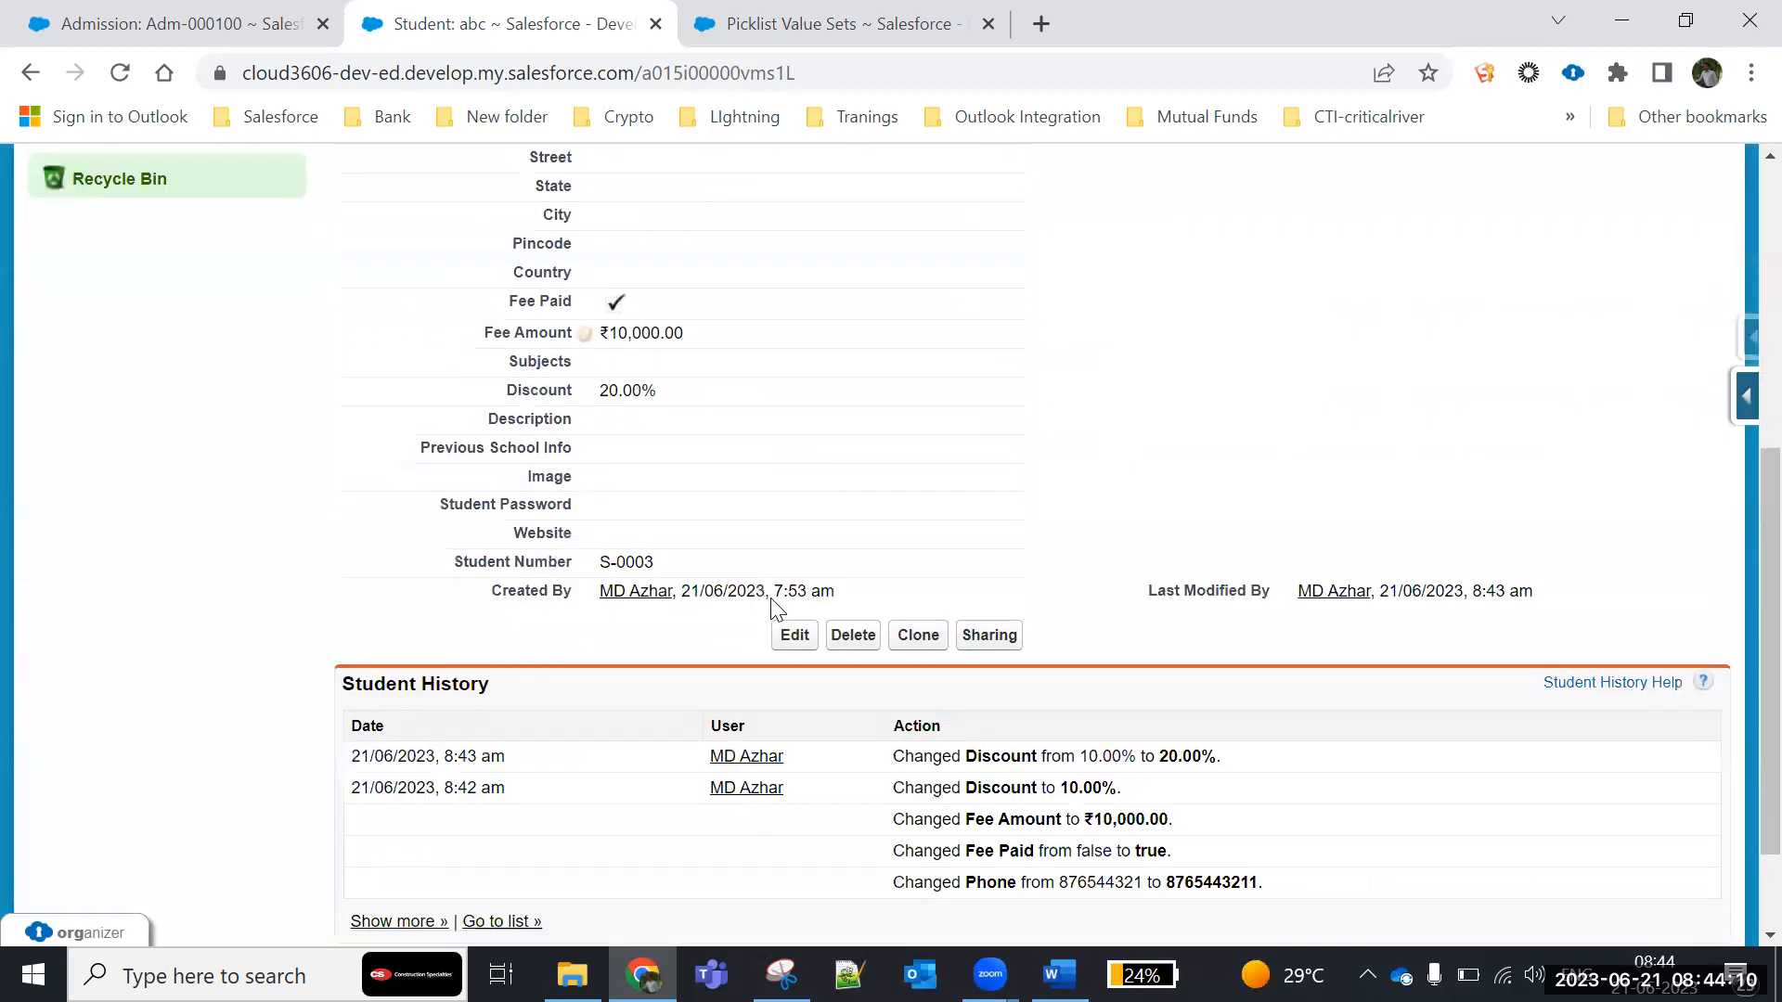
pyautogui.scroll(2, 779, 580)
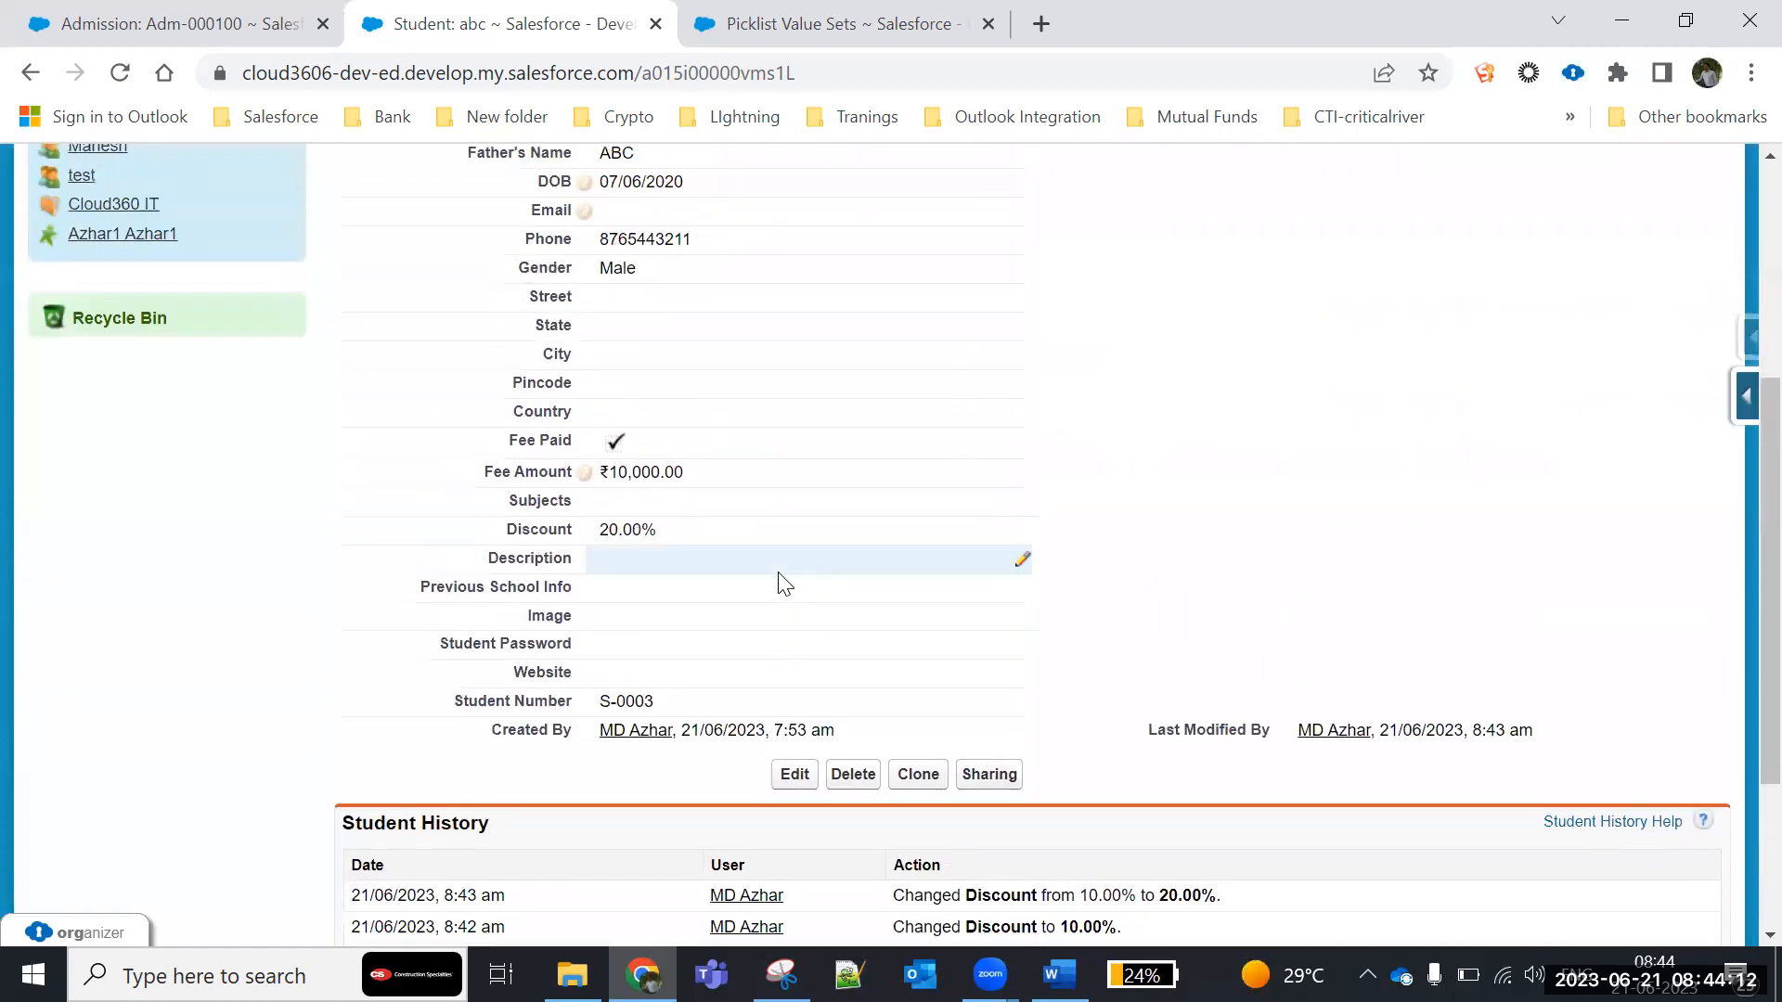
pyautogui.scroll(3, 780, 575)
pyautogui.scroll(-2, 780, 575)
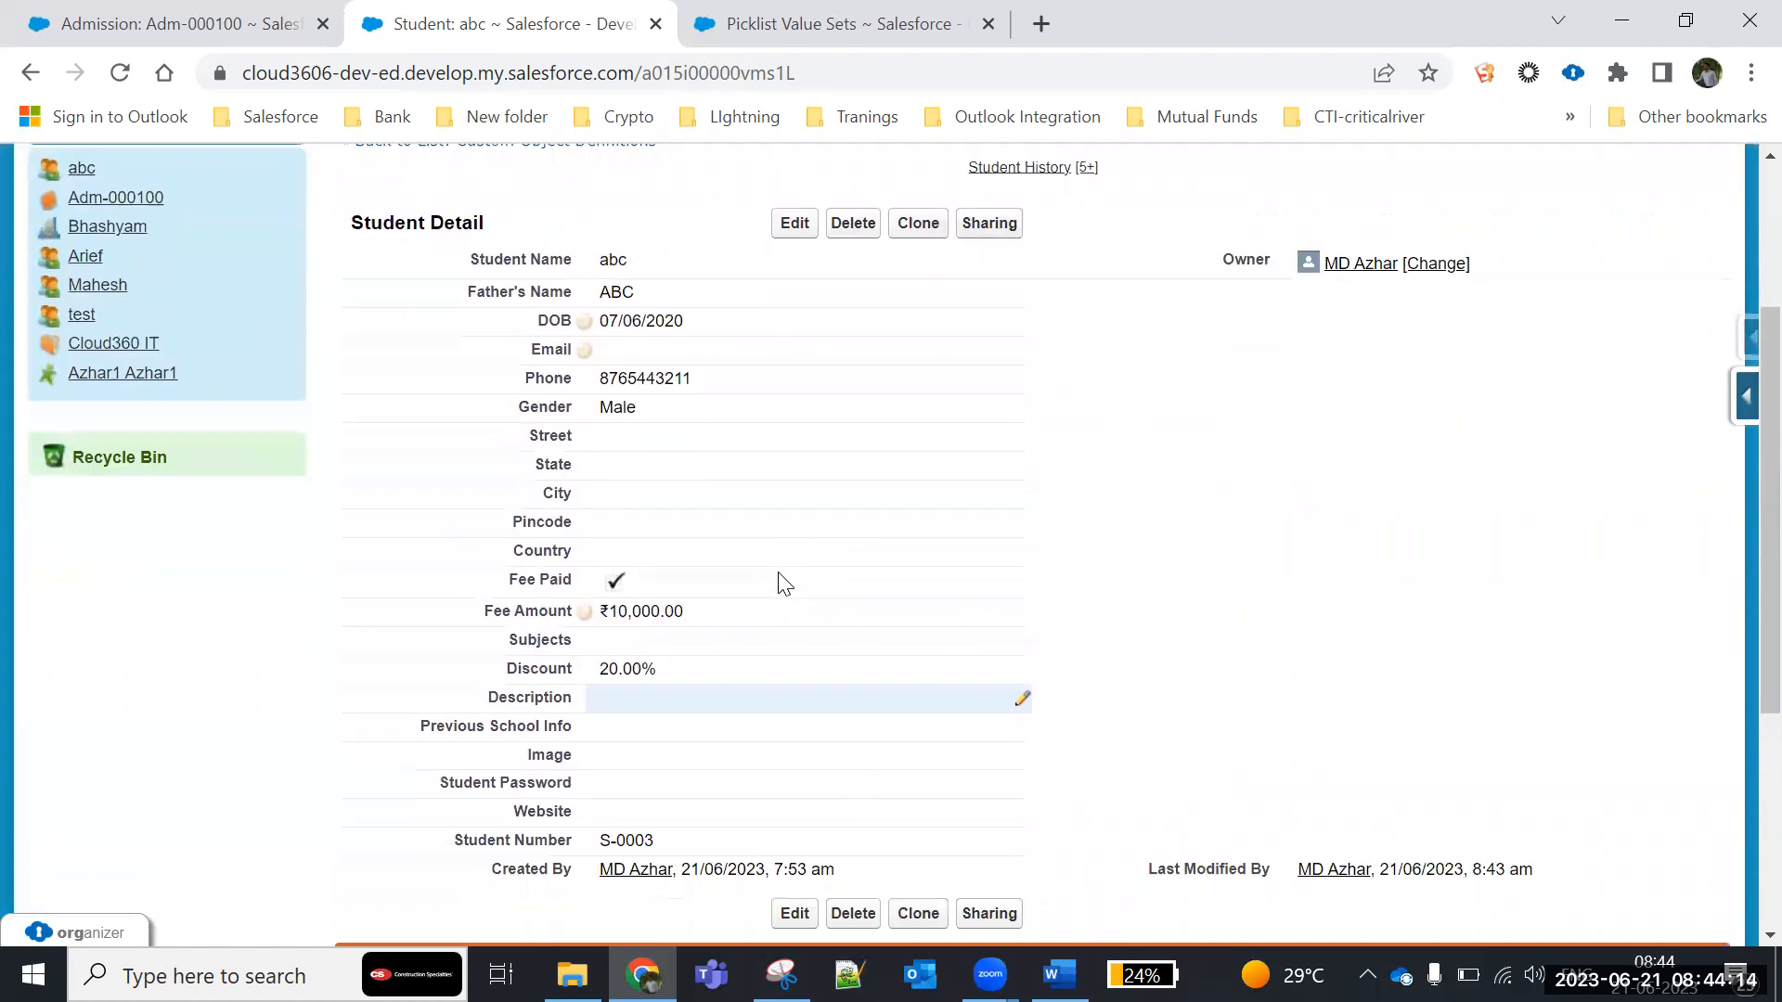
pyautogui.moveTo(489, 609); pyautogui.dragTo(780, 618)
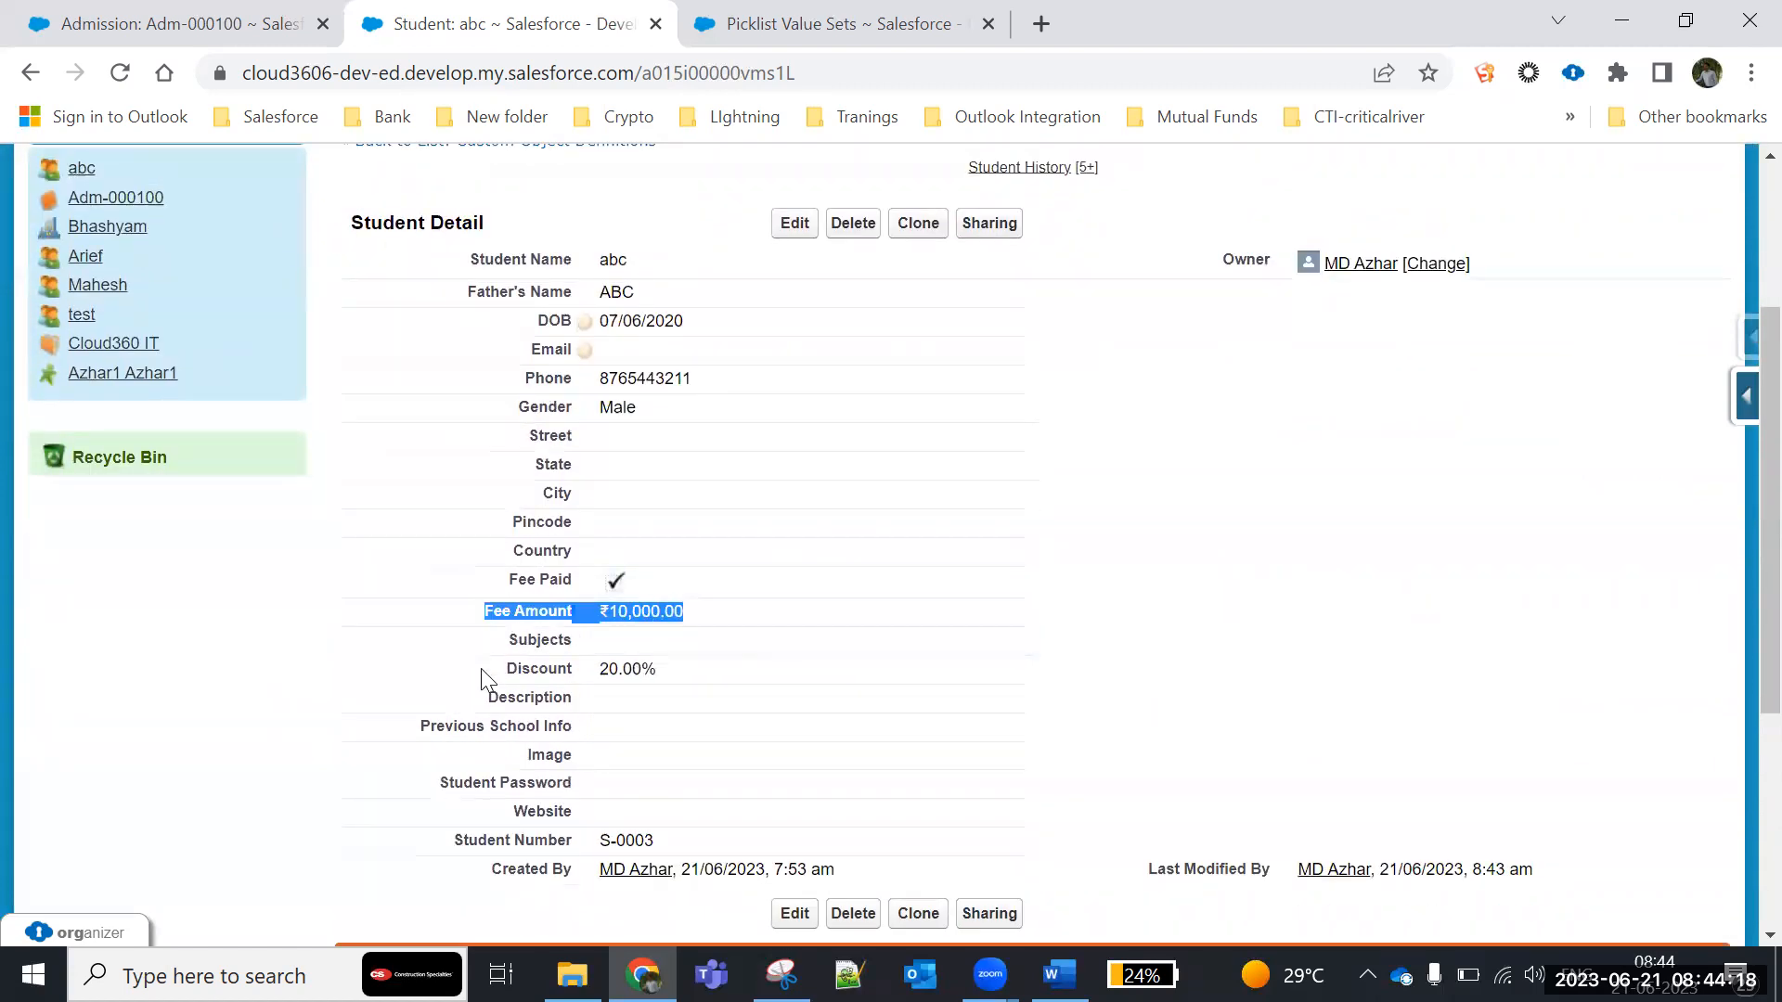
pyautogui.moveTo(509, 668); pyautogui.dragTo(712, 668)
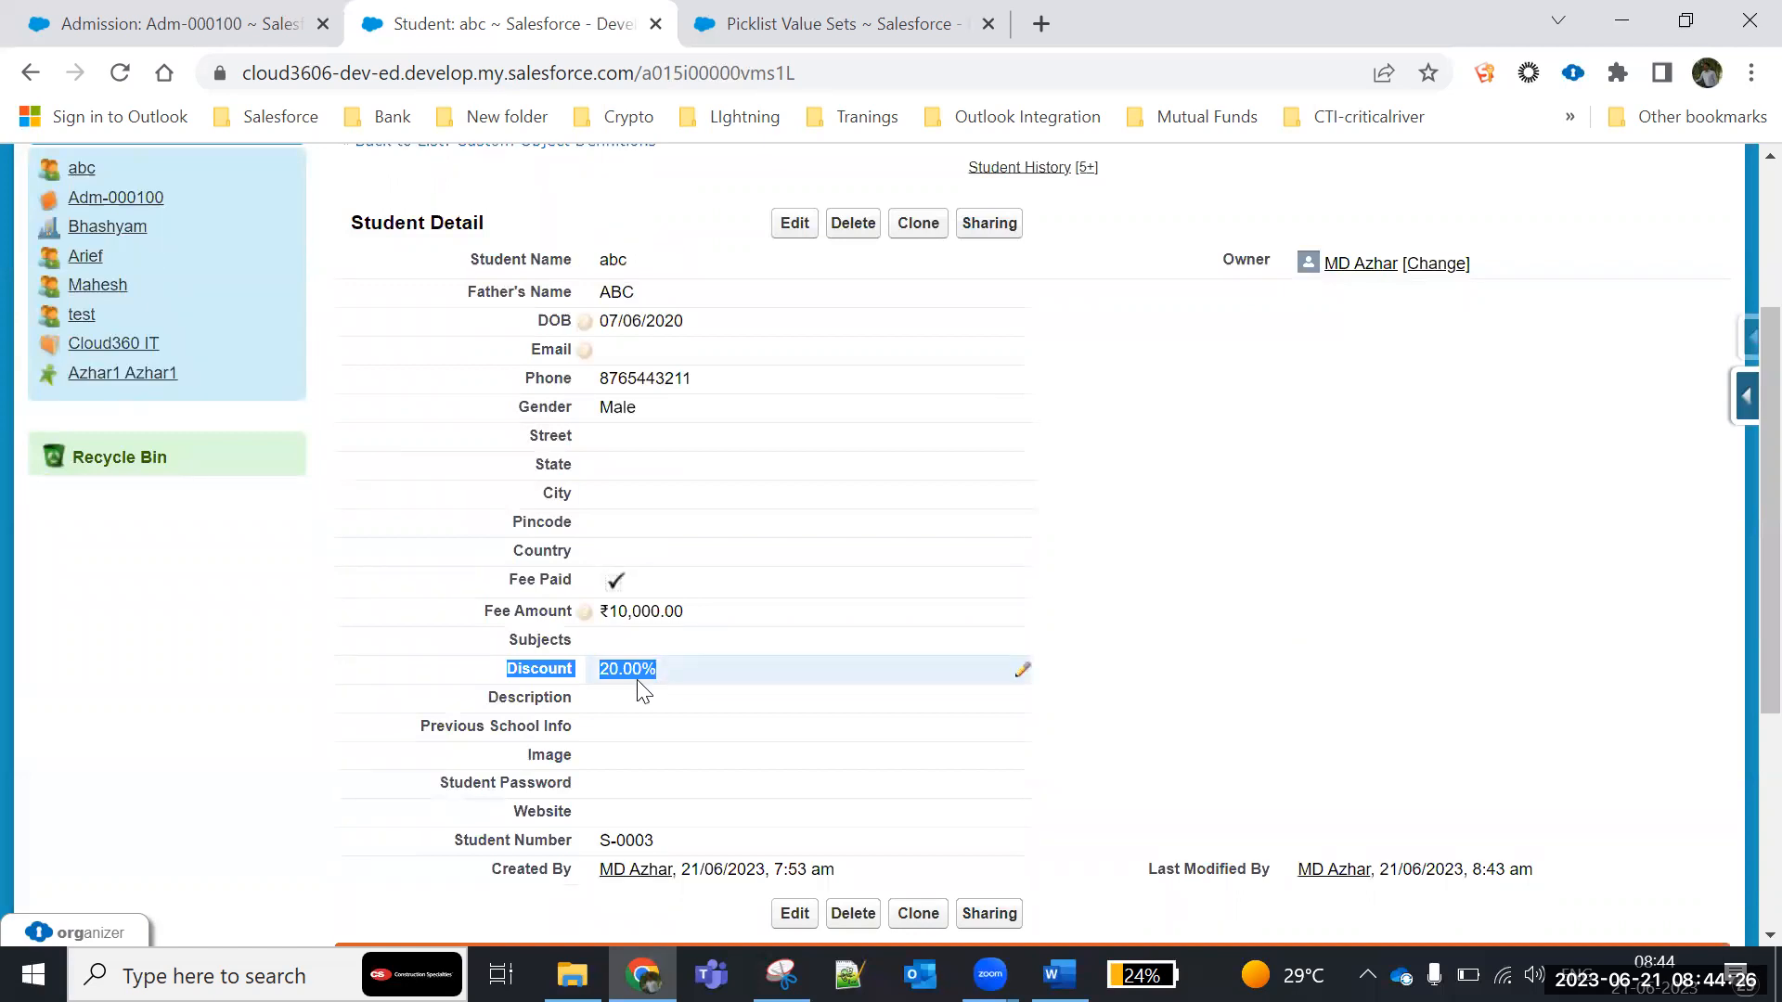
# - Review the student's Fee Amount and the earlier Discount, Fee Amount, Fee Paid and Phone entries in Student History
pyautogui.moveTo(608, 612); pyautogui.dragTo(740, 621)
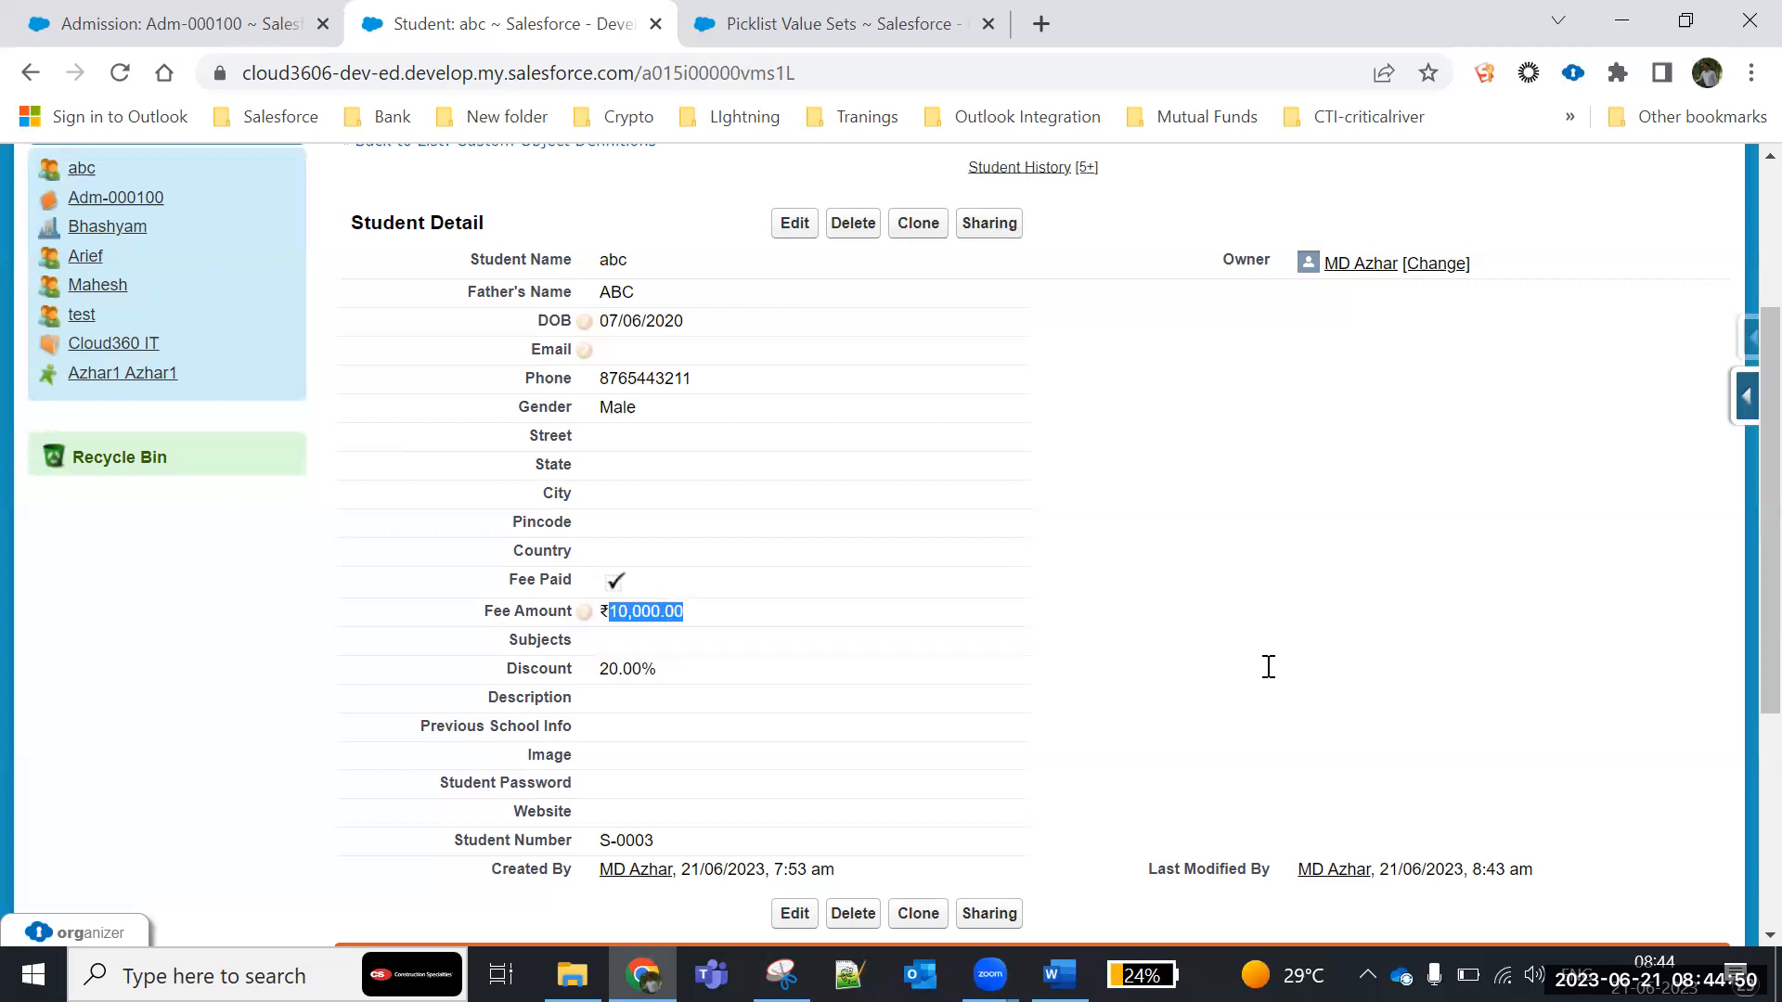
pyautogui.scroll(-3, 1269, 666)
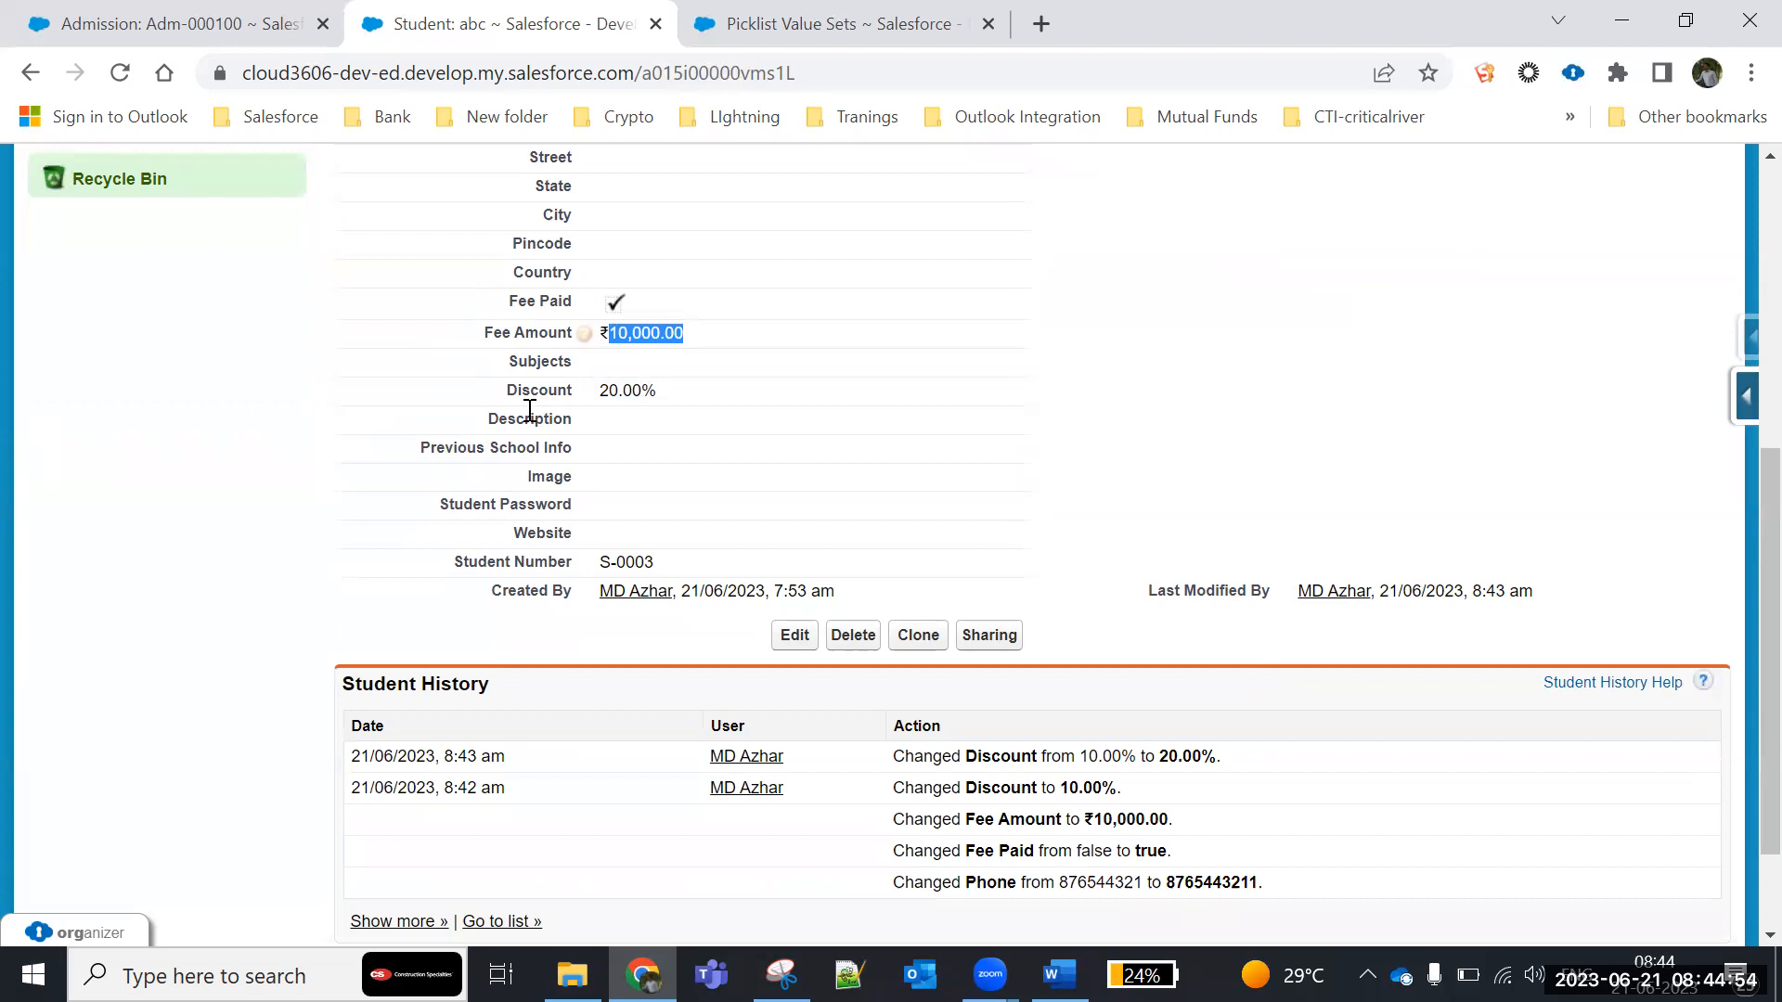
pyautogui.scroll(-2, 654, 688)
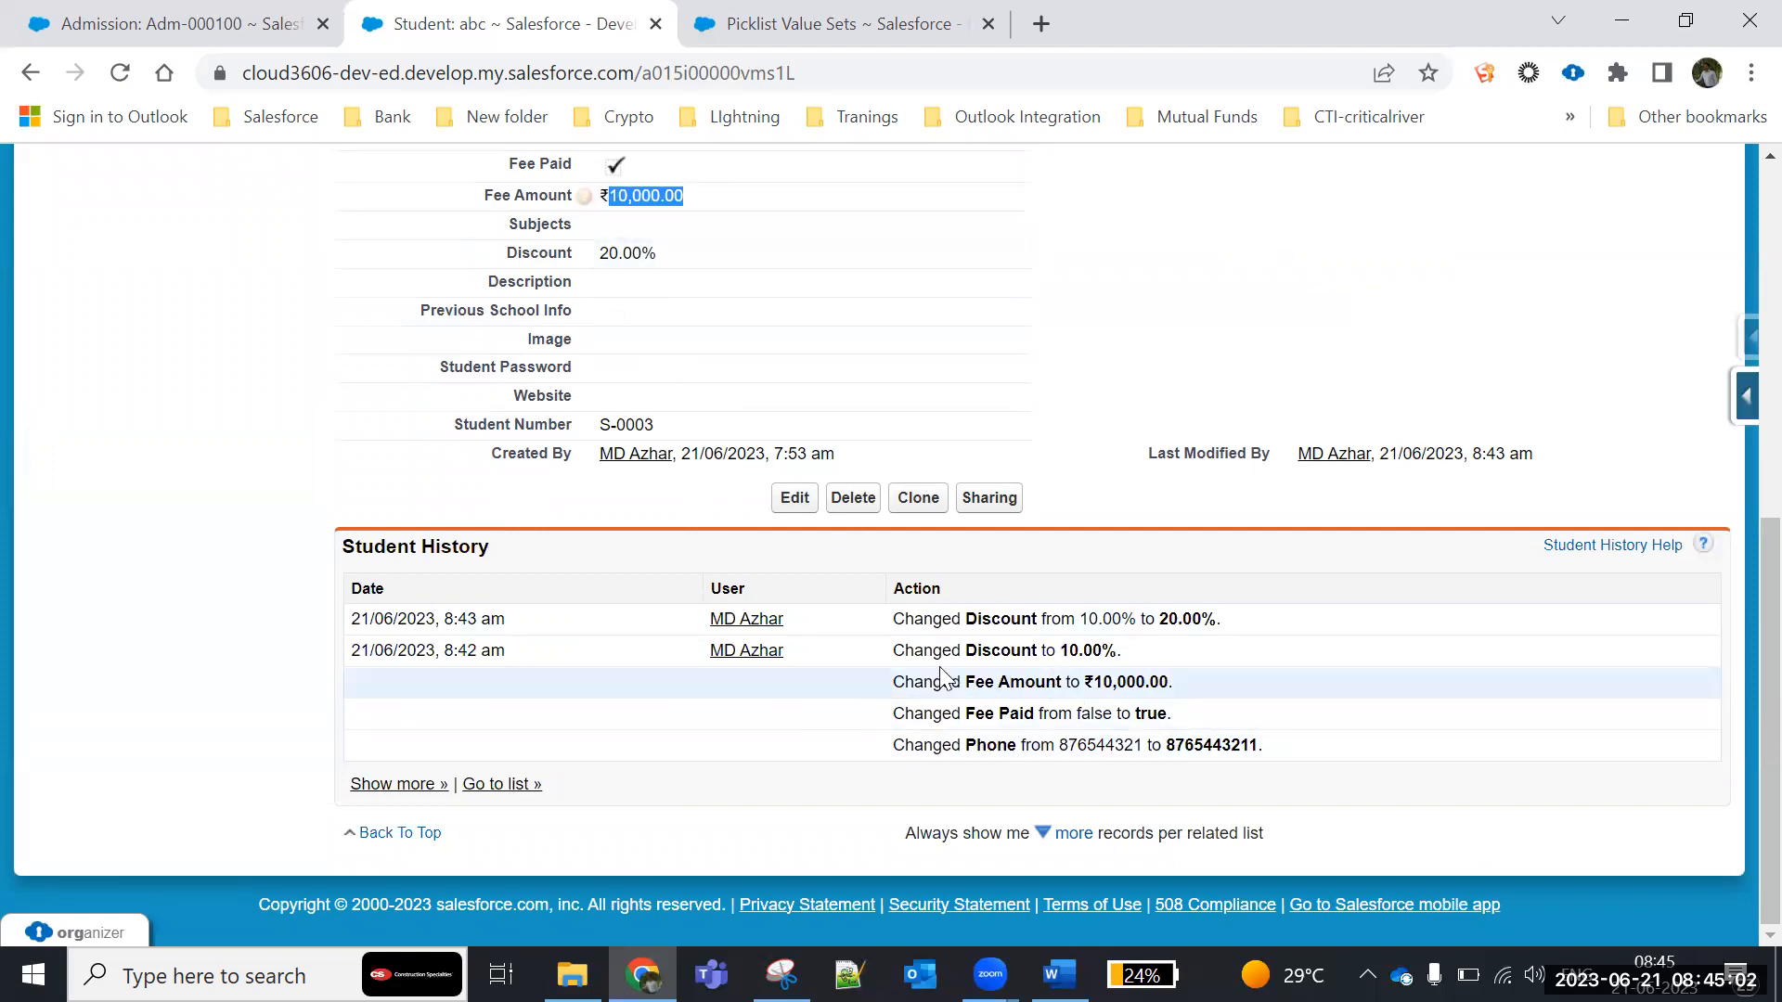
pyautogui.moveTo(893, 650); pyautogui.dragTo(1276, 746)
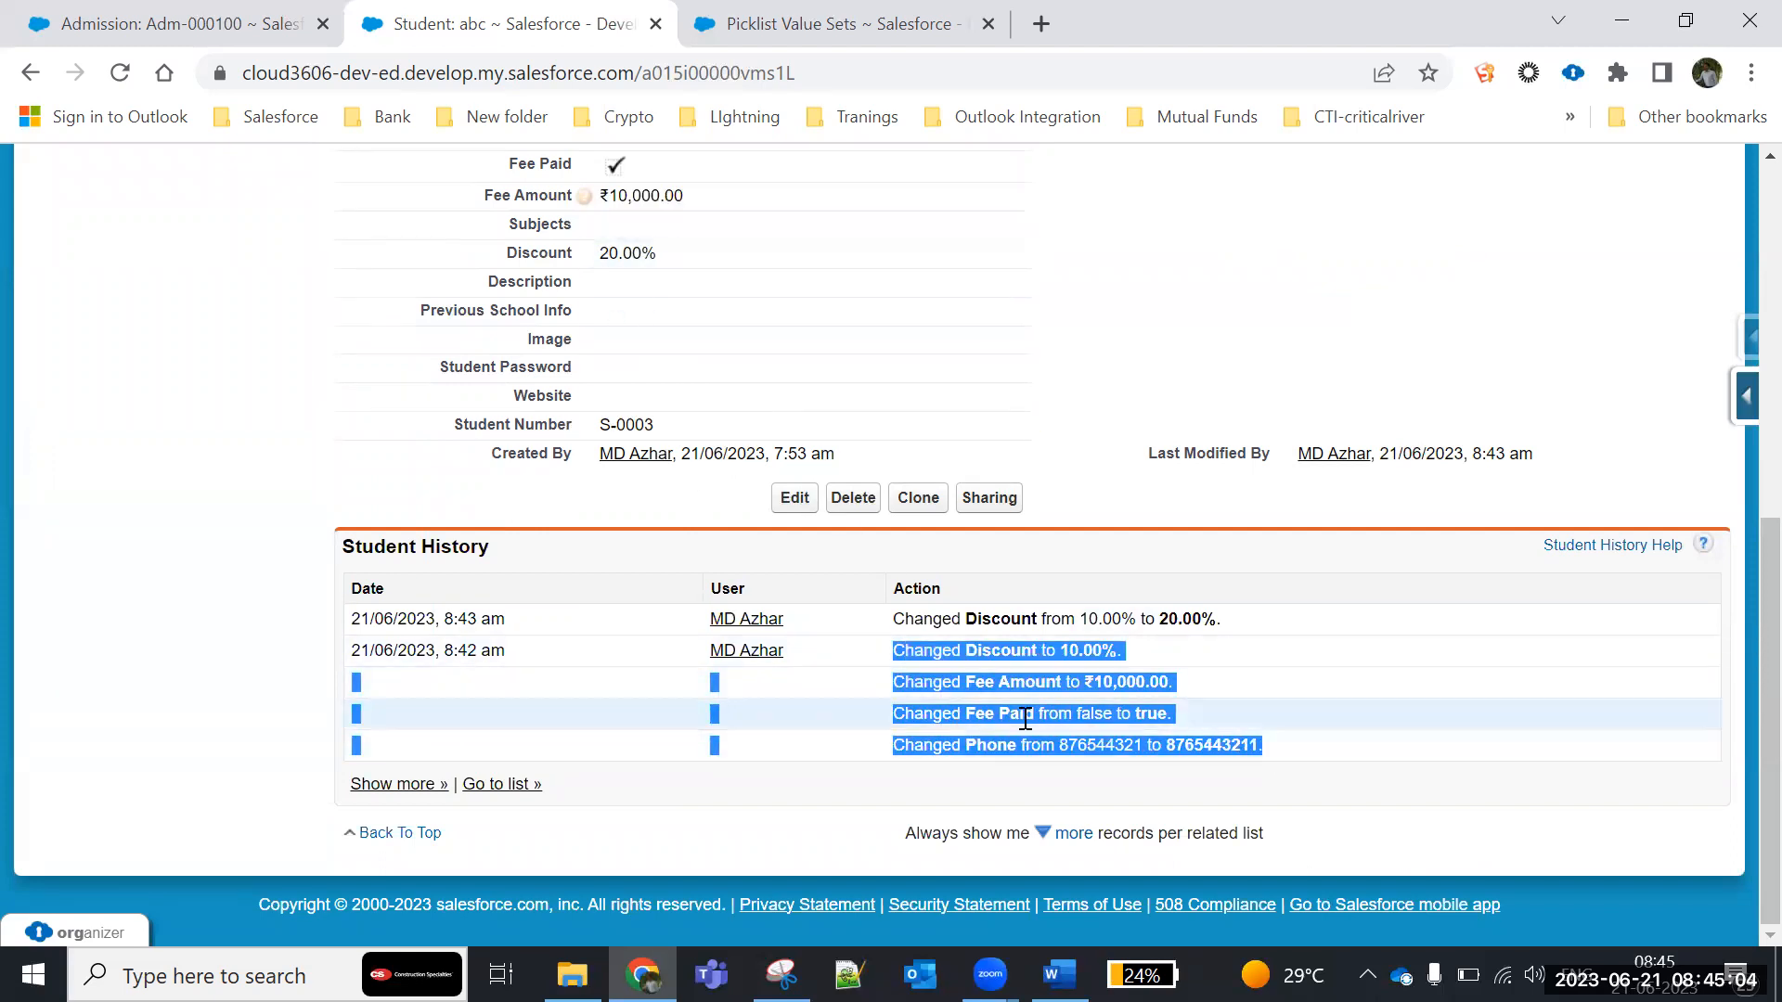
# - Edit the student record to clear Fee Paid and set the Fee Amount to 20000
pyautogui.scroll(1, 152, 492)
pyautogui.click(144, 490)
pyautogui.click(794, 636)
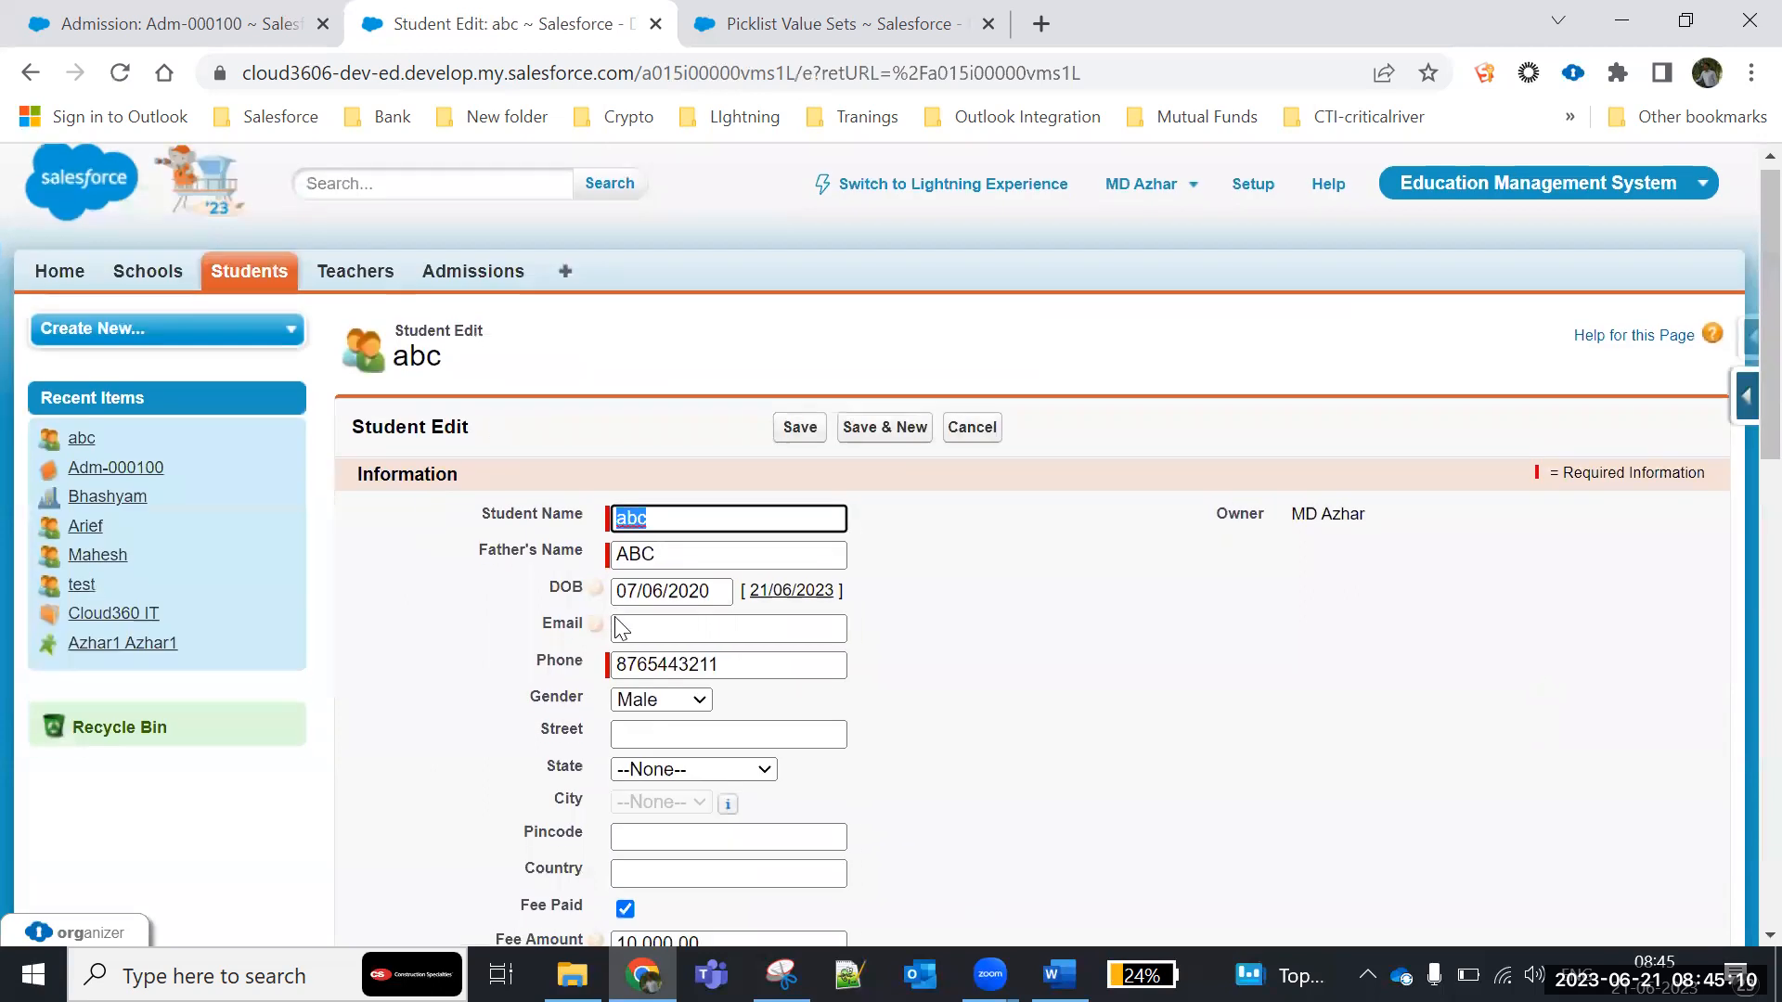
pyautogui.scroll(-4, 623, 468)
pyautogui.click(624, 499)
pyautogui.moveTo(733, 541); pyautogui.dragTo(472, 541)
pyautogui.write('20000')
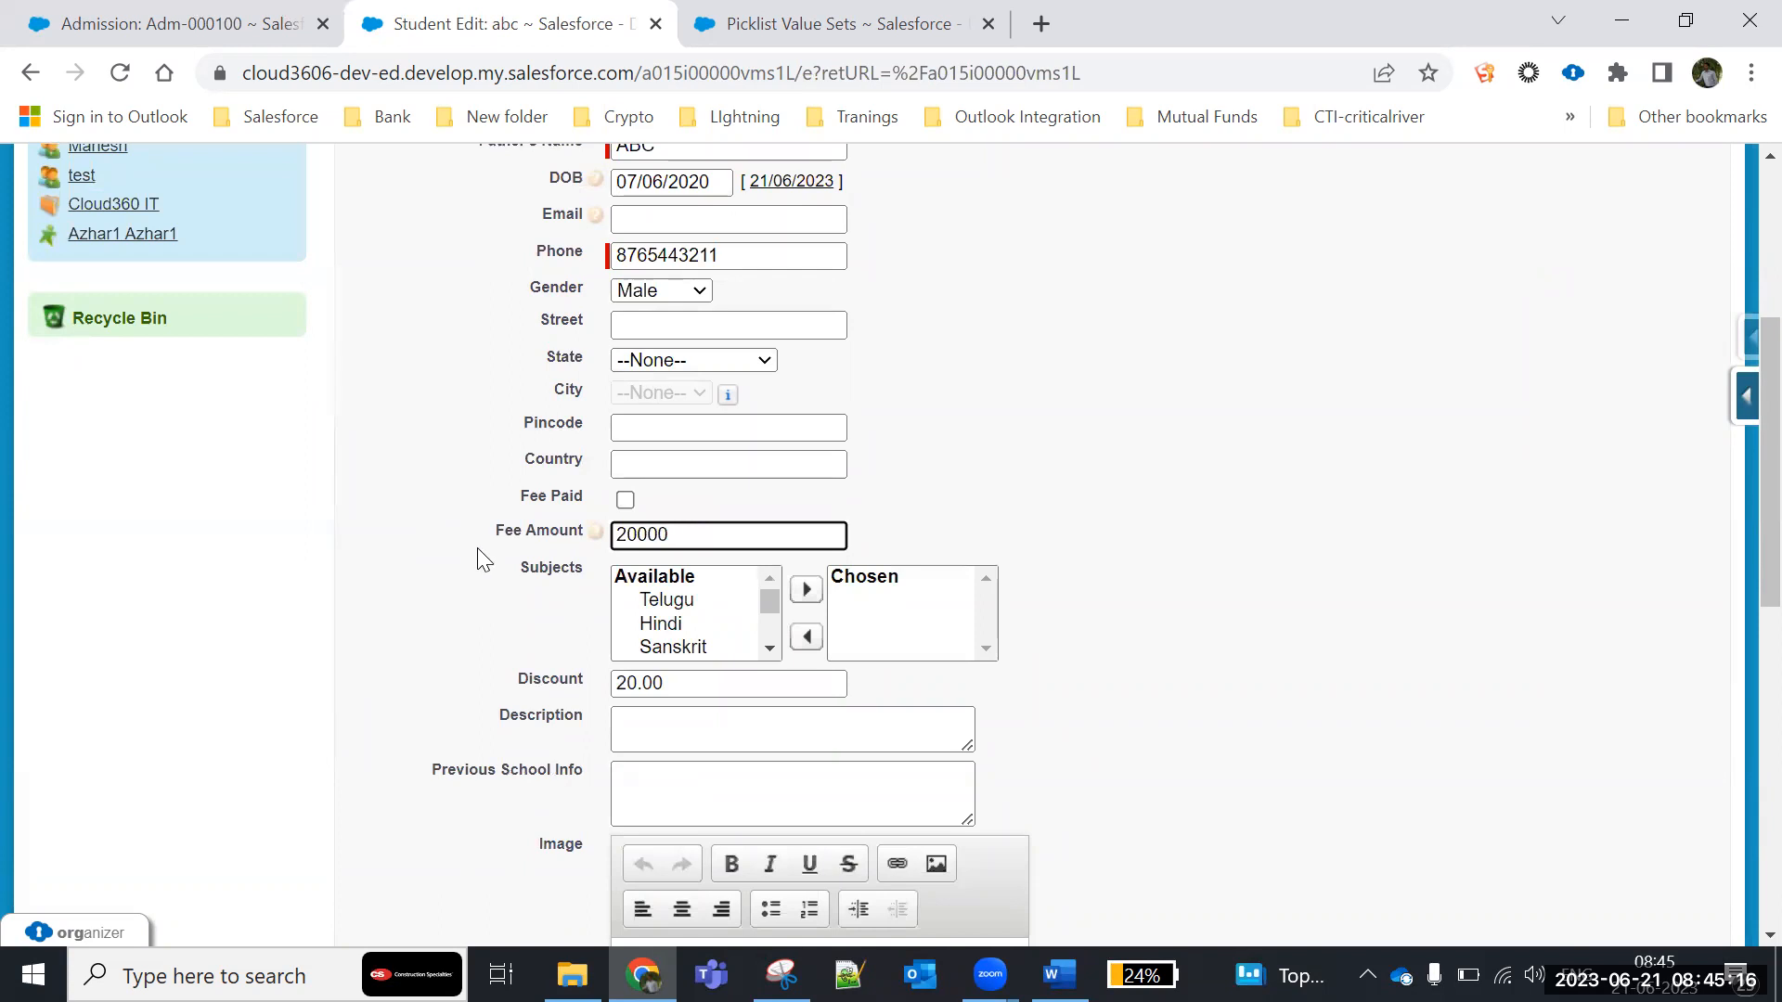
# - Set the student's Discount to 15 and save the record
pyautogui.moveTo(748, 694); pyautogui.dragTo(338, 677)
pyautogui.write('15')
pyautogui.click(1026, 606)
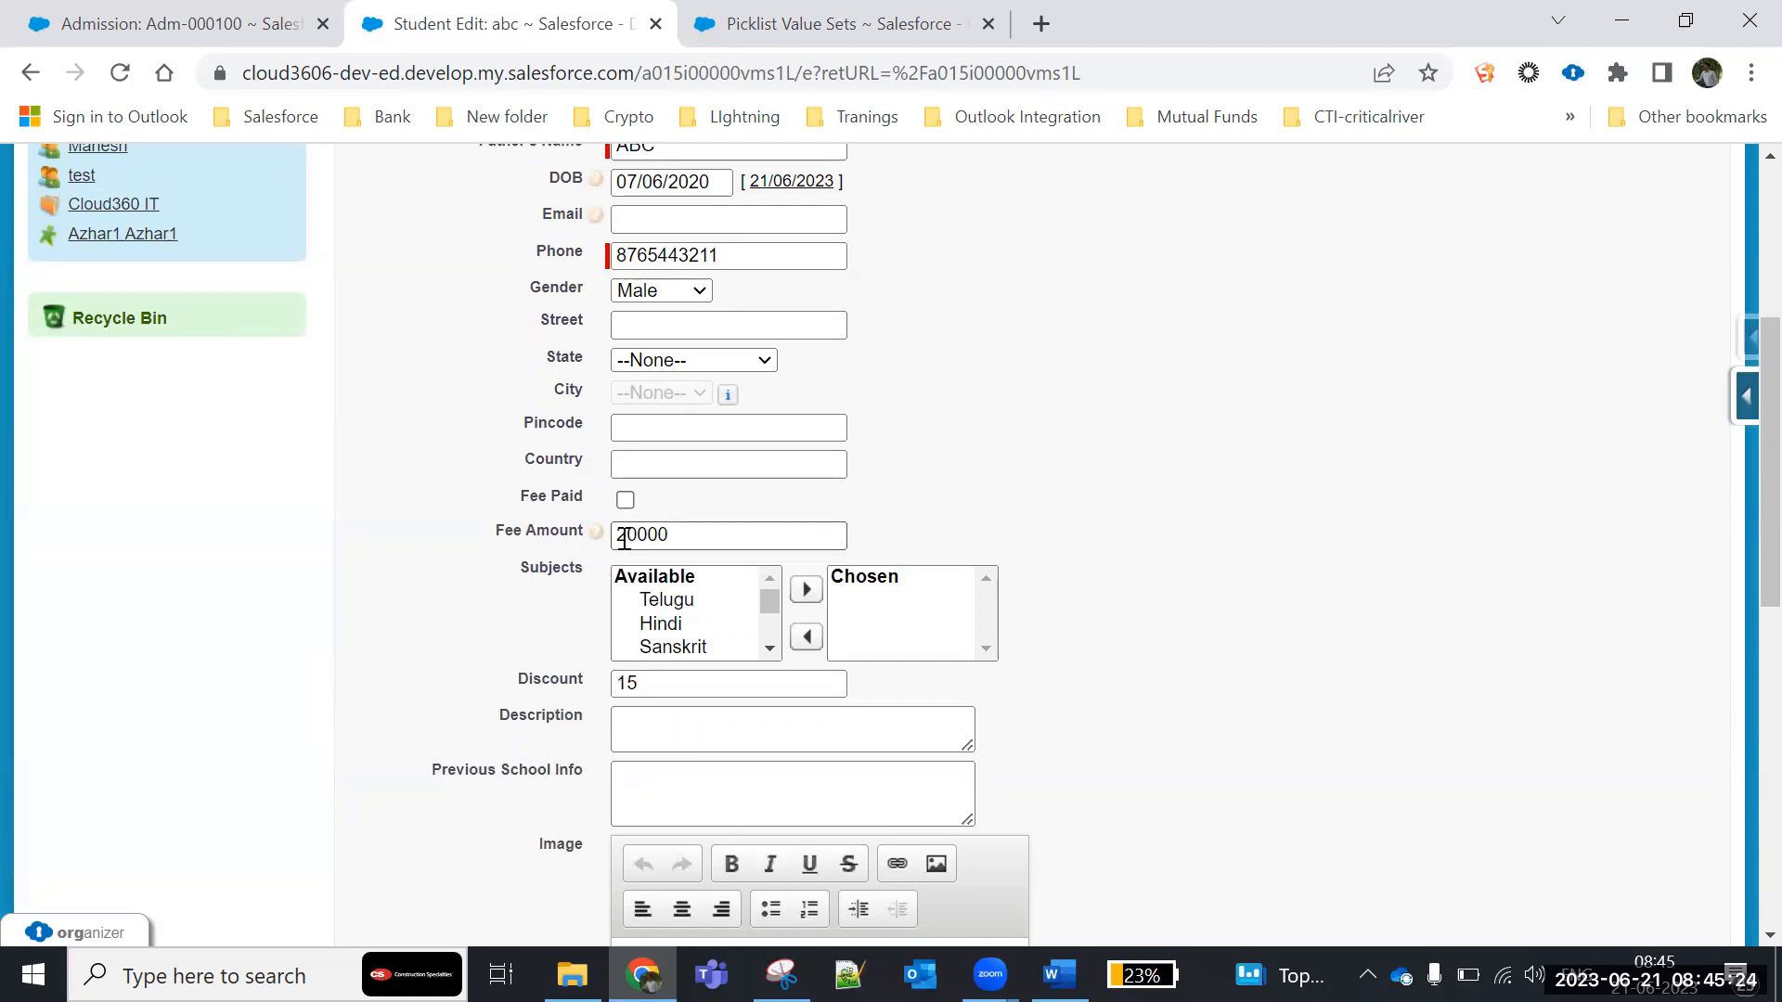
pyautogui.scroll(3, 882, 399)
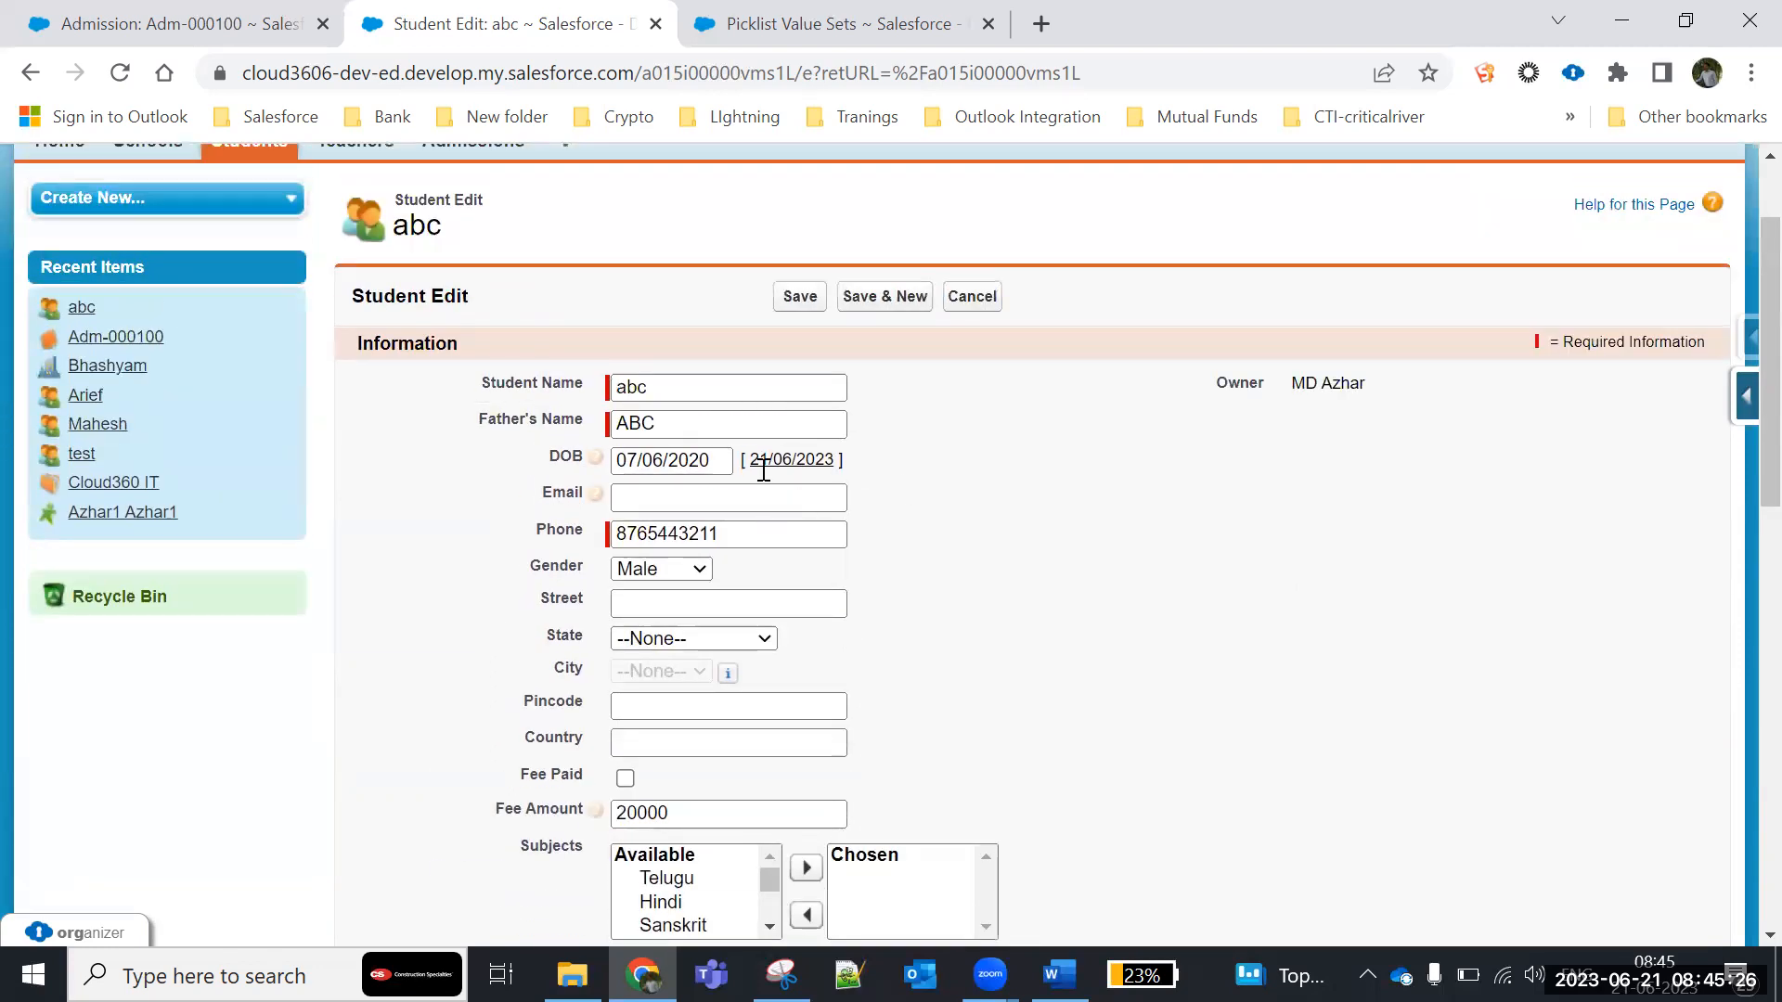
pyautogui.click(799, 297)
# - Examine the newest Discount, Fee Amount and Fee Paid entries in the Student History related list
pyautogui.scroll(-5, 939, 656)
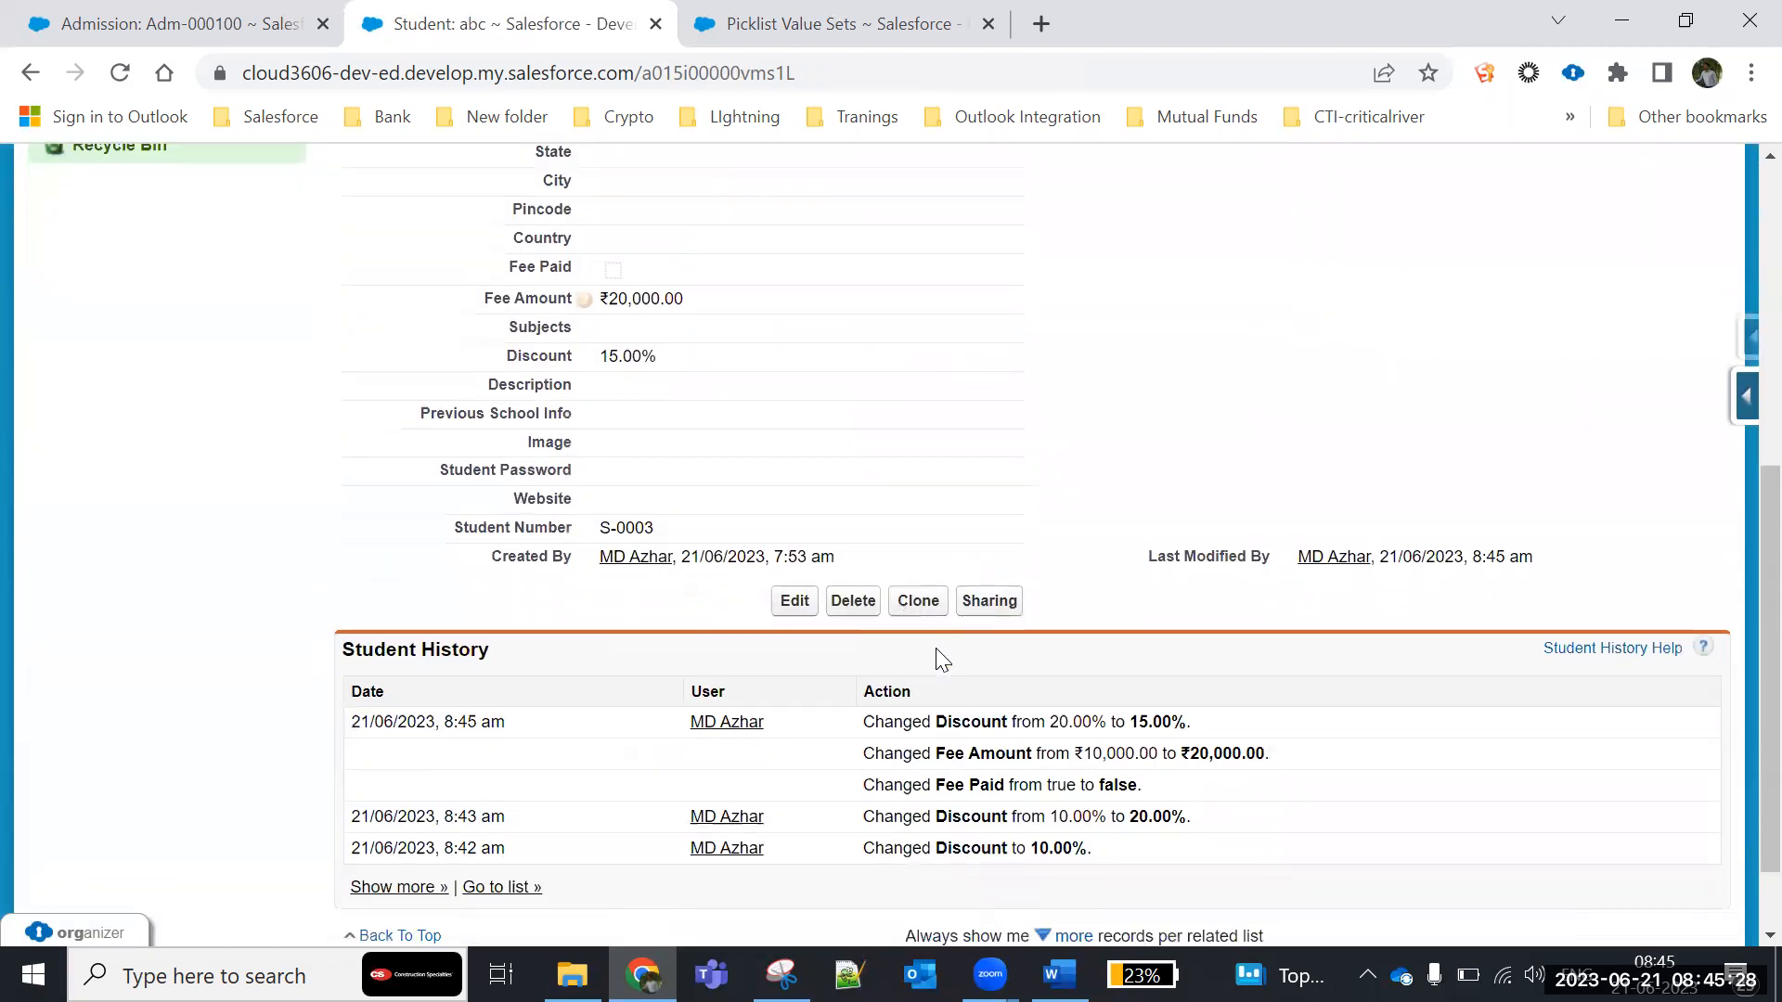
pyautogui.scroll(-1, 939, 656)
pyautogui.moveTo(872, 619); pyautogui.dragTo(1231, 642)
pyautogui.moveTo(873, 649); pyautogui.dragTo(1380, 664)
pyautogui.moveTo(862, 683); pyautogui.dragTo(1178, 696)
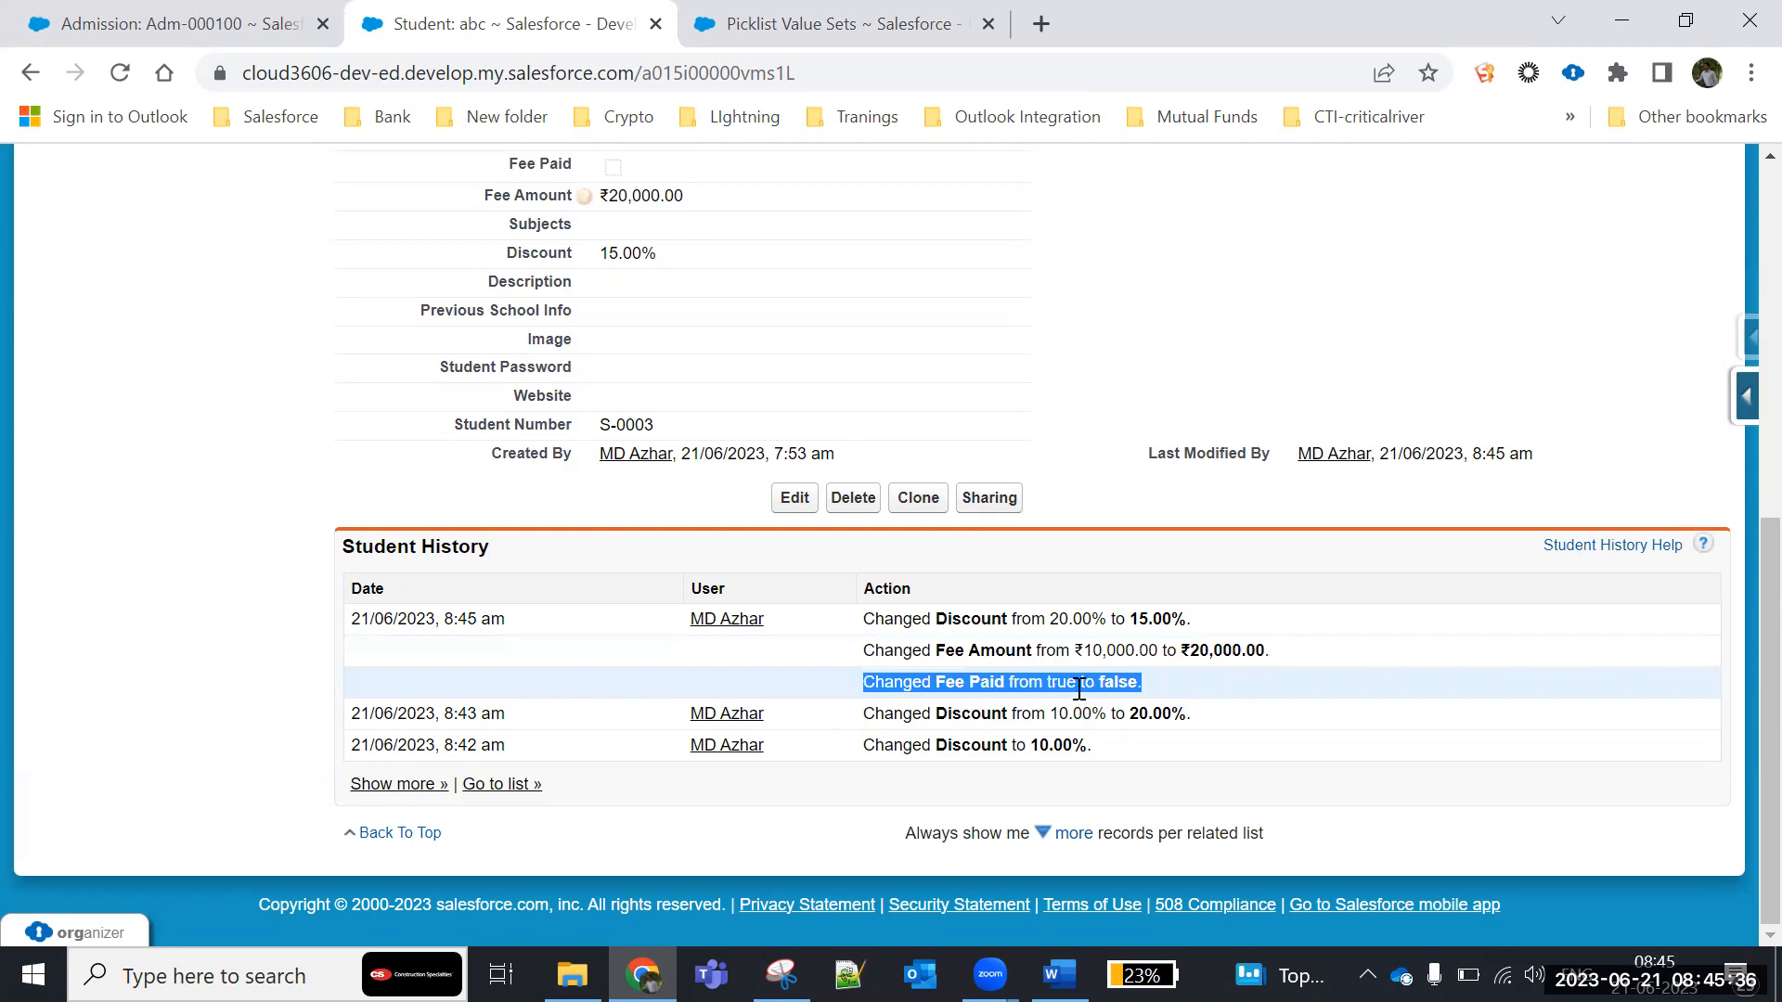
pyautogui.click(1175, 682)
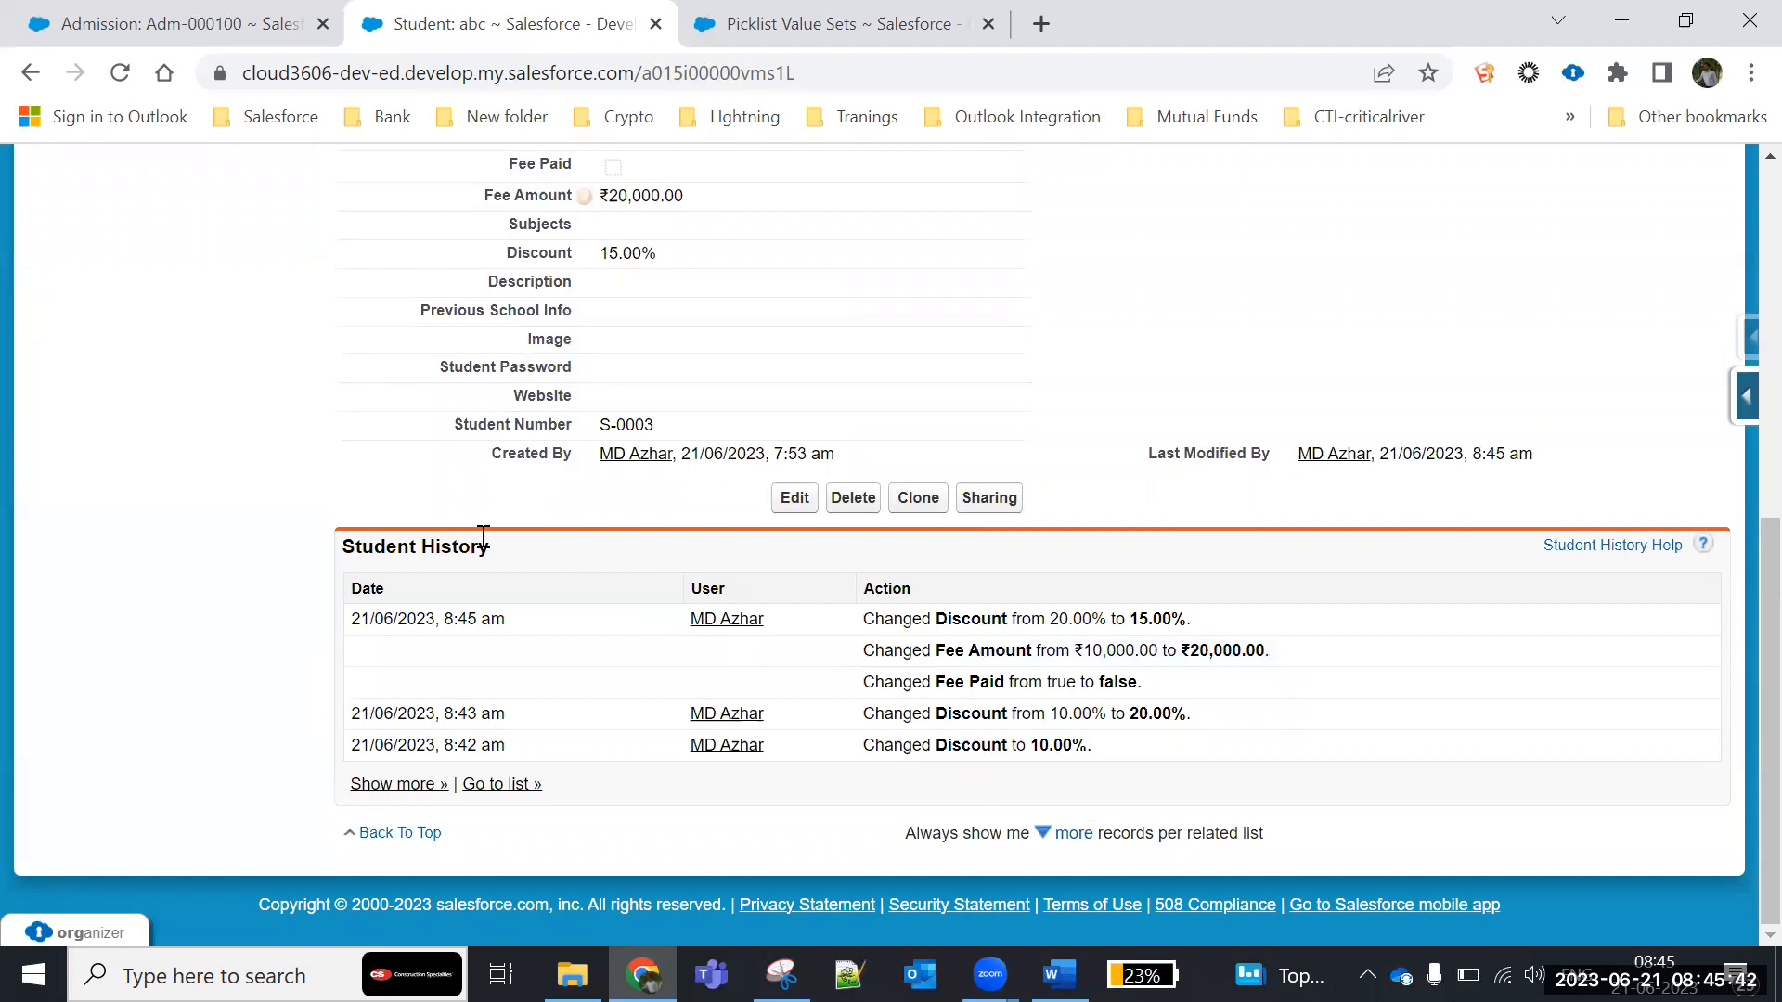
# - Check the Admission History on the admission record, and review the student's detail fields and Student History
pyautogui.click(167, 28)
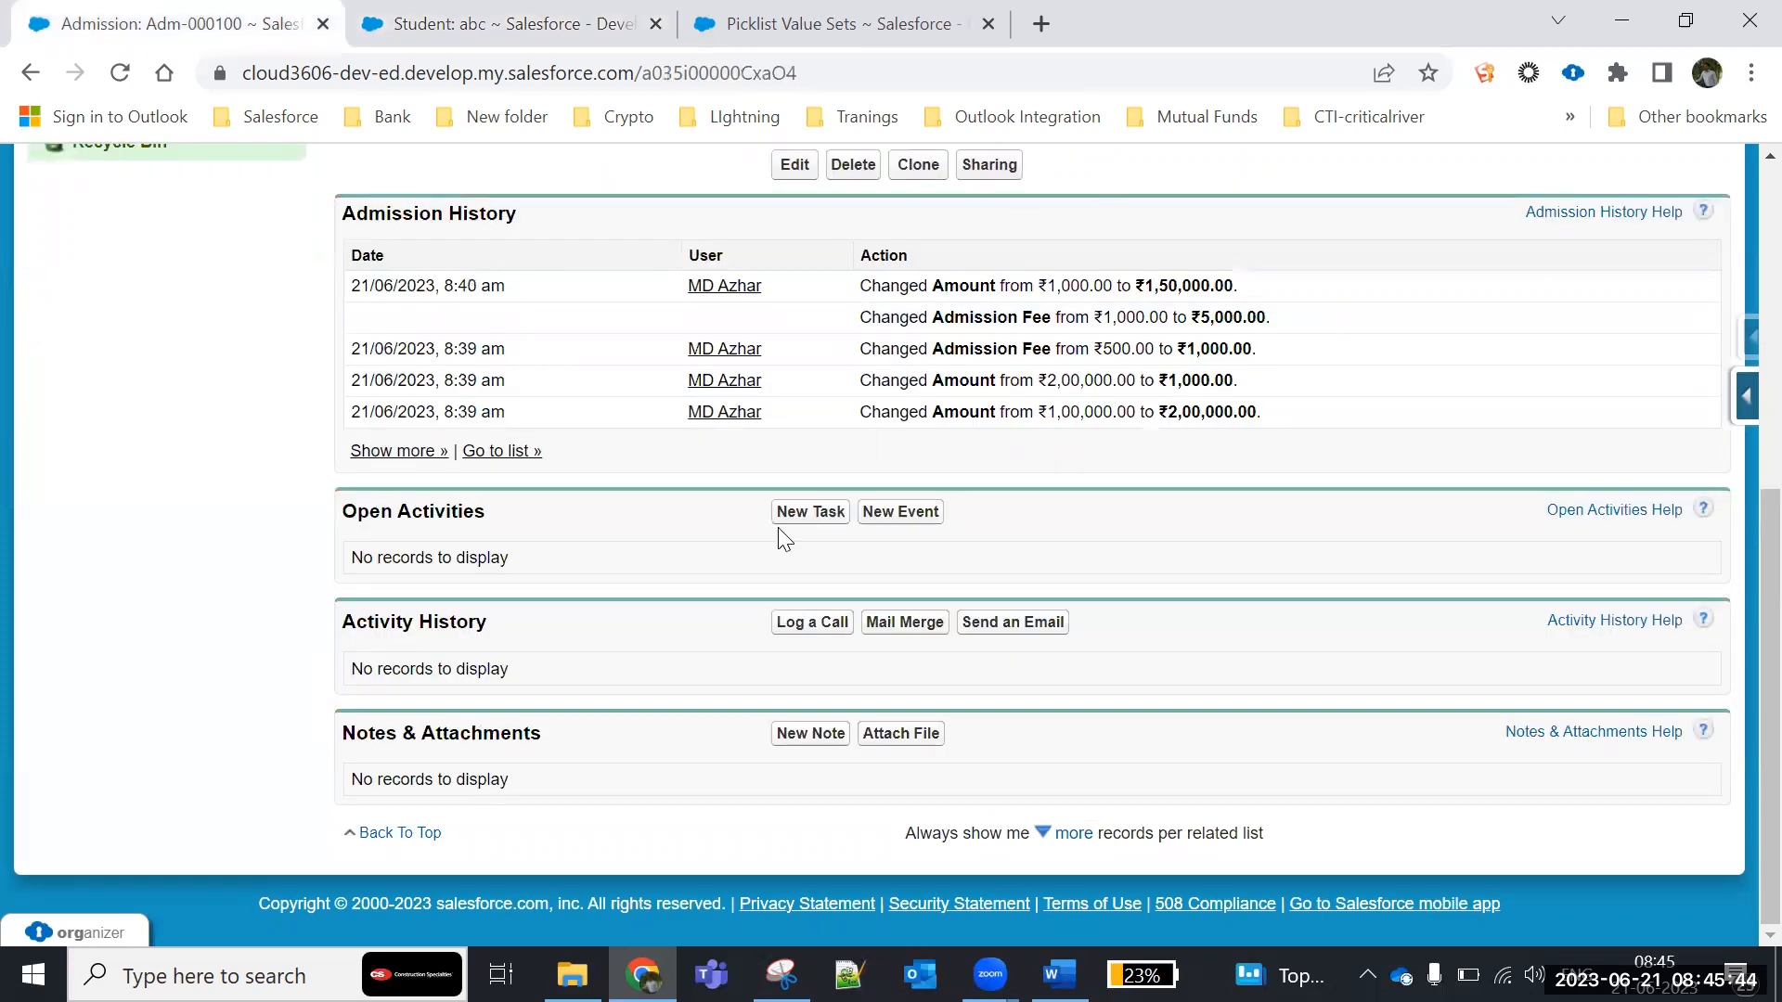
pyautogui.click(478, 20)
pyautogui.scroll(5, 339, 585)
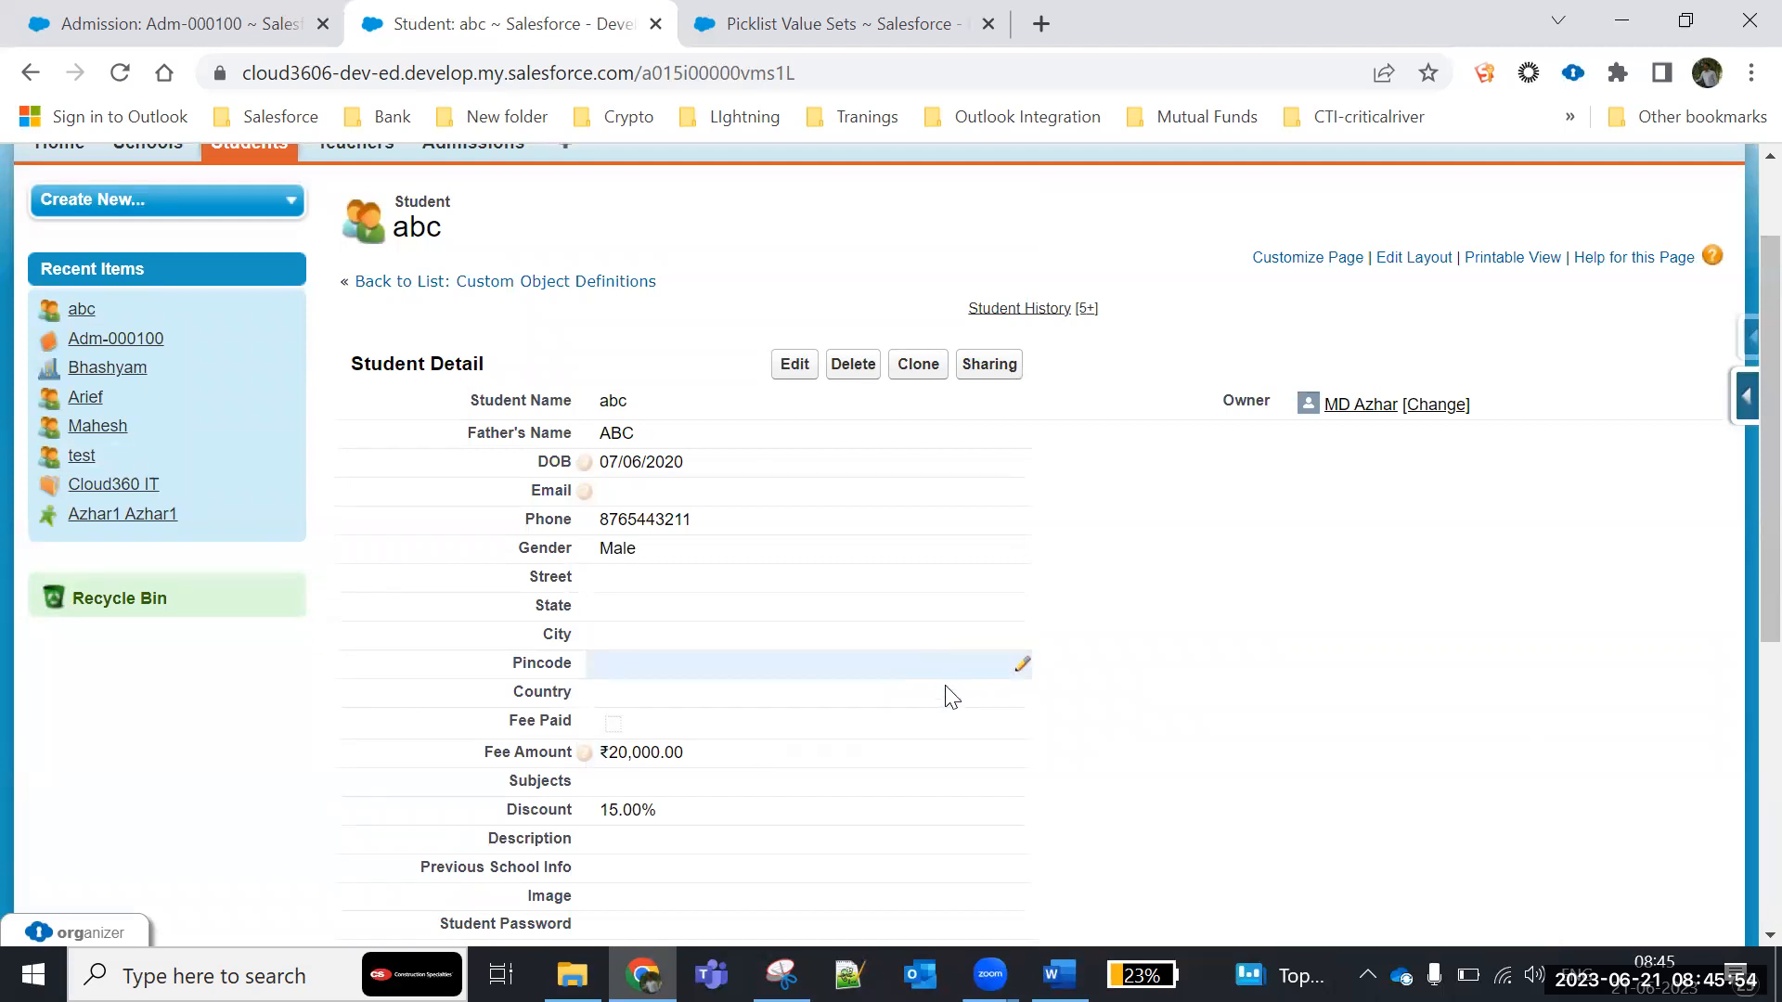
pyautogui.scroll(-3, 956, 706)
pyautogui.scroll(4, 960, 715)
pyautogui.scroll(-5, 960, 715)
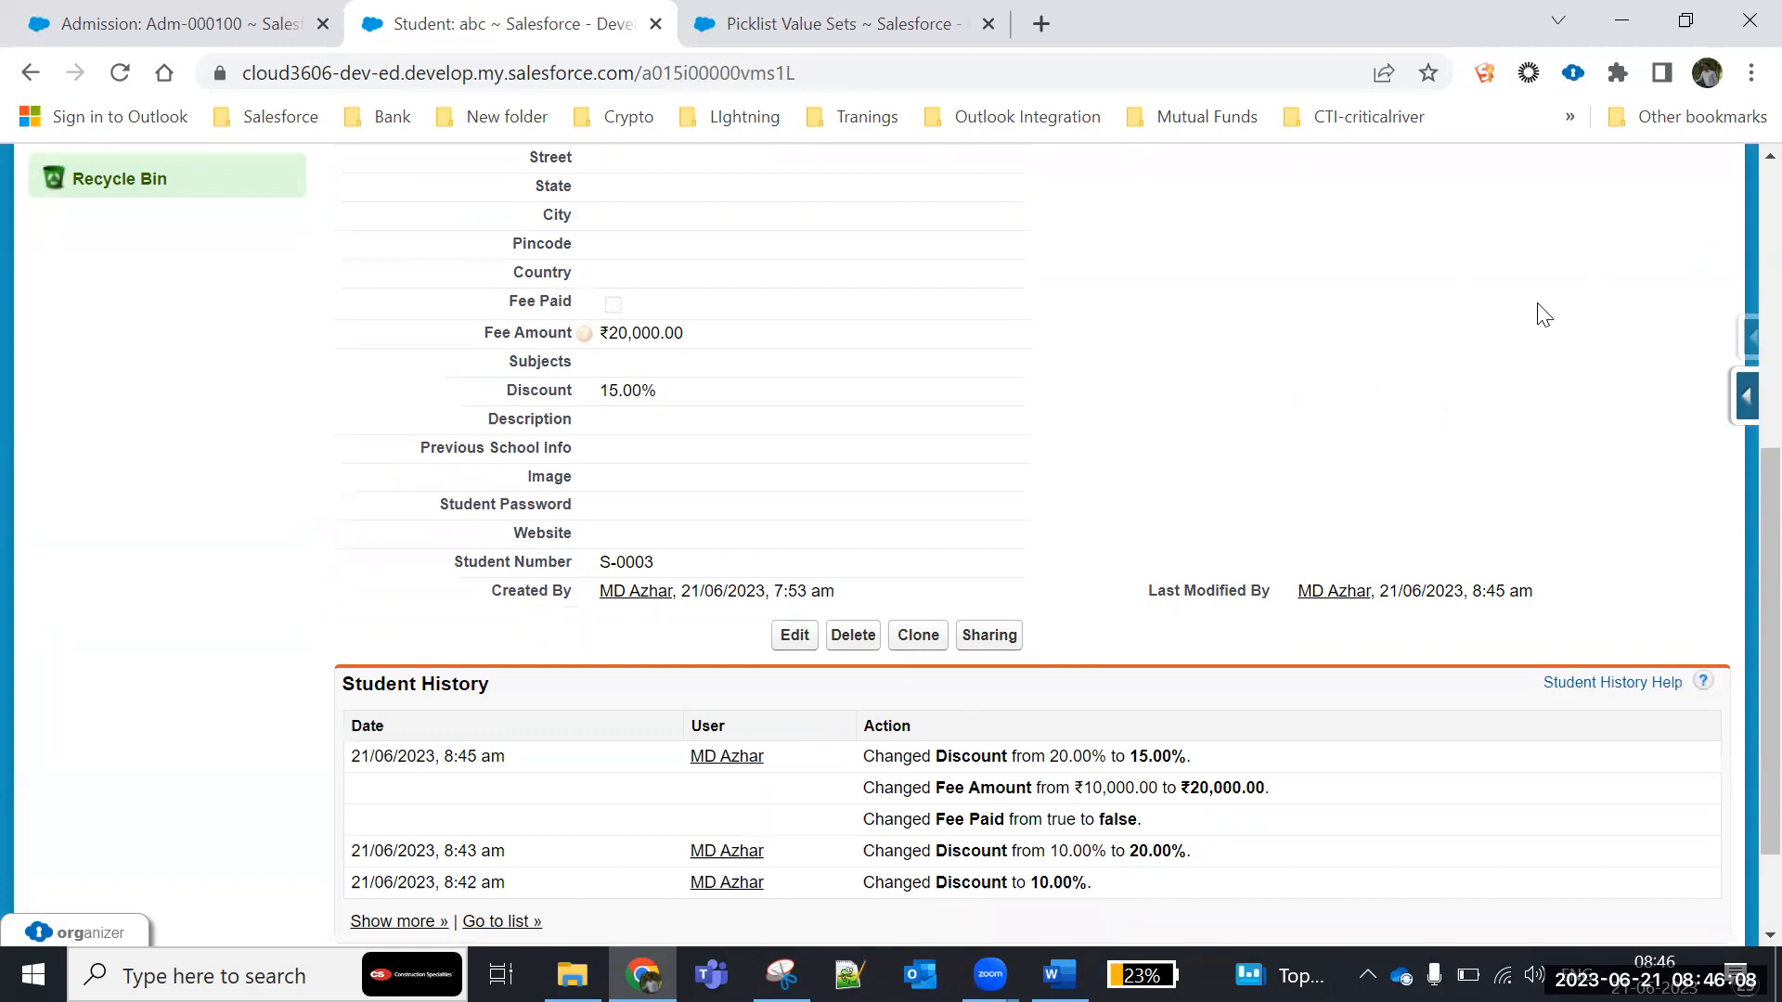
pyautogui.scroll(6, 1026, 587)
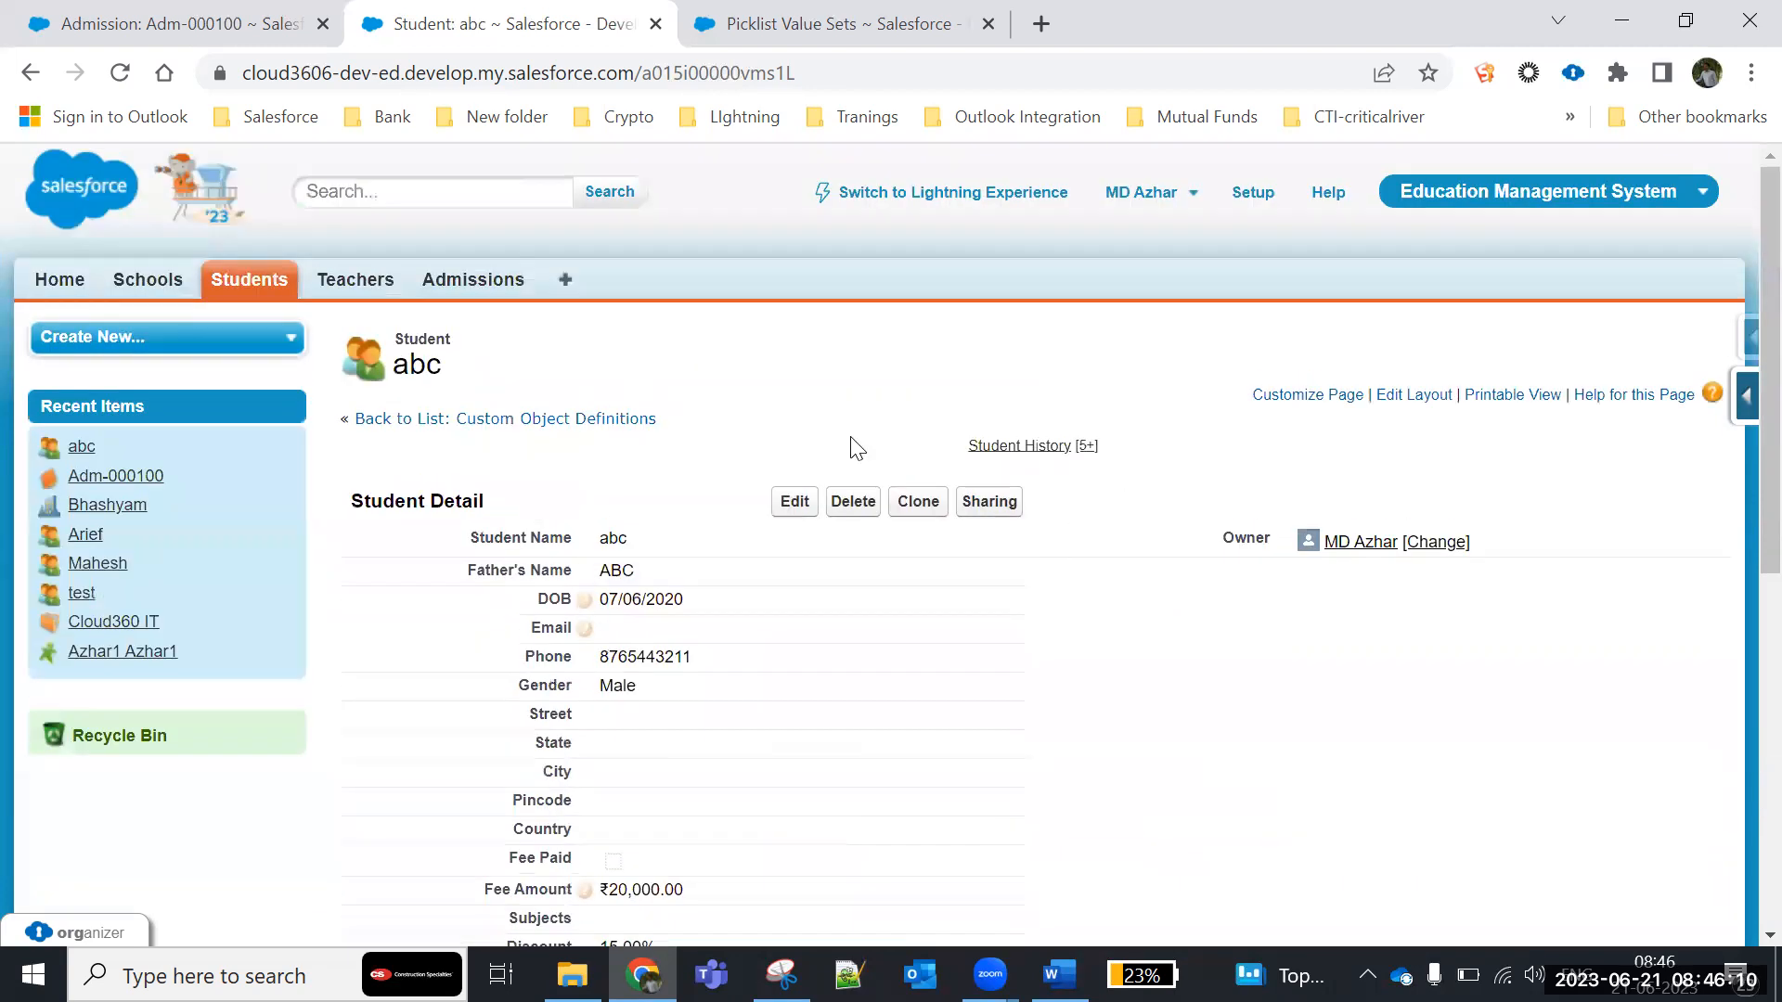
# - Open the Student object's field list and examine which custom fields have history tracking, including DOB
pyautogui.click(1743, 405)
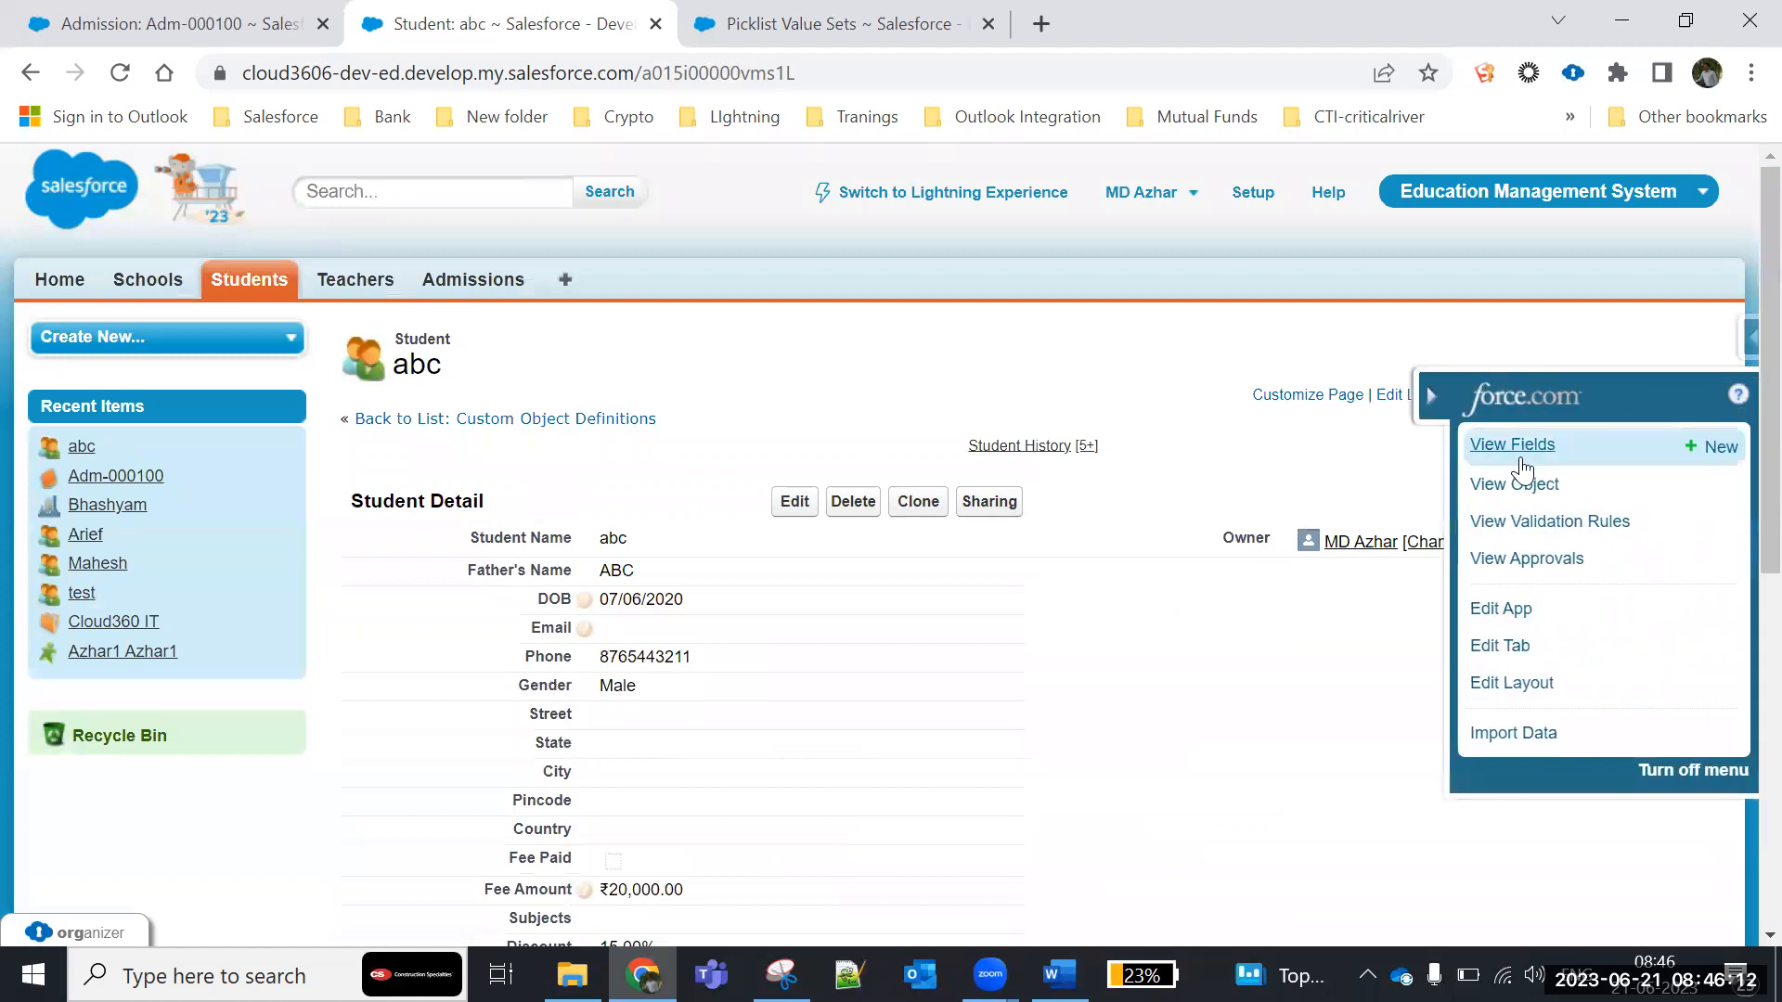
pyautogui.click(1522, 455)
pyautogui.scroll(-5, 446, 622)
pyautogui.scroll(6, 446, 622)
pyautogui.scroll(-1, 443, 621)
pyautogui.moveTo(594, 323); pyautogui.dragTo(547, 376)
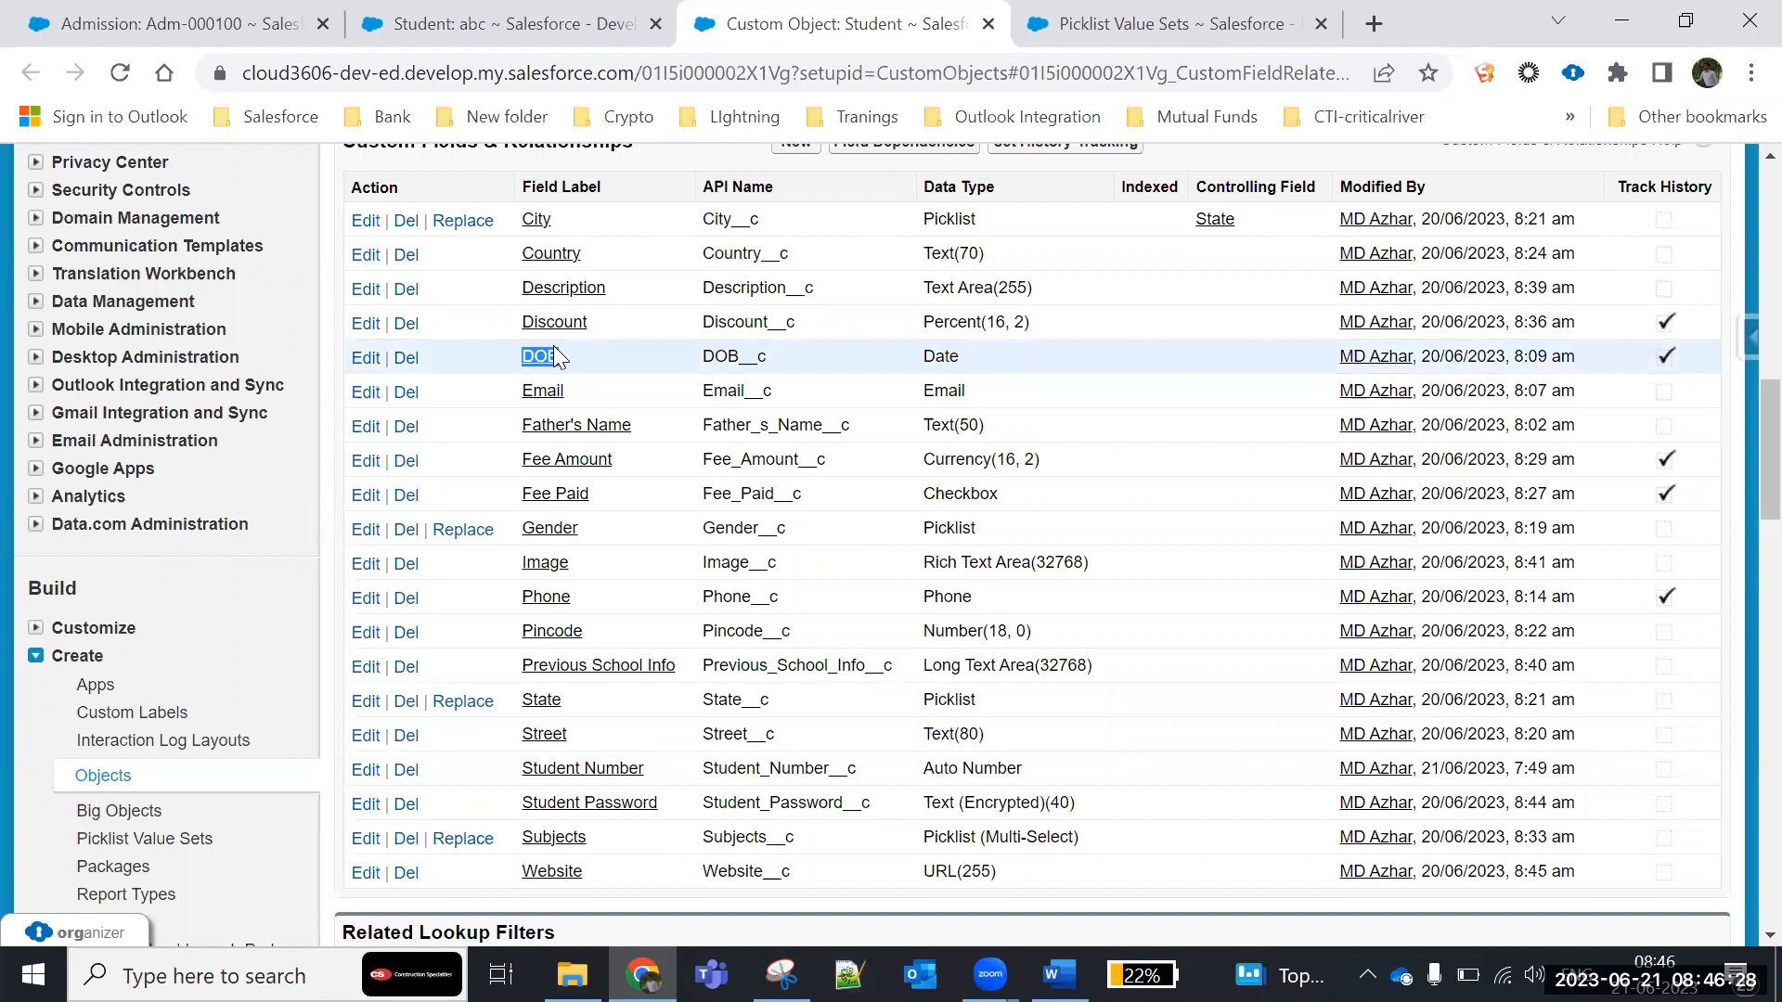
pyautogui.scroll(1, 742, 501)
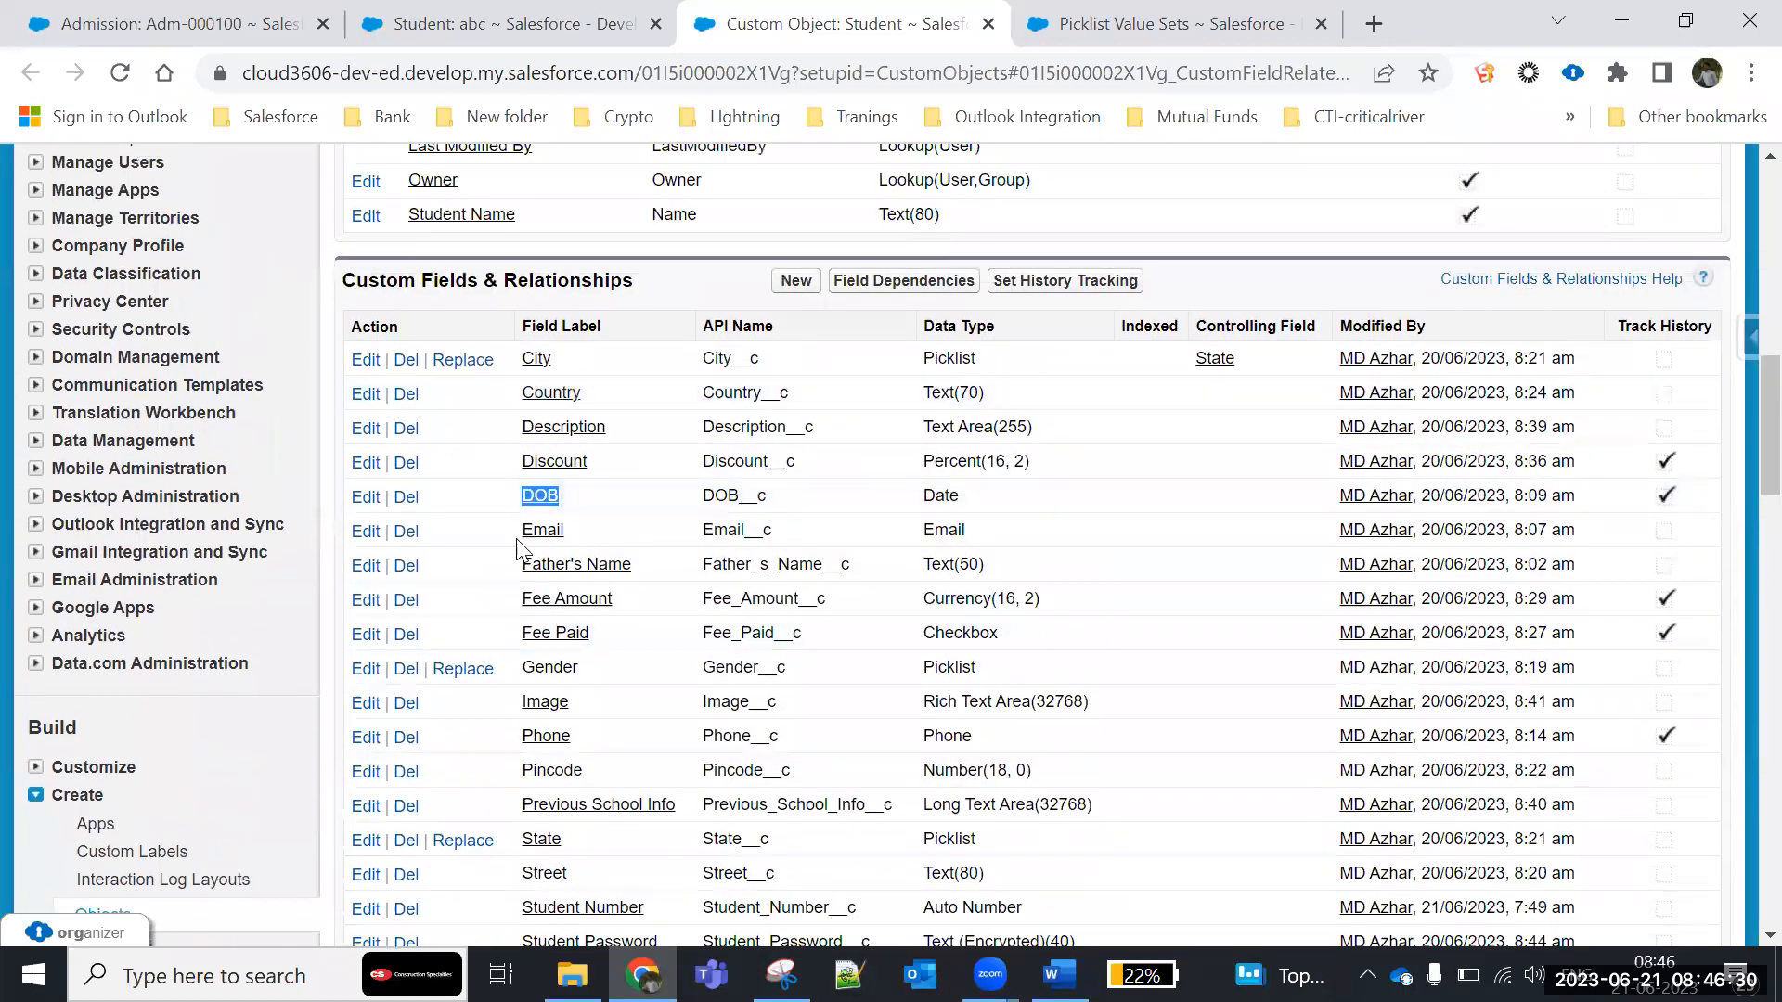
pyautogui.scroll(5, 517, 549)
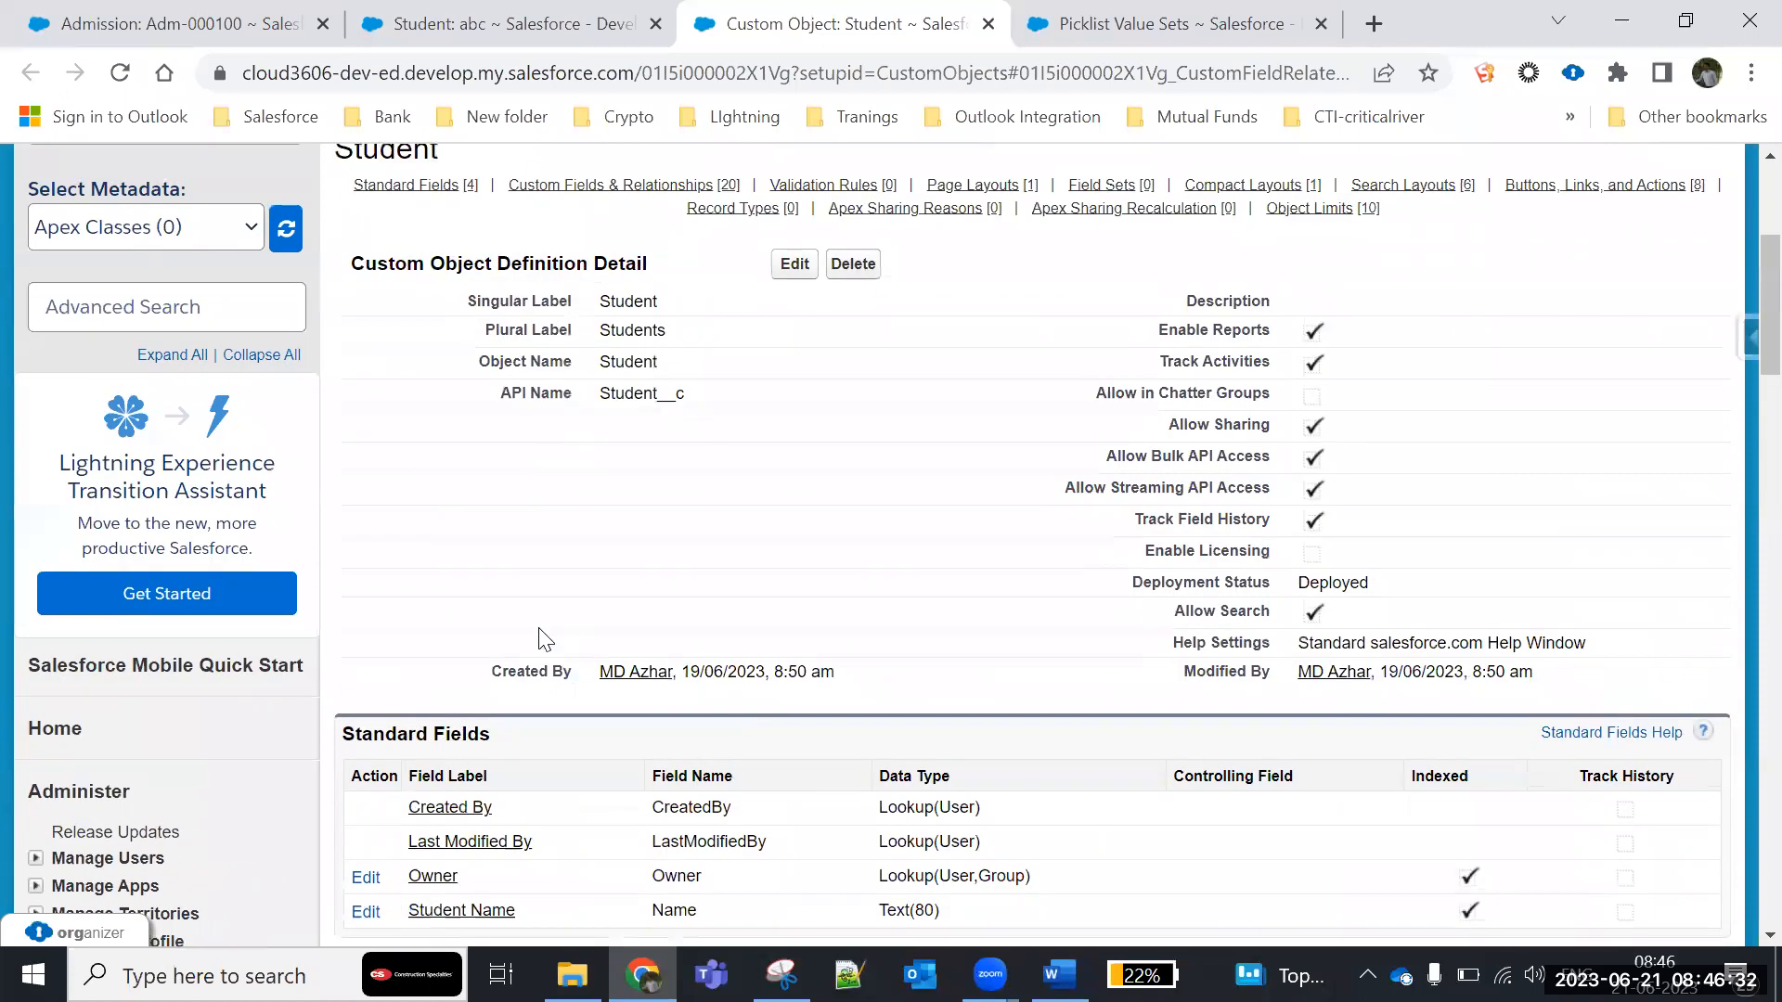
pyautogui.scroll(-4, 543, 640)
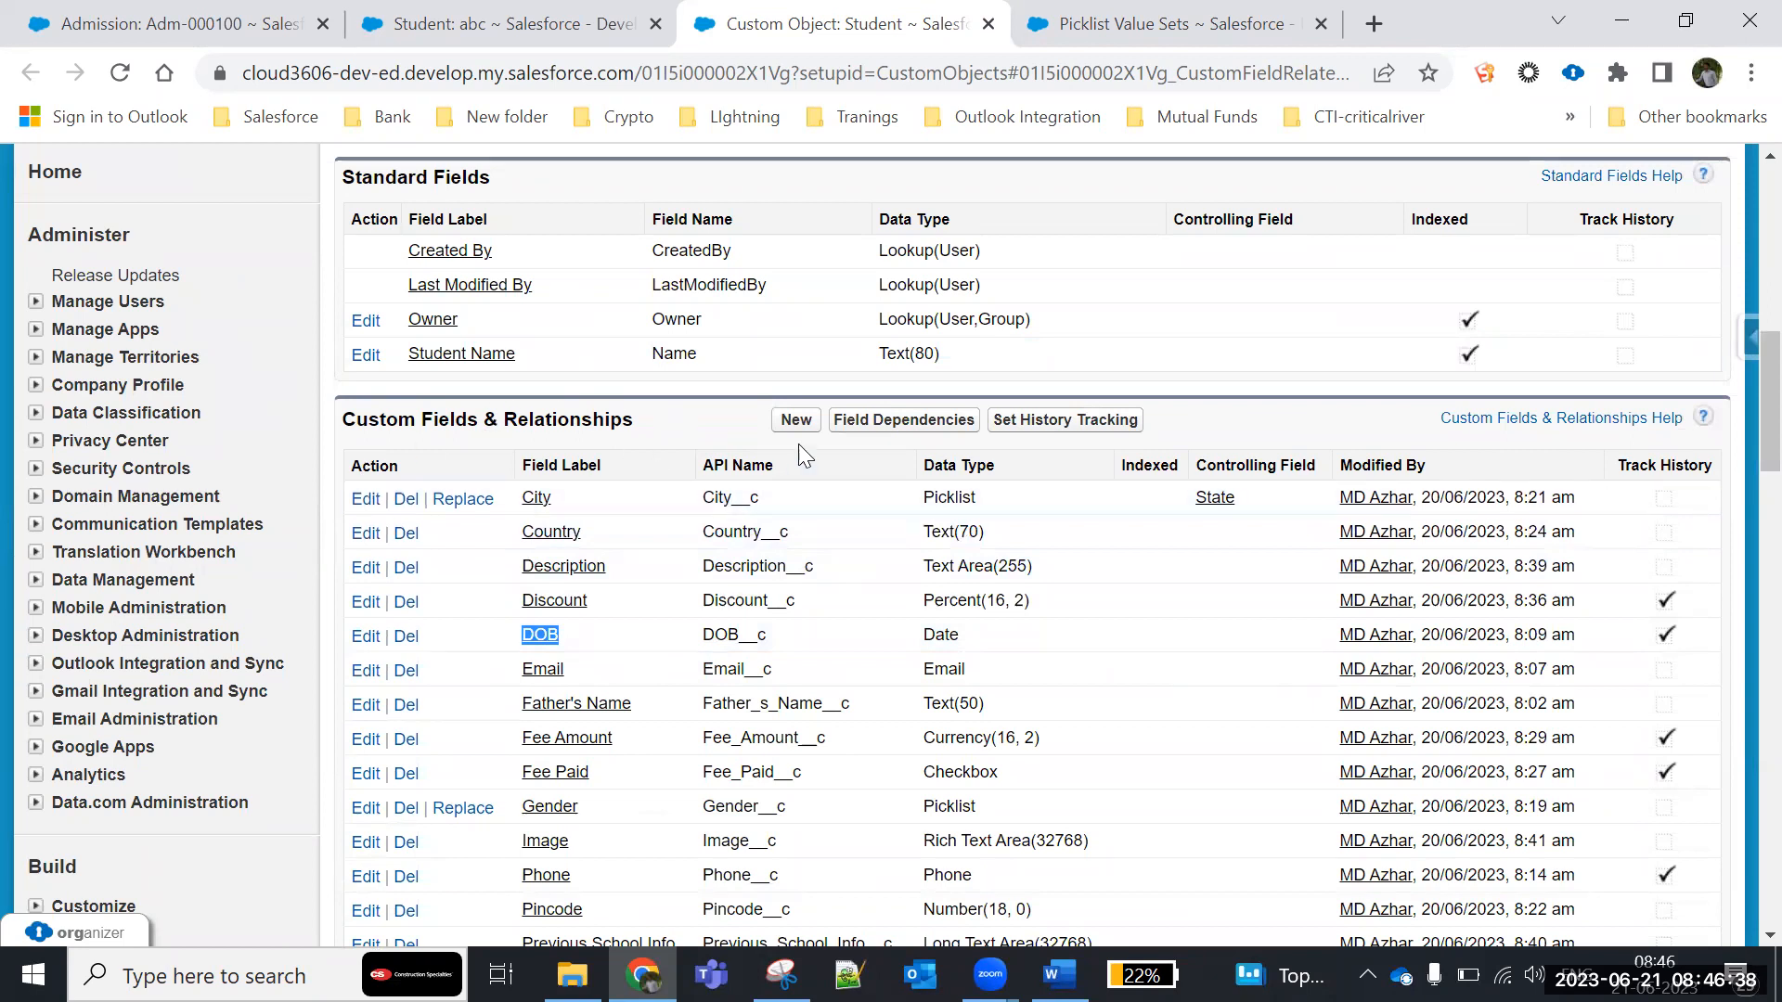
# - Start a new custom field of type Formula on the Student object and label it Age
pyautogui.click(796, 419)
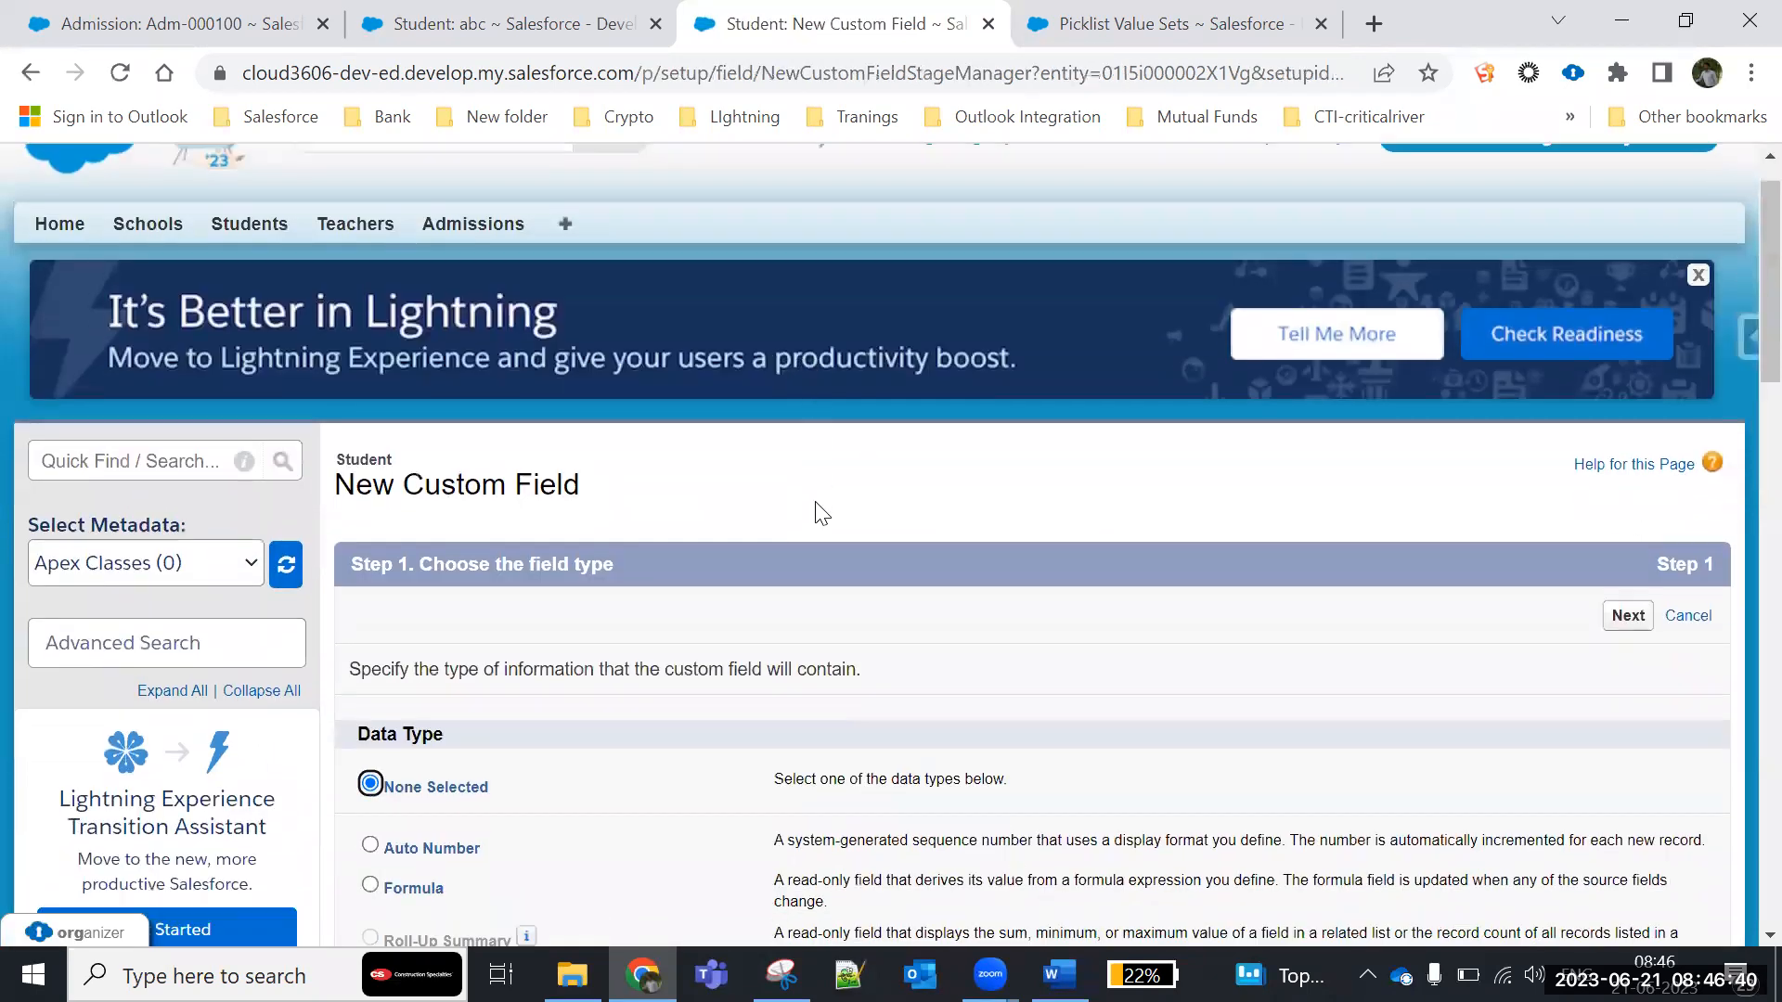
pyautogui.scroll(-3, 821, 513)
pyautogui.click(372, 524)
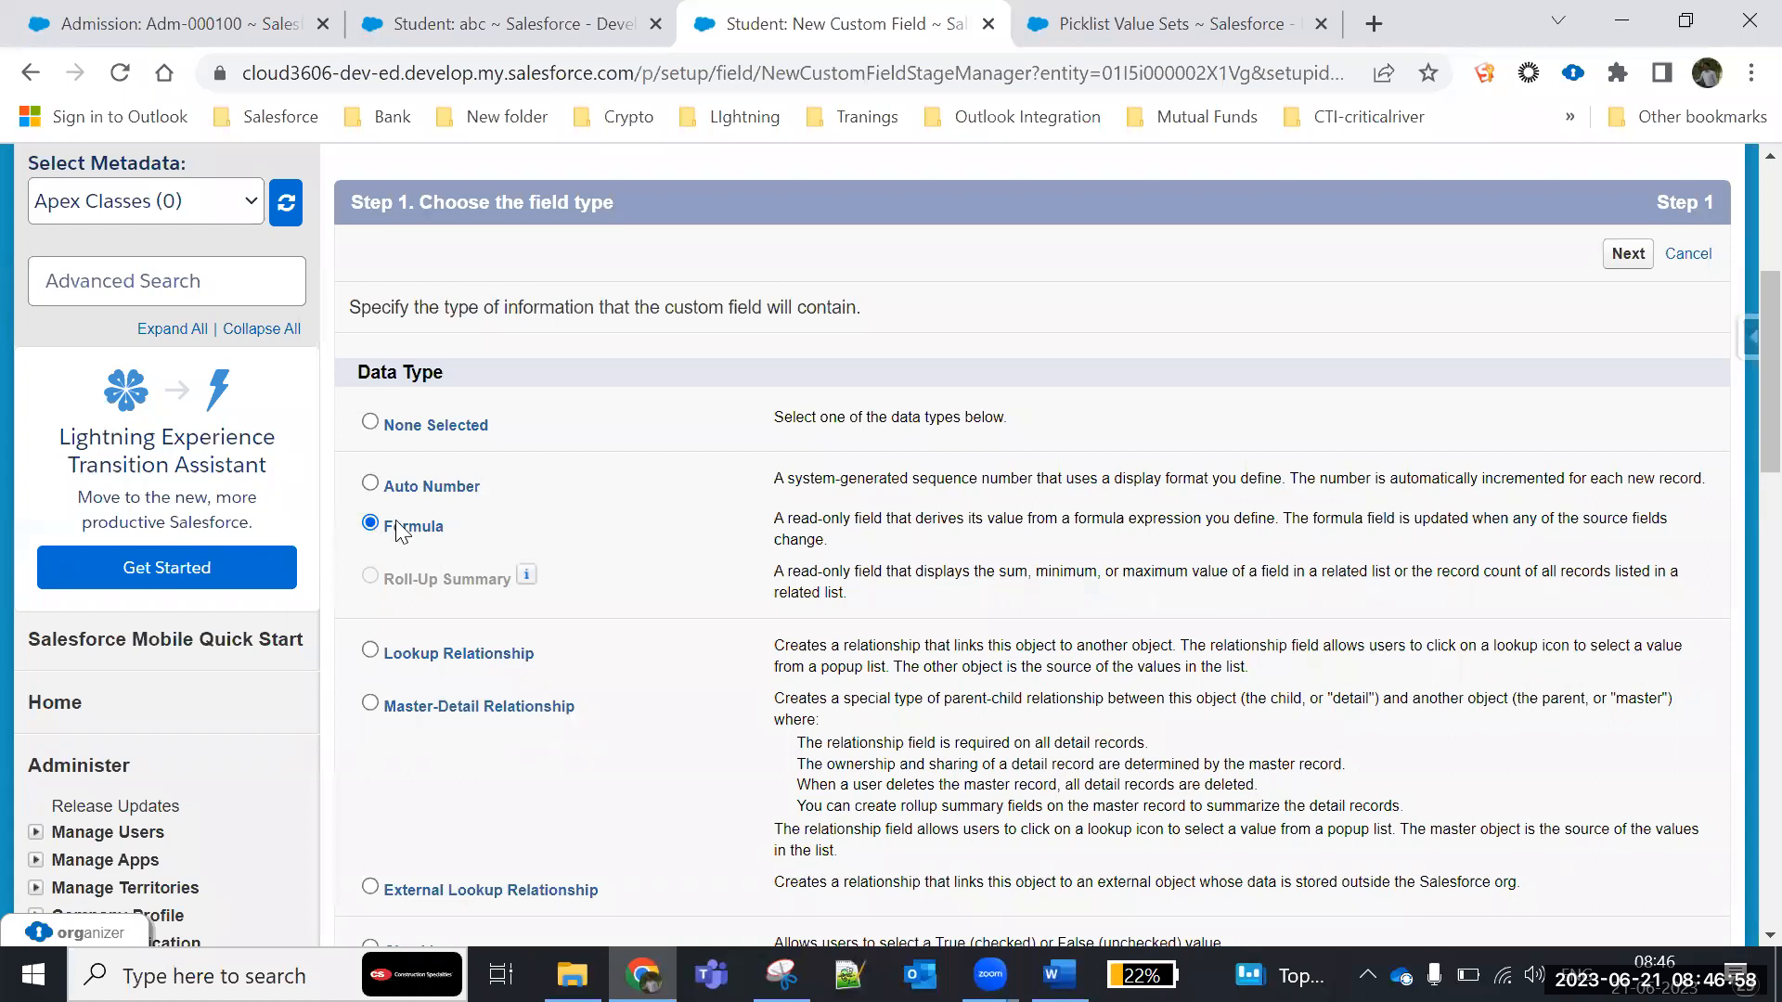
pyautogui.click(1628, 260)
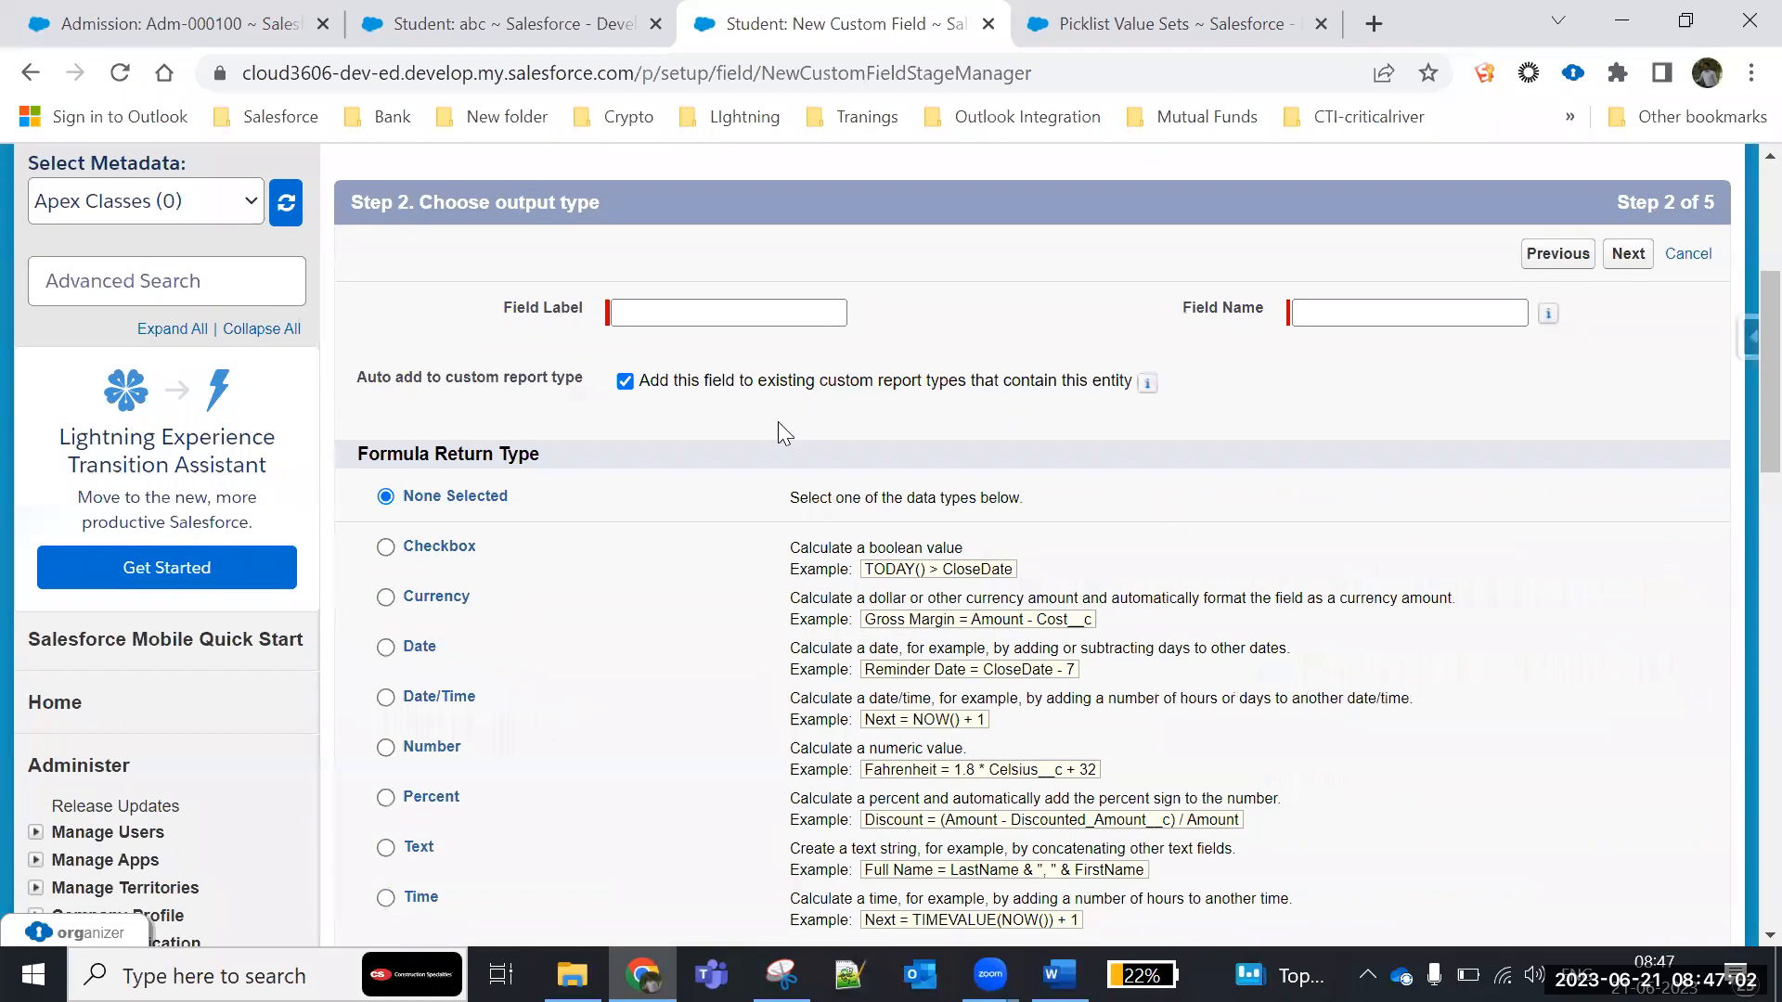
pyautogui.click(689, 305)
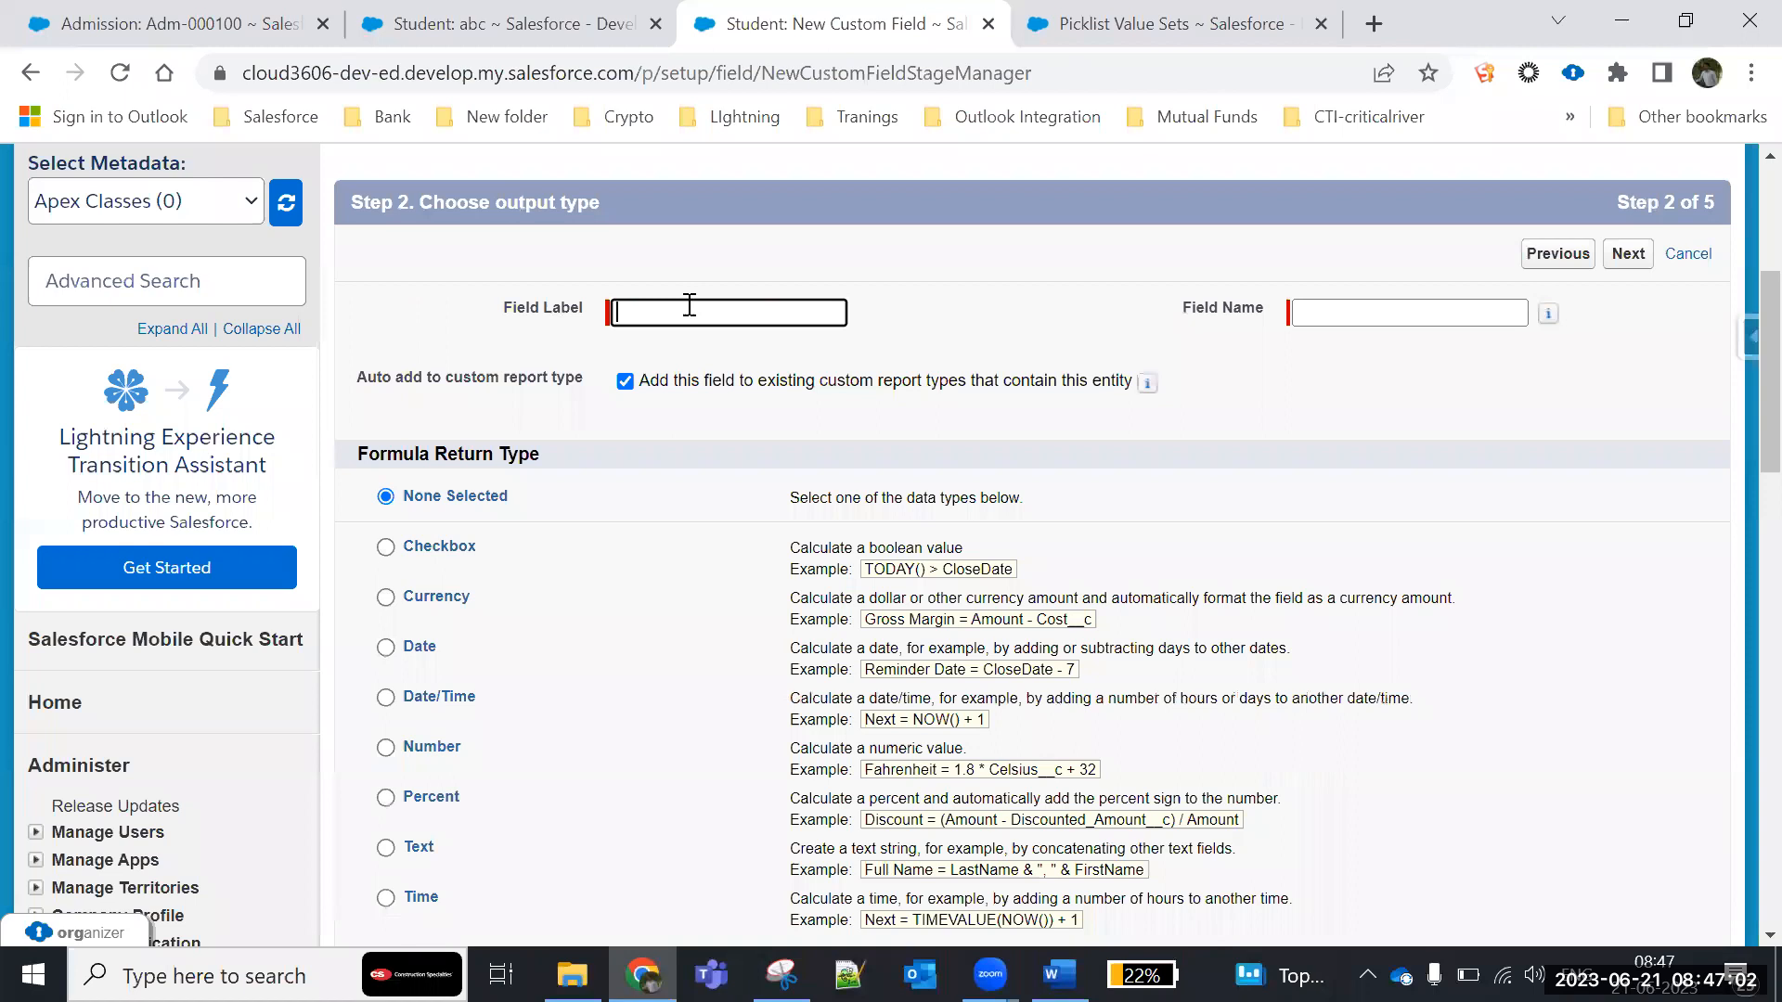
pyautogui.write('Age')
pyautogui.click(1062, 348)
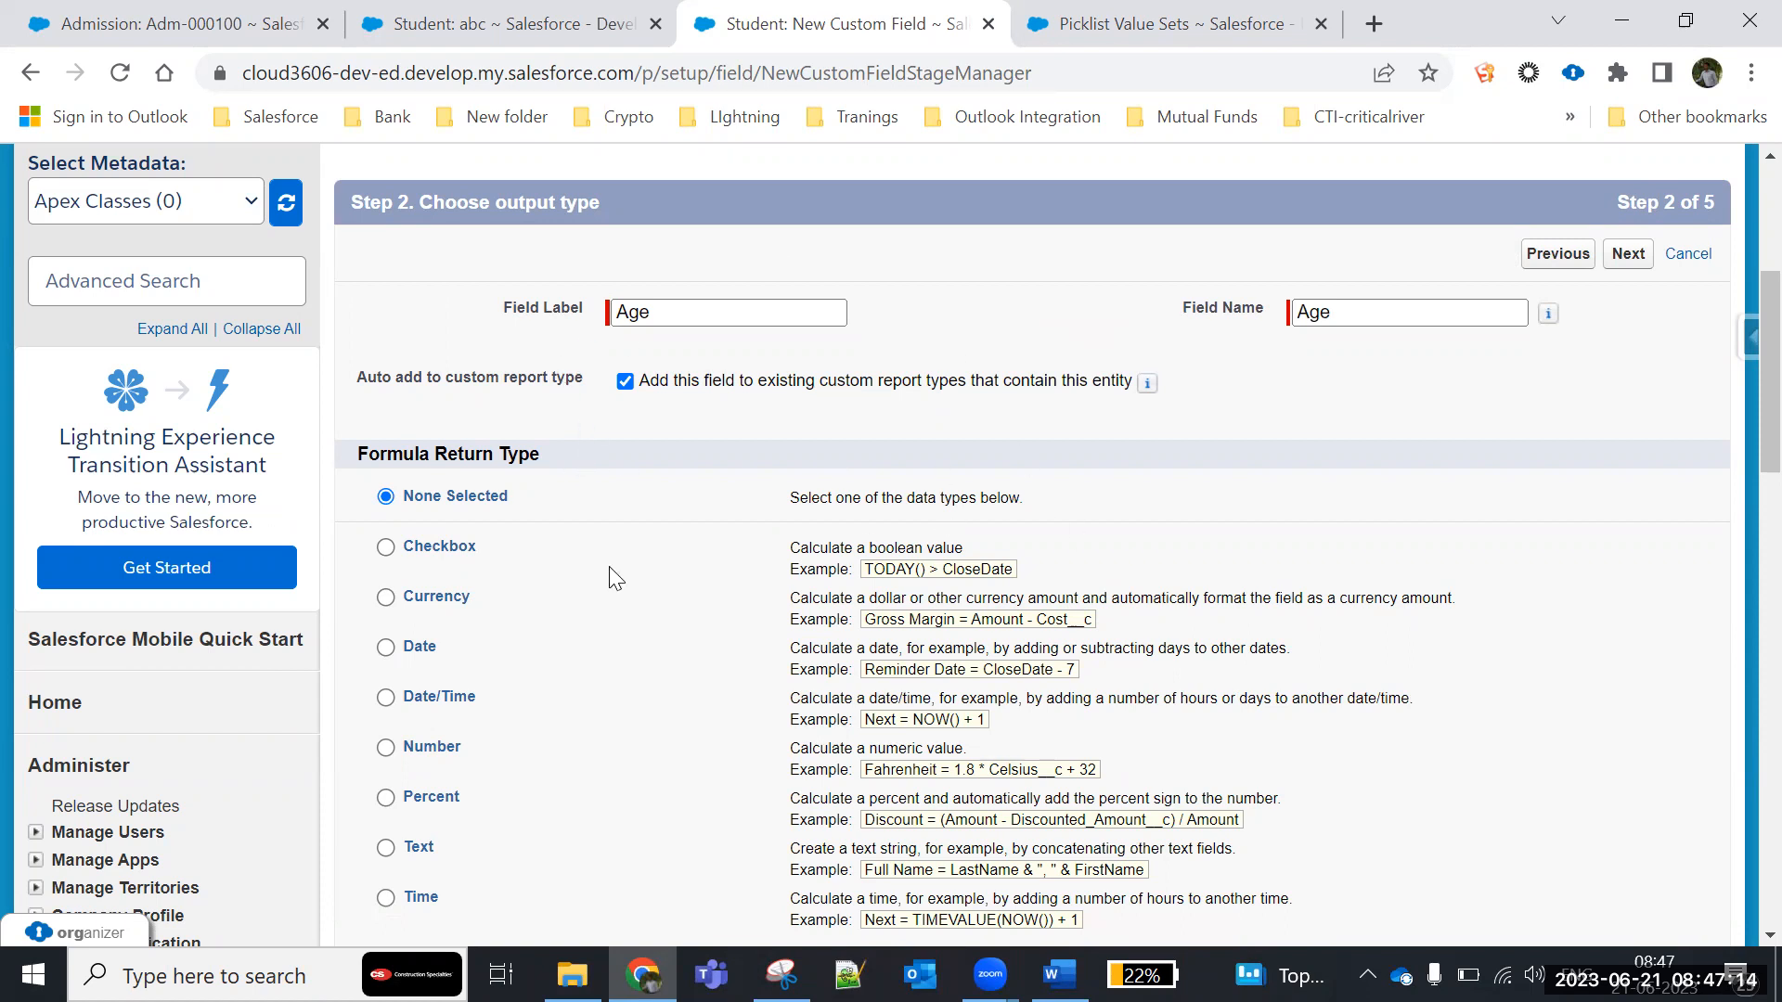
# - Choose Number as the formula return type for the Age field and continue to the formula entry step
pyautogui.scroll(-1, 613, 578)
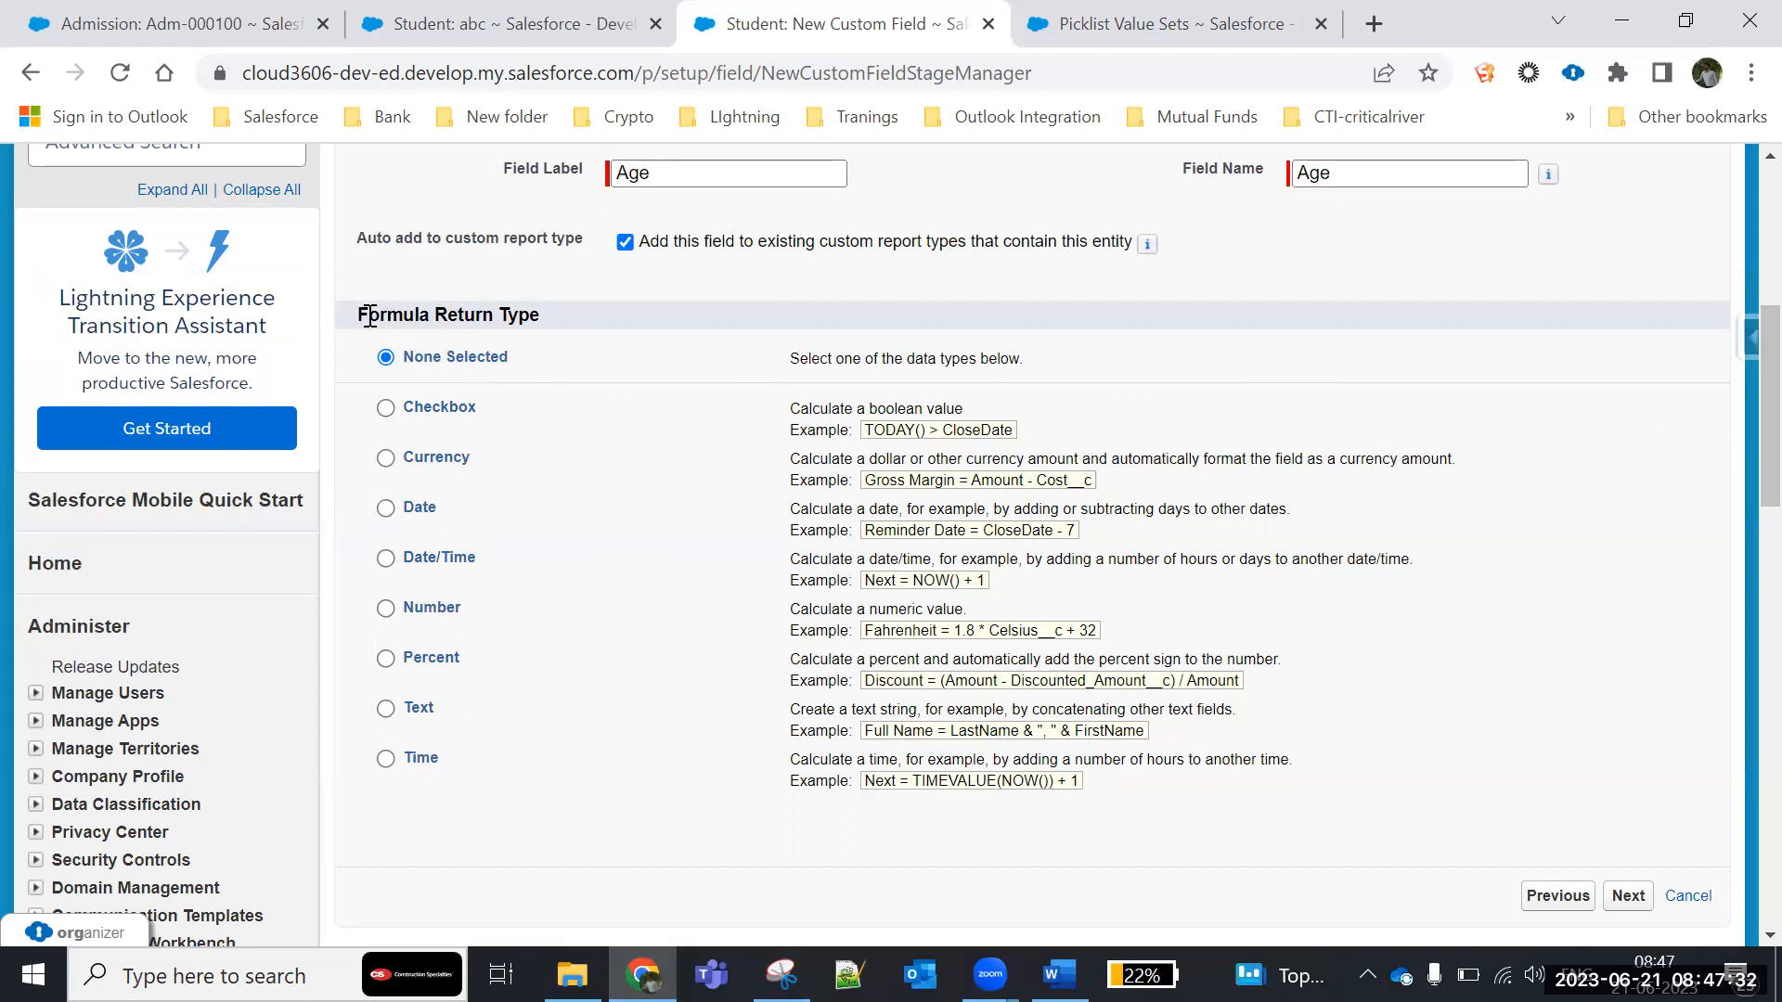
pyautogui.moveTo(359, 316); pyautogui.dragTo(555, 329)
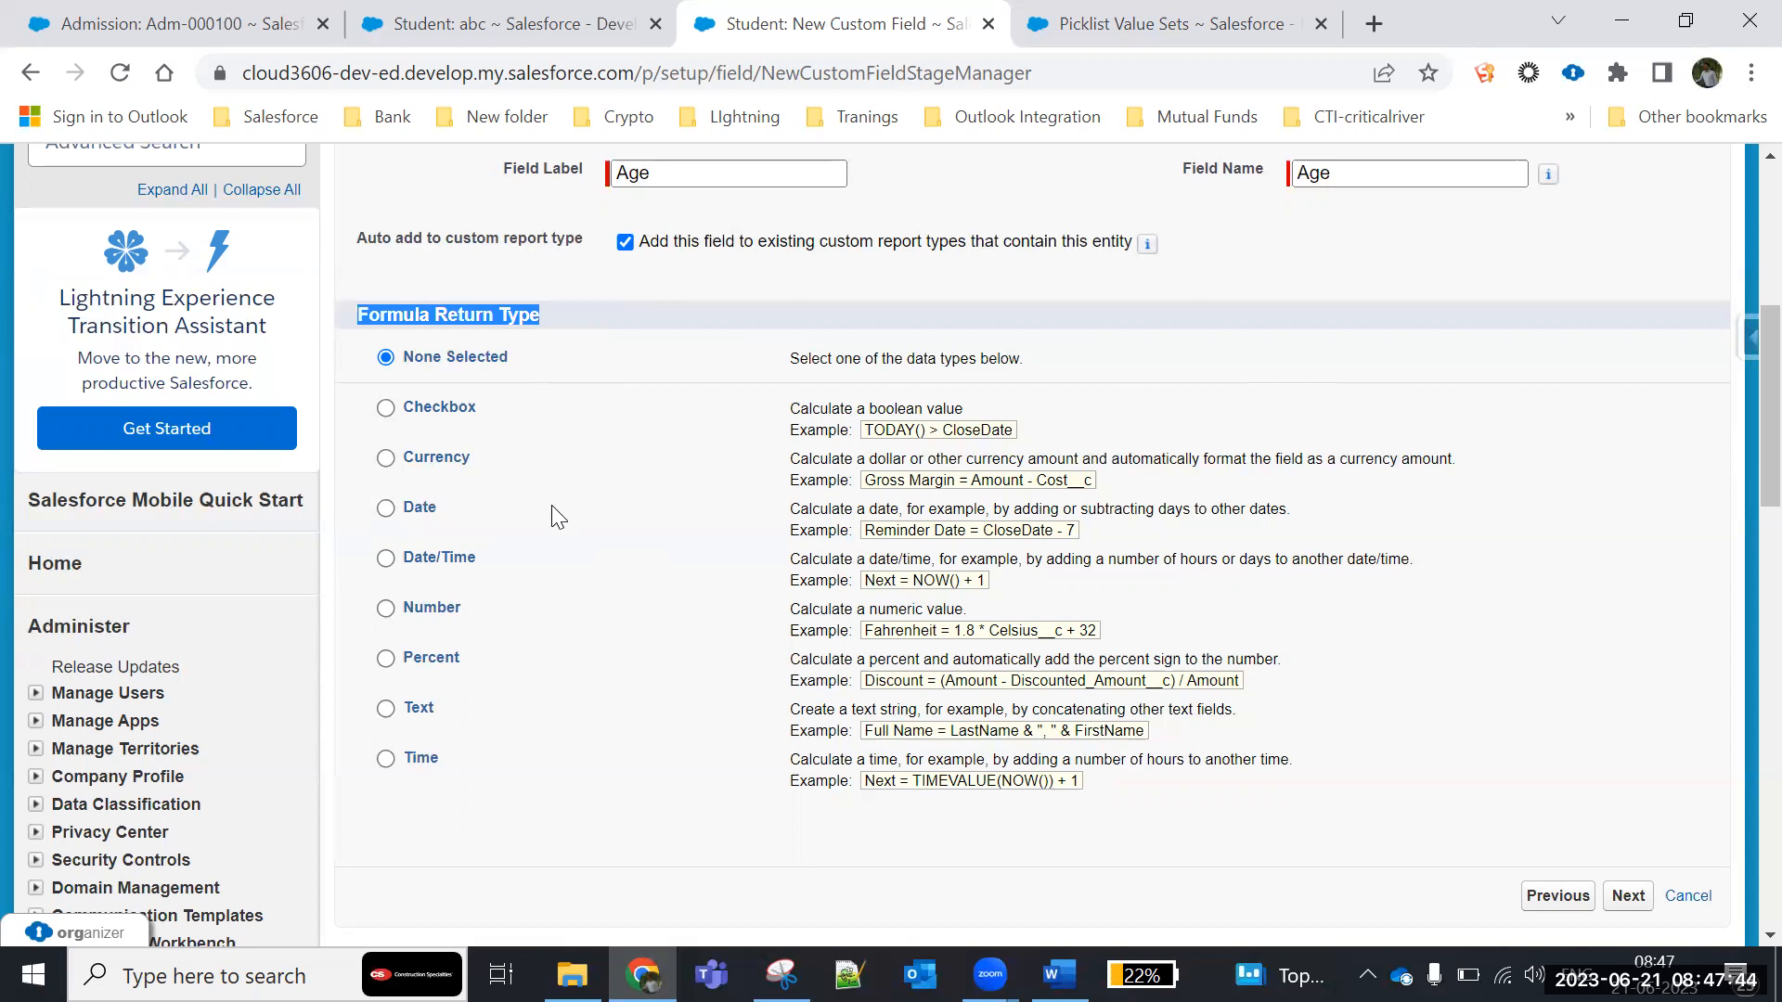
pyautogui.click(382, 610)
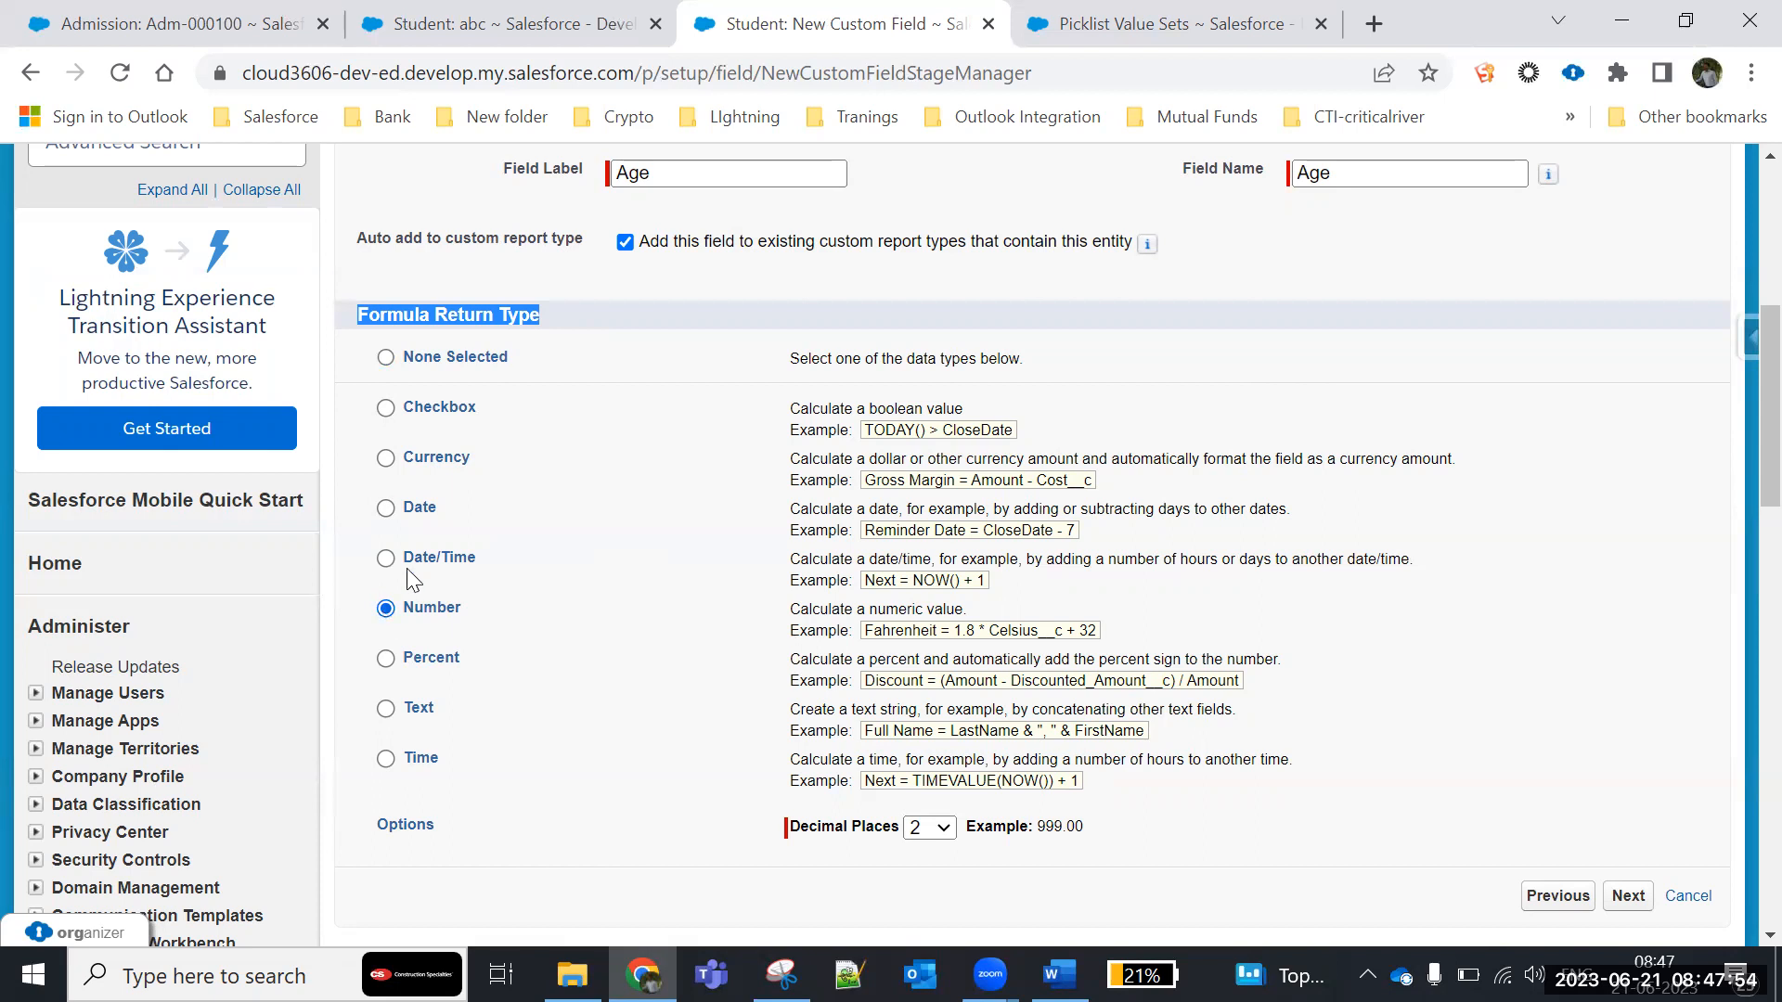
pyautogui.click(386, 458)
pyautogui.click(387, 509)
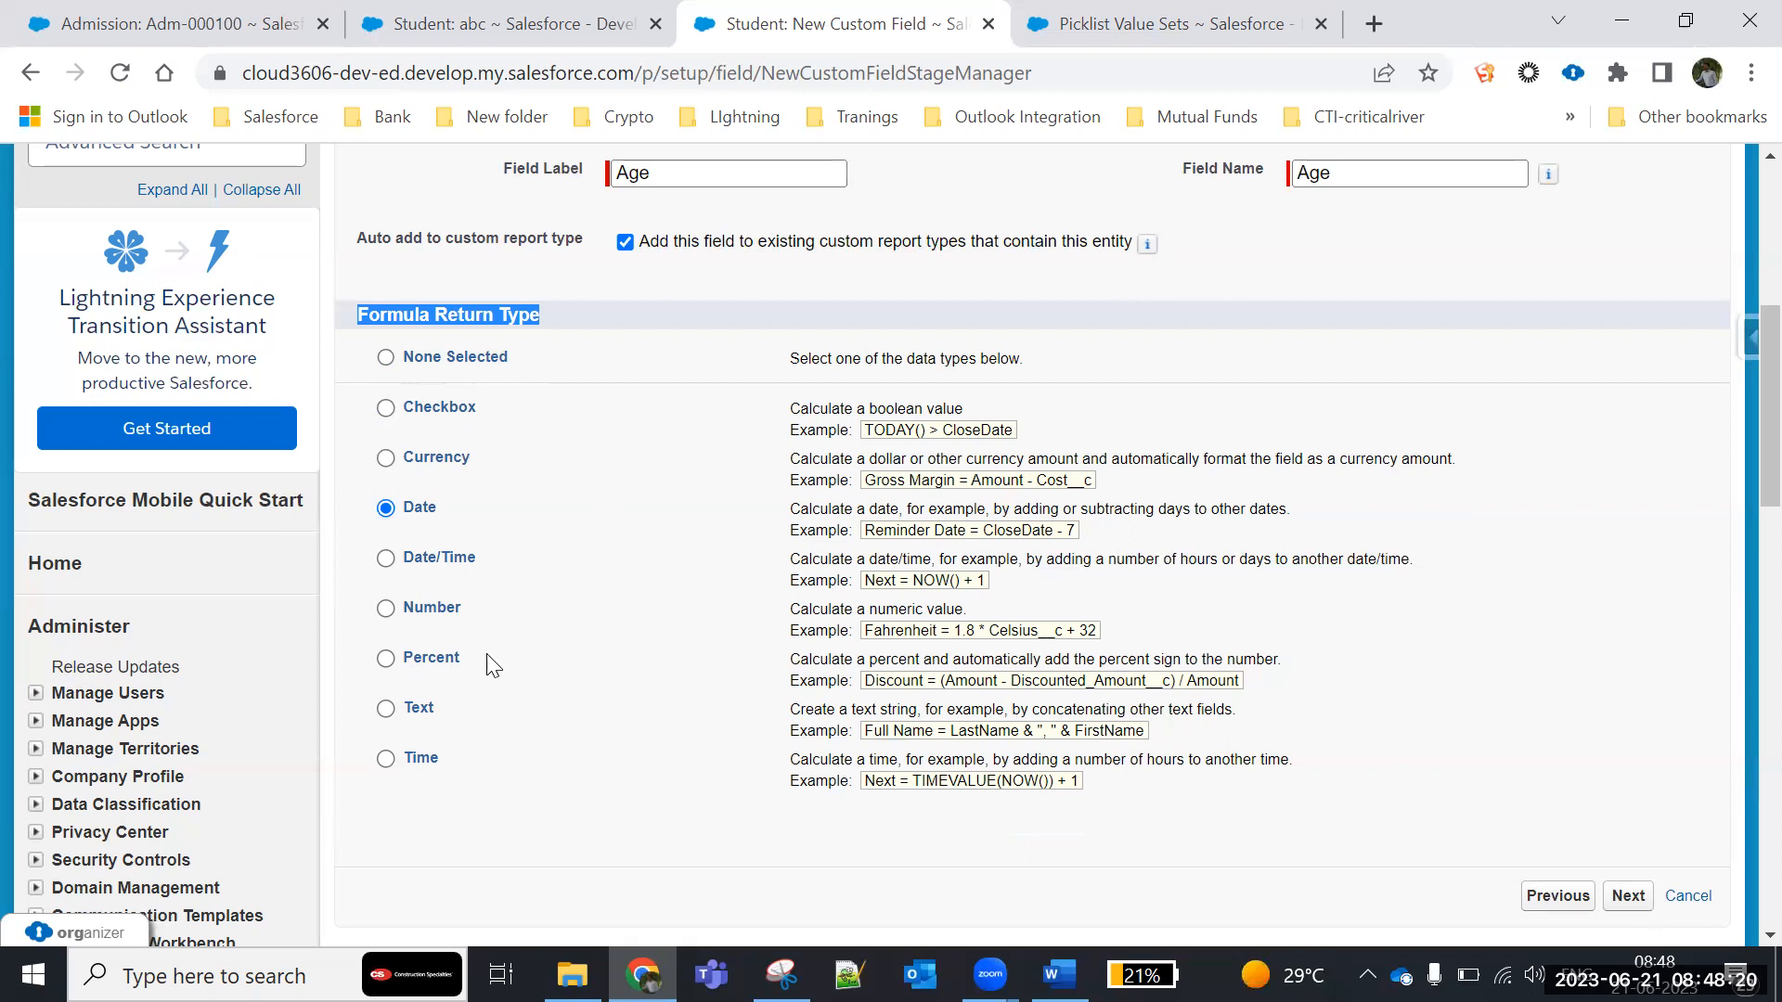
pyautogui.click(385, 615)
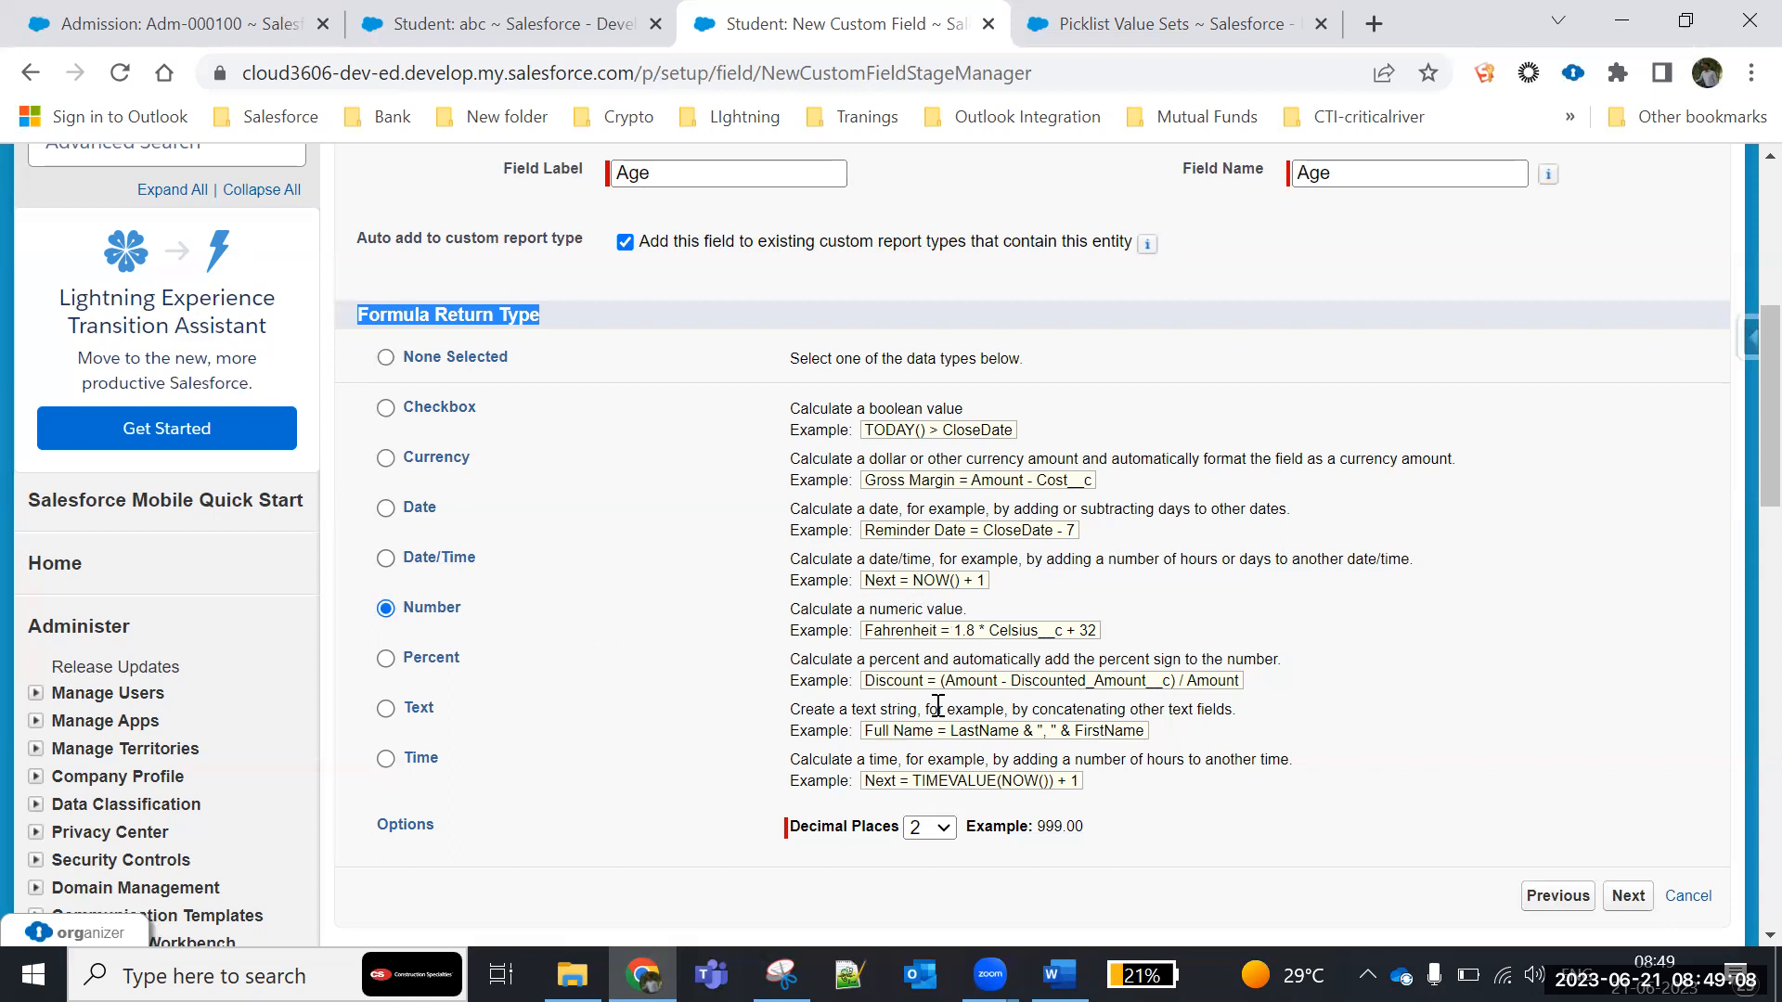
pyautogui.scroll(-3, 937, 705)
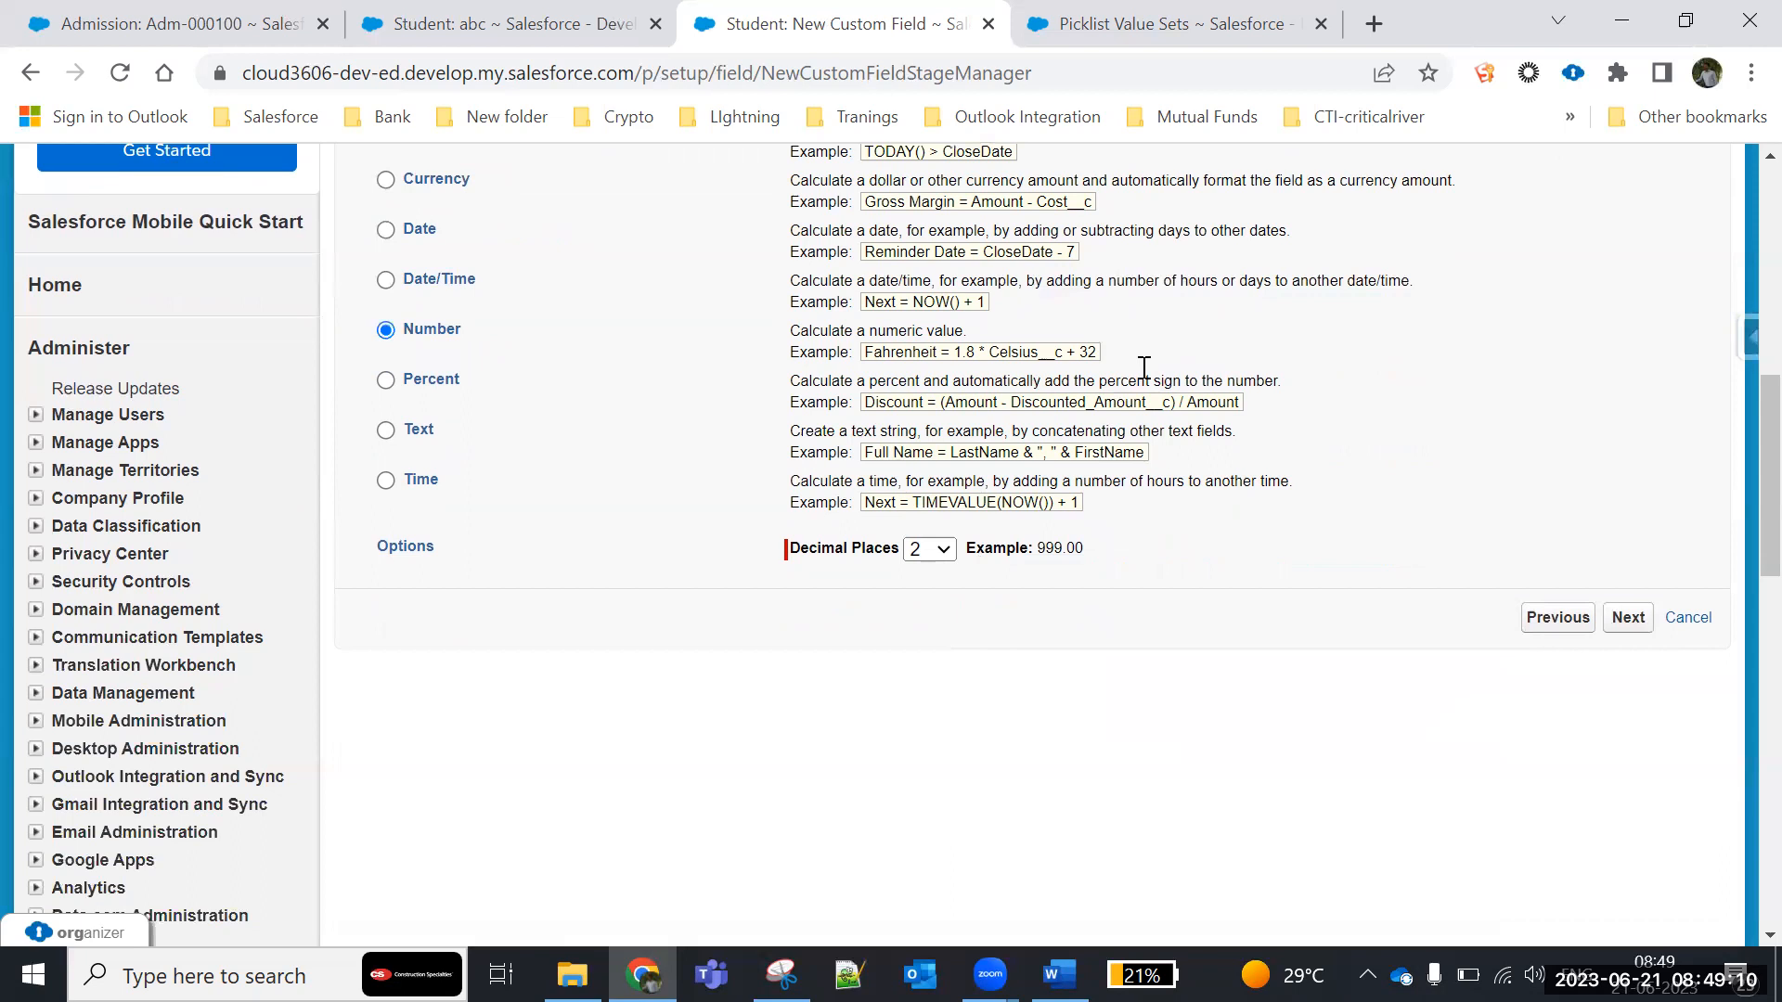
pyautogui.scroll(1, 499, 747)
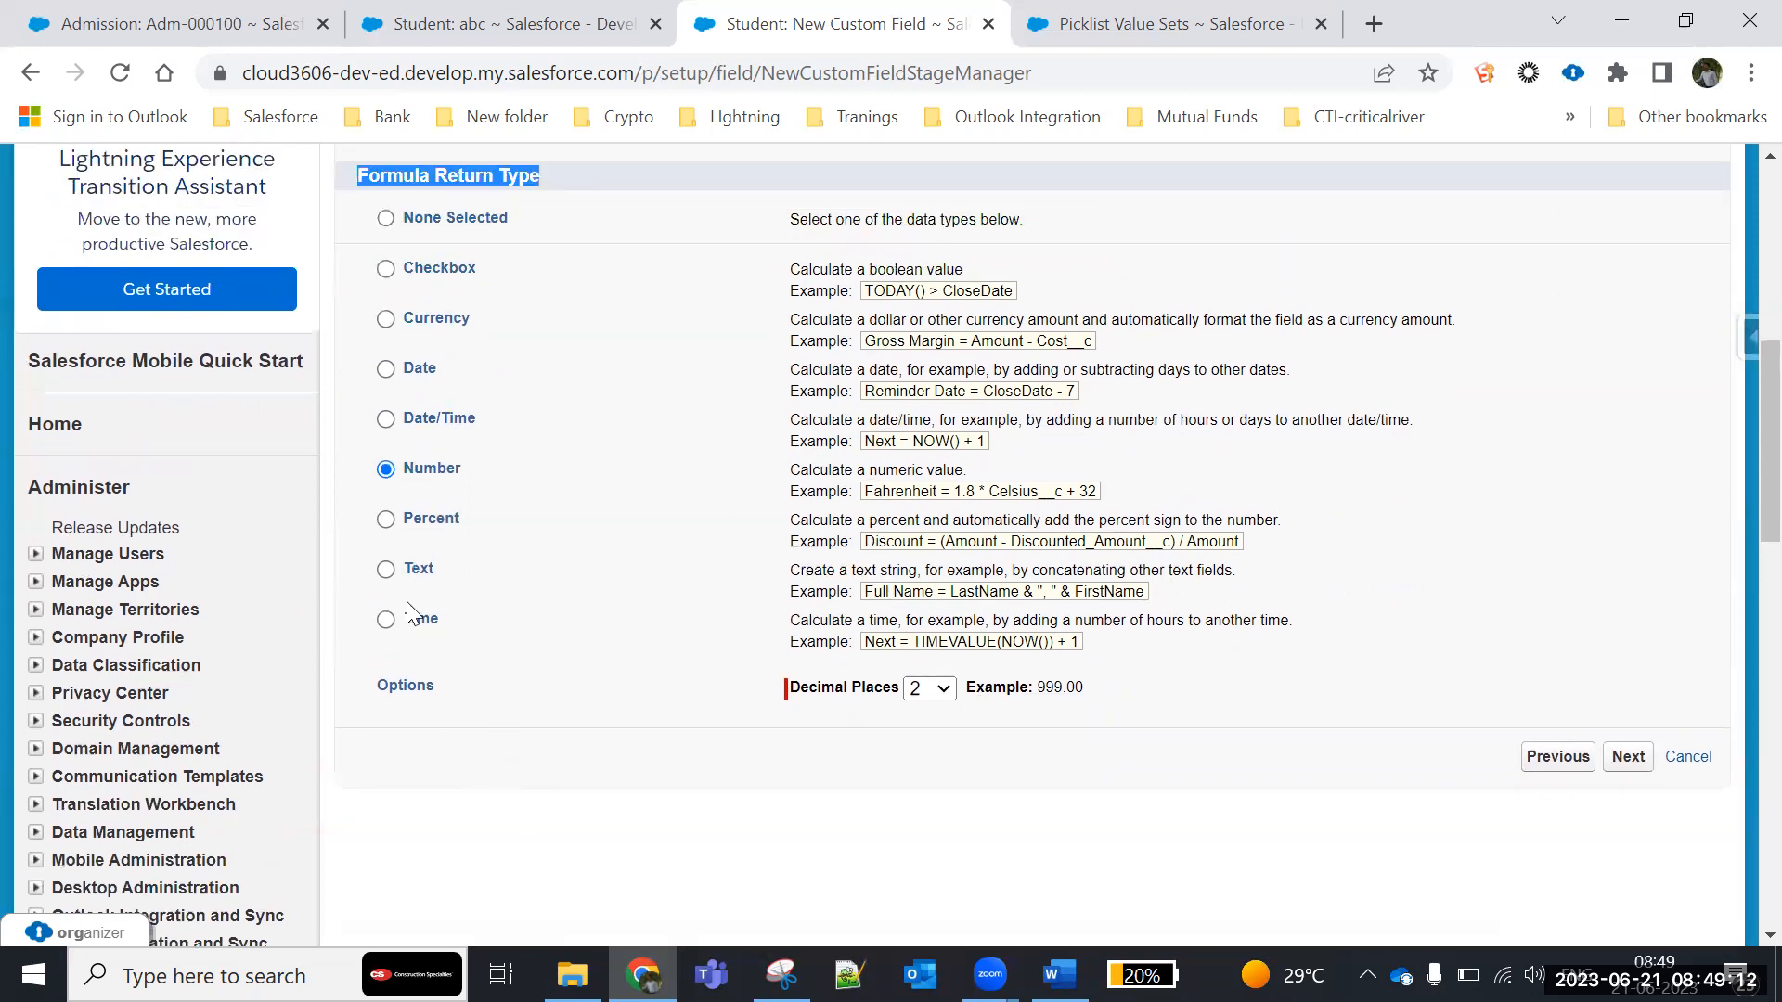
pyautogui.click(385, 470)
pyautogui.click(1630, 757)
# - Examine the formula entry page for Age, including the simple formula editor, syntax check, description and help text areas
pyautogui.scroll(-5, 926, 621)
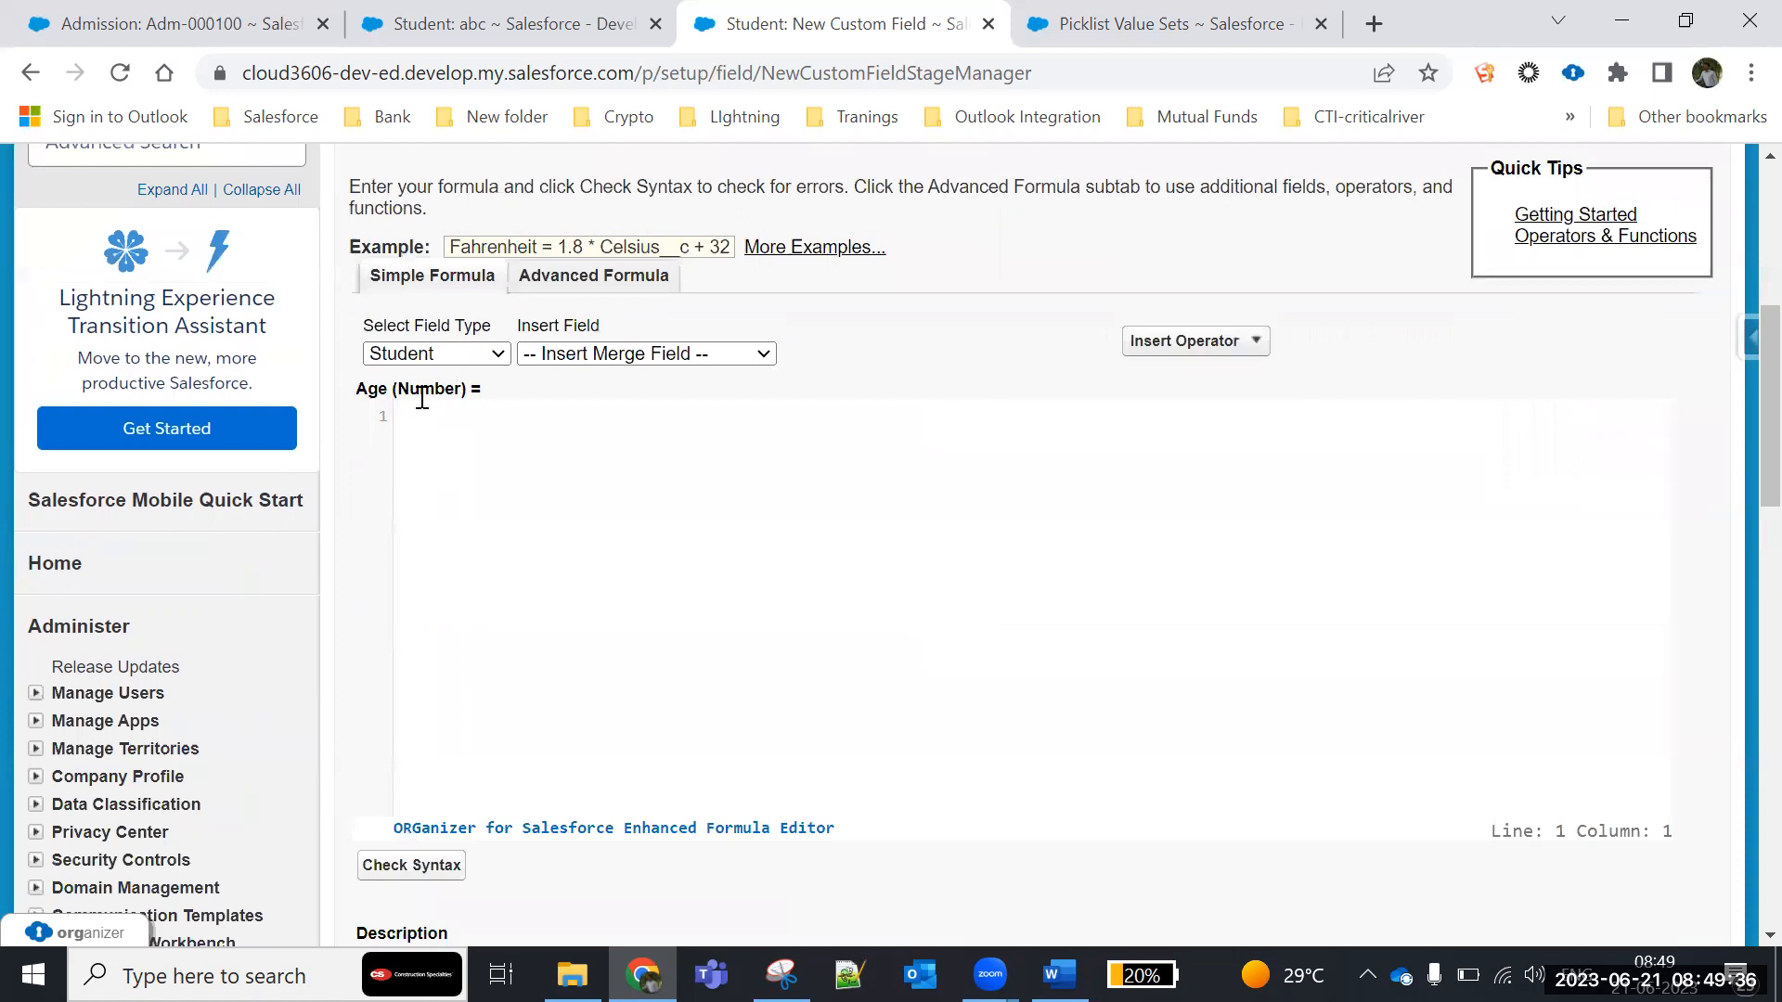
pyautogui.scroll(1, 504, 483)
pyautogui.scroll(2, 503, 479)
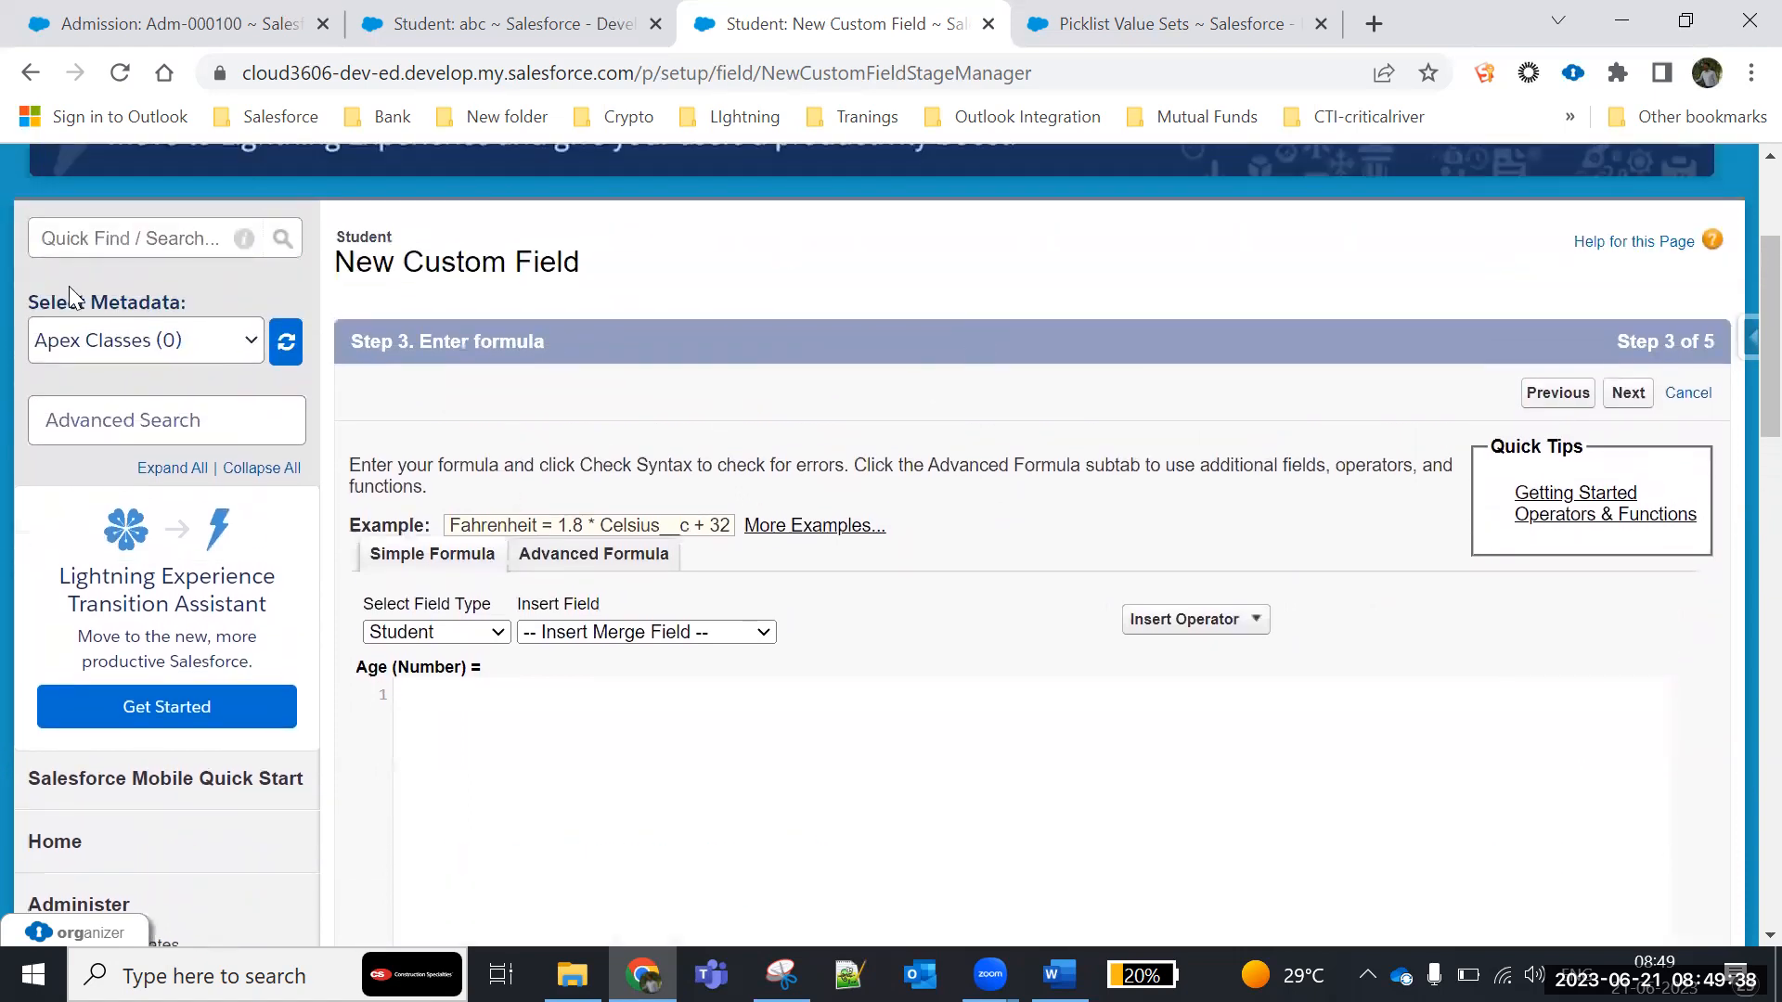
pyautogui.scroll(-2, 647, 451)
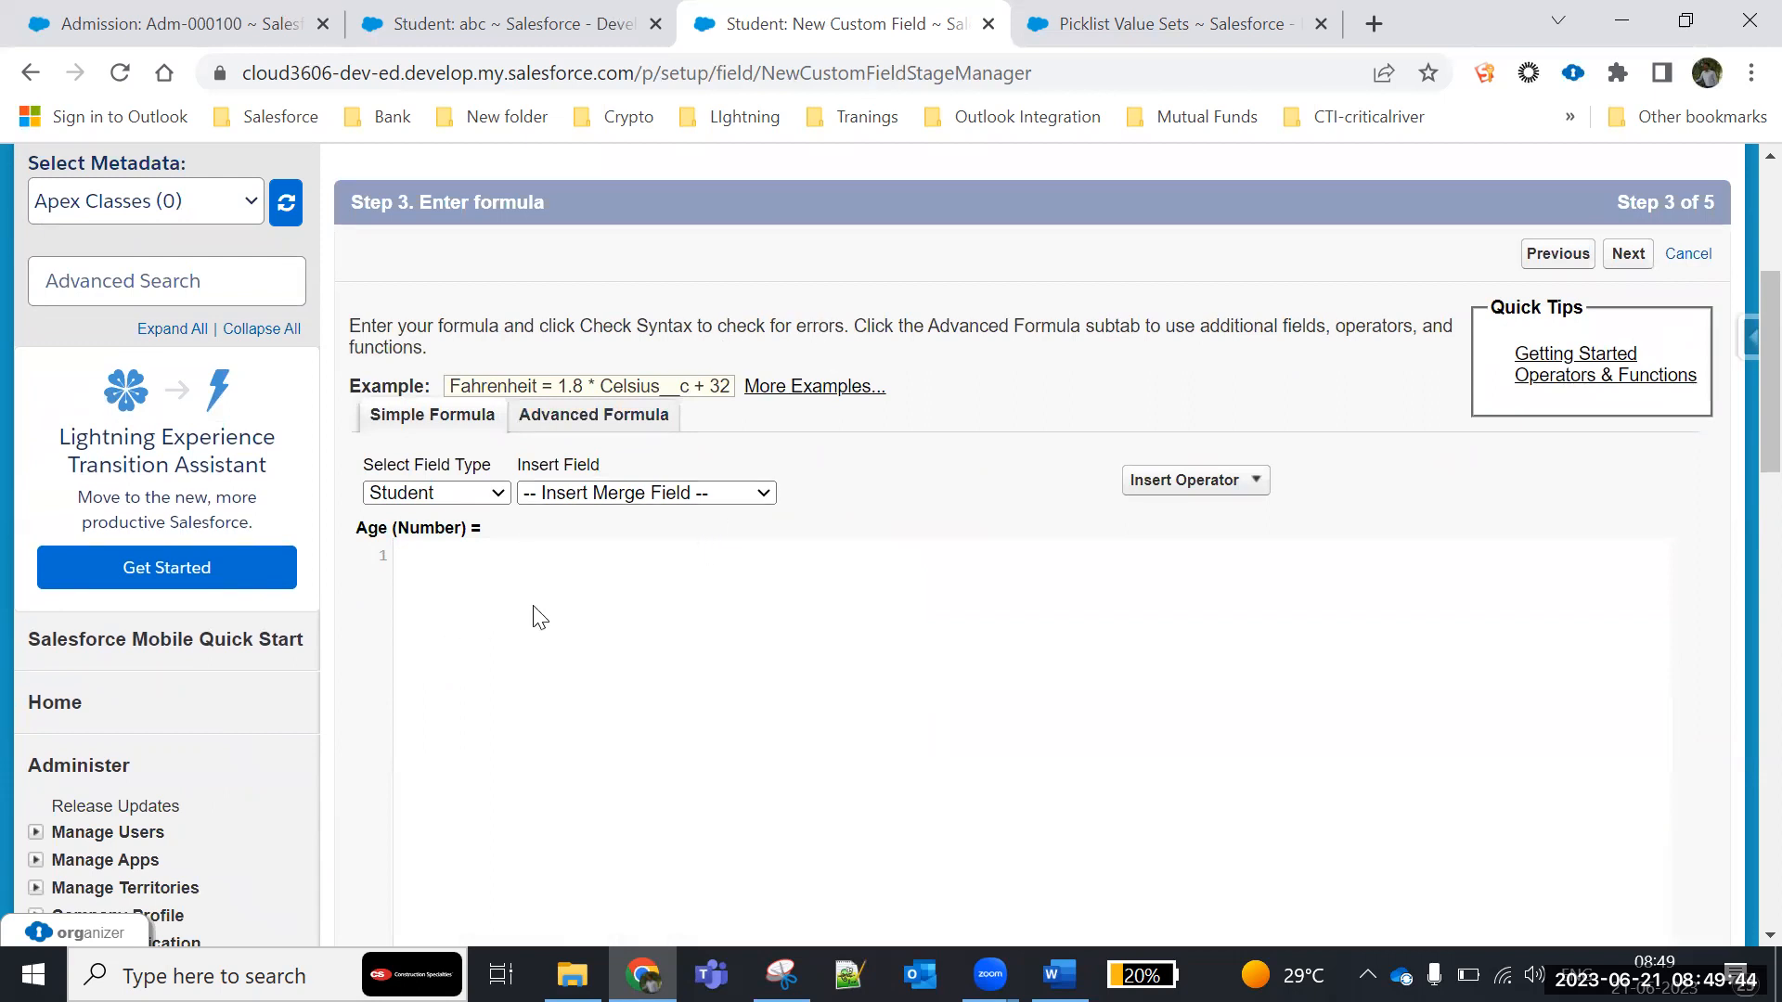
pyautogui.scroll(-5, 487, 594)
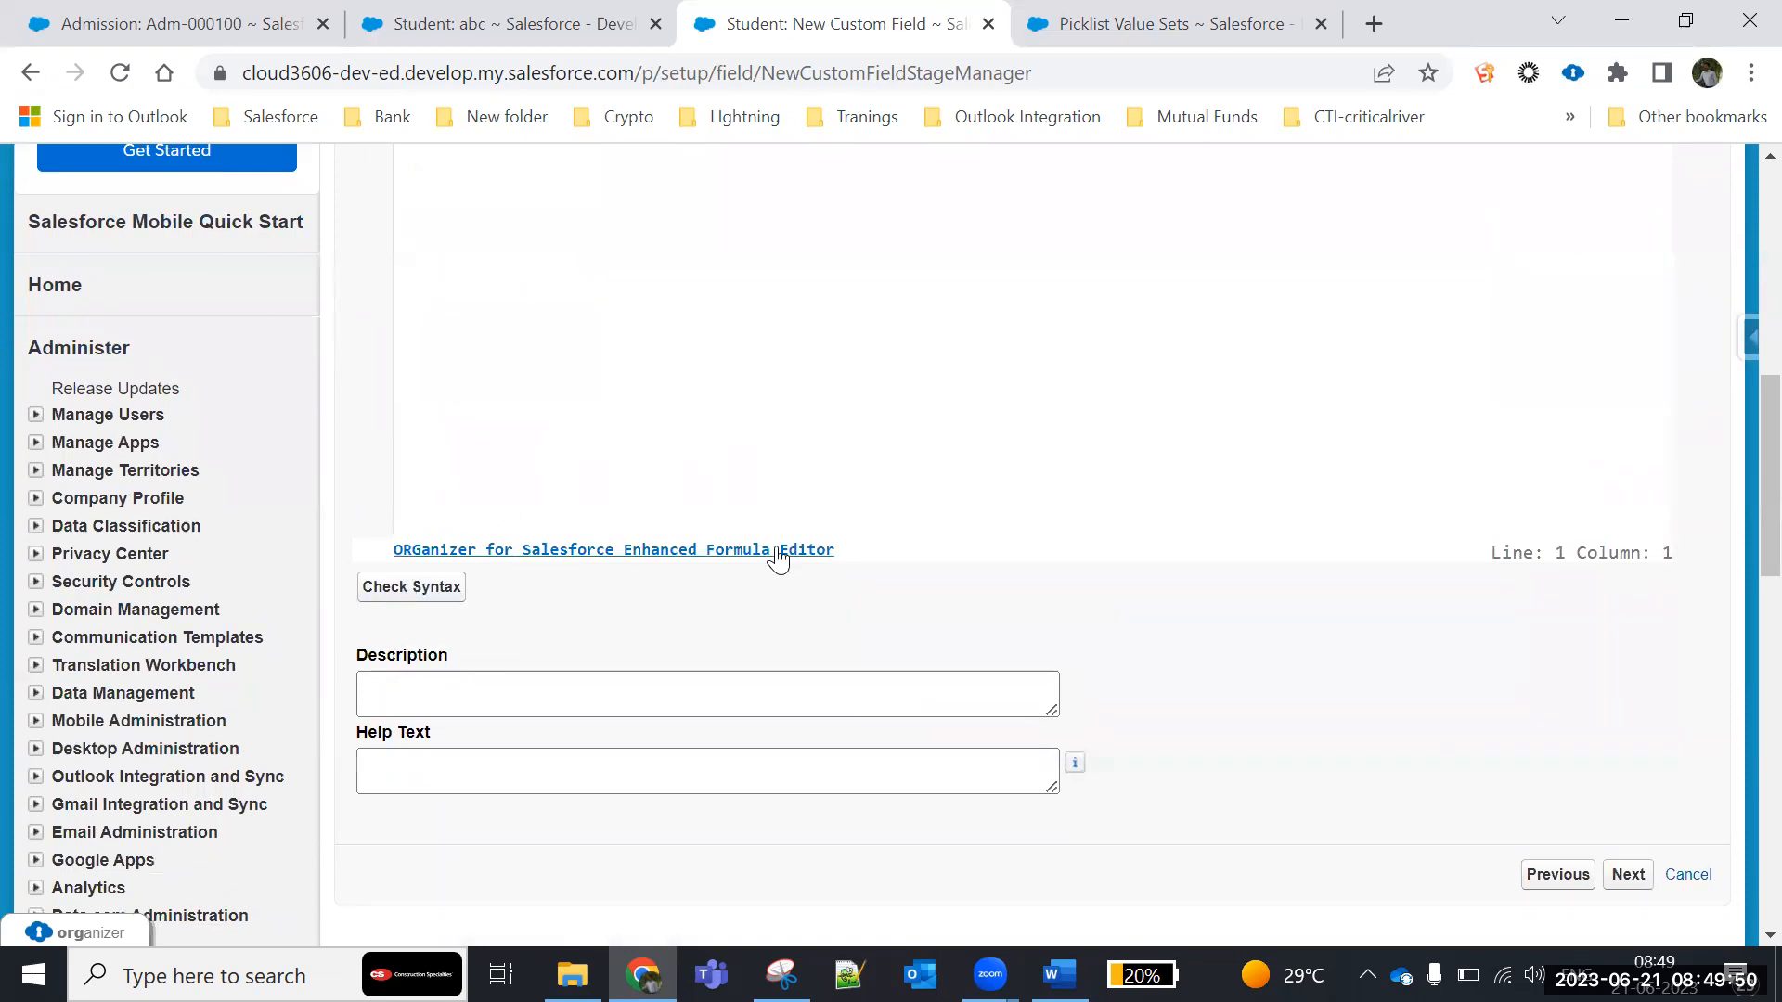
pyautogui.scroll(3, 775, 556)
pyautogui.scroll(1, 779, 559)
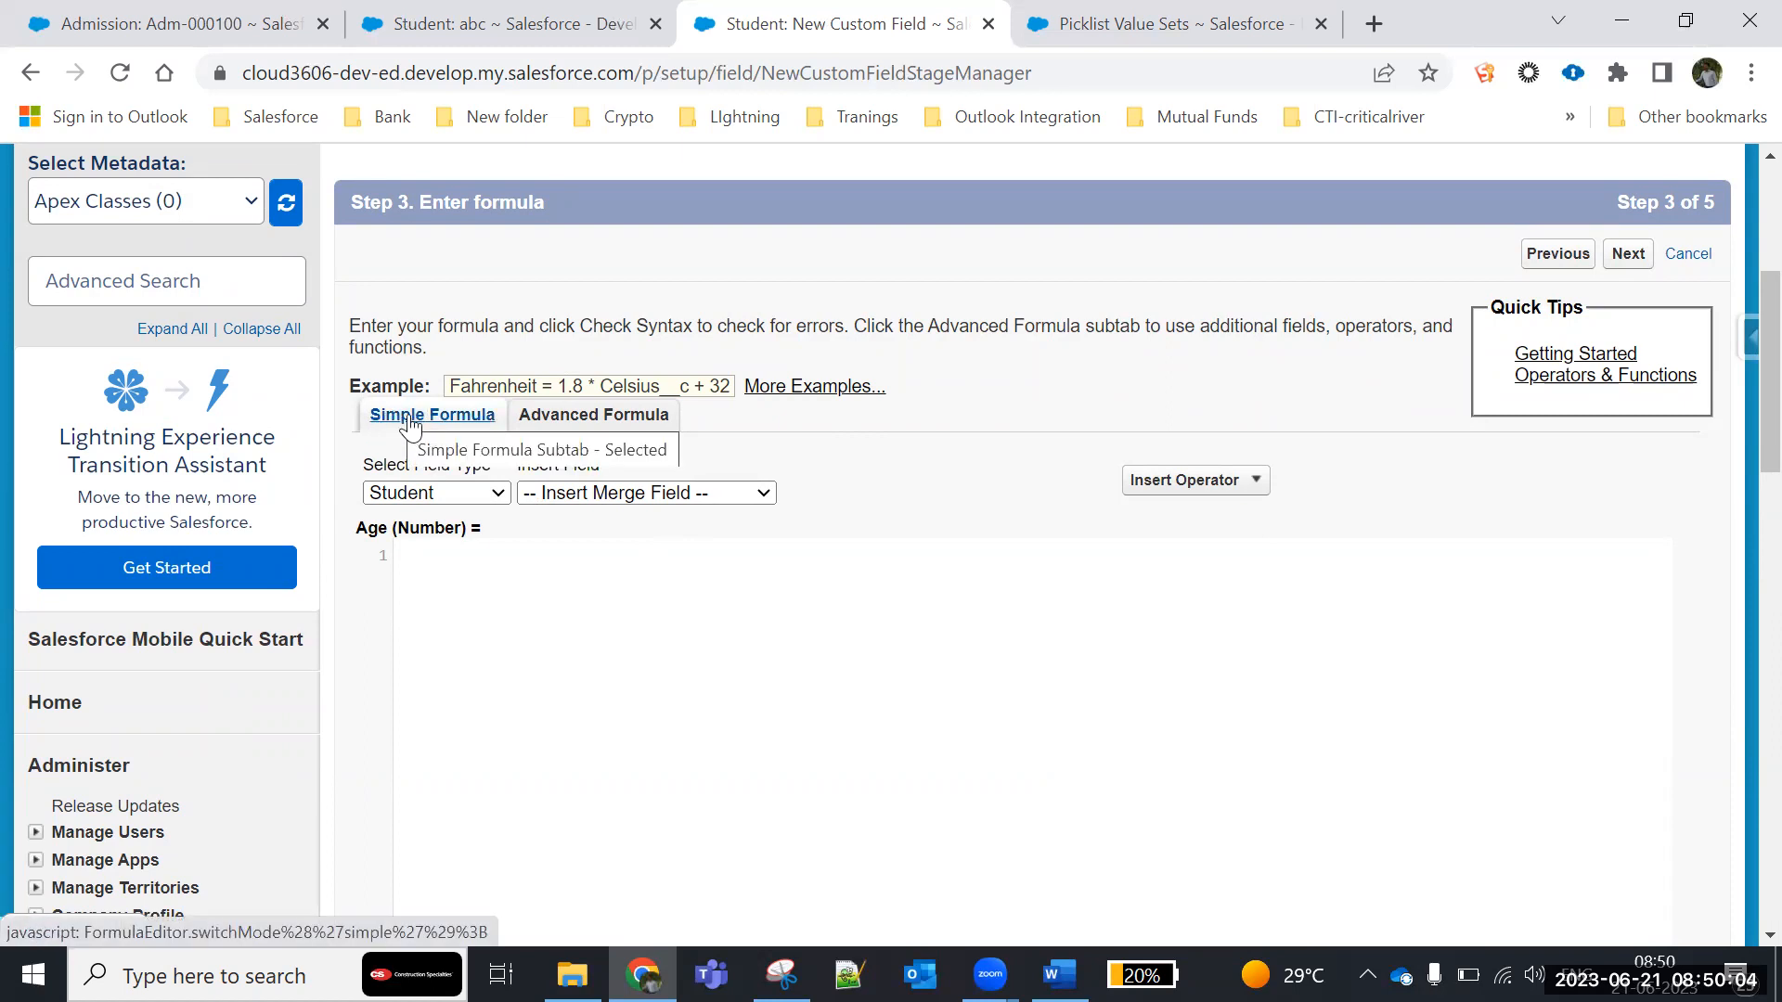
# - Switch the Age formula to the advanced editor, view the available operators and open the Insert Field dialog
pyautogui.click(601, 427)
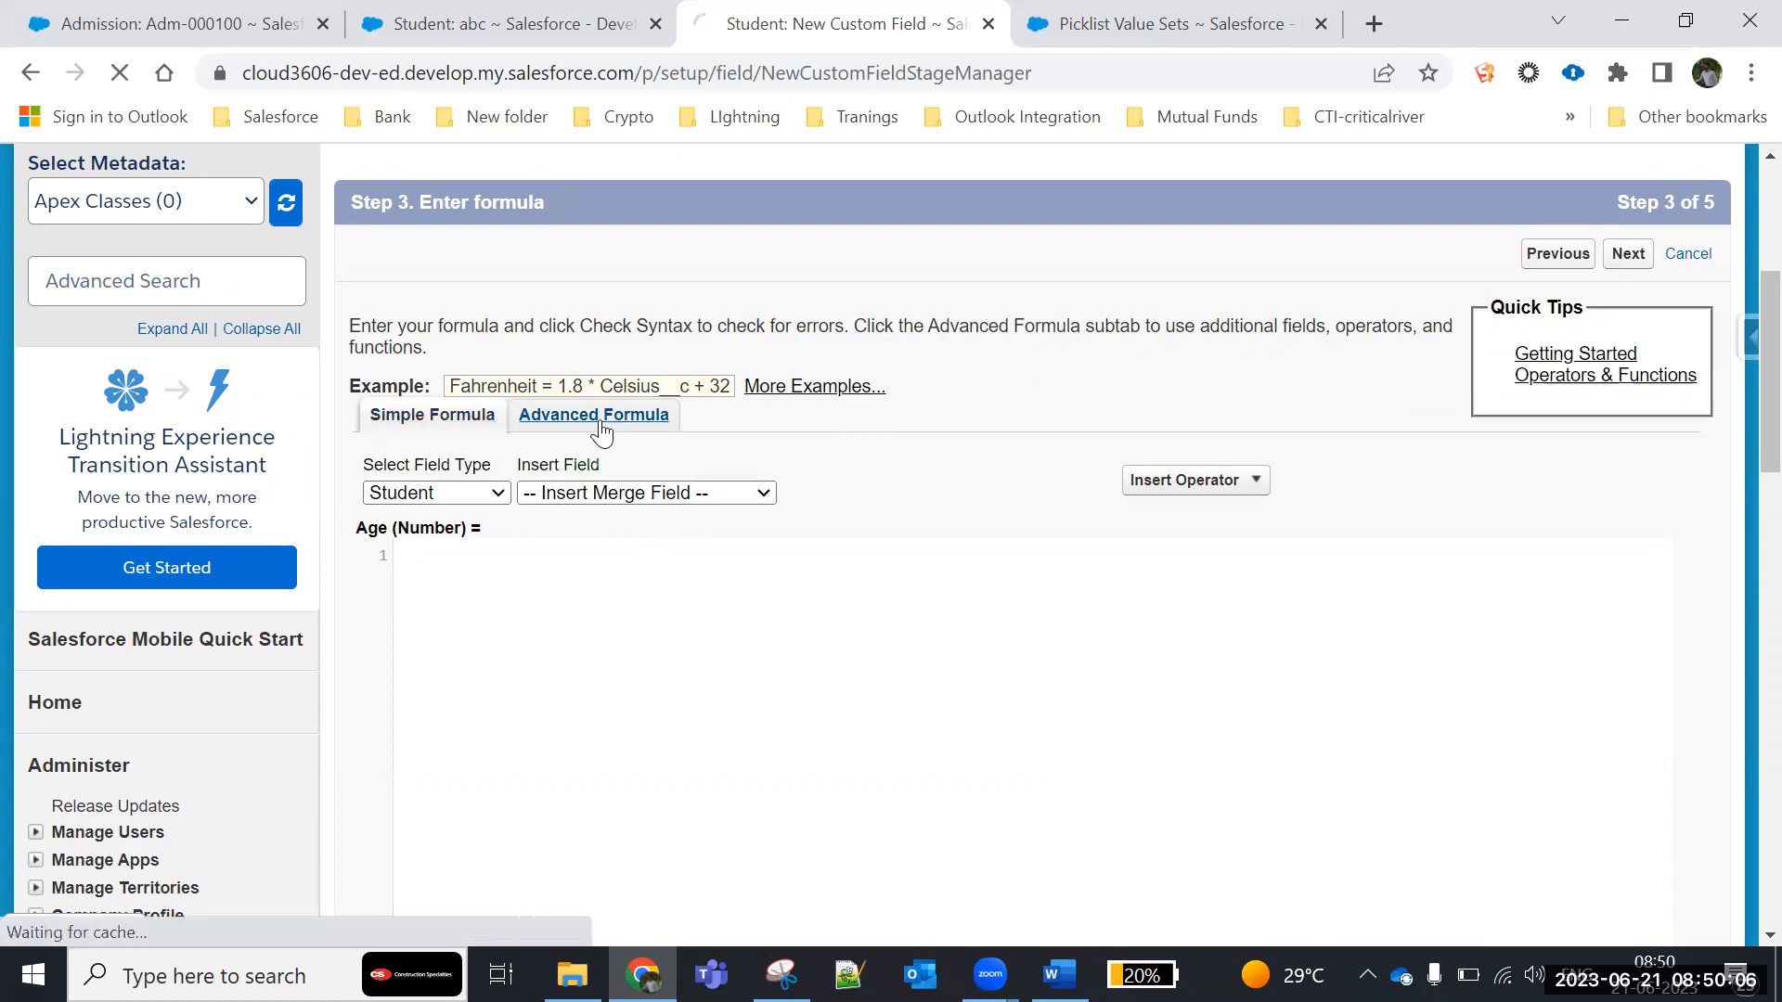
pyautogui.scroll(-5, 579, 660)
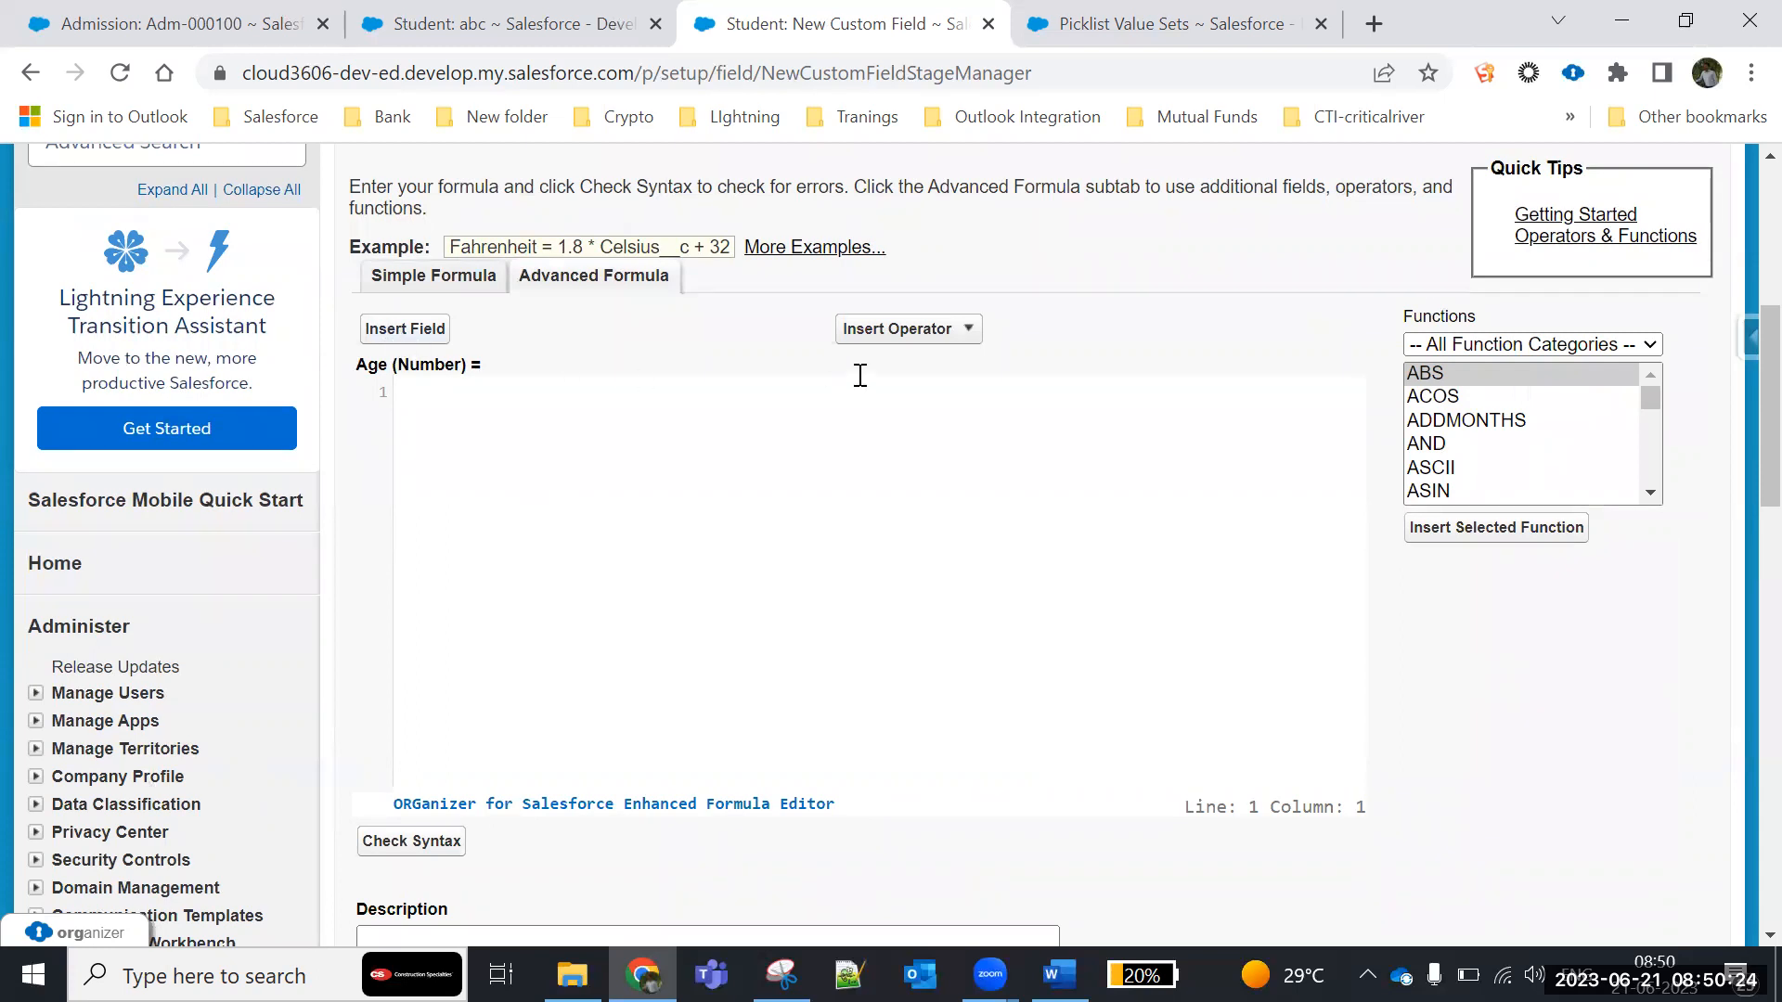
pyautogui.click(922, 332)
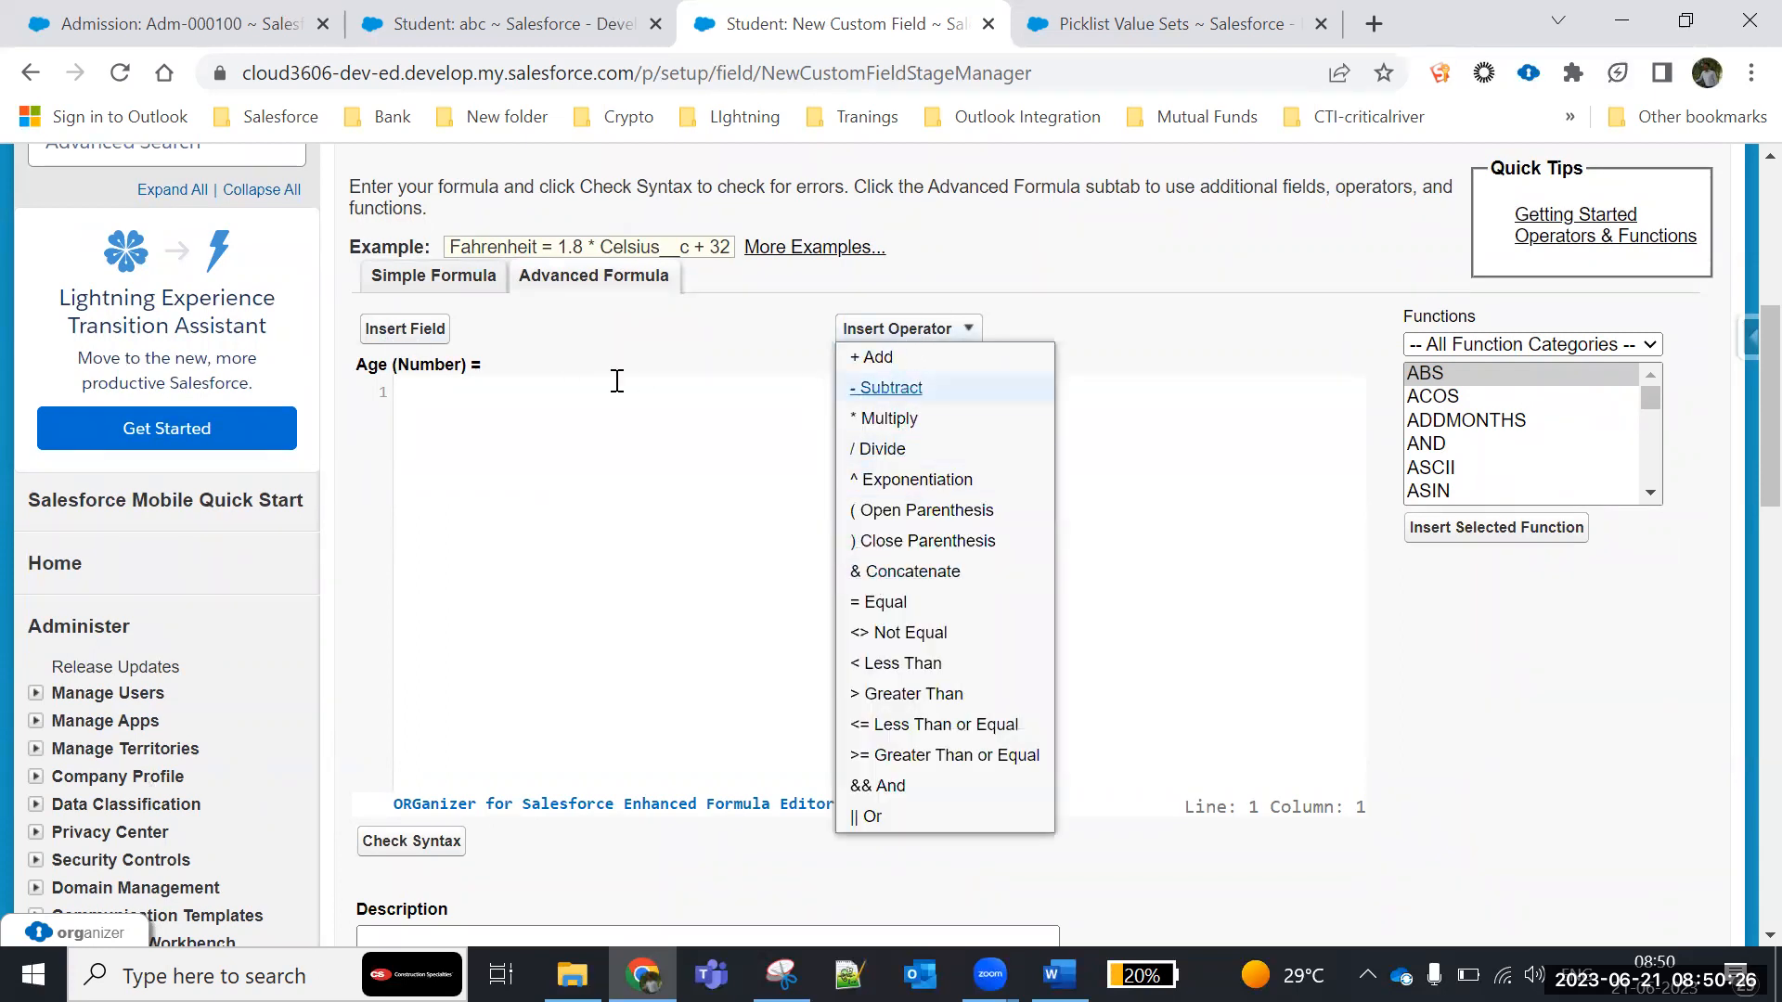
pyautogui.click(422, 329)
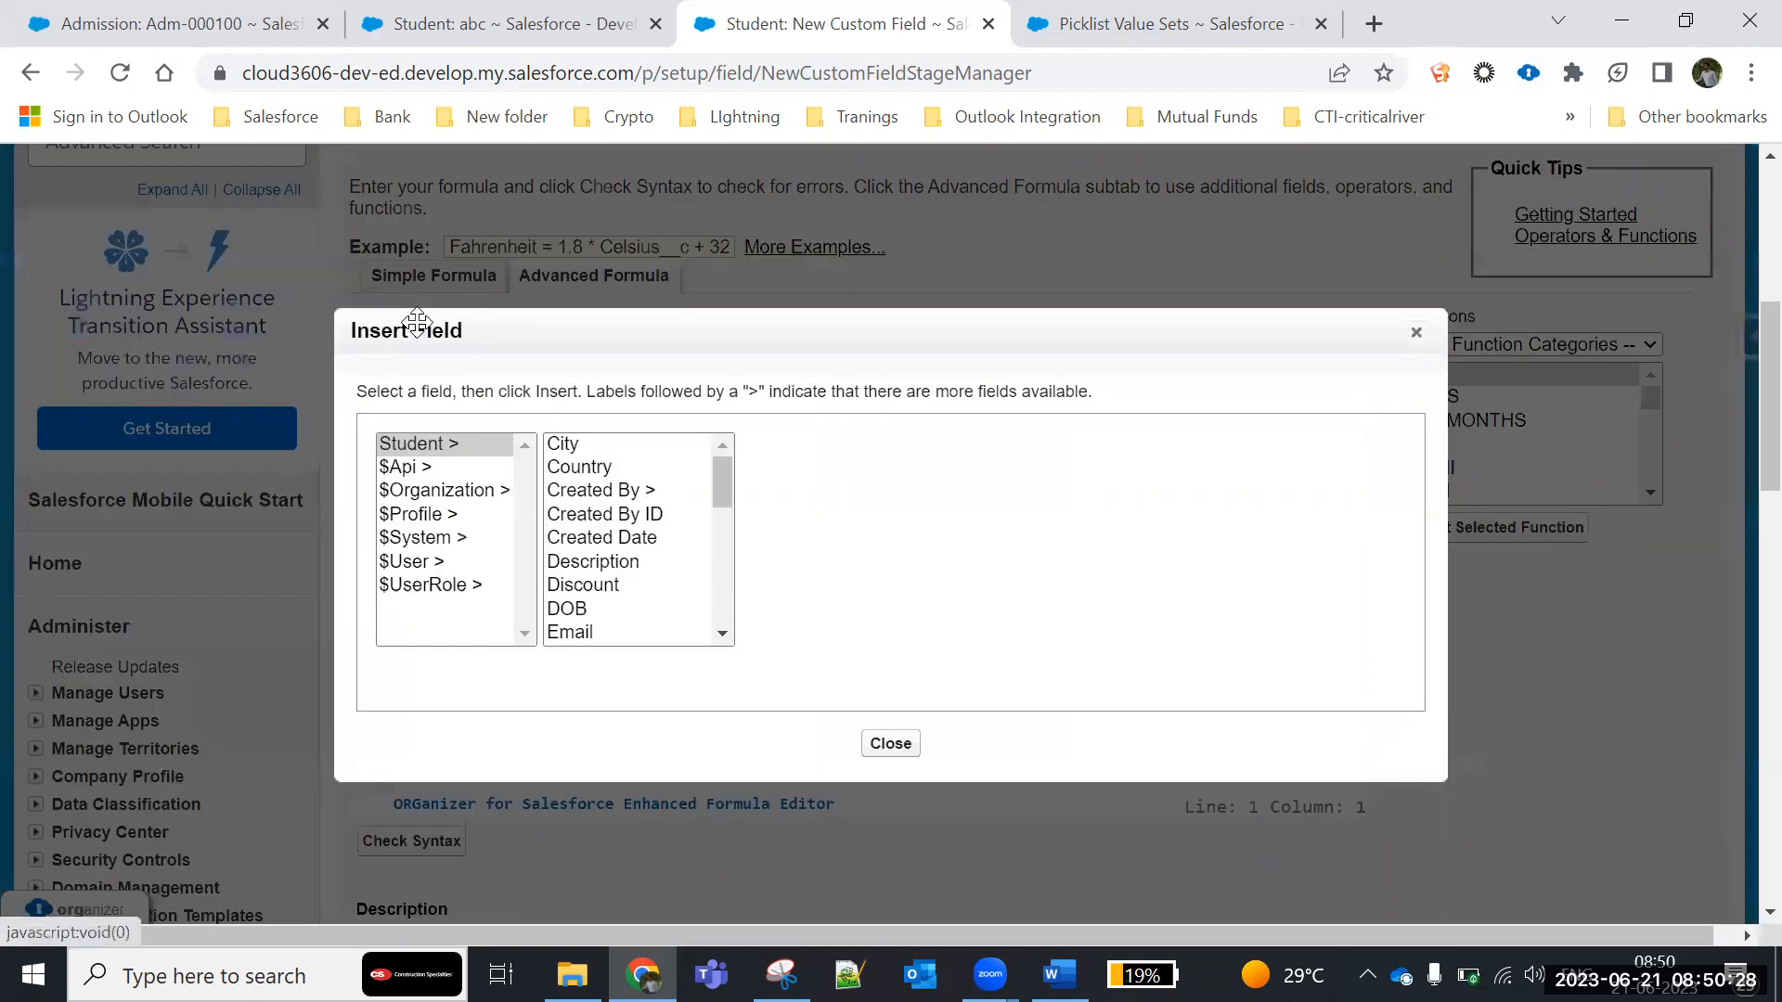
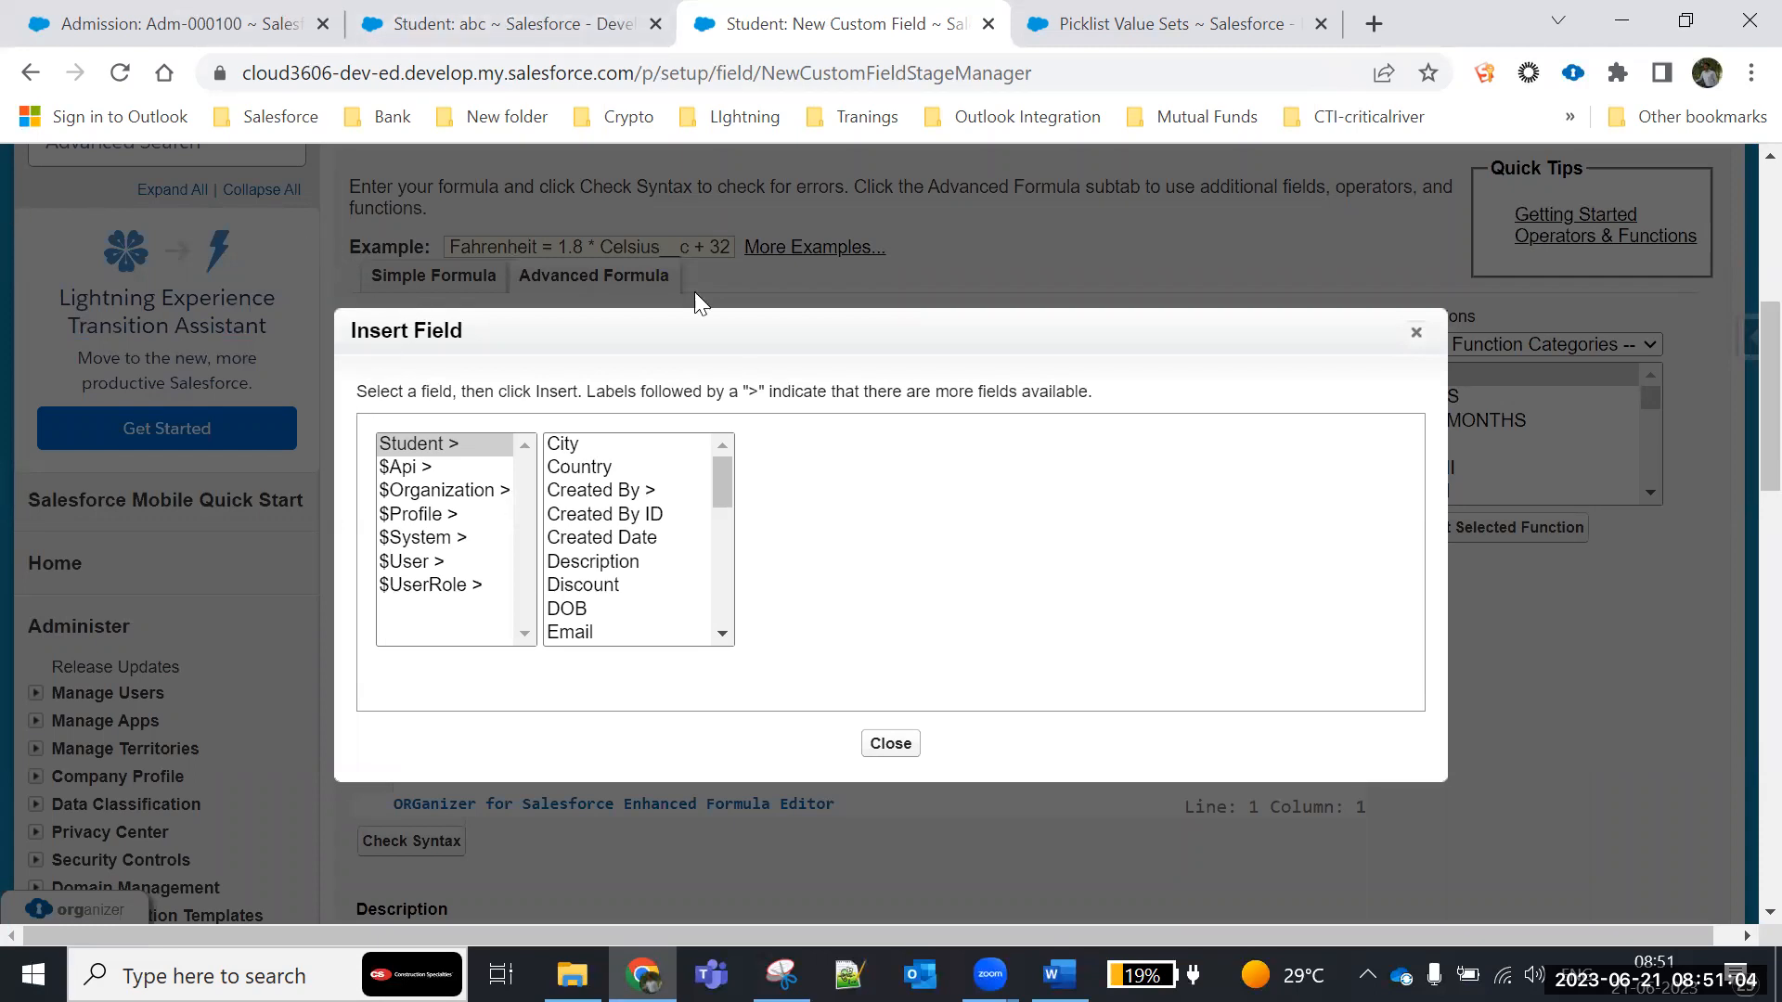
# - Look through the fields offered under Student, $Api, $Organization, $Profile, $System, $User and $UserRole in the Insert Field dialog
pyautogui.click(412, 442)
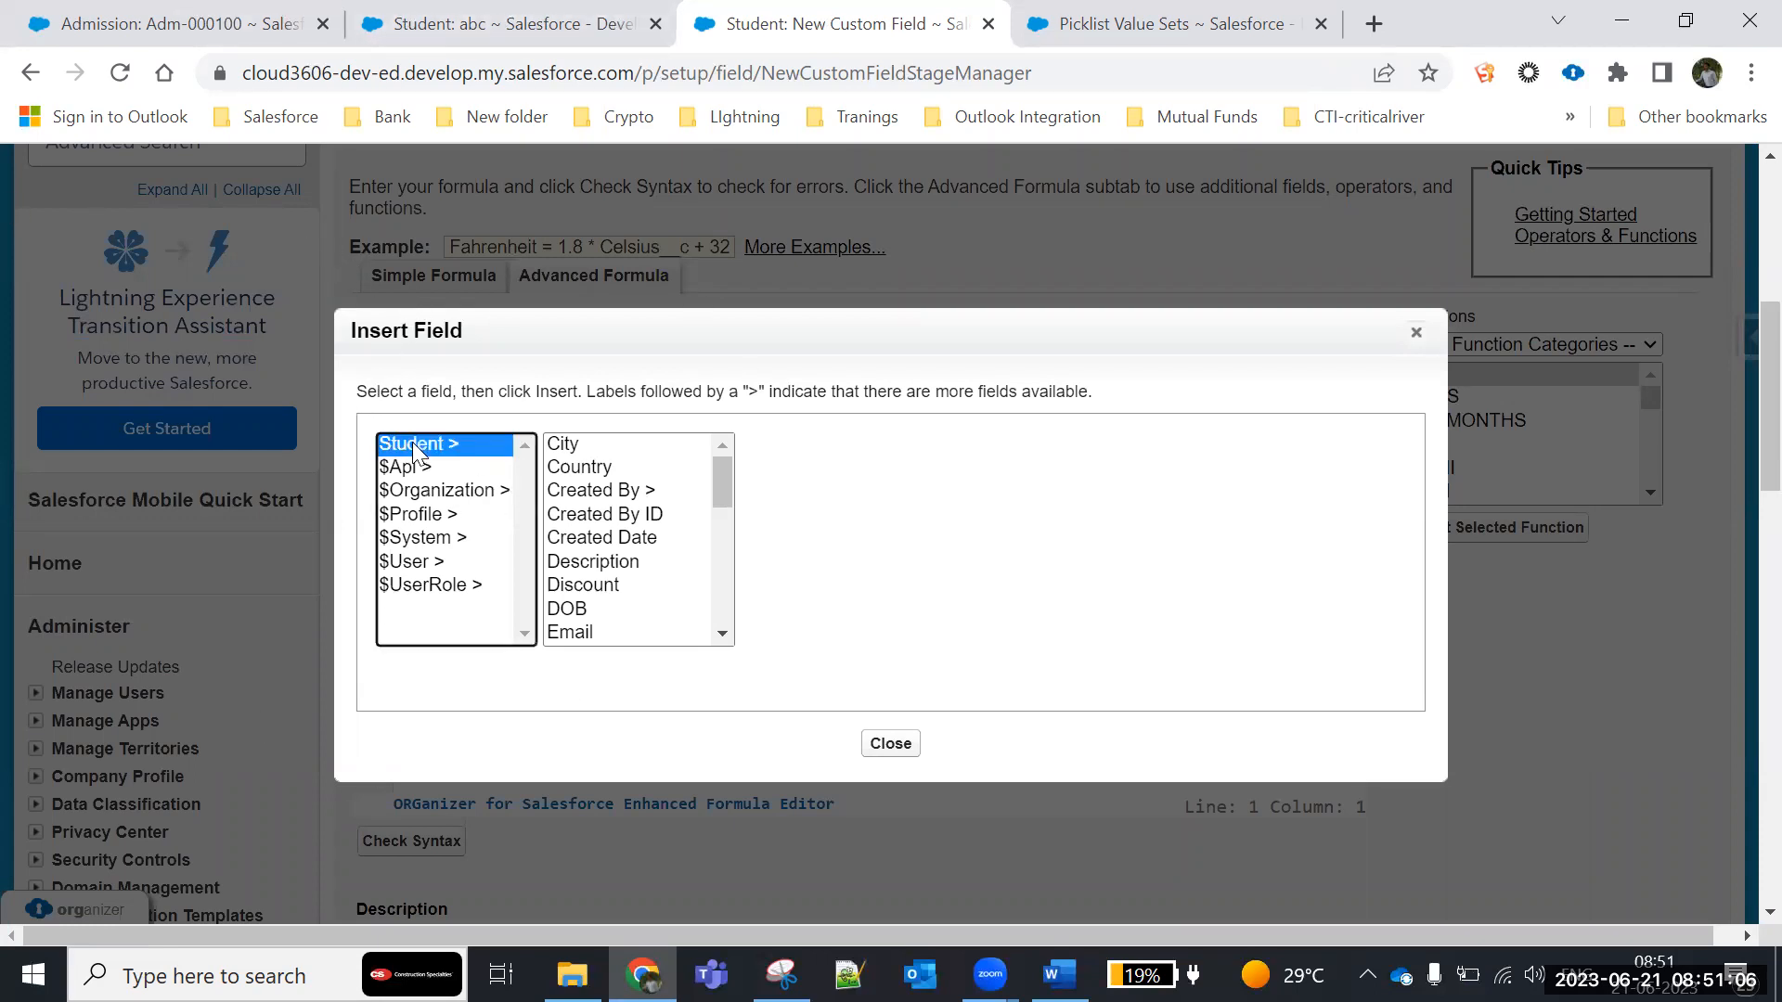
pyautogui.click(404, 466)
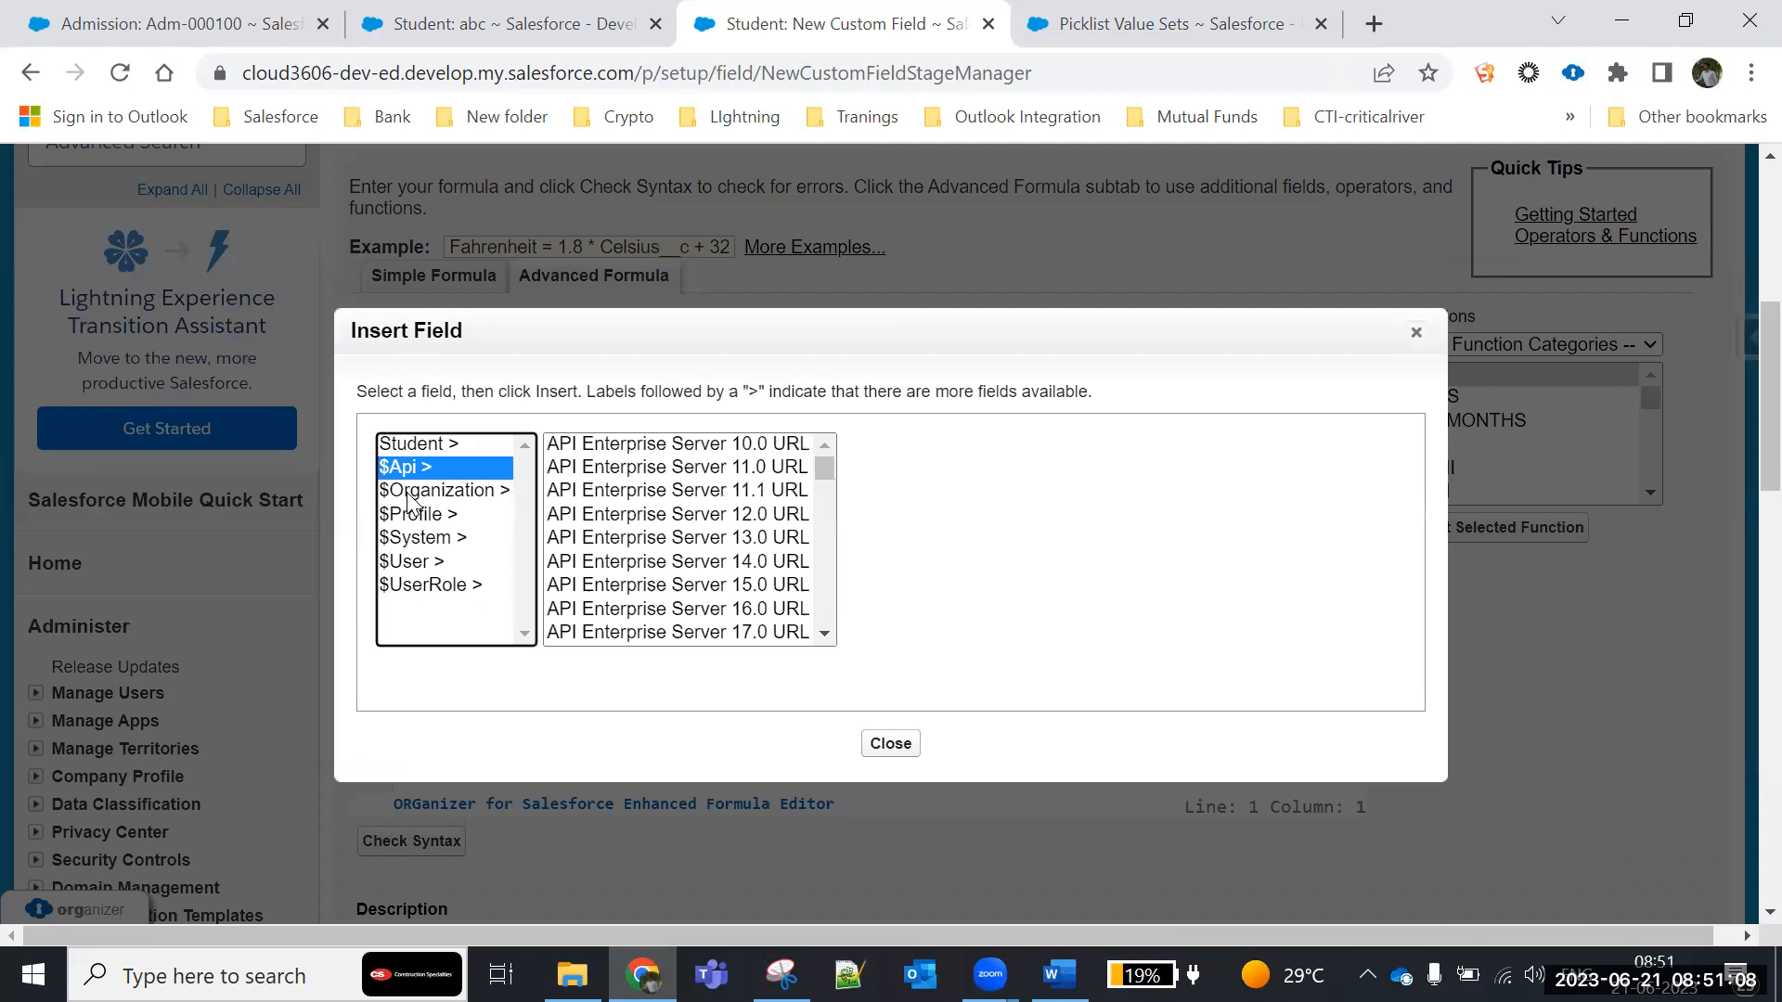
pyautogui.click(409, 492)
pyautogui.click(410, 515)
pyautogui.click(414, 538)
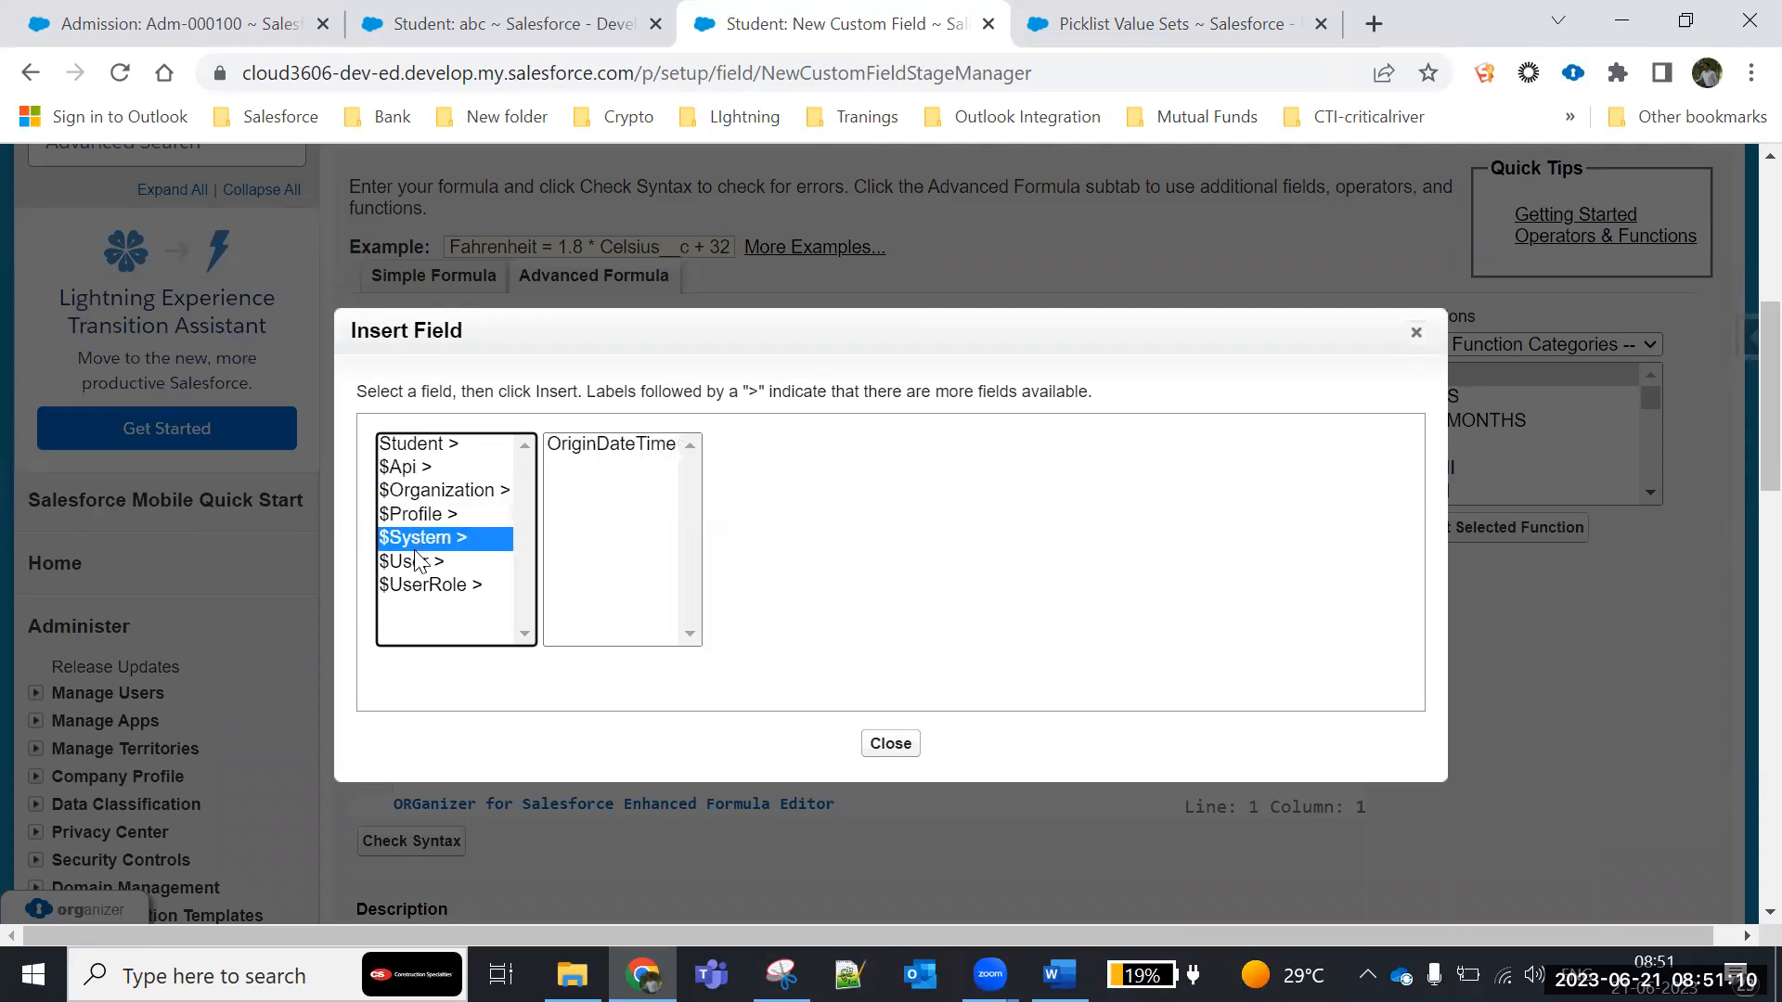
pyautogui.click(417, 560)
pyautogui.click(419, 584)
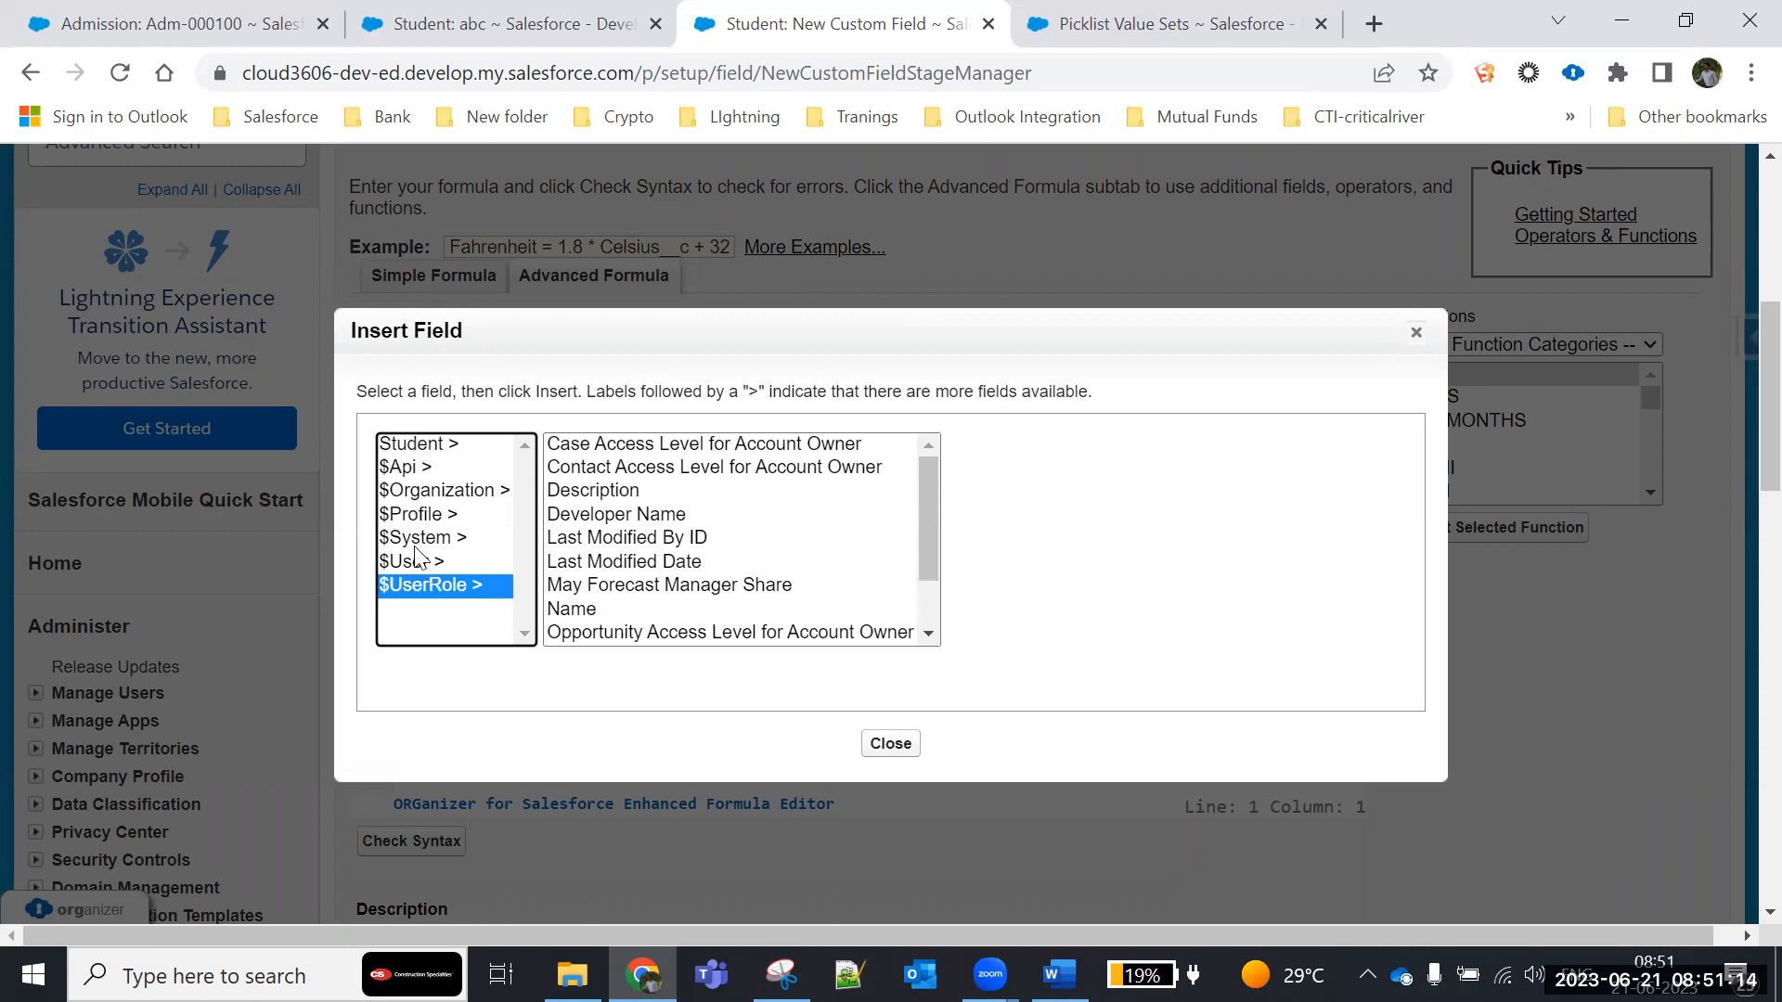
# - Insert the Student object's DOB field (DOB__c) into the Age formula
pyautogui.click(422, 451)
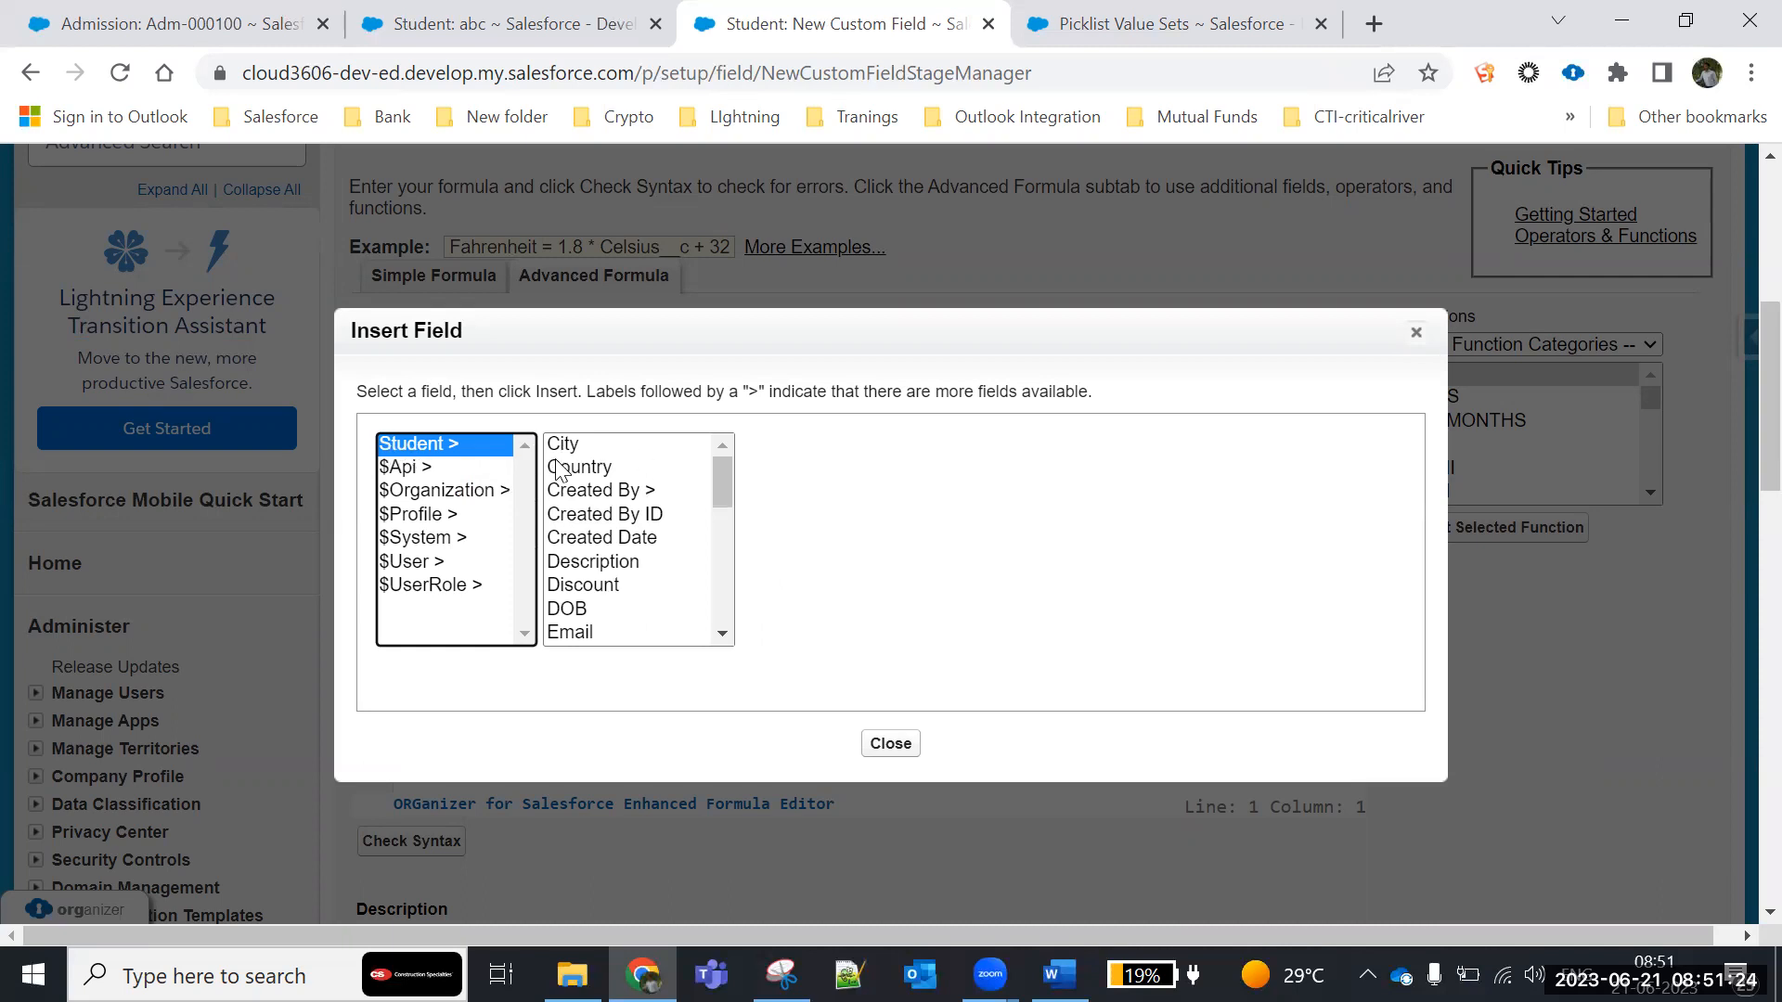
pyautogui.moveTo(722, 486)
pyautogui.mouseDown()
pyautogui.moveTo(729, 634)
pyautogui.moveTo(714, 460)
pyautogui.mouseUp()
pyautogui.click(560, 610)
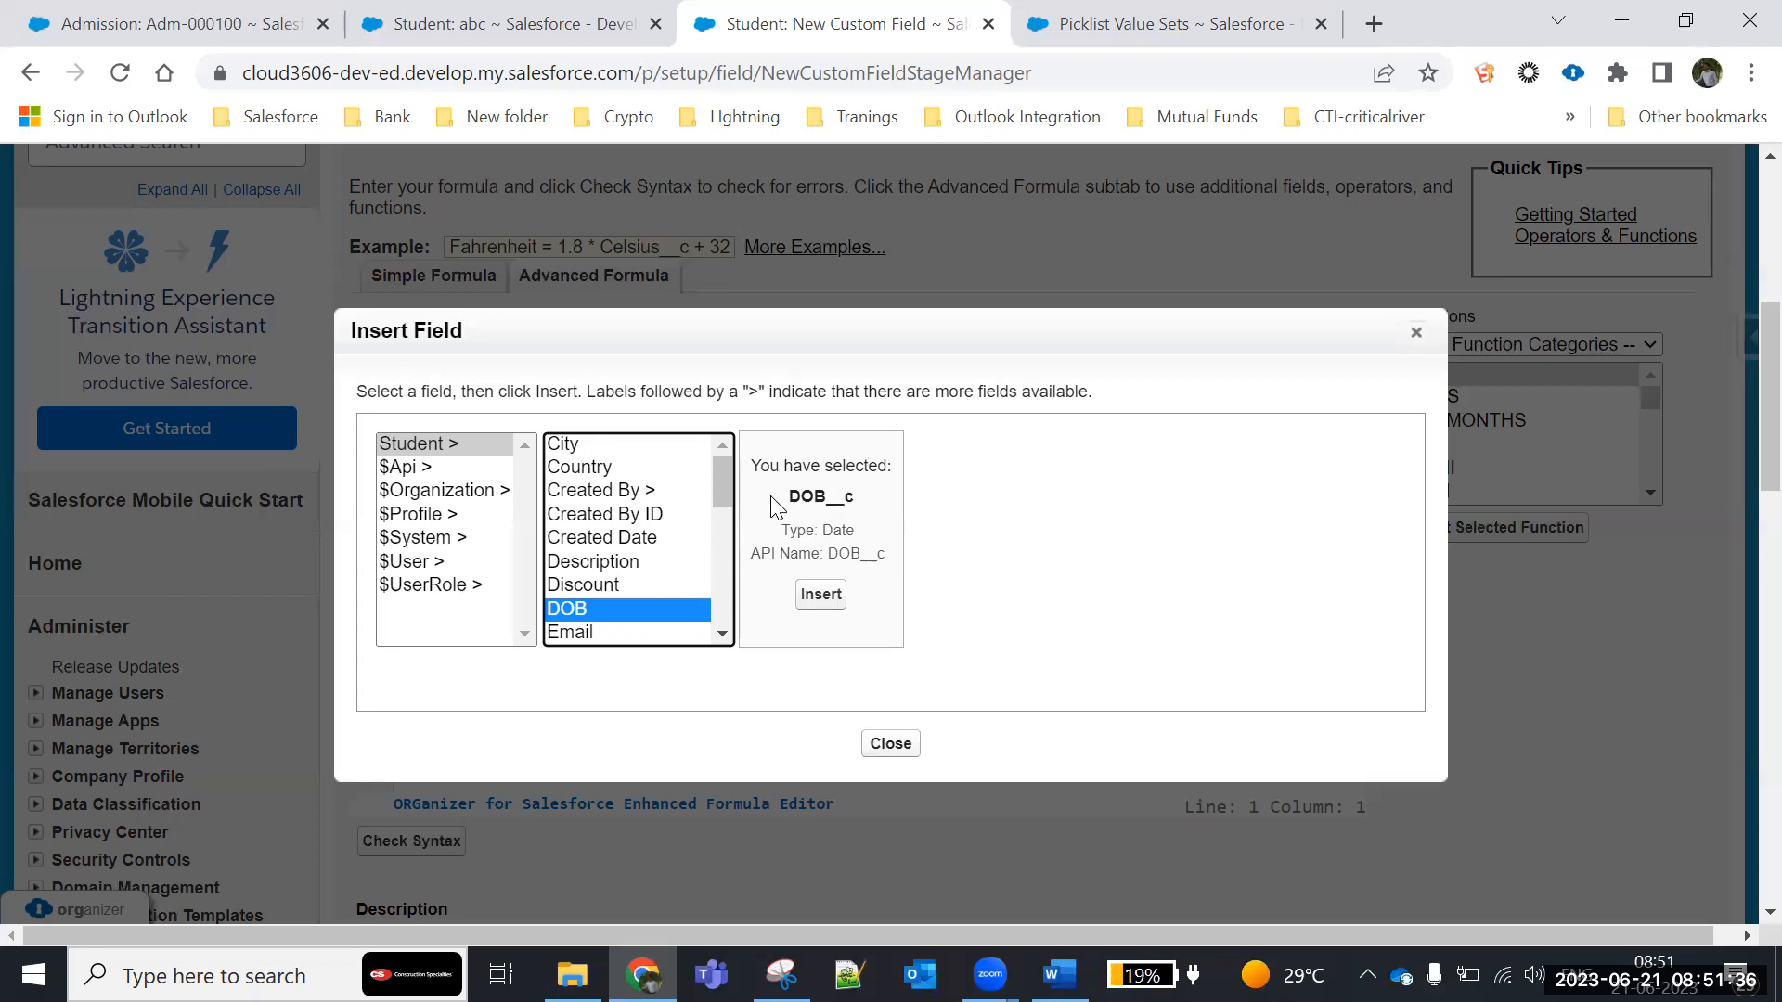
pyautogui.moveTo(788, 496); pyautogui.dragTo(864, 512)
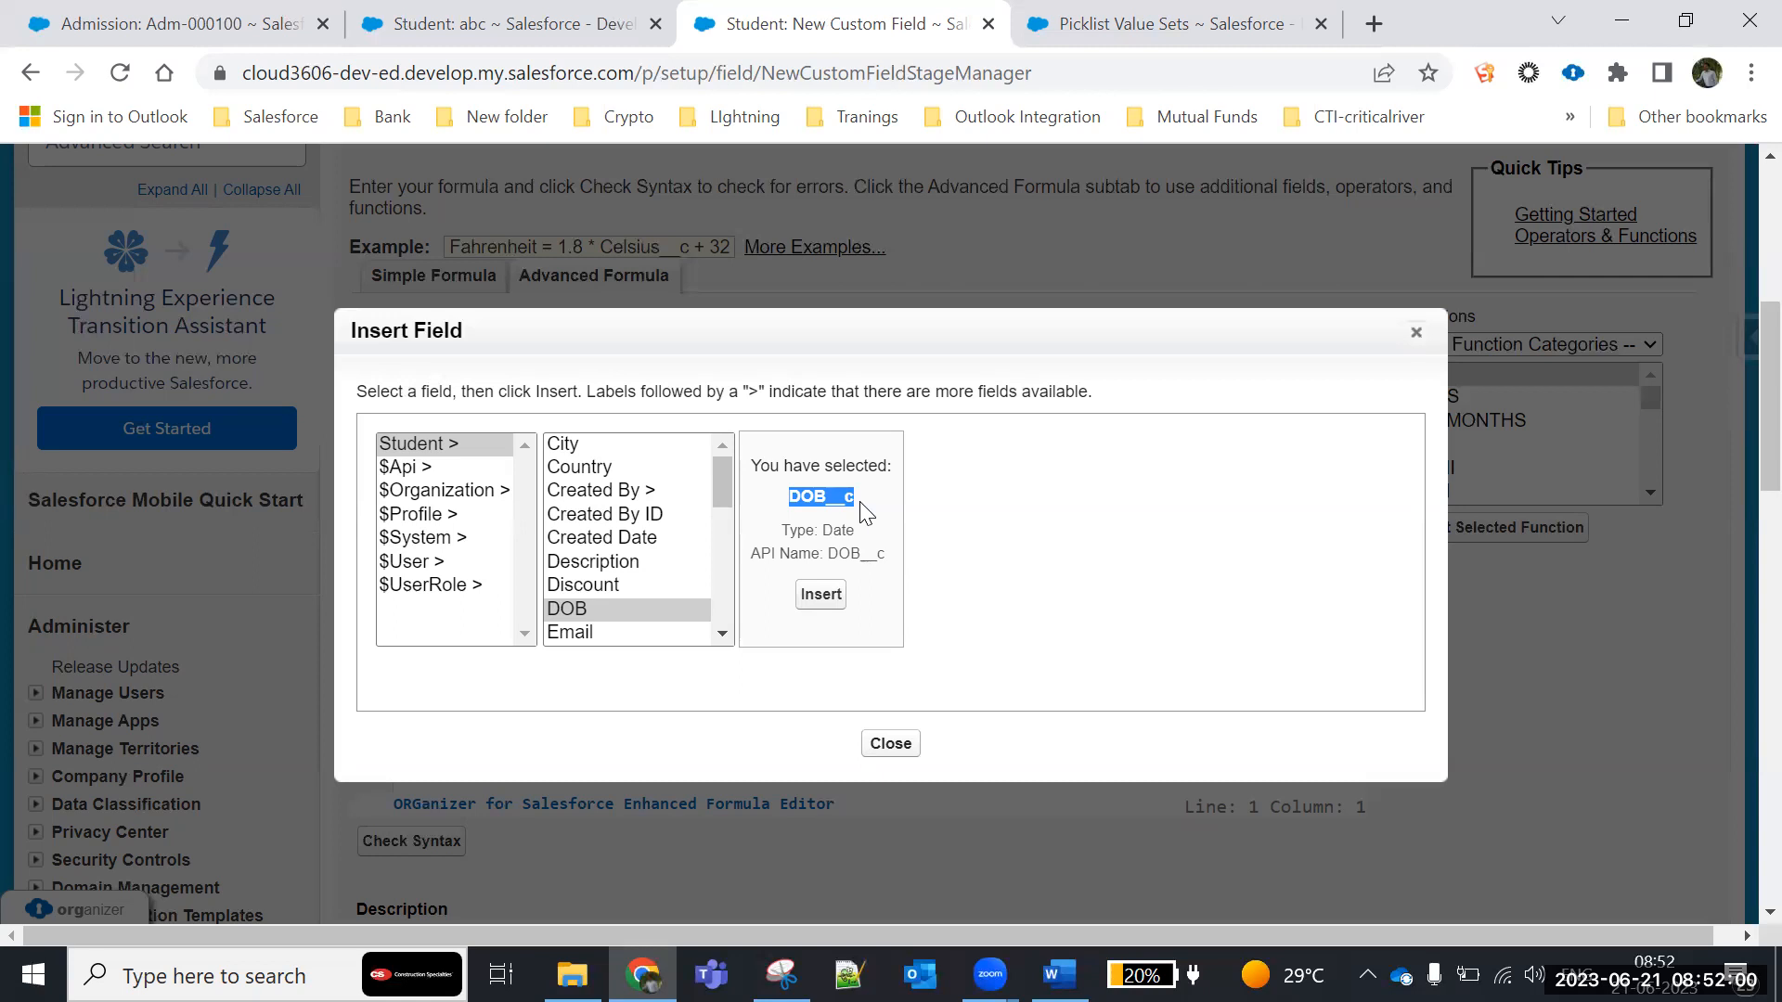
pyautogui.click(821, 593)
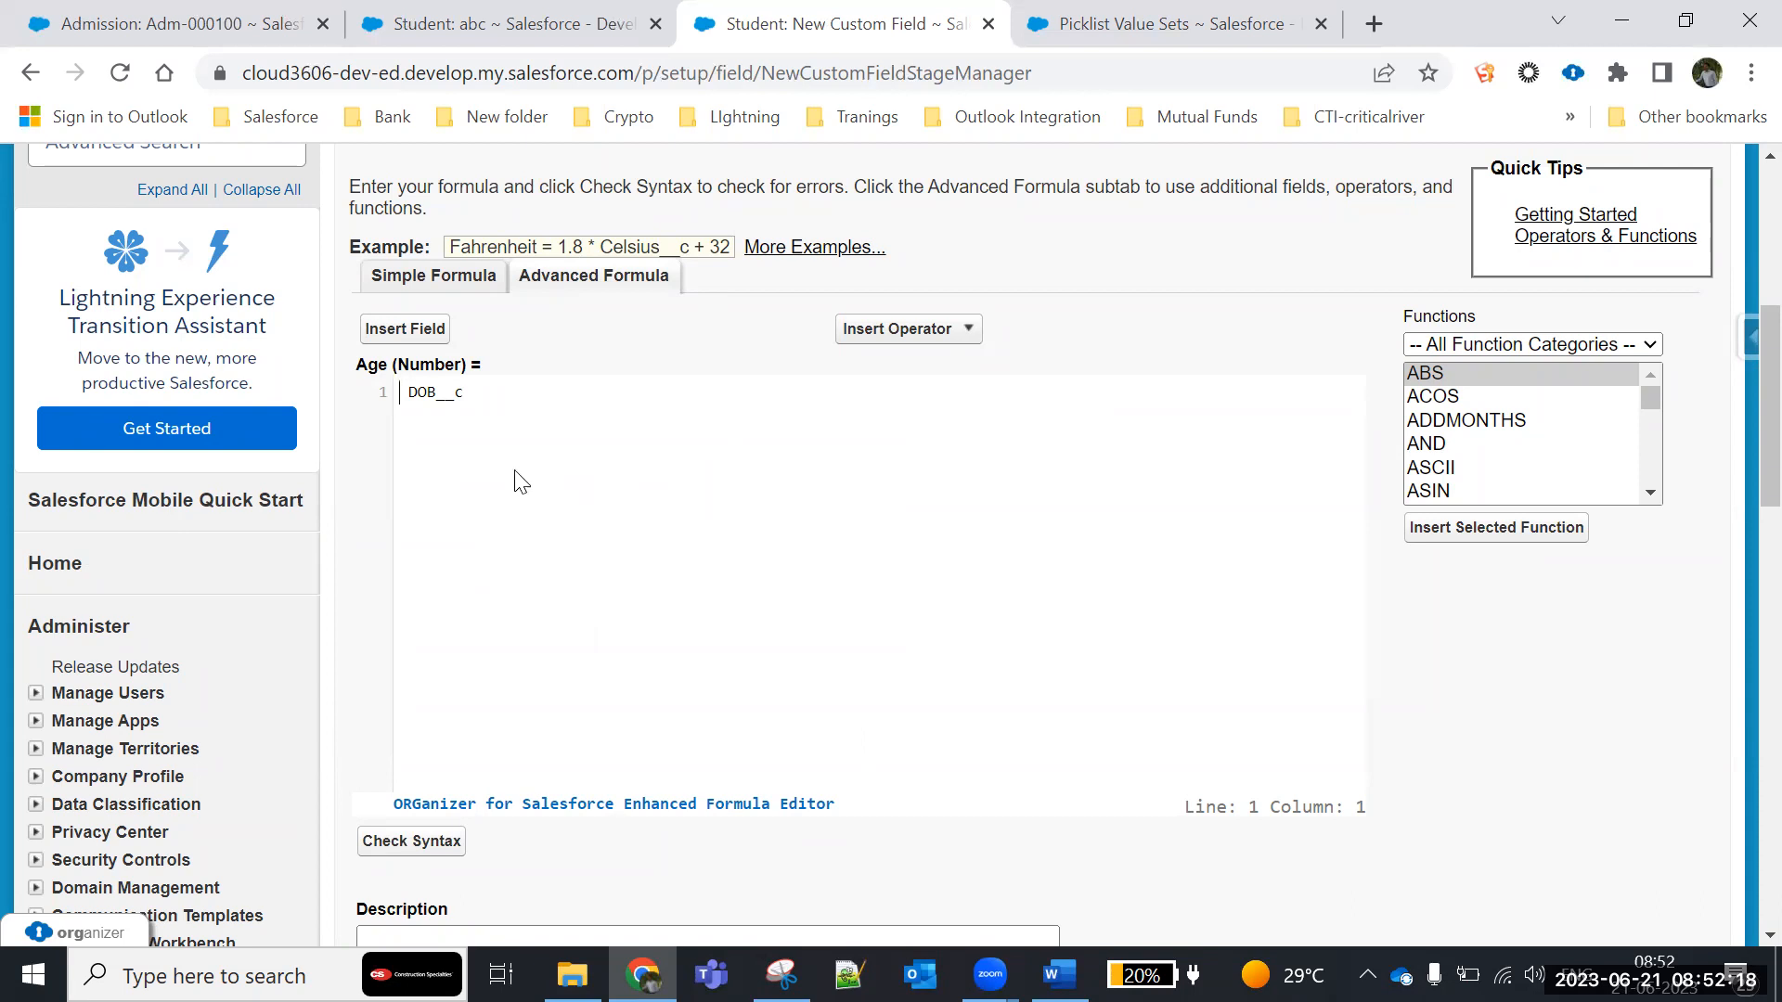
pyautogui.click(966, 332)
pyautogui.click(885, 449)
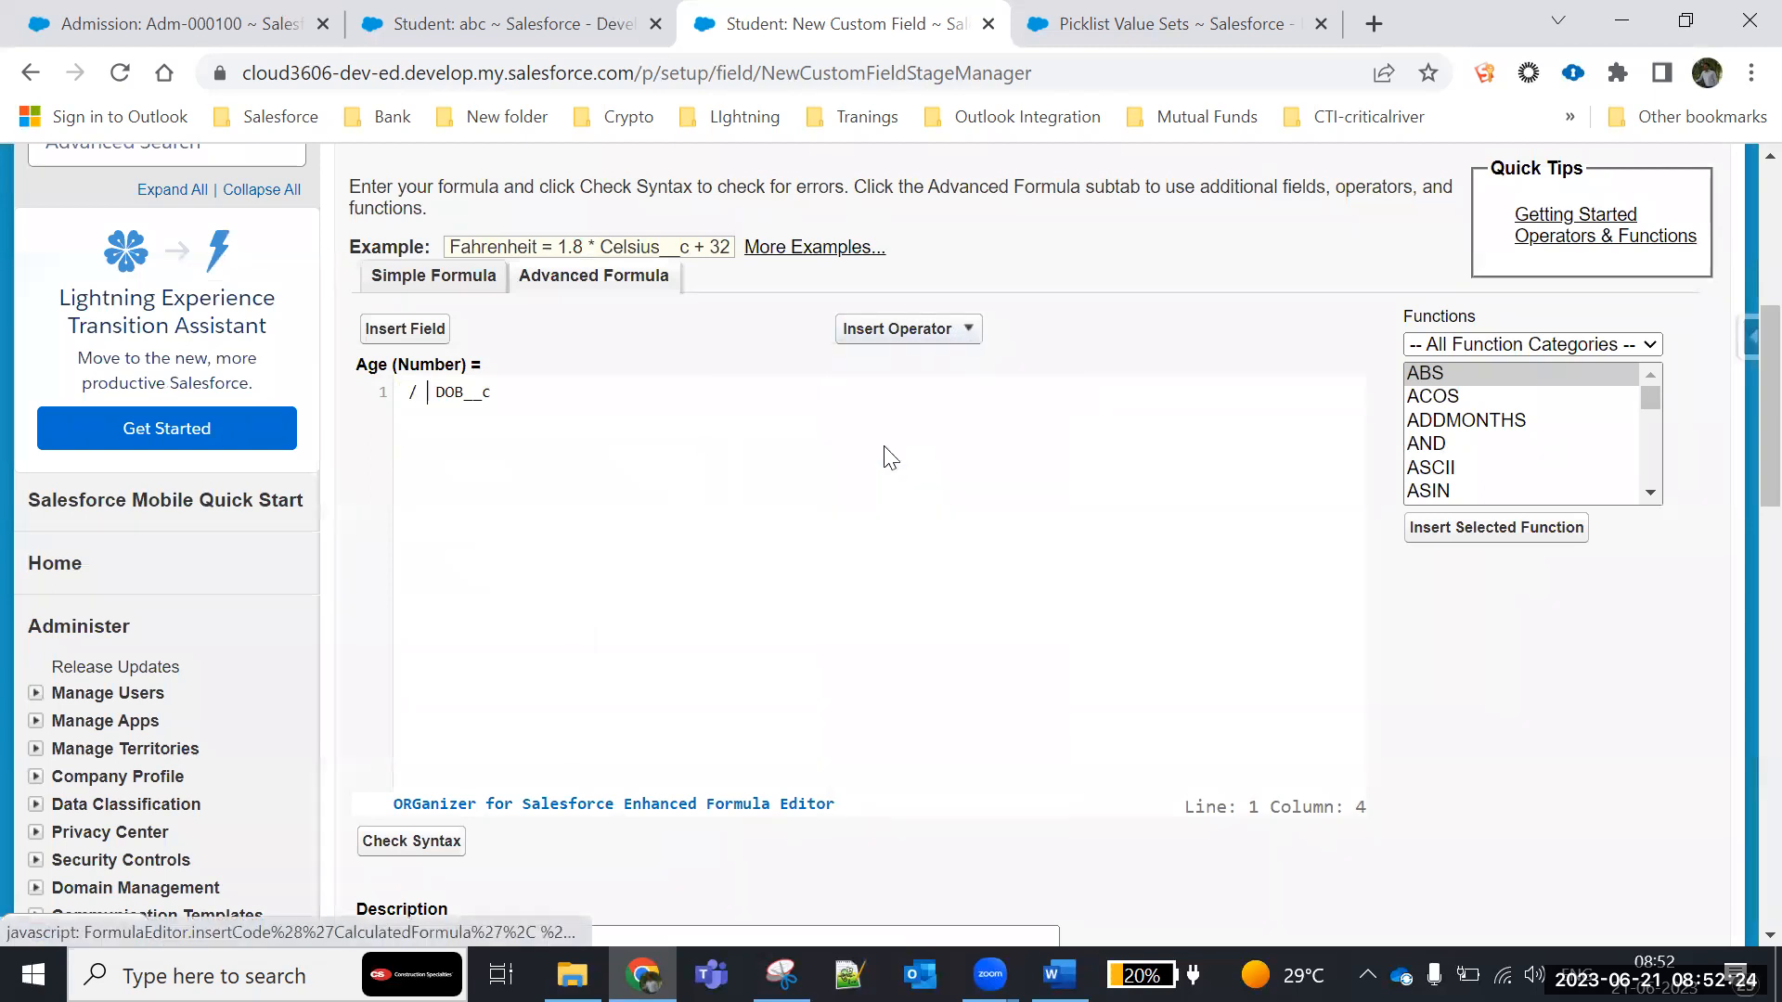
pyautogui.press('BackSpace')
pyautogui.press('BackSpace')
pyautogui.press('BackSpace')
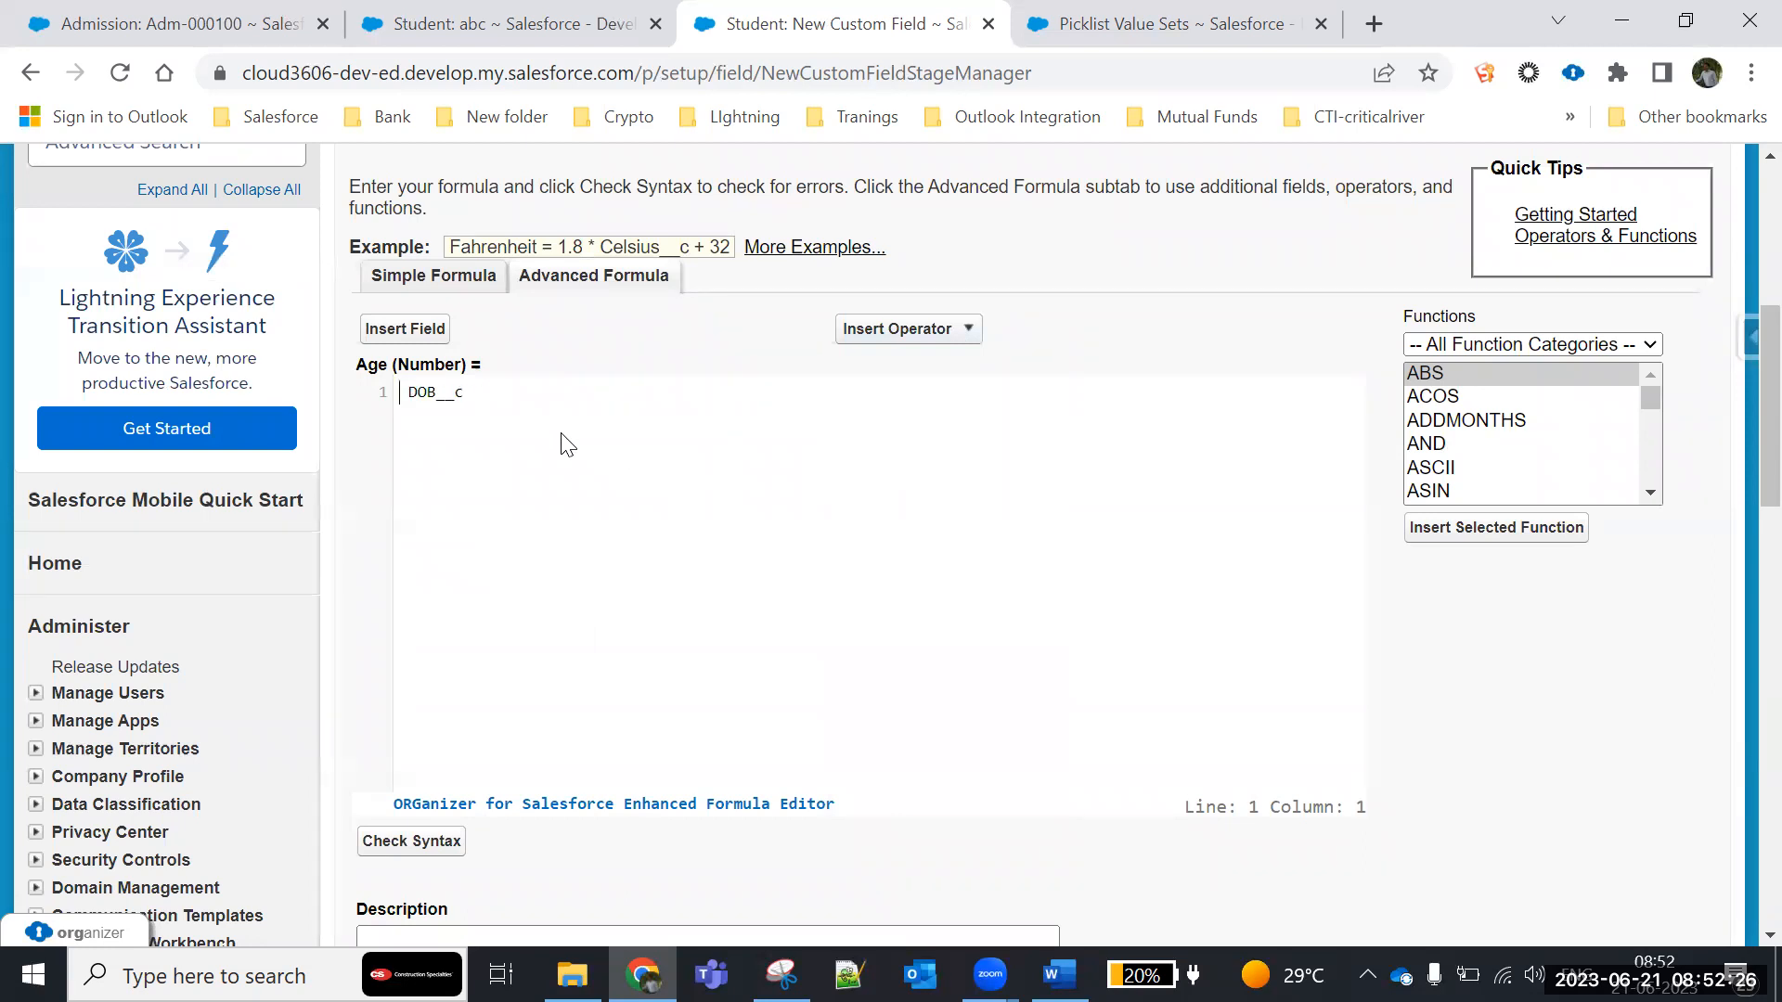
pyautogui.click(591, 407)
pyautogui.click(908, 332)
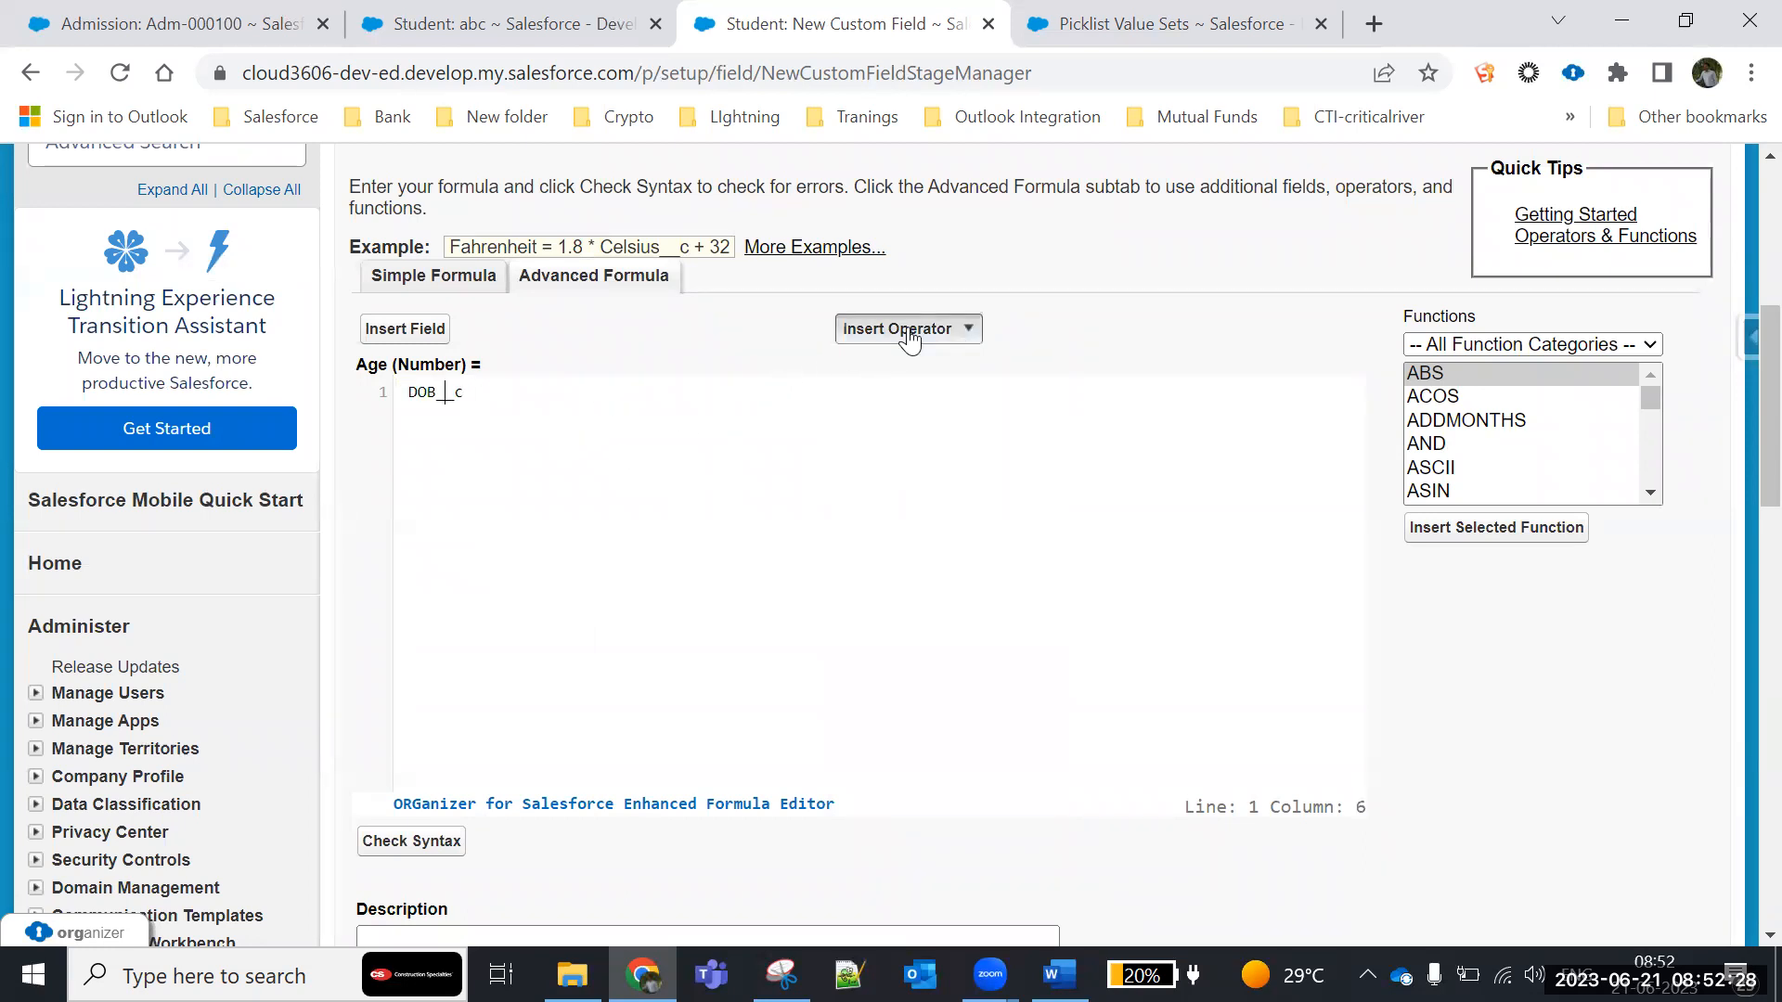
pyautogui.click(874, 450)
pyautogui.press('BackSpace')
pyautogui.press('BackSpace')
pyautogui.press('BackSpace')
# - Append the divide operator and 365 after DOB__c in the Age formula and check the syntax
pyautogui.click(515, 402)
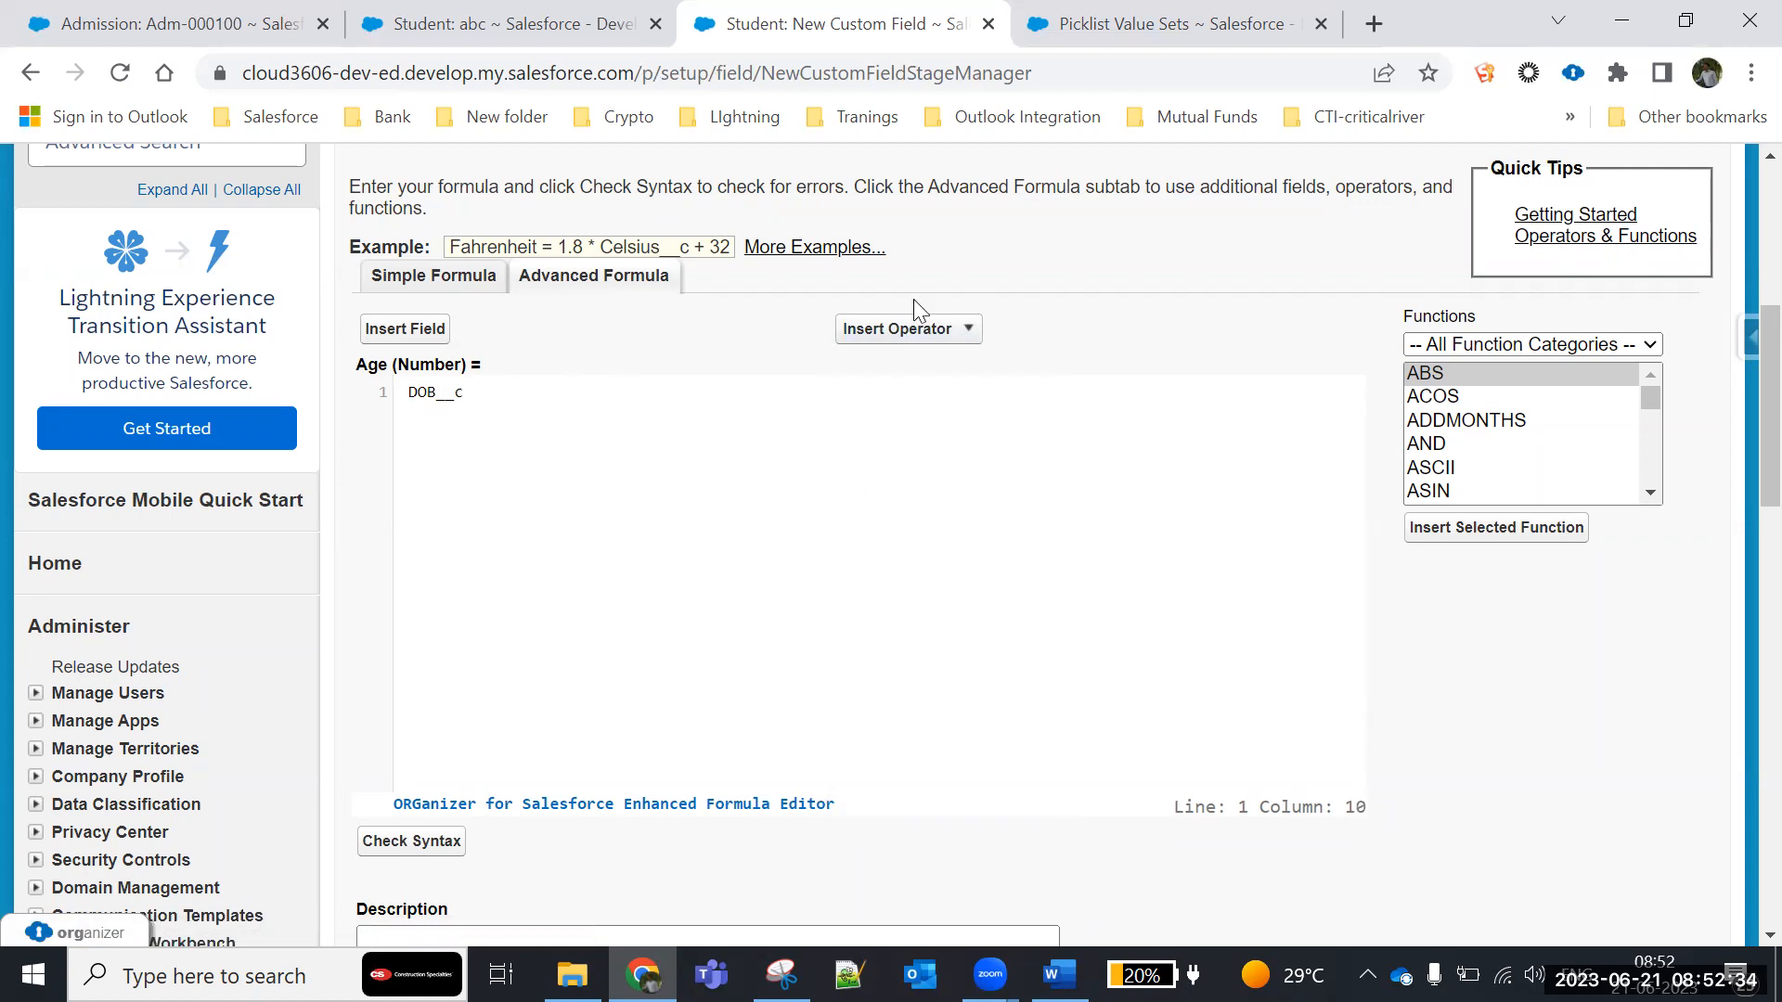
pyautogui.click(907, 329)
pyautogui.click(886, 450)
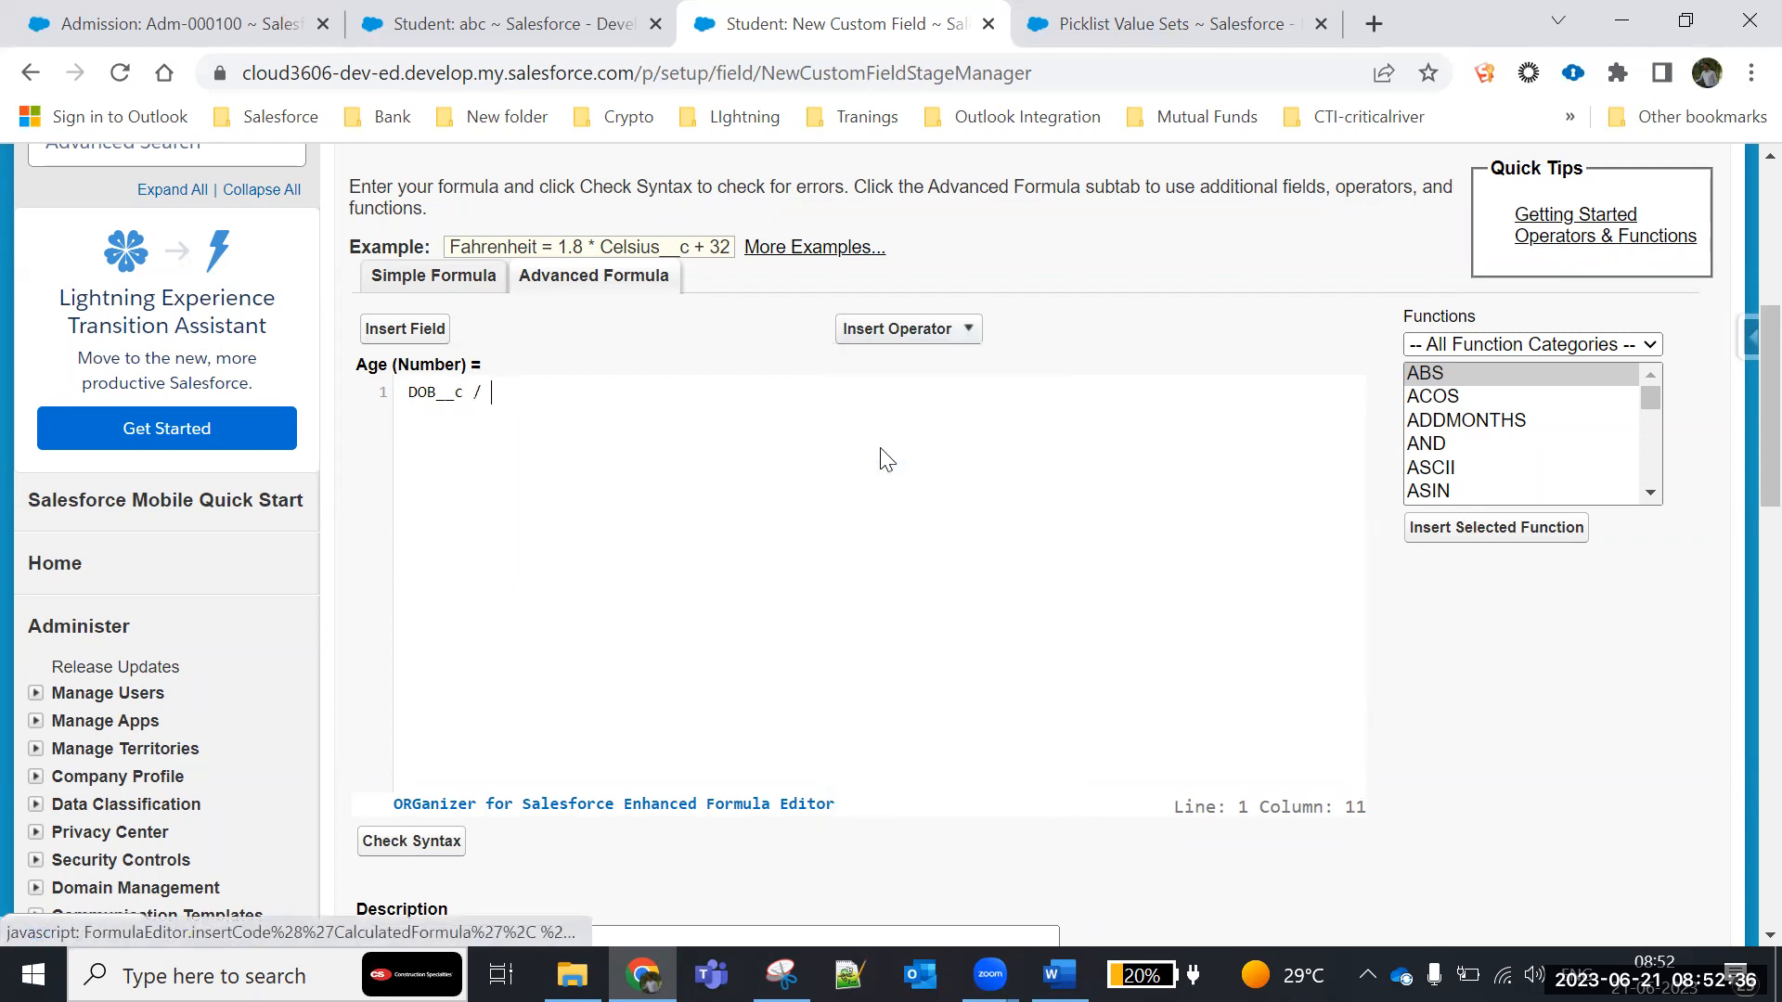
pyautogui.write('365')
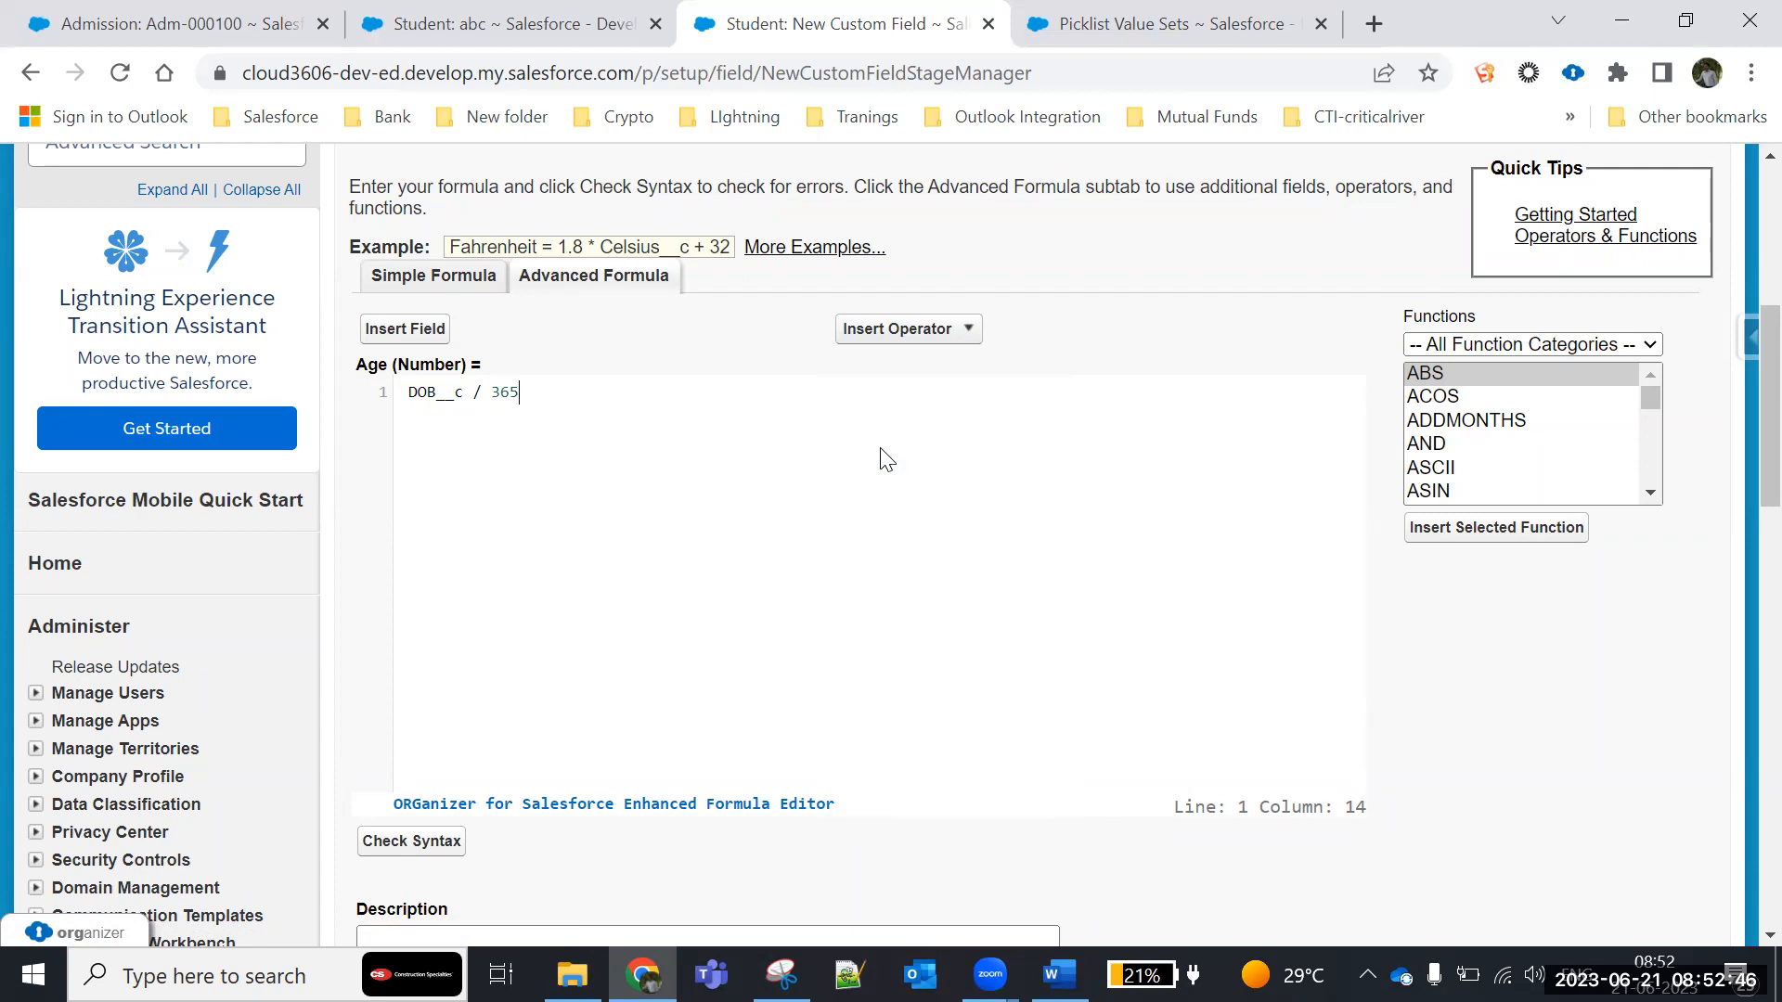
pyautogui.scroll(-1, 519, 765)
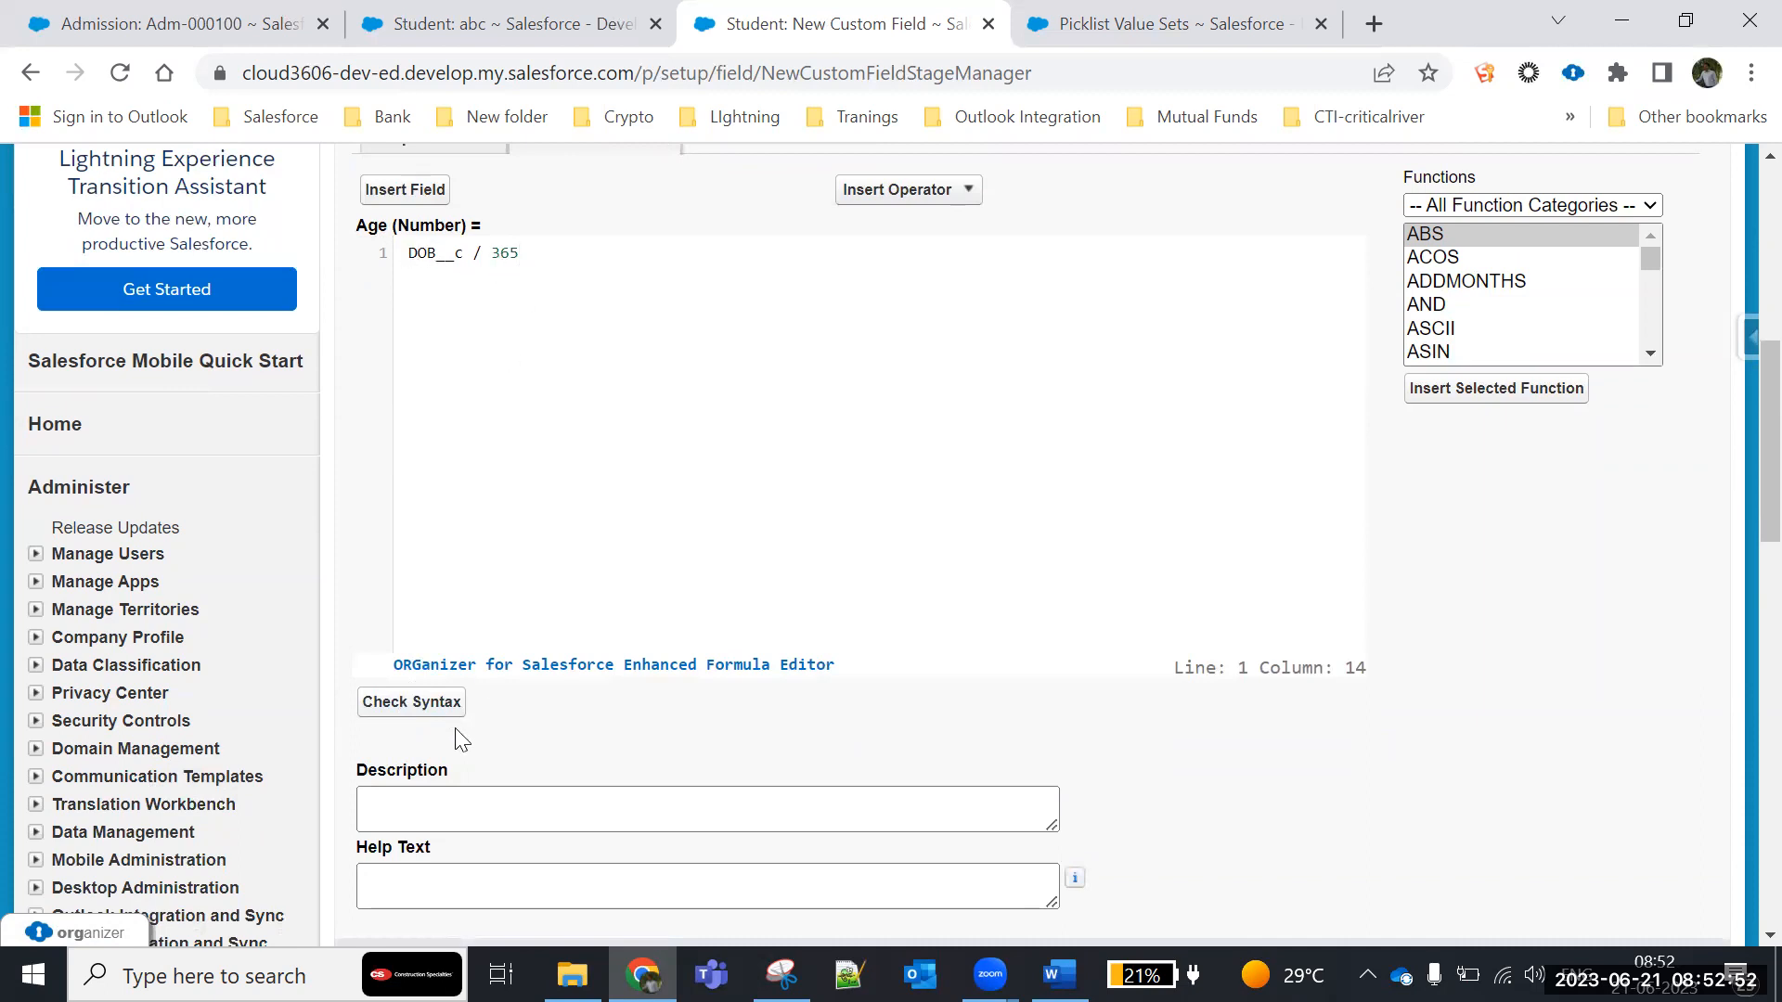
pyautogui.click(401, 707)
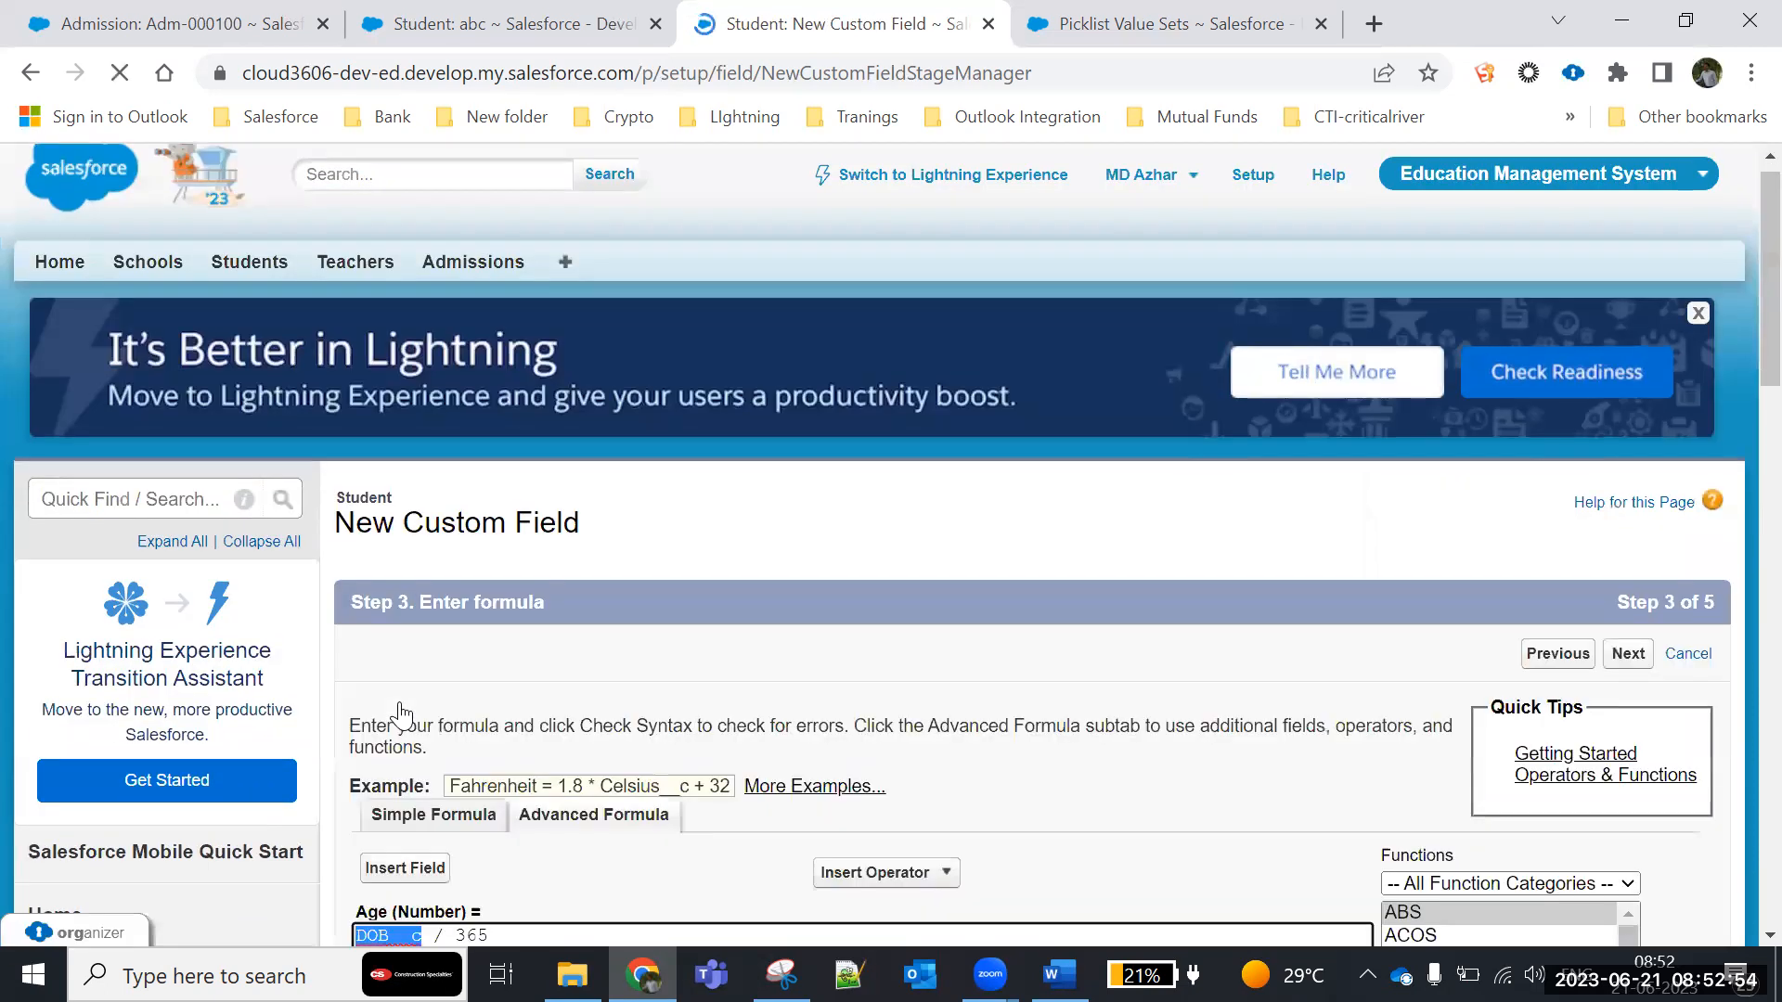
pyautogui.scroll(-1, 553, 679)
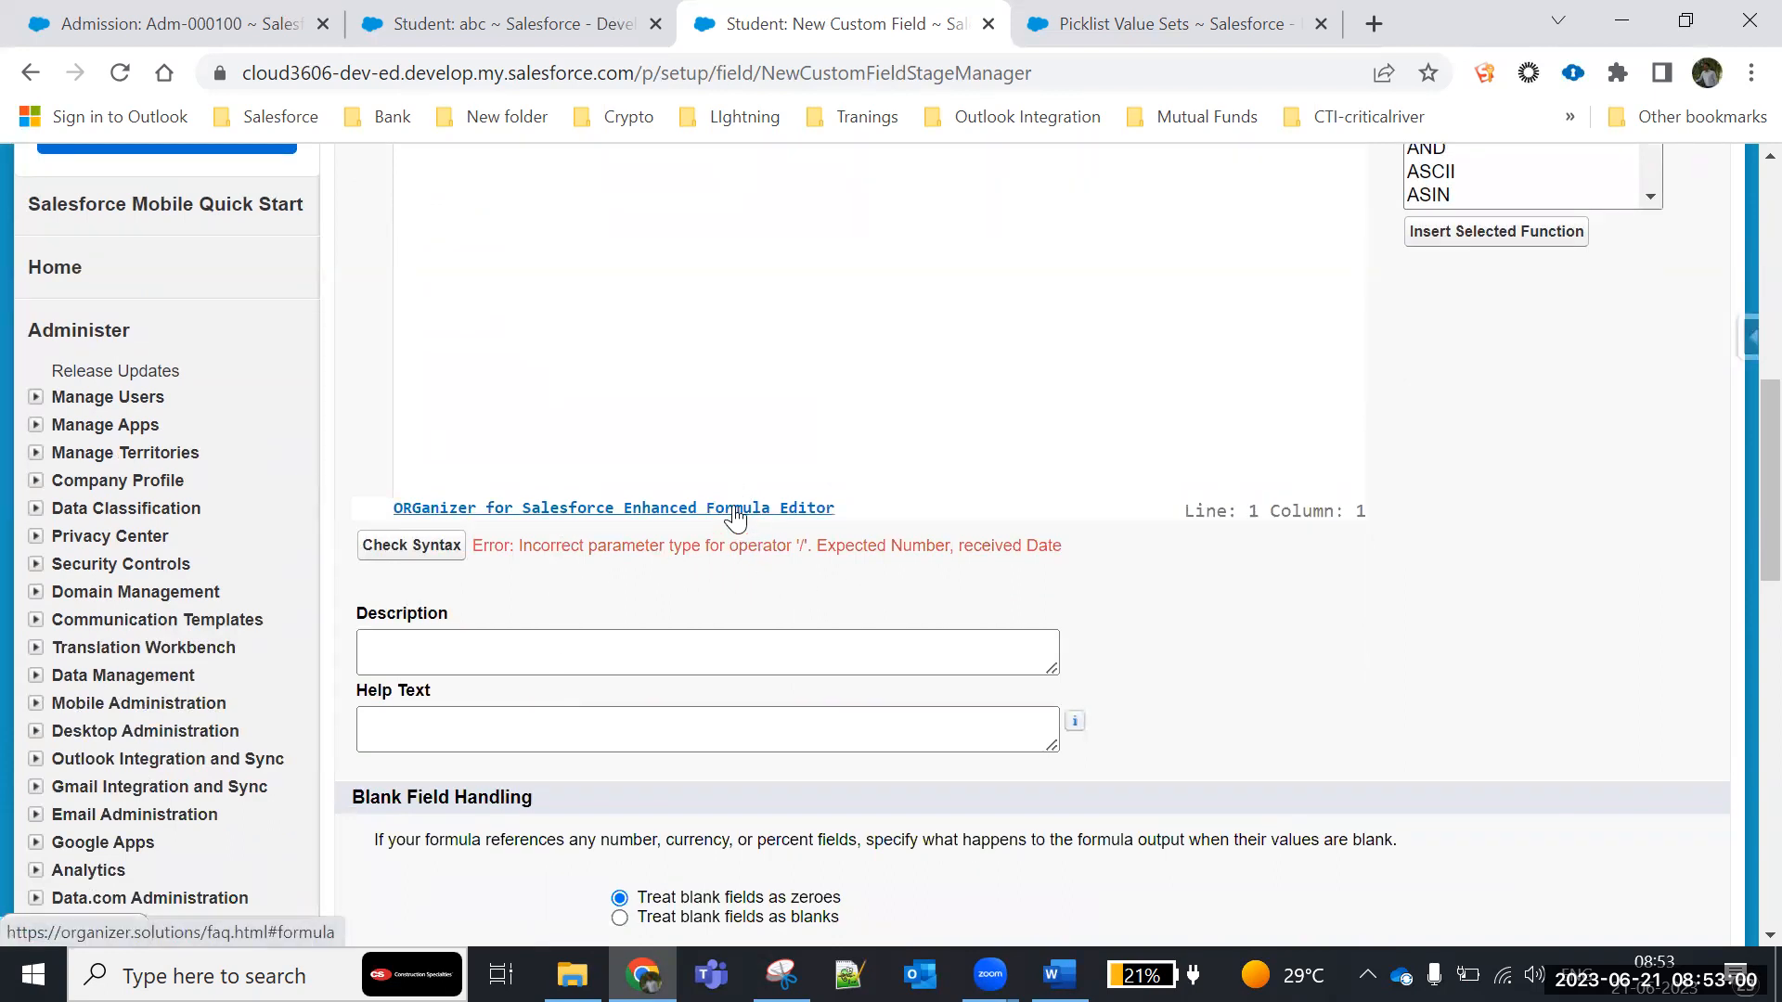
pyautogui.scroll(3, 736, 517)
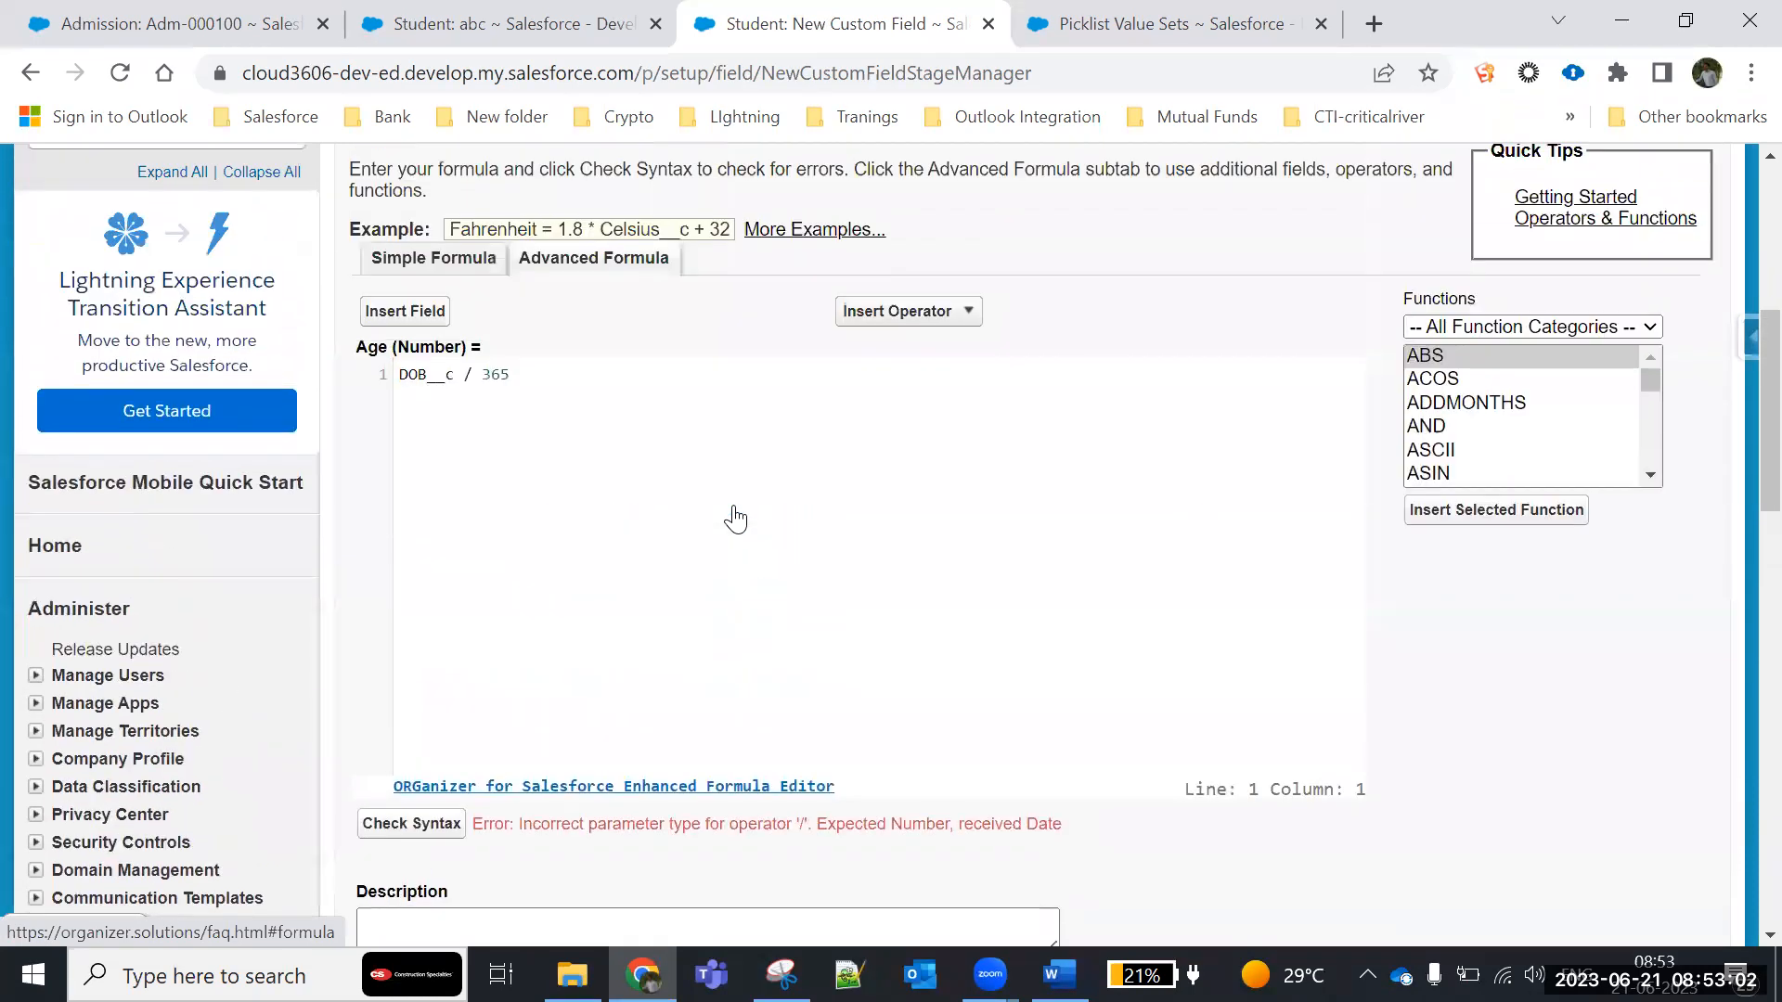
# - Remove the divide operator from the Age formula and browse the list of available functions
pyautogui.click(471, 376)
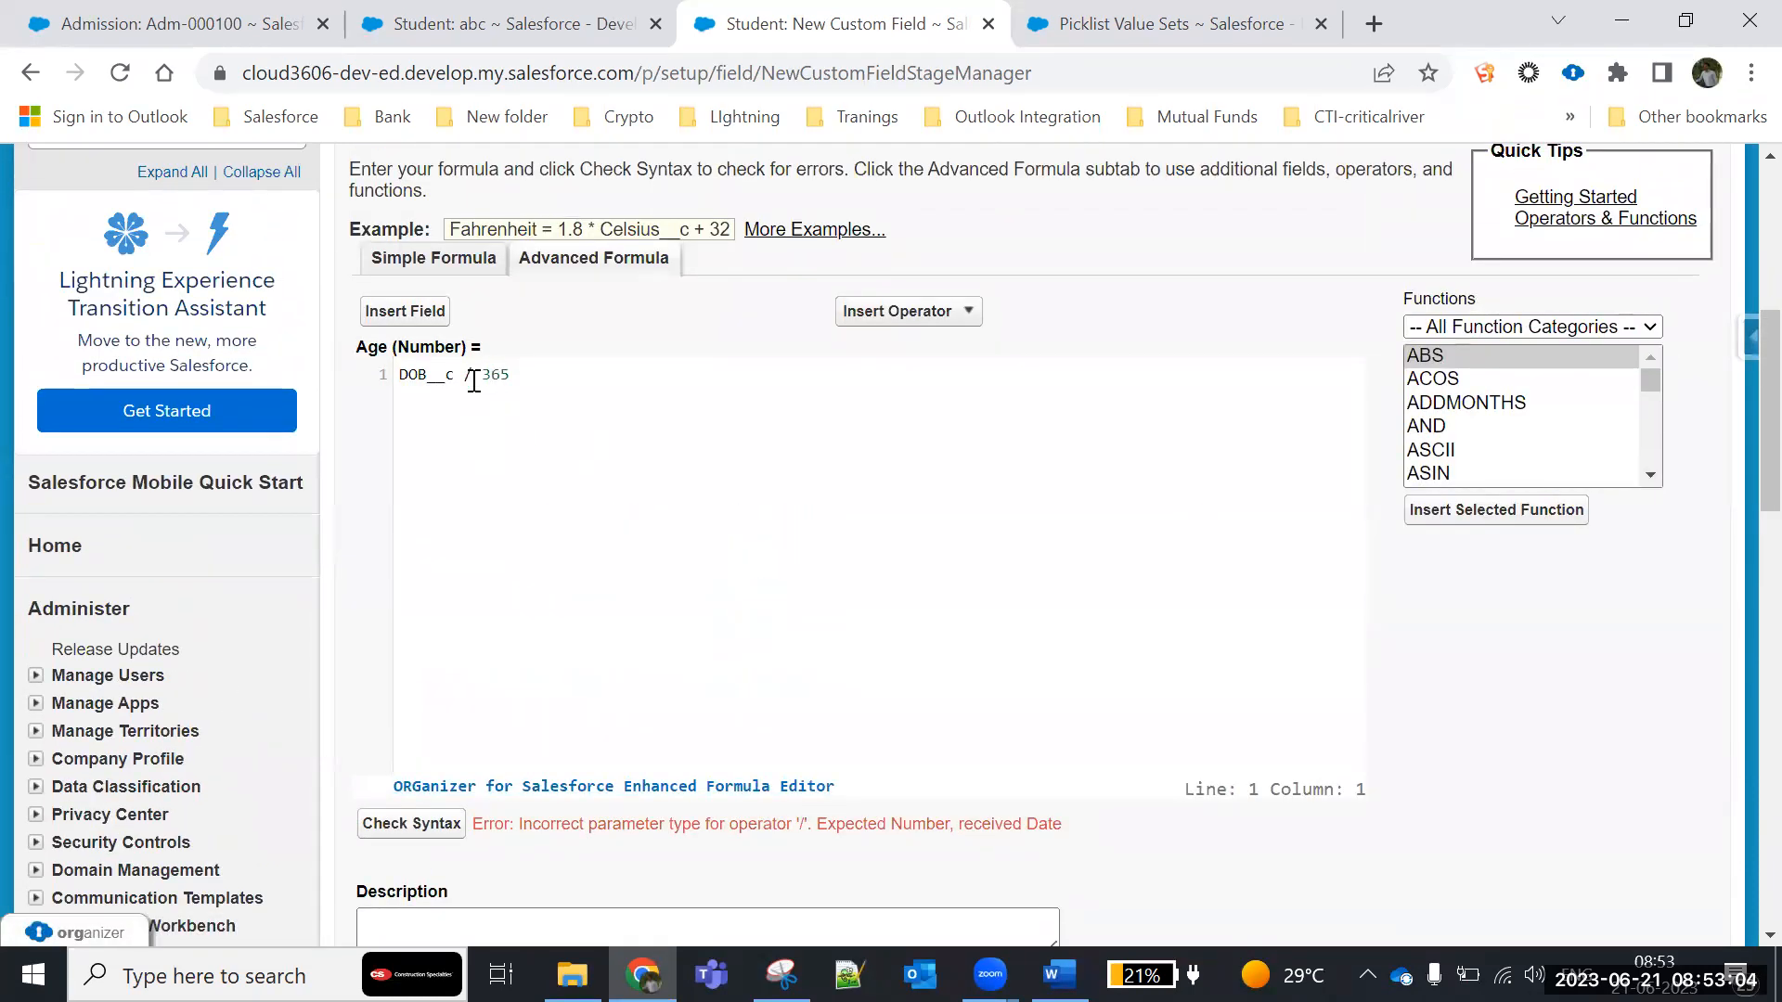
pyautogui.press('BackSpace')
pyautogui.press('BackSpace')
pyautogui.press('Right')
pyautogui.scroll(-6, 1485, 417)
pyautogui.scroll(2, 1477, 422)
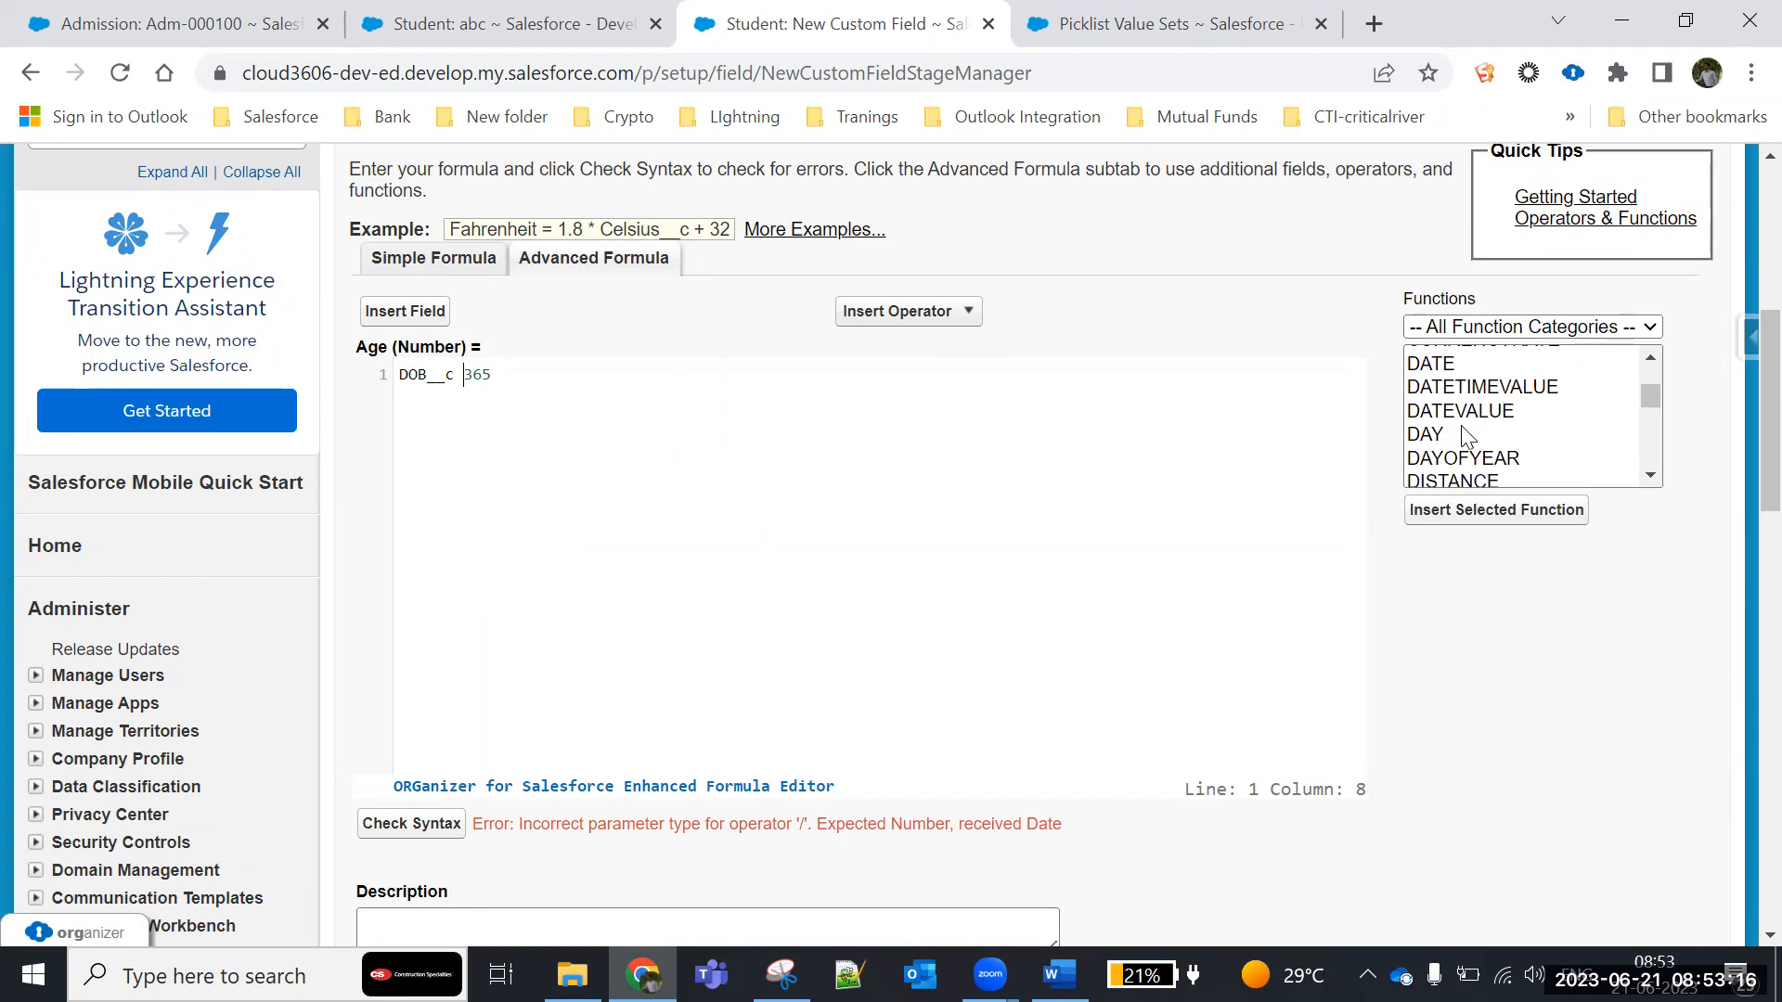
pyautogui.scroll(-2, 1474, 446)
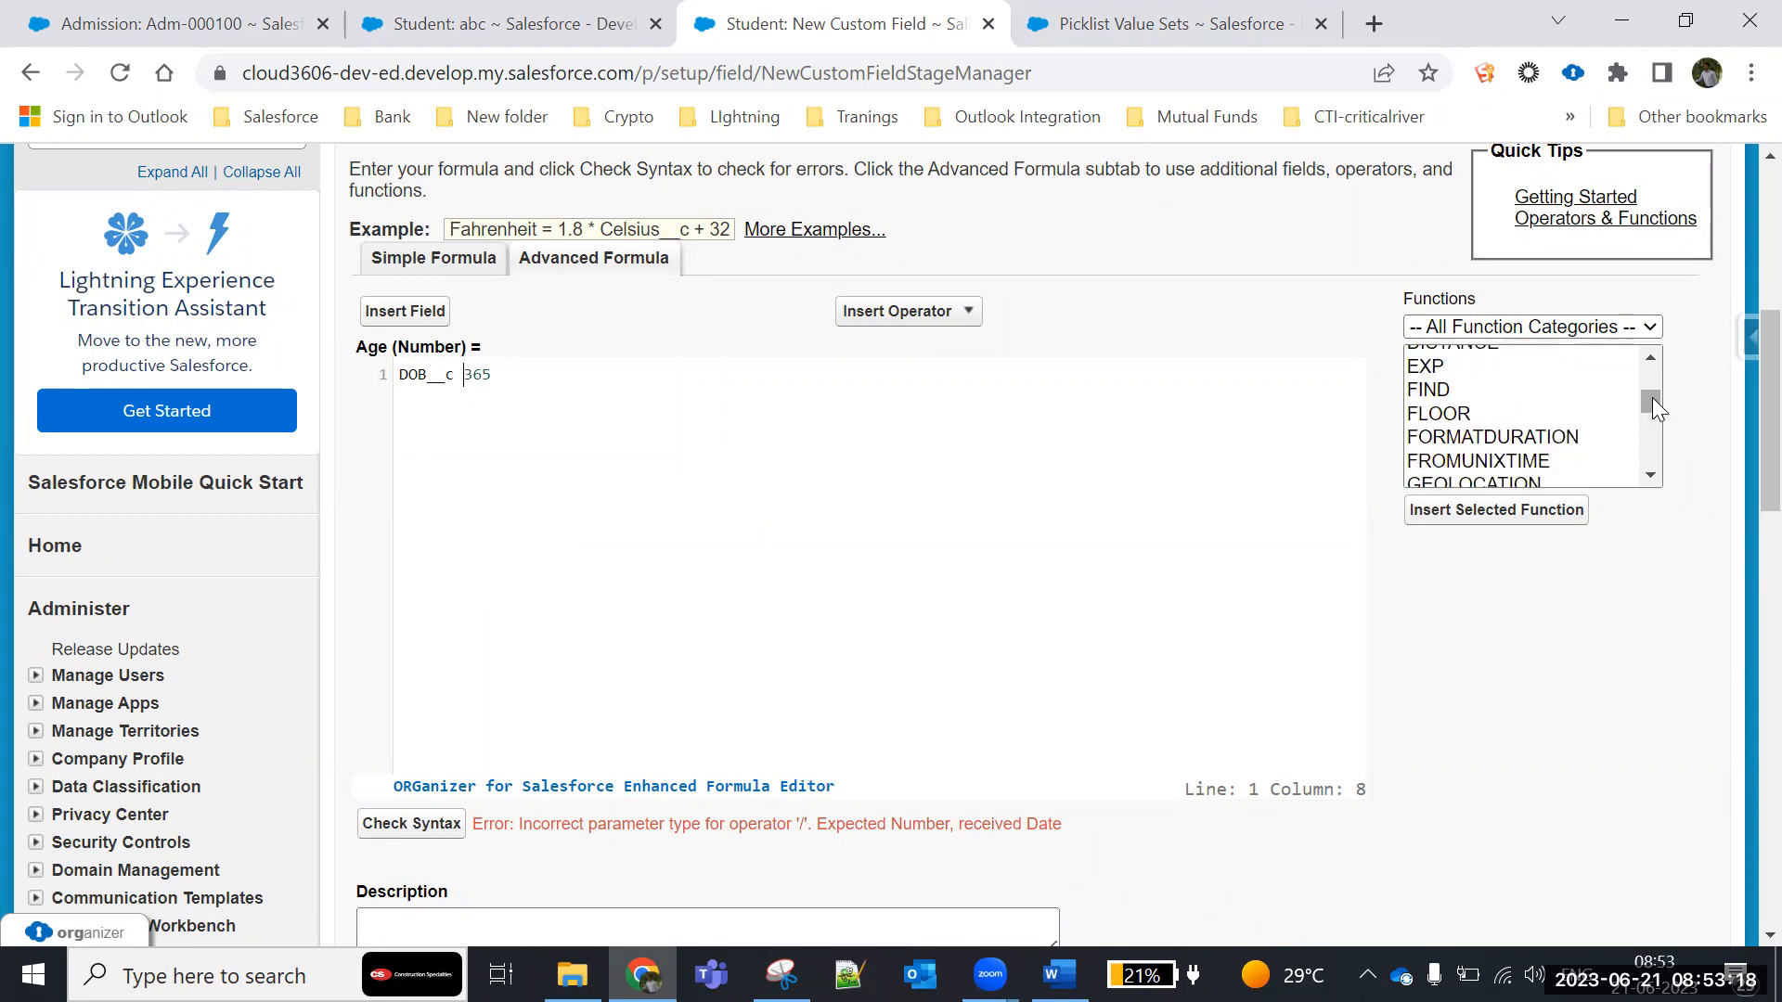
pyautogui.moveTo(1652, 403); pyautogui.dragTo(1652, 345)
pyautogui.click(460, 381)
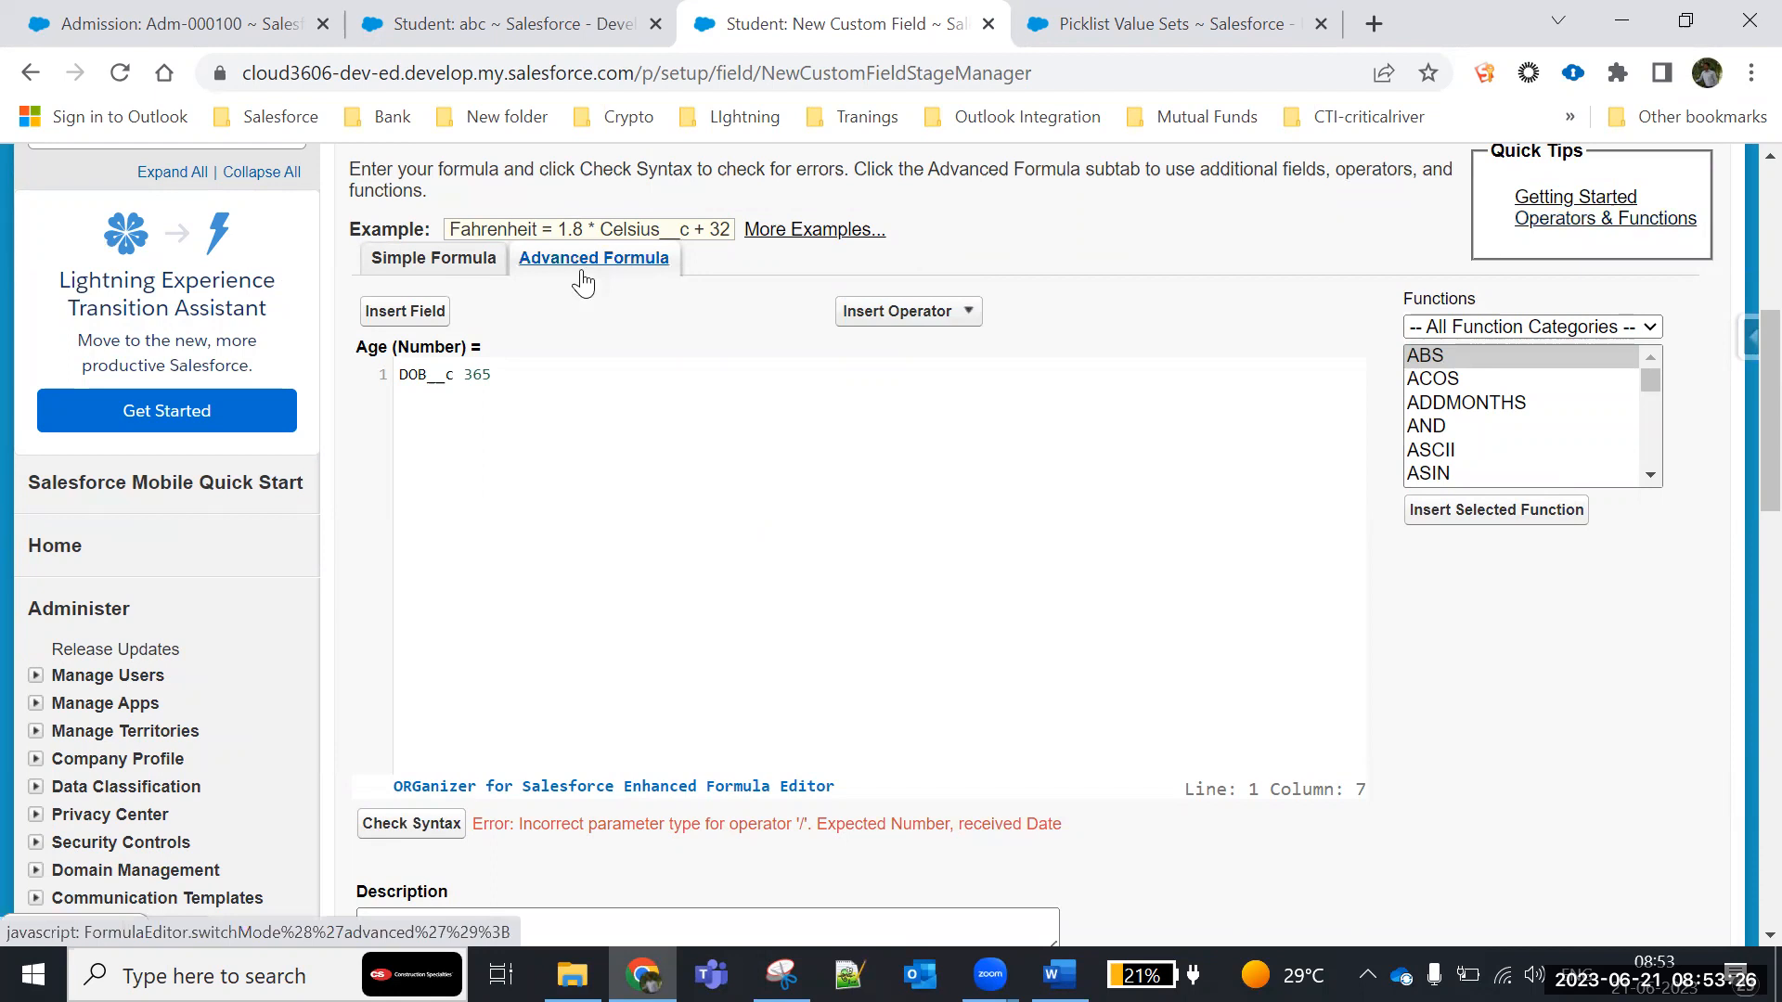
# - Rewrite the Age formula as DOB__c/365 and check its syntax again
pyautogui.click(497, 372)
pyautogui.press('BackSpace')
pyautogui.press('BackSpace')
pyautogui.press('BackSpace')
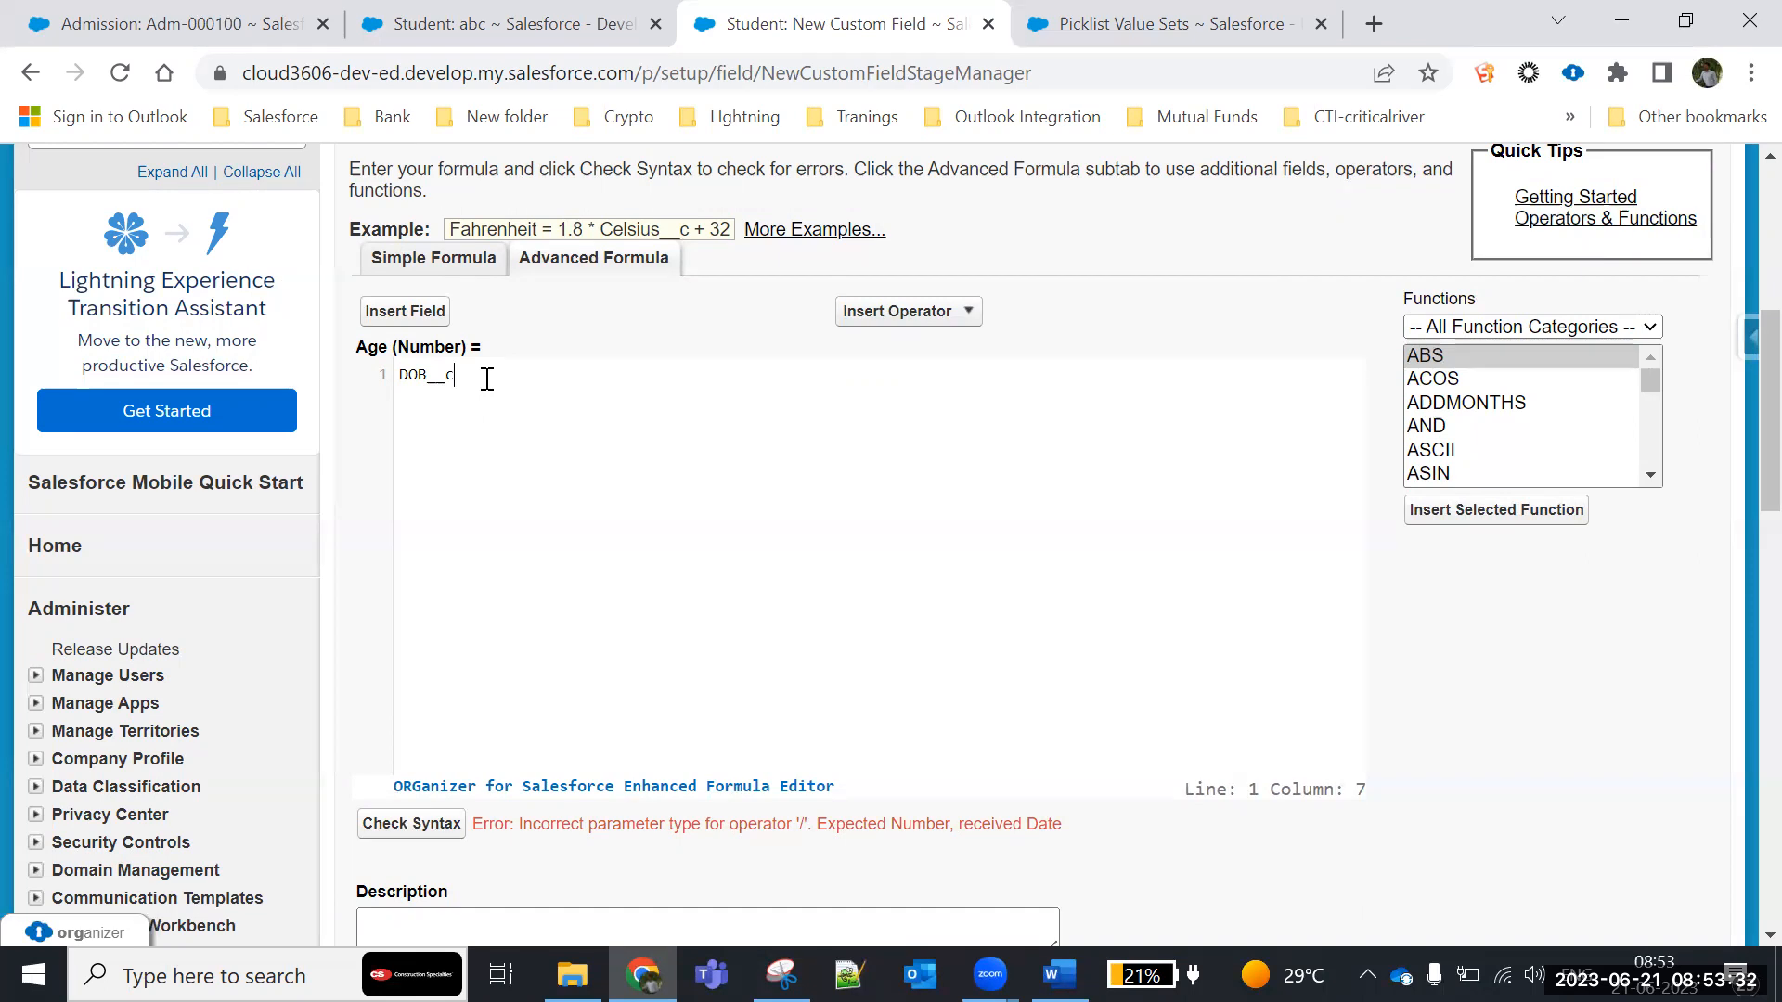
pyautogui.write('/')
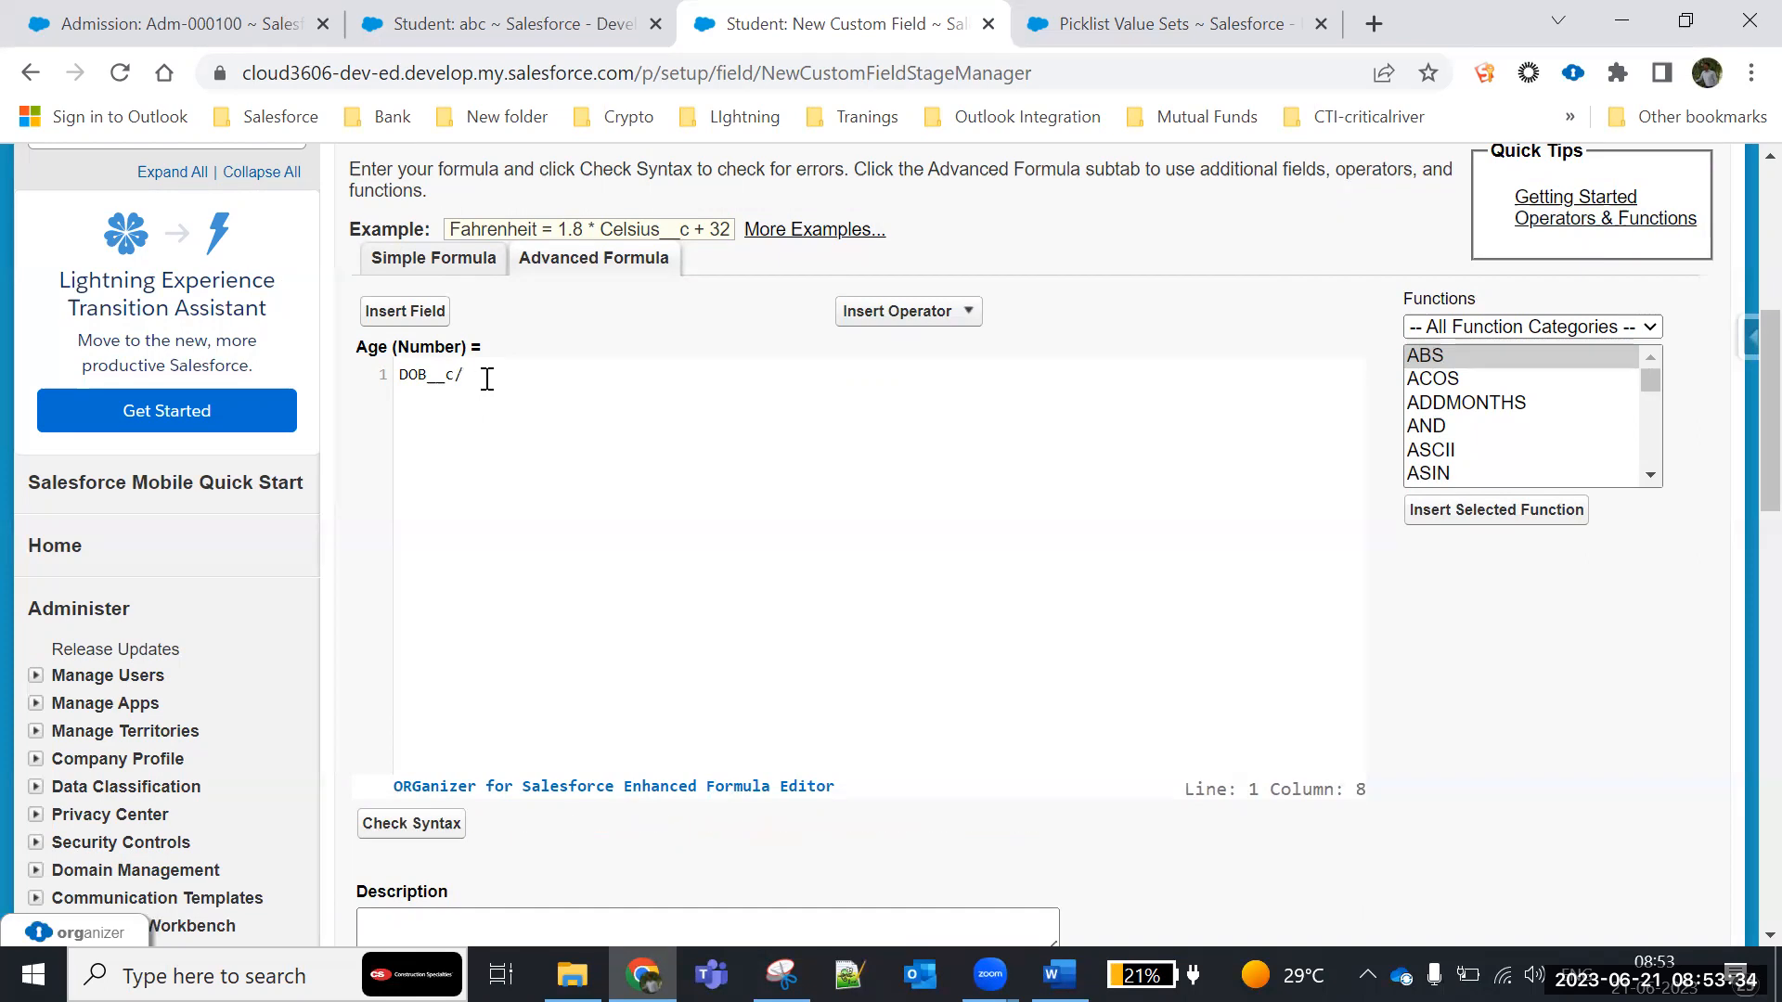
pyautogui.write('365')
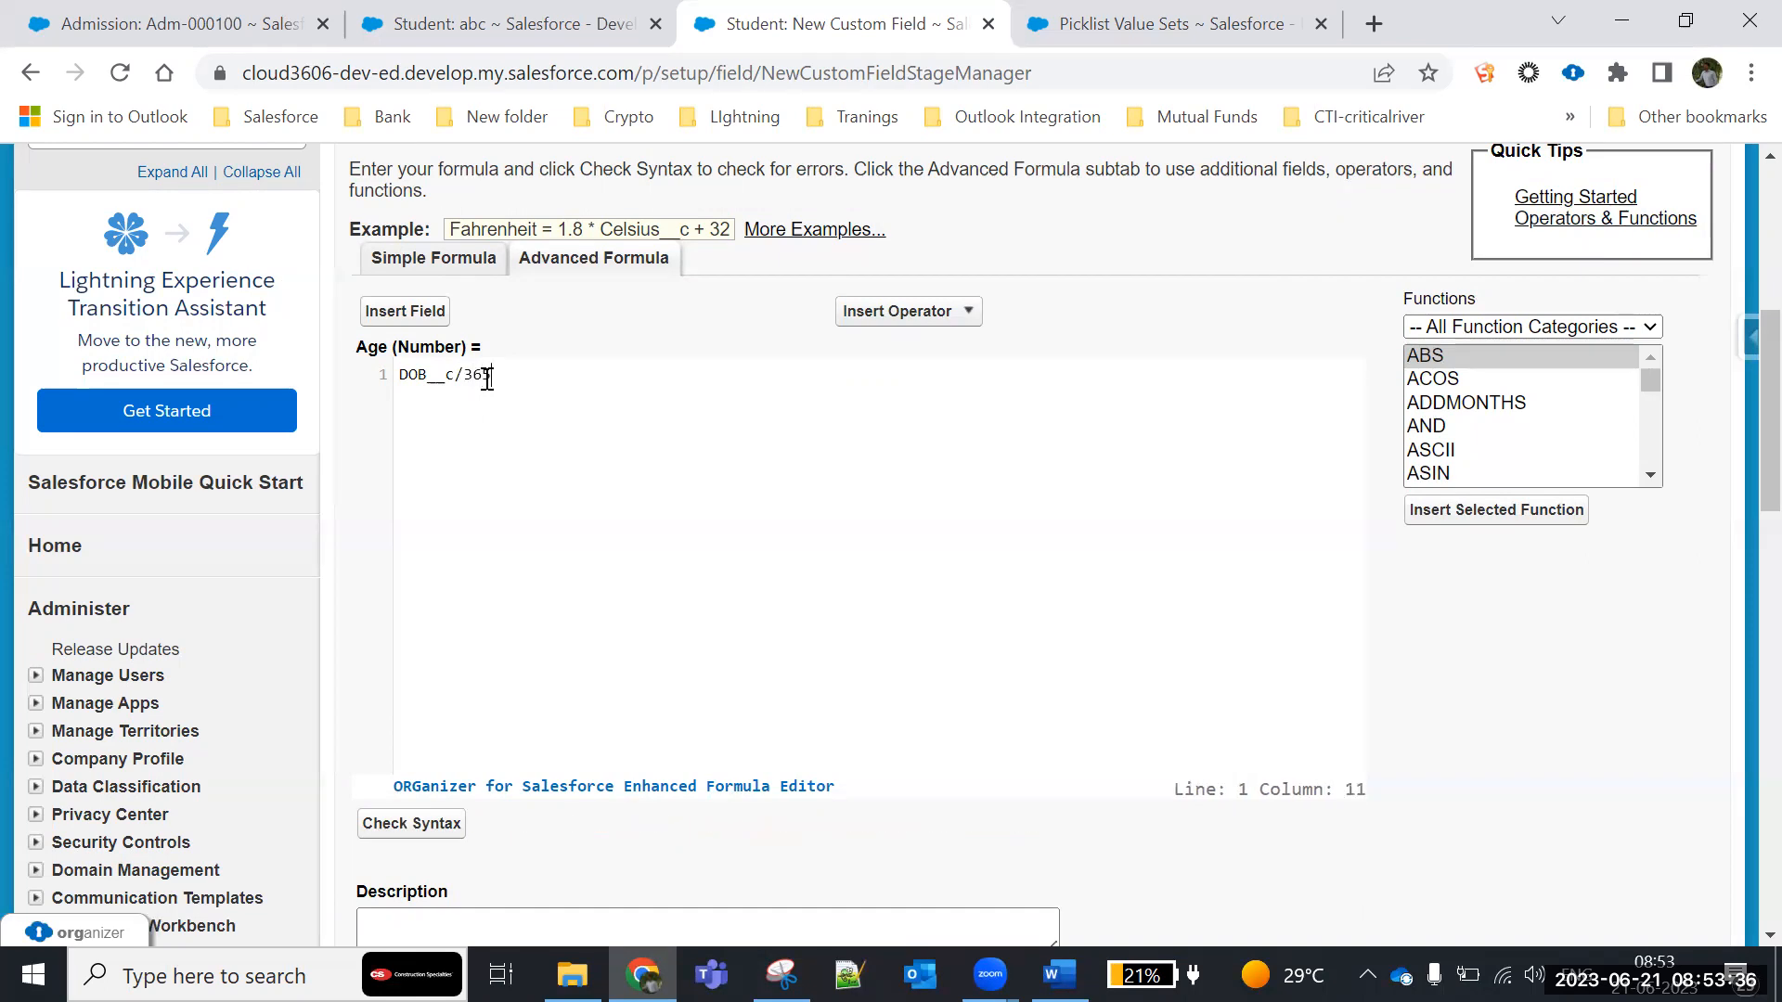
pyautogui.click(414, 832)
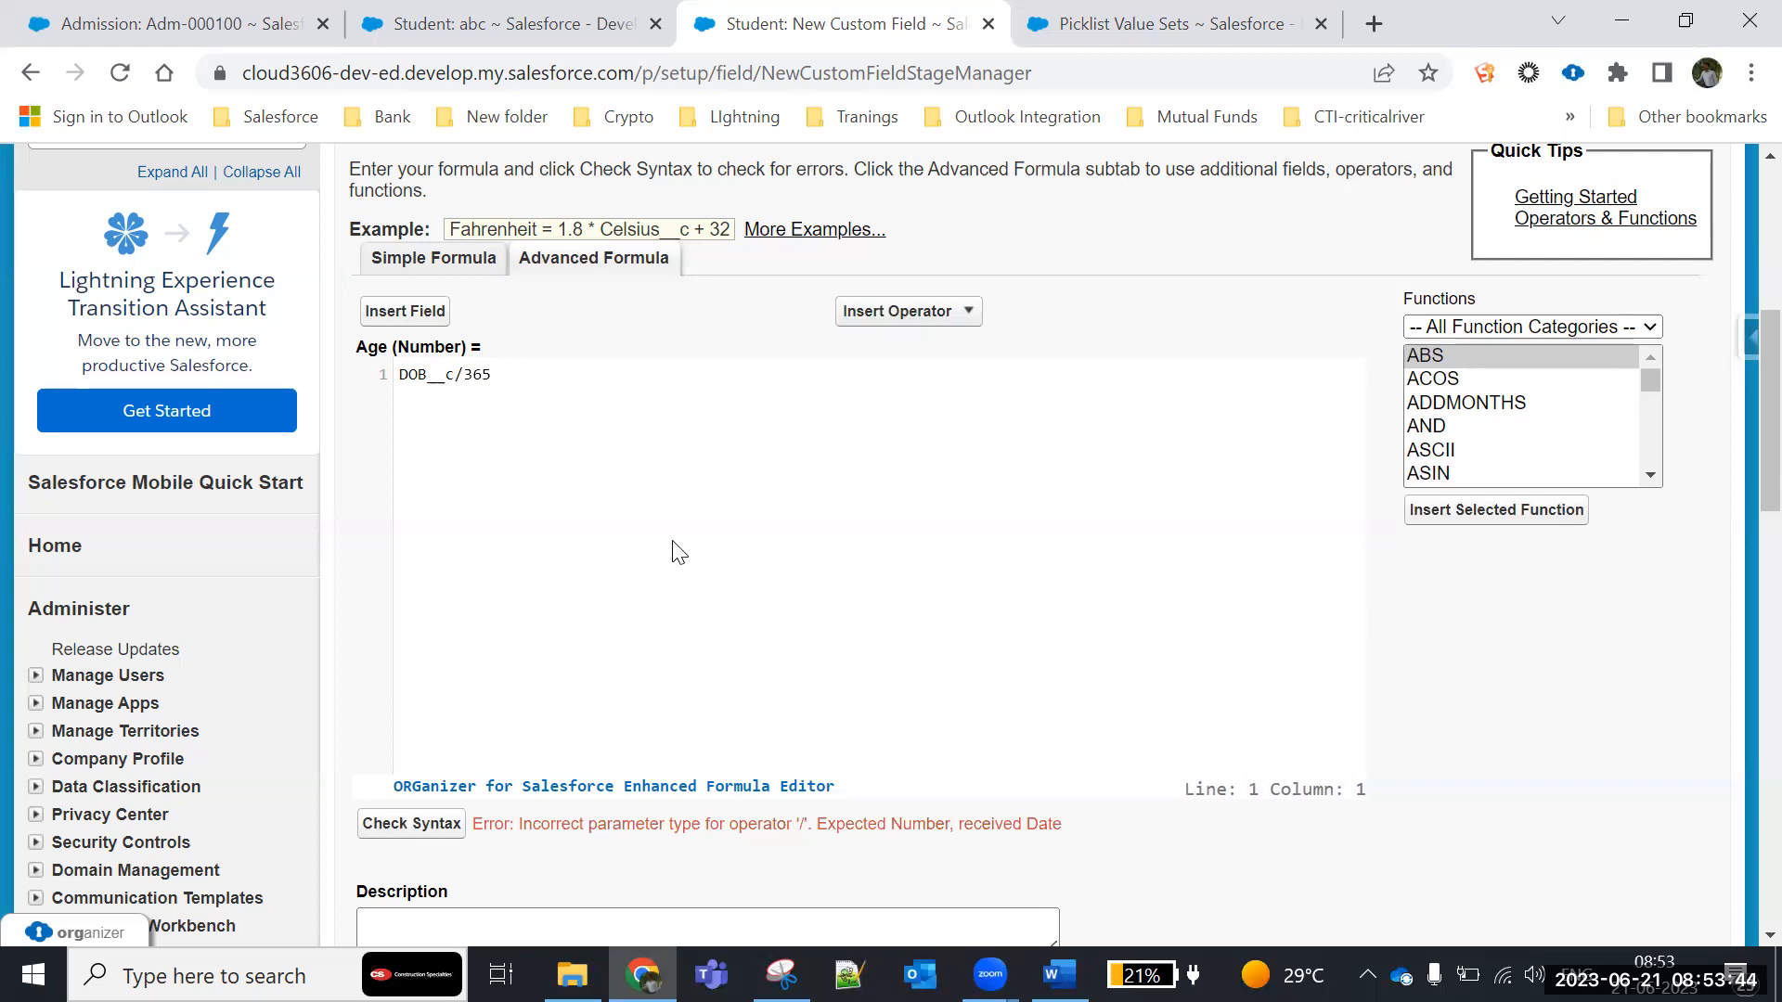
# - Remove the division by 365 from the Age formula and put a minus operator after DOB__c
pyautogui.click(525, 369)
pyautogui.press('BackSpace')
pyautogui.press('BackSpace')
pyautogui.press('BackSpace')
pyautogui.press('BackSpace')
pyautogui.moveTo(457, 374); pyautogui.dragTo(397, 376)
pyautogui.click(477, 375)
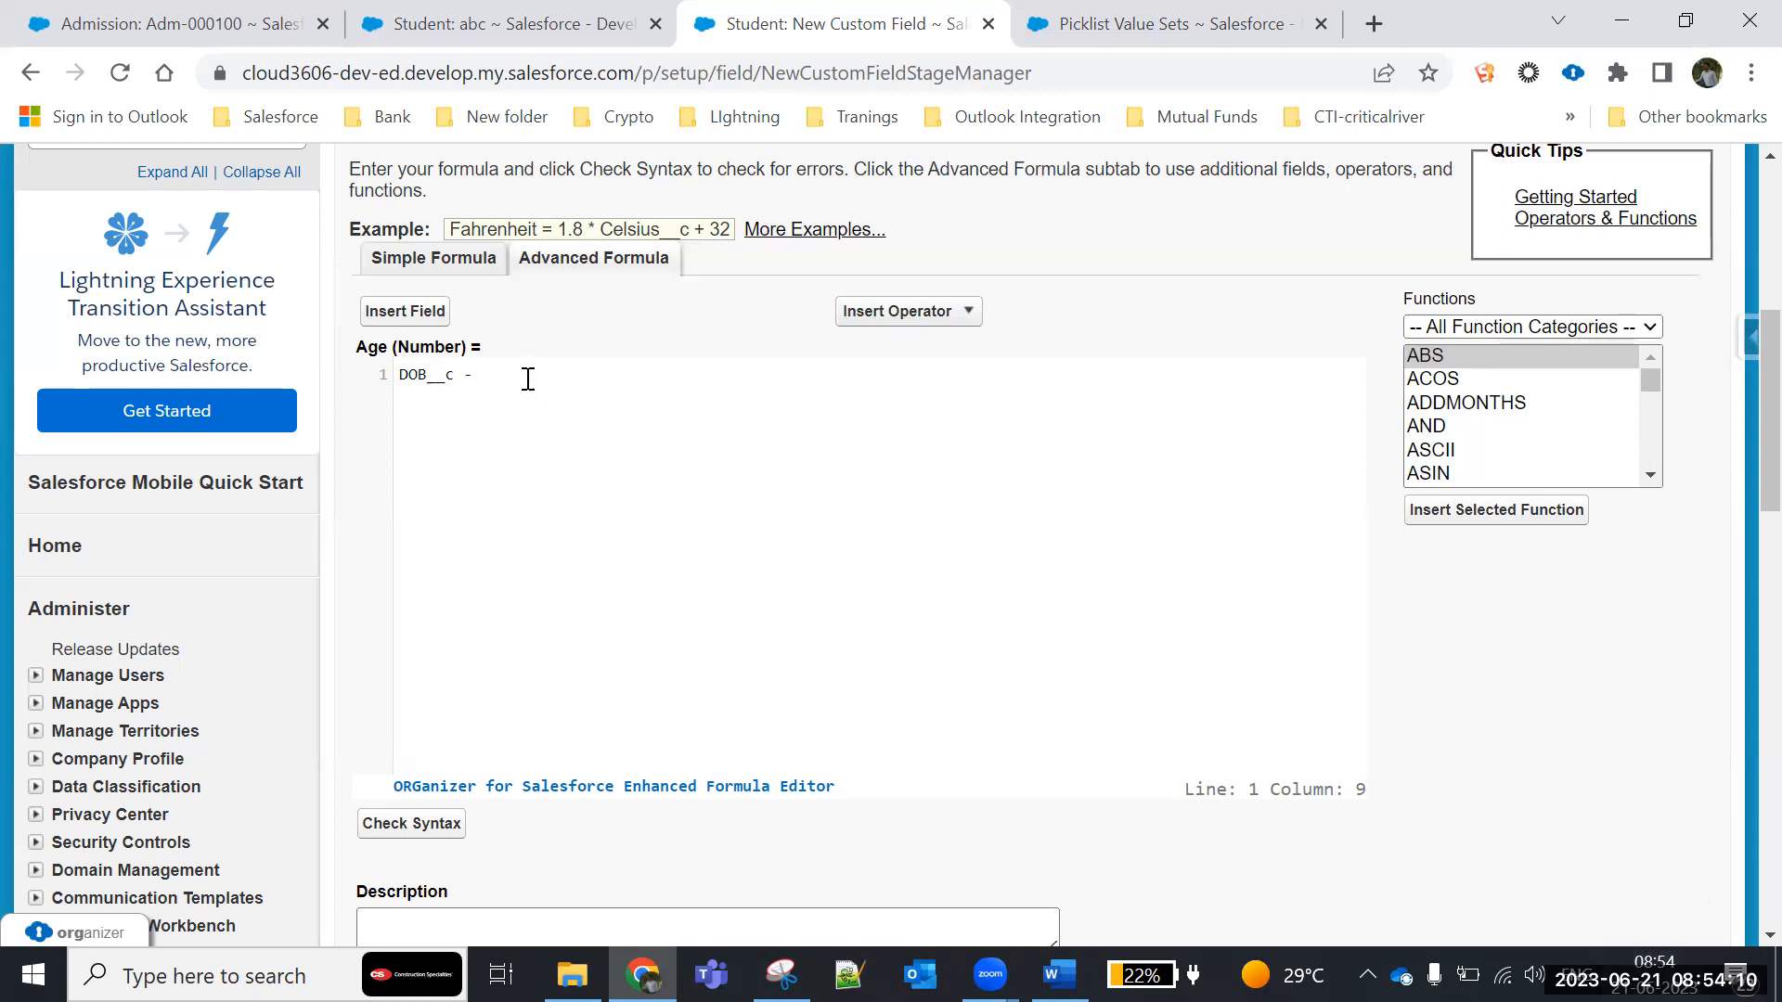
# - Try 20-06-2023 as a fixed date subtracted from DOB__c, and clear that date from the formula
pyautogui.write('20-06-2023')
pyautogui.moveTo(472, 378); pyautogui.dragTo(576, 386)
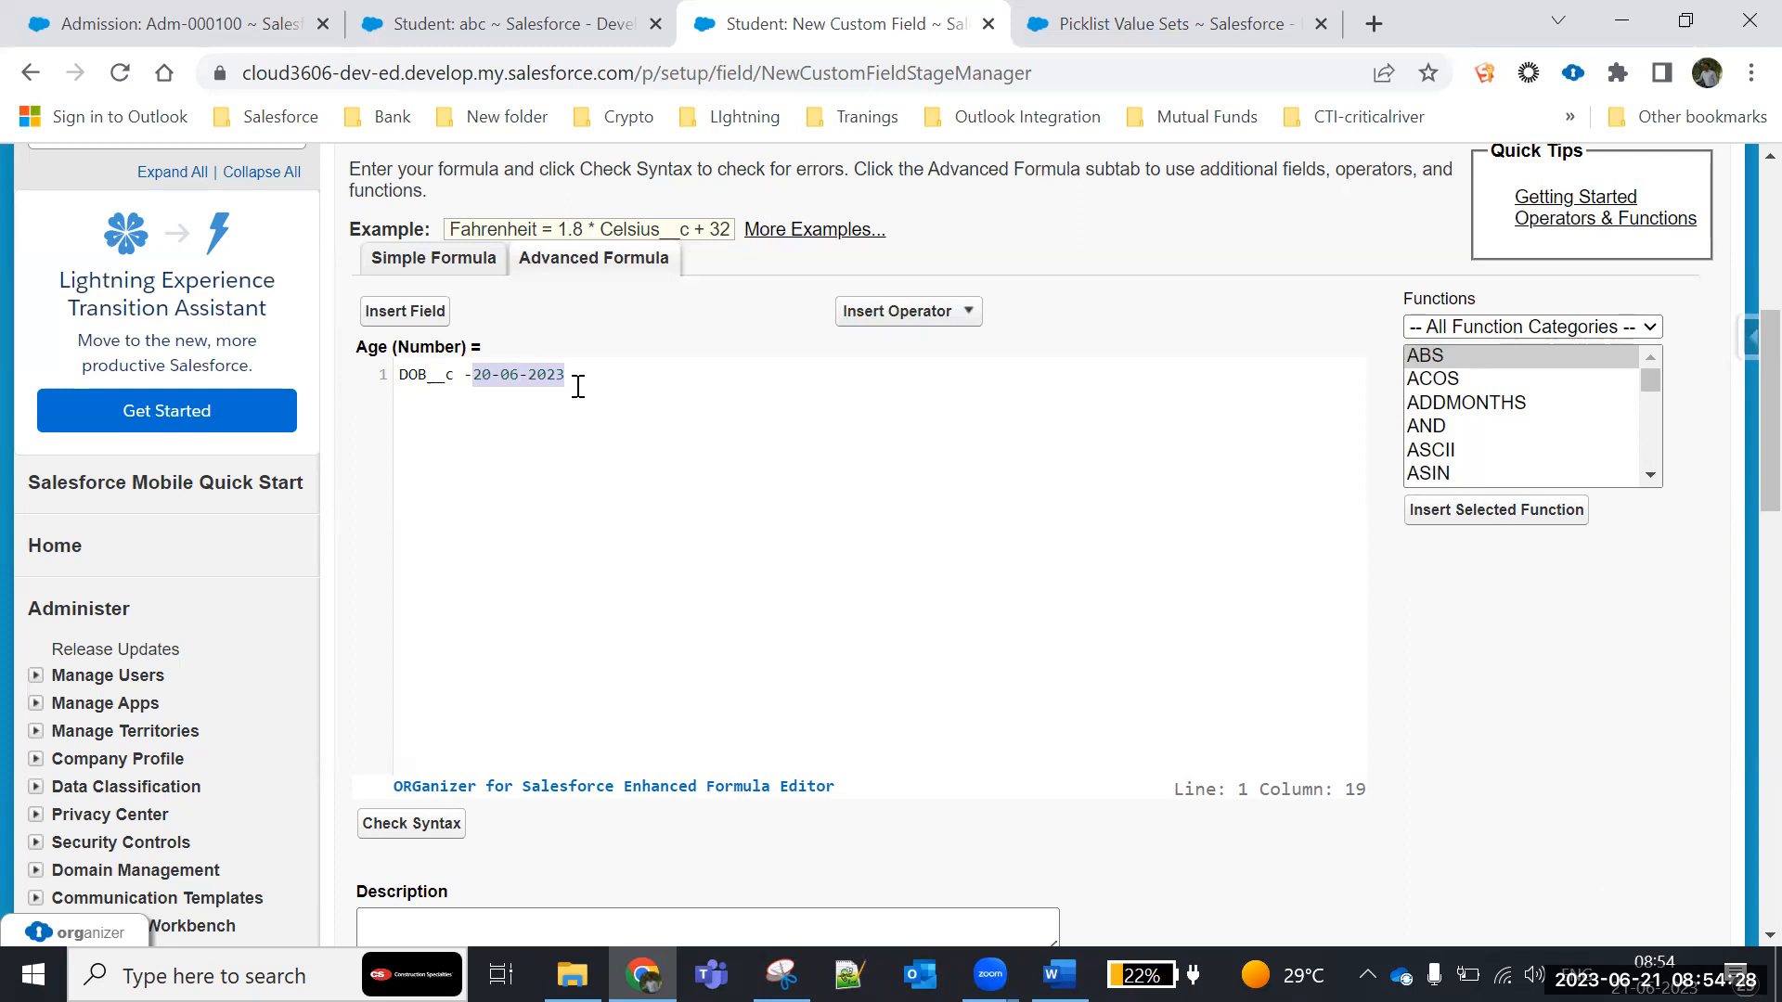
pyautogui.press('BackSpace')
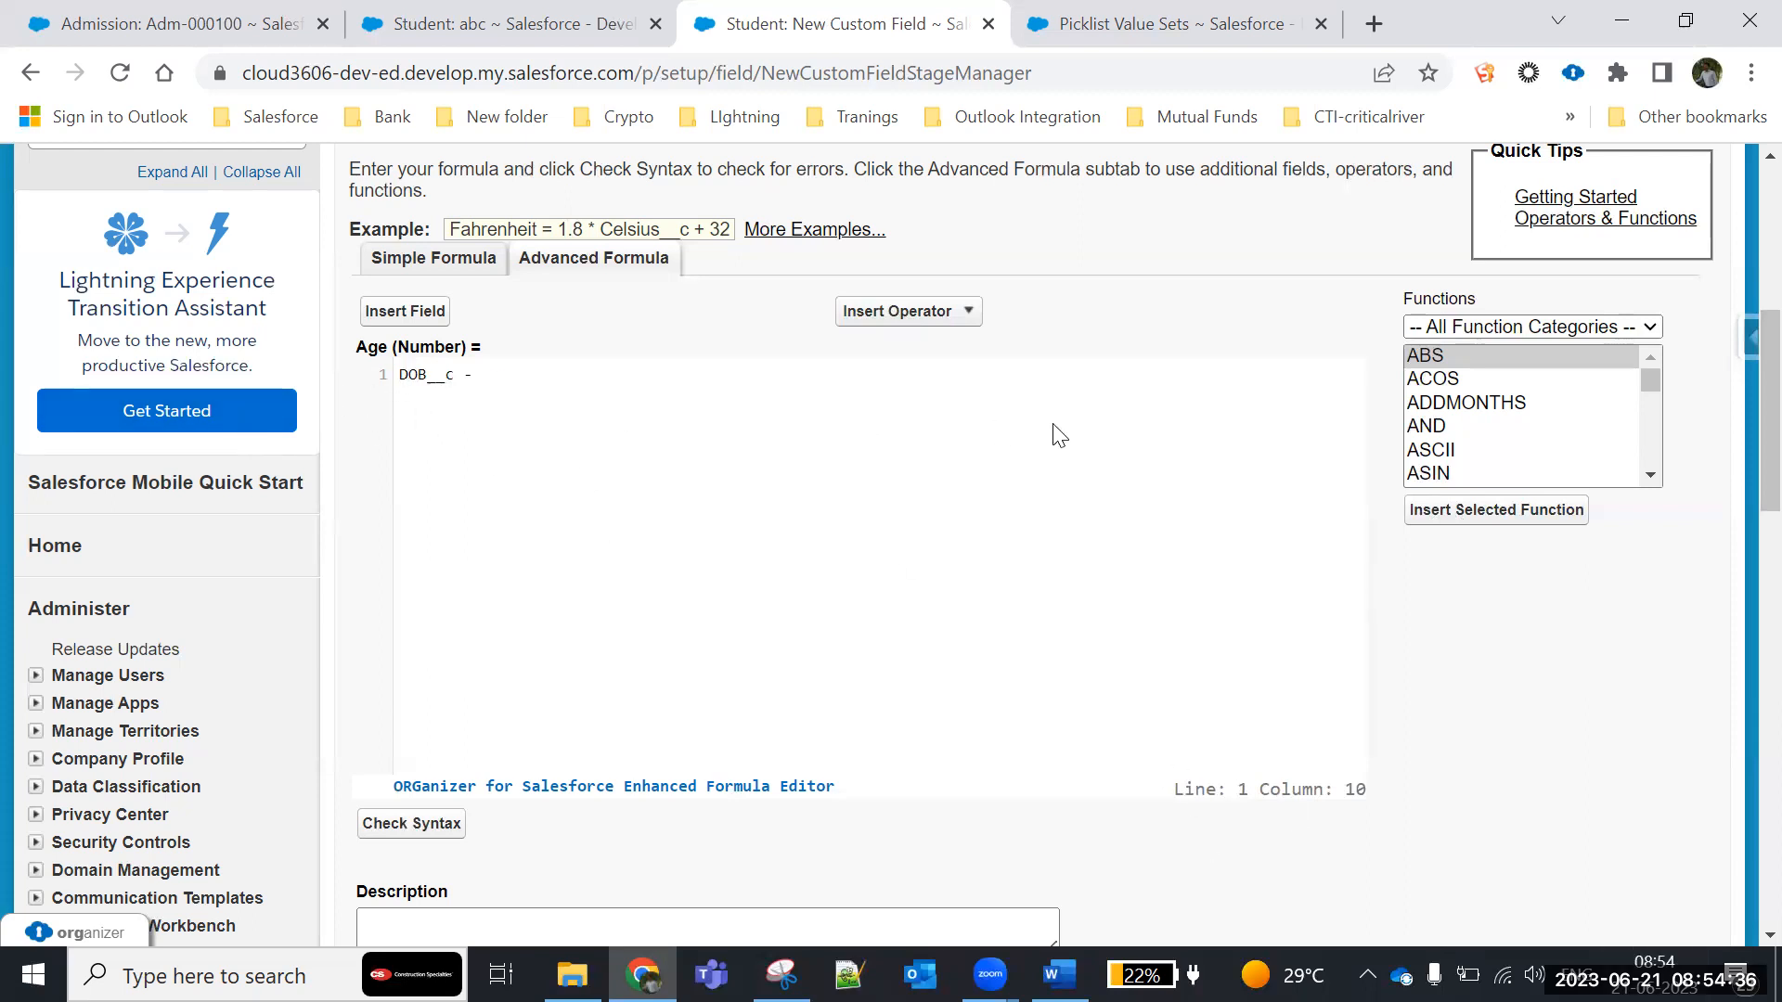
pyautogui.press('BackSpace')
# - Find the TODAY function in the function list and insert it after the minus operator to form DOB__c - TODAY()
pyautogui.click(1566, 406)
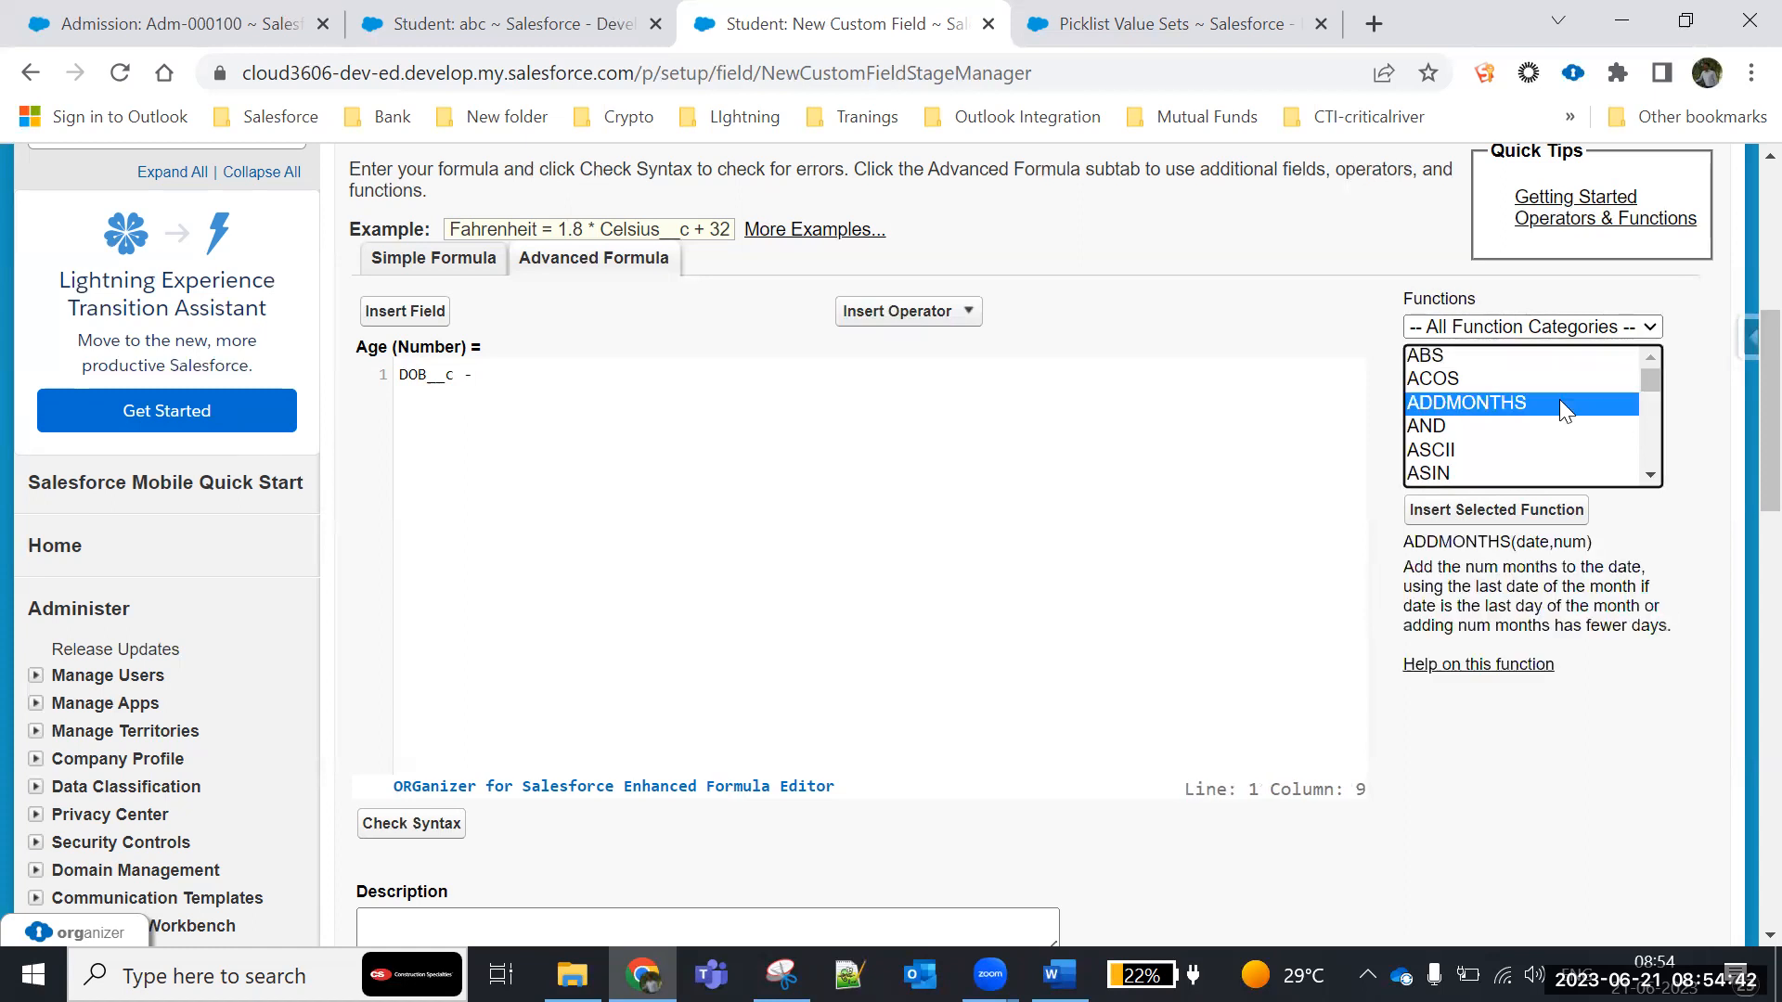
pyautogui.scroll(-4, 1459, 403)
pyautogui.scroll(4, 1458, 402)
pyautogui.scroll(-10, 1471, 436)
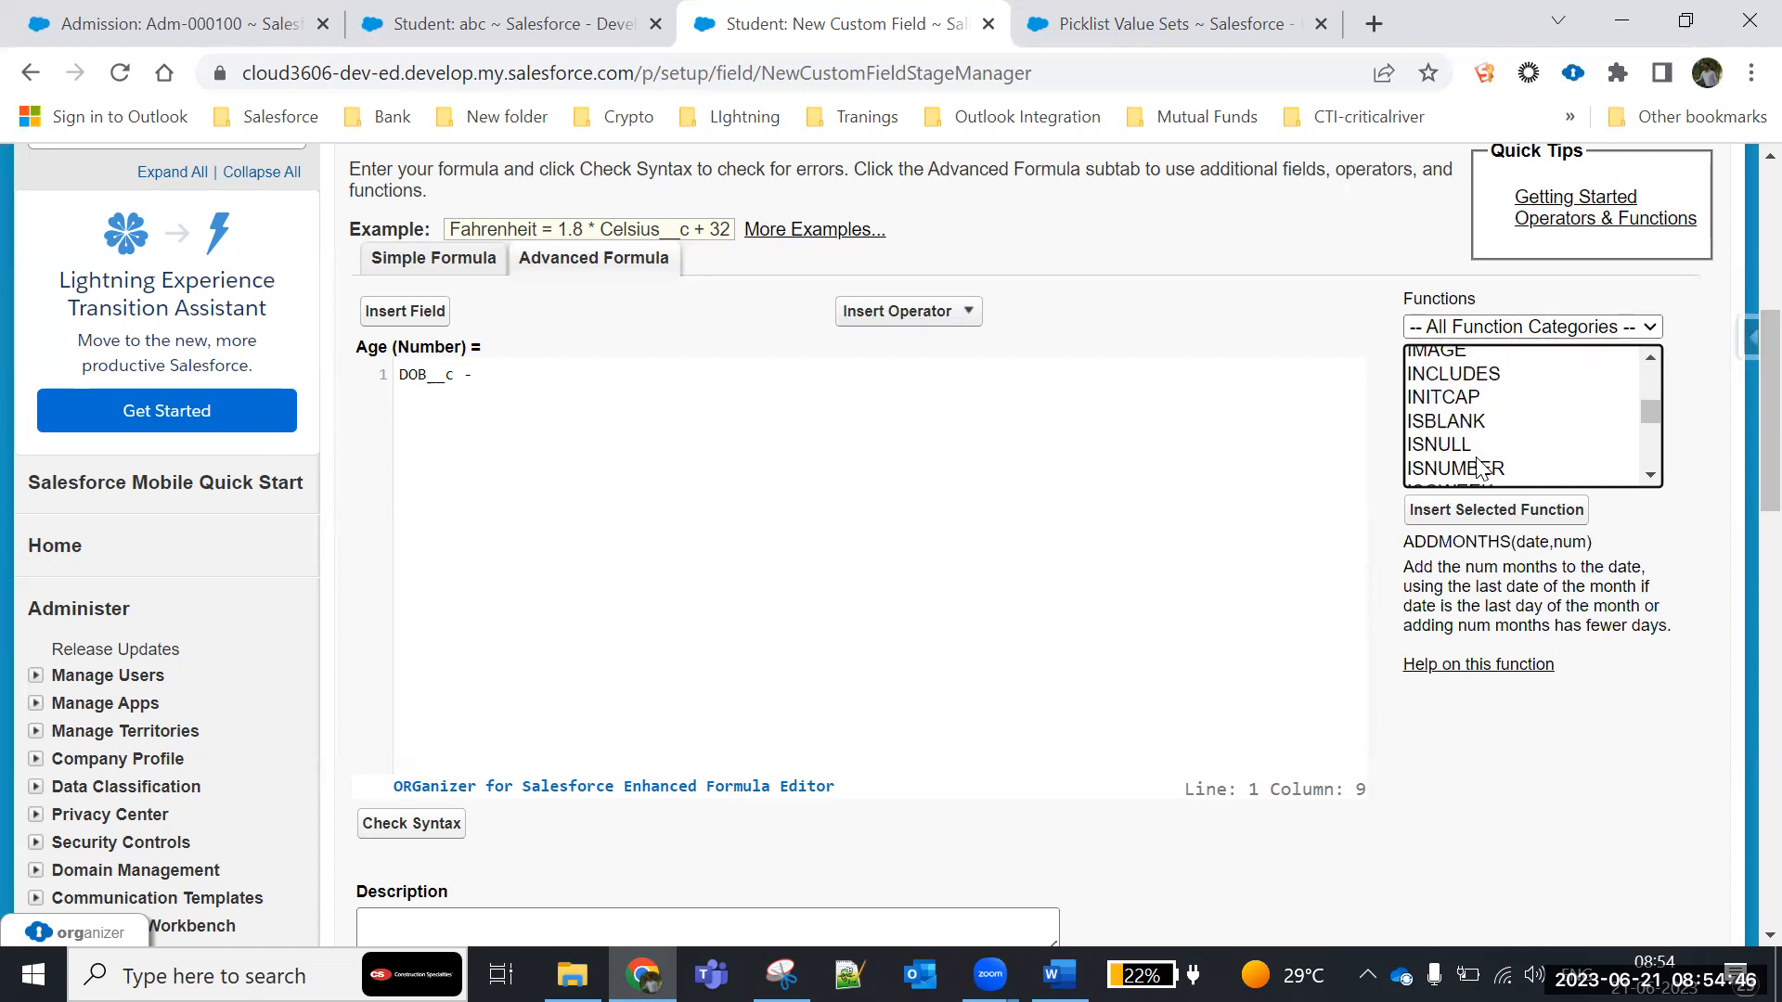
pyautogui.scroll(-10, 1479, 464)
pyautogui.scroll(6, 1478, 468)
pyautogui.scroll(14, 1478, 469)
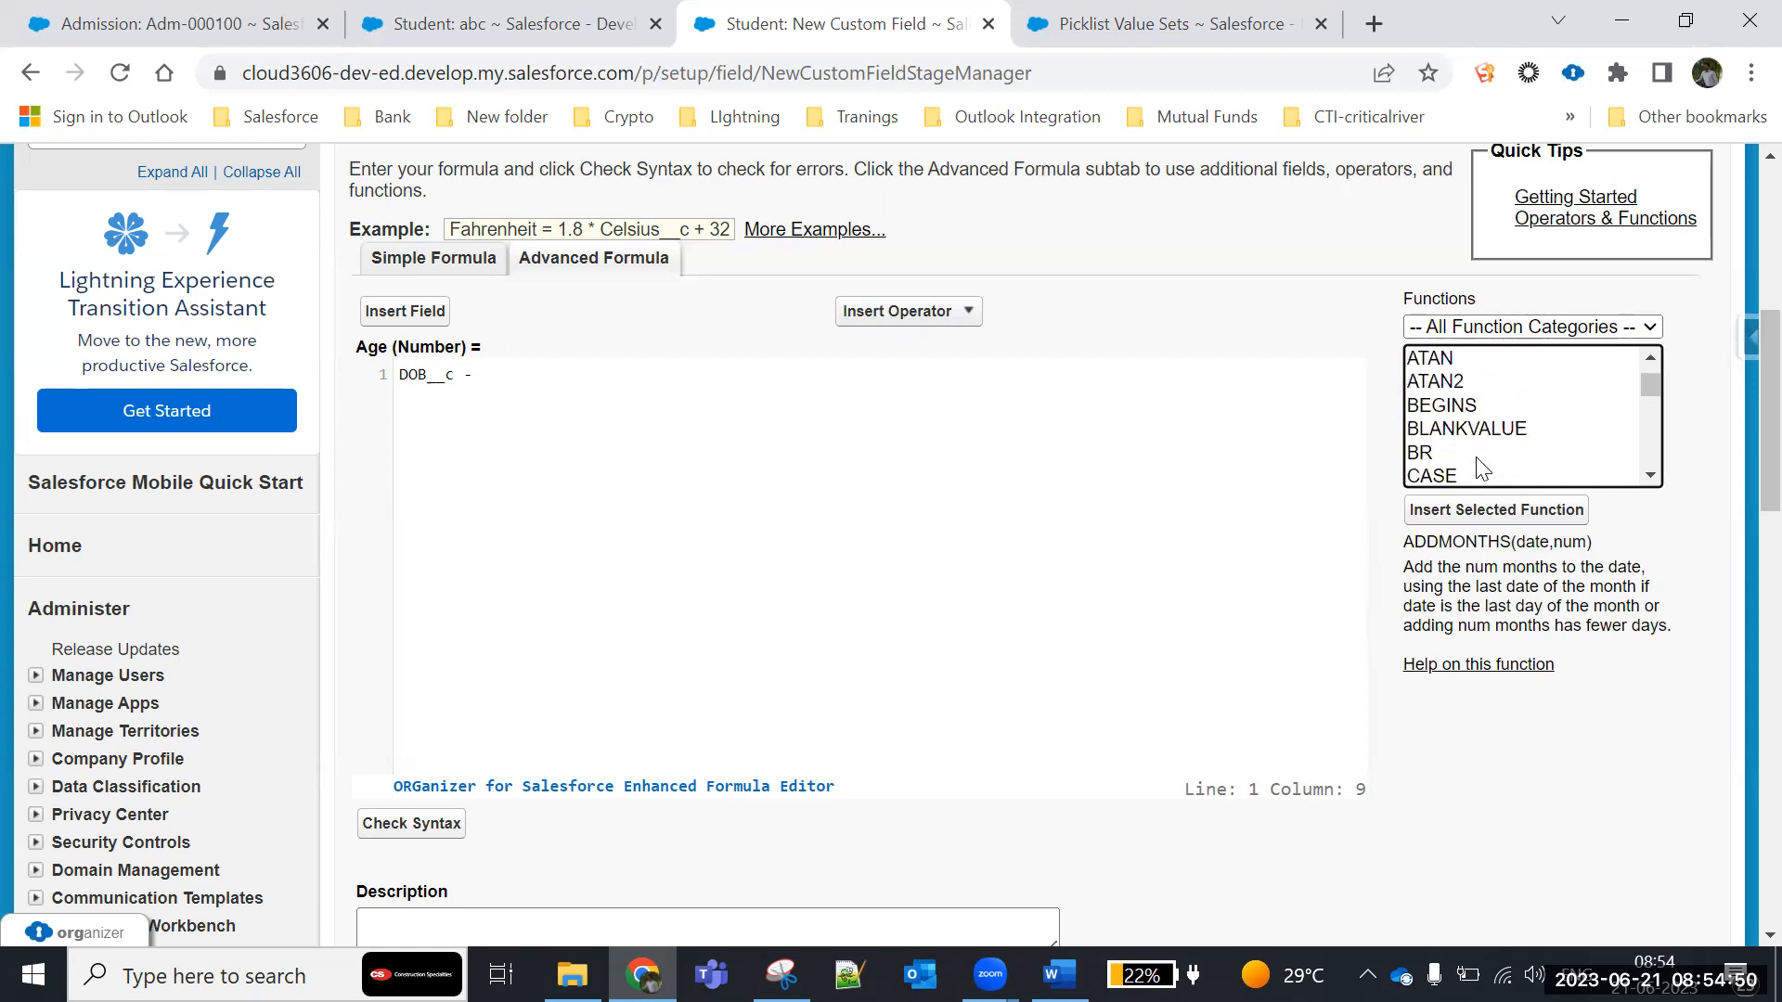
pyautogui.press('t')
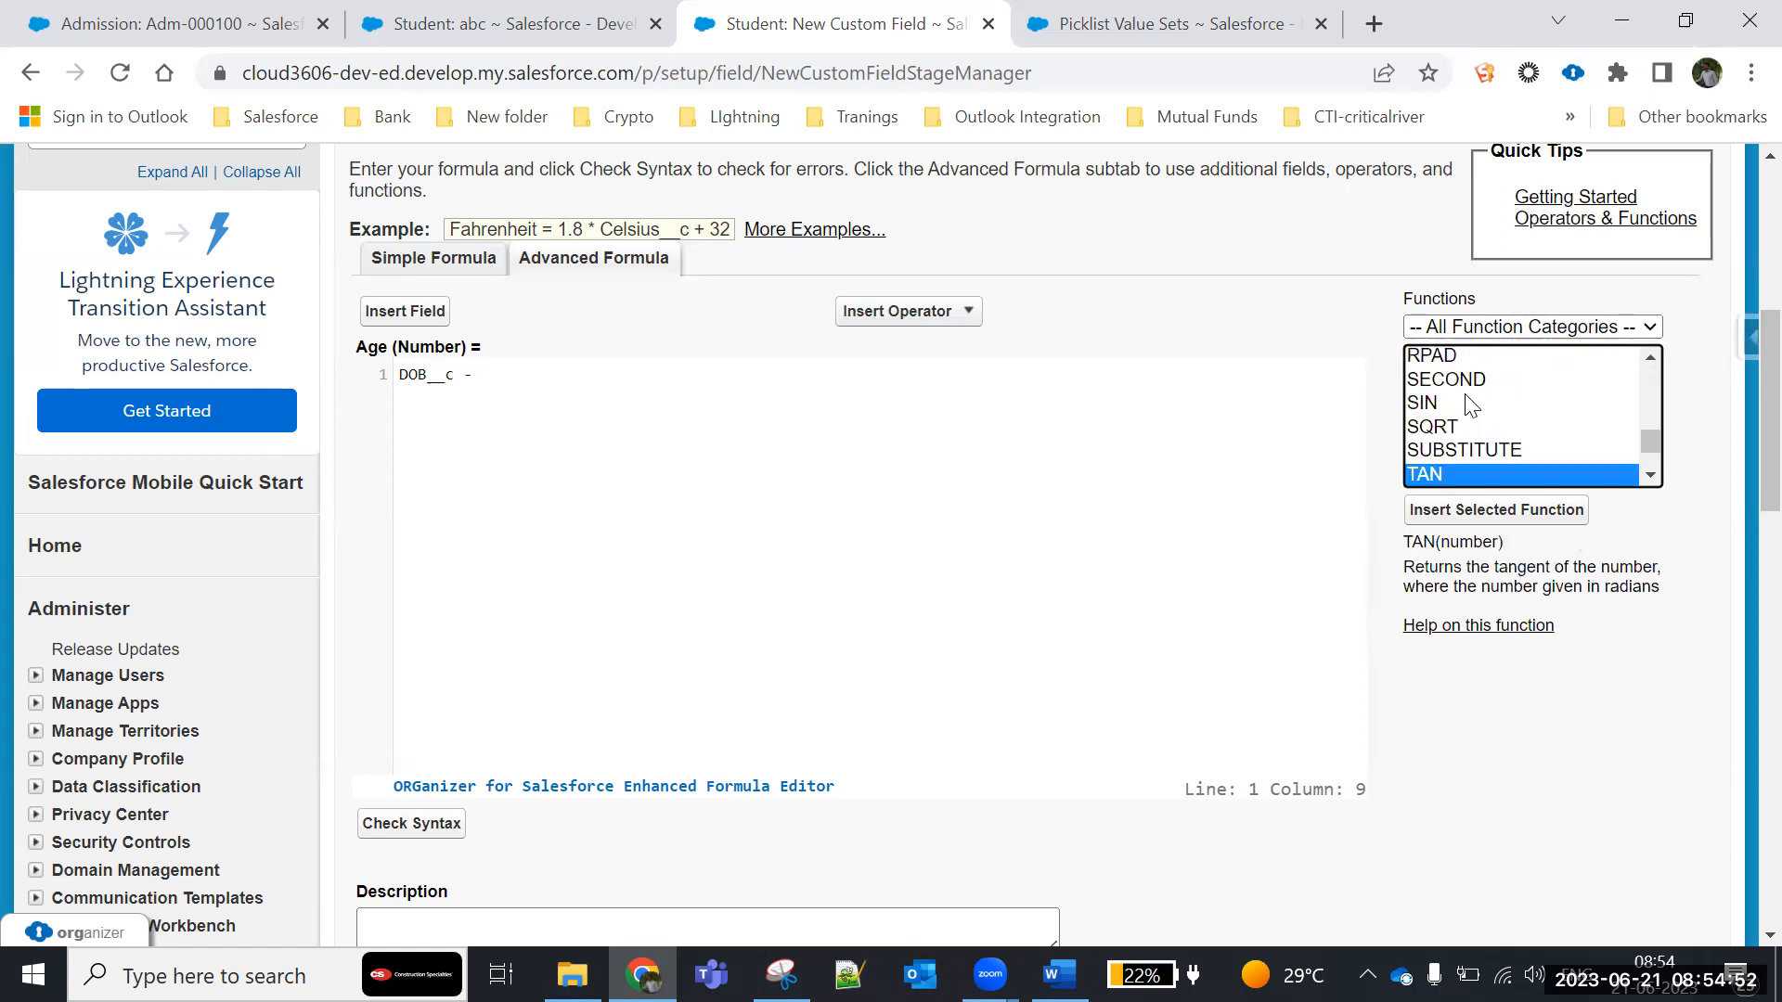
pyautogui.scroll(-4, 1648, 479)
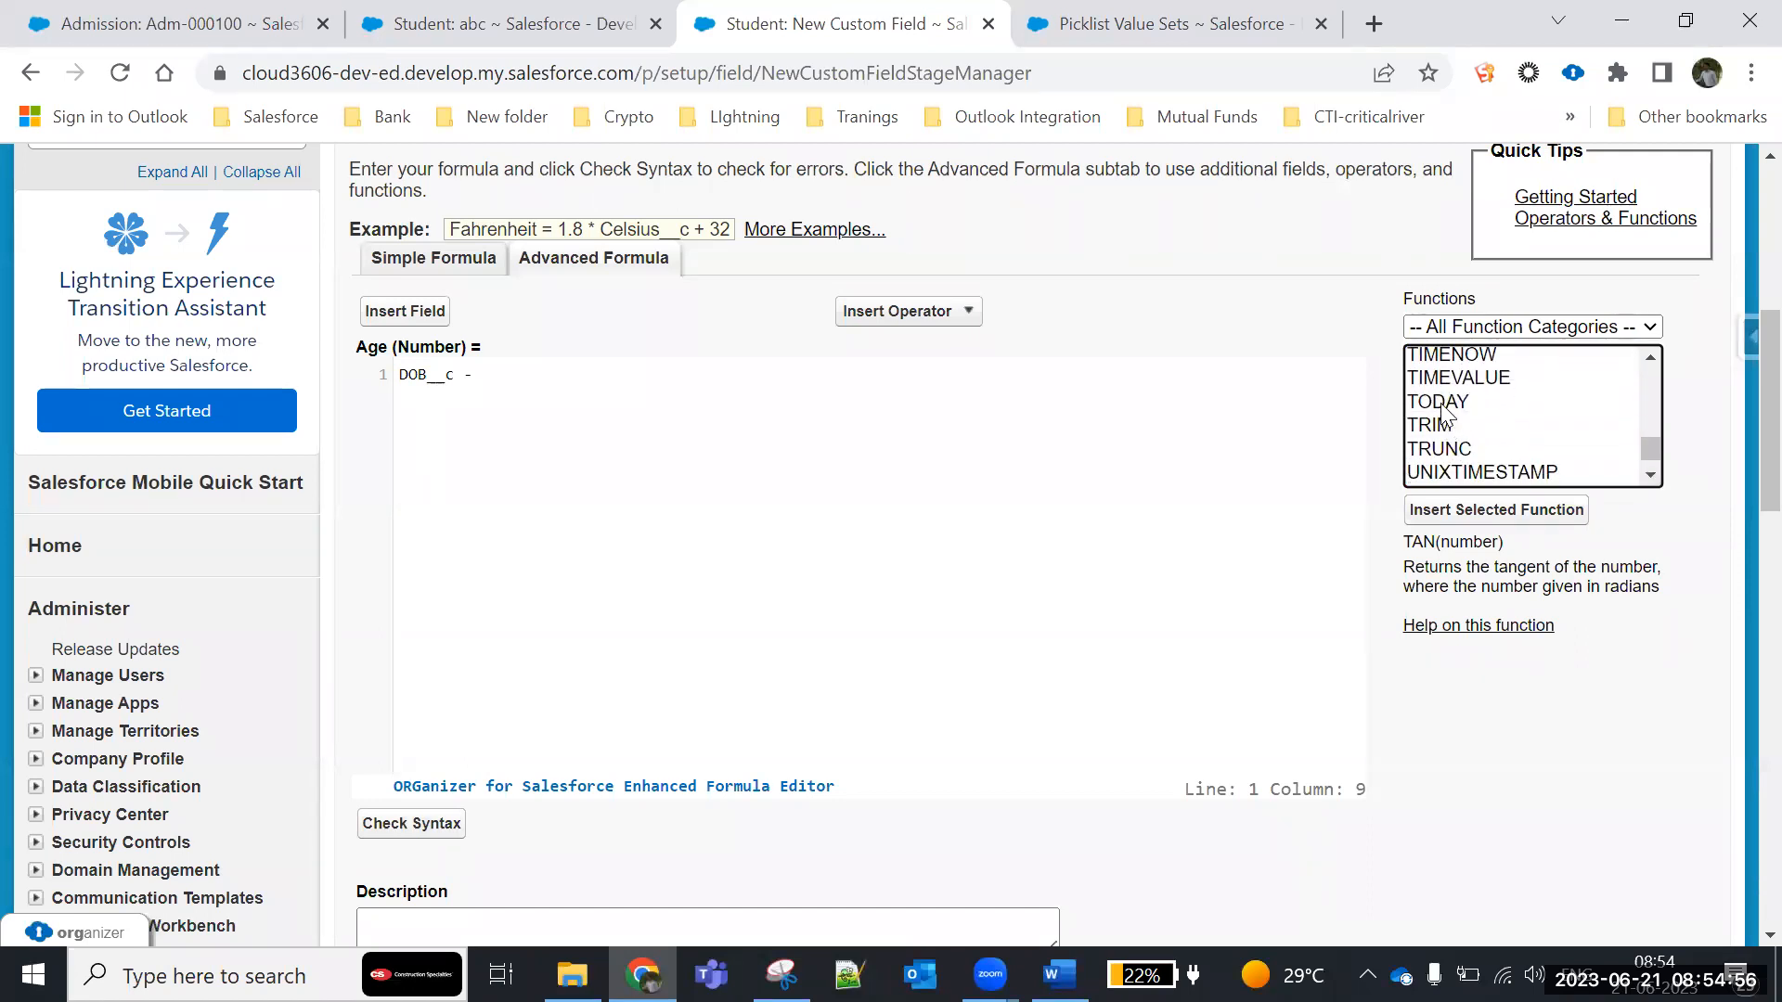
pyautogui.click(1441, 405)
pyautogui.click(1522, 517)
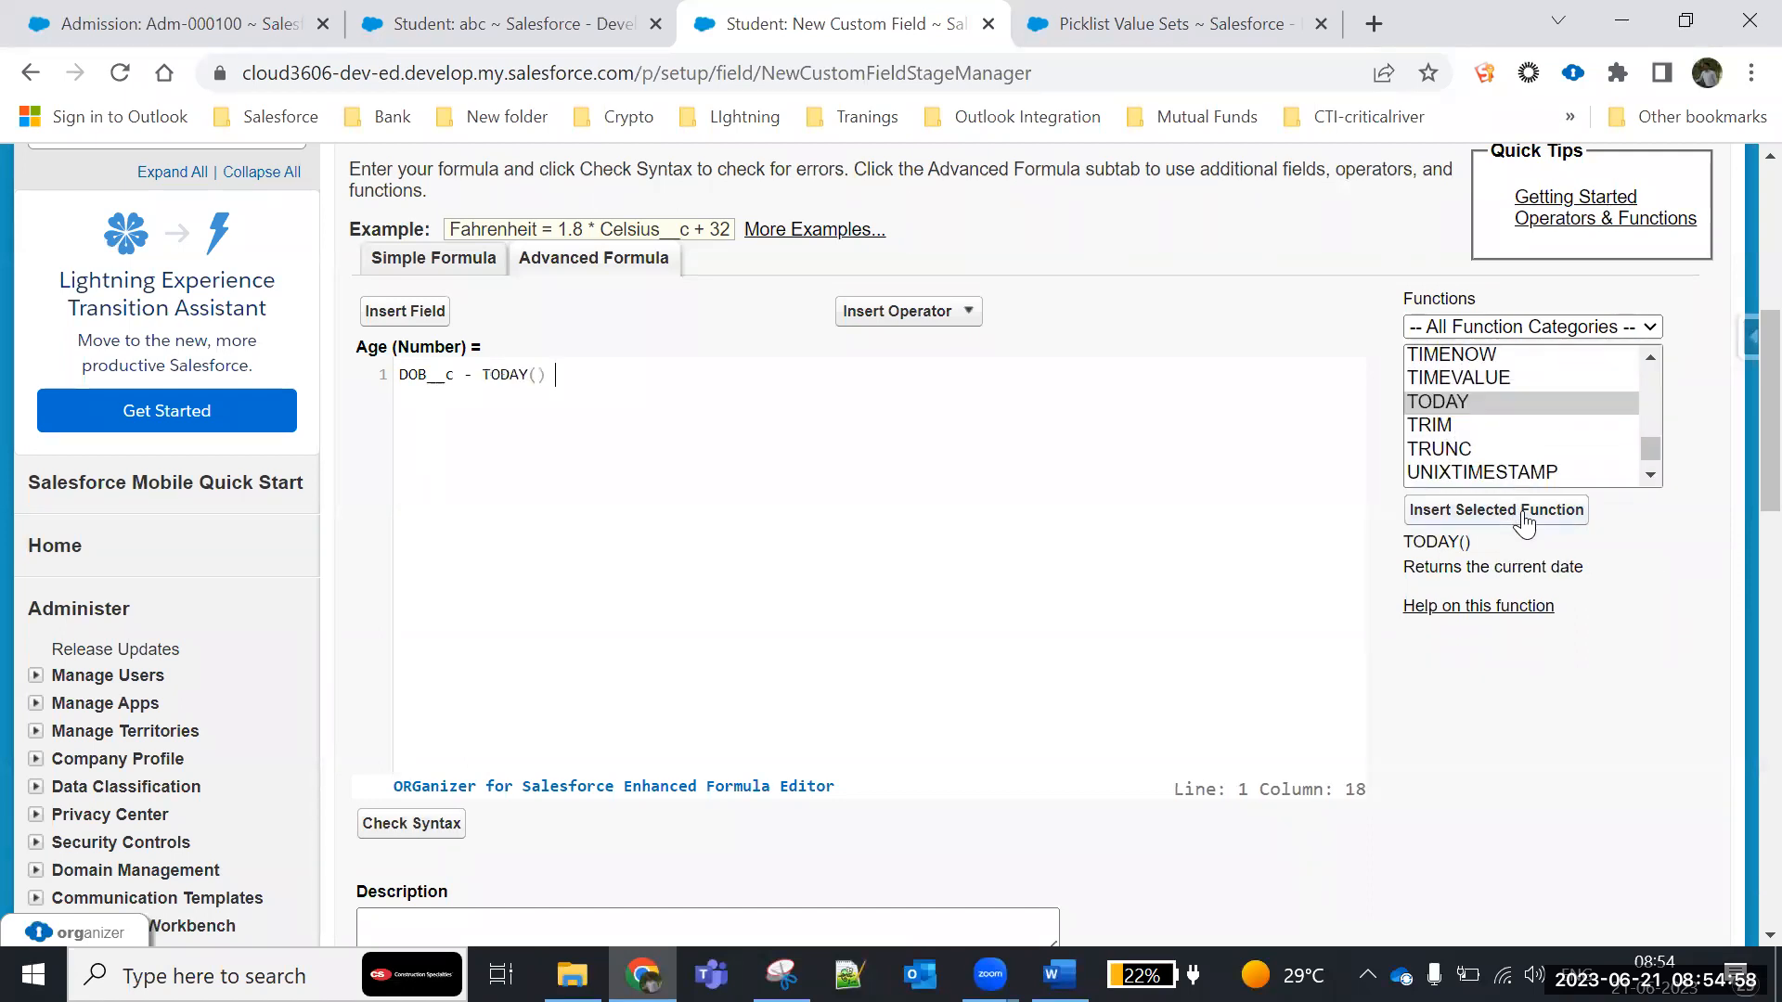
# - Review the Age formula DOB__c - TODAY() and check its syntax
pyautogui.moveTo(396, 375); pyautogui.dragTo(612, 384)
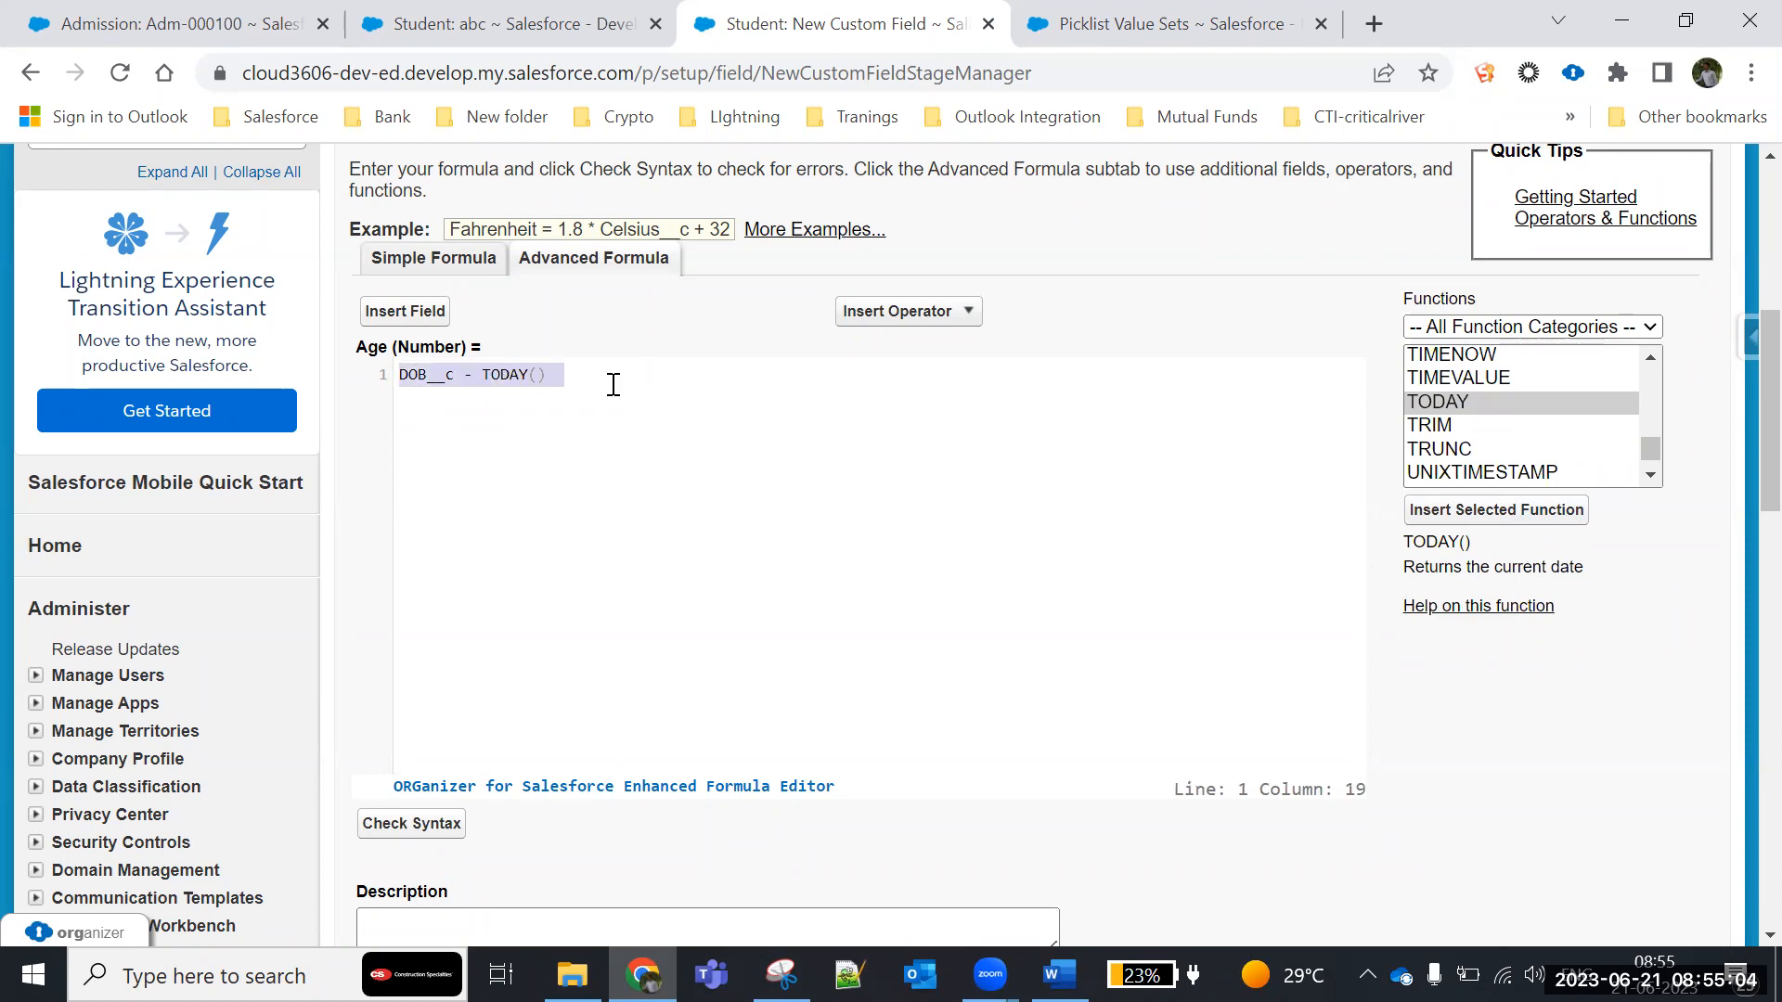
pyautogui.click(620, 455)
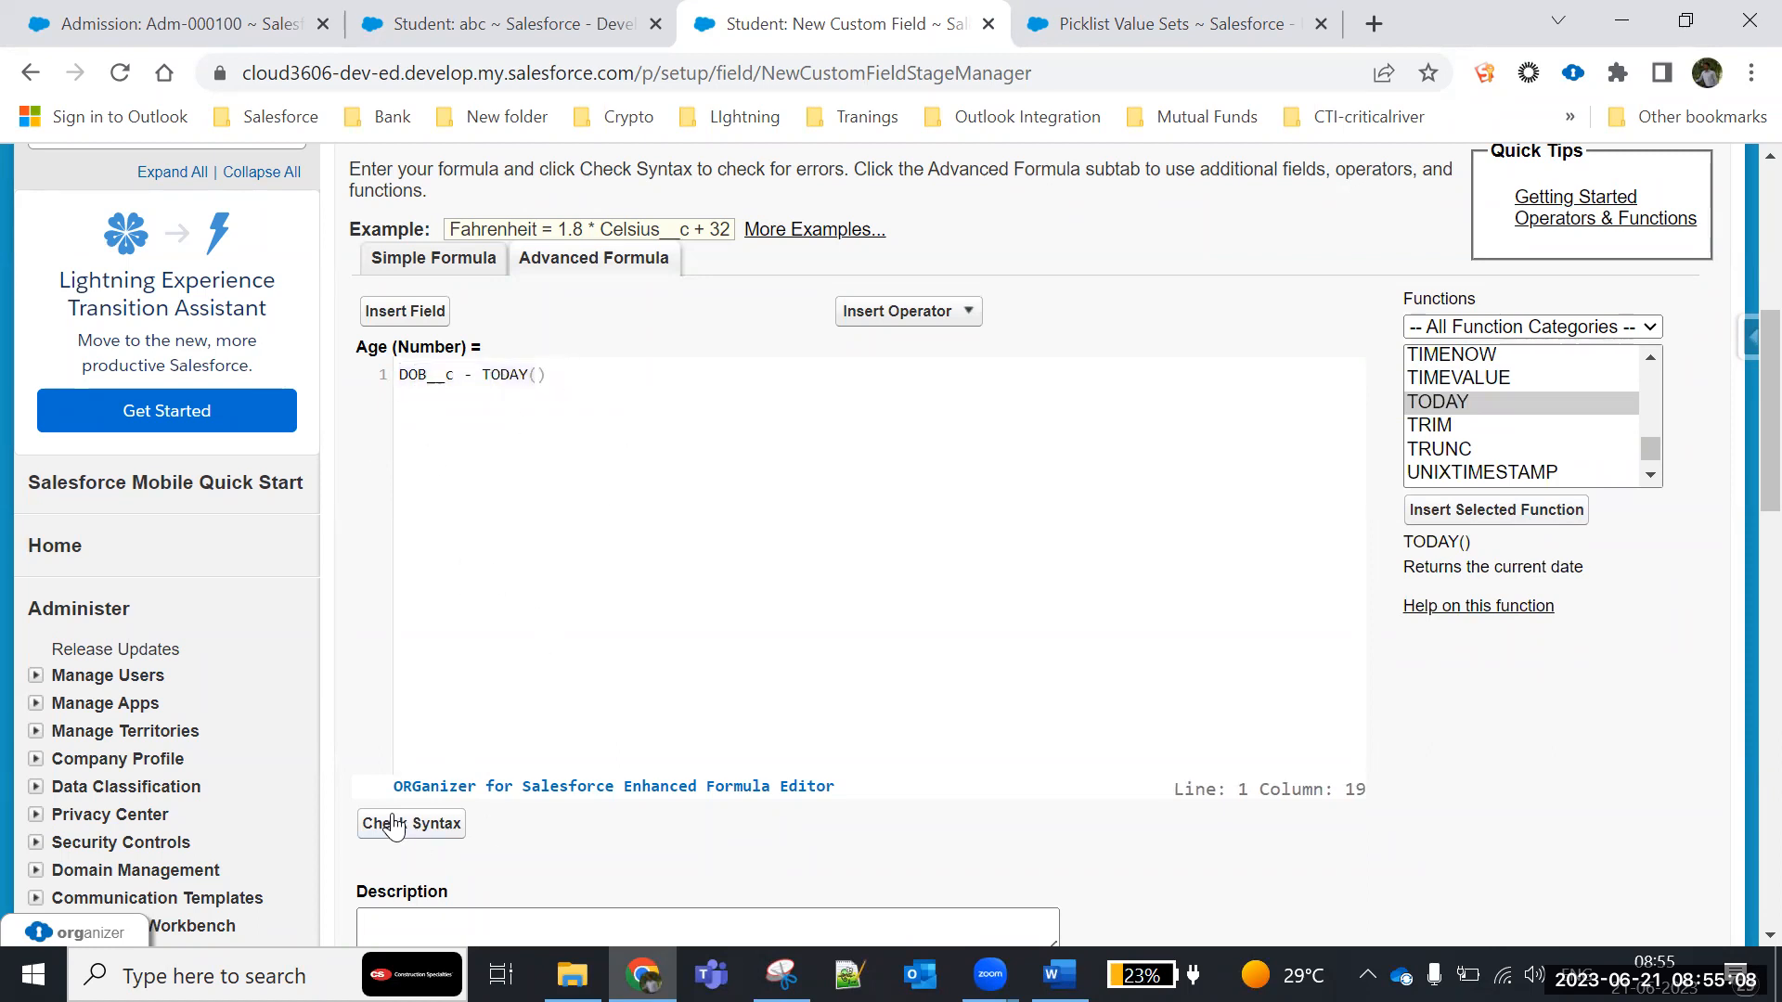
pyautogui.moveTo(484, 374); pyautogui.dragTo(604, 391)
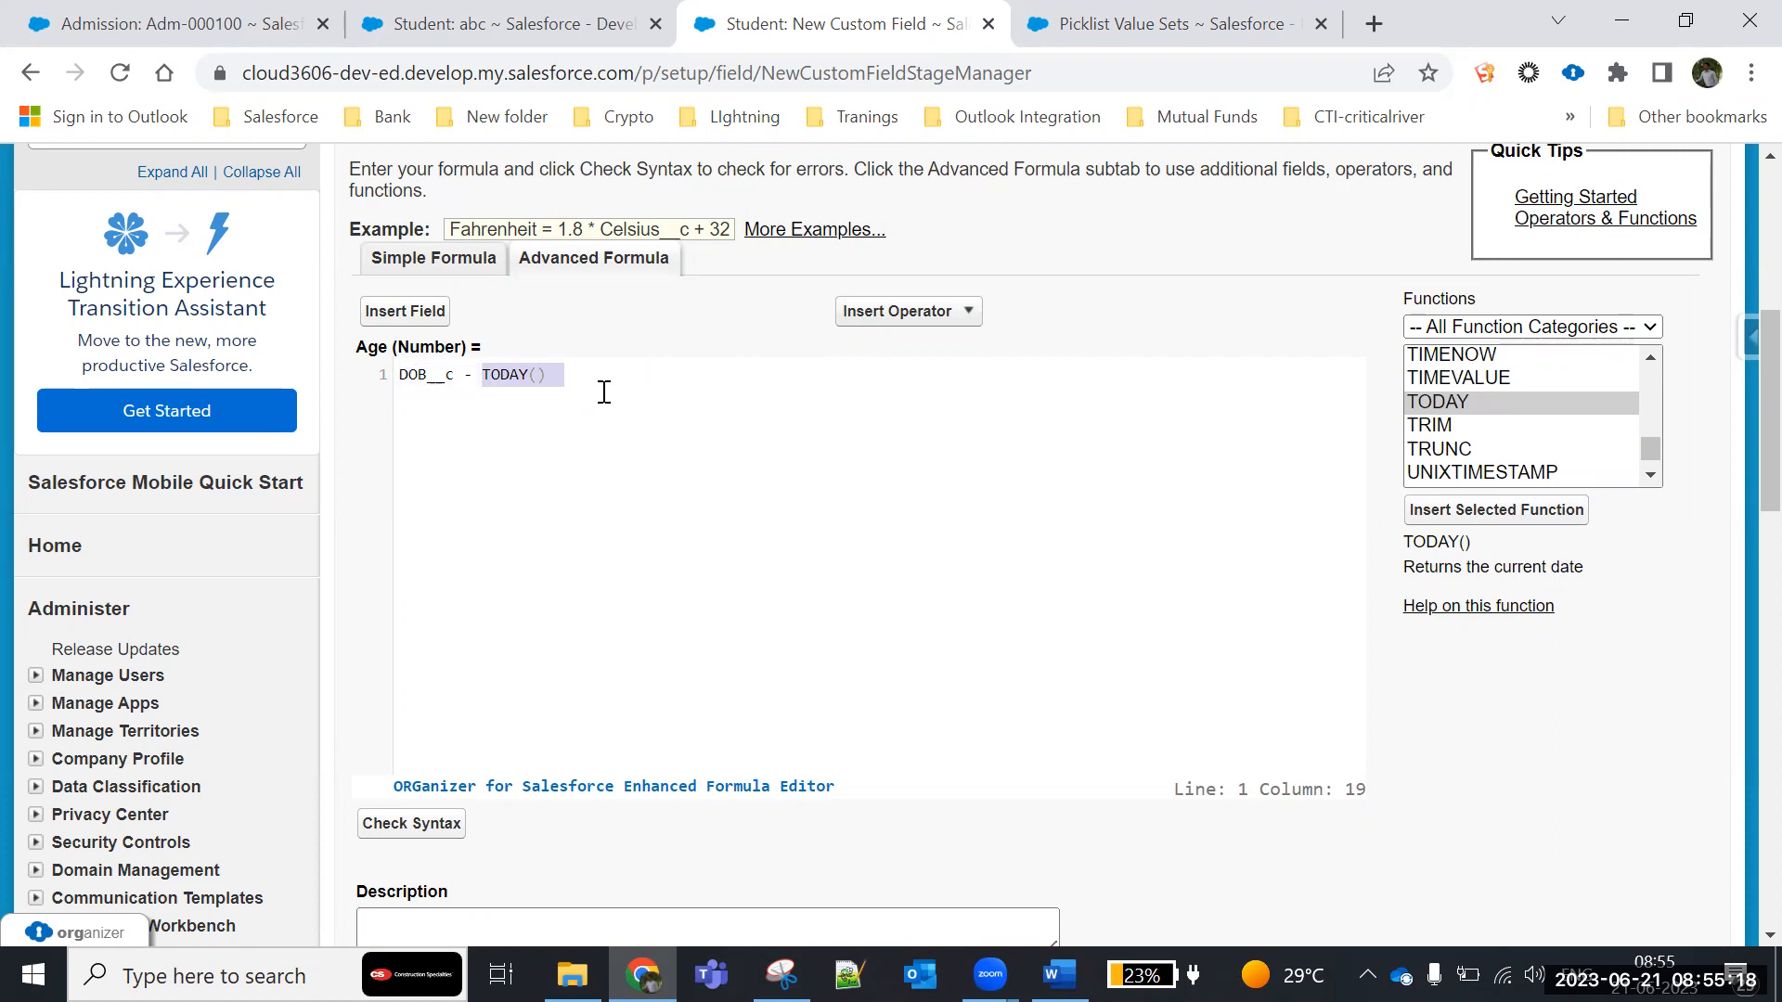
pyautogui.click(499, 388)
pyautogui.moveTo(484, 375); pyautogui.dragTo(640, 377)
pyautogui.click(408, 829)
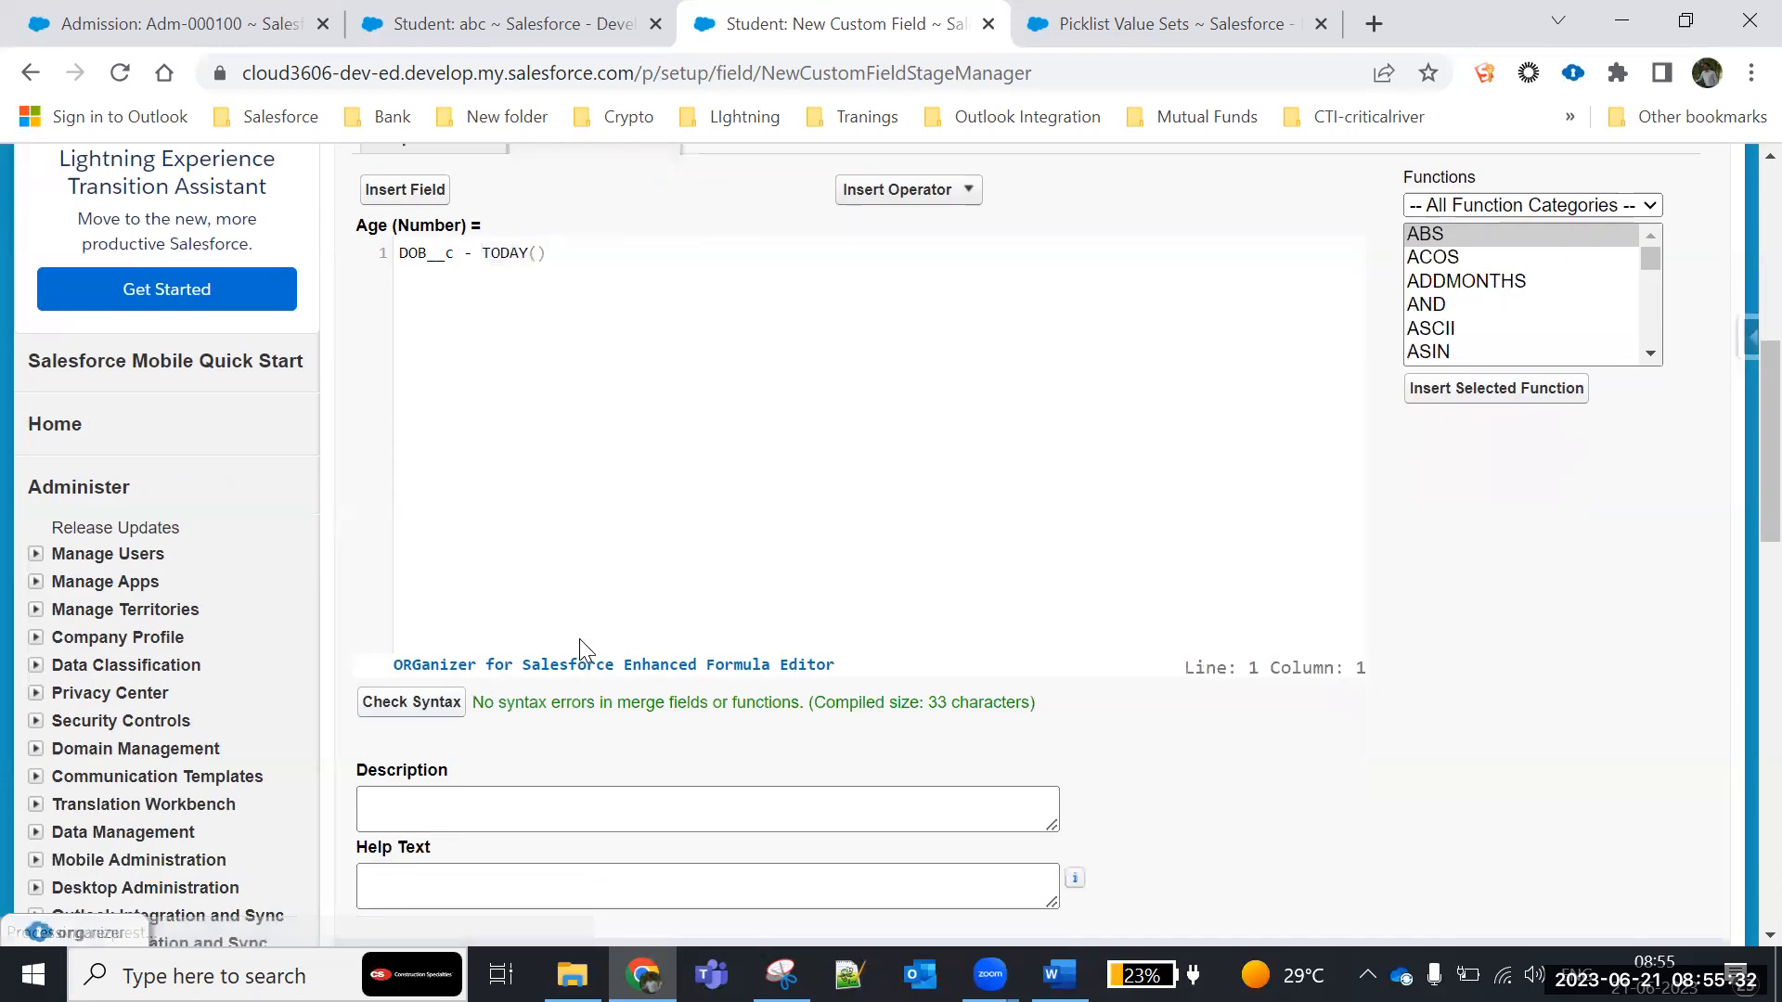
pyautogui.moveTo(477, 704); pyautogui.dragTo(1082, 715)
pyautogui.click(722, 417)
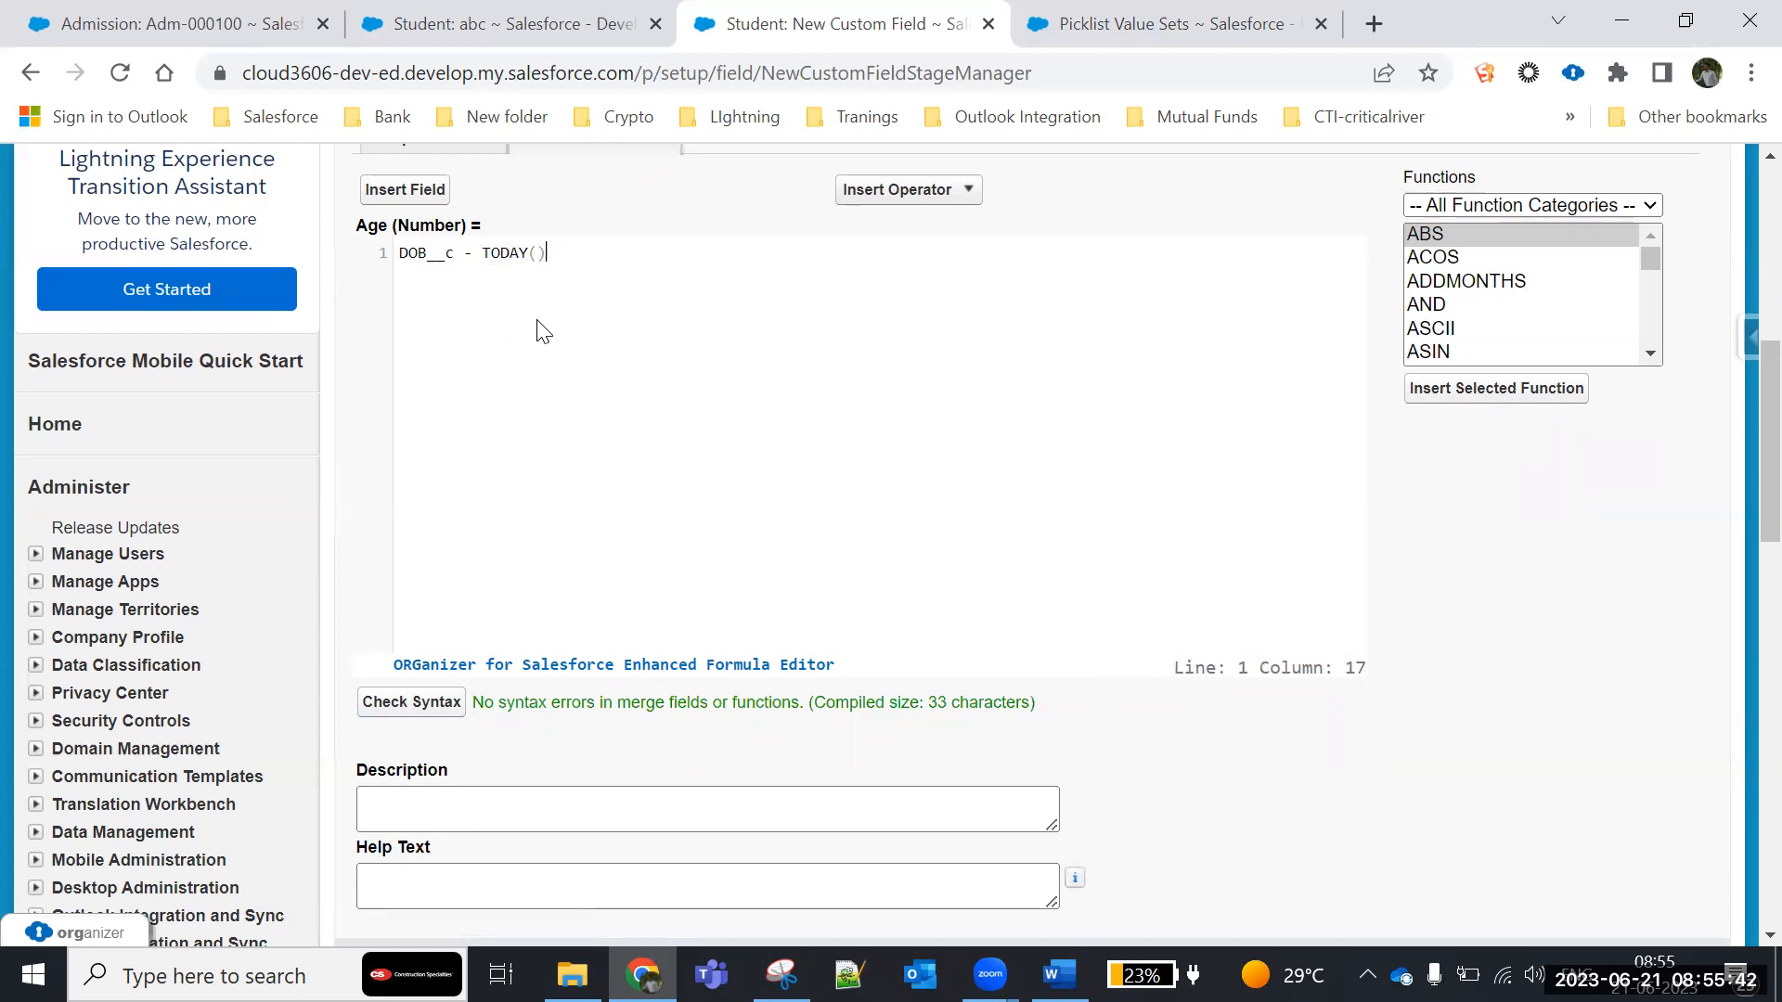
# - Pick a new date in the DOB field of student record abc, save it, and review the saved entry
pyautogui.click(485, 13)
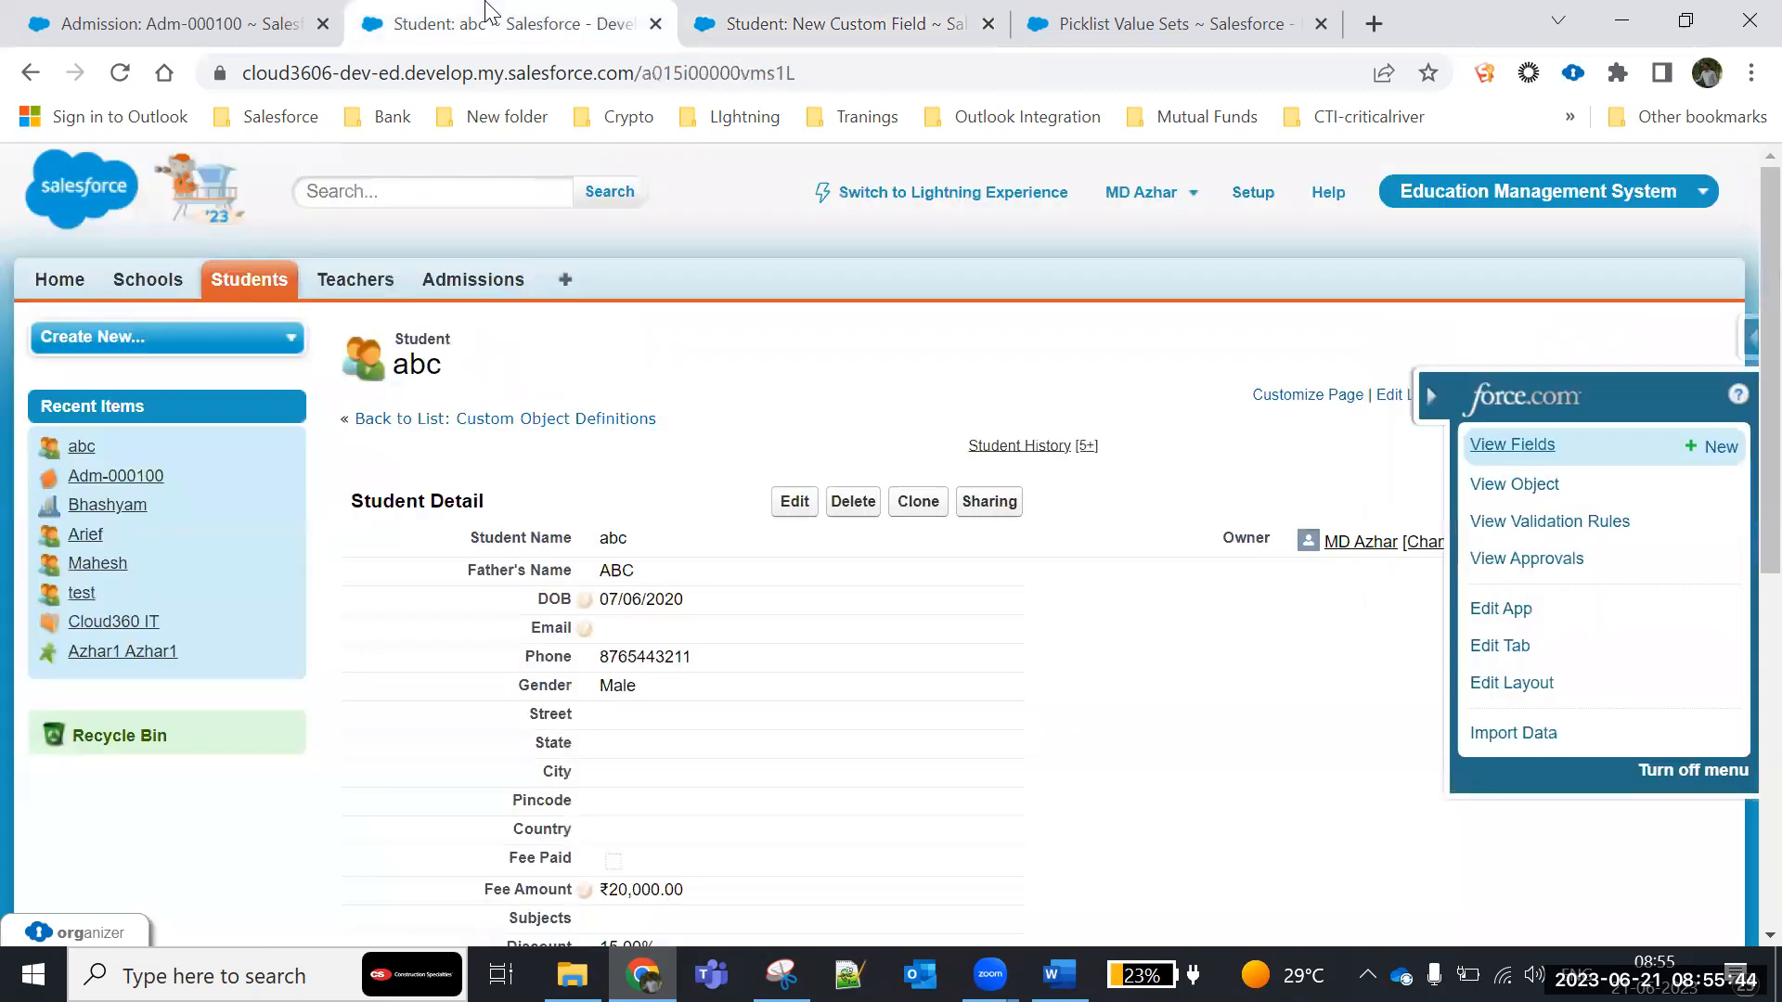
pyautogui.scroll(-3, 649, 603)
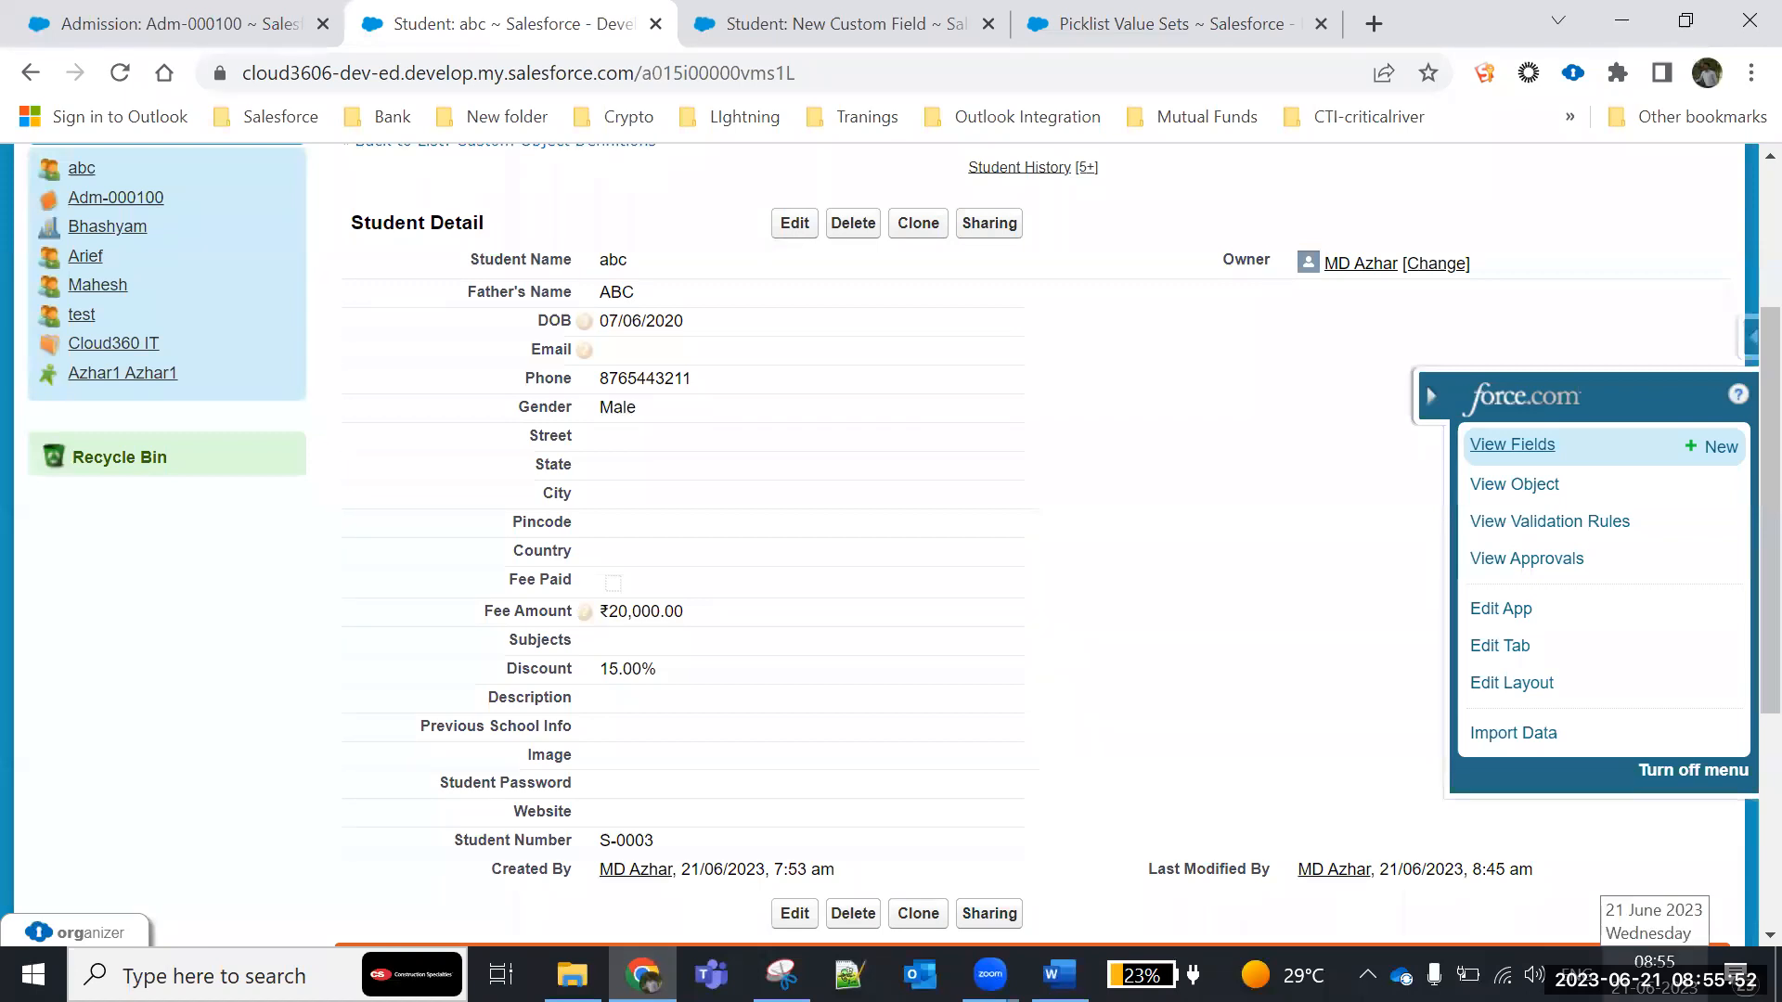
pyautogui.click(793, 223)
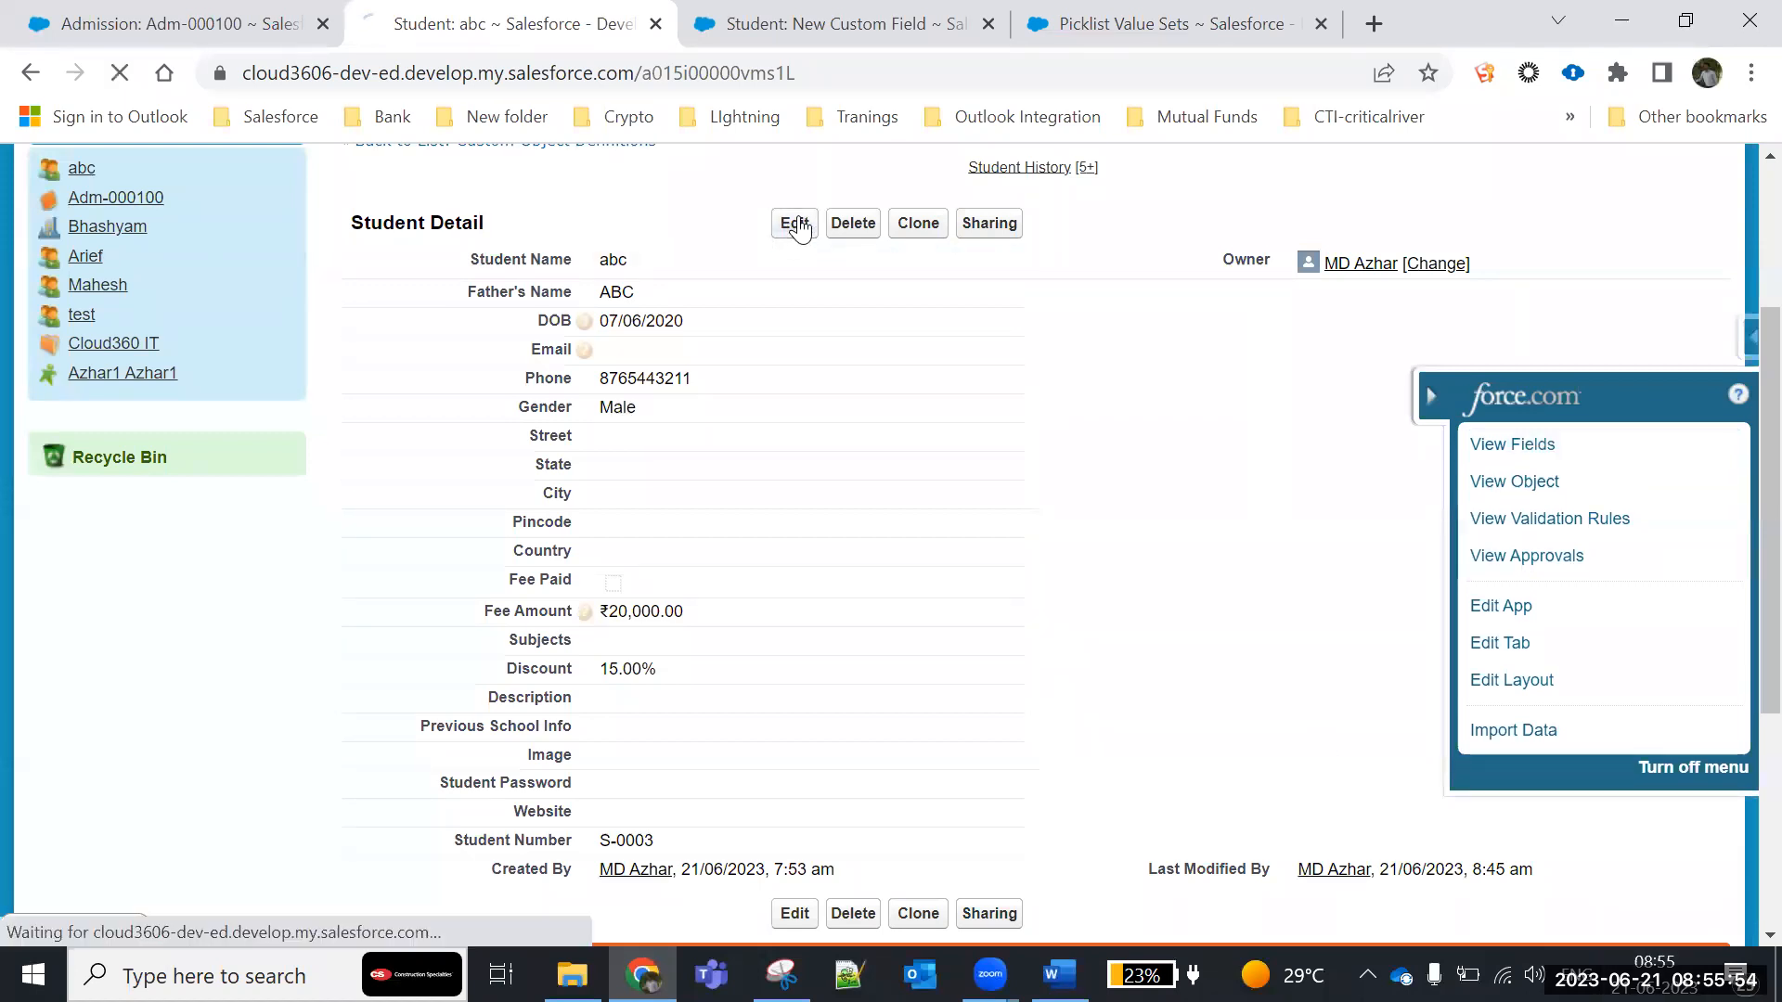
pyautogui.click(637, 321)
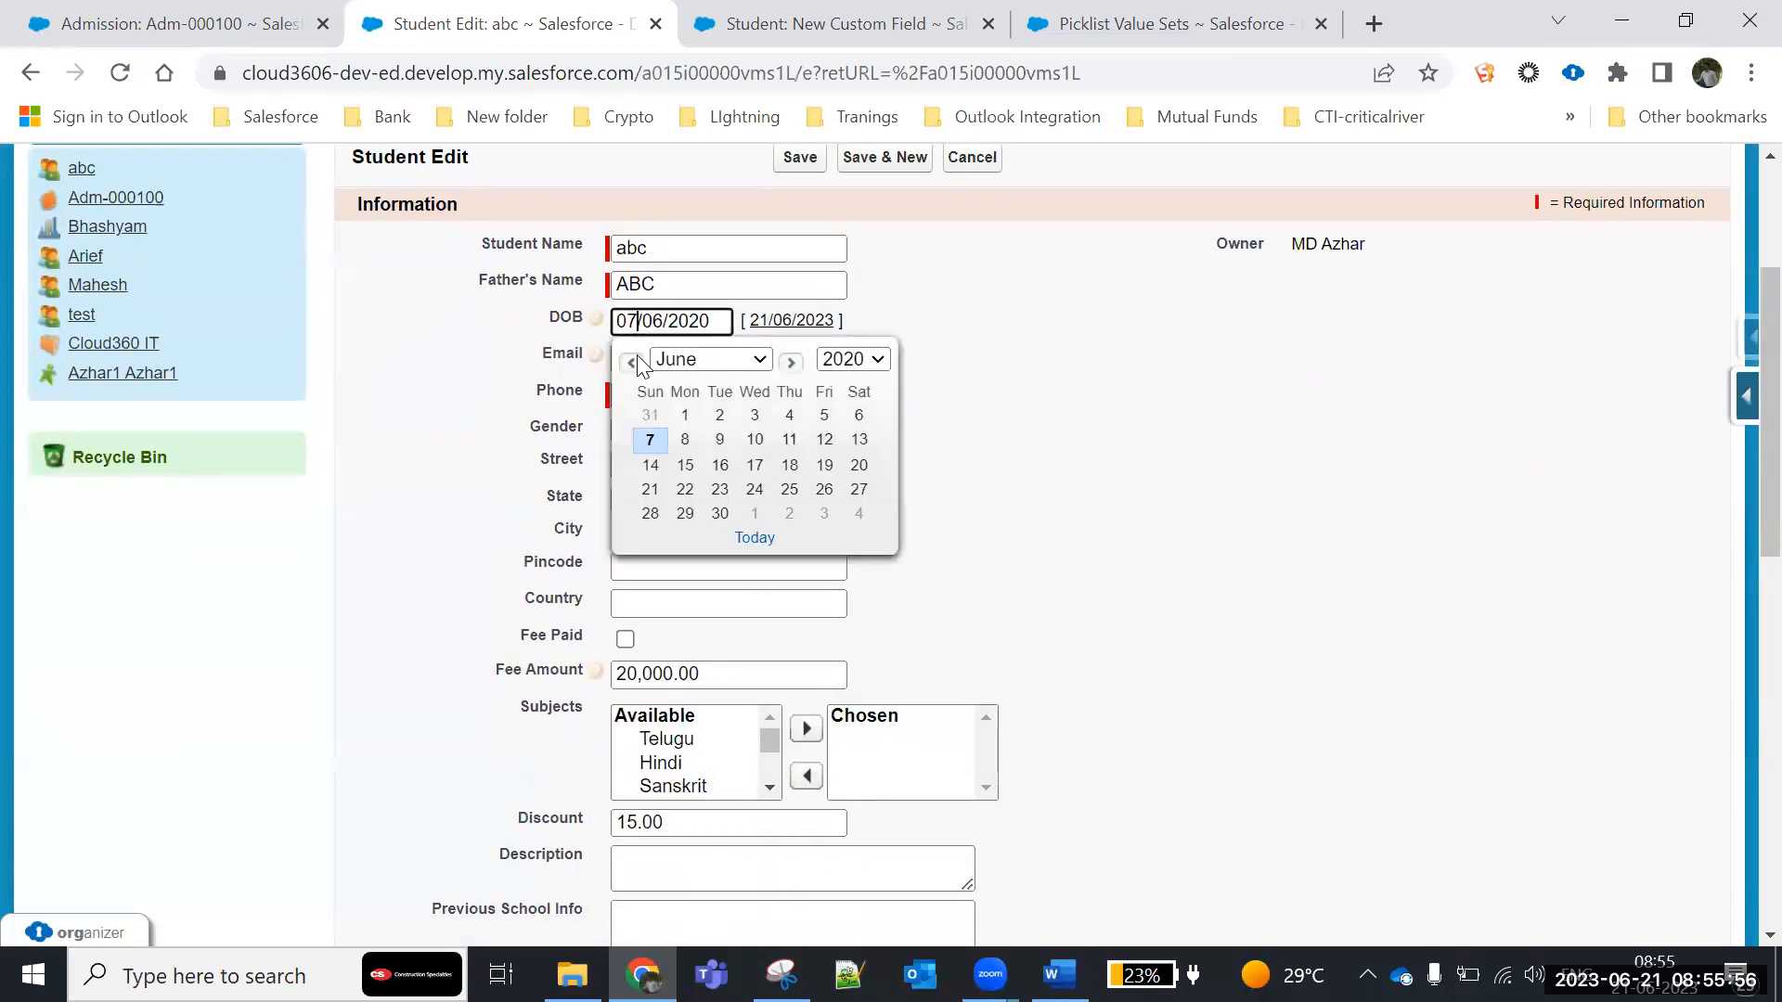
pyautogui.click(650, 489)
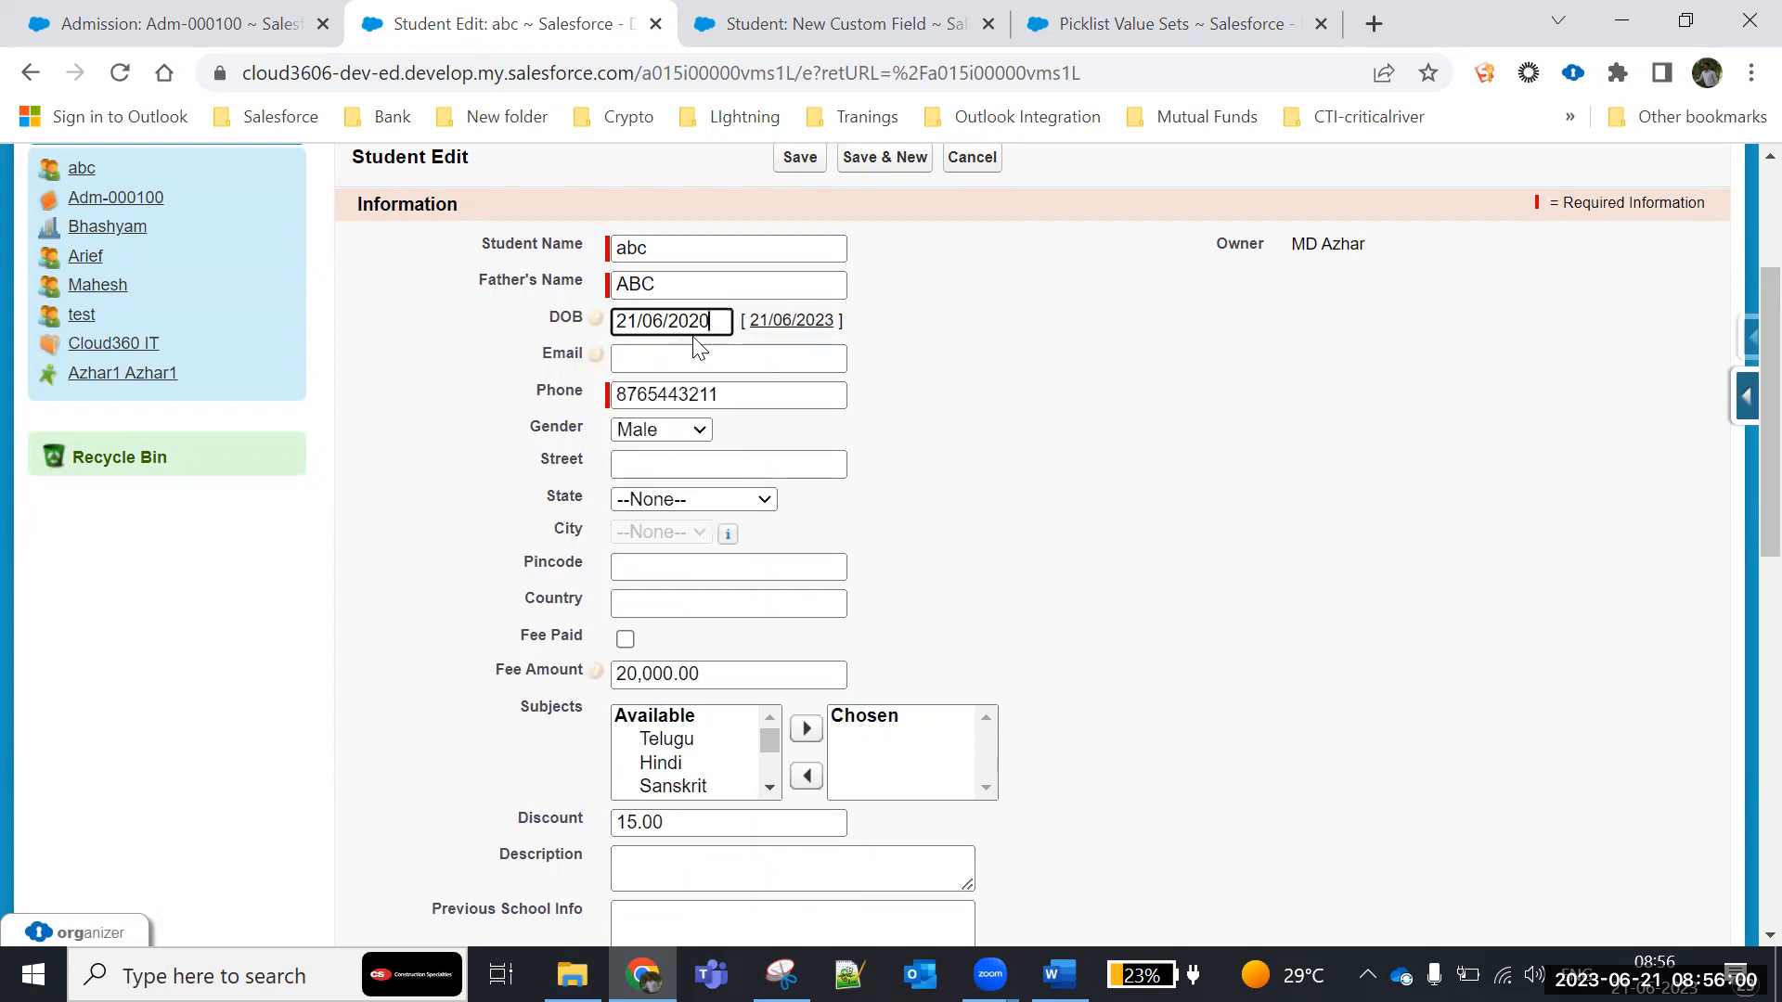
pyautogui.click(791, 160)
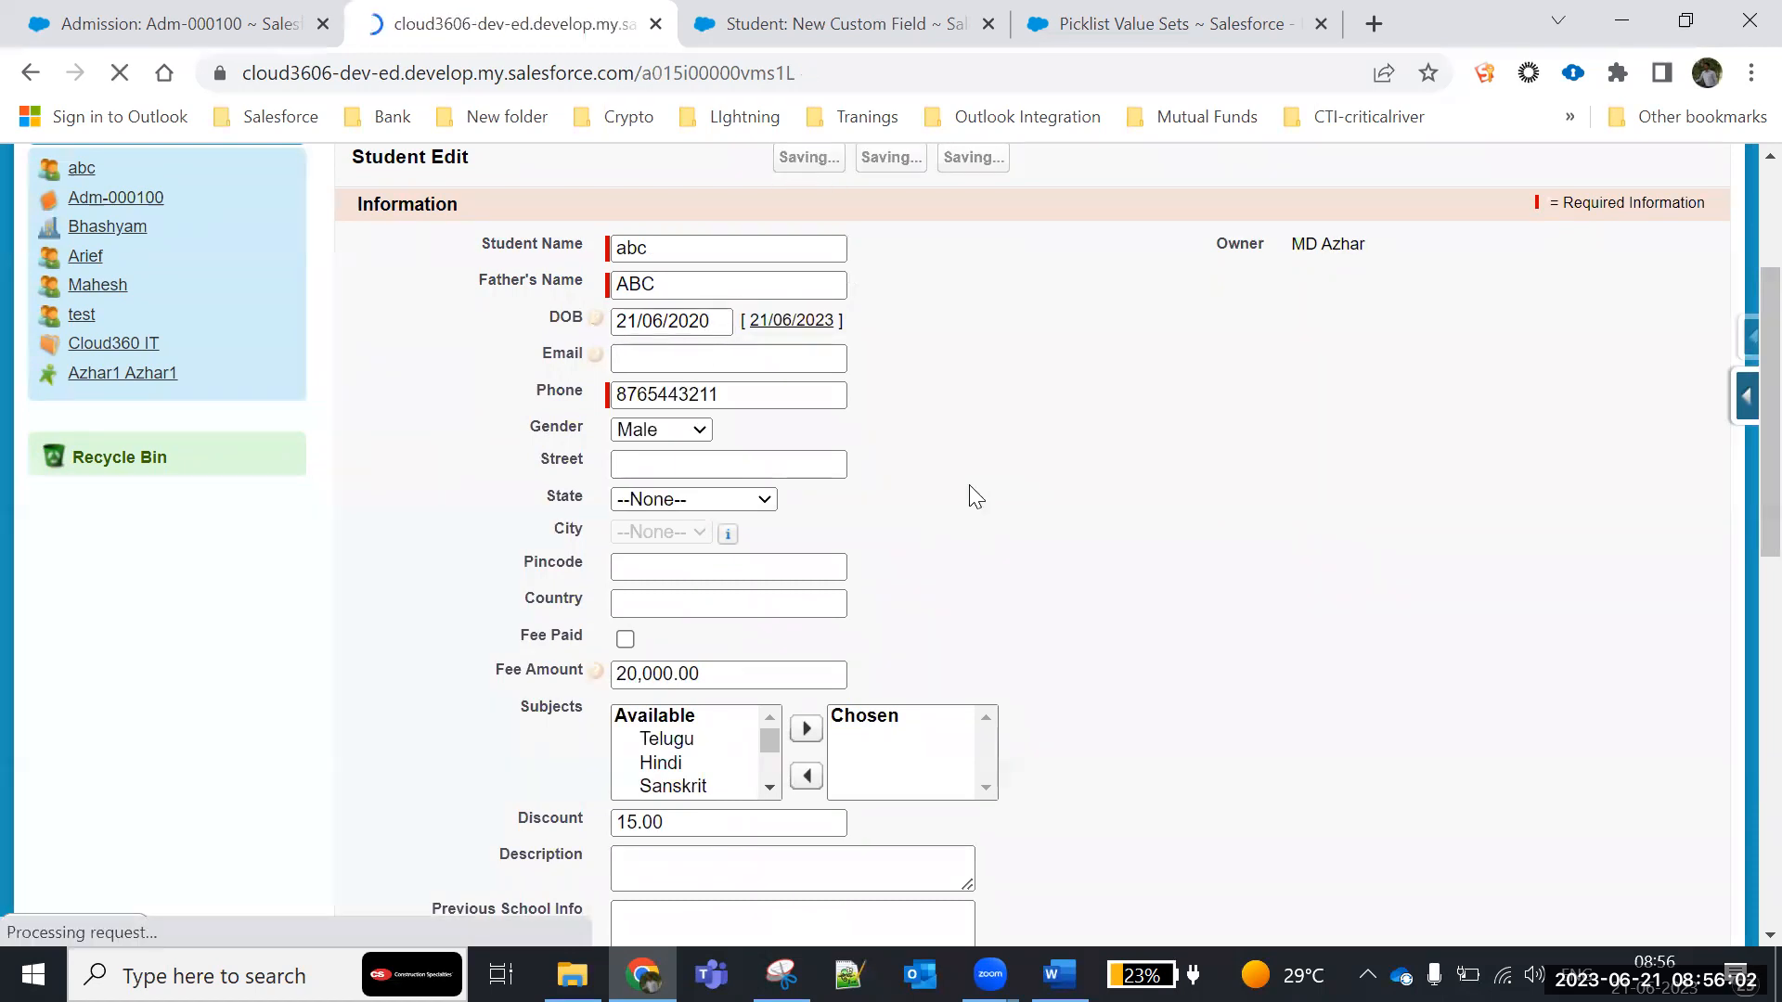
pyautogui.scroll(-3, 967, 493)
pyautogui.moveTo(710, 197); pyautogui.dragTo(433, 193)
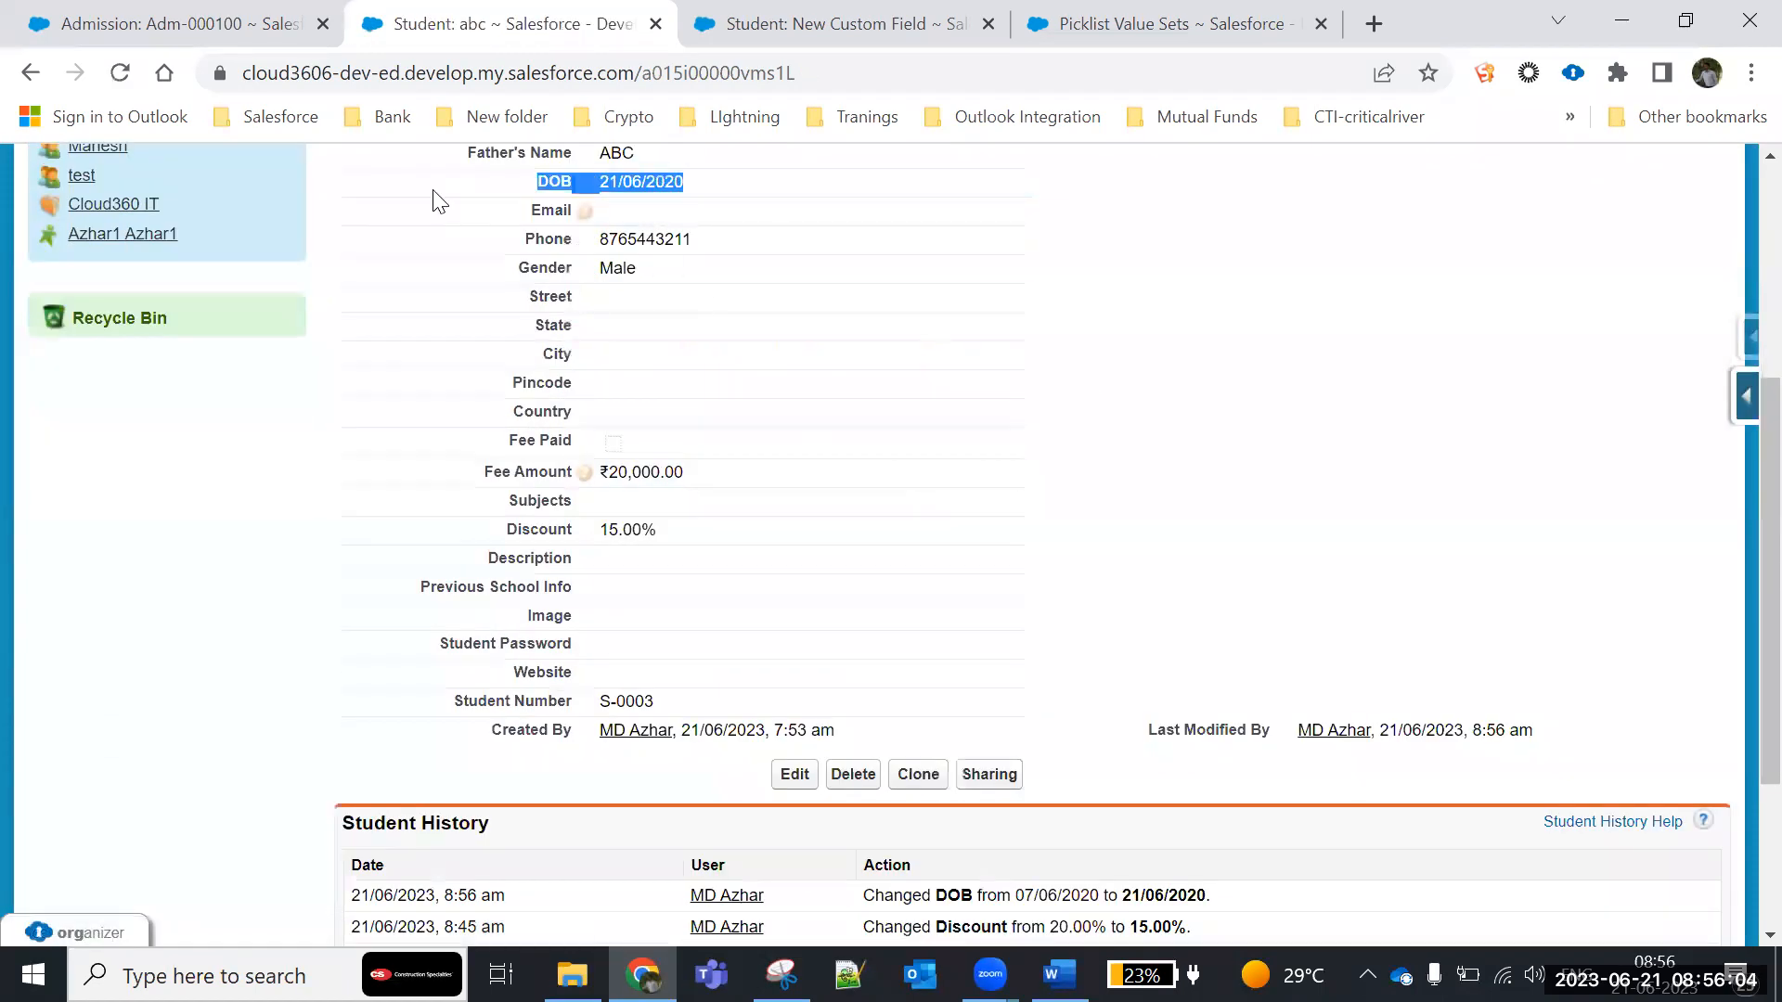
pyautogui.click(240, 560)
pyautogui.scroll(3, 243, 557)
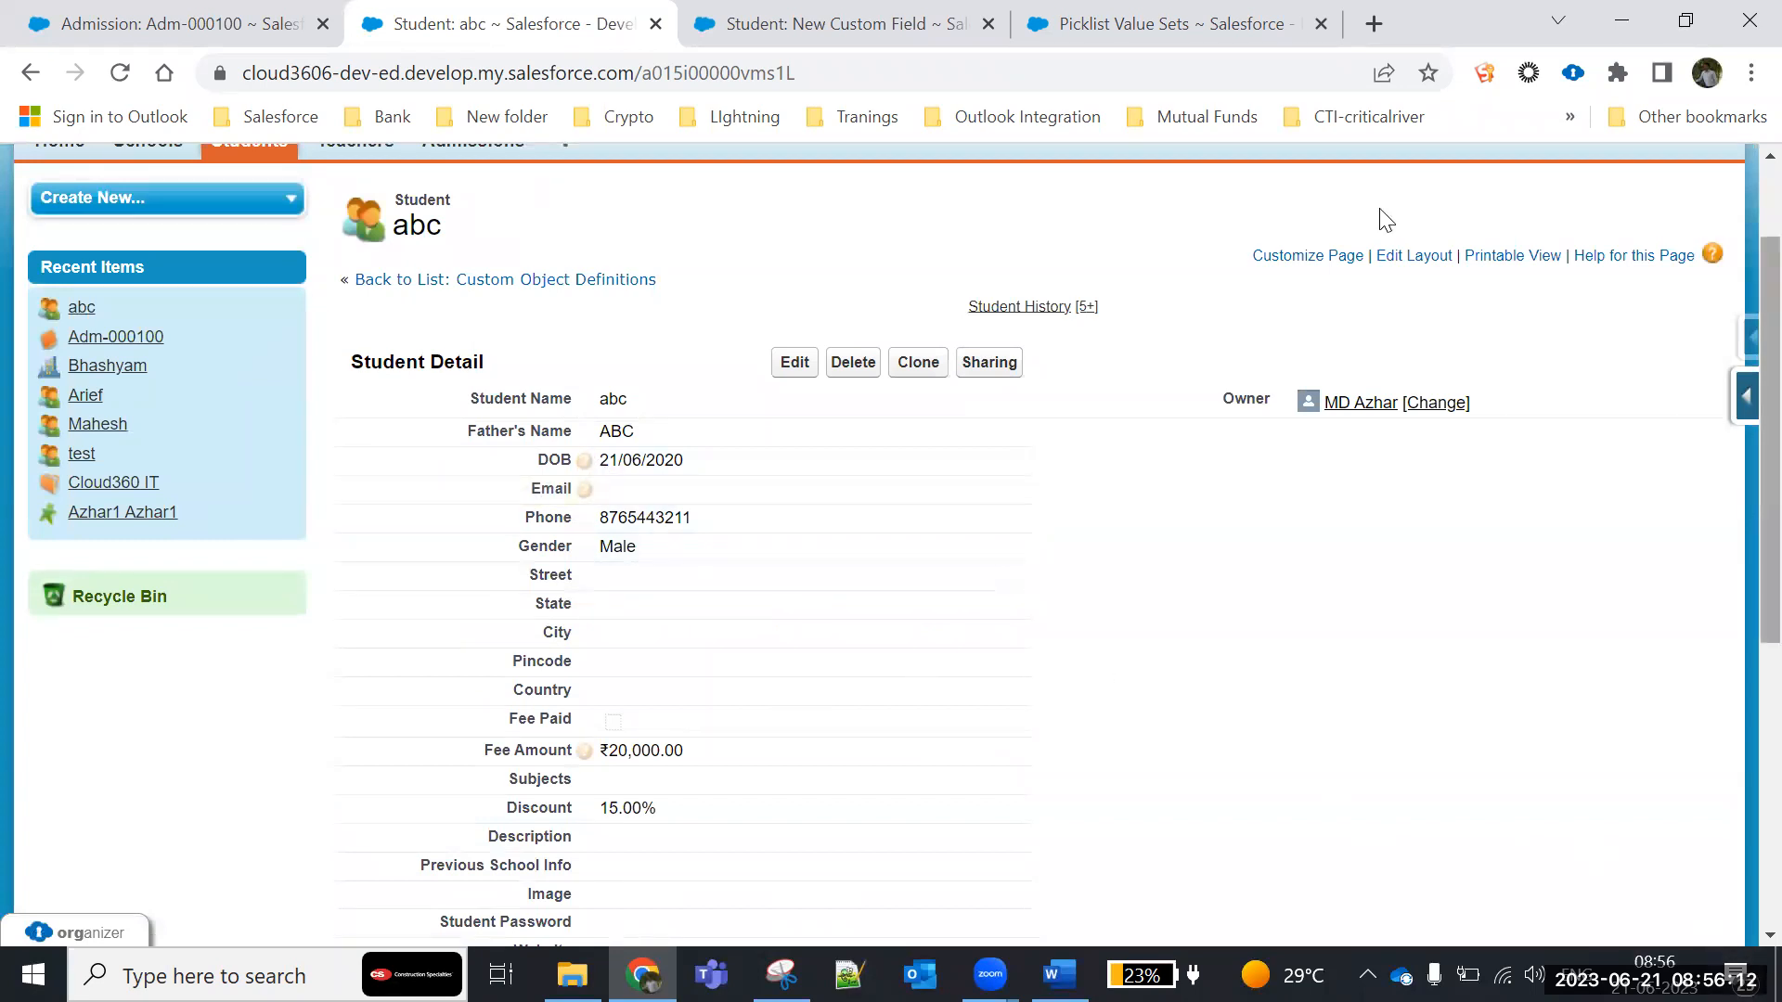
# - Set the Age formula's blank field handling to Treat blank fields as blanks
pyautogui.click(787, 28)
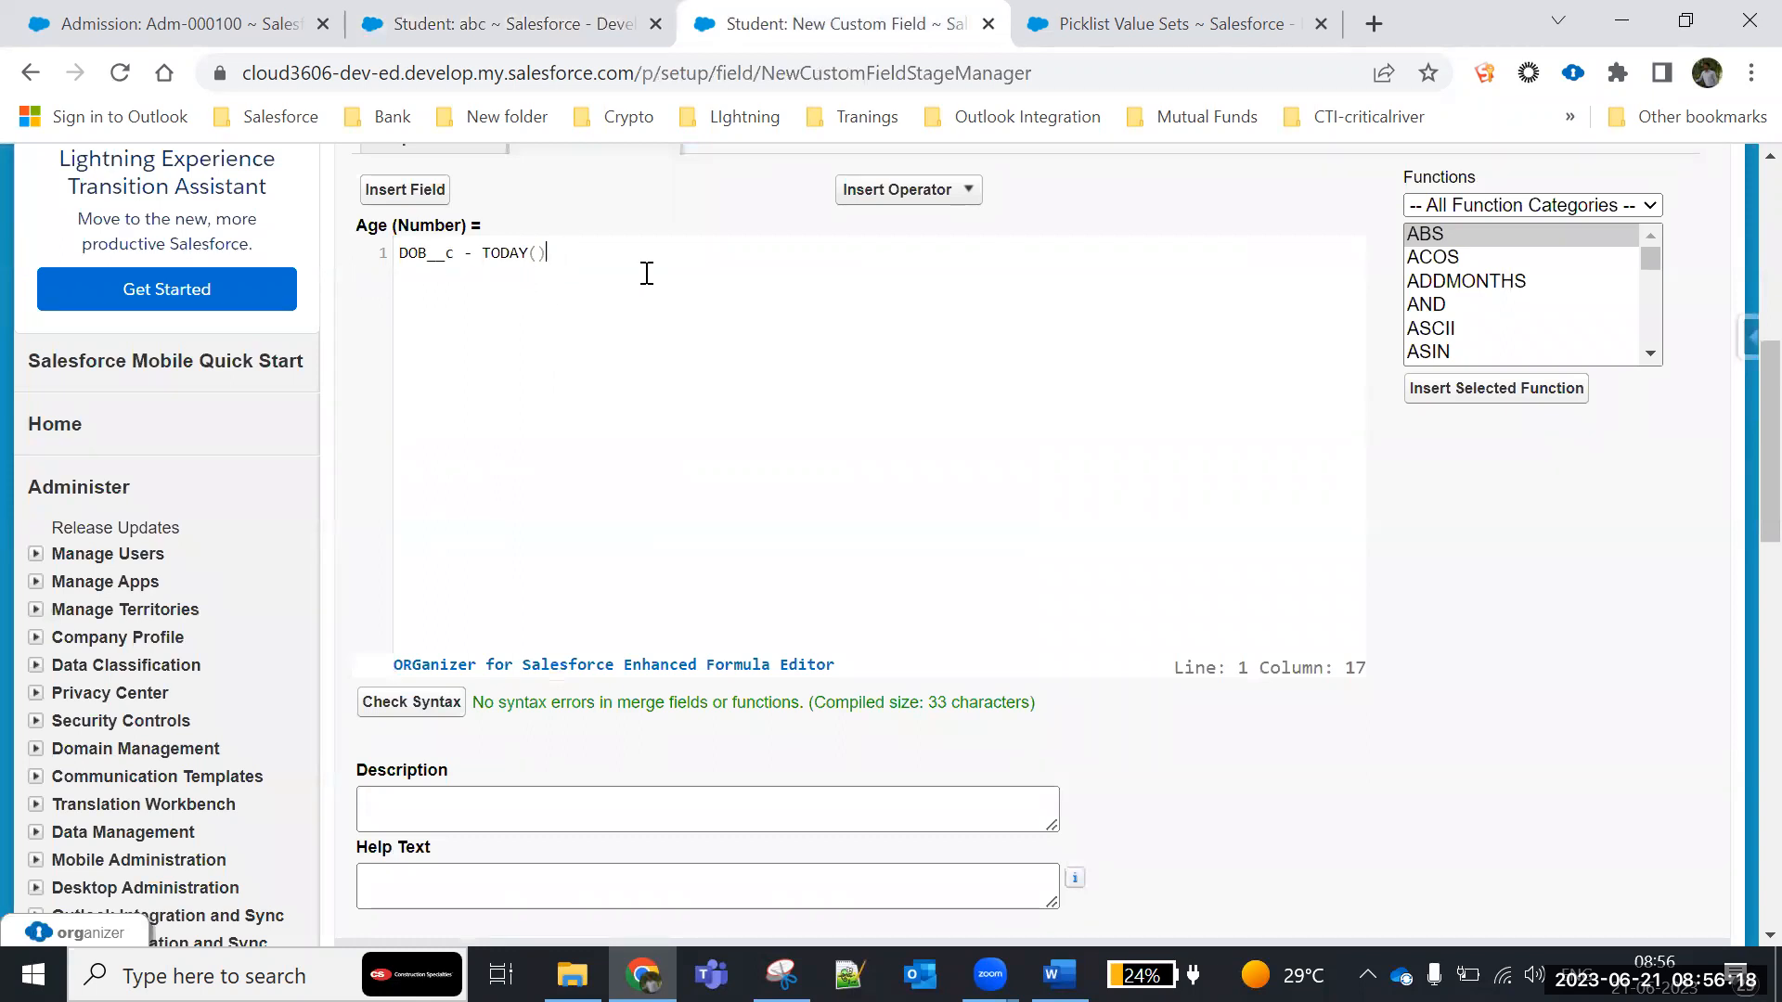
pyautogui.scroll(-5, 934, 498)
pyautogui.scroll(-1, 933, 488)
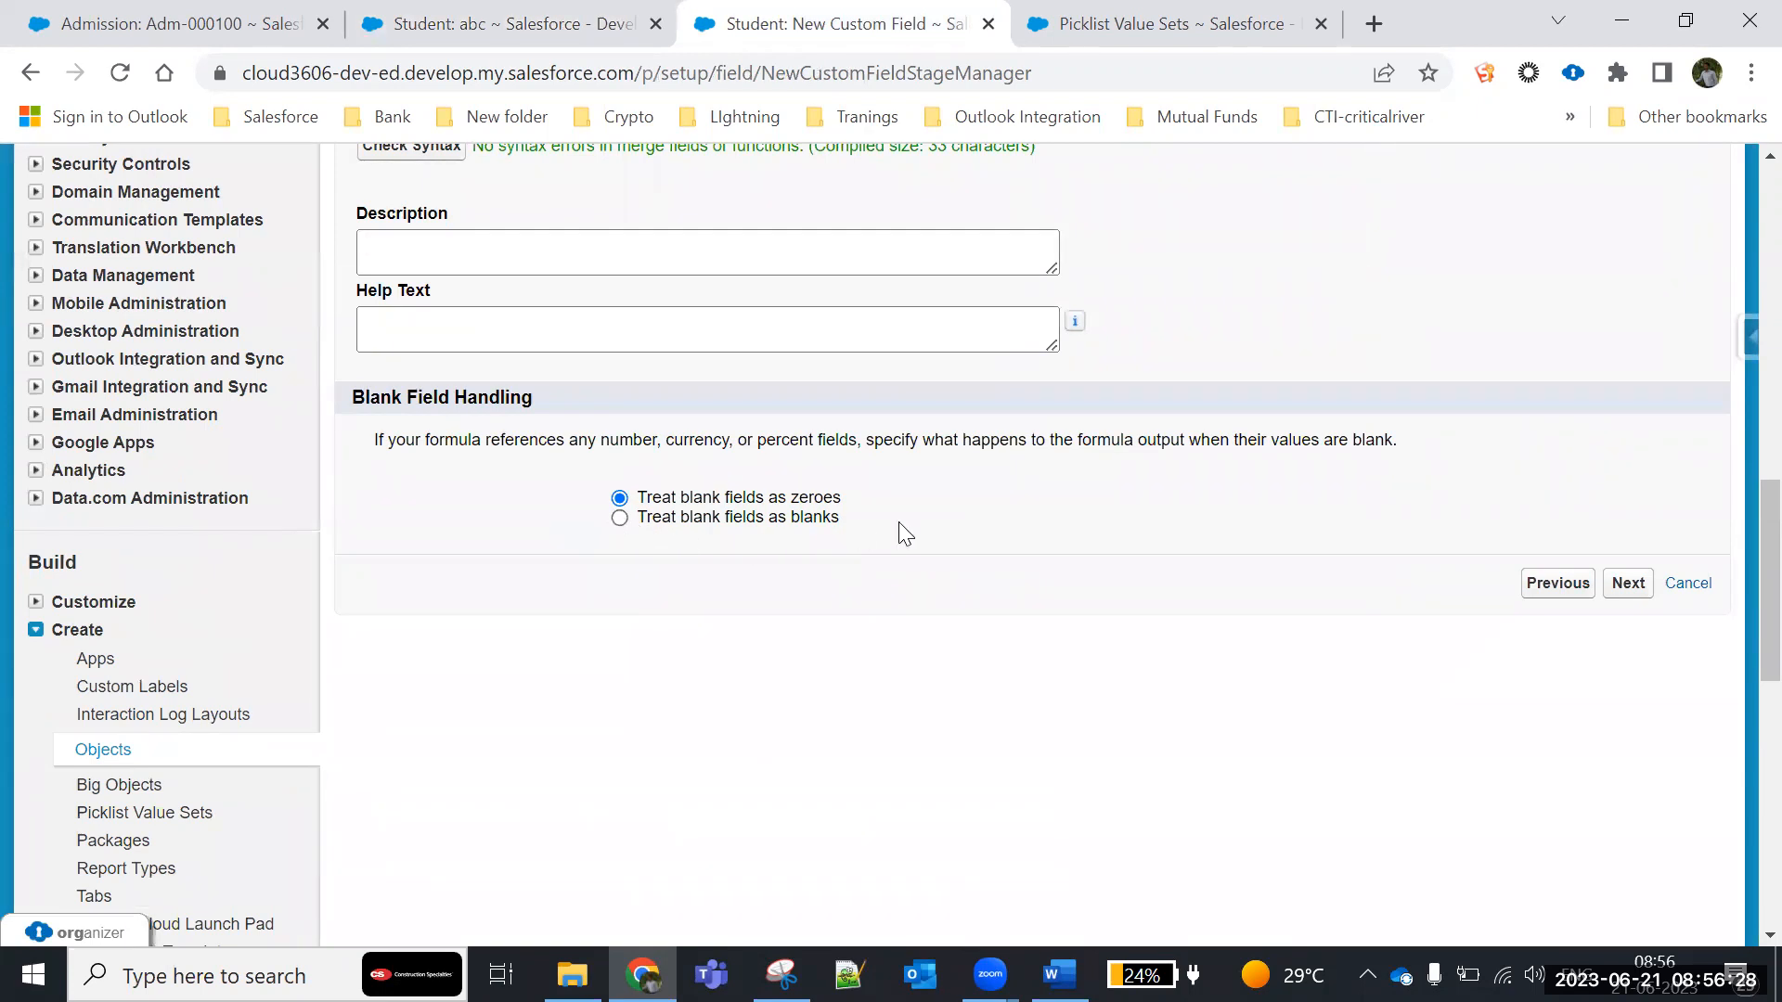
pyautogui.moveTo(812, 501); pyautogui.dragTo(610, 491)
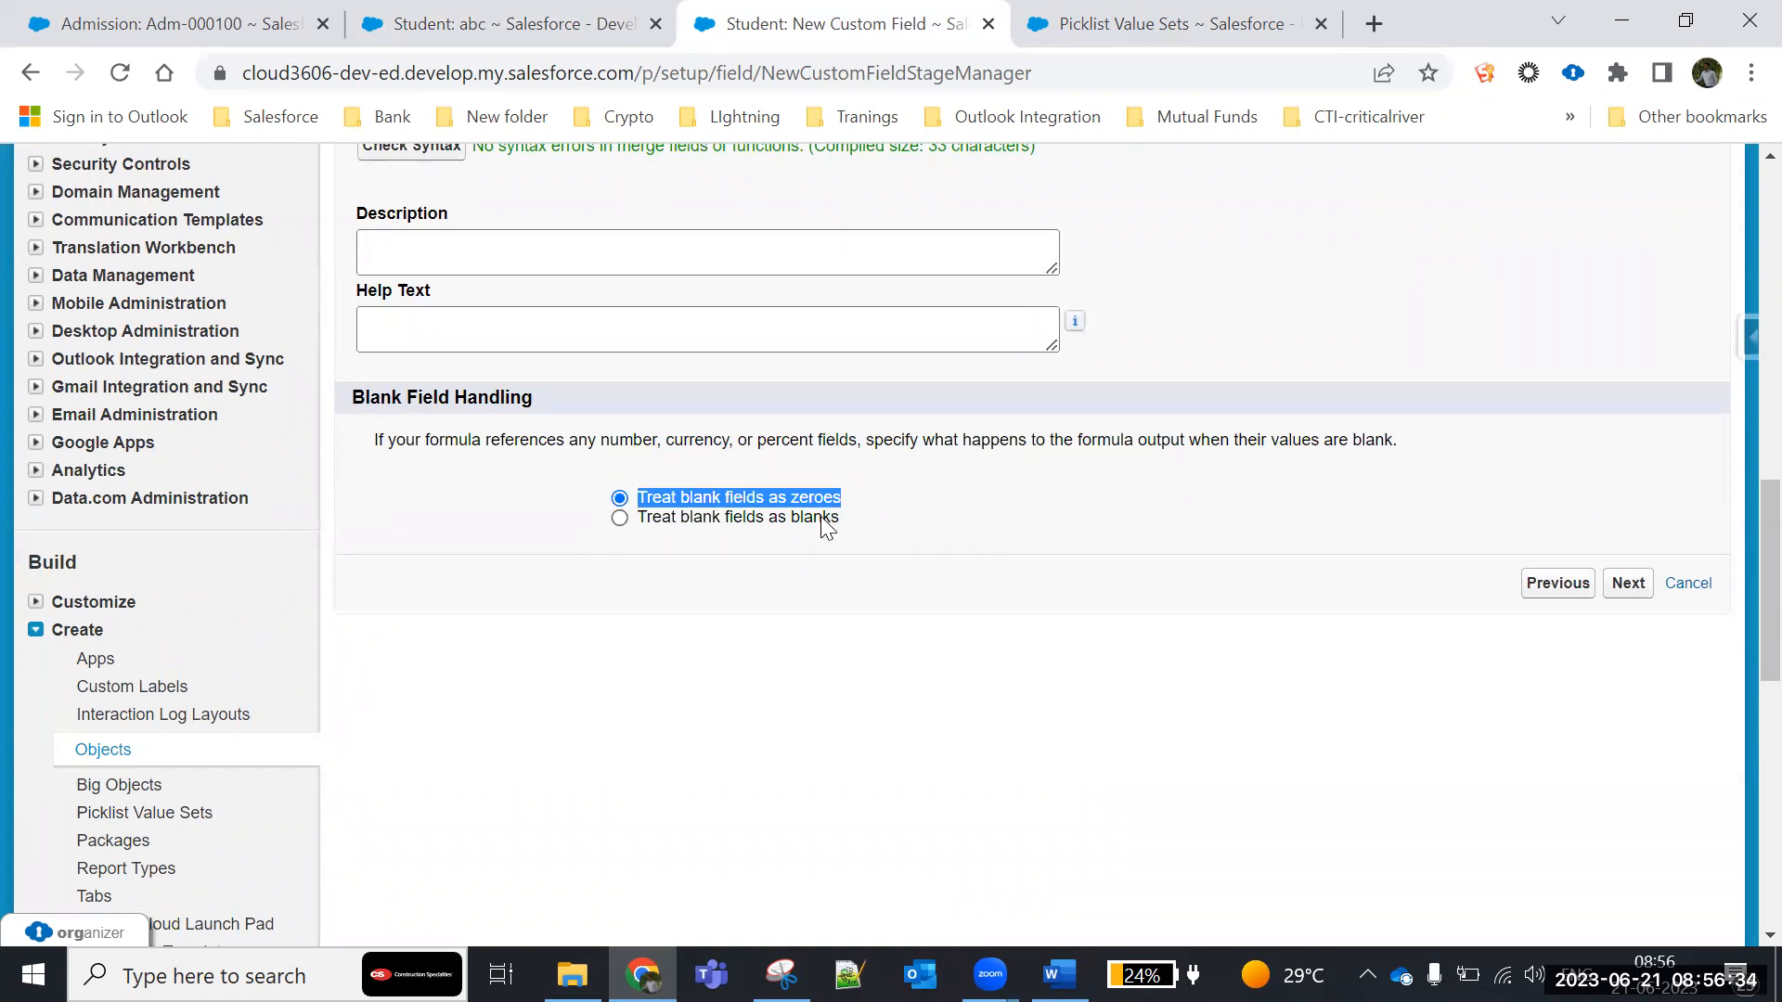
pyautogui.click(619, 518)
pyautogui.click(814, 529)
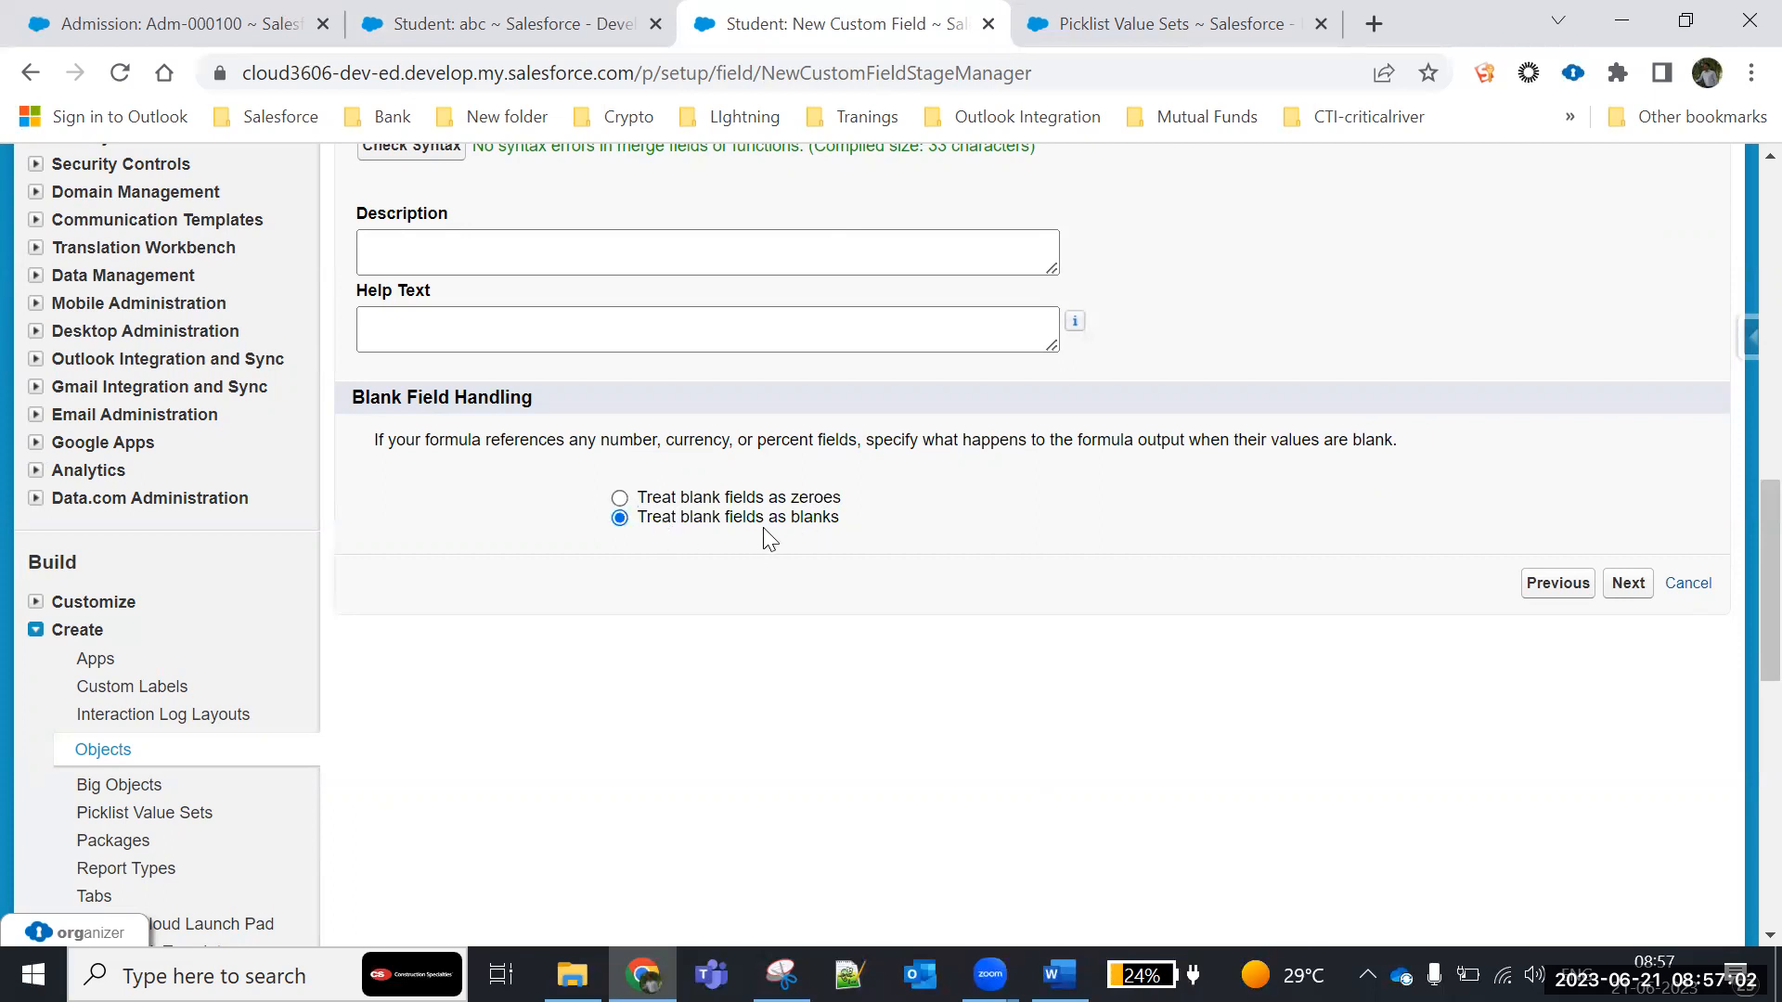
pyautogui.moveTo(843, 521); pyautogui.dragTo(613, 526)
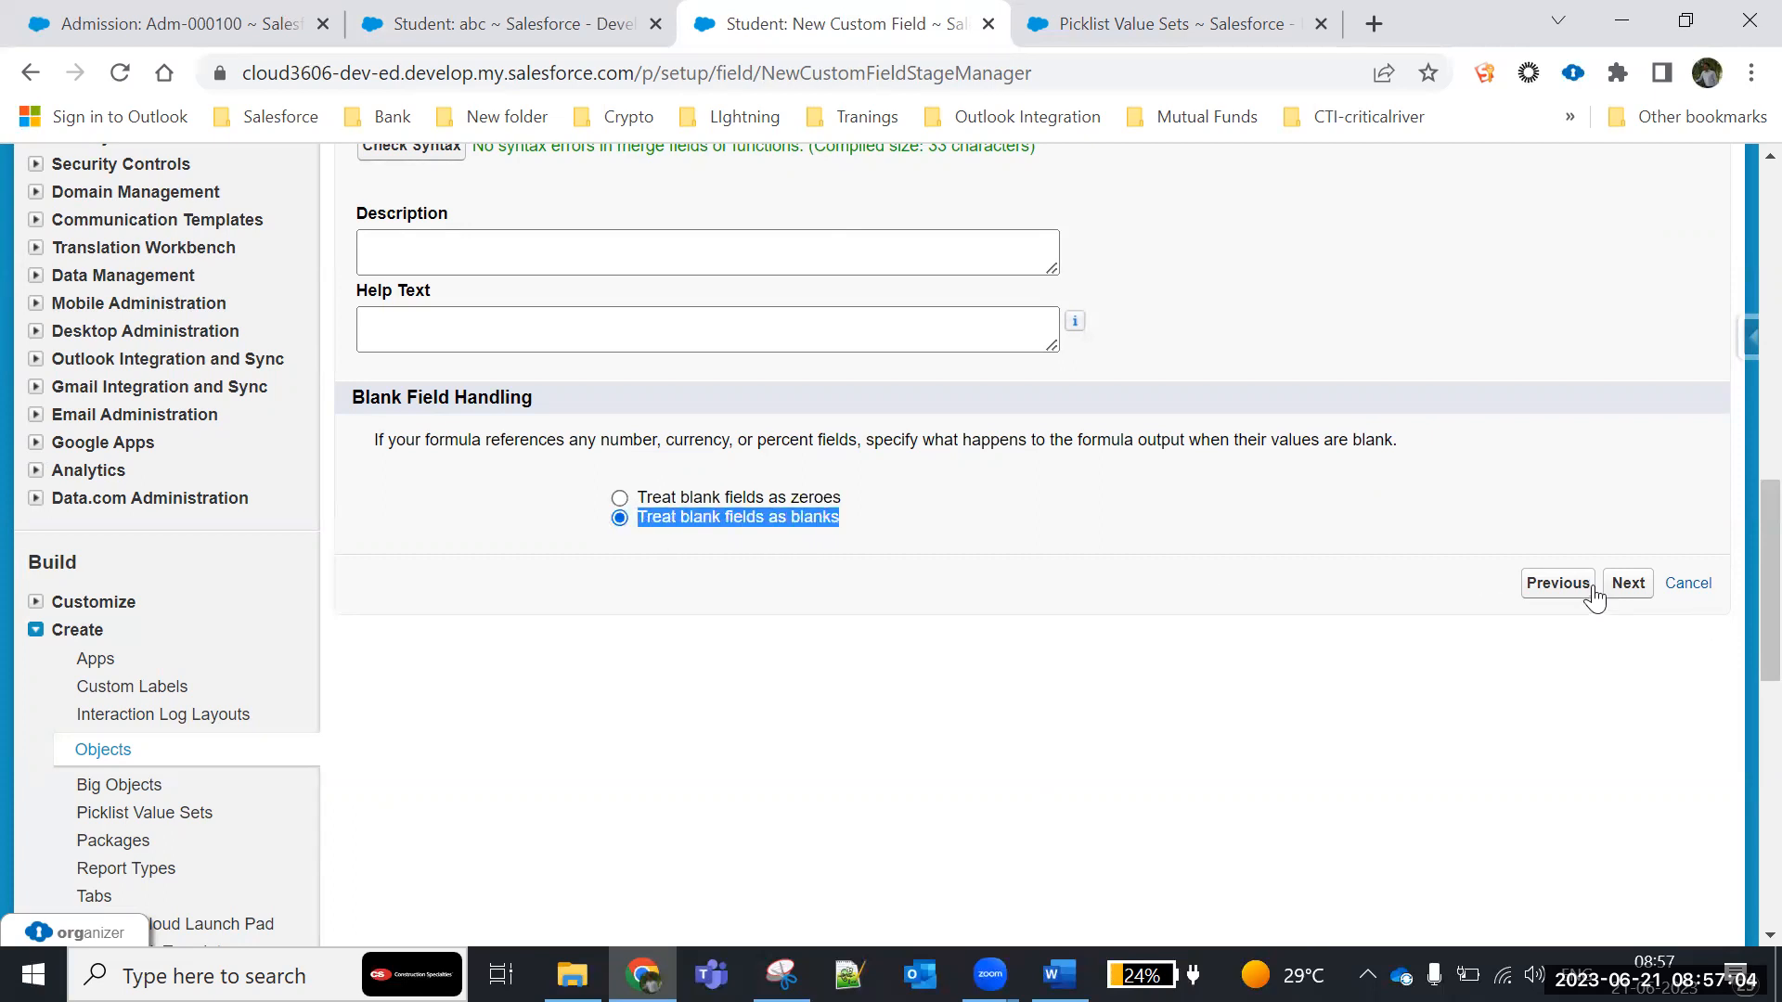
# - Accept the default field-level security and page layout settings for the Age field and save it
pyautogui.click(1625, 588)
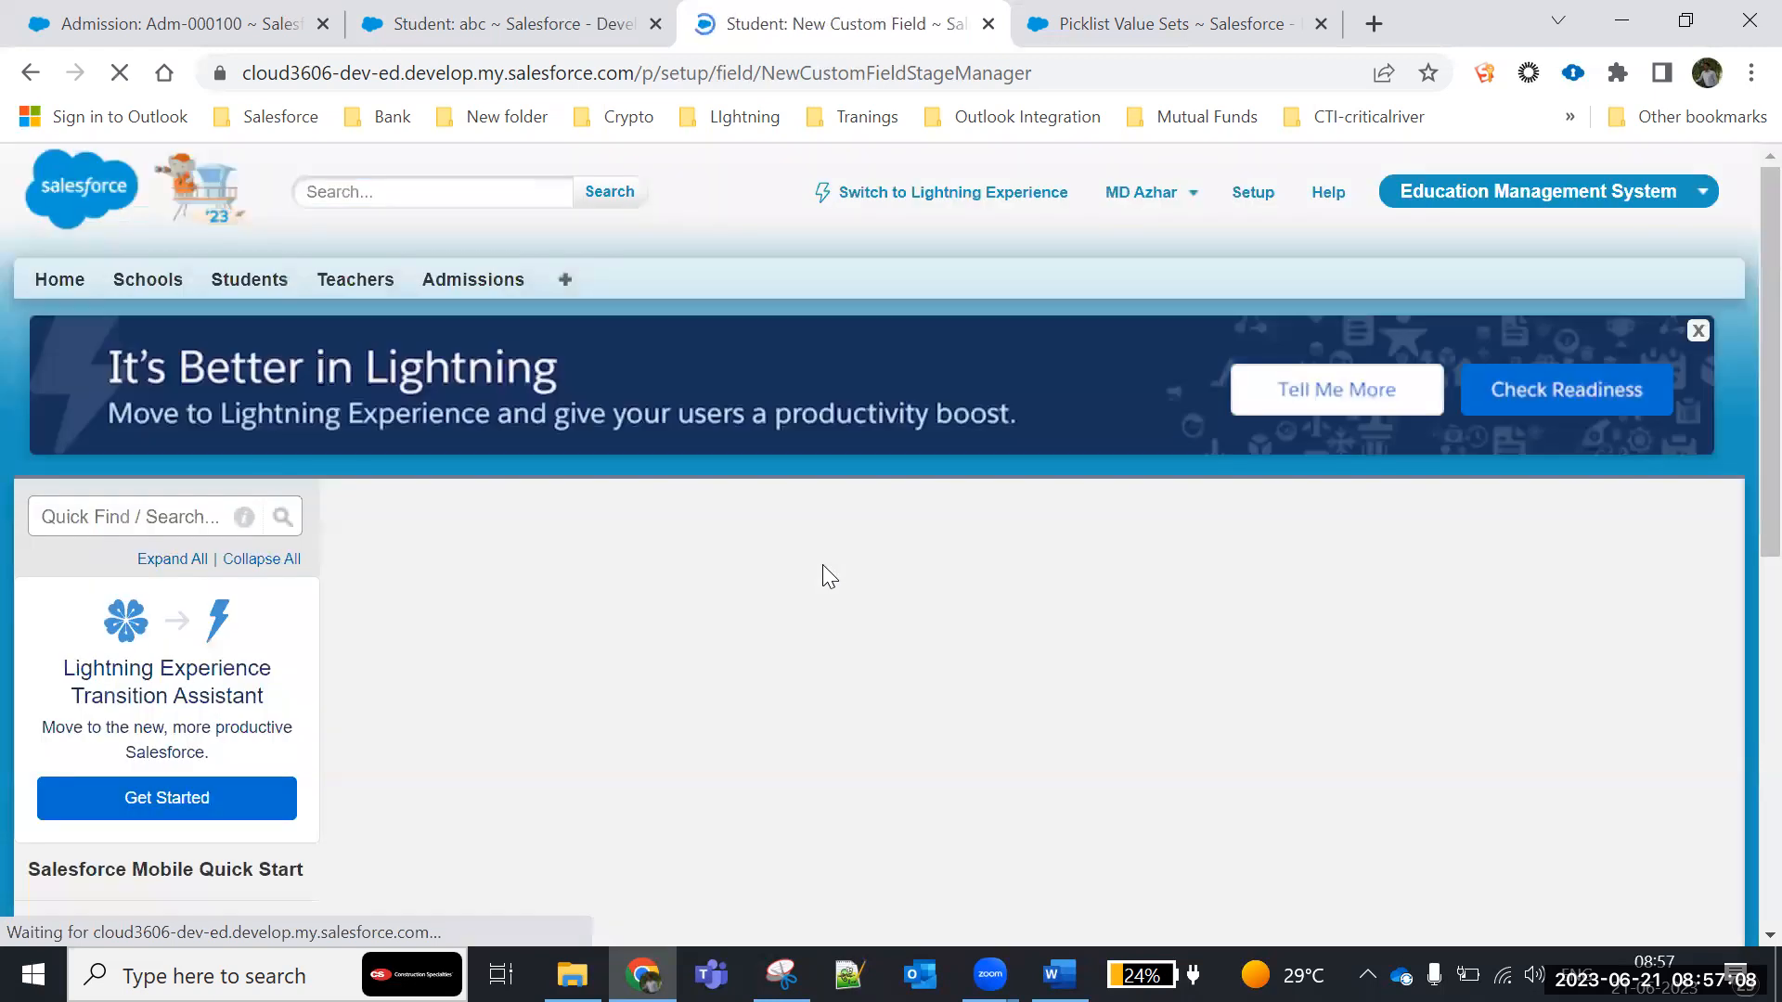
pyautogui.scroll(-3, 876, 609)
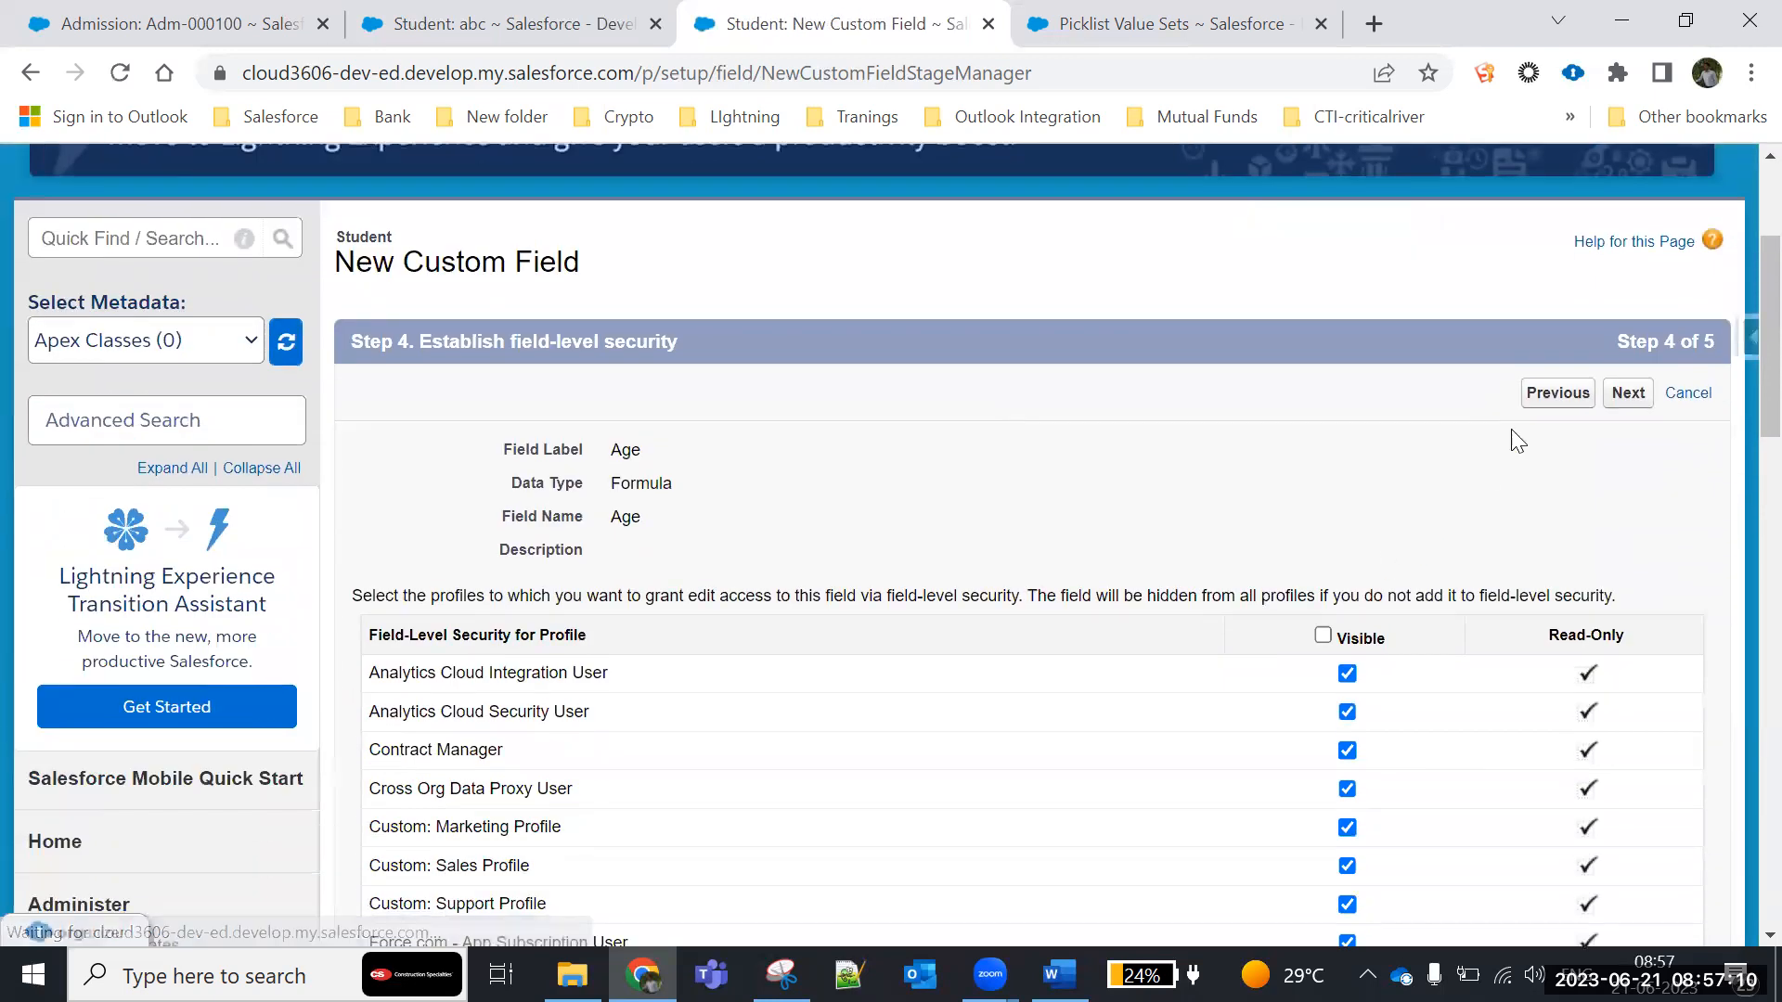
pyautogui.click(1625, 404)
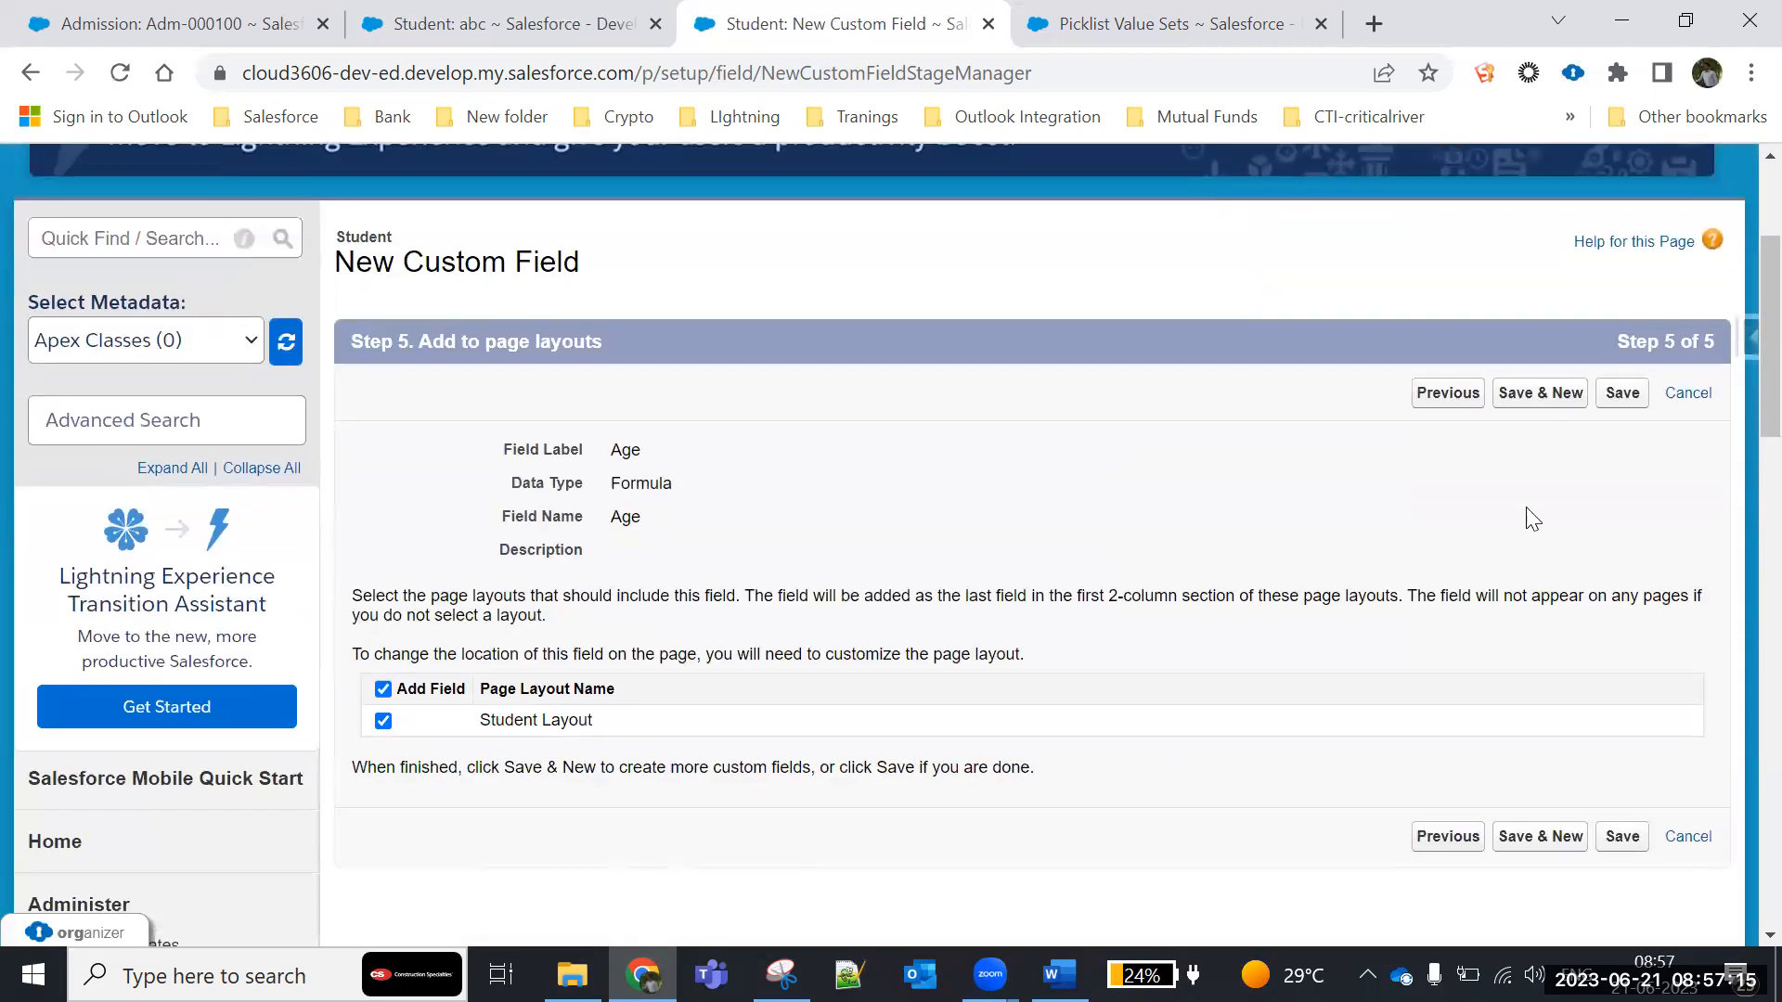
pyautogui.click(1626, 397)
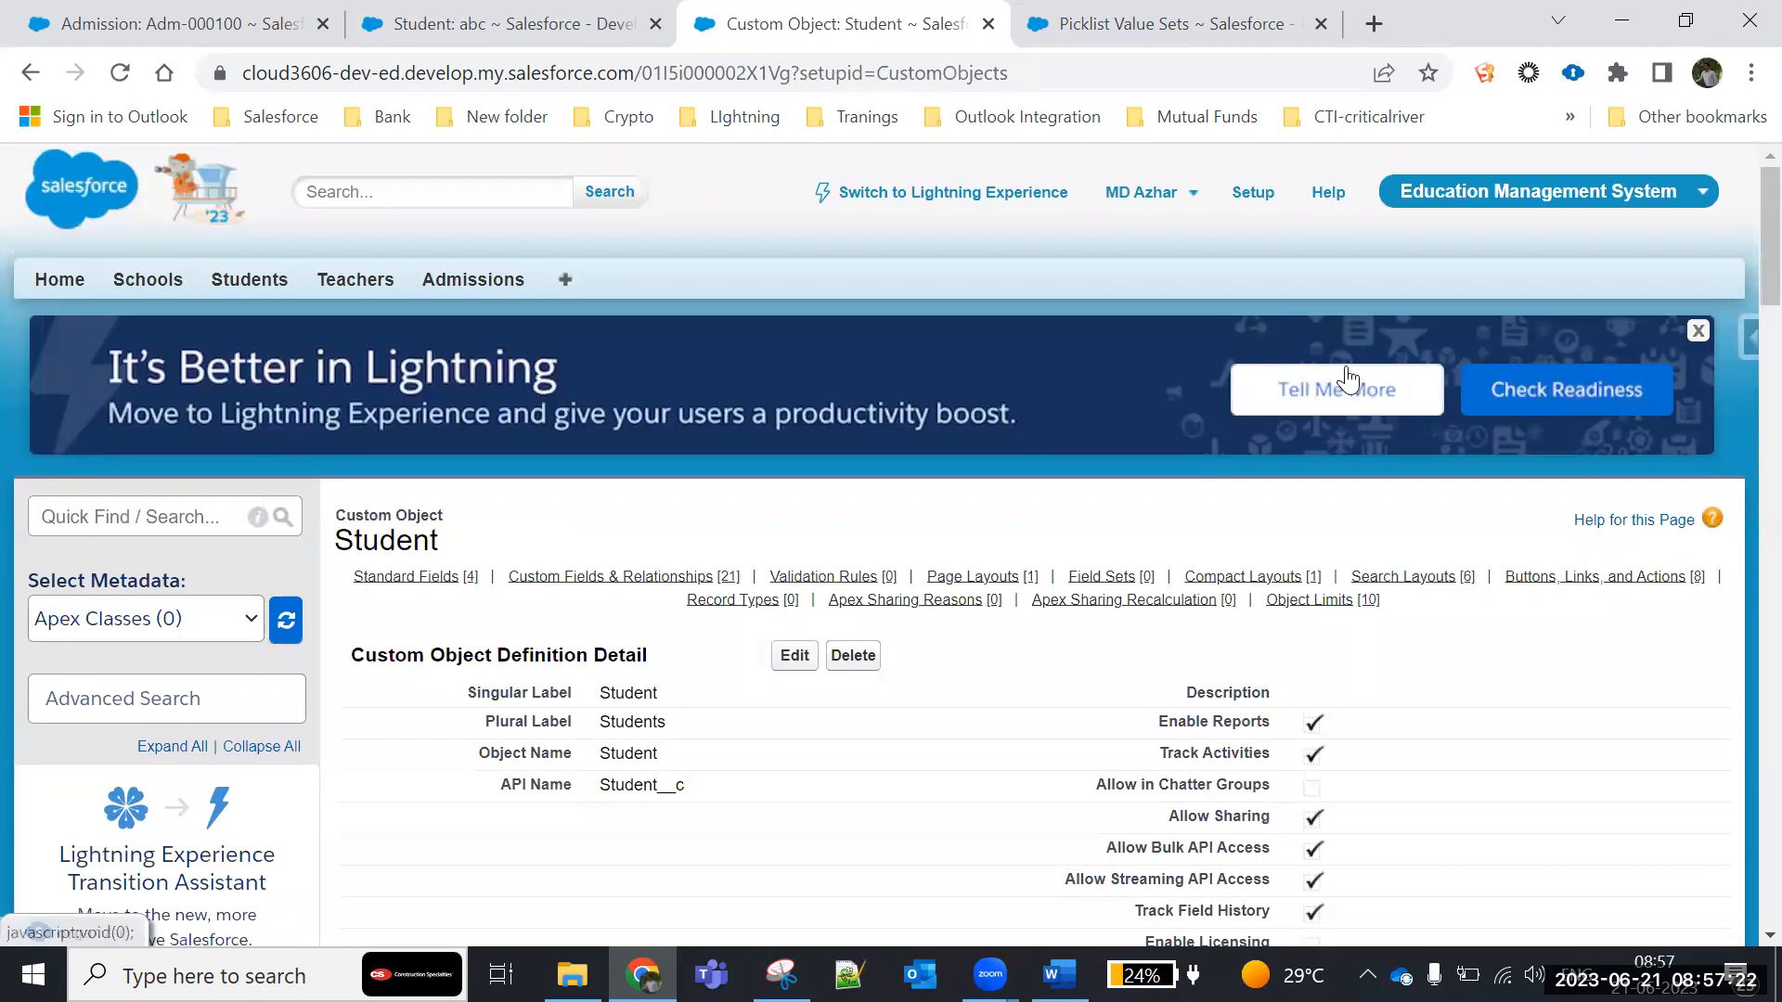
# - Reload student record abc and examine the value calculated in its Age field
pyautogui.click(434, 24)
pyautogui.scroll(-3, 334, 835)
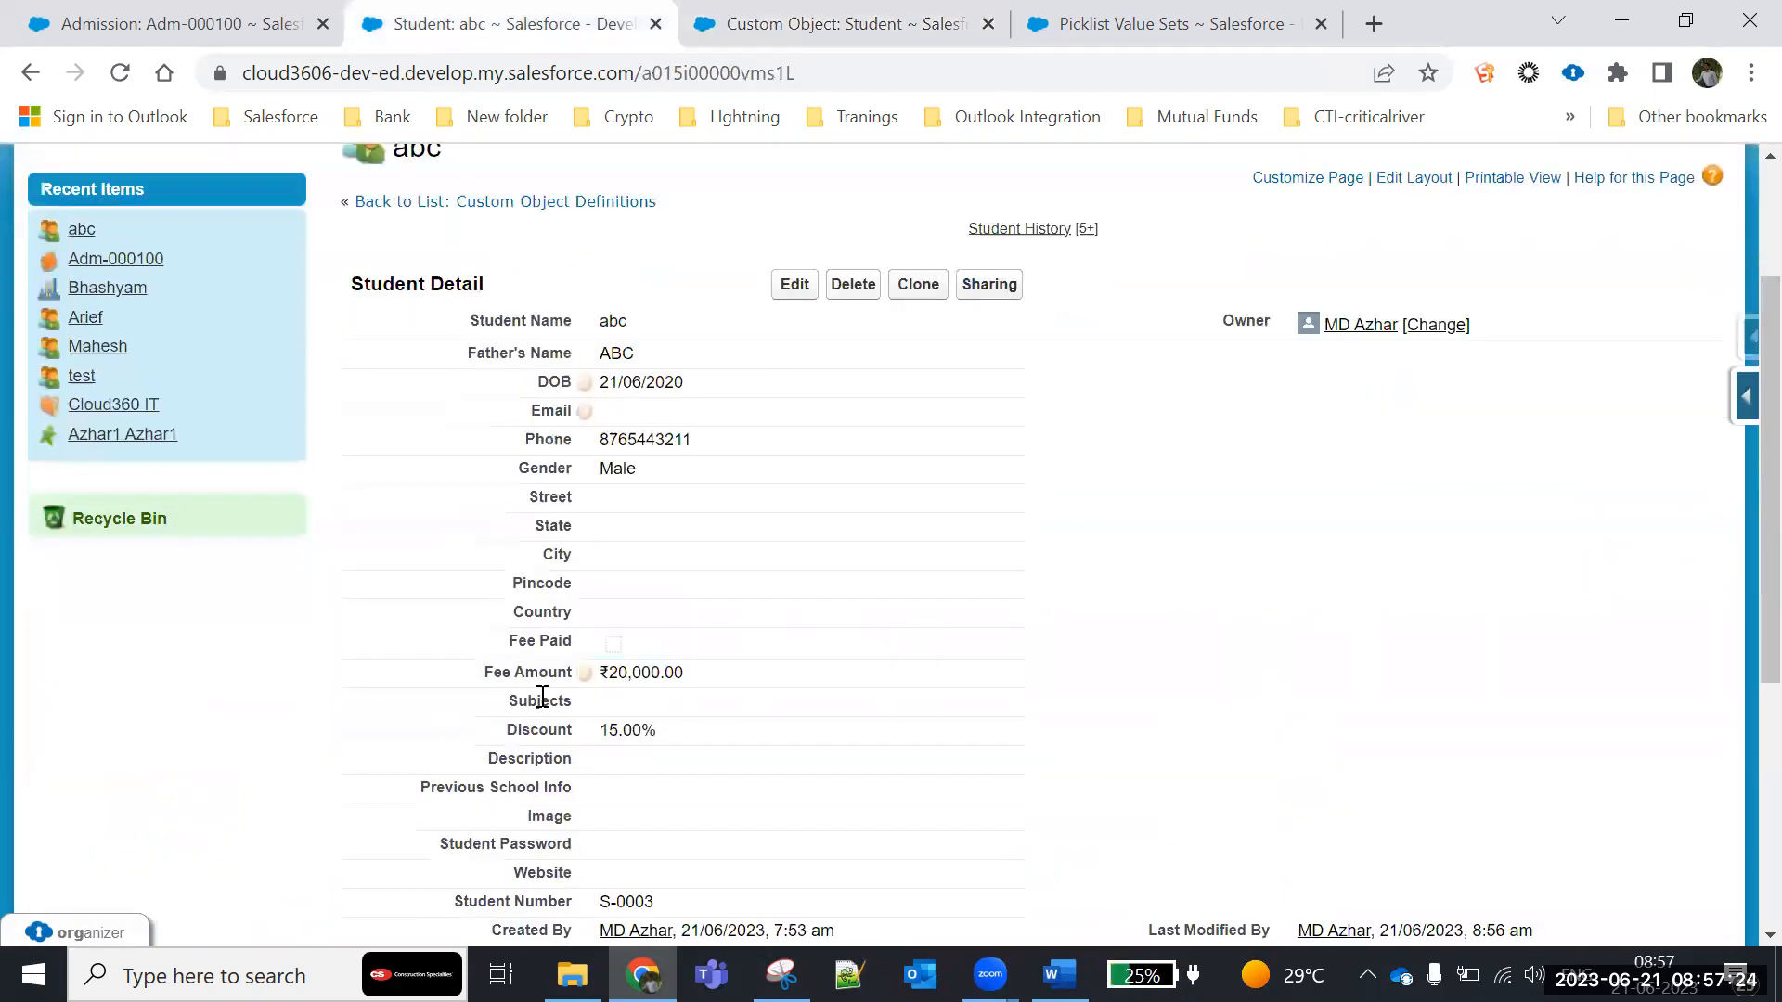
pyautogui.scroll(2, 394, 640)
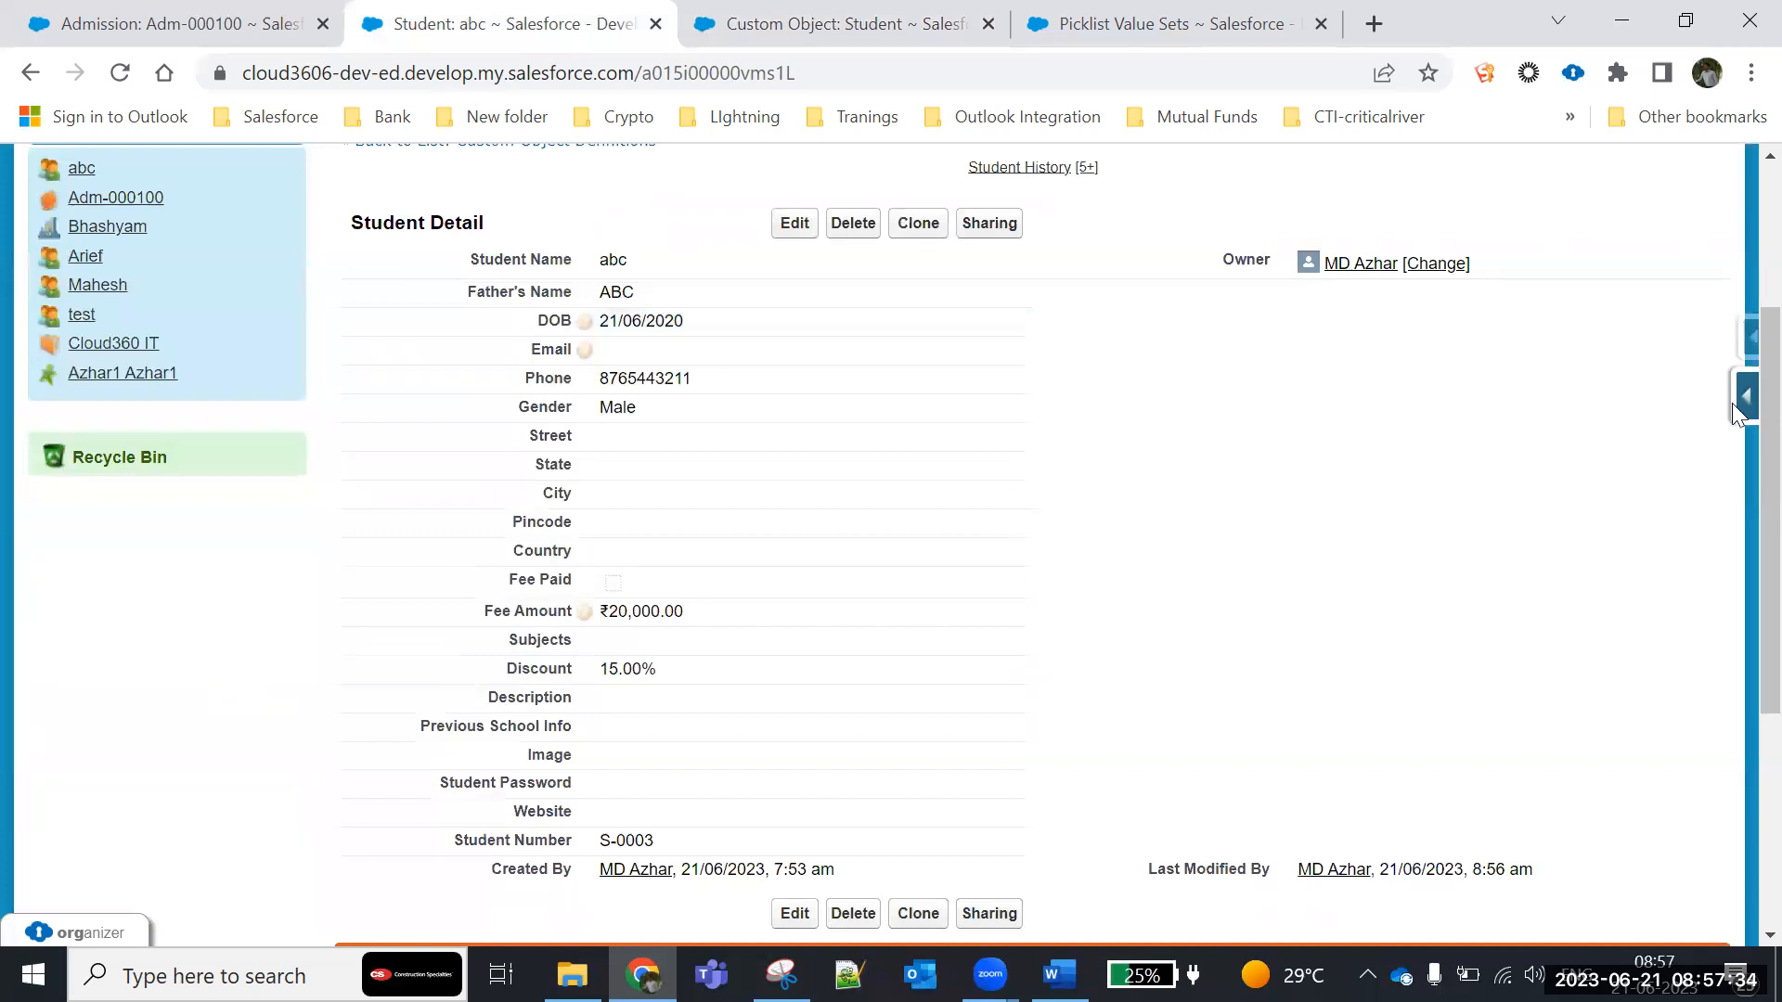
pyautogui.scroll(-3, 1332, 565)
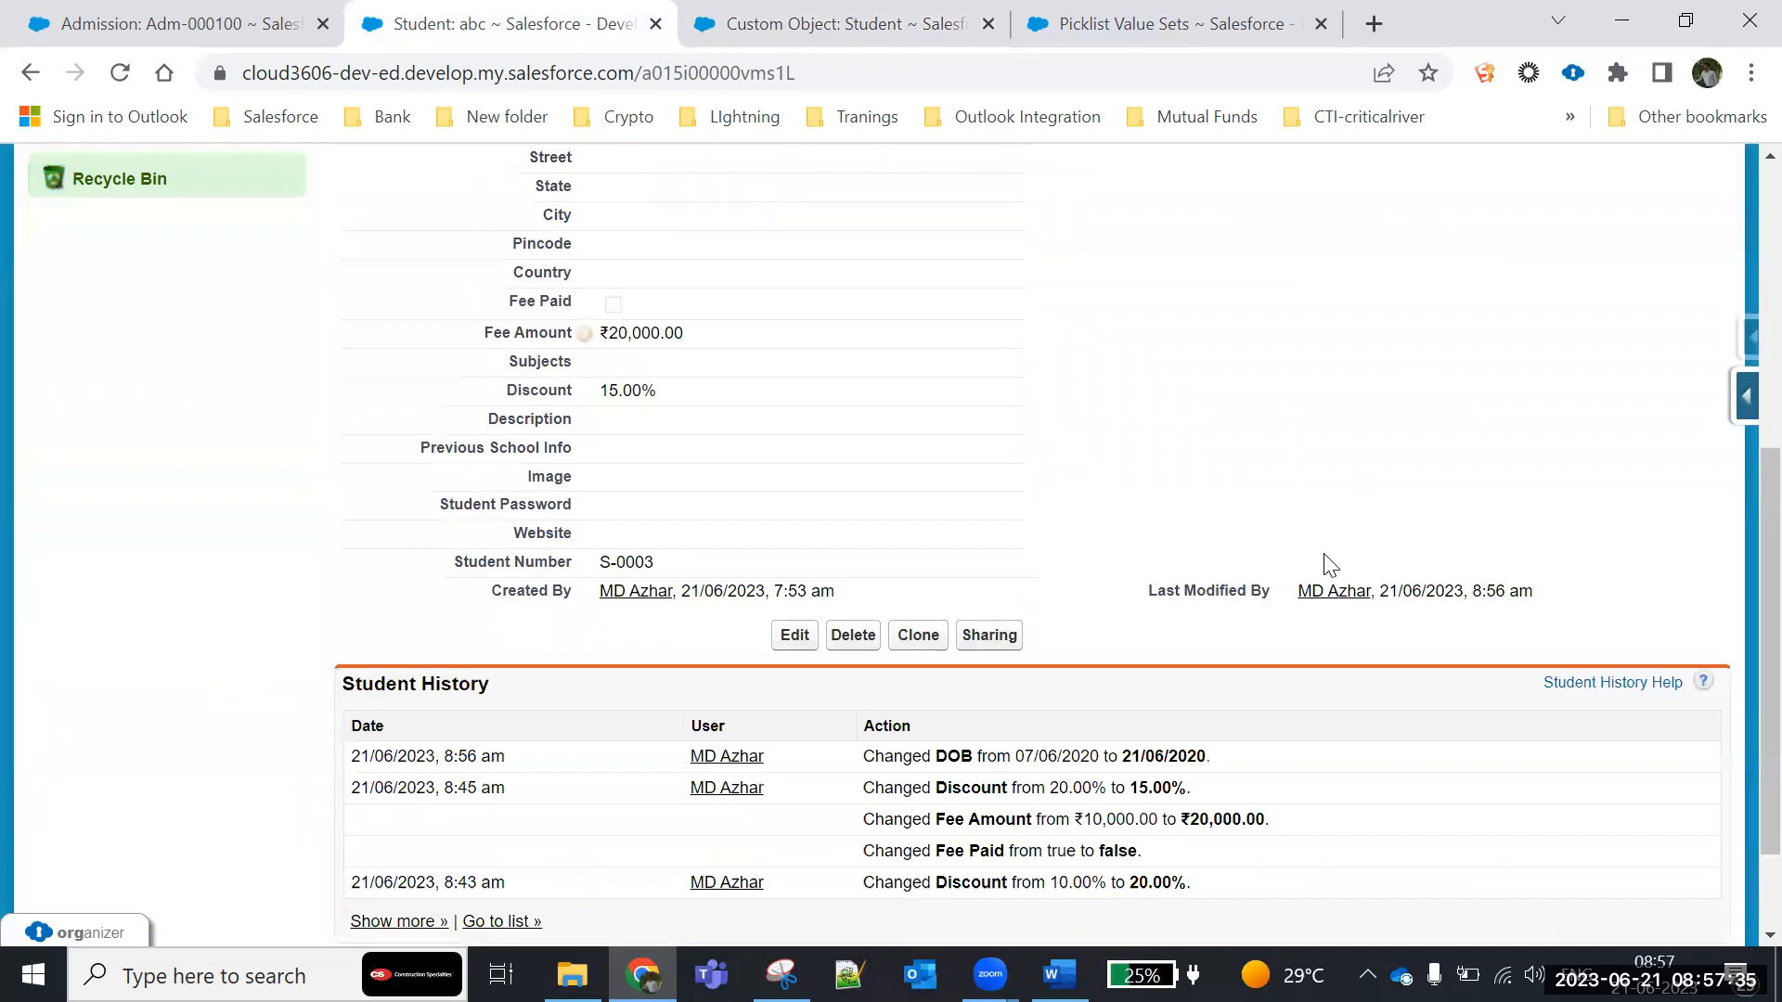
pyautogui.click(124, 76)
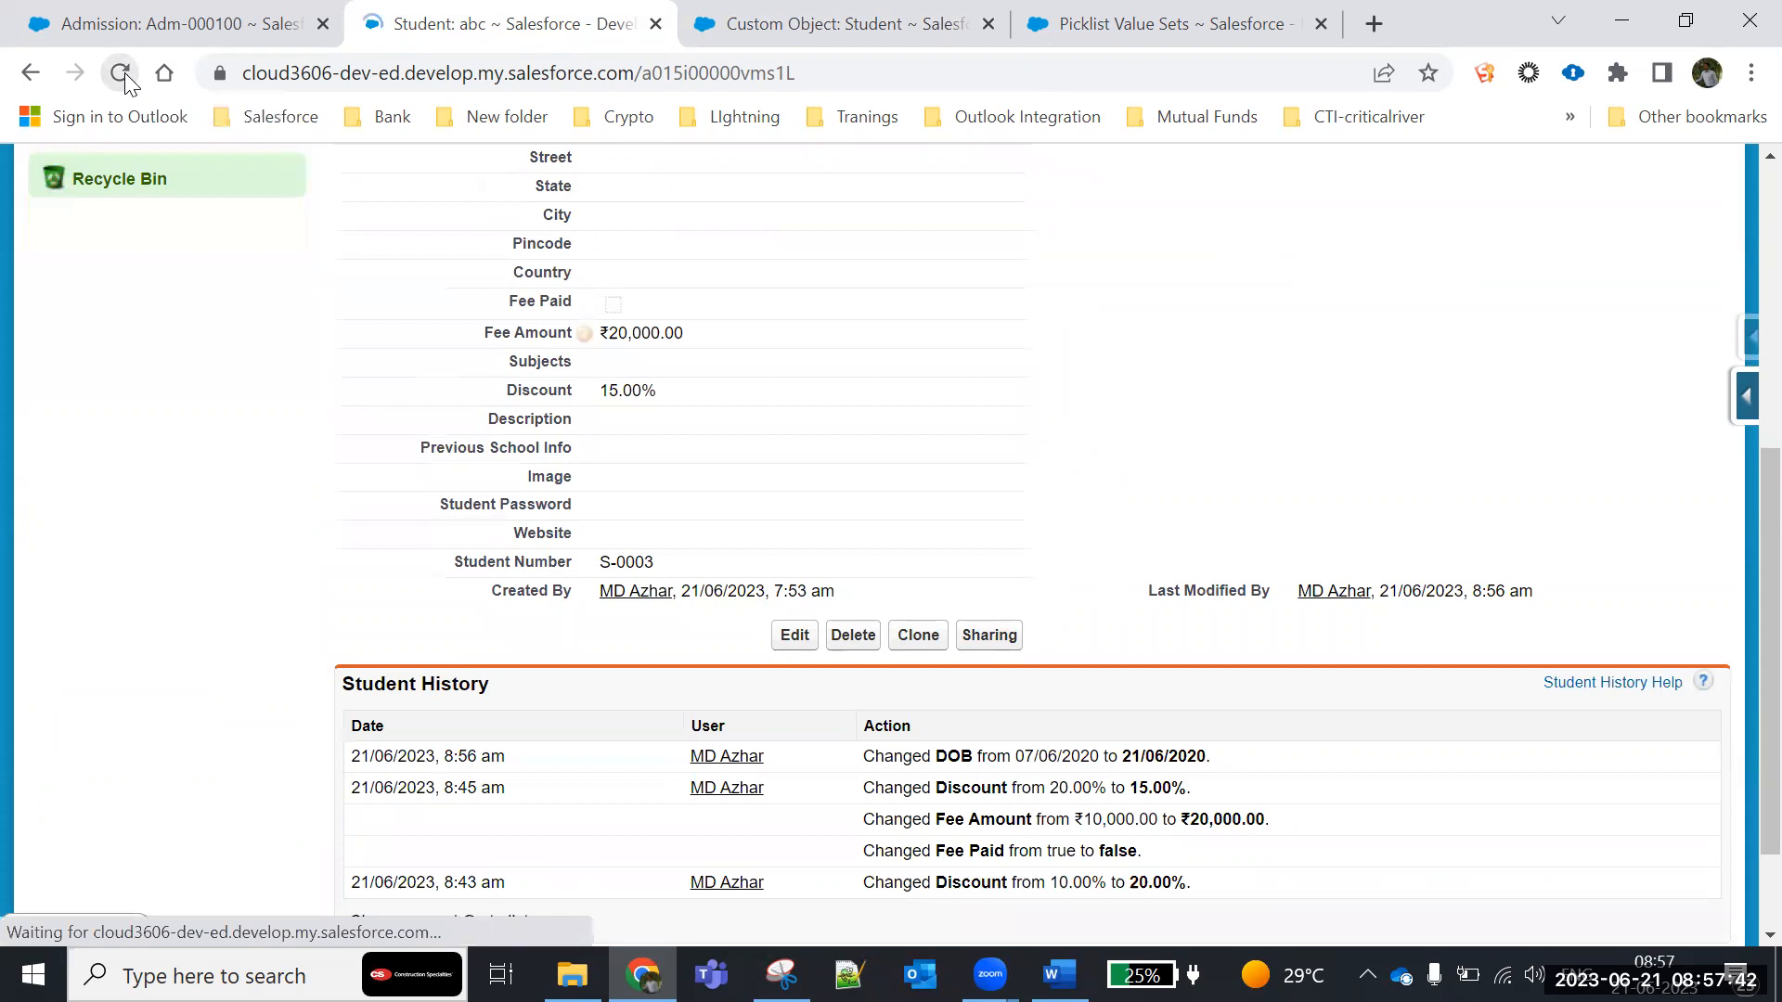
pyautogui.scroll(-2, 1189, 562)
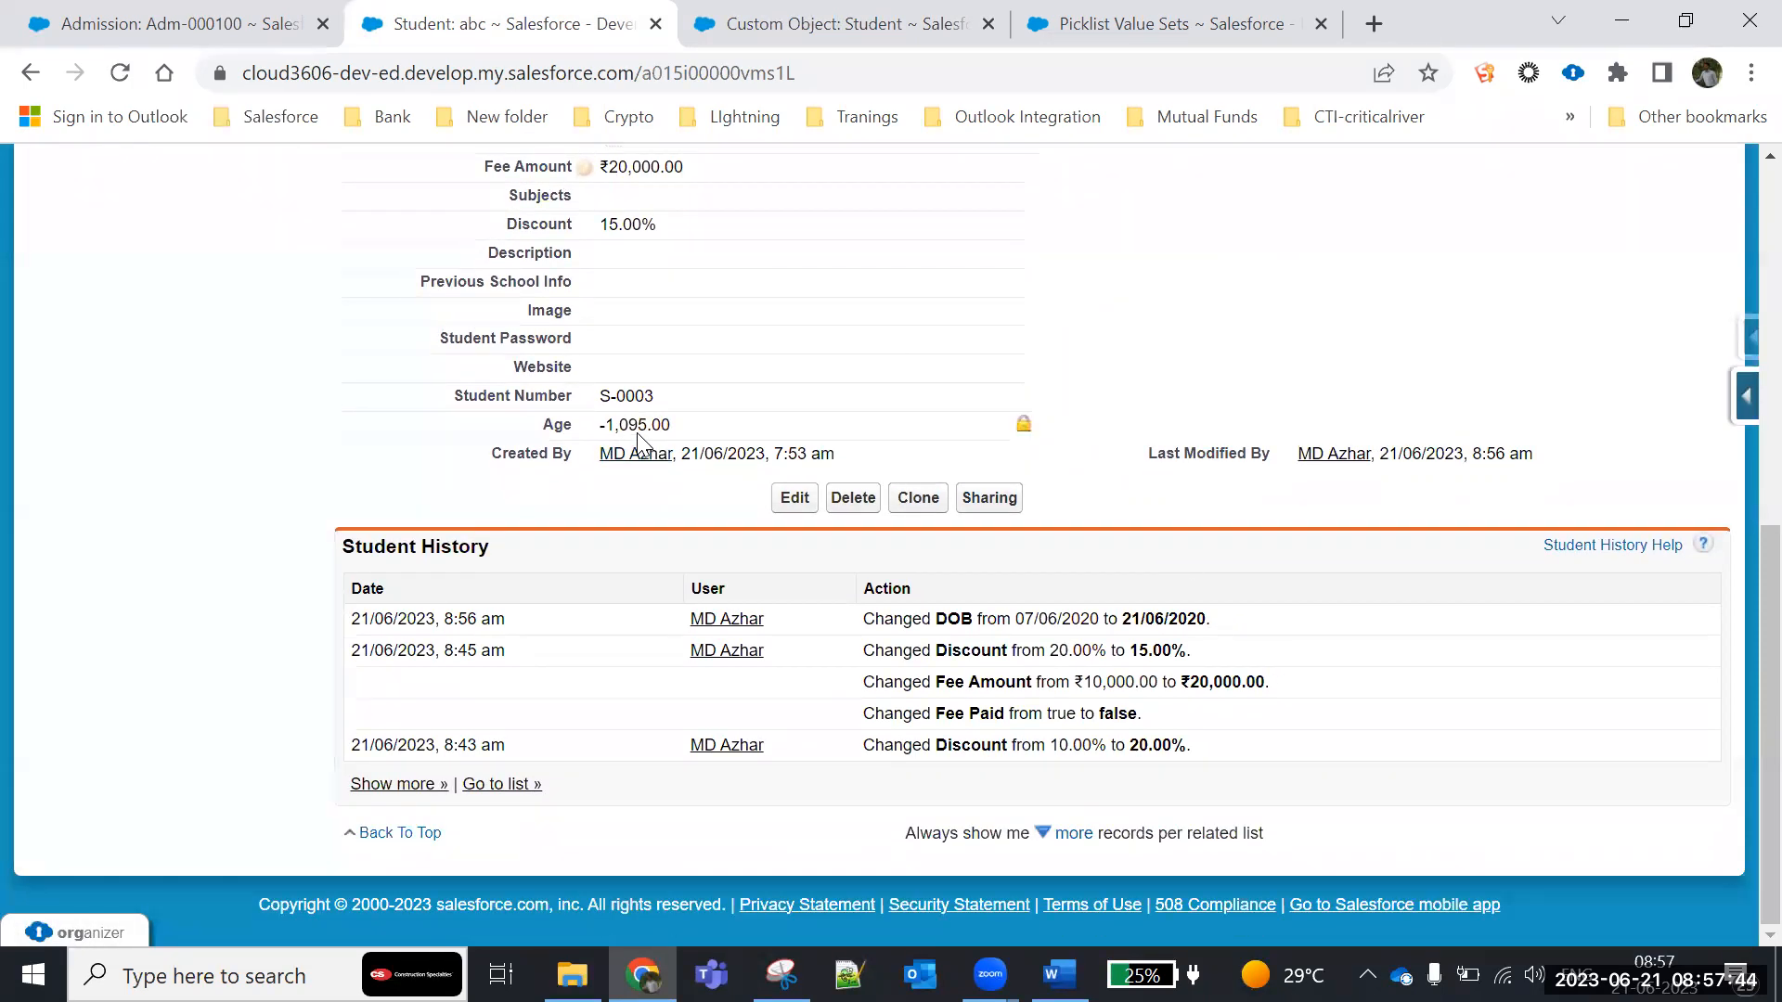
pyautogui.moveTo(680, 427); pyautogui.dragTo(501, 427)
pyautogui.click(613, 499)
pyautogui.moveTo(611, 426); pyautogui.dragTo(662, 426)
# - Find the Age field among the Student object's custom fields and open its definition for editing
pyautogui.click(829, 38)
pyautogui.scroll(-9, 767, 447)
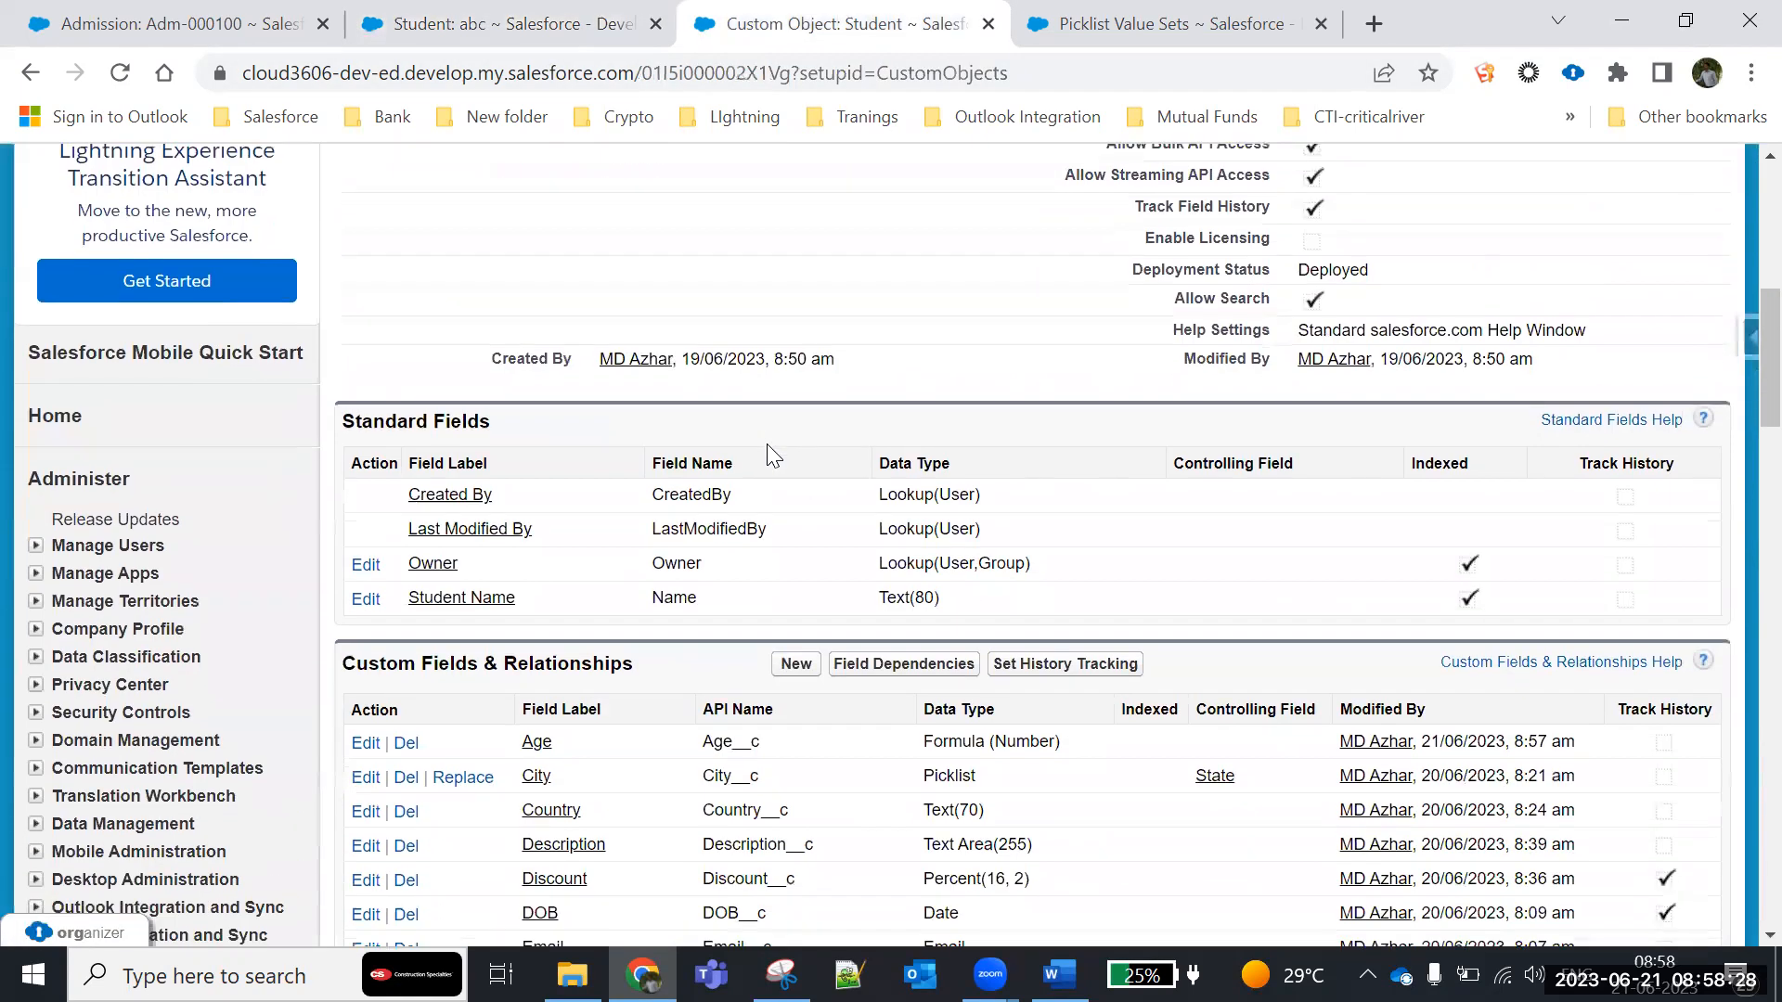
pyautogui.scroll(-7, 766, 444)
pyautogui.scroll(4, 756, 446)
pyautogui.scroll(-4, 747, 448)
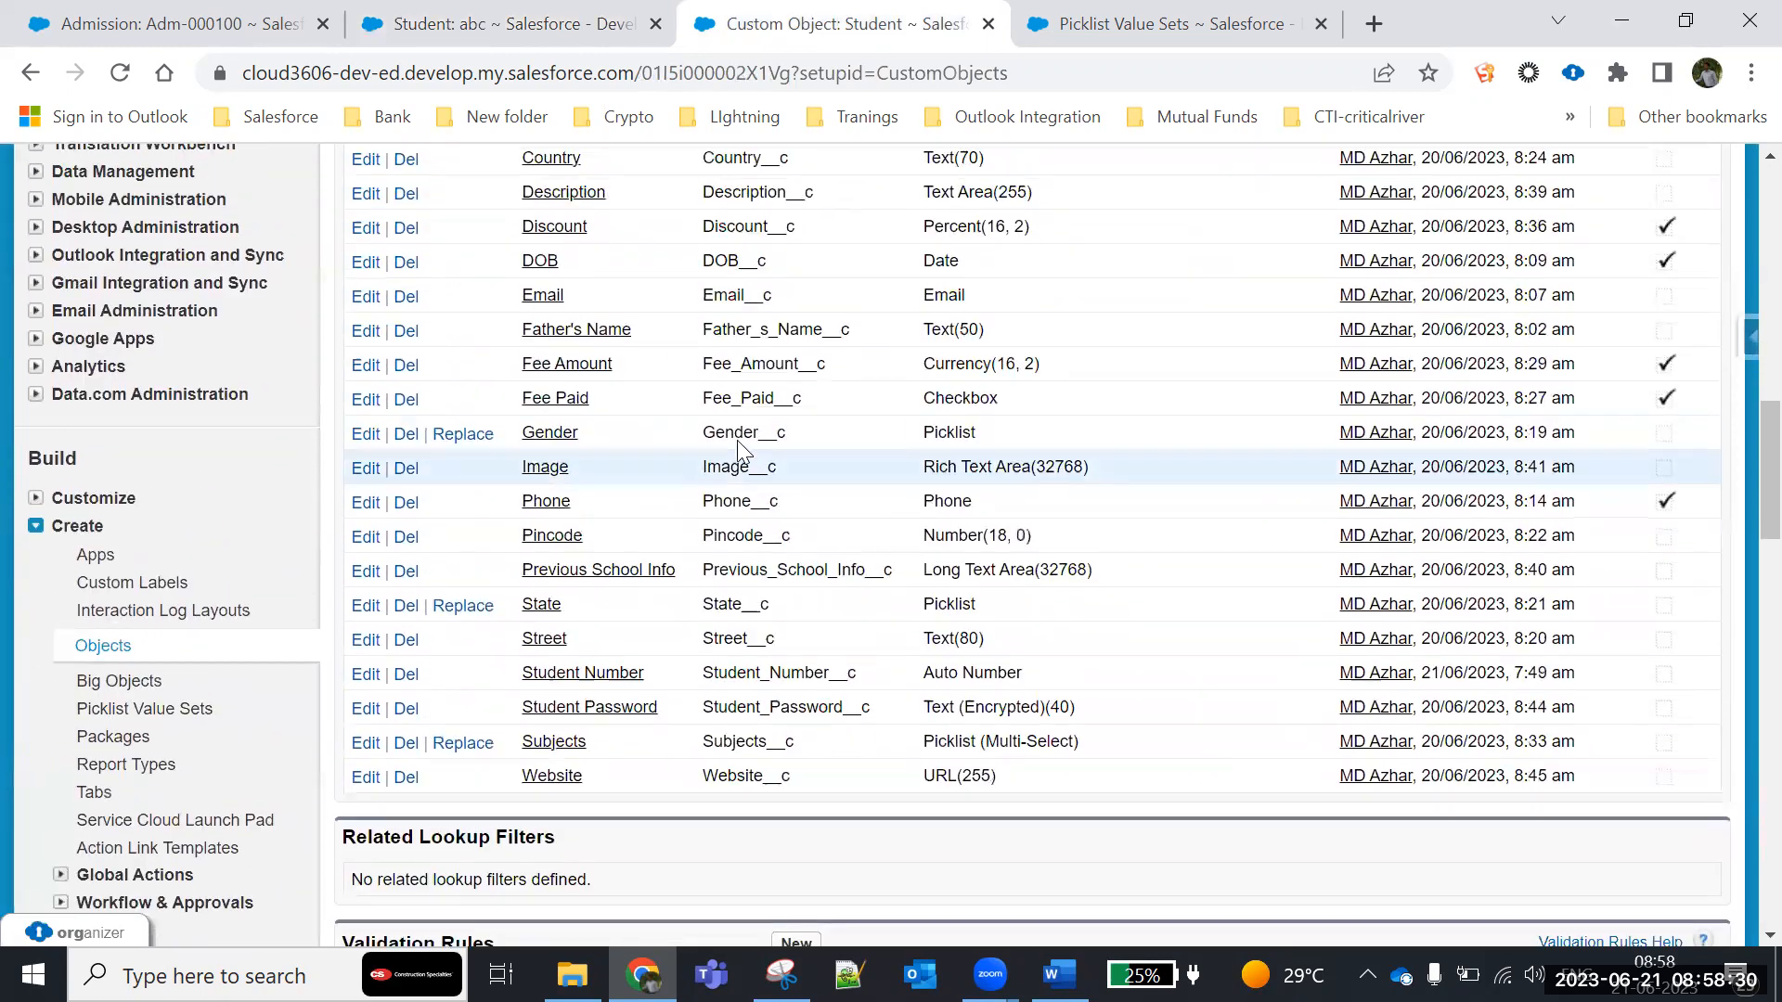
pyautogui.scroll(4, 738, 450)
pyautogui.click(534, 471)
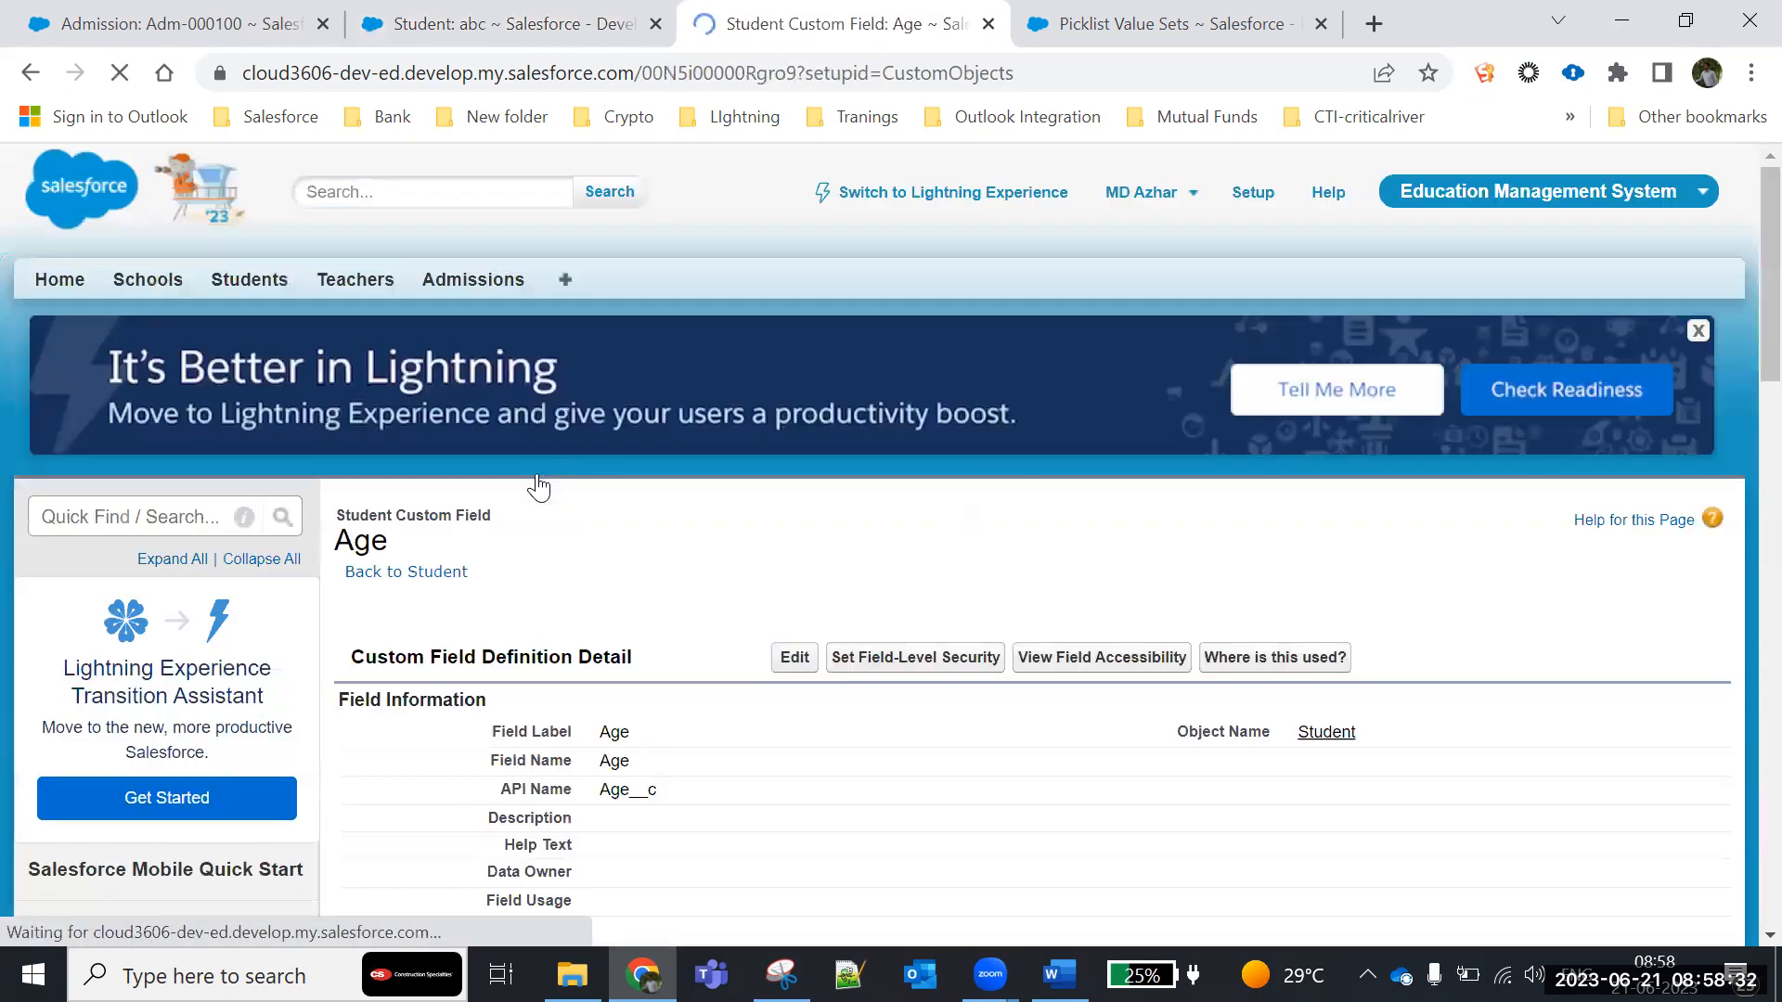
pyautogui.scroll(-7, 589, 575)
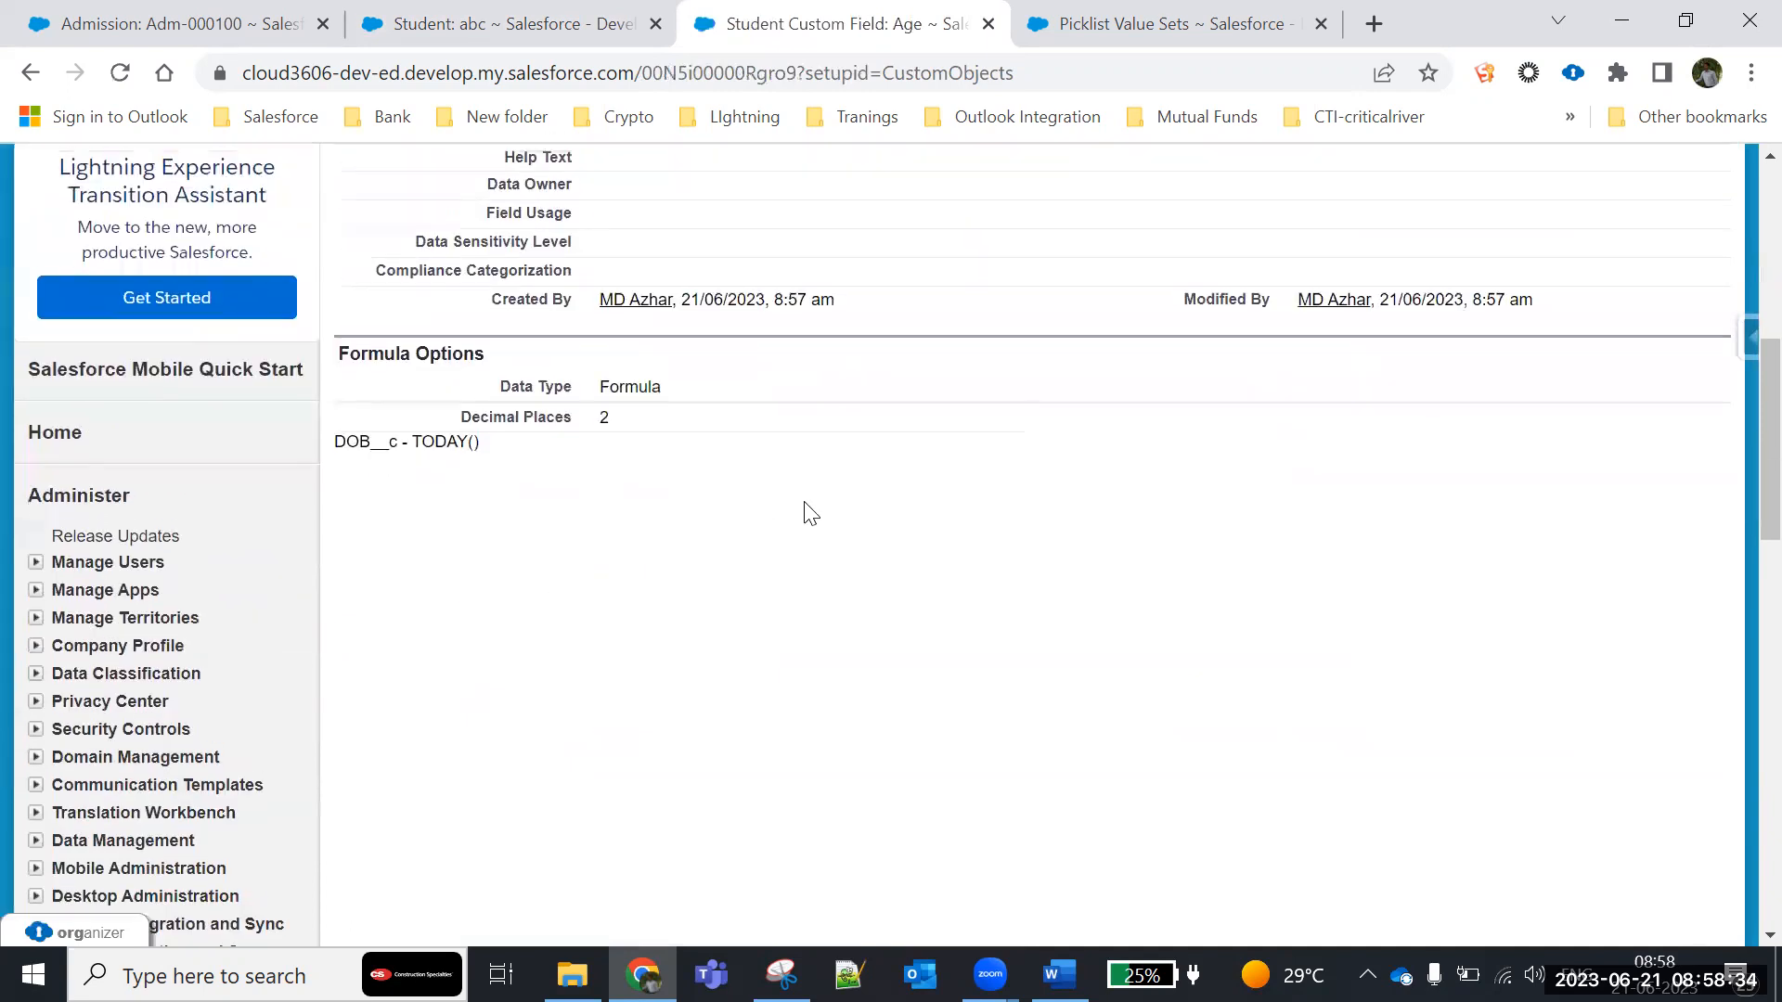
pyautogui.scroll(3, 813, 501)
pyautogui.click(790, 241)
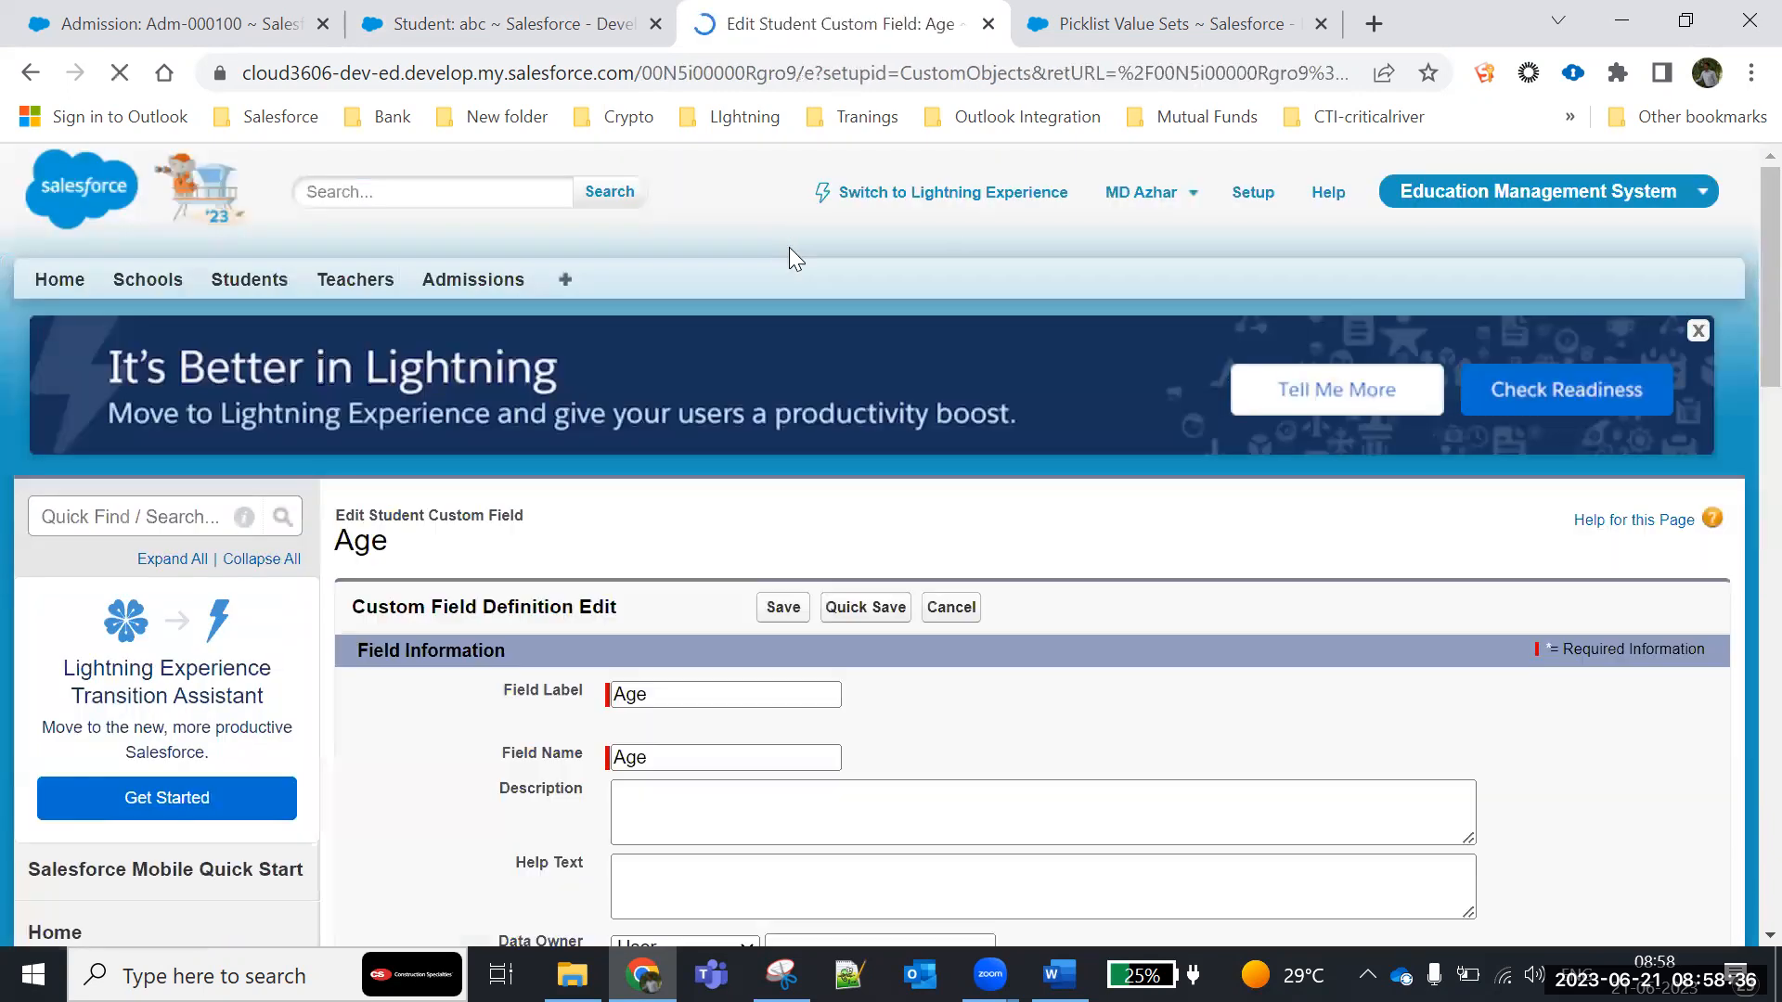
# - Reverse the Age formula's subtraction so that it reads TODAY() - DOB__c
pyautogui.scroll(-12, 616, 604)
pyautogui.click(580, 510)
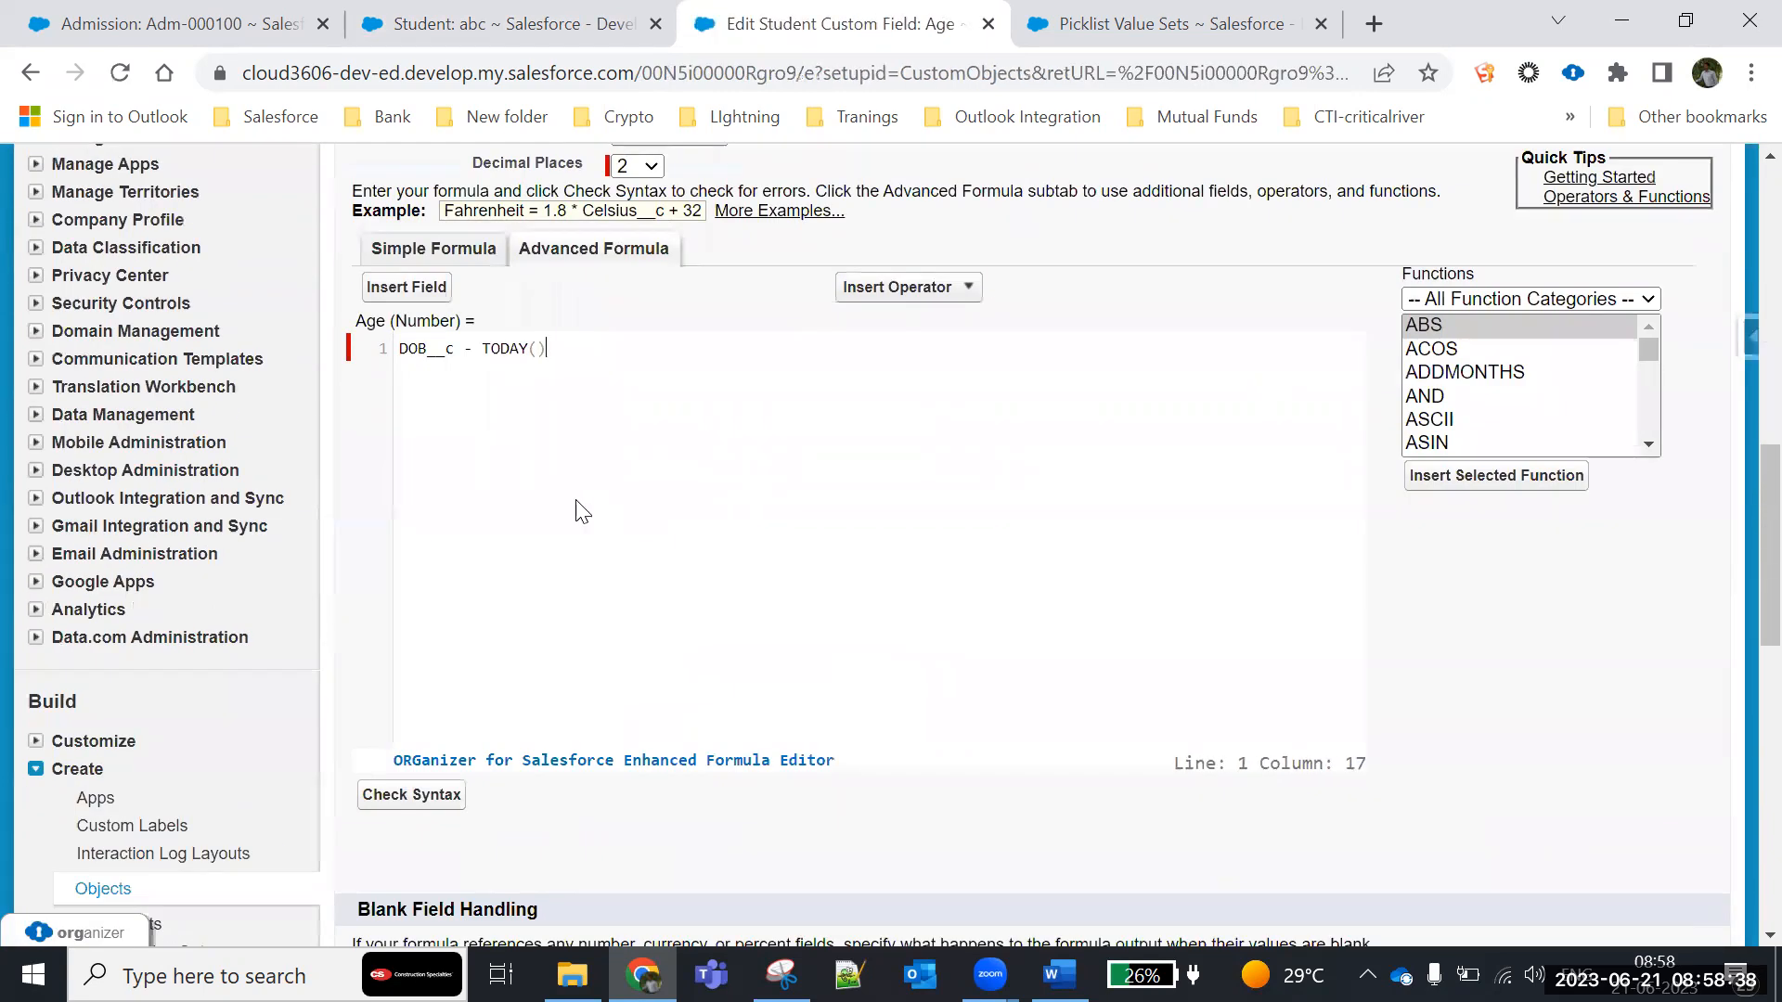
pyautogui.press('BackSpace')
pyautogui.press('BackSpace')
pyautogui.press('BackSpace')
pyautogui.press('BackSpace')
pyautogui.press('BackSpace')
pyautogui.press('BackSpace')
pyautogui.press('BackSpace')
pyautogui.press('BackSpace')
pyautogui.press('BackSpace')
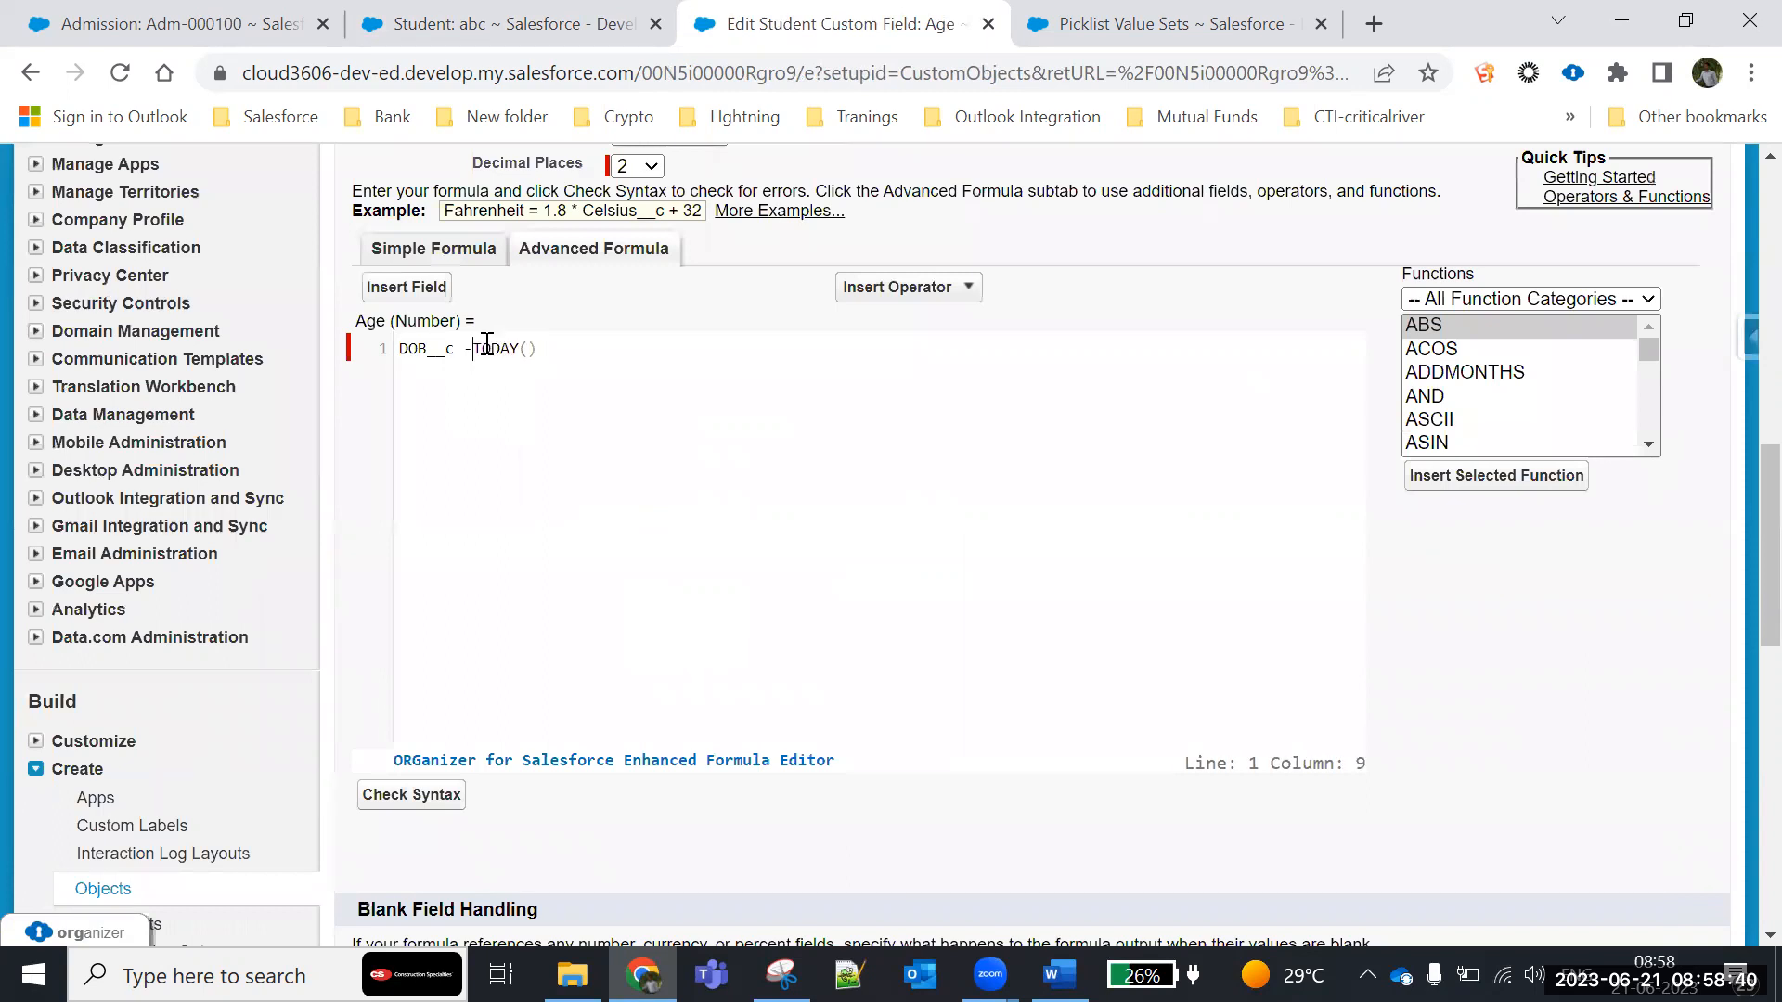
pyautogui.click(498, 351)
pyautogui.write('- DOB__c')
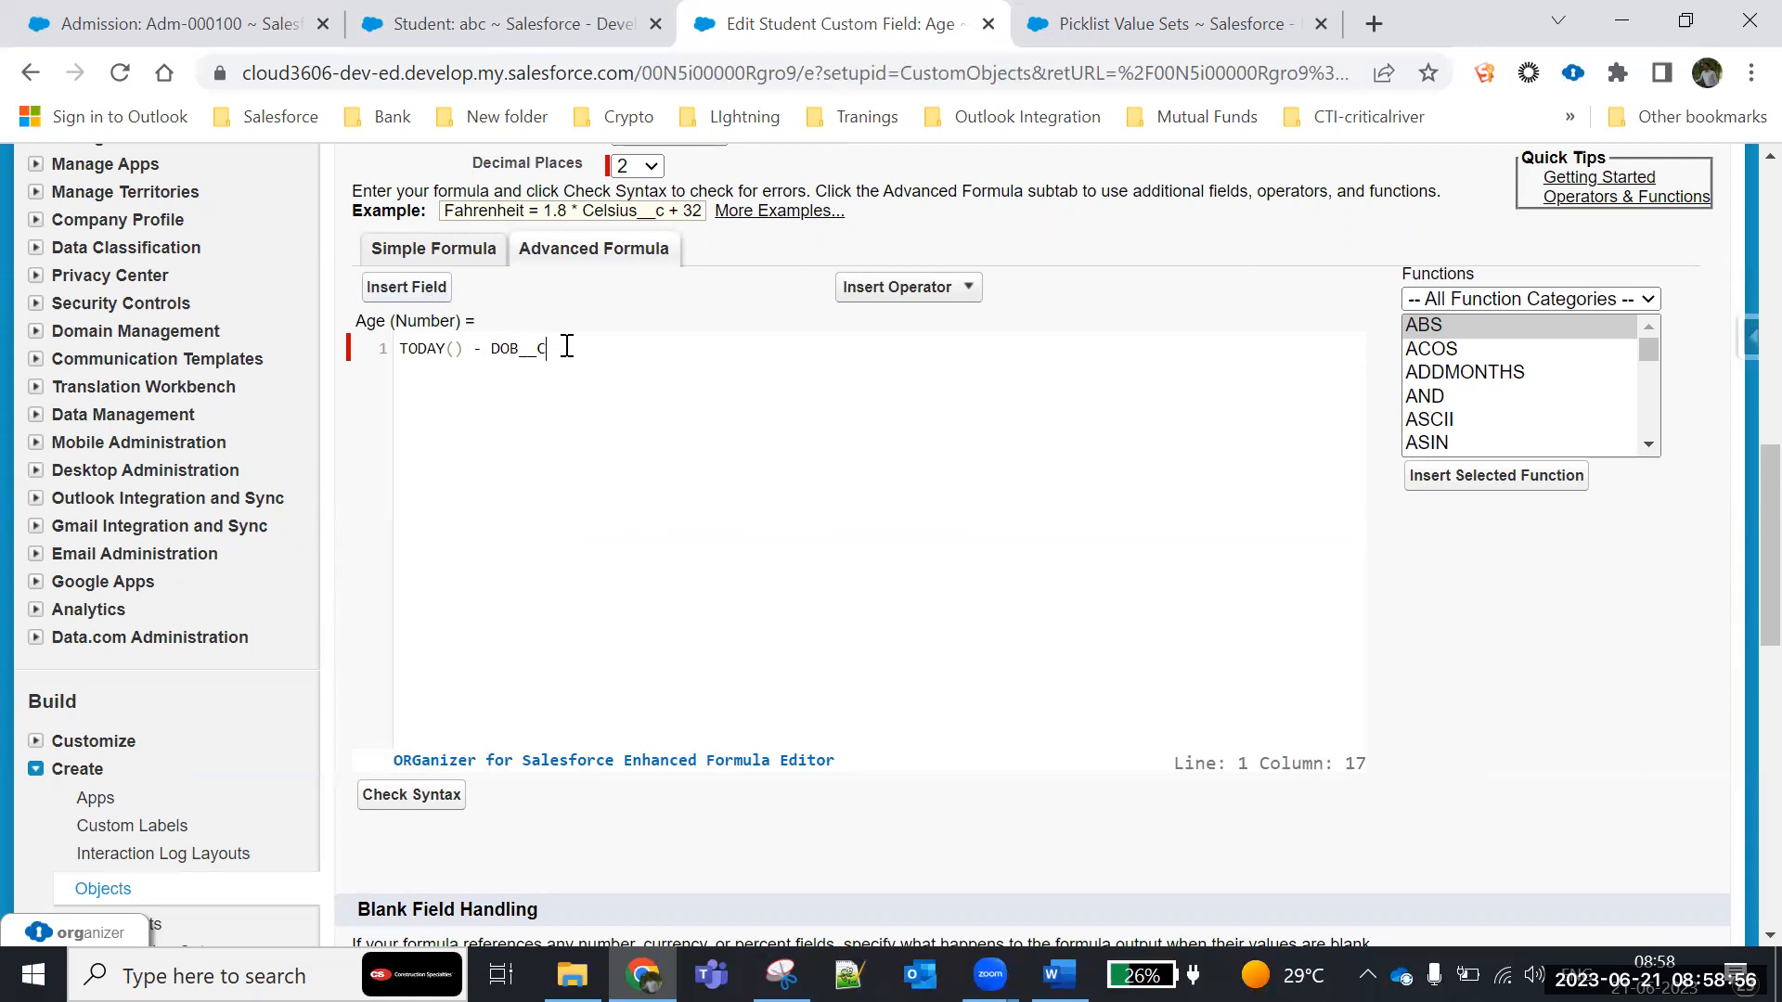
# - Enclose the Age formula's subtraction in parentheses and divide it by 365, giving (TODAY() - DOB__c)/365
pyautogui.click(400, 349)
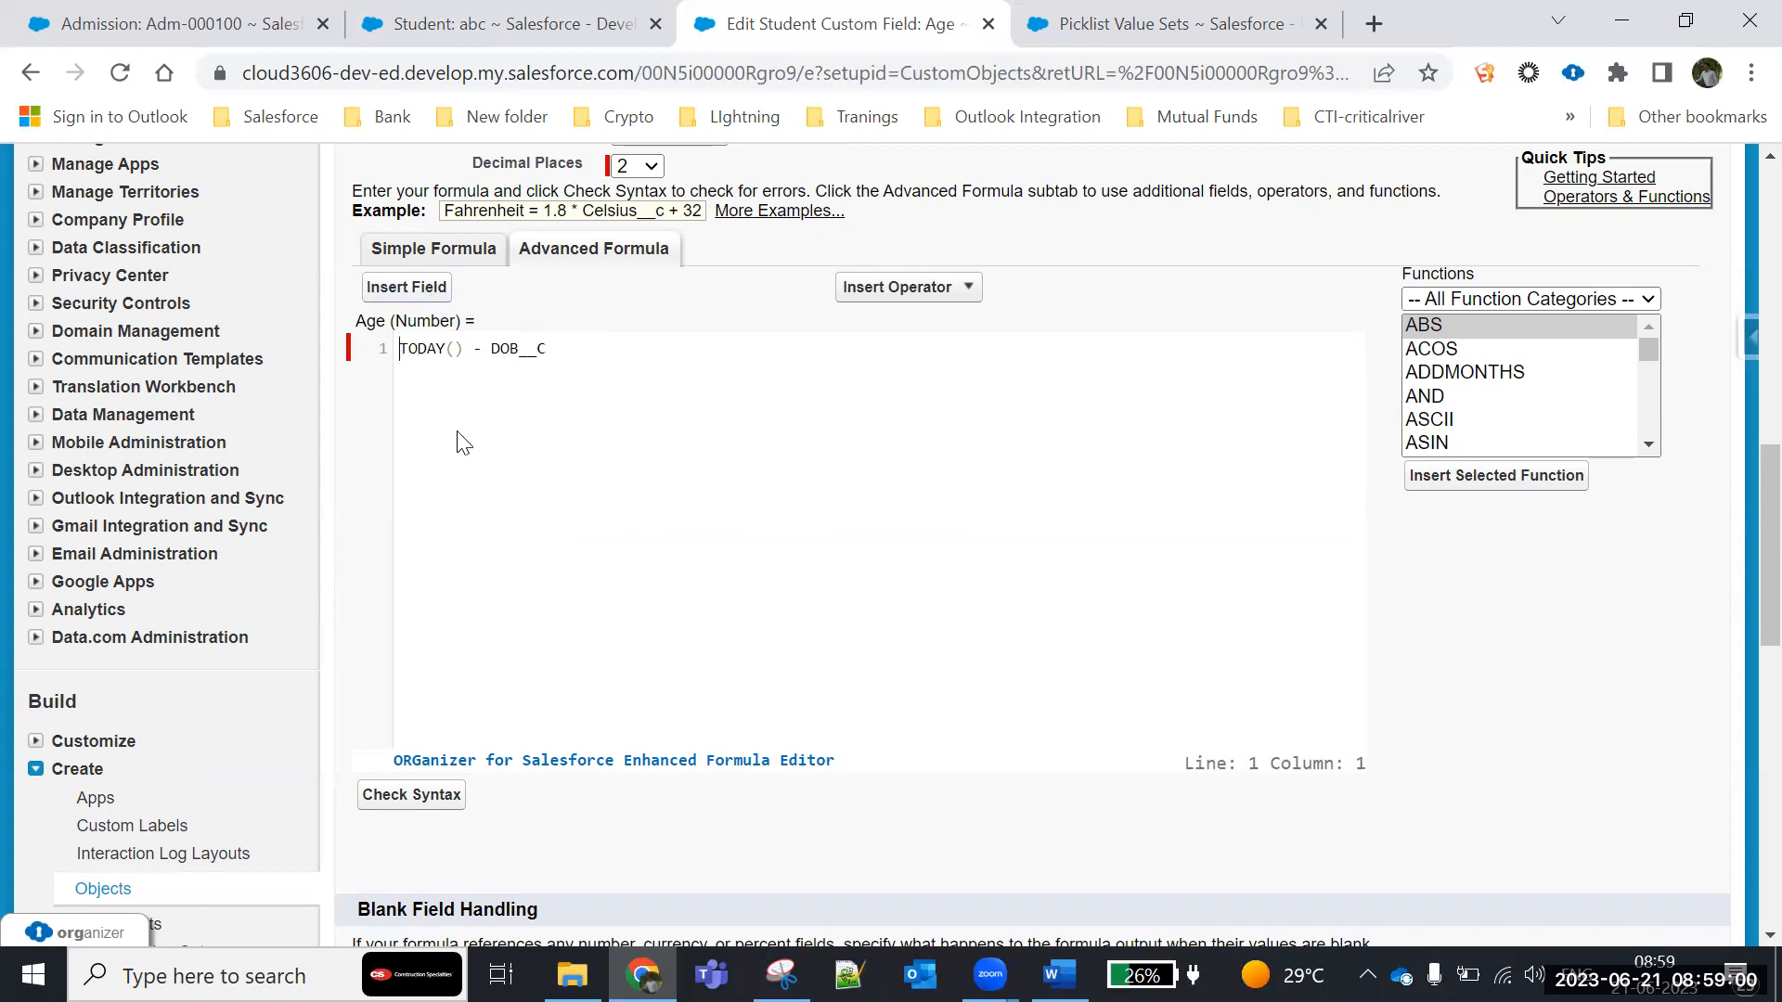
pyautogui.write('(')
pyautogui.click(596, 358)
pyautogui.write(')/')
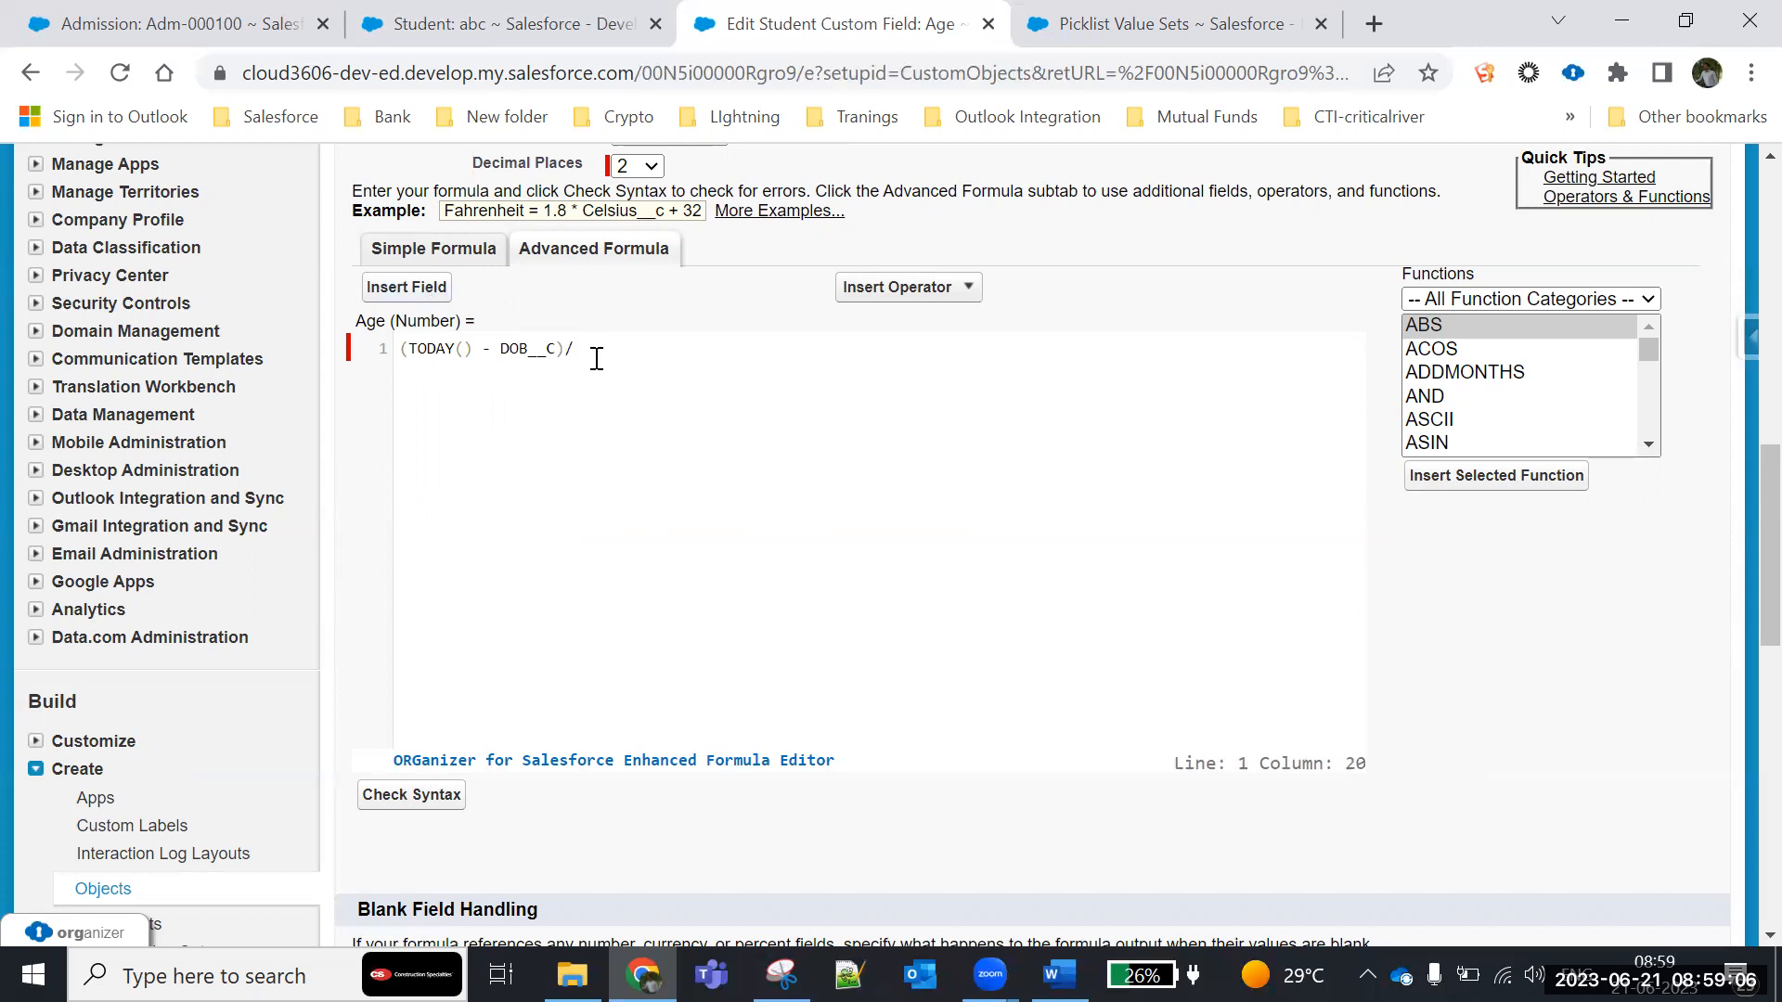
pyautogui.write('365')
# - Check the Age formula's syntax and save the field definition
pyautogui.click(414, 800)
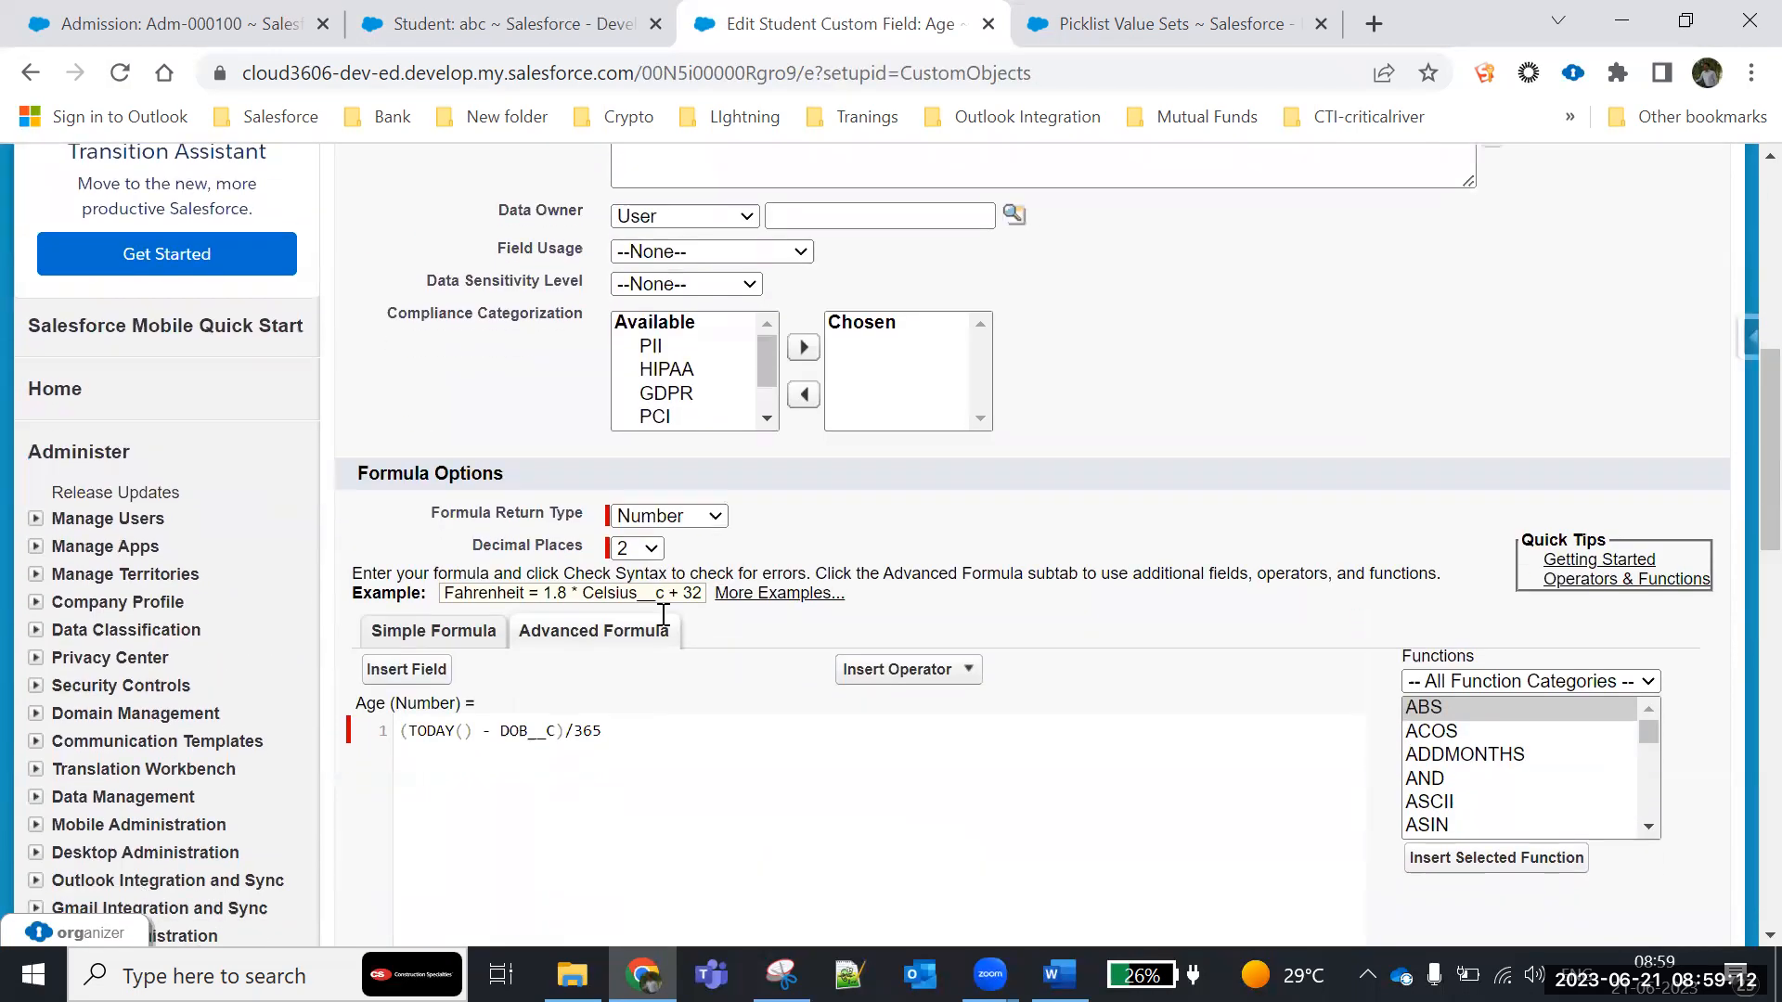
pyautogui.scroll(-5, 603, 612)
pyautogui.scroll(-4, 928, 696)
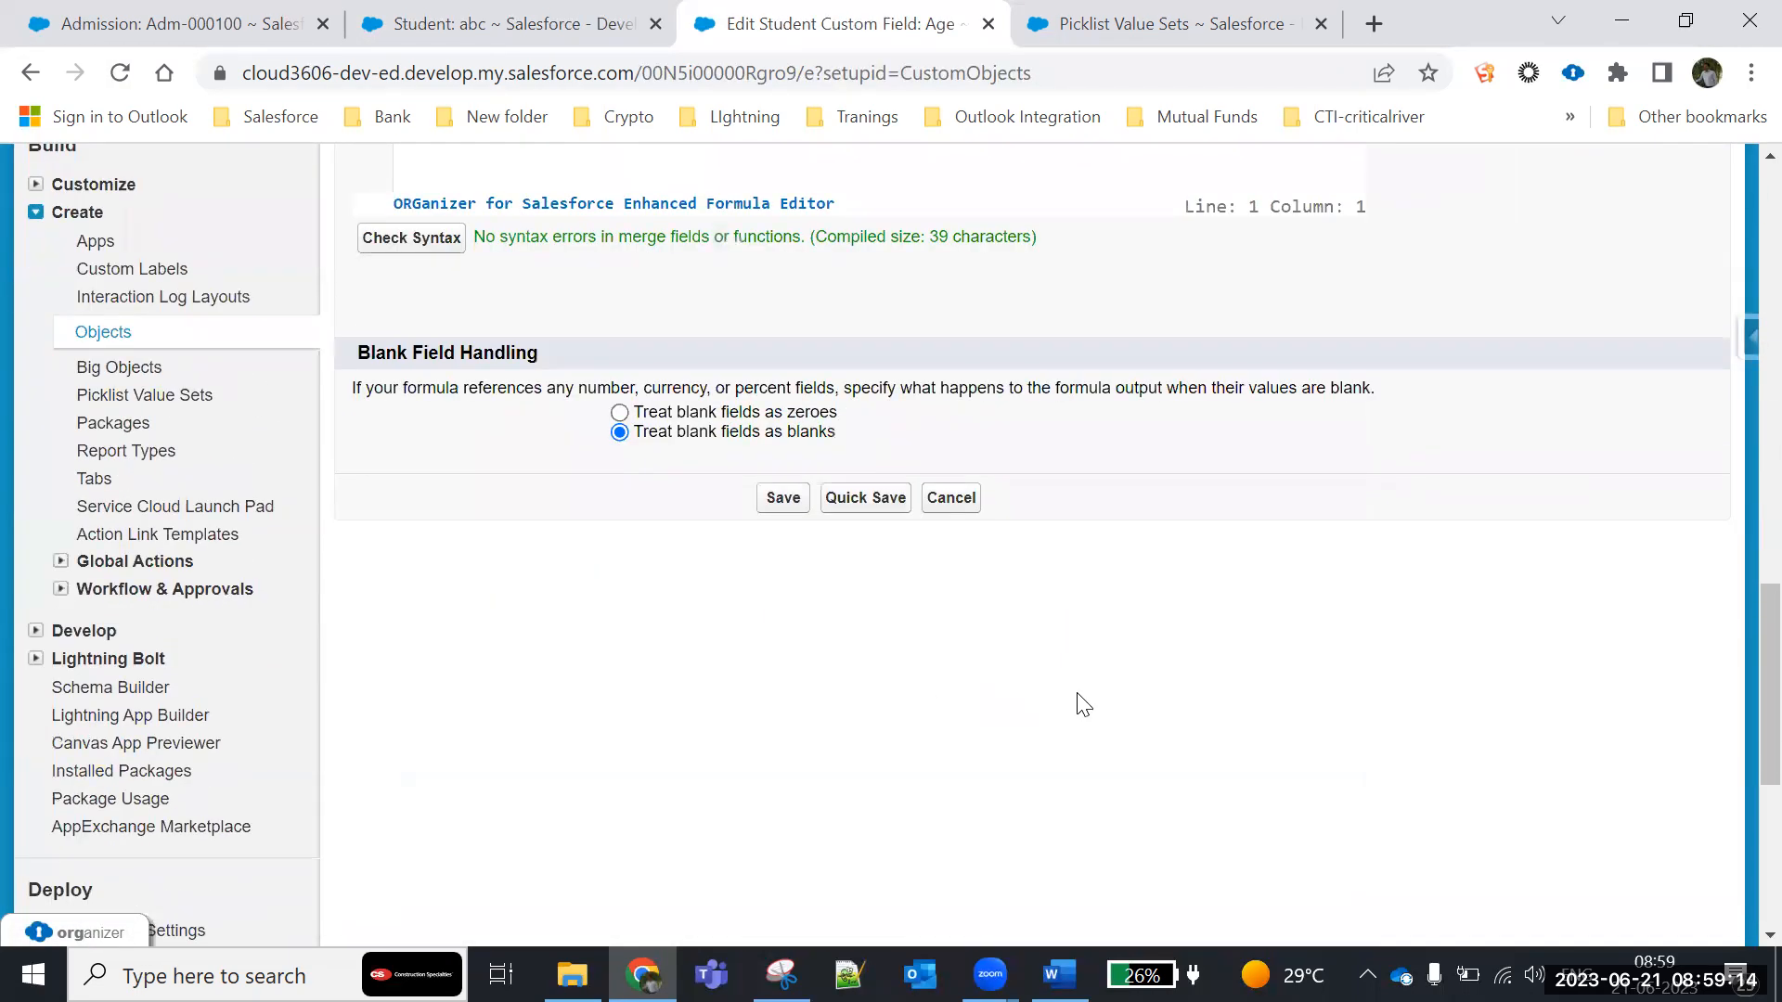
pyautogui.click(785, 499)
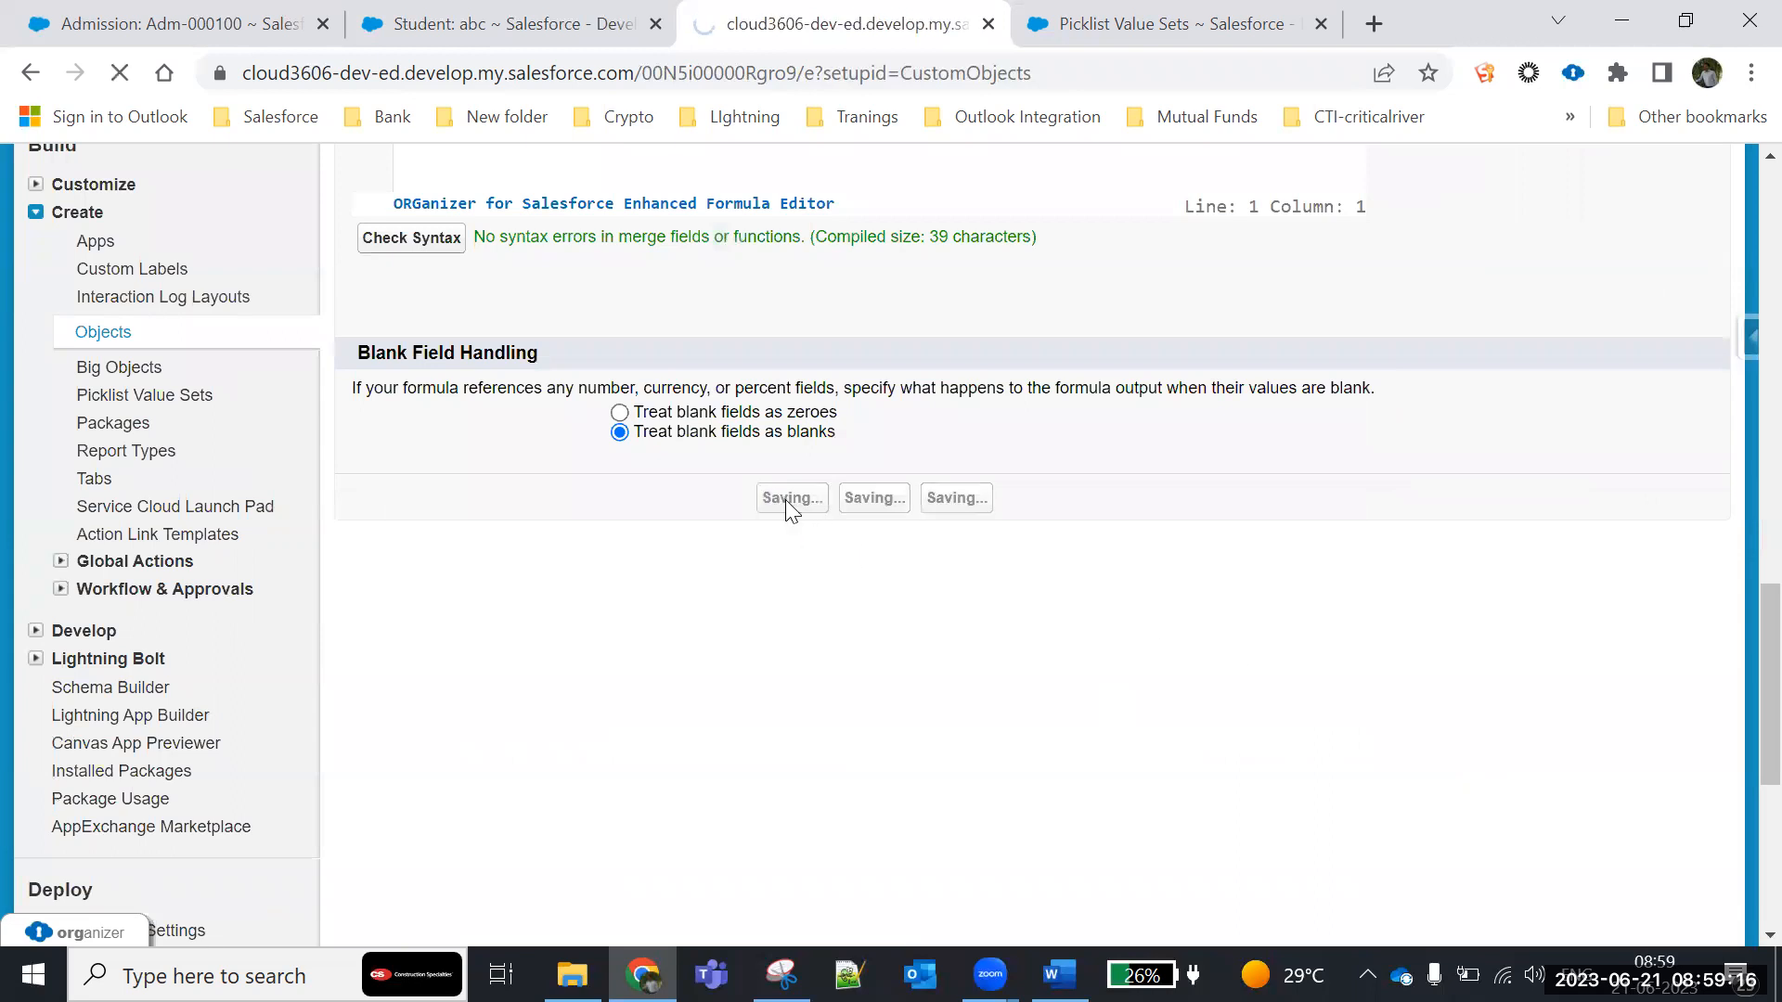
pyautogui.scroll(-4, 677, 497)
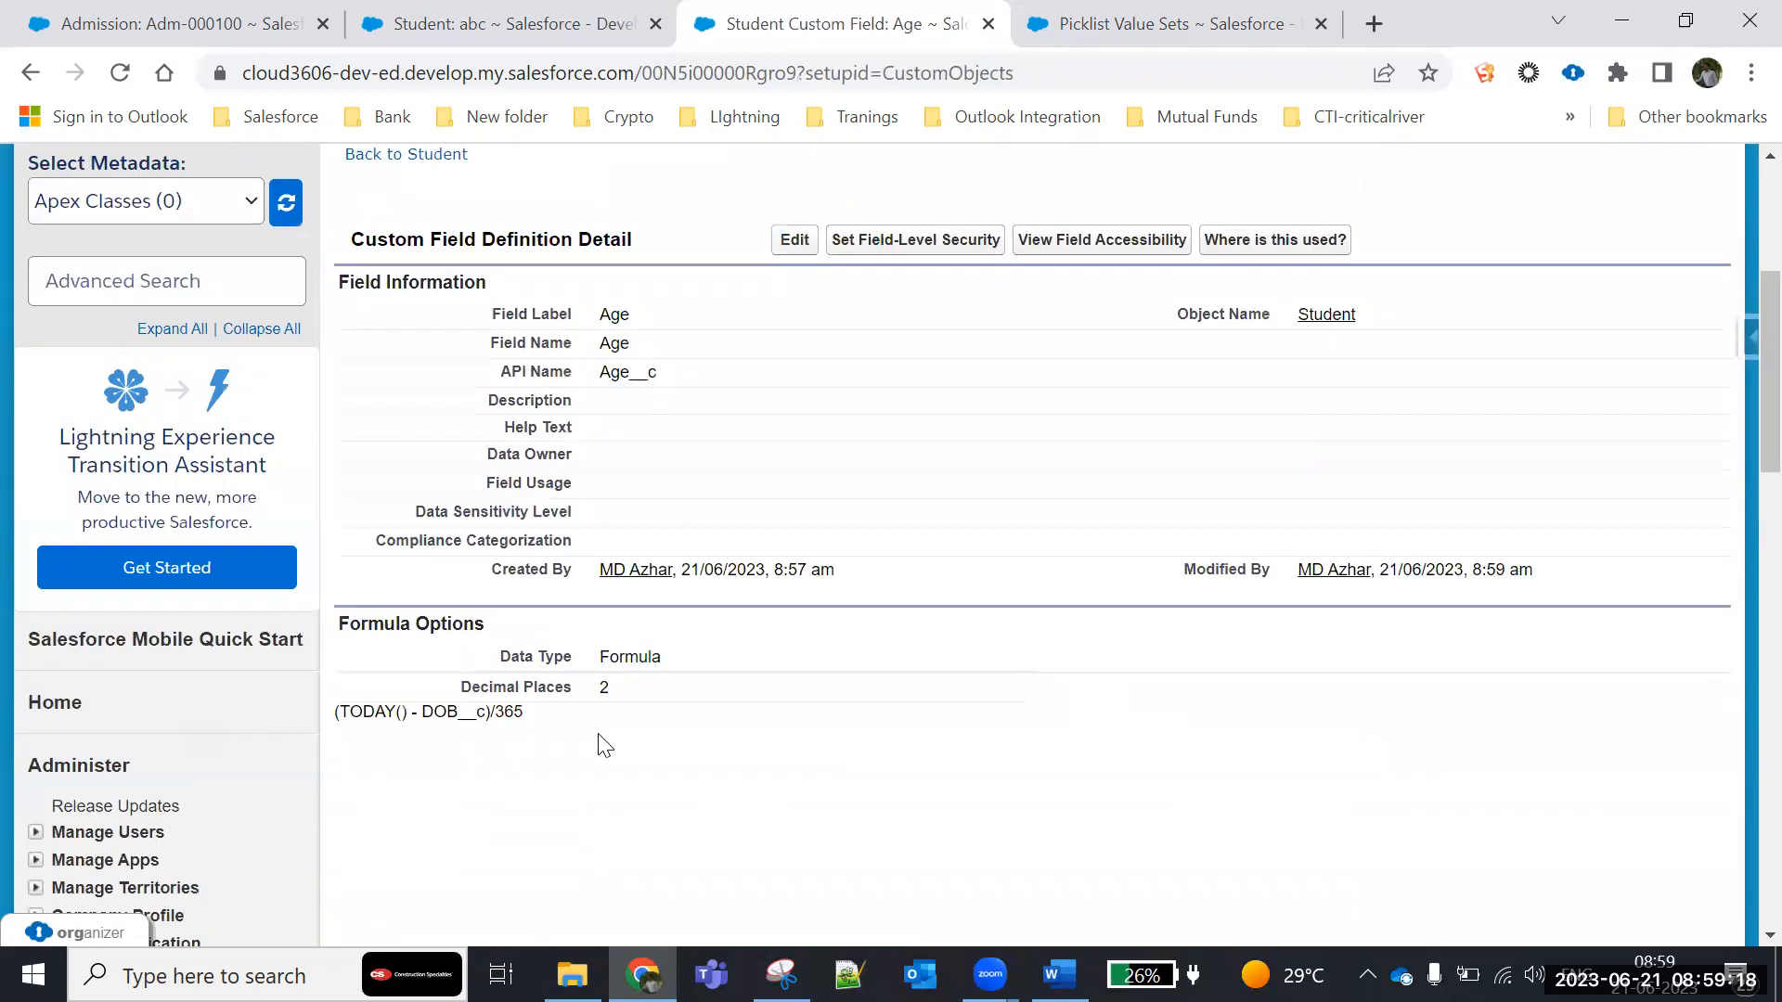
# - Reload student record abc and compare its calculated Age with its DOB
pyautogui.click(508, 25)
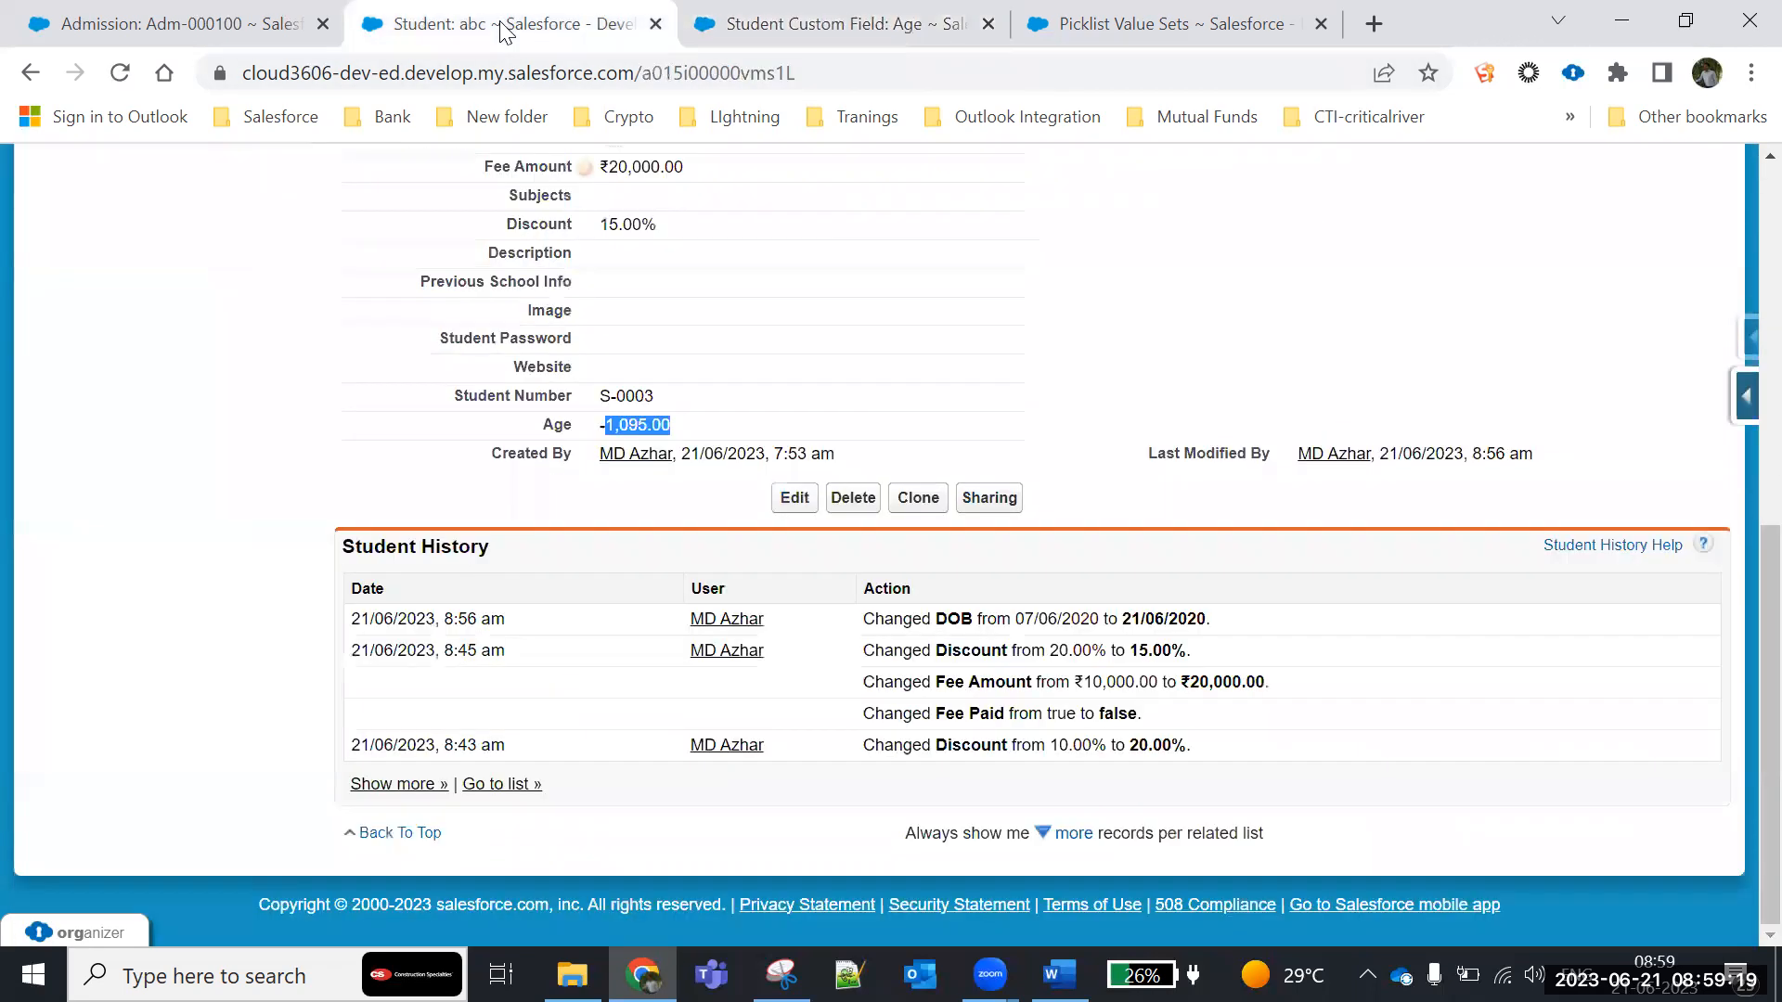
pyautogui.click(119, 73)
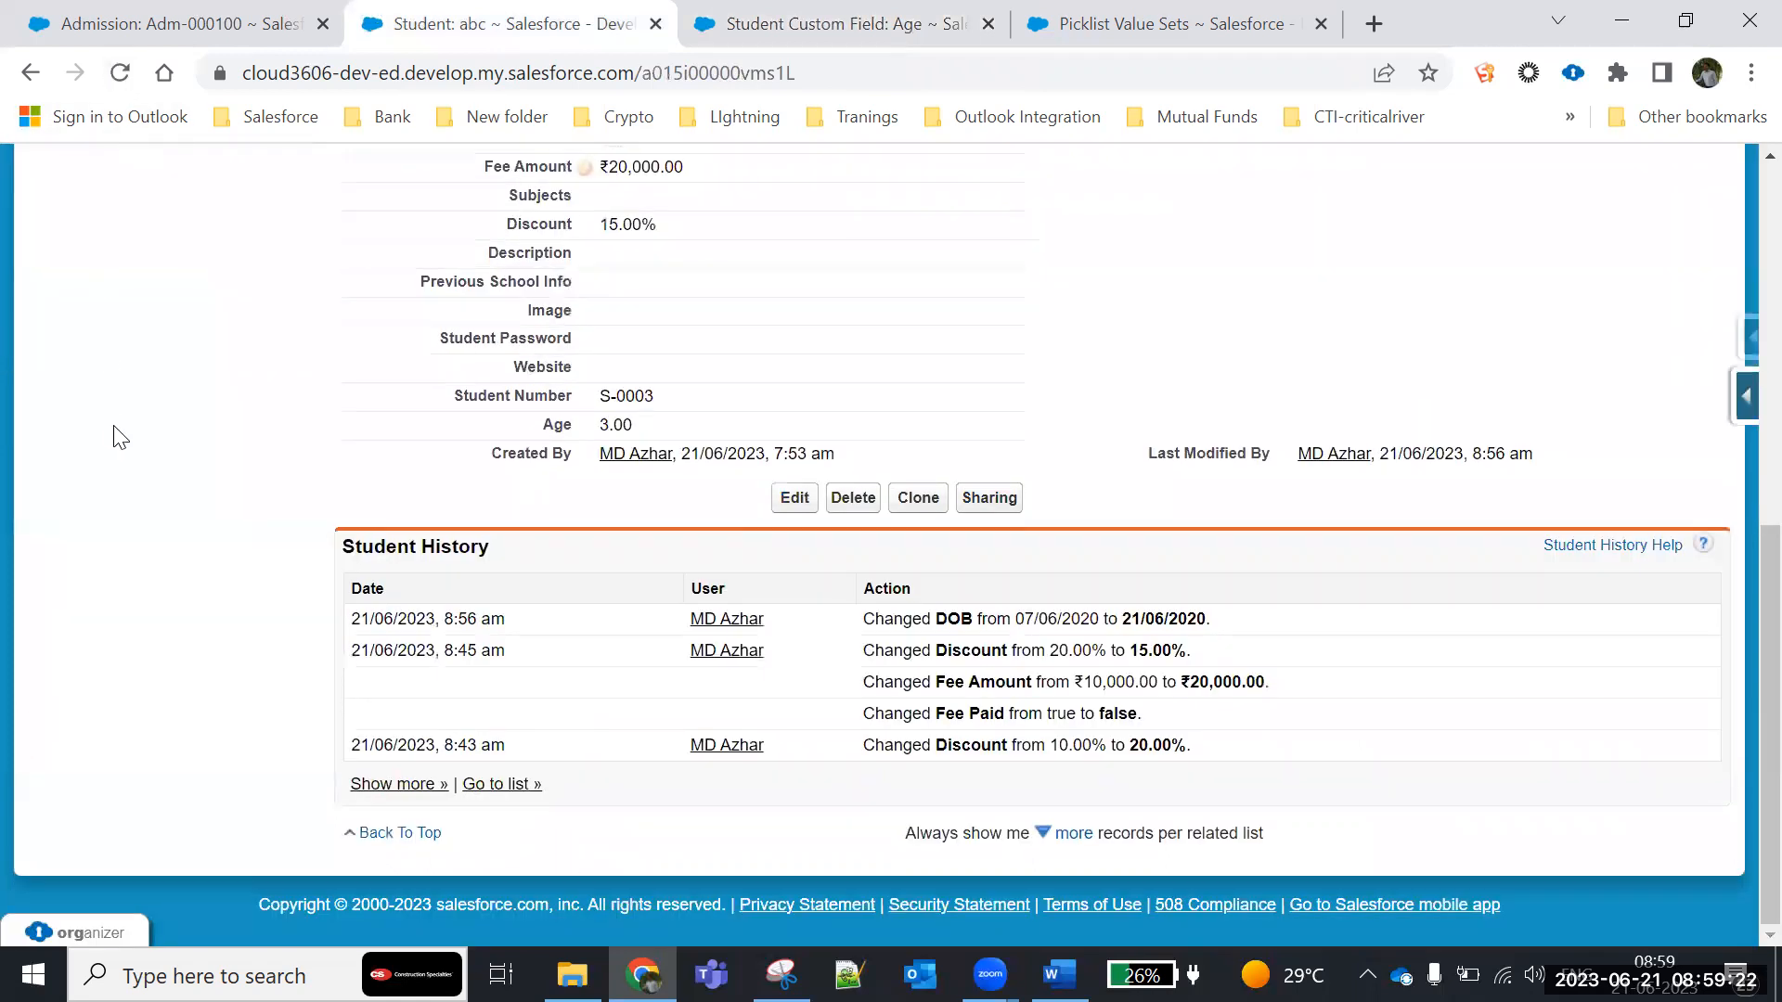
pyautogui.moveTo(545, 424); pyautogui.dragTo(715, 434)
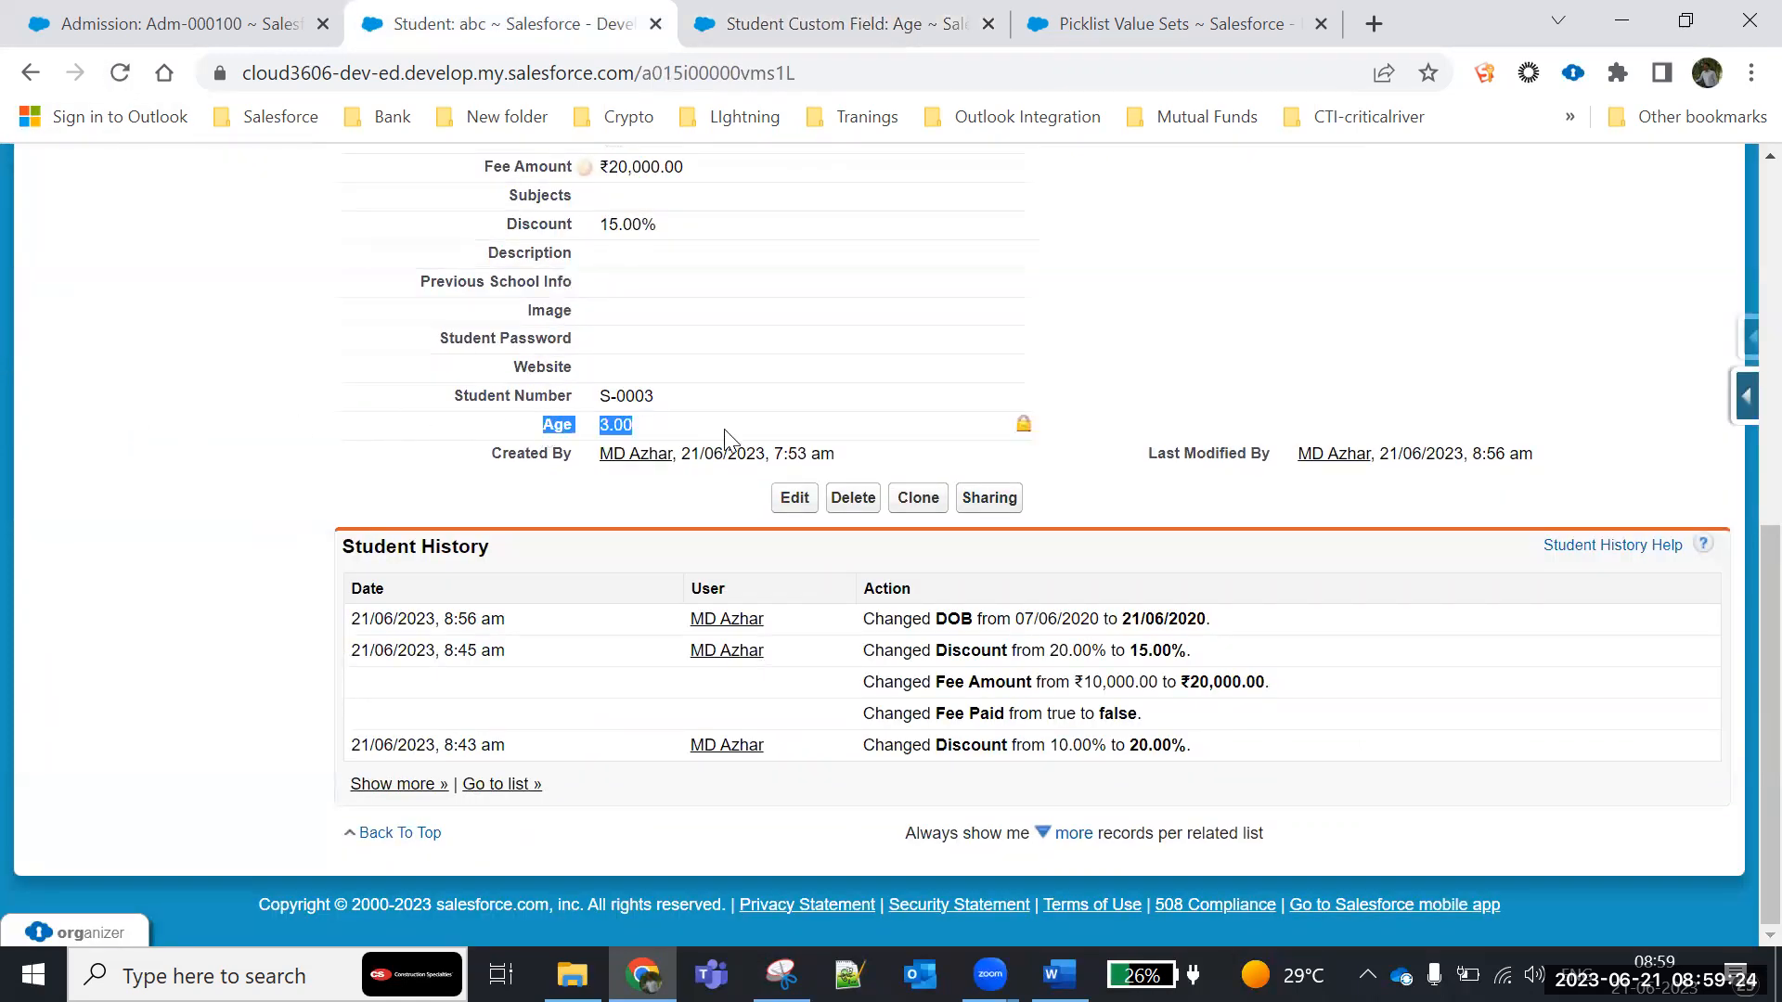
pyautogui.scroll(1, 535, 613)
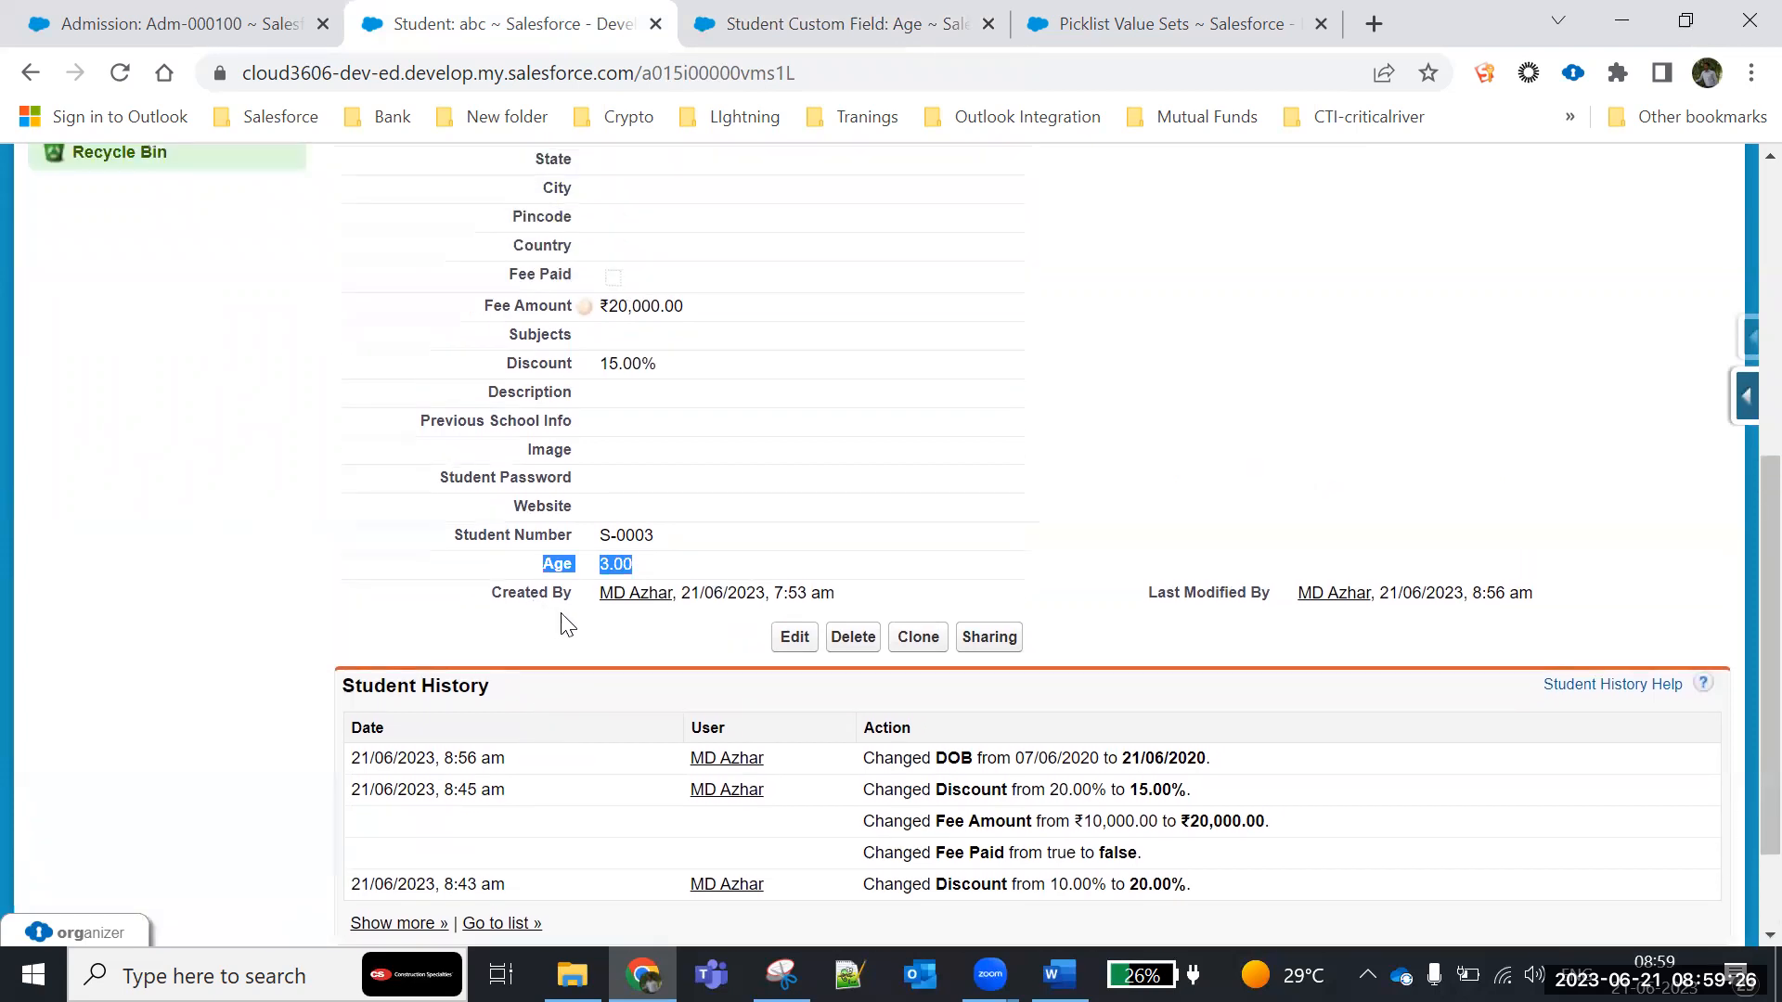
pyautogui.scroll(3, 362, 573)
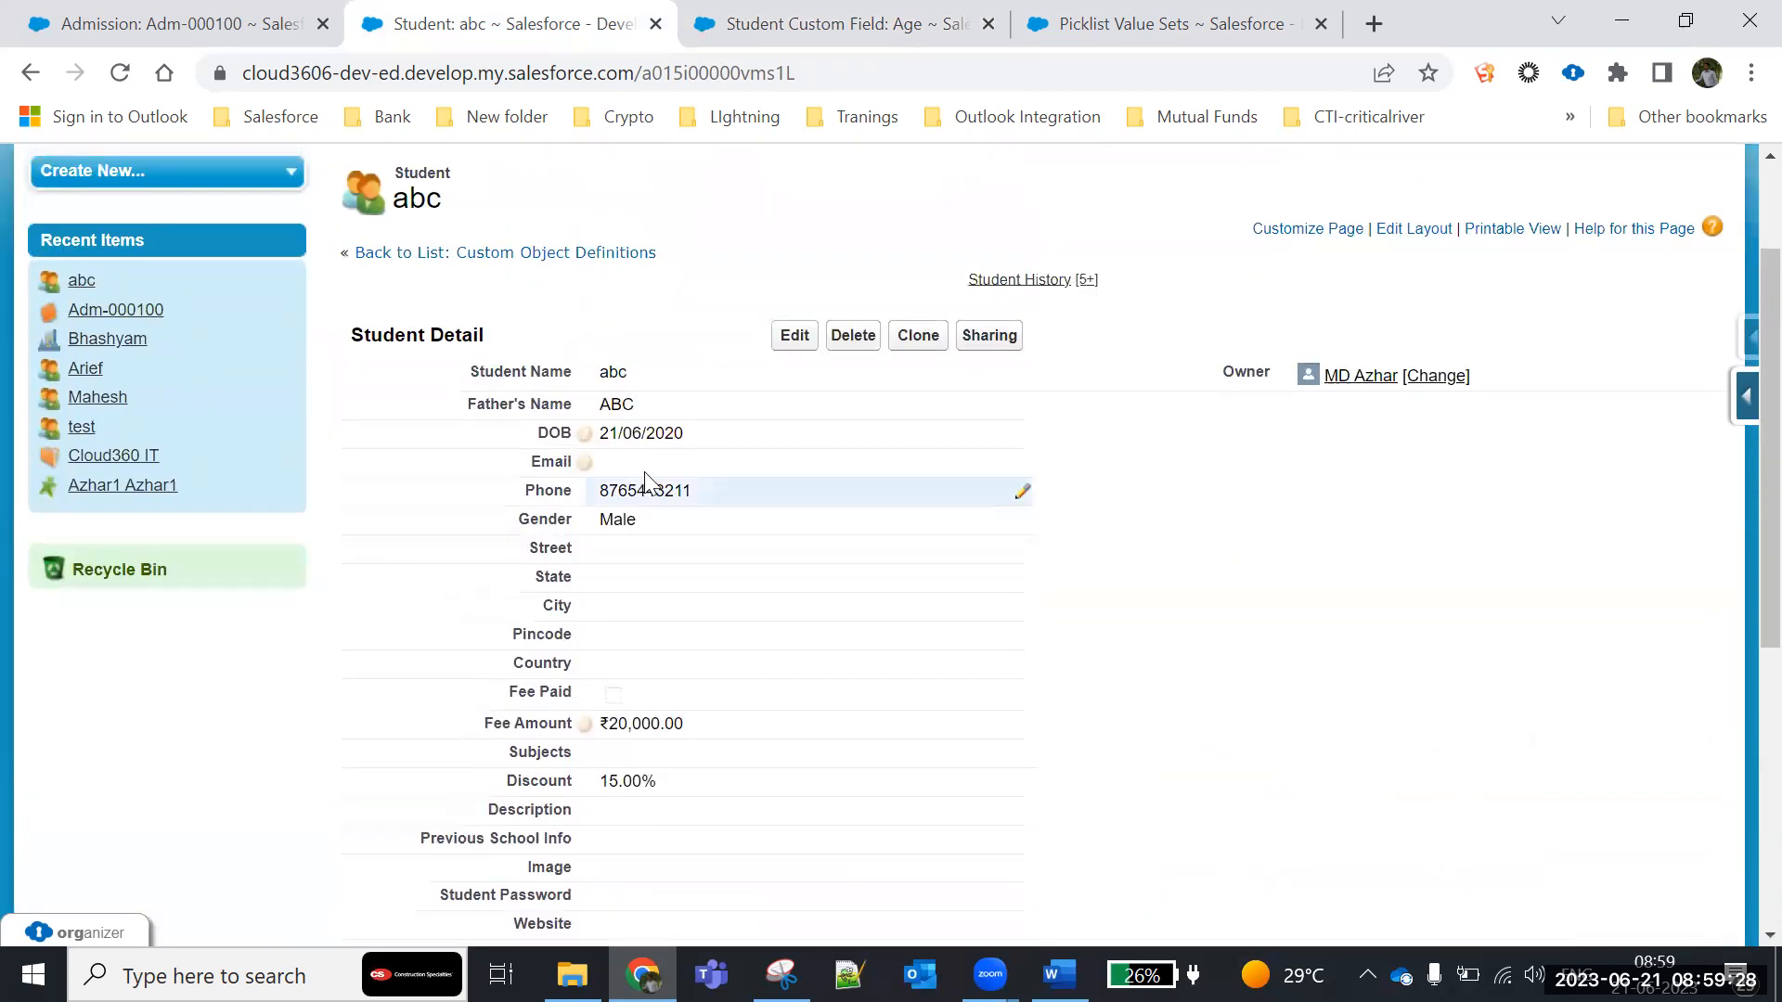
pyautogui.moveTo(691, 442); pyautogui.dragTo(495, 438)
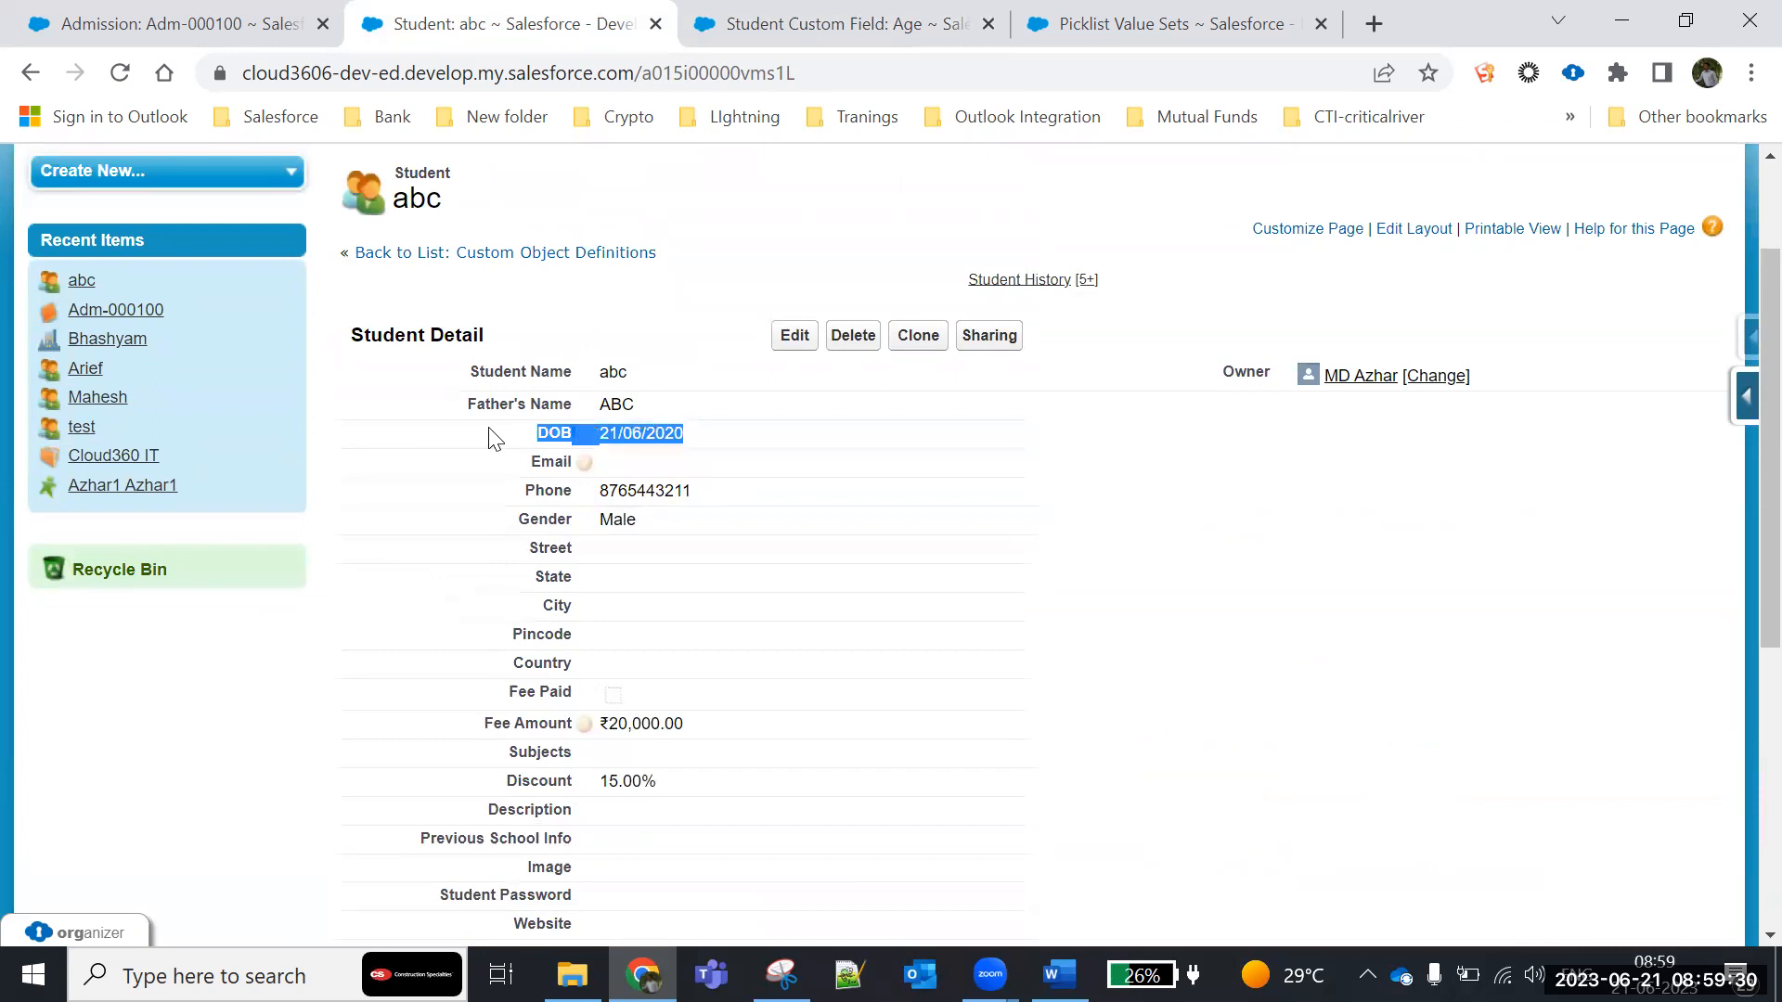
pyautogui.scroll(-3, 955, 529)
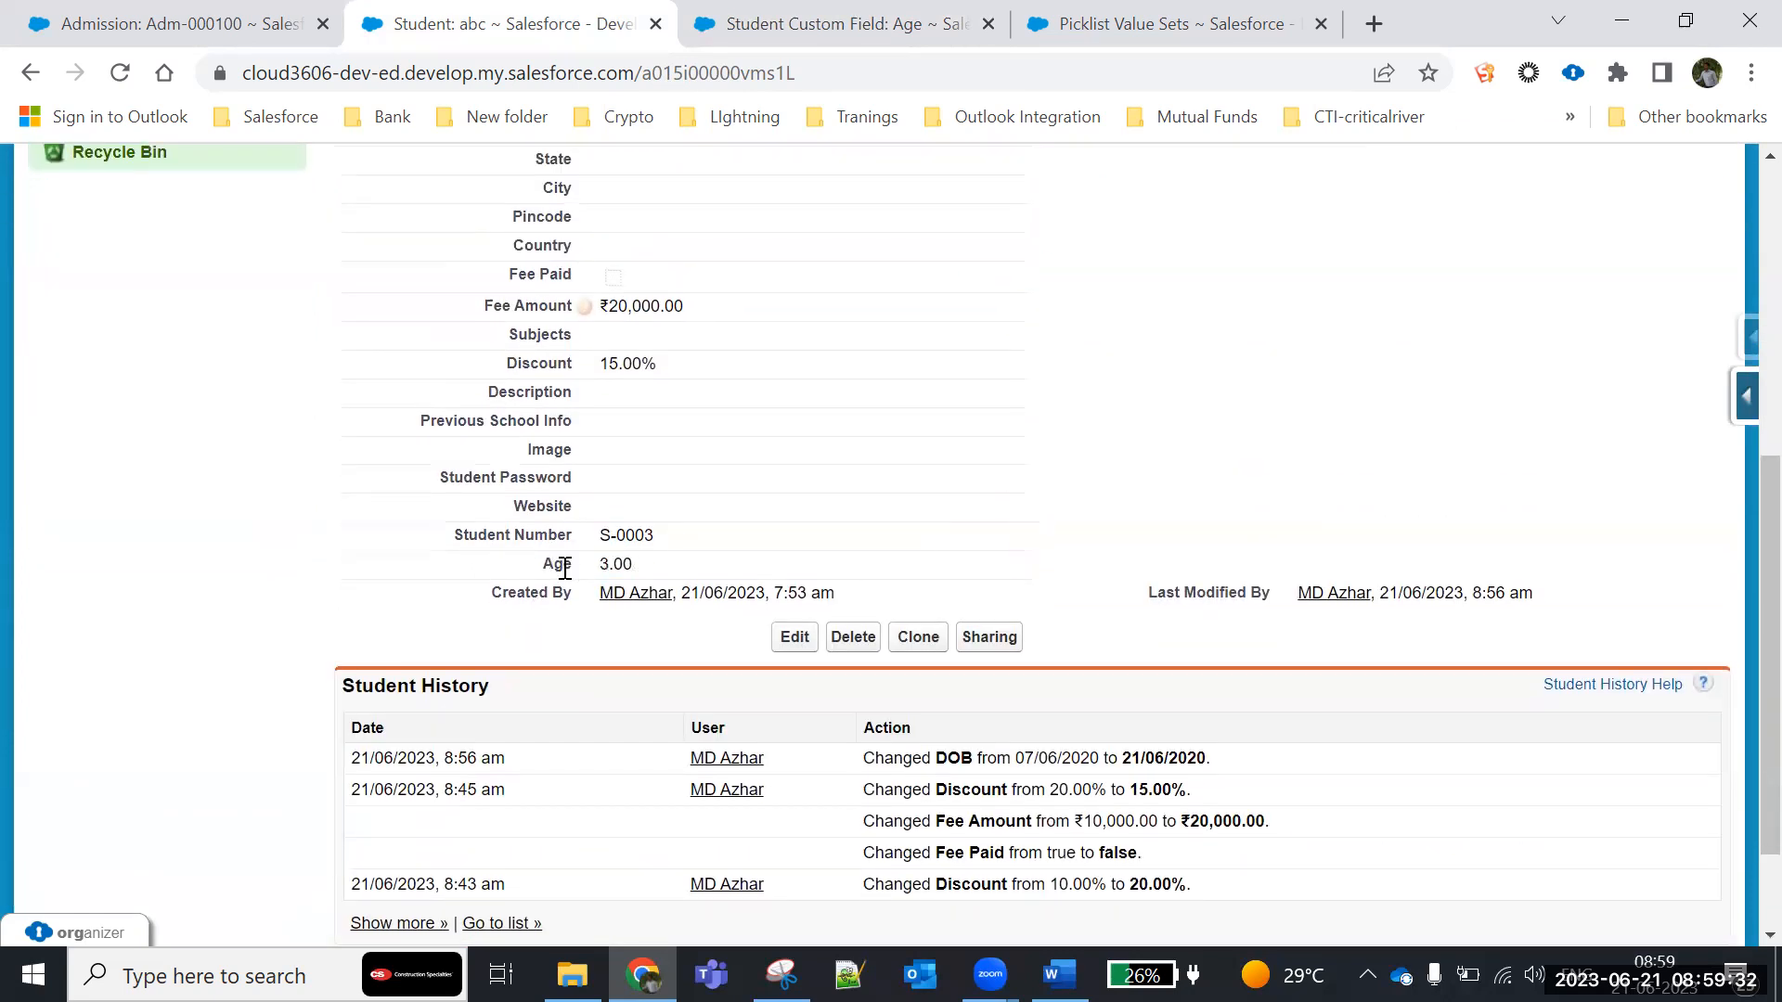
# - Move the date of birth in student record abc two months earlier within the same year and save the record
pyautogui.scroll(5, 823, 445)
pyautogui.click(794, 206)
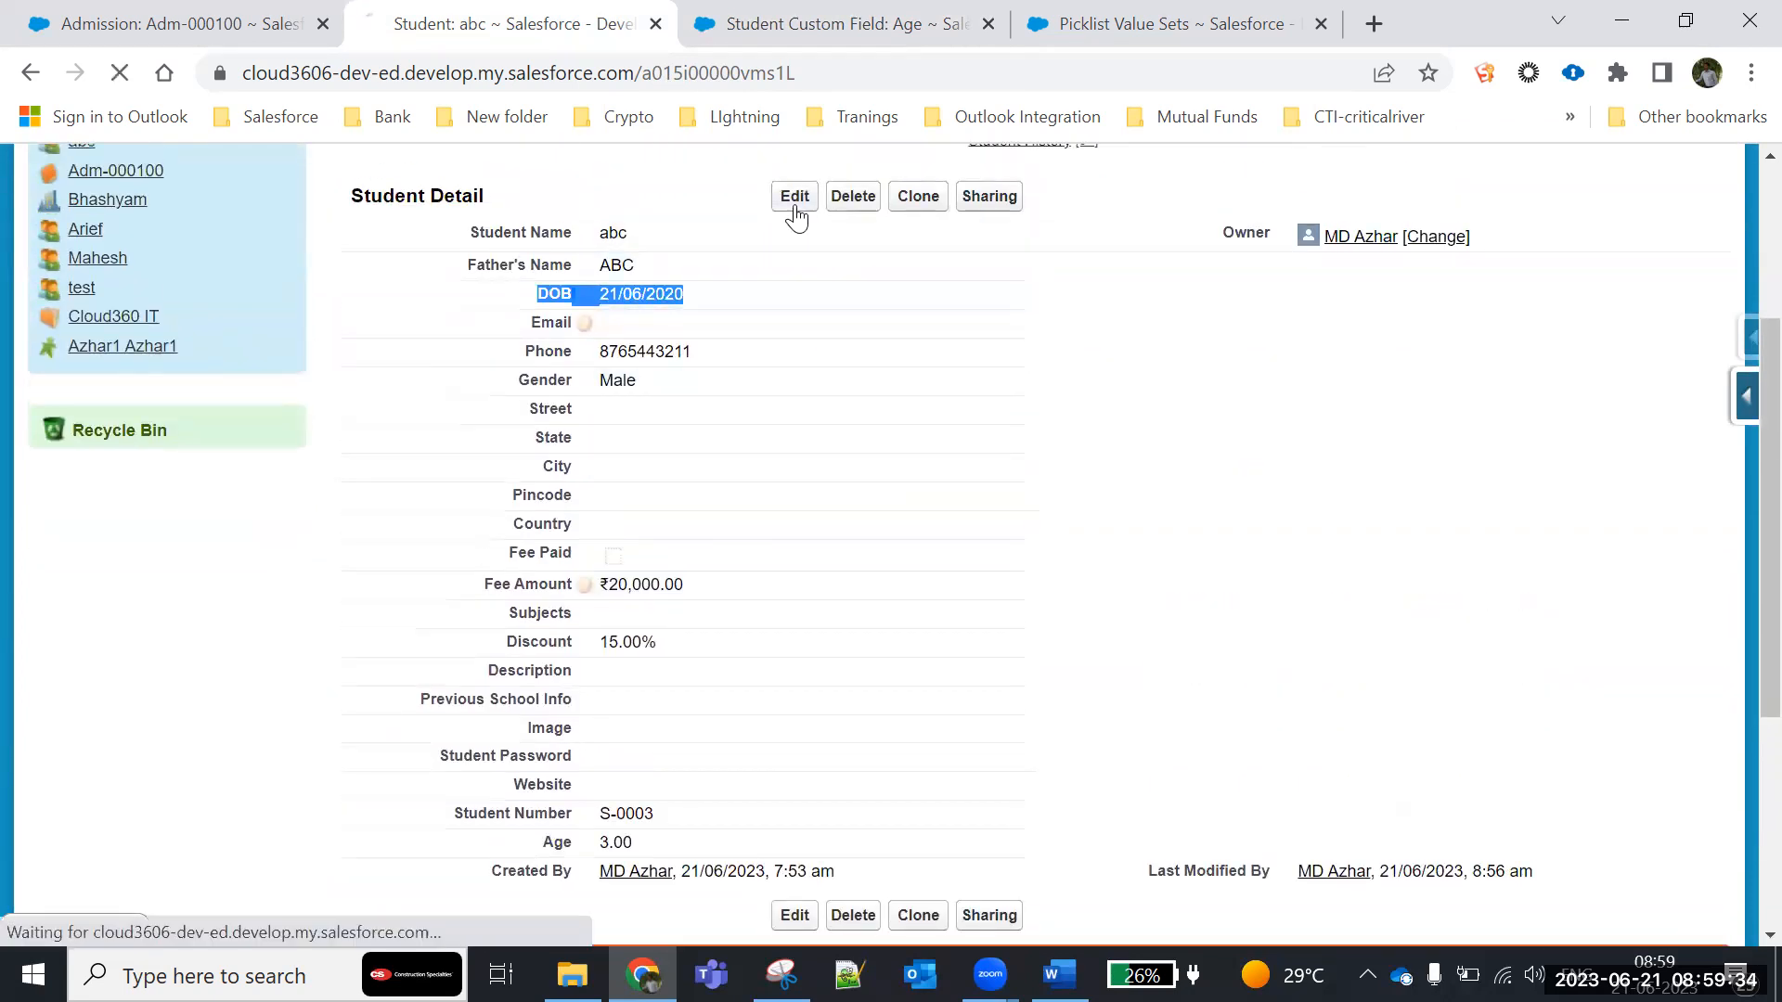
pyautogui.scroll(-1, 836, 510)
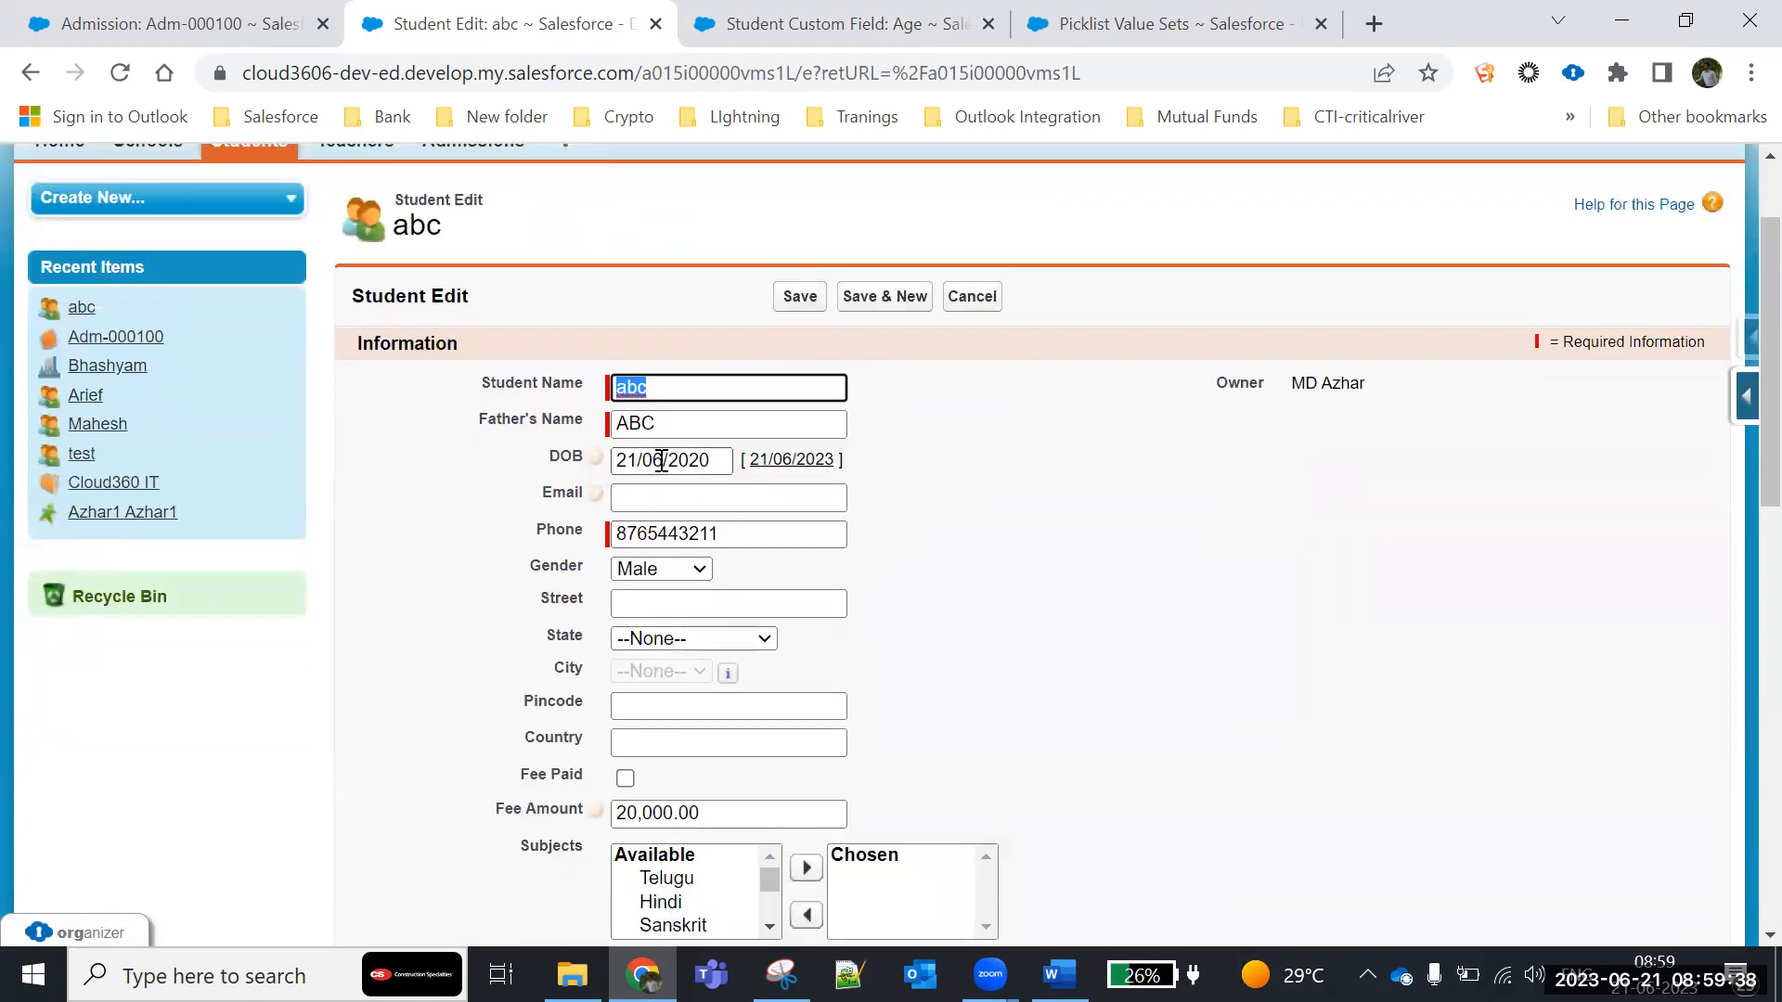
pyautogui.click(662, 461)
pyautogui.press('BackSpace')
pyautogui.press('BackSpace')
pyautogui.write('4')
pyautogui.click(1062, 465)
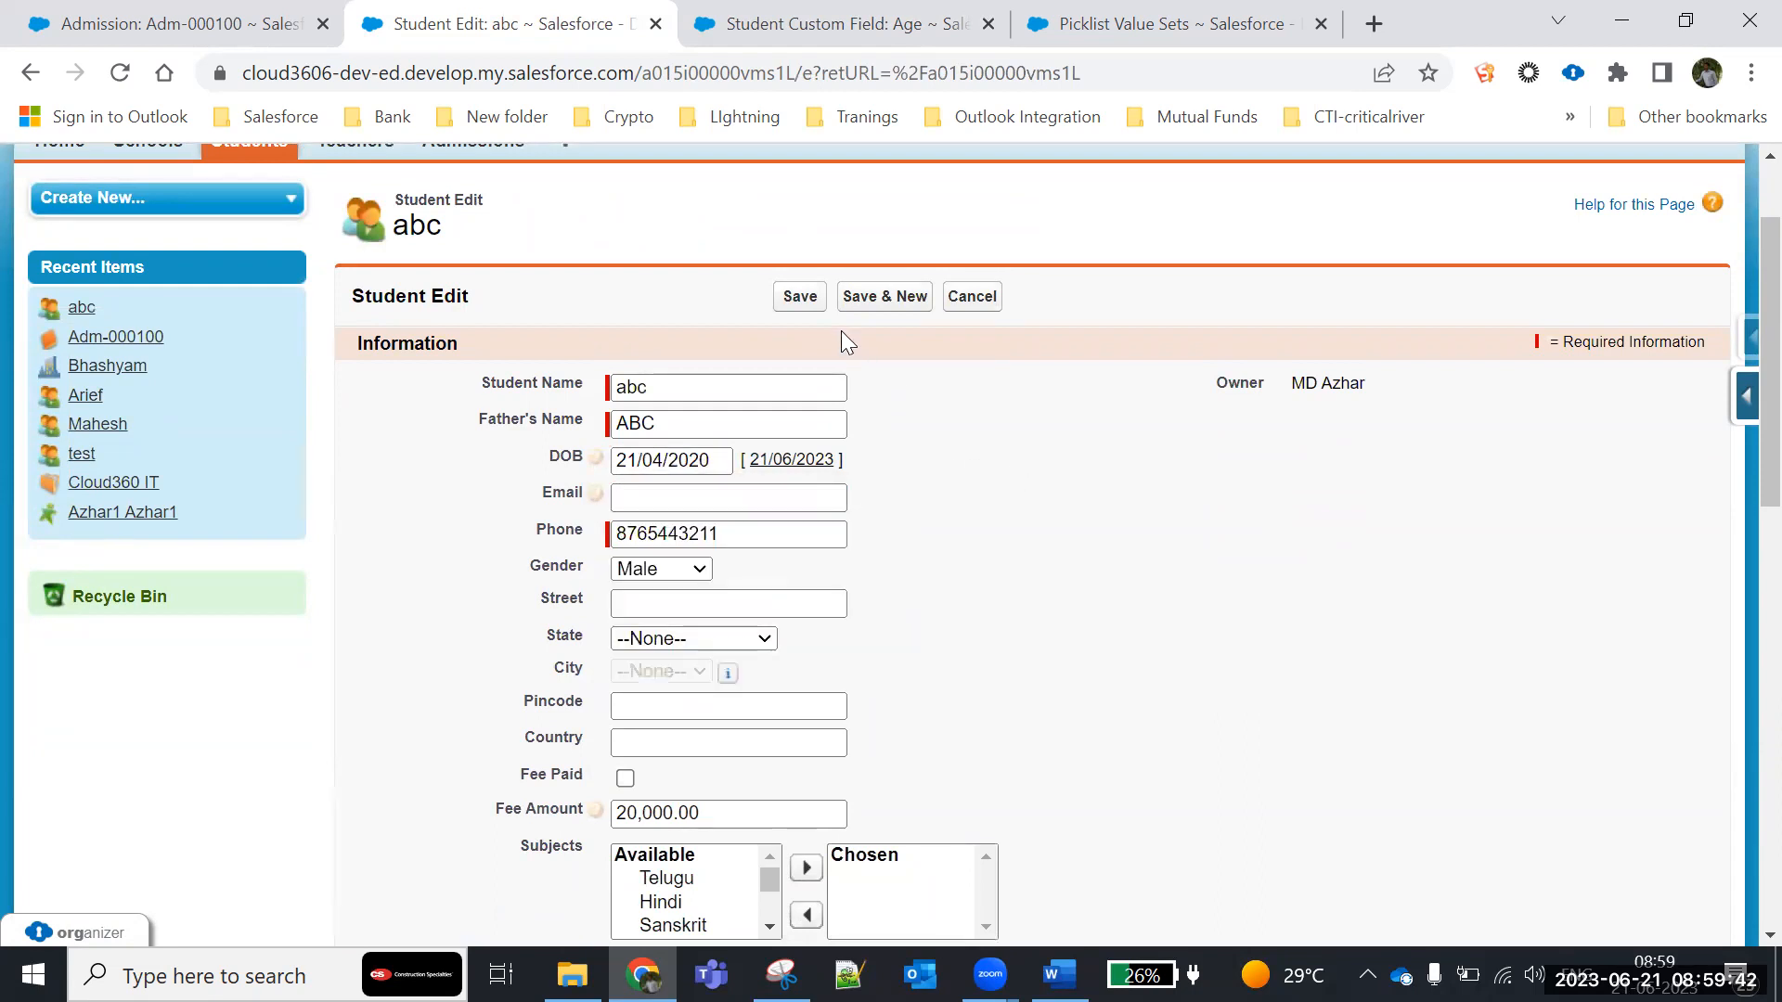
pyautogui.click(795, 295)
# - Examine the recalculated Age of student abc against the edited DOB
pyautogui.scroll(-5, 906, 455)
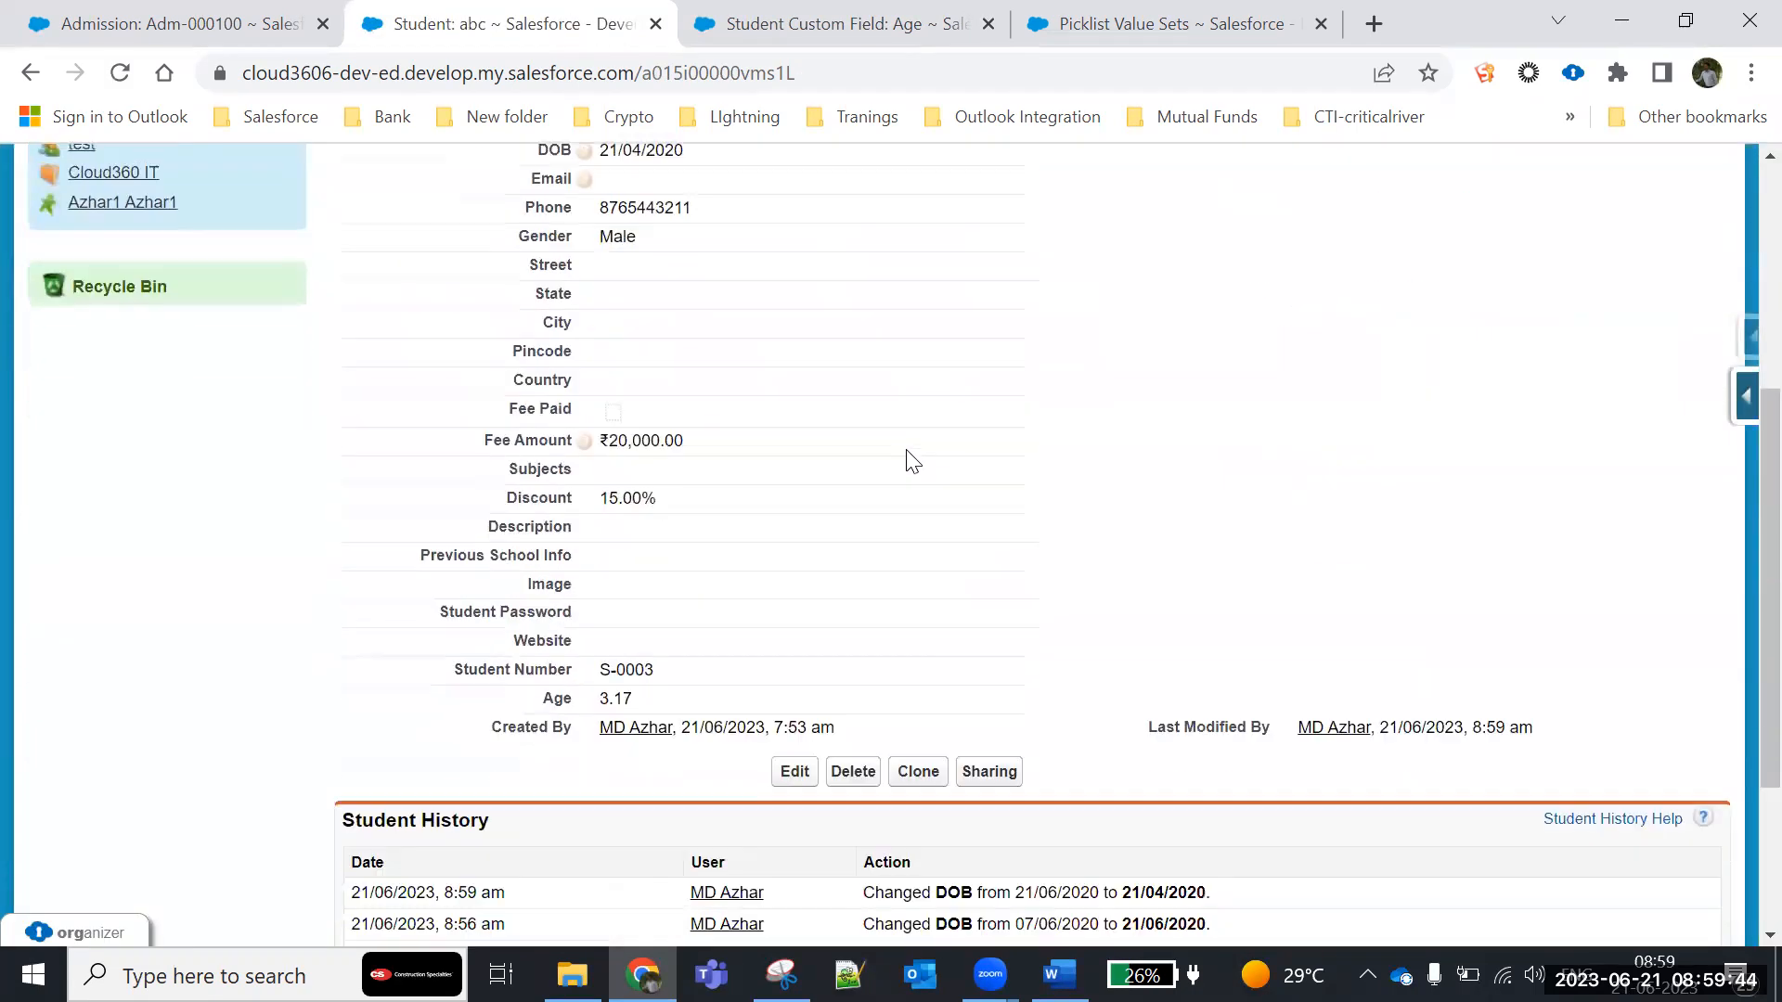
pyautogui.moveTo(603, 592); pyautogui.dragTo(664, 600)
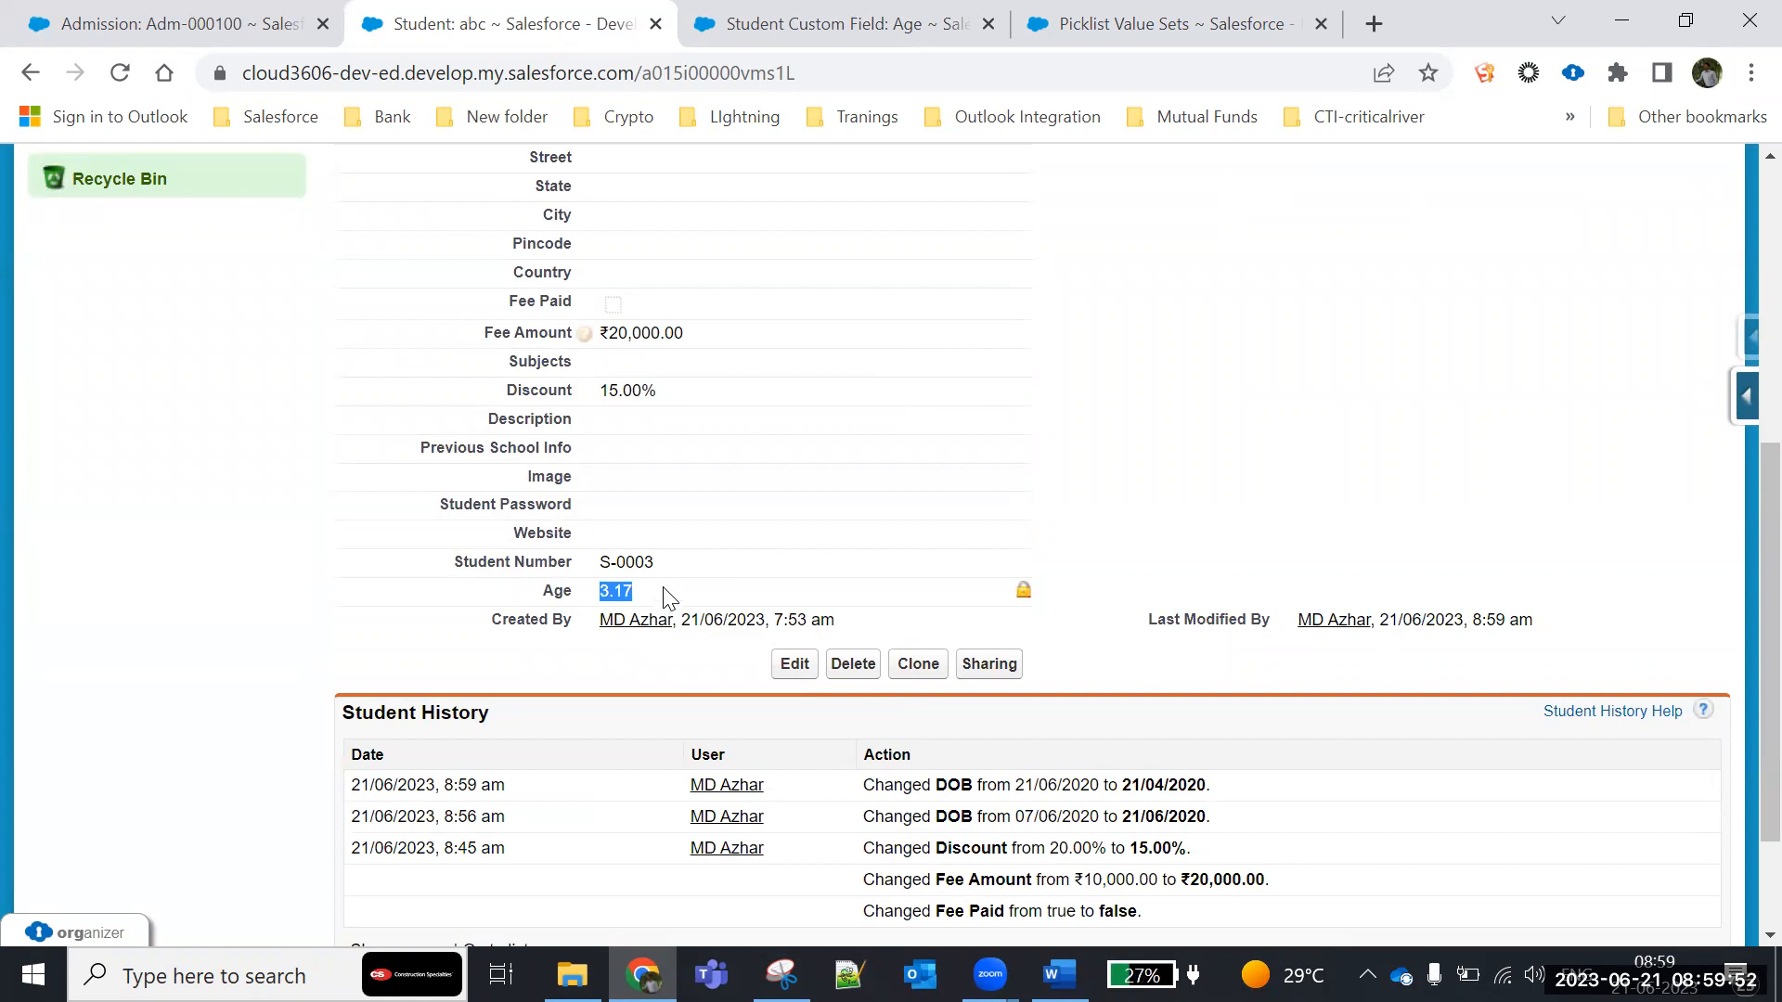
pyautogui.scroll(4, 1225, 425)
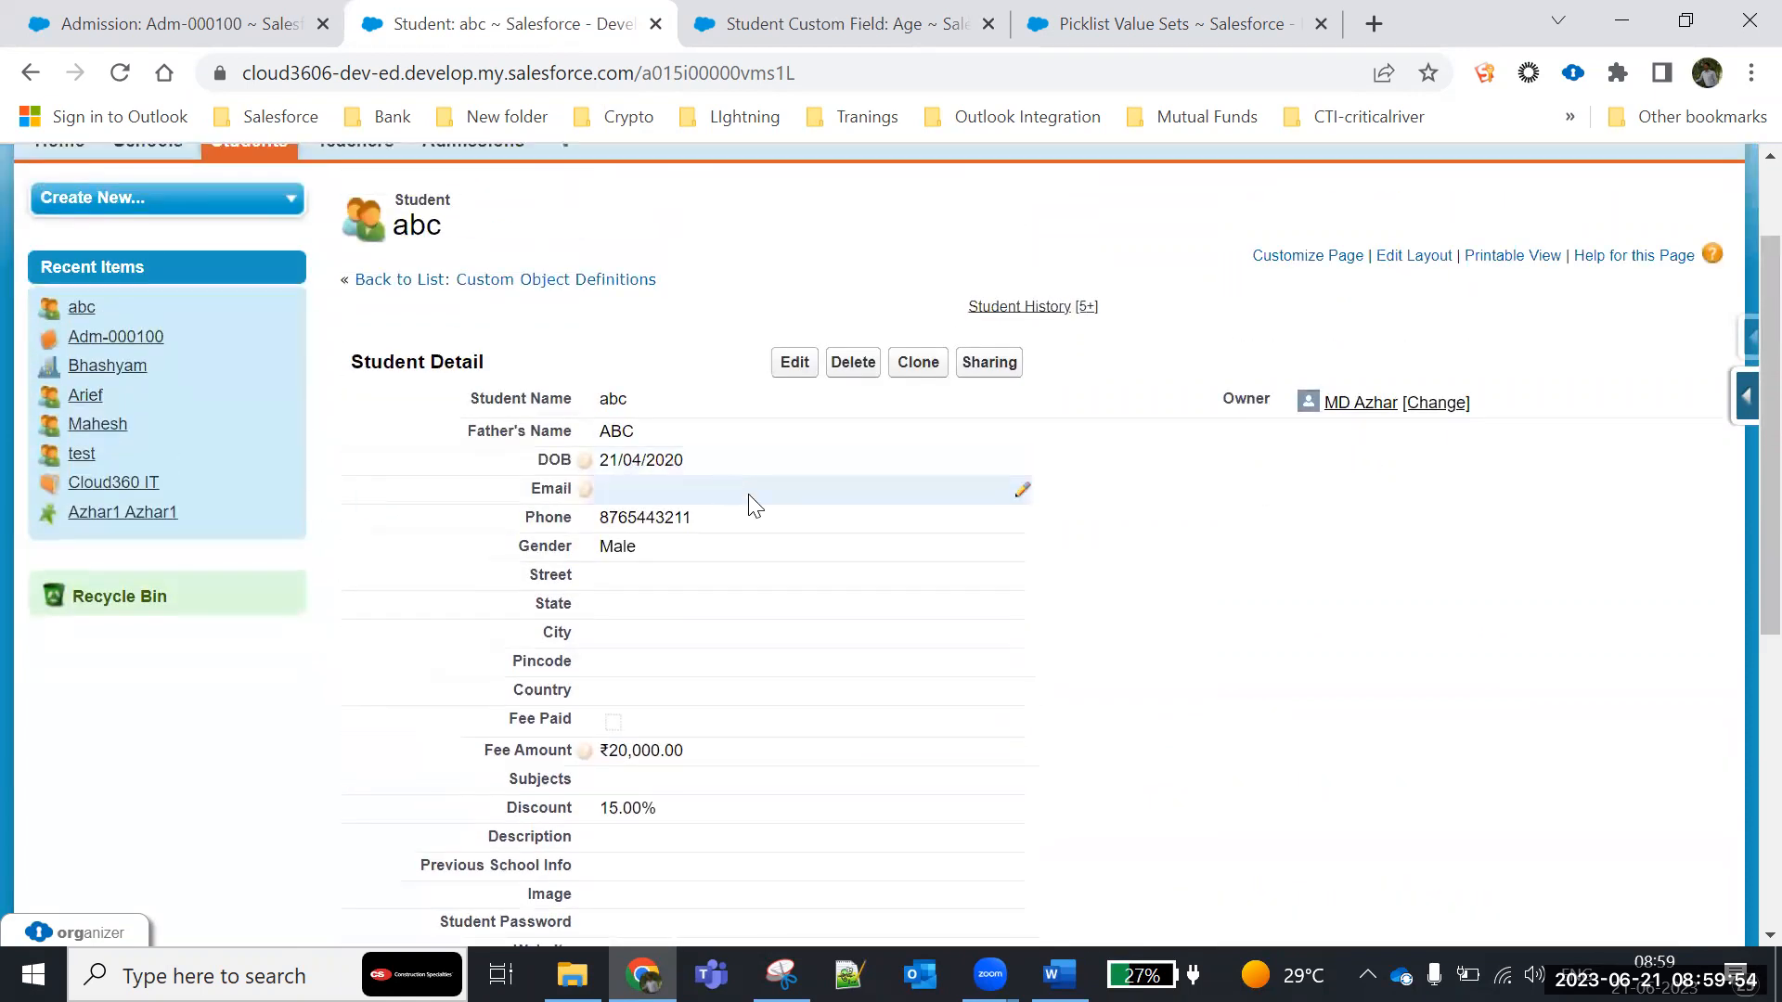
pyautogui.scroll(-3, 751, 506)
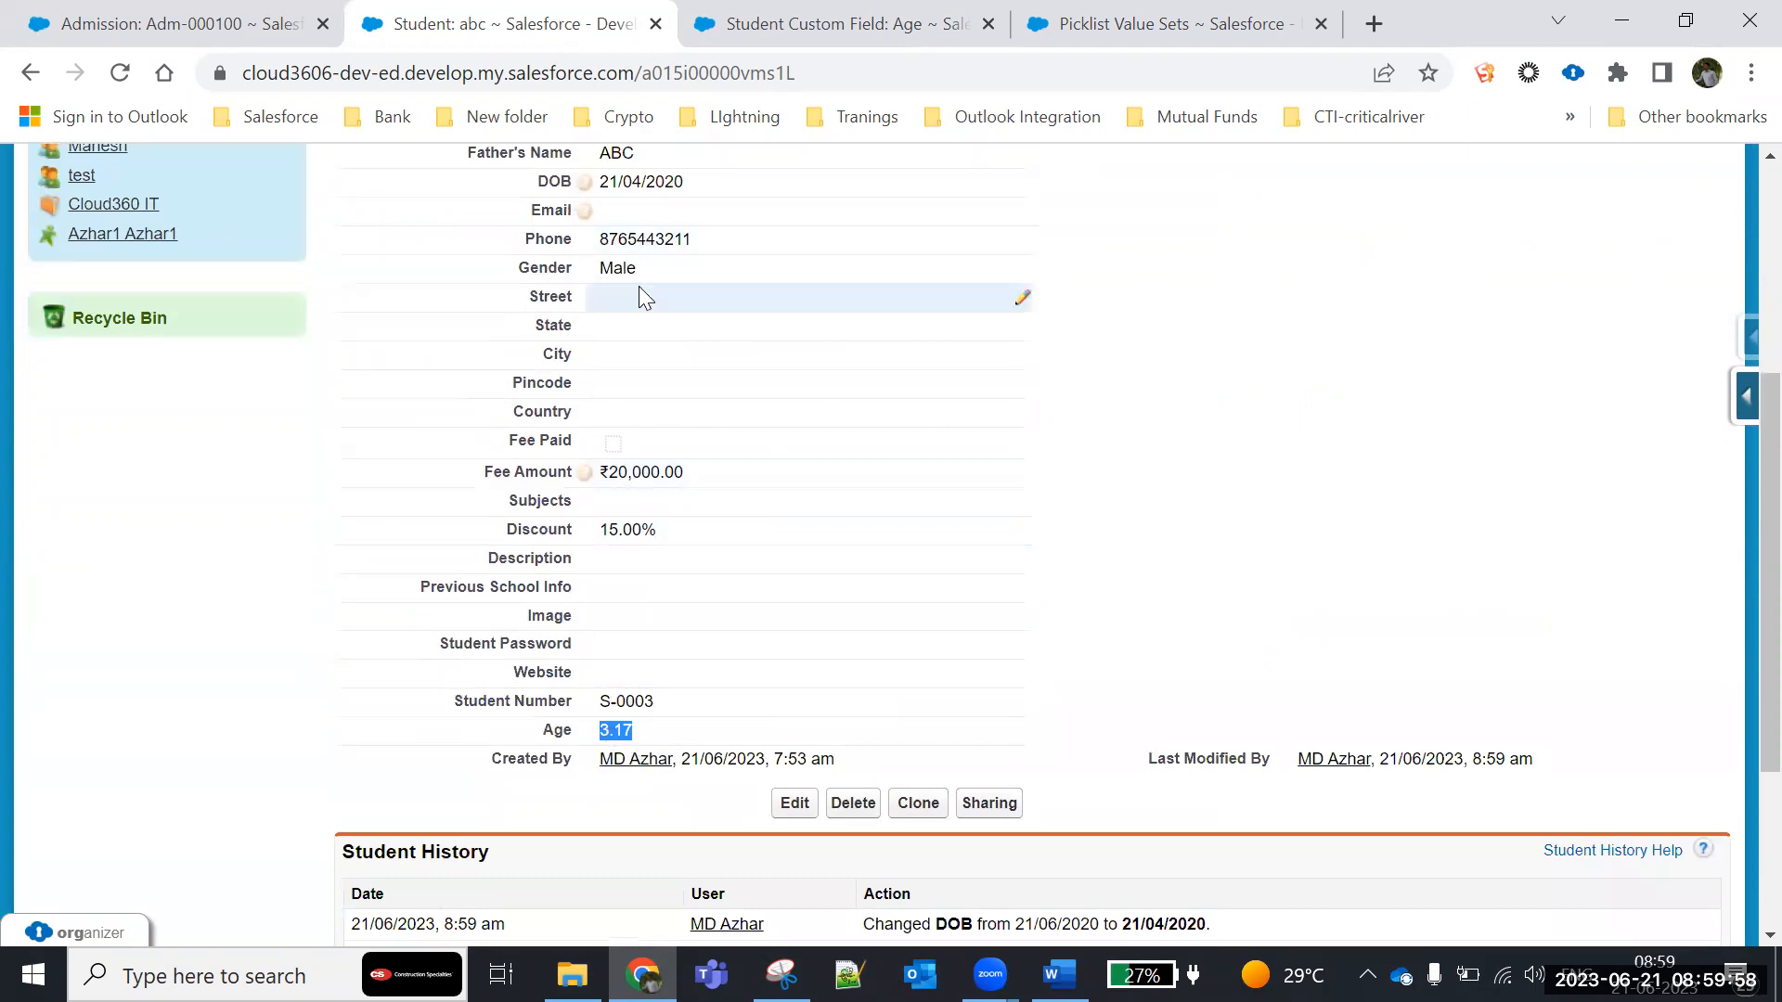
pyautogui.moveTo(688, 180); pyautogui.dragTo(530, 182)
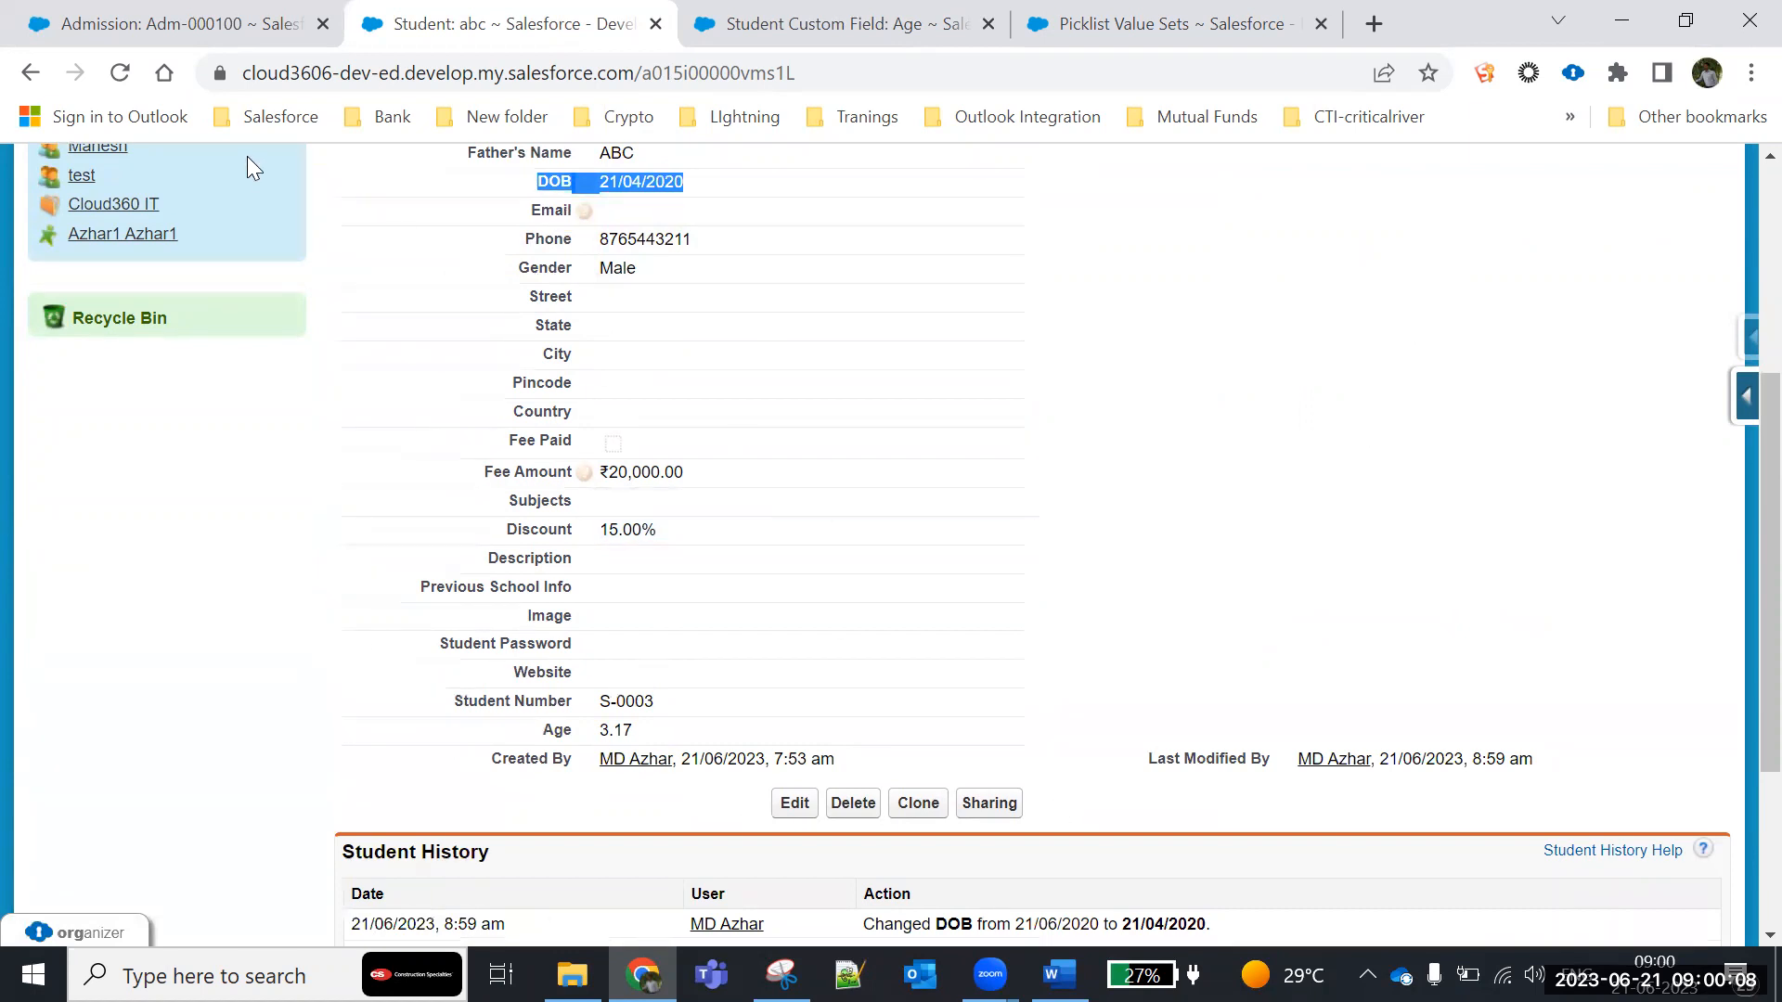
# - Review the saved formula in the Age field's definition on the Student object
pyautogui.click(758, 37)
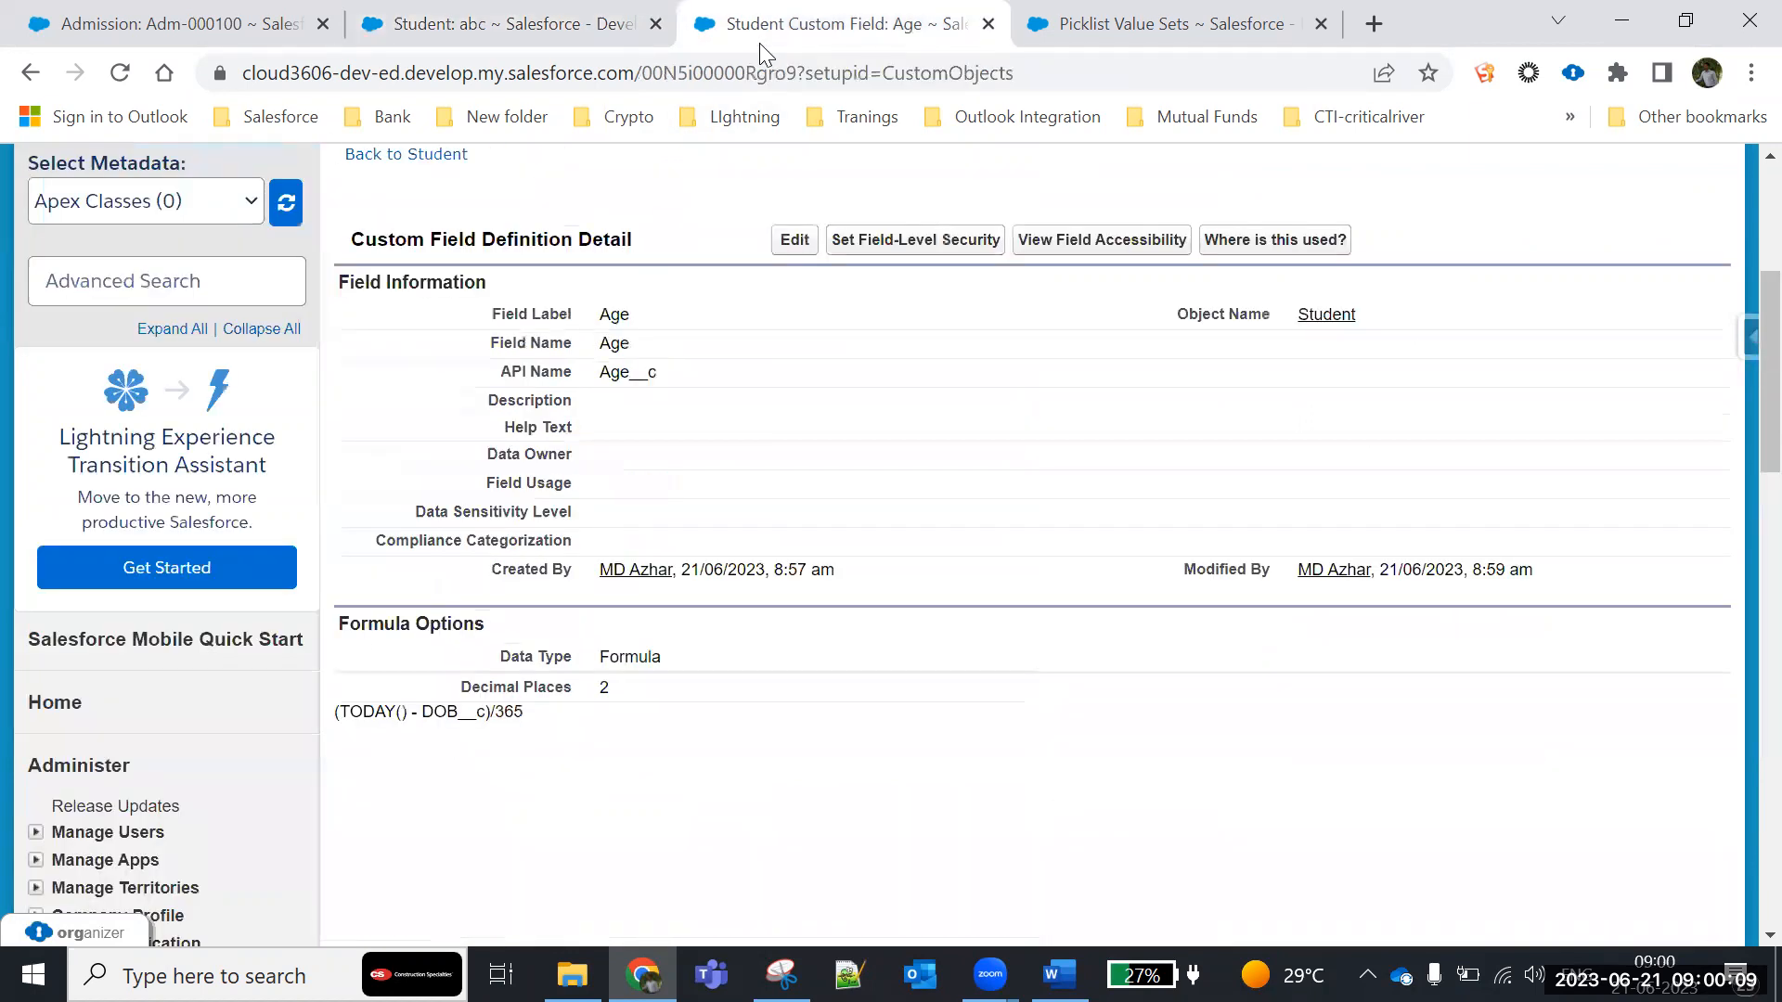
pyautogui.moveTo(541, 724); pyautogui.dragTo(352, 705)
pyautogui.click(543, 738)
pyautogui.scroll(-3, 624, 719)
pyautogui.scroll(2, 620, 717)
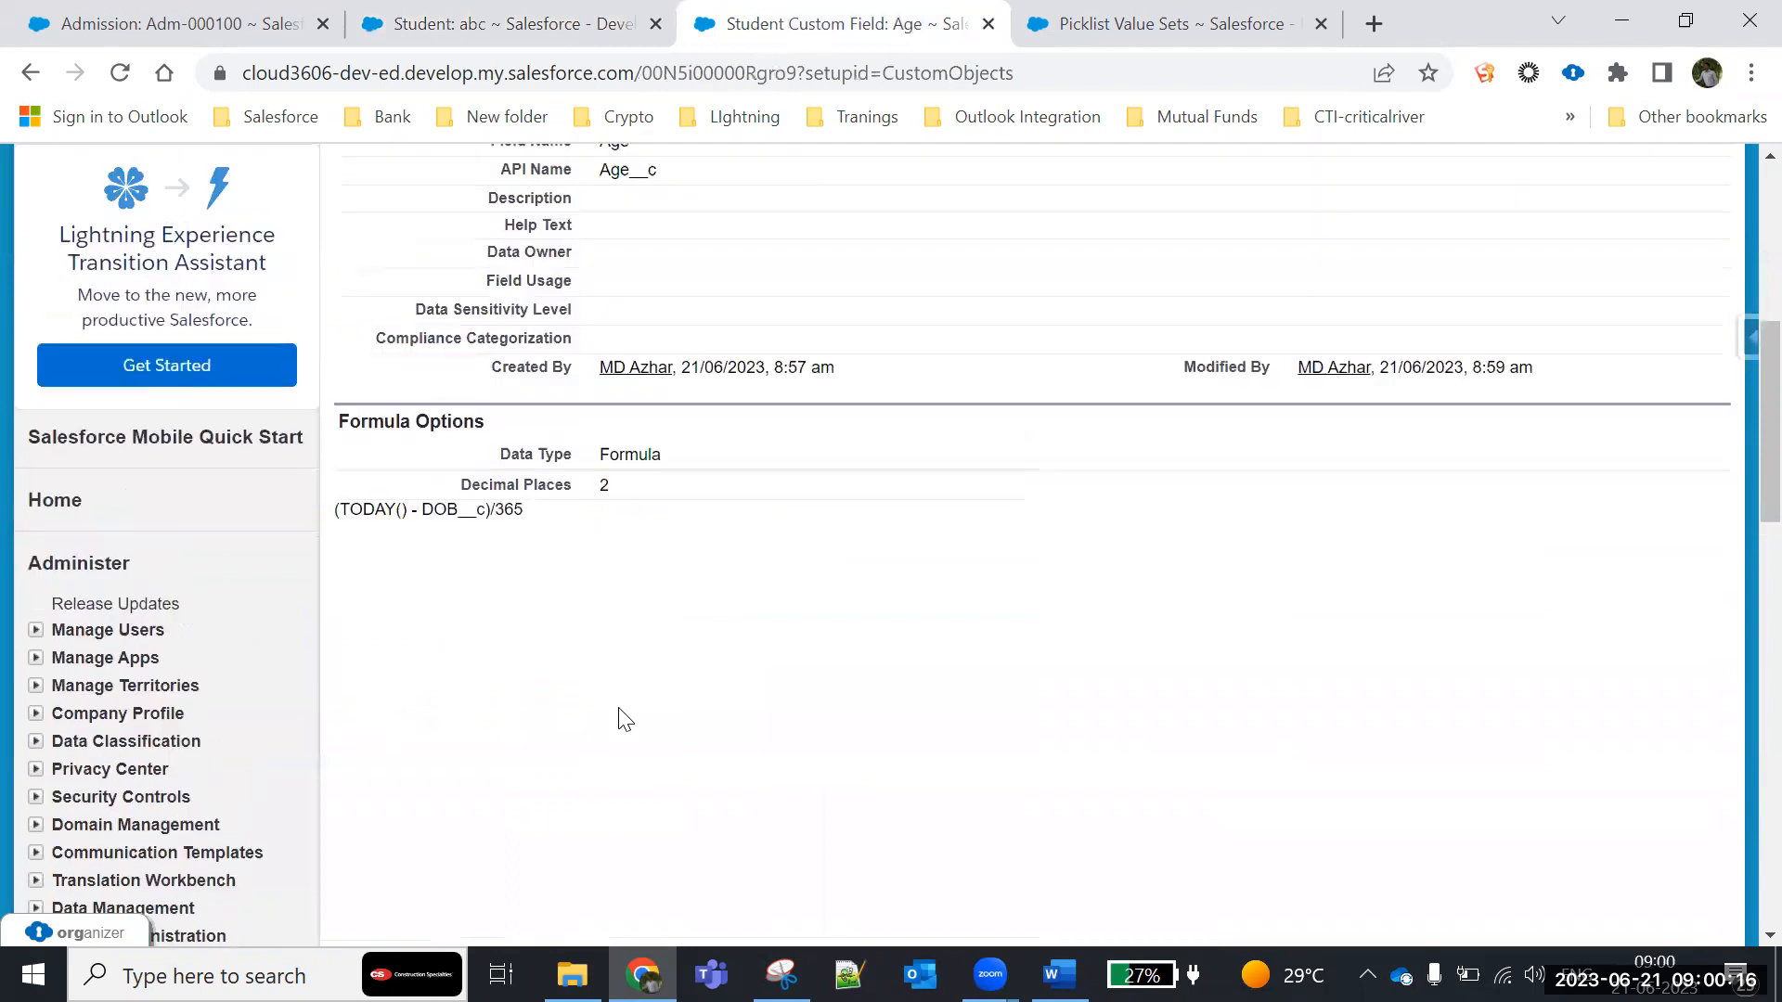
pyautogui.moveTo(543, 585); pyautogui.dragTo(293, 556)
pyautogui.click(413, 635)
# - Examine the Fee Amount and Discount values on student record abc
pyautogui.click(553, 28)
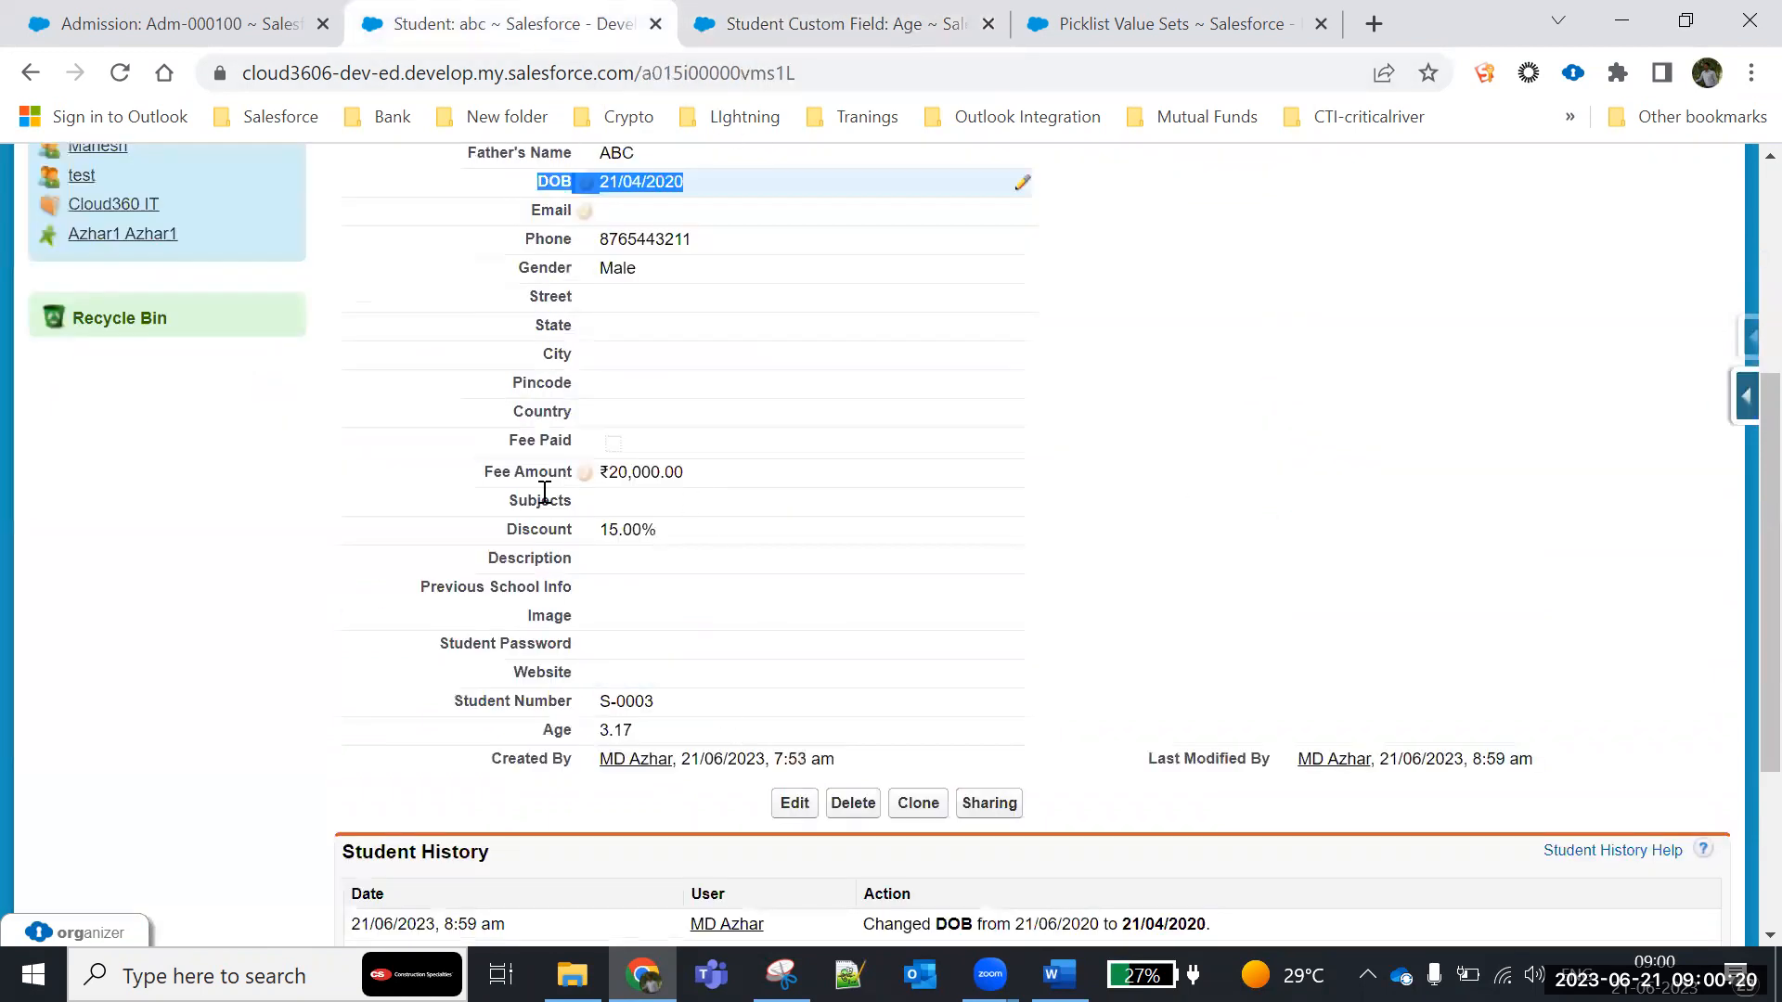
pyautogui.moveTo(478, 474); pyautogui.dragTo(691, 483)
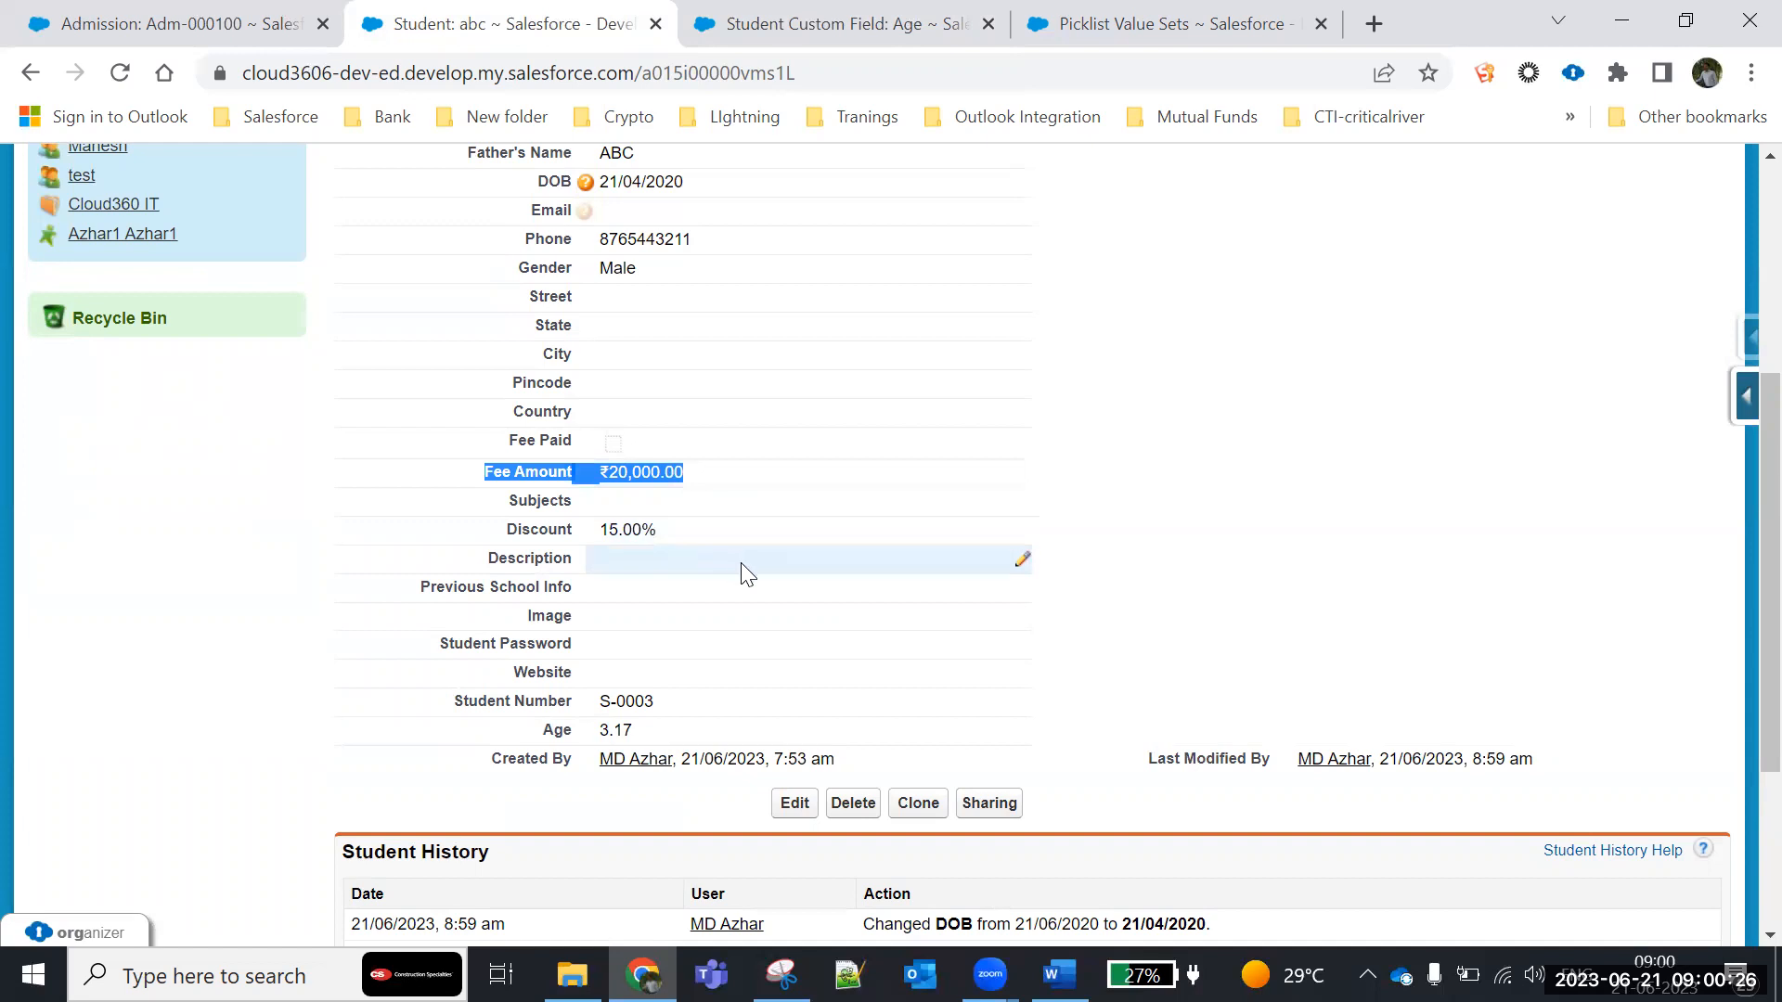
pyautogui.click(258, 650)
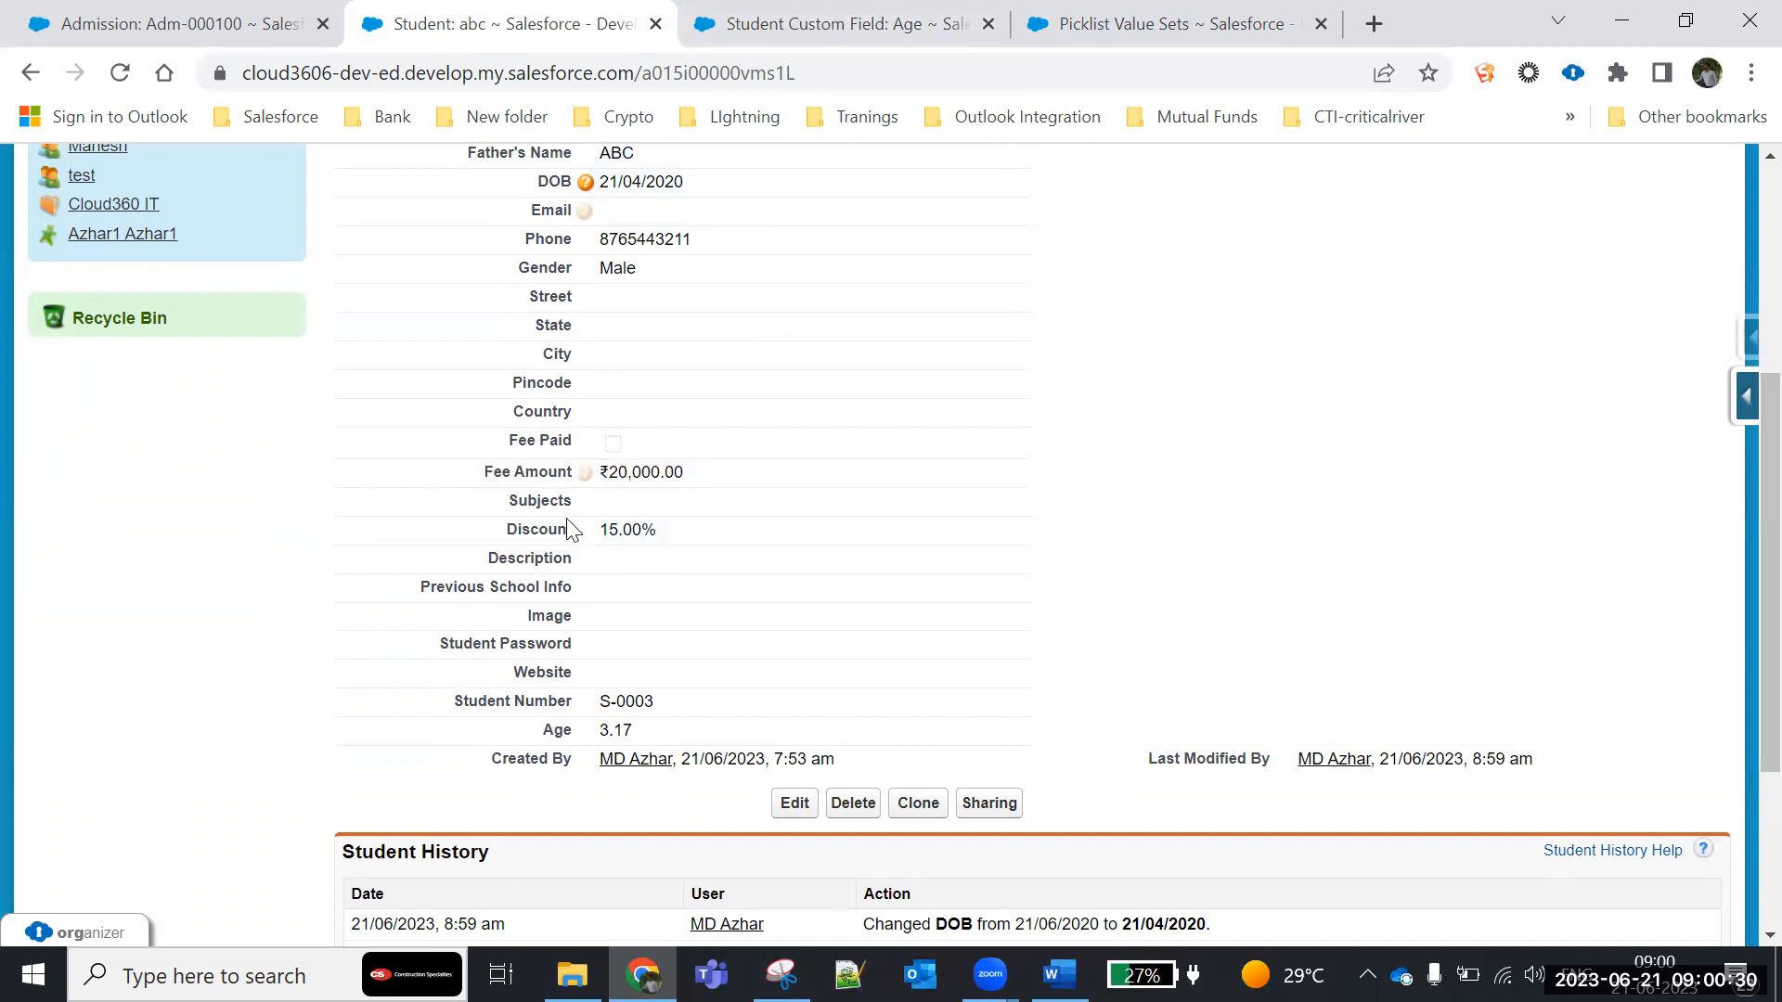
pyautogui.moveTo(482, 475); pyautogui.dragTo(800, 501)
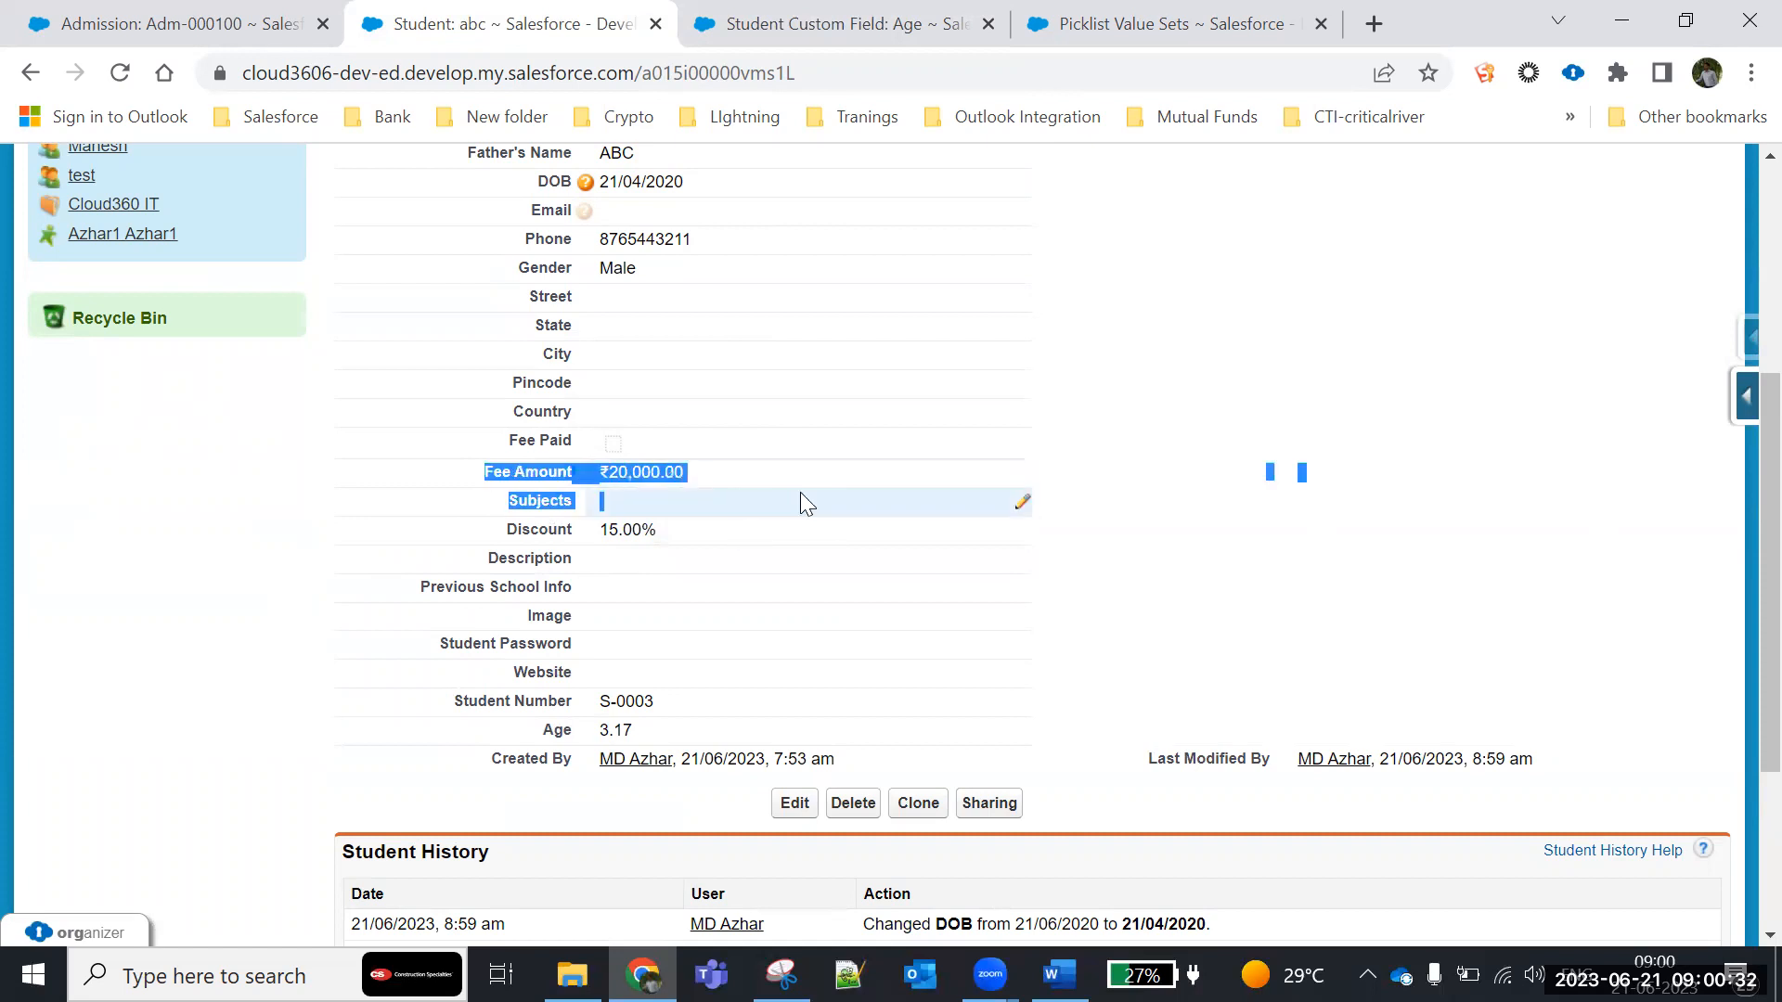
pyautogui.moveTo(479, 527); pyautogui.dragTo(692, 548)
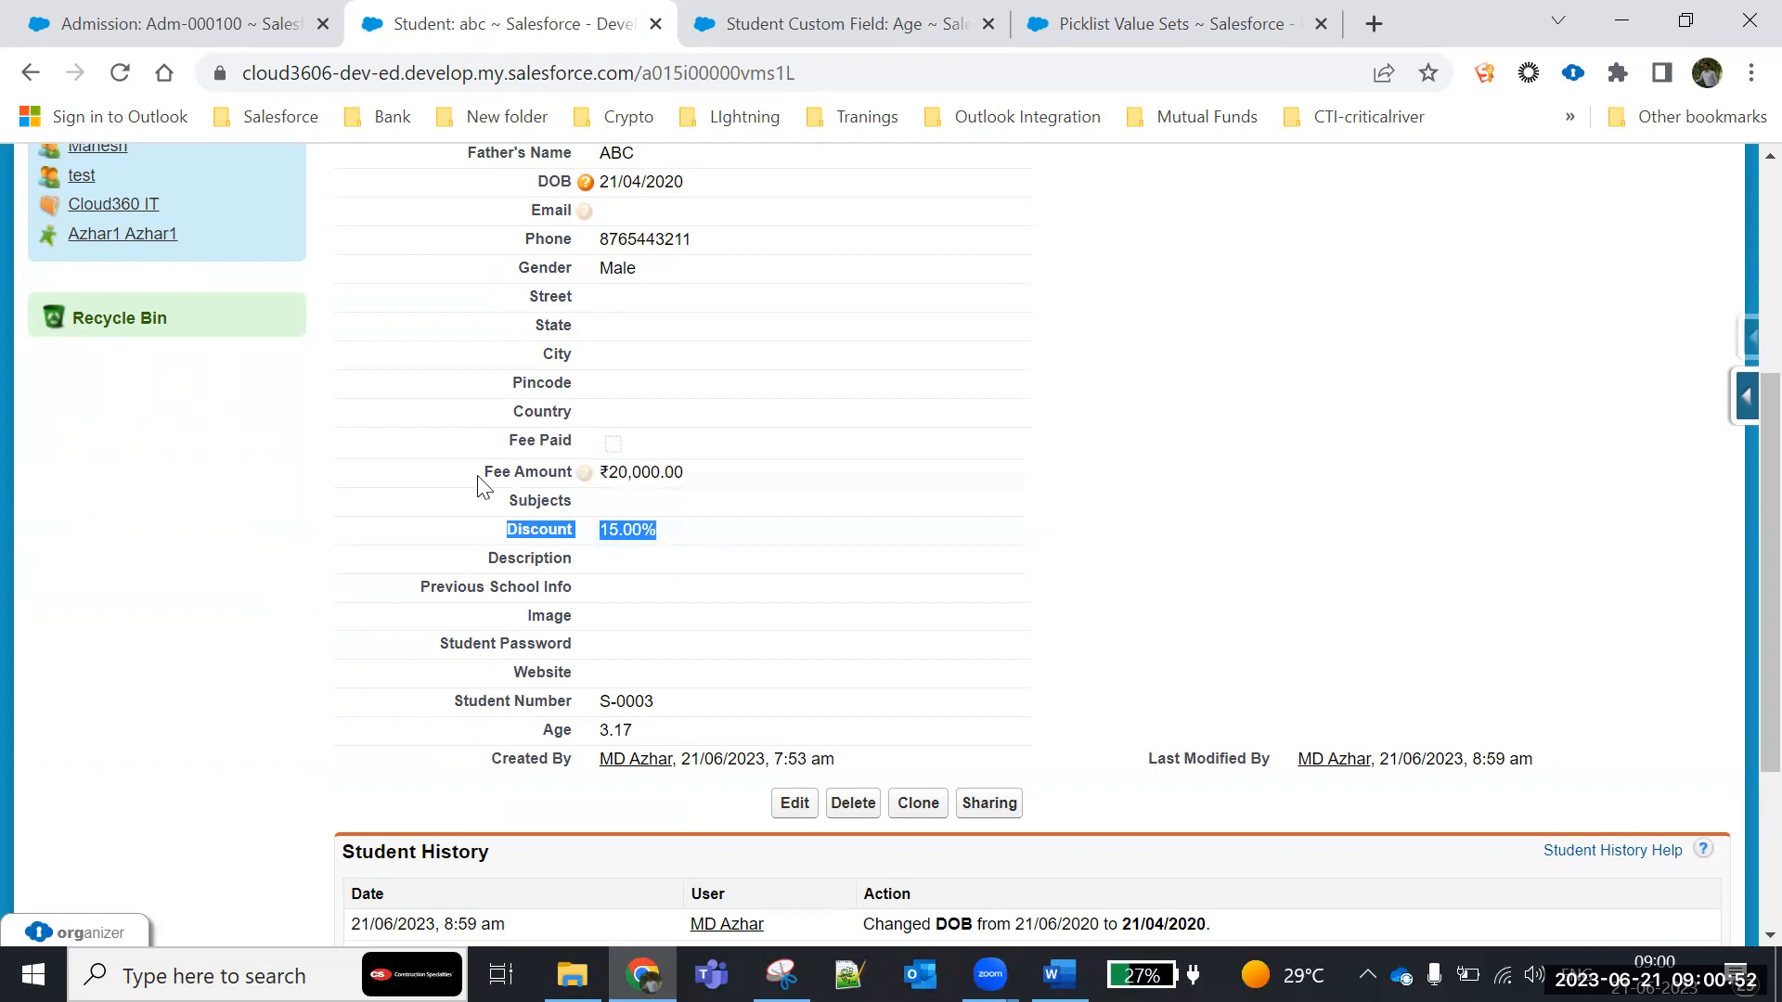
pyautogui.moveTo(481, 475); pyautogui.dragTo(739, 467)
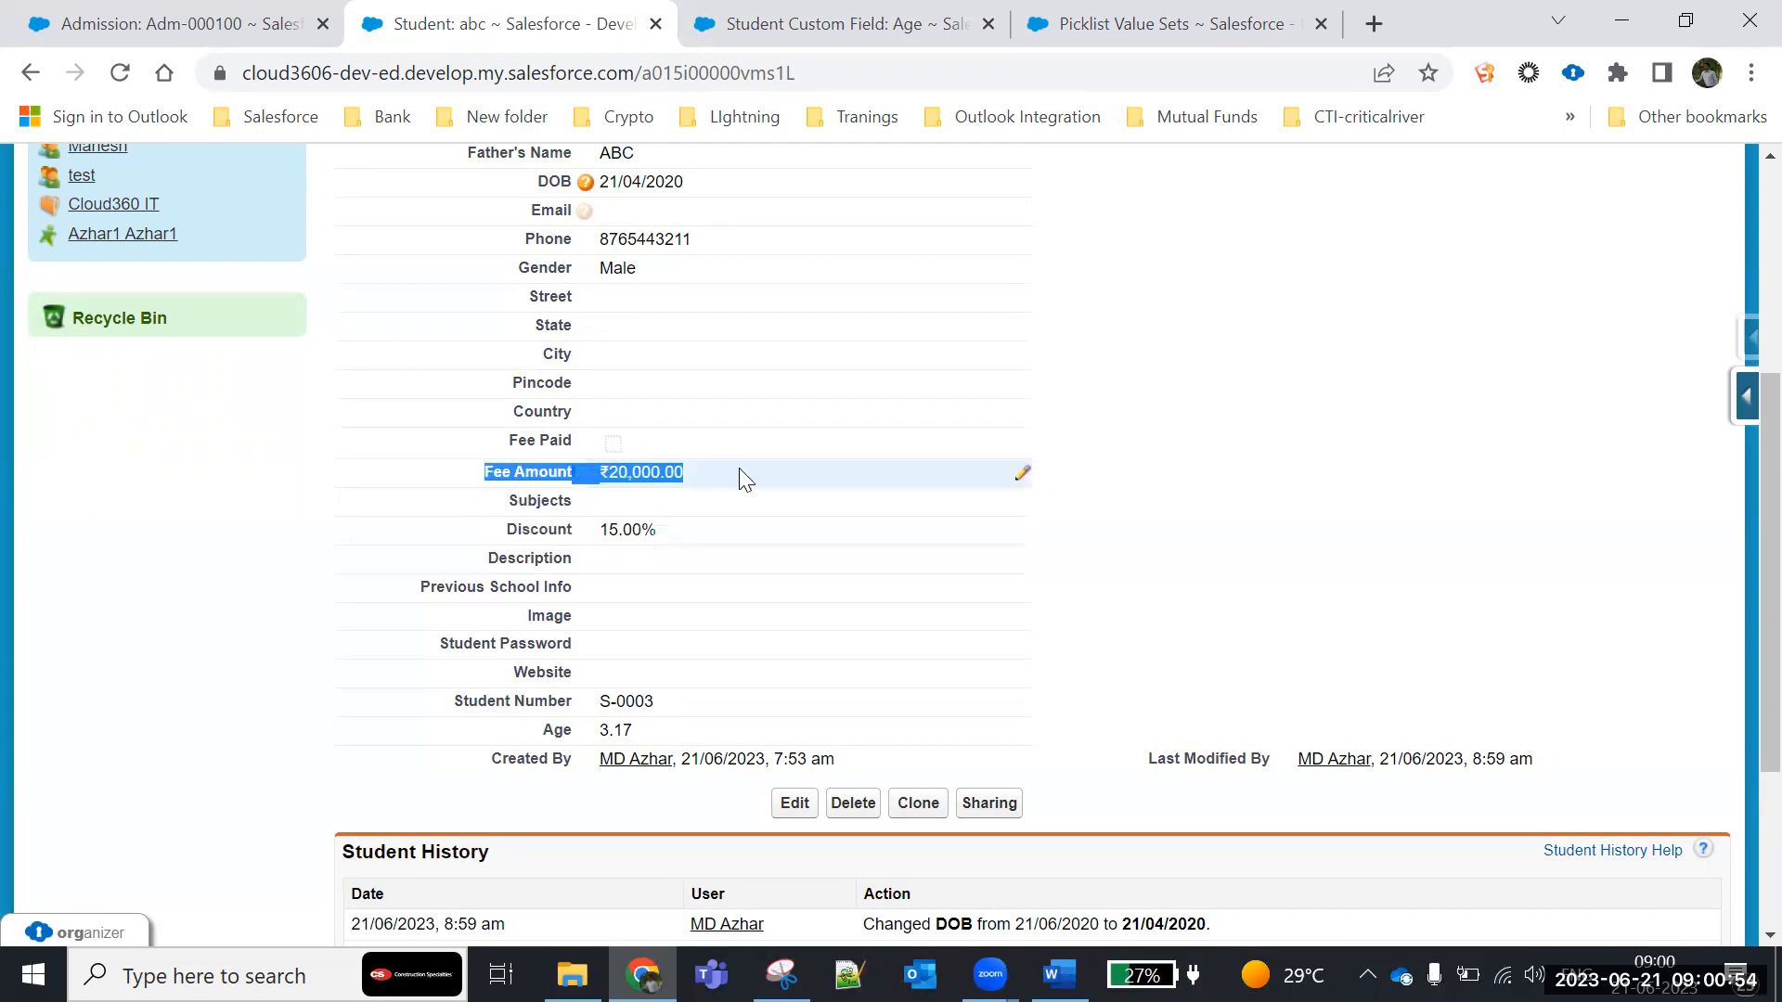
pyautogui.moveTo(498, 535); pyautogui.dragTo(730, 534)
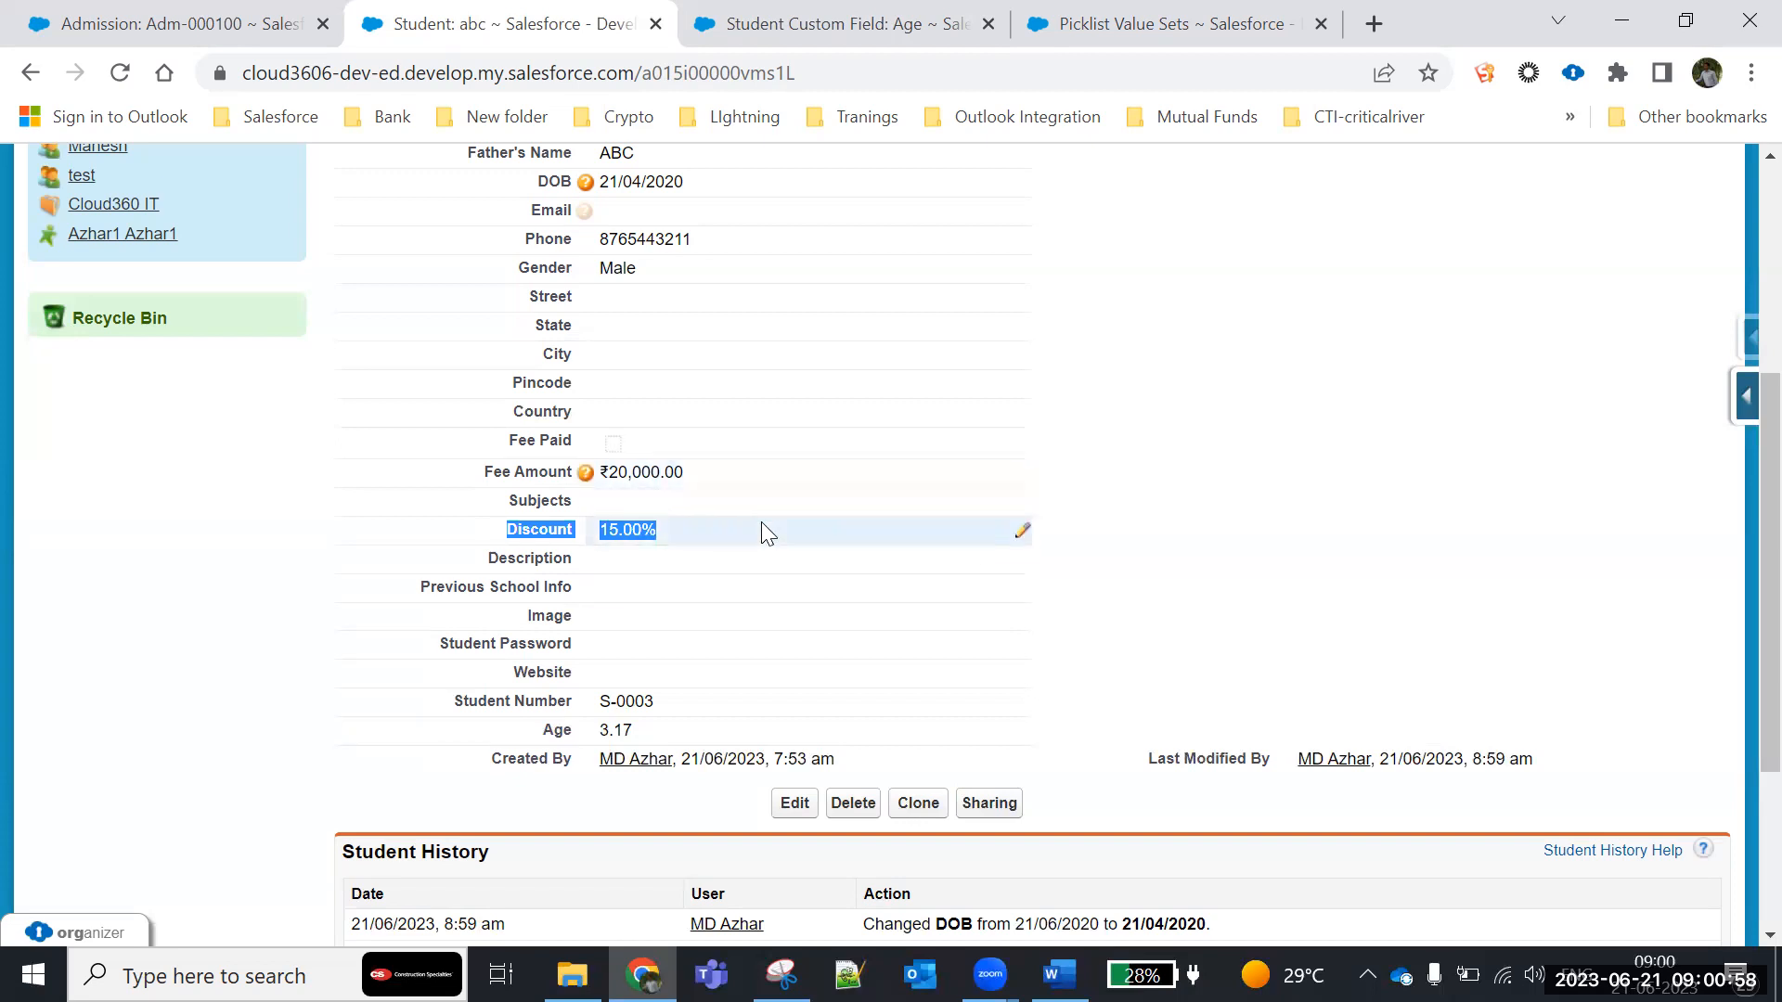
# - Open the Student custom object's definition from the list of custom objects in Setup
pyautogui.click(820, 20)
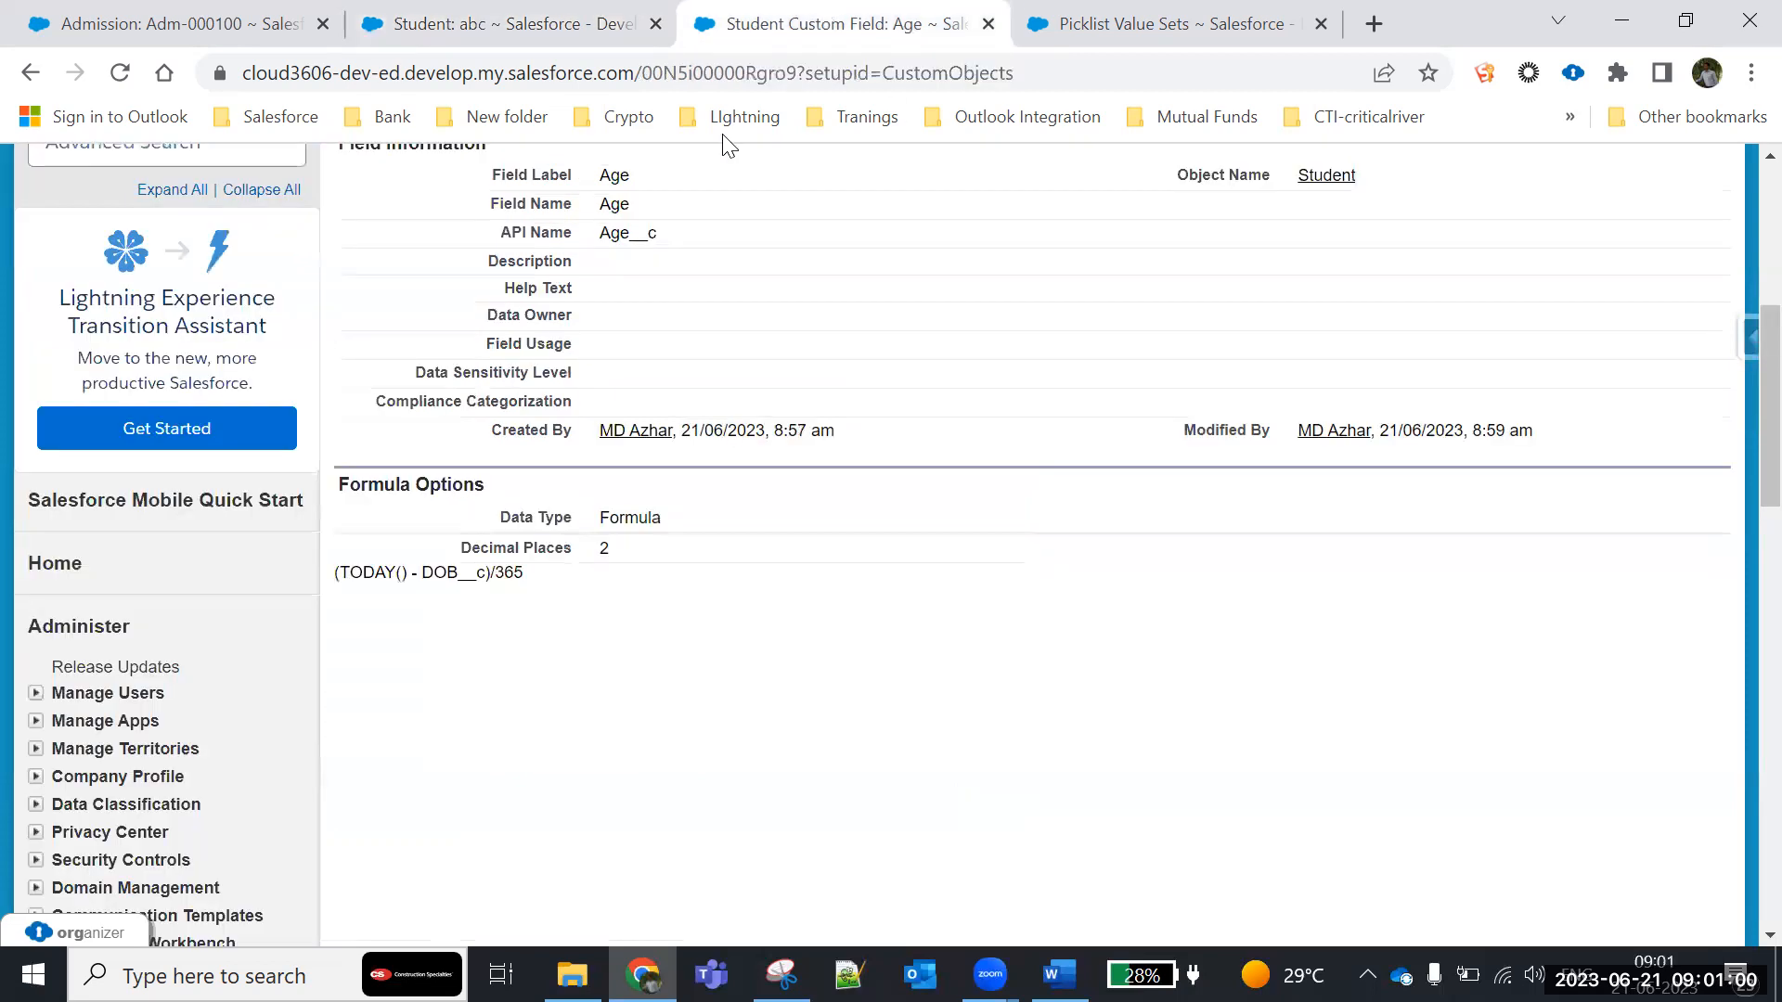
pyautogui.scroll(-8, 87, 546)
pyautogui.click(104, 613)
pyautogui.scroll(-5, 358, 636)
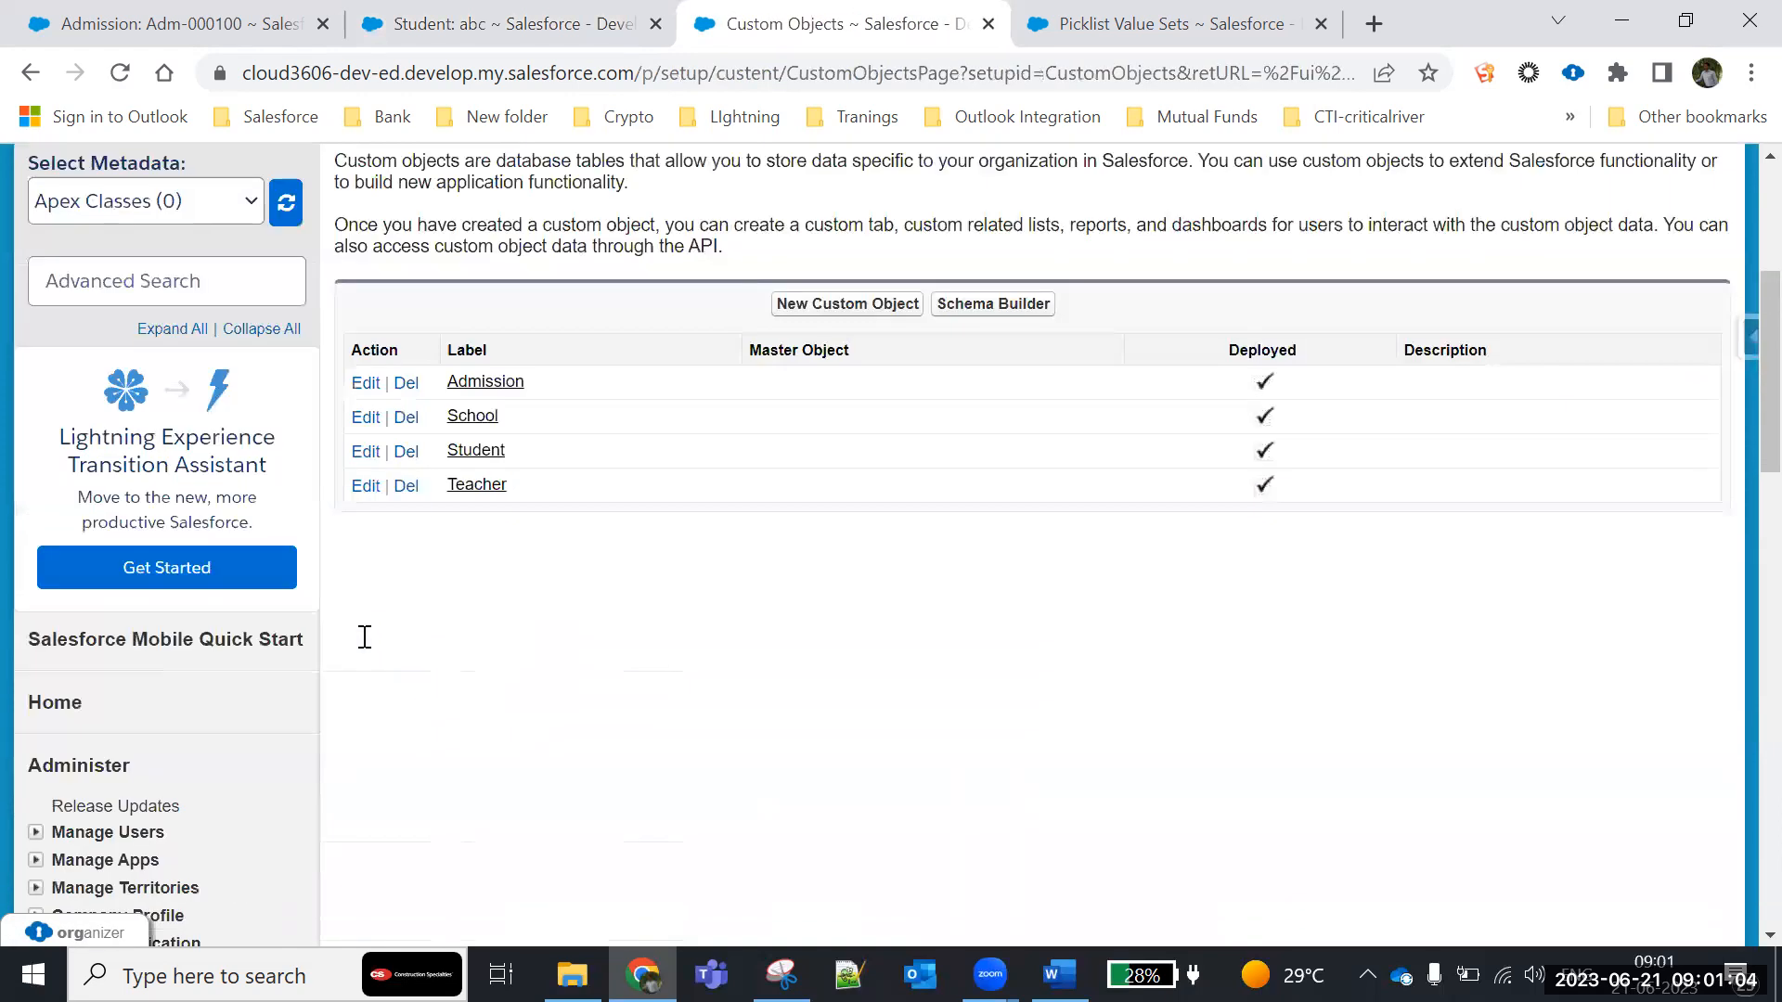
pyautogui.click(473, 450)
# - Check the Fee Amount on student record abc and return to the Student object definition
pyautogui.click(501, 24)
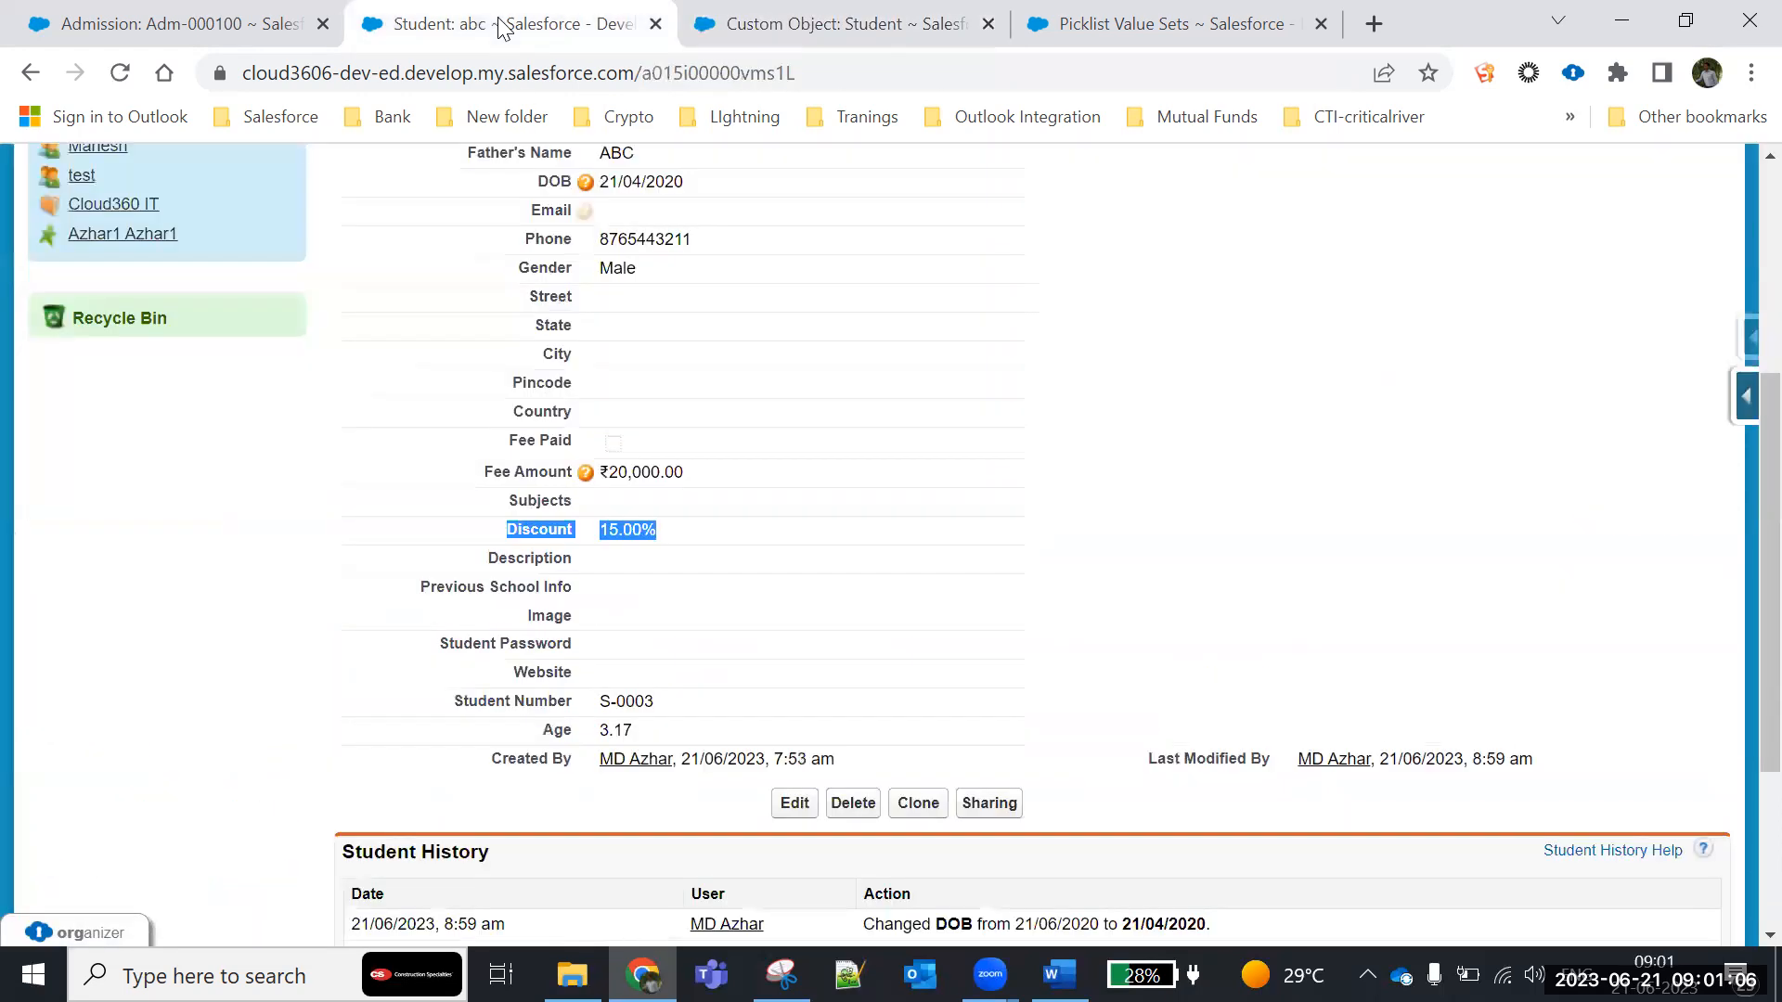
pyautogui.moveTo(478, 472); pyautogui.dragTo(835, 482)
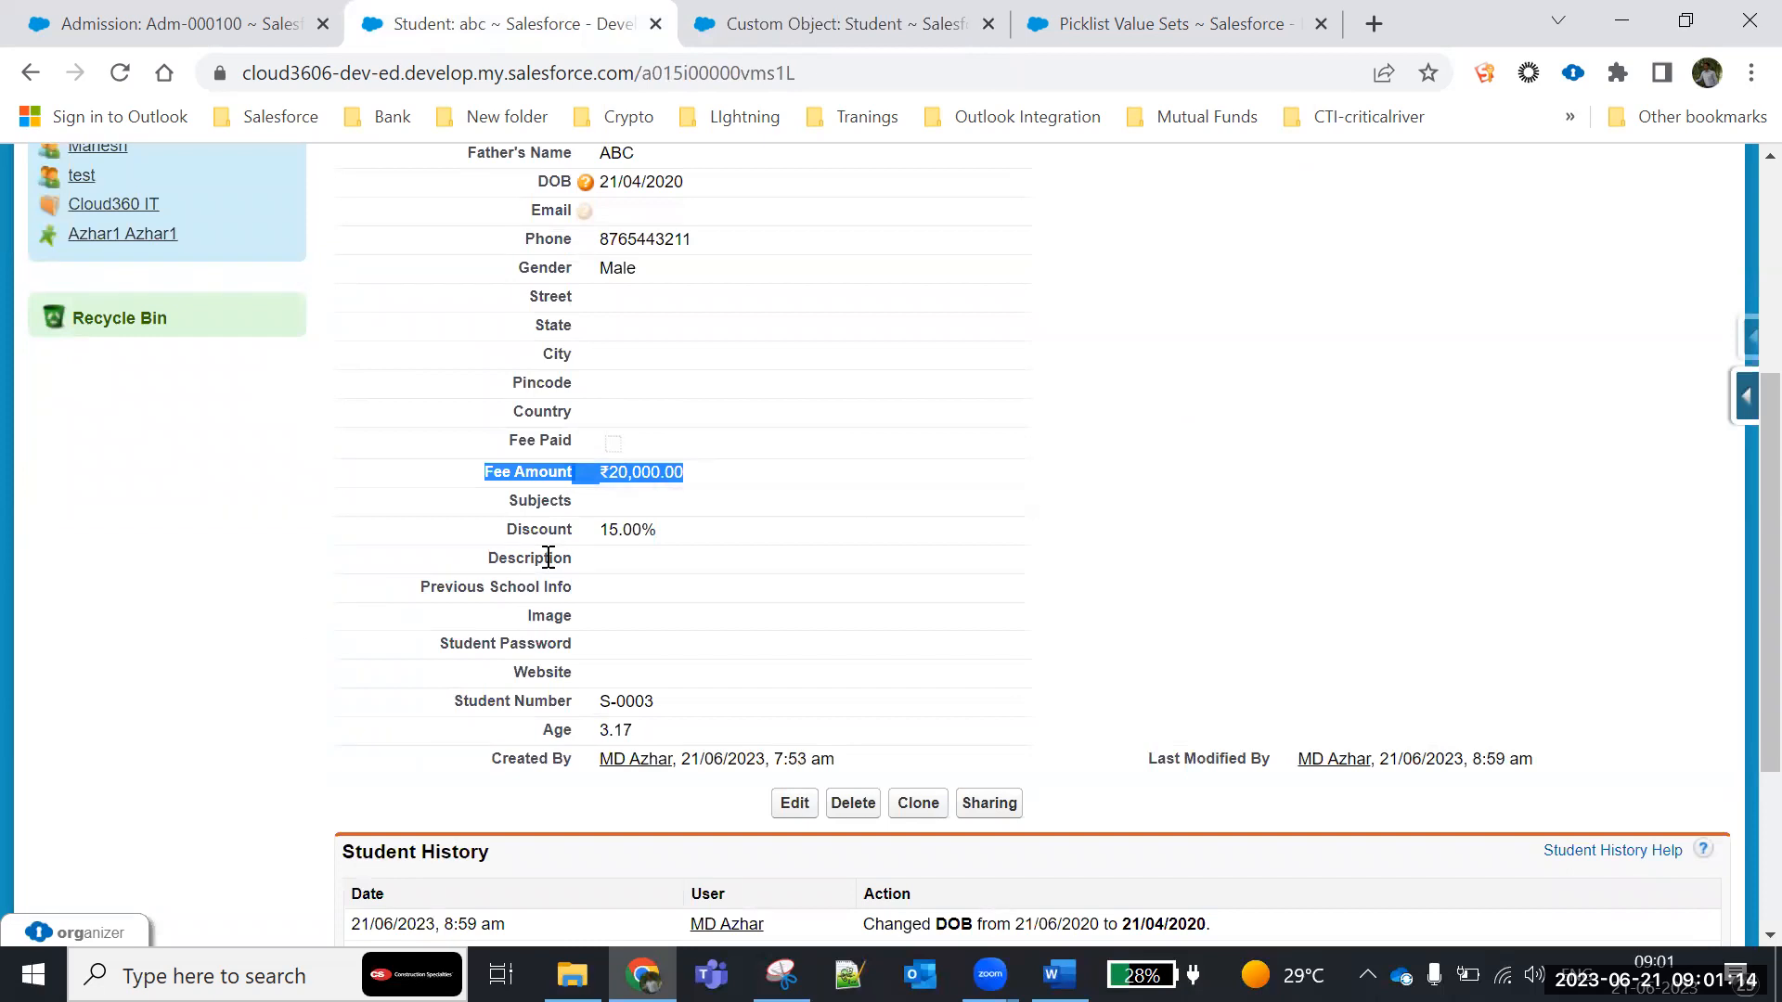
pyautogui.click(816, 35)
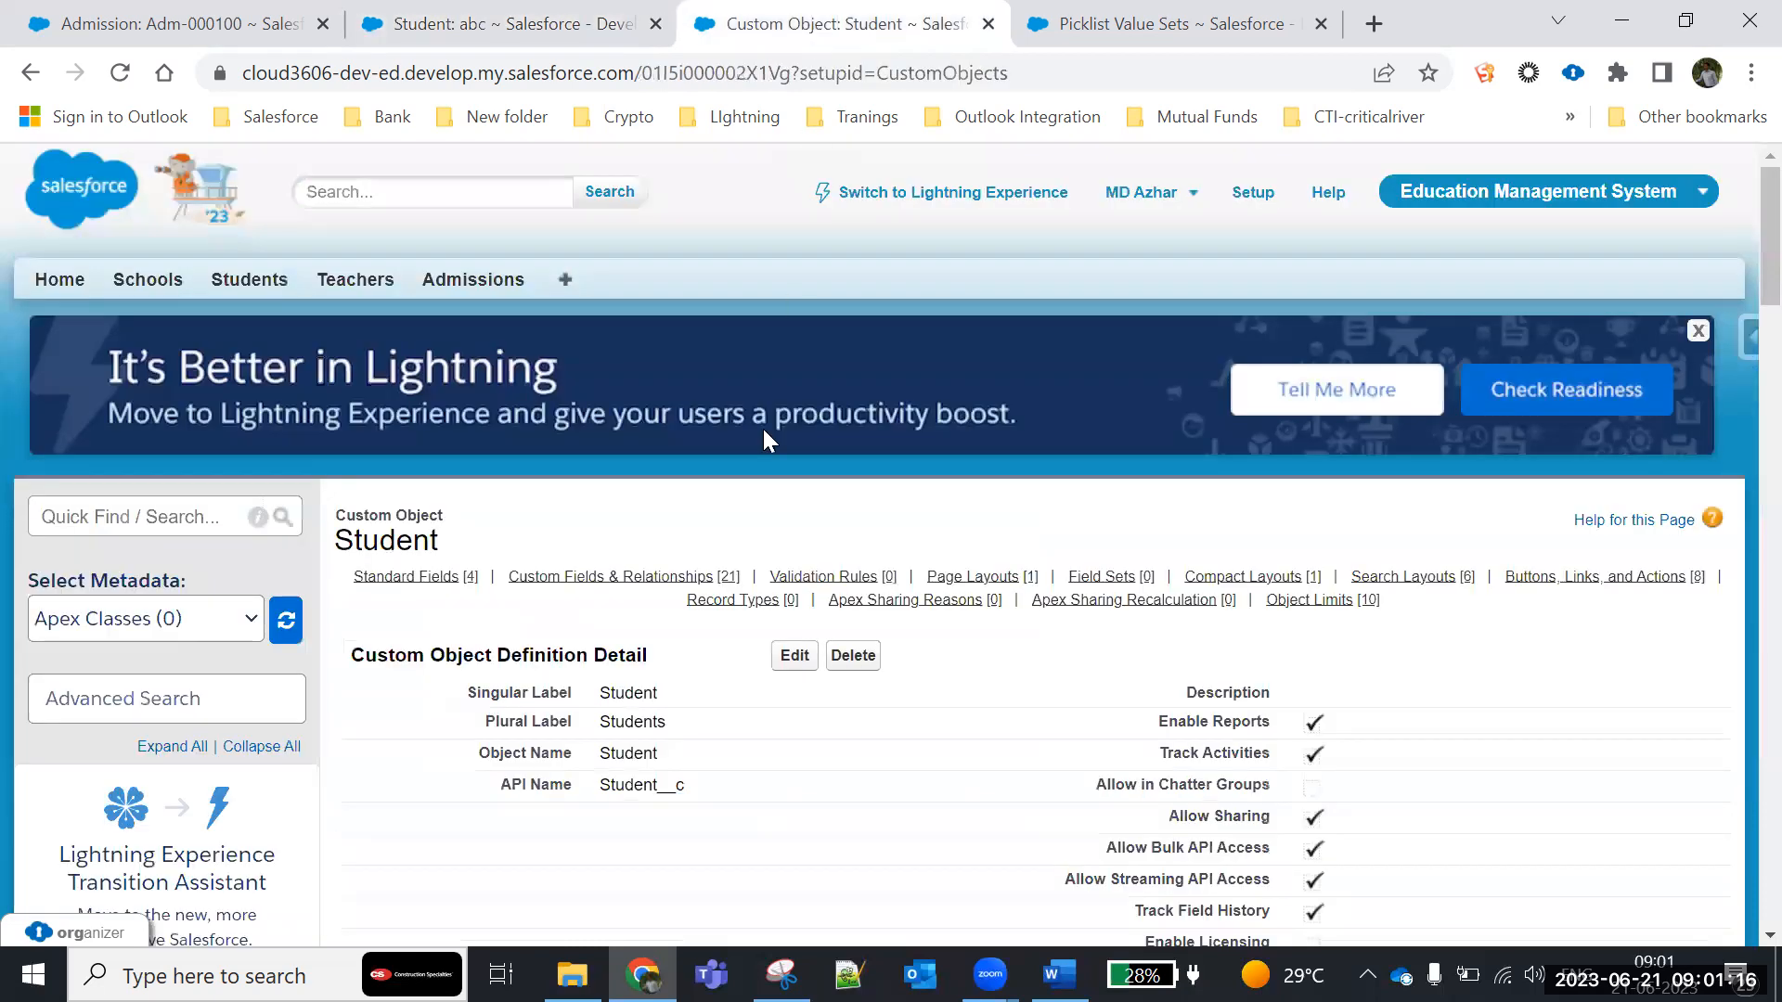
# - Start a new custom field on the Student object with Formula as its data type
pyautogui.scroll(-10, 760, 426)
pyautogui.click(796, 393)
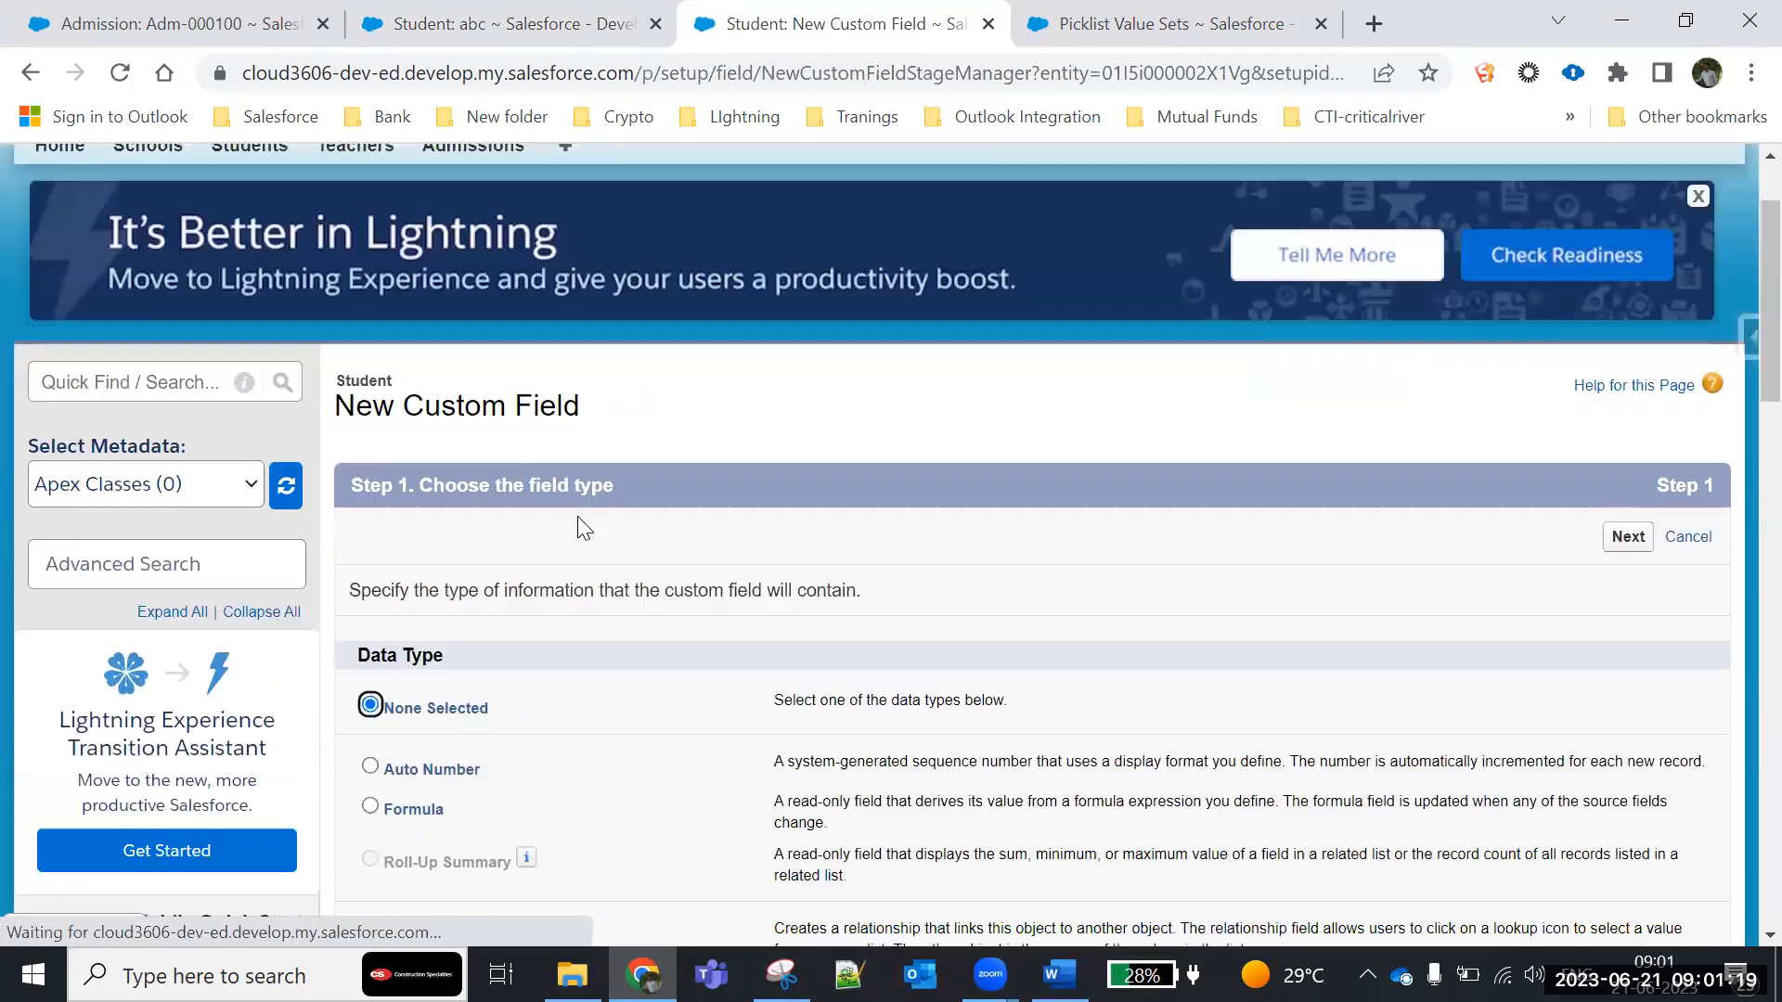
pyautogui.scroll(-5, 535, 524)
pyautogui.click(372, 384)
pyautogui.scroll(1, 1011, 552)
pyautogui.click(1629, 255)
# - Label the formula field Final Amount with field name Final_Amount, choose the Currency return type and continue to the formula editor
pyautogui.scroll(-3, 752, 470)
pyautogui.click(743, 462)
pyautogui.write('Final Amo')
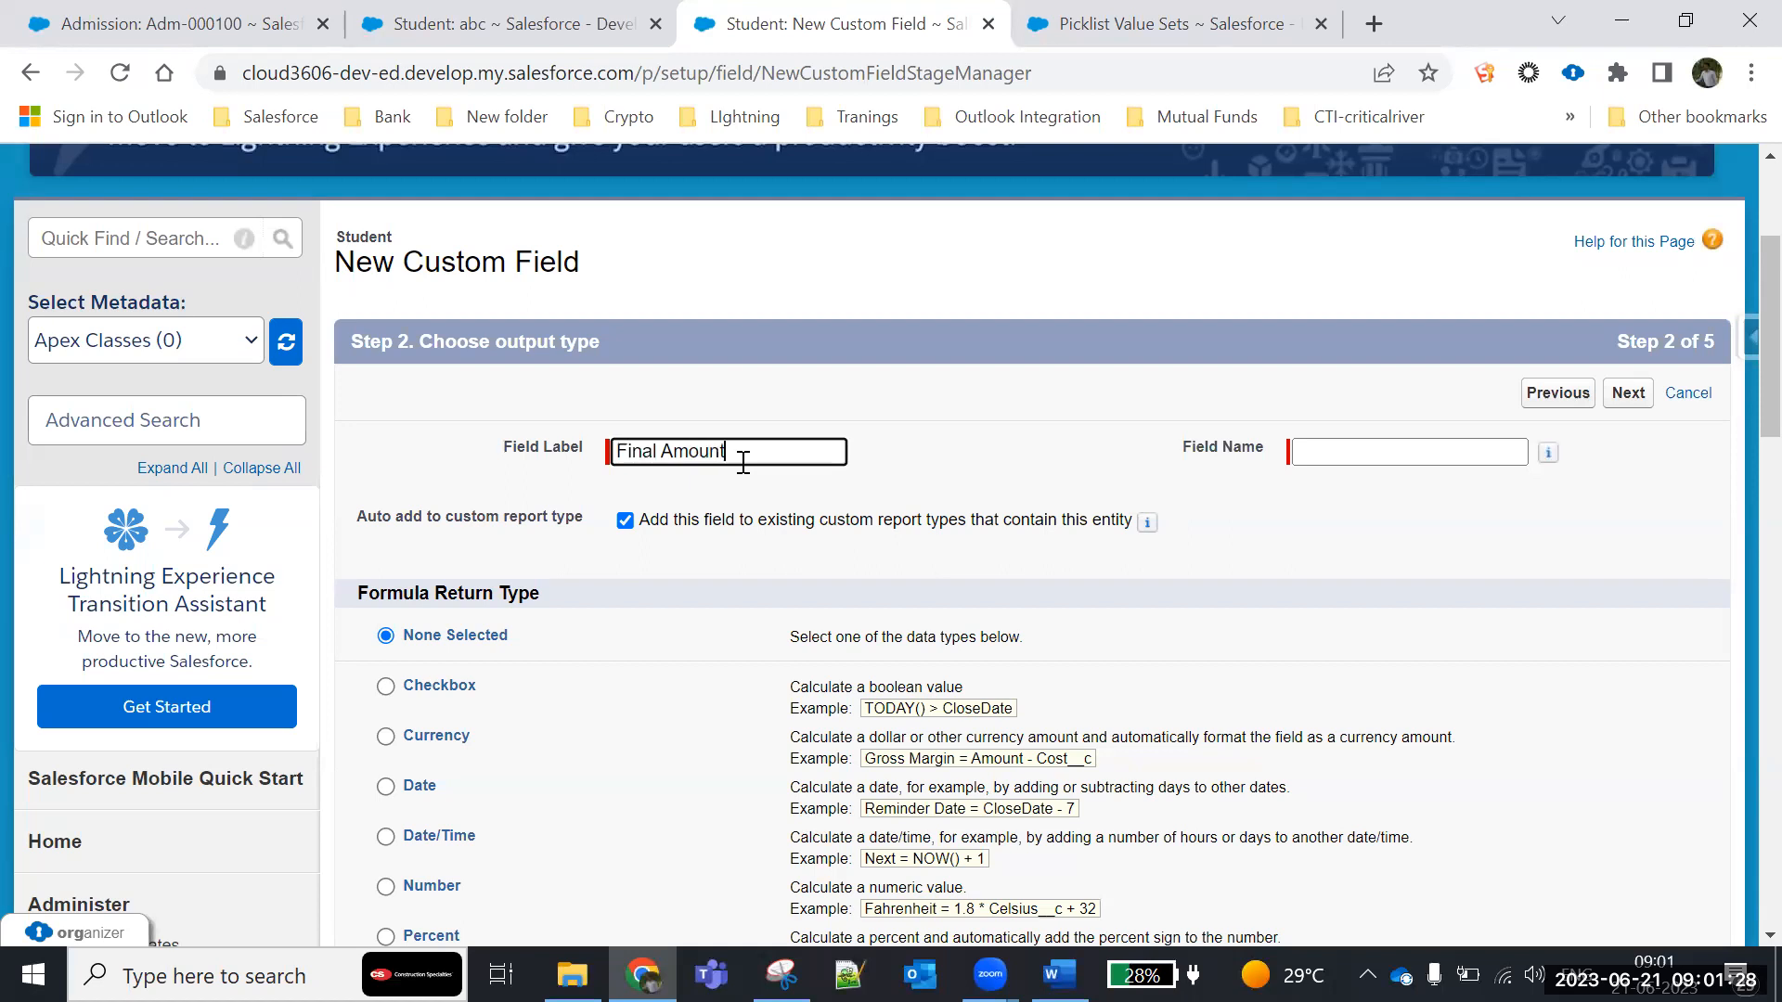
pyautogui.write('unt')
pyautogui.click(1279, 566)
pyautogui.scroll(-3, 1278, 566)
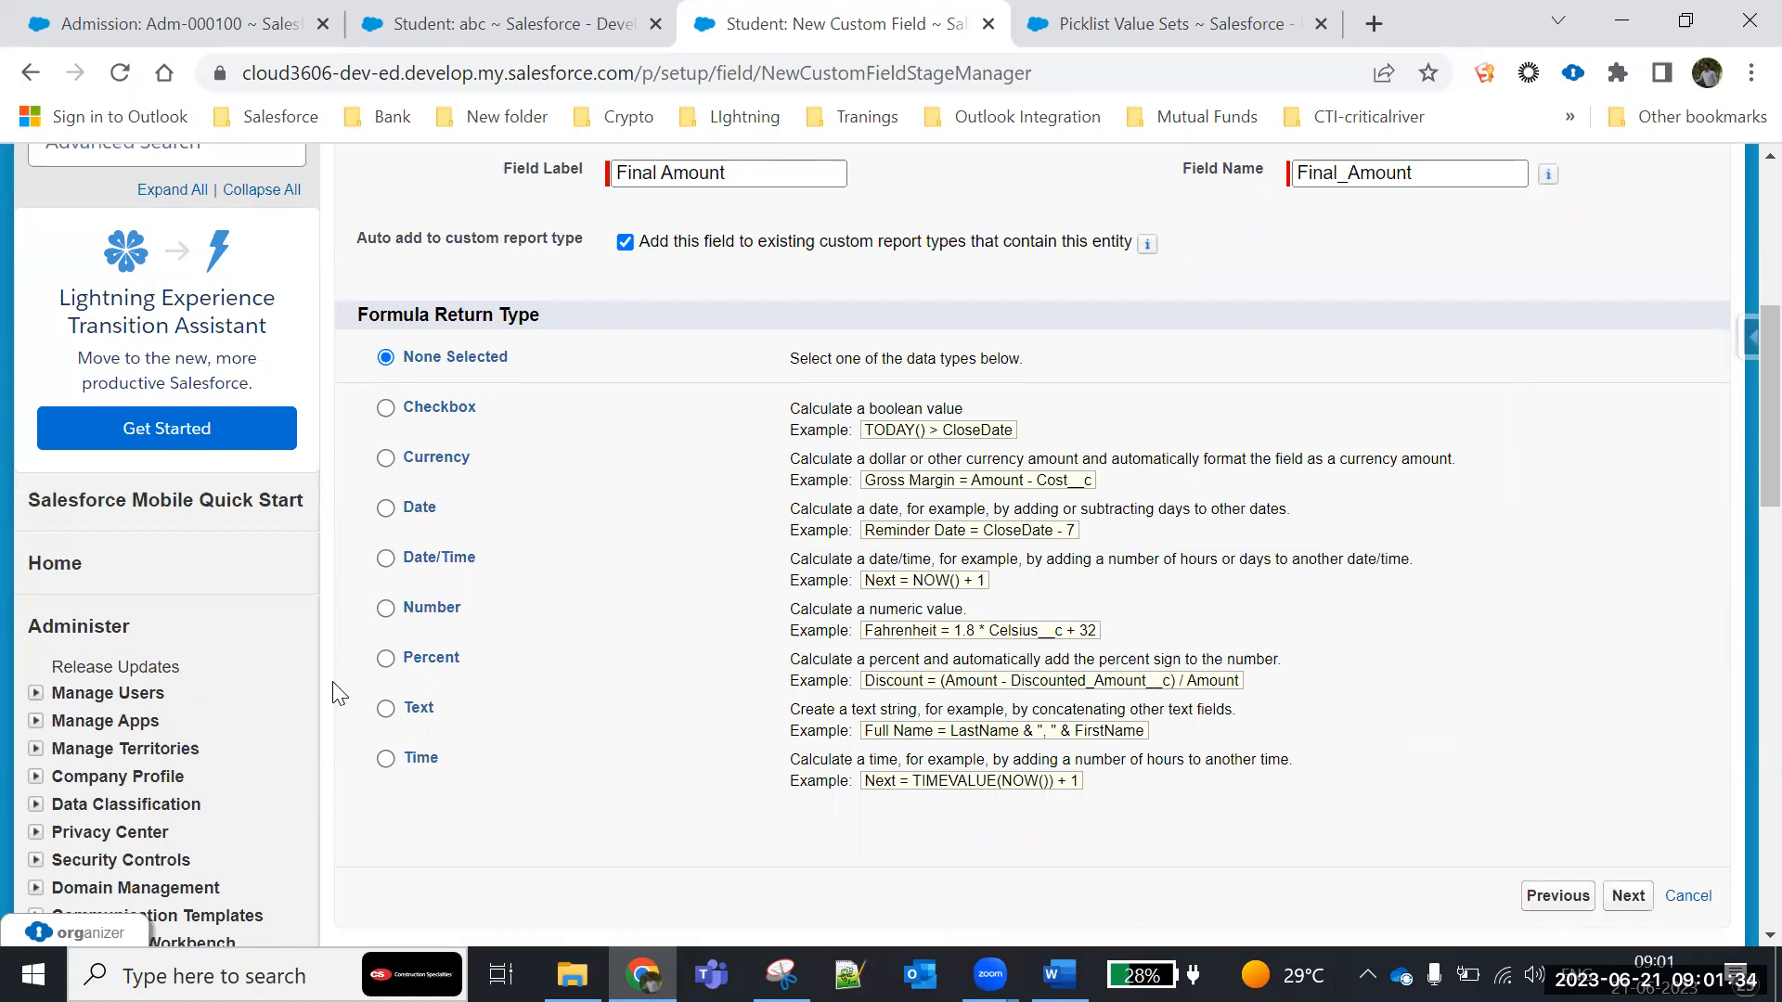
pyautogui.click(387, 463)
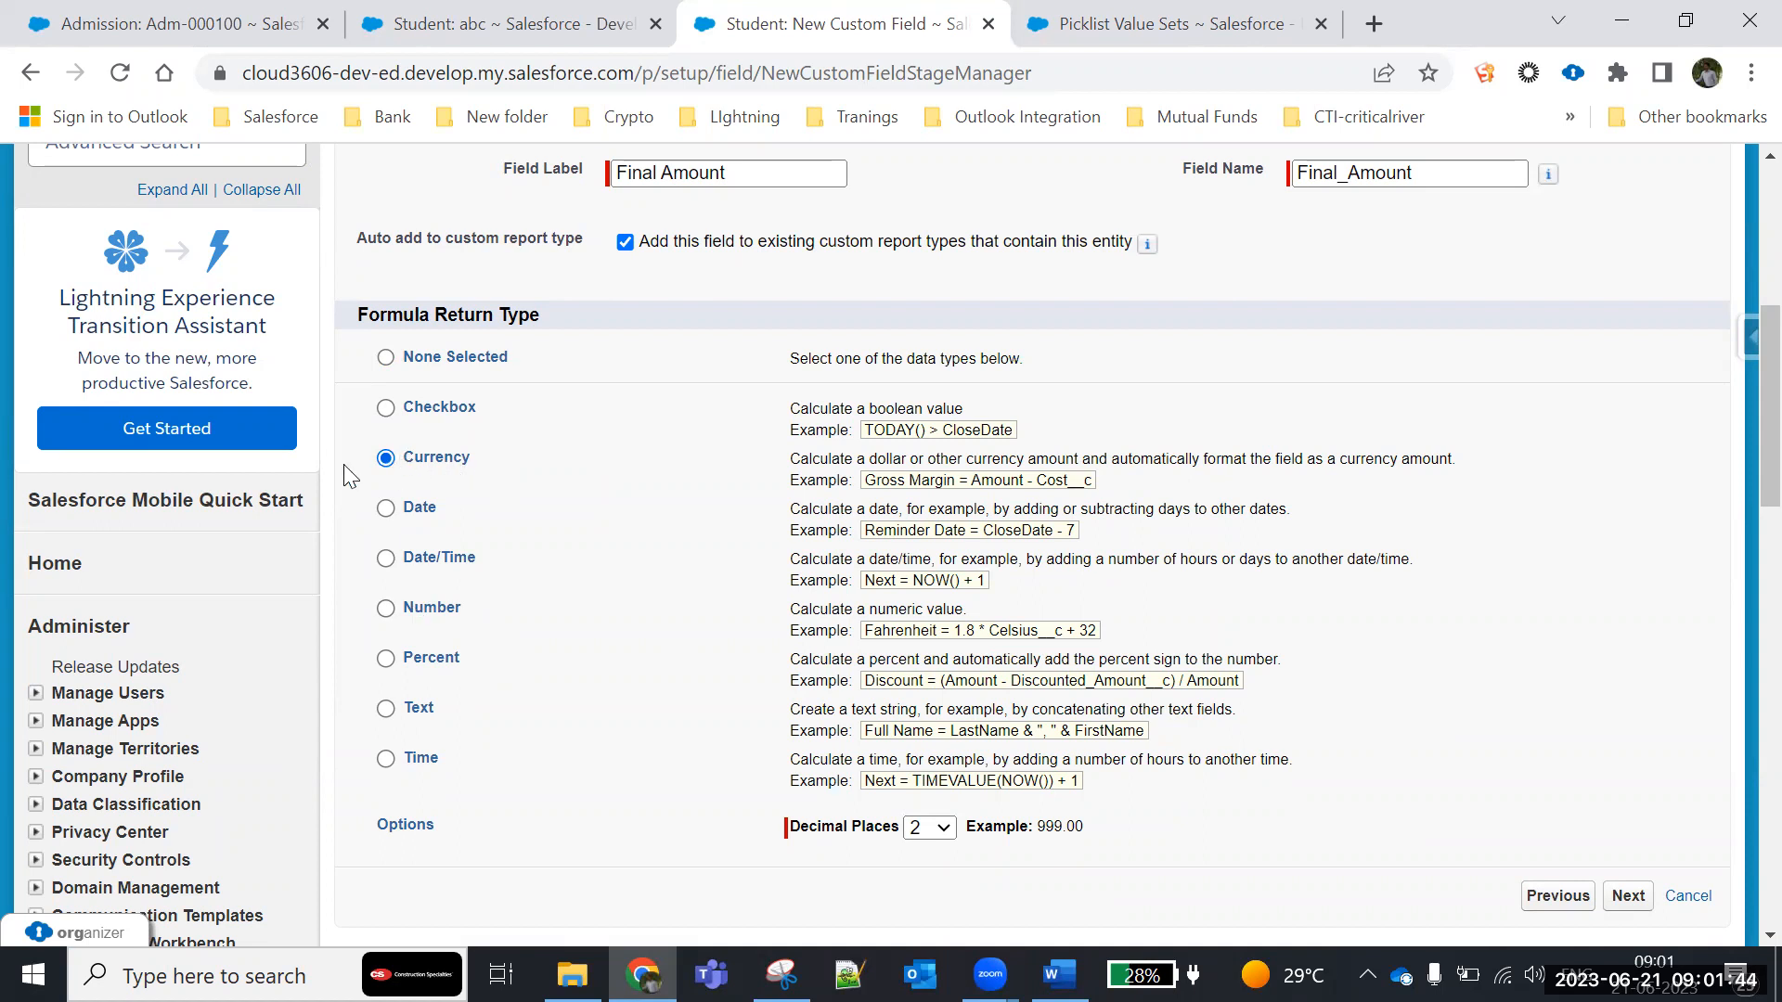
pyautogui.scroll(-5, 1214, 566)
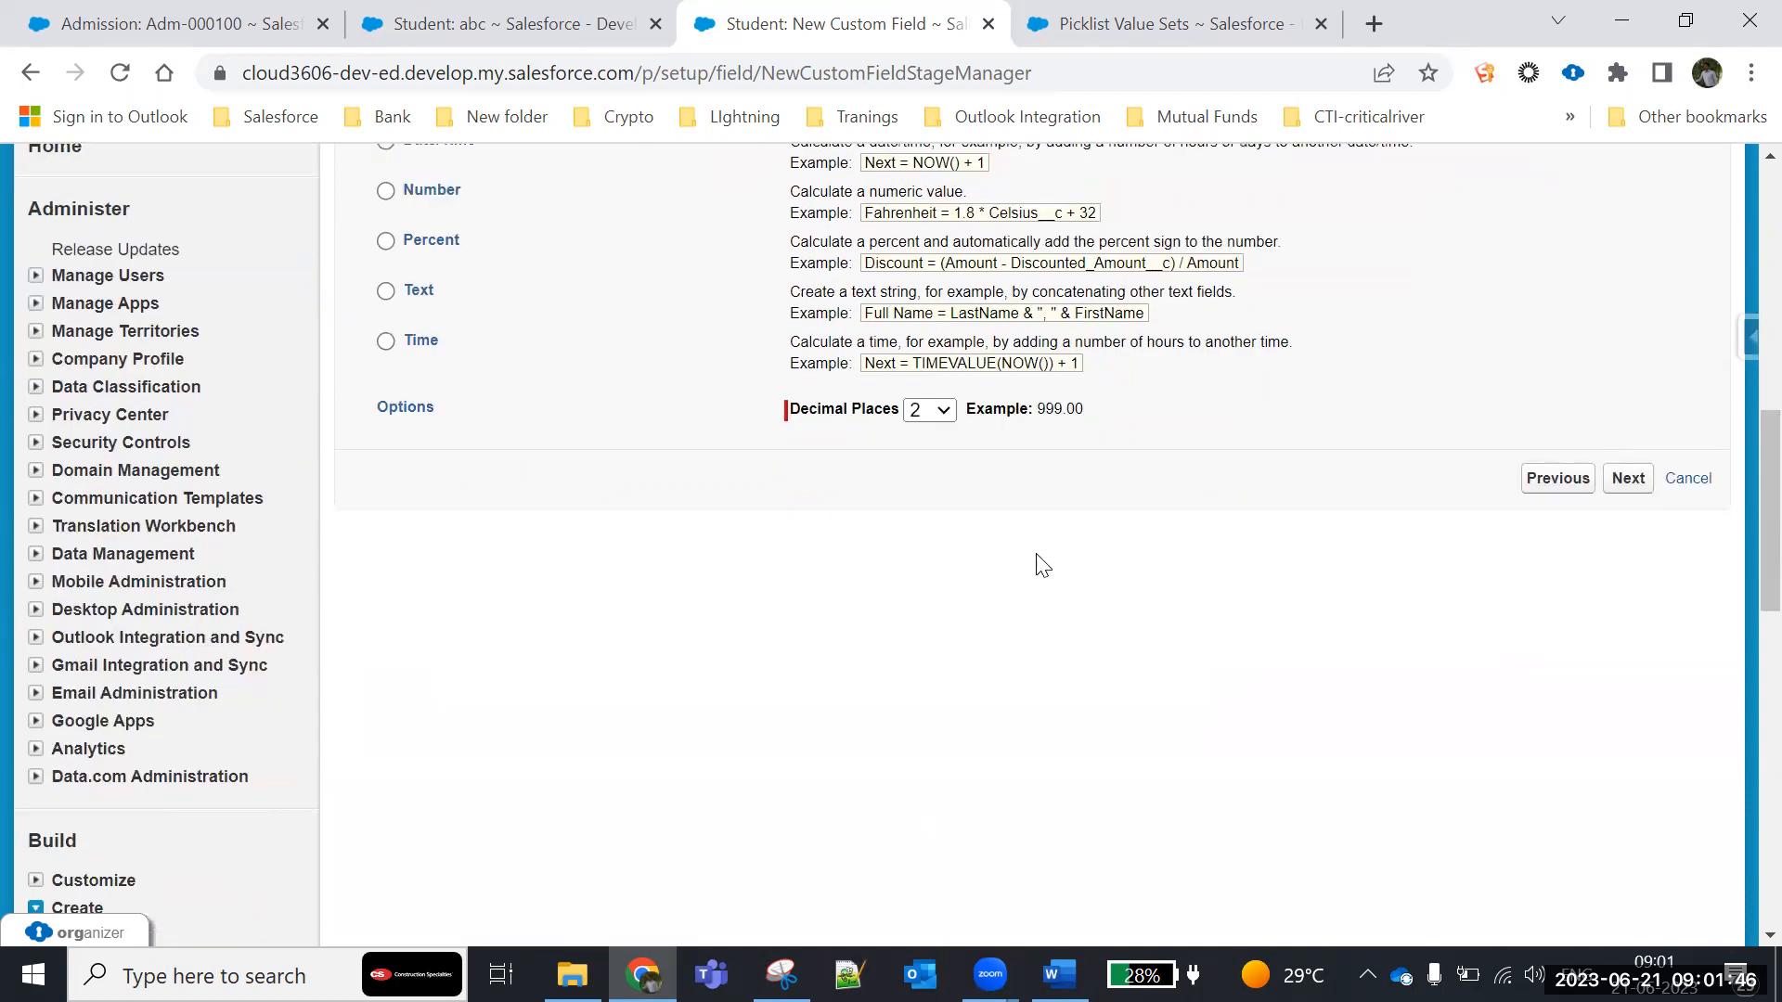
pyautogui.click(1630, 479)
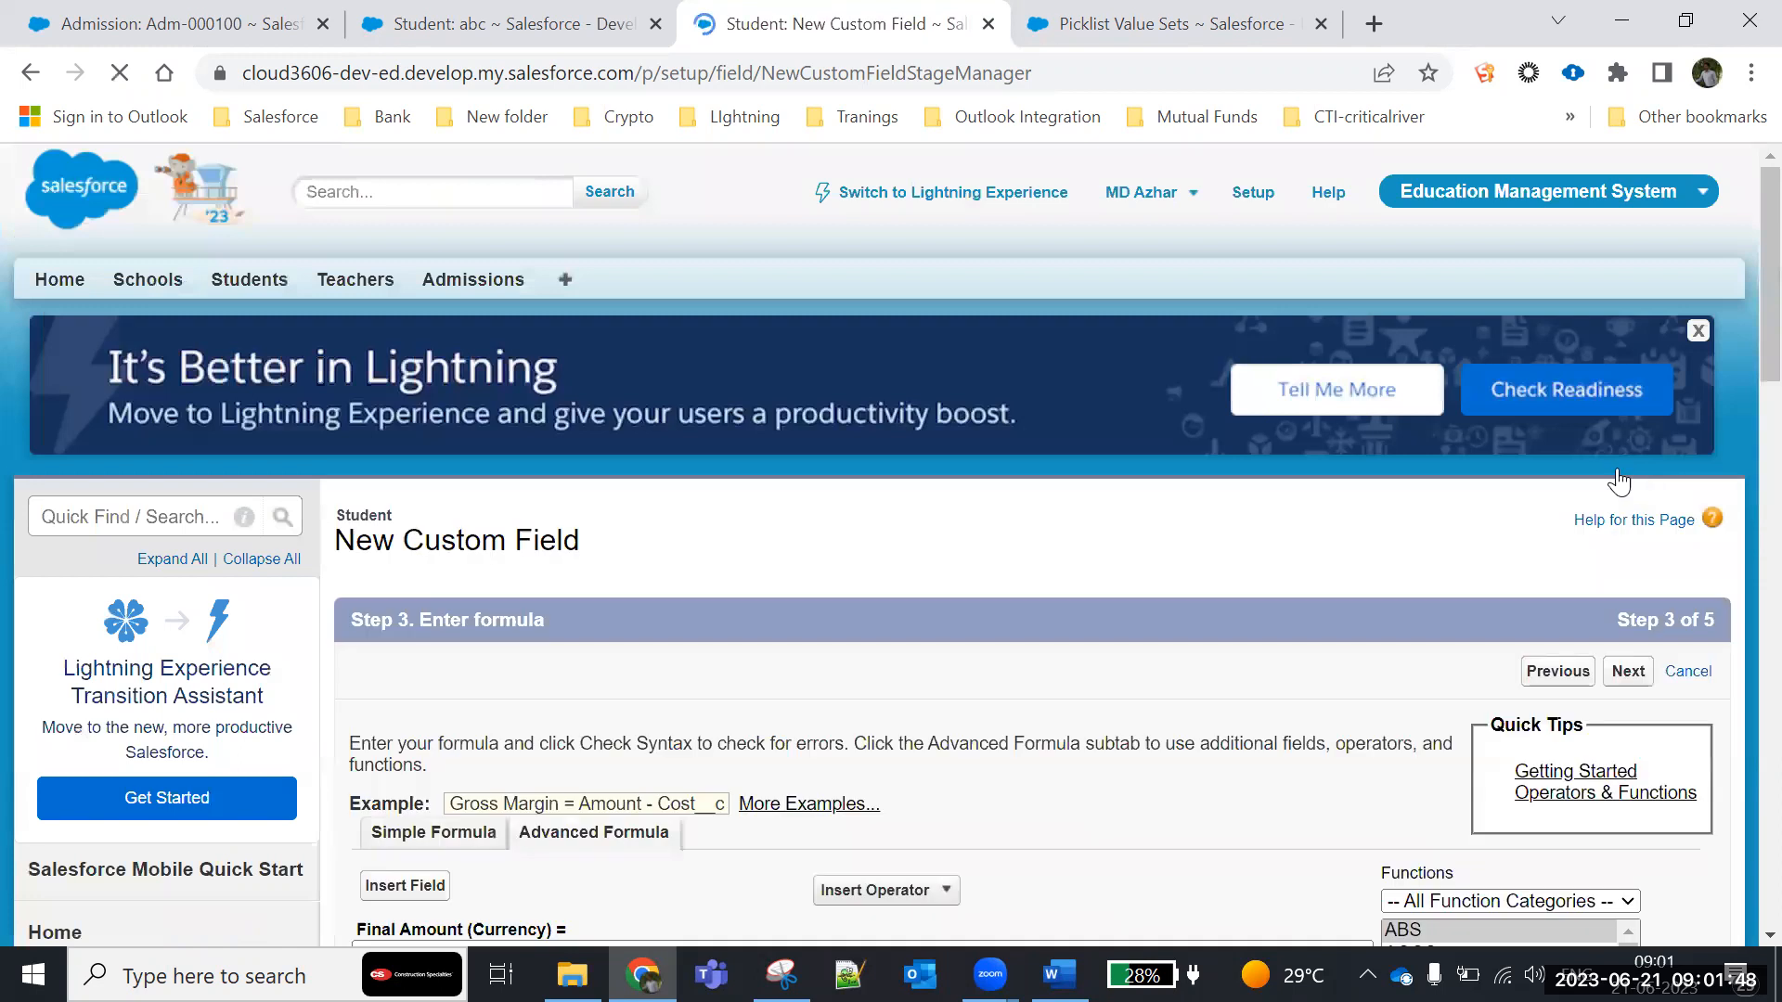
pyautogui.scroll(-4, 928, 557)
pyautogui.click(527, 538)
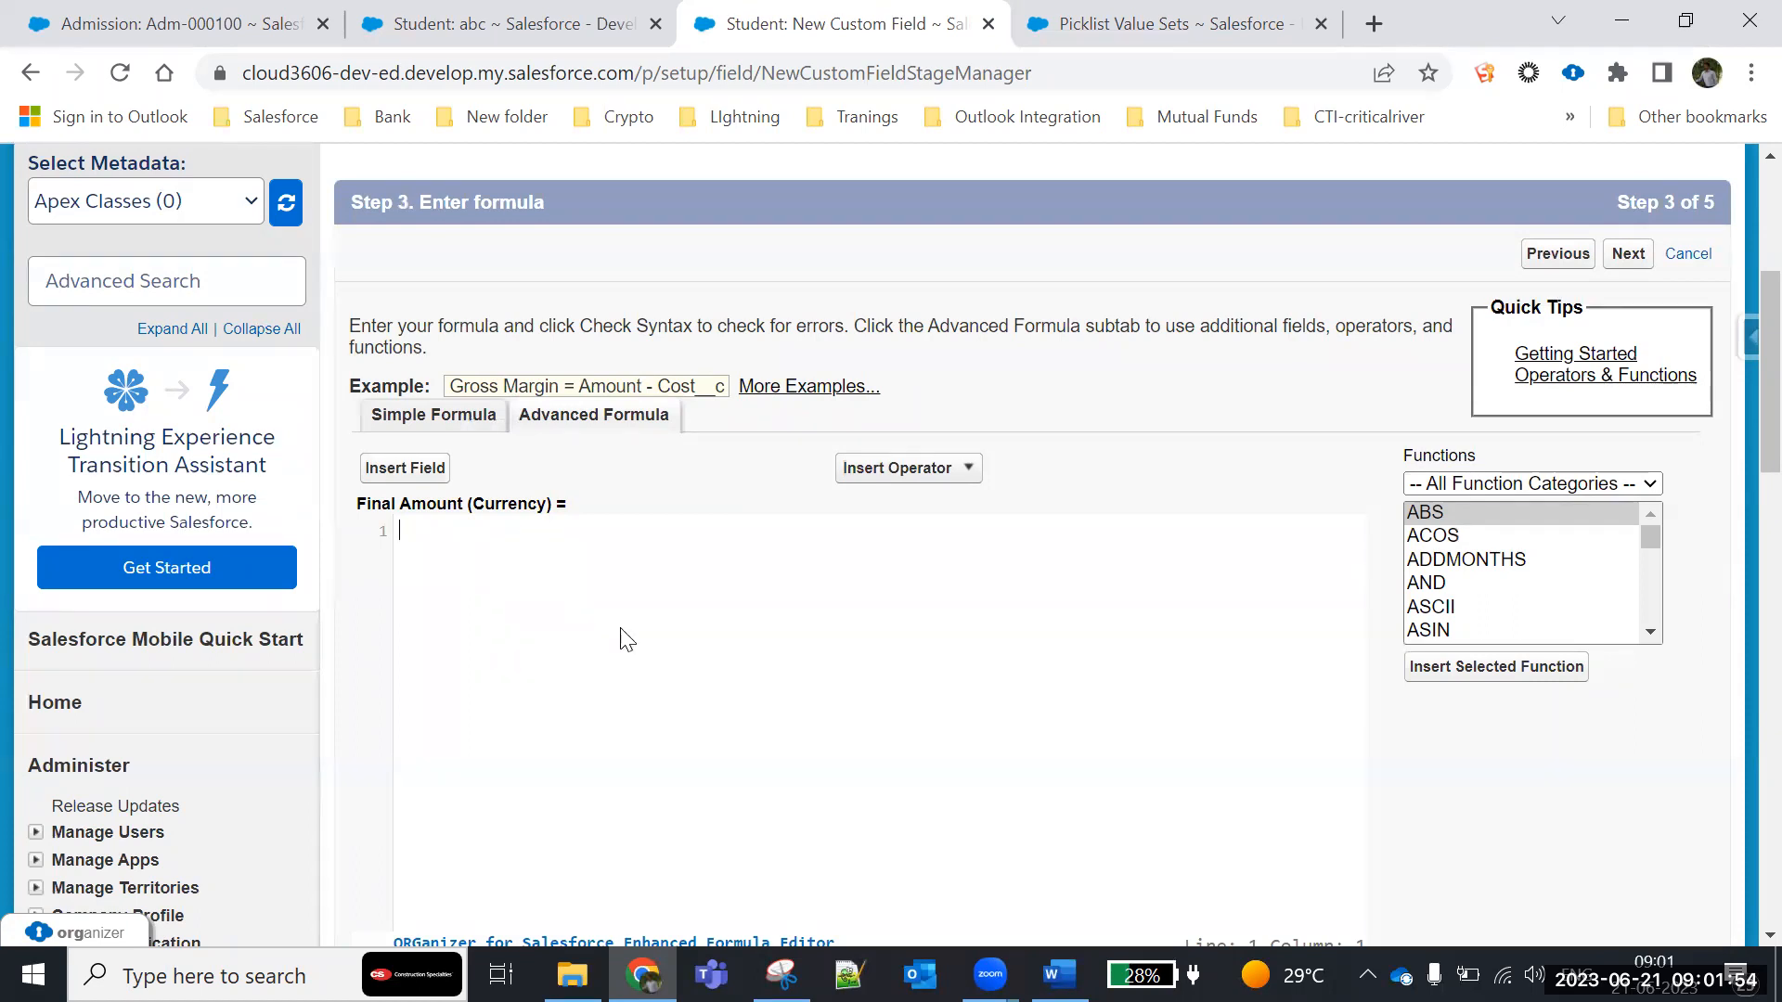
# - Switch to the Batch1 document in Word and write the expression Fee*20/100 on its last page
pyautogui.hotkey('alt', 'Tab')
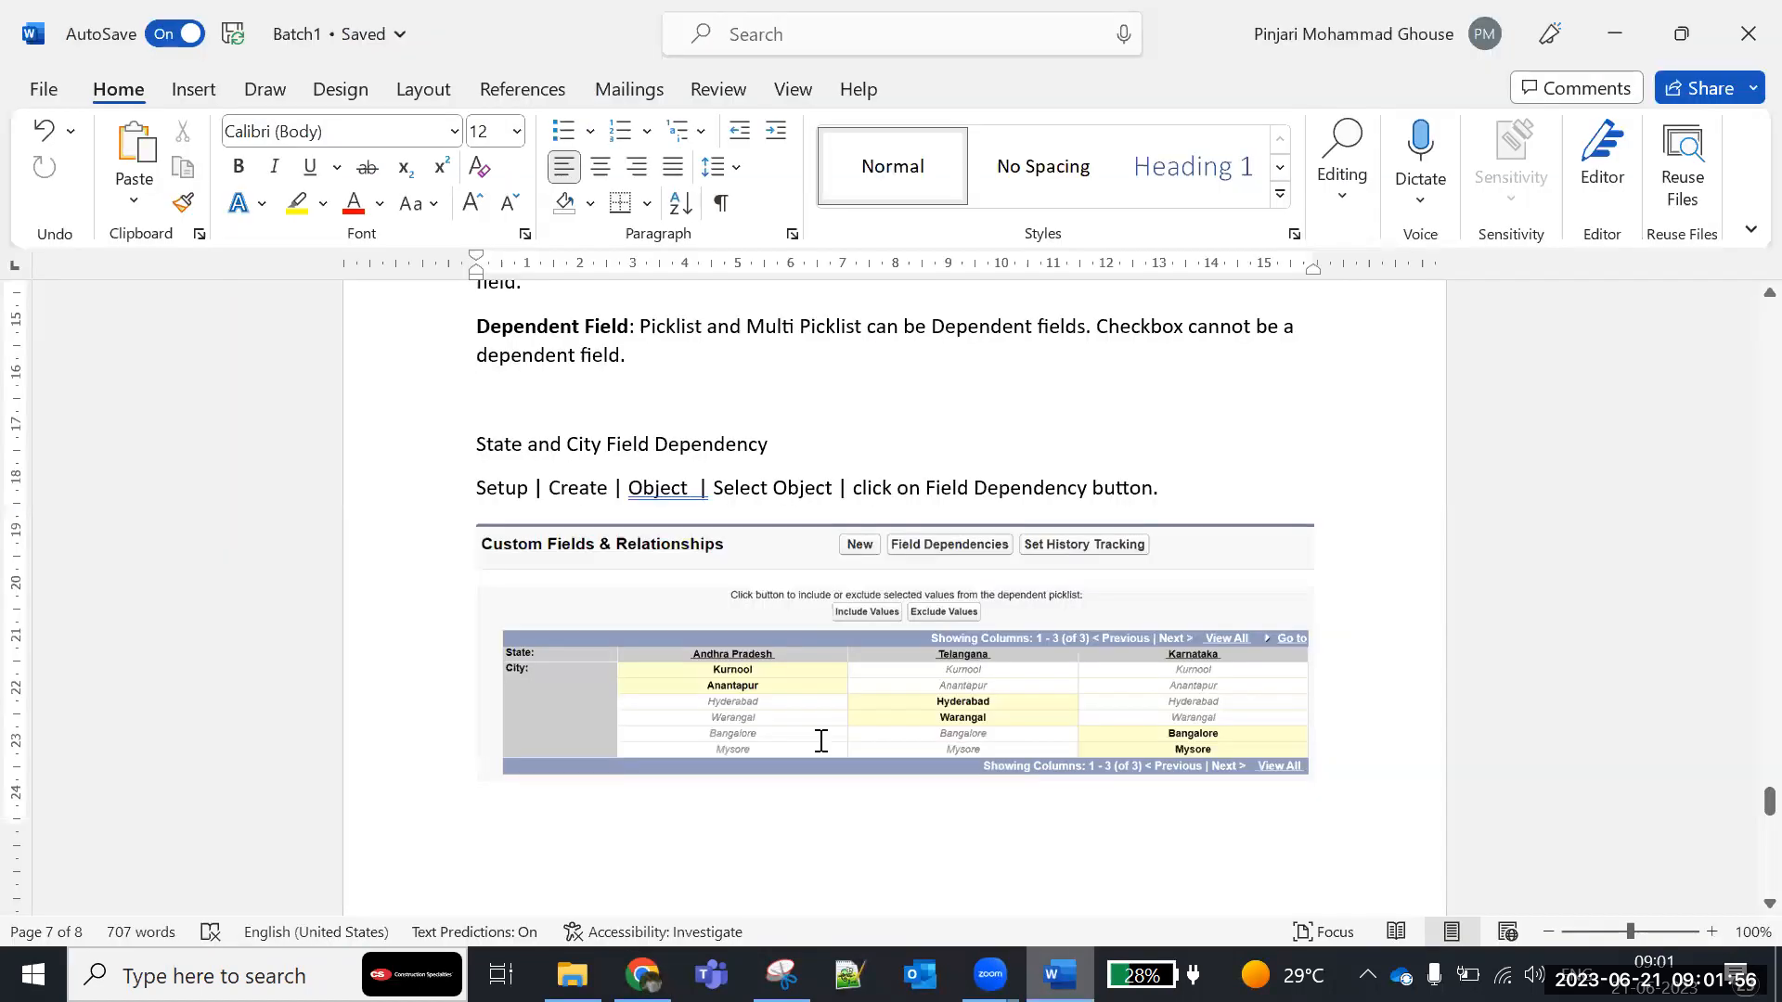
pyautogui.scroll(-4, 821, 740)
pyautogui.click(565, 681)
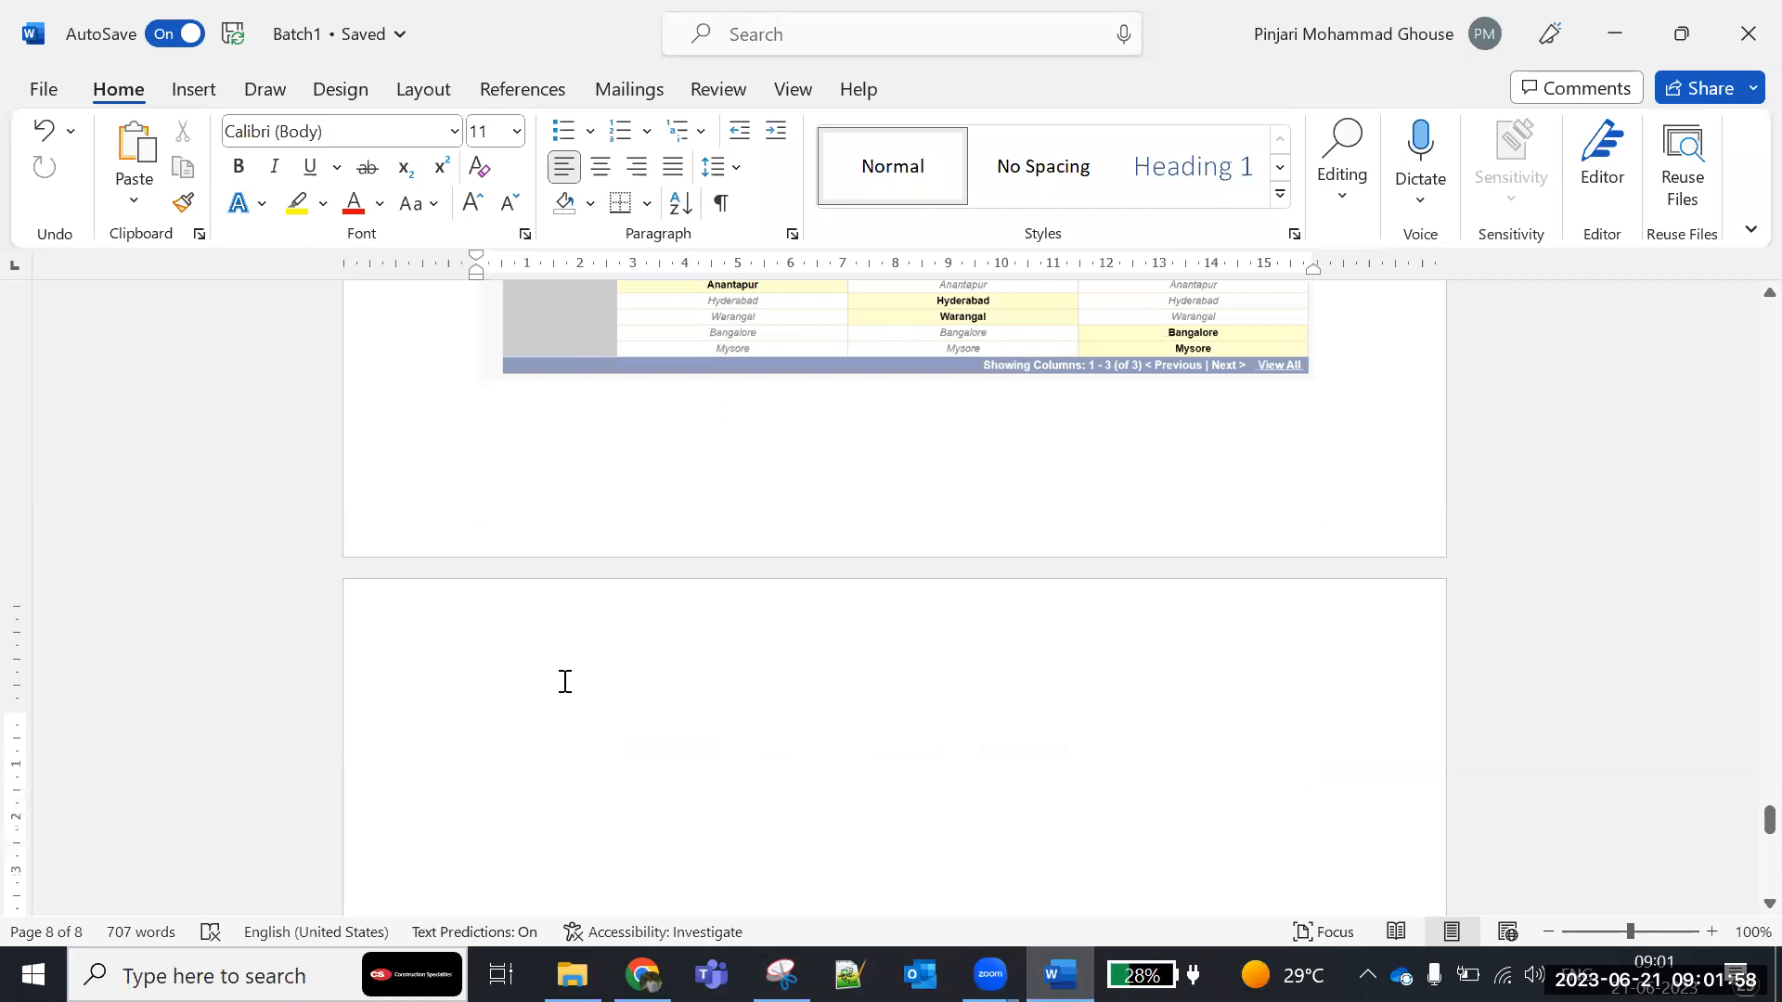
pyautogui.write('fee')
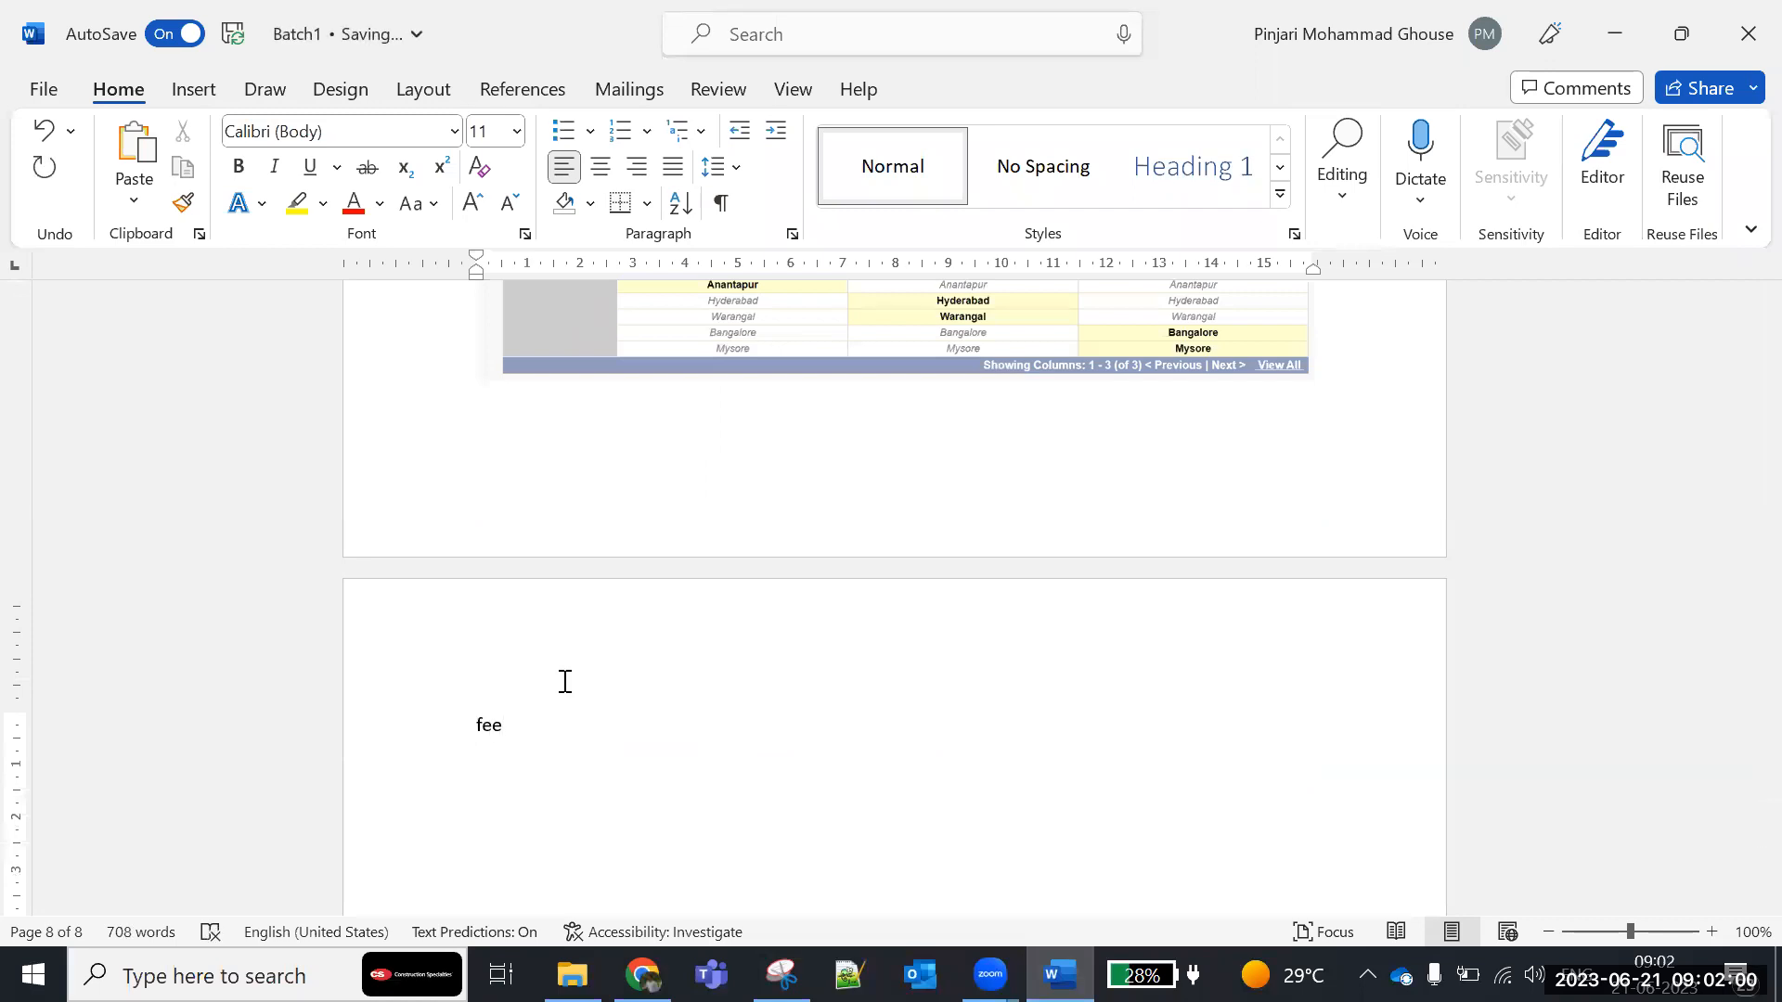
pyautogui.write('*20/100')
# - Replace Fee in the expression with 20000 and complete the line as 20000*20/100 = 16000
pyautogui.click(506, 725)
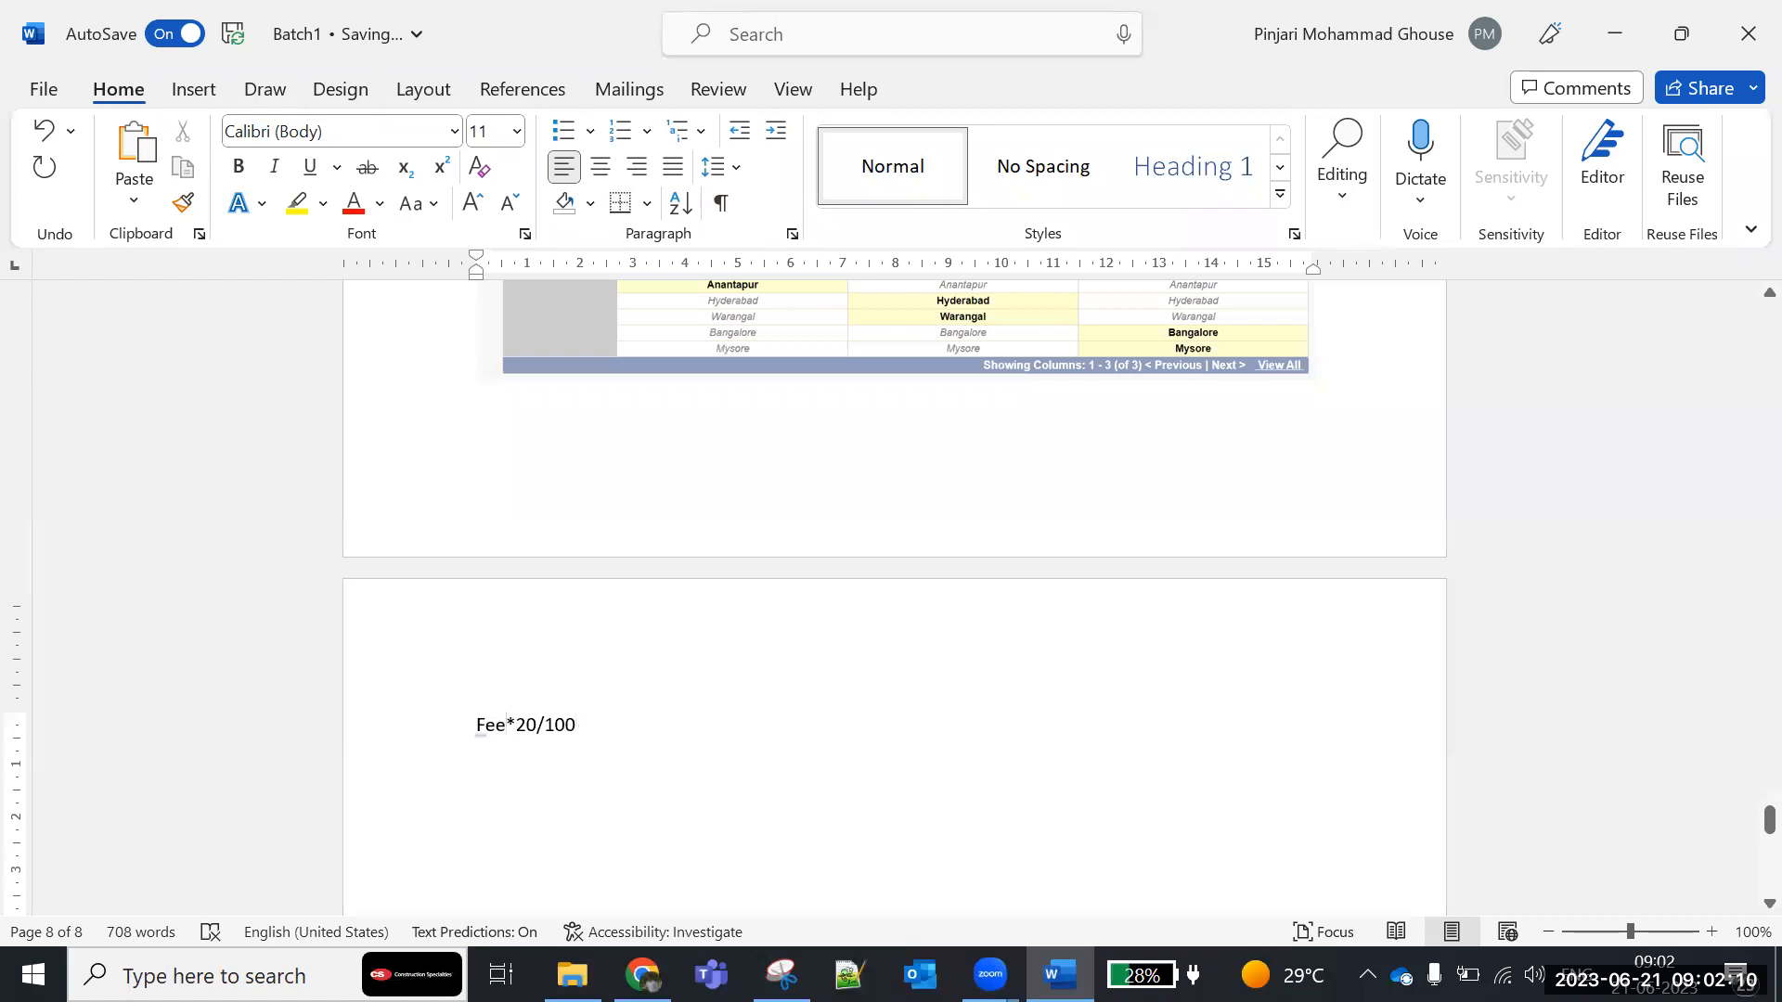
pyautogui.press('BackSpace')
pyautogui.press('BackSpace')
pyautogui.press('BackSpace')
pyautogui.write('2000')
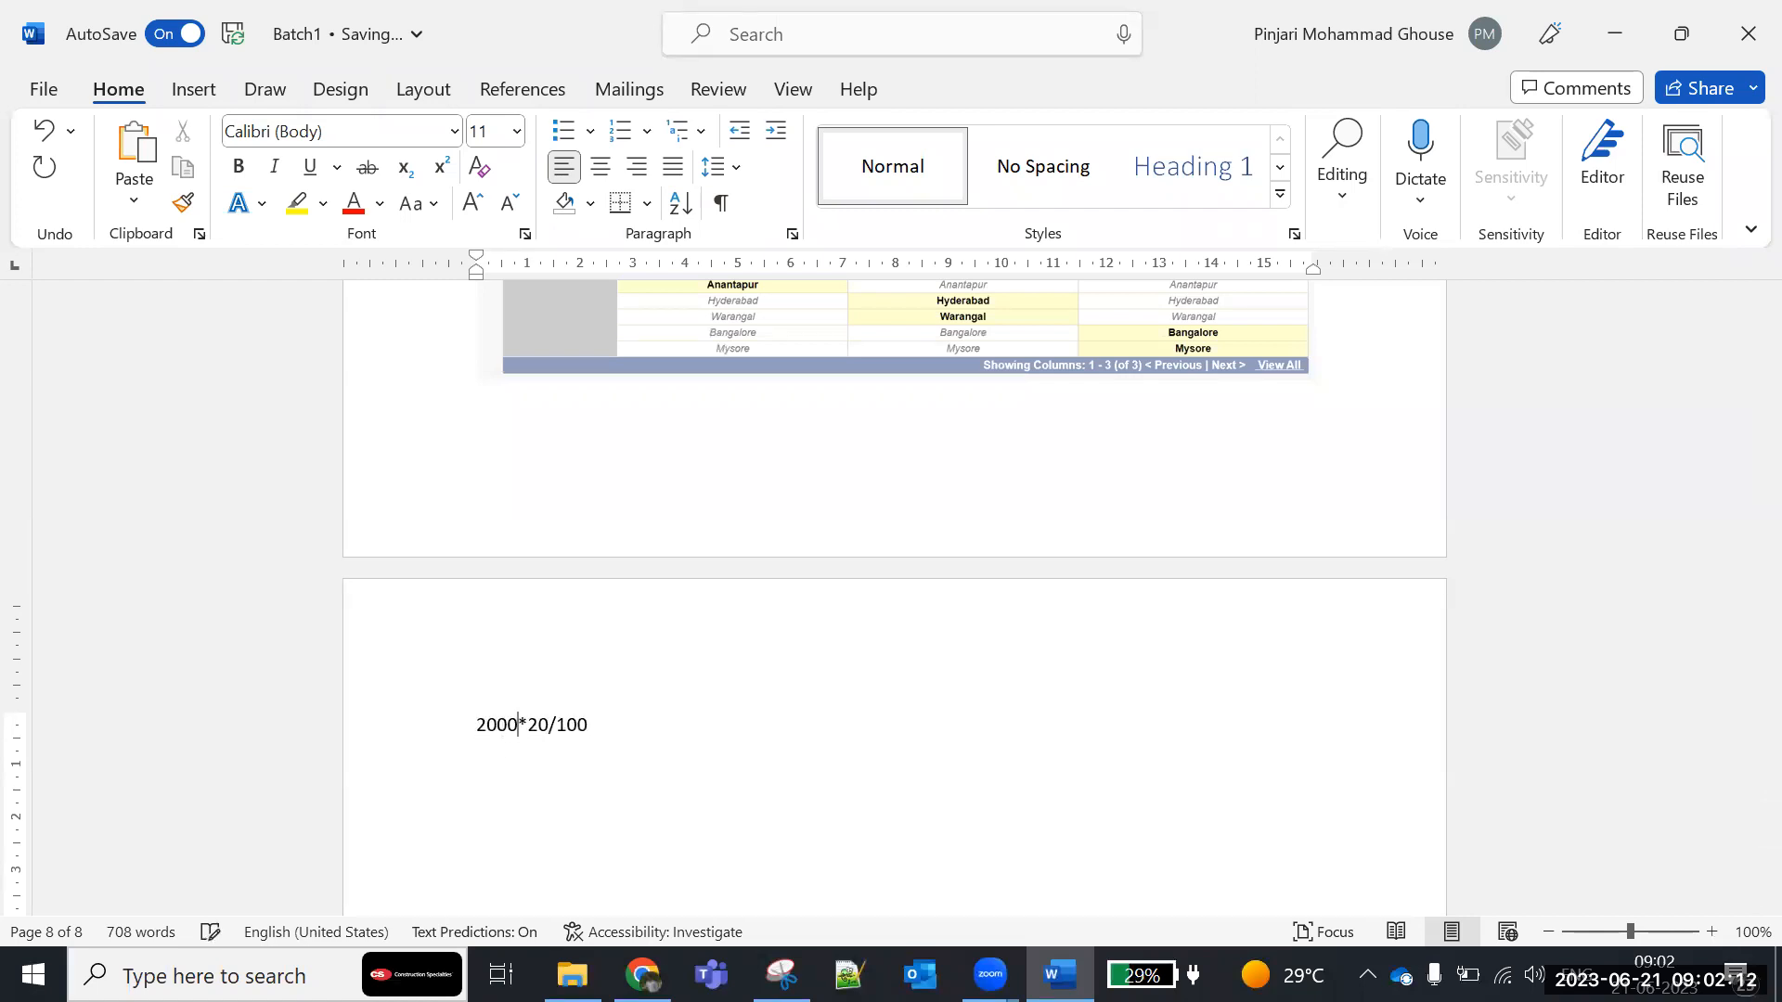
pyautogui.write('0')
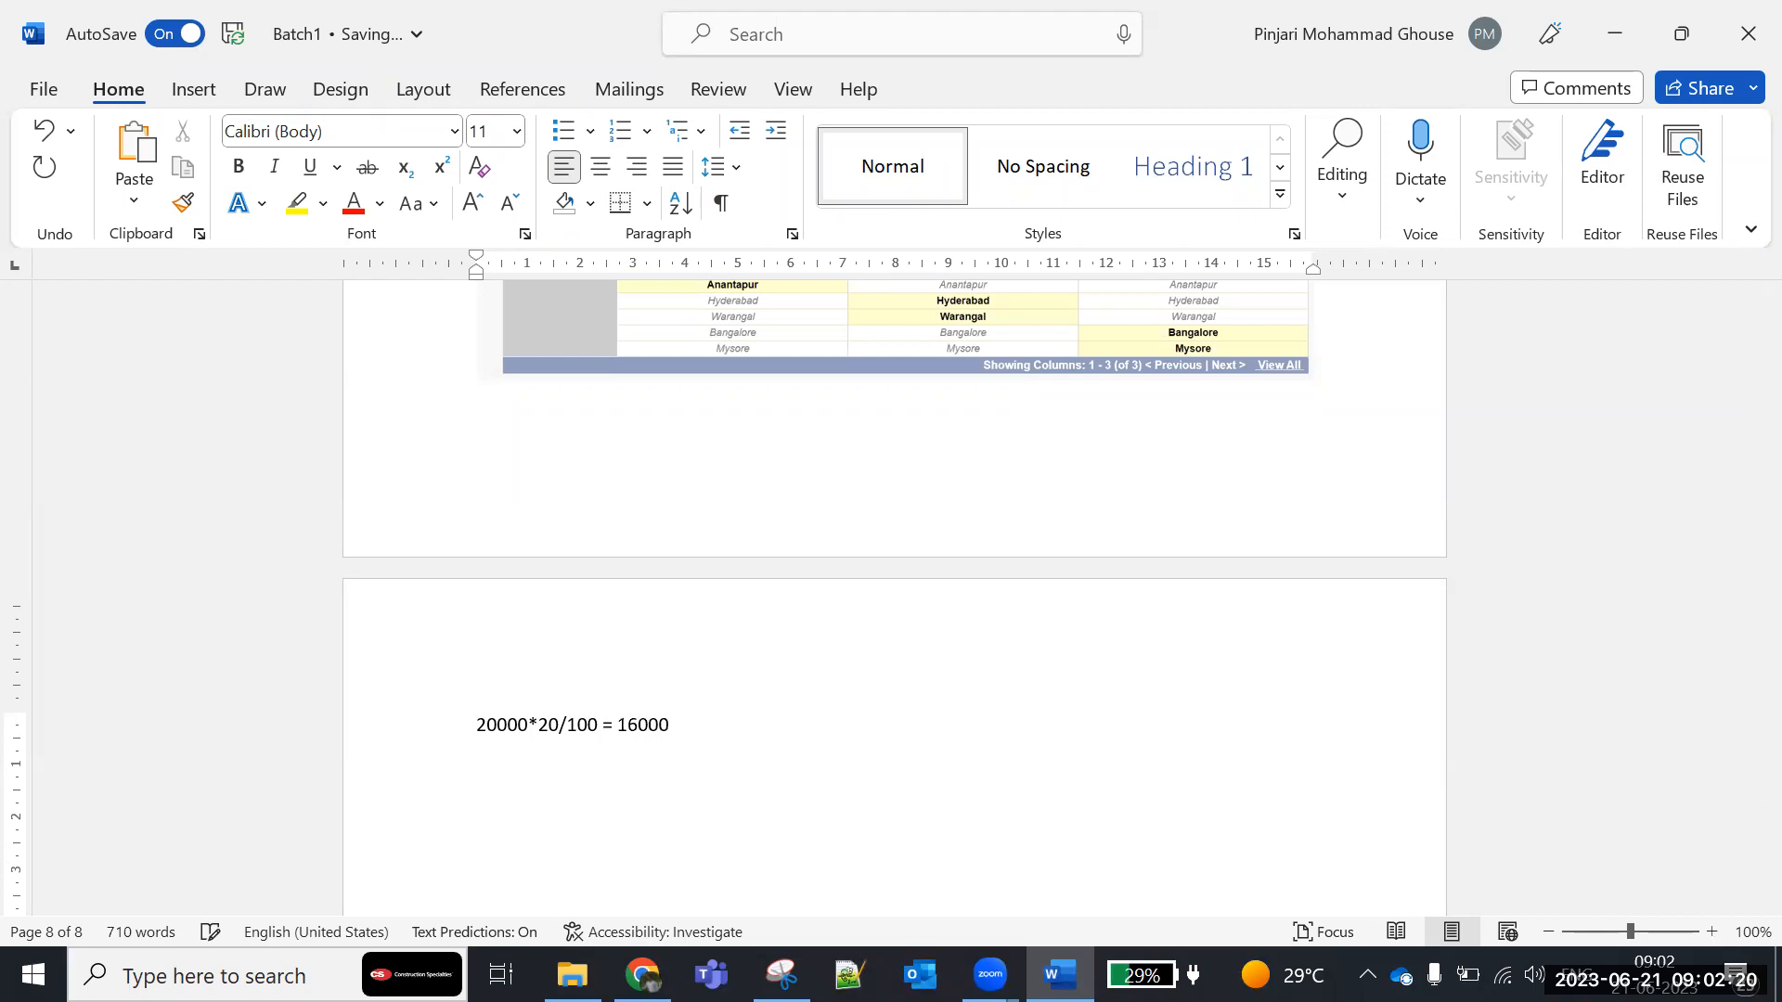
# - Examine the fee amount and discount percentage in the sample calculation on the document's last page
pyautogui.scroll(-3, 656, 743)
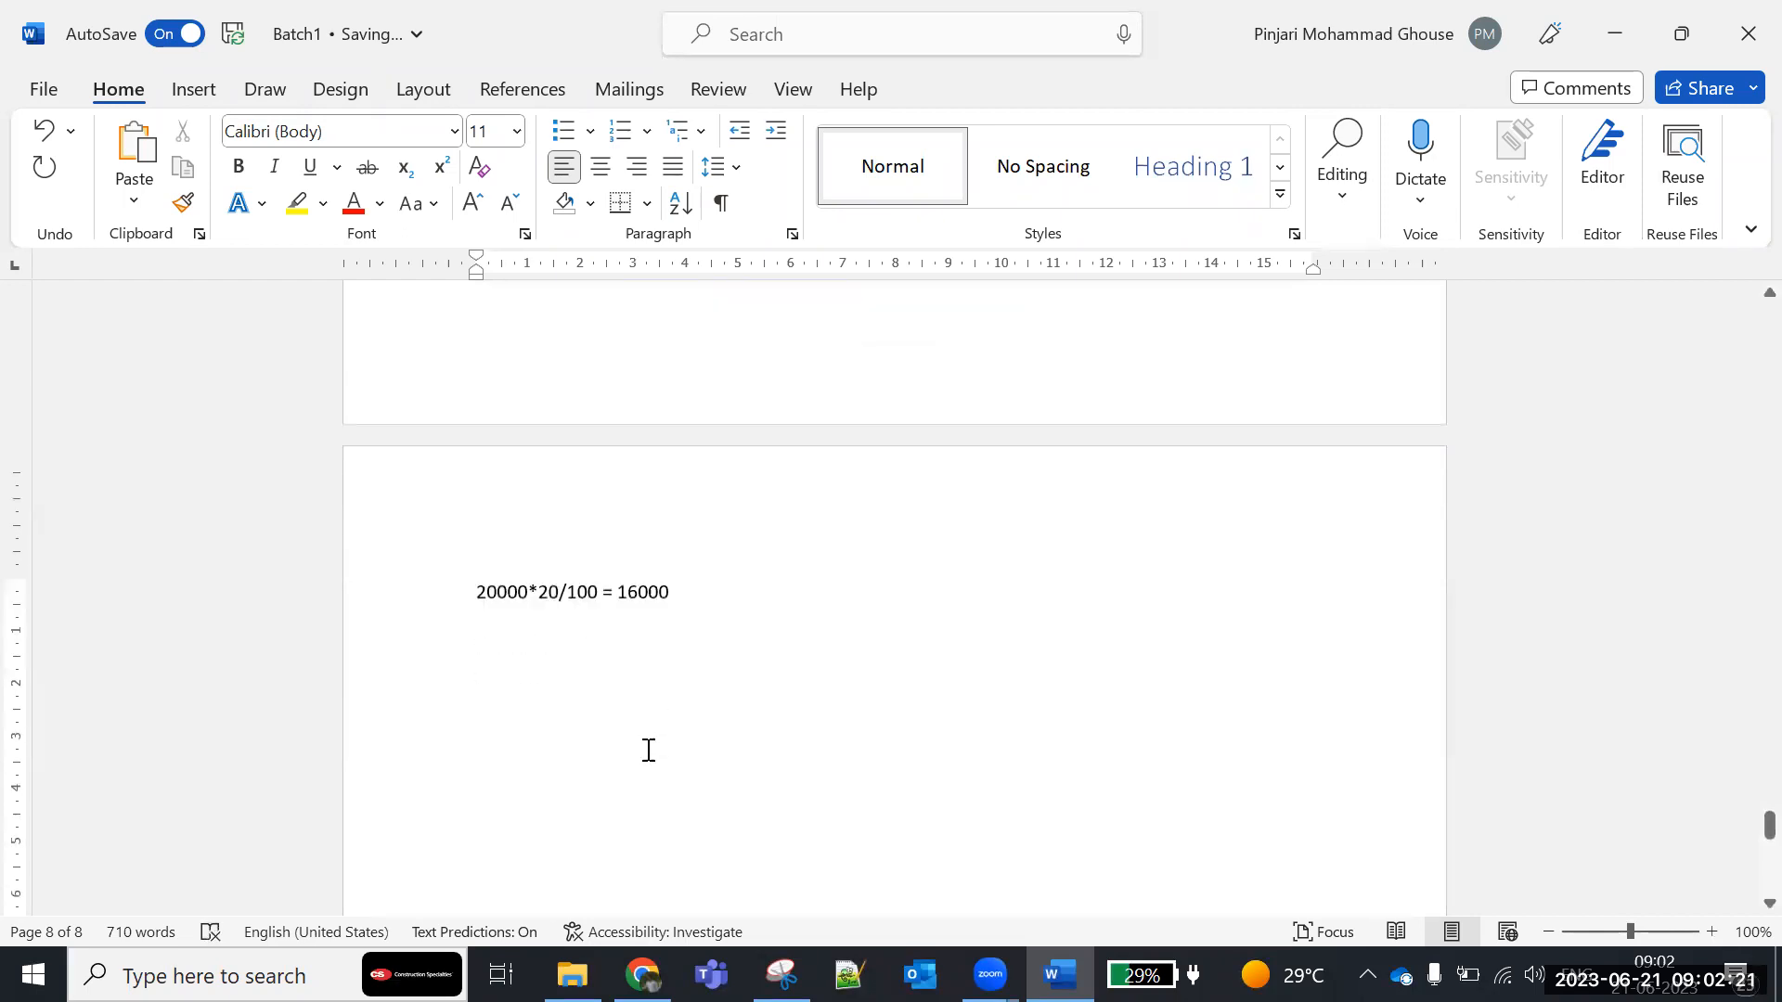
pyautogui.doubleClick(497, 594)
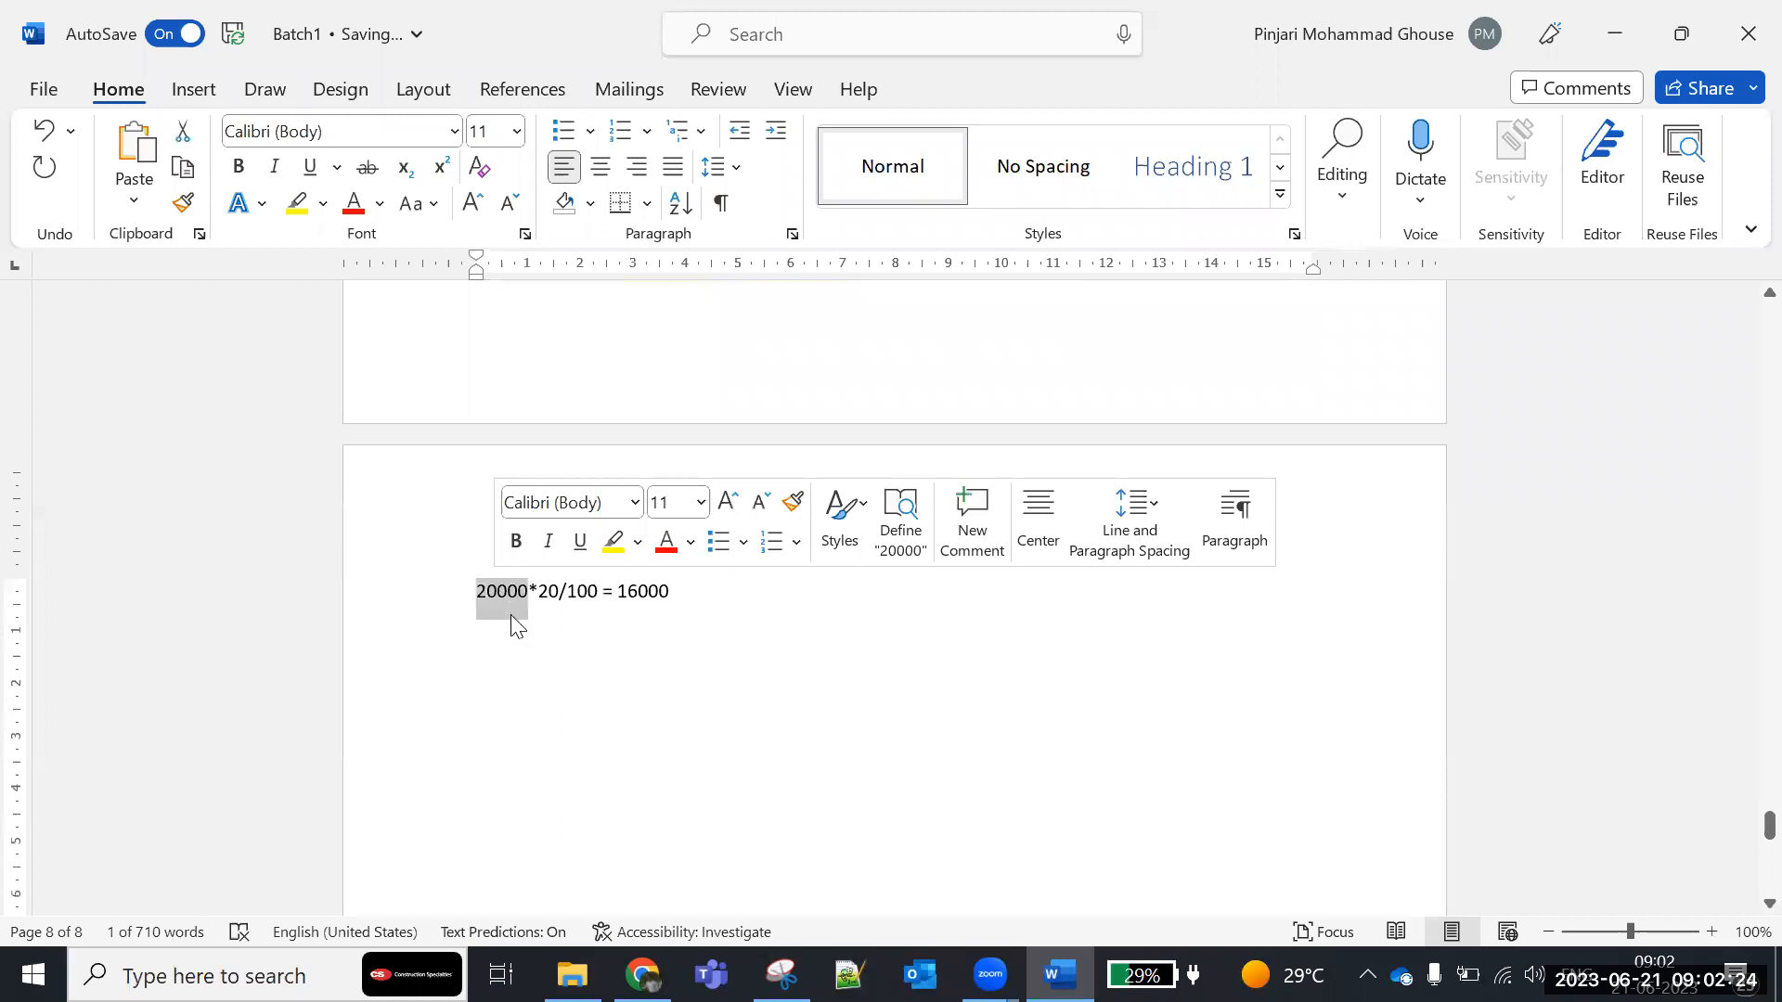
pyautogui.moveTo(538, 594)
pyautogui.mouseDown()
pyautogui.moveTo(616, 600)
pyautogui.moveTo(574, 598)
pyautogui.mouseUp()
# - Switch back to Salesforce in Chrome and insert the Student's Fee Amount field into the Final Amount formula
pyautogui.click(642, 974)
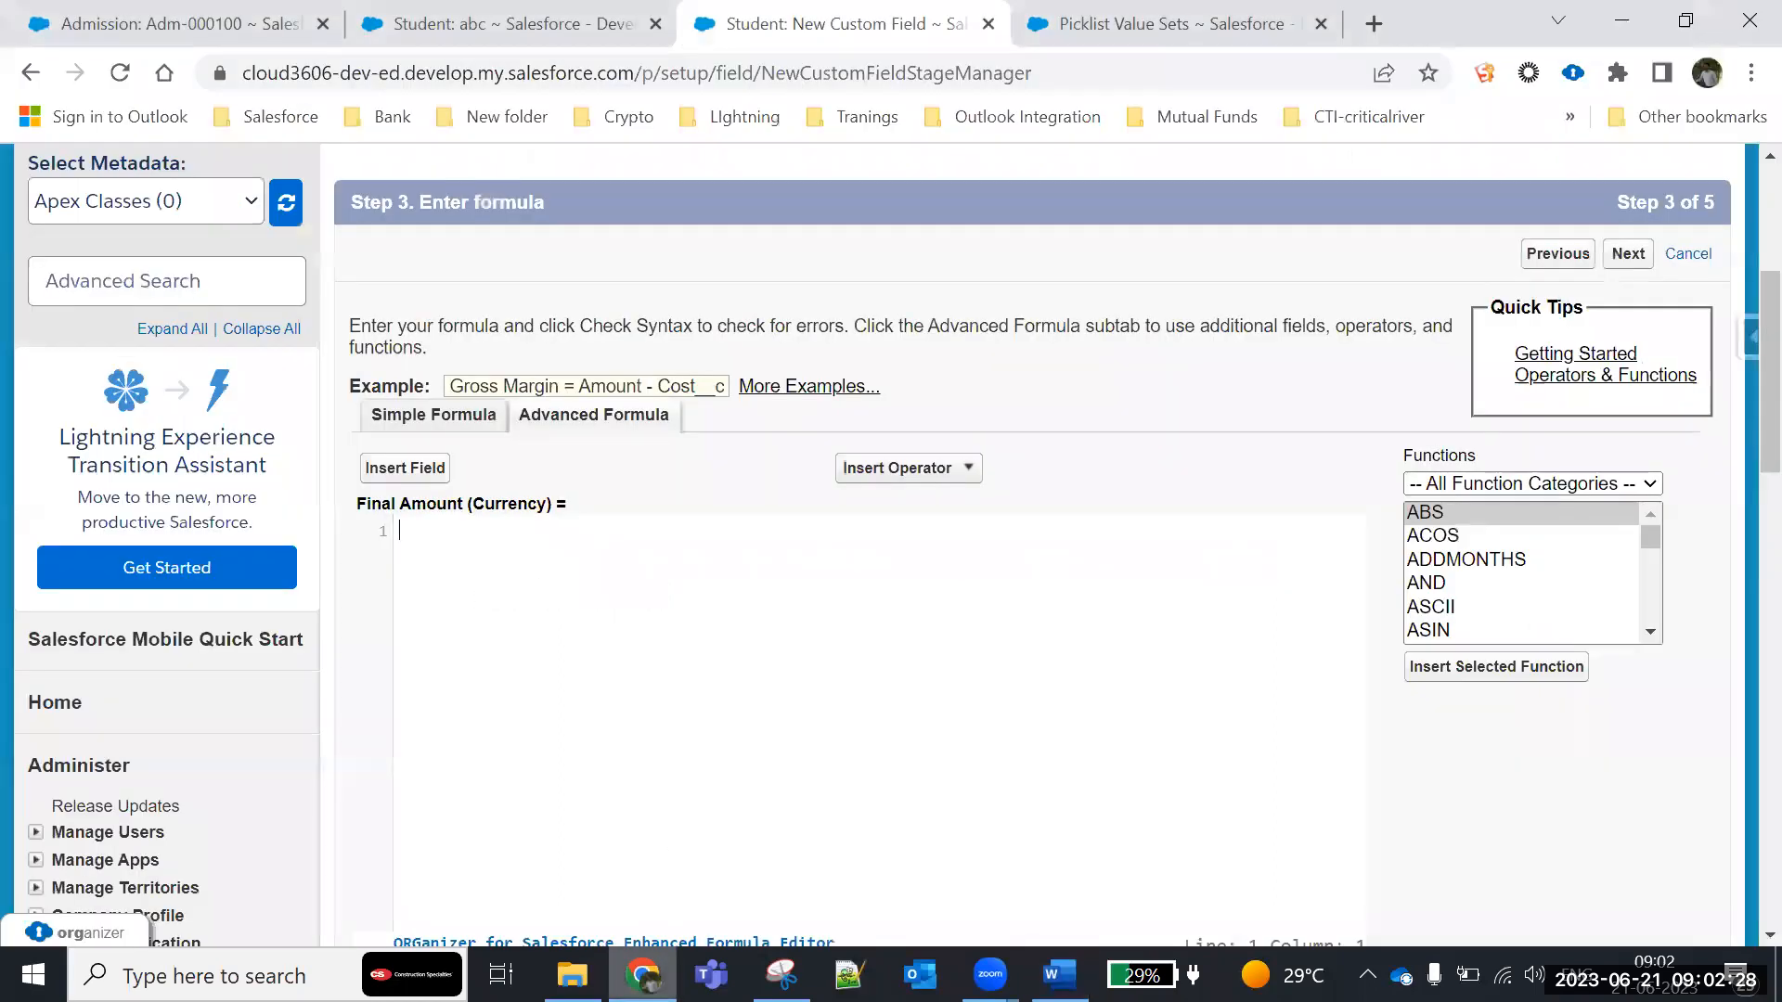
pyautogui.scroll(-2, 399, 649)
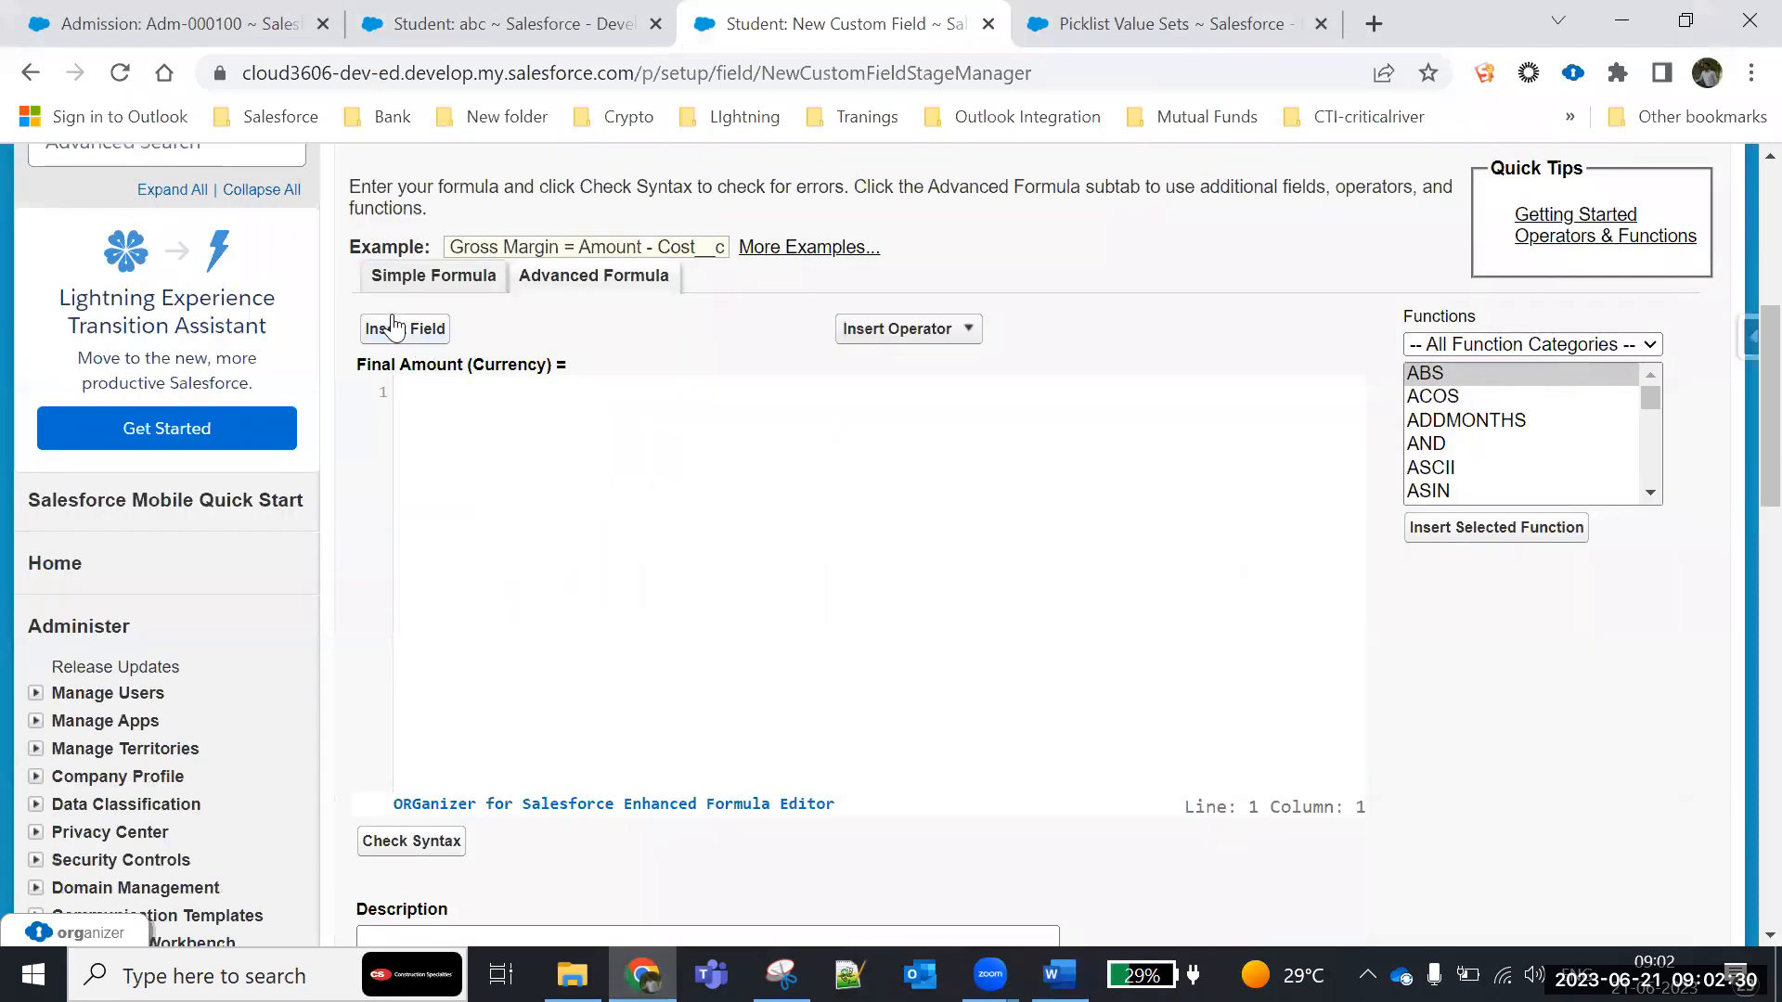
pyautogui.click(409, 334)
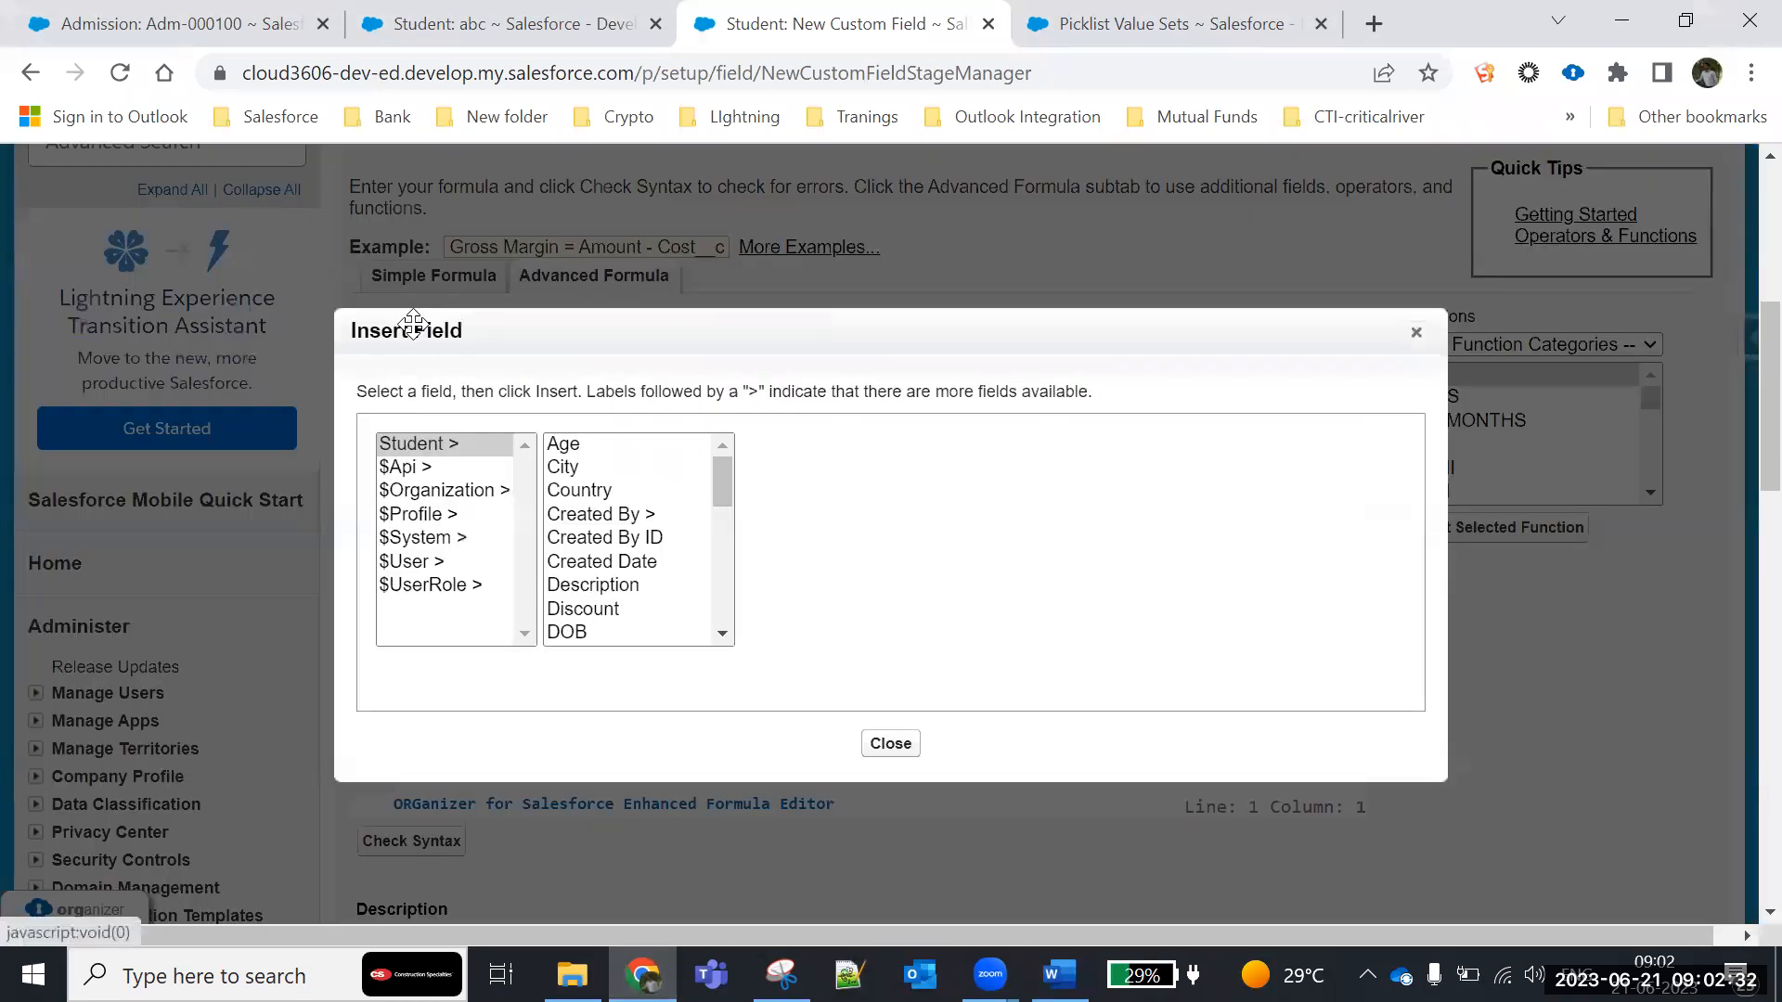
pyautogui.scroll(-3, 726, 476)
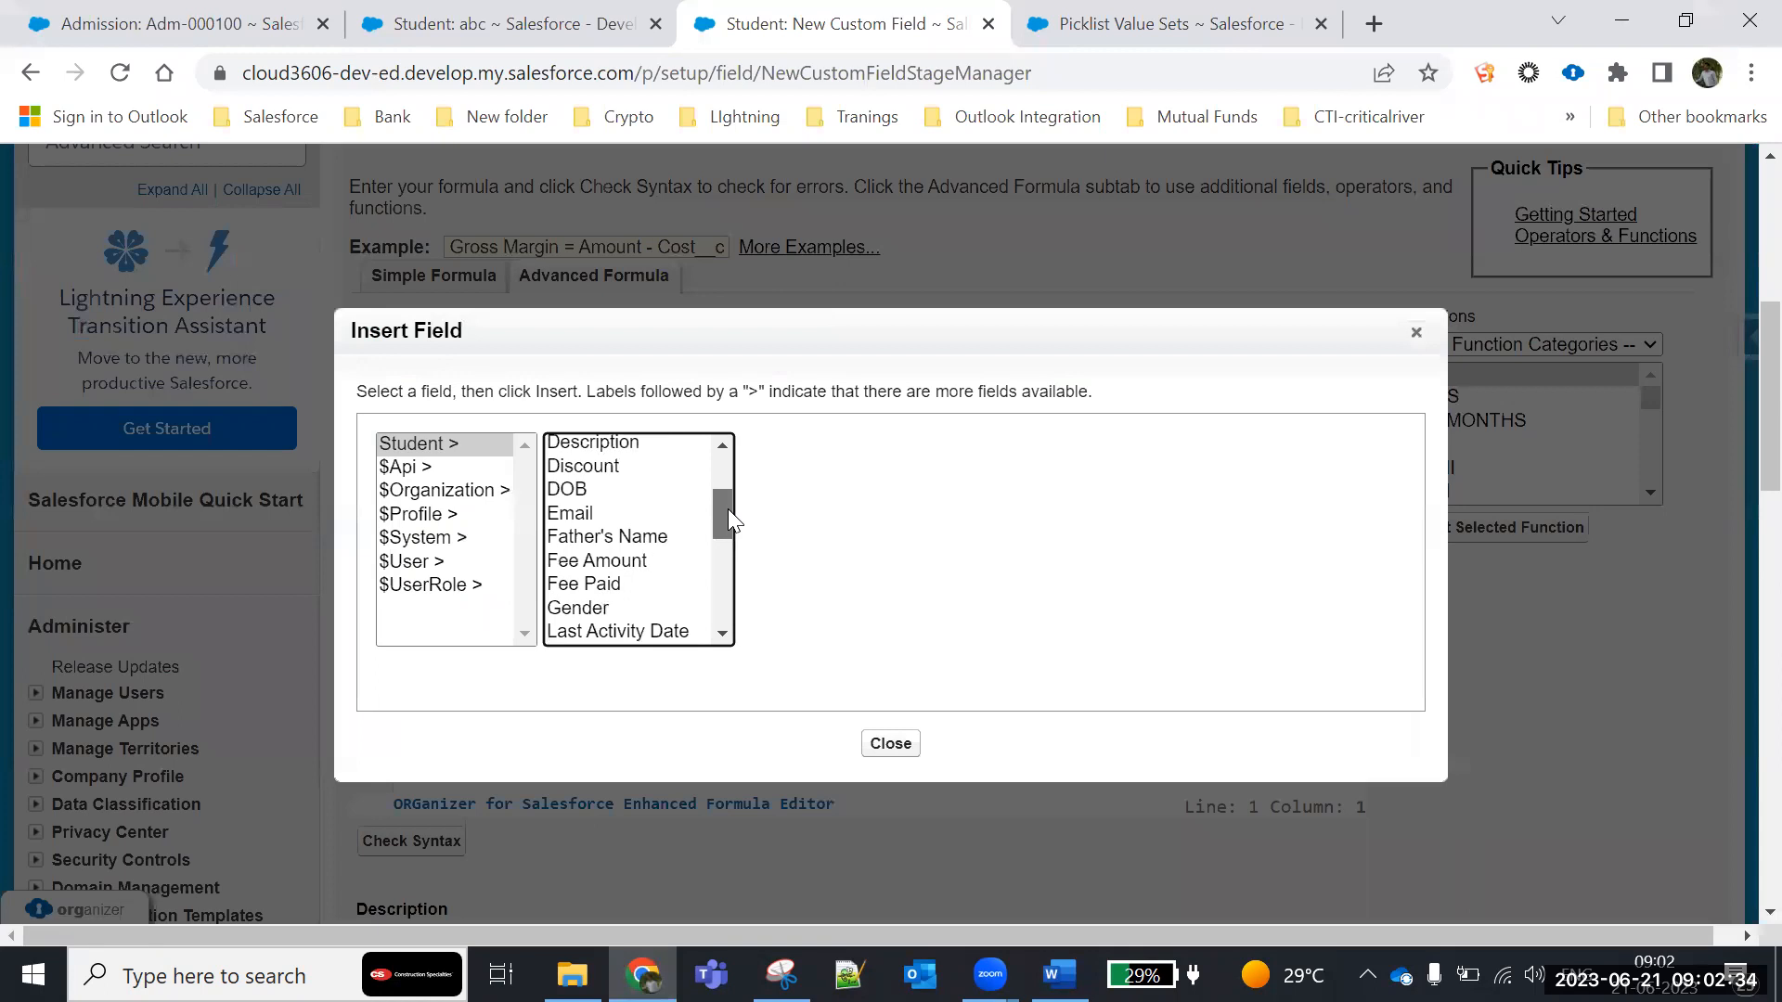
pyautogui.click(642, 504)
pyautogui.click(847, 593)
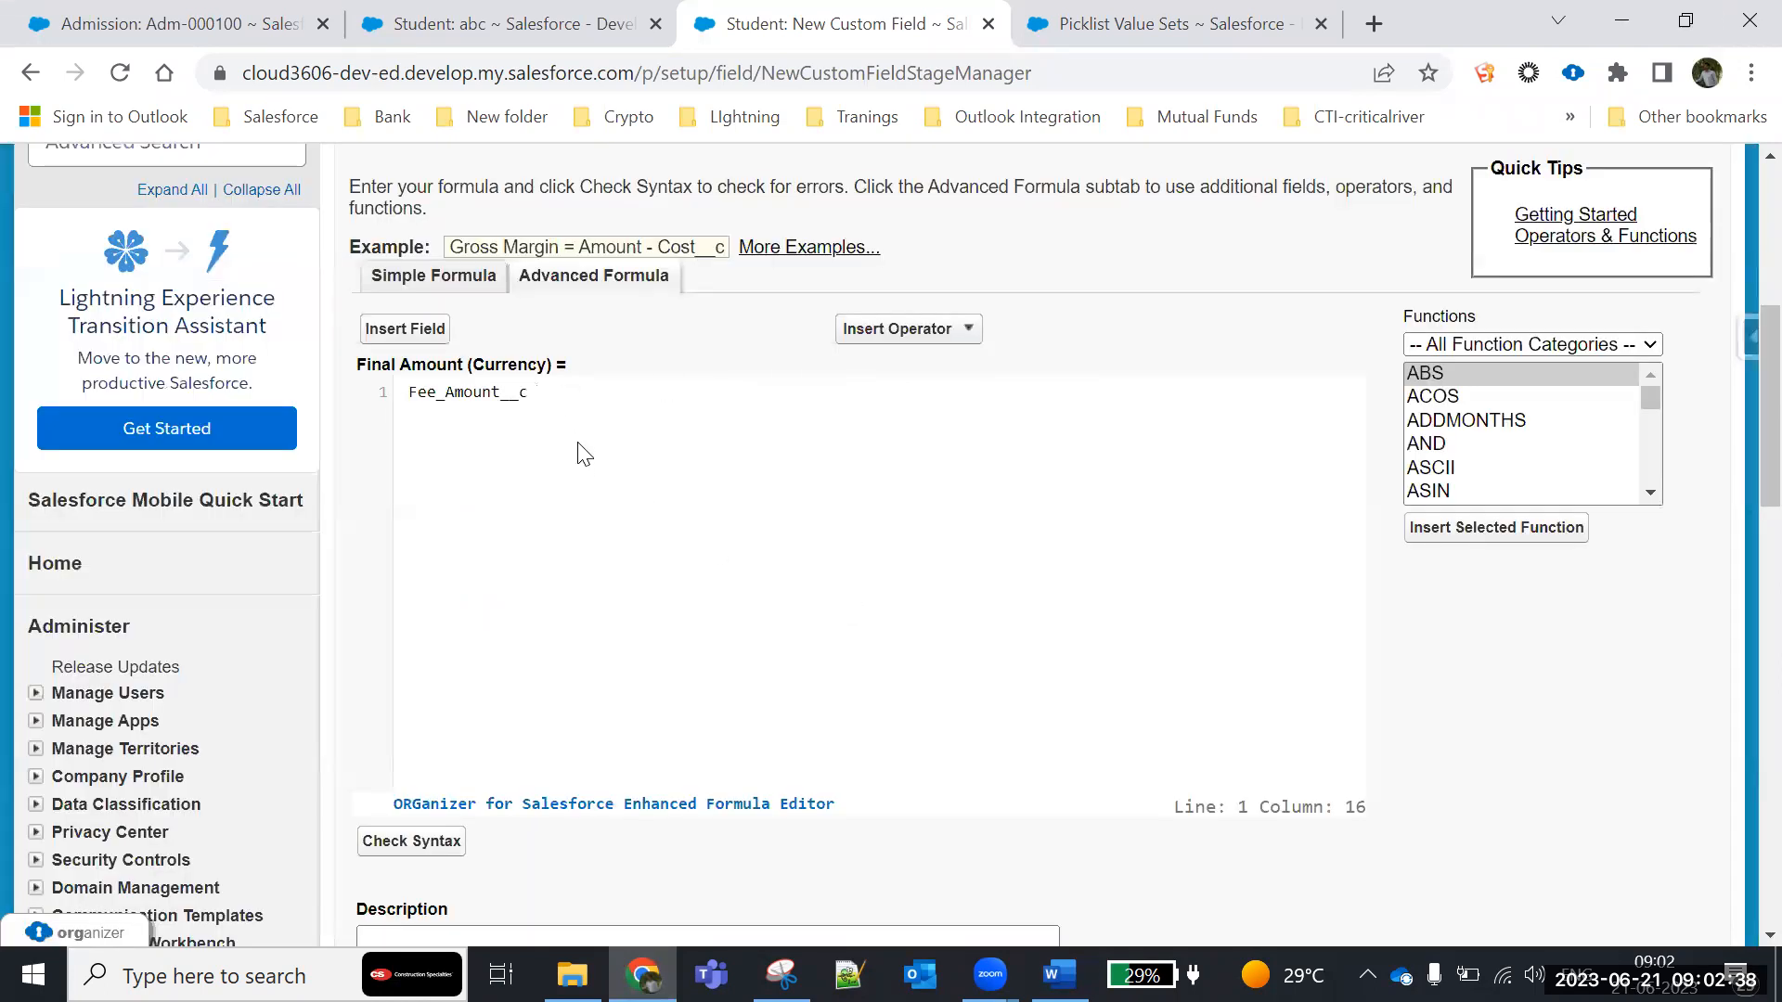
pyautogui.click(408, 329)
pyautogui.moveTo(728, 477)
pyautogui.mouseDown()
pyautogui.moveTo(715, 613)
pyautogui.moveTo(730, 477)
pyautogui.mouseUp()
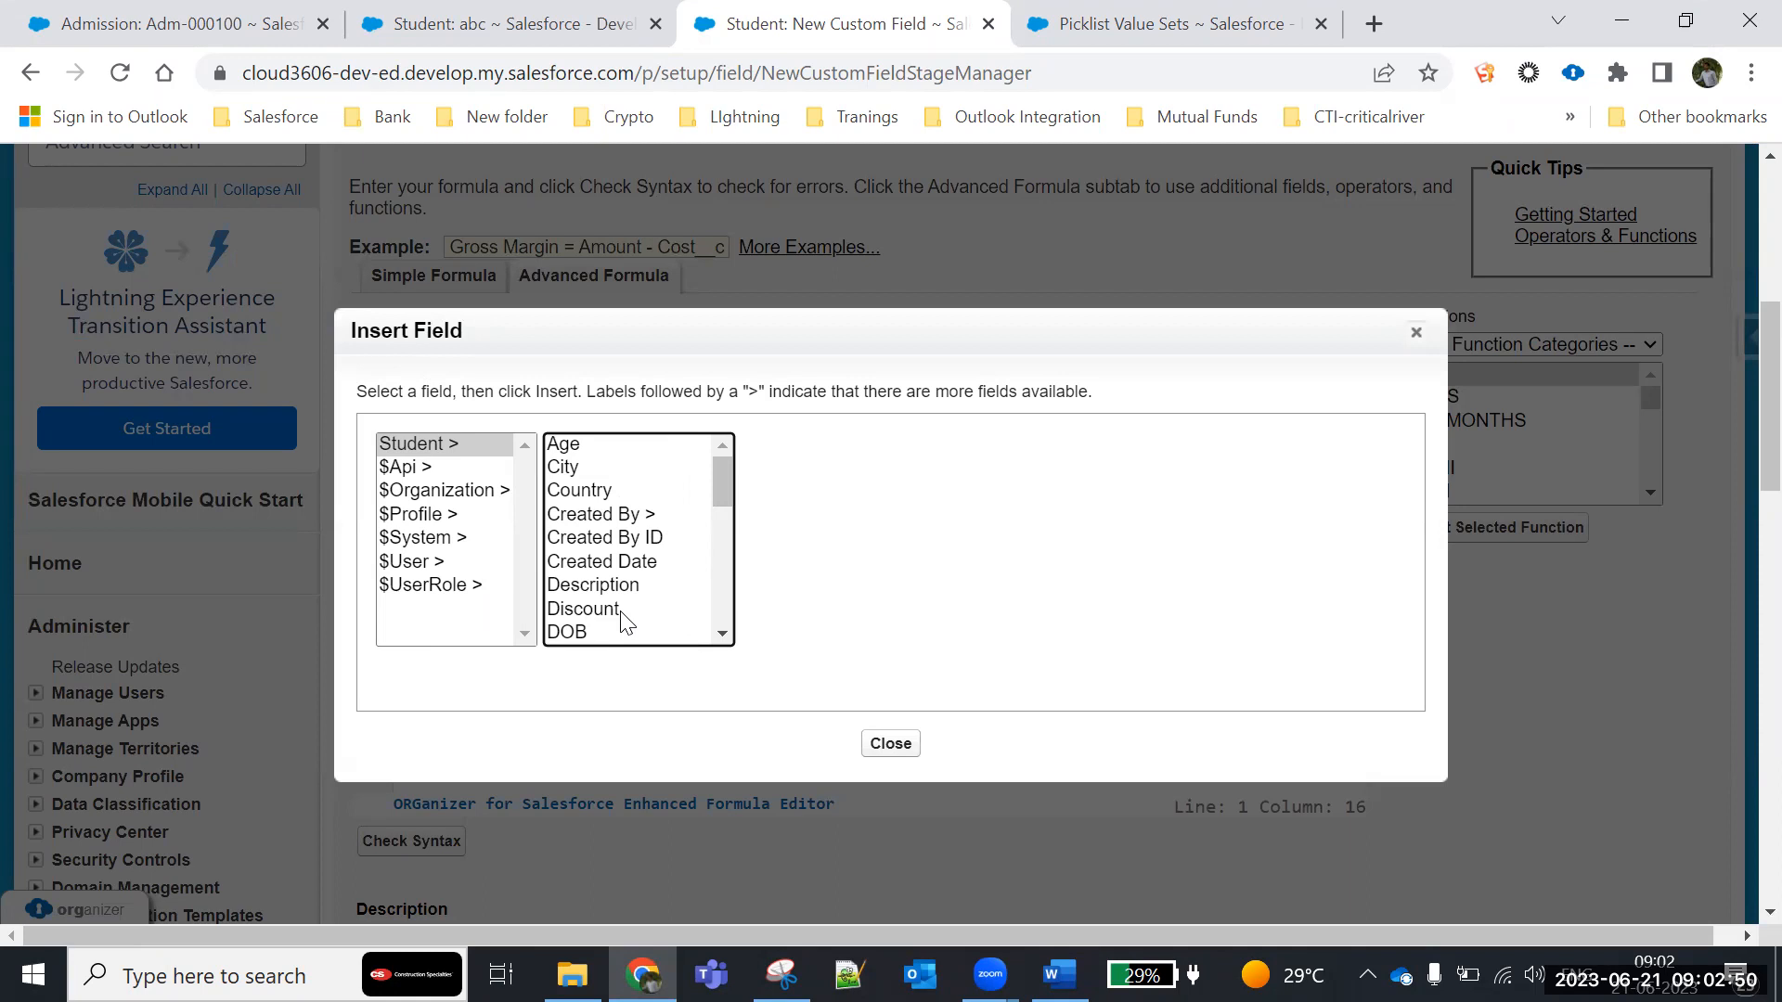
pyautogui.click(871, 745)
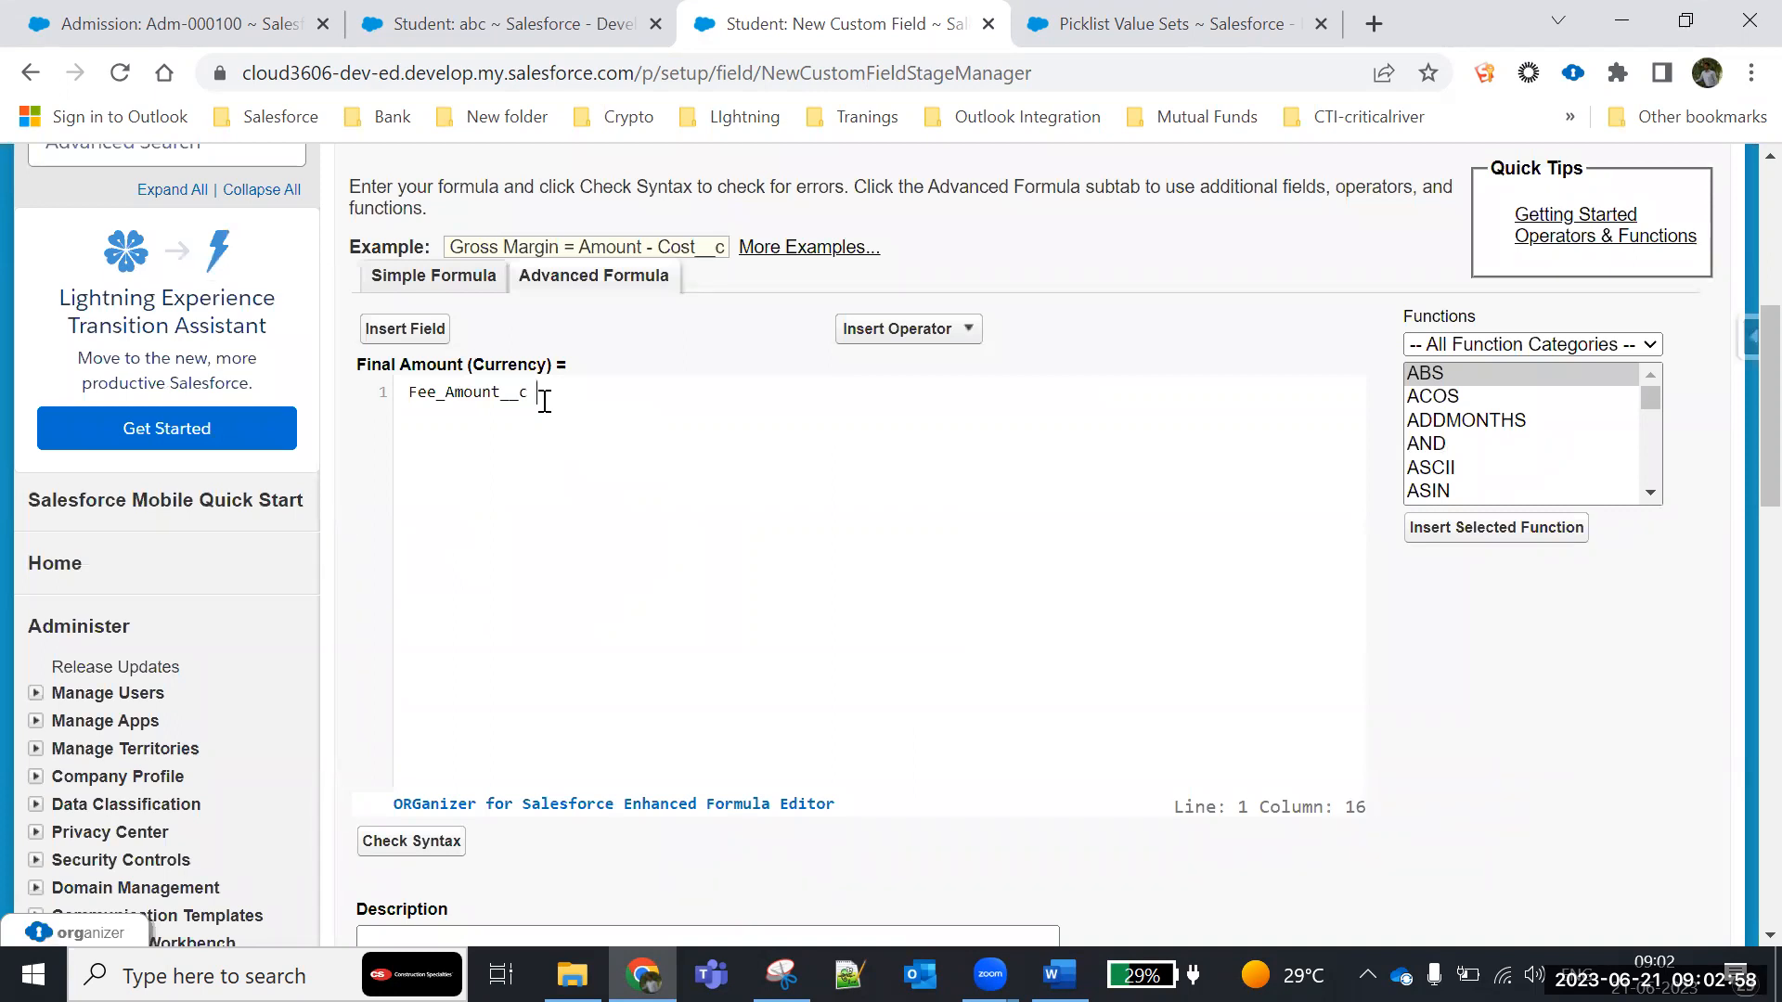
# - Append the division operator and the Discount field so the formula reads Fee_Amount__c / Discount__c
pyautogui.click(949, 332)
pyautogui.click(882, 477)
pyautogui.click(406, 329)
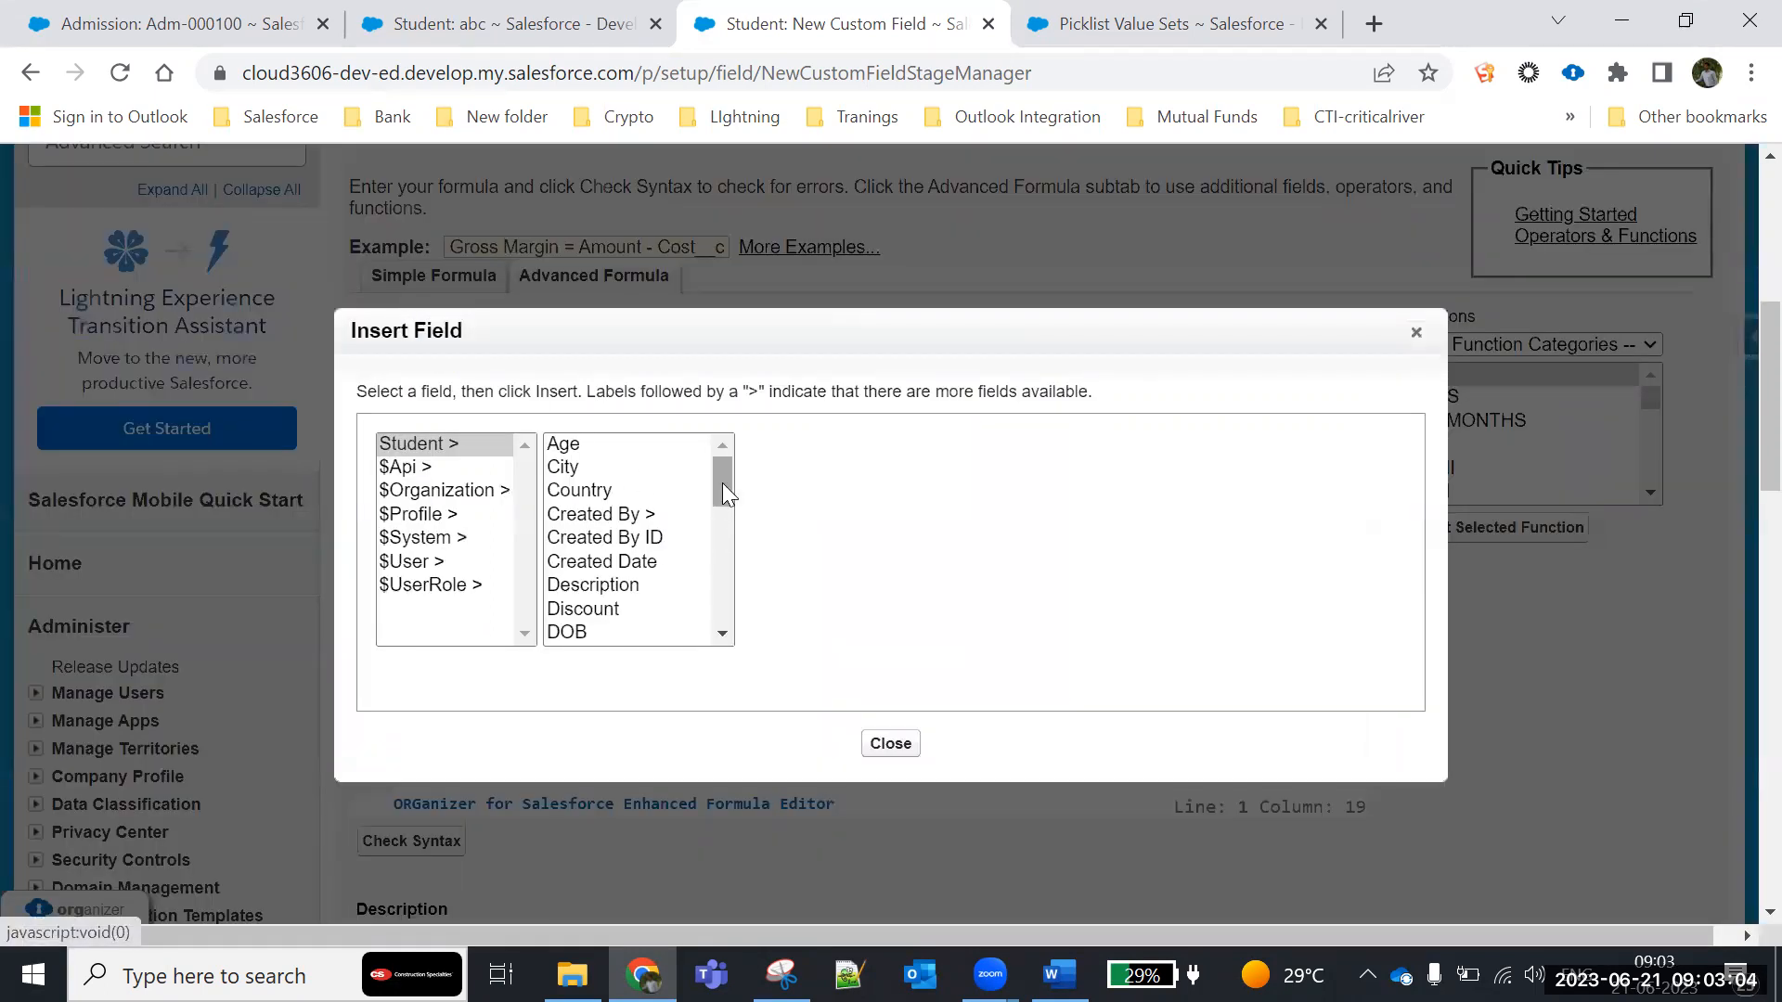
pyautogui.moveTo(724, 471)
pyautogui.mouseDown()
pyautogui.moveTo(729, 533)
pyautogui.moveTo(731, 497)
pyautogui.mouseUp()
pyautogui.click(576, 505)
pyautogui.click(833, 594)
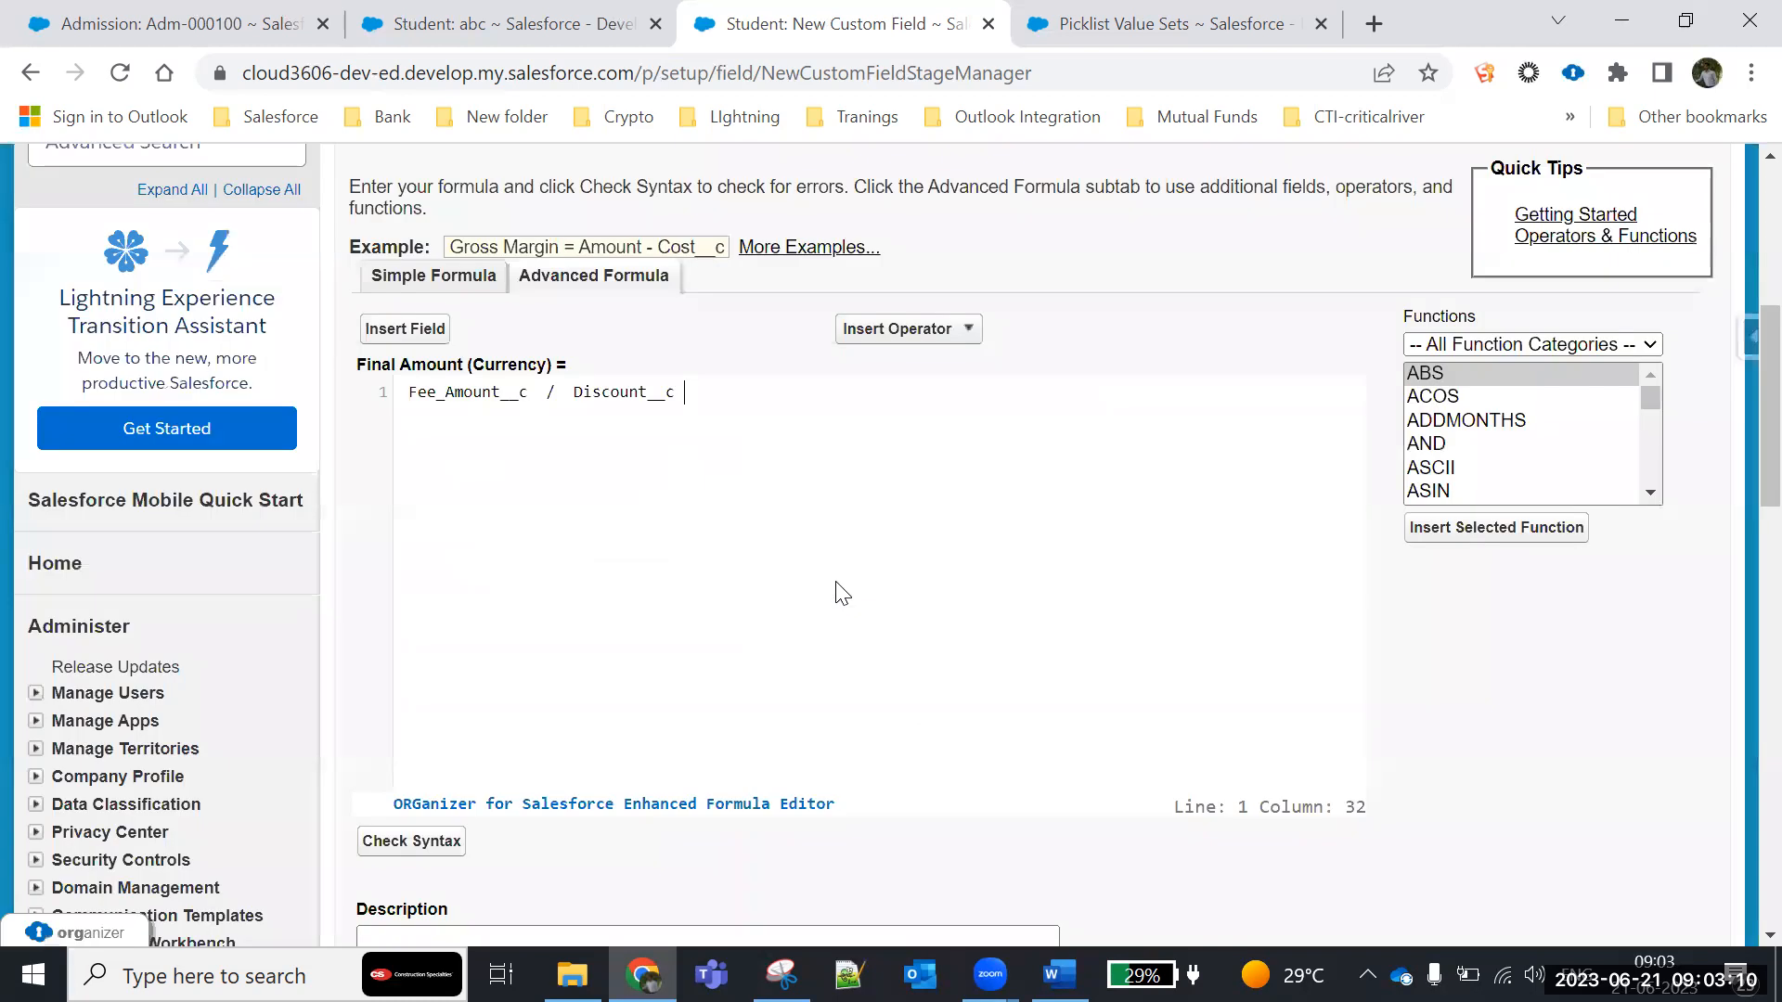
# - Check the Final Amount formula's syntax and continue to the next stage with blank fields treated as zeroes
pyautogui.moveTo(409, 391); pyautogui.dragTo(513, 401)
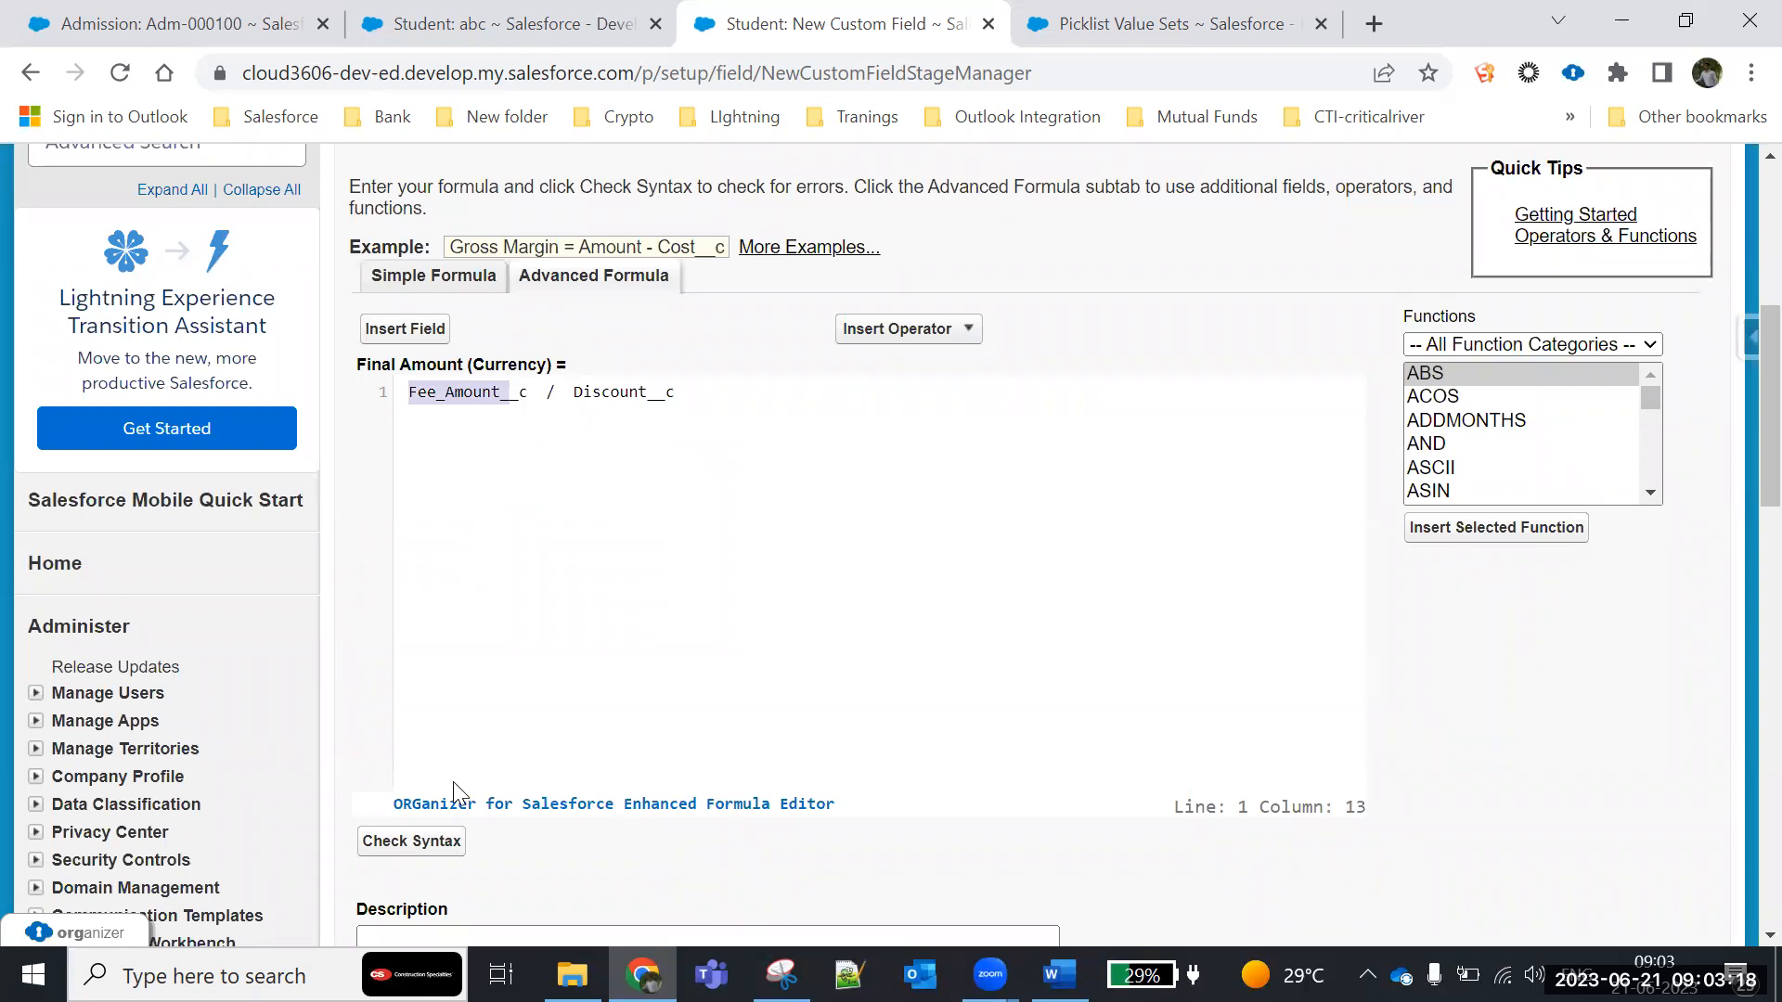
pyautogui.click(411, 840)
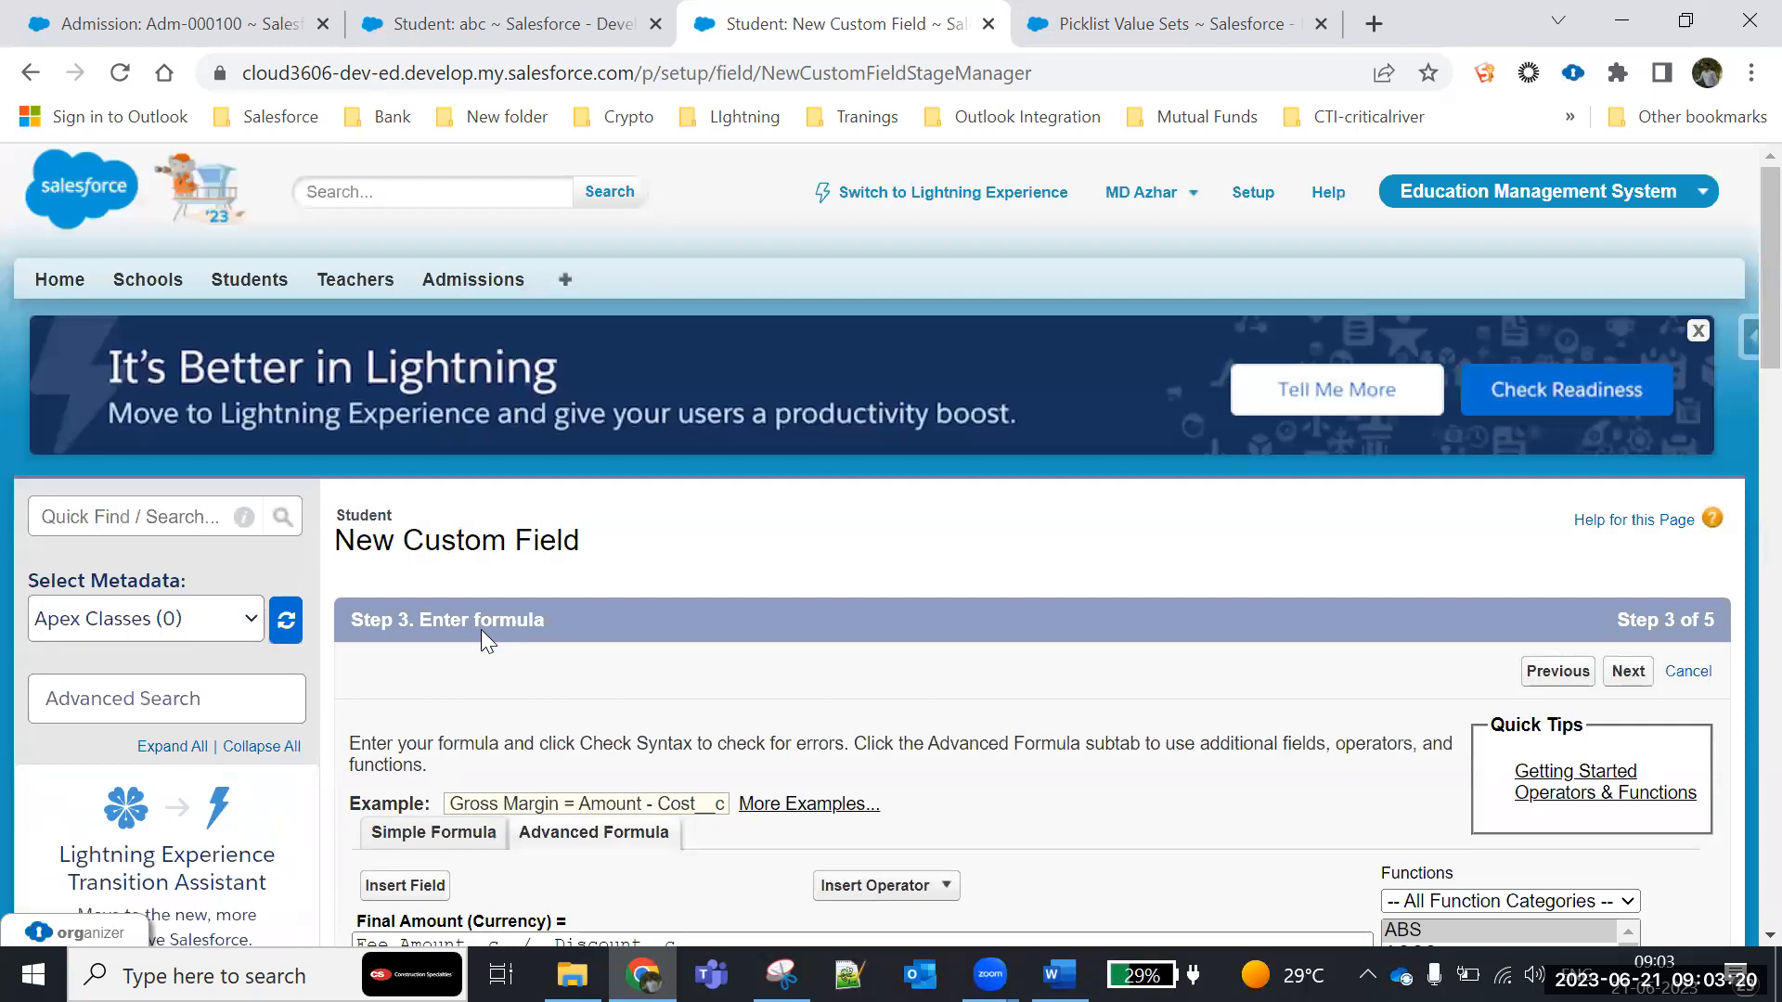
pyautogui.scroll(-12, 481, 631)
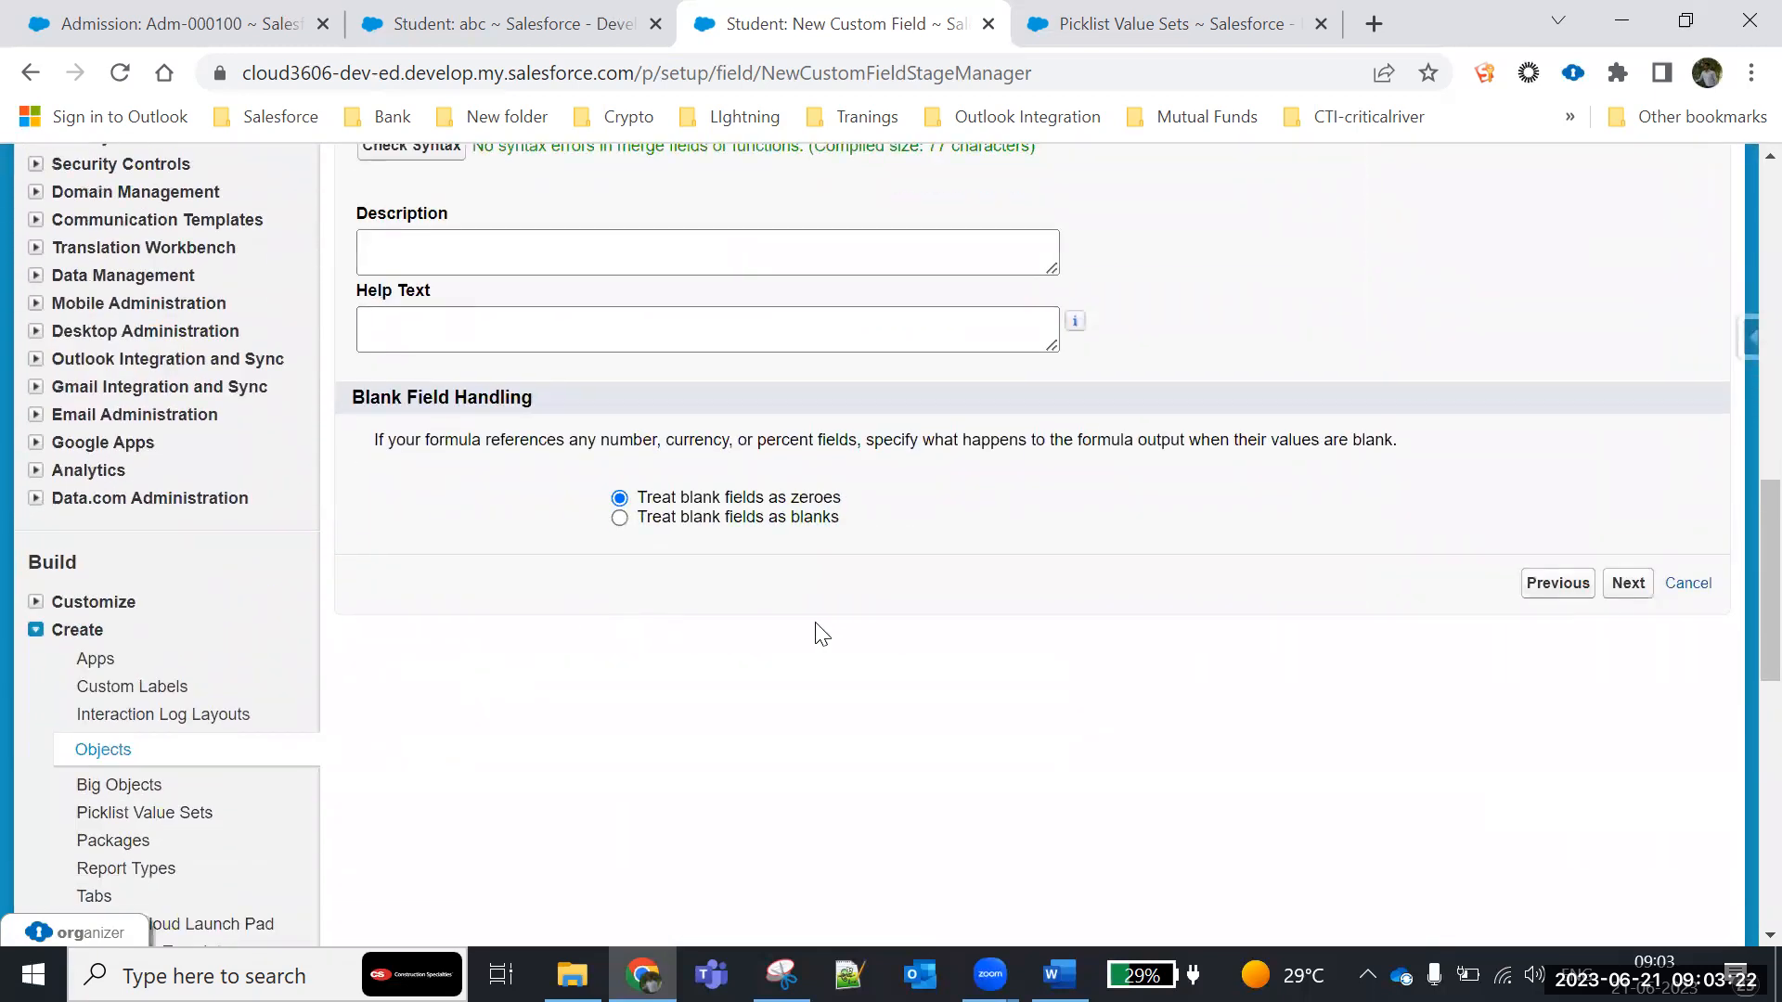
pyautogui.scroll(5, 489, 505)
pyautogui.scroll(-5, 440, 369)
pyautogui.moveTo(863, 509); pyautogui.dragTo(685, 480)
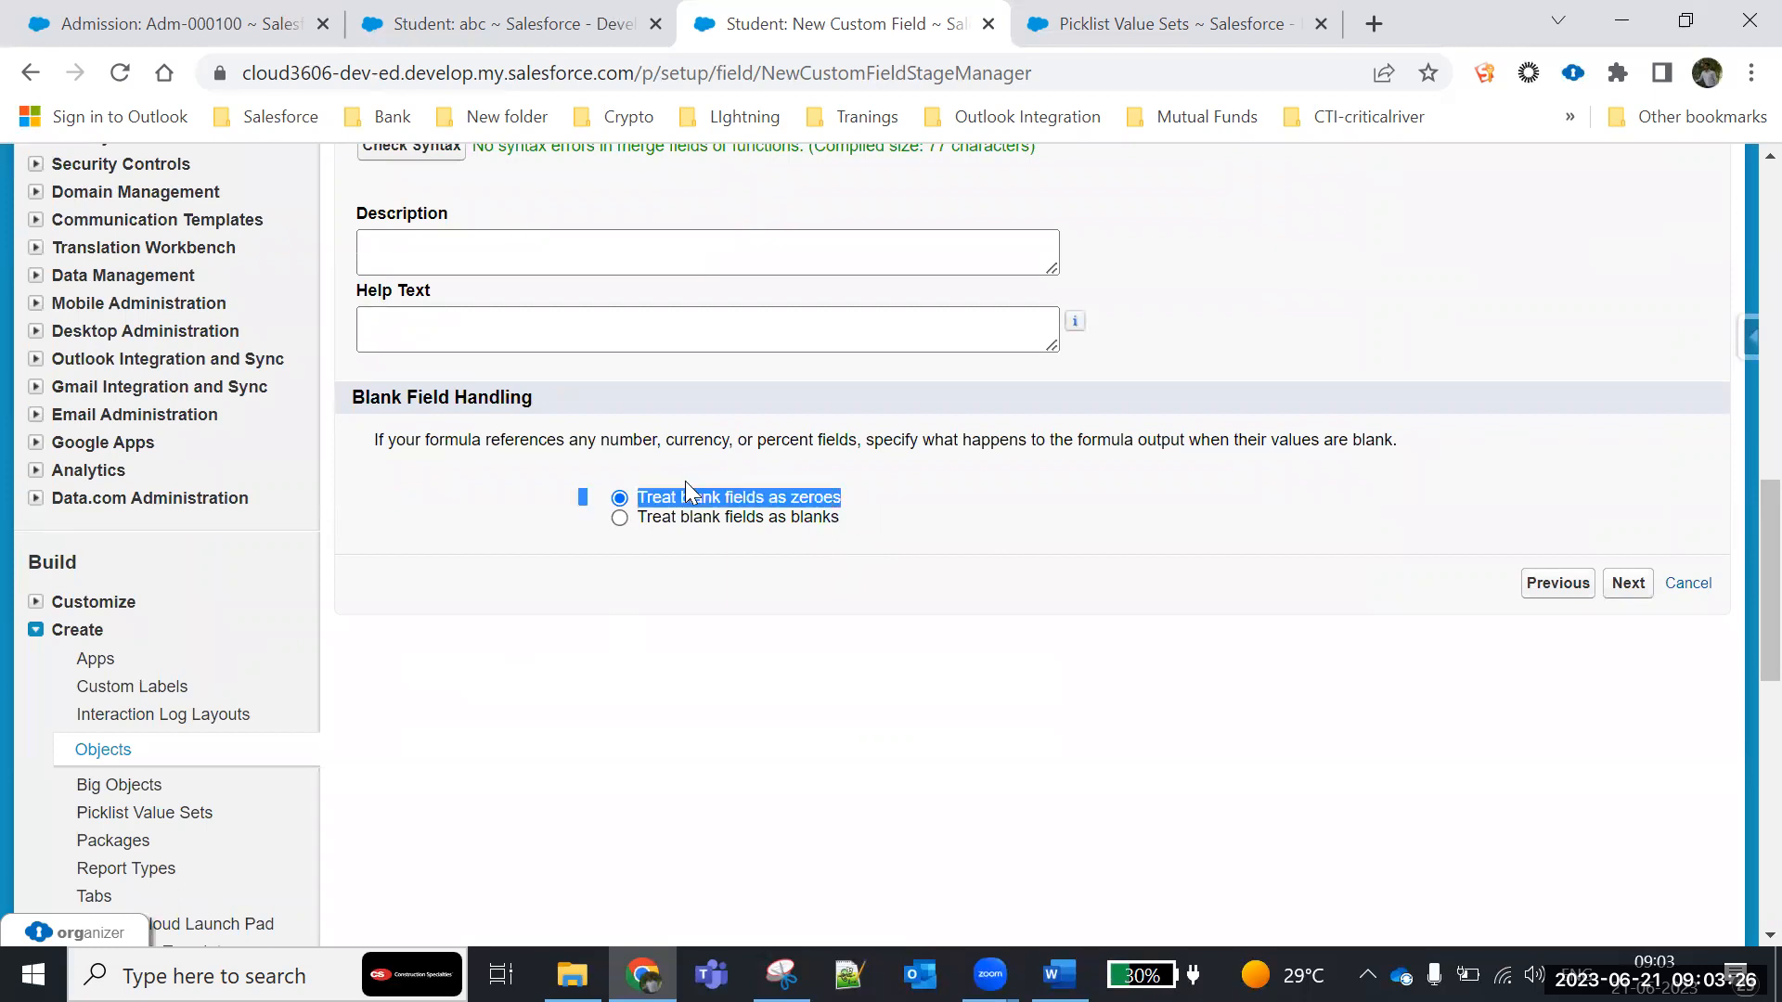
pyautogui.click(571, 587)
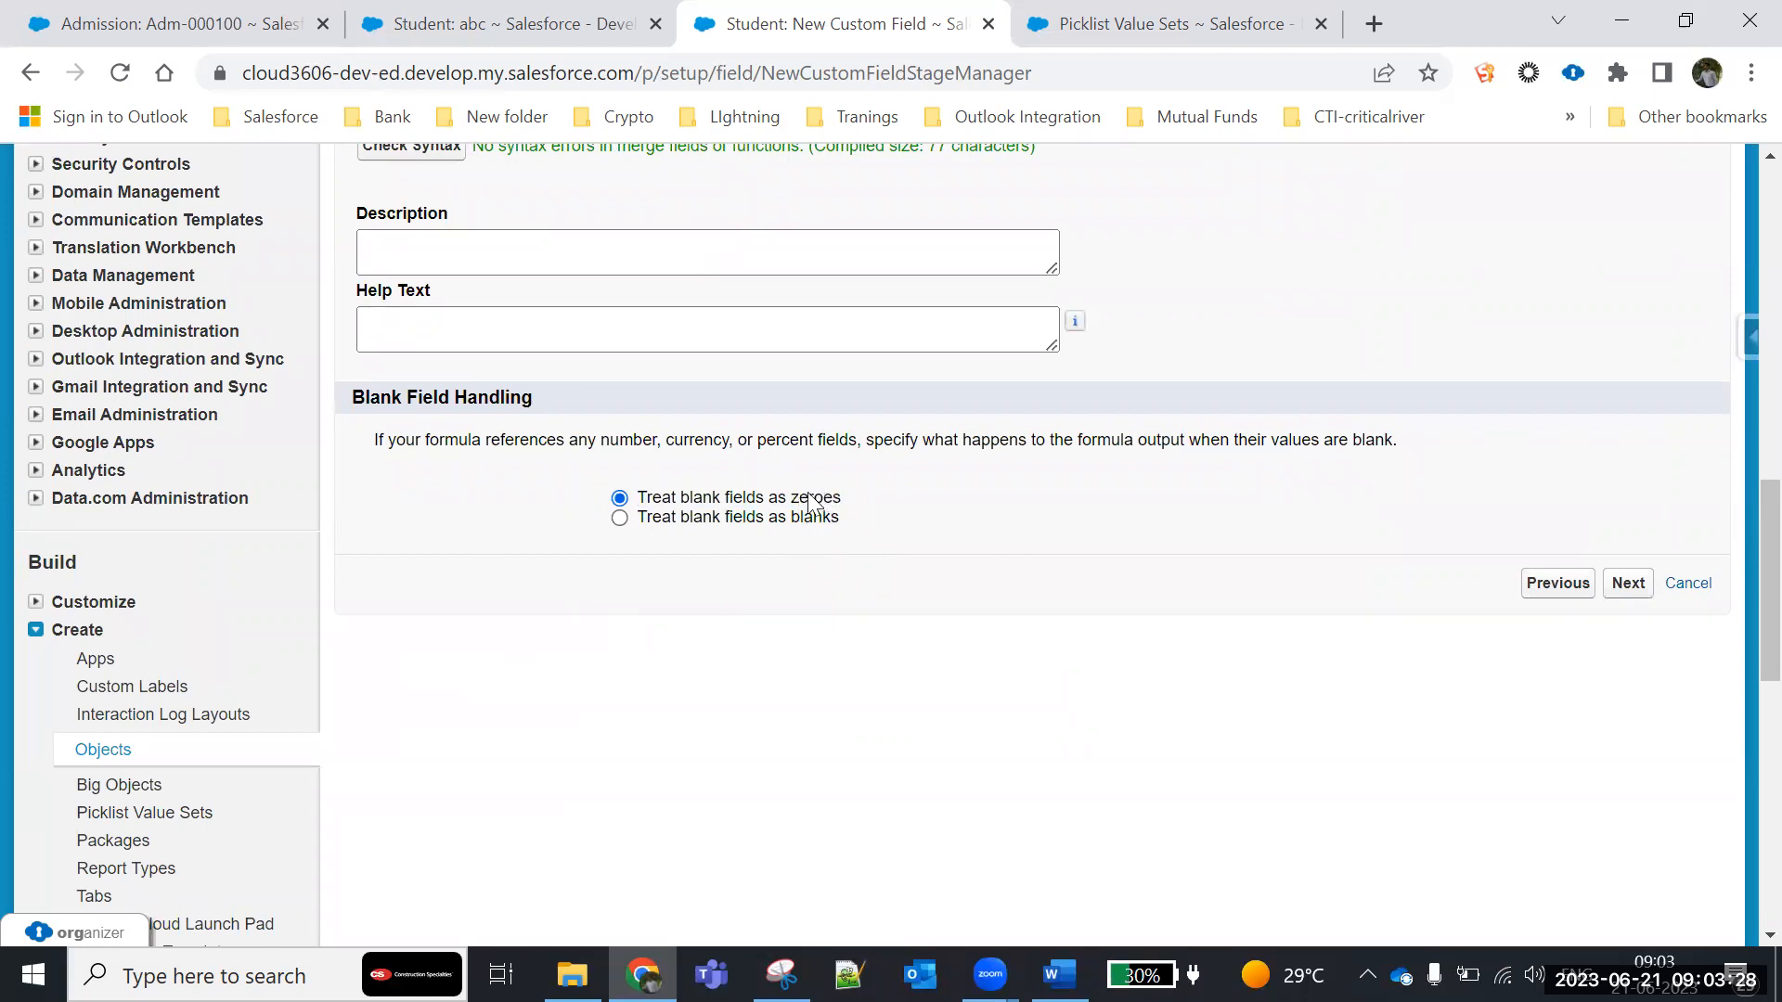
pyautogui.click(1624, 593)
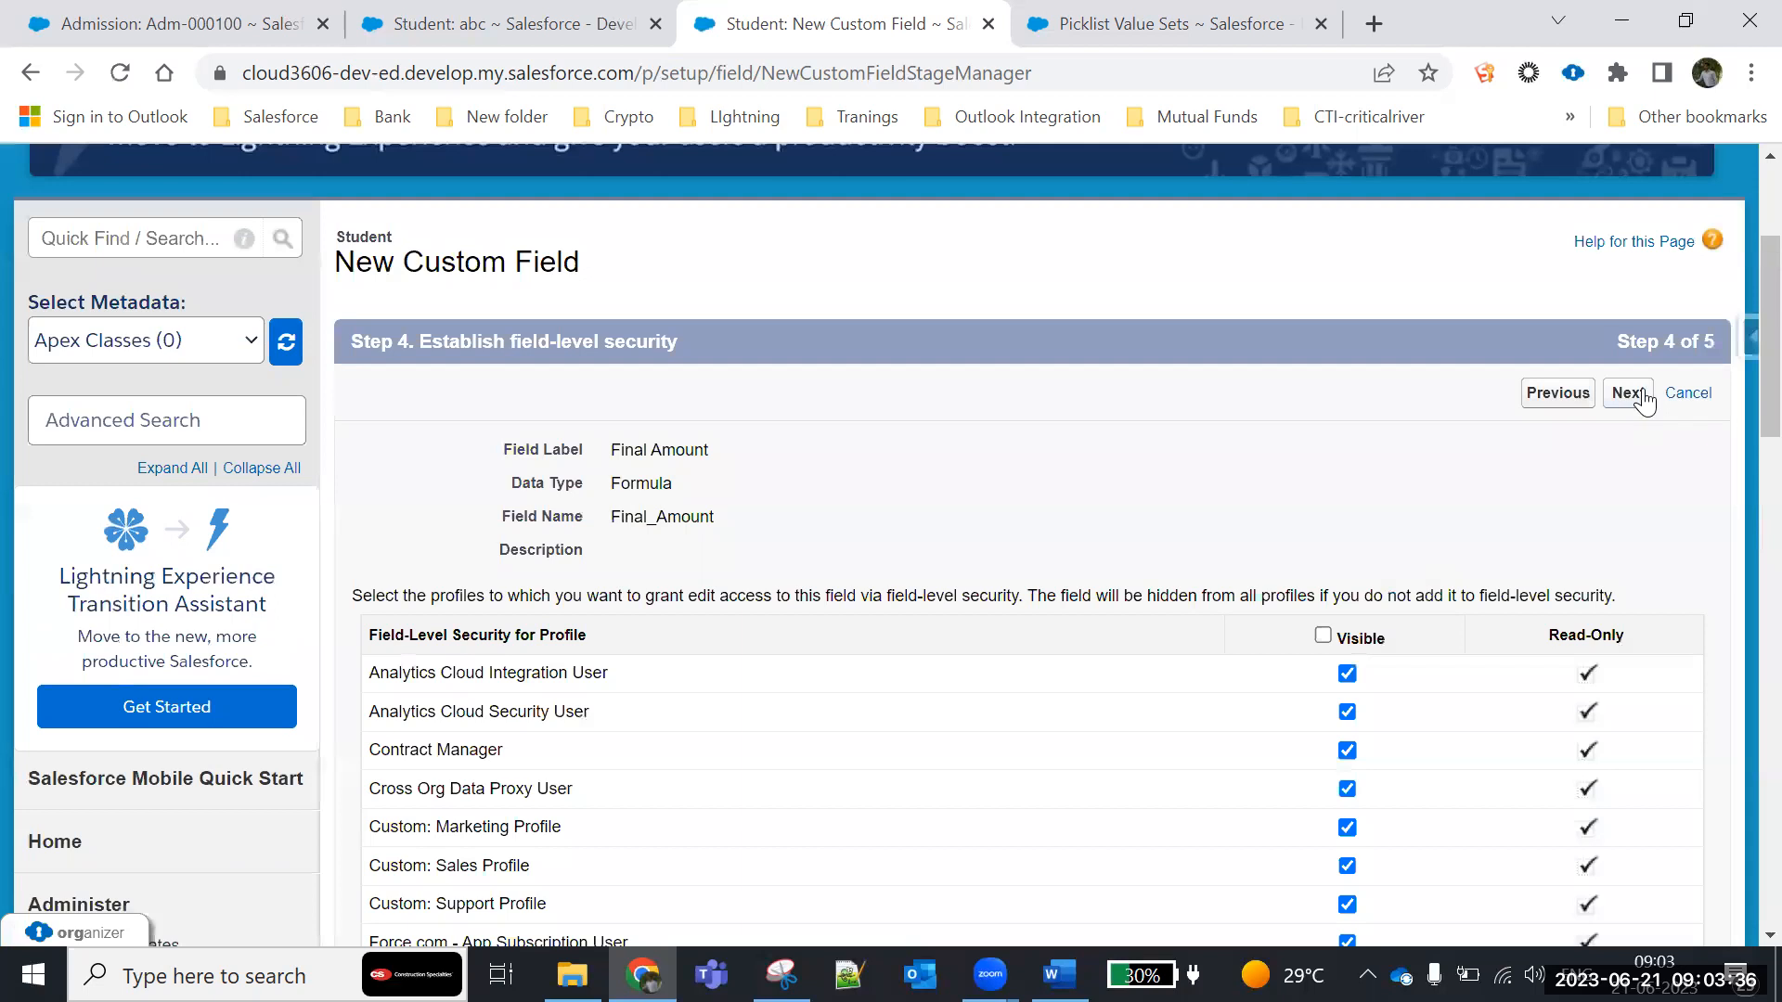
# - Save the Final Amount field with the default field-level security and page layouts, and reload the student record to check its value
pyautogui.click(1641, 397)
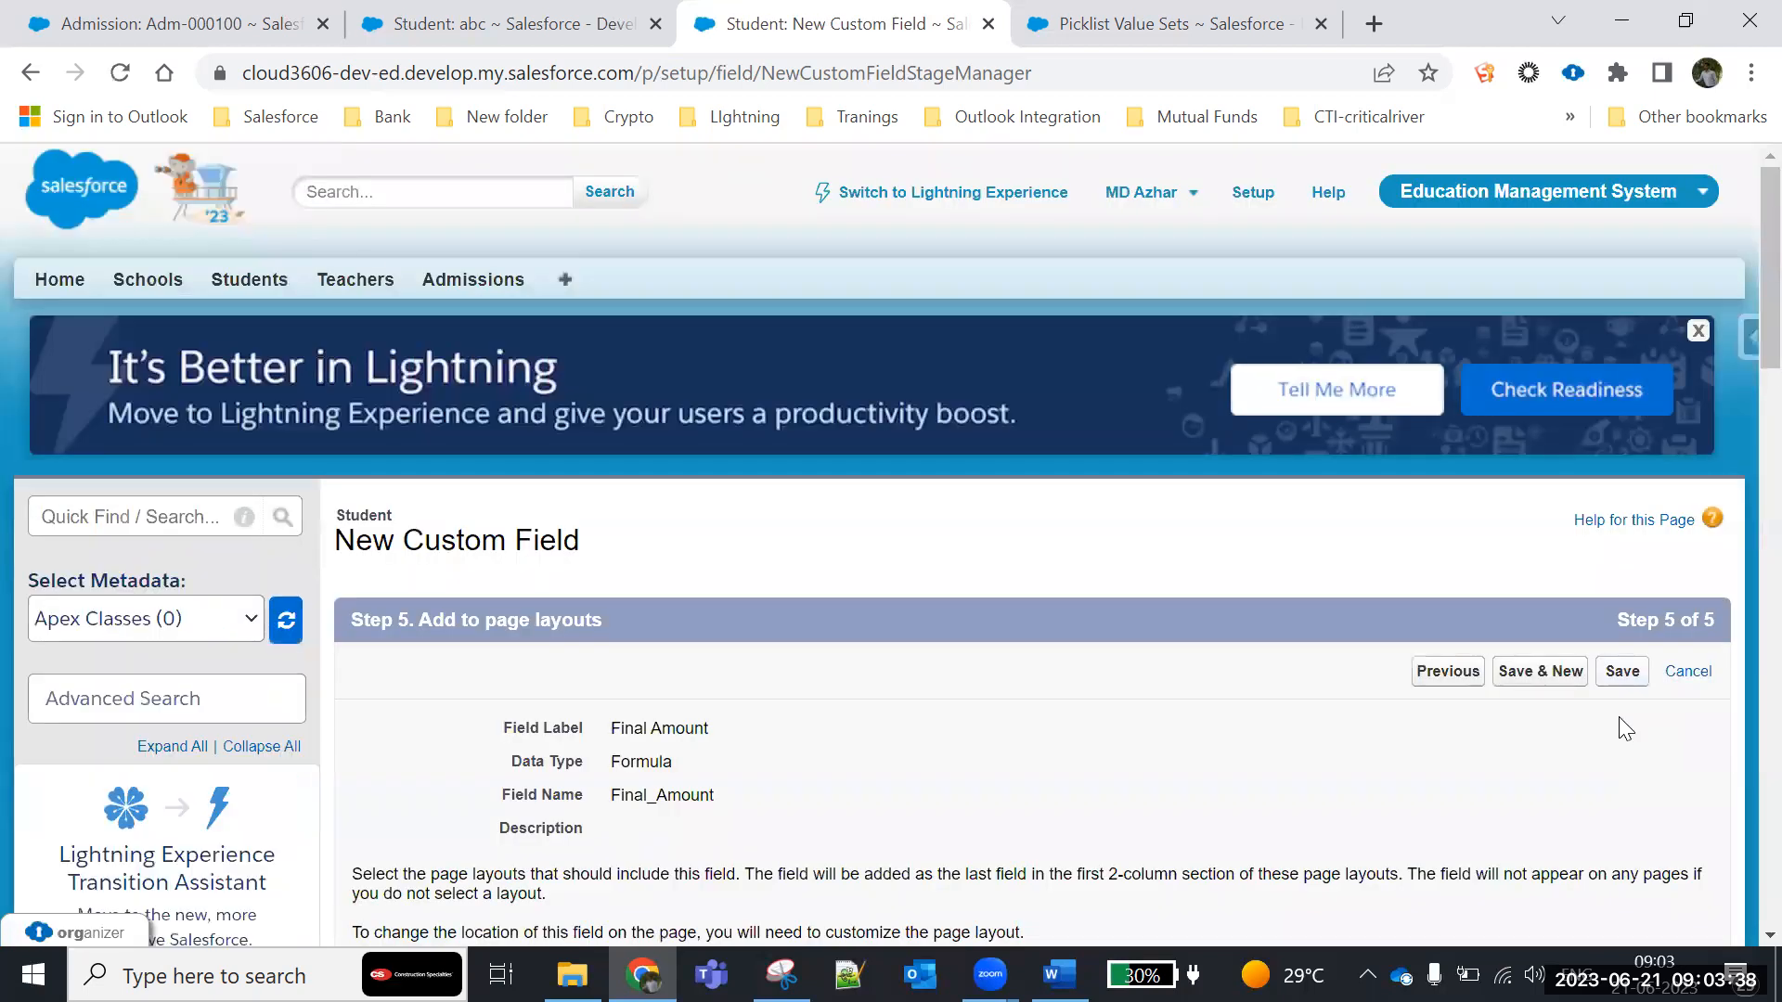
pyautogui.click(1621, 672)
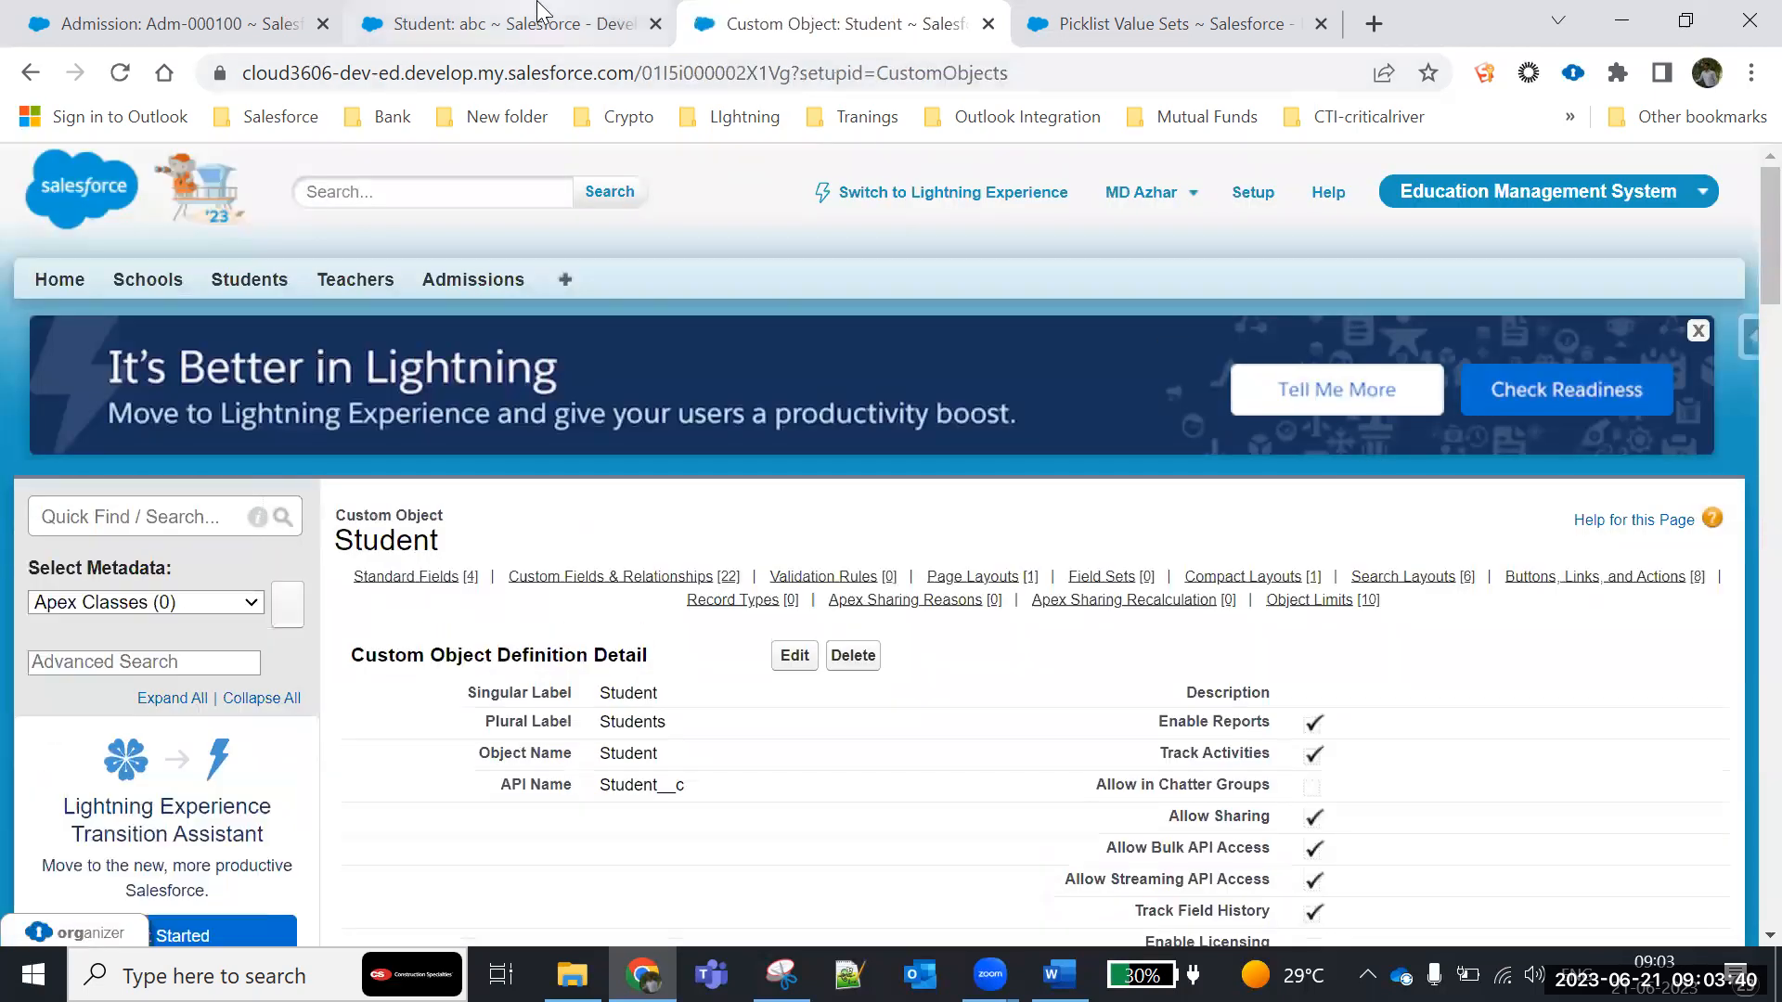
pyautogui.click(539, 13)
pyautogui.tripleClick(540, 733)
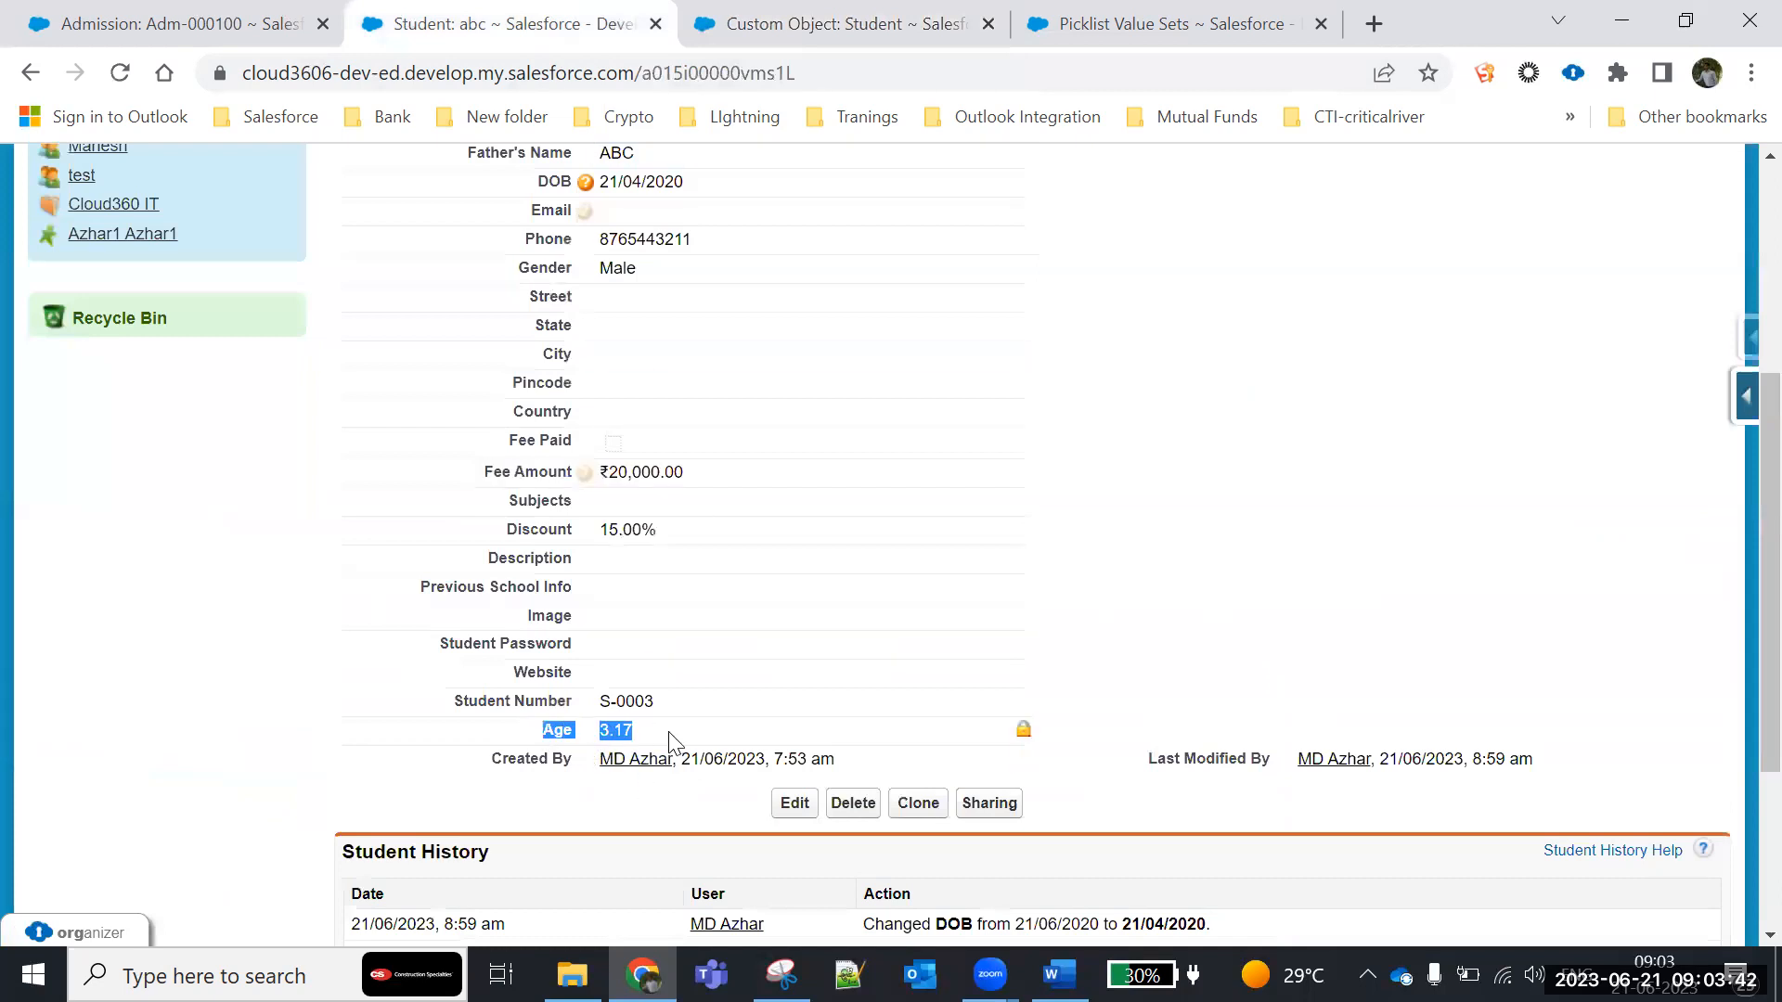
pyautogui.click(120, 74)
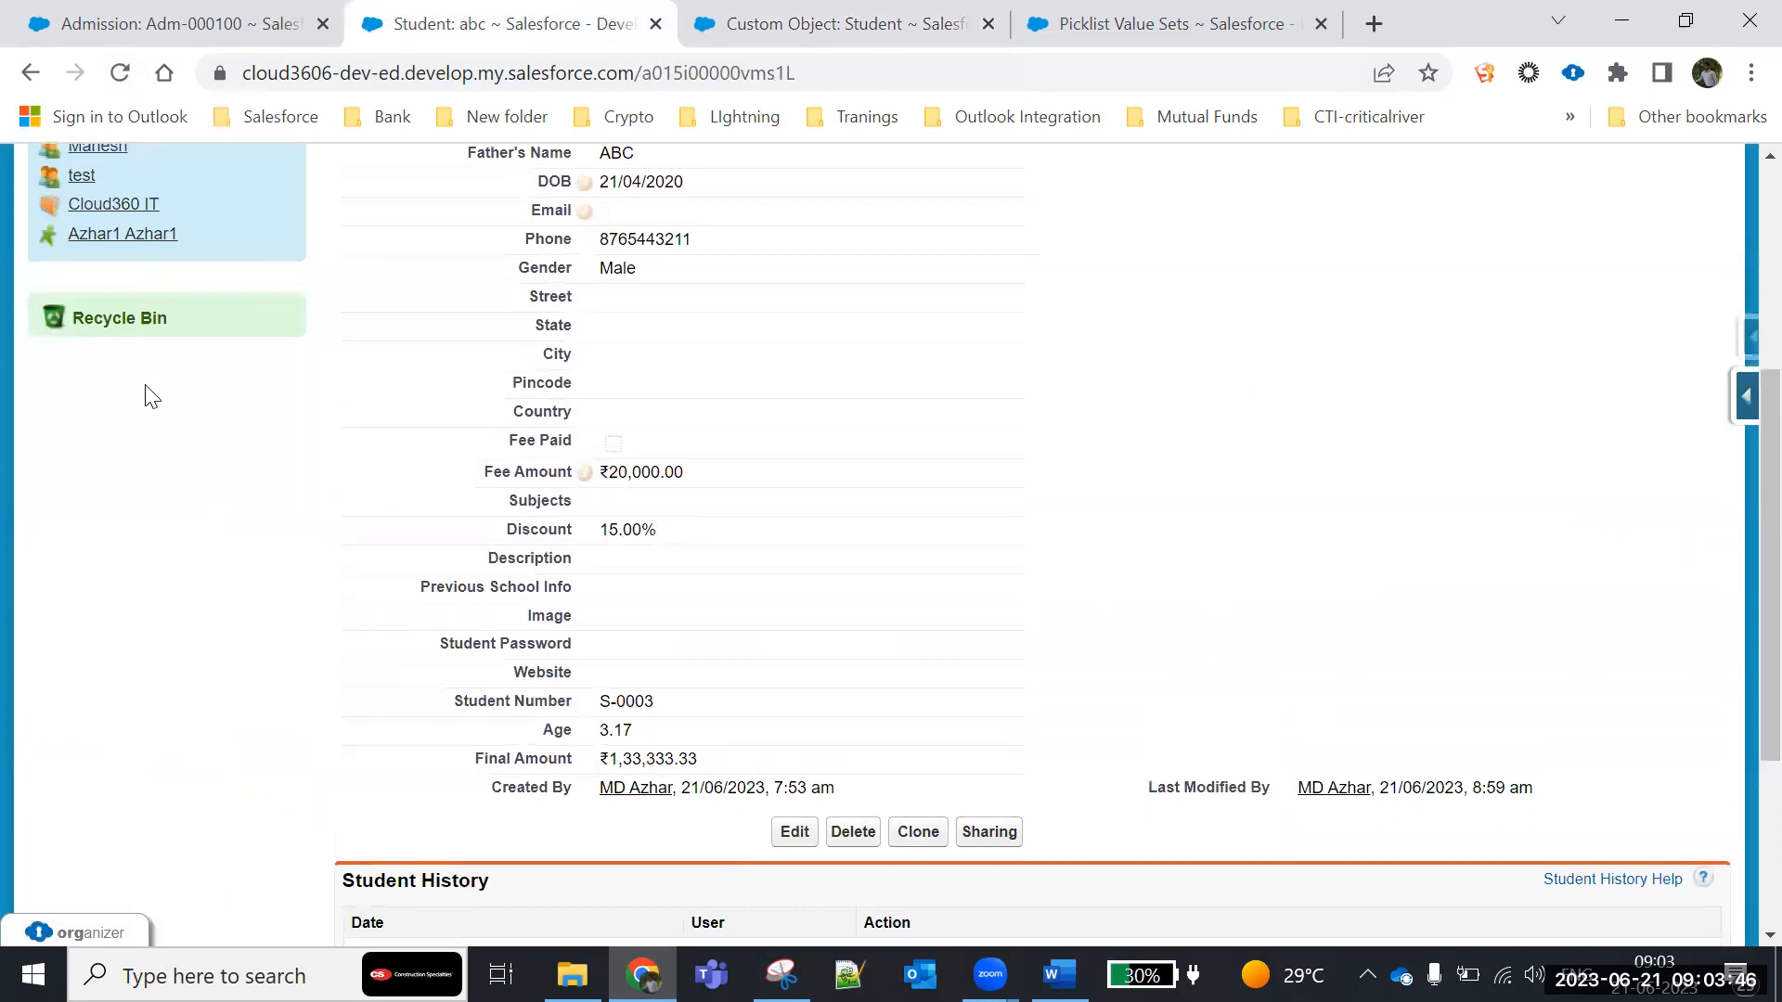
pyautogui.scroll(-3, 147, 397)
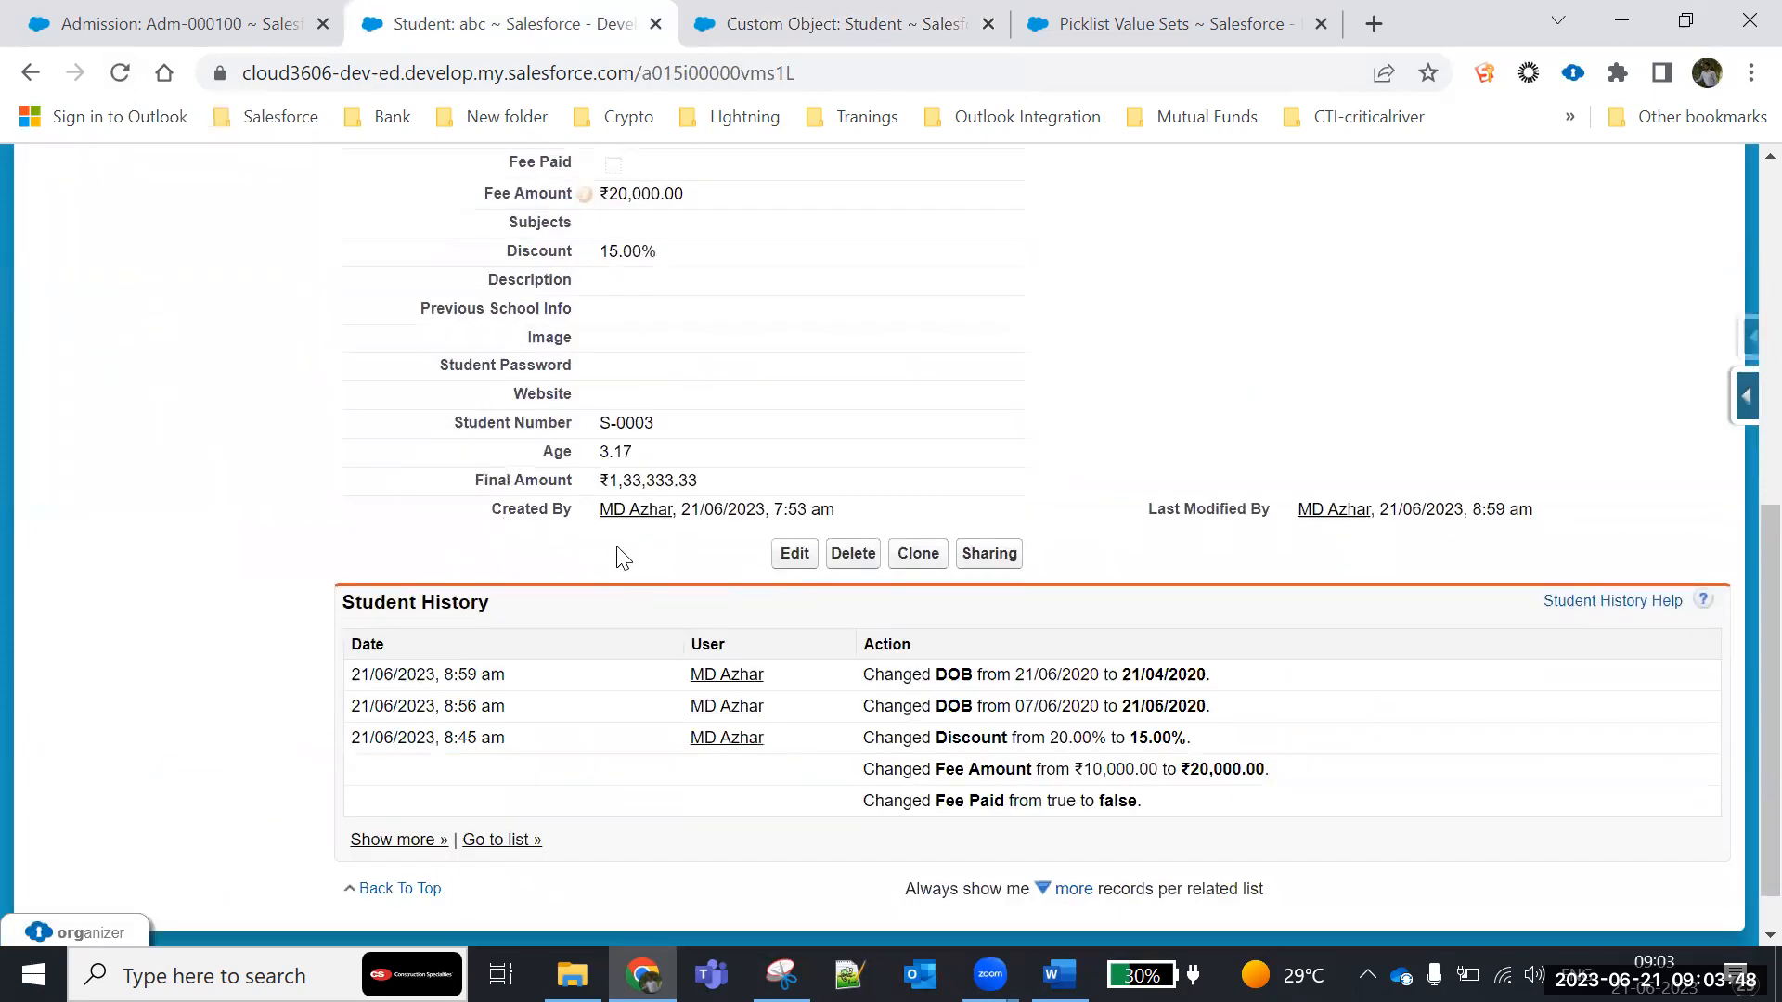
pyautogui.scroll(1, 620, 550)
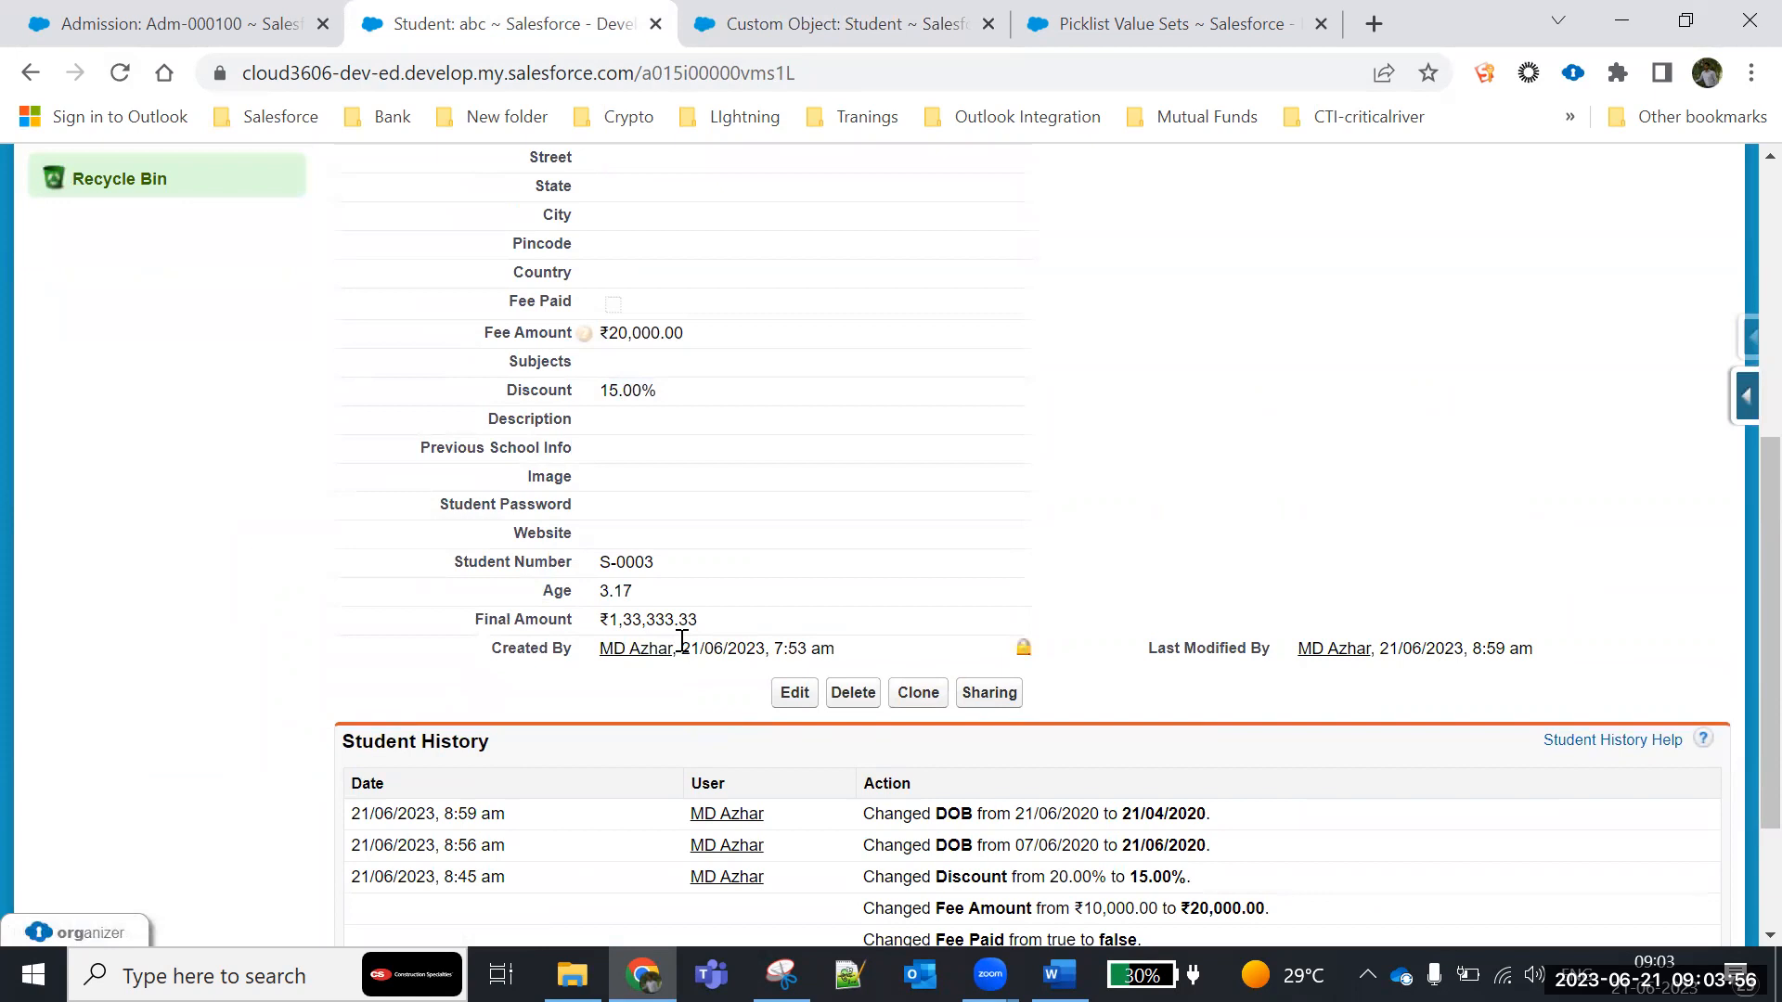
# - Set the student's Discount to 10% and save the record
pyautogui.doubleClick(628, 388)
pyautogui.write('10')
pyautogui.click(798, 701)
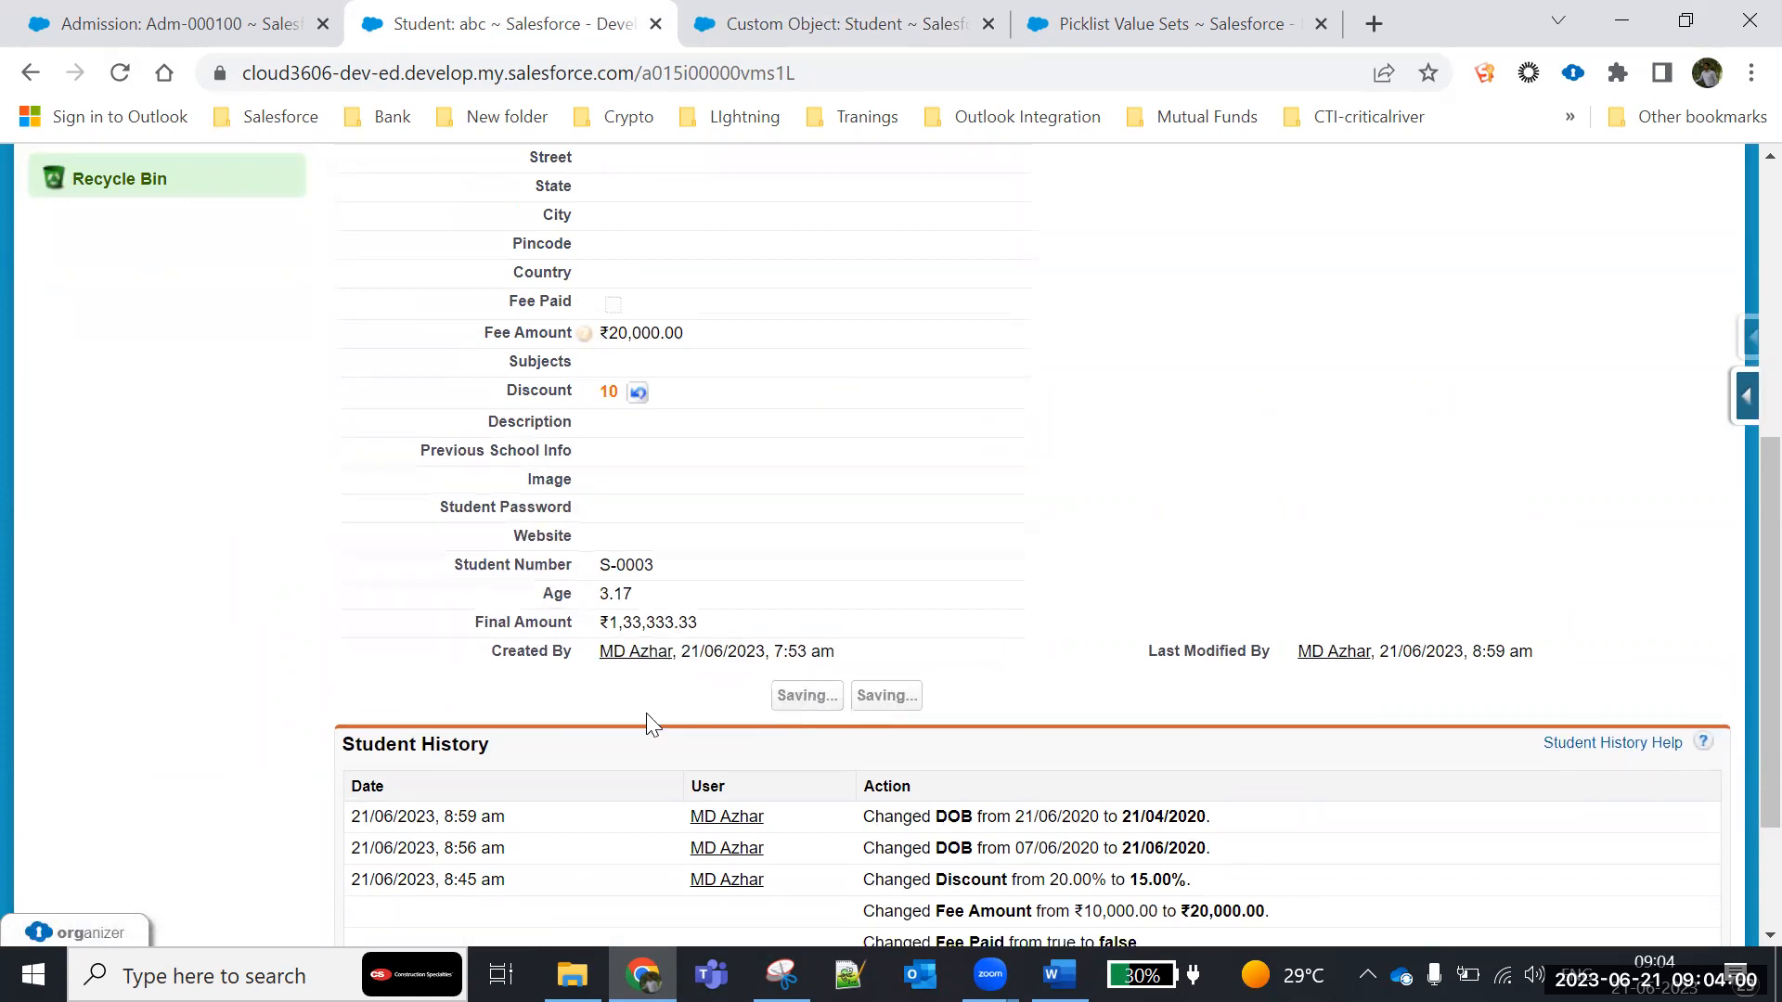
pyautogui.scroll(-6, 401, 647)
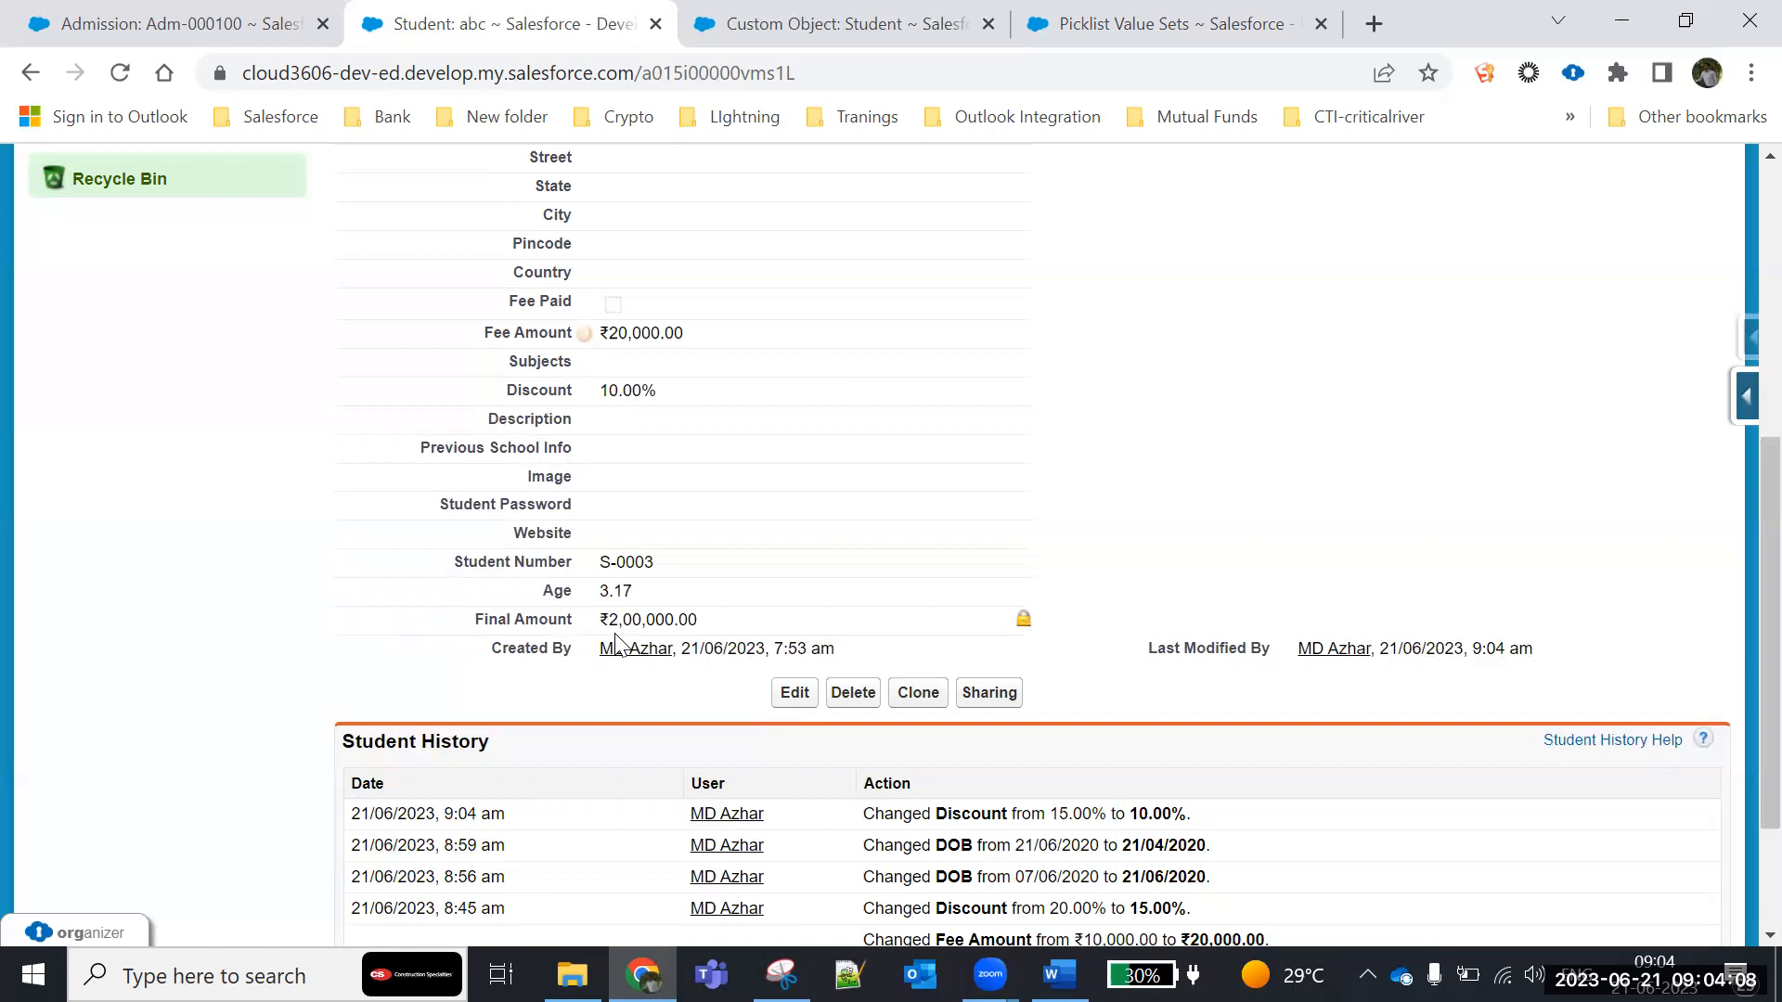
# - Open the Final Amount field's definition from the Student object's custom fields and review its formula
pyautogui.click(817, 23)
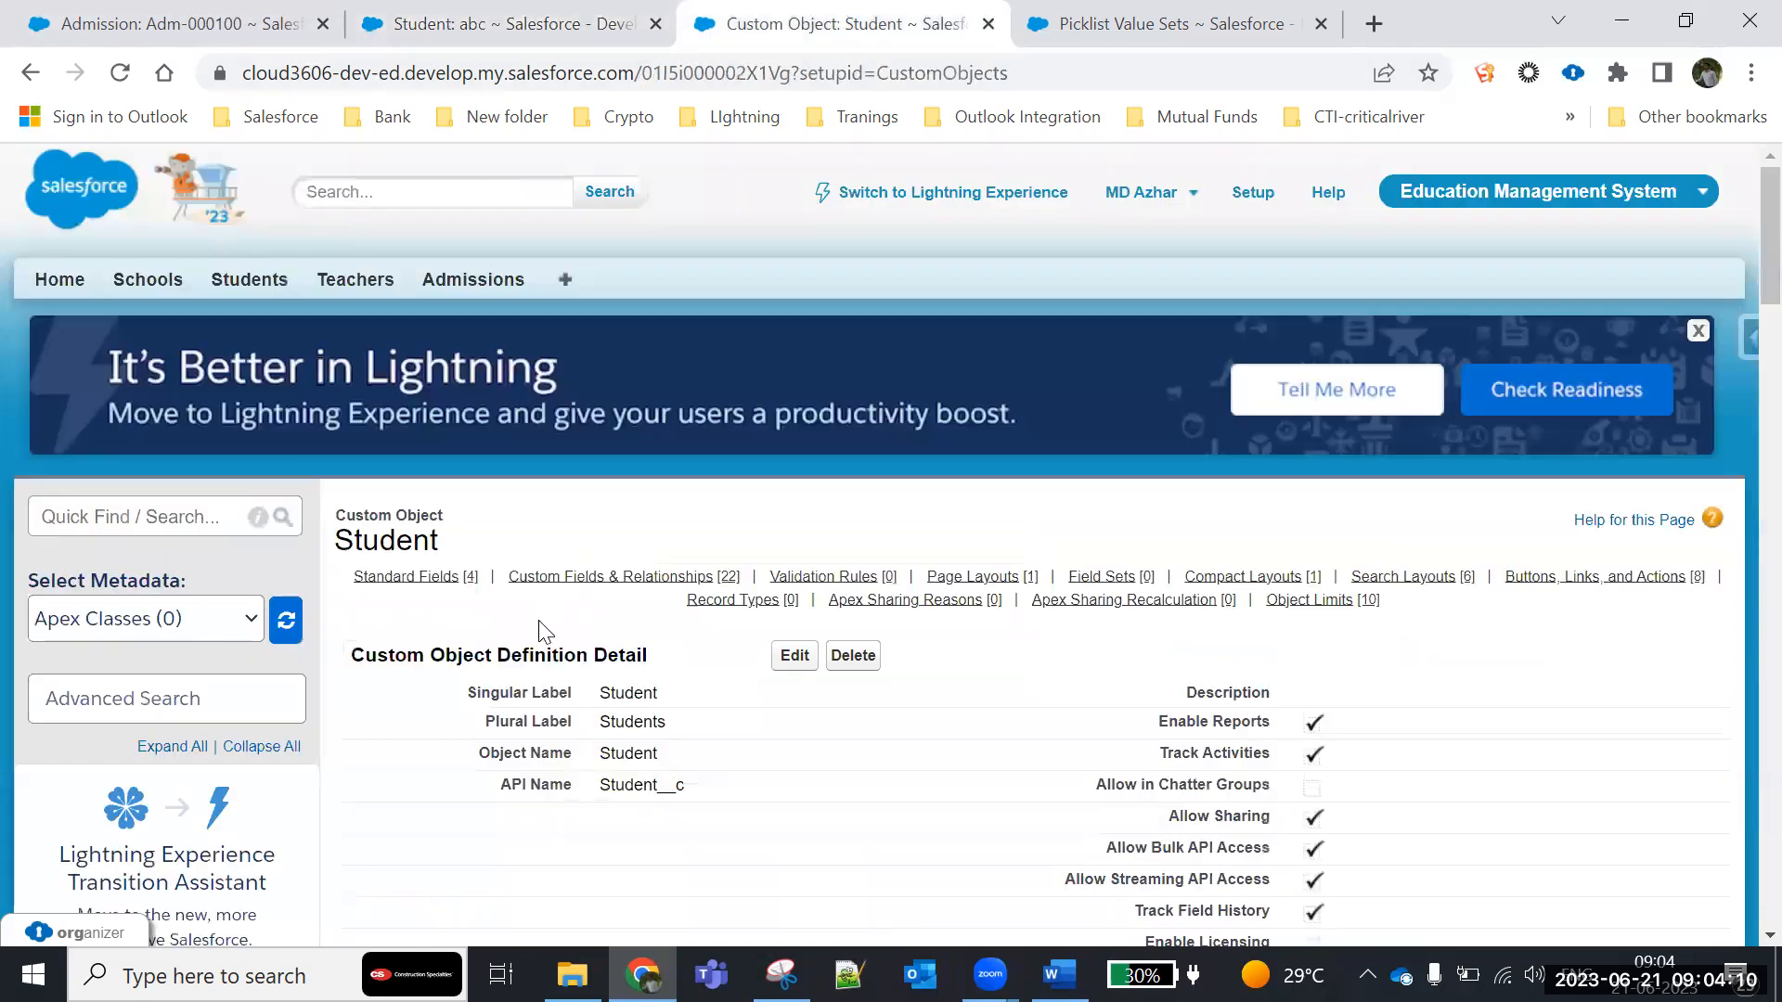
pyautogui.scroll(-15, 546, 634)
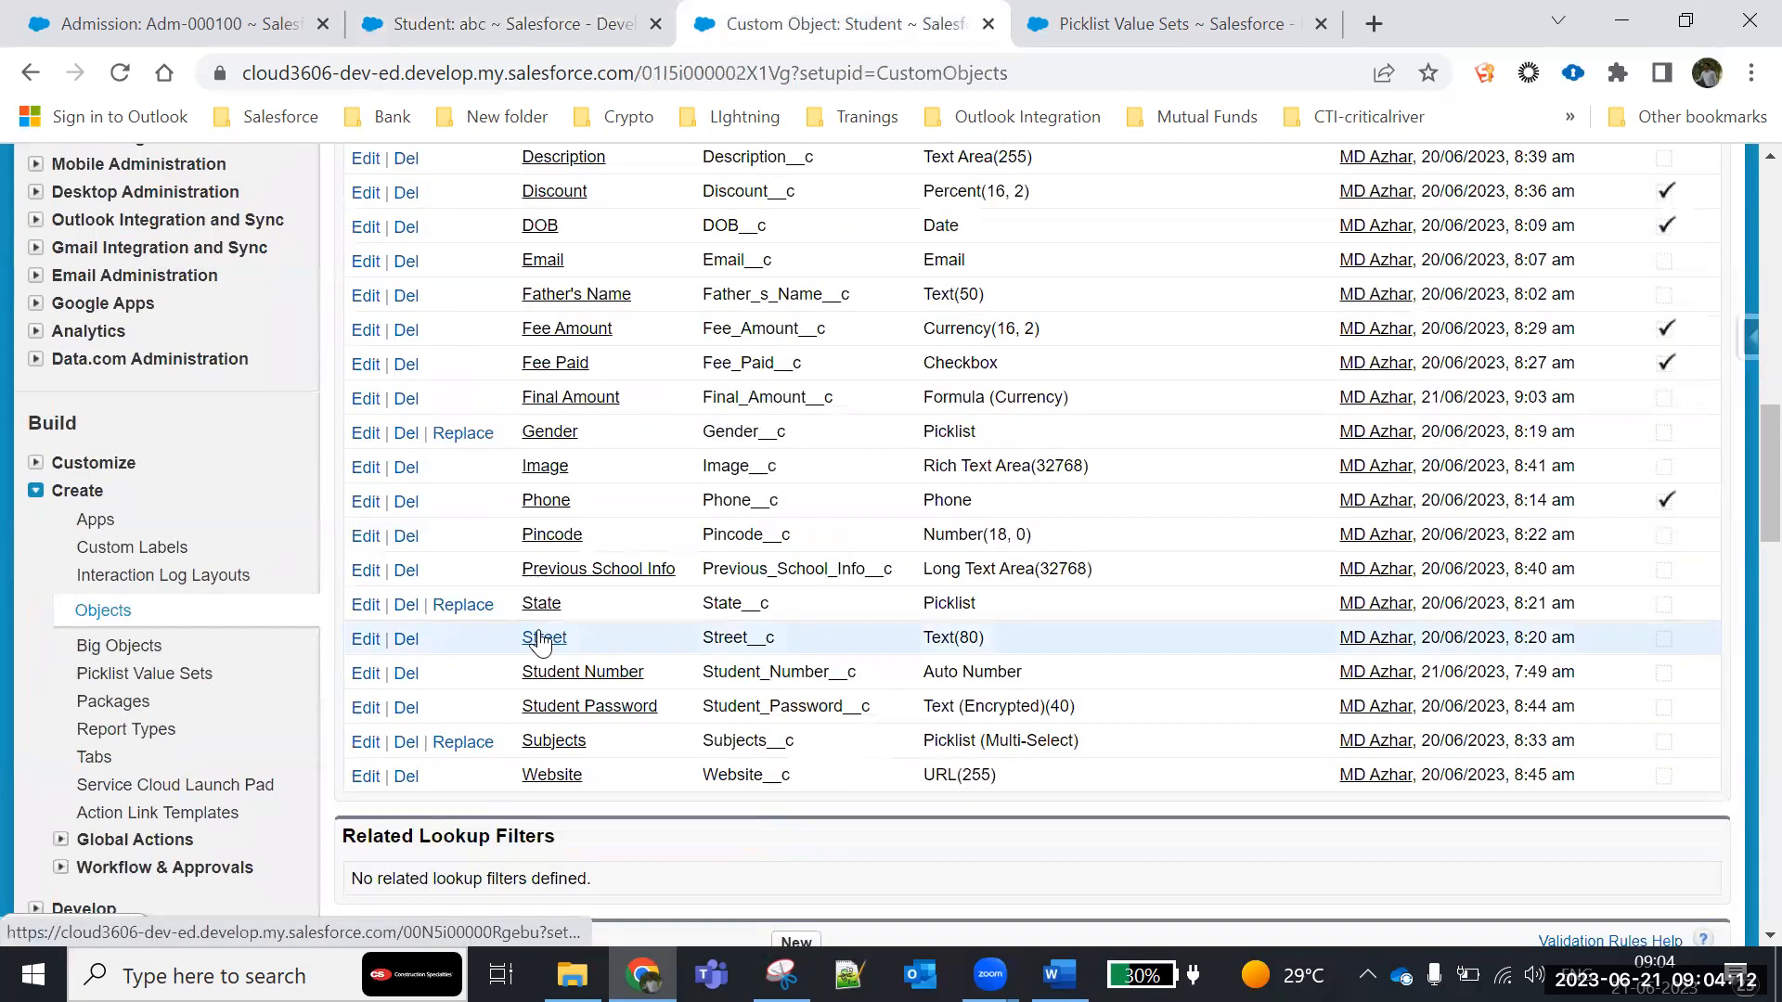
pyautogui.click(574, 399)
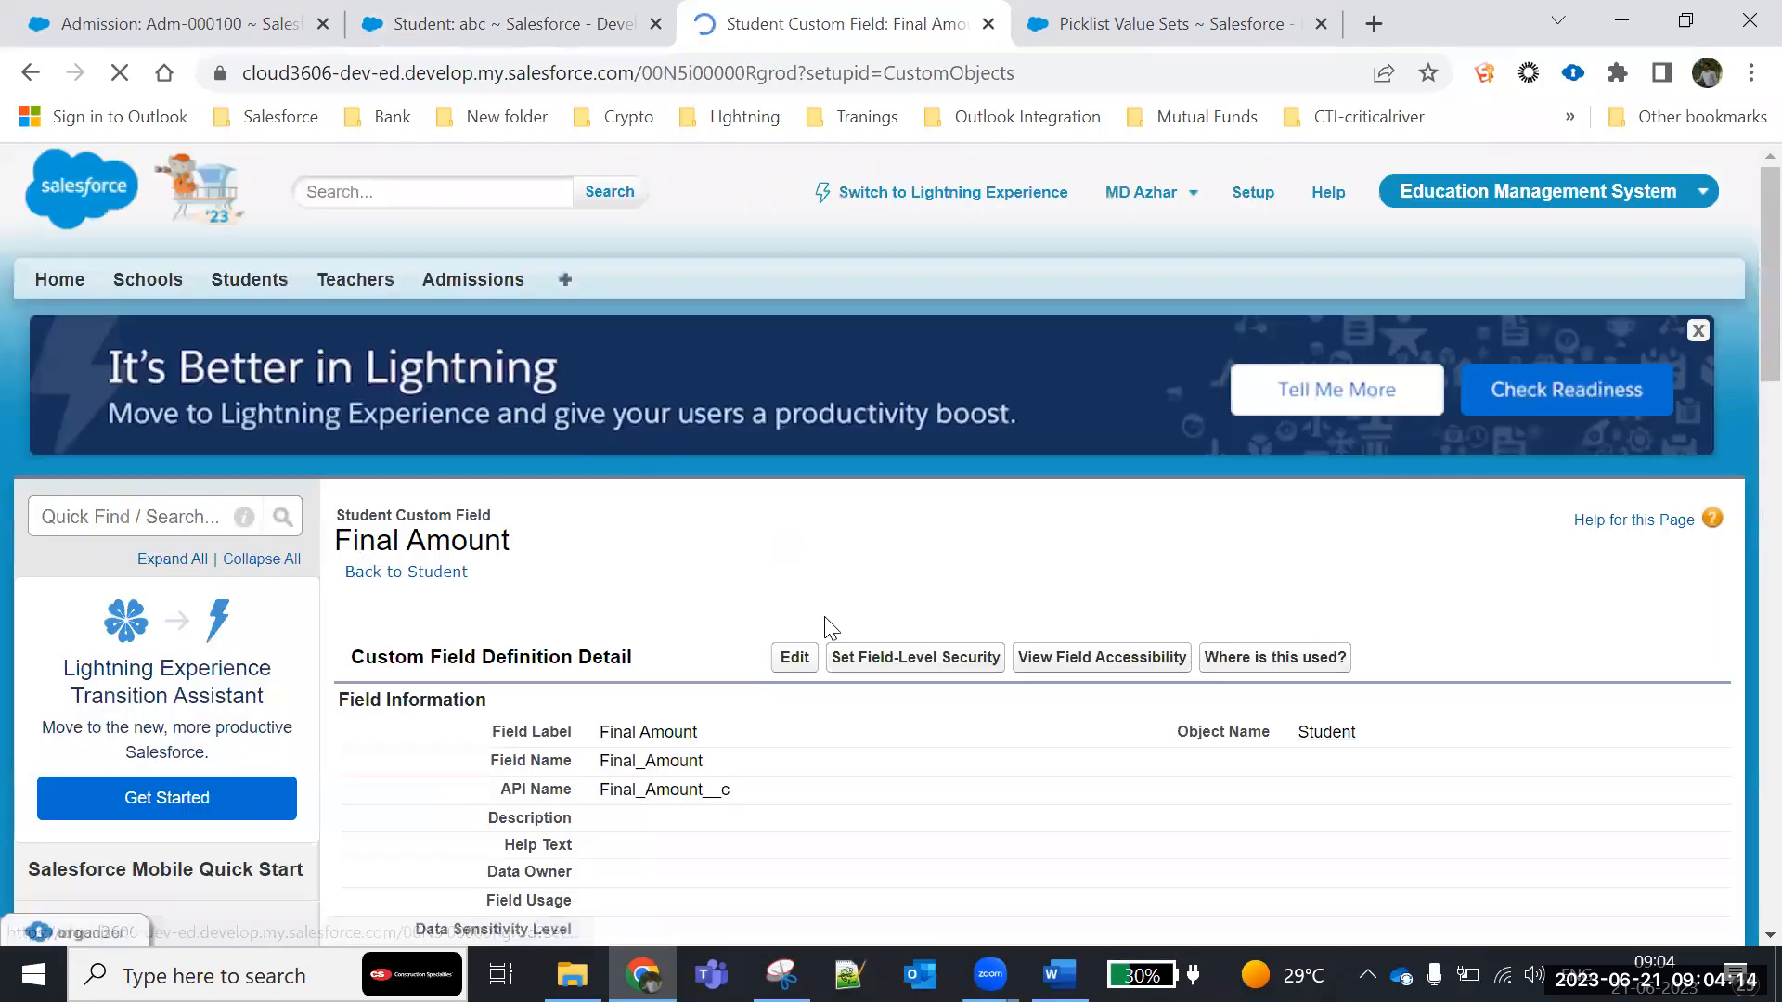
pyautogui.scroll(-7, 826, 640)
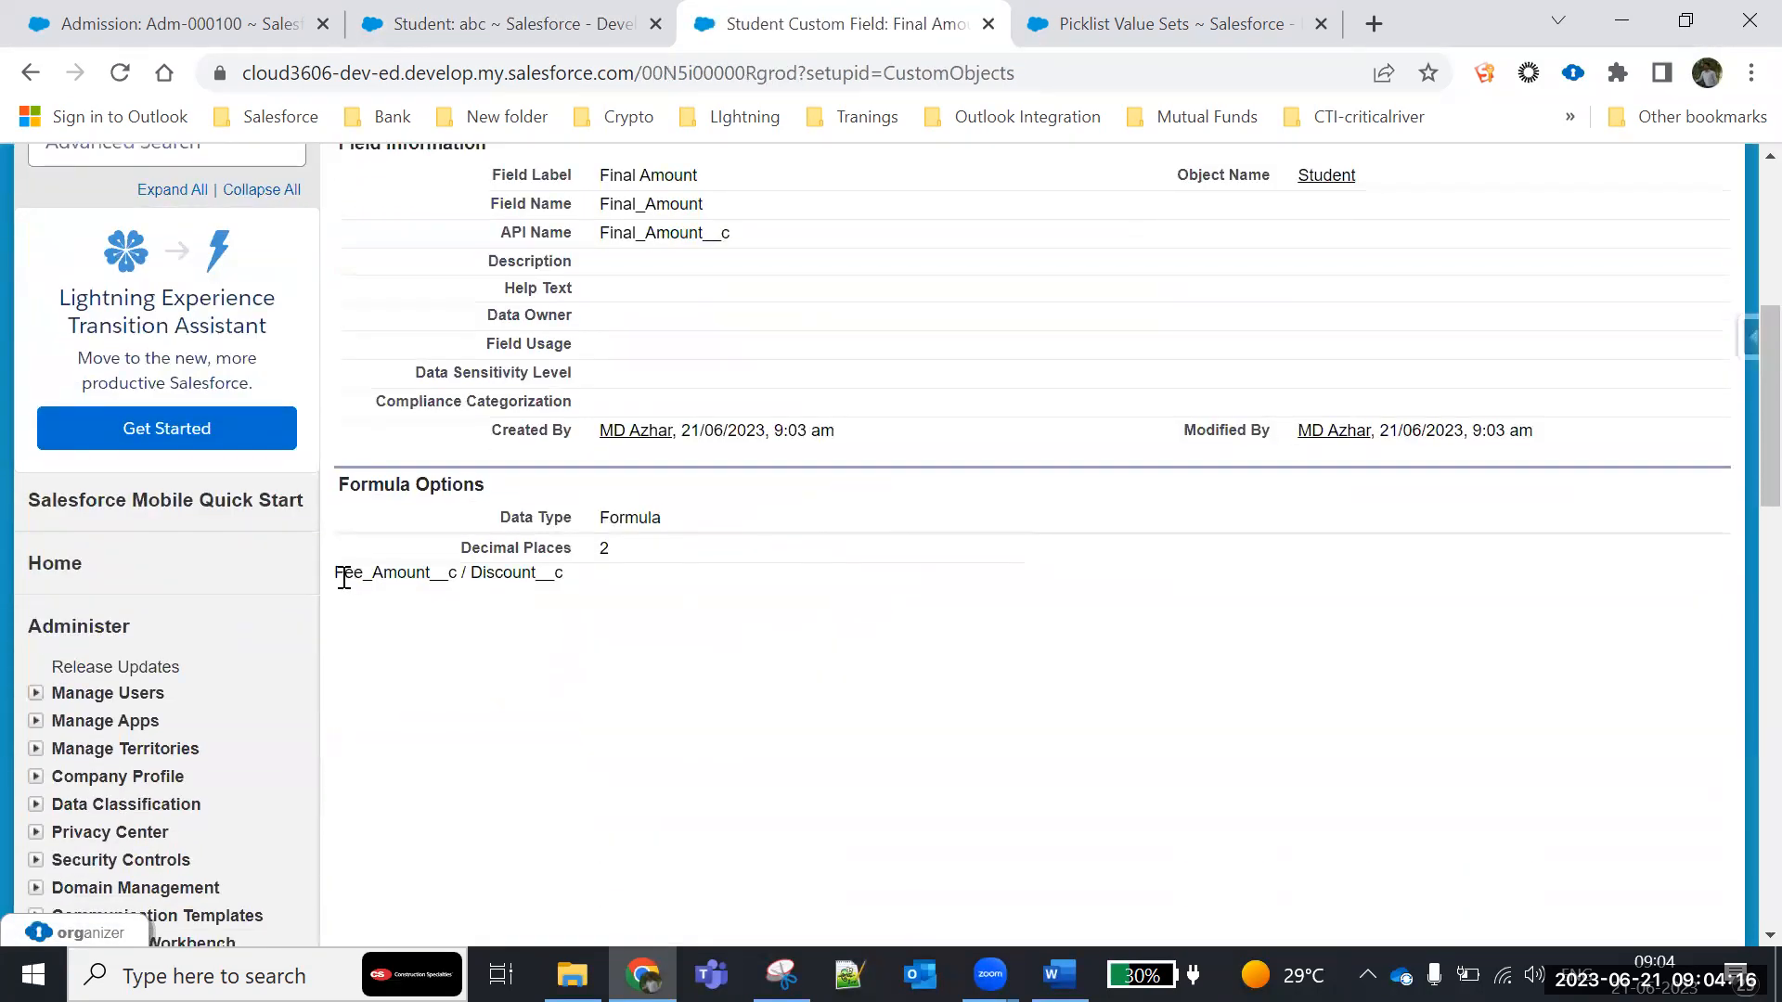
pyautogui.moveTo(337, 573); pyautogui.dragTo(489, 582)
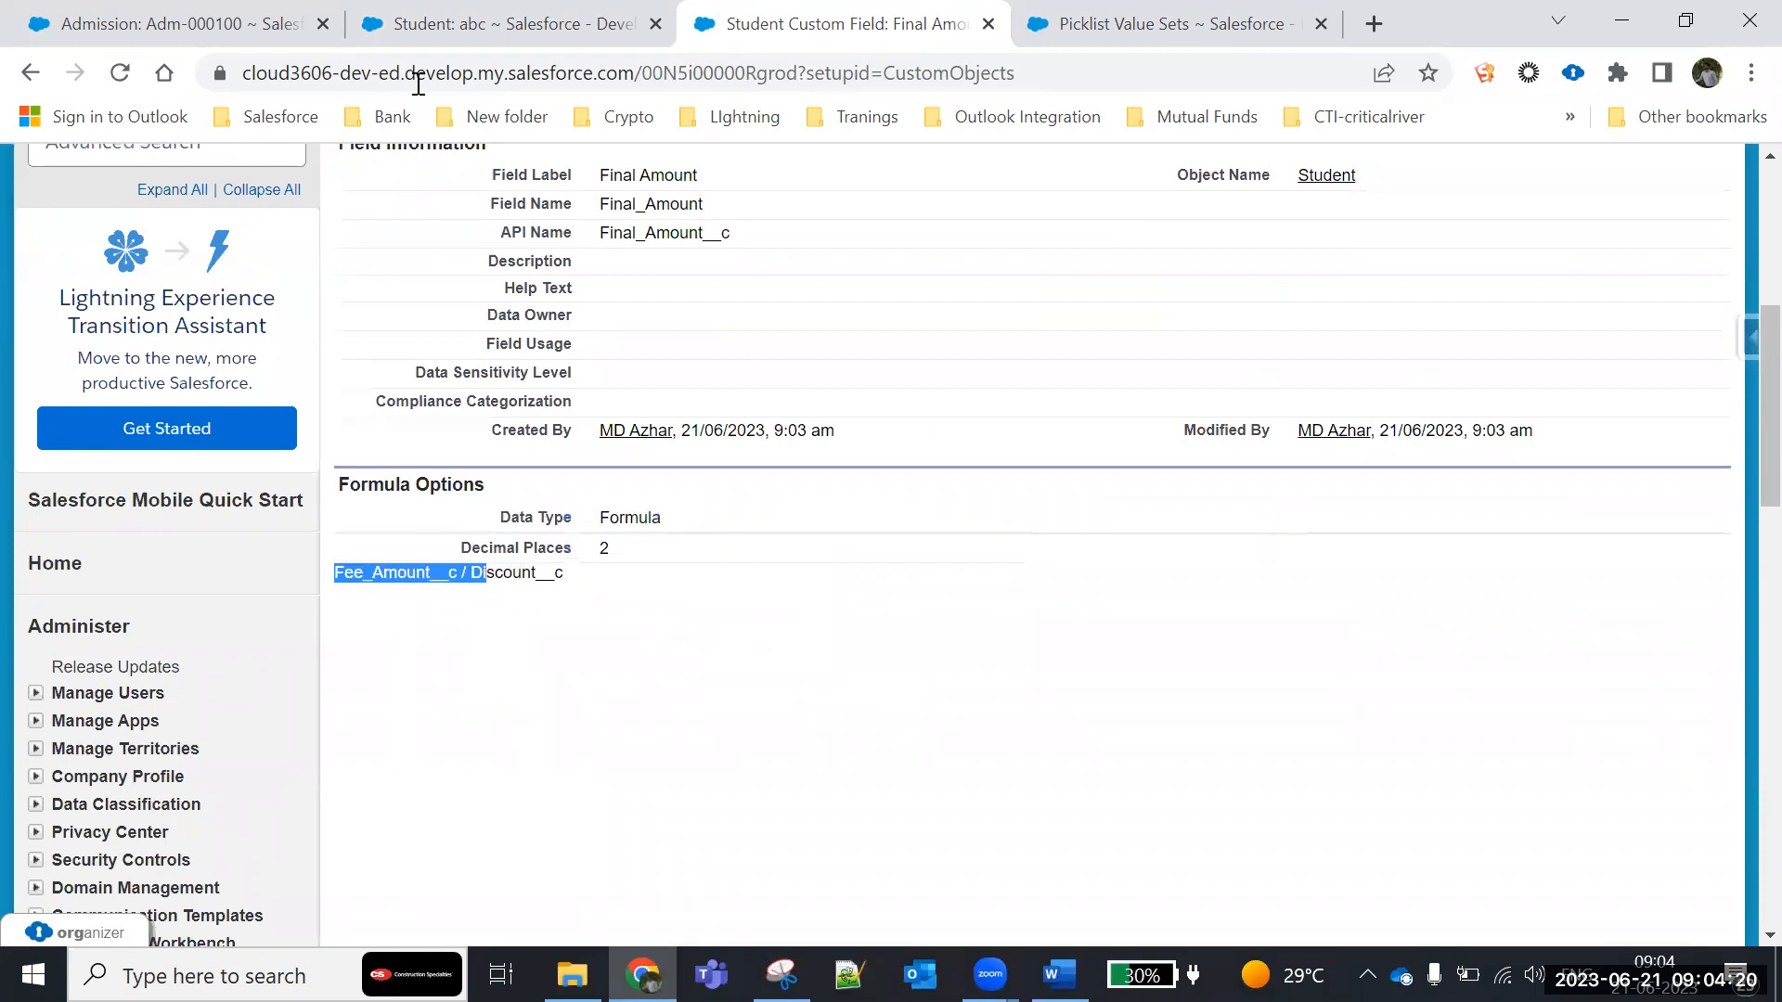
# - Set the Fee Amount on the student record to 10,000, save it and check the Final Amount
pyautogui.click(418, 26)
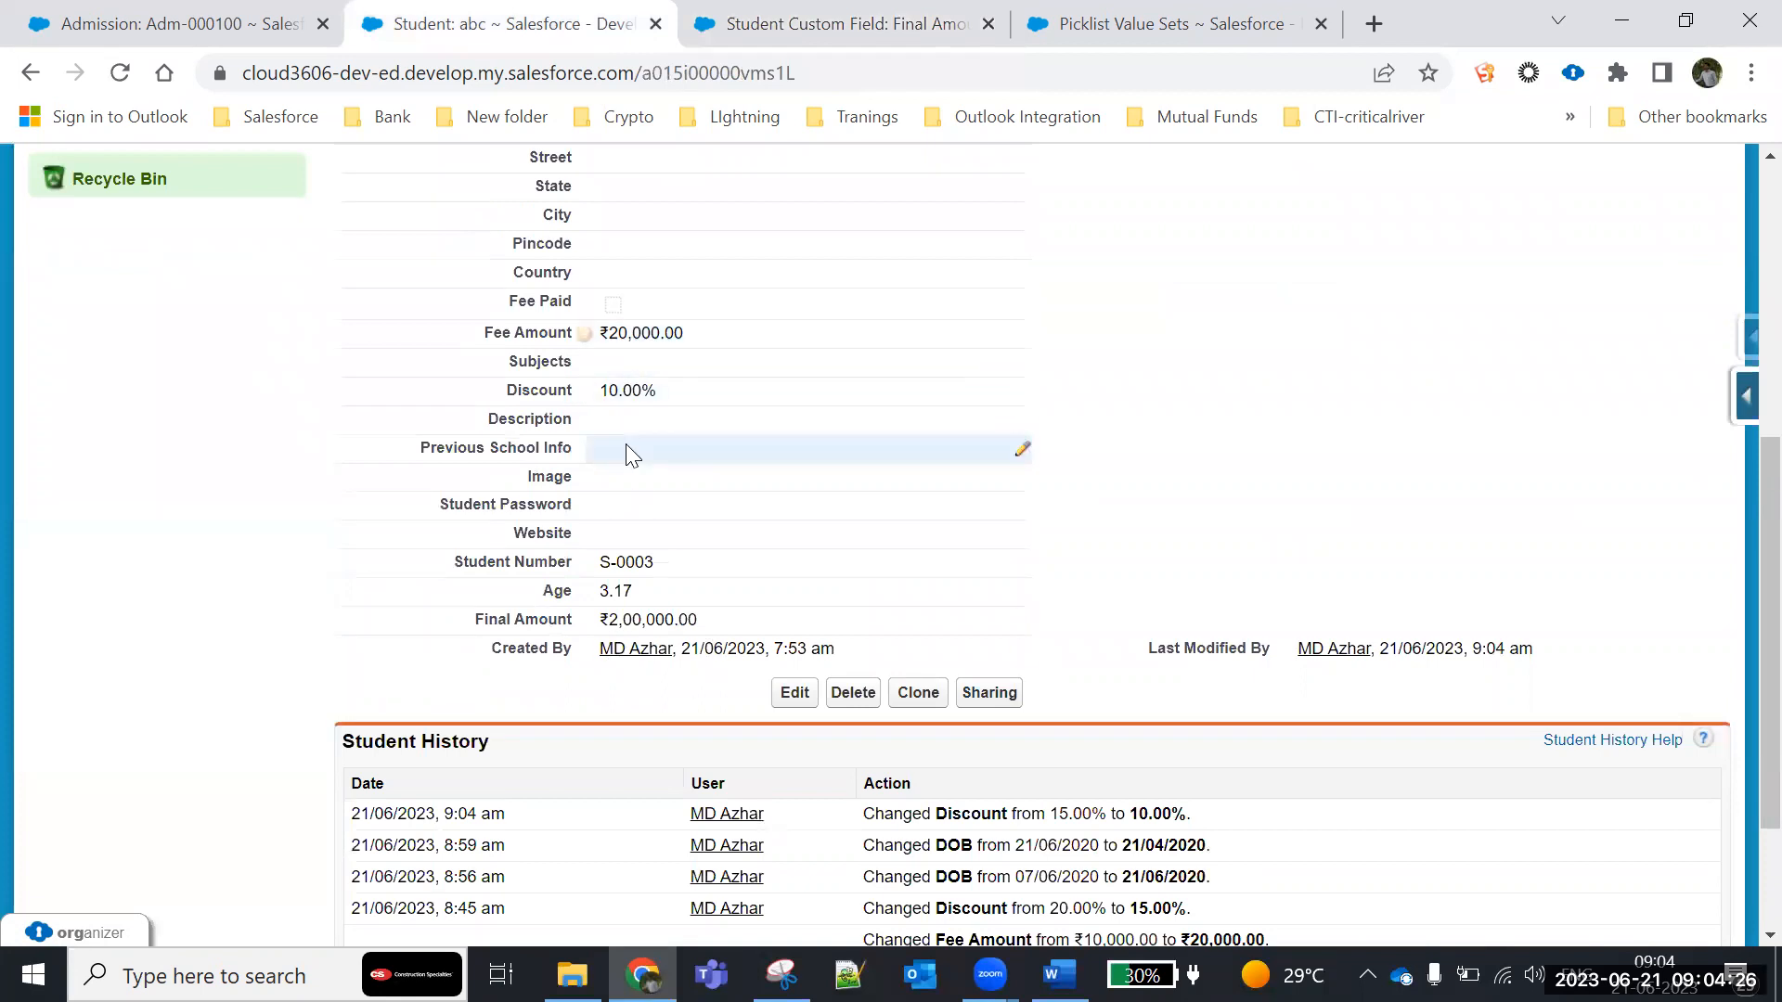
pyautogui.scroll(3, 743, 457)
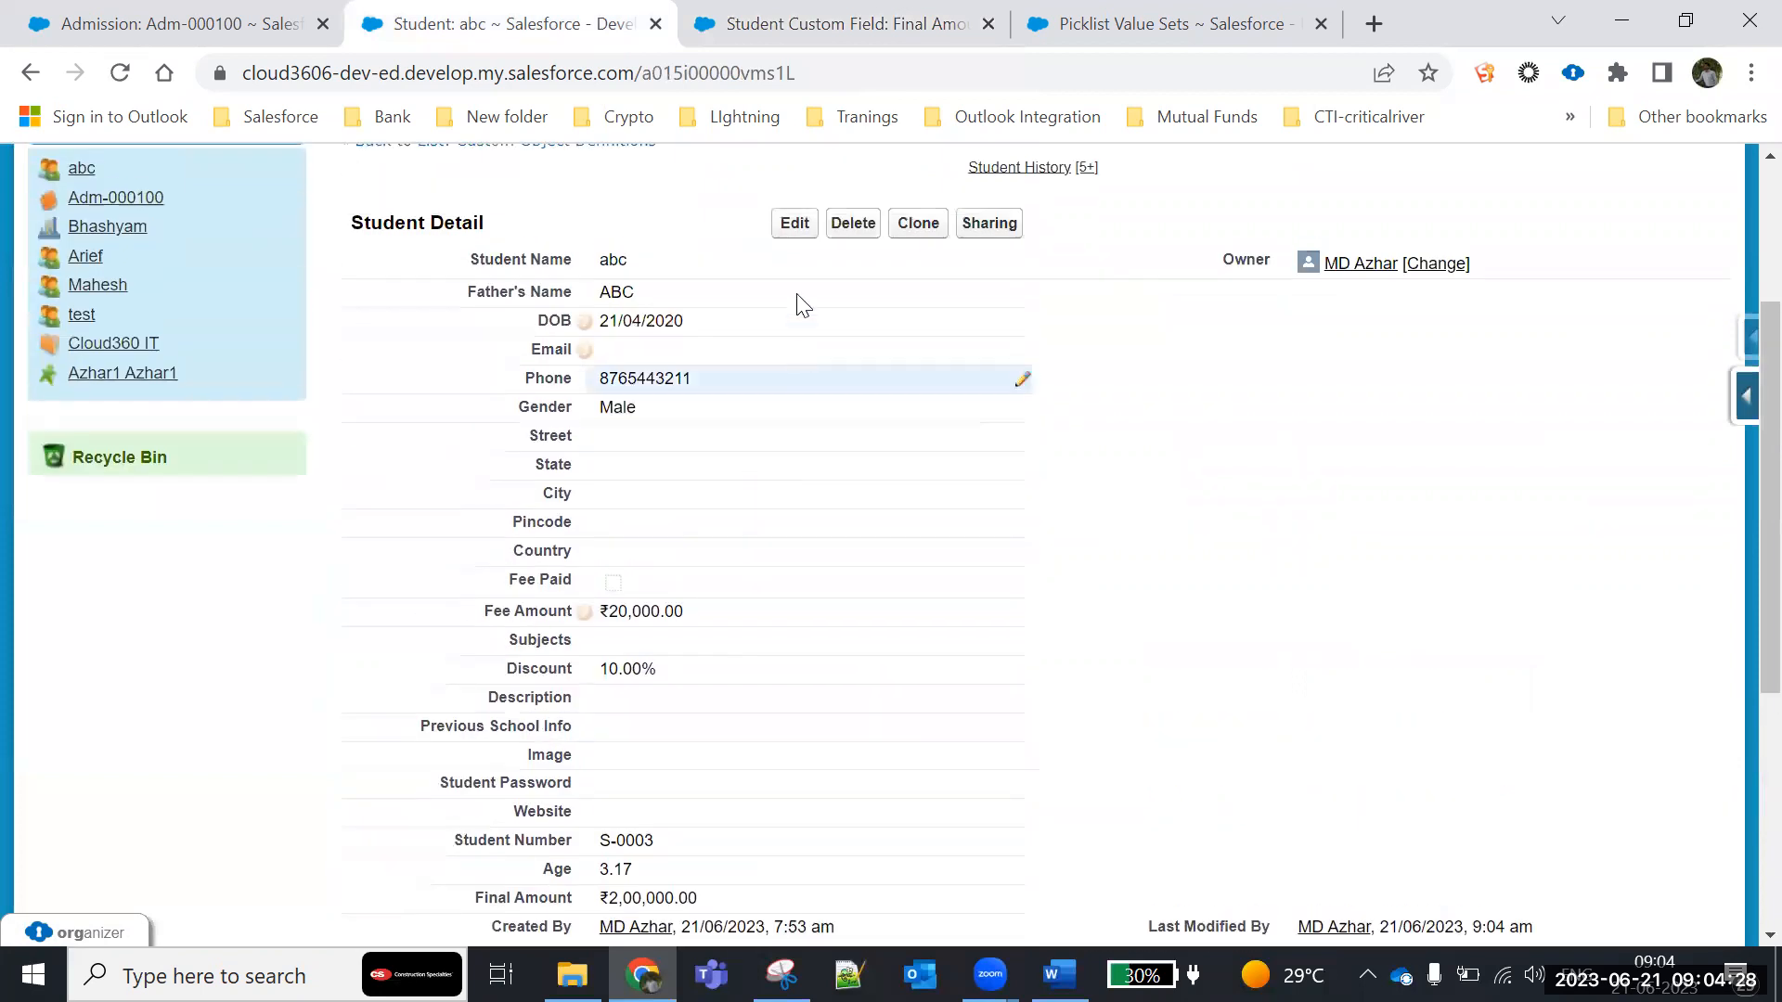
pyautogui.click(795, 223)
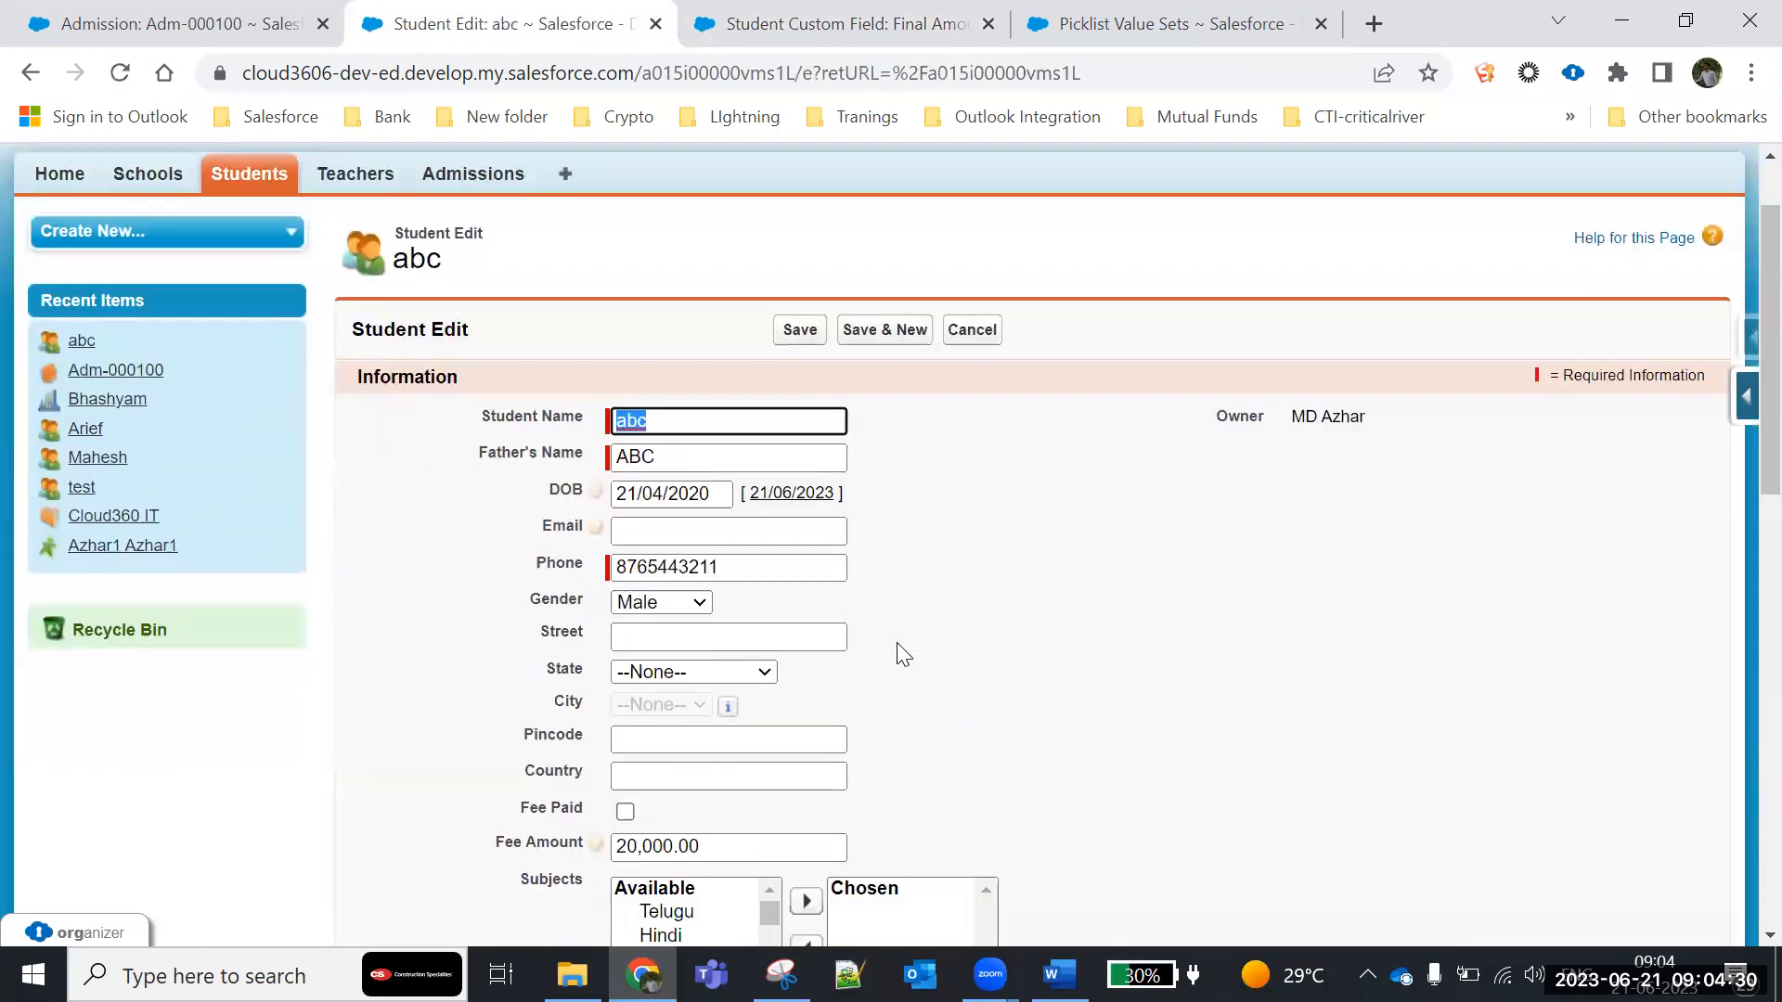
pyautogui.scroll(-4, 793, 591)
pyautogui.click(625, 535)
pyautogui.press('BackSpace')
pyautogui.write('1')
pyautogui.scroll(3, 924, 477)
pyautogui.click(806, 299)
pyautogui.scroll(-5, 1067, 597)
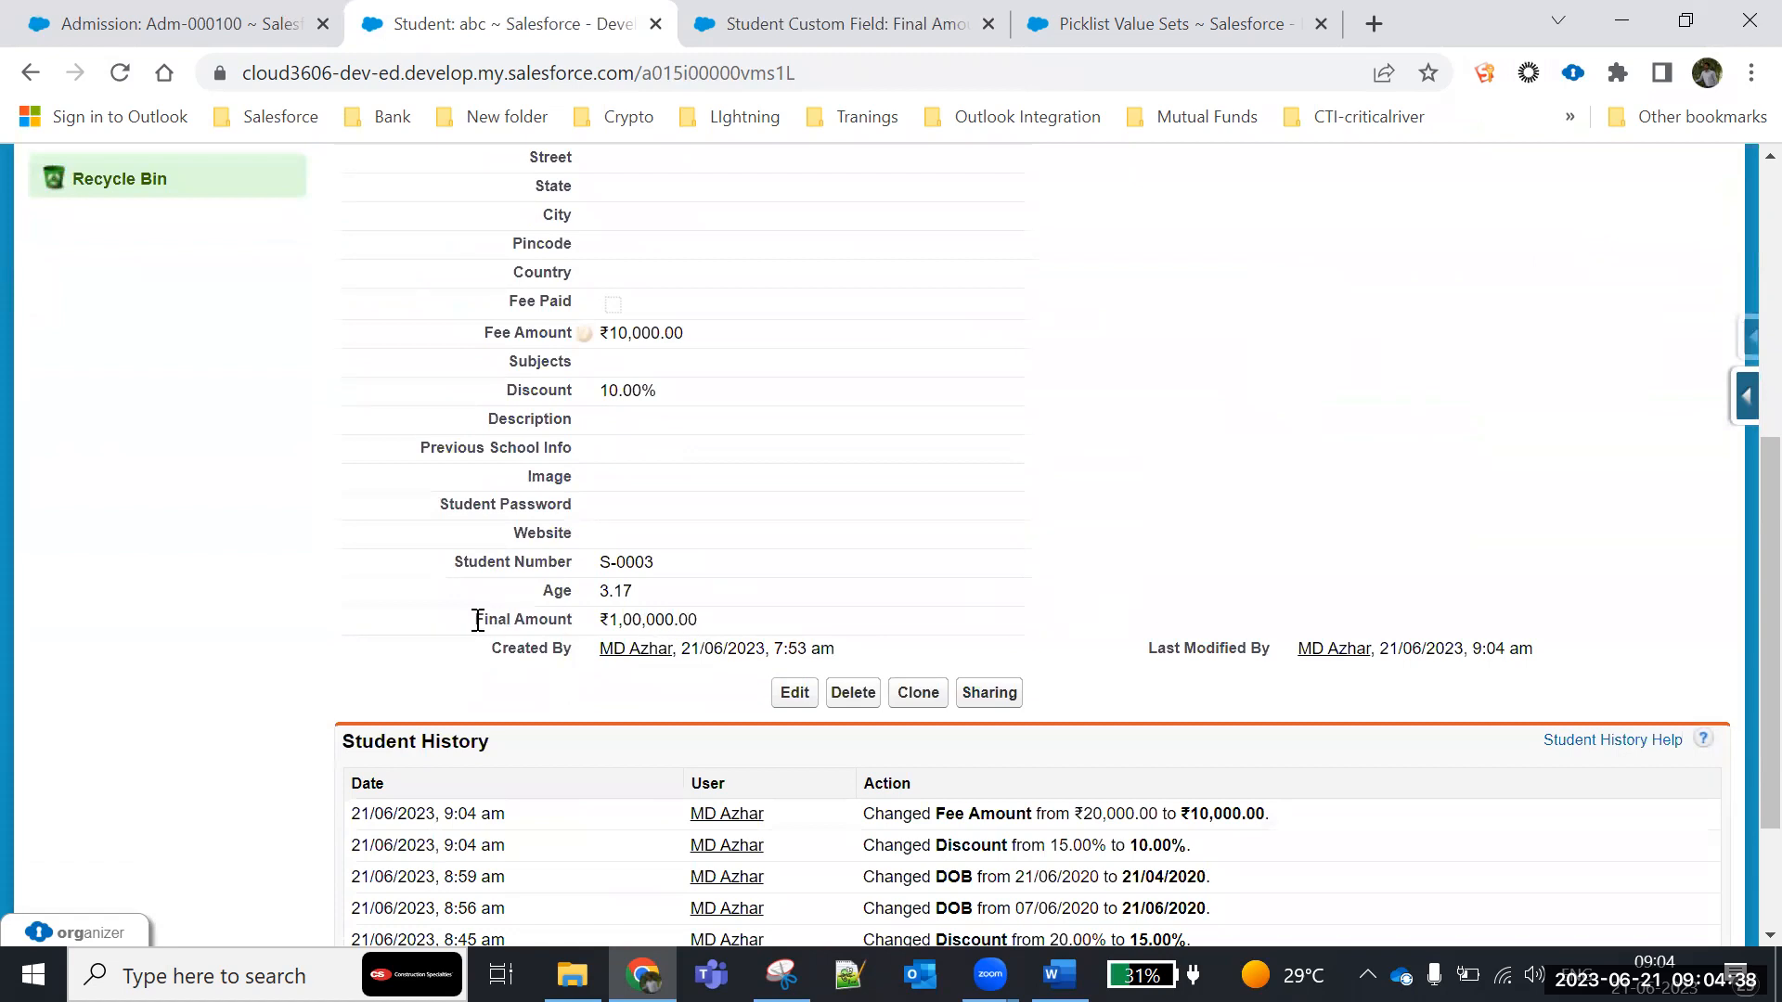
pyautogui.moveTo(475, 618); pyautogui.dragTo(781, 619)
# - Edit the Final Amount field and remove the spaces around the division operator so the formula reads Fee_Amount__c/Discount__c
pyautogui.click(841, 26)
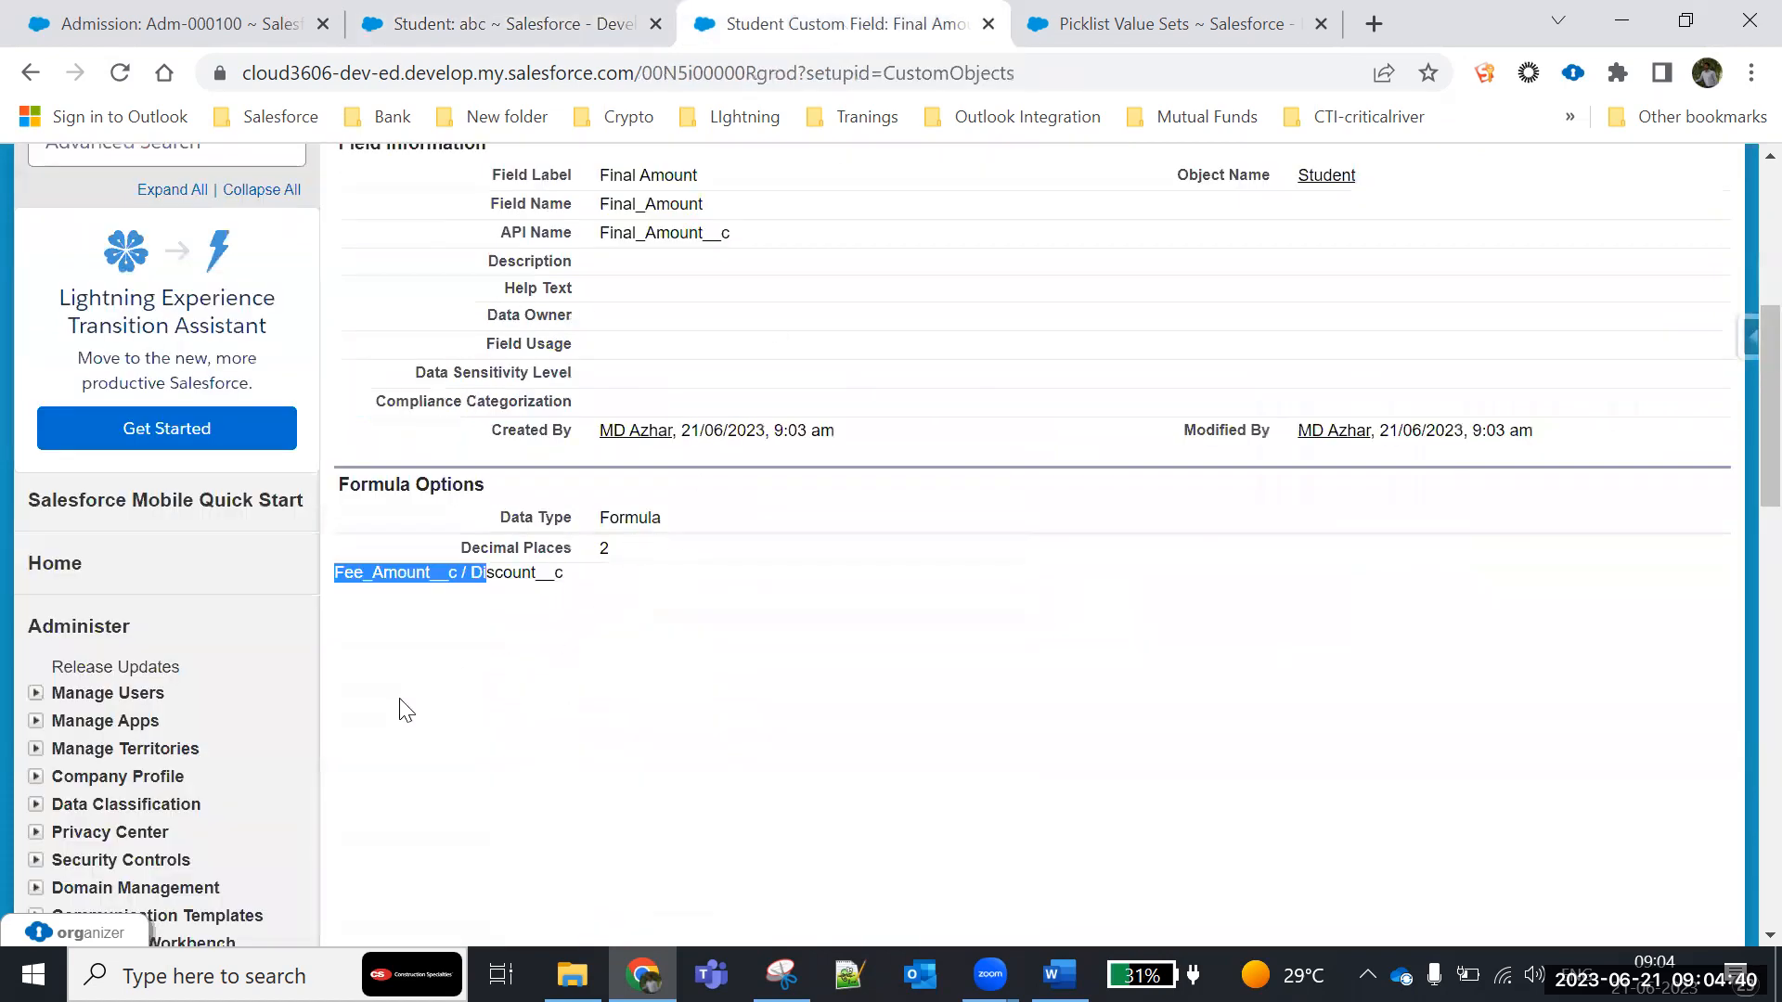
pyautogui.click(611, 696)
pyautogui.scroll(3, 767, 568)
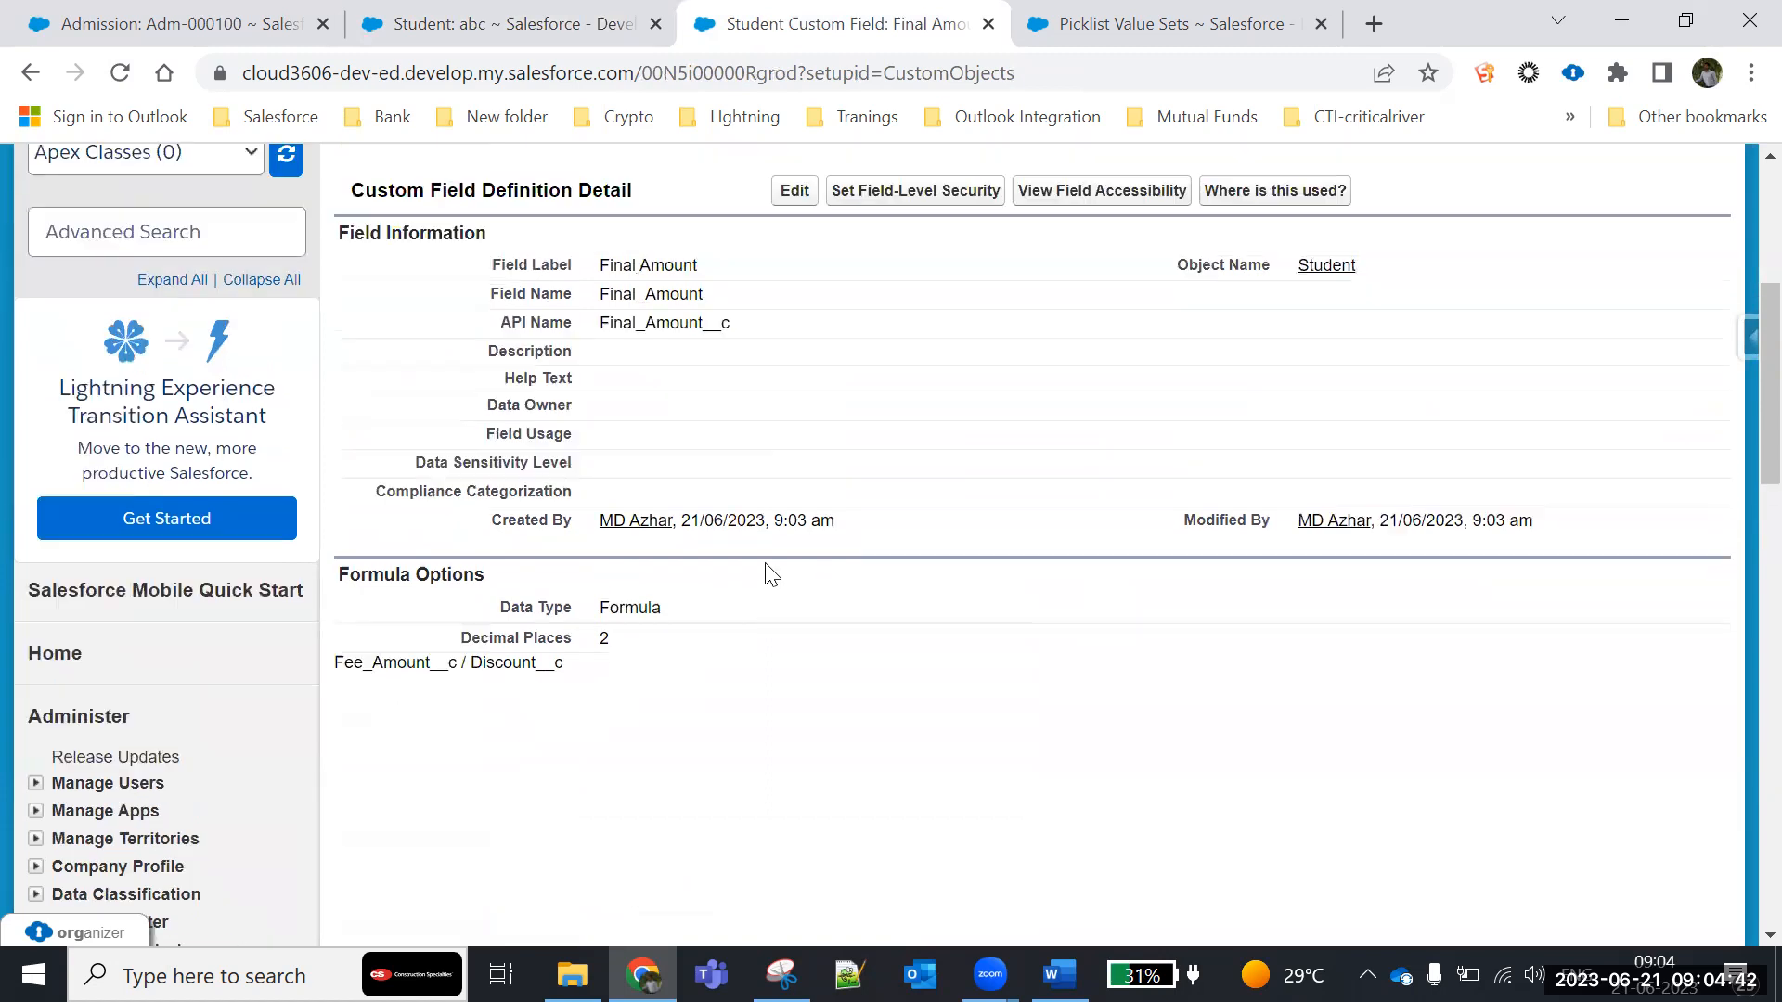
pyautogui.click(795, 380)
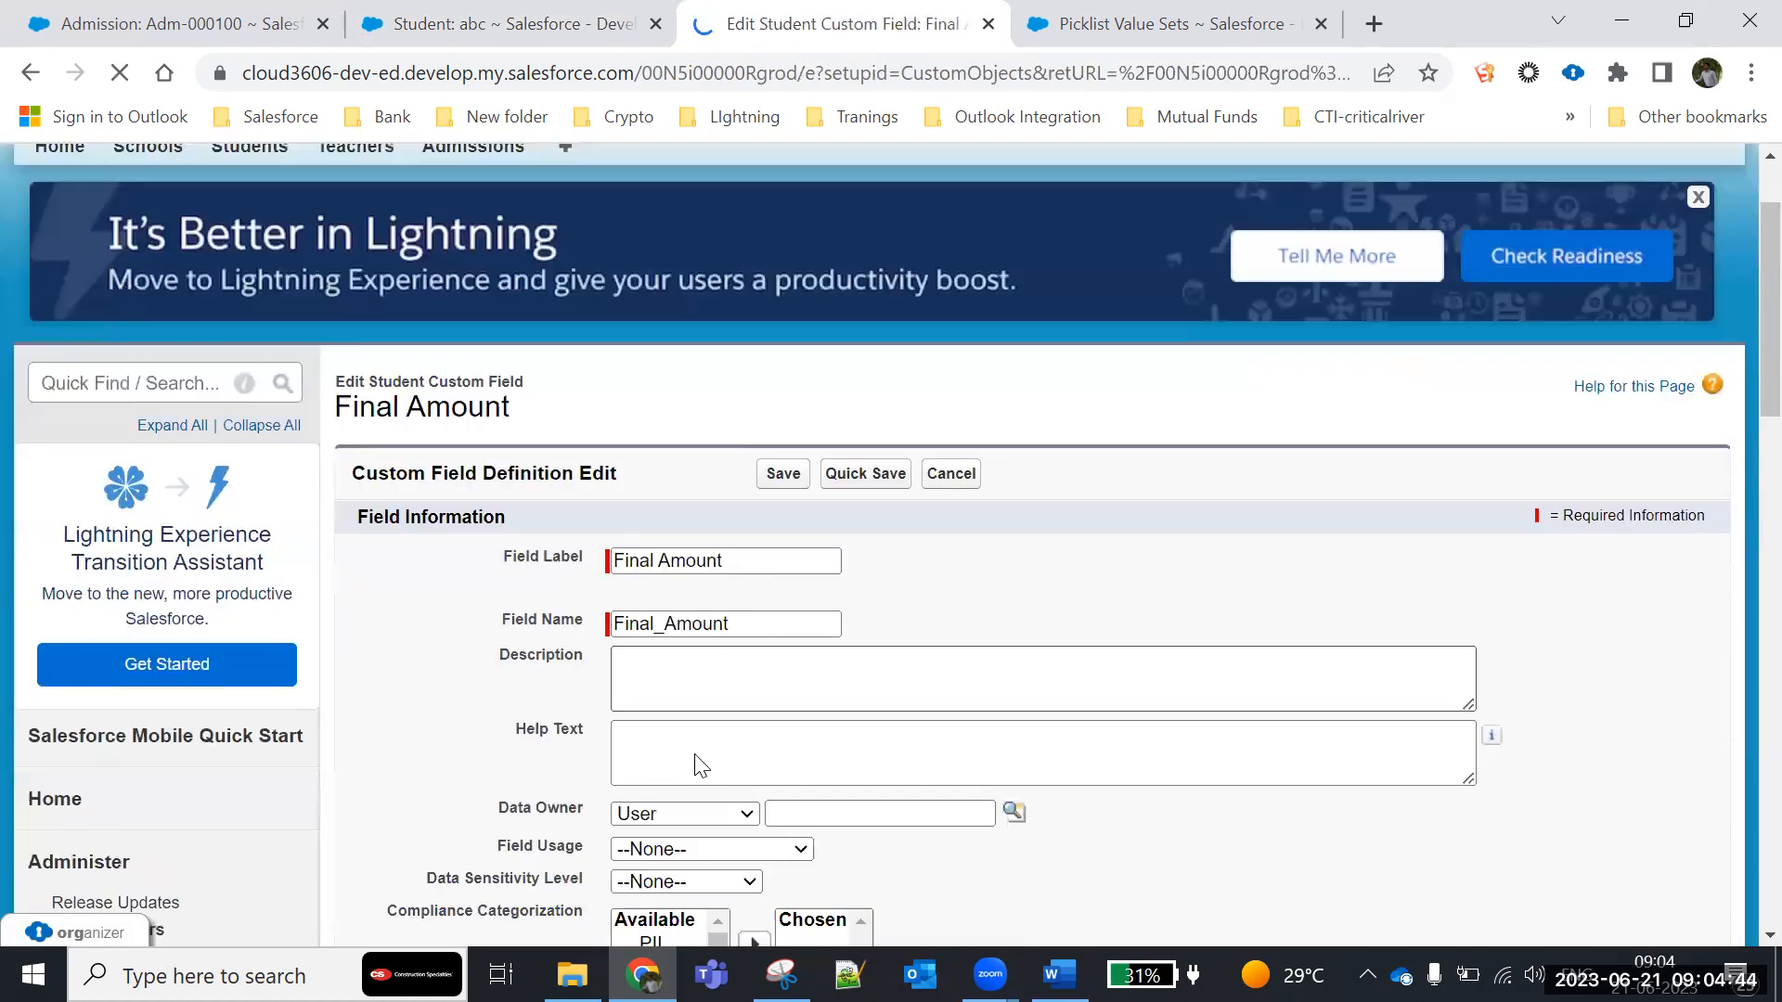
pyautogui.scroll(-8, 699, 764)
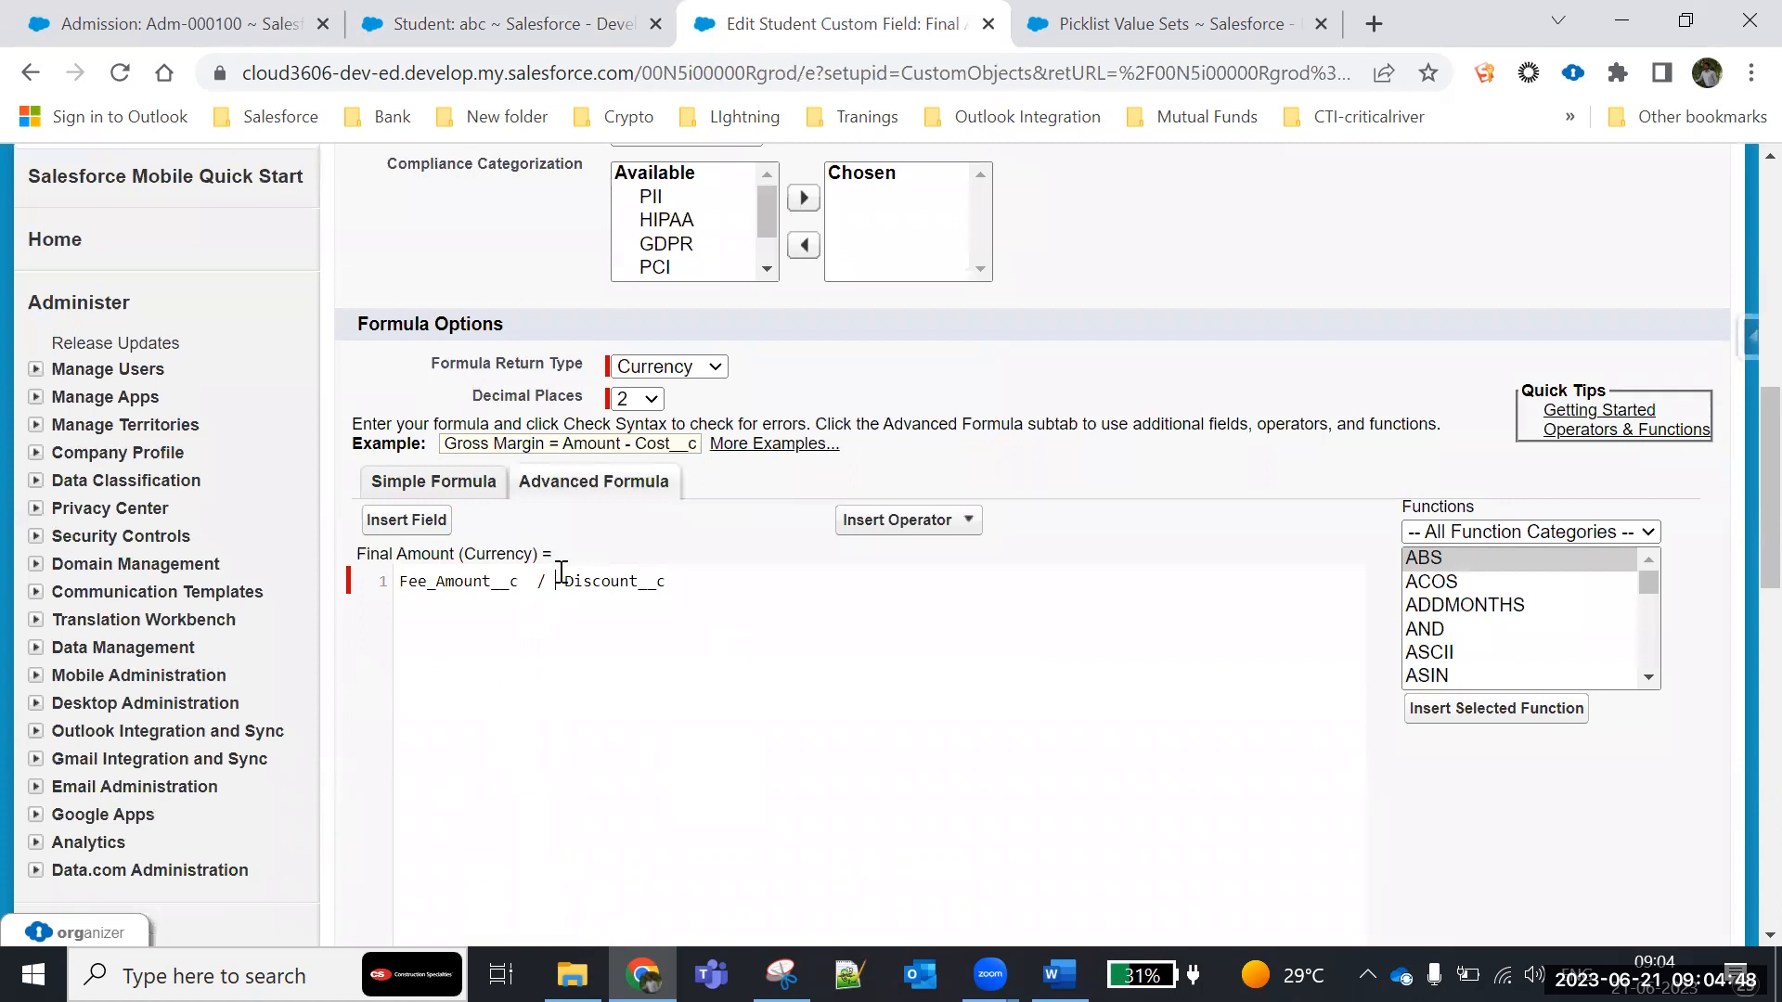
pyautogui.press('BackSpace')
pyautogui.press('BackSpace')
pyautogui.press('BackSpace')
pyautogui.press('BackSpace')
pyautogui.write('/')
pyautogui.press('Delete')
# - Save the edited division formula and reload the student record to recheck the Final Amount
pyautogui.click(914, 521)
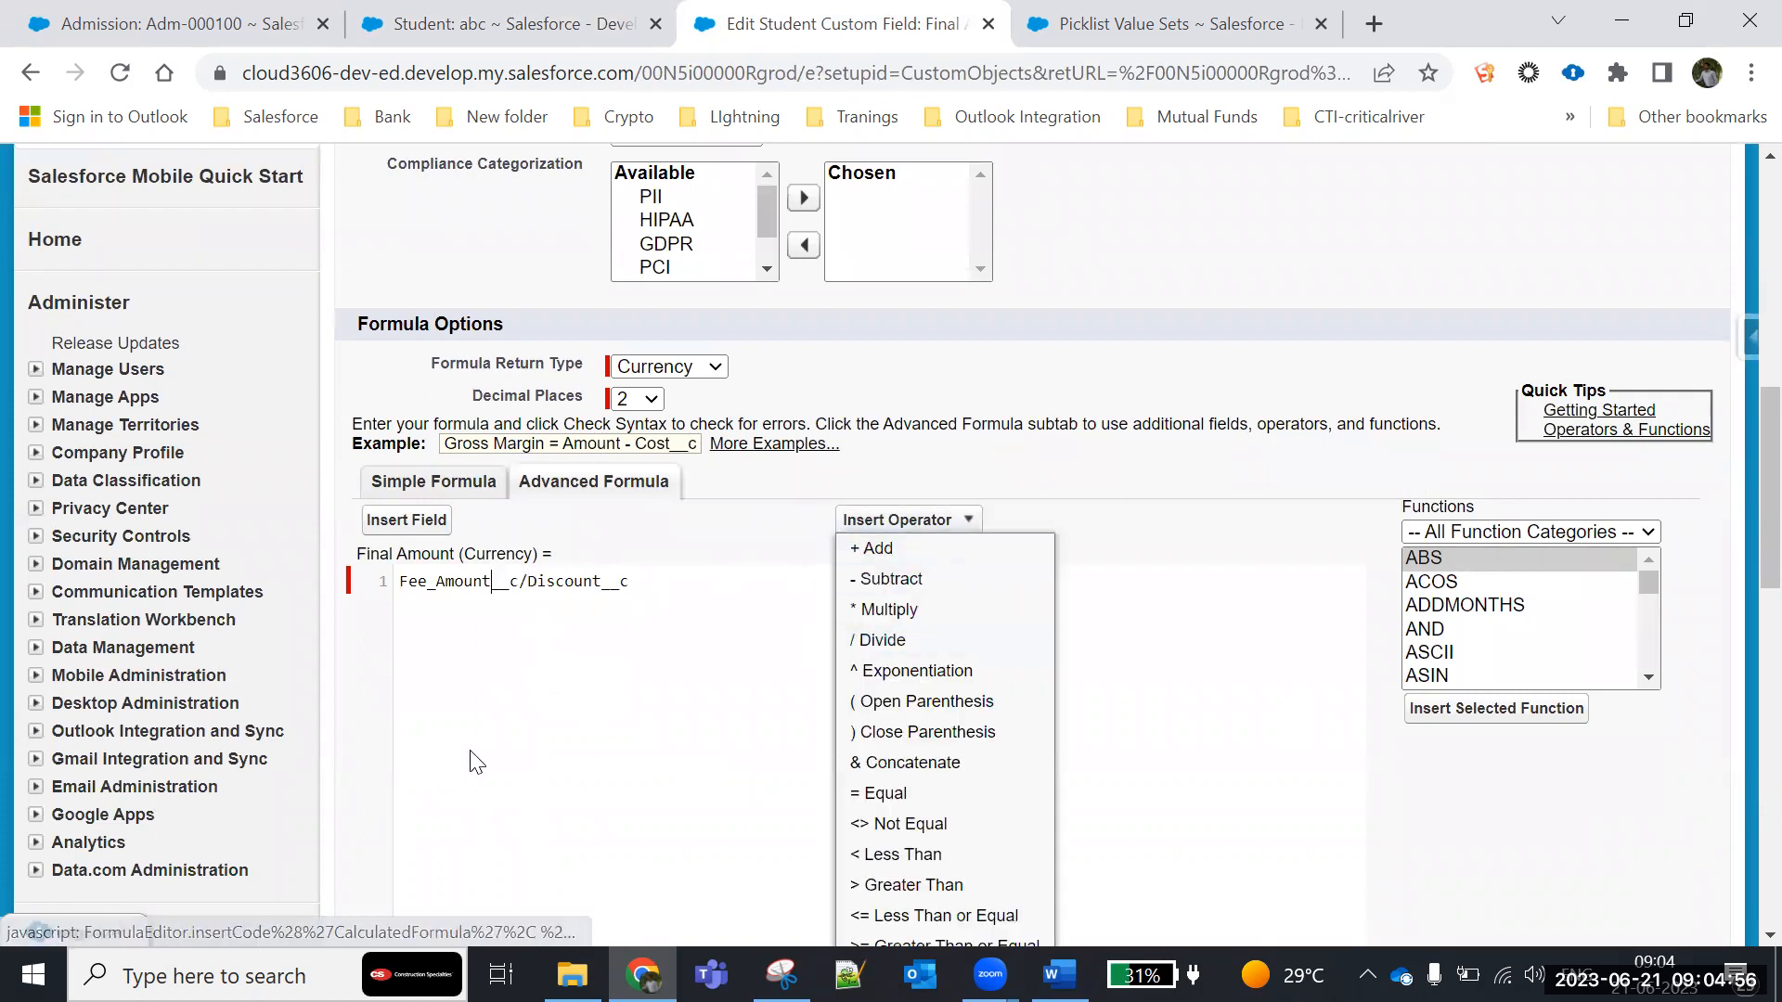
pyautogui.scroll(-5, 565, 775)
pyautogui.click(770, 731)
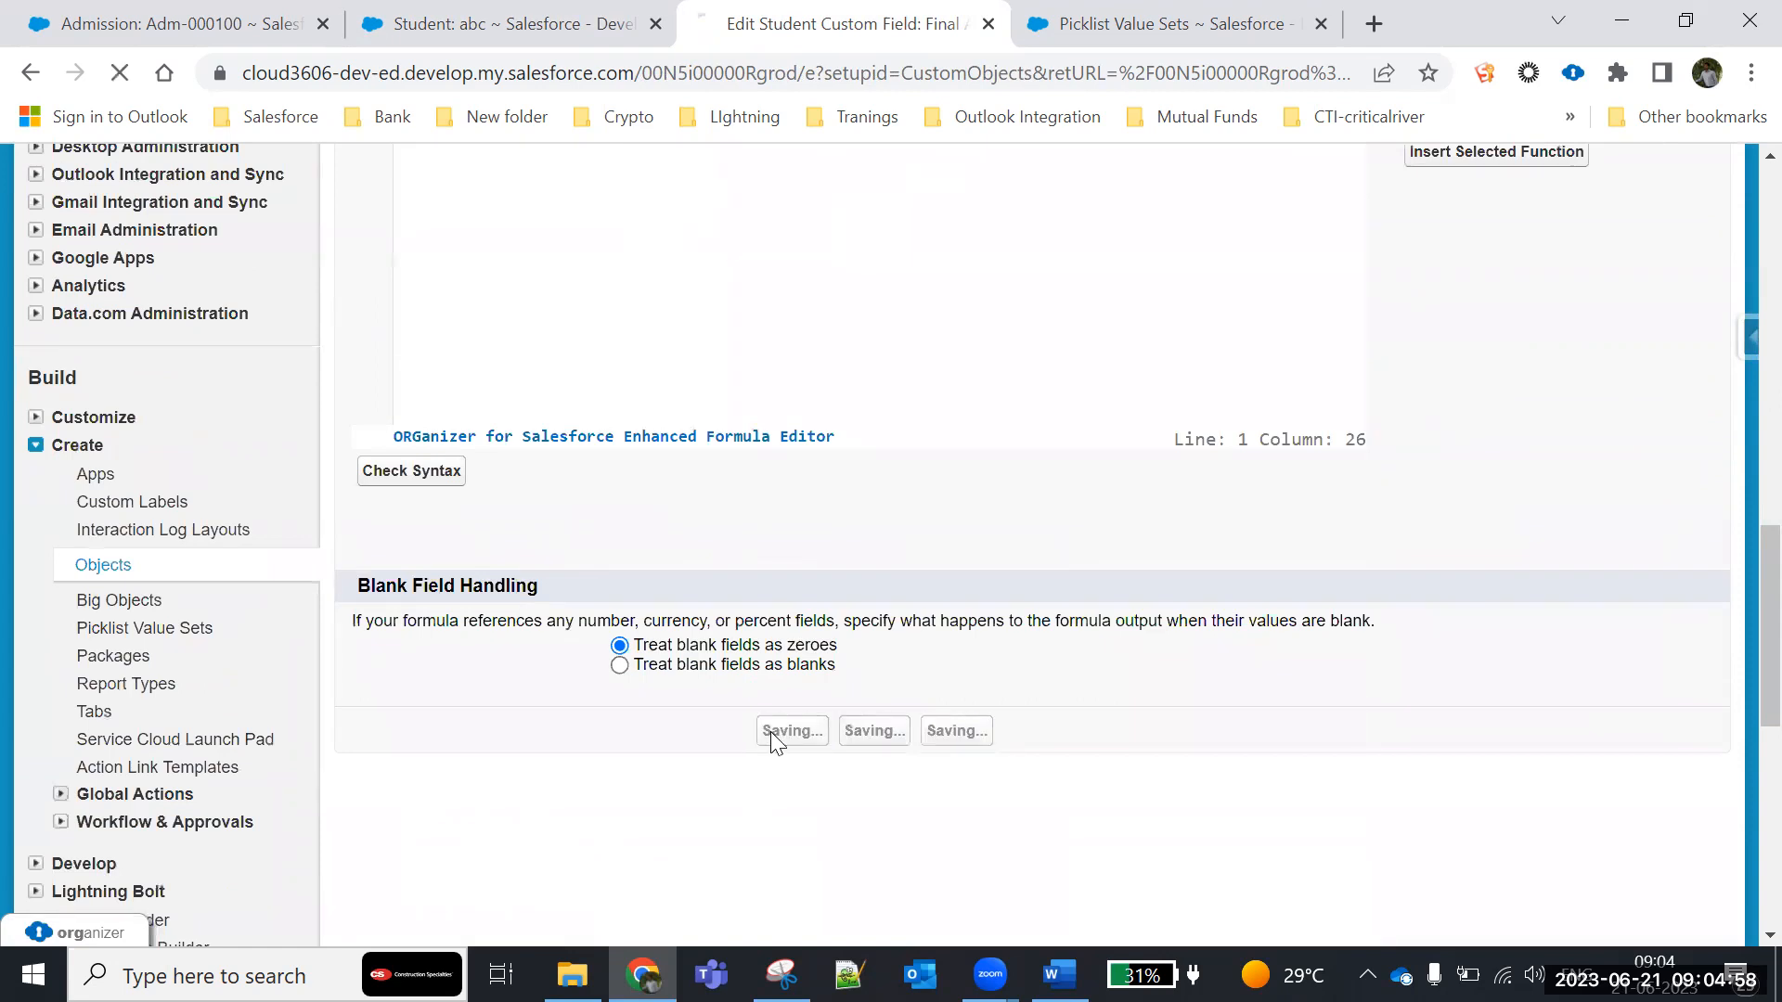
pyautogui.scroll(-6, 569, 650)
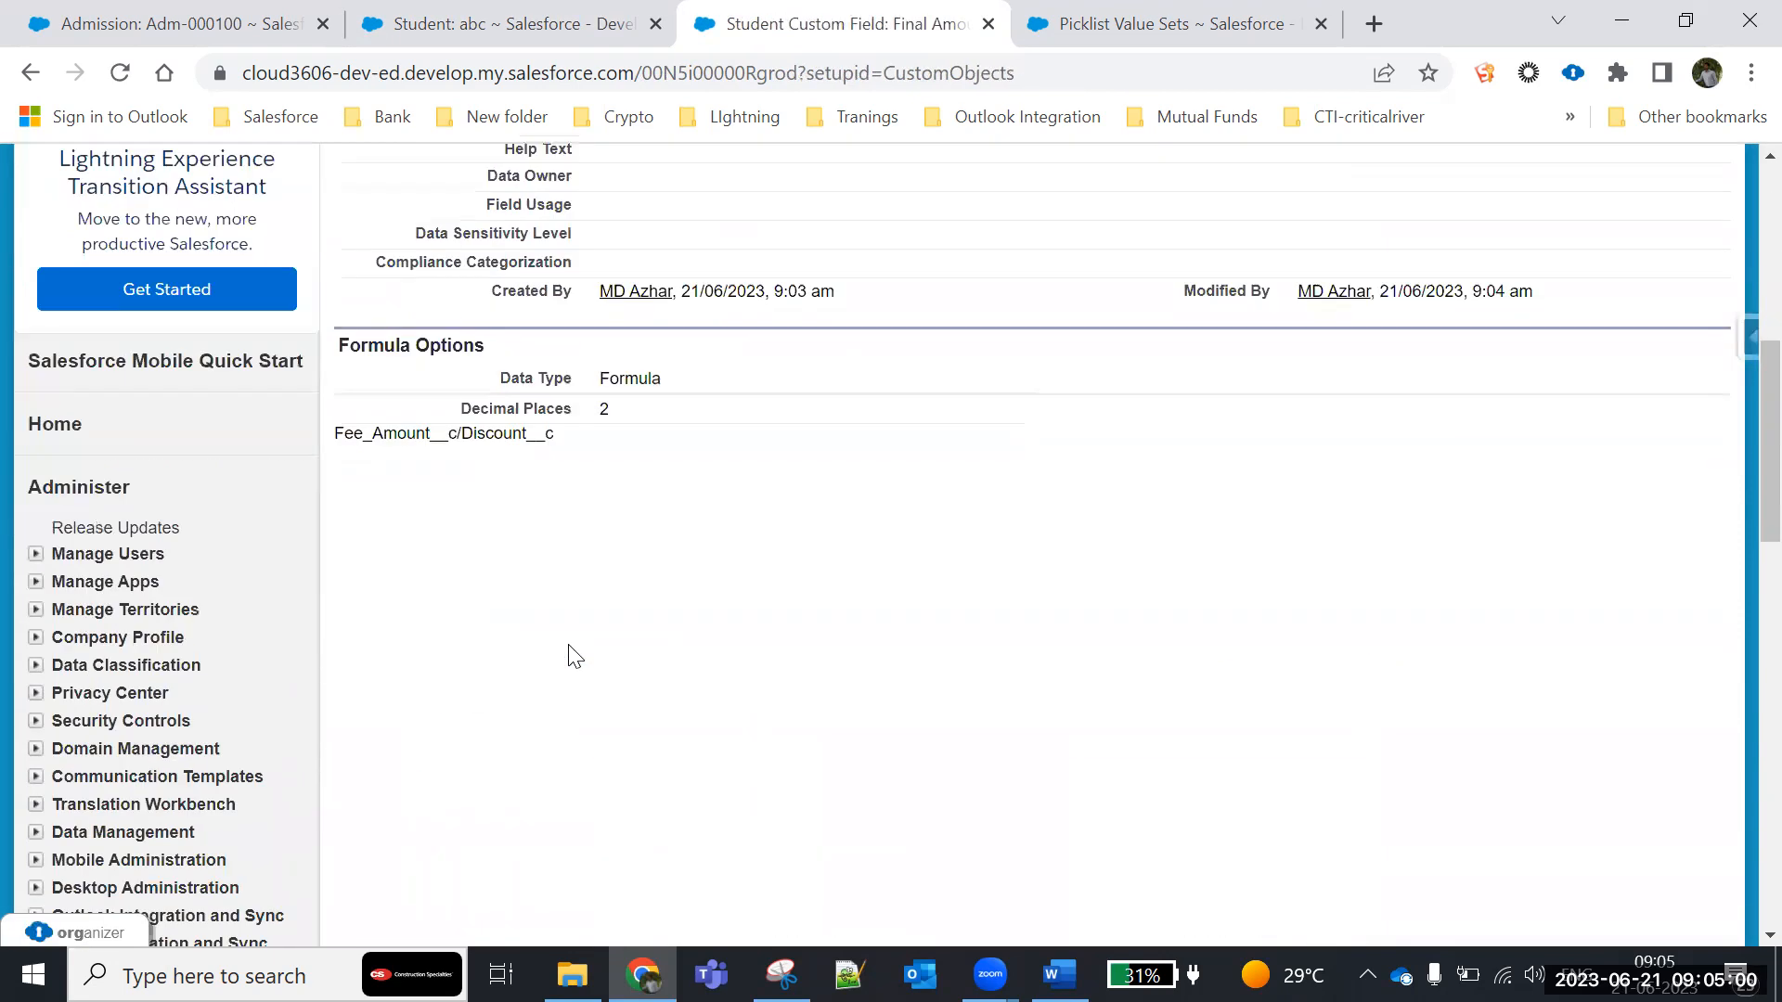
pyautogui.scroll(6, 568, 656)
pyautogui.click(501, 28)
pyautogui.click(120, 74)
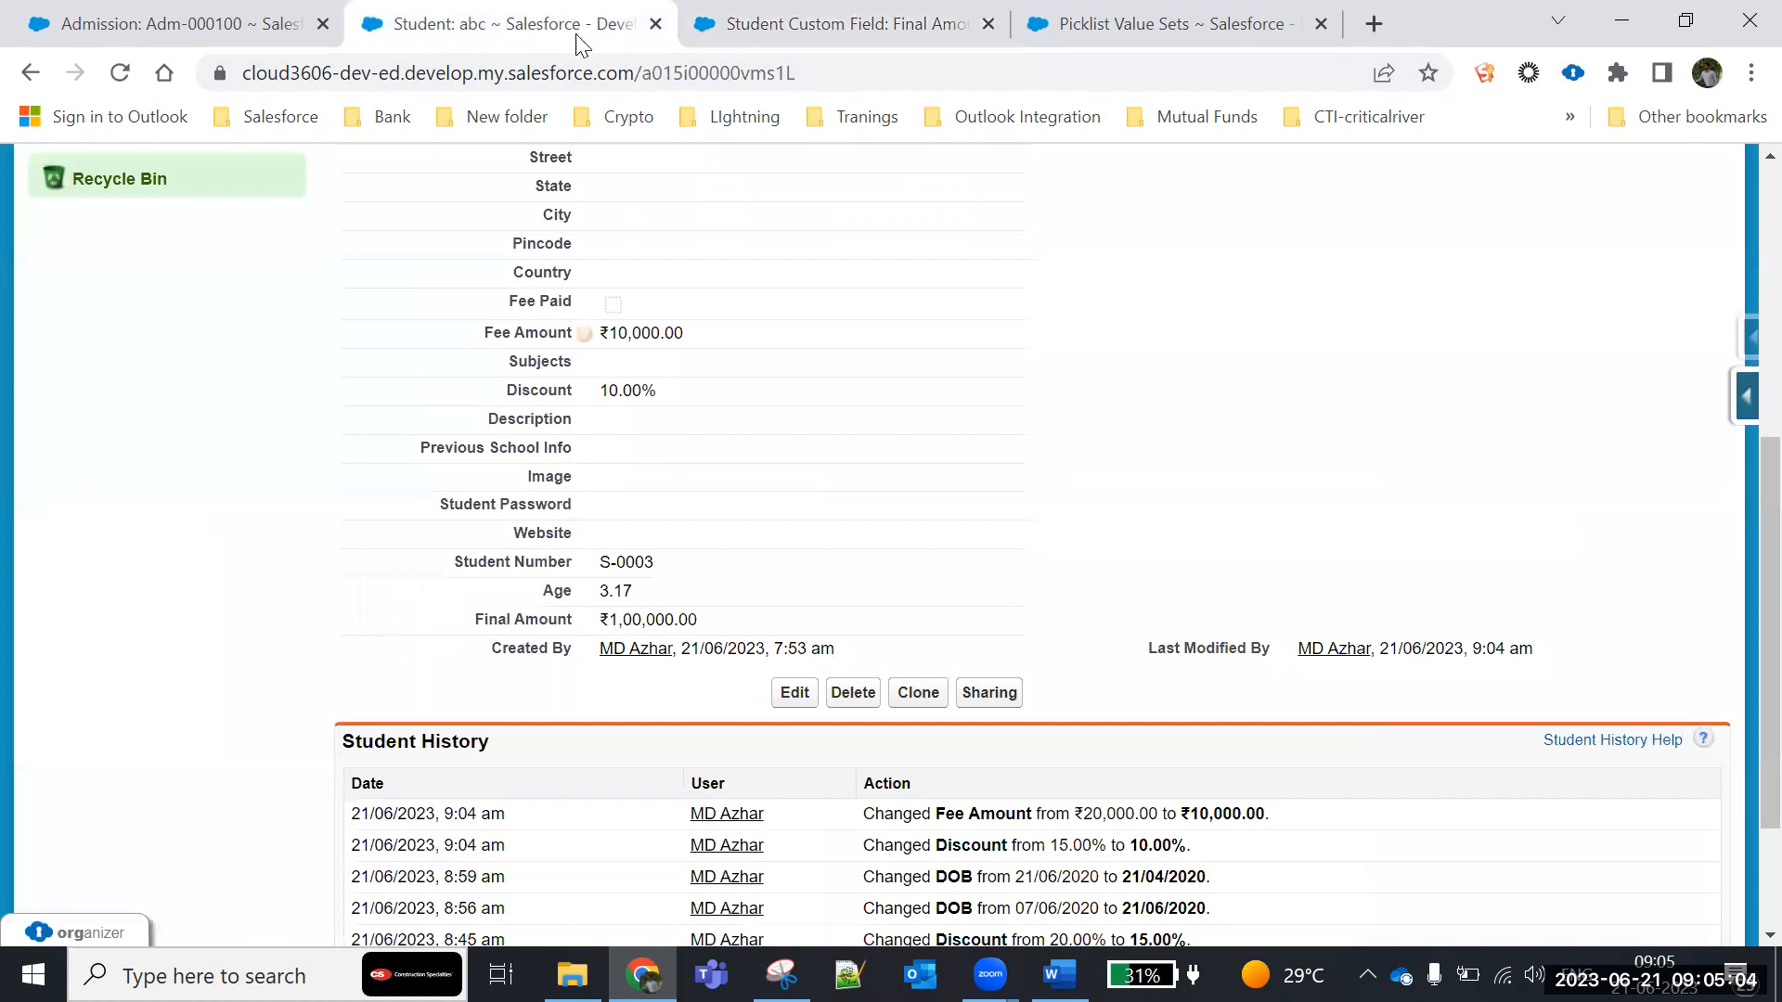
# - Reopen the Final Amount field for editing and replace the division with multiplication so the formula reads Fee_Amount__c* Discount__c
pyautogui.click(738, 28)
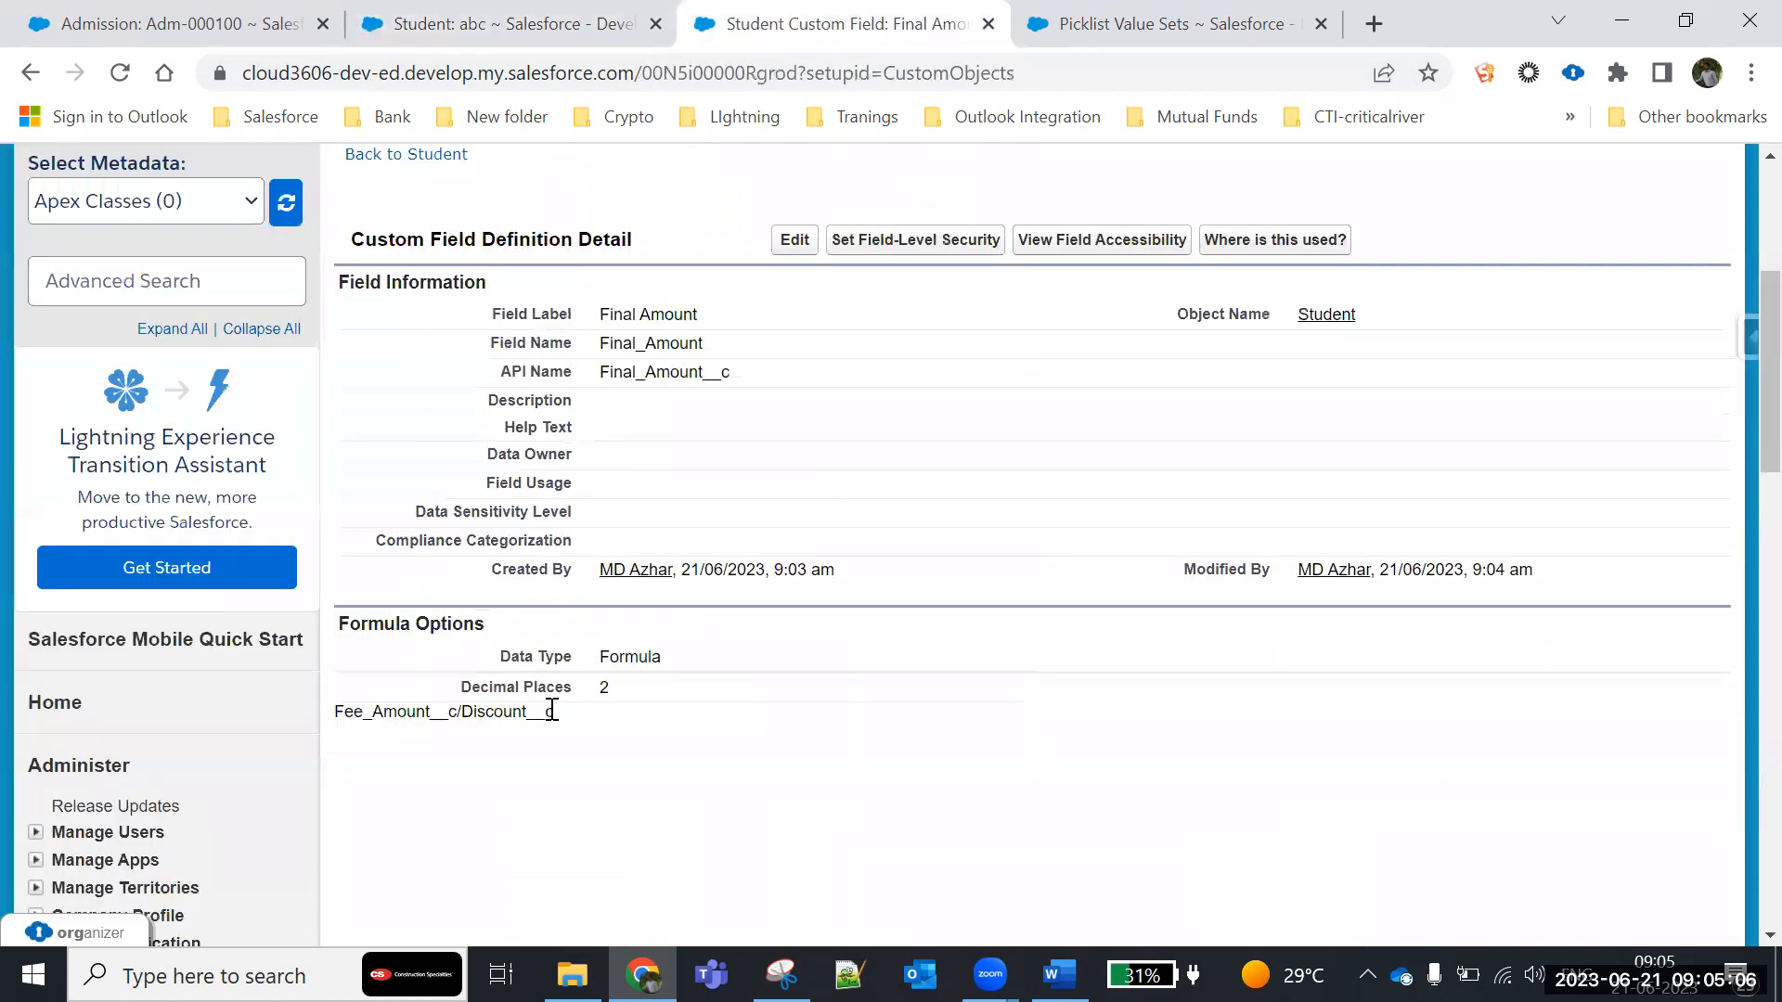
pyautogui.scroll(-3, 568, 743)
pyautogui.scroll(3, 564, 744)
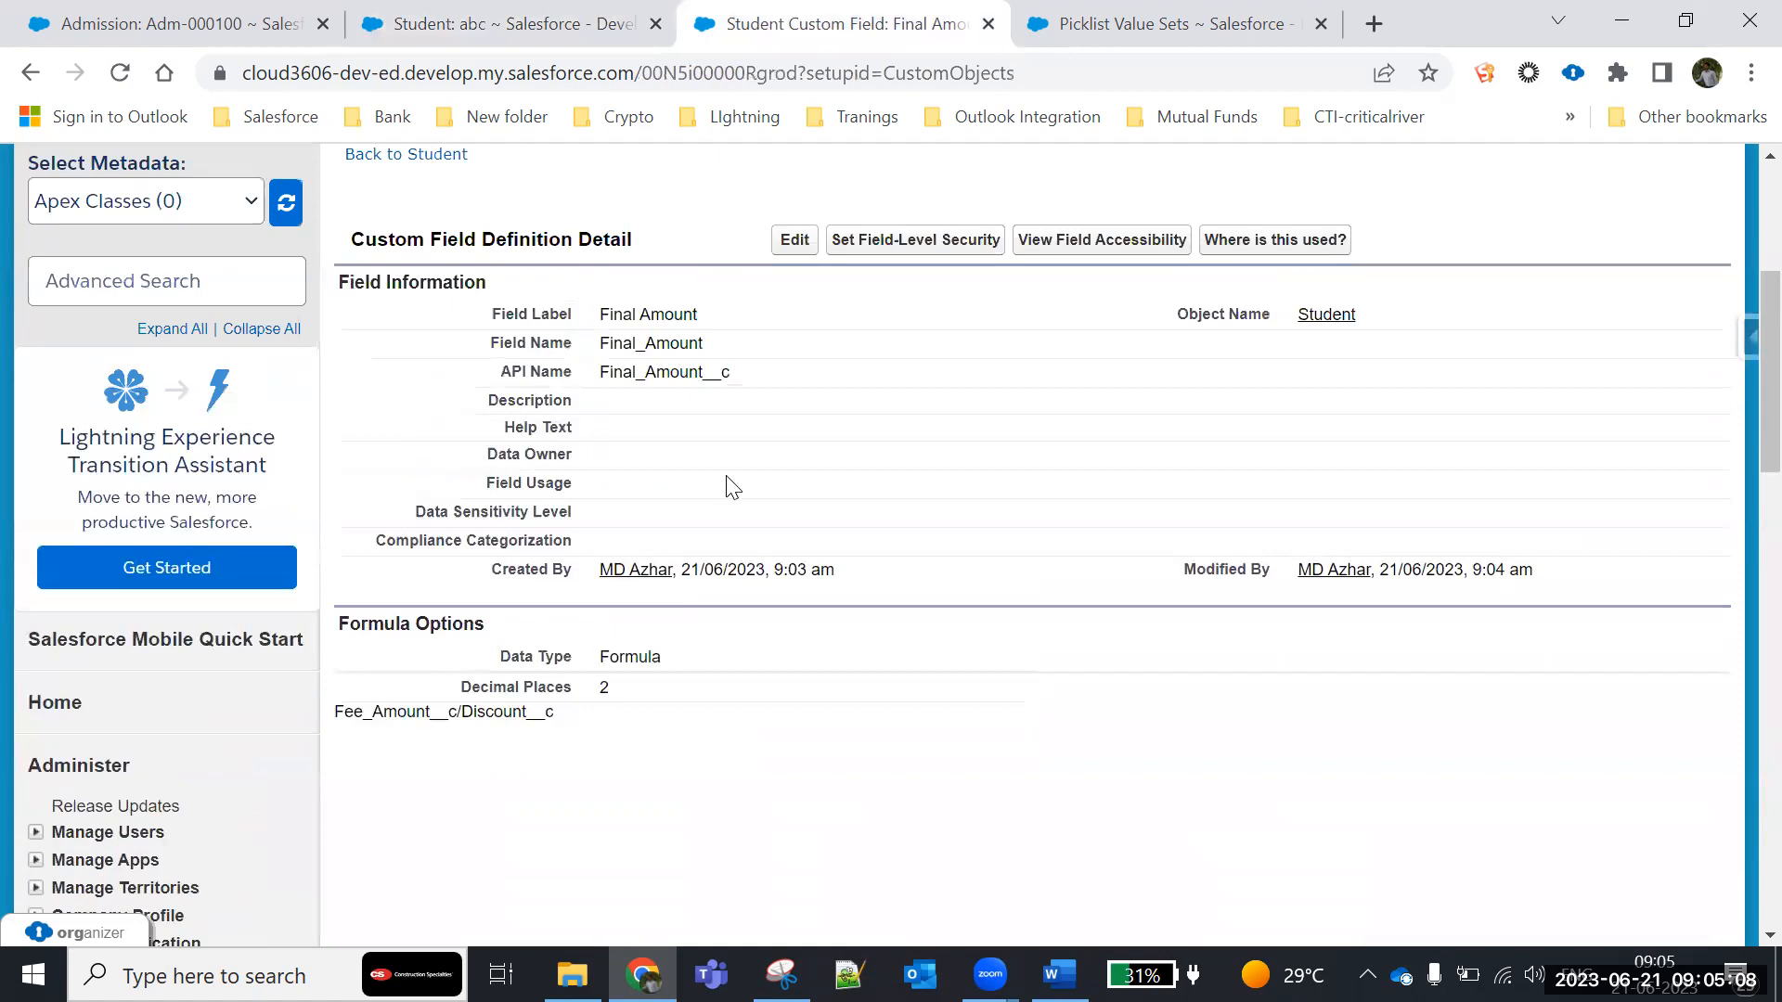
pyautogui.click(803, 237)
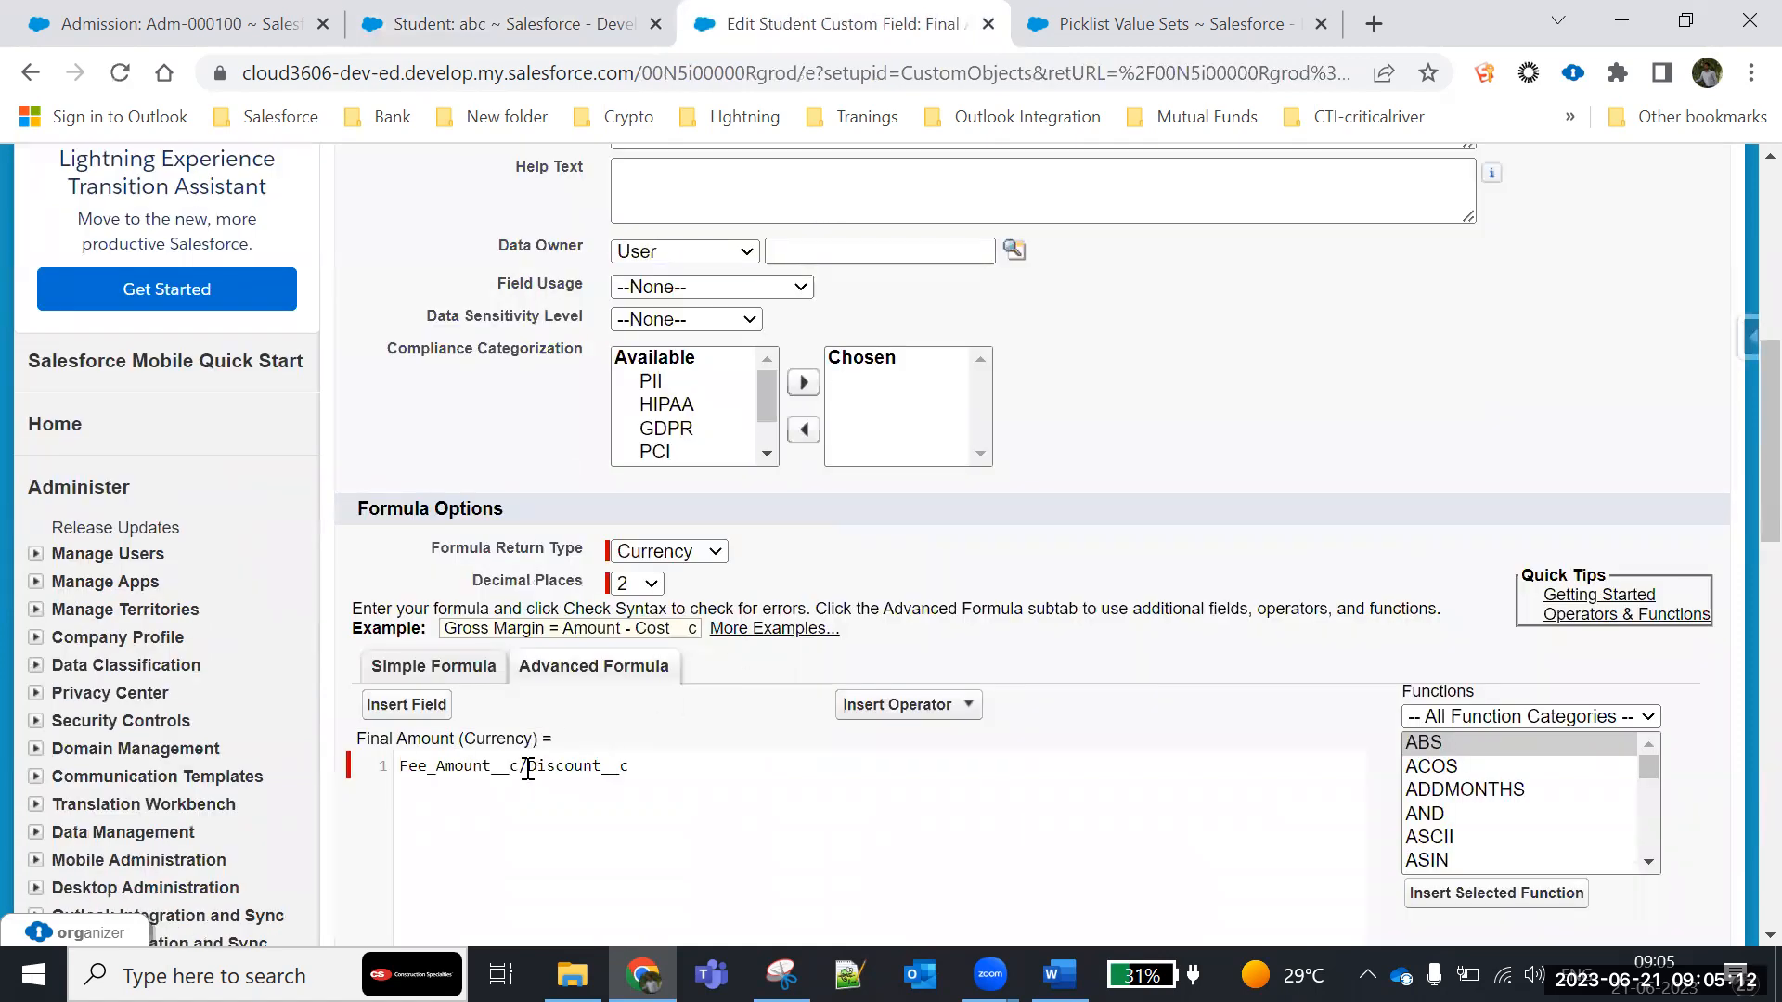
pyautogui.click(527, 768)
pyautogui.press('BackSpace')
pyautogui.write('*')
pyautogui.scroll(-4, 742, 770)
pyautogui.scroll(-1, 511, 408)
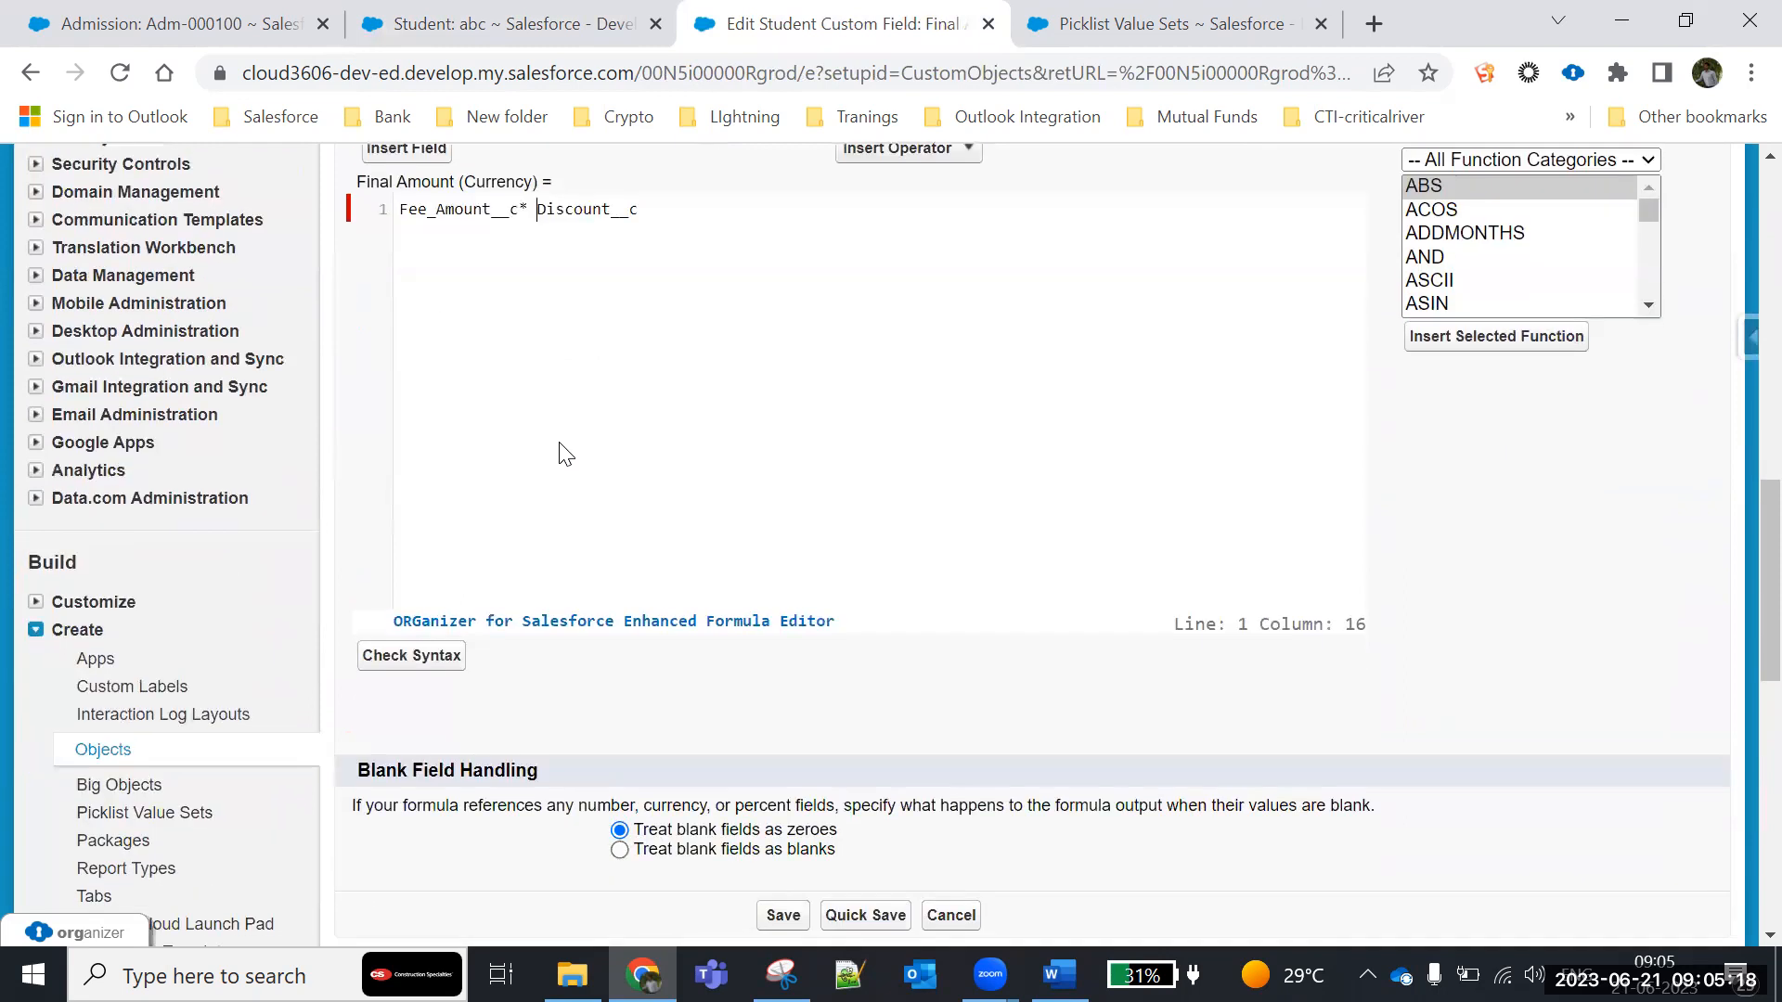
# - Check the multiplication formula's syntax and save it, and reload the student record to view the recalculated Final Amount
pyautogui.click(412, 656)
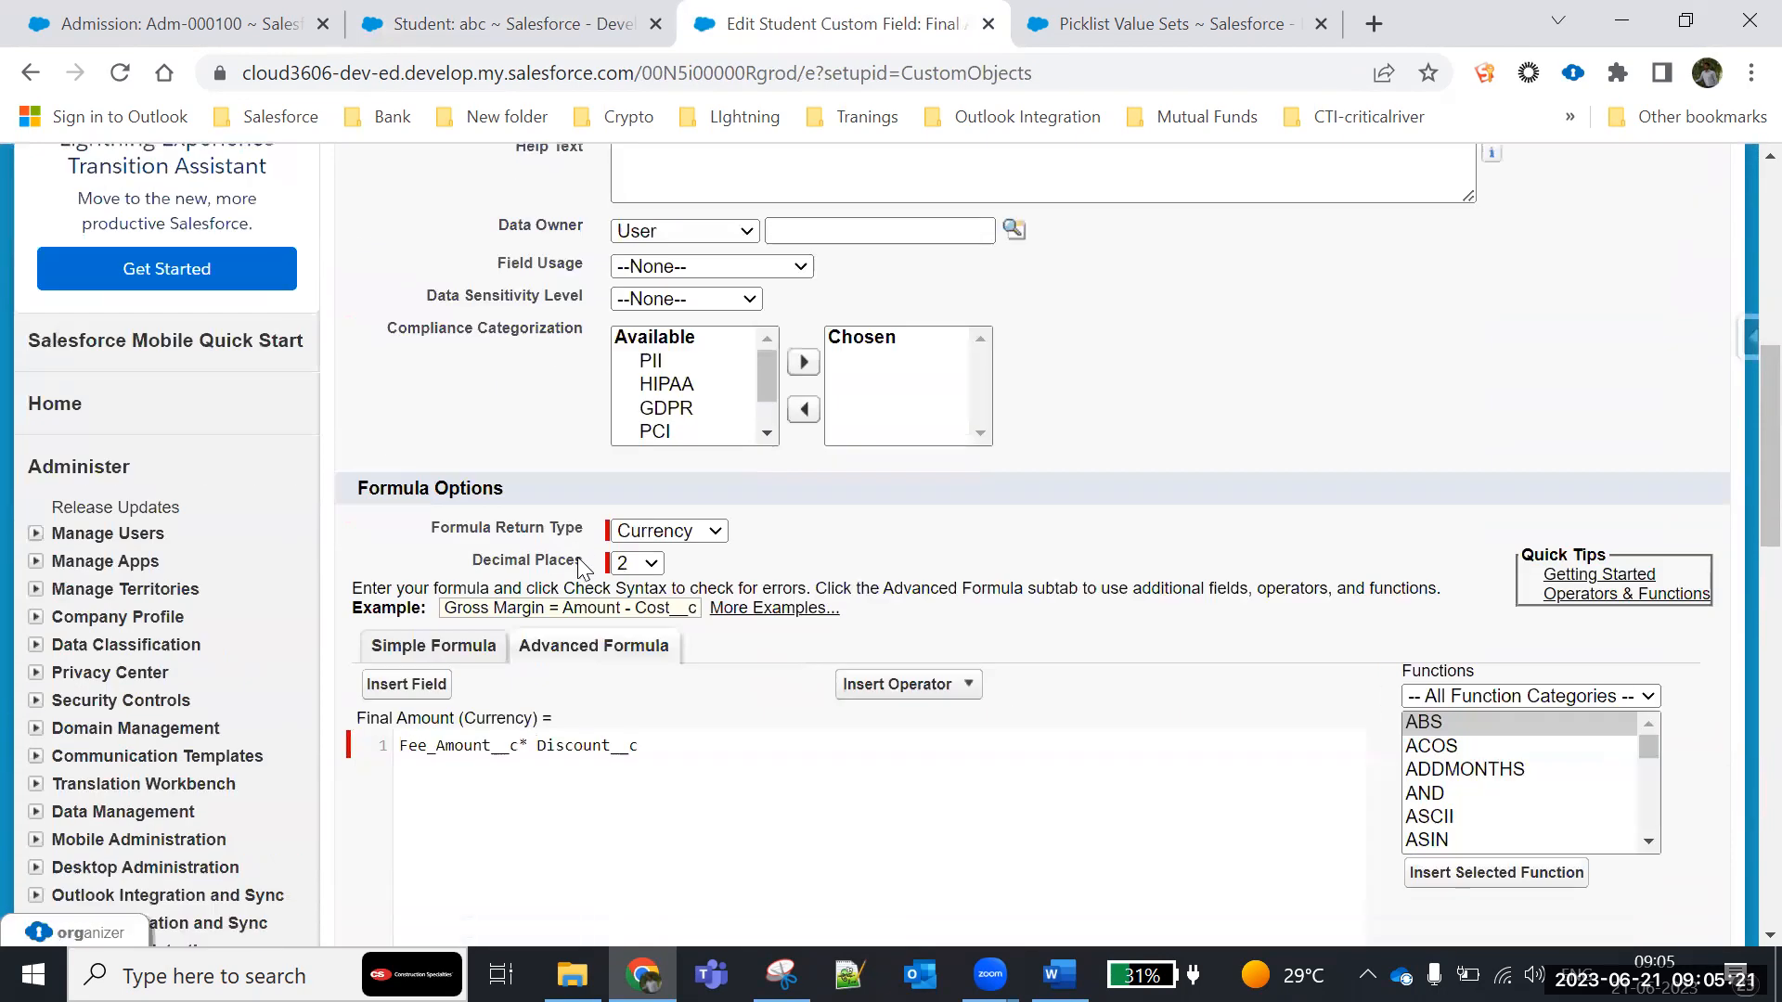
pyautogui.scroll(-6, 577, 557)
pyautogui.click(770, 776)
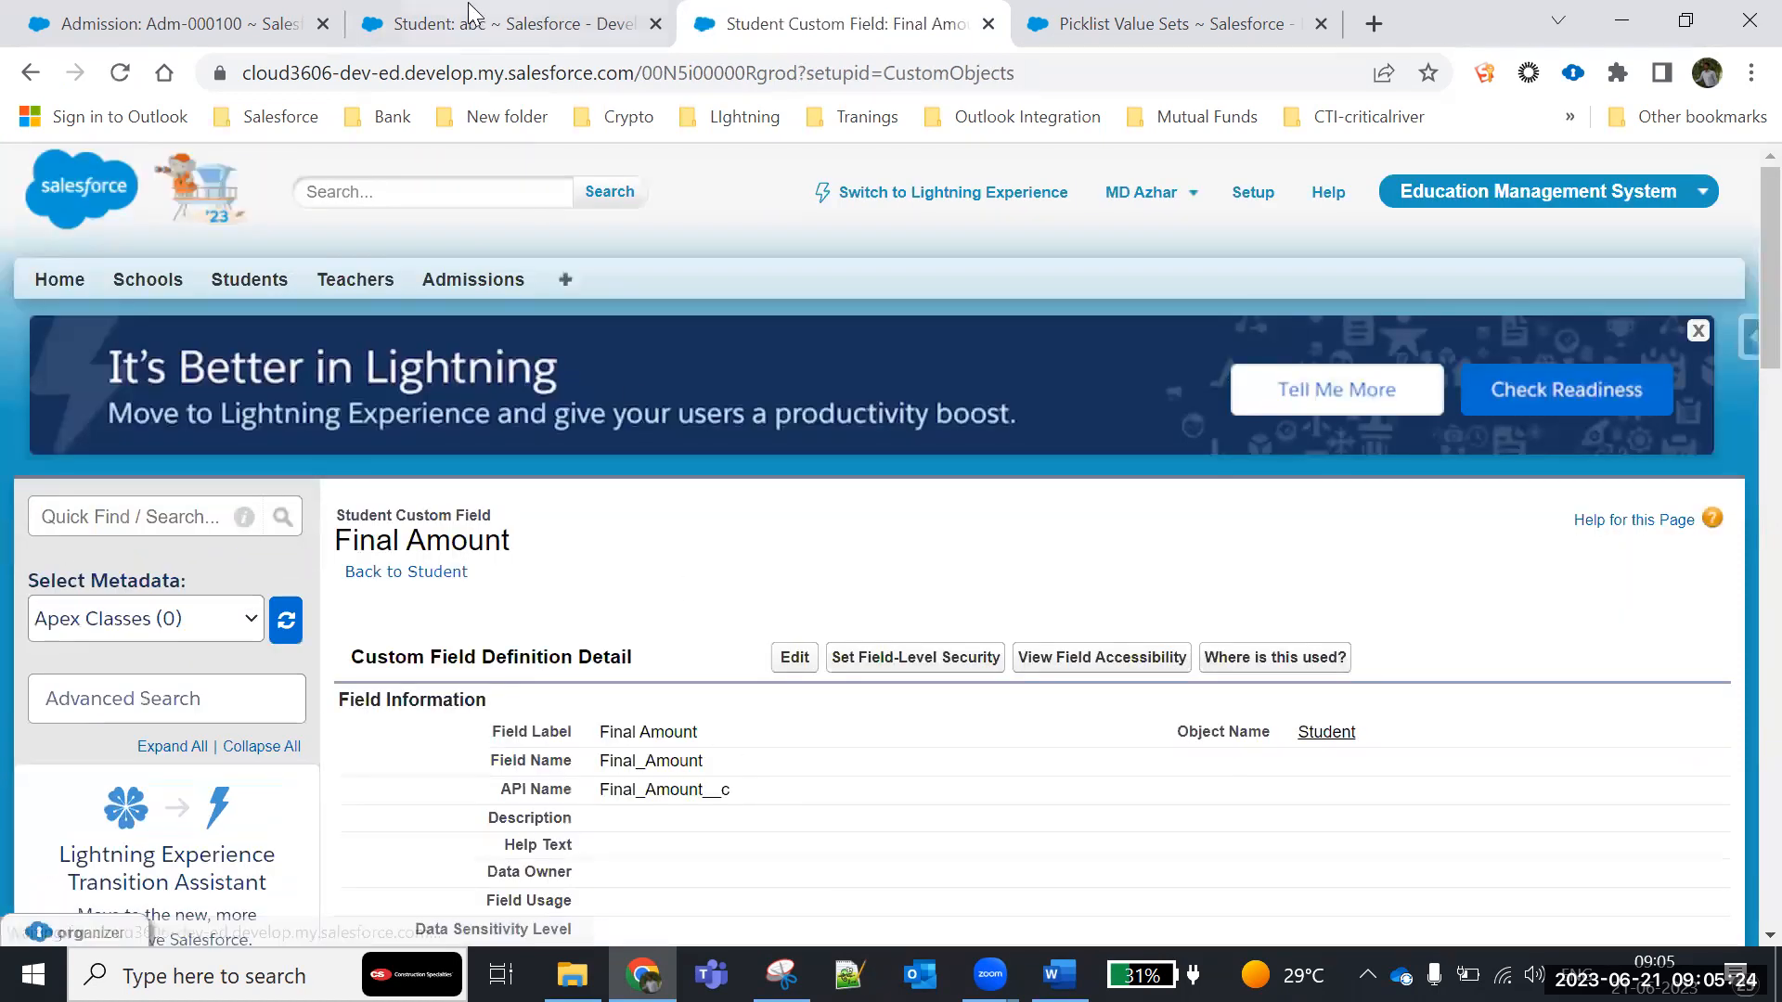
pyautogui.click(472, 17)
pyautogui.click(120, 72)
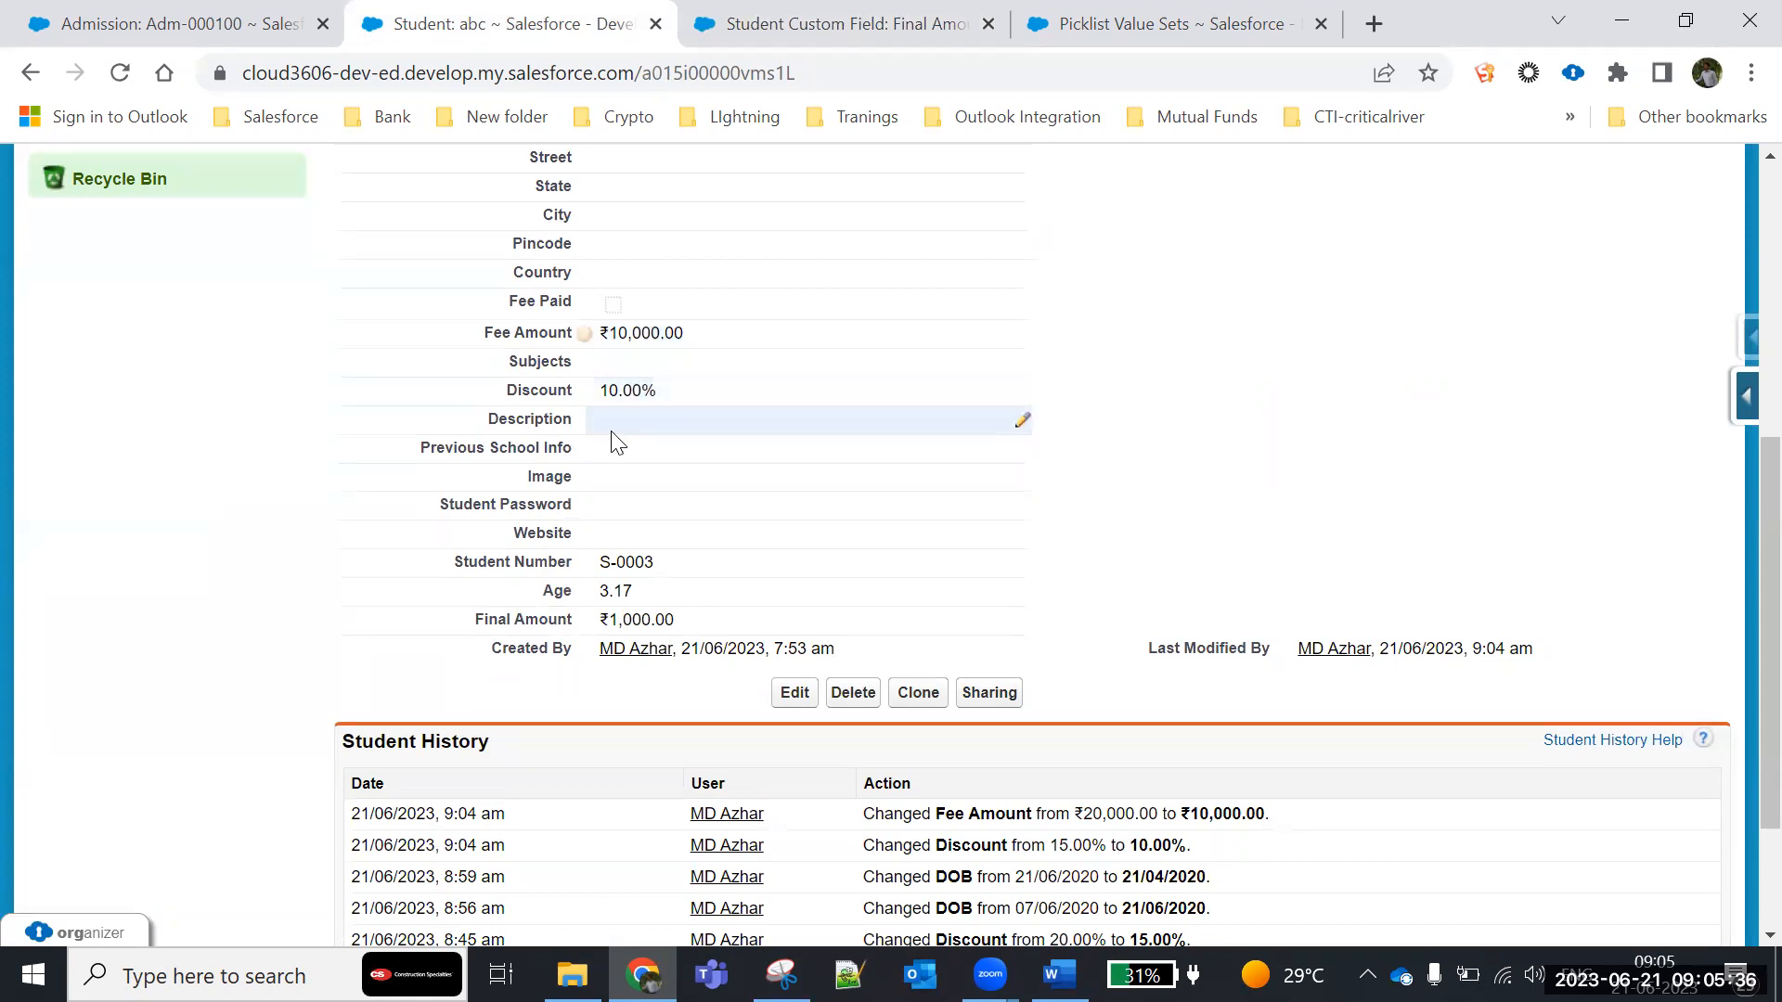
# - Review the saved Final Amount formula and compare it with the 20/100 part of the sample calculation in the Word document
pyautogui.click(777, 19)
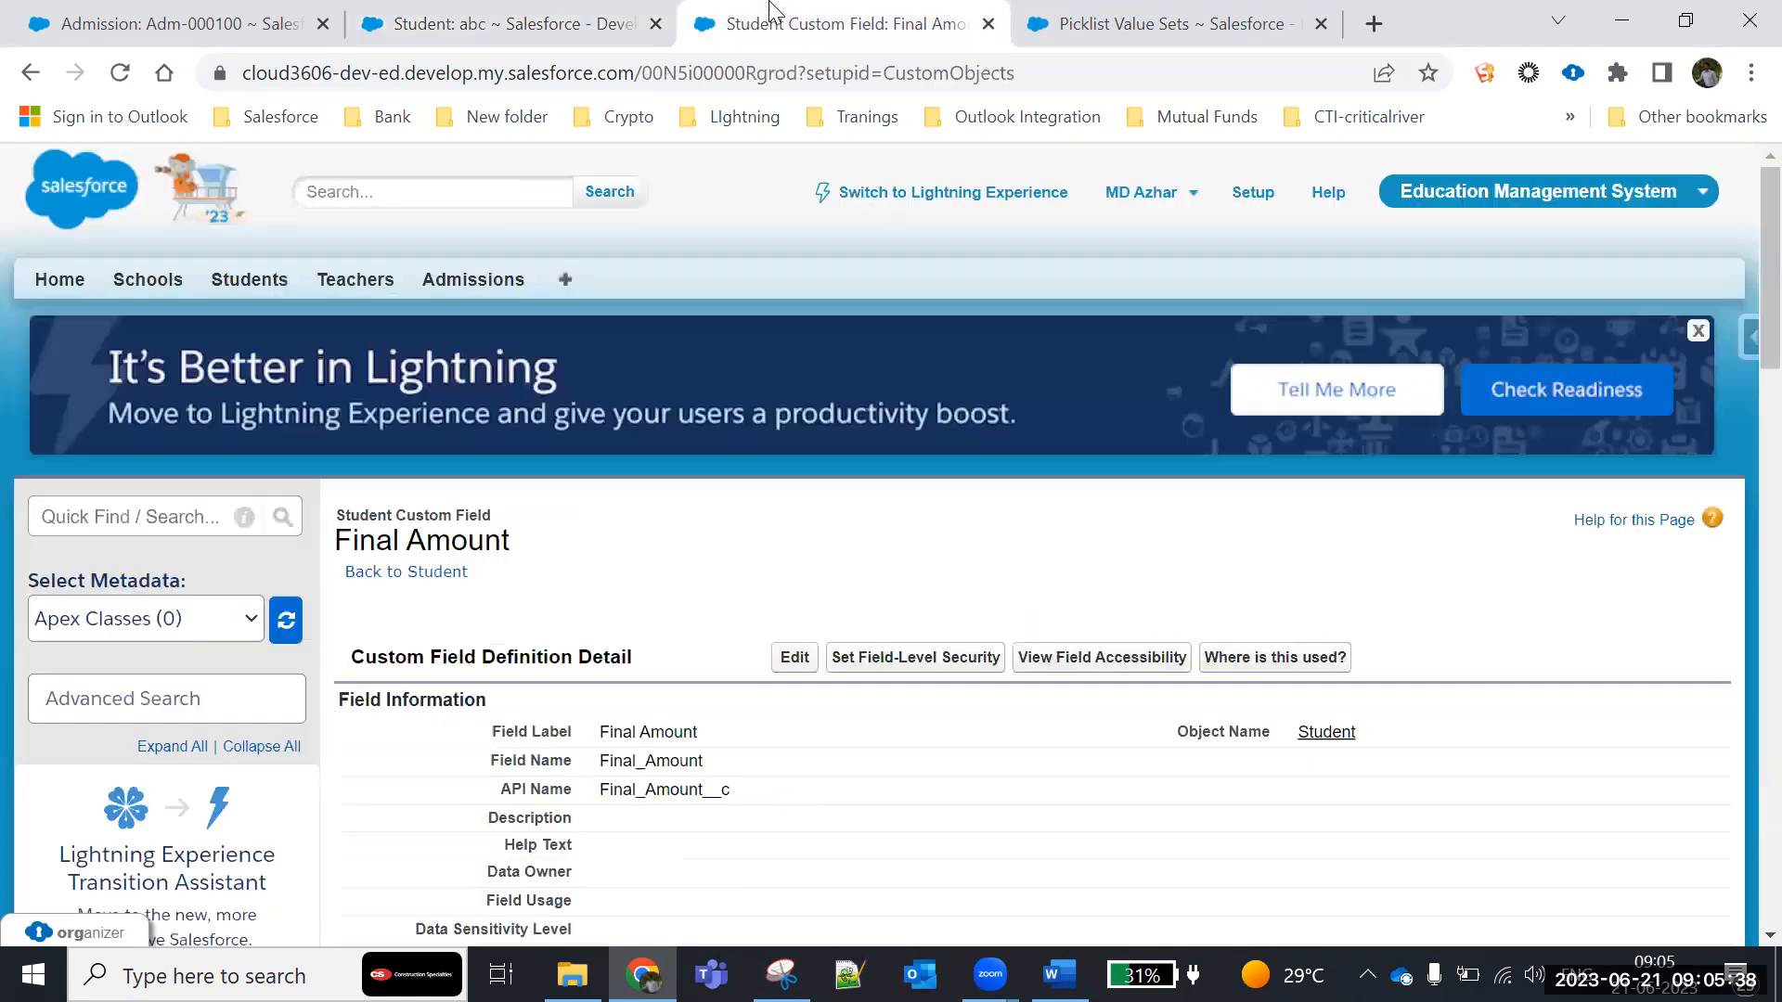
pyautogui.scroll(-6, 631, 747)
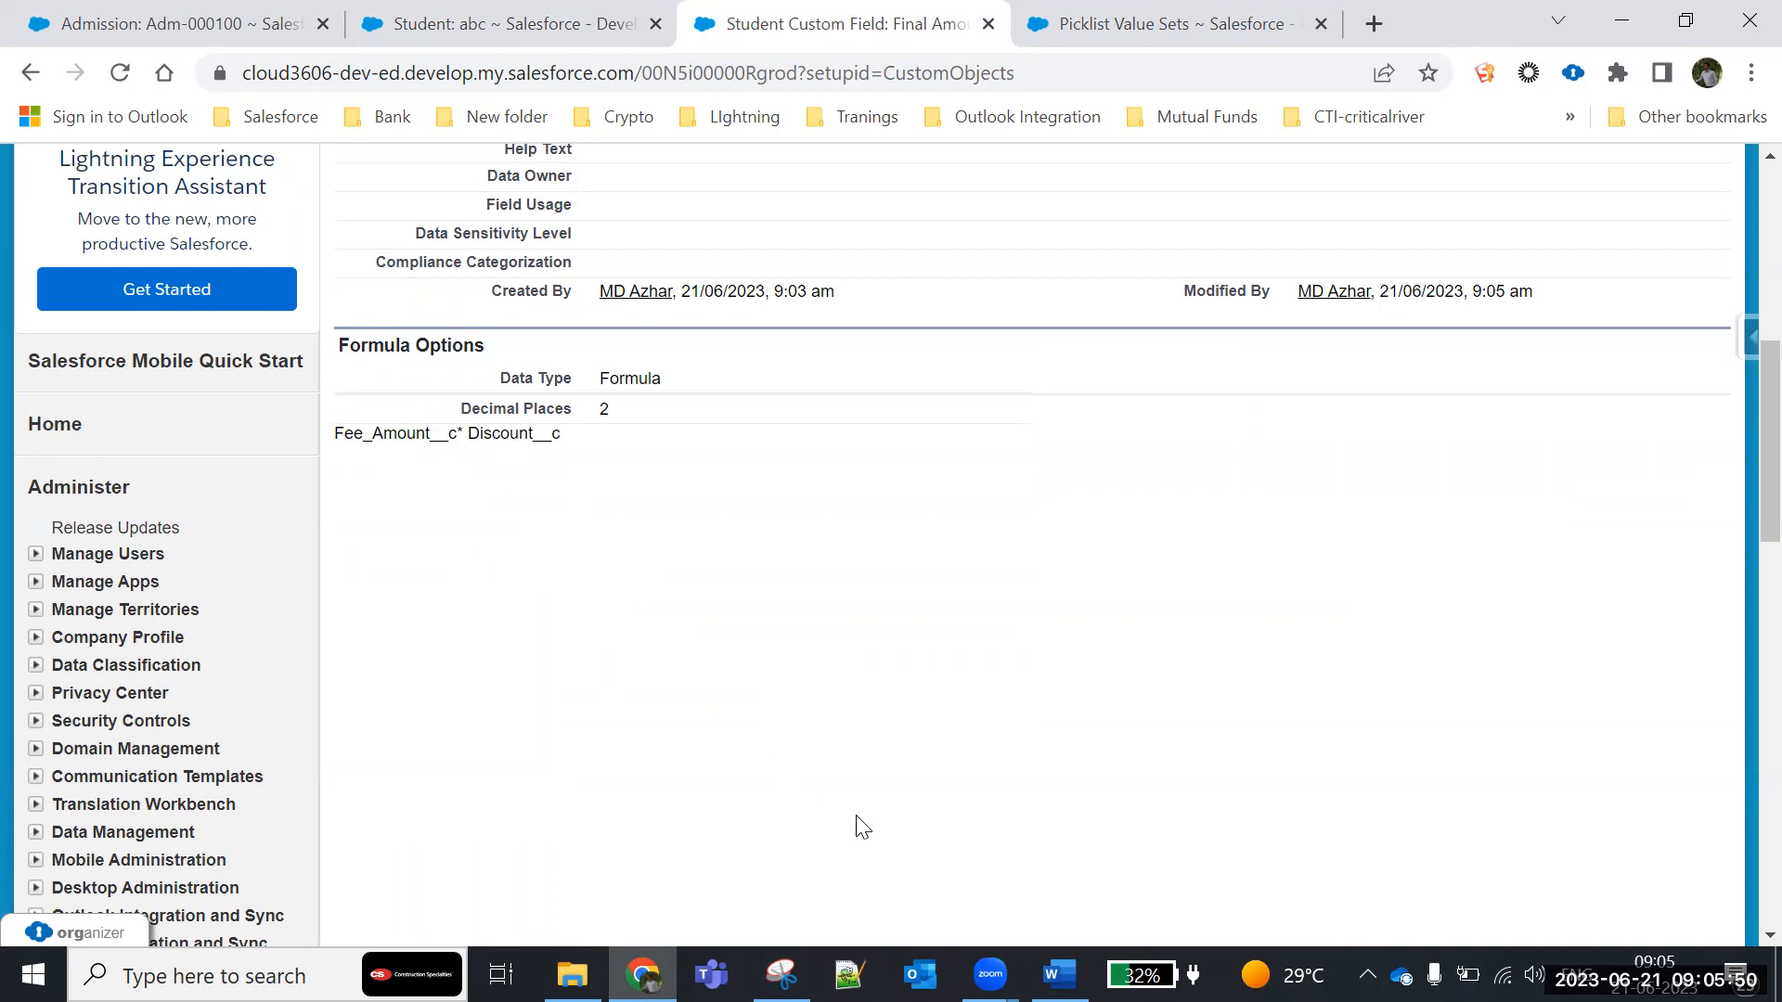
pyautogui.hotkey('alt', 'Tab')
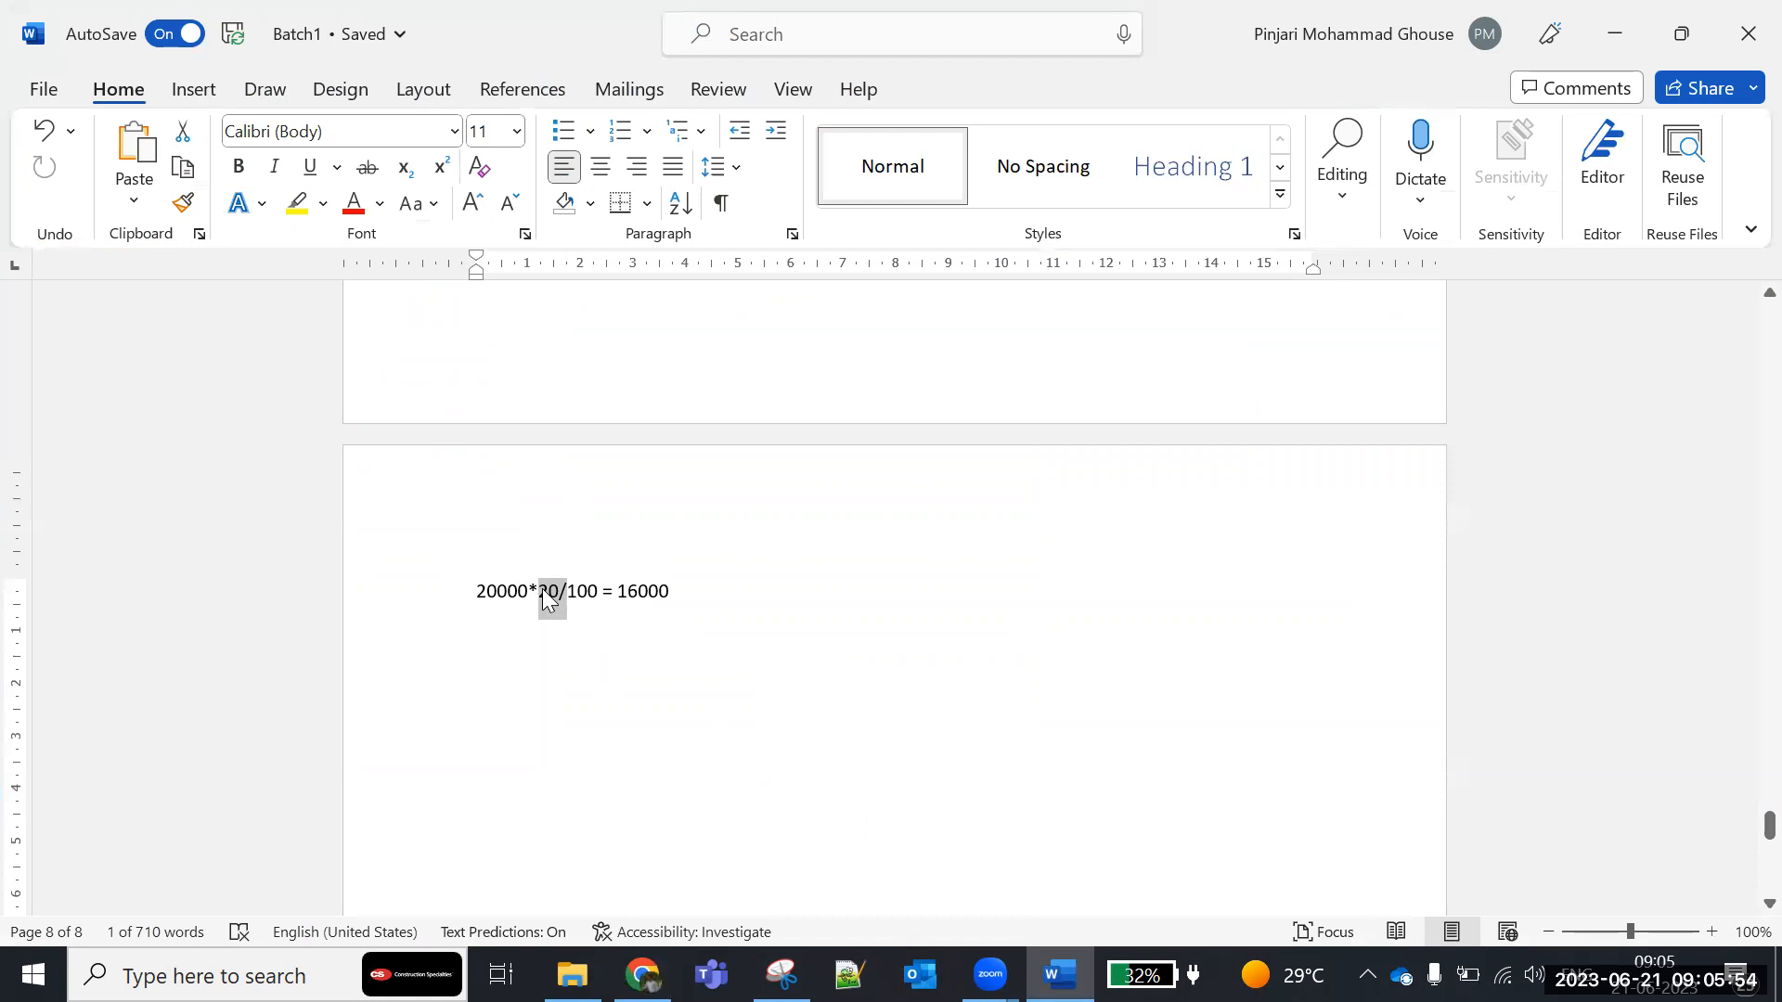
pyautogui.moveTo(542, 594); pyautogui.dragTo(604, 592)
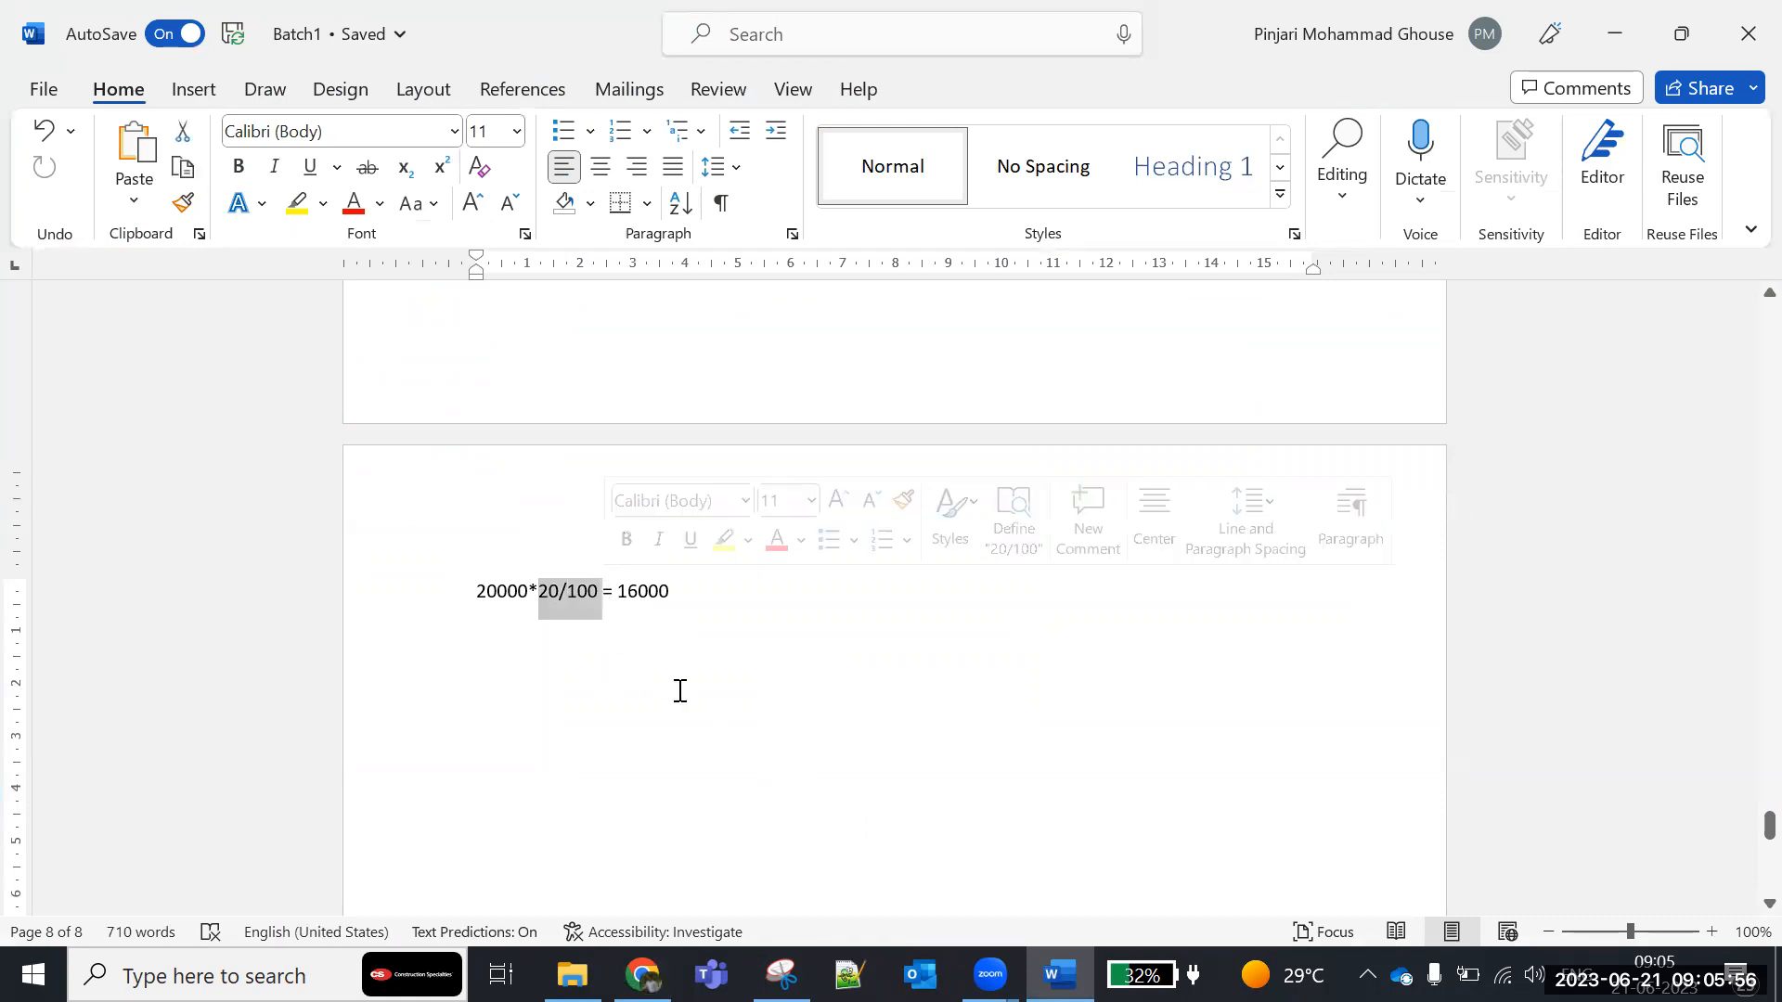
# - Switch to the browser and compare Fee_Amount__c in the saved formula with the Final Amount on the student record
pyautogui.hotkey('alt', 'Tab')
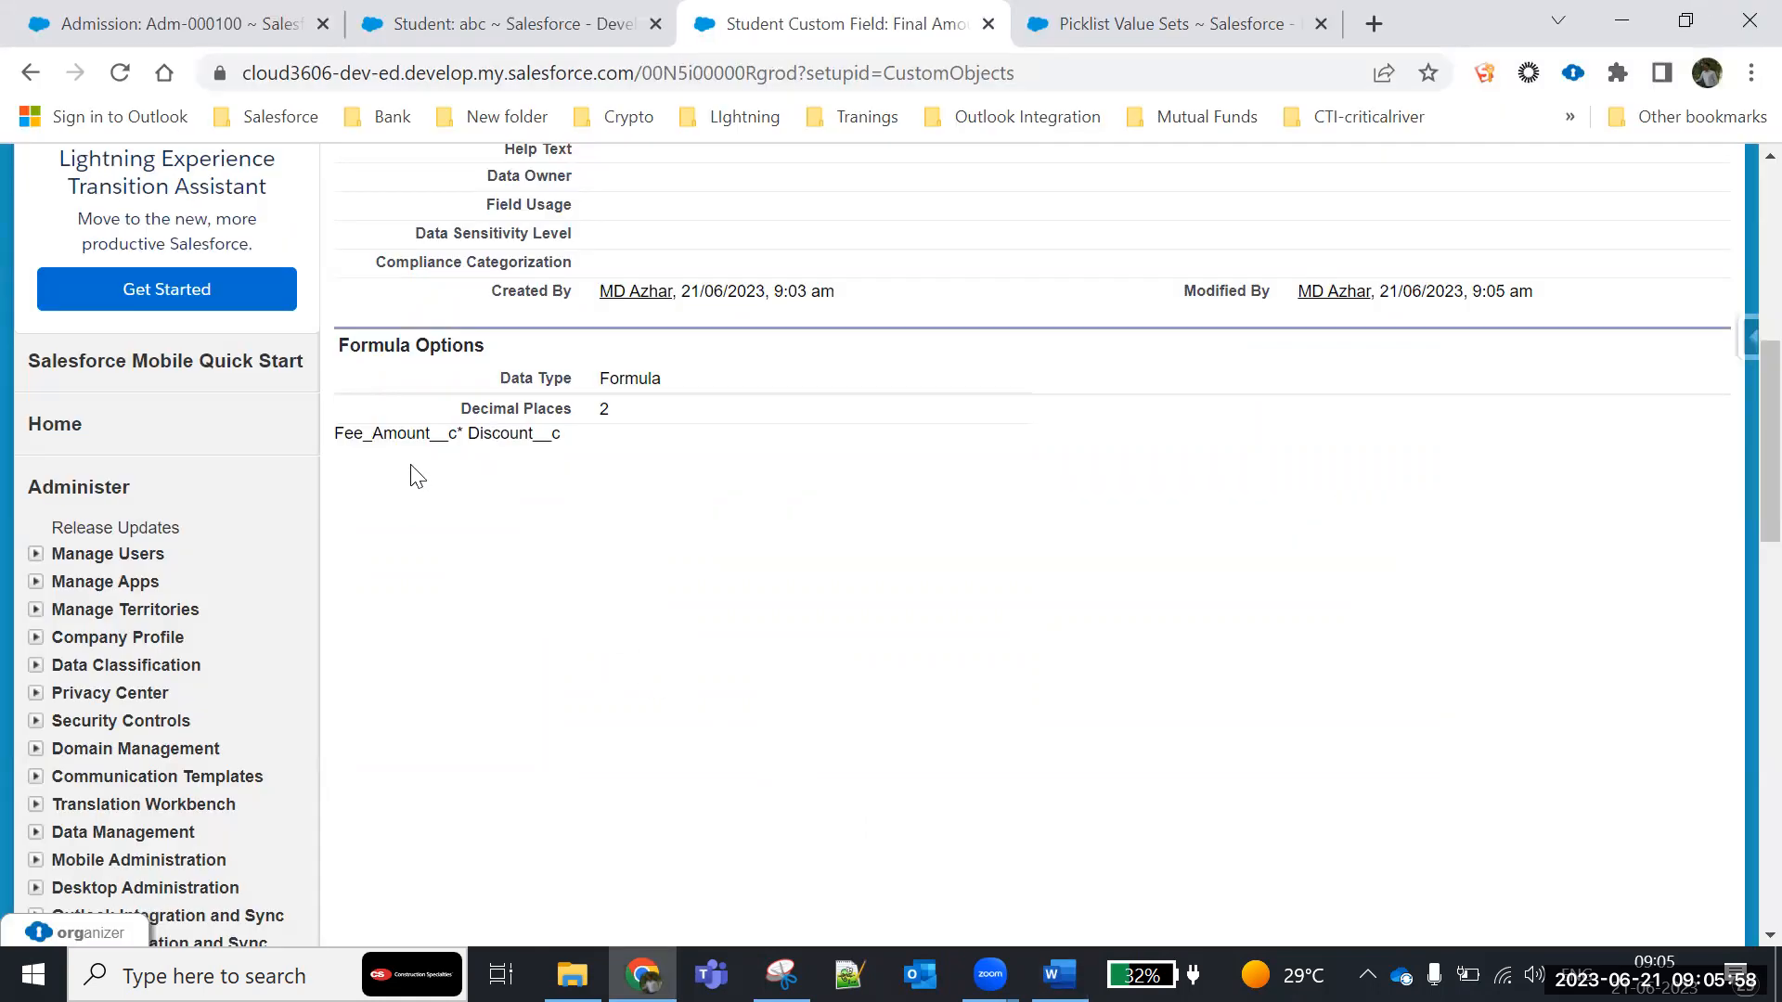
pyautogui.moveTo(371, 433); pyautogui.dragTo(458, 431)
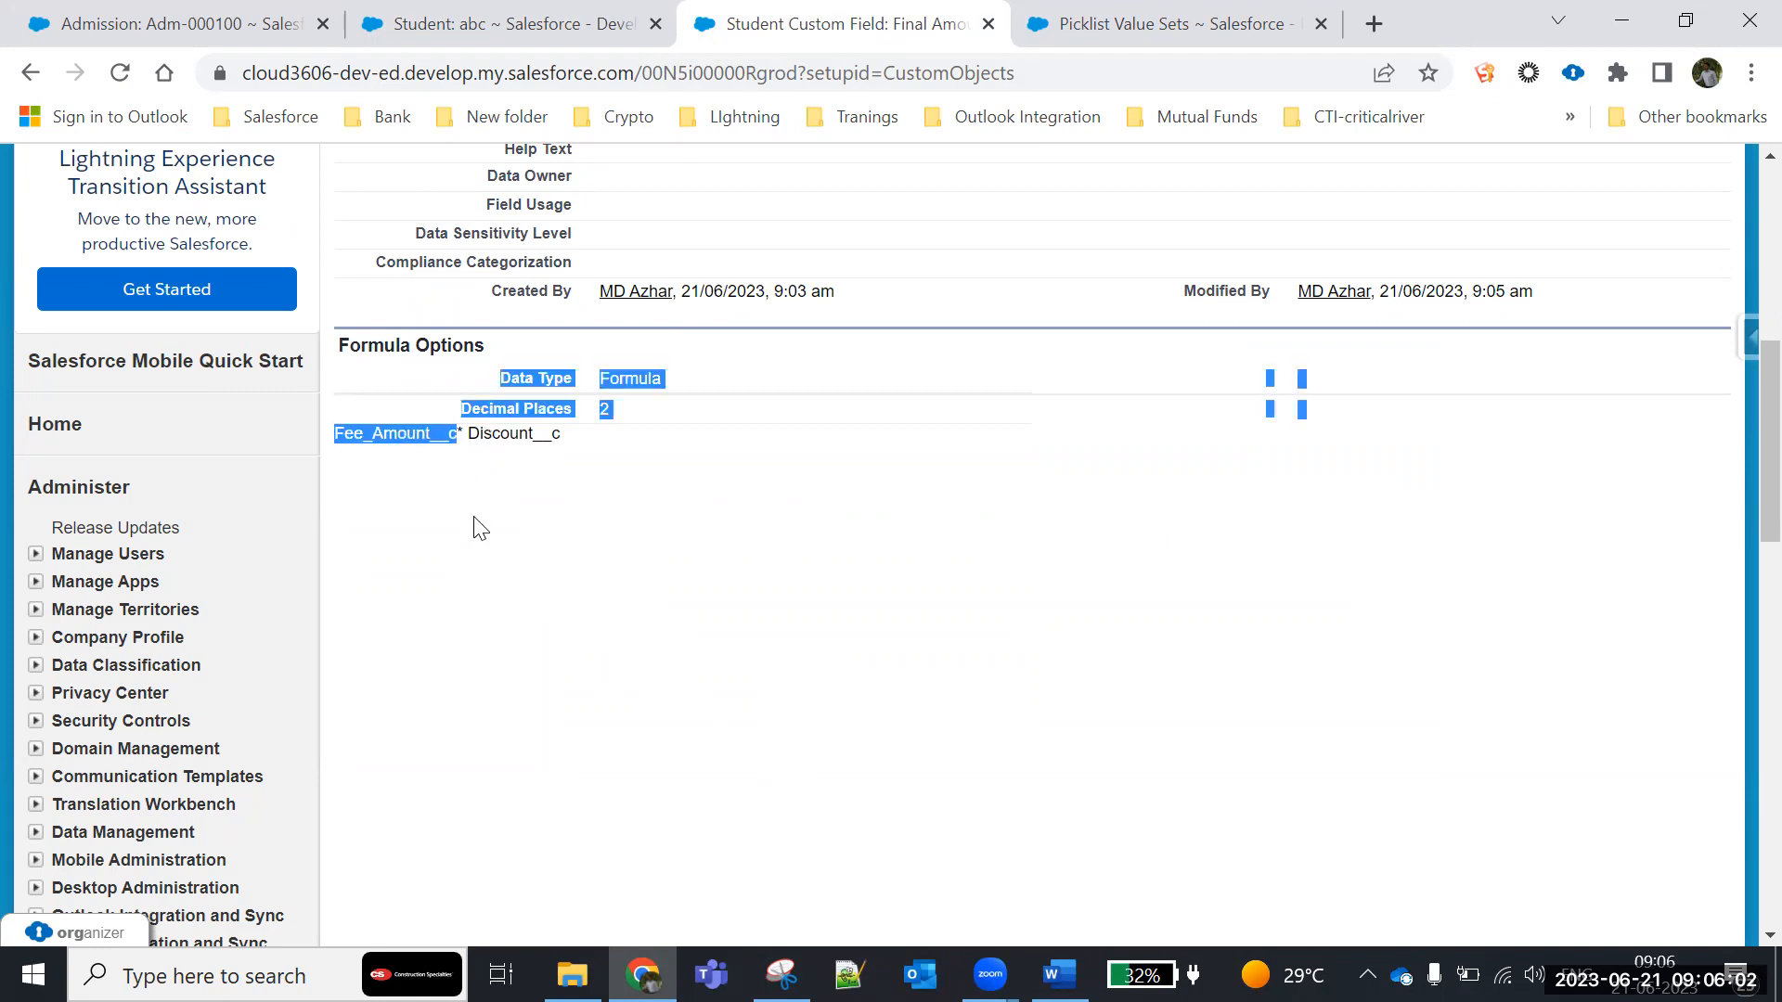
pyautogui.click(553, 37)
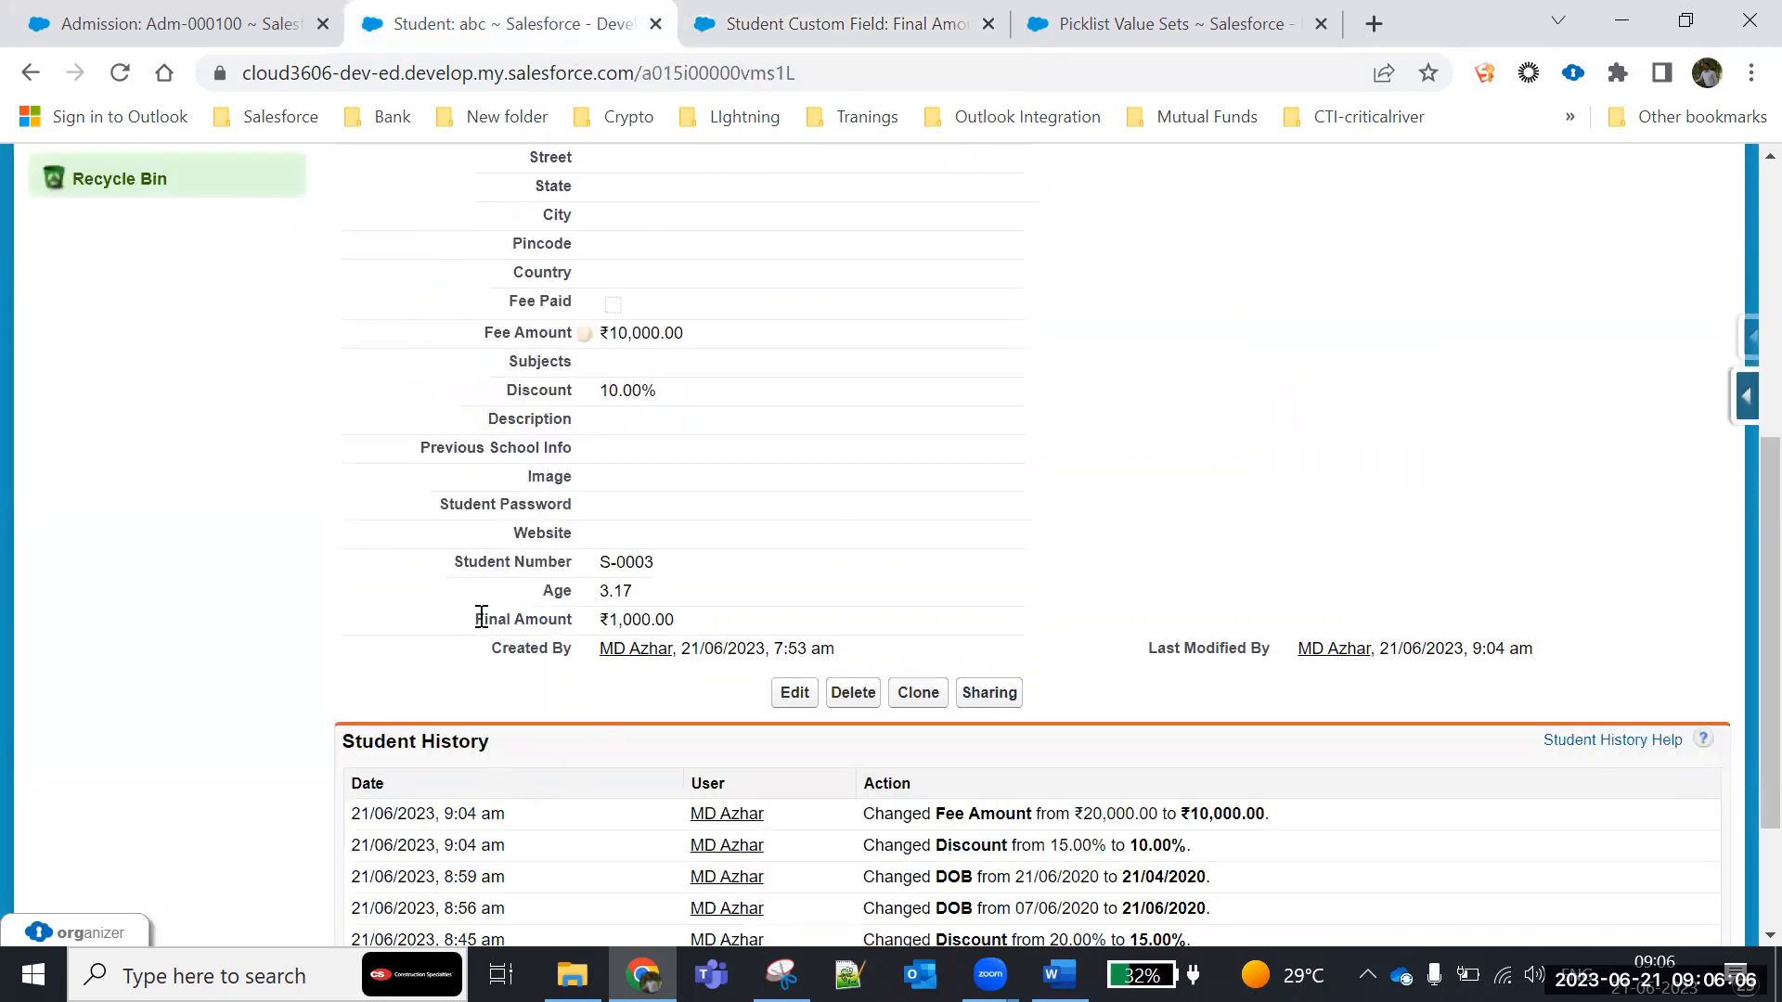
pyautogui.moveTo(481, 618); pyautogui.dragTo(703, 633)
pyautogui.click(617, 694)
# - Switch to the Word document and add spaces around the multiplication sign so the sample reads 20000 * 20/100 = 16000
pyautogui.click(1058, 974)
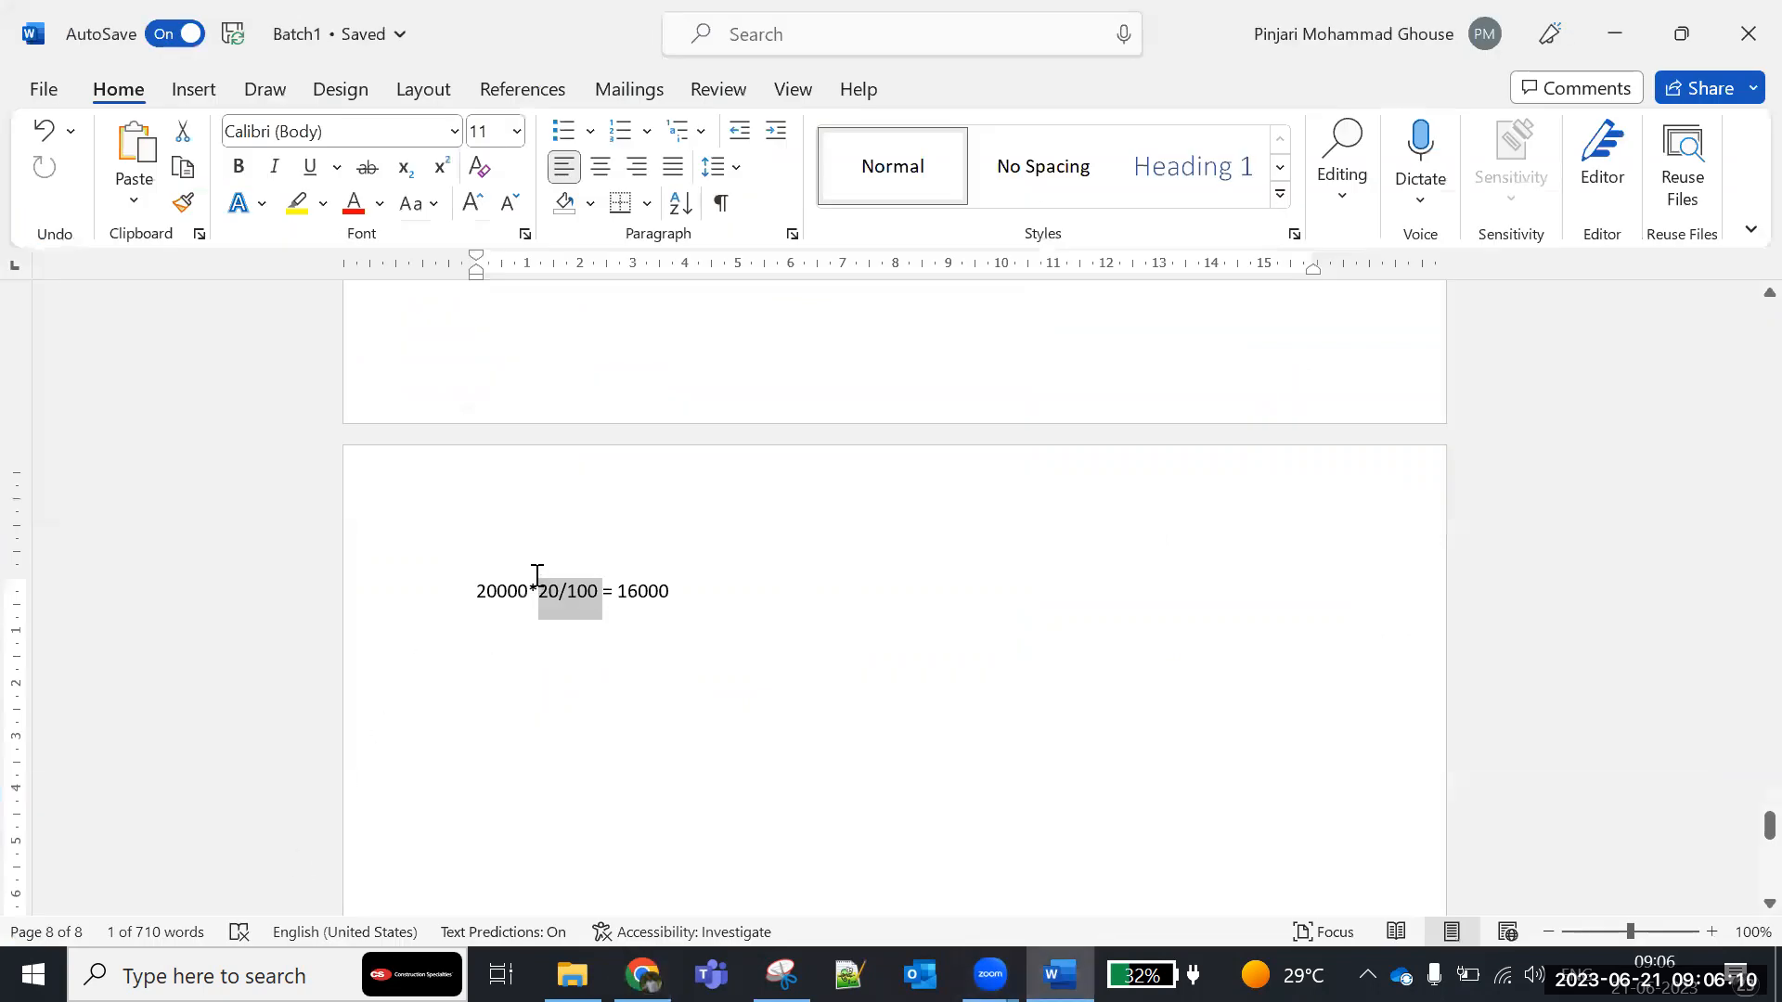
pyautogui.click(529, 594)
pyautogui.click(541, 592)
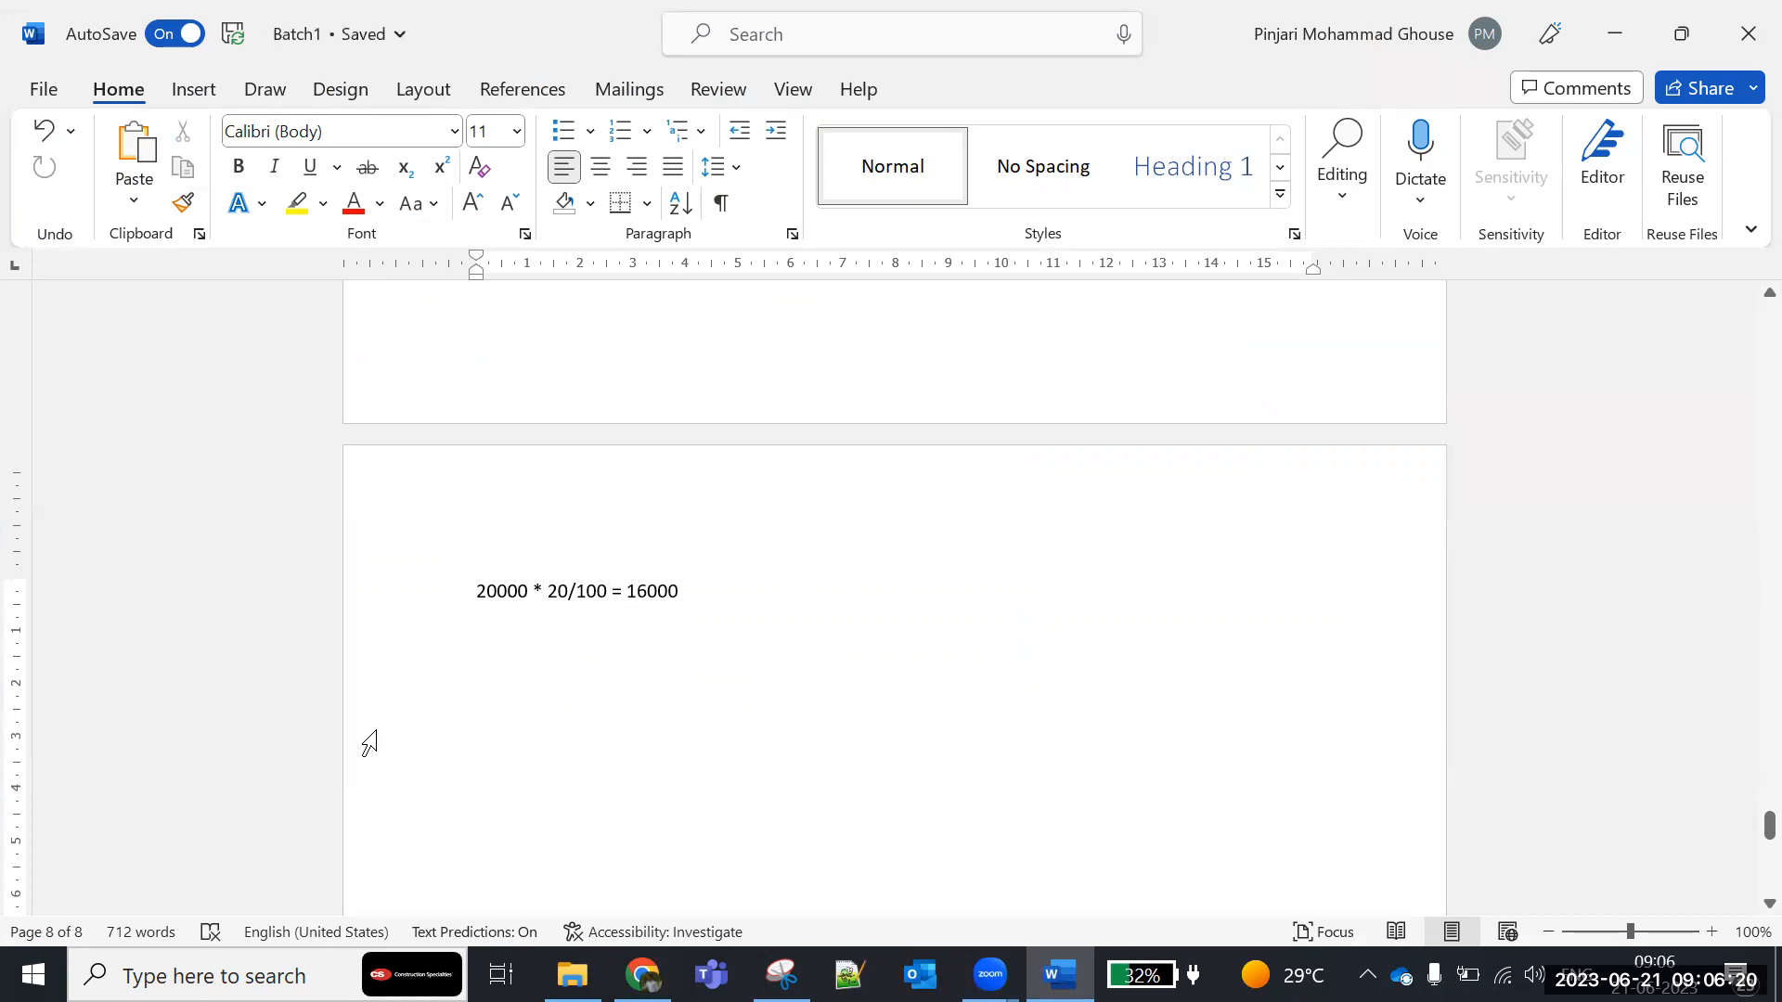
# - Add the division example 20000 / 20/100 below the sample calculation and highlight its parts
pyautogui.press('Return')
pyautogui.press('Return')
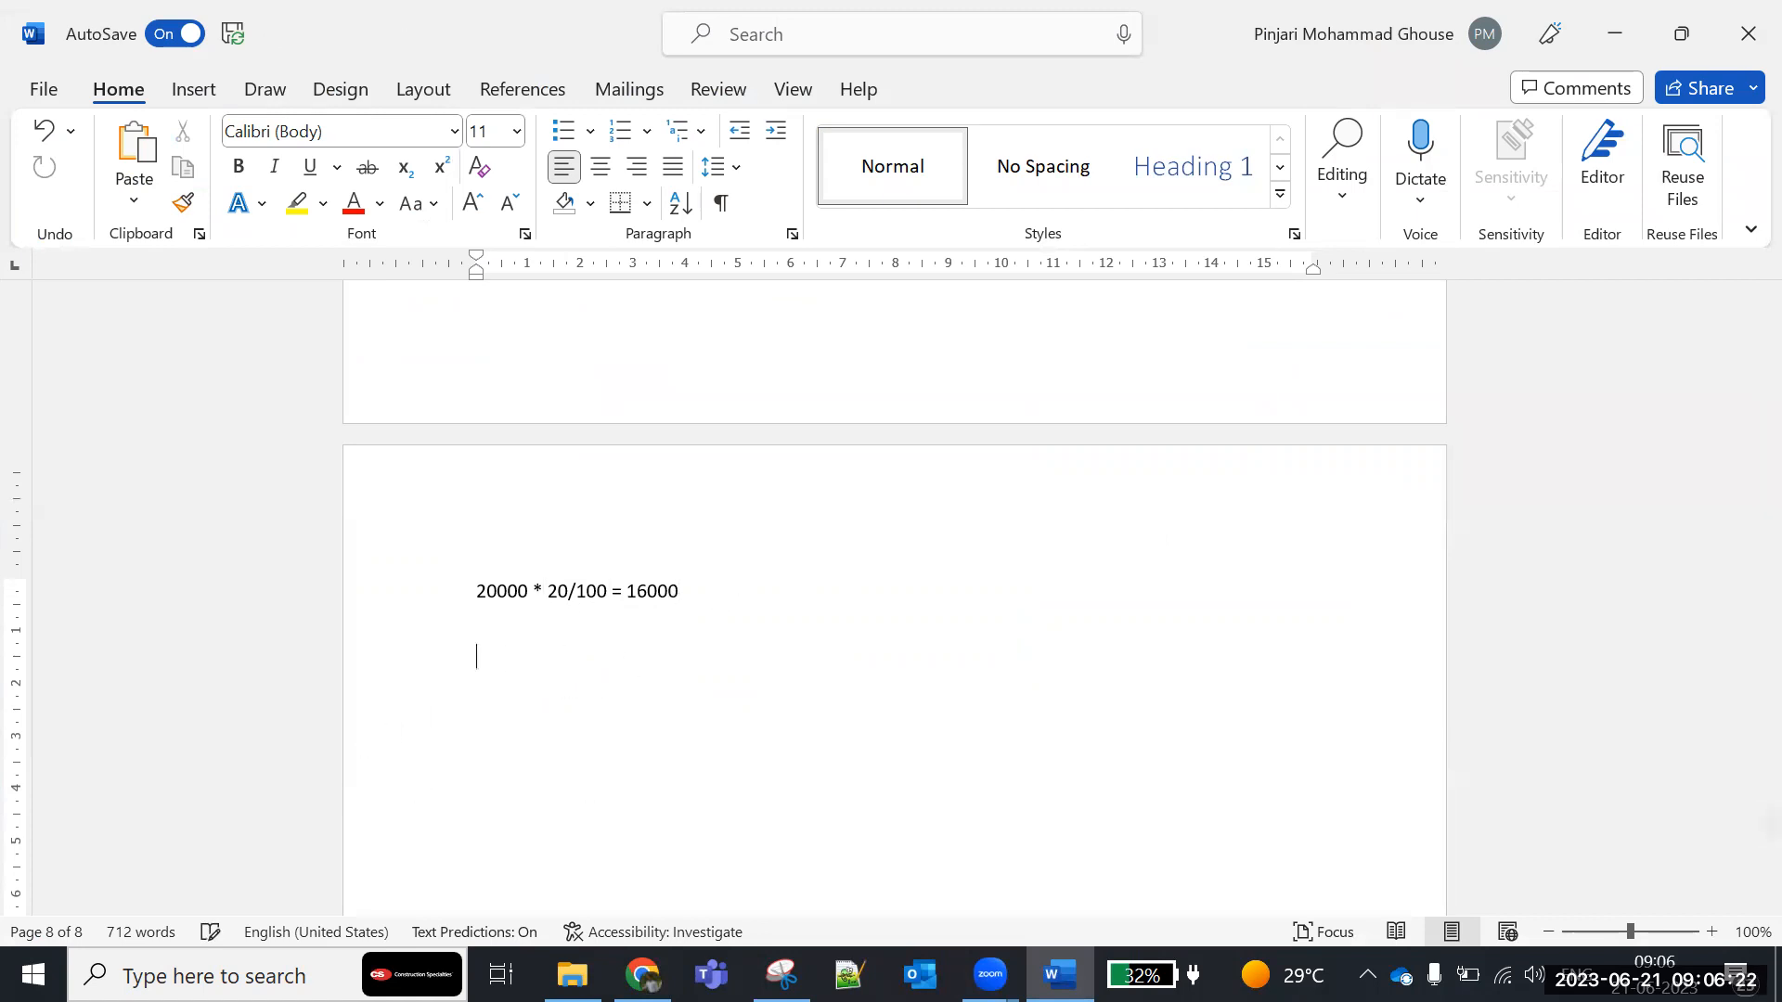
pyautogui.write('20000 /')
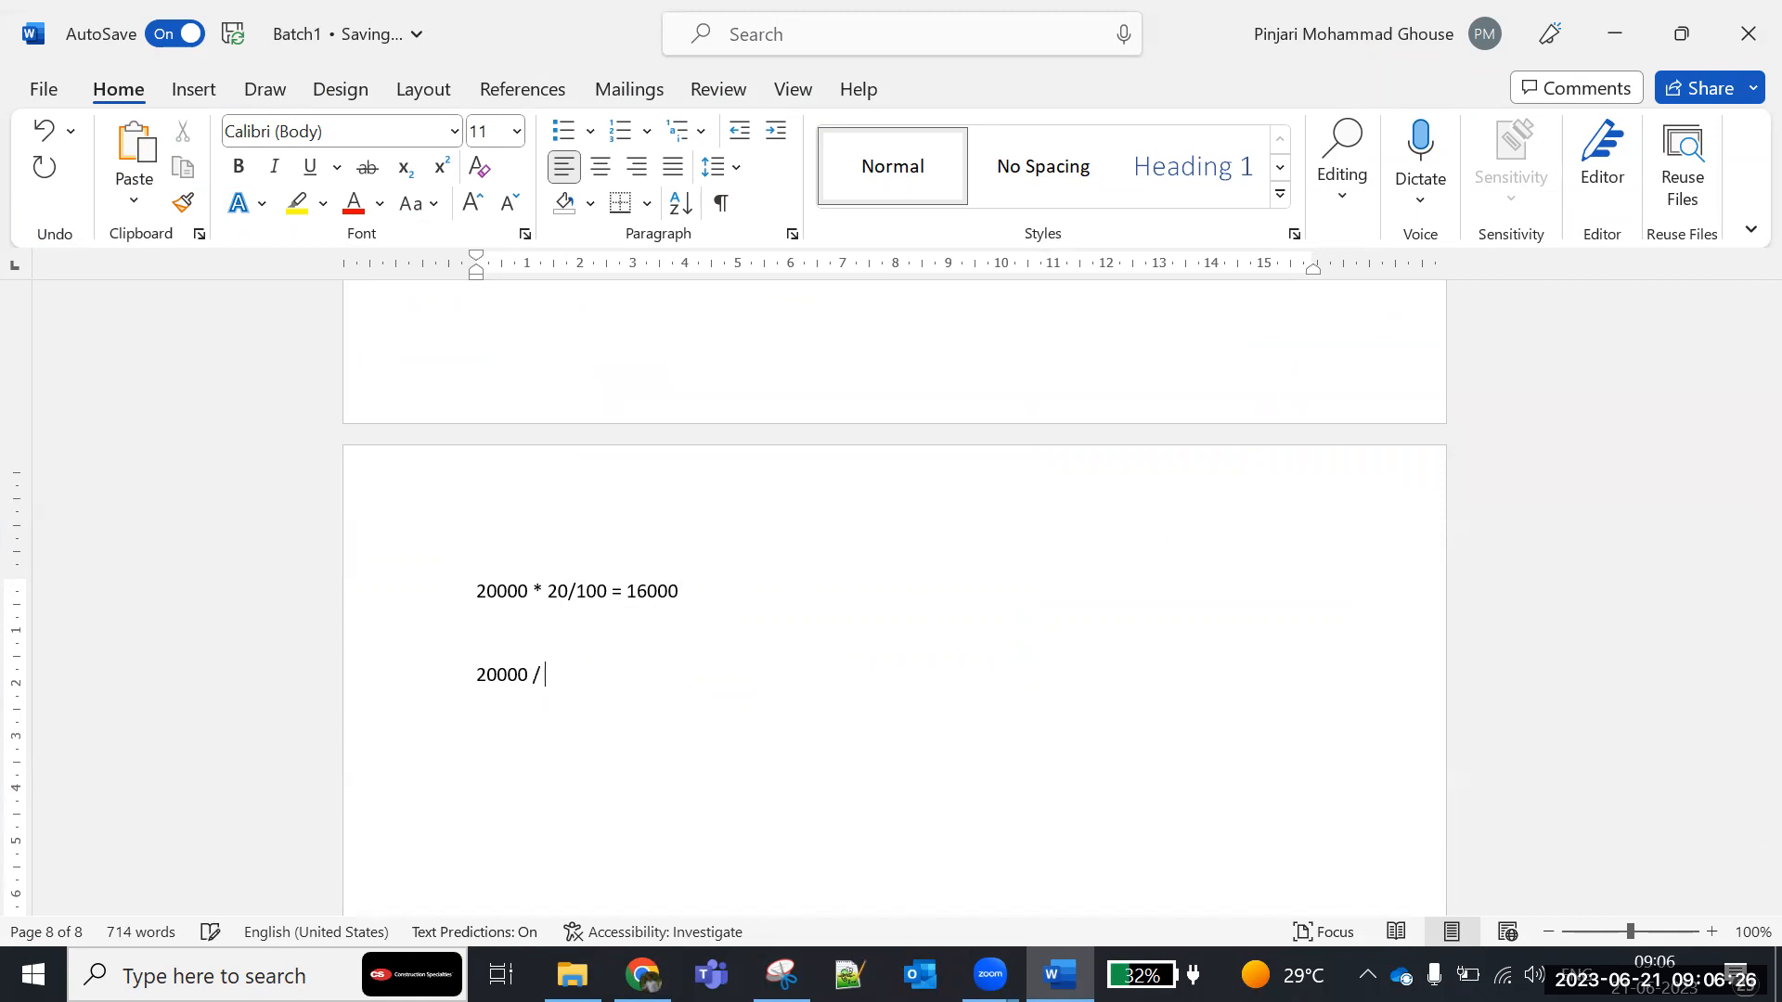
pyautogui.write(' 20/100')
pyautogui.moveTo(477, 674); pyautogui.dragTo(528, 675)
pyautogui.doubleClick(601, 675)
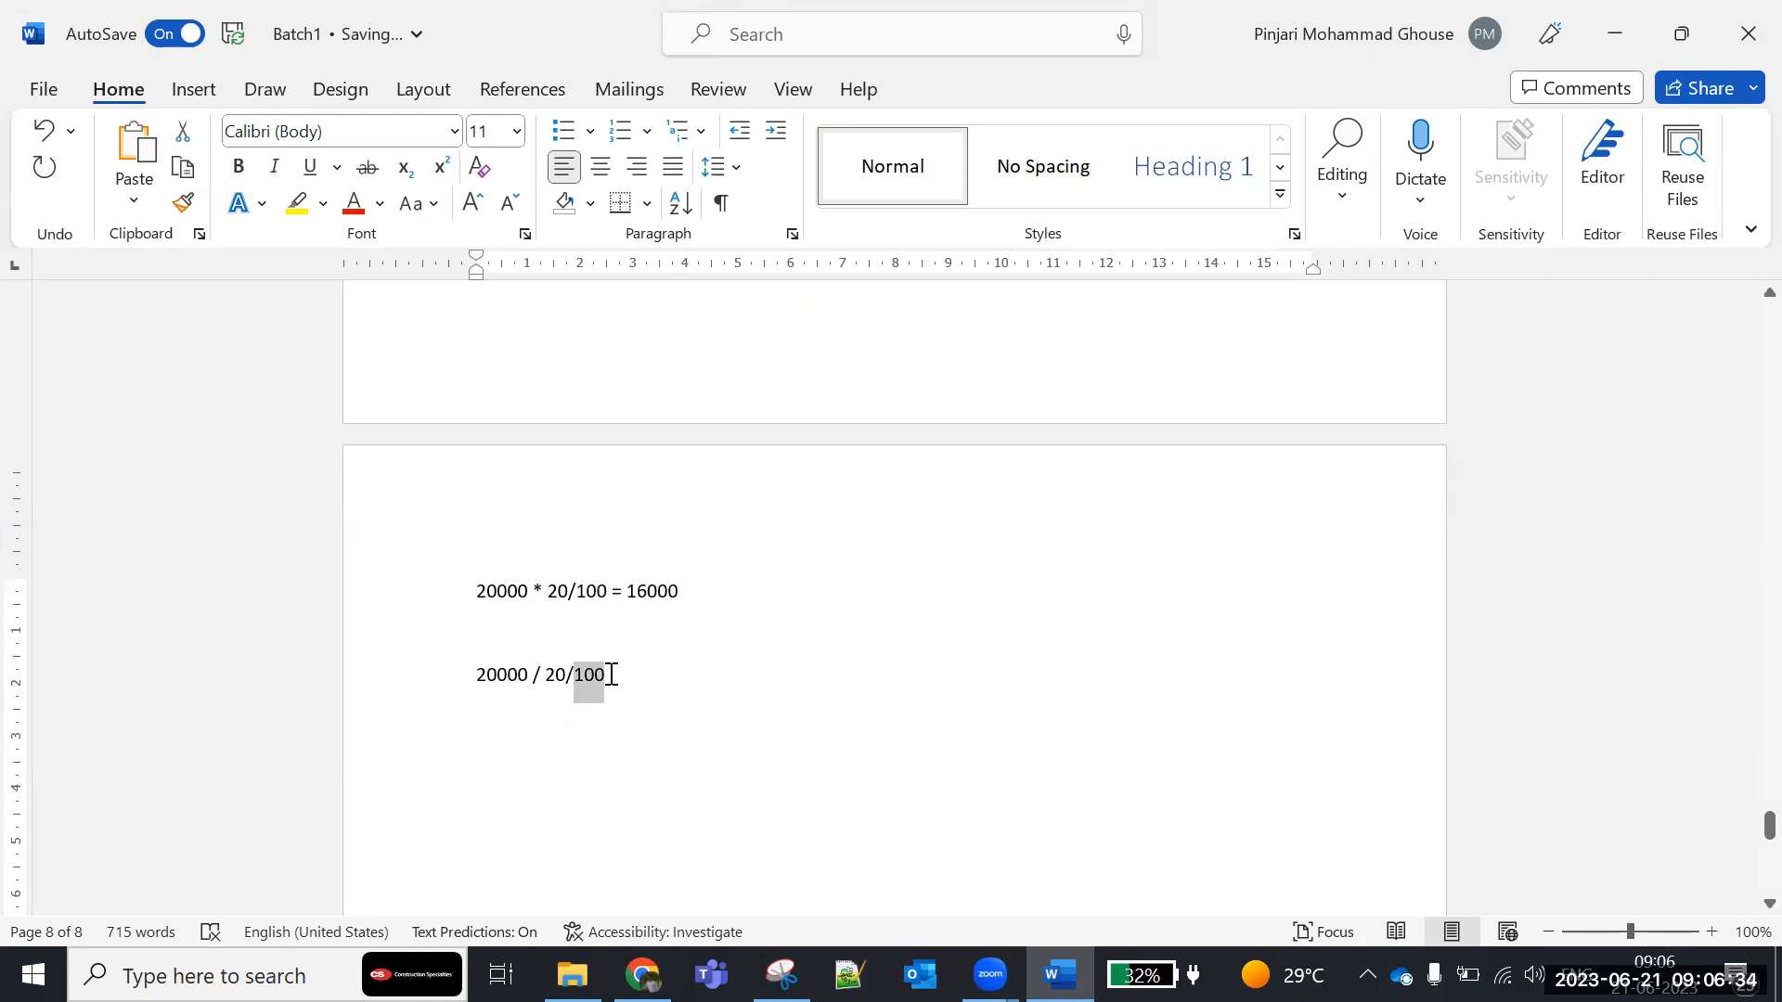
pyautogui.moveTo(544, 678); pyautogui.dragTo(575, 678)
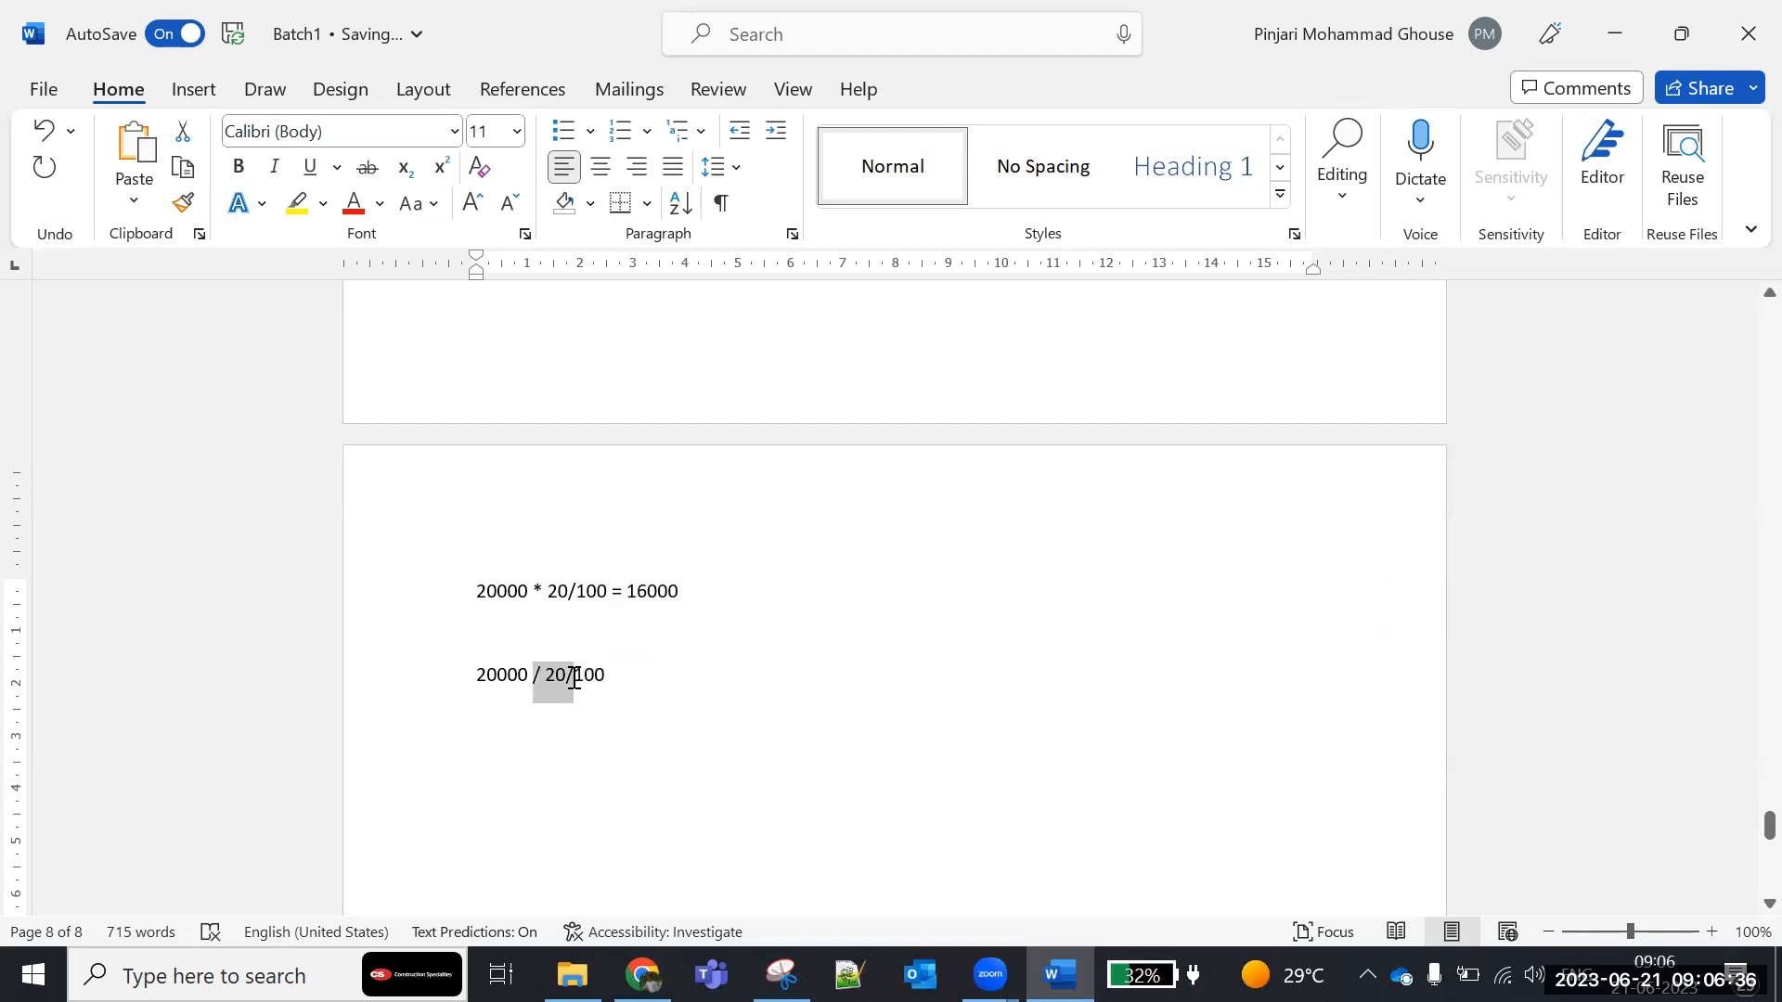
# - Switch to the student record in the browser and examine how Final Amount relates to Fee Amount and Discount
pyautogui.hotkey('alt', 'Tab')
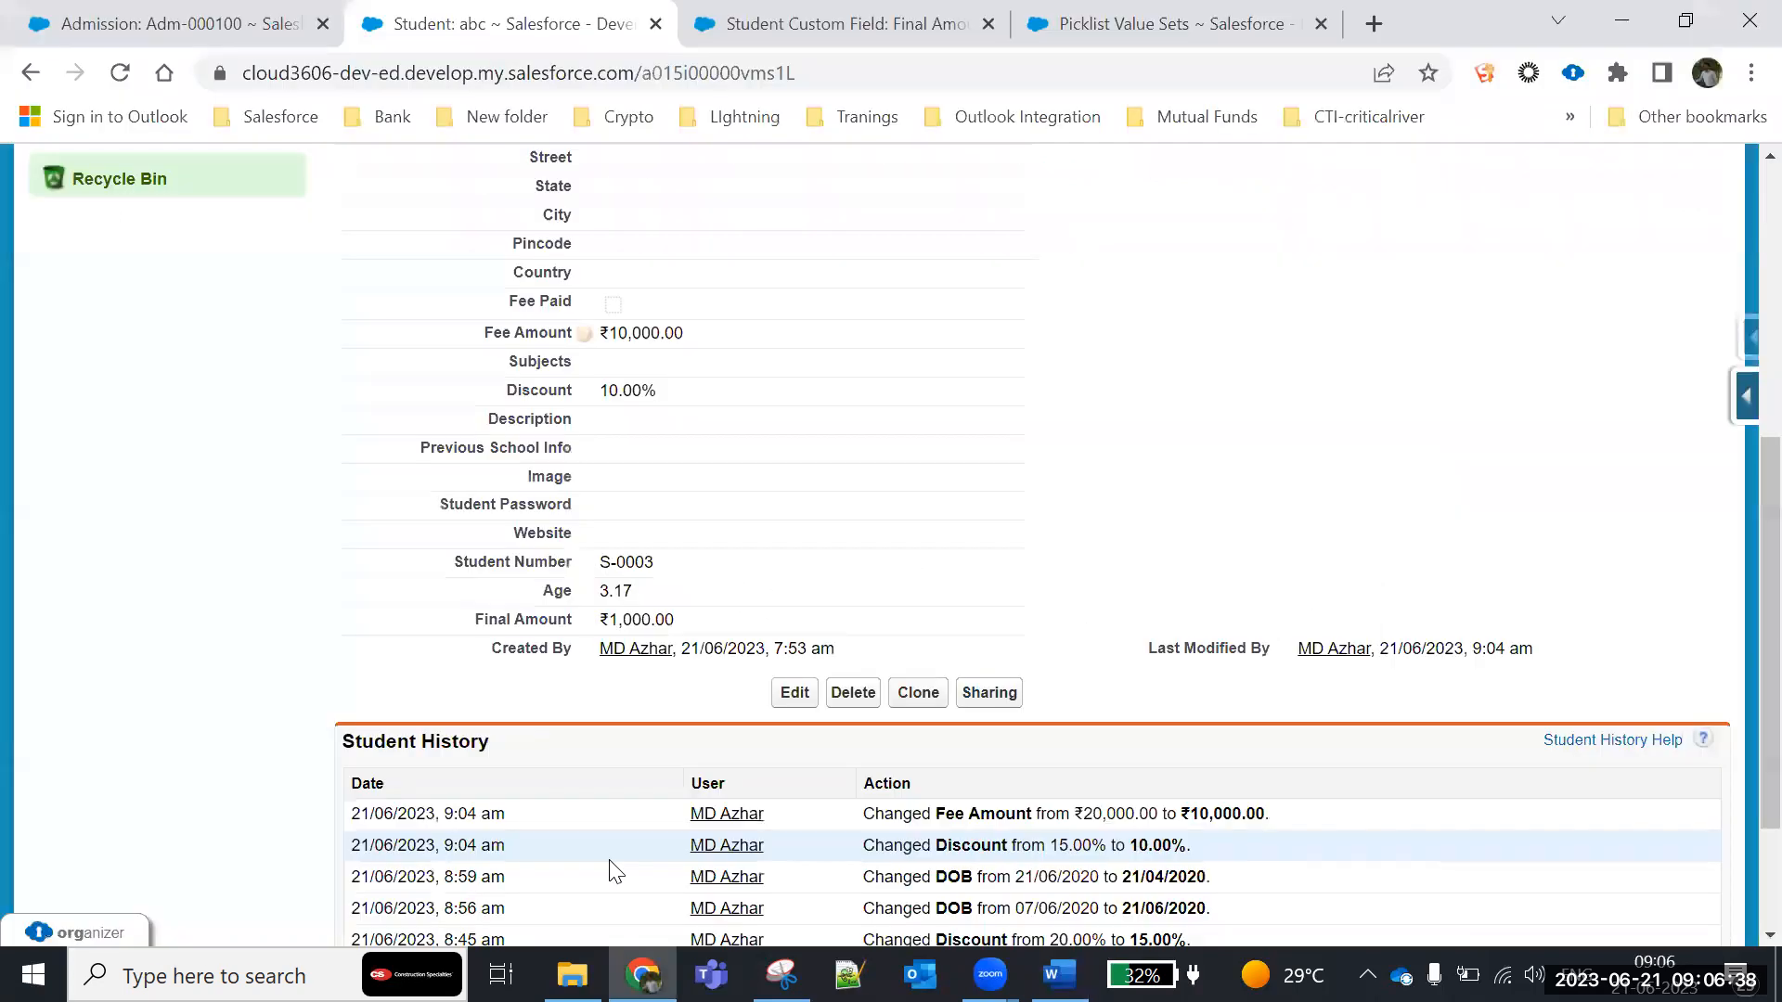
pyautogui.scroll(2, 644, 609)
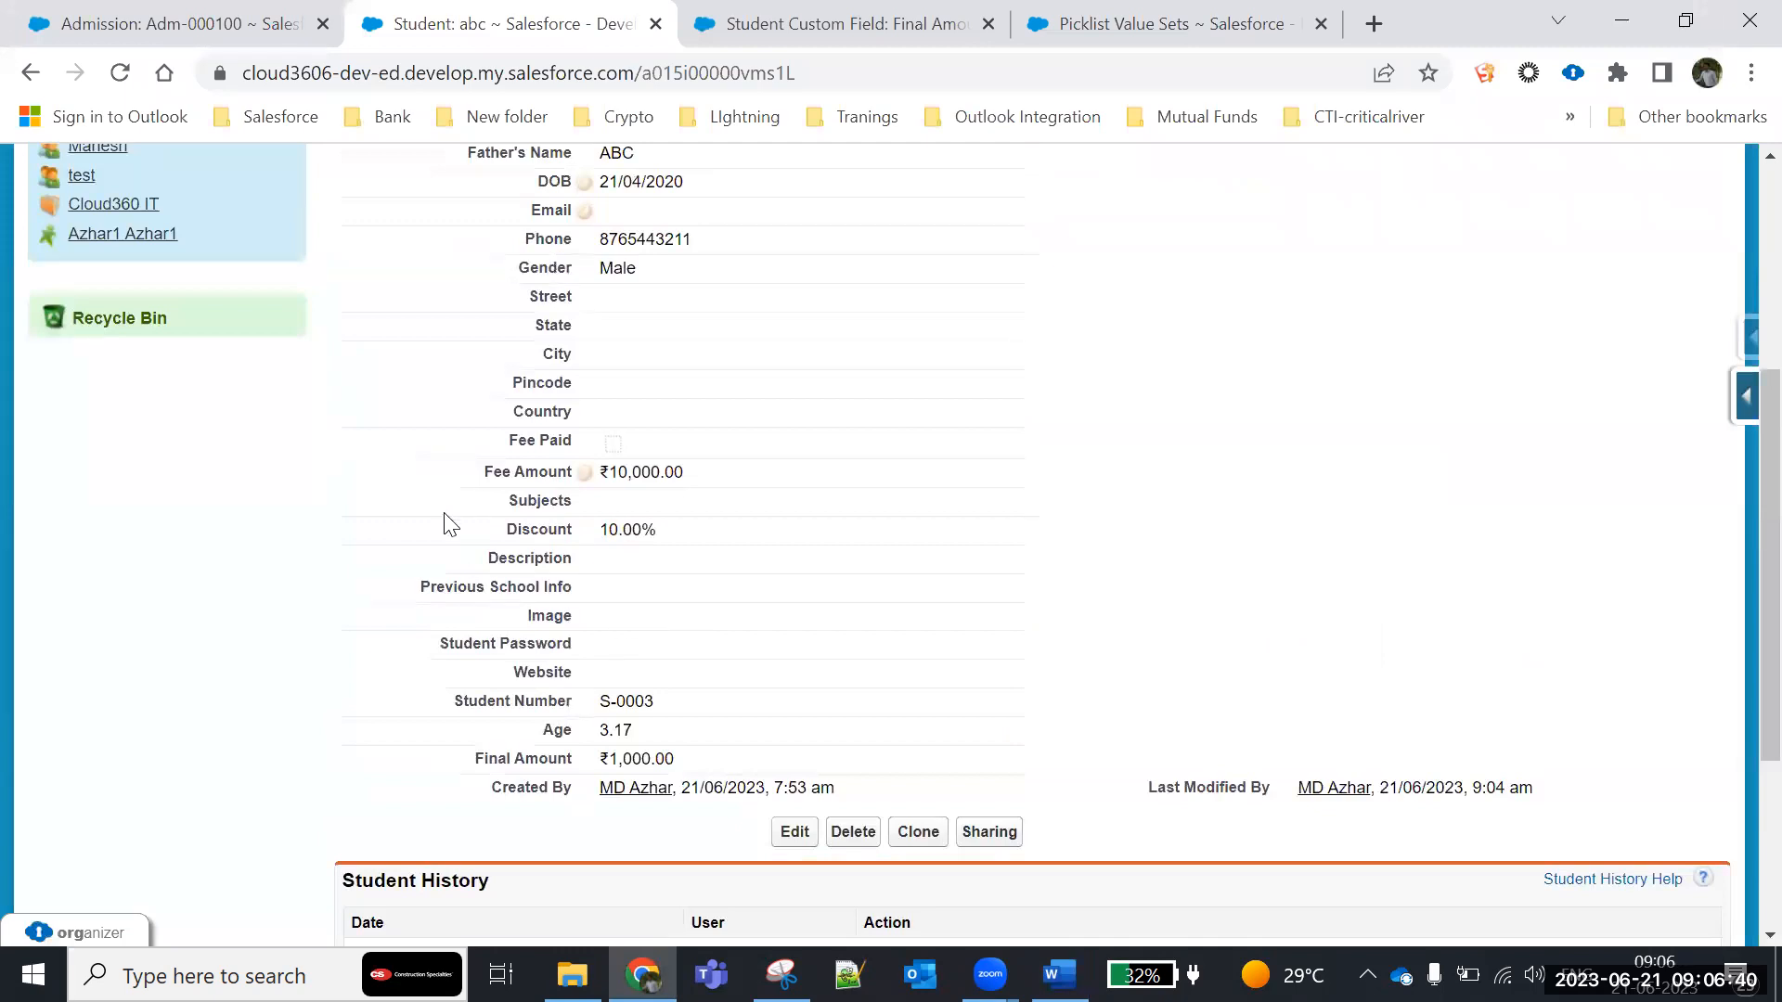
pyautogui.moveTo(484, 475); pyautogui.dragTo(793, 492)
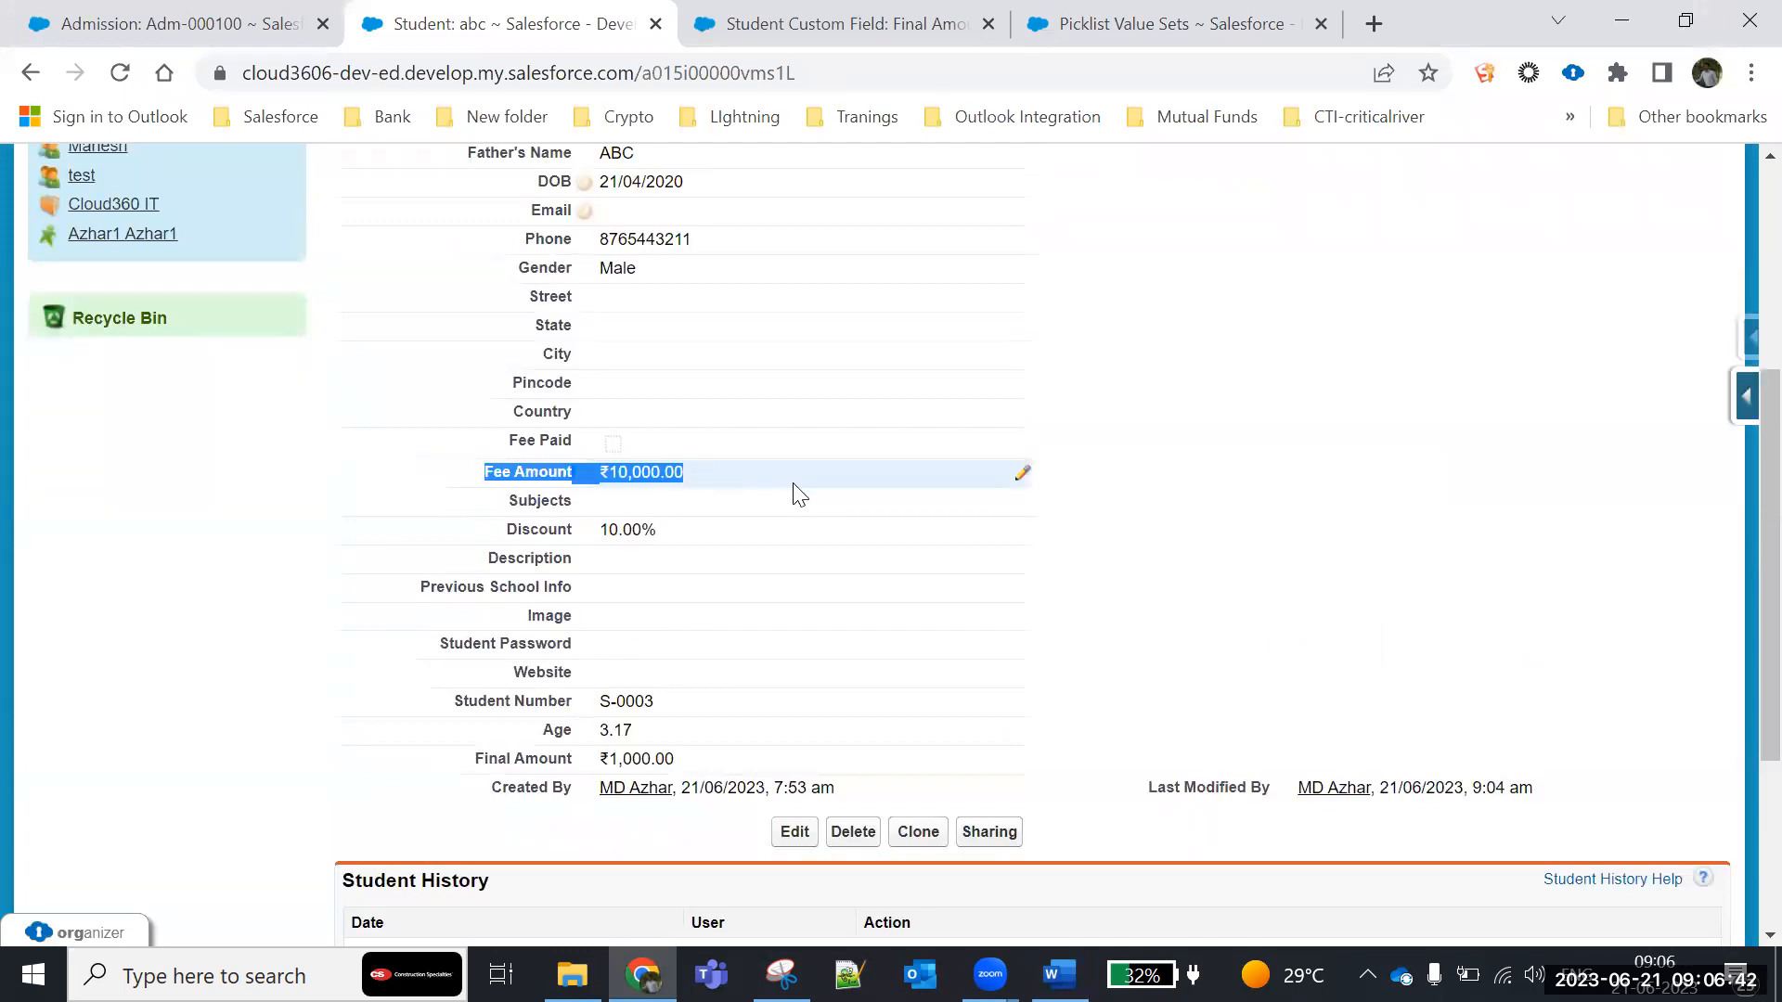
pyautogui.moveTo(499, 534); pyautogui.dragTo(687, 546)
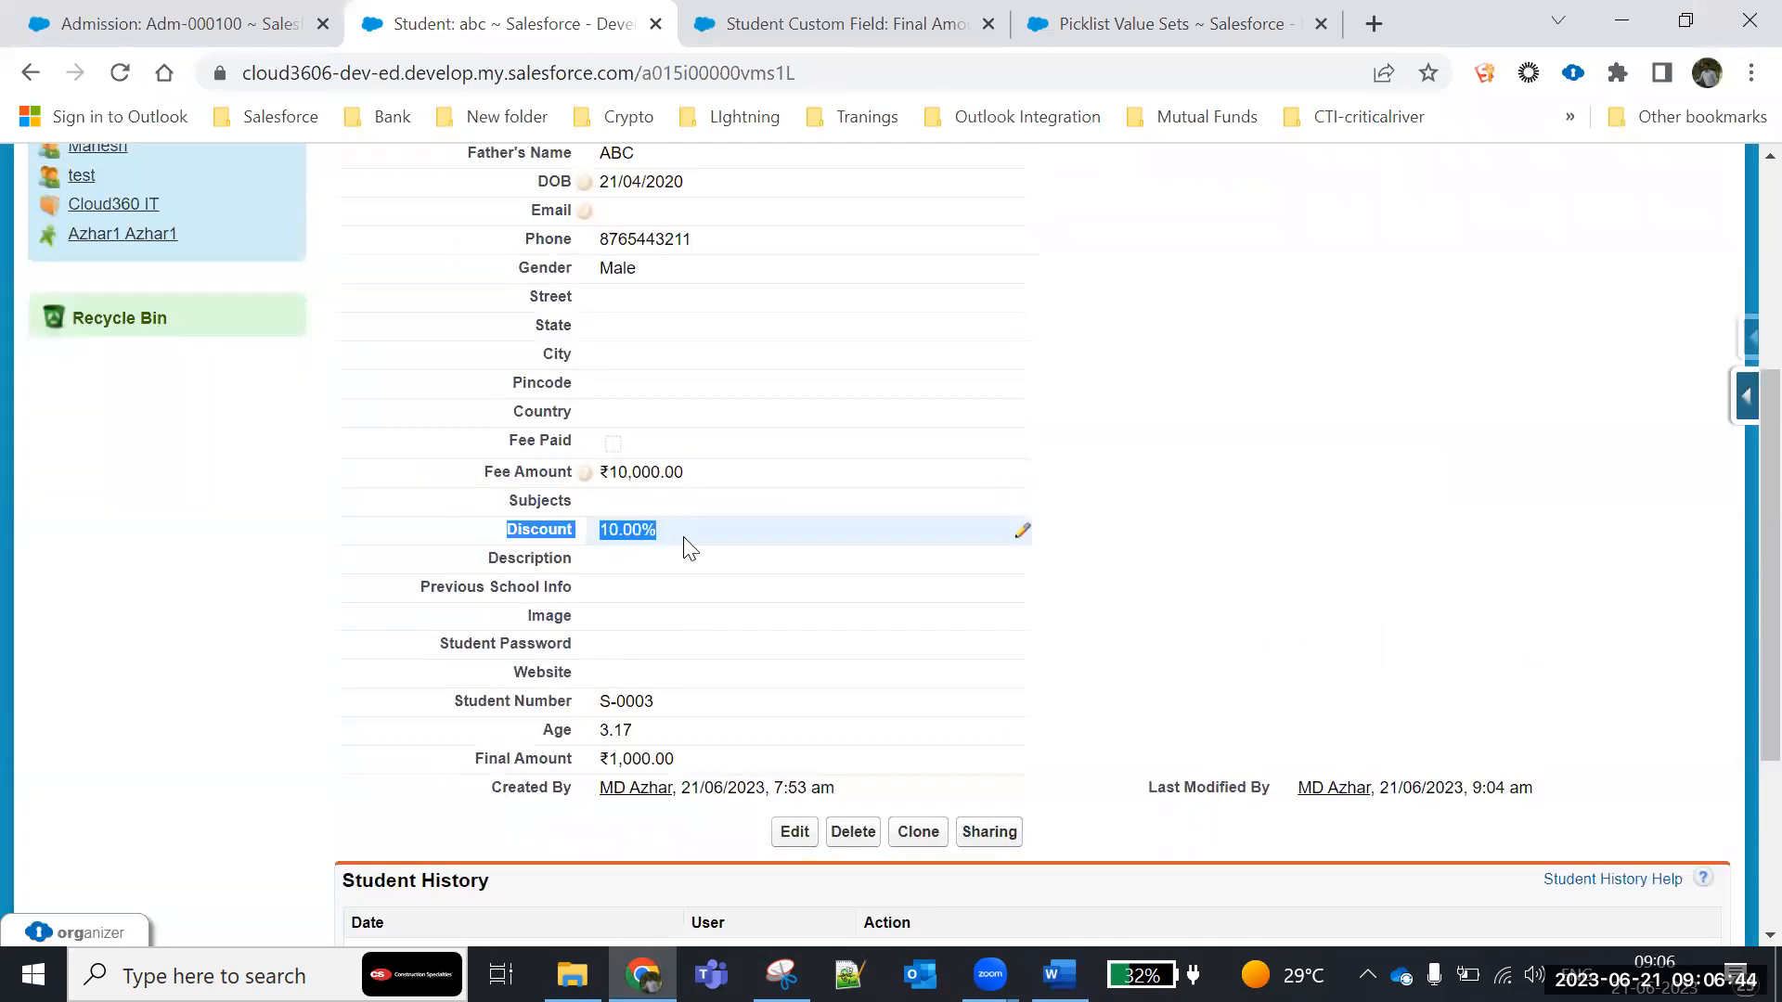
pyautogui.scroll(-2, 404, 716)
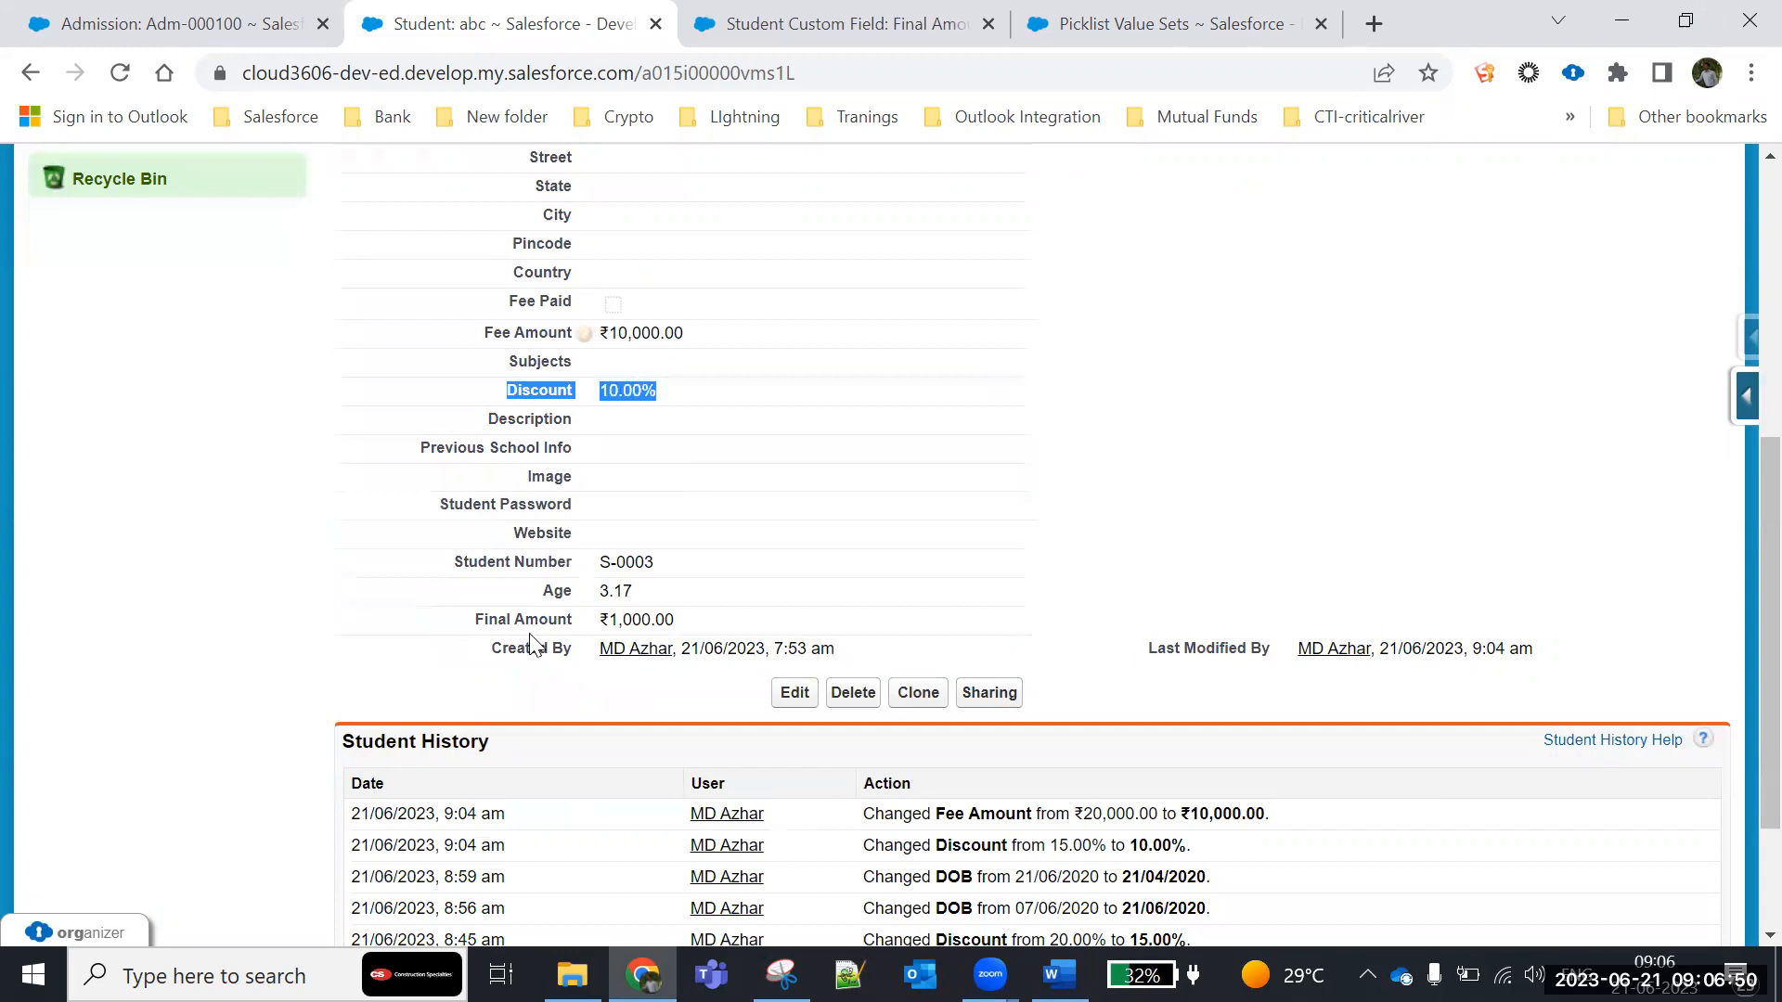
pyautogui.moveTo(477, 619); pyautogui.dragTo(720, 624)
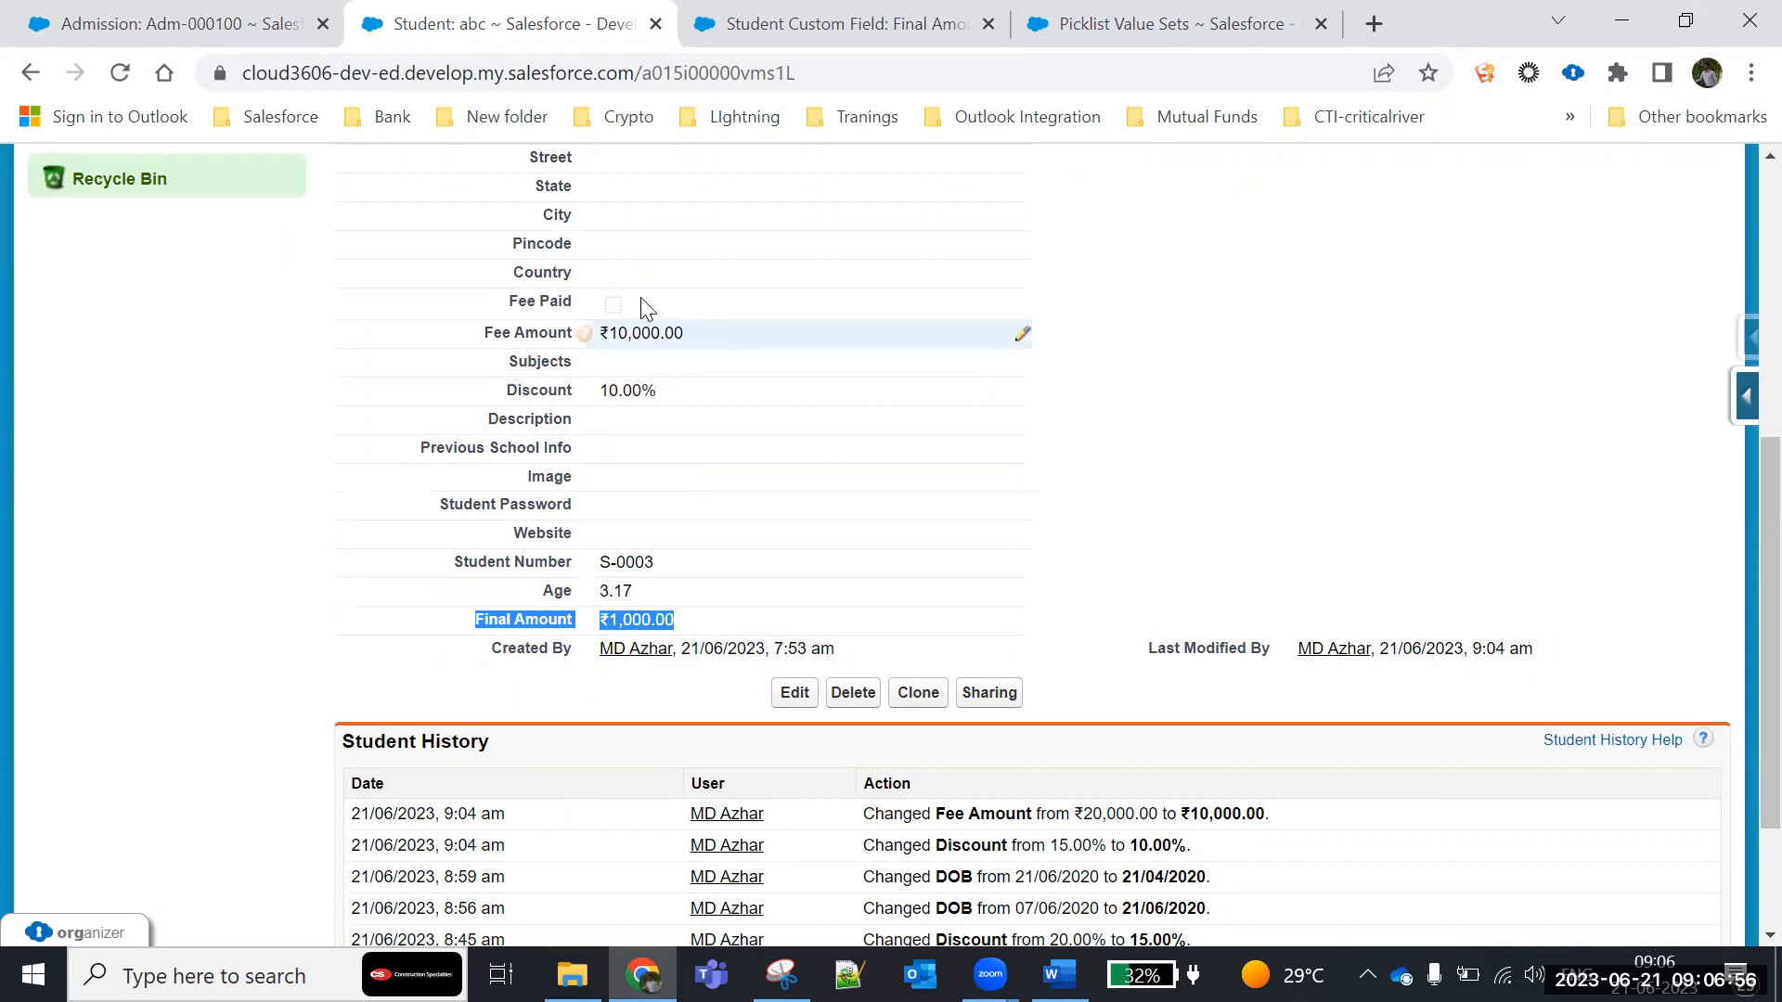
pyautogui.click(631, 701)
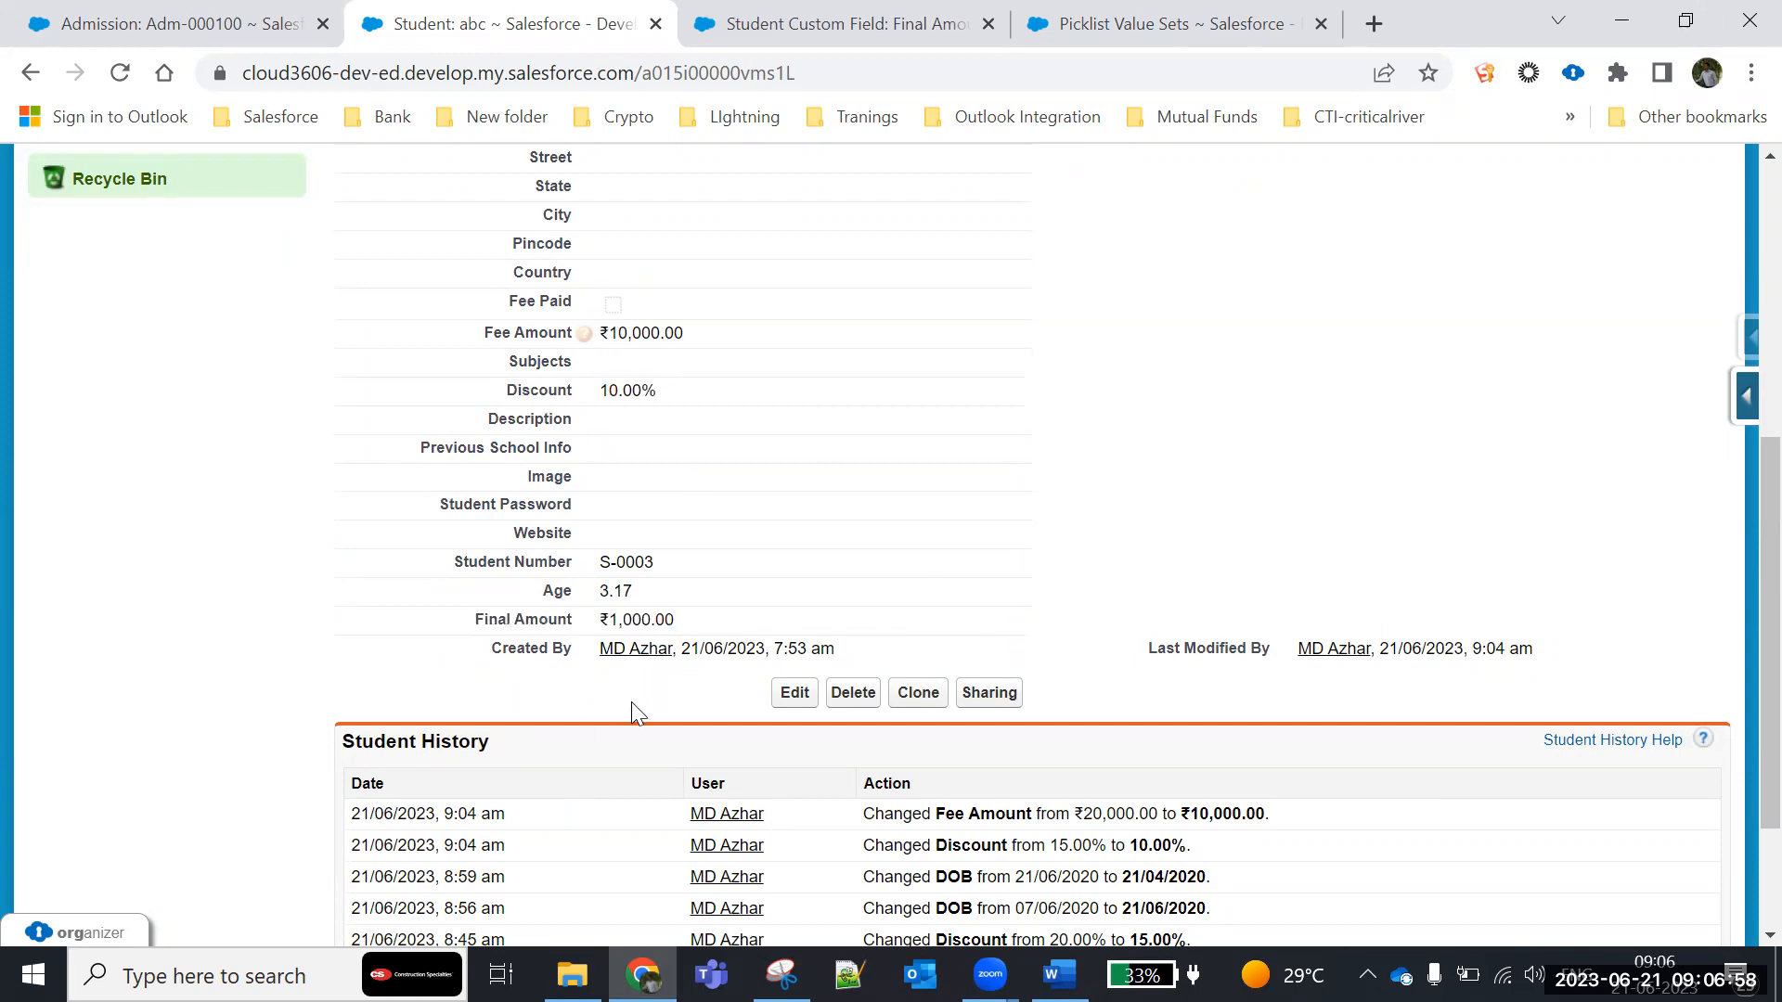
pyautogui.moveTo(611, 336); pyautogui.dragTo(732, 367)
pyautogui.moveTo(609, 394); pyautogui.dragTo(677, 400)
pyautogui.click(536, 619)
pyautogui.moveTo(536, 619); pyautogui.dragTo(734, 632)
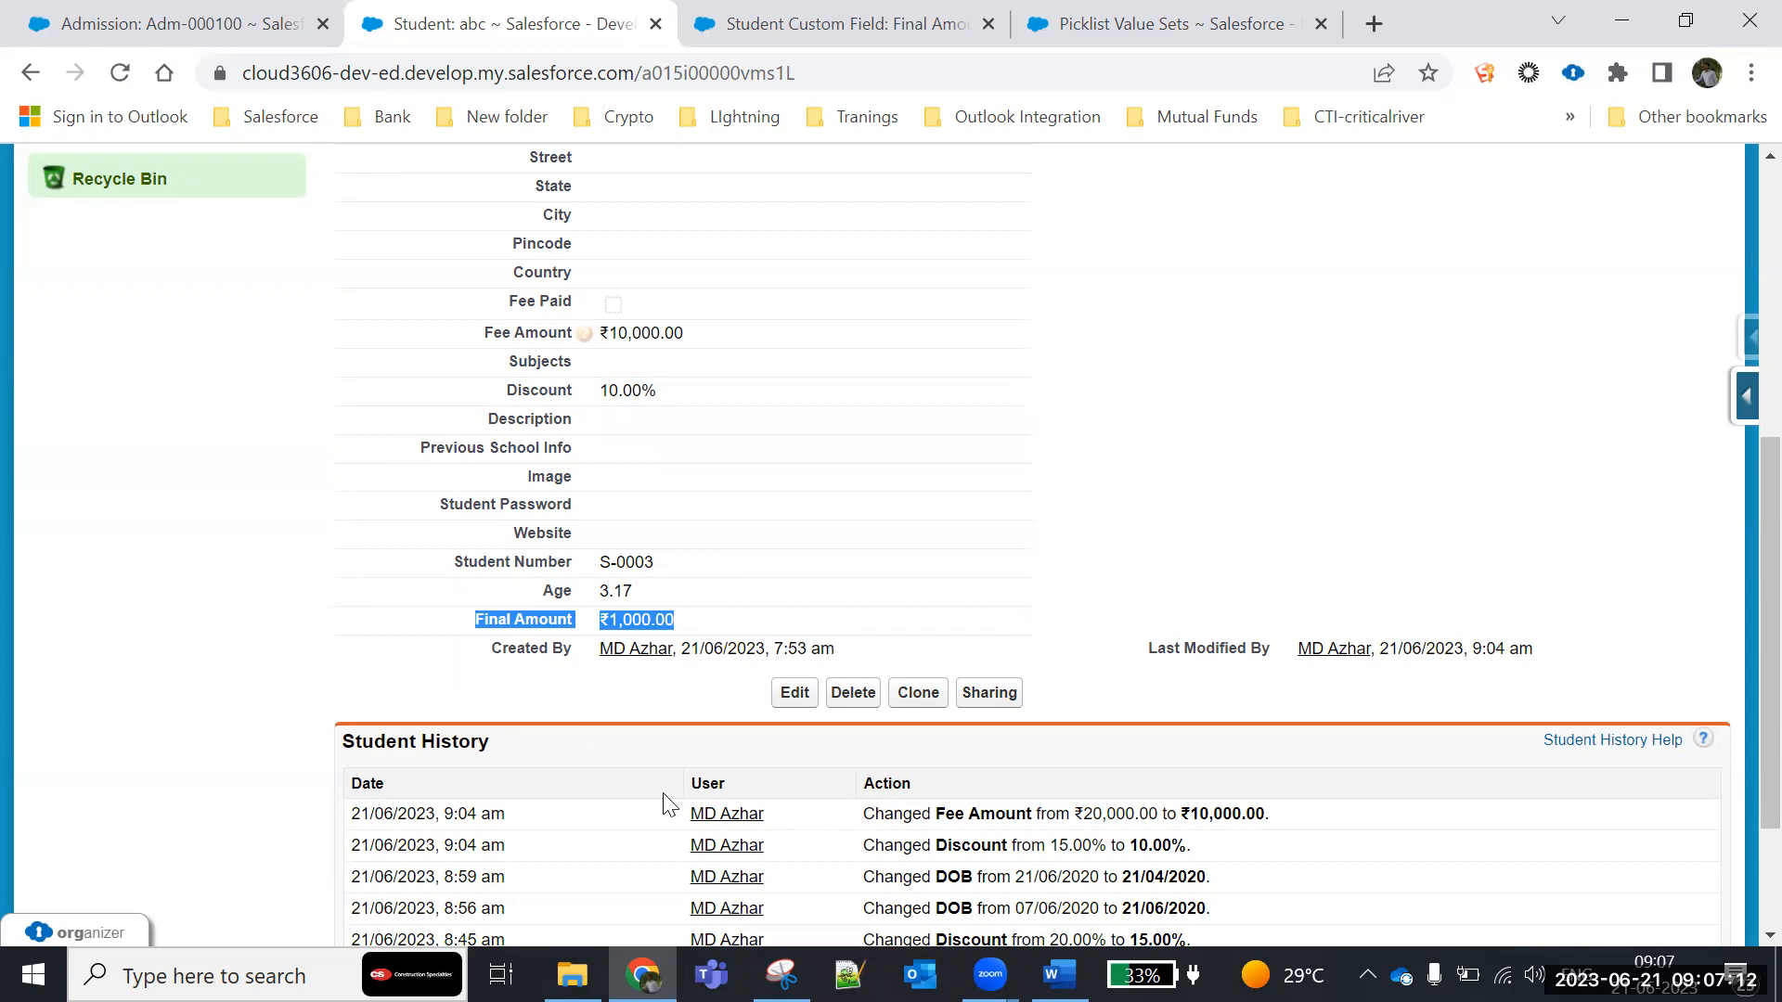
pyautogui.doubleClick(649, 332)
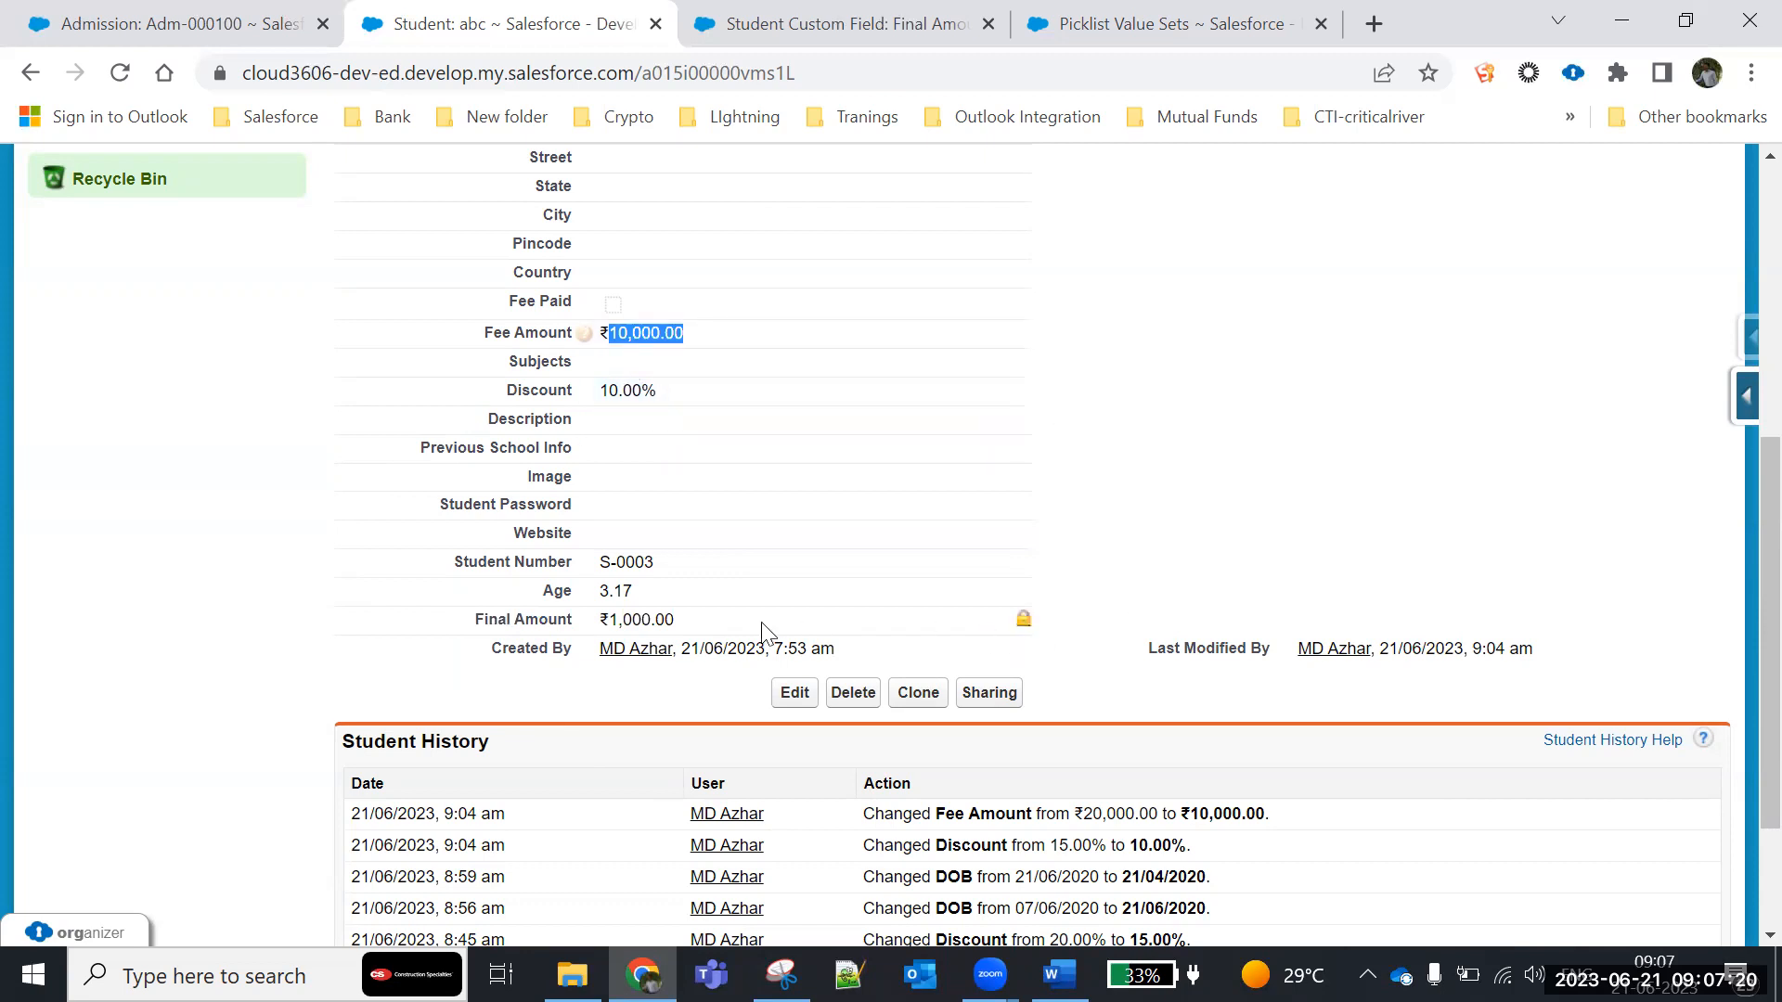
pyautogui.moveTo(477, 619); pyautogui.dragTo(750, 642)
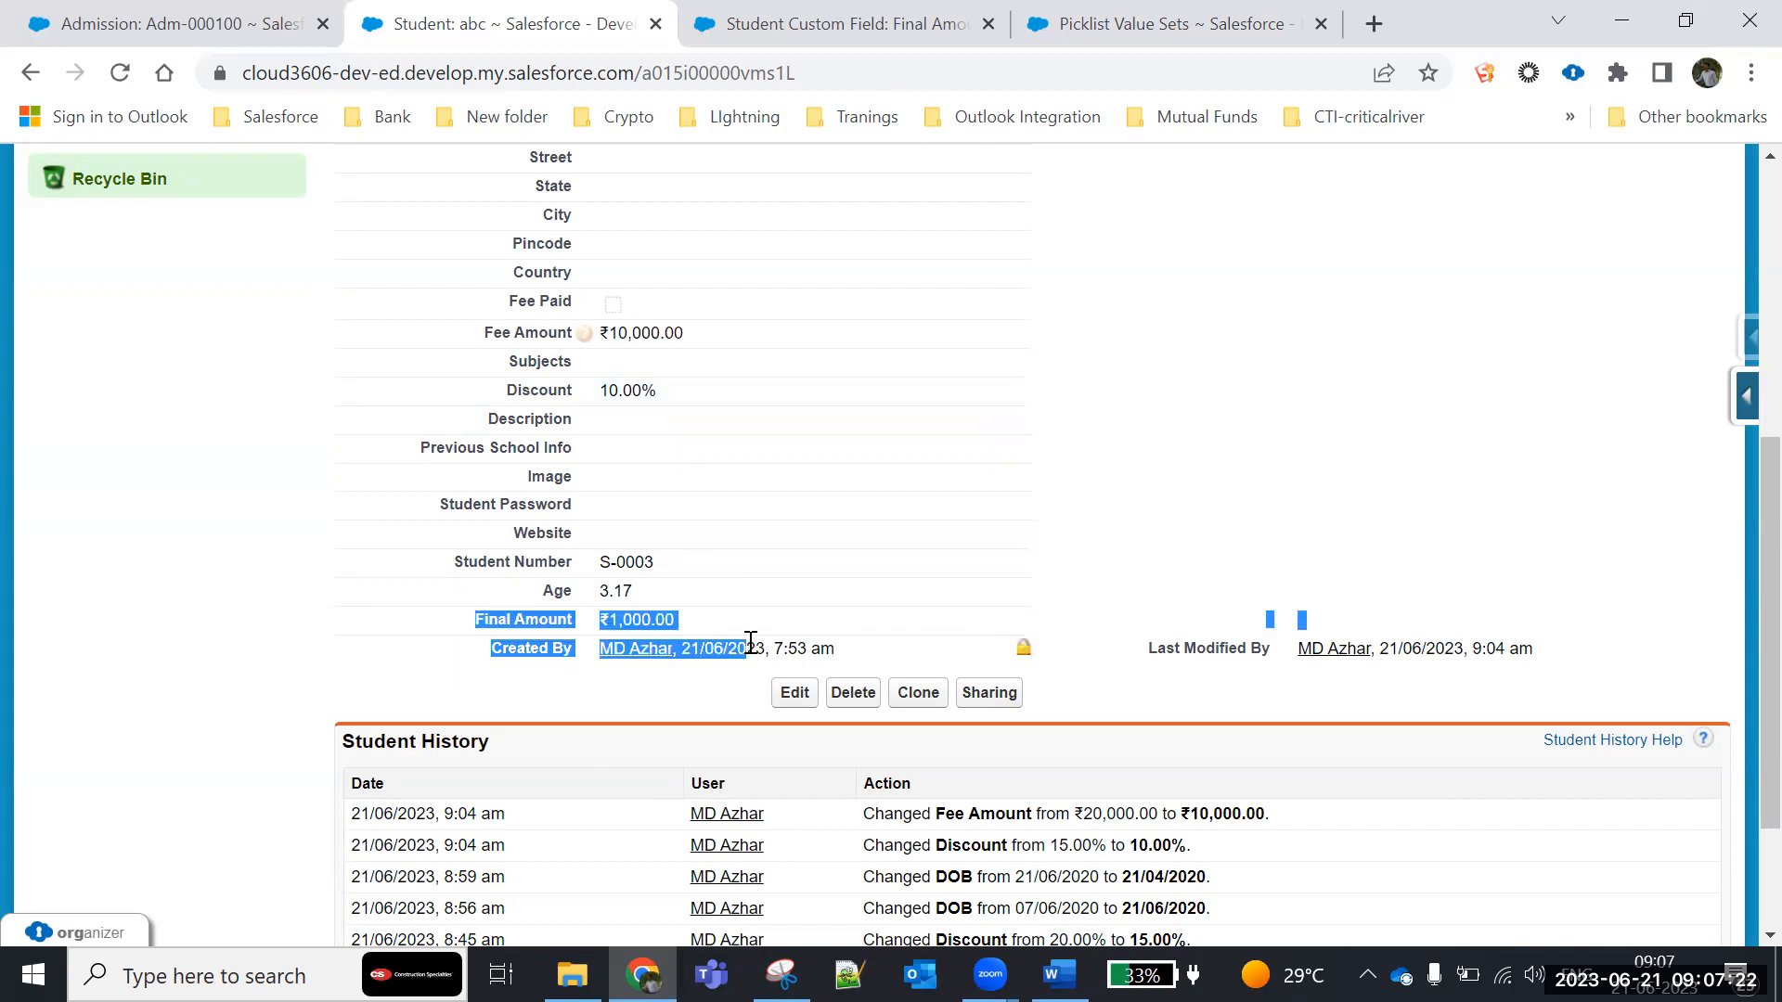
pyautogui.click(665, 621)
pyautogui.moveTo(598, 617); pyautogui.dragTo(456, 619)
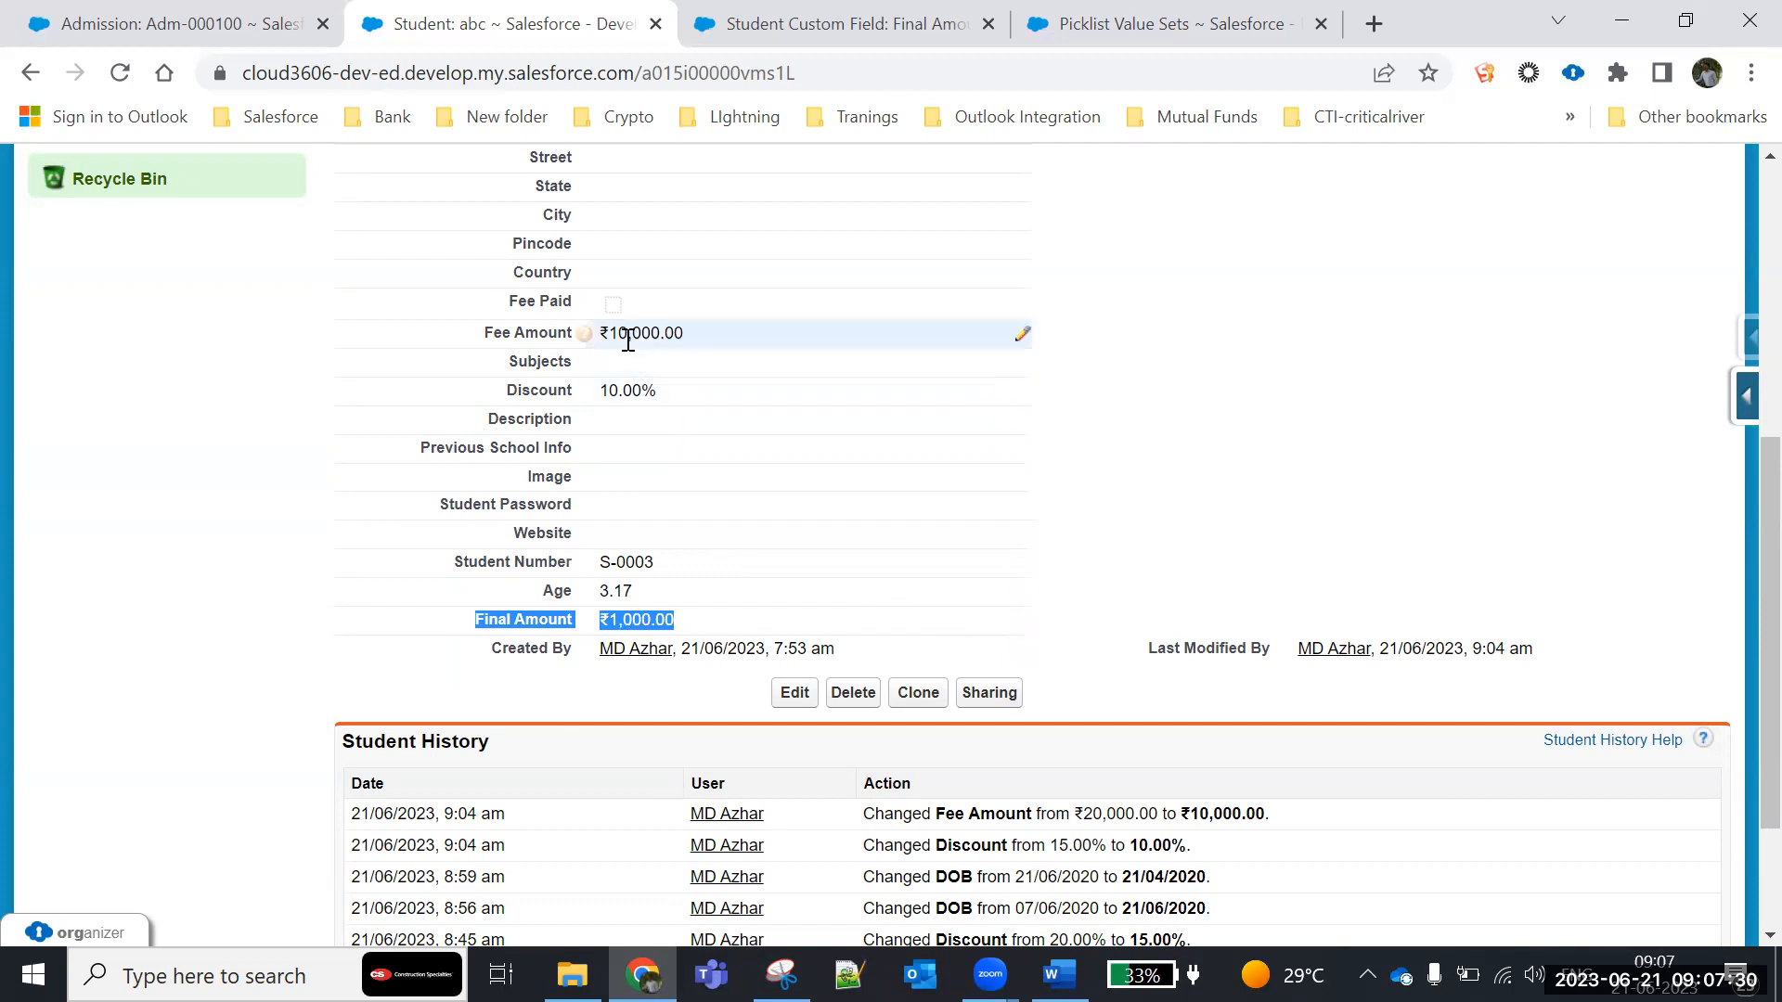
pyautogui.moveTo(609, 332); pyautogui.dragTo(759, 347)
pyautogui.tripleClick(820, 391)
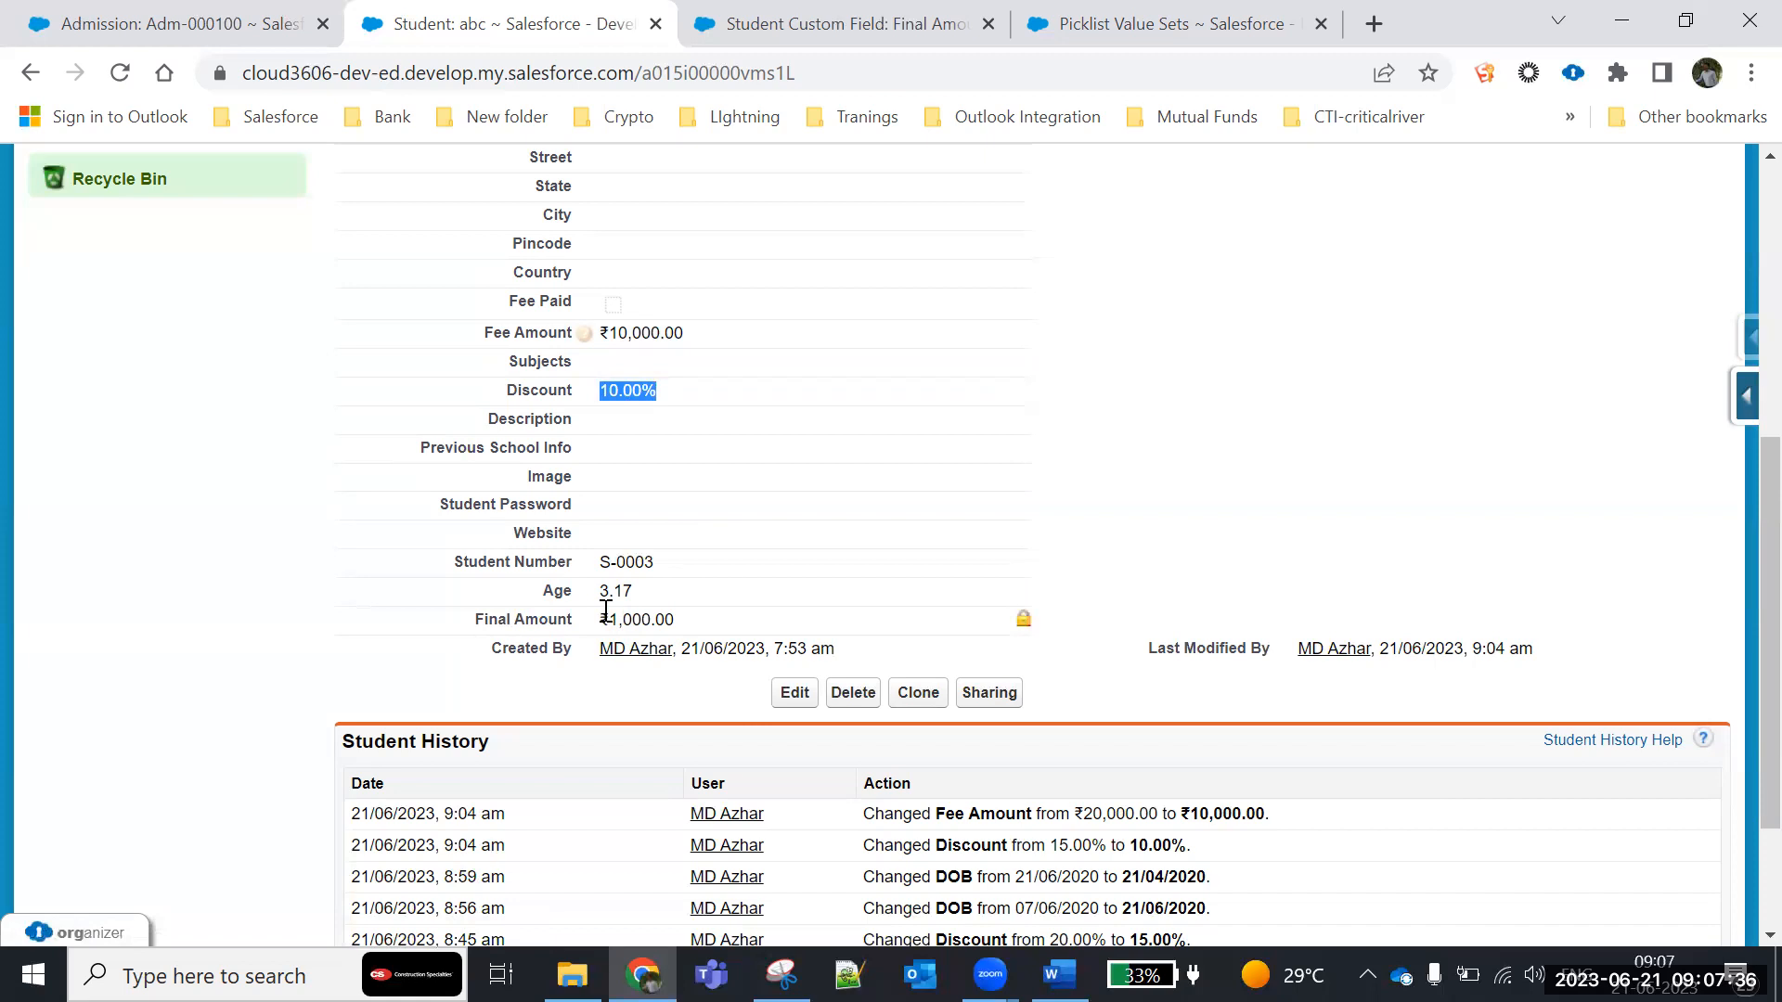
pyautogui.moveTo(603, 615); pyautogui.dragTo(714, 629)
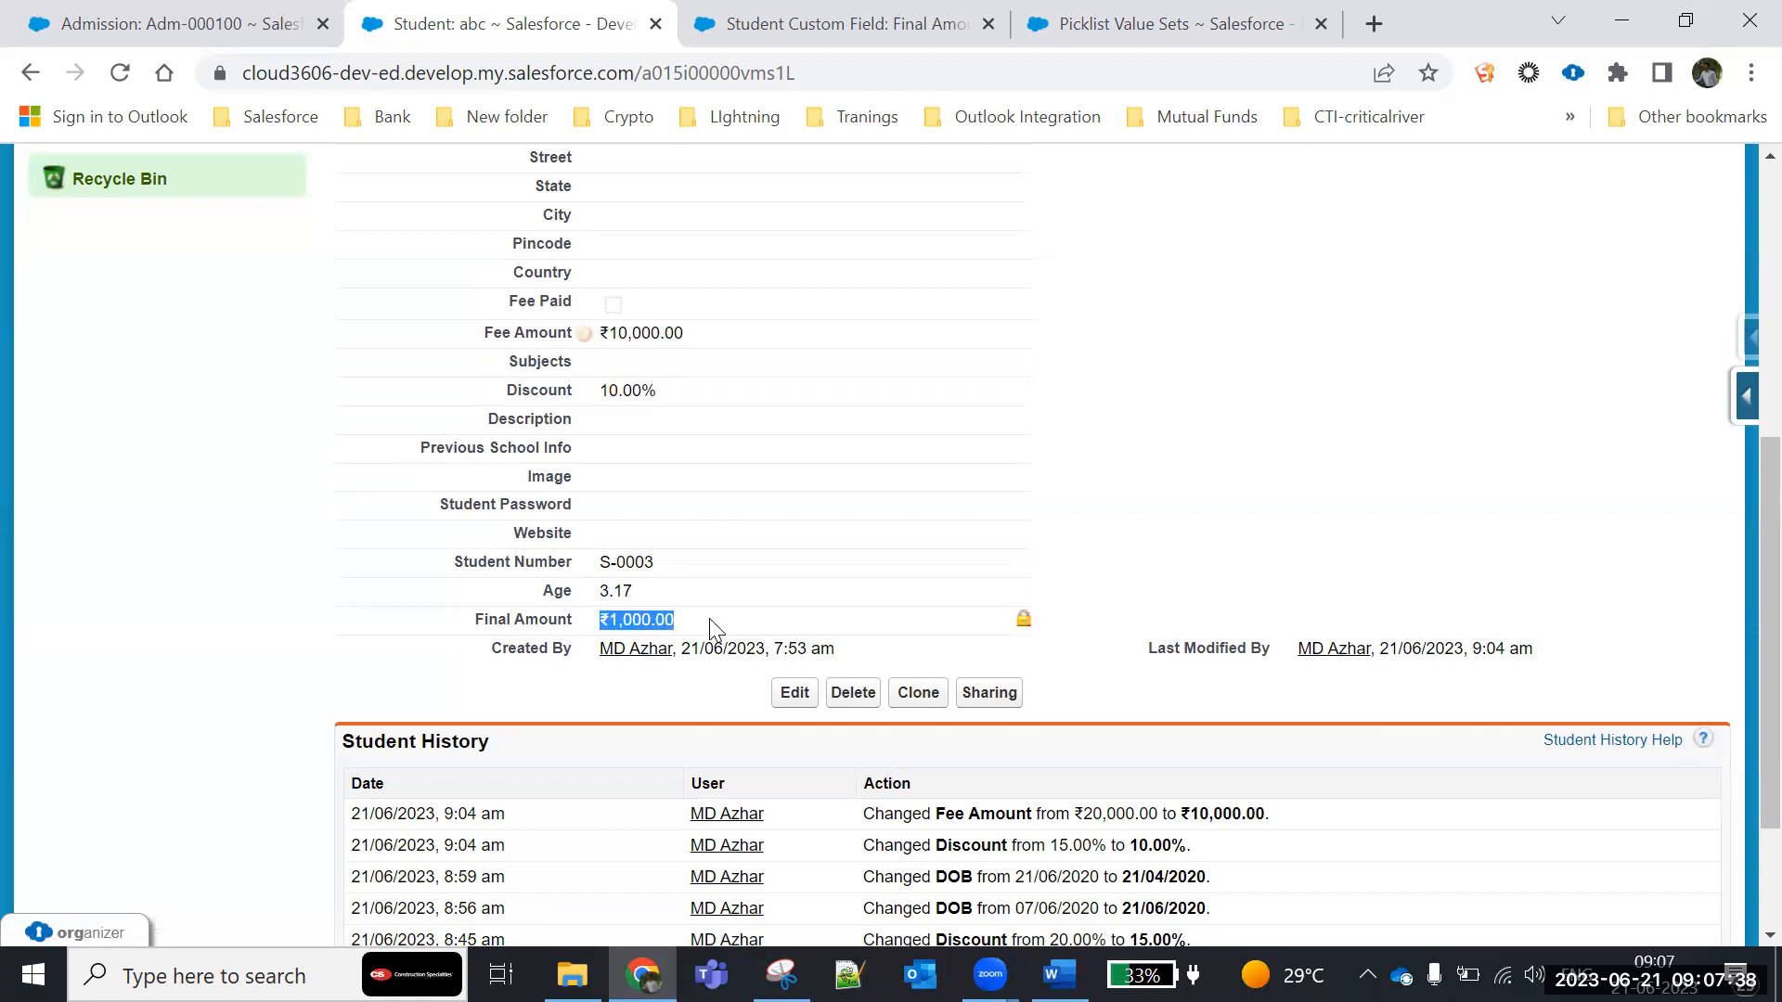
# - Reopen the Final Amount field for editing and change its formula to Fee_Amount__c - (Fee_Amount__c* Discount__c)
pyautogui.click(849, 19)
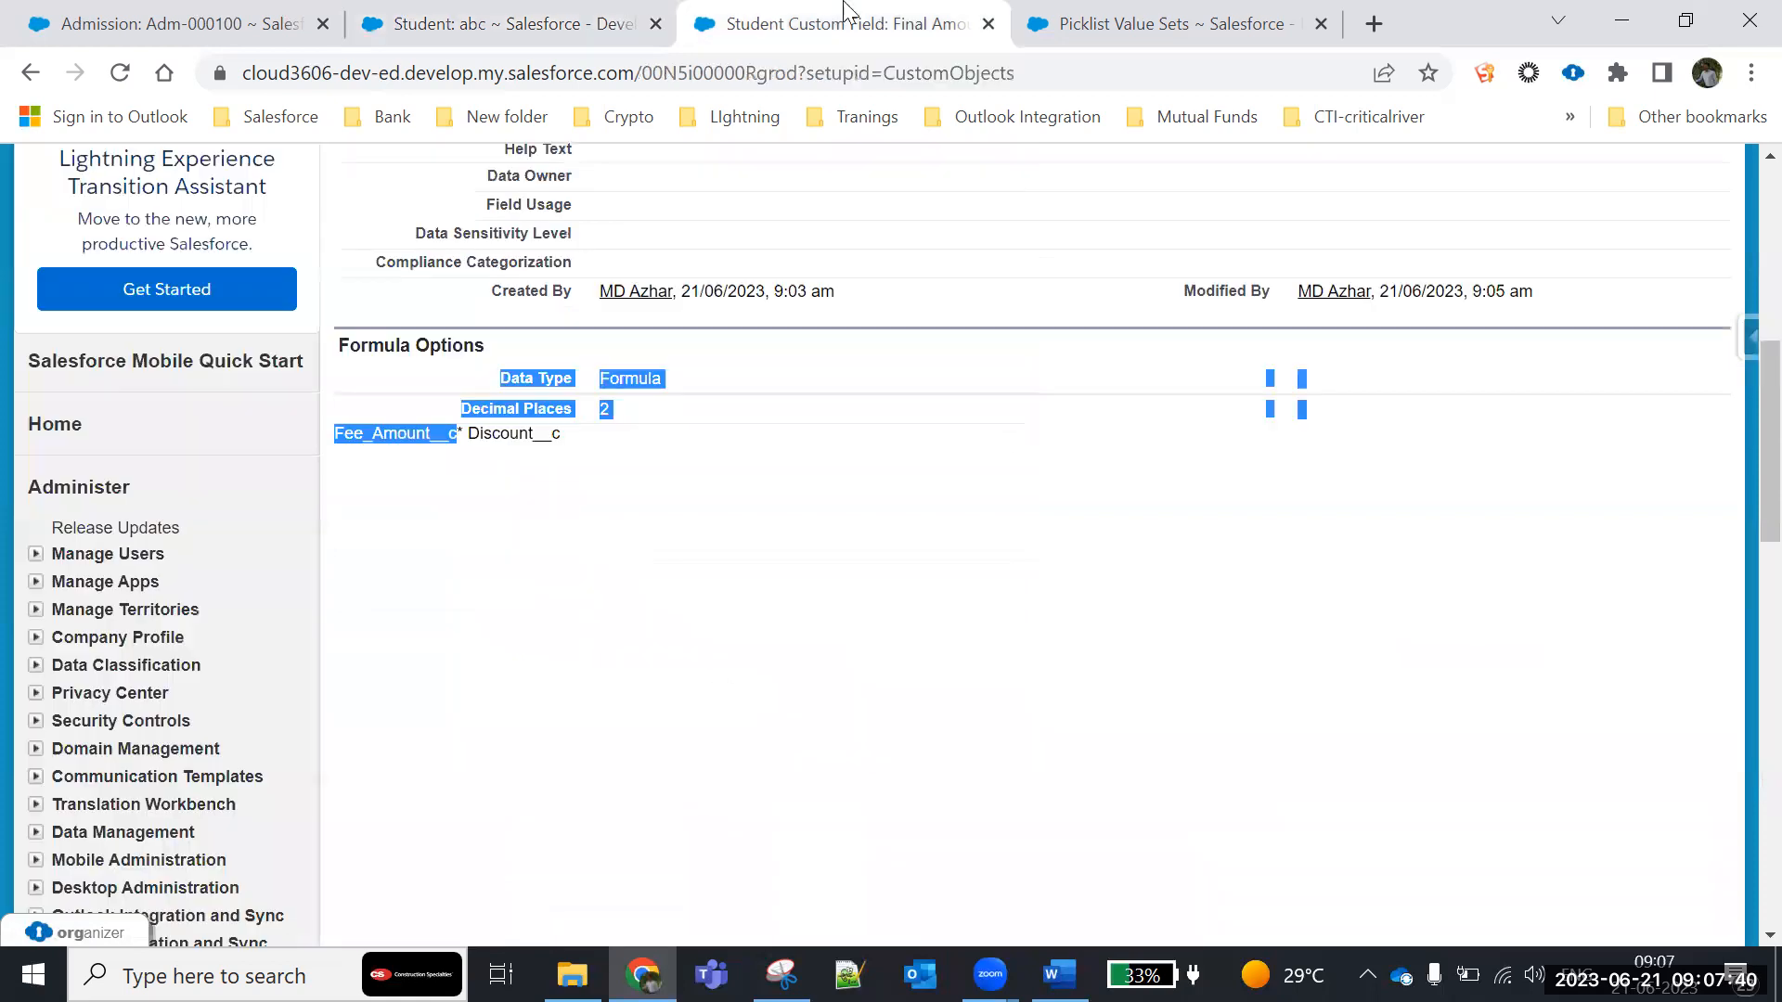
pyautogui.scroll(5, 892, 649)
pyautogui.click(794, 378)
pyautogui.scroll(-7, 813, 720)
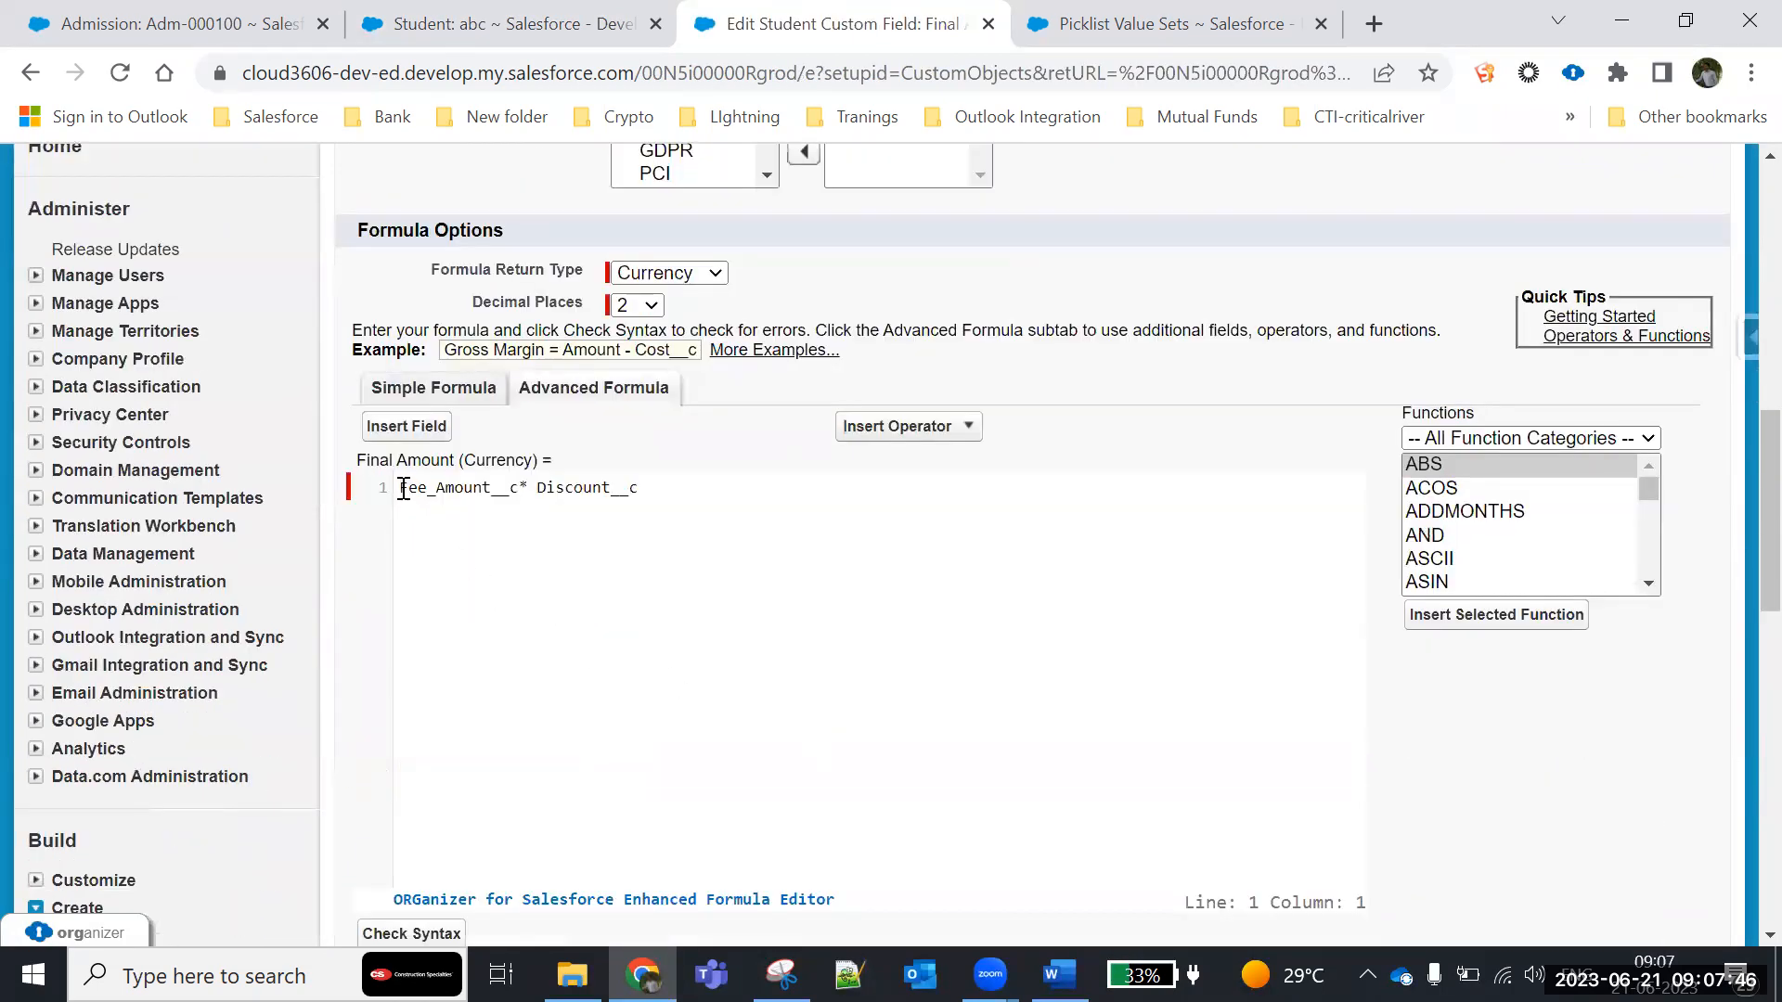
pyautogui.write('Fee_Amount__c  - ')
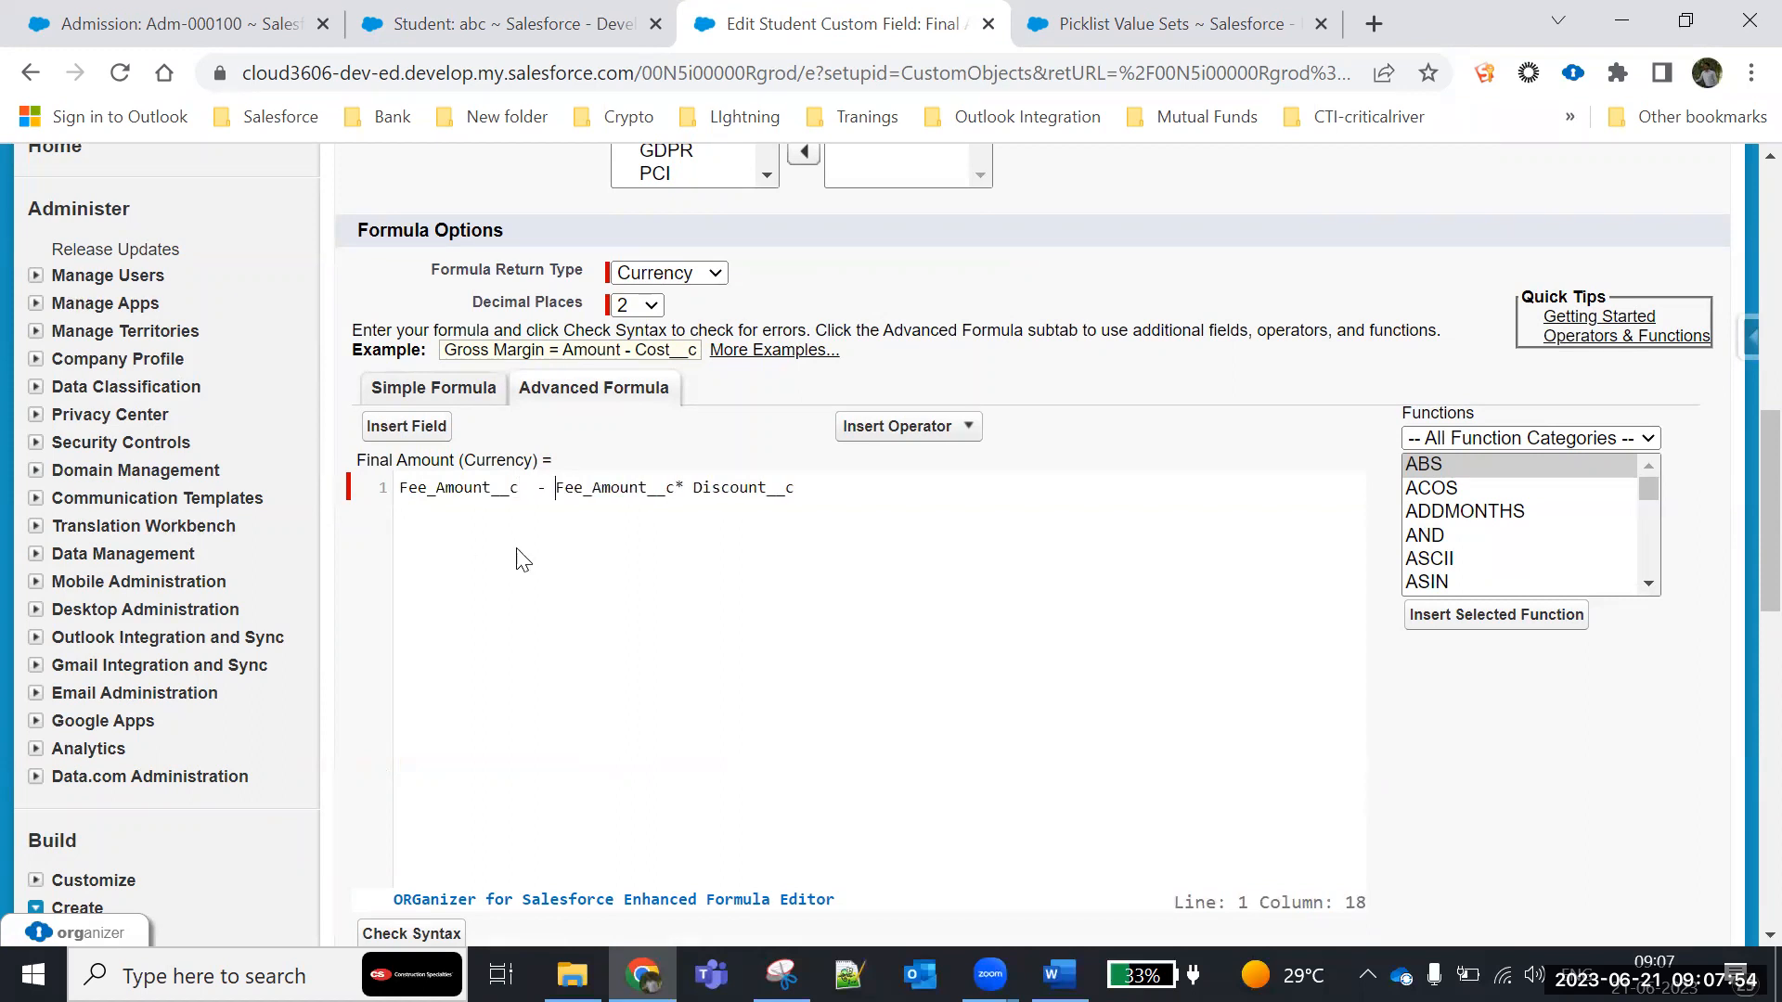
pyautogui.write('(')
pyautogui.click(843, 489)
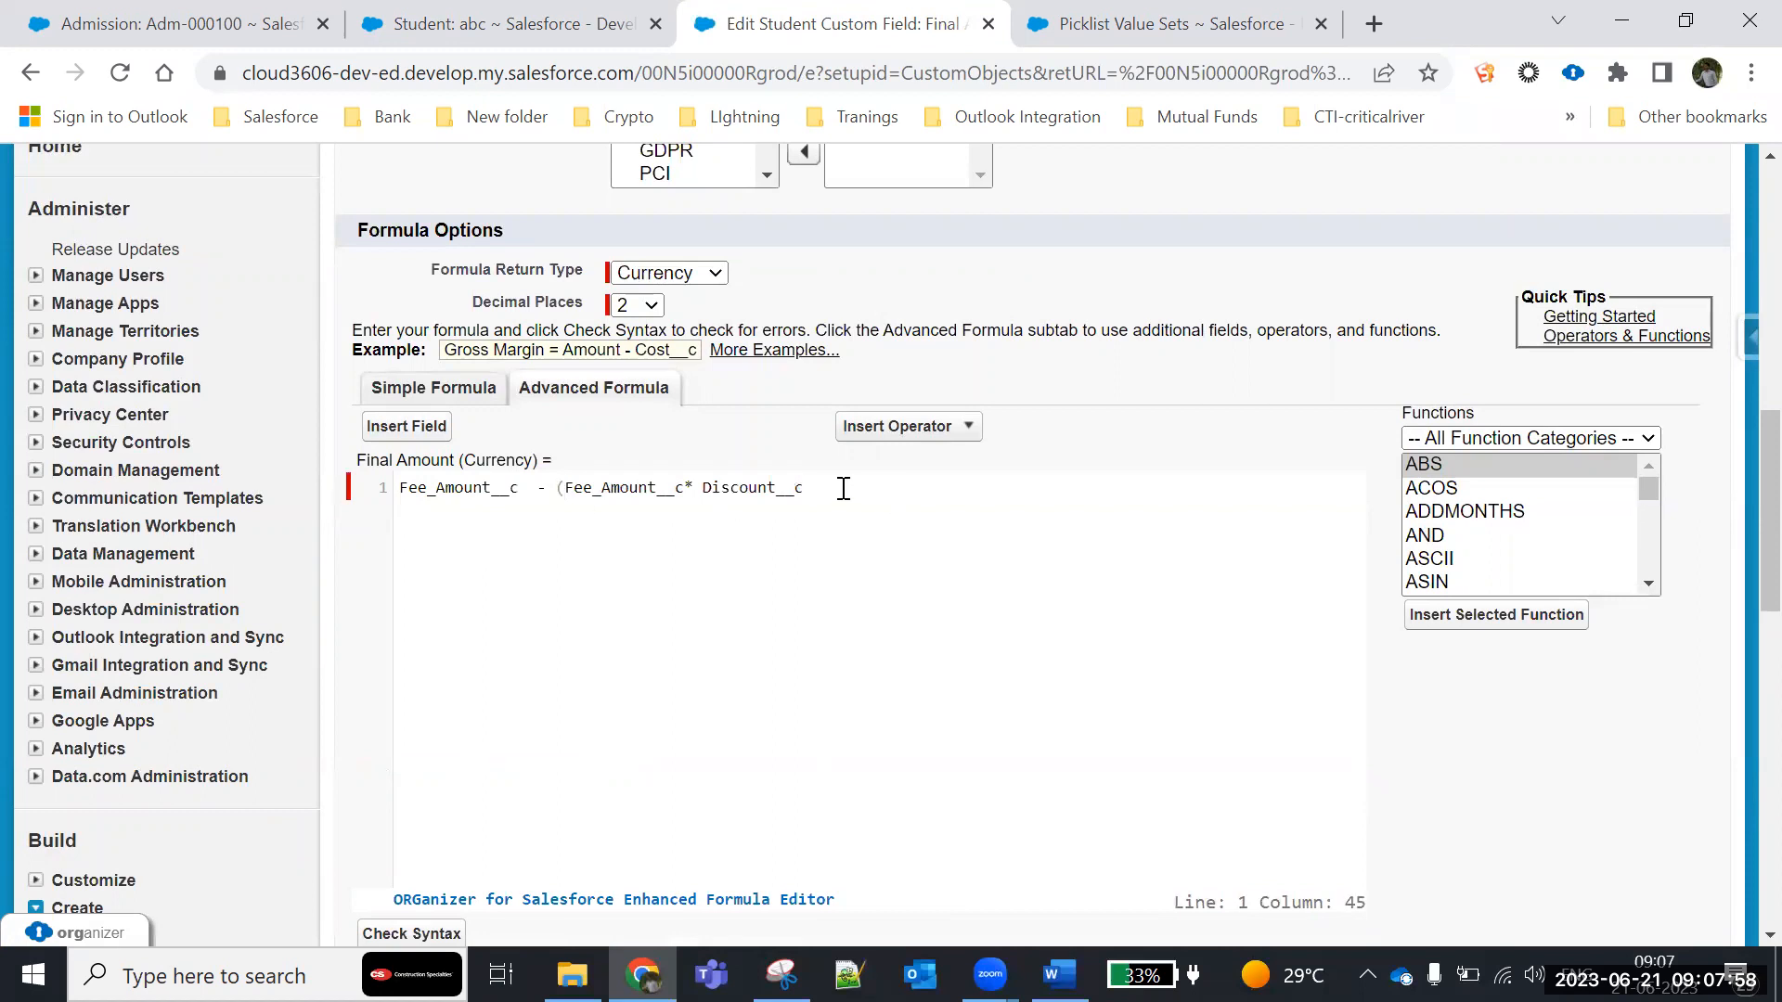
pyautogui.scroll(-1, 594, 594)
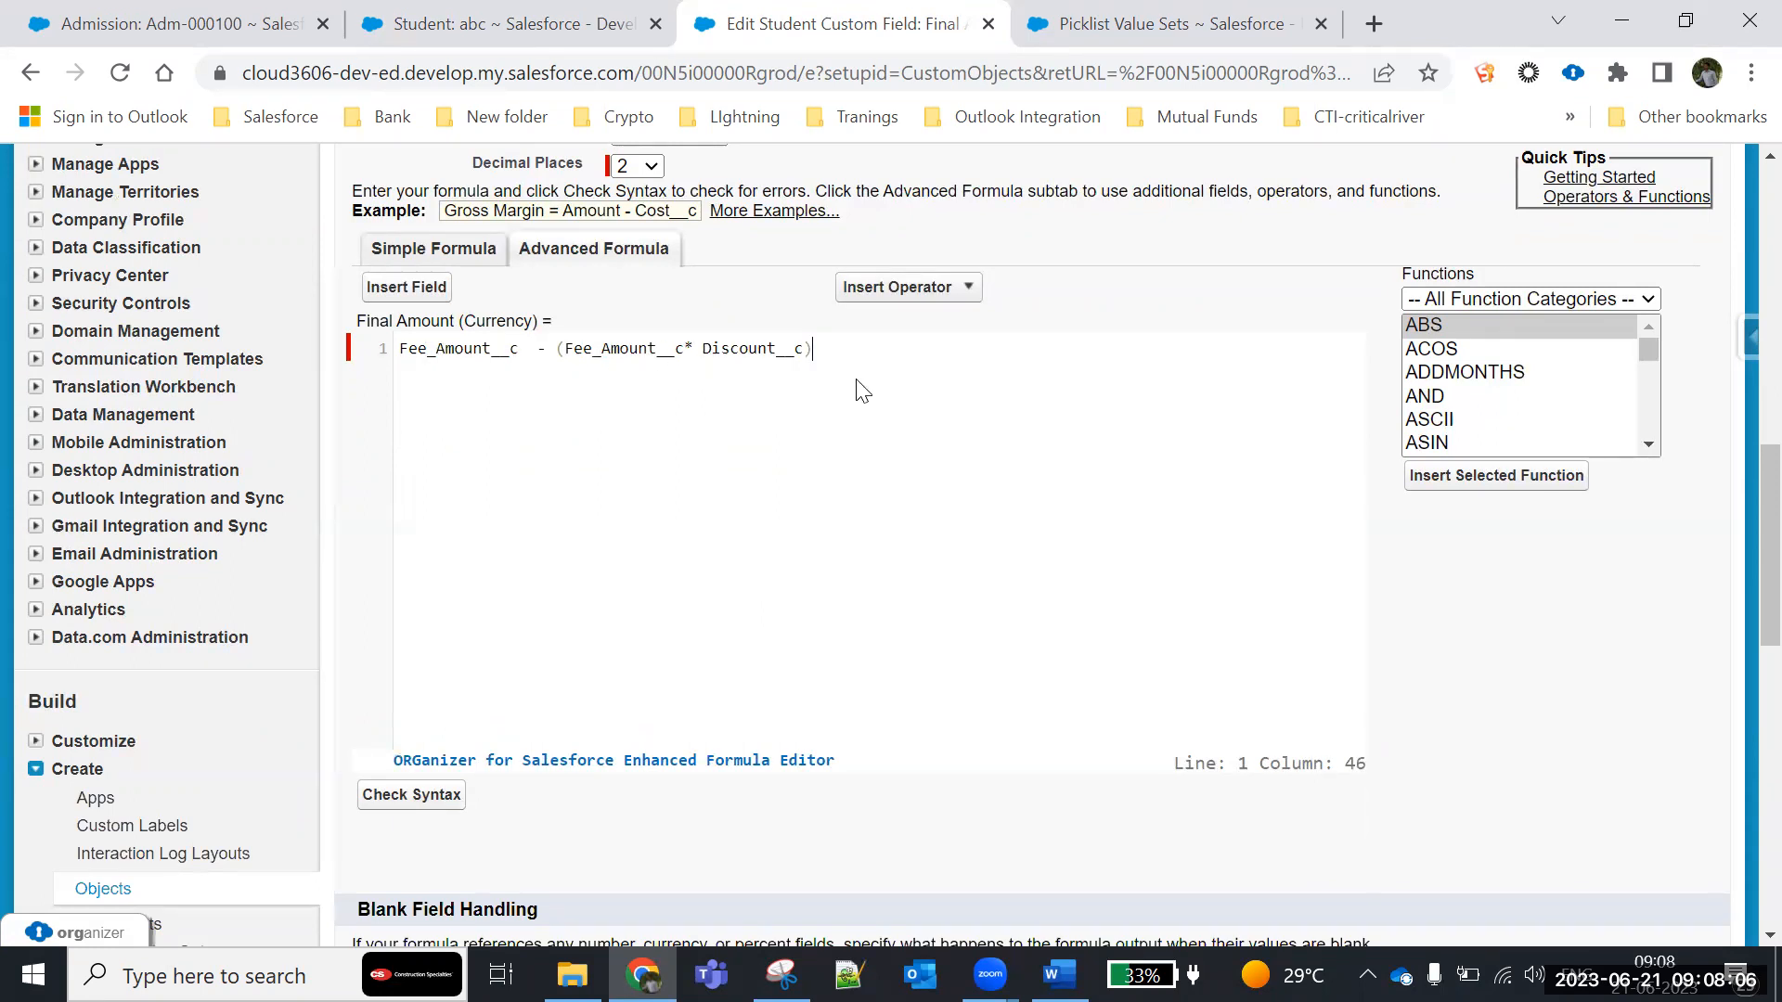
# - Switch to the Word document, replace the division example with 20000 – 20000*20/100 and begin a second line with 20000 -
pyautogui.click(1059, 974)
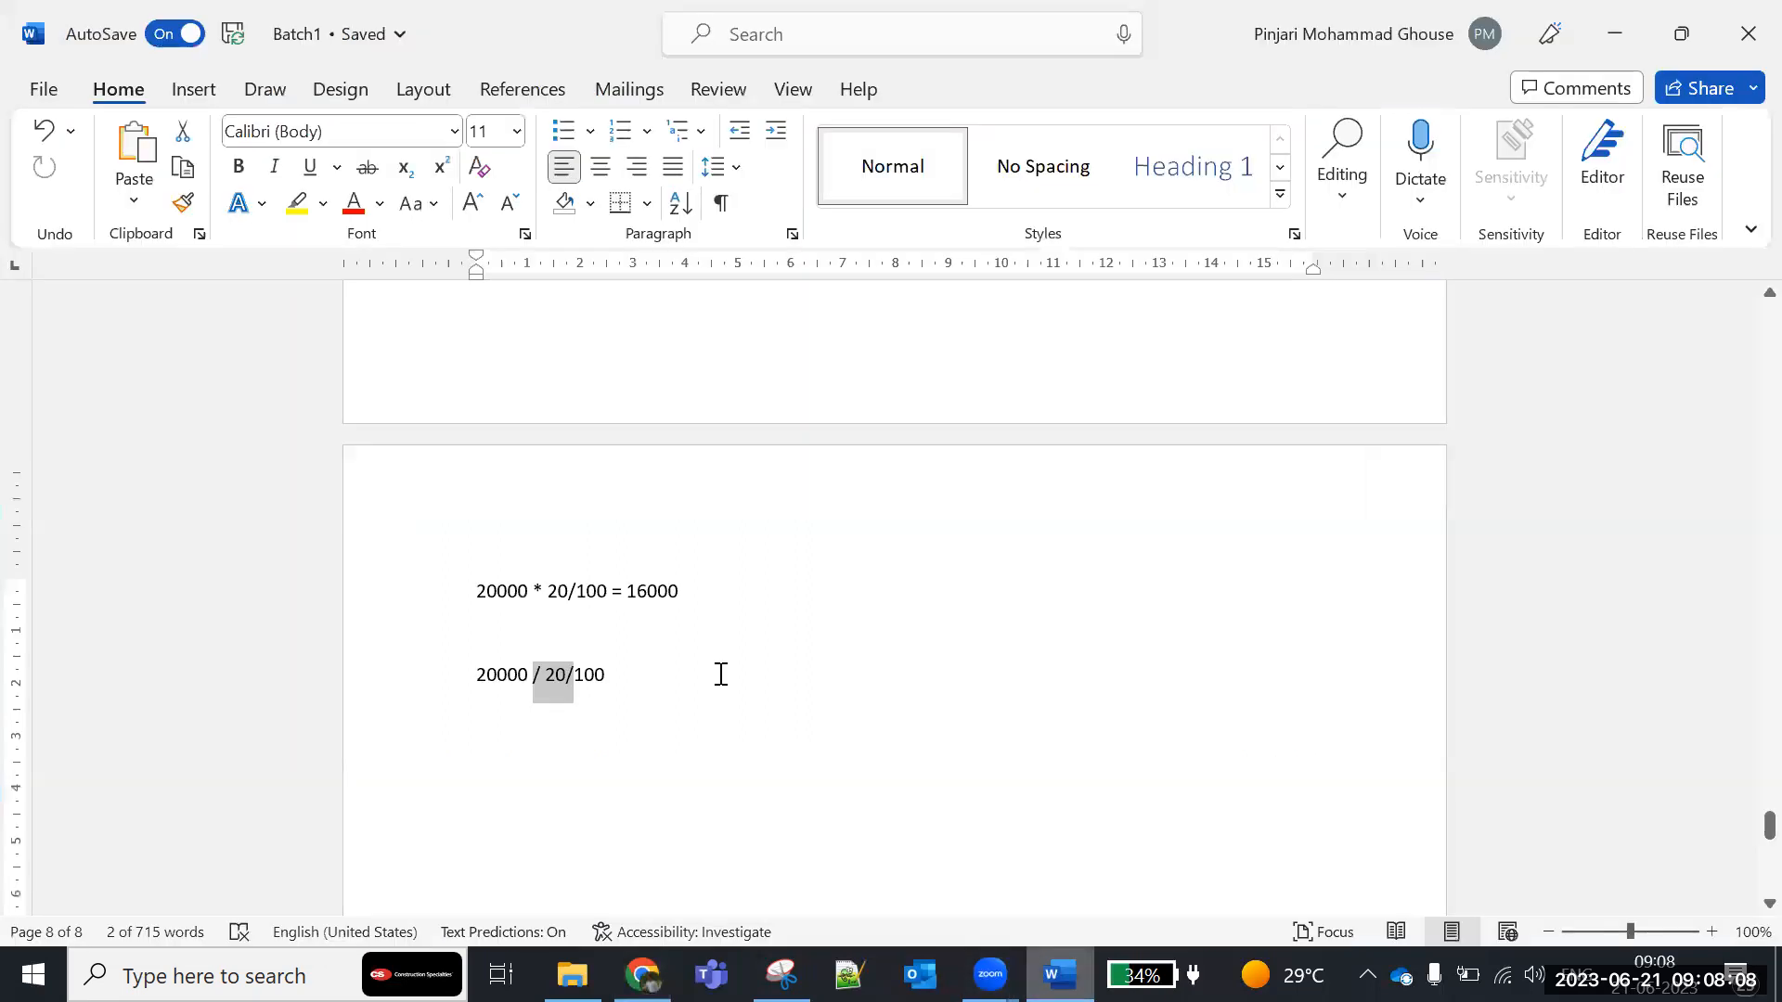
pyautogui.click(80, 672)
pyautogui.press('BackSpace')
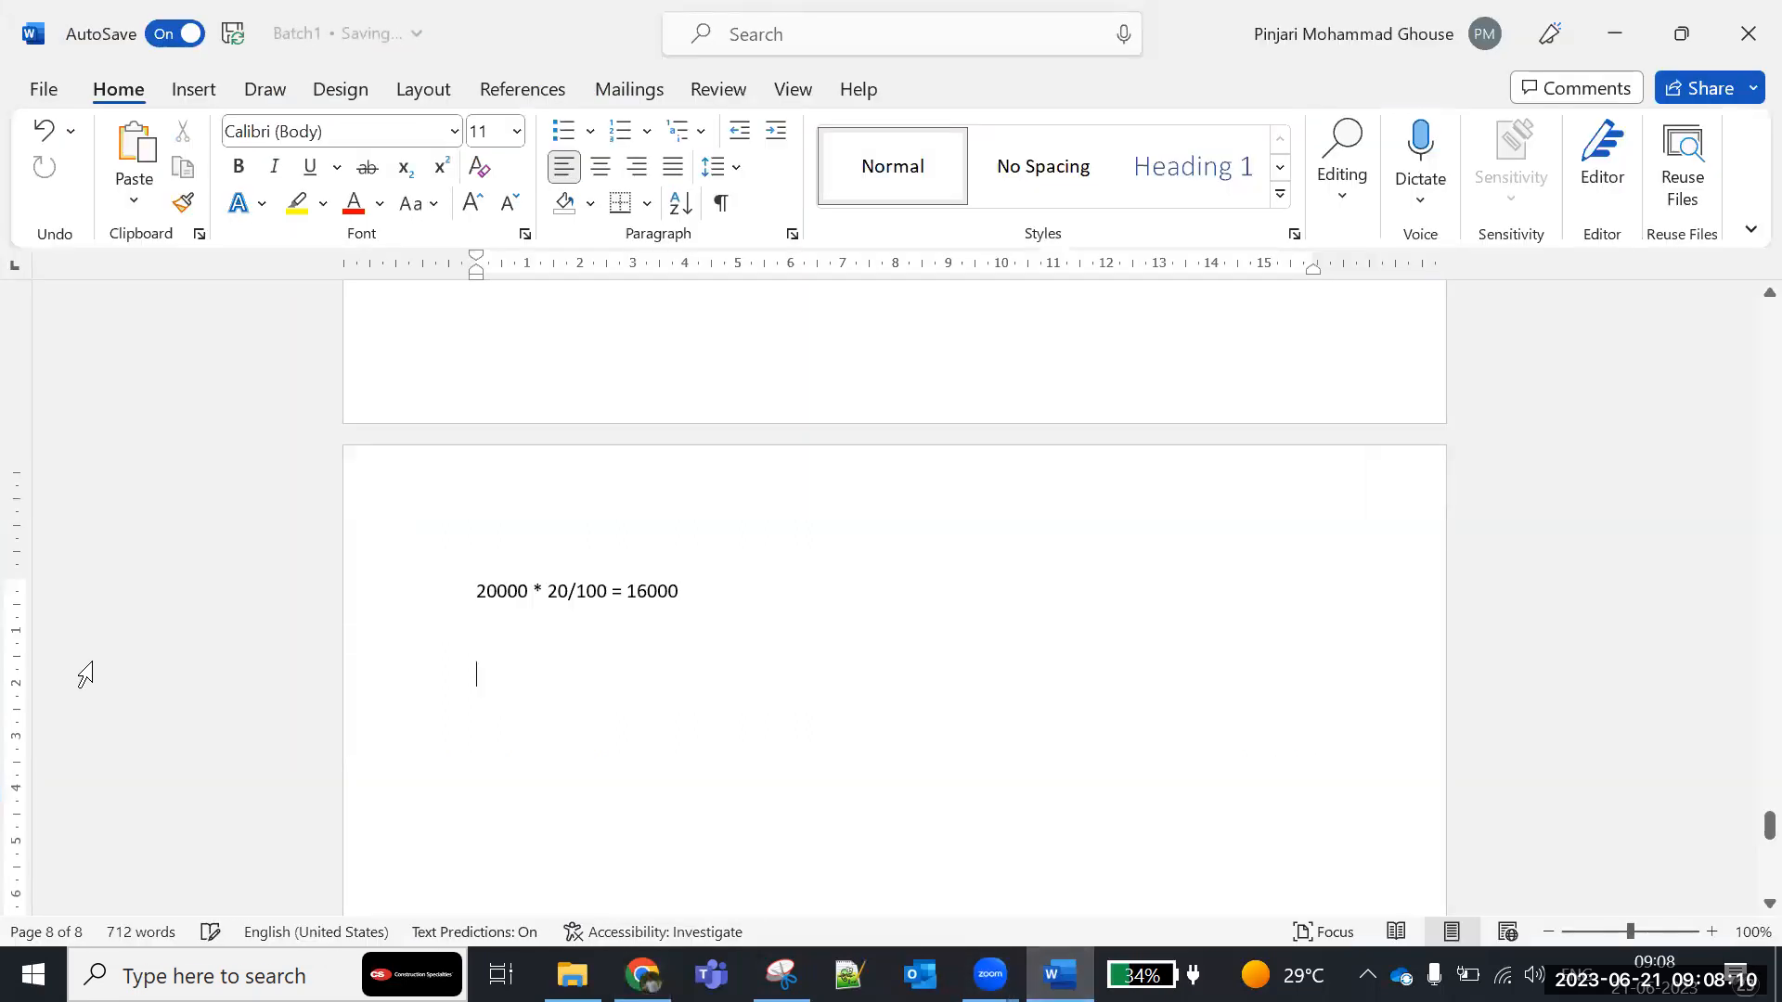
pyautogui.write('20000')
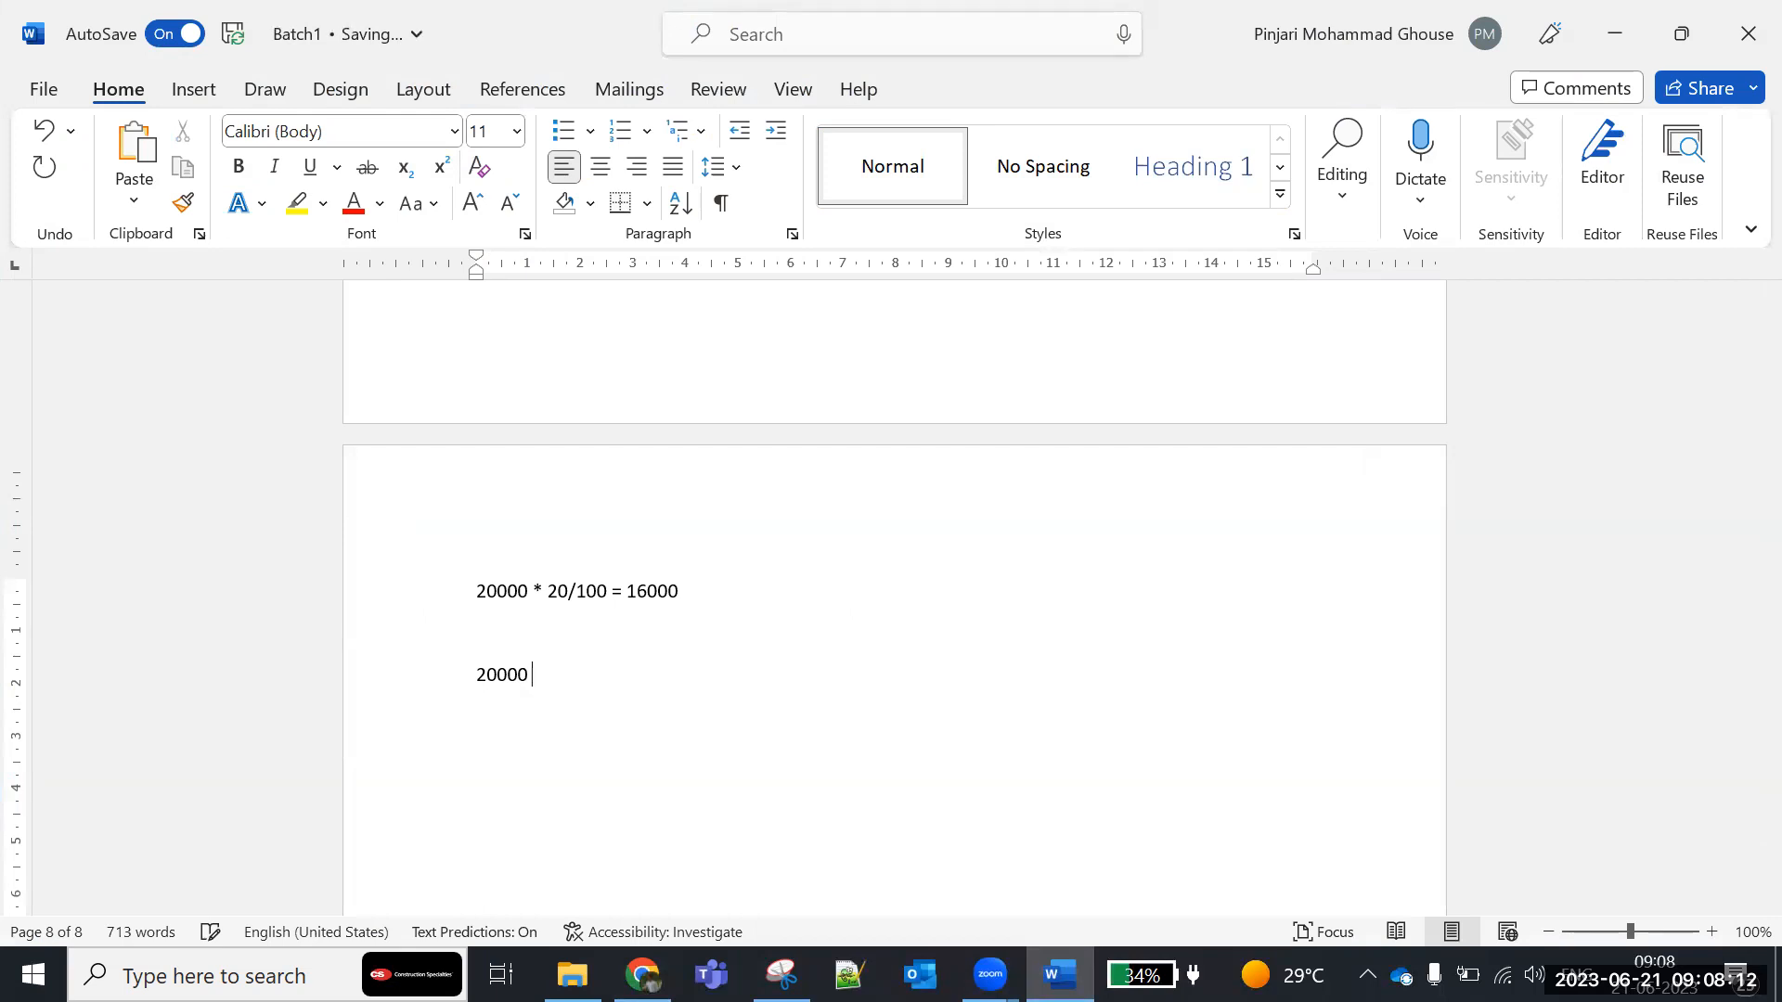
pyautogui.write(' - 2000')
pyautogui.write('*20/1000')
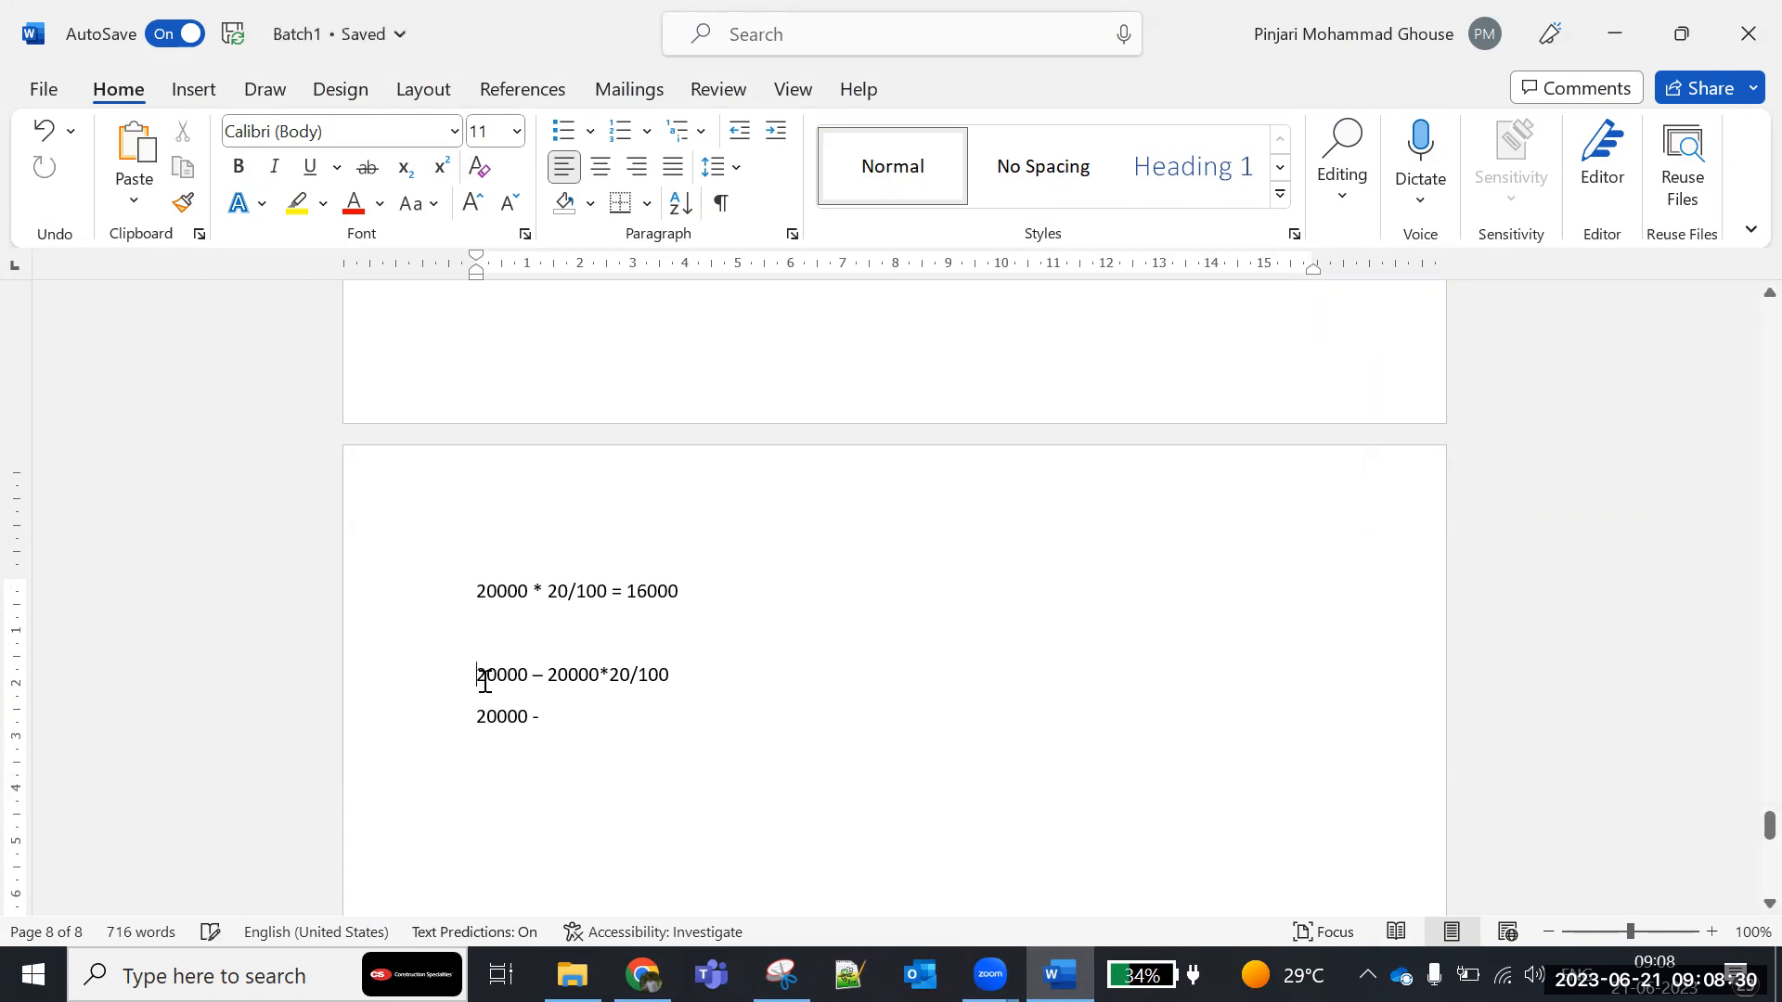
# - Change every 20000 in the two new calculation lines to 10000
pyautogui.press('Delete')
pyautogui.write('1')
pyautogui.click(559, 676)
pyautogui.press('BackSpace')
pyautogui.write('1')
pyautogui.click(486, 716)
pyautogui.press('BackSpace')
pyautogui.write('1')
# - Complete the second calculation line as 10000 – 1000 and add the result 9000 on the line below
pyautogui.click(569, 715)
pyautogui.moveTo(552, 682); pyautogui.dragTo(670, 676)
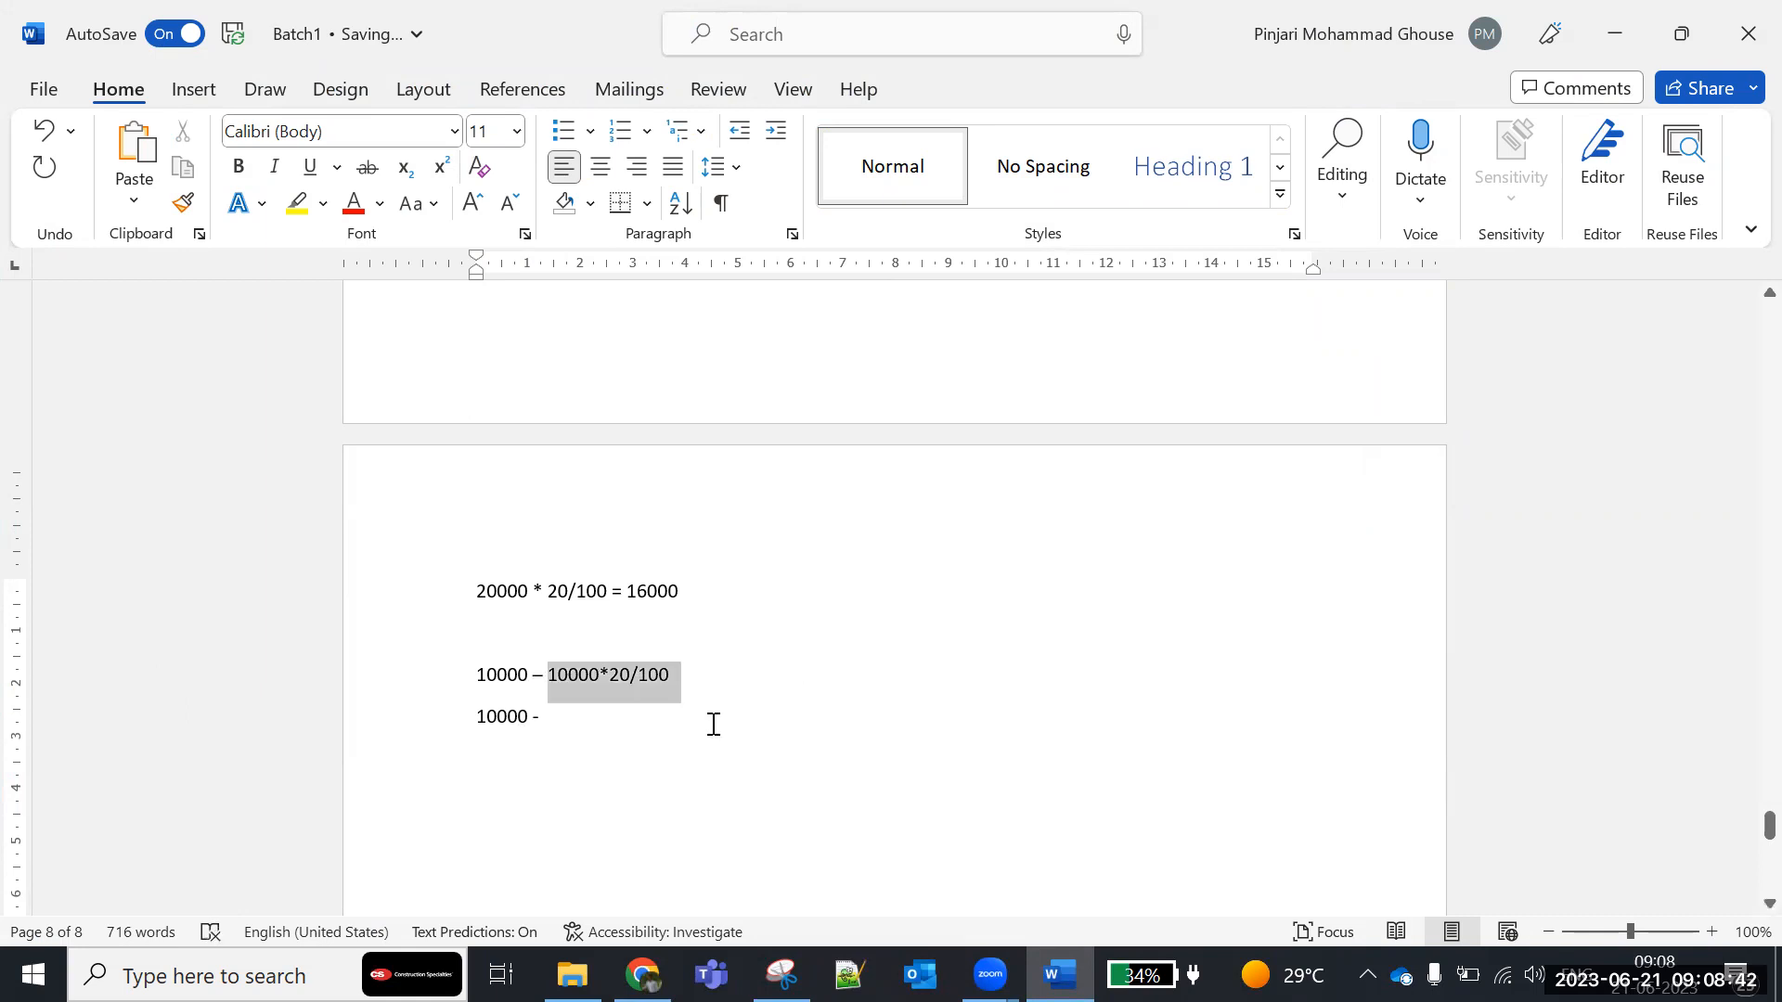
pyautogui.click(585, 709)
pyautogui.write('100')
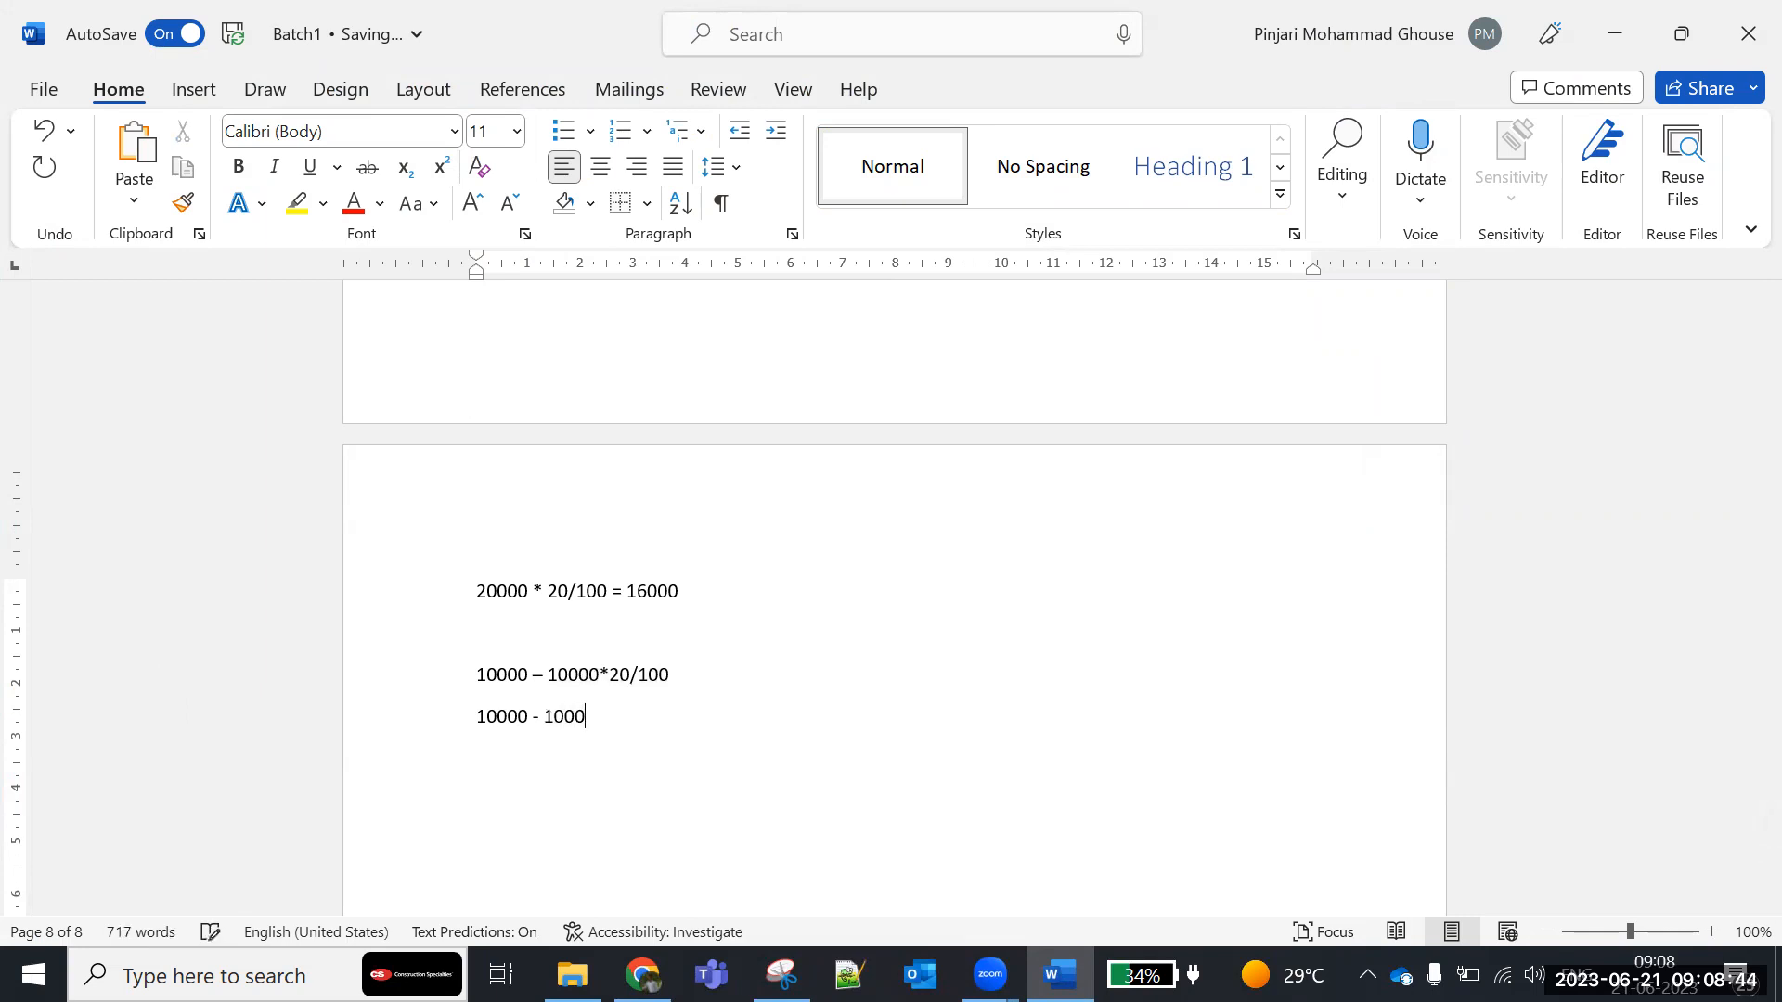
pyautogui.write('0')
pyautogui.press('Return')
pyautogui.write('9000')
# - Review the worked subtraction example by highlighting the full expression and the amounts in the 10000 – 1000 line
pyautogui.moveTo(475, 679); pyautogui.dragTo(723, 672)
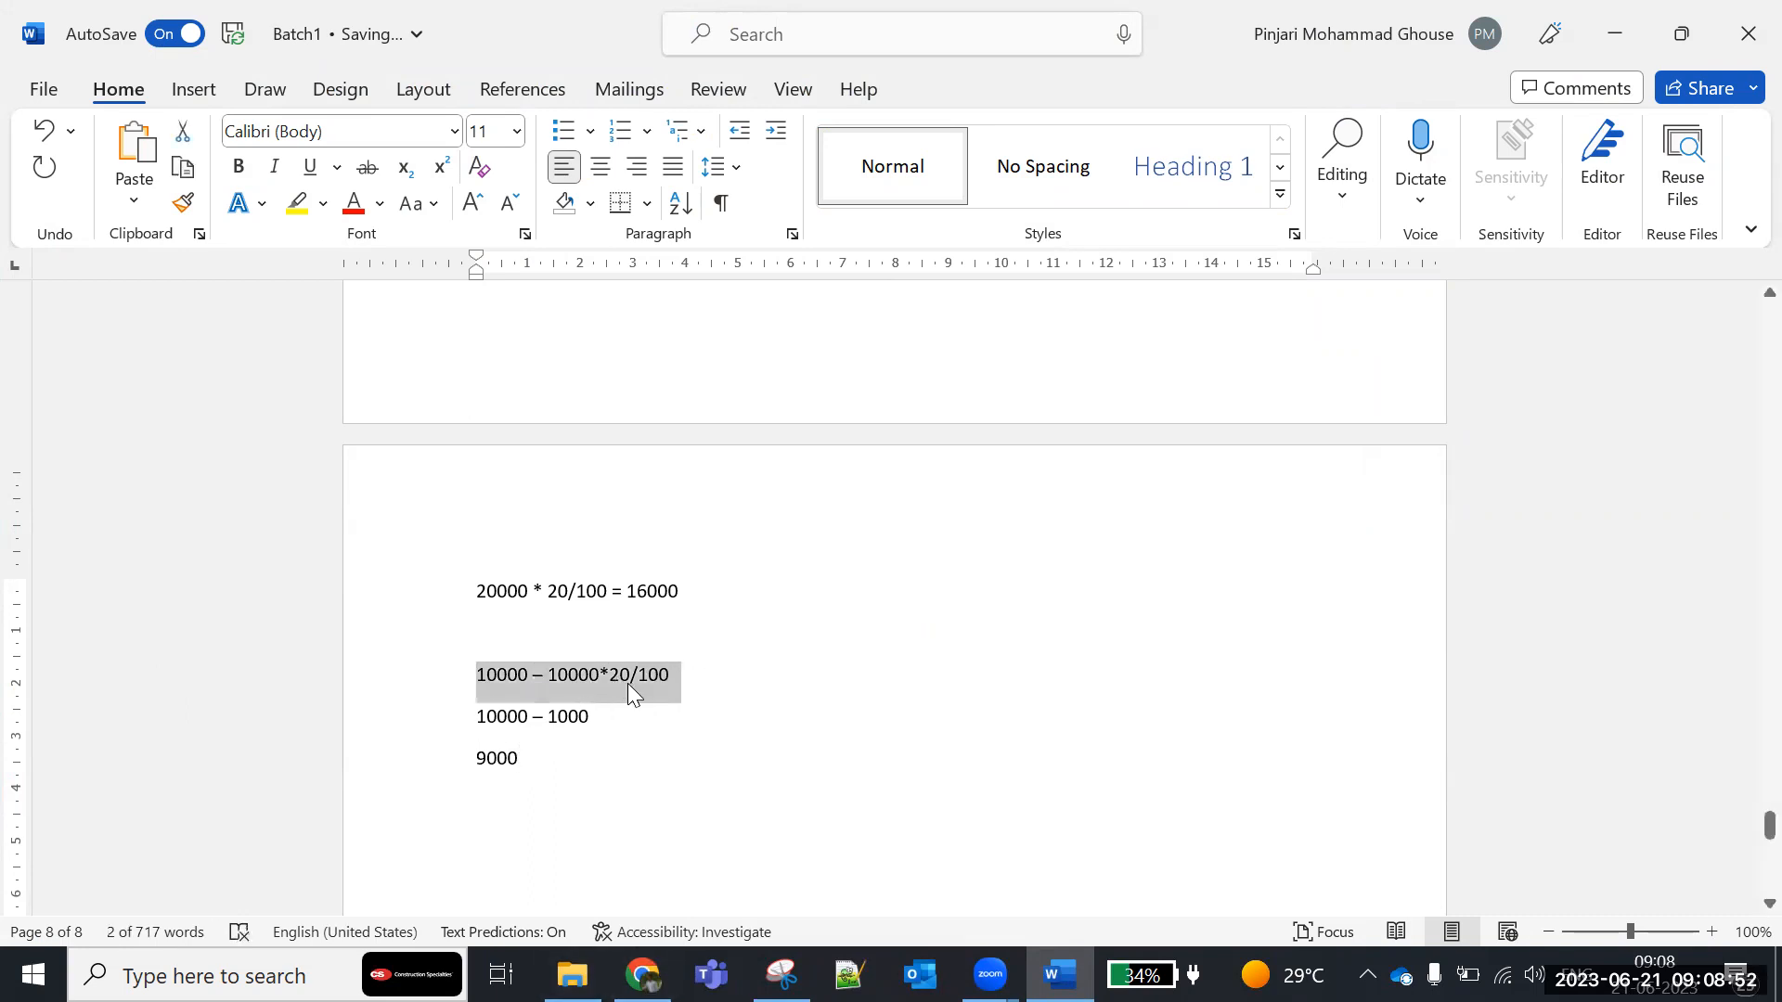
pyautogui.moveTo(549, 716); pyautogui.dragTo(625, 709)
pyautogui.click(466, 720)
pyautogui.doubleClick(515, 723)
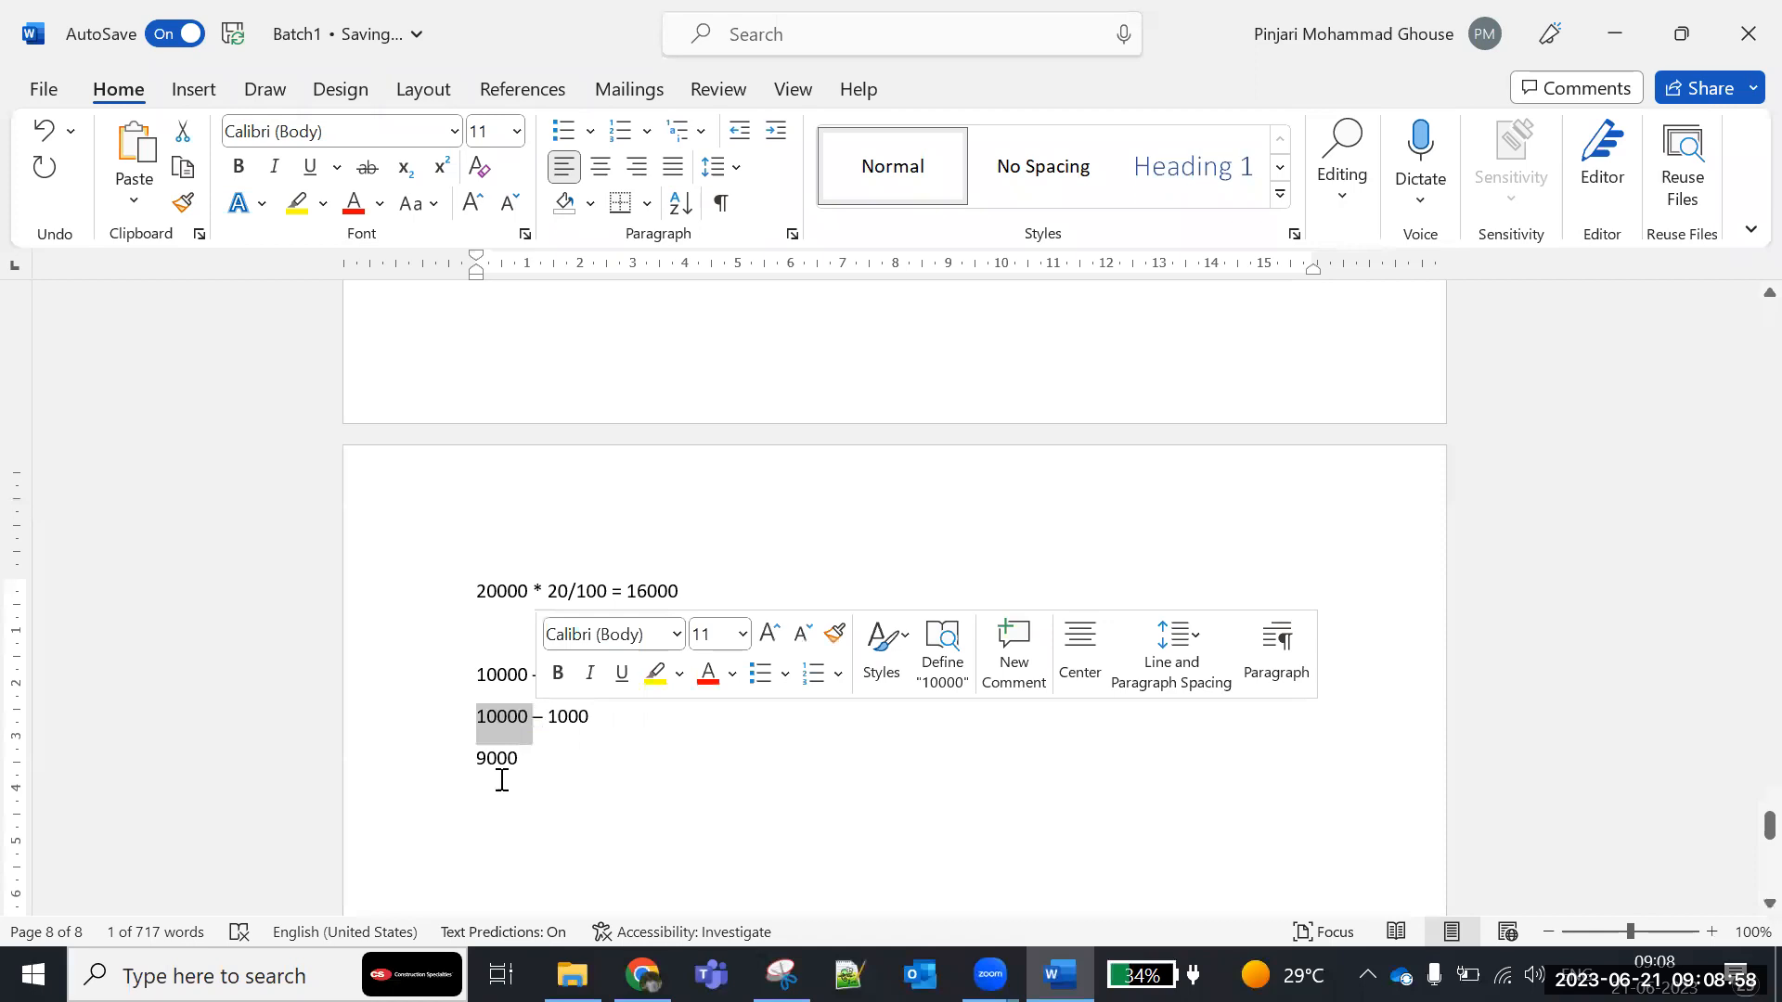
# - Switch back to Chrome, check the syntax of the Final Amount formula and save the field definition
pyautogui.hotkey('alt', 'Tab')
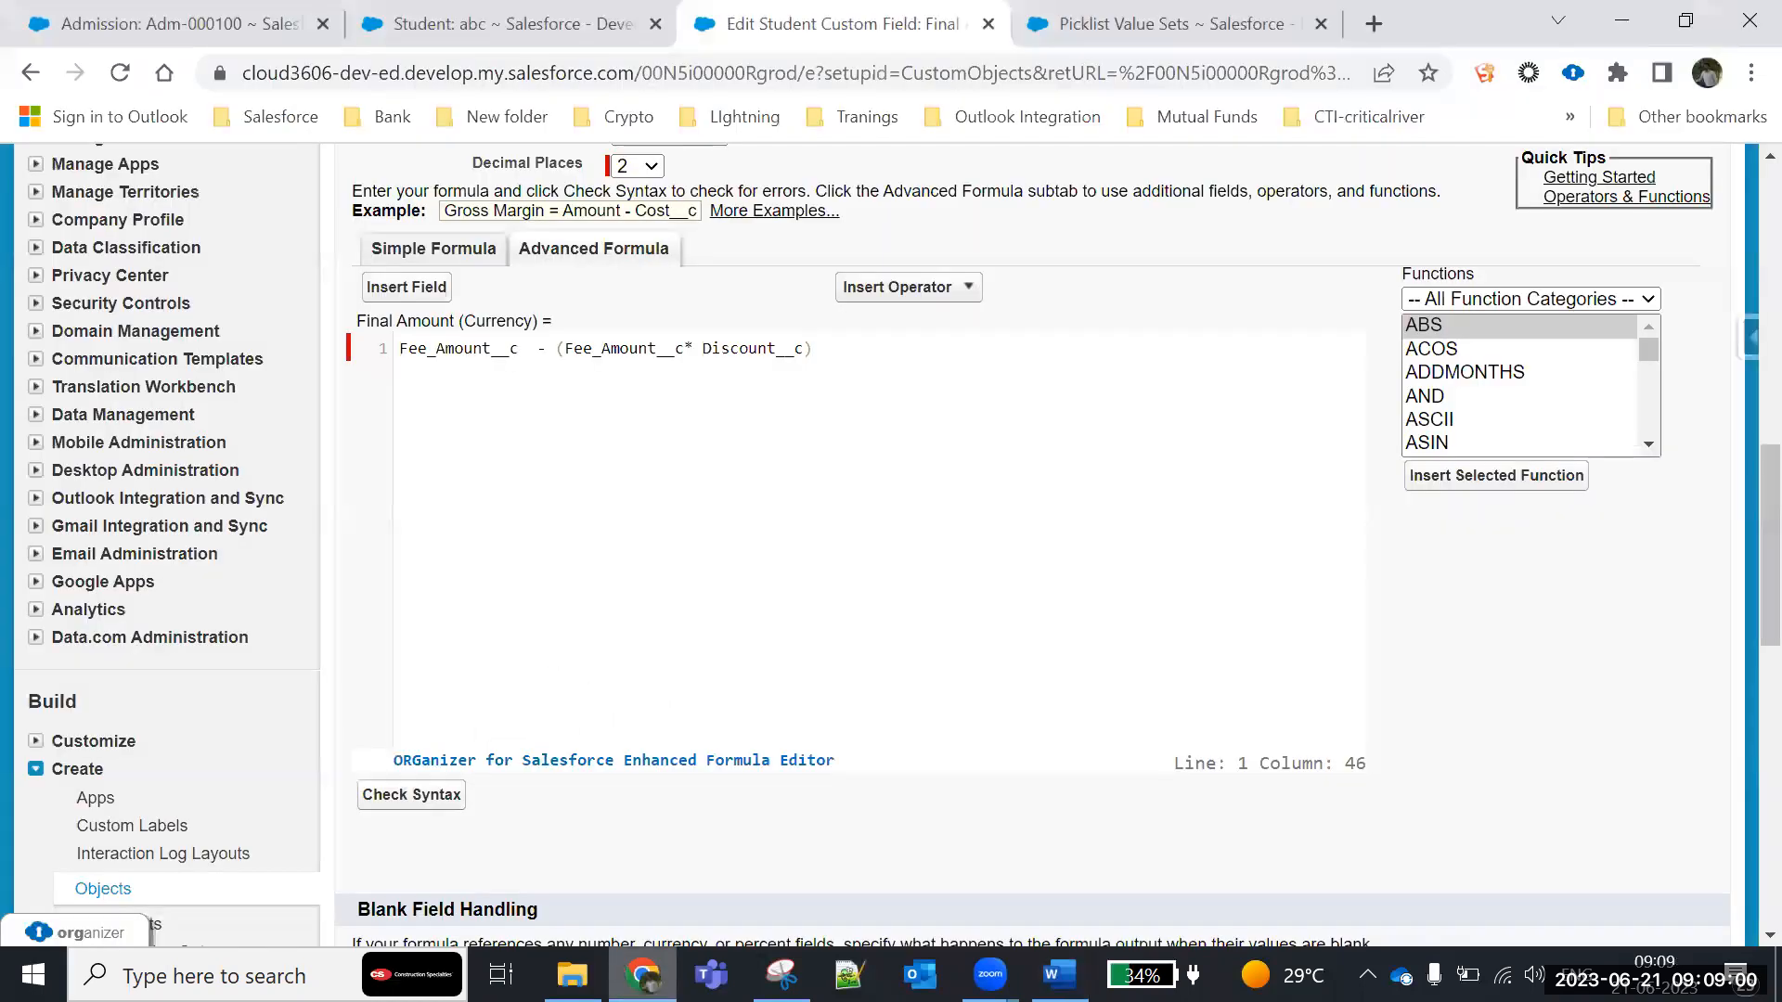
pyautogui.click(378, 799)
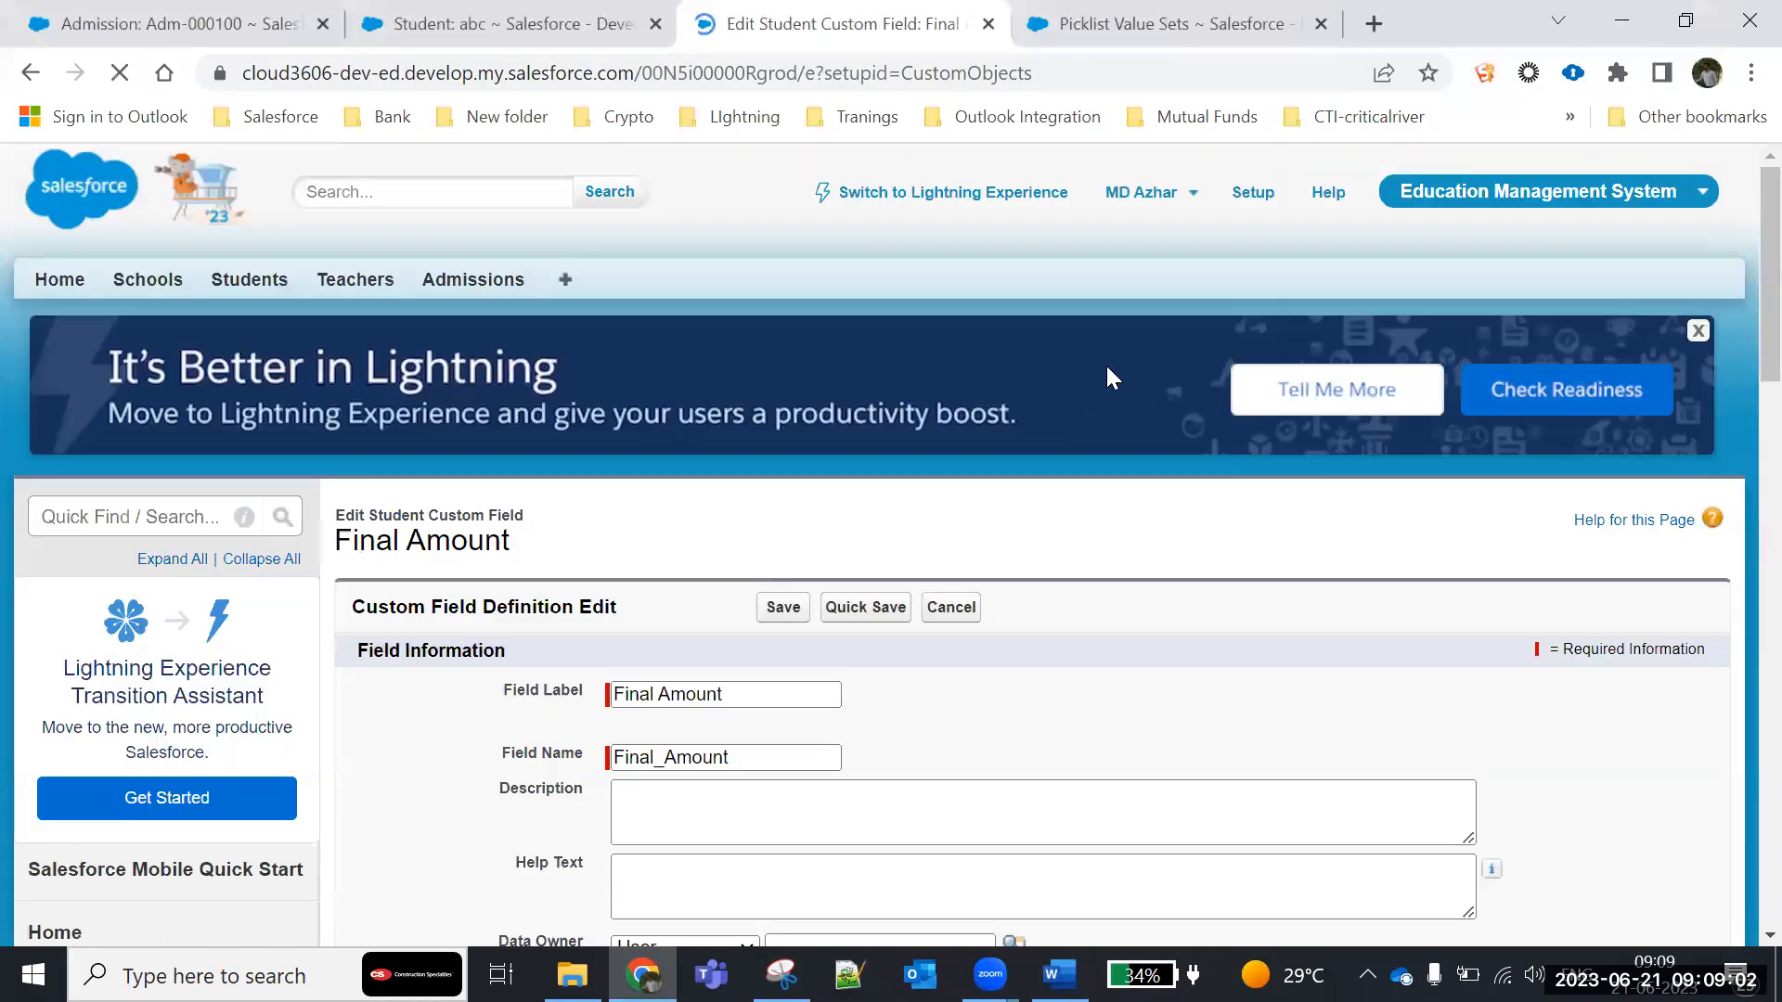
pyautogui.scroll(-15, 894, 516)
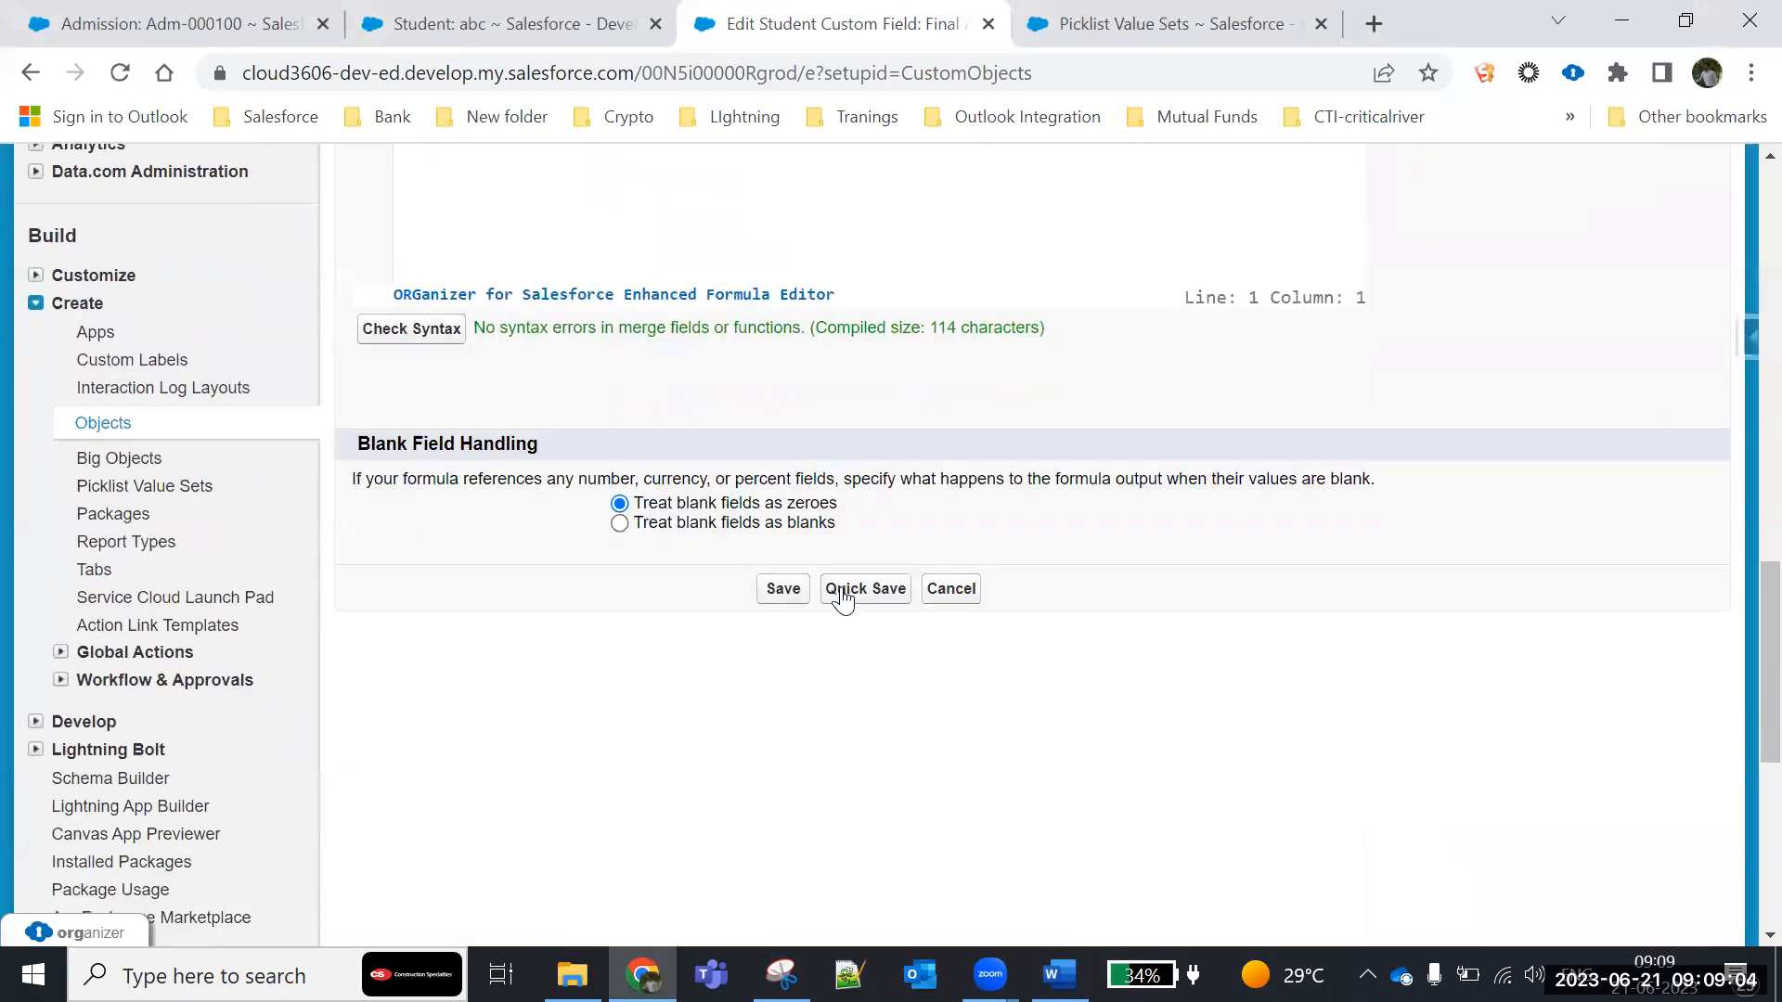
pyautogui.click(782, 590)
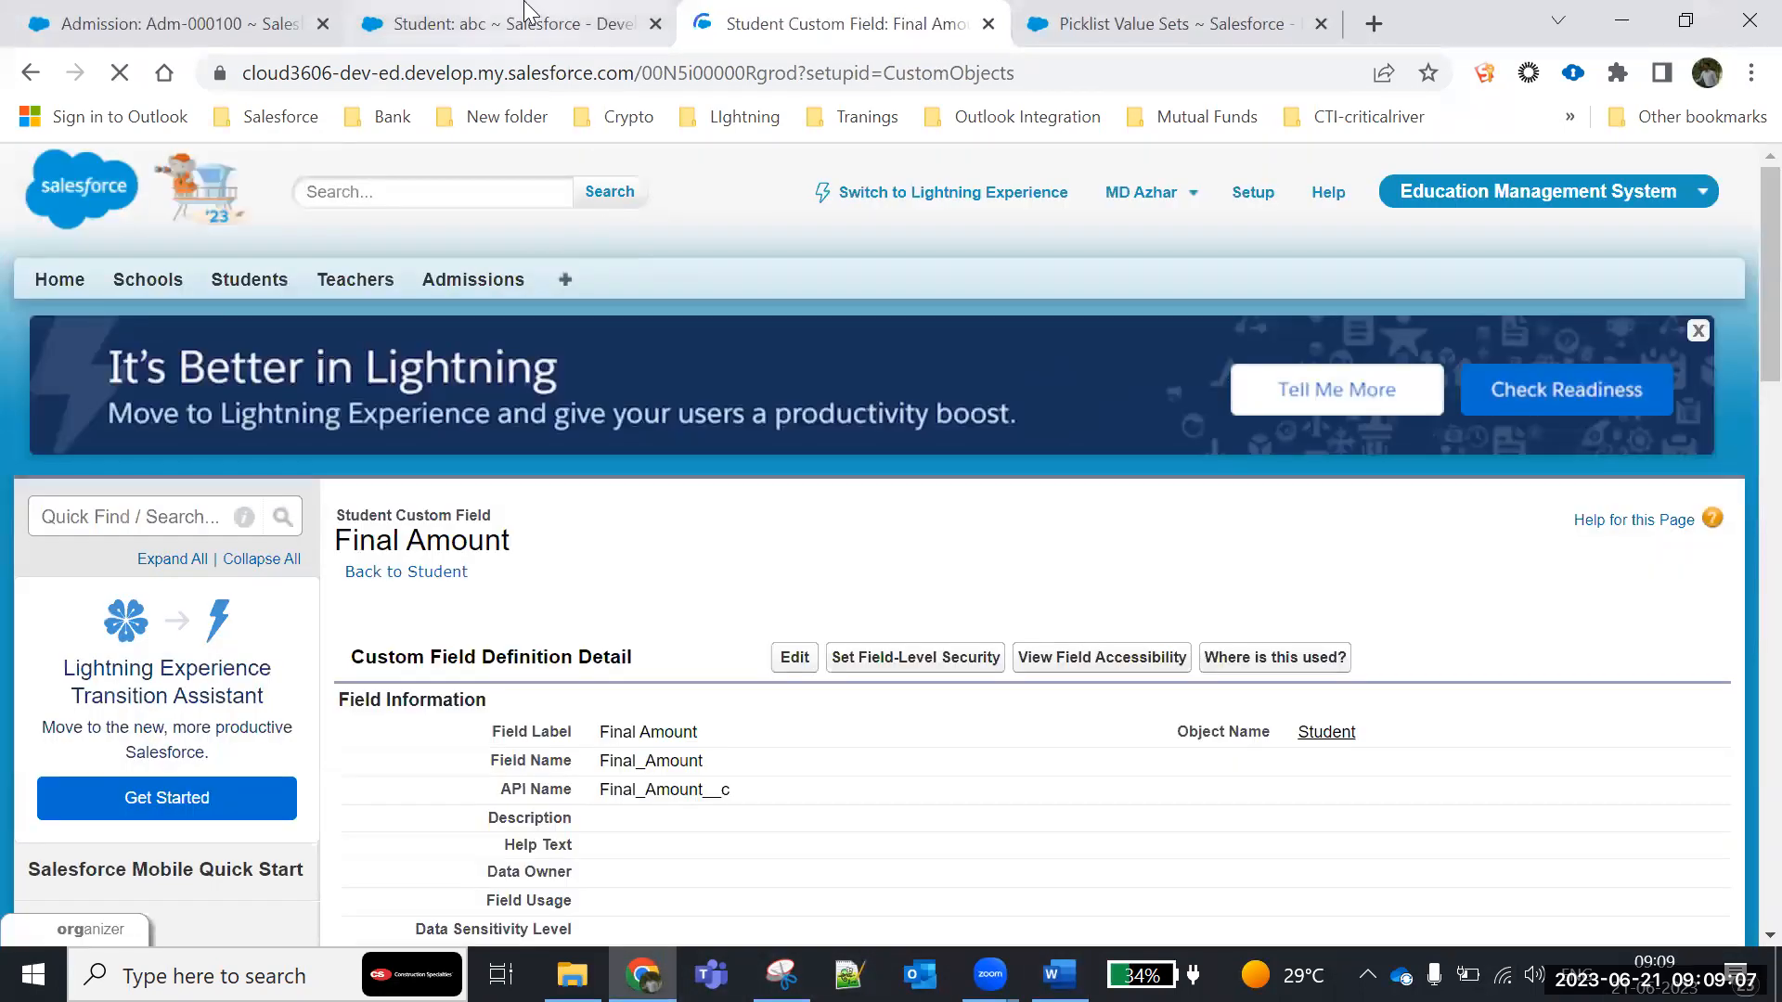
# - Reload the student record abc and check its recalculated Final Amount
pyautogui.click(525, 20)
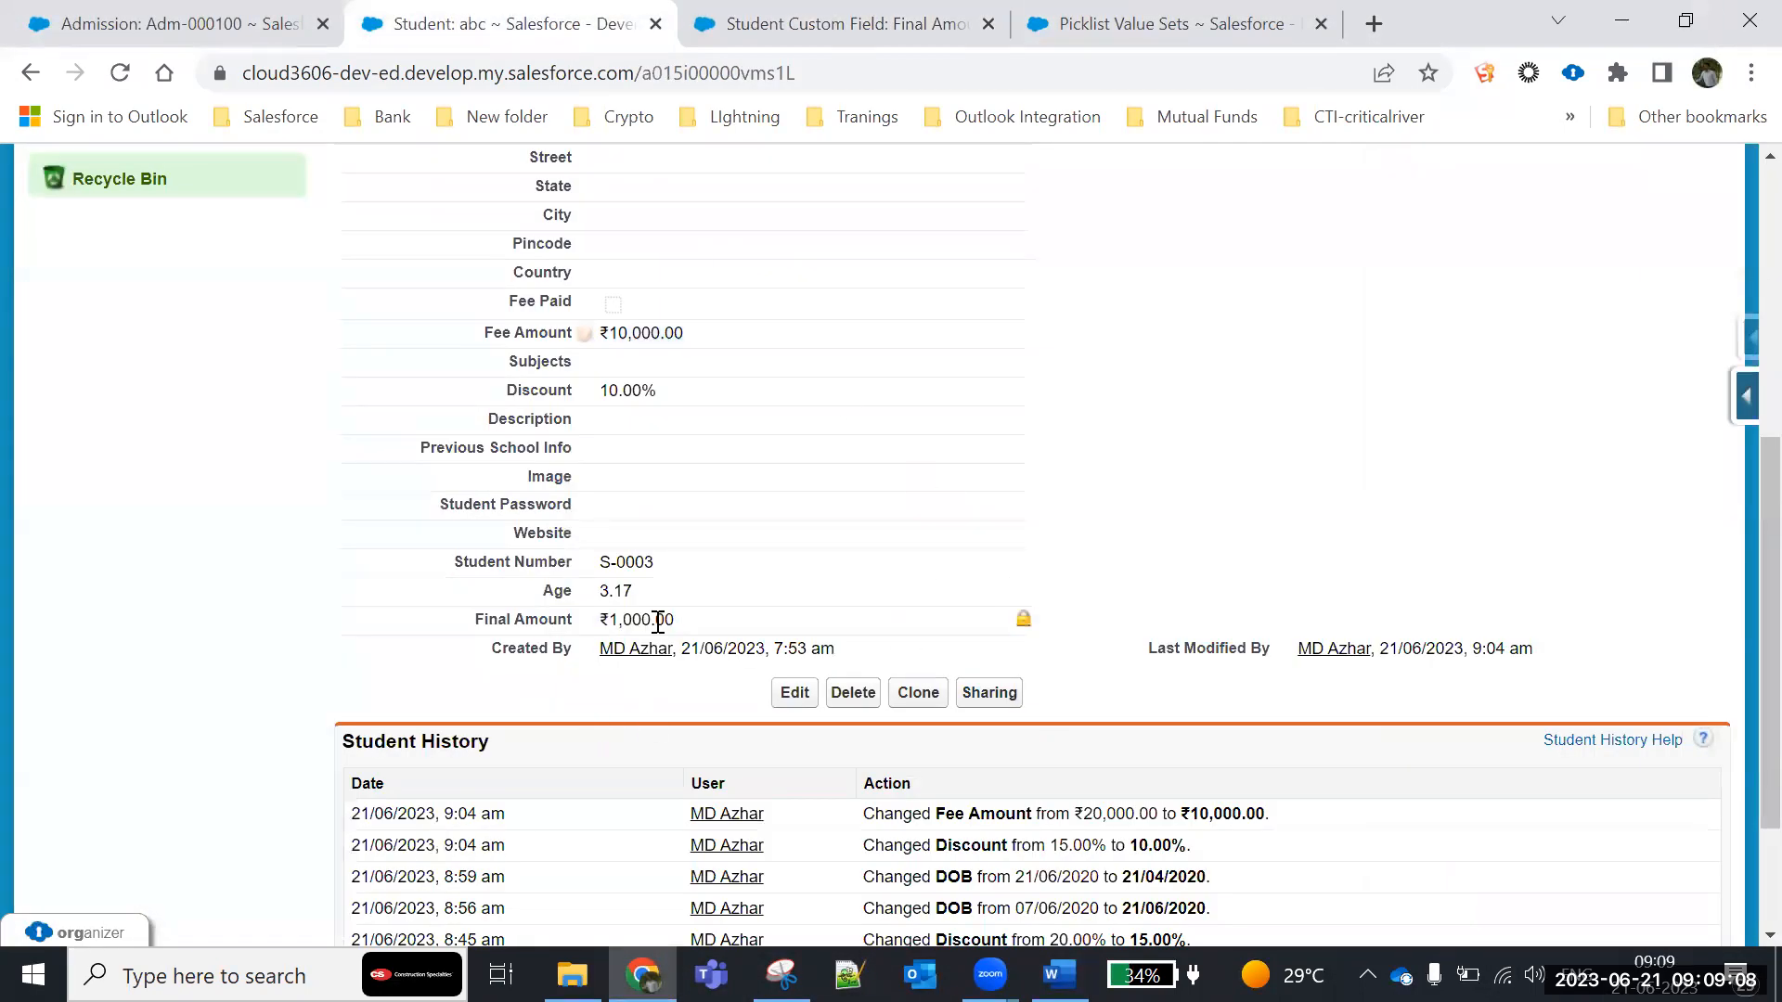
pyautogui.moveTo(599, 619); pyautogui.dragTo(676, 620)
pyautogui.click(120, 73)
pyautogui.moveTo(476, 617); pyautogui.dragTo(722, 640)
pyautogui.click(631, 702)
# - Review the saved formula in the Final Amount field's definition, under Formula Options
pyautogui.click(821, 12)
pyautogui.scroll(-6, 587, 757)
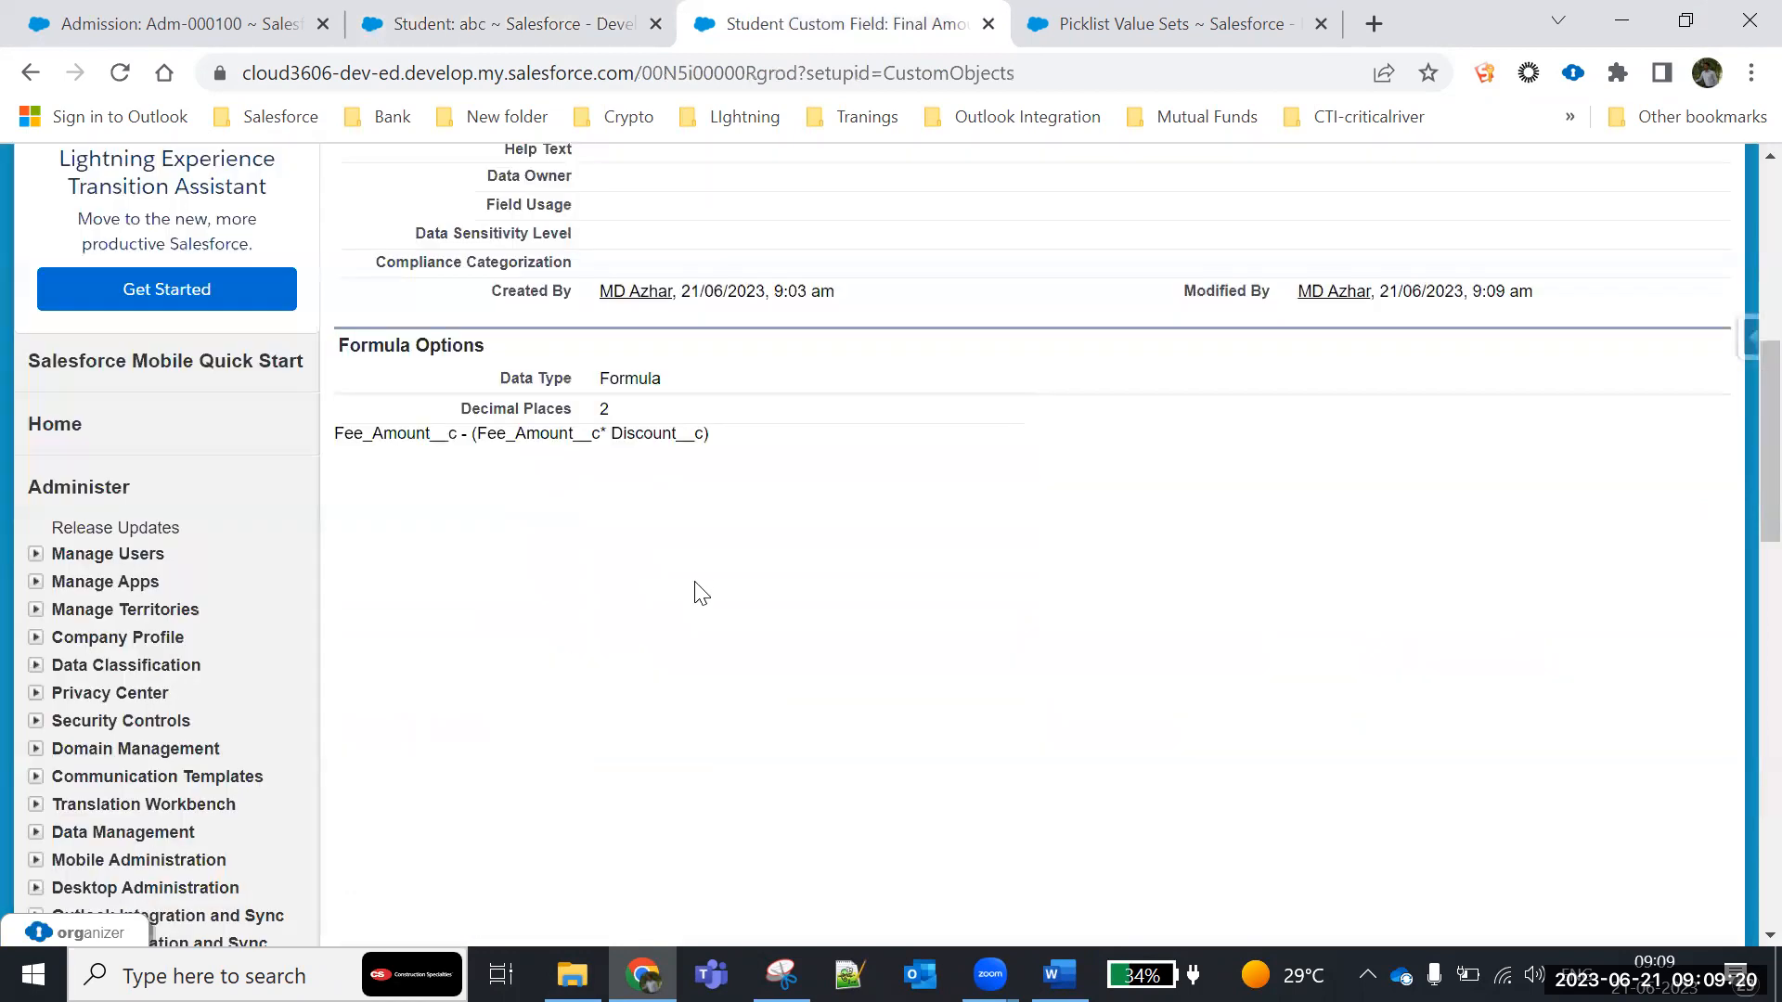
pyautogui.click(482, 459)
# - Return to the student record abc and examine the values of the Age and Final Amount formula fields
pyautogui.click(445, 37)
pyautogui.scroll(-2, 522, 594)
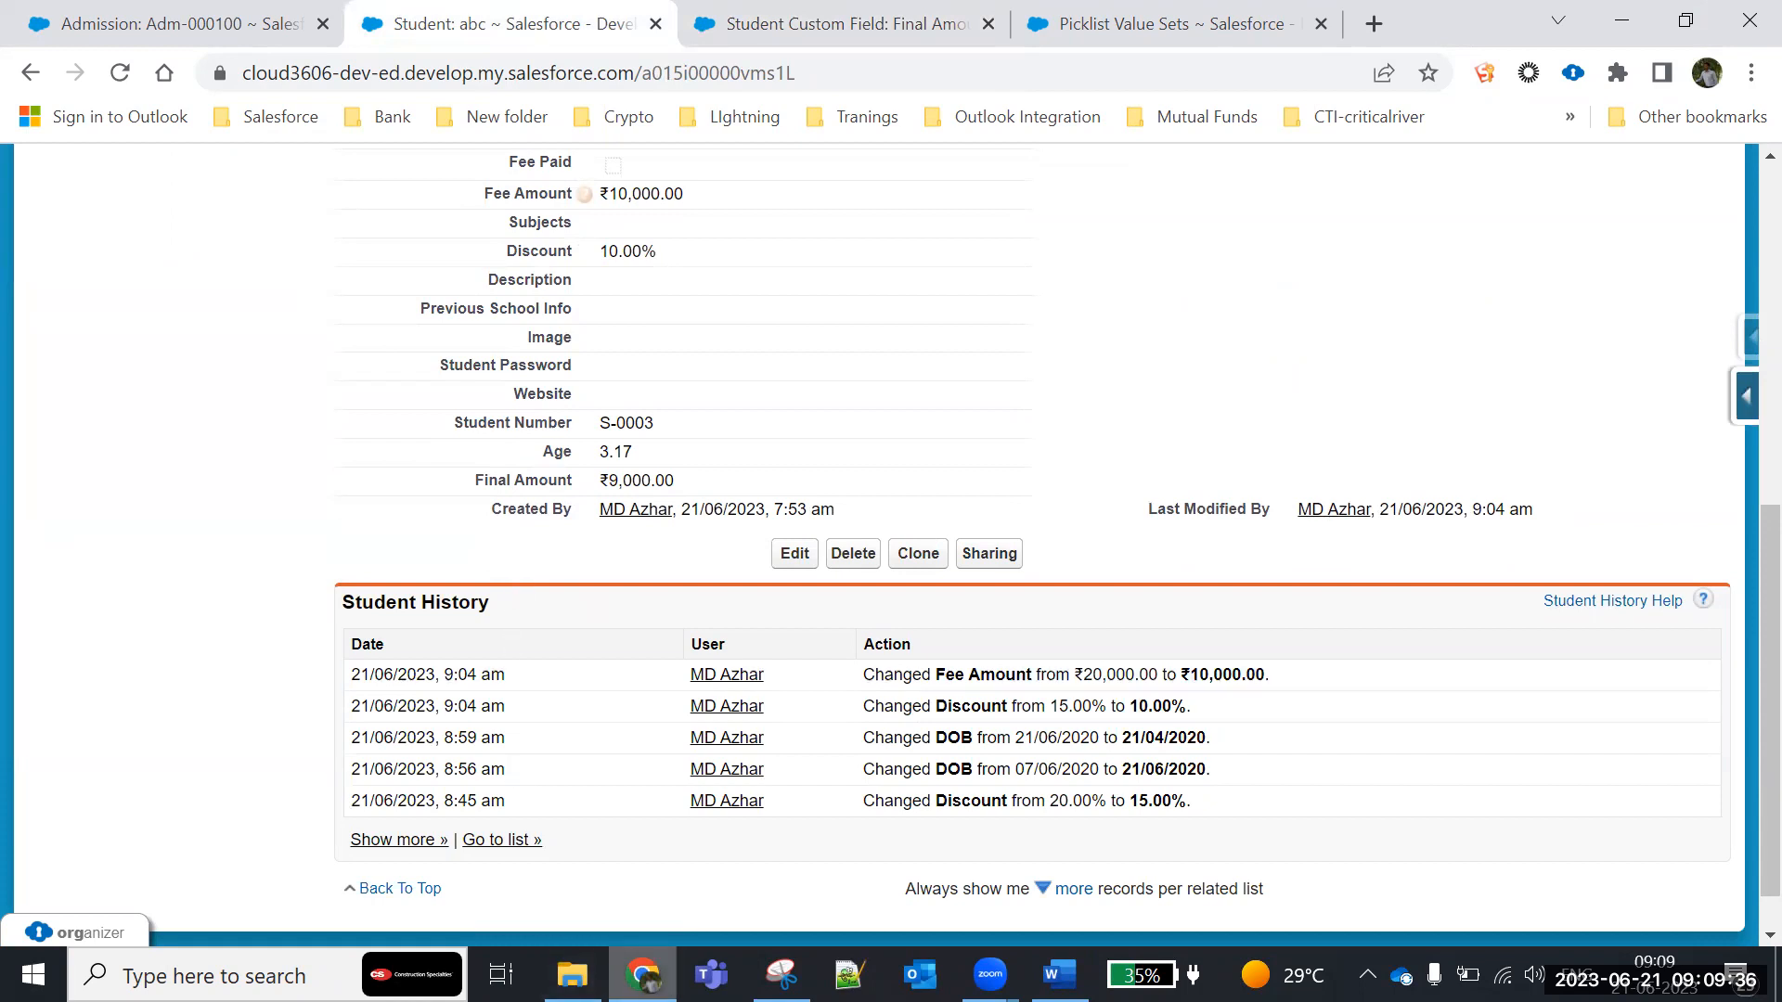
pyautogui.moveTo(642, 975)
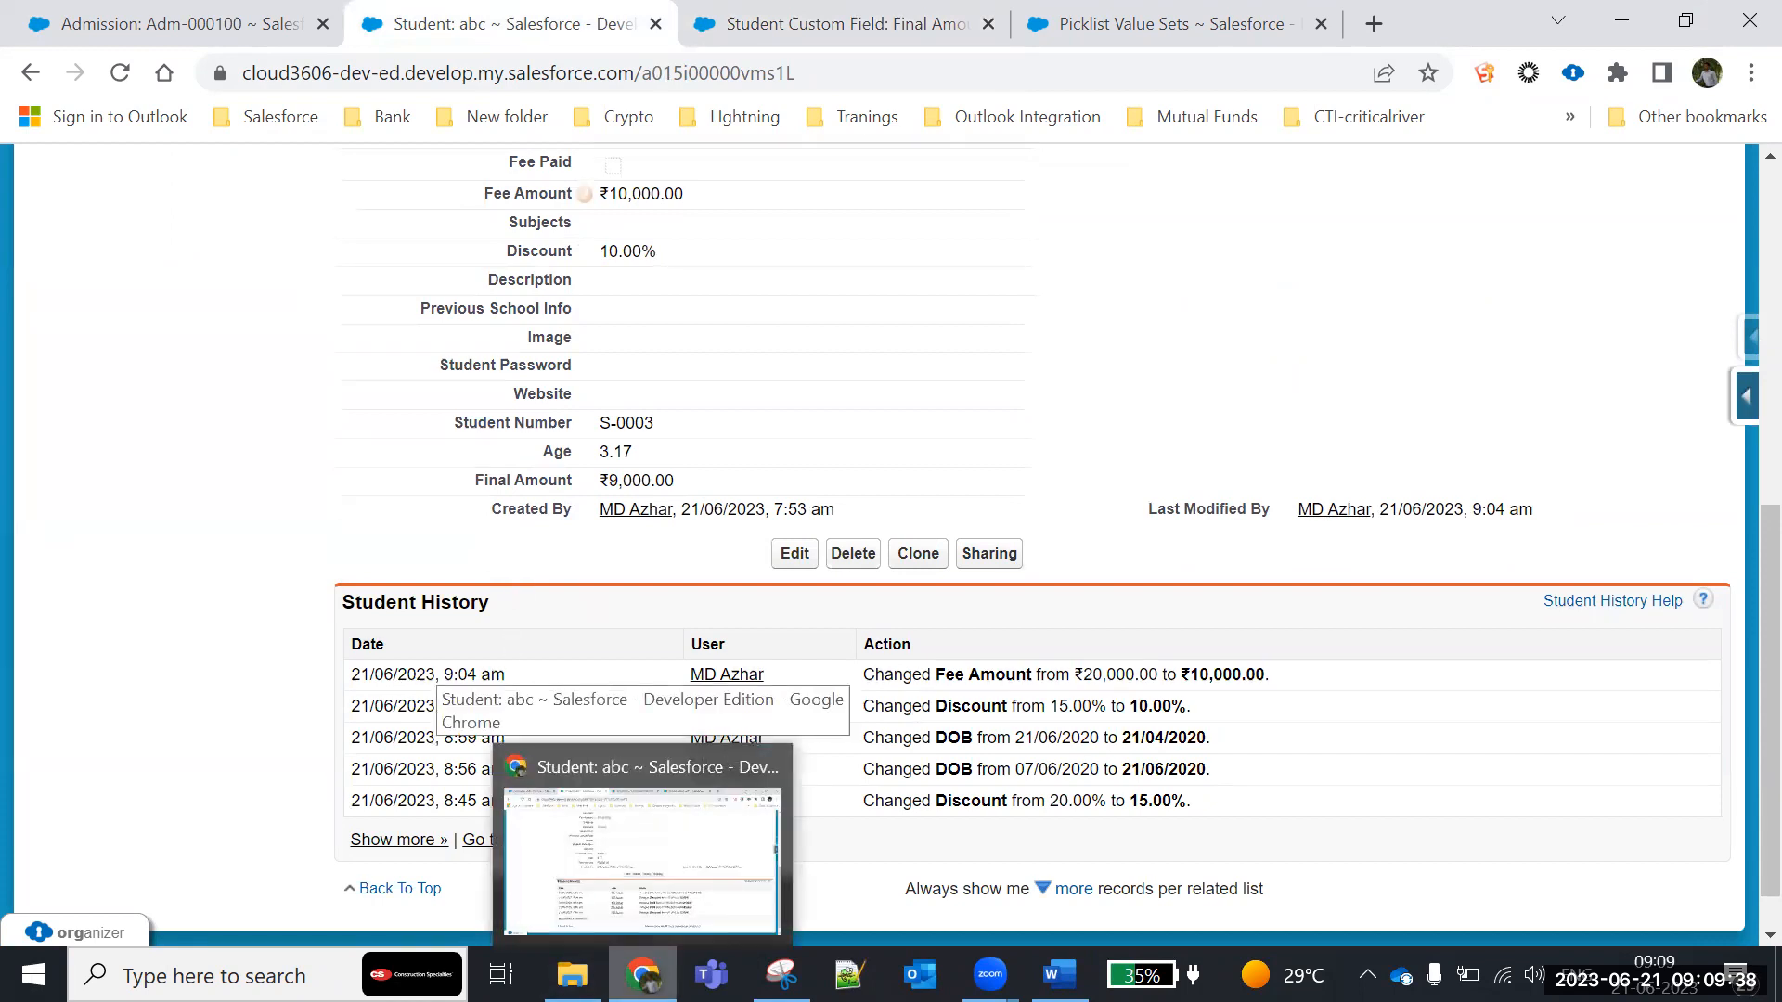
pyautogui.moveTo(543, 452); pyautogui.dragTo(654, 456)
pyautogui.moveTo(467, 479); pyautogui.dragTo(701, 483)
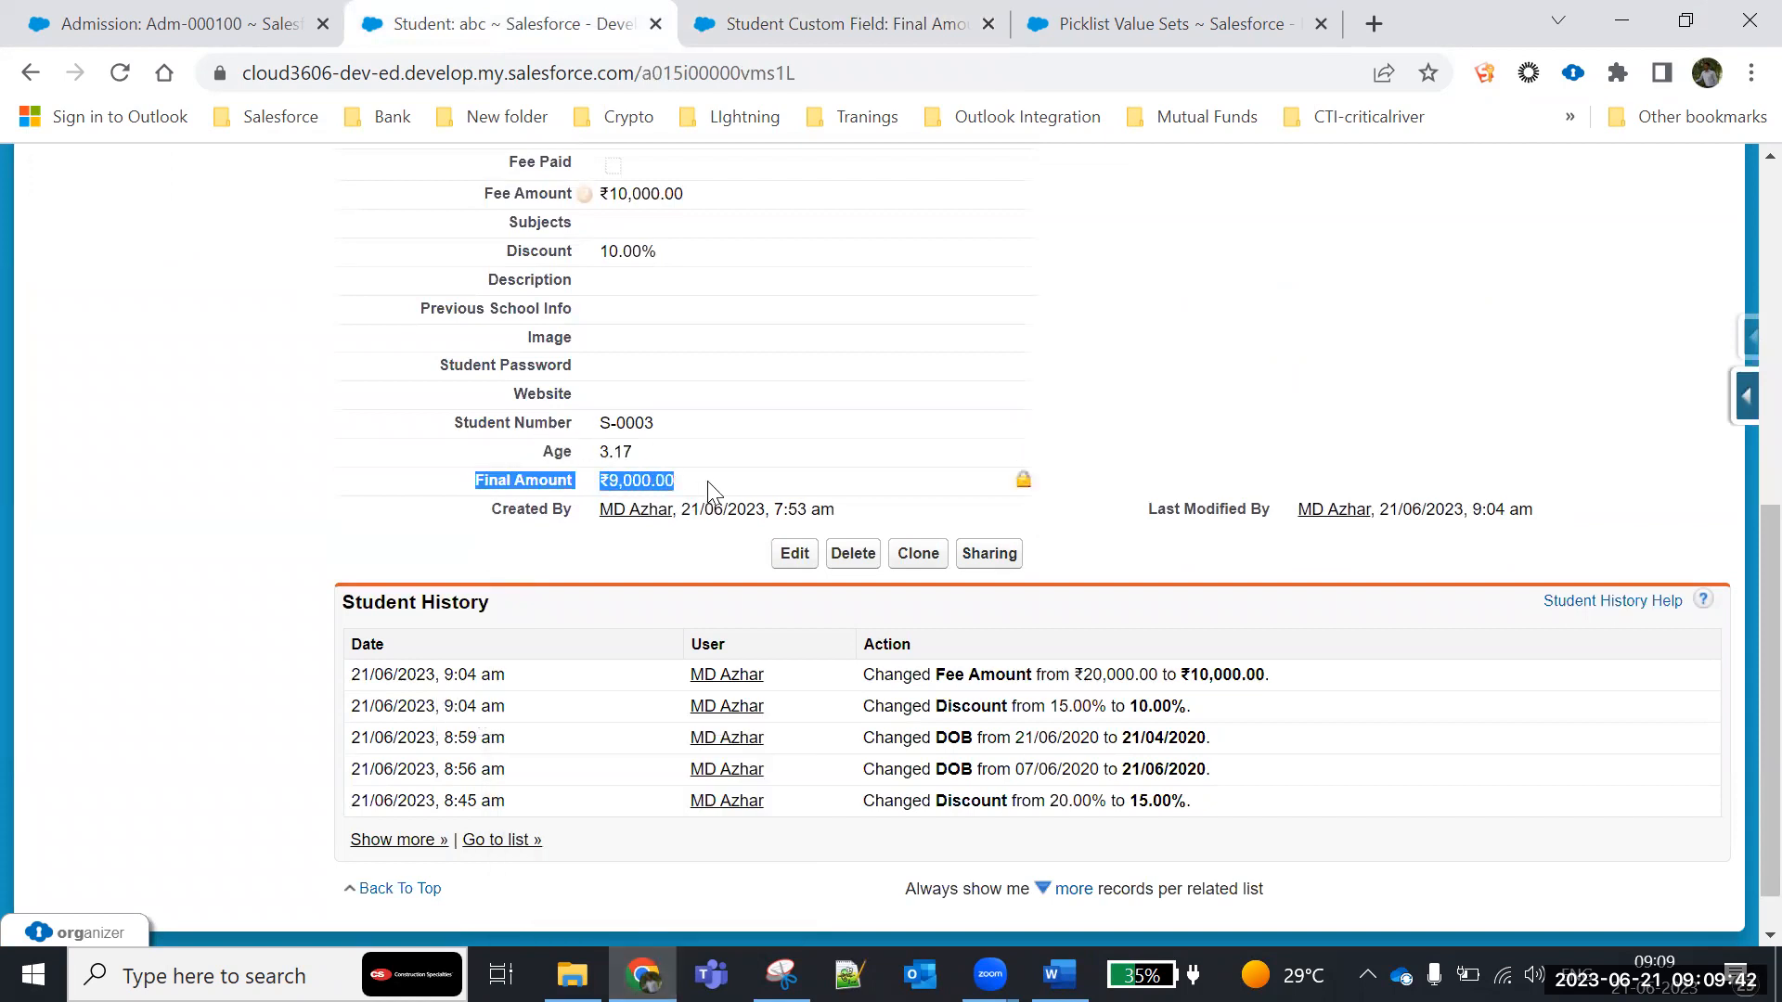
pyautogui.moveTo(545, 451); pyautogui.dragTo(652, 455)
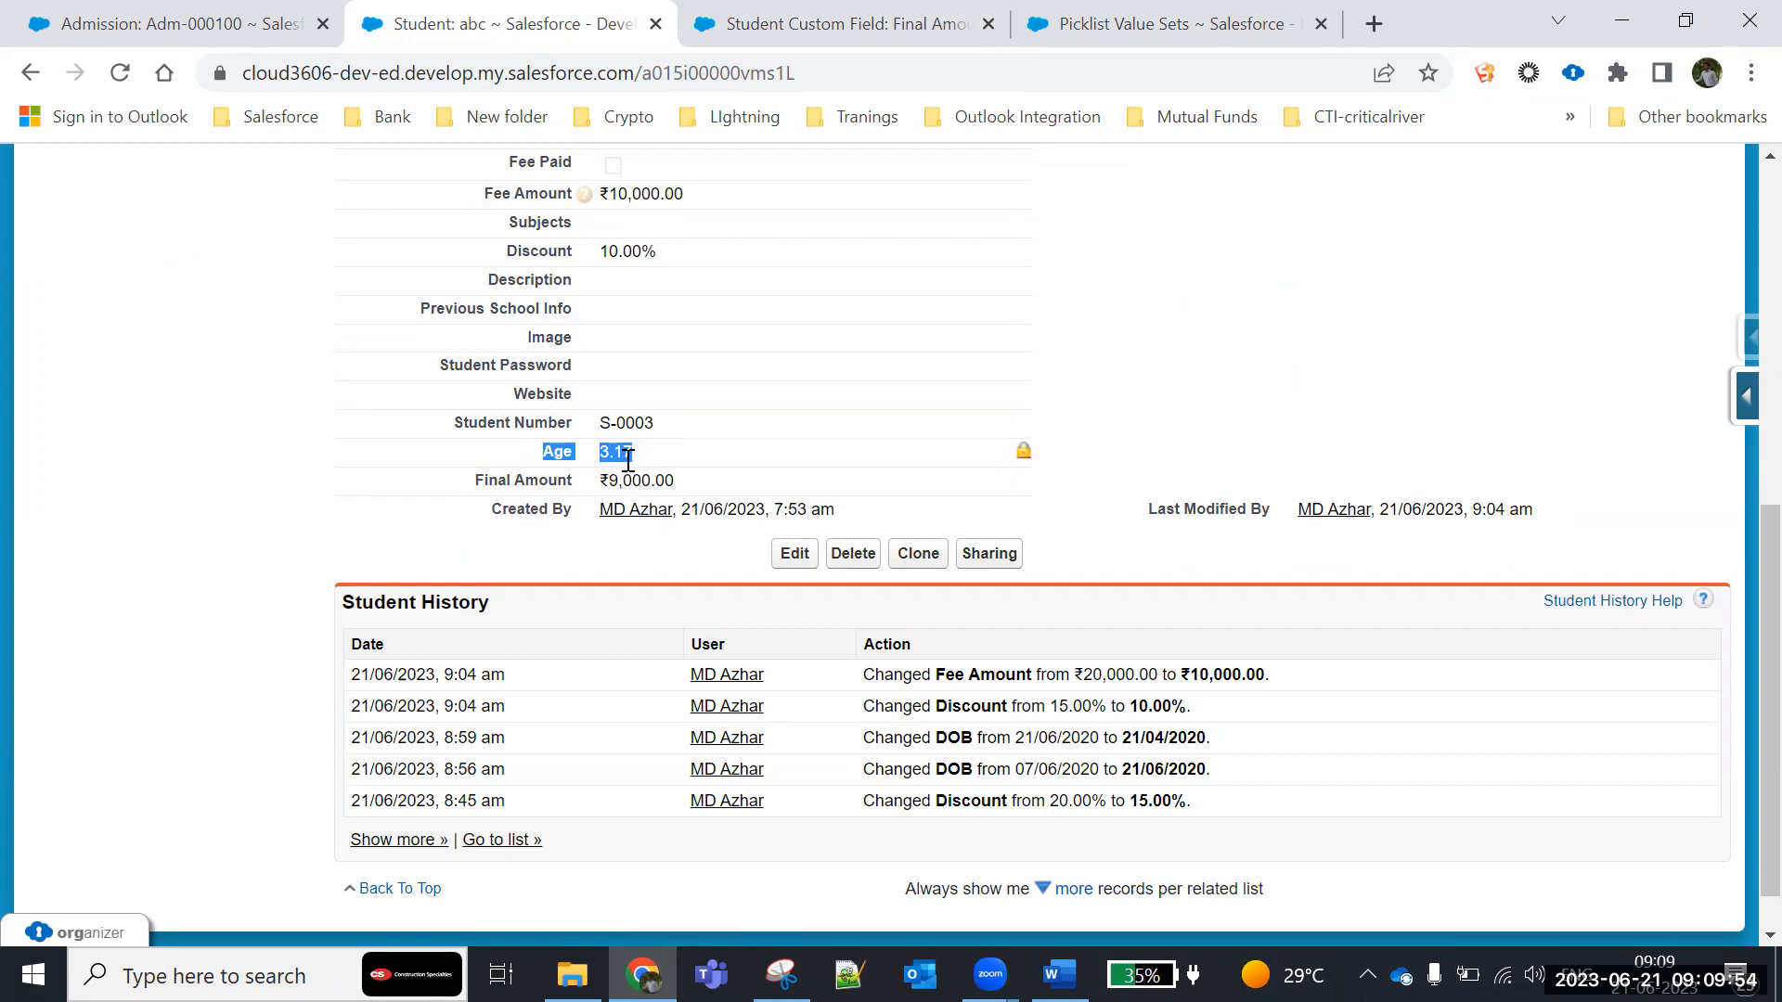
pyautogui.click(629, 457)
pyautogui.moveTo(632, 452); pyautogui.dragTo(602, 451)
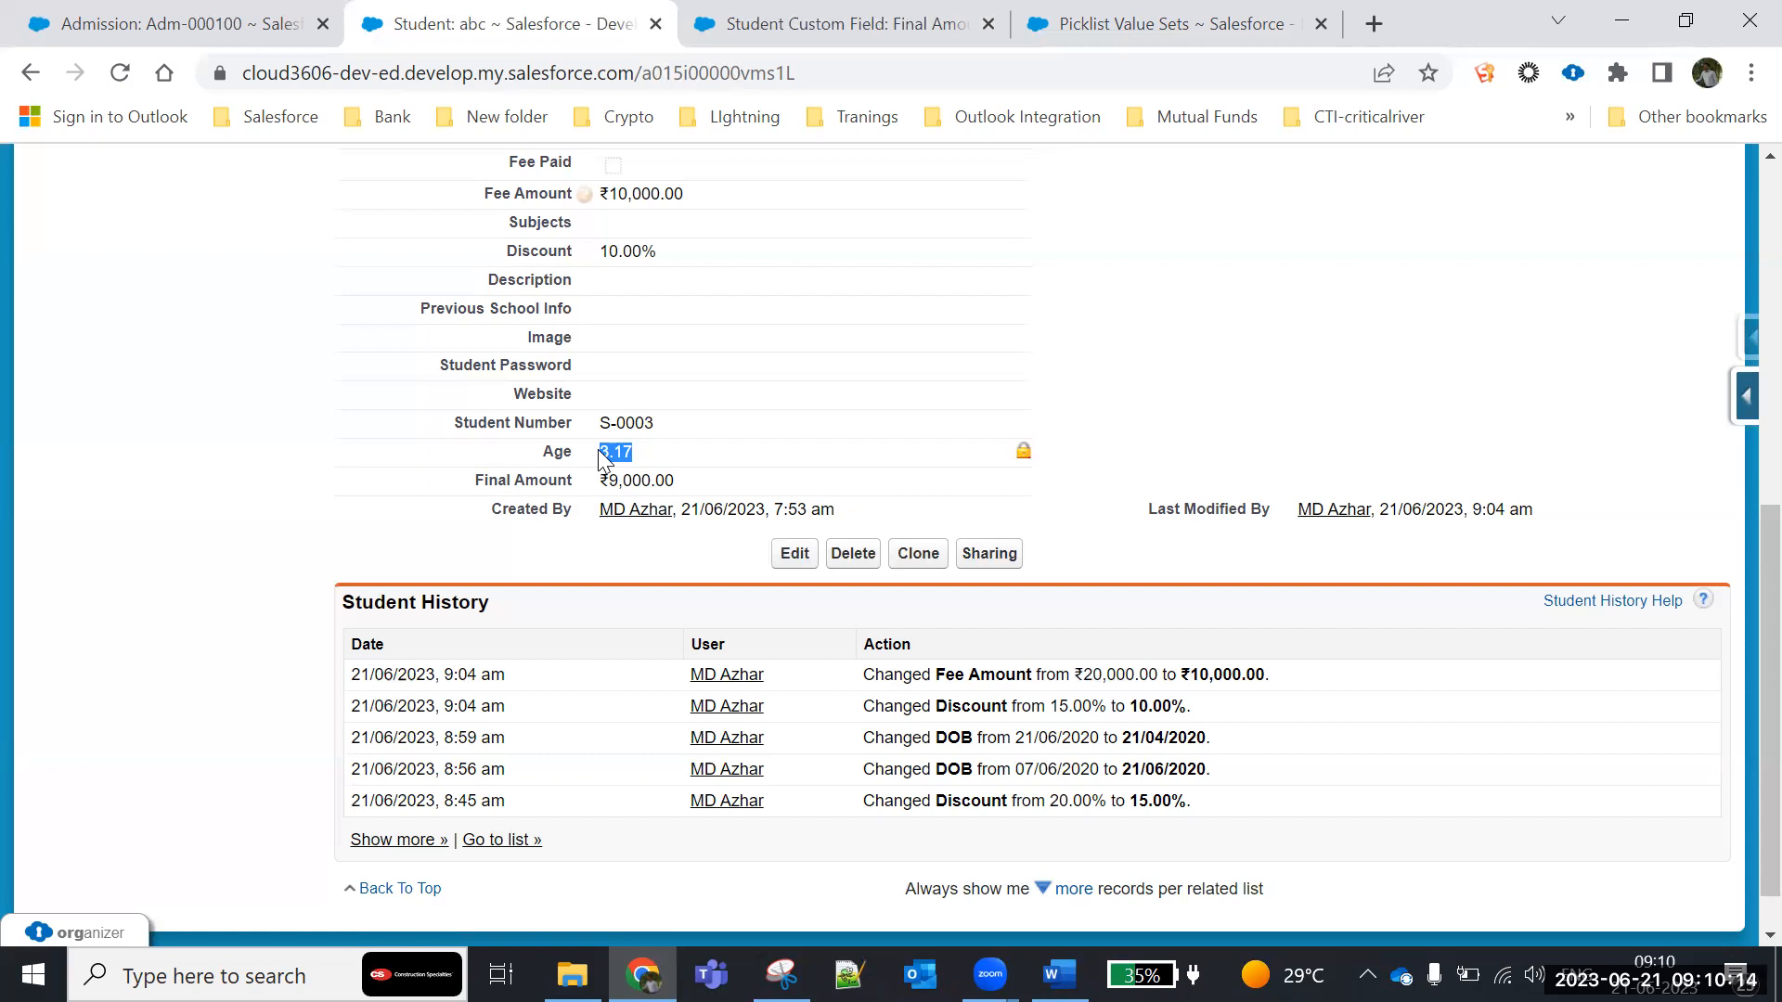
# - Open the Student custom object's definition from the custom objects list in setup
pyautogui.moveTo(573, 553); pyautogui.dragTo(703, 487)
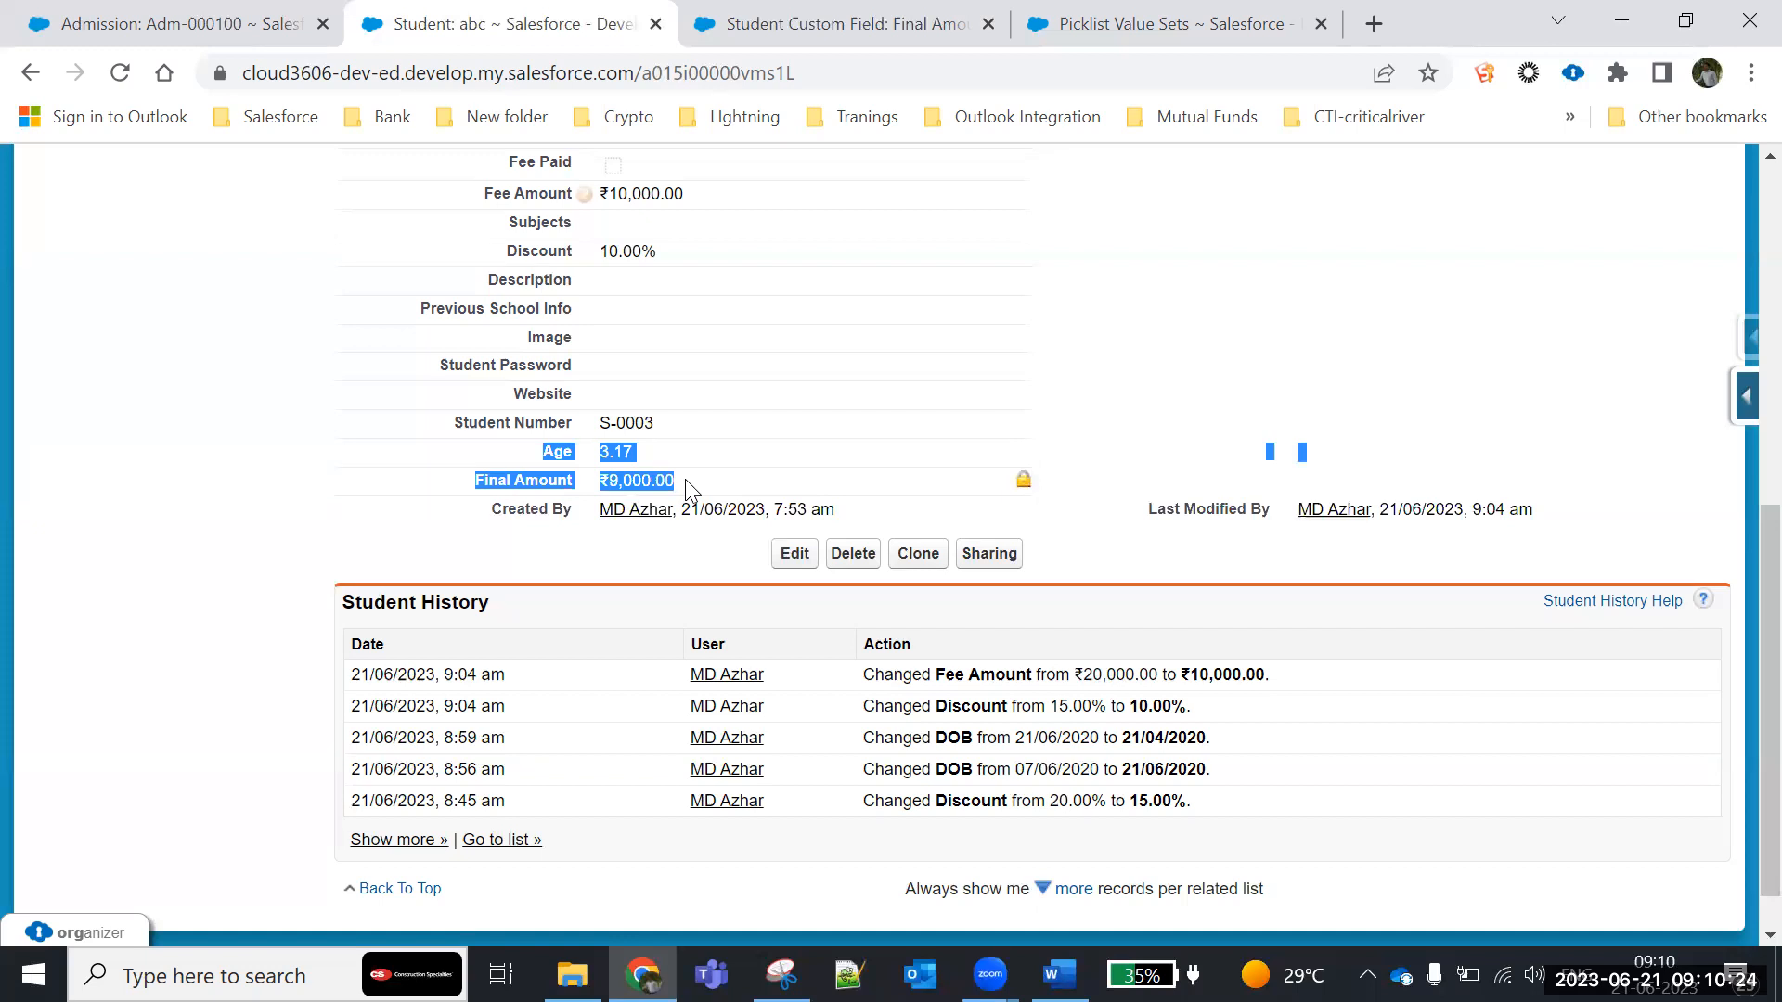
pyautogui.click(738, 19)
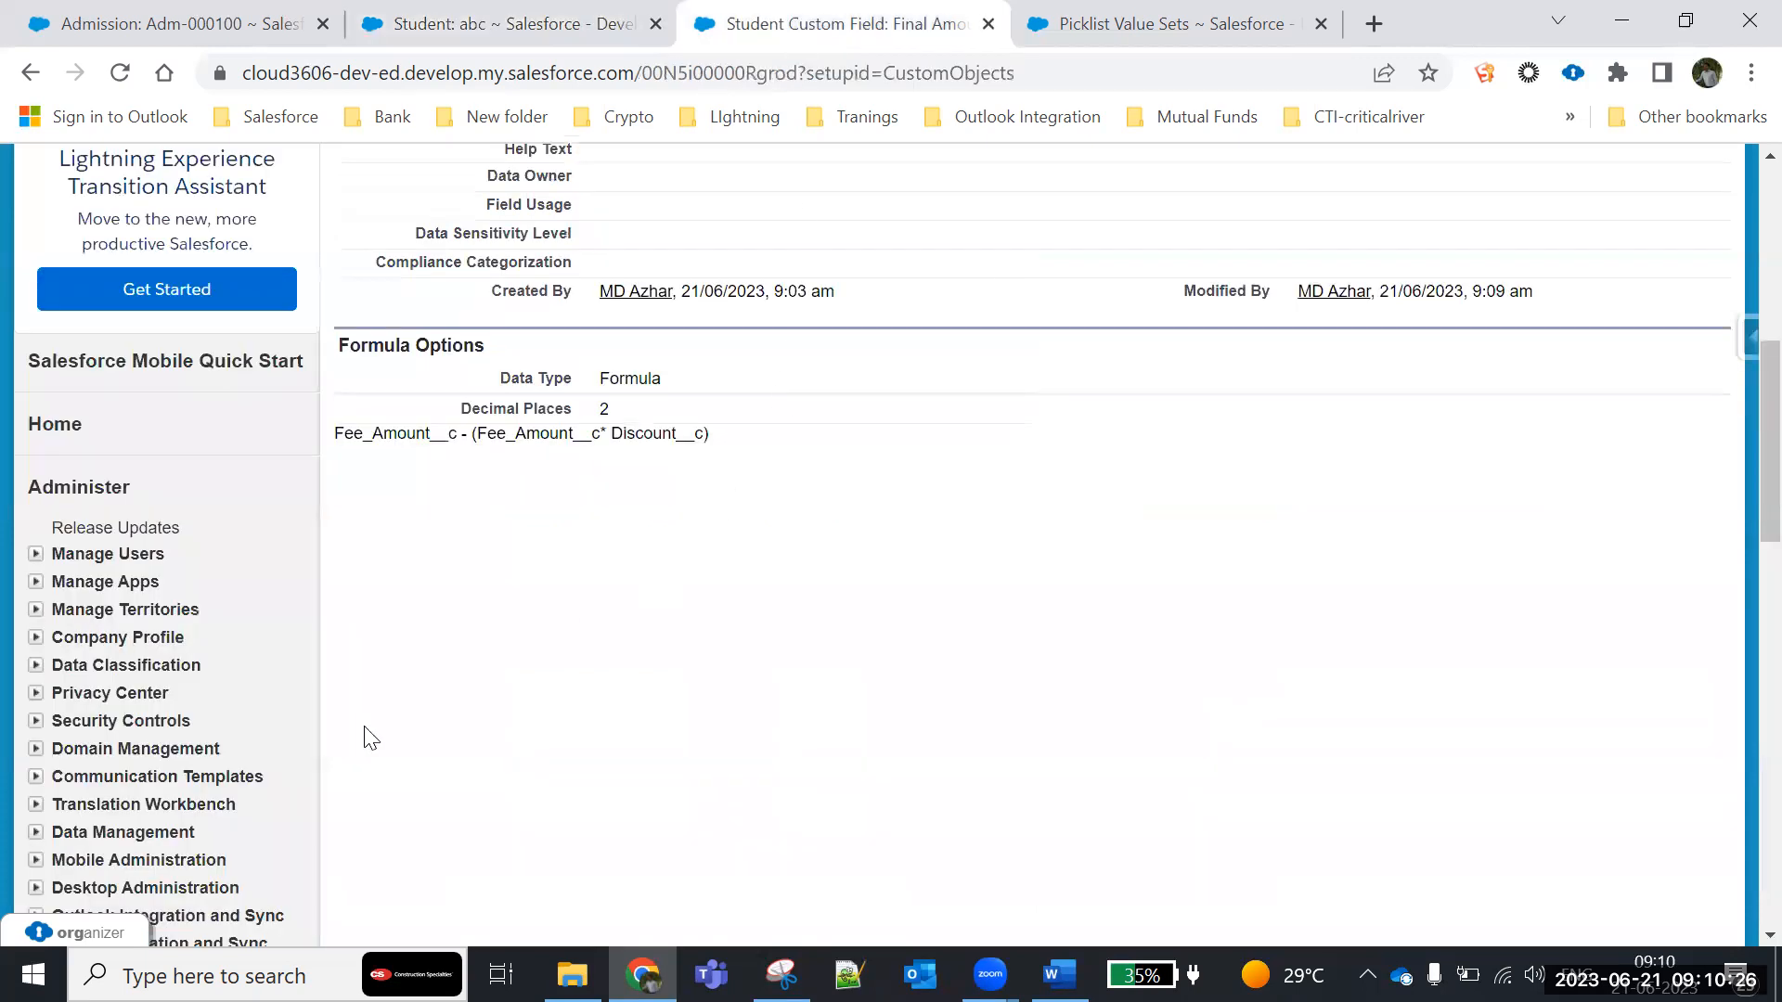
pyautogui.scroll(-5, 275, 767)
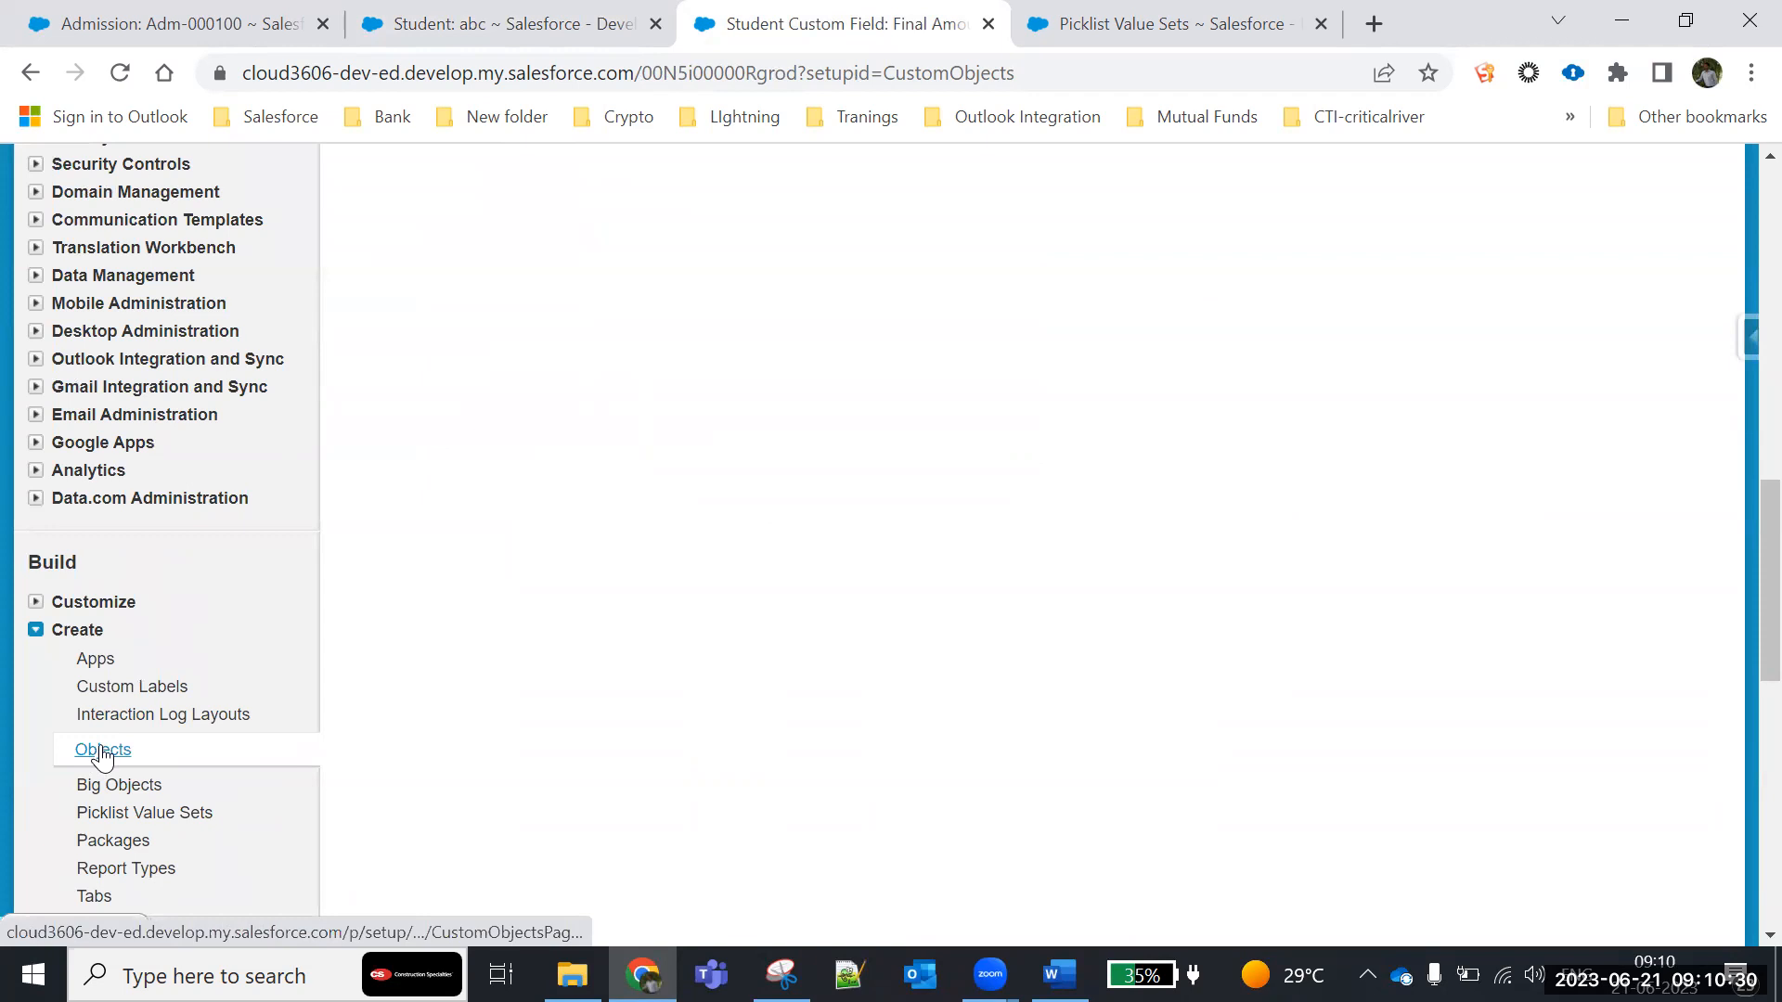
pyautogui.click(102, 752)
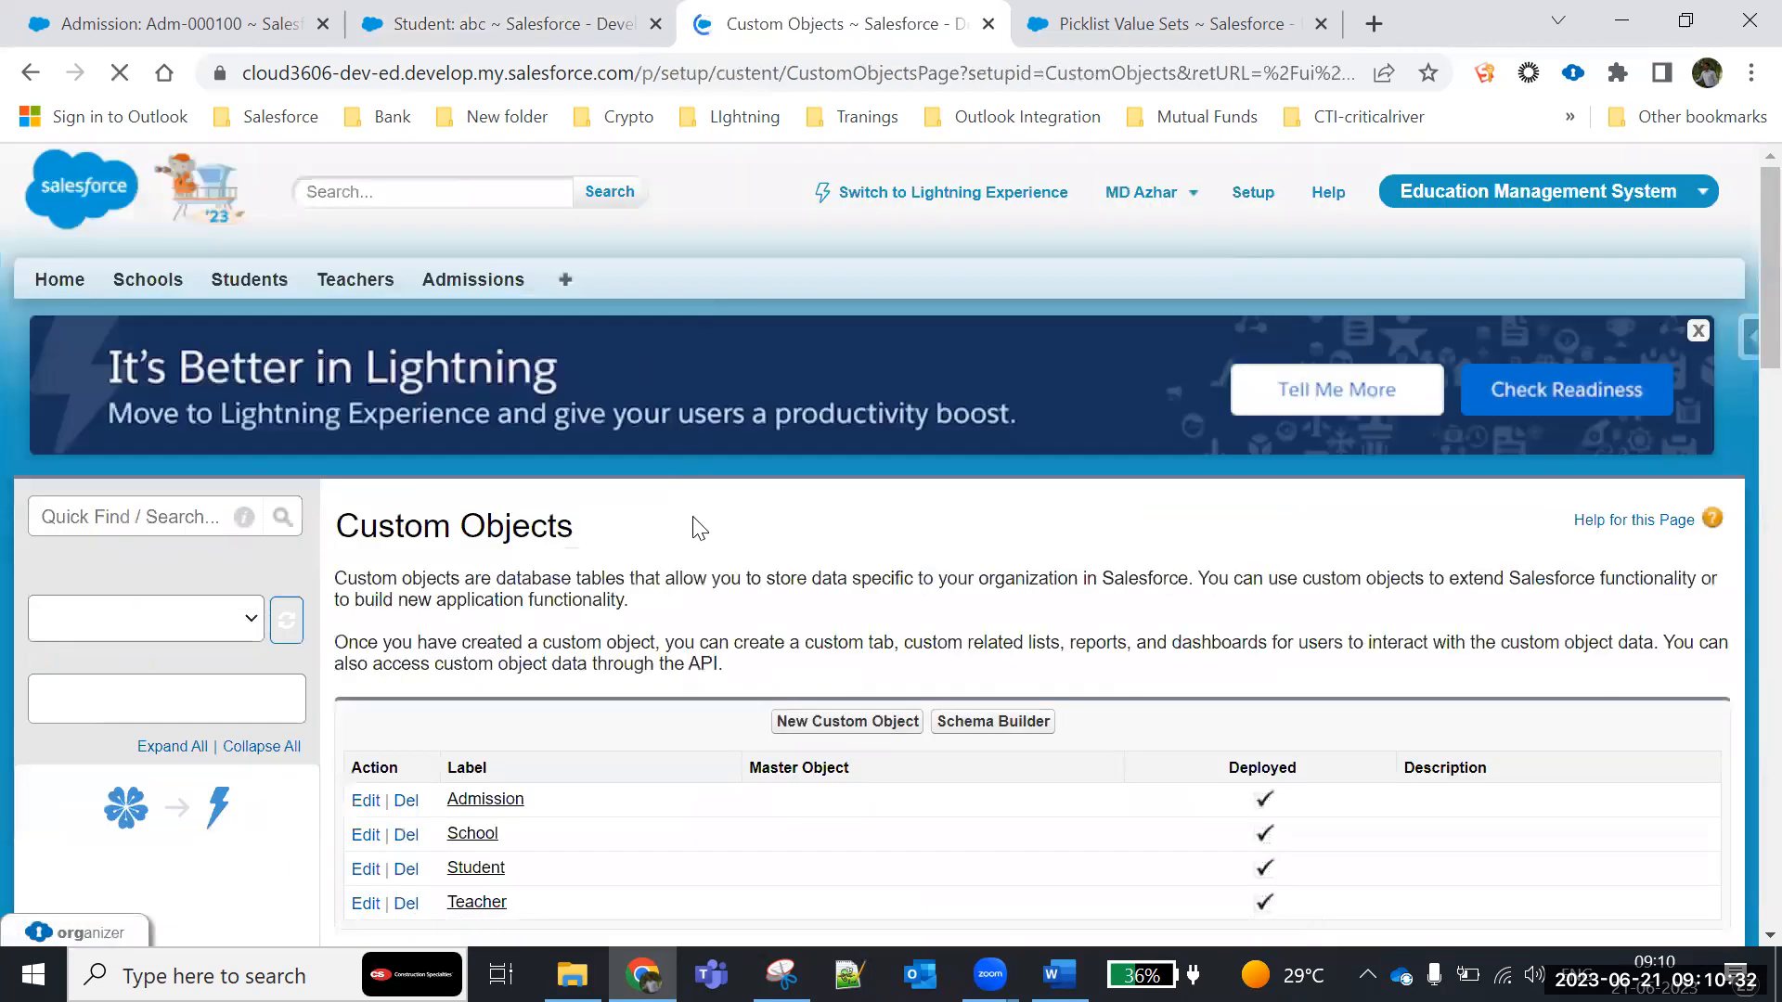
pyautogui.scroll(-5, 700, 535)
pyautogui.click(476, 457)
# - Start a new custom field on the Student object with Formula as its data type
pyautogui.scroll(-5, 815, 696)
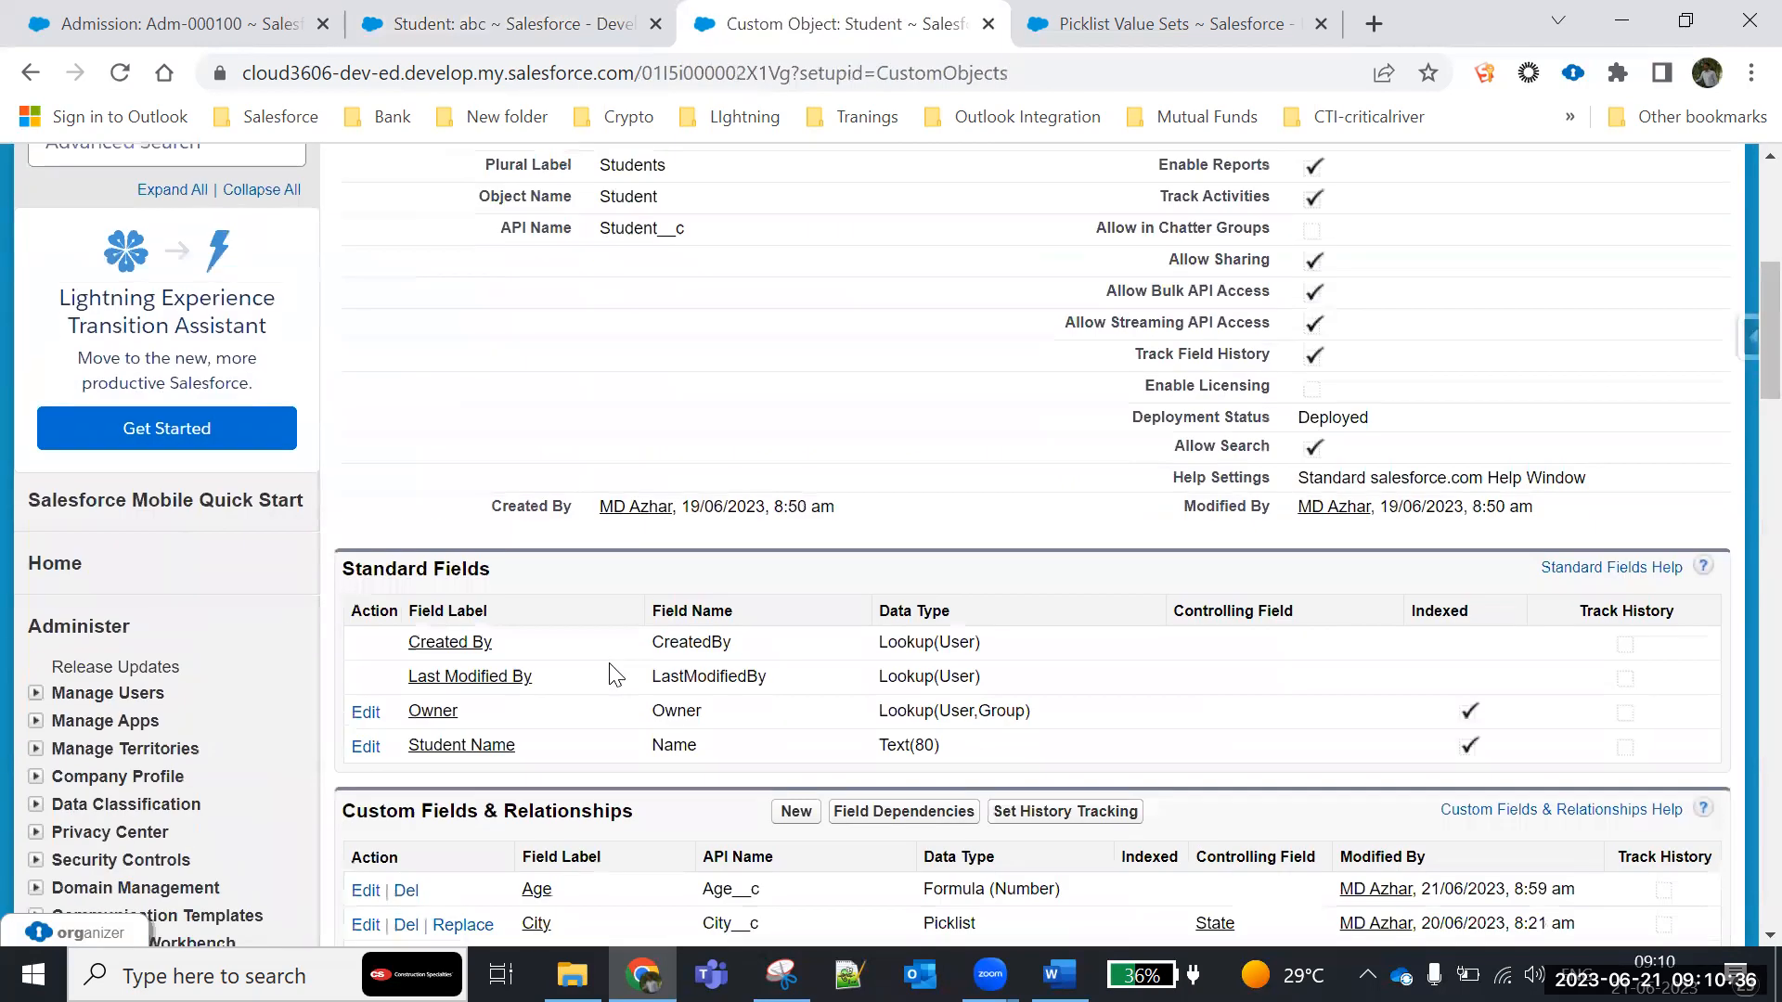
pyautogui.scroll(-2, 787, 555)
pyautogui.click(785, 536)
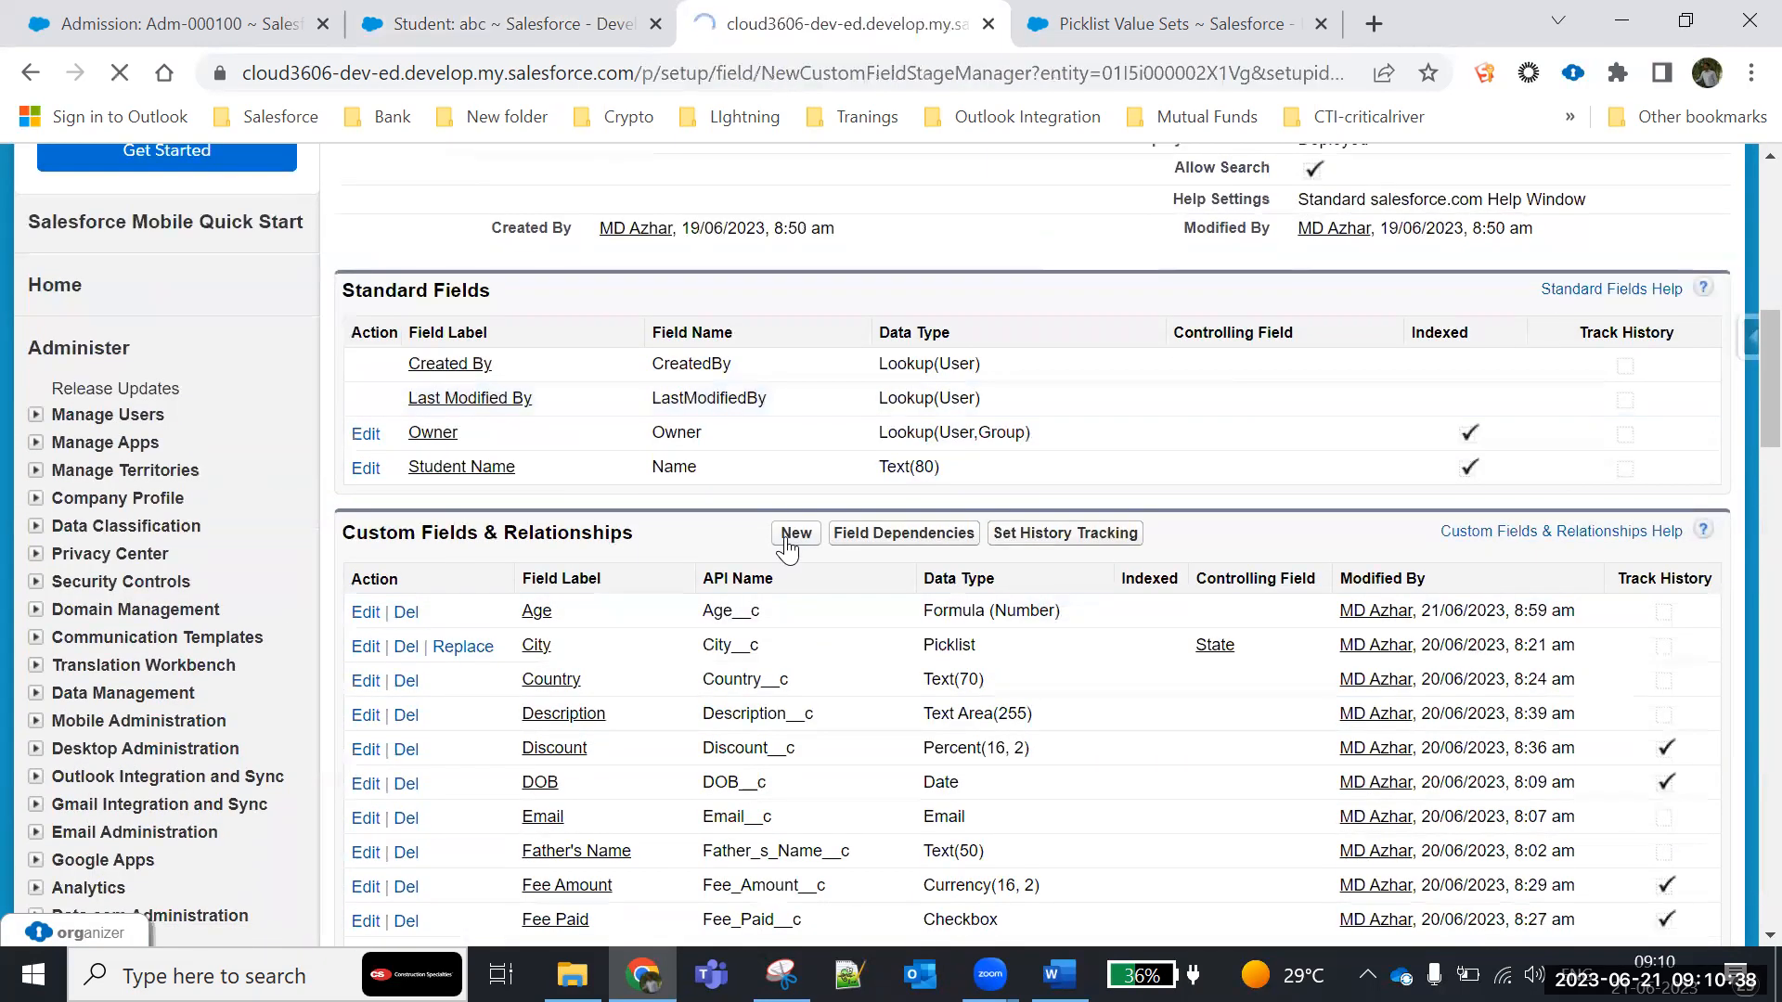
pyautogui.scroll(-4, 501, 613)
pyautogui.click(370, 524)
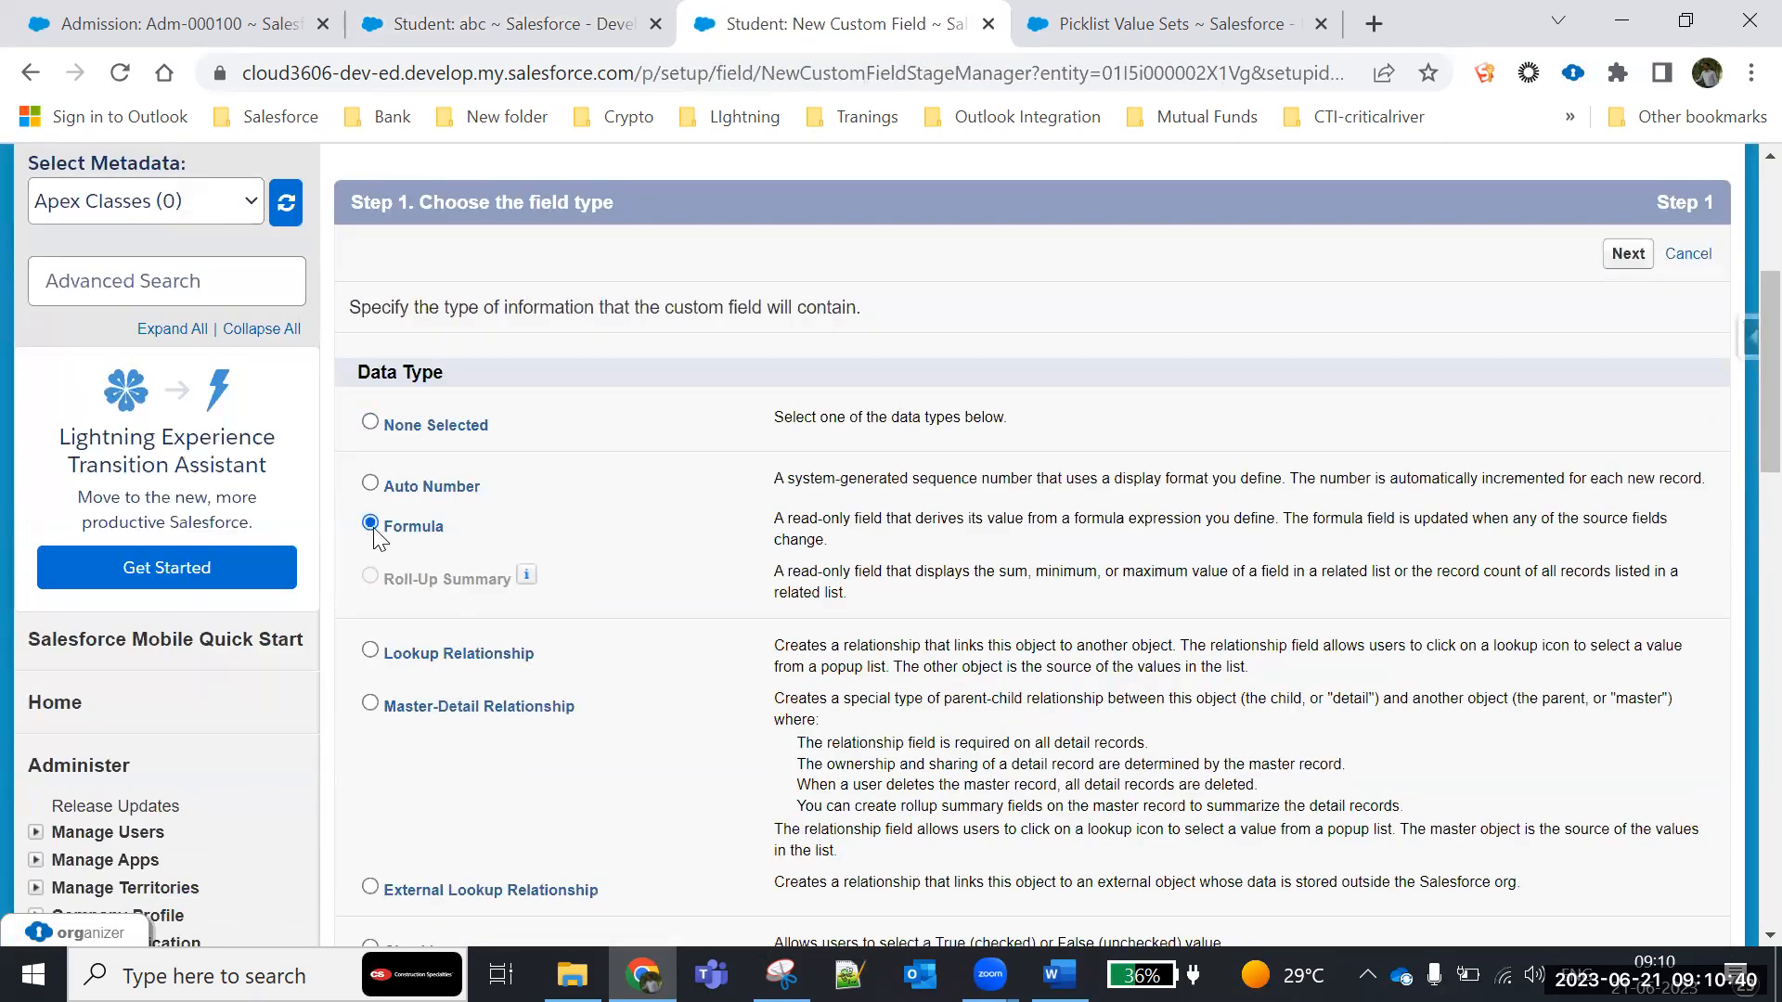
pyautogui.click(1625, 260)
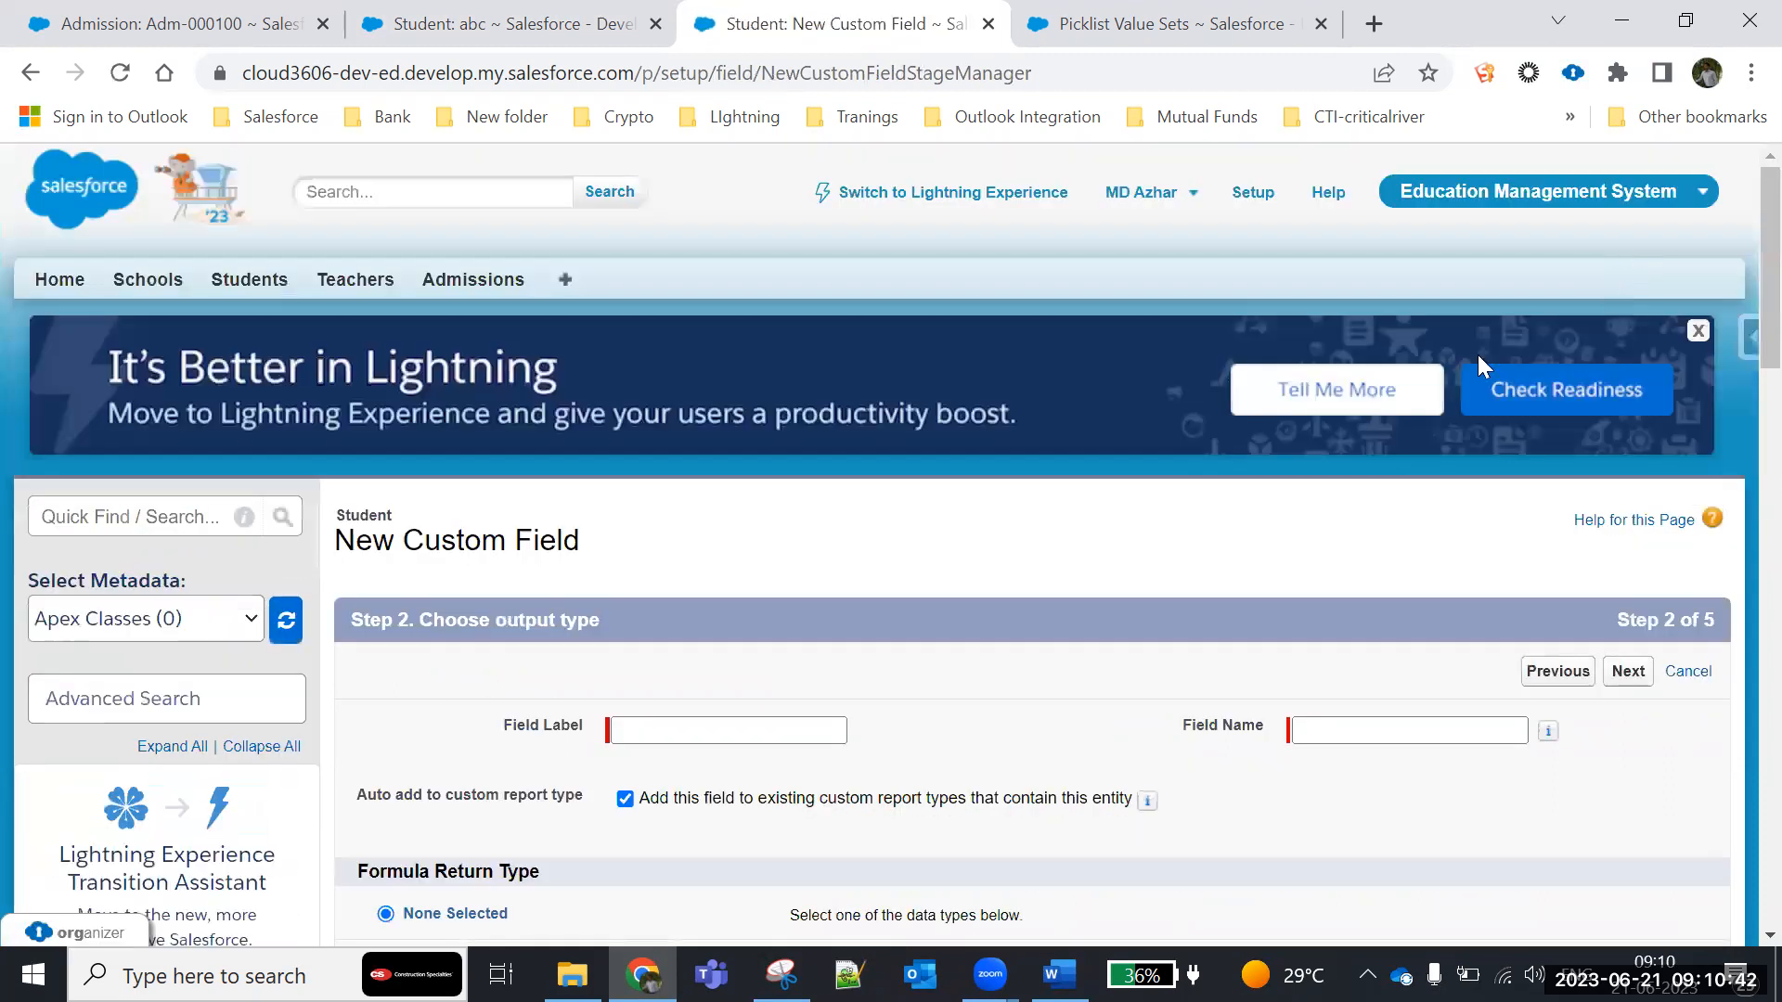
# - Label the new field "test", choose Number as the formula return type and continue to the formula entry
pyautogui.scroll(-5, 1019, 575)
pyautogui.click(682, 175)
pyautogui.click(682, 176)
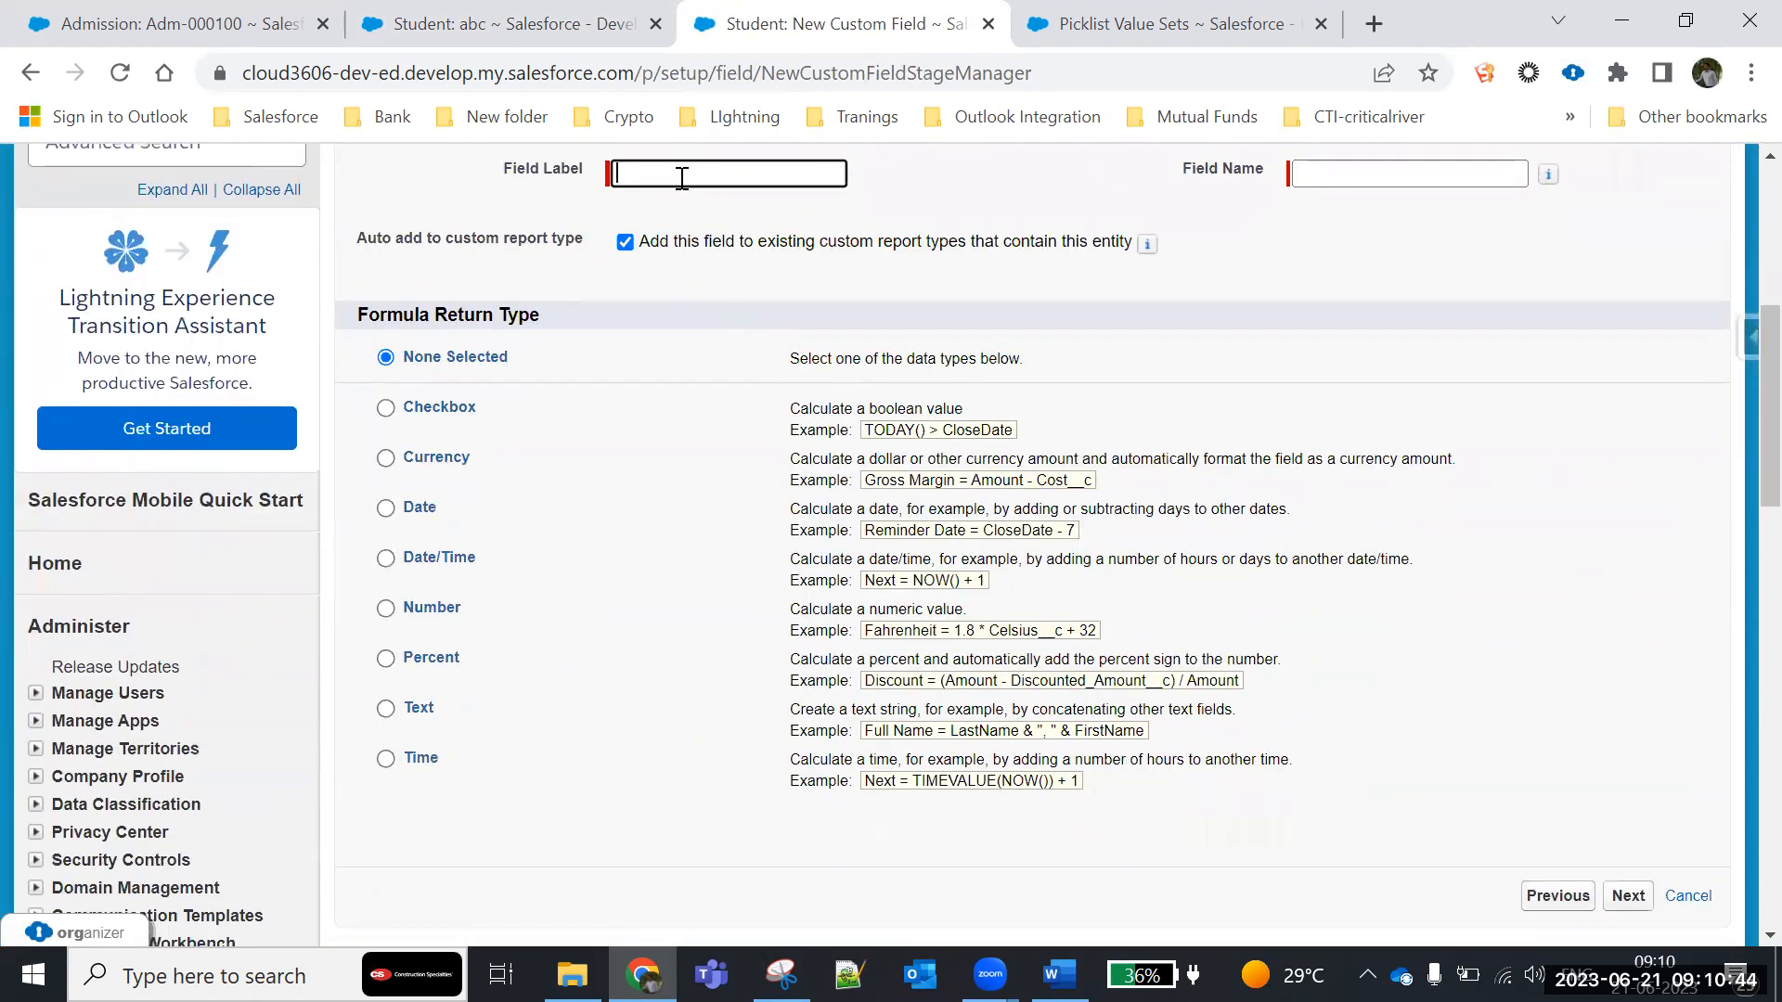
pyautogui.click(1293, 266)
pyautogui.click(388, 609)
pyautogui.scroll(-5, 1293, 680)
pyautogui.click(1627, 478)
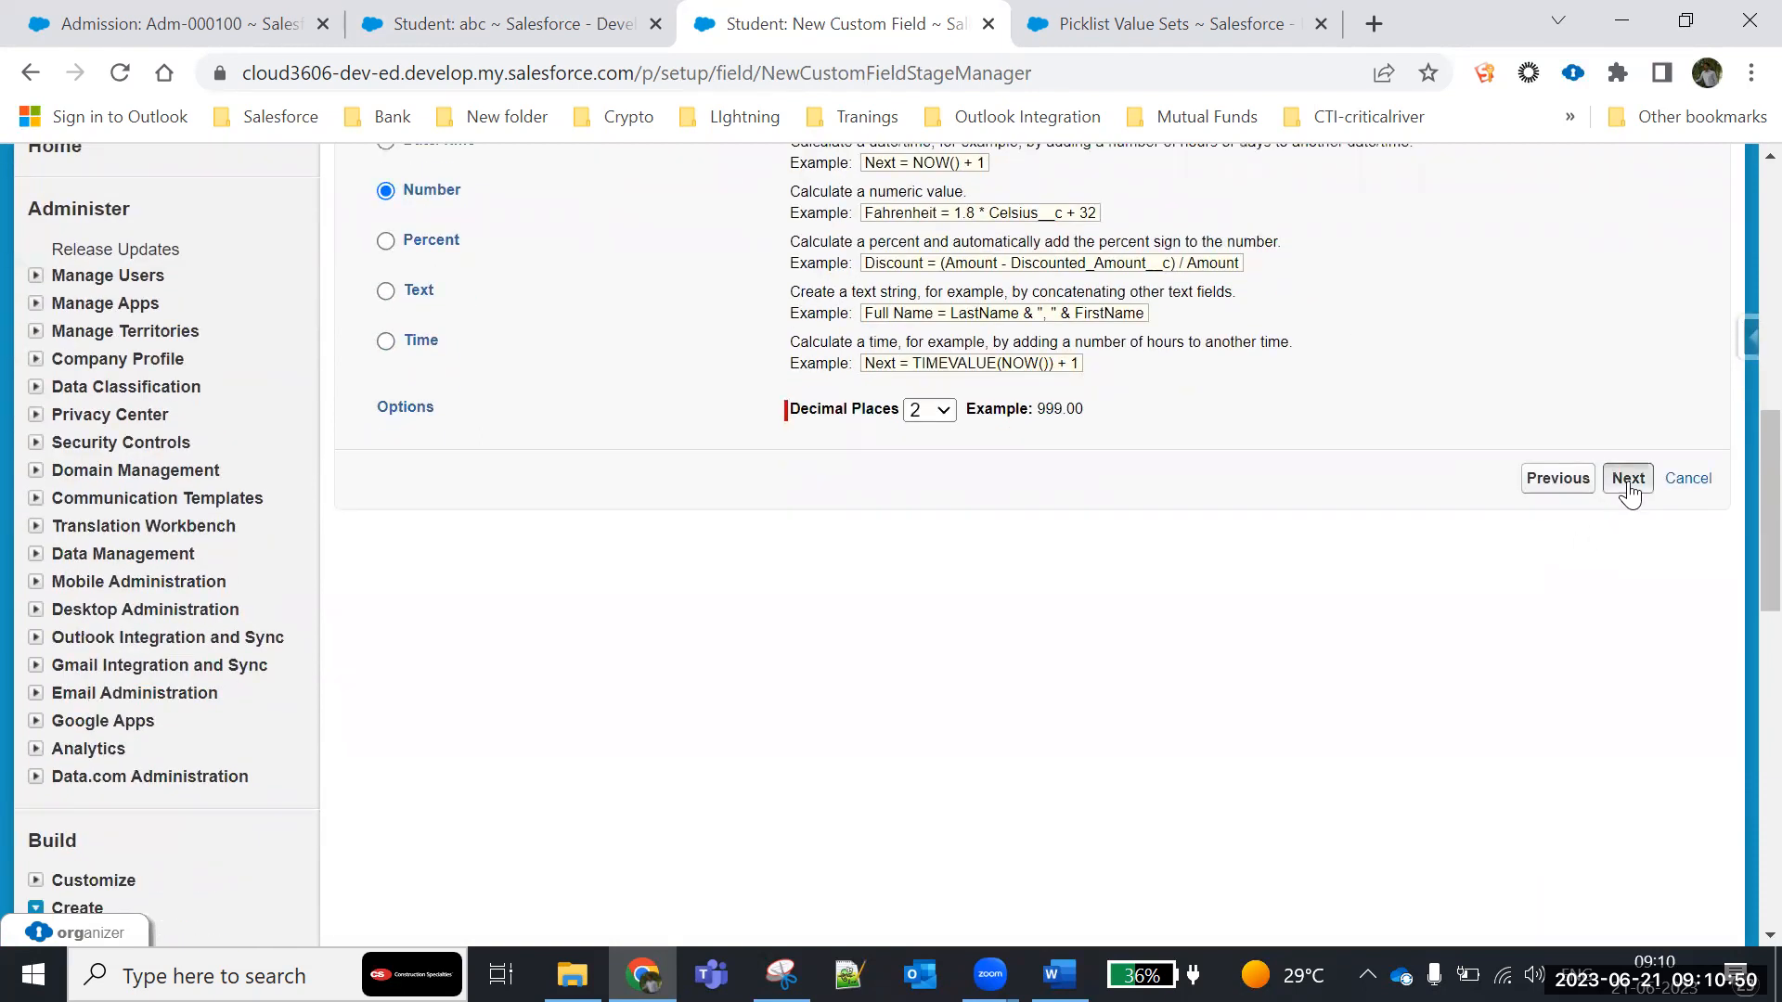
# - Look through the Student fields that can be inserted into the advanced formula, without inserting one
pyautogui.scroll(-6, 954, 648)
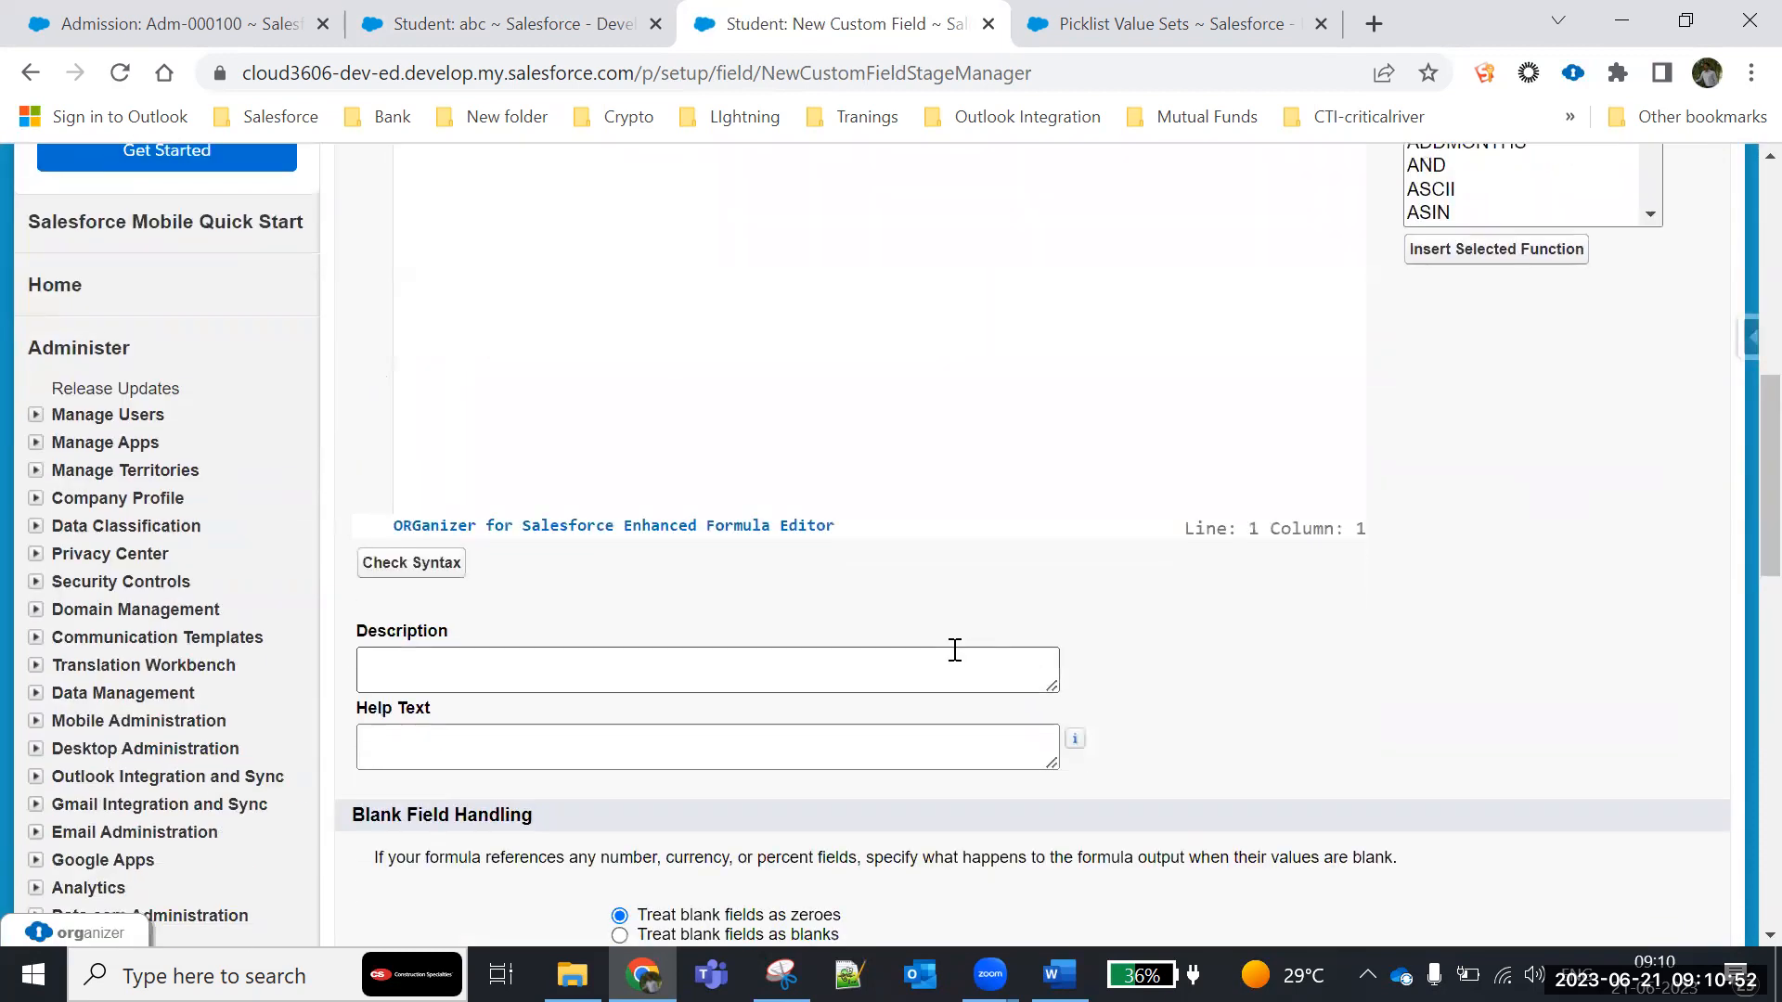
pyautogui.scroll(3, 755, 445)
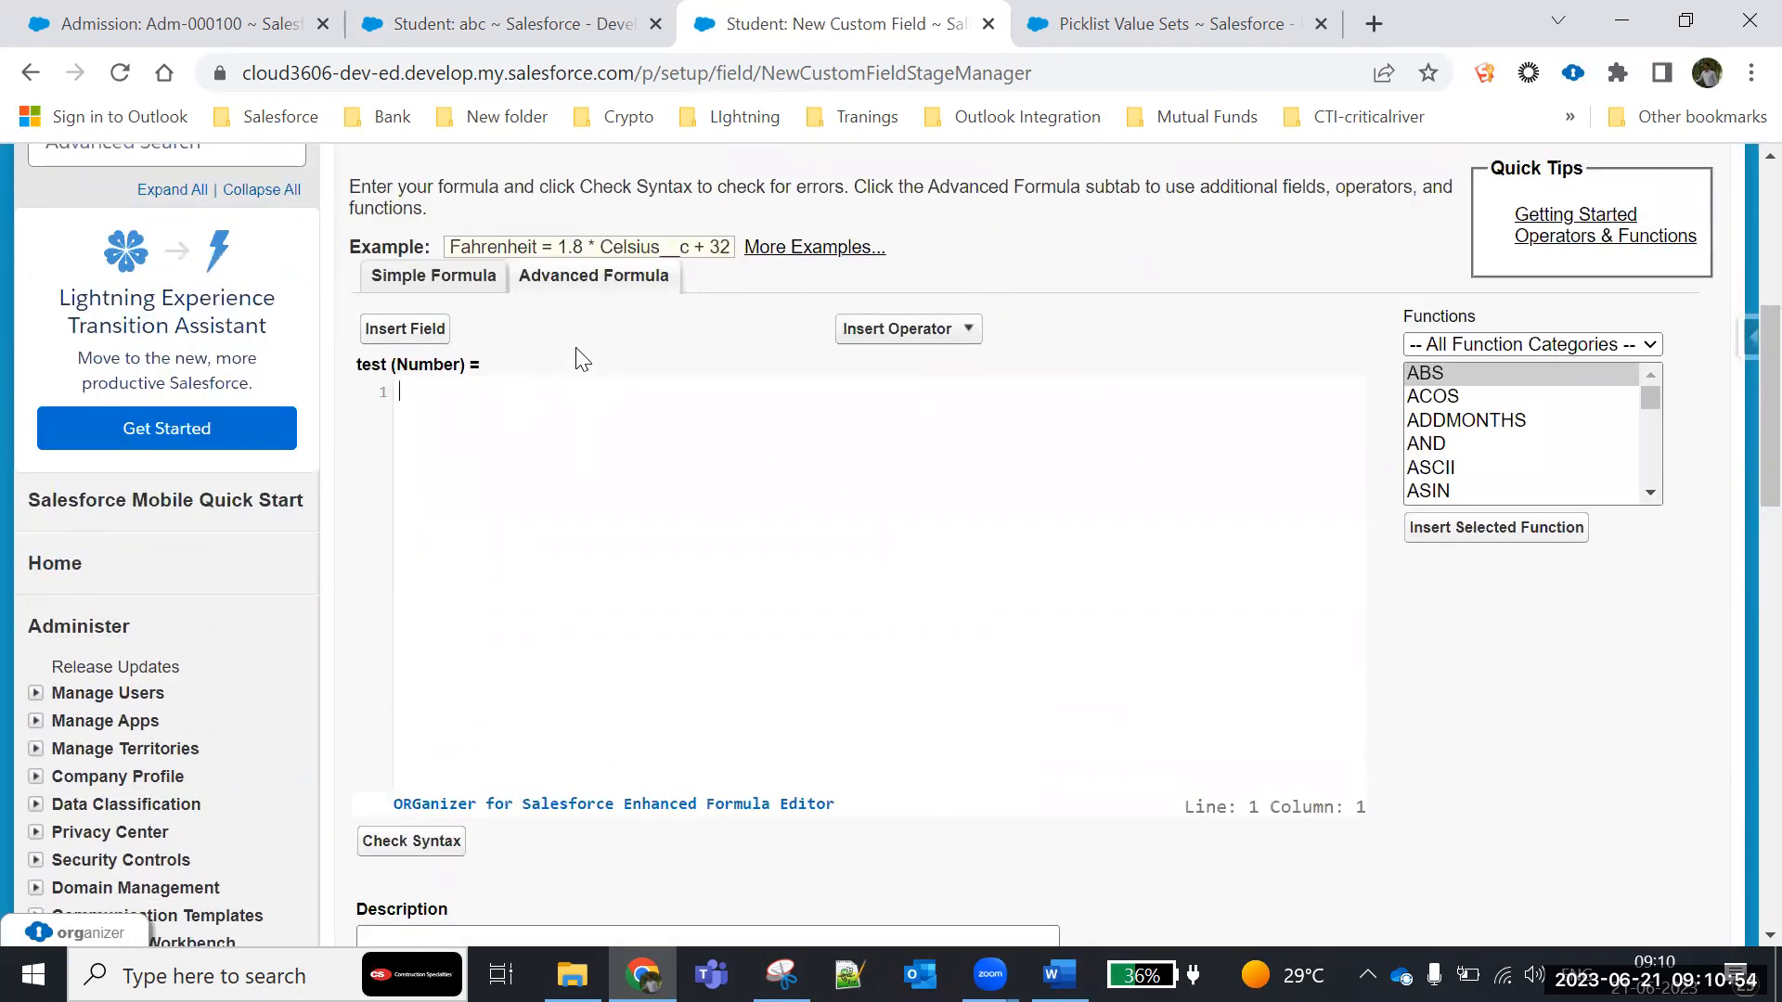
pyautogui.click(401, 331)
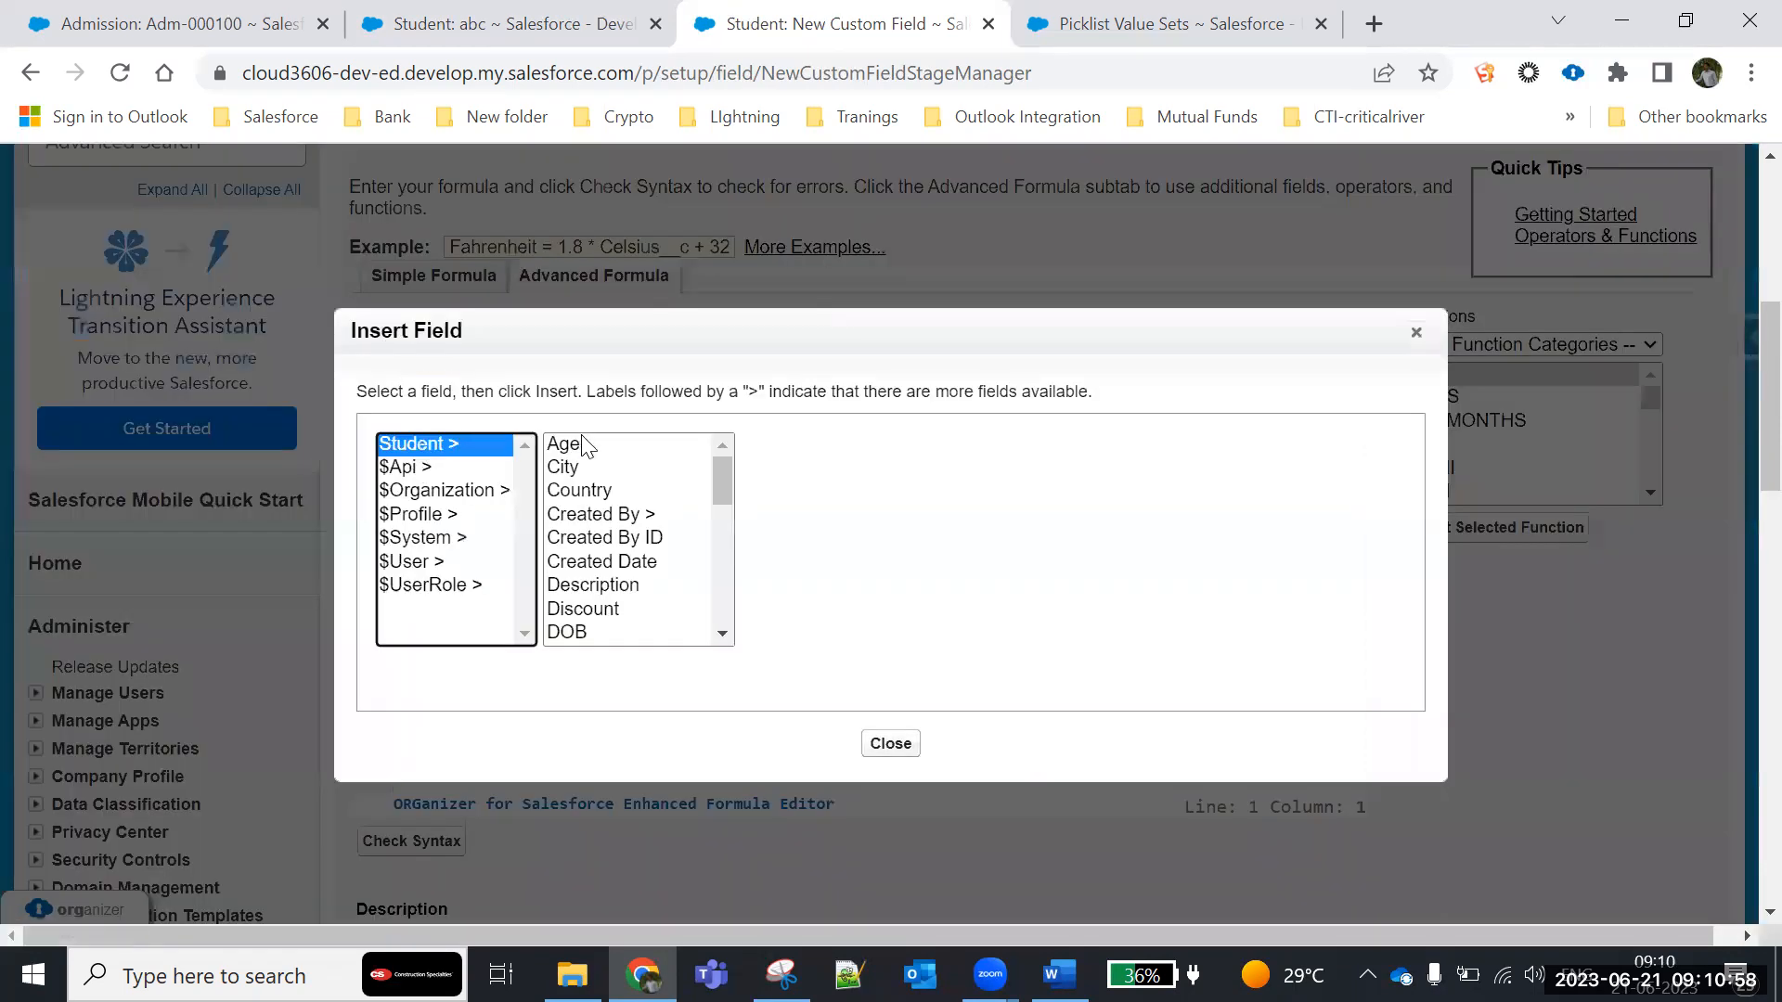
pyautogui.moveTo(719, 470); pyautogui.dragTo(629, 634)
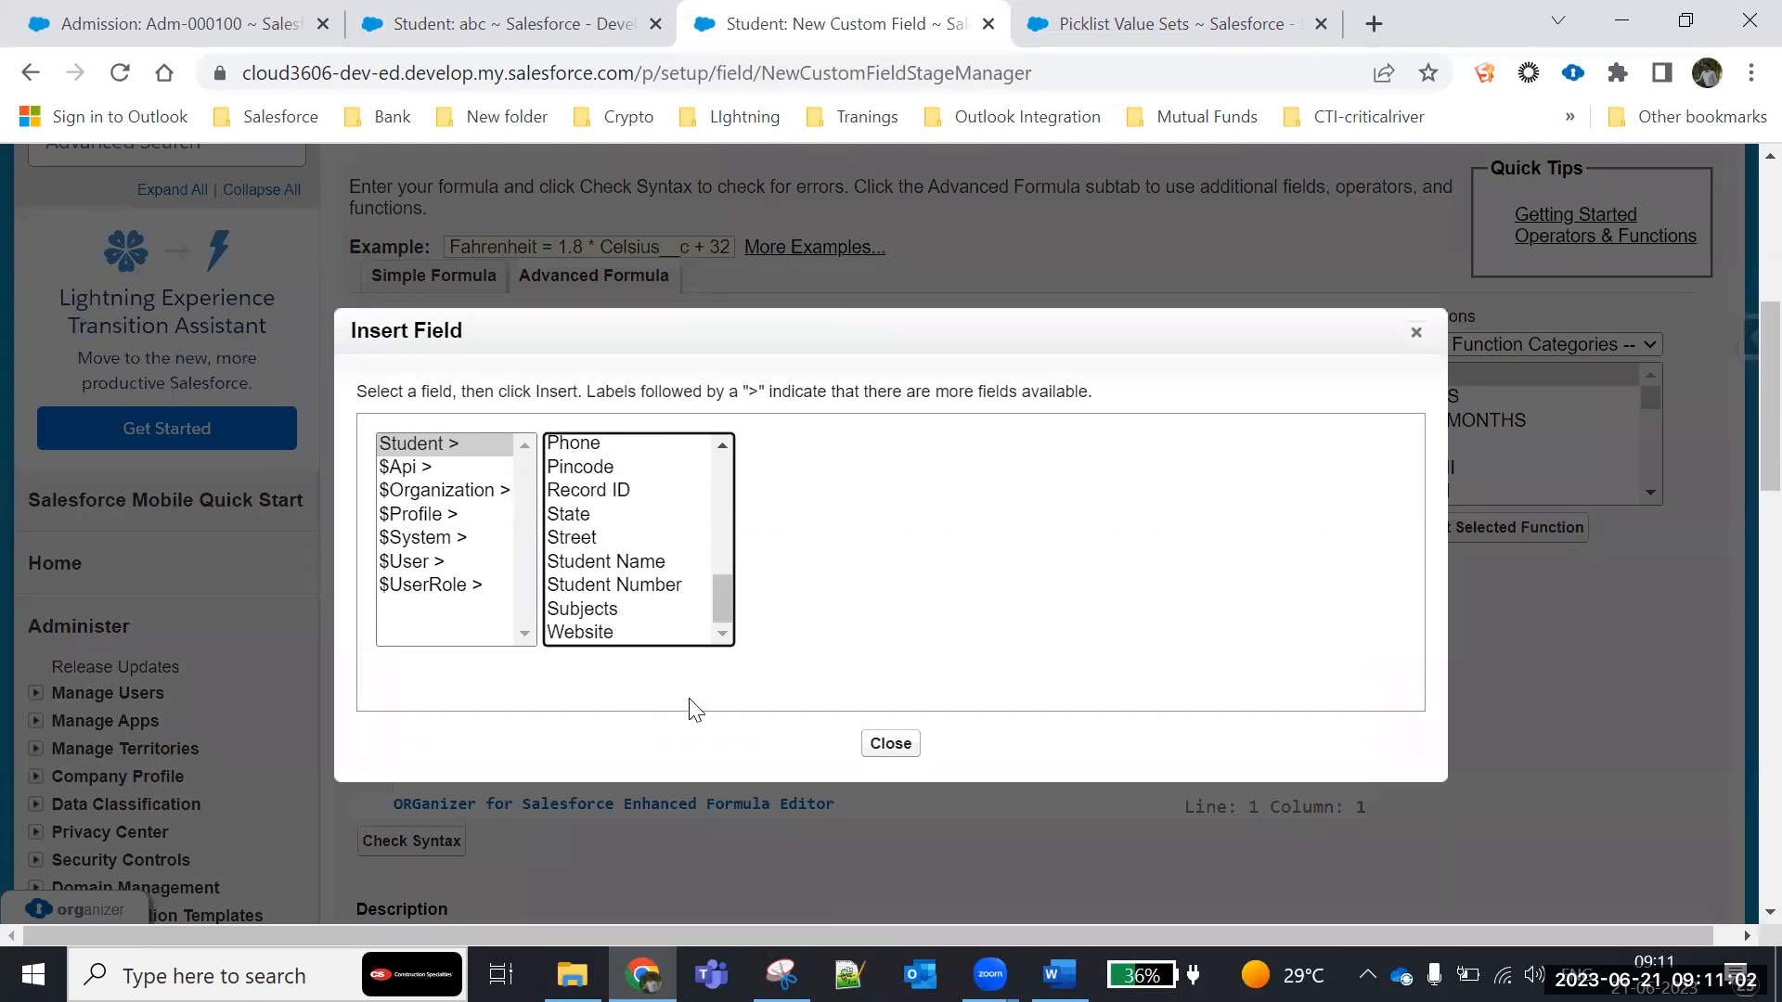
pyautogui.click(1416, 333)
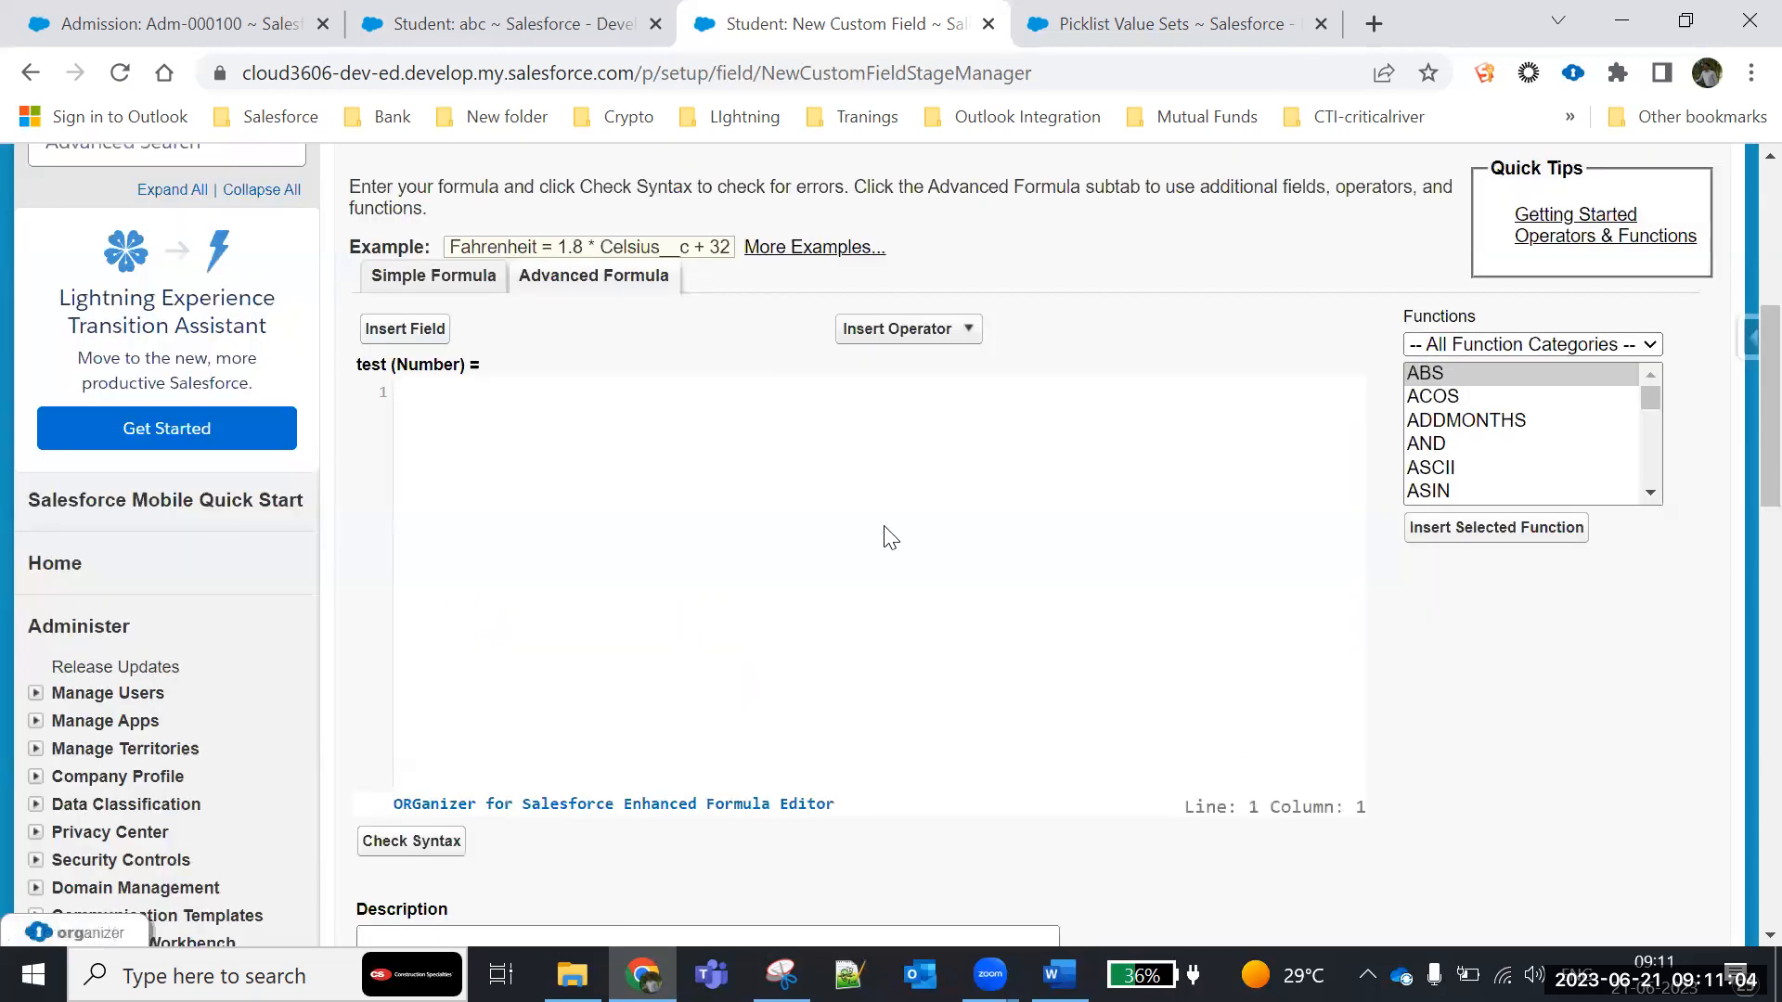
# - Review the operators available for insertion into the formula, from Add through Or
pyautogui.click(924, 334)
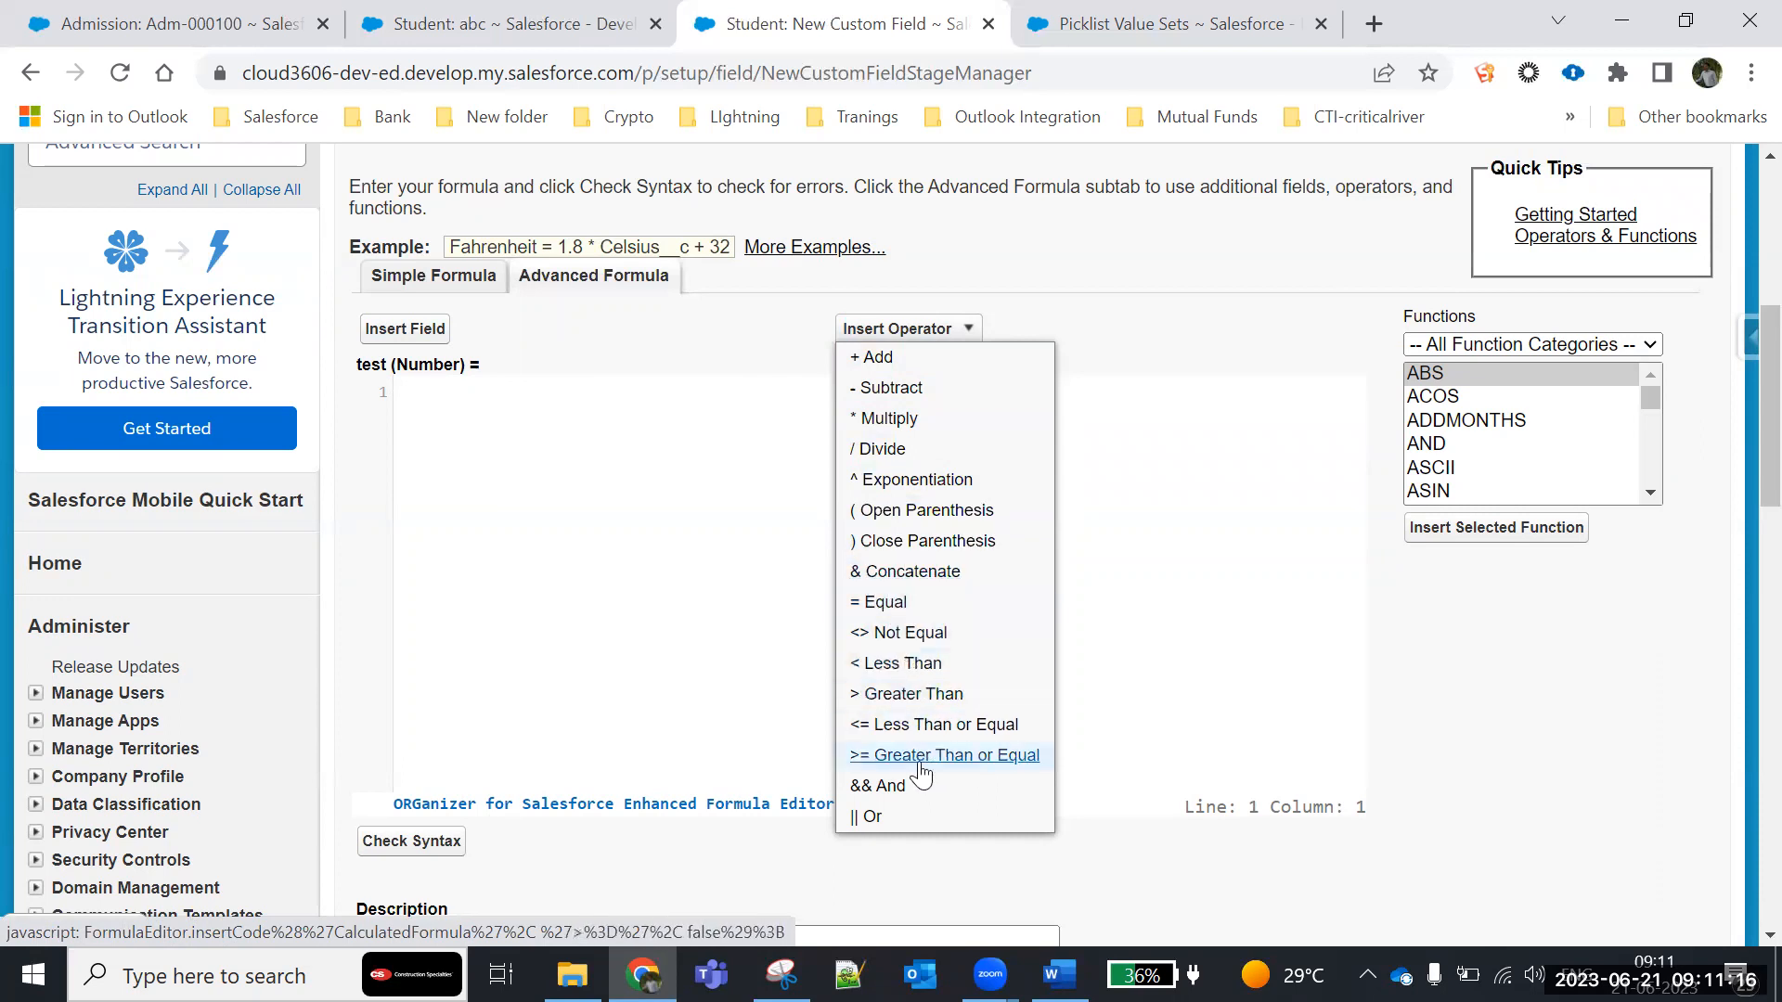
pyautogui.scroll(-3, 895, 785)
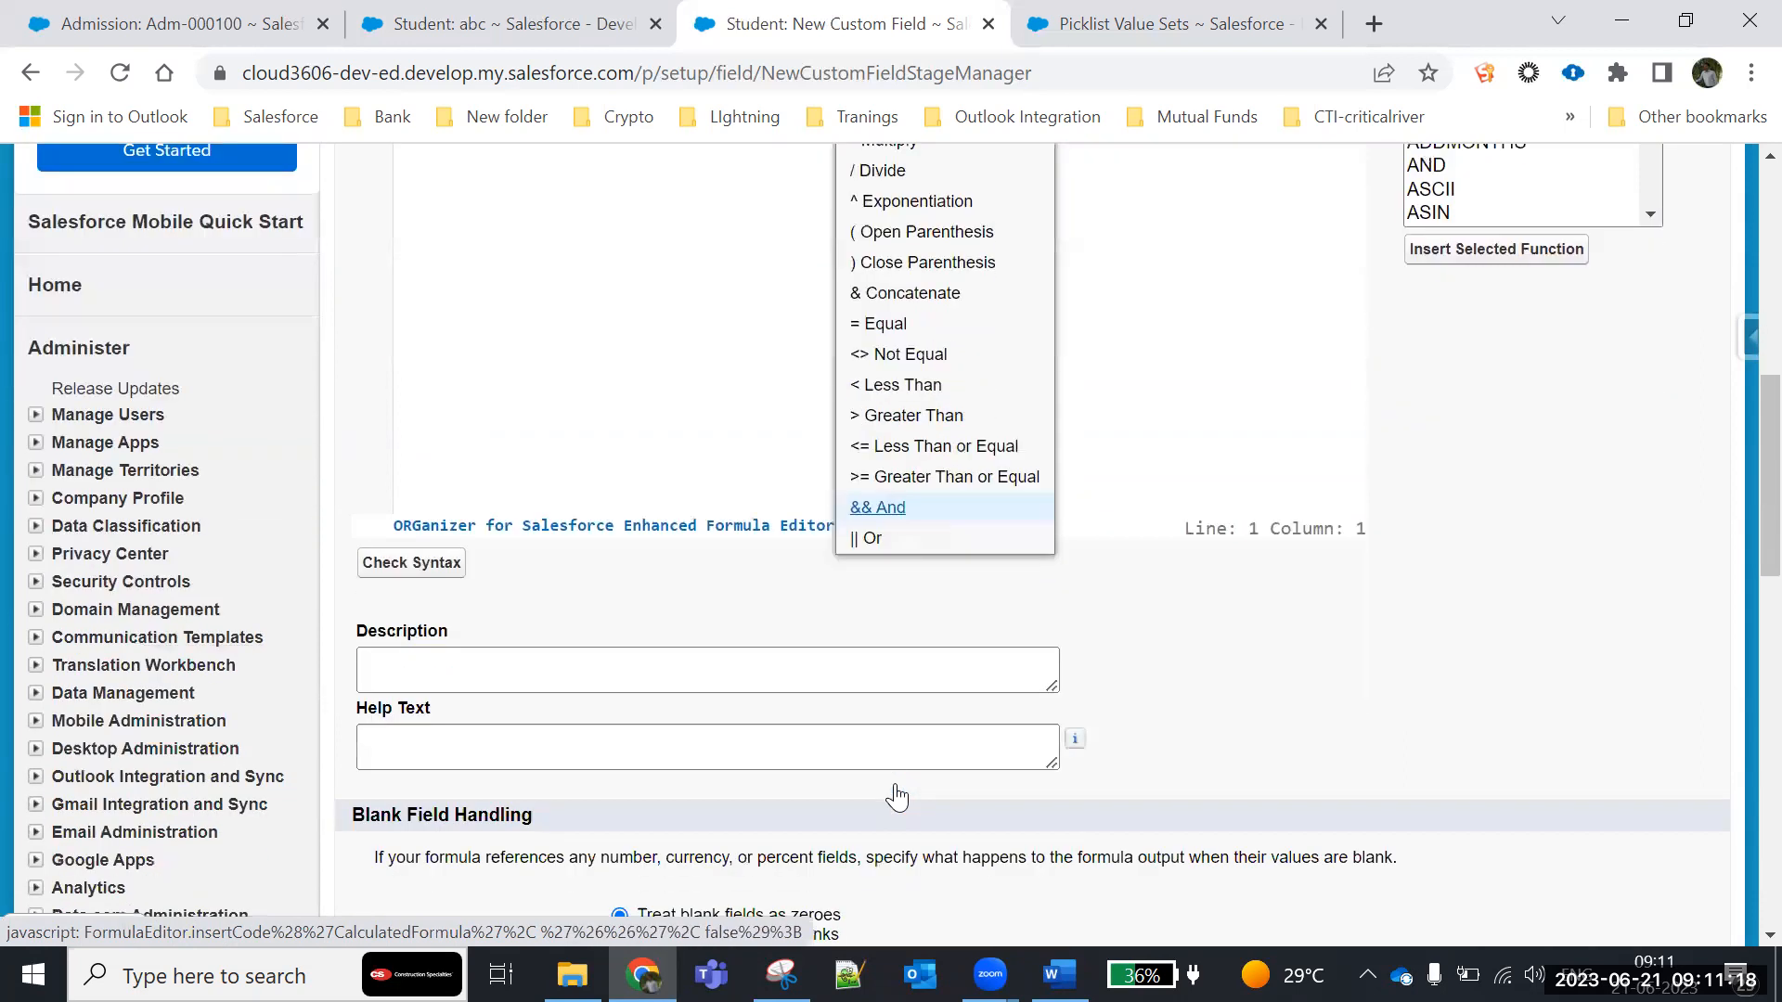
pyautogui.scroll(1, 905, 714)
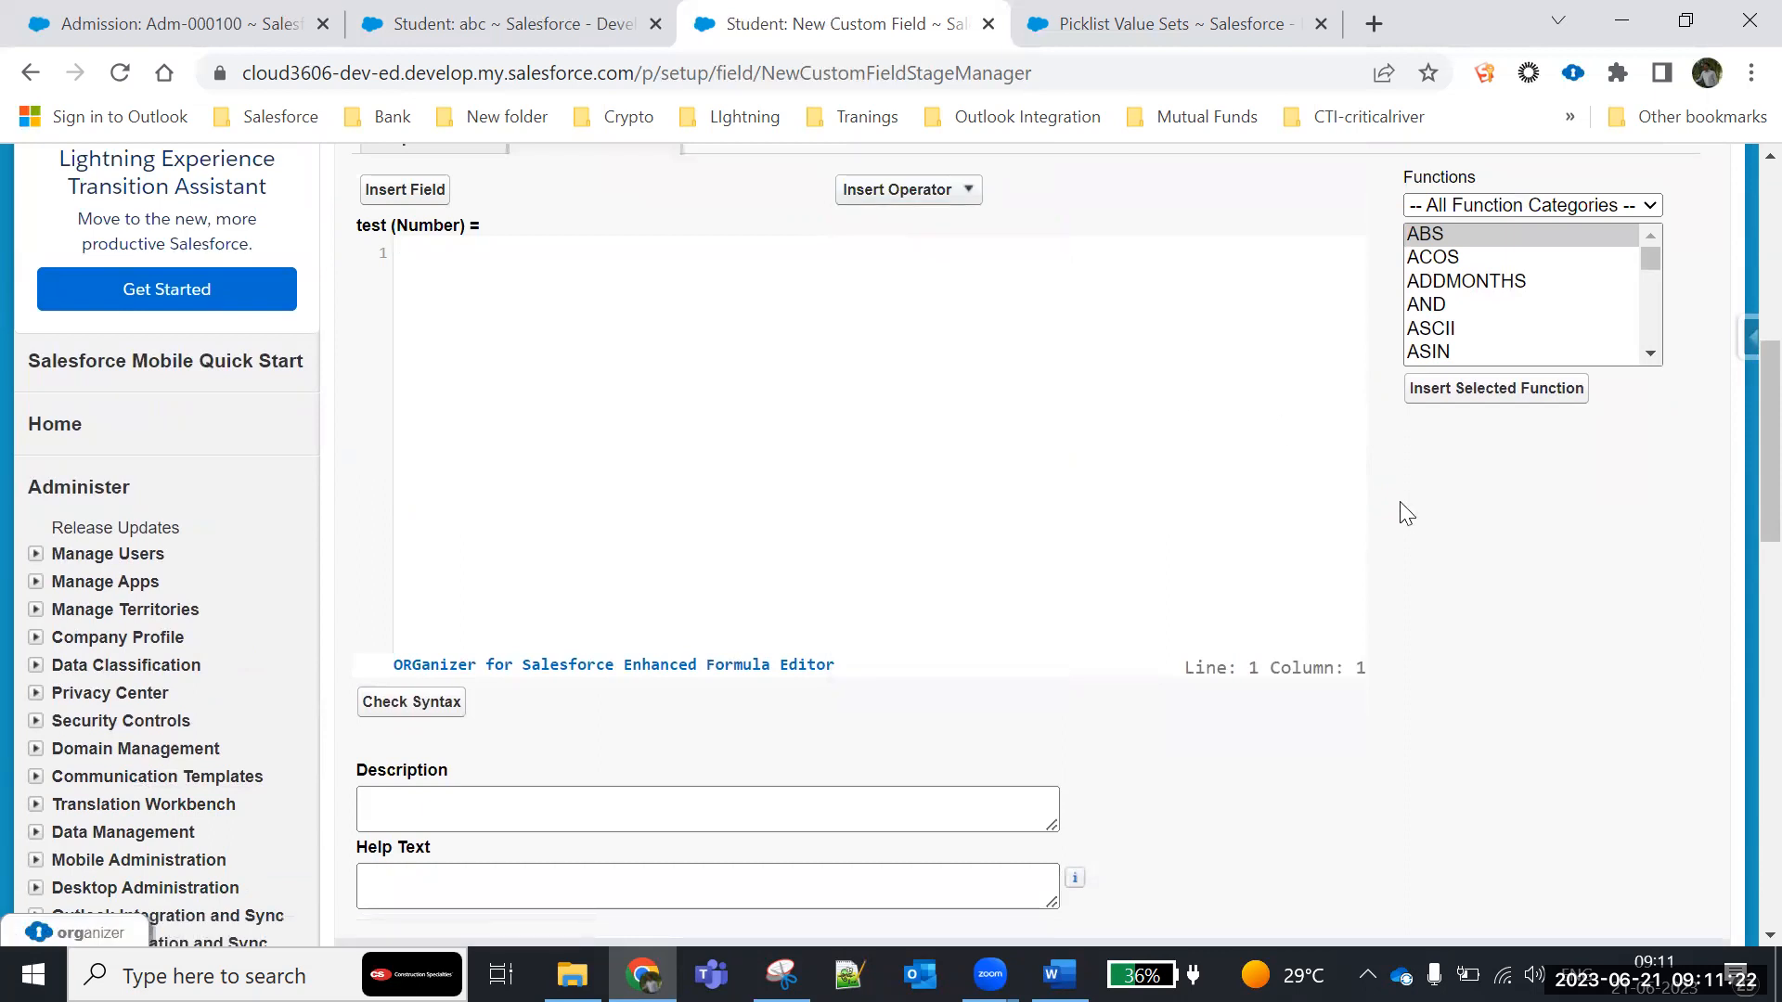
pyautogui.scroll(1, 1401, 510)
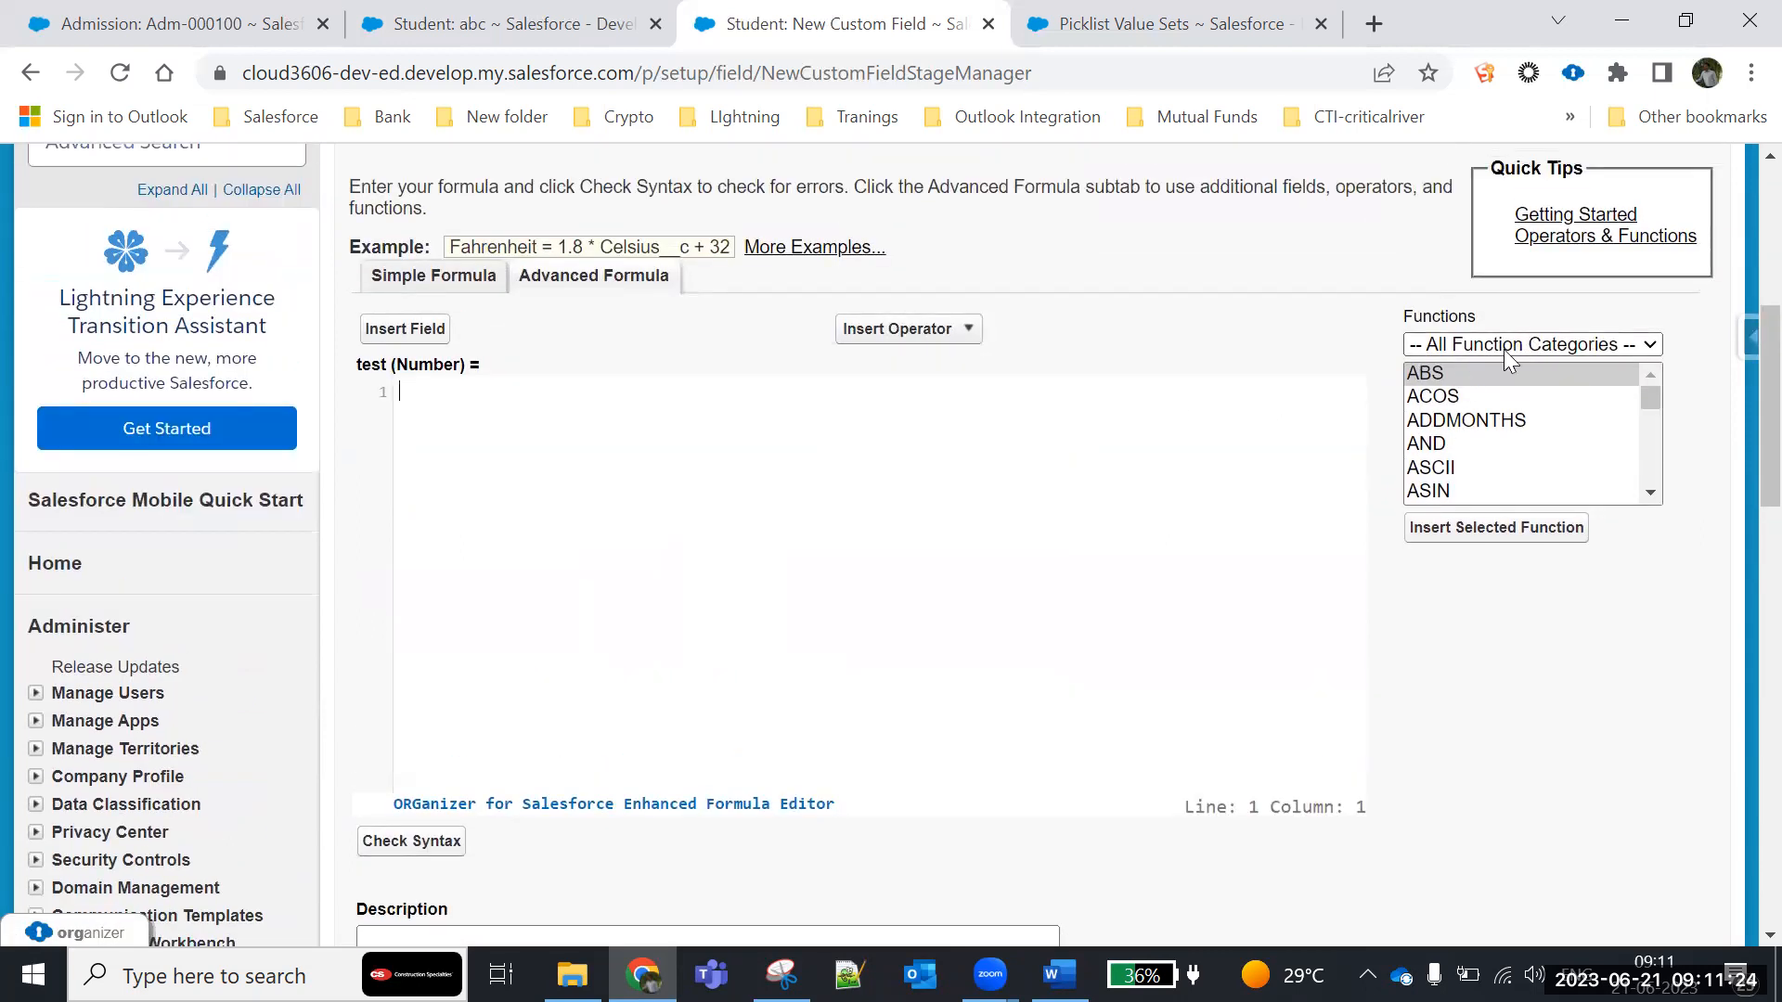
# - Filter the formula functions by the Date & Time category, then by Logical
pyautogui.click(1503, 349)
pyautogui.click(1433, 399)
pyautogui.click(1461, 349)
pyautogui.click(1446, 420)
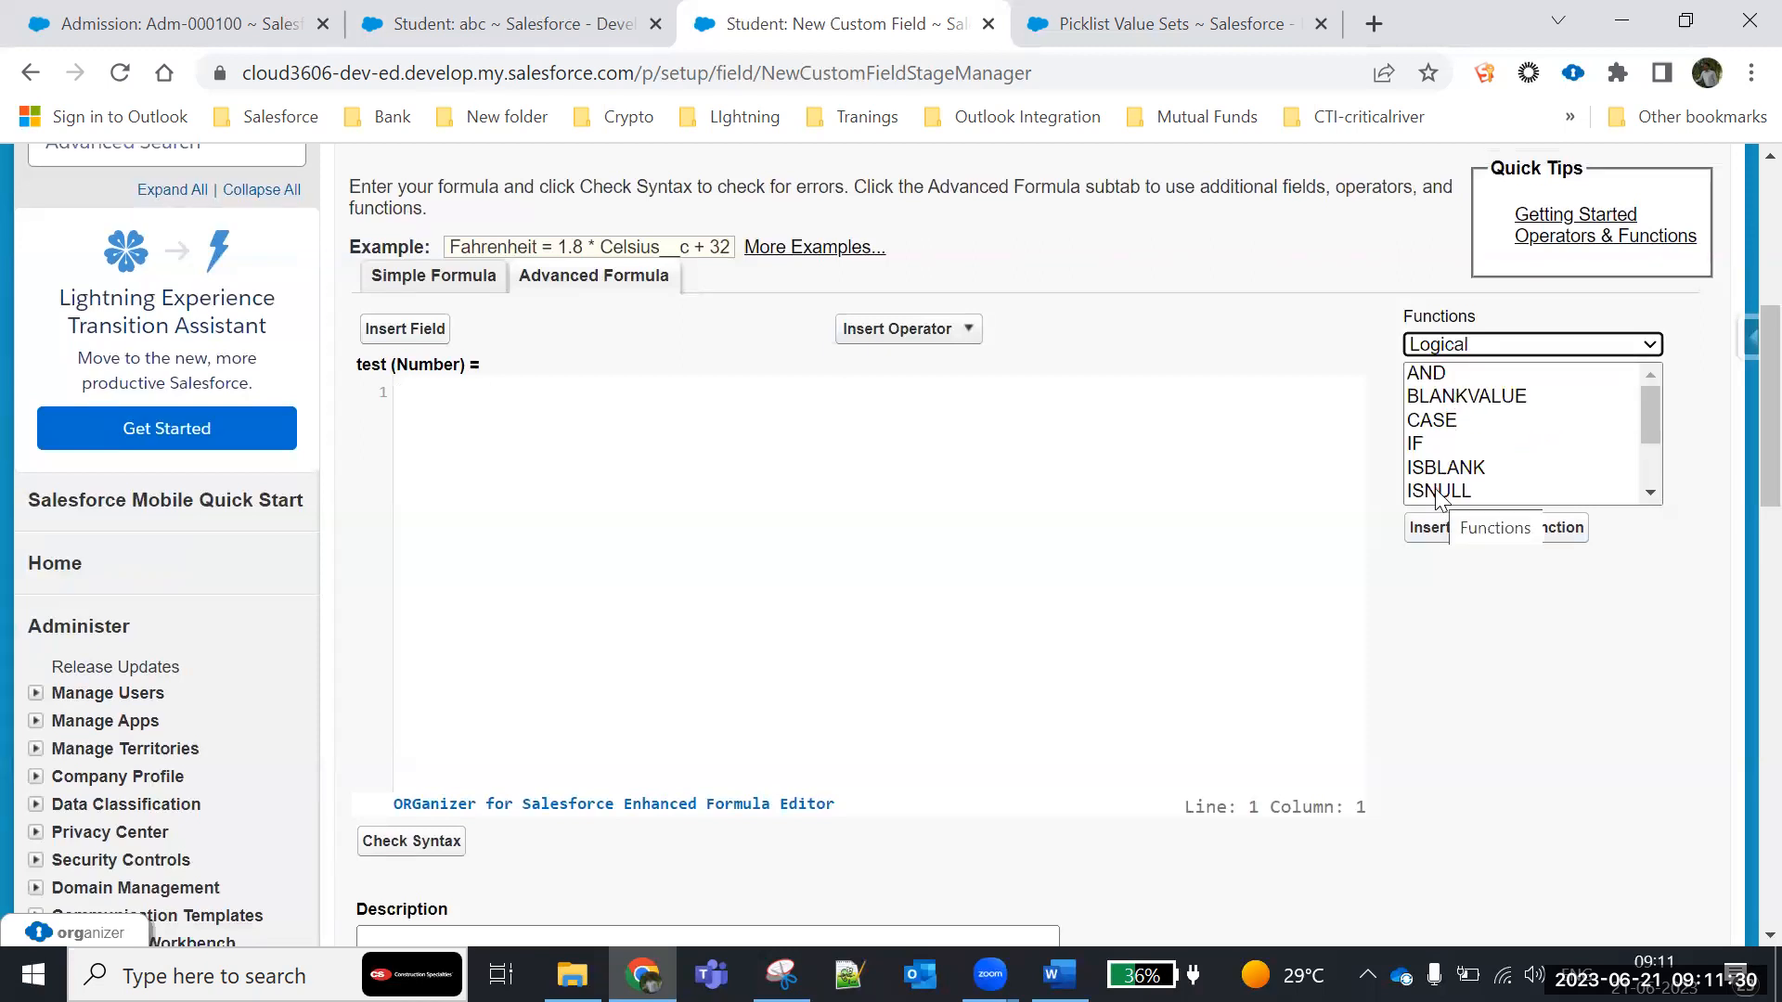
# - Filter the formula functions by Math and look through that category from ABS to TRUNC
pyautogui.click(1493, 351)
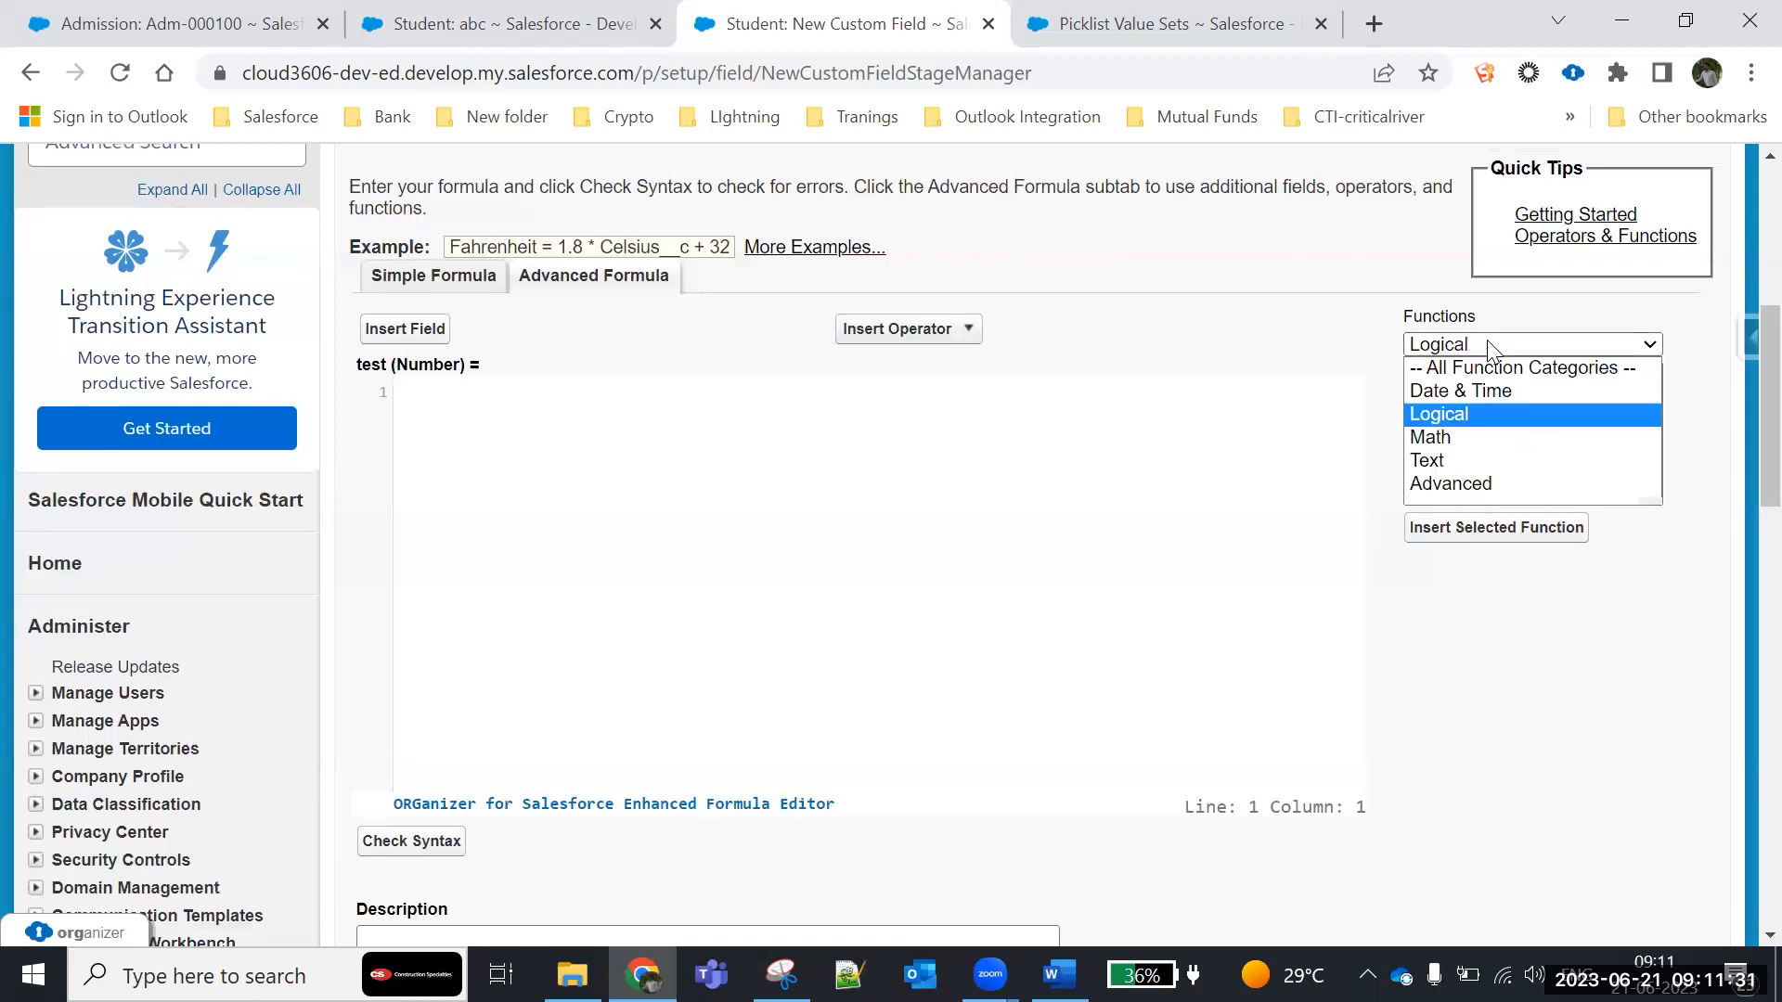
pyautogui.click(1443, 438)
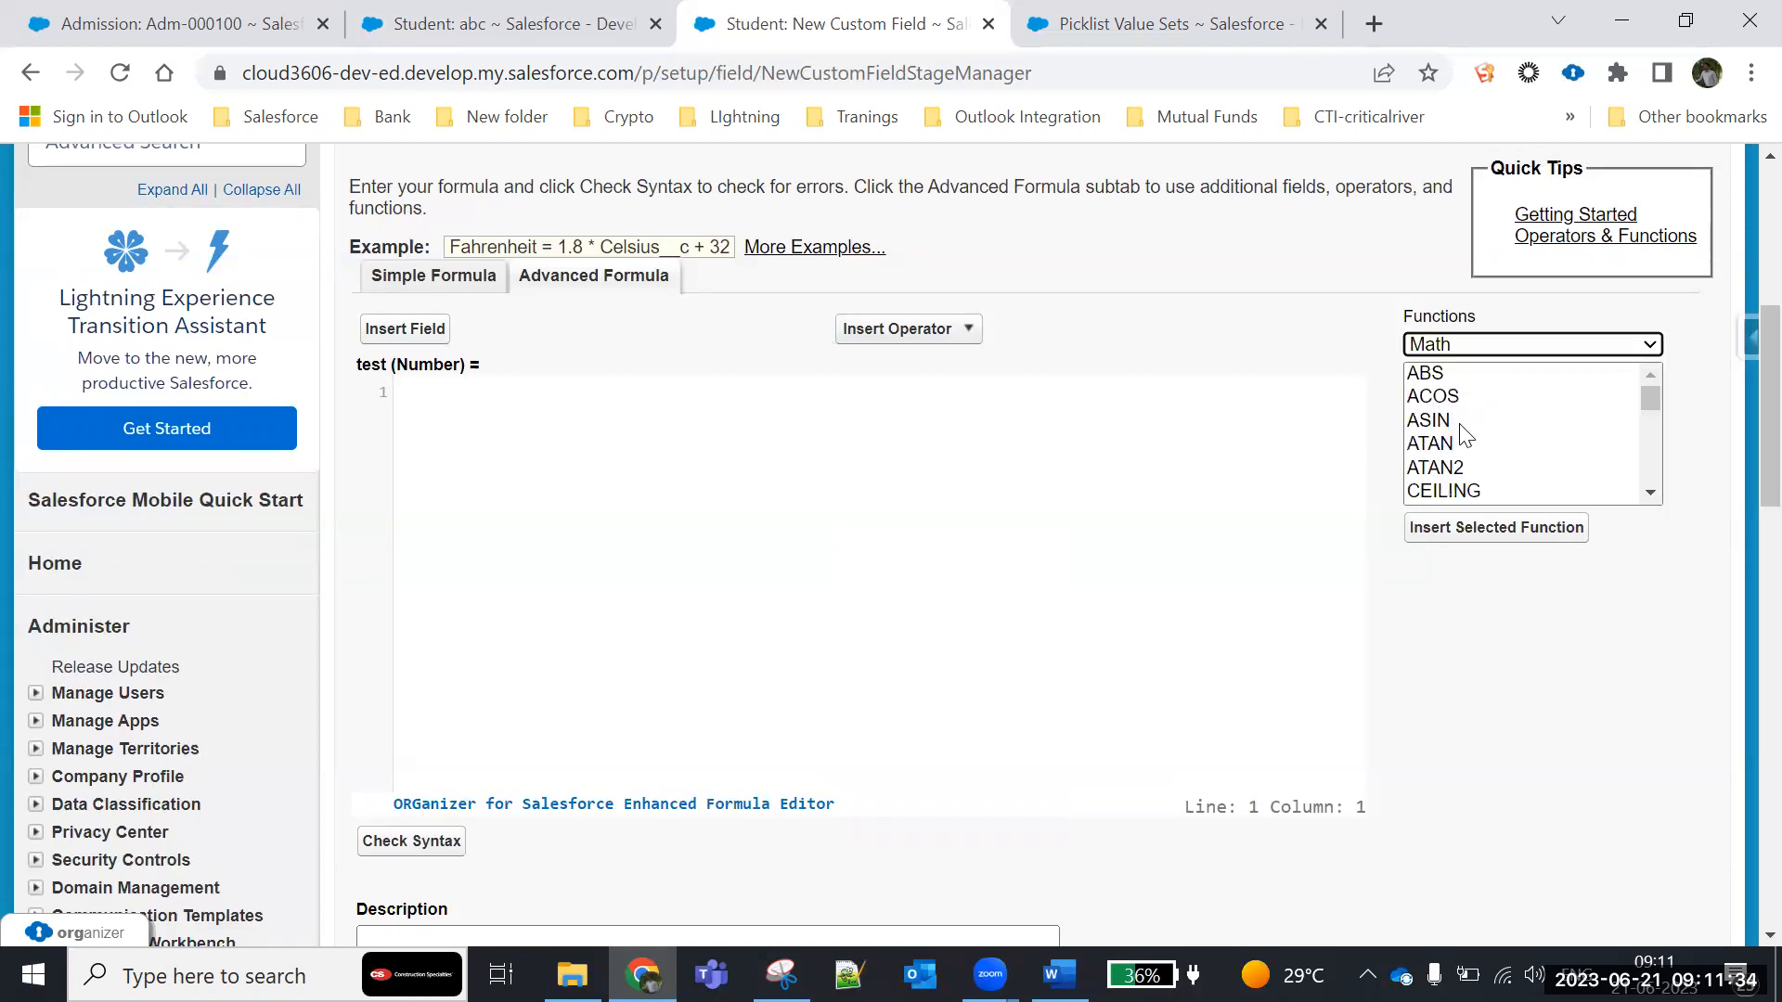
pyautogui.scroll(-2, 1462, 427)
pyautogui.scroll(-2, 1458, 423)
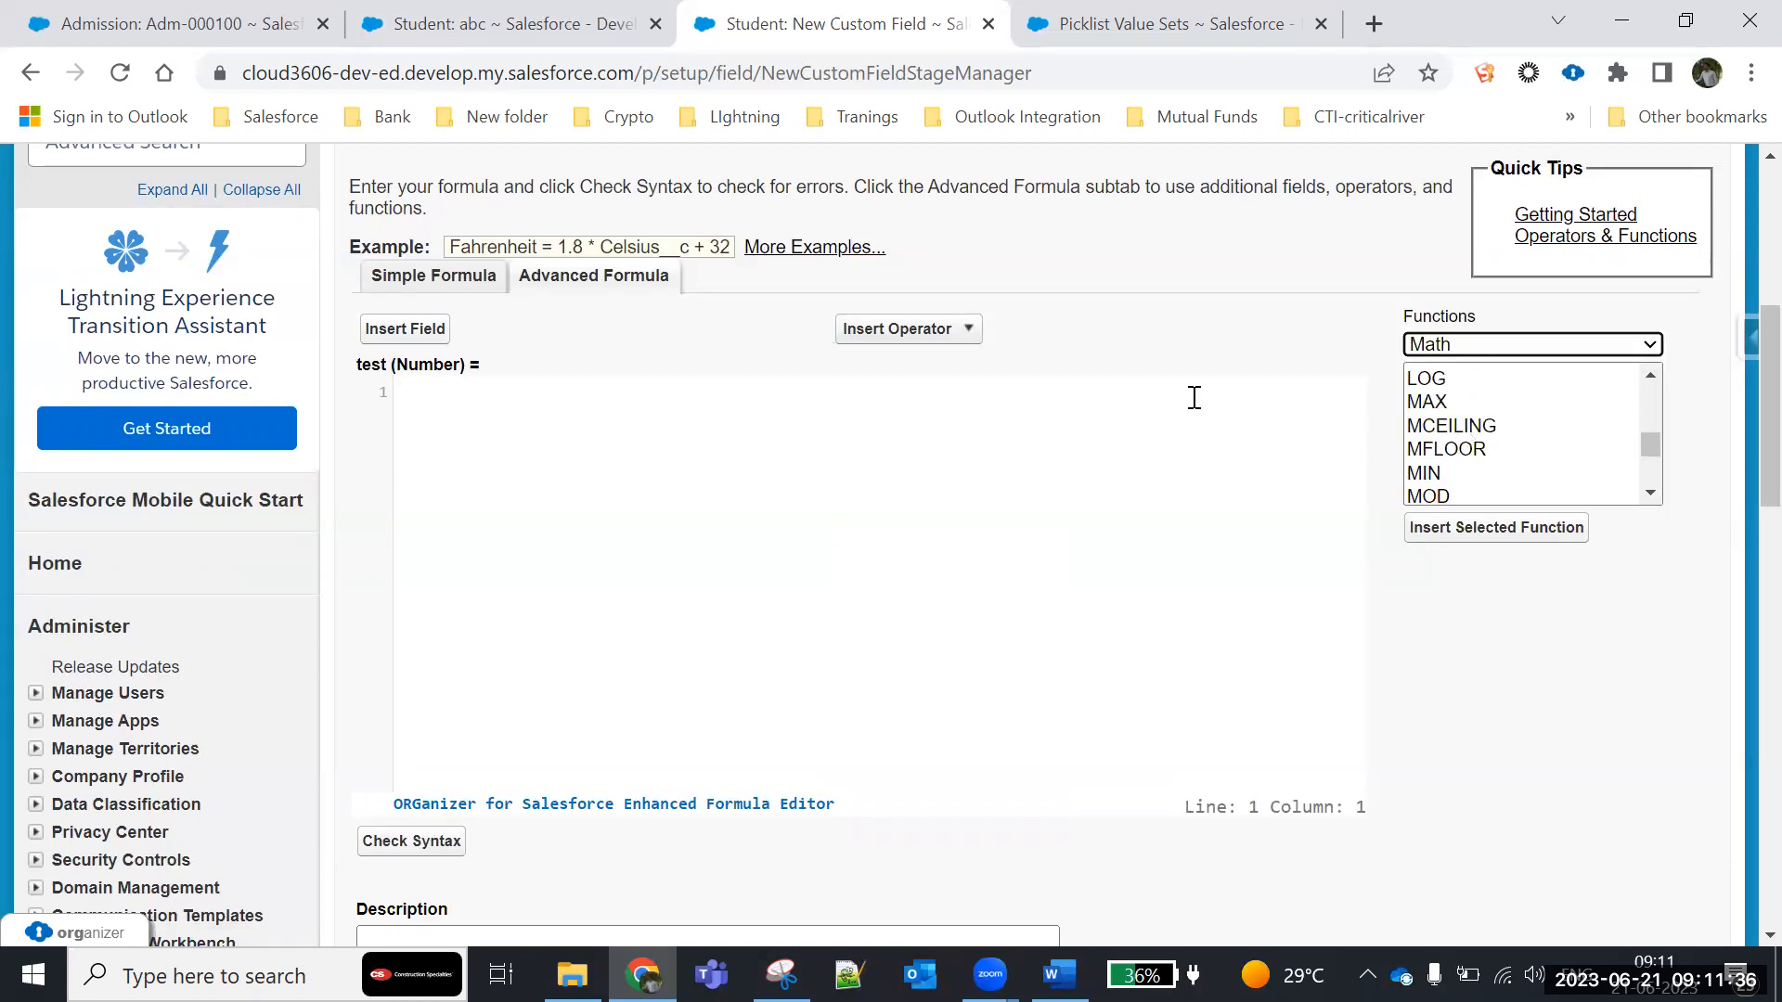
pyautogui.scroll(-5, 1461, 471)
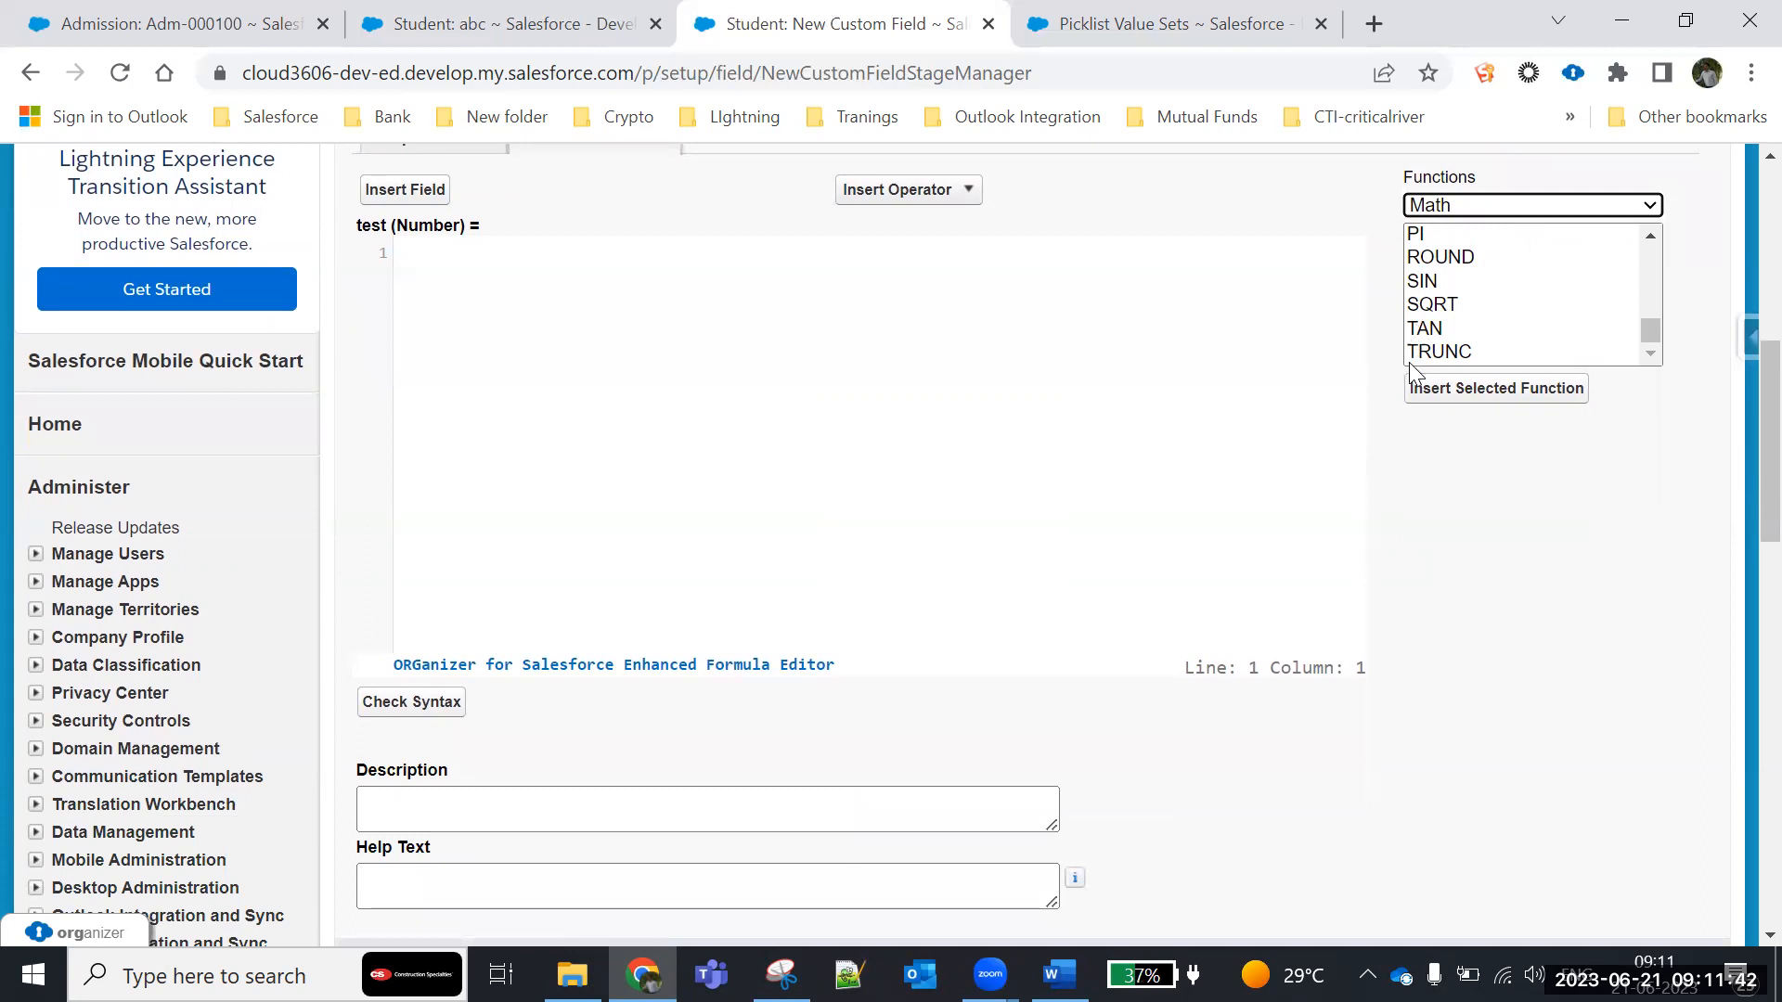
pyautogui.moveTo(1648, 331); pyautogui.dragTo(1669, 238)
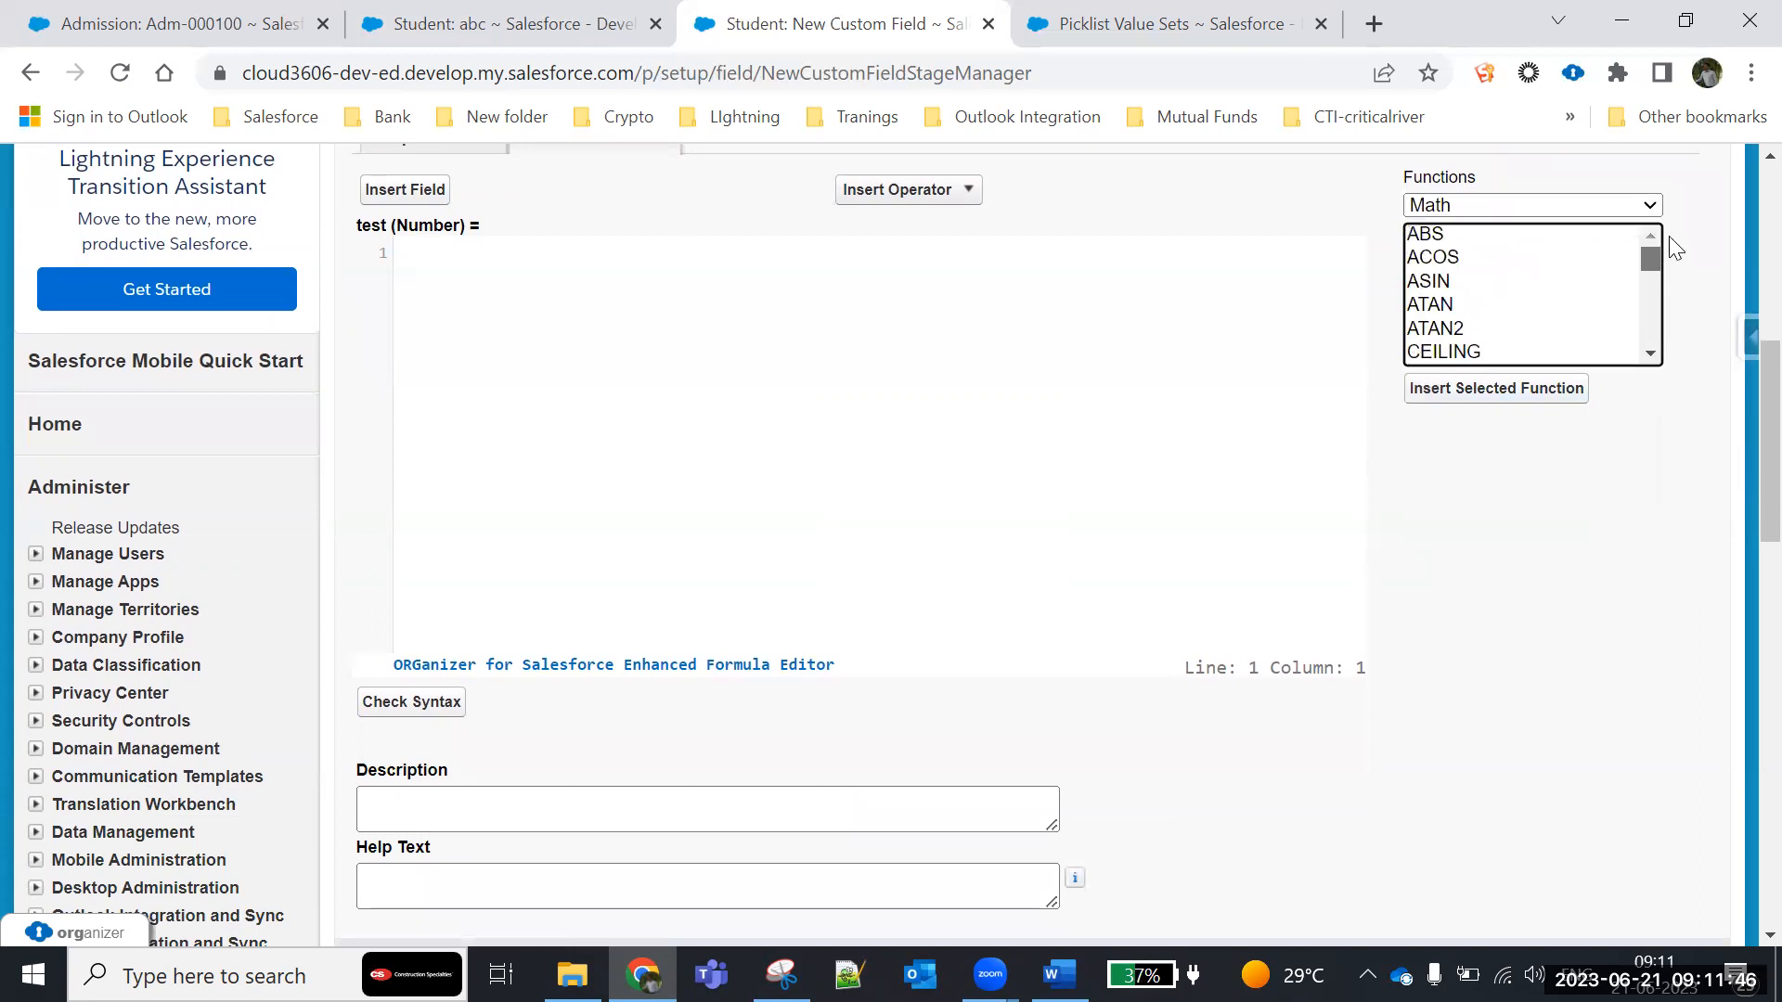
# - Filter the formula functions by Text and look through the functions in that category
pyautogui.scroll(3, 1527, 485)
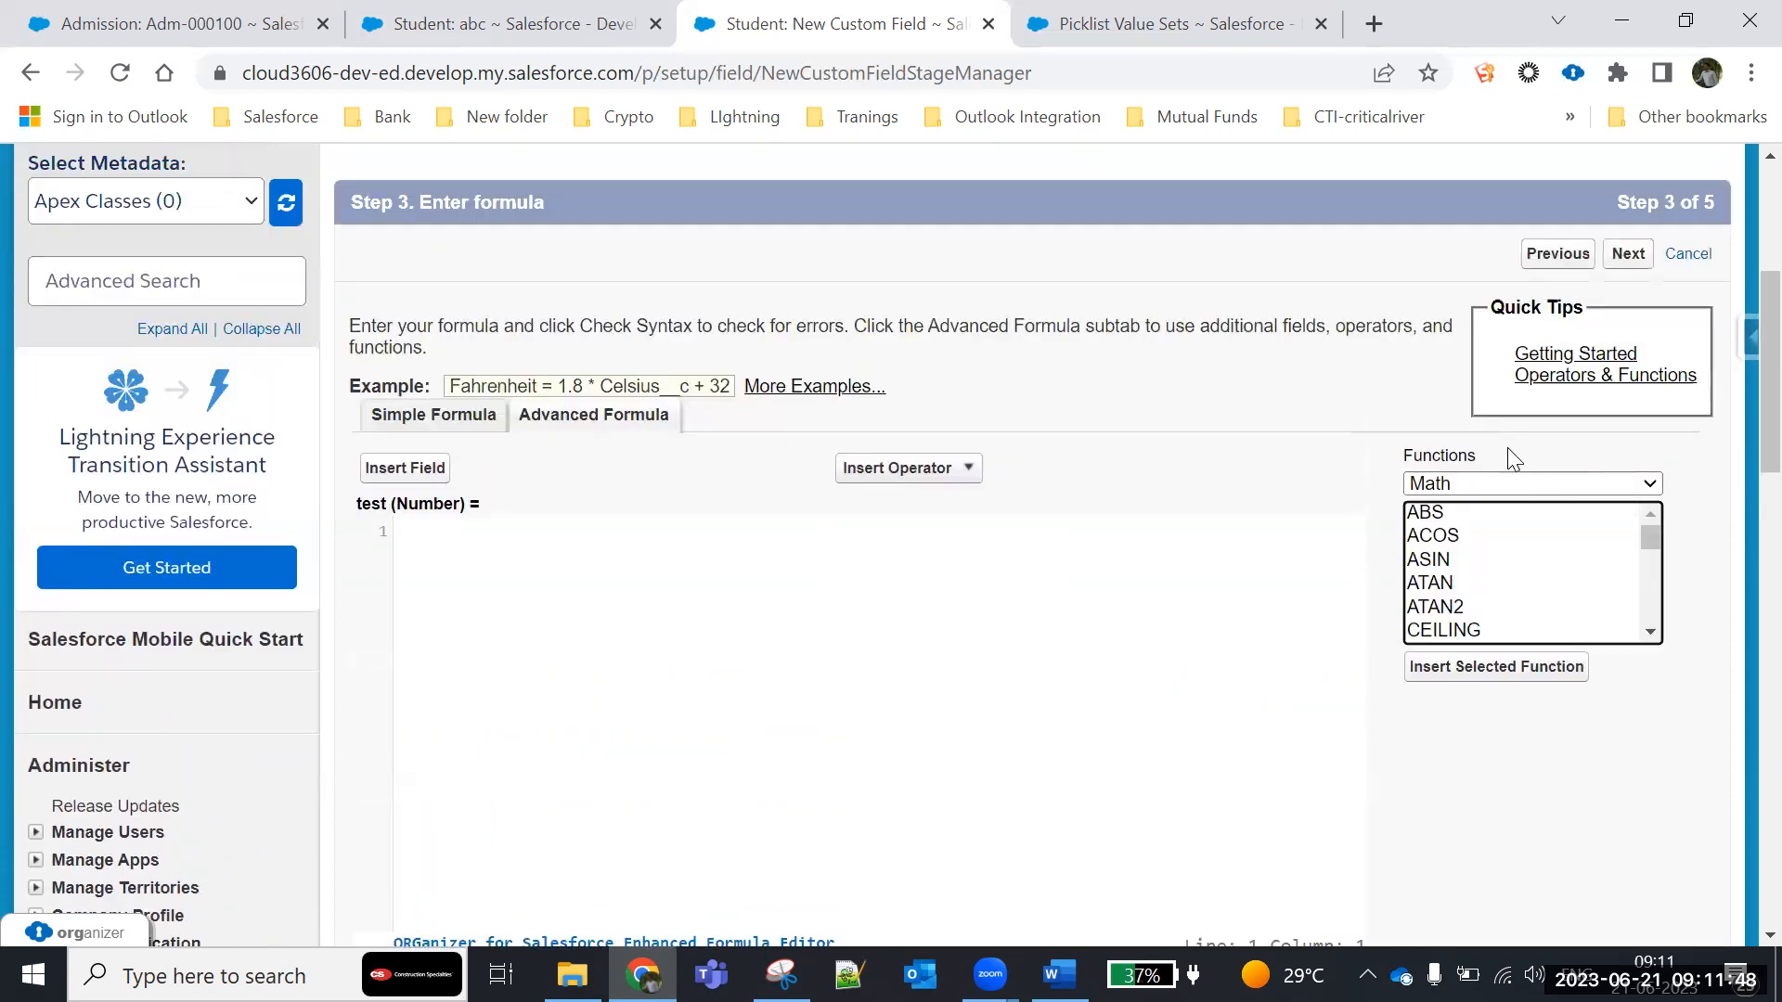
pyautogui.click(1528, 483)
pyautogui.click(1467, 599)
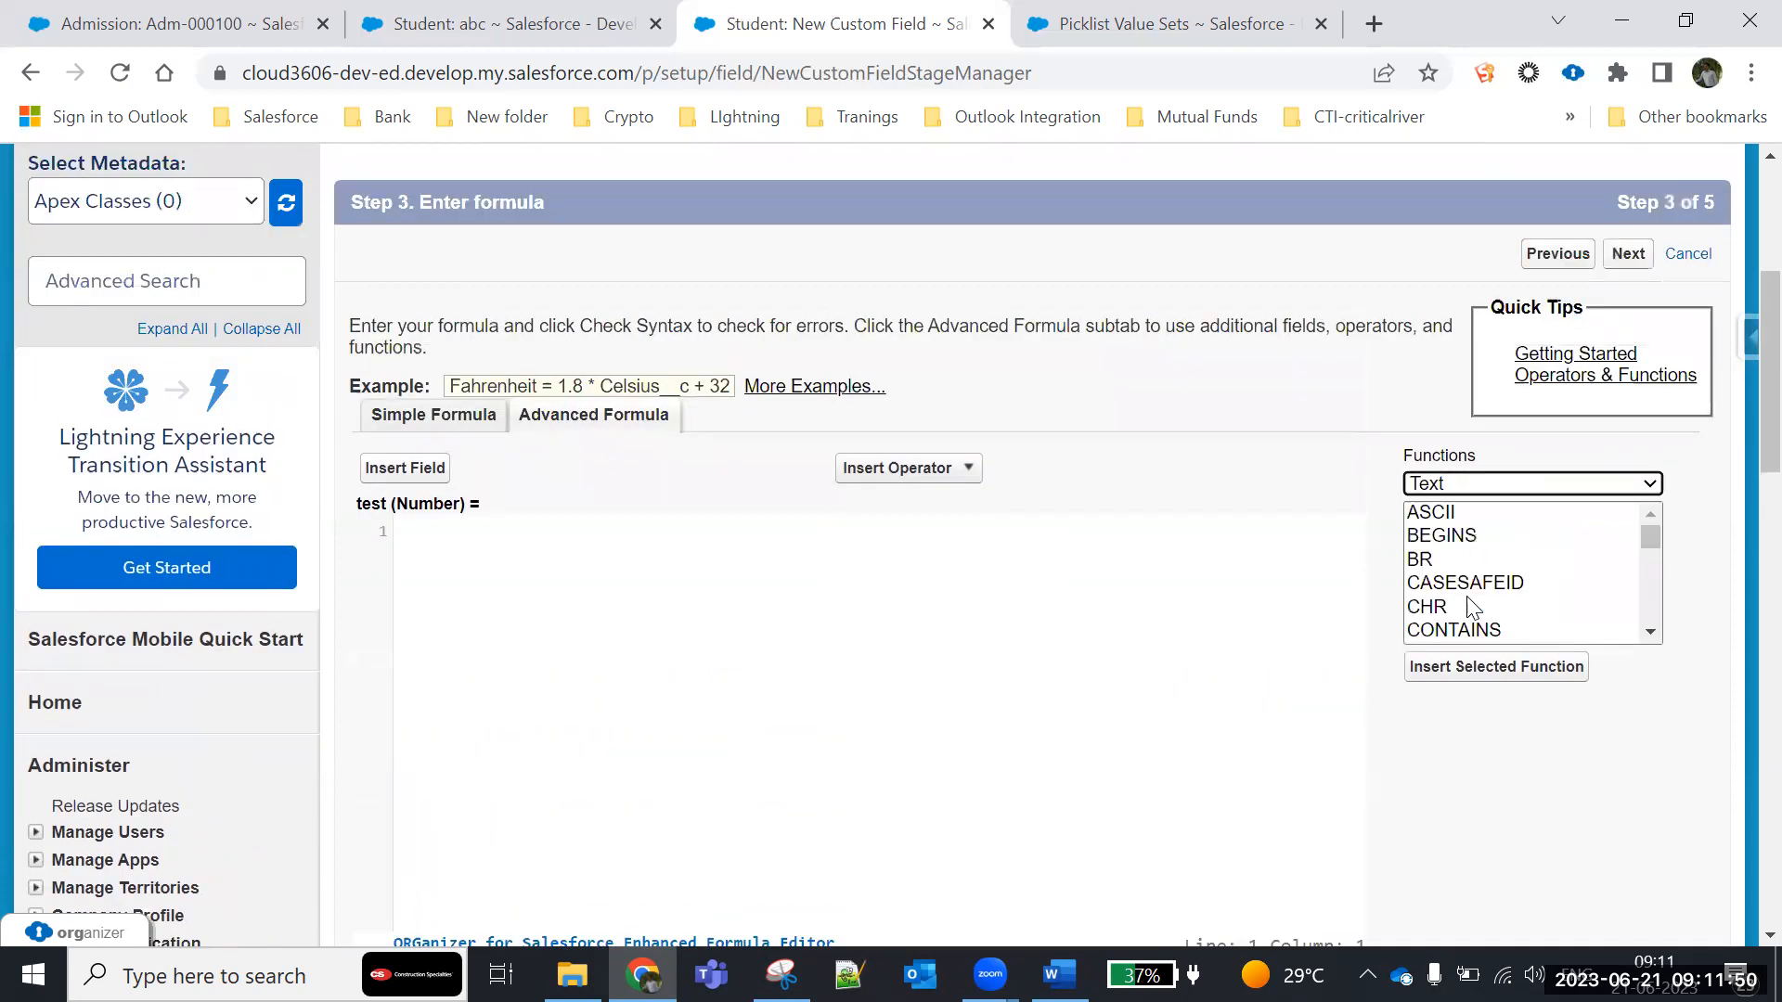
pyautogui.scroll(-4, 1440, 568)
pyautogui.scroll(-3, 1440, 568)
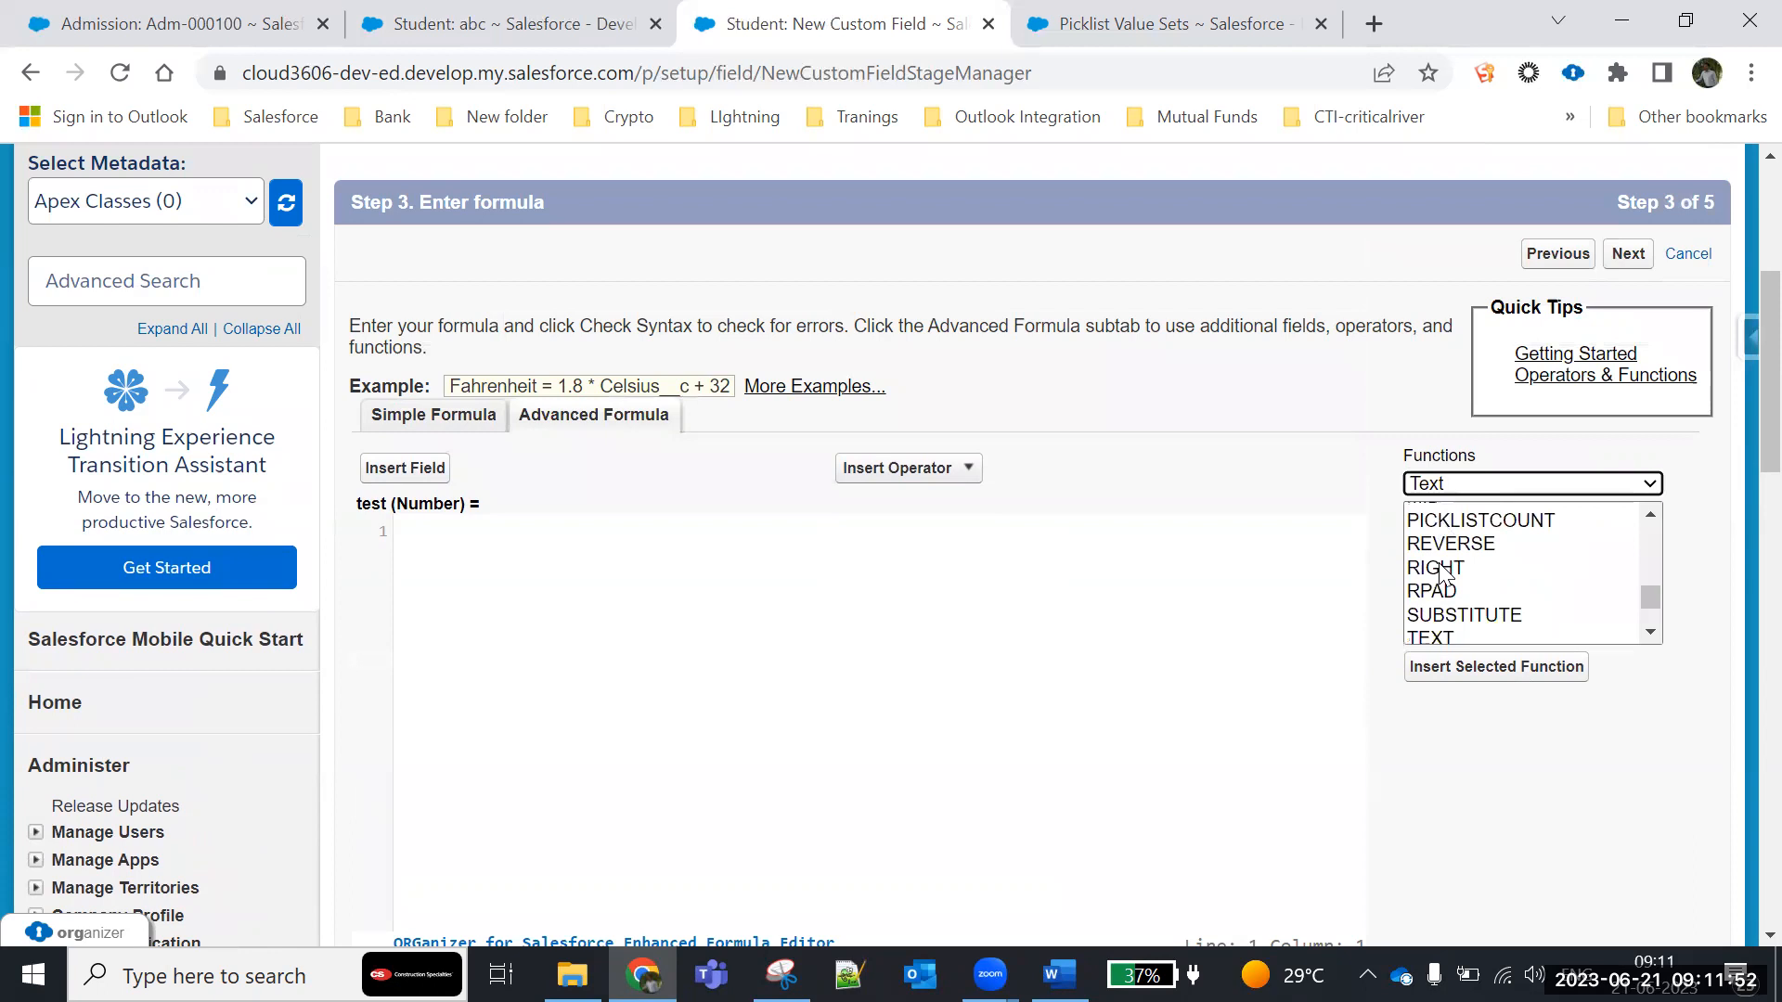
pyautogui.scroll(3, 1440, 580)
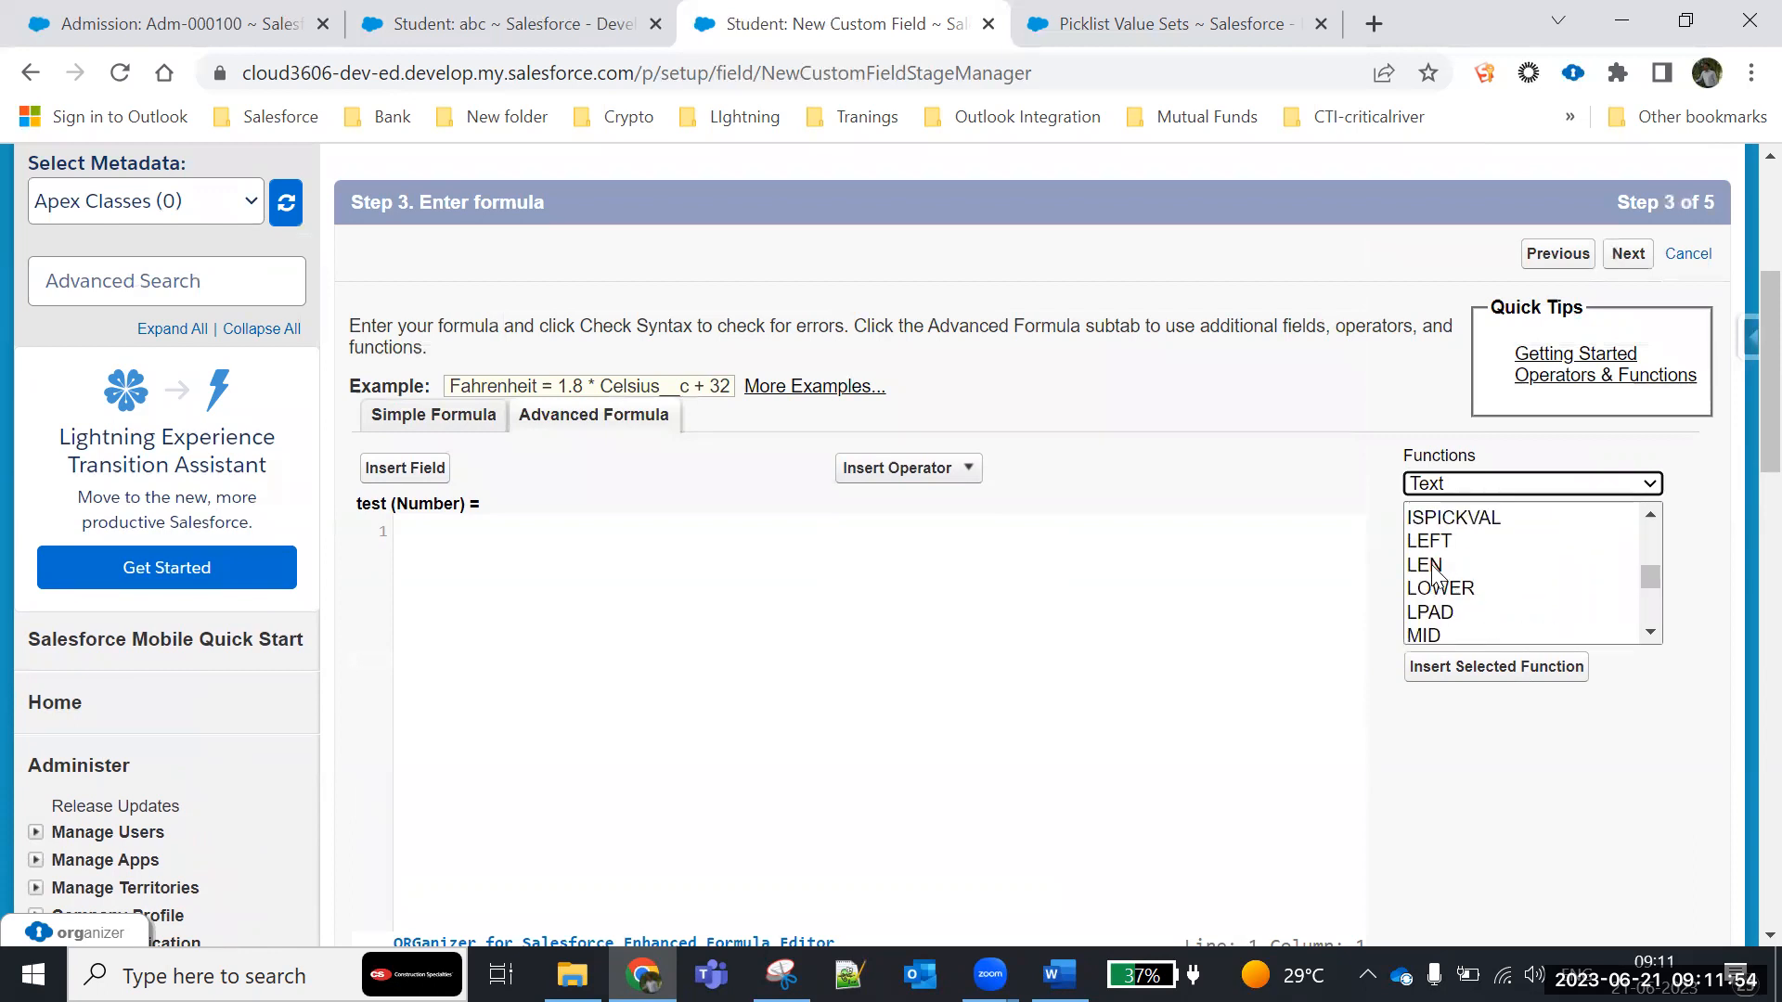
# - View the descriptions of the LEN, ISPICKVAL, LOWER and LPAD text functions
pyautogui.click(1435, 566)
pyautogui.click(1452, 513)
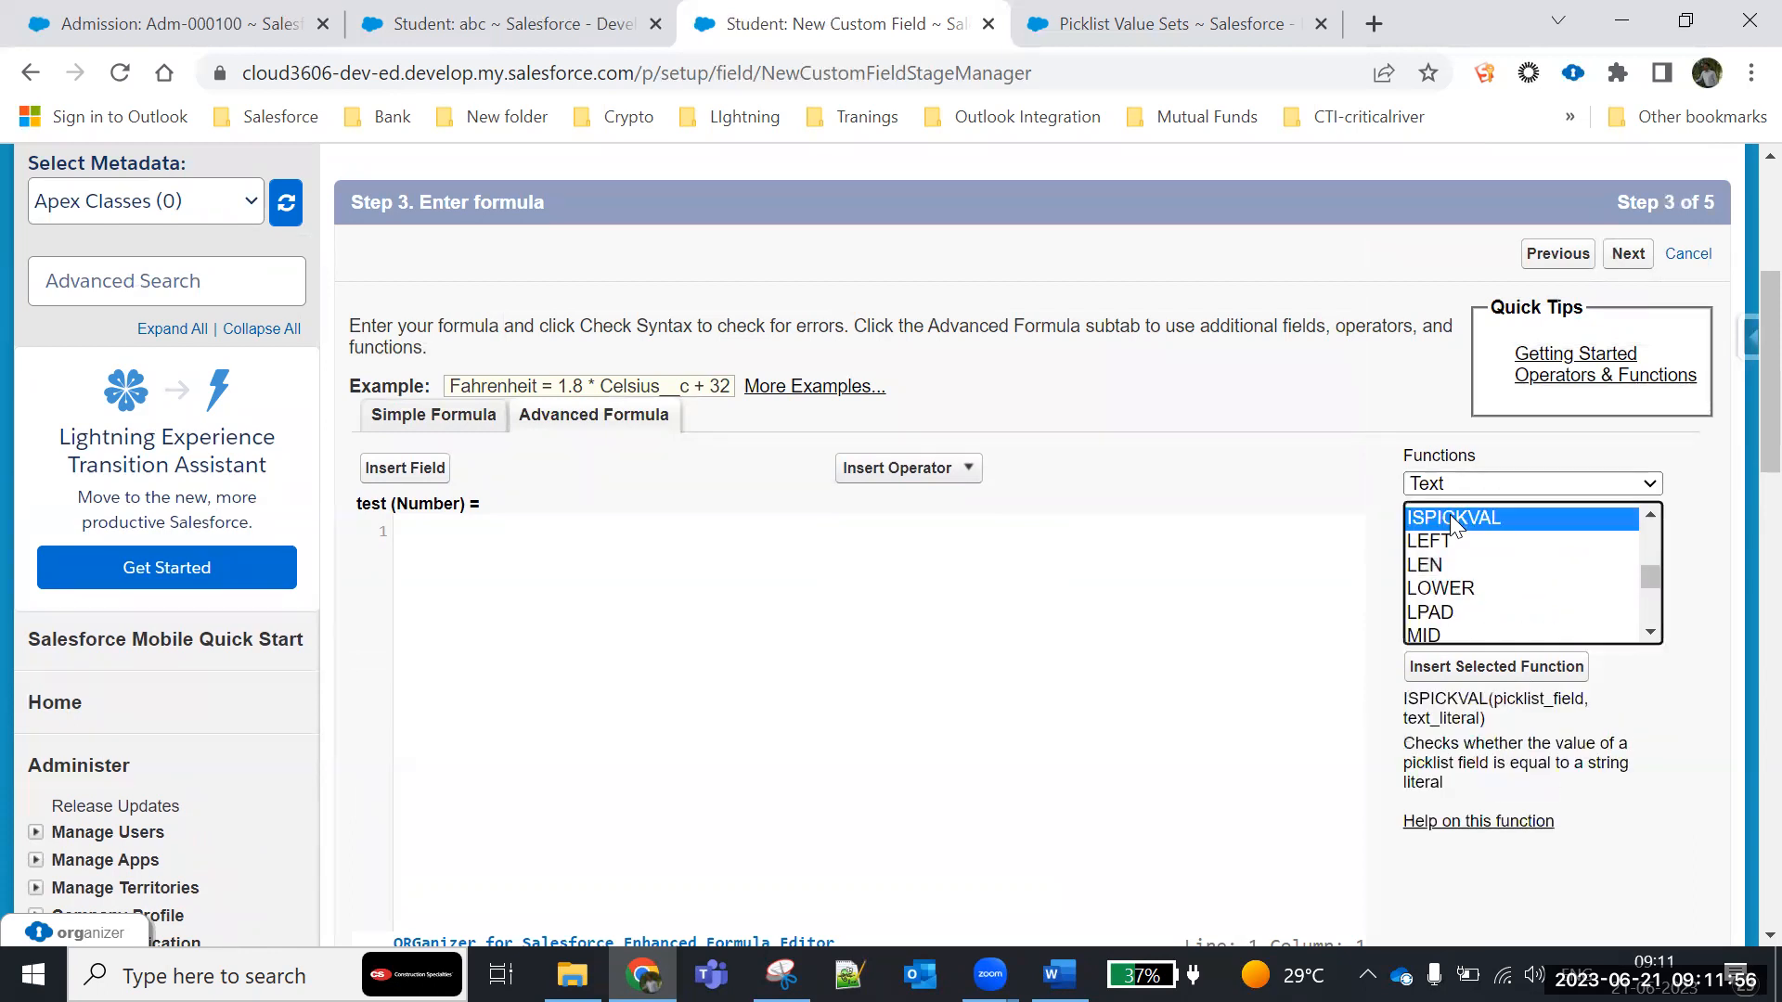
pyautogui.click(1455, 592)
pyautogui.click(1450, 616)
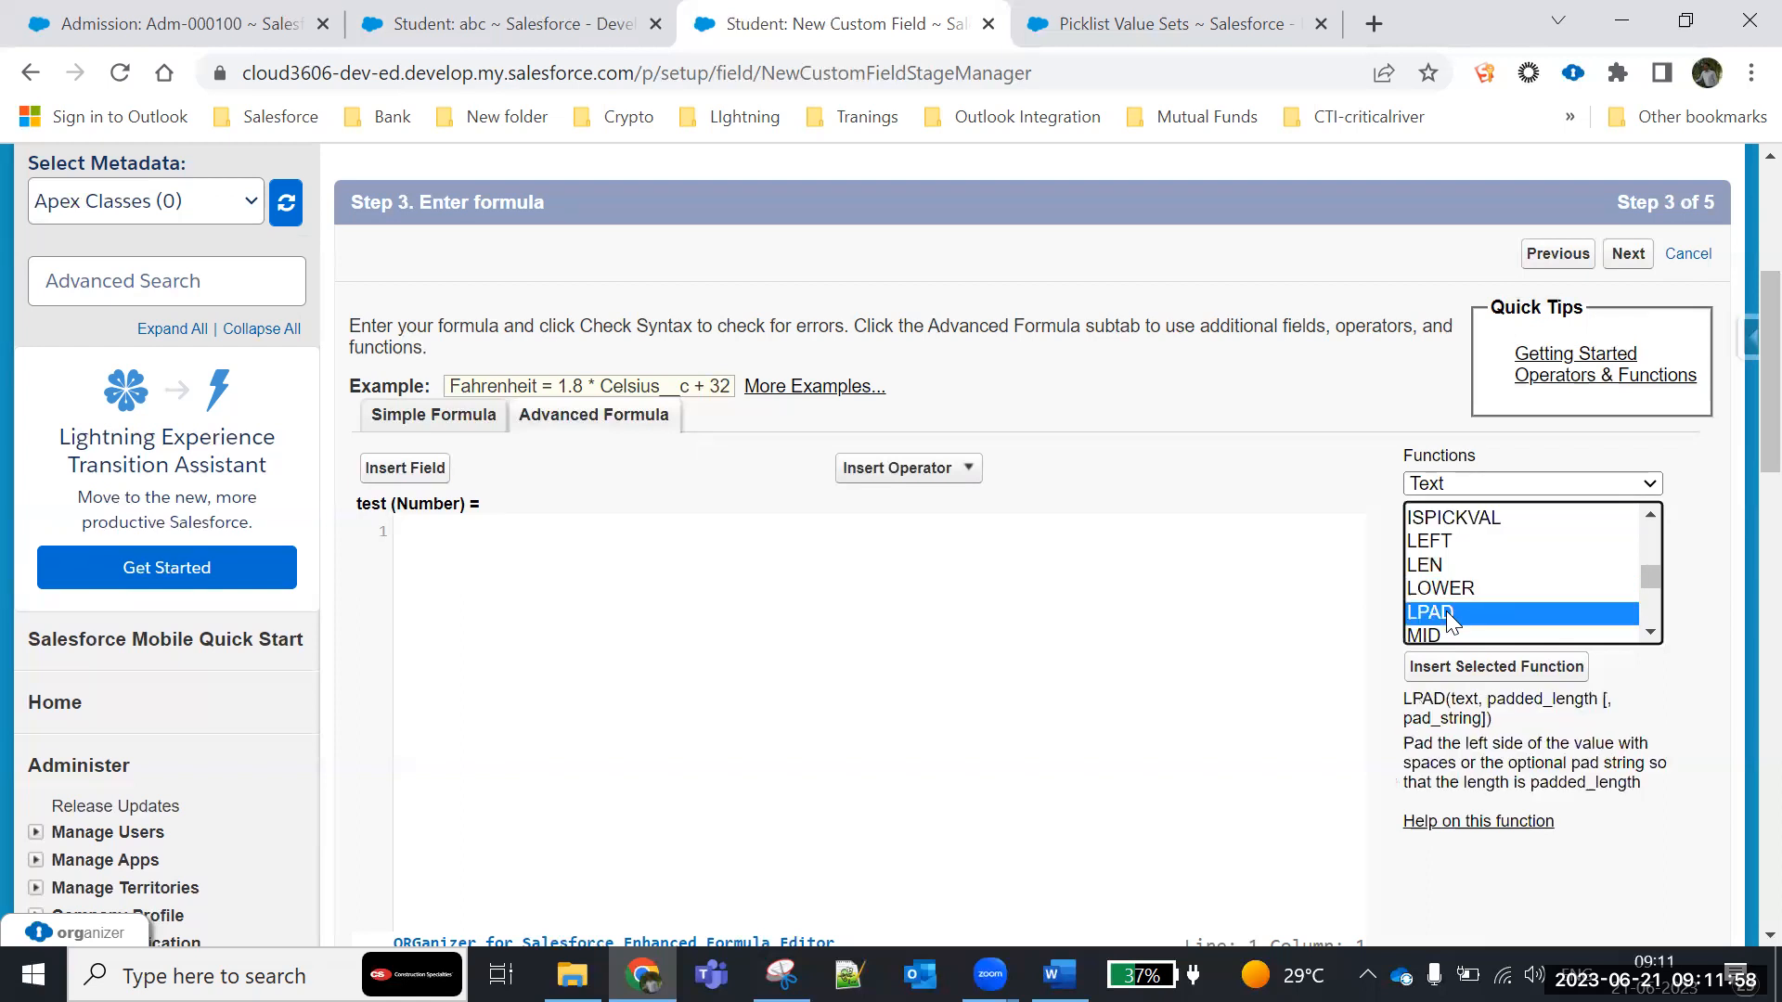
pyautogui.scroll(-2, 1644, 624)
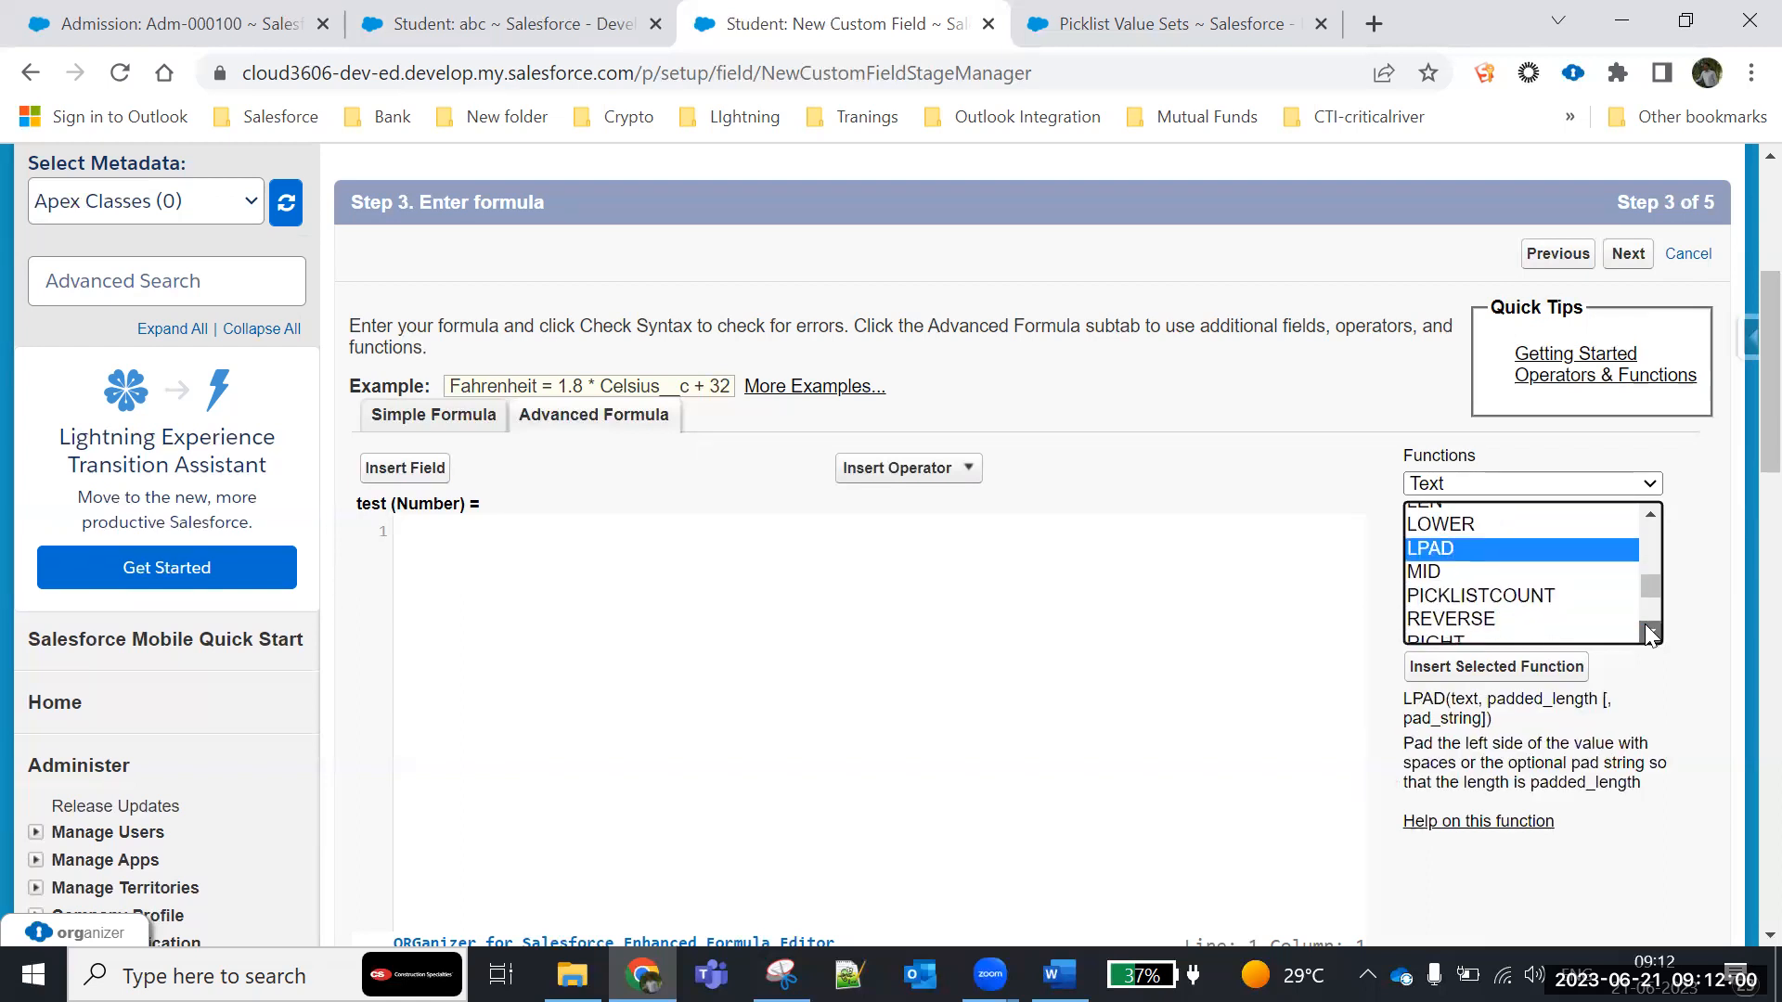
# - Filter the formula functions by Advanced and view the description of CURRENCYRATE
pyautogui.click(1462, 483)
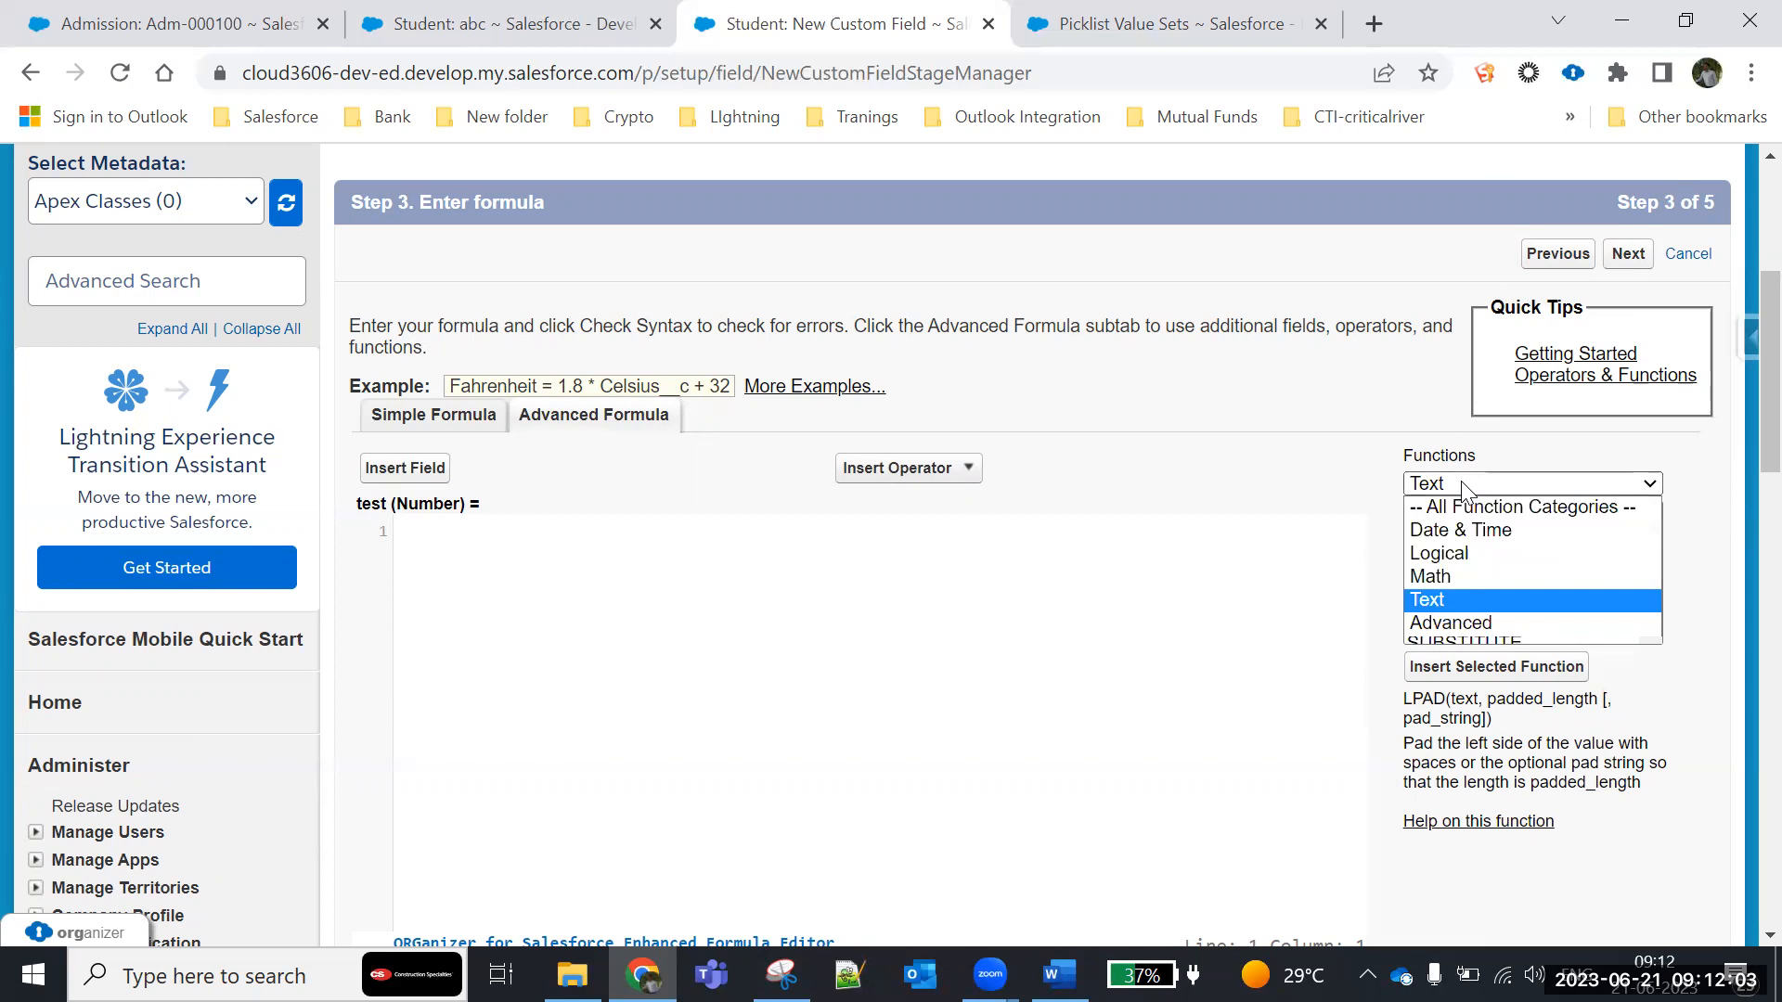
pyautogui.click(1462, 623)
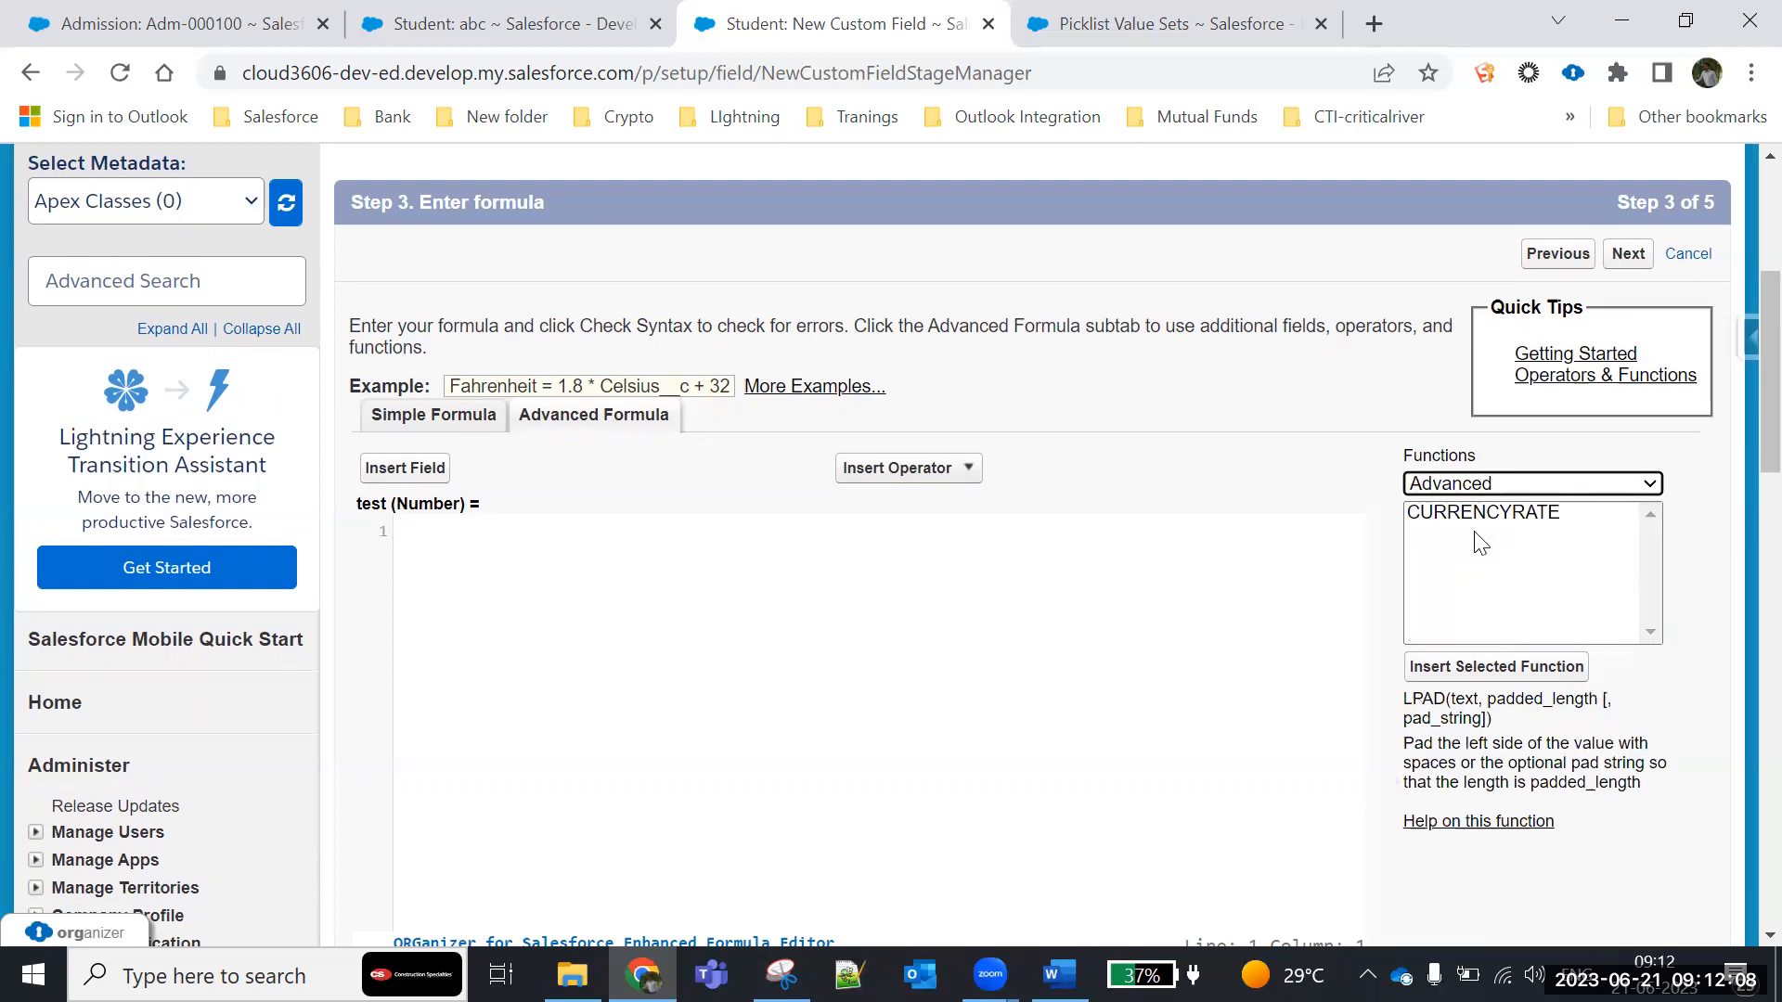
pyautogui.click(1479, 516)
pyautogui.click(1502, 491)
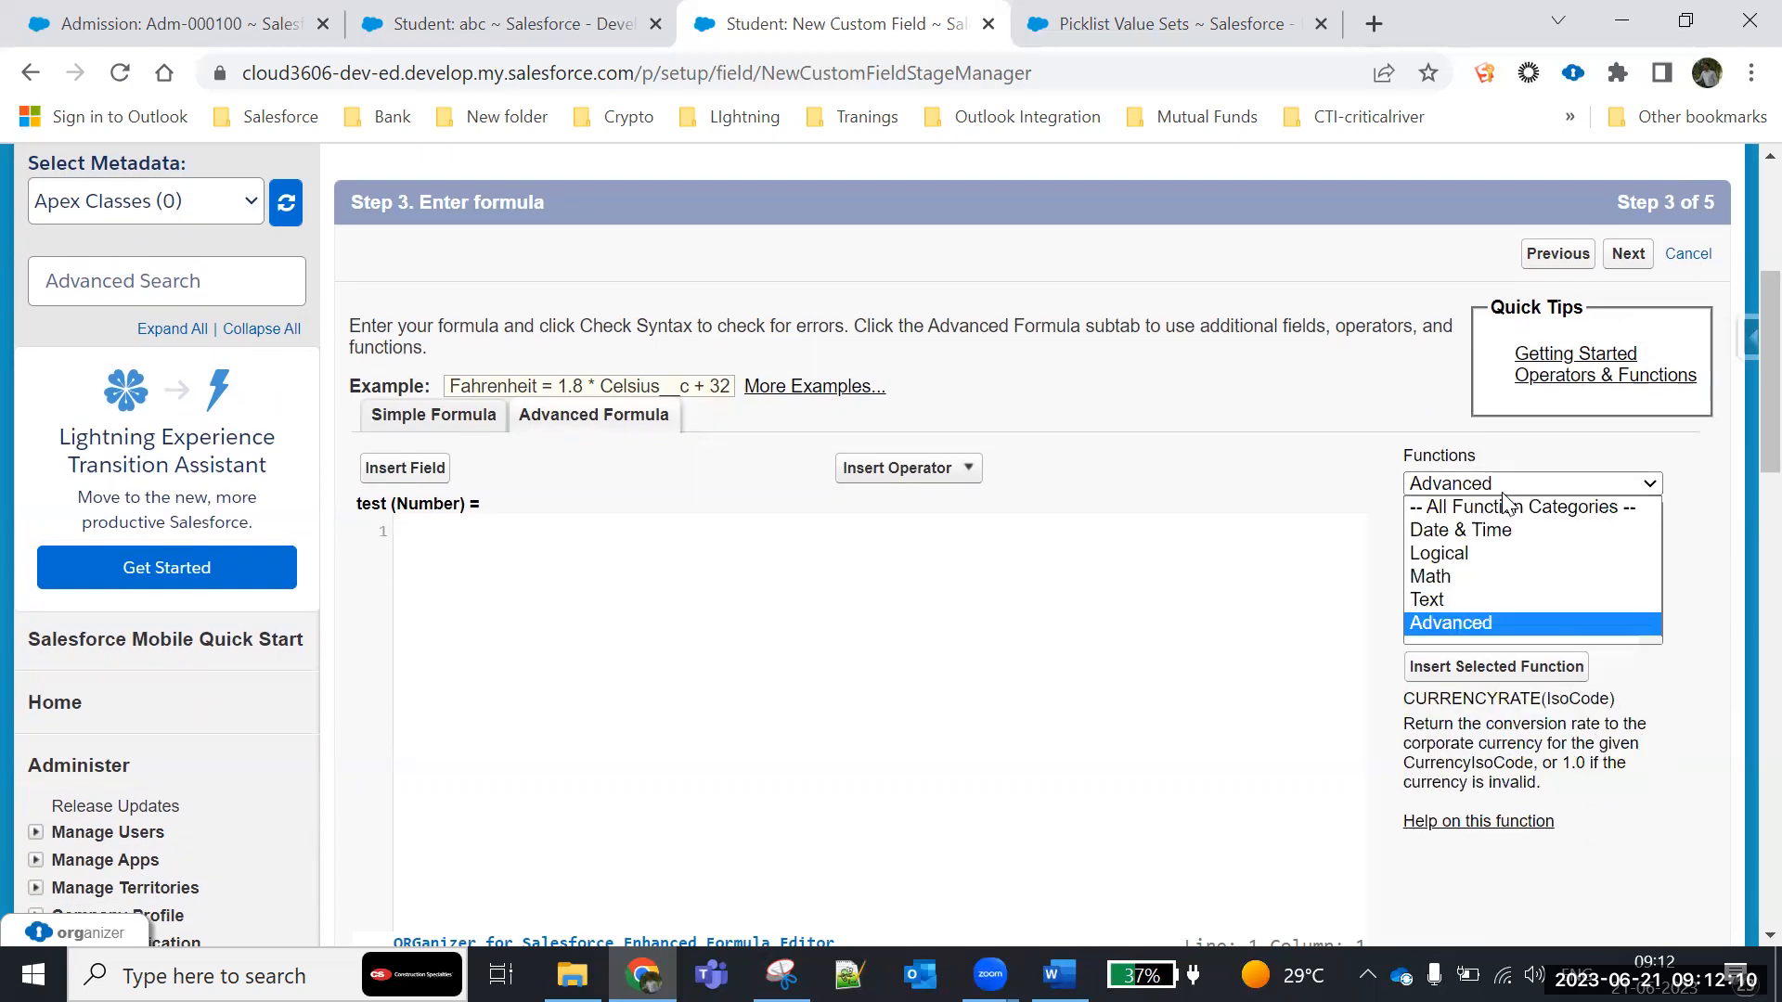
# - Show all function categories in the formula editor and look through the complete function list from ABS to YEAR
pyautogui.click(1485, 507)
pyautogui.scroll(-1, 1490, 543)
pyautogui.scroll(-20, 1490, 543)
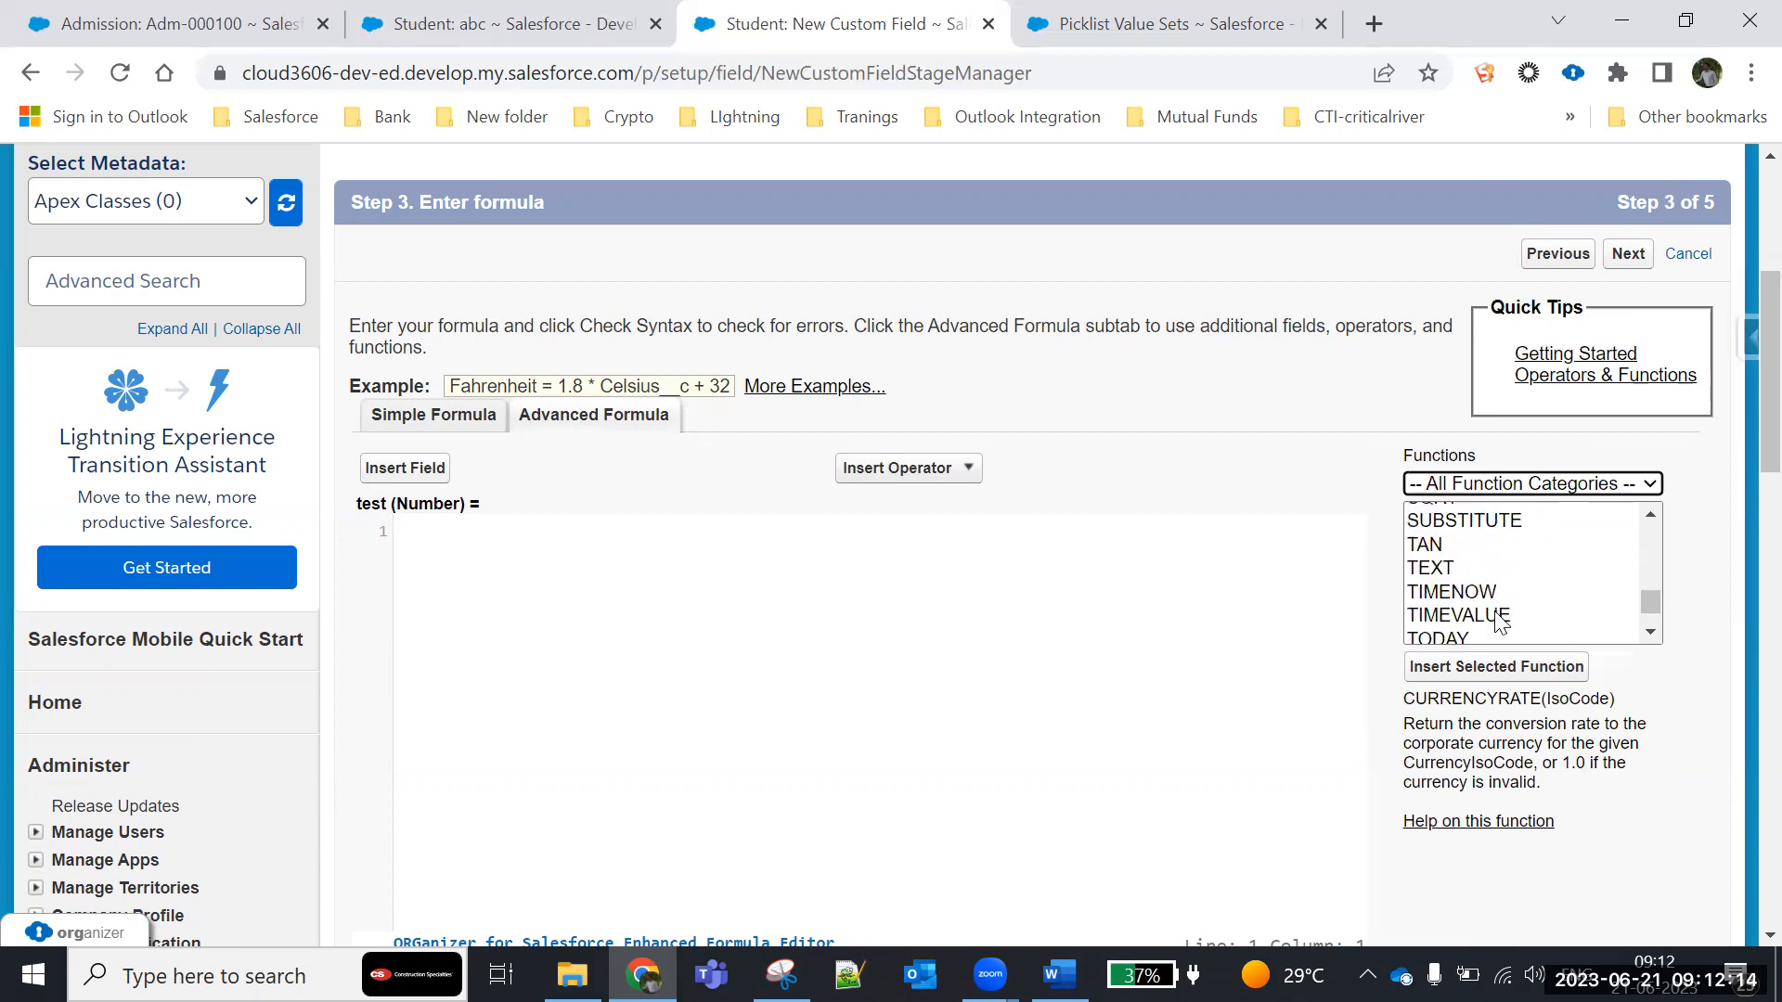
pyautogui.scroll(-3, 1500, 617)
pyautogui.scroll(-3, 1501, 577)
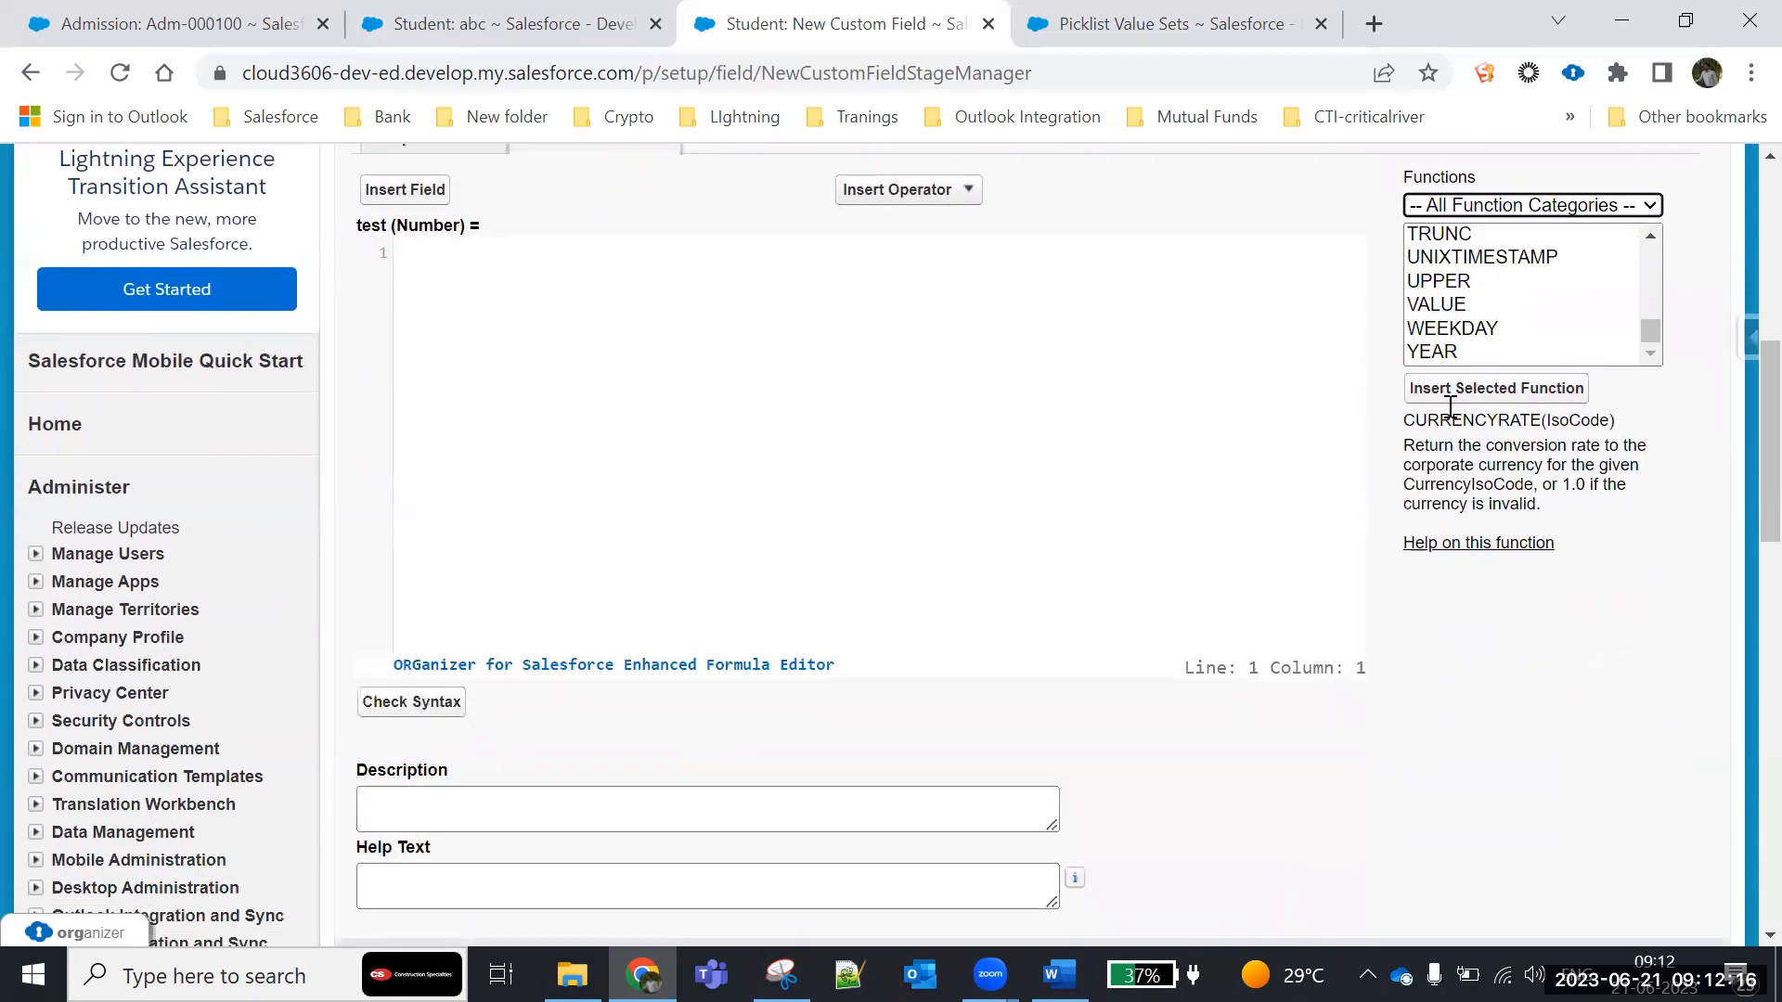
pyautogui.scroll(6, 1503, 353)
pyautogui.moveTo(1650, 308); pyautogui.dragTo(1659, 241)
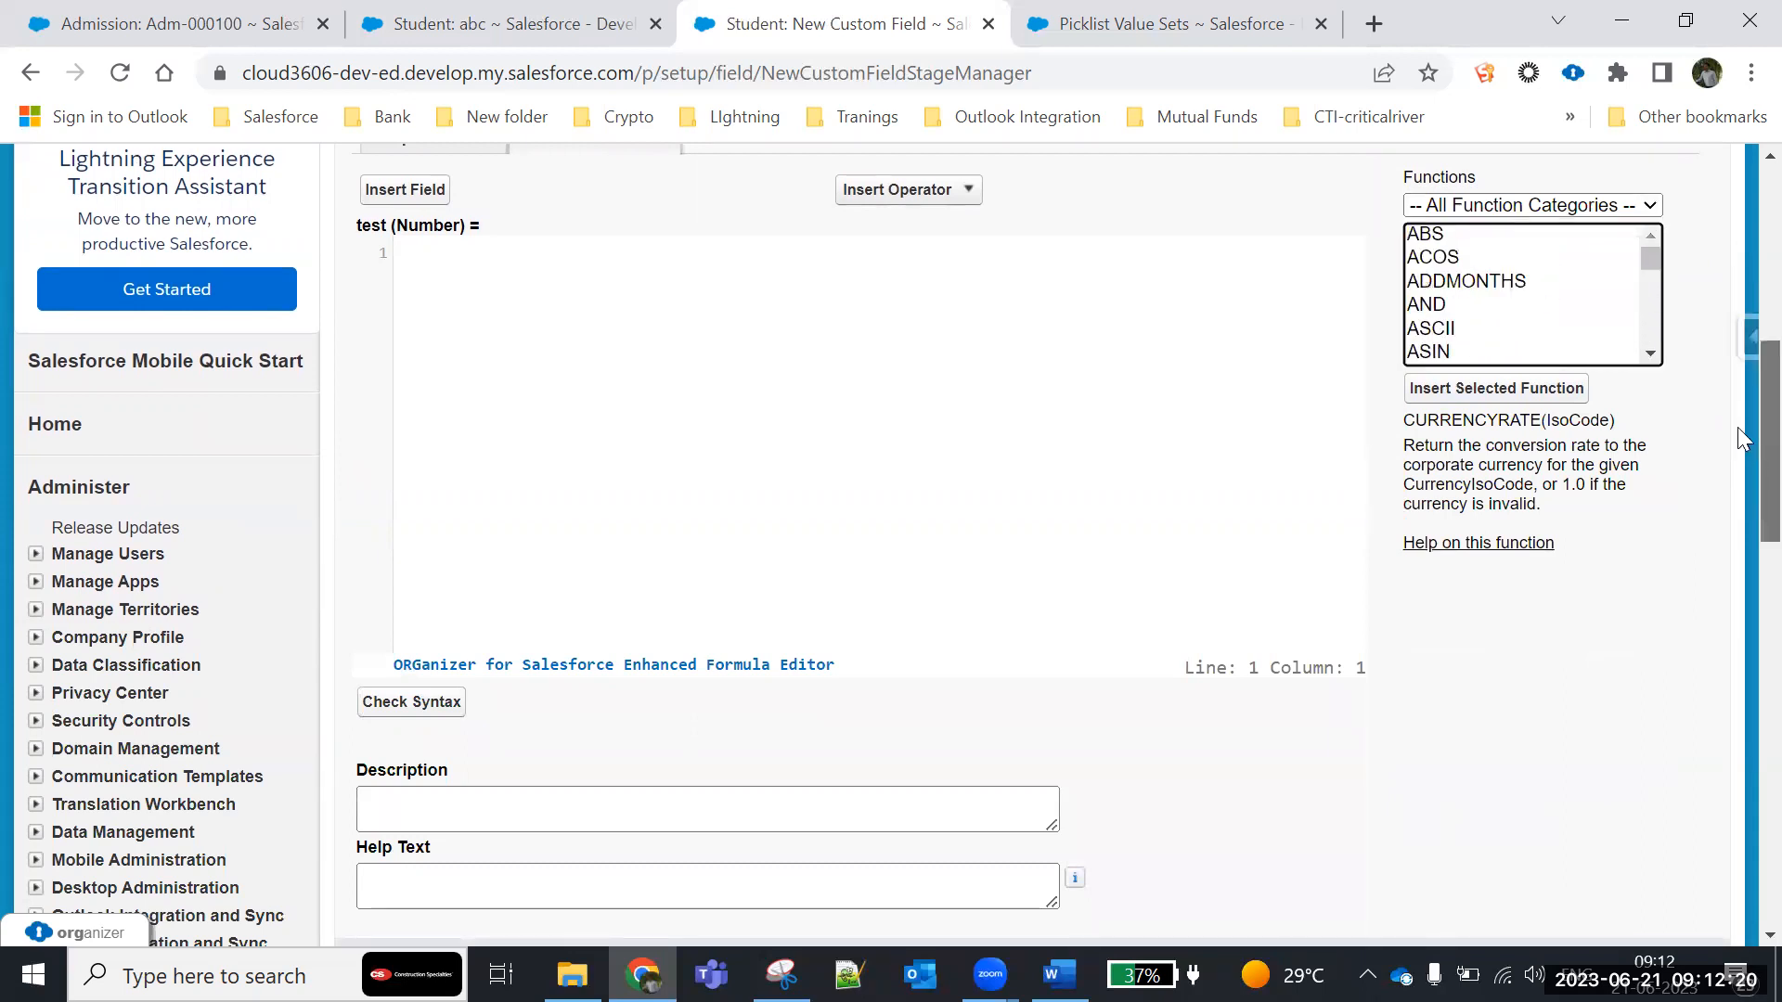
pyautogui.scroll(2, 1547, 452)
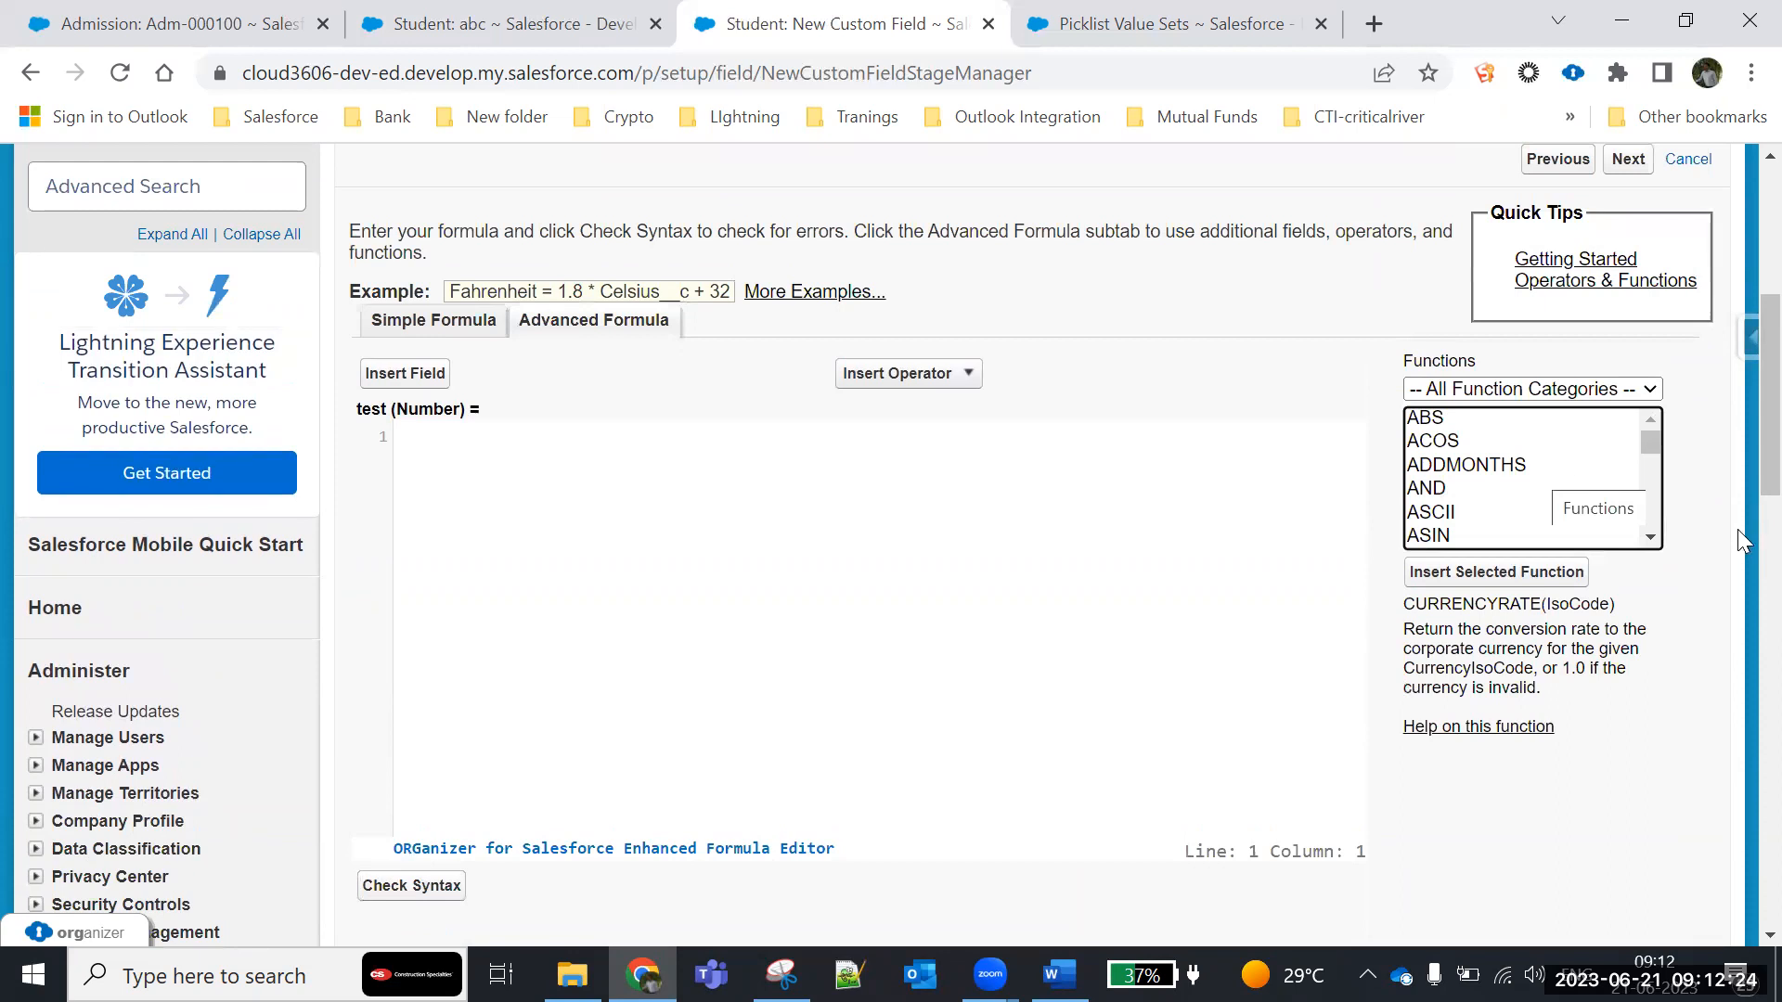
pyautogui.scroll(1, 715, 647)
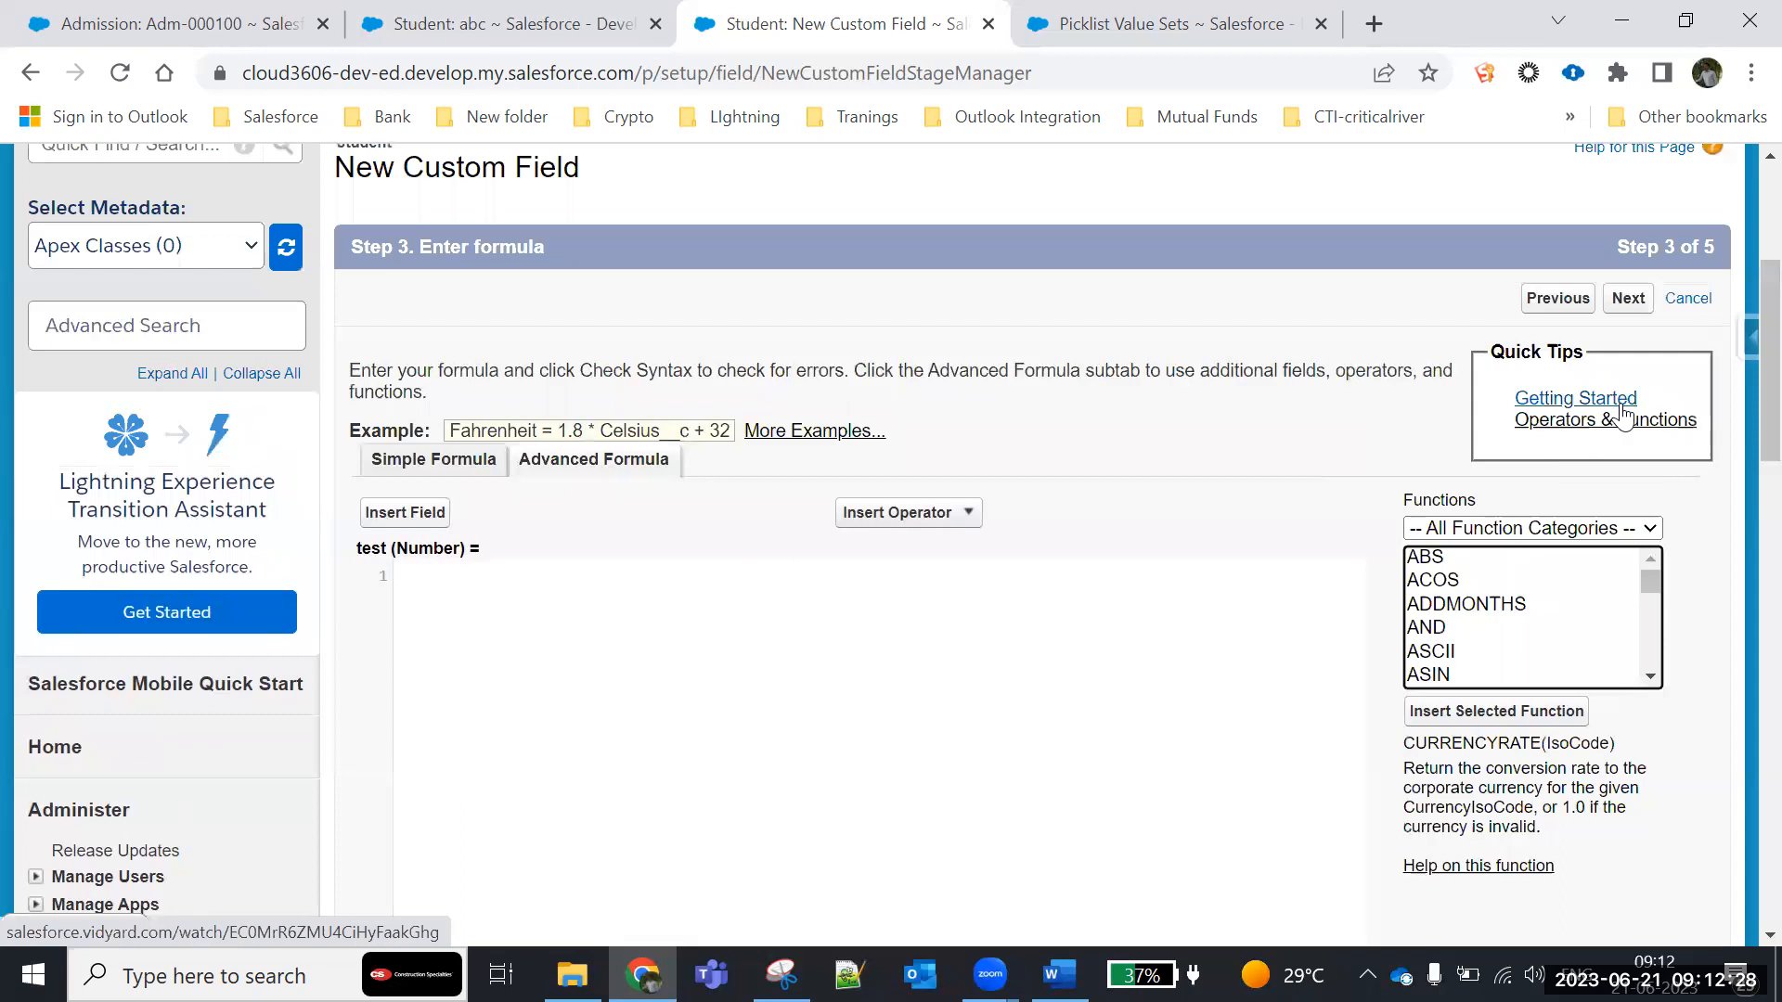
pyautogui.rightClick(1583, 429)
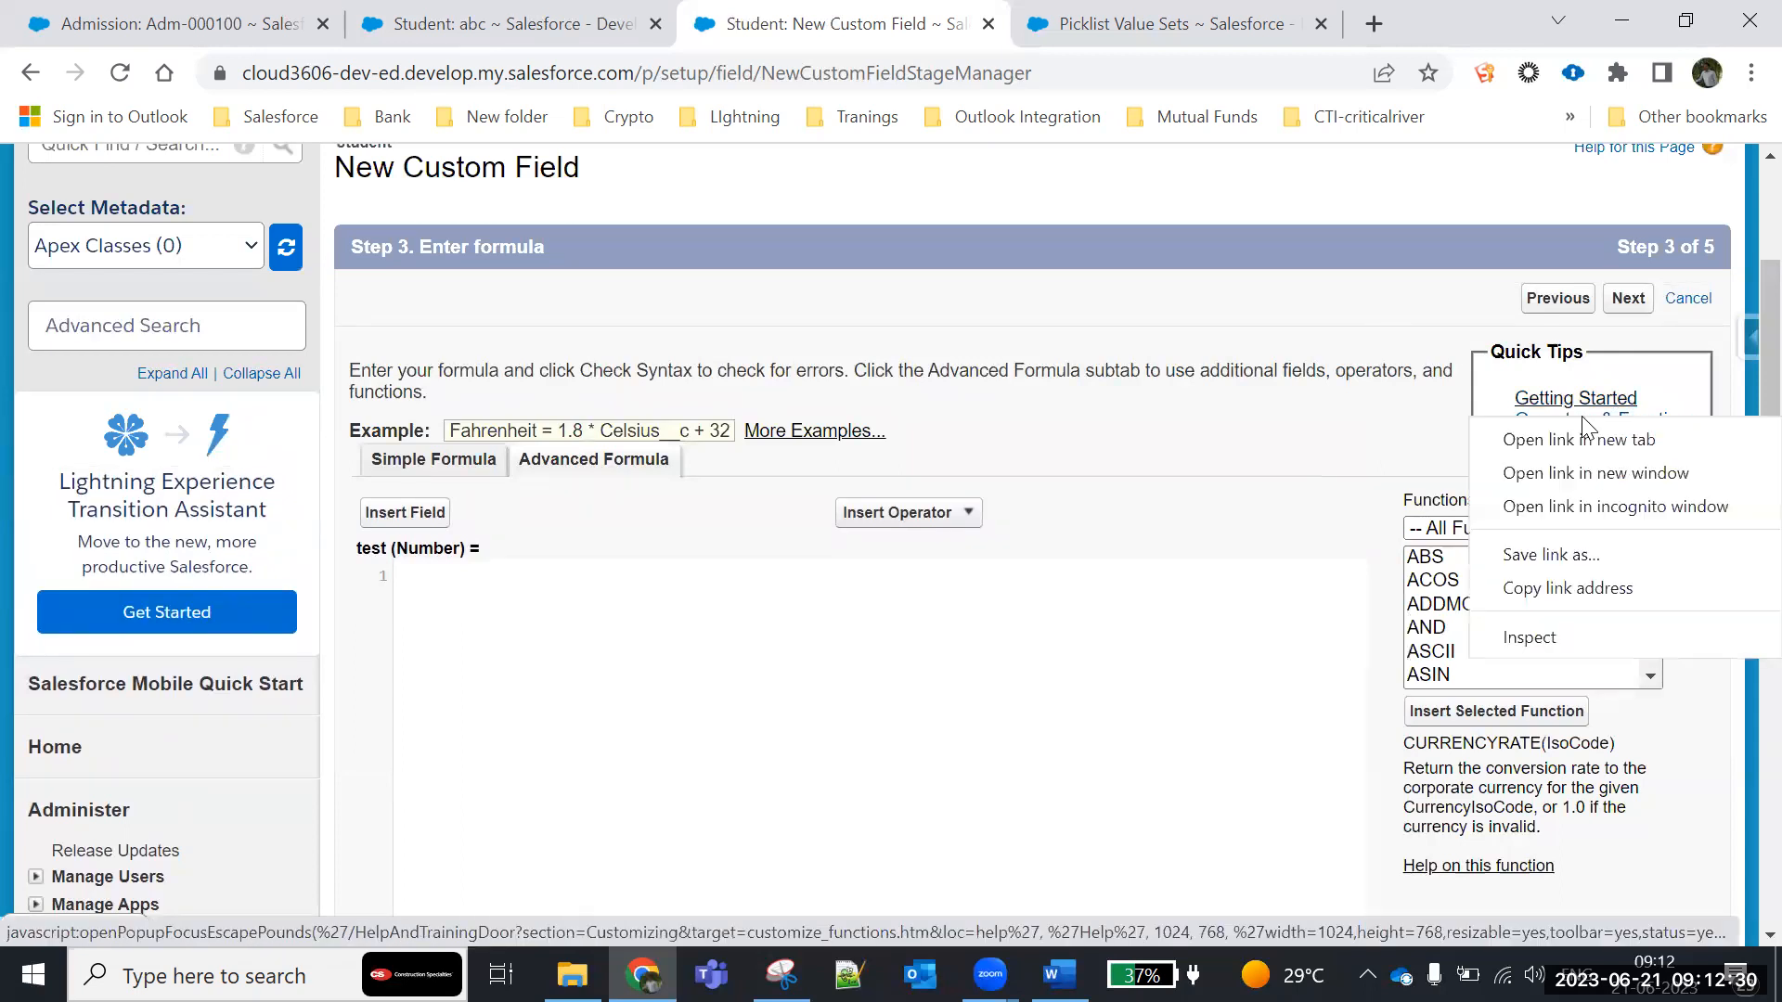
pyautogui.click(1587, 443)
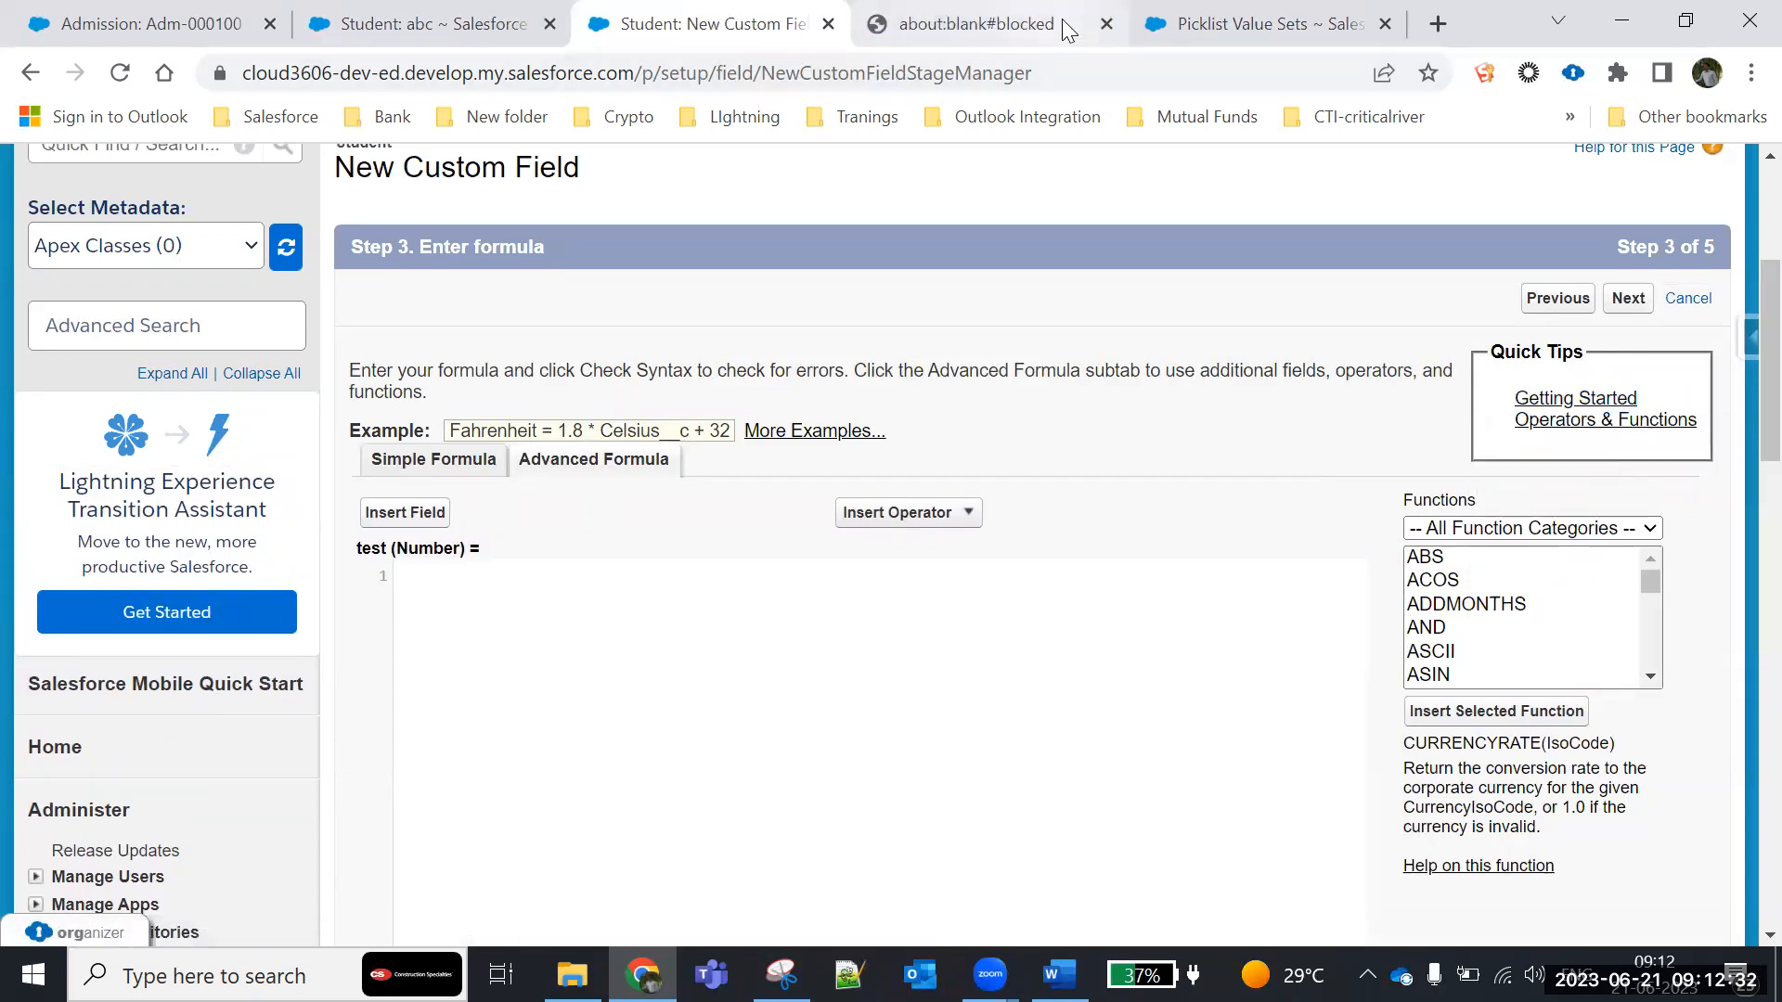
pyautogui.click(1106, 23)
# - Open the Operators & Functions help article from the Quick Tips and read the Math Operators table
pyautogui.click(1552, 419)
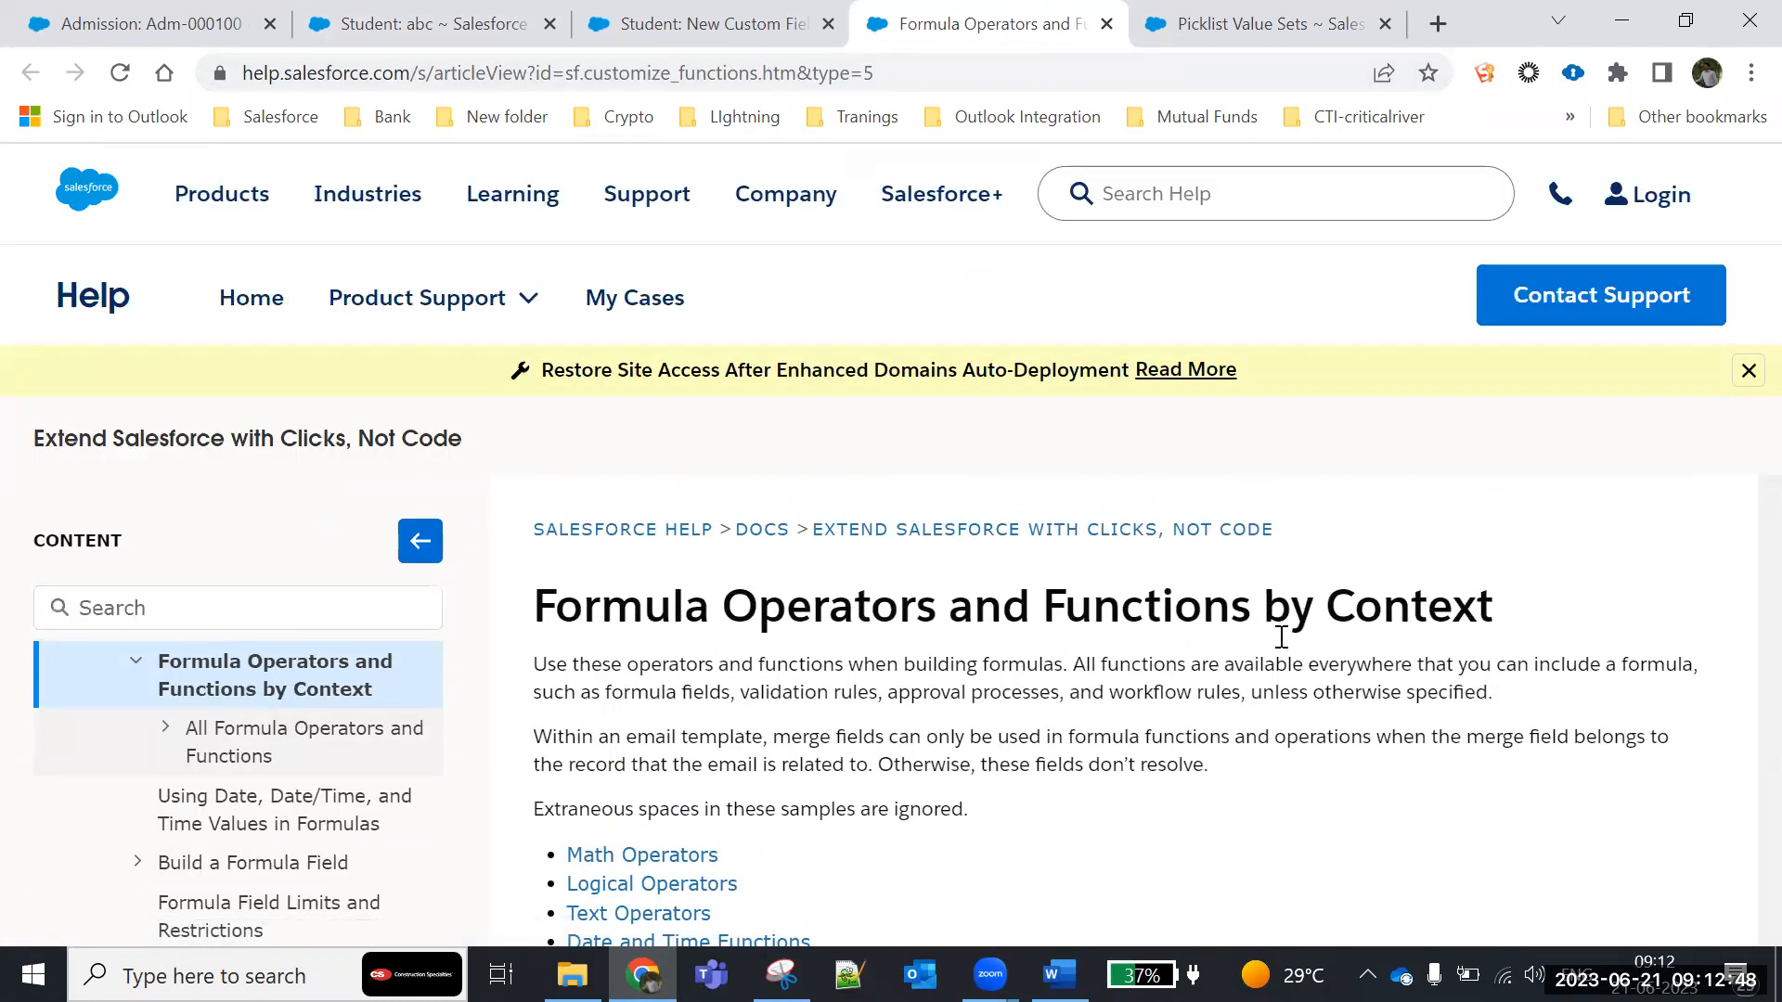
pyautogui.scroll(-3, 1716, 699)
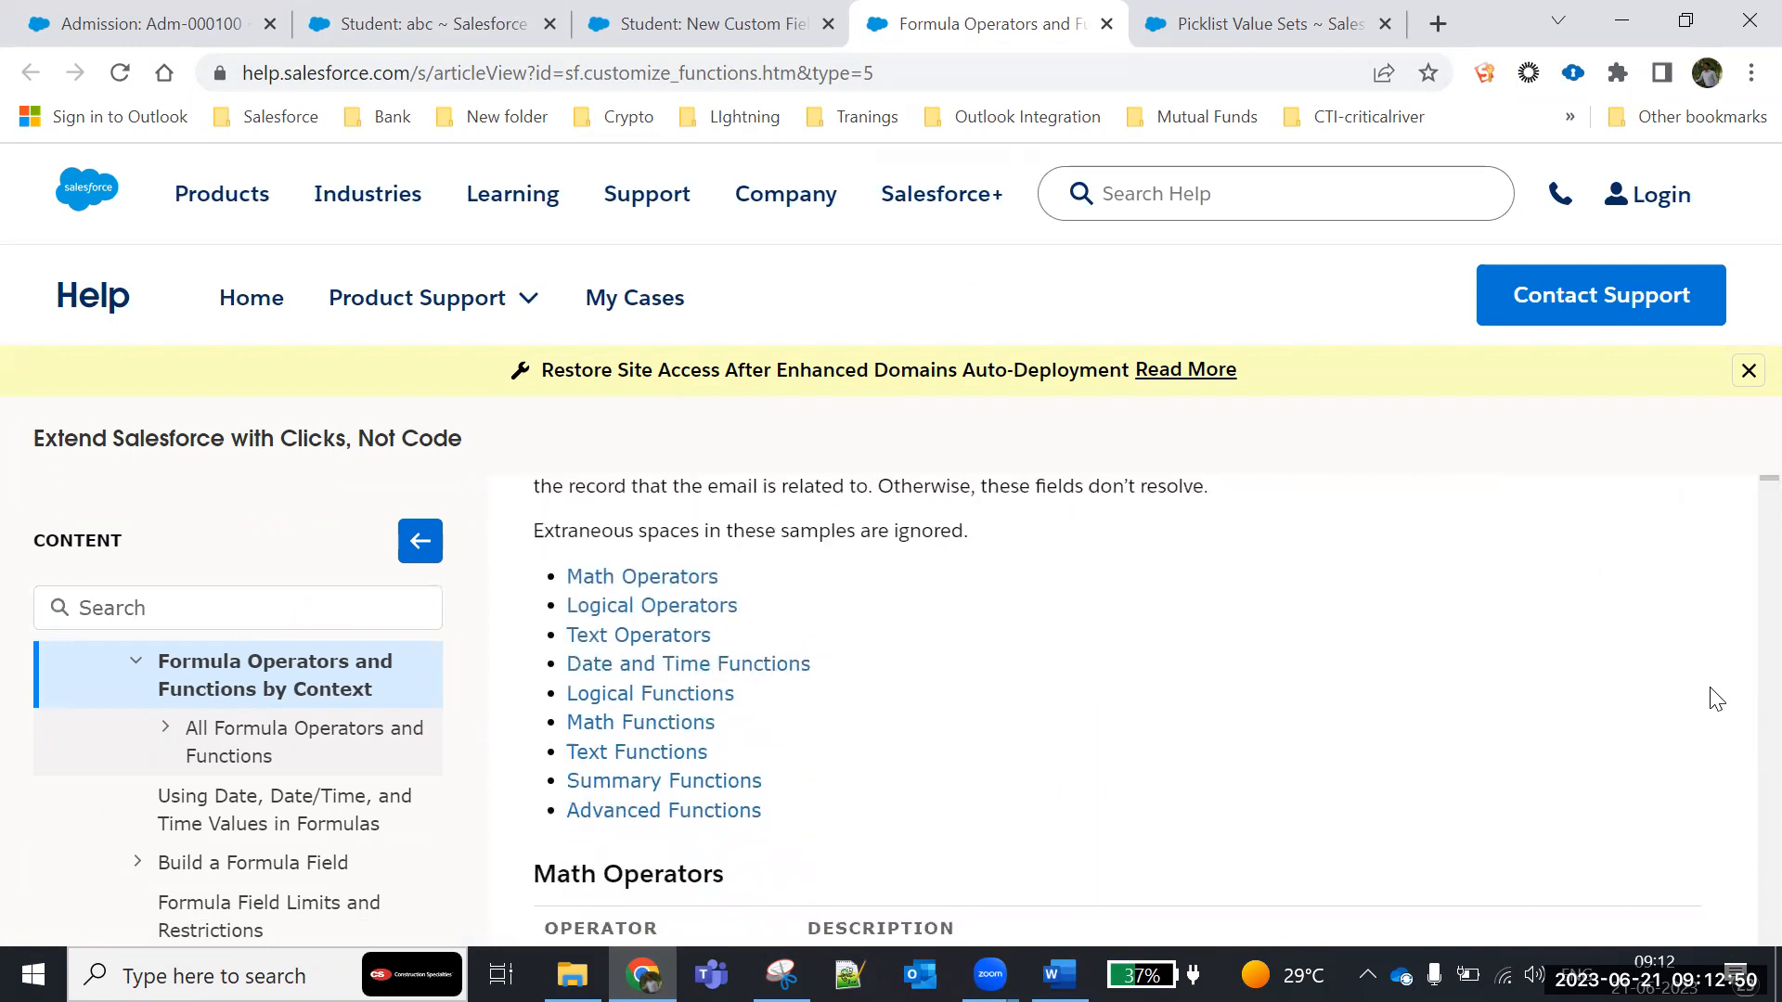
pyautogui.click(640, 577)
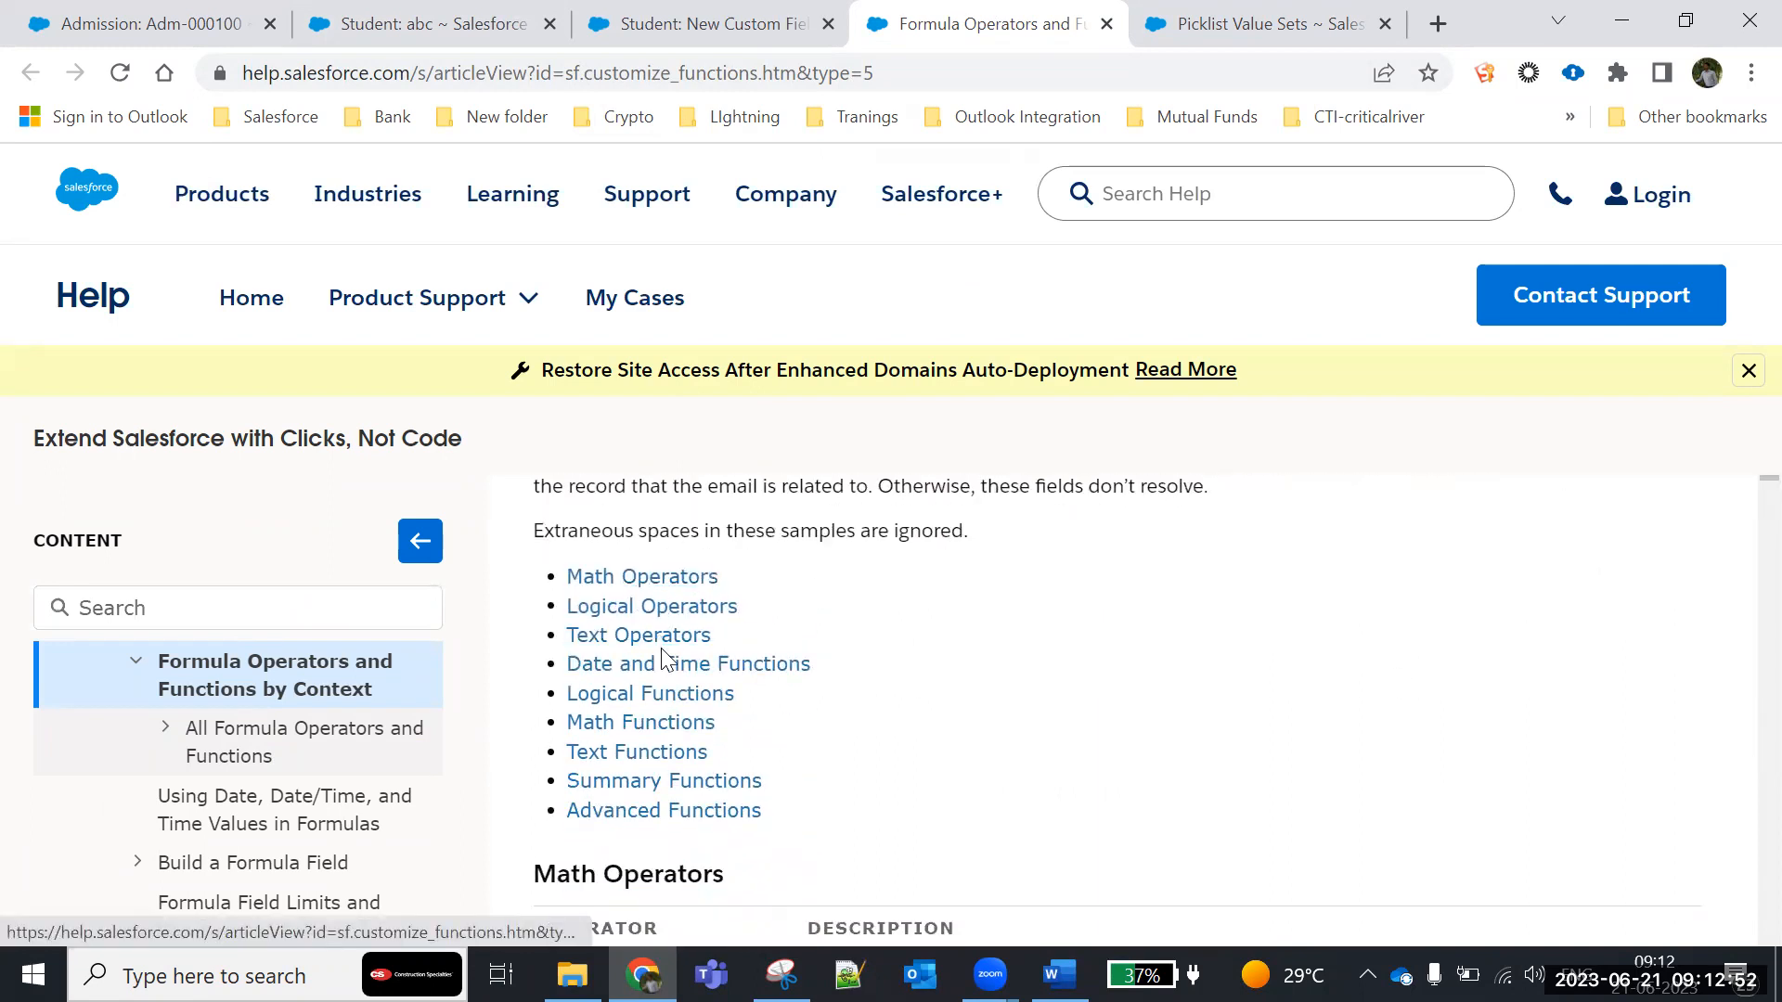
pyautogui.scroll(-1, 621, 649)
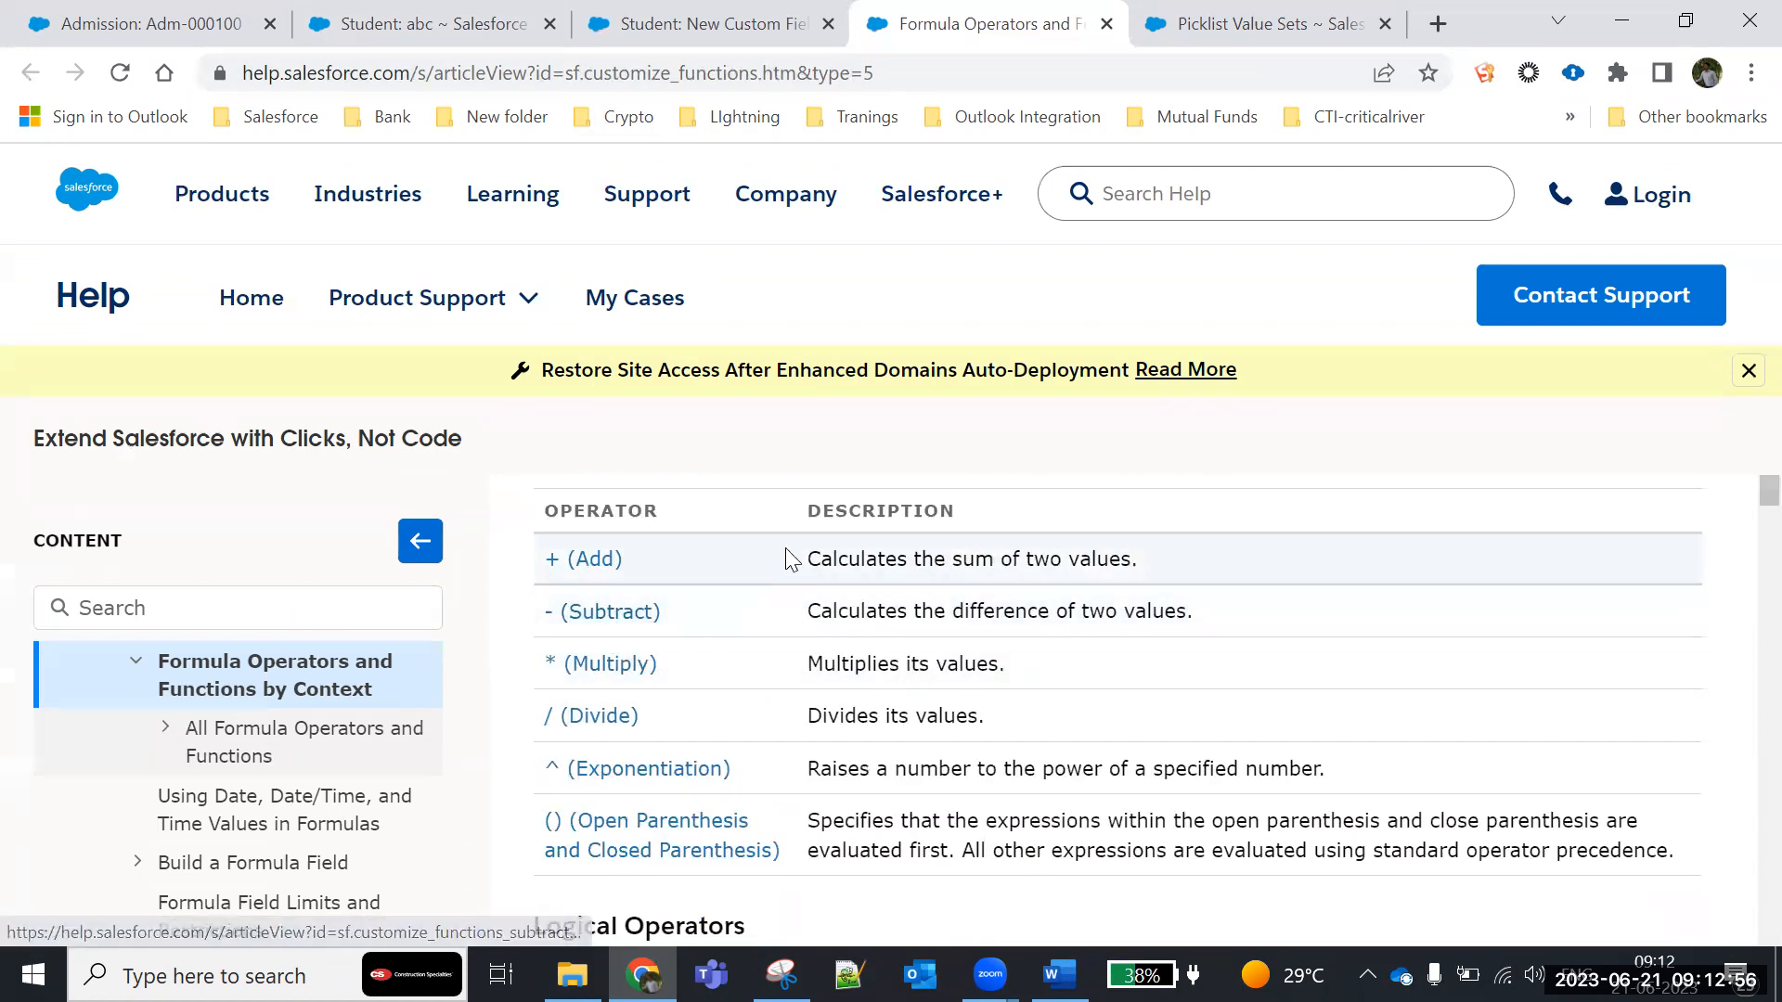
pyautogui.moveTo(804, 558); pyautogui.dragTo(1138, 560)
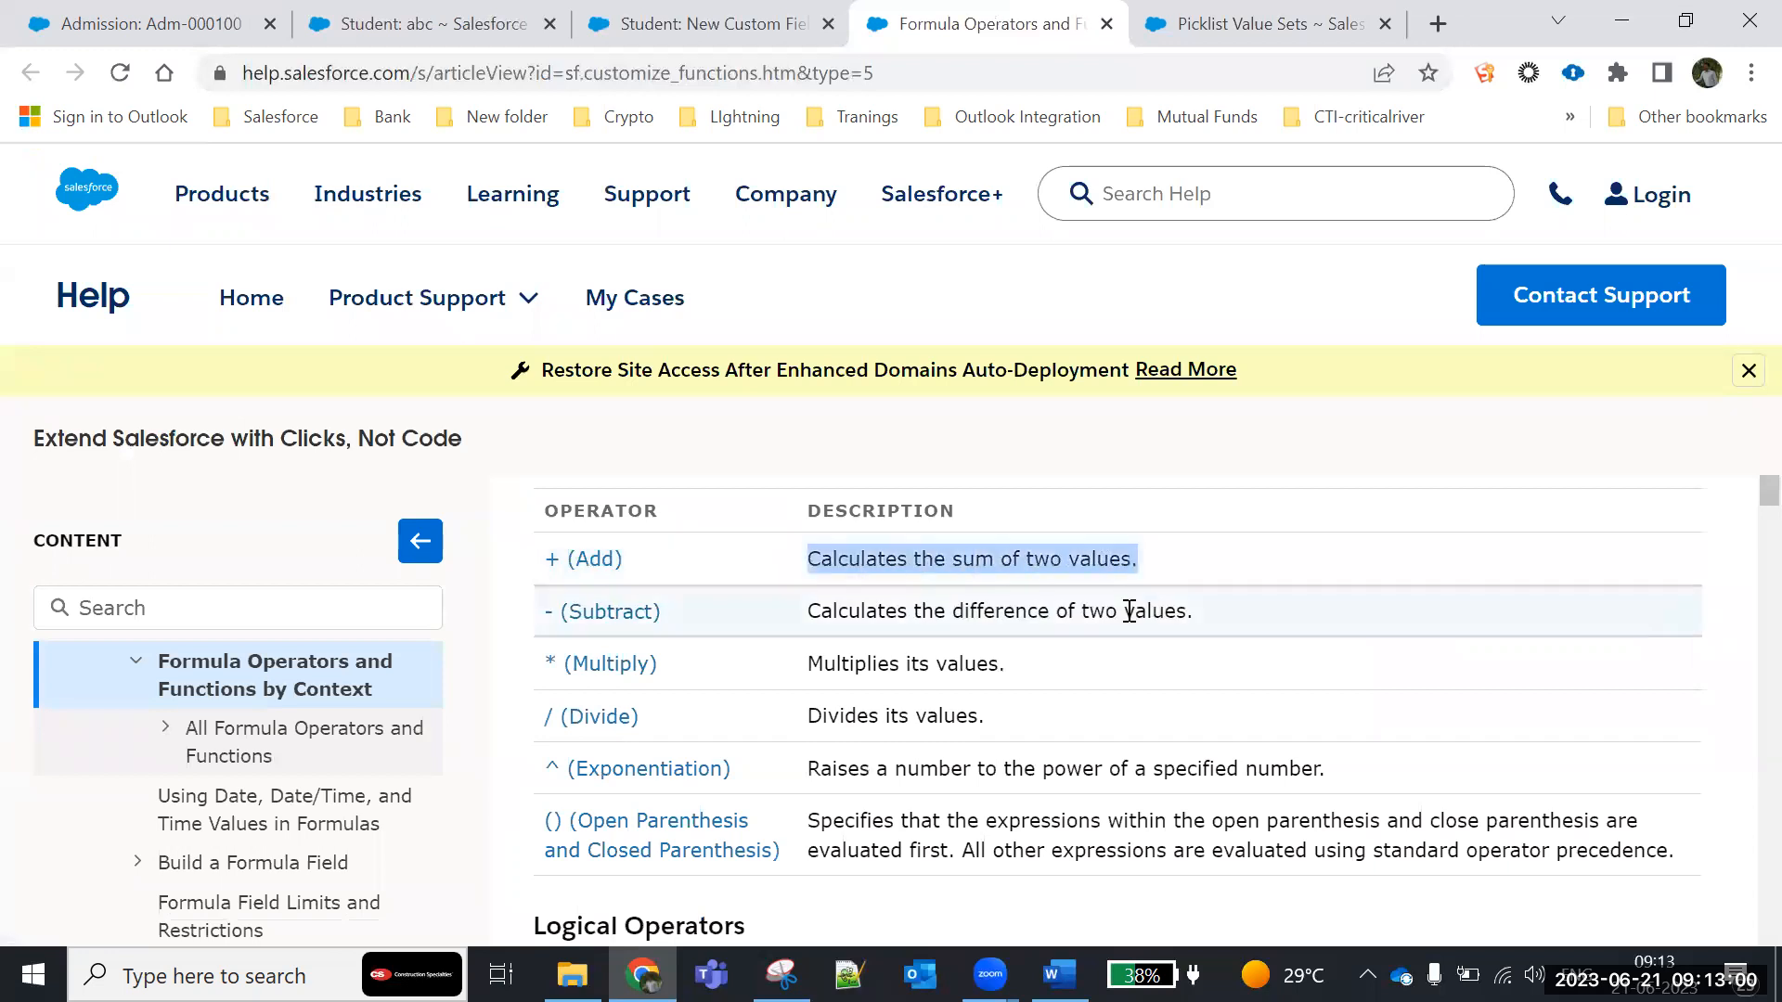
# - Look through the Logical Operators, Text Operators and Date and Time Functions tables in the help article
pyautogui.scroll(-5, 1129, 610)
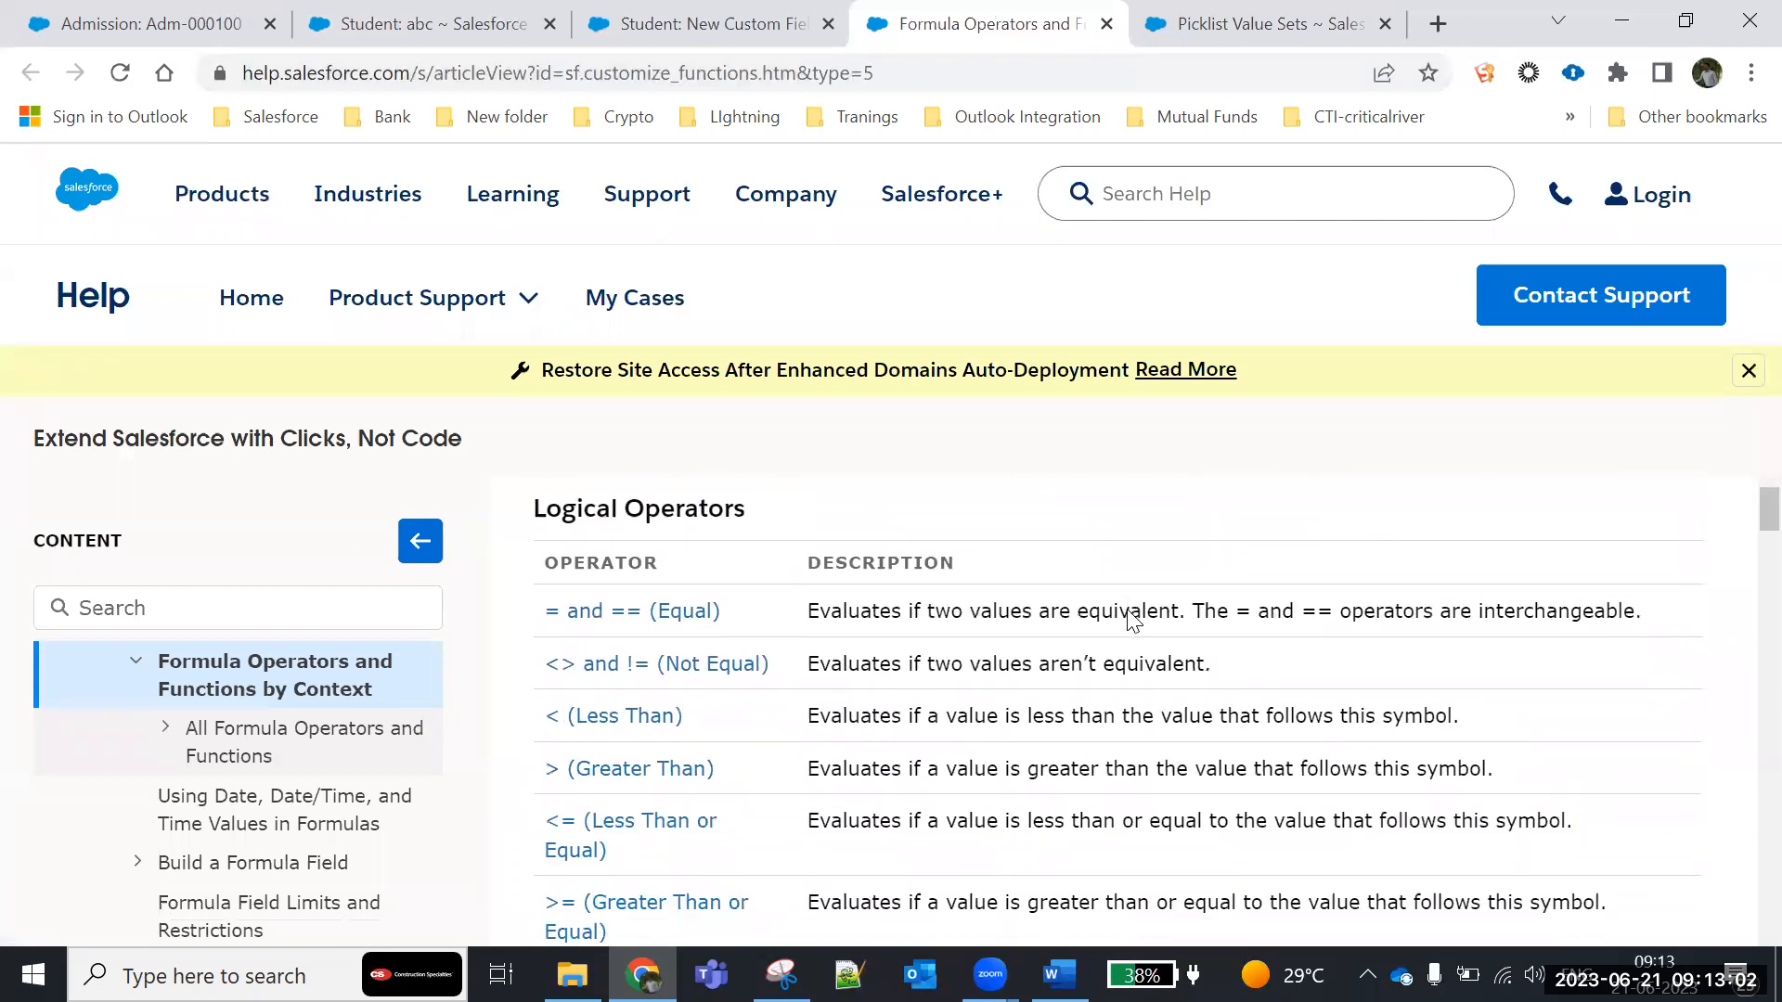
pyautogui.scroll(3, 1127, 609)
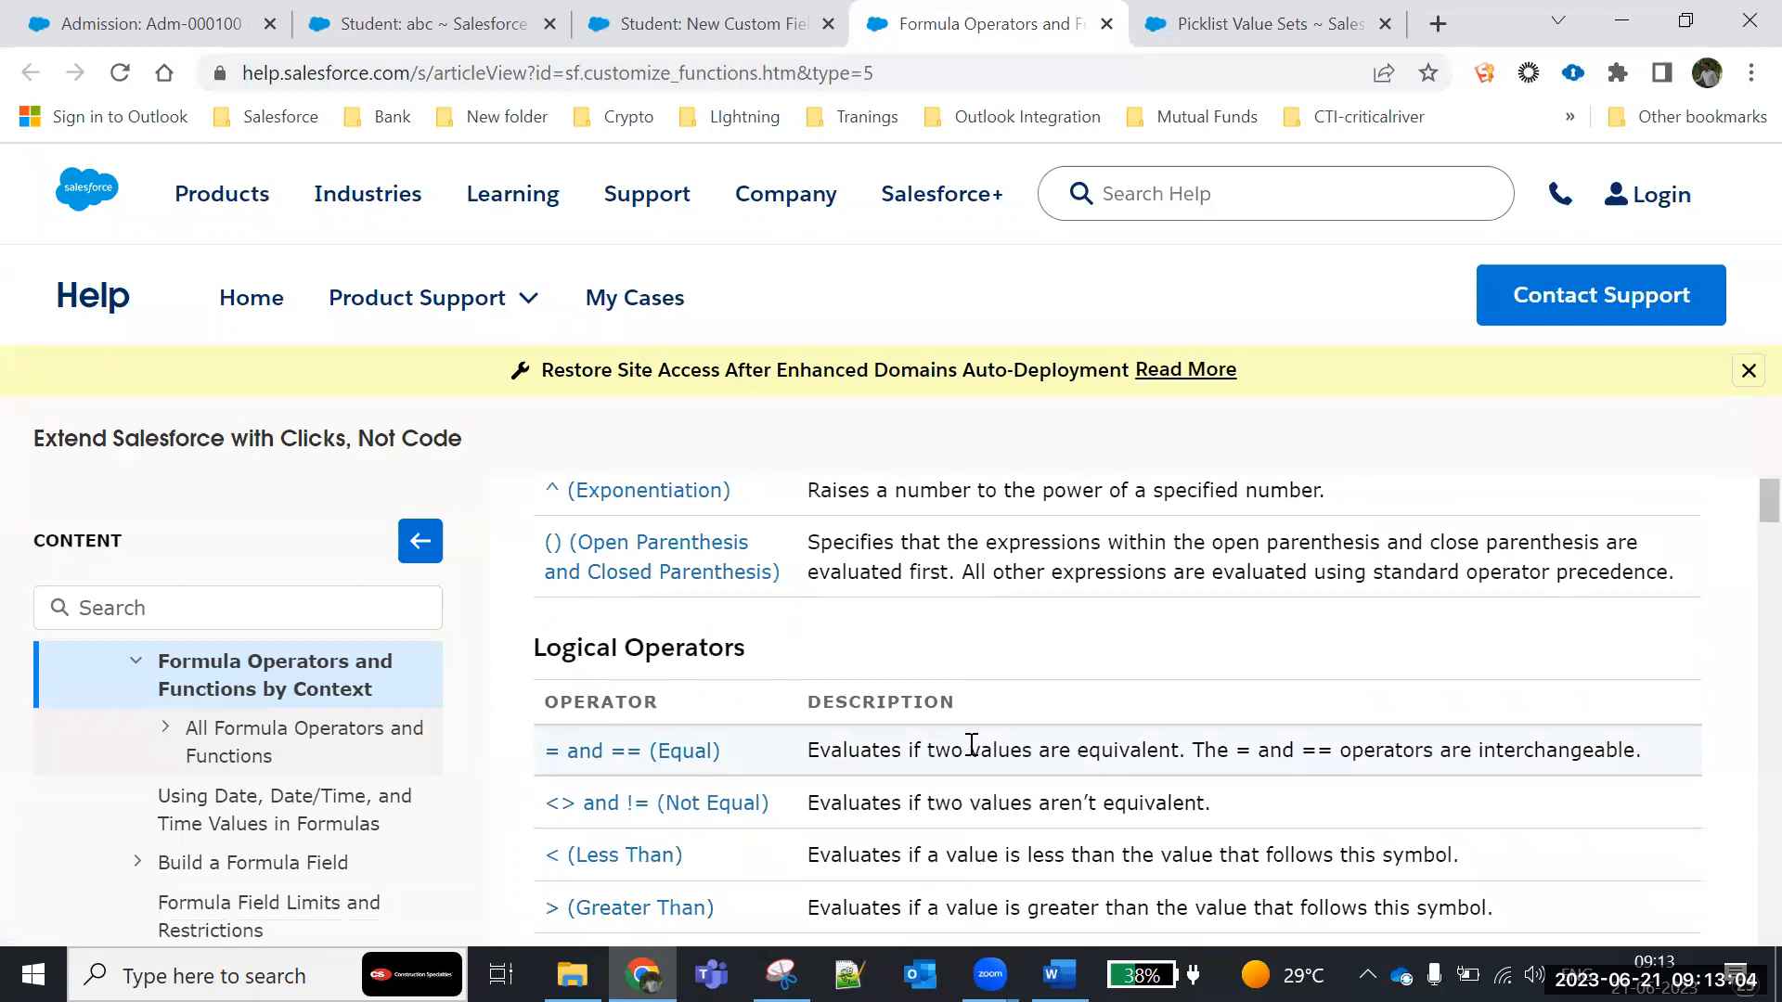
pyautogui.scroll(-10, 971, 744)
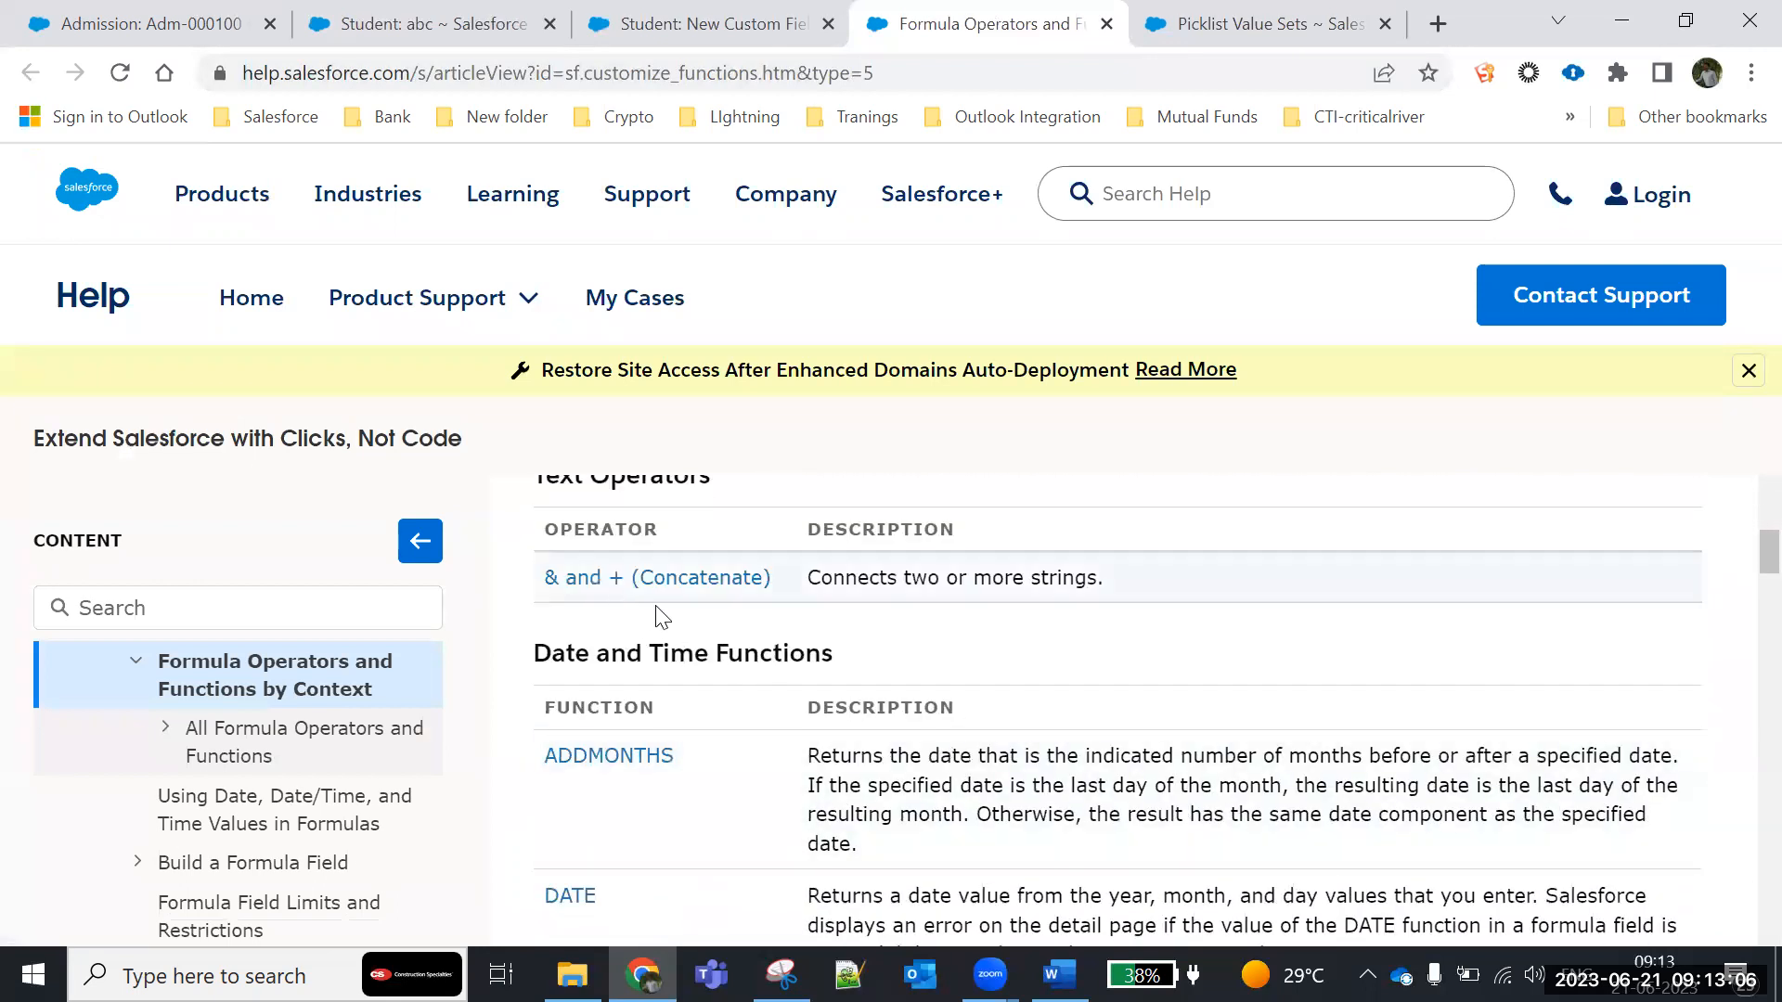
pyautogui.scroll(-11, 661, 617)
pyautogui.scroll(-3, 839, 639)
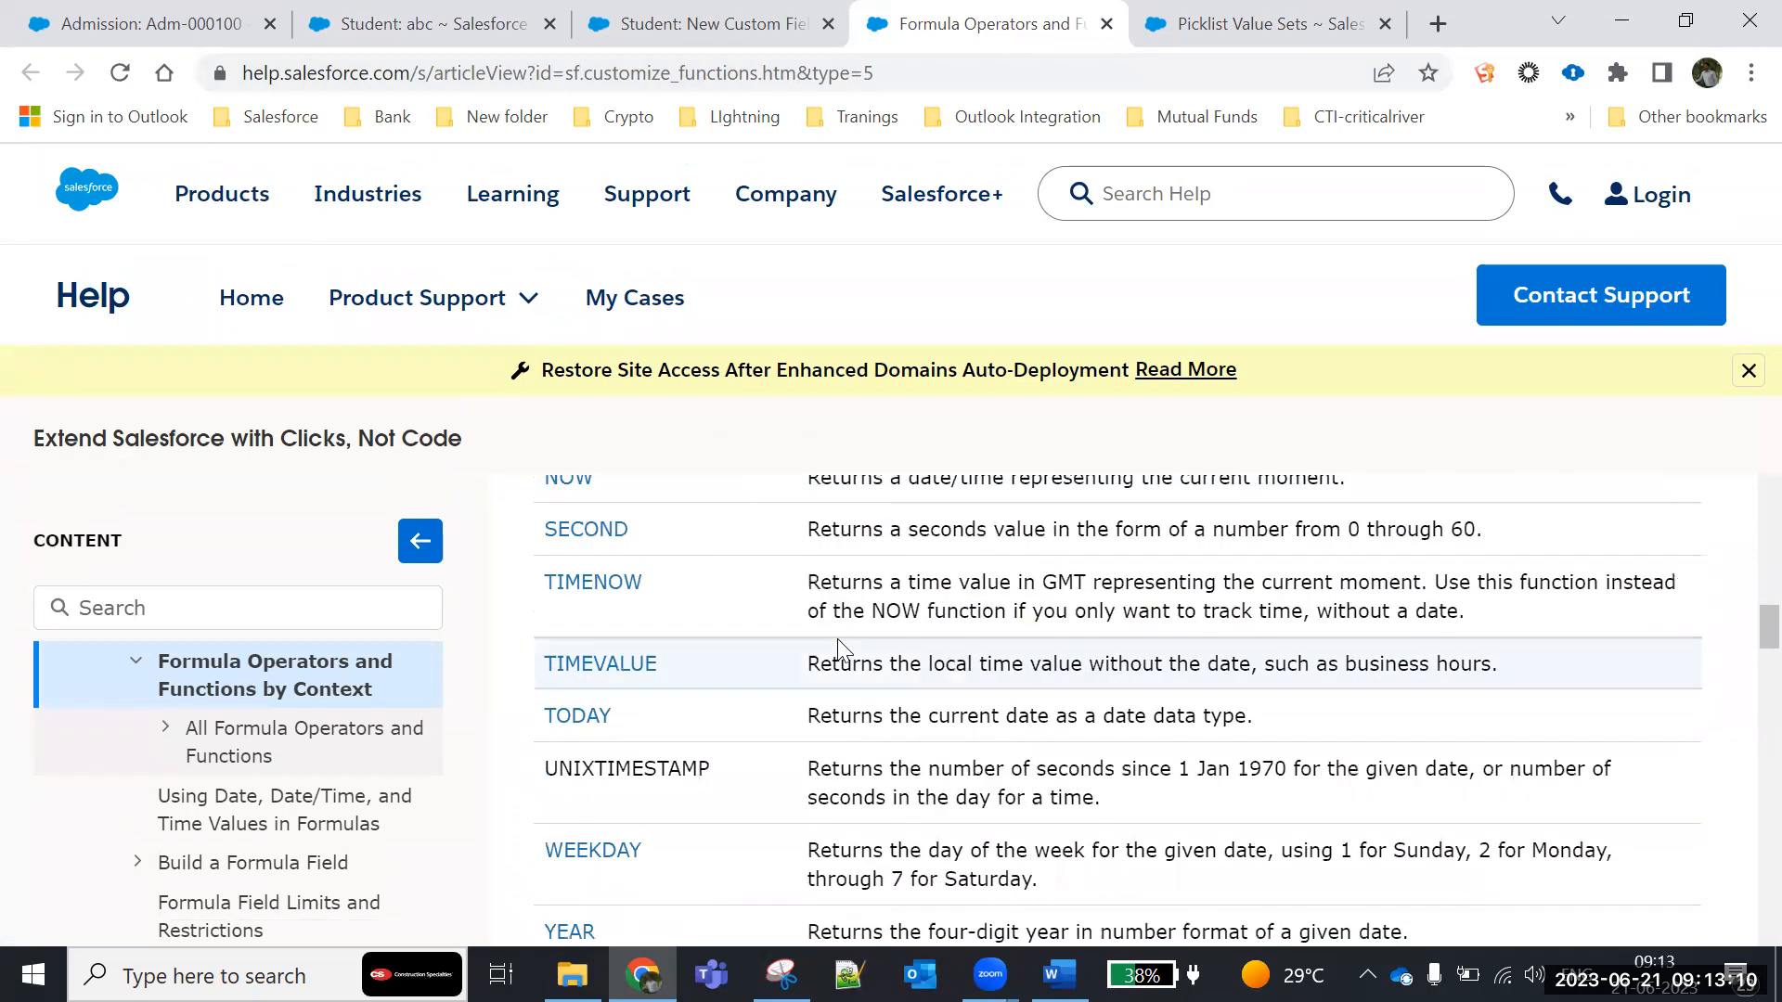
pyautogui.scroll(-1, 837, 639)
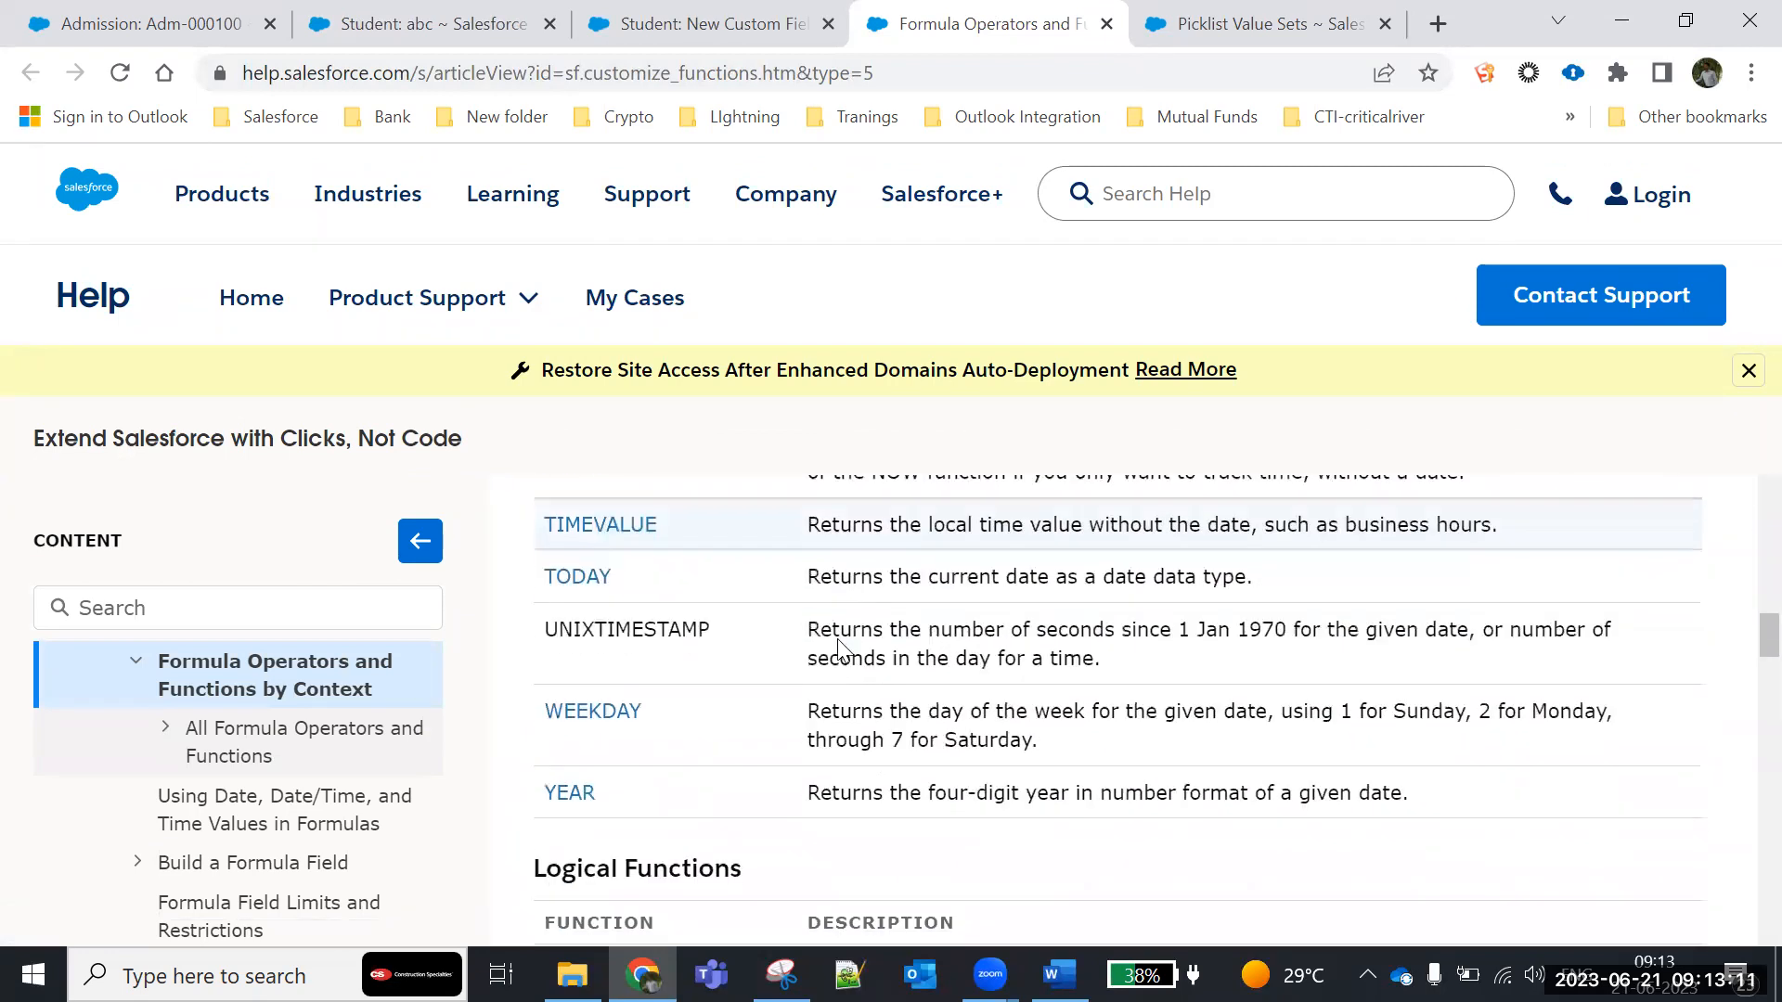
# - Open the help article for the TODAY function and read its description and usage syntax
pyautogui.click(571, 583)
pyautogui.scroll(-2, 793, 670)
pyautogui.scroll(3, 793, 670)
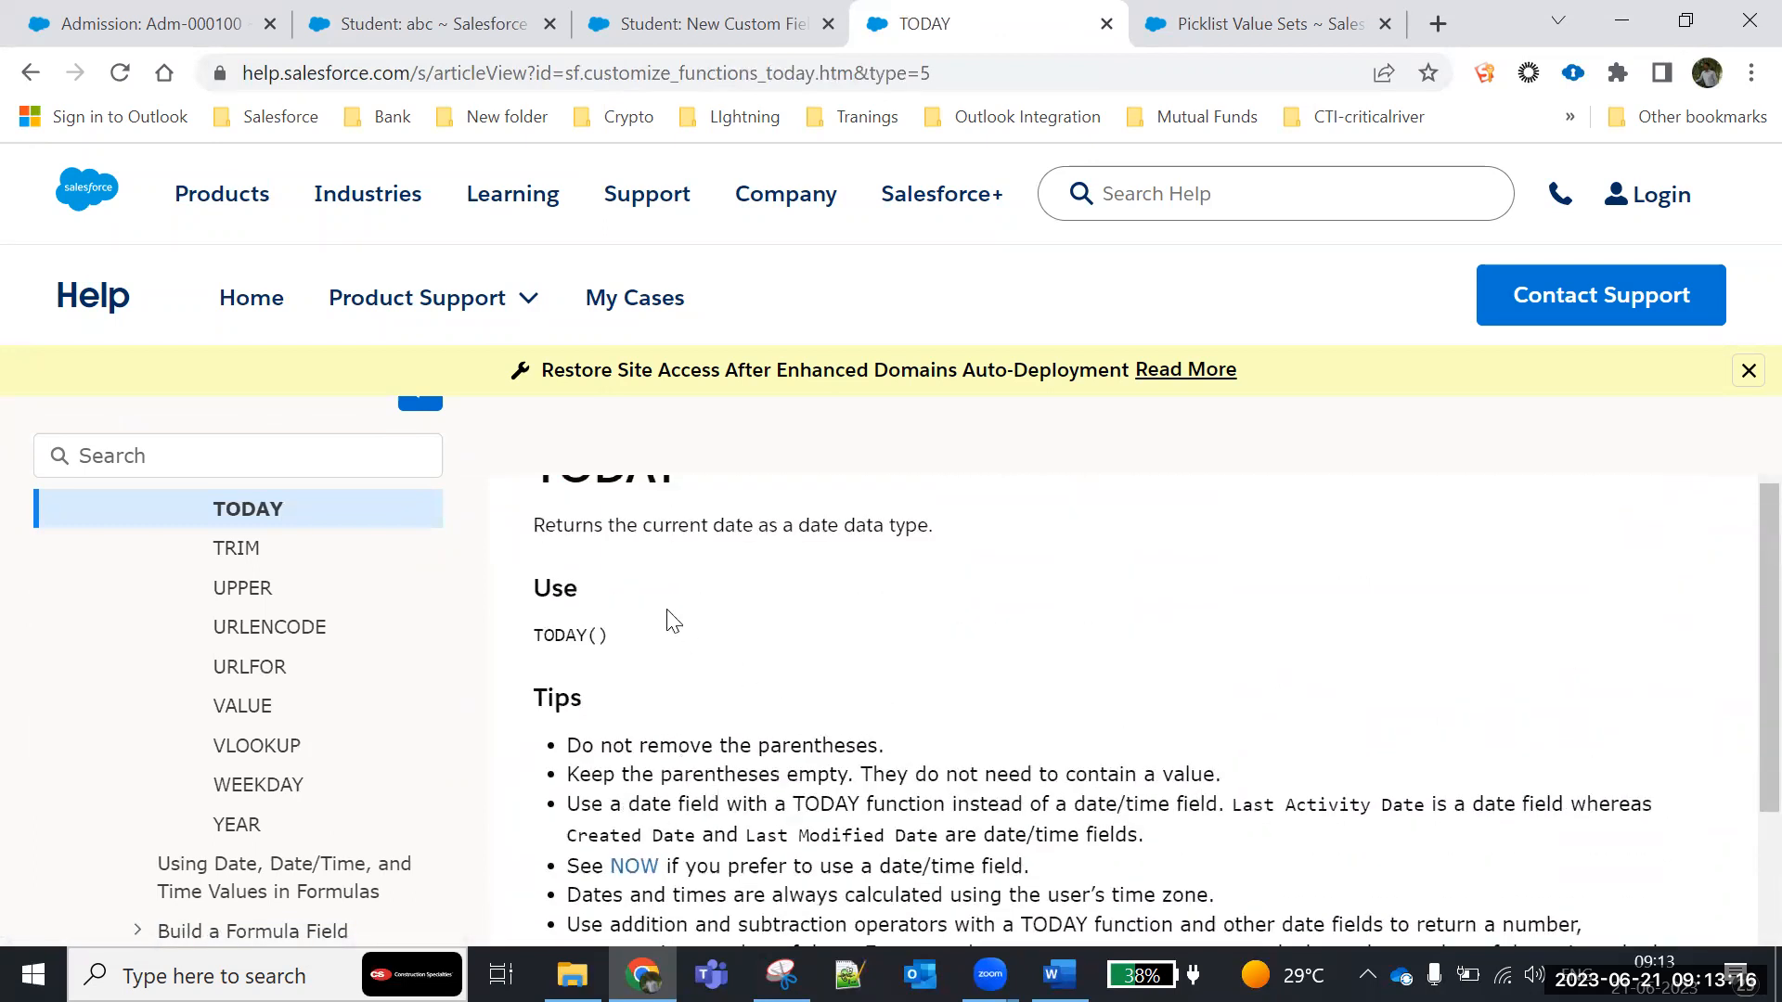
pyautogui.scroll(1, 600, 613)
pyautogui.moveTo(544, 606); pyautogui.dragTo(690, 608)
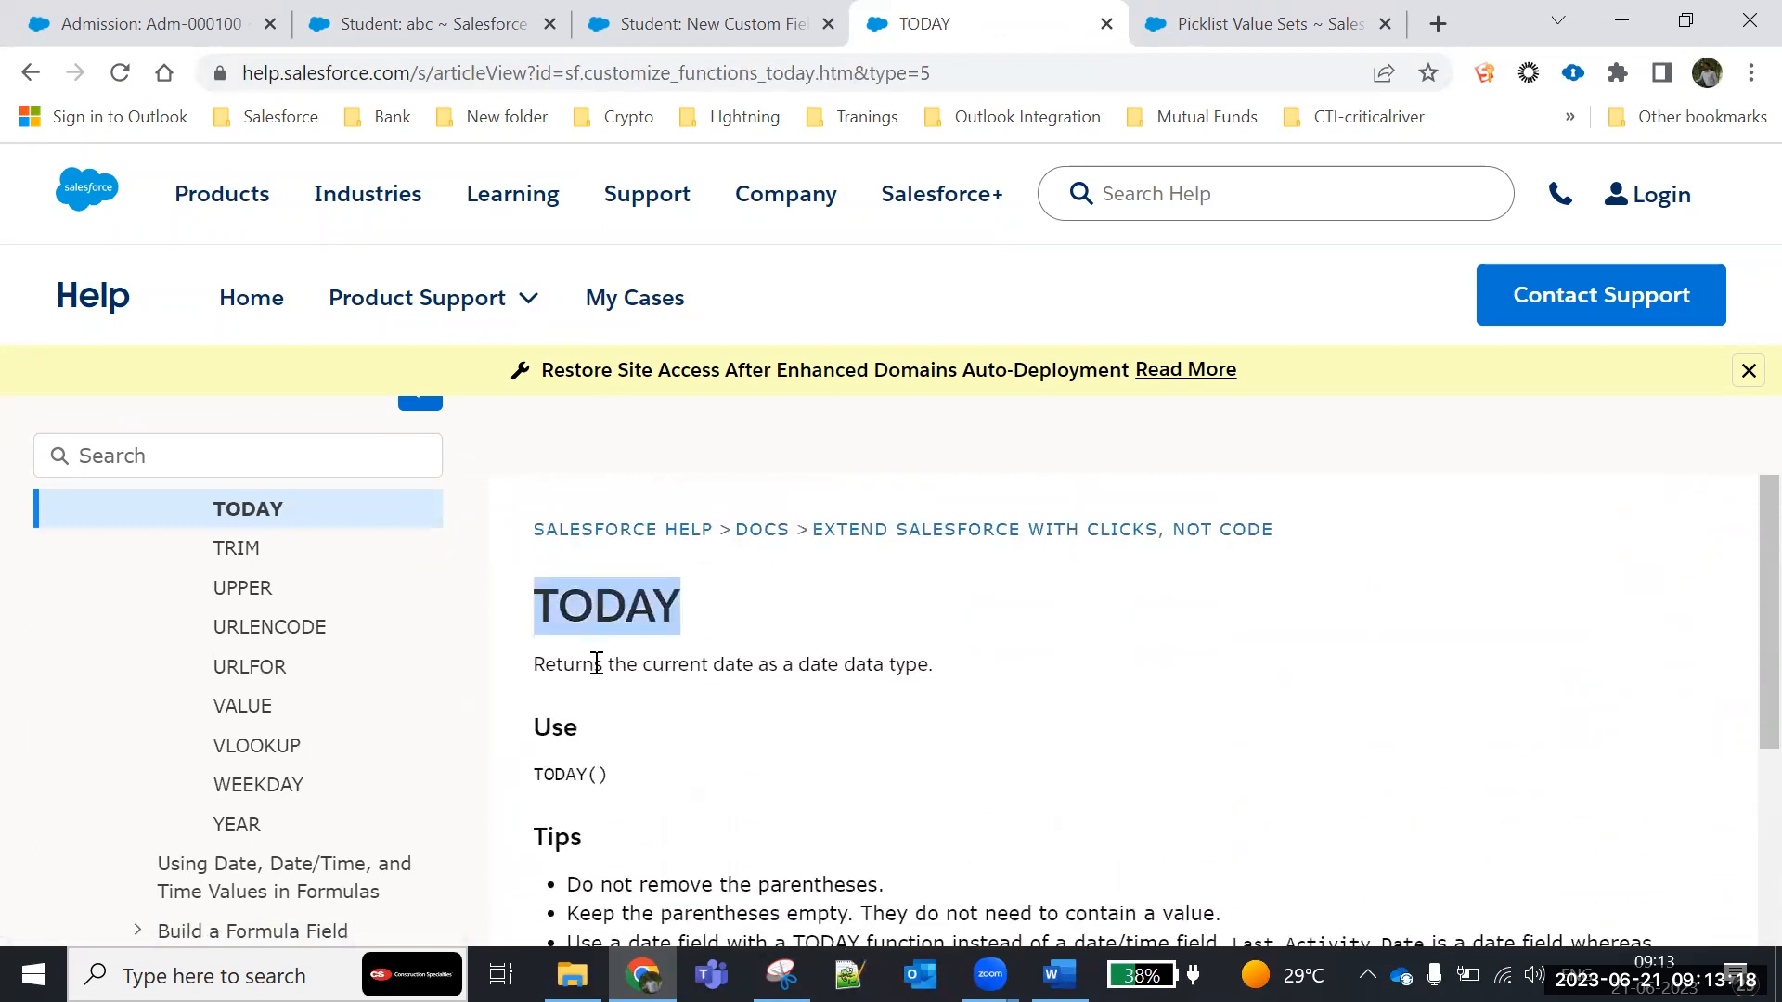
pyautogui.scroll(-1, 978, 677)
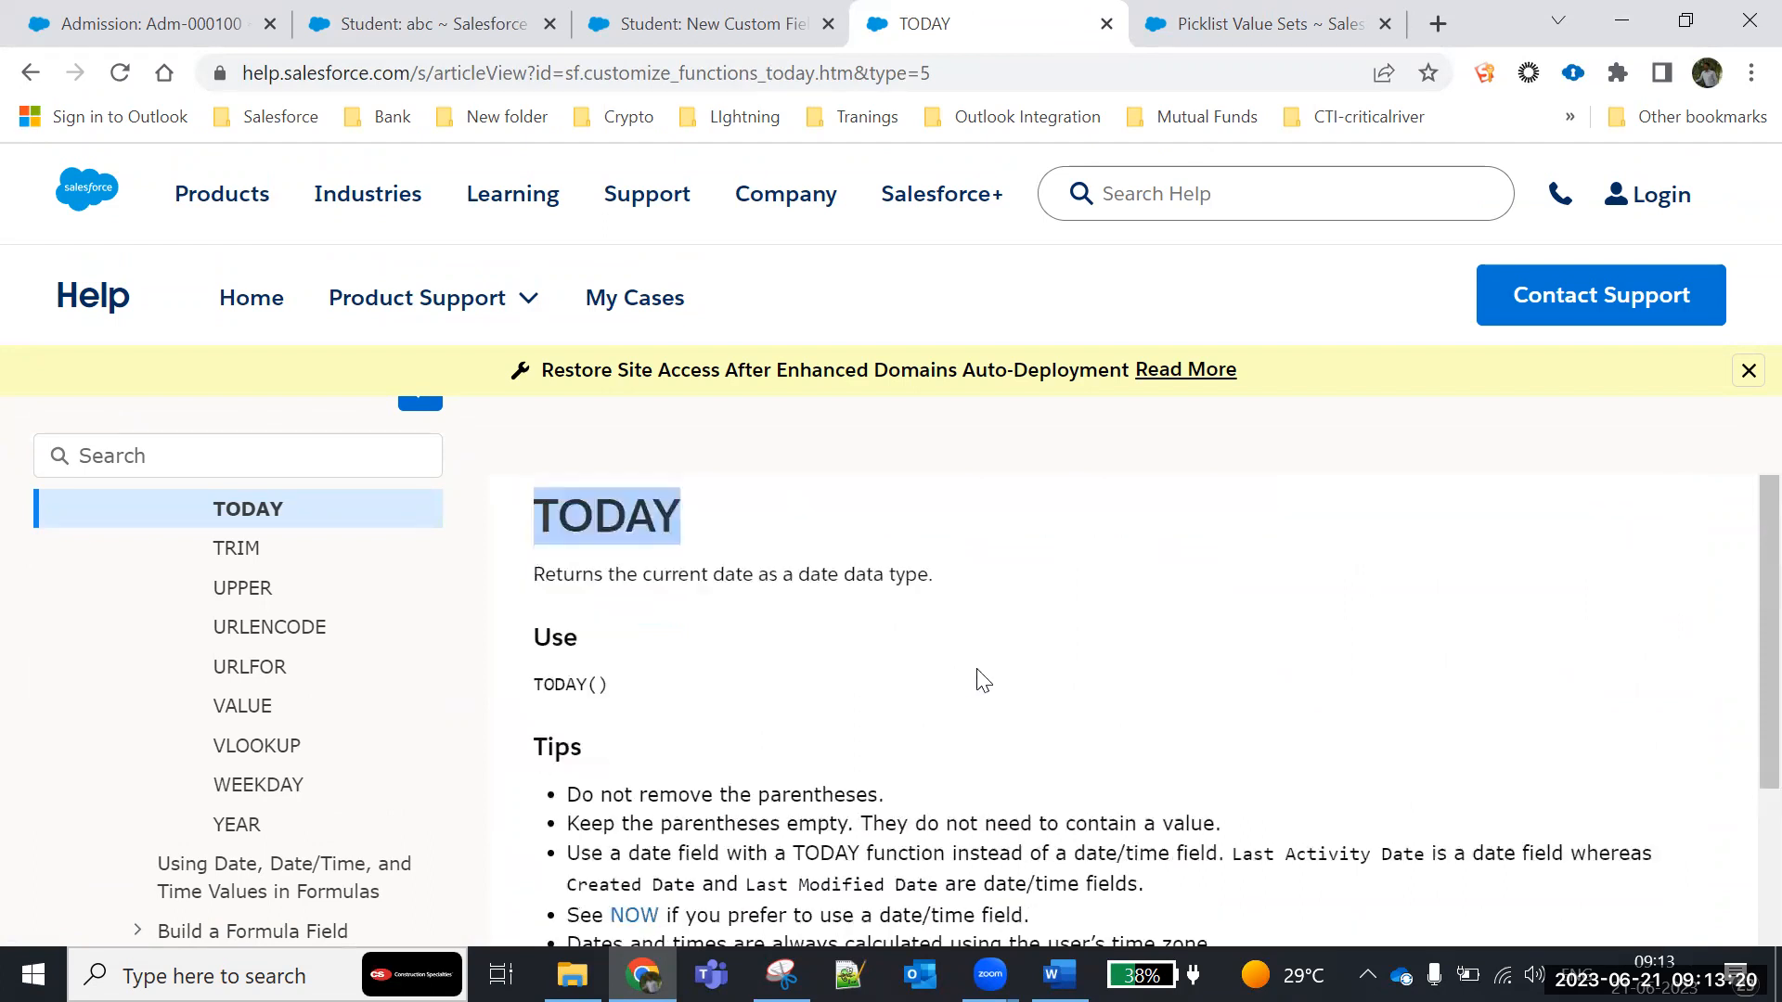
pyautogui.moveTo(534, 638); pyautogui.dragTo(625, 640)
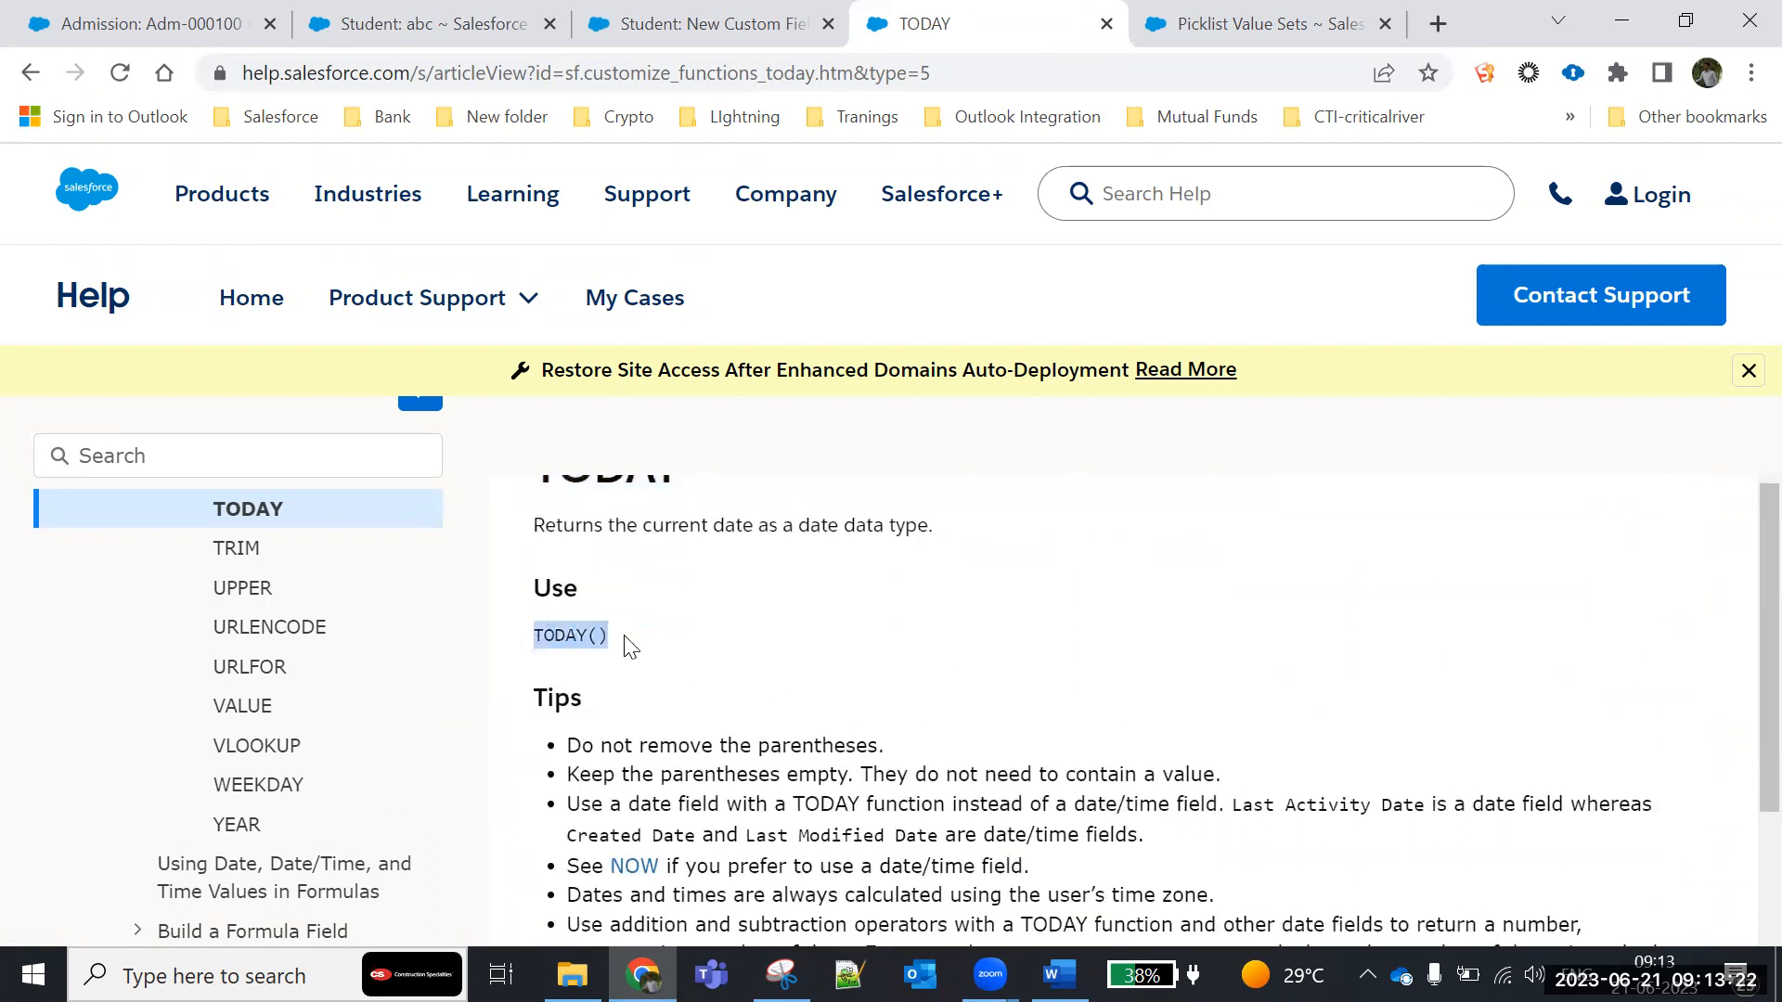
# - Read the tips, the formula example and the validation rule example for the TODAY function
pyautogui.scroll(-1, 792, 675)
pyautogui.scroll(-2, 822, 646)
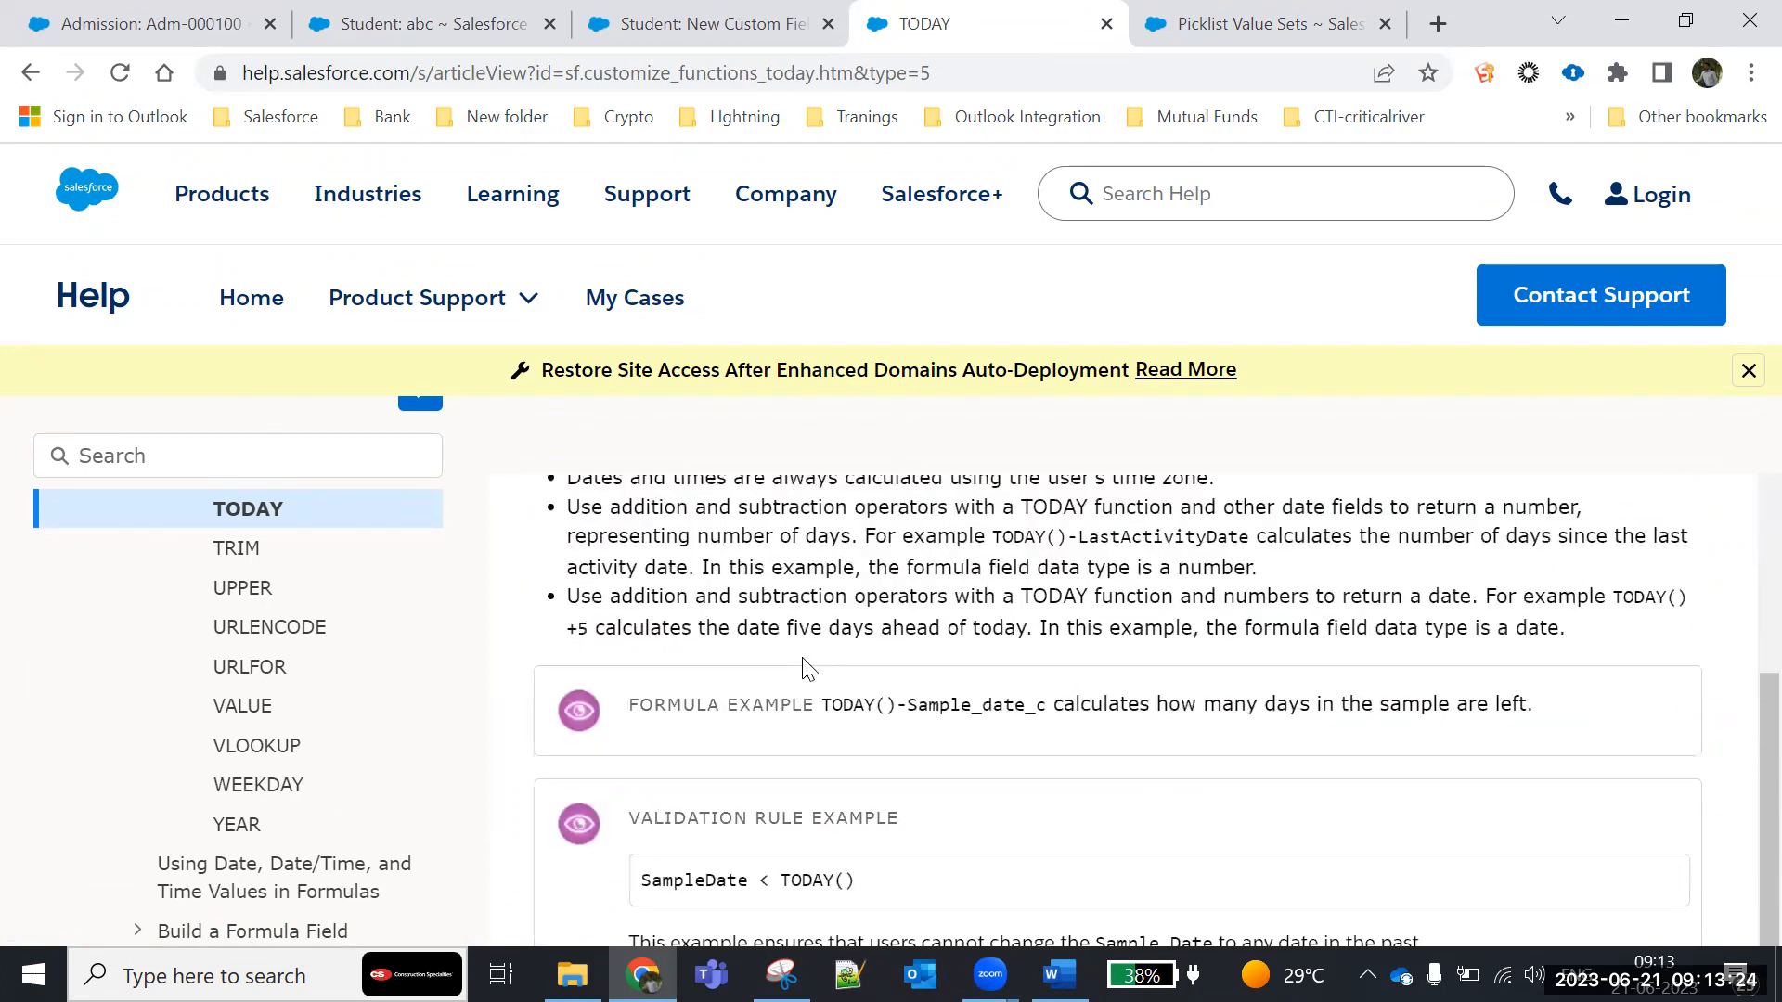
pyautogui.scroll(-1, 806, 668)
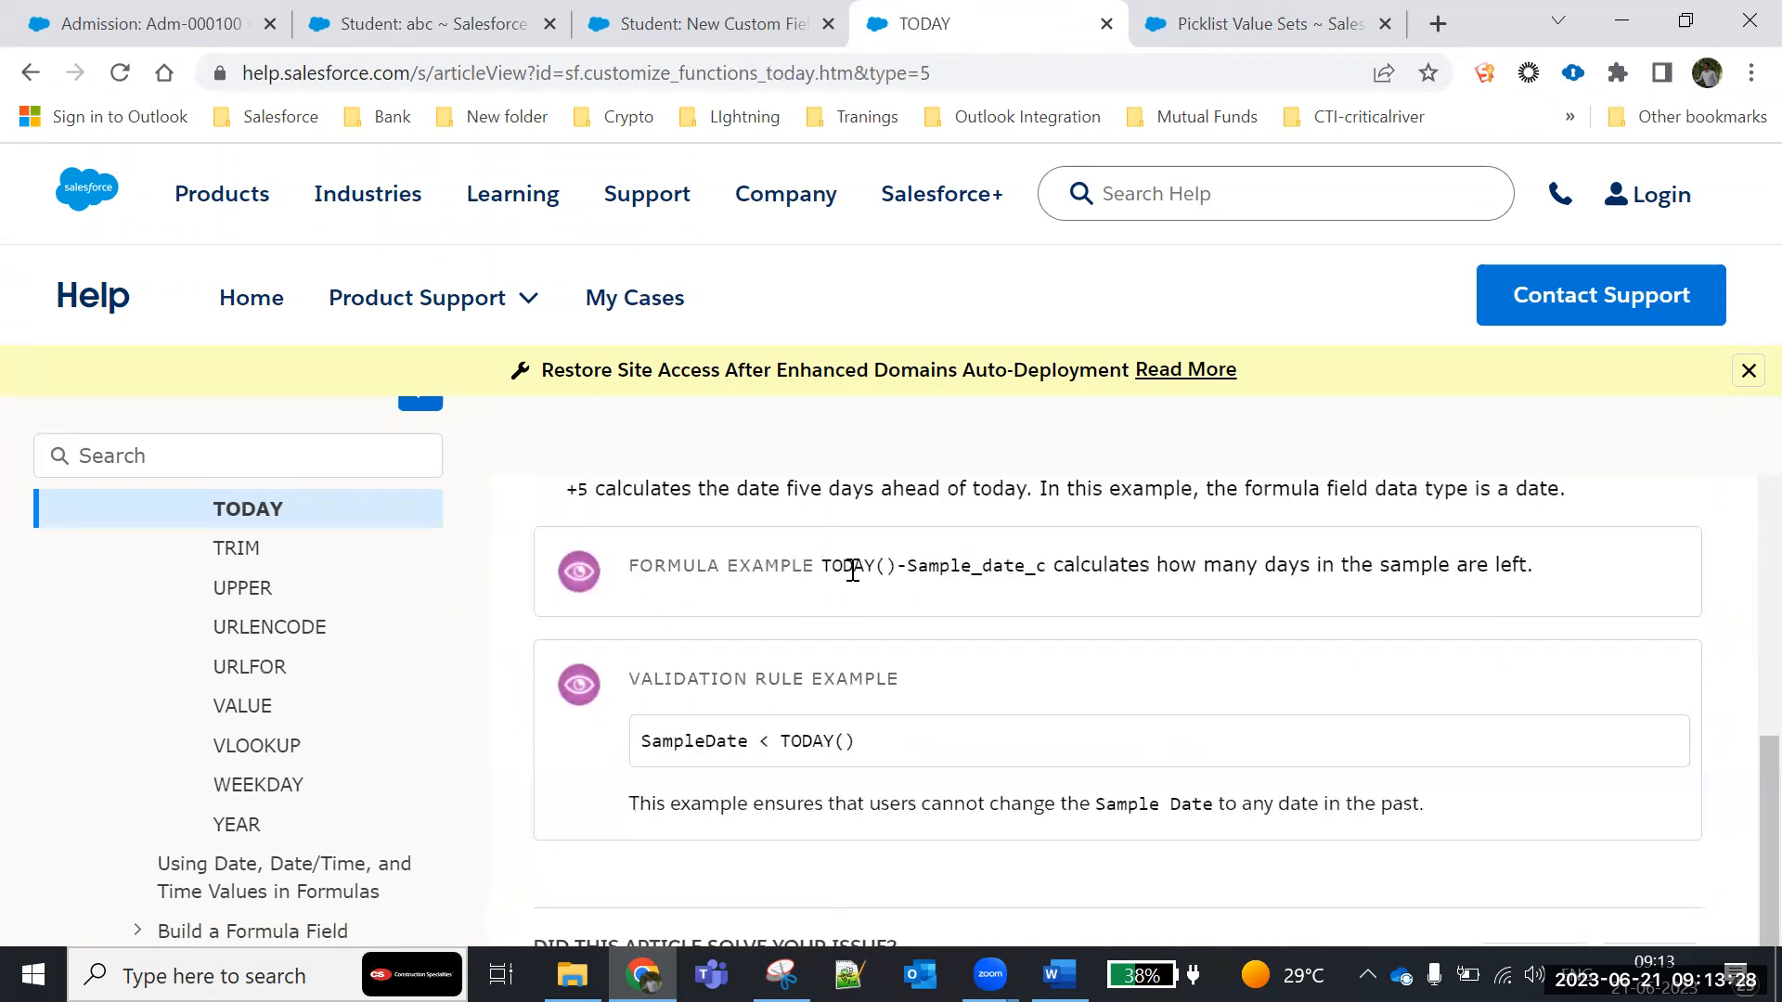
pyautogui.moveTo(826, 577); pyautogui.dragTo(1049, 571)
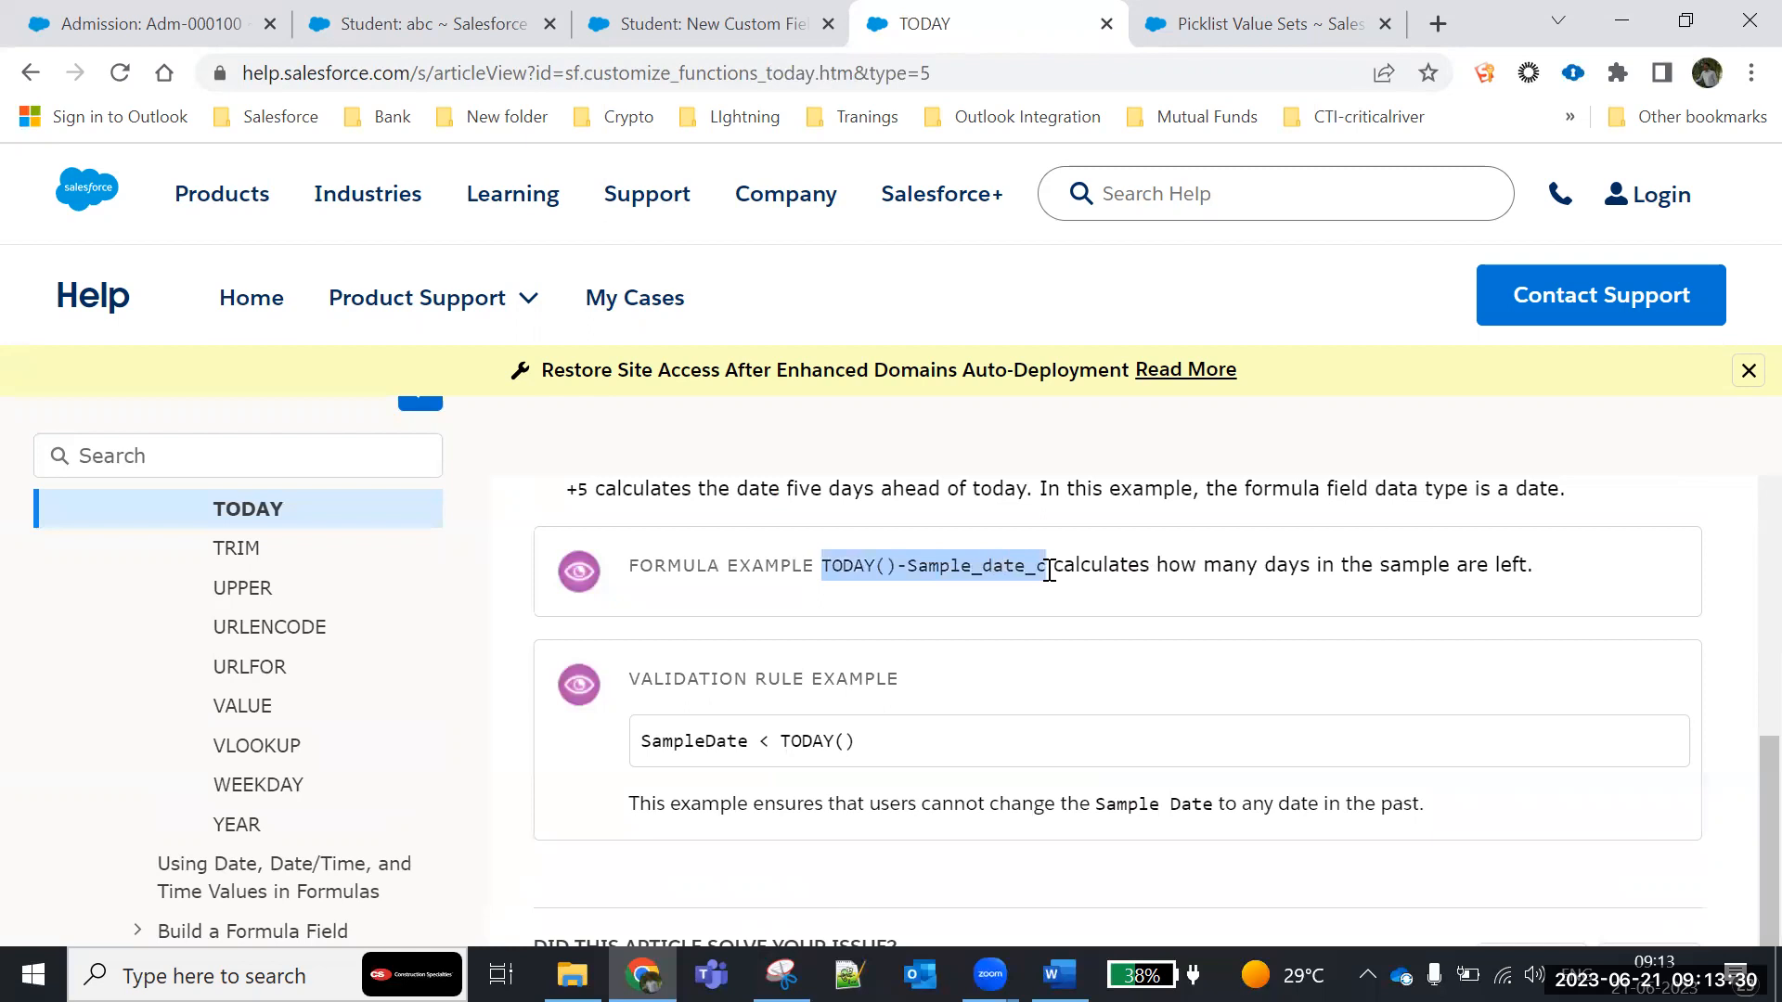
pyautogui.scroll(-3, 1074, 707)
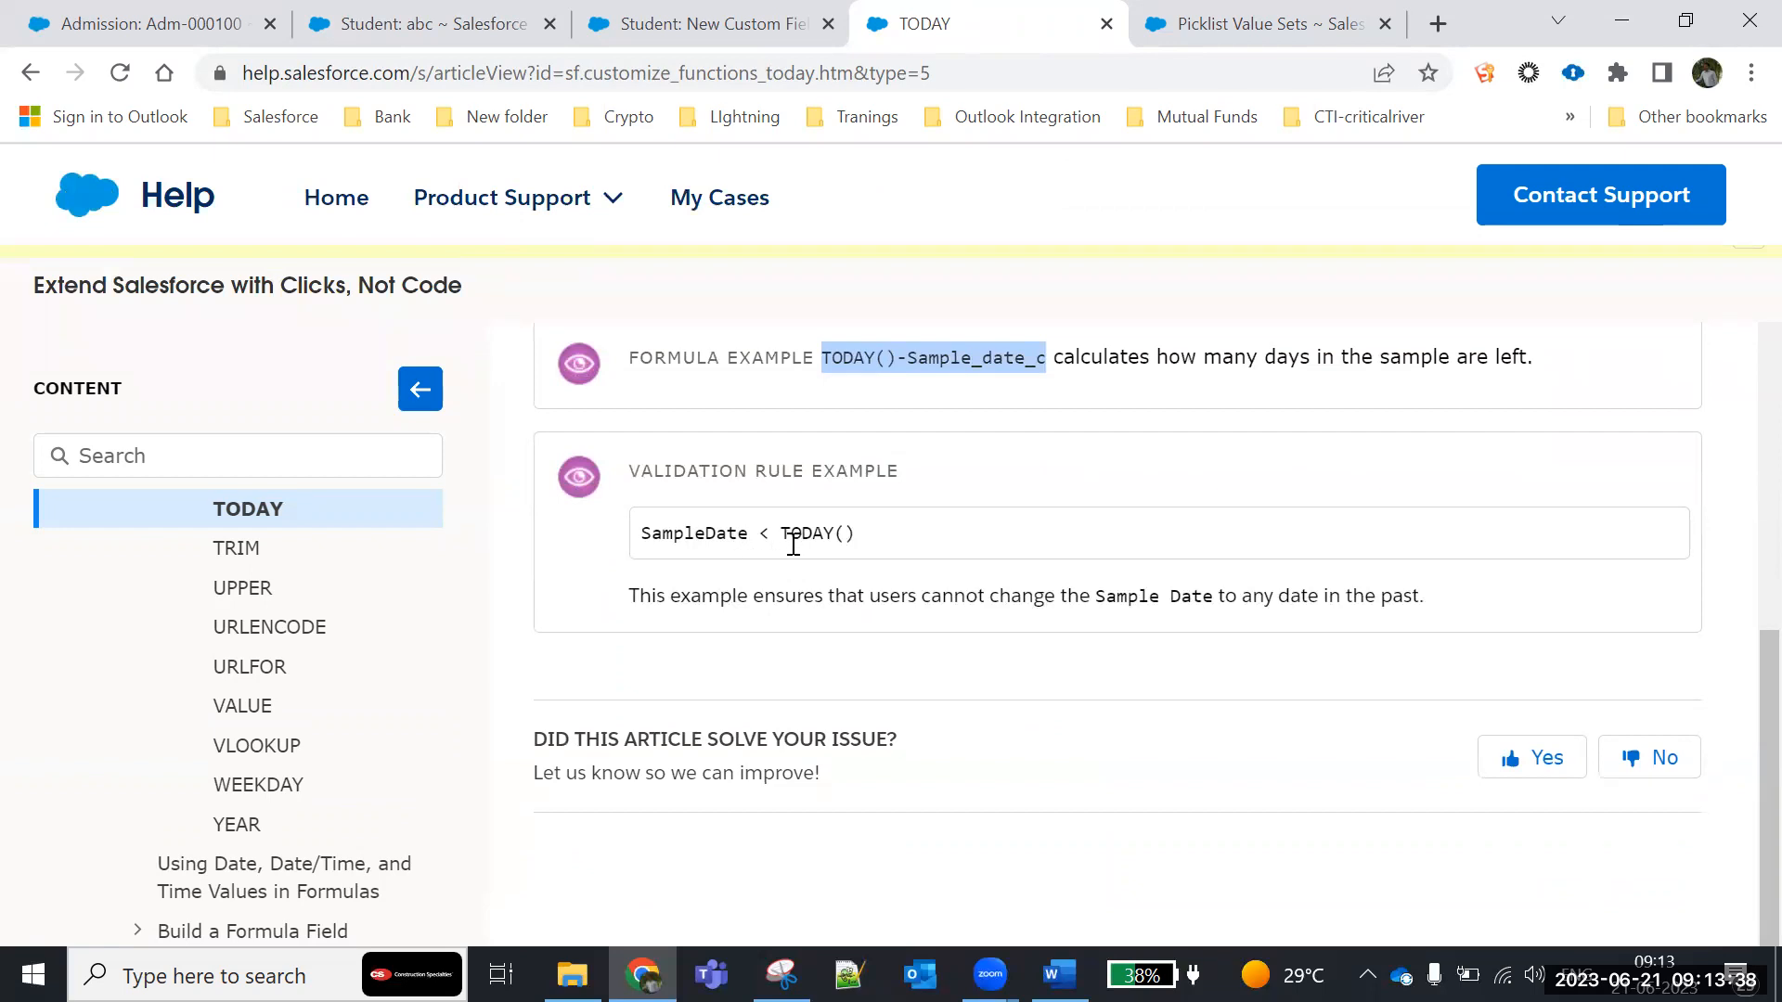
pyautogui.scroll(-3, 817, 693)
pyautogui.scroll(8, 827, 687)
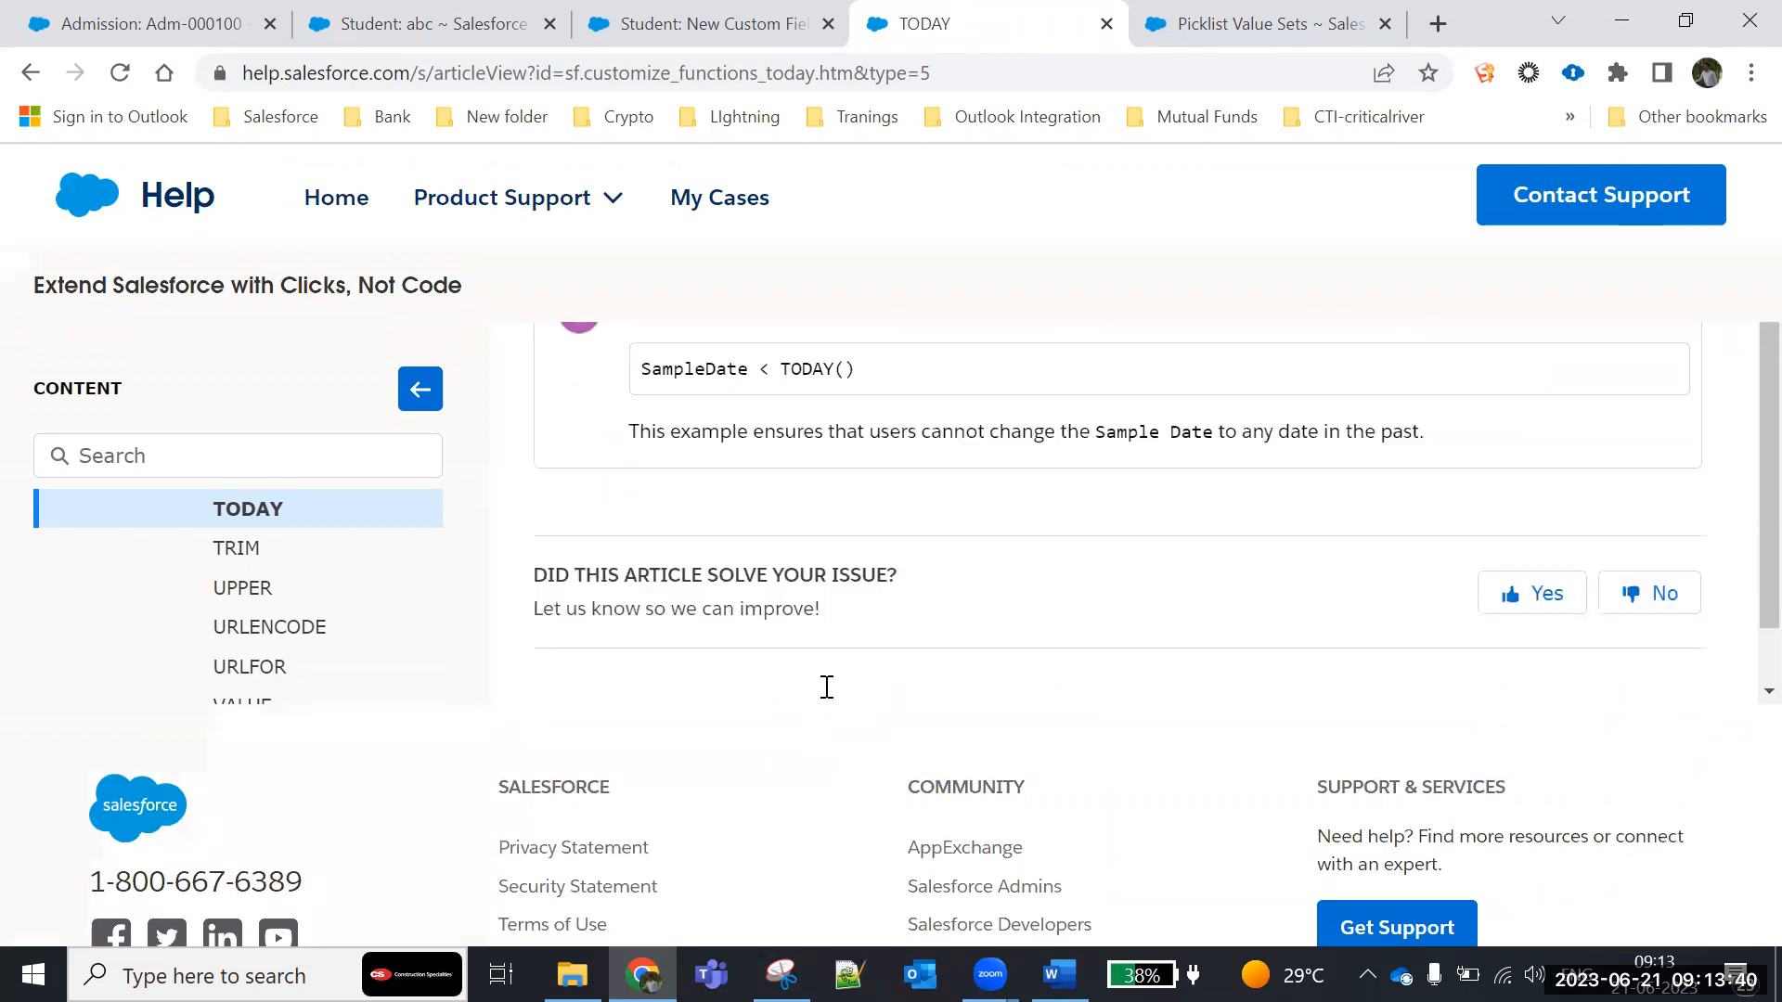
# - Open the help article for the TRIM function and read its usage and formula example
pyautogui.click(240, 701)
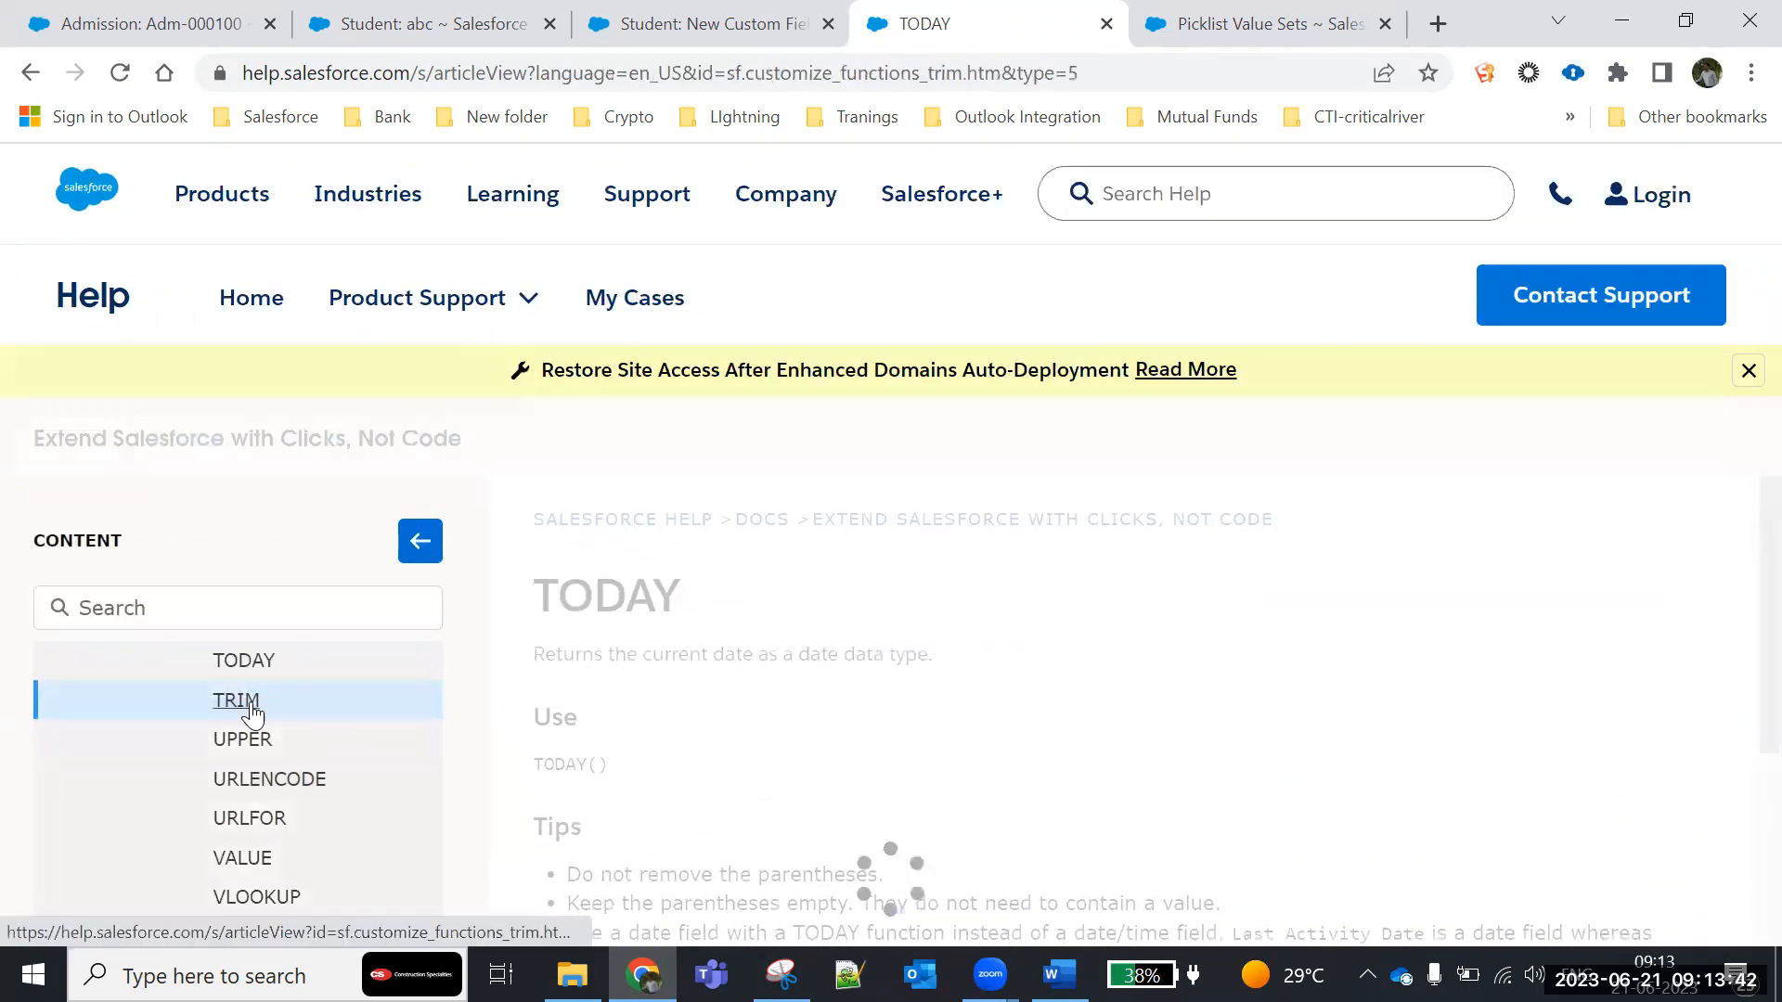
pyautogui.scroll(-2, 566, 789)
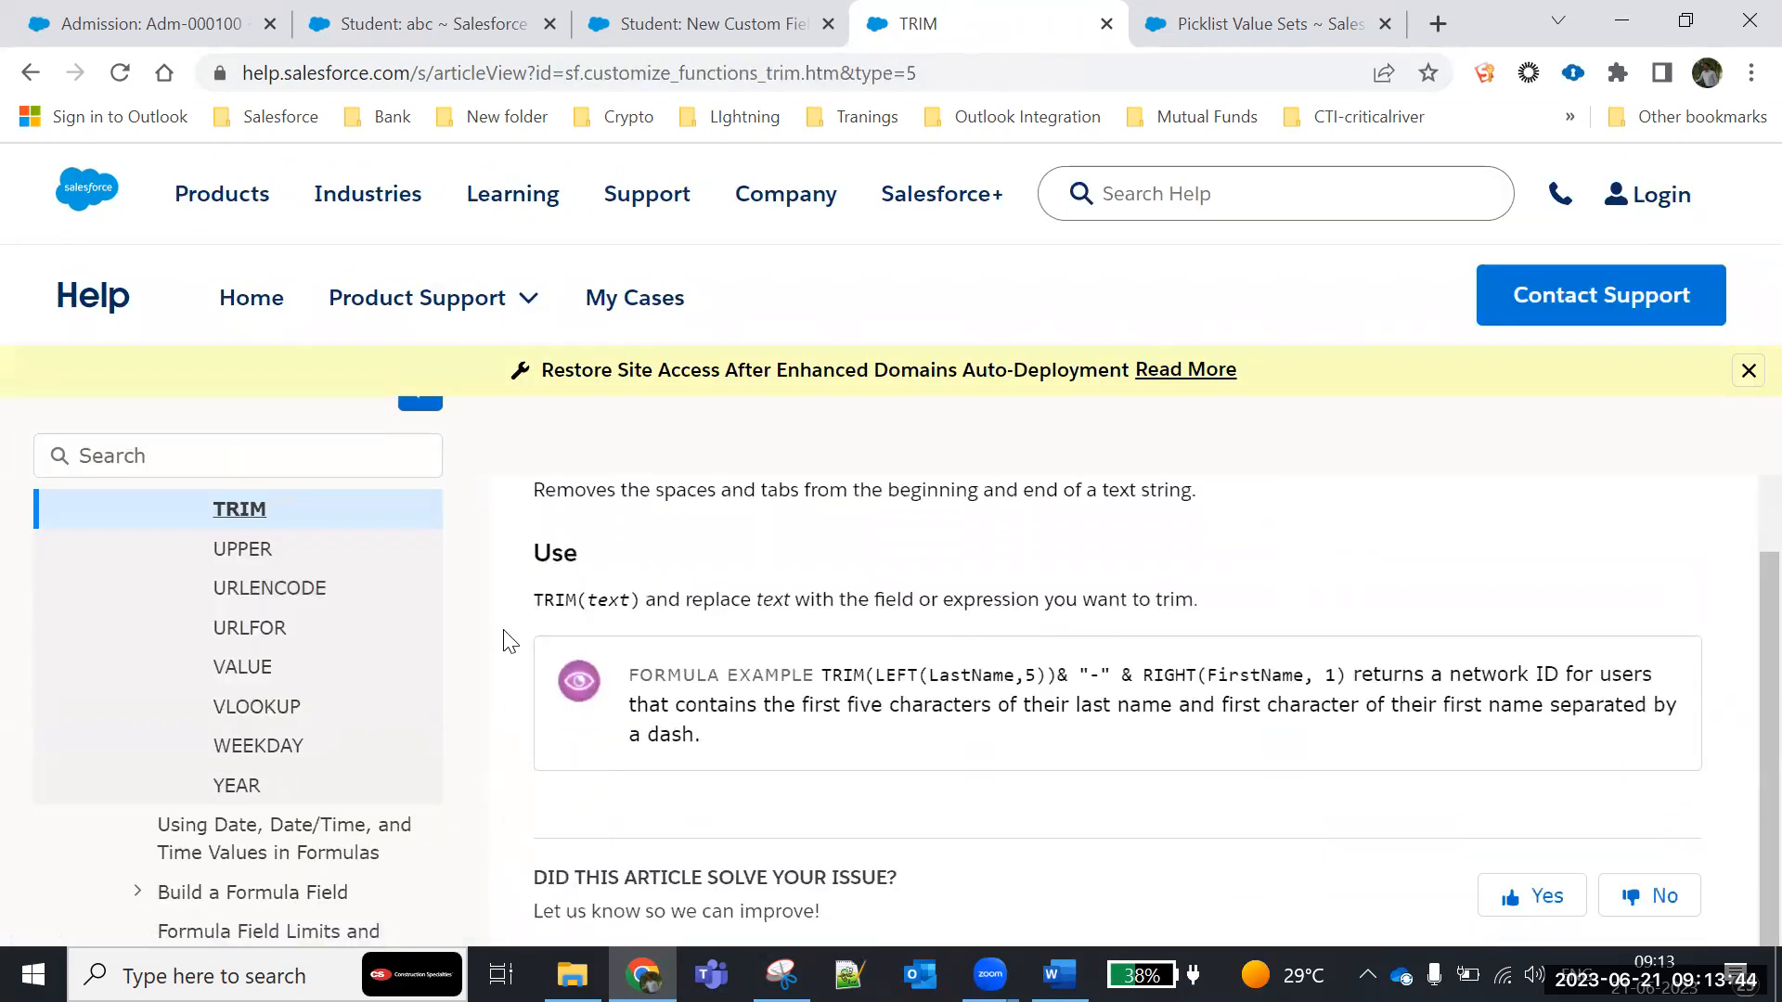
pyautogui.scroll(3, 287, 669)
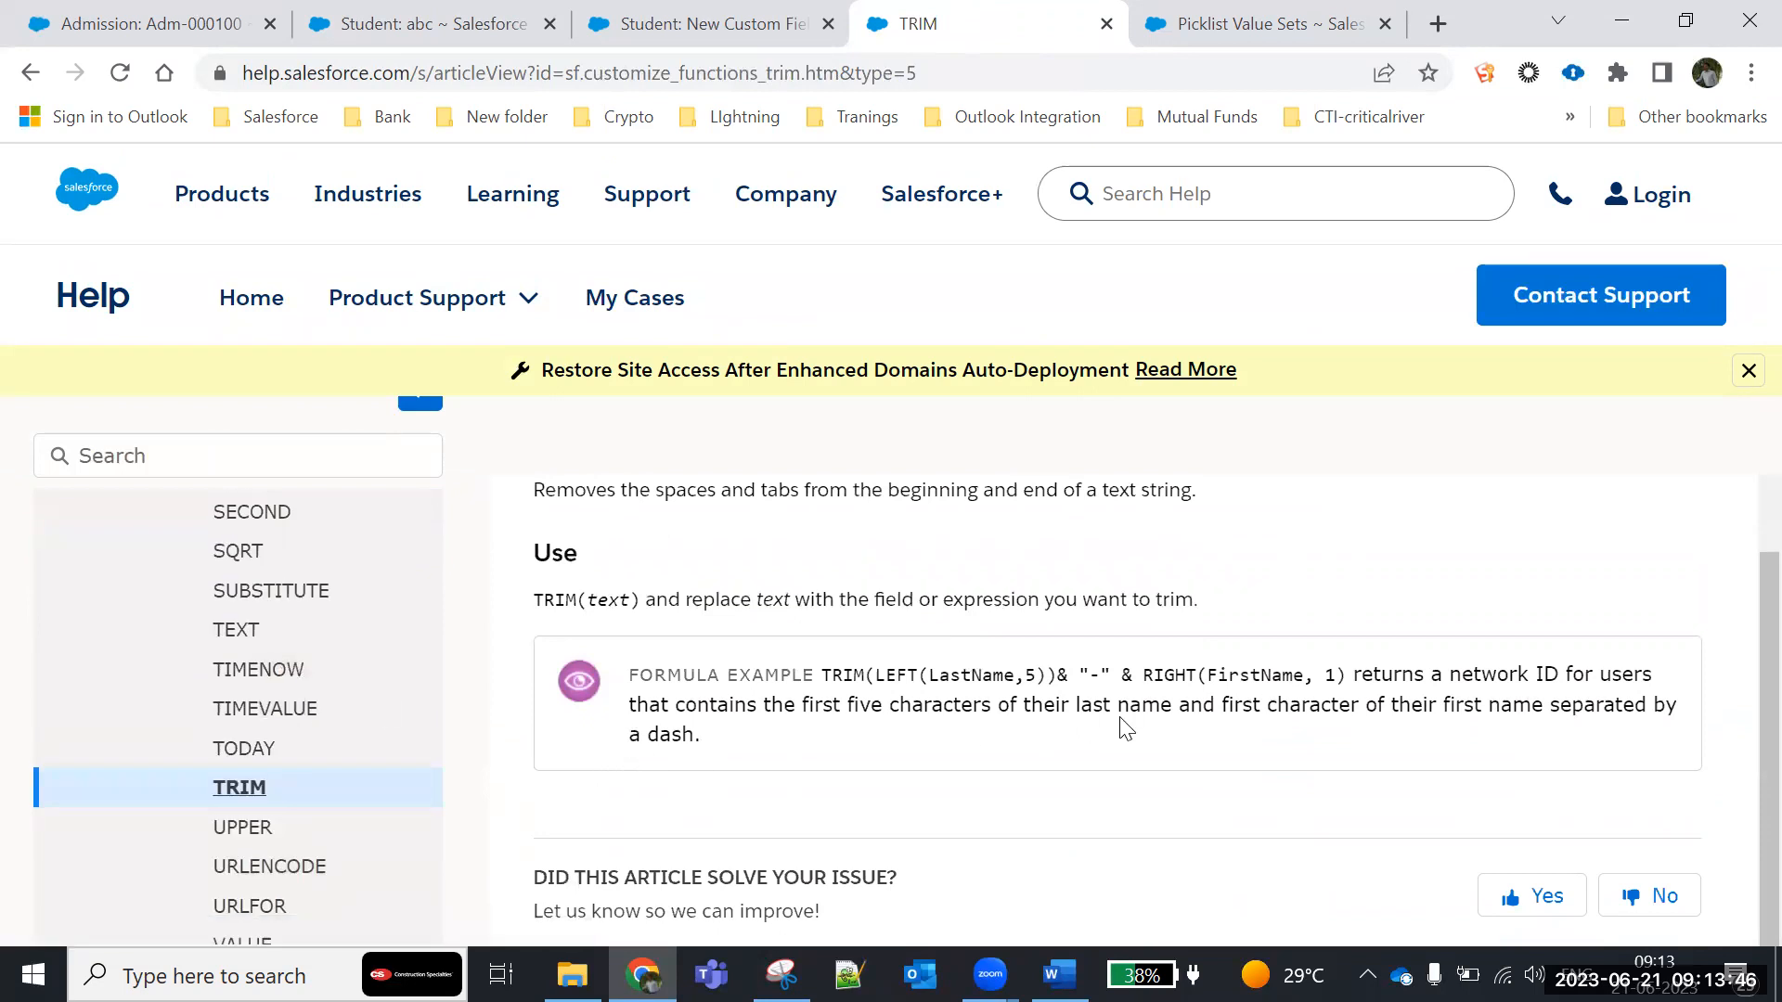
pyautogui.scroll(-4, 1125, 728)
pyautogui.scroll(3, 1058, 640)
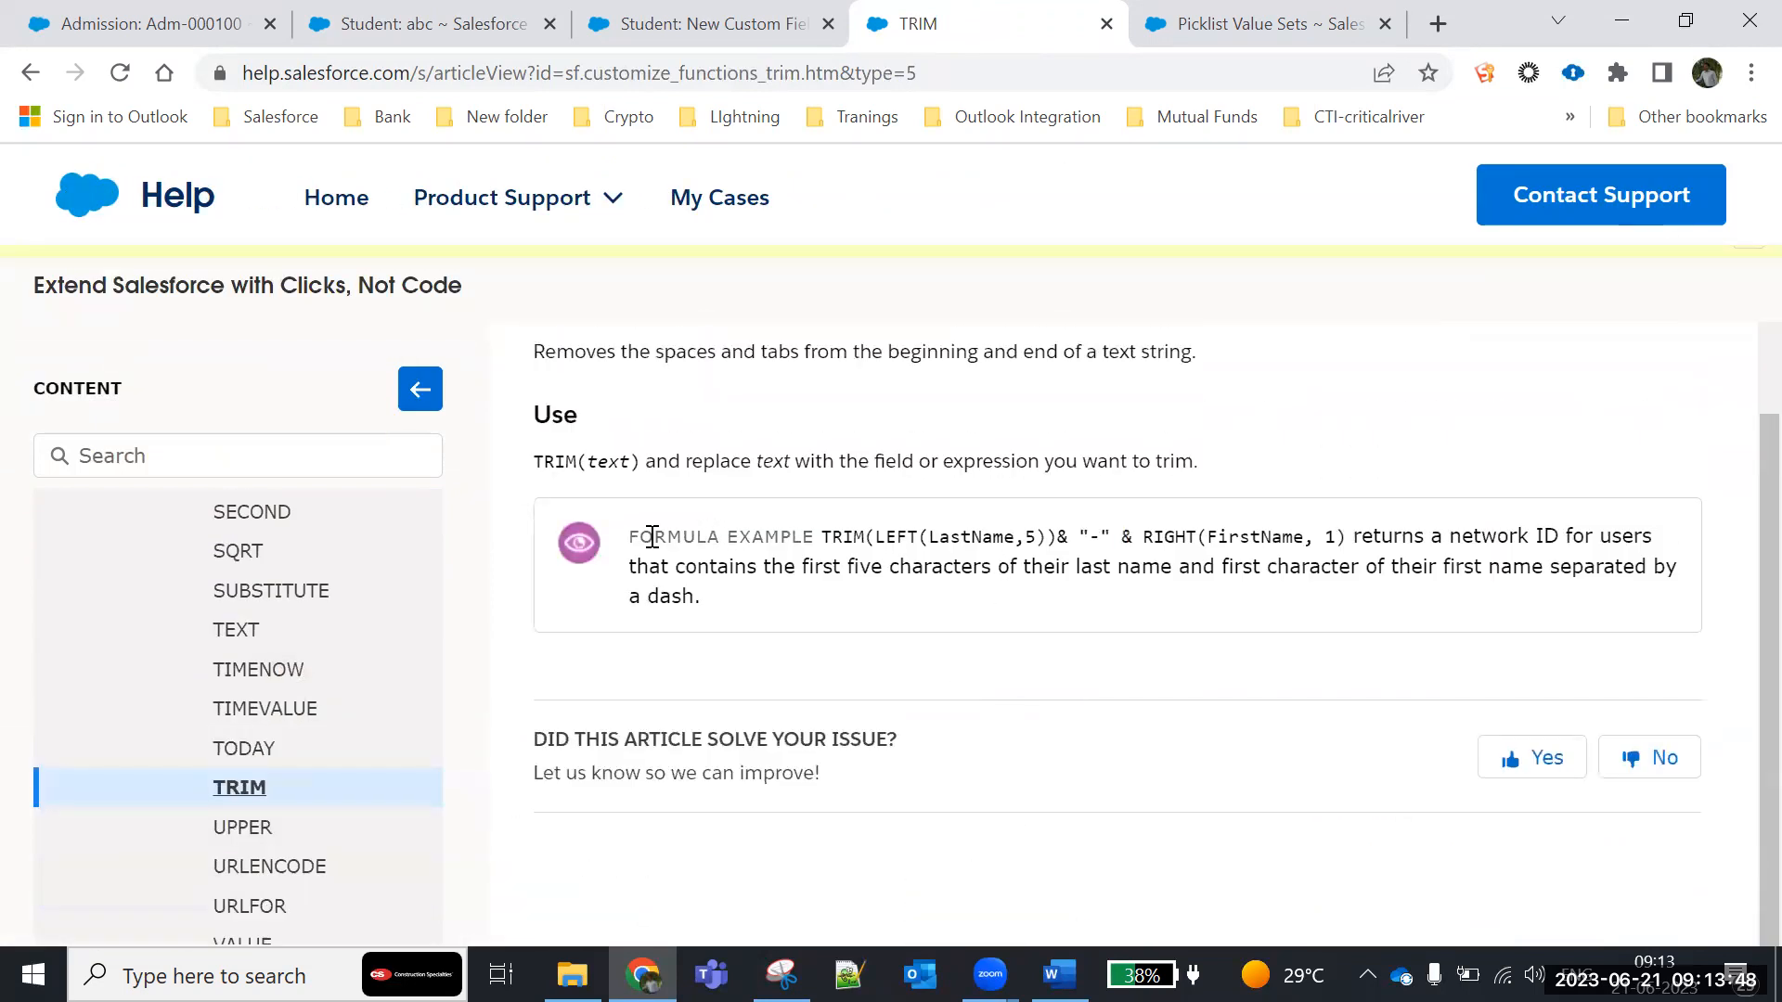
pyautogui.moveTo(625, 547); pyautogui.dragTo(715, 604)
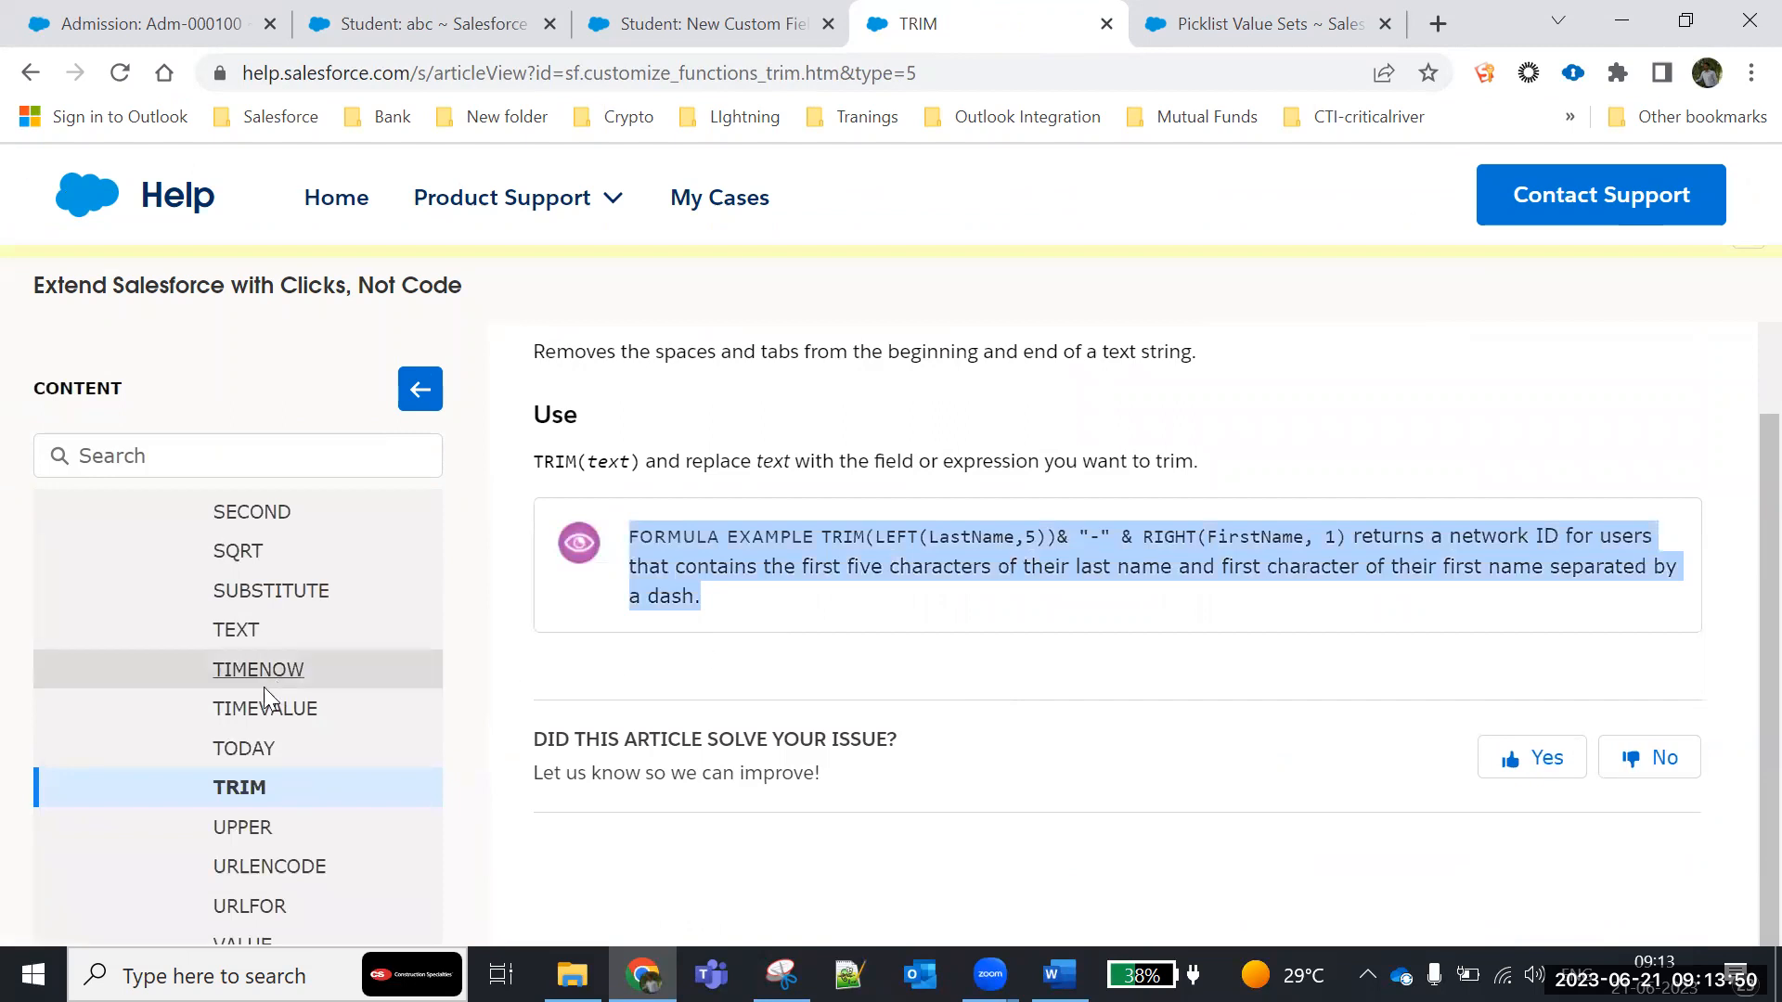
# - Open the help article for the DATE function and read its formula example
pyautogui.scroll(2, 251, 696)
pyautogui.scroll(20, 255, 742)
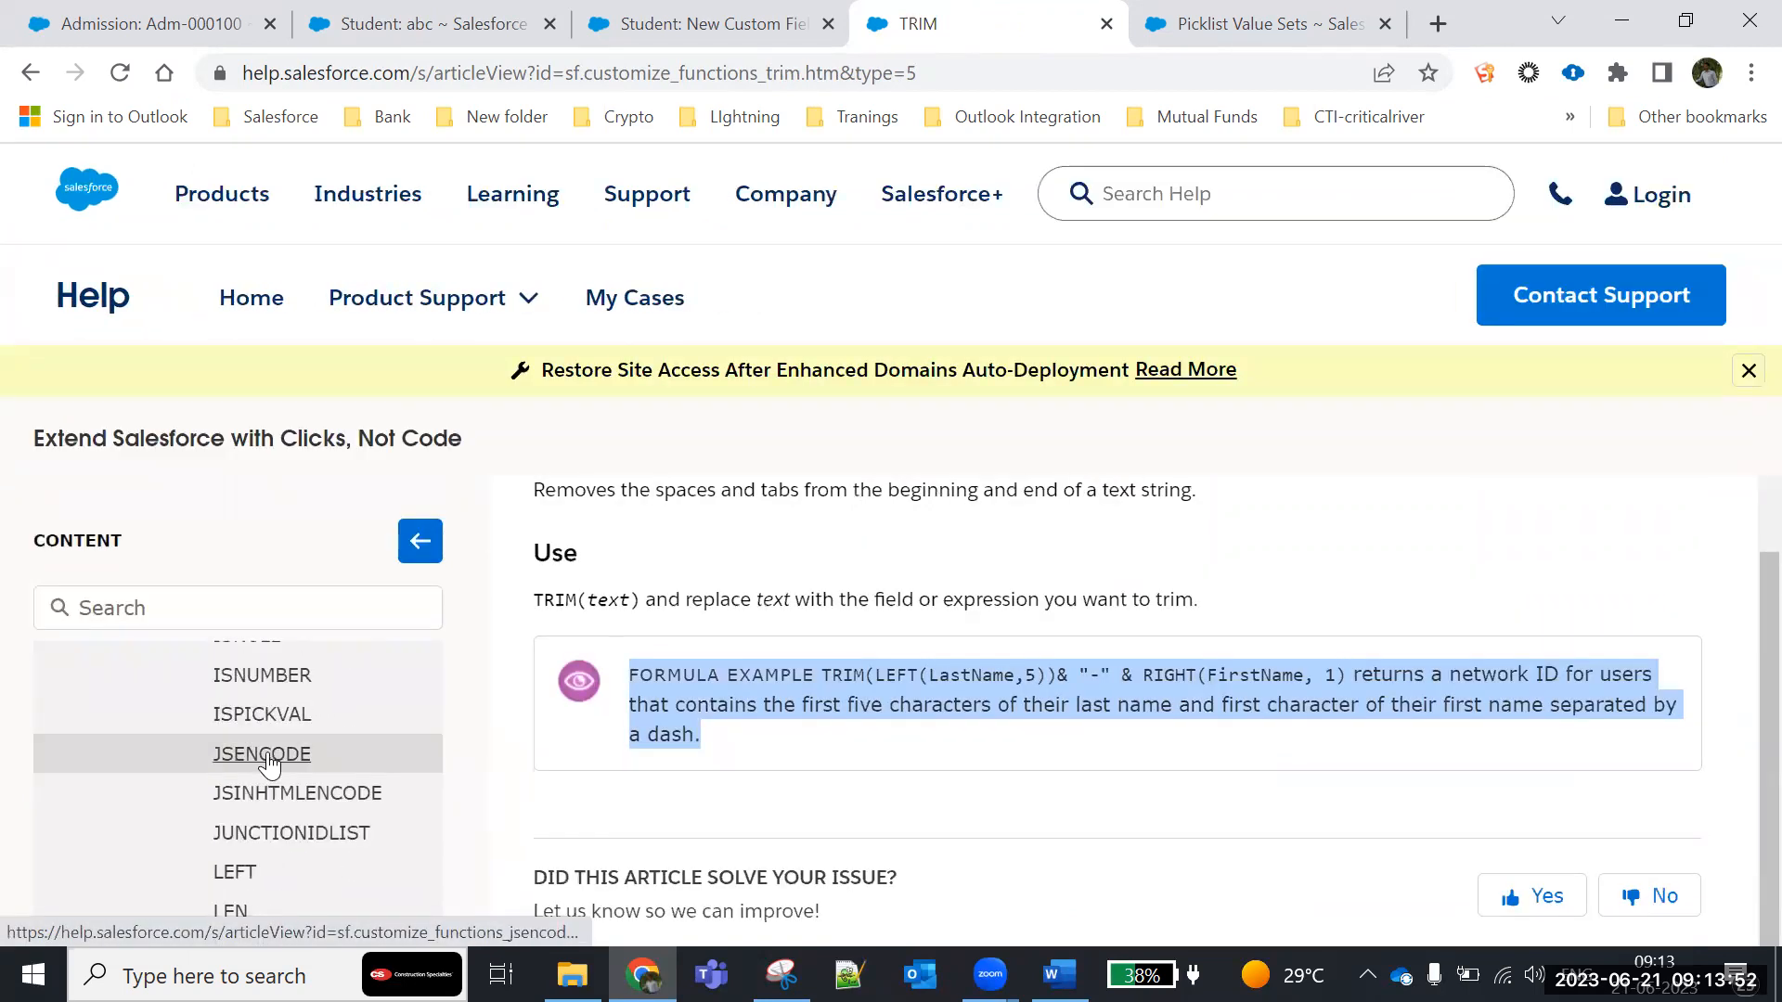
pyautogui.scroll(3, 267, 753)
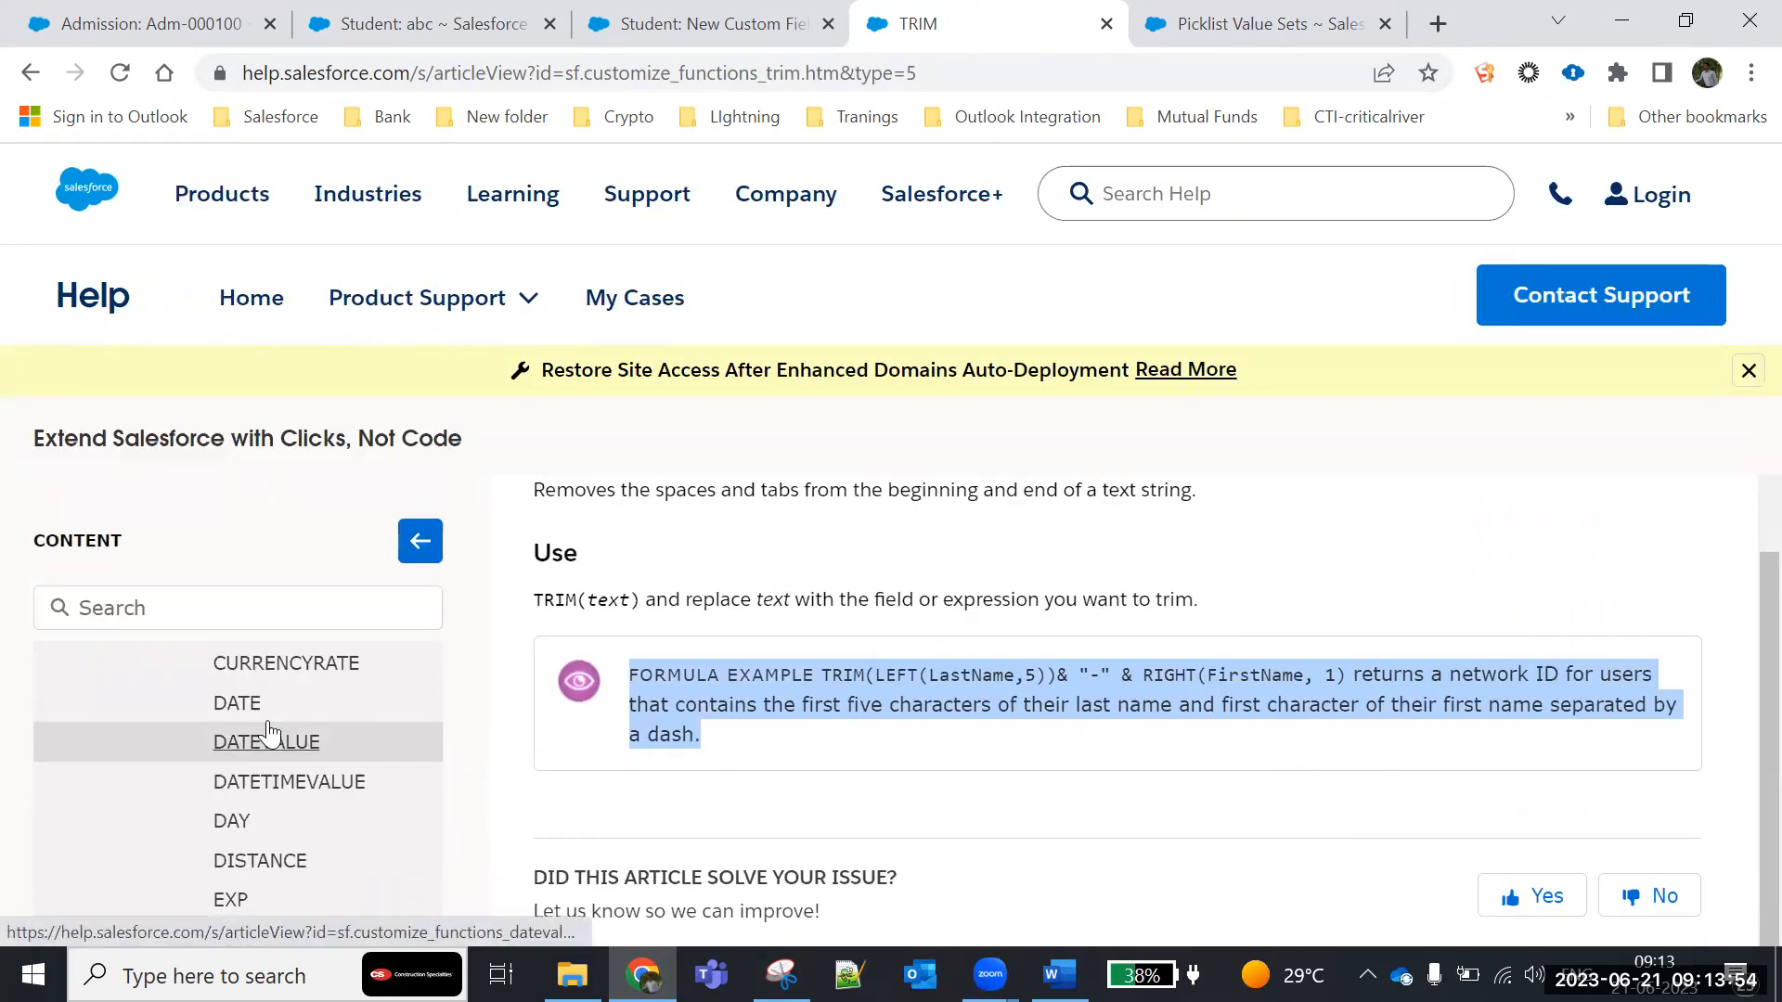
pyautogui.click(252, 711)
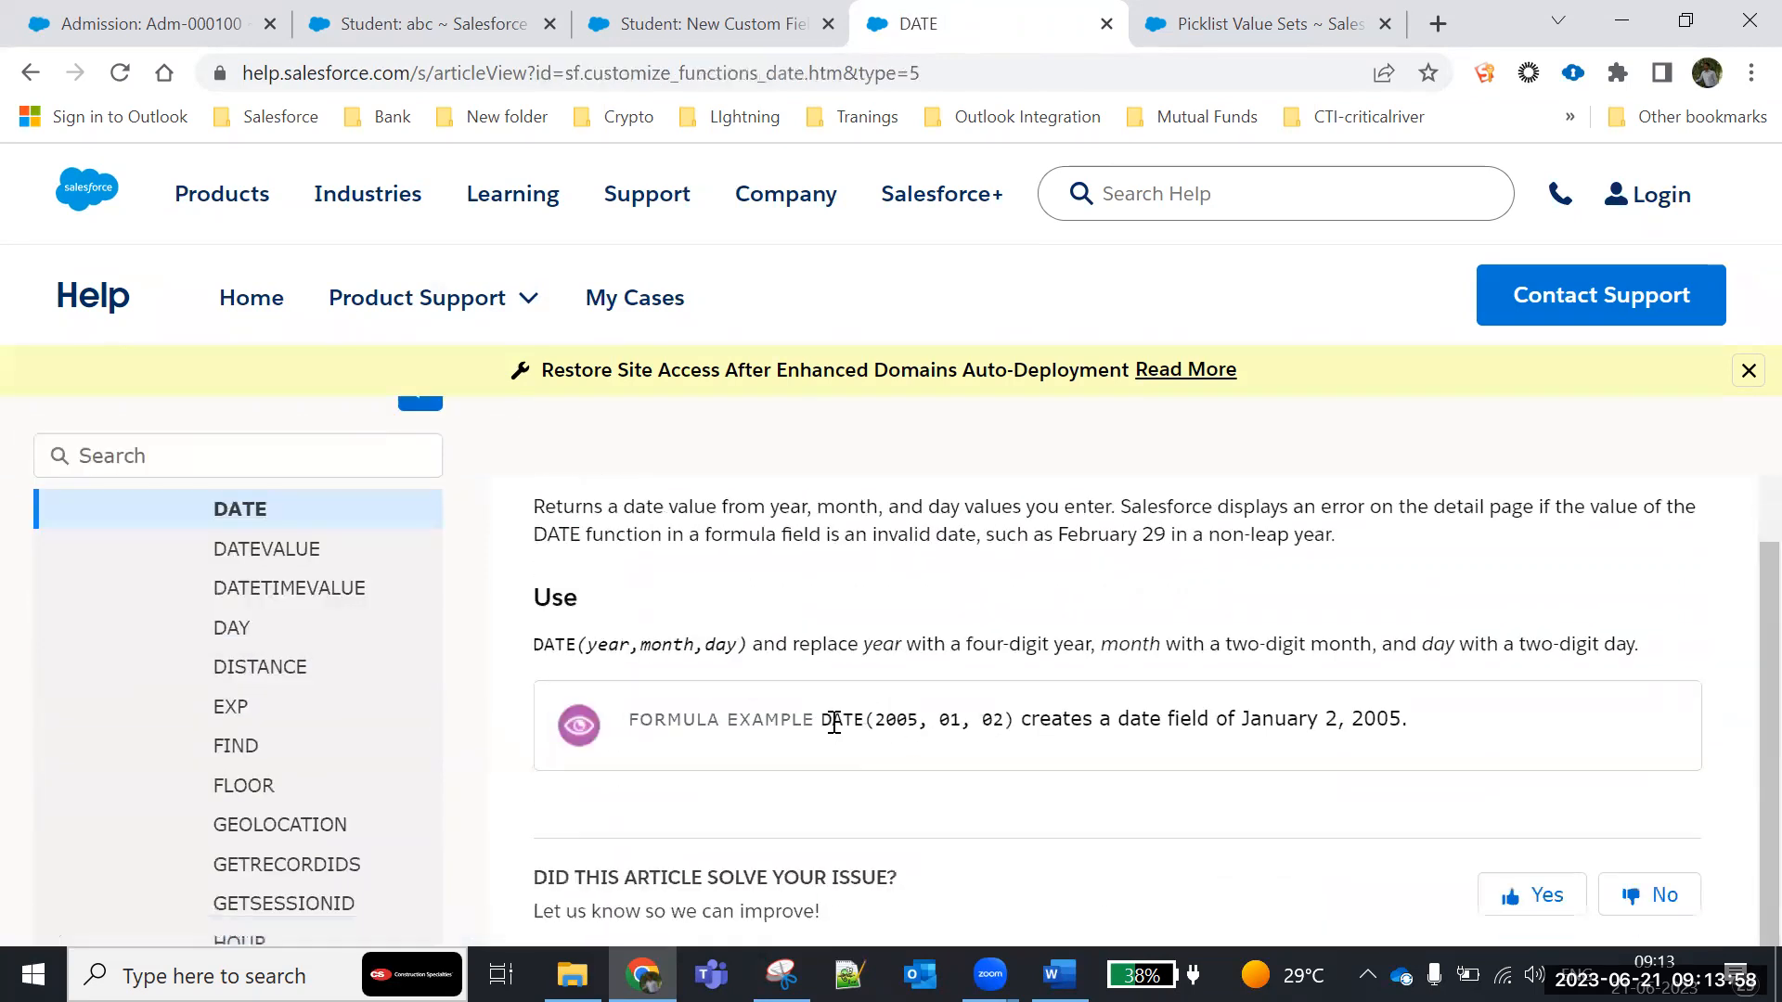
pyautogui.moveTo(834, 723); pyautogui.dragTo(1049, 741)
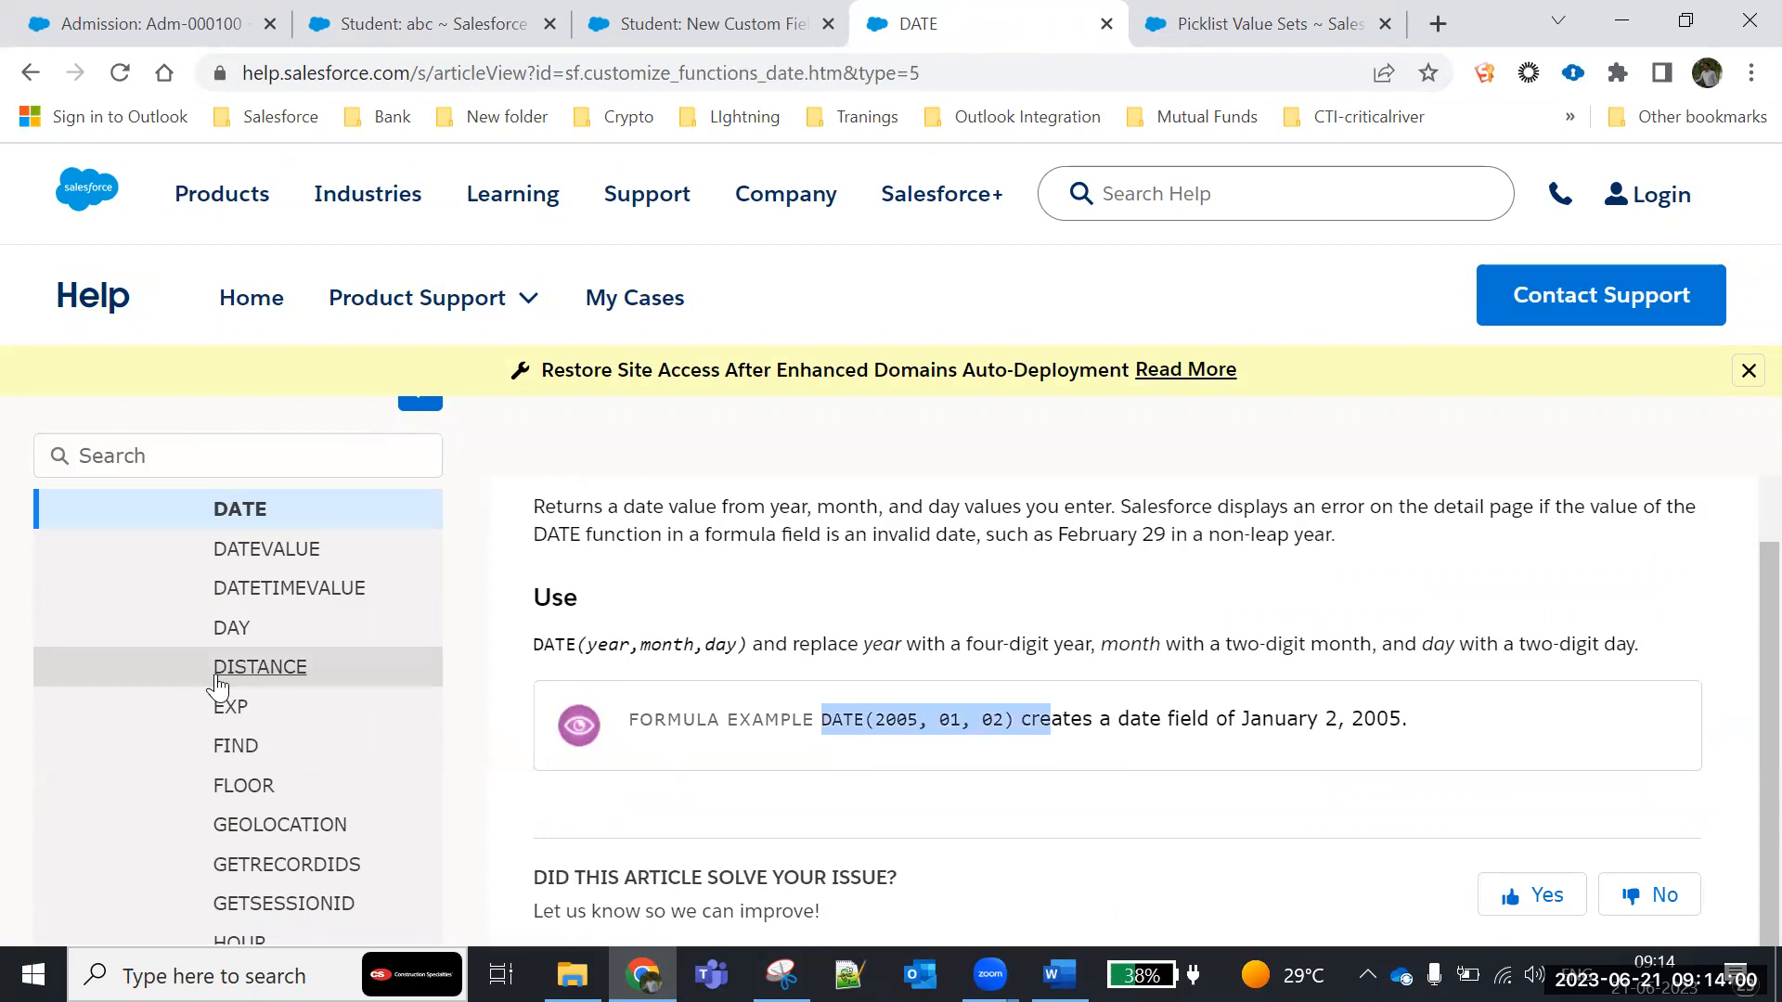
# - Open the help article for the ADDMONTHS function and read its usage and generic example
pyautogui.scroll(3, 219, 714)
pyautogui.scroll(3, 219, 687)
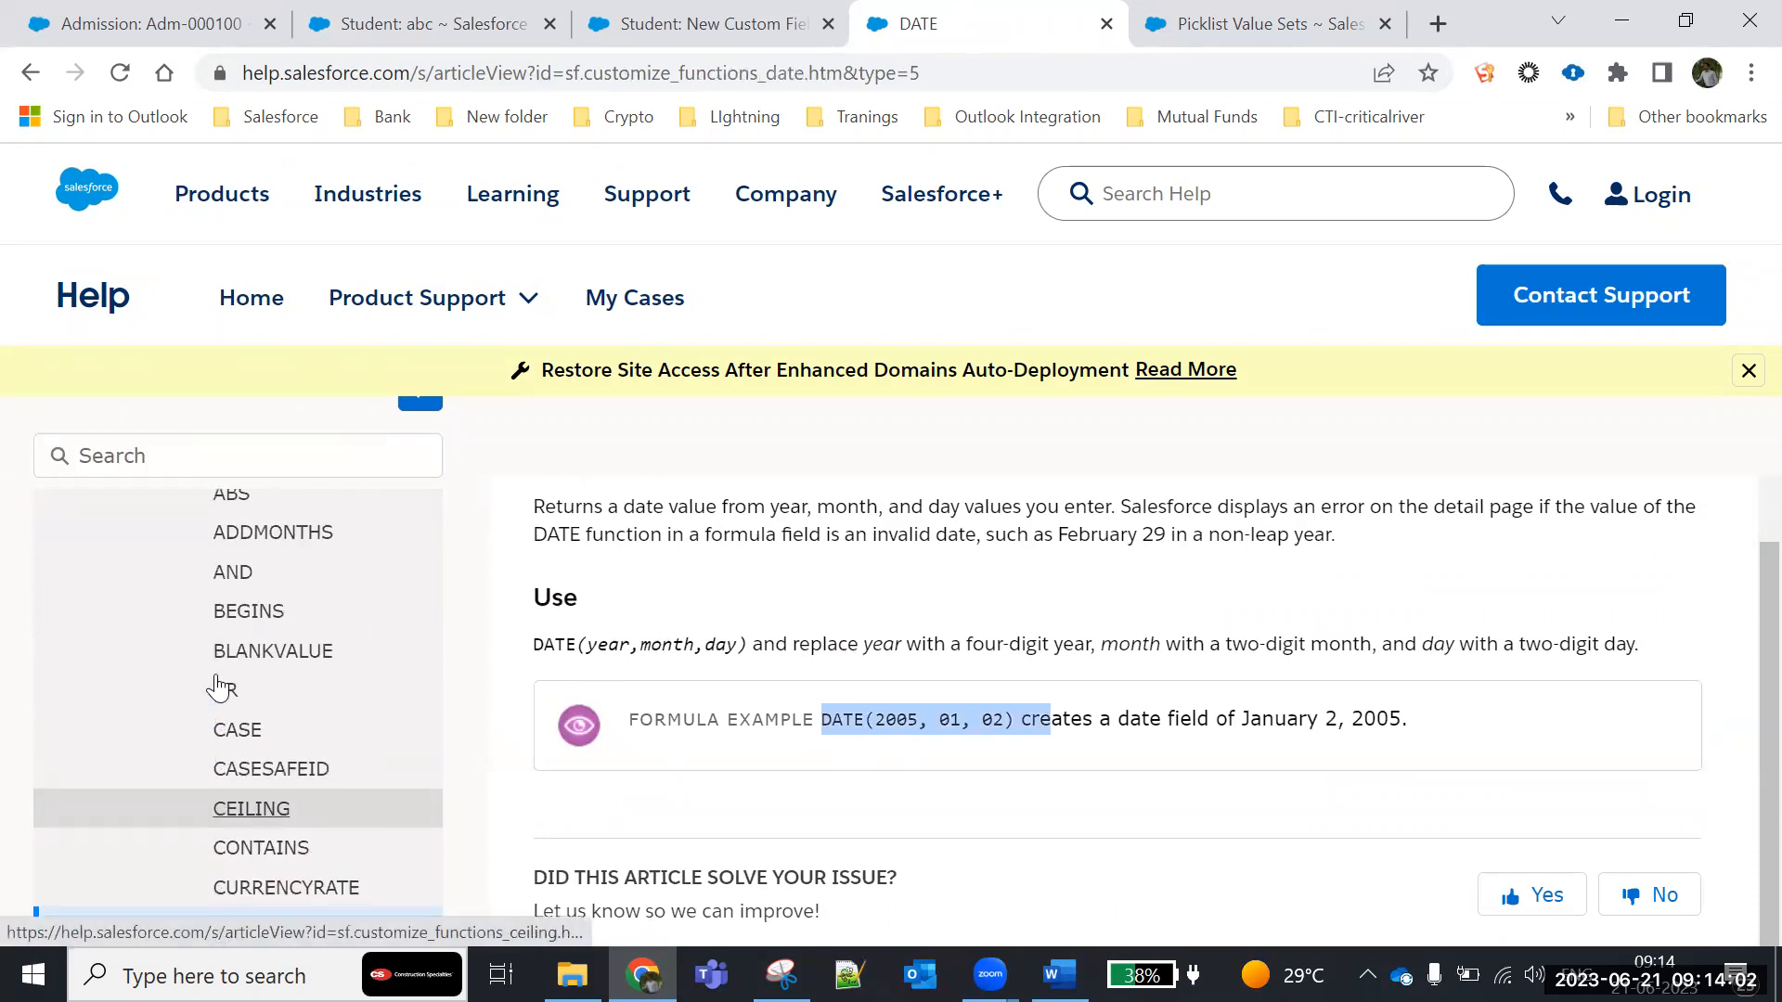
pyautogui.click(280, 682)
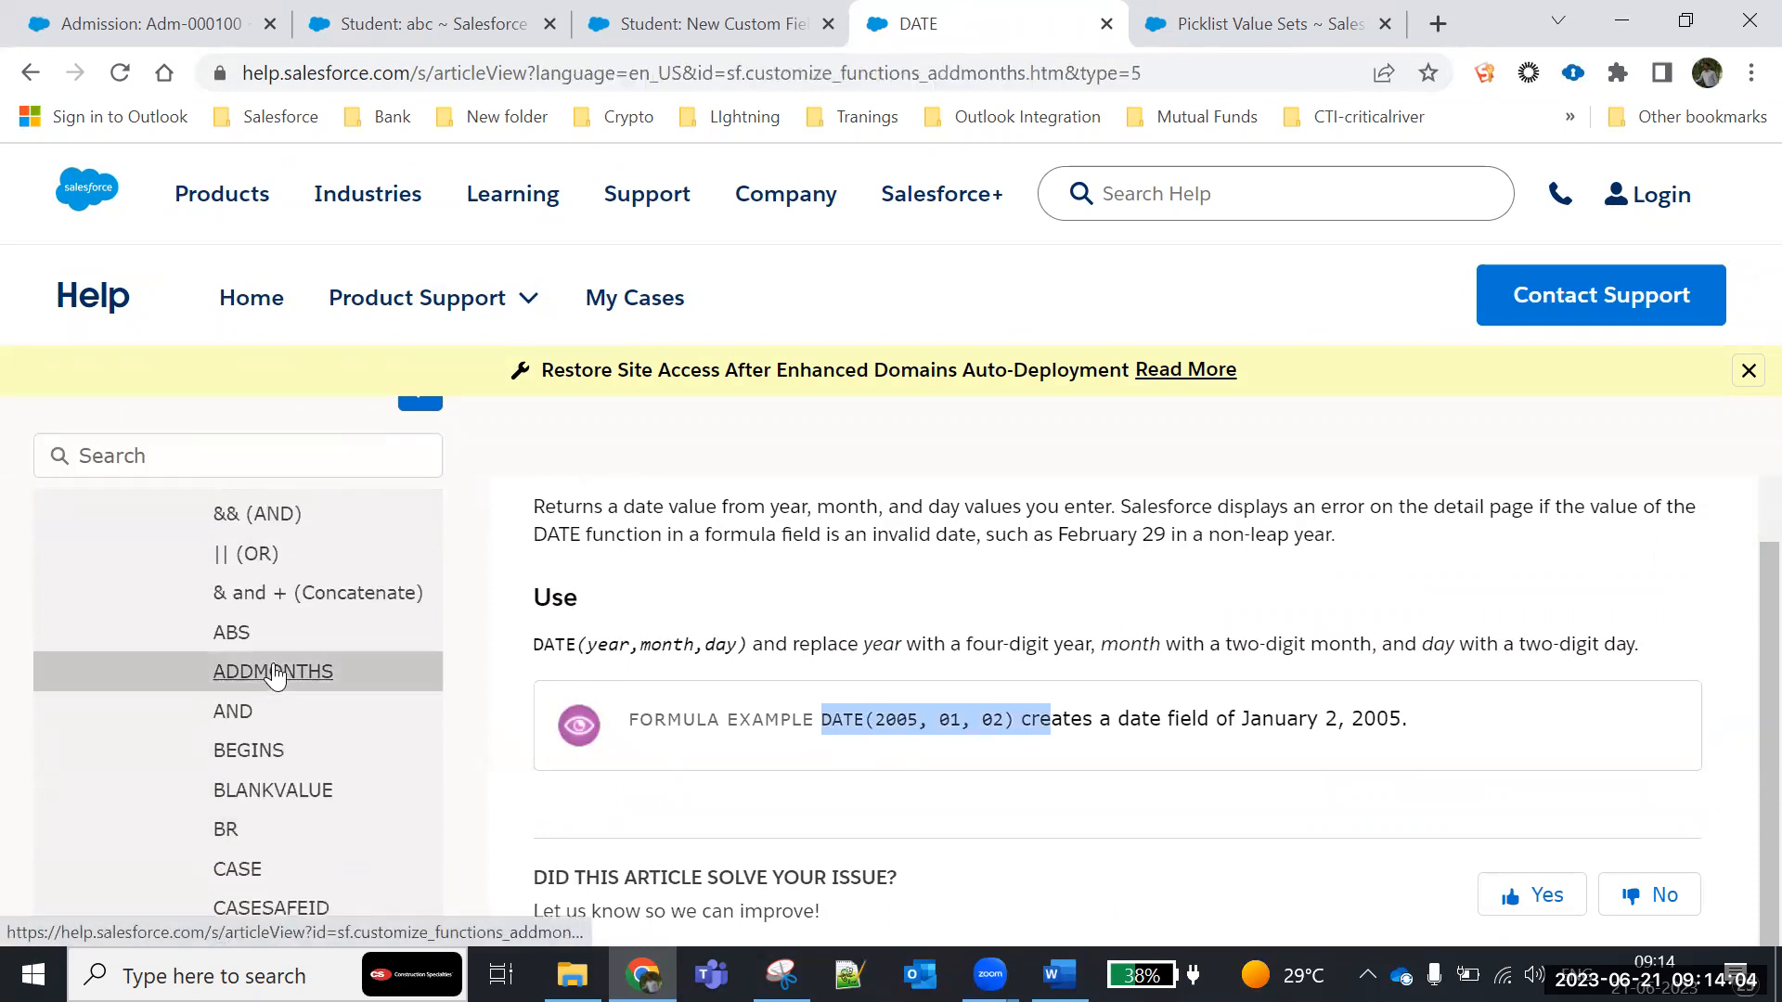
pyautogui.scroll(-2, 744, 691)
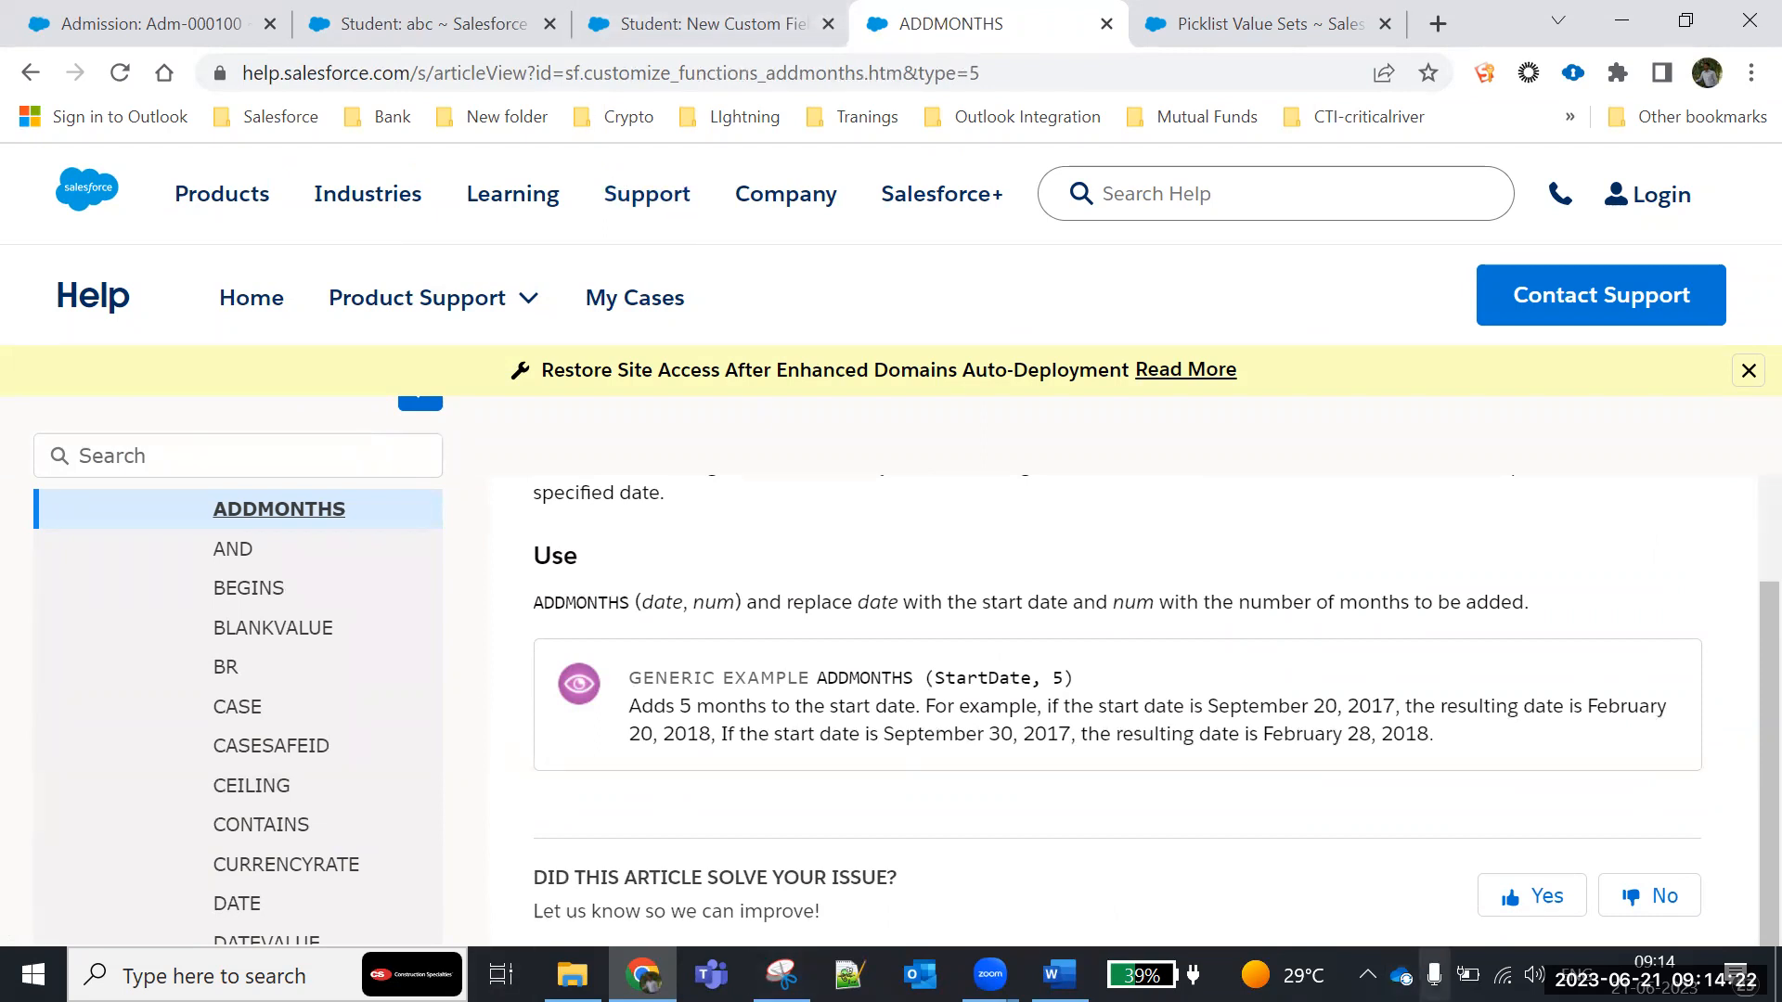
# - Look through the help contents around the All Formula Operators and Functions section, including its list of operators
pyautogui.scroll(10, 246, 728)
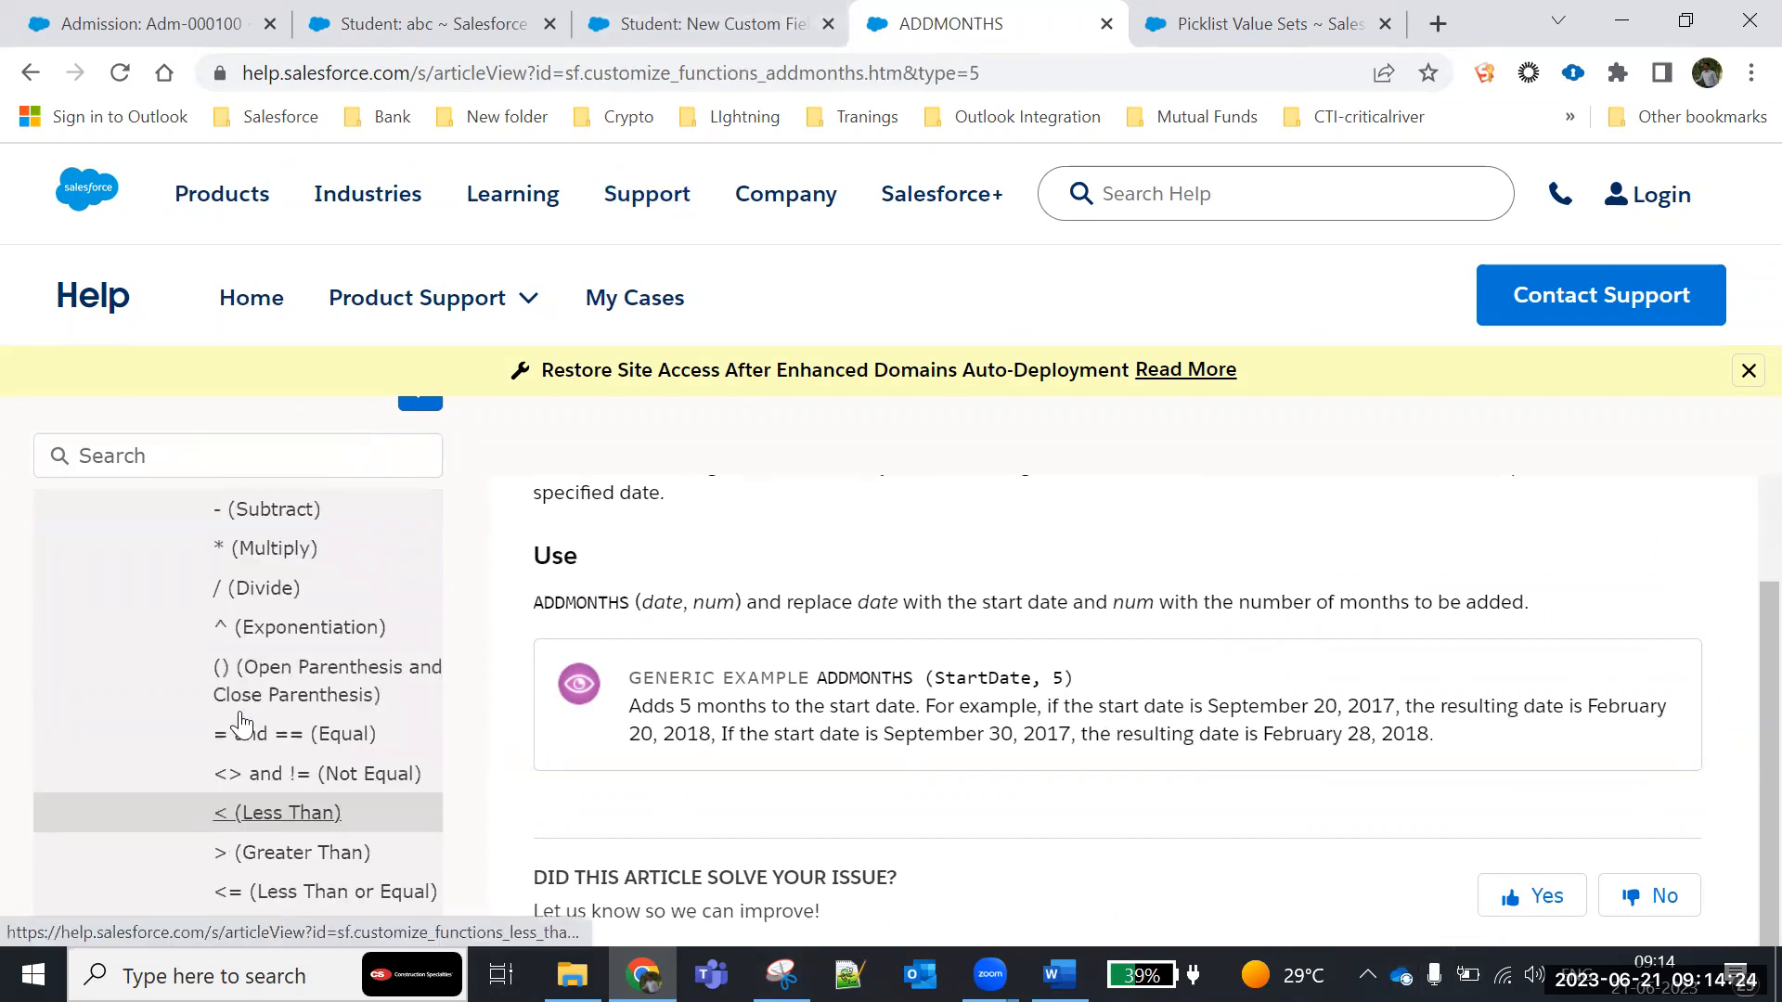
pyautogui.scroll(-5, 684, 701)
pyautogui.scroll(5, 612, 714)
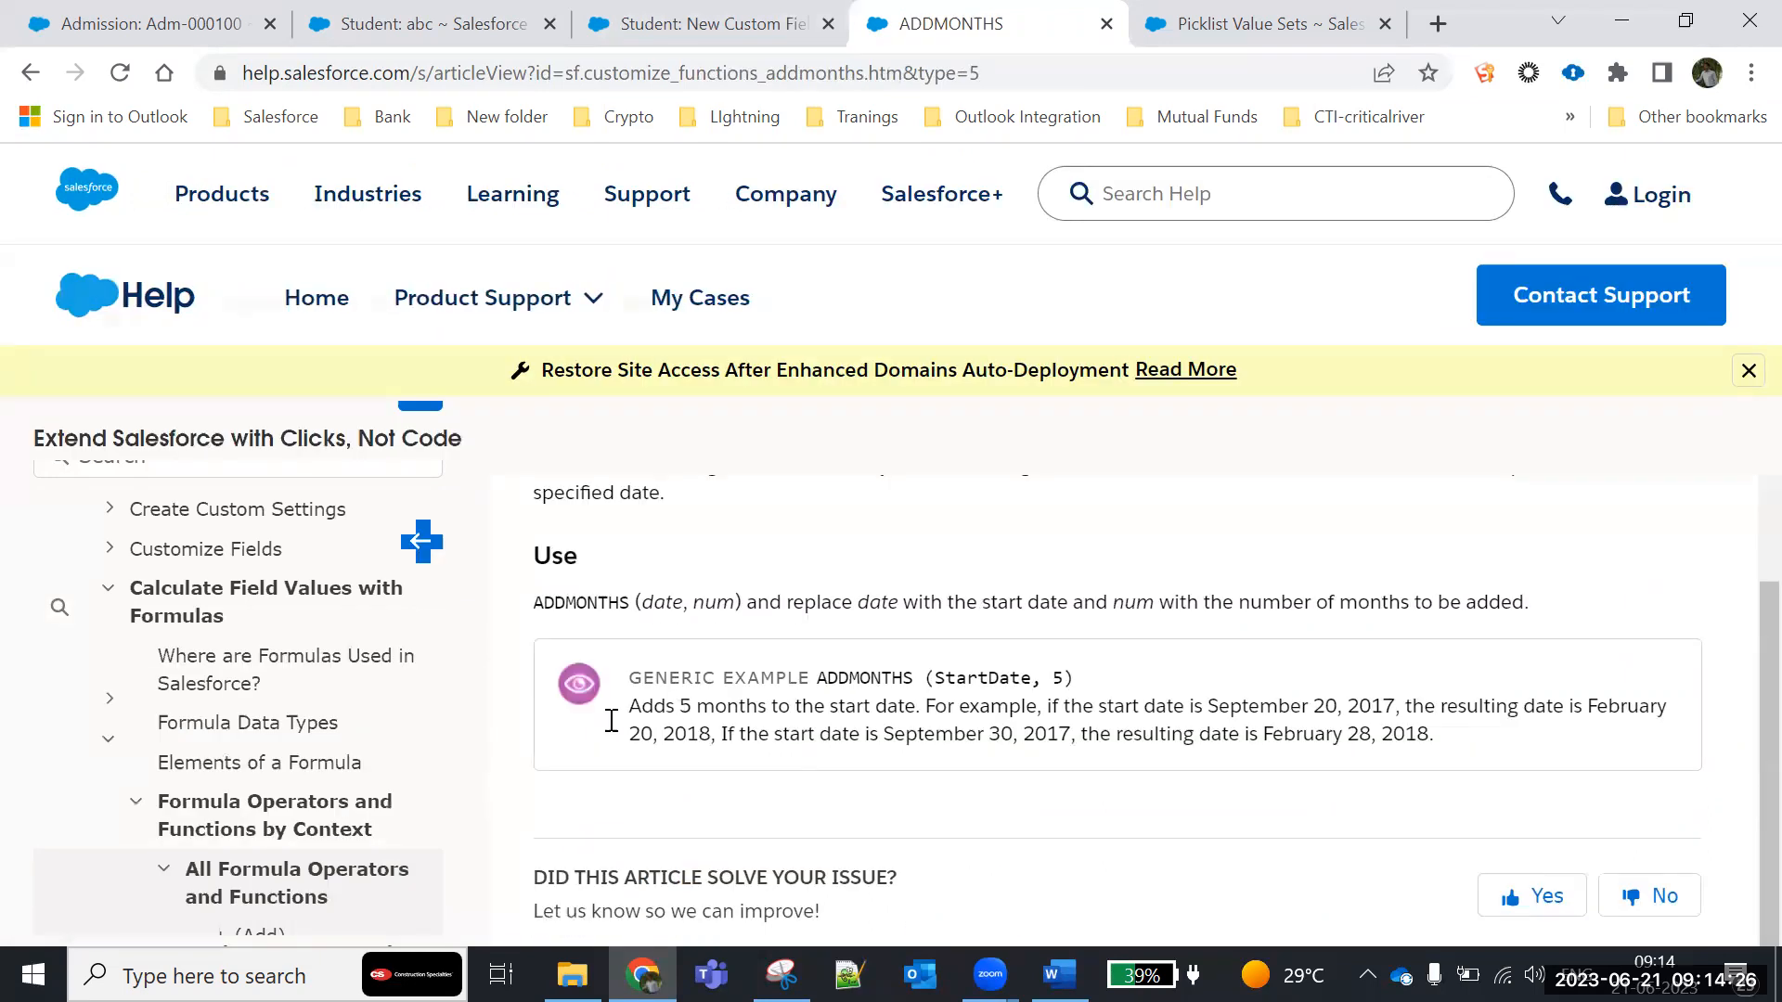
pyautogui.scroll(5, 247, 743)
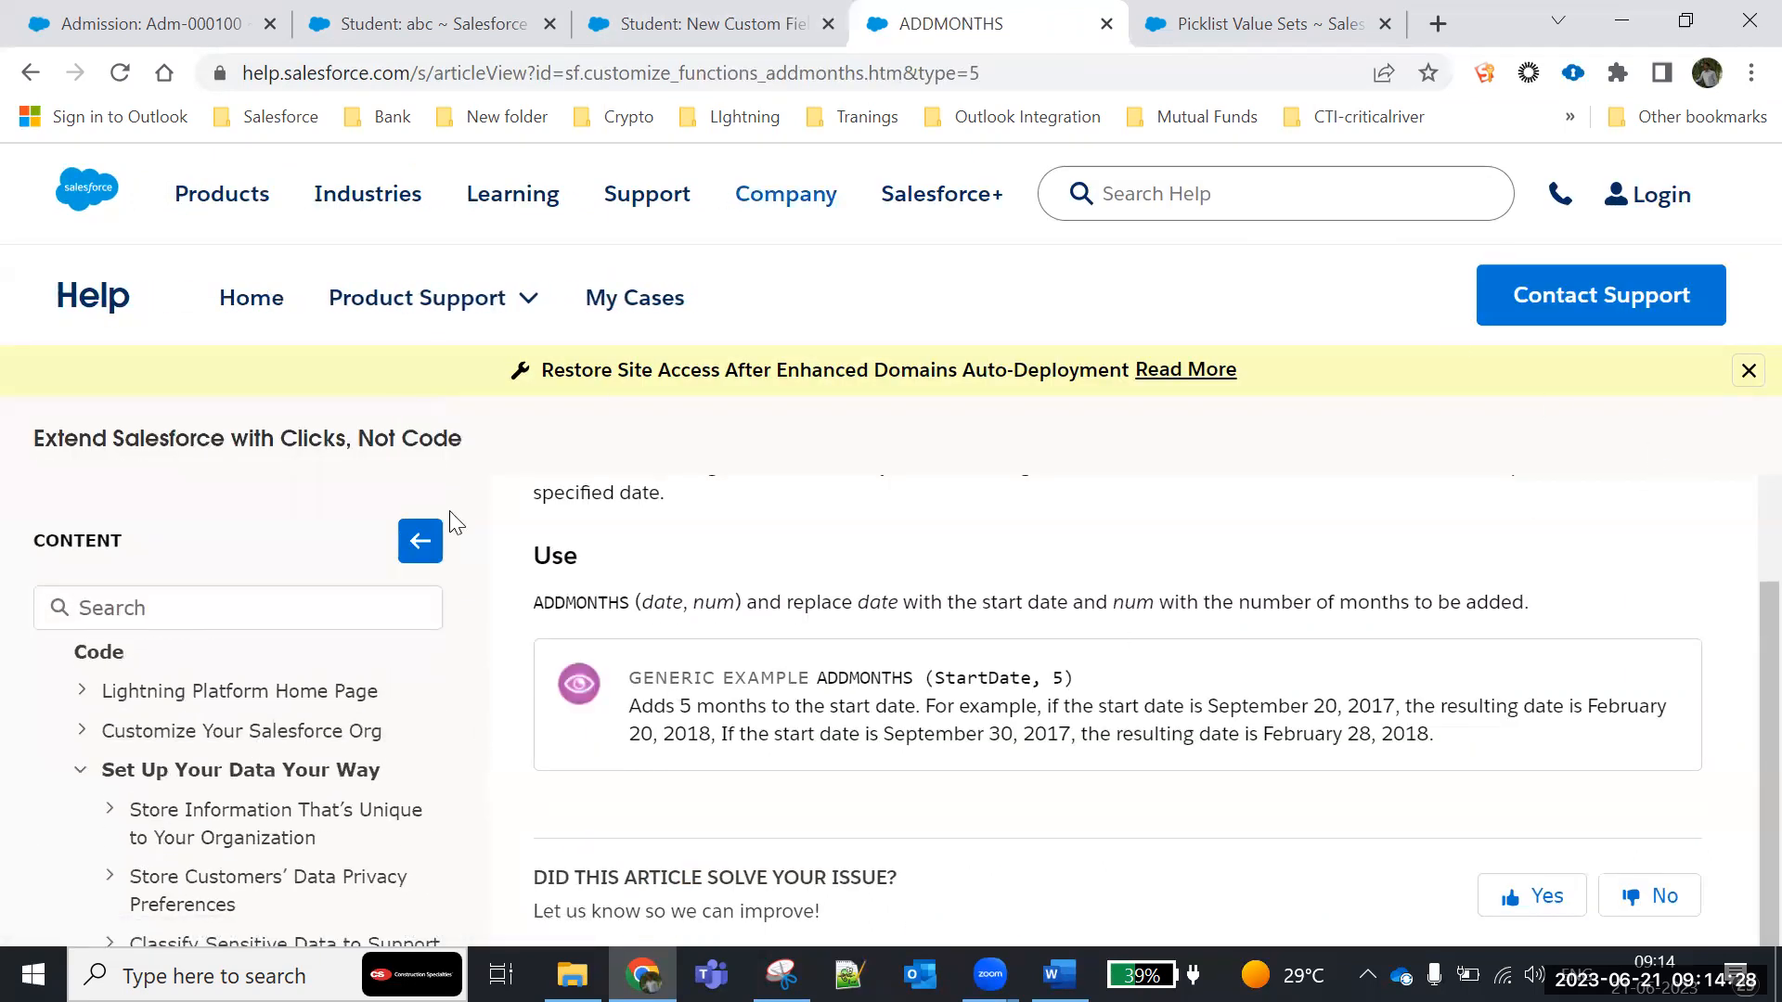
pyautogui.scroll(-4, 169, 816)
pyautogui.scroll(-4, 169, 828)
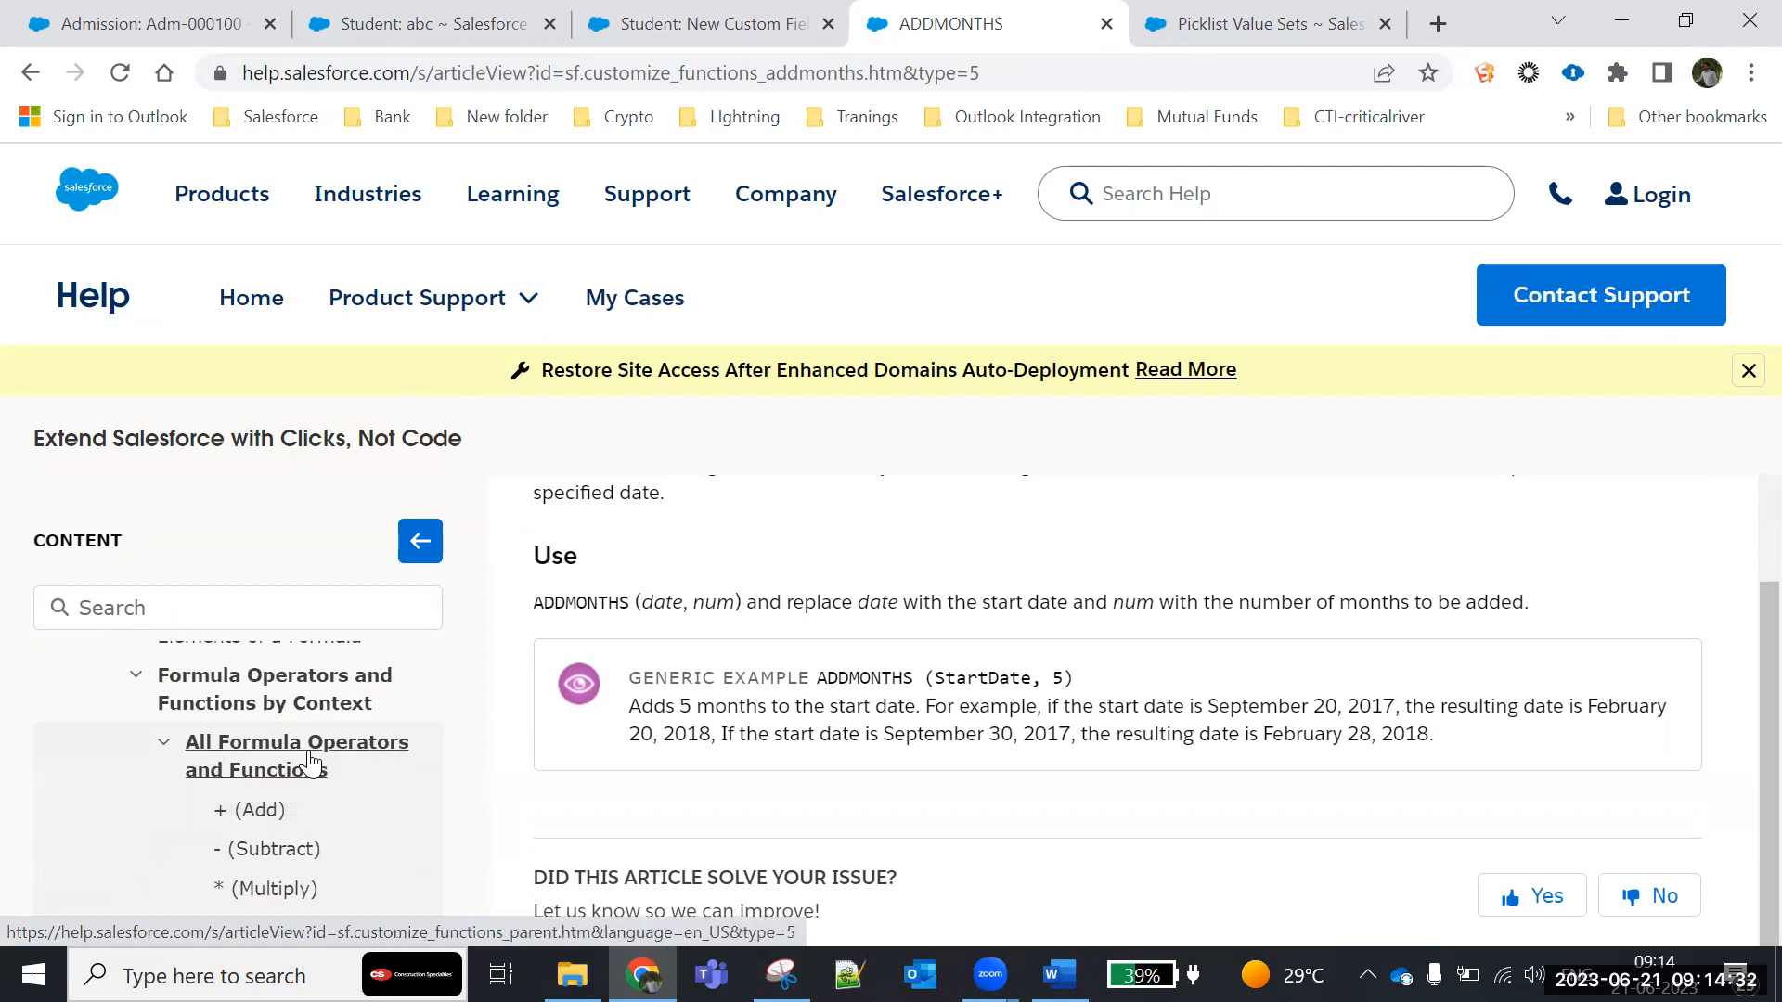
pyautogui.scroll(-3, 245, 854)
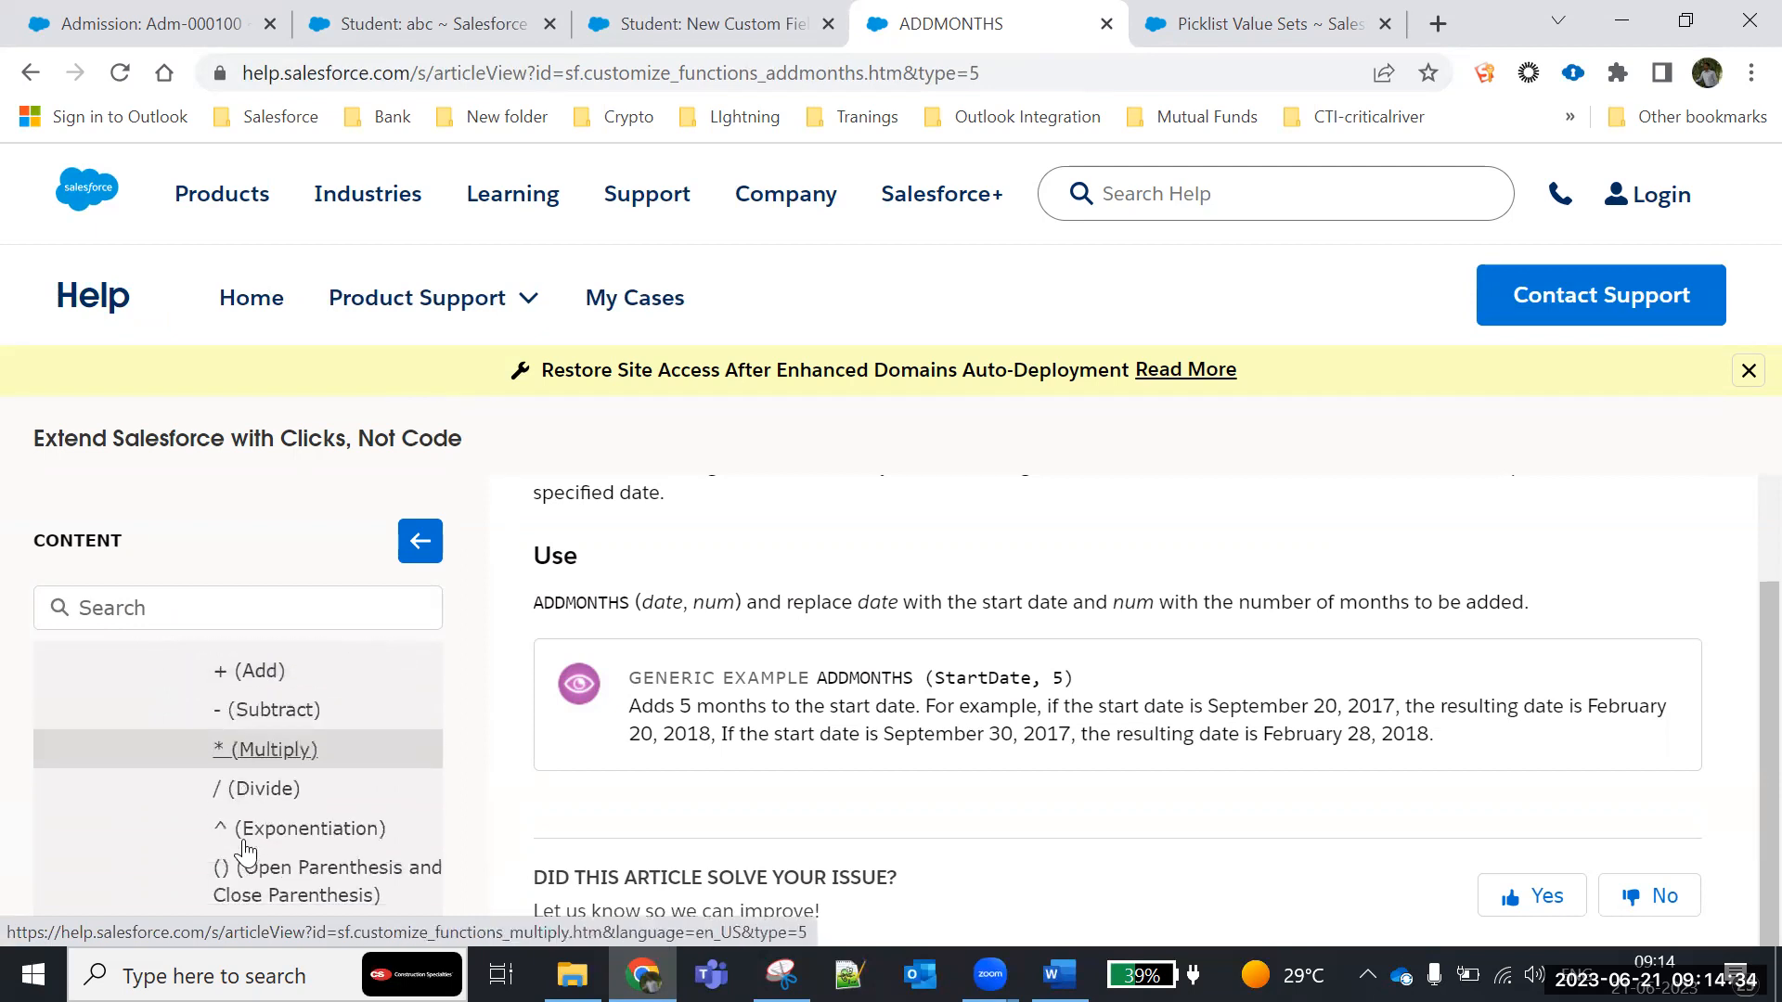
pyautogui.scroll(3, 247, 849)
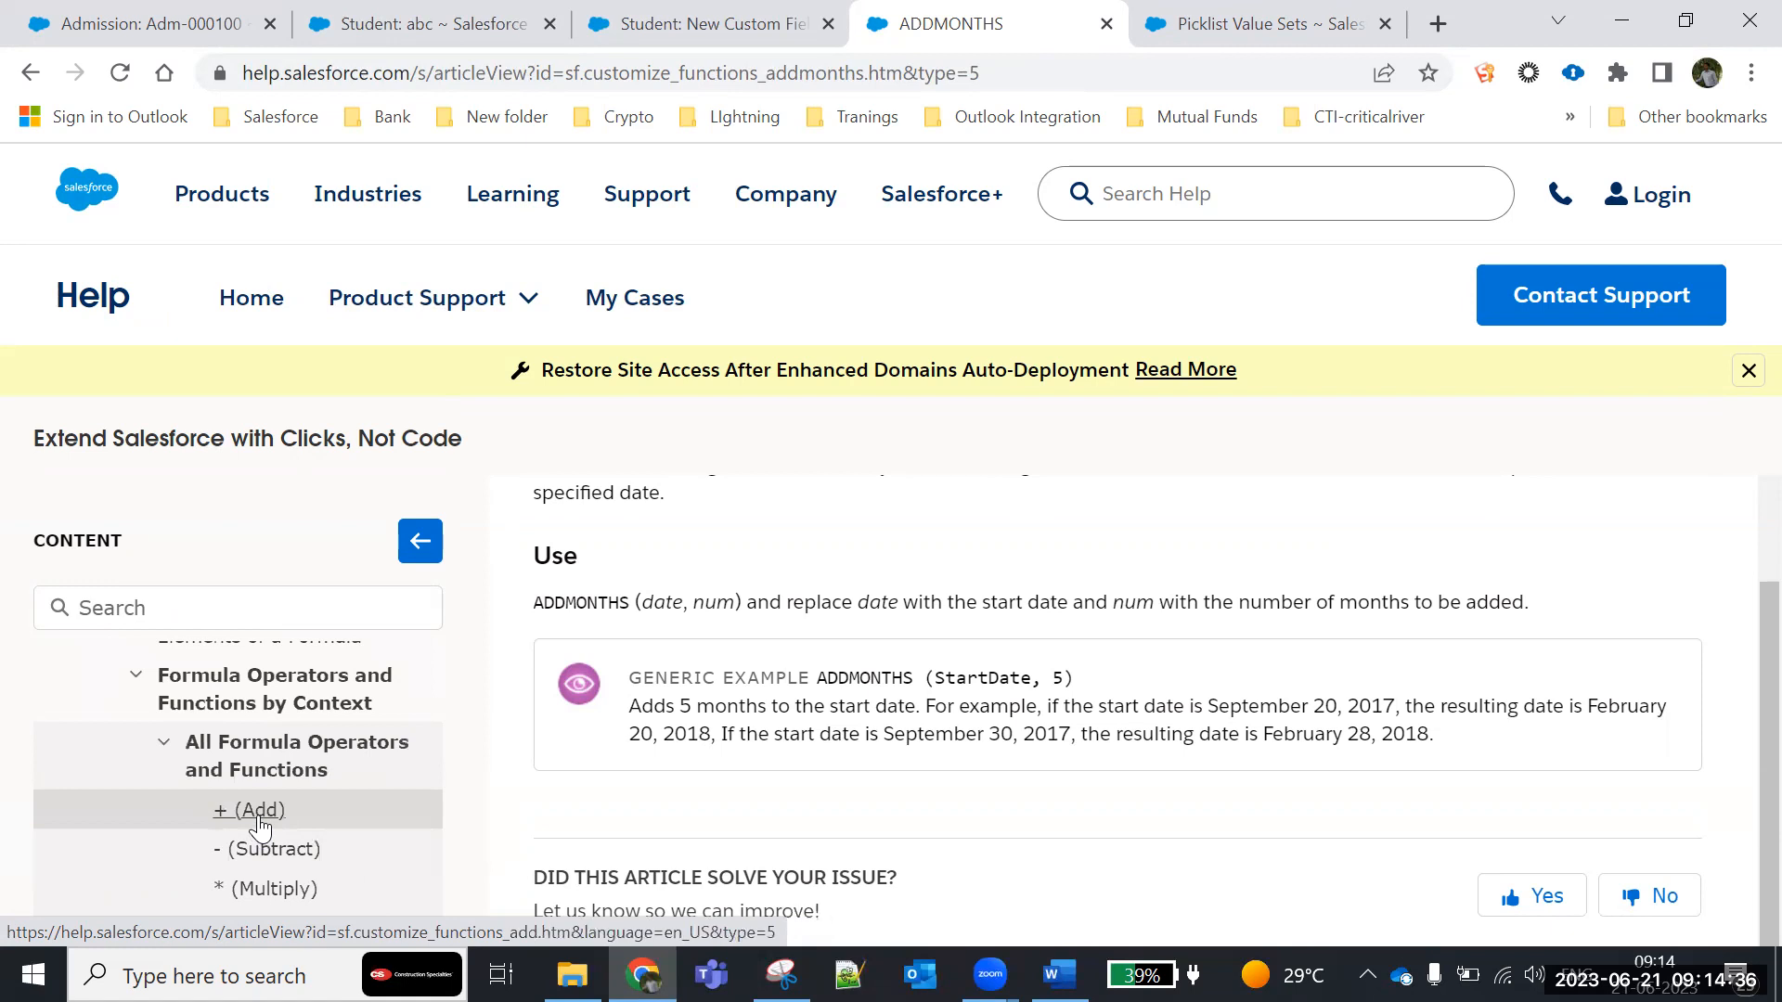
# - Open the help article for the + (Add) operator and read its usage syntax and note on text values
pyautogui.click(249, 811)
pyautogui.scroll(-2, 775, 812)
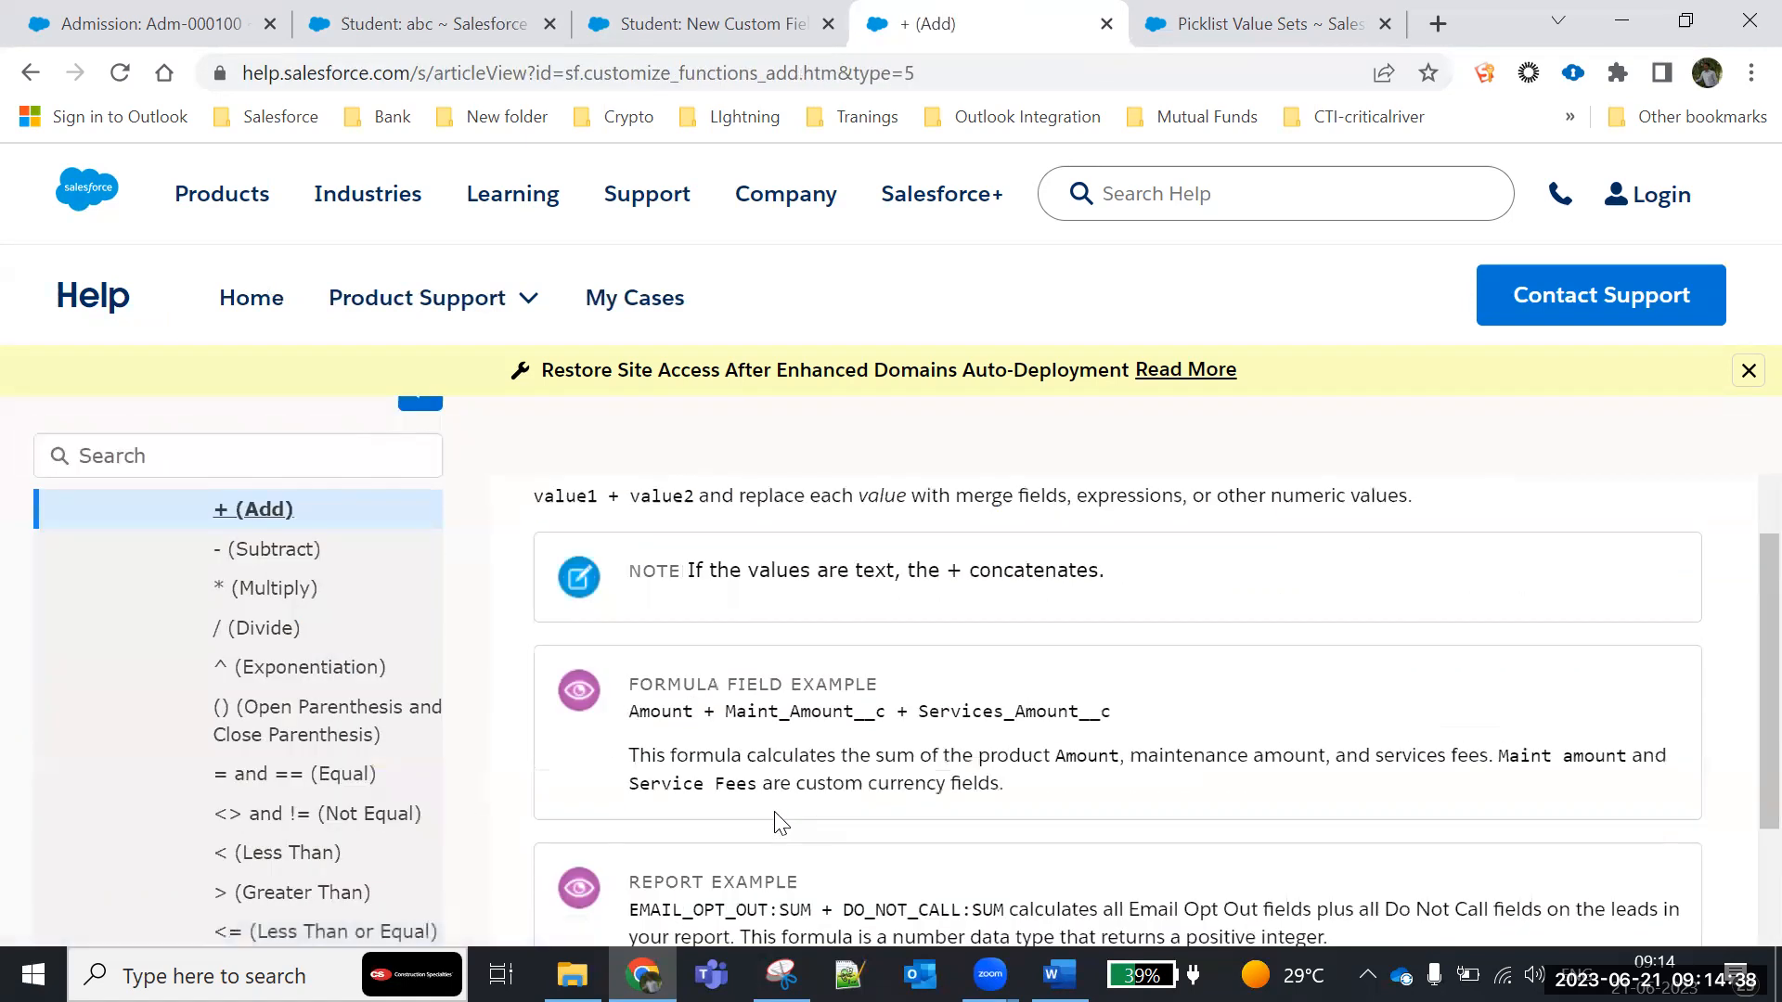
pyautogui.scroll(1, 648, 652)
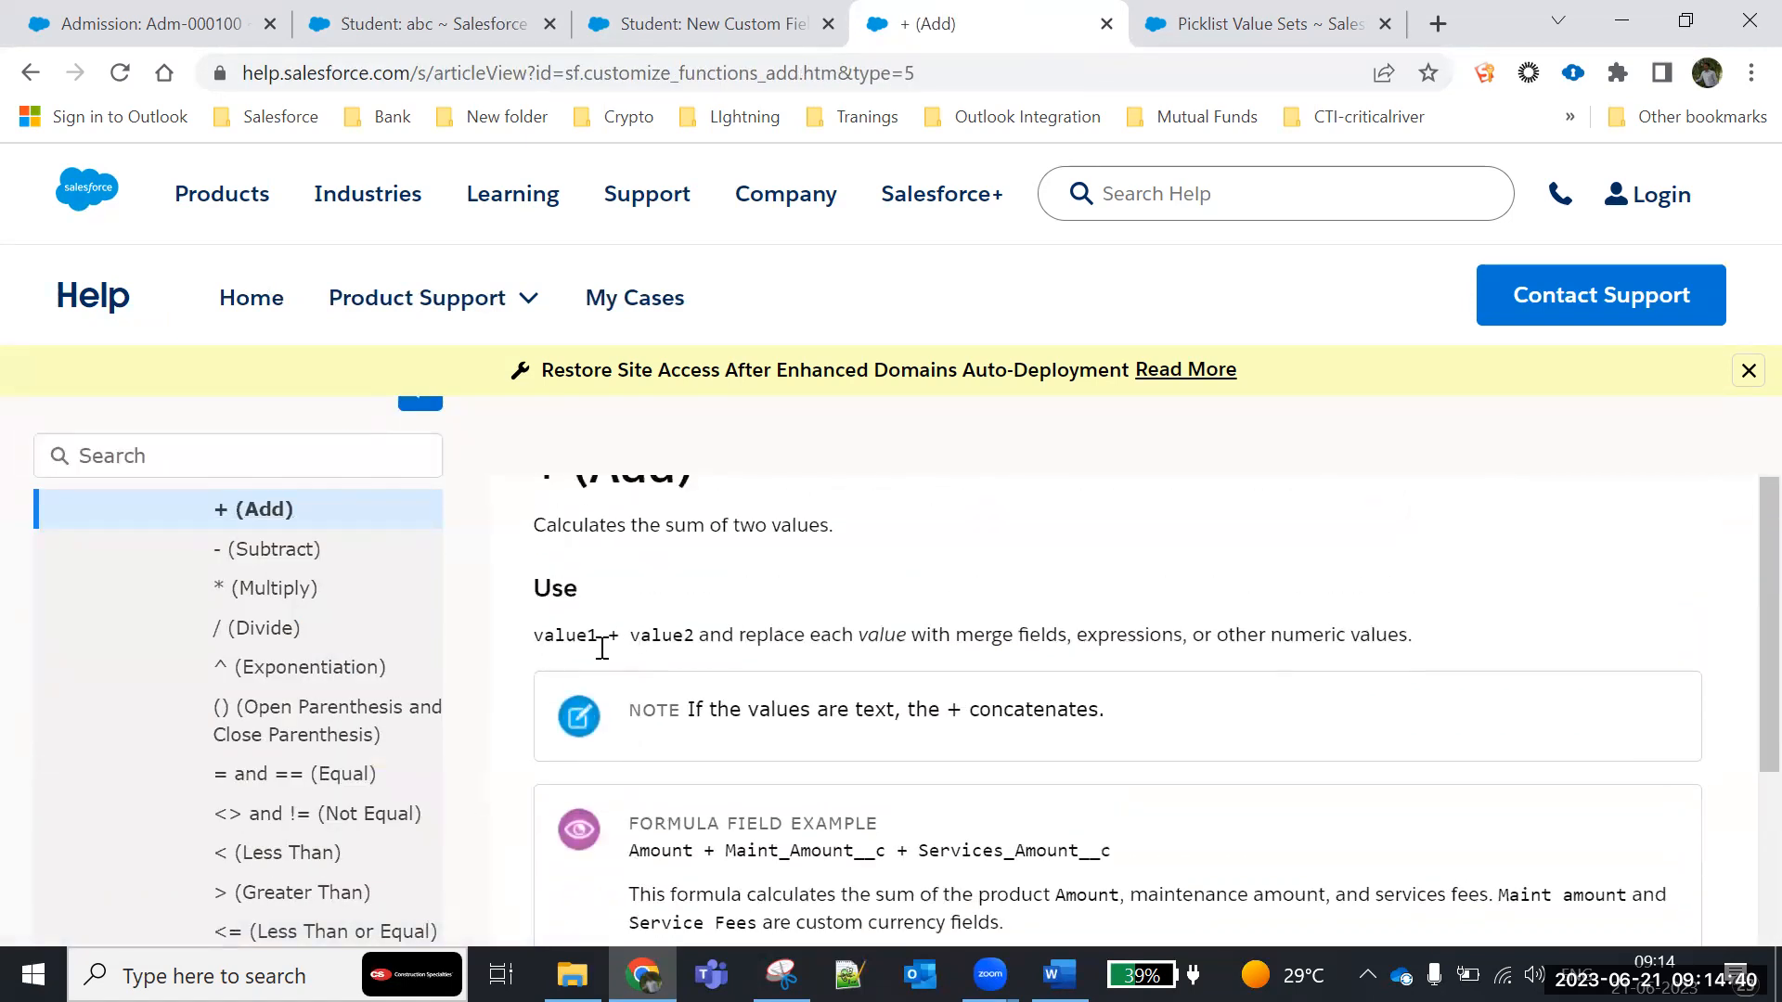
pyautogui.moveTo(601, 647); pyautogui.dragTo(1351, 696)
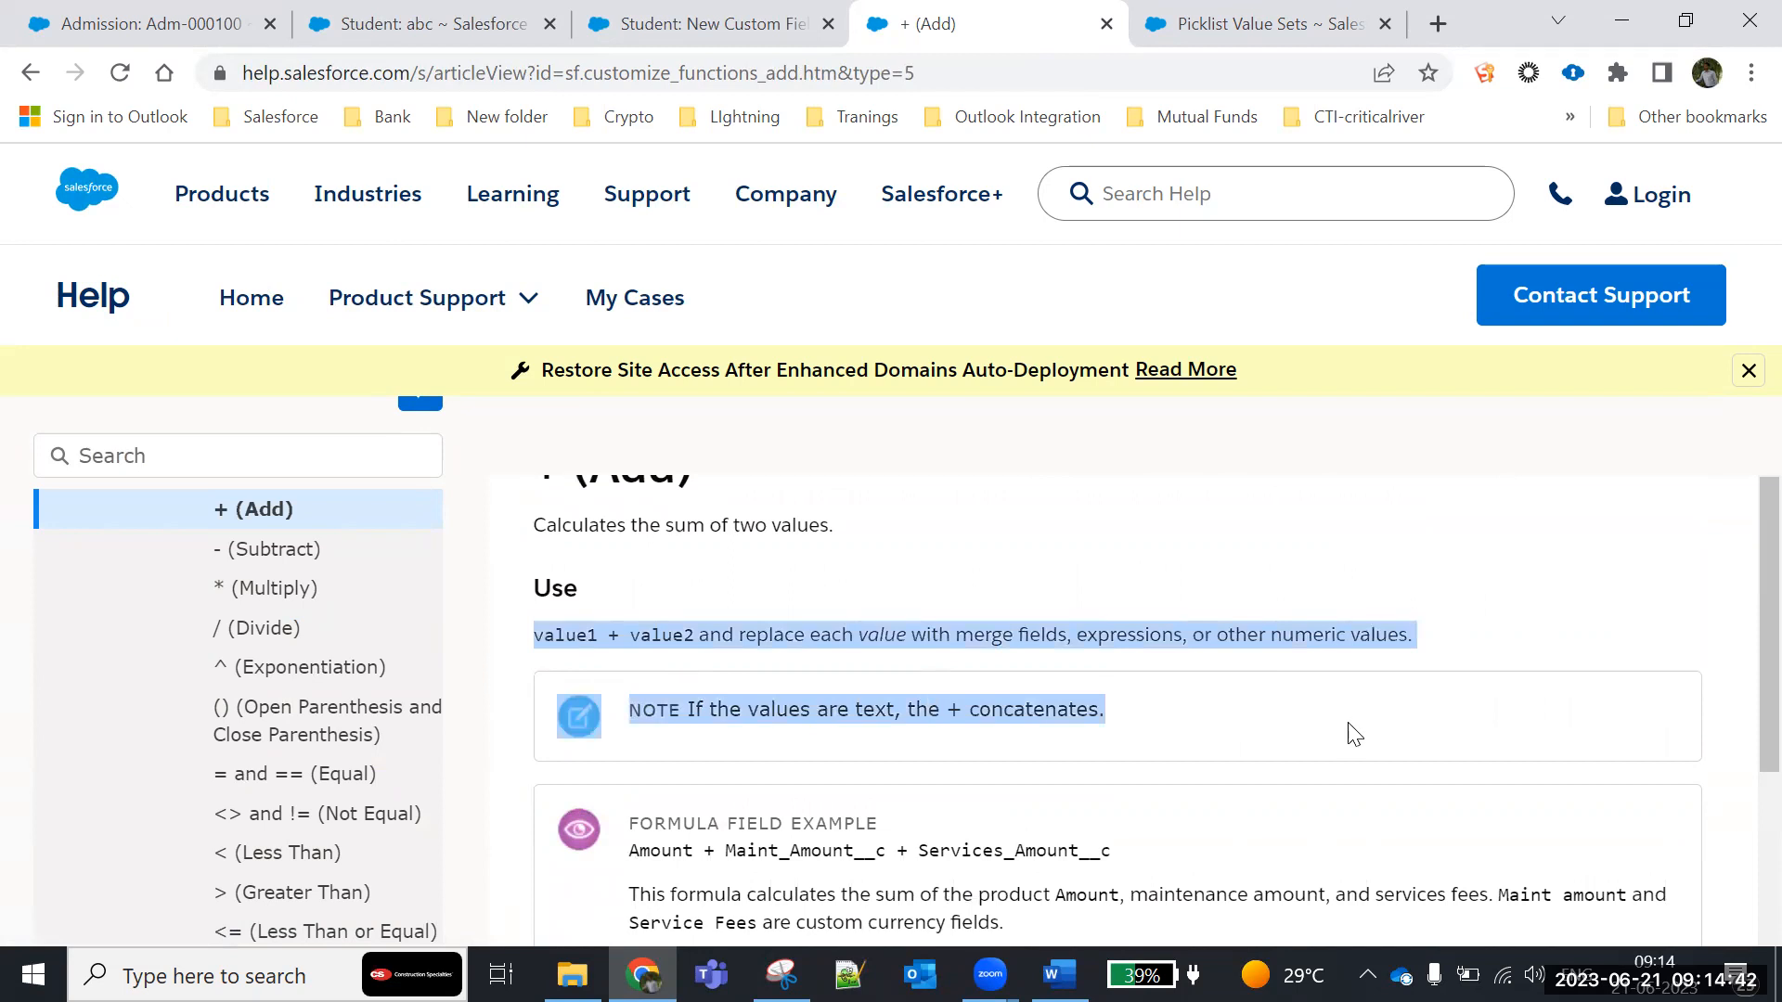
# - Read the formula field example for the + (Add) operator and look over the report and validation rule examples
pyautogui.scroll(-3, 1354, 734)
pyautogui.moveTo(636, 571); pyautogui.dragTo(872, 608)
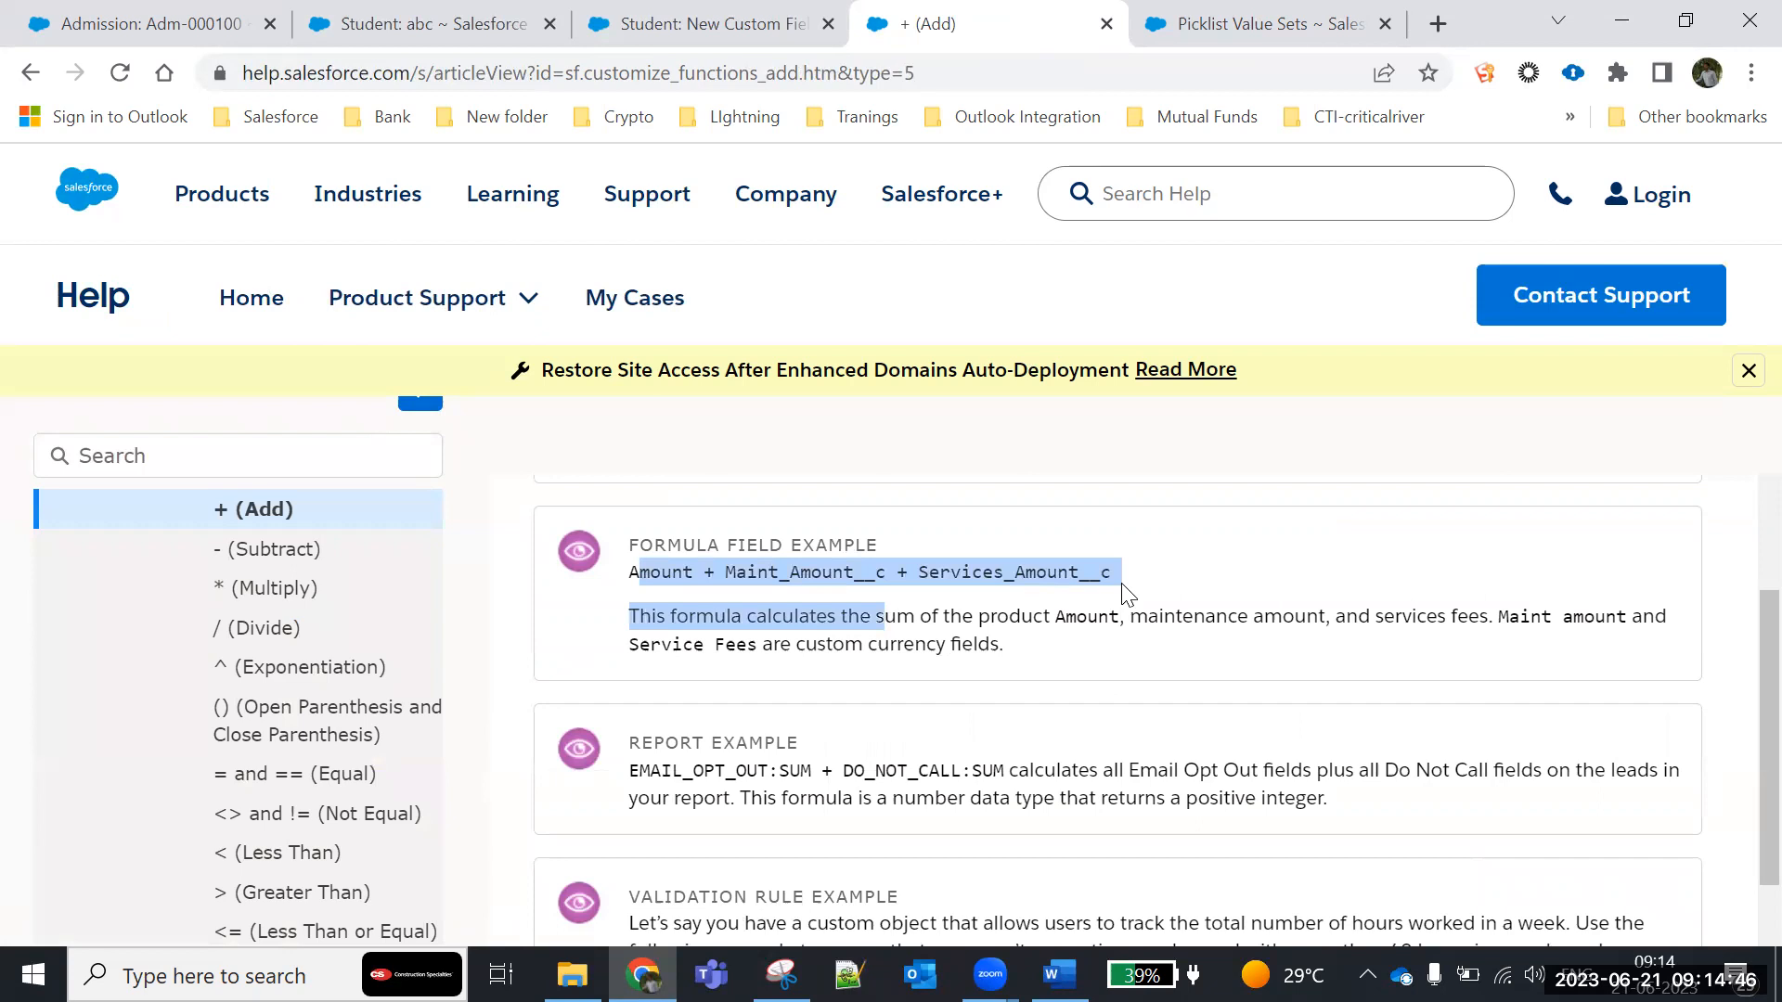
pyautogui.moveTo(1125, 586); pyautogui.dragTo(634, 580)
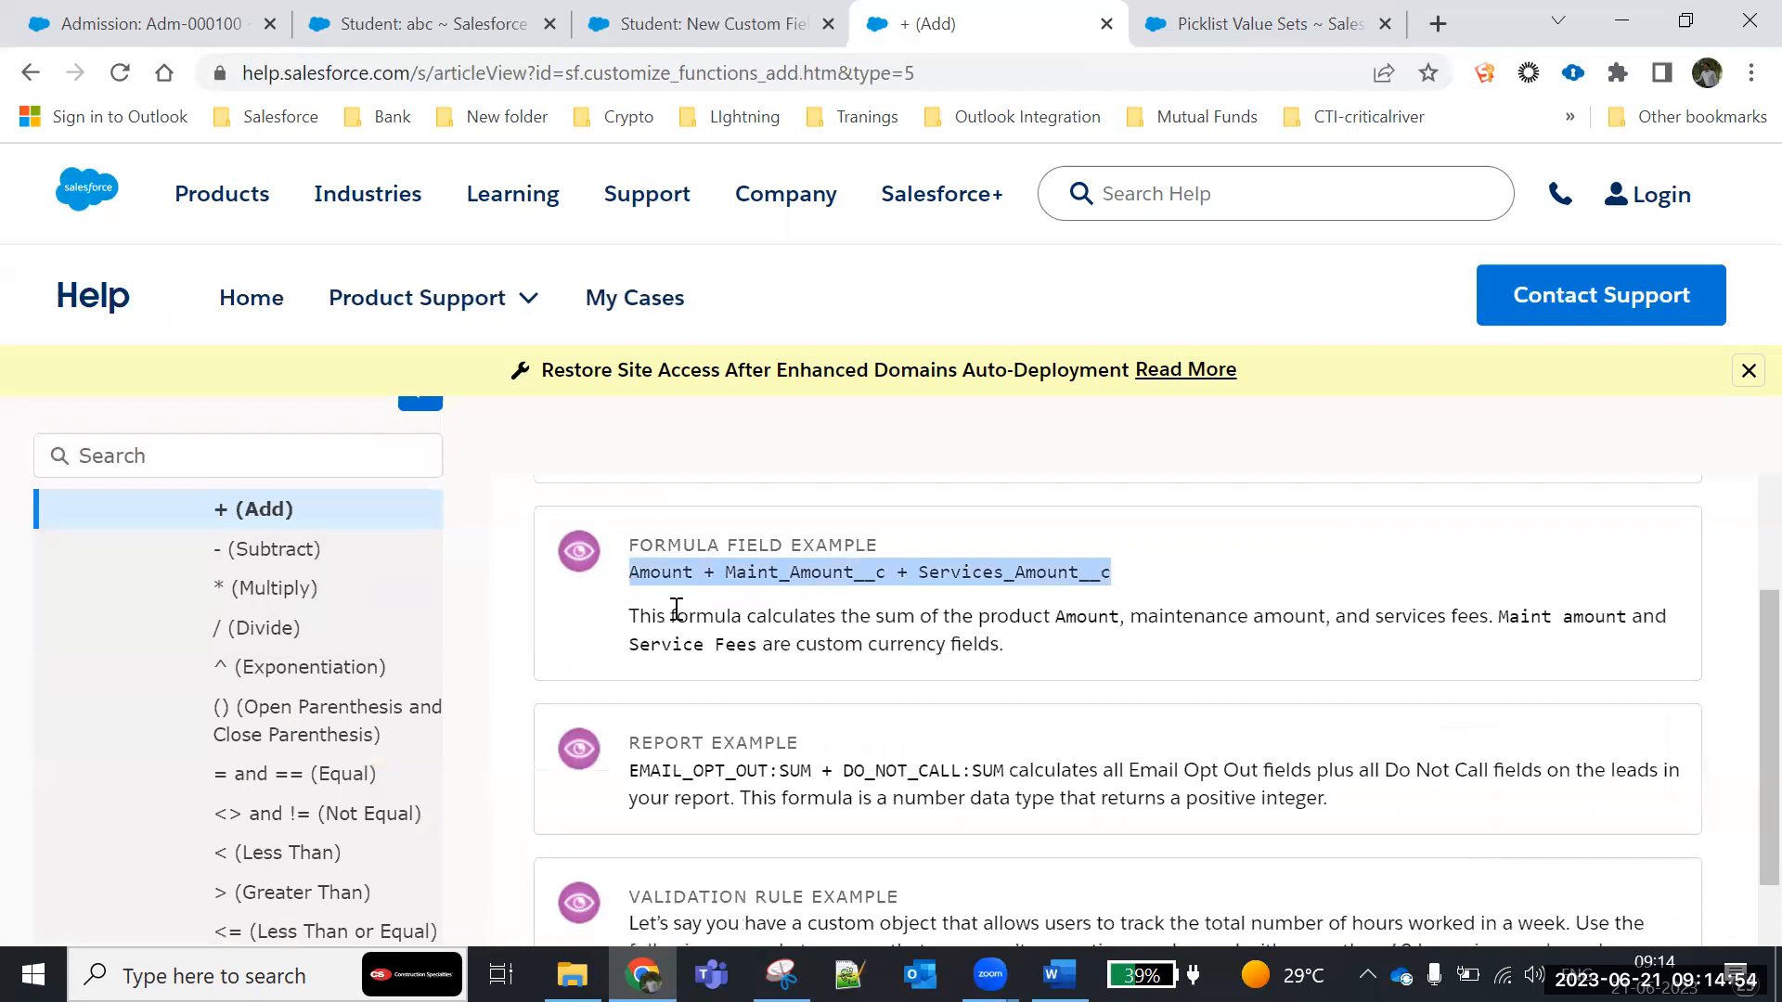
pyautogui.scroll(1, 1134, 714)
pyautogui.scroll(-2, 1133, 710)
# - Collapse the Formula Operators and Functions by Context section in the help contents
pyautogui.scroll(2, 148, 710)
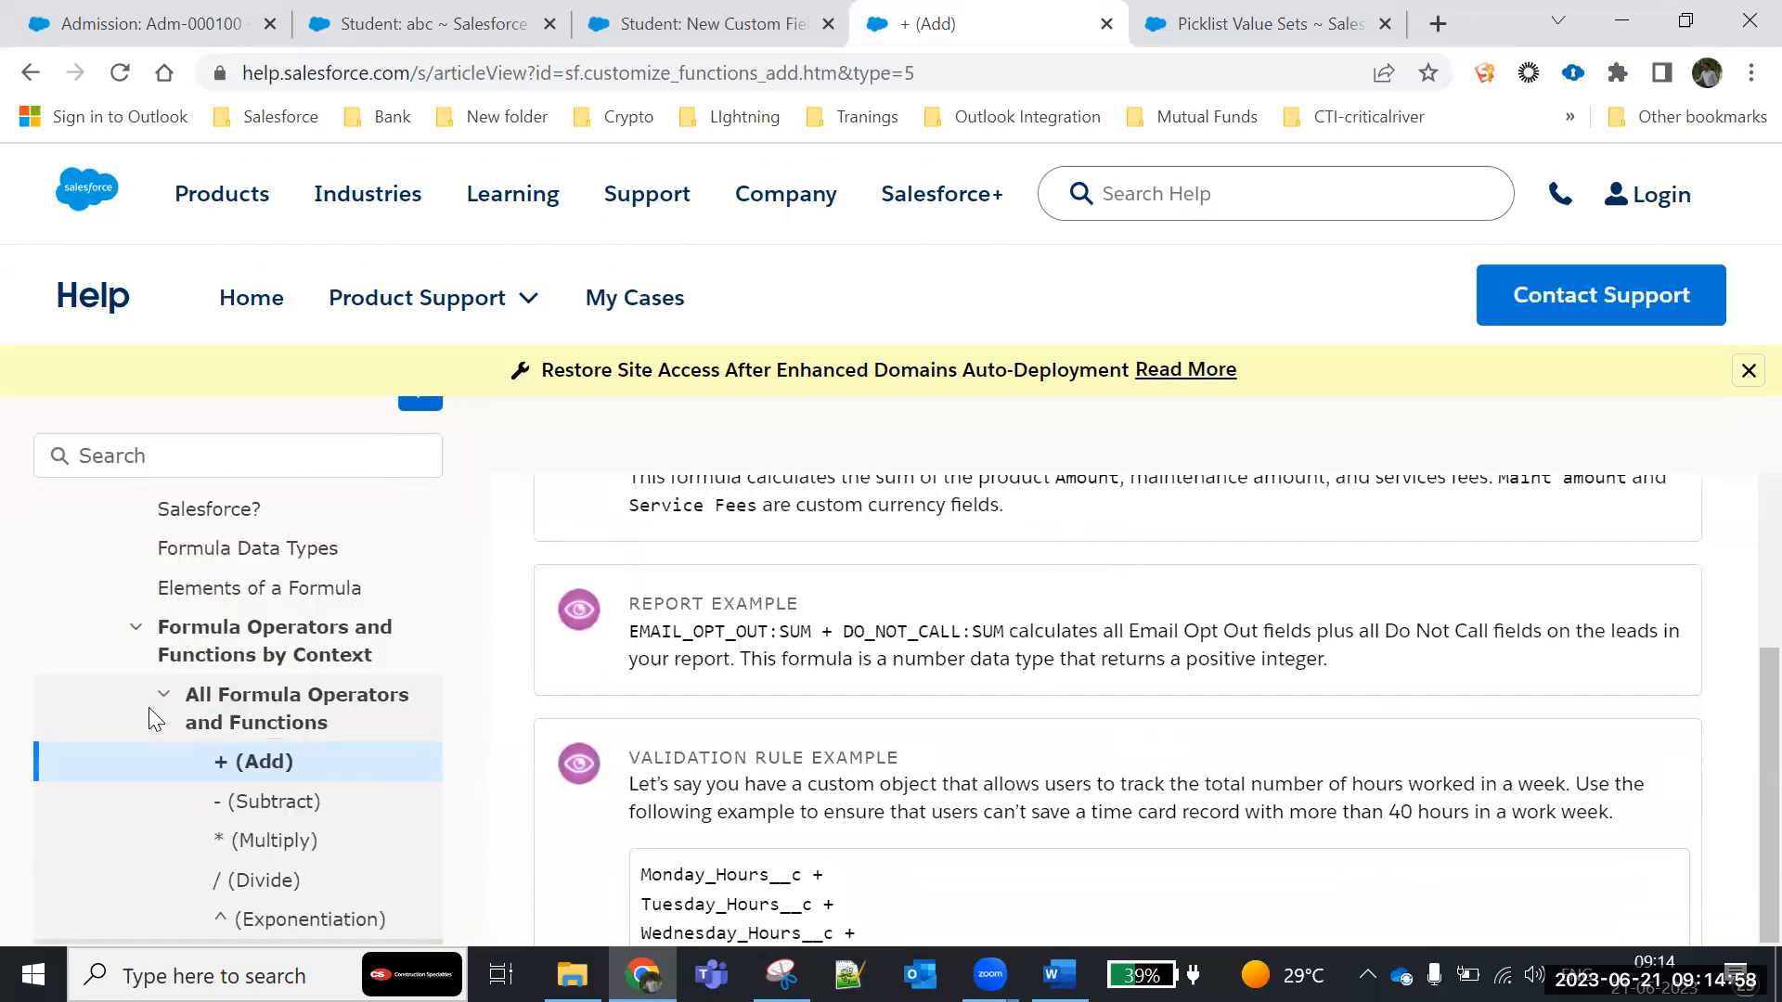
pyautogui.scroll(-1, 149, 719)
pyautogui.scroll(-1, 148, 707)
pyautogui.scroll(2, 148, 707)
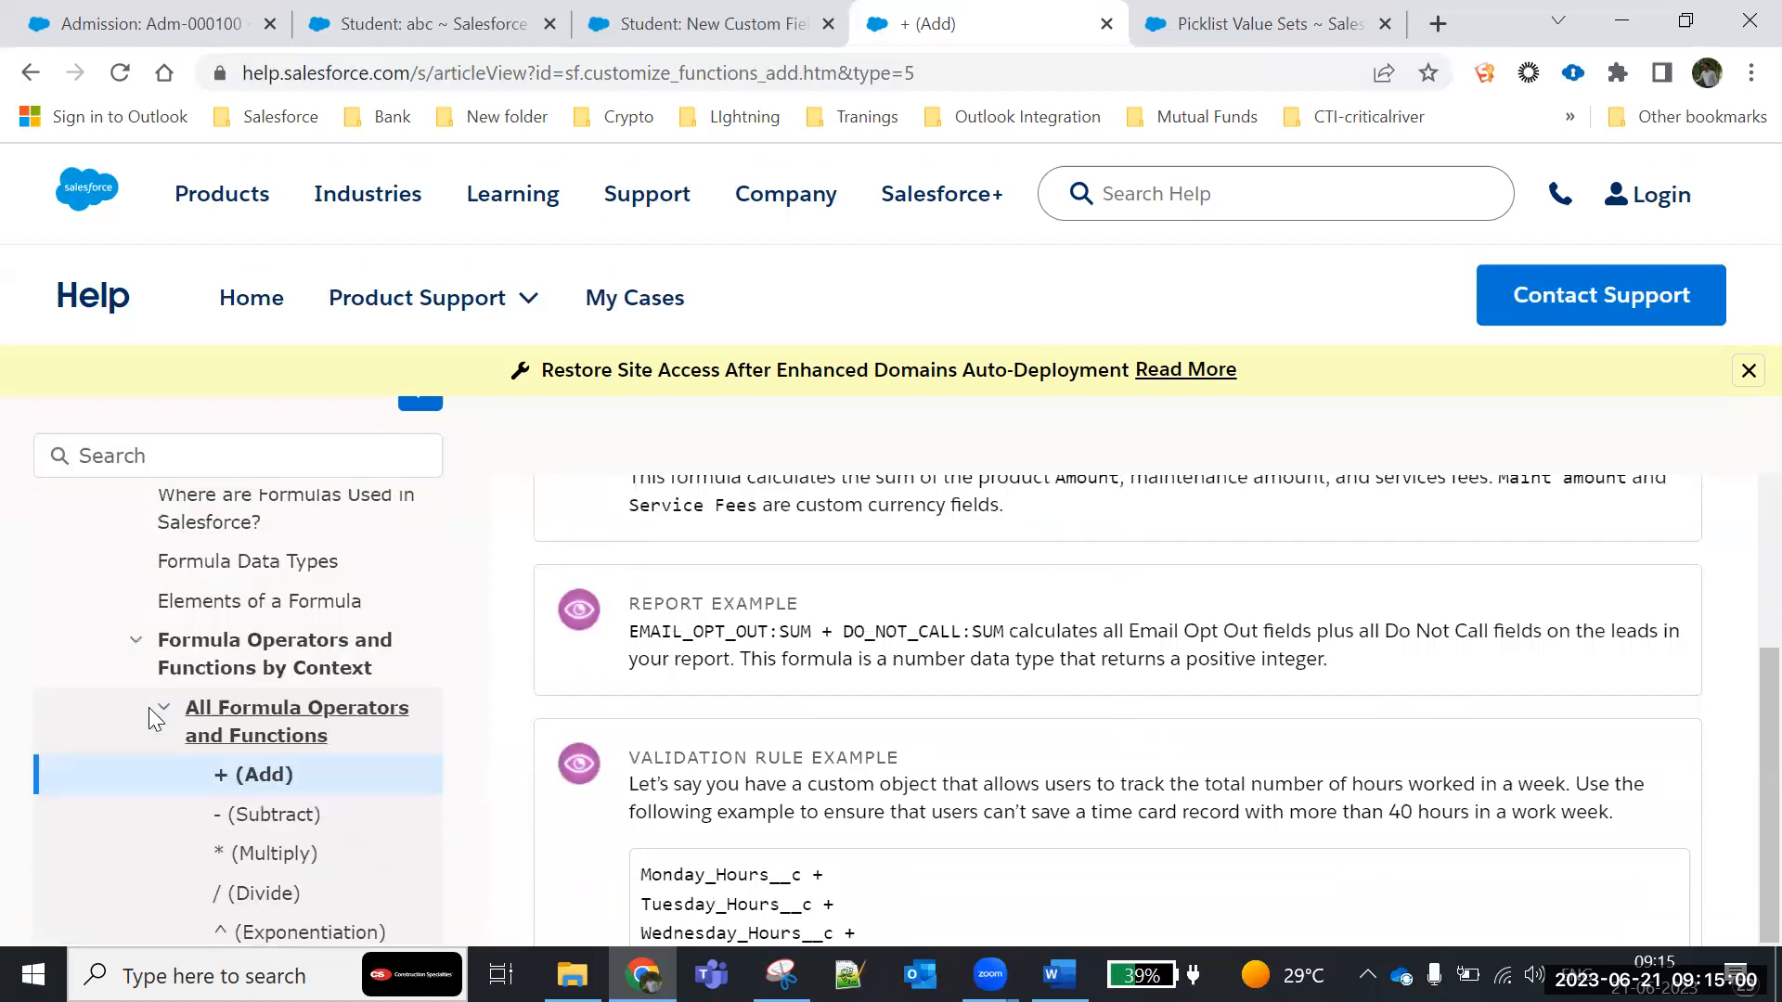
pyautogui.click(143, 651)
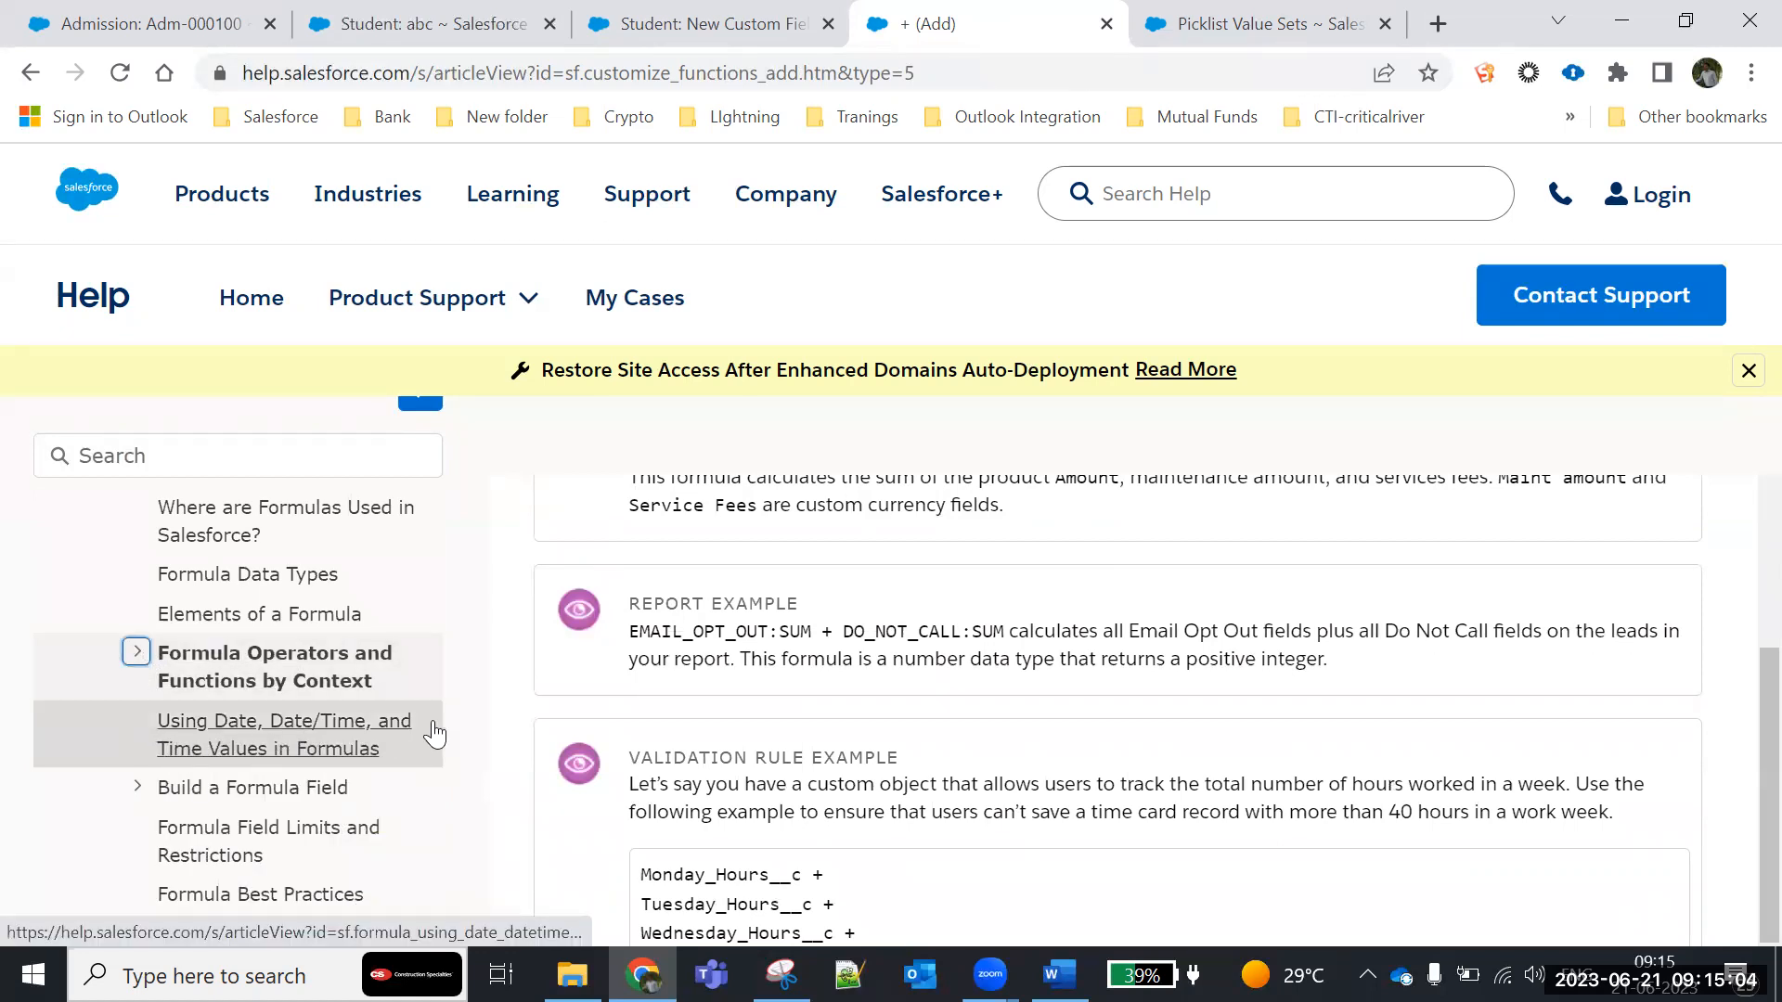
# - Open the article Using Date, Date/Time, and Time Values in Formulas and skim its current-date functions and conversion sections
pyautogui.click(260, 752)
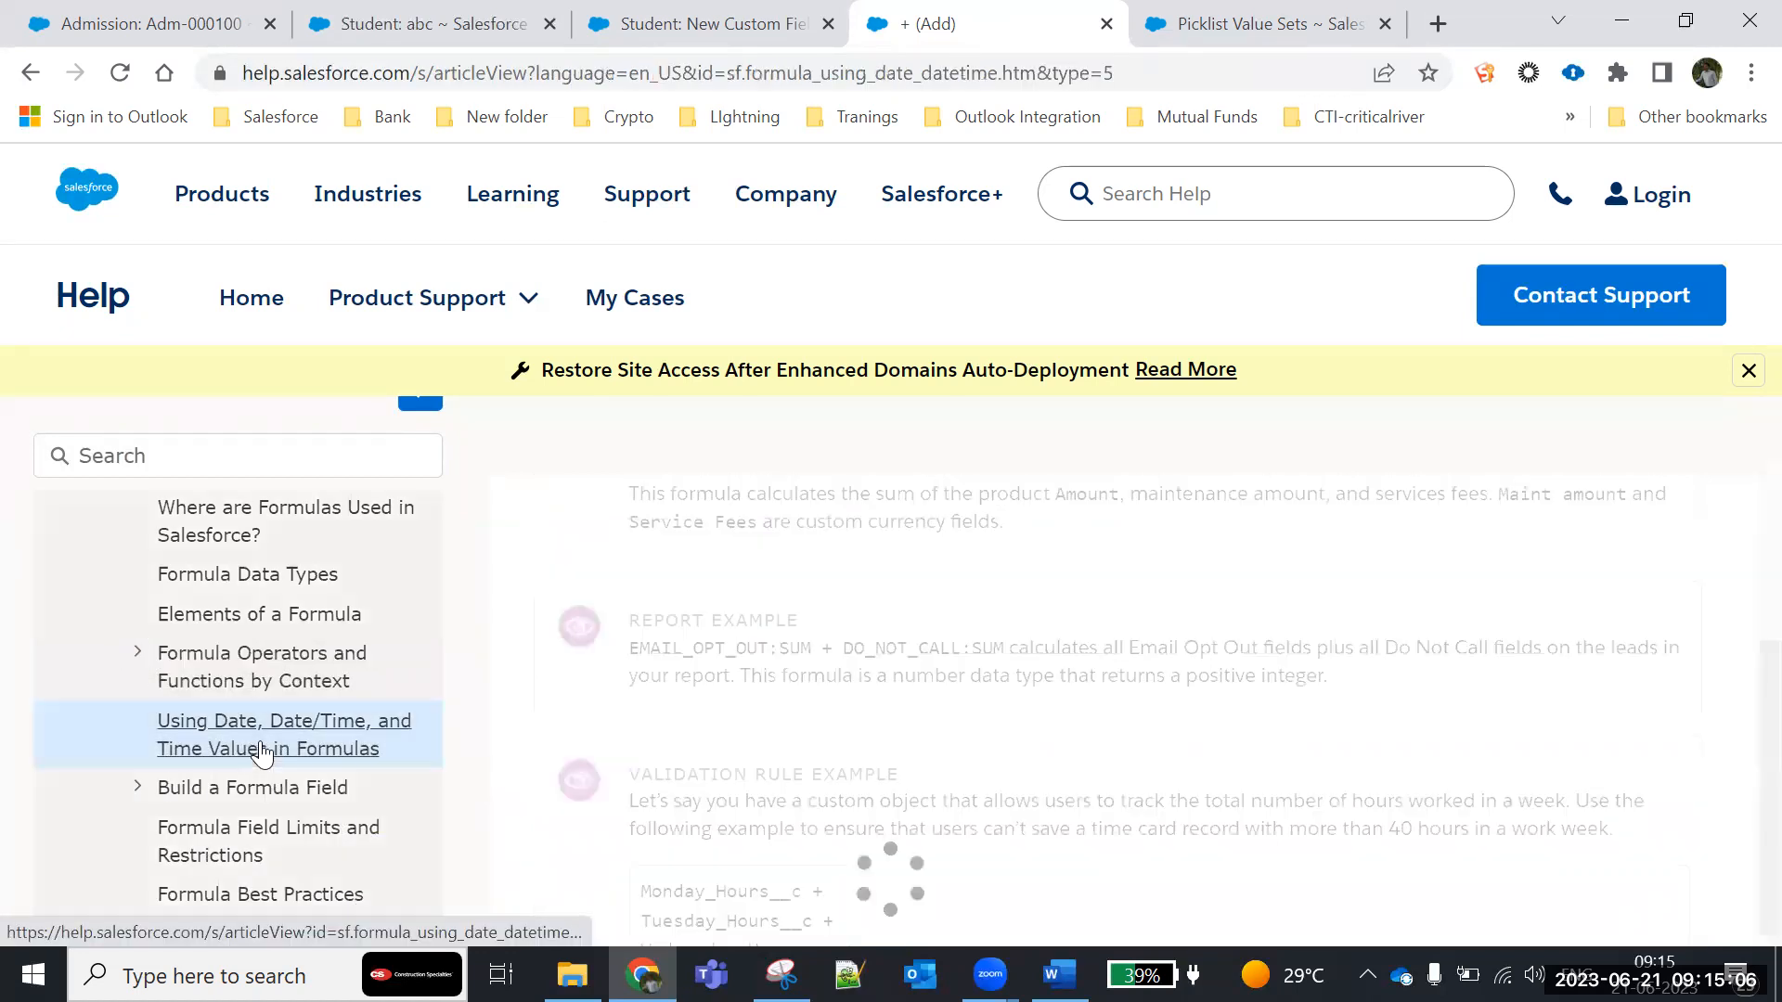
pyautogui.scroll(-5, 800, 743)
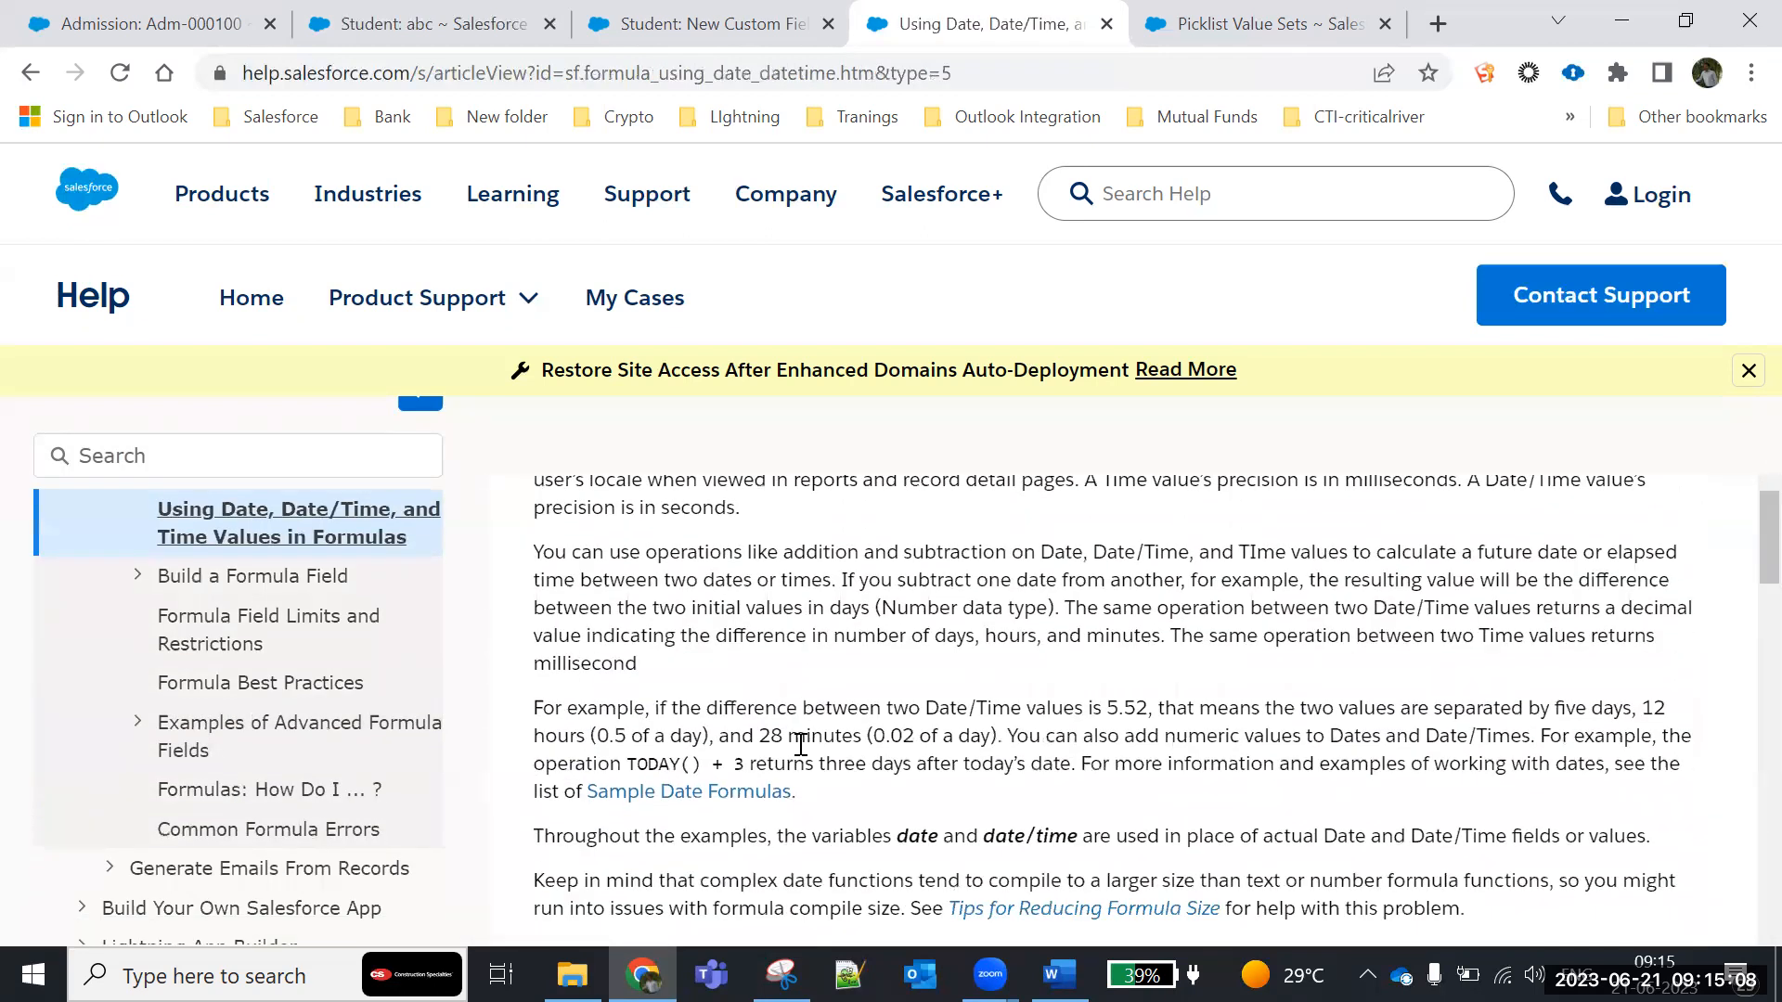
pyautogui.scroll(-3, 800, 743)
pyautogui.scroll(3, 800, 740)
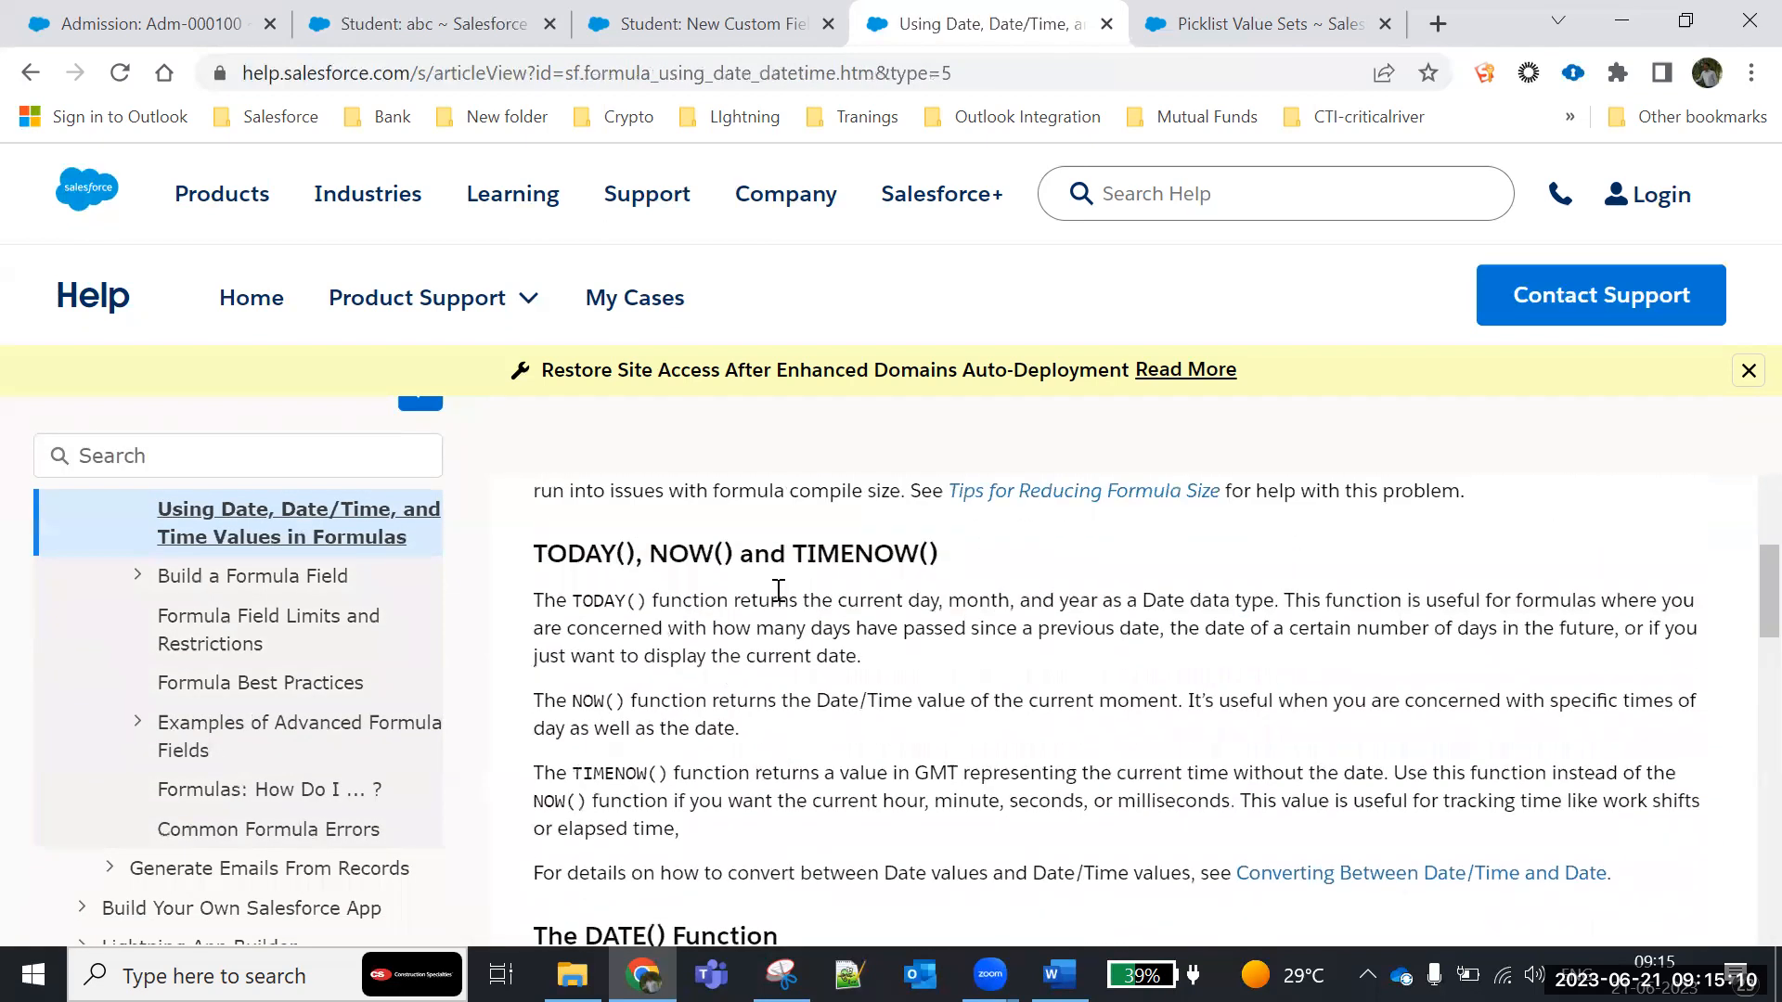
pyautogui.scroll(-5, 883, 815)
pyautogui.scroll(-2, 856, 731)
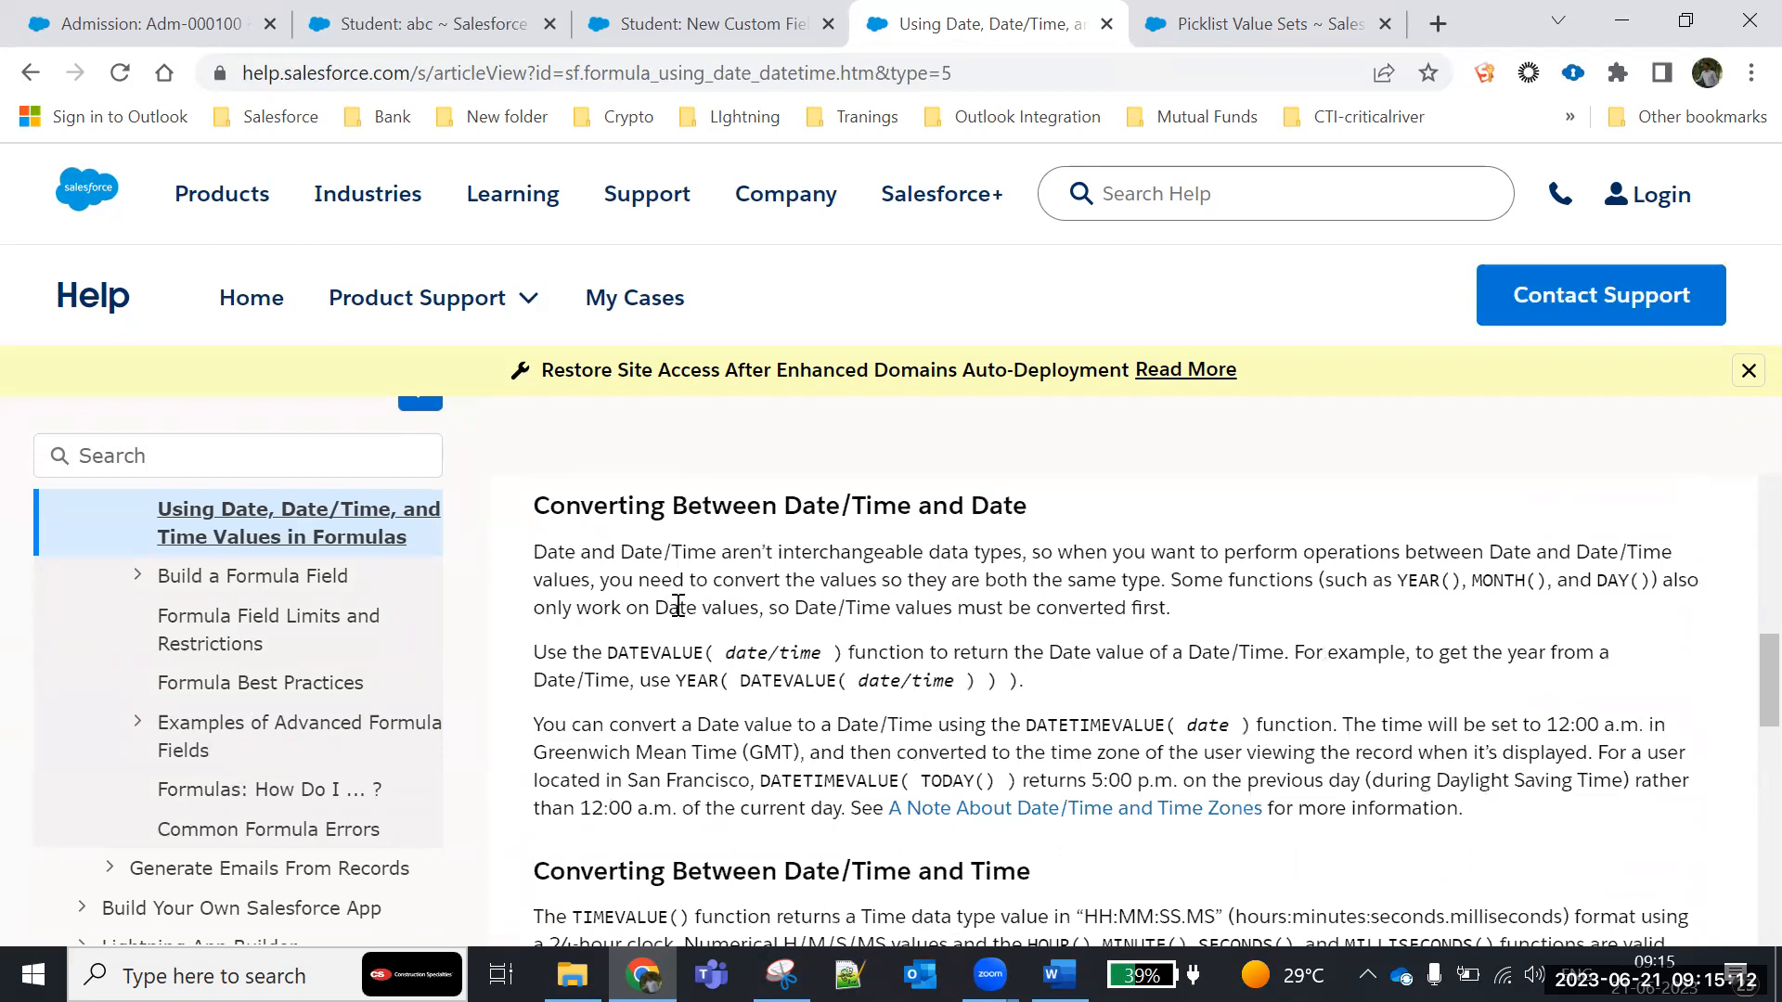
pyautogui.scroll(-4, 678, 606)
pyautogui.scroll(-3, 683, 652)
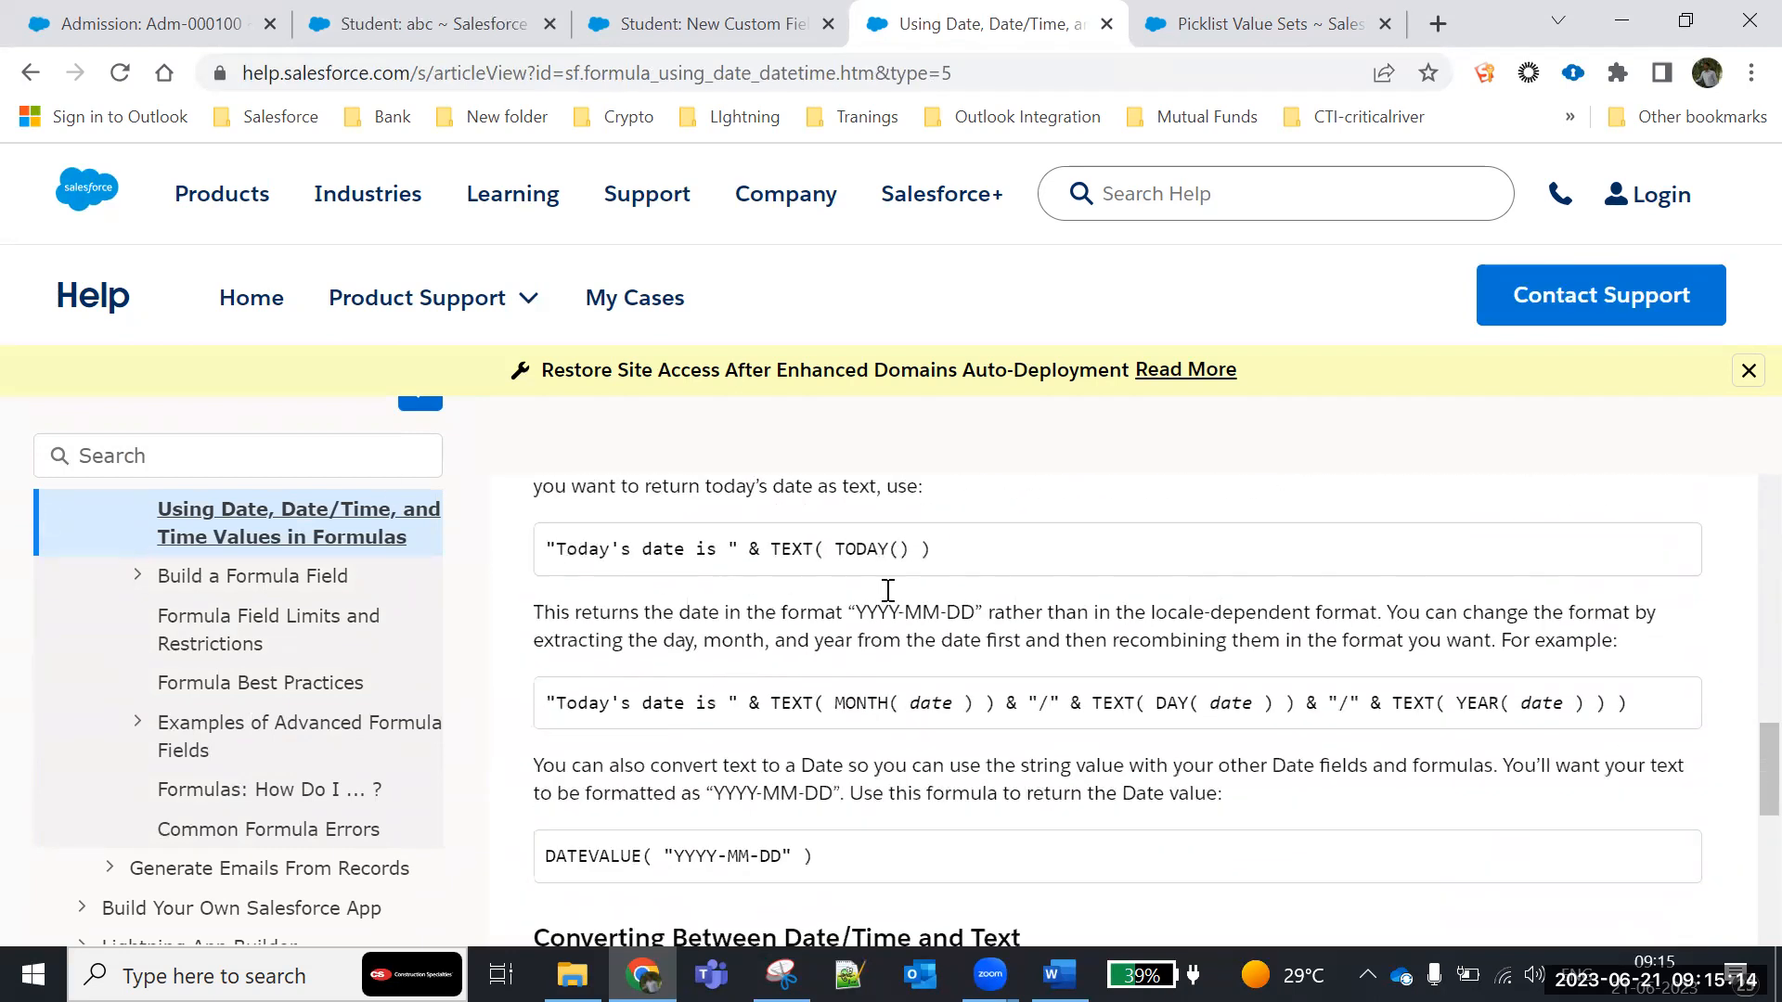
# - Open the Build a Formula Field article and read its numbered instructions for creating a formula field
pyautogui.click(209, 584)
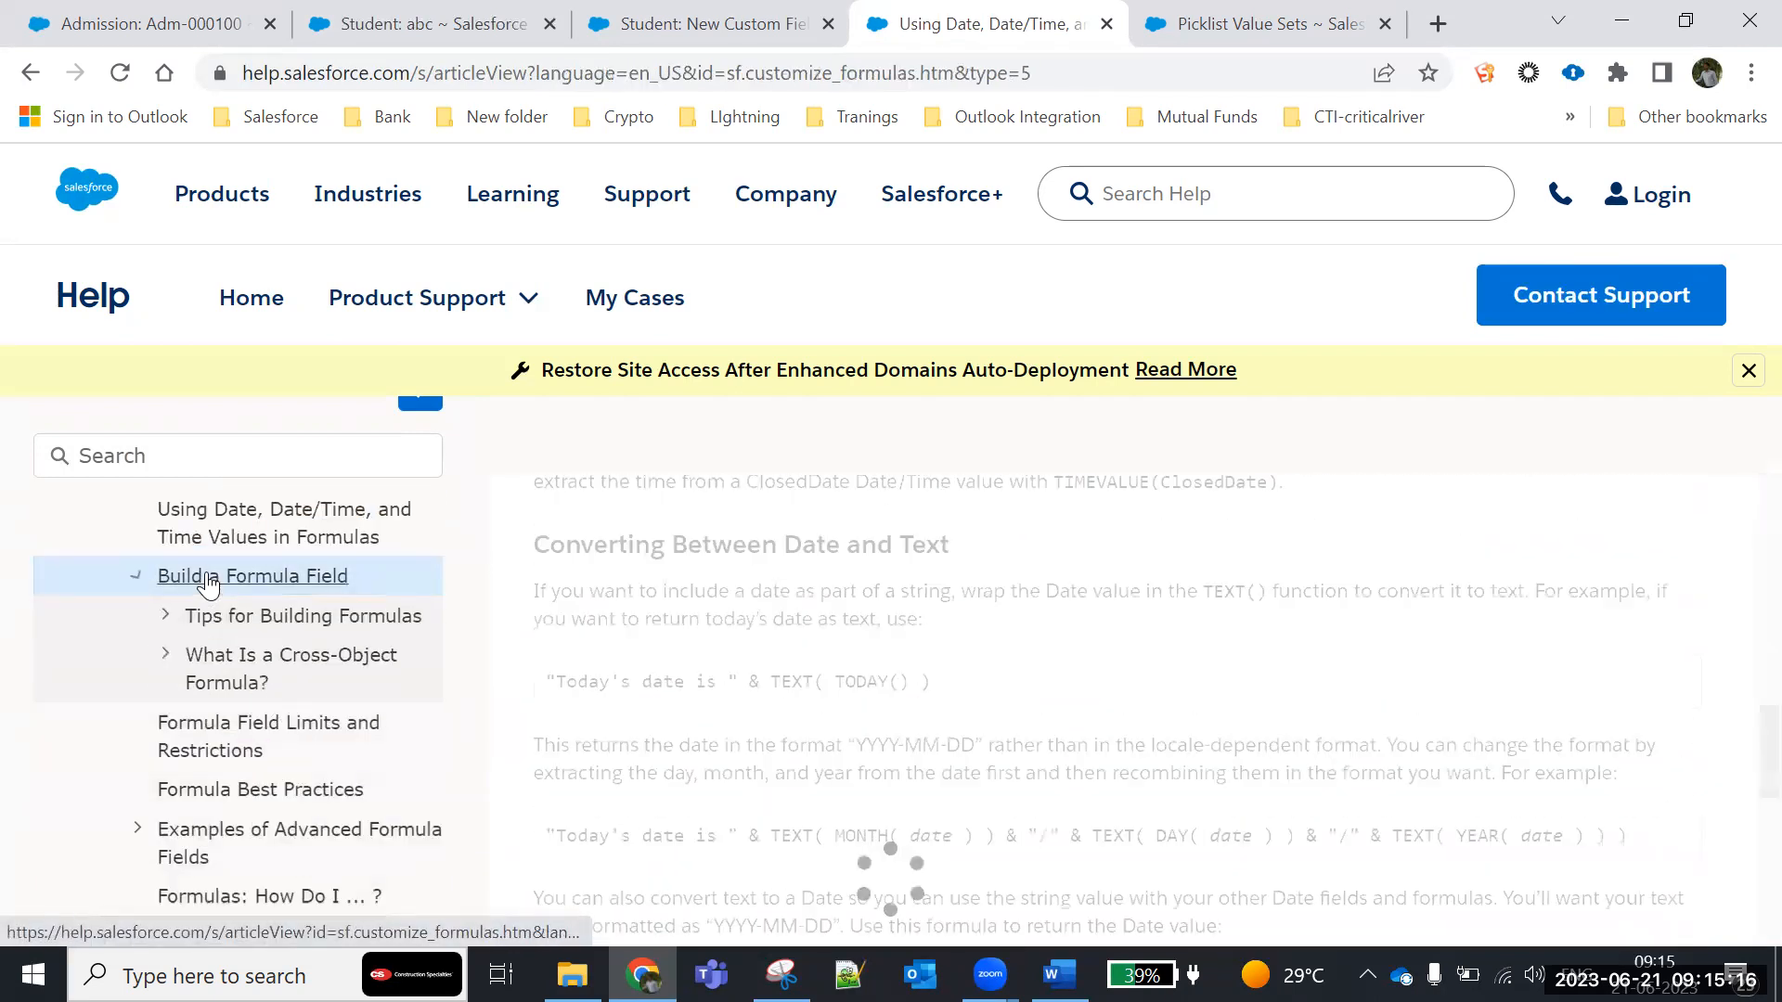
pyautogui.scroll(-9, 909, 682)
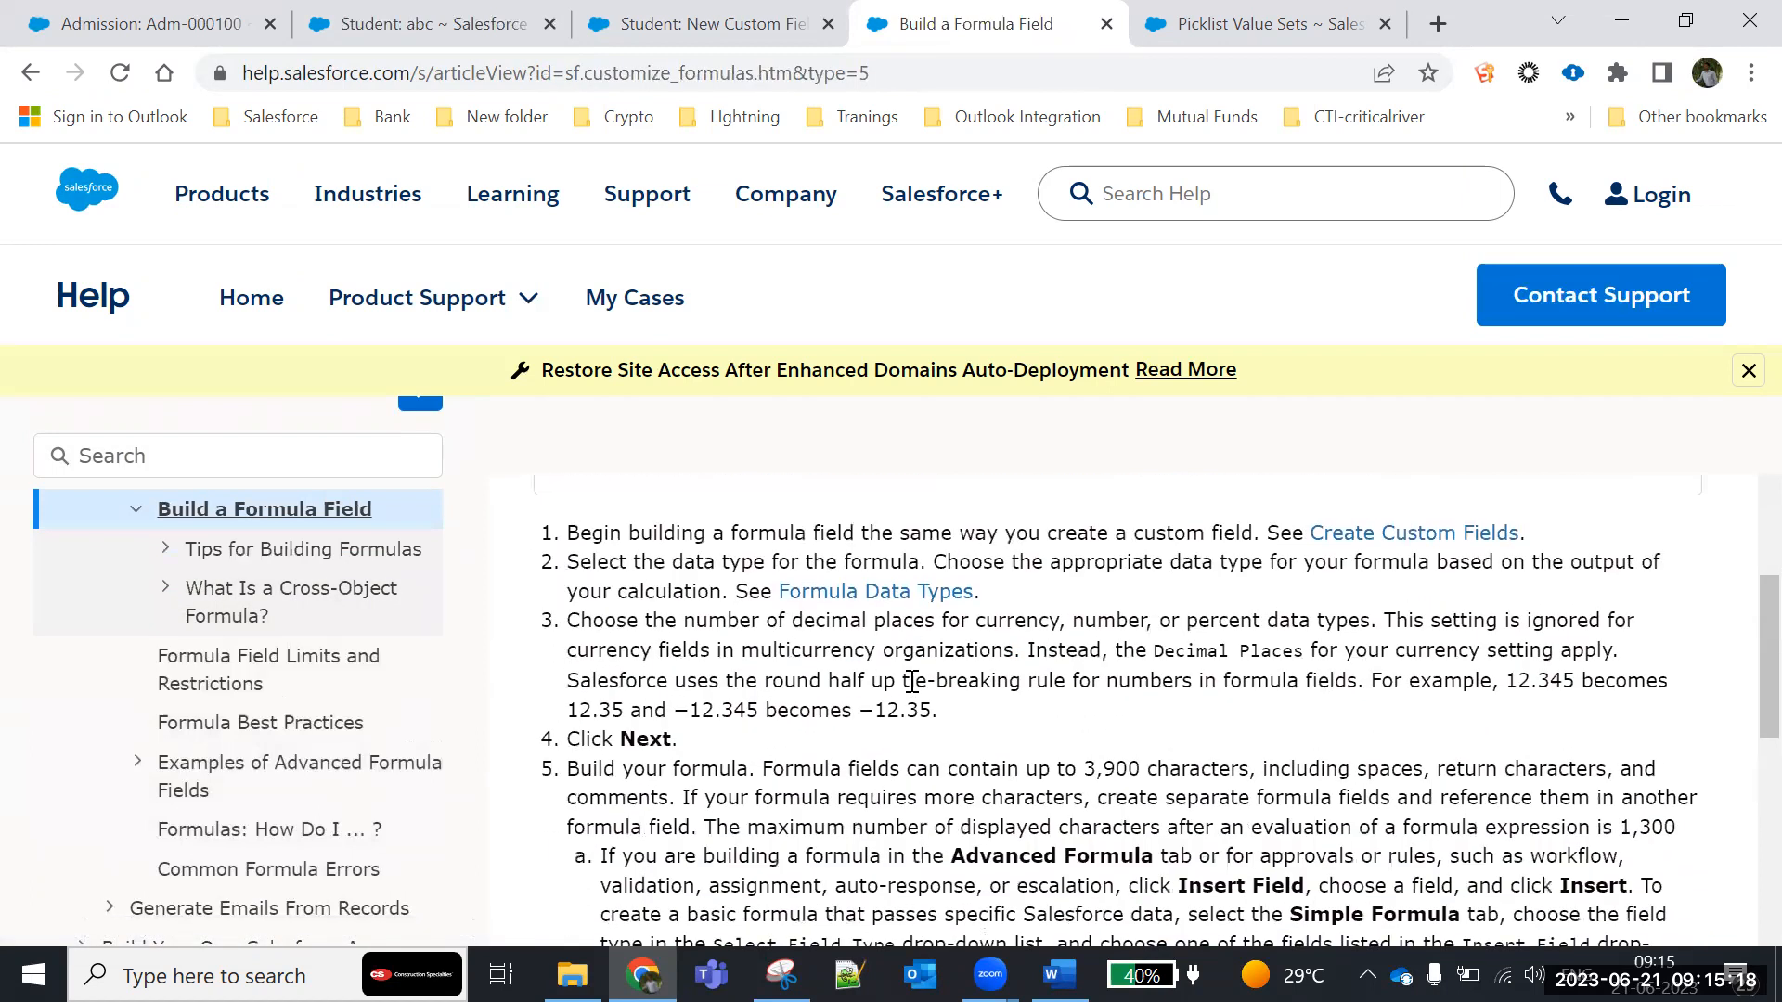
pyautogui.moveTo(582, 537)
pyautogui.mouseDown()
pyautogui.moveTo(1355, 561)
pyautogui.moveTo(1526, 743)
pyautogui.moveTo(1536, 914)
pyautogui.mouseUp()
pyautogui.scroll(-5, 1289, 726)
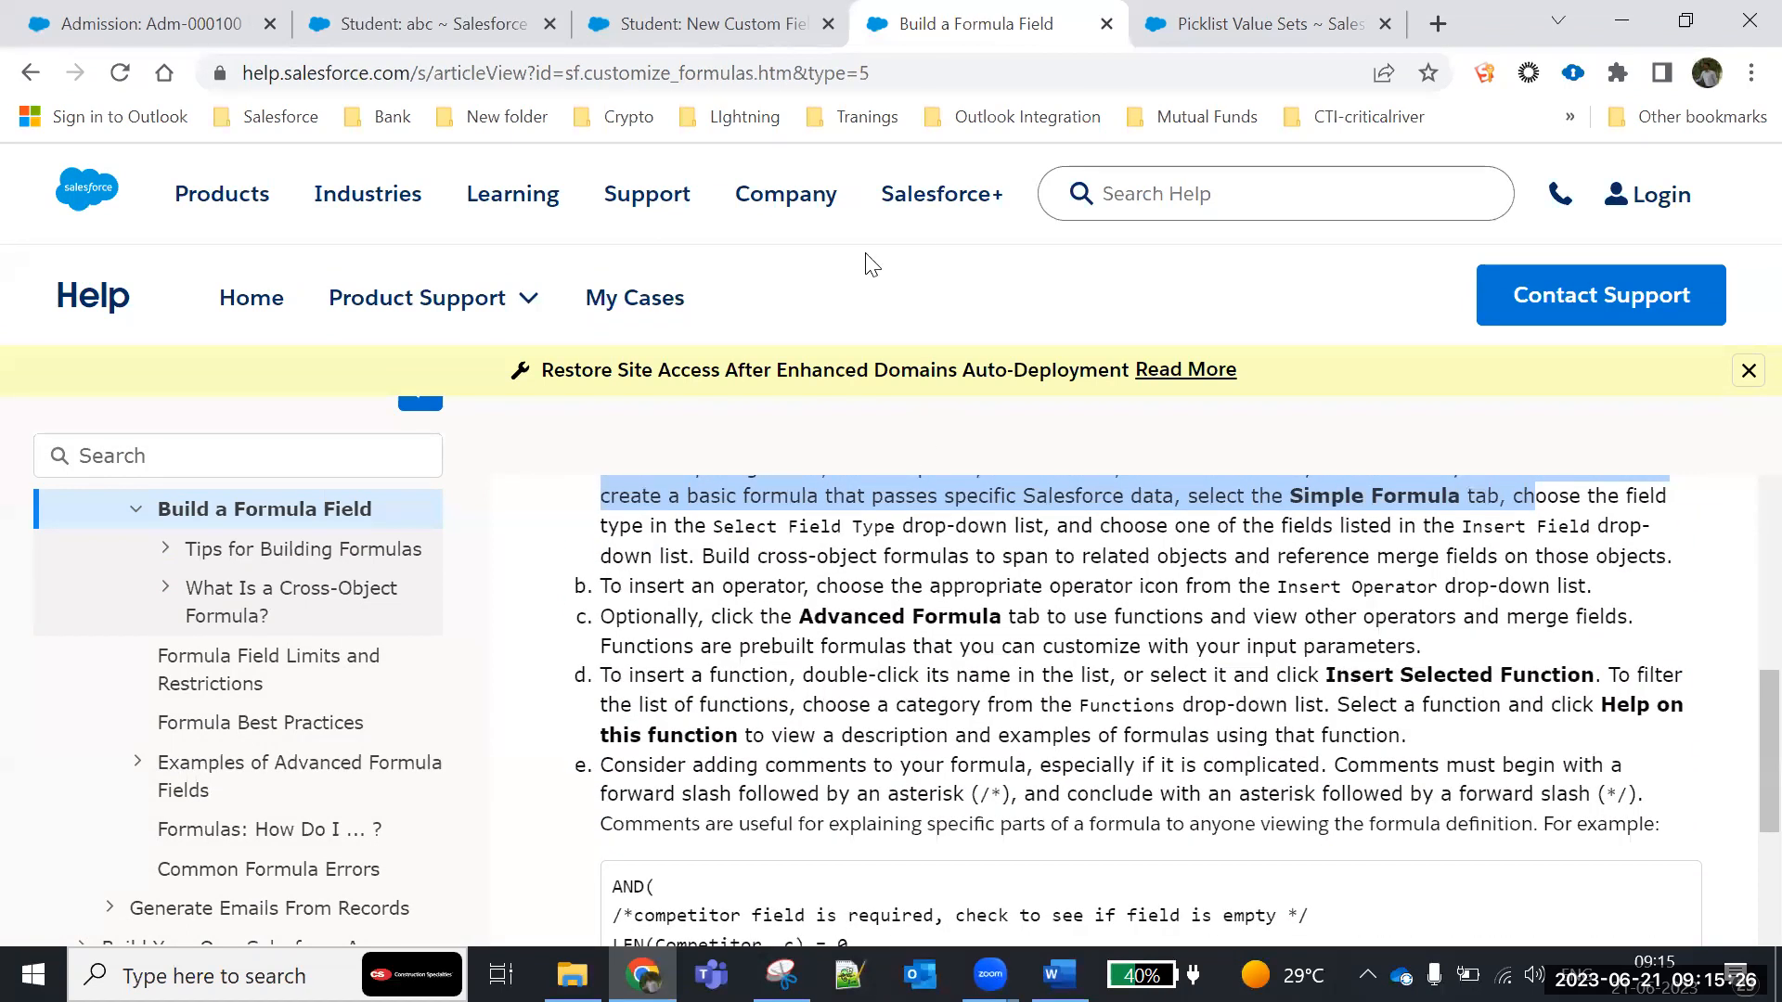
# - Return to the Student object's new custom field and insert the NOW function into the test formula after checking its description
pyautogui.click(790, 28)
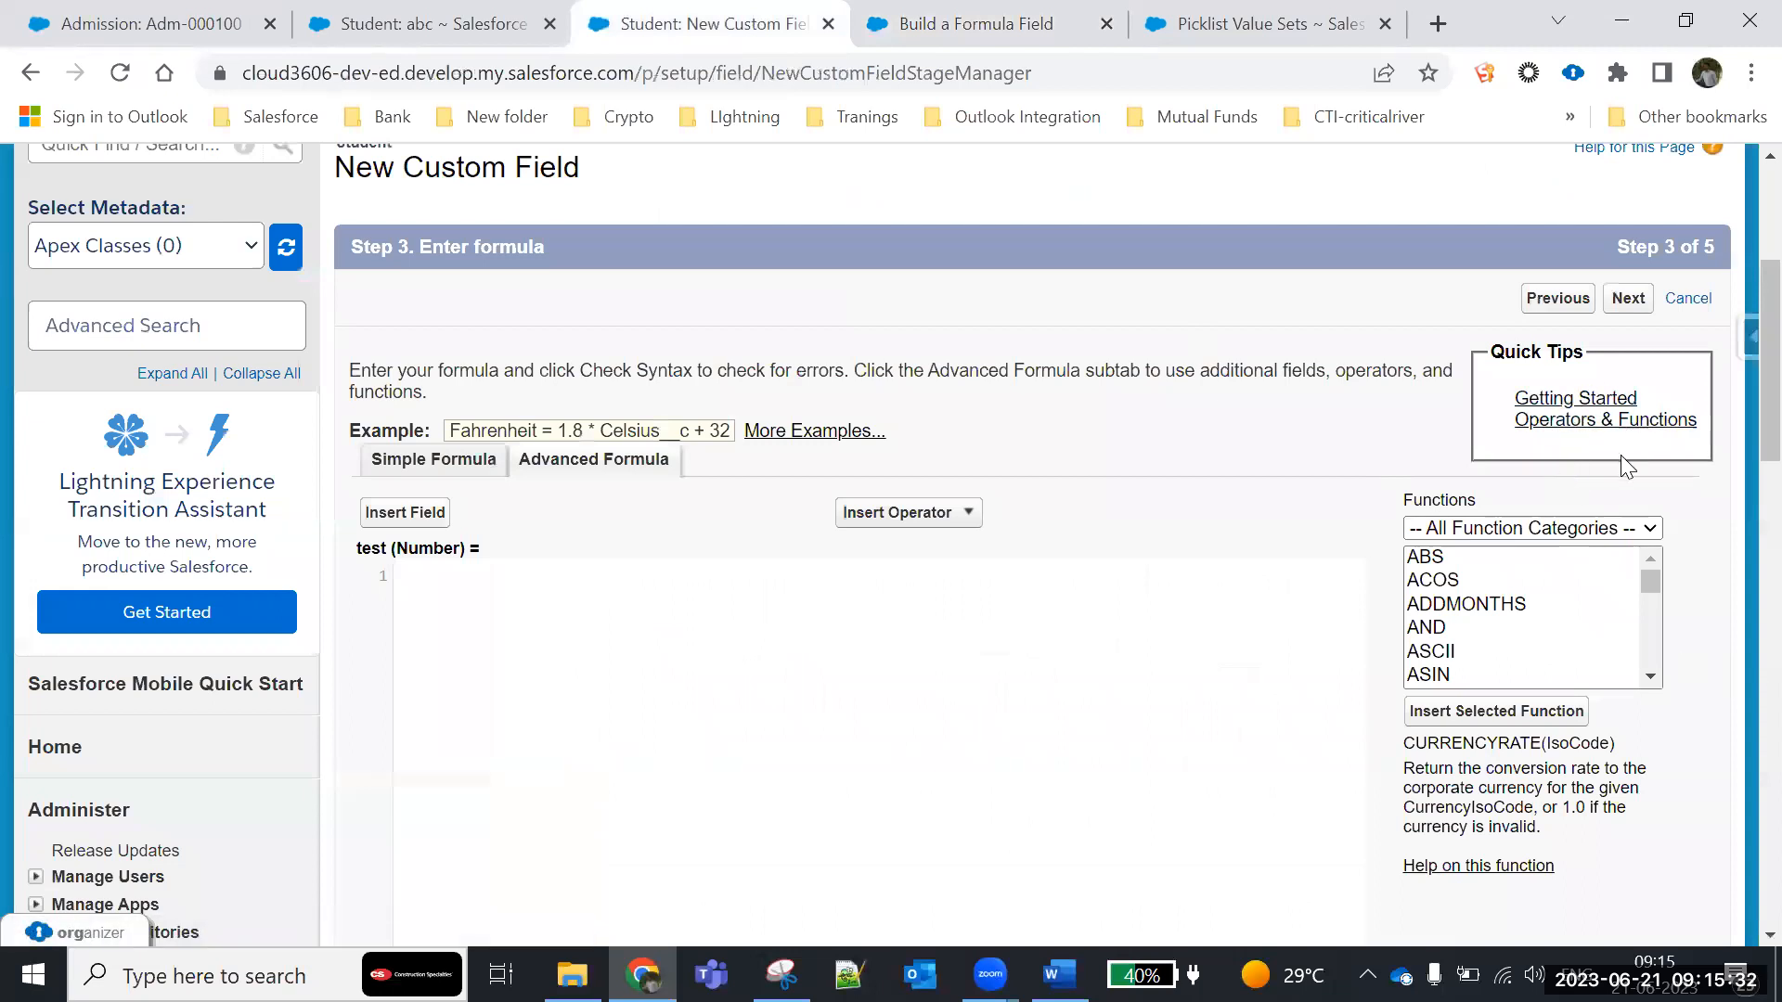
pyautogui.scroll(-1, 1216, 705)
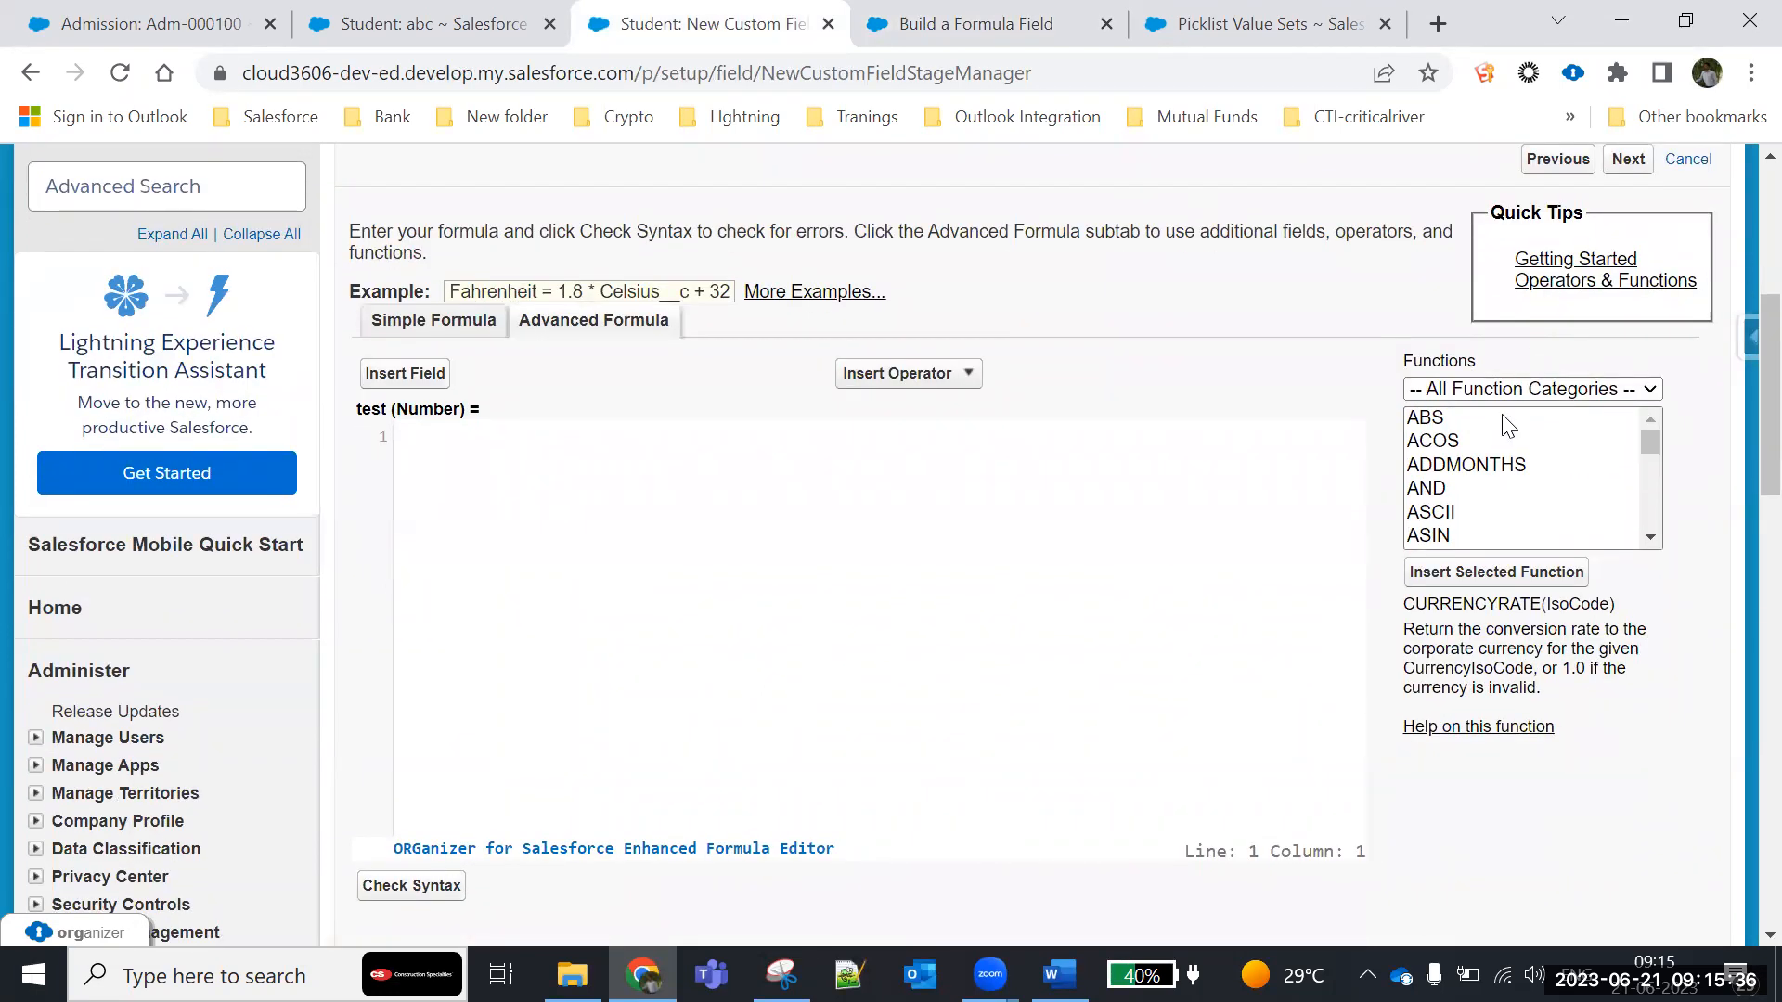
pyautogui.moveTo(1650, 438); pyautogui.dragTo(1643, 490)
pyautogui.click(1437, 490)
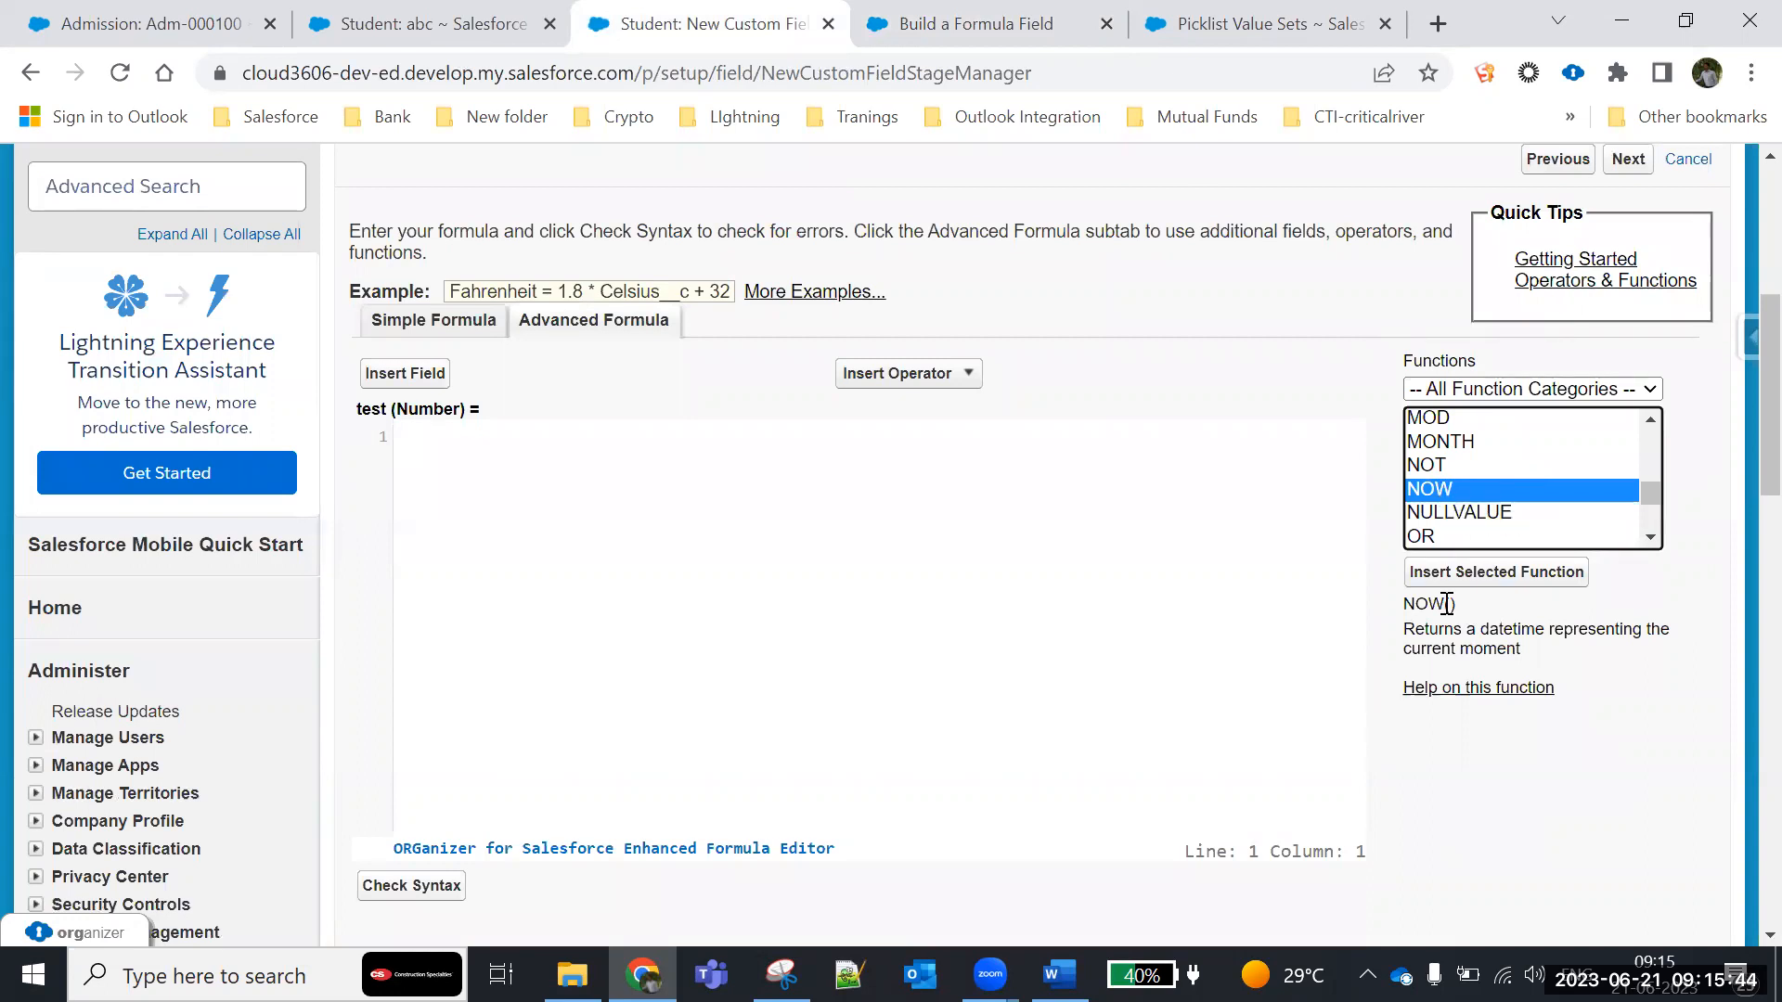
pyautogui.moveTo(1408, 608); pyautogui.dragTo(1464, 605)
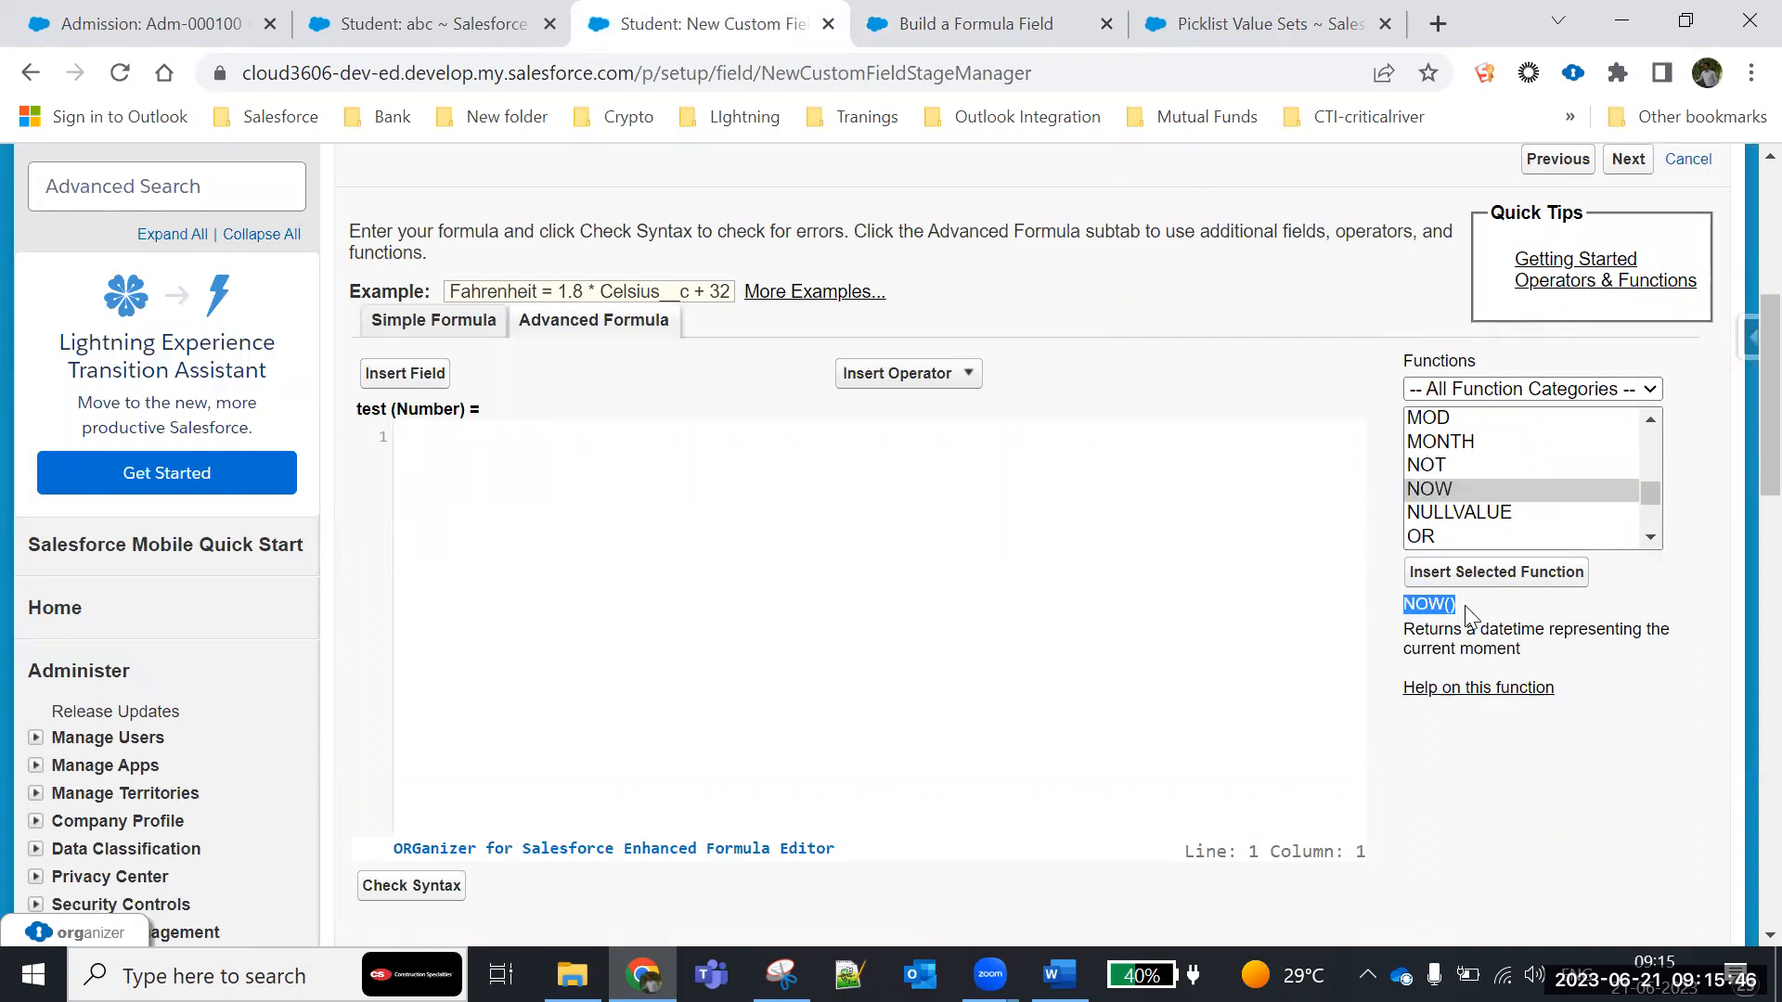
pyautogui.click(1436, 497)
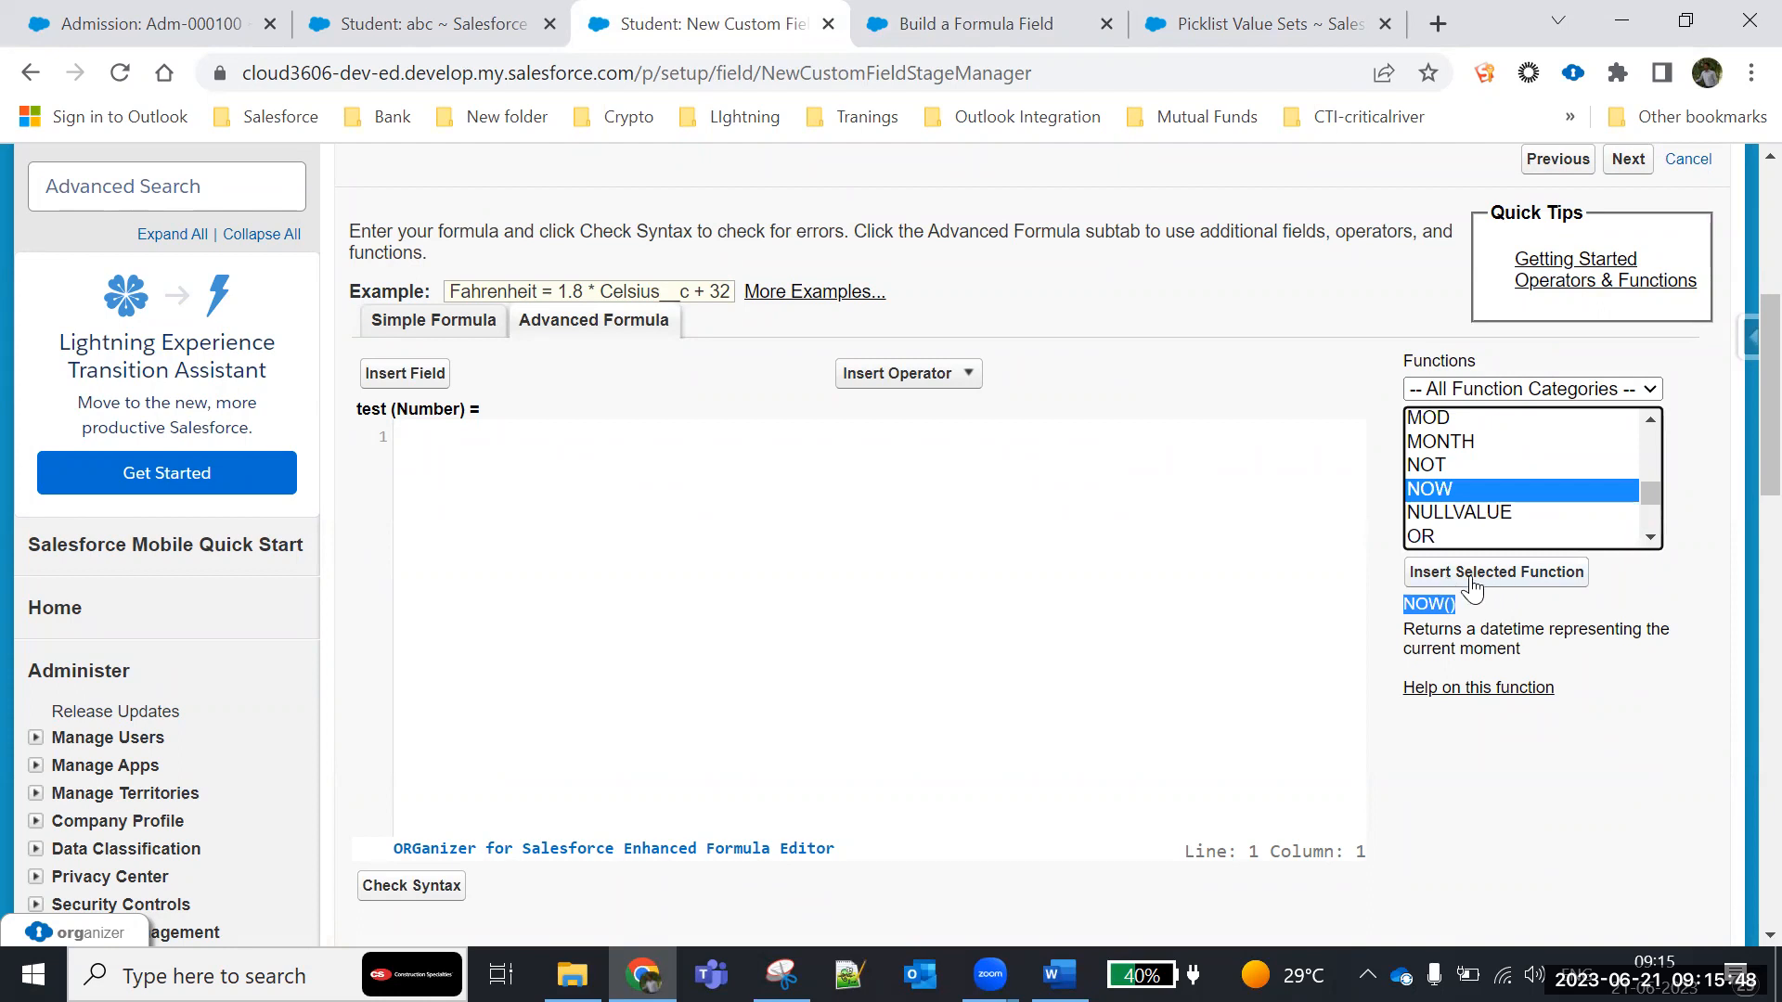
pyautogui.click(1533, 584)
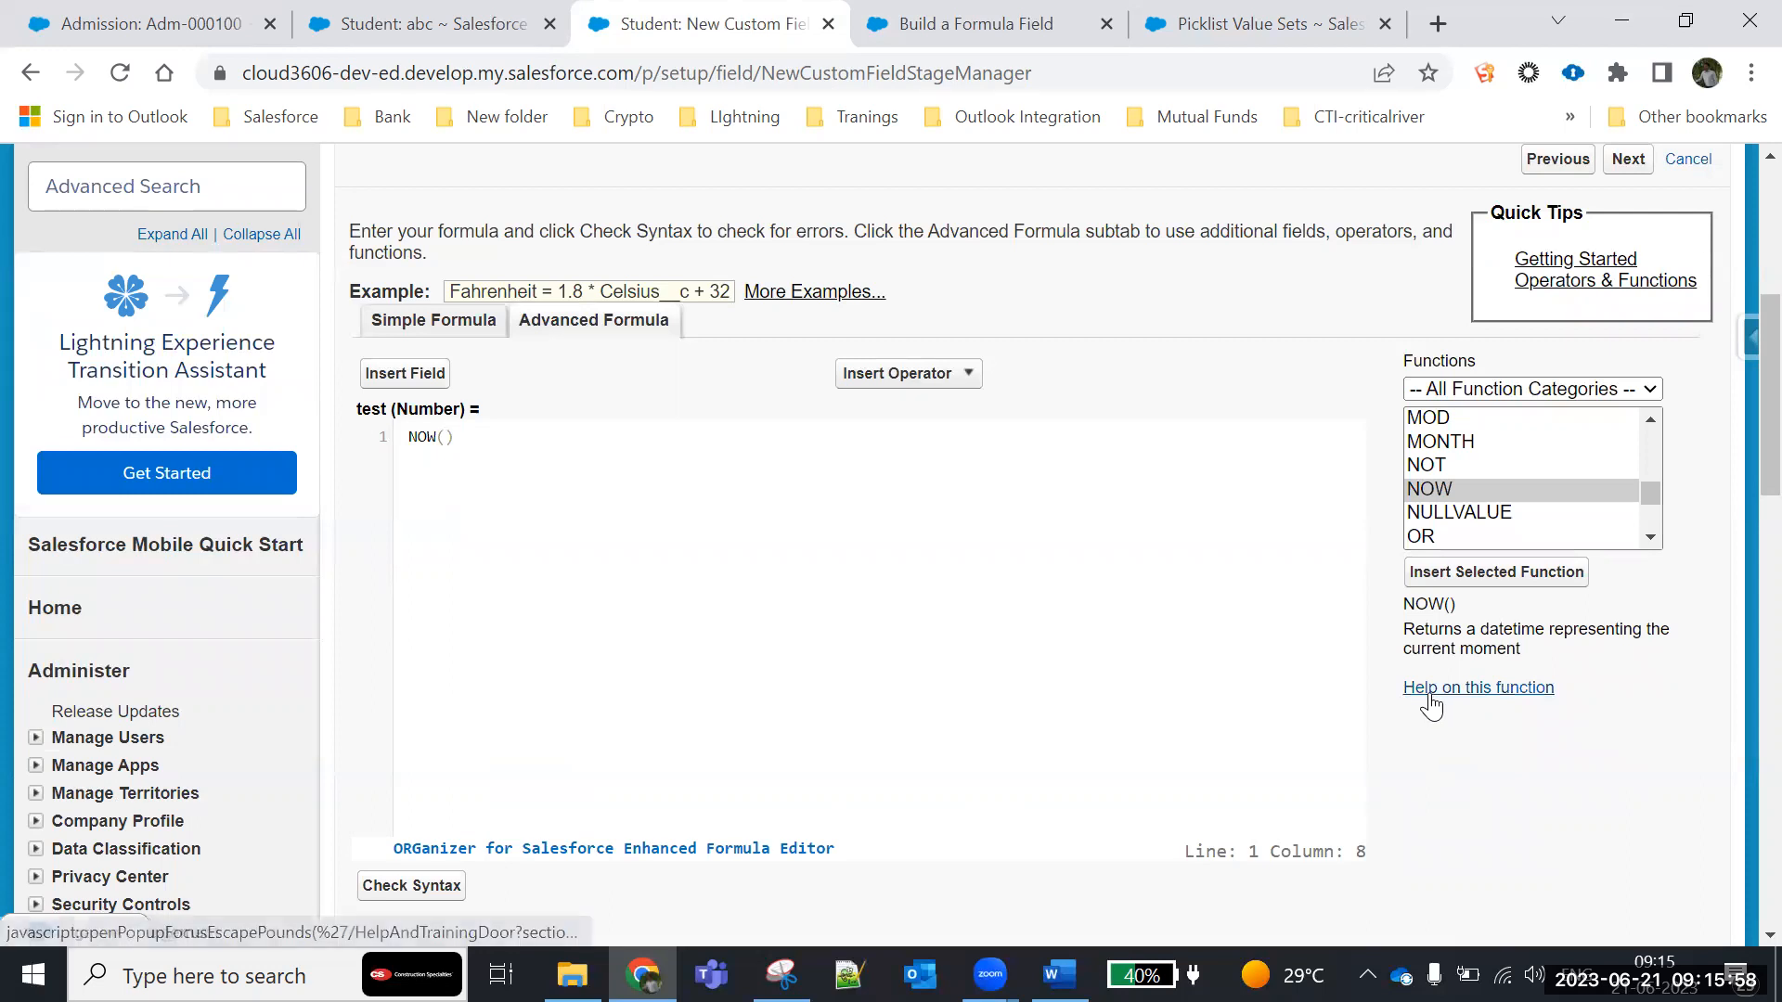
# - Open the help article for the NOW function and read its description, tips and open lead example
pyautogui.click(1460, 688)
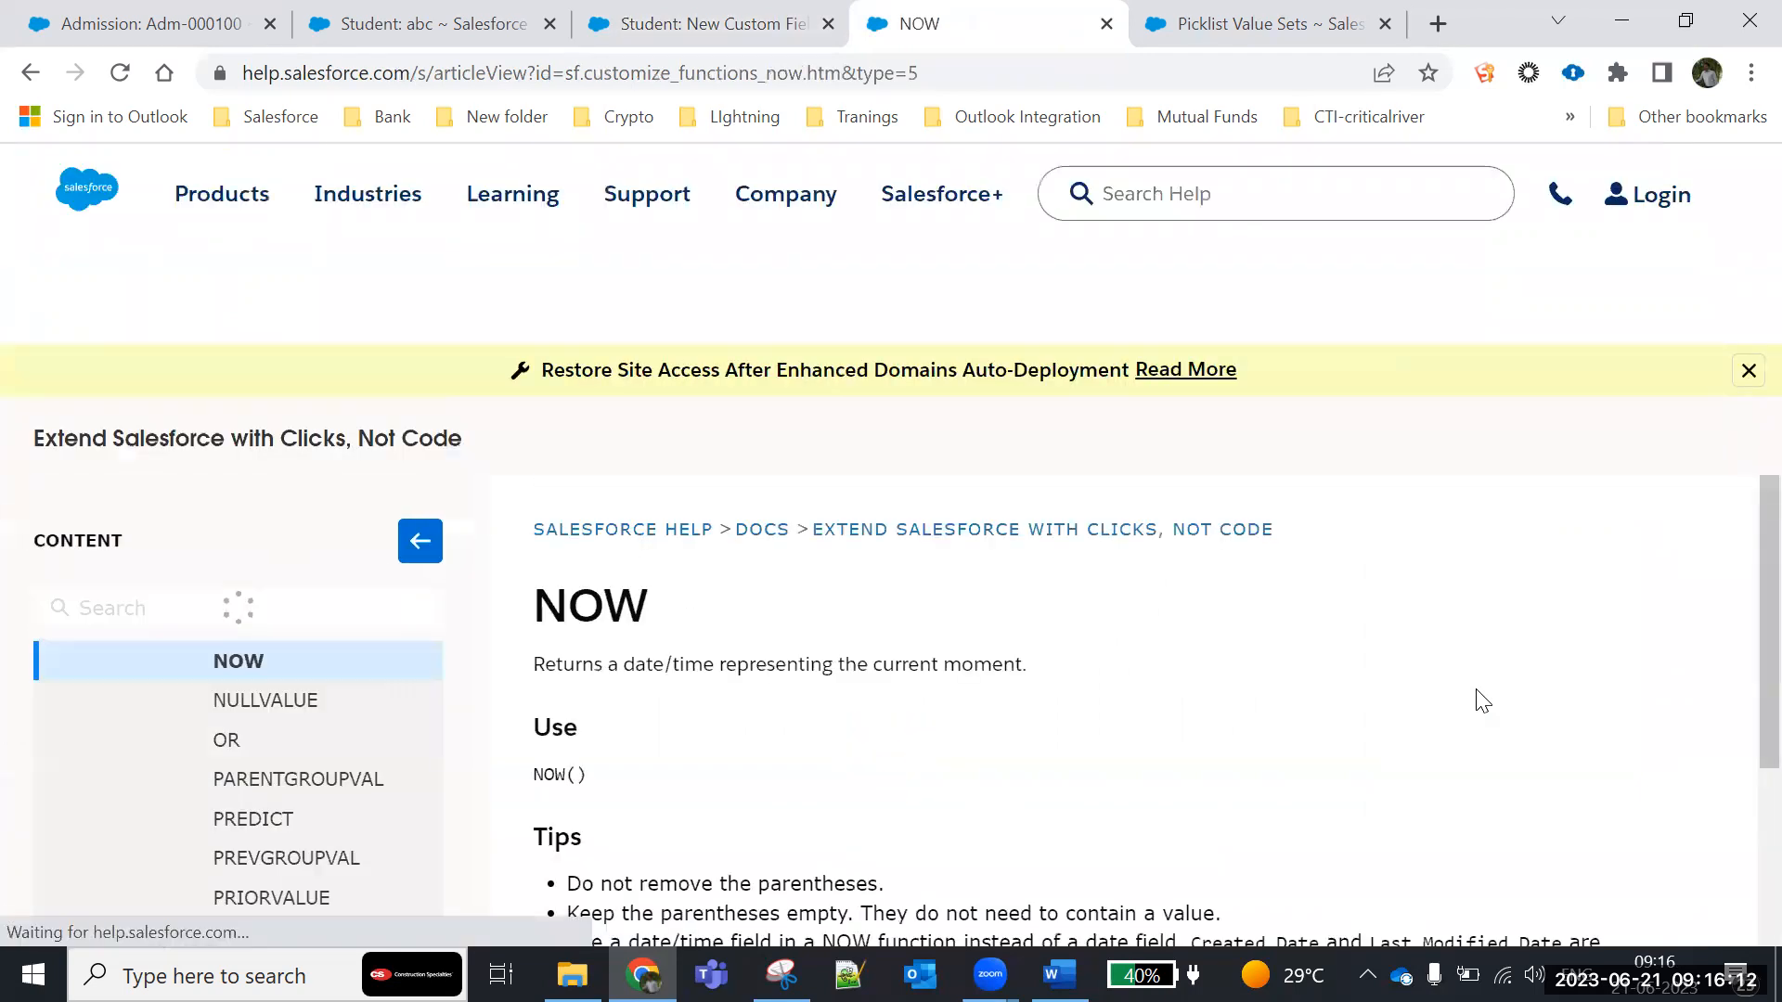
pyautogui.scroll(-1, 1386, 770)
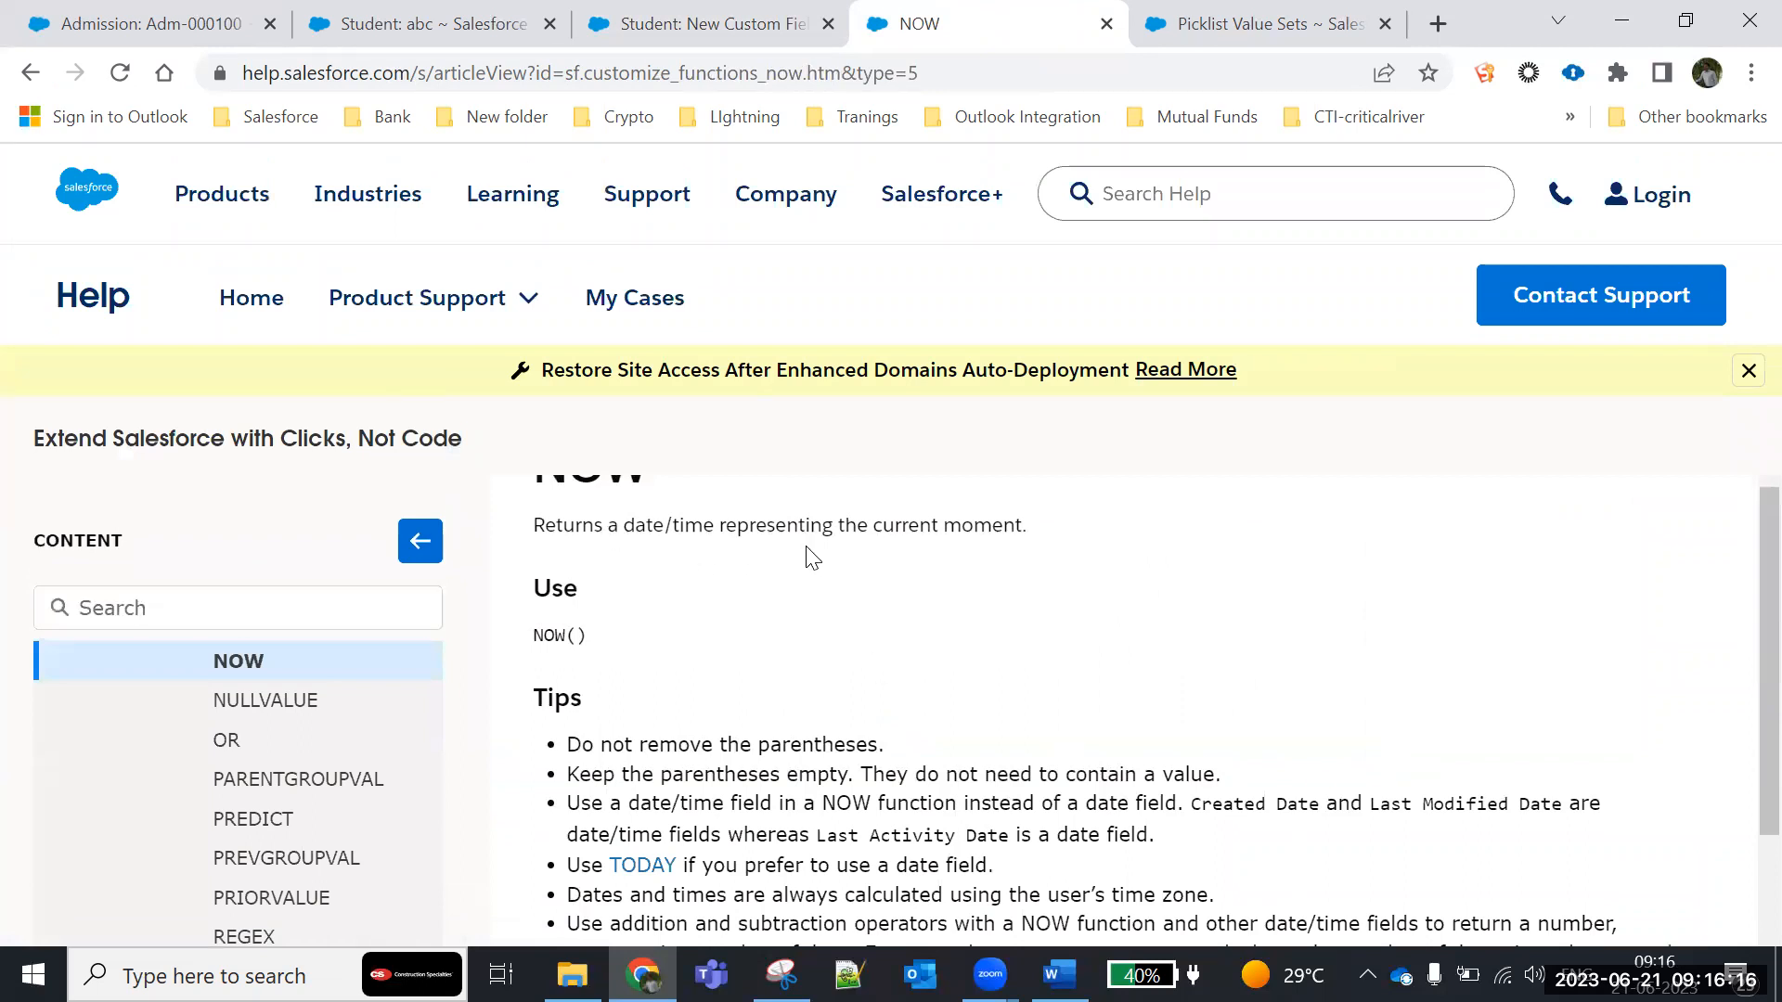
pyautogui.moveTo(1062, 541); pyautogui.dragTo(532, 526)
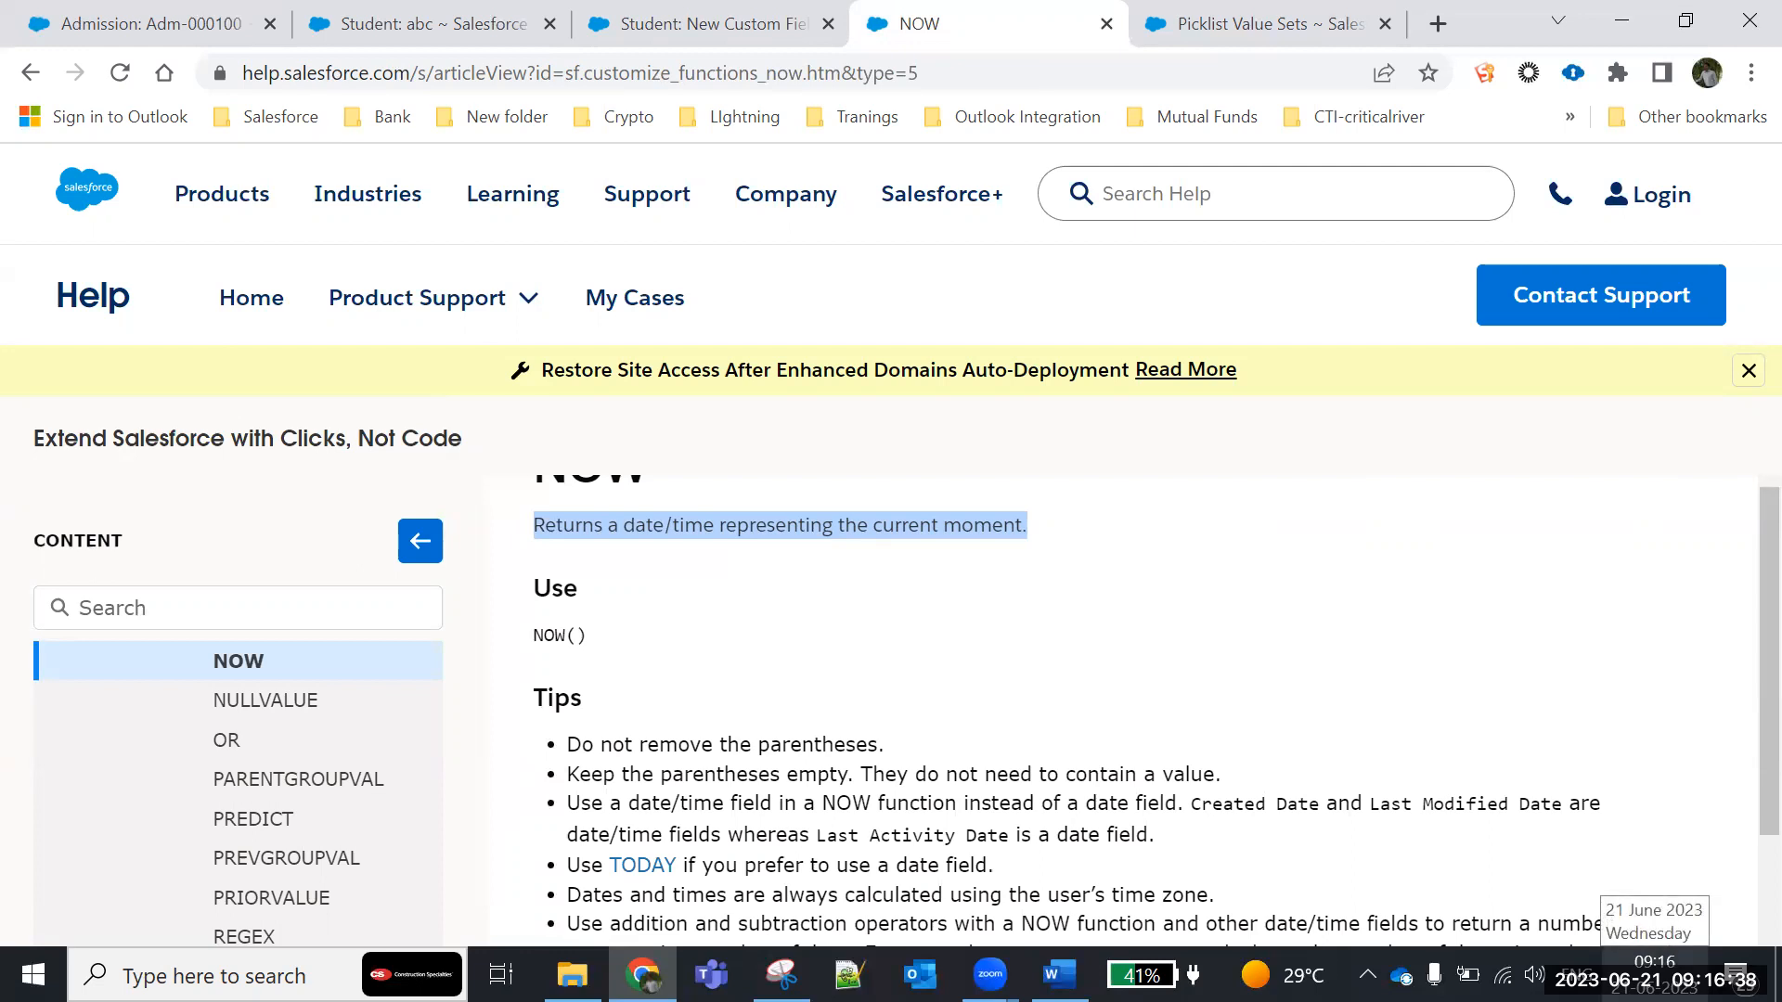
pyautogui.scroll(-5, 1608, 914)
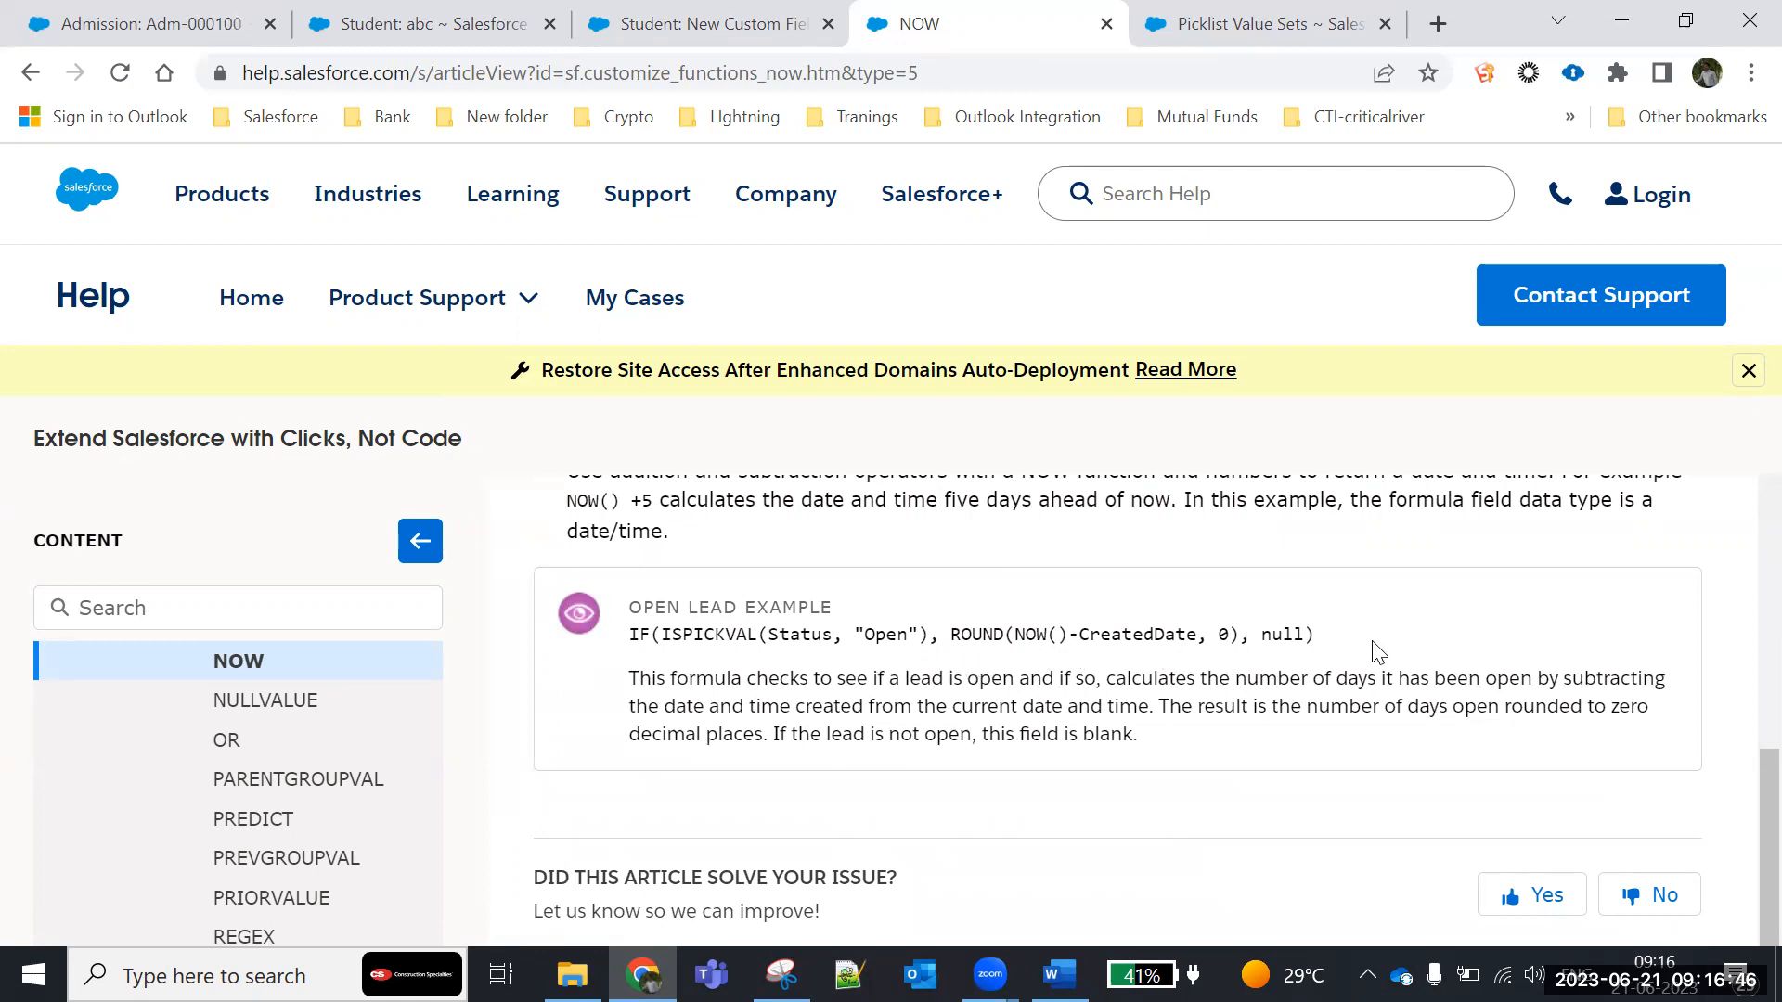
# - Read the open lead example formula in the NOW article again and open the NULLVALUE function's help article
pyautogui.scroll(-5, 1364, 650)
pyautogui.scroll(3, 1378, 652)
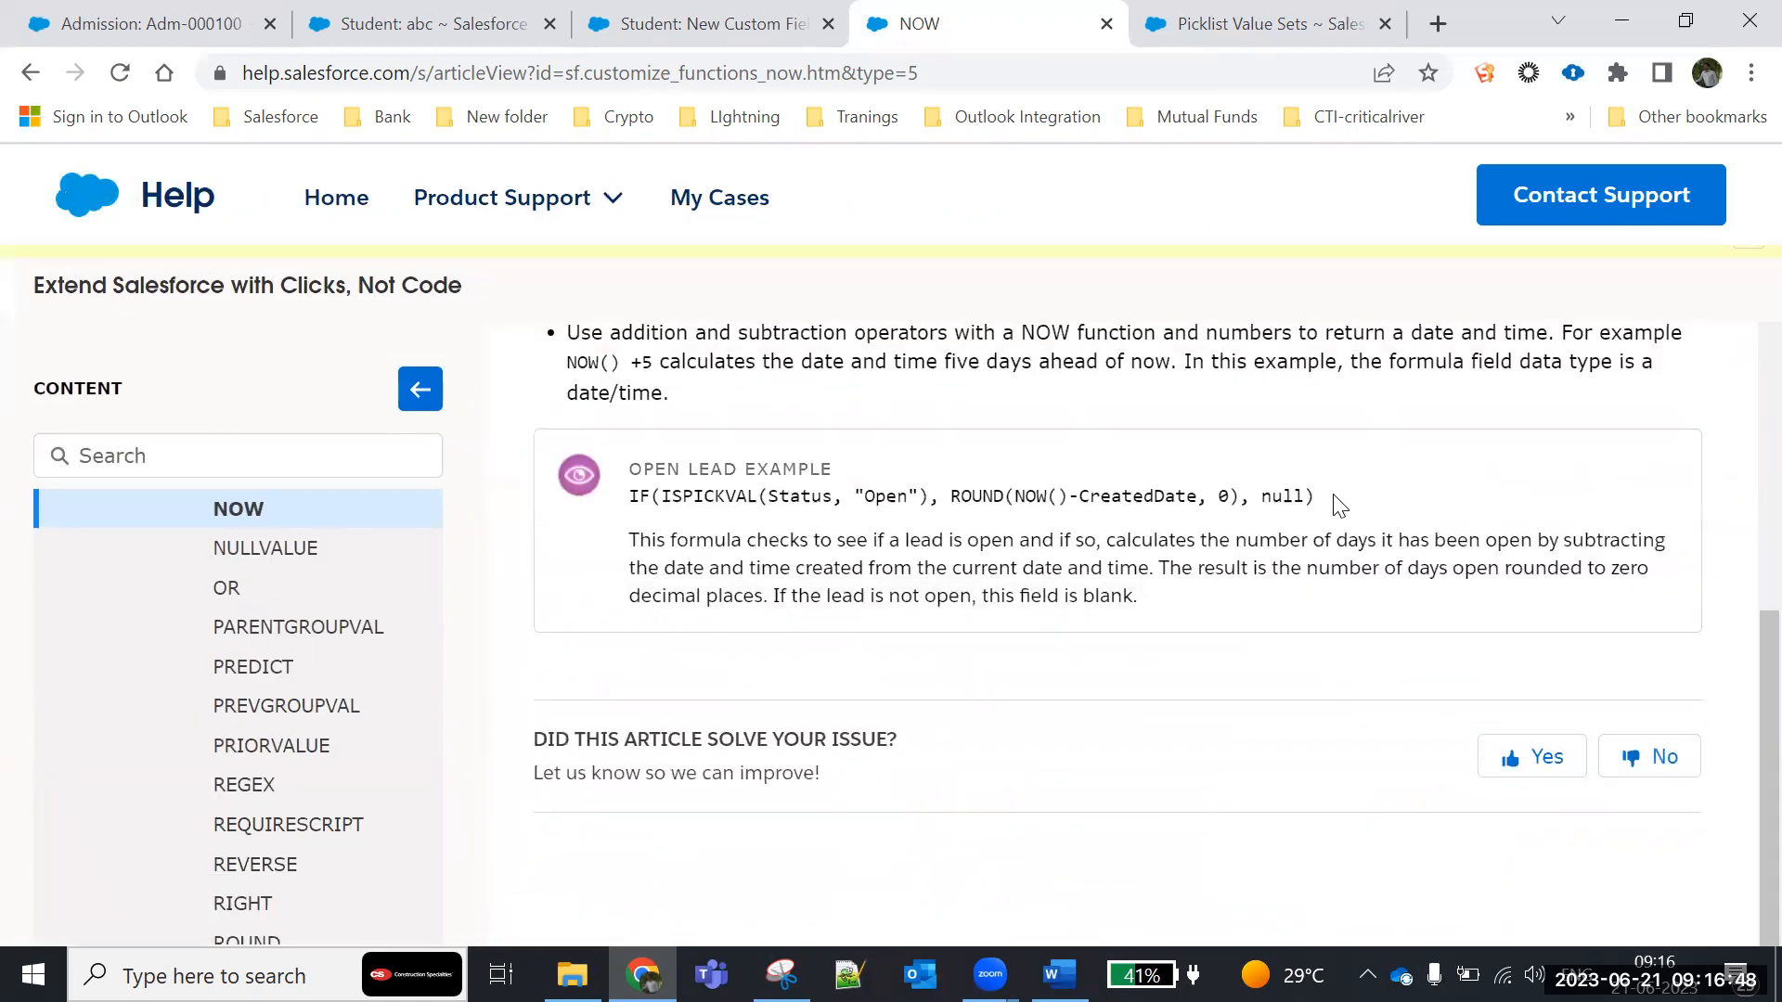
pyautogui.moveTo(1322, 501); pyautogui.dragTo(581, 488)
pyautogui.click(704, 689)
pyautogui.scroll(-5, 696, 703)
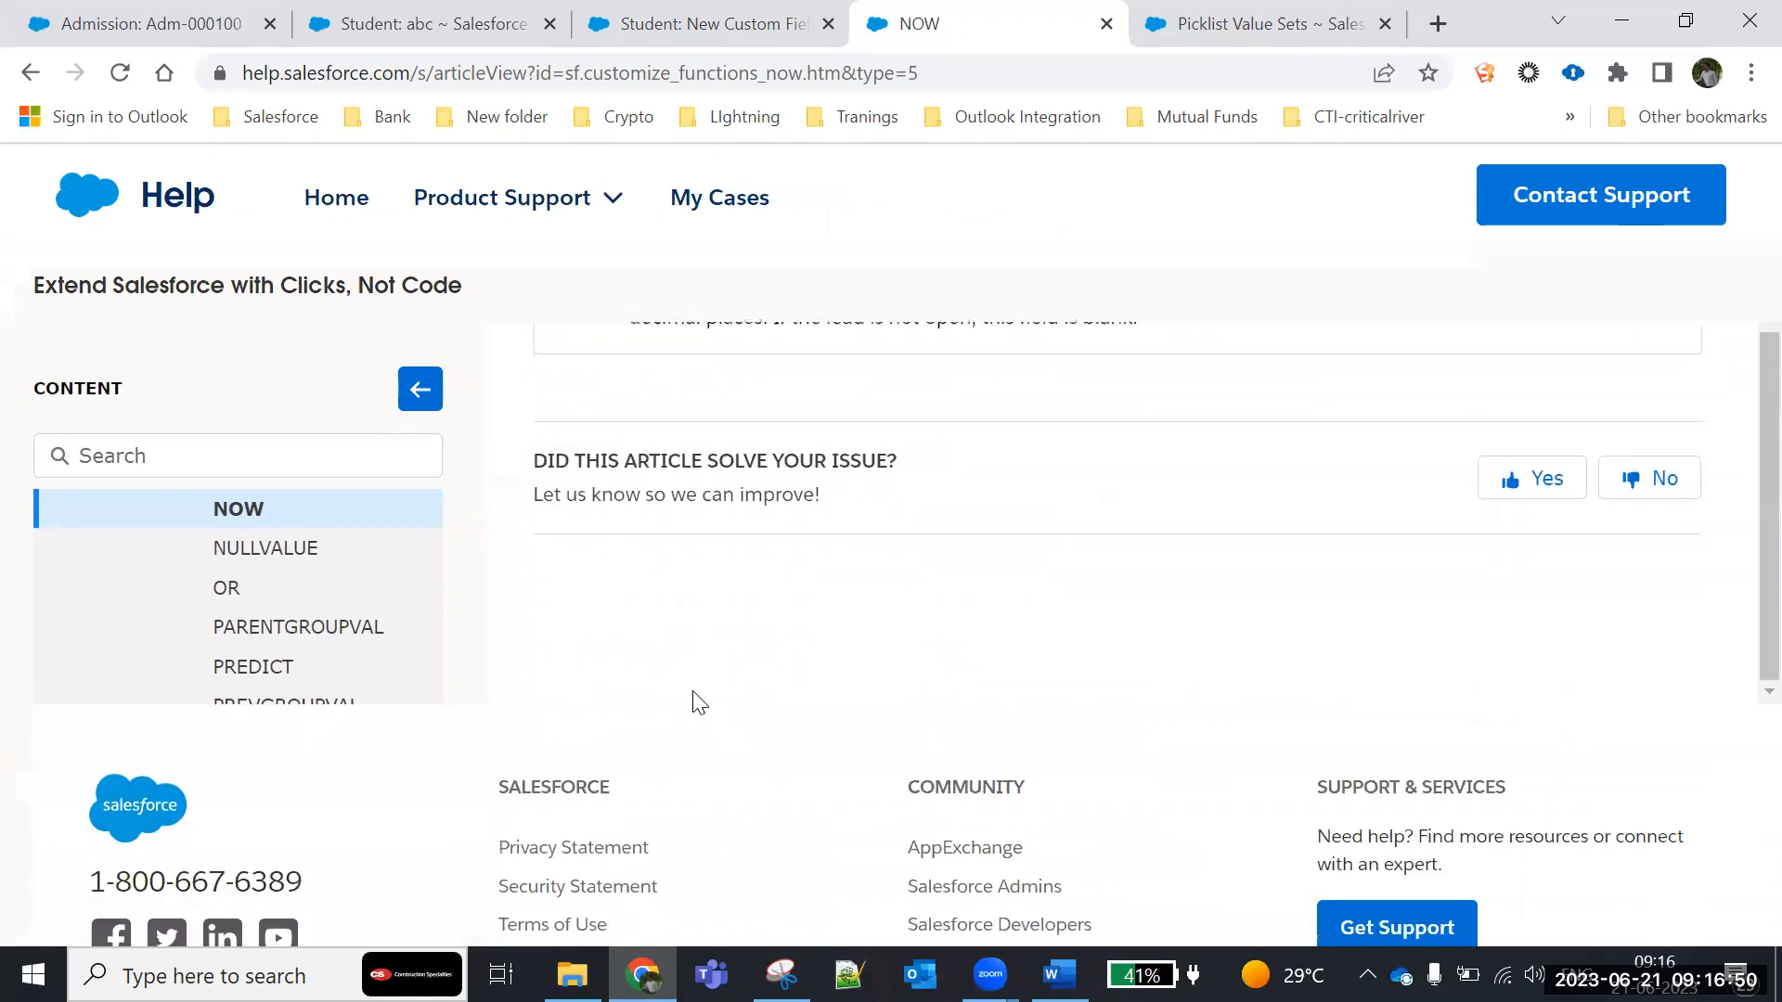
pyautogui.scroll(10, 545, 625)
pyautogui.click(279, 705)
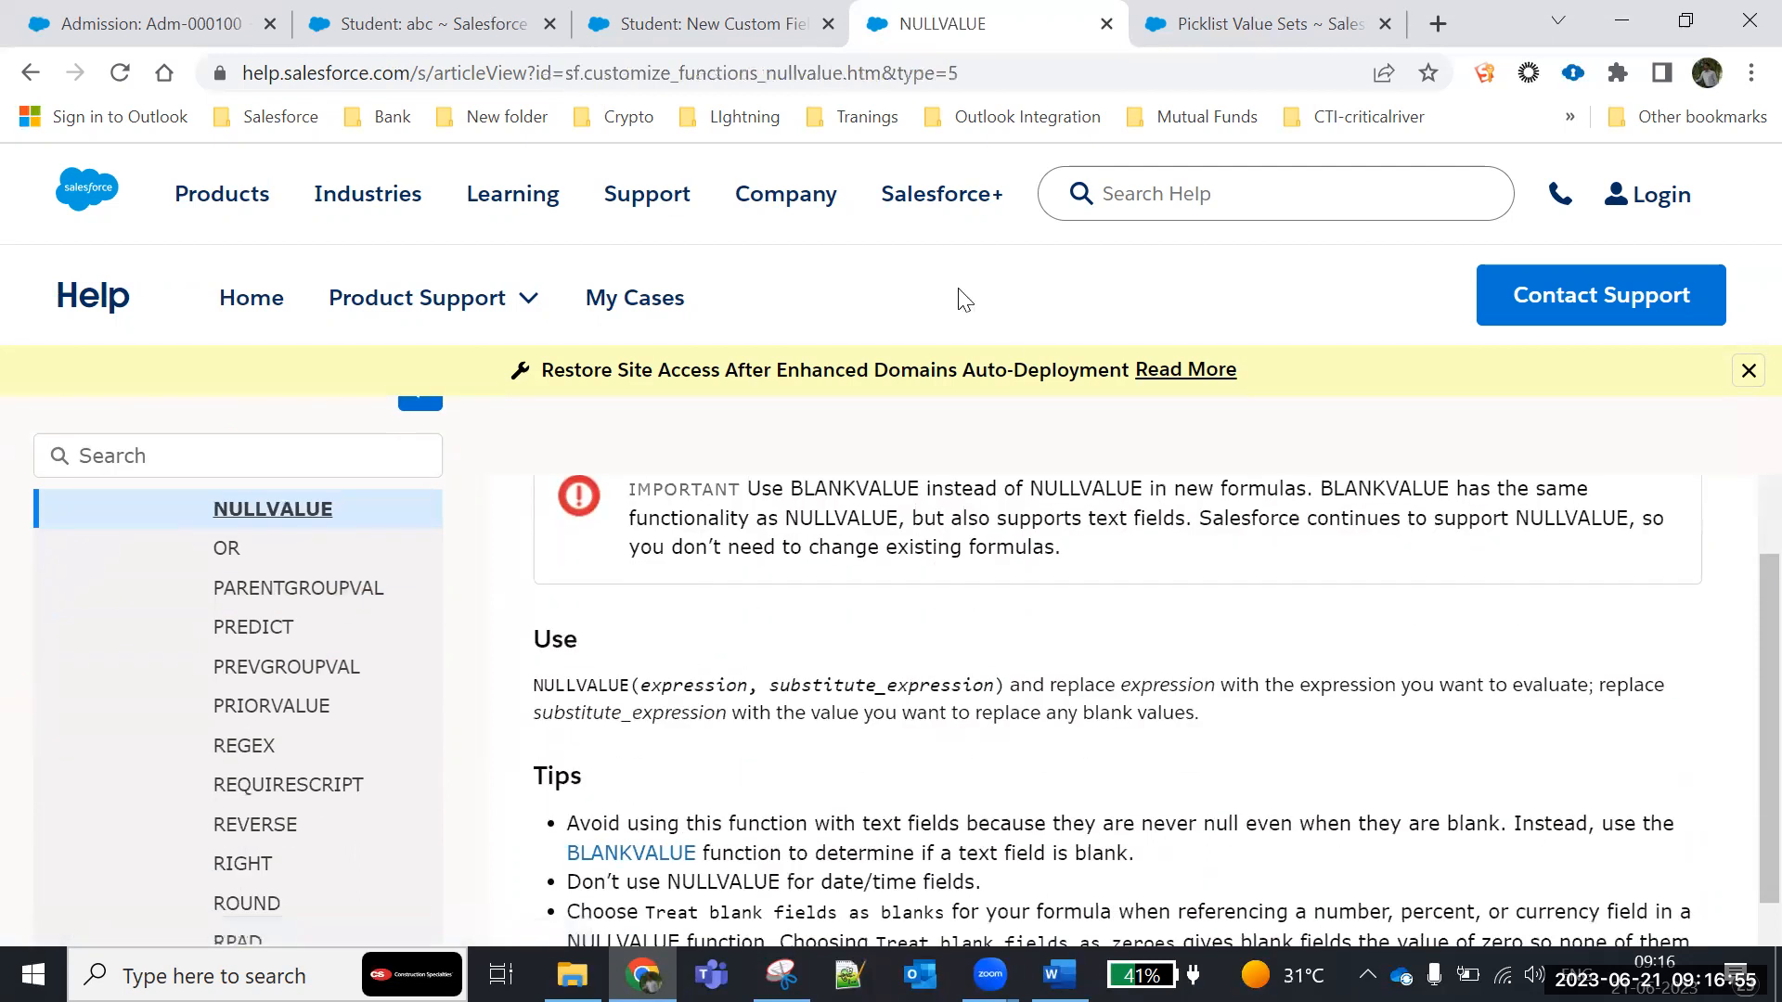
# - Return to the Student object's test formula field, review the Quick Tips and function list, and cancel creating the field
pyautogui.click(717, 37)
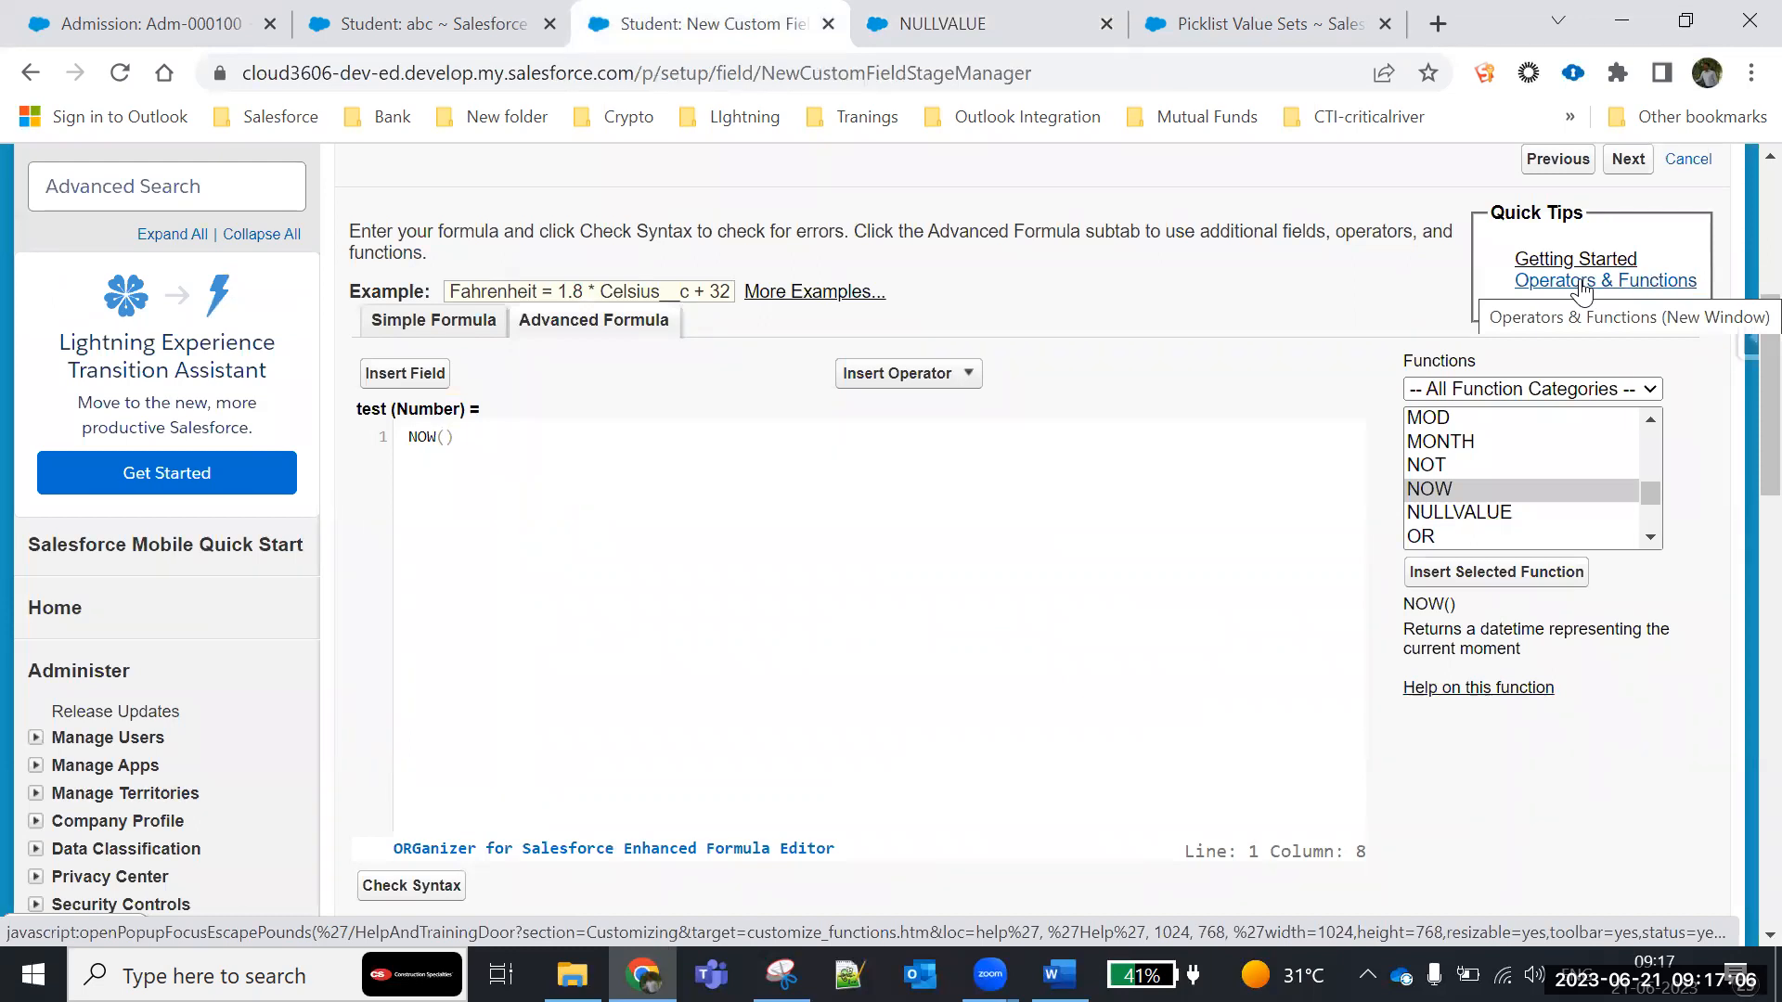
pyautogui.scroll(-4, 799, 597)
pyautogui.scroll(4, 803, 599)
pyautogui.scroll(6, 798, 599)
pyautogui.scroll(-4, 785, 609)
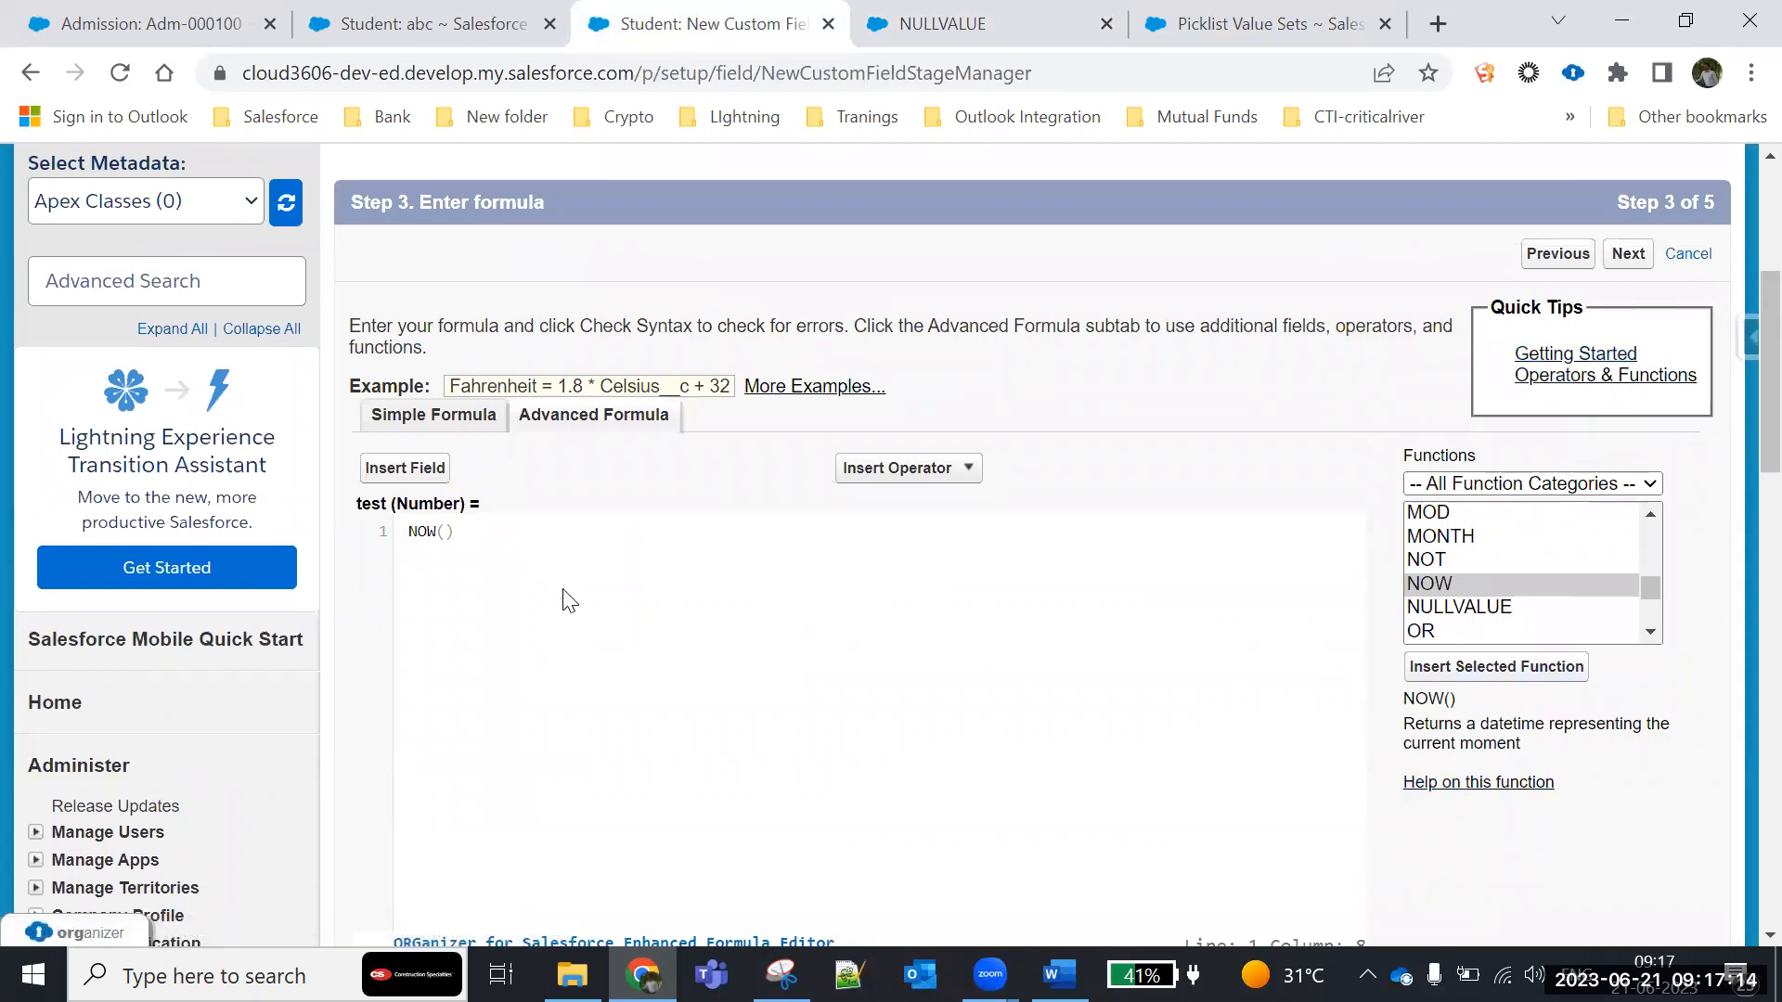
pyautogui.scroll(1, 1522, 567)
pyautogui.scroll(10, 1485, 603)
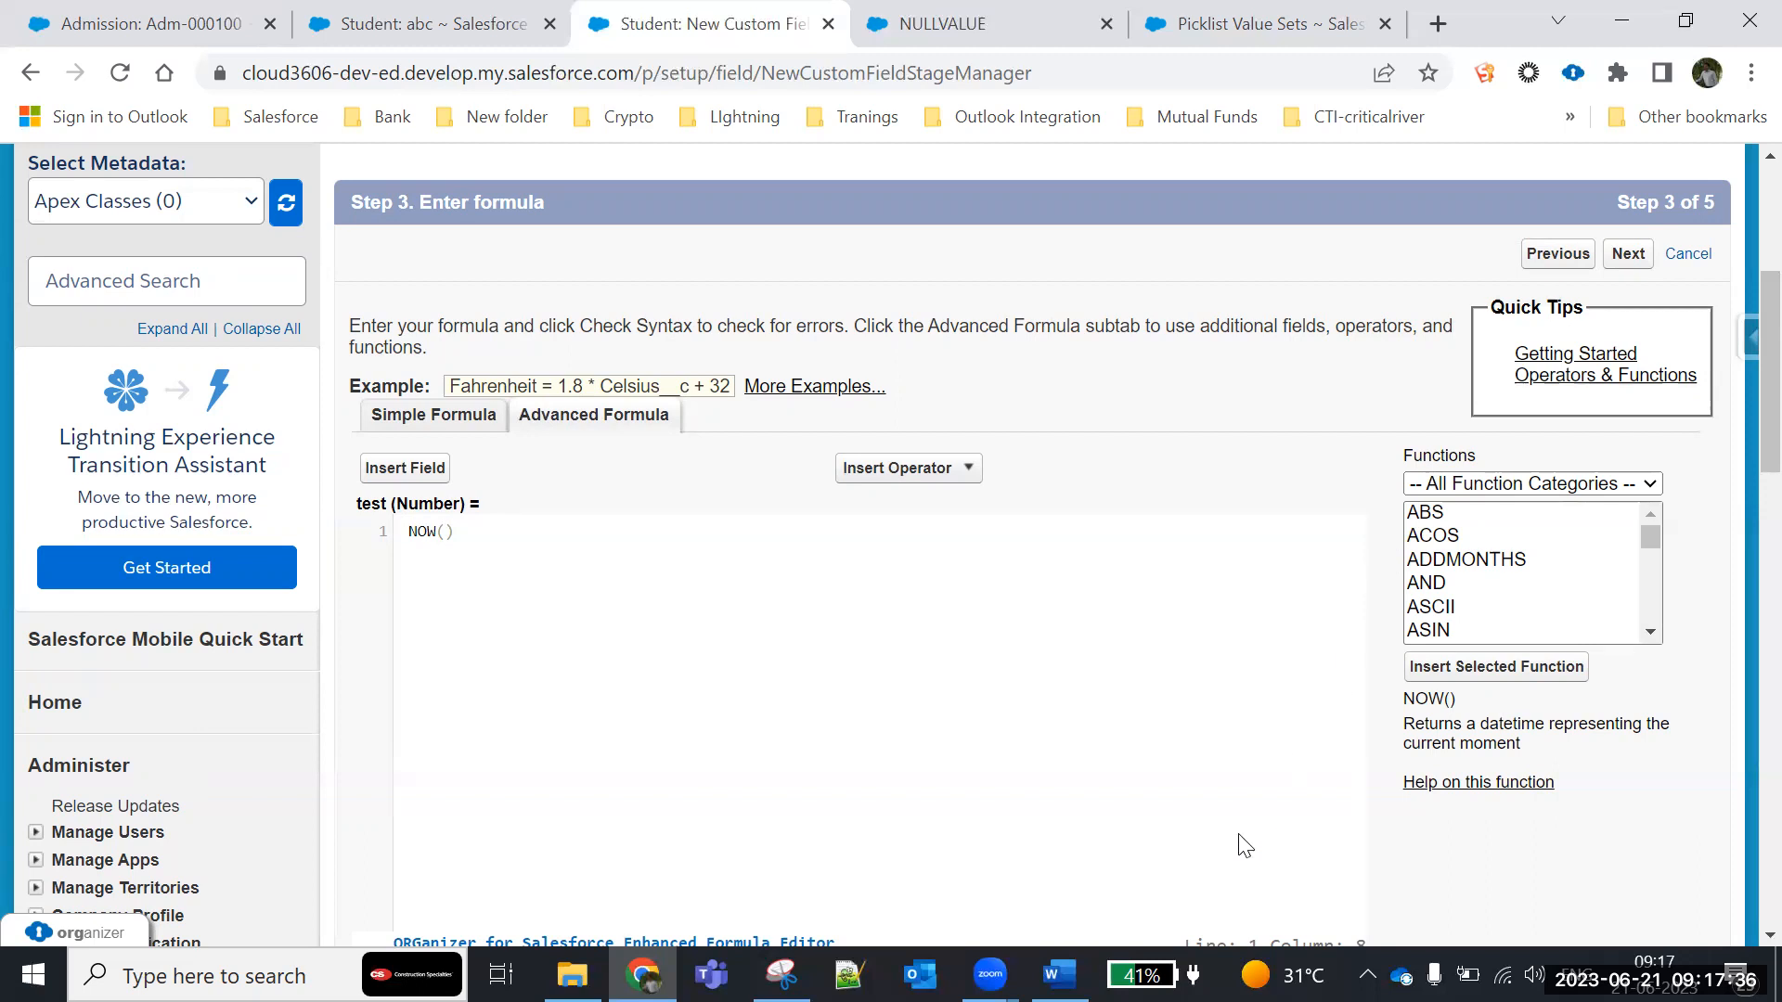
pyautogui.scroll(-9, 1153, 593)
pyautogui.click(1688, 583)
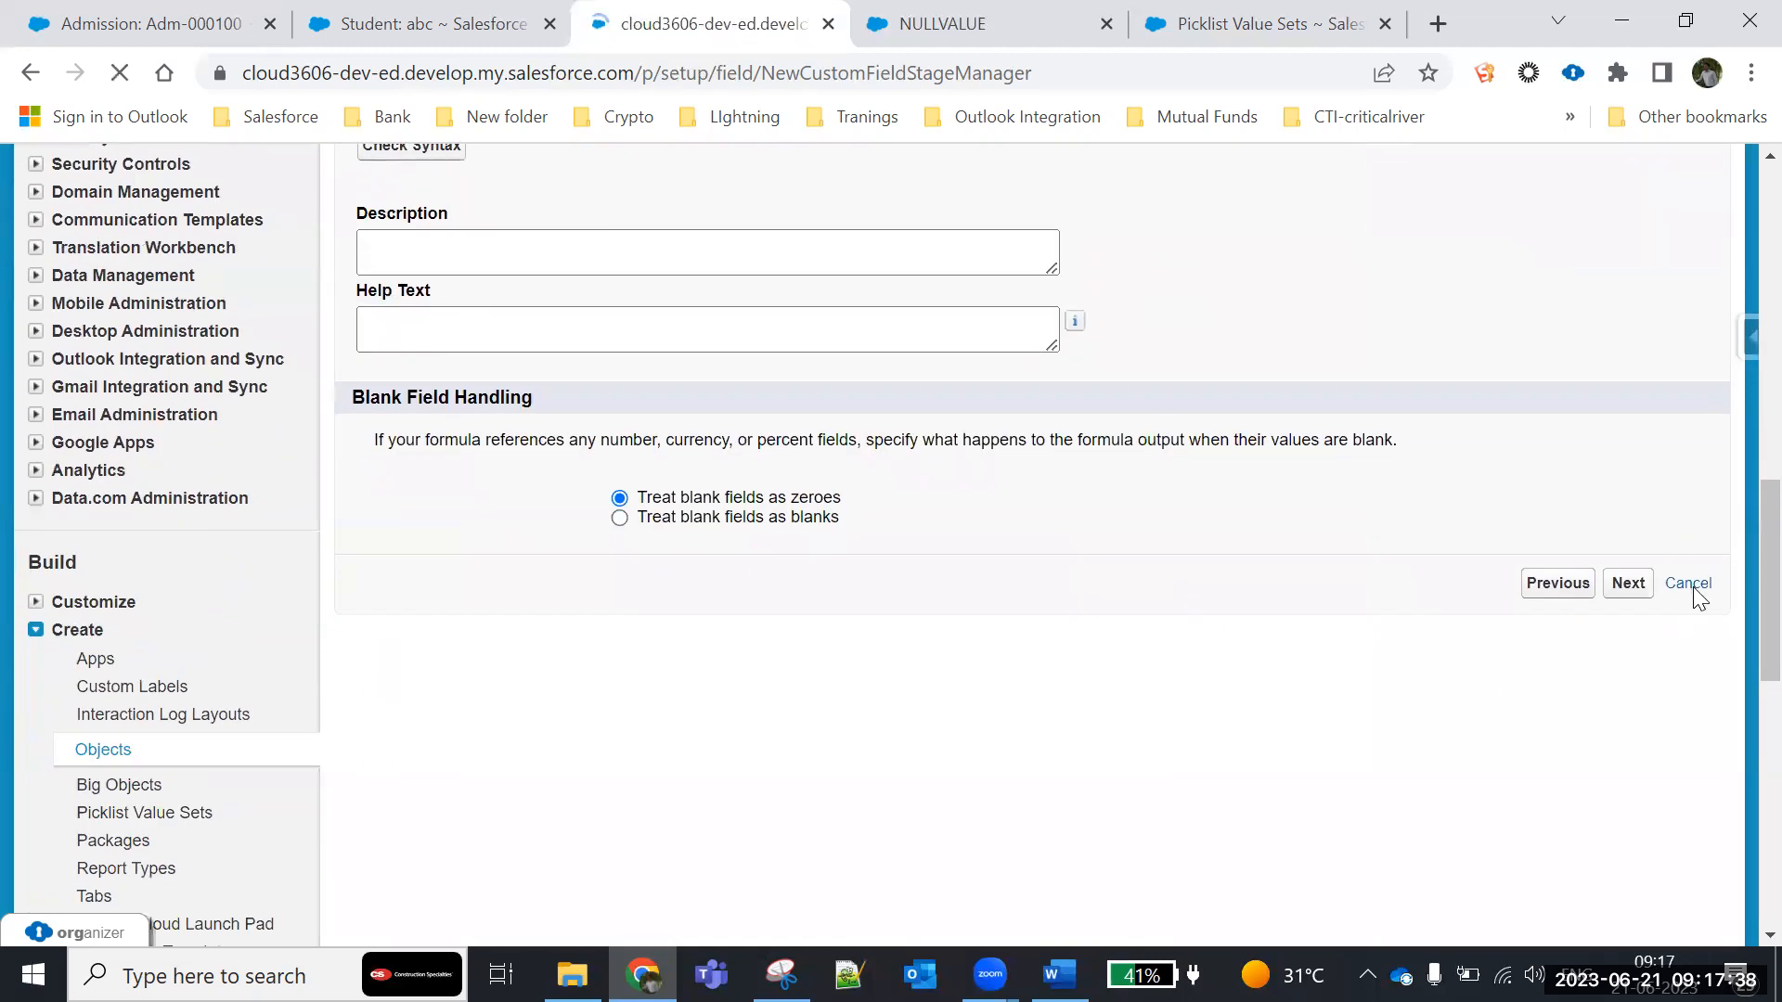
# - Review the Student object's standard fields and its Custom Fields & Relationships list, including each field's data type
pyautogui.scroll(-8, 1026, 604)
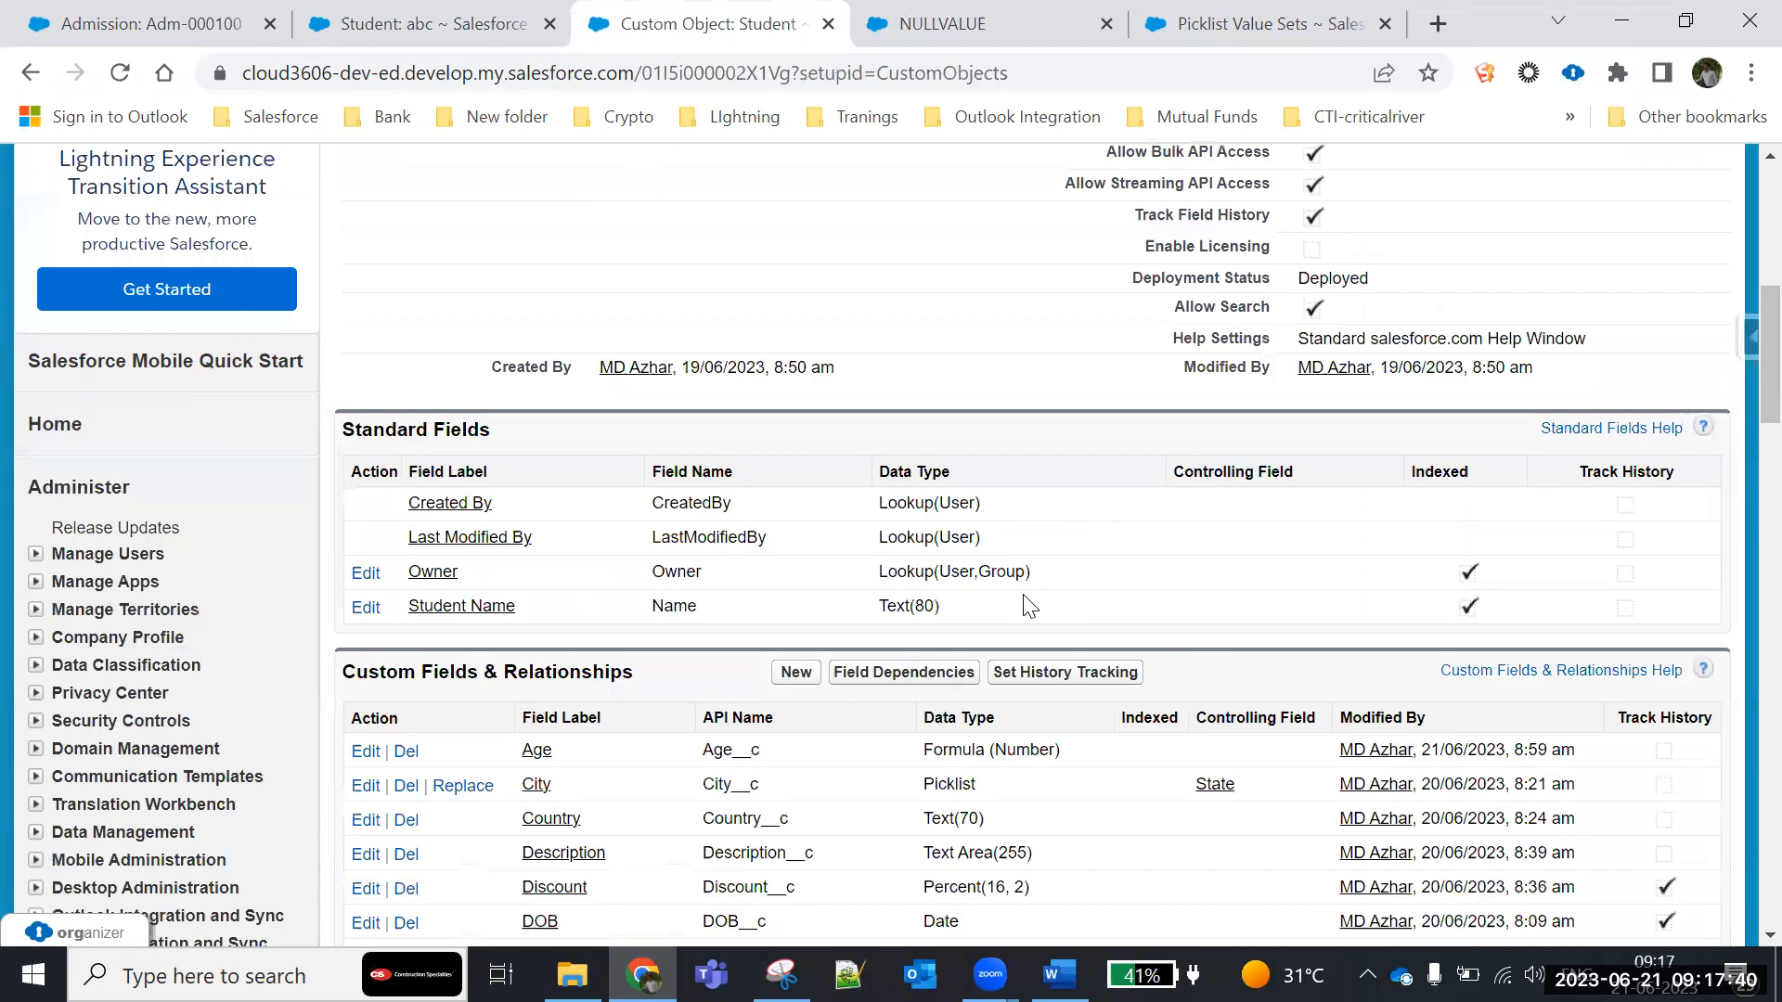
pyautogui.scroll(-4, 1027, 605)
pyautogui.scroll(-1, 607, 654)
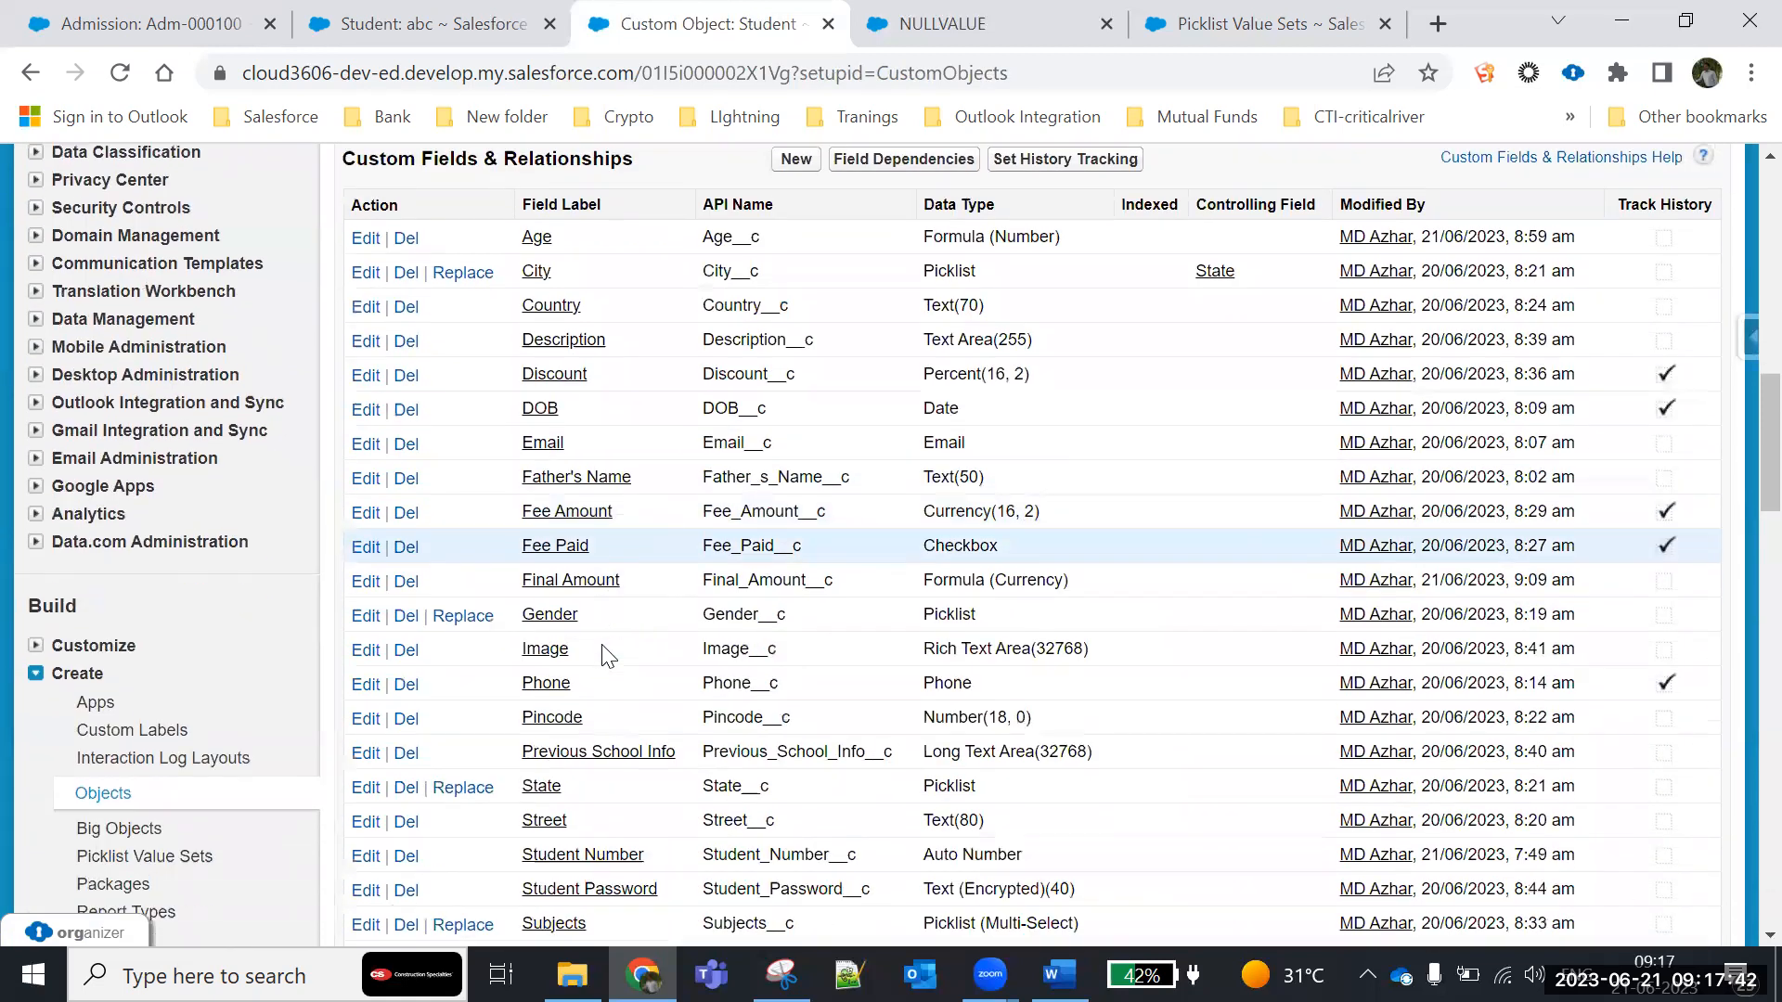
pyautogui.scroll(-1, 608, 654)
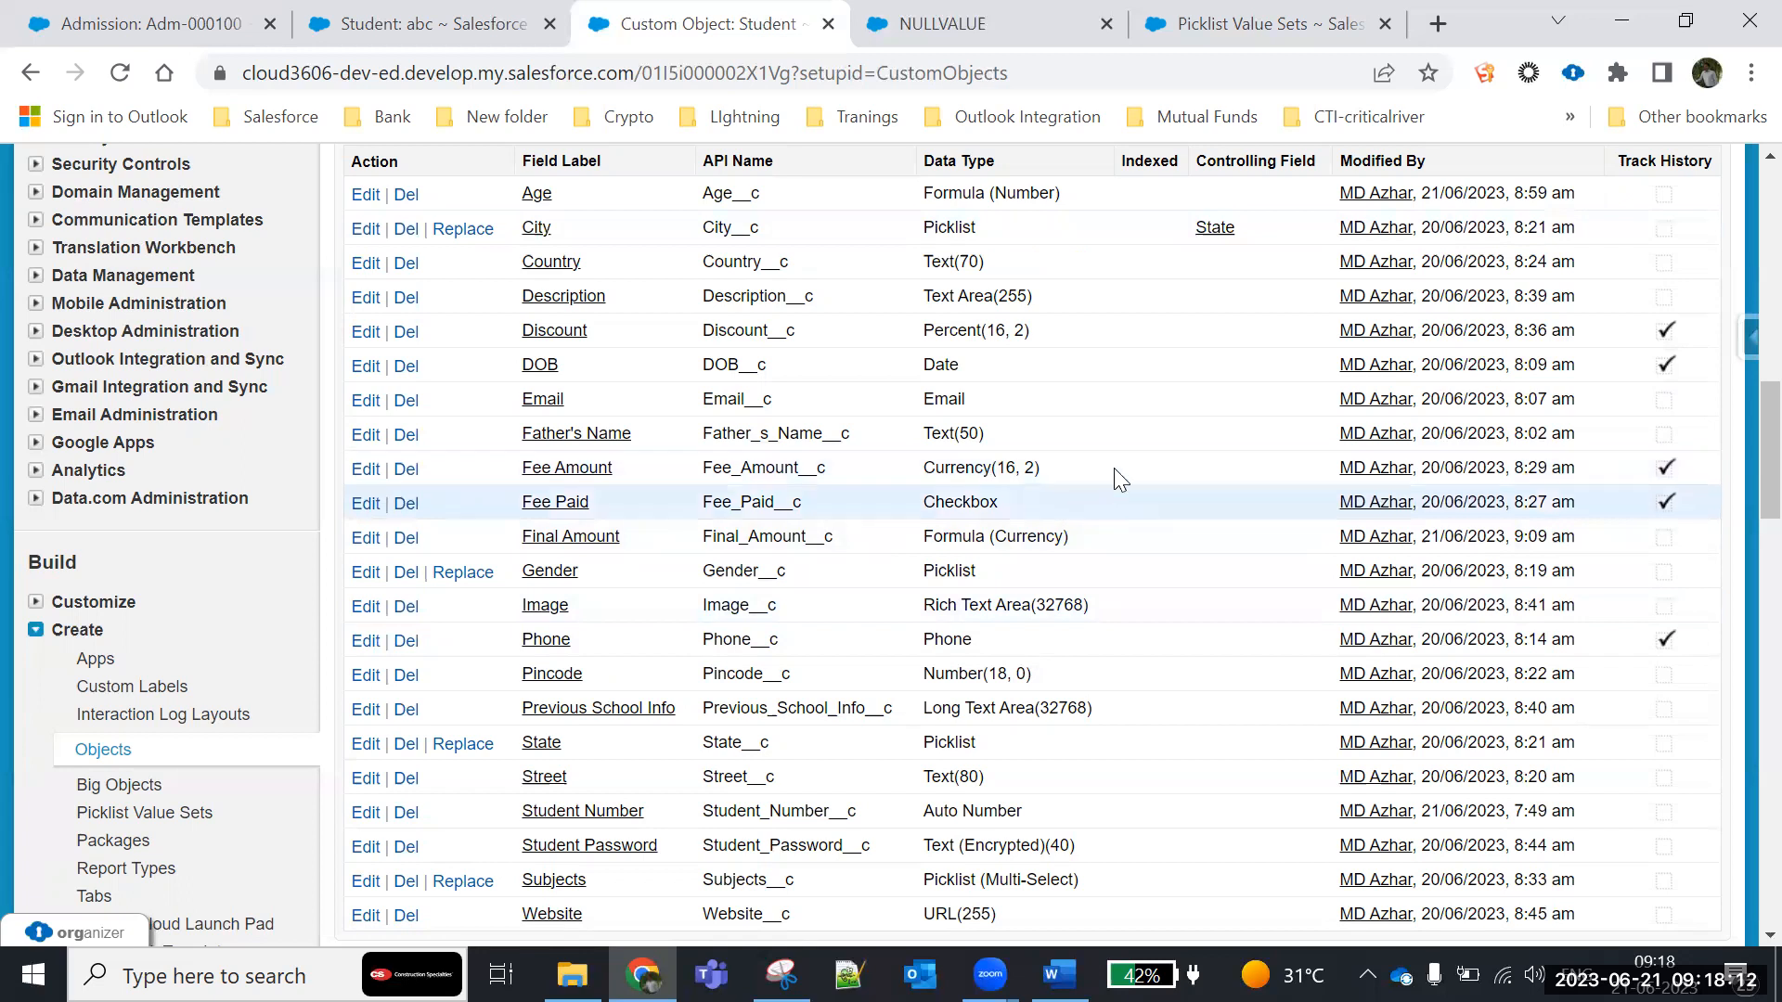
pyautogui.scroll(15, 1010, 602)
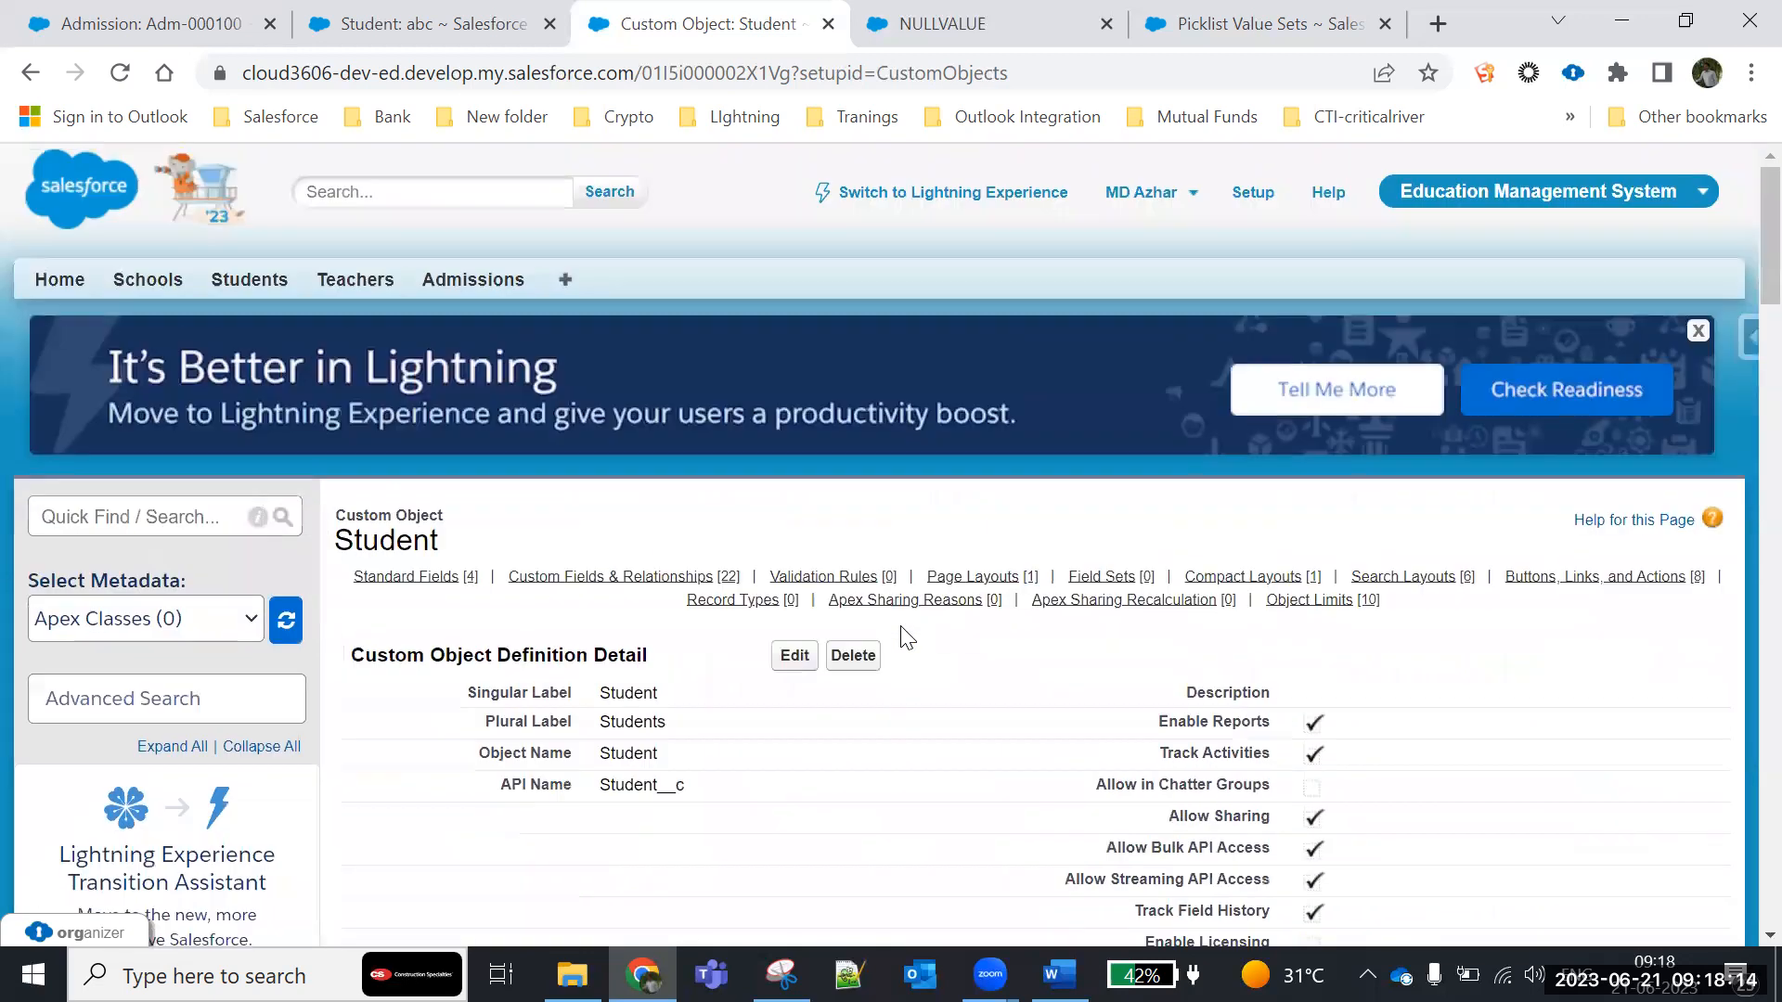